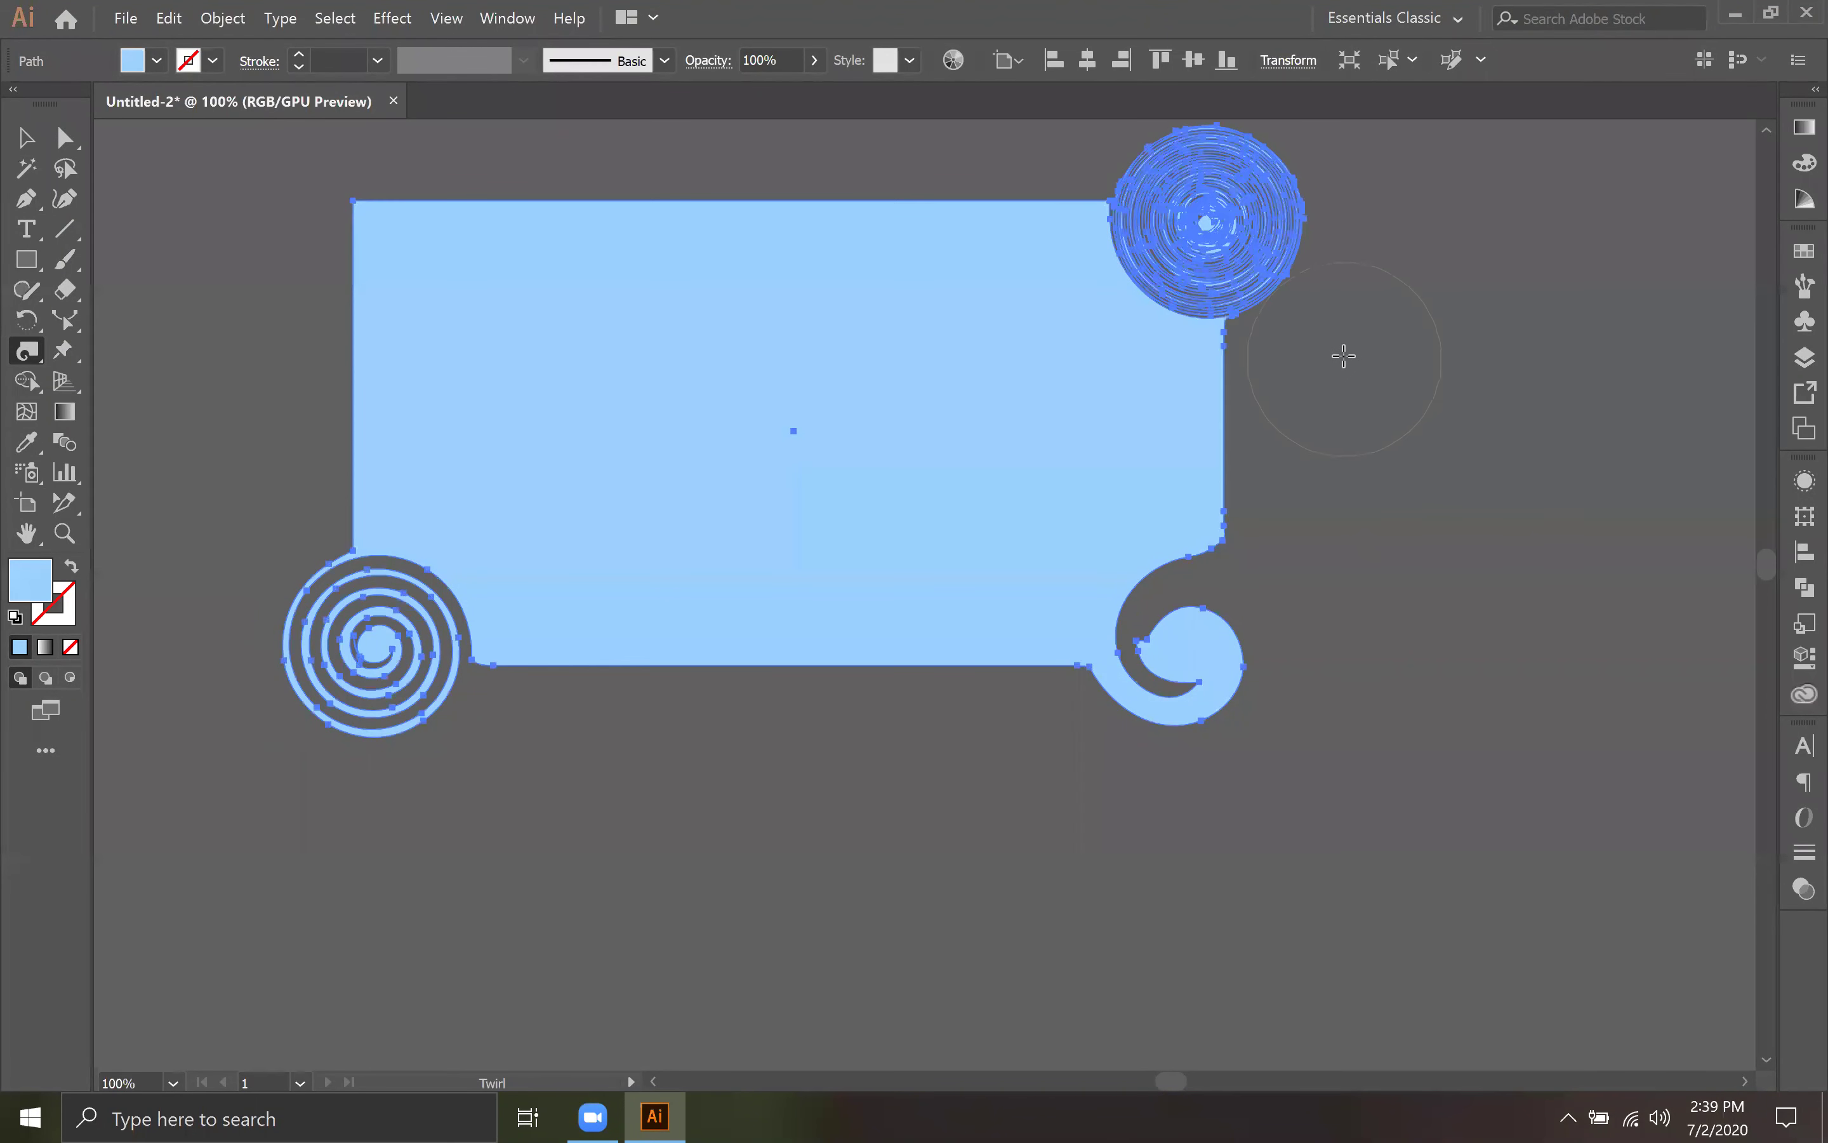
Step: Move the blue rectangle with twirled corners lower on the canvas and deselect it
{"action": "left_click", "coordinate": [29, 136]}
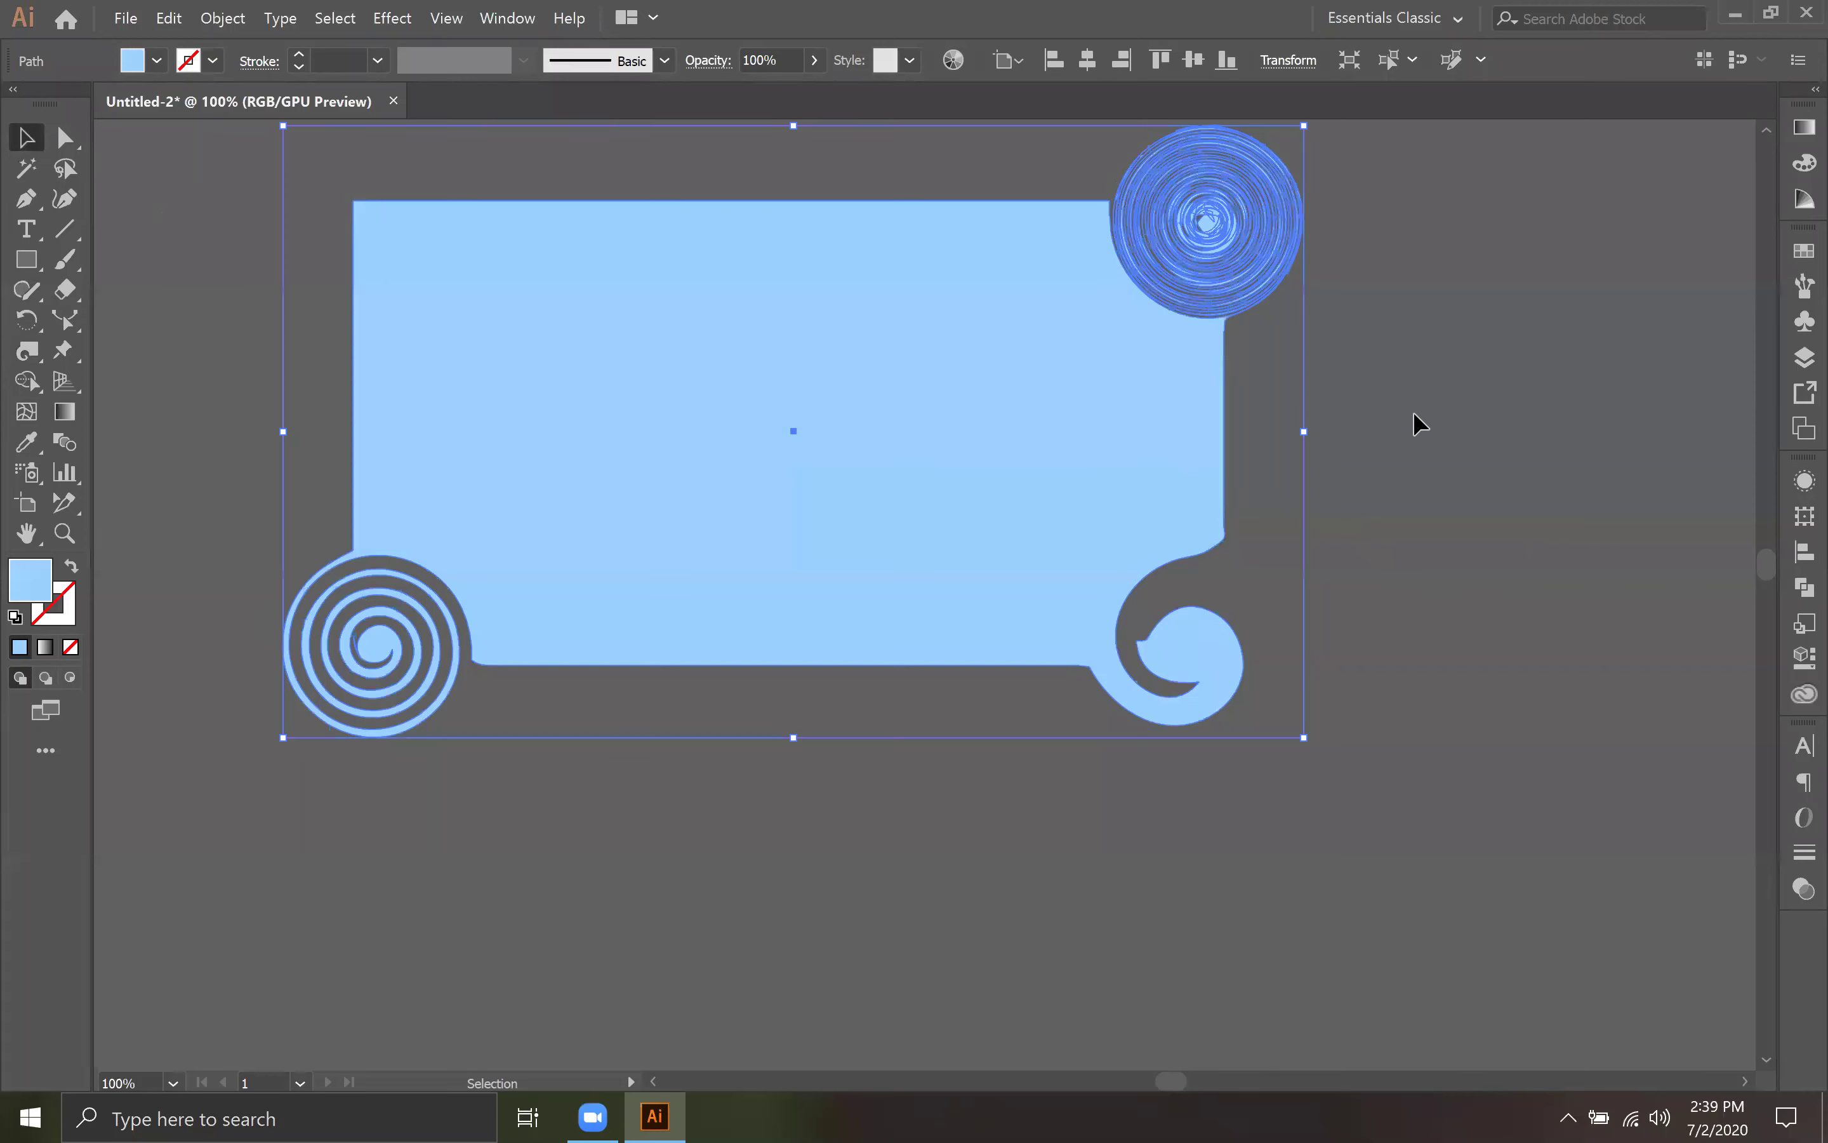
{"action": "left_click", "coordinate": [1413, 411]}
{"action": "left_click_drag", "start_coordinate": [1014, 404], "coordinate": [1040, 554]}
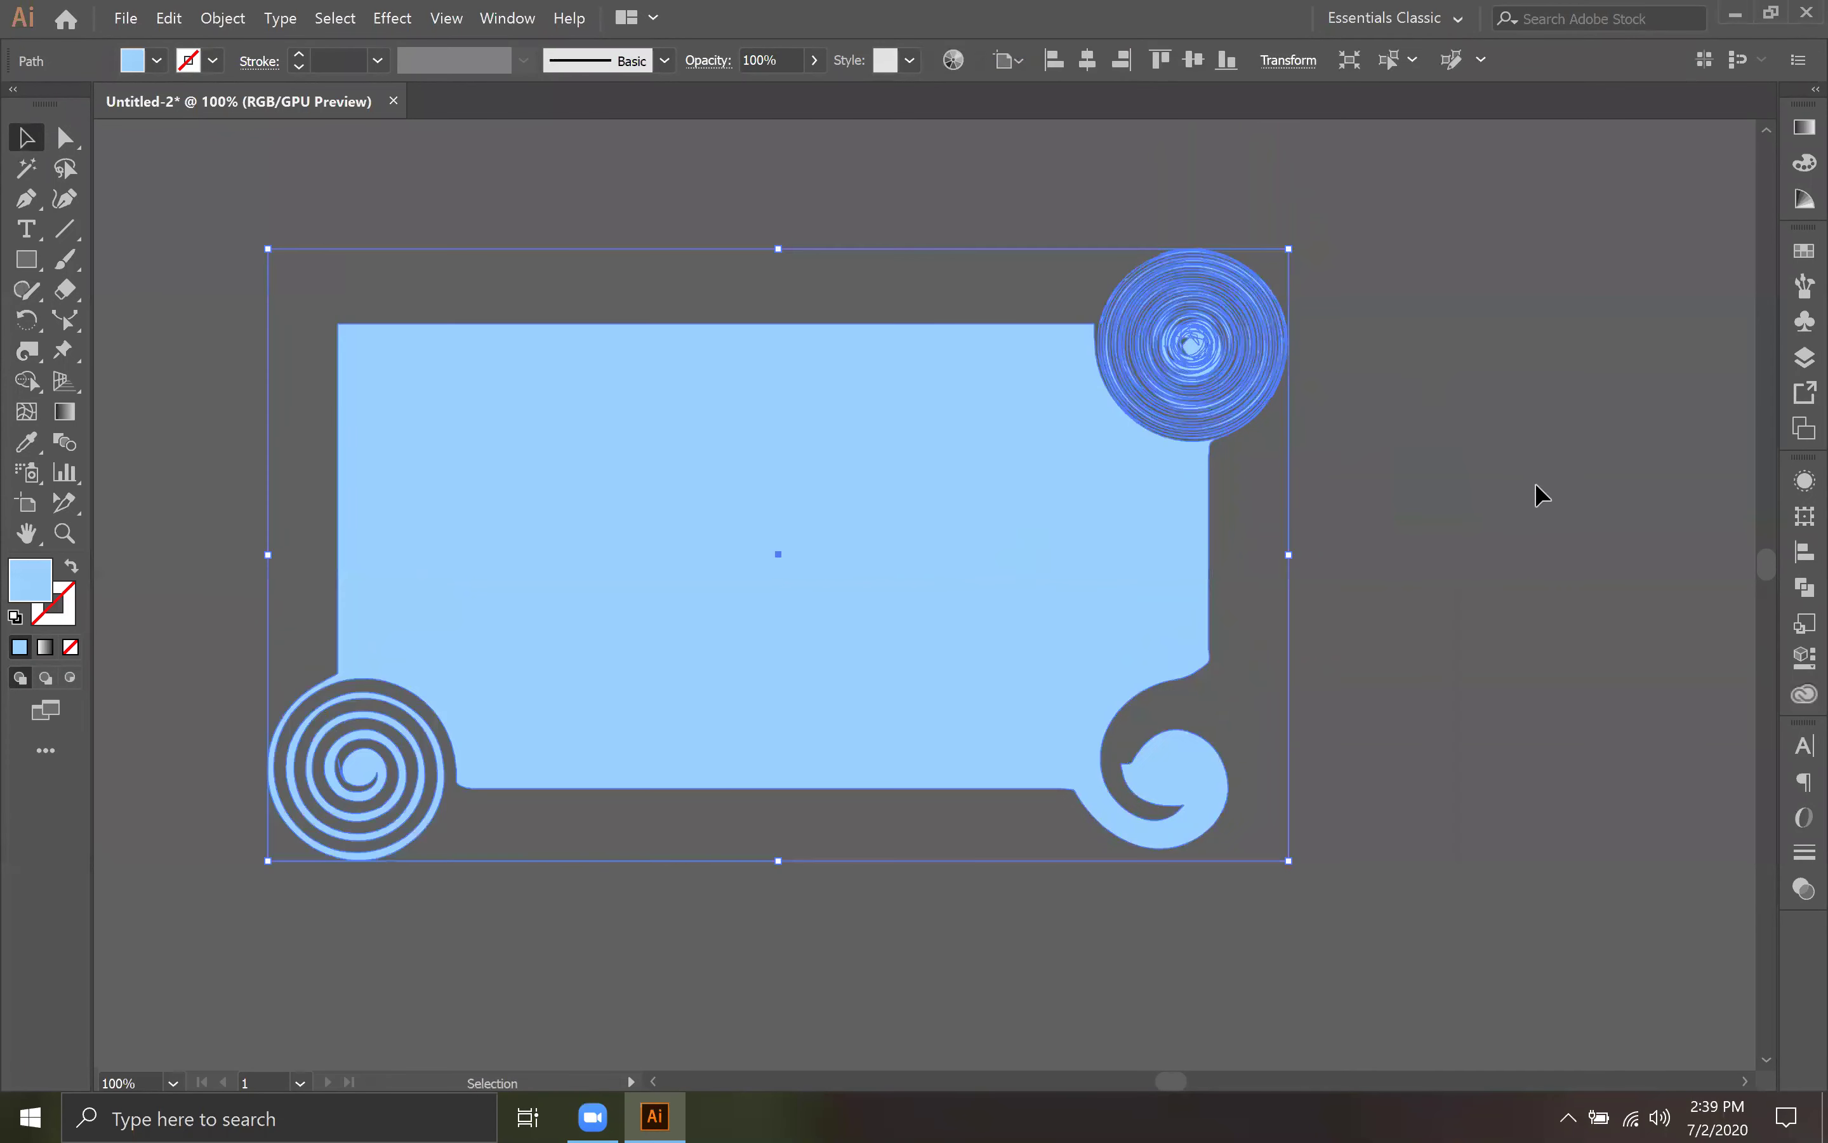
{"action": "left_click", "coordinate": [1538, 493]}
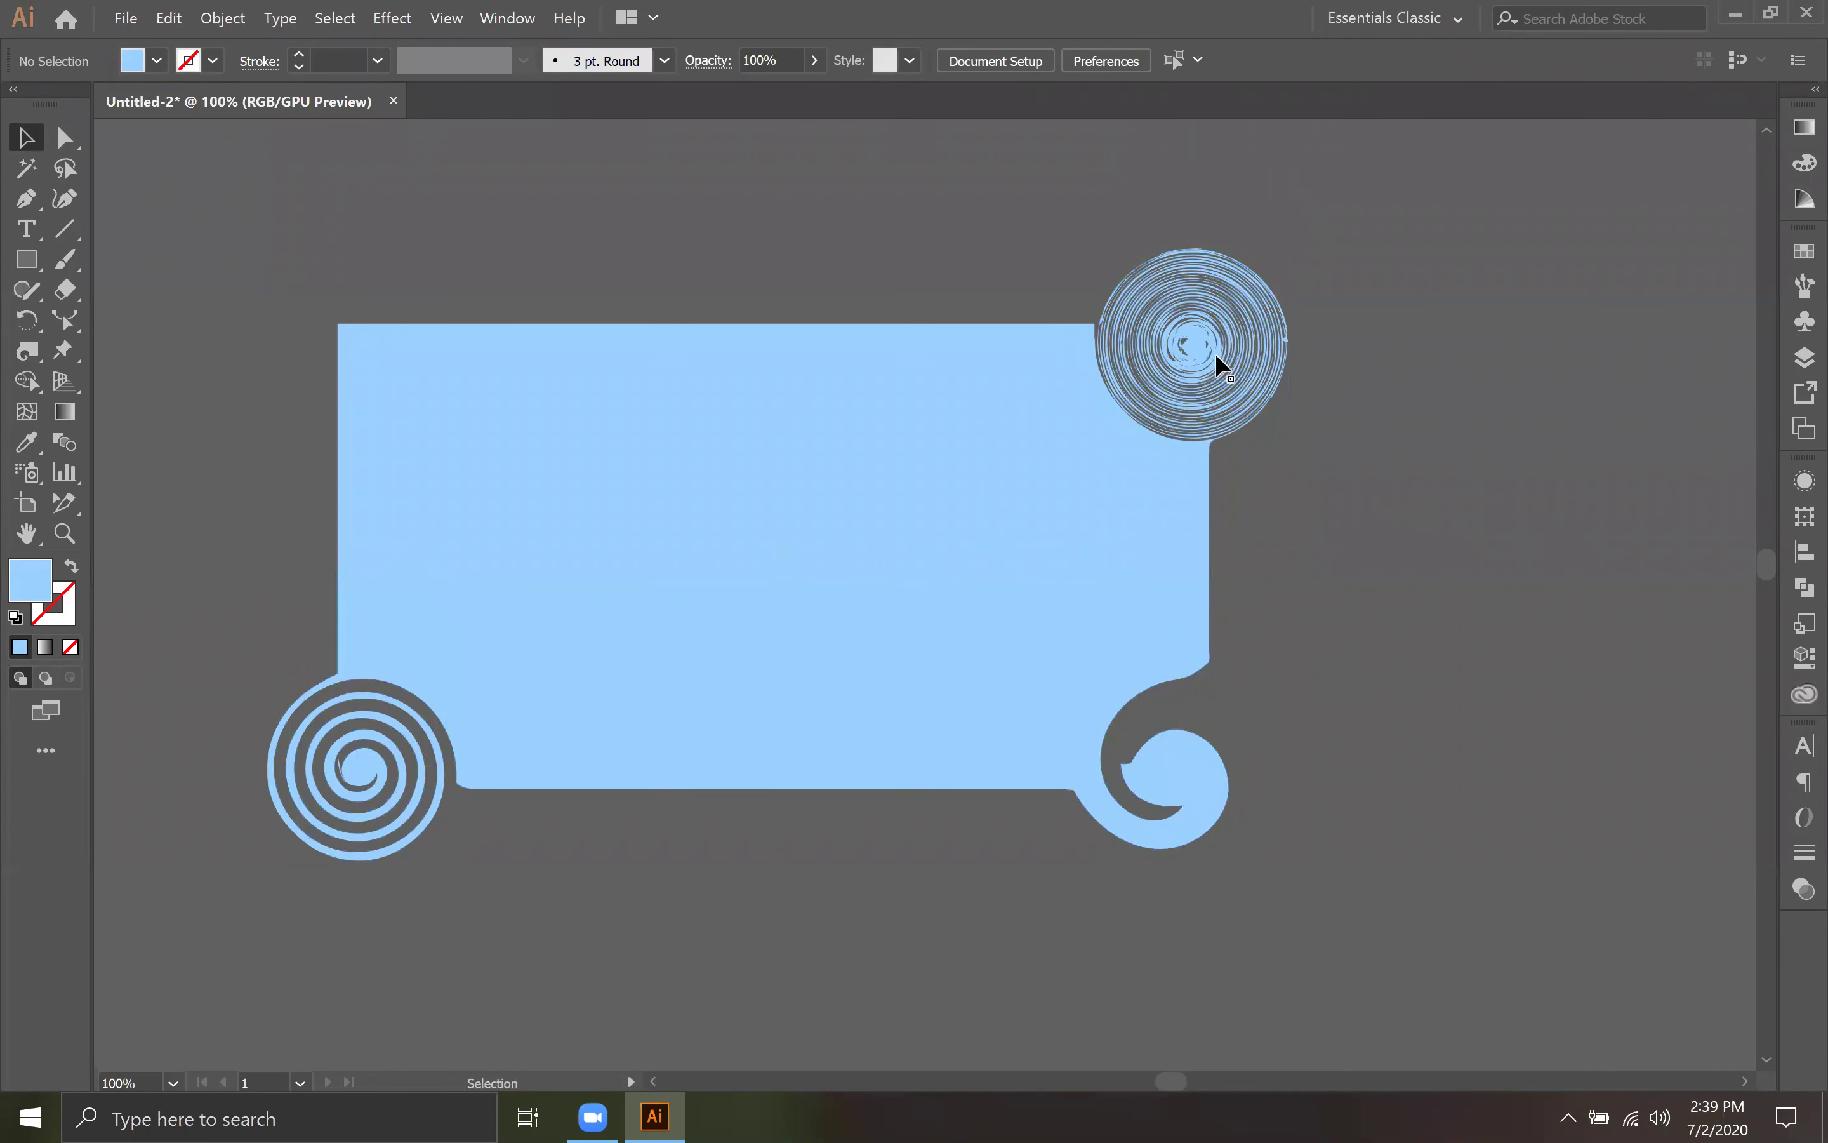
Step: Twirl the edges and interior of the blue shape with repeated Twirl tool strokes to form marbled swirls
{"action": "left_click", "coordinate": [27, 349]}
{"action": "mouse_move", "coordinate": [356, 356]}
{"action": "left_mouse_down"}
{"action": "mouse_move", "coordinate": [392, 403]}
{"action": "mouse_move", "coordinate": [668, 420]}
{"action": "mouse_move", "coordinate": [1014, 410]}
{"action": "mouse_move", "coordinate": [1141, 381]}
{"action": "mouse_move", "coordinate": [1194, 309]}
{"action": "mouse_move", "coordinate": [564, 405]}
{"action": "mouse_move", "coordinate": [395, 391]}
{"action": "mouse_move", "coordinate": [544, 386]}
{"action": "mouse_move", "coordinate": [1114, 450]}
{"action": "mouse_move", "coordinate": [1222, 619]}
{"action": "mouse_move", "coordinate": [1150, 676]}
{"action": "mouse_move", "coordinate": [275, 780]}
{"action": "mouse_move", "coordinate": [380, 772]}
{"action": "mouse_move", "coordinate": [384, 704]}
{"action": "mouse_move", "coordinate": [346, 672]}
{"action": "mouse_move", "coordinate": [316, 729]}
{"action": "mouse_move", "coordinate": [332, 593]}
{"action": "mouse_move", "coordinate": [318, 660]}
{"action": "mouse_move", "coordinate": [252, 585]}
{"action": "mouse_move", "coordinate": [388, 567]}
{"action": "mouse_move", "coordinate": [280, 587]}
{"action": "mouse_move", "coordinate": [400, 389]}
{"action": "mouse_move", "coordinate": [432, 537]}
{"action": "mouse_move", "coordinate": [449, 515]}
{"action": "mouse_move", "coordinate": [581, 701]}
{"action": "mouse_move", "coordinate": [549, 723]}
{"action": "mouse_move", "coordinate": [626, 710]}
{"action": "mouse_move", "coordinate": [589, 759]}
{"action": "mouse_move", "coordinate": [612, 770]}
{"action": "mouse_move", "coordinate": [1210, 778]}
{"action": "mouse_move", "coordinate": [729, 660]}
{"action": "mouse_move", "coordinate": [887, 691]}
{"action": "mouse_move", "coordinate": [982, 619]}
{"action": "left_mouse_up"}
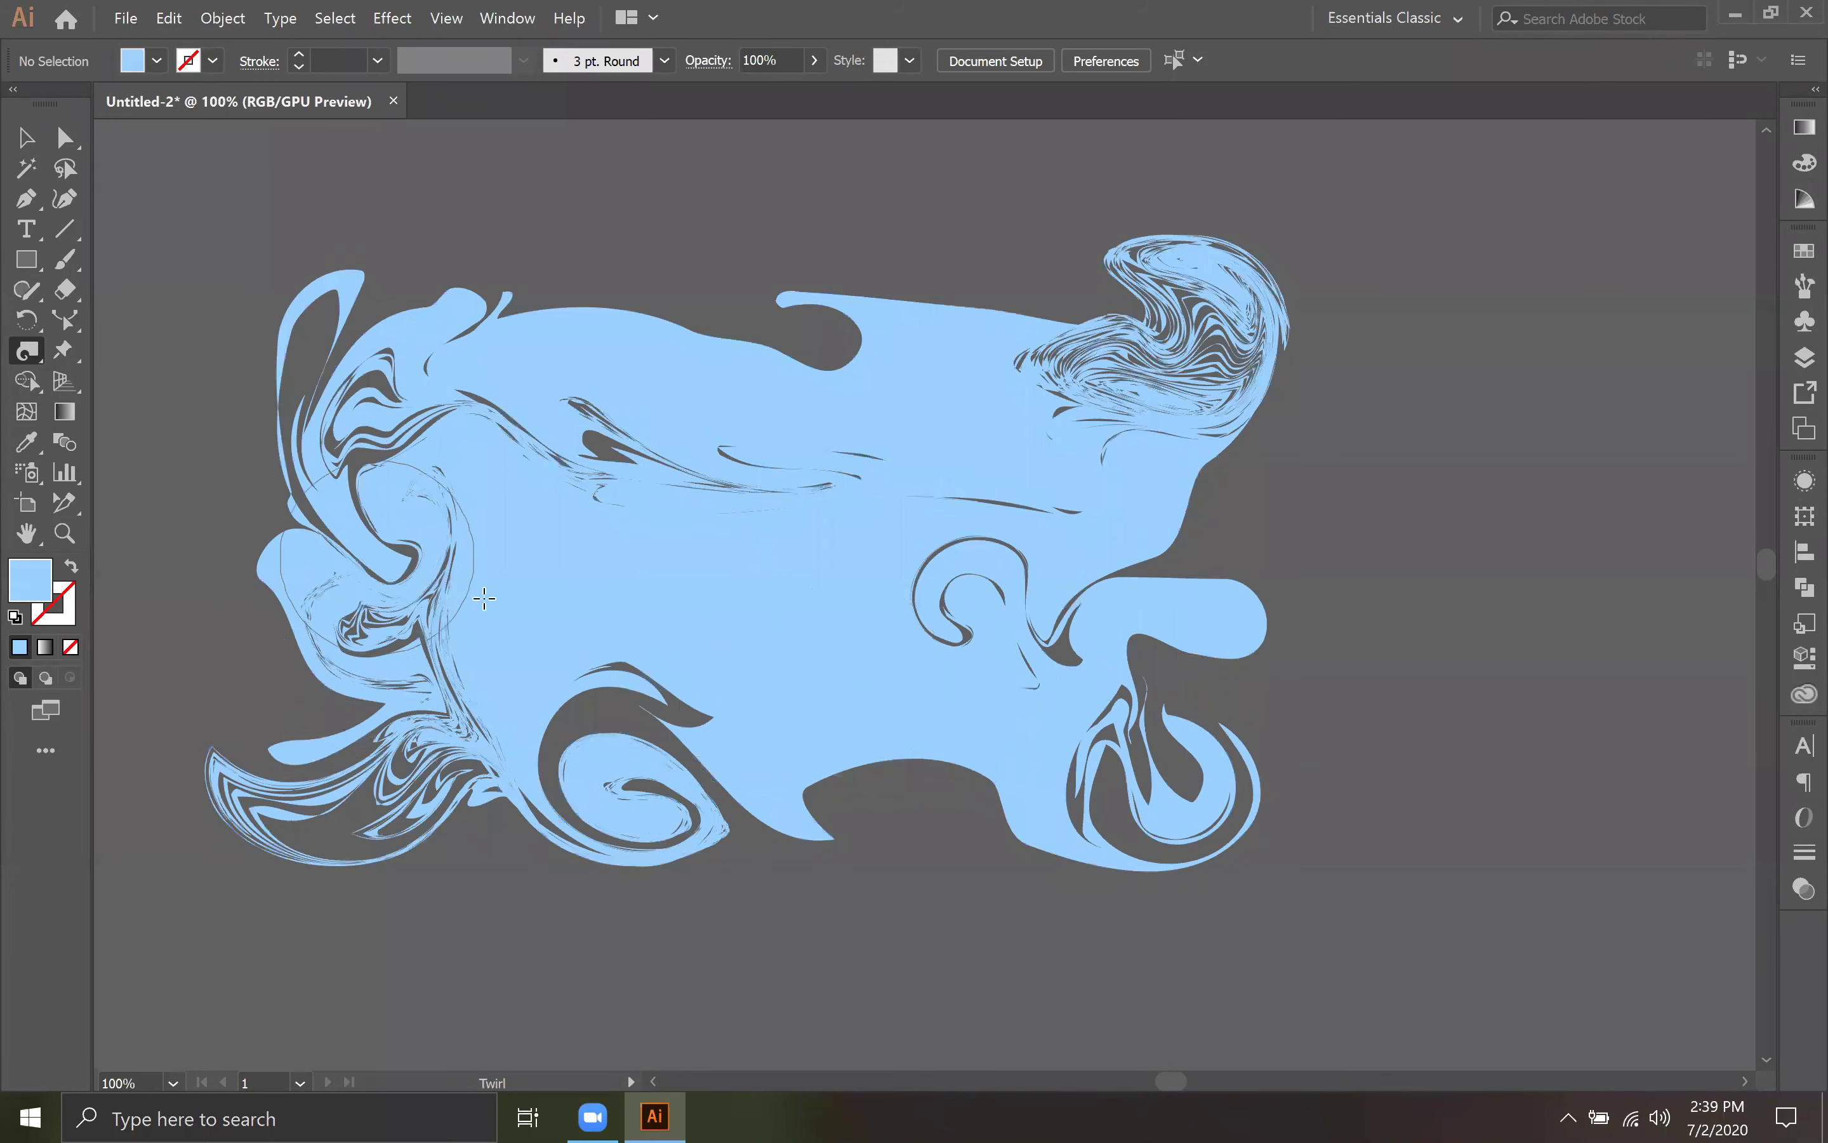
{"action": "mouse_move", "coordinate": [559, 423]}
{"action": "left_mouse_down"}
{"action": "mouse_move", "coordinate": [582, 514]}
{"action": "mouse_move", "coordinate": [679, 703]}
{"action": "mouse_move", "coordinate": [775, 756]}
{"action": "mouse_move", "coordinate": [791, 710]}
{"action": "mouse_move", "coordinate": [763, 680]}
{"action": "left_mouse_up"}
{"action": "mouse_move", "coordinate": [1080, 424]}
{"action": "left_mouse_down"}
{"action": "mouse_move", "coordinate": [922, 575]}
{"action": "mouse_move", "coordinate": [854, 604]}
{"action": "mouse_move", "coordinate": [791, 688]}
{"action": "mouse_move", "coordinate": [834, 602]}
{"action": "left_mouse_up"}
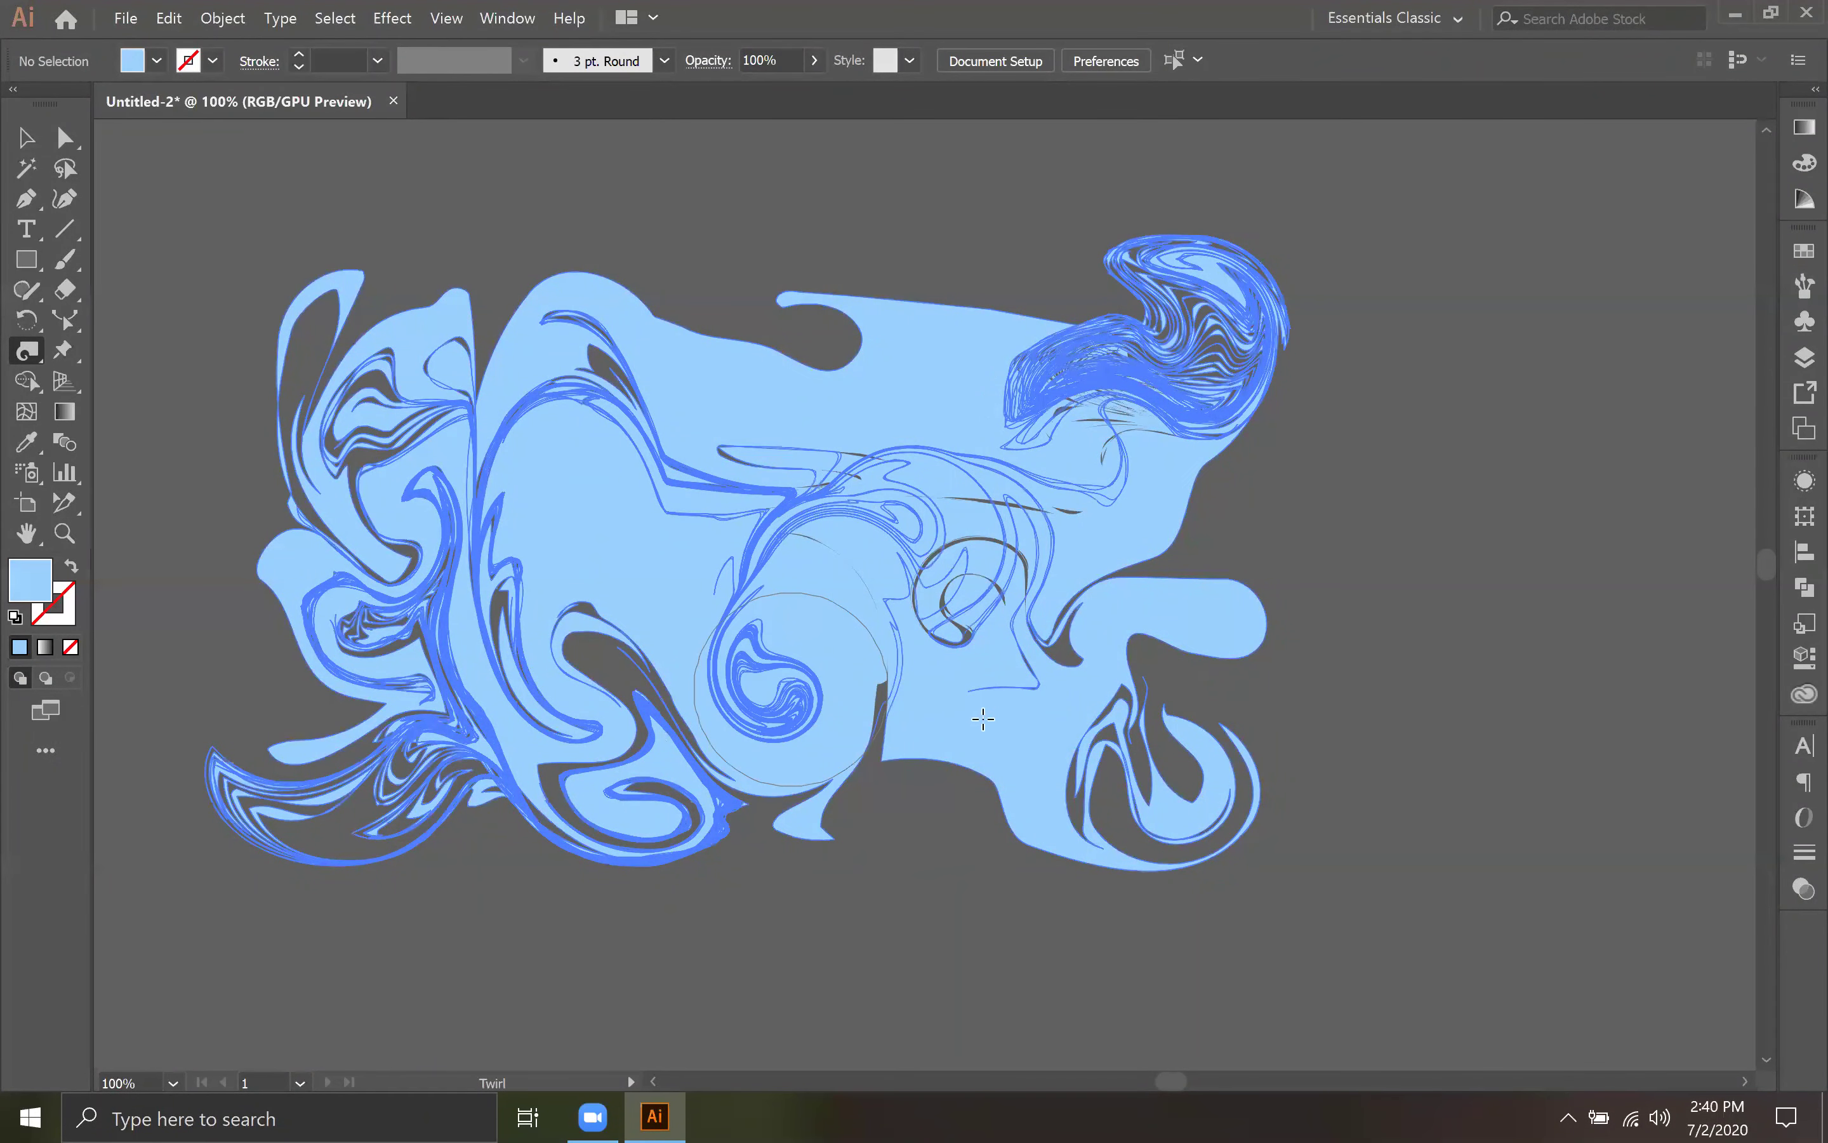
{"action": "left_click_drag", "start_coordinate": [982, 719], "coordinate": [983, 719]}
{"action": "left_click_drag", "start_coordinate": [606, 587], "coordinate": [683, 714]}
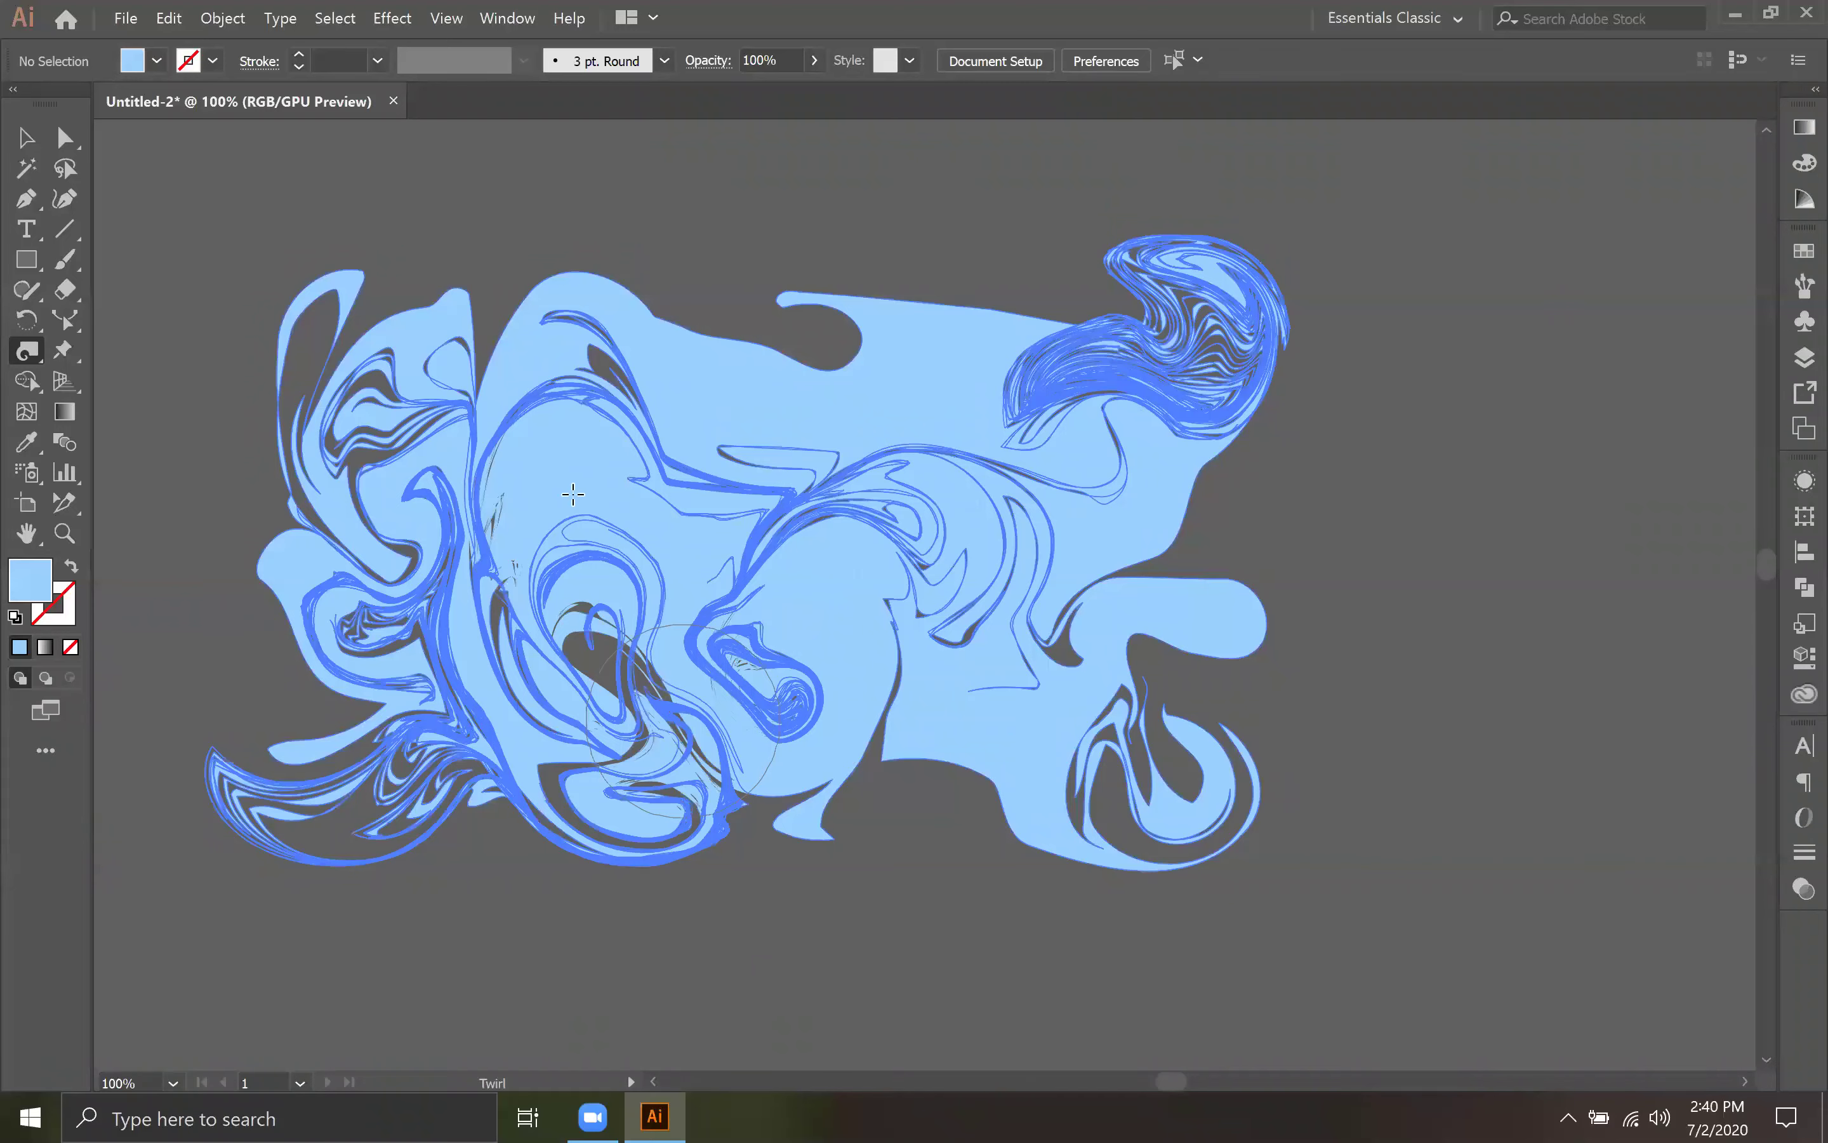
{"action": "left_click_drag", "start_coordinate": [635, 624], "coordinate": [636, 623]}
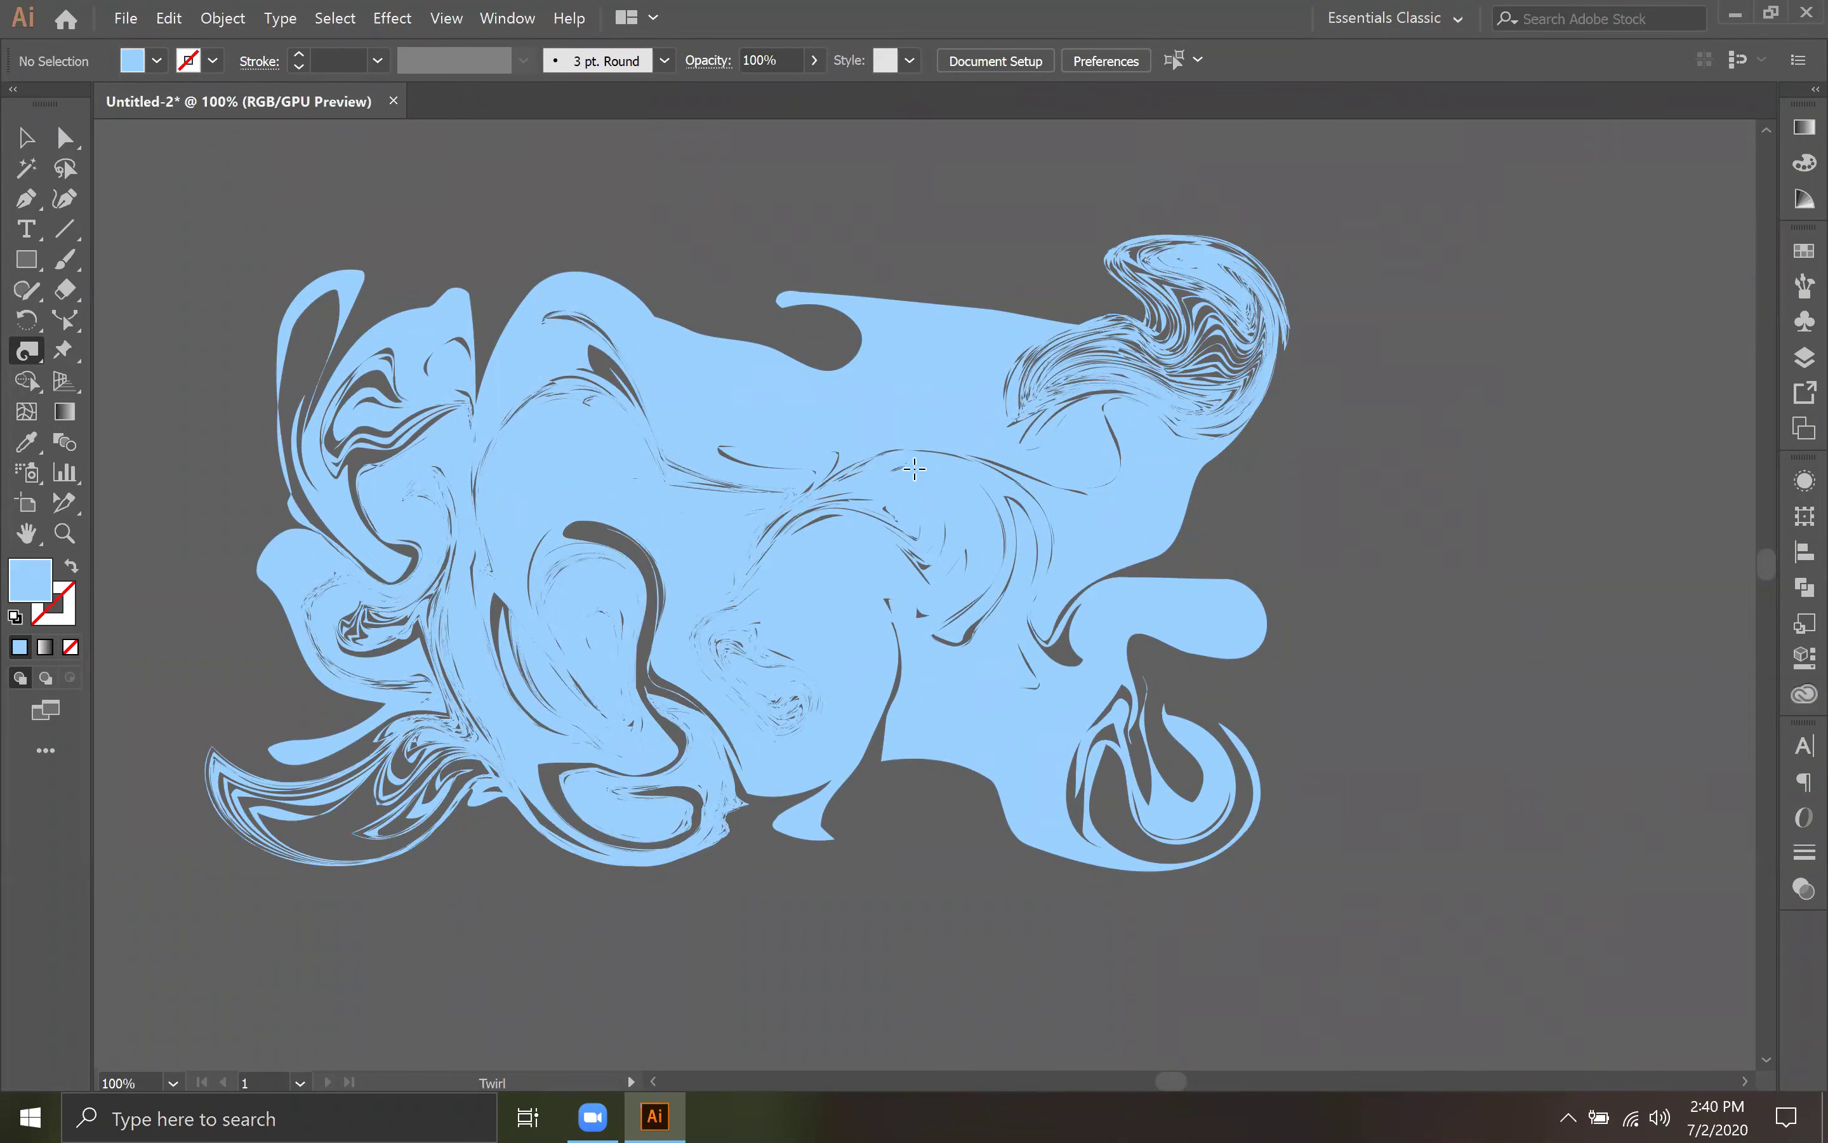
{"action": "left_click_drag", "start_coordinate": [789, 616], "coordinate": [750, 468]}
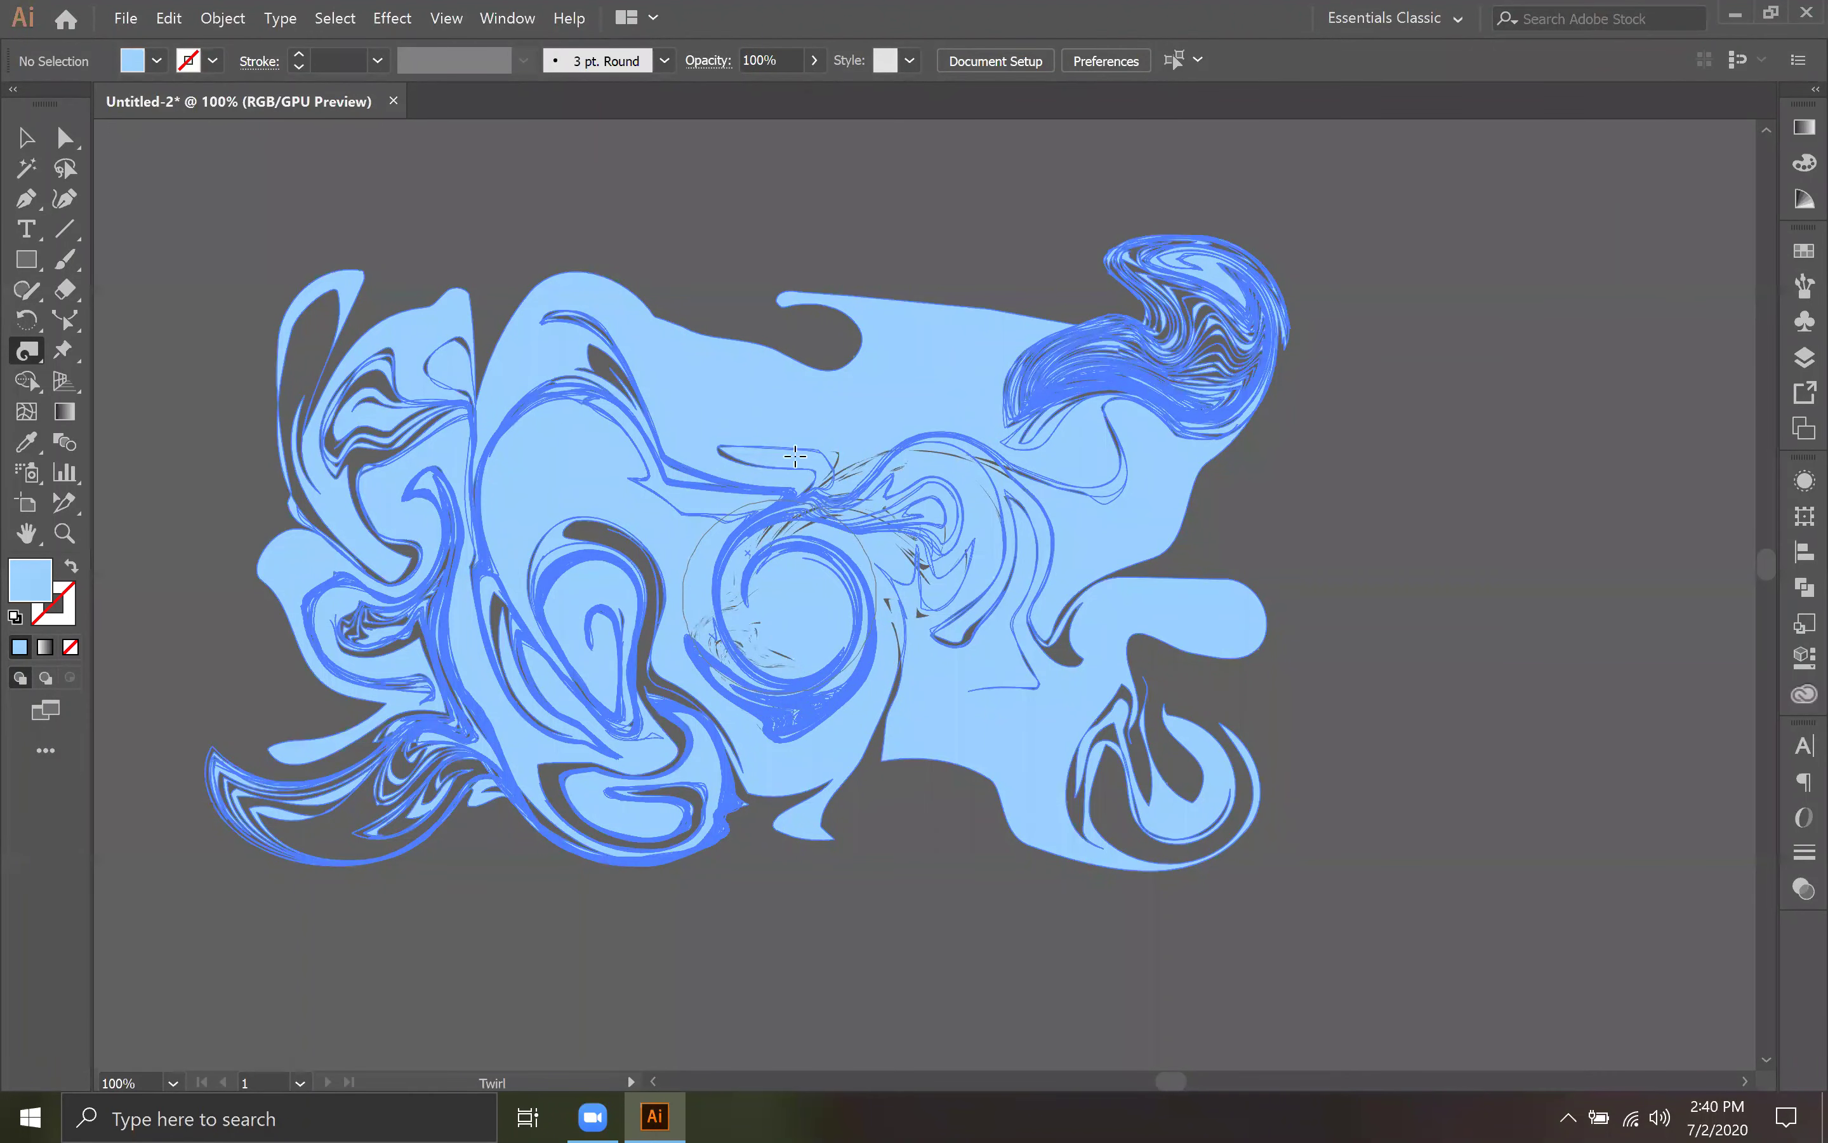
{"action": "left_click_drag", "start_coordinate": [799, 540], "coordinate": [863, 454]}
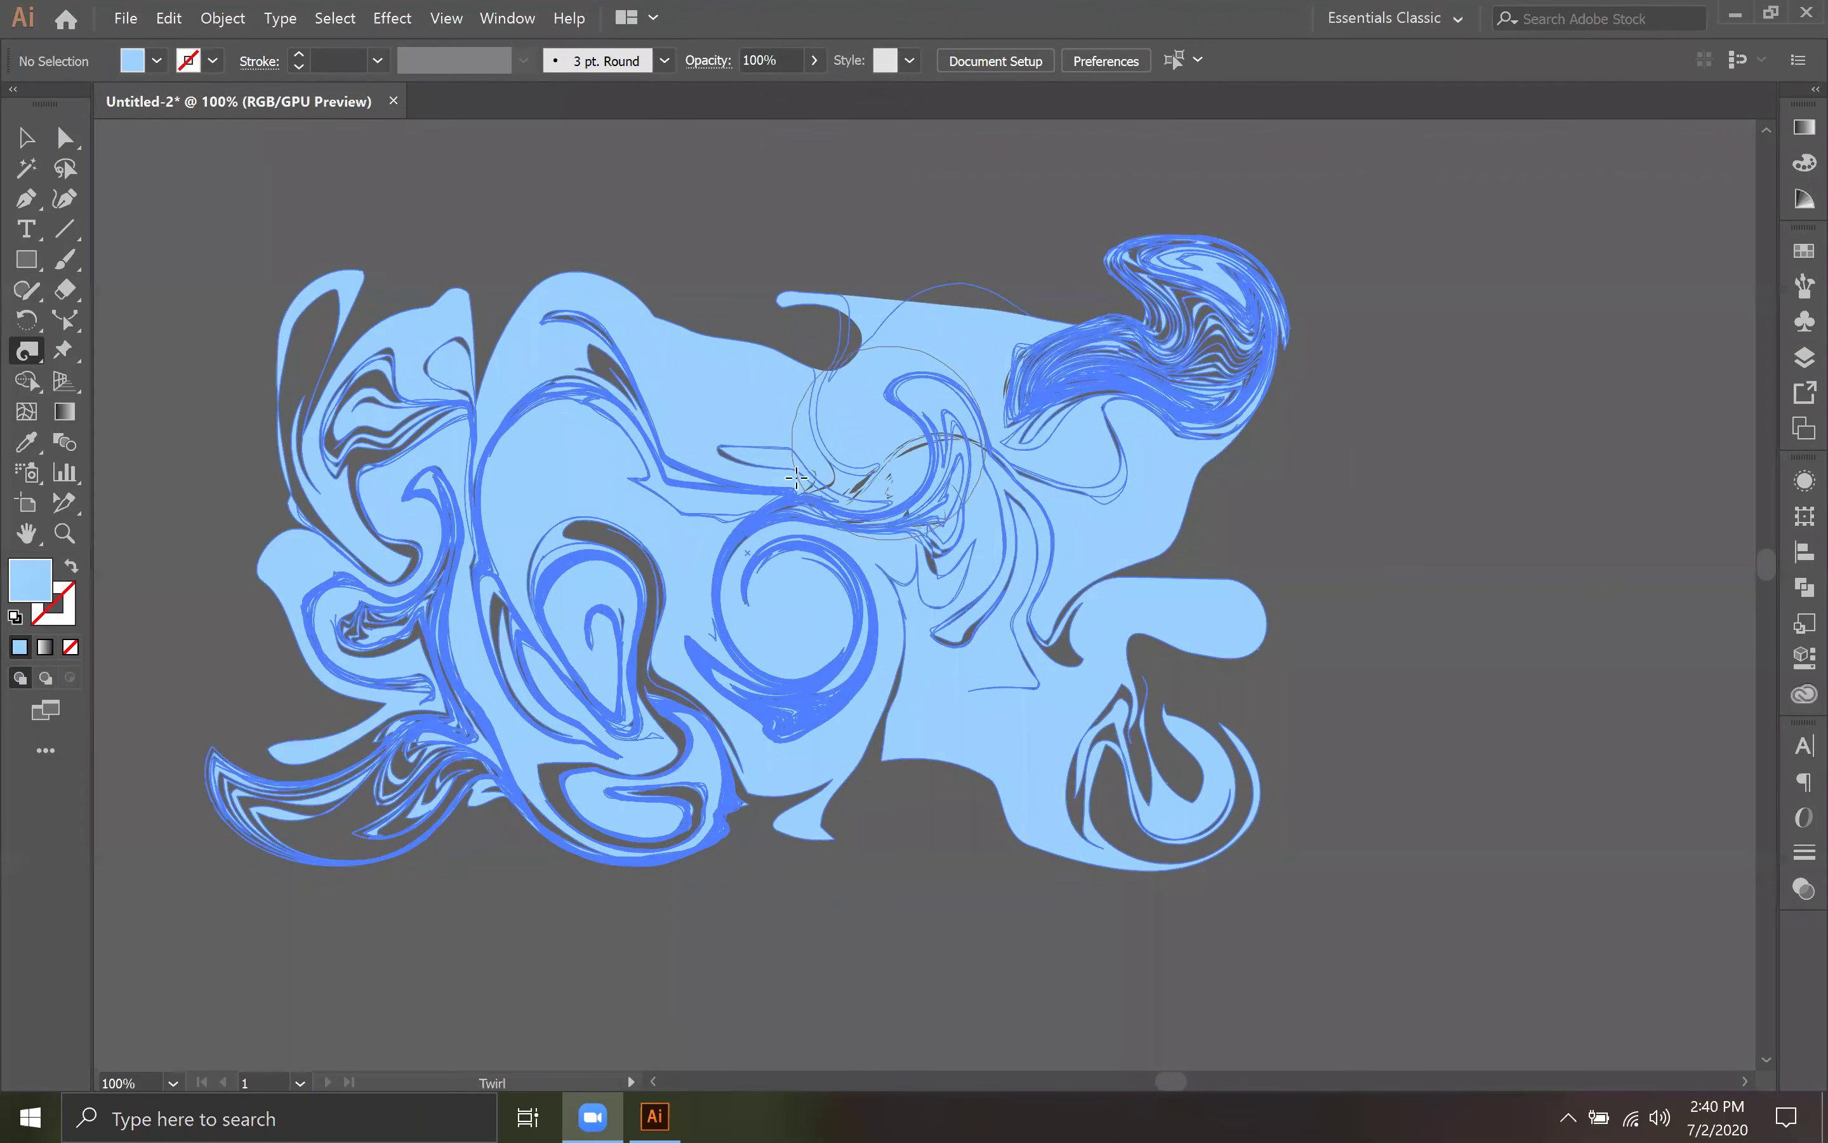
{"action": "left_click_drag", "start_coordinate": [690, 406], "coordinate": [743, 572]}
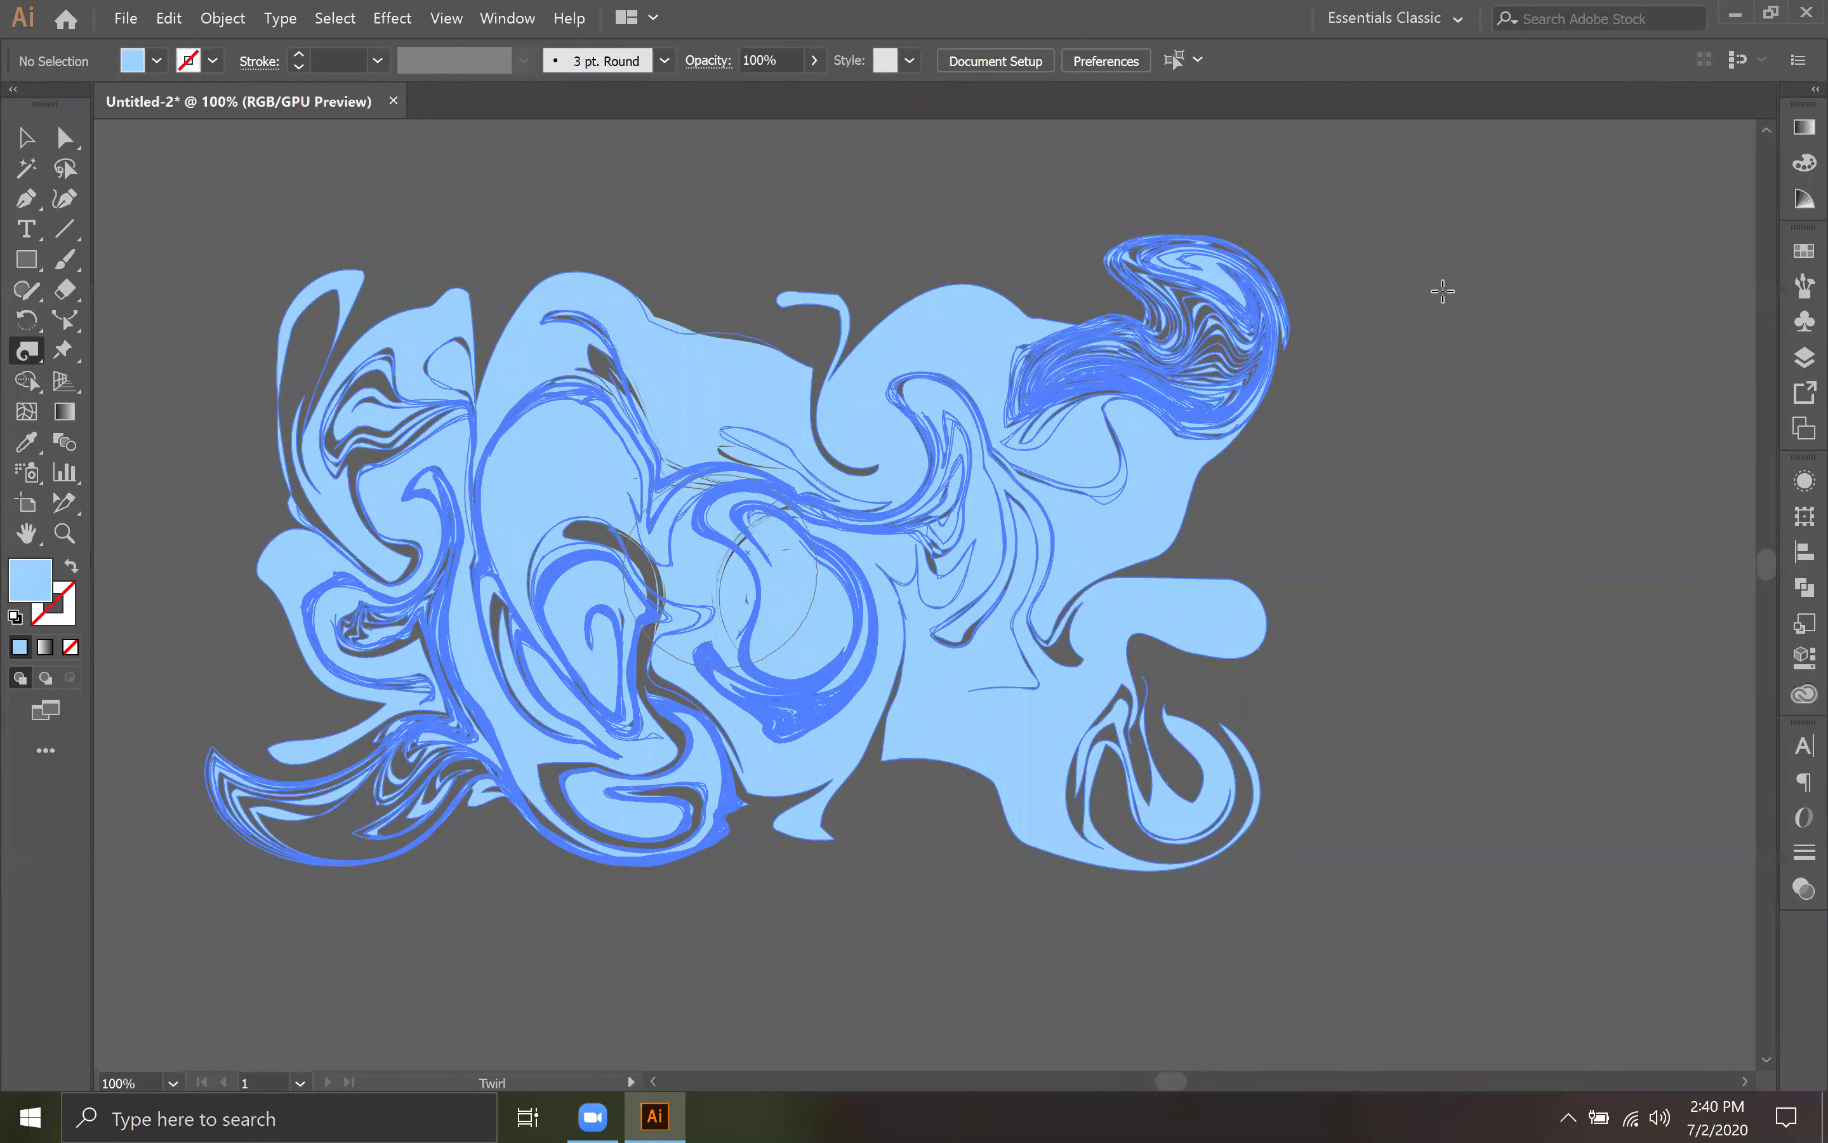
Step: Shift the swirled artwork down and to the right, then twirl a spiral into its lower edge and distort its upper-left interior
{"action": "left_click", "coordinate": [31, 170]}
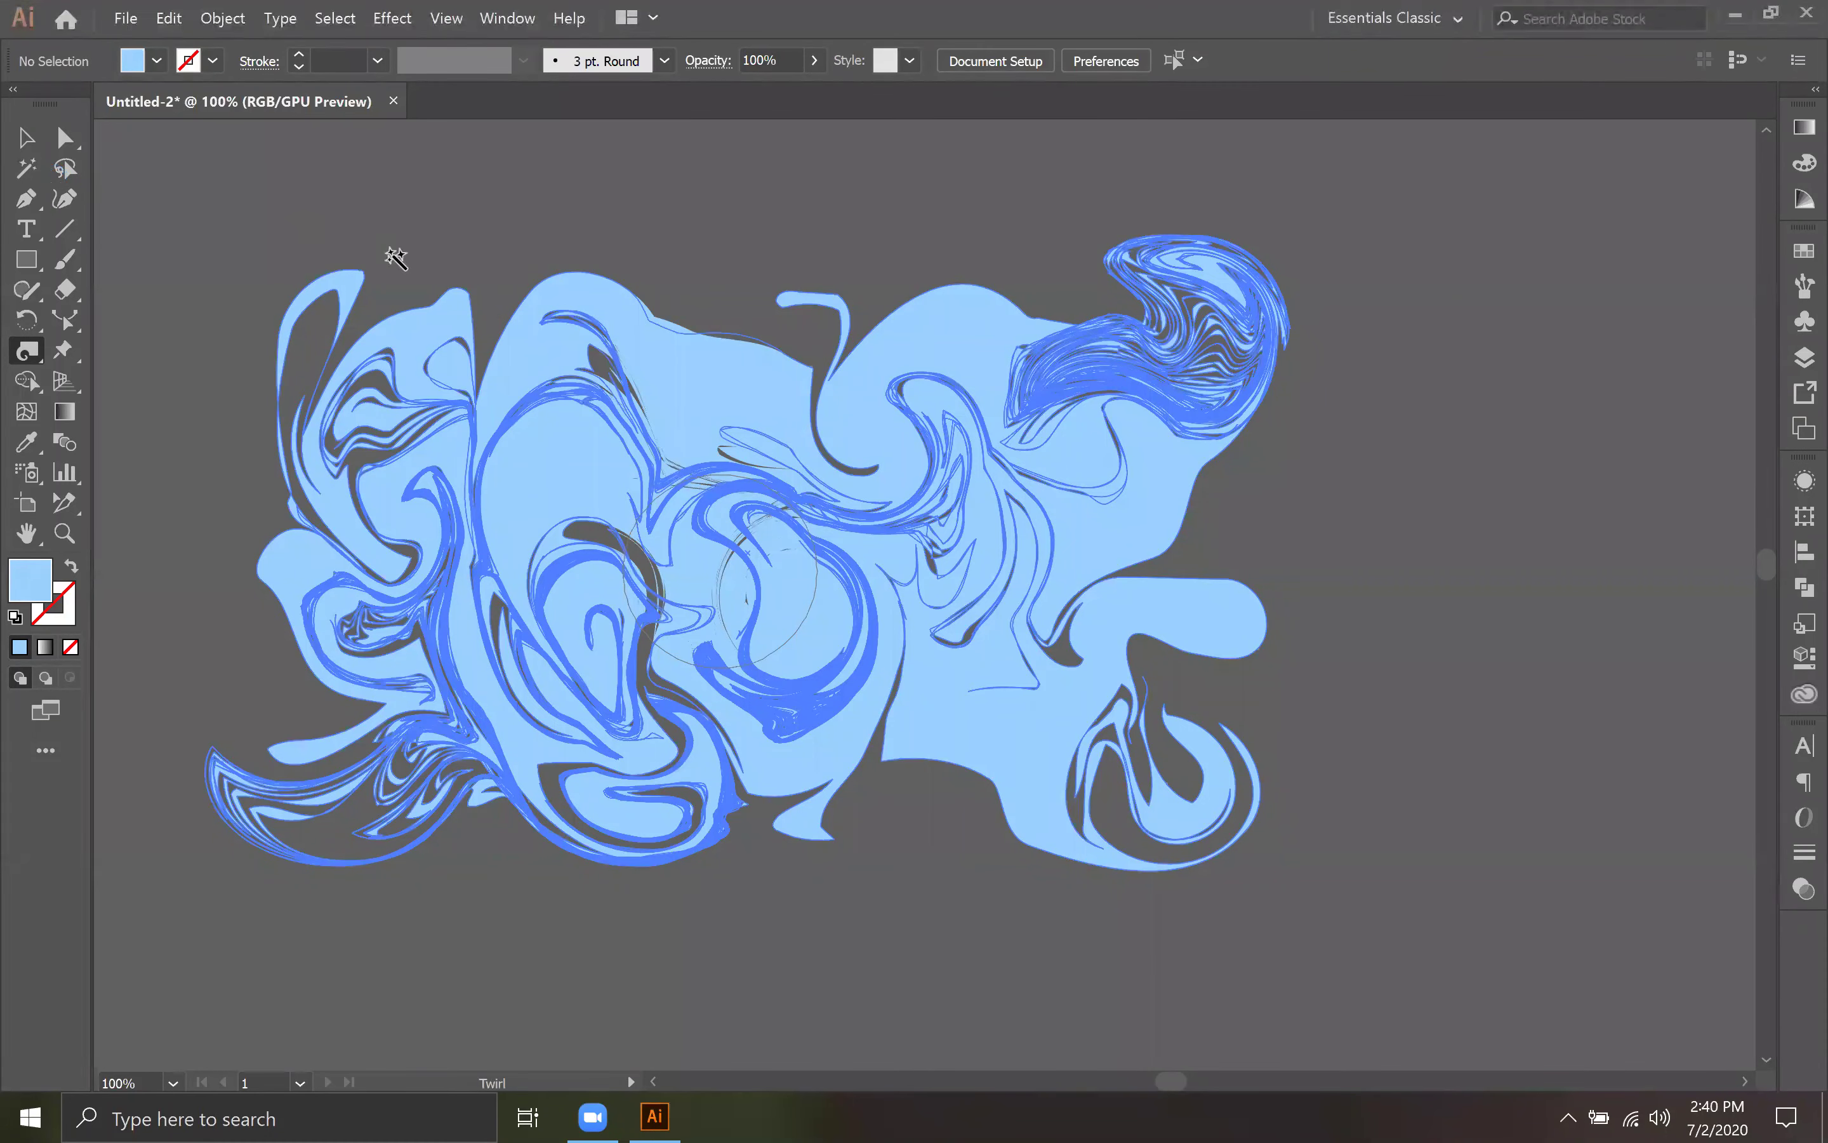
{"action": "left_click", "coordinate": [26, 138]}
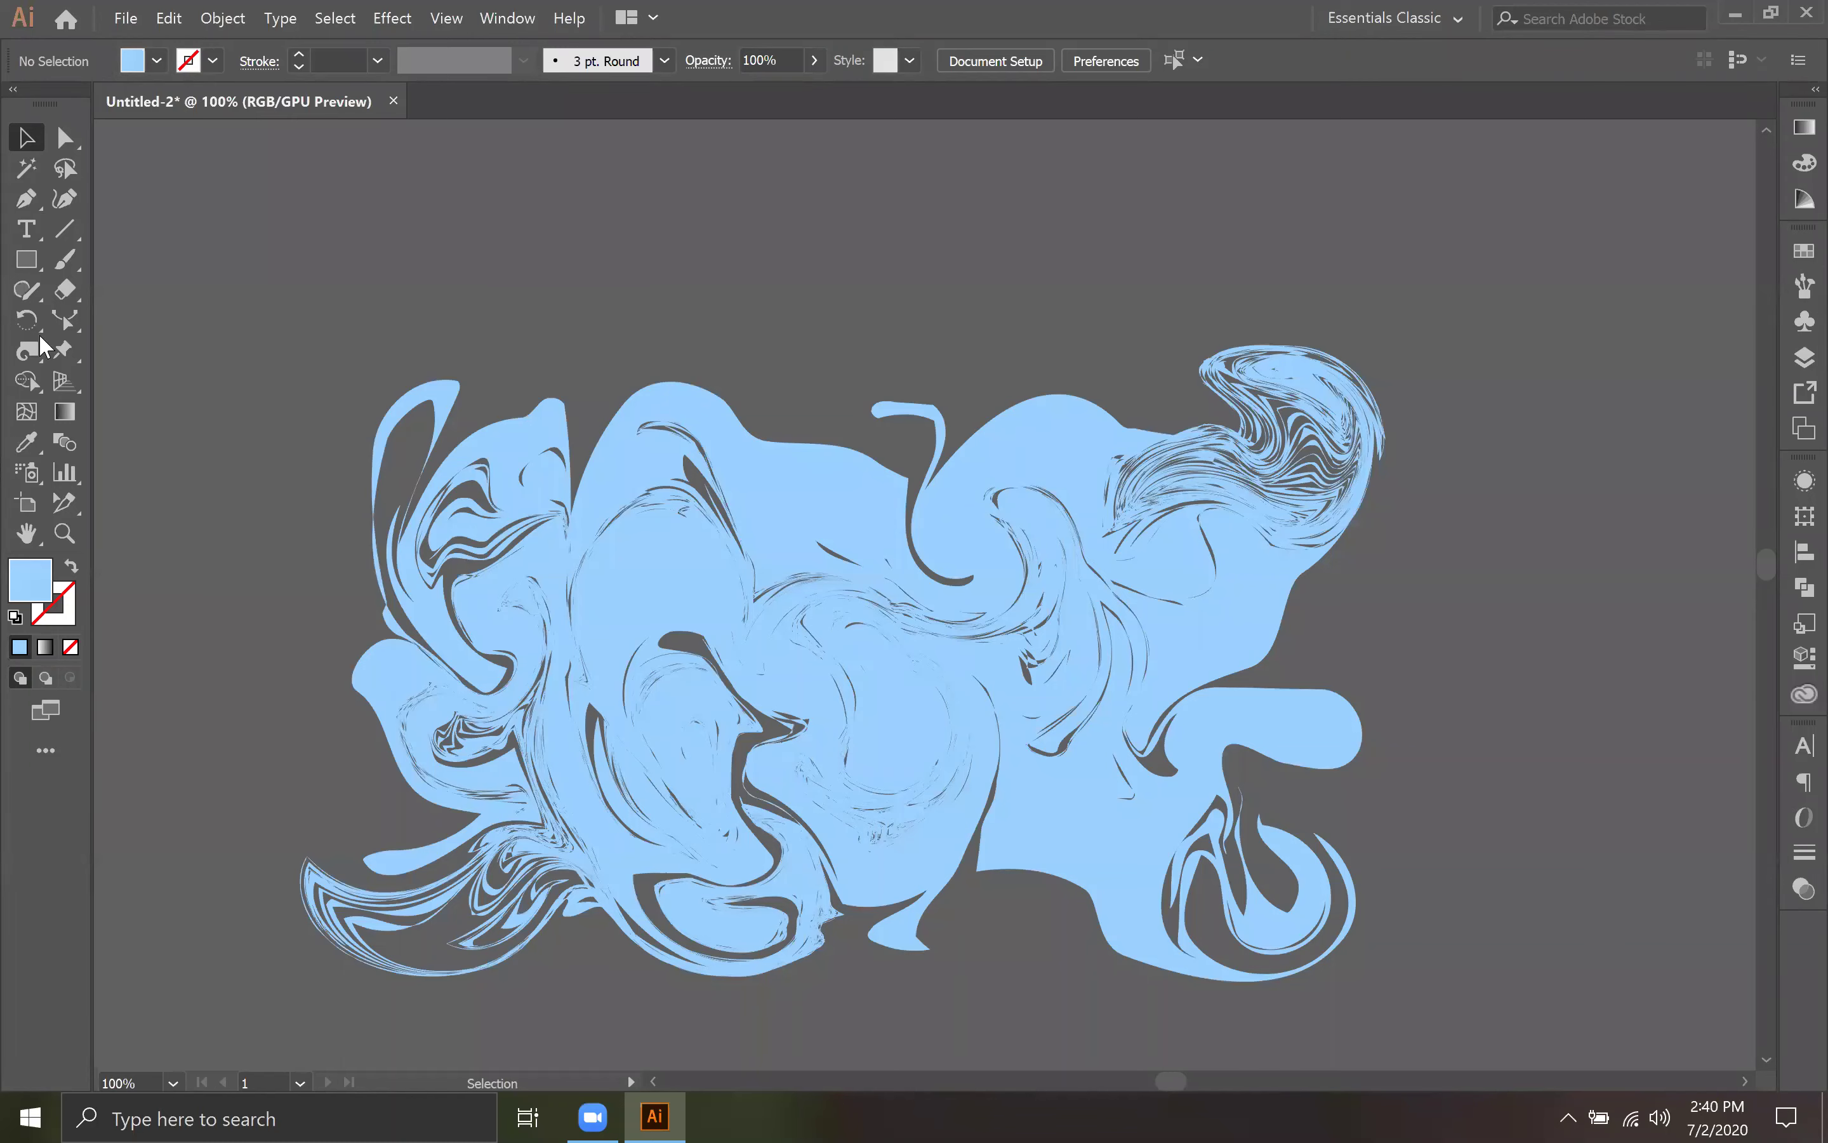
{"action": "left_click", "coordinate": [27, 353]}
{"action": "mouse_move", "coordinate": [1065, 865]}
{"action": "left_mouse_down"}
{"action": "mouse_move", "coordinate": [1042, 864]}
{"action": "mouse_move", "coordinate": [1136, 965]}
{"action": "mouse_move", "coordinate": [1081, 870]}
{"action": "left_mouse_up"}
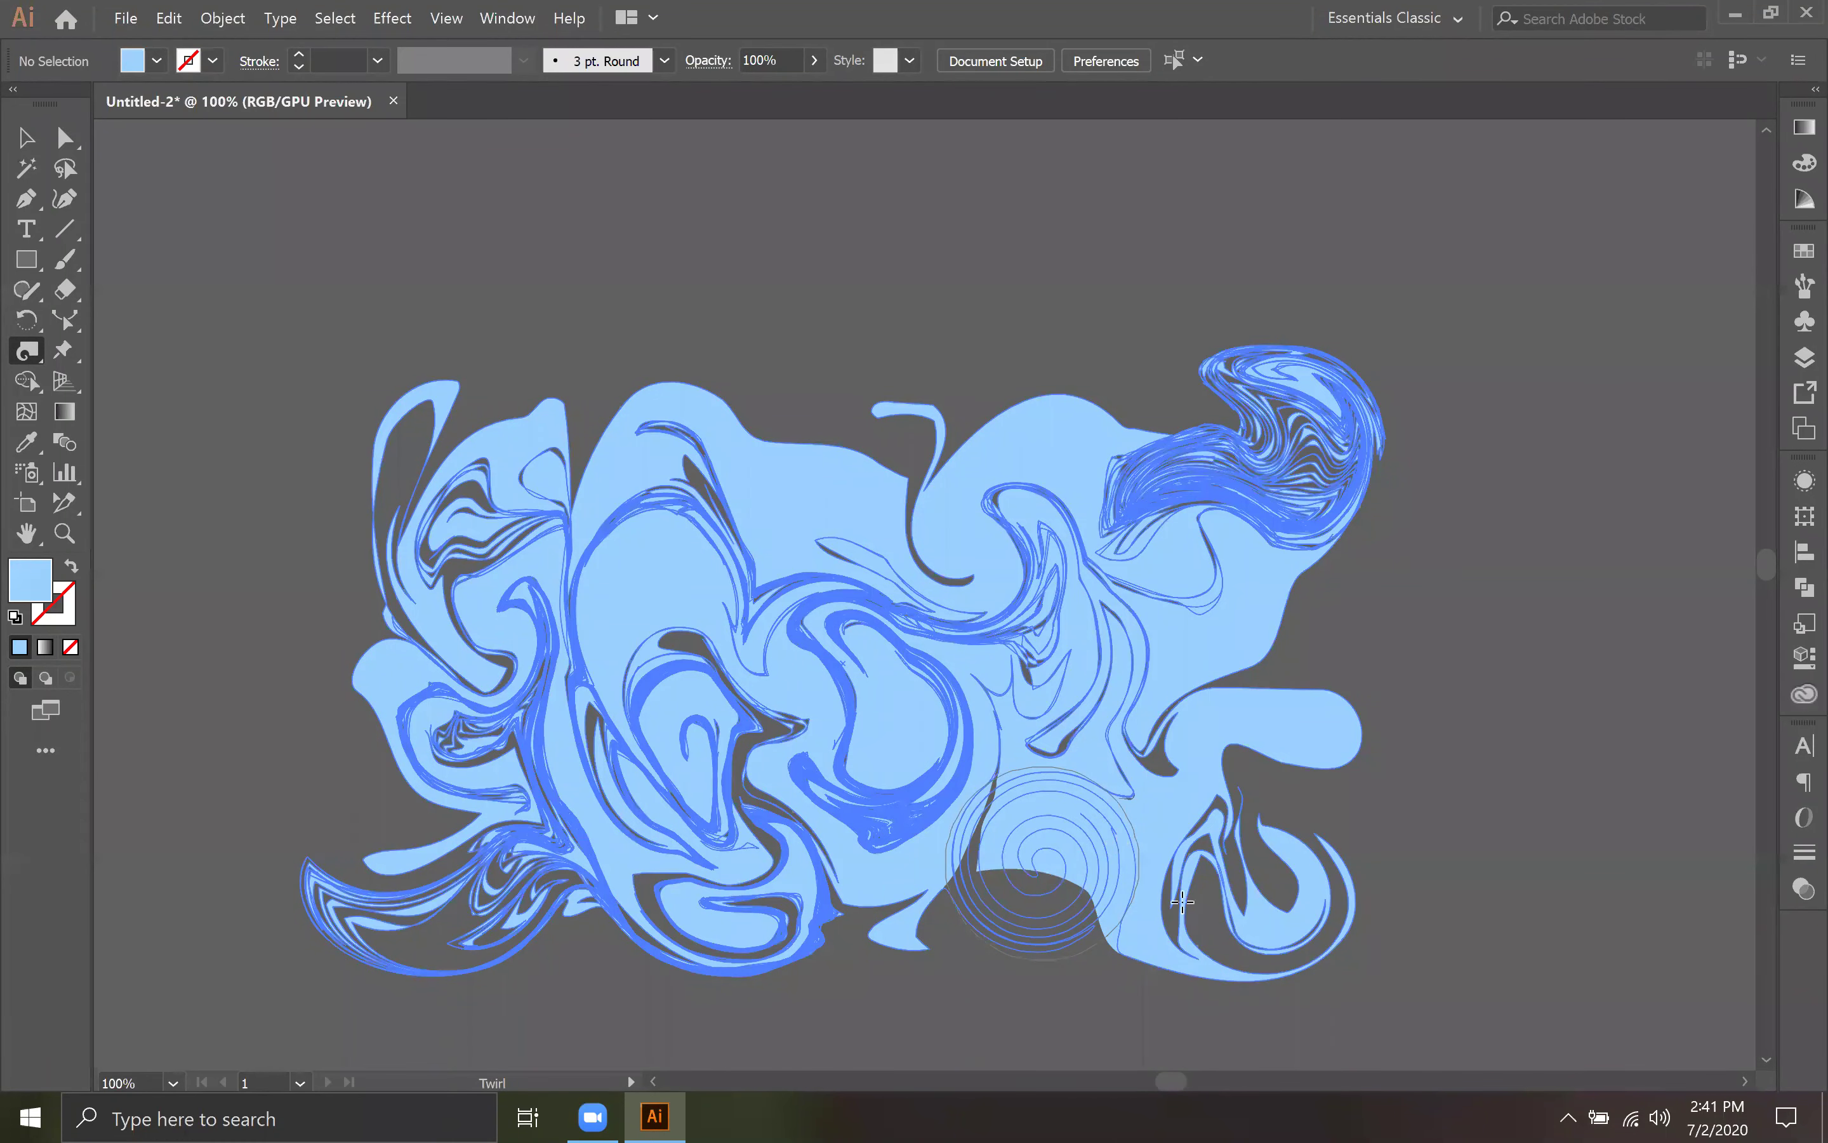
{"action": "left_click_drag", "start_coordinate": [1182, 902], "coordinate": [1179, 900]}
{"action": "mouse_move", "coordinate": [646, 486]}
{"action": "left_mouse_down"}
{"action": "mouse_move", "coordinate": [659, 658]}
{"action": "mouse_move", "coordinate": [742, 614]}
{"action": "mouse_move", "coordinate": [756, 582]}
{"action": "left_mouse_up"}
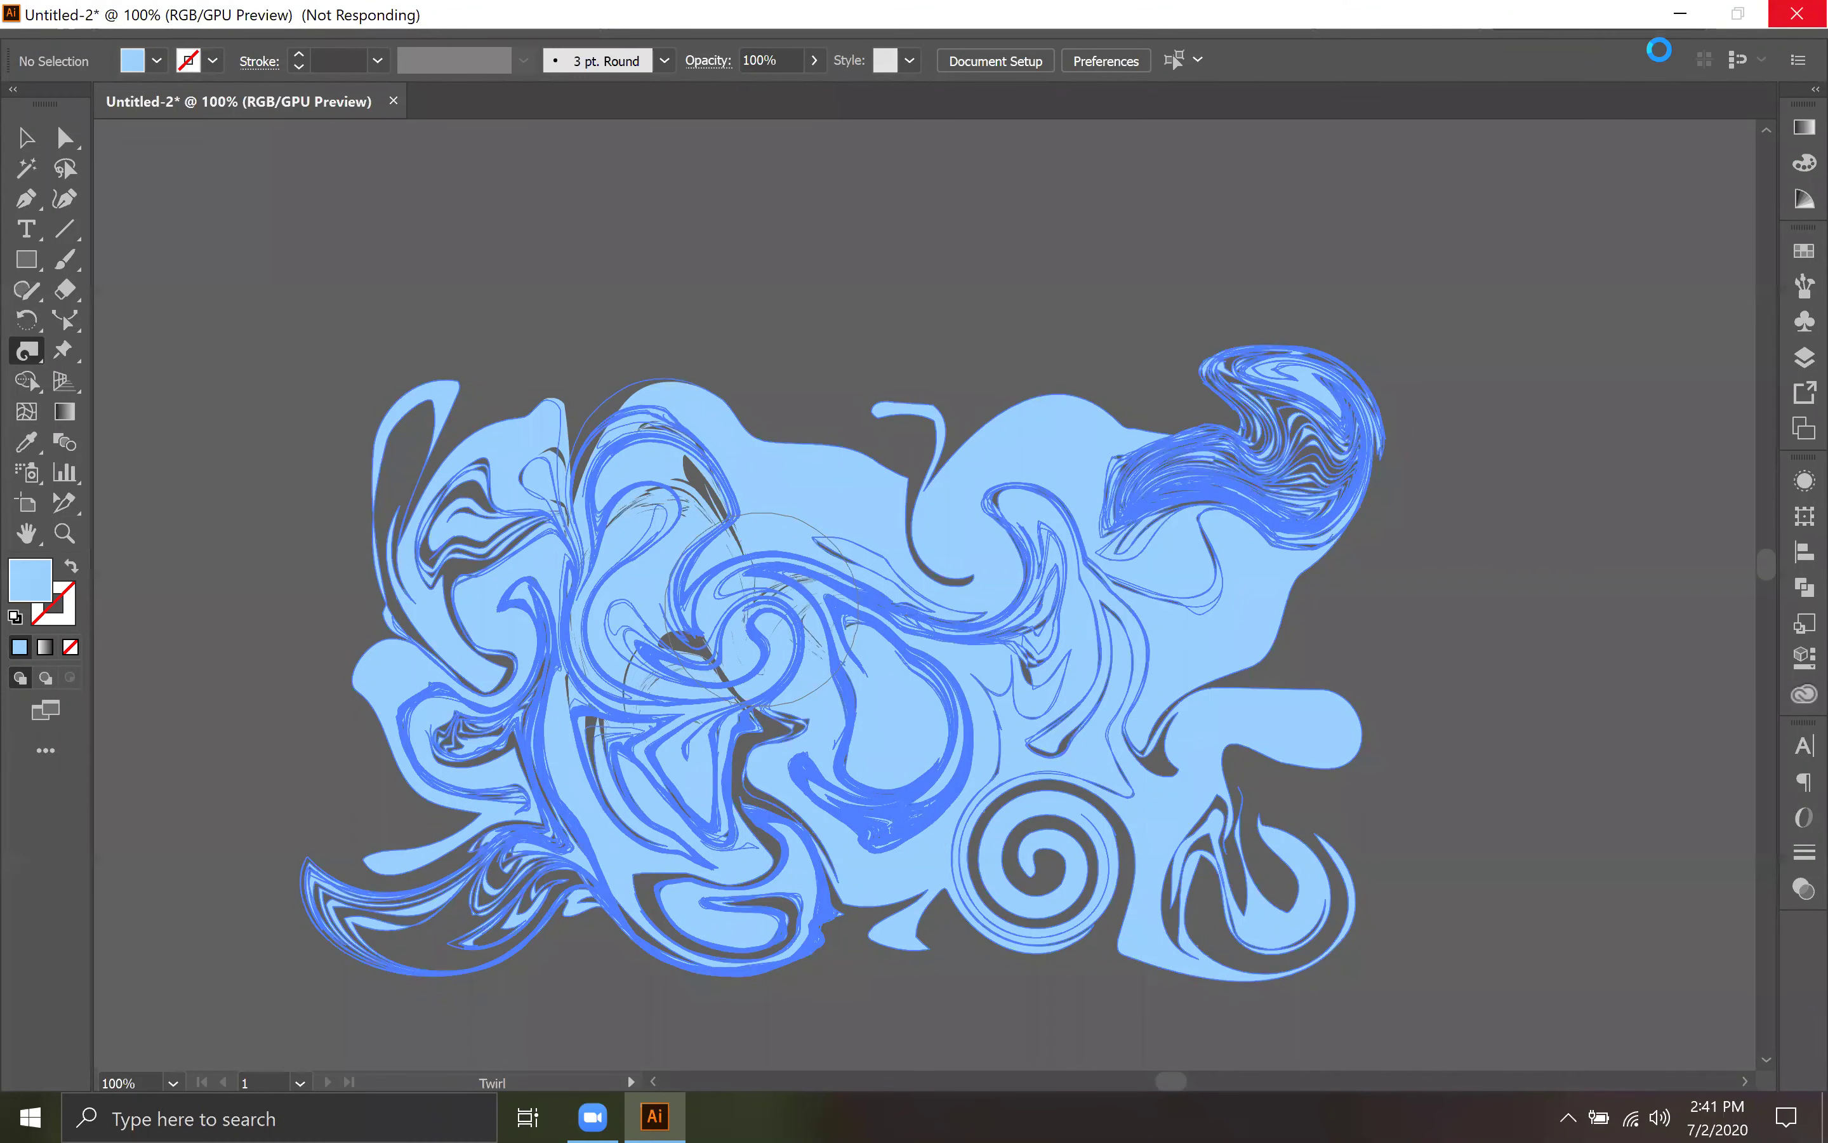
Step: Switch to Chrome and search Google Images for "wood texture"
{"action": "left_click", "coordinate": [1680, 17]}
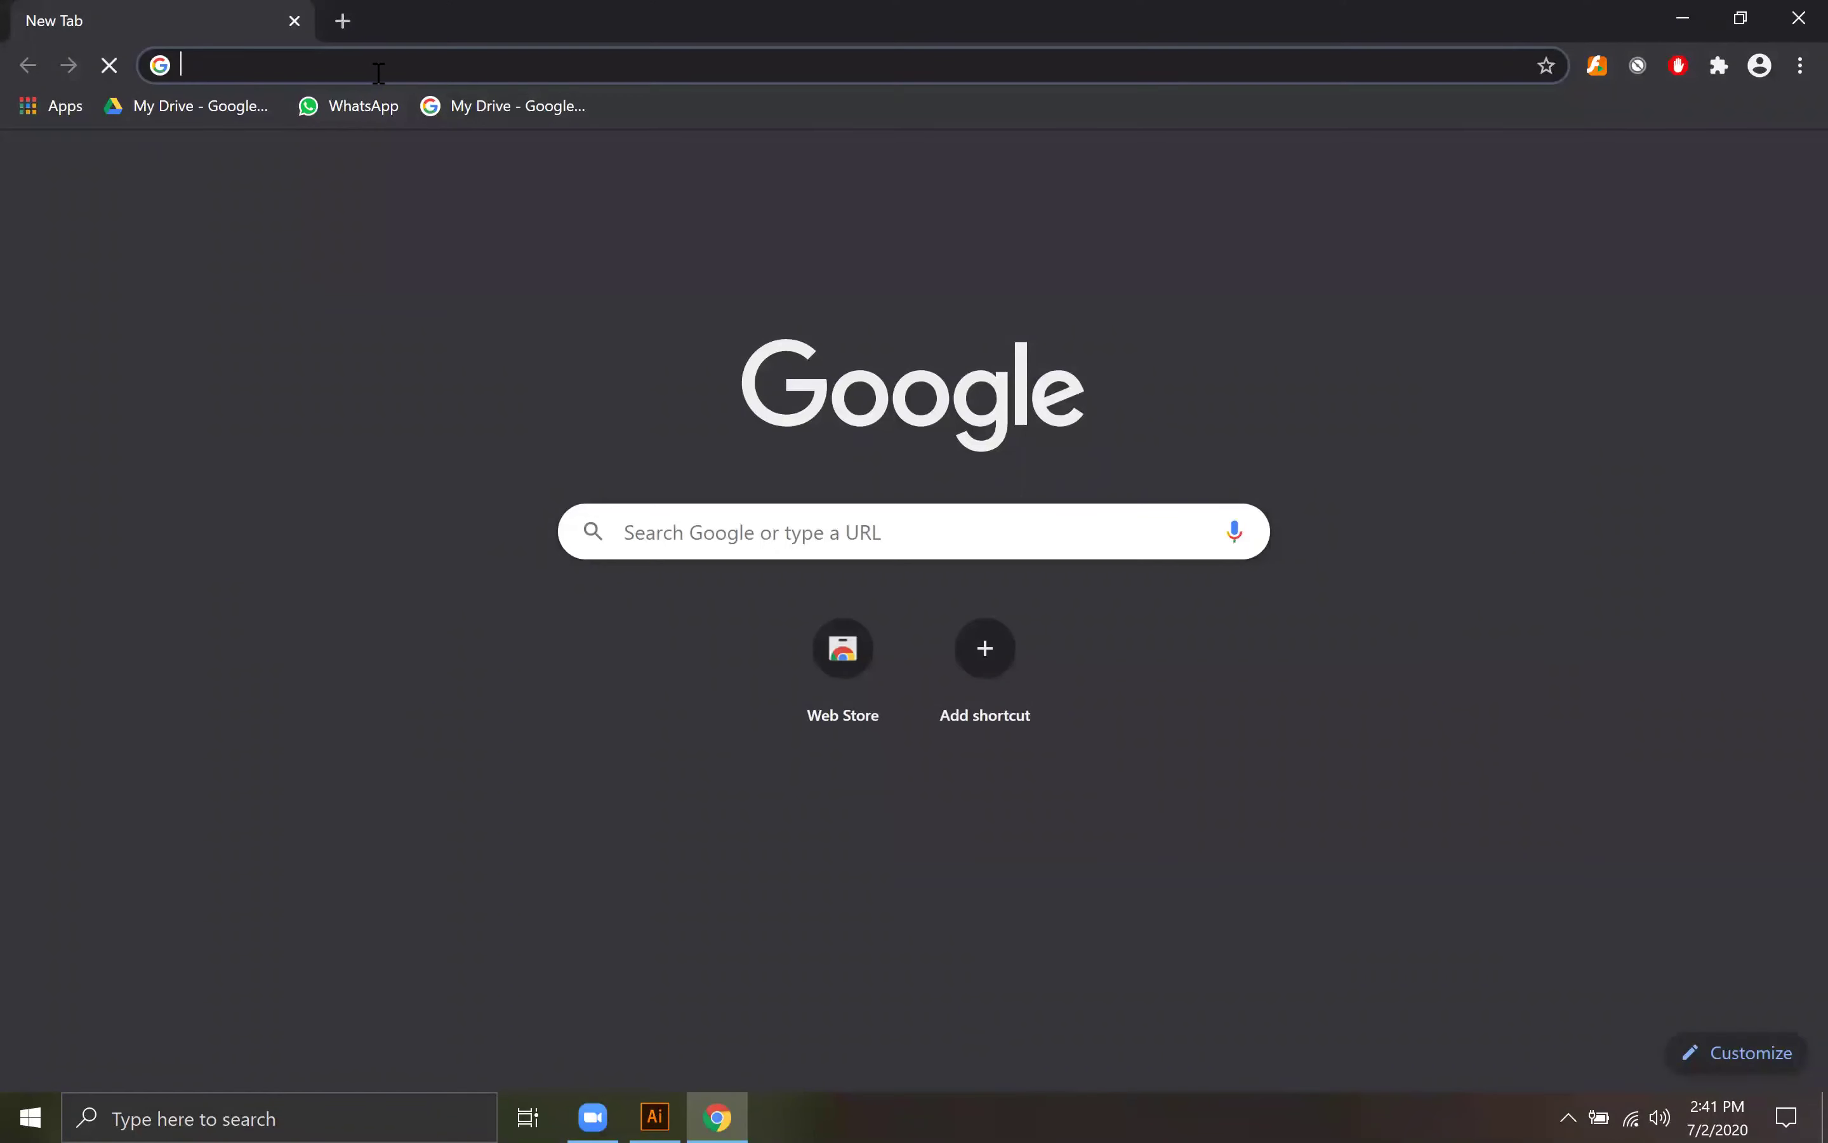
{"action": "left_click", "coordinate": [379, 73]}
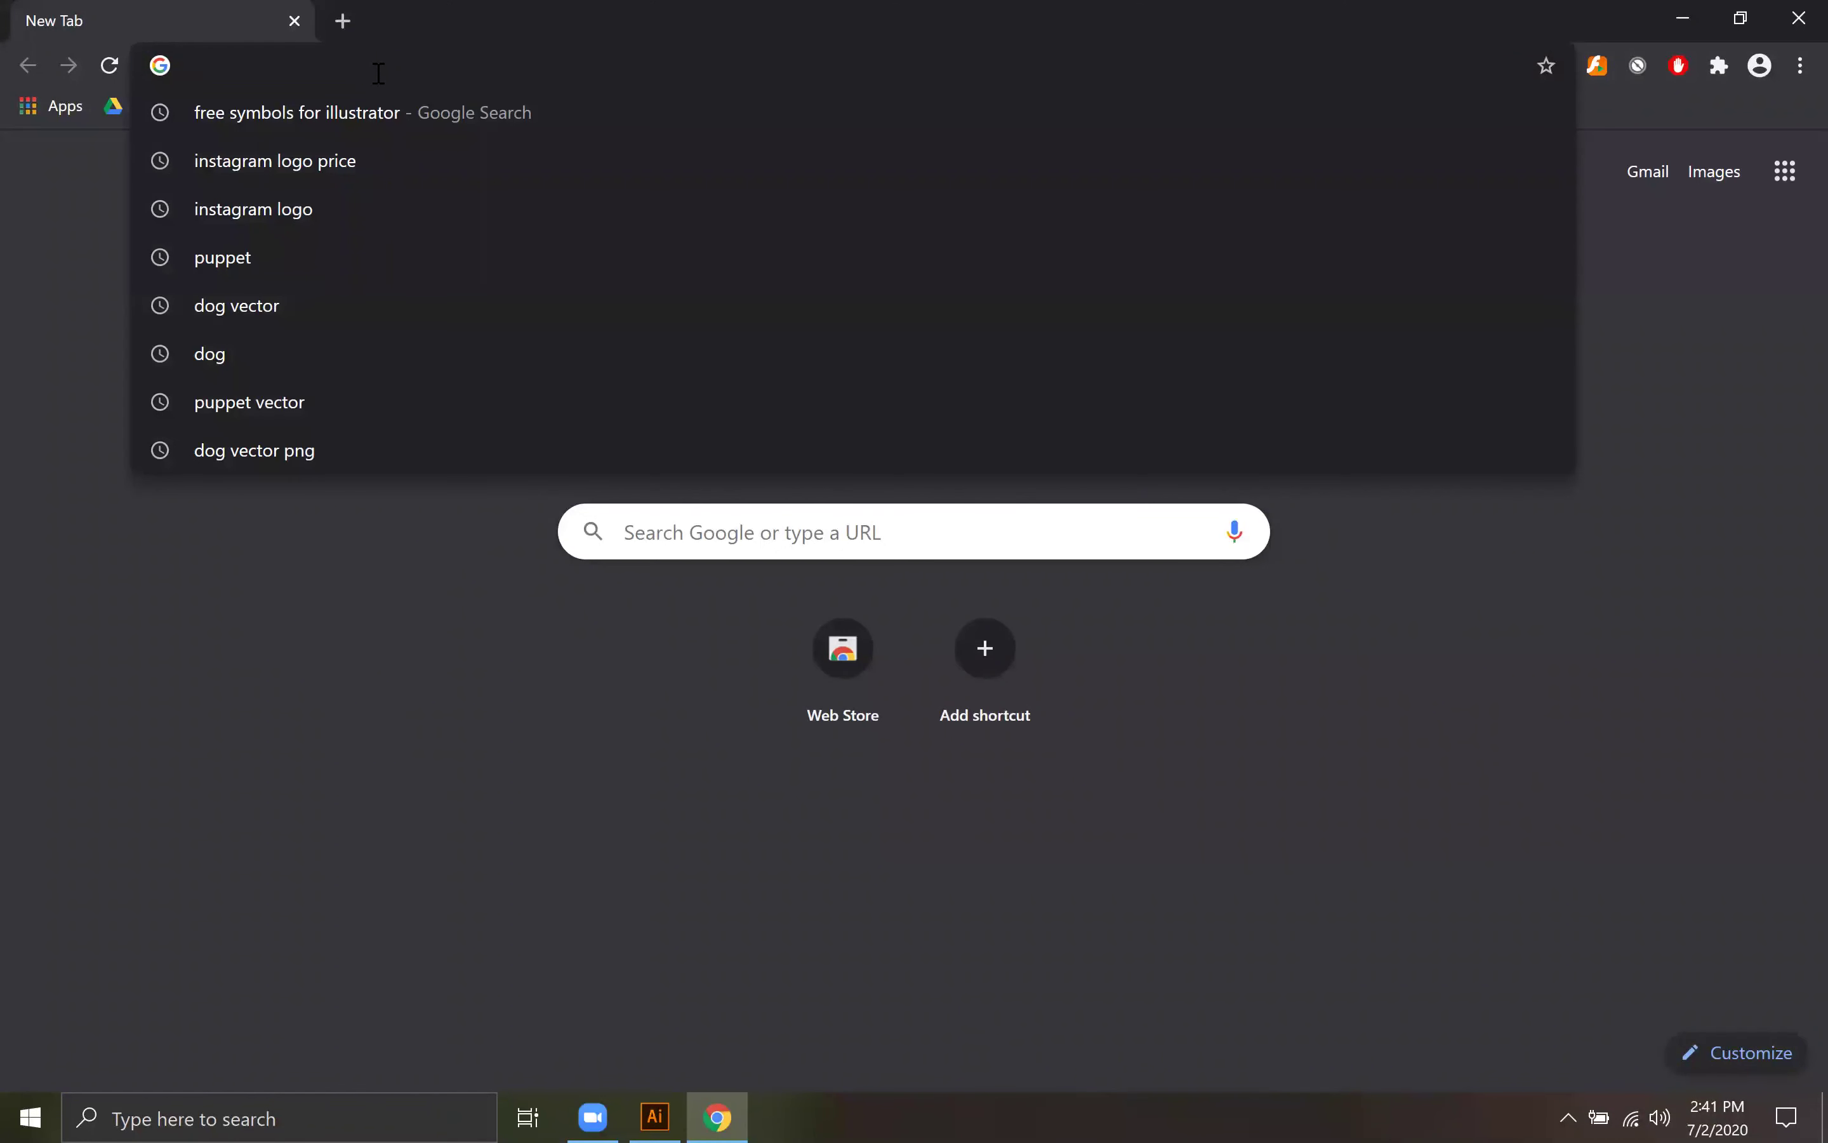
{"action": "type", "text": "wood"}
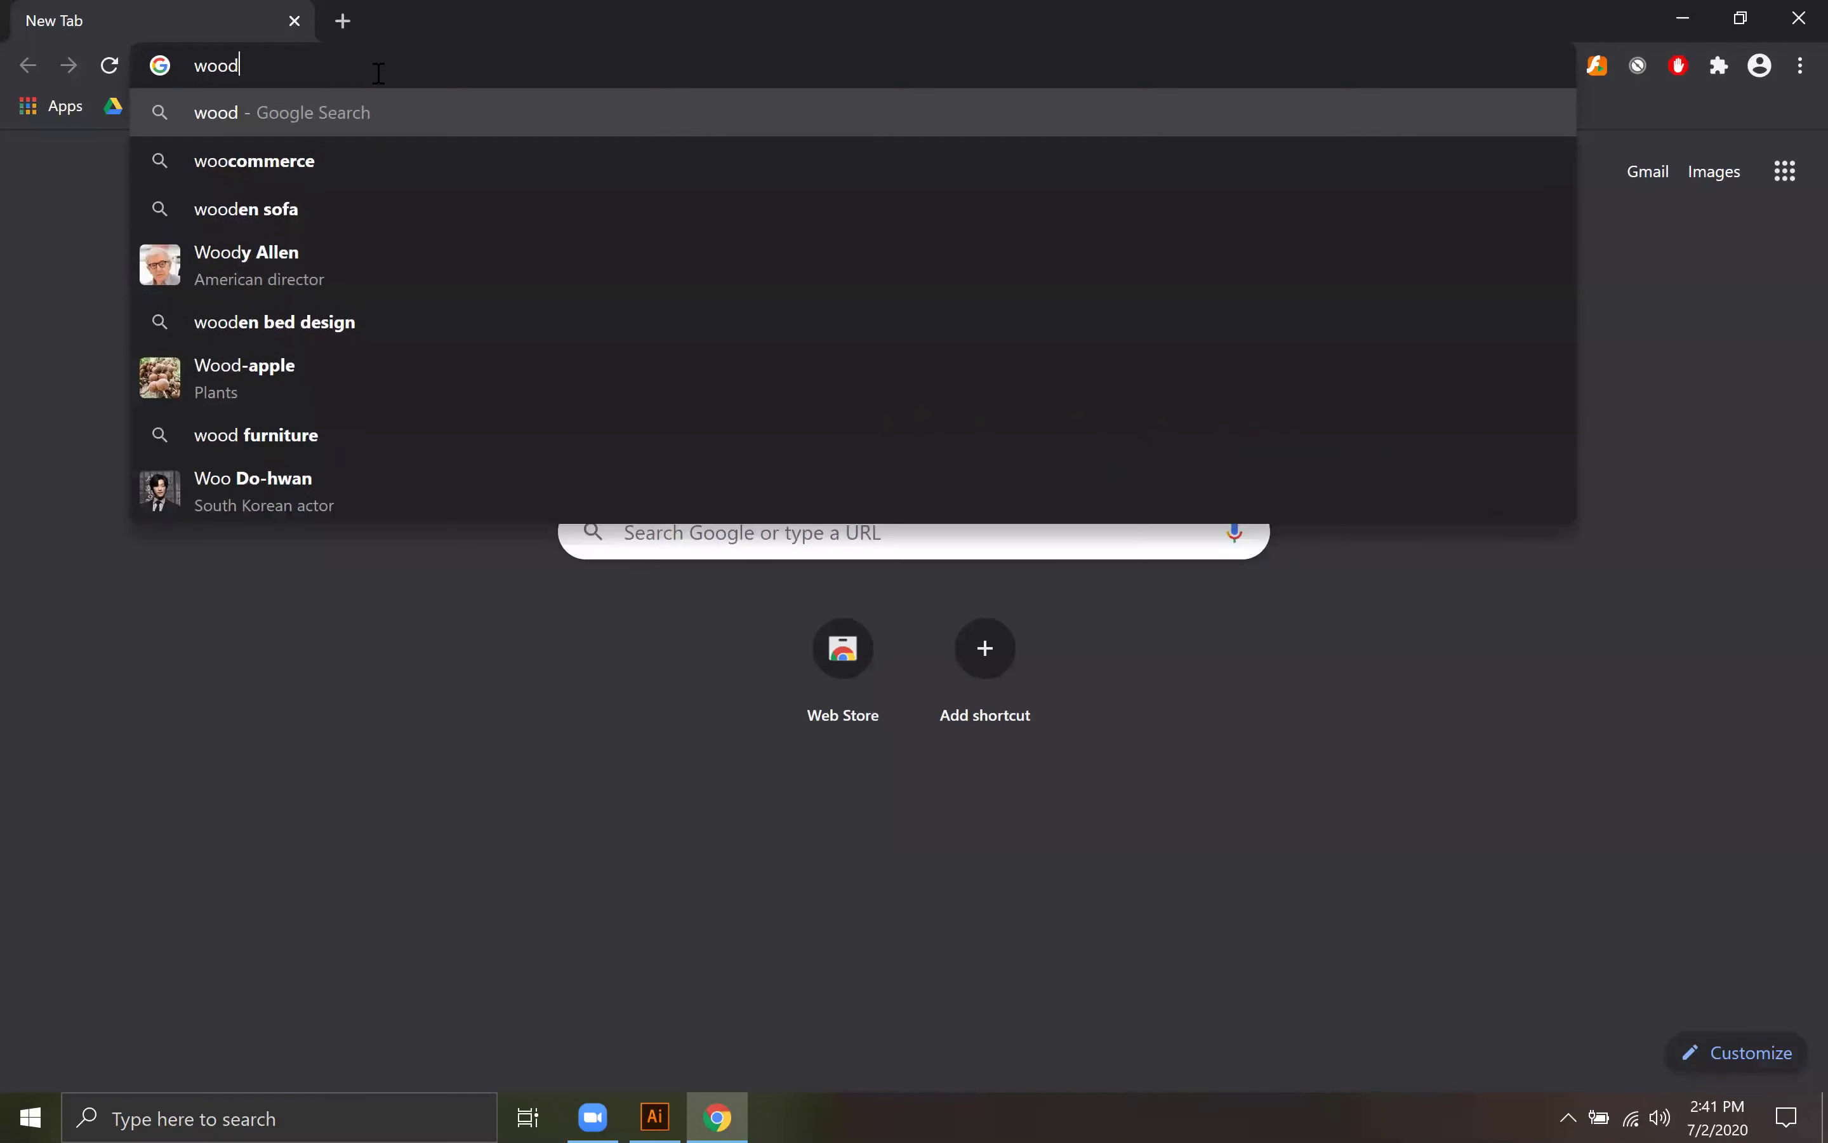
{"action": "type", "text": " t"}
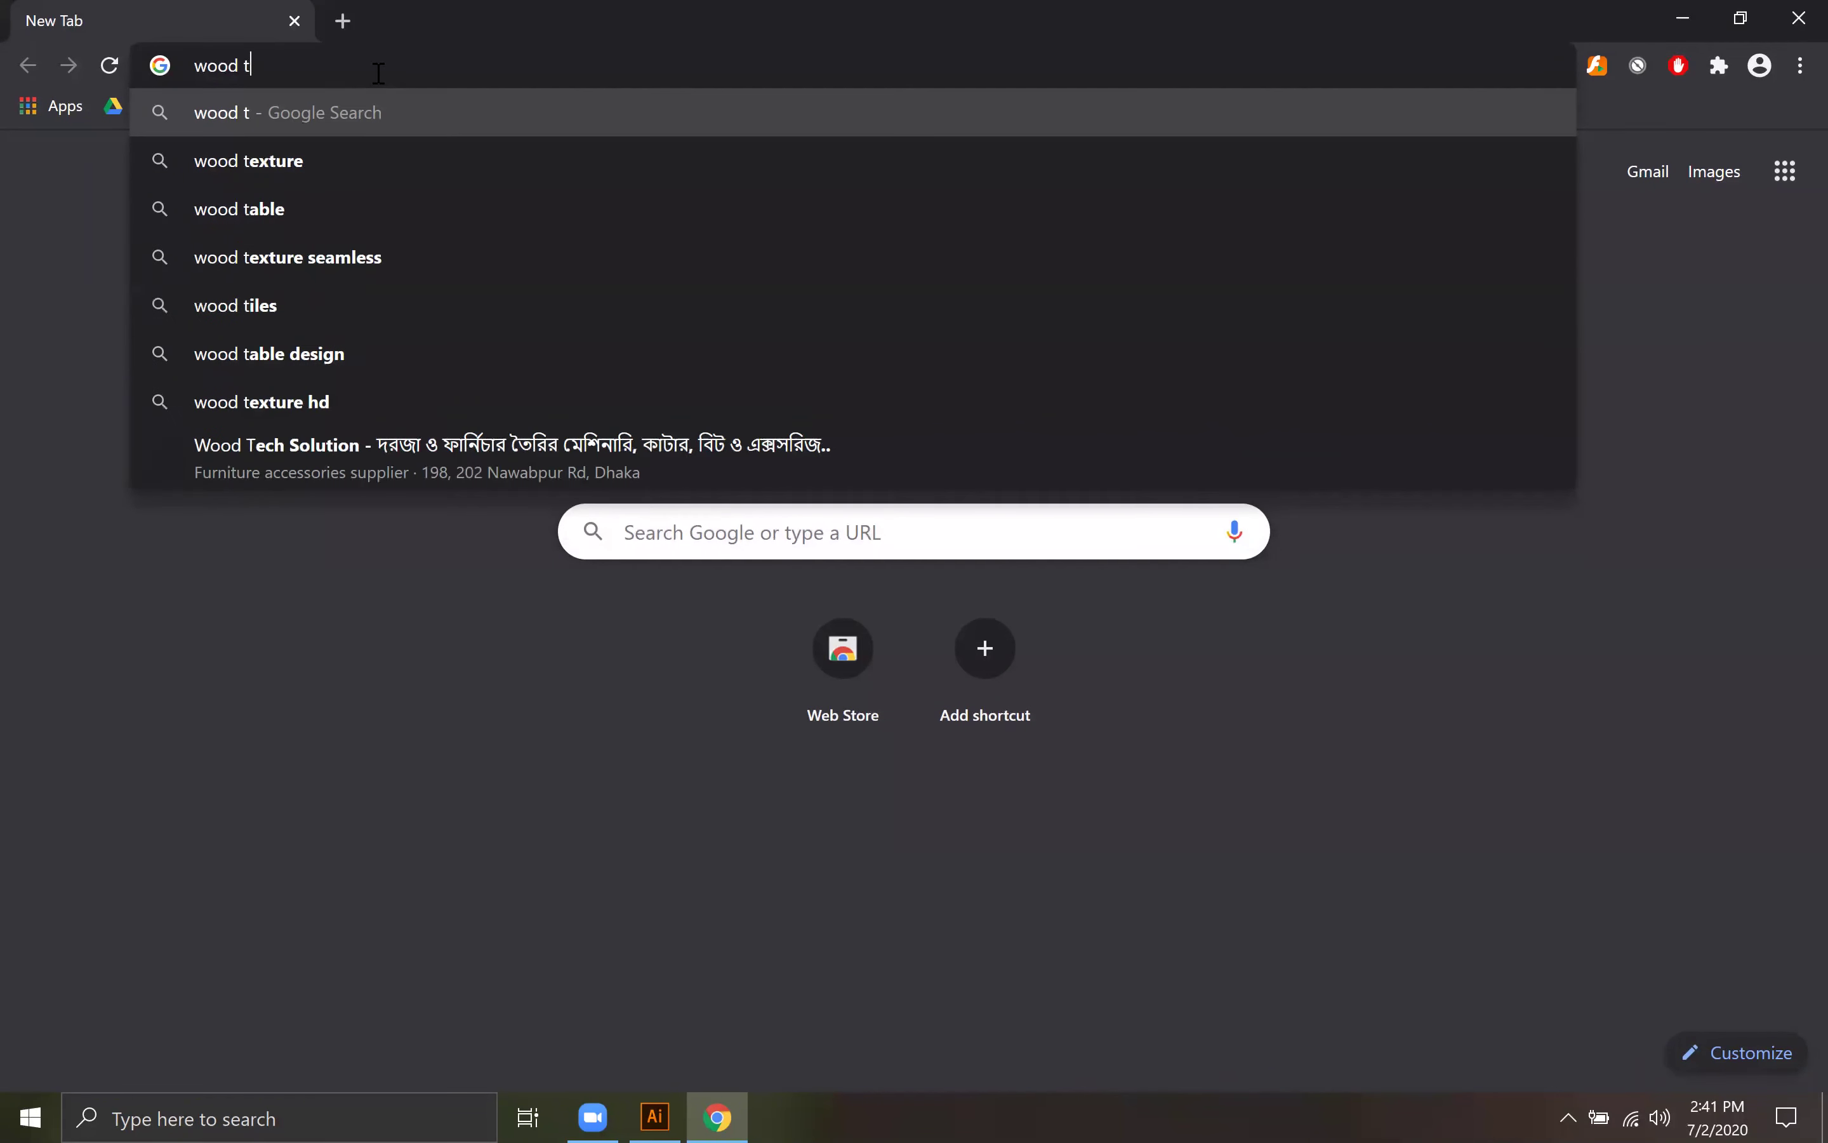
{"action": "type", "text": "exture"}
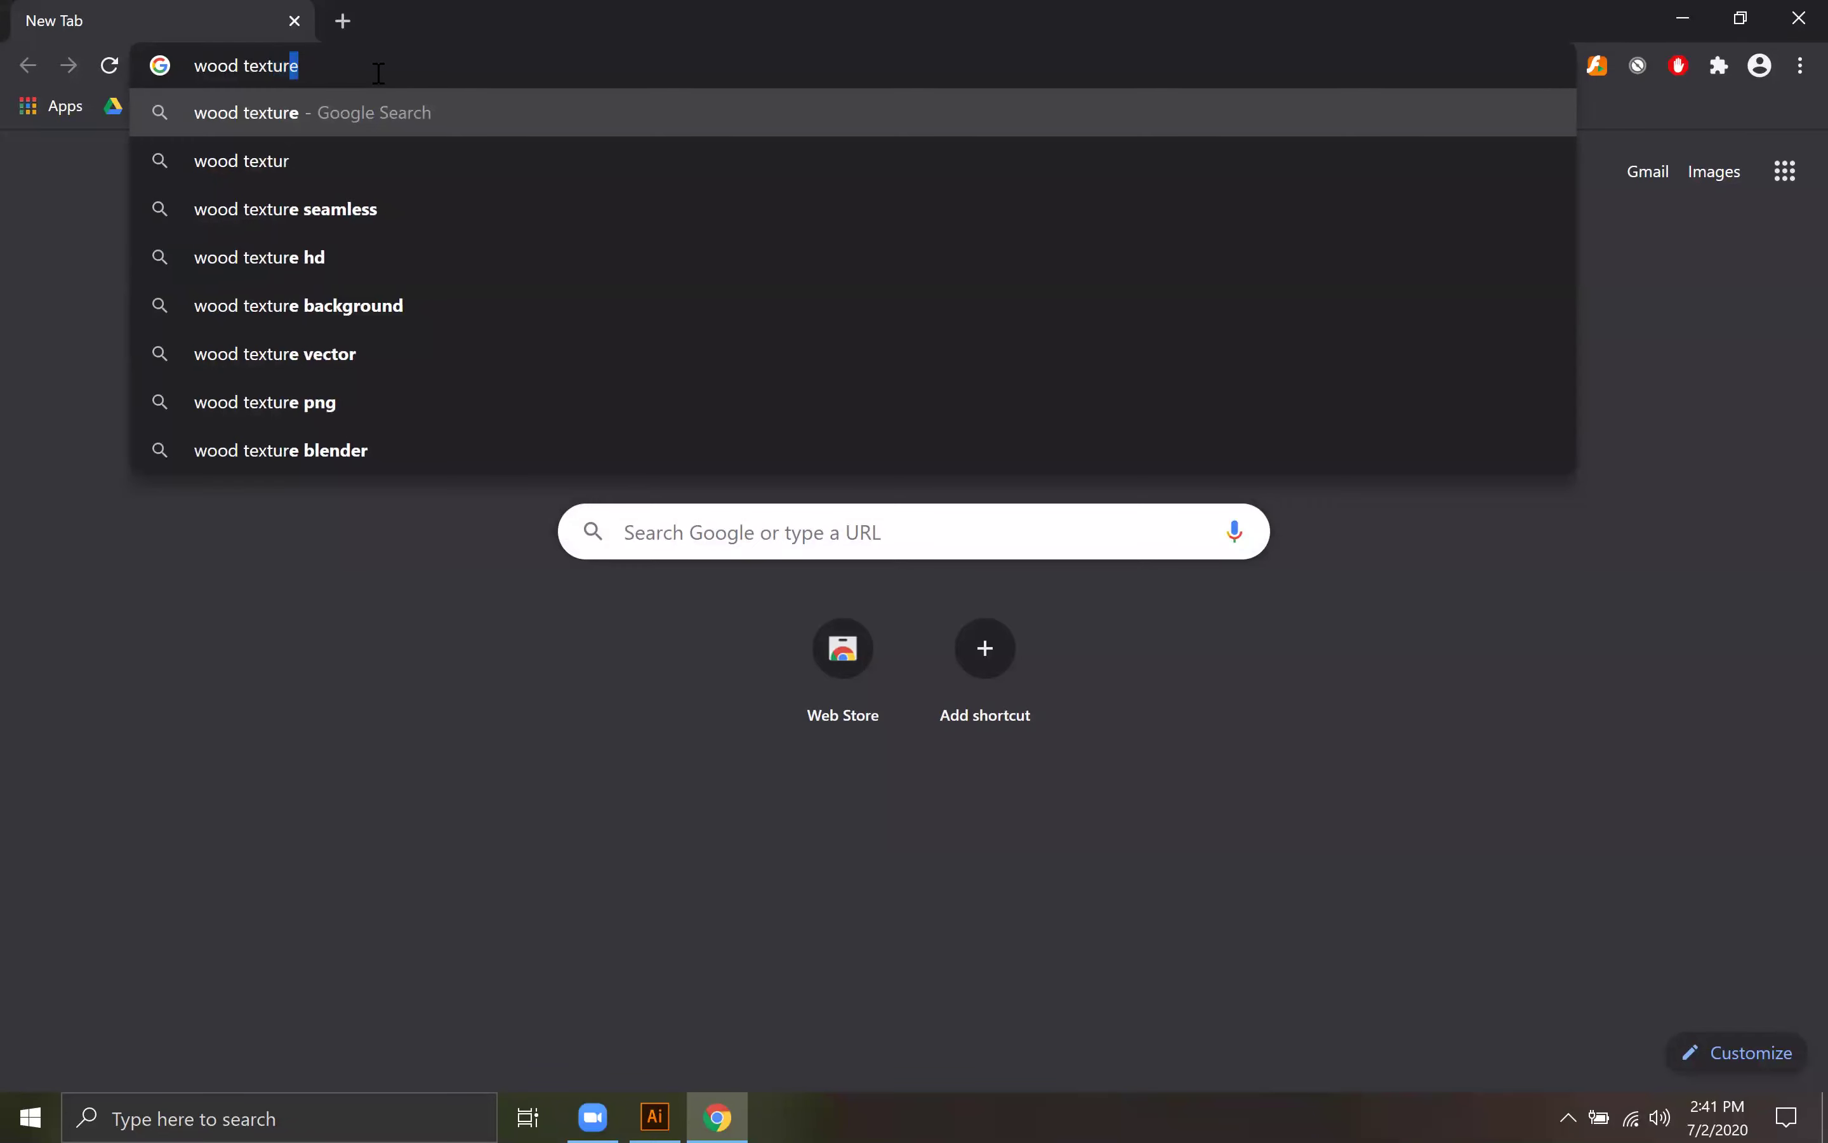
{"action": "key", "text": "Return"}
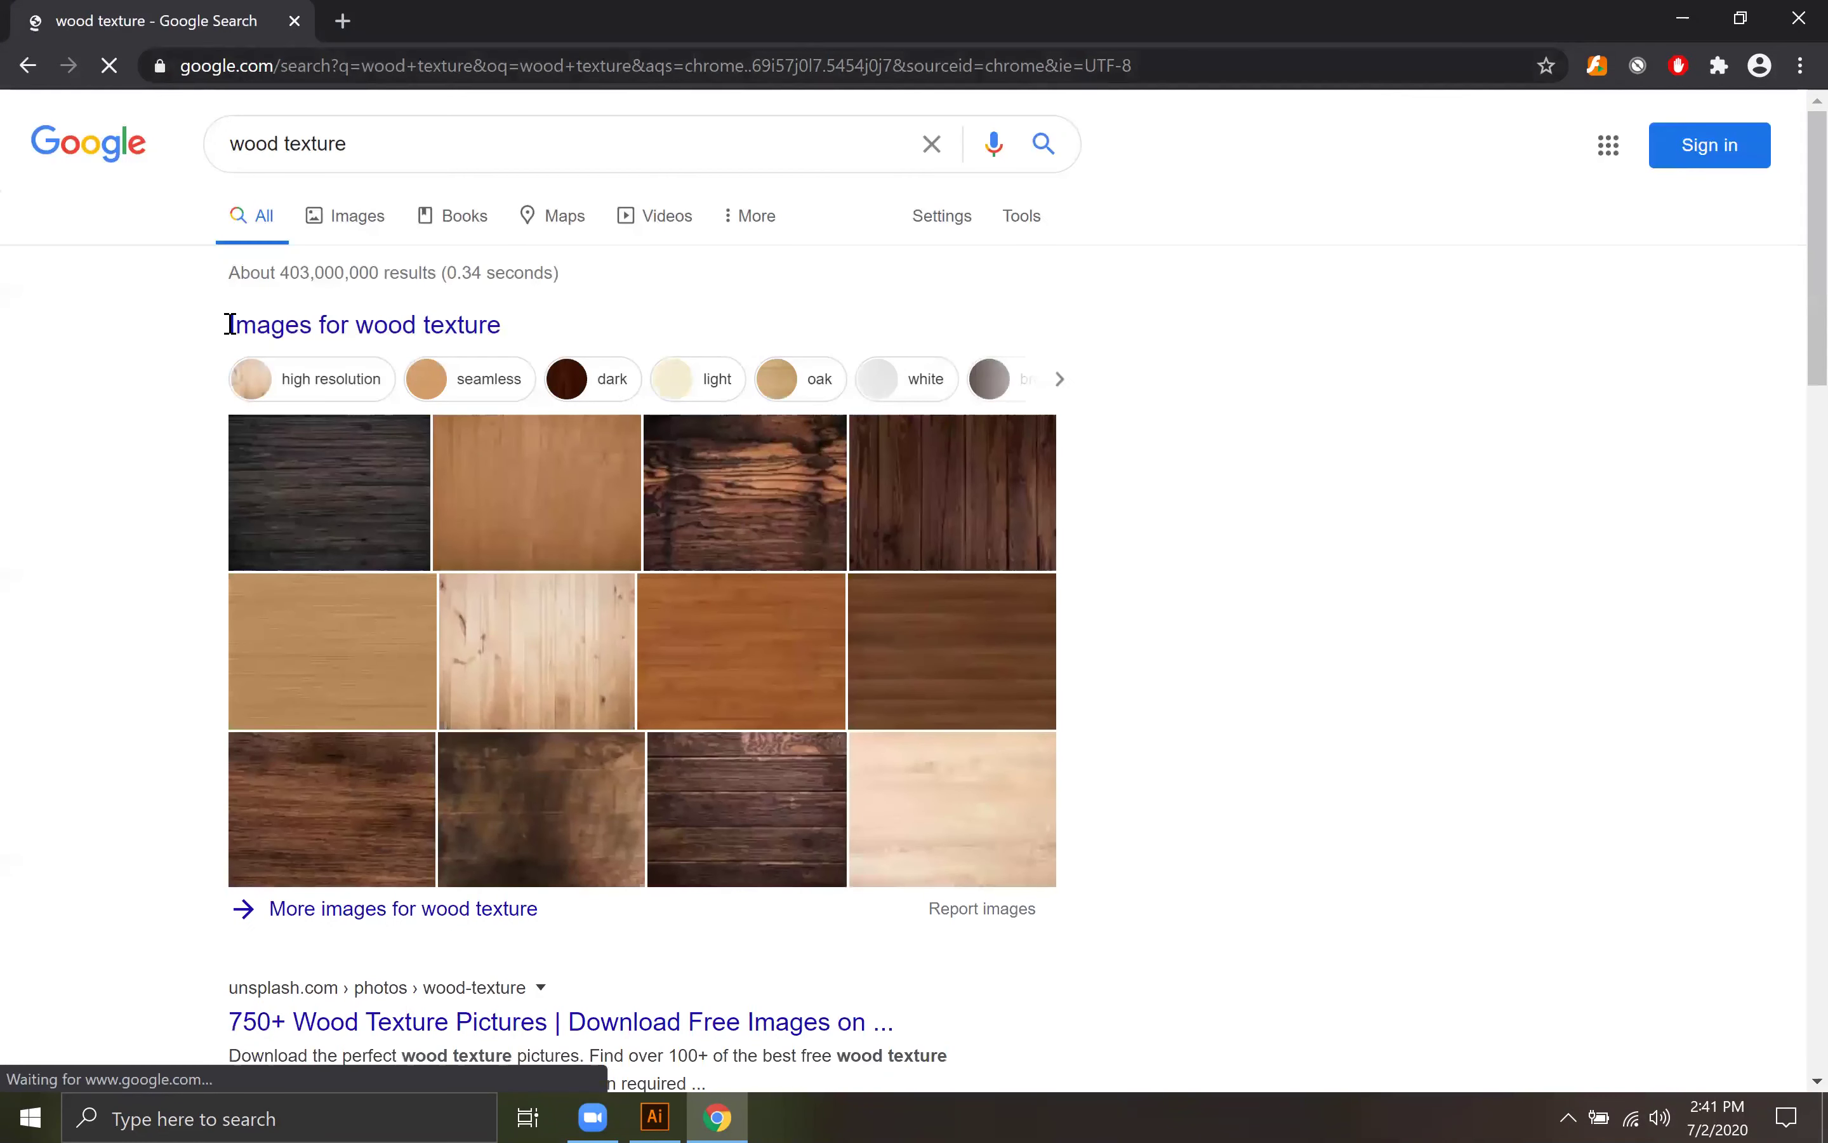
{"action": "left_click", "coordinate": [331, 229]}
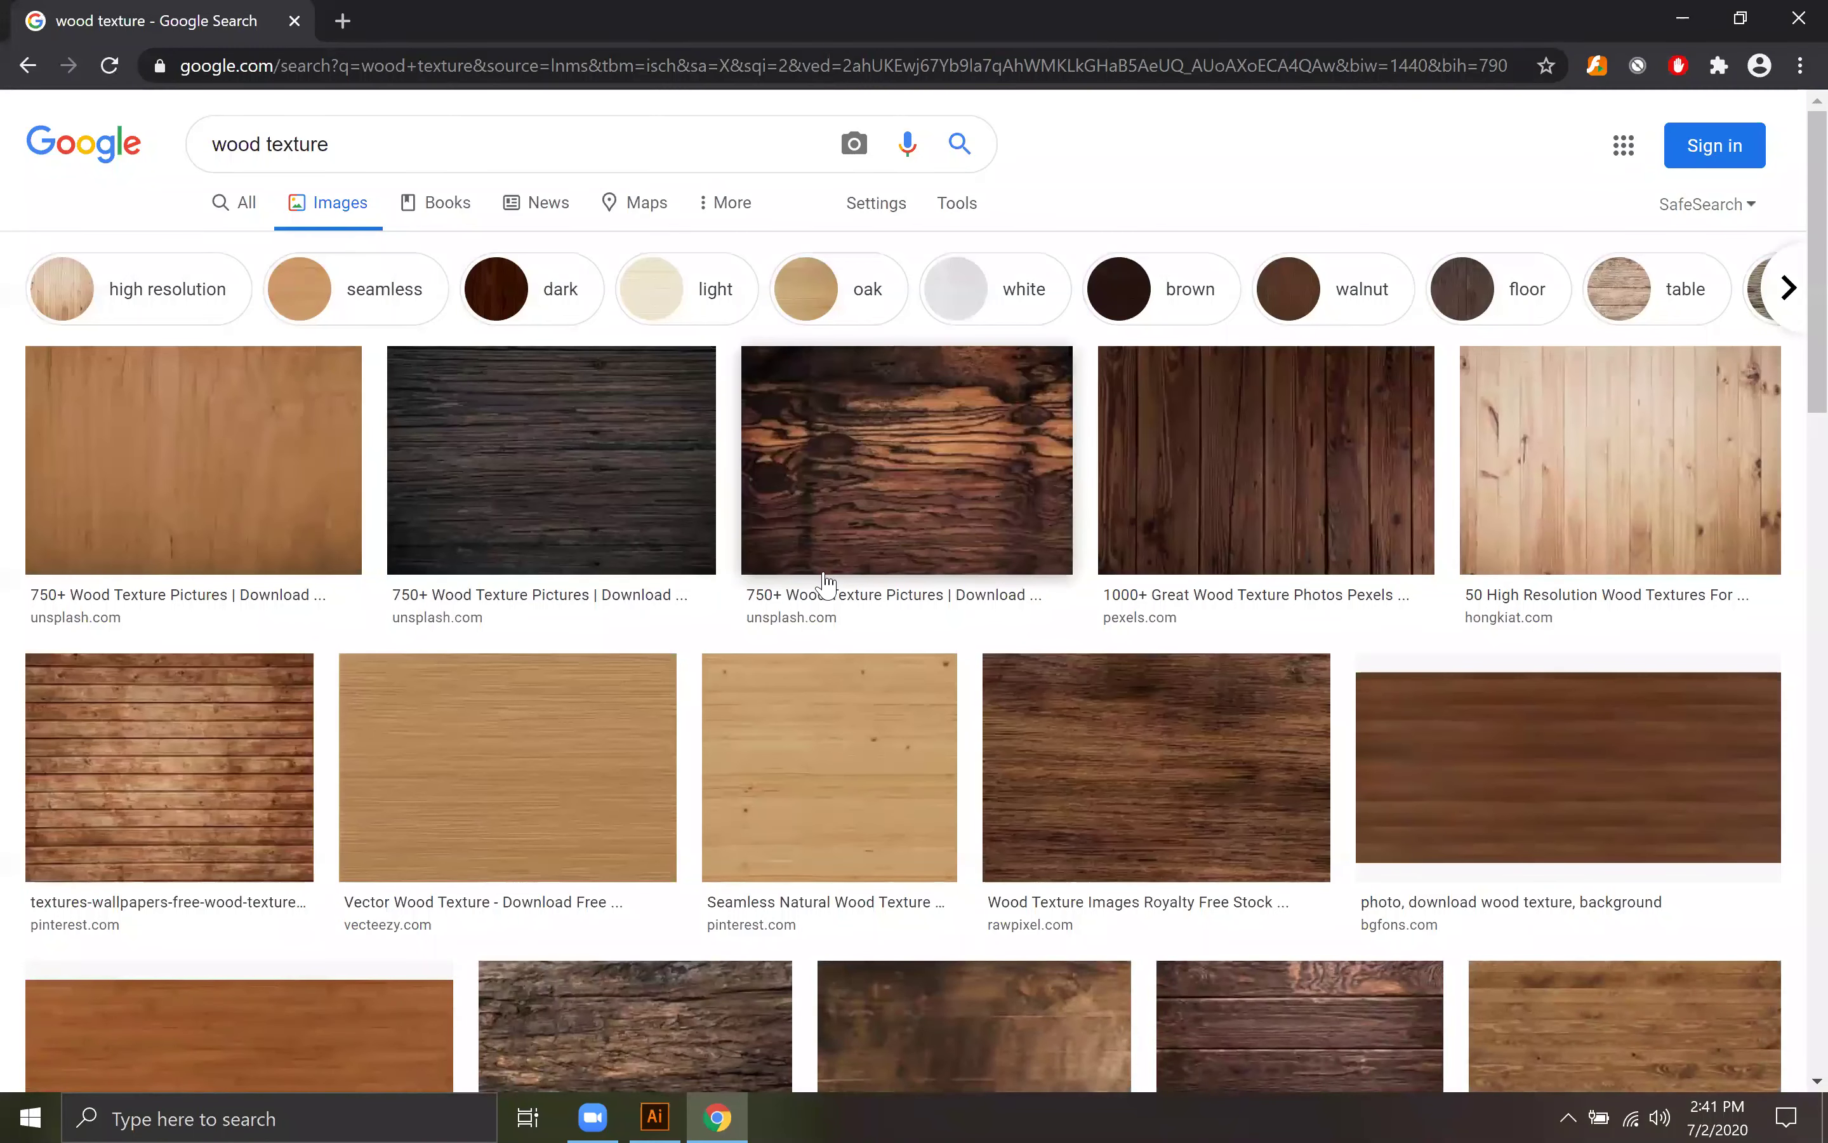
Step: Browse the wood texture images and preview the Jooinn plank photo and the Pexels knotted wood grain photo
{"action": "scroll", "coordinate": [826, 583], "scroll_direction": "down", "scroll_amount": 1}
{"action": "scroll", "coordinate": [826, 583], "scroll_direction": "down", "scroll_amount": 2}
{"action": "scroll", "coordinate": [829, 580], "scroll_direction": "down", "scroll_amount": 3}
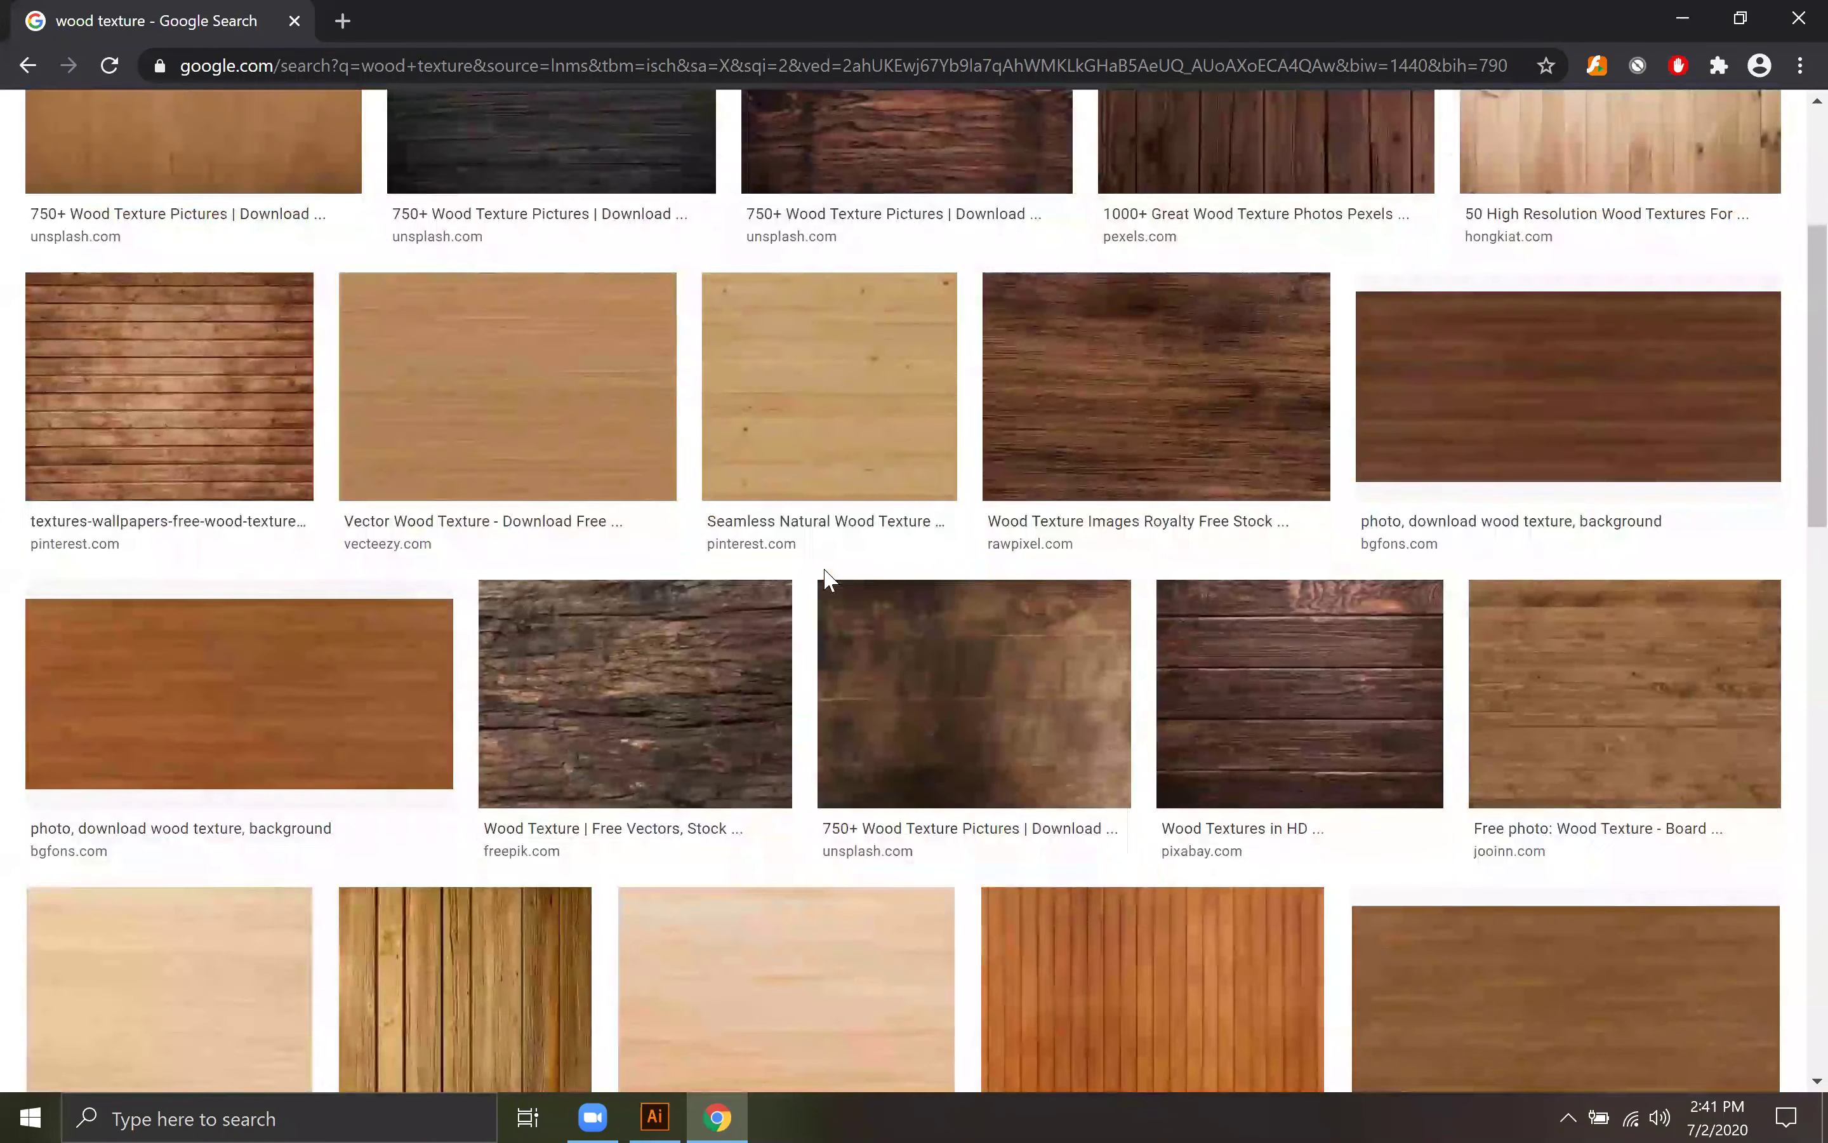
{"action": "scroll", "coordinate": [829, 580], "scroll_direction": "down", "scroll_amount": 4}
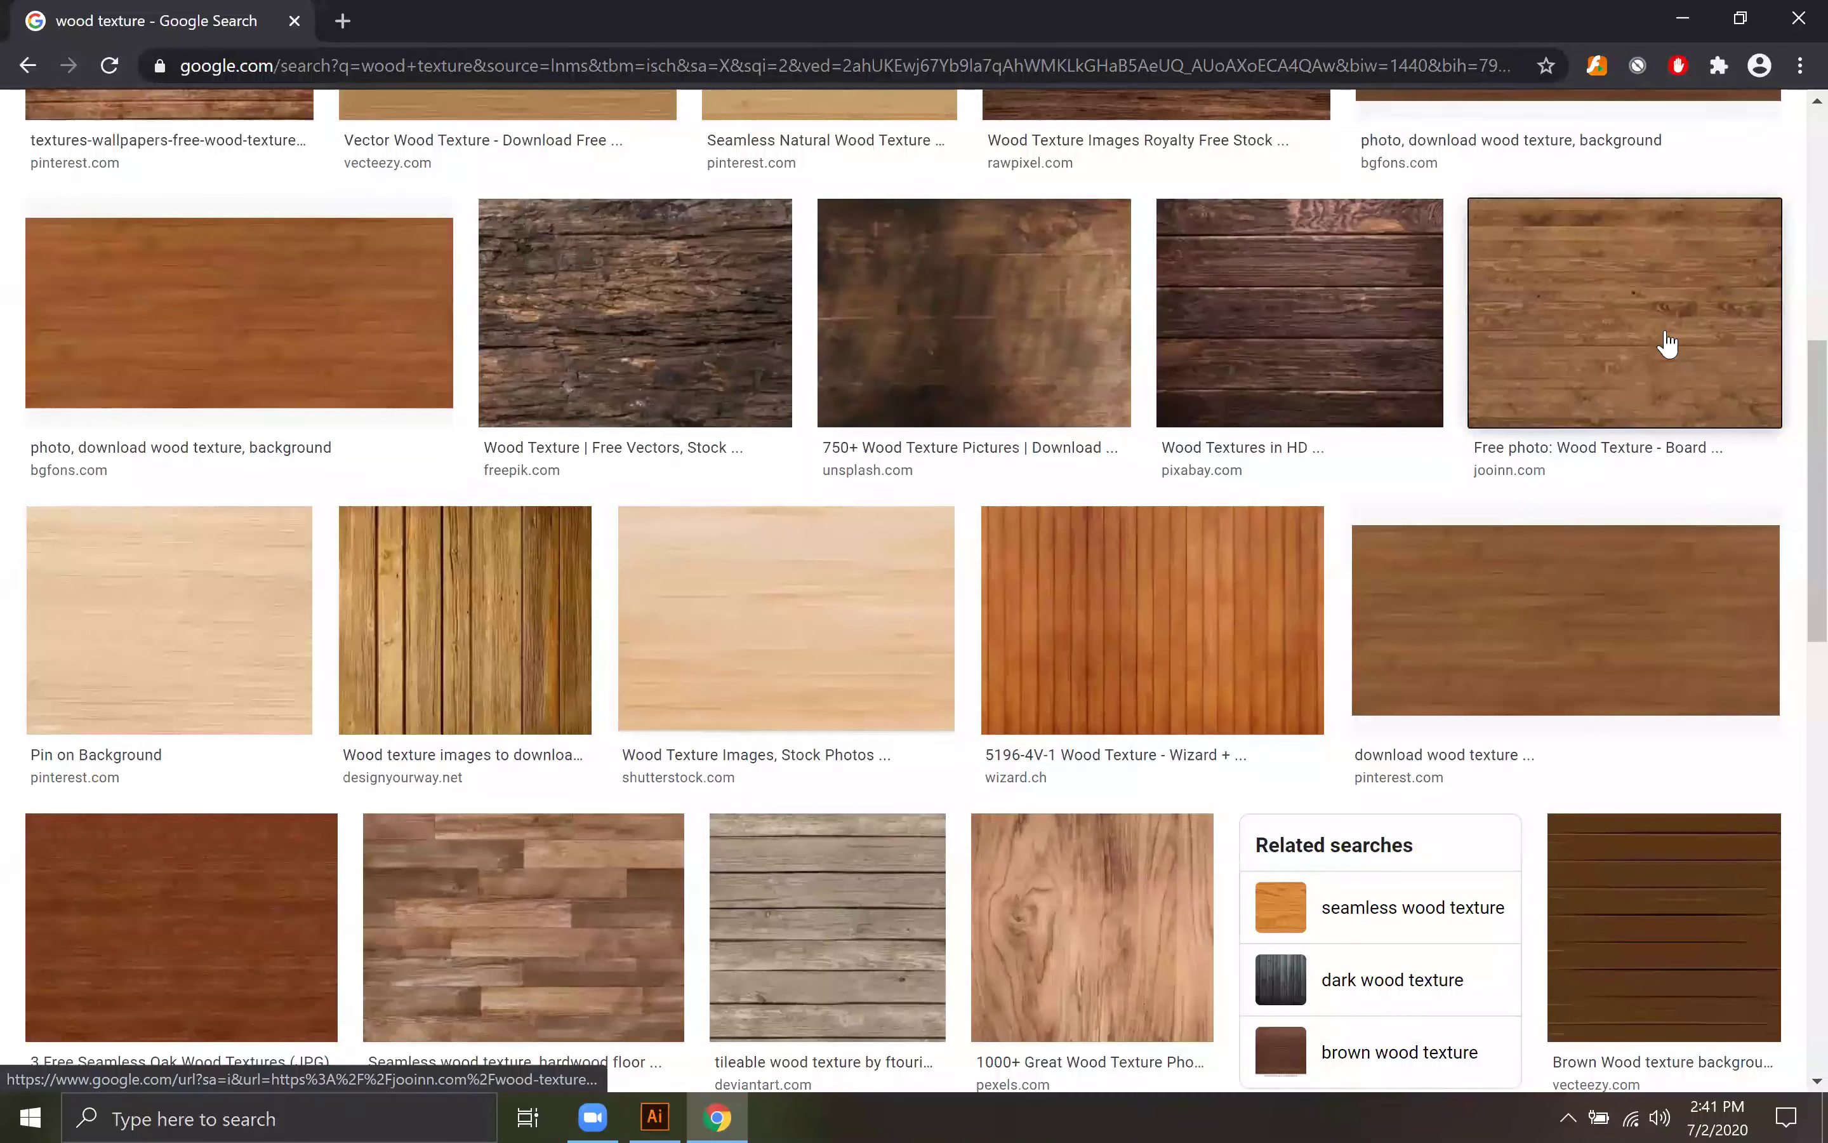
{"action": "left_click", "coordinate": [1666, 345]}
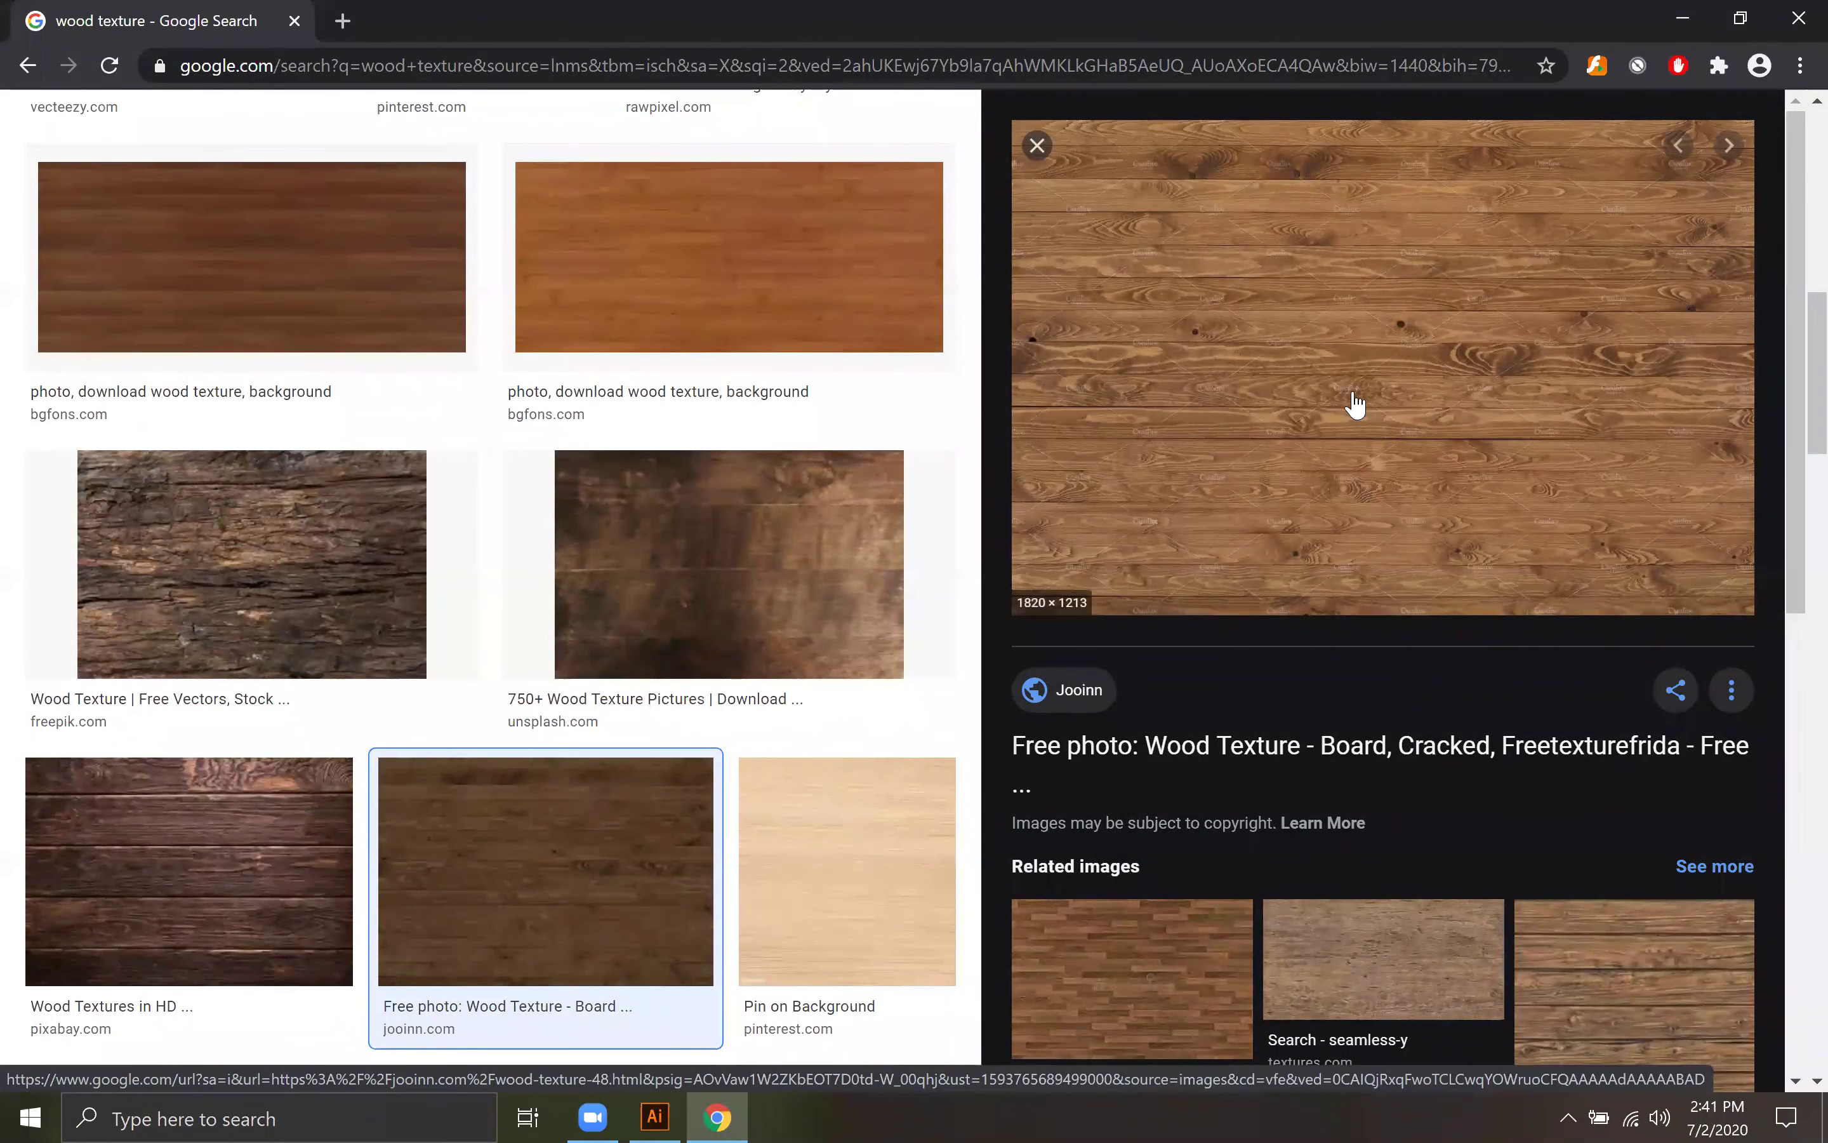
{"action": "scroll", "coordinate": [786, 650], "scroll_direction": "down", "scroll_amount": 5}
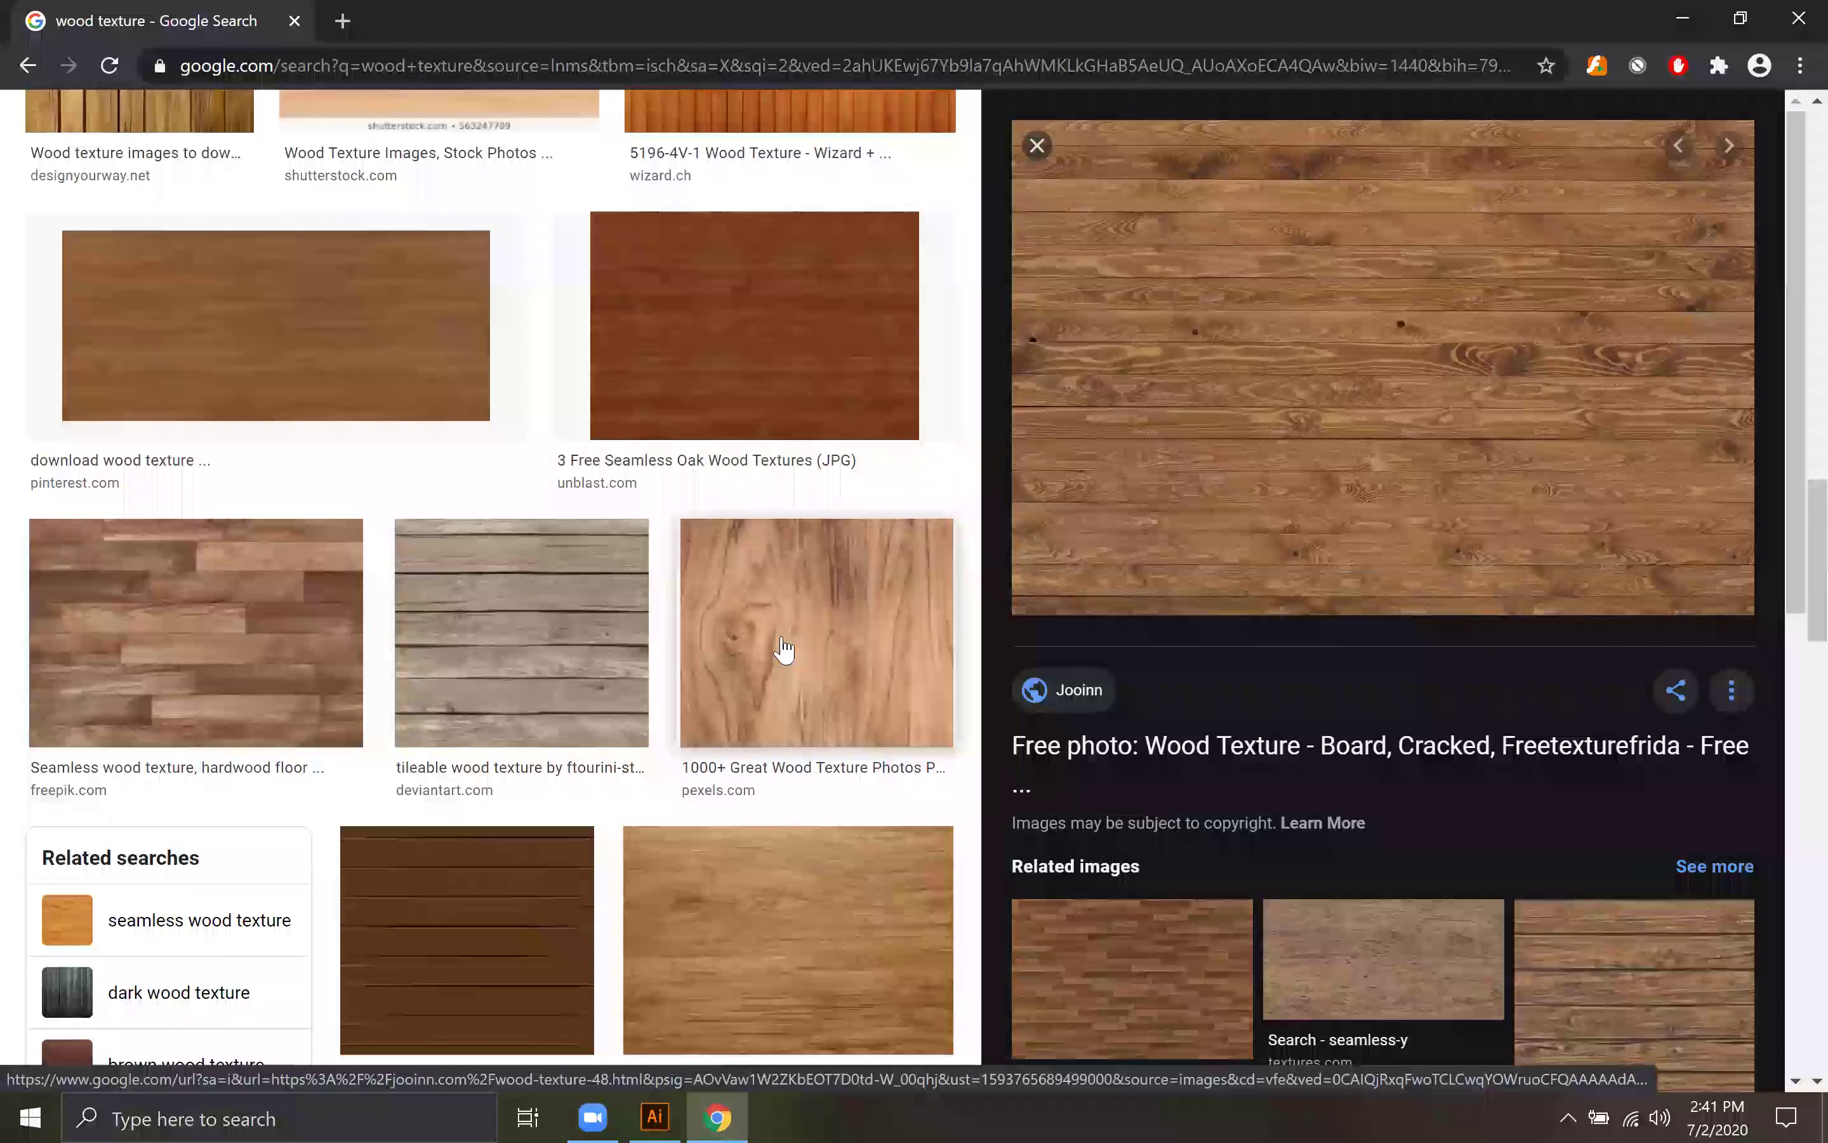
{"action": "left_click", "coordinate": [783, 653]}
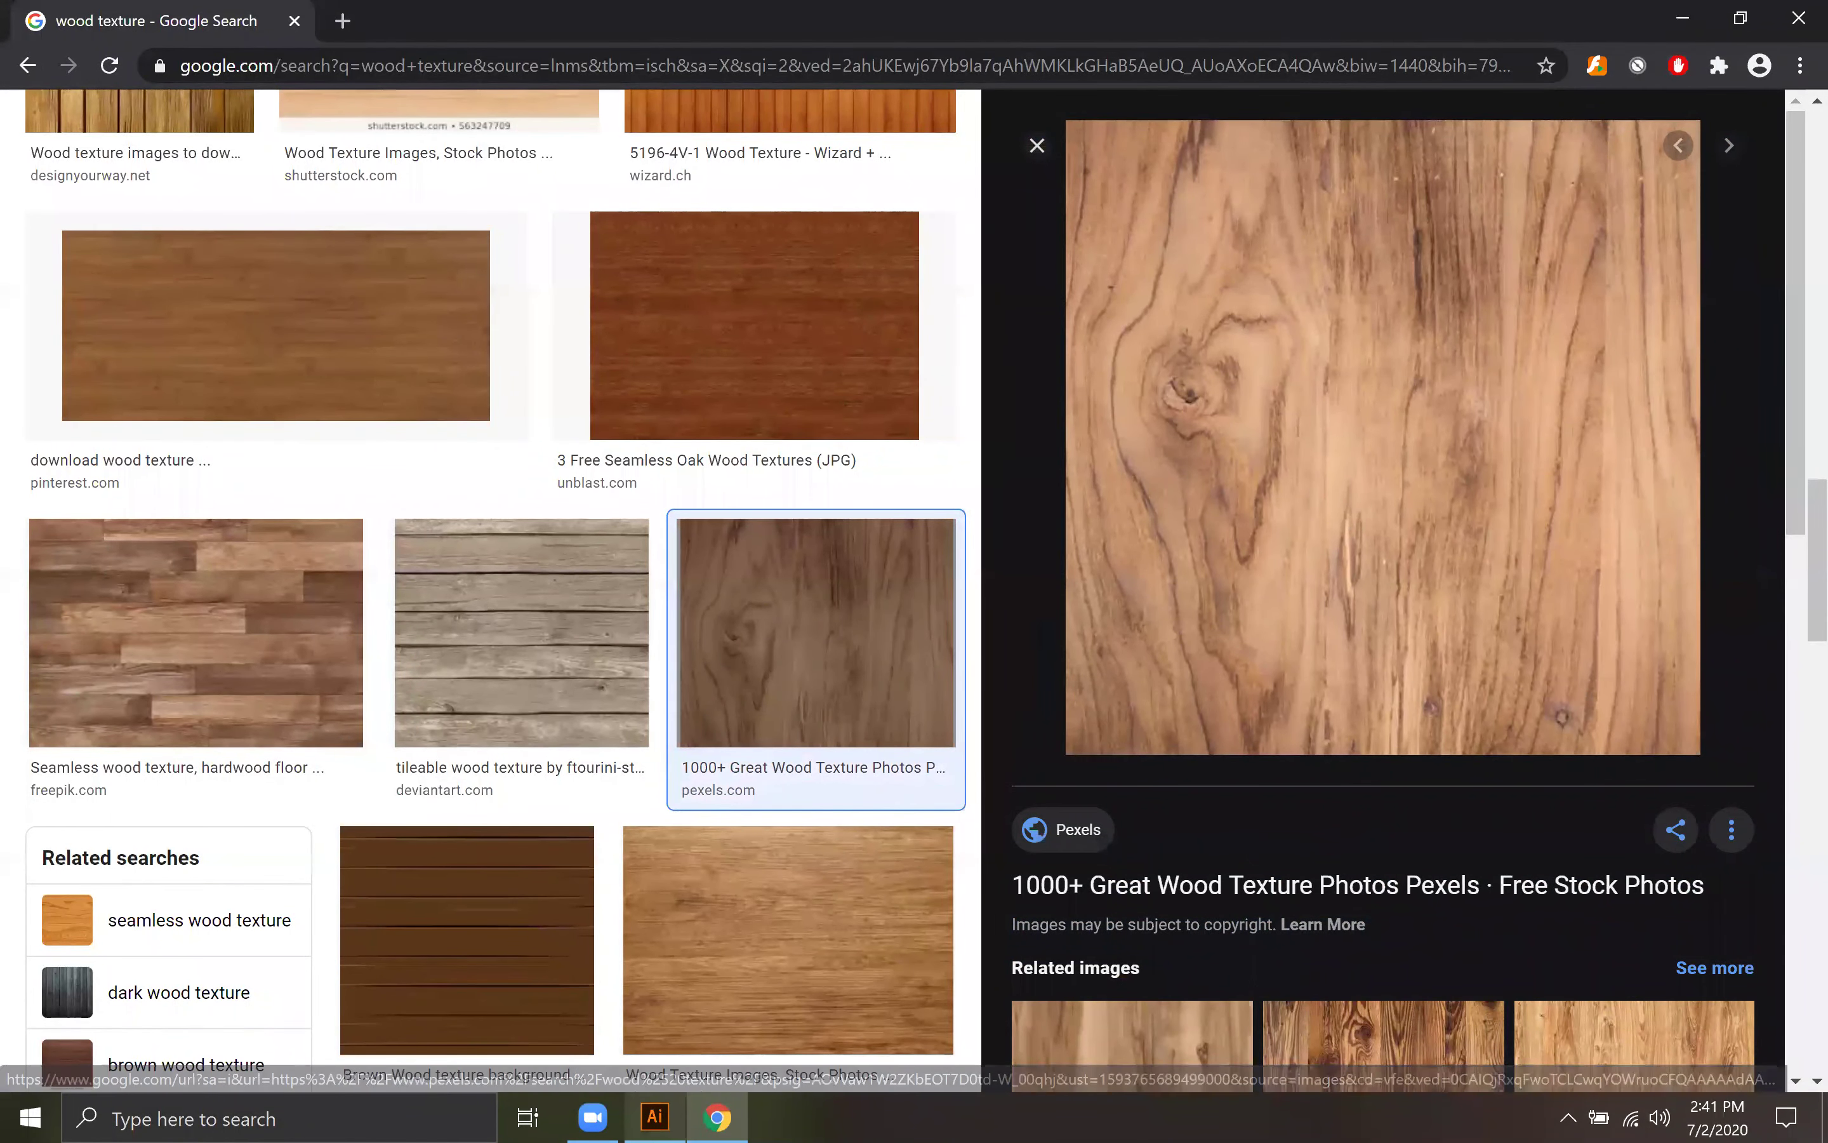
Step: Switch back to Illustrator and set the swirled artwork's fill to dark brown 593706
{"action": "left_click", "coordinate": [654, 1117]}
{"action": "double_click", "coordinate": [31, 580]}
{"action": "type", "text": "FFA599"}
{"action": "left_click_drag", "start_coordinate": [958, 710], "coordinate": [958, 677]}
{"action": "left_click", "coordinate": [878, 597]}
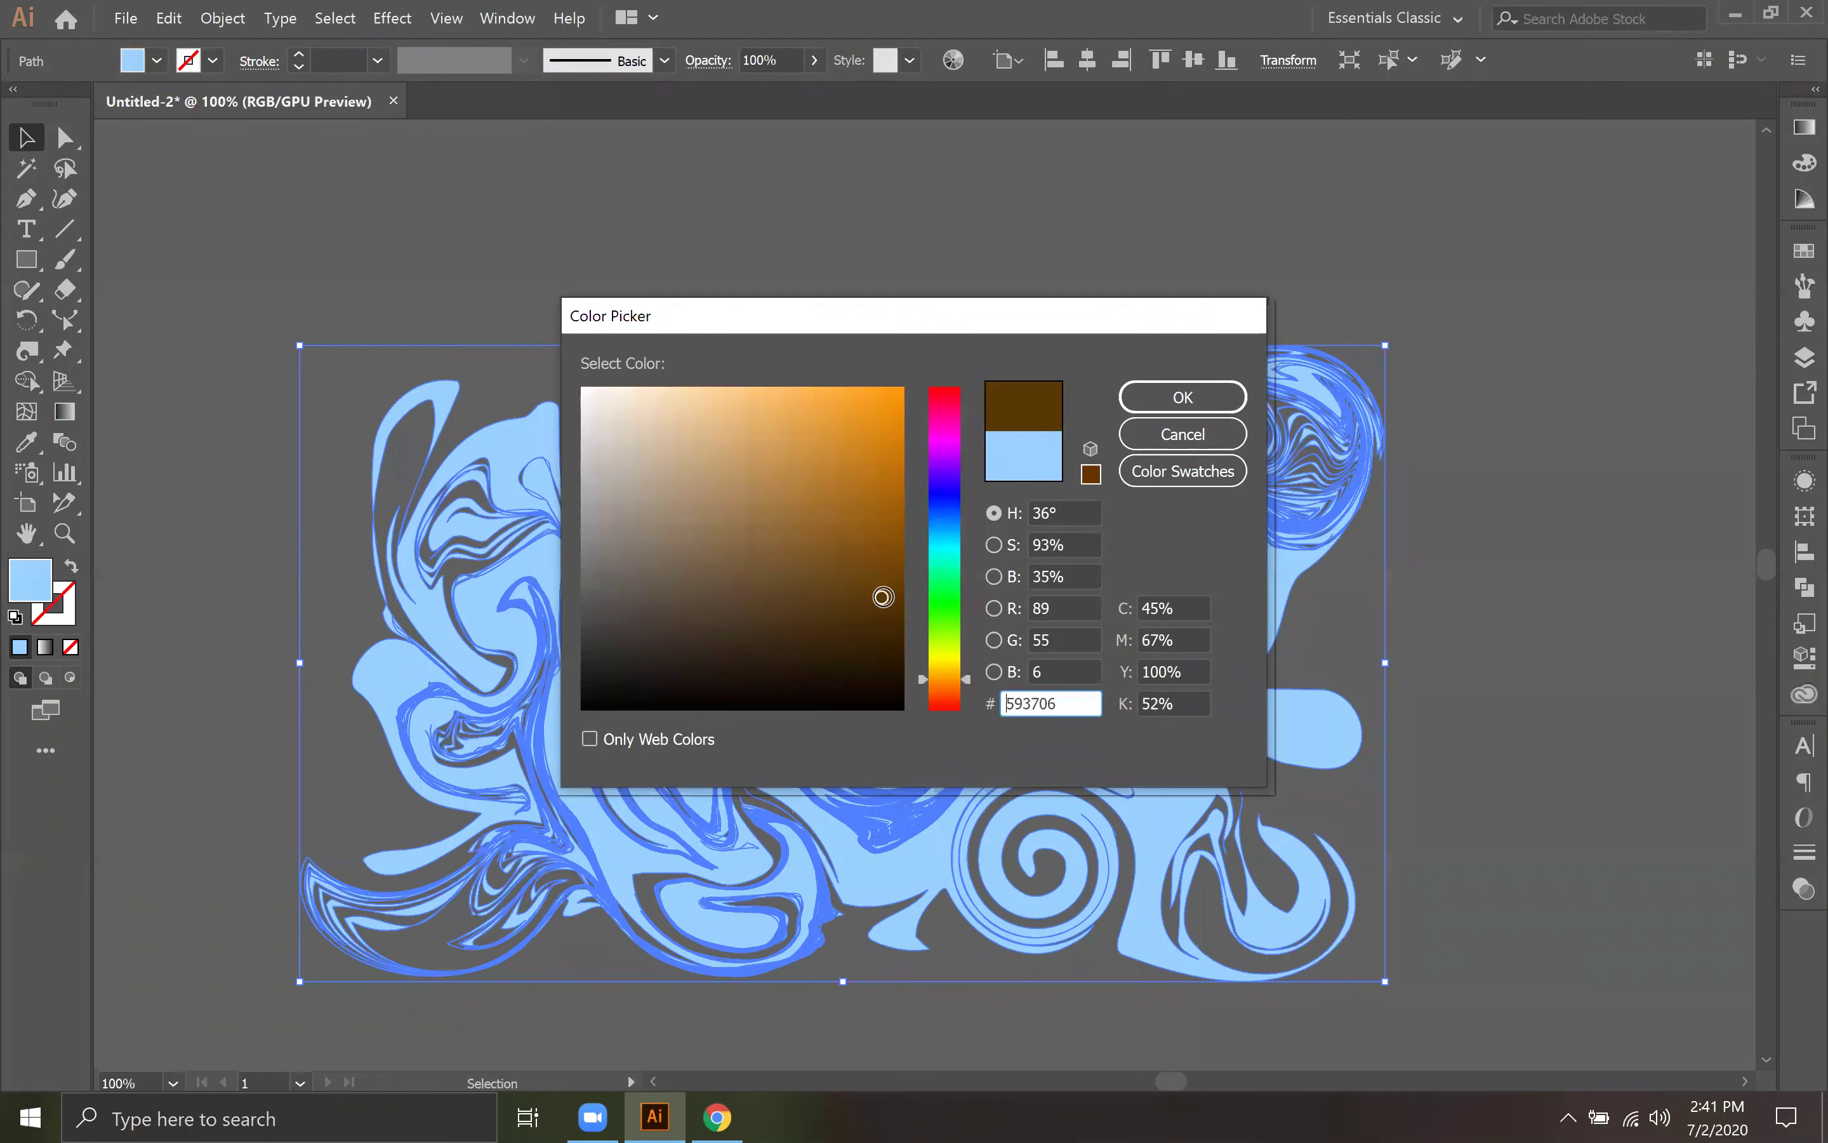
{"action": "left_click", "coordinate": [1183, 397]}
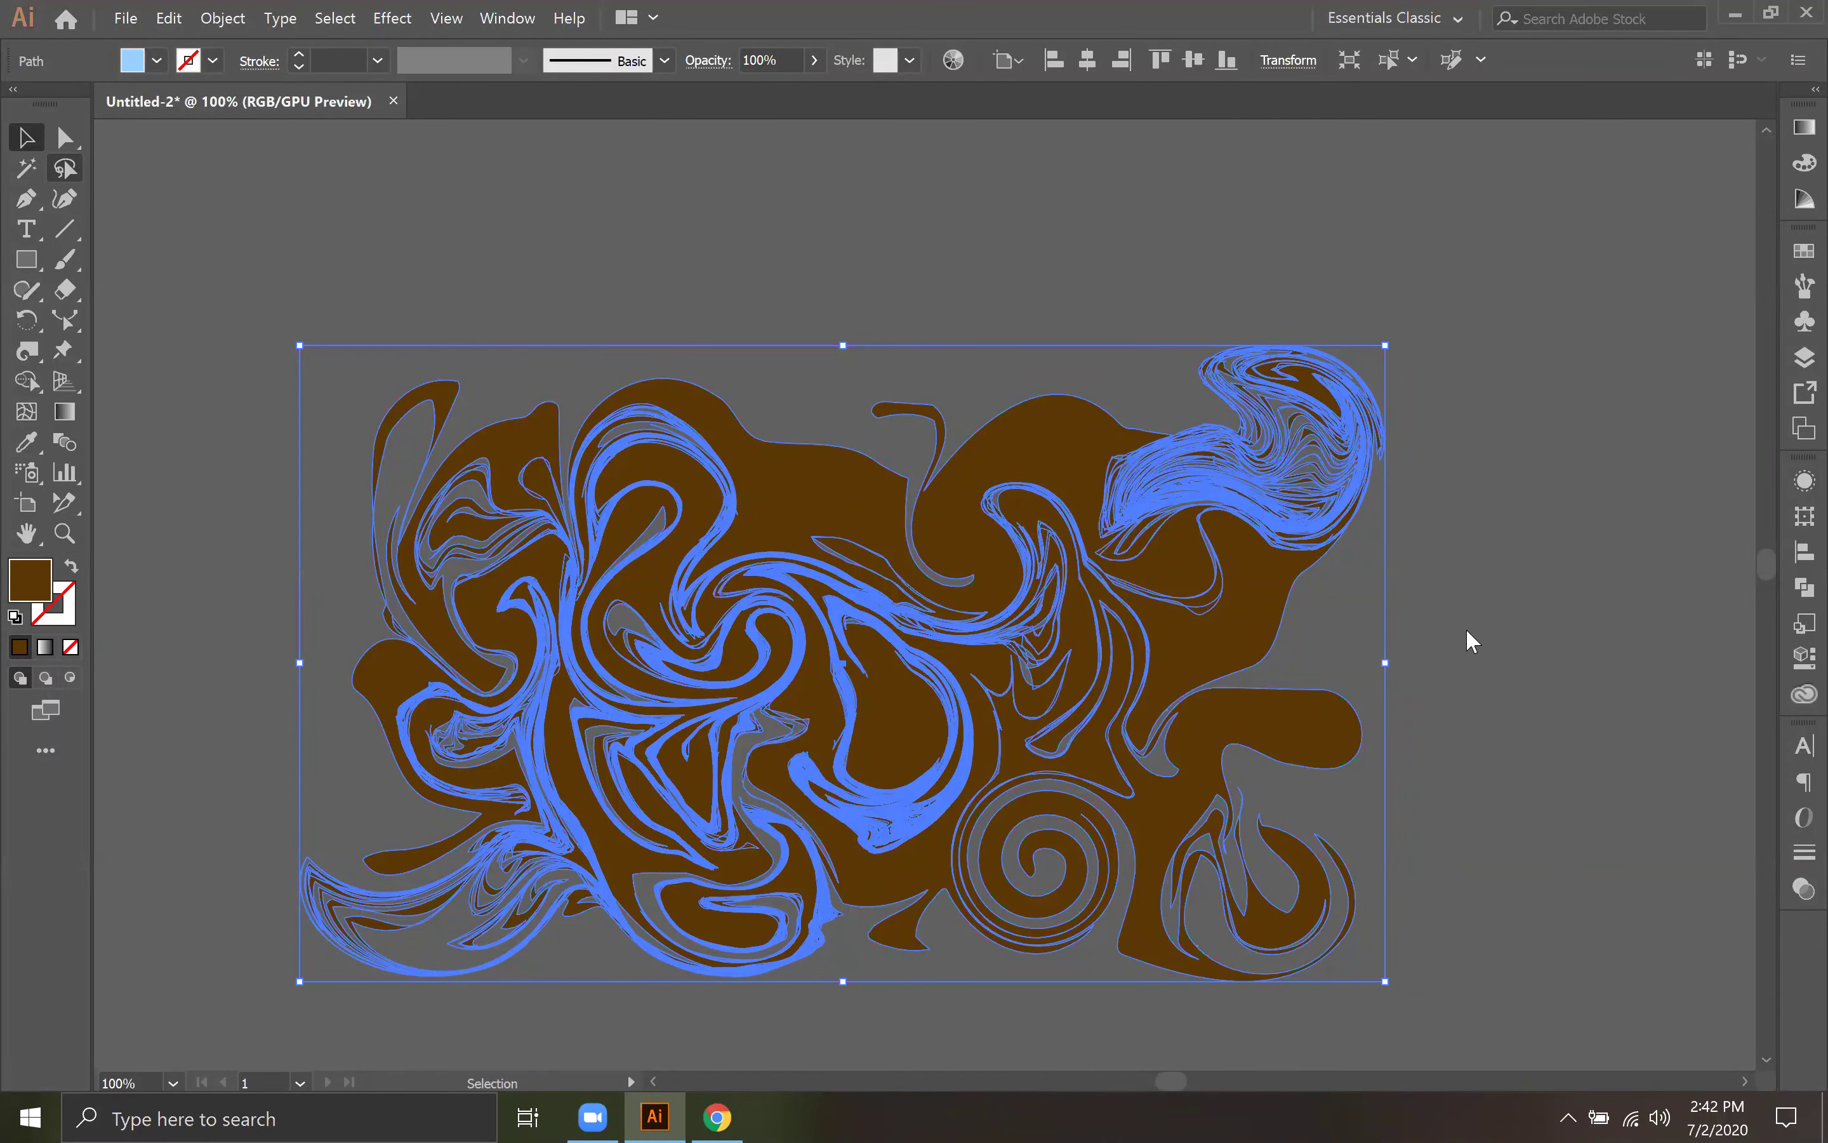
Step: Deselect the brown swirled artwork, reposition it and clear it from the canvas
{"action": "left_click", "coordinate": [1443, 615]}
{"action": "left_click_drag", "start_coordinate": [1172, 531], "coordinate": [1152, 483]}
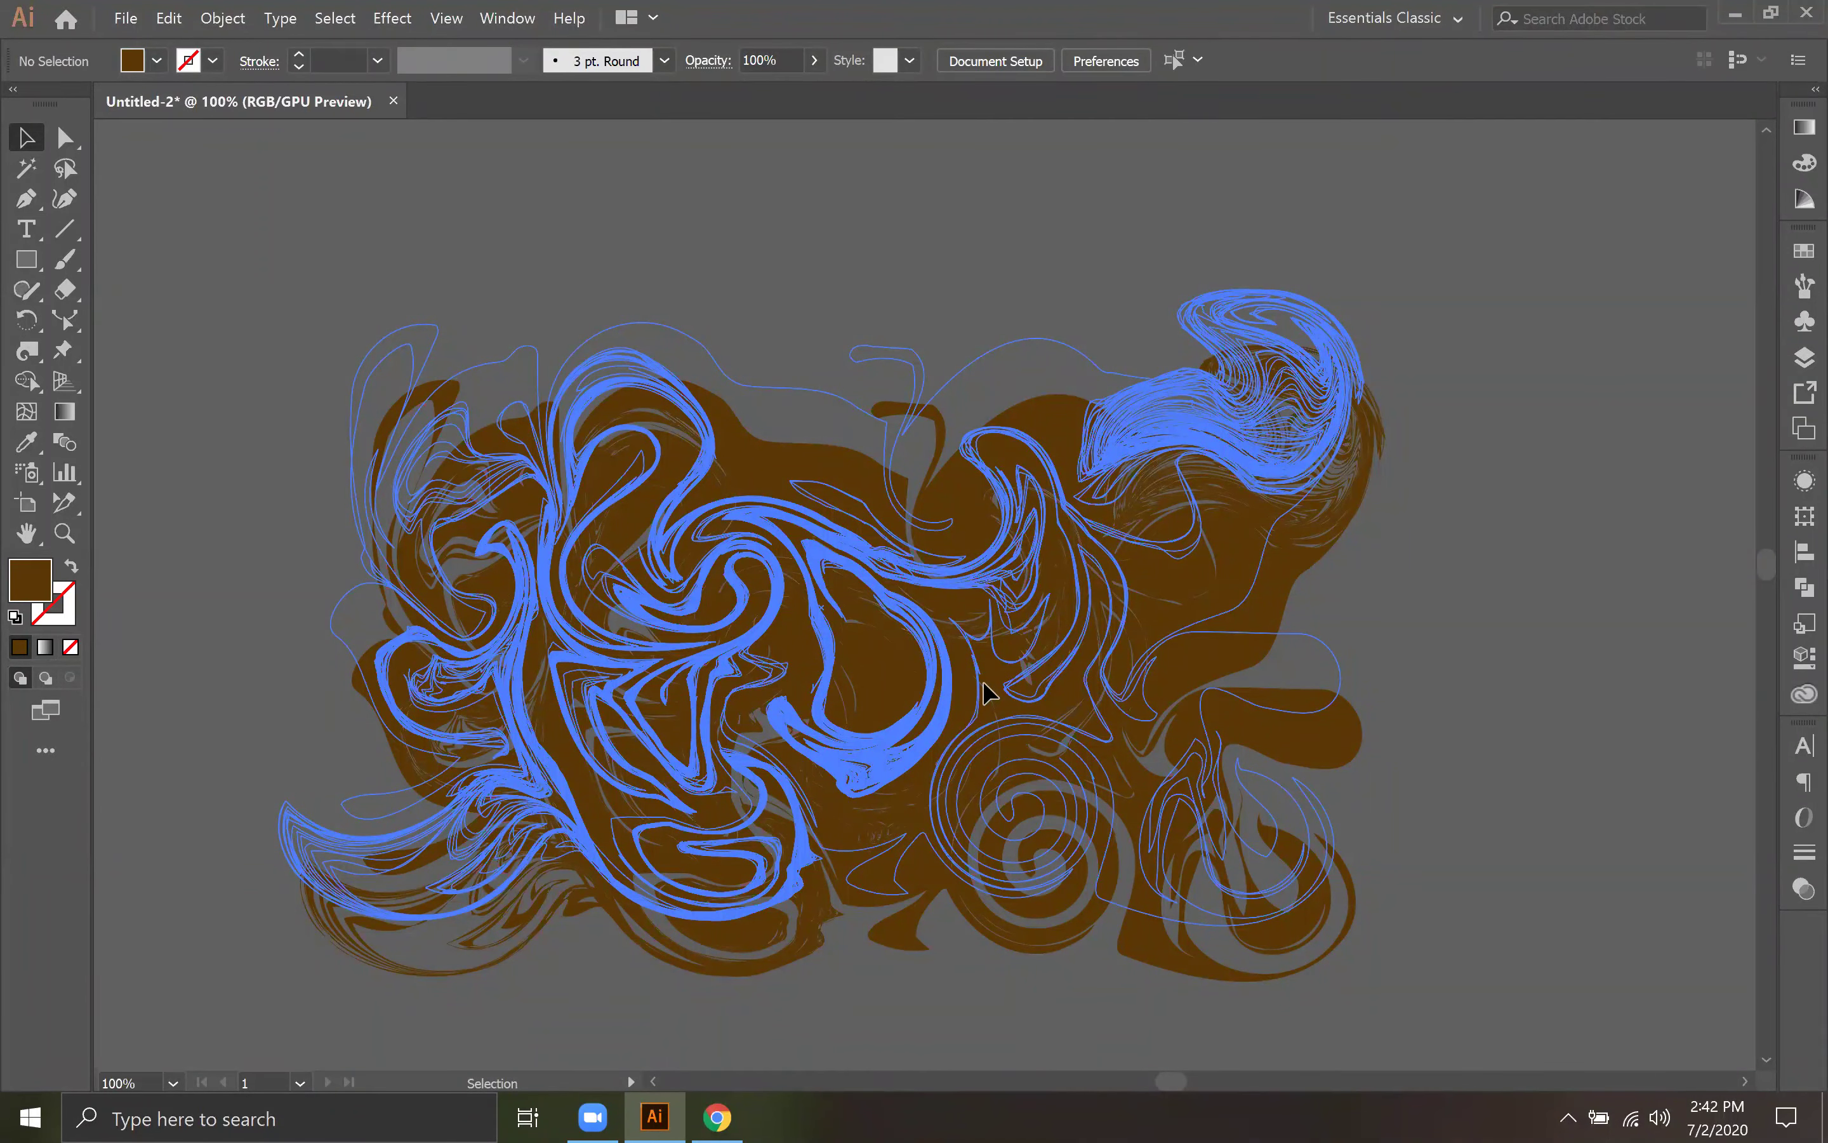
{"action": "left_click_drag", "start_coordinate": [986, 692], "coordinate": [983, 694]}
{"action": "left_click_drag", "start_coordinate": [1088, 558], "coordinate": [1038, 596]}
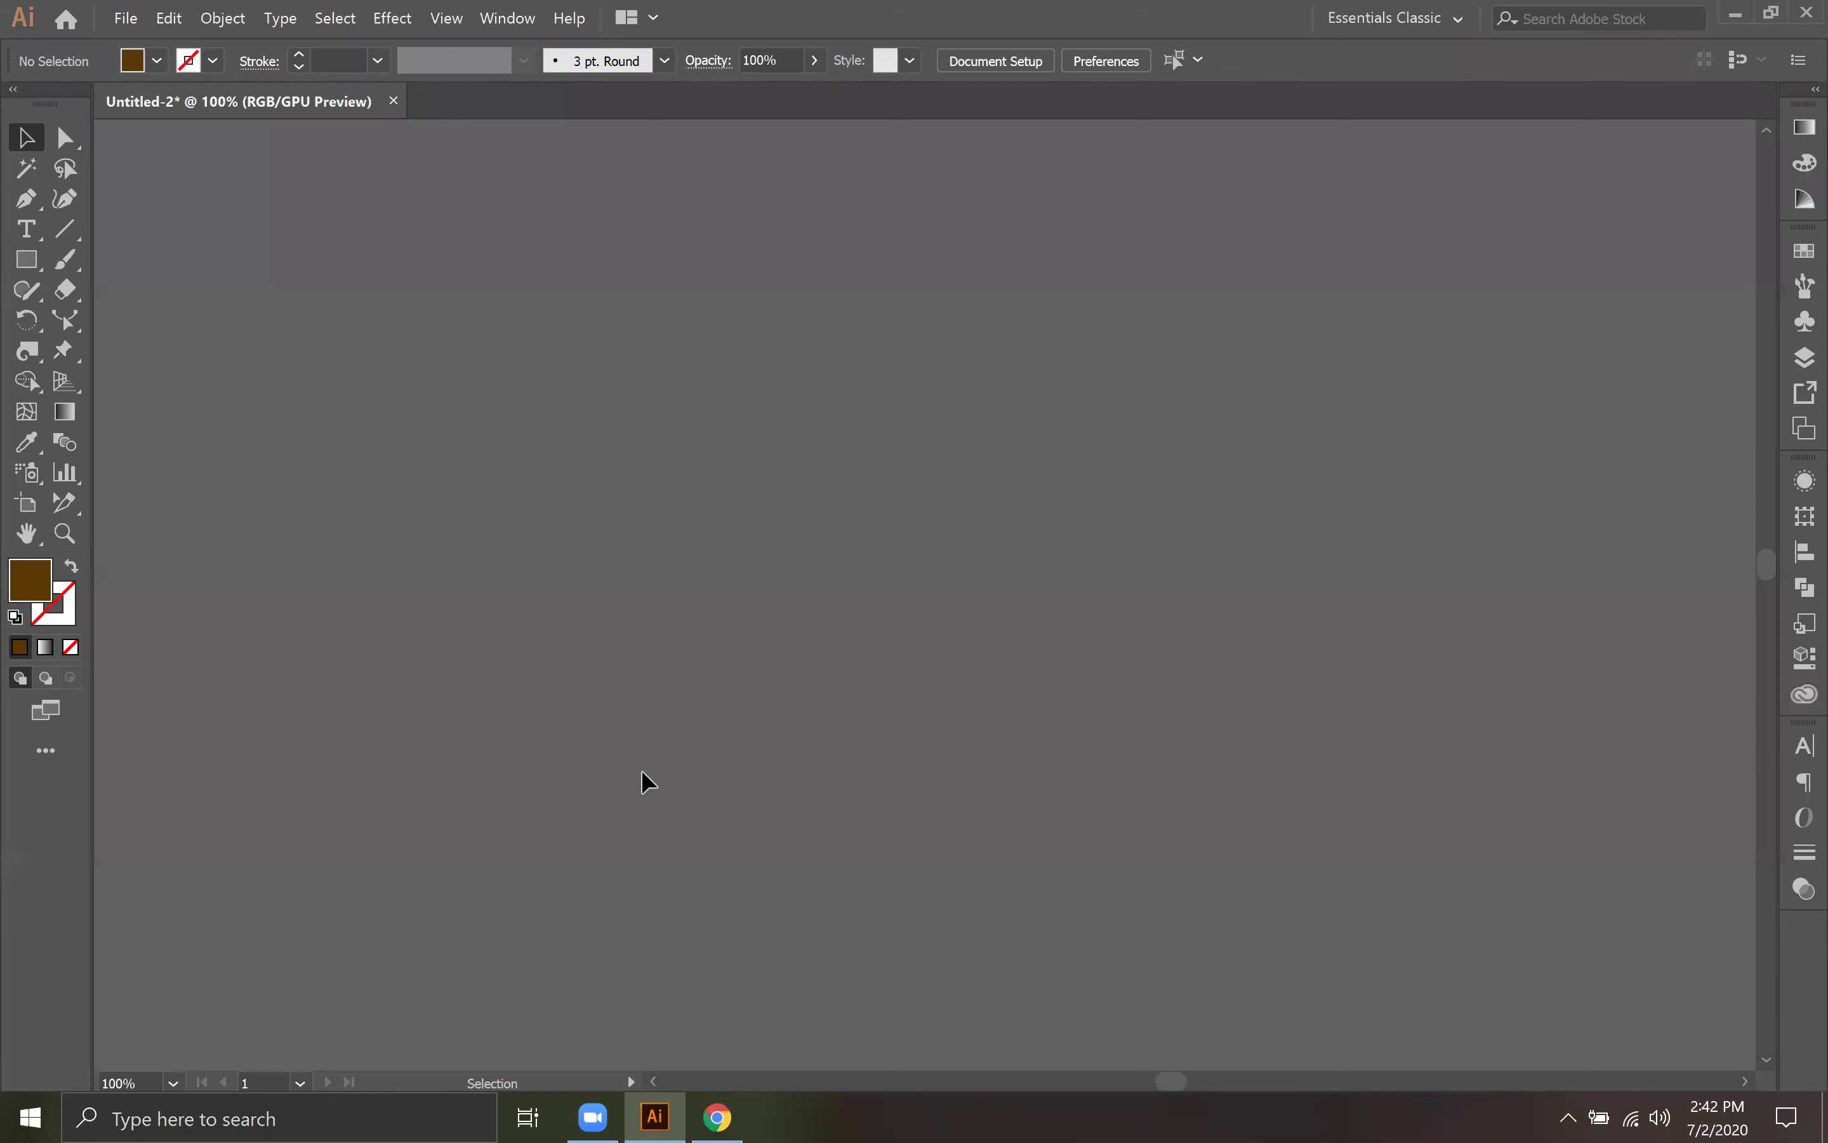
Step: Draw a wide rectangle on the empty canvas and set its fill to a light peach colour
{"action": "left_click", "coordinate": [29, 264]}
{"action": "left_click_drag", "start_coordinate": [352, 315], "coordinate": [1213, 694]}
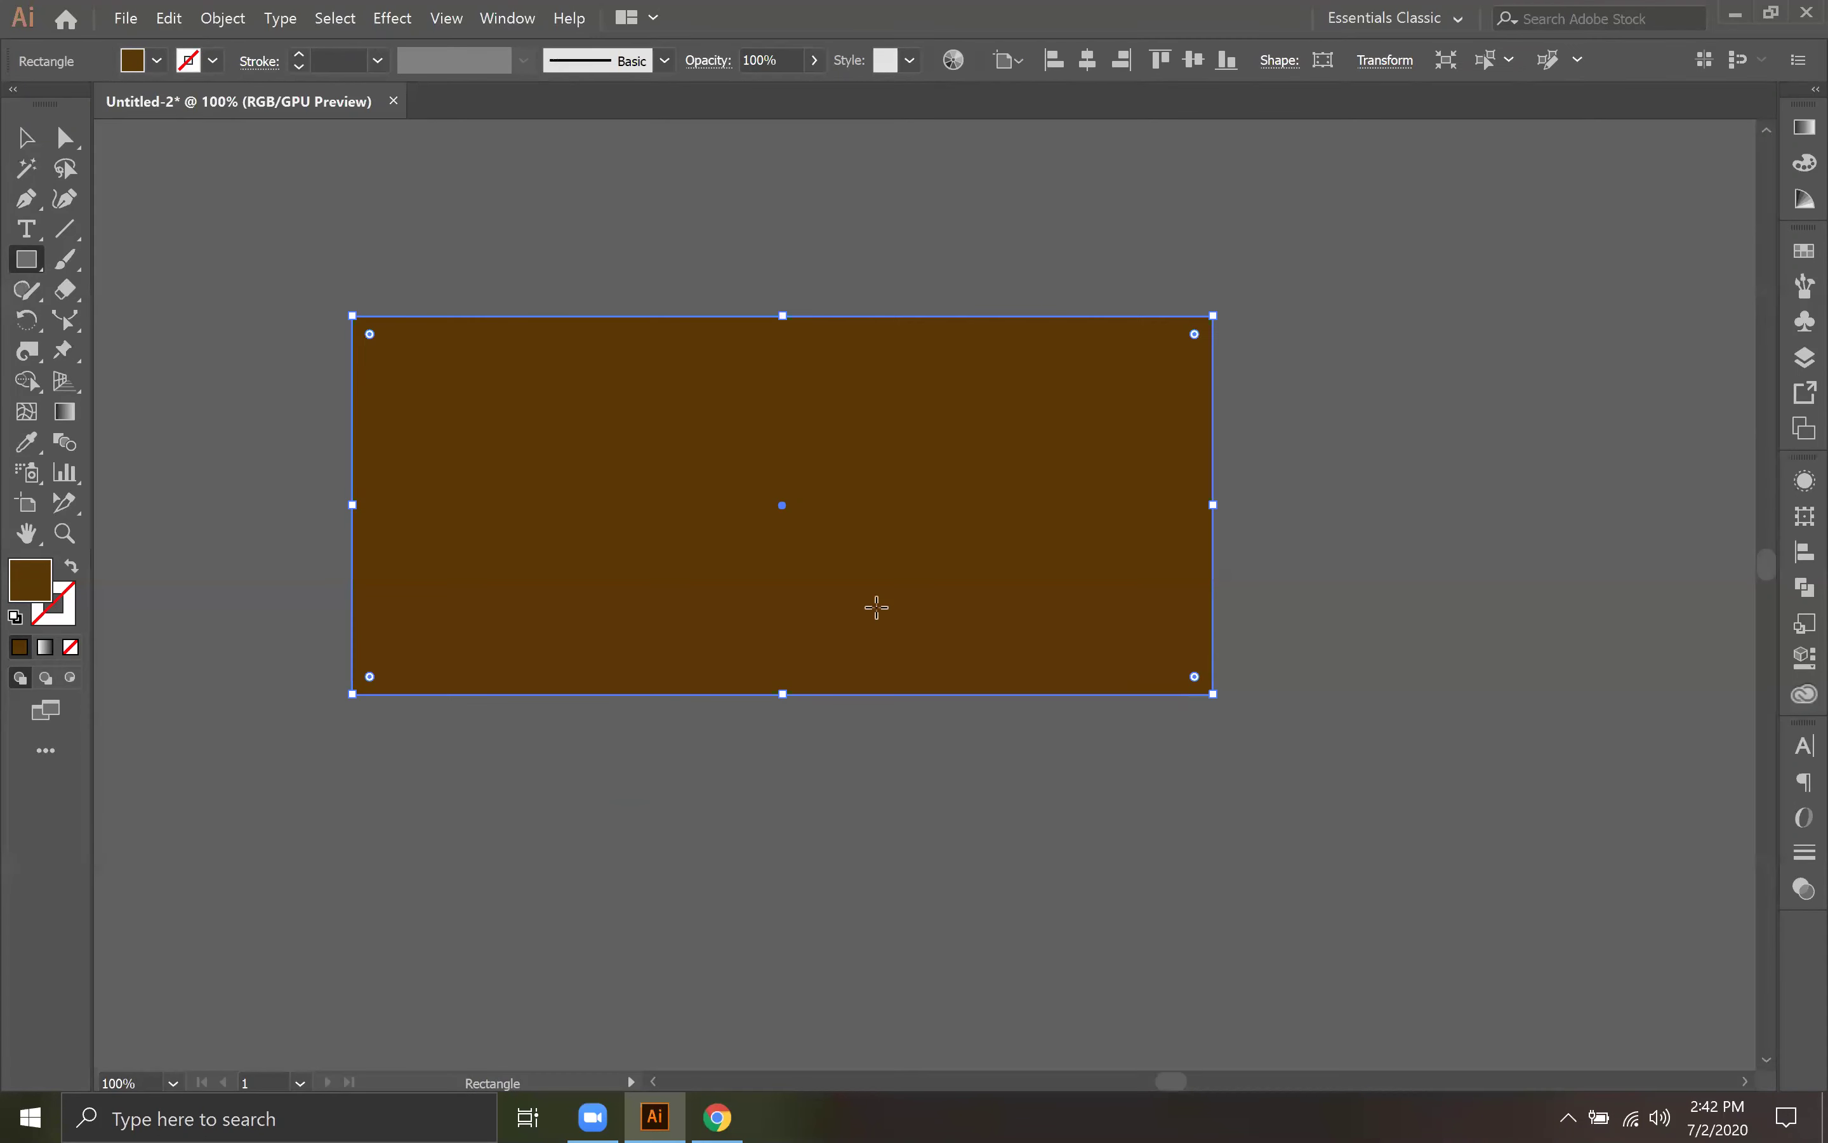
{"action": "double_click", "coordinate": [28, 580]}
{"action": "left_click_drag", "start_coordinate": [693, 497], "coordinate": [706, 388]}
{"action": "left_click", "coordinate": [1182, 398]}
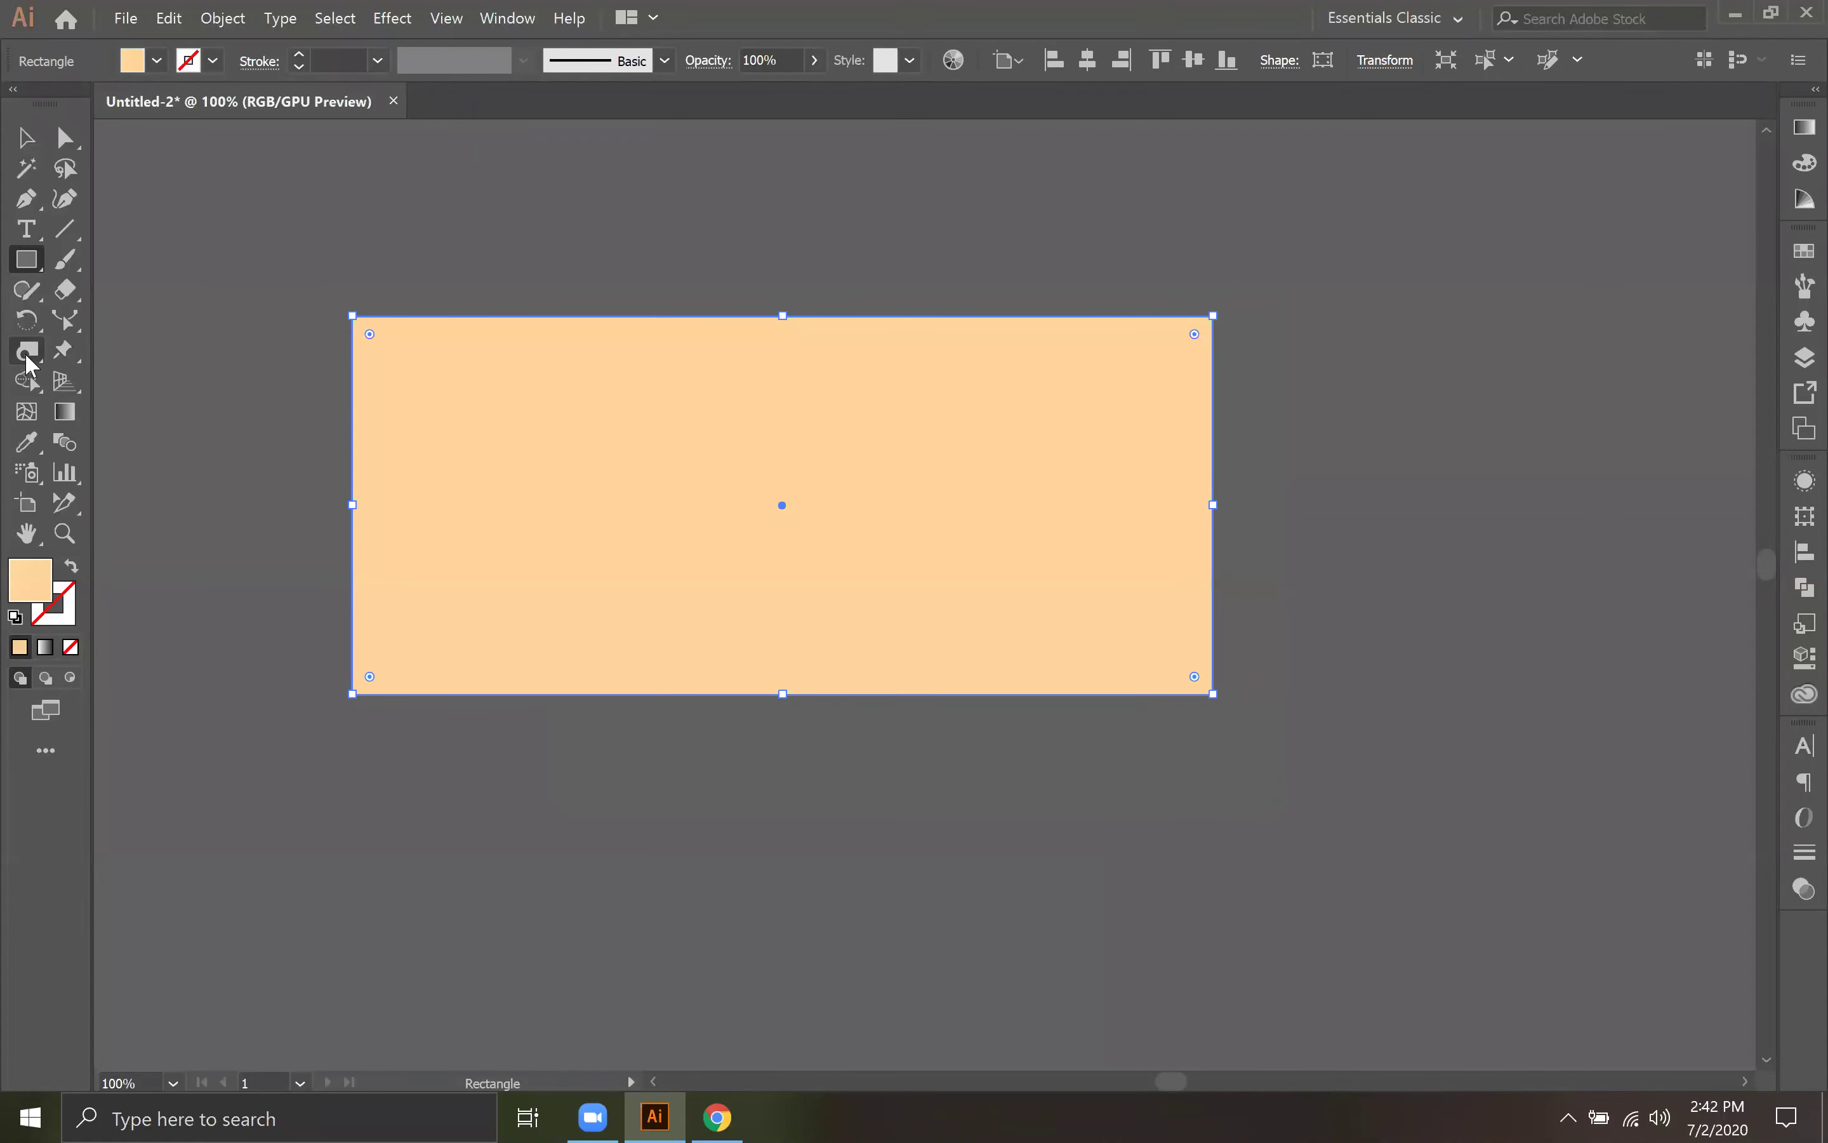
Step: Try pulling the top edge of the wide peach rectangle inward to its centre with the Pucker tool
{"action": "left_click", "coordinate": [26, 353]}
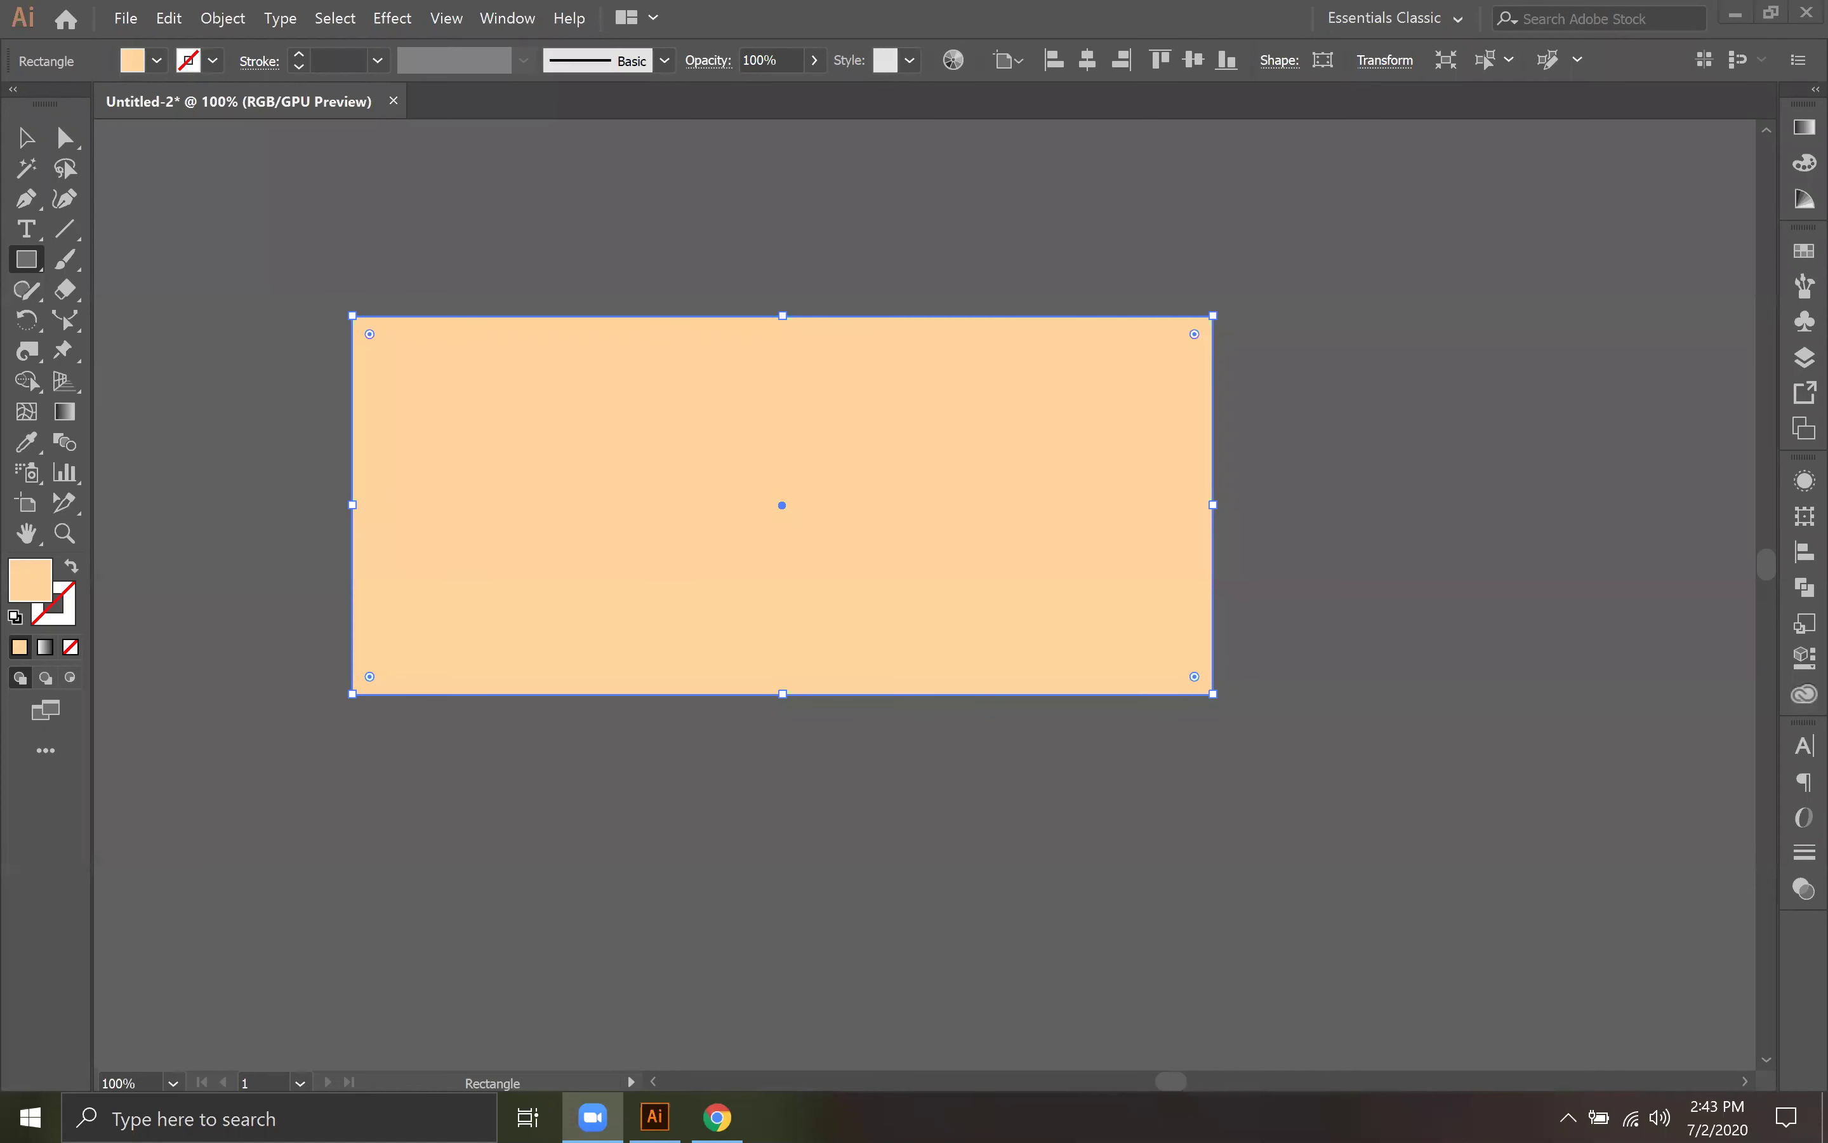
{"action": "left_click", "coordinate": [38, 342]}
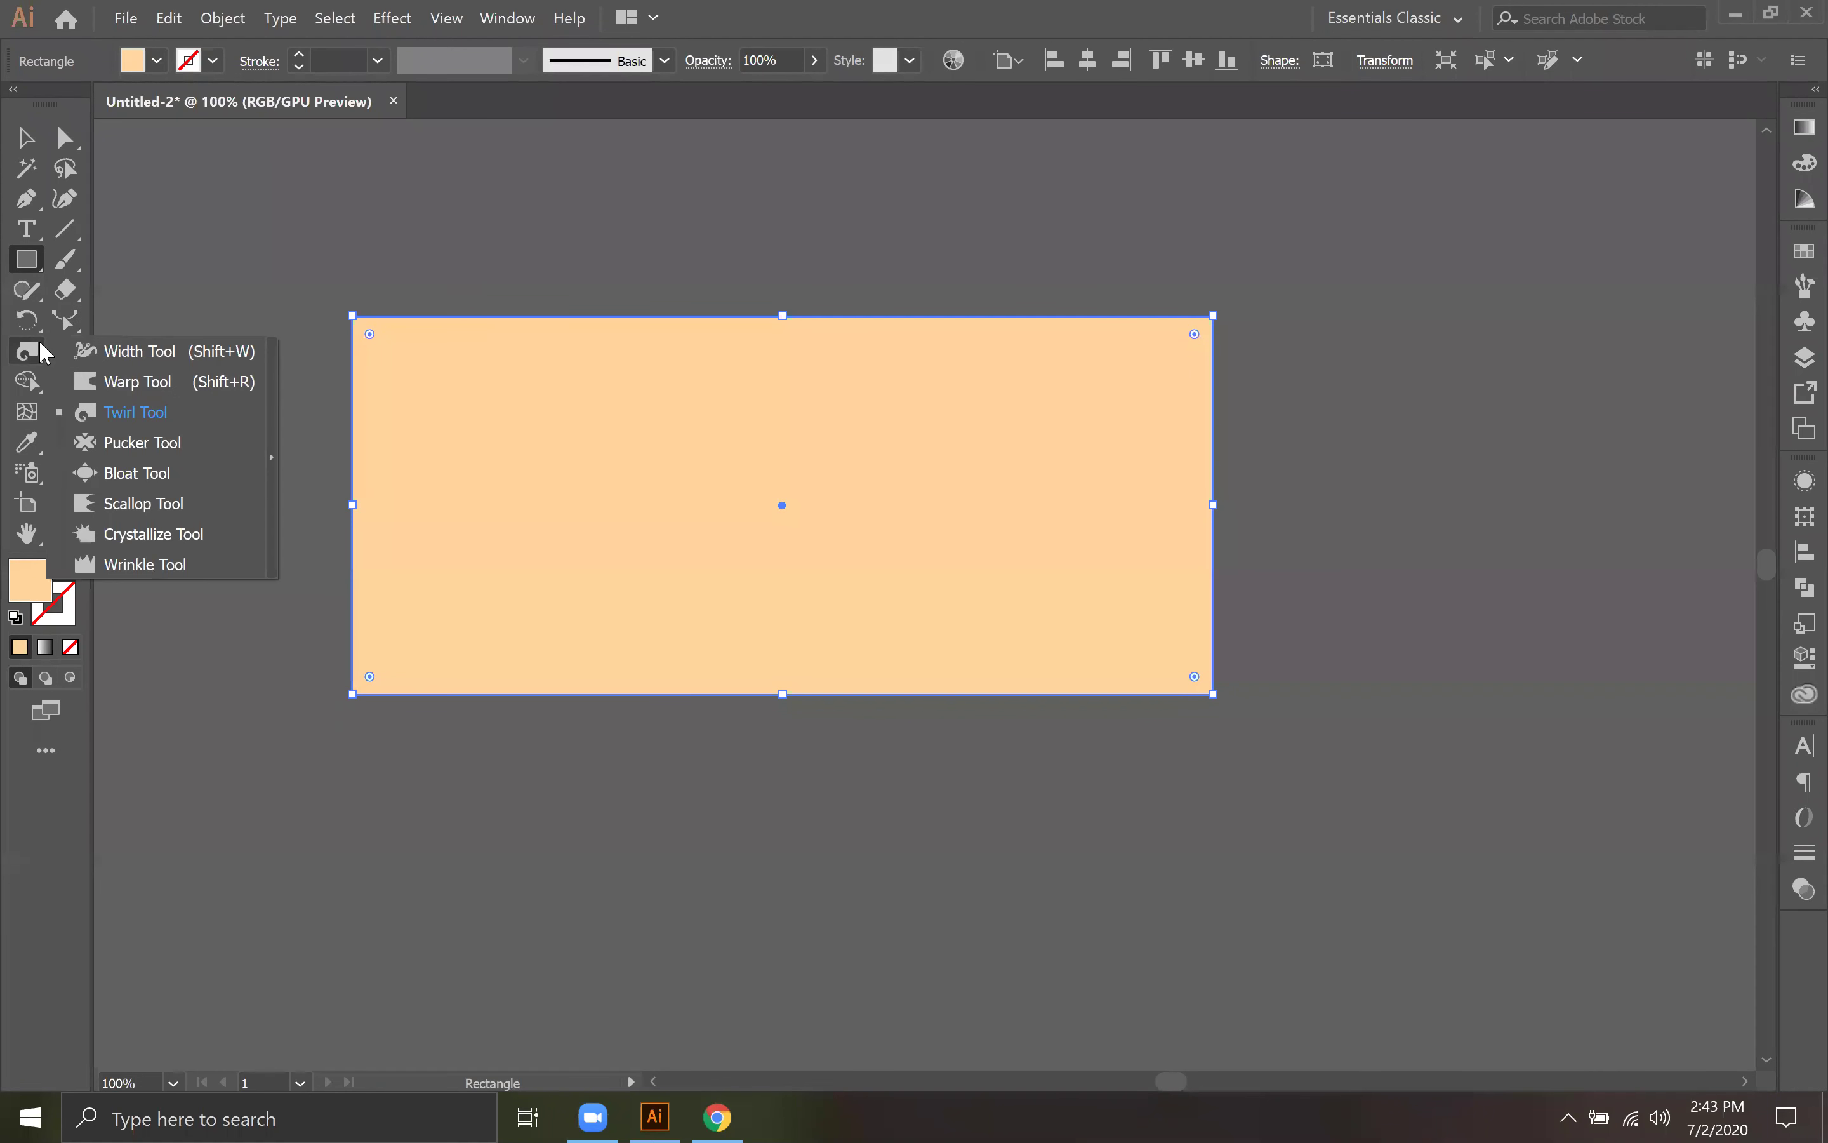
{"action": "left_click", "coordinate": [160, 441]}
{"action": "left_click_drag", "start_coordinate": [751, 326], "coordinate": [755, 335]}
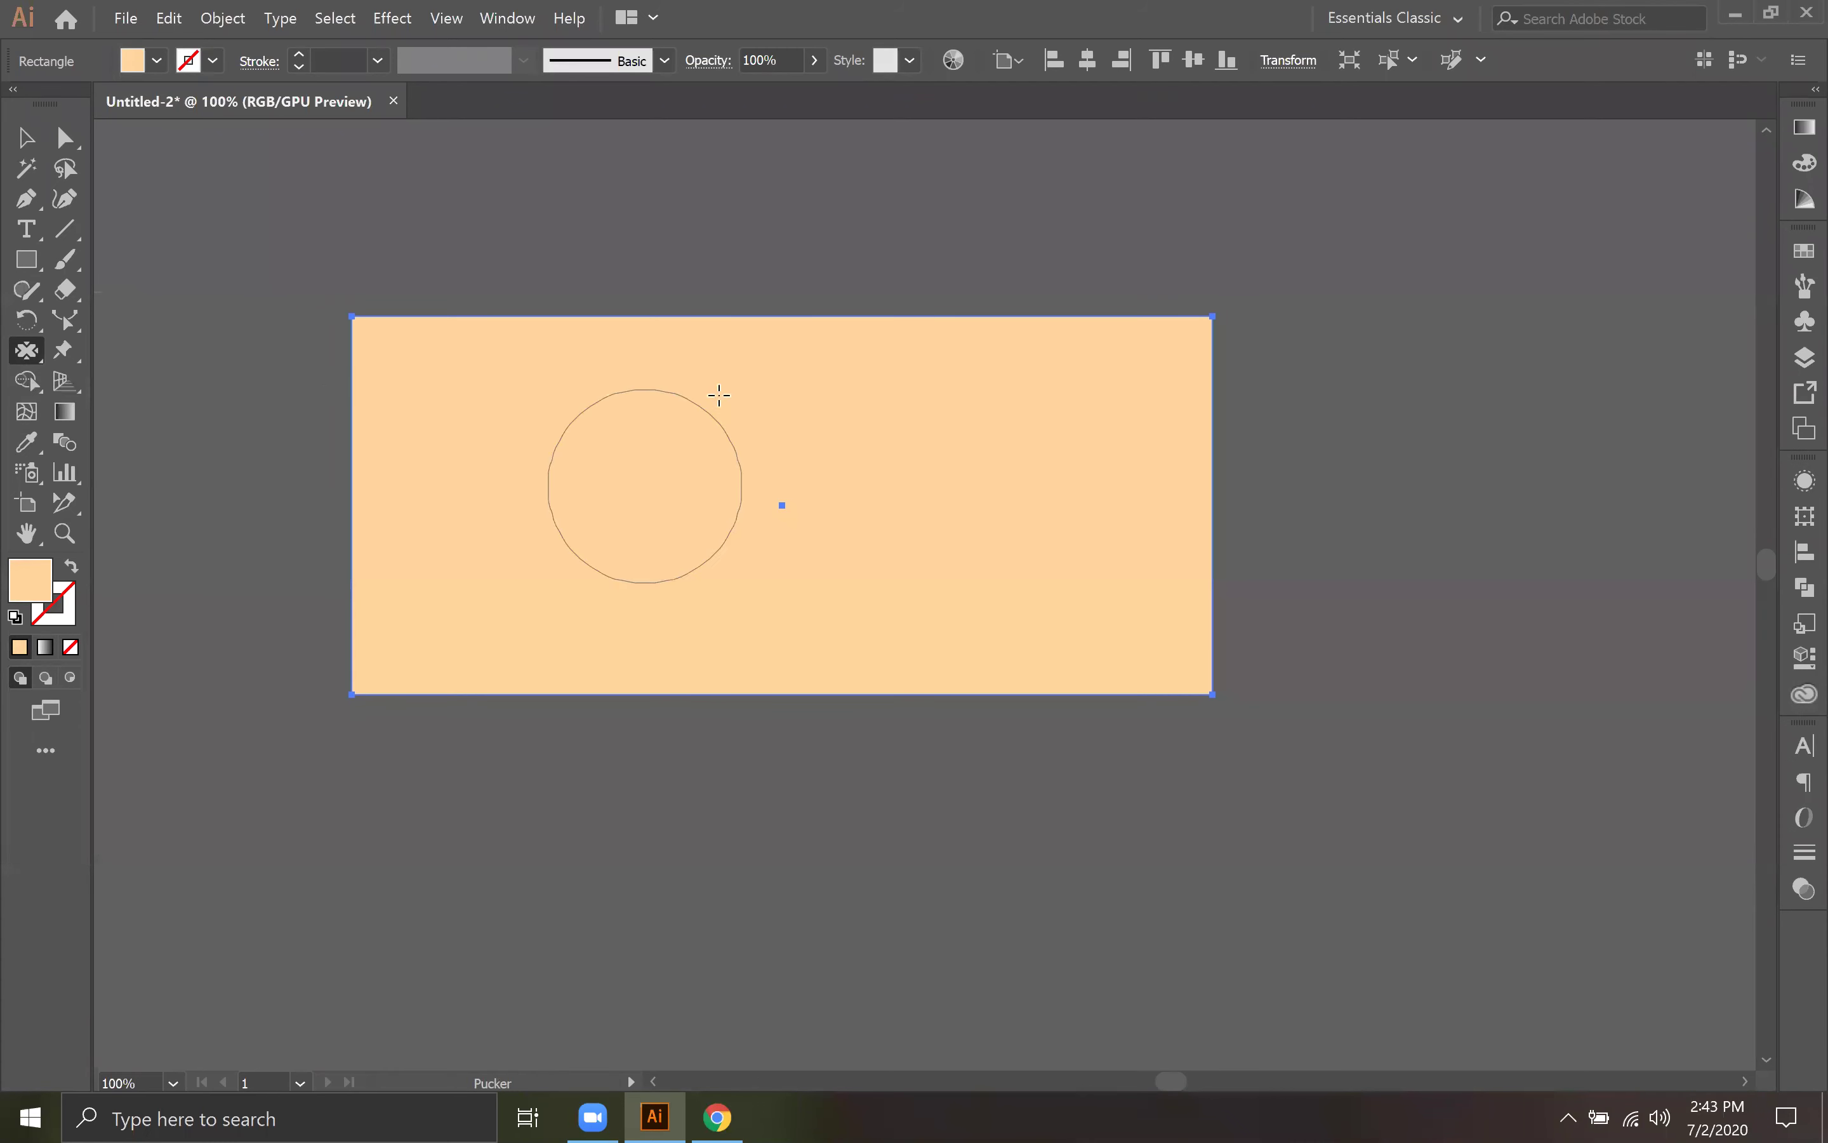
{"action": "left_click_drag", "start_coordinate": [755, 325], "coordinate": [779, 505]}
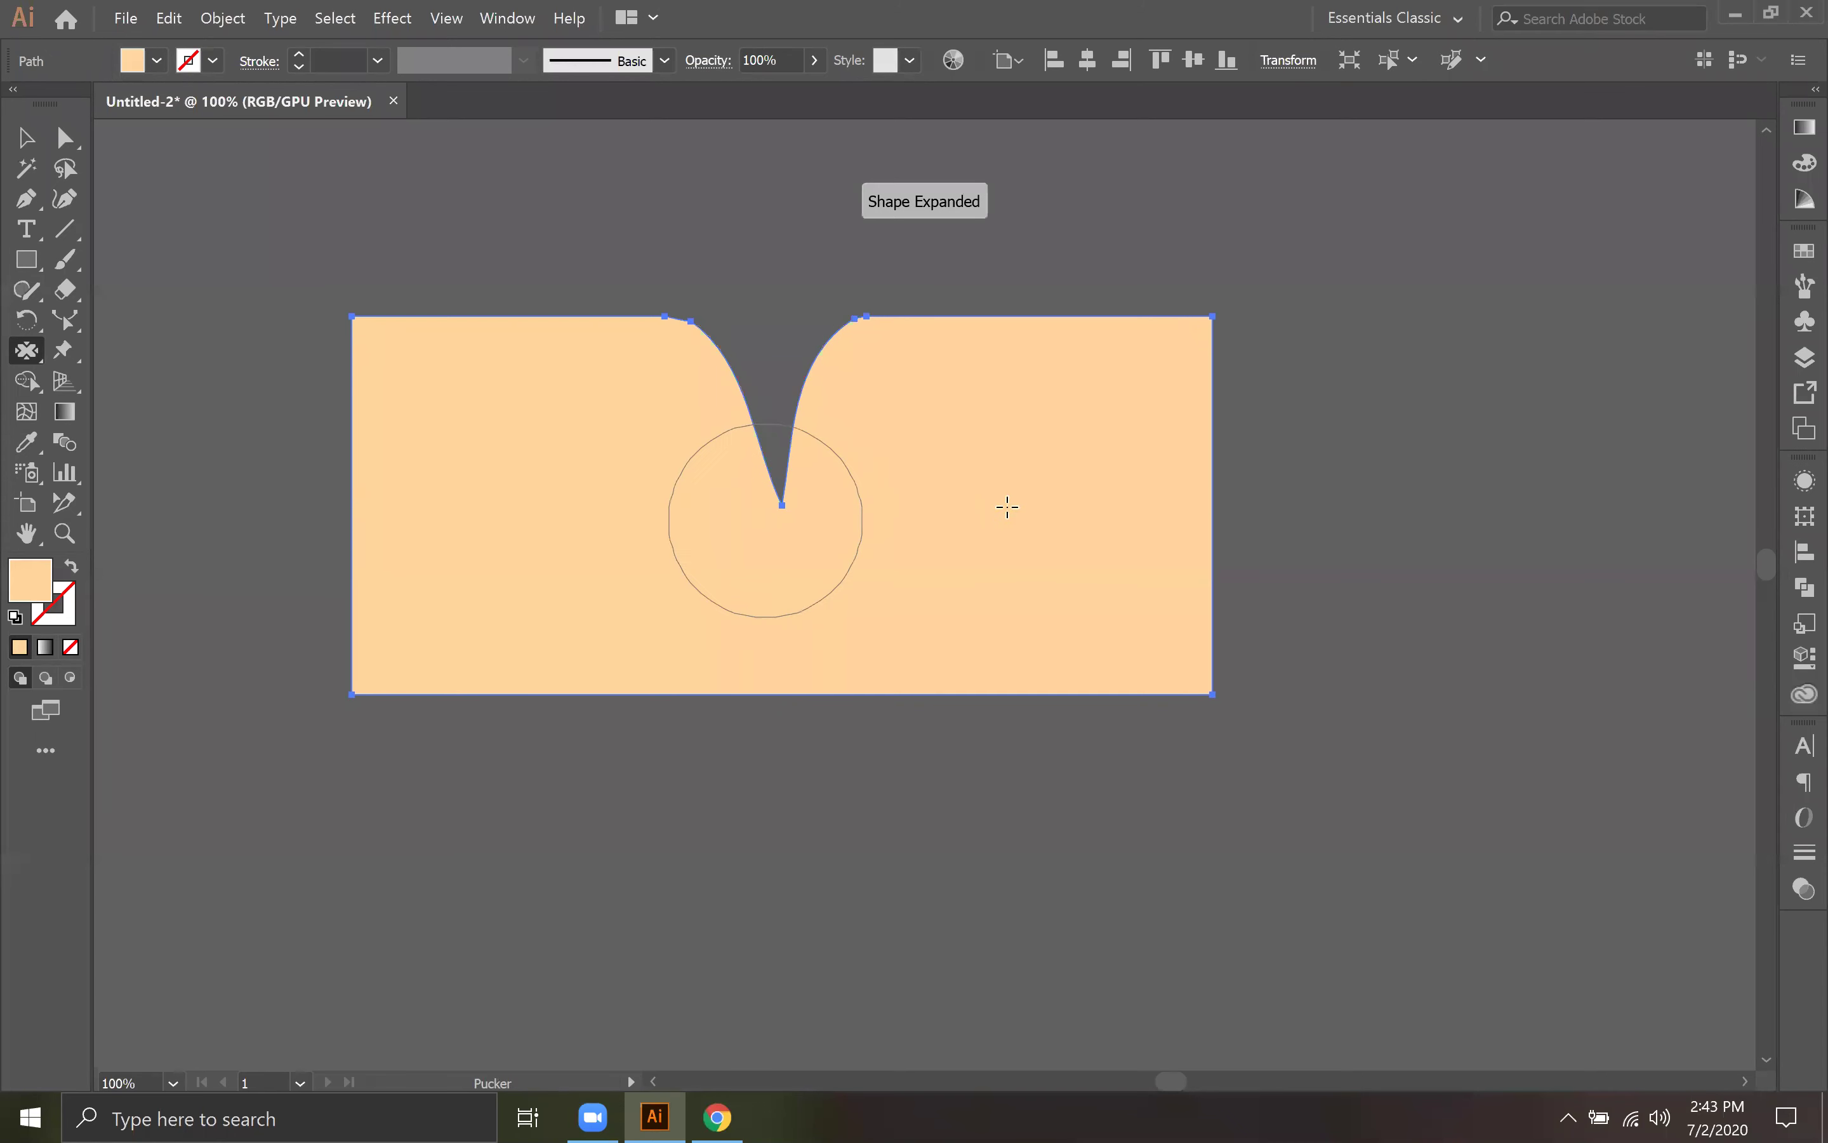
{"action": "key", "text": "ctrl+z"}
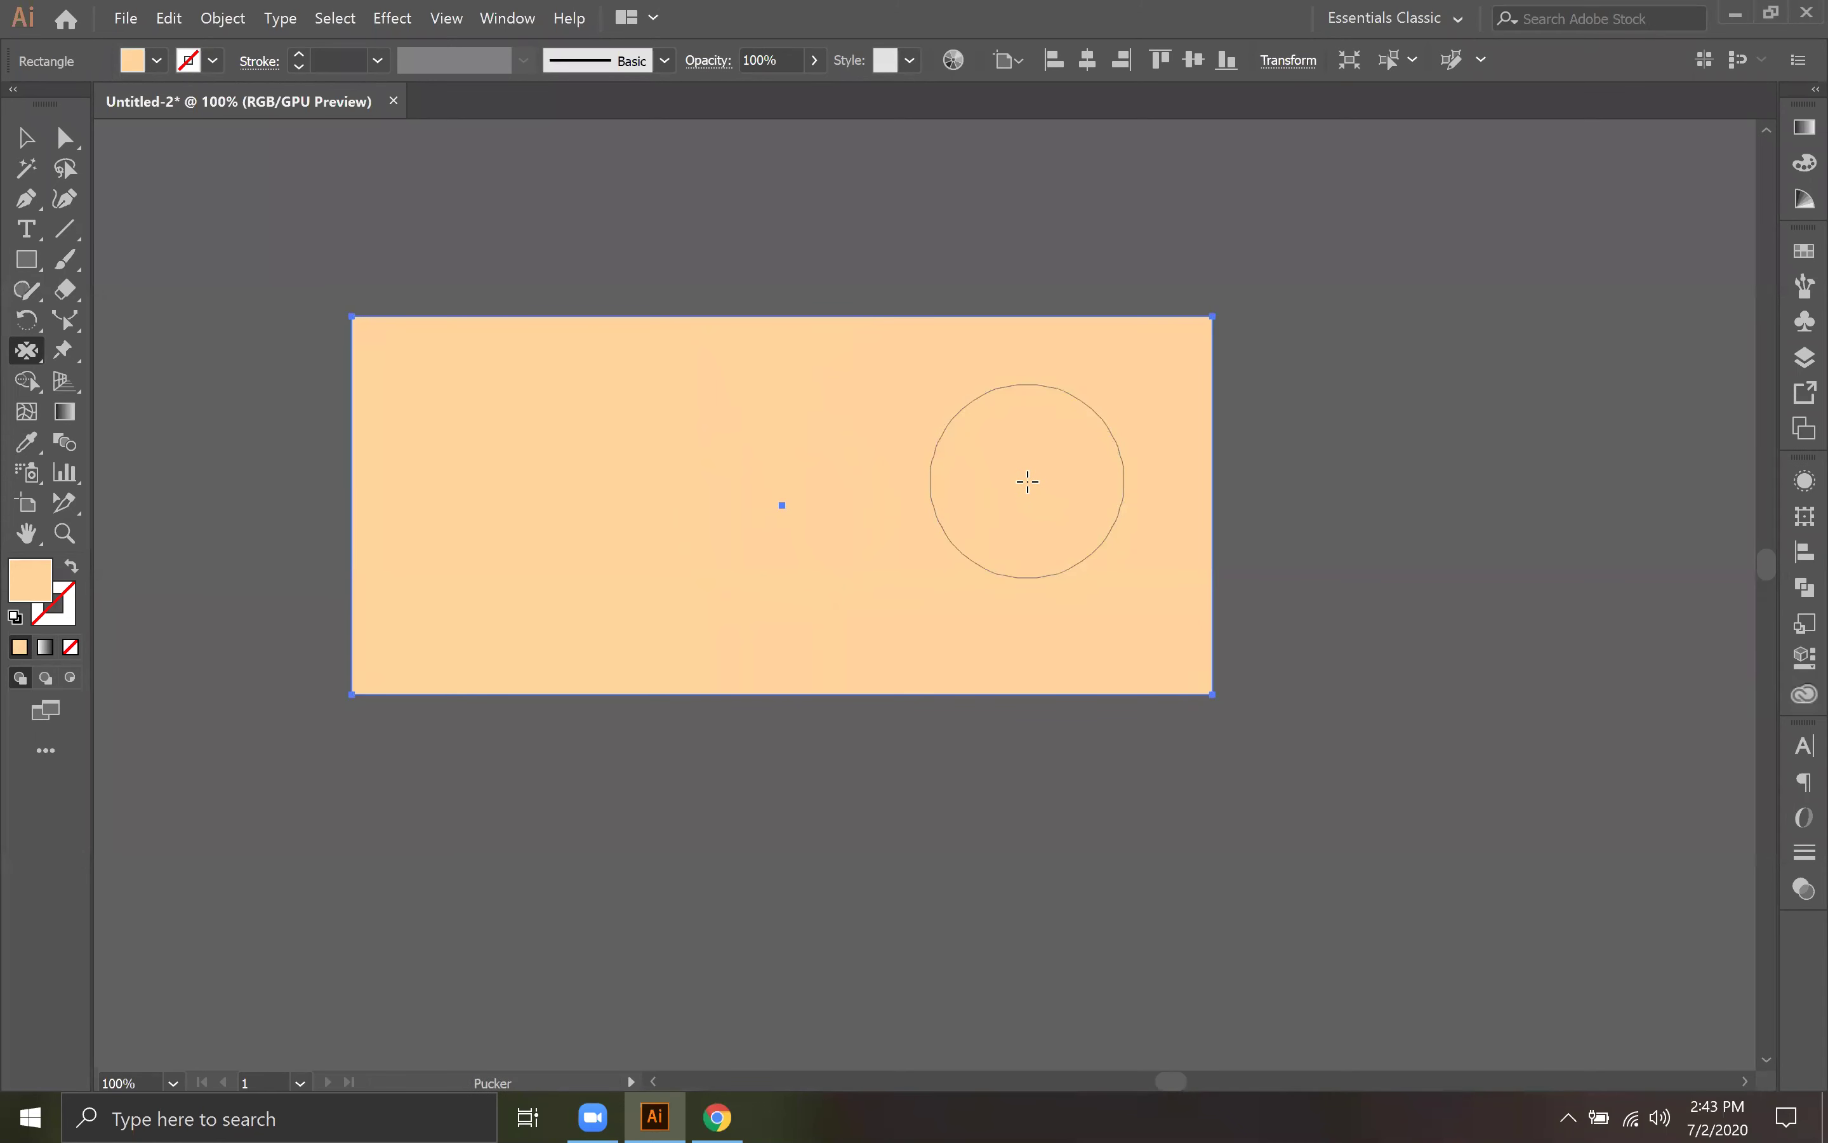
Step: Draw a large peach square on the empty canvas to the right of the wide rectangle
{"action": "key", "text": "m"}
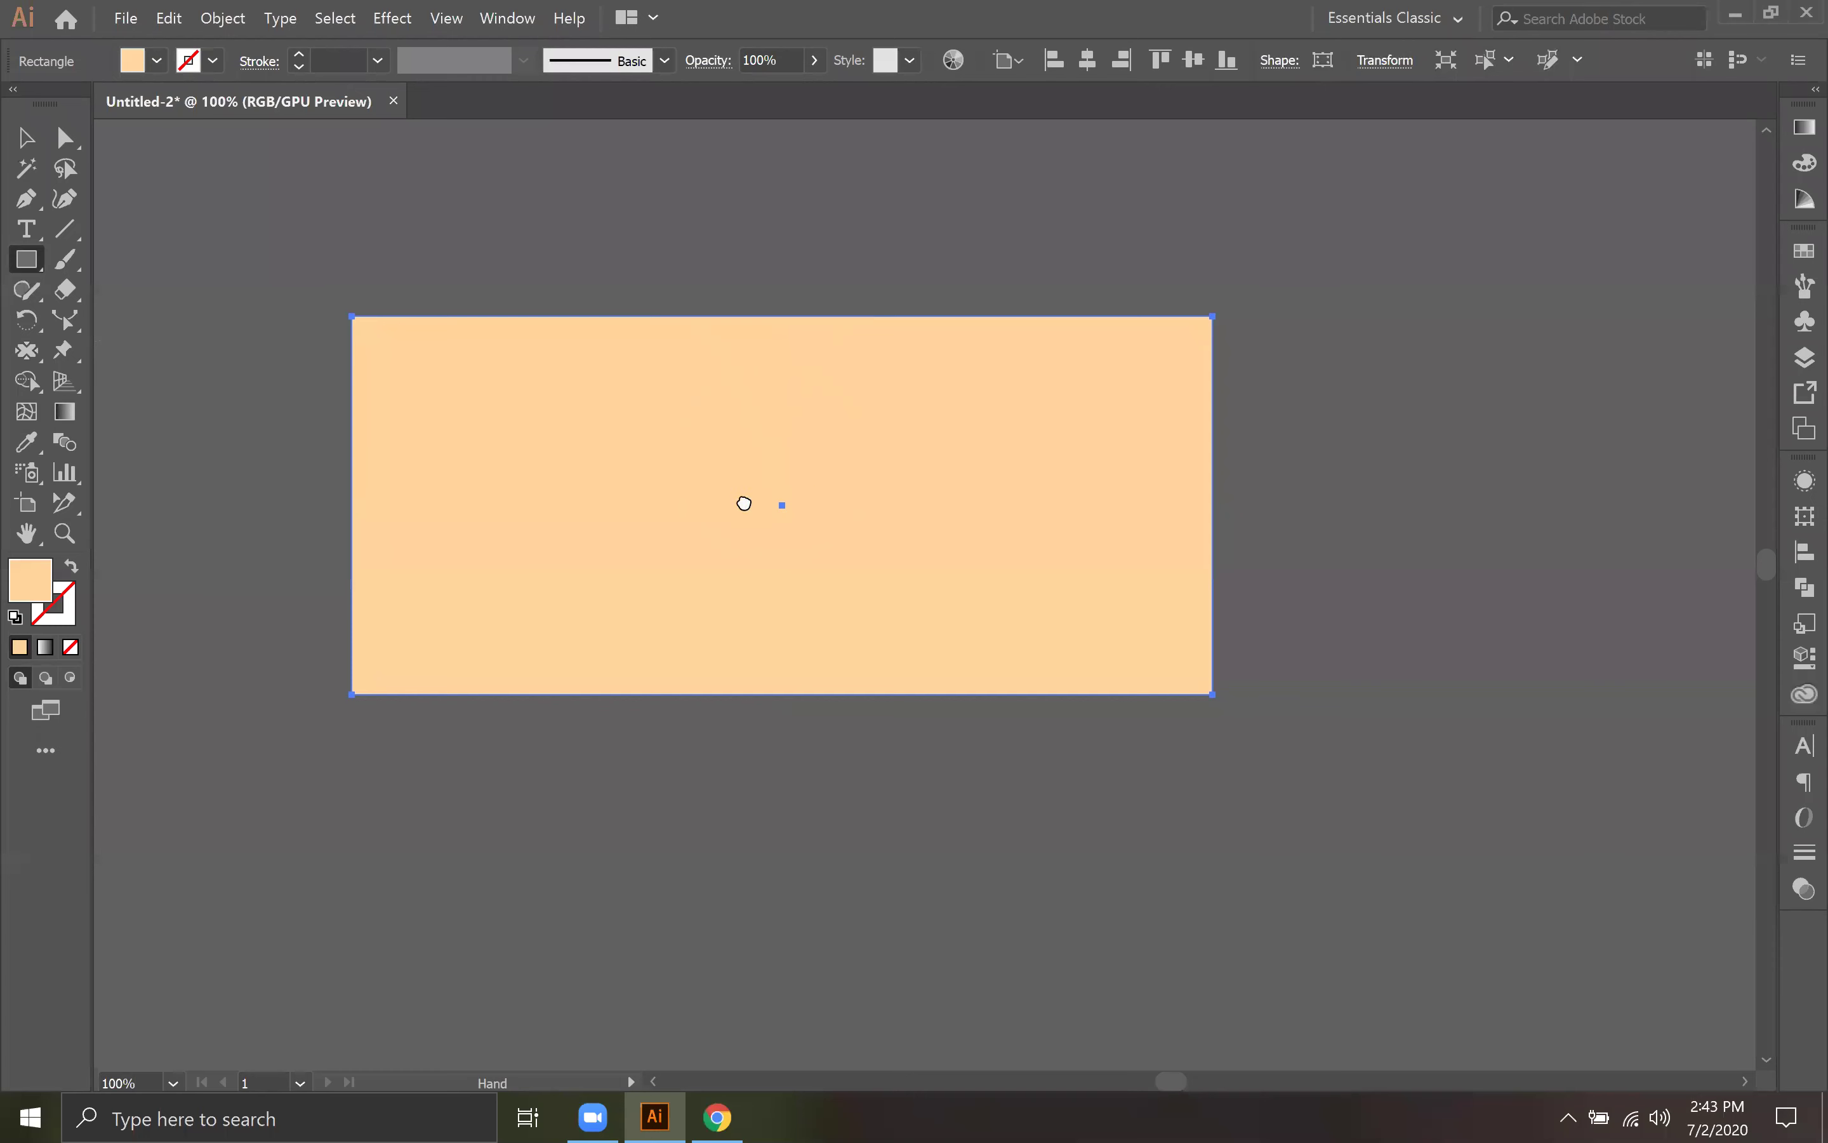
{"action": "scroll", "coordinate": [742, 501], "scroll_direction": "right", "scroll_amount": 10}
{"action": "left_click_drag", "start_coordinate": [600, 315], "coordinate": [1181, 627]}
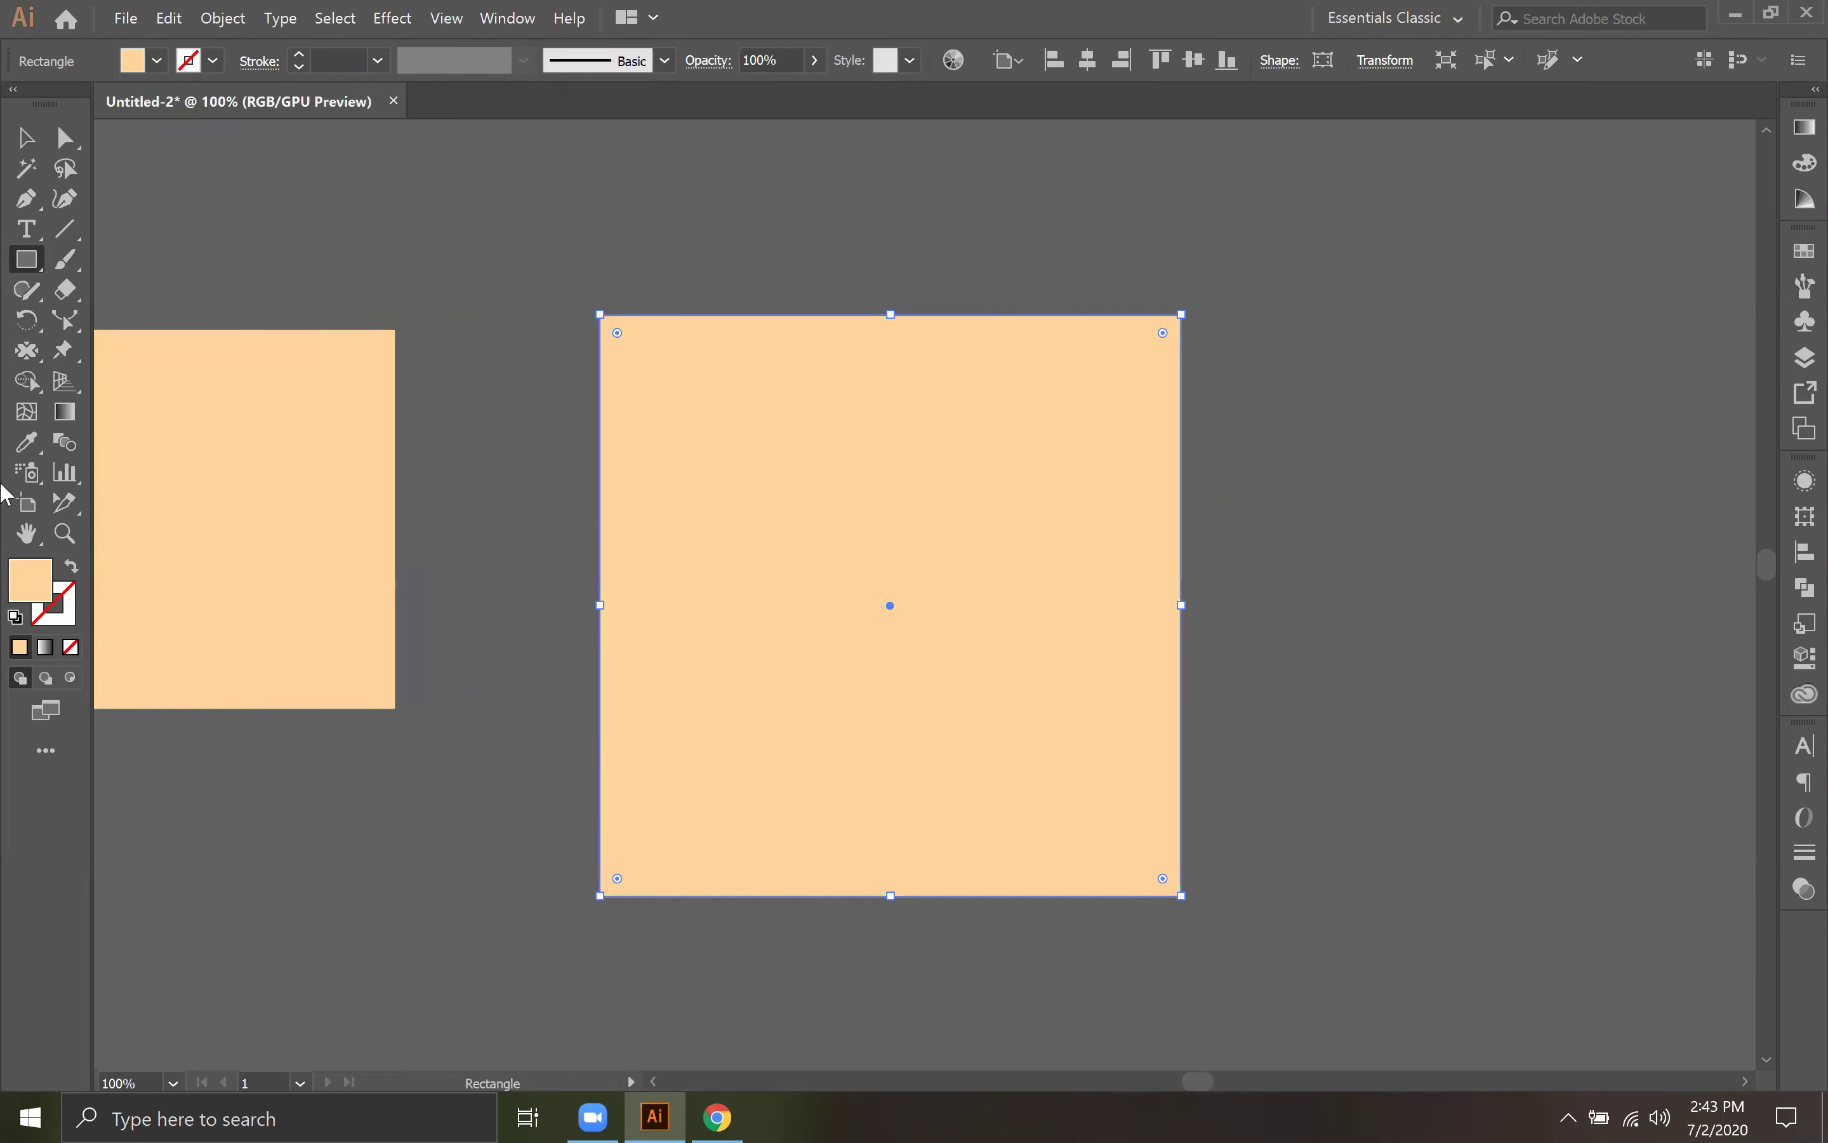
Step: Pucker the midpoints of all four sides of the square into its centre to form a four-petal shape
{"action": "left_click_drag", "start_coordinate": [27, 346], "coordinate": [139, 451]}
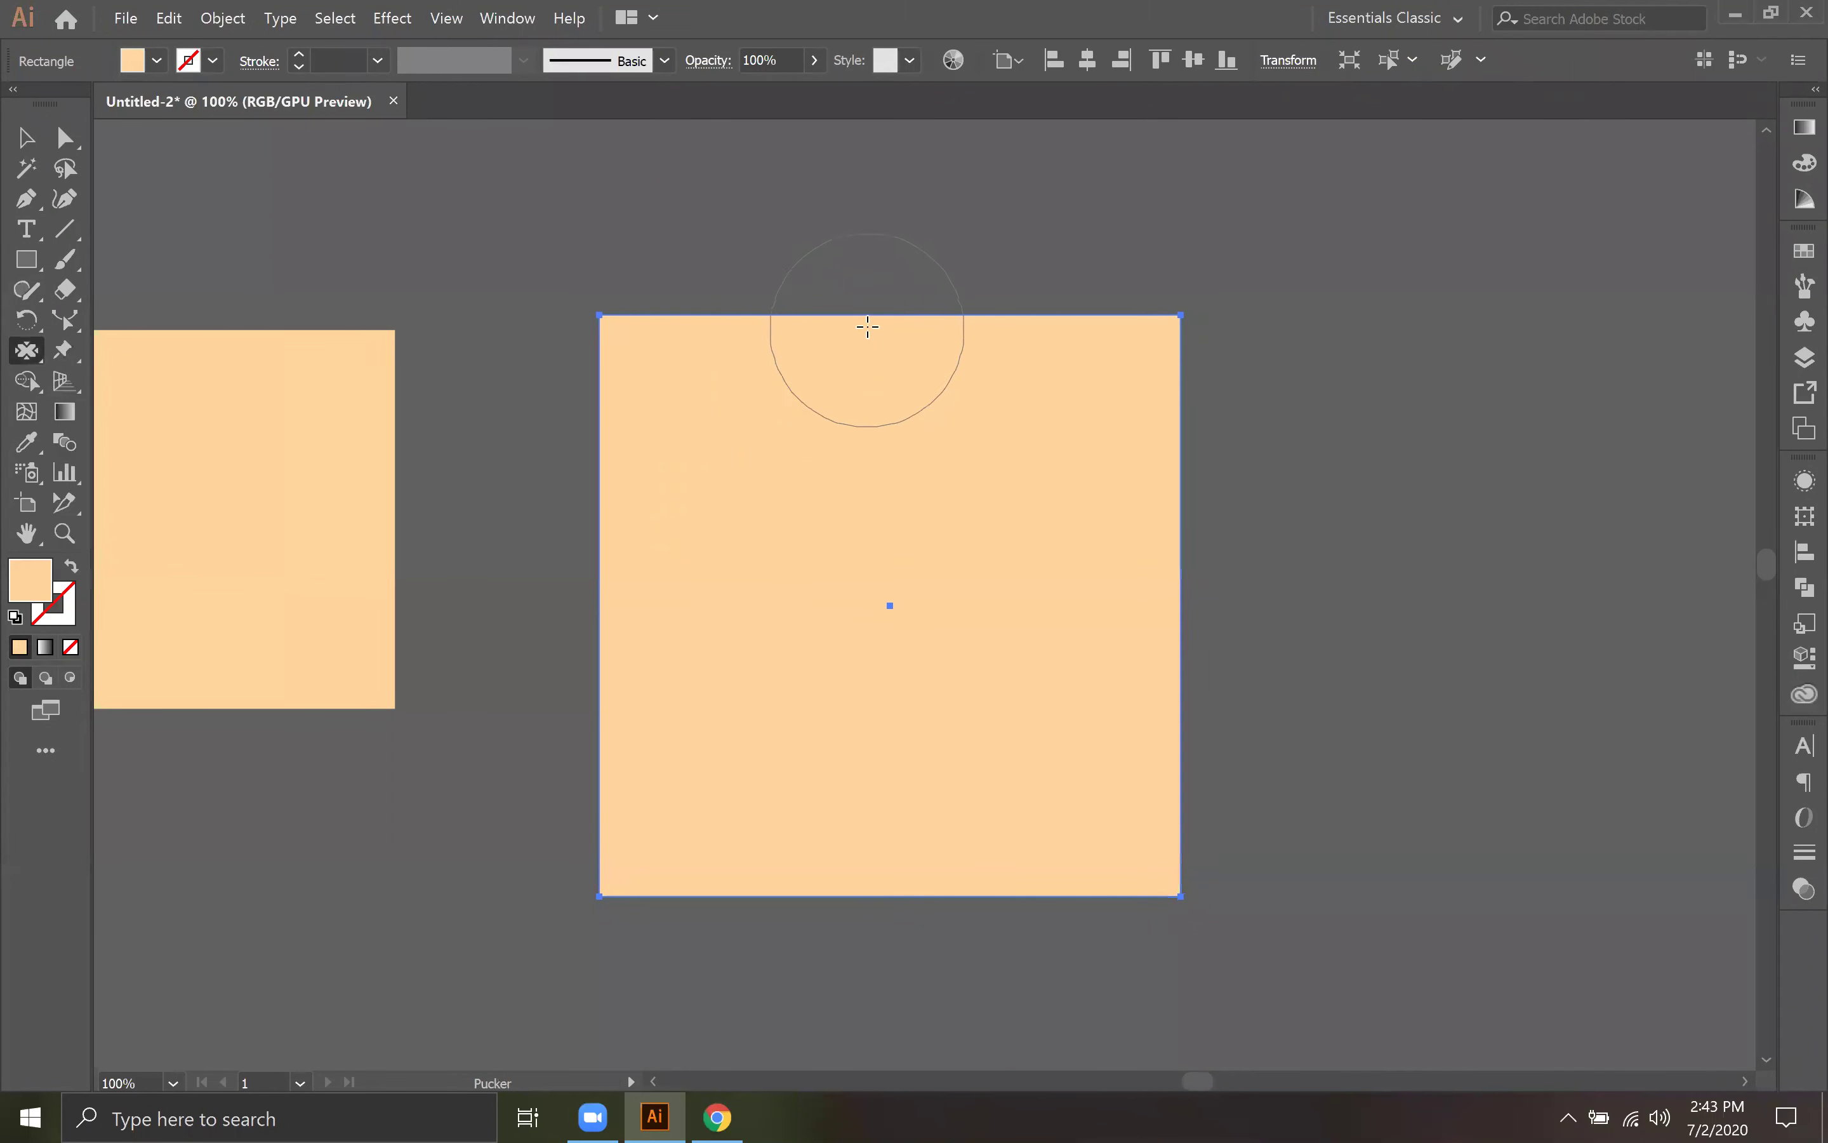
{"action": "left_click_drag", "start_coordinate": [874, 314], "coordinate": [891, 604]}
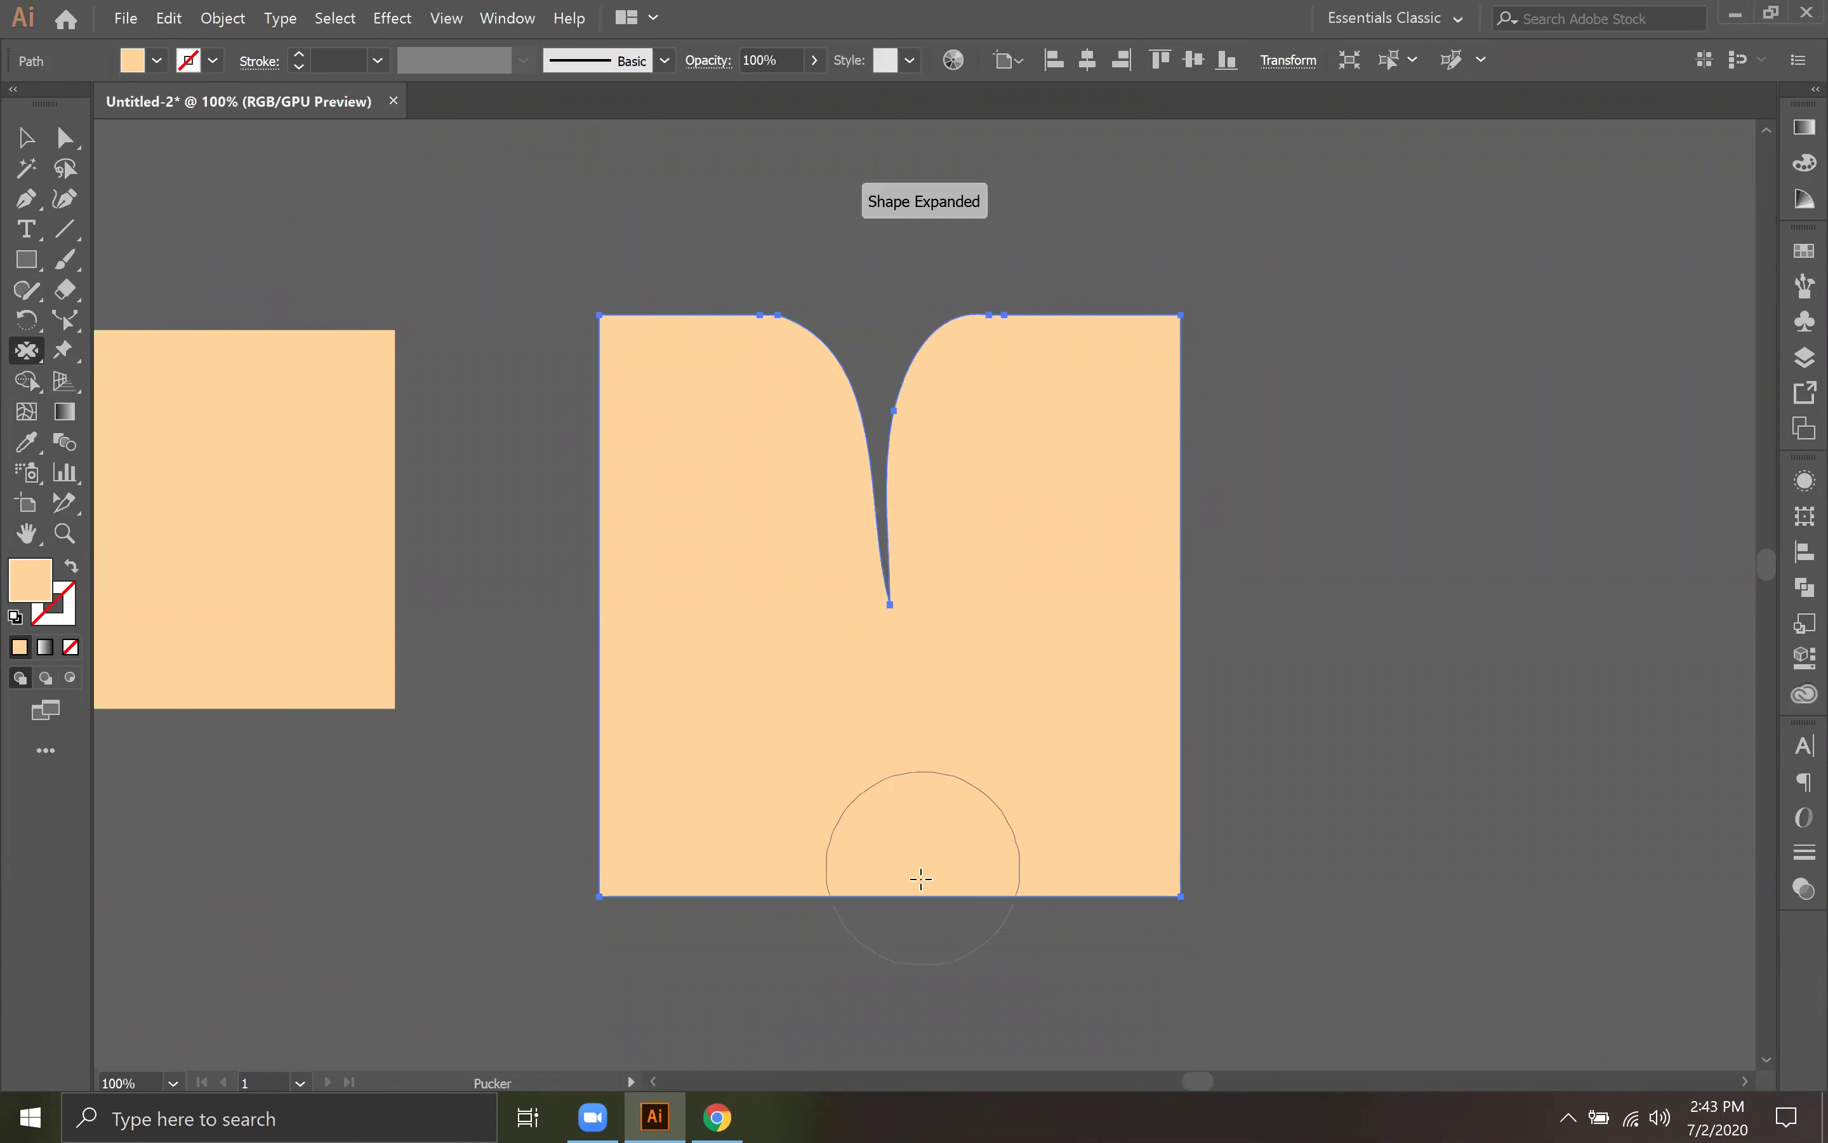
{"action": "left_click_drag", "start_coordinate": [886, 892], "coordinate": [891, 604]}
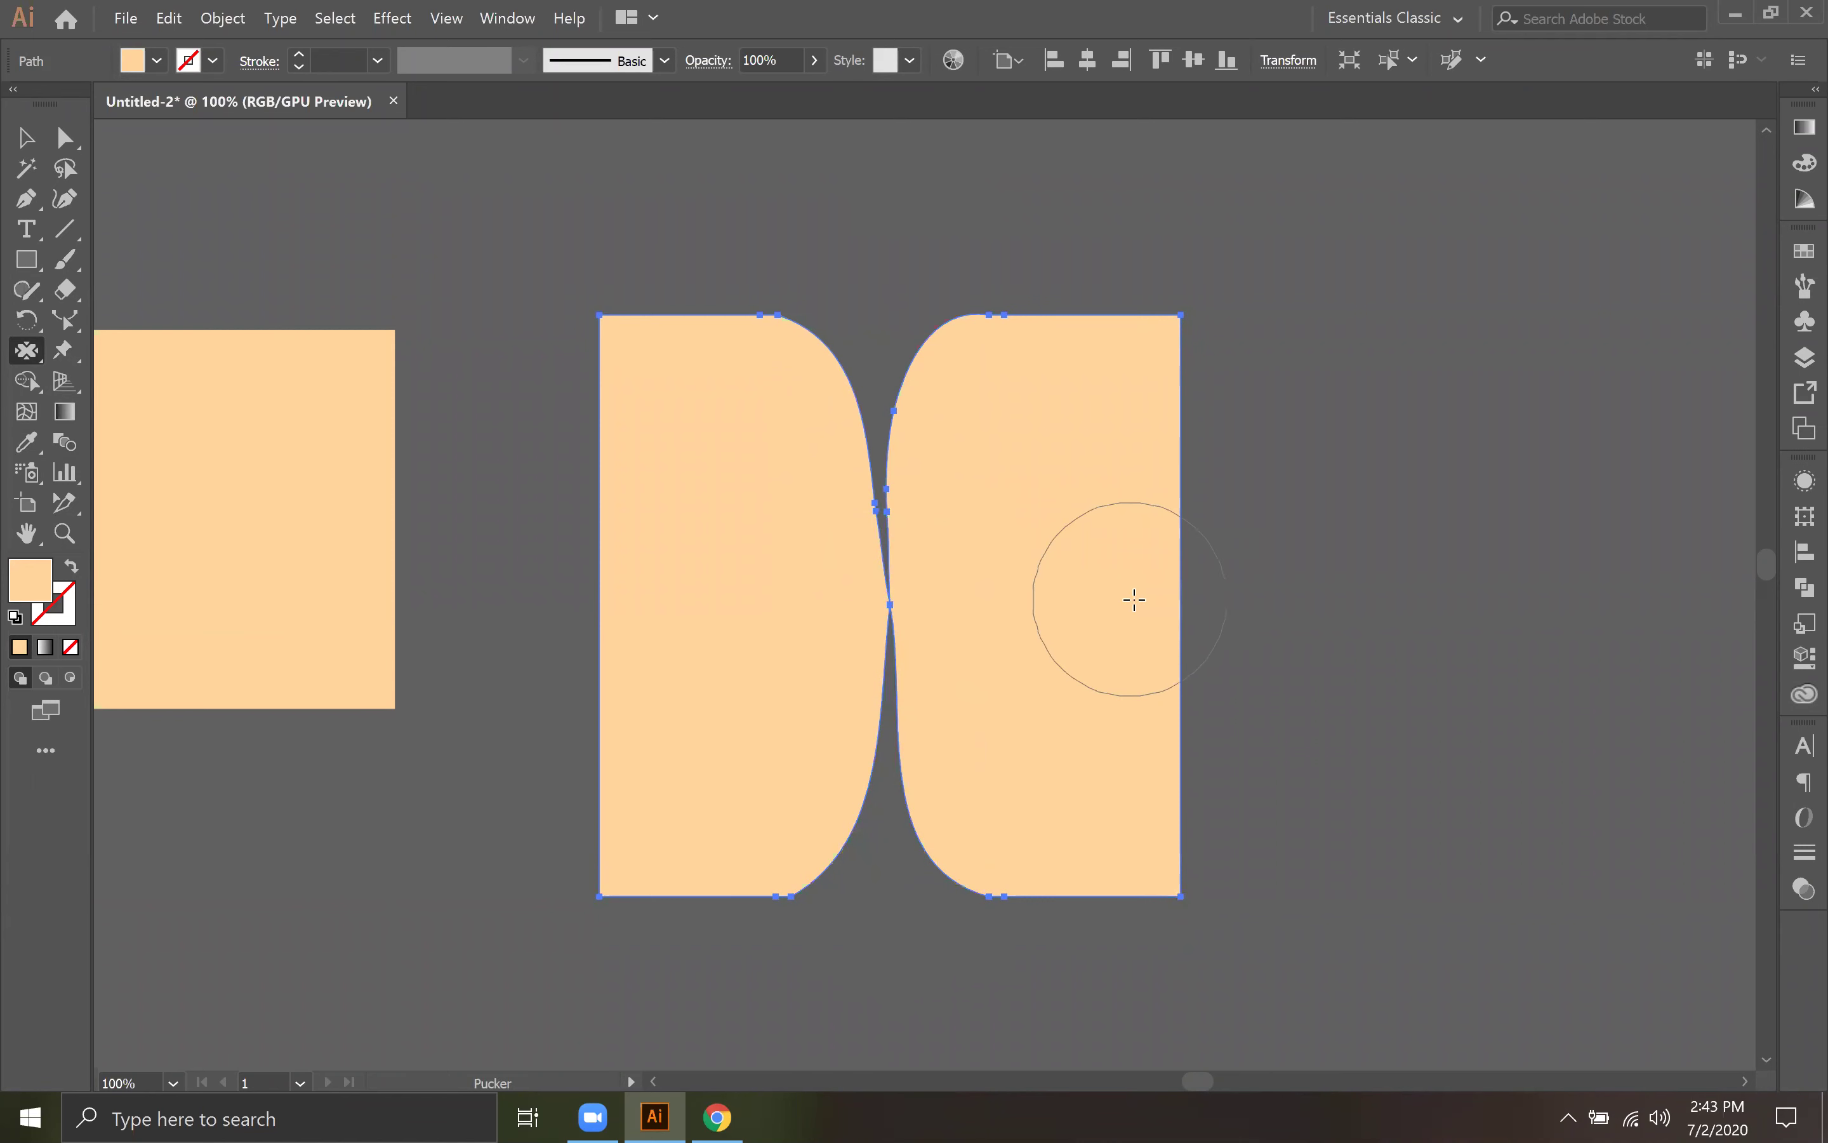
{"action": "mouse_move", "coordinate": [1178, 605]}
{"action": "left_mouse_down"}
{"action": "mouse_move", "coordinate": [1000, 584]}
{"action": "mouse_move", "coordinate": [890, 603]}
{"action": "left_mouse_up"}
{"action": "left_click_drag", "start_coordinate": [593, 614], "coordinate": [891, 608]}
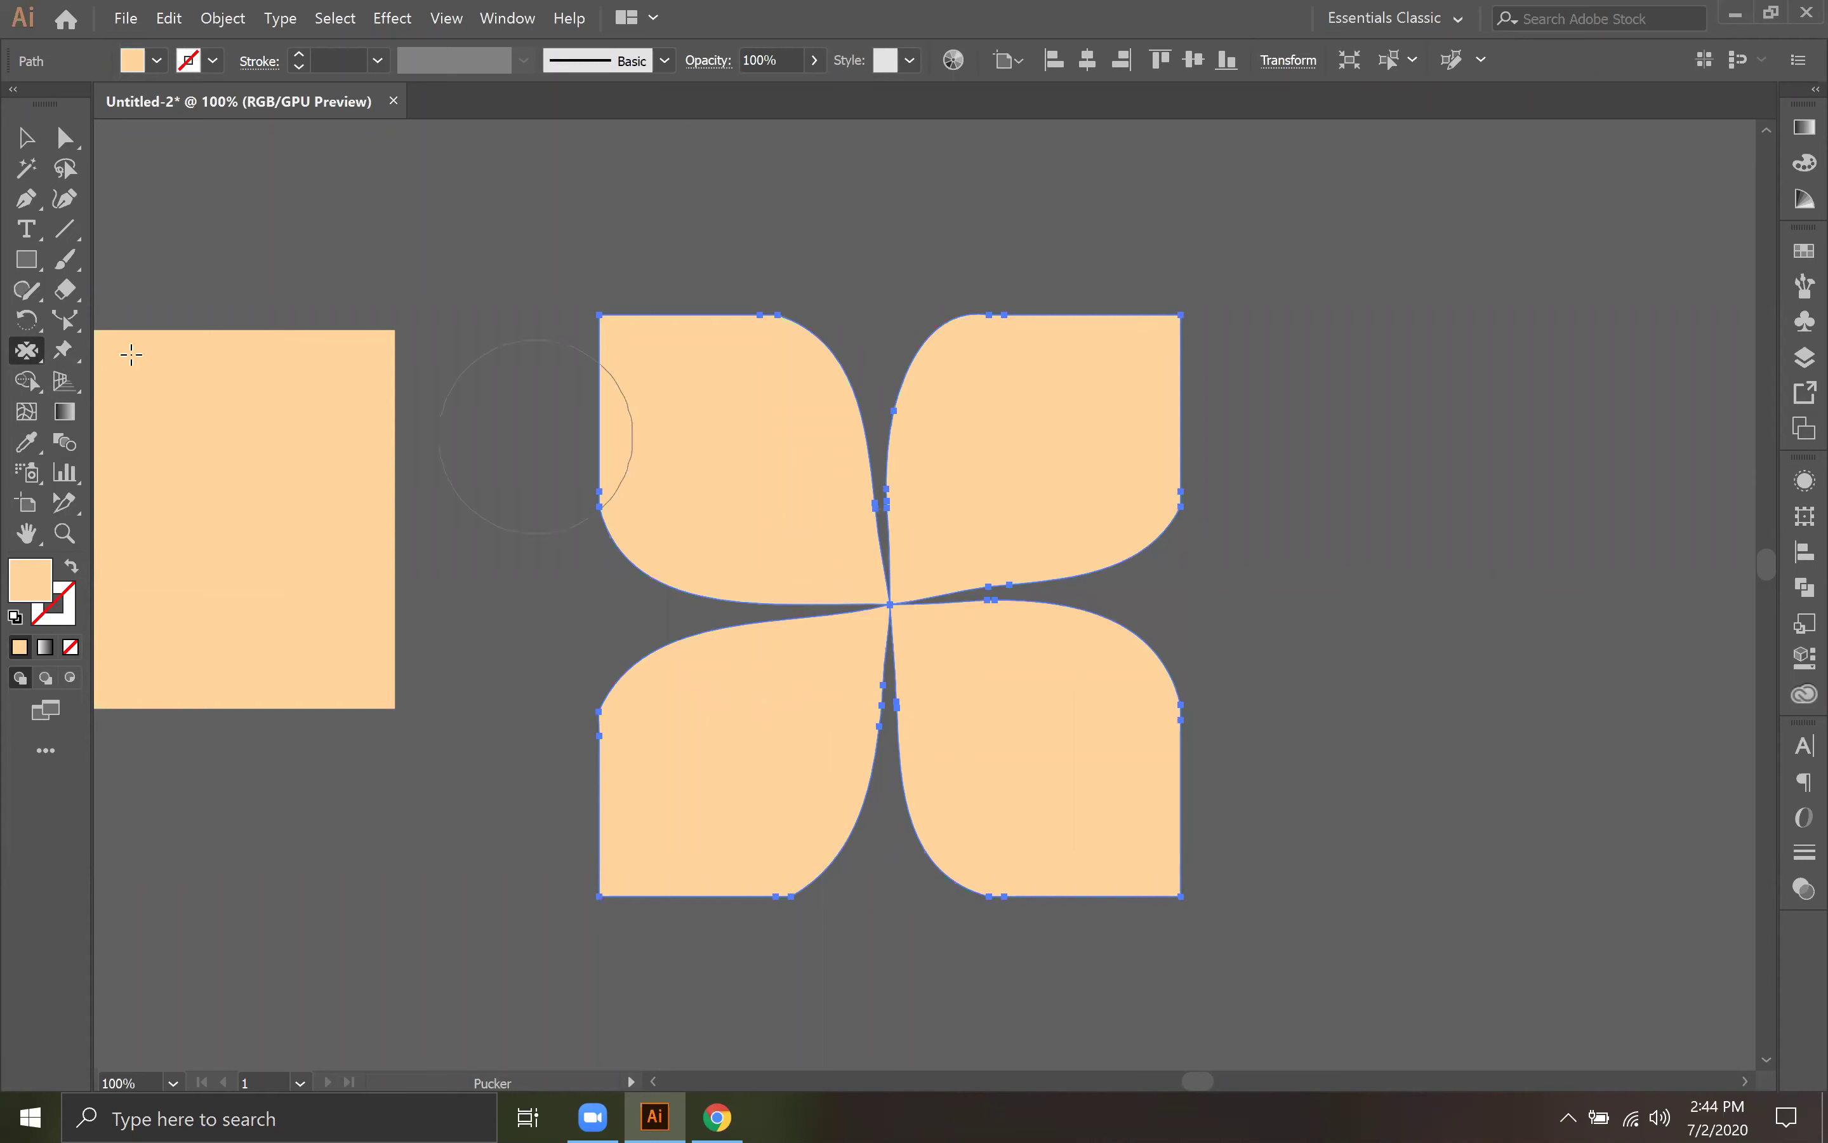
Step: Move the four-petal shape slightly to the right on the canvas and leave it deselected
{"action": "left_click", "coordinate": [25, 137]}
{"action": "left_click", "coordinate": [605, 257]}
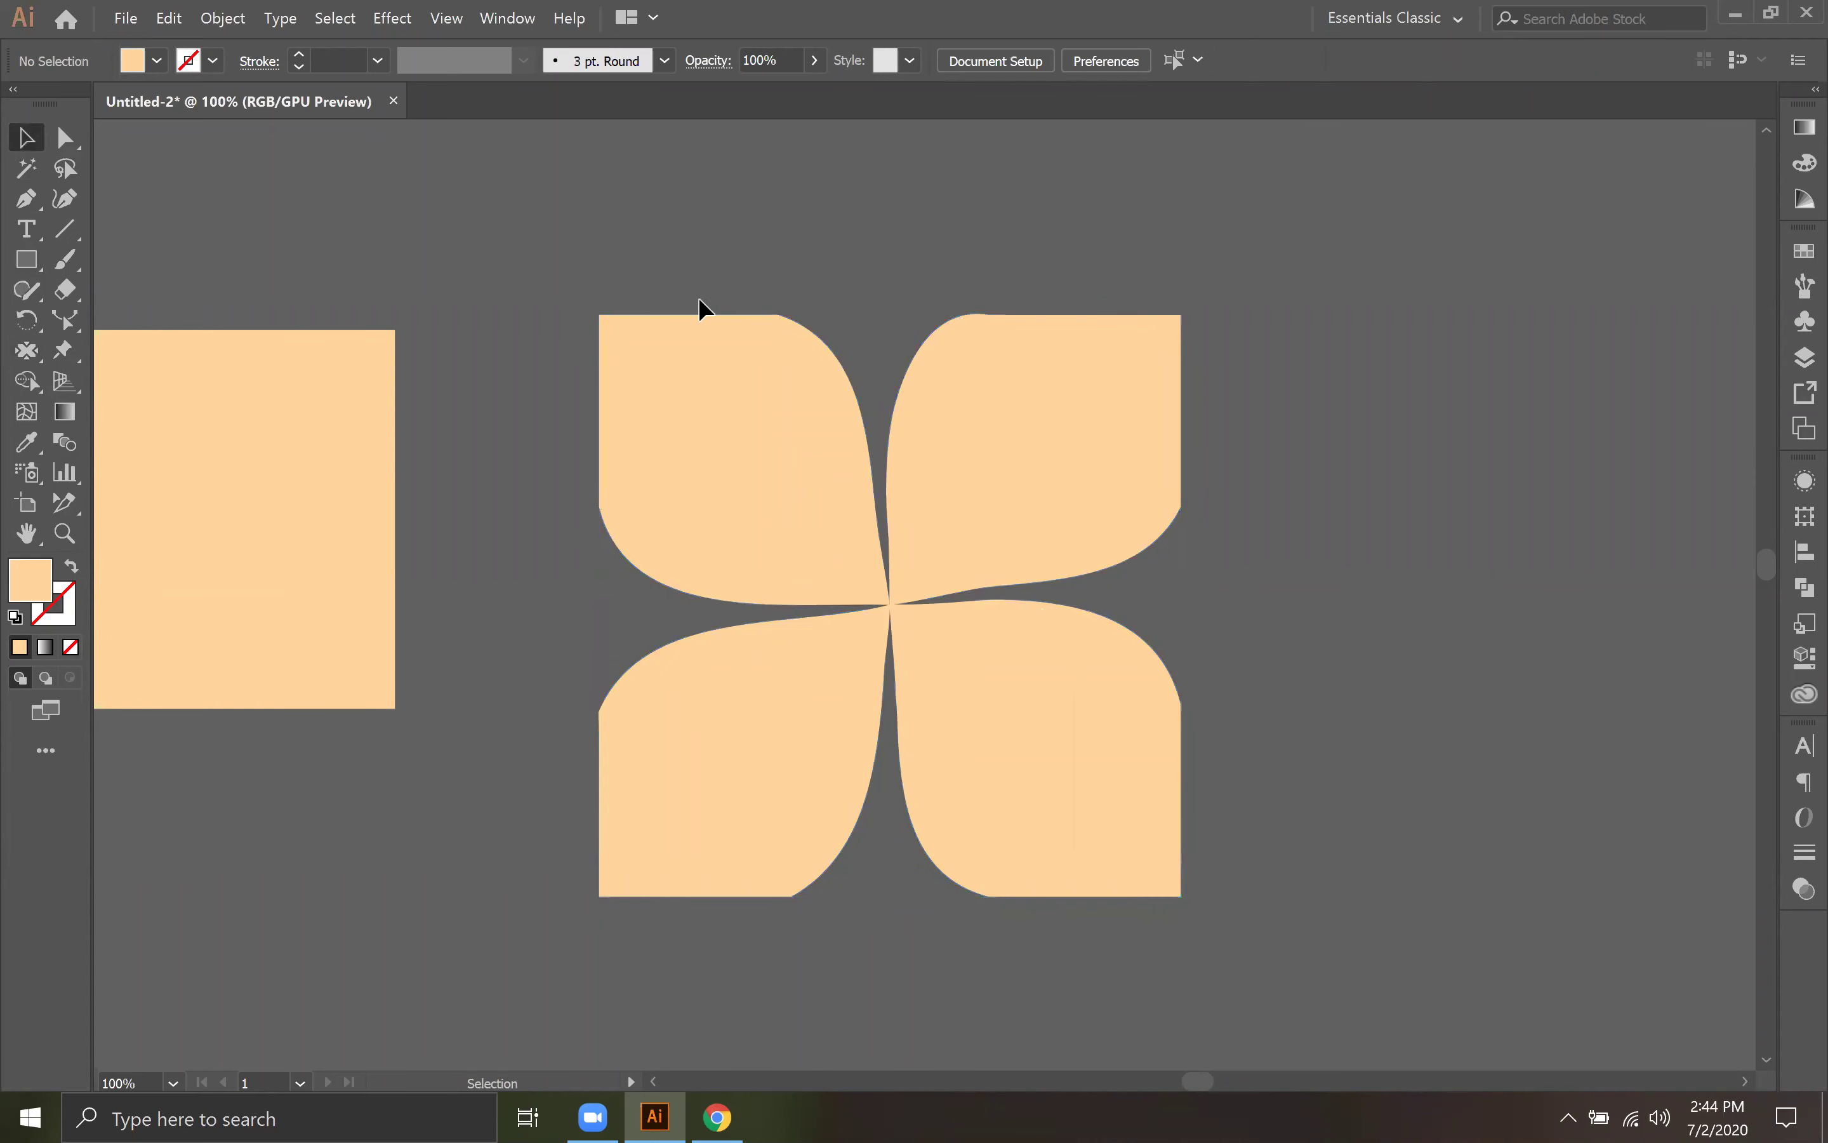
{"action": "left_click_drag", "start_coordinate": [1043, 801], "coordinate": [1088, 771]}
{"action": "left_click", "coordinate": [1279, 660]}
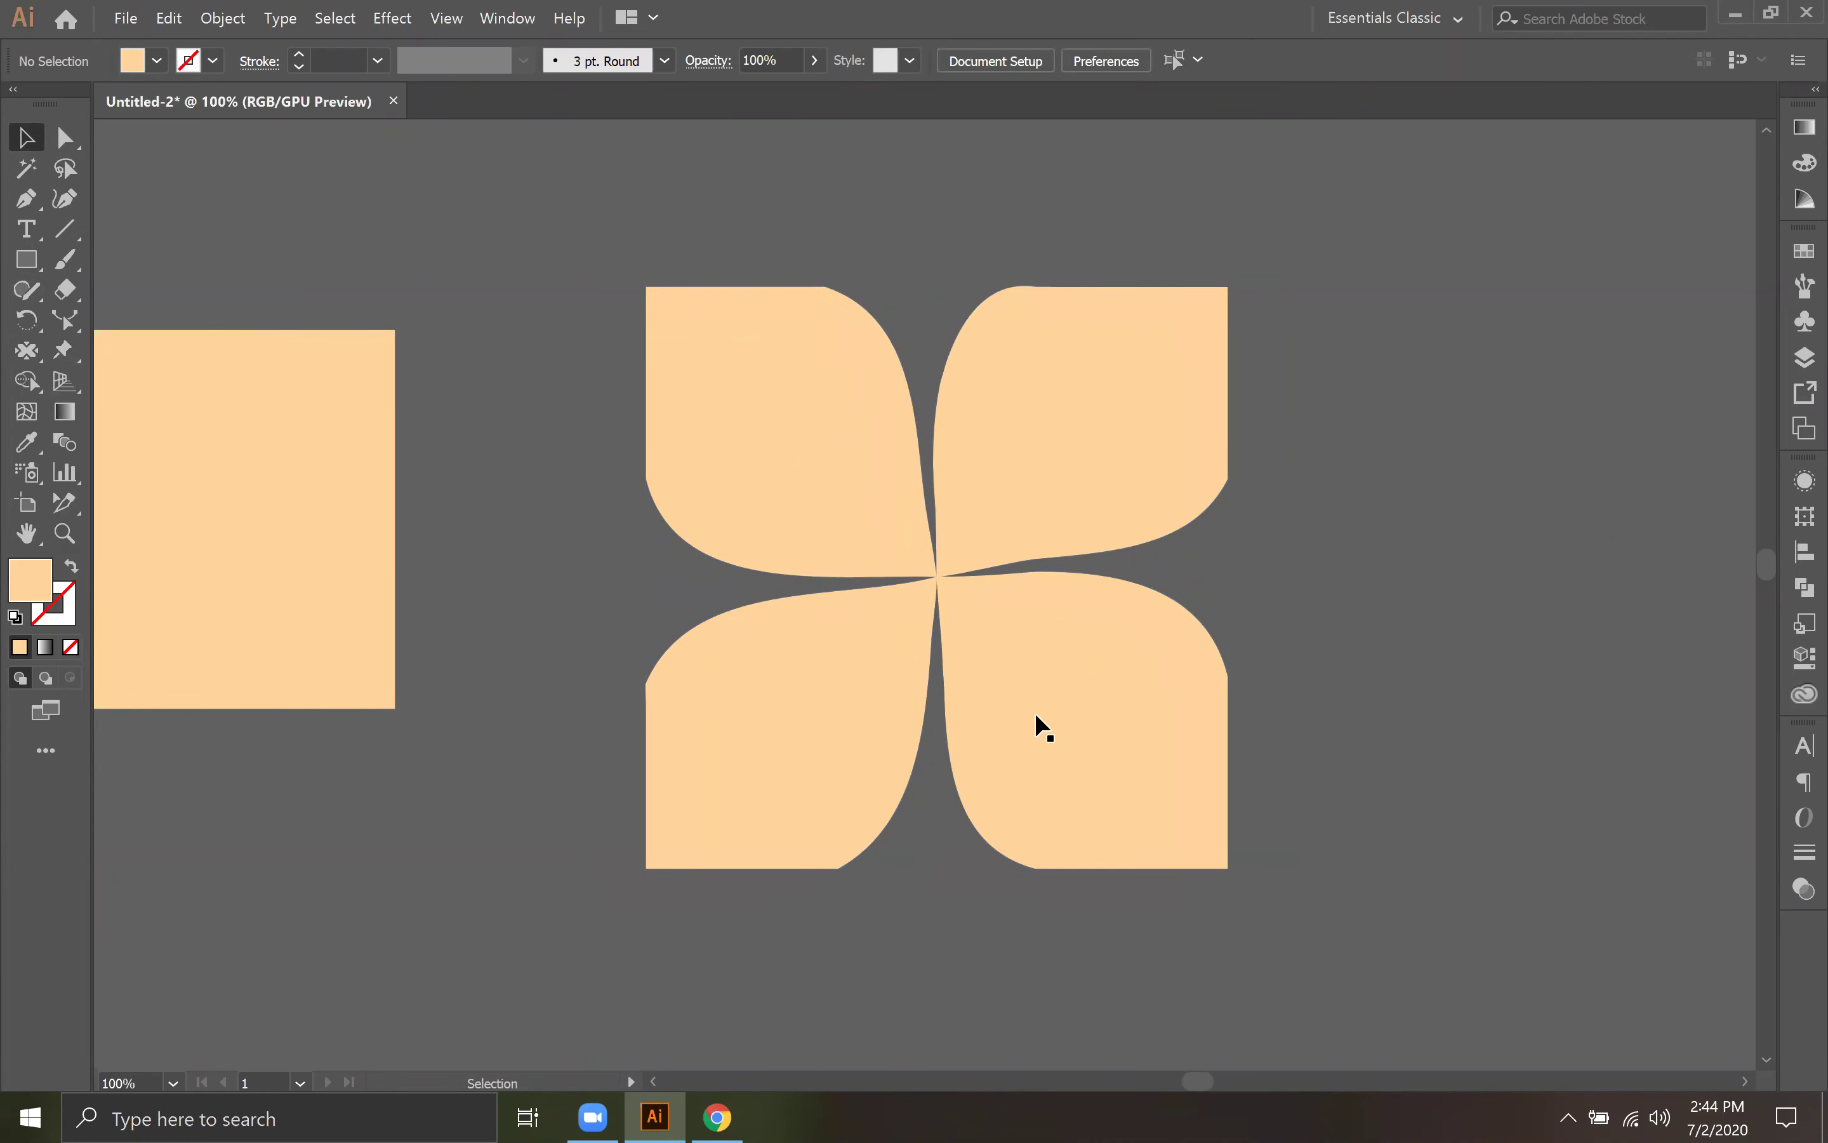
{"action": "left_click_drag", "start_coordinate": [954, 671], "coordinate": [1049, 727]}
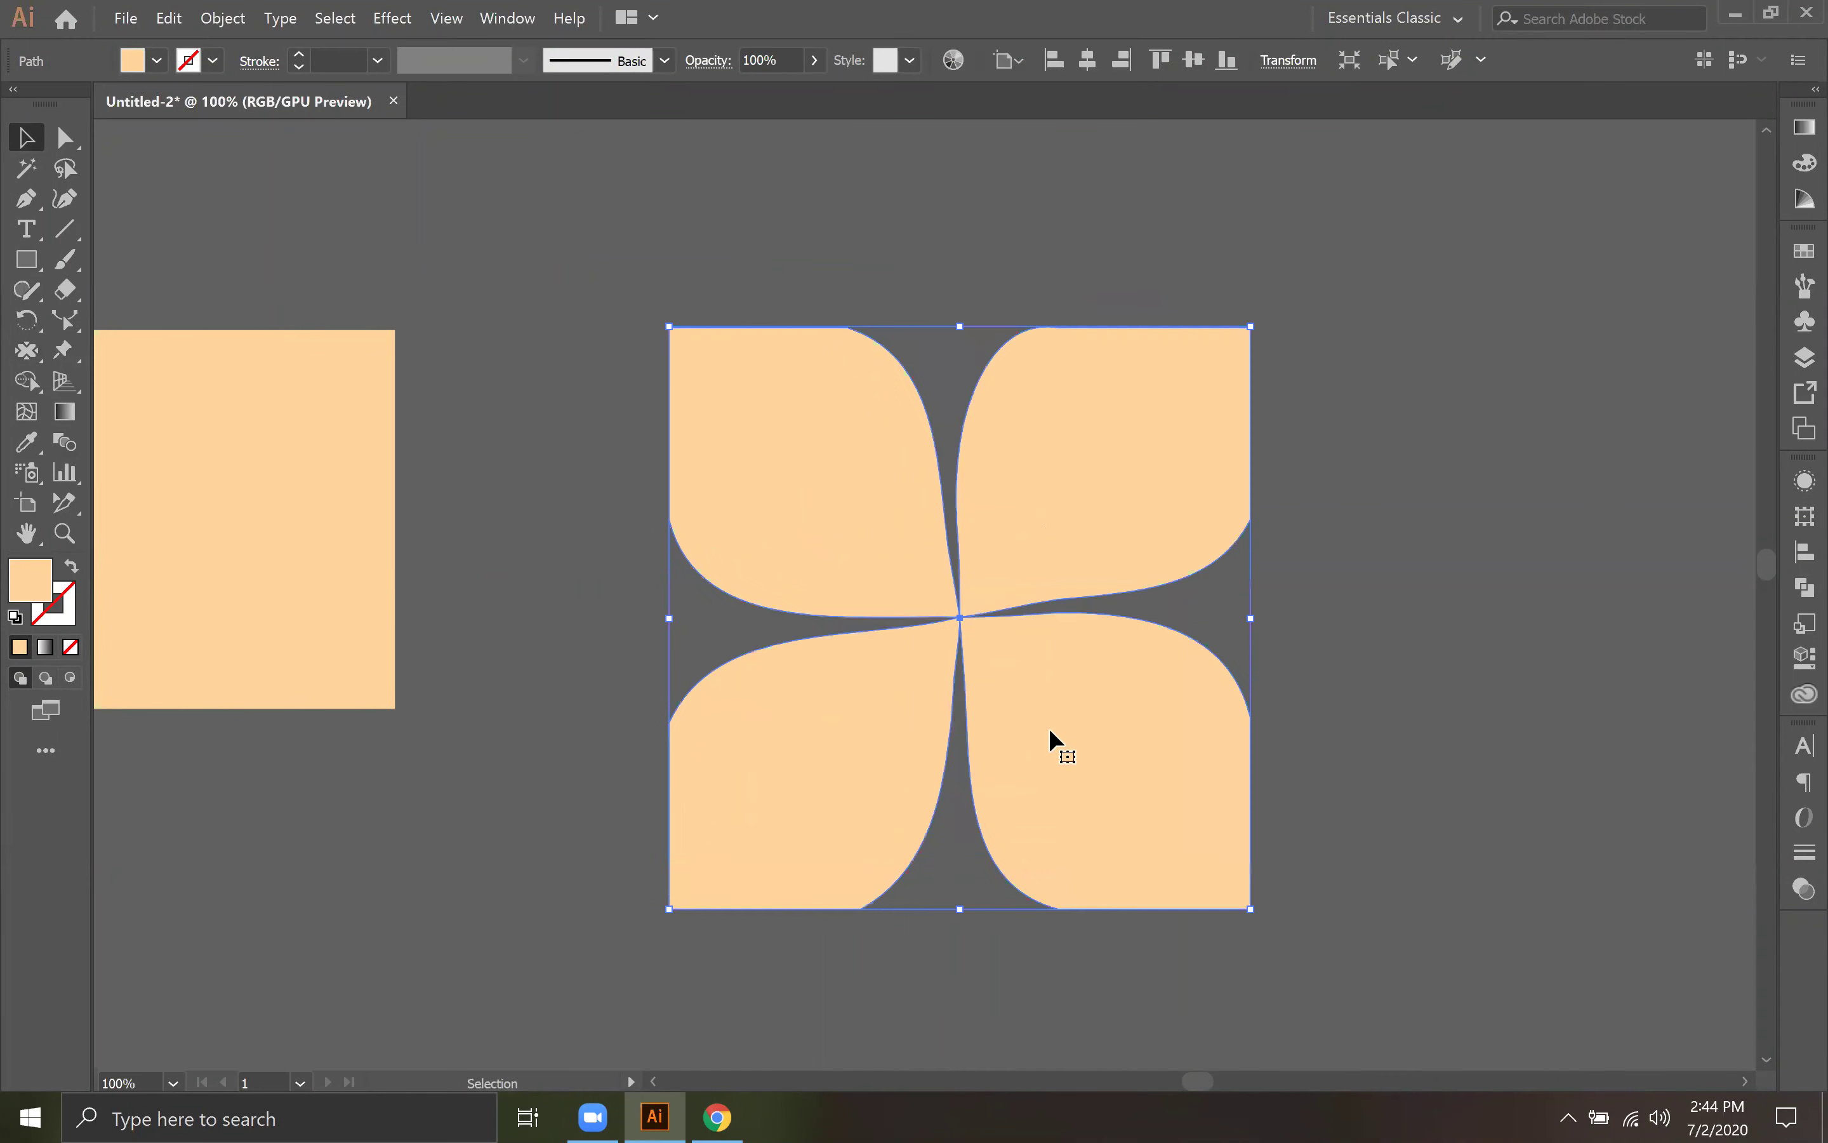
{"action": "left_click_drag", "start_coordinate": [722, 427], "coordinate": [711, 415]}
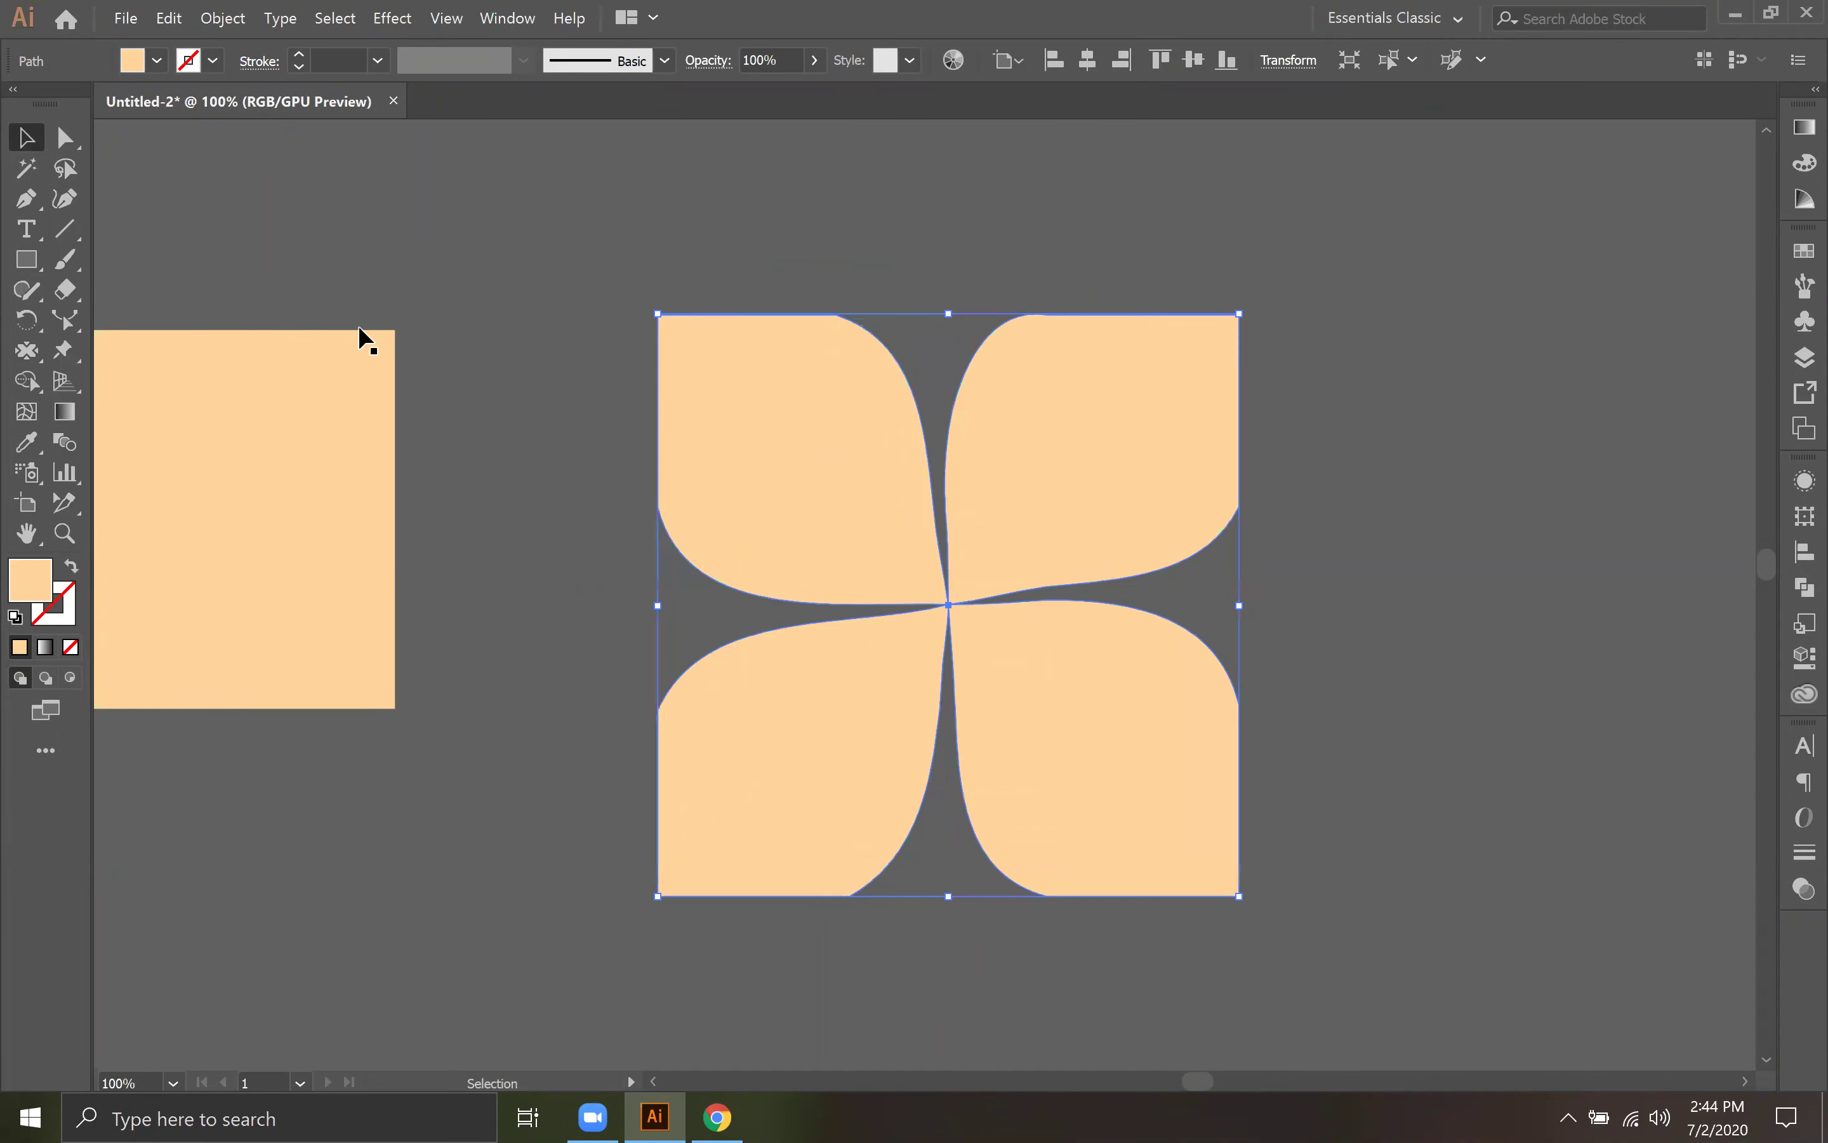
{"action": "left_click", "coordinate": [132, 165]}
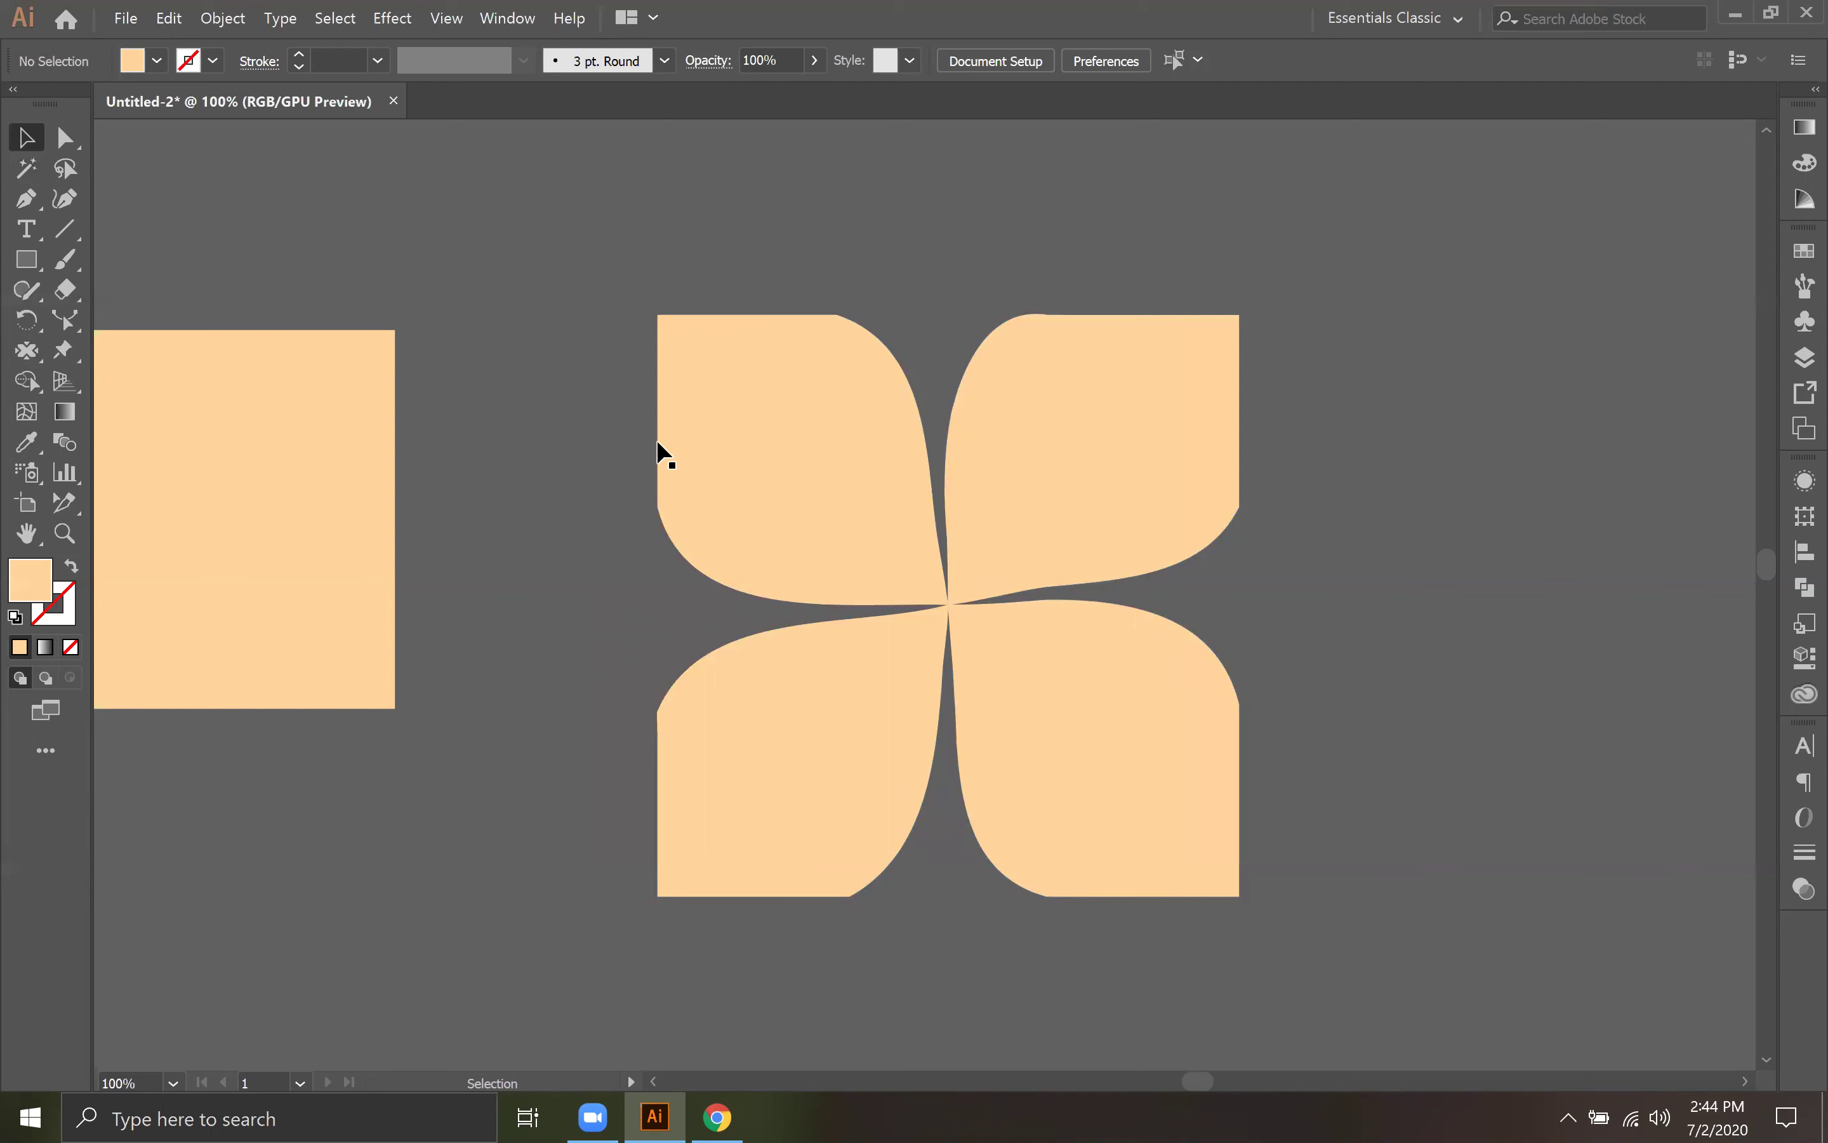
Step: Round all corners of the four-petal shape by 0.04 in and shift the shape slightly upward
{"action": "left_click", "coordinate": [793, 460]}
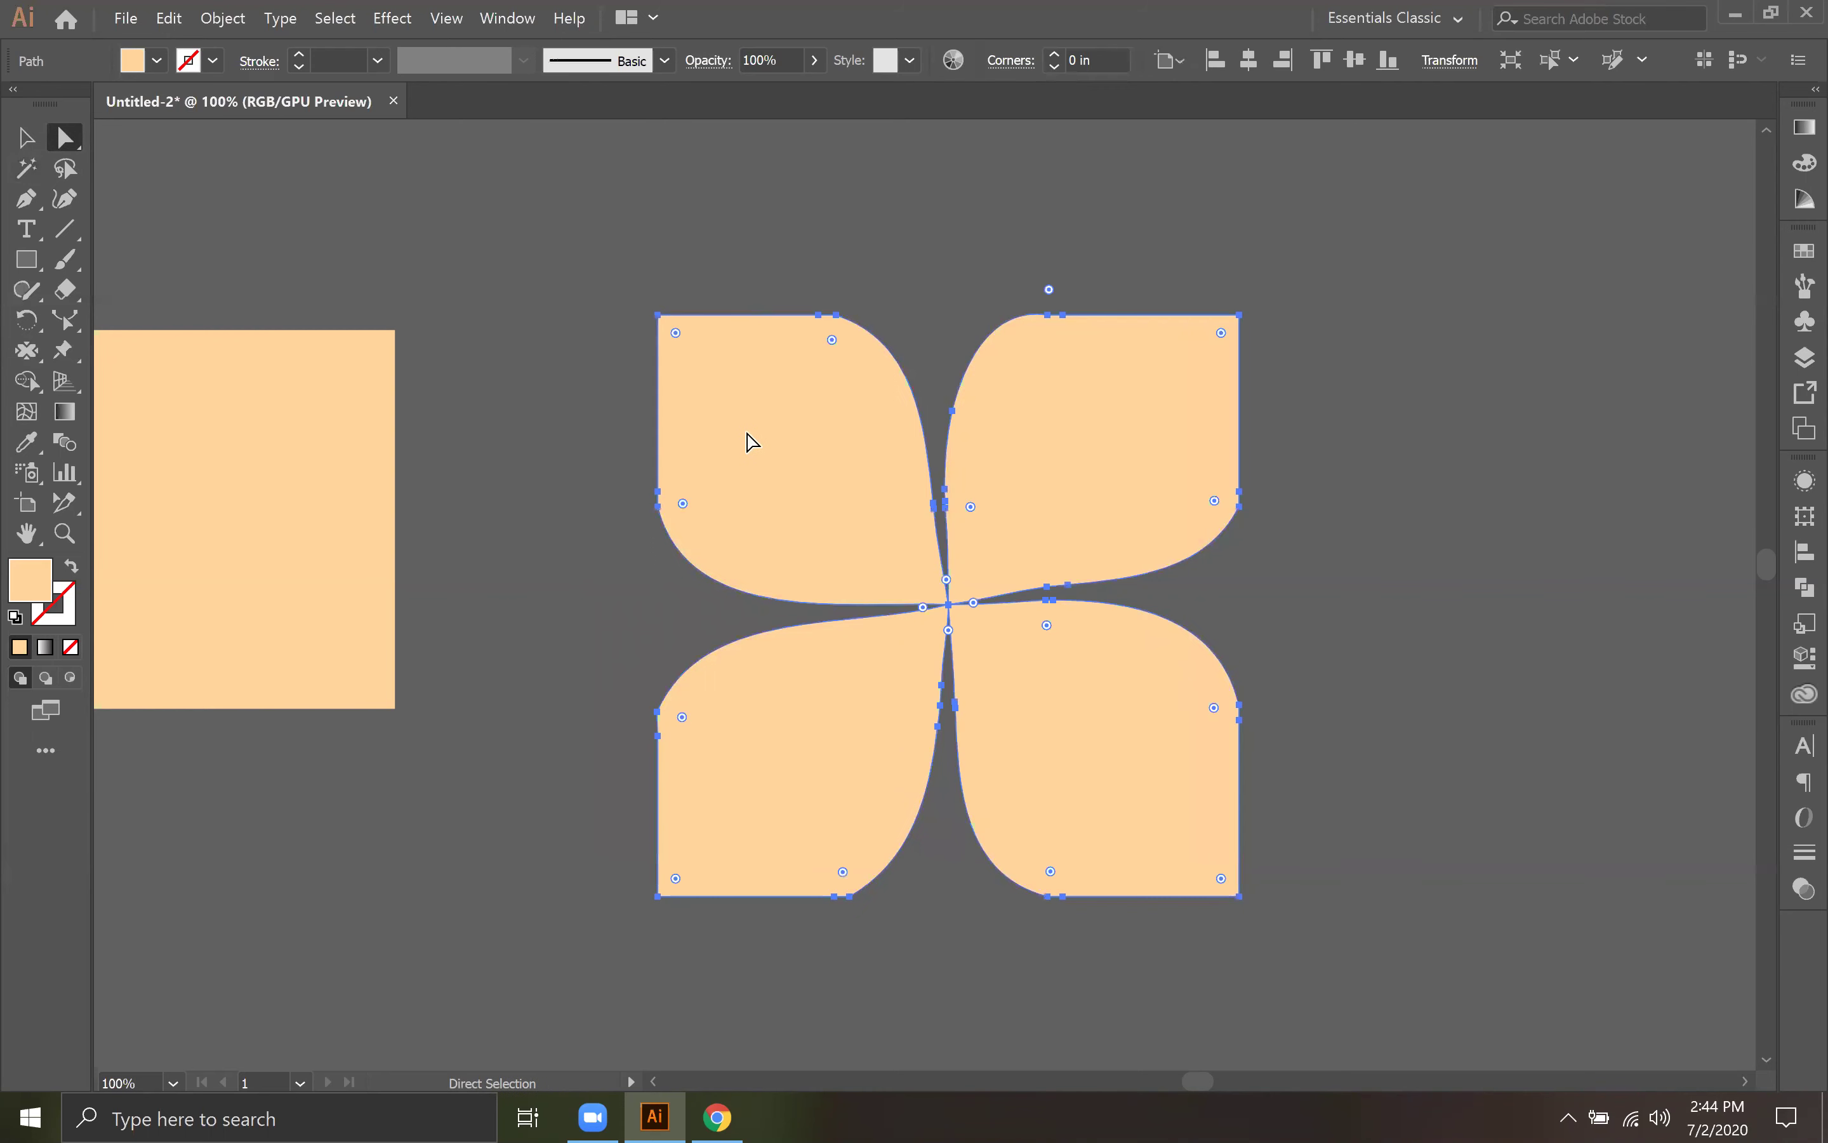
{"action": "left_click_drag", "start_coordinate": [676, 338], "coordinate": [693, 350]}
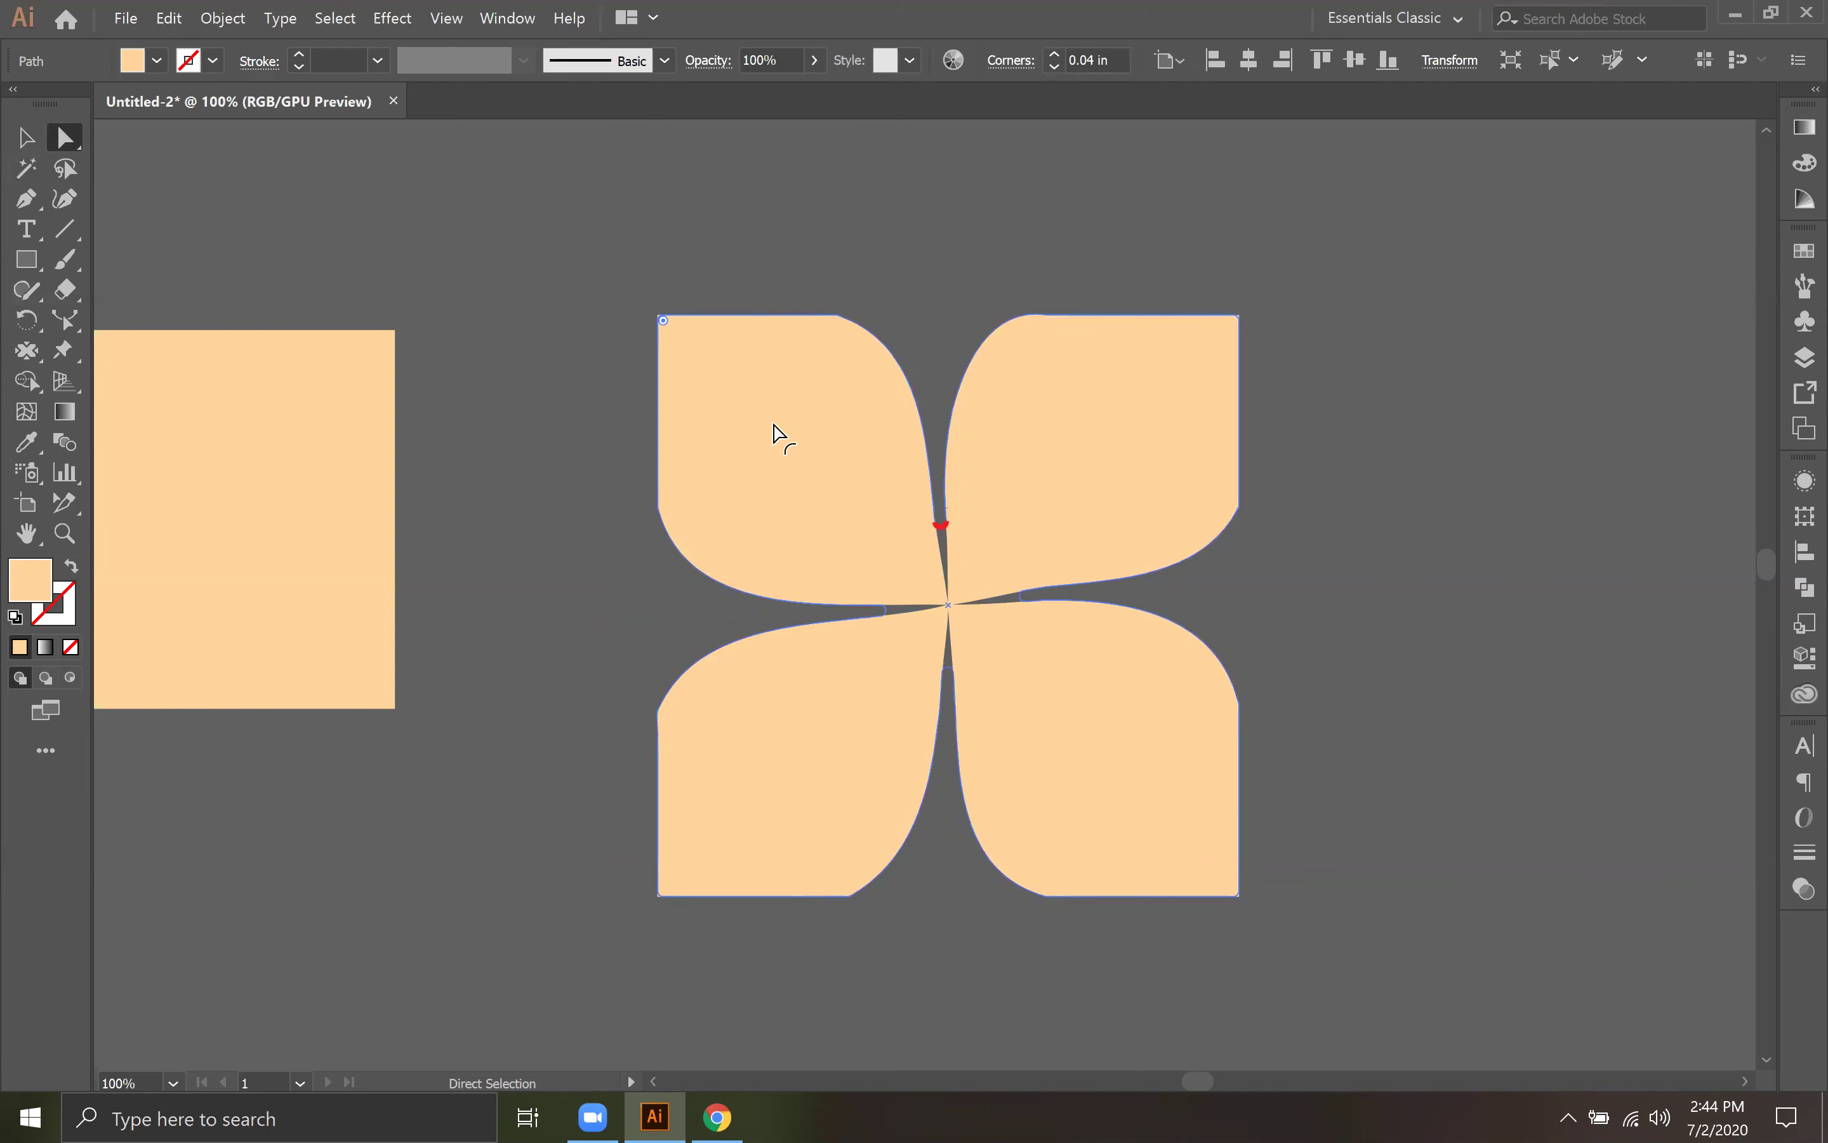
{"action": "left_click_drag", "start_coordinate": [946, 634], "coordinate": [948, 637]}
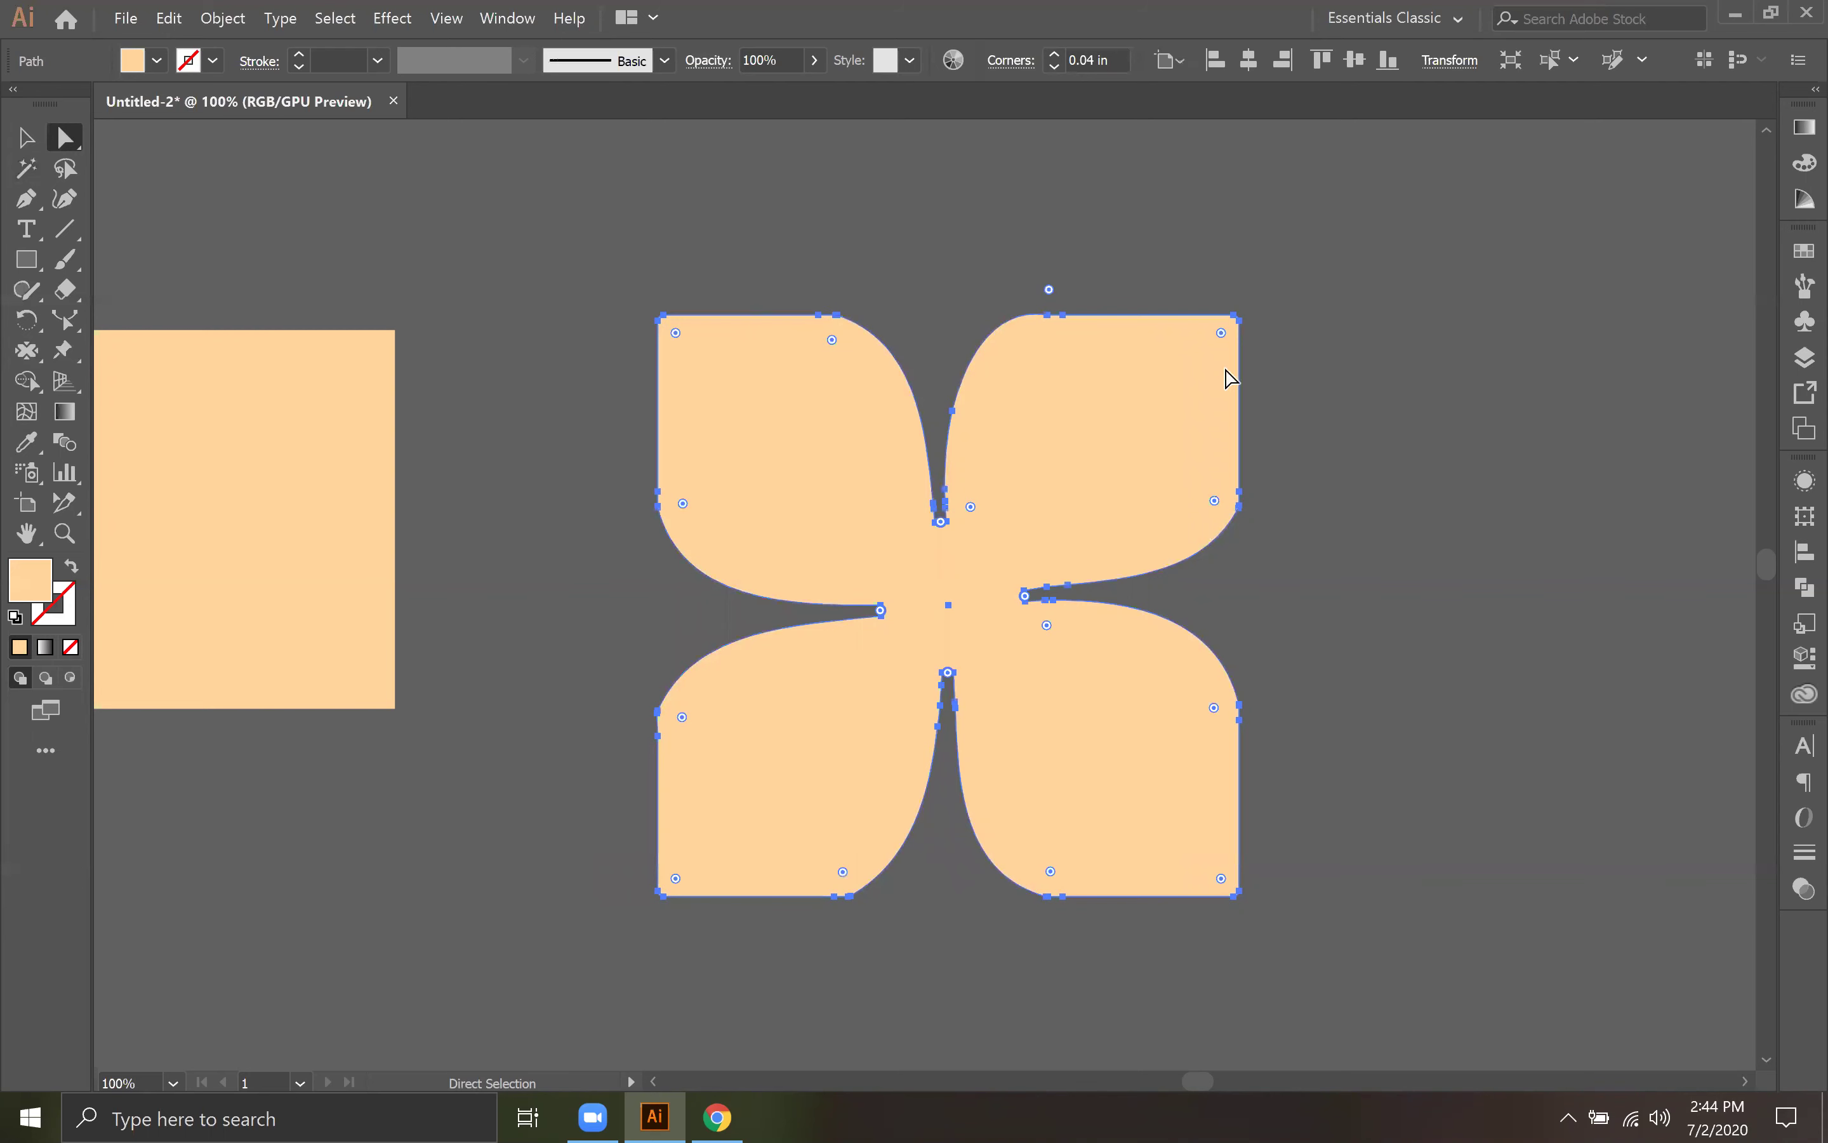
{"action": "left_click_drag", "start_coordinate": [1229, 334], "coordinate": [1224, 278]}
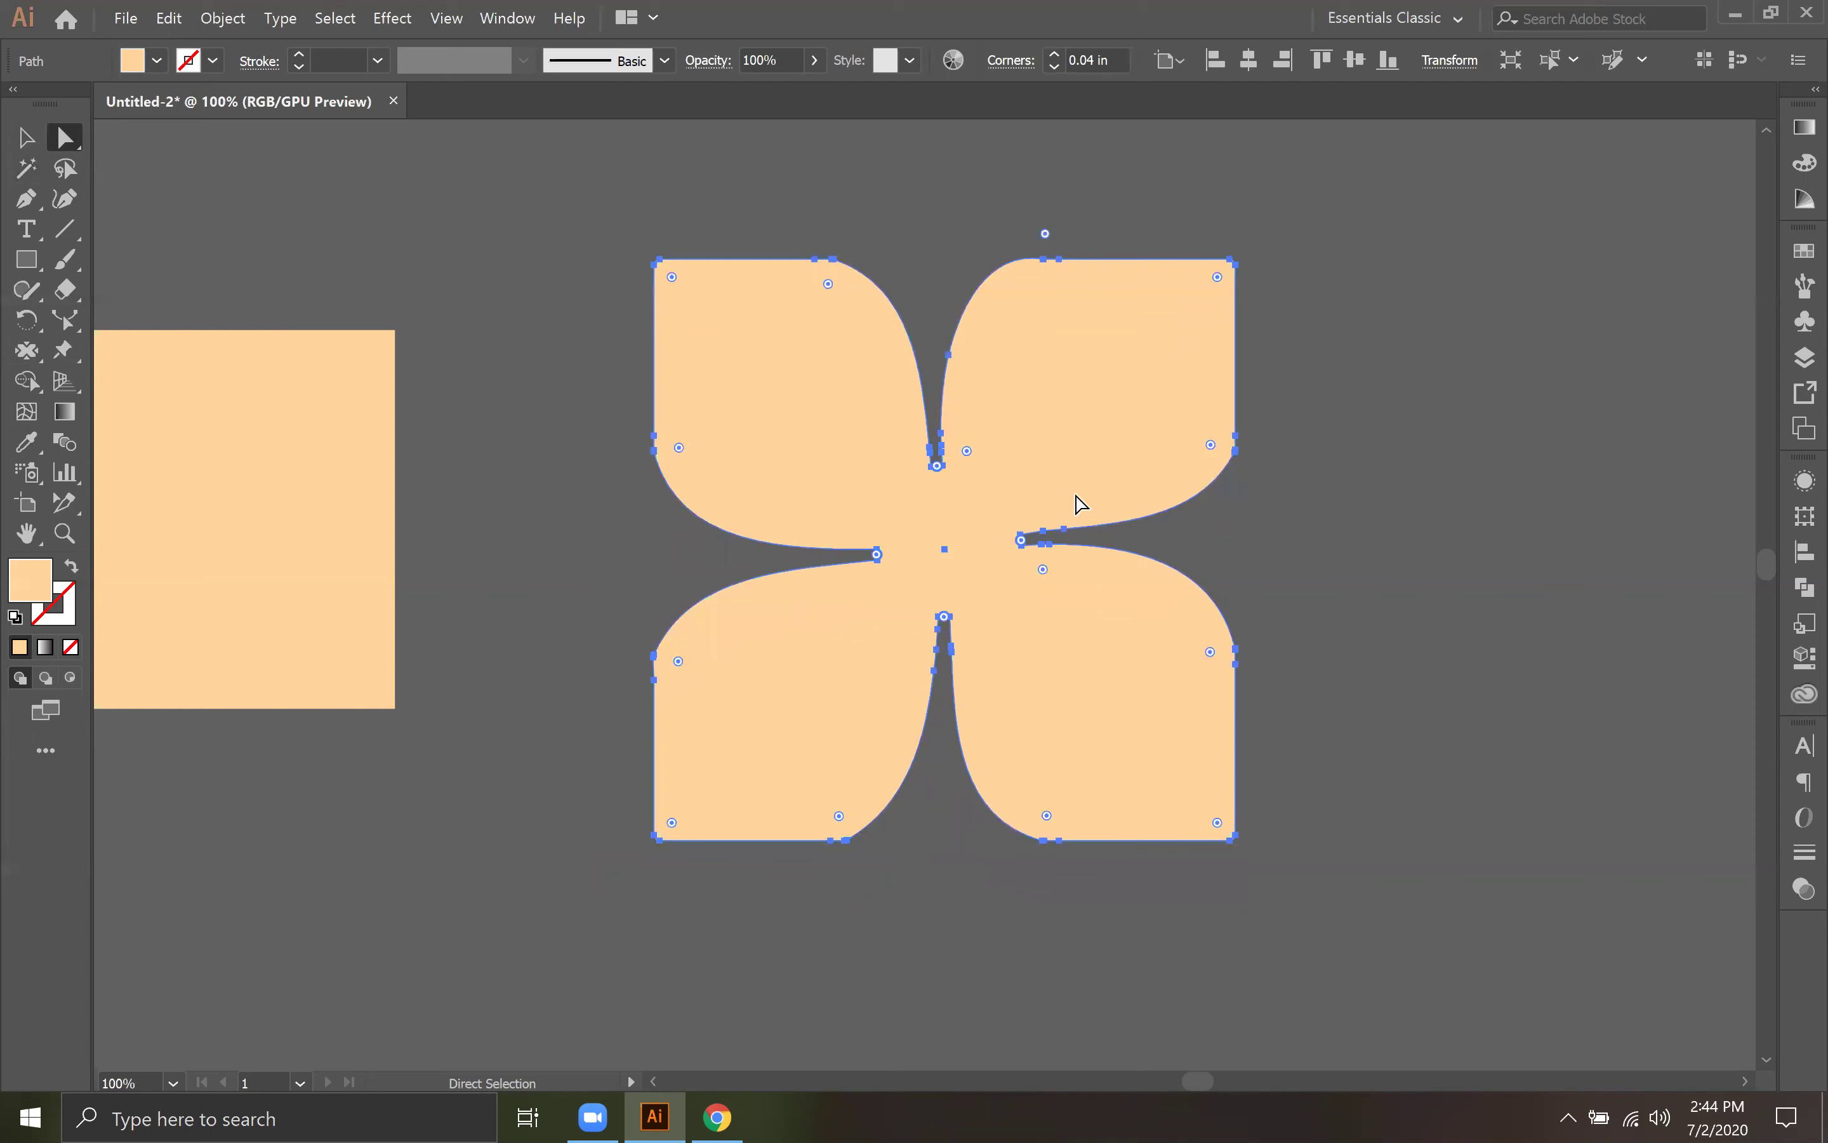
{"action": "left_click", "coordinate": [1450, 468]}
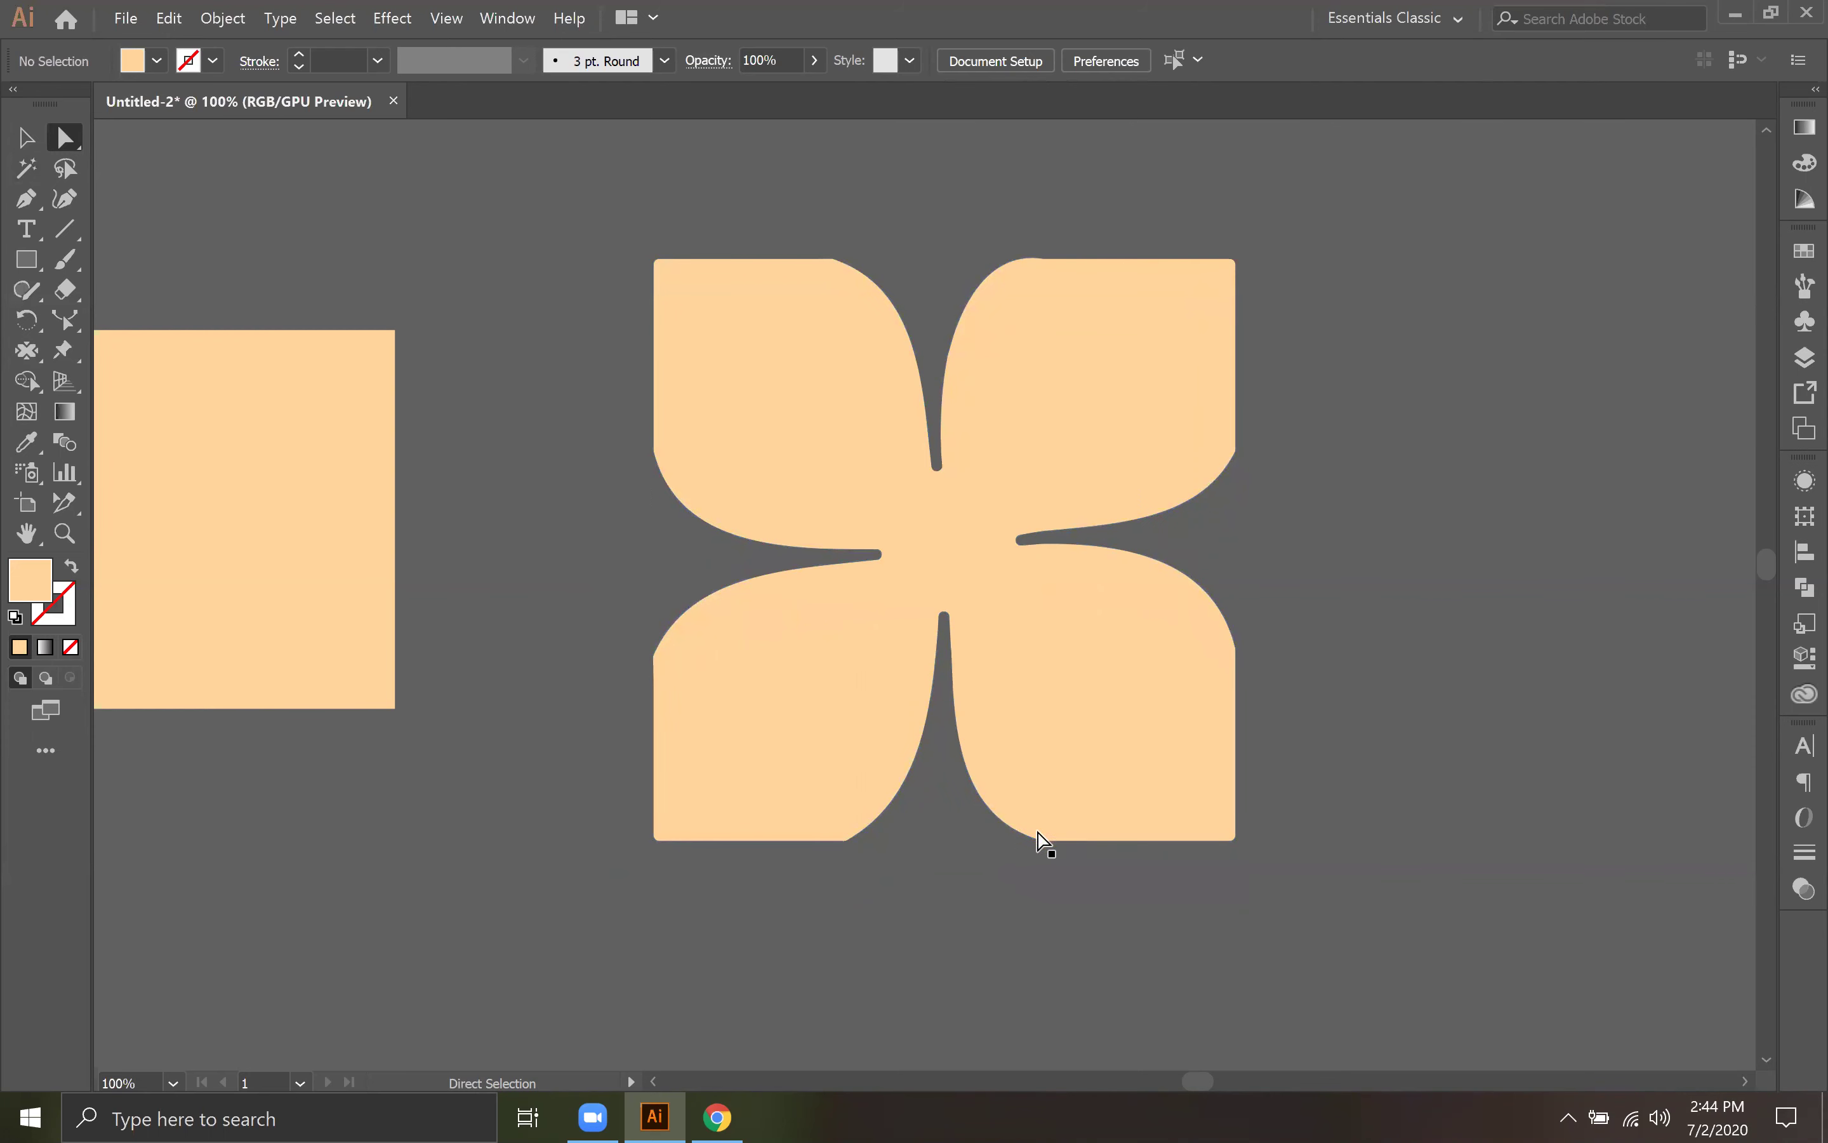
Step: Reset the shape's corner rounding to 0 in and try rounding only the upper-right petal's outer corner by 1.26 in
{"action": "left_click", "coordinate": [1063, 428]}
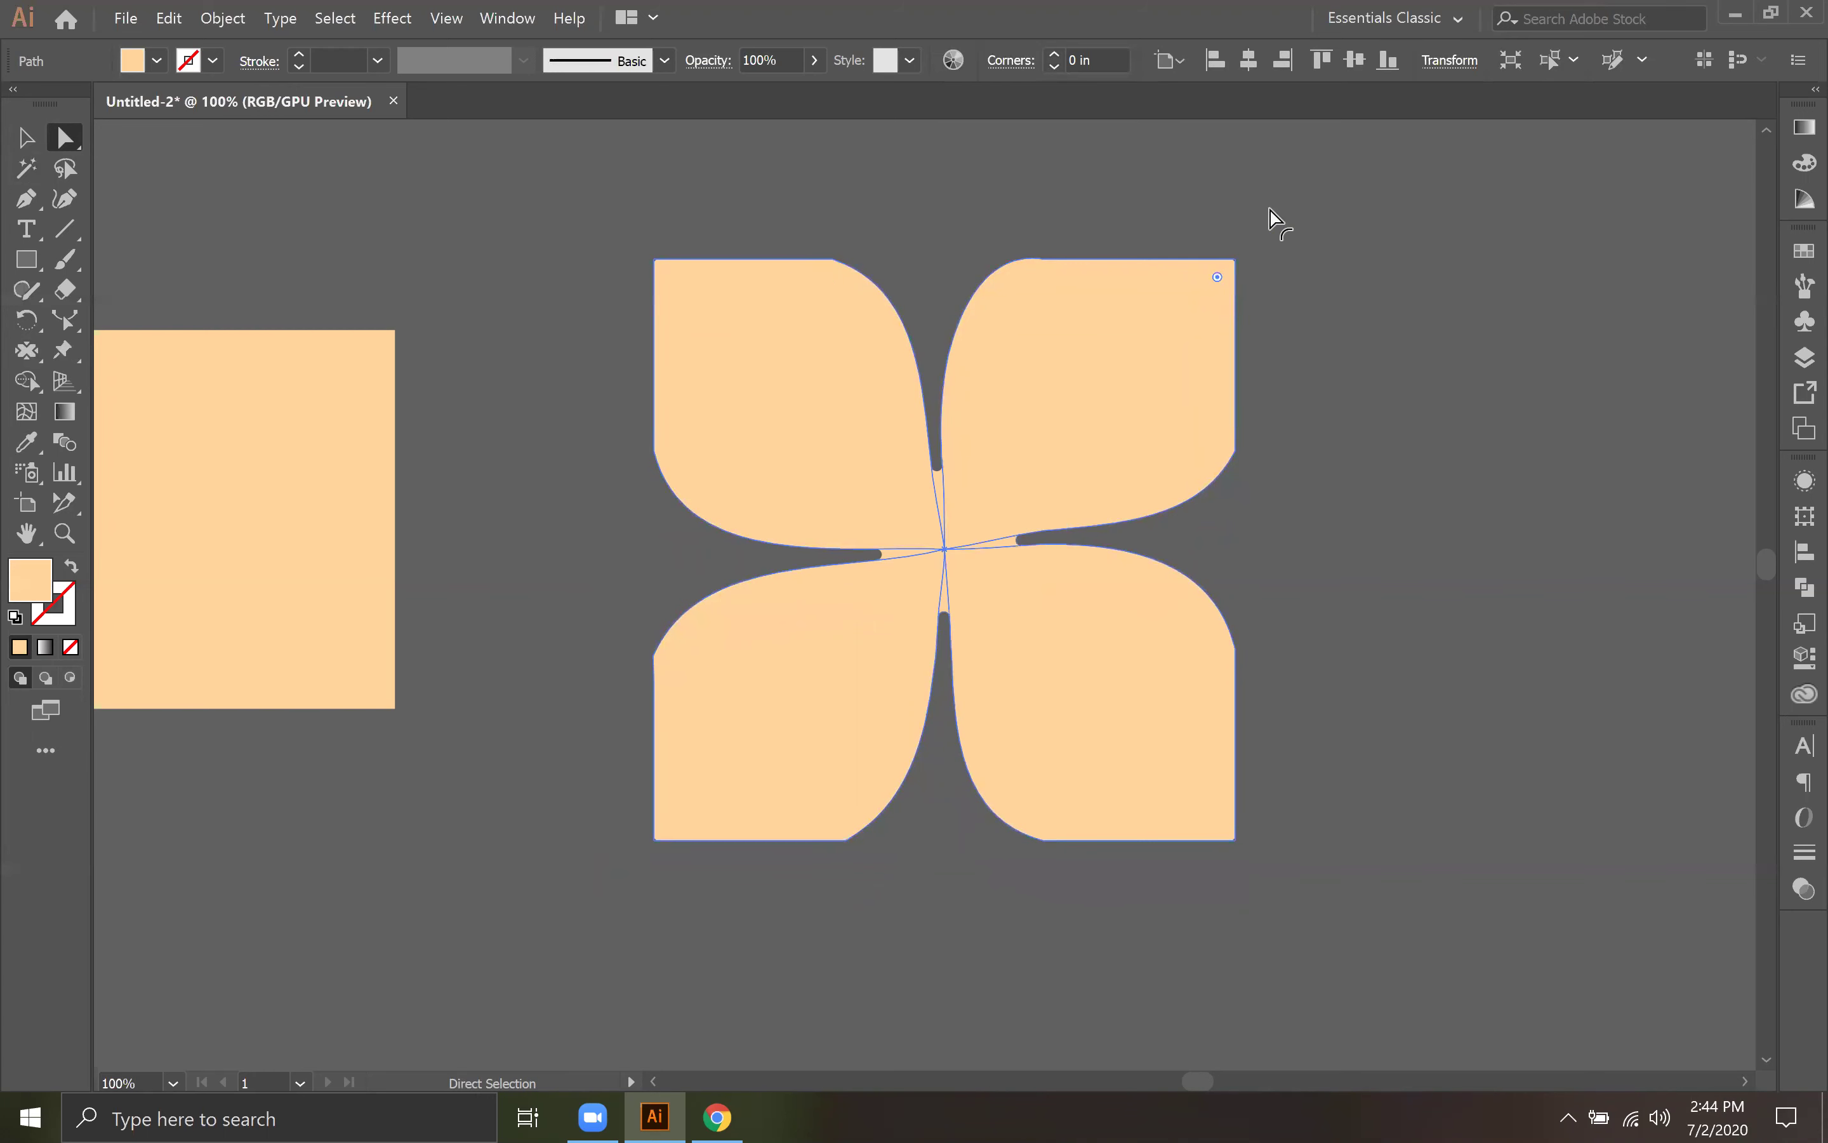
{"action": "left_click", "coordinate": [1284, 322]}
{"action": "left_click_drag", "start_coordinate": [1226, 339], "coordinate": [1023, 601]}
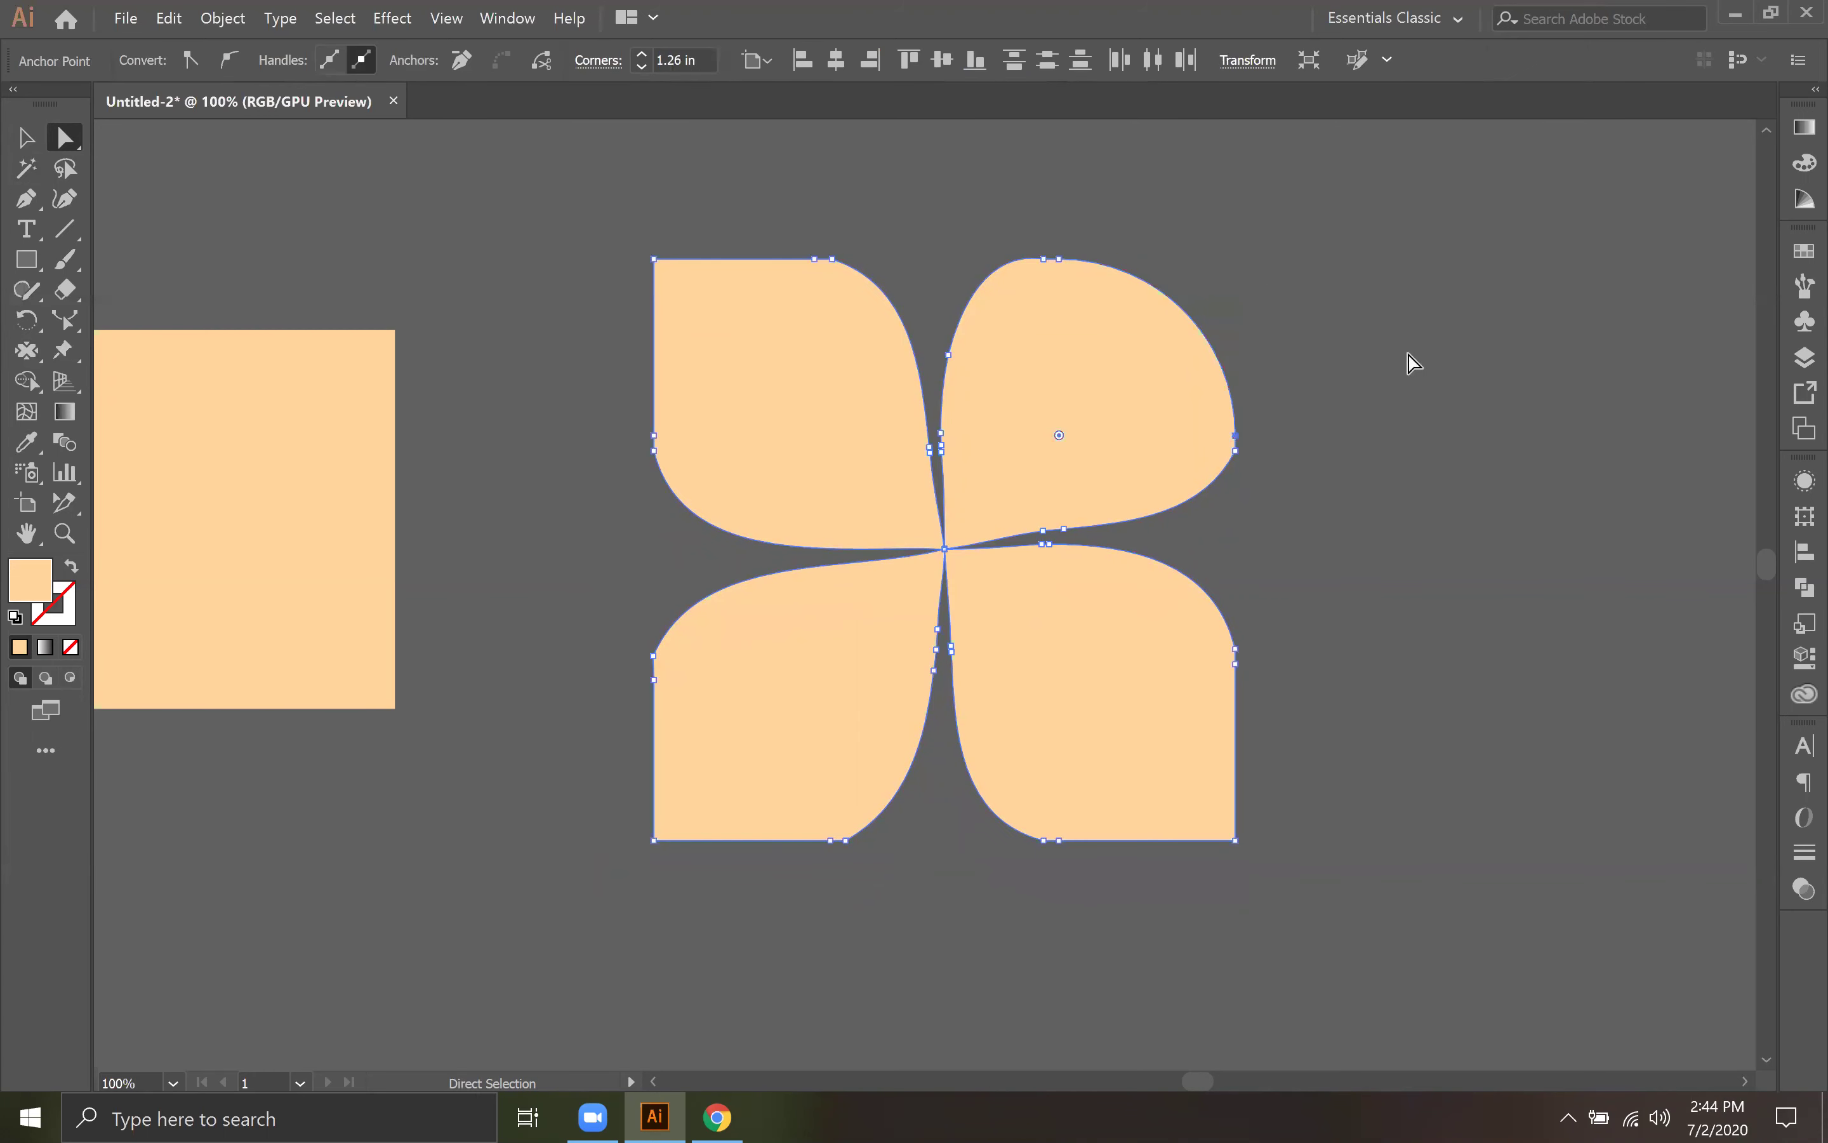
{"action": "key", "text": "ctrl+z"}
{"action": "left_click", "coordinate": [1005, 186]}
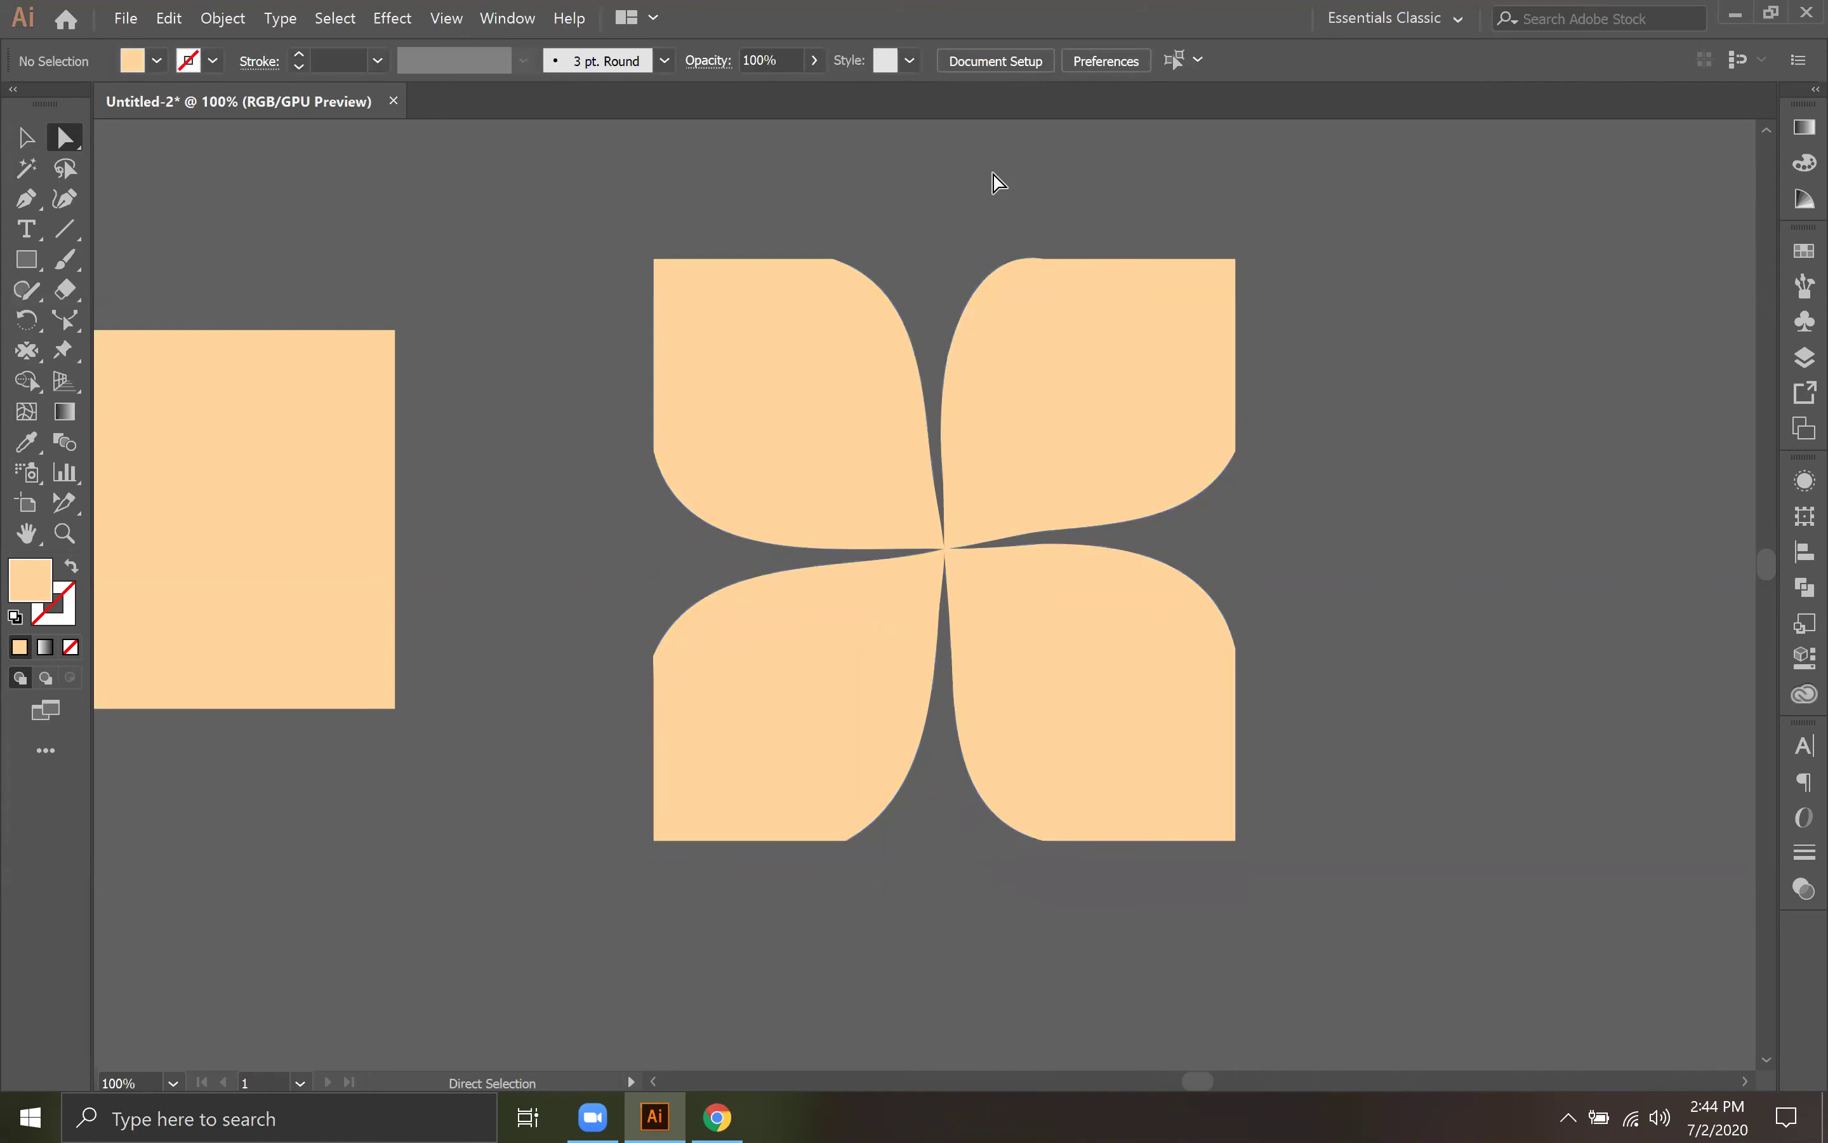
Step: Select the outer anchor points of the upper-right petal and round its outer corners moderately
{"action": "left_click_drag", "start_coordinate": [1293, 493], "coordinate": [1292, 489]}
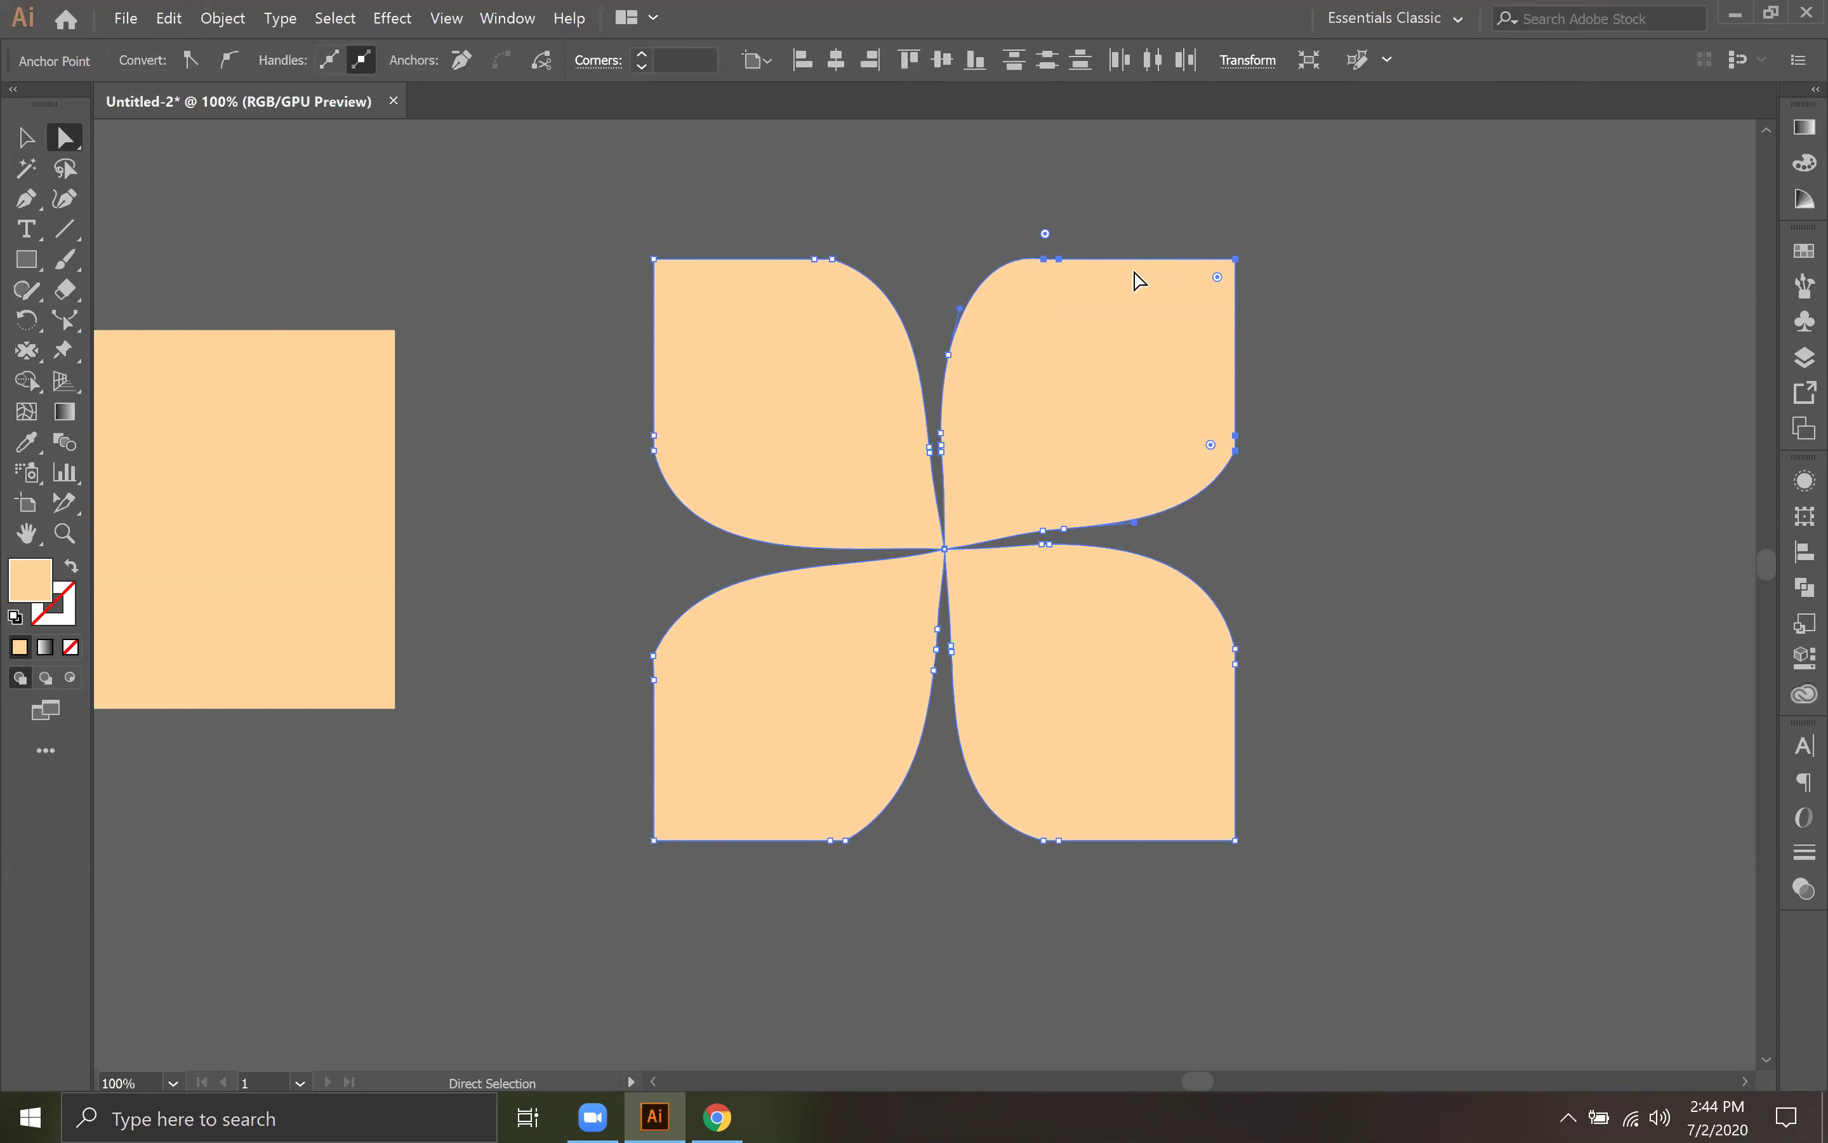
{"action": "left_click_drag", "start_coordinate": [1197, 321], "coordinate": [1124, 425]}
{"action": "left_click_drag", "start_coordinate": [1175, 233], "coordinate": [1284, 532]}
{"action": "left_click_drag", "start_coordinate": [1182, 322], "coordinate": [1096, 475]}
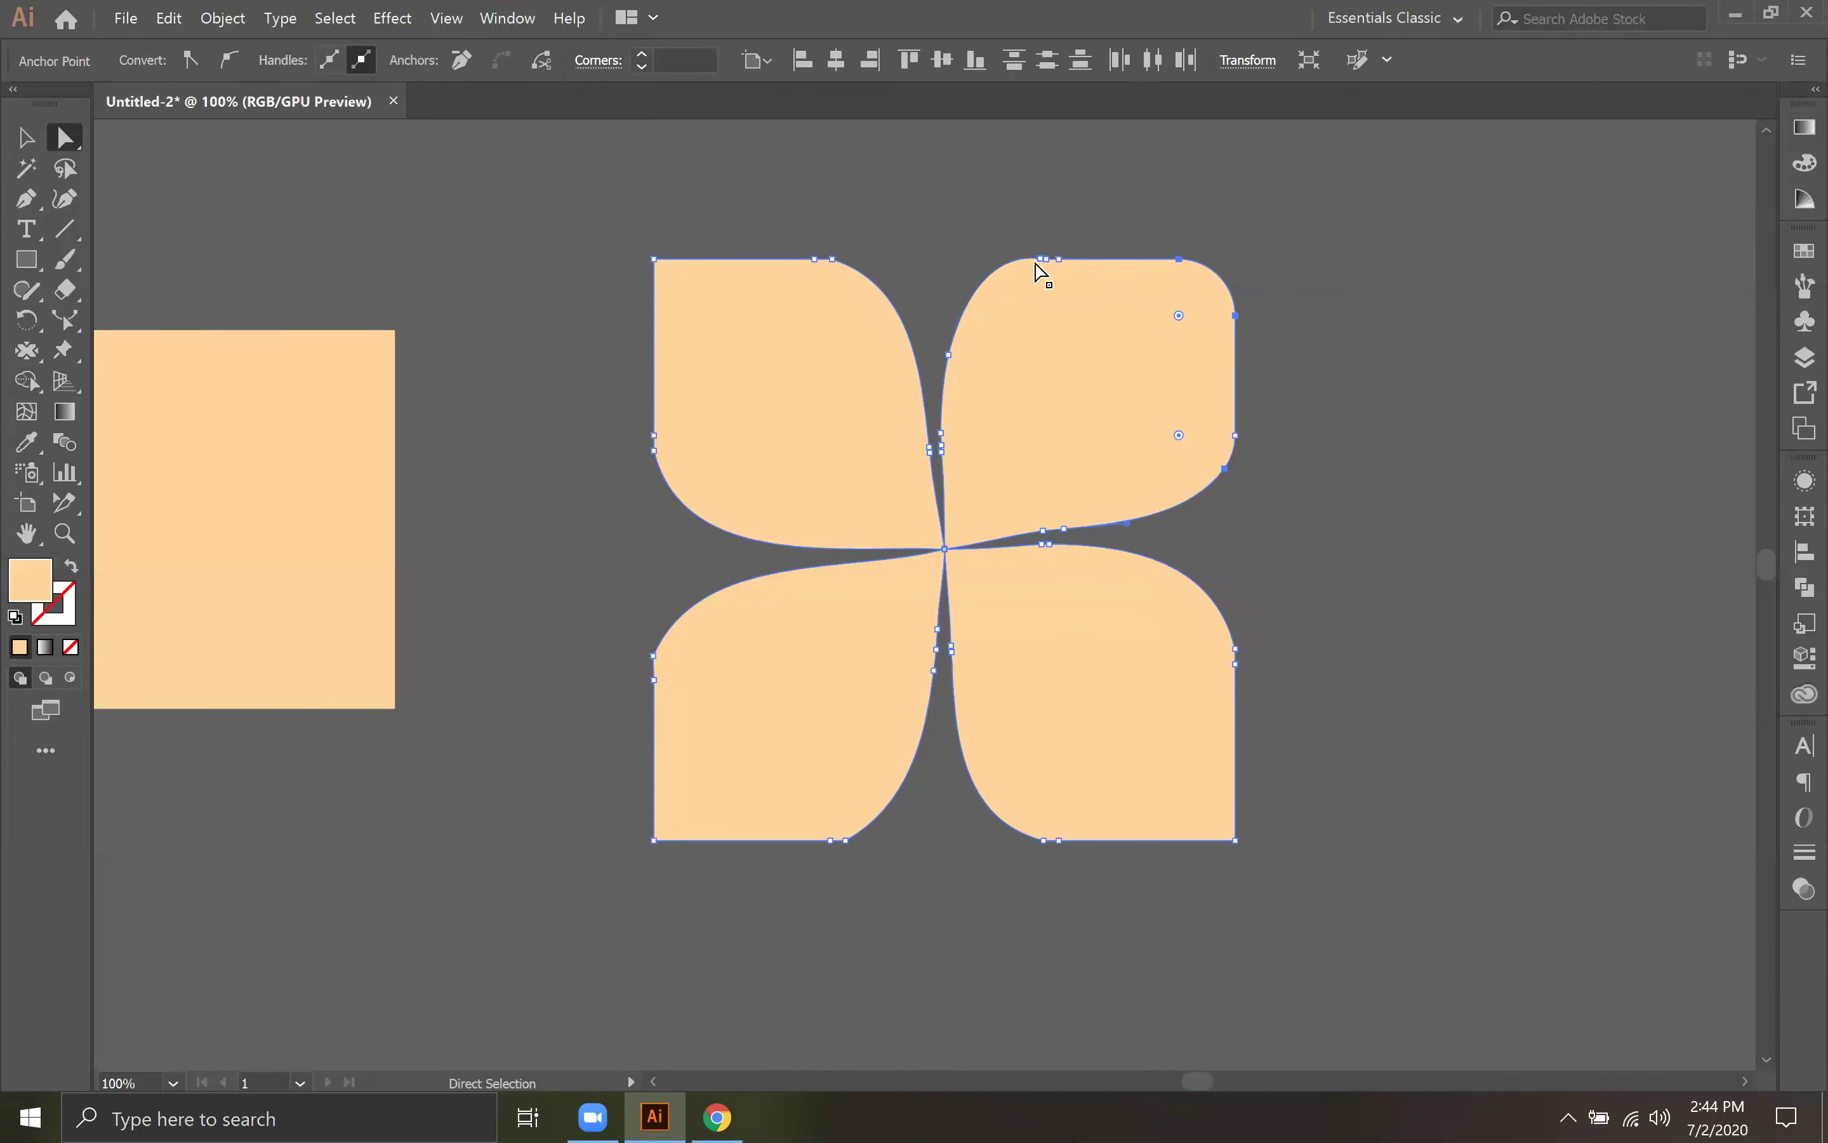
{"action": "mouse_move", "coordinate": [1045, 209]}
{"action": "left_mouse_down"}
{"action": "mouse_move", "coordinate": [1139, 318]}
{"action": "mouse_move", "coordinate": [1056, 235]}
{"action": "left_mouse_up"}
{"action": "left_click", "coordinate": [938, 293]}
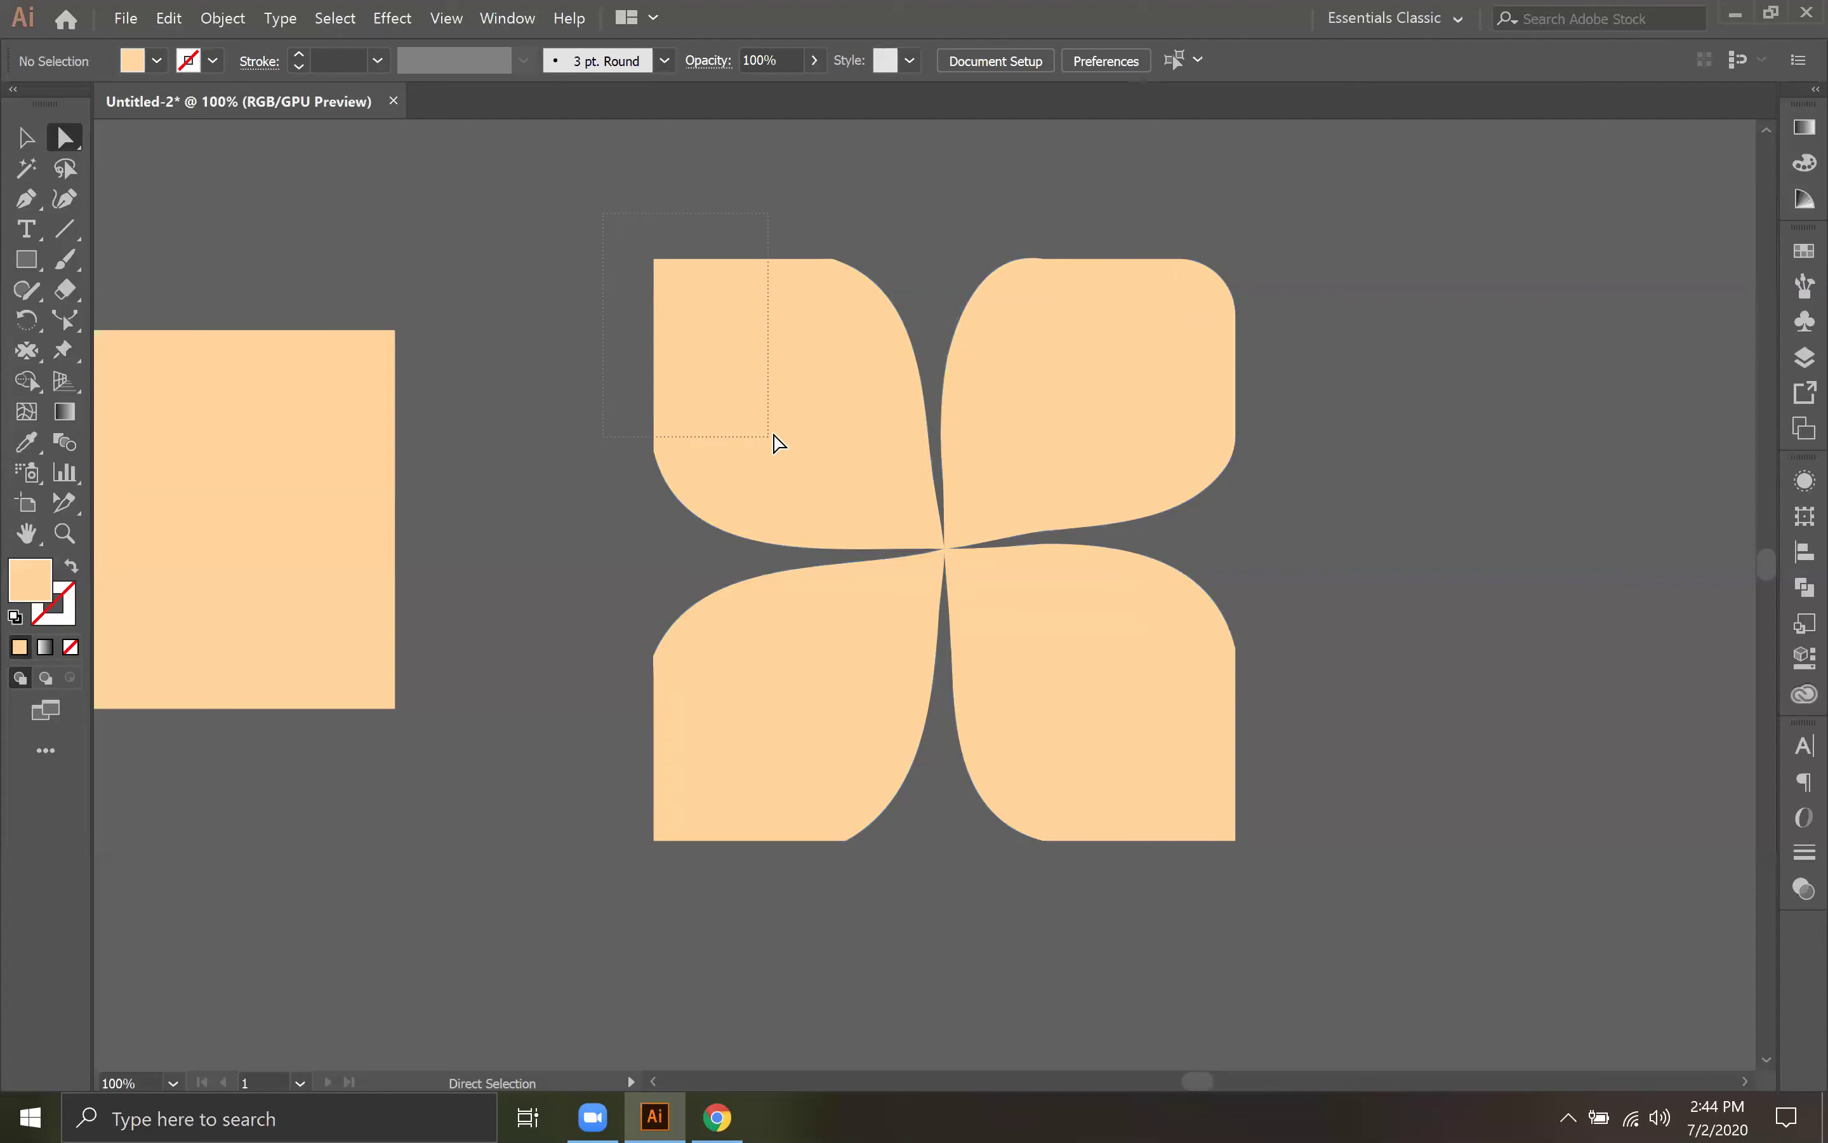
Step: Select the upper-left petal's outer anchor points and round its outer corners to resemble the upper-right petal
{"action": "left_click_drag", "start_coordinate": [837, 484], "coordinate": [838, 483]}
{"action": "left_click_drag", "start_coordinate": [672, 278], "coordinate": [794, 417]}
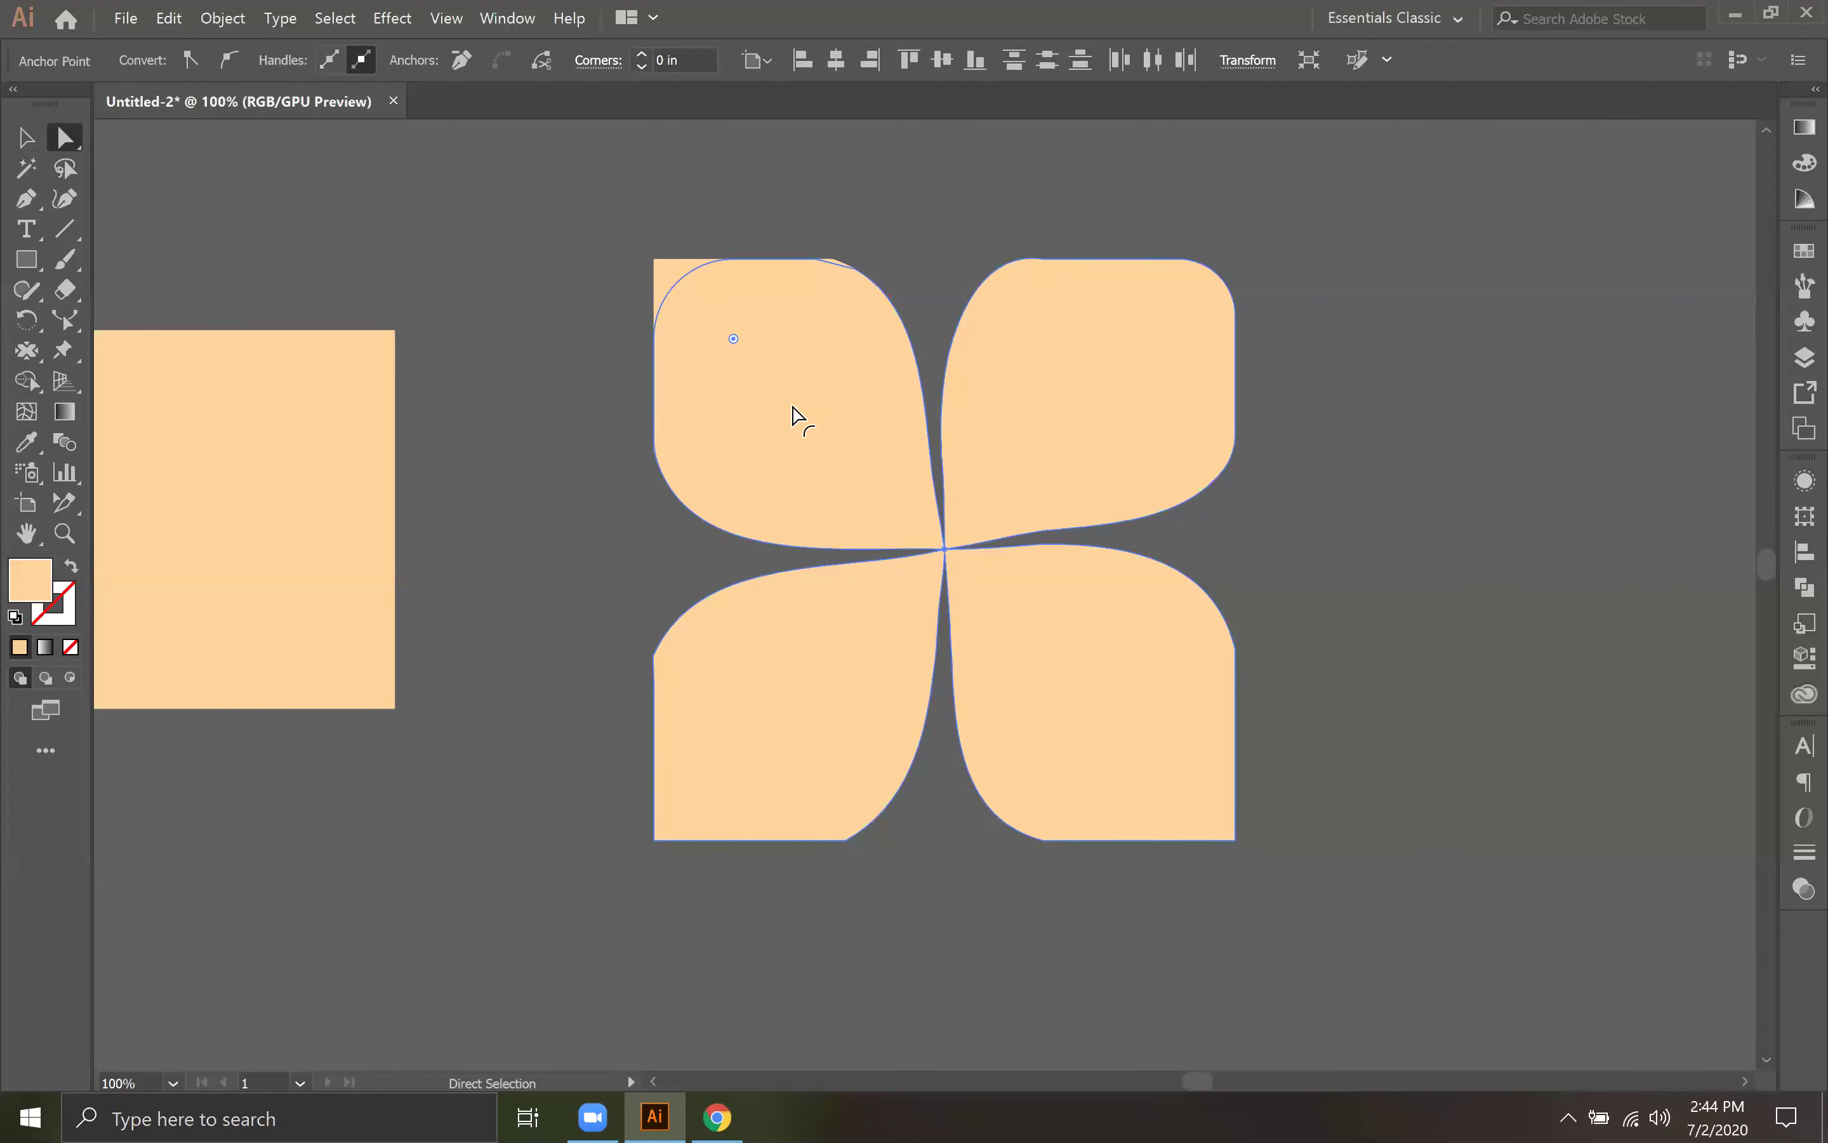
{"action": "left_click_drag", "start_coordinate": [945, 538], "coordinate": [944, 541]}
Step: Round the outer corners of the two lower petals and nudge the whole four-petal shape slightly upward
{"action": "left_click_drag", "start_coordinate": [843, 903], "coordinate": [800, 820]}
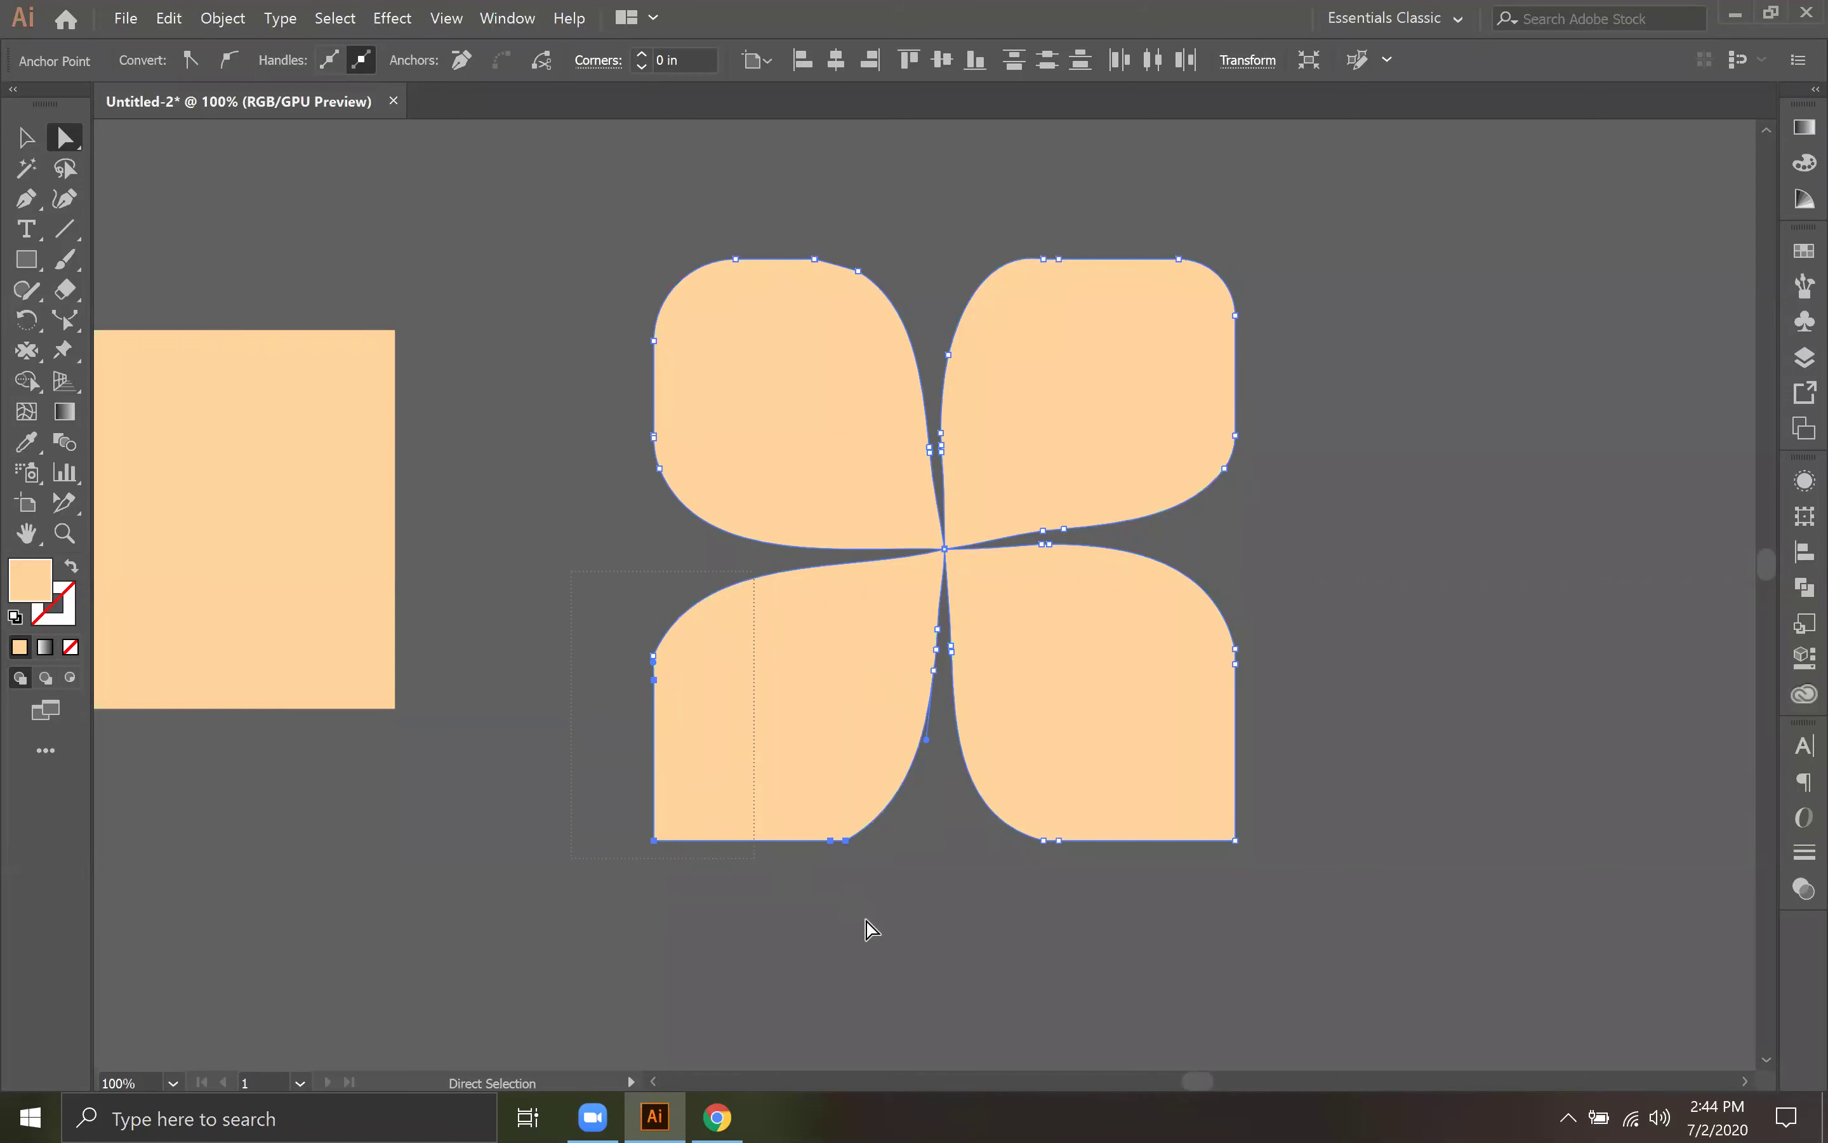
{"action": "left_click_drag", "start_coordinate": [679, 662], "coordinate": [862, 622]}
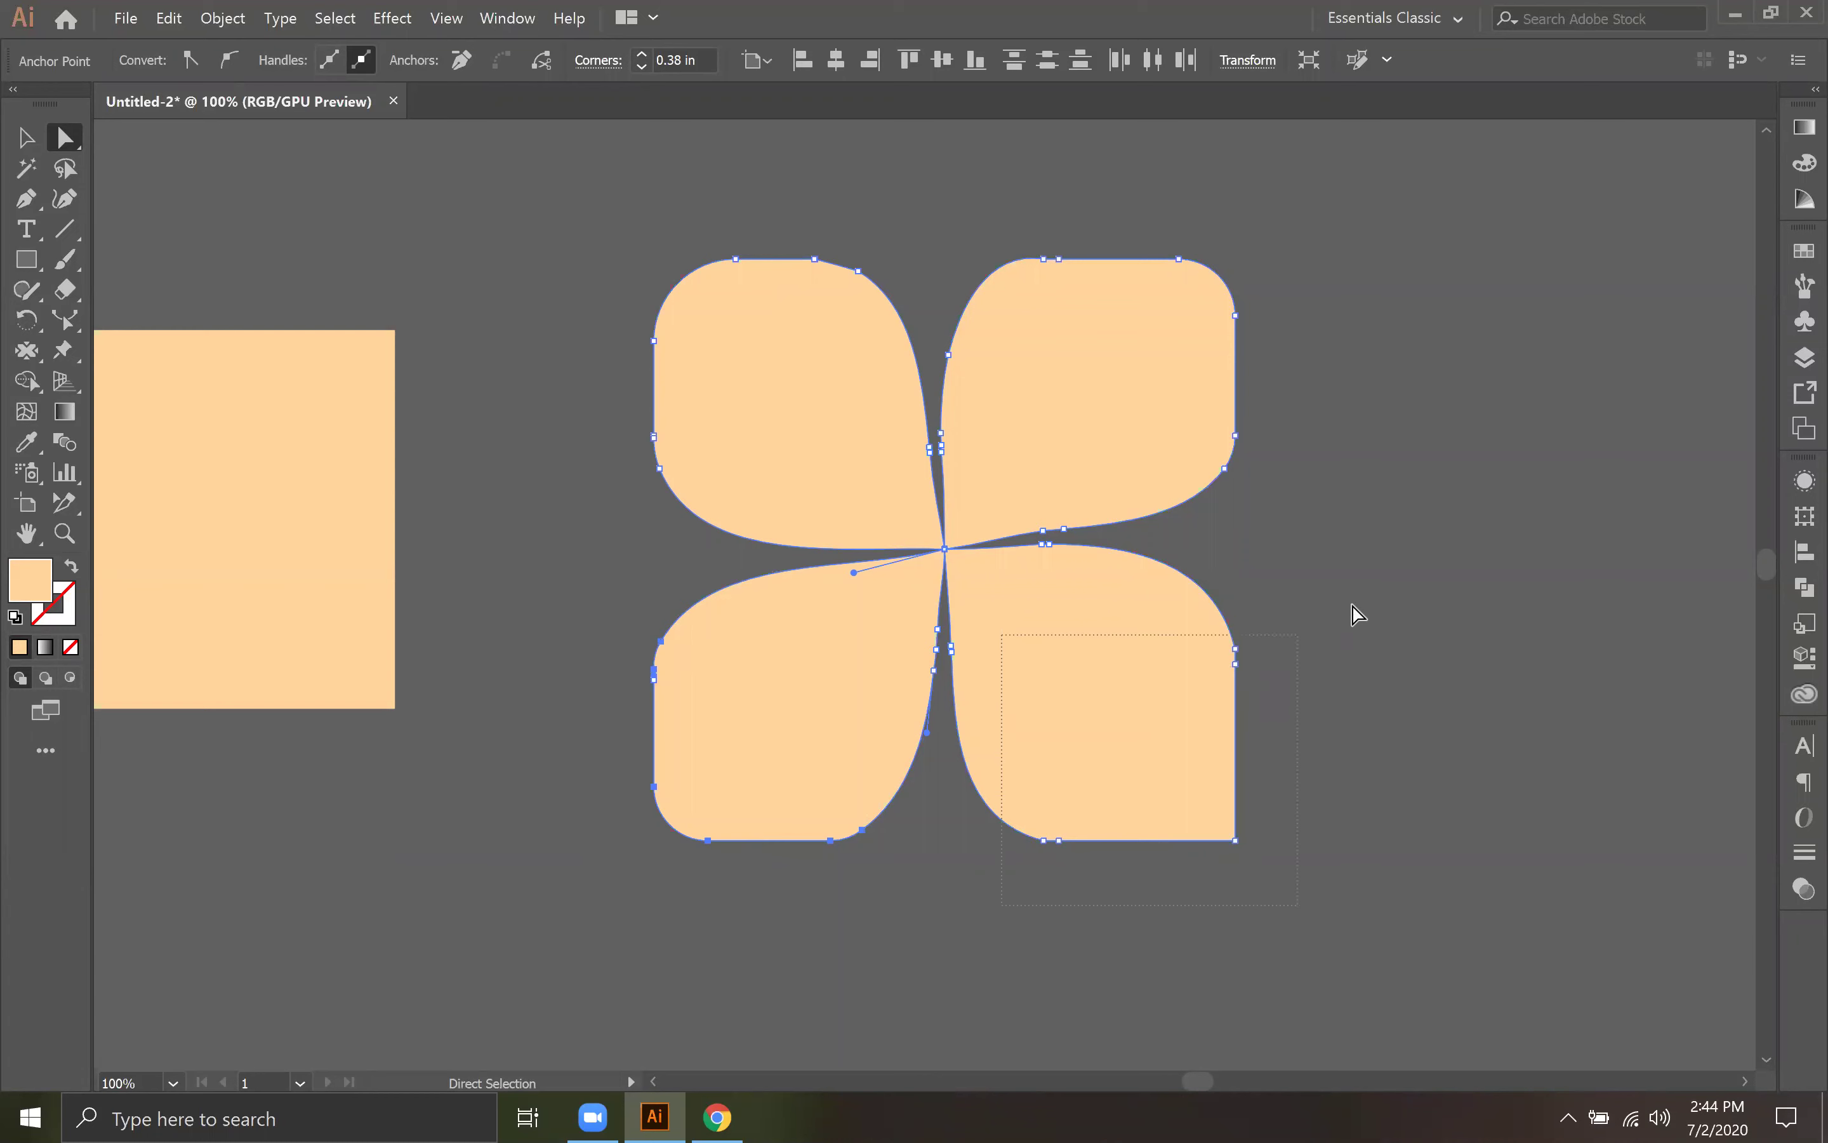
{"action": "left_click_drag", "start_coordinate": [1217, 824], "coordinate": [1078, 612]}
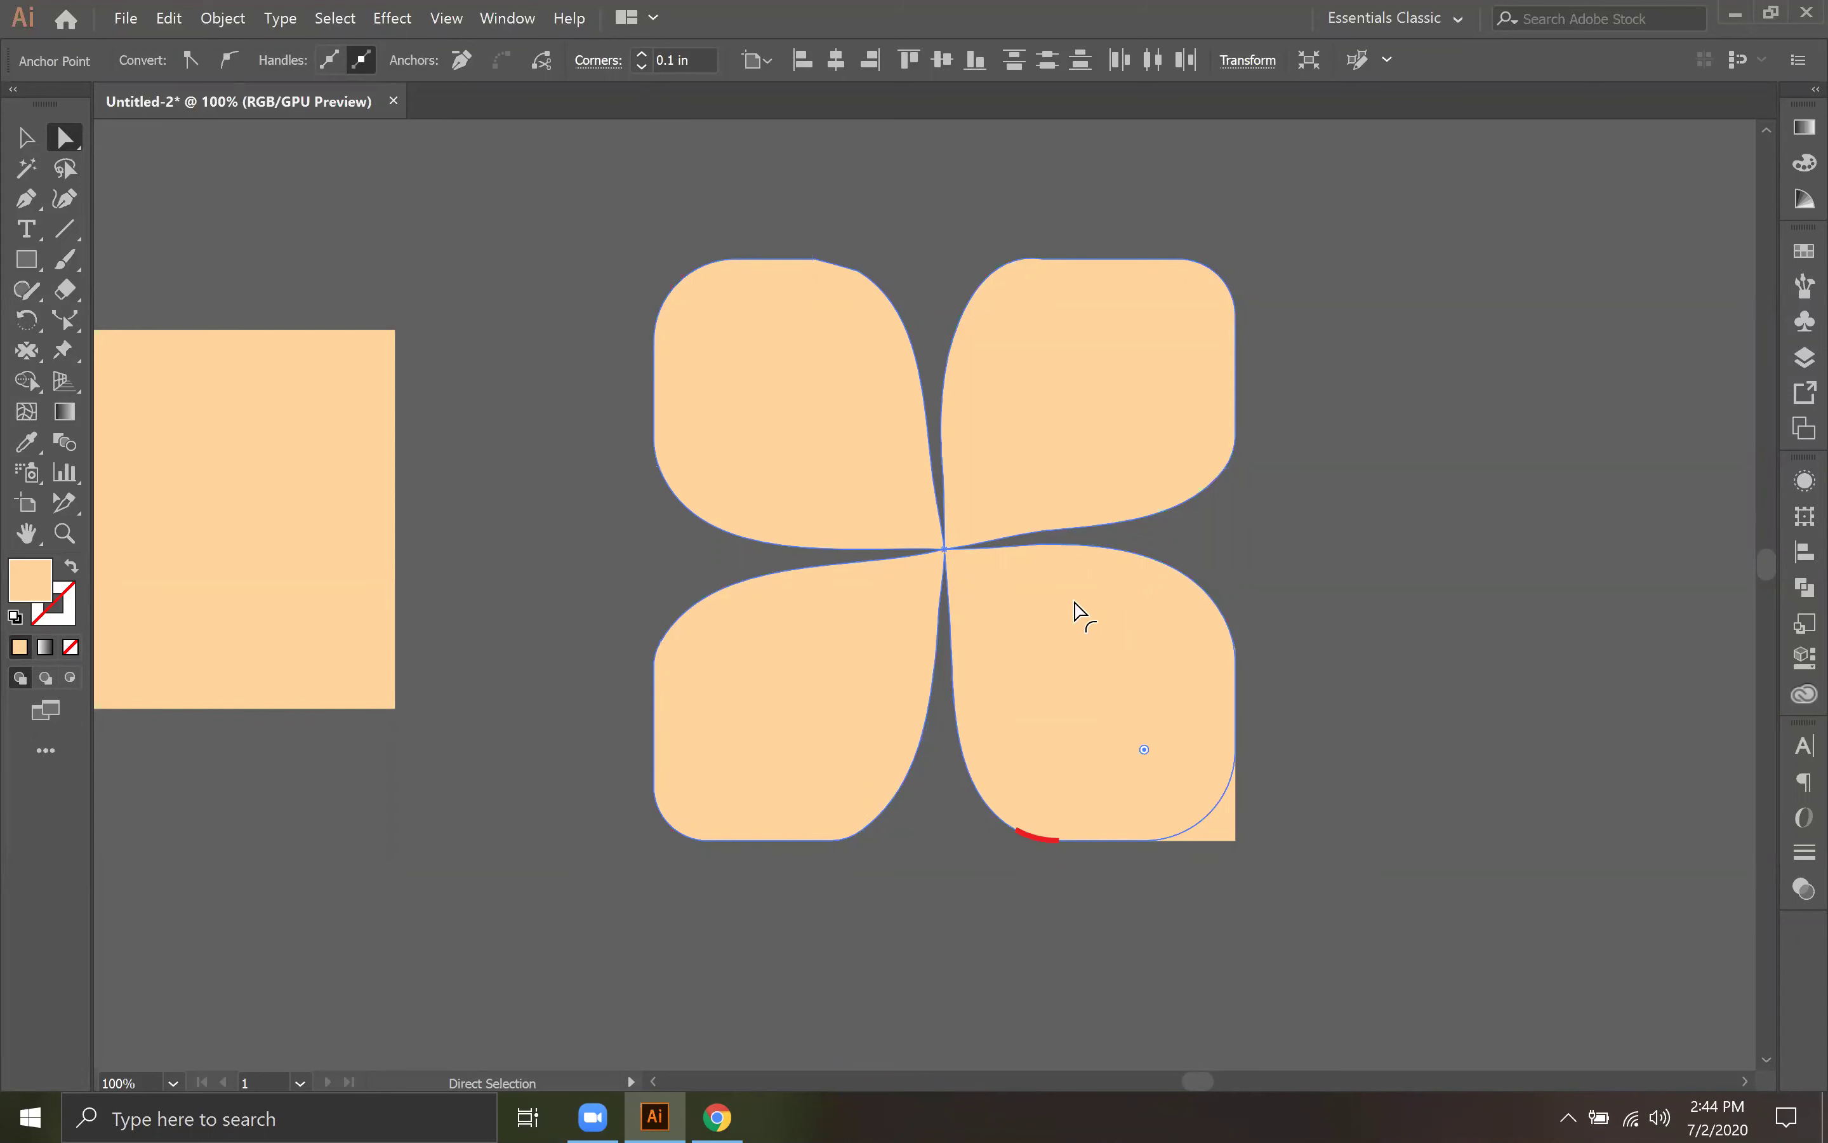
{"action": "left_click", "coordinate": [1372, 635]}
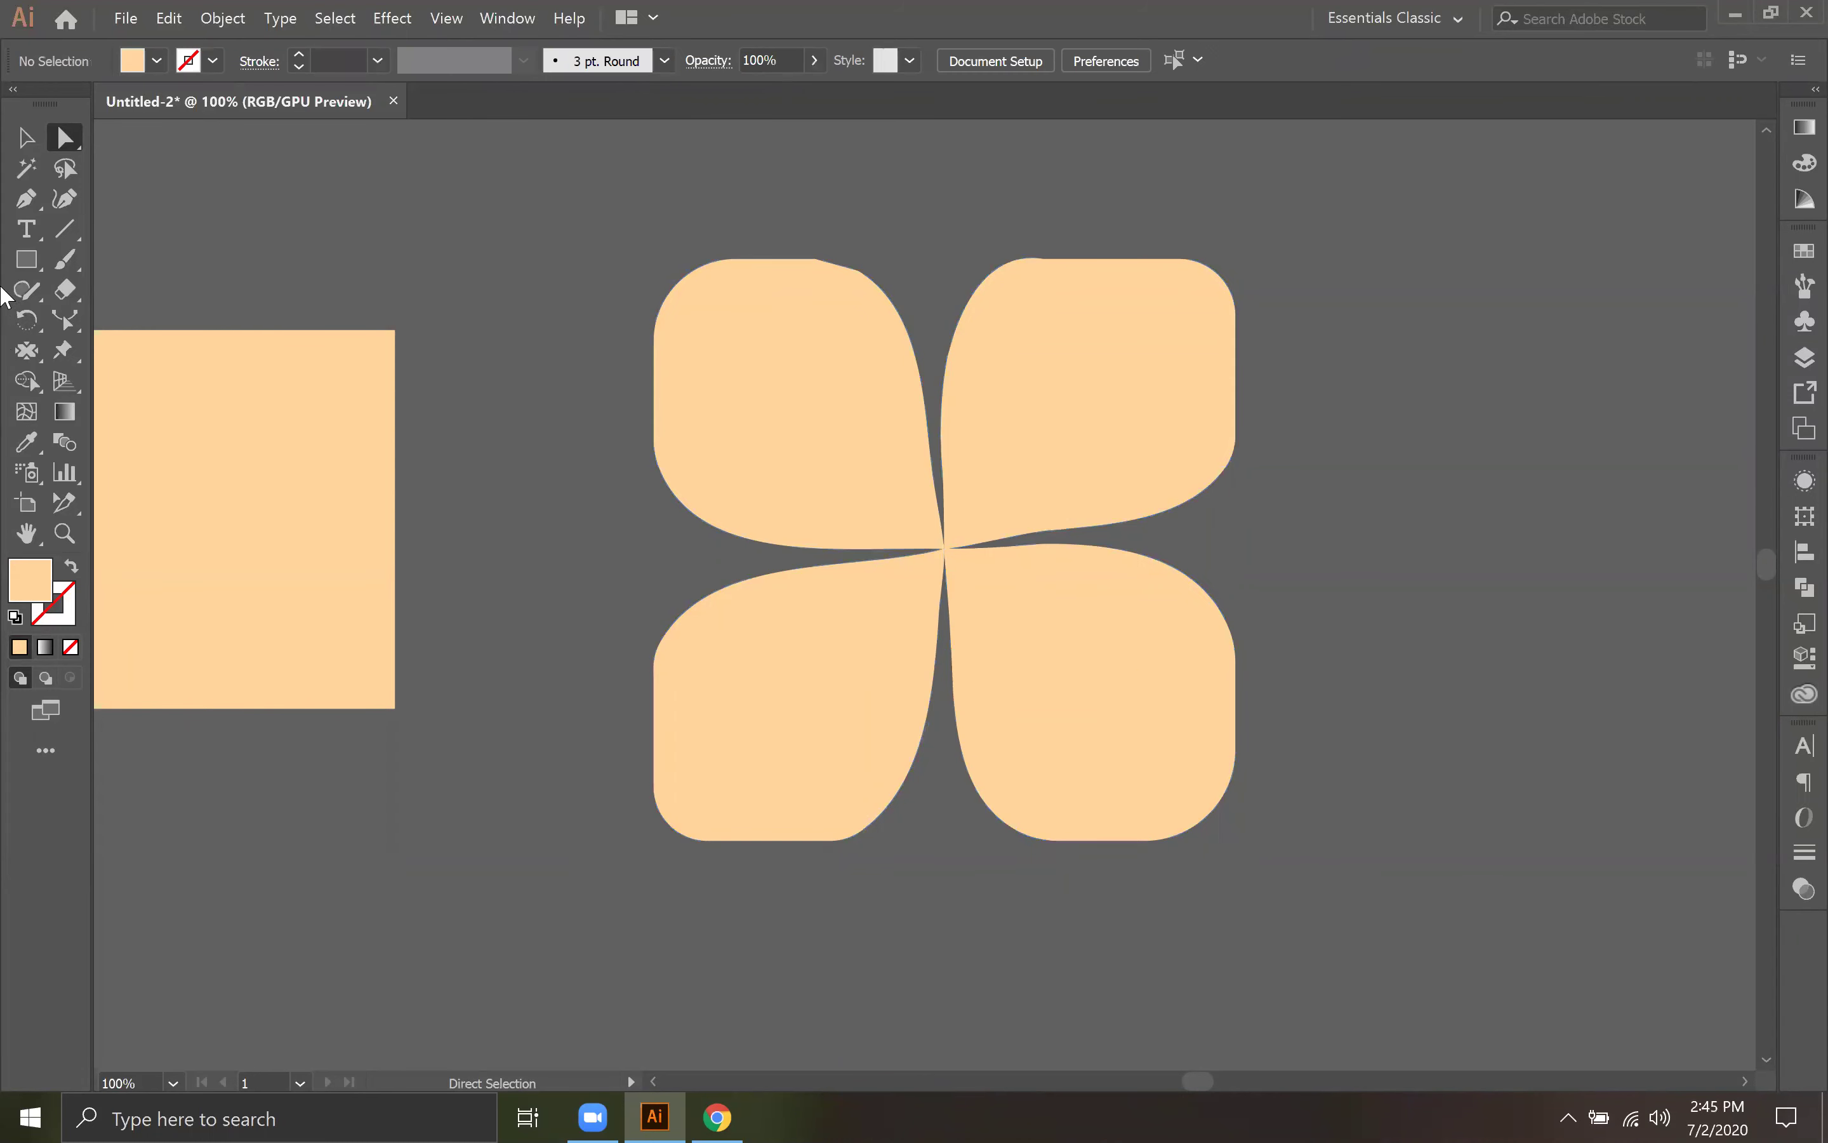
{"action": "left_click", "coordinate": [20, 140]}
{"action": "mouse_move", "coordinate": [987, 551]}
{"action": "left_mouse_down"}
{"action": "mouse_move", "coordinate": [1041, 428]}
{"action": "mouse_move", "coordinate": [990, 543]}
{"action": "left_mouse_up"}
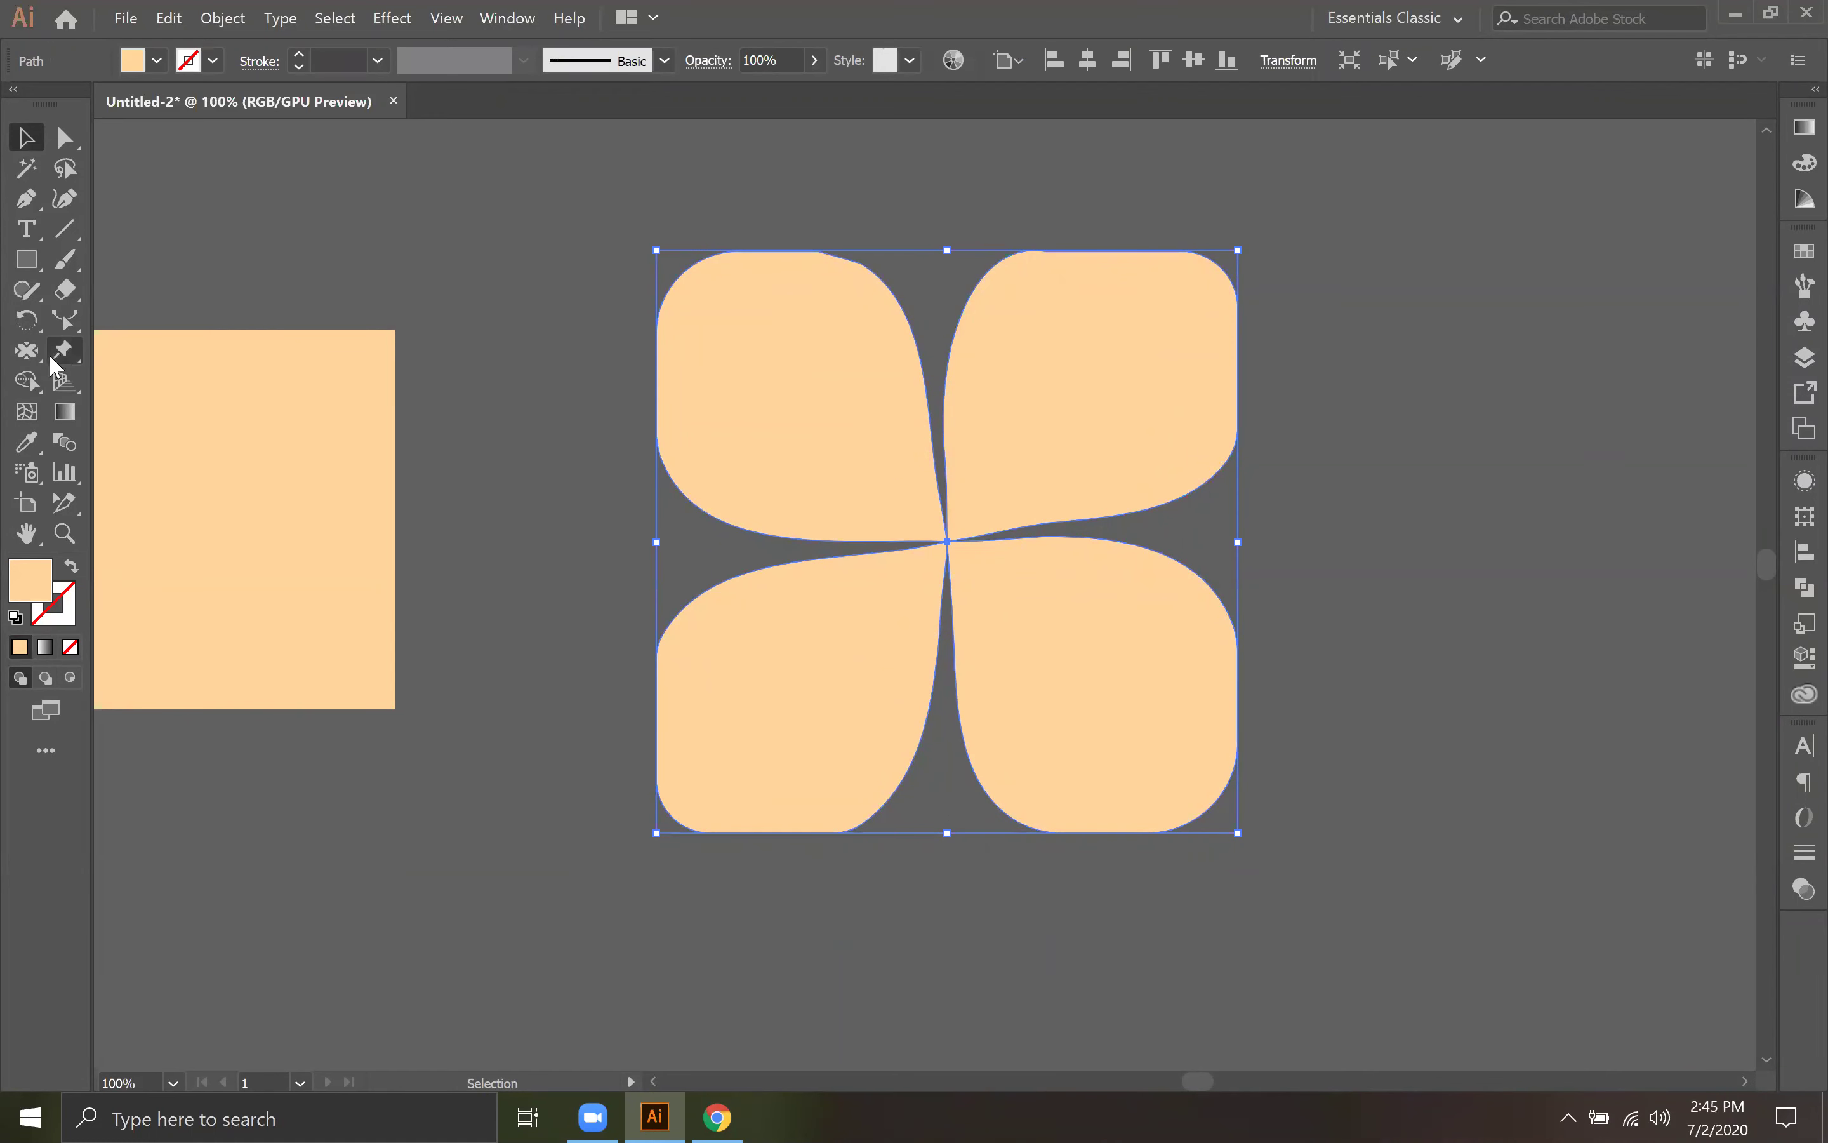
Step: Select the wide rectangle and ready the Pucker tool for distorting it
{"action": "left_click_drag", "start_coordinate": [240, 590], "coordinate": [1105, 613]}
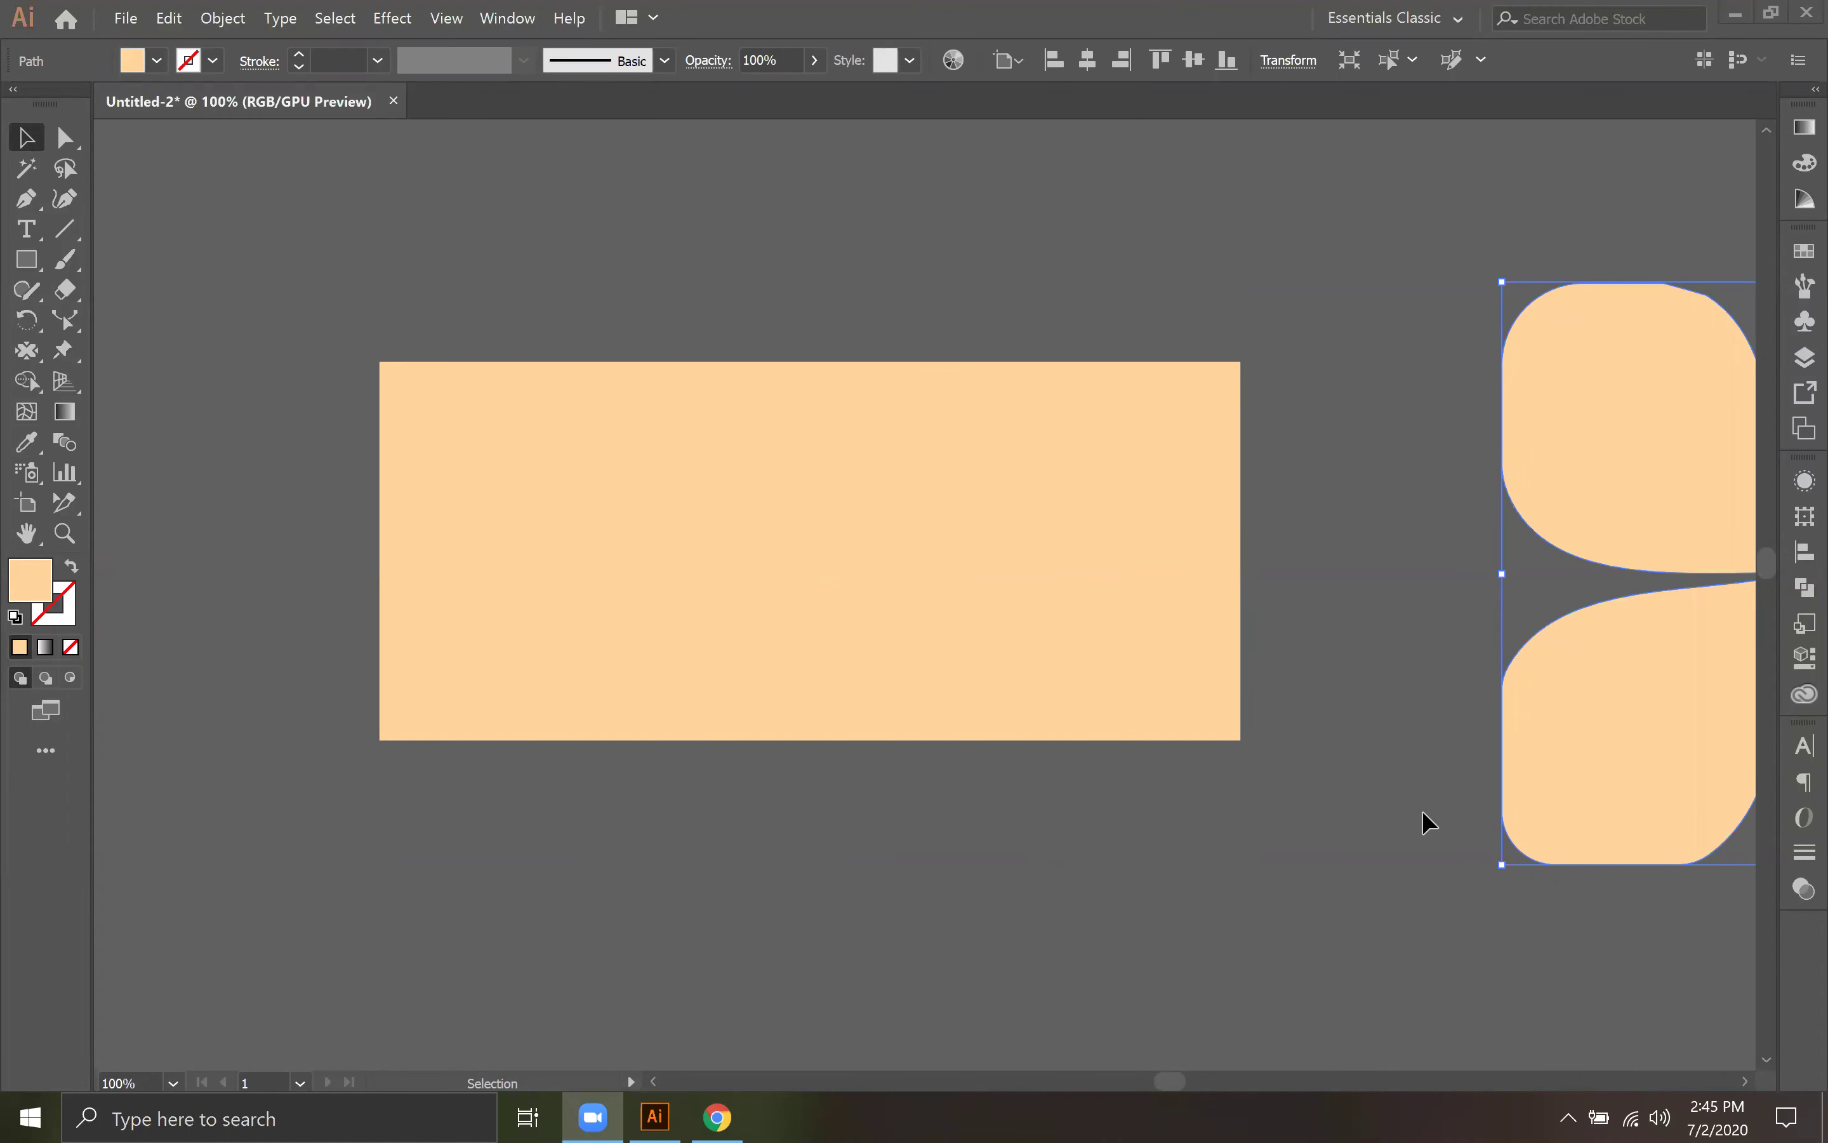
{"action": "left_click", "coordinate": [38, 362]}
{"action": "left_click", "coordinate": [127, 454]}
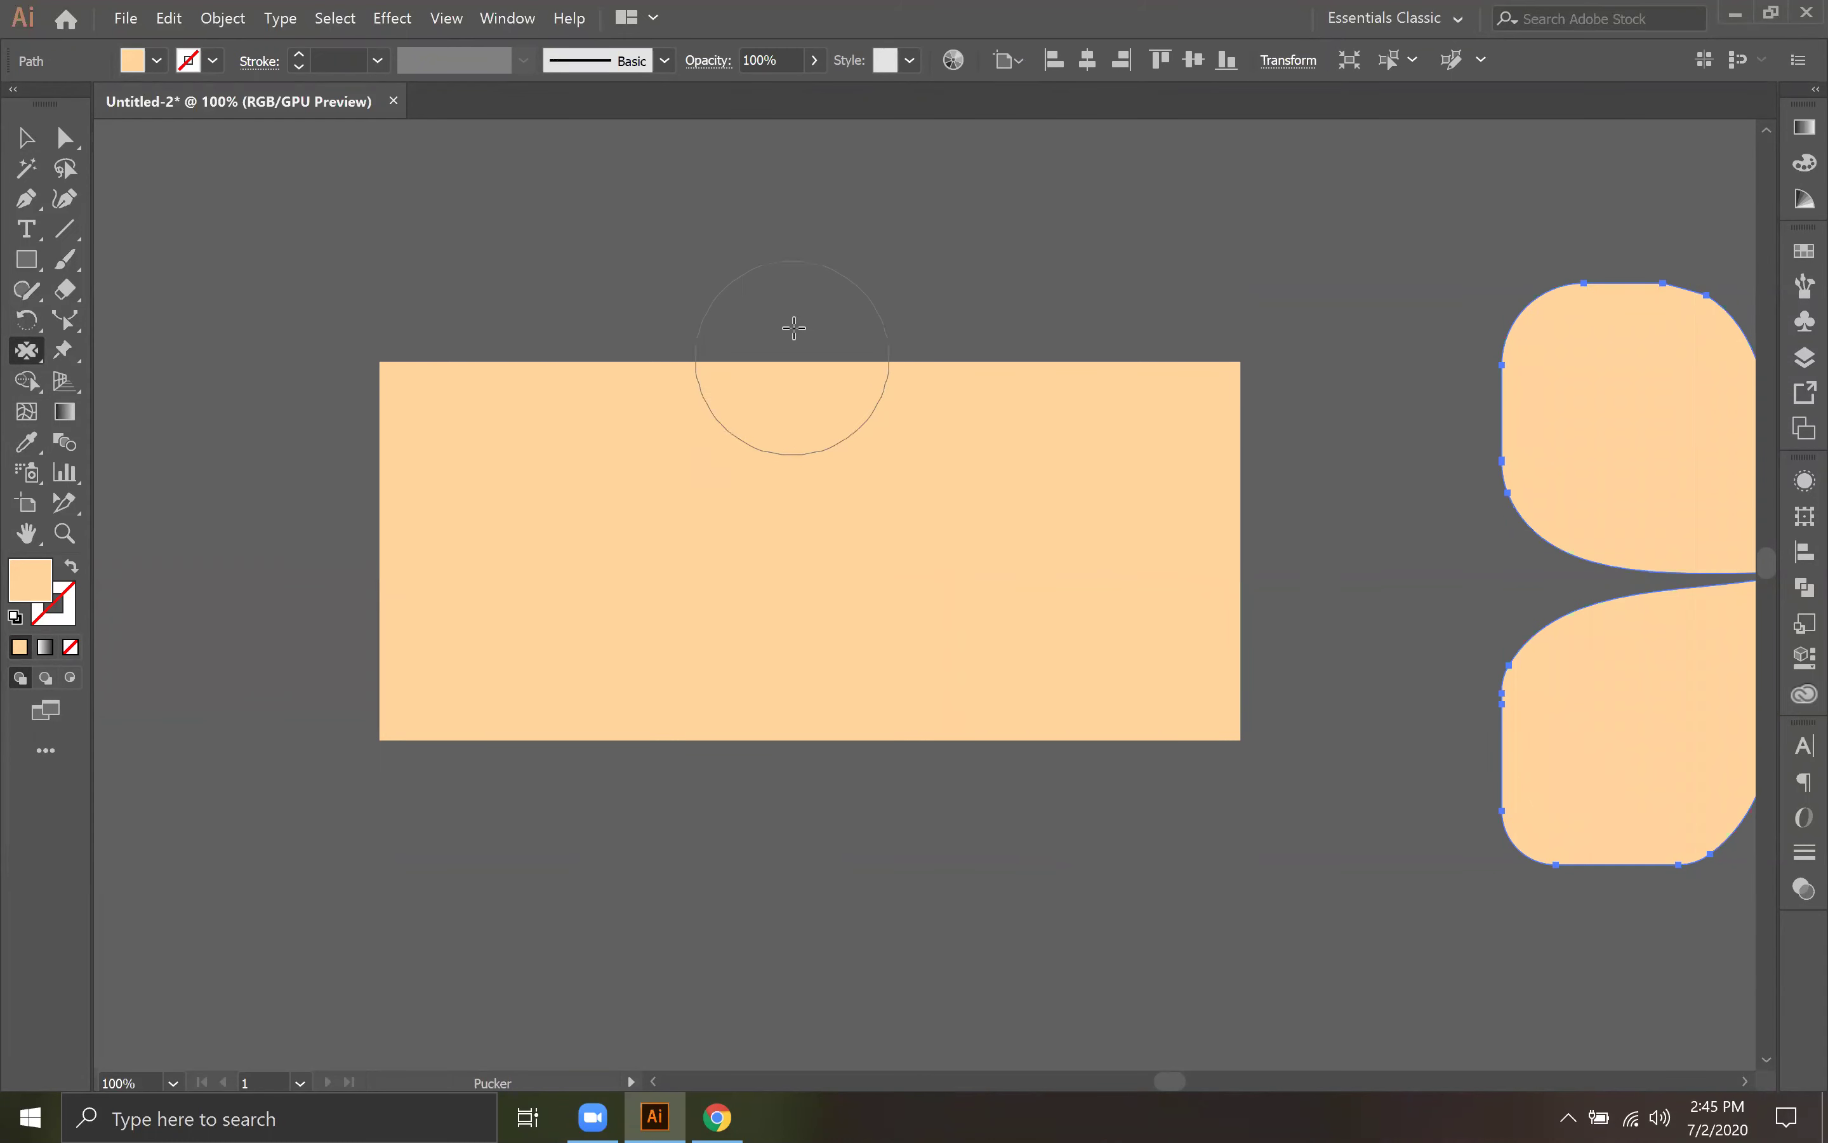
{"action": "left_click", "coordinate": [24, 147]}
{"action": "left_click", "coordinate": [693, 543]}
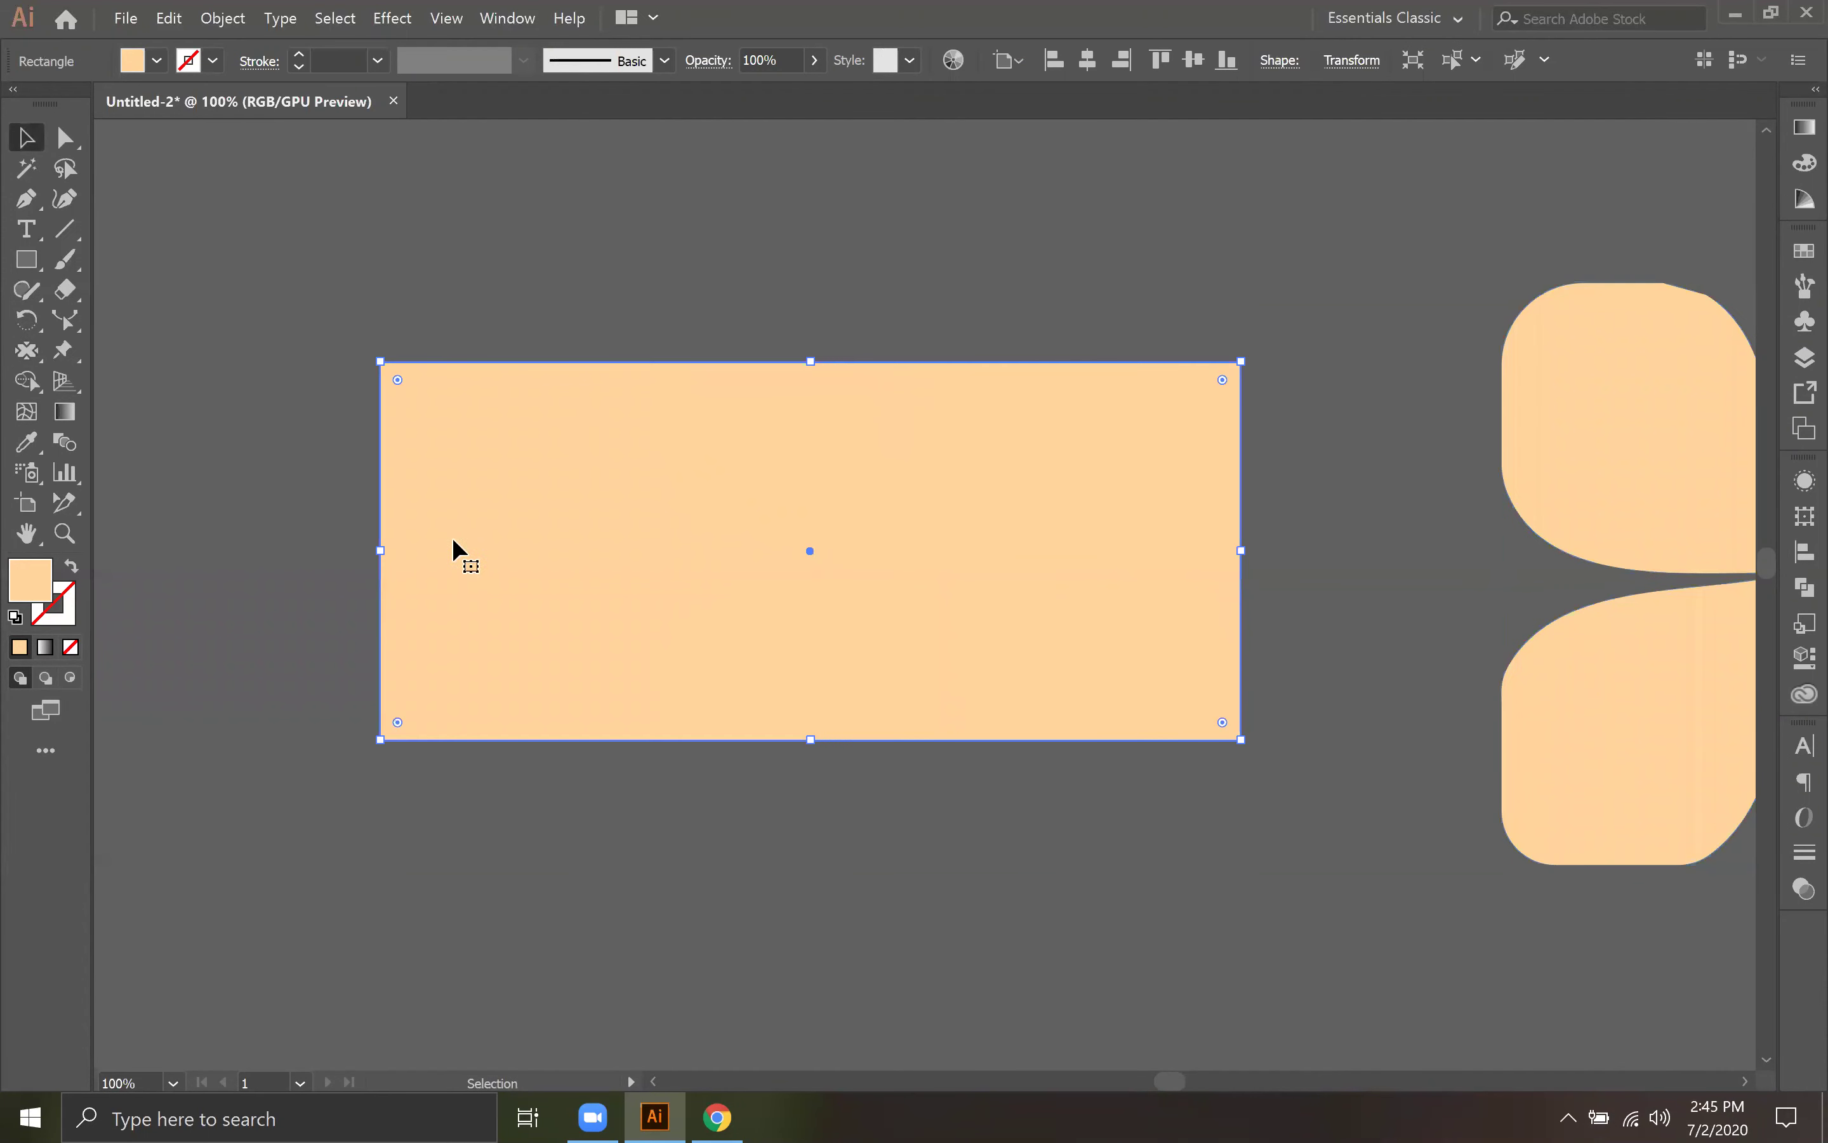
{"action": "left_click", "coordinate": [26, 350]}
Step: Try puckering the middle of the rectangle's upper edge upward and its lower edge toward the center
{"action": "left_click_drag", "start_coordinate": [786, 360], "coordinate": [805, 179]}
{"action": "left_click_drag", "start_coordinate": [796, 738], "coordinate": [805, 180]}
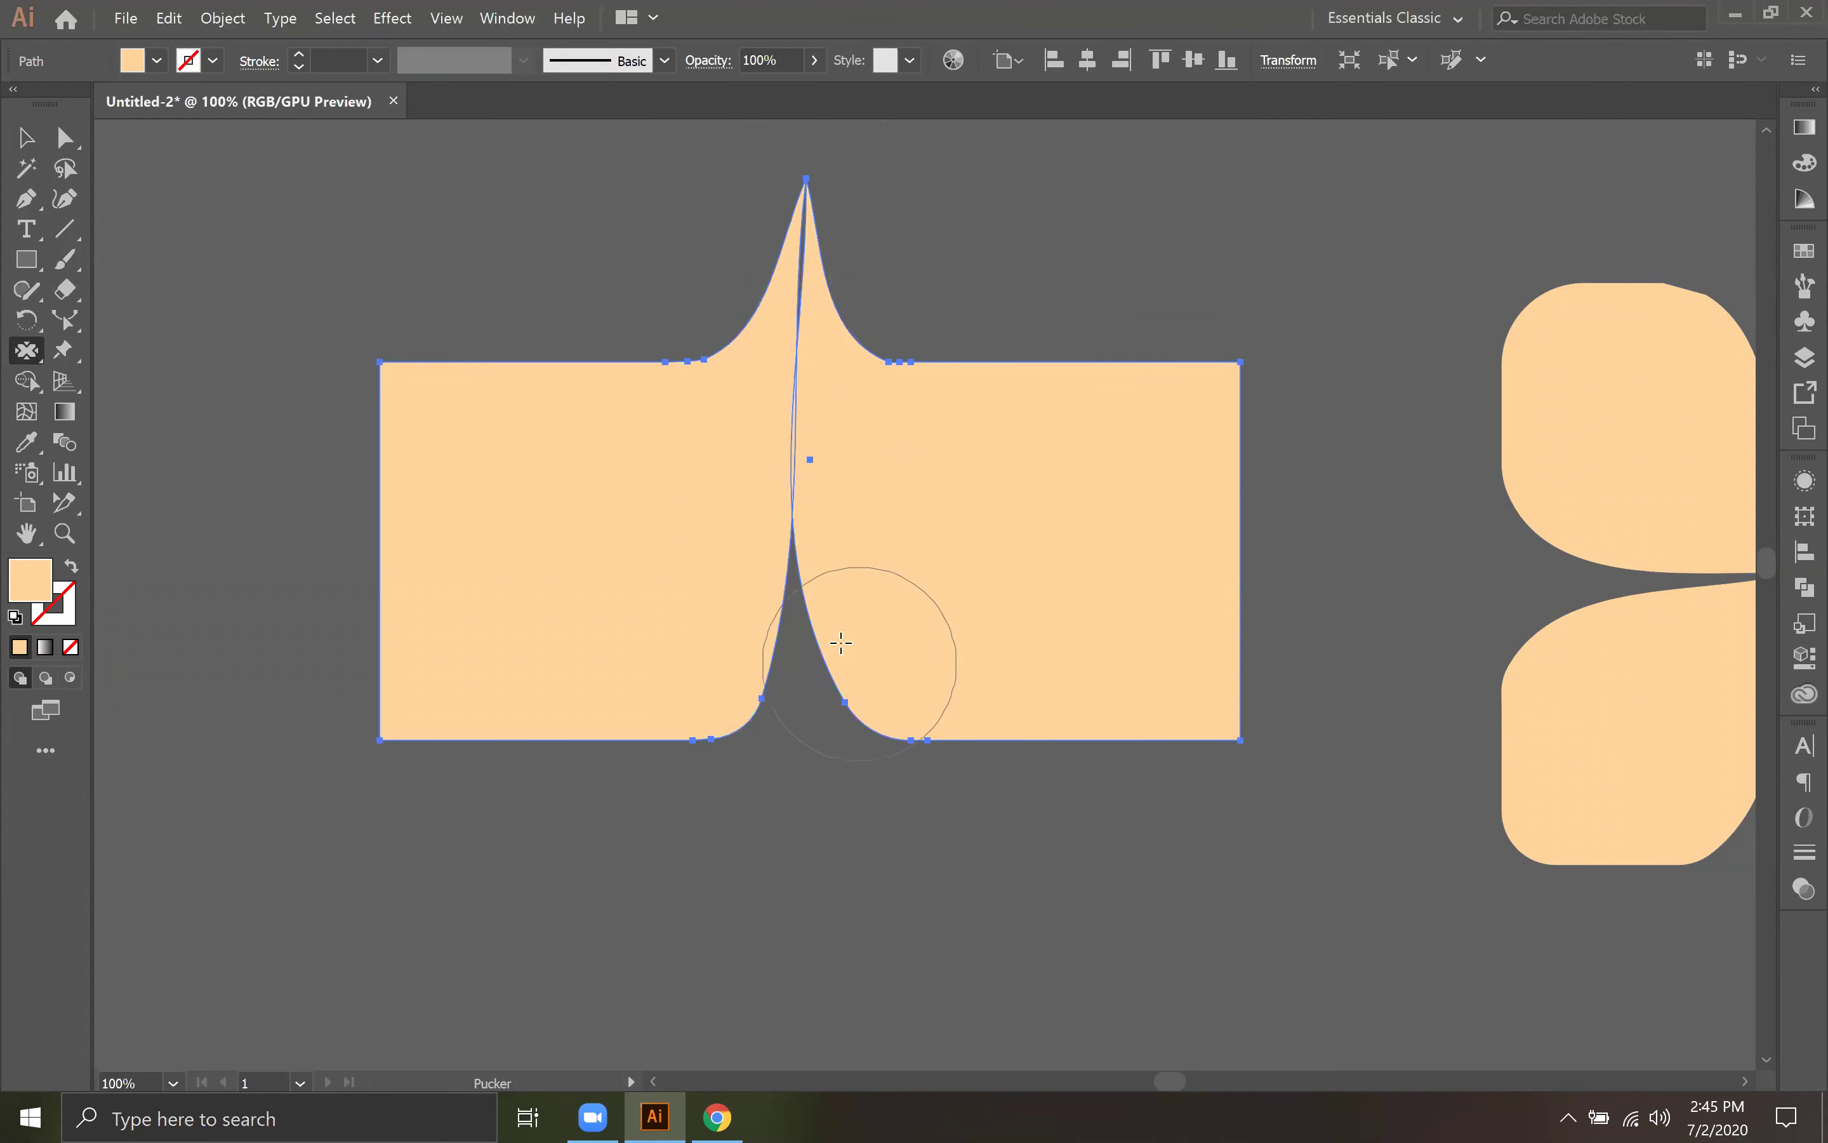
{"action": "key", "text": "ctrl+z"}
{"action": "mouse_move", "coordinate": [789, 745]}
{"action": "left_mouse_down"}
{"action": "mouse_move", "coordinate": [792, 388]}
{"action": "mouse_move", "coordinate": [789, 480]}
{"action": "mouse_move", "coordinate": [877, 470]}
{"action": "mouse_move", "coordinate": [971, 492]}
{"action": "mouse_move", "coordinate": [1078, 529]}
{"action": "mouse_move", "coordinate": [1144, 586]}
{"action": "mouse_move", "coordinate": [1183, 564]}
{"action": "mouse_move", "coordinate": [862, 523]}
{"action": "mouse_move", "coordinate": [542, 566]}
{"action": "mouse_move", "coordinate": [412, 535]}
{"action": "mouse_move", "coordinate": [793, 538]}
{"action": "left_mouse_up"}
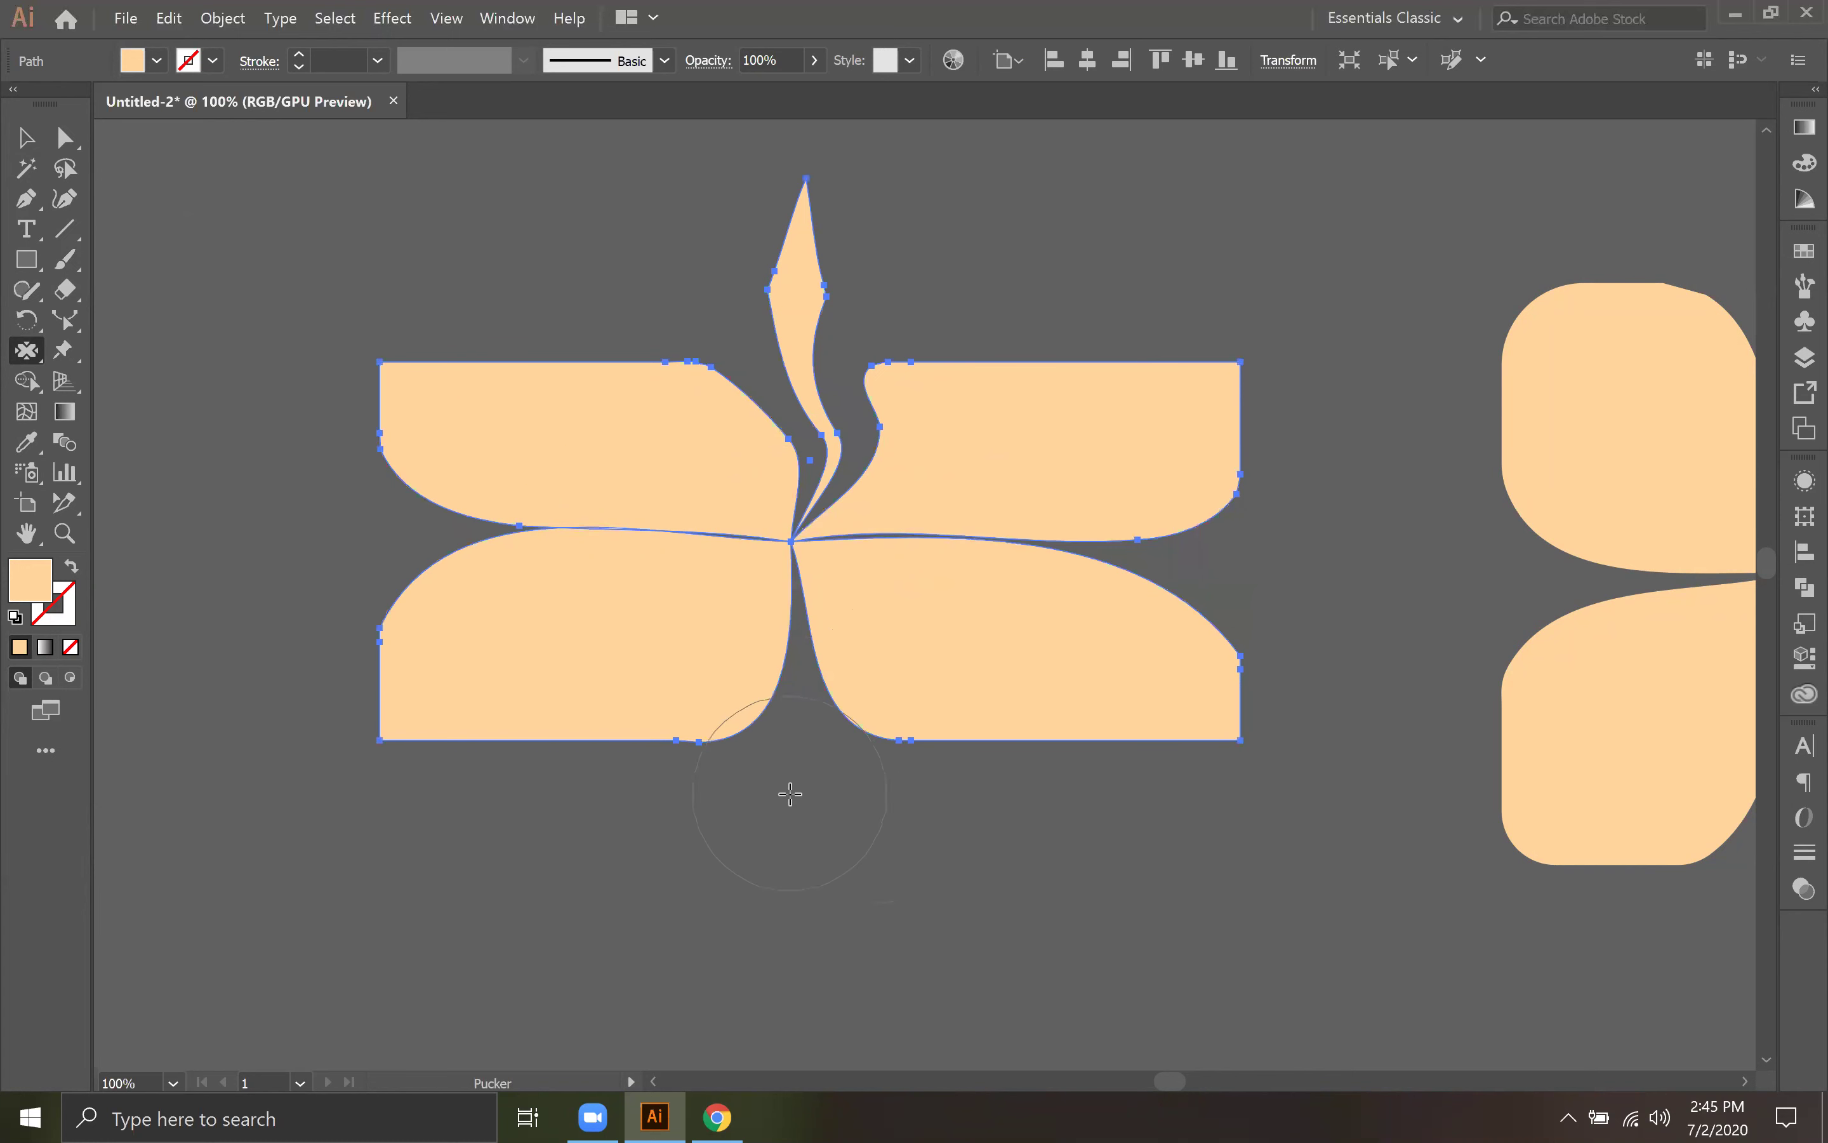
{"action": "key", "text": "ctrl+z"}
{"action": "key", "text": "ctrl+z"}
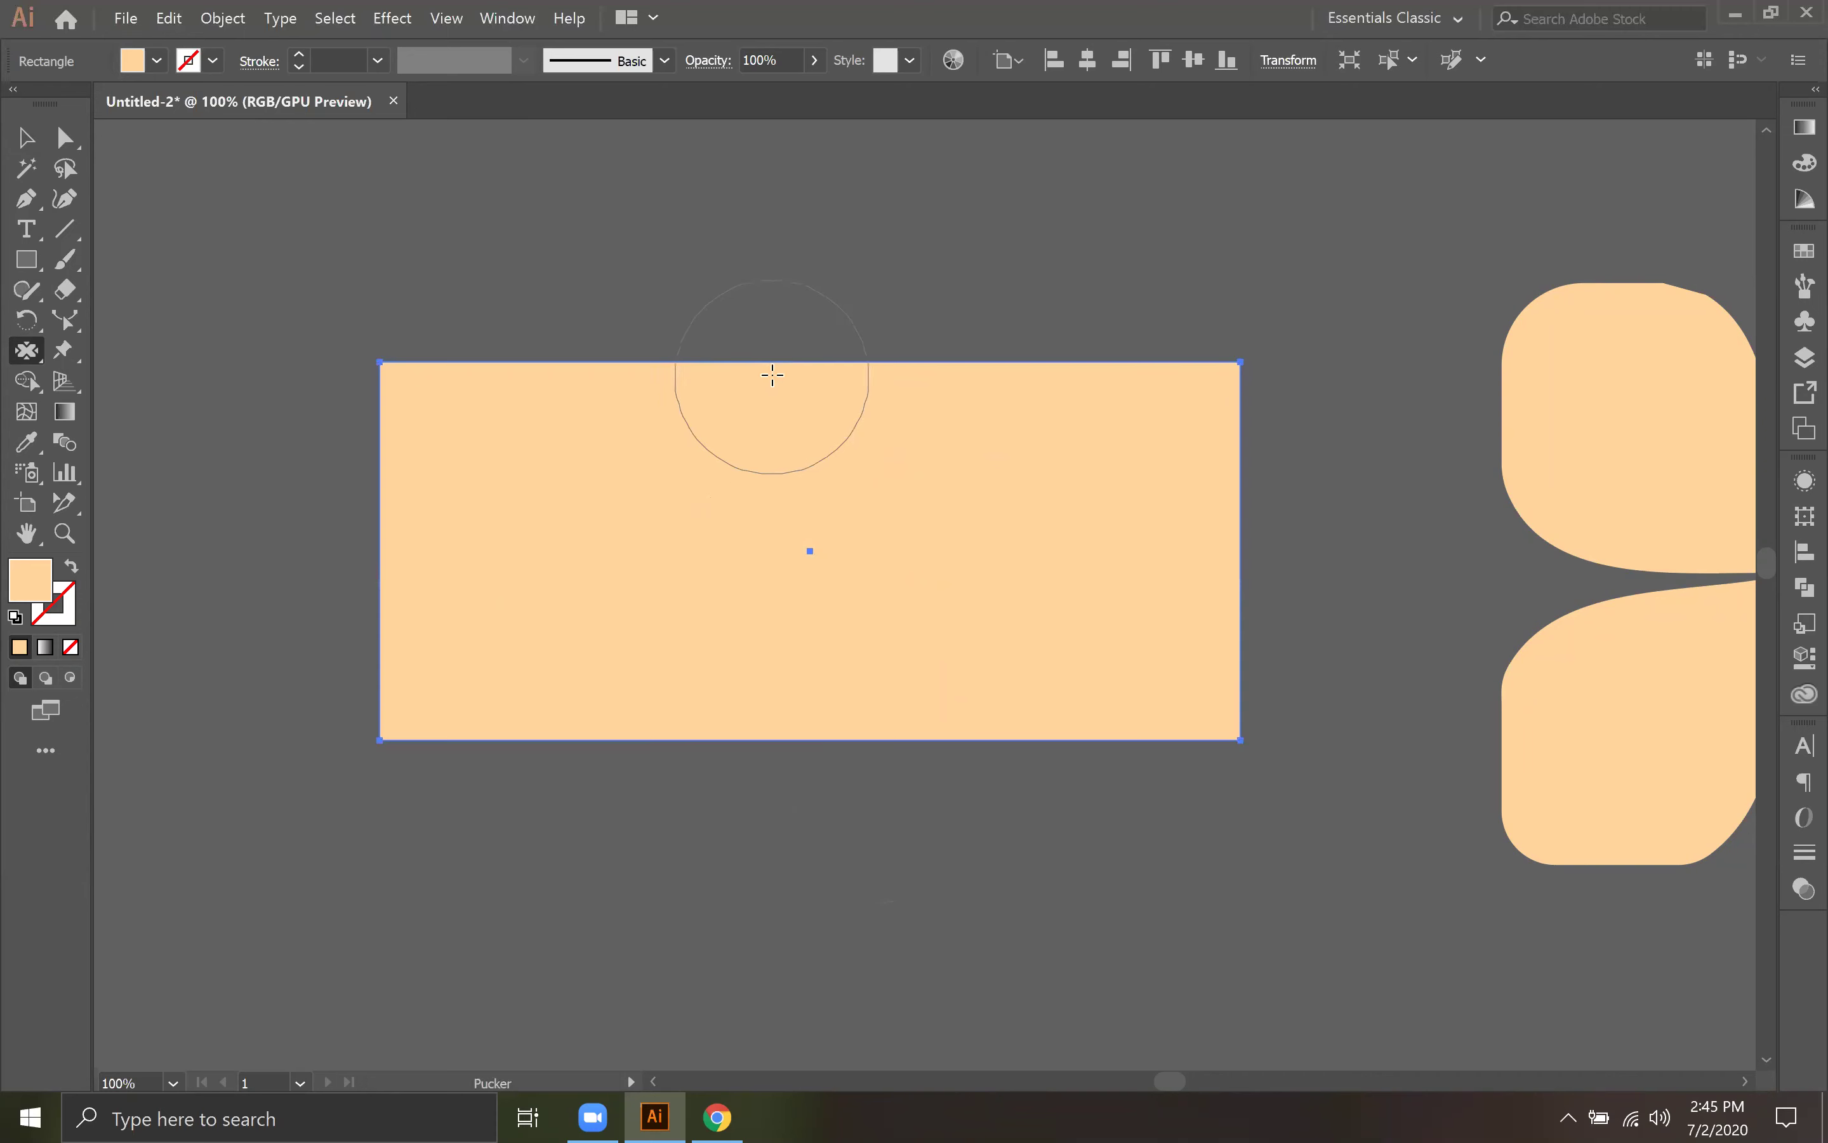
Step: Pucker the rectangle's edges and corners inward toward its center to form an irregular flower-like shape, and deselect it
{"action": "mouse_move", "coordinate": [792, 408]}
{"action": "left_mouse_down"}
{"action": "mouse_move", "coordinate": [809, 558]}
{"action": "mouse_move", "coordinate": [1218, 541]}
{"action": "mouse_move", "coordinate": [836, 558]}
{"action": "mouse_move", "coordinate": [394, 544]}
{"action": "mouse_move", "coordinate": [810, 552]}
{"action": "mouse_move", "coordinate": [817, 730]}
{"action": "mouse_move", "coordinate": [806, 546]}
{"action": "mouse_move", "coordinate": [1230, 366]}
{"action": "mouse_move", "coordinate": [810, 556]}
{"action": "mouse_move", "coordinate": [465, 431]}
{"action": "mouse_move", "coordinate": [430, 401]}
{"action": "mouse_move", "coordinate": [639, 468]}
{"action": "mouse_move", "coordinate": [797, 546]}
{"action": "mouse_move", "coordinate": [366, 738]}
{"action": "mouse_move", "coordinate": [694, 582]}
{"action": "mouse_move", "coordinate": [814, 550]}
{"action": "mouse_move", "coordinate": [1123, 661]}
{"action": "mouse_move", "coordinate": [1187, 709]}
{"action": "mouse_move", "coordinate": [824, 548]}
{"action": "mouse_move", "coordinate": [836, 584]}
{"action": "mouse_move", "coordinate": [787, 543]}
{"action": "mouse_move", "coordinate": [574, 464]}
{"action": "mouse_move", "coordinate": [811, 554]}
{"action": "left_mouse_up"}
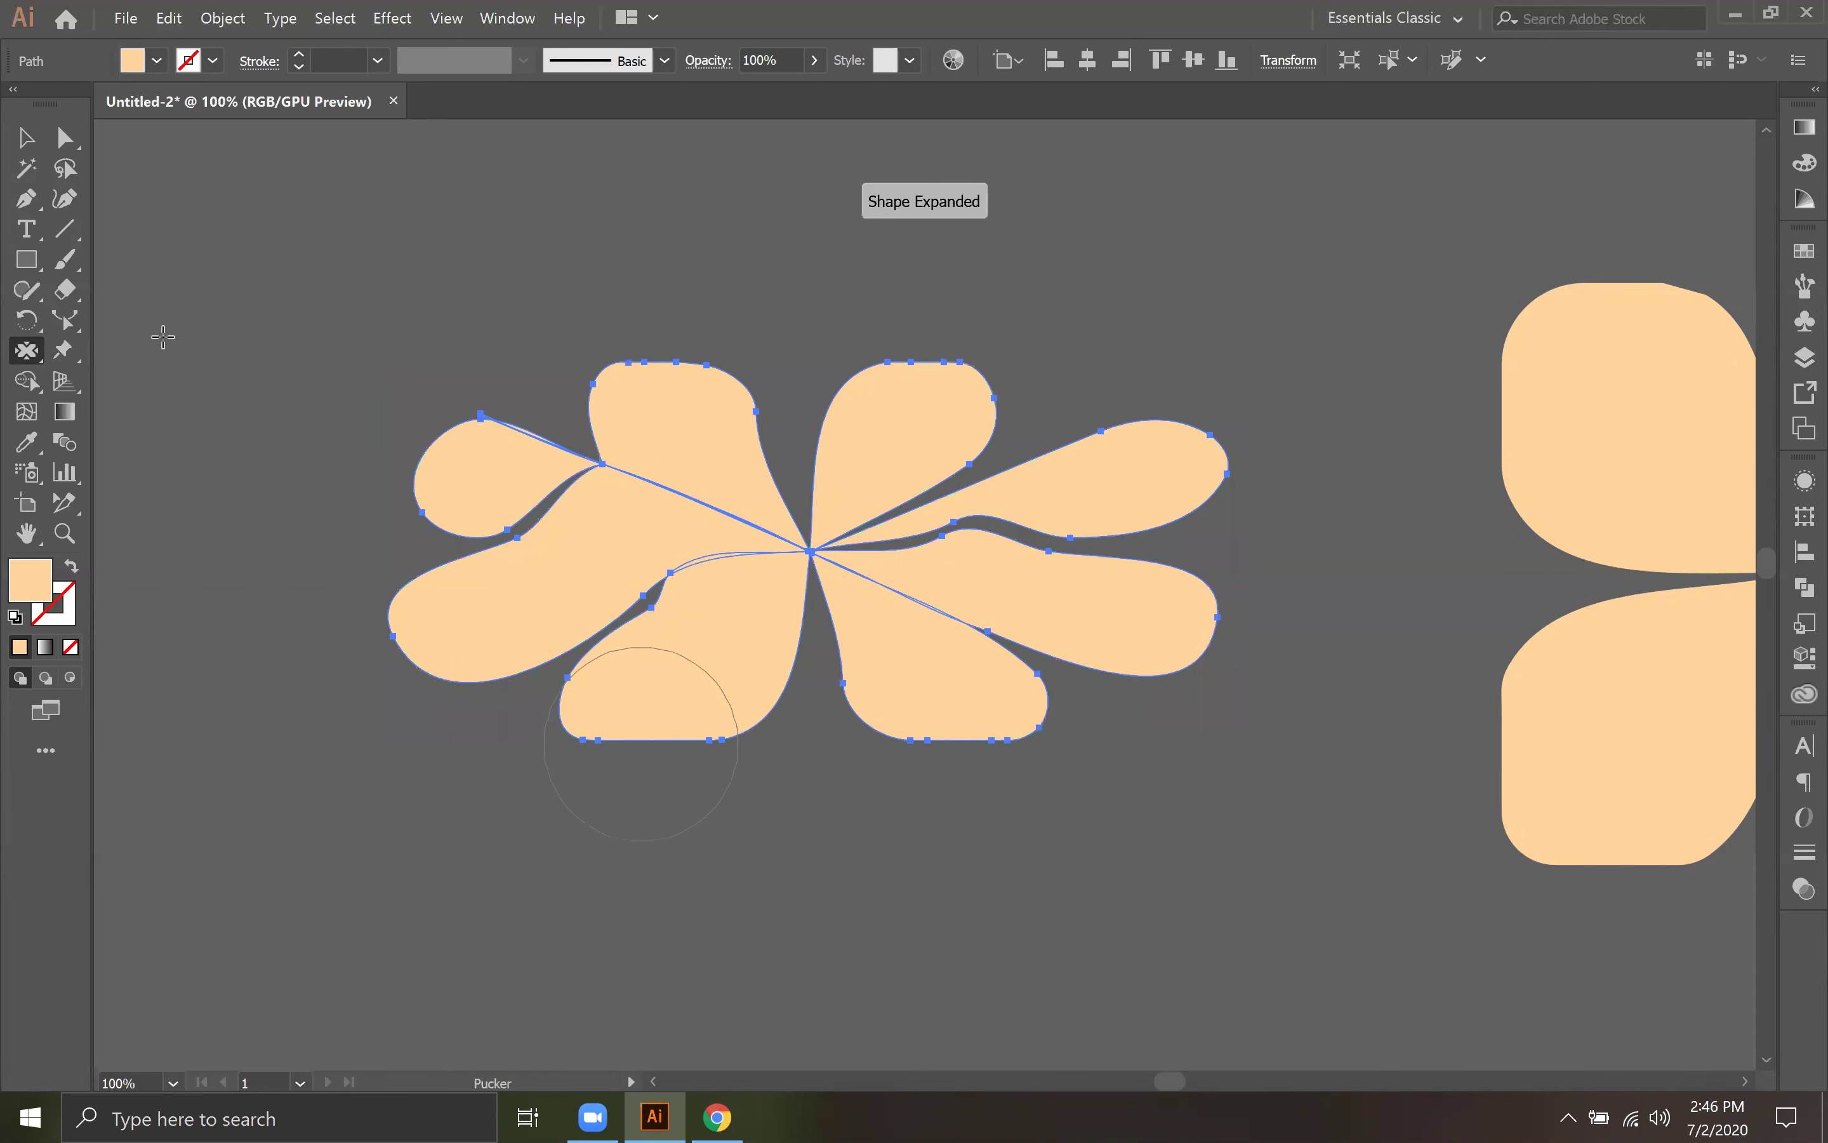
{"action": "left_click", "coordinate": [25, 138]}
{"action": "left_click", "coordinate": [344, 414]}
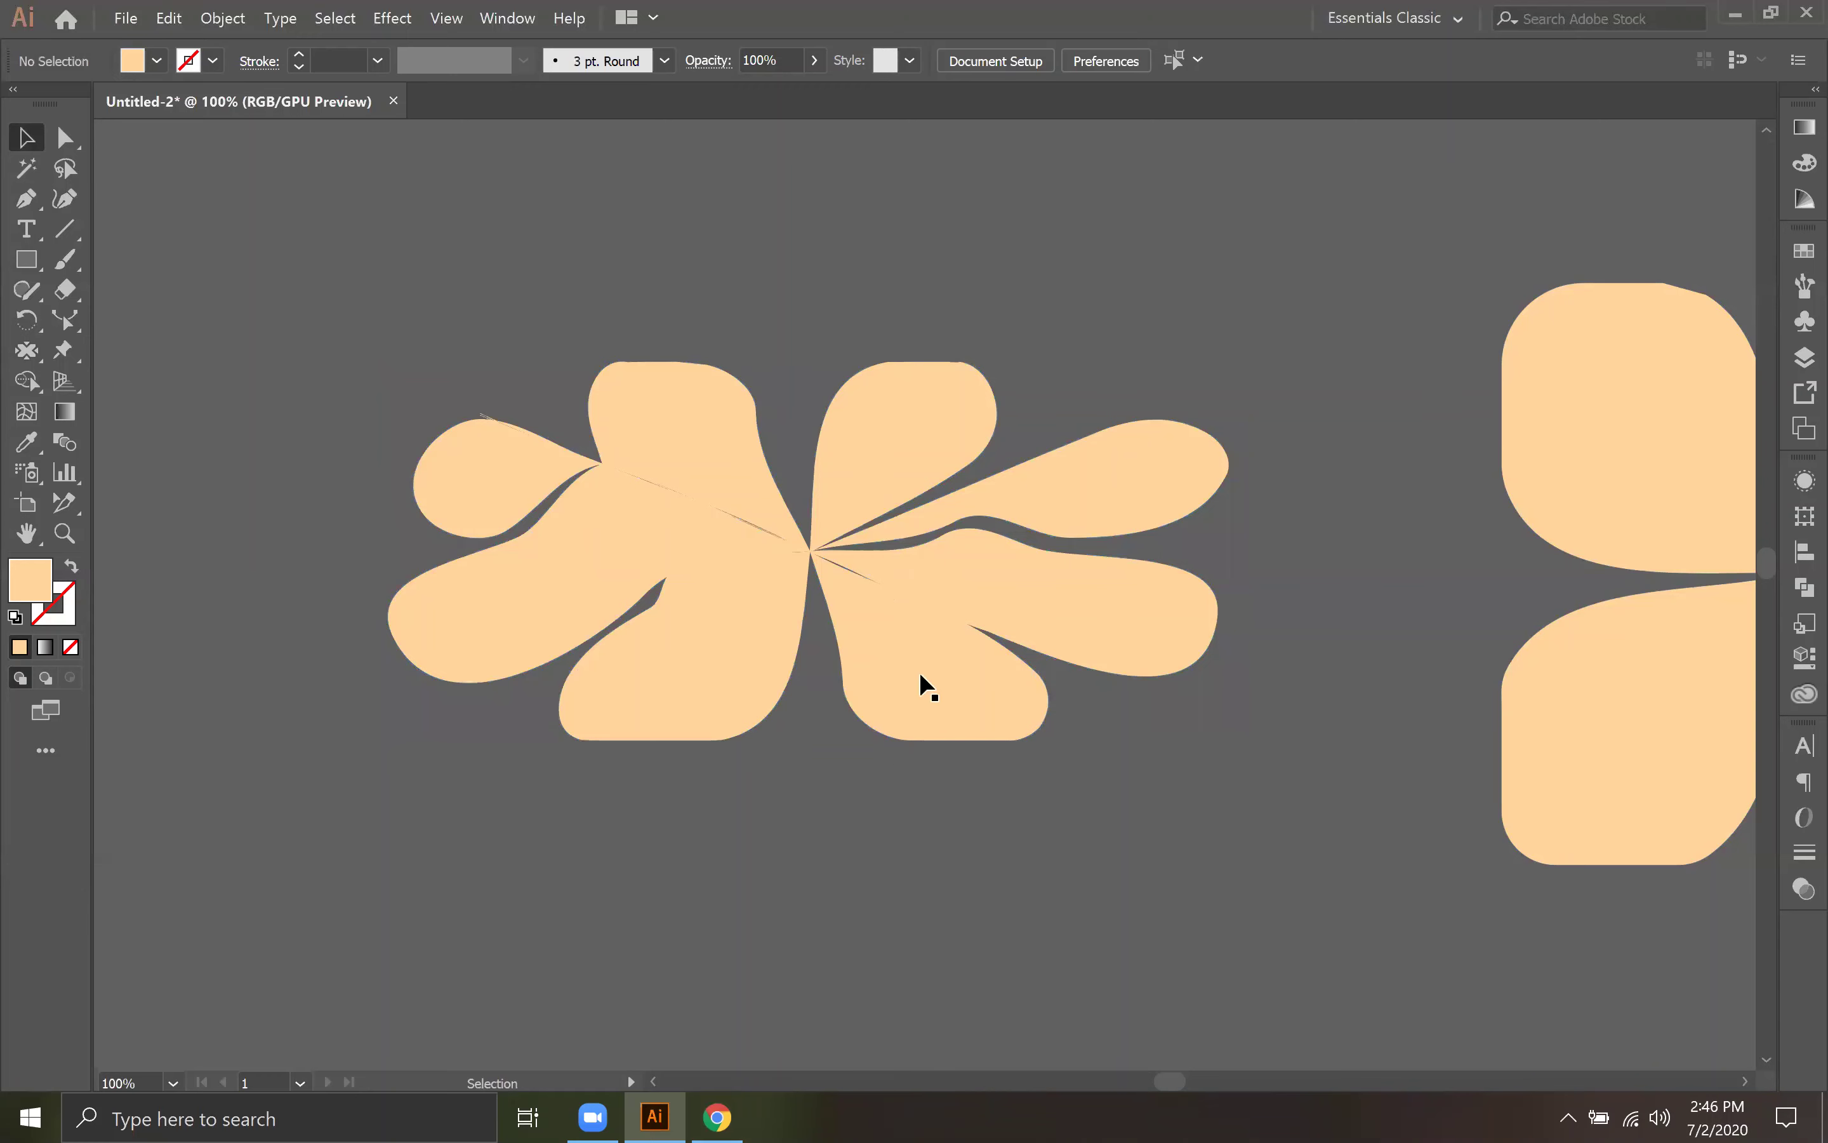
Step: Move the puckered flower shape slightly and stretch it taller
{"action": "left_click_drag", "start_coordinate": [922, 680], "coordinate": [892, 731]}
{"action": "left_click_drag", "start_coordinate": [778, 413], "coordinate": [811, 228]}
{"action": "left_click", "coordinate": [321, 590]}
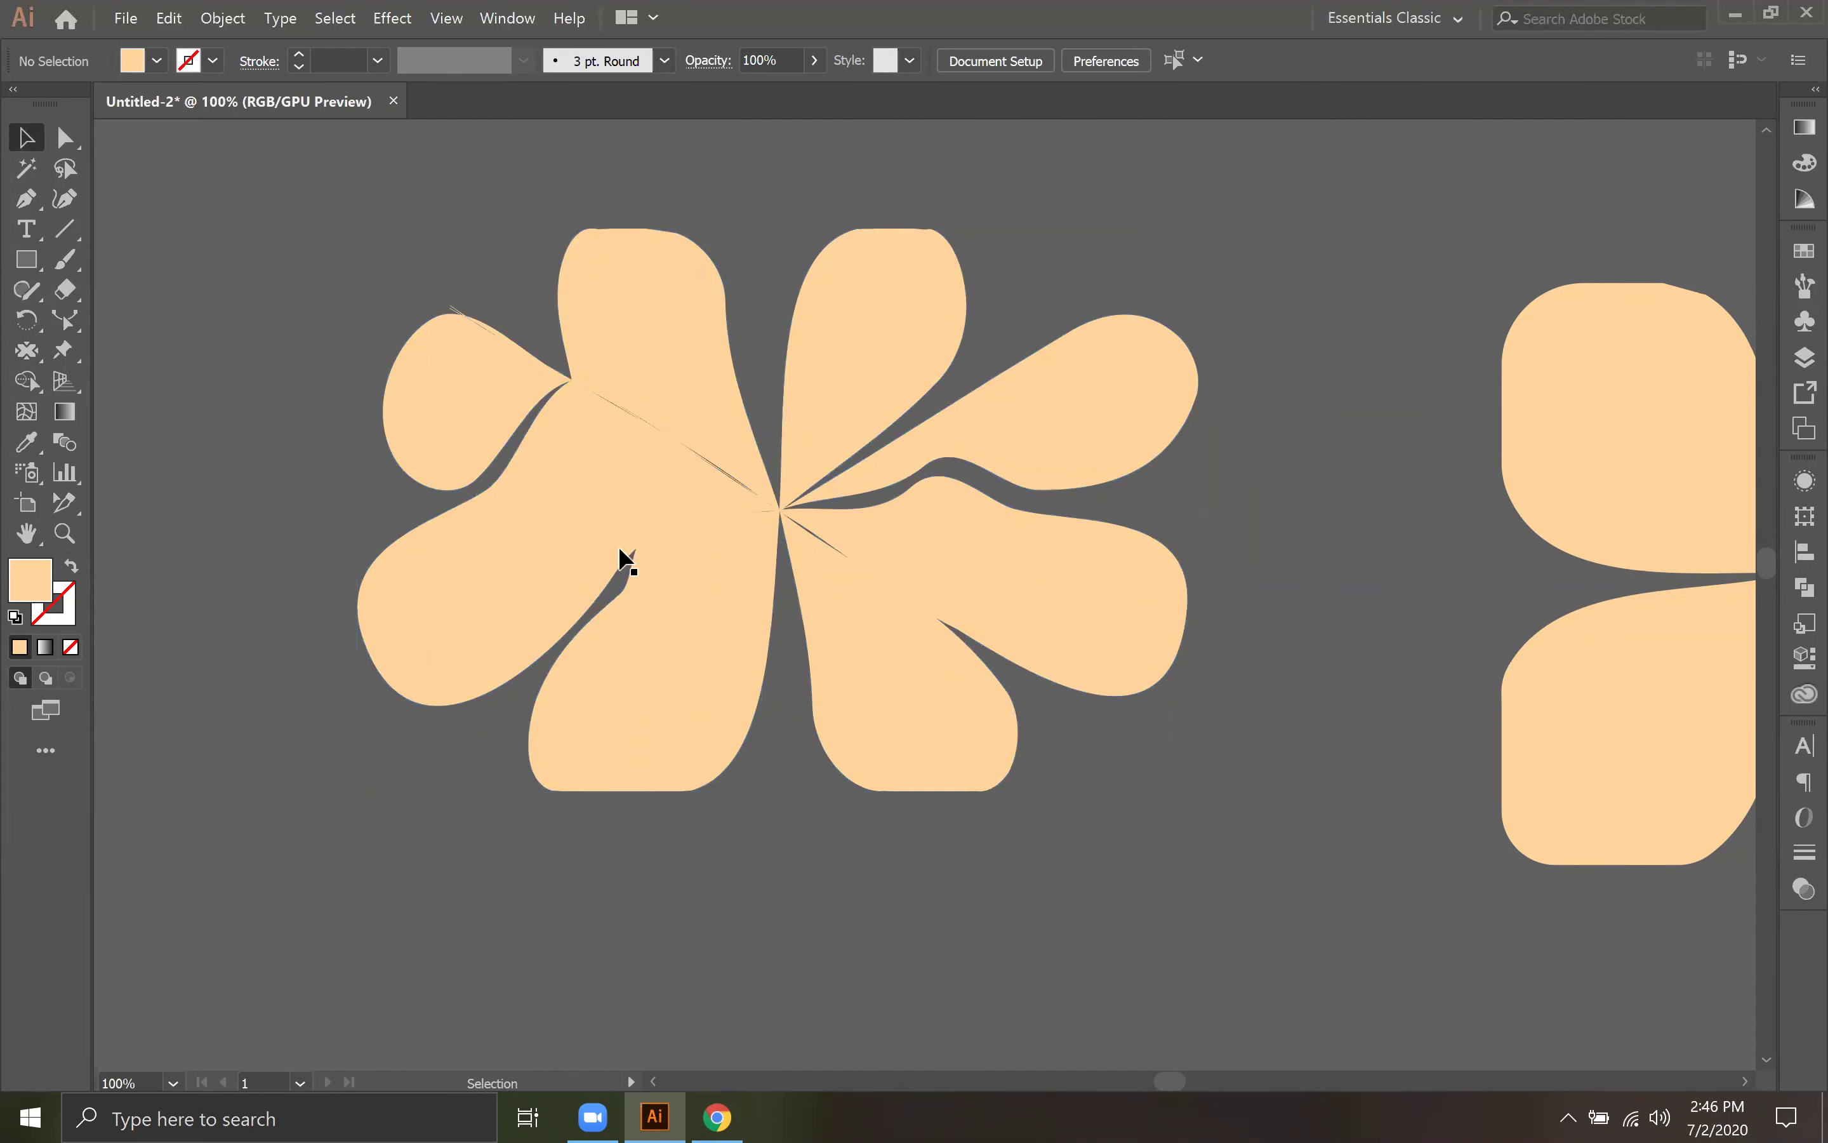
Step: Move the puckered flower shape up toward the canvas corner and delete it
{"action": "left_click_drag", "start_coordinate": [619, 551], "coordinate": [436, 411]}
{"action": "mouse_move", "coordinate": [27, 397]}
{"action": "left_mouse_down"}
{"action": "mouse_move", "coordinate": [31, 357]}
{"action": "mouse_move", "coordinate": [177, 446]}
{"action": "left_mouse_up"}
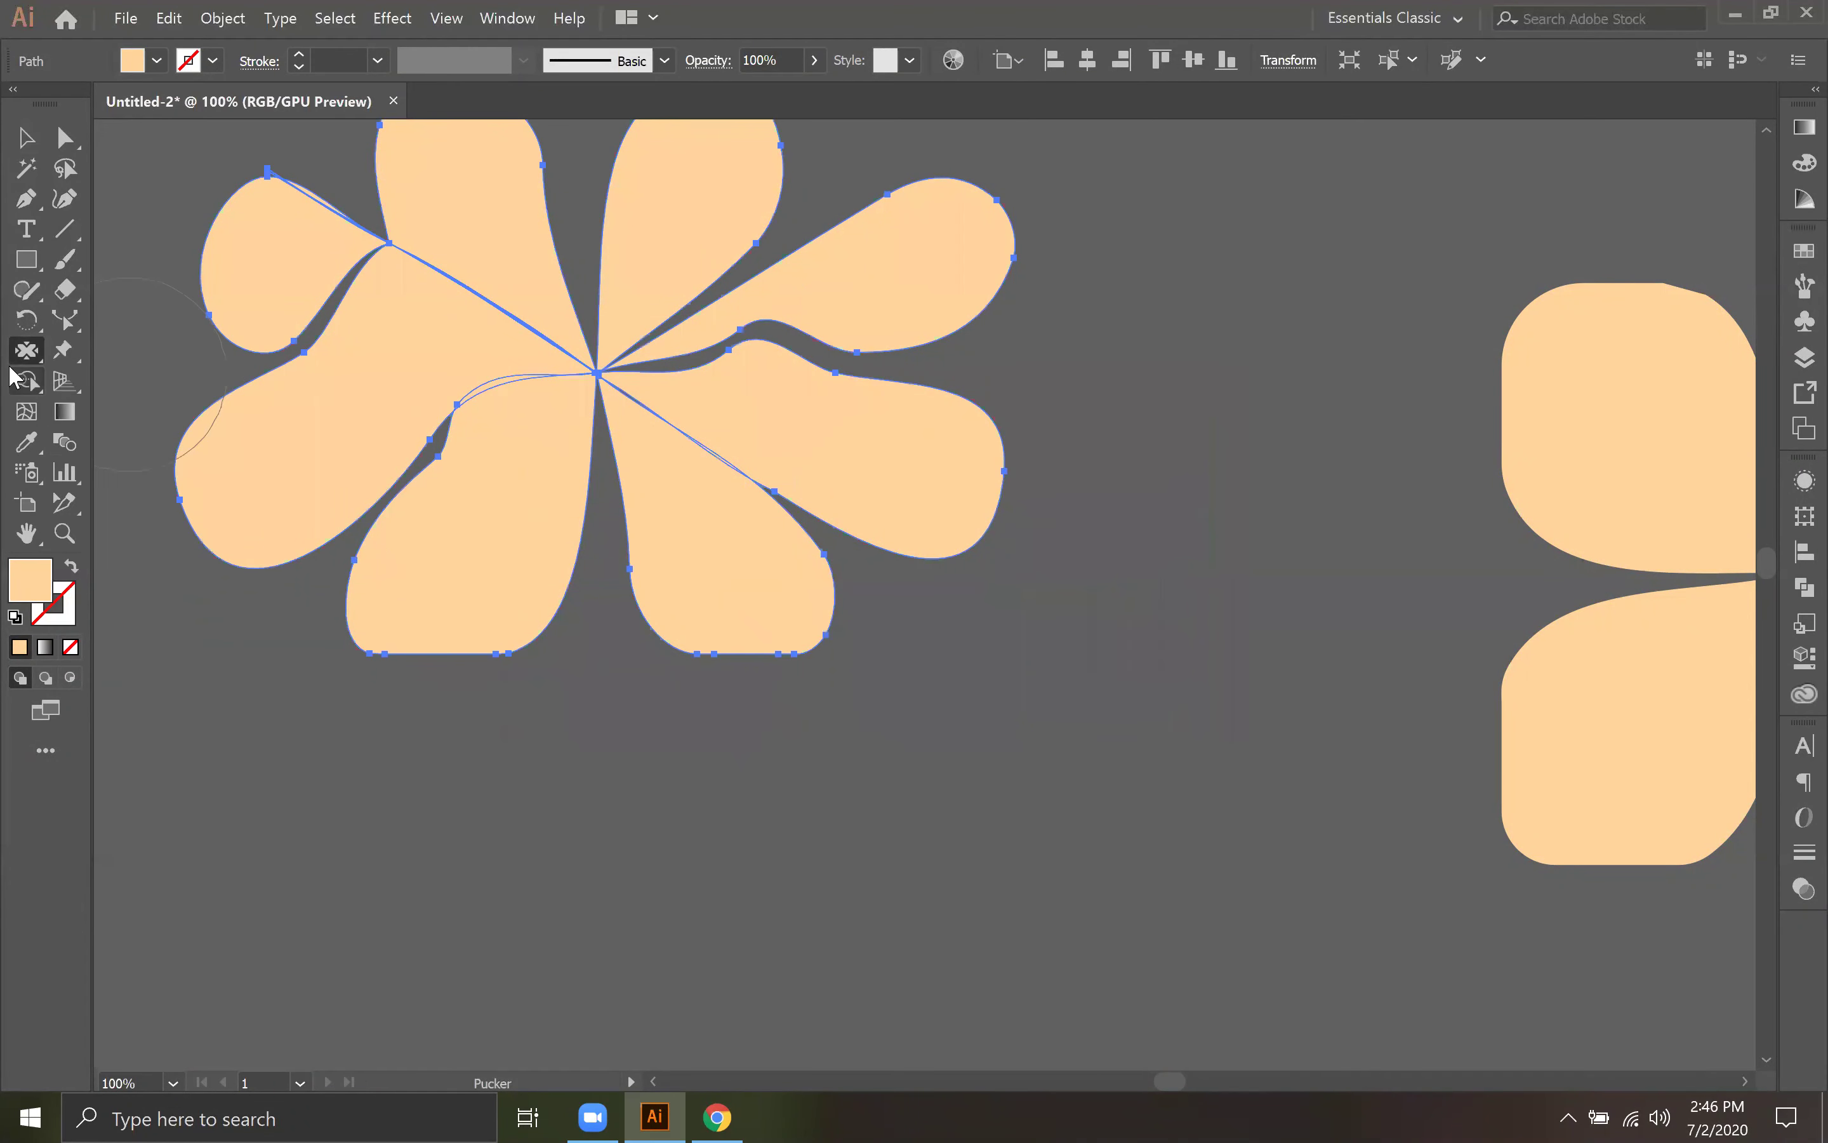
{"action": "key", "text": "Delete"}
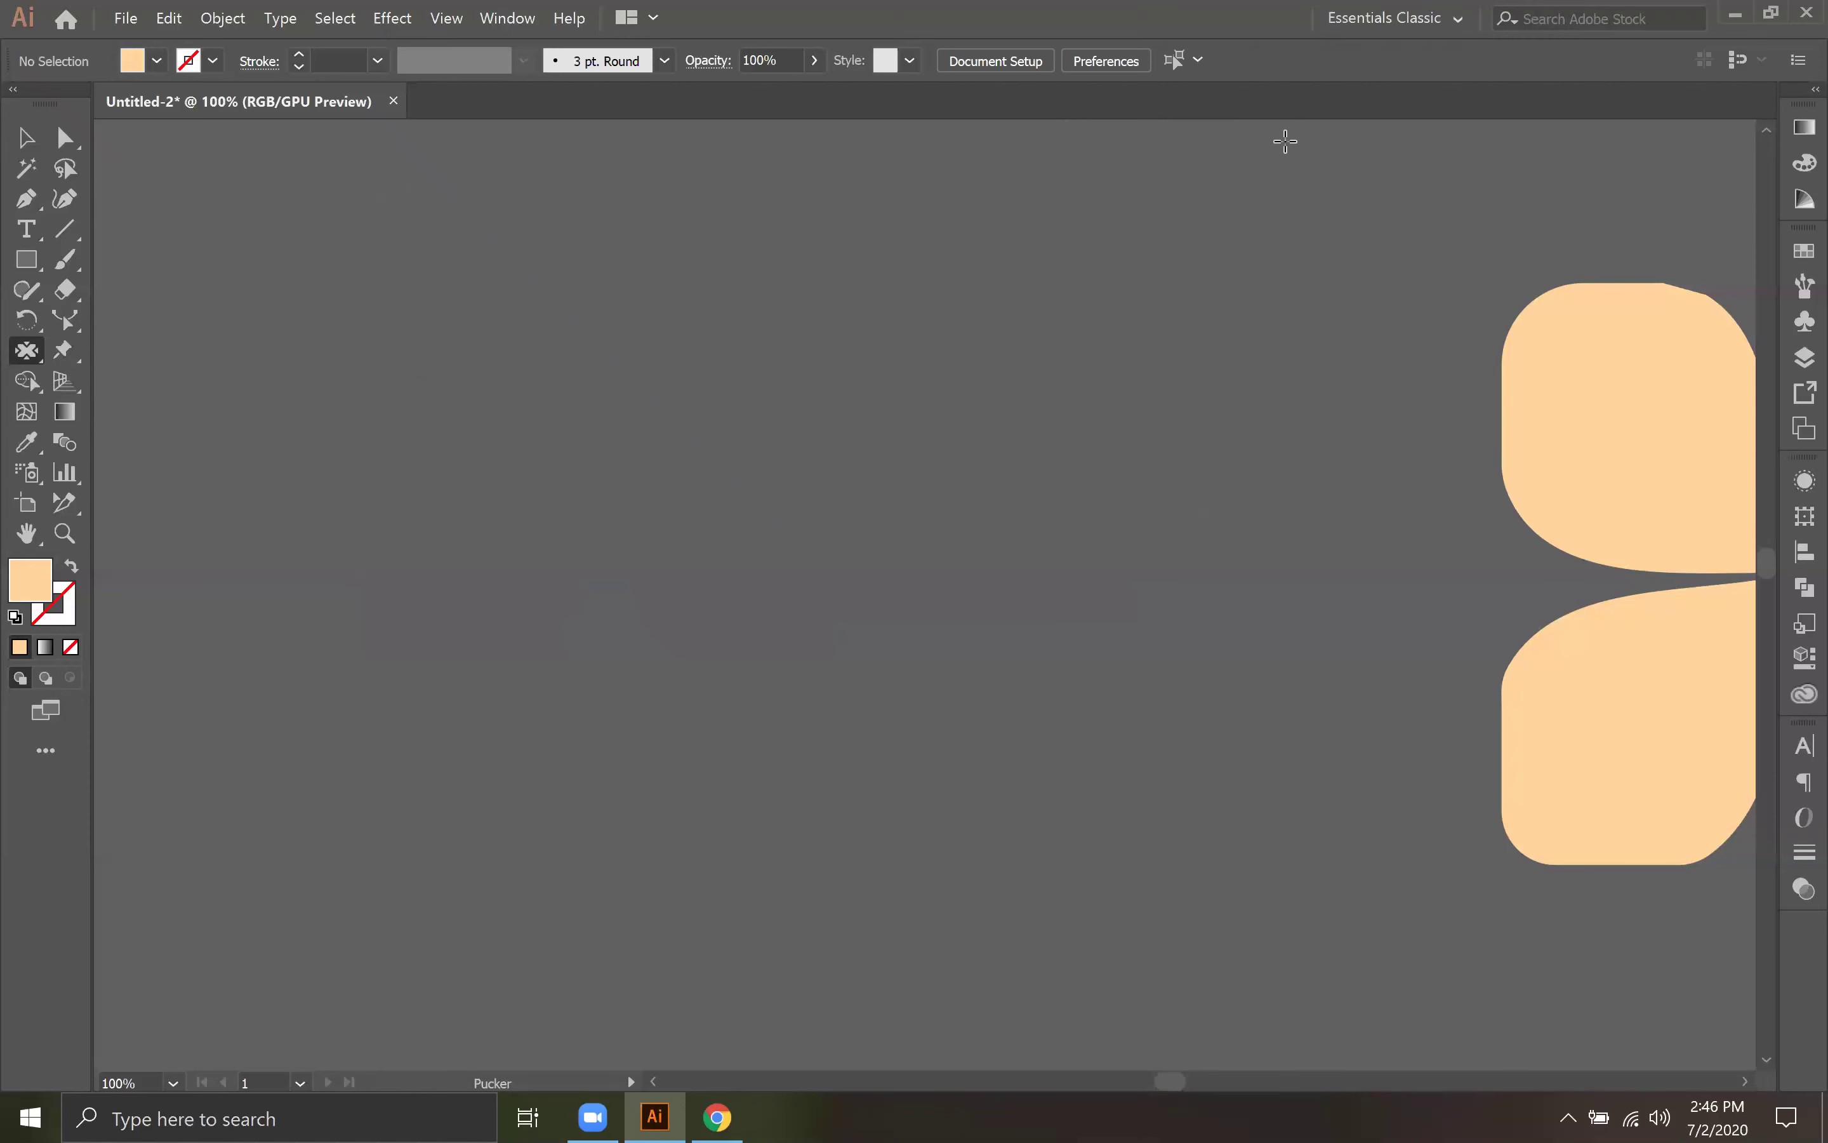
Step: Draw a new wide rectangle beside the four-petal shape
{"action": "left_click_drag", "start_coordinate": [27, 350], "coordinate": [71, 269]}
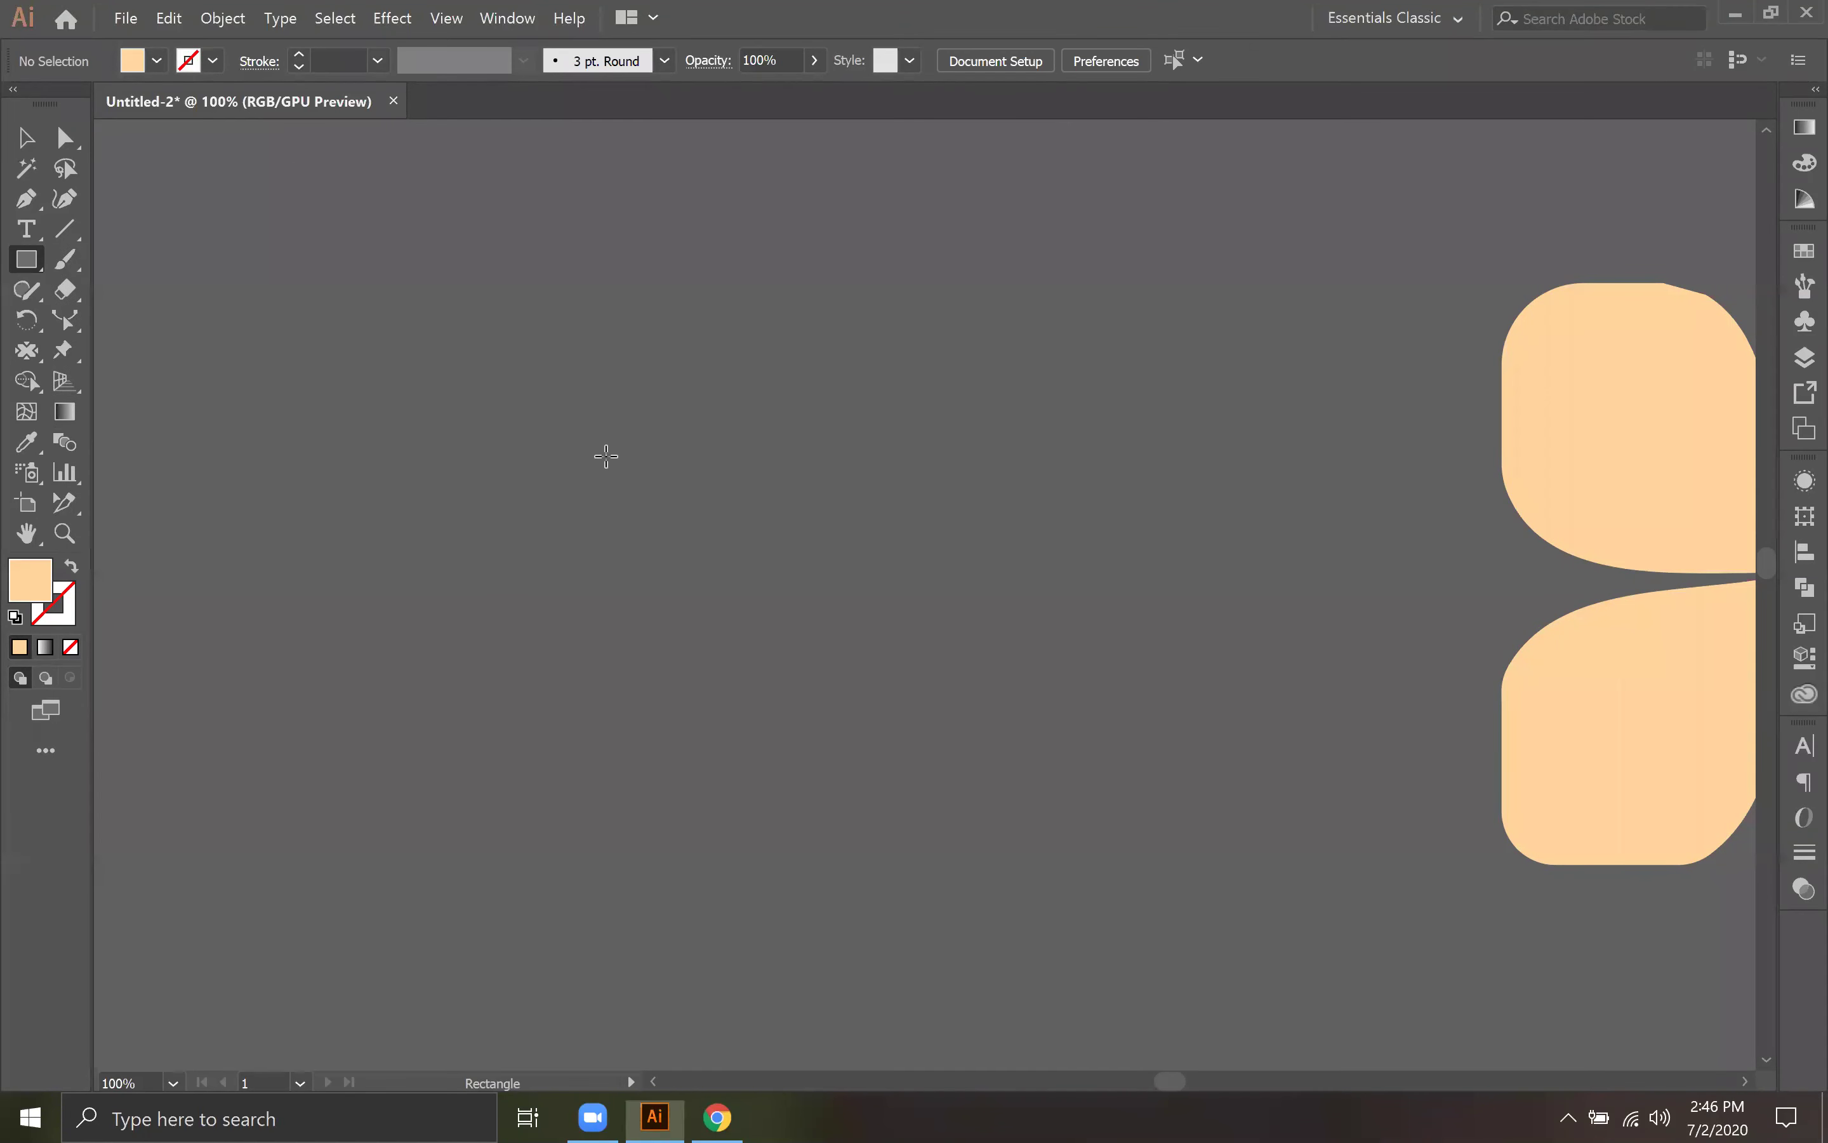
{"action": "left_click_drag", "start_coordinate": [303, 369], "coordinate": [1110, 722]}
{"action": "left_click_drag", "start_coordinate": [1220, 798], "coordinate": [1220, 798]}
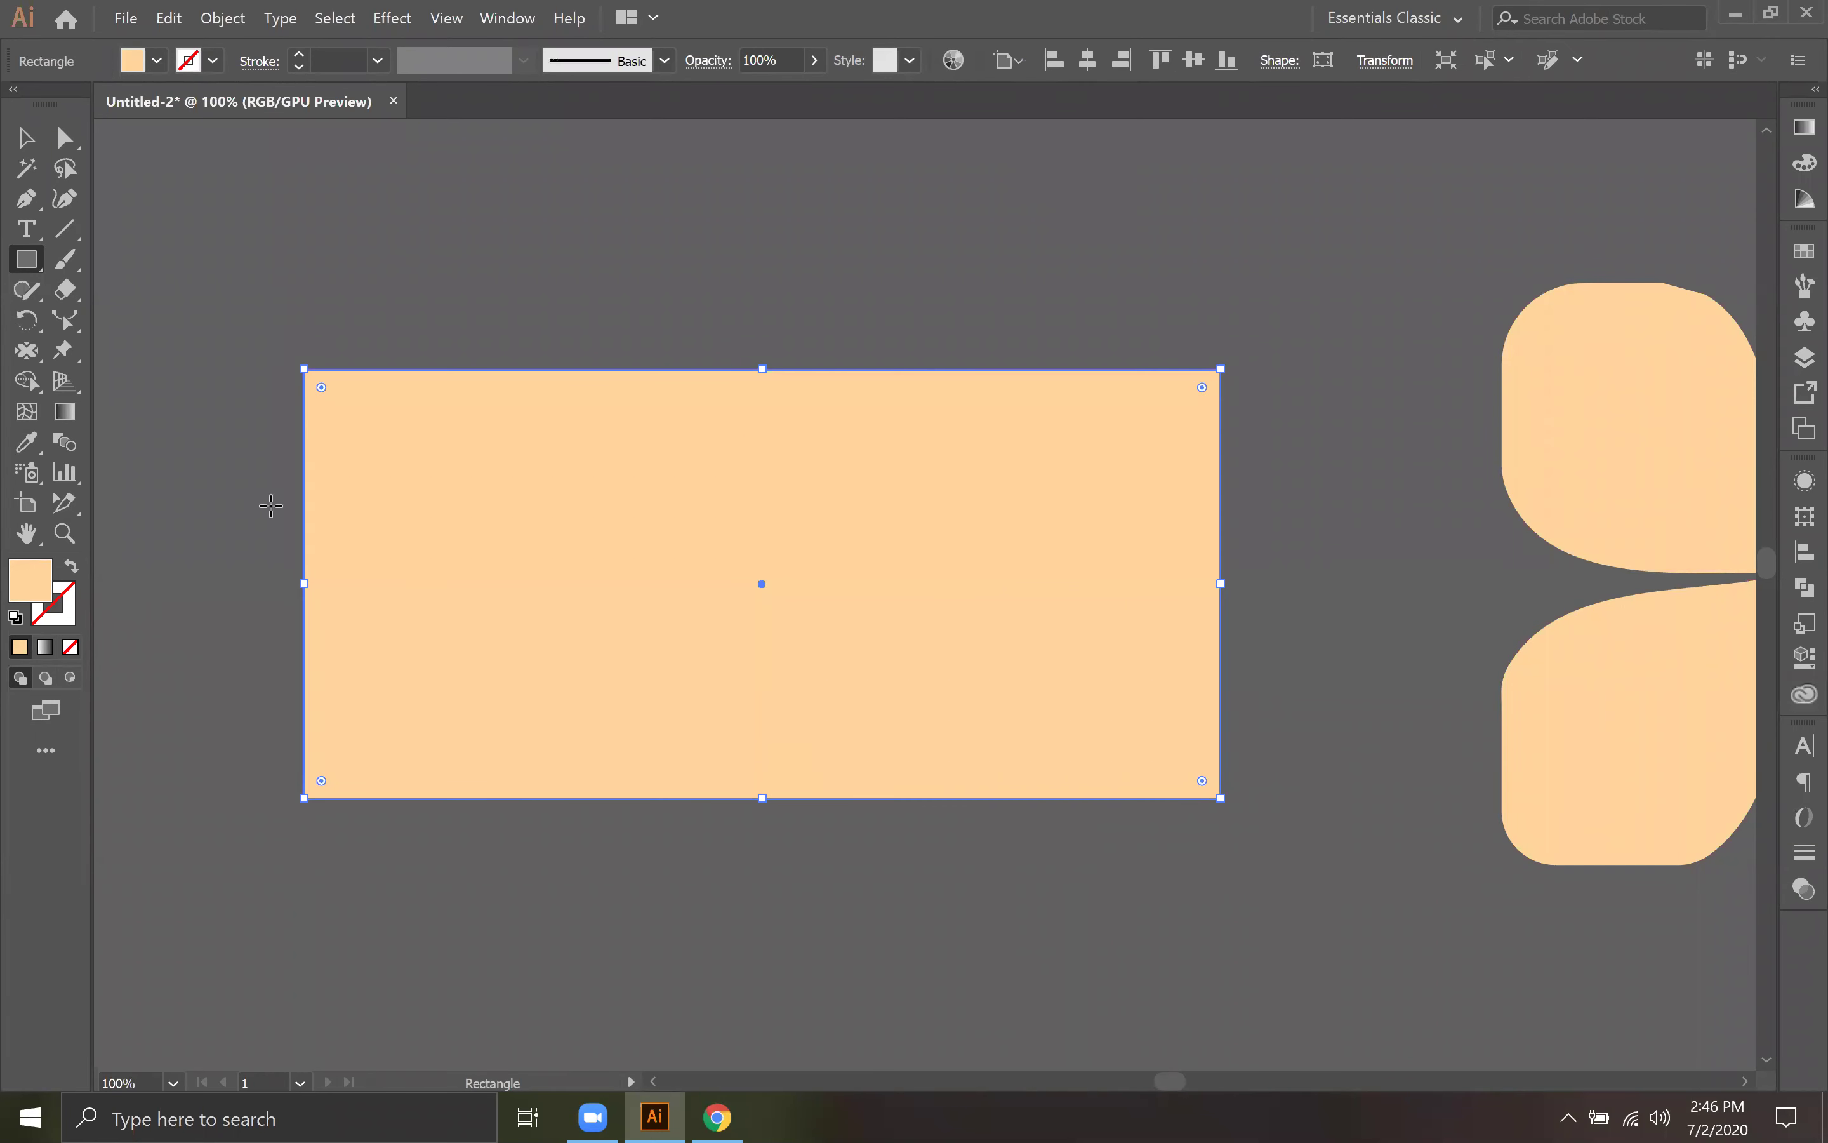
Step: Use the Bloat tool to push the rectangle's upper edge into a rounded knob and its lower edge into a deep arch
{"action": "left_click", "coordinate": [28, 356]}
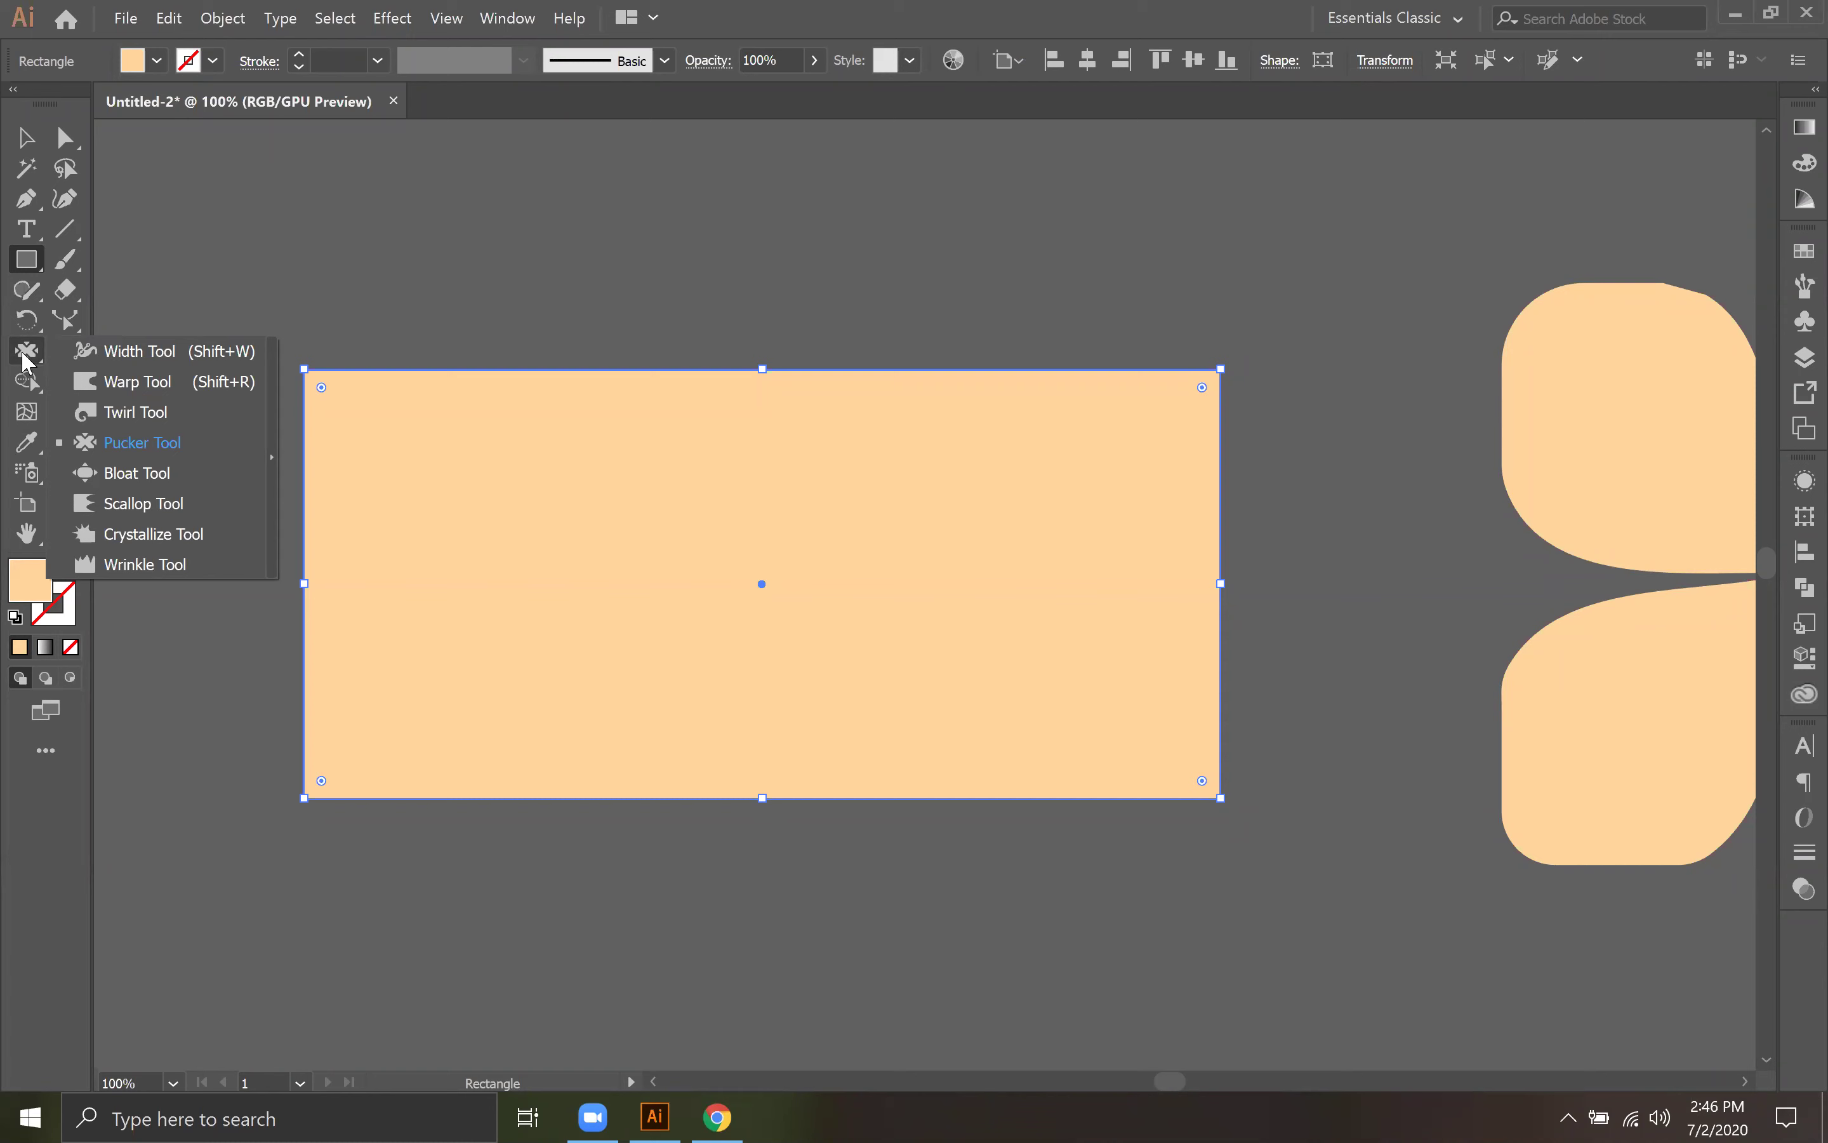
{"action": "left_click", "coordinate": [146, 480]}
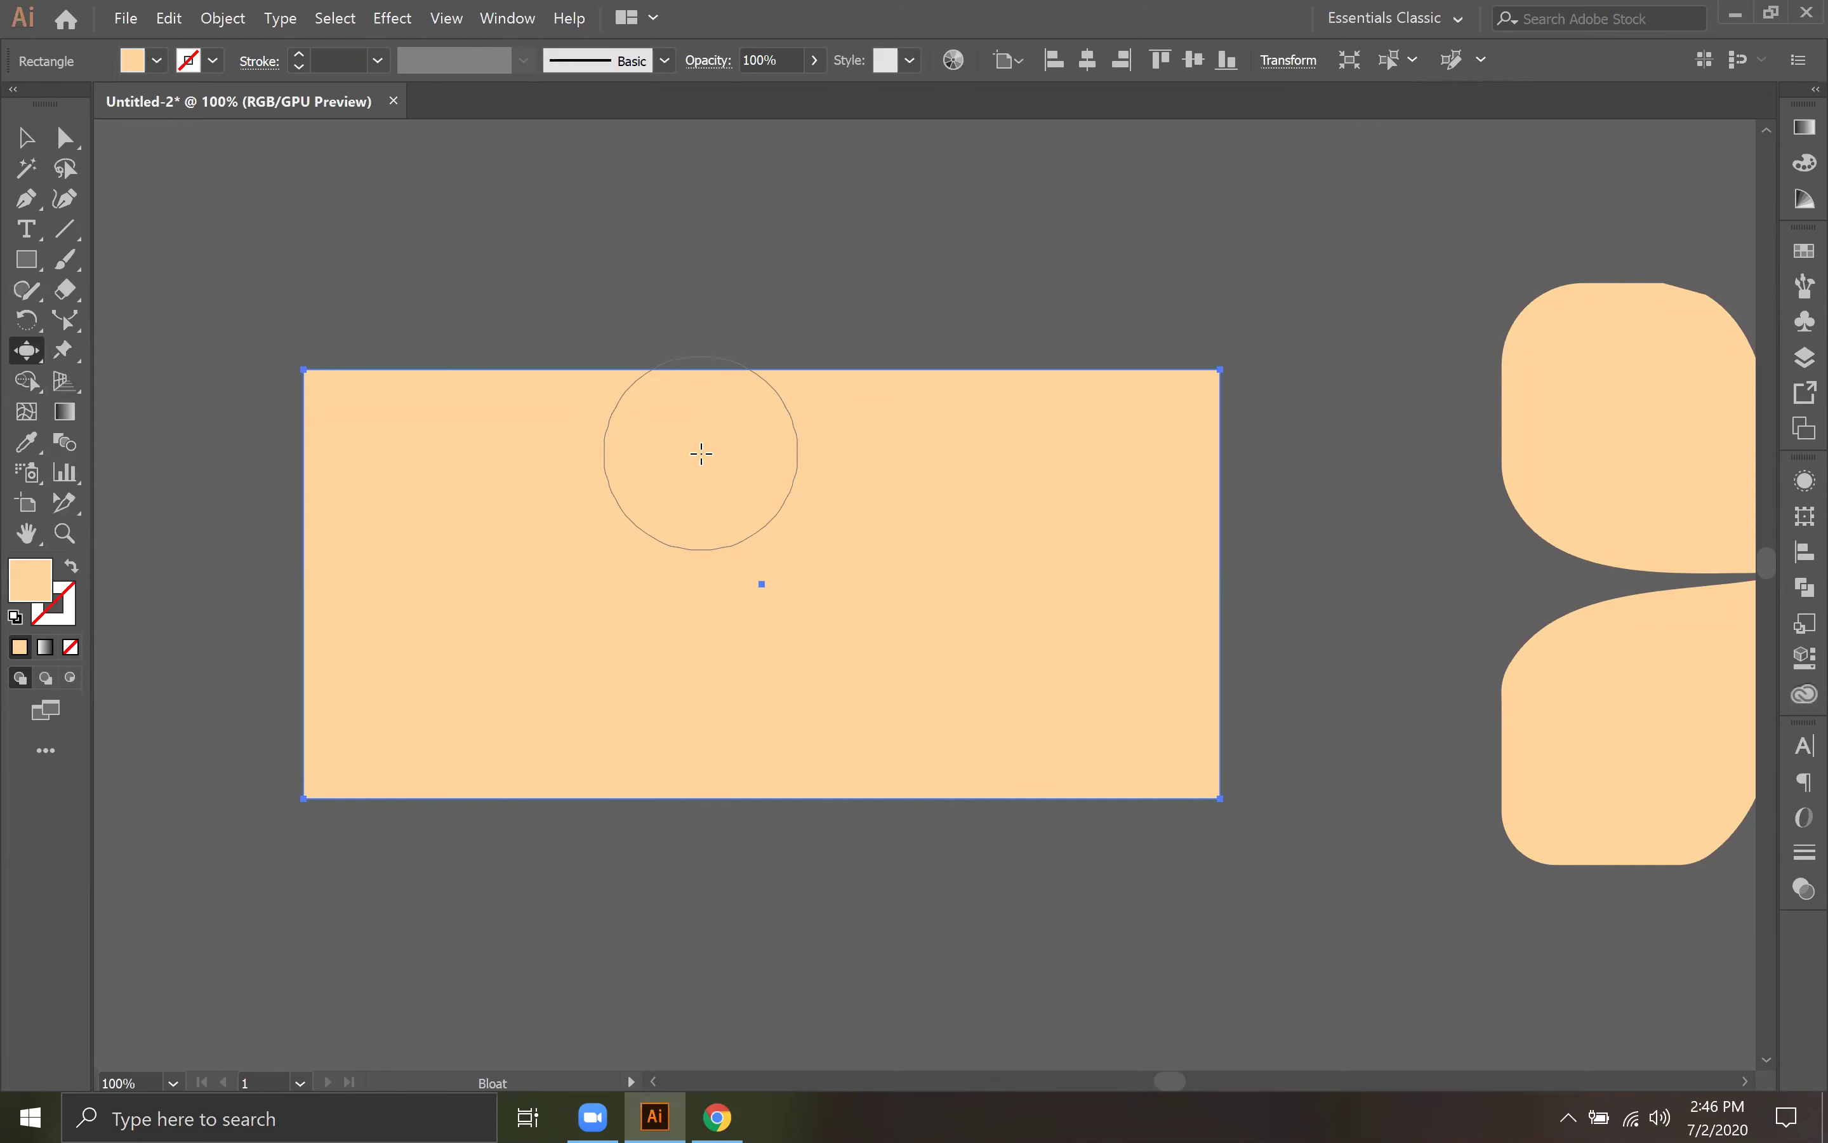
{"action": "key", "text": "ctrl+minus"}
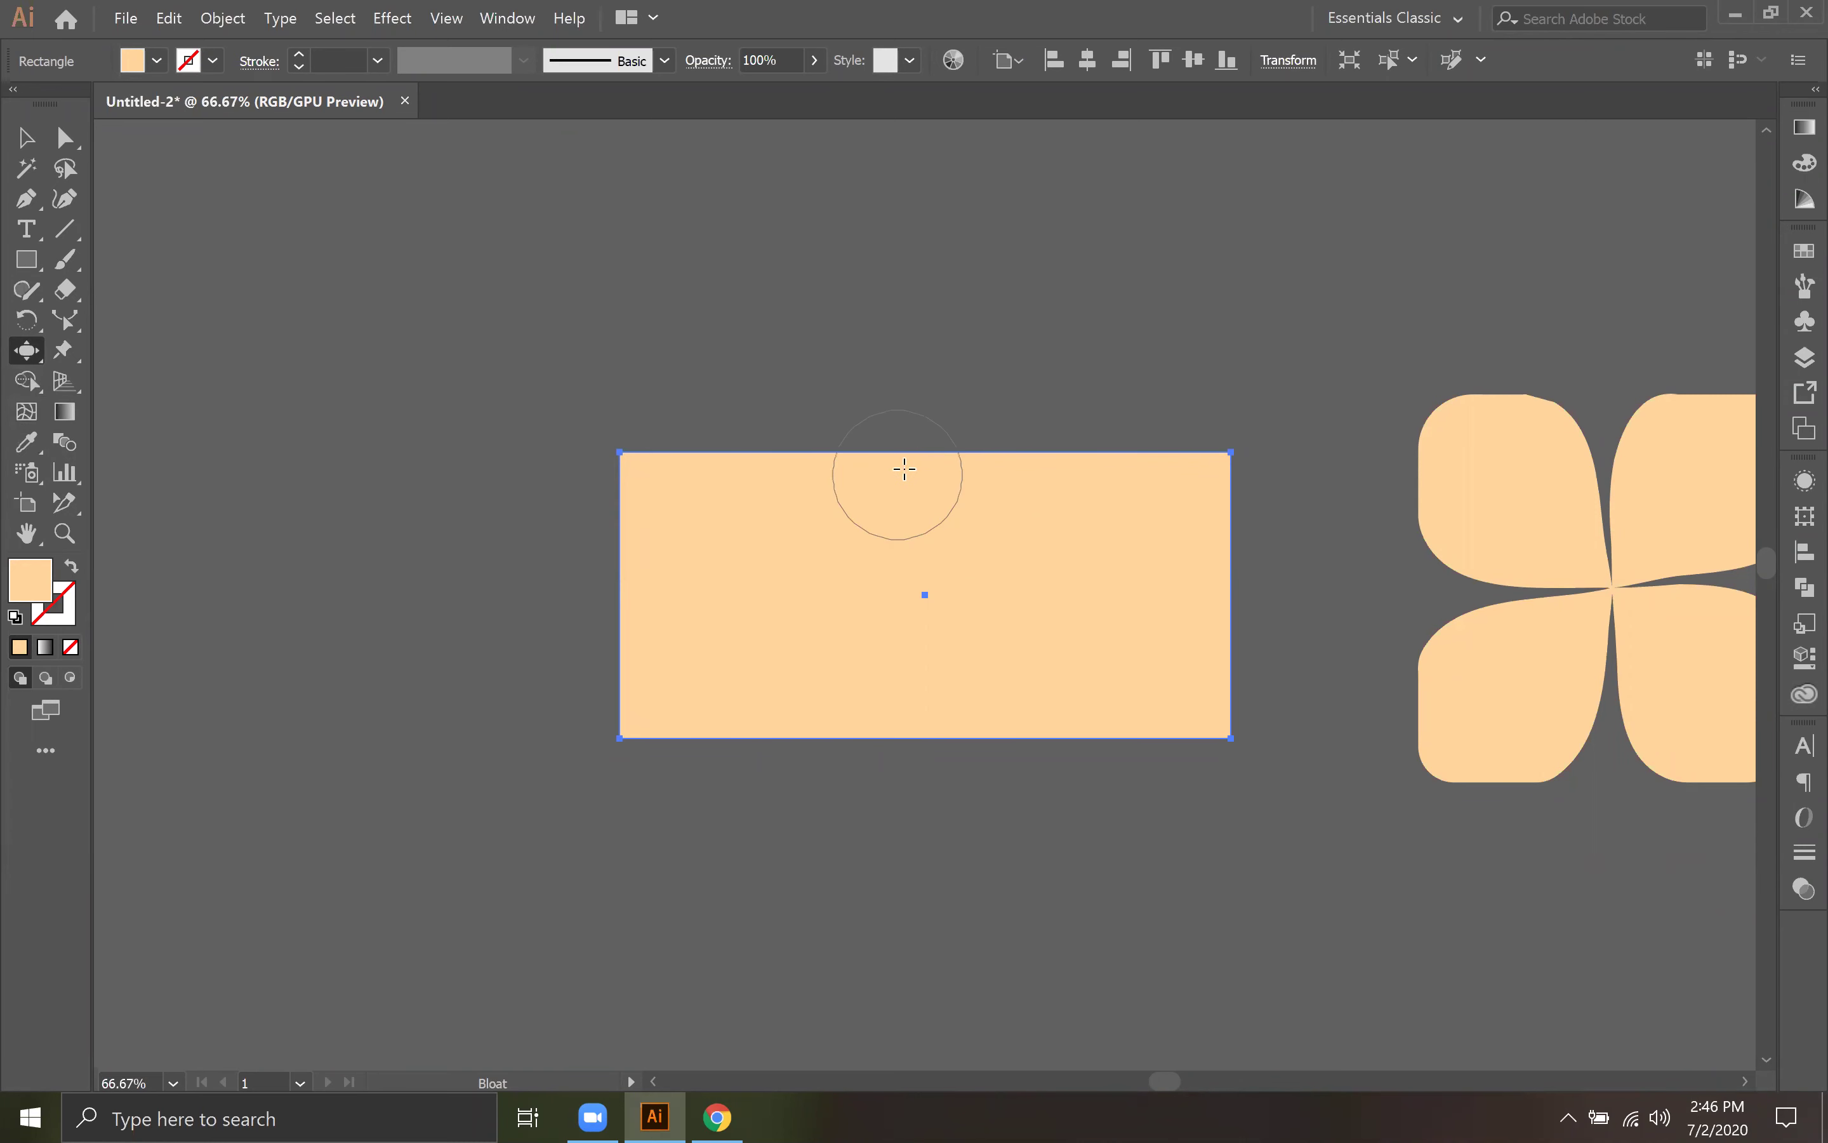
{"action": "left_click_drag", "start_coordinate": [902, 470], "coordinate": [910, 353]}
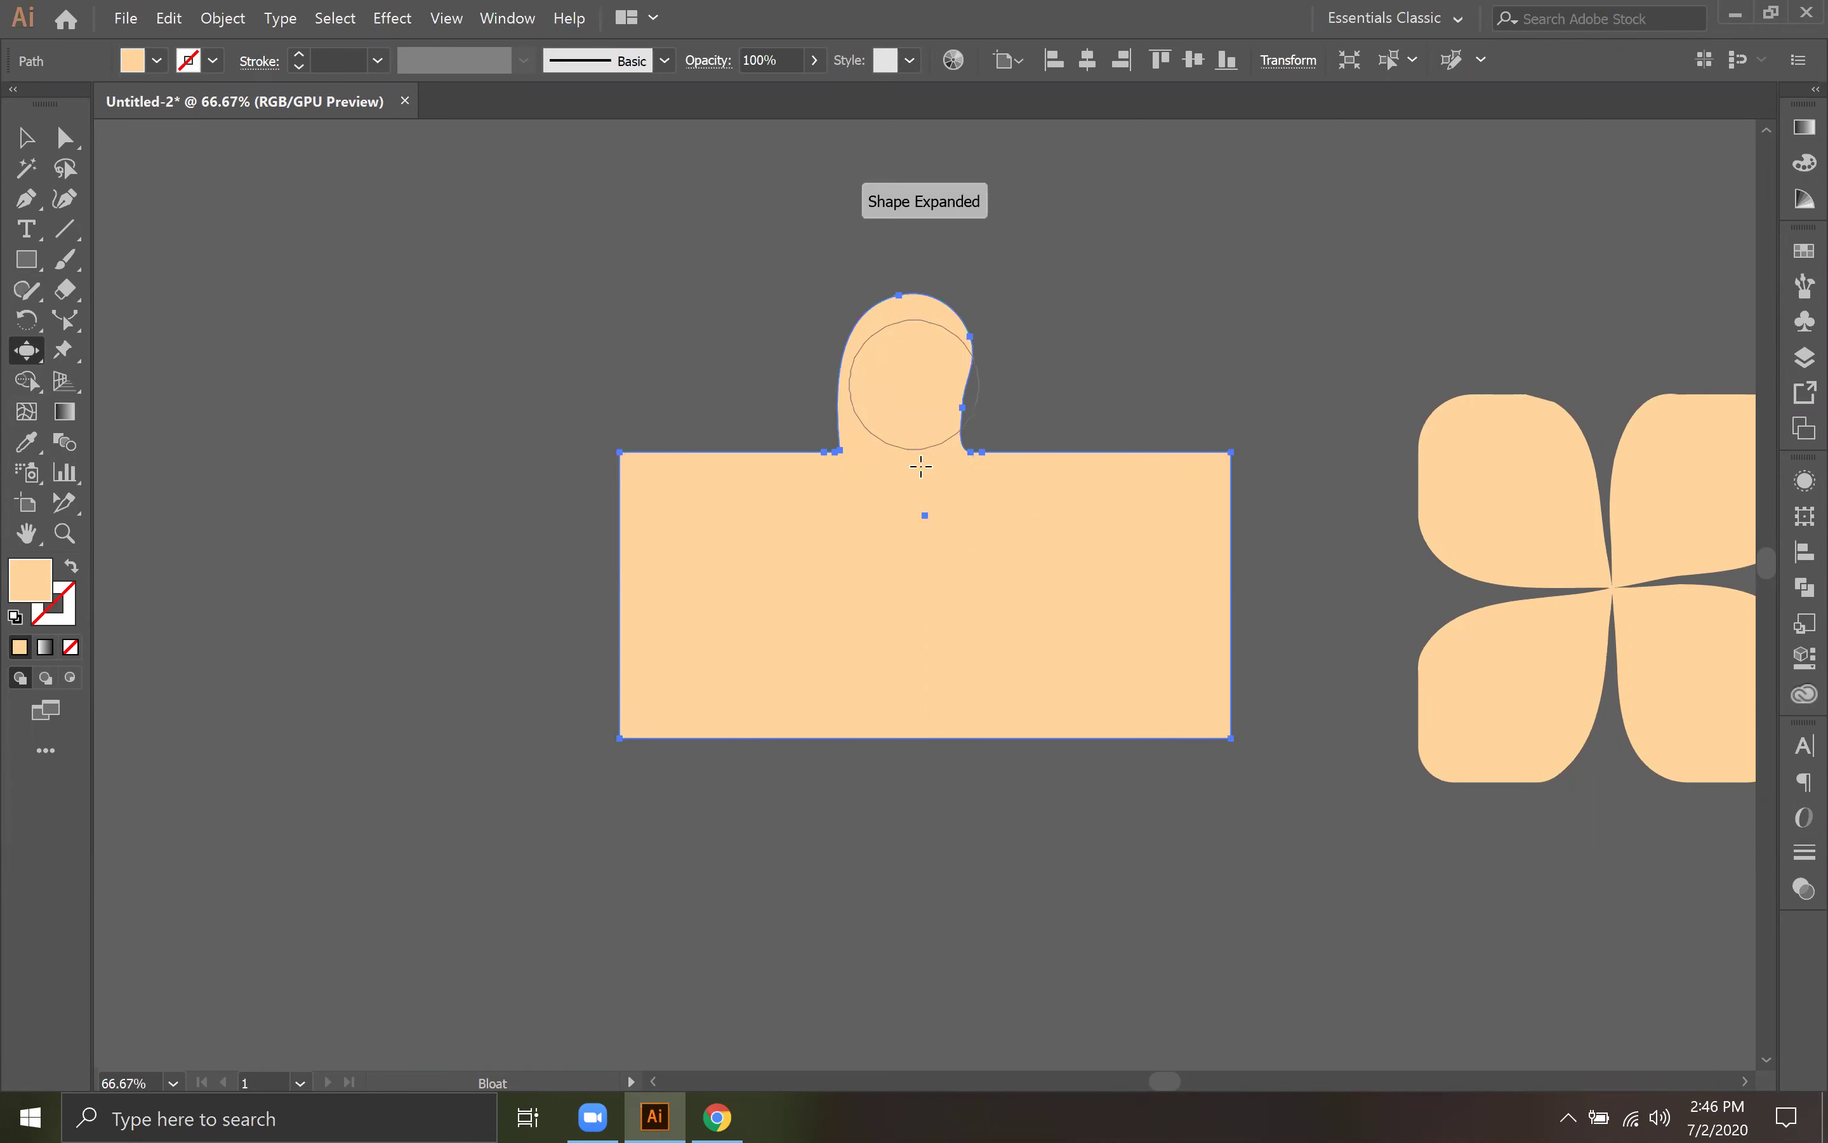
{"action": "left_click_drag", "start_coordinate": [914, 748], "coordinate": [925, 567]}
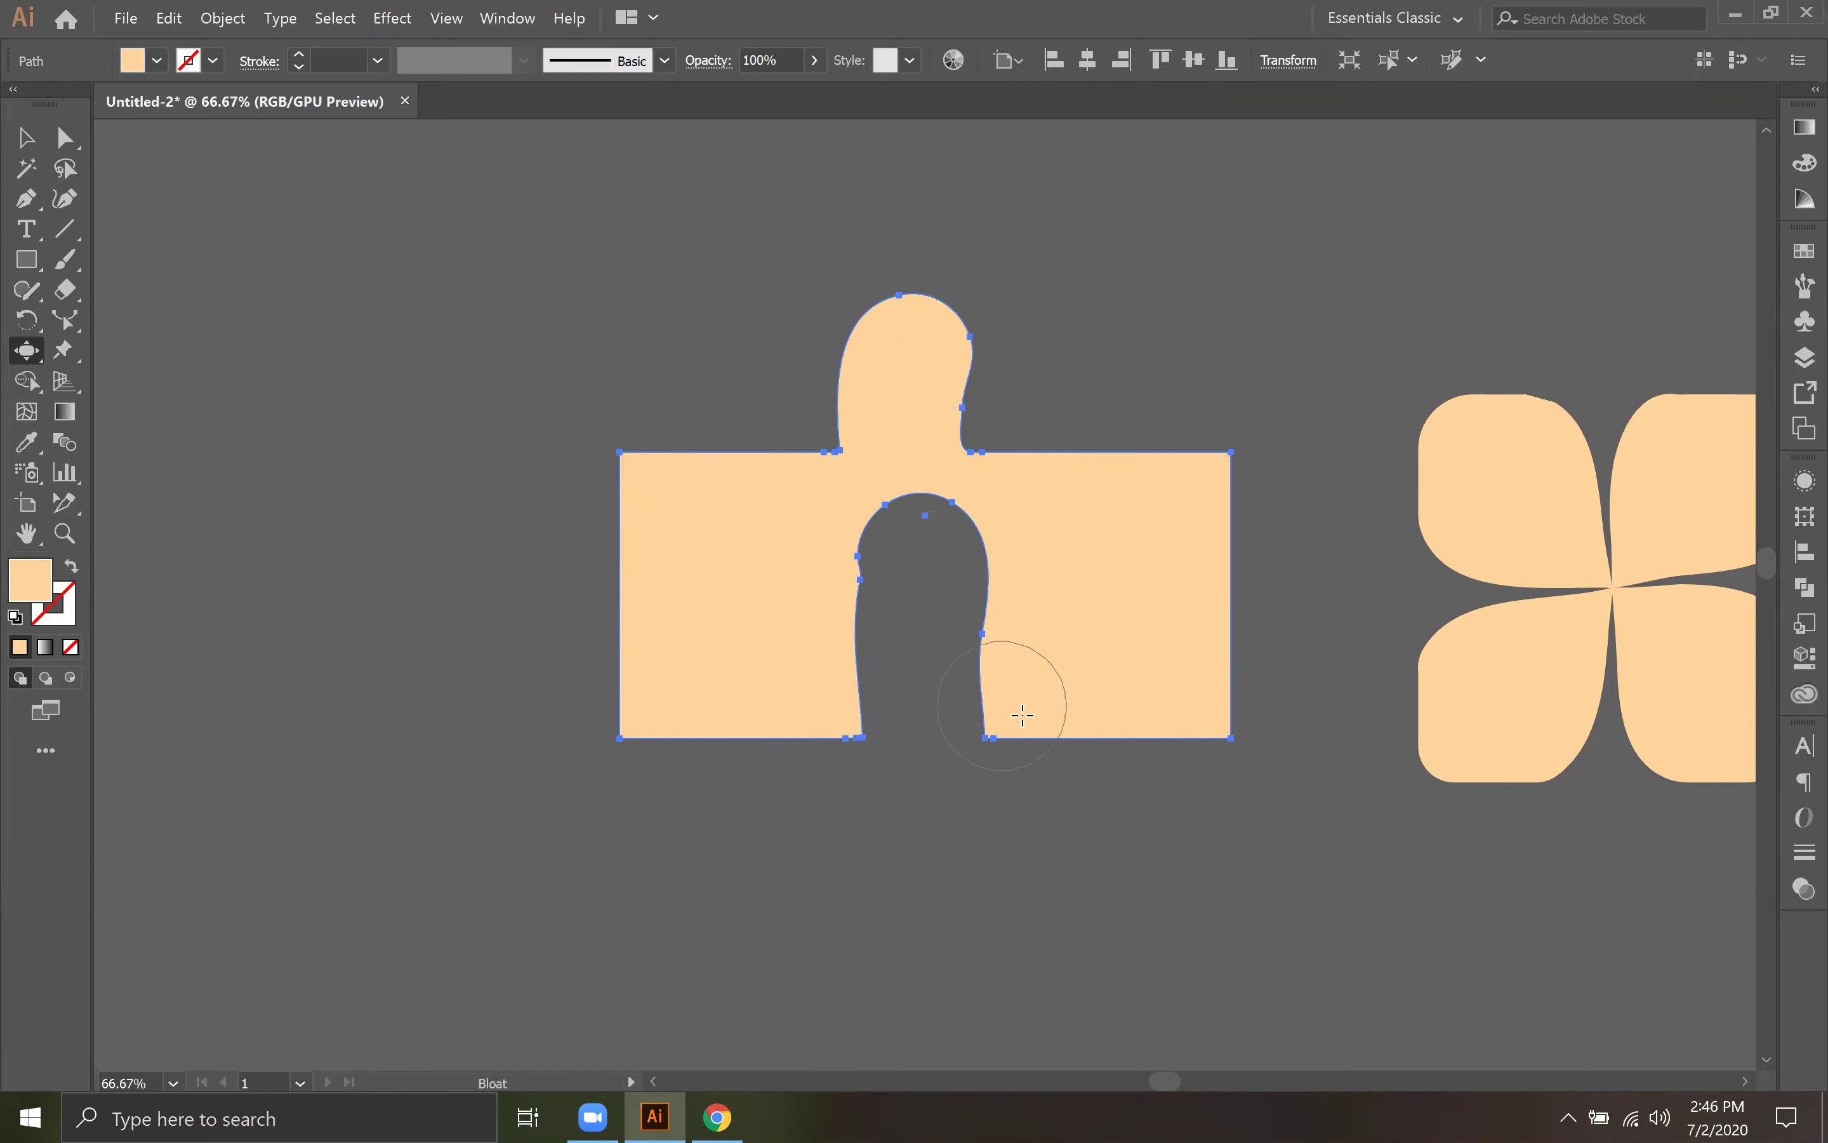
Step: Continue bloating the rectangle's sides, lower edge and interior into an irregular shape with thick curved bands
{"action": "left_click_drag", "start_coordinate": [1060, 707], "coordinate": [1005, 620]}
{"action": "mouse_move", "coordinate": [1163, 747]}
{"action": "left_mouse_down"}
{"action": "mouse_move", "coordinate": [1171, 682]}
{"action": "mouse_move", "coordinate": [1202, 748]}
{"action": "mouse_move", "coordinate": [1203, 710]}
{"action": "mouse_move", "coordinate": [1138, 632]}
{"action": "mouse_move", "coordinate": [1199, 750]}
{"action": "left_mouse_up"}
{"action": "mouse_move", "coordinate": [605, 703]}
{"action": "left_mouse_down"}
{"action": "mouse_move", "coordinate": [657, 616]}
{"action": "mouse_move", "coordinate": [744, 647]}
{"action": "left_mouse_up"}
{"action": "mouse_move", "coordinate": [875, 573]}
{"action": "left_mouse_down"}
{"action": "mouse_move", "coordinate": [815, 600]}
{"action": "mouse_move", "coordinate": [739, 535]}
{"action": "mouse_move", "coordinate": [623, 665]}
{"action": "mouse_move", "coordinate": [678, 567]}
{"action": "mouse_move", "coordinate": [673, 508]}
{"action": "mouse_move", "coordinate": [621, 581]}
{"action": "left_mouse_up"}
{"action": "mouse_move", "coordinate": [775, 605]}
{"action": "left_mouse_down"}
{"action": "mouse_move", "coordinate": [612, 755]}
{"action": "mouse_move", "coordinate": [726, 612]}
{"action": "mouse_move", "coordinate": [763, 789]}
{"action": "mouse_move", "coordinate": [751, 758]}
{"action": "mouse_move", "coordinate": [775, 747]}
{"action": "mouse_move", "coordinate": [1020, 725]}
{"action": "mouse_move", "coordinate": [1209, 671]}
{"action": "mouse_move", "coordinate": [1160, 371]}
{"action": "mouse_move", "coordinate": [784, 364]}
{"action": "mouse_move", "coordinate": [556, 661]}
{"action": "mouse_move", "coordinate": [977, 750]}
{"action": "mouse_move", "coordinate": [945, 537]}
{"action": "mouse_move", "coordinate": [729, 654]}
{"action": "mouse_move", "coordinate": [771, 673]}
{"action": "left_mouse_up"}
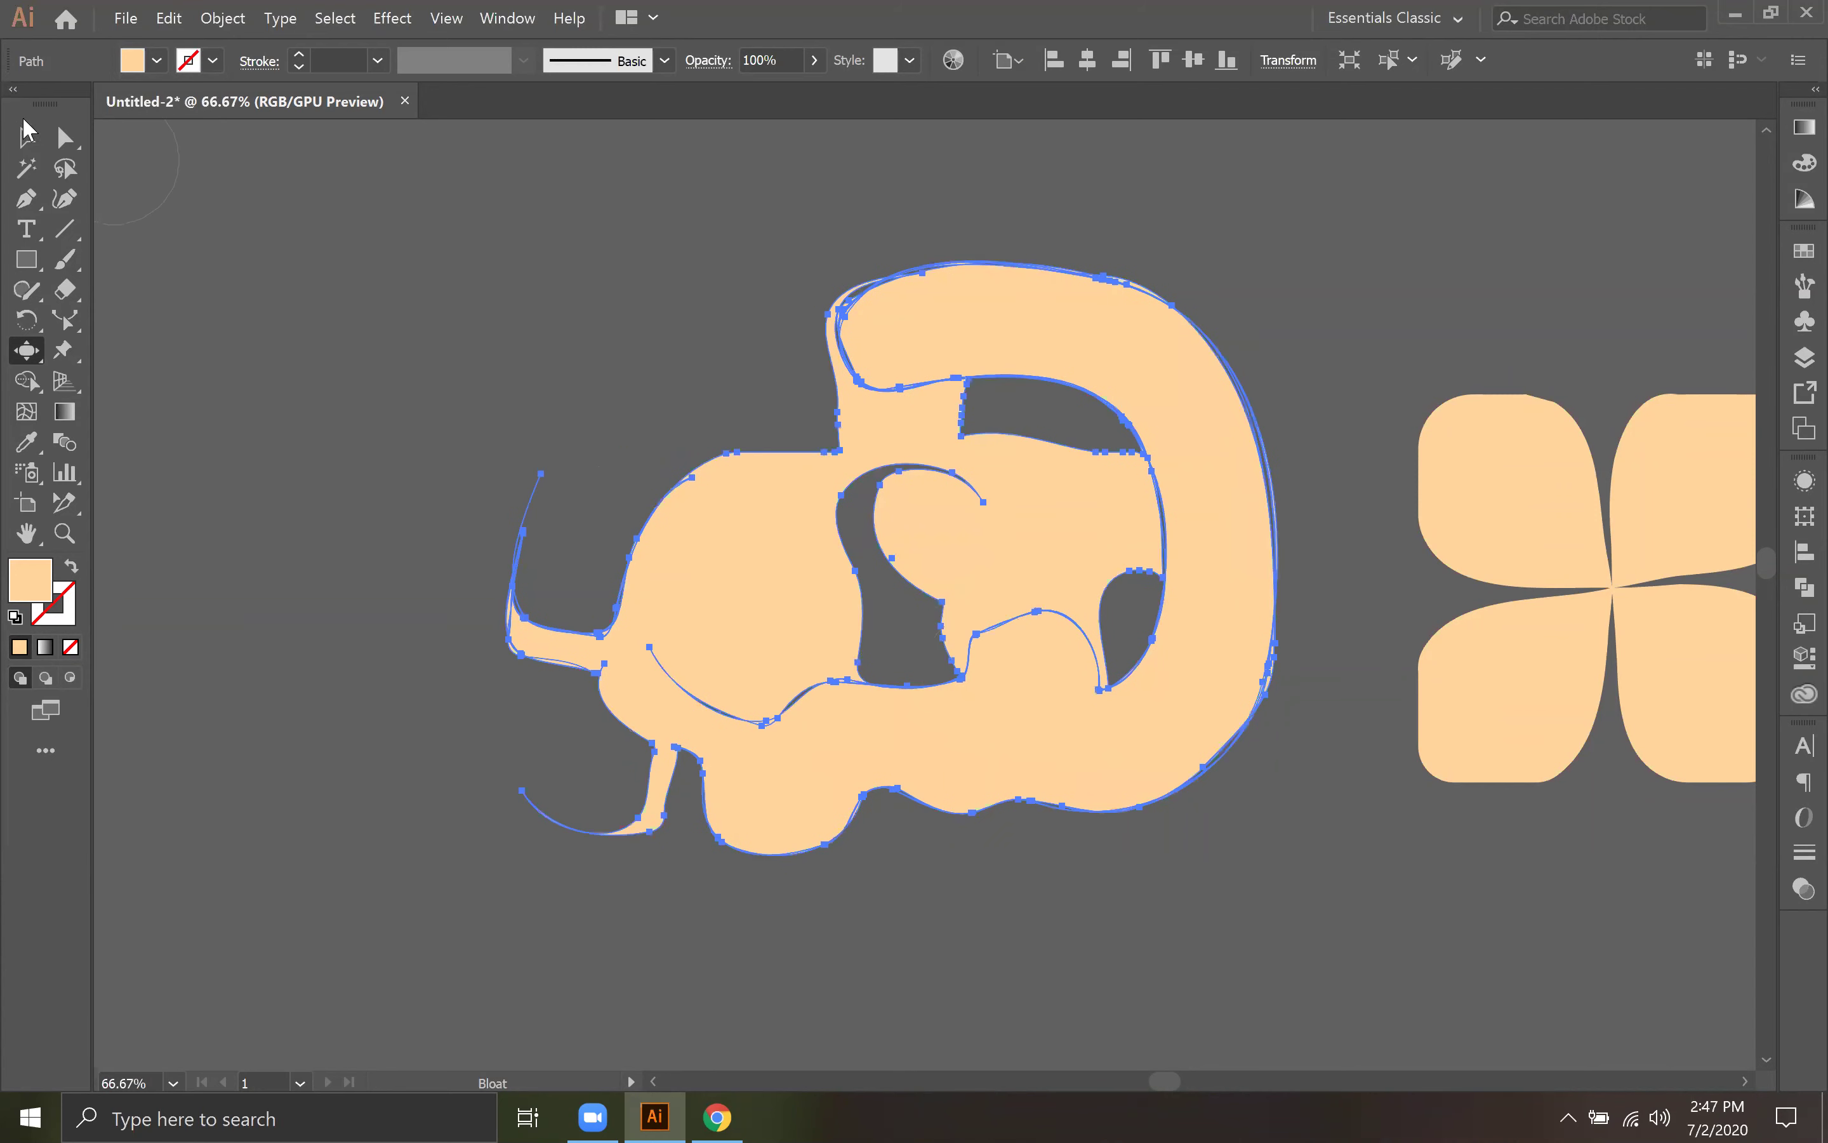
Step: Select the bloated shape, move it around the canvas, and delete it
{"action": "left_click", "coordinate": [27, 131]}
{"action": "left_click", "coordinate": [667, 410]}
{"action": "left_click_drag", "start_coordinate": [1102, 726], "coordinate": [745, 777]}
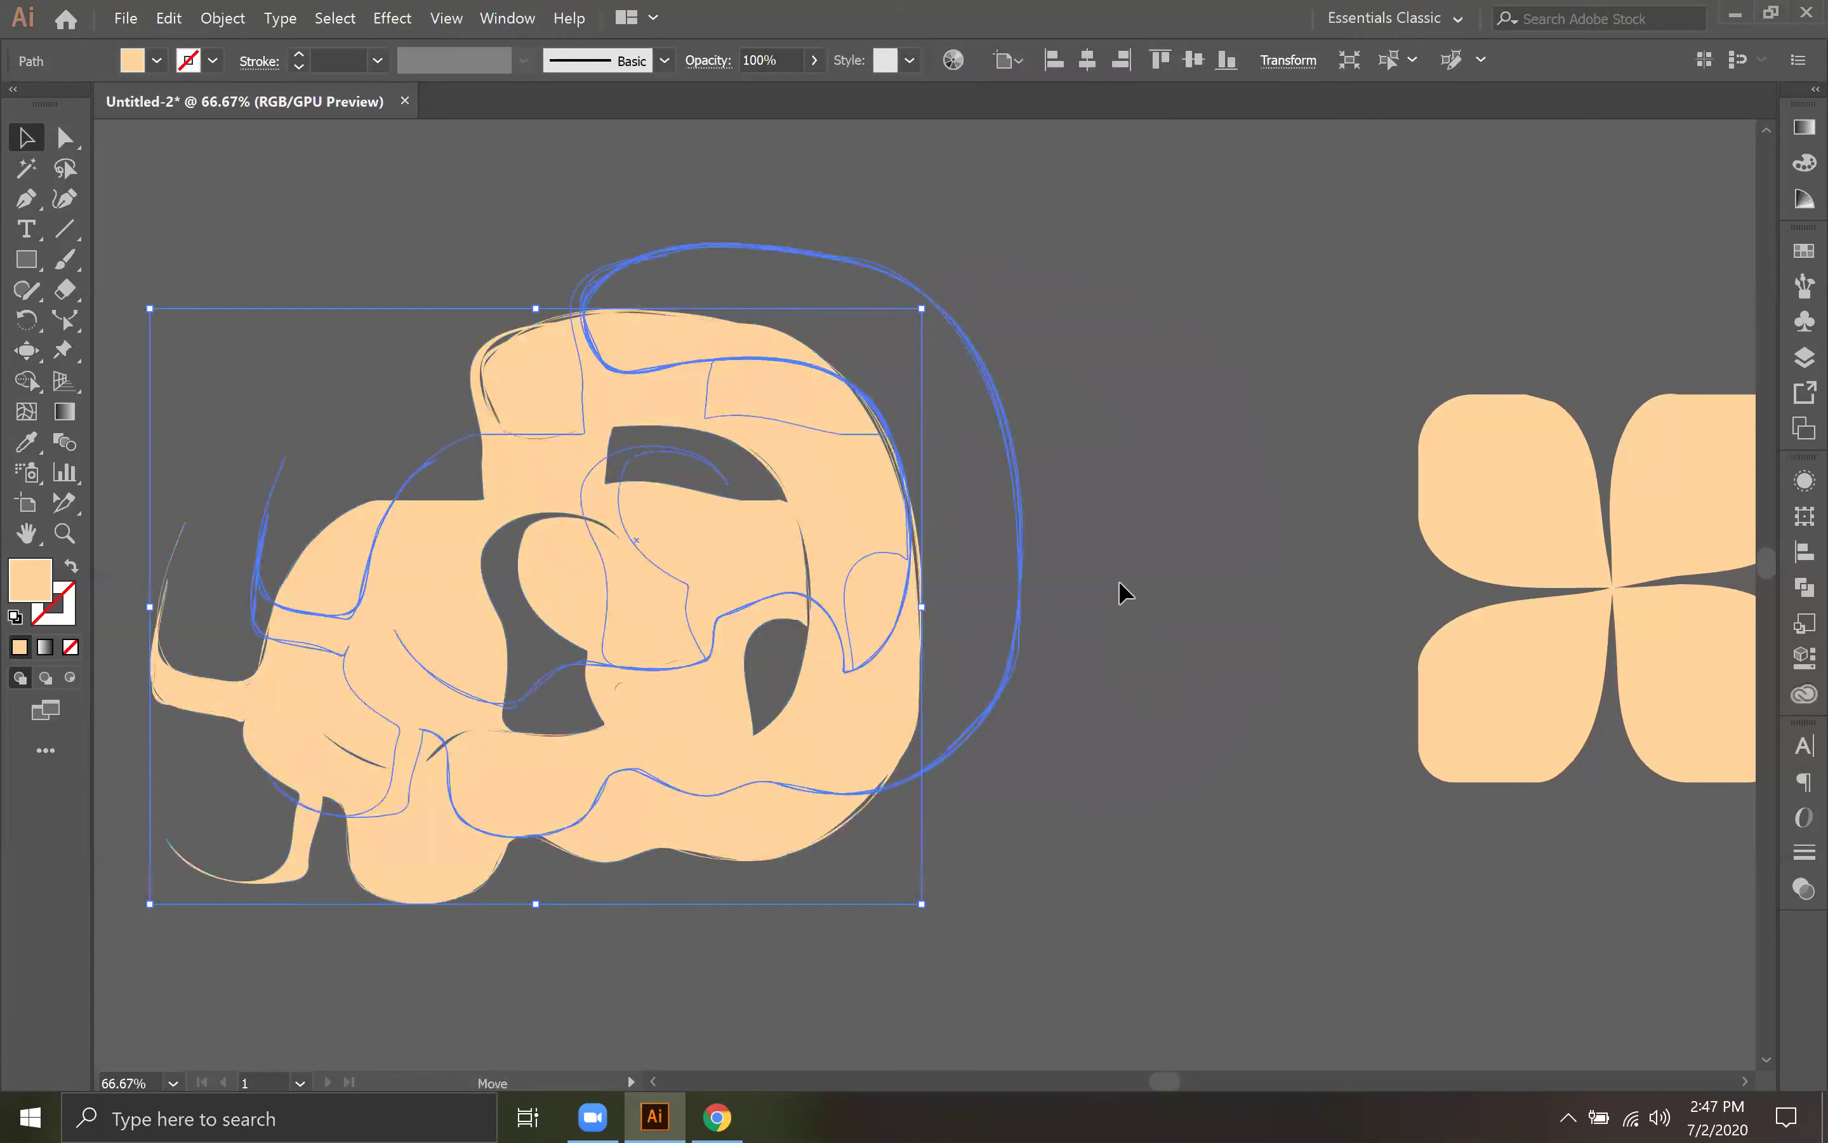
{"action": "left_click_drag", "start_coordinate": [1118, 581], "coordinate": [1126, 586]}
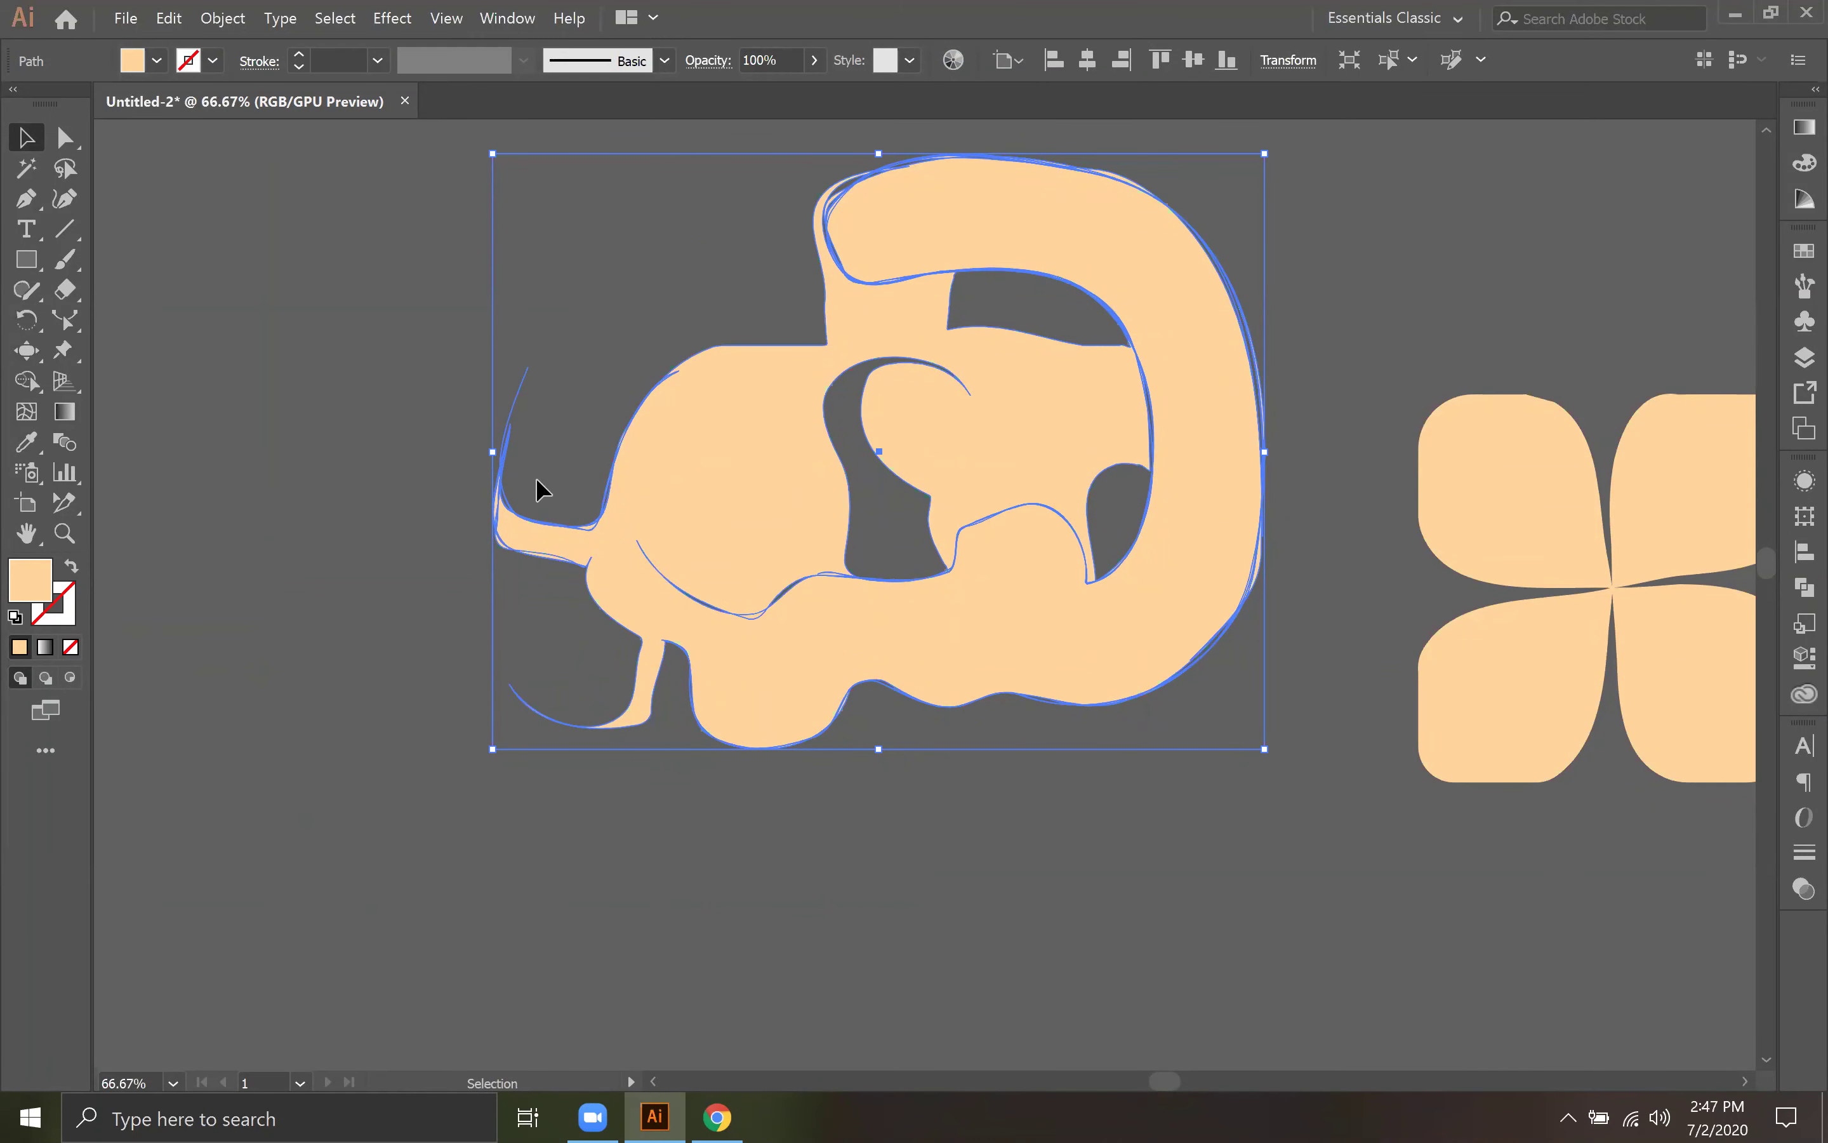
{"action": "key", "text": "Delete"}
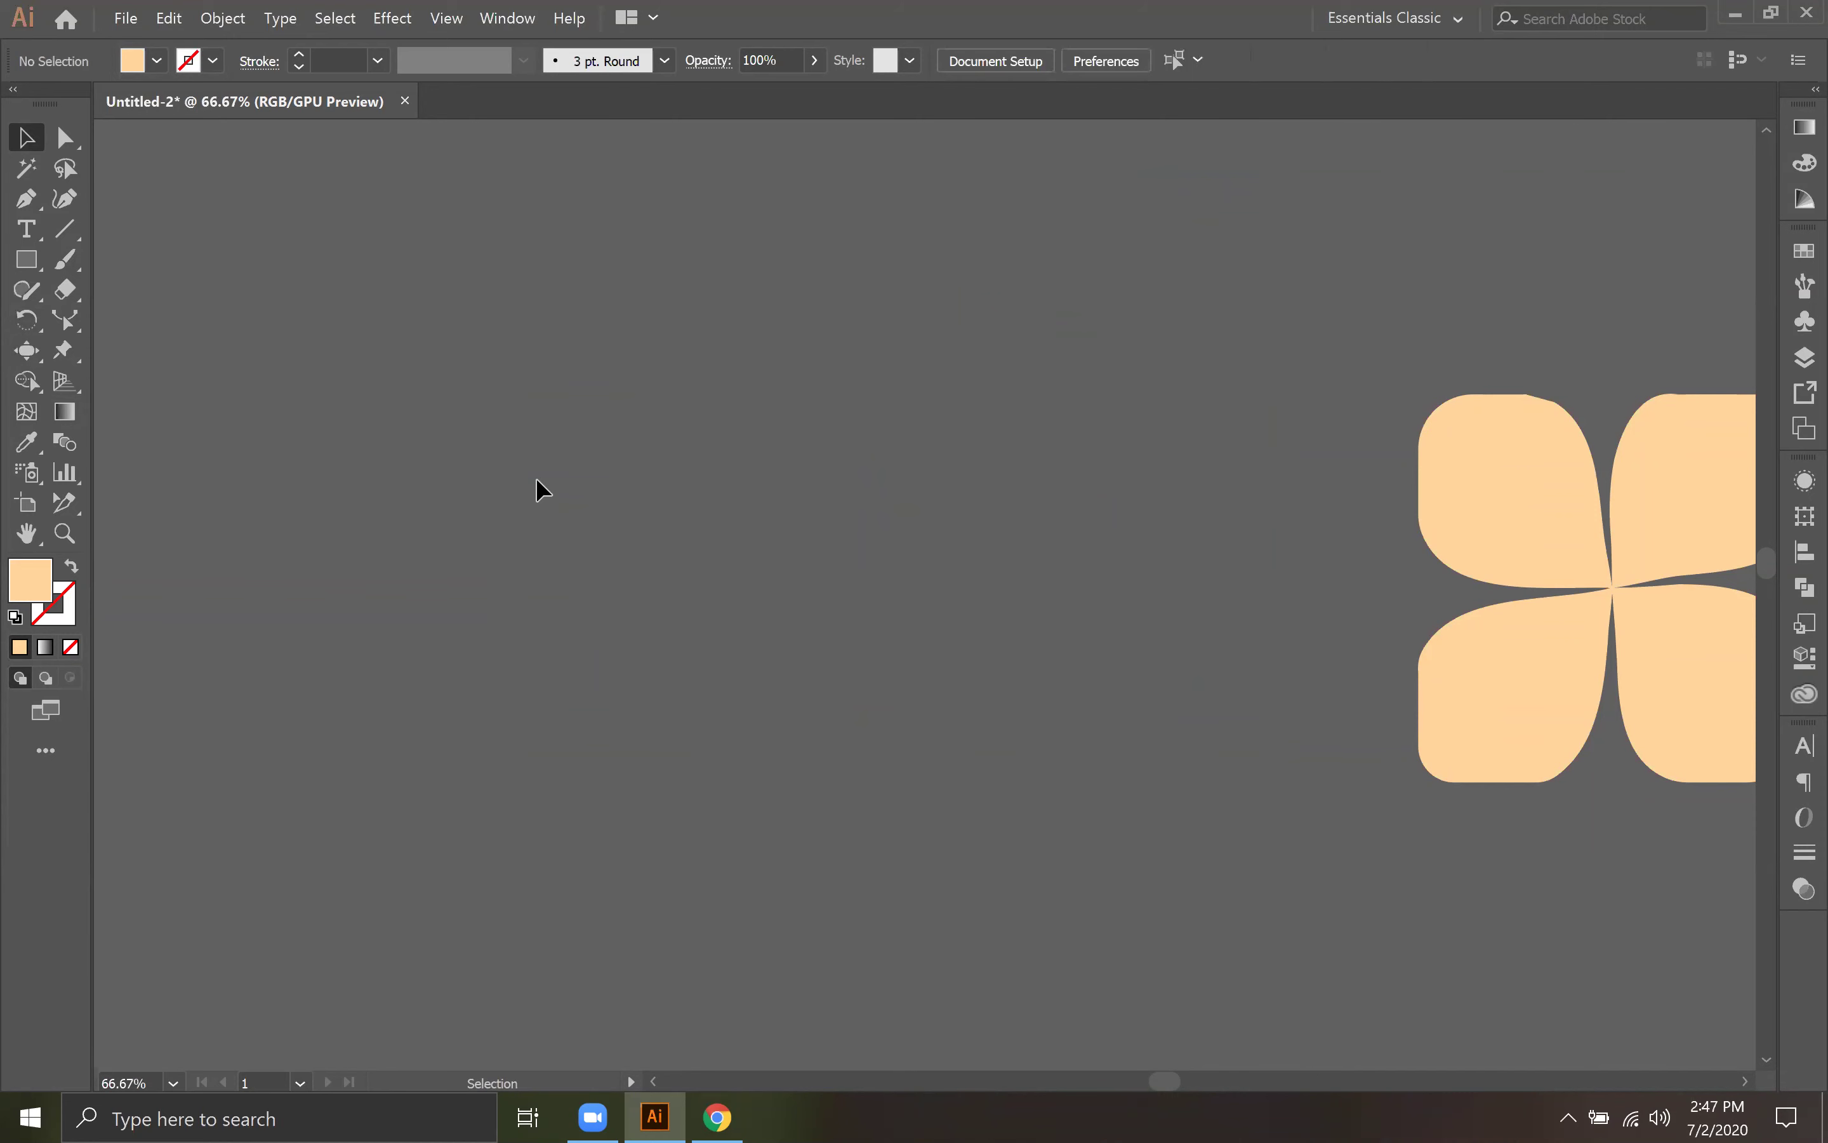
Step: Bloat the four-petal shape's upper-left petal outward and stretch its upper-right petal into a long diagonal arm
{"action": "left_click", "coordinate": [25, 361]}
{"action": "left_click", "coordinate": [144, 468]}
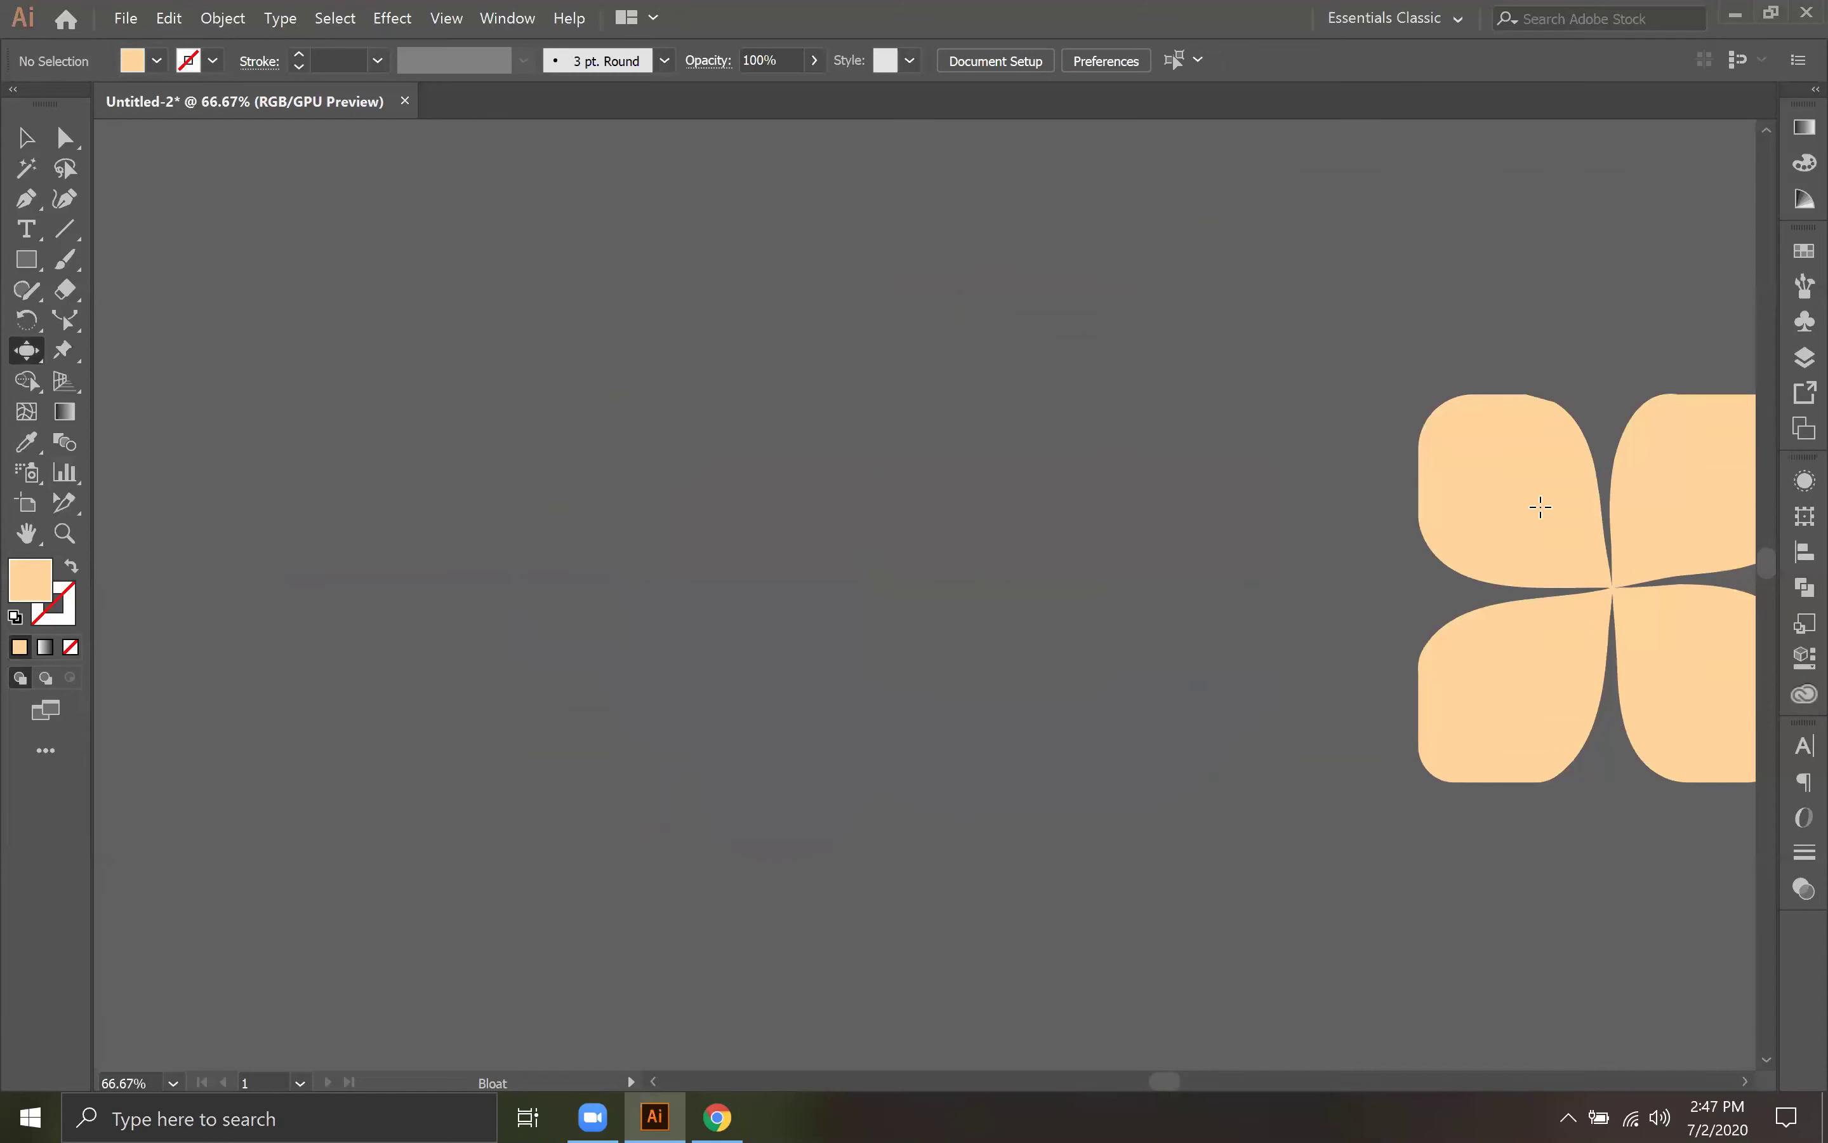
{"action": "mouse_move", "coordinate": [1473, 442]}
{"action": "left_mouse_down"}
{"action": "mouse_move", "coordinate": [1498, 453]}
{"action": "mouse_move", "coordinate": [1485, 442]}
{"action": "mouse_move", "coordinate": [1515, 510]}
{"action": "mouse_move", "coordinate": [1360, 445]}
{"action": "left_mouse_up"}
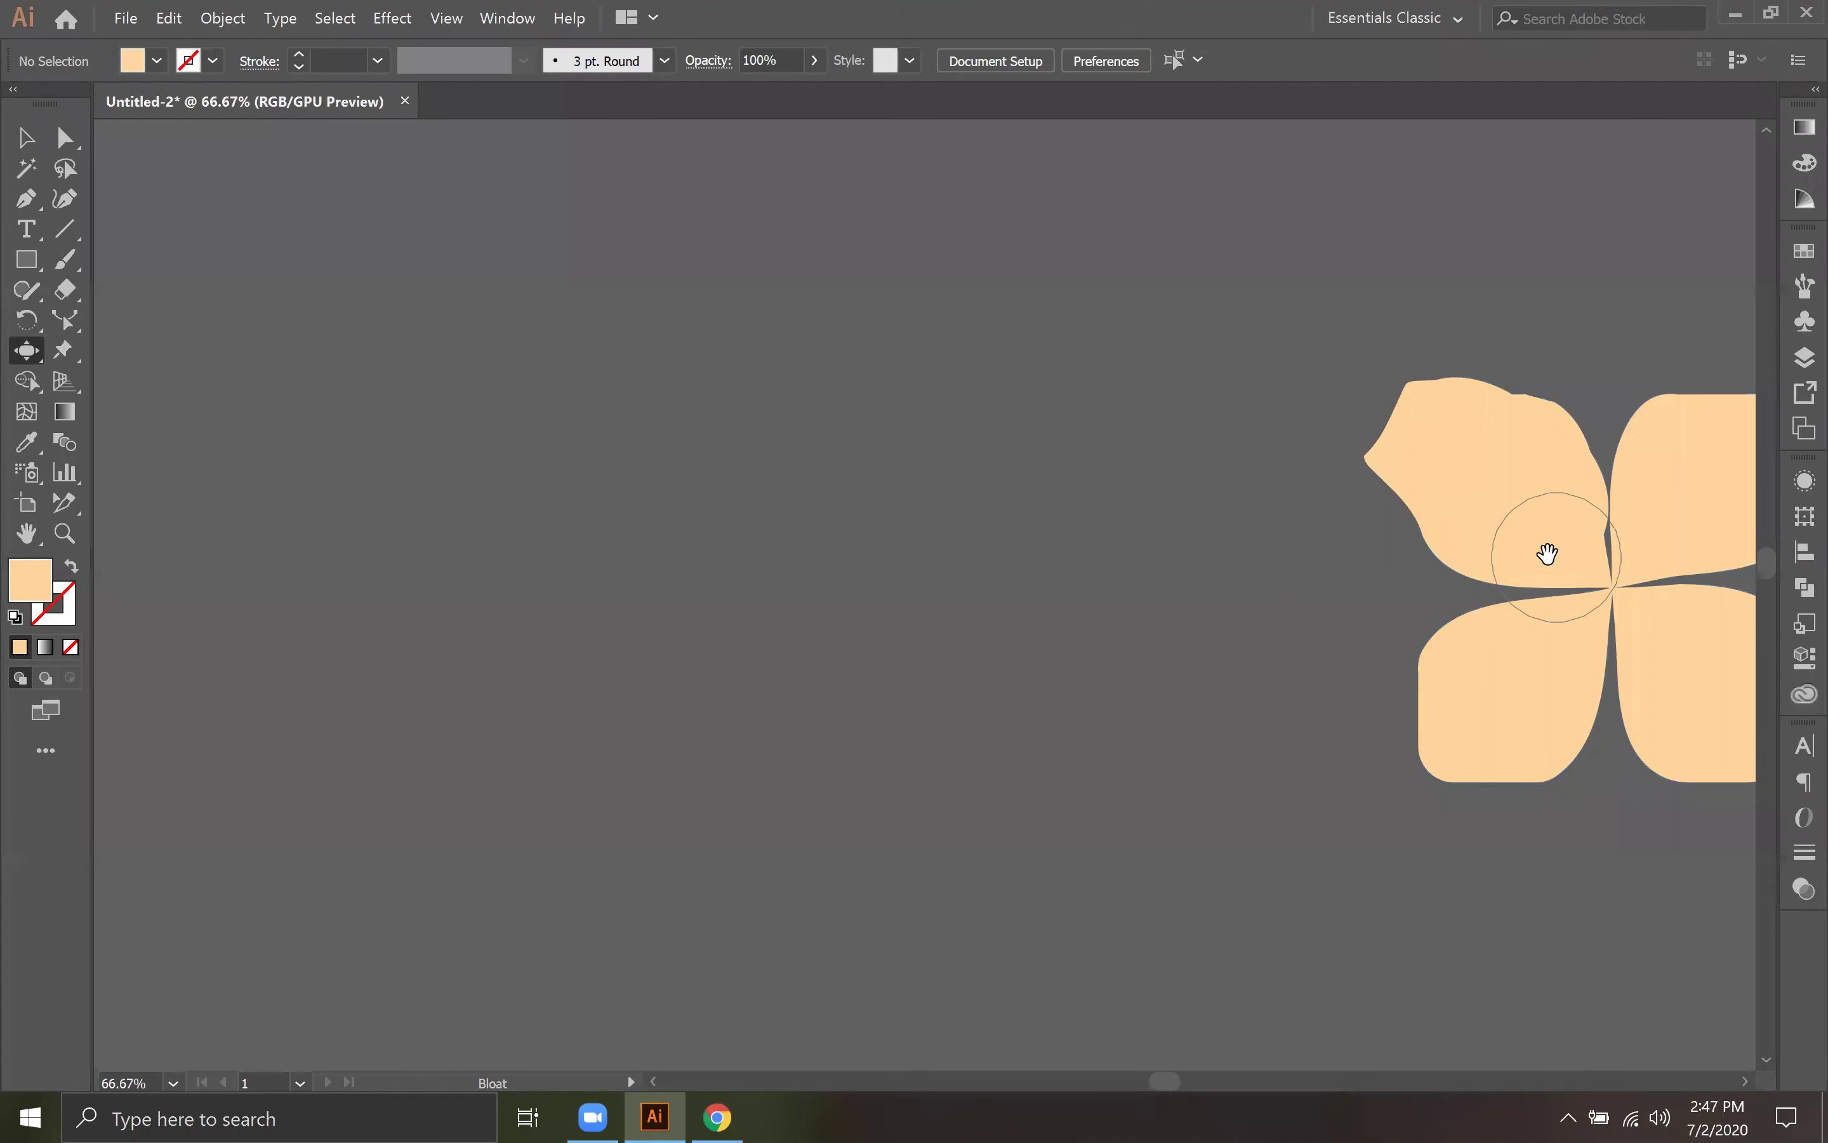
{"action": "left_click_drag", "start_coordinate": [1526, 550], "coordinate": [1006, 594]}
{"action": "left_click_drag", "start_coordinate": [1220, 497], "coordinate": [1343, 400]}
{"action": "mouse_move", "coordinate": [1224, 498]}
{"action": "left_mouse_down"}
{"action": "mouse_move", "coordinate": [1510, 237]}
{"action": "mouse_move", "coordinate": [1499, 452]}
{"action": "left_mouse_up"}
{"action": "left_click_drag", "start_coordinate": [948, 611], "coordinate": [604, 362]}
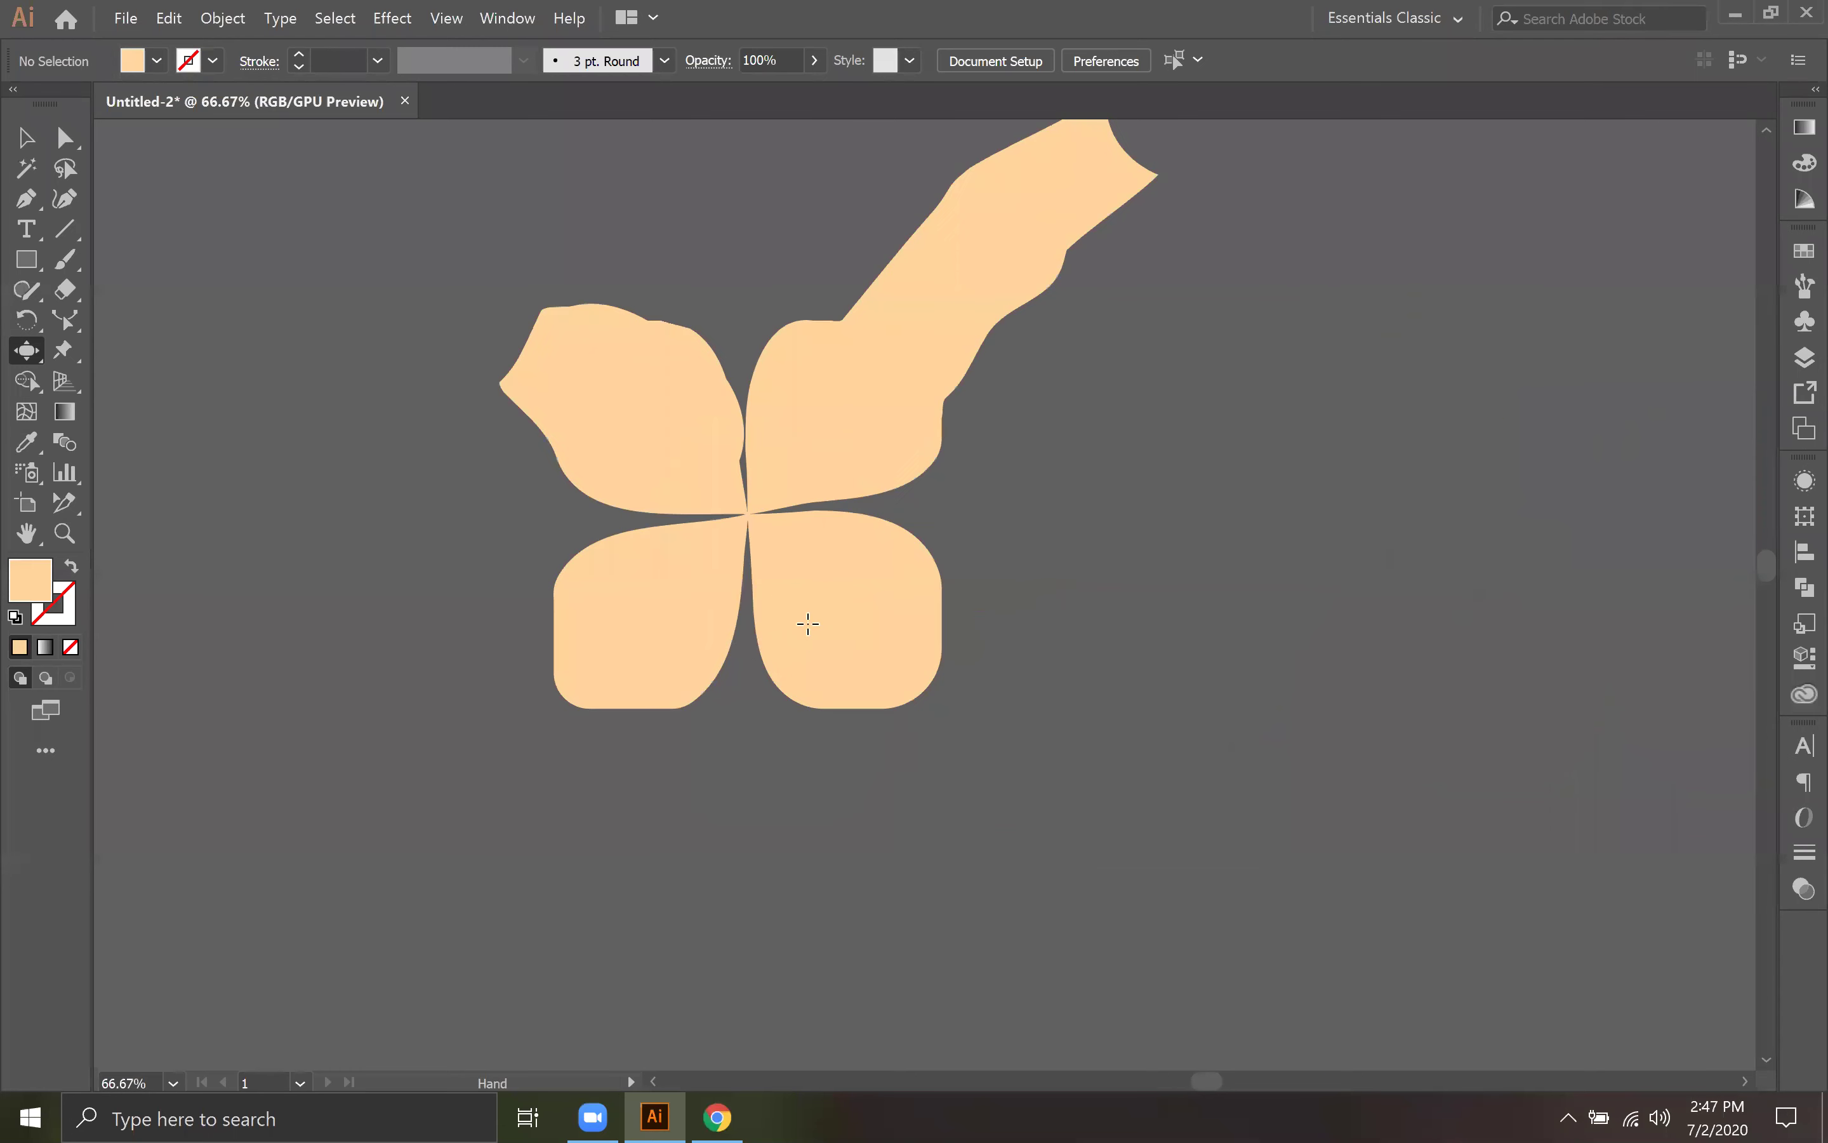
Step: Bloat the lower-right petal into a long curling band and push the upper-right petal's side over toward the upper-left petal
{"action": "left_click_drag", "start_coordinate": [886, 665], "coordinate": [1165, 718]}
{"action": "mouse_move", "coordinate": [1374, 737]}
{"action": "left_mouse_down"}
{"action": "mouse_move", "coordinate": [1078, 718]}
{"action": "mouse_move", "coordinate": [1229, 692]}
{"action": "left_mouse_up"}
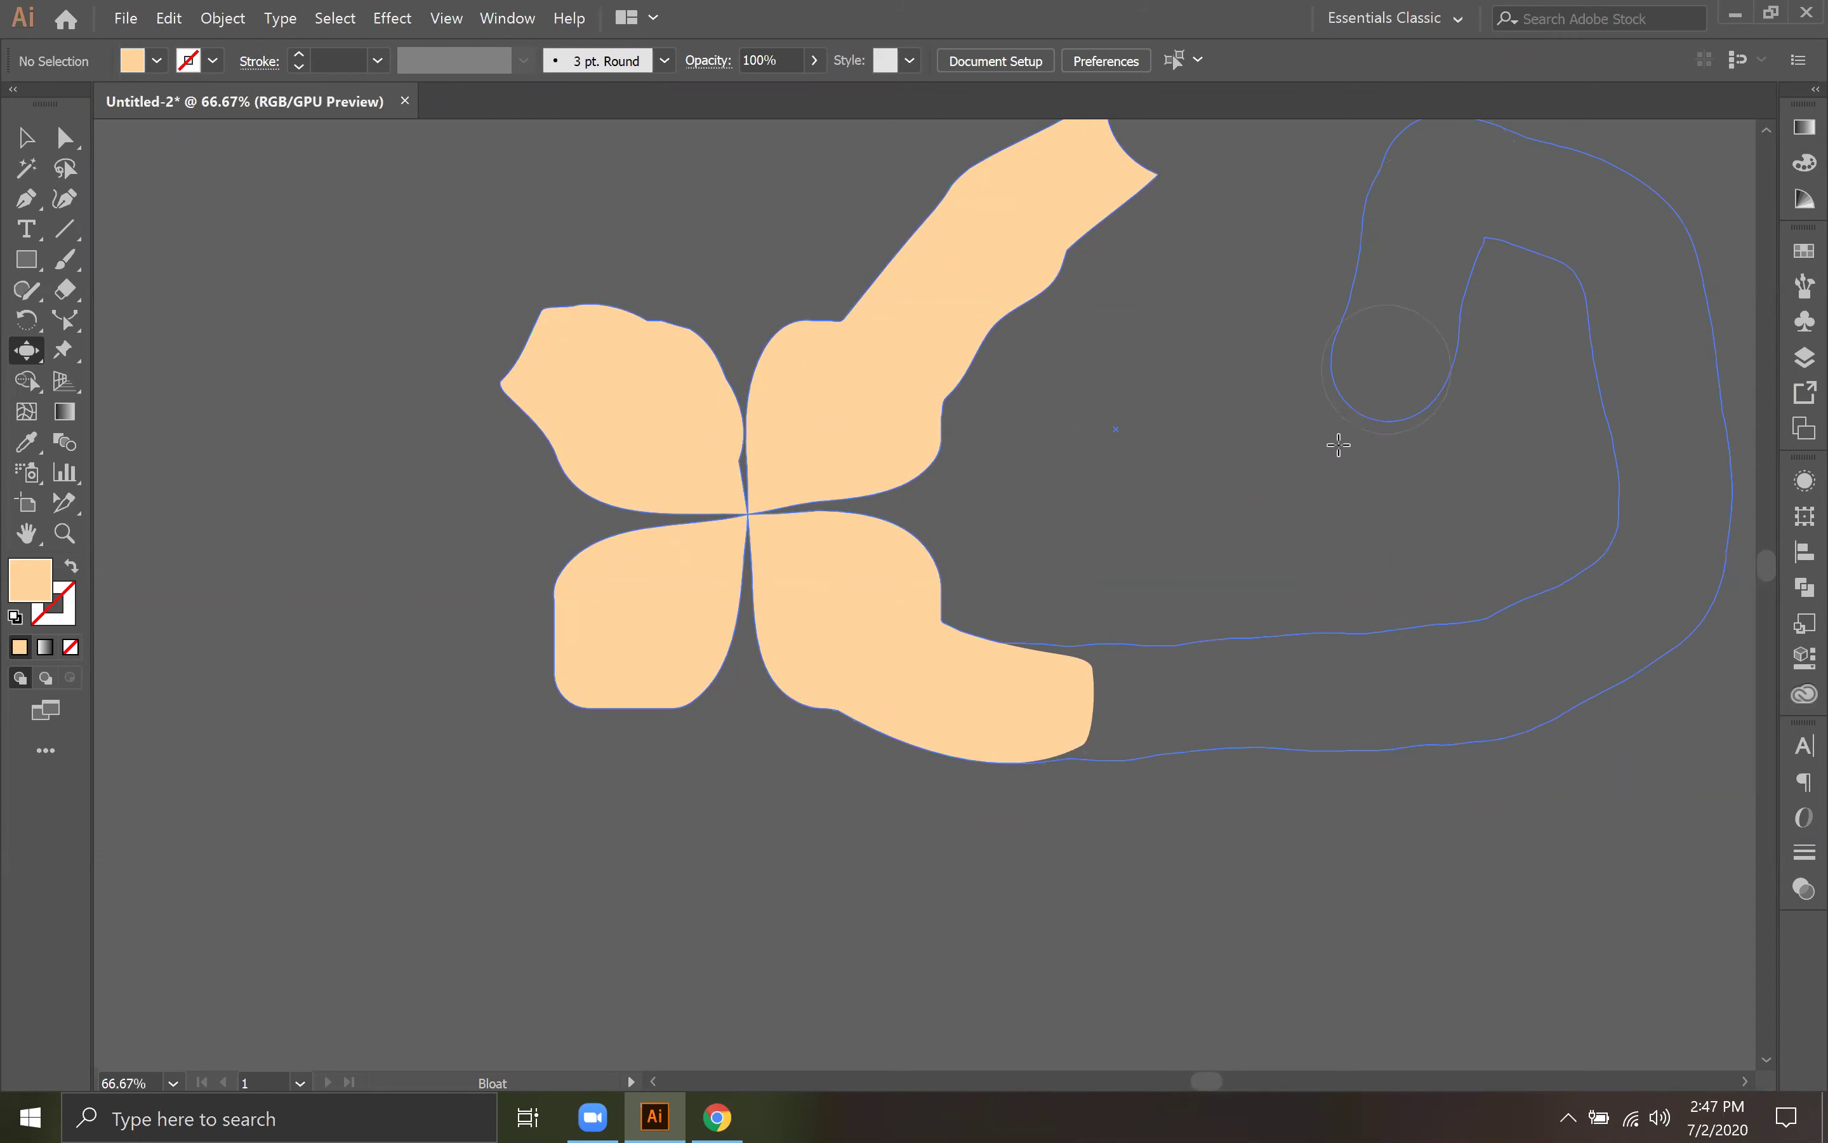
{"action": "mouse_move", "coordinate": [986, 414]}
{"action": "left_mouse_down"}
{"action": "mouse_move", "coordinate": [778, 287]}
{"action": "mouse_move", "coordinate": [723, 279]}
{"action": "left_mouse_up"}
{"action": "left_click_drag", "start_coordinate": [838, 385], "coordinate": [840, 389]}
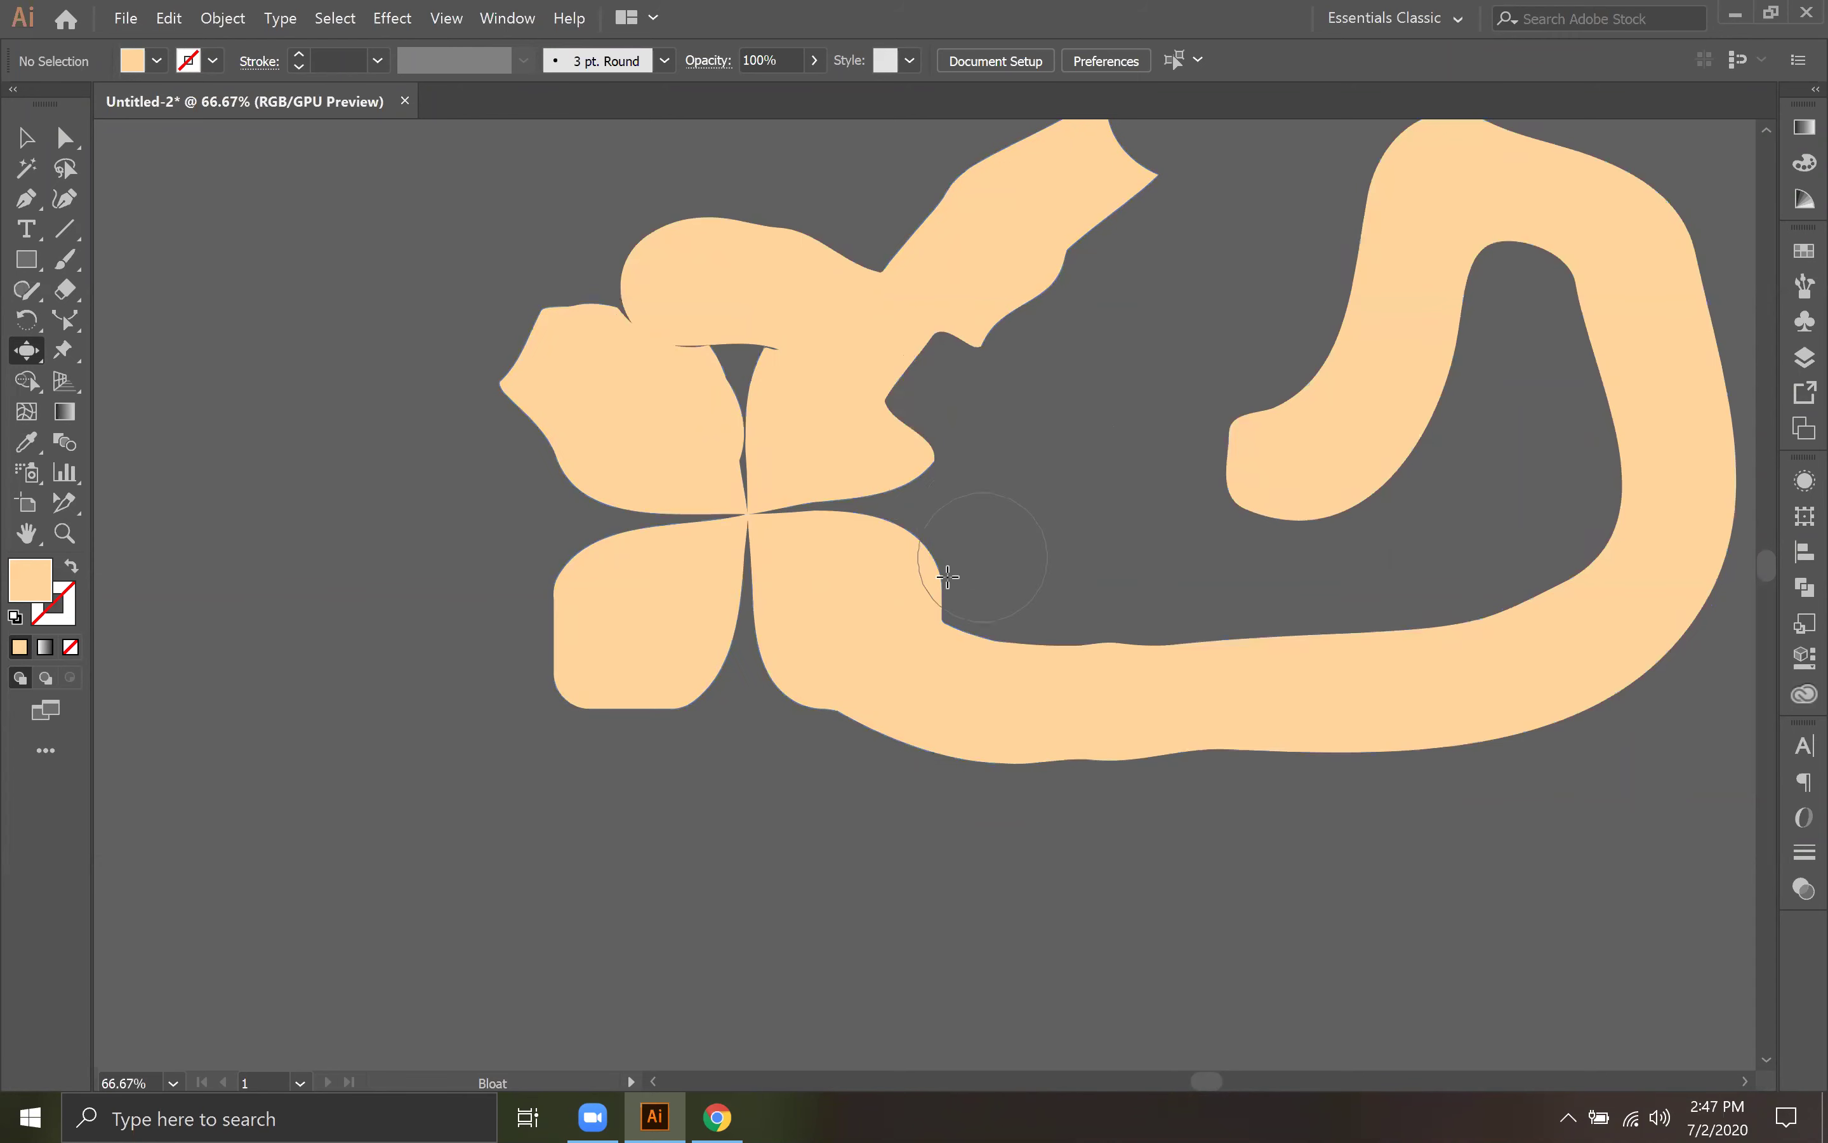
Step: Select the distorted four-petal shape and delete it
{"action": "left_click", "coordinate": [26, 361]}
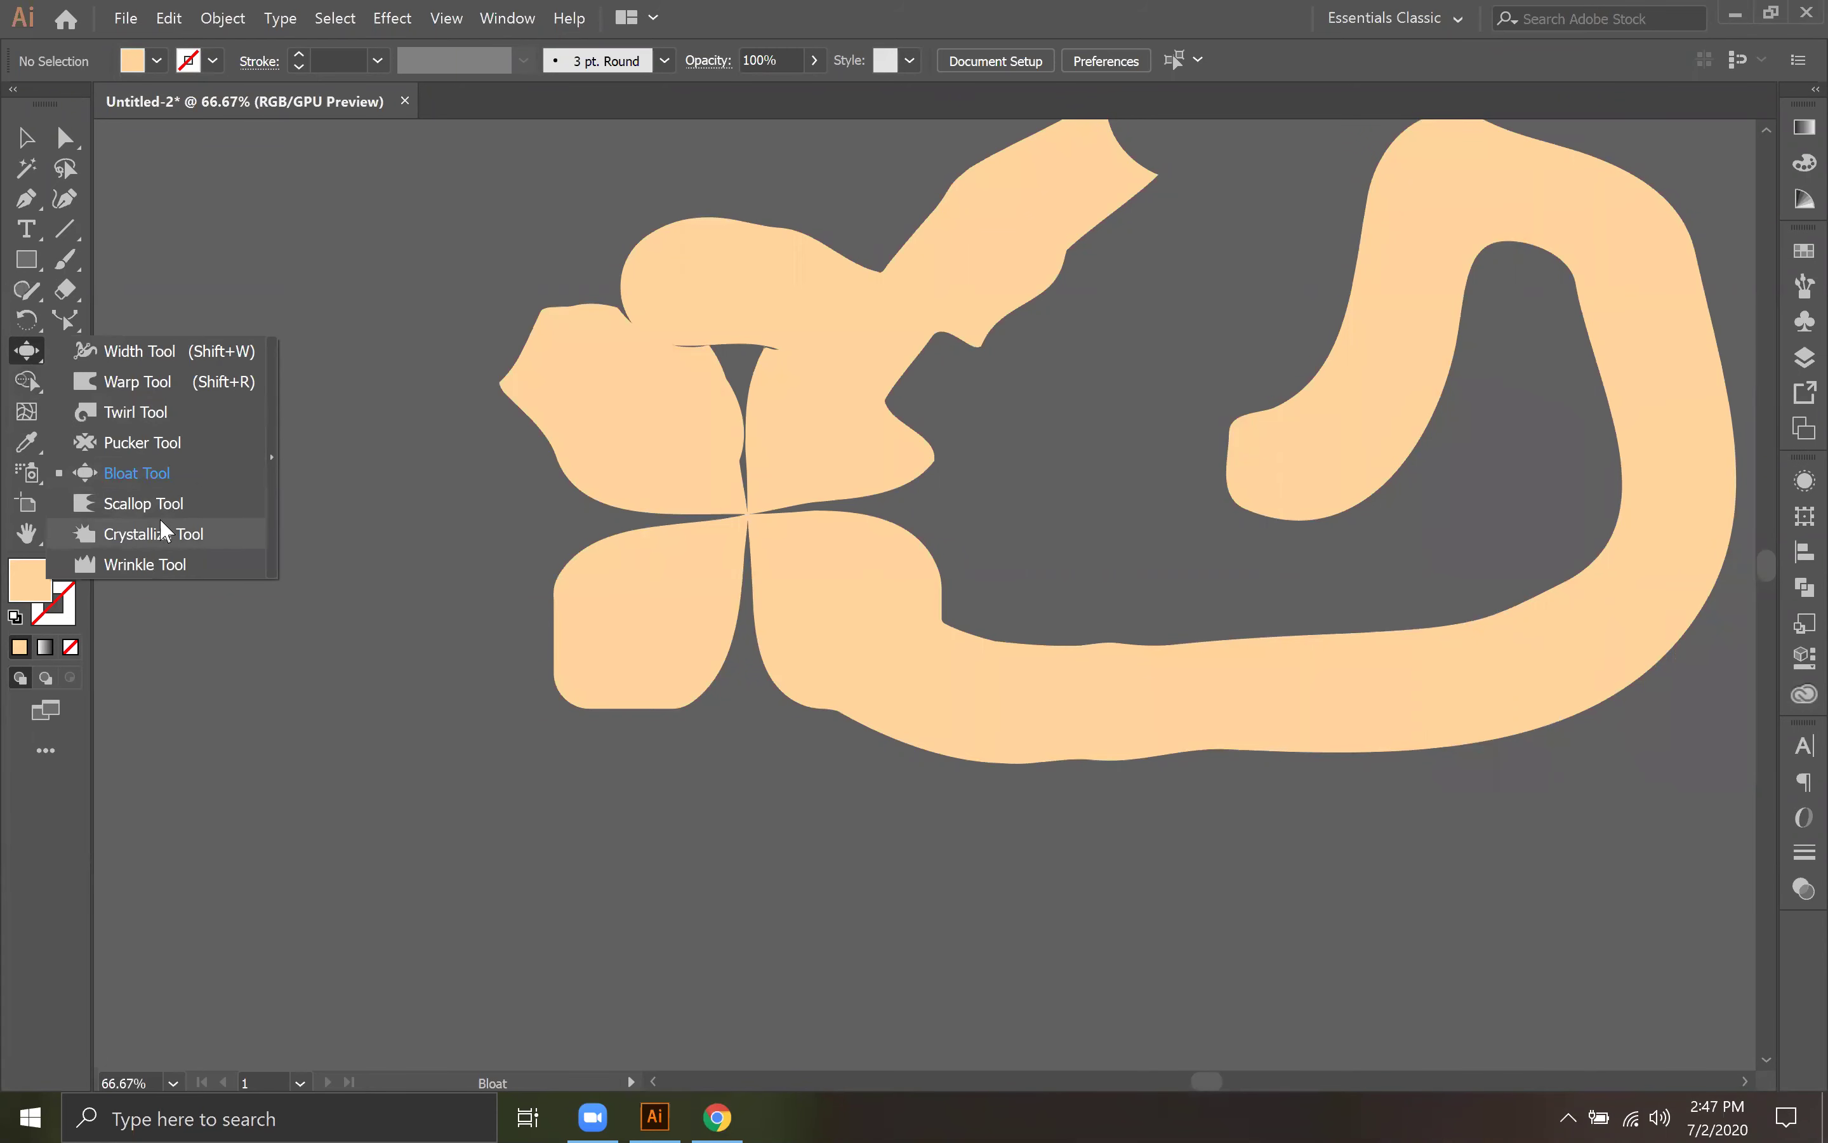
{"action": "left_click", "coordinate": [25, 137]}
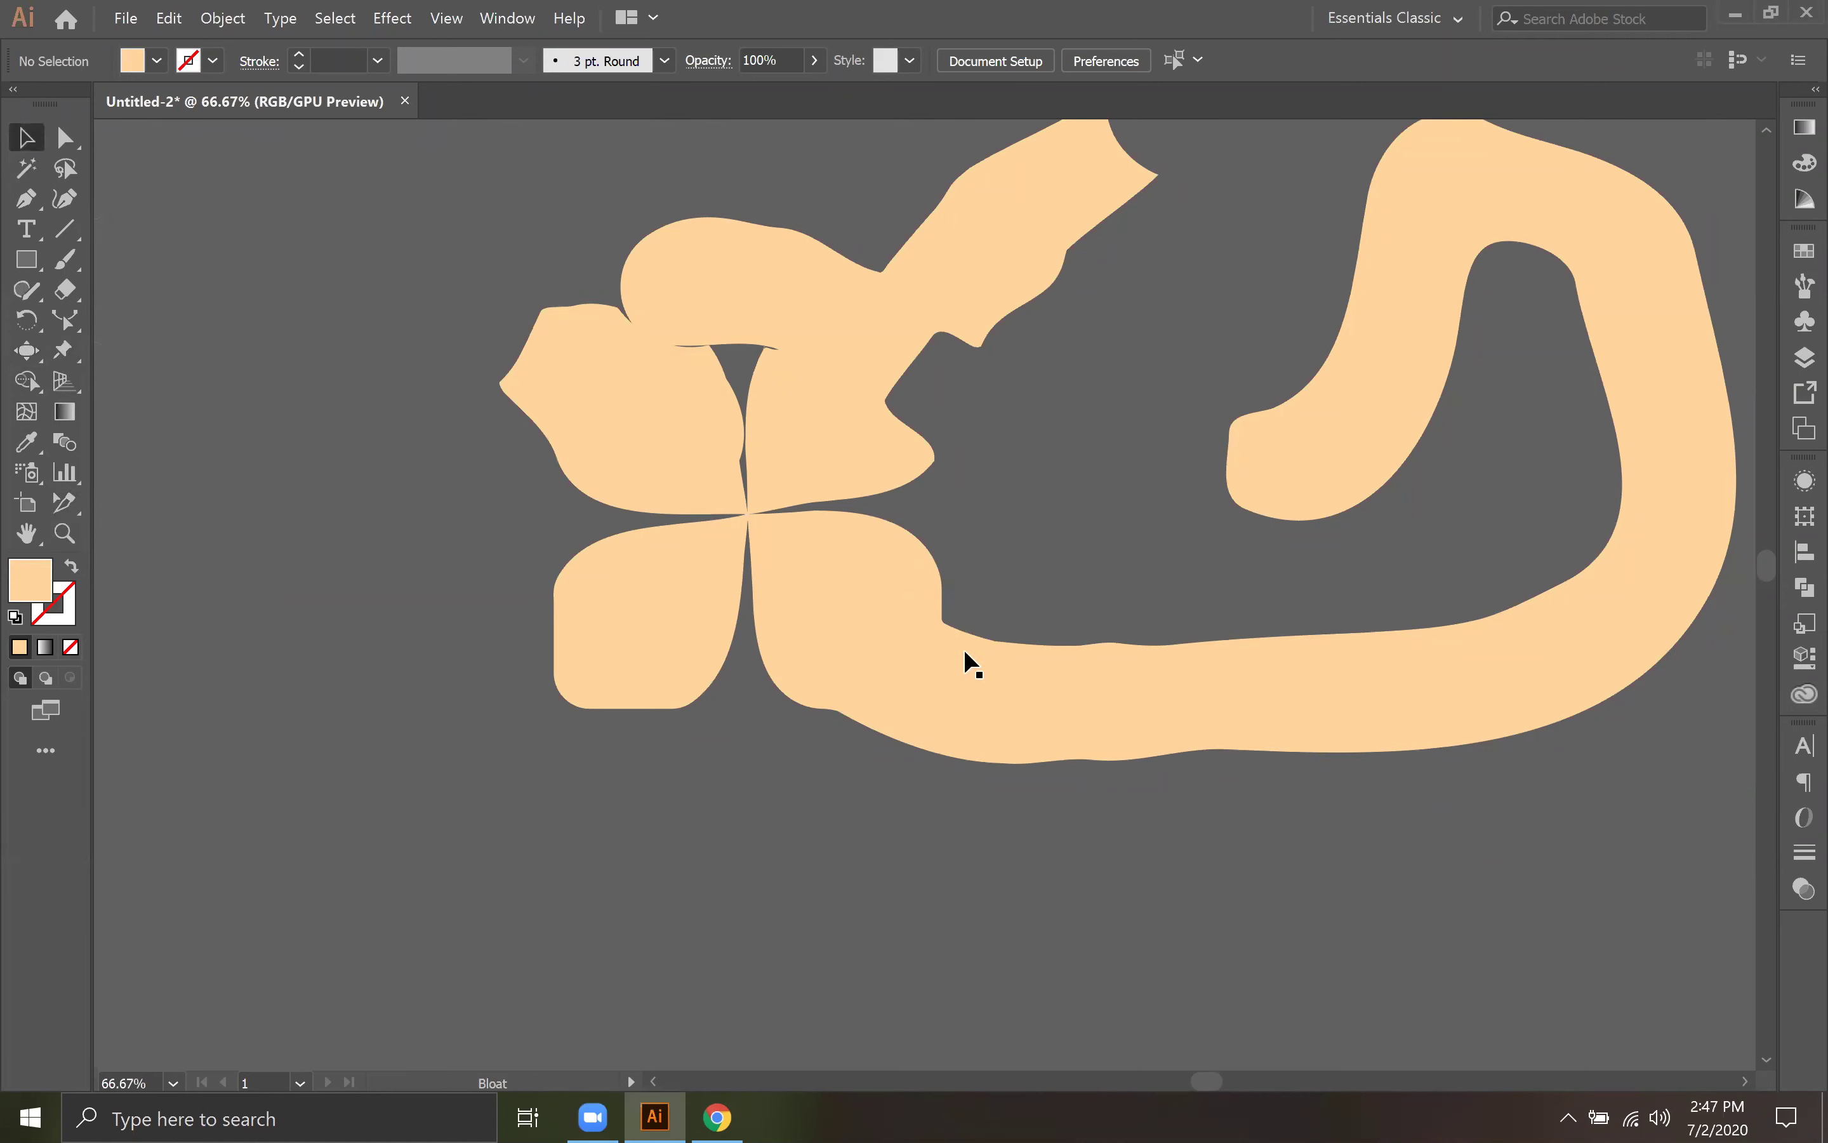
{"action": "left_click", "coordinate": [859, 682]}
{"action": "key", "text": "Delete"}
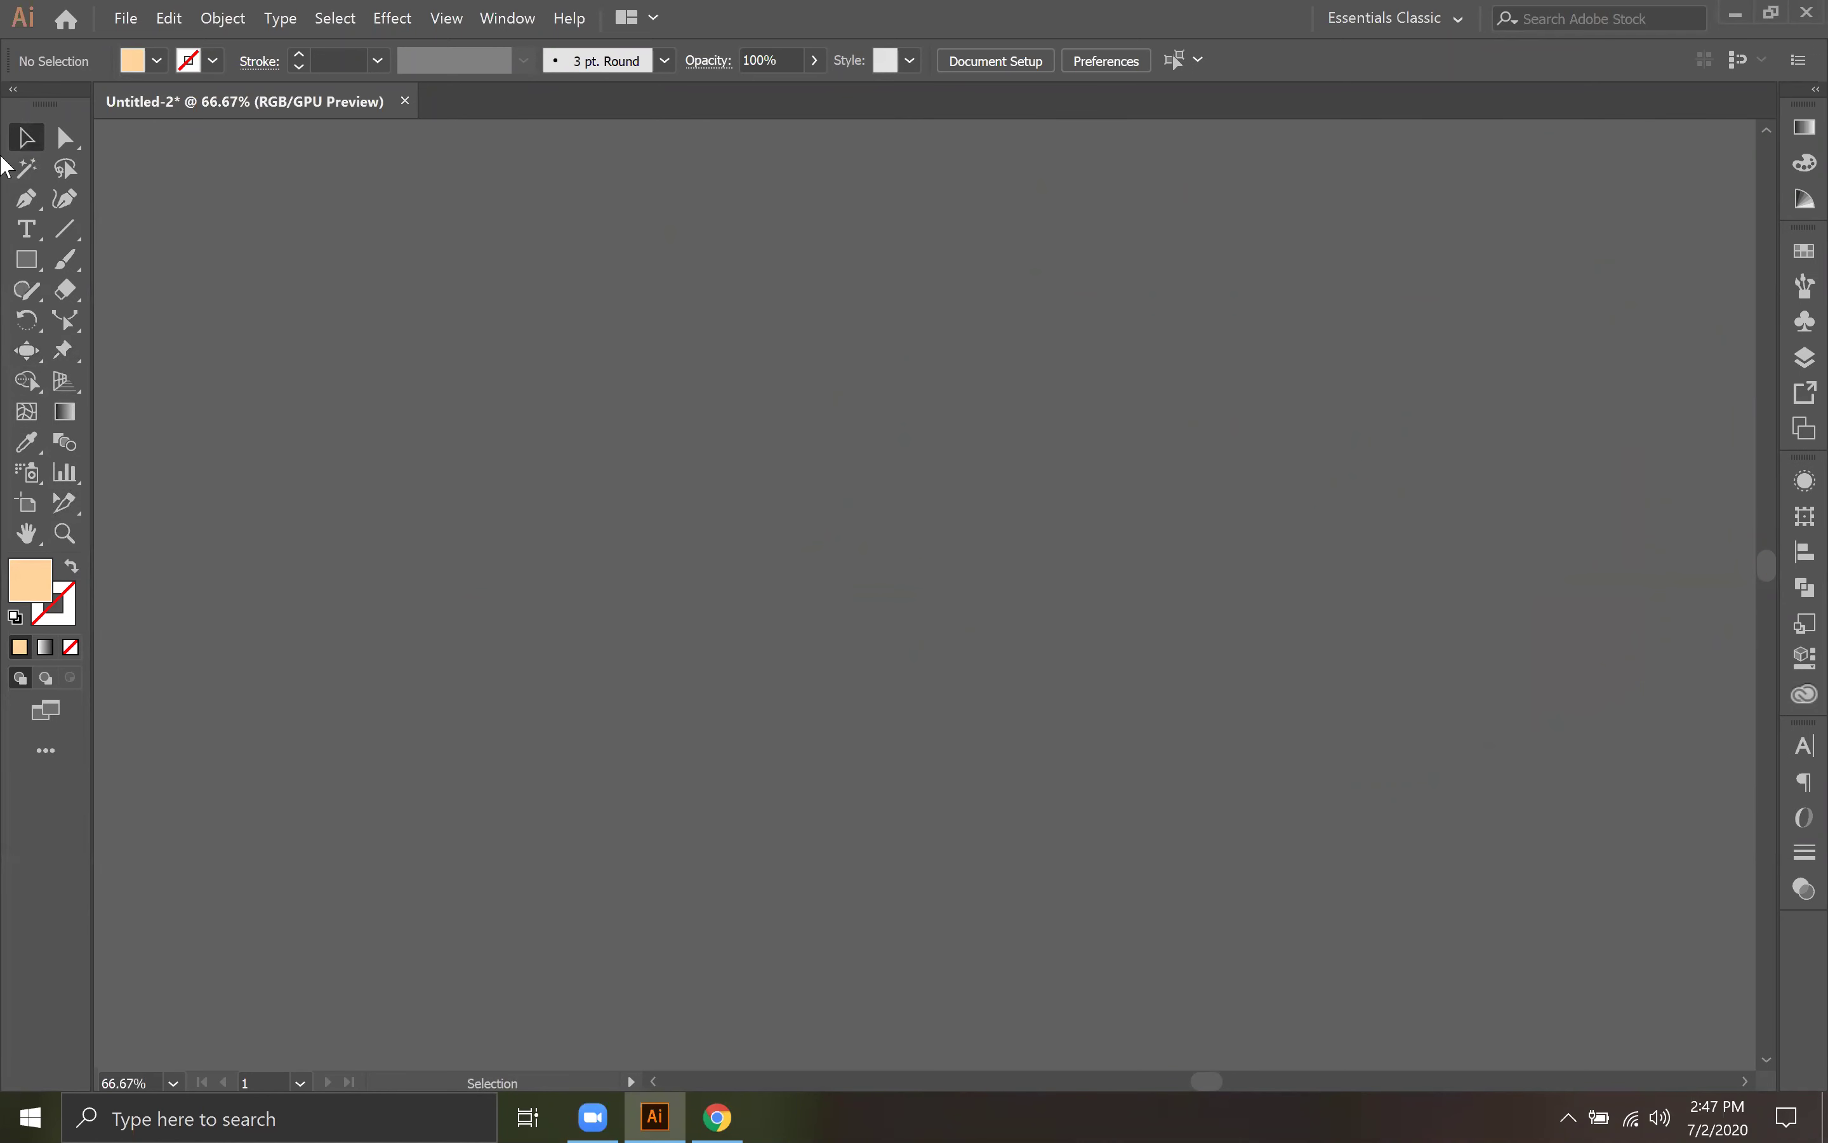
Step: Draw a large circle in the middle of the canvas with the Ellipse tool
{"action": "left_click", "coordinate": [27, 259]}
{"action": "left_click", "coordinate": [144, 325]}
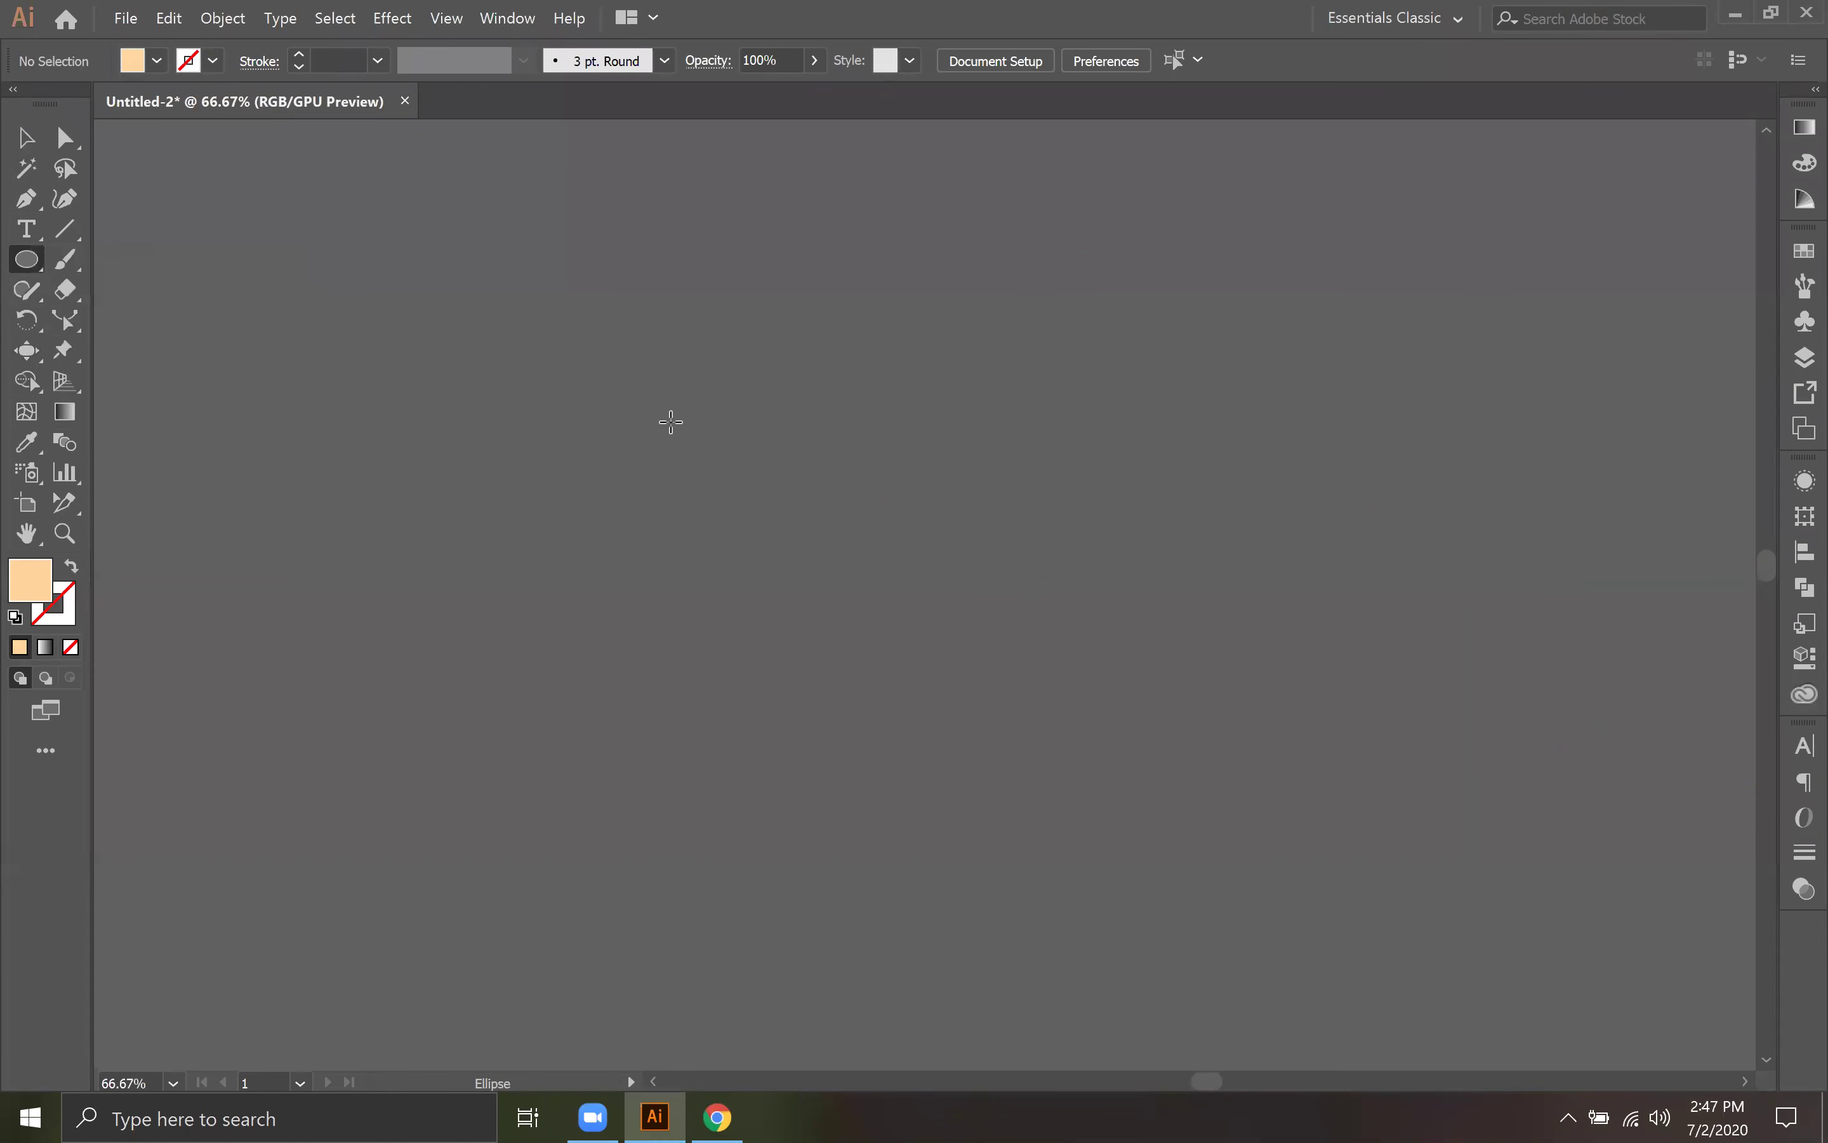
{"action": "left_click_drag", "start_coordinate": [1156, 765], "coordinate": [1163, 801]}
{"action": "left_click", "coordinate": [25, 137]}
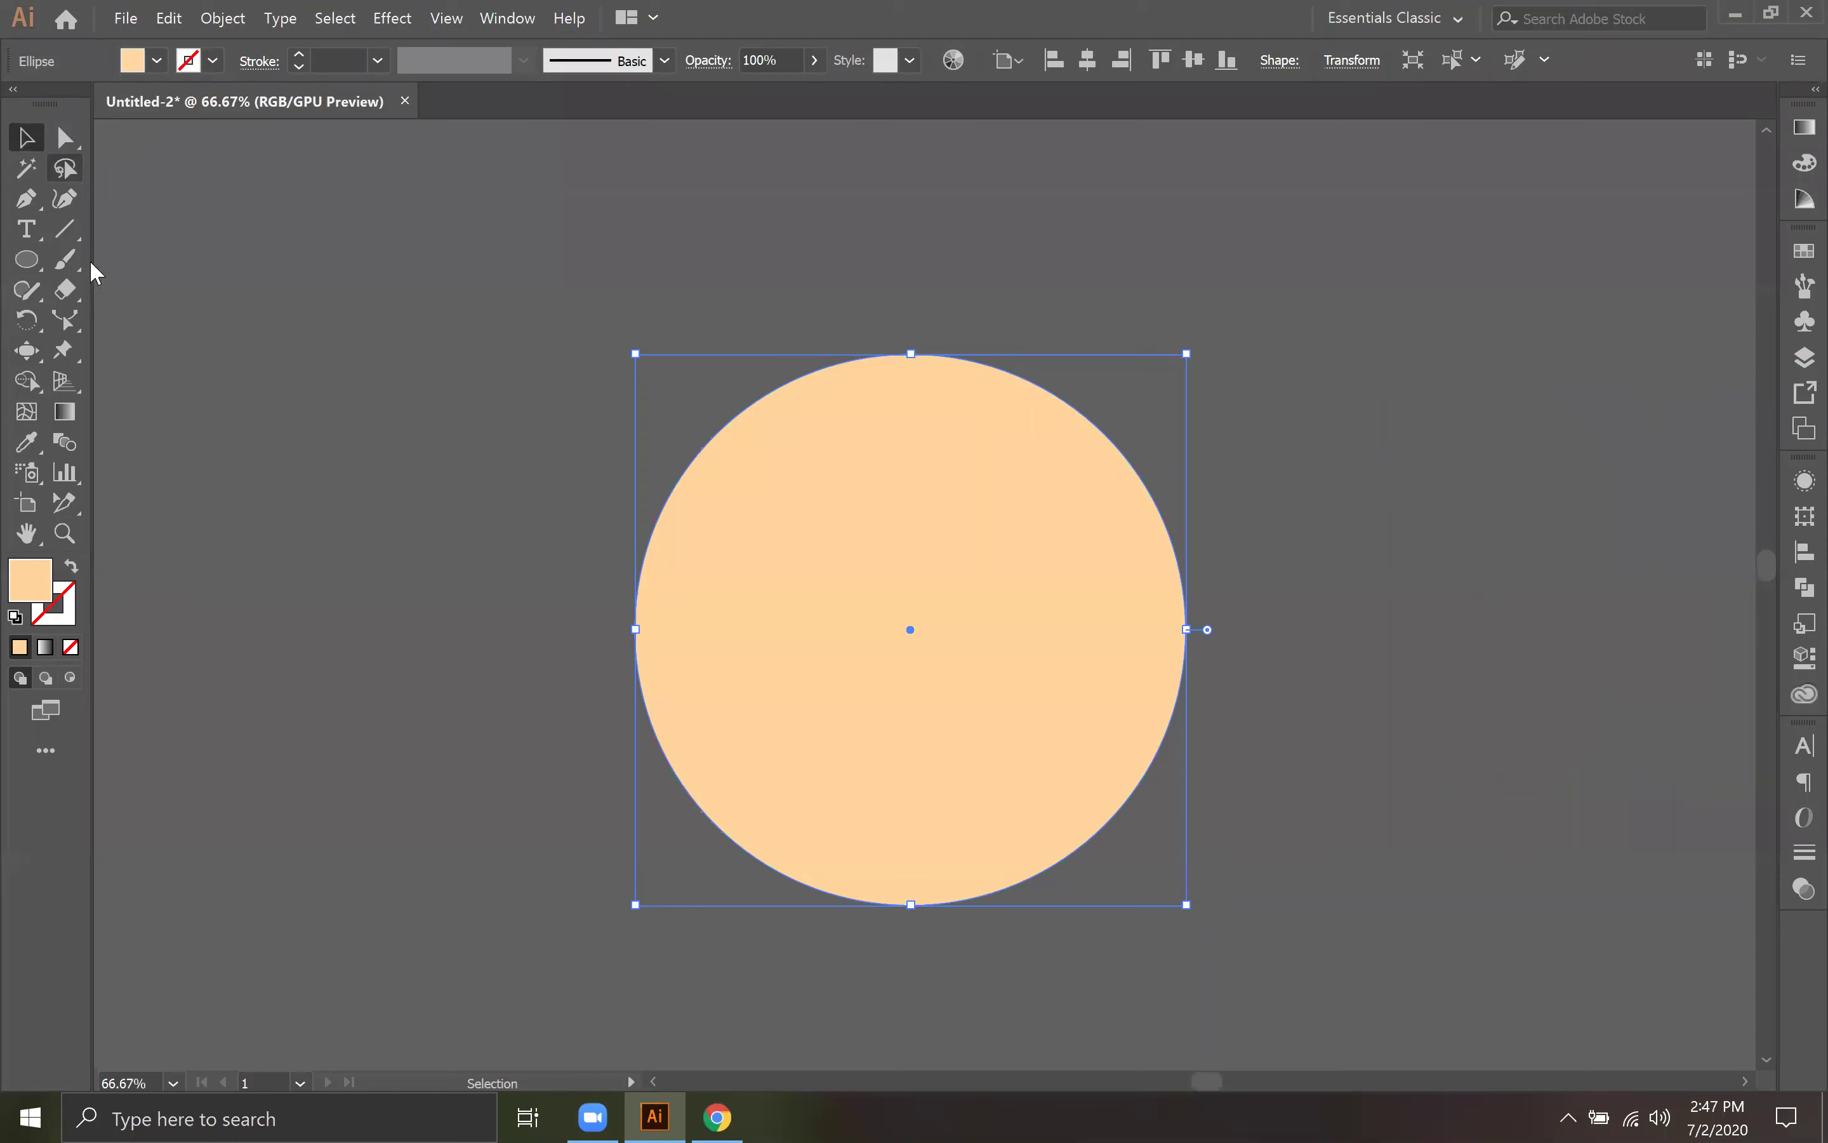
Step: Use the Scallop tool on the circle's upper-left edge to carve a jagged notch, and deselect the circle
{"action": "left_click", "coordinate": [27, 350]}
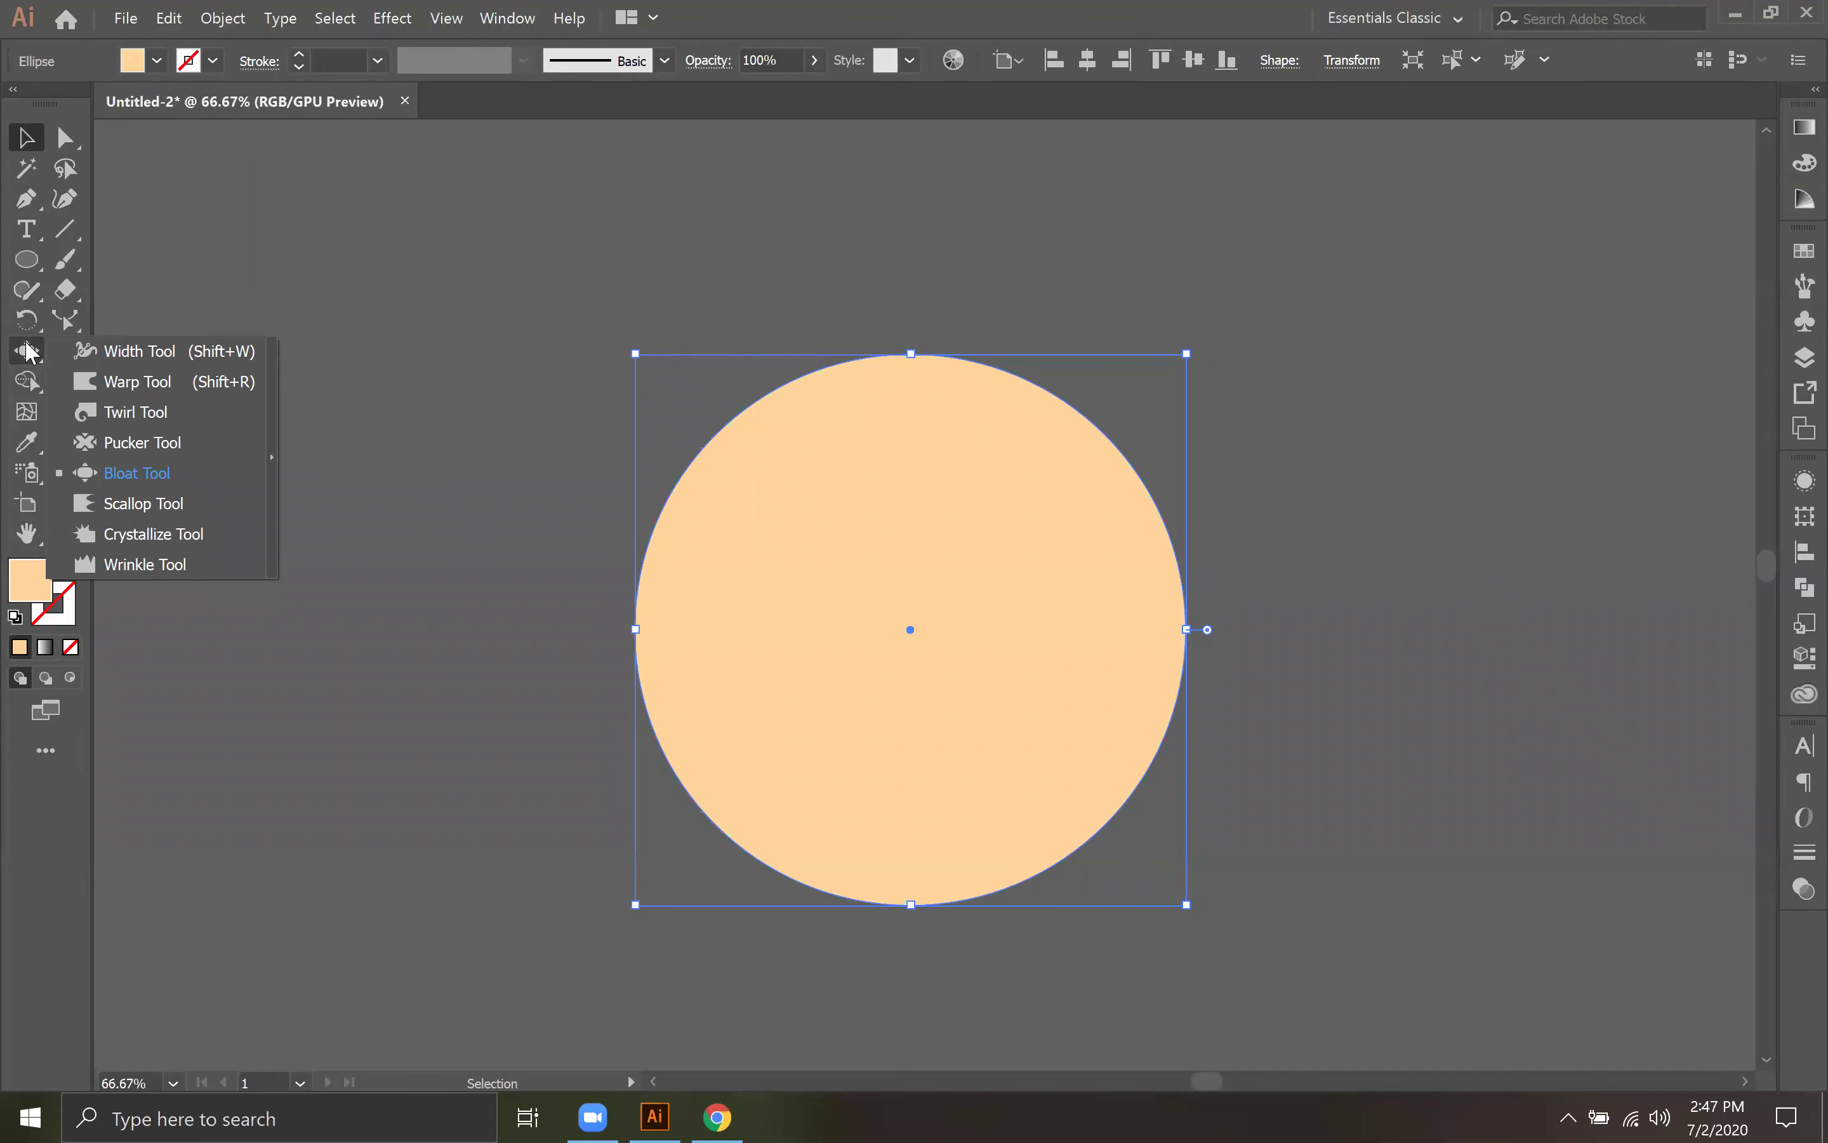
{"action": "left_click", "coordinate": [164, 506]}
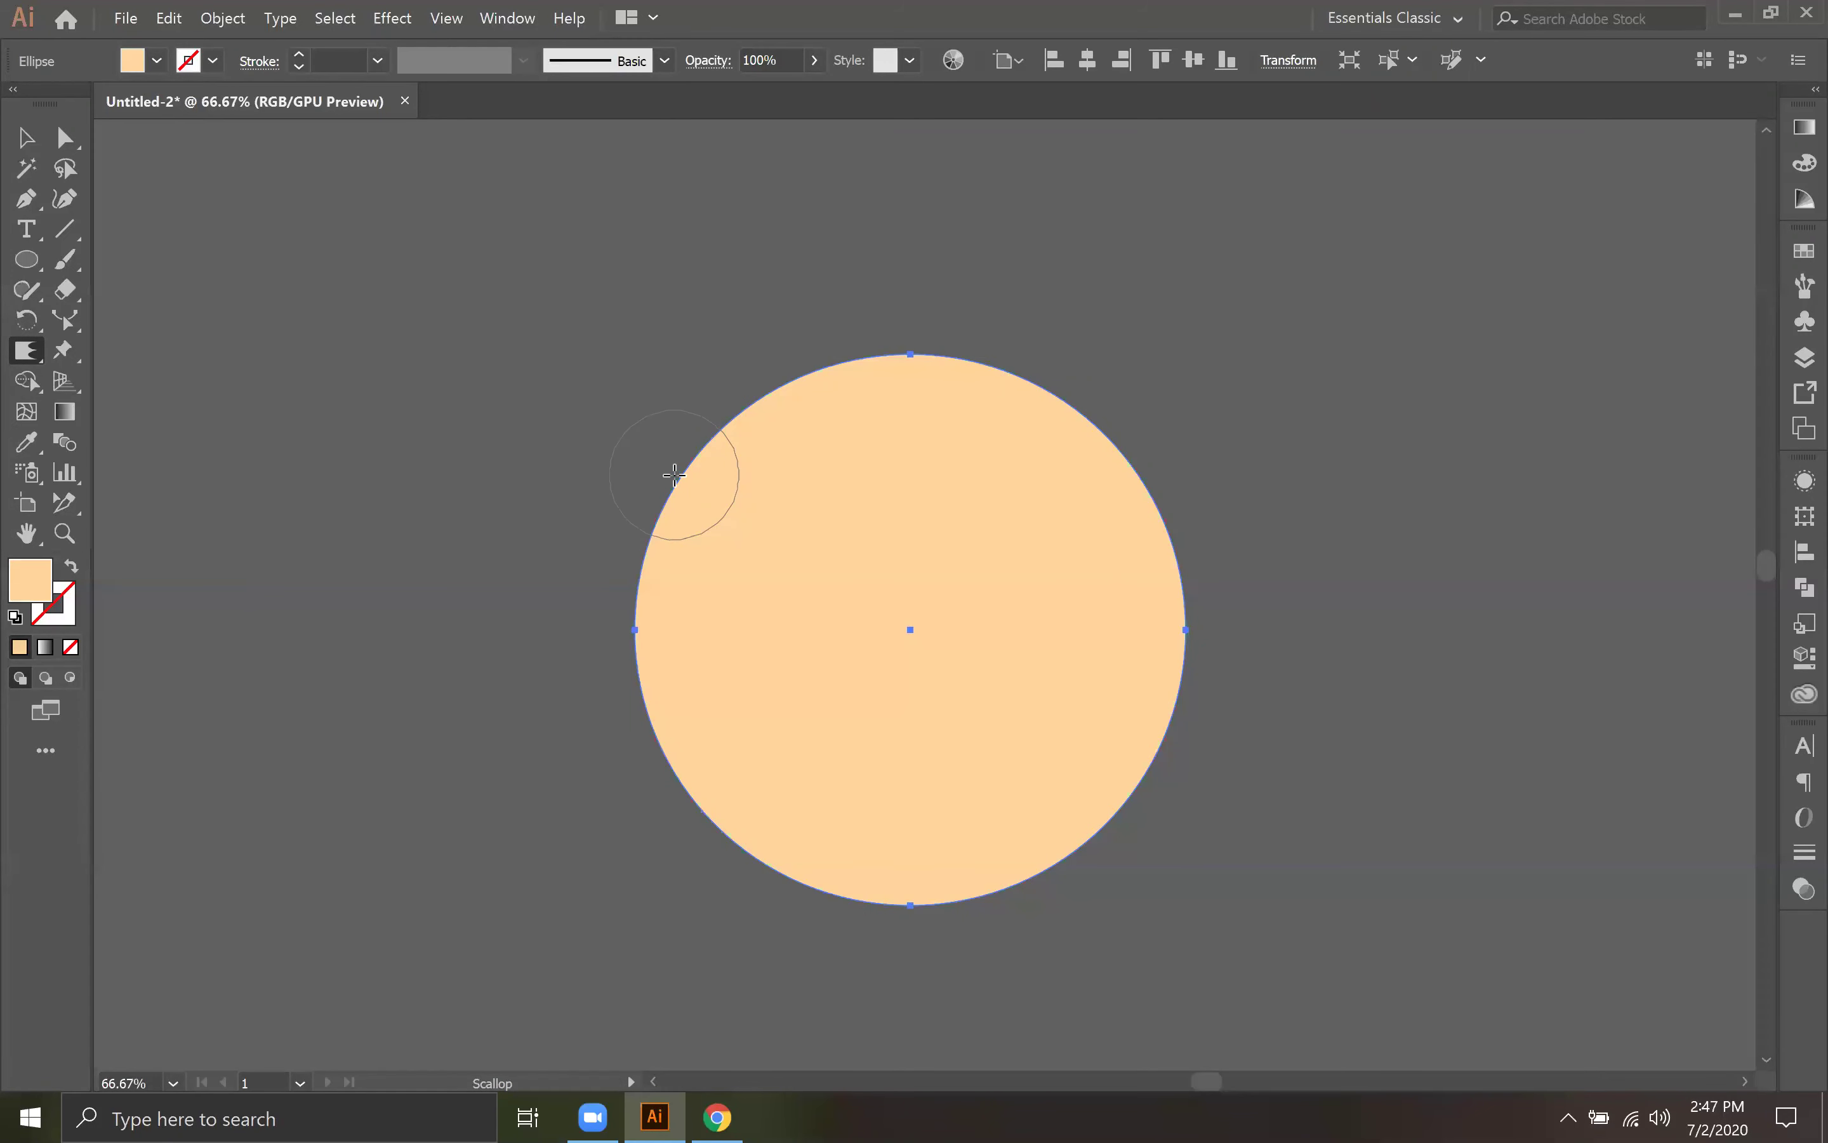
{"action": "left_click_drag", "start_coordinate": [697, 489], "coordinate": [813, 571]}
{"action": "left_click", "coordinate": [25, 137]}
{"action": "left_click", "coordinate": [499, 481]}
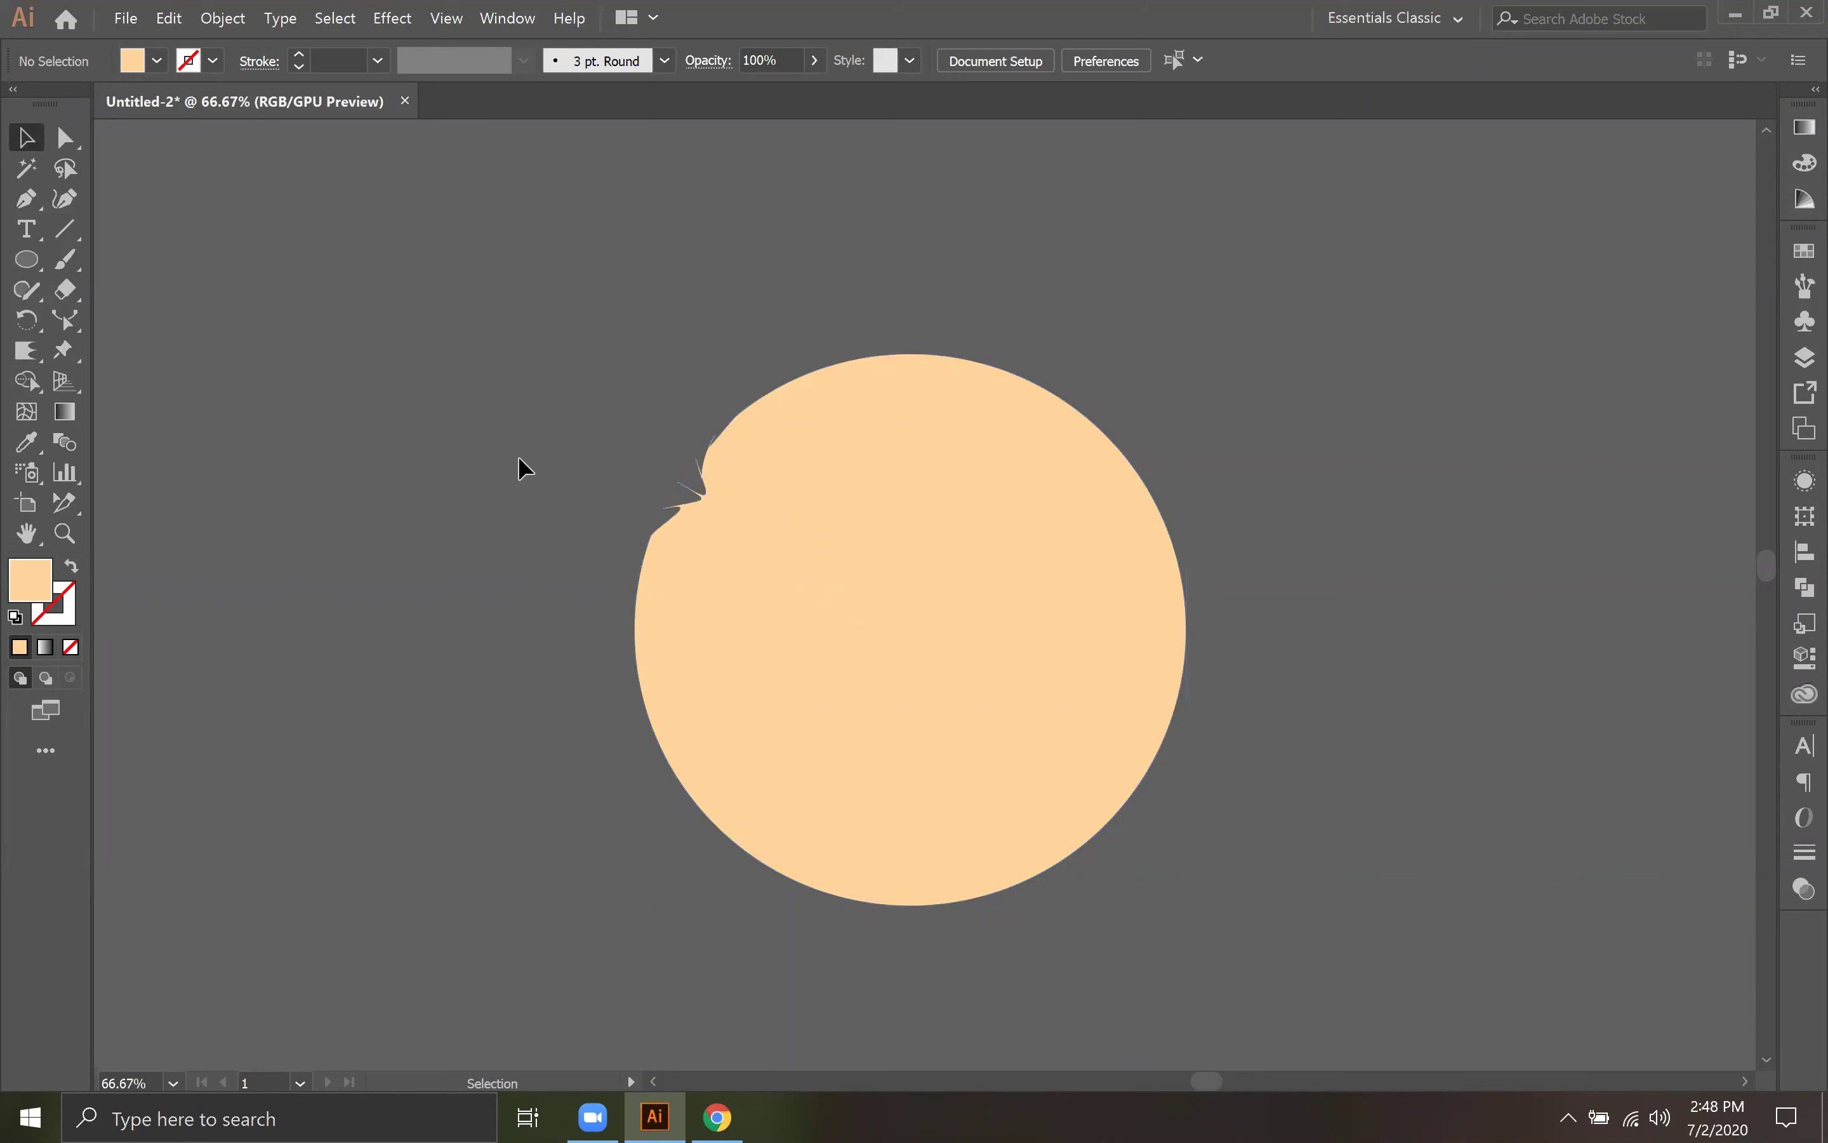
Step: Undo the notch, then use the Scallop tool to spike the circle's entire edge, and move the shape up and to the left
{"action": "key", "text": "ctrl+z"}
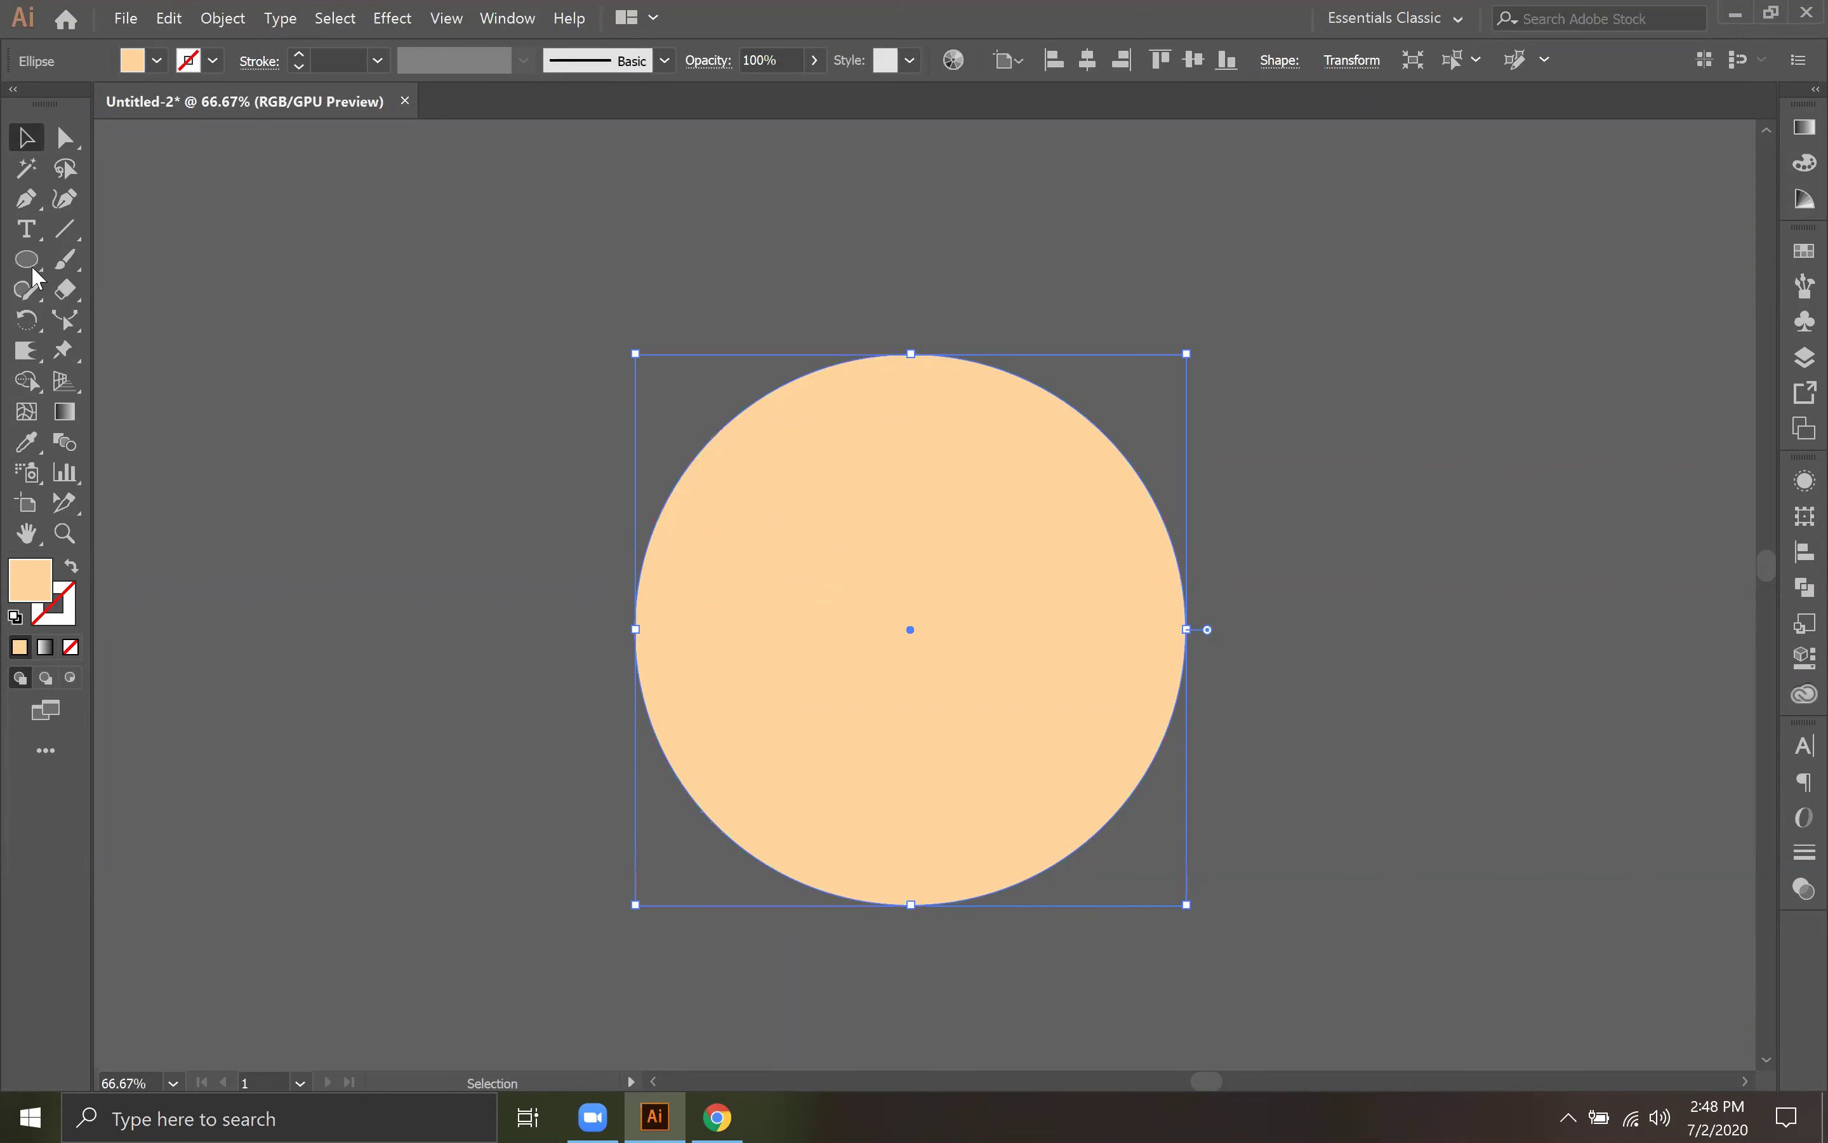
{"action": "left_click", "coordinate": [26, 351]}
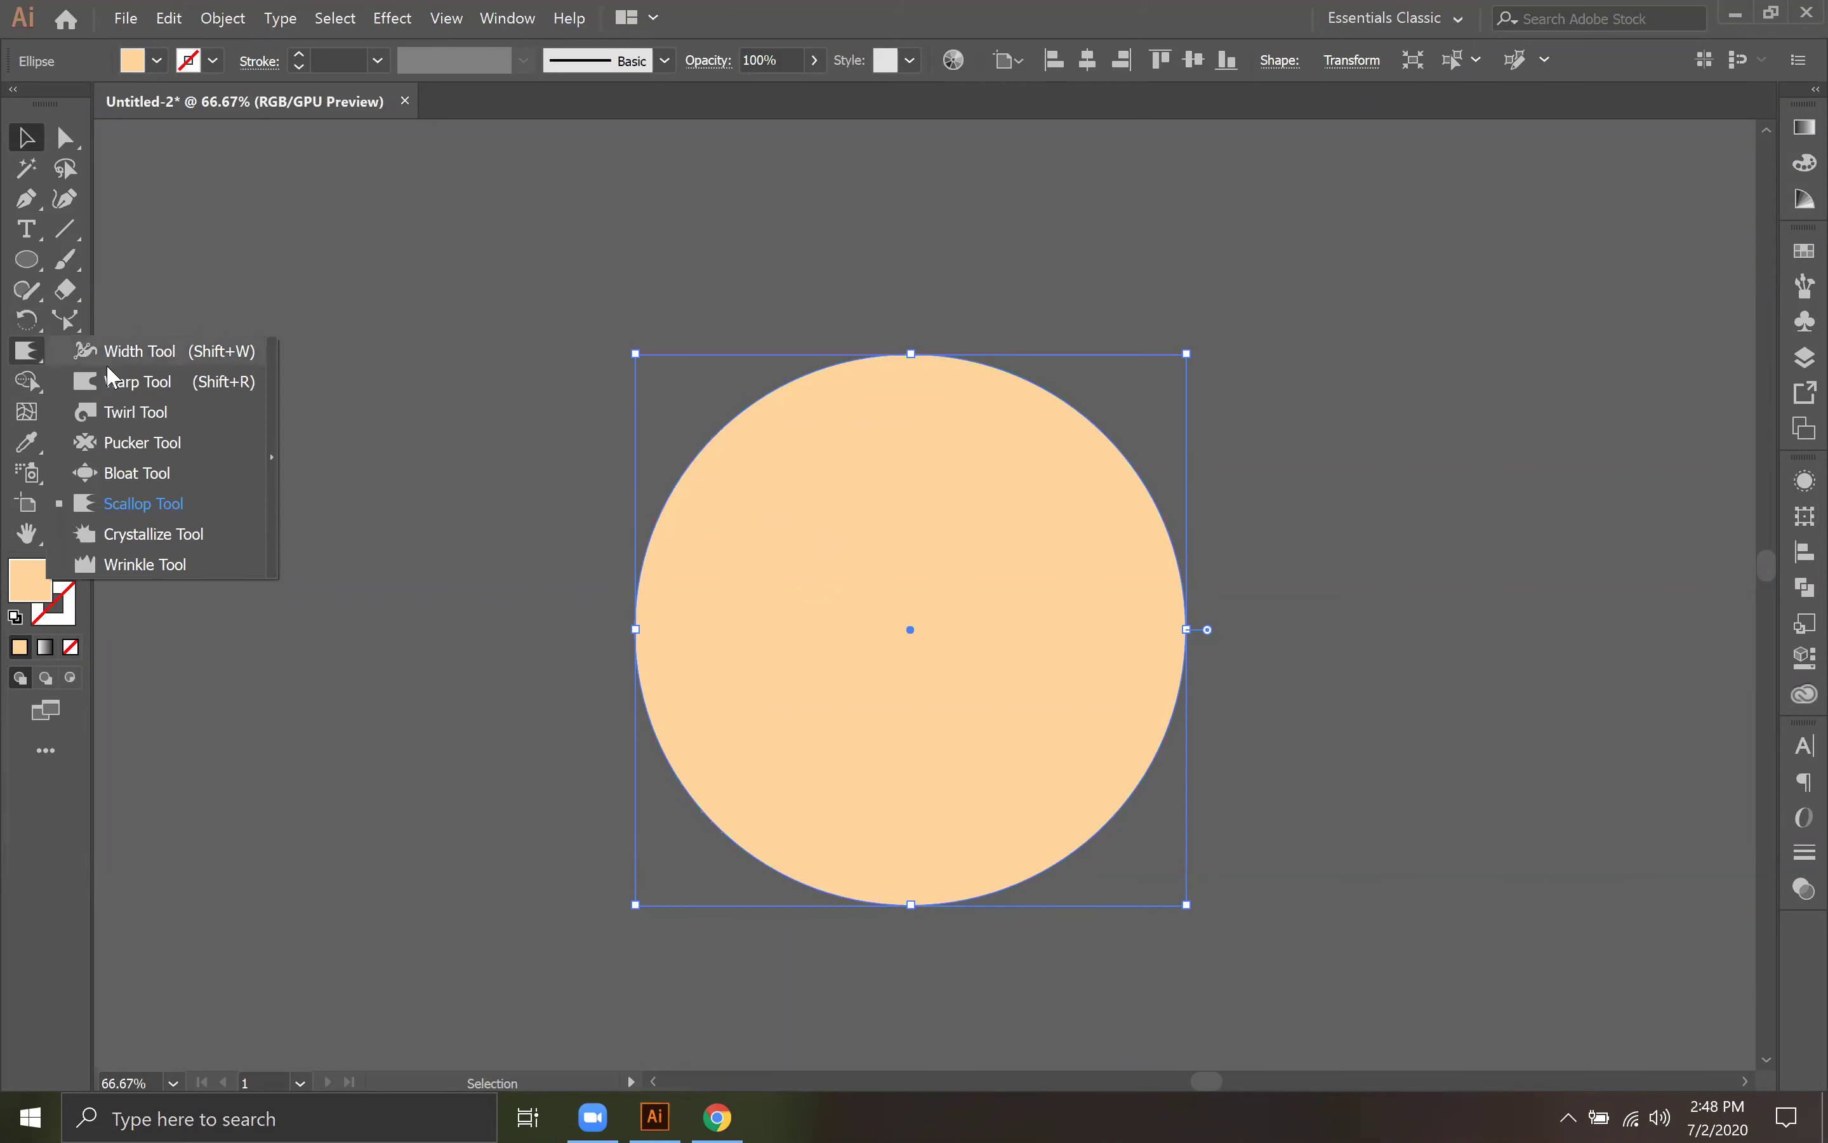
{"action": "left_click", "coordinate": [162, 504]}
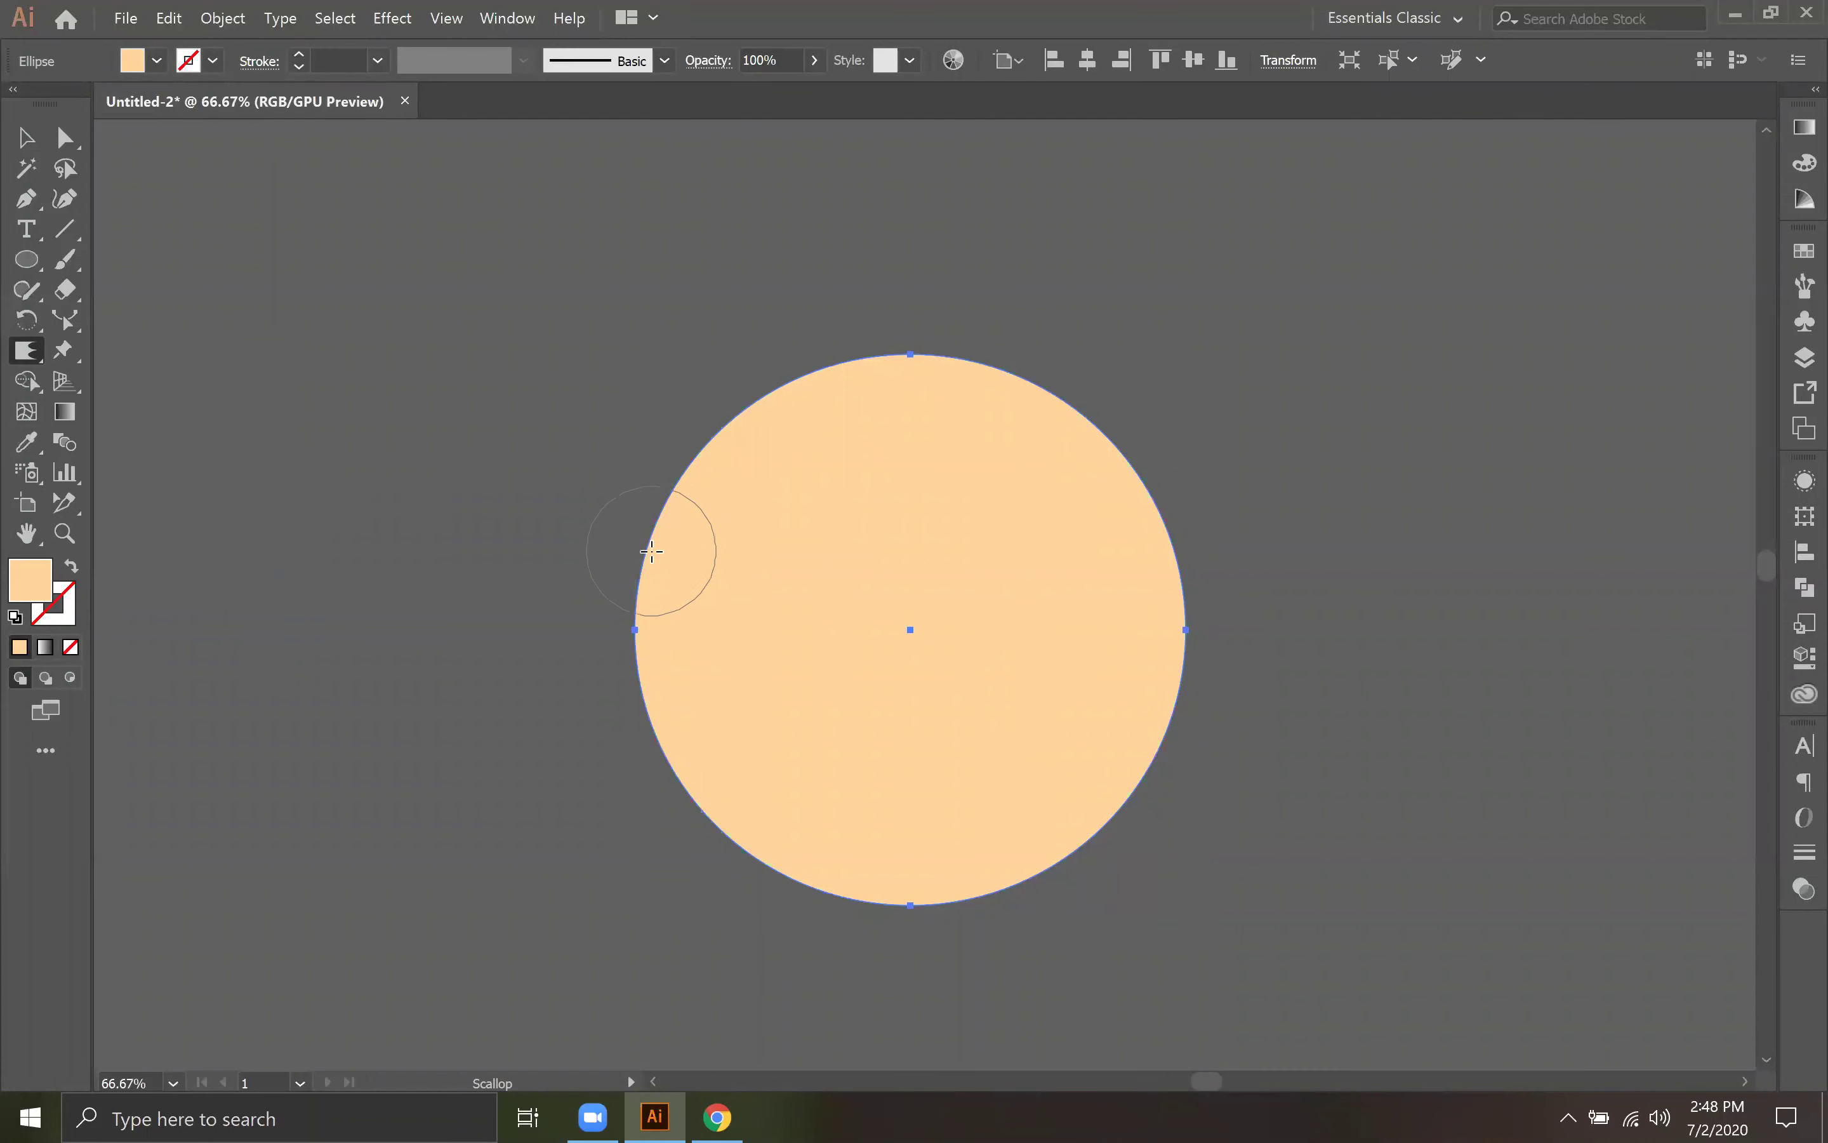
{"action": "mouse_move", "coordinate": [651, 552]}
{"action": "left_mouse_down"}
{"action": "mouse_move", "coordinate": [765, 415]}
{"action": "mouse_move", "coordinate": [898, 379]}
{"action": "mouse_move", "coordinate": [1016, 400]}
{"action": "mouse_move", "coordinate": [1068, 433]}
{"action": "mouse_move", "coordinate": [1170, 567]}
{"action": "mouse_move", "coordinate": [1173, 693]}
{"action": "mouse_move", "coordinate": [1089, 806]}
{"action": "mouse_move", "coordinate": [981, 858]}
{"action": "mouse_move", "coordinate": [843, 869]}
{"action": "mouse_move", "coordinate": [693, 762]}
{"action": "mouse_move", "coordinate": [665, 672]}
{"action": "mouse_move", "coordinate": [690, 530]}
{"action": "mouse_move", "coordinate": [808, 406]}
{"action": "mouse_move", "coordinate": [933, 403]}
{"action": "mouse_move", "coordinate": [1070, 443]}
{"action": "mouse_move", "coordinate": [1152, 600]}
{"action": "mouse_move", "coordinate": [1153, 689]}
{"action": "mouse_move", "coordinate": [1083, 797]}
{"action": "mouse_move", "coordinate": [968, 847]}
{"action": "mouse_move", "coordinate": [838, 848]}
{"action": "mouse_move", "coordinate": [737, 792]}
{"action": "mouse_move", "coordinate": [693, 731]}
{"action": "mouse_move", "coordinate": [690, 673]}
{"action": "mouse_move", "coordinate": [731, 480]}
{"action": "mouse_move", "coordinate": [870, 413]}
{"action": "mouse_move", "coordinate": [926, 408]}
{"action": "mouse_move", "coordinate": [1065, 477]}
{"action": "mouse_move", "coordinate": [1050, 467]}
{"action": "mouse_move", "coordinate": [1110, 543]}
{"action": "mouse_move", "coordinate": [1124, 663]}
{"action": "mouse_move", "coordinate": [1065, 767]}
{"action": "mouse_move", "coordinate": [1095, 782]}
{"action": "mouse_move", "coordinate": [1066, 744]}
{"action": "mouse_move", "coordinate": [1001, 814]}
{"action": "mouse_move", "coordinate": [894, 829]}
{"action": "mouse_move", "coordinate": [748, 789]}
{"action": "mouse_move", "coordinate": [735, 710]}
{"action": "left_mouse_up"}
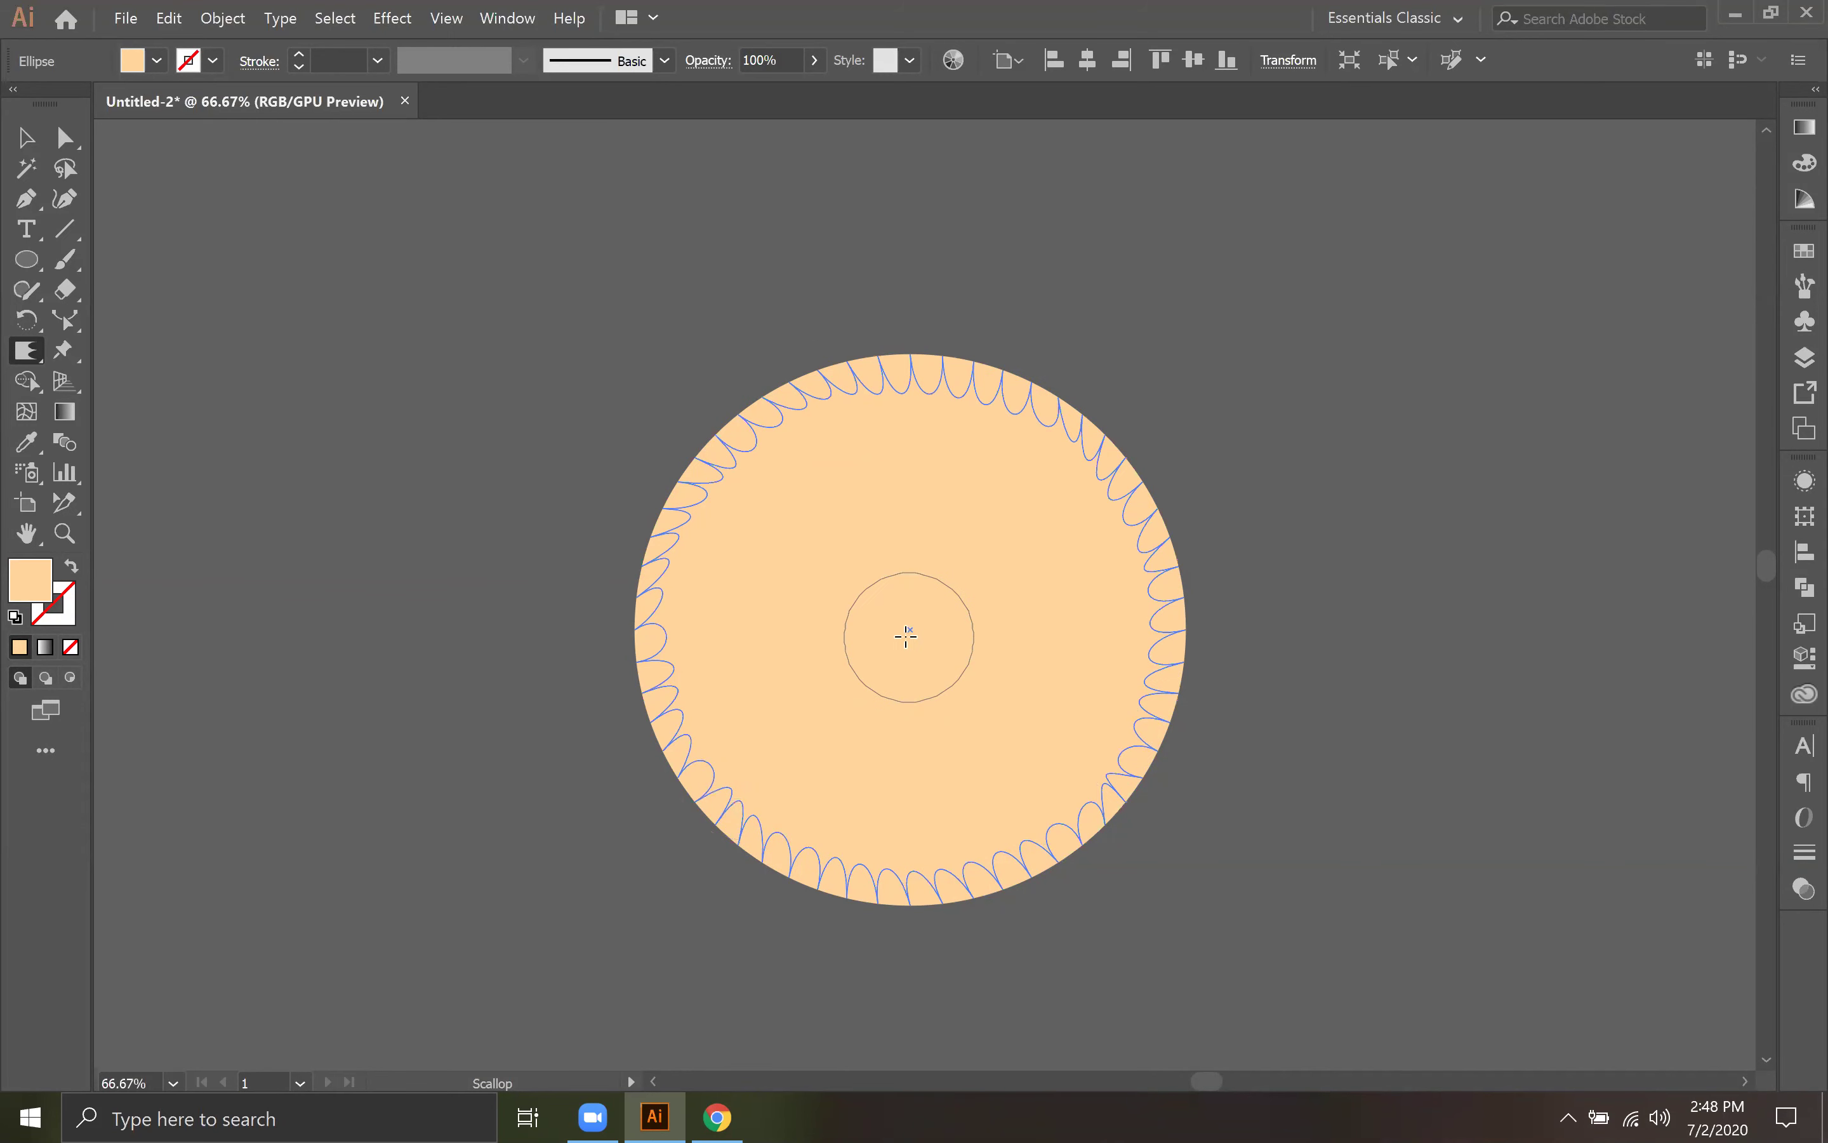
{"action": "left_click_drag", "start_coordinate": [906, 638], "coordinate": [906, 638]}
{"action": "left_click", "coordinate": [25, 138]}
{"action": "left_click", "coordinate": [453, 506]}
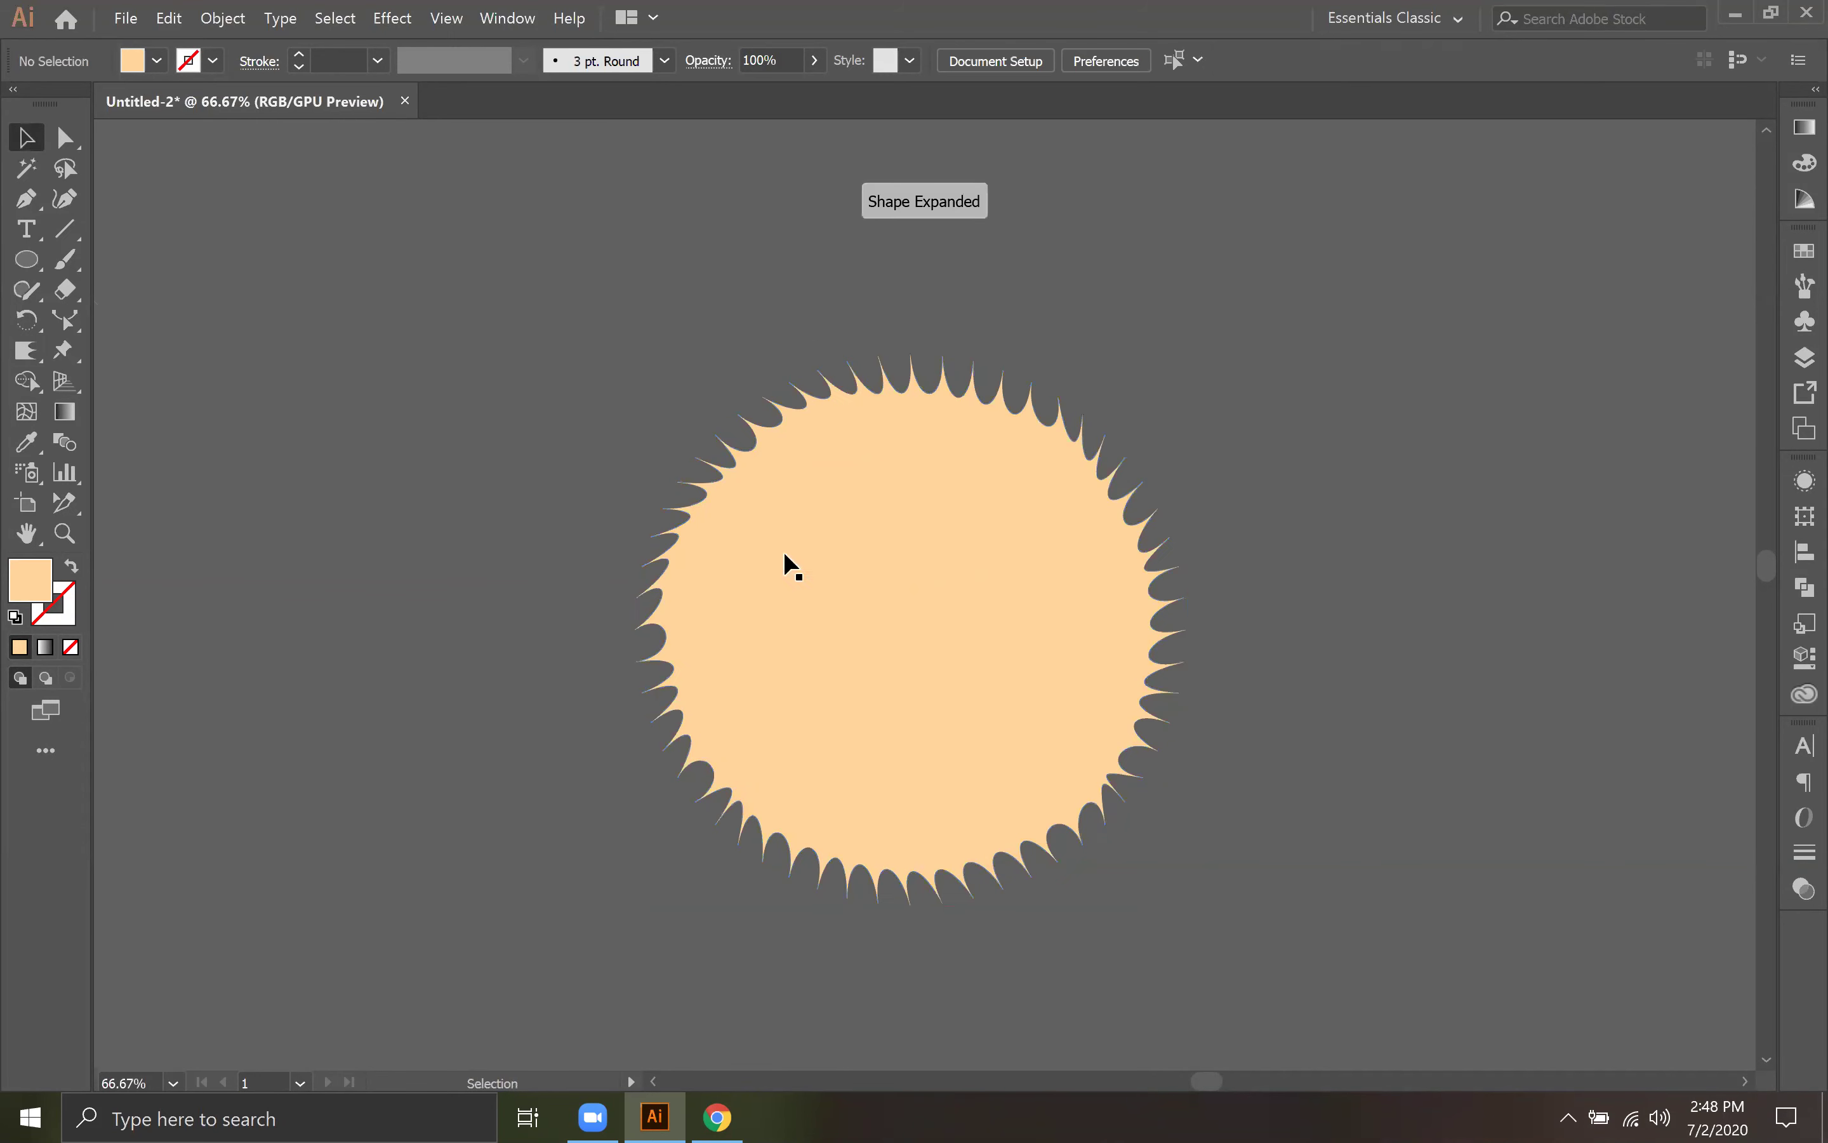
{"action": "left_click_drag", "start_coordinate": [890, 666], "coordinate": [710, 563]}
{"action": "left_click", "coordinate": [1265, 572]}
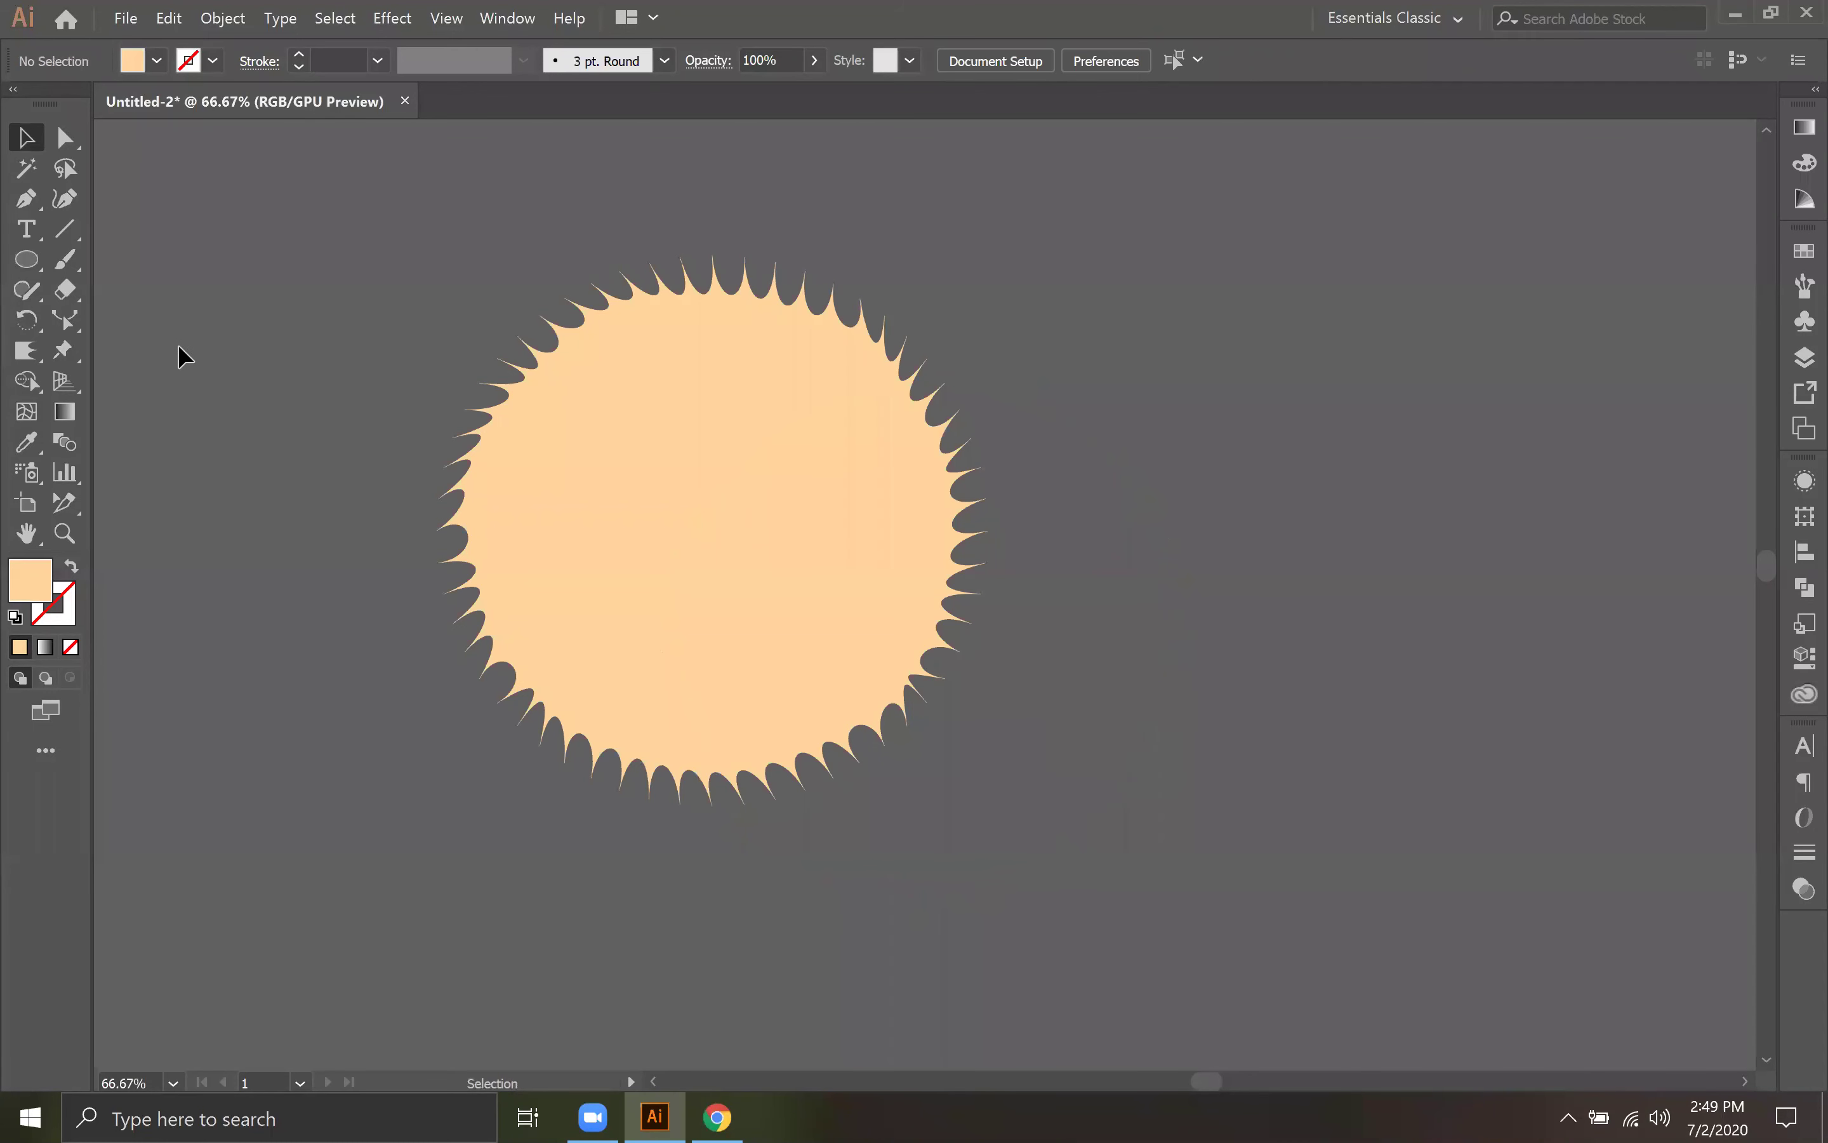
Step: Create a 10-point star to the upper right of the spiky shape, with Radius 1 of 0.3472 in and Radius 2 of 0.6944 in
{"action": "left_click", "coordinate": [18, 270]}
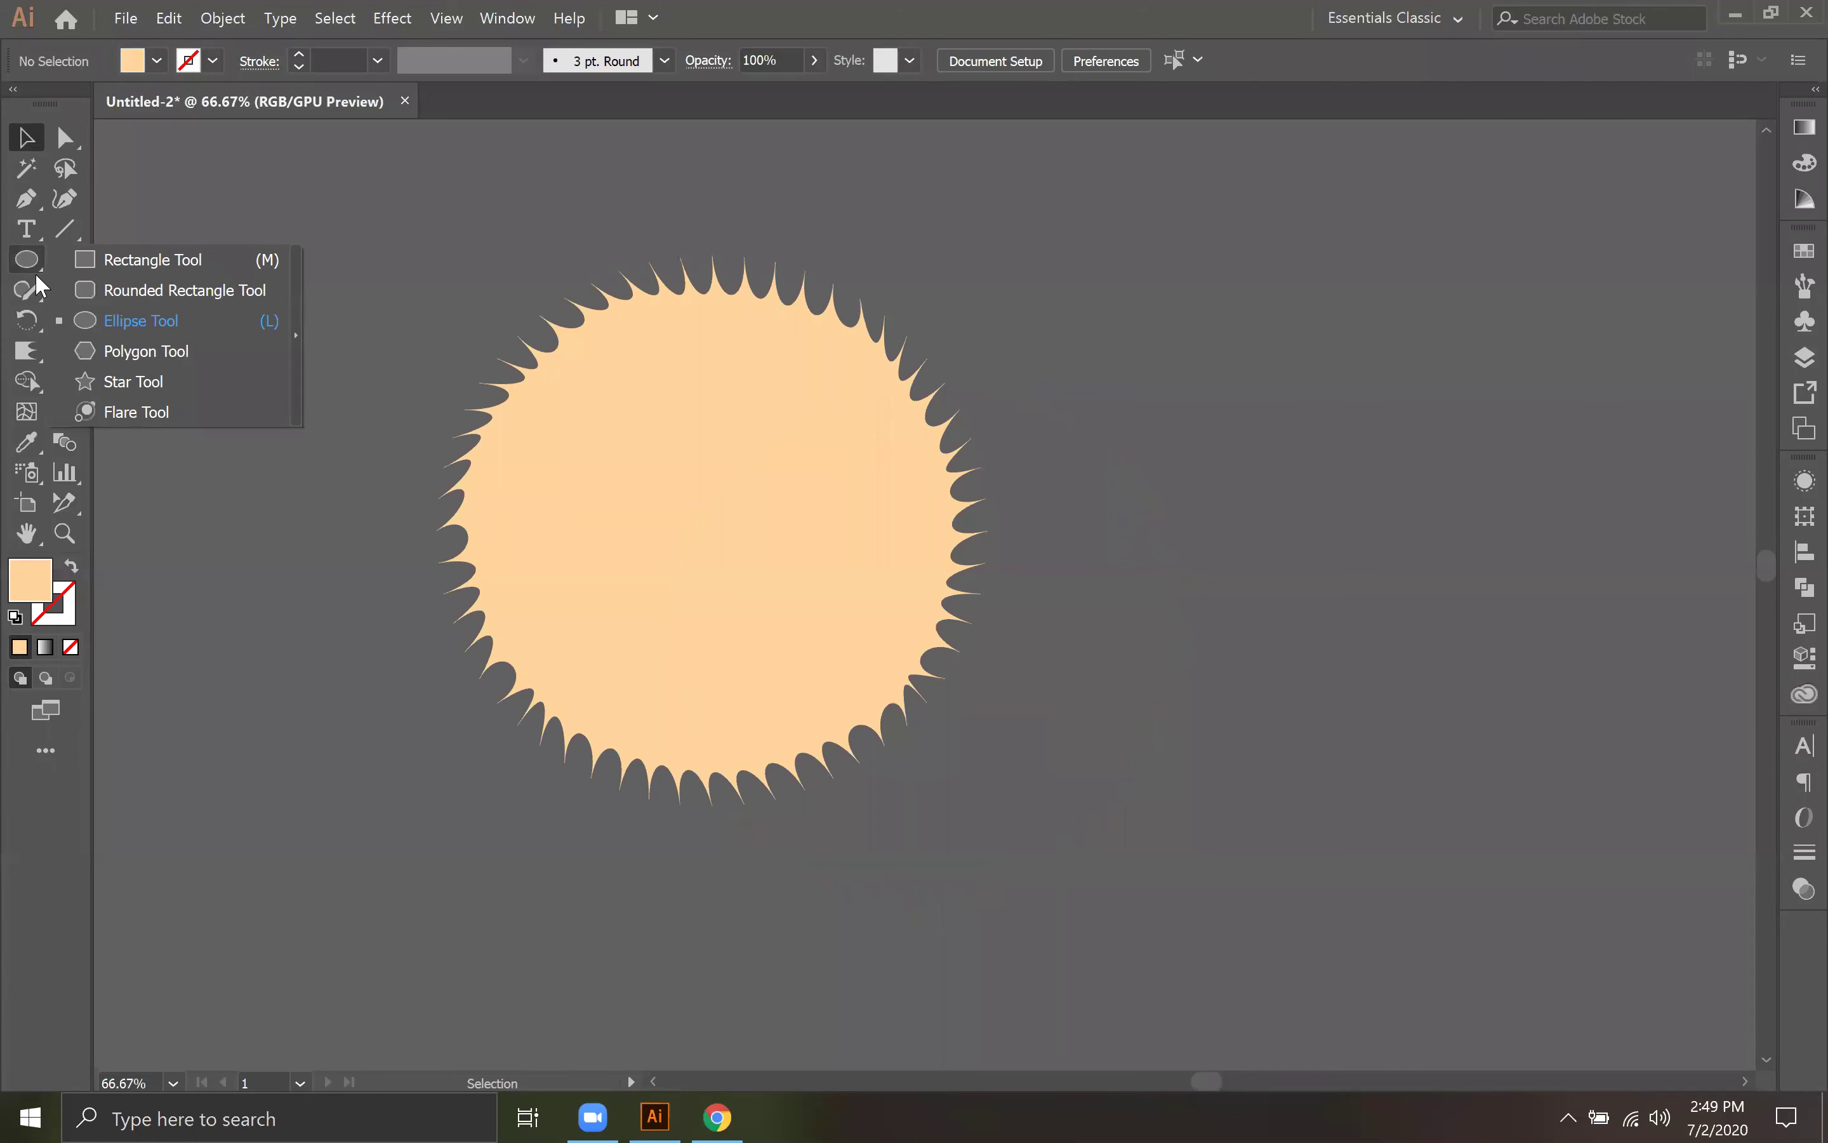
{"action": "left_click", "coordinate": [115, 374]}
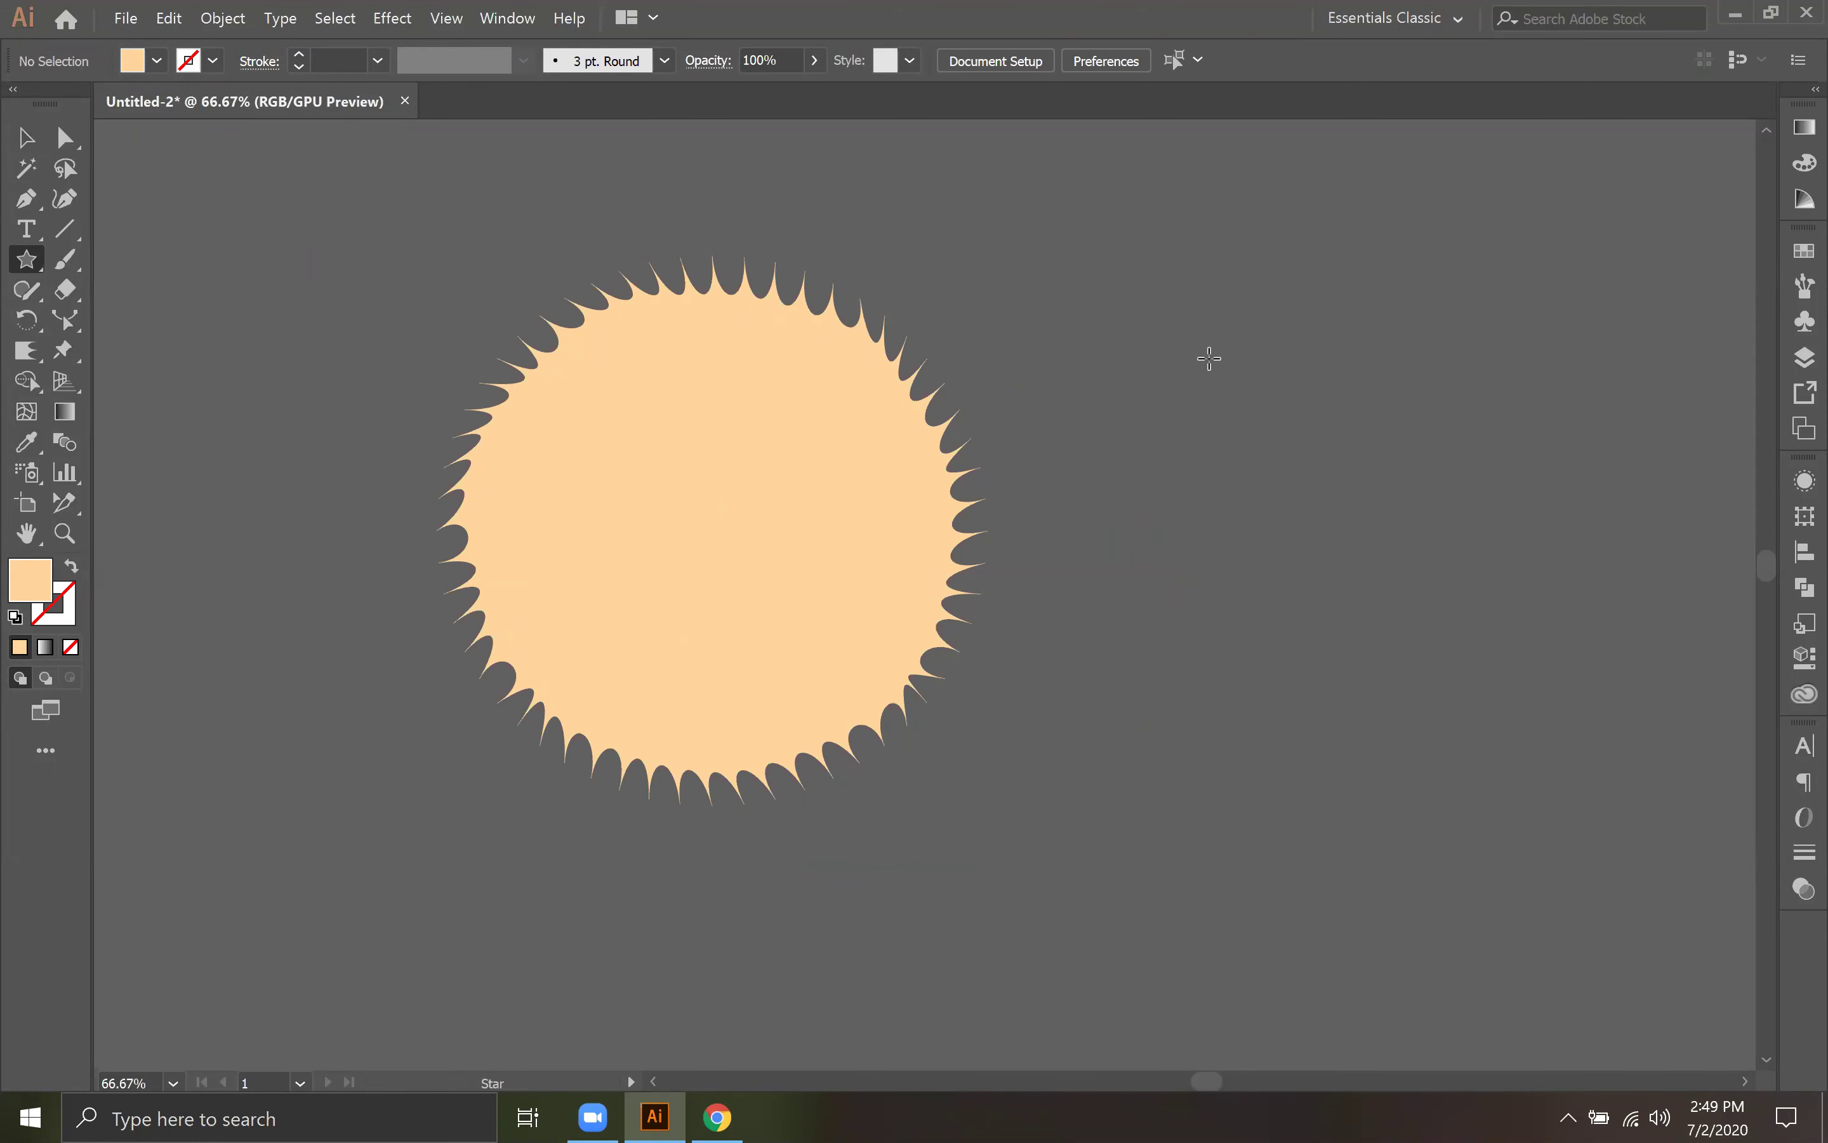
{"action": "left_click", "coordinate": [795, 614]}
{"action": "left_click", "coordinate": [730, 673]}
{"action": "left_click", "coordinate": [730, 673]}
{"action": "left_click", "coordinate": [730, 673]}
{"action": "left_click", "coordinate": [730, 673]}
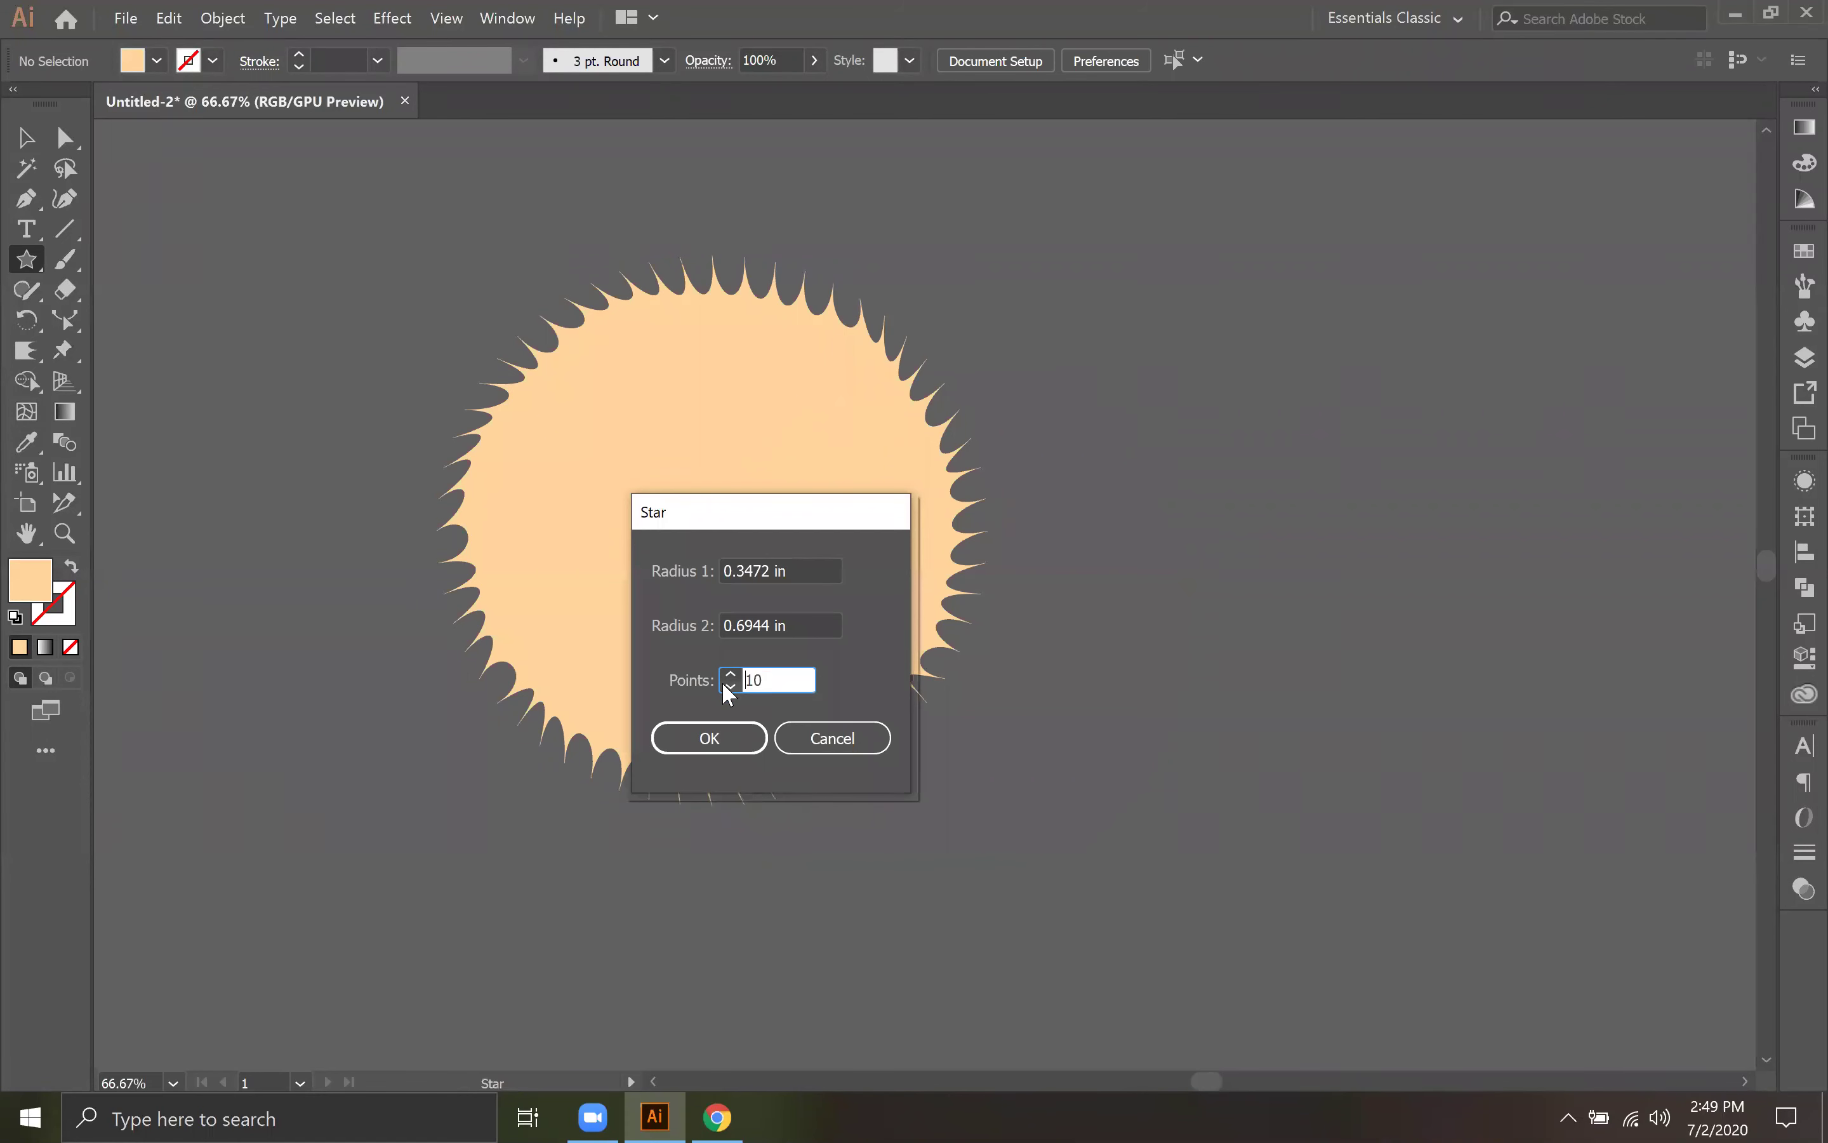
{"action": "left_click", "coordinate": [708, 737]}
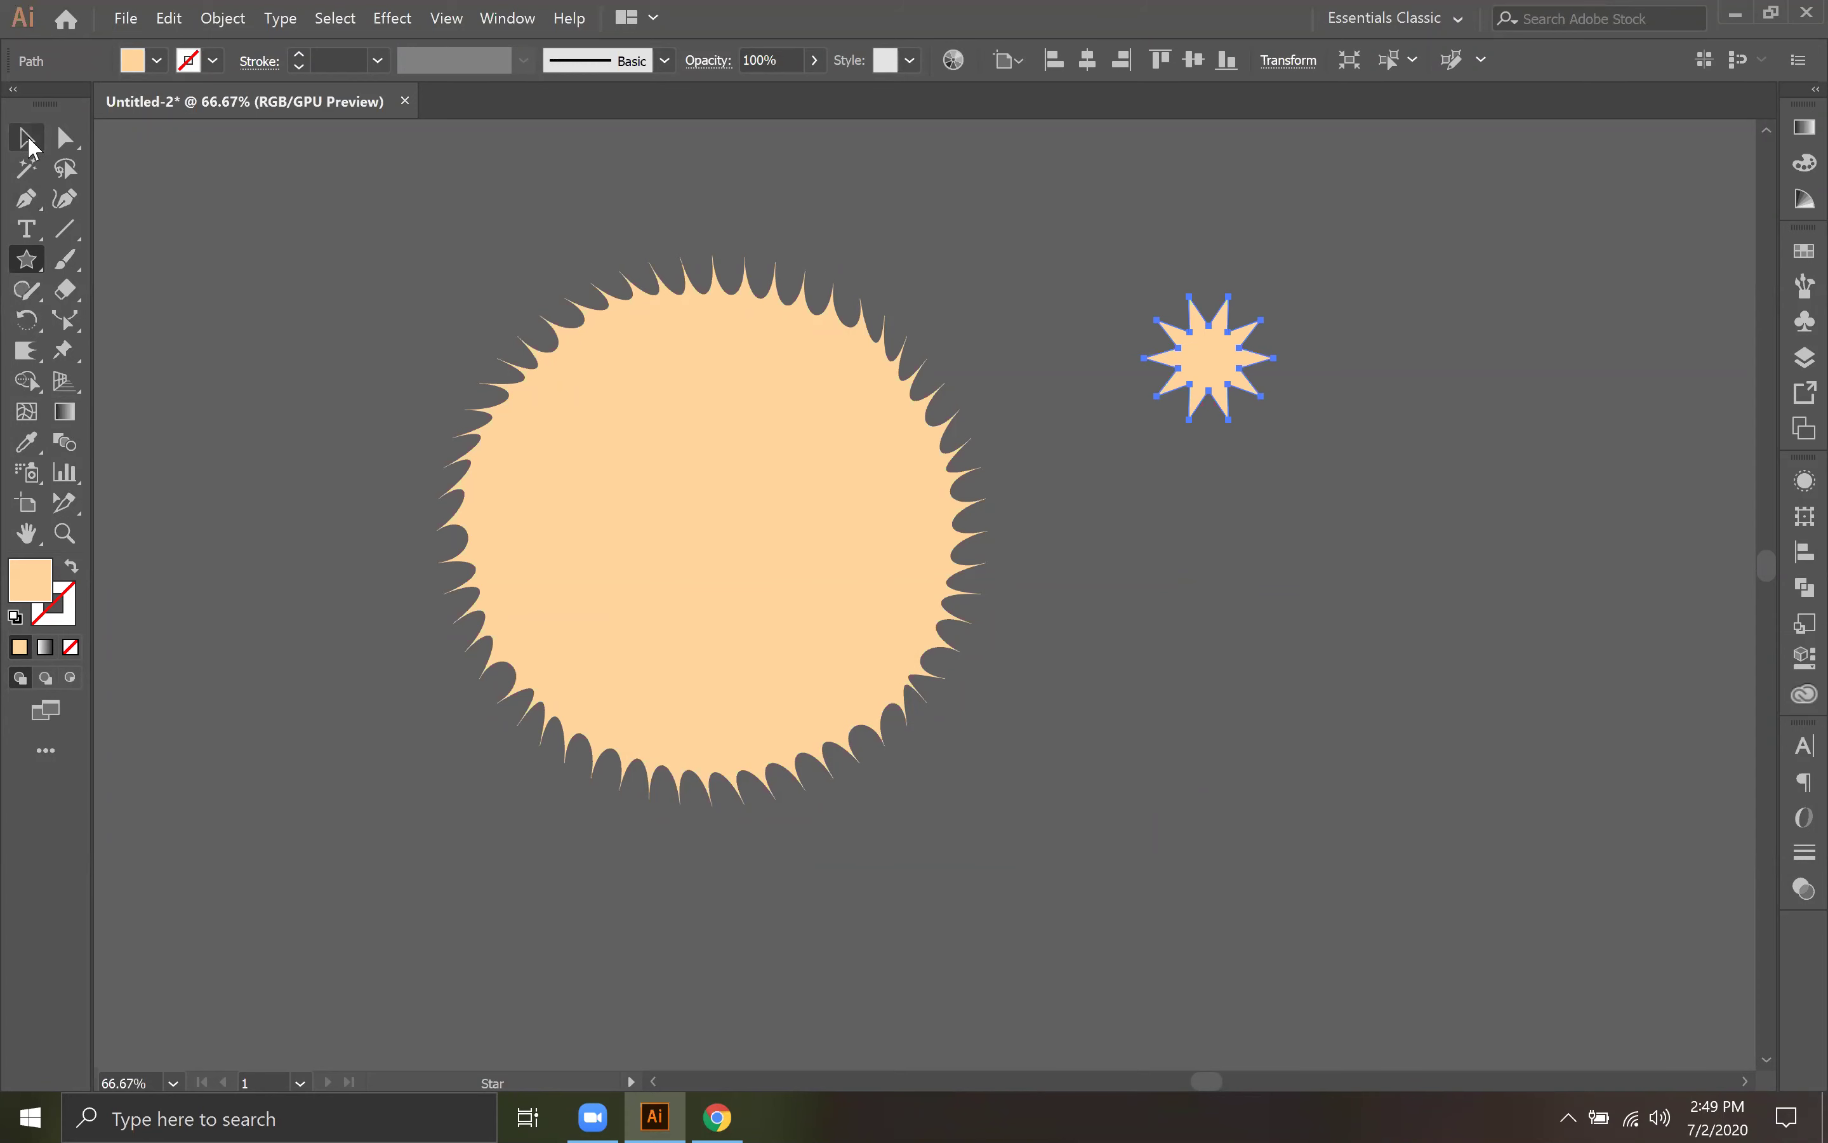
{"action": "left_click", "coordinate": [1314, 477]}
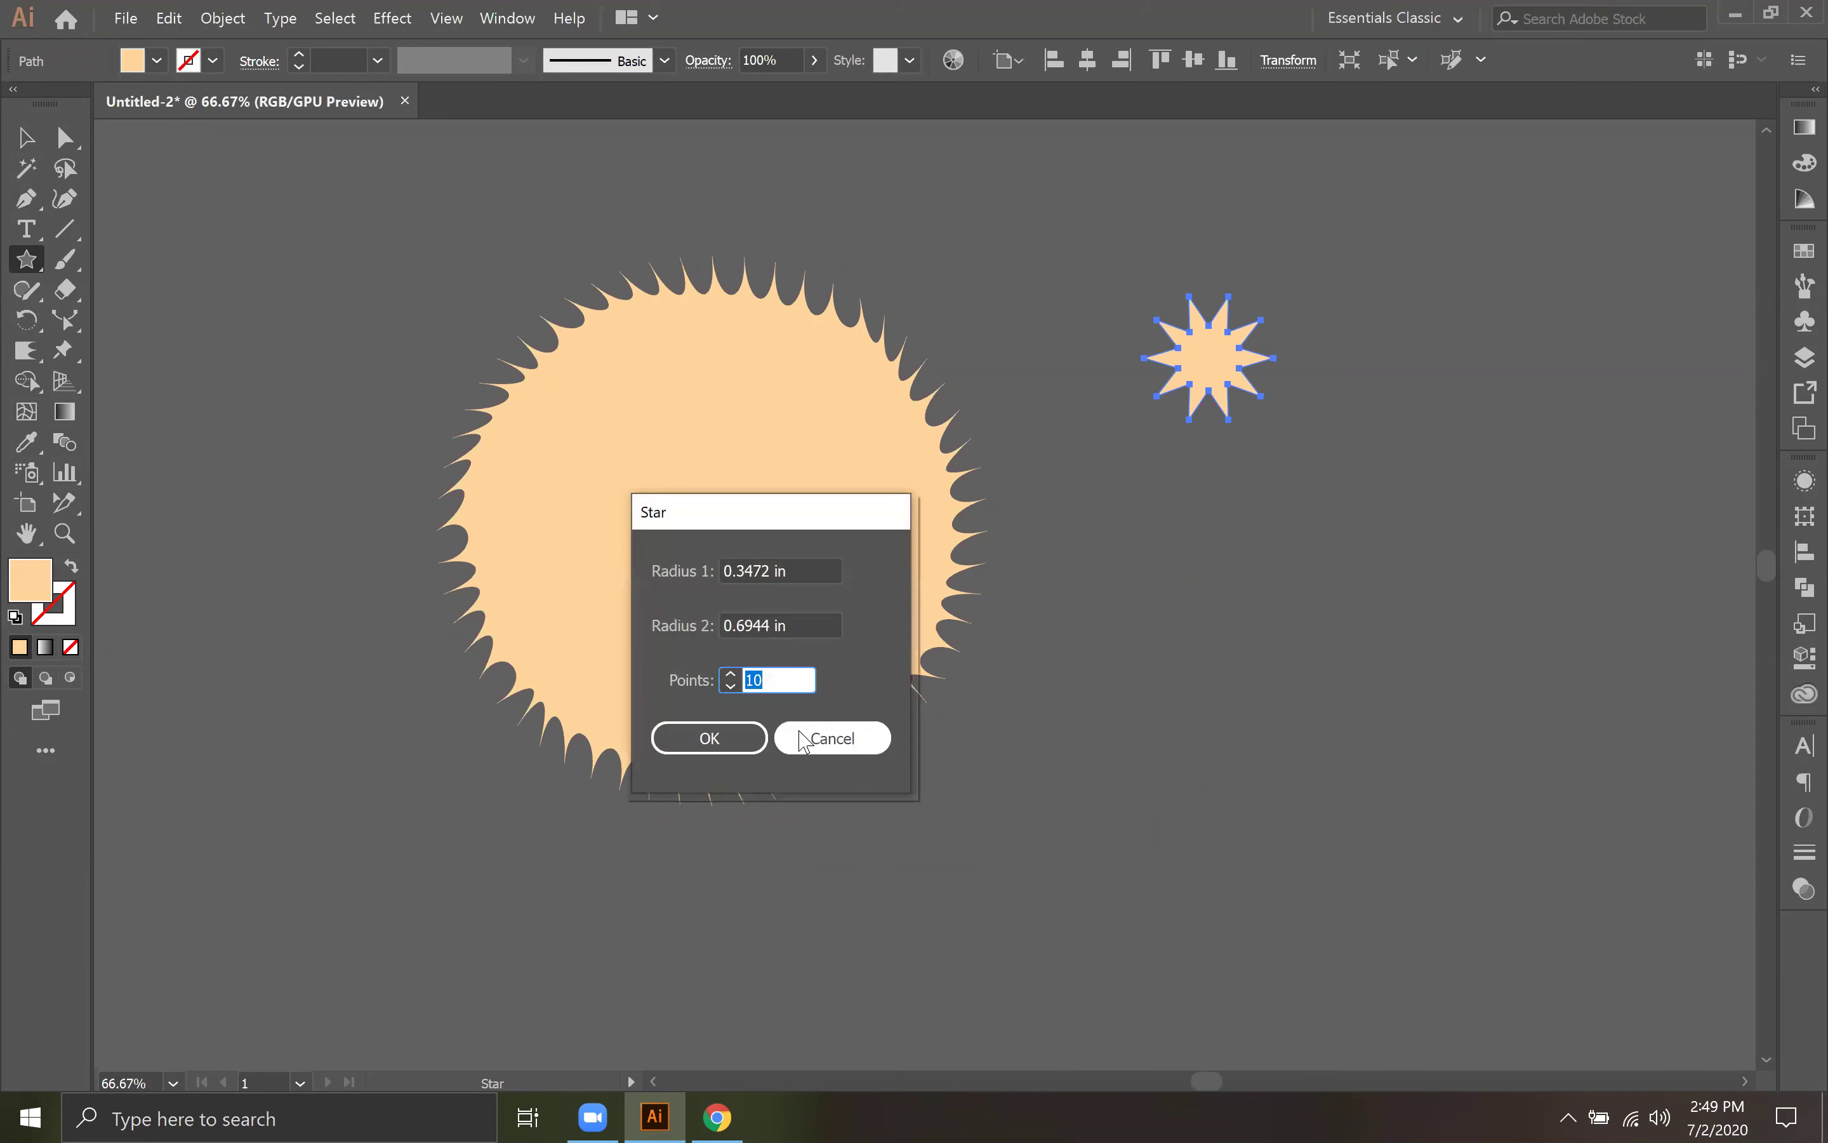
{"action": "left_click", "coordinate": [823, 739]}
Step: Move the ten-point star down and to the right of its original position
{"action": "left_click", "coordinate": [24, 137]}
{"action": "left_click_drag", "start_coordinate": [1225, 356], "coordinate": [1342, 557]}
{"action": "key", "text": "ctrl"}
{"action": "key", "text": "ctrl+plus"}
{"action": "key", "text": "ctrl+plus"}
{"action": "key", "text": "ctrl+plus"}
{"action": "key", "text": "ctrl+plus"}
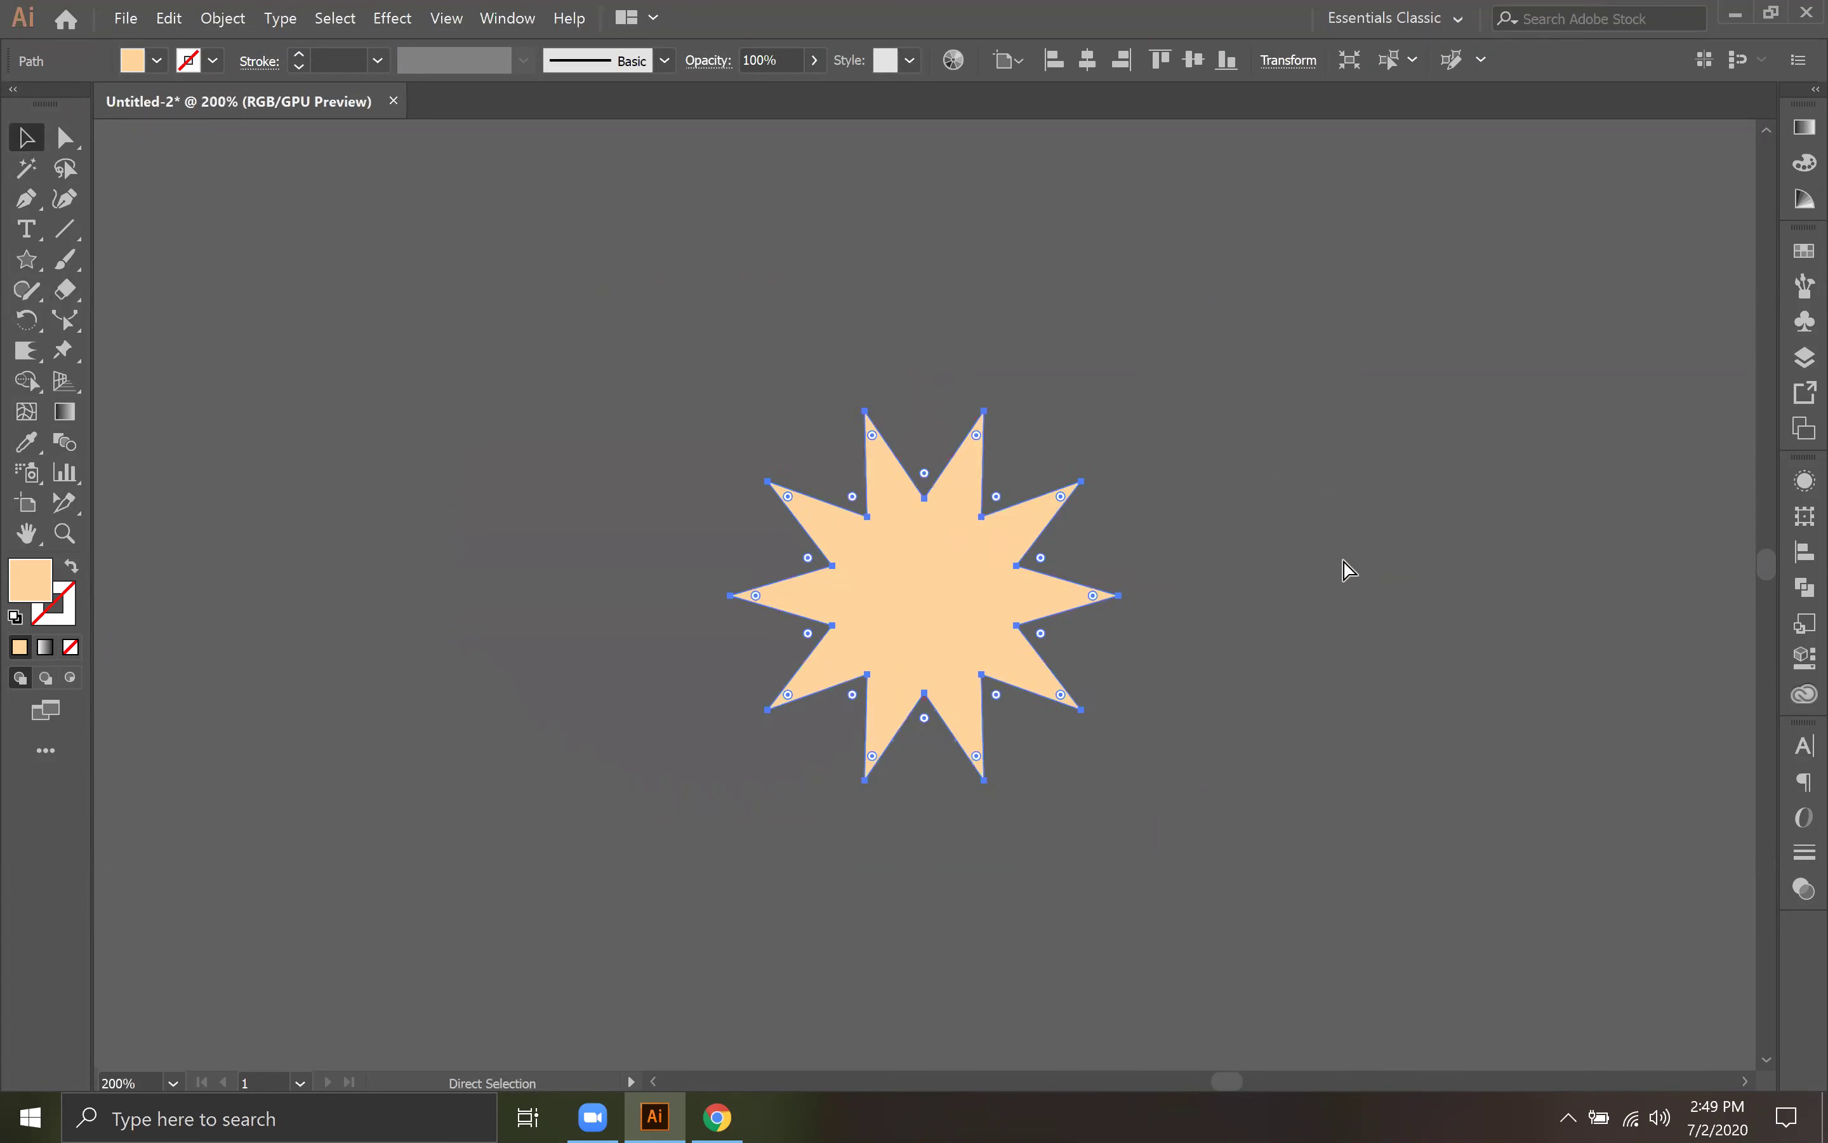
Step: Select all ten outer tip anchor points of the star and try to pull the spikes inward together, undoing each attempt
{"action": "left_click", "coordinate": [110, 175]}
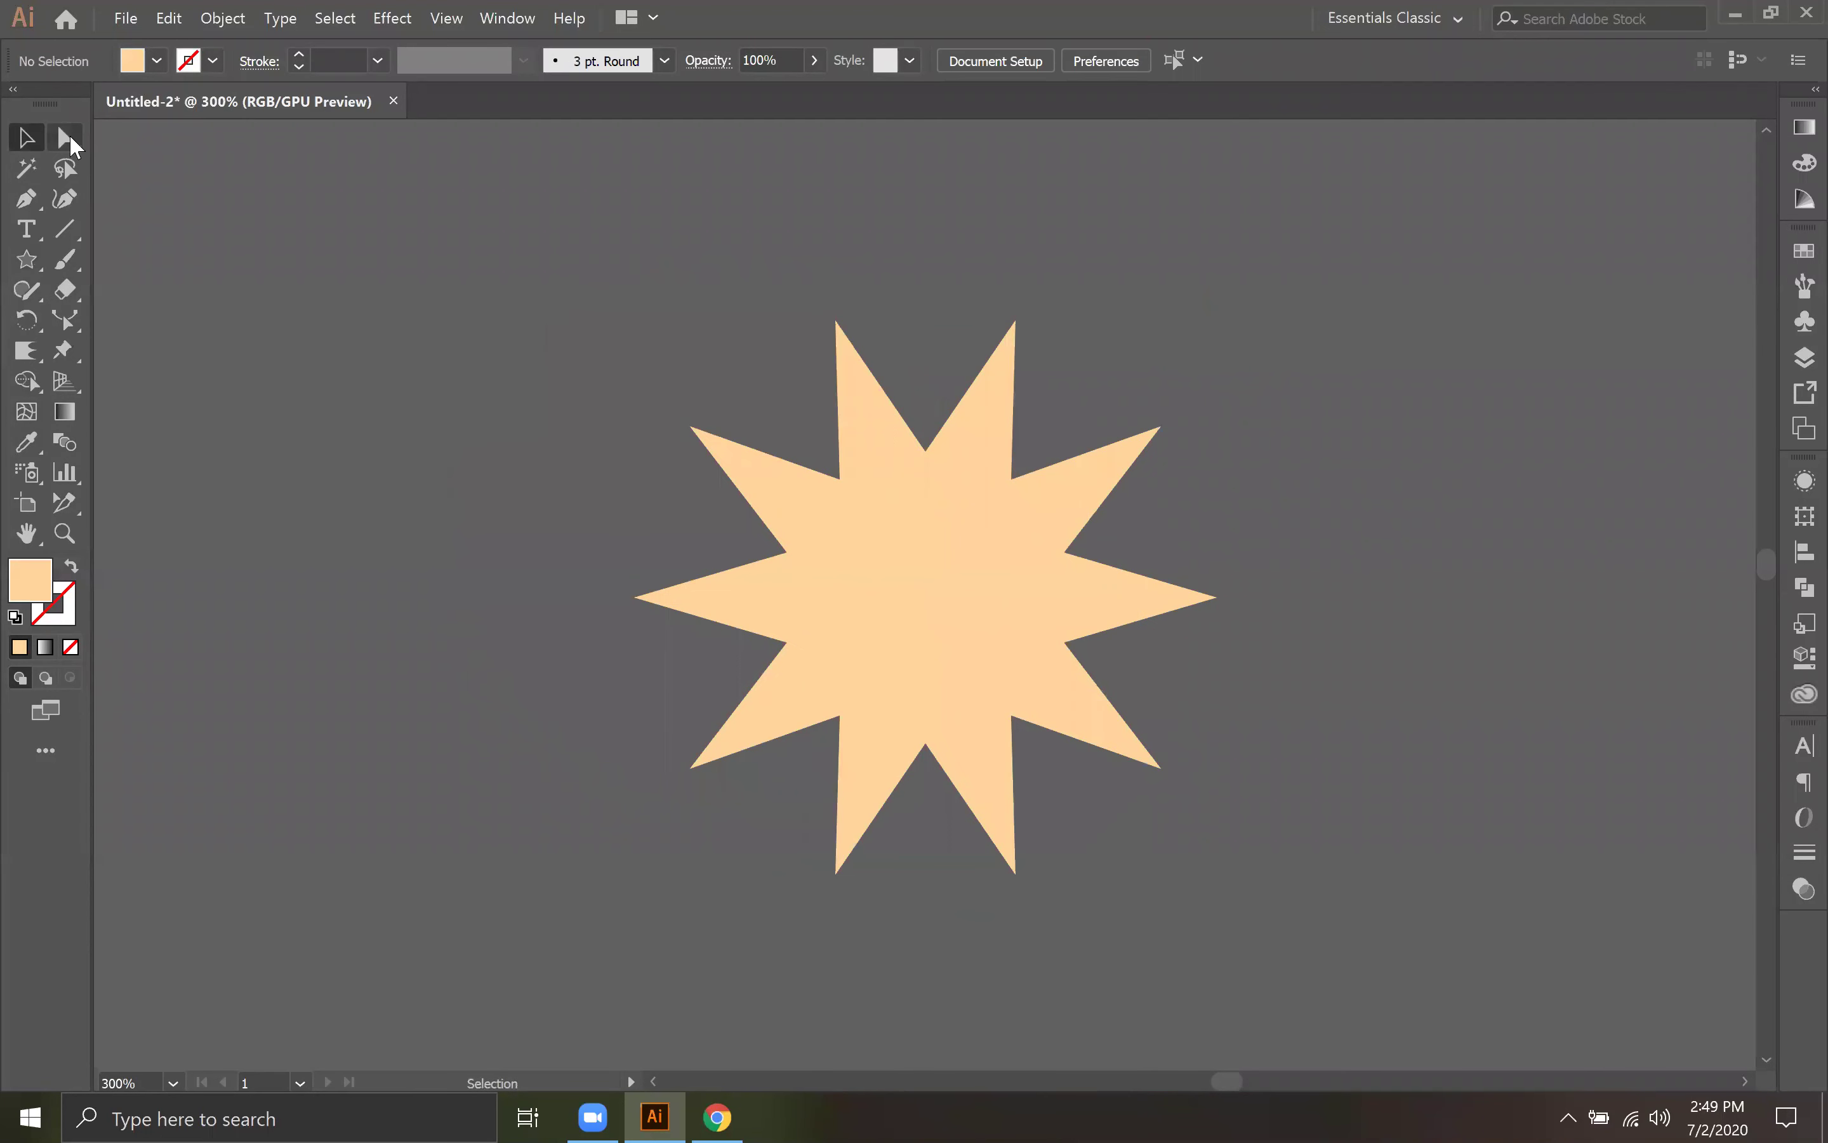
{"action": "left_click", "coordinate": [836, 323]}
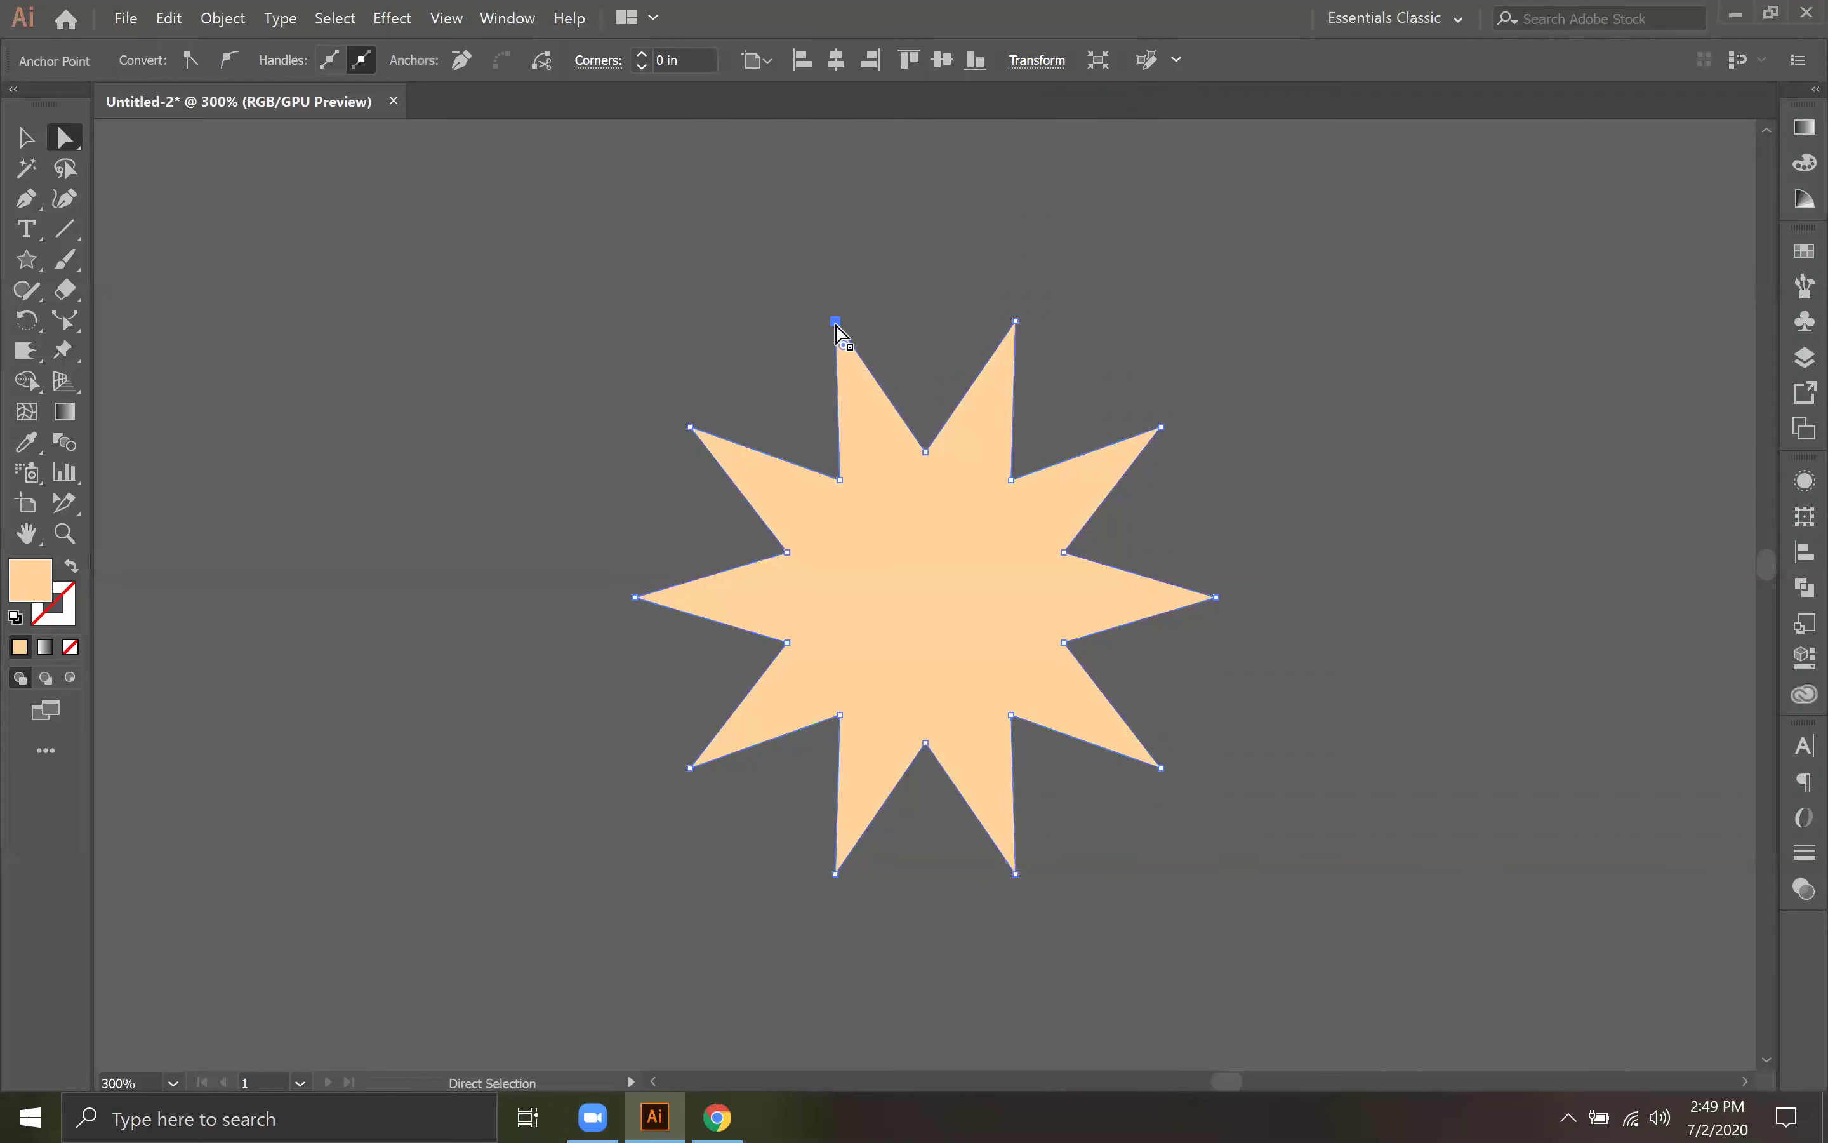
{"action": "left_click", "coordinate": [1016, 322], "text": "shift"}
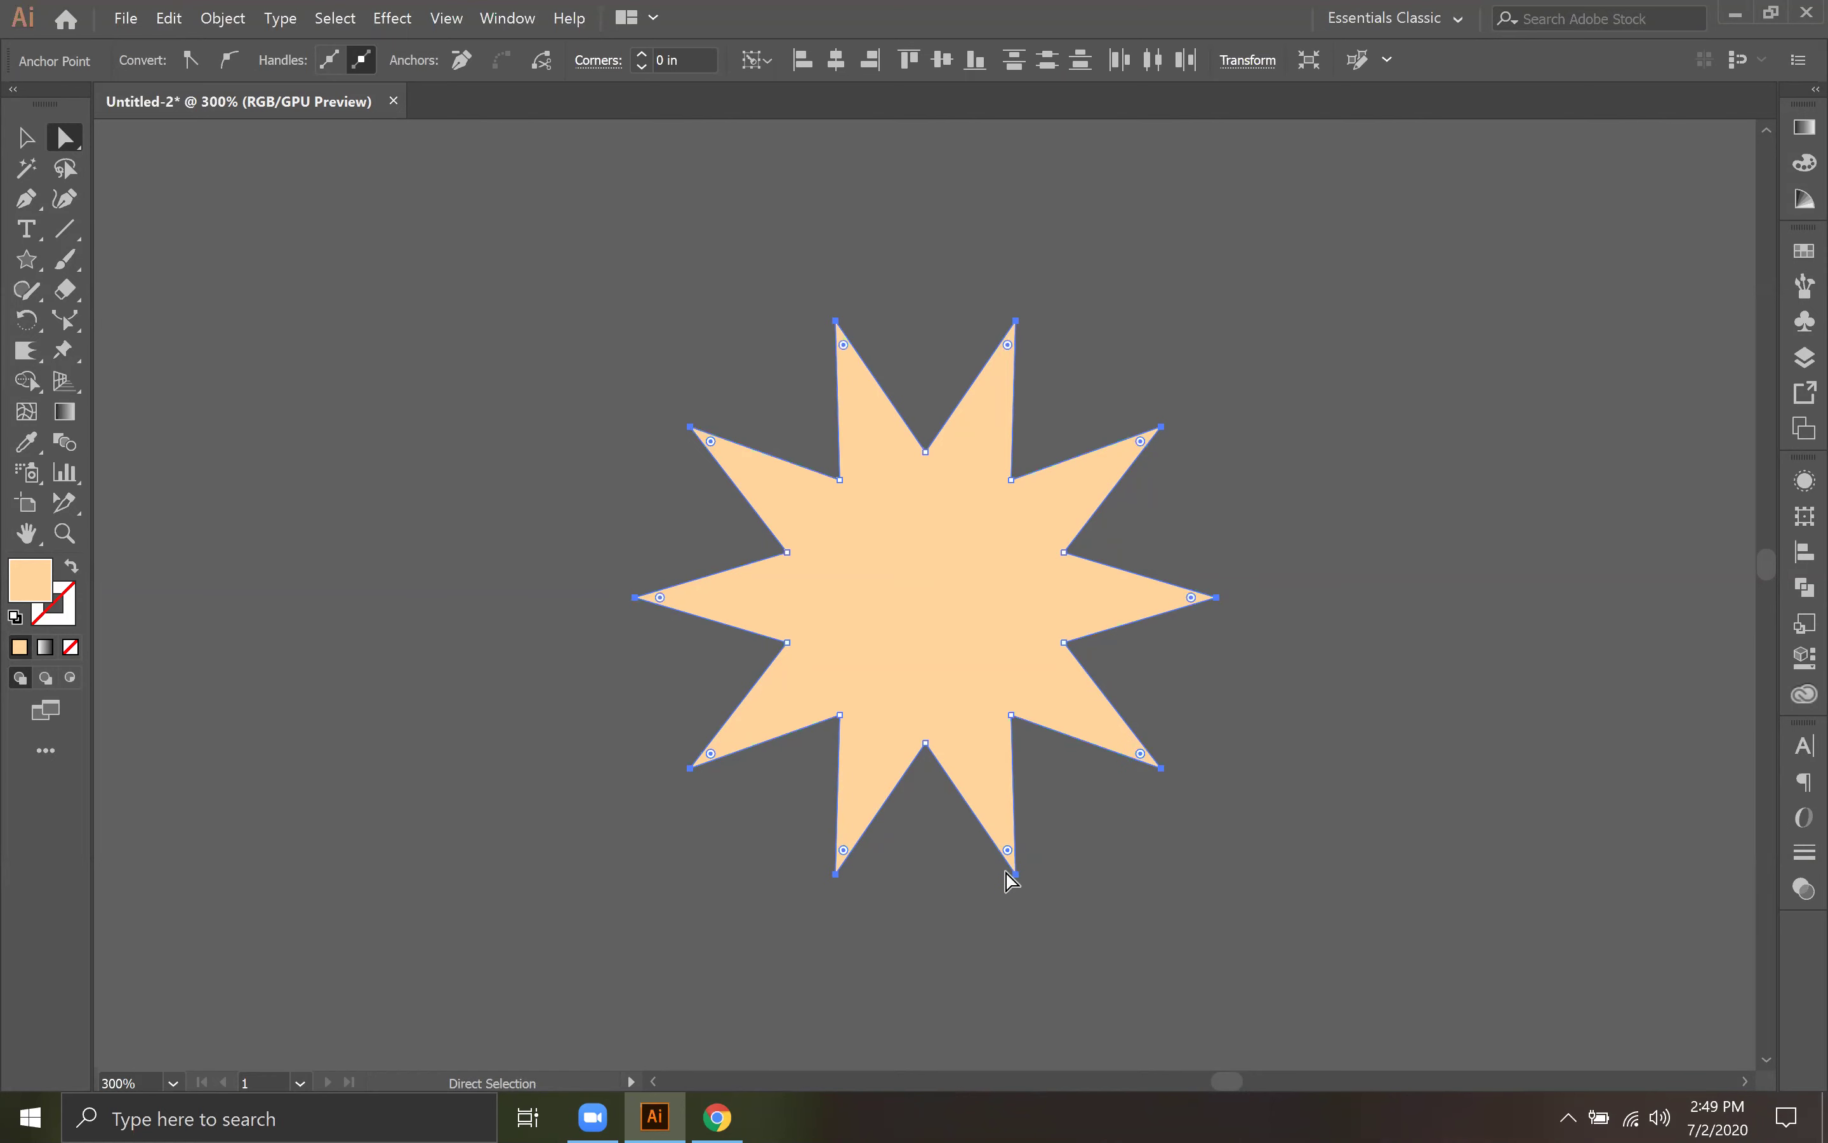
{"action": "left_click_drag", "start_coordinate": [1013, 870], "coordinate": [1010, 830]}
{"action": "left_click_drag", "start_coordinate": [1002, 805], "coordinate": [1020, 578]}
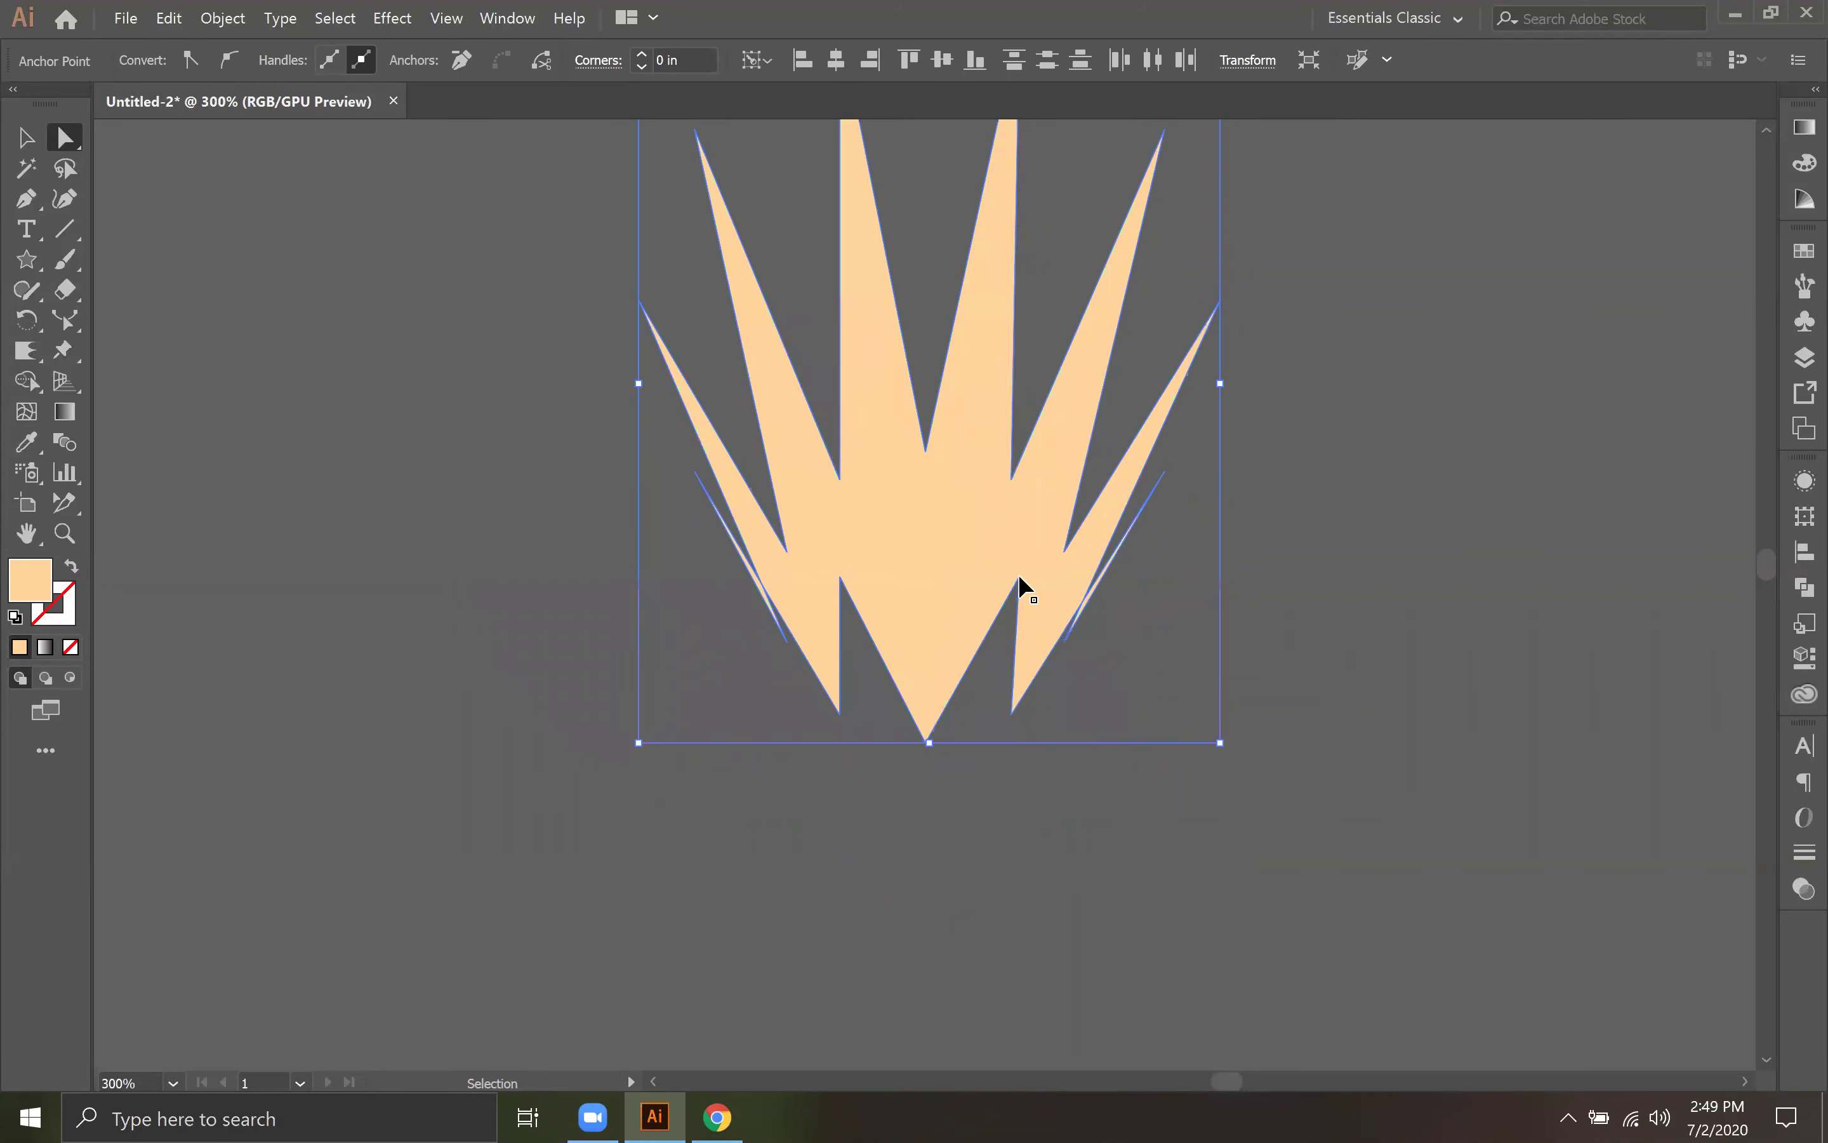
{"action": "key", "text": "ctrl+z"}
{"action": "left_click_drag", "start_coordinate": [1017, 880], "coordinate": [1012, 726]}
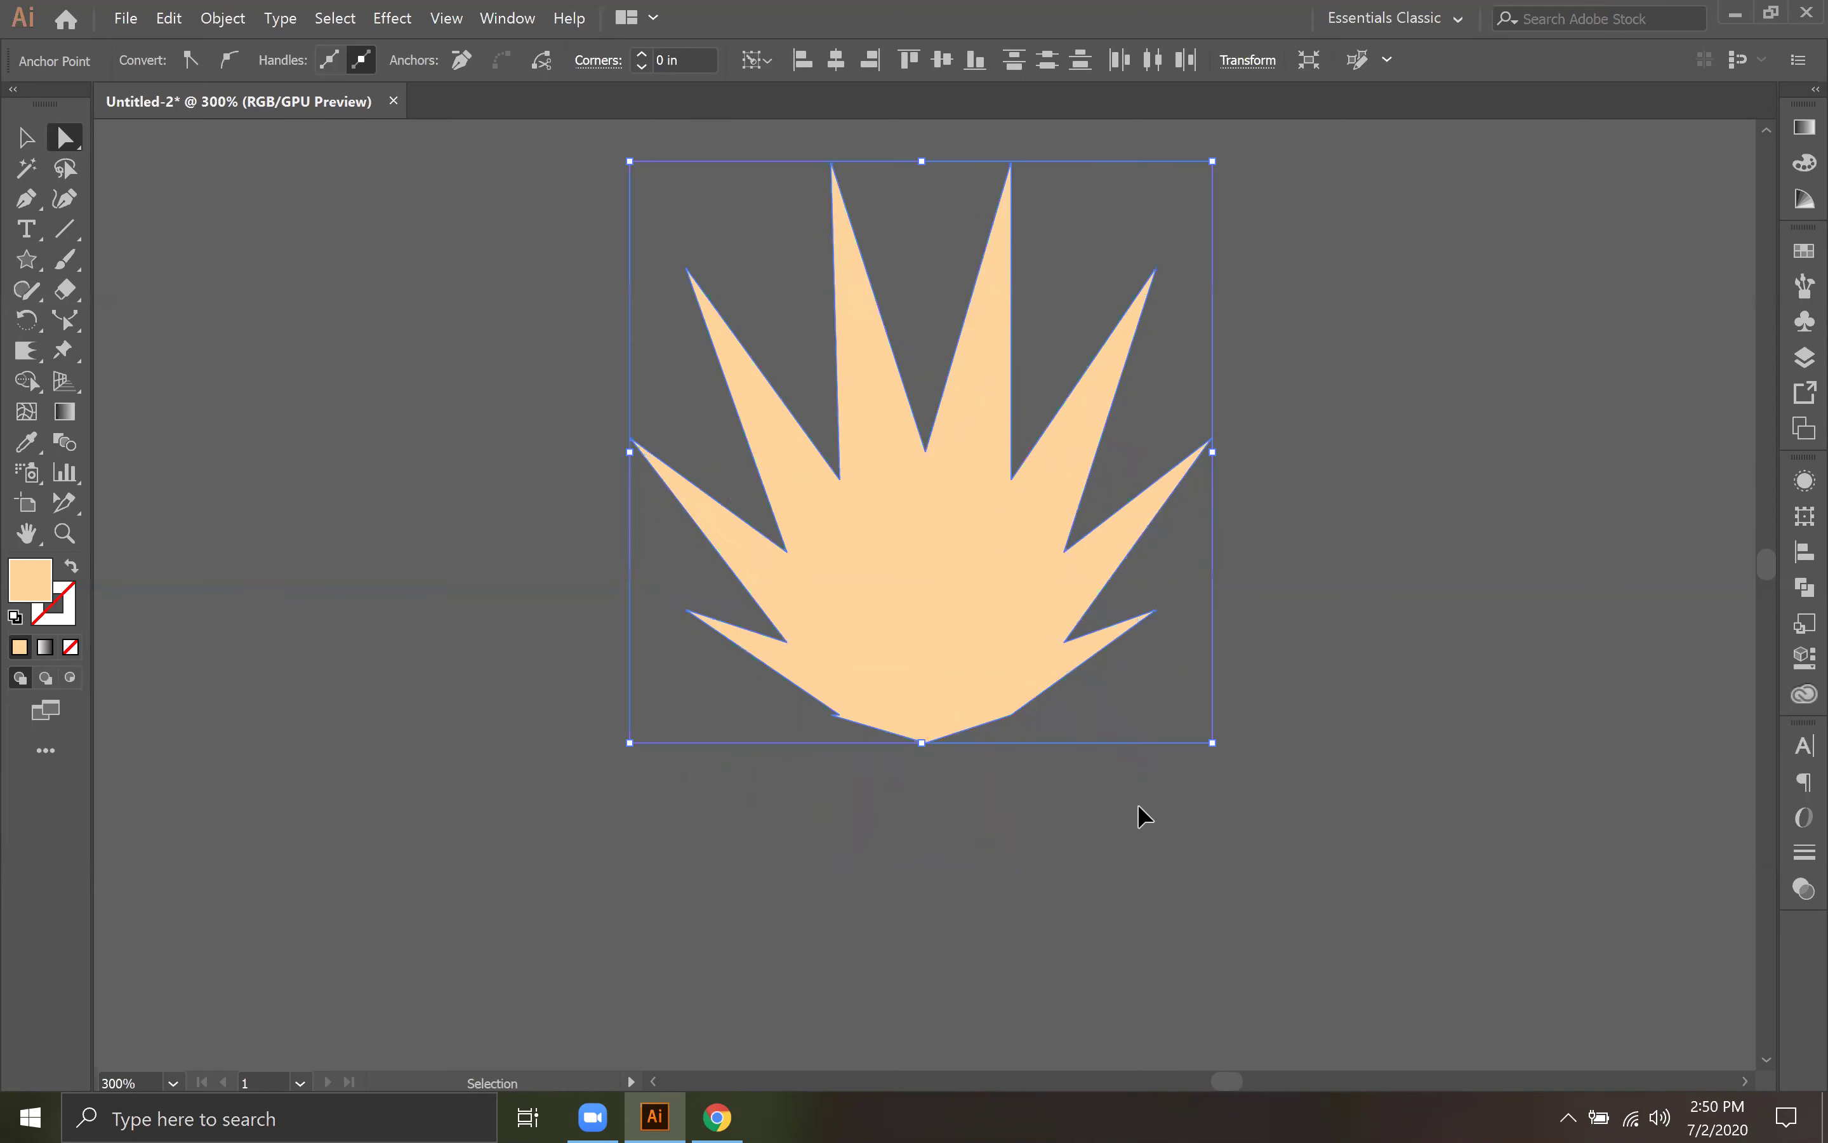
{"action": "key", "text": "ctrl+z"}
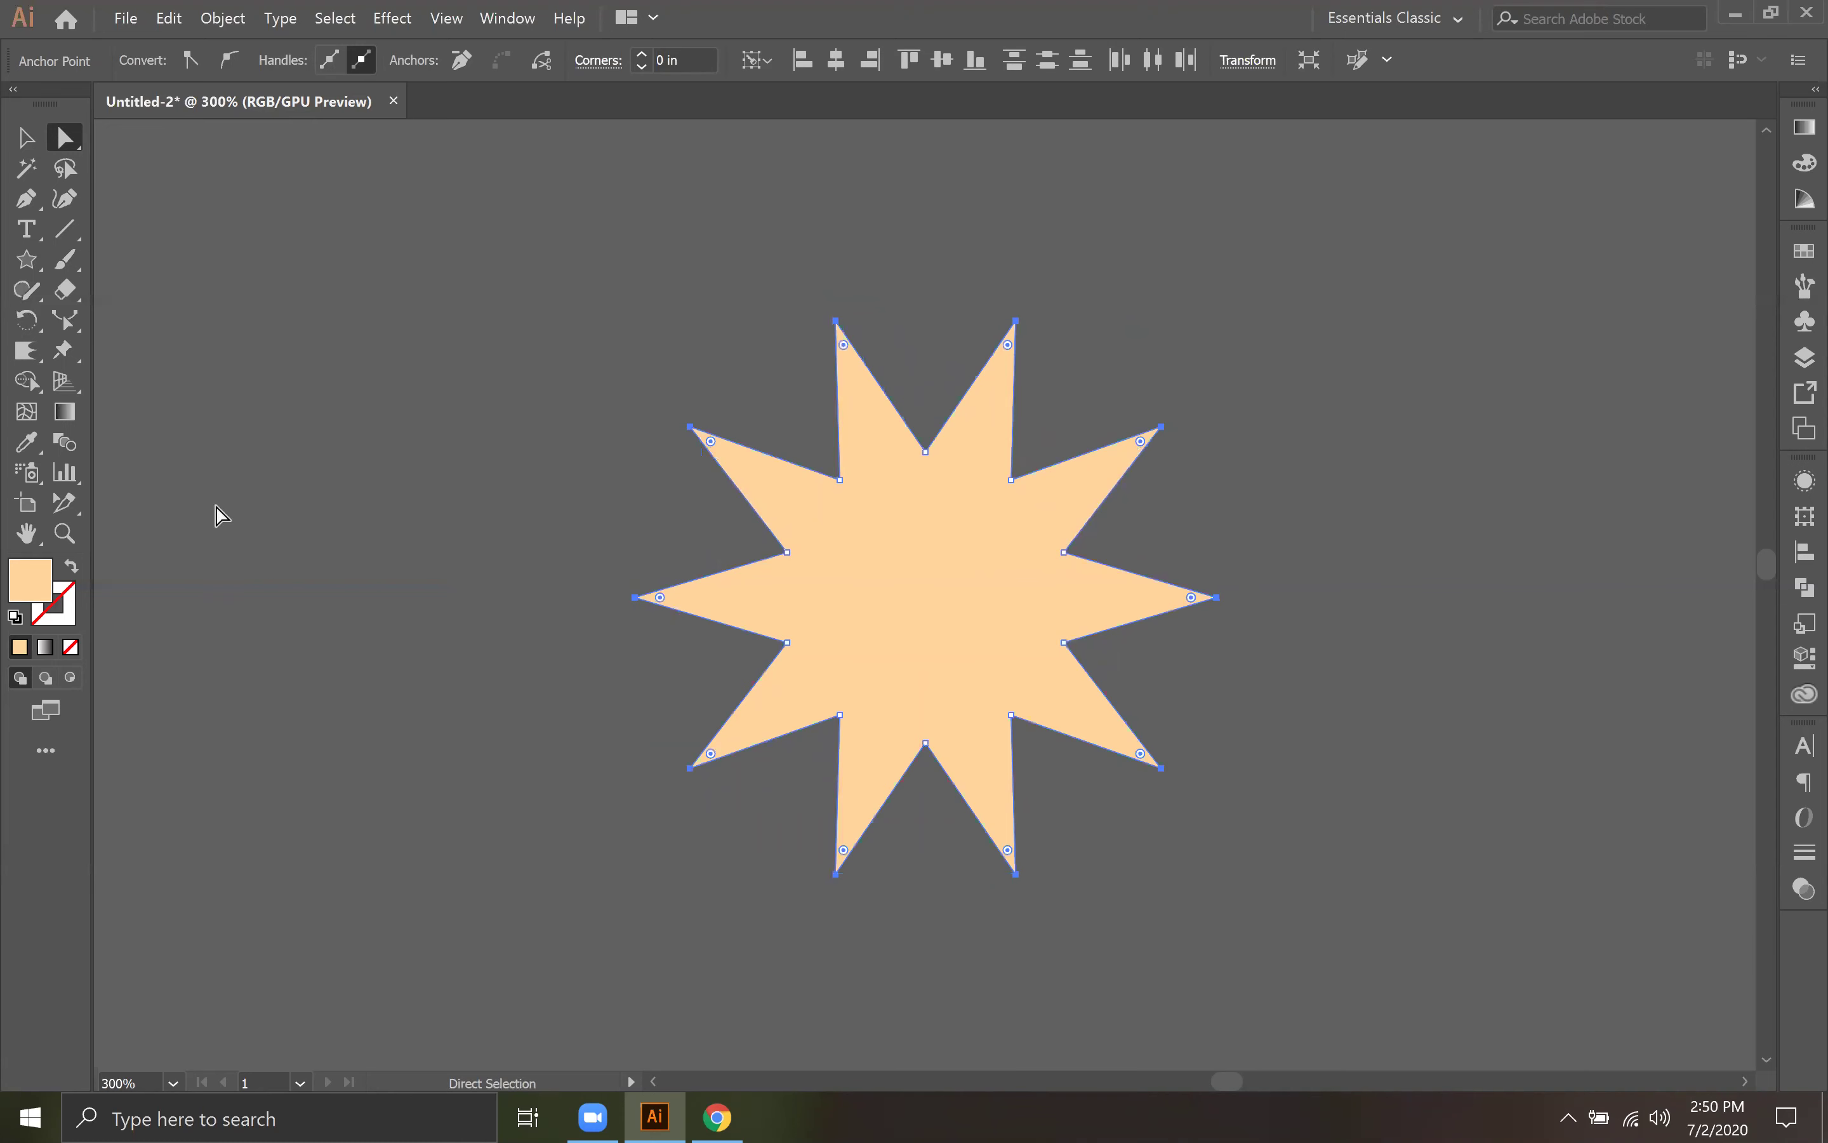
Step: Try to pull only the upper-left spike's tip inward, and undo the edits back through the star's move
{"action": "left_click", "coordinate": [902, 338]}
{"action": "left_click_drag", "start_coordinate": [836, 326], "coordinate": [866, 409]}
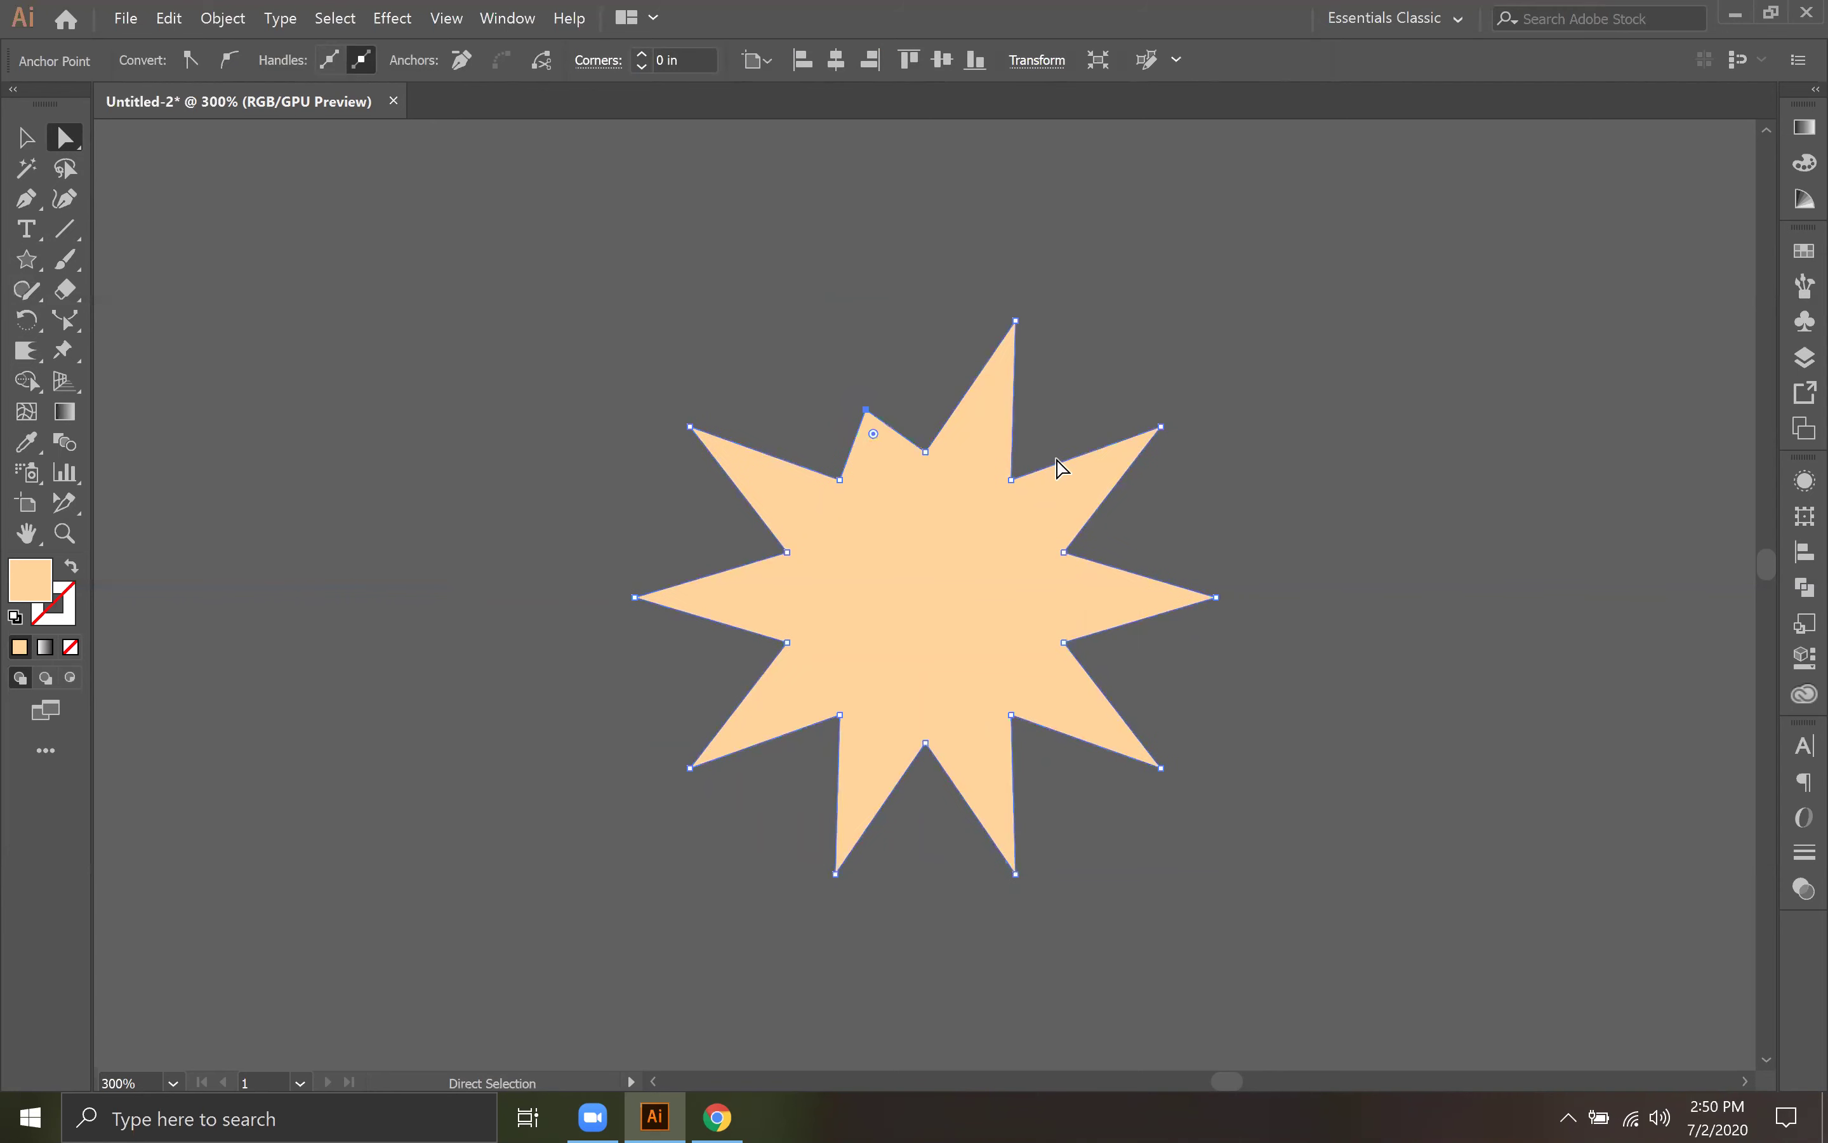
{"action": "key", "text": "ctrl+z"}
{"action": "key", "text": "ctrl+z"}
{"action": "key", "text": "ctrl+z"}
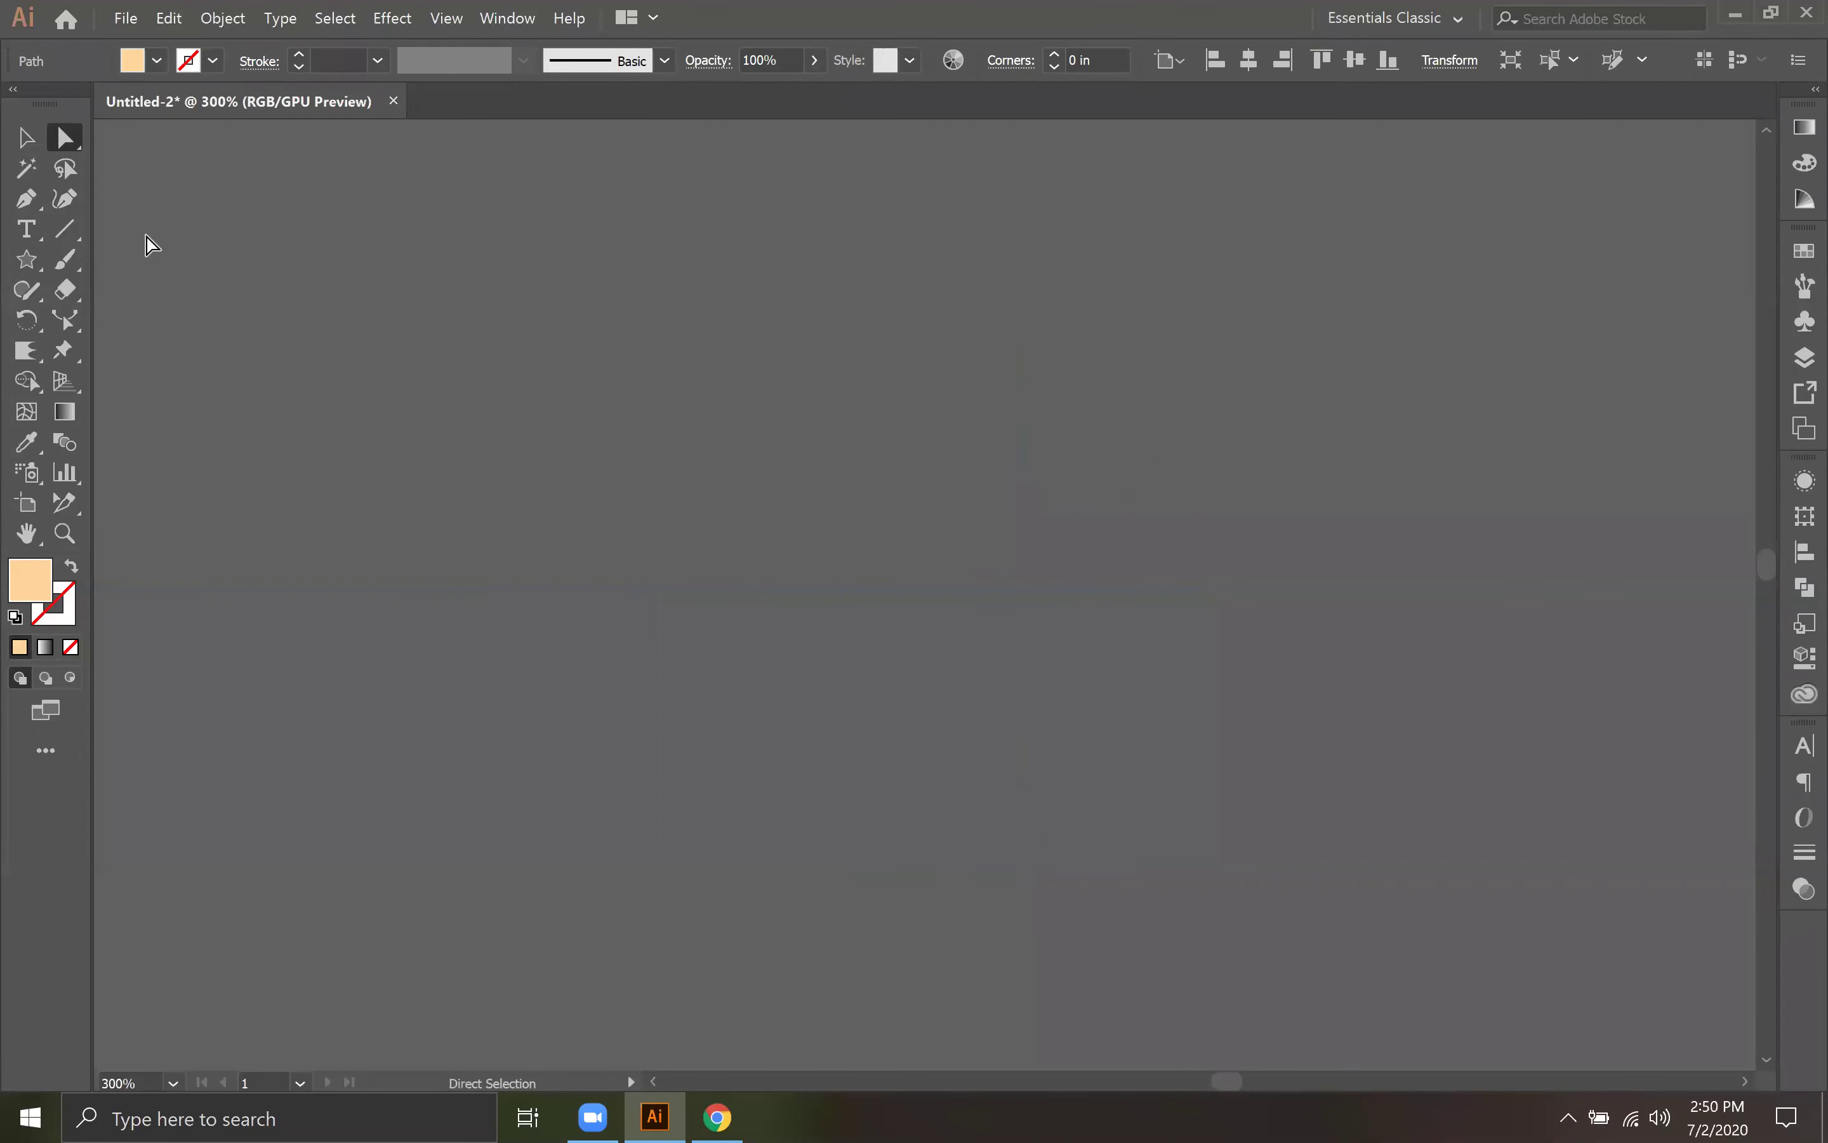
Step: Create a 20-point star with Radius 1 and Radius 2 both set to 5 in
{"action": "left_click_drag", "start_coordinate": [27, 277], "coordinate": [114, 379]}
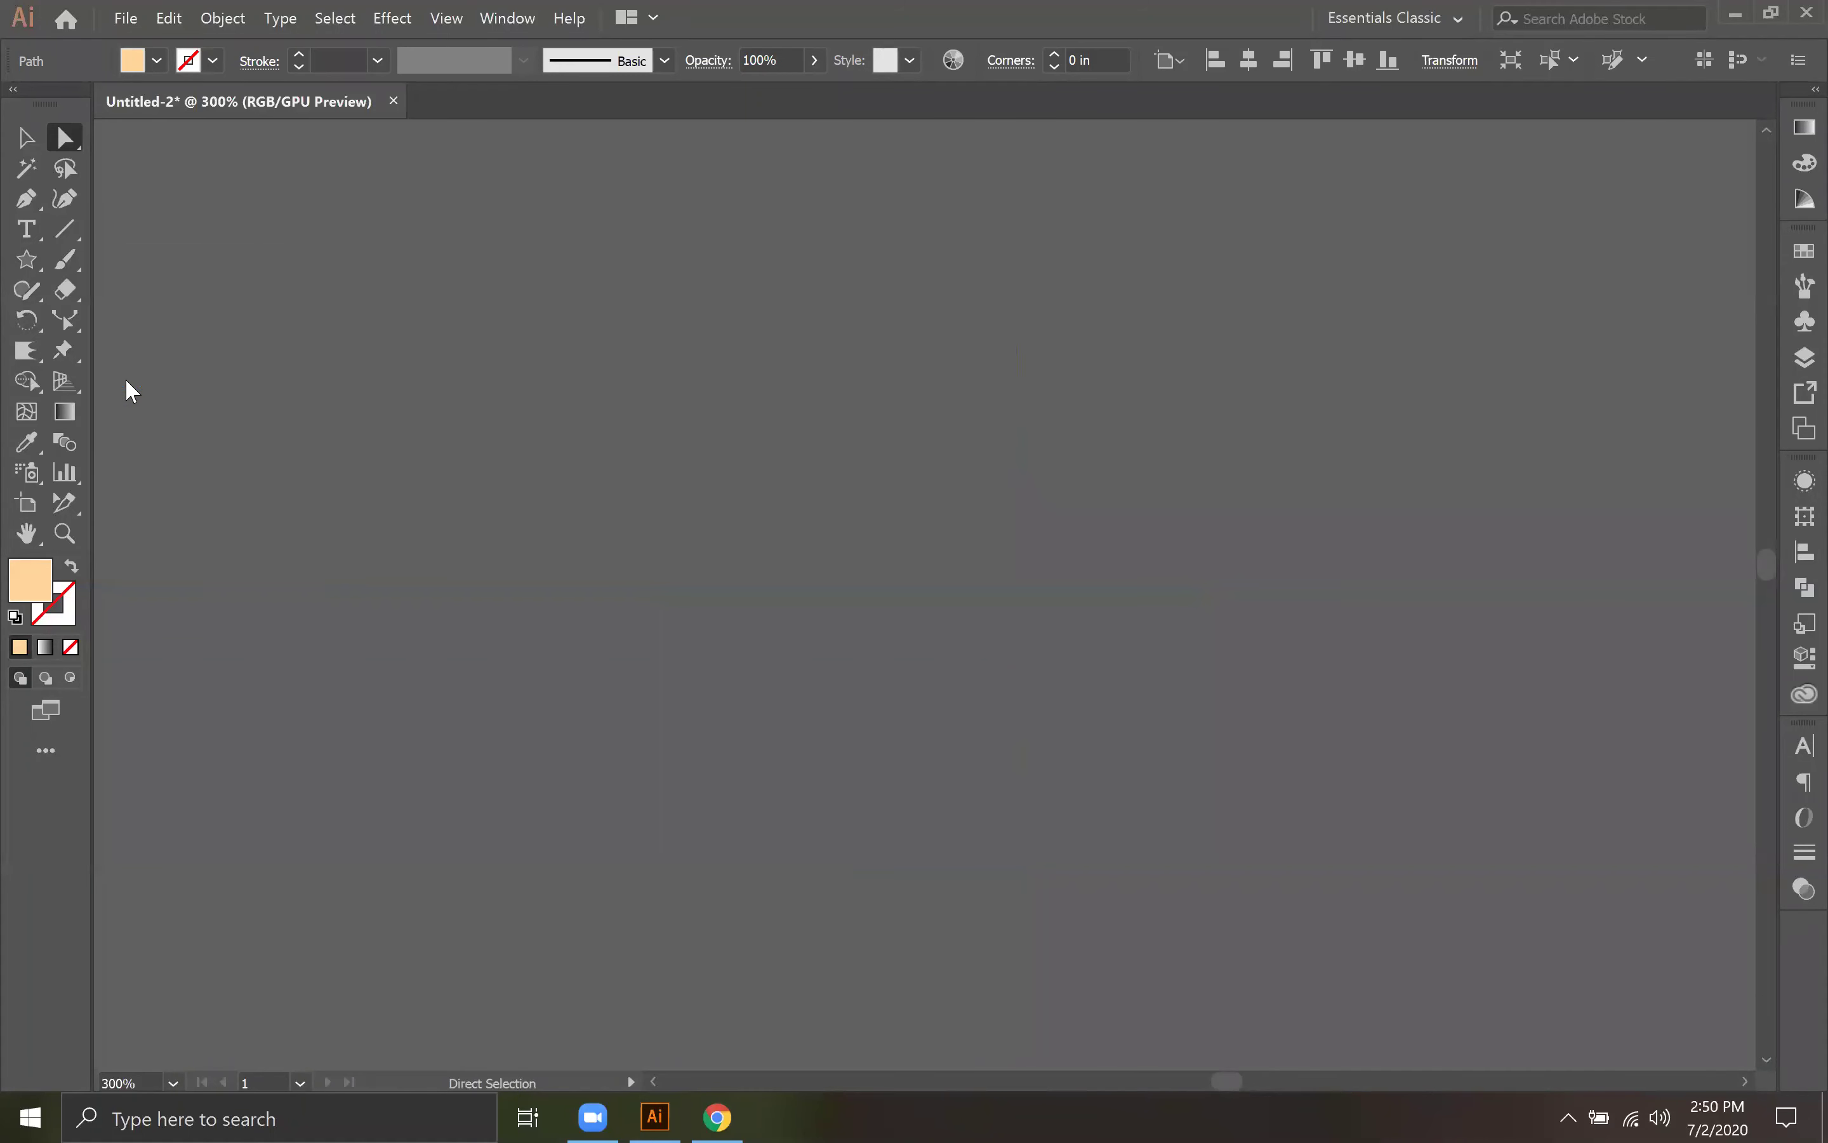
{"action": "left_click", "coordinate": [631, 481]}
{"action": "type", "text": "20"}
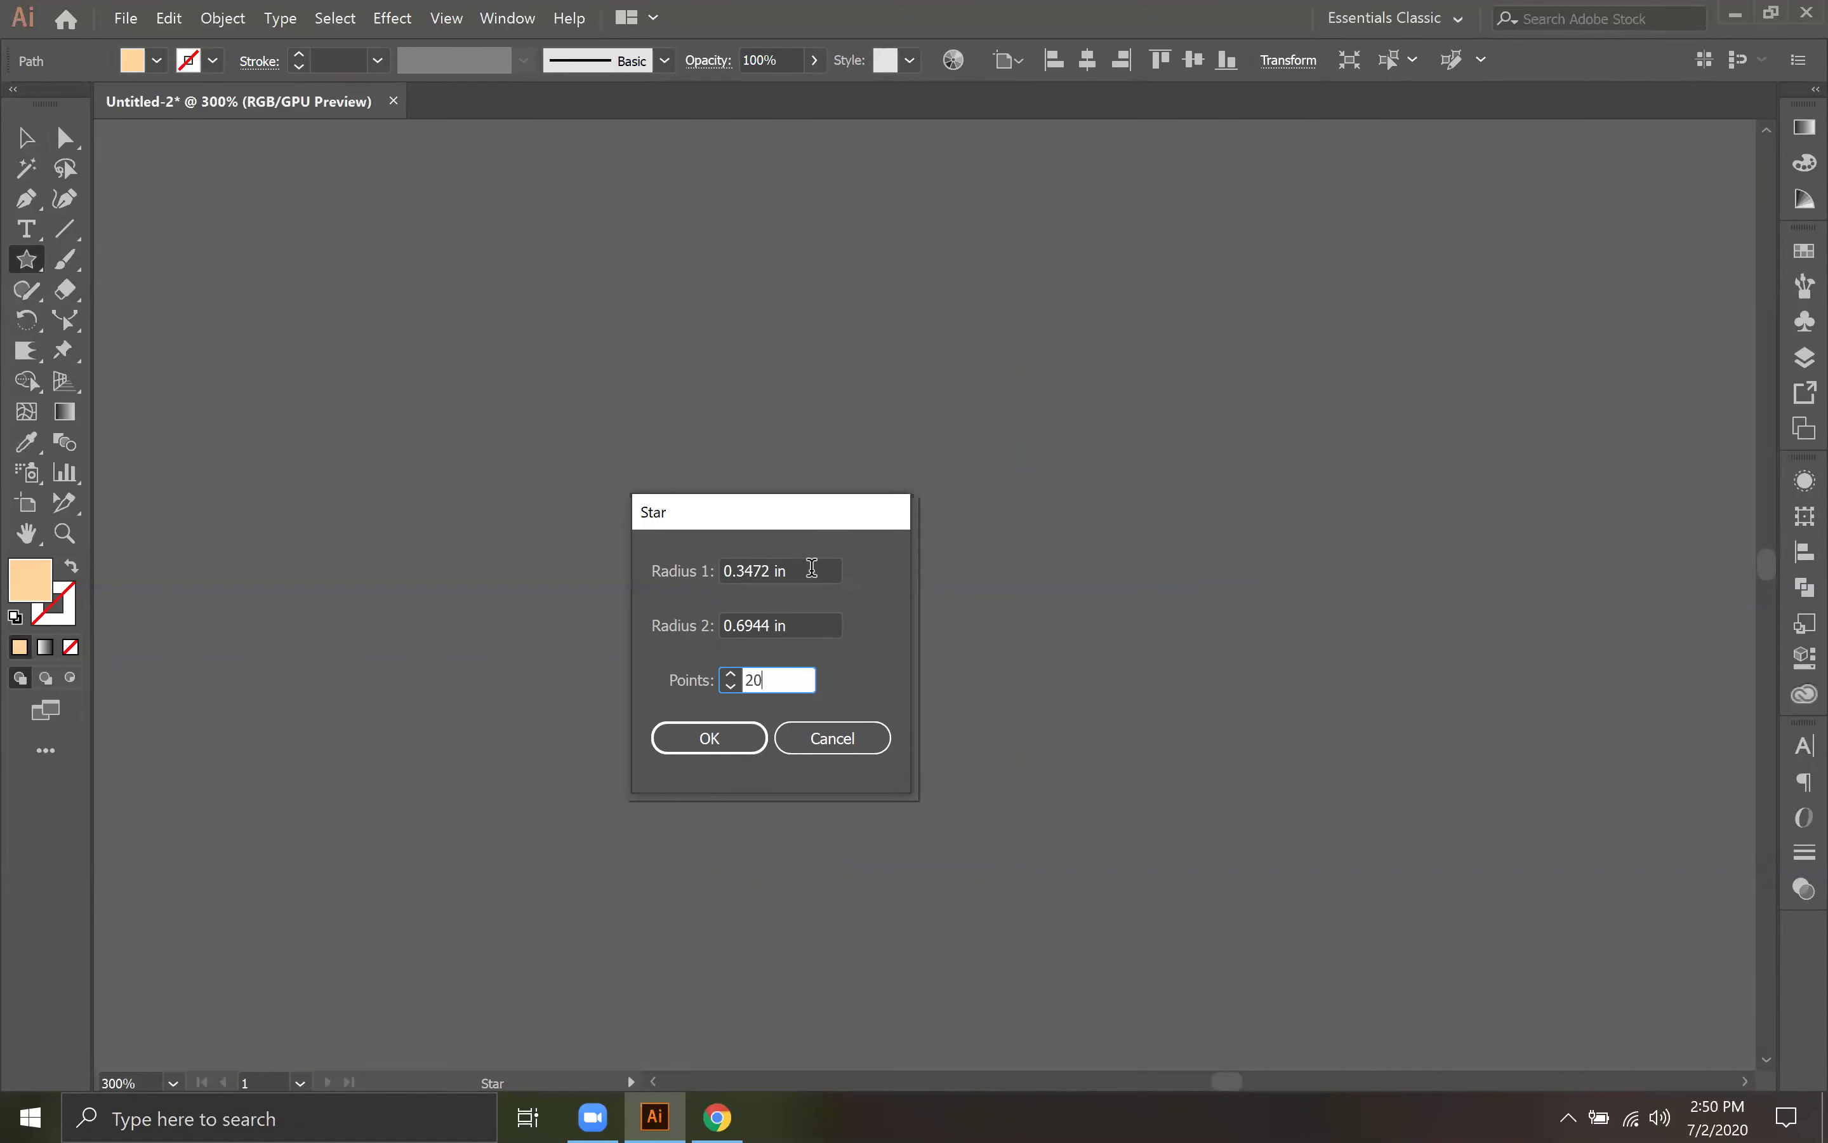
{"action": "left_click", "coordinate": [811, 568]}
{"action": "type", "text": "5"}
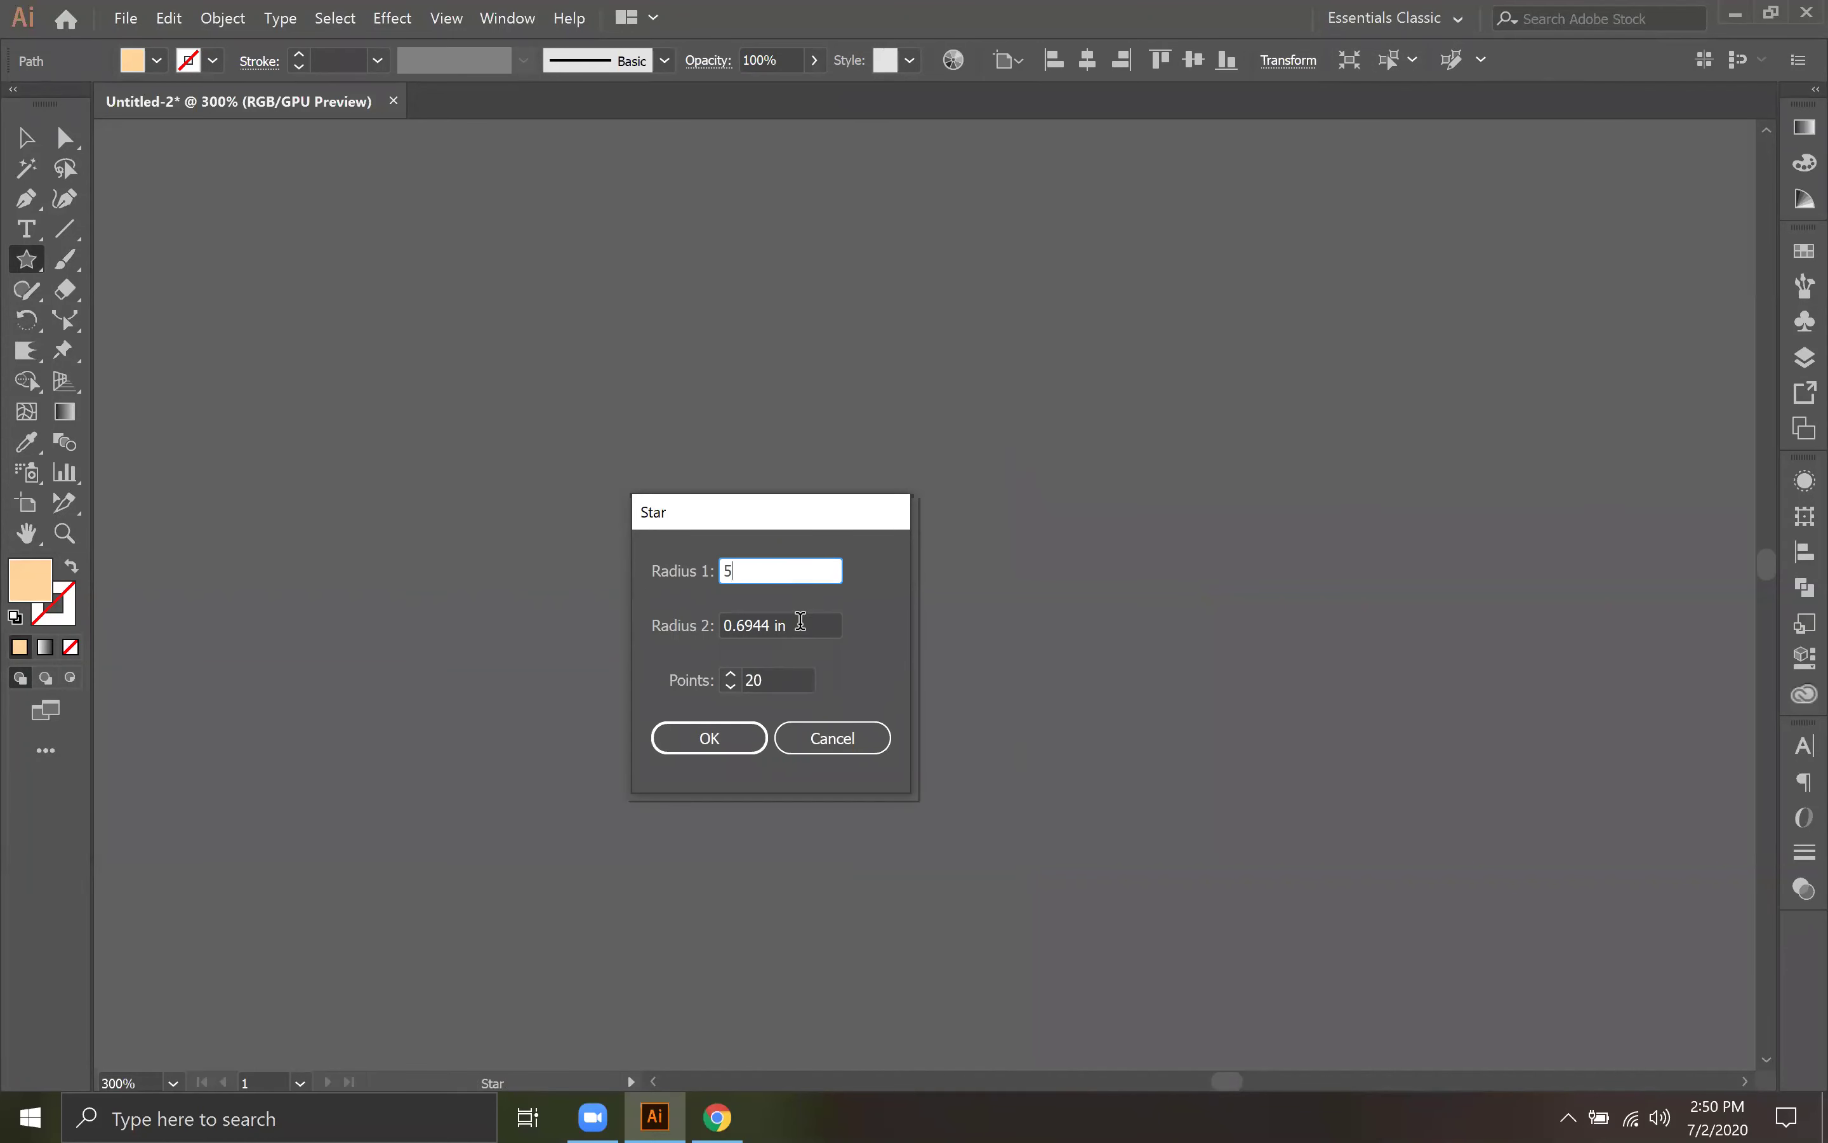
{"action": "left_click", "coordinate": [807, 621]}
{"action": "type", "text": "5"}
{"action": "left_click", "coordinate": [744, 739]}
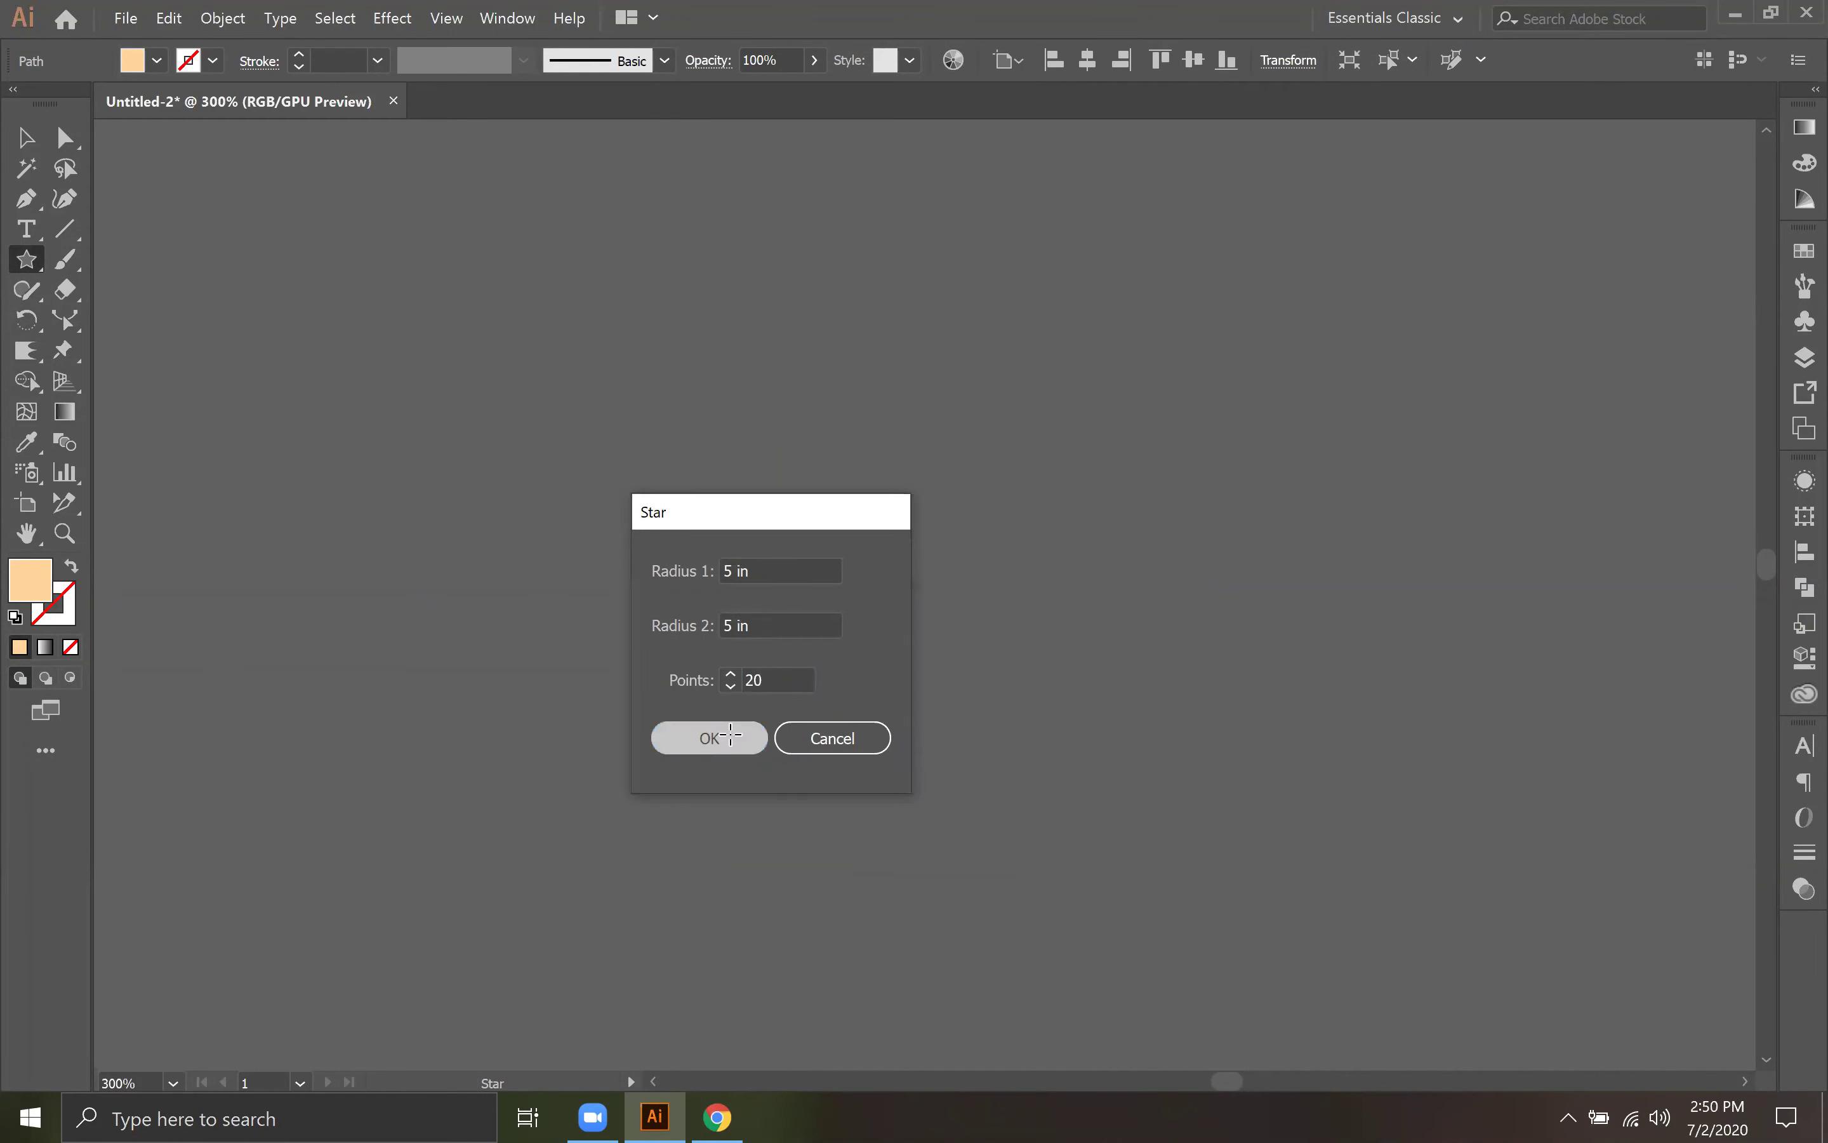
Step: Move the large 20-point star to the right, clear of the spiky circle, and delete it
{"action": "key", "text": "ctrl"}
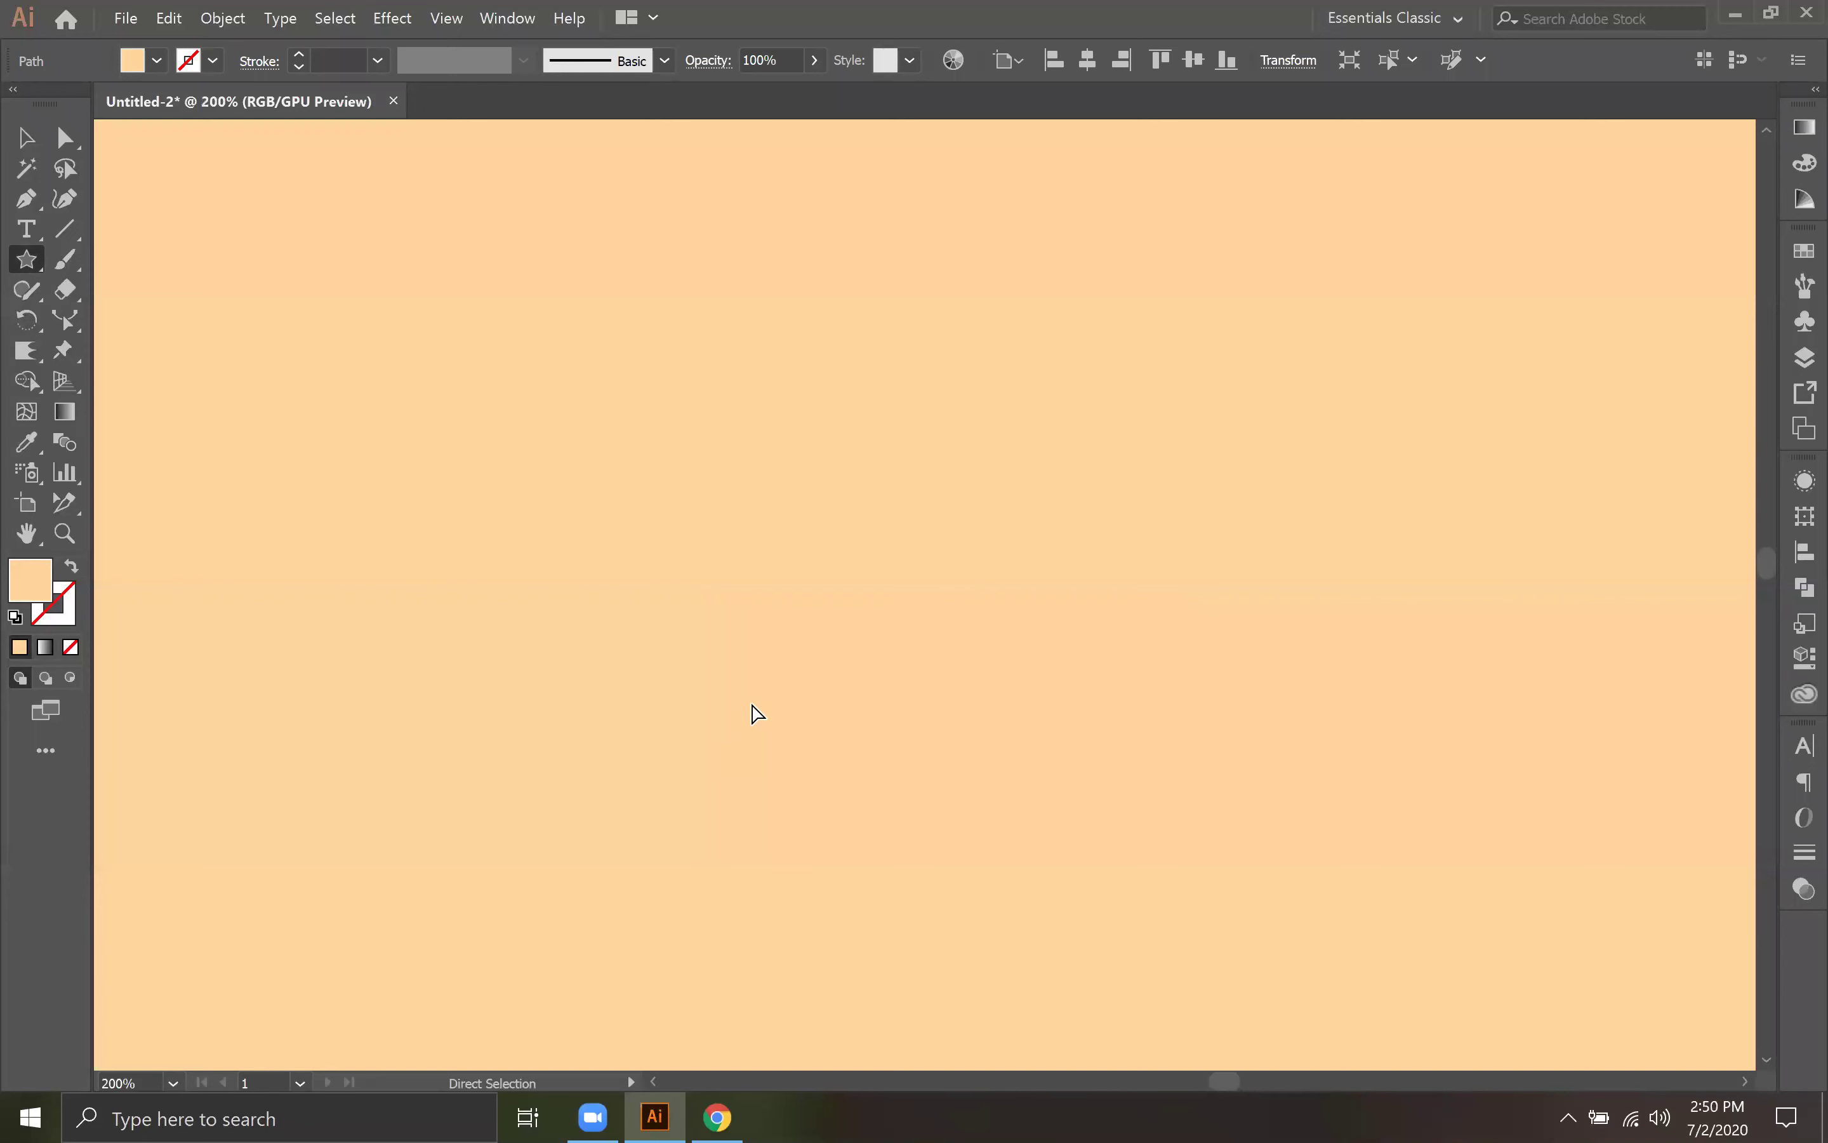
{"action": "key", "text": "ctrl+minus"}
{"action": "key", "text": "ctrl+minus"}
{"action": "key", "text": "ctrl+minus"}
{"action": "key", "text": "ctrl+minus"}
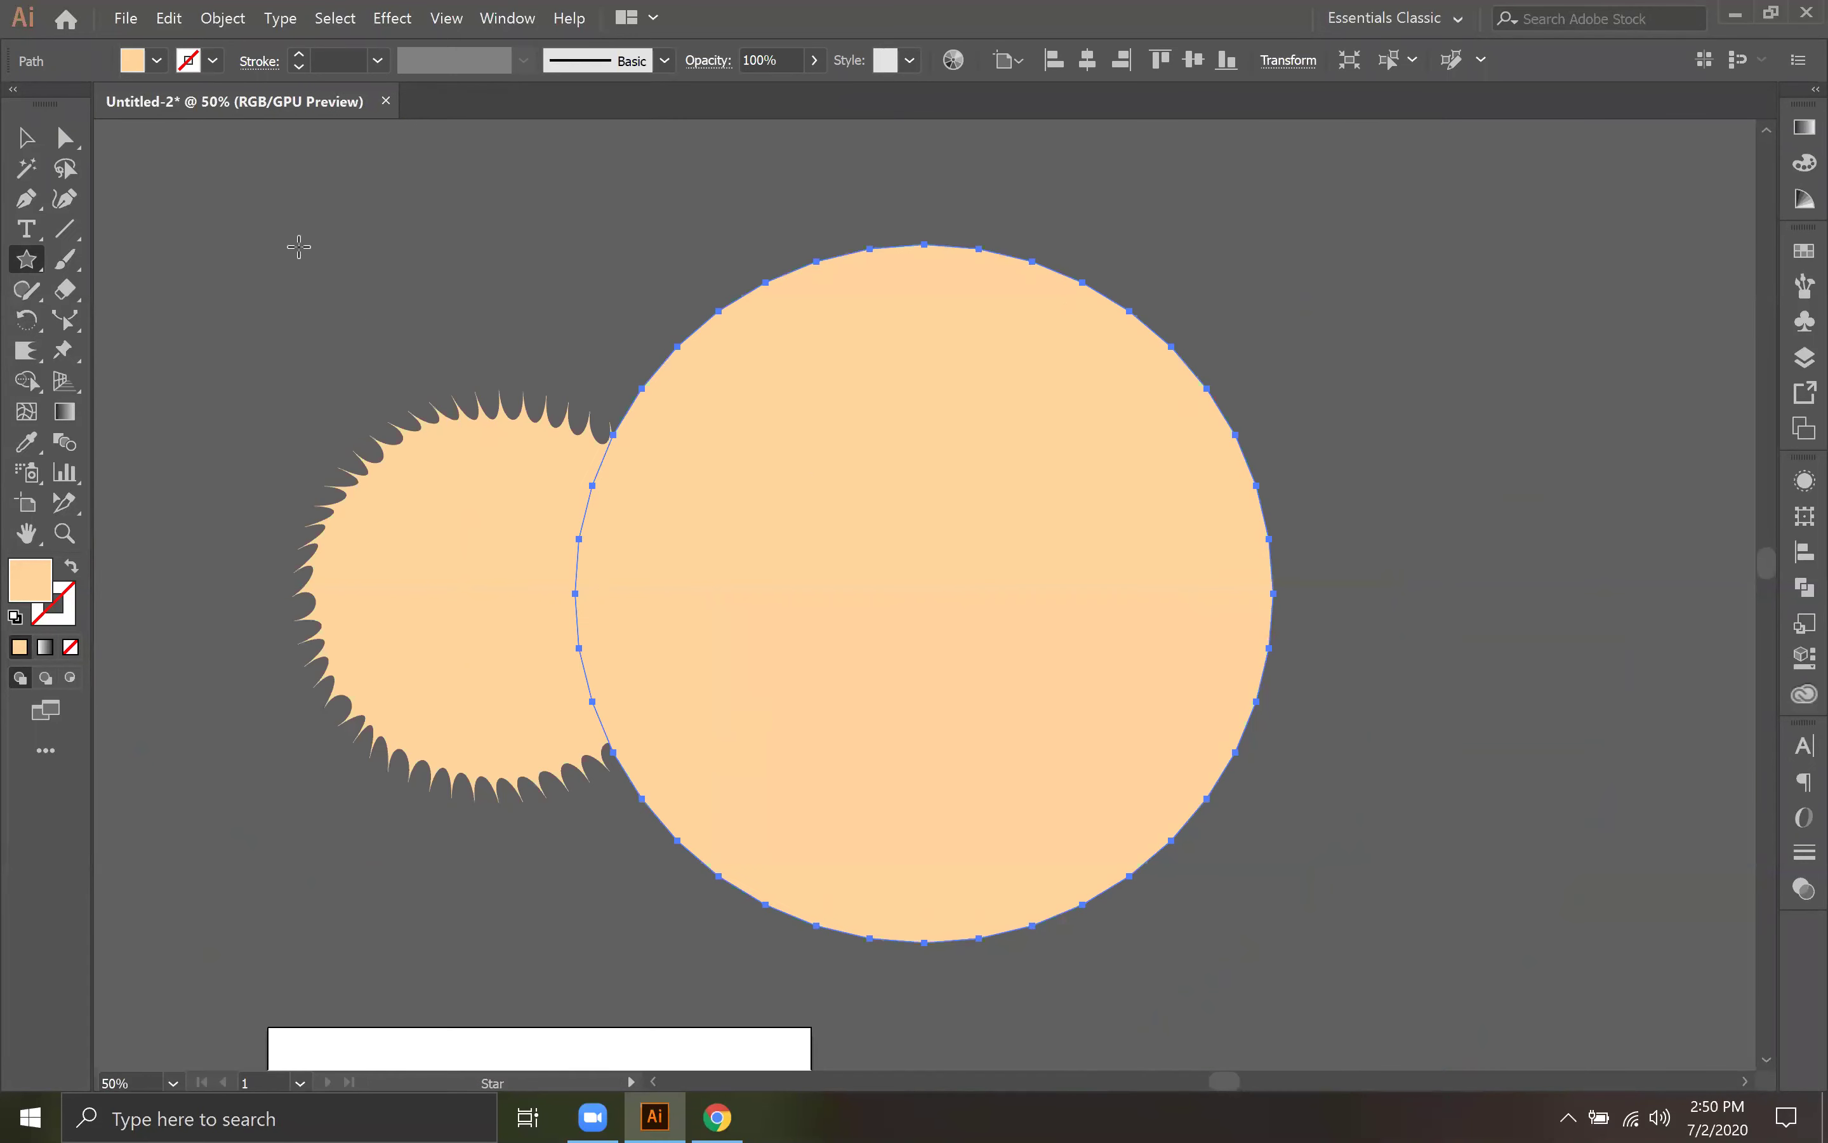
{"action": "left_click", "coordinate": [26, 138]}
{"action": "left_click", "coordinate": [484, 272]}
{"action": "left_click_drag", "start_coordinate": [725, 438], "coordinate": [1109, 481]}
{"action": "left_click_drag", "start_coordinate": [1366, 507], "coordinate": [1137, 520]}
{"action": "key", "text": "space"}
{"action": "key", "text": "Delete"}
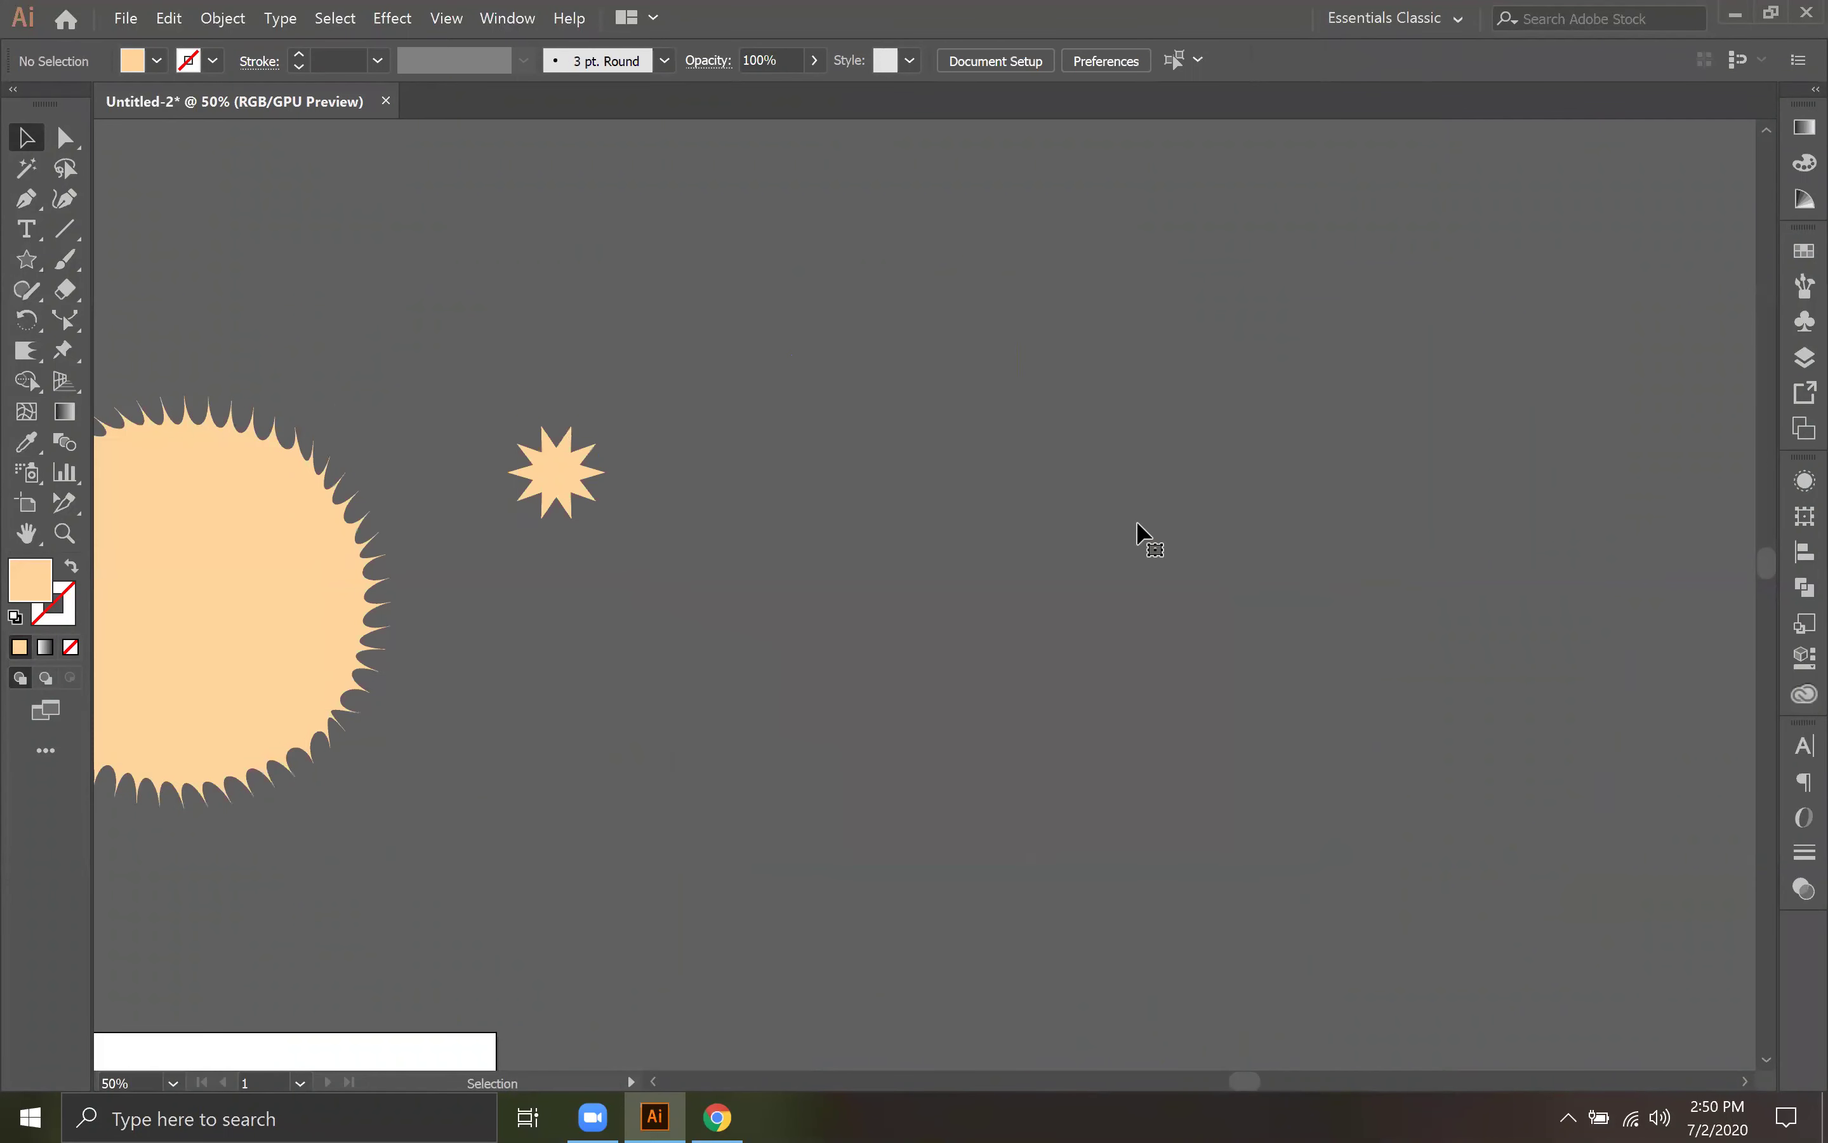
Step: Create a 20-point star with both radii set to 1 in to the right of the ten-point star, and delete it
{"action": "left_click", "coordinate": [25, 259]}
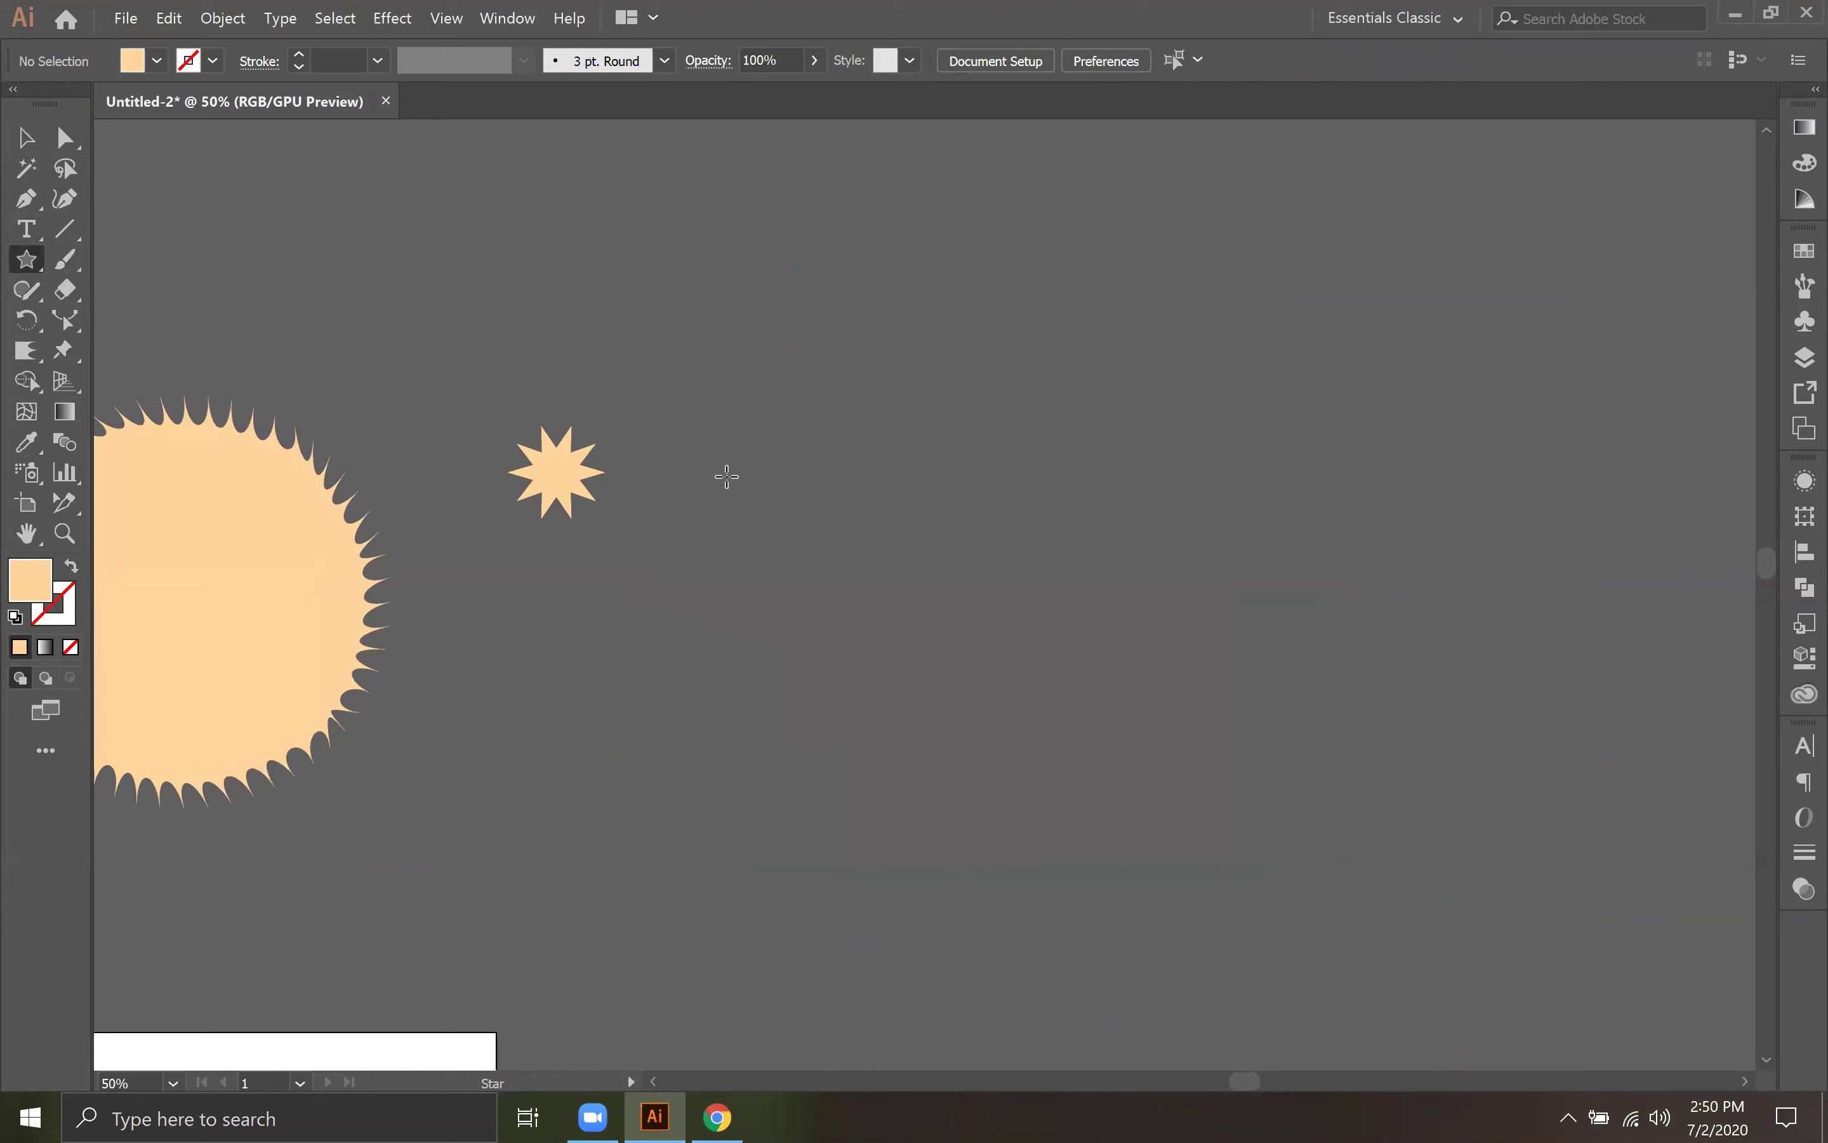
{"action": "left_click", "coordinate": [748, 505]}
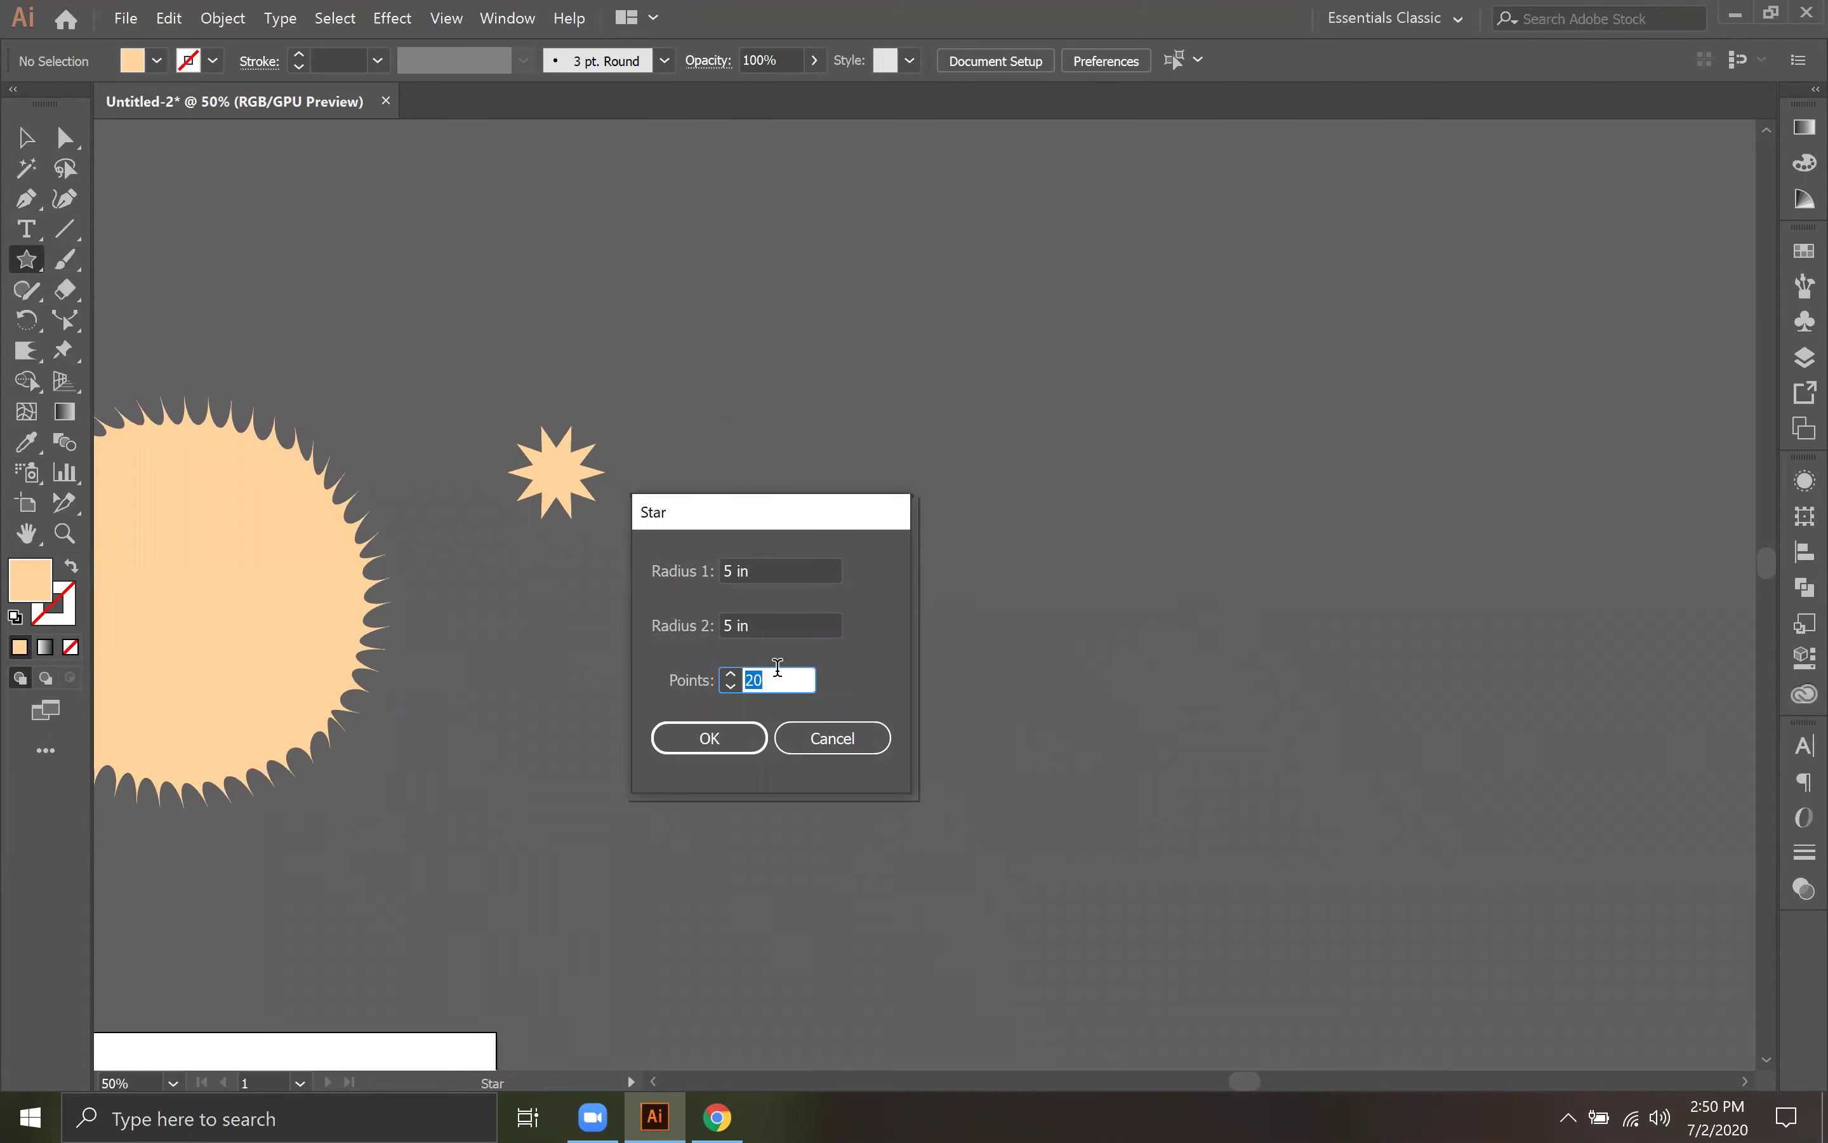
{"action": "left_click", "coordinate": [778, 565]}
{"action": "type", "text": "1"}
{"action": "left_click", "coordinate": [763, 626]}
{"action": "type", "text": "1"}
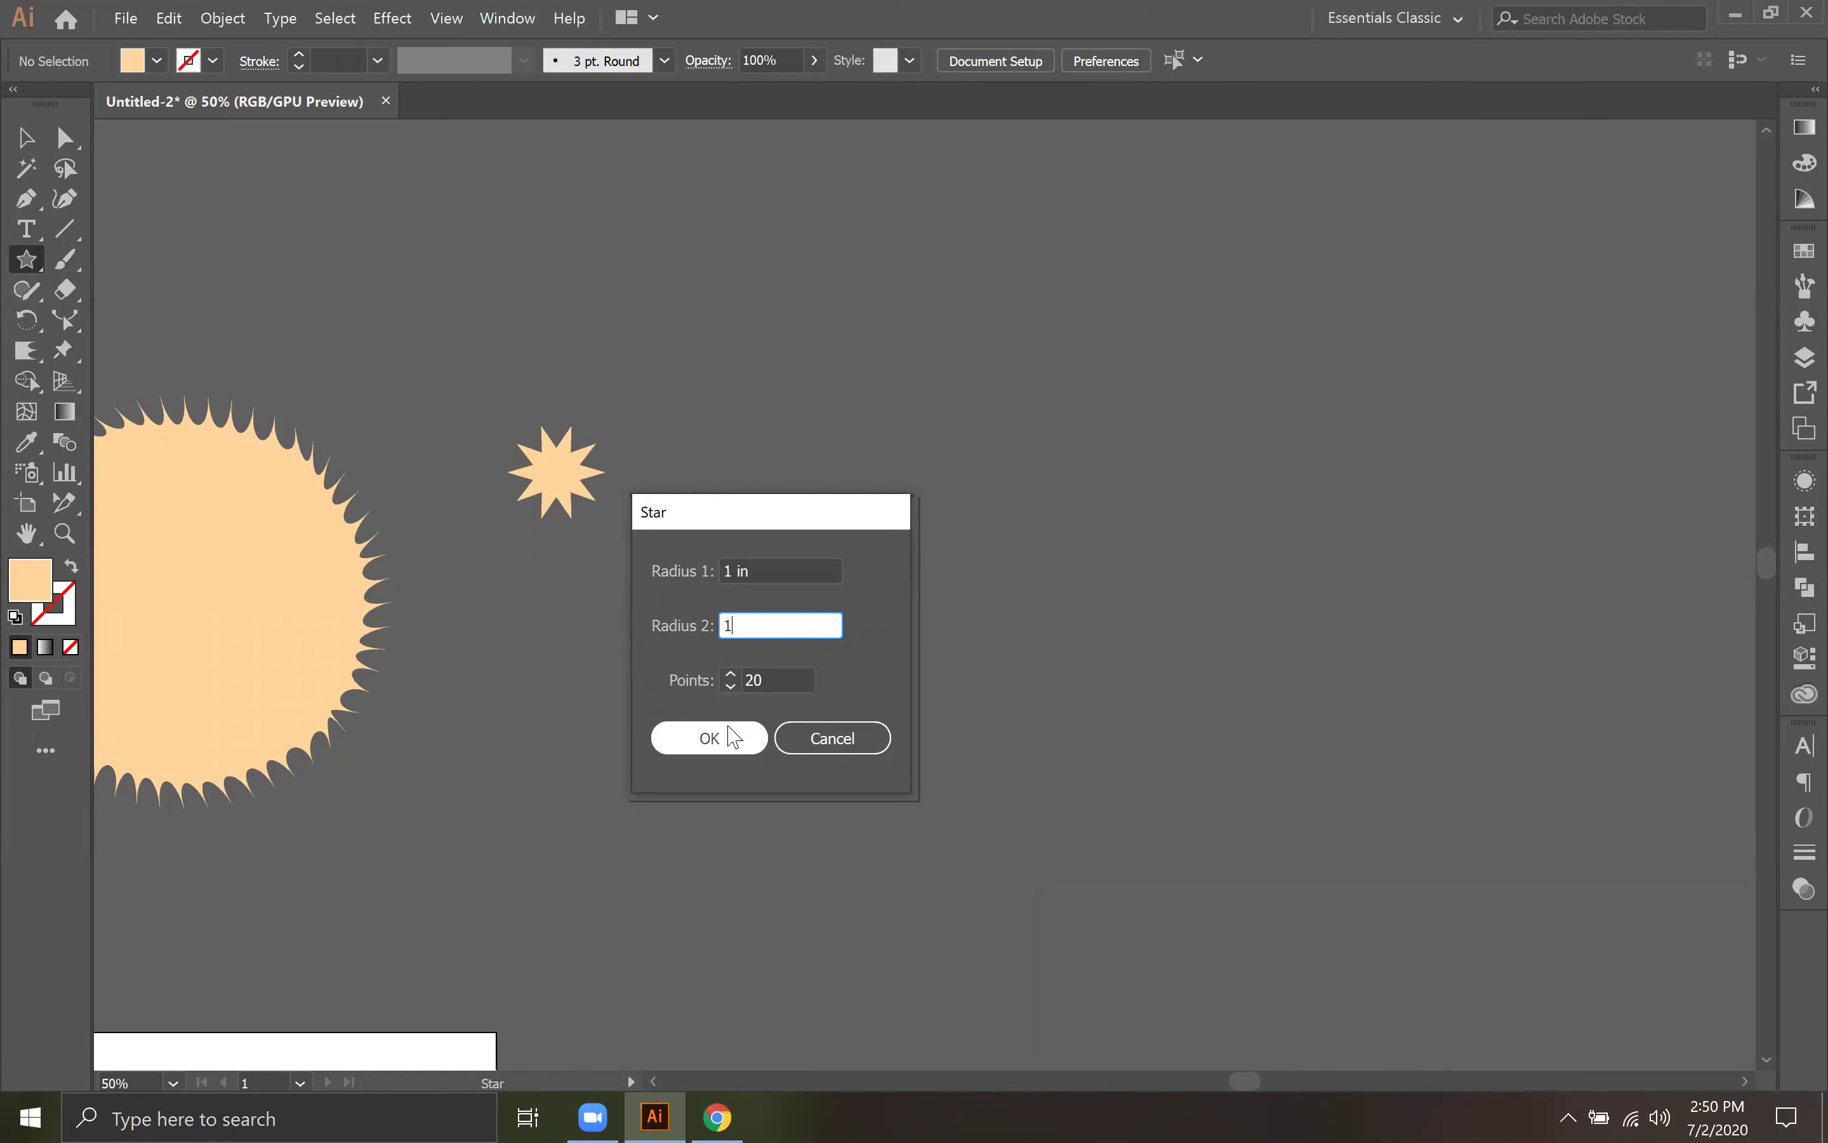
{"action": "left_click", "coordinate": [730, 738]}
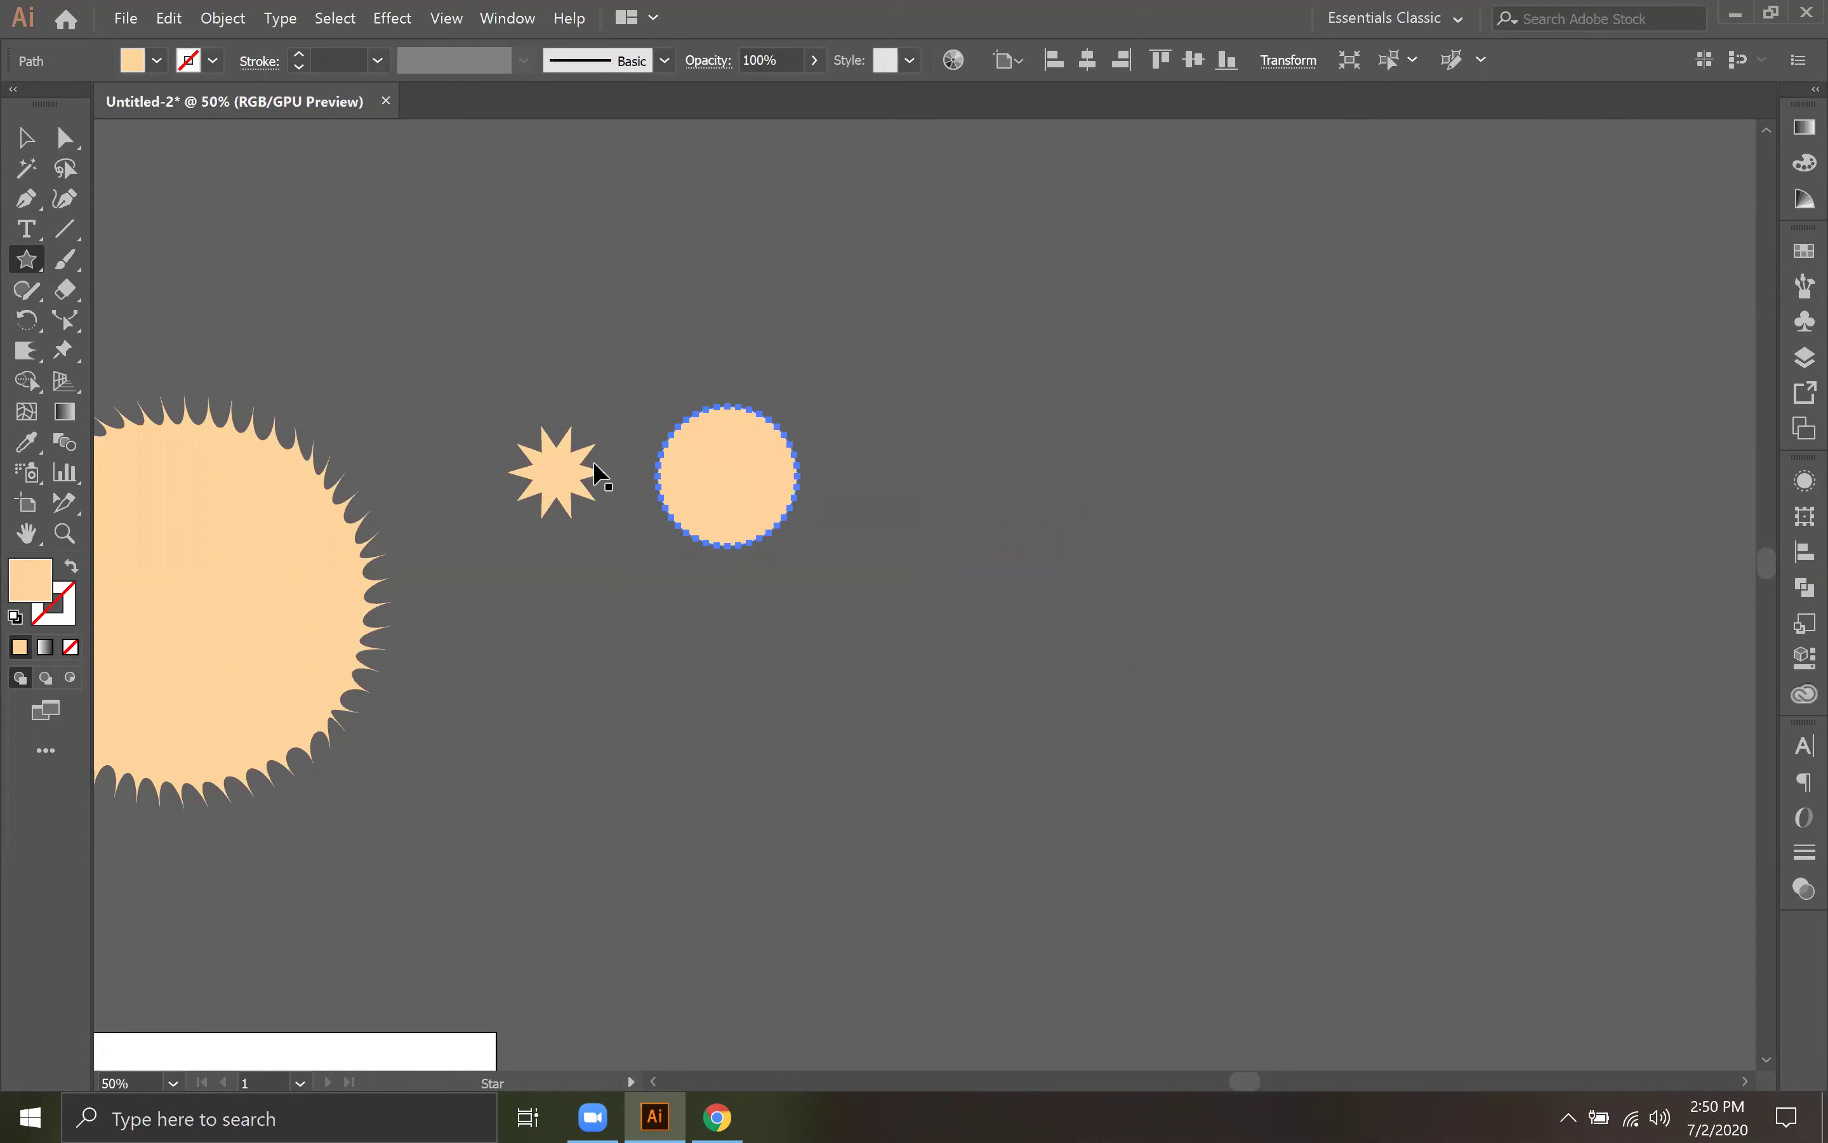
{"action": "key", "text": "ctrl+equal"}
{"action": "key", "text": "ctrl+equal"}
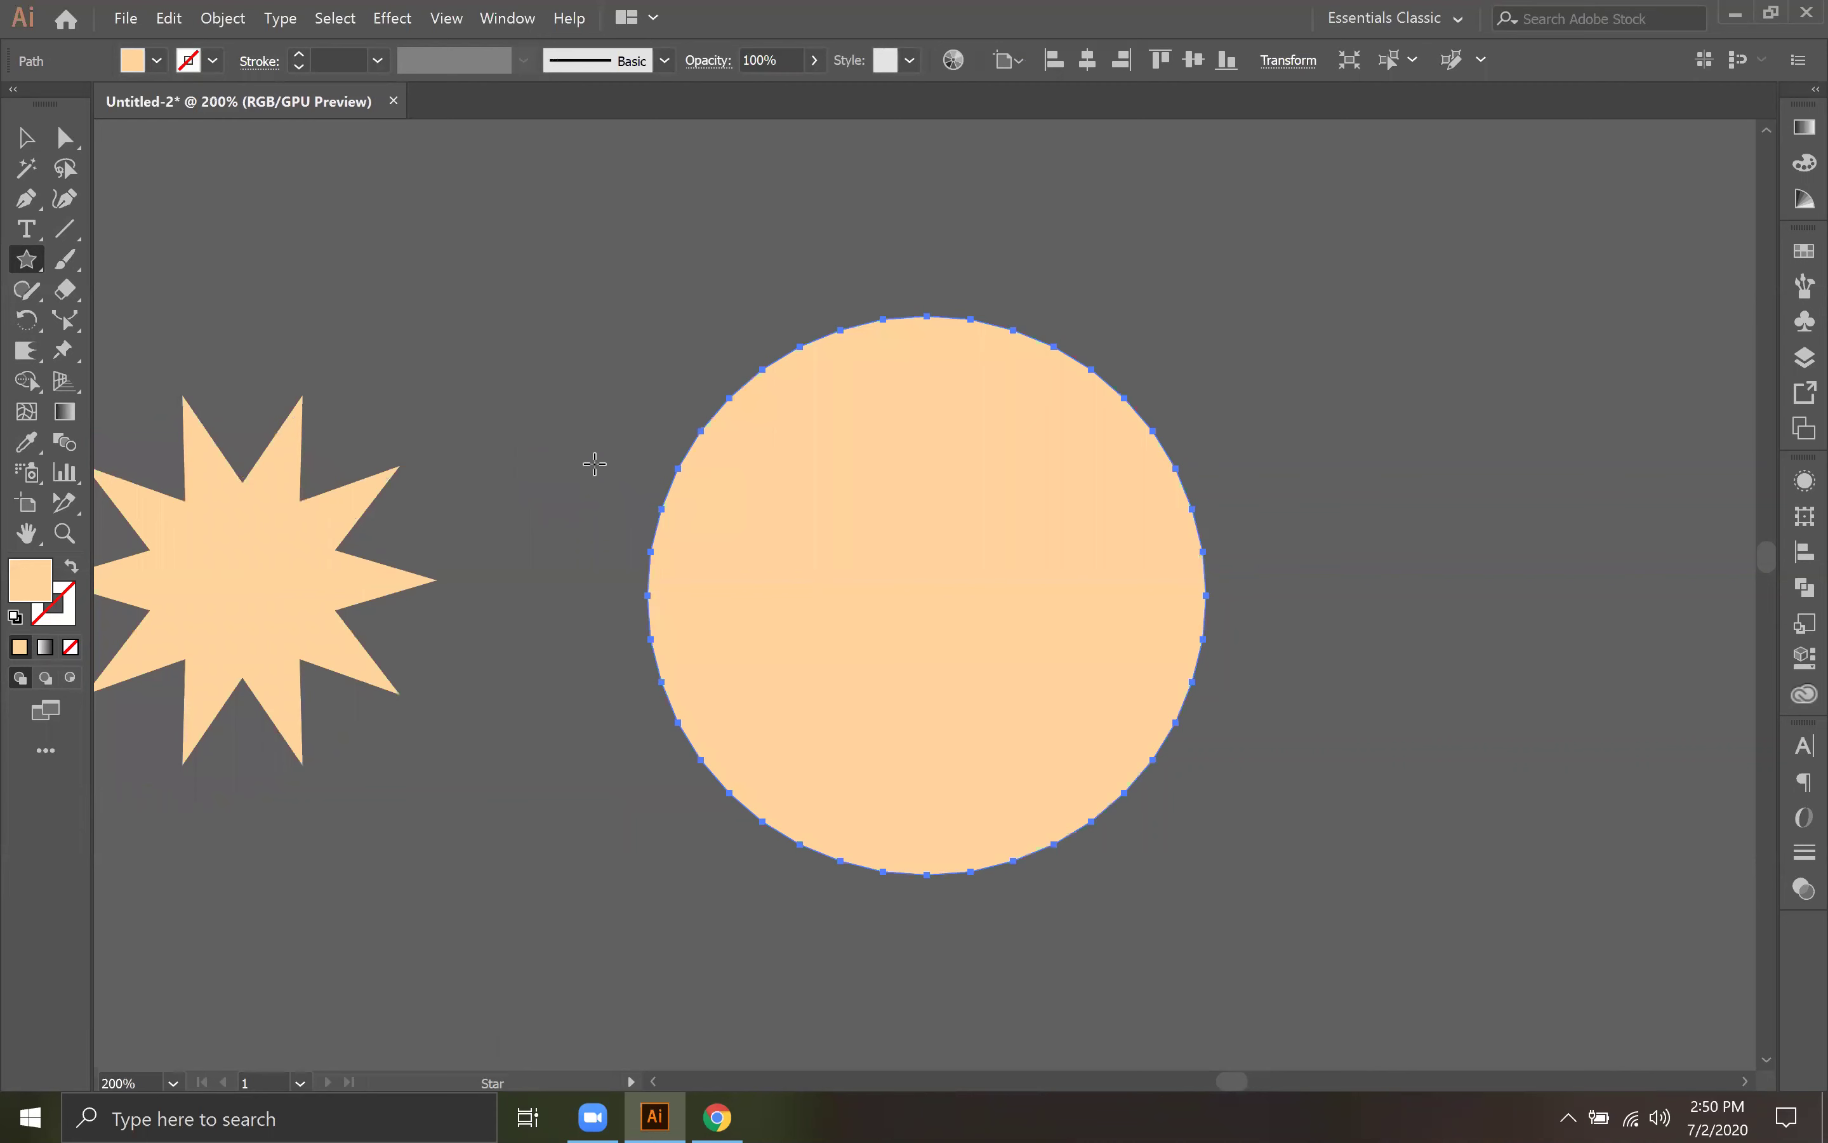
{"action": "key", "text": "Delete"}
Step: Create a 20-point star with Radius 1 and Radius 2 both set to 20 in, and undo it
{"action": "left_click", "coordinate": [727, 394]}
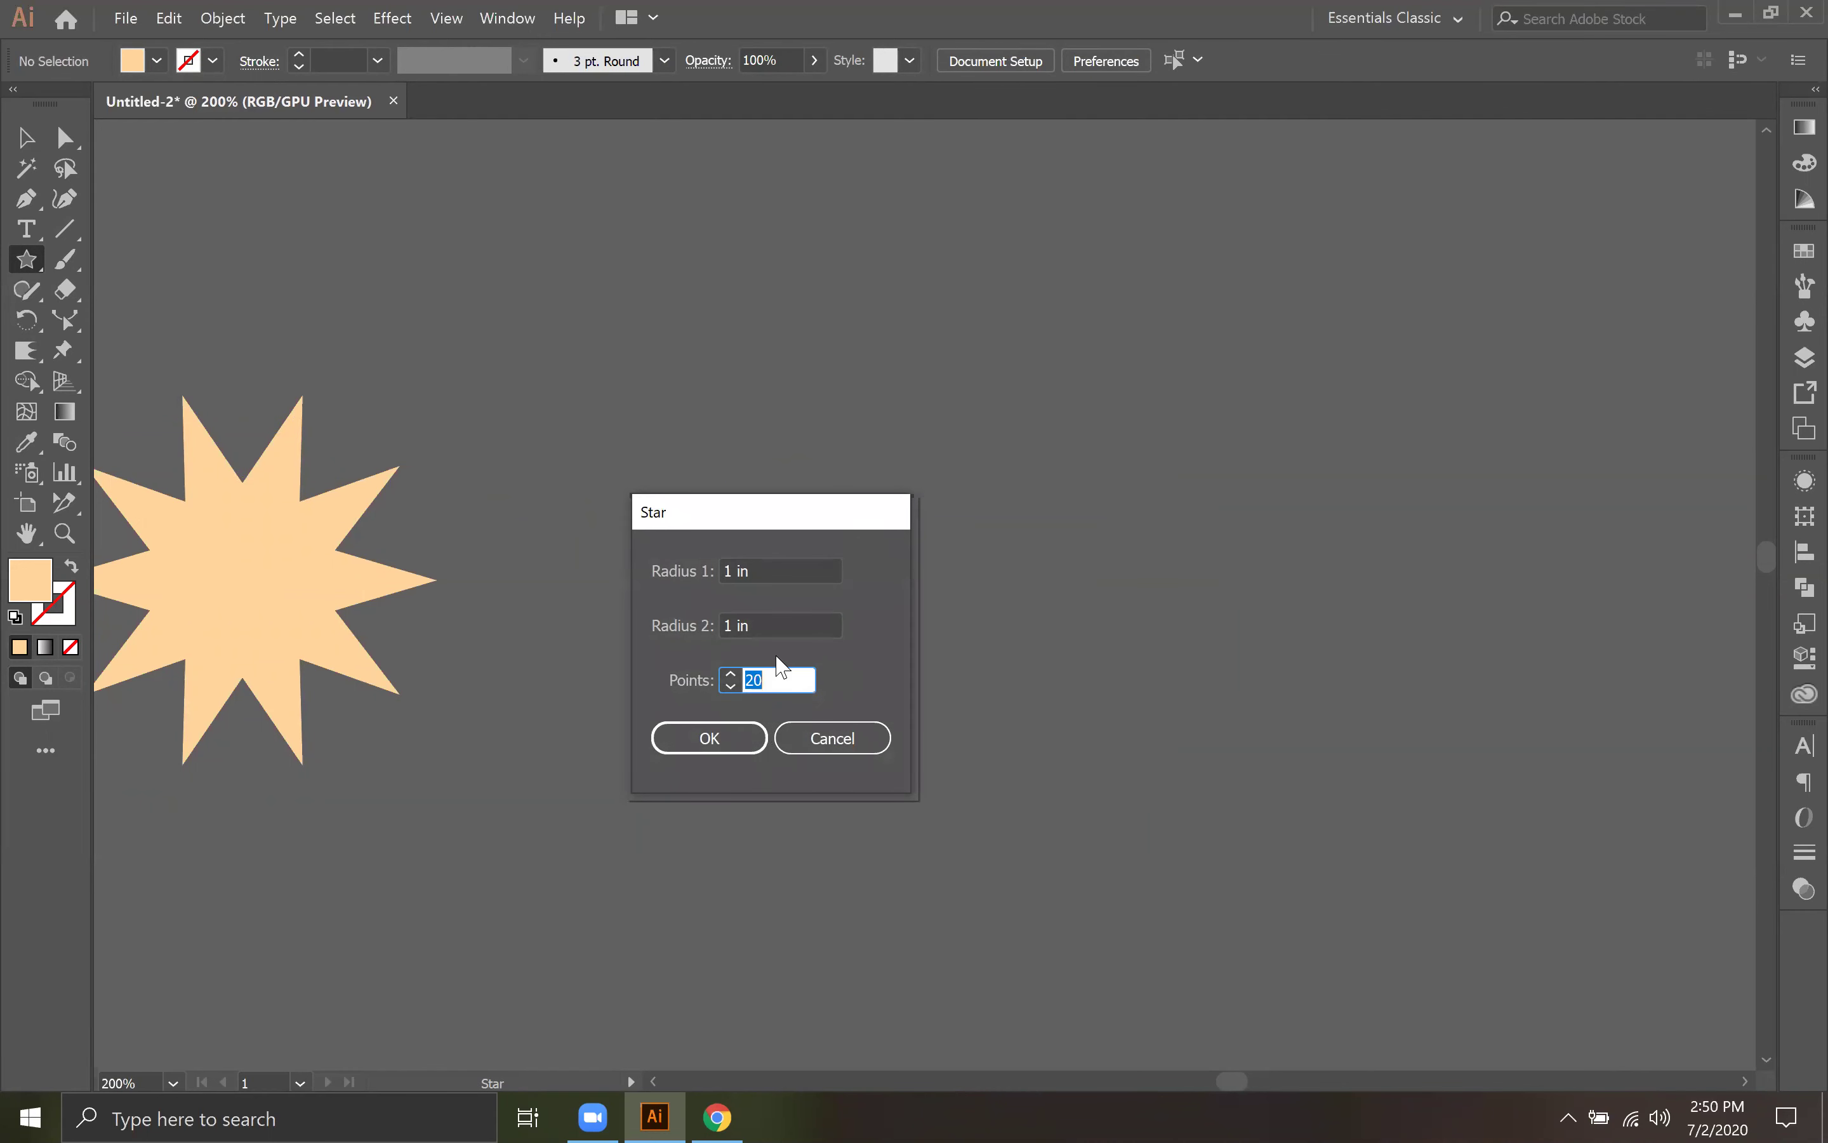
{"action": "left_click", "coordinate": [780, 570]}
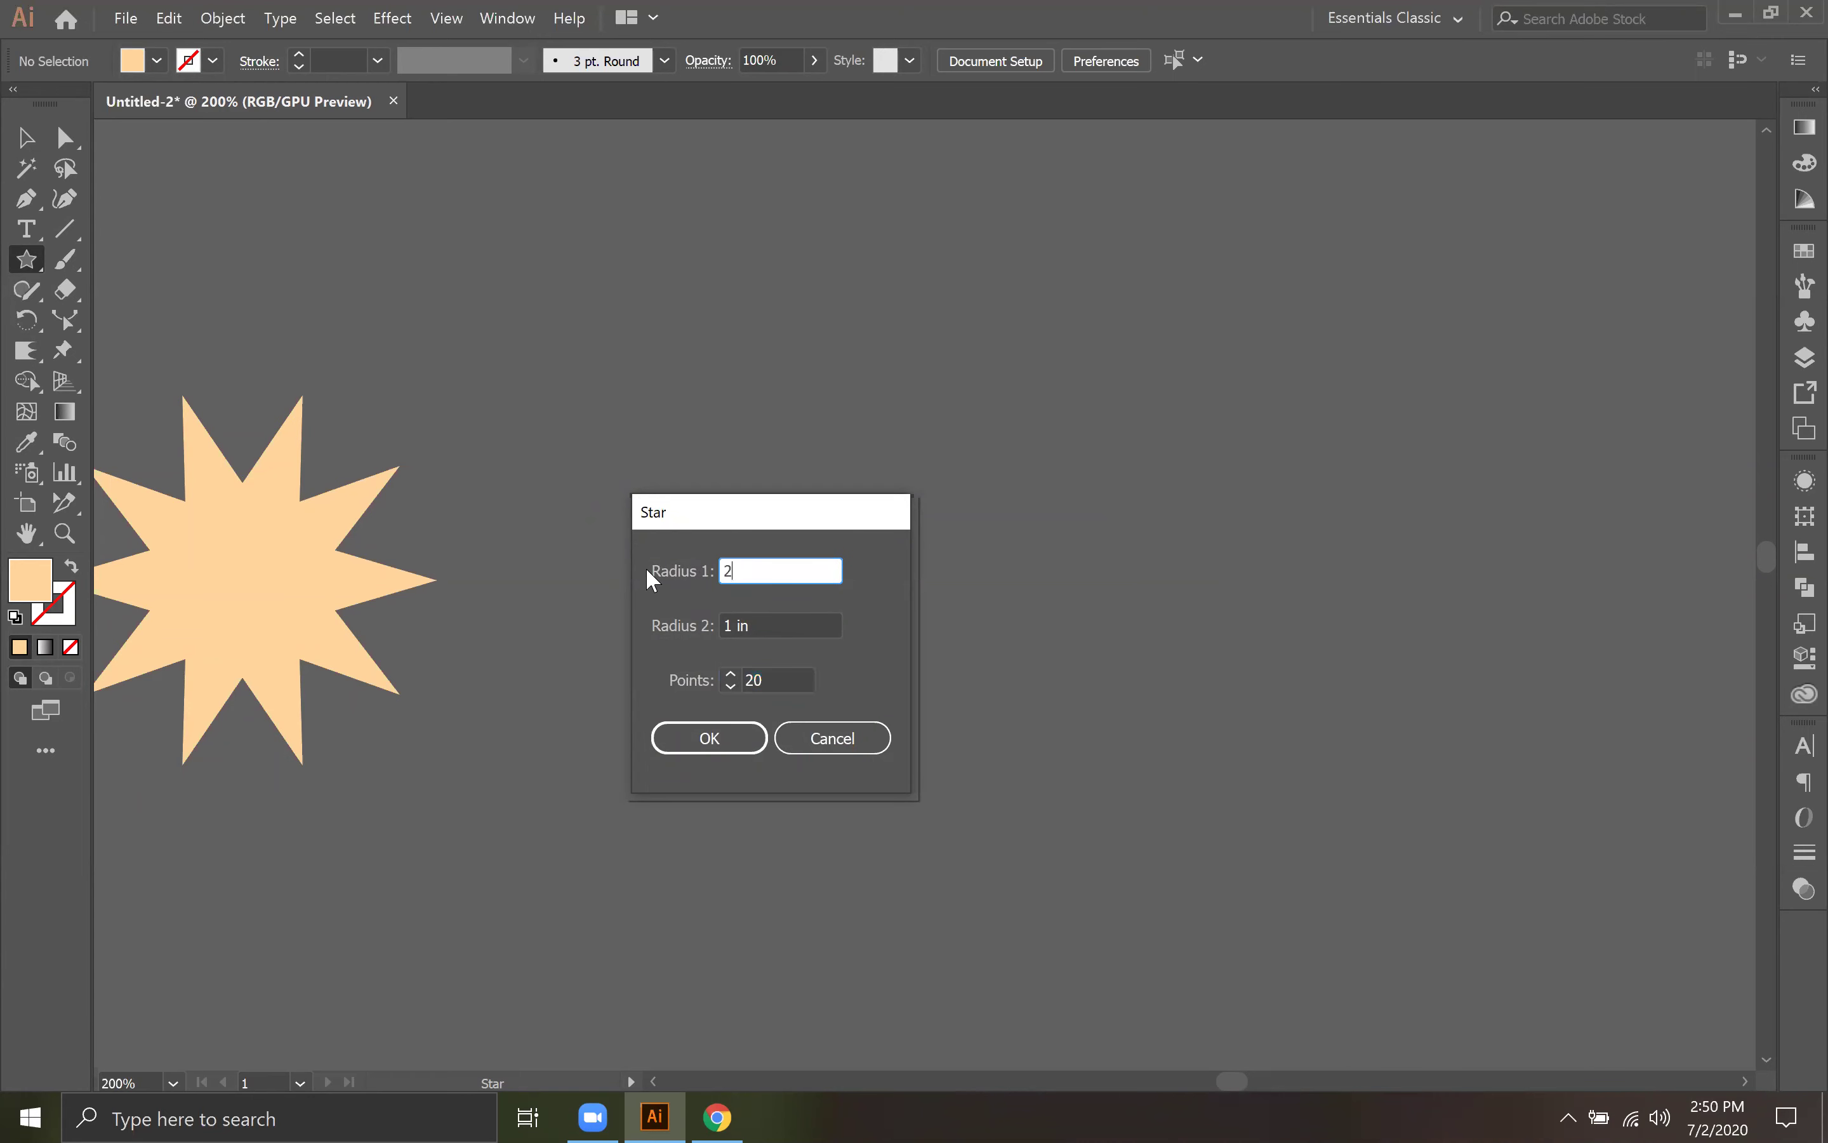
{"action": "type", "text": "20"}
{"action": "key", "text": "Tab"}
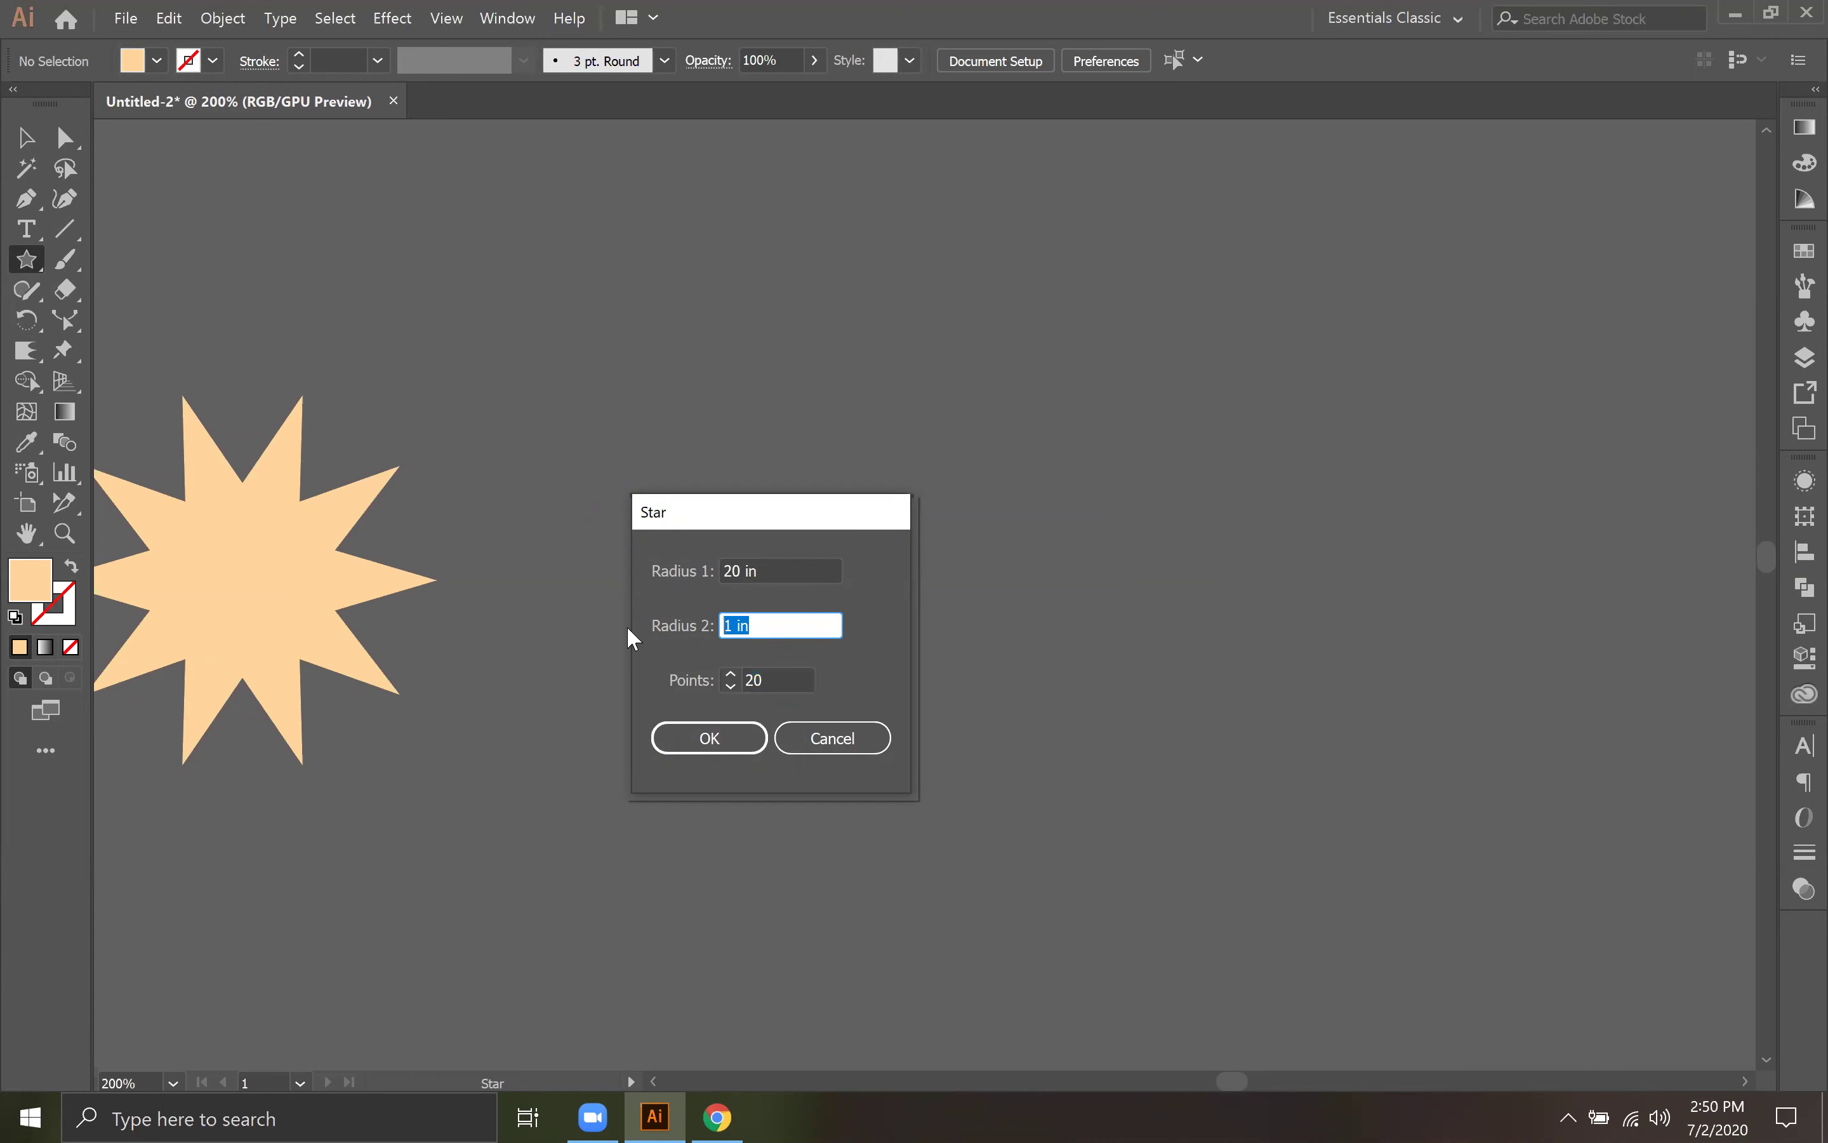
{"action": "type", "text": "20"}
{"action": "left_click", "coordinate": [714, 741]}
{"action": "key", "text": "ctrl"}
{"action": "key", "text": "ctrl+minus"}
{"action": "key", "text": "ctrl+minus"}
{"action": "key", "text": "ctrl+minus"}
{"action": "key", "text": "ctrl+minus"}
{"action": "key", "text": "ctrl+minus"}
{"action": "key", "text": "ctrl+minus"}
{"action": "key", "text": "ctrl+z"}
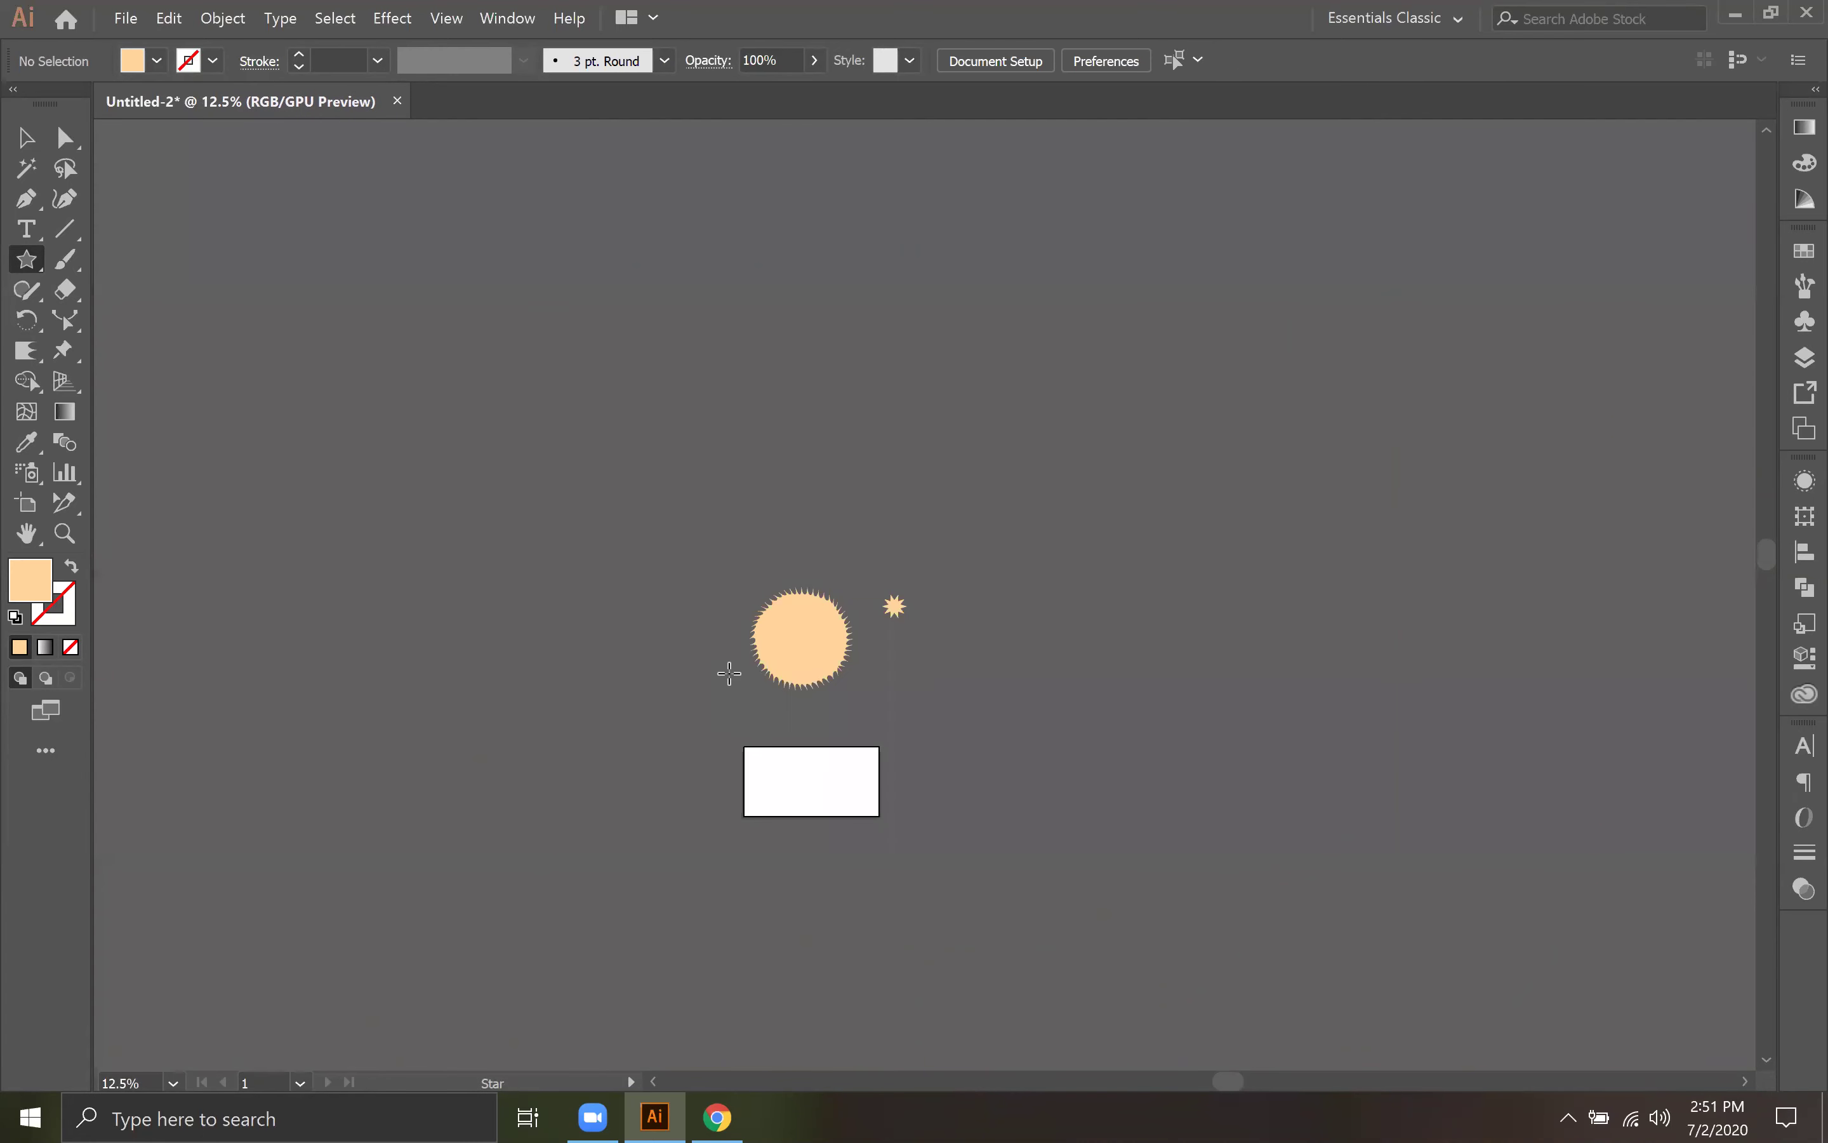
Step: Create a 10-point star with both radii set to 1 in, above and to the right of the existing ten-point star
{"action": "key", "text": "ctrl+plus"}
{"action": "key", "text": "ctrl+plus"}
{"action": "key", "text": "ctrl+plus"}
{"action": "key", "text": "ctrl+plus"}
{"action": "key", "text": "ctrl+plus"}
{"action": "key", "text": "ctrl+plus"}
{"action": "key", "text": "ctrl+plus"}
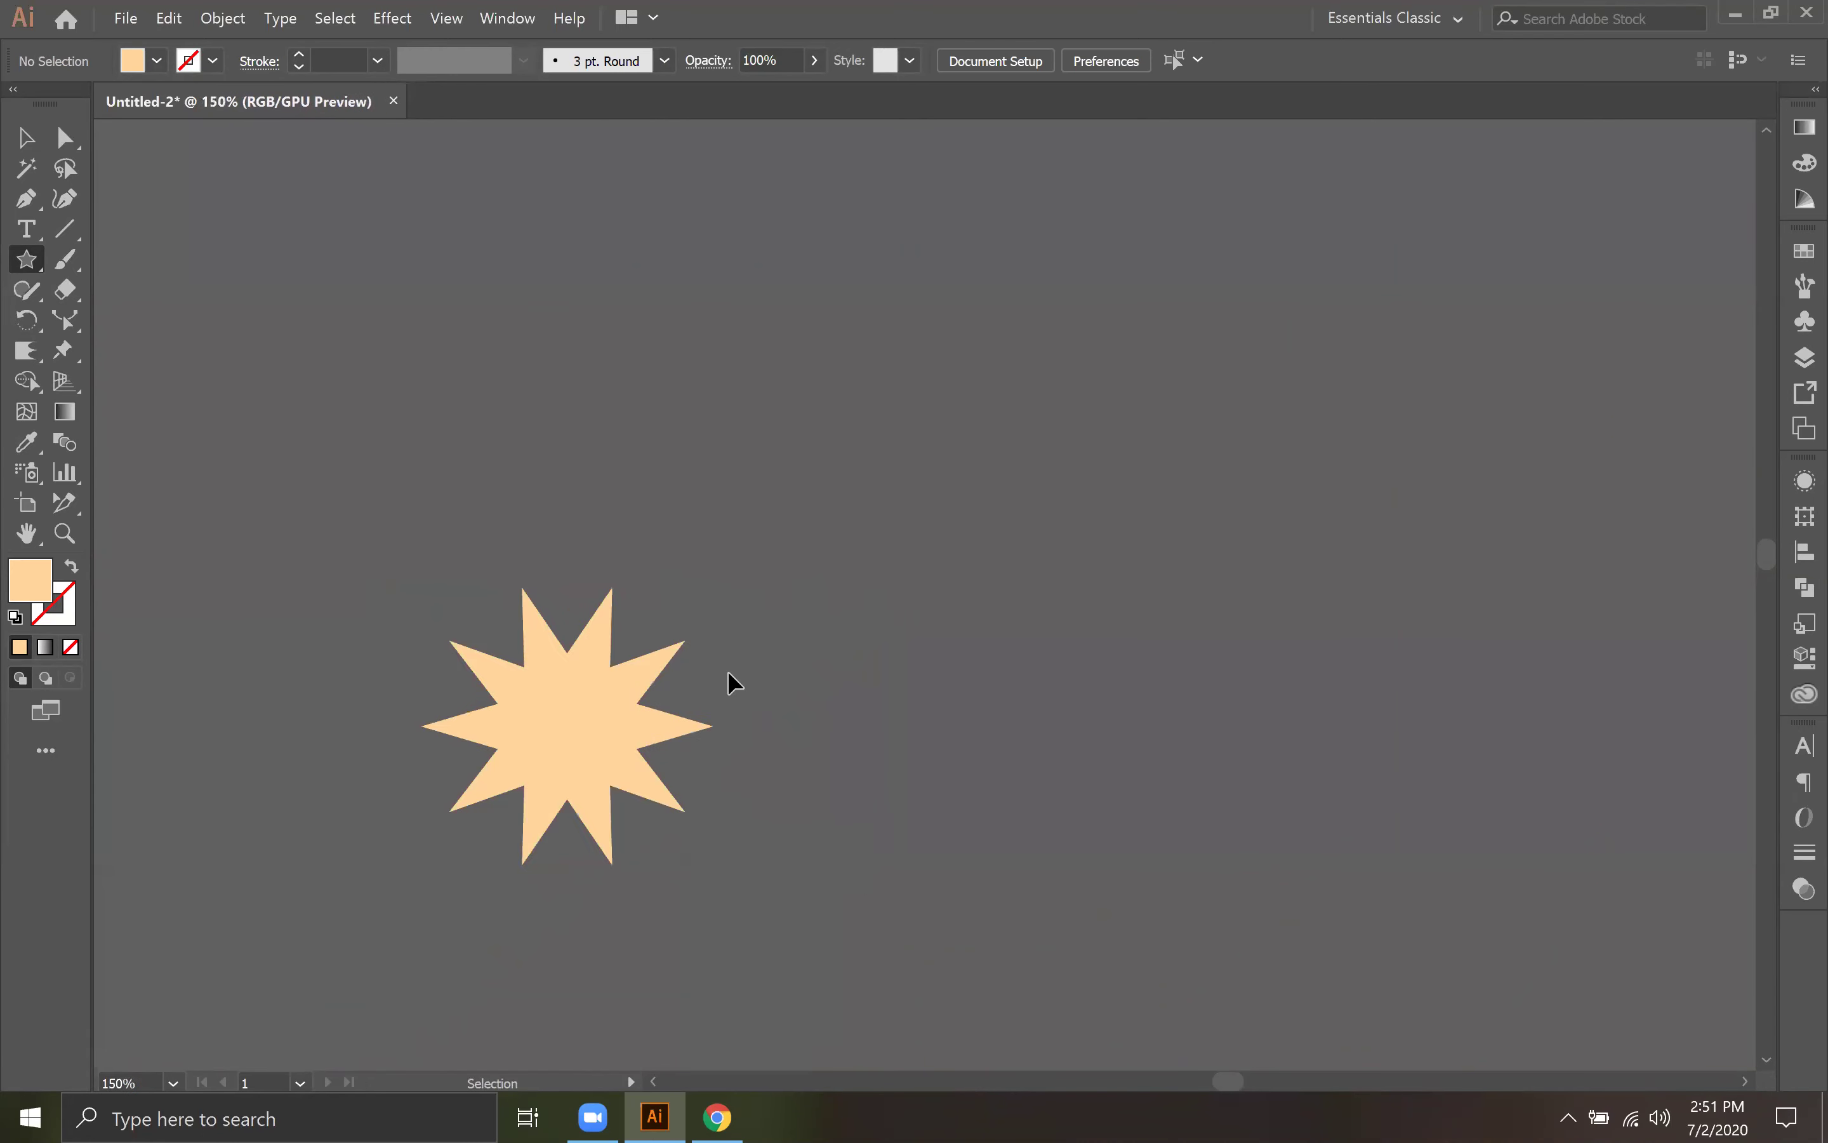
{"action": "key", "text": "ctrl+plus"}
{"action": "left_click_drag", "start_coordinate": [23, 261], "coordinate": [162, 372]}
{"action": "left_click", "coordinate": [933, 527]}
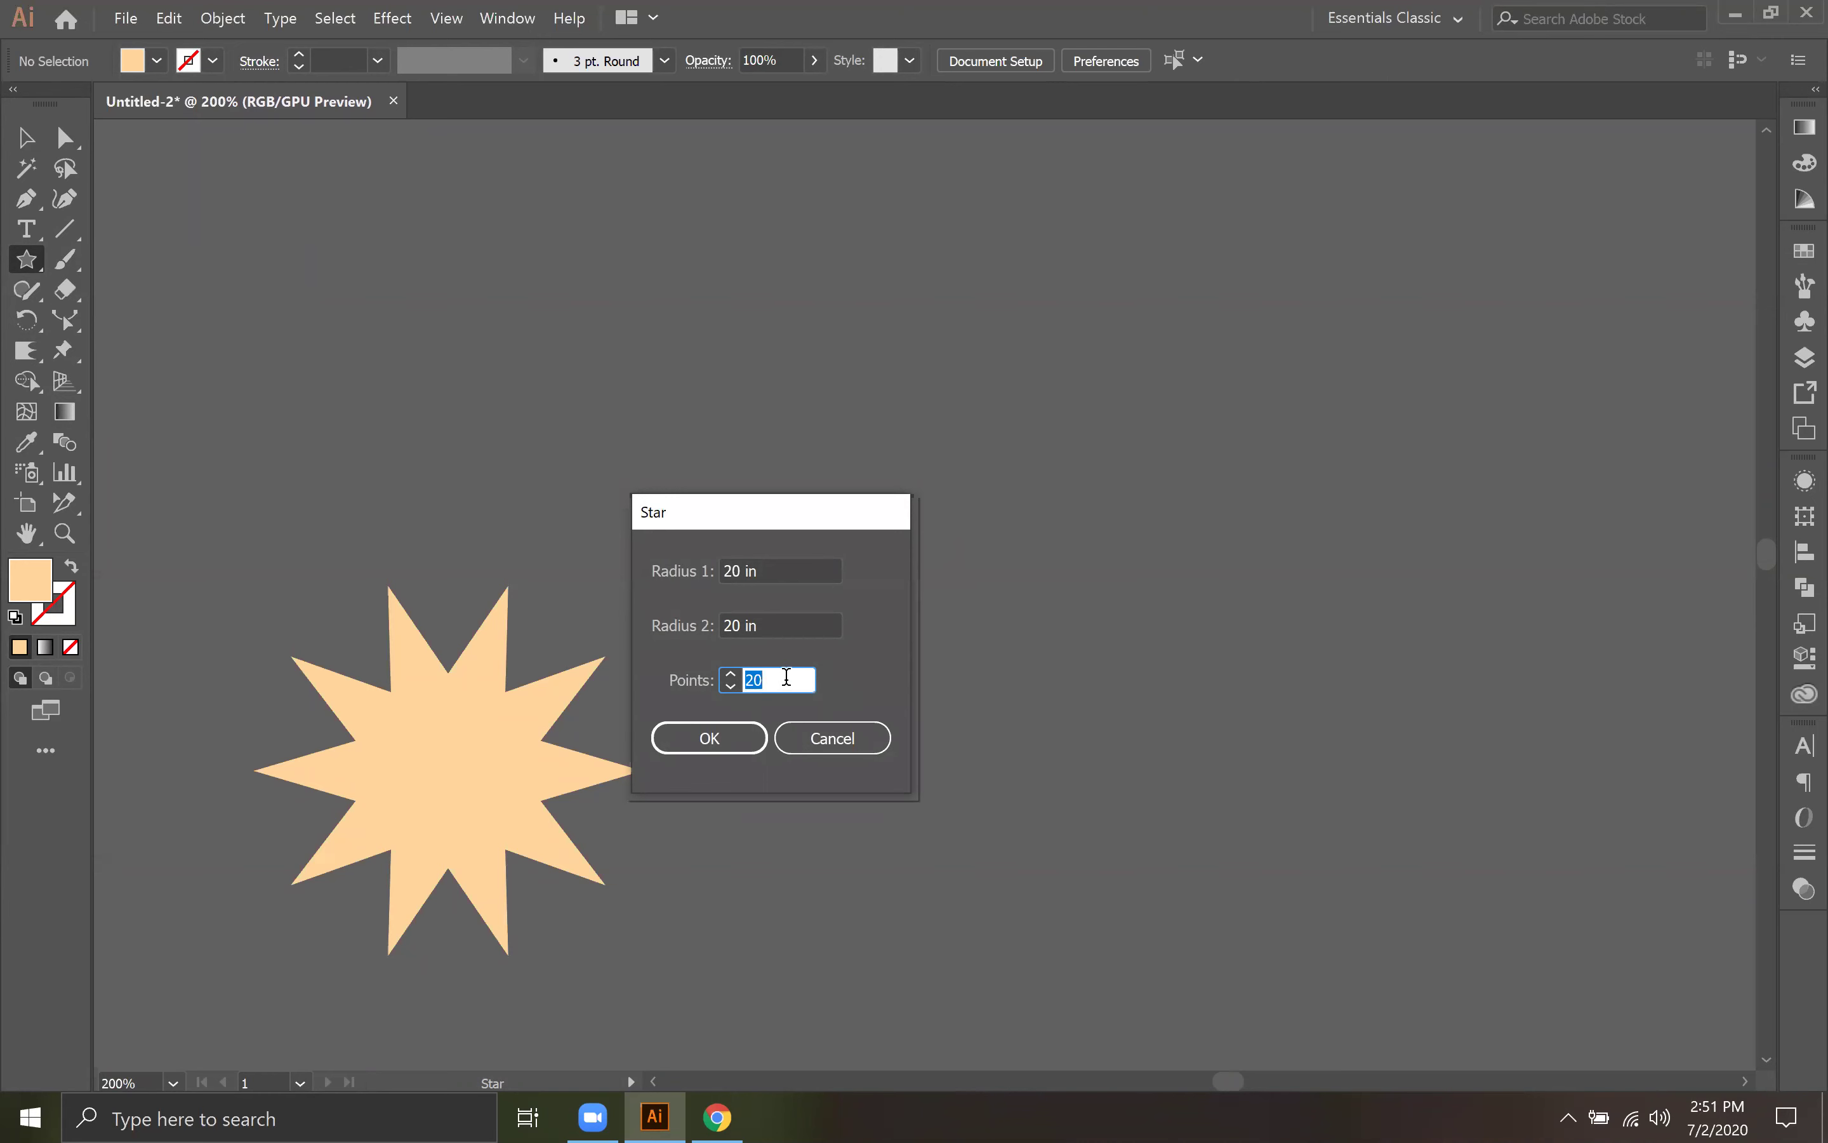
{"action": "type", "text": "10"}
{"action": "left_click", "coordinate": [811, 560]}
{"action": "type", "text": "1"}
{"action": "key", "text": "Tab"}
{"action": "type", "text": "1"}
{"action": "left_click", "coordinate": [711, 738]}
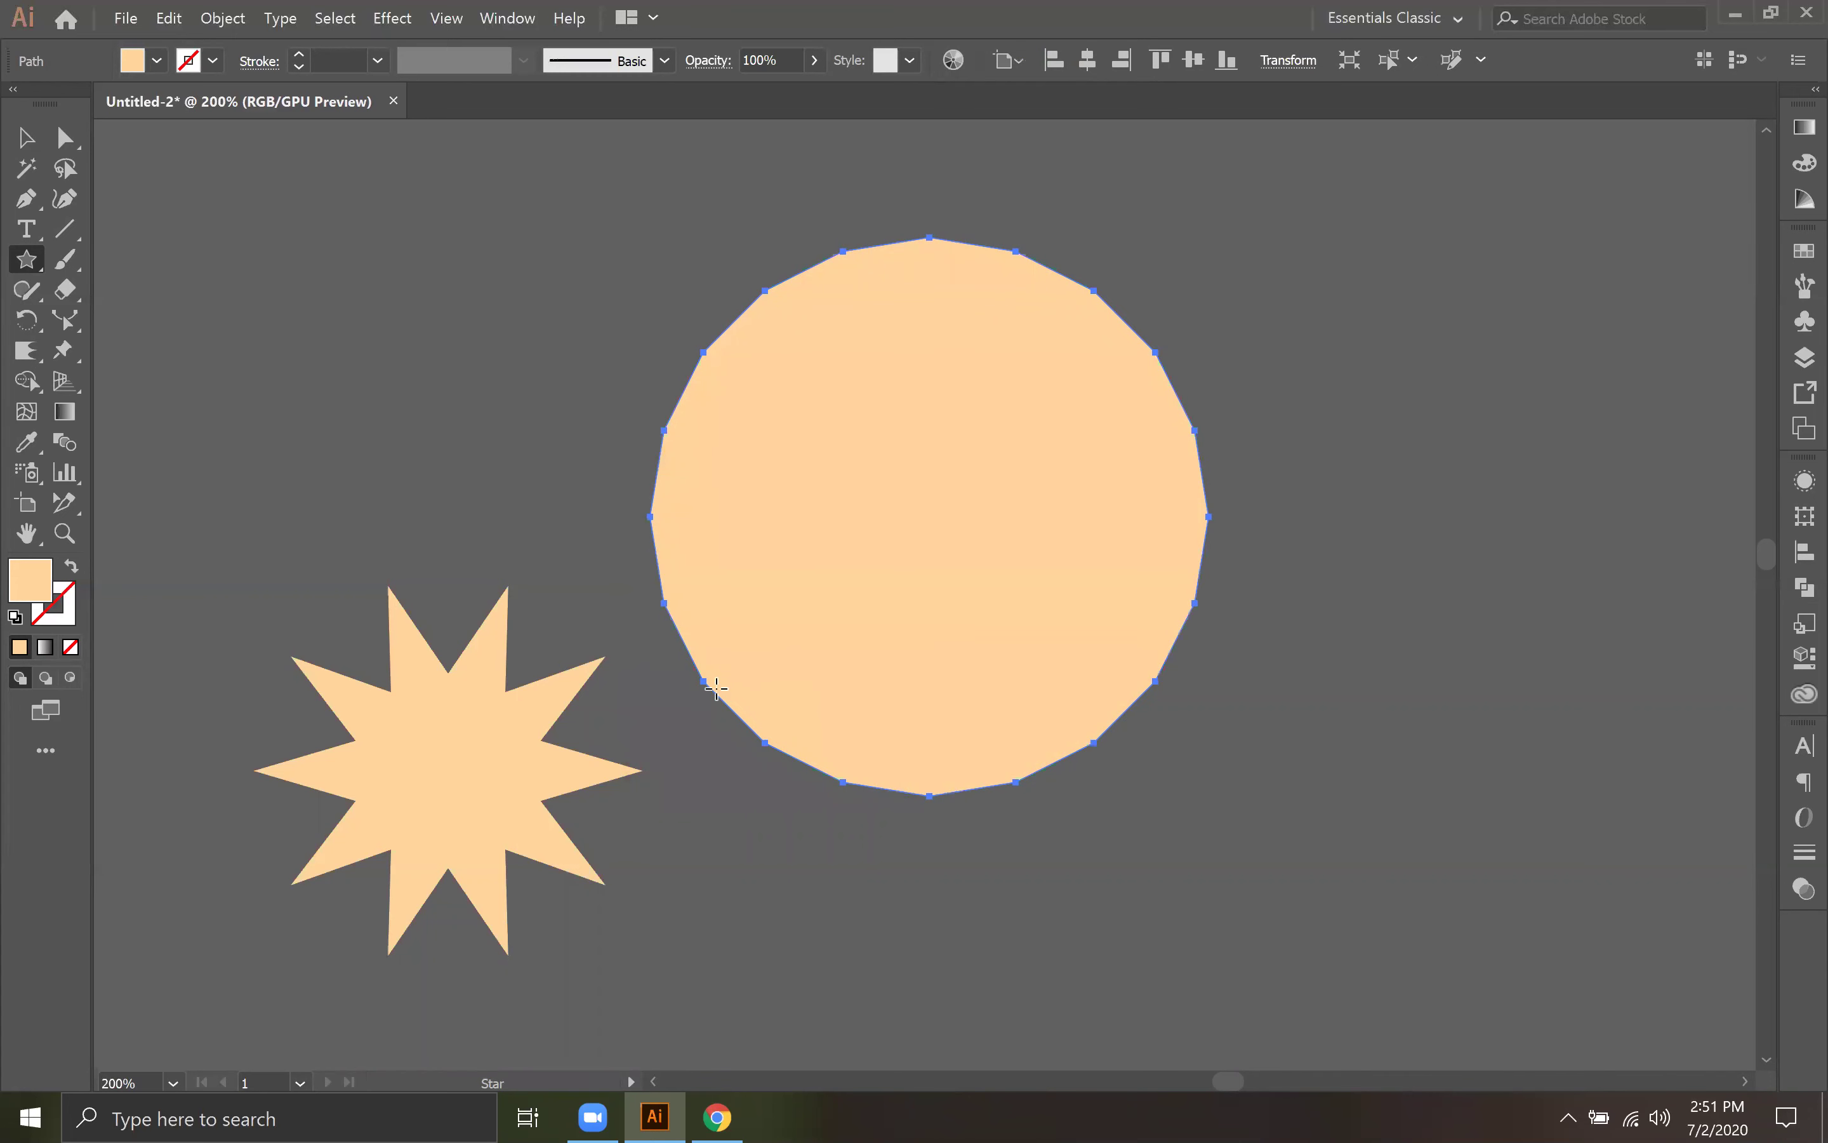
Step: Draw two ten-point stars freehand, one over the polygon's lower-left edge and a smaller one beyond its upper right, outer radius about 0.37 in
{"action": "left_click_drag", "start_coordinate": [702, 681], "coordinate": [838, 623]}
{"action": "left_click_drag", "start_coordinate": [1394, 384], "coordinate": [1446, 473]}
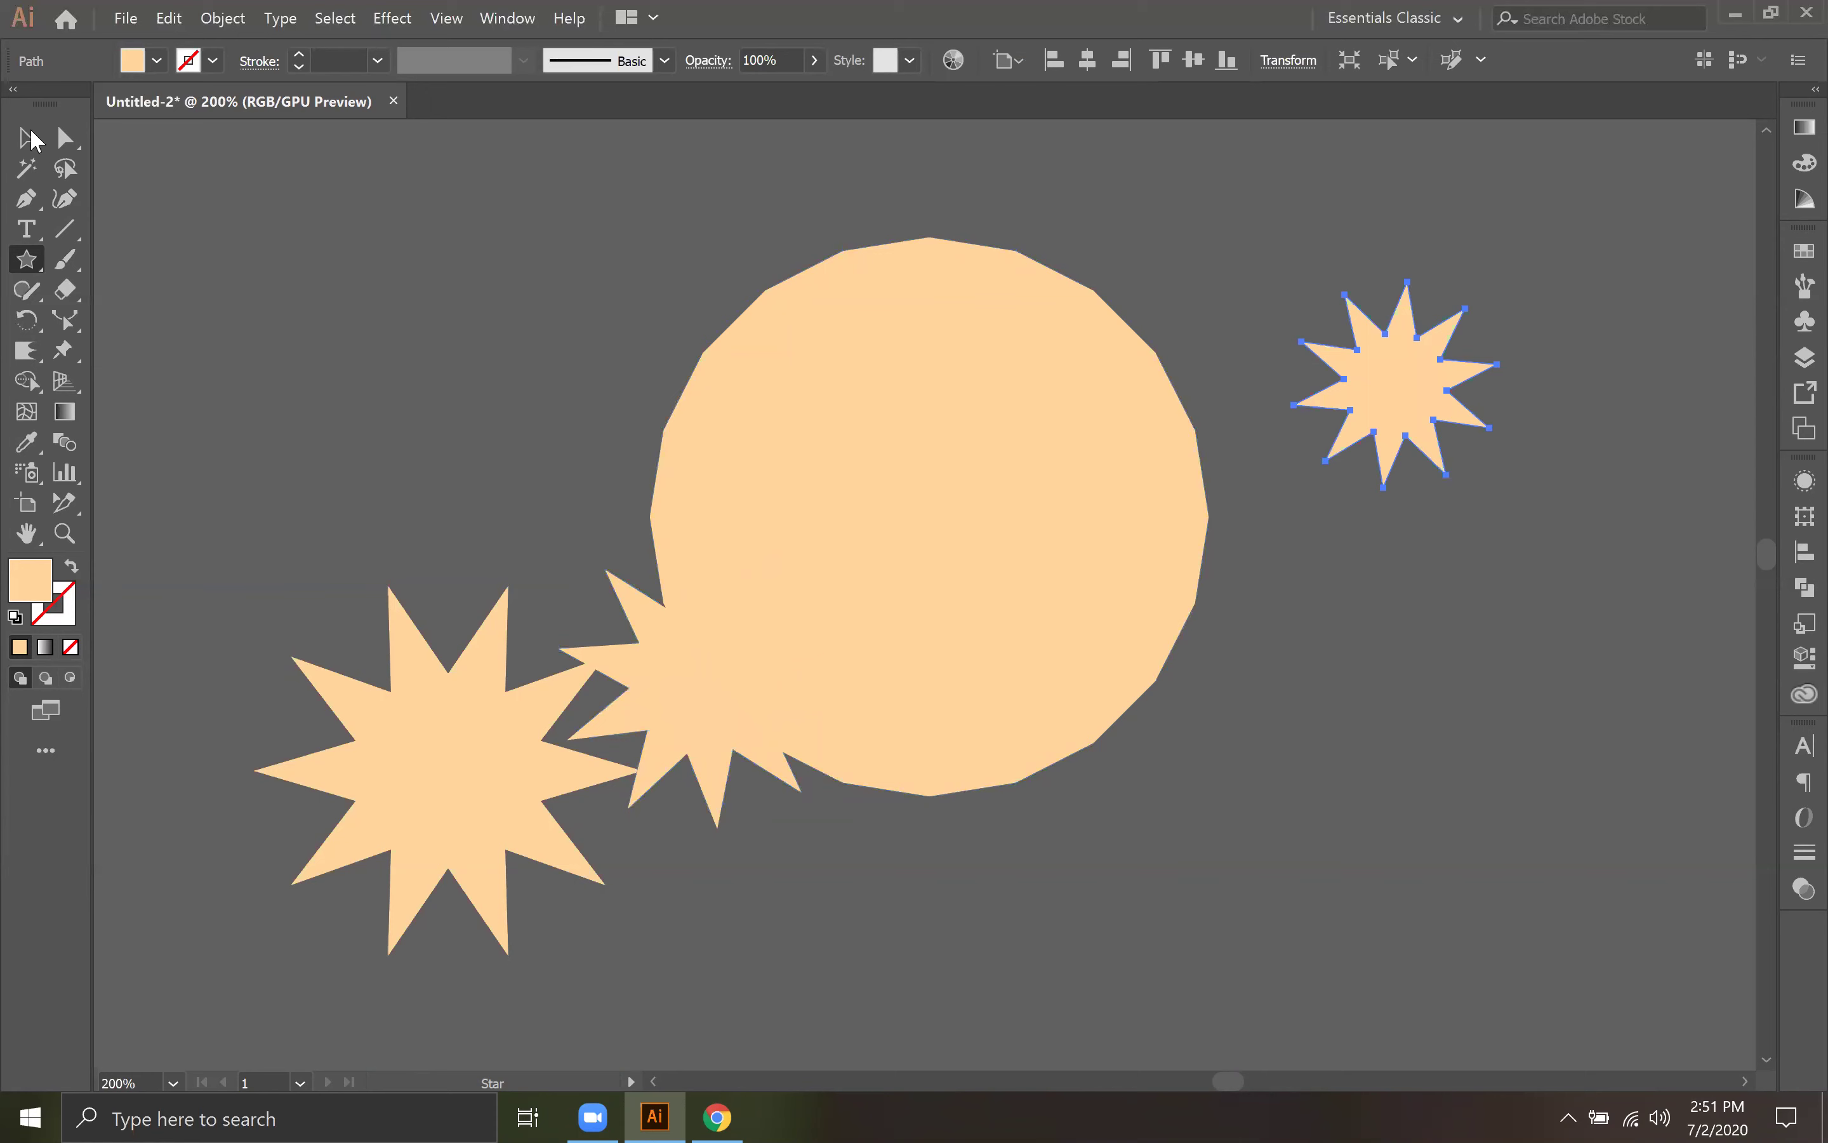
Step: Create a 16-point star with radii 0.3704 in and 0.1852 in below the small star, and shift it slightly right
{"action": "left_click", "coordinate": [1373, 688]}
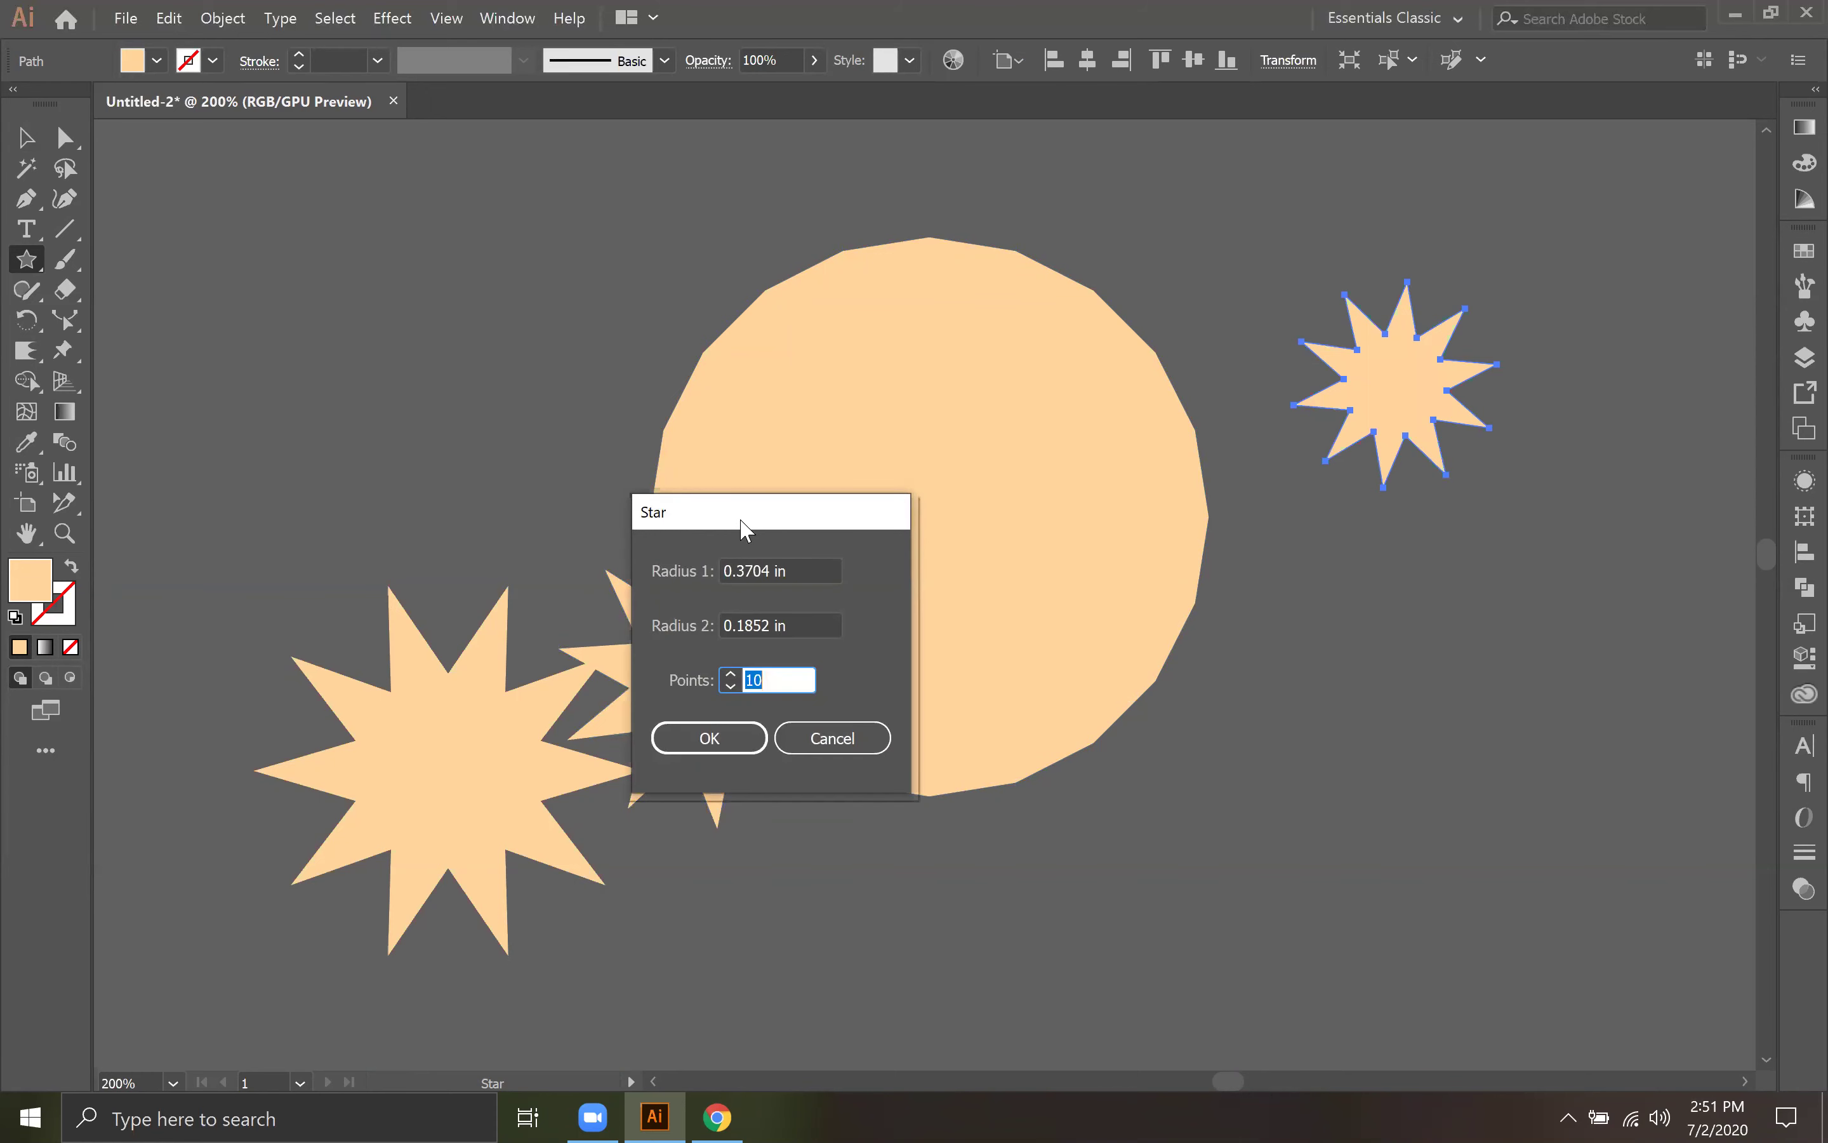
{"action": "left_click_drag", "start_coordinate": [747, 521], "coordinate": [1386, 544]}
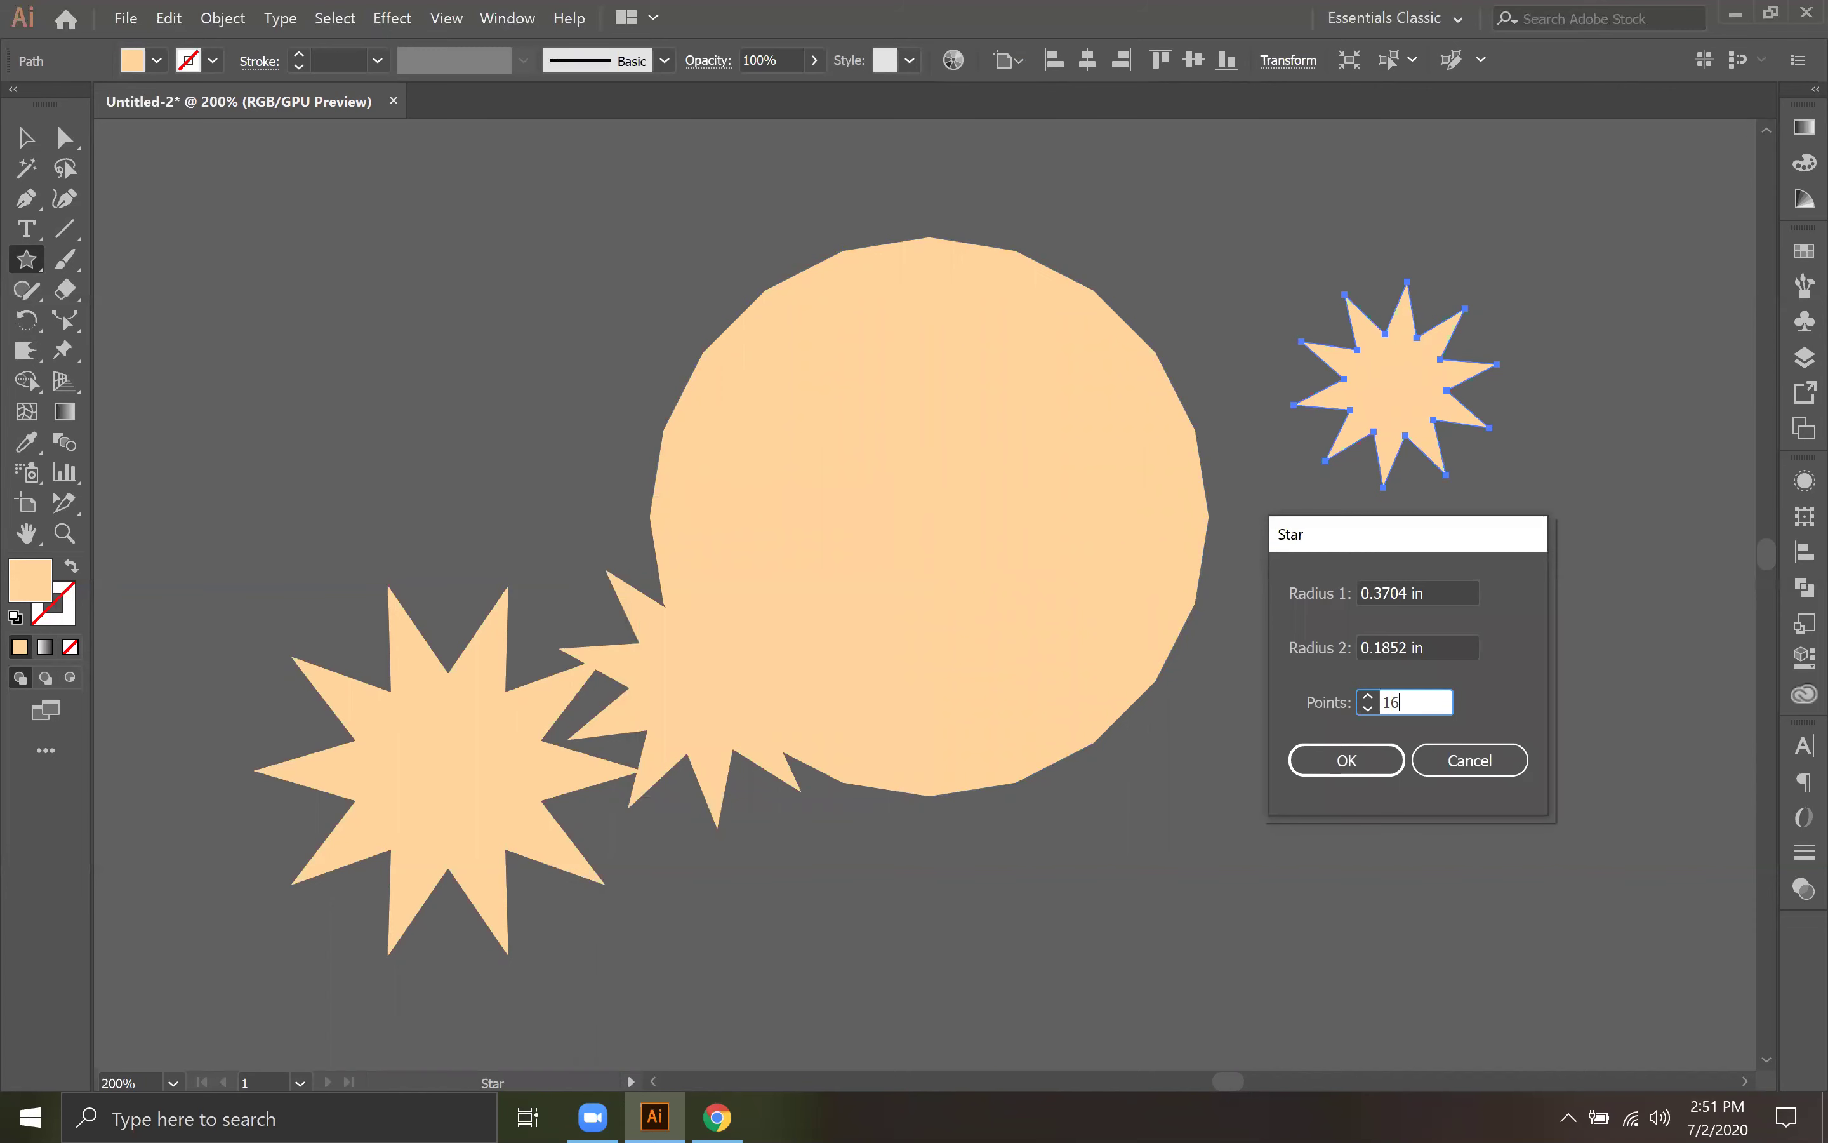
{"action": "type", "text": "16"}
{"action": "left_click", "coordinate": [1383, 763]}
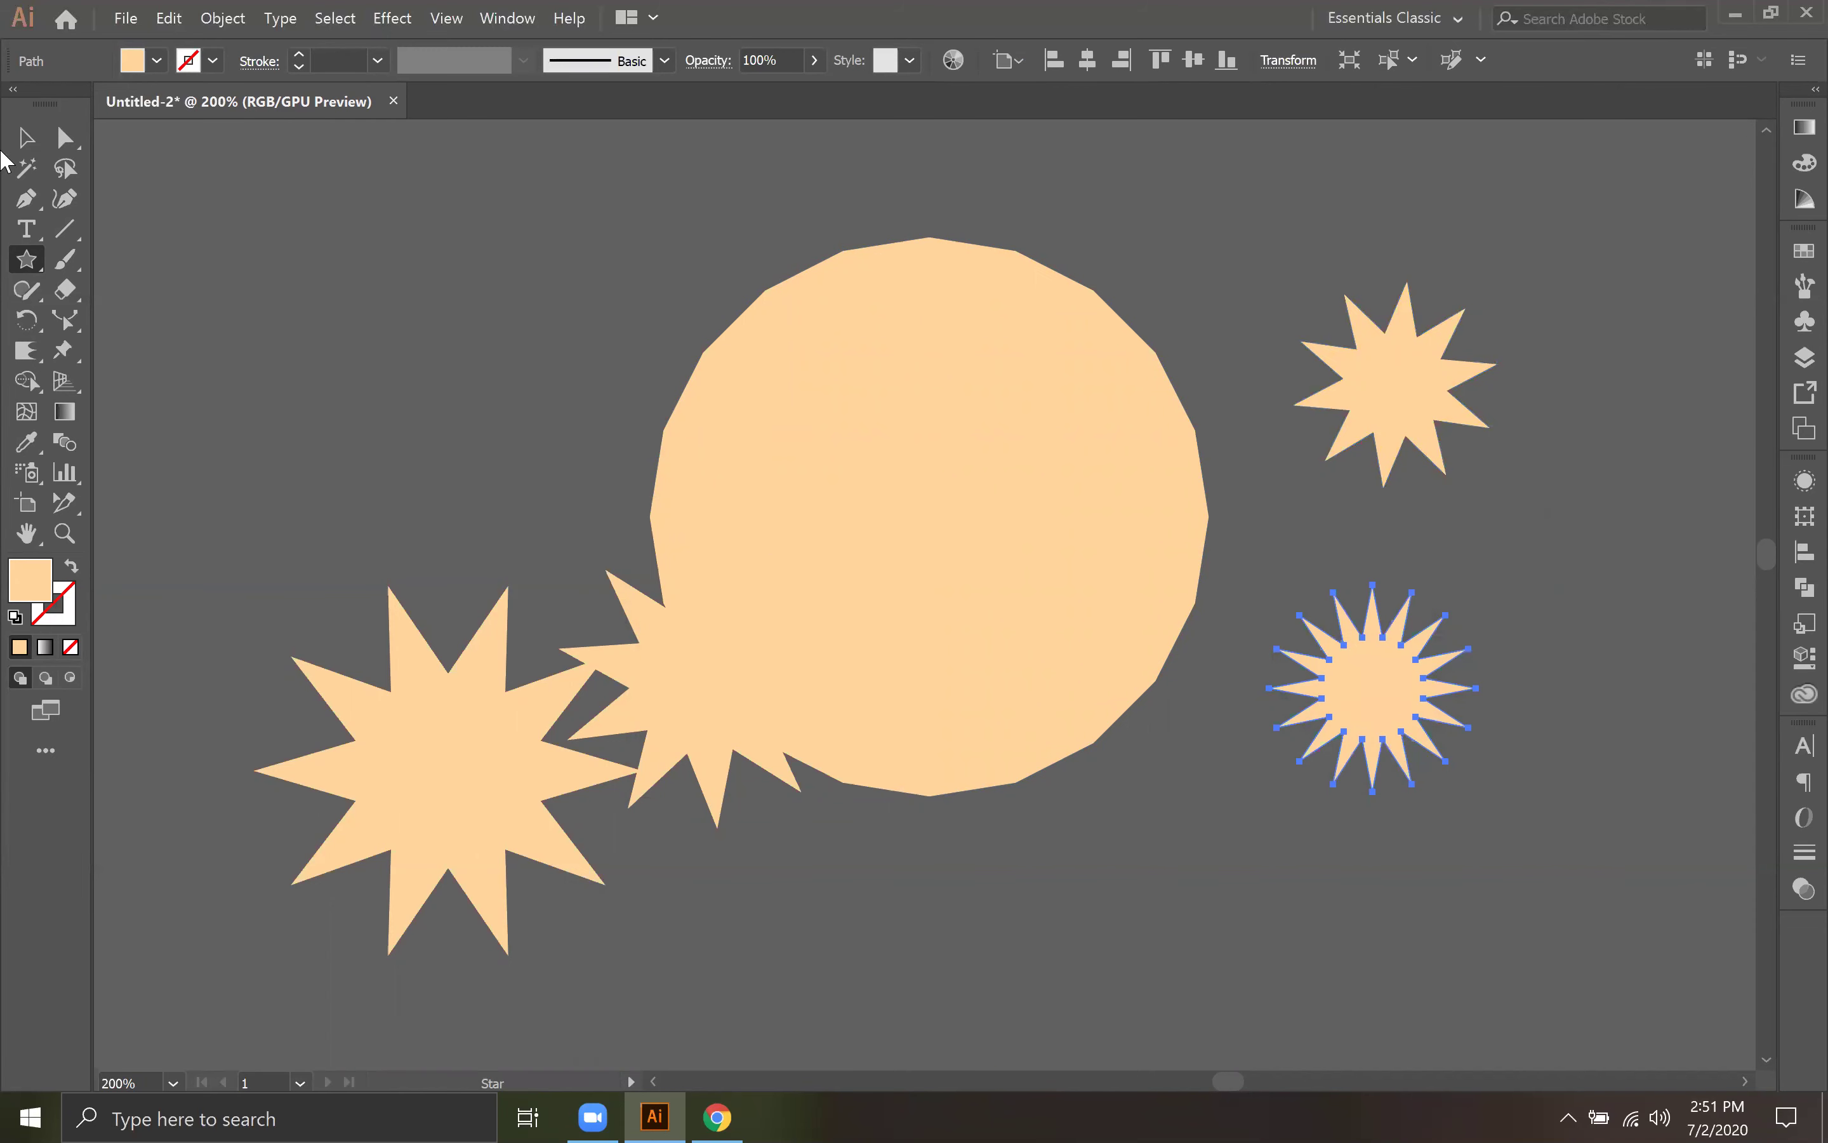
{"action": "left_click", "coordinate": [25, 138]}
{"action": "left_click", "coordinate": [1310, 888]}
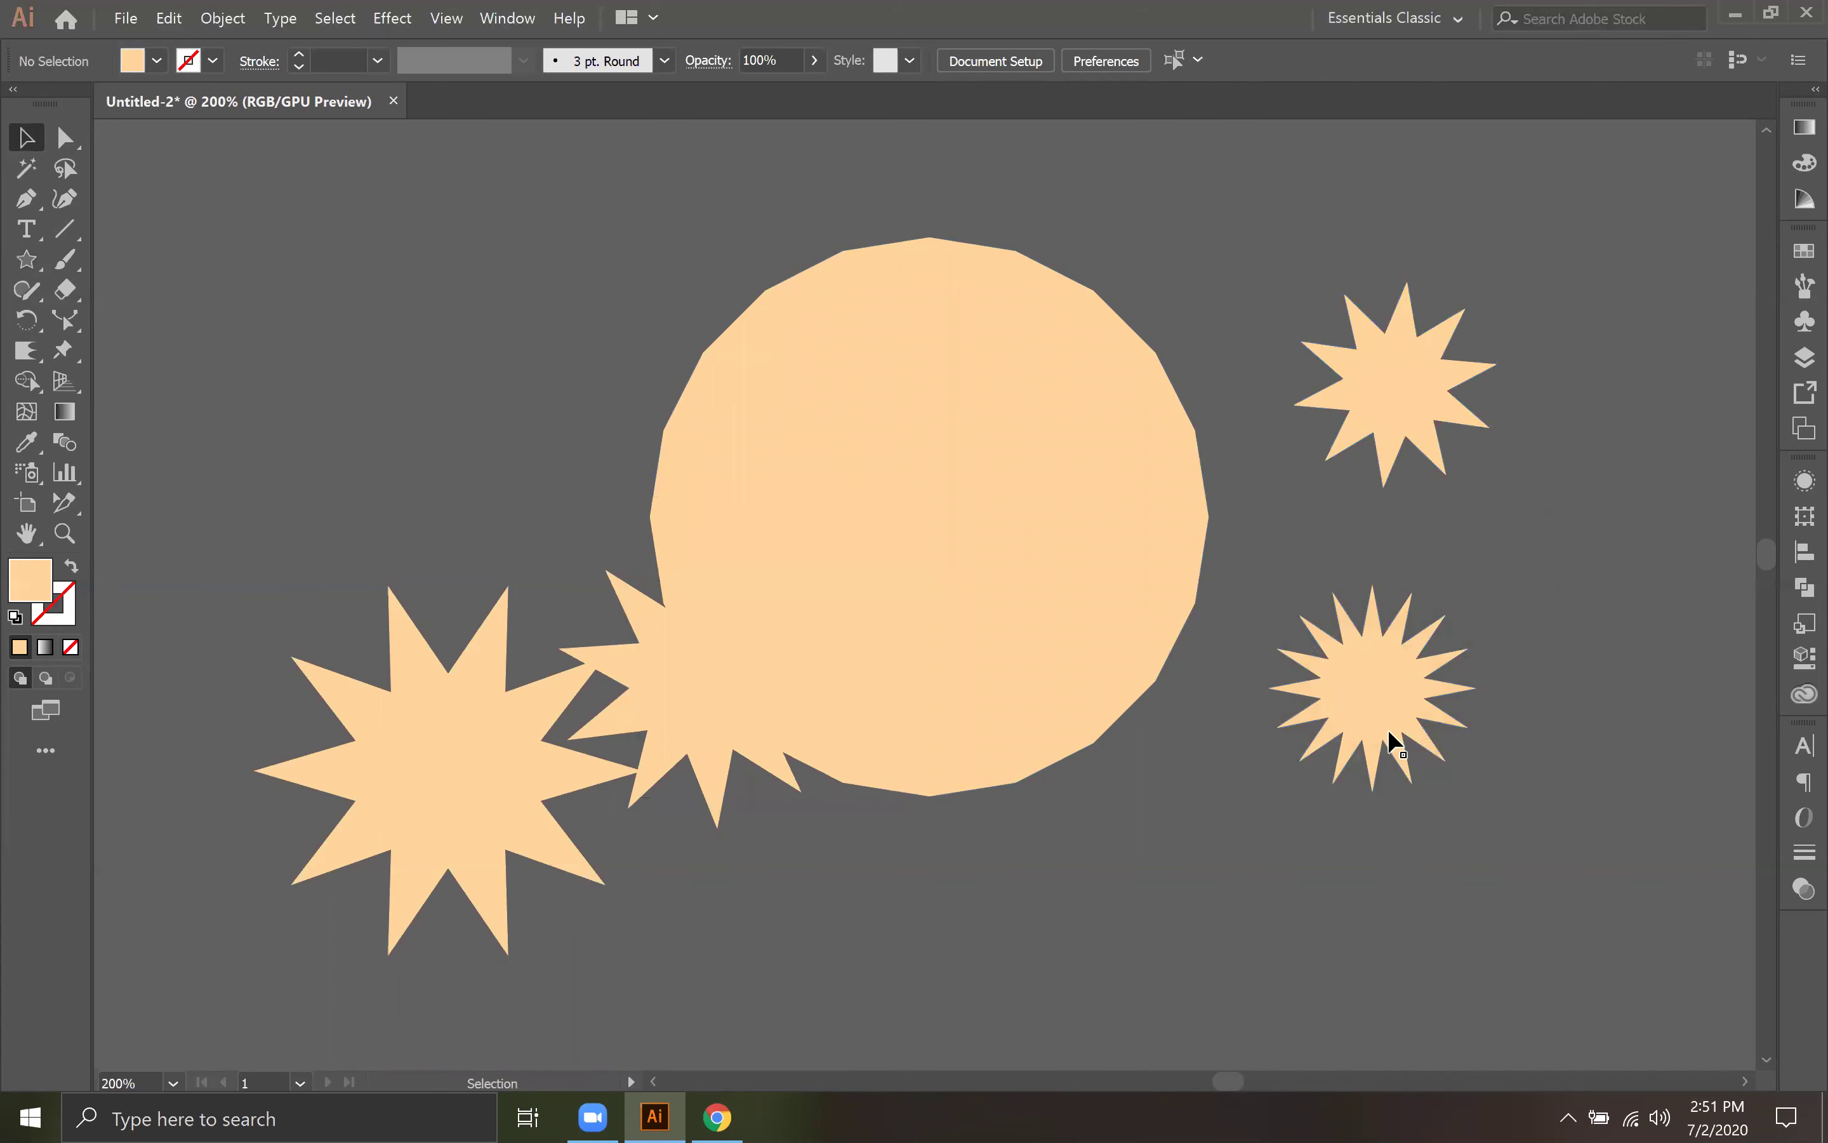
{"action": "left_click", "coordinate": [1390, 703]}
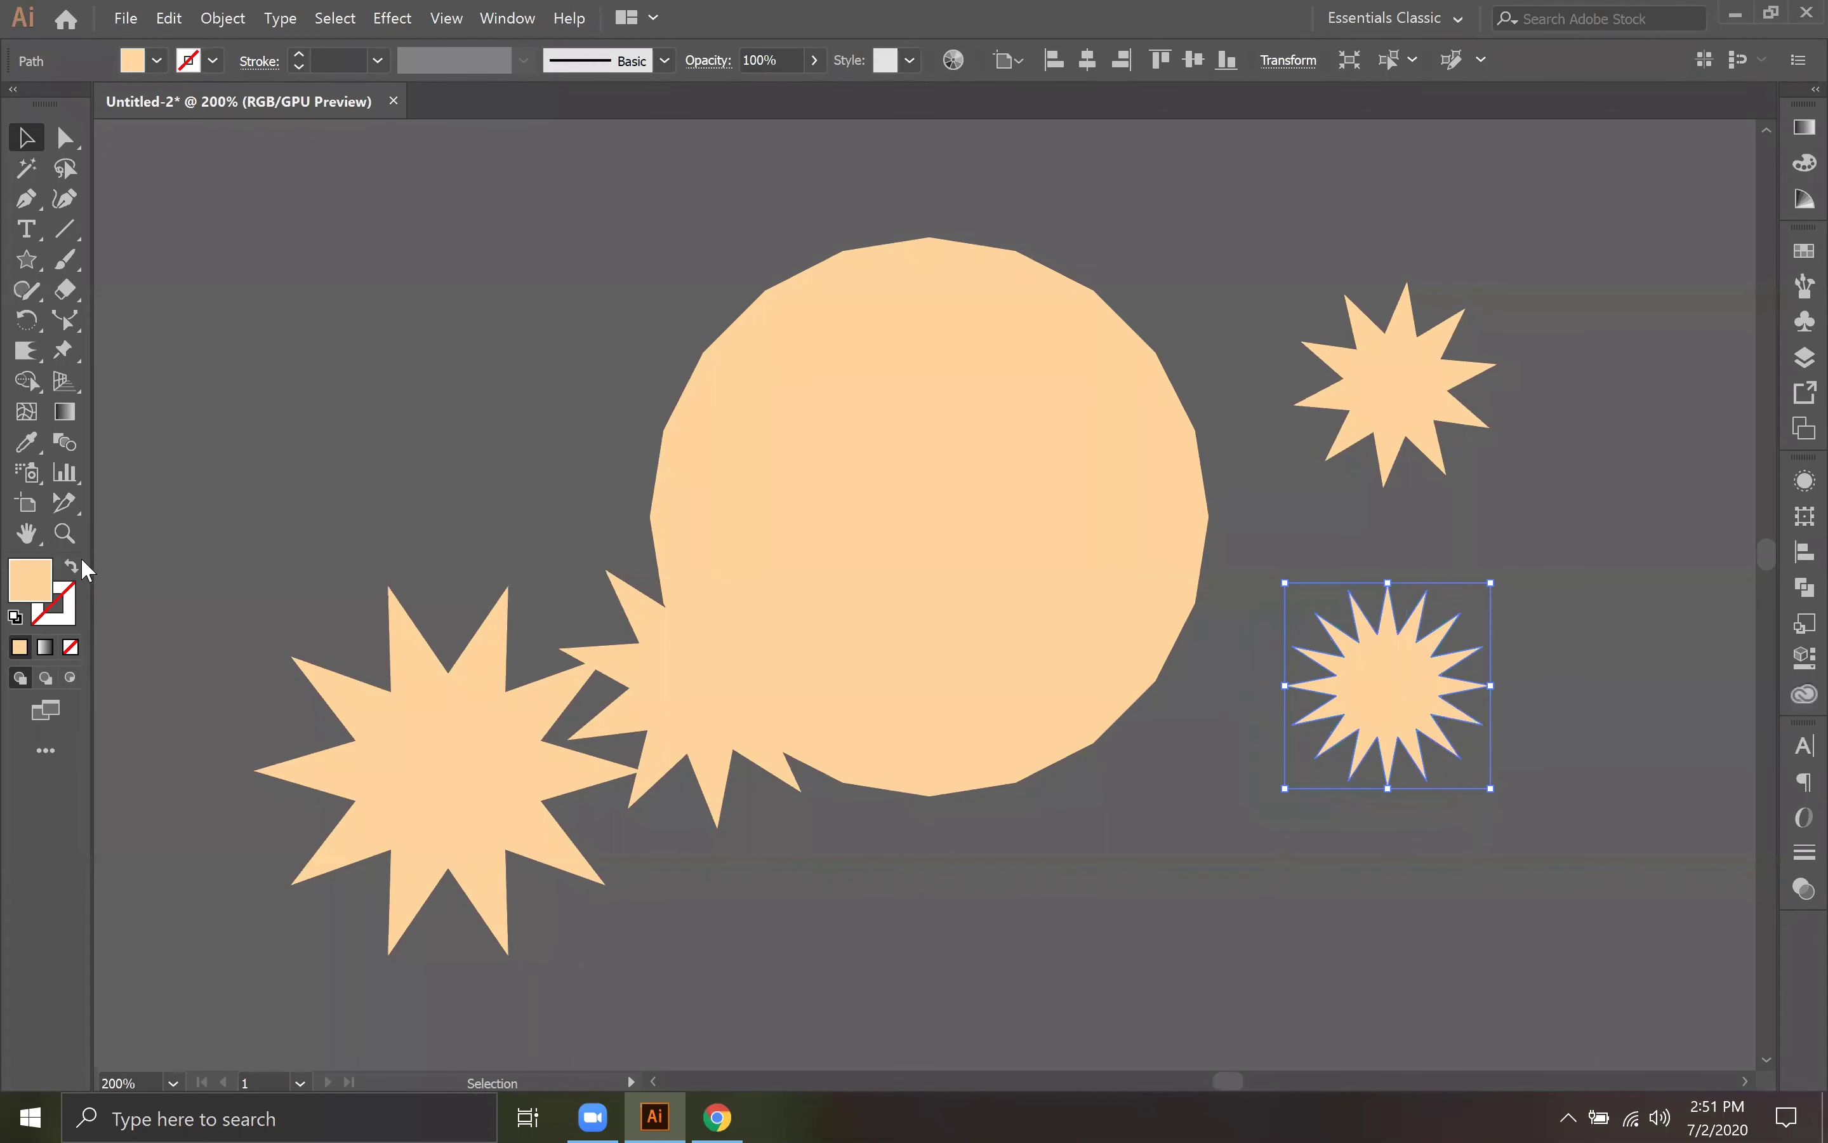
Step: Draw a circle smaller than the 16-point star and place it over the star so only the spike tips protrude
{"action": "left_click", "coordinate": [27, 259]}
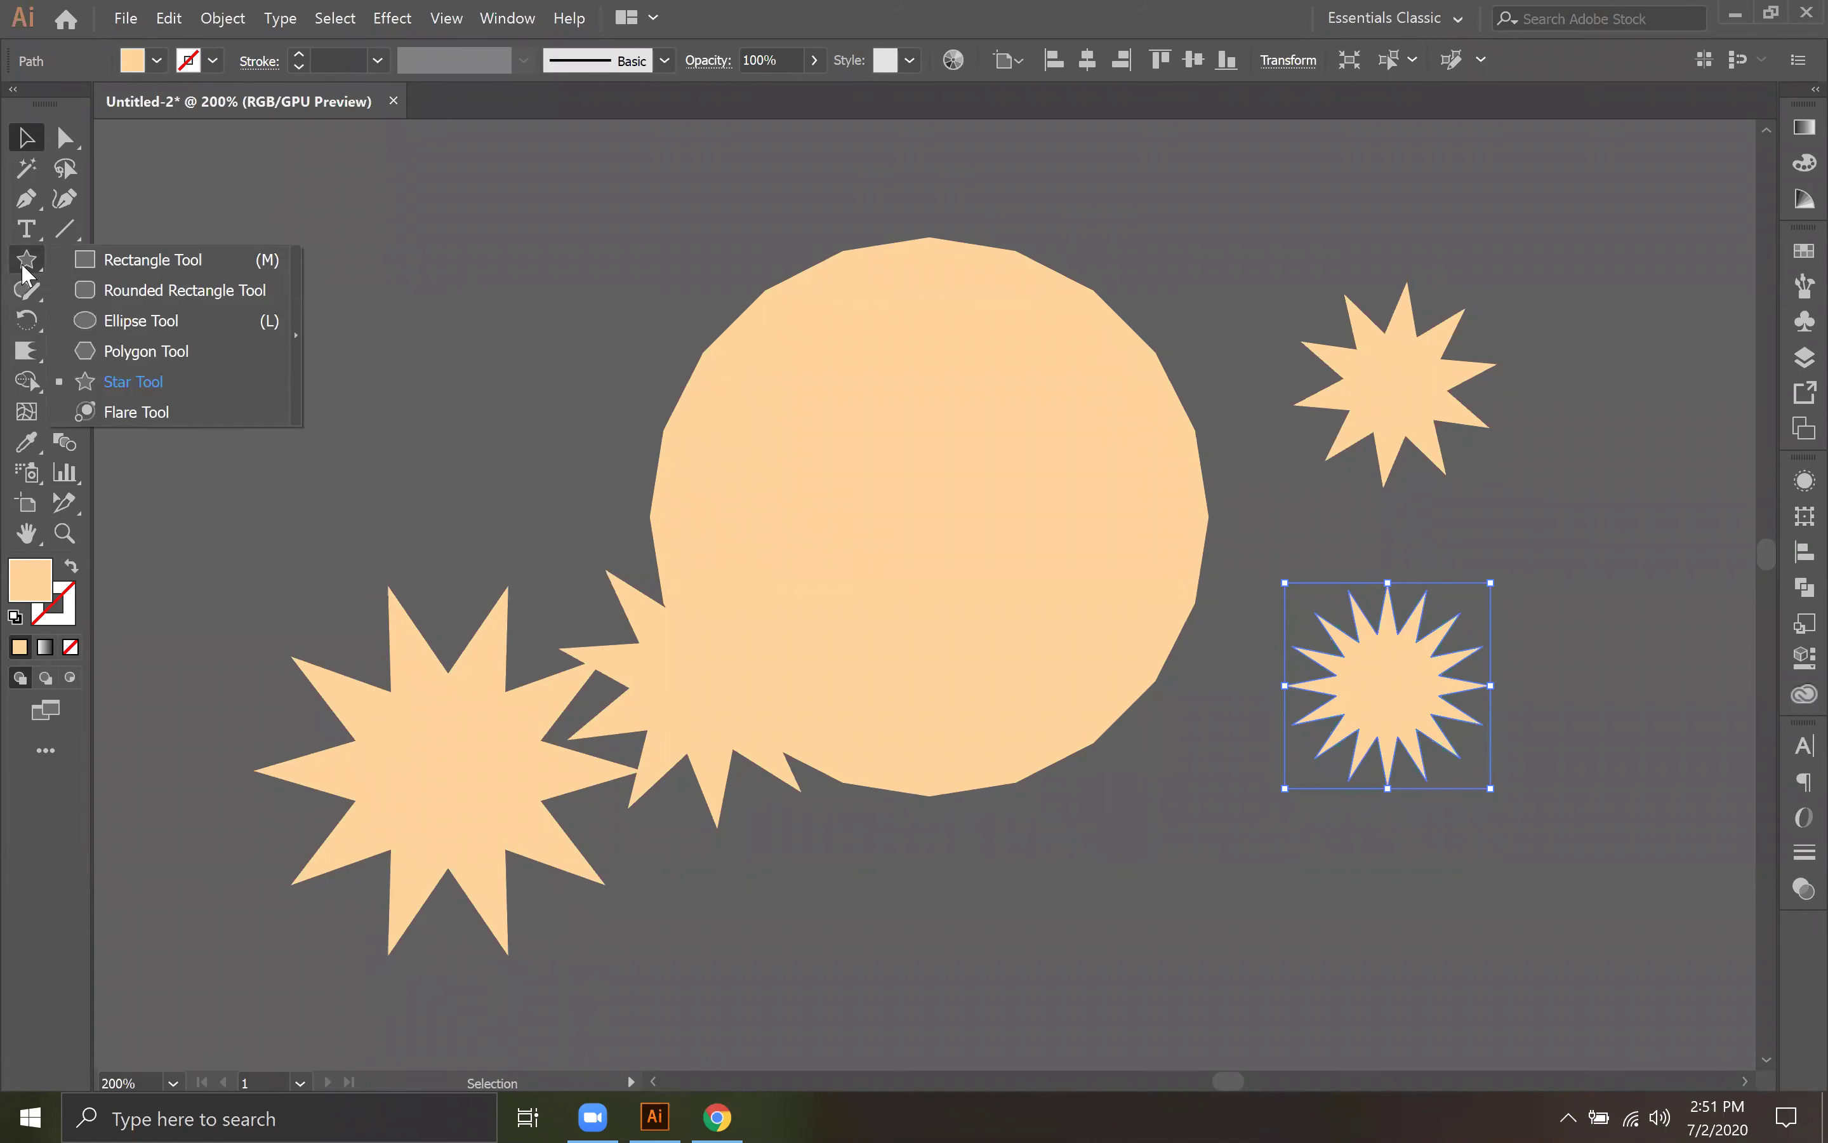
{"action": "left_click", "coordinate": [122, 321]}
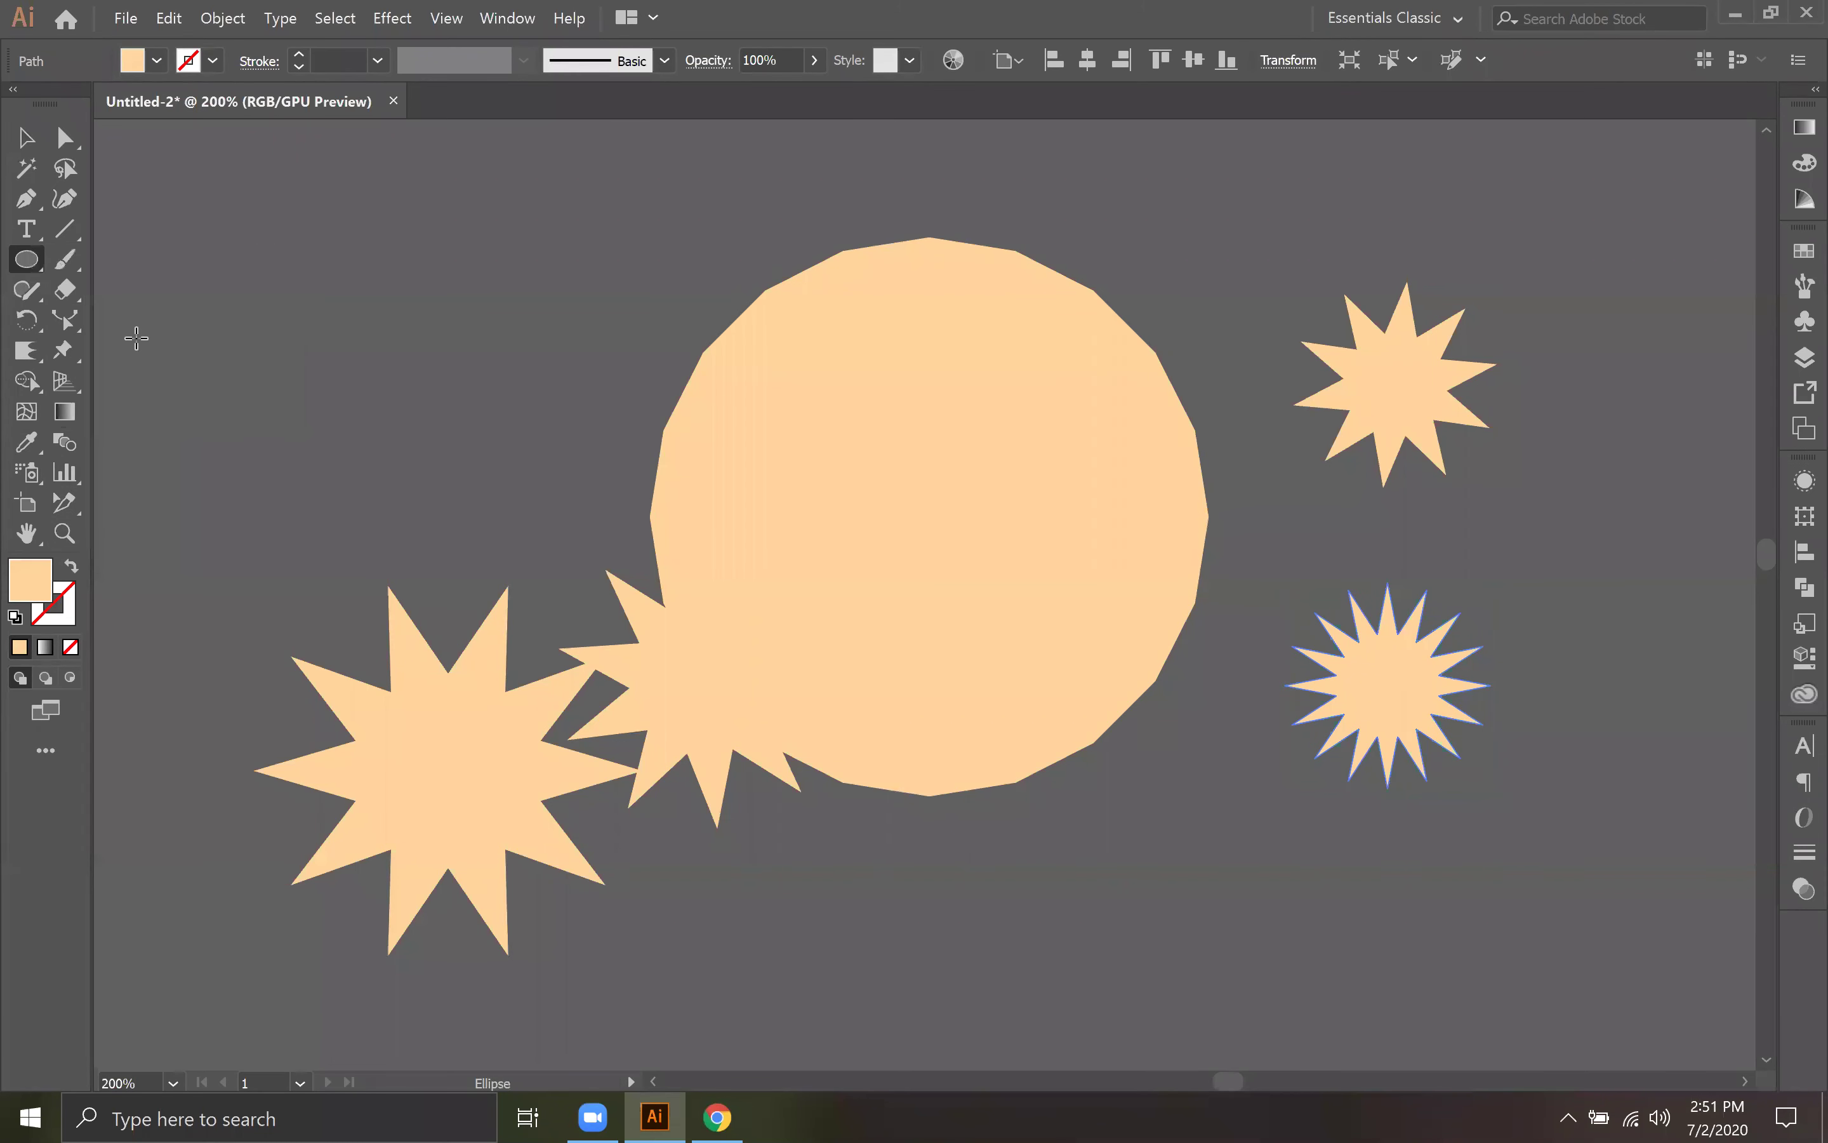
{"action": "left_click_drag", "start_coordinate": [1120, 803], "coordinate": [1448, 689]}
{"action": "left_click", "coordinate": [24, 137]}
{"action": "left_click_drag", "start_coordinate": [1473, 773], "coordinate": [1455, 754]}
{"action": "left_click_drag", "start_coordinate": [1372, 667], "coordinate": [1402, 678]}
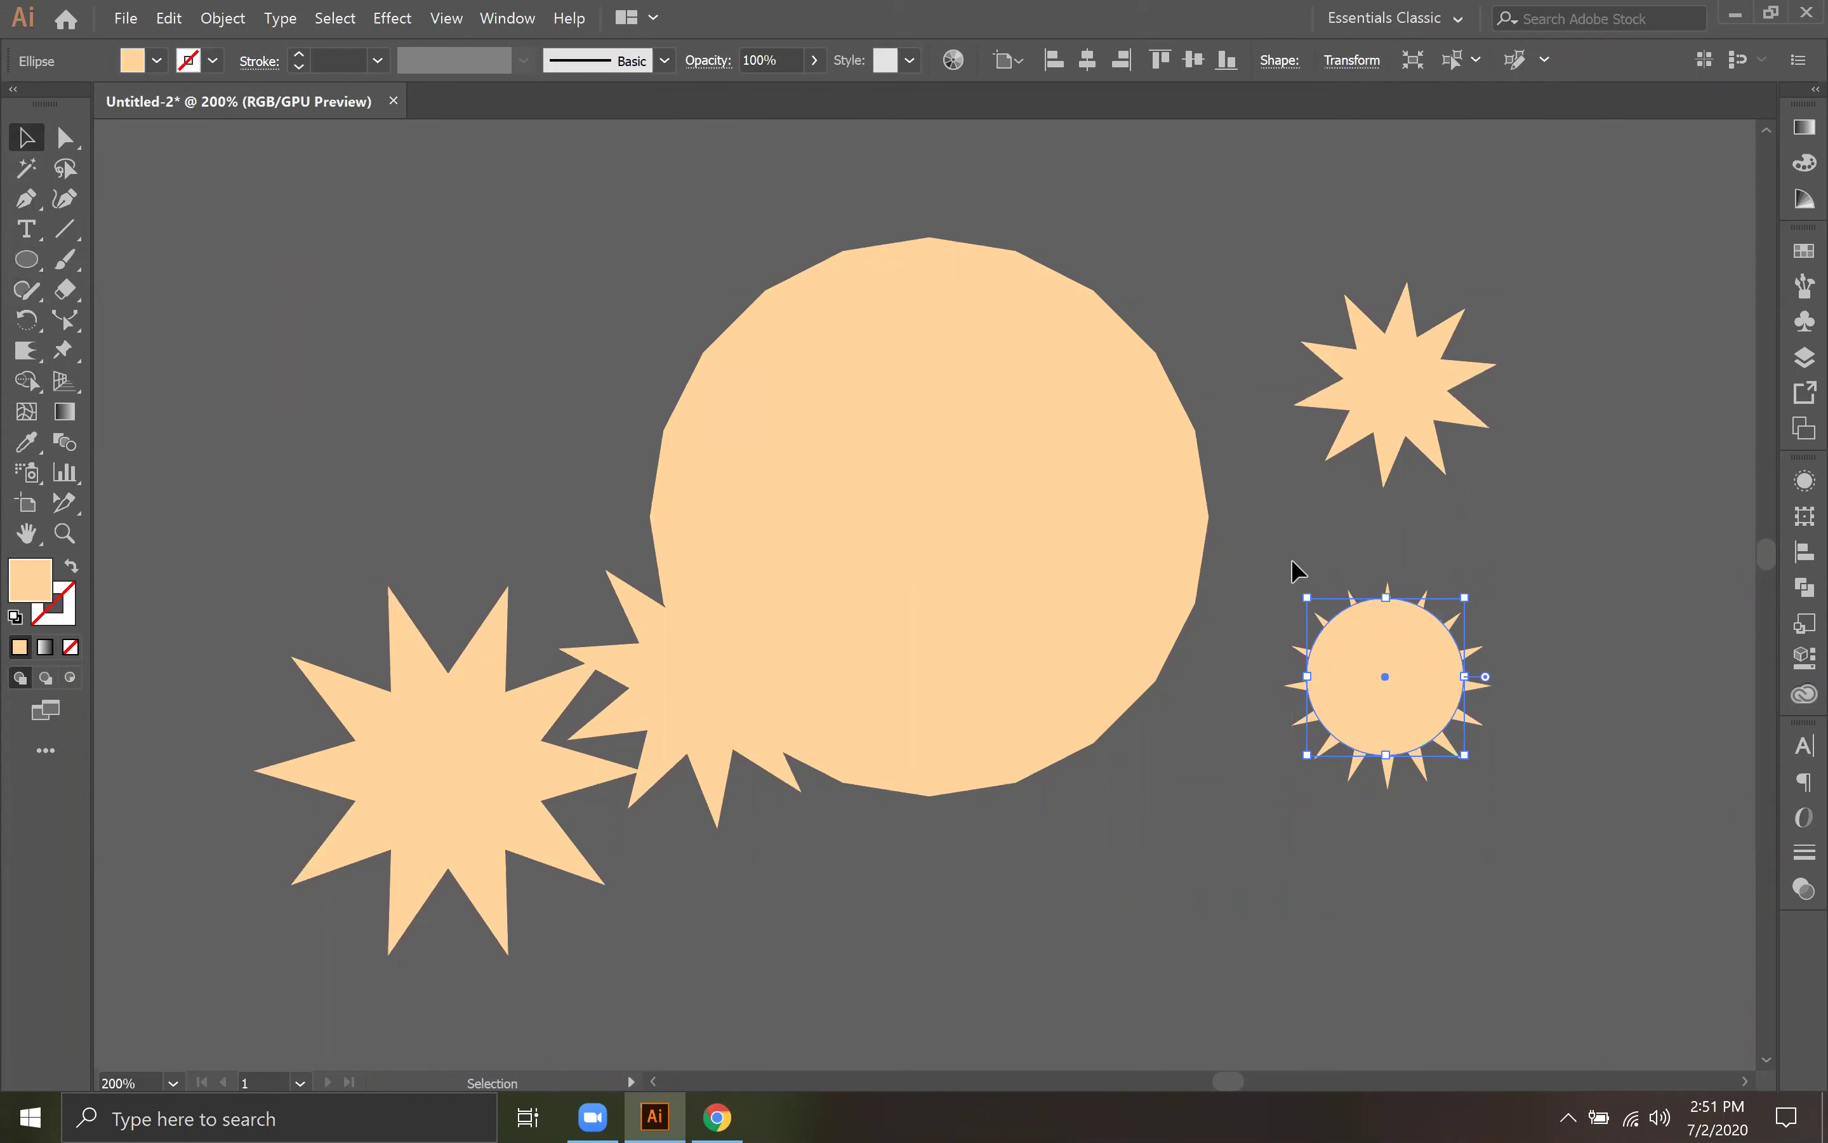
Step: Align the circle and the 16-point star to each other by their horizontal and vertical centers, relative to the selection
{"action": "left_click", "coordinate": [1432, 662]}
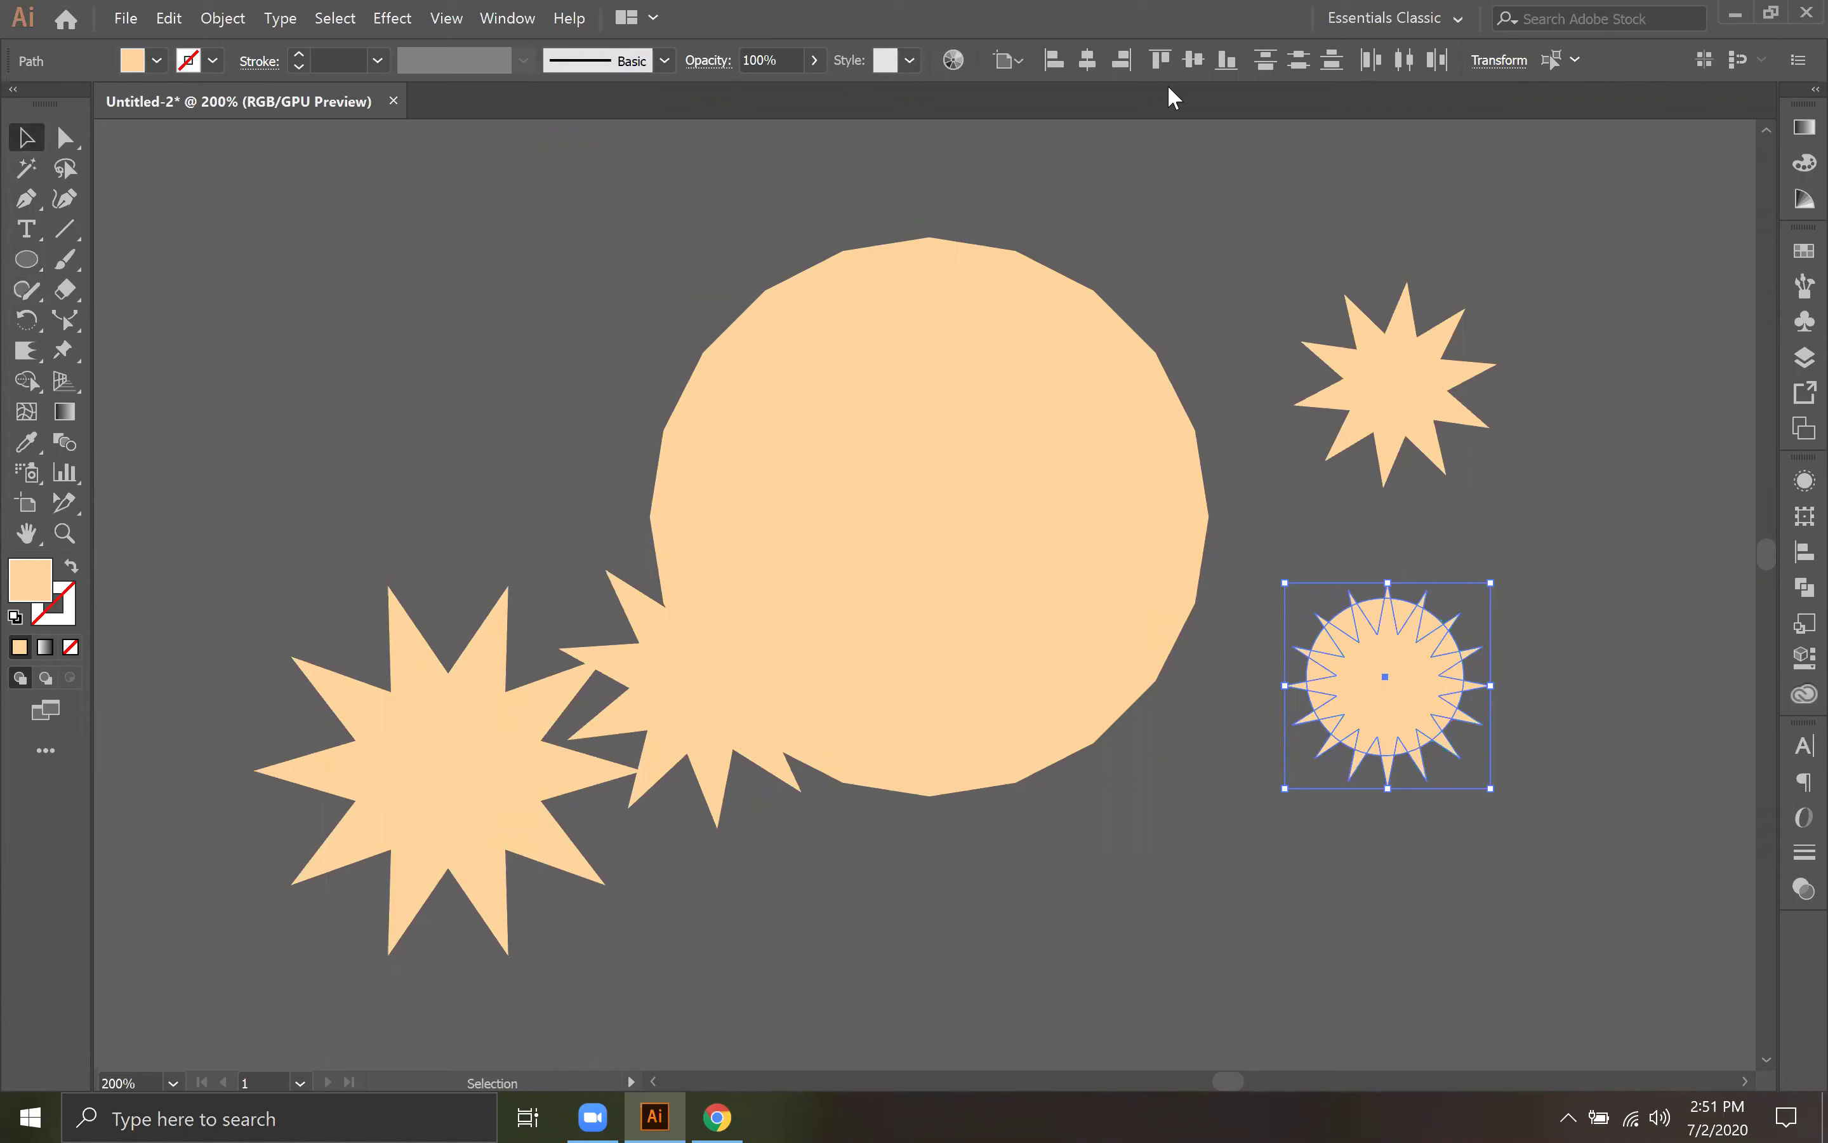
{"action": "key", "text": "Delete"}
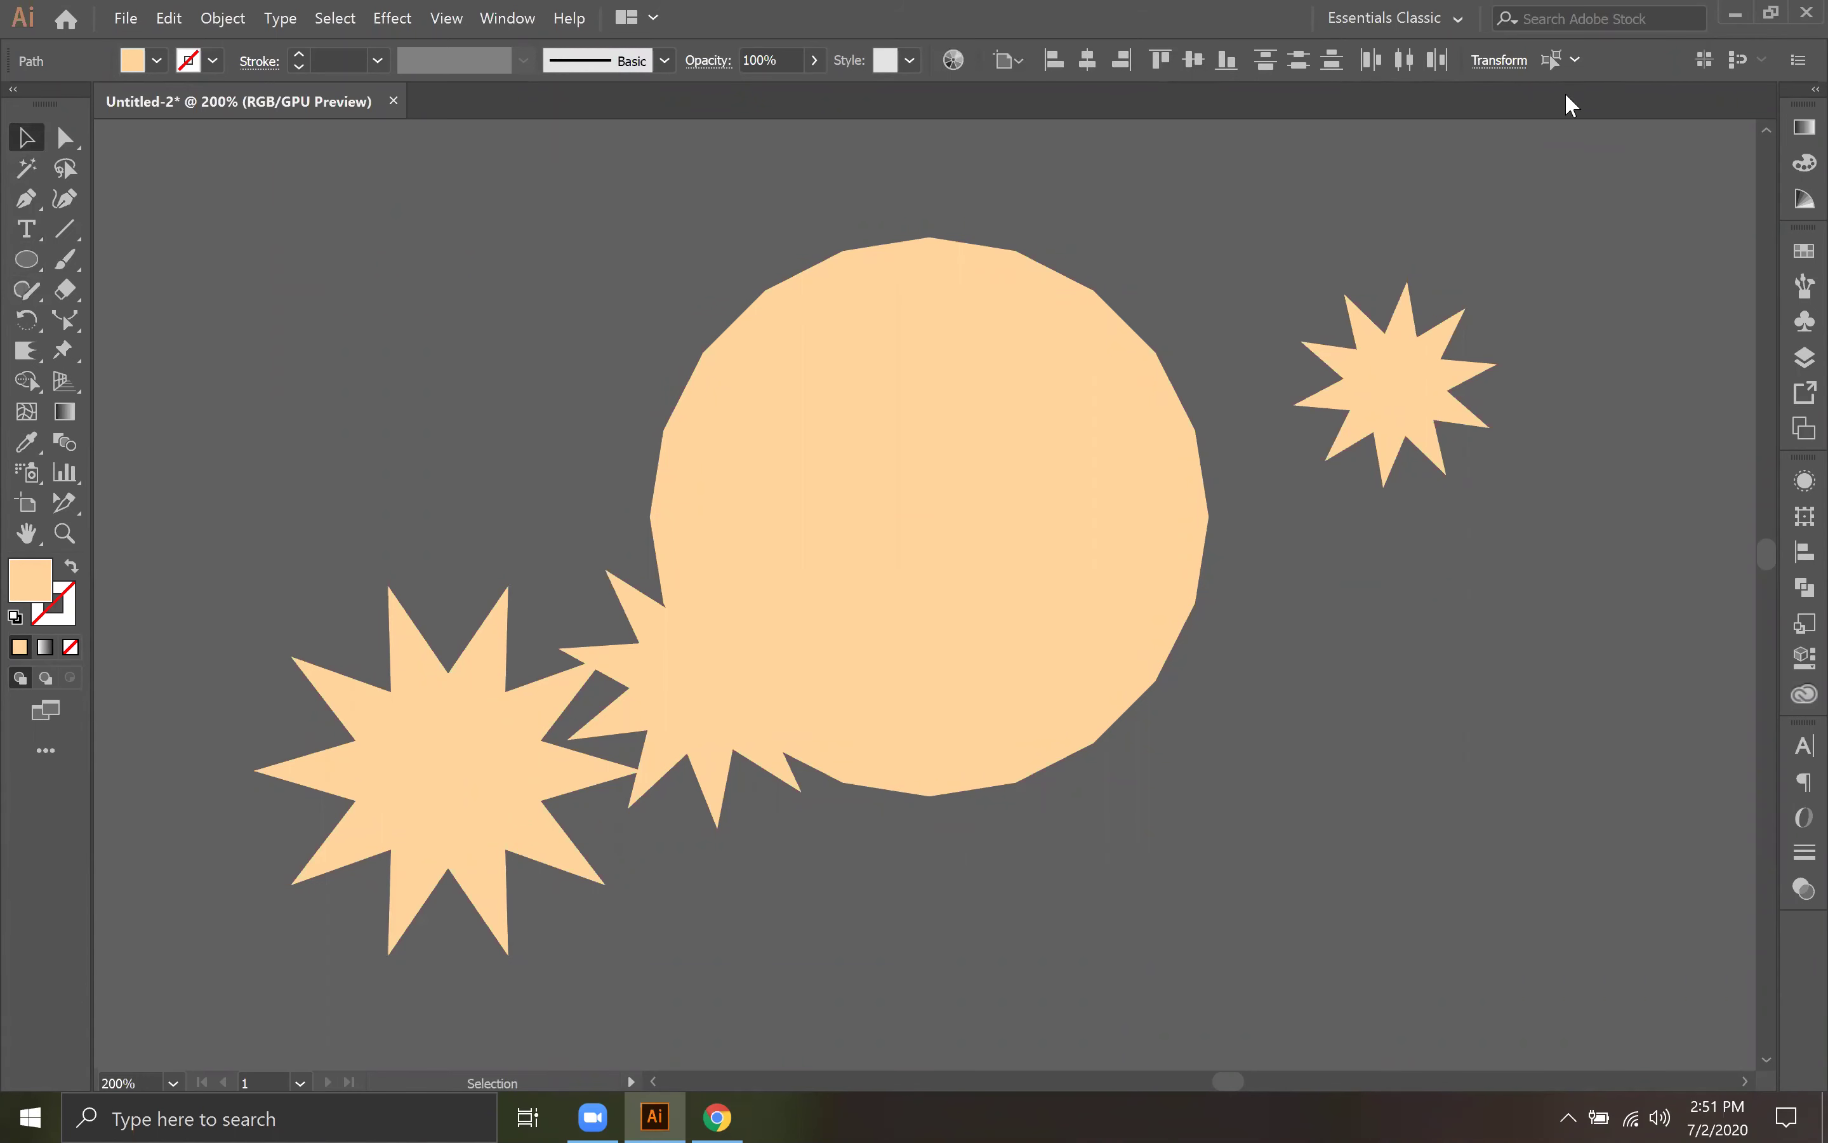
{"action": "key", "text": "ctrl+z"}
{"action": "left_click", "coordinate": [1804, 551]}
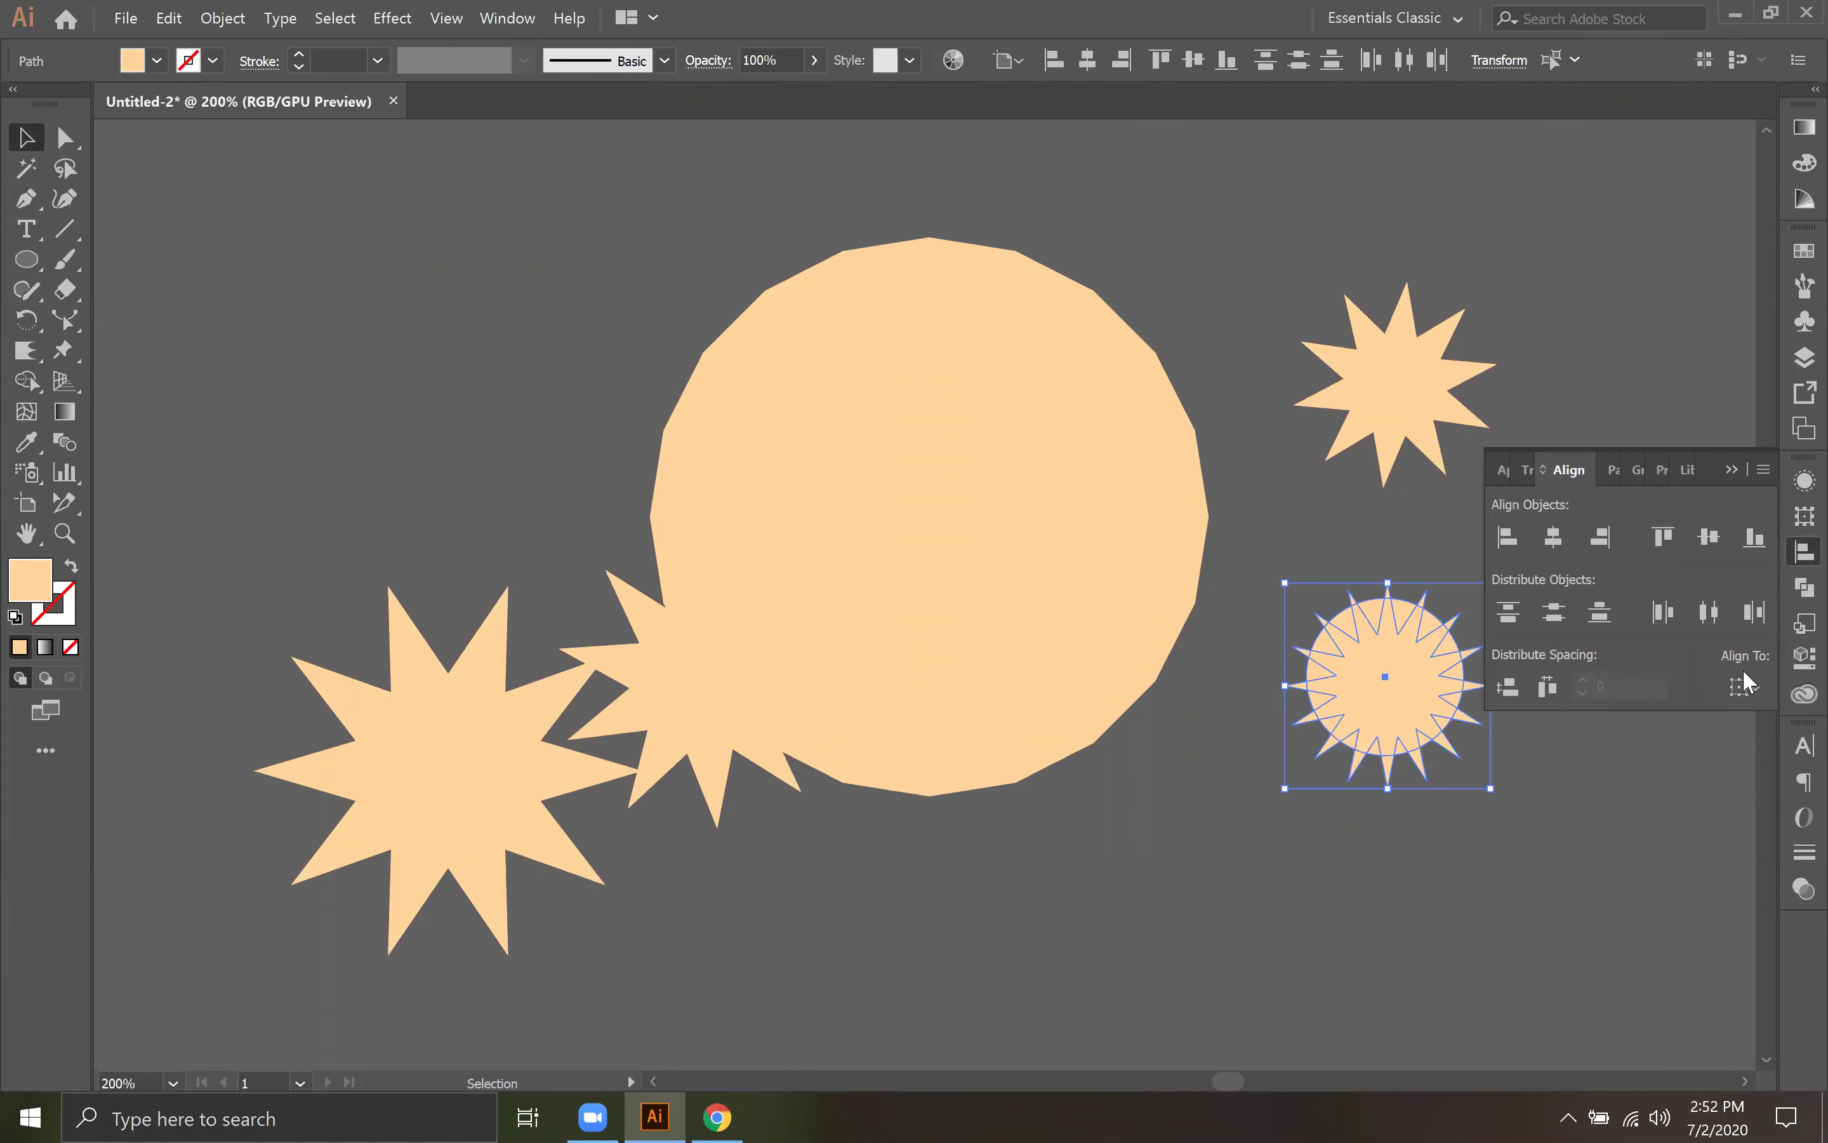
{"action": "left_click", "coordinate": [1741, 688]}
{"action": "left_click", "coordinate": [1708, 721]}
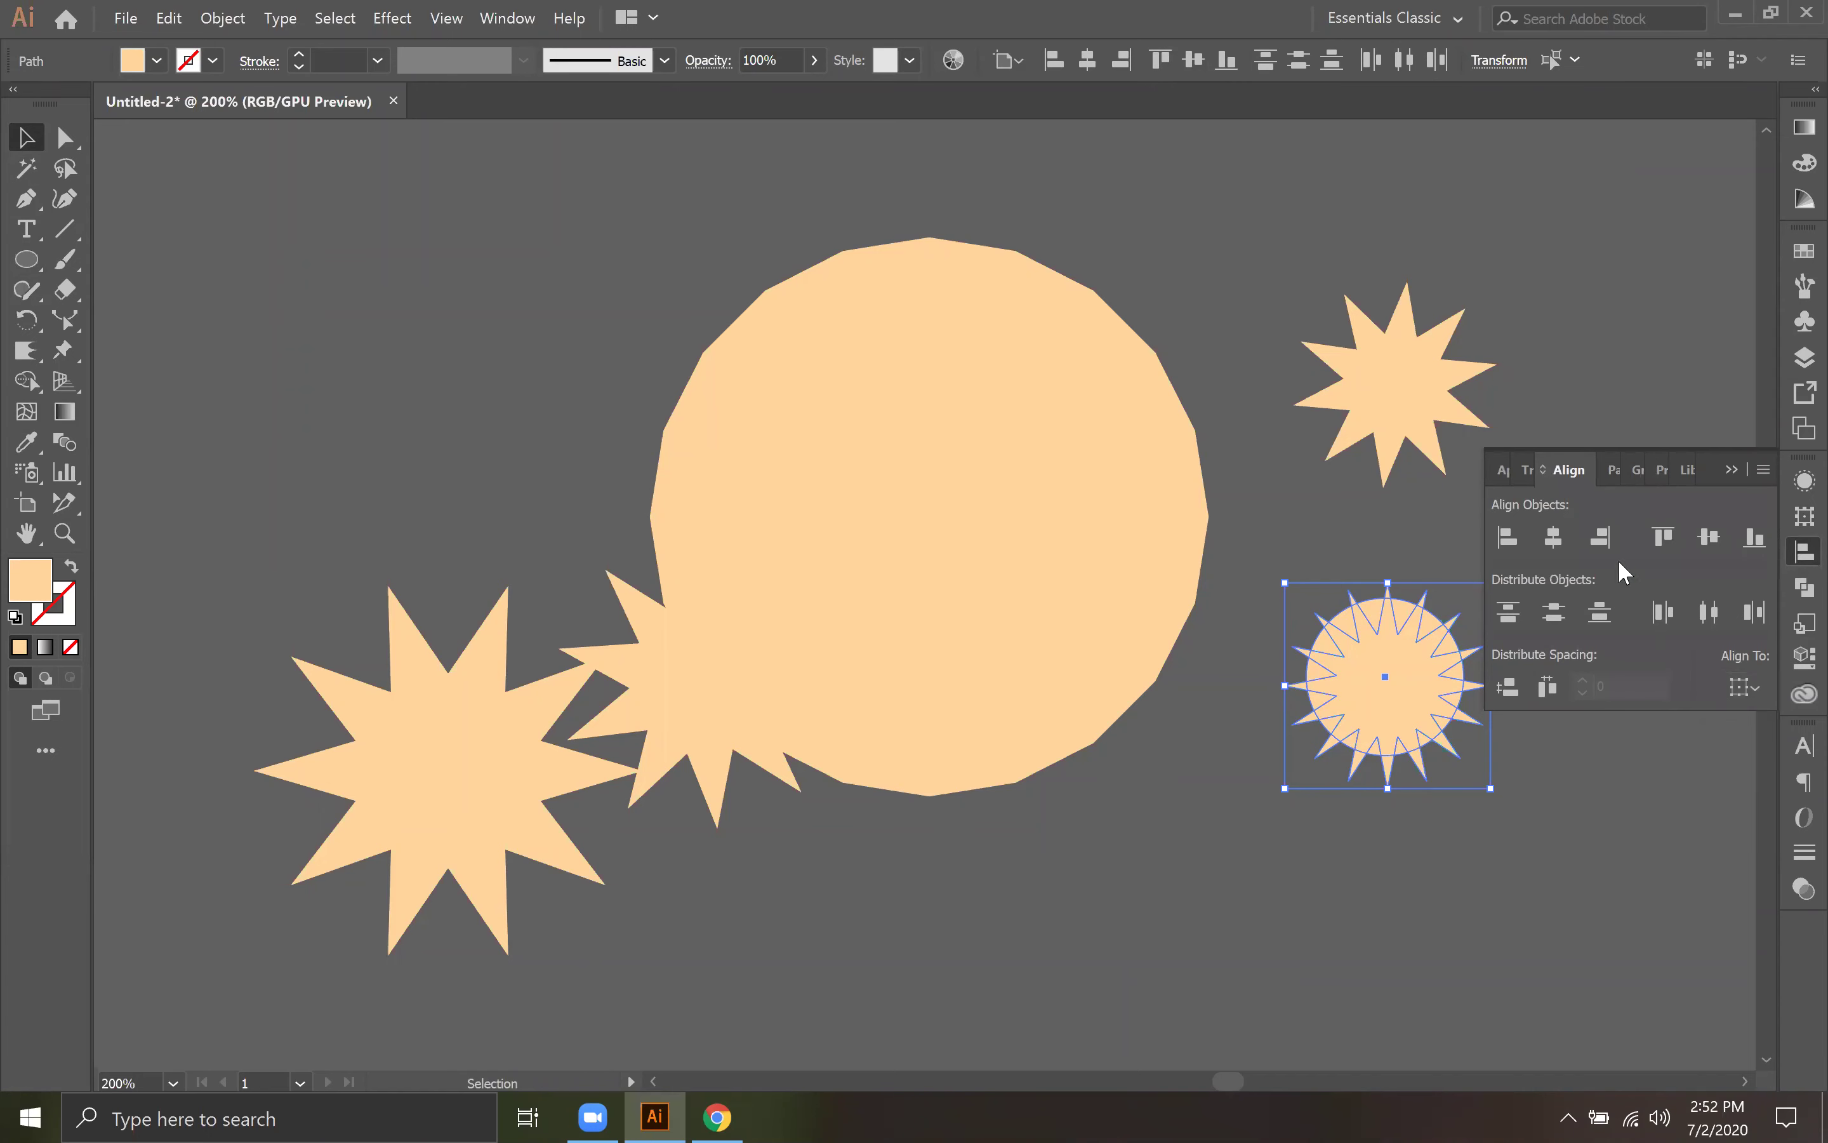
{"action": "left_click", "coordinate": [1557, 537]}
{"action": "key", "text": "ctrl+z"}
{"action": "left_click", "coordinate": [1745, 687]}
{"action": "left_click", "coordinate": [1677, 718]}
{"action": "left_click", "coordinate": [1554, 539]}
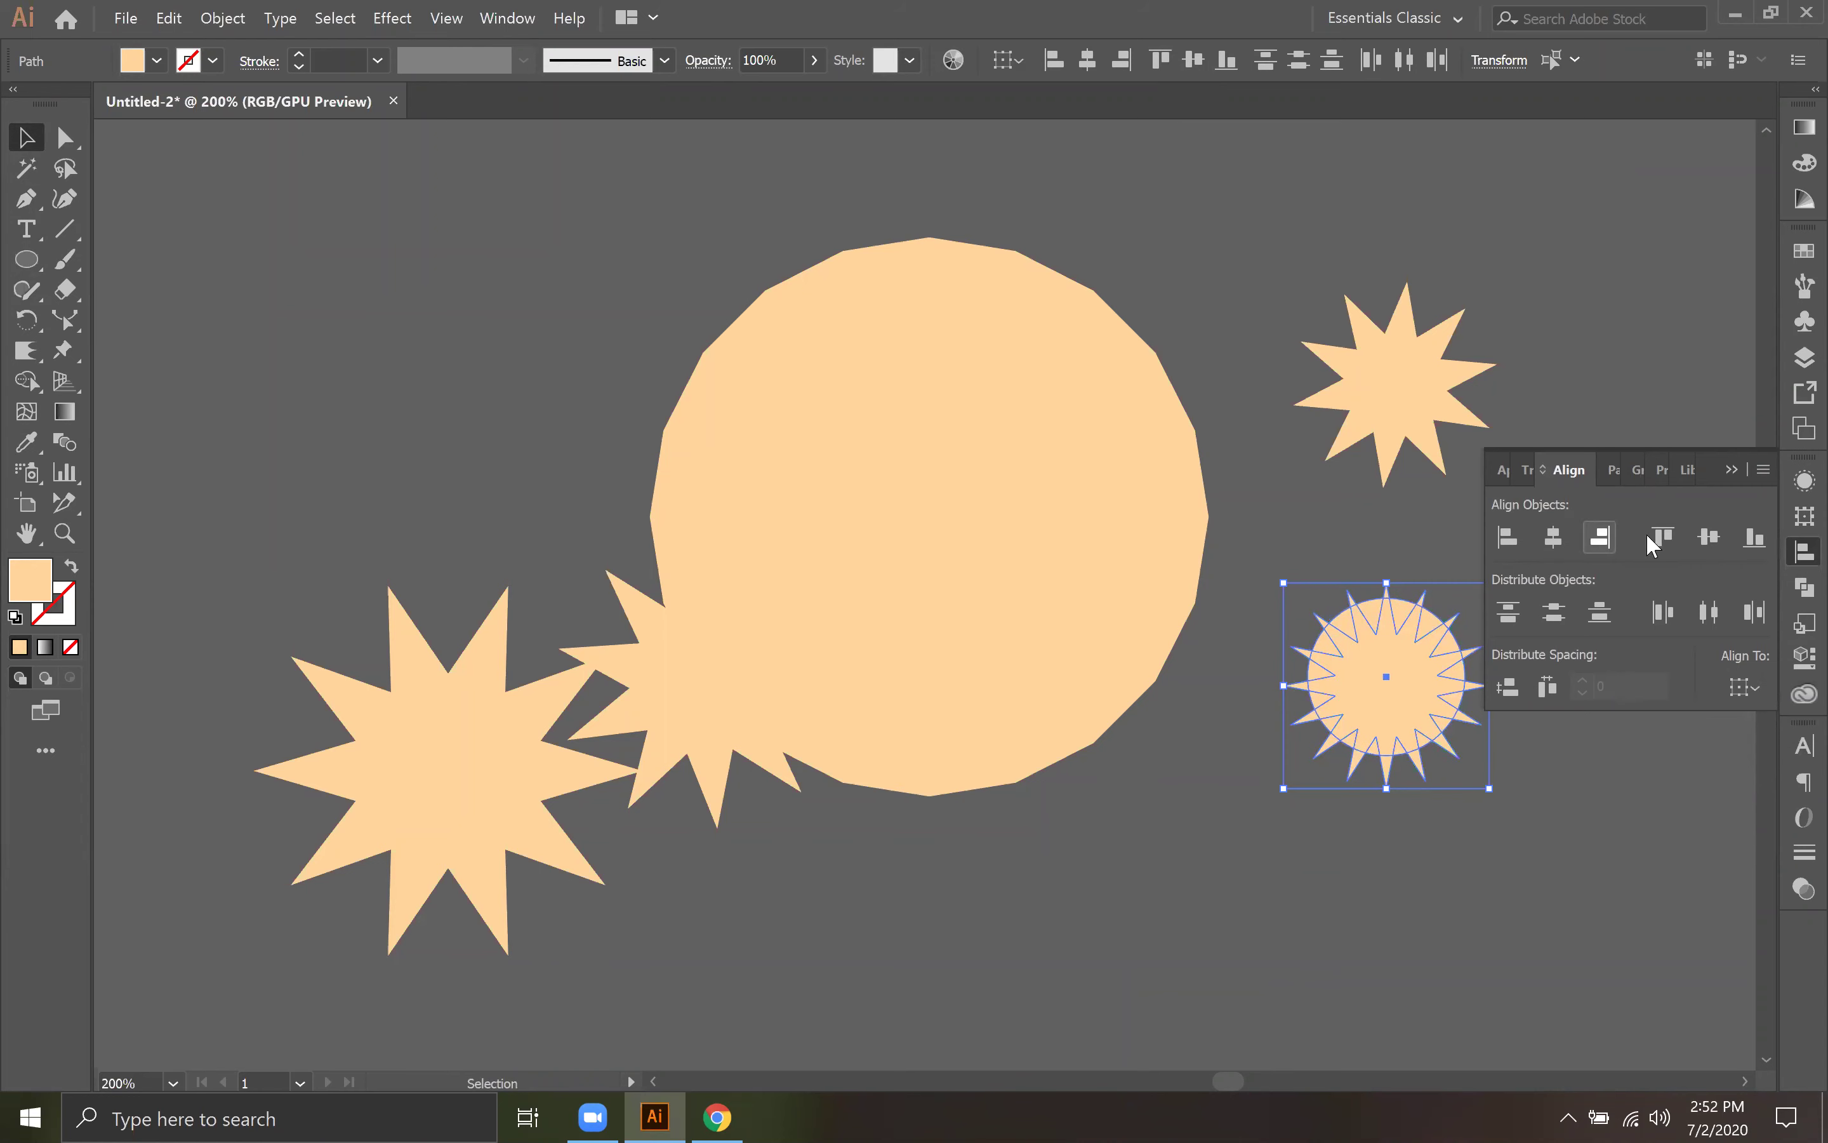
{"action": "left_click", "coordinate": [1710, 537]}
{"action": "left_click", "coordinate": [1733, 468]}
{"action": "left_click", "coordinate": [1640, 623]}
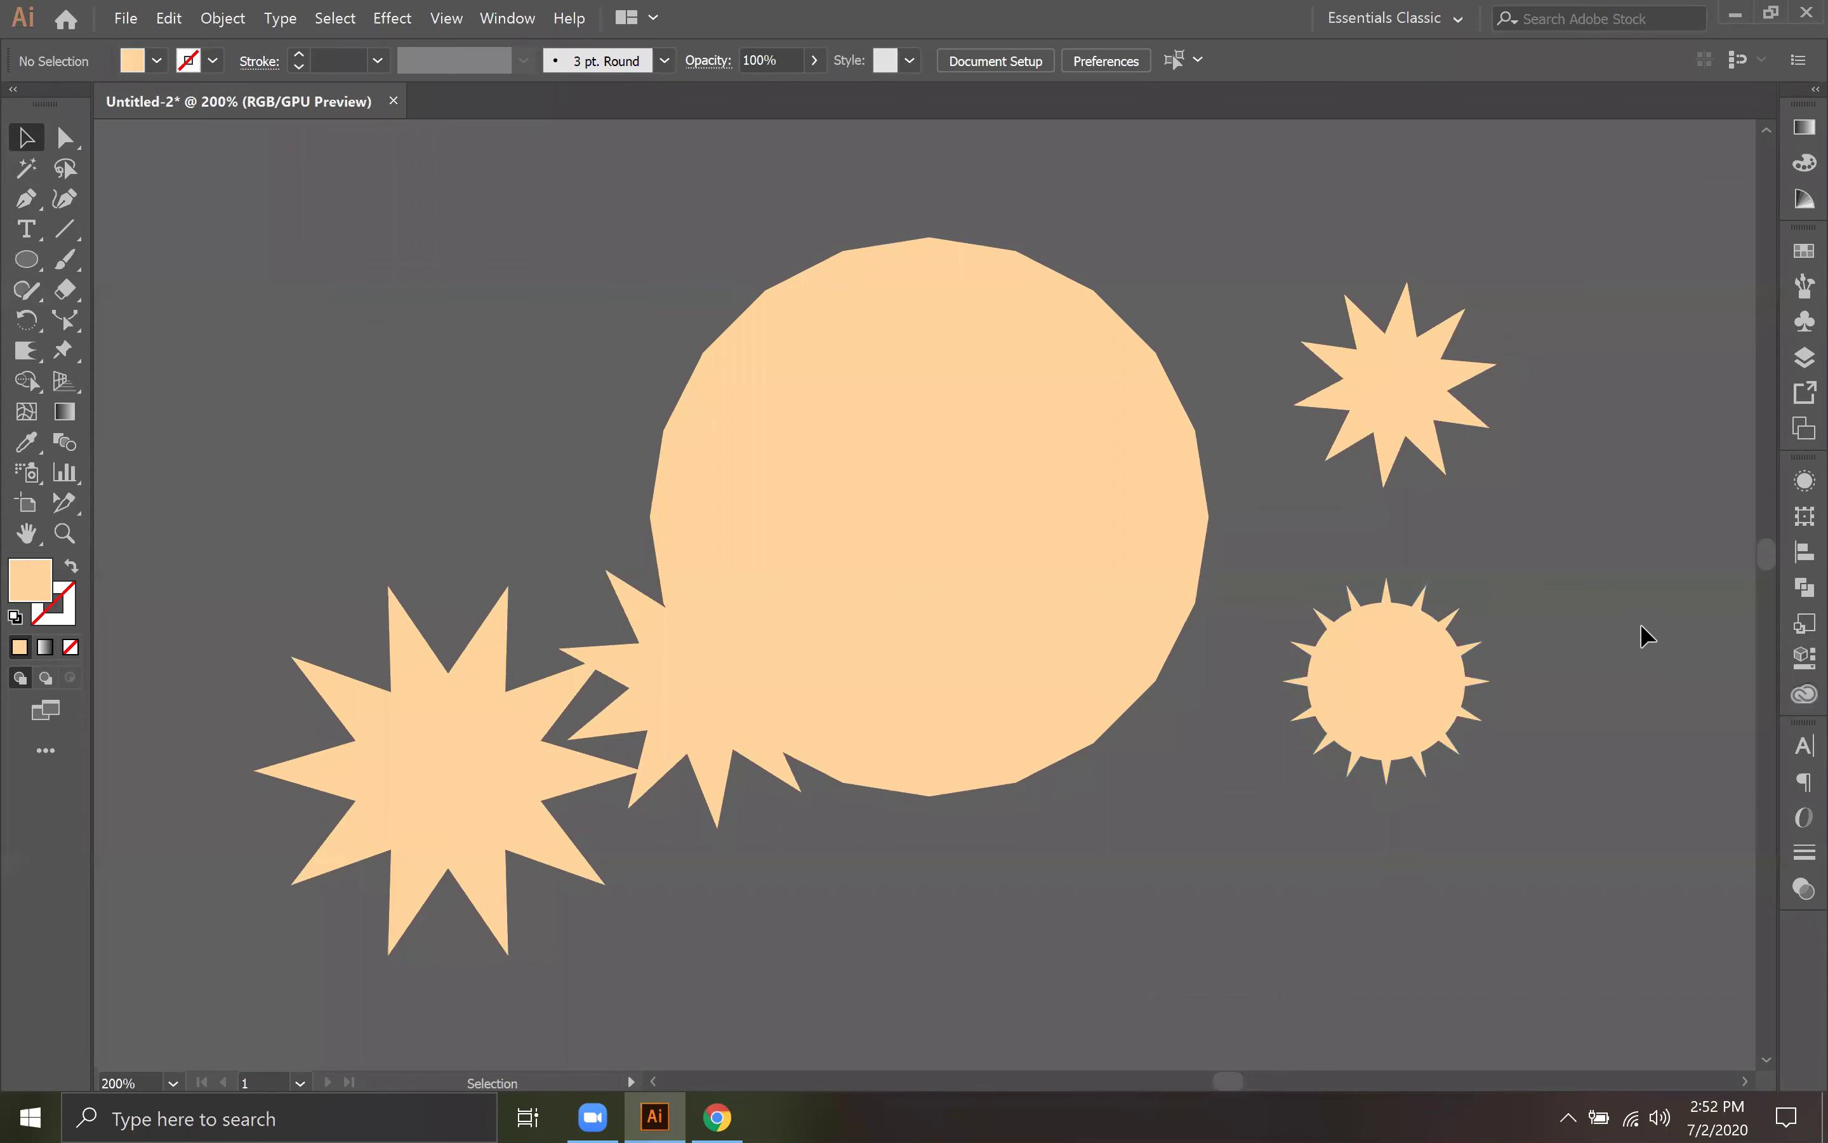
Step: Delete the small star and the circle-covered star beside the large polygon, and delete the polygon itself
{"action": "left_click_drag", "start_coordinate": [1478, 674], "coordinate": [1479, 674]}
{"action": "key", "text": "Delete"}
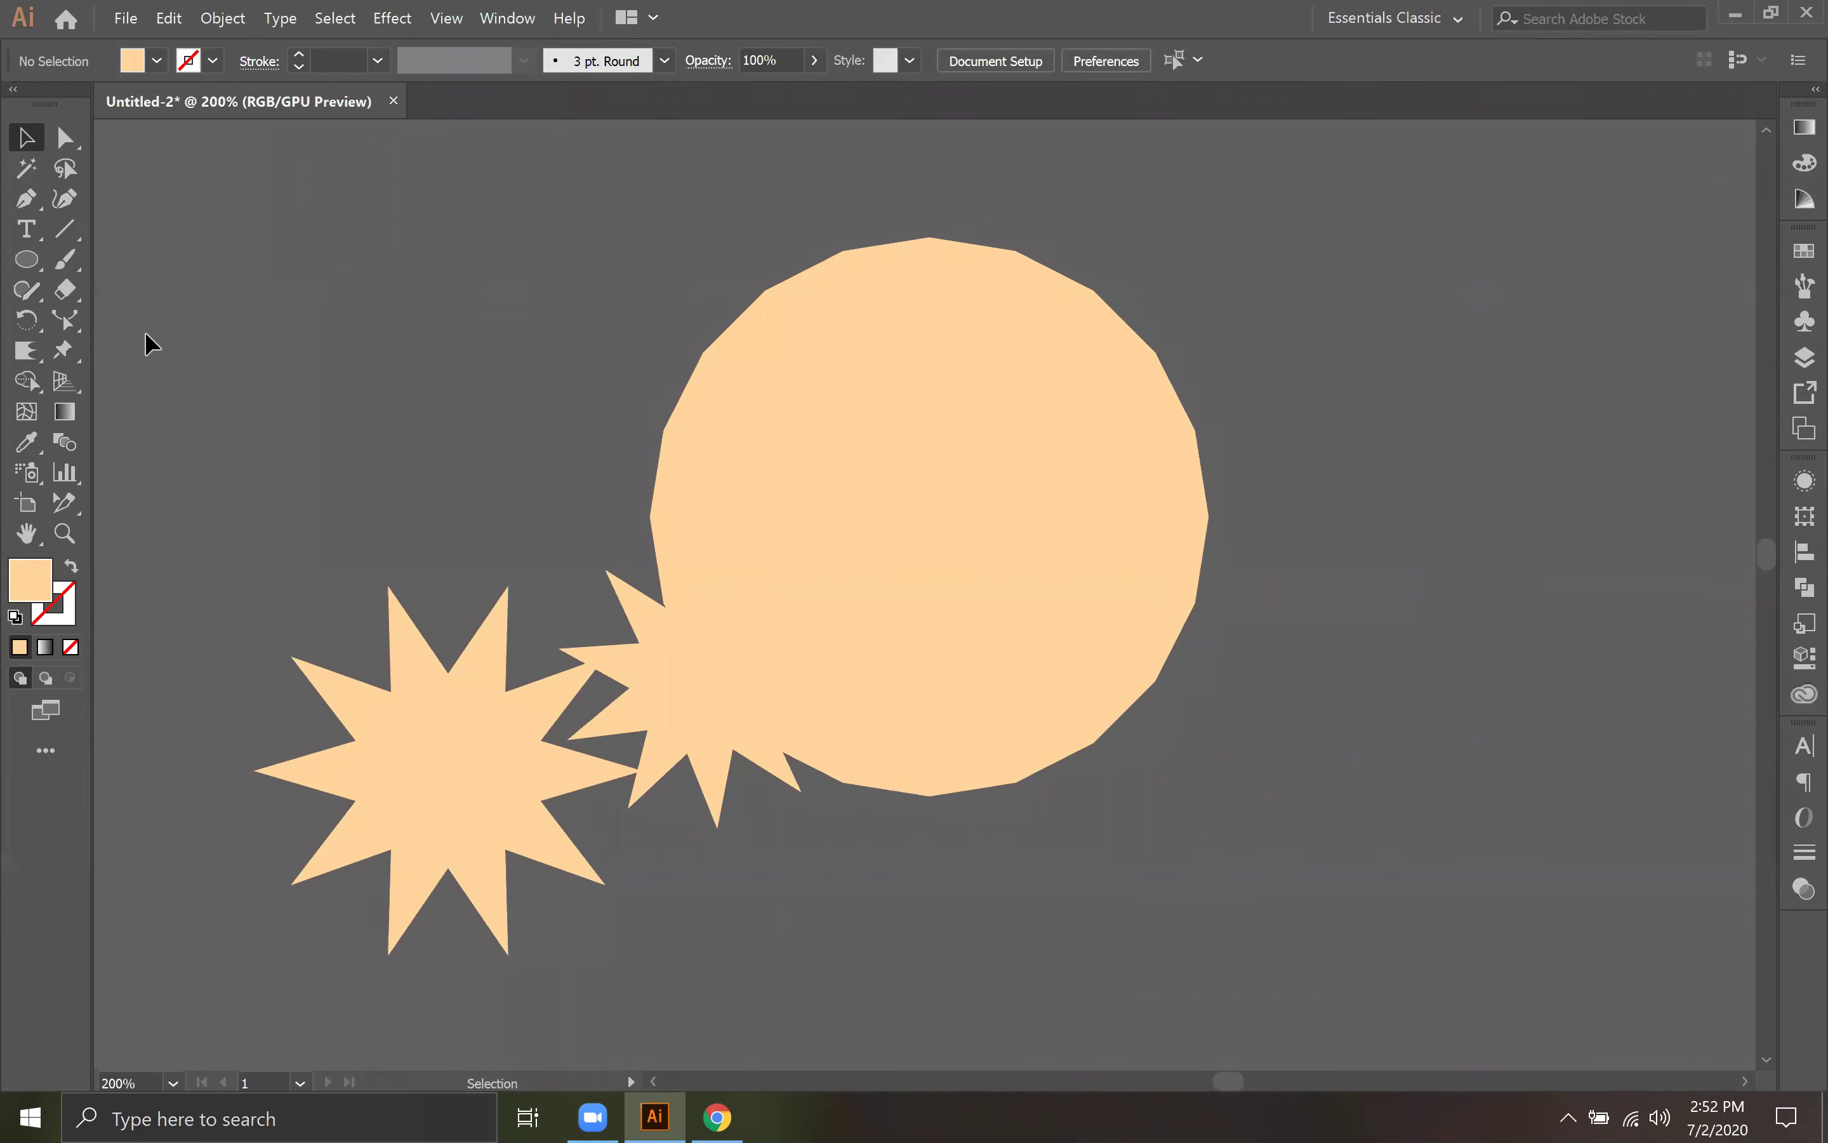
{"action": "left_click_drag", "start_coordinate": [845, 520], "coordinate": [1027, 400]}
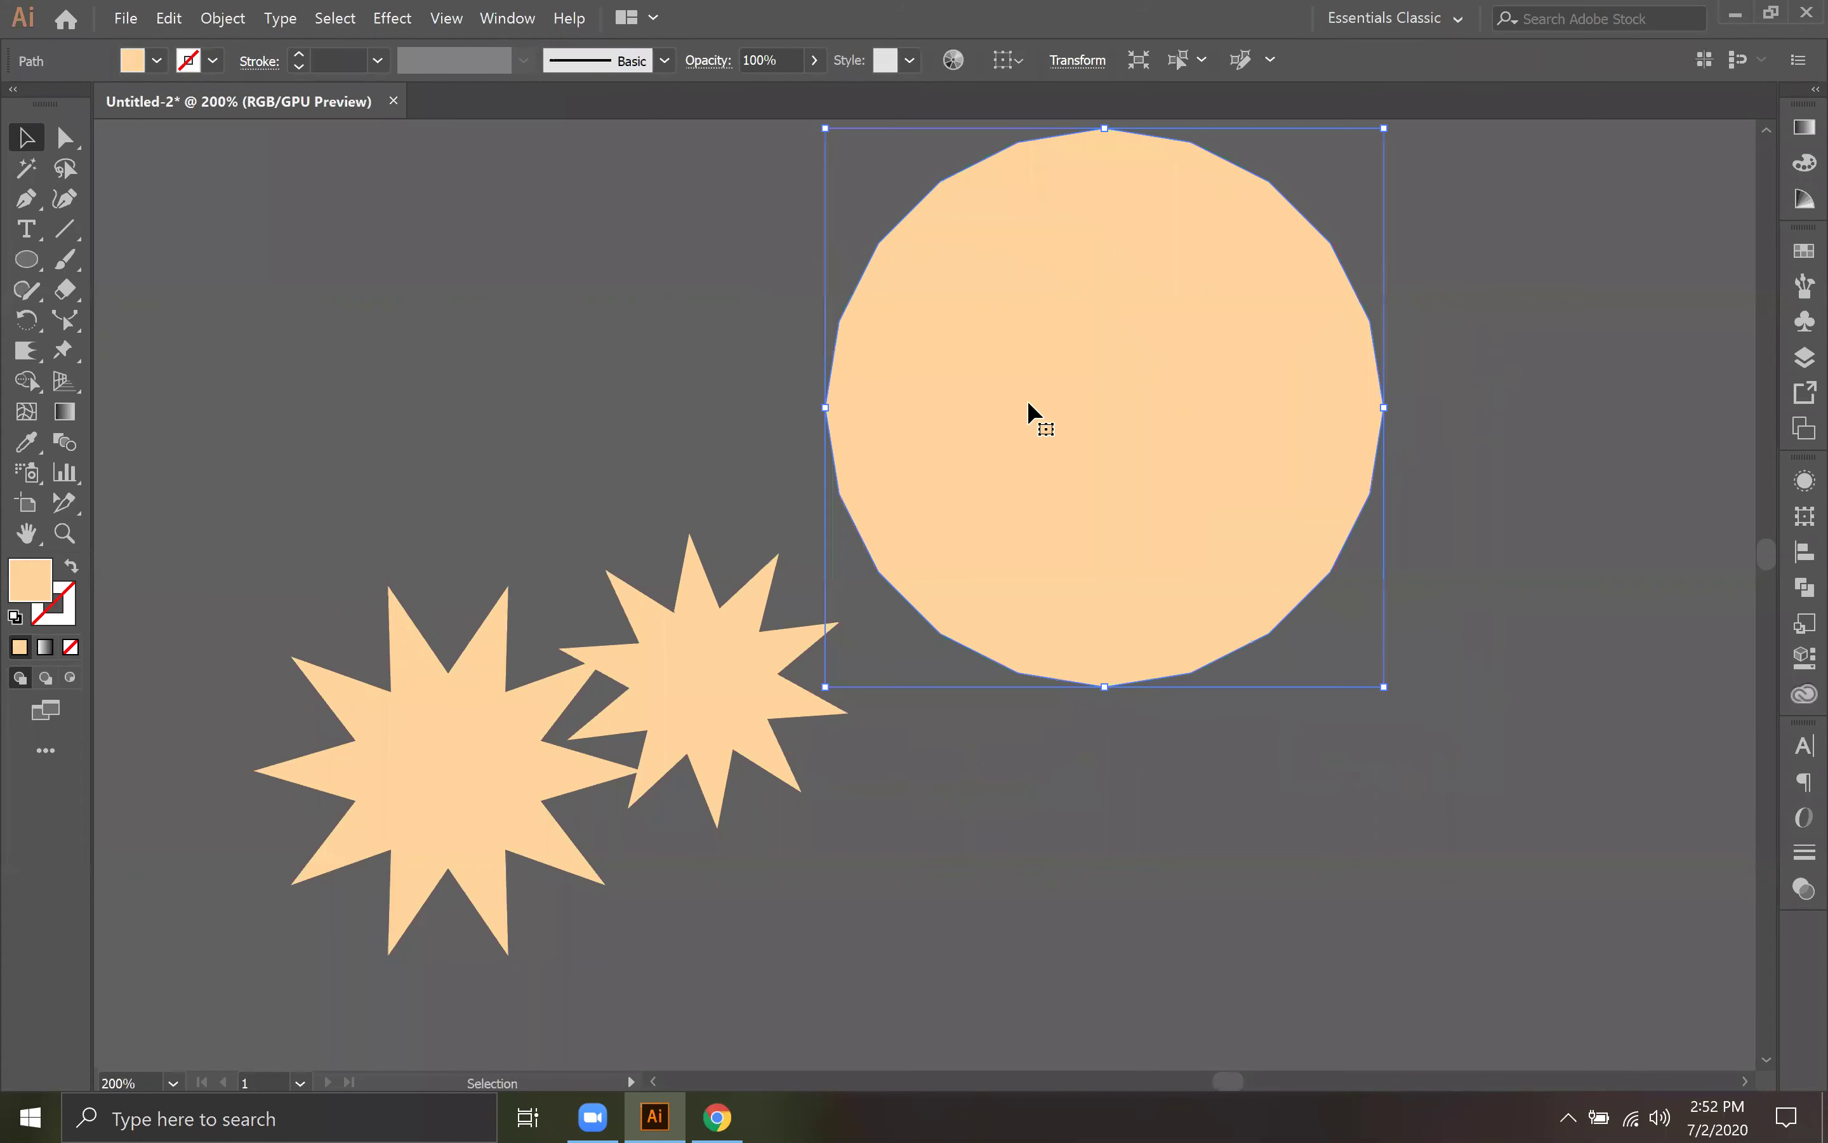
{"action": "key", "text": "Delete"}
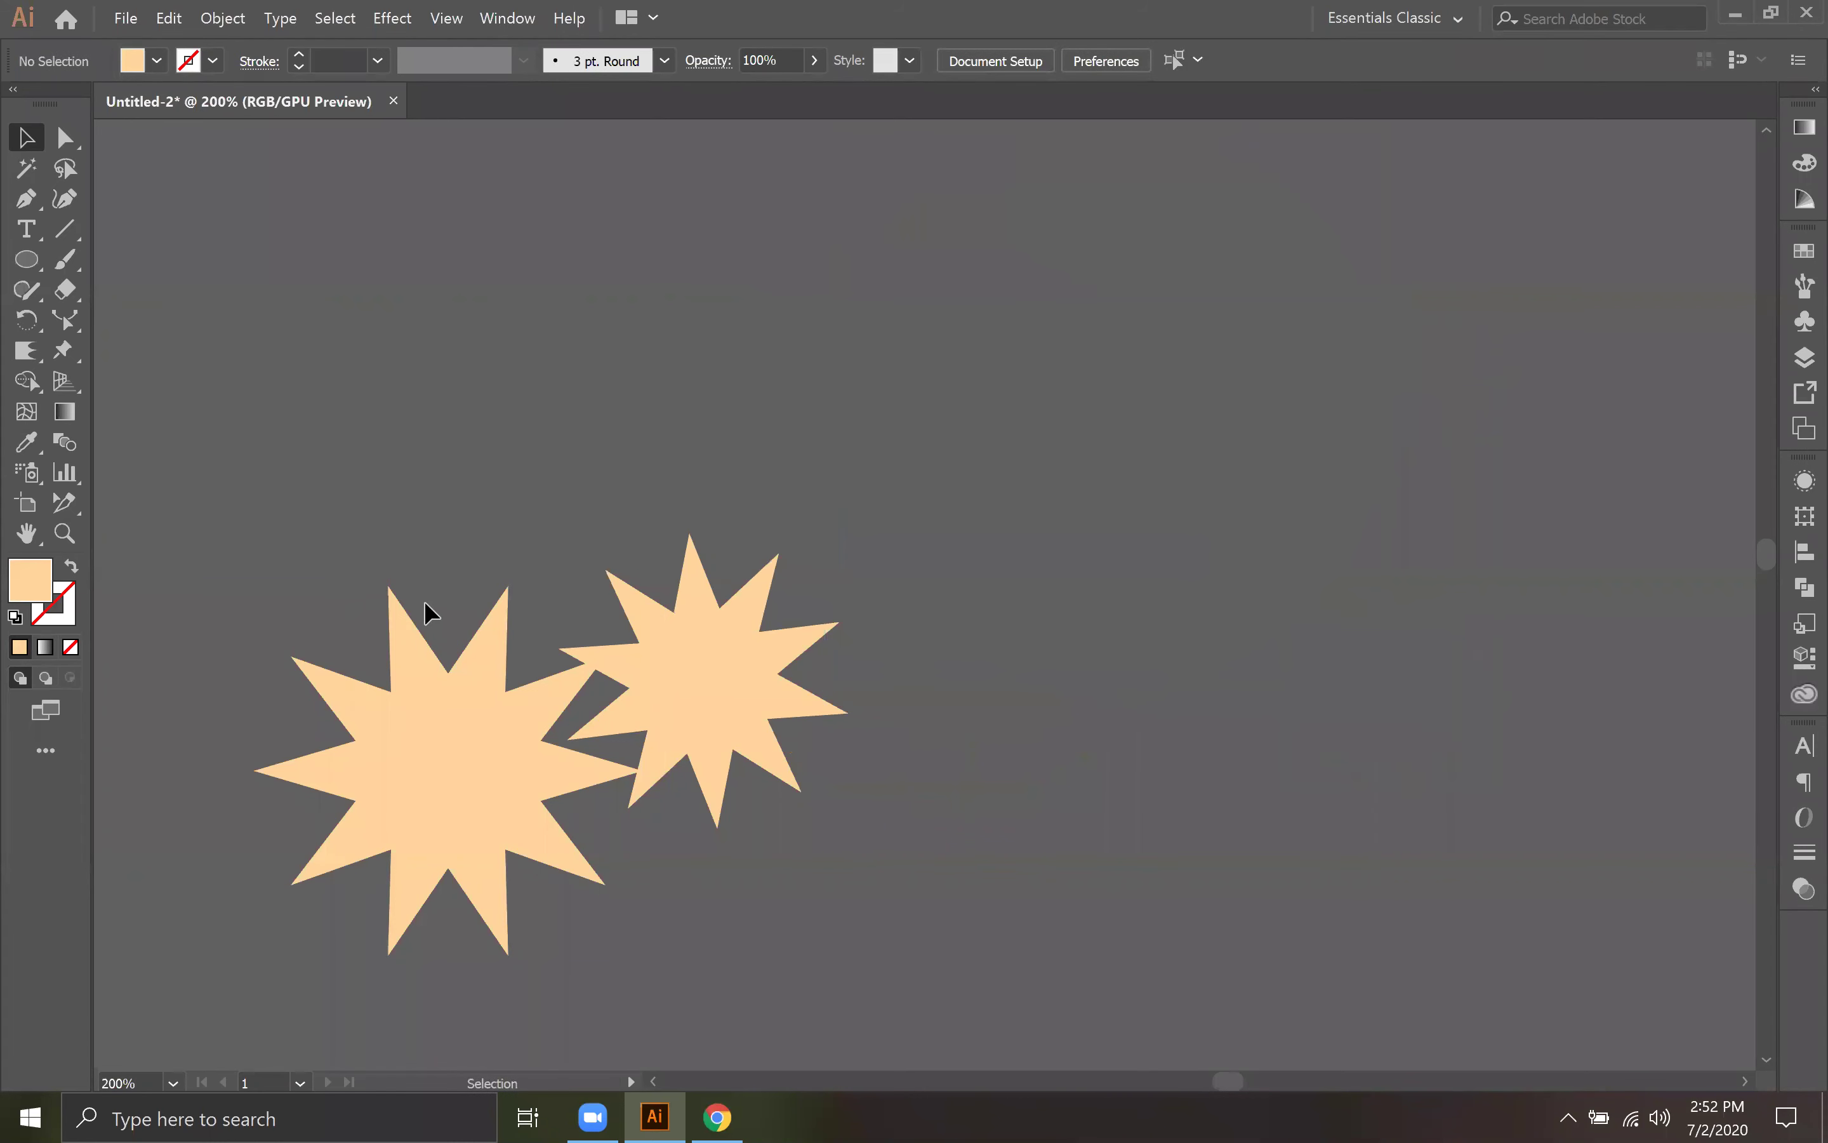
Step: Delete the large spiky scalloped circle, keeping the two overlapping ten-point stars
{"action": "key", "text": "a"}
{"action": "key", "text": "ctrl+minus"}
{"action": "key", "text": "ctrl+minus"}
{"action": "key", "text": "ctrl+minus"}
{"action": "key", "text": "ctrl+minus"}
{"action": "key", "text": "ctrl+minus"}
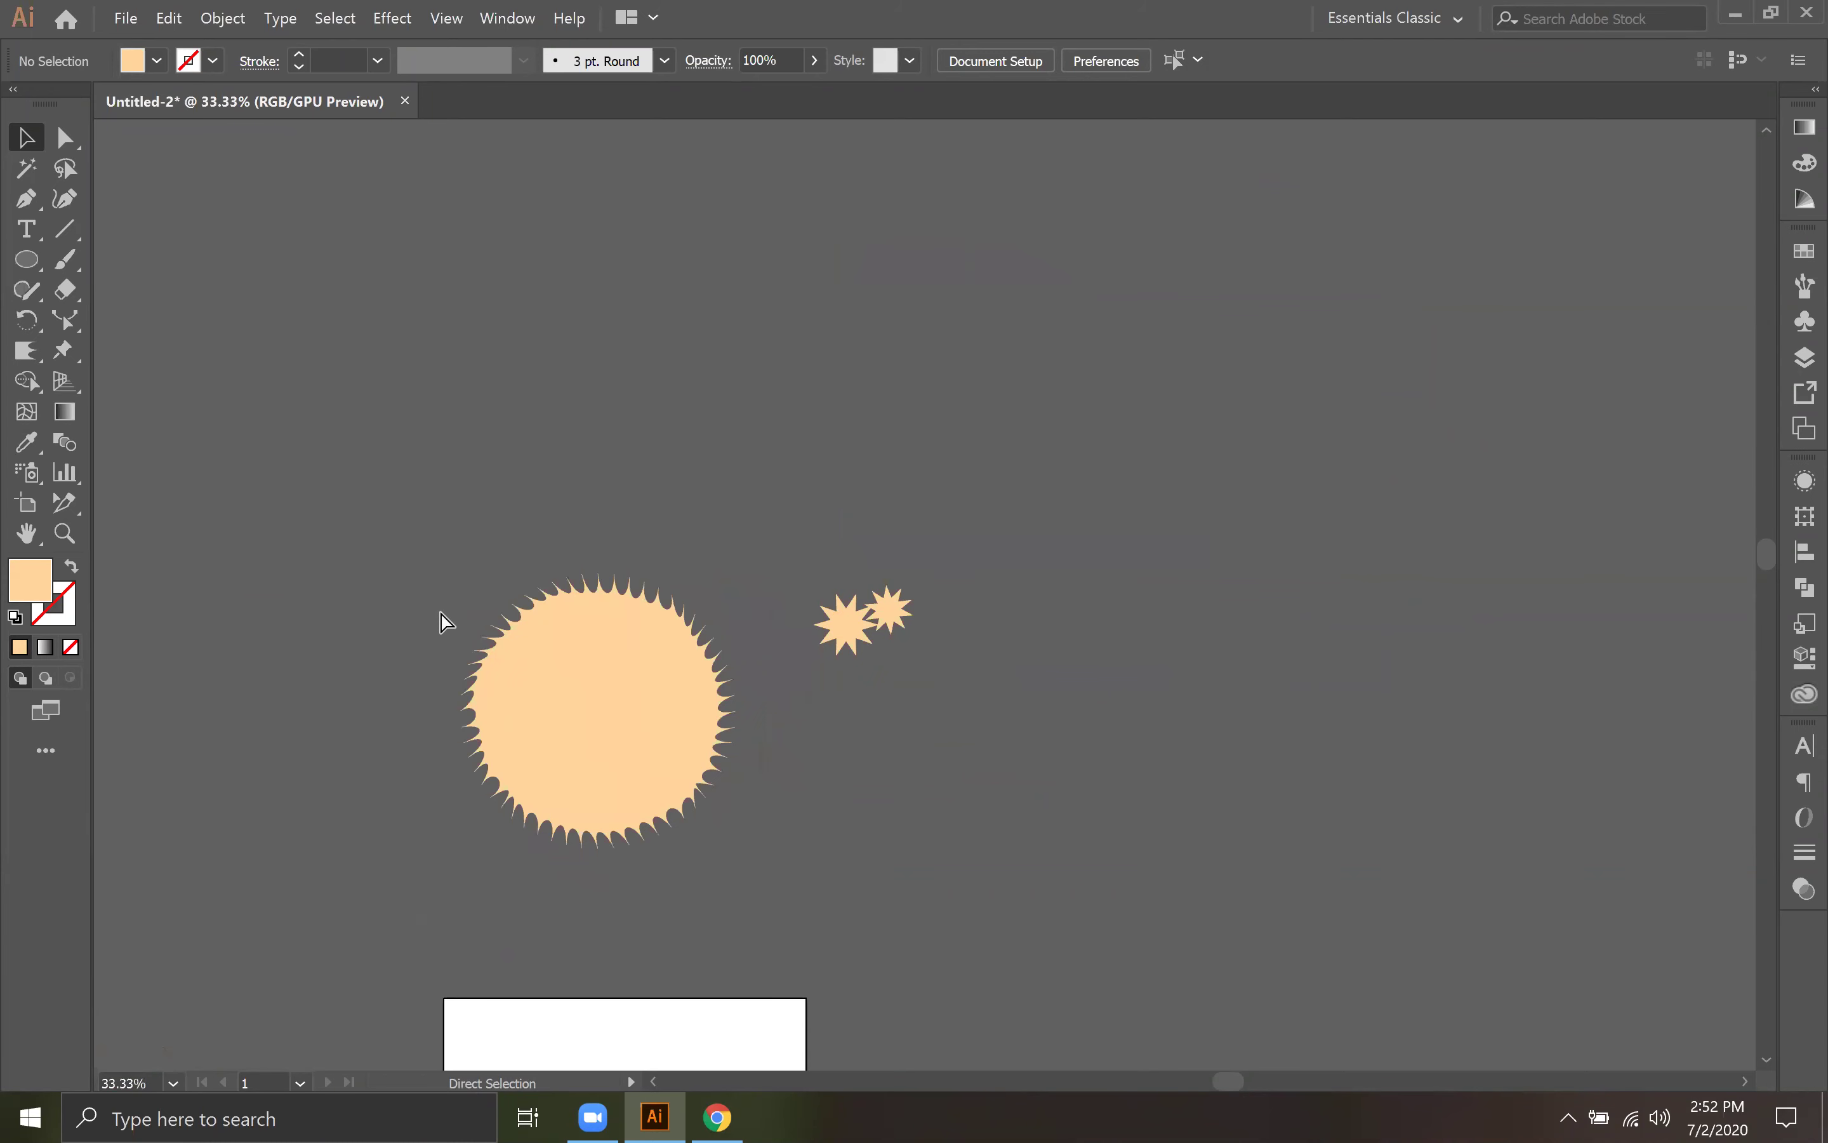
{"action": "left_click_drag", "start_coordinate": [679, 753], "coordinate": [867, 611]}
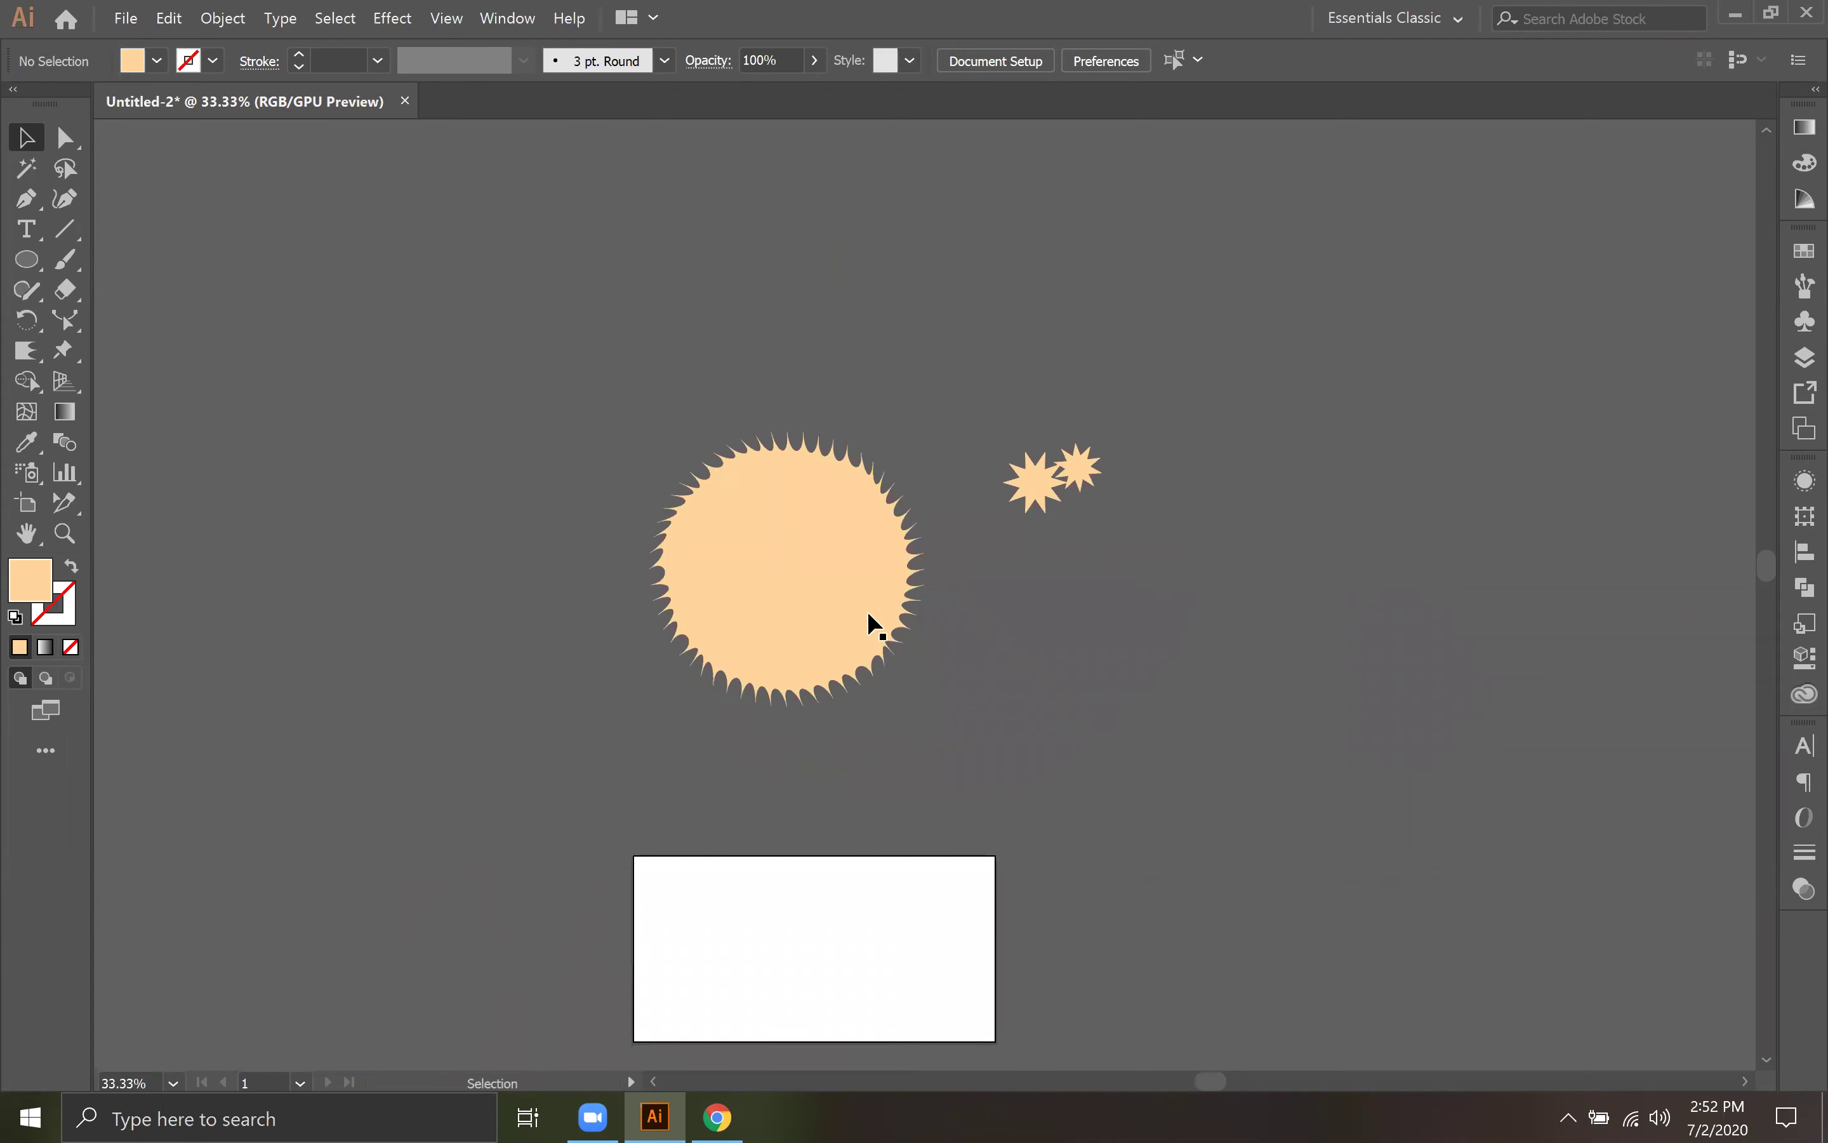
{"action": "key", "text": "ctrl+1"}
{"action": "key", "text": "space"}
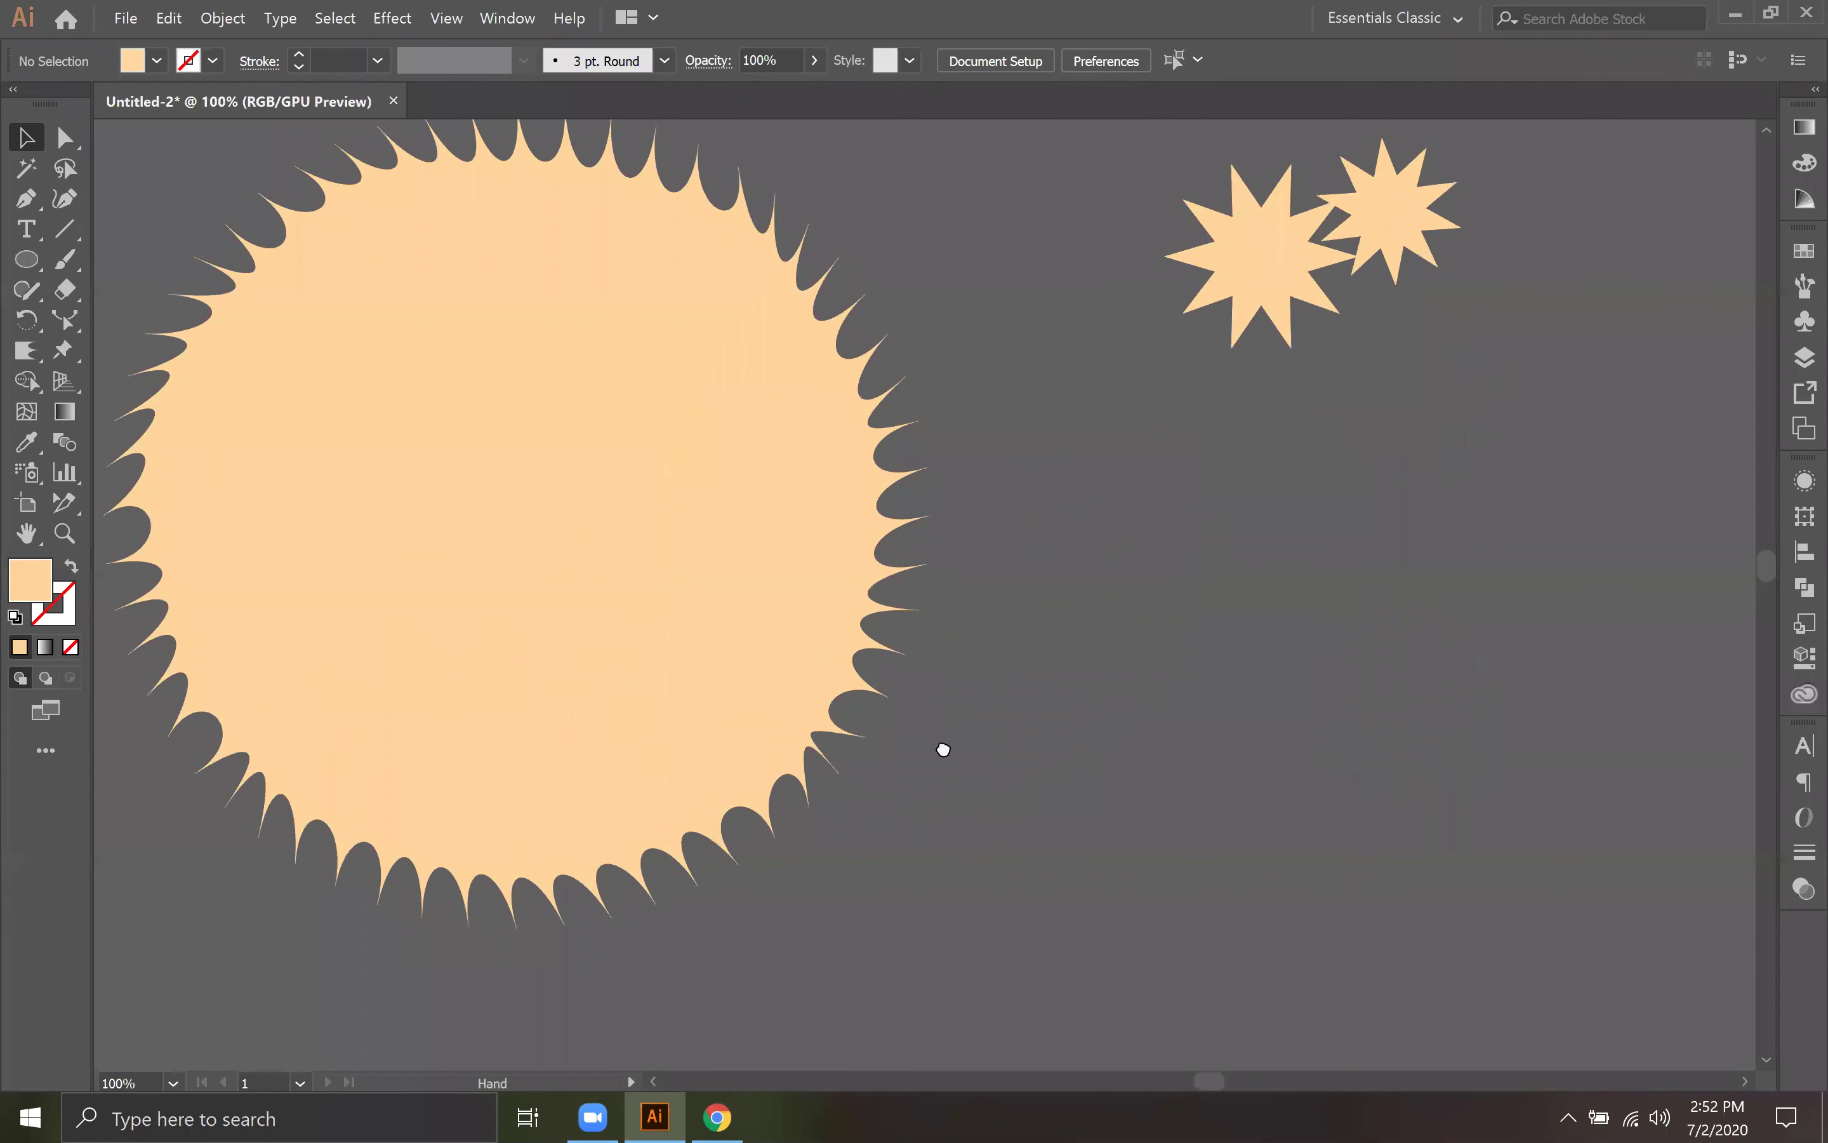
{"action": "left_click_drag", "start_coordinate": [612, 583], "coordinate": [468, 522]}
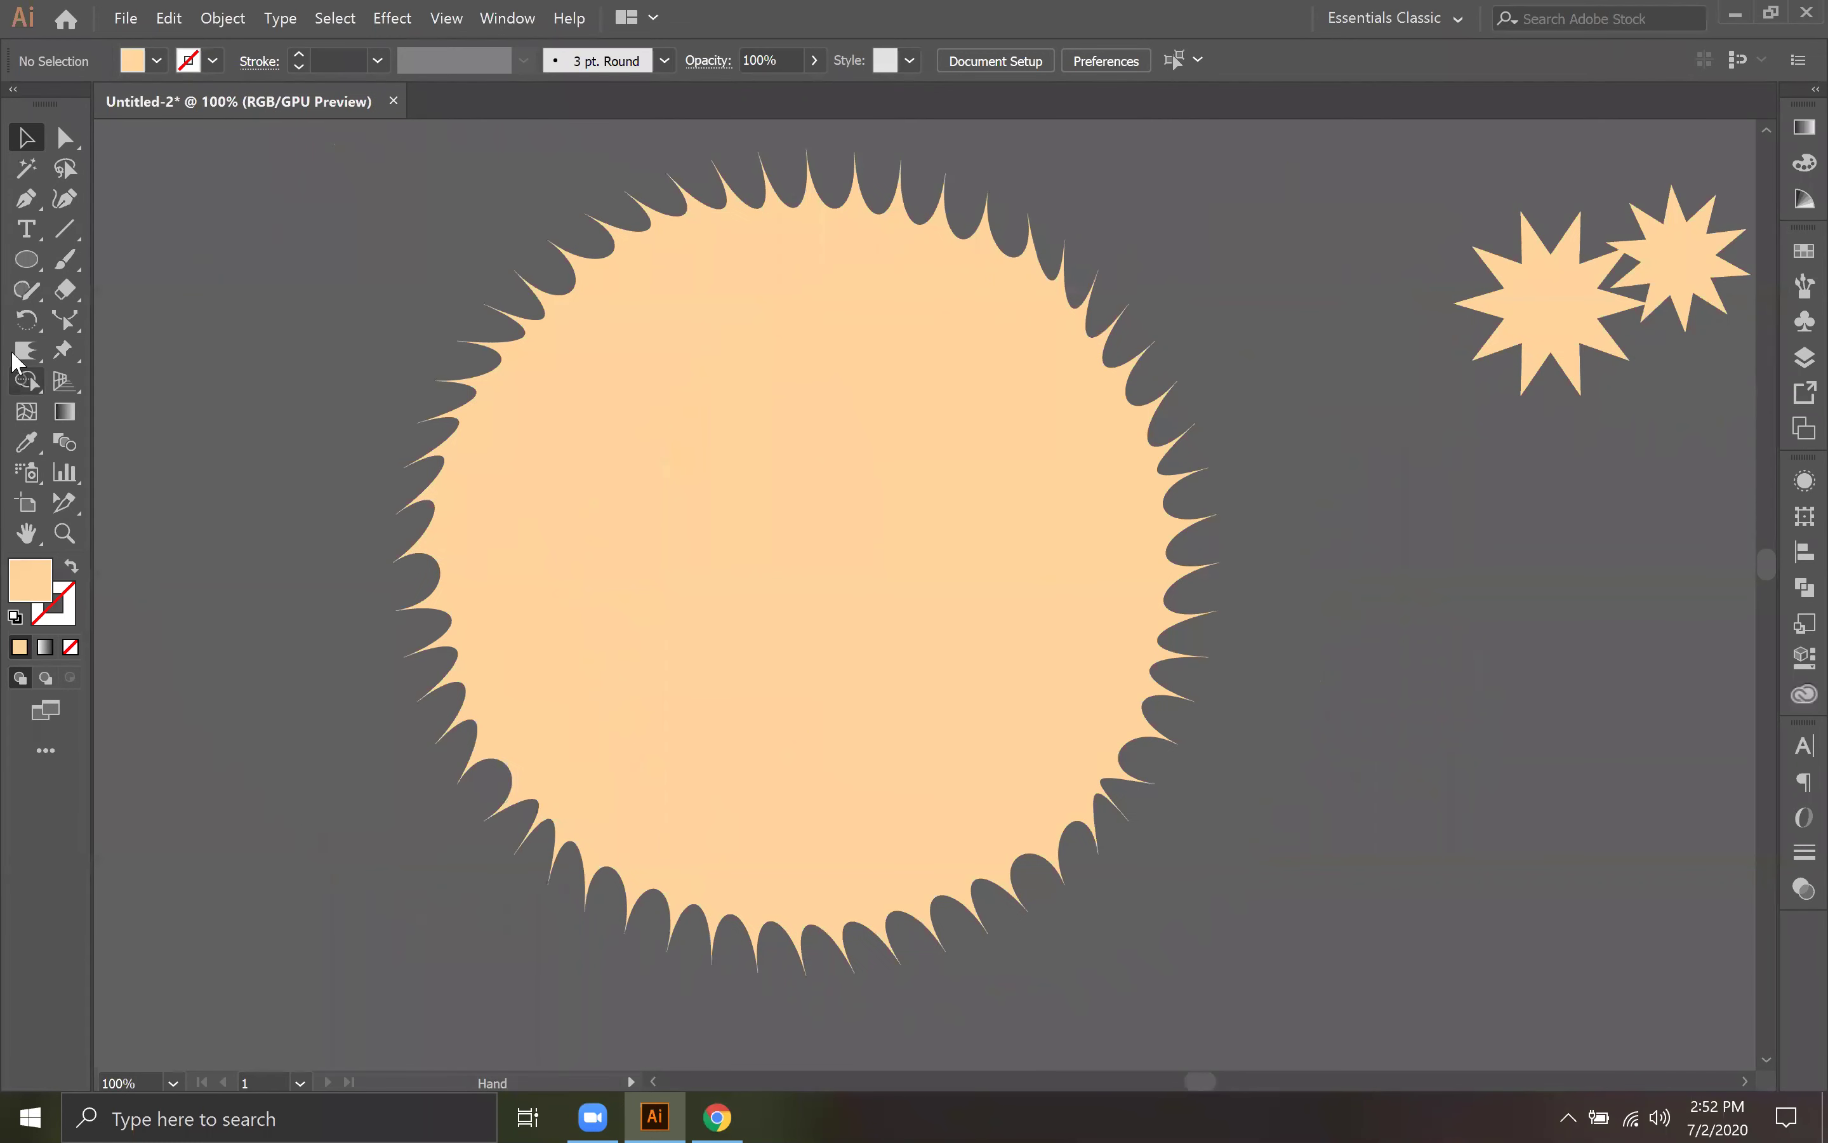
{"action": "left_click", "coordinate": [16, 361]}
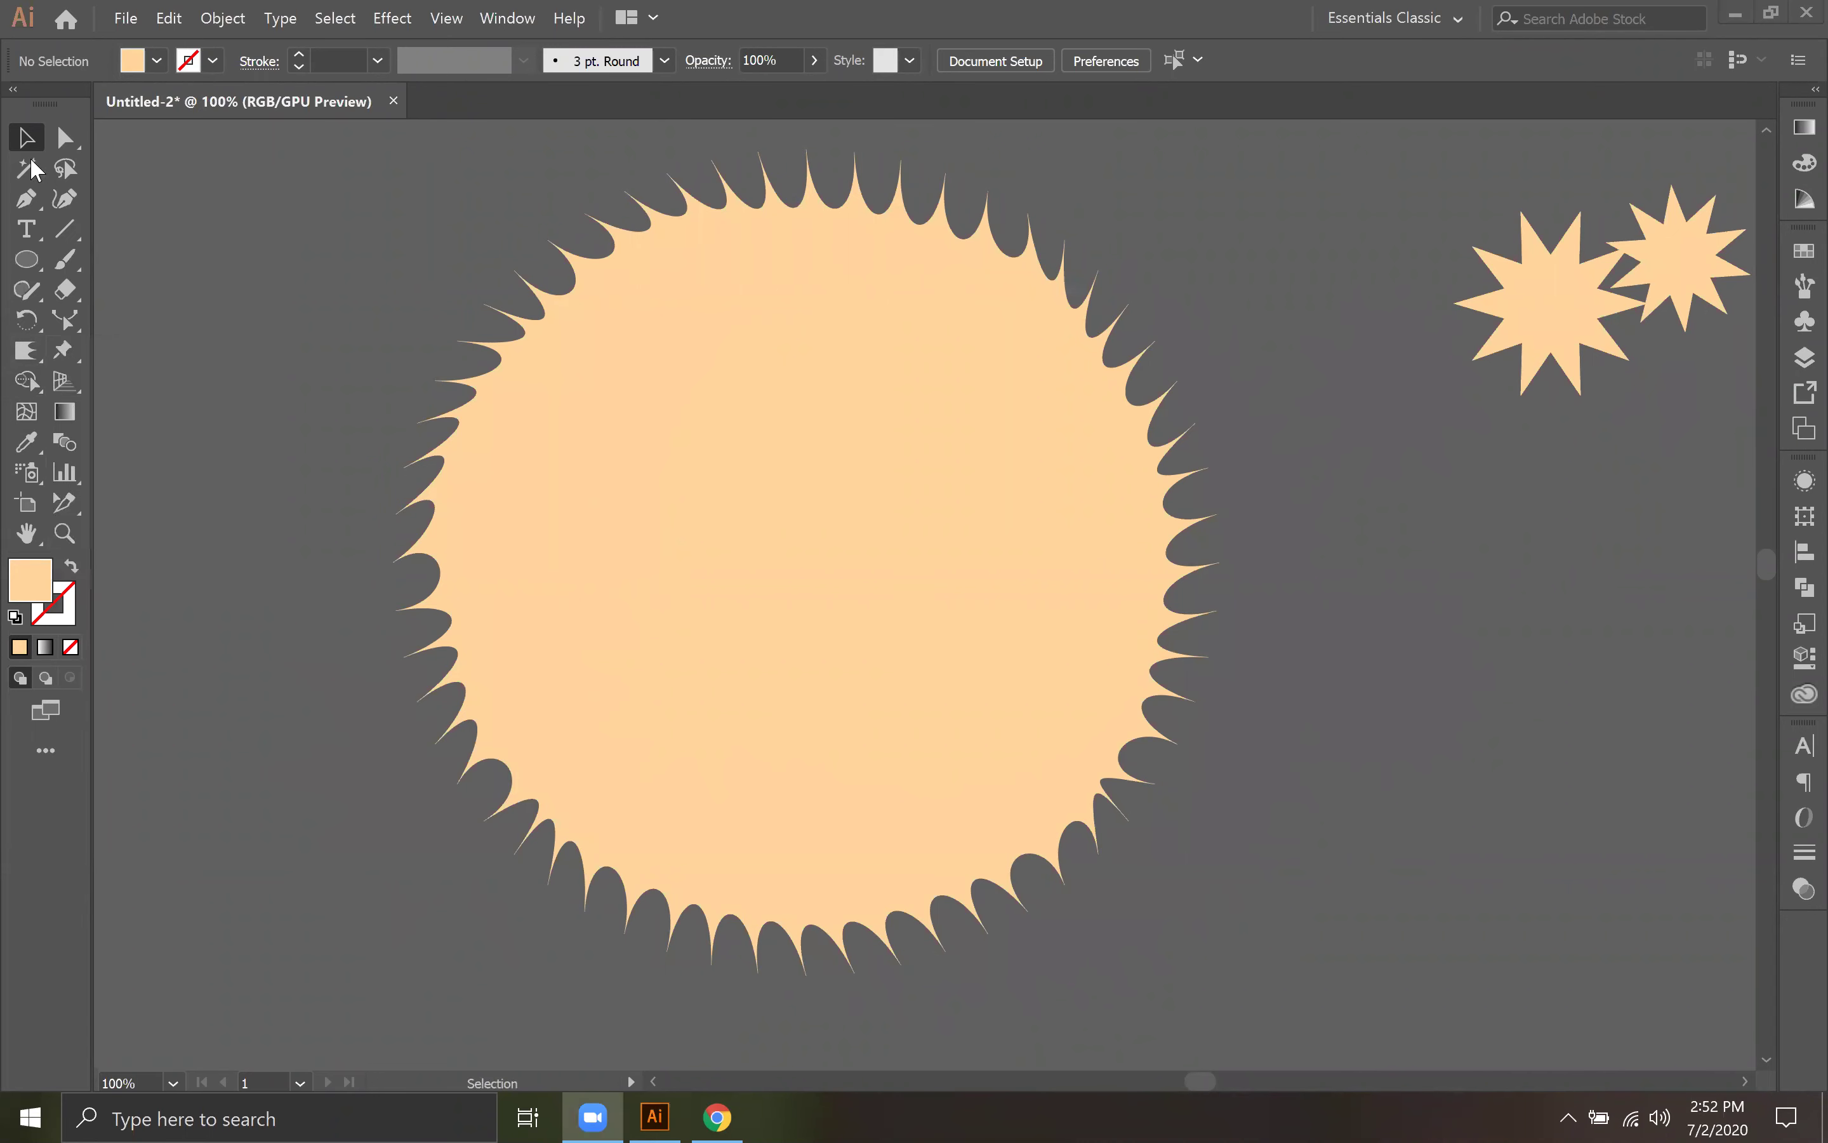
{"action": "left_click_drag", "start_coordinate": [863, 543], "coordinate": [992, 640]}
{"action": "key", "text": "Delete"}
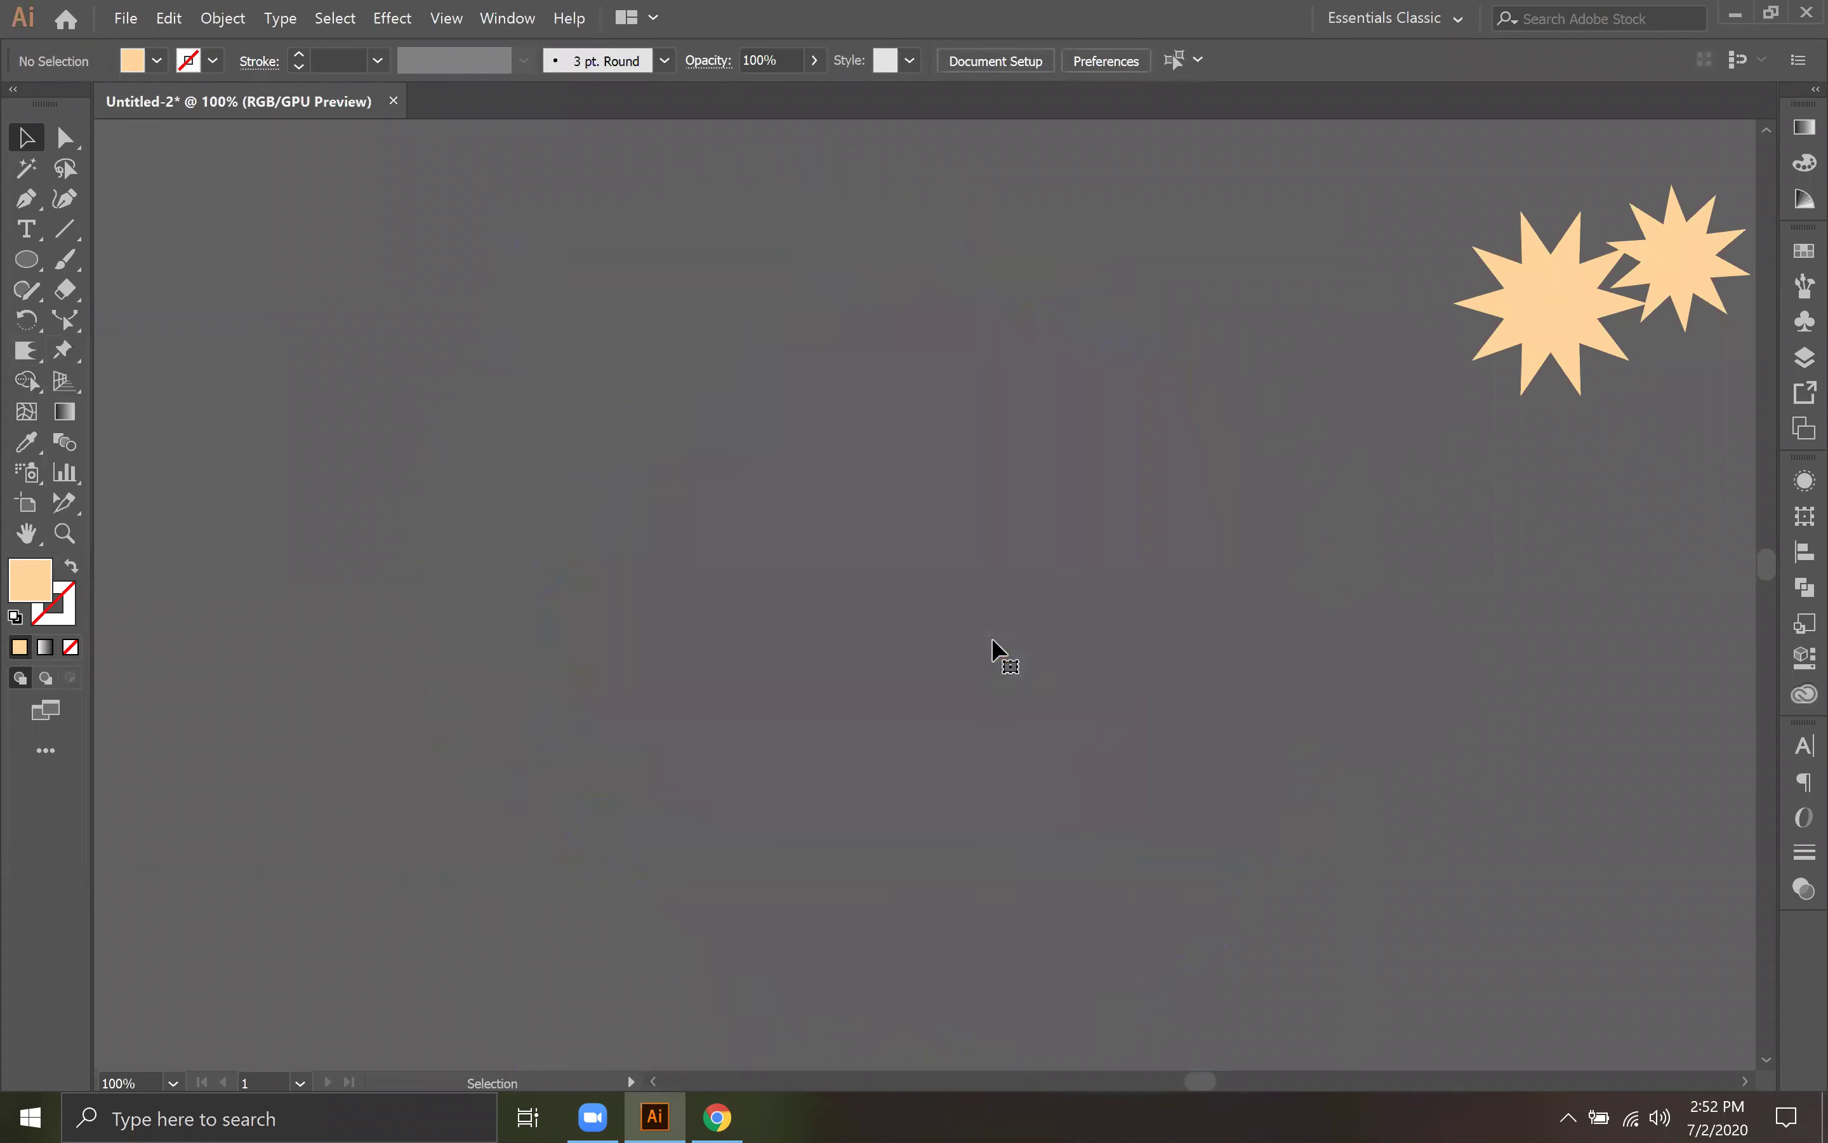
Step: Draw a wide rectangle in the empty area below and to the left of the two overlapping stars
{"action": "left_click", "coordinate": [26, 259]}
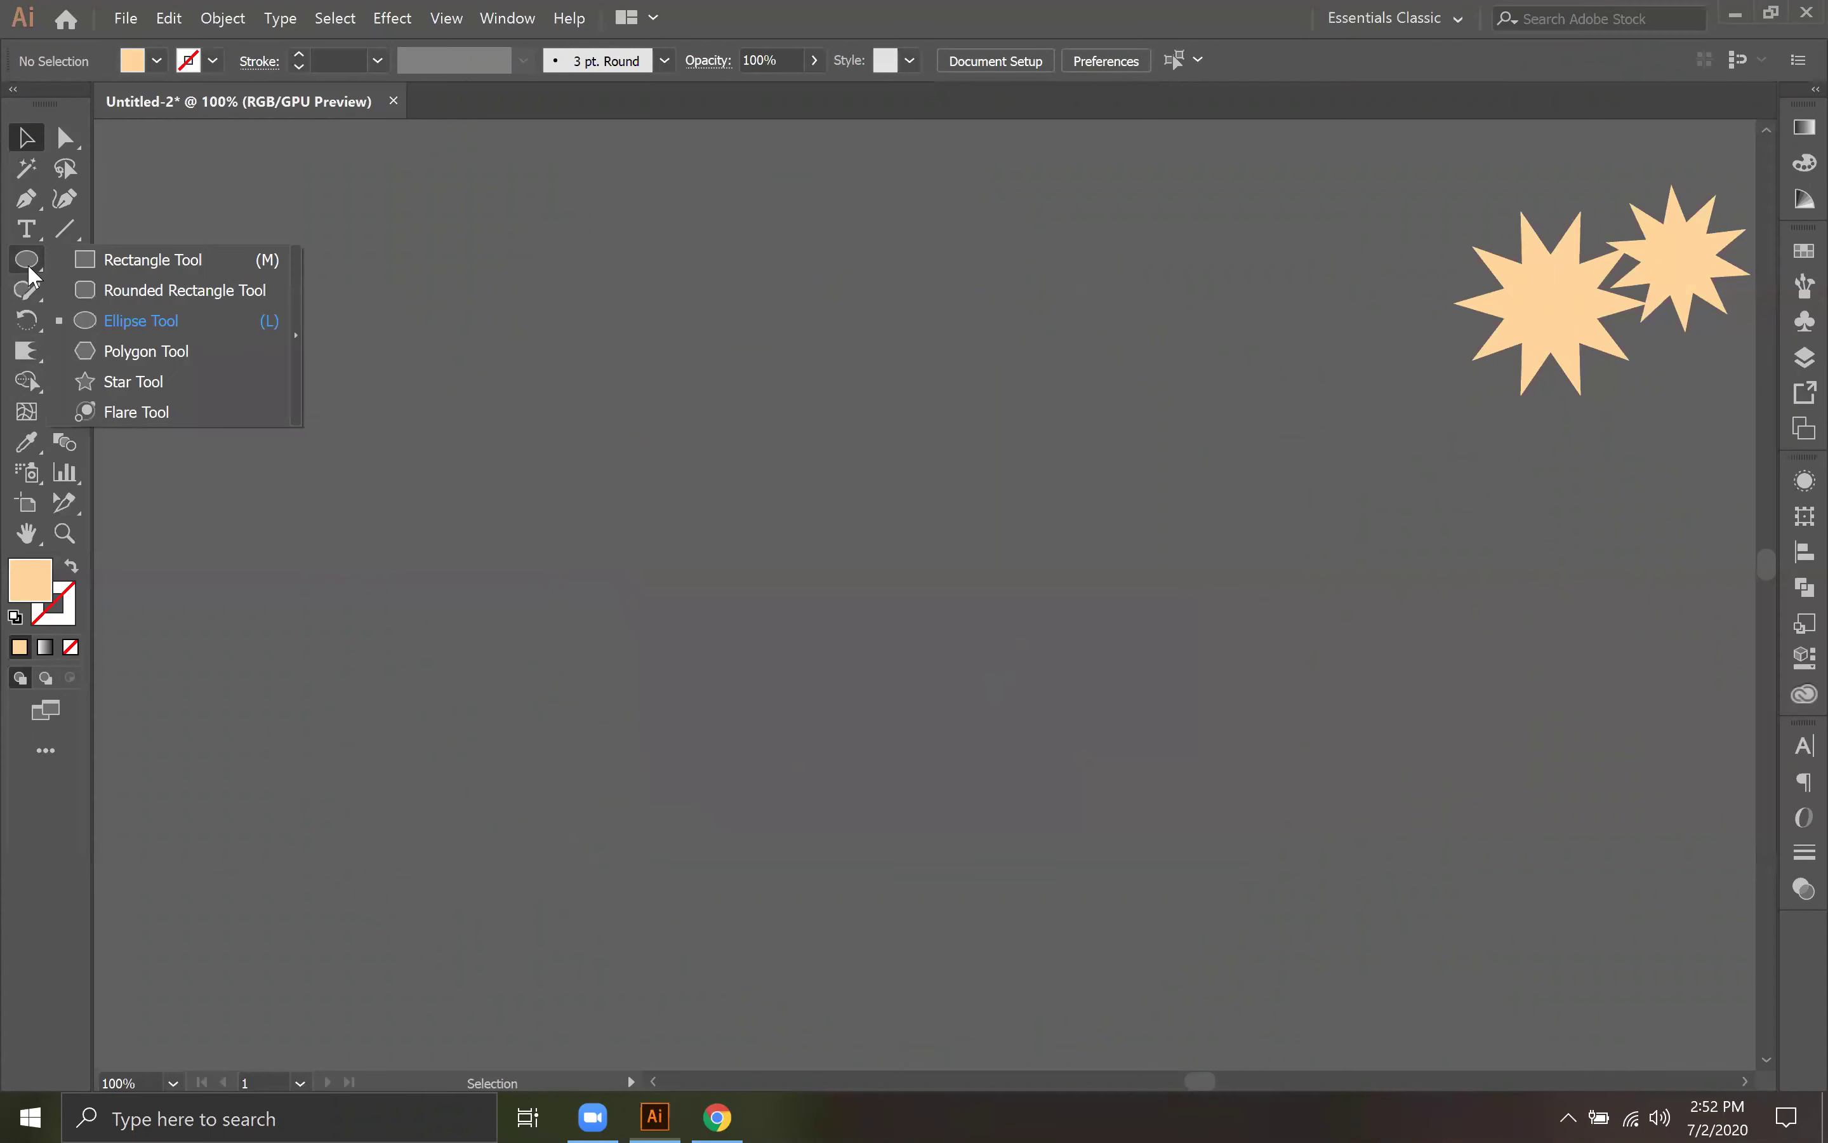
{"action": "left_click", "coordinate": [138, 258]}
{"action": "left_click_drag", "start_coordinate": [282, 506], "coordinate": [1087, 866]}
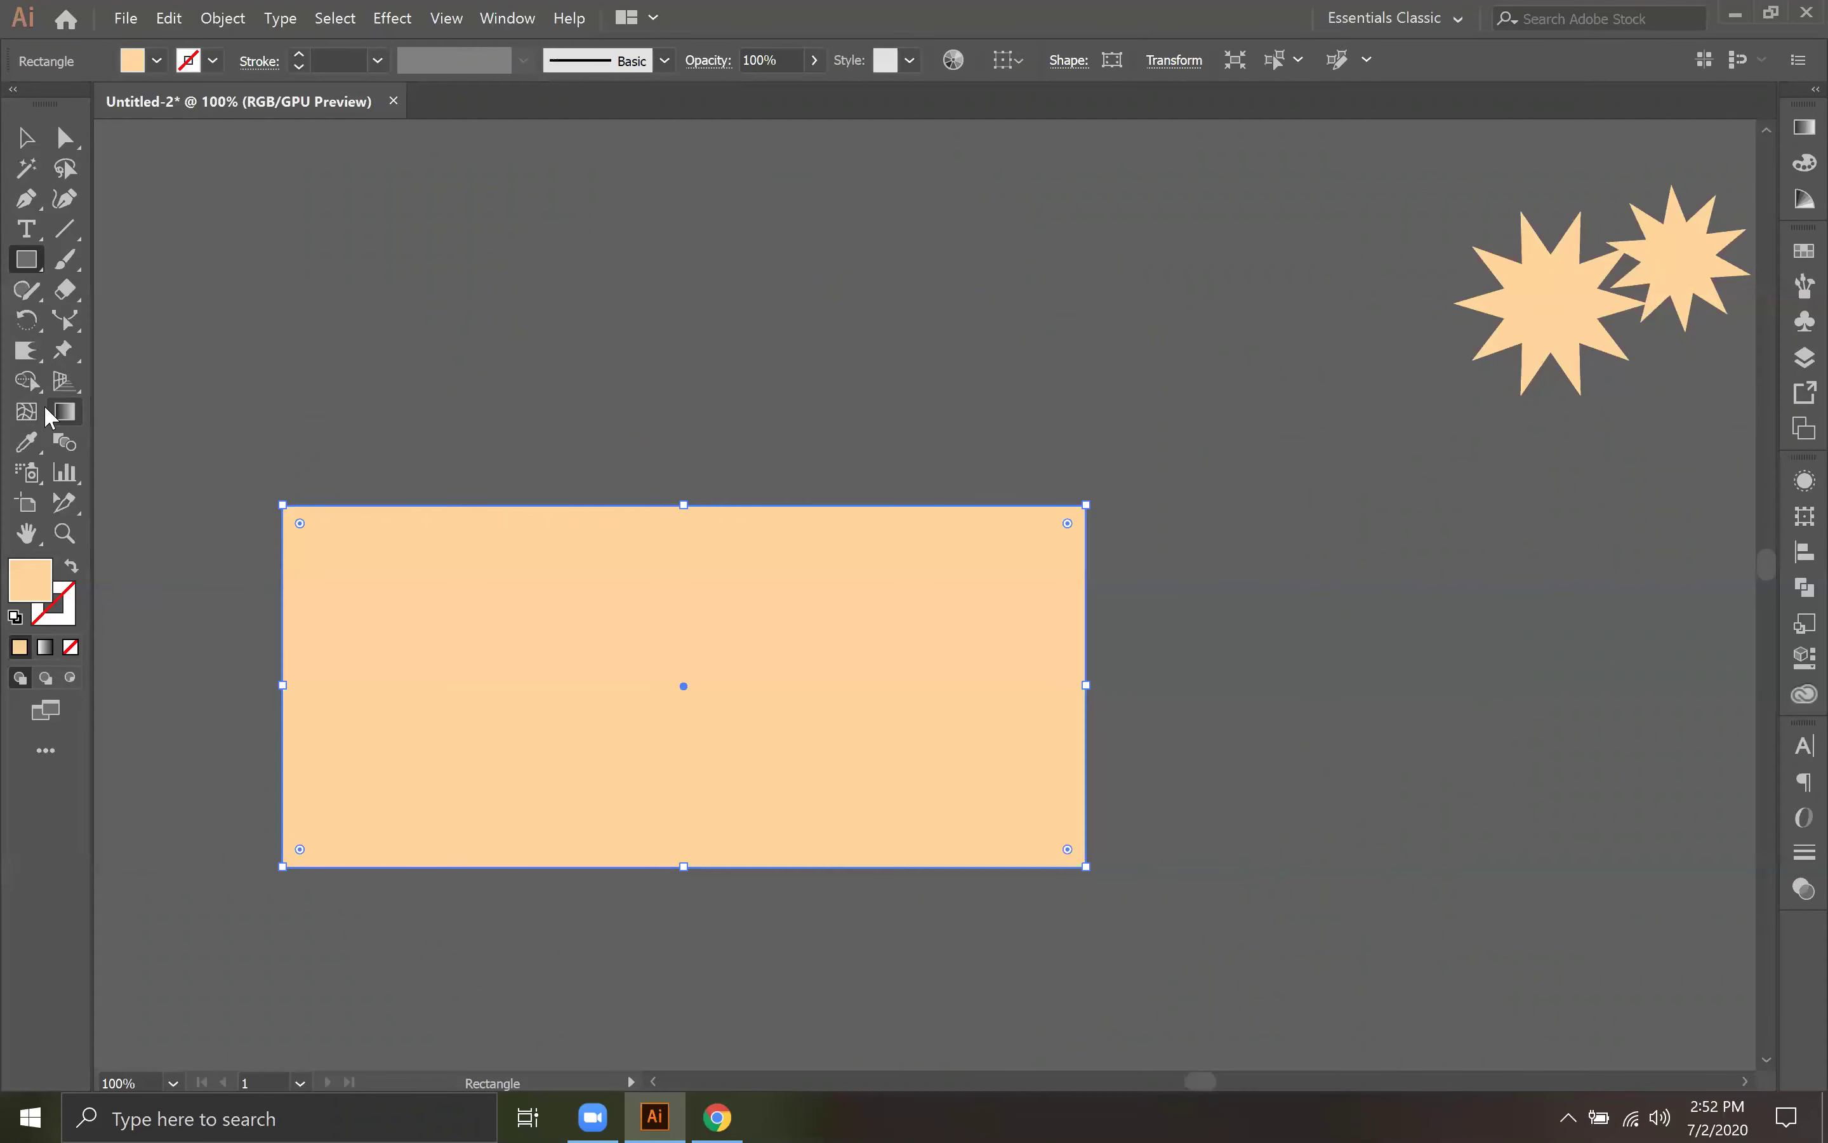
Step: Apply the Crystallize tool to all four corners of the wide rectangle so each one bursts into spikes
{"action": "left_click", "coordinate": [29, 349]}
{"action": "left_click", "coordinate": [28, 350]}
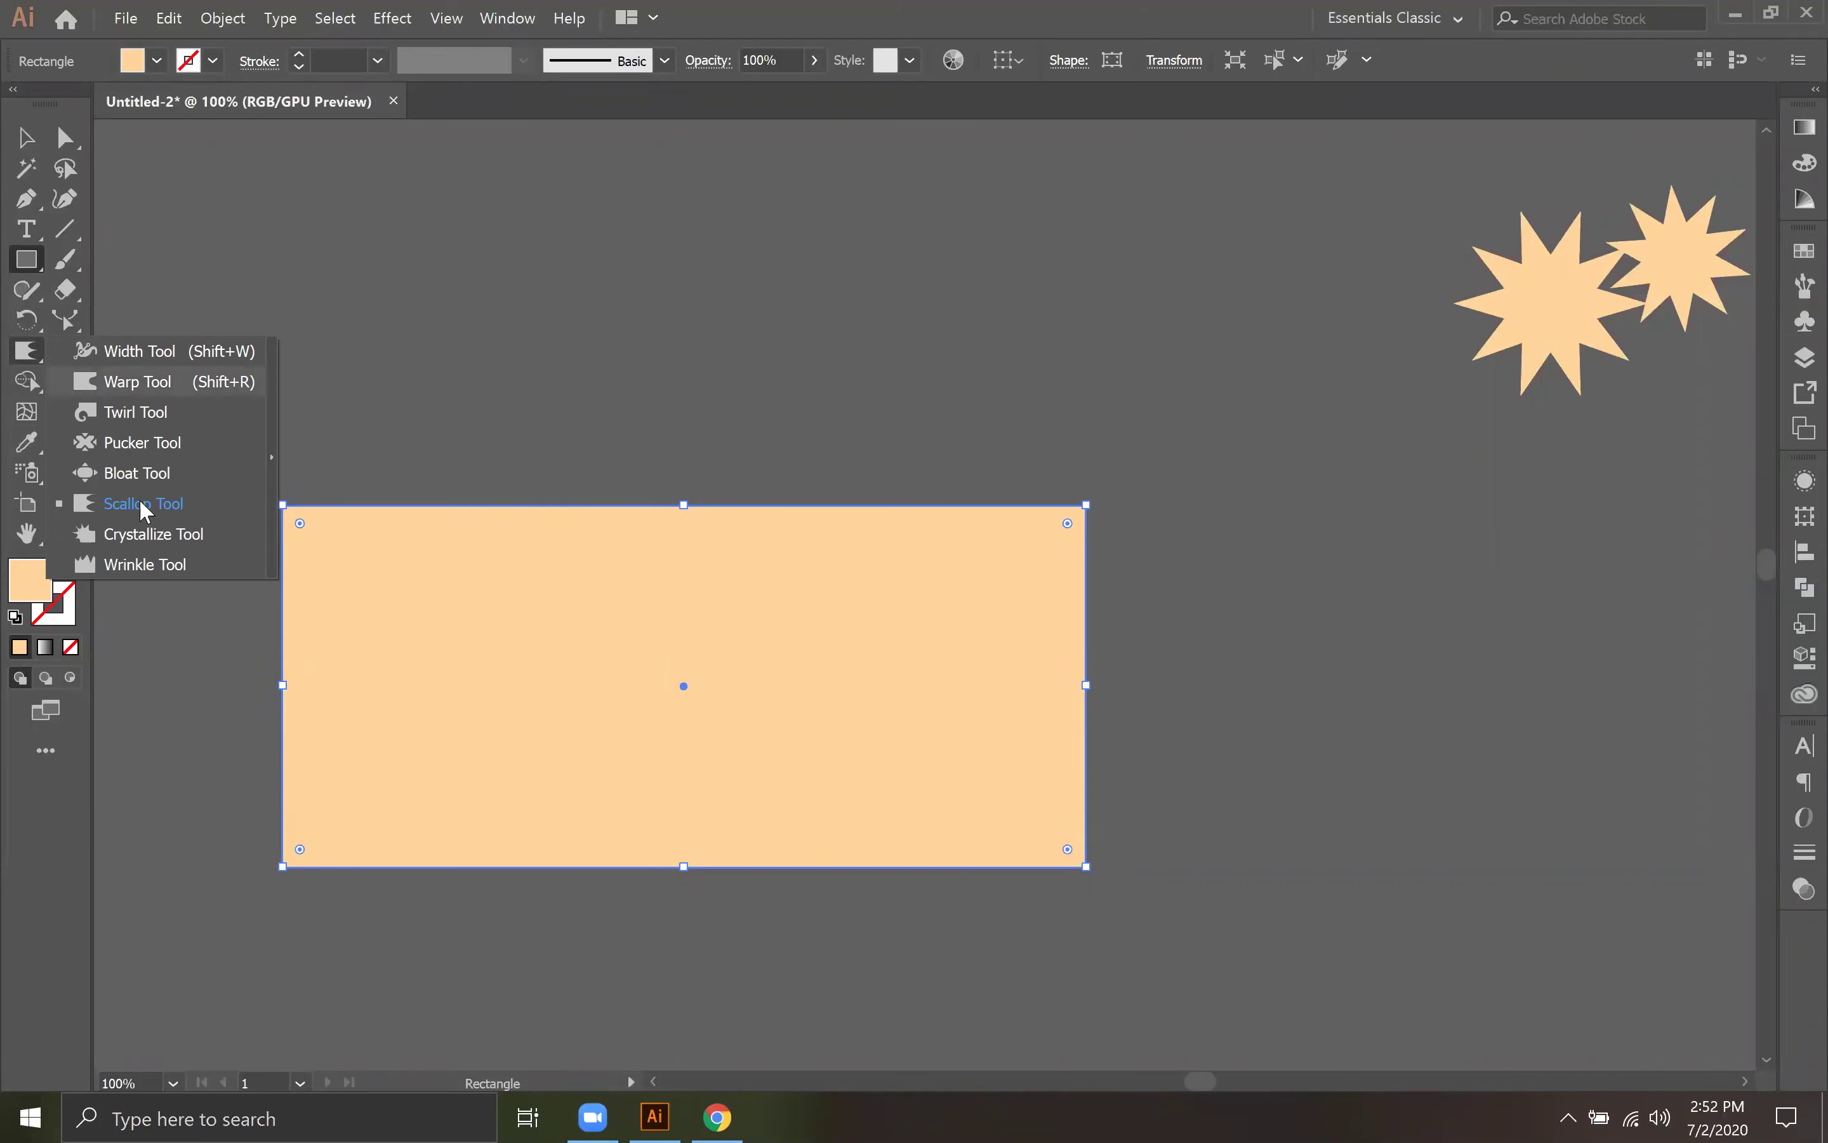
{"action": "left_click", "coordinate": [153, 536]}
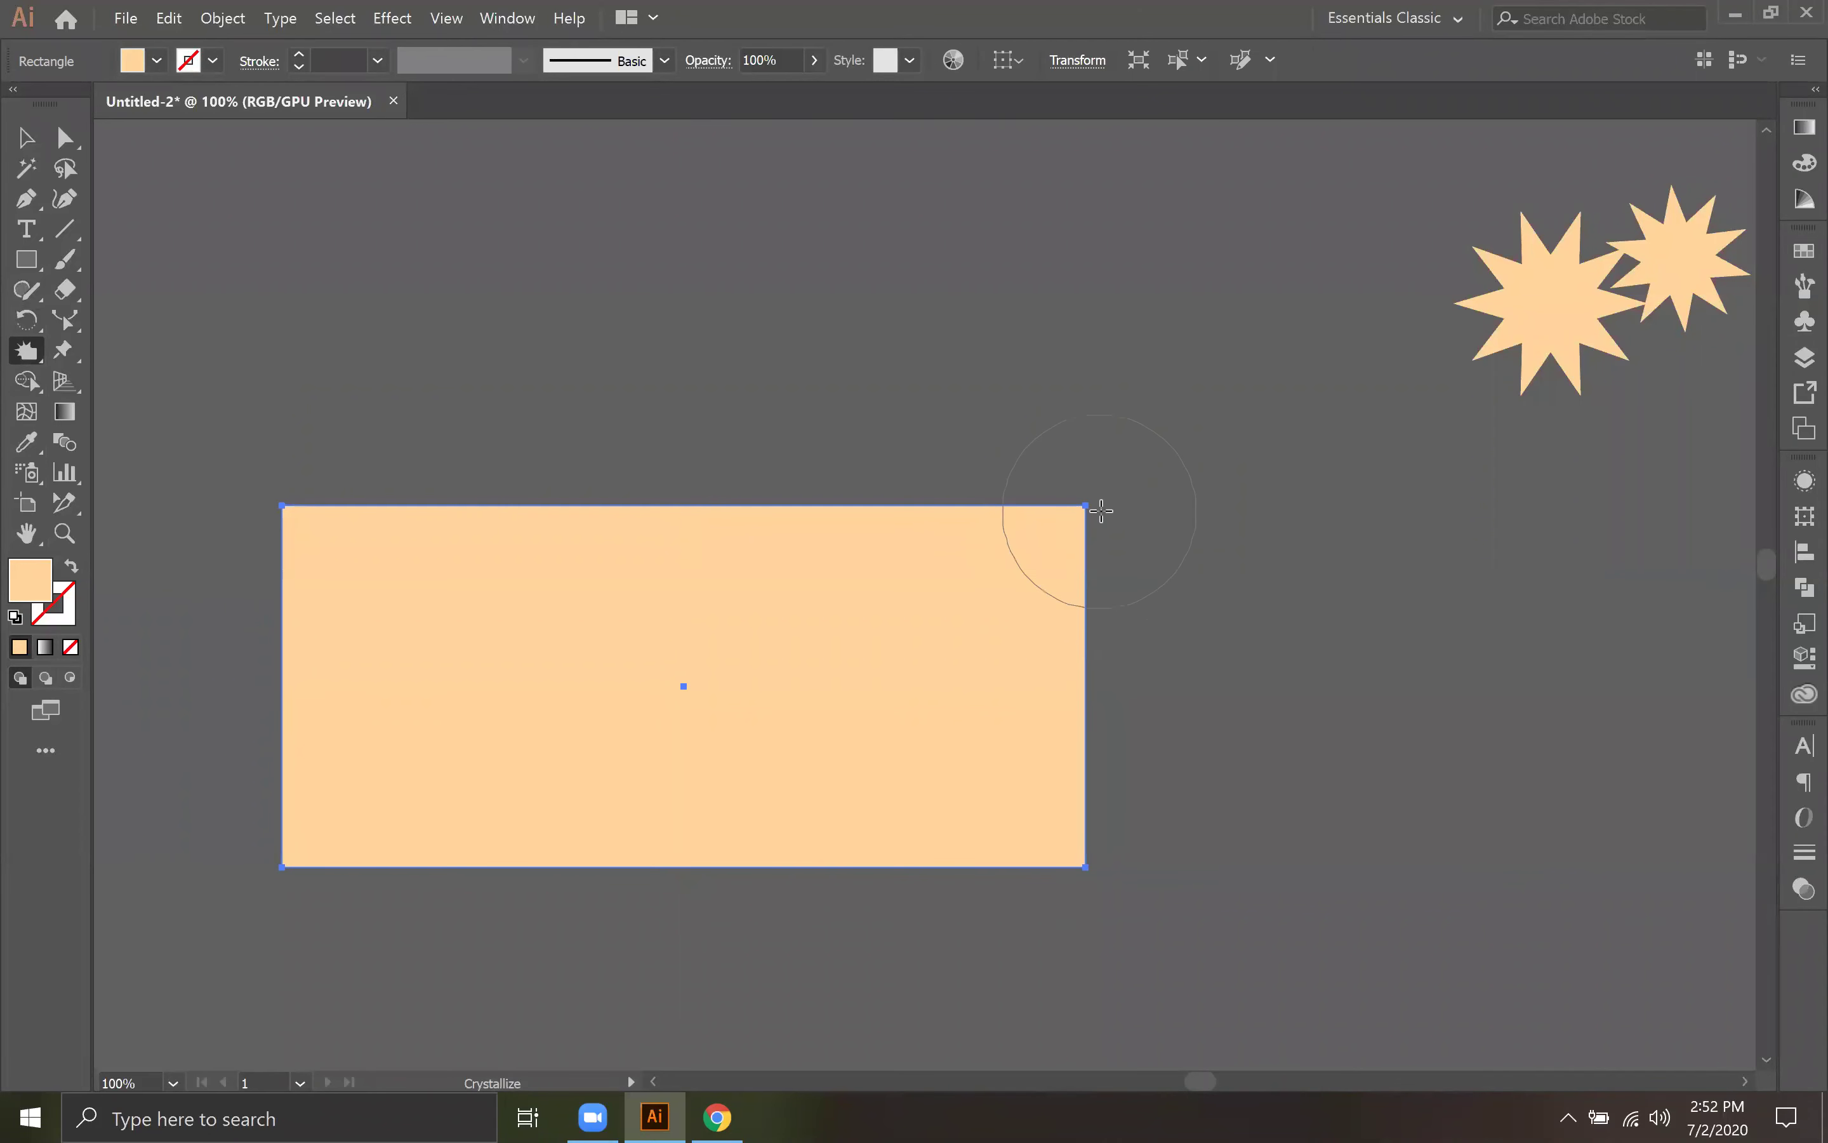
{"action": "left_click_drag", "start_coordinate": [1078, 519], "coordinate": [1070, 520]}
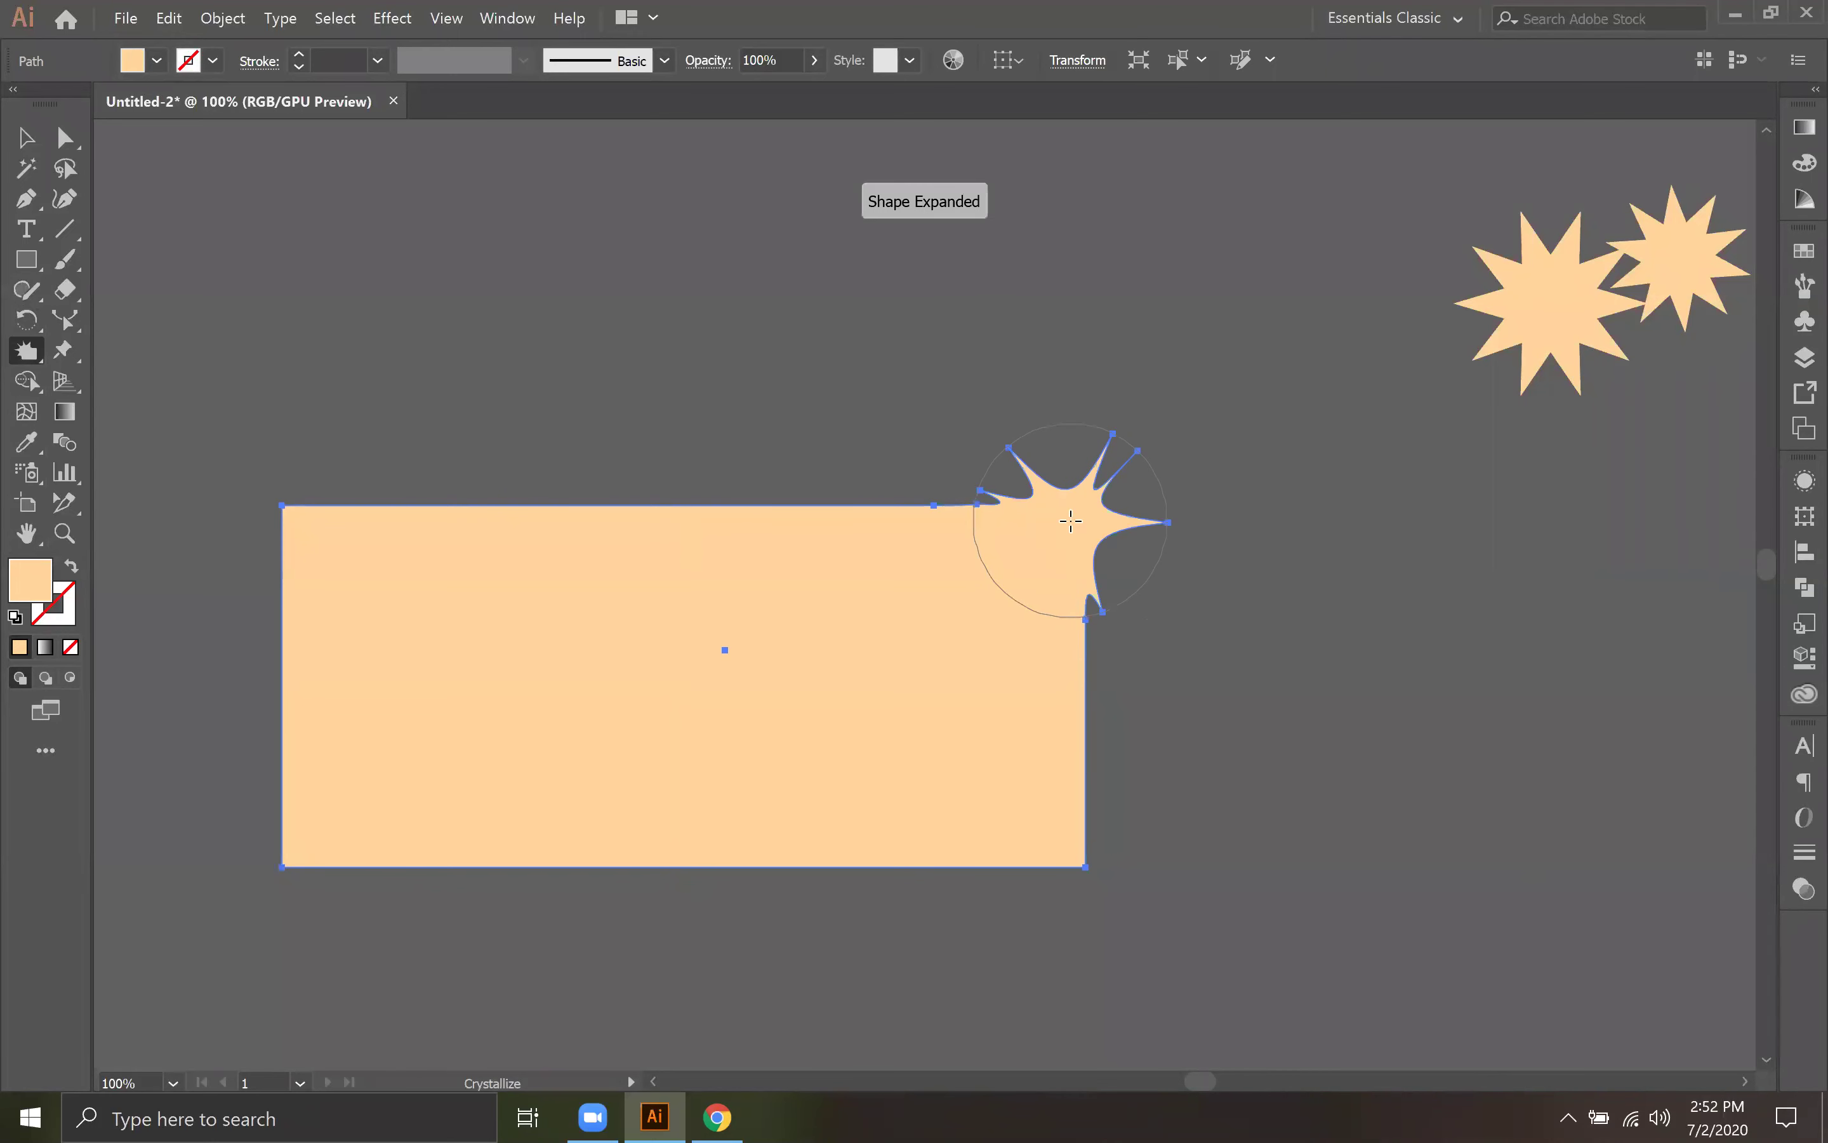
{"action": "left_click_drag", "start_coordinate": [1067, 843], "coordinate": [1065, 846]}
{"action": "left_click_drag", "start_coordinate": [290, 521], "coordinate": [291, 522]}
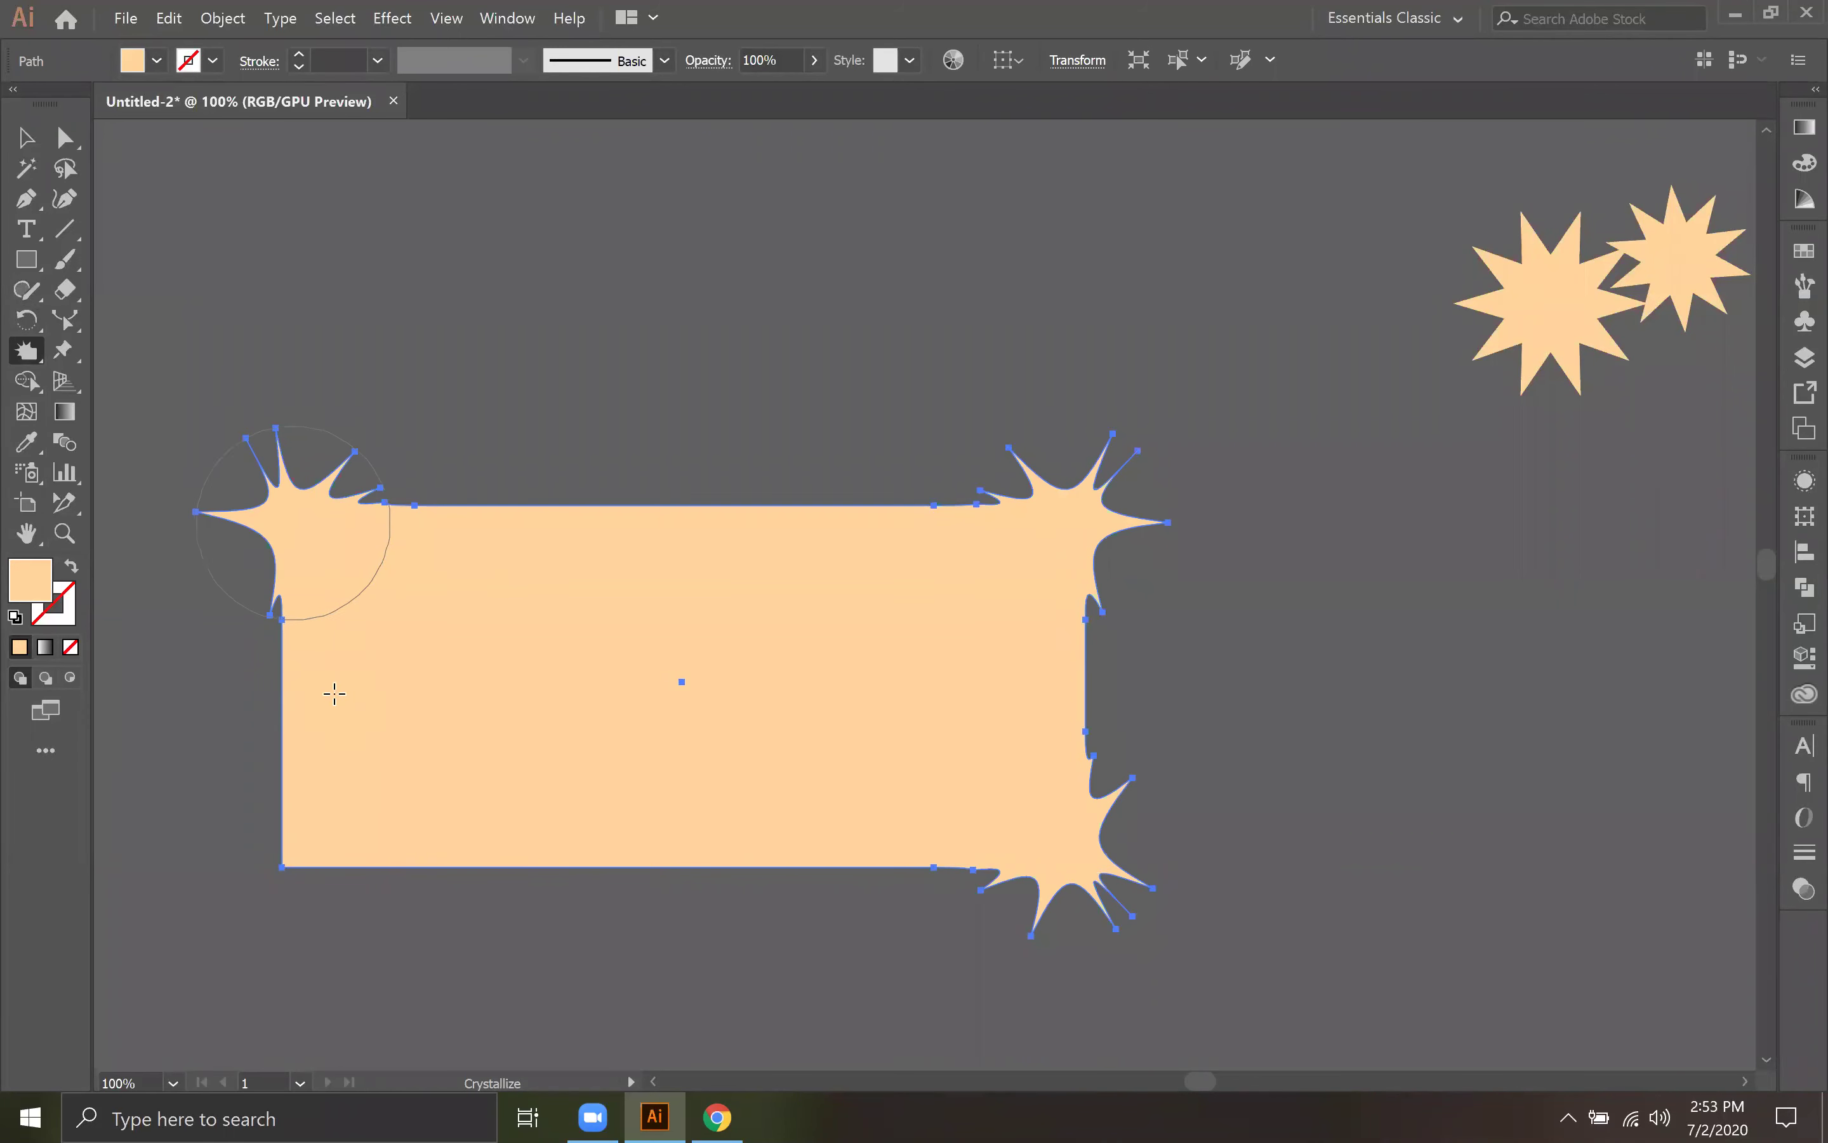
{"action": "left_click_drag", "start_coordinate": [302, 853], "coordinate": [302, 853]}
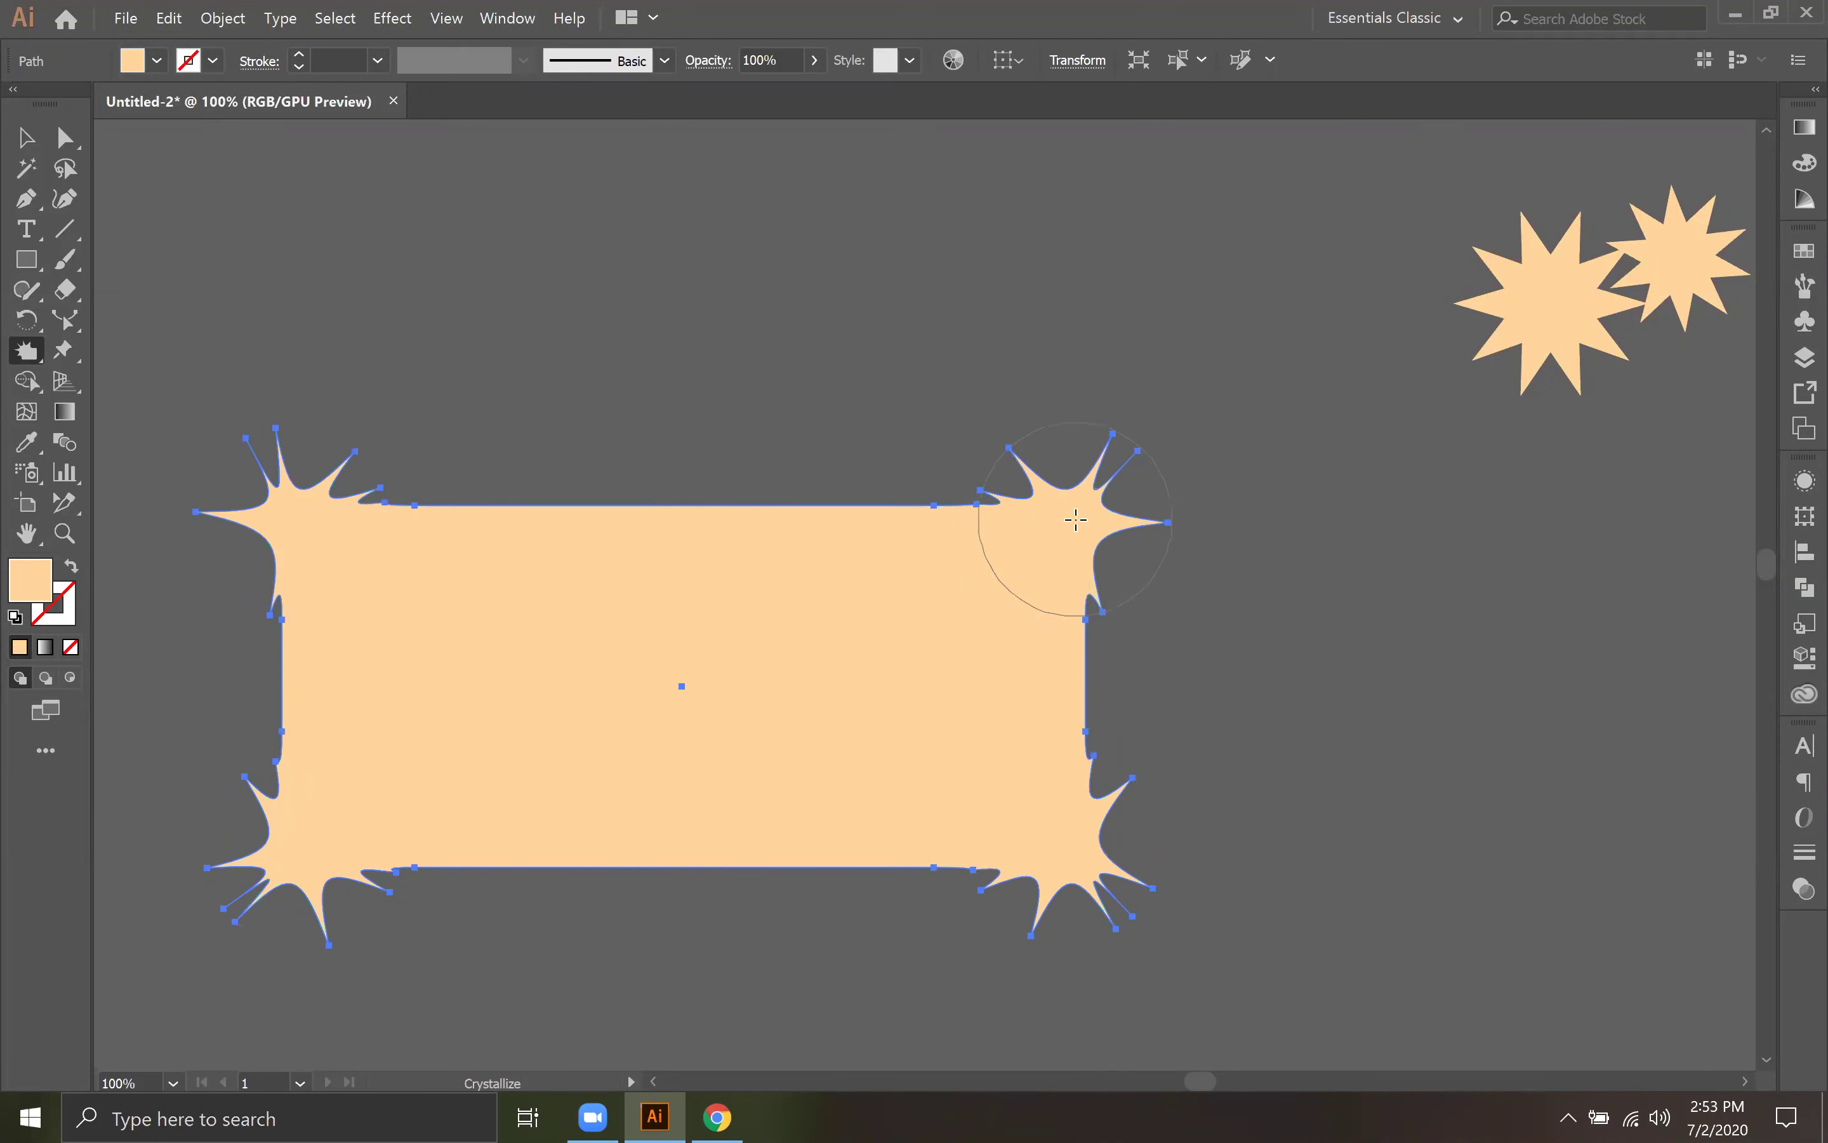
Step: Crystallize the upper-right corner outward into a dense round burst, and crystallize the rectangle's remaining edges into spikes
{"action": "mouse_move", "coordinate": [1076, 520]}
{"action": "left_mouse_down"}
{"action": "mouse_move", "coordinate": [1093, 493]}
{"action": "mouse_move", "coordinate": [1074, 485]}
{"action": "mouse_move", "coordinate": [1079, 460]}
{"action": "mouse_move", "coordinate": [1126, 501]}
{"action": "mouse_move", "coordinate": [1104, 442]}
{"action": "mouse_move", "coordinate": [1180, 471]}
{"action": "mouse_move", "coordinate": [1171, 492]}
{"action": "left_mouse_up"}
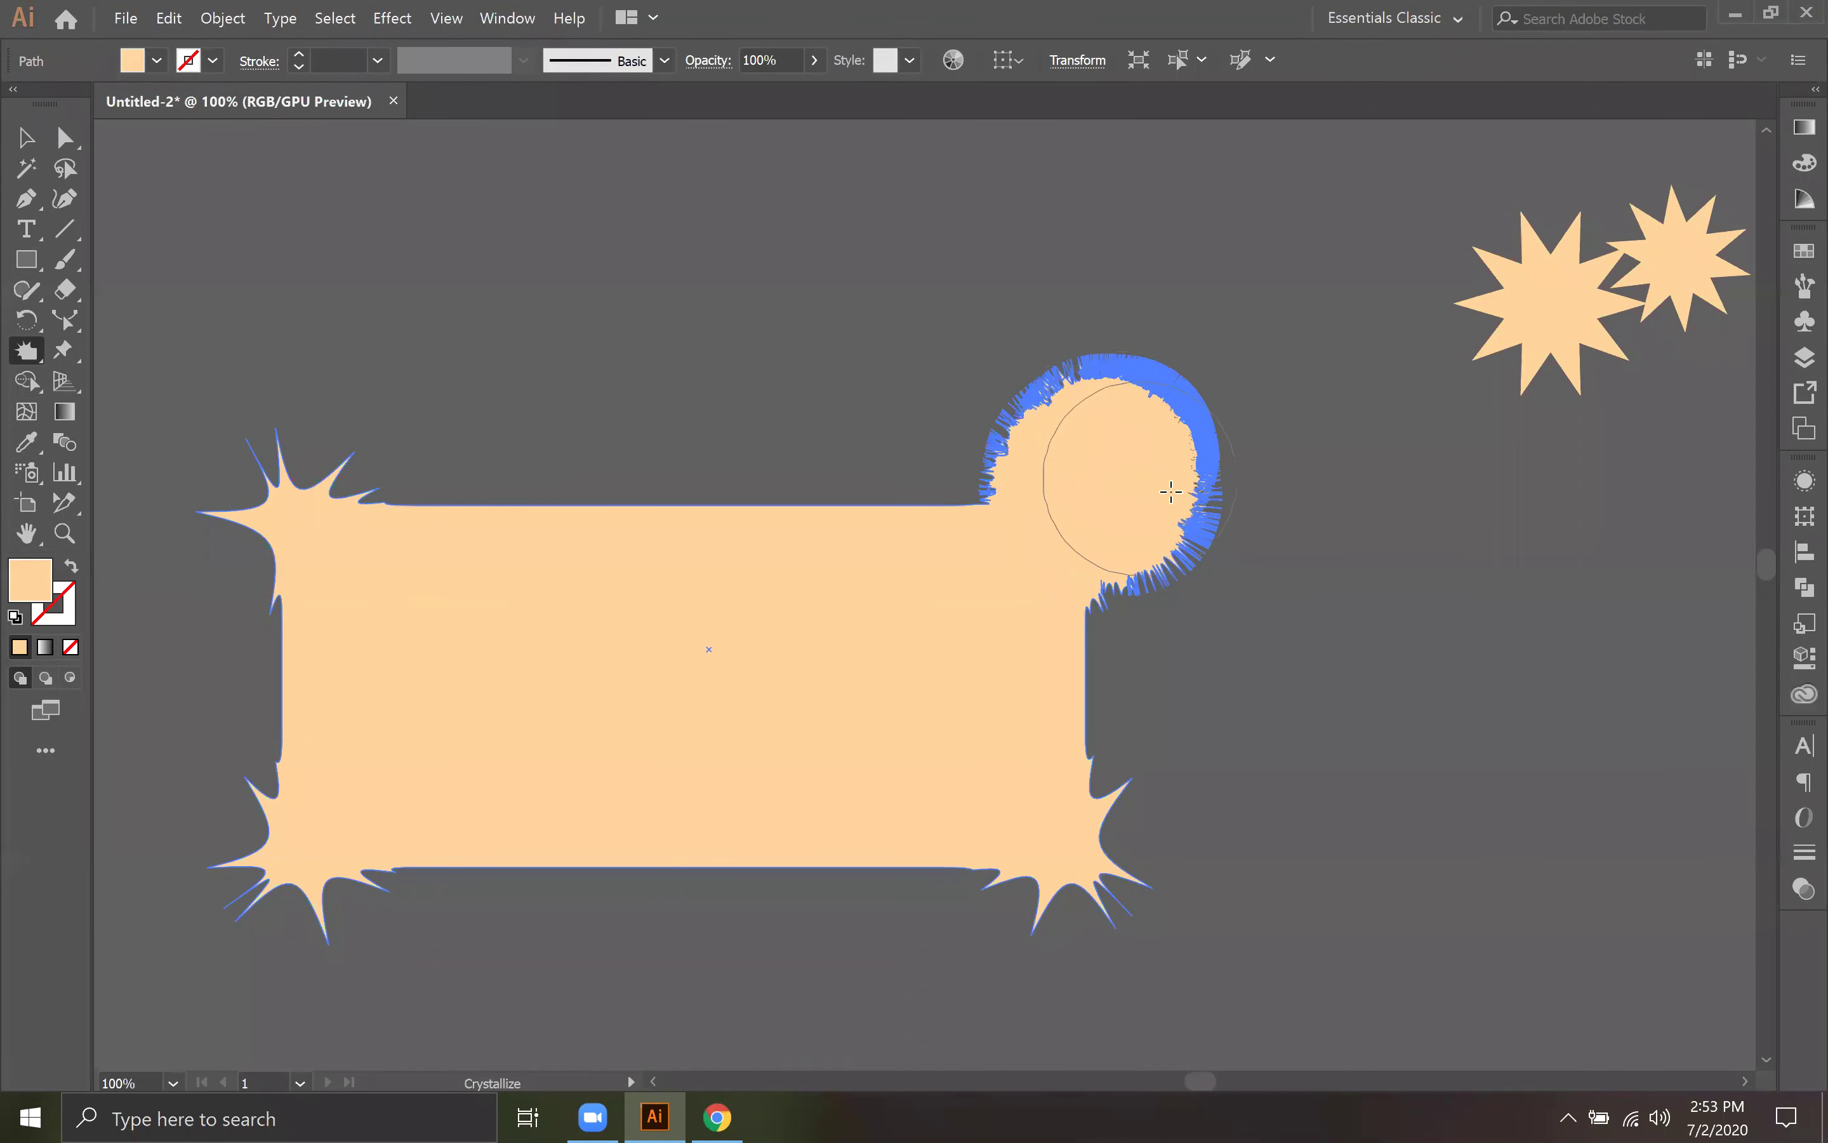
{"action": "key", "text": "v"}
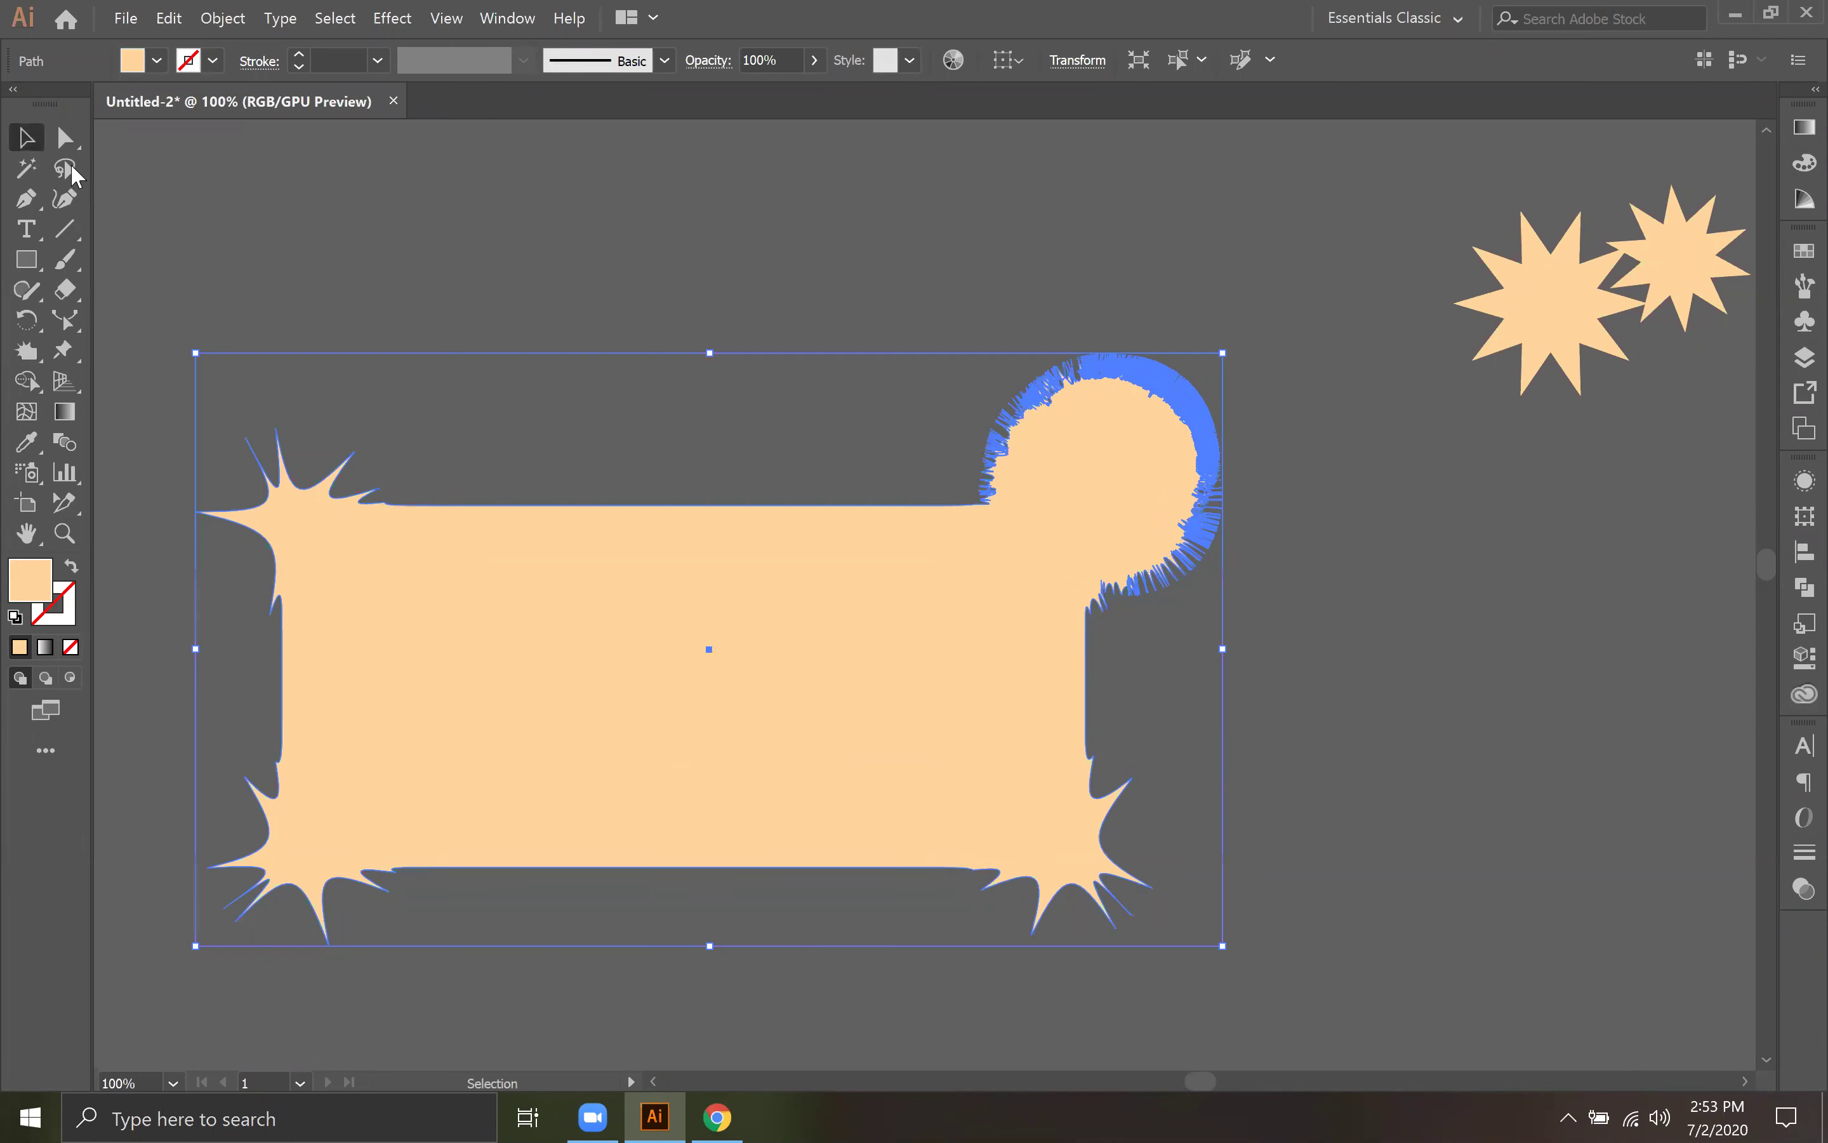
{"action": "left_click", "coordinate": [576, 328]}
{"action": "left_click", "coordinate": [702, 674]}
{"action": "left_click_drag", "start_coordinate": [26, 350], "coordinate": [136, 533]}
{"action": "mouse_move", "coordinate": [476, 755]}
{"action": "left_mouse_down"}
{"action": "mouse_move", "coordinate": [370, 828]}
{"action": "mouse_move", "coordinate": [306, 572]}
{"action": "mouse_move", "coordinate": [453, 501]}
{"action": "mouse_move", "coordinate": [680, 529]}
{"action": "mouse_move", "coordinate": [999, 645]}
{"action": "mouse_move", "coordinate": [1042, 839]}
{"action": "mouse_move", "coordinate": [637, 860]}
{"action": "mouse_move", "coordinate": [367, 815]}
{"action": "mouse_move", "coordinate": [683, 837]}
{"action": "left_mouse_up"}
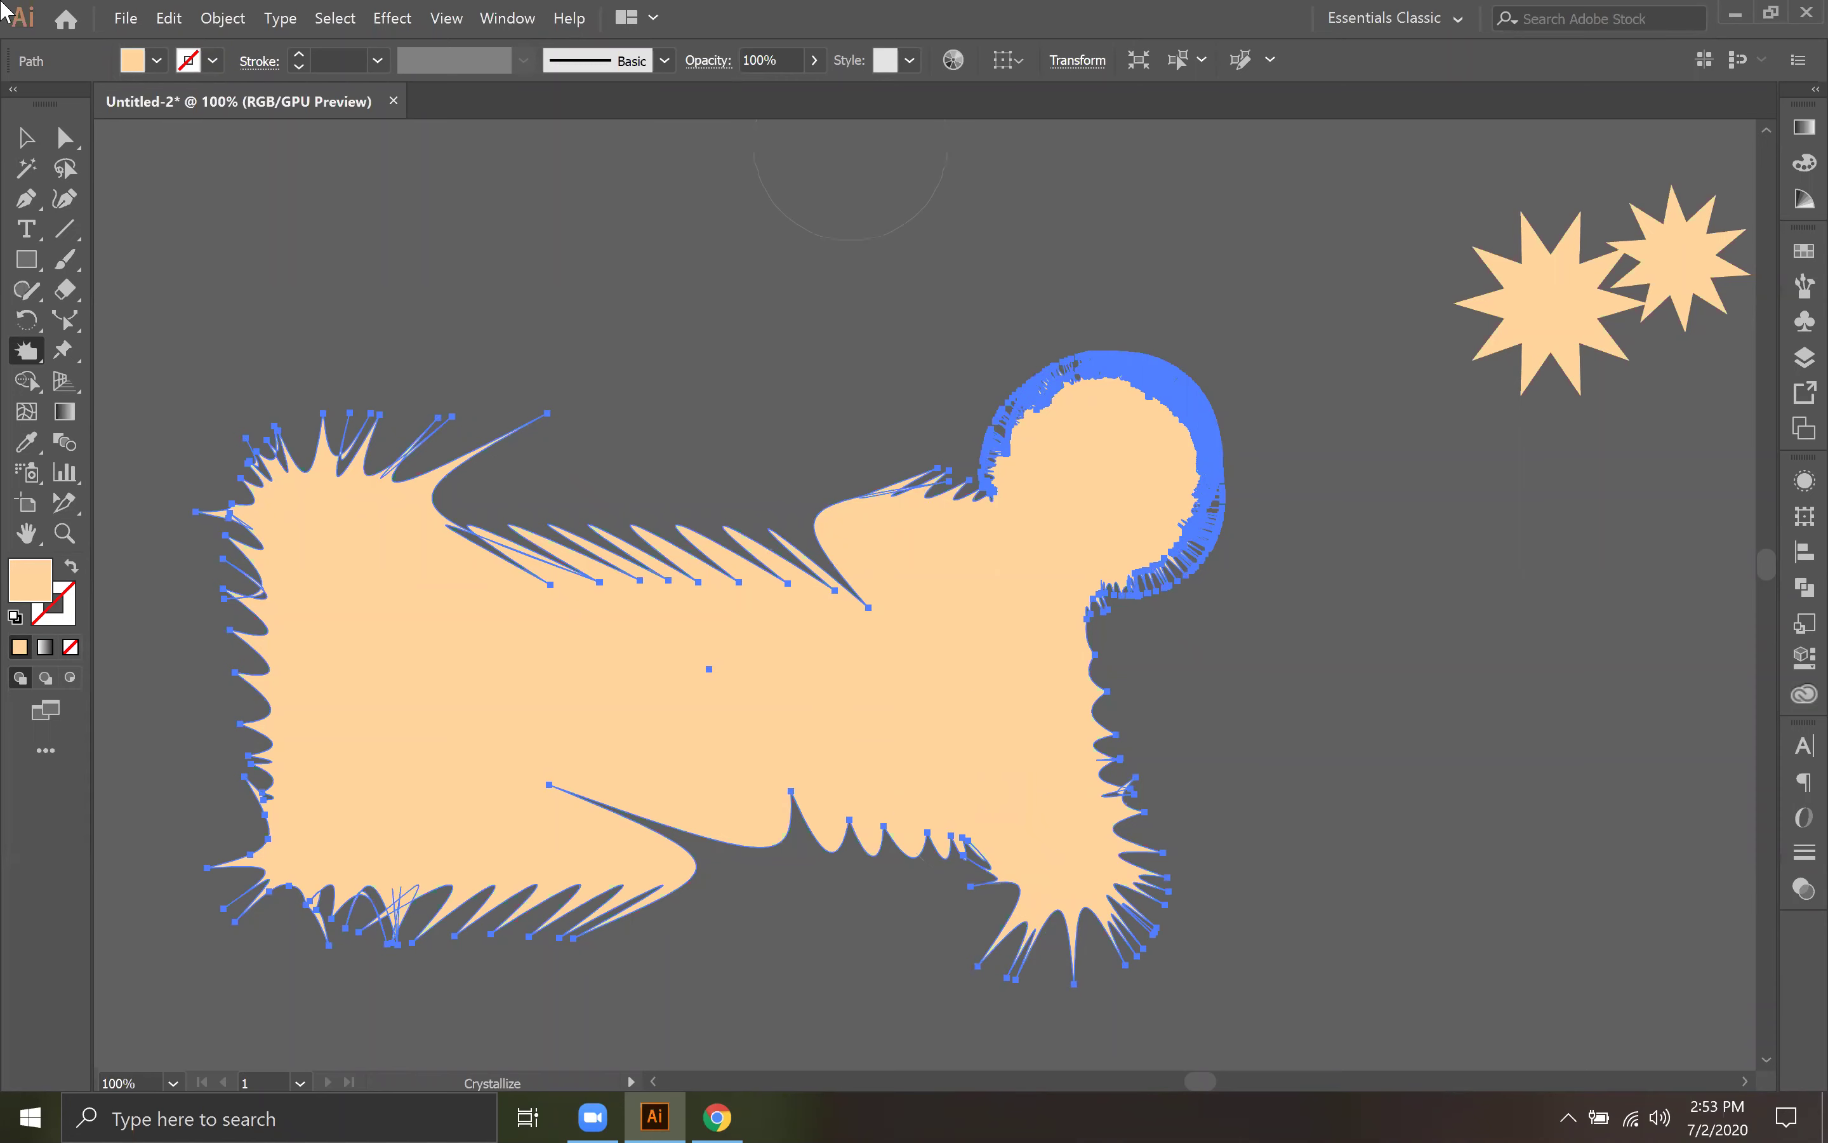
Step: Delete the crystallized shape and draw a new rectangle in its place
{"action": "left_click", "coordinate": [25, 137]}
{"action": "left_click", "coordinate": [754, 341]}
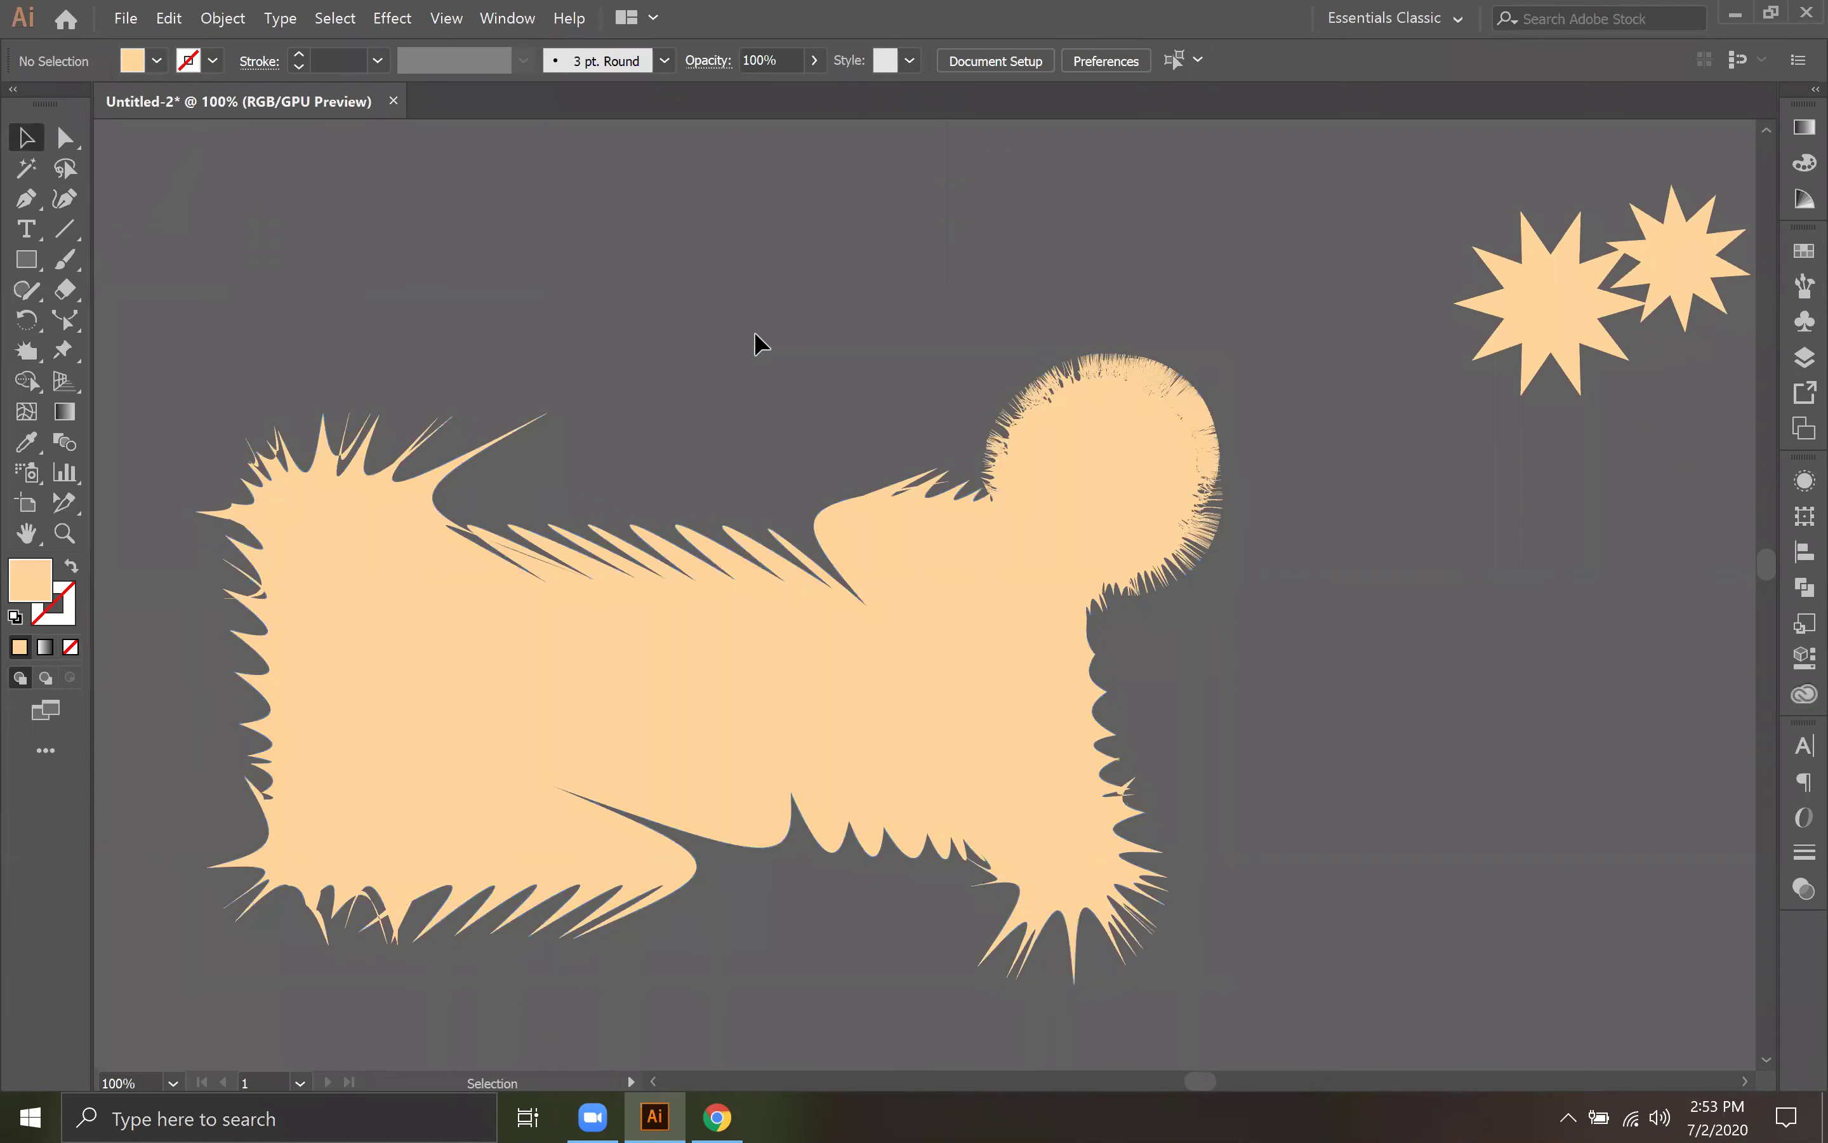
{"action": "left_click_drag", "start_coordinate": [812, 677], "coordinate": [903, 633]}
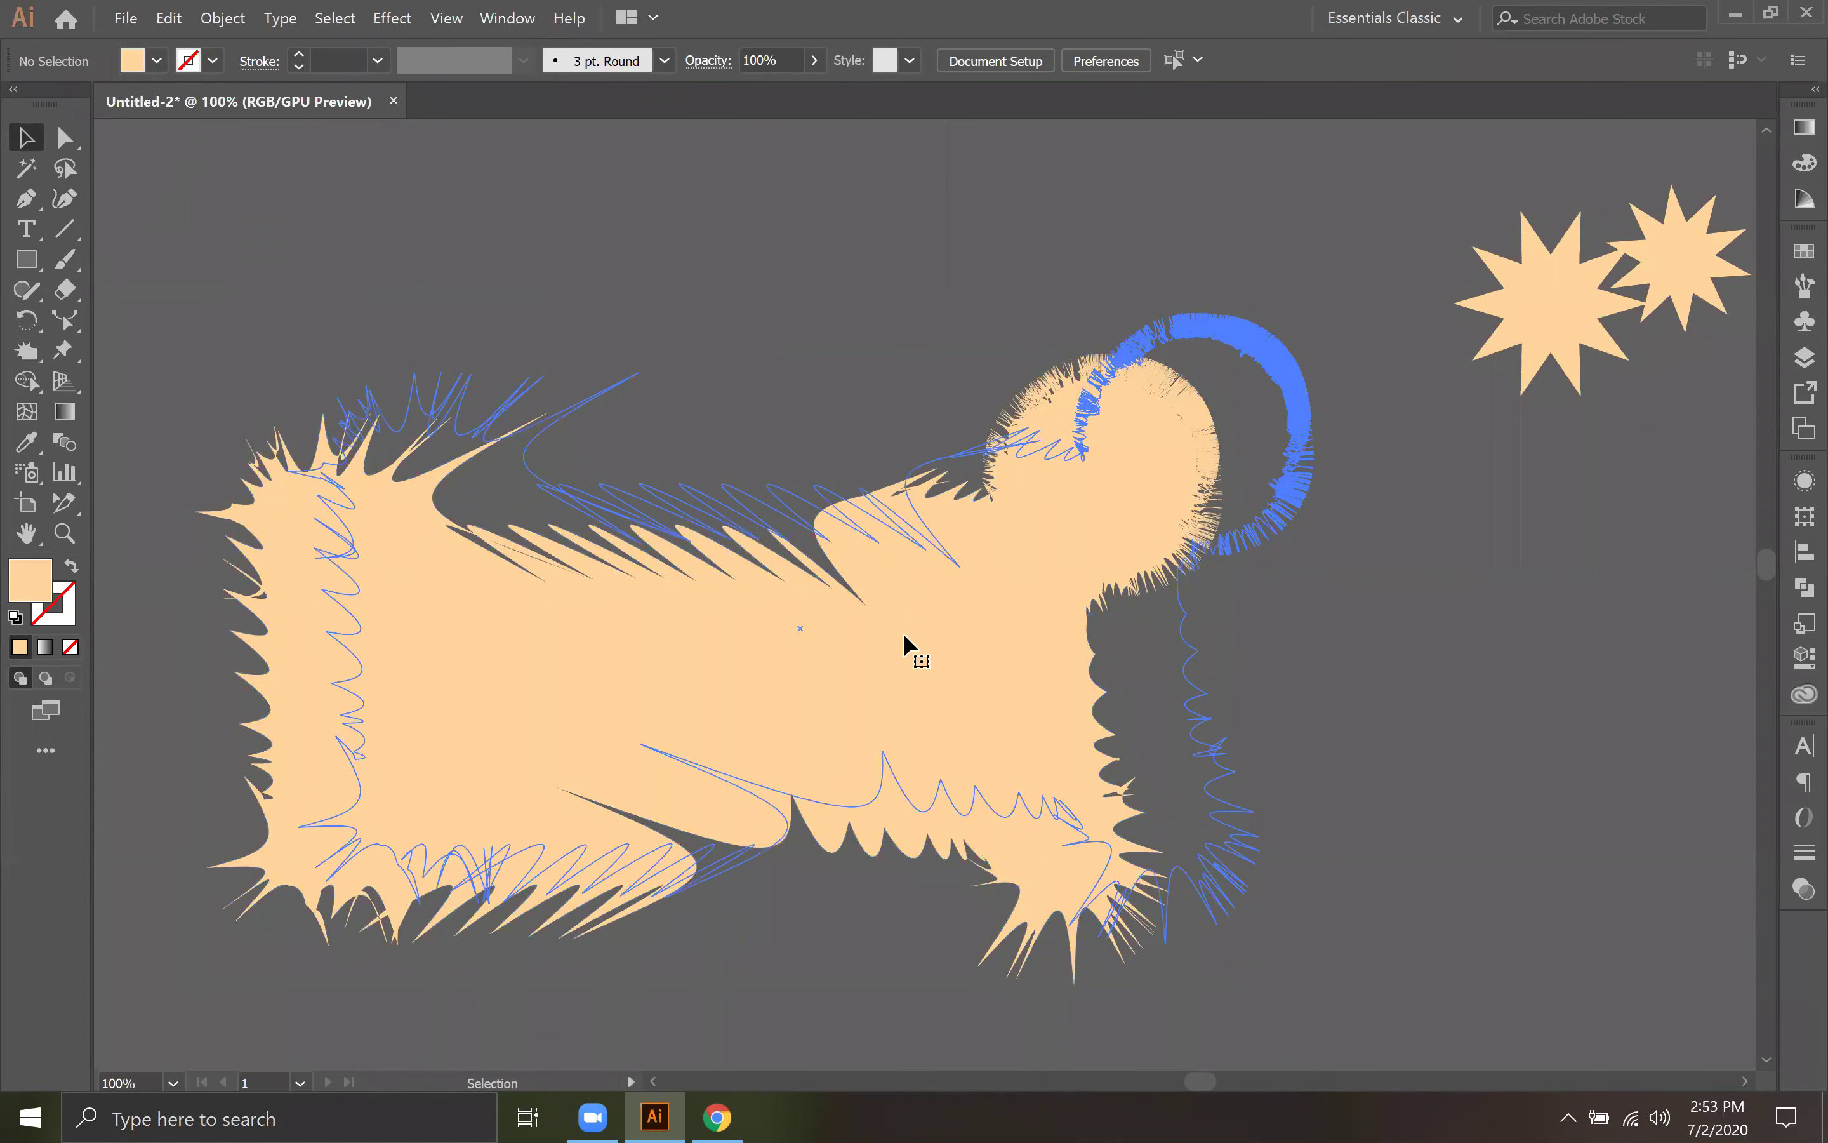
{"action": "key", "text": "Delete"}
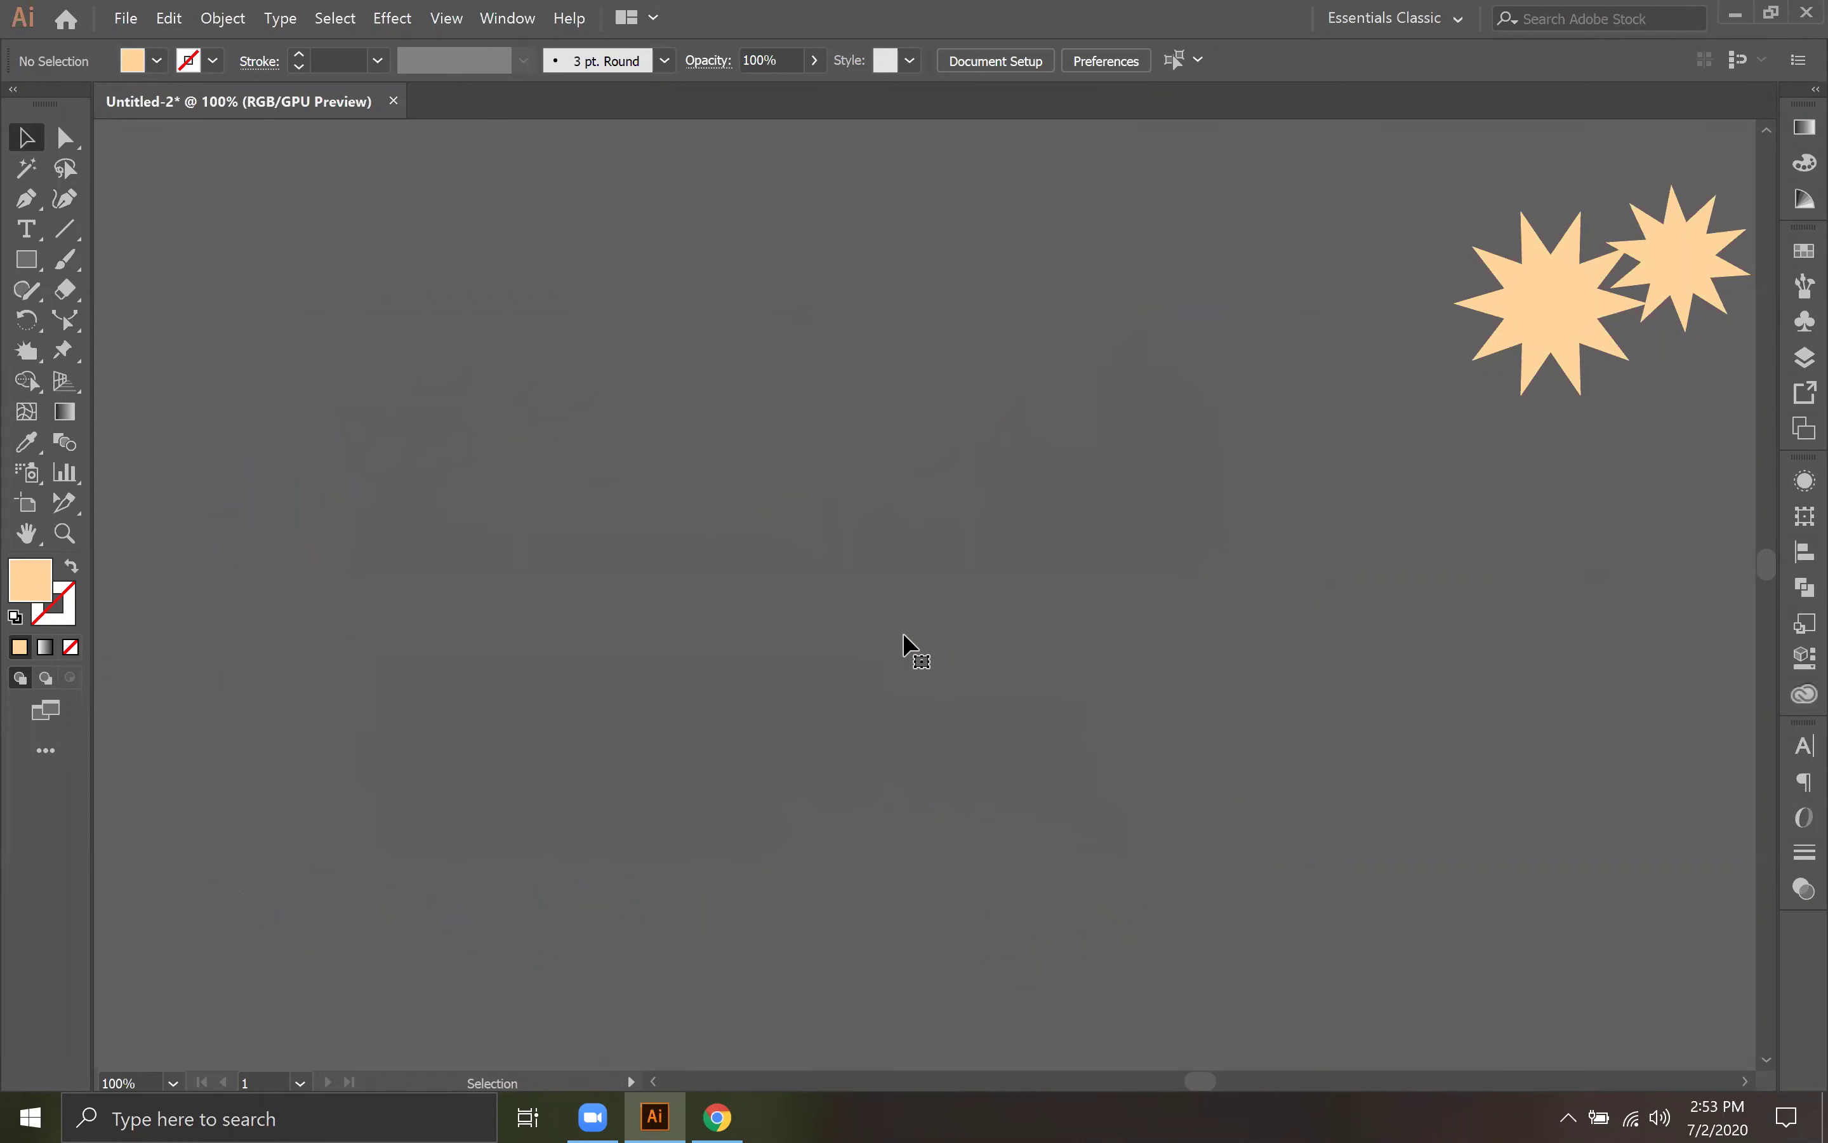
{"action": "left_click", "coordinate": [25, 258]}
{"action": "mouse_move", "coordinate": [540, 342]}
{"action": "left_mouse_down"}
{"action": "mouse_move", "coordinate": [1122, 788]}
{"action": "mouse_move", "coordinate": [1173, 804]}
{"action": "left_mouse_up"}
Step: Use the Wrinkle tool repeatedly along the rectangle's top edge to turn it into dense jagged vertical spikes
{"action": "left_click", "coordinate": [16, 357]}
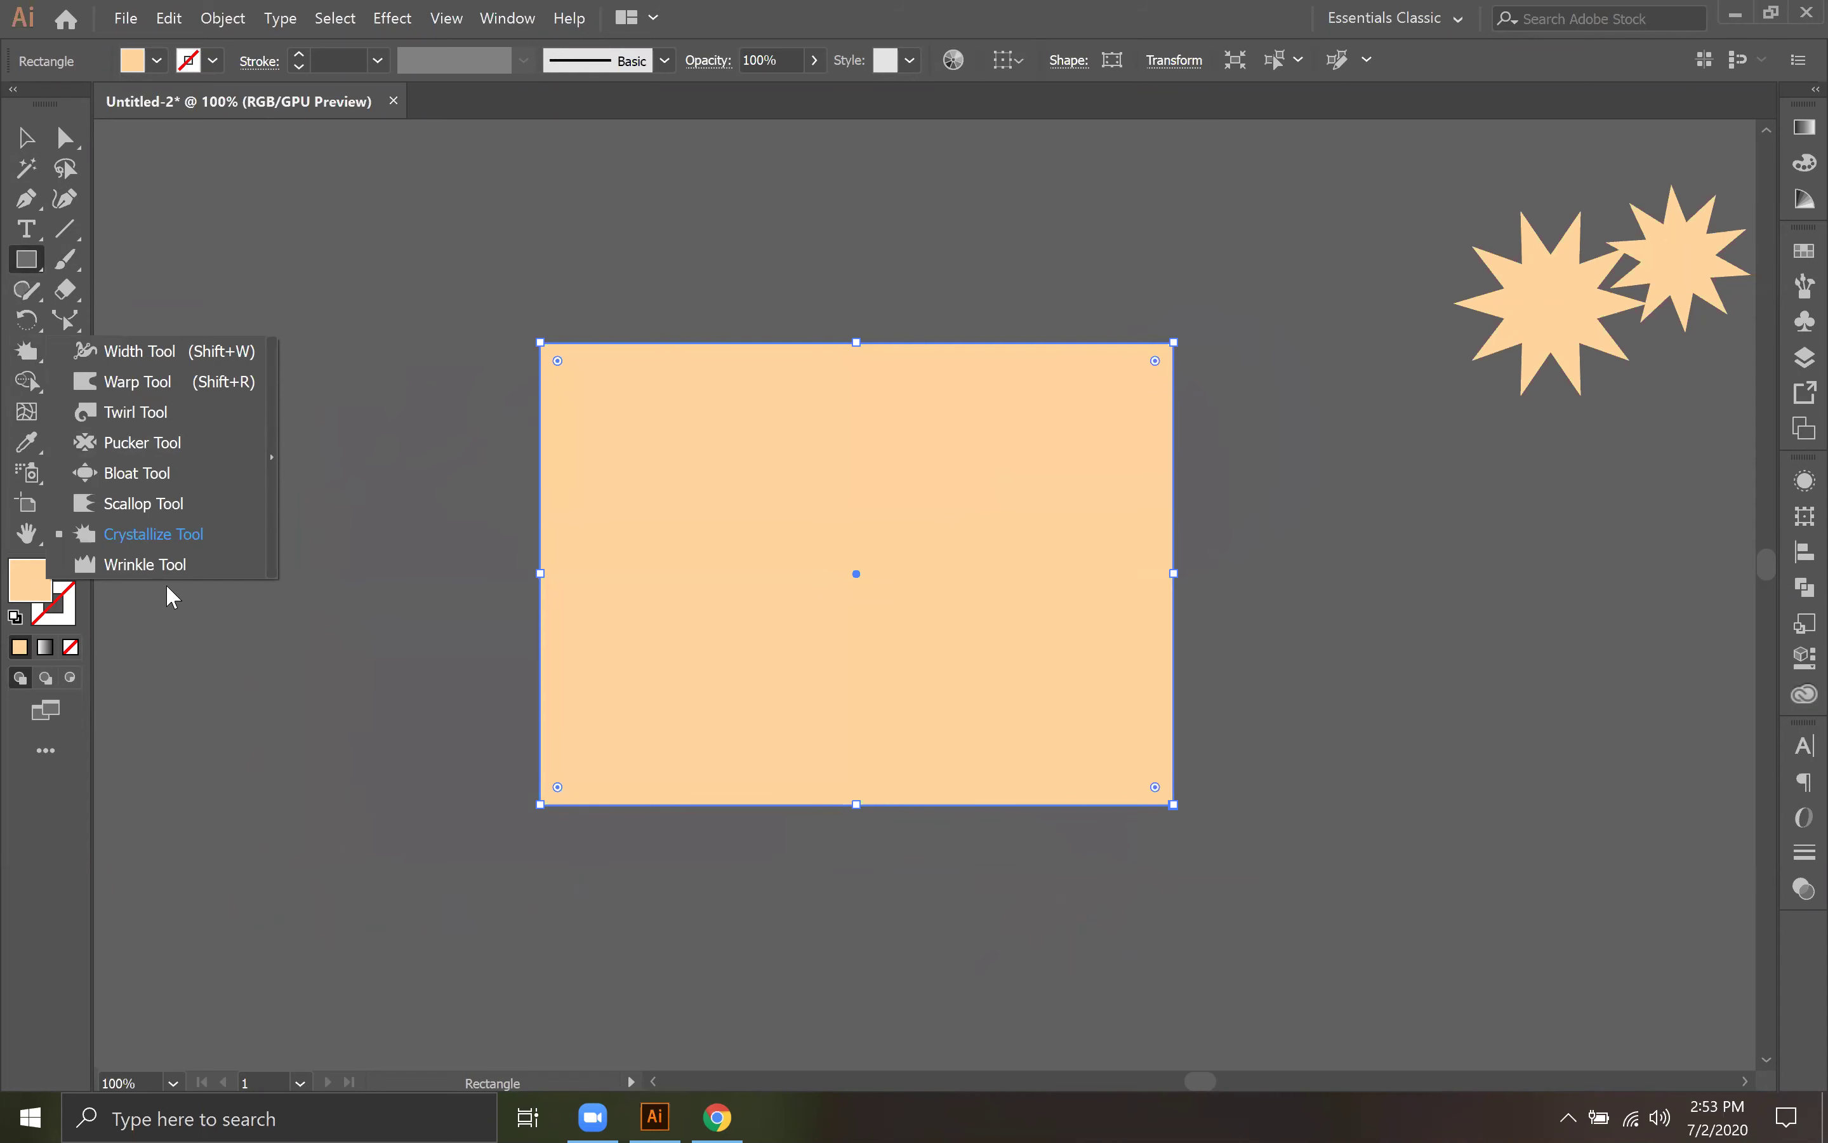
{"action": "left_click", "coordinate": [120, 564]}
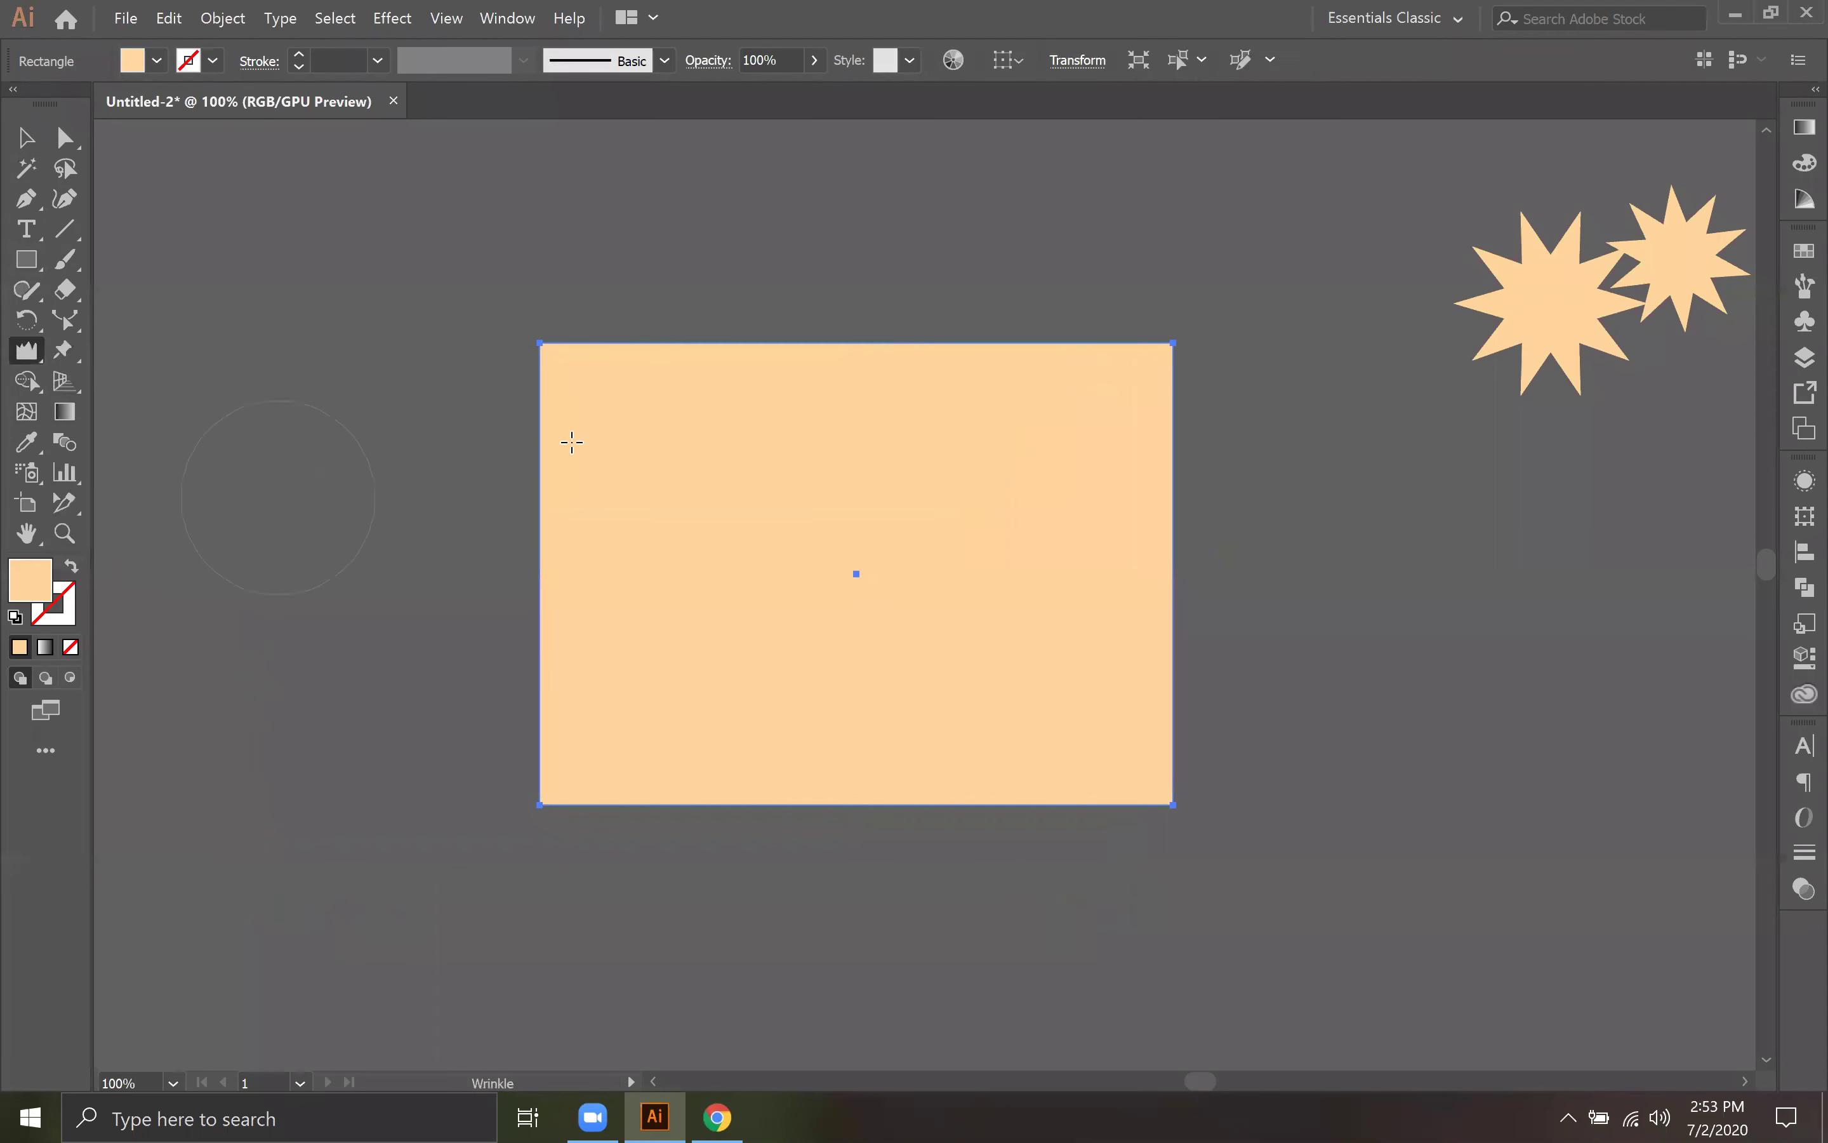
{"action": "left_click_drag", "start_coordinate": [561, 375], "coordinate": [700, 357]}
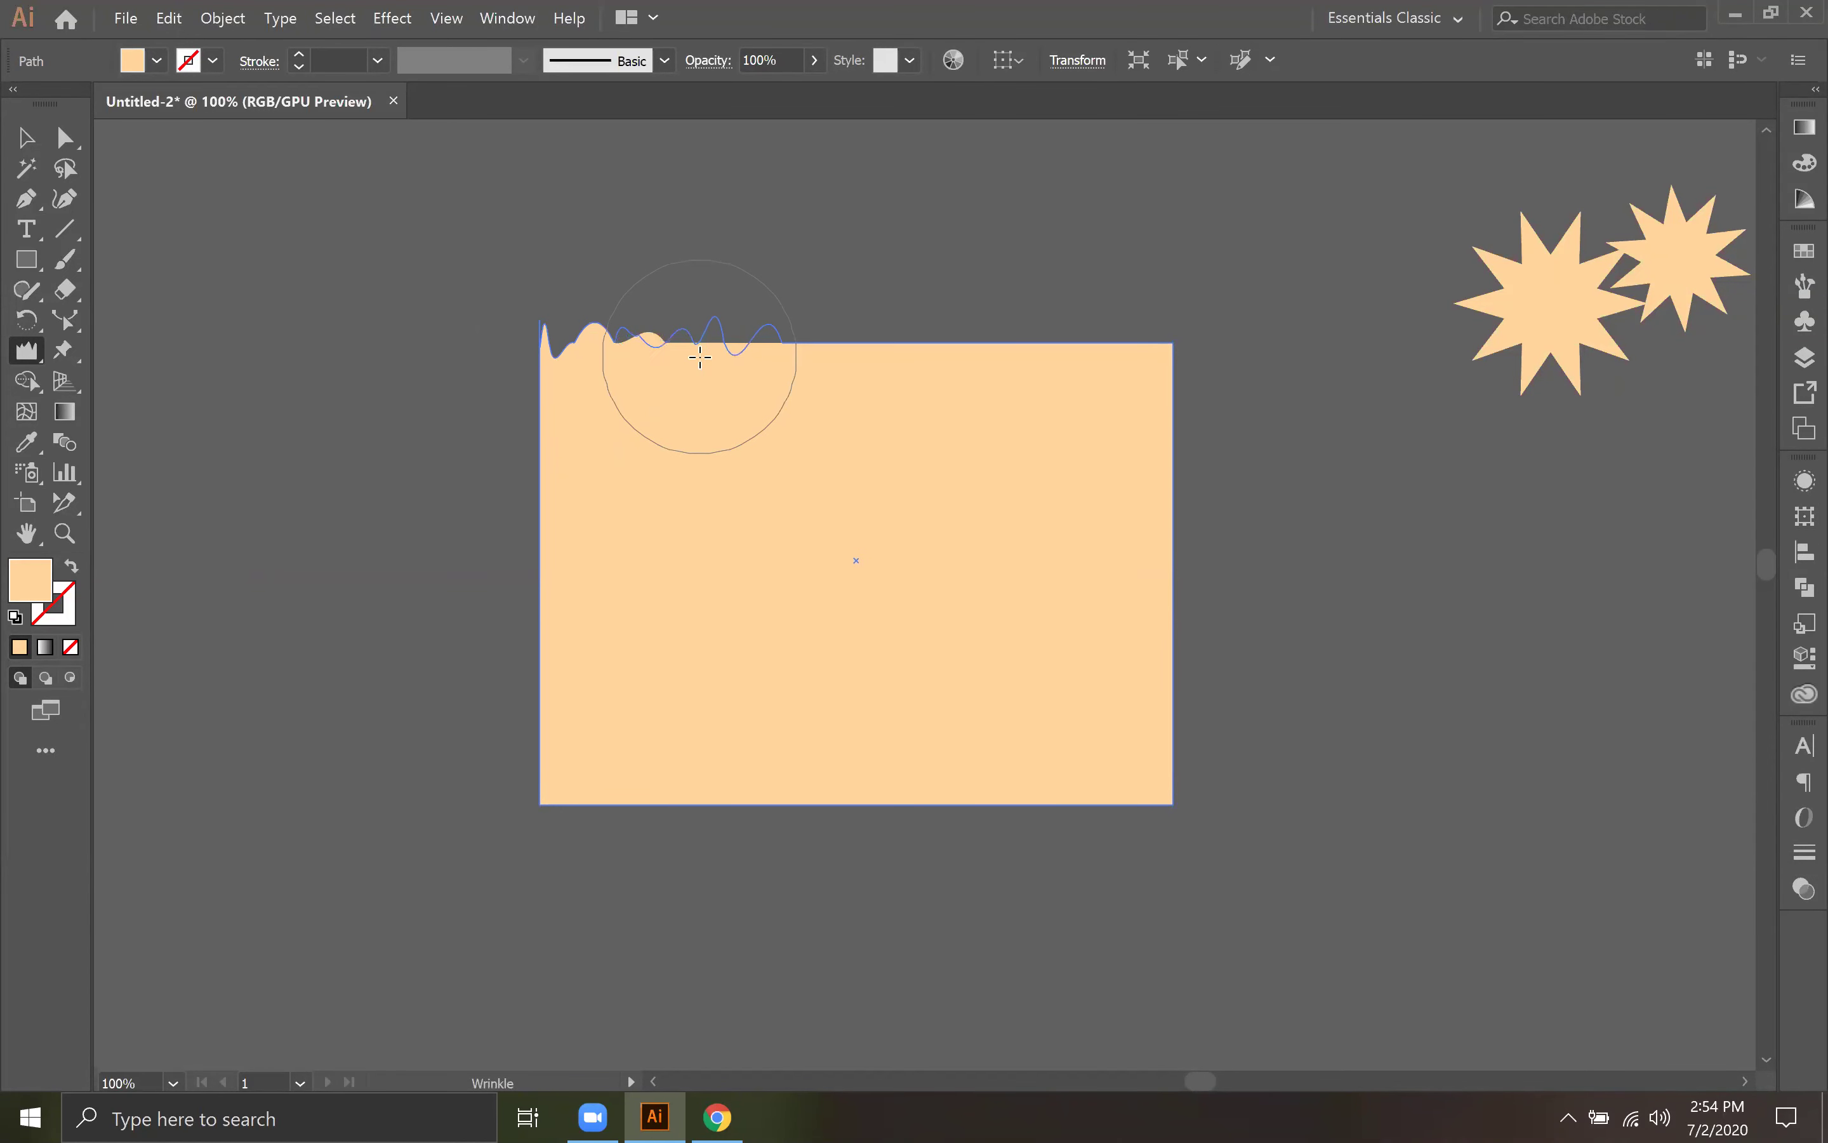
{"action": "mouse_move", "coordinate": [701, 357]}
{"action": "left_mouse_down"}
{"action": "mouse_move", "coordinate": [702, 435]}
{"action": "mouse_move", "coordinate": [702, 294]}
{"action": "mouse_move", "coordinate": [832, 391]}
{"action": "mouse_move", "coordinate": [811, 355]}
{"action": "mouse_move", "coordinate": [1170, 353]}
{"action": "mouse_move", "coordinate": [836, 388]}
{"action": "mouse_move", "coordinate": [661, 345]}
{"action": "mouse_move", "coordinate": [845, 359]}
{"action": "mouse_move", "coordinate": [975, 340]}
{"action": "mouse_move", "coordinate": [1020, 363]}
{"action": "mouse_move", "coordinate": [970, 358]}
{"action": "mouse_move", "coordinate": [1069, 335]}
{"action": "mouse_move", "coordinate": [1146, 349]}
{"action": "mouse_move", "coordinate": [955, 347]}
{"action": "mouse_move", "coordinate": [1081, 367]}
{"action": "mouse_move", "coordinate": [612, 347]}
{"action": "mouse_move", "coordinate": [783, 354]}
{"action": "left_mouse_up"}
{"action": "mouse_move", "coordinate": [1062, 354]}
{"action": "left_mouse_down"}
{"action": "mouse_move", "coordinate": [452, 349]}
{"action": "mouse_move", "coordinate": [1142, 349]}
{"action": "mouse_move", "coordinate": [523, 367]}
{"action": "mouse_move", "coordinate": [1124, 356]}
{"action": "mouse_move", "coordinate": [664, 370]}
{"action": "mouse_move", "coordinate": [512, 370]}
{"action": "mouse_move", "coordinate": [602, 352]}
{"action": "mouse_move", "coordinate": [824, 365]}
{"action": "mouse_move", "coordinate": [1201, 348]}
{"action": "mouse_move", "coordinate": [539, 368]}
{"action": "mouse_move", "coordinate": [565, 346]}
{"action": "mouse_move", "coordinate": [1163, 349]}
{"action": "mouse_move", "coordinate": [544, 365]}
{"action": "left_mouse_up"}
{"action": "mouse_move", "coordinate": [735, 361]}
{"action": "left_mouse_down"}
{"action": "mouse_move", "coordinate": [1121, 352]}
{"action": "mouse_move", "coordinate": [1145, 401]}
{"action": "mouse_move", "coordinate": [938, 370]}
{"action": "mouse_move", "coordinate": [574, 366]}
{"action": "mouse_move", "coordinate": [1195, 345]}
{"action": "mouse_move", "coordinate": [733, 340]}
{"action": "mouse_move", "coordinate": [381, 305]}
{"action": "left_mouse_up"}
{"action": "left_click", "coordinate": [28, 140]}
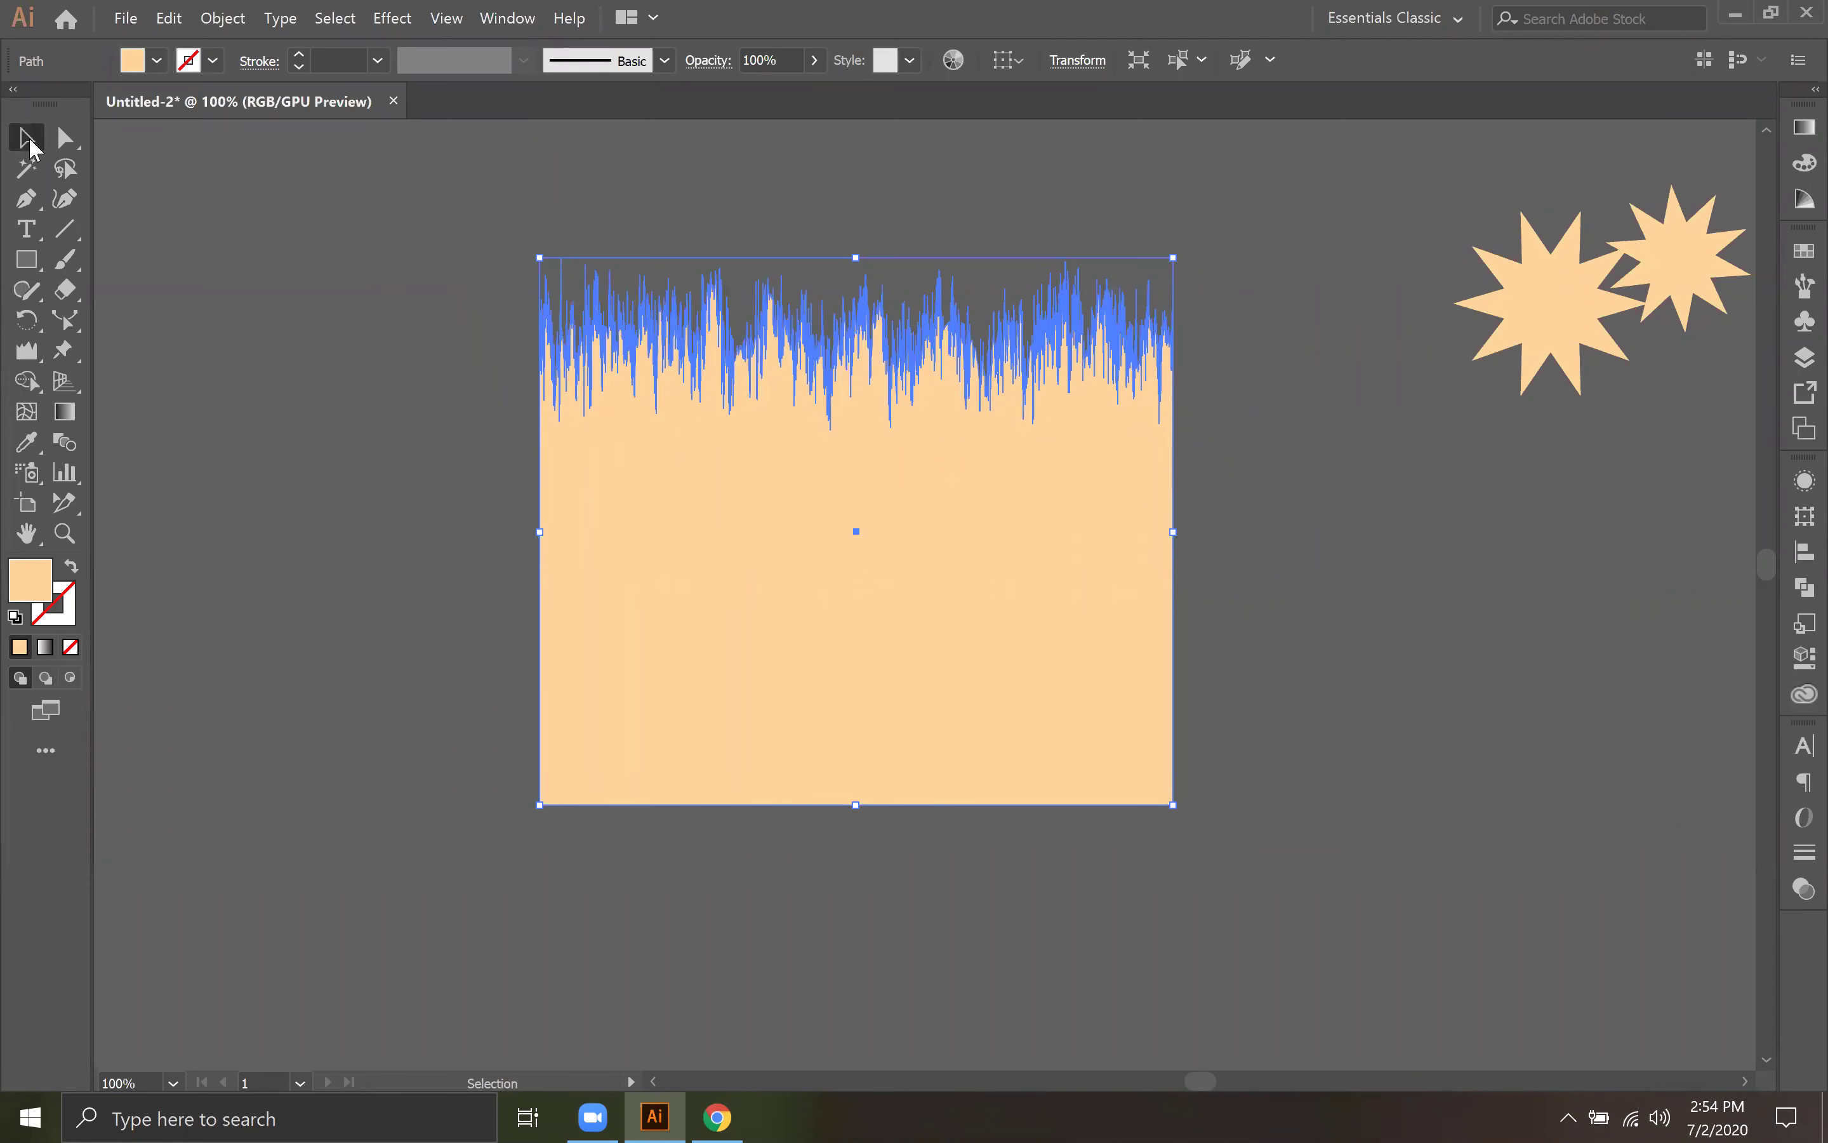
{"action": "key", "text": "ctrl+shift+a"}
Step: Rotate the wrinkled rectangle 90° counterclockwise so its jagged edge faces left, and reposition it nearer the two stars
{"action": "left_click_drag", "start_coordinate": [920, 523], "coordinate": [762, 610]}
{"action": "key", "text": "ctrl+shift+a"}
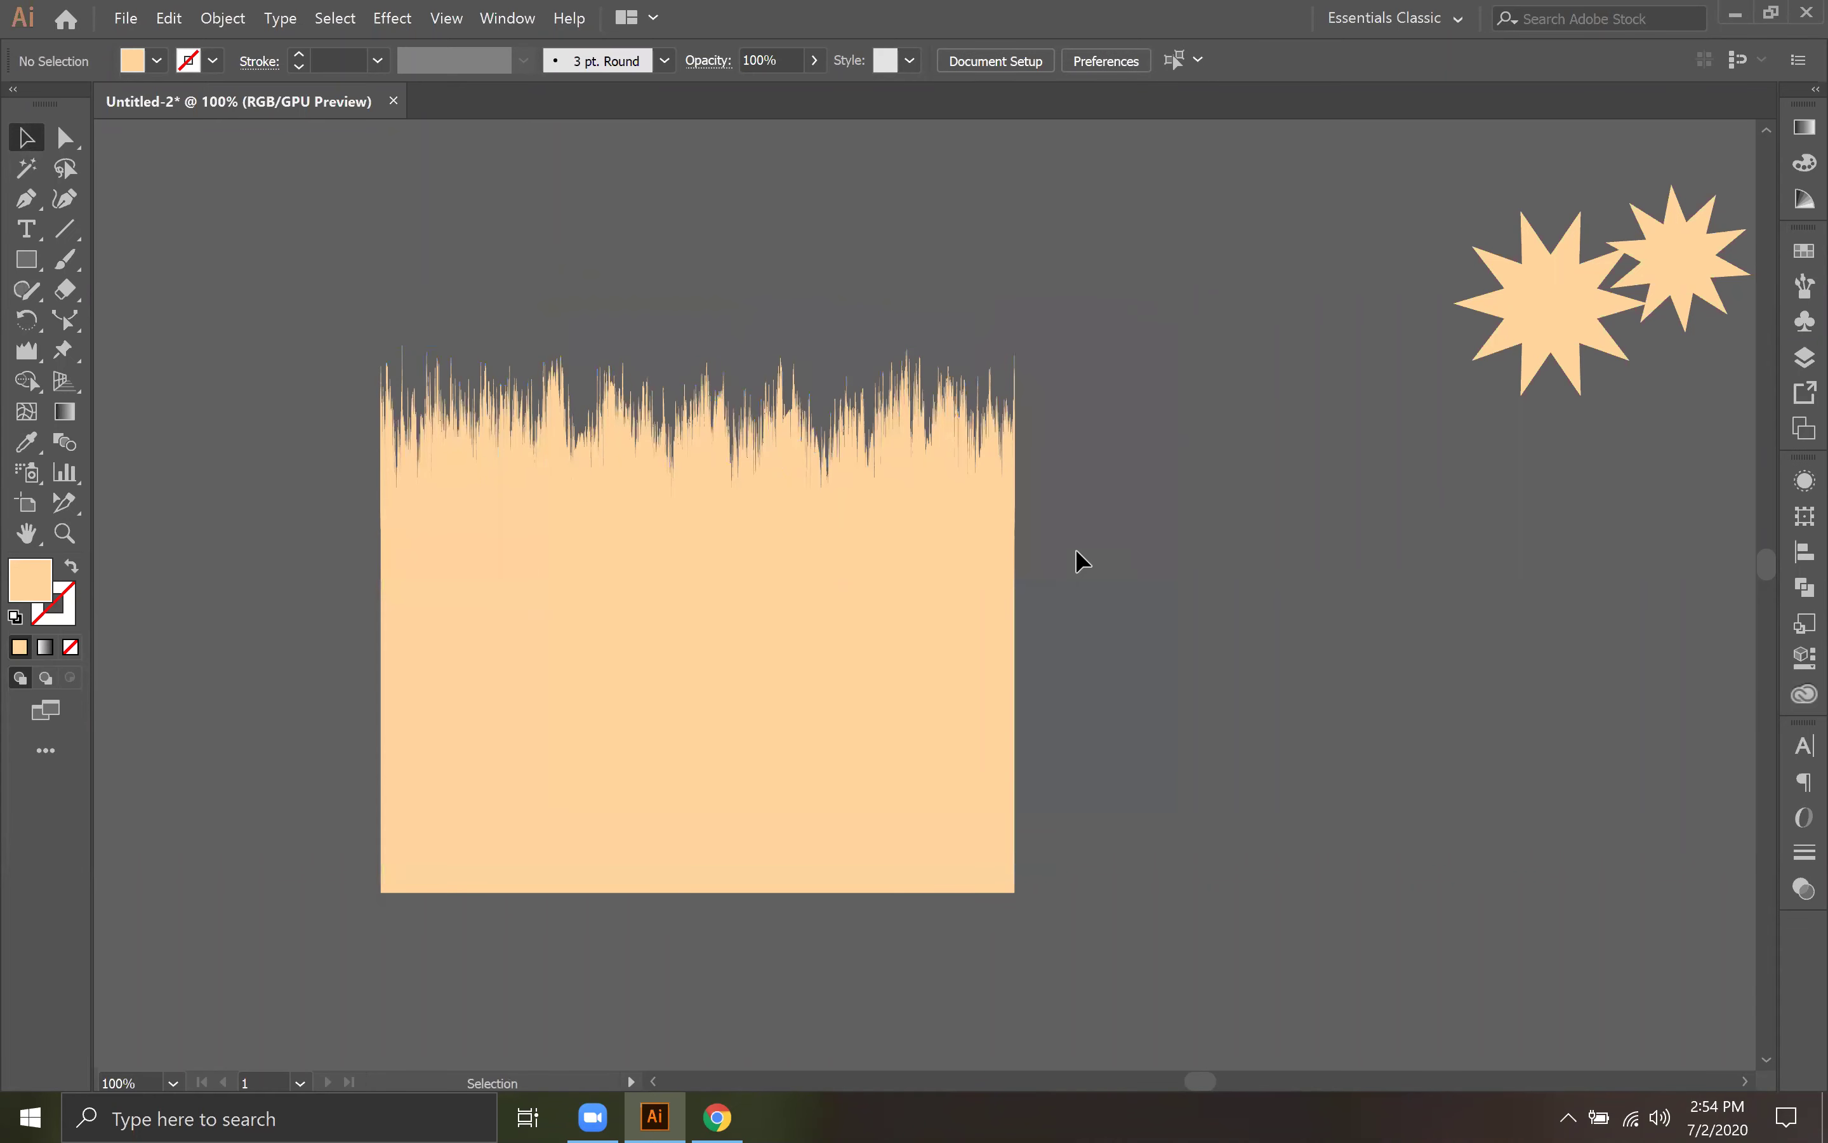
{"action": "left_click", "coordinate": [800, 786]}
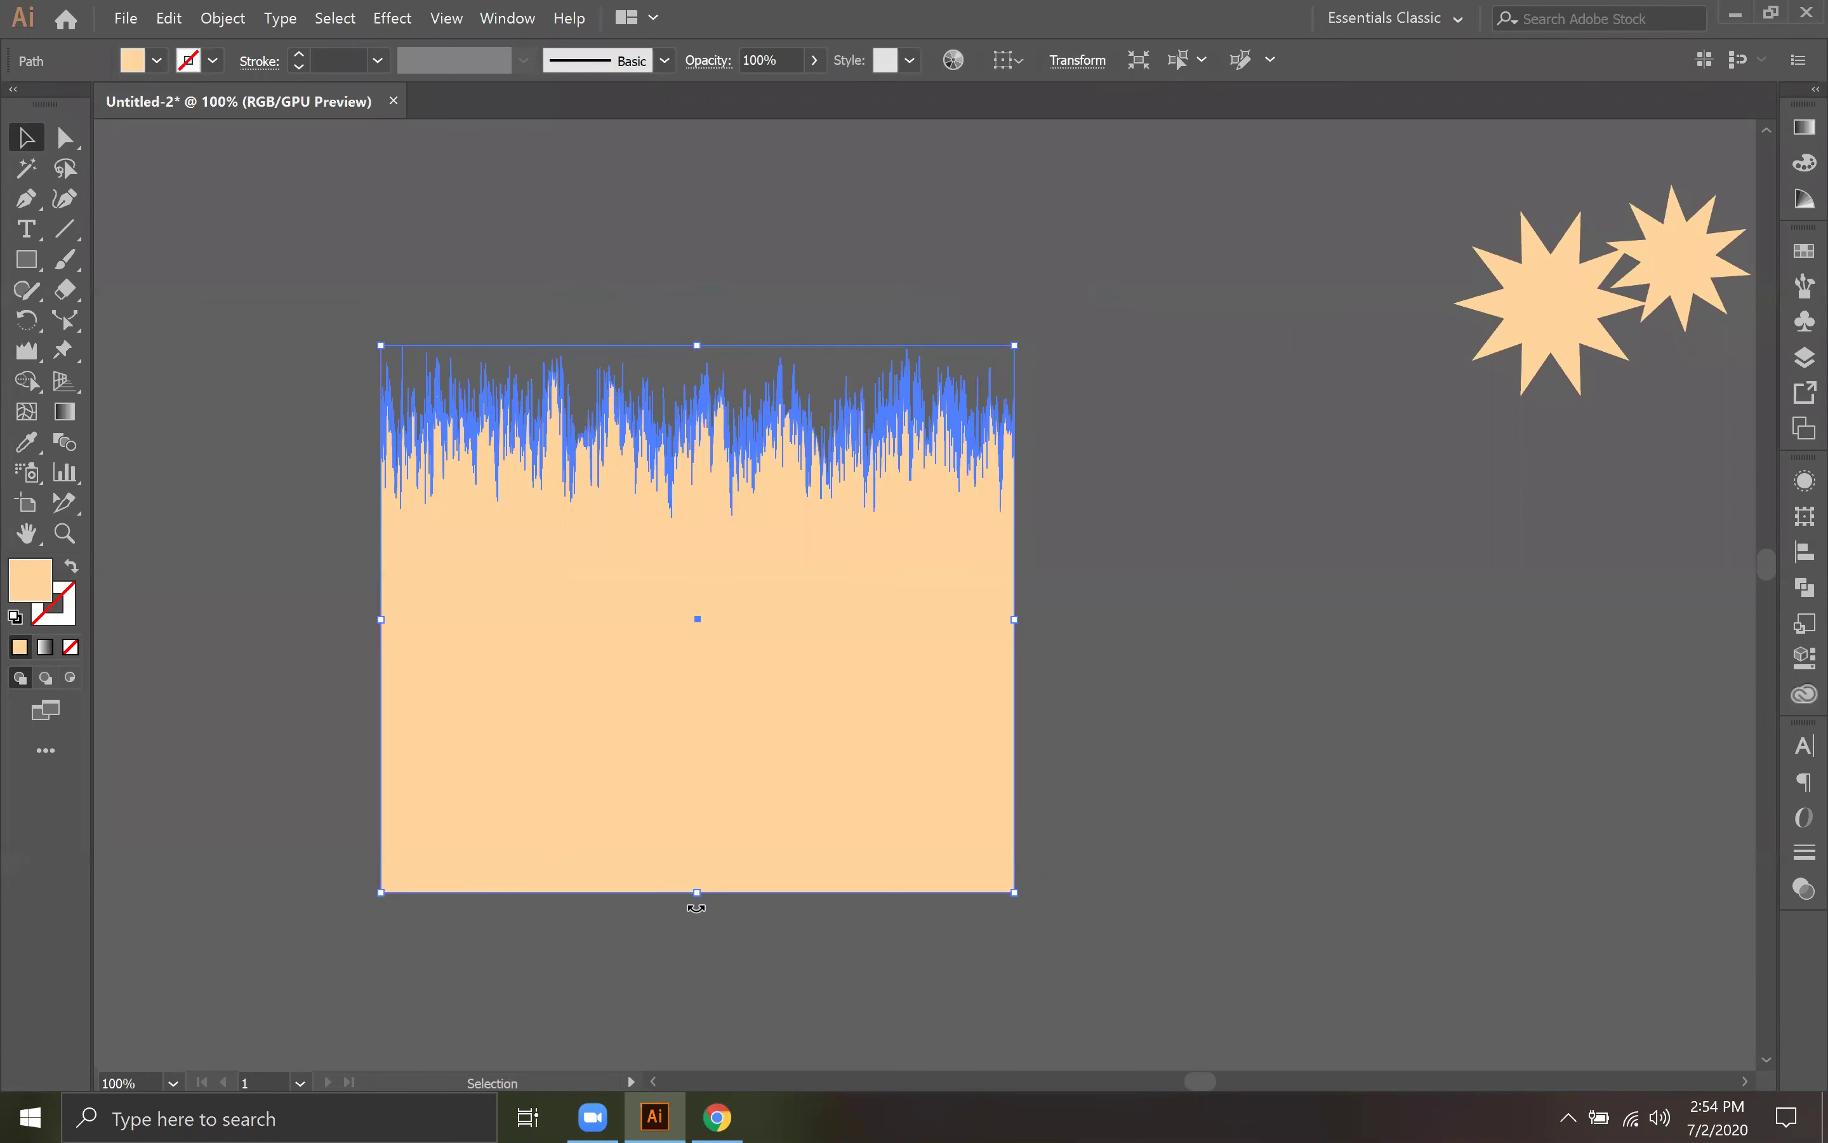
{"action": "left_click_drag", "start_coordinate": [787, 882], "coordinate": [1028, 592]}
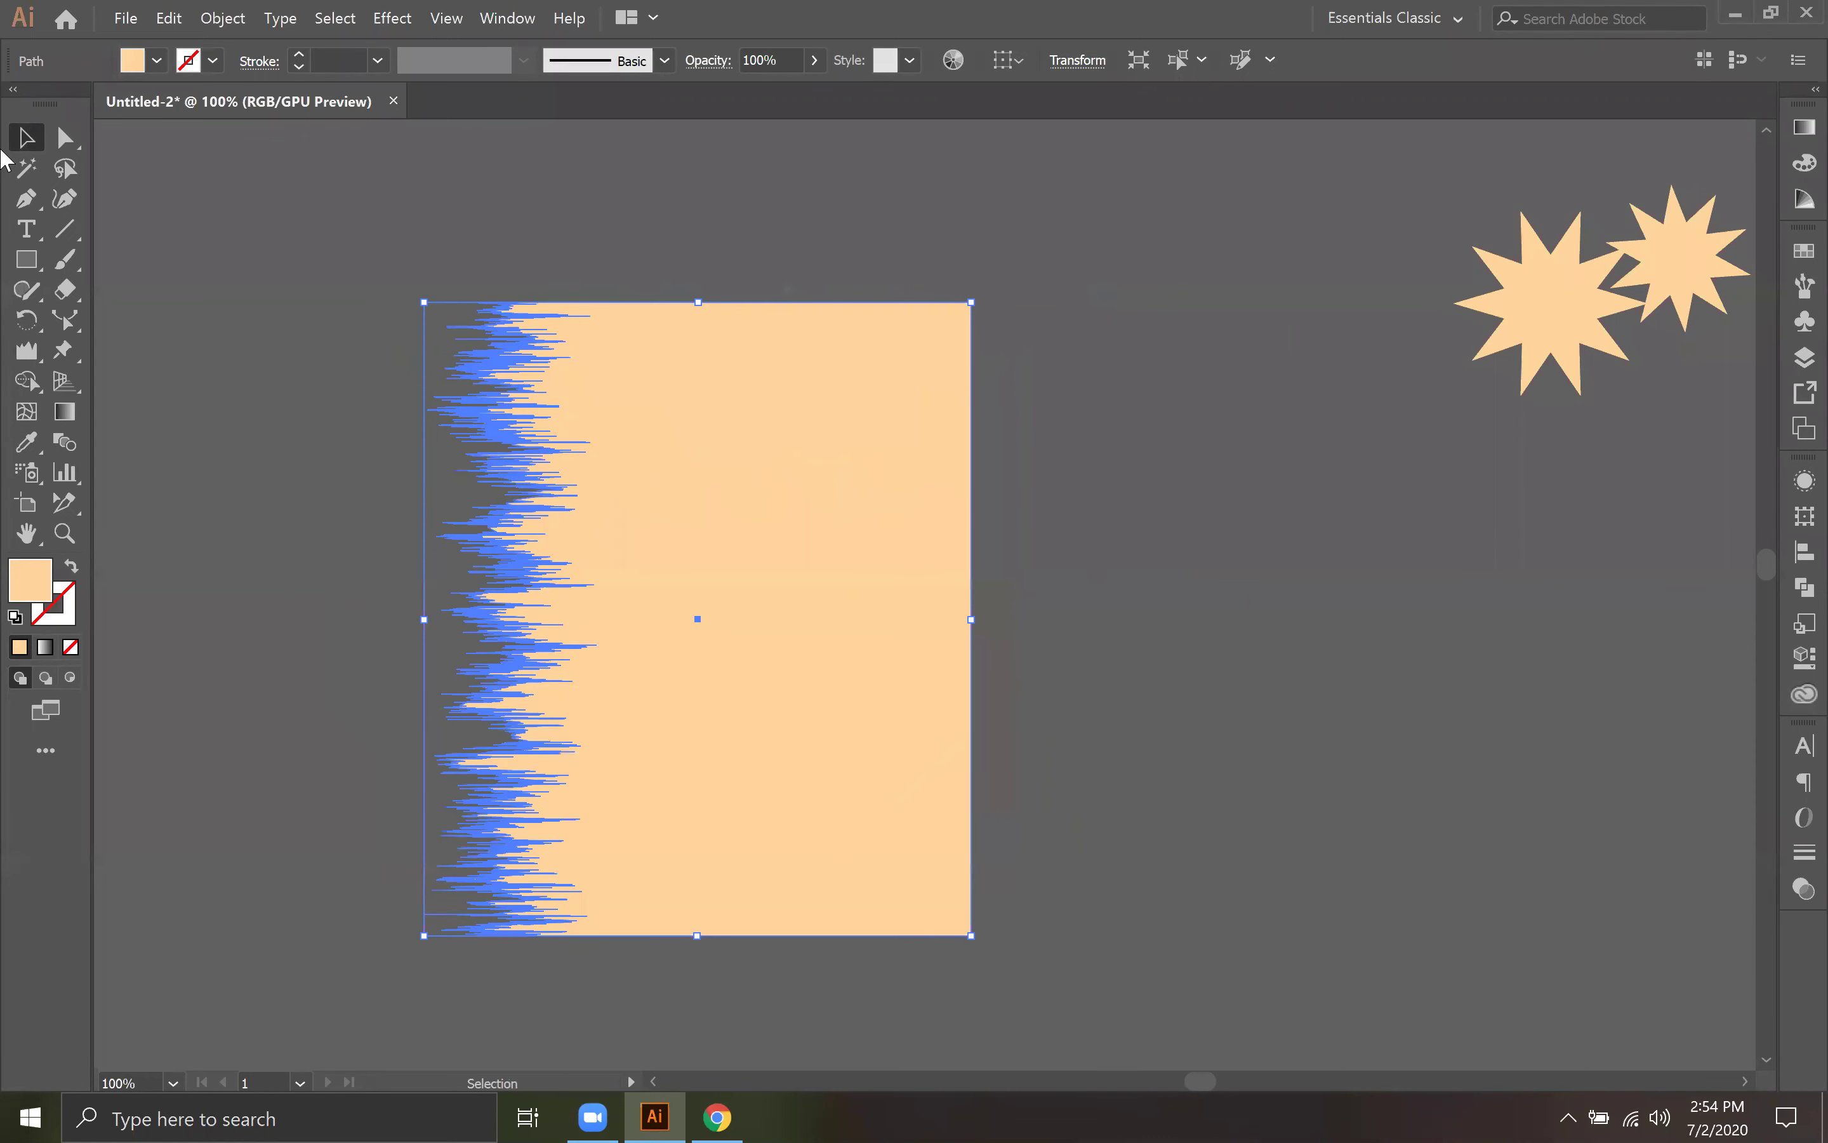
{"action": "left_click", "coordinate": [1176, 556]}
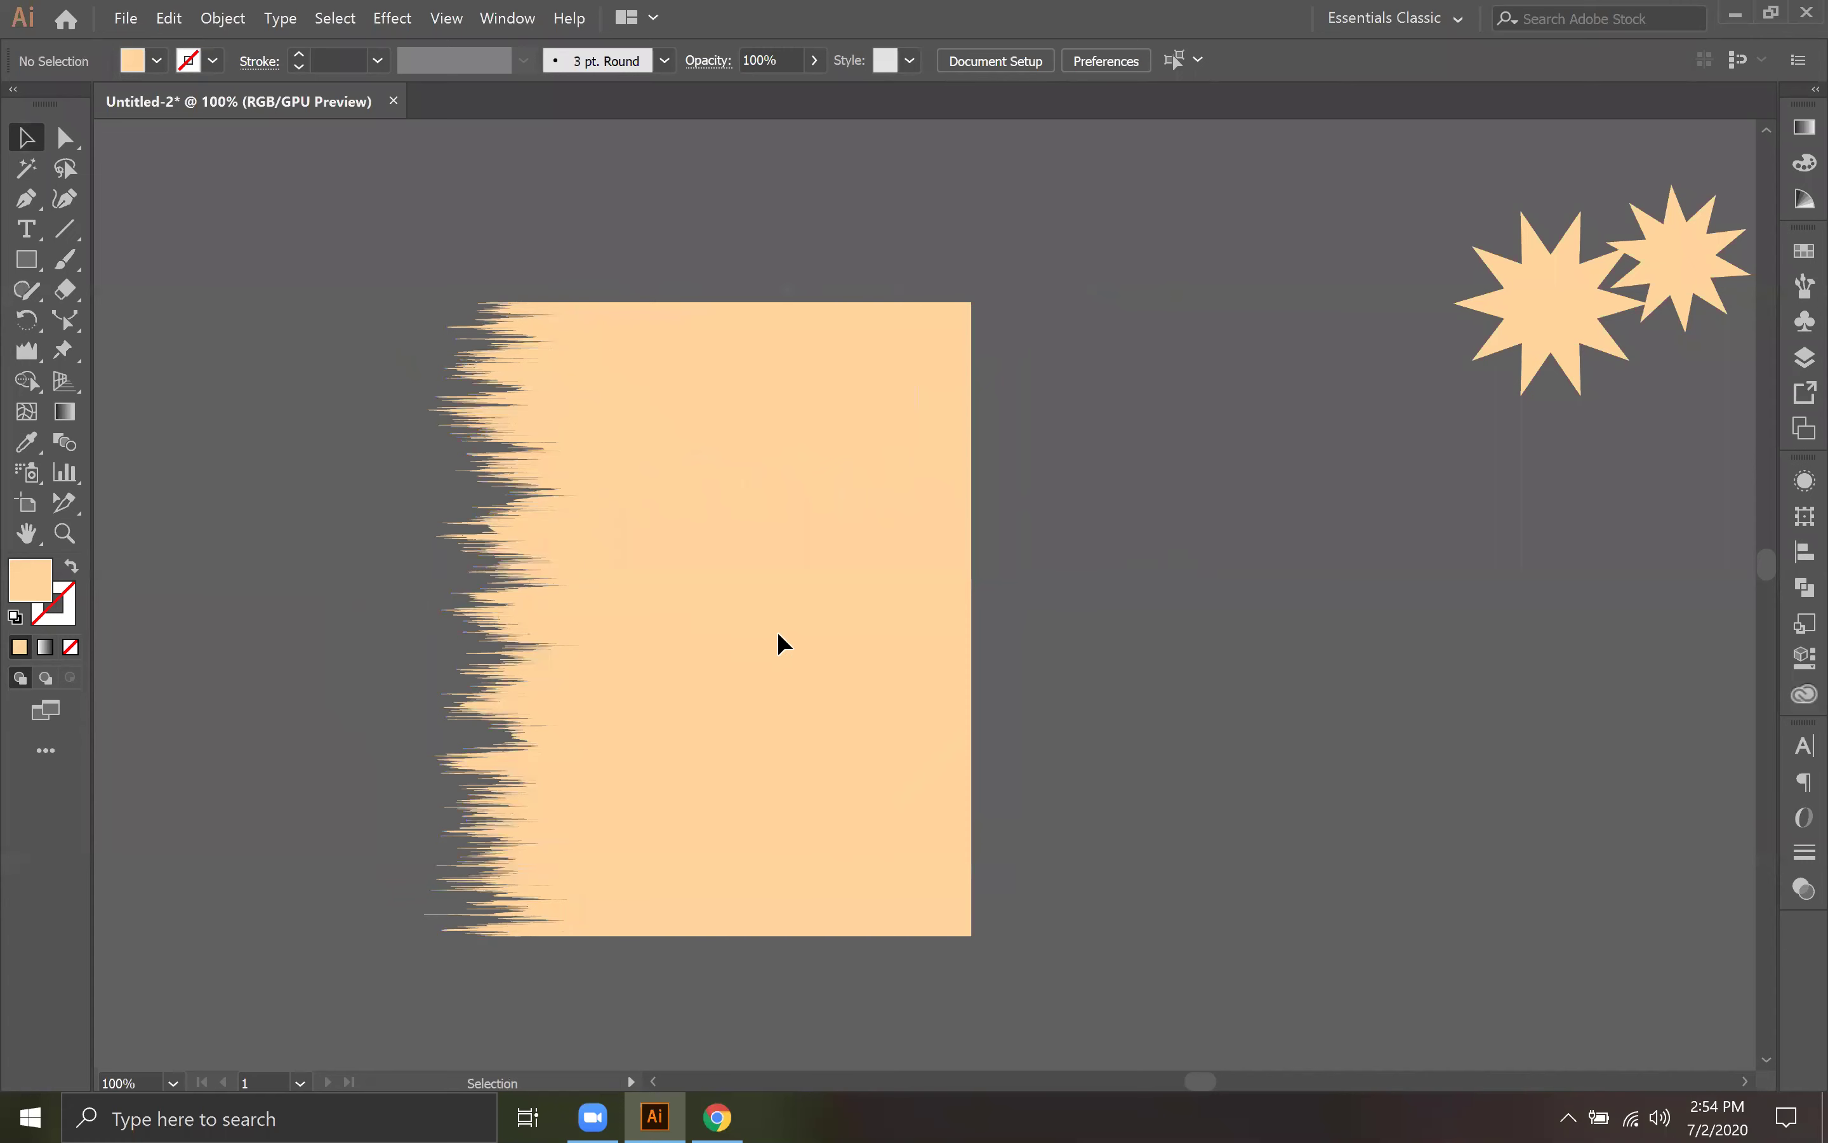
{"action": "left_click_drag", "start_coordinate": [776, 632], "coordinate": [1037, 591]}
{"action": "left_click", "coordinate": [1388, 738]}
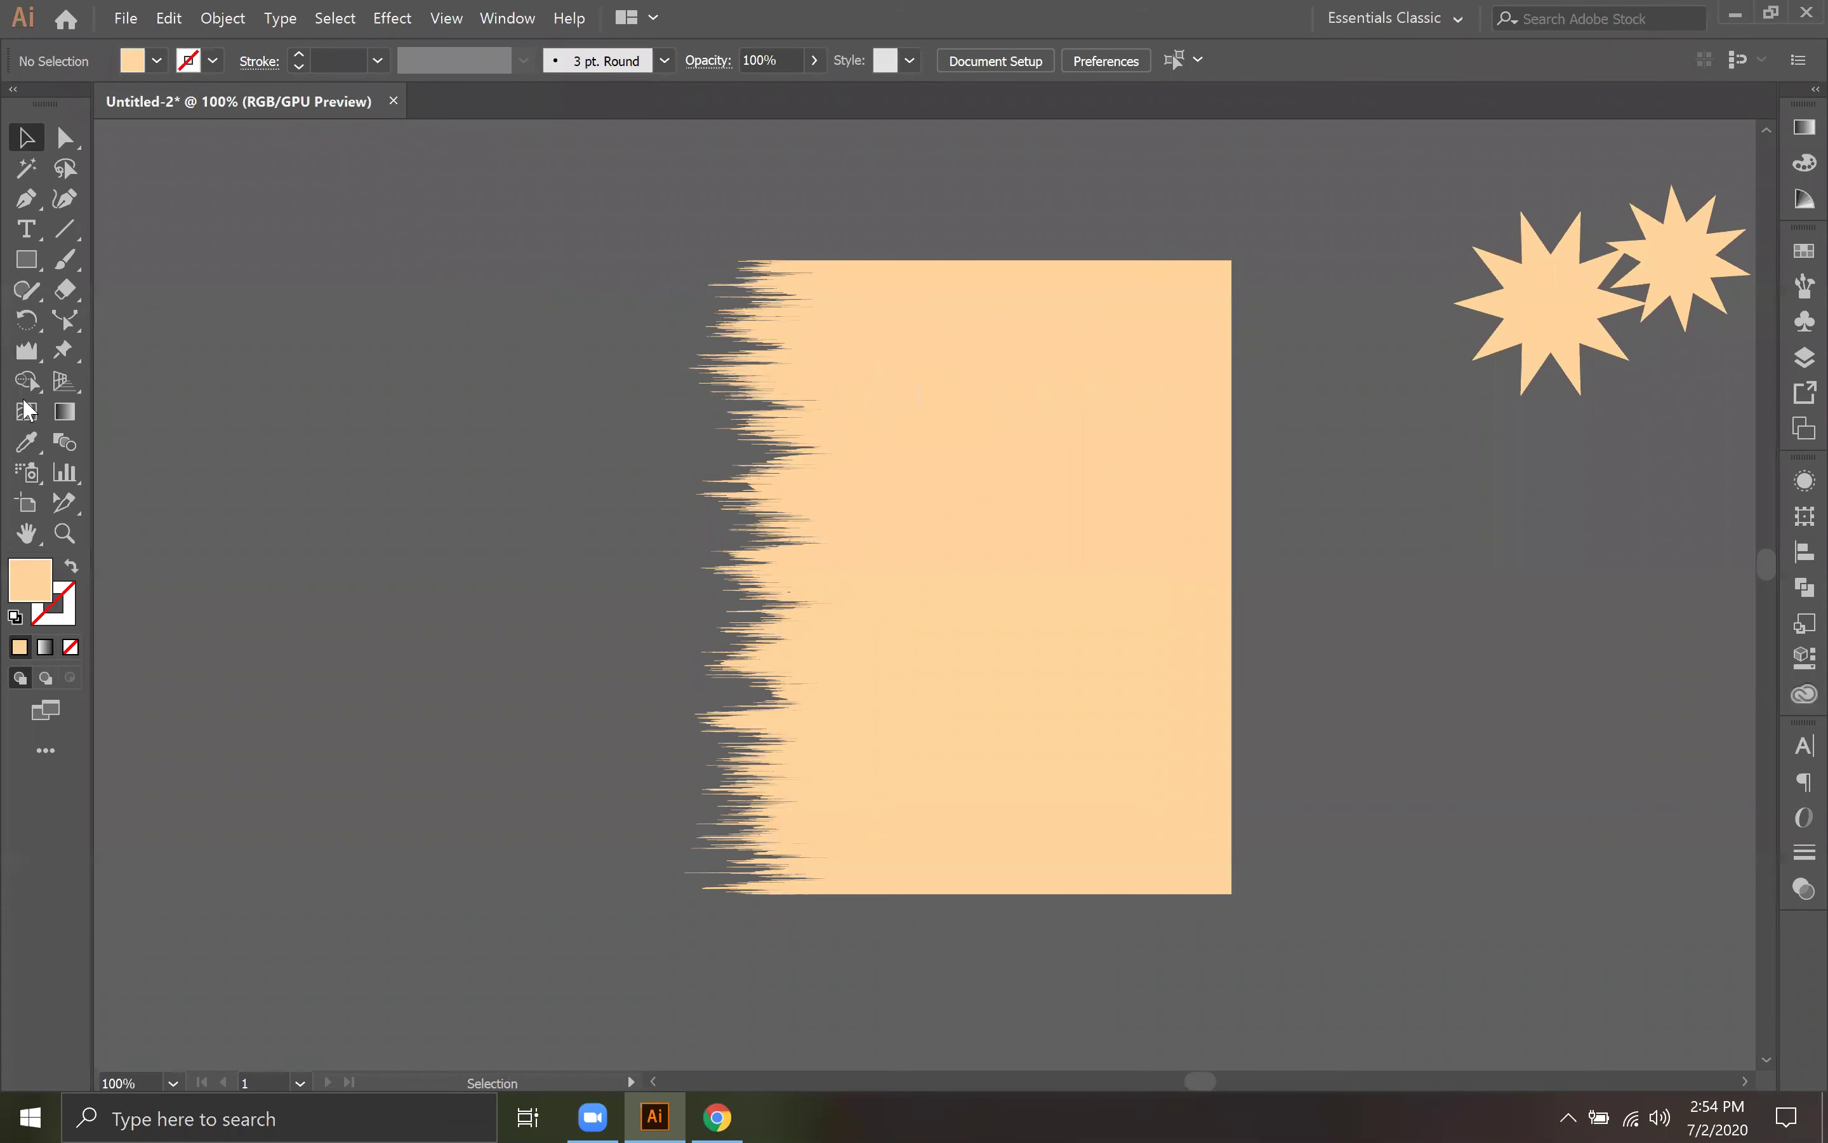
Step: Wrinkle the rectangle's jagged left side along its full height and ripple its bottom edge with the Wrinkle tool
{"action": "left_click", "coordinate": [34, 352]}
{"action": "mouse_move", "coordinate": [610, 705]}
{"action": "left_mouse_down"}
{"action": "mouse_move", "coordinate": [704, 730]}
{"action": "mouse_move", "coordinate": [706, 792]}
{"action": "mouse_move", "coordinate": [737, 822]}
{"action": "mouse_move", "coordinate": [844, 822]}
{"action": "left_mouse_up"}
{"action": "left_click_drag", "start_coordinate": [705, 735], "coordinate": [707, 737]}
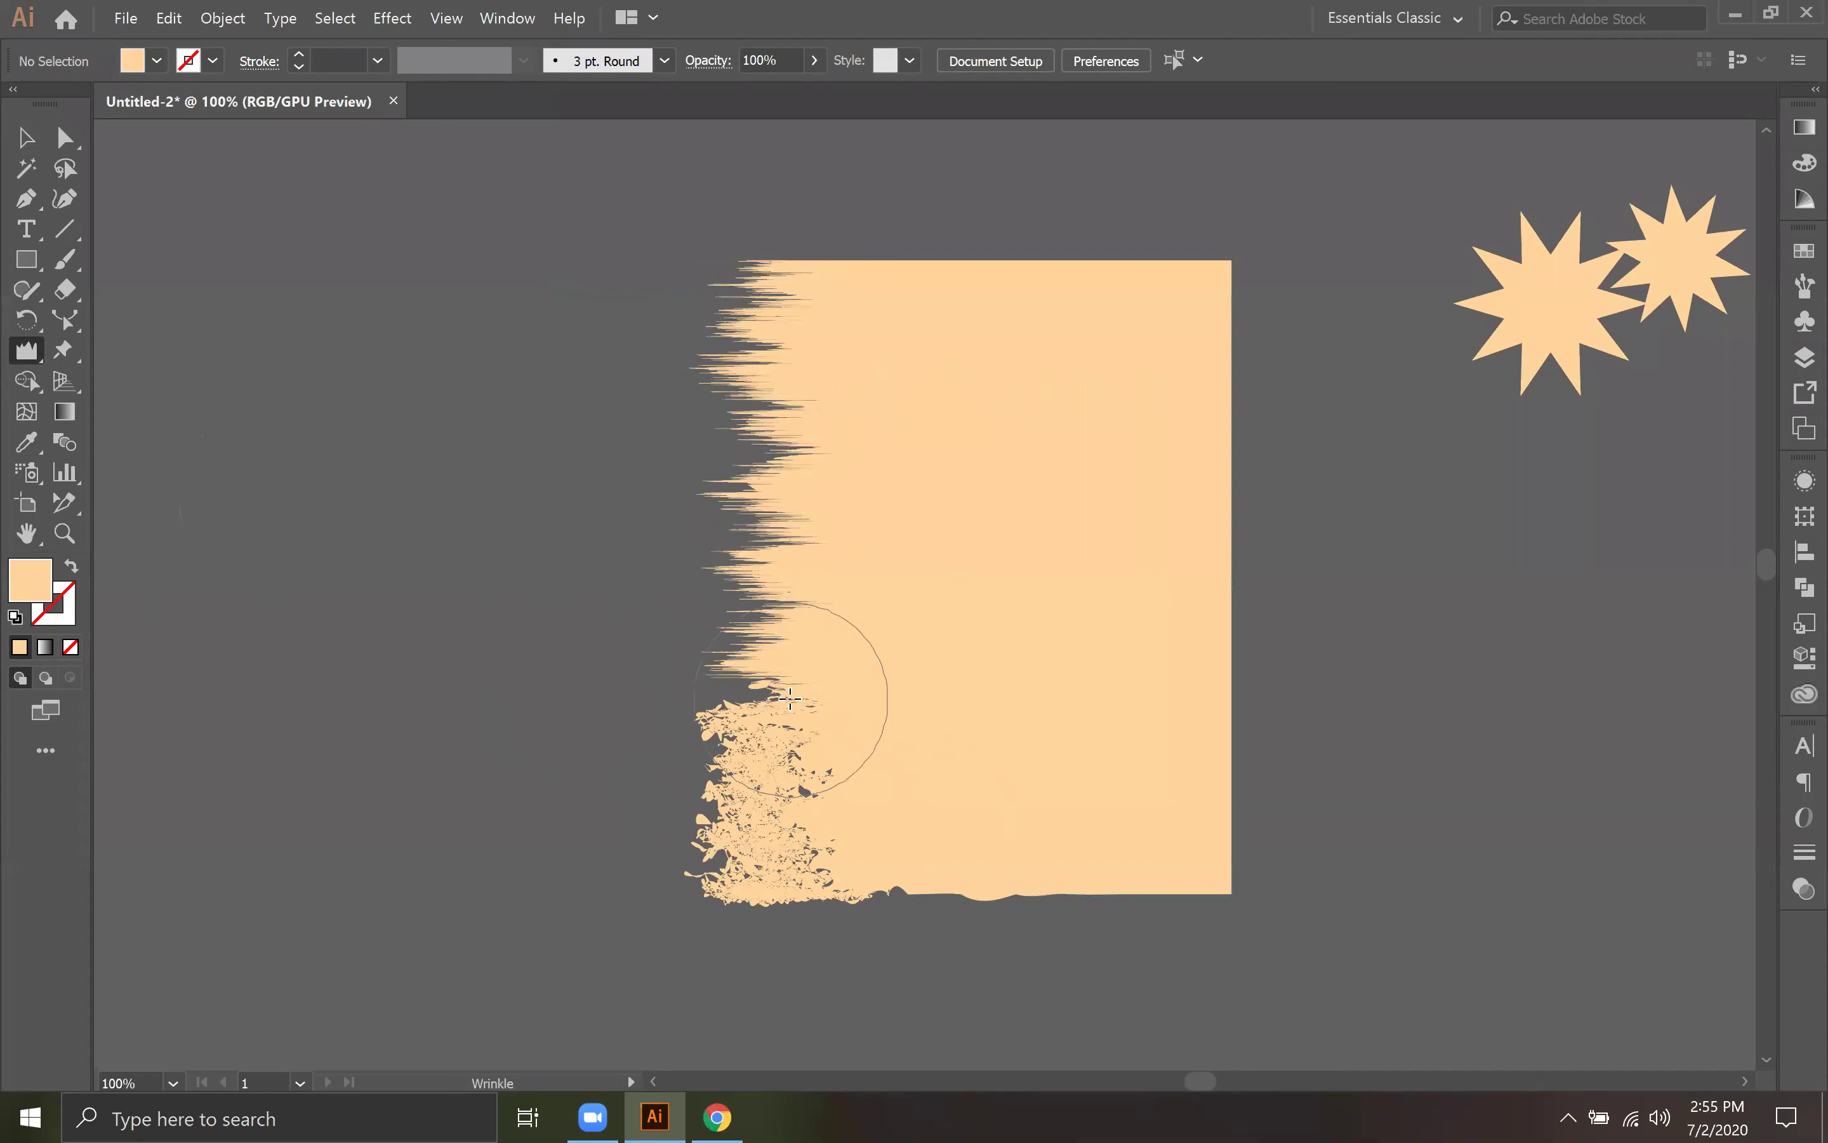
{"action": "left_click_drag", "start_coordinate": [34, 352], "coordinate": [179, 566]}
{"action": "mouse_move", "coordinate": [669, 620]}
{"action": "left_mouse_down"}
{"action": "mouse_move", "coordinate": [840, 634]}
{"action": "mouse_move", "coordinate": [811, 645]}
{"action": "mouse_move", "coordinate": [794, 613]}
{"action": "mouse_move", "coordinate": [754, 440]}
{"action": "mouse_move", "coordinate": [765, 284]}
{"action": "mouse_move", "coordinate": [809, 422]}
{"action": "mouse_move", "coordinate": [833, 621]}
{"action": "mouse_move", "coordinate": [812, 861]}
{"action": "mouse_move", "coordinate": [928, 833]}
{"action": "mouse_move", "coordinate": [986, 750]}
{"action": "left_mouse_up"}
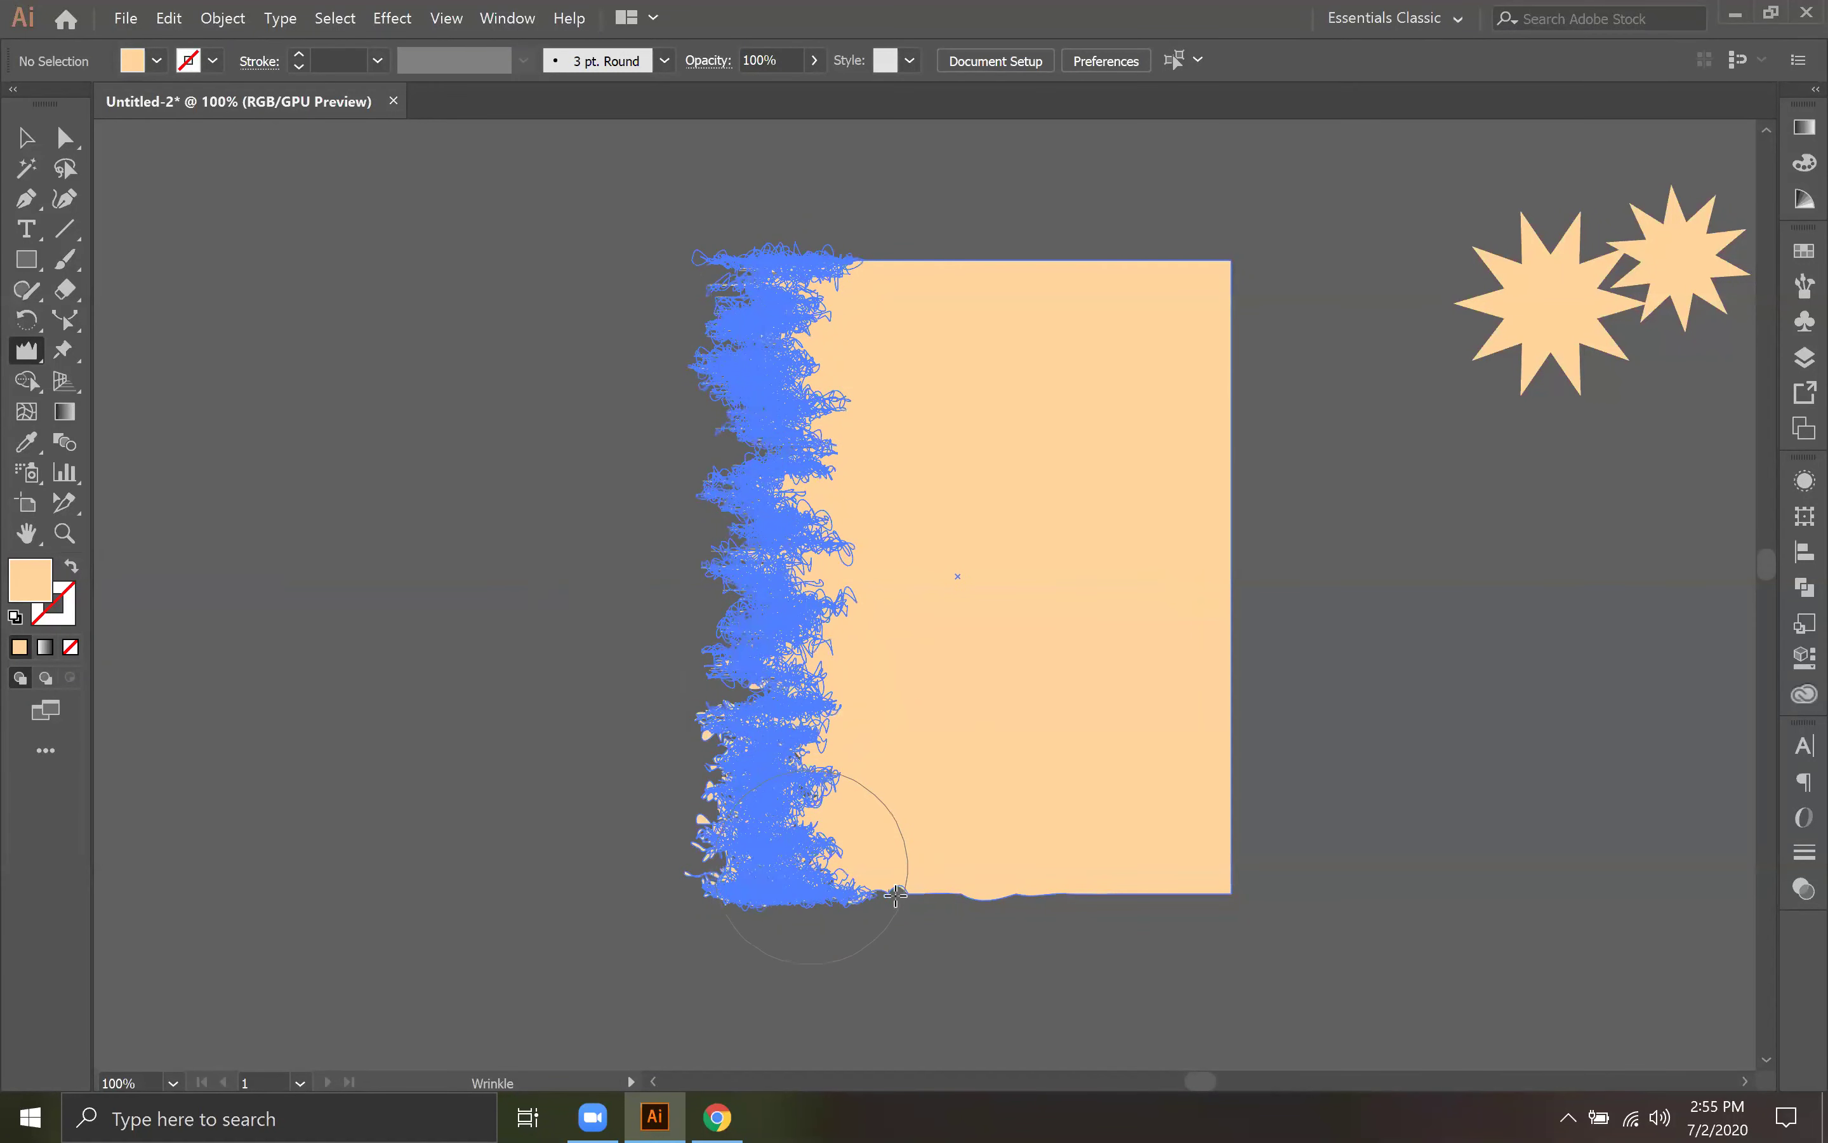
{"action": "left_click_drag", "start_coordinate": [729, 644], "coordinate": [736, 665]}
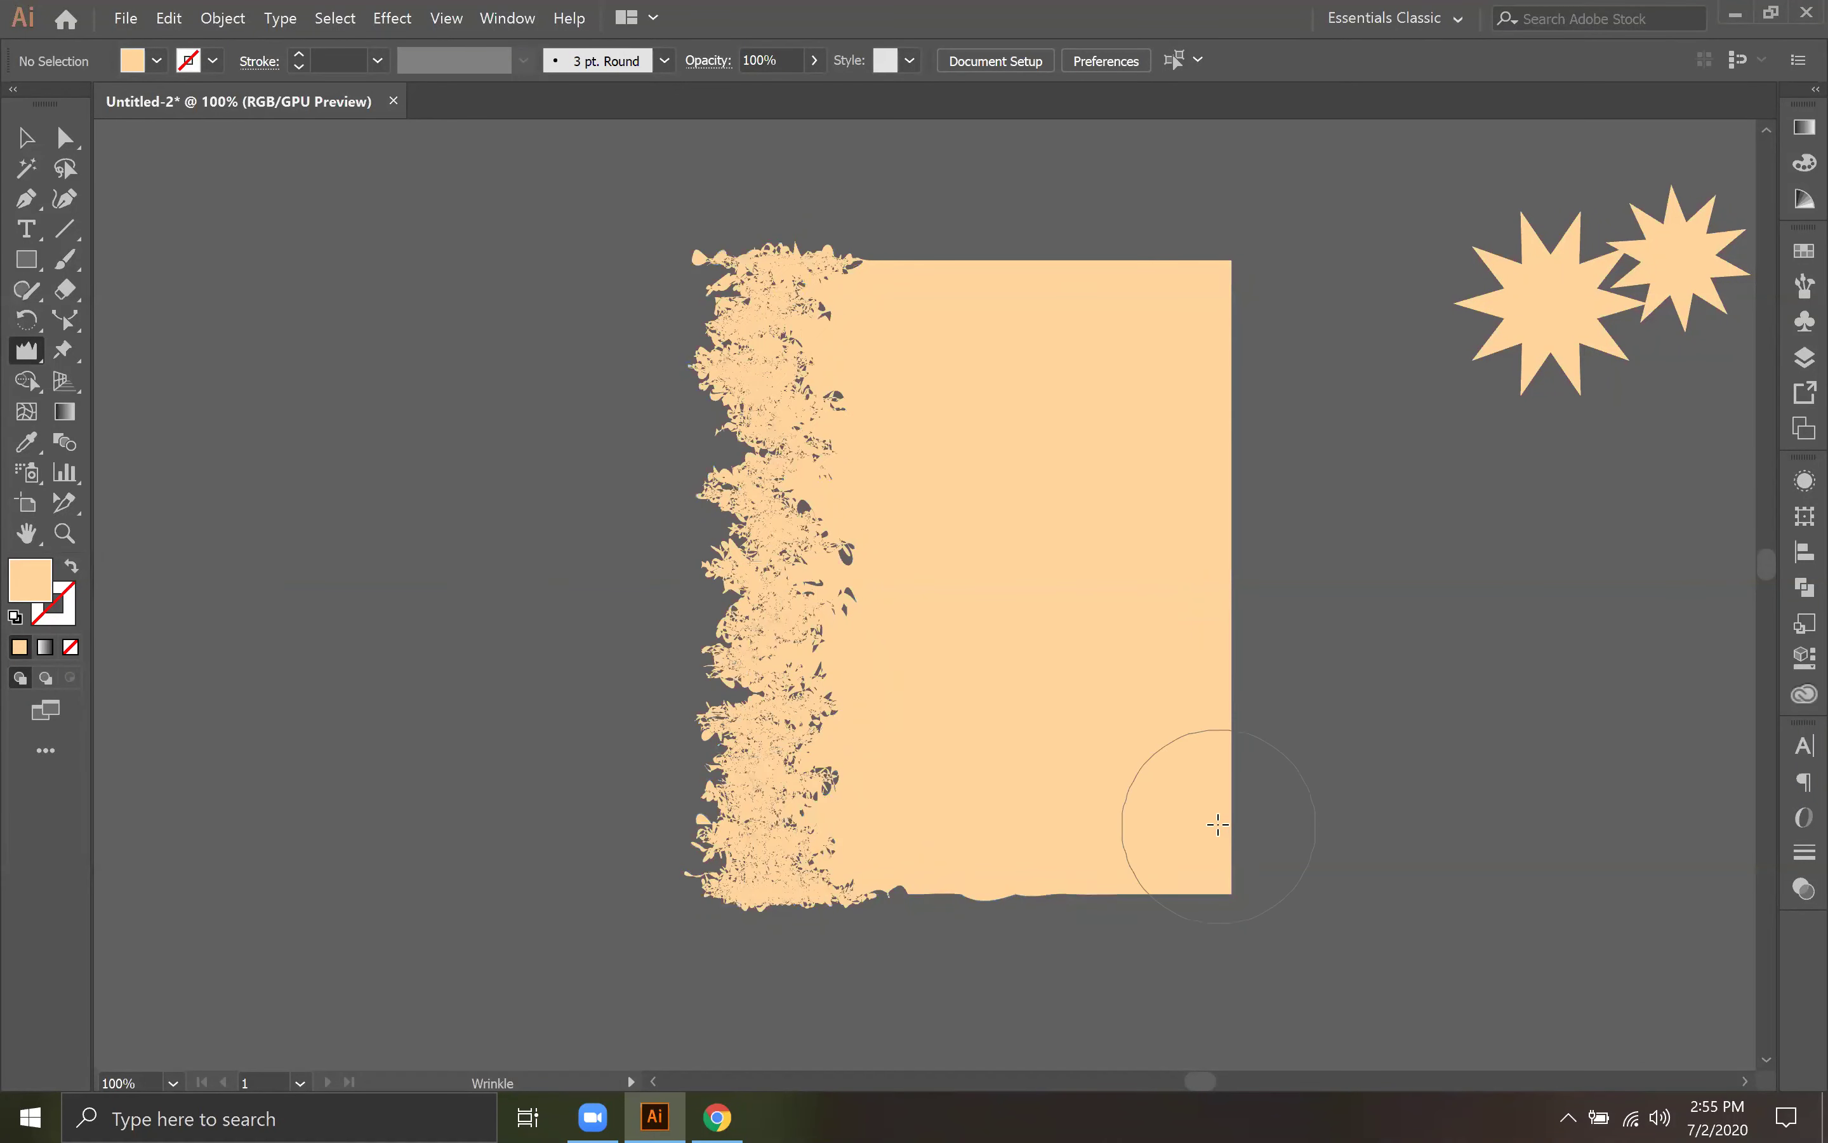
{"action": "mouse_move", "coordinate": [871, 923]}
{"action": "left_mouse_down"}
{"action": "mouse_move", "coordinate": [982, 903]}
{"action": "mouse_move", "coordinate": [1052, 793]}
{"action": "mouse_move", "coordinate": [1096, 949]}
{"action": "left_mouse_up"}
Step: Delete the wrinkled shape and draw a new wide rectangle to the left of the two stars
{"action": "left_click", "coordinate": [33, 144]}
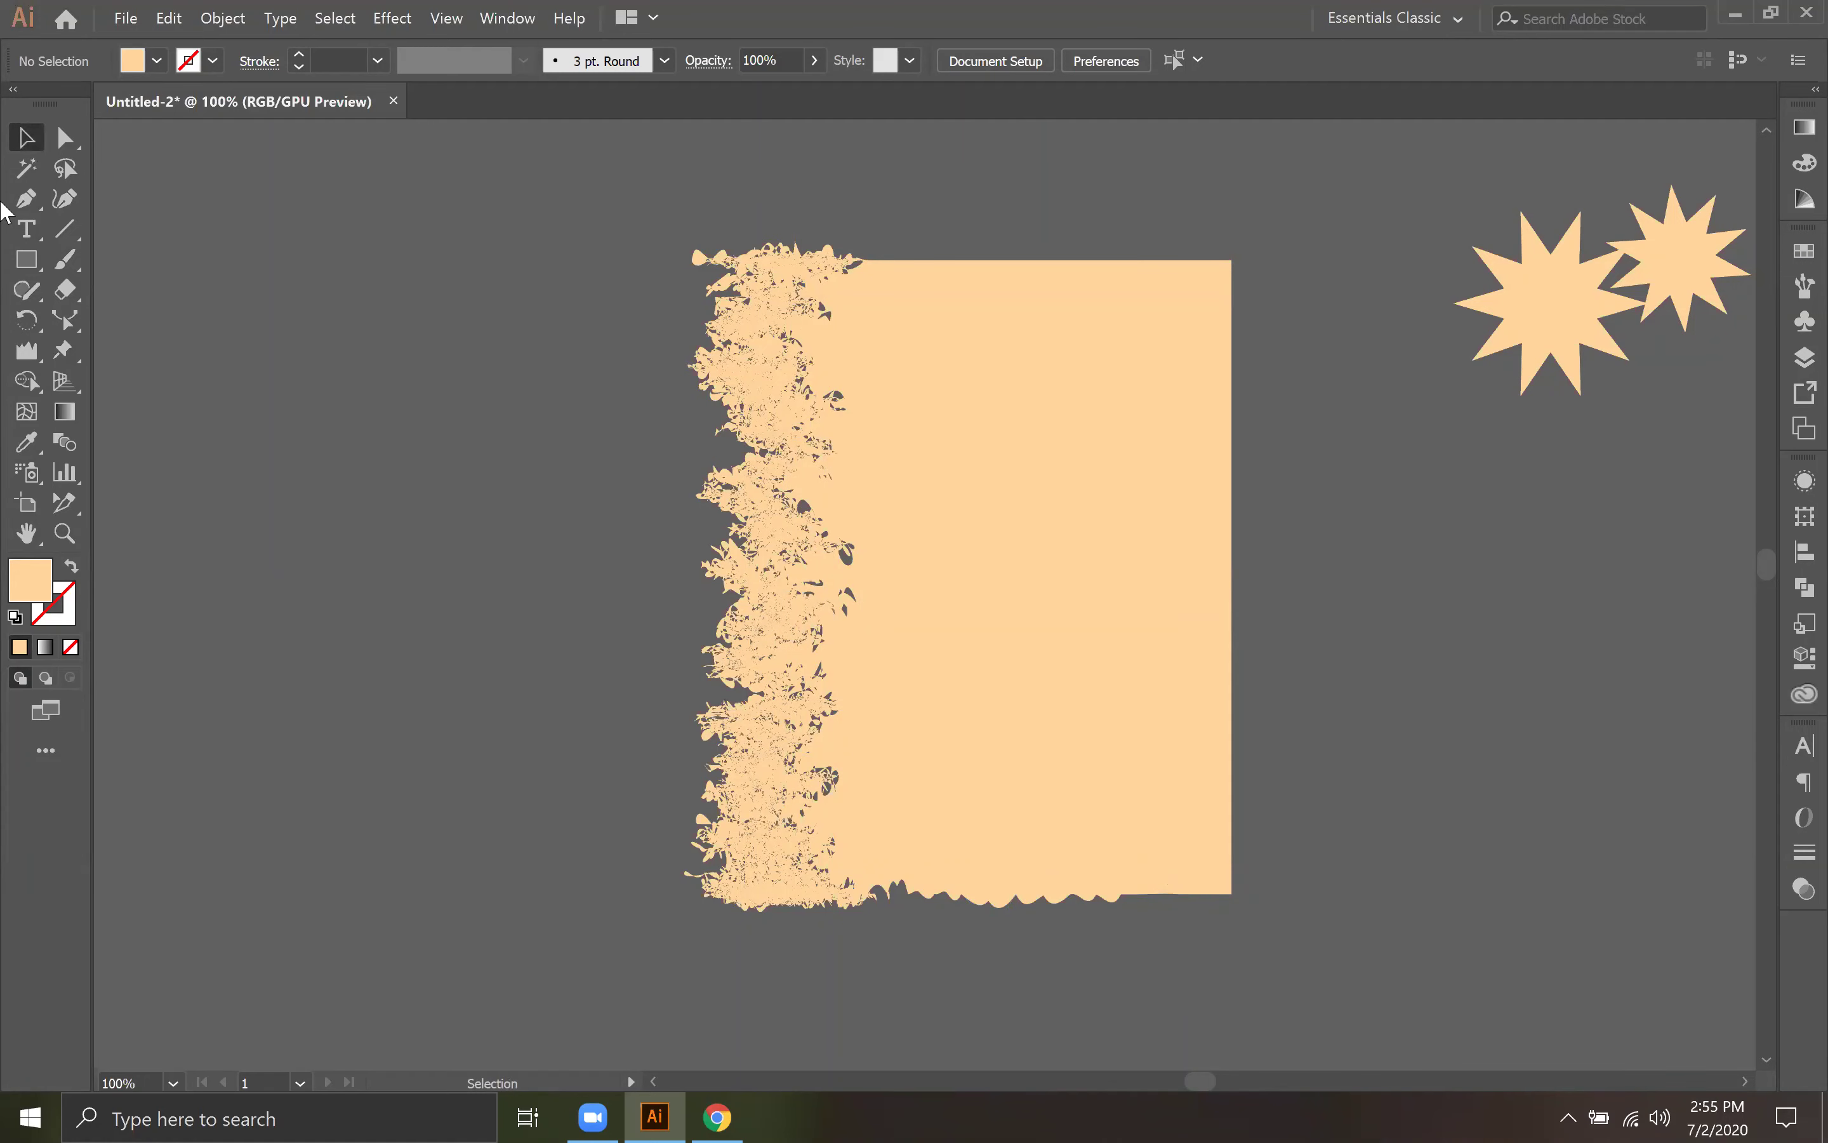
{"action": "left_click_drag", "start_coordinate": [850, 469], "coordinate": [792, 499]}
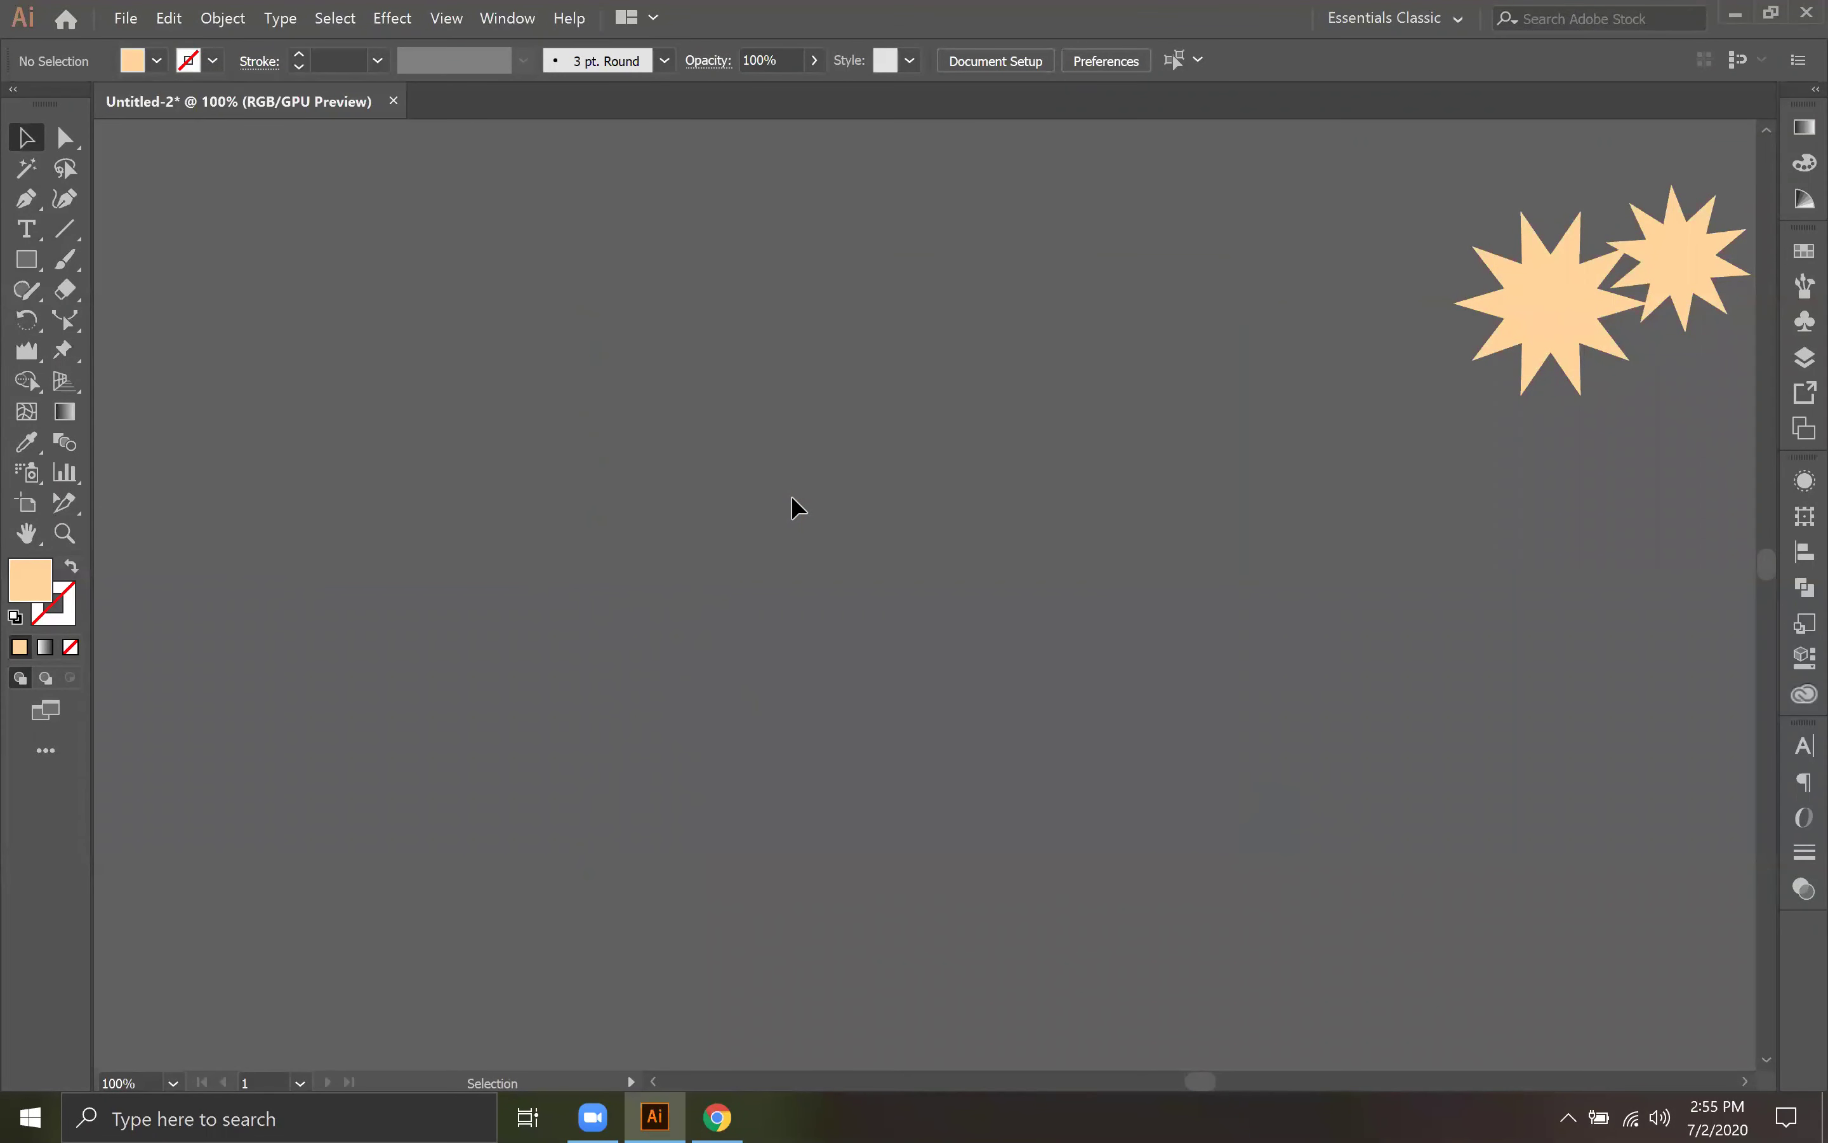
{"action": "left_click", "coordinate": [26, 259]}
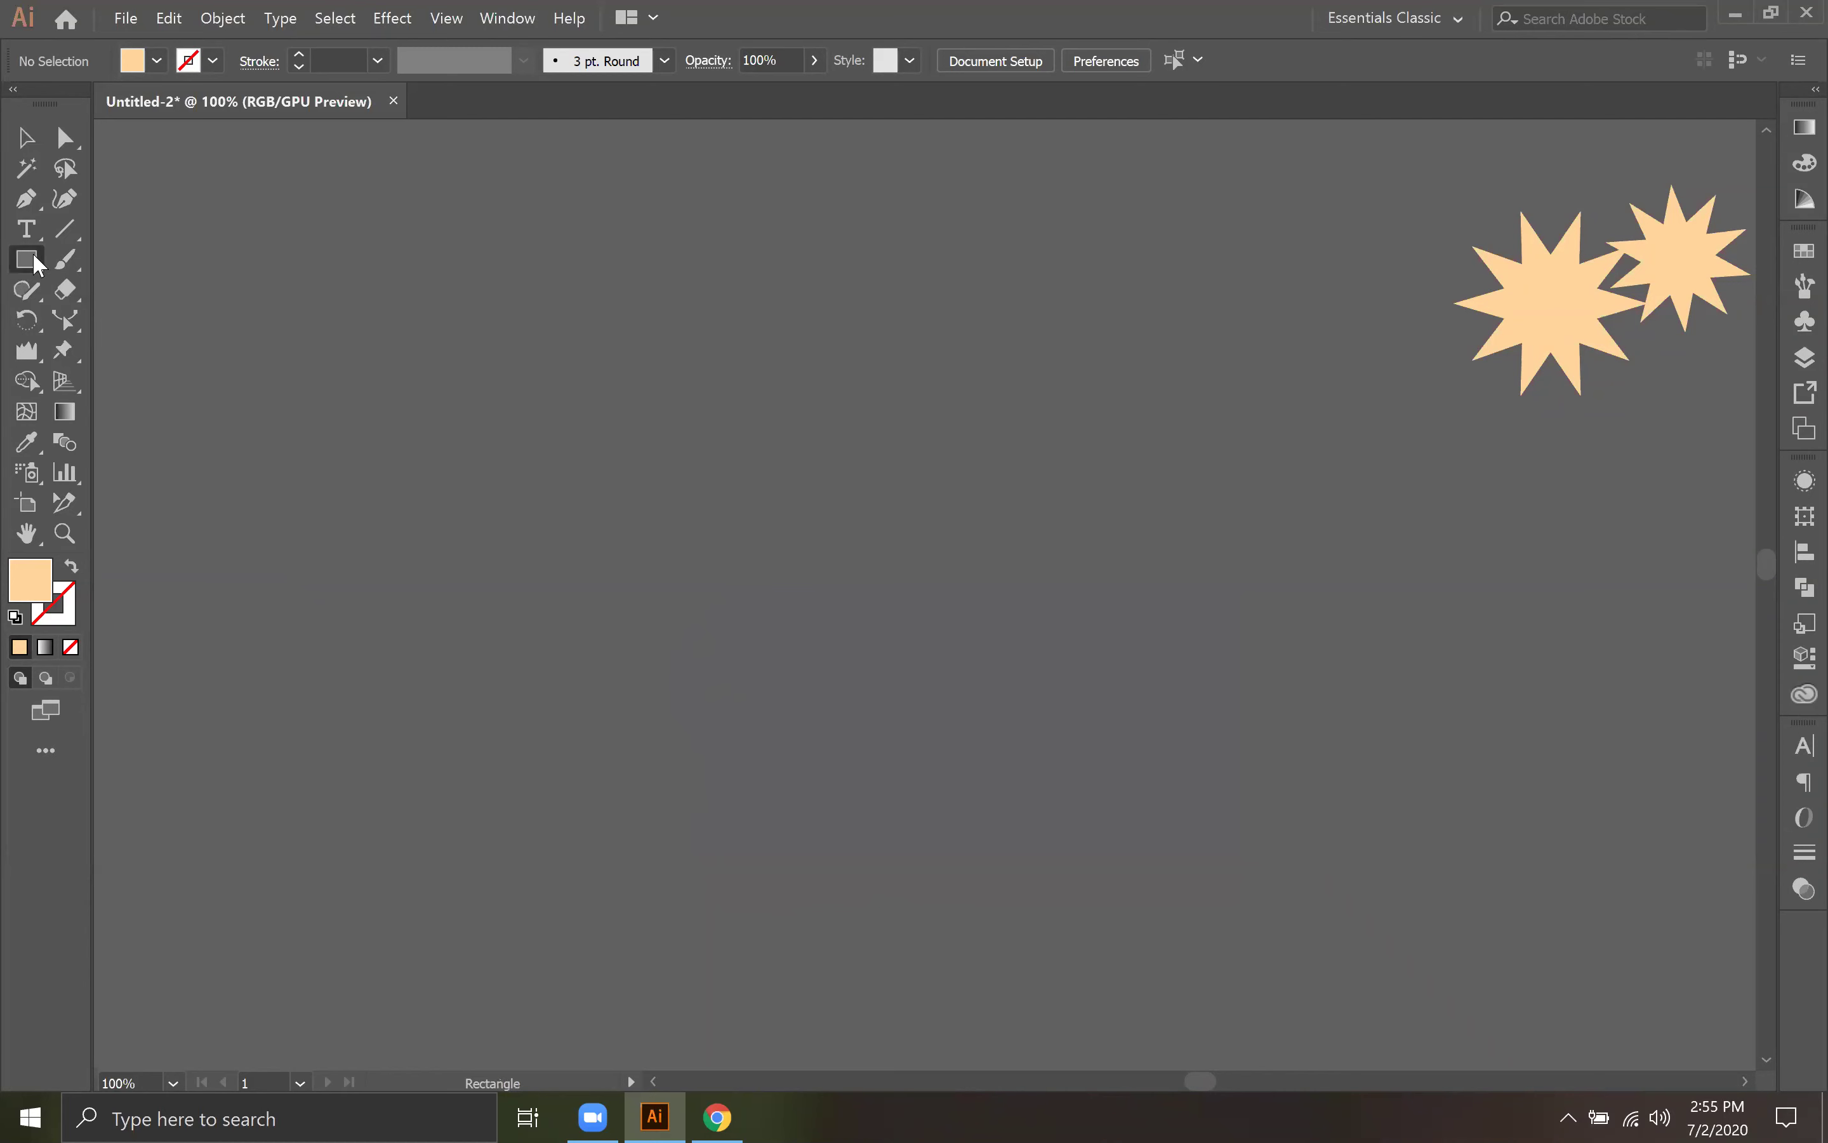
{"action": "left_click_drag", "start_coordinate": [343, 329], "coordinate": [1270, 799]}
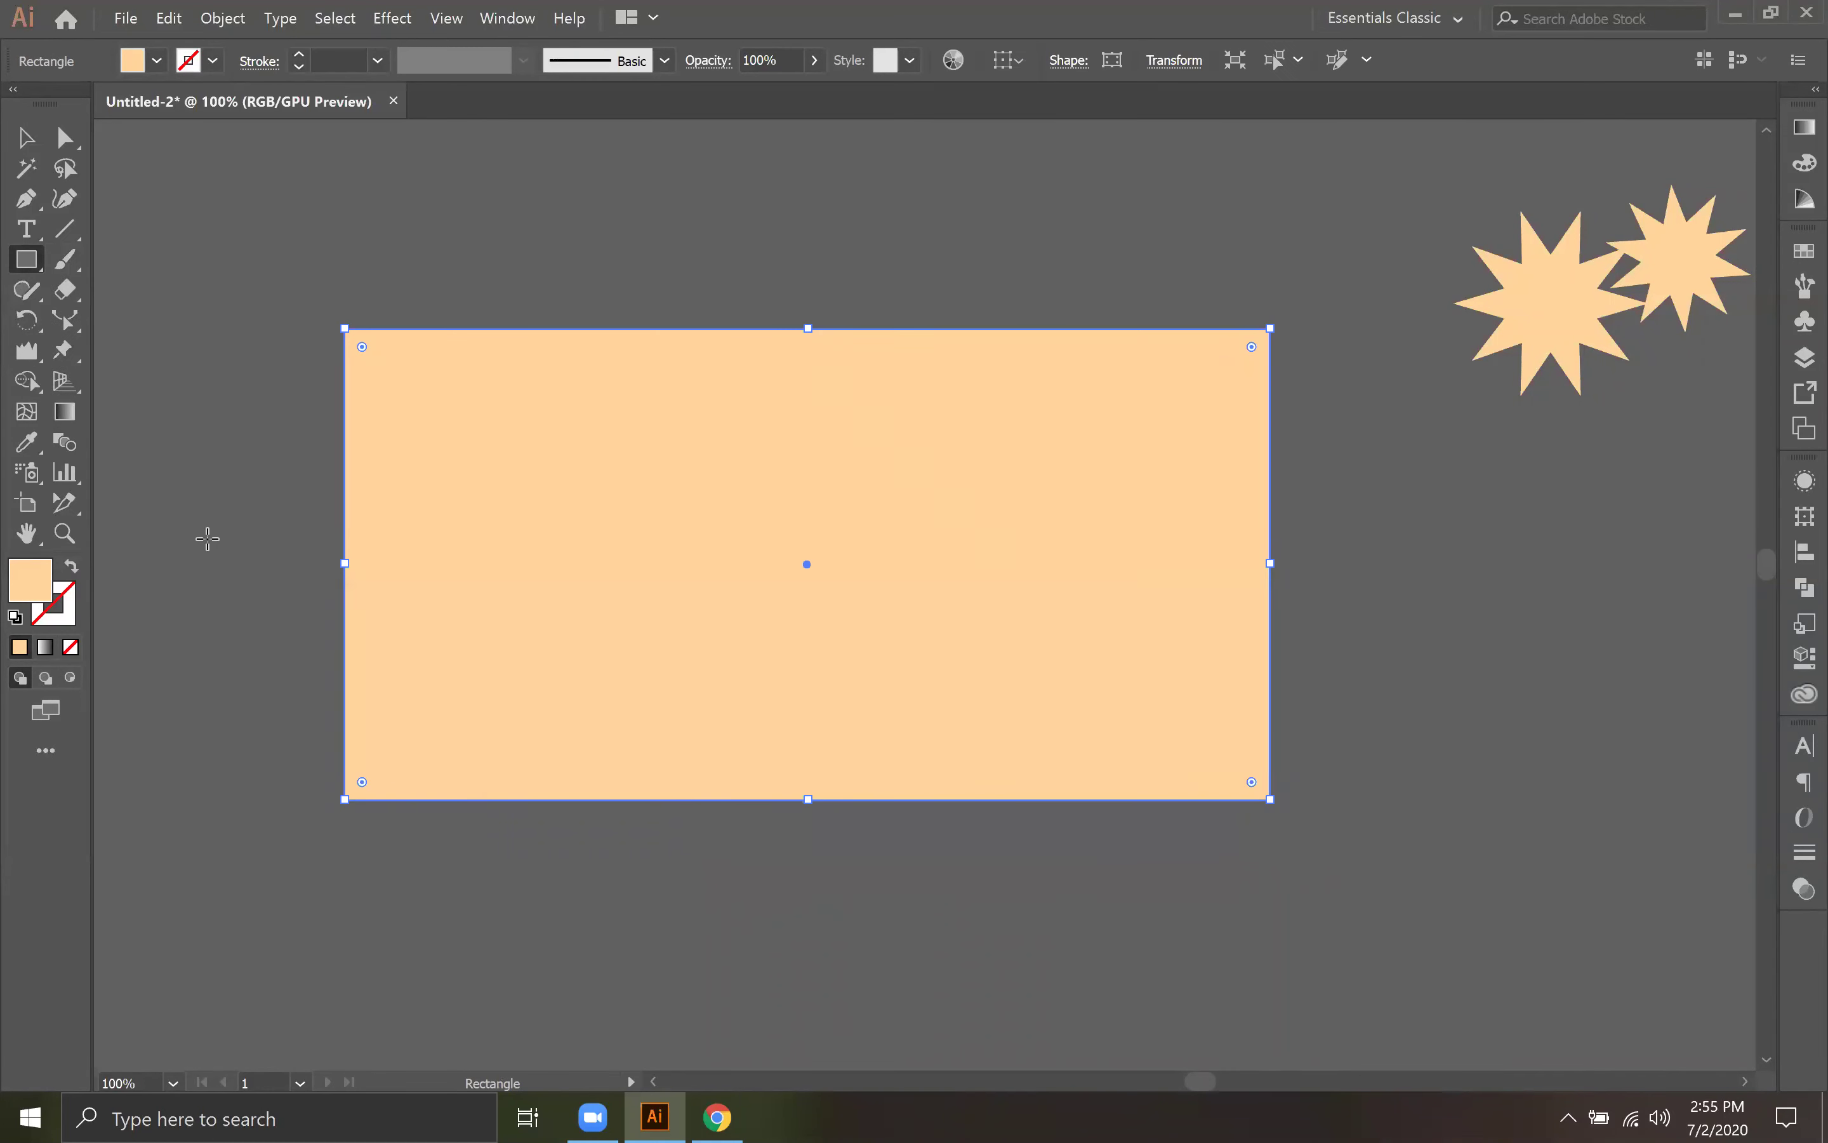
Step: Choose the Twirl tool for the wide rectangle, trying Puppet Warp on it before returning to Twirl
{"action": "left_click", "coordinate": [27, 353]}
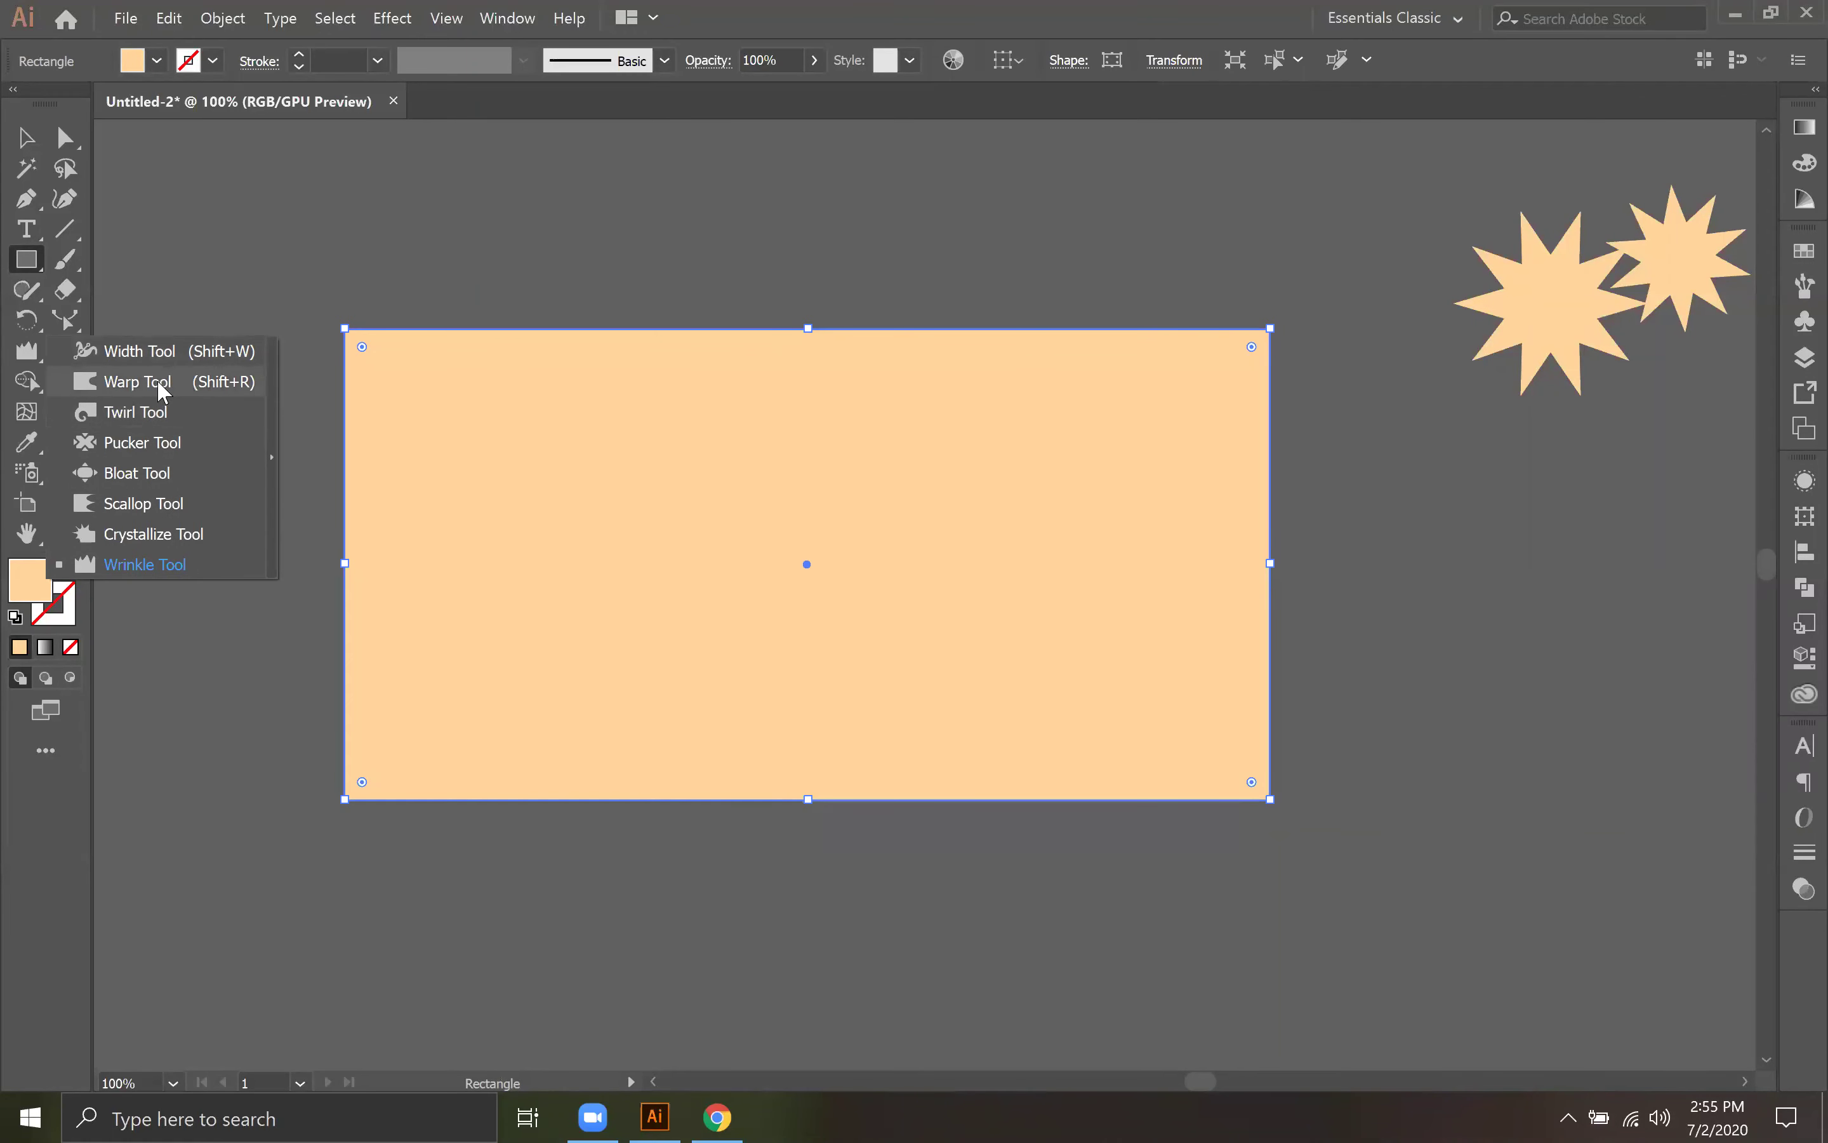
{"action": "left_click", "coordinate": [136, 409]}
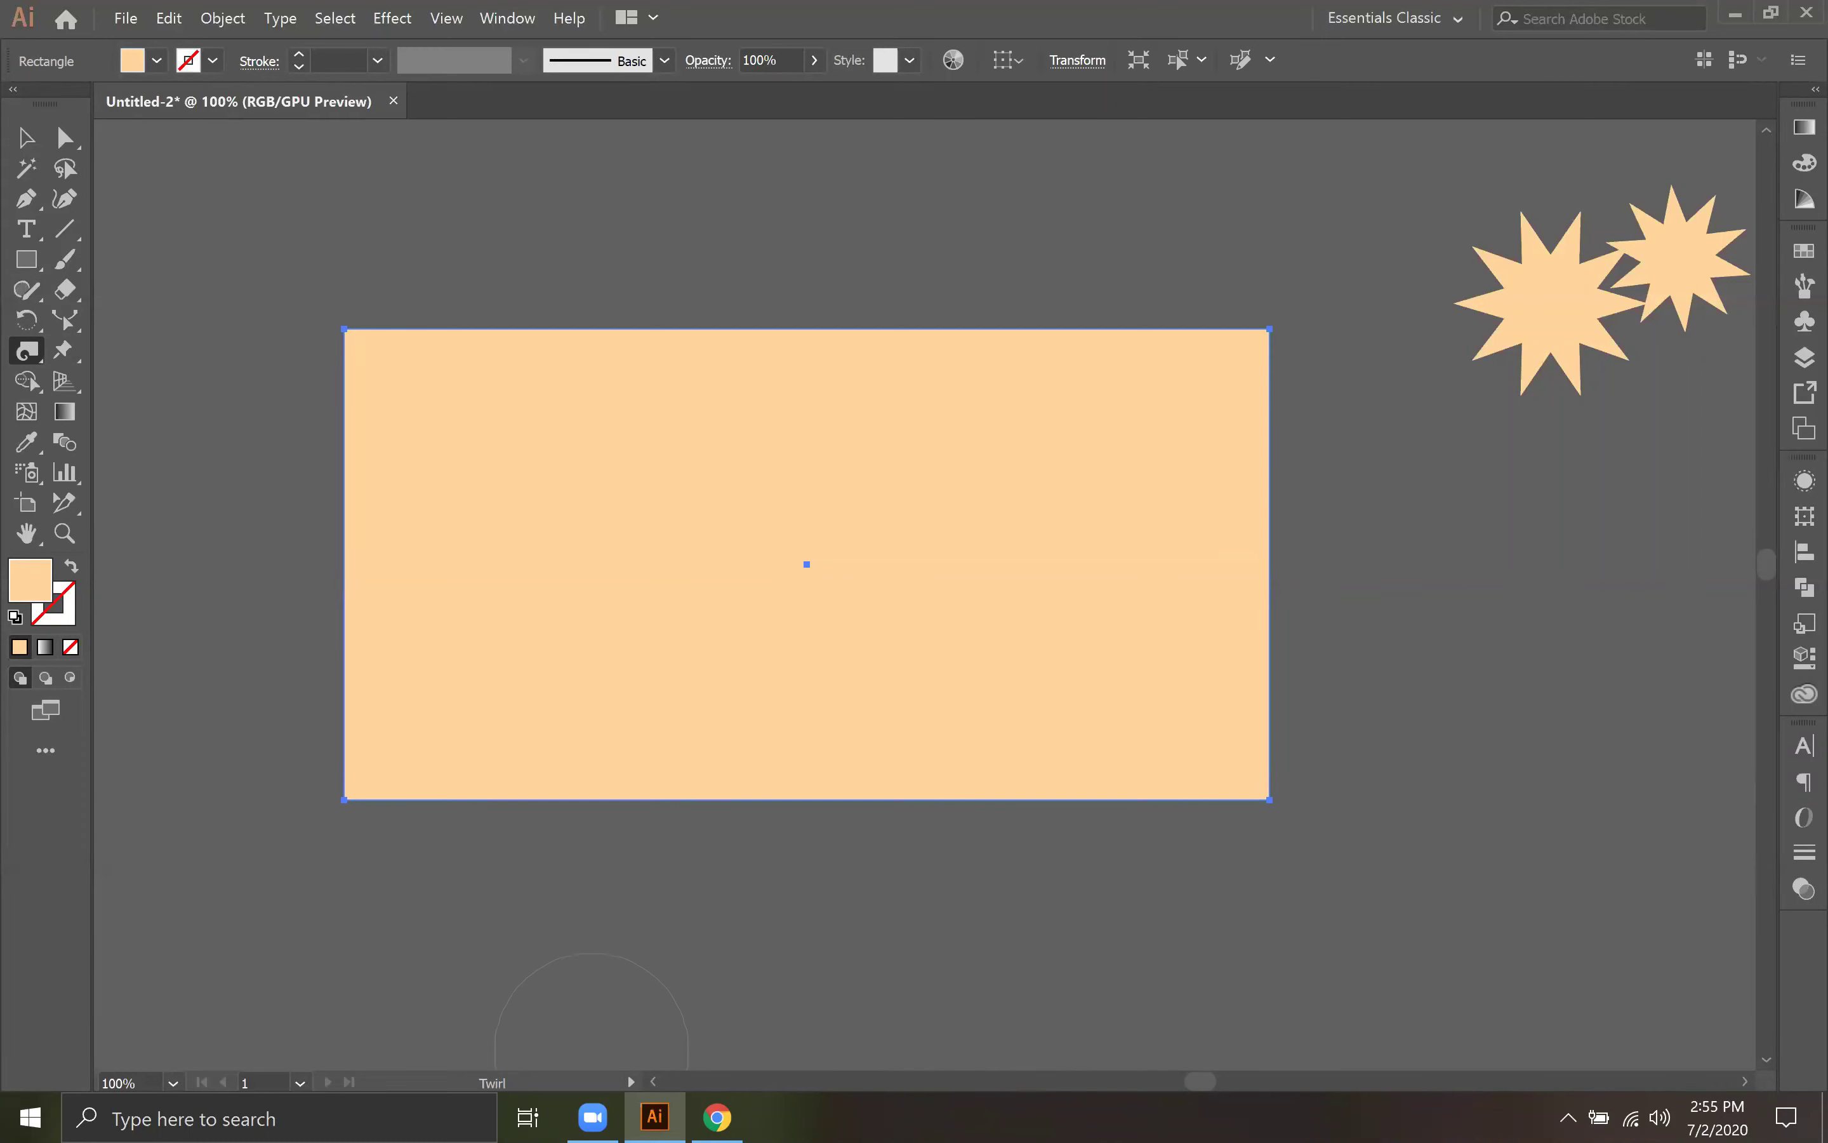
{"action": "left_click", "coordinate": [593, 1117]}
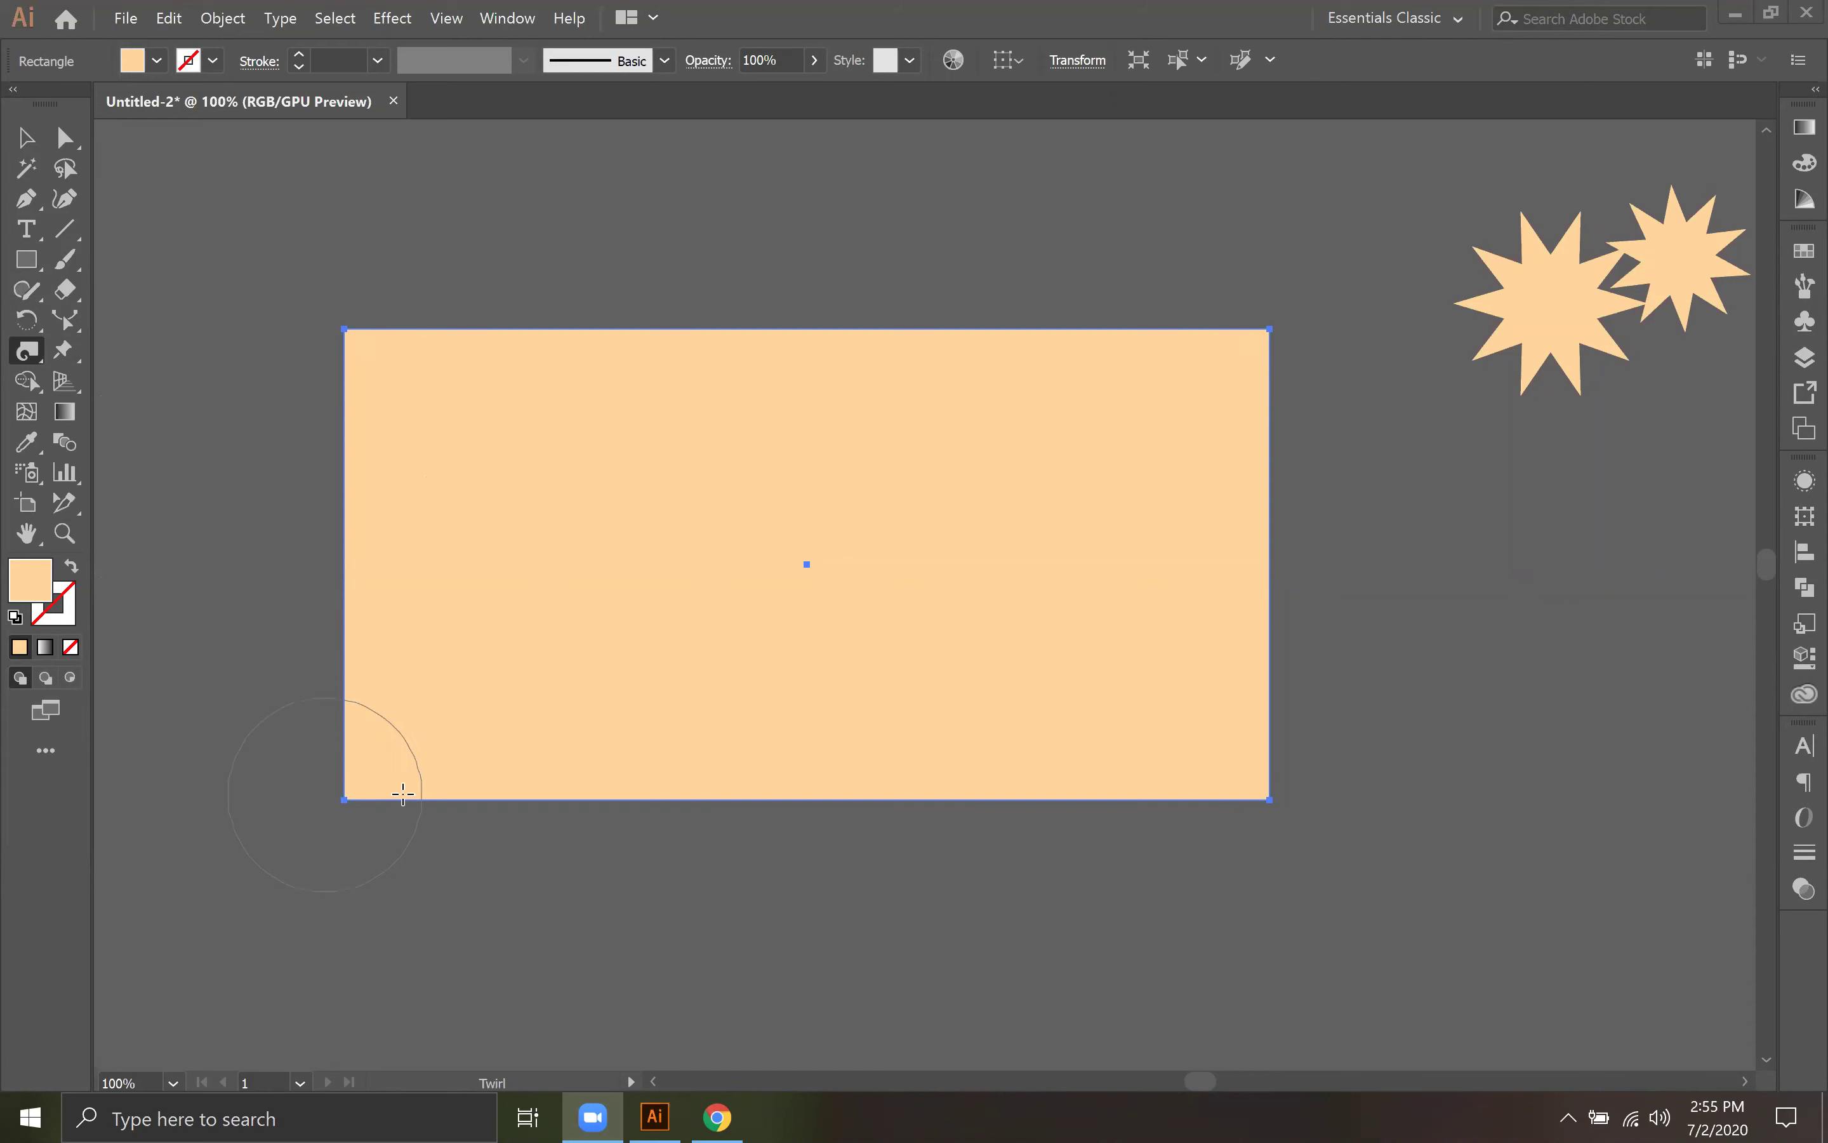
{"action": "left_click", "coordinate": [422, 730]}
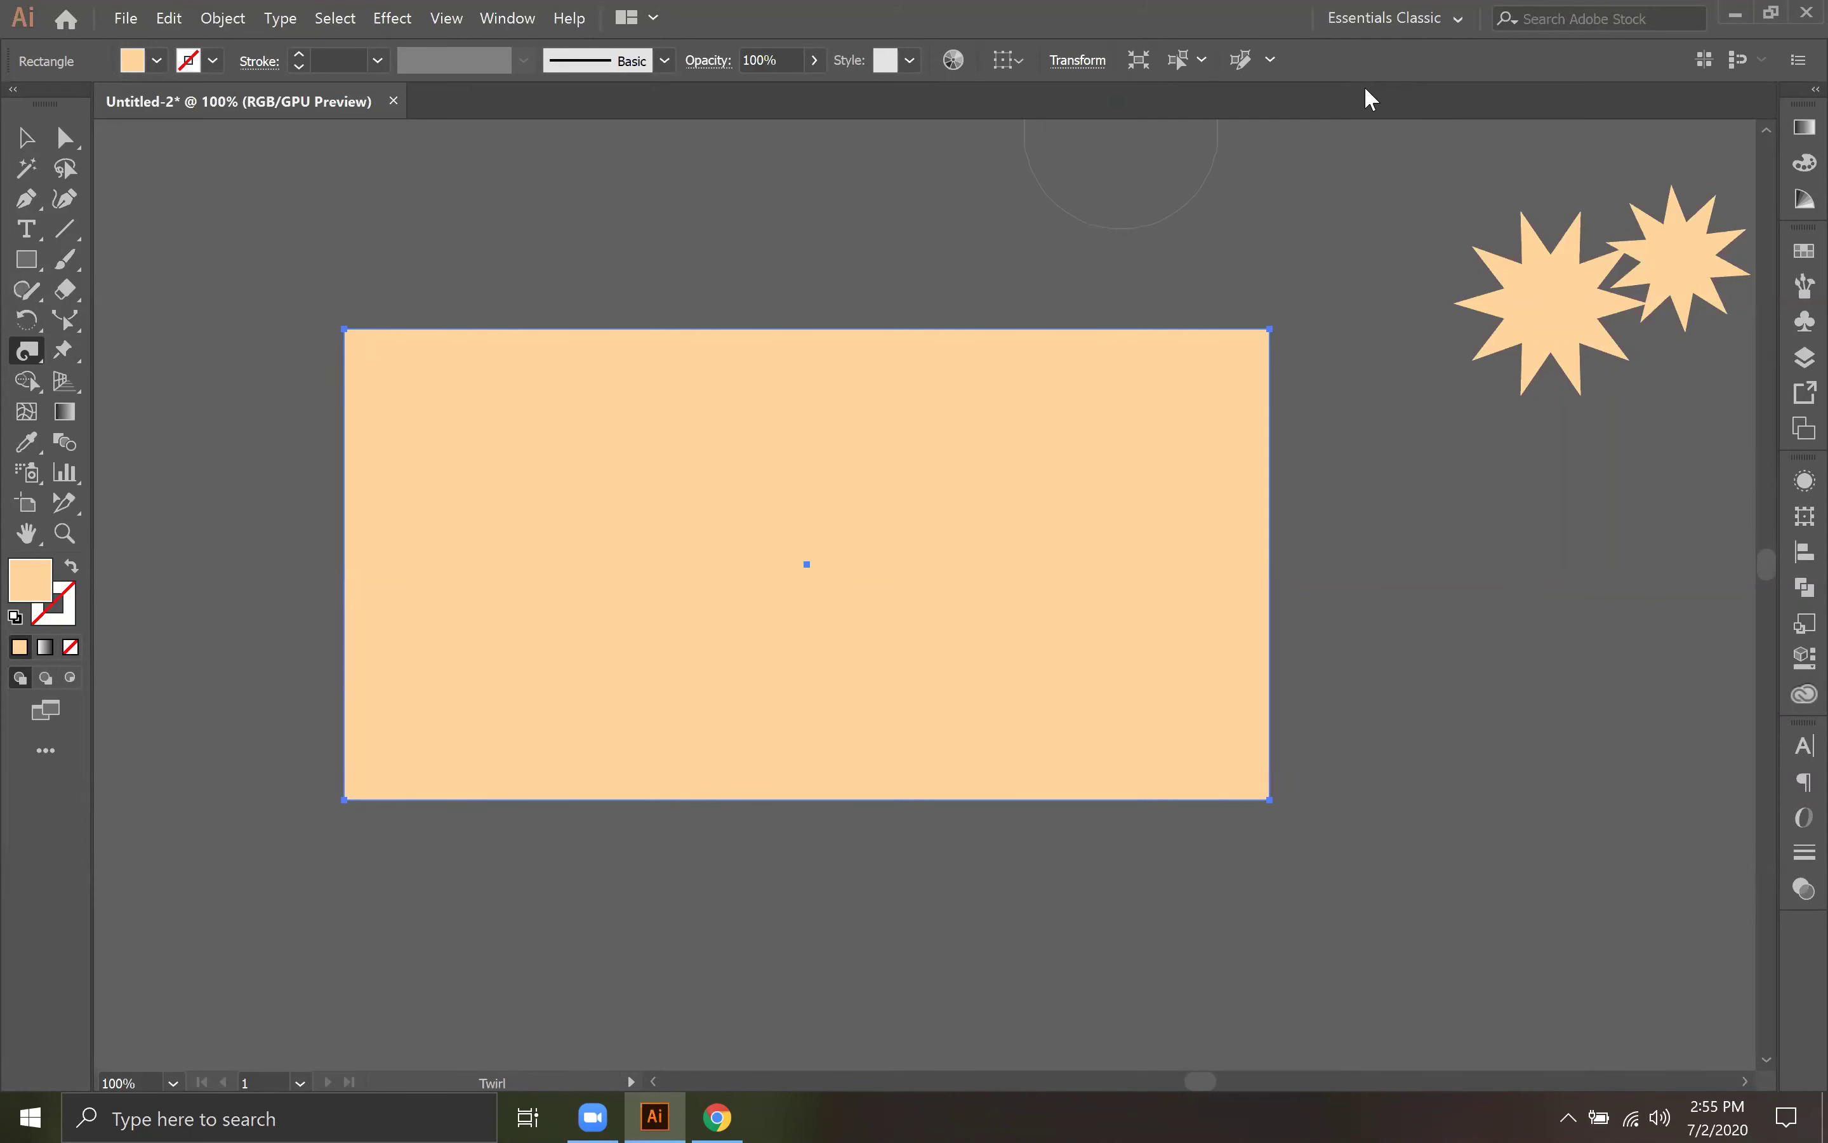
{"action": "left_click", "coordinate": [27, 350]}
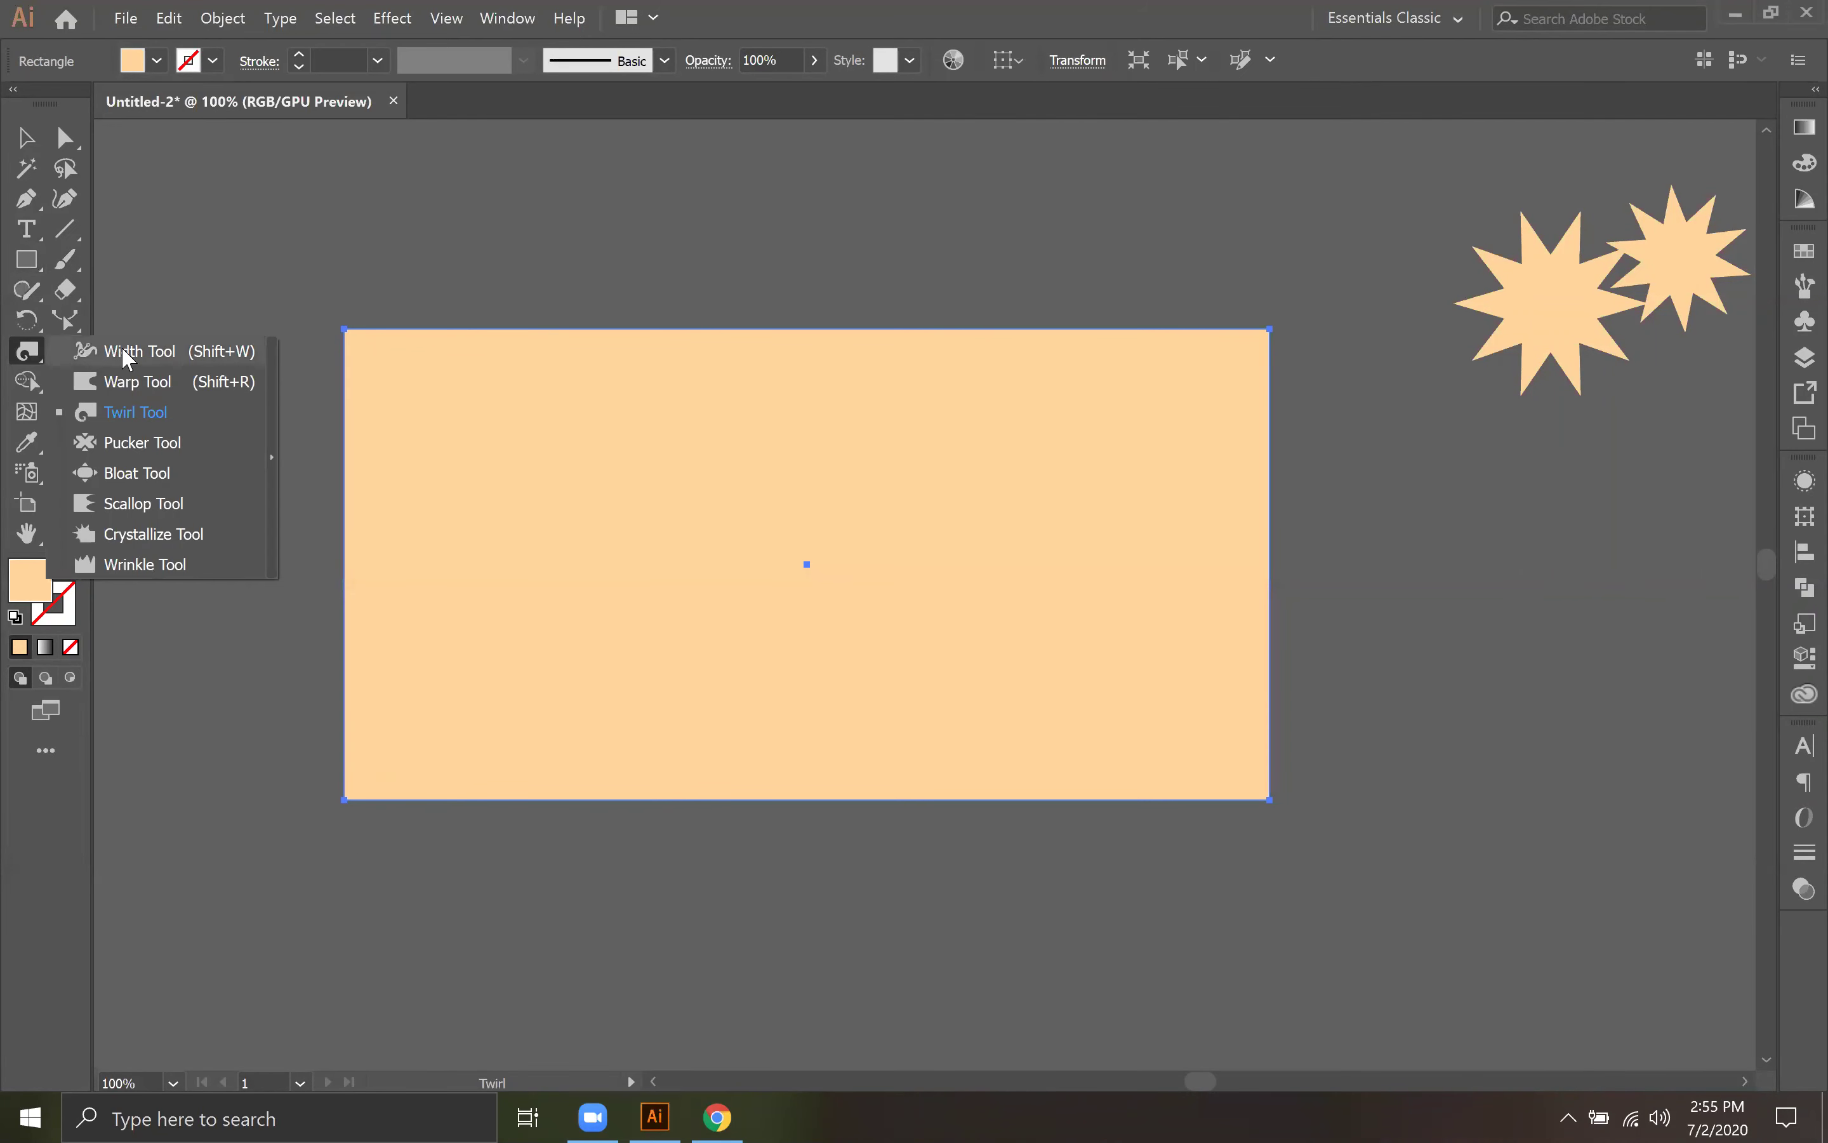
{"action": "left_click", "coordinate": [77, 354]}
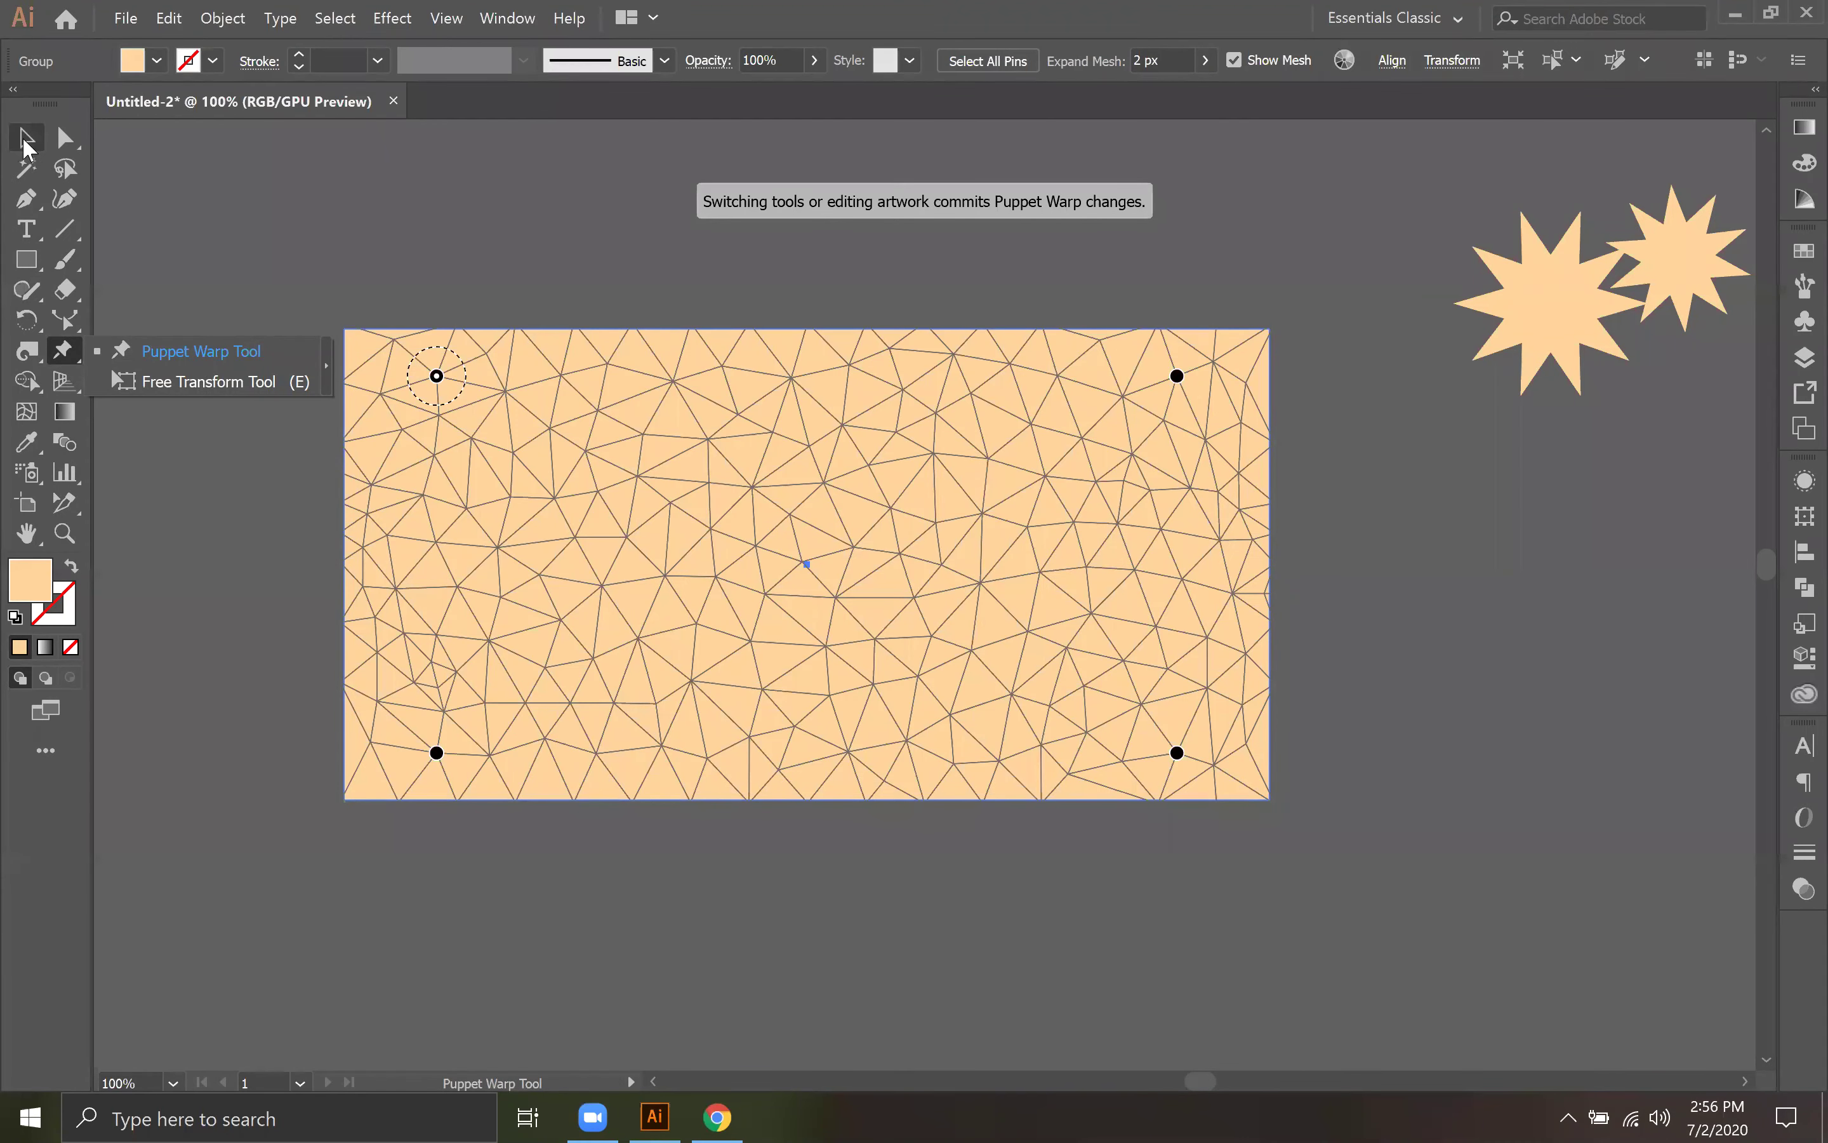
{"action": "left_click", "coordinate": [31, 354]}
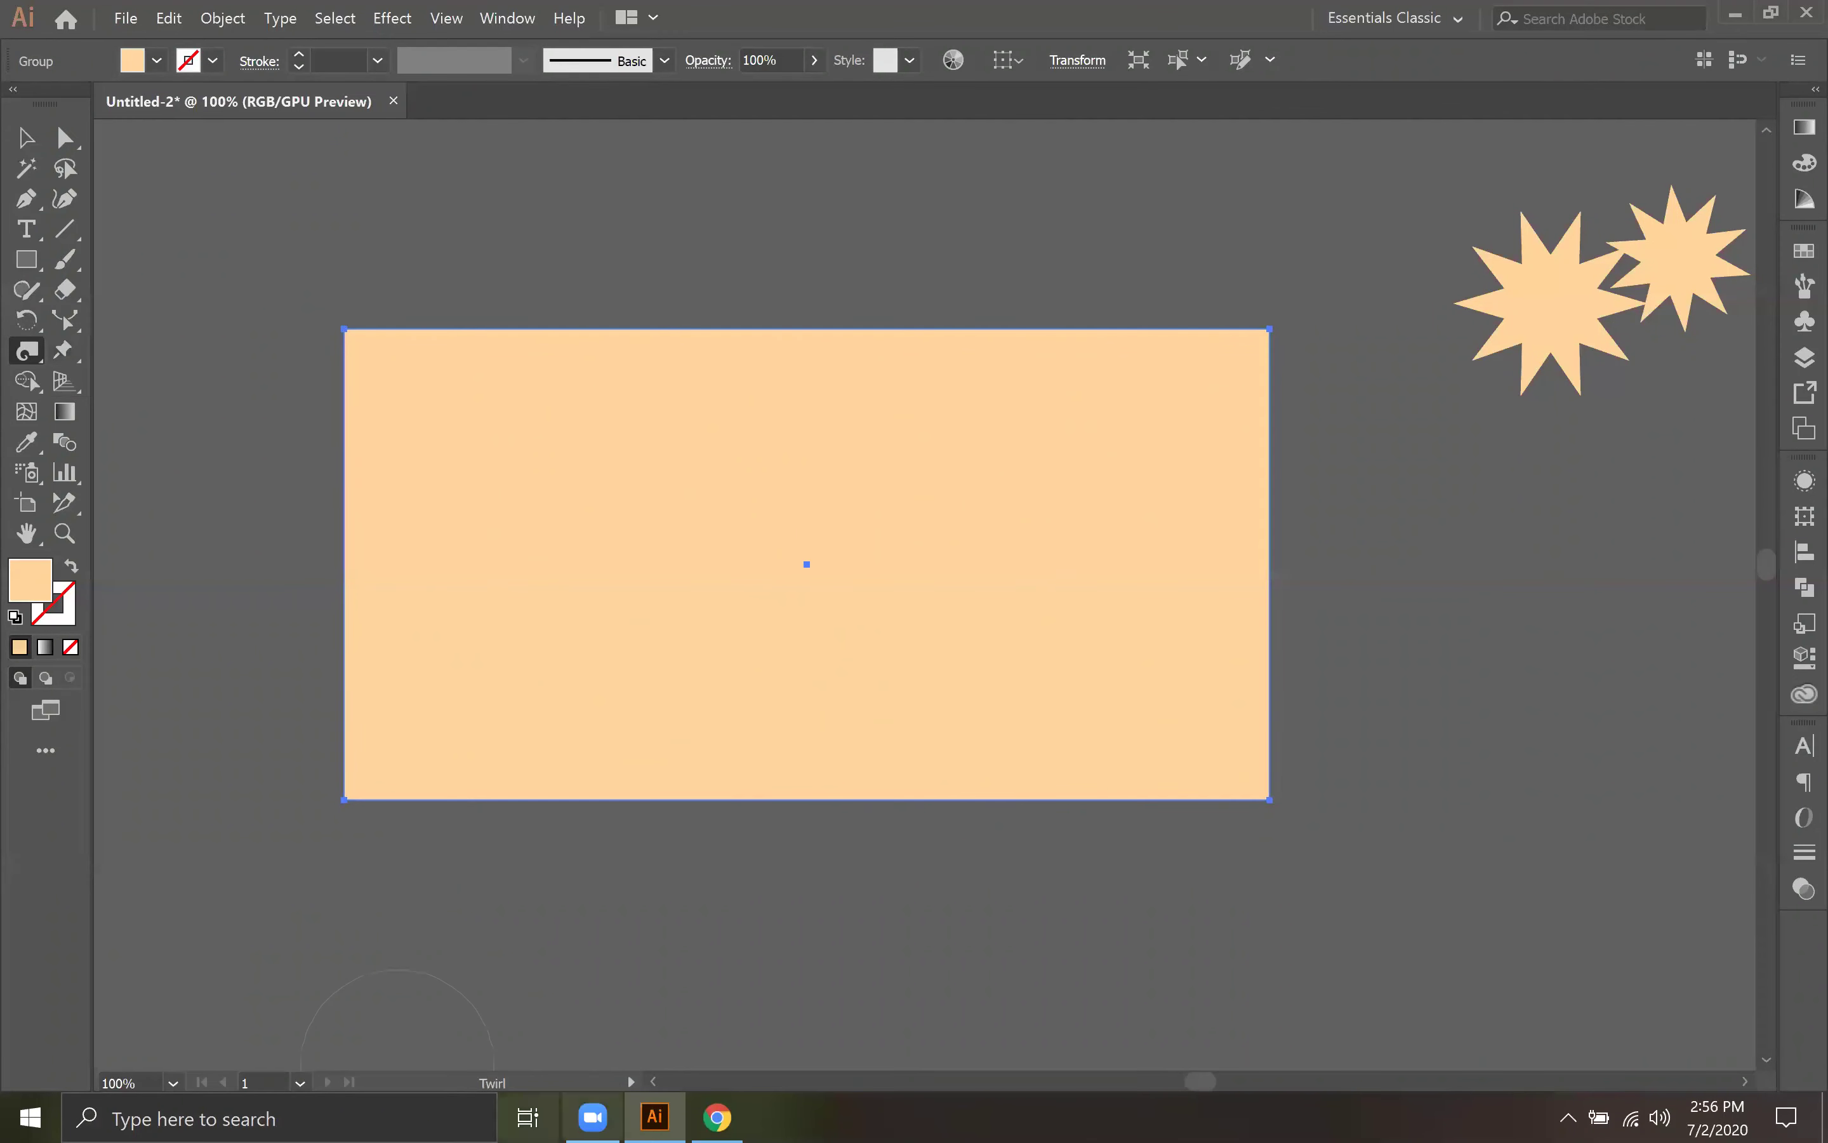
Step: Switch to Chrome to view the wood texture image results and the enlarged Pexels wood photo
{"action": "key", "text": "alt+Tab"}
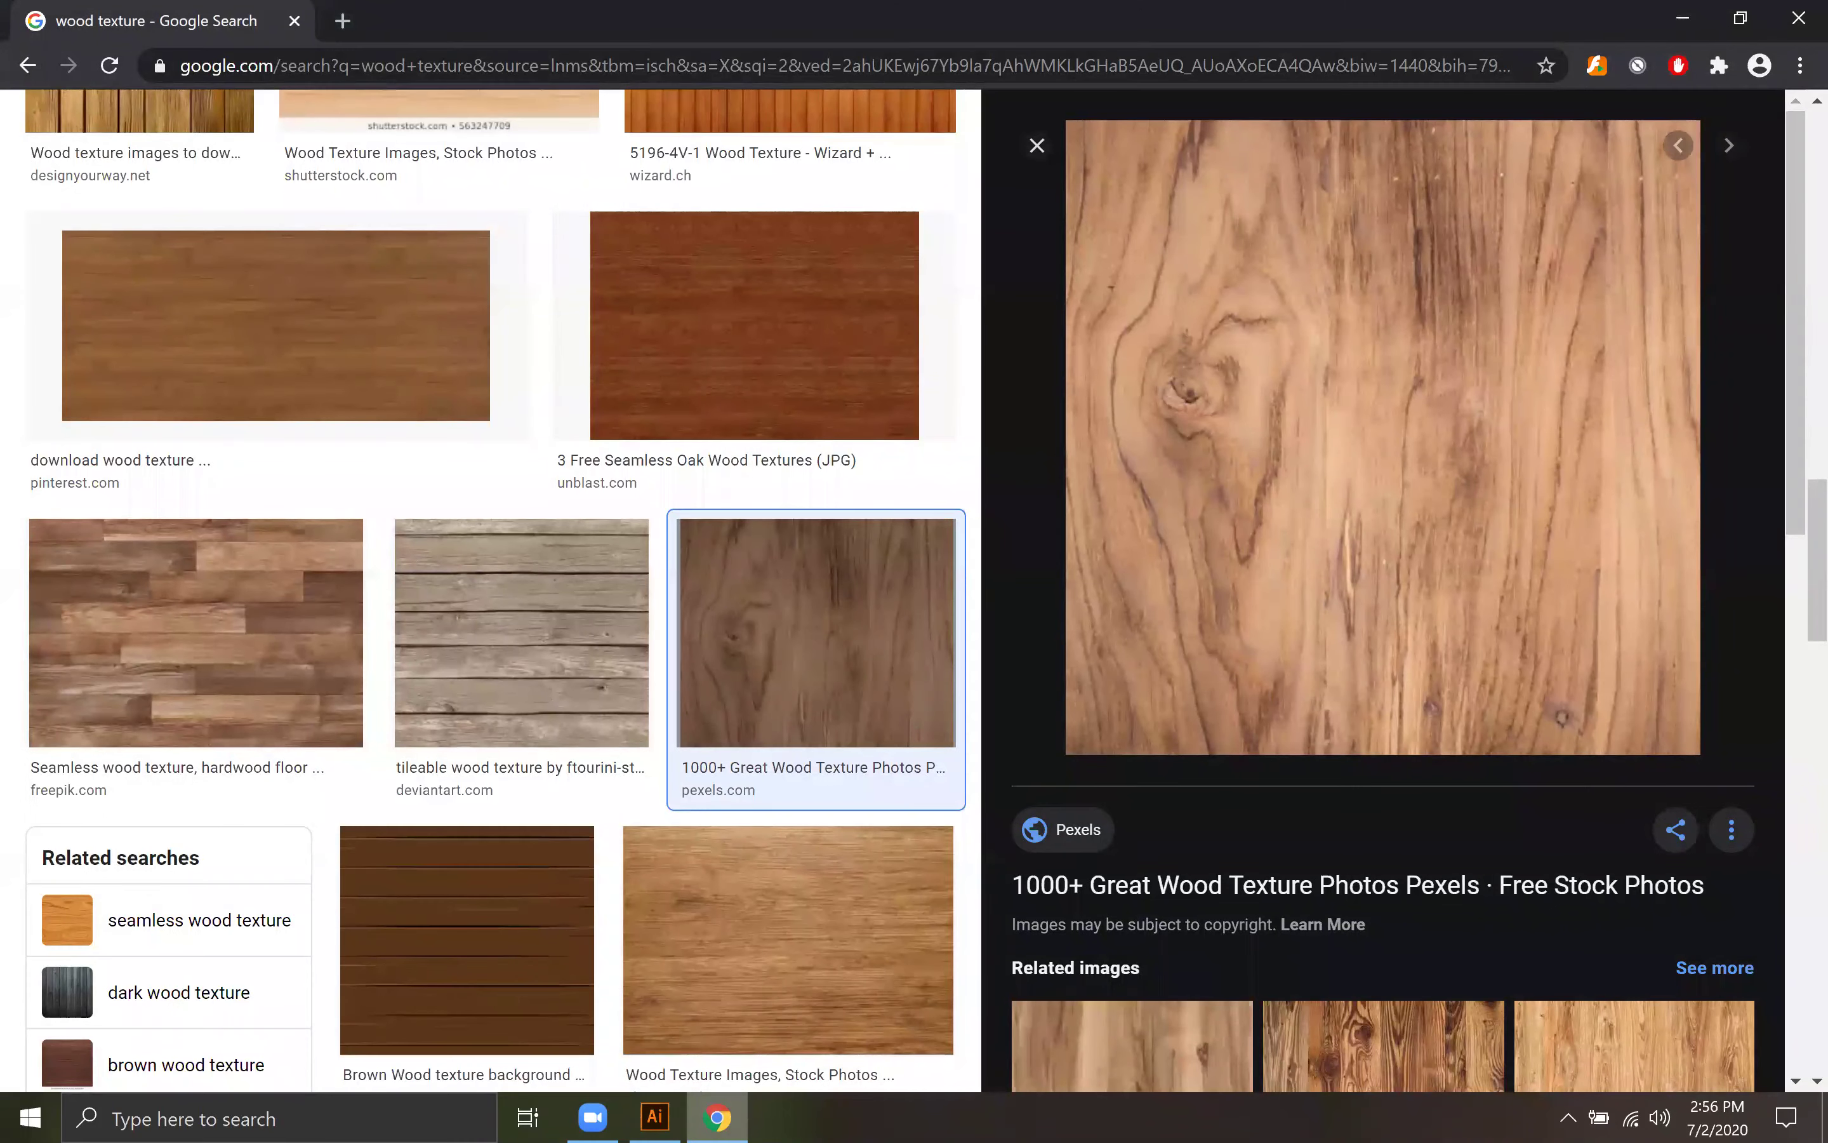
Step: Leave the wood texture results and search Google Images for "dog png"
{"action": "key", "text": "Escape"}
{"action": "scroll", "coordinate": [430, 755], "scroll_direction": "down", "scroll_amount": 5}
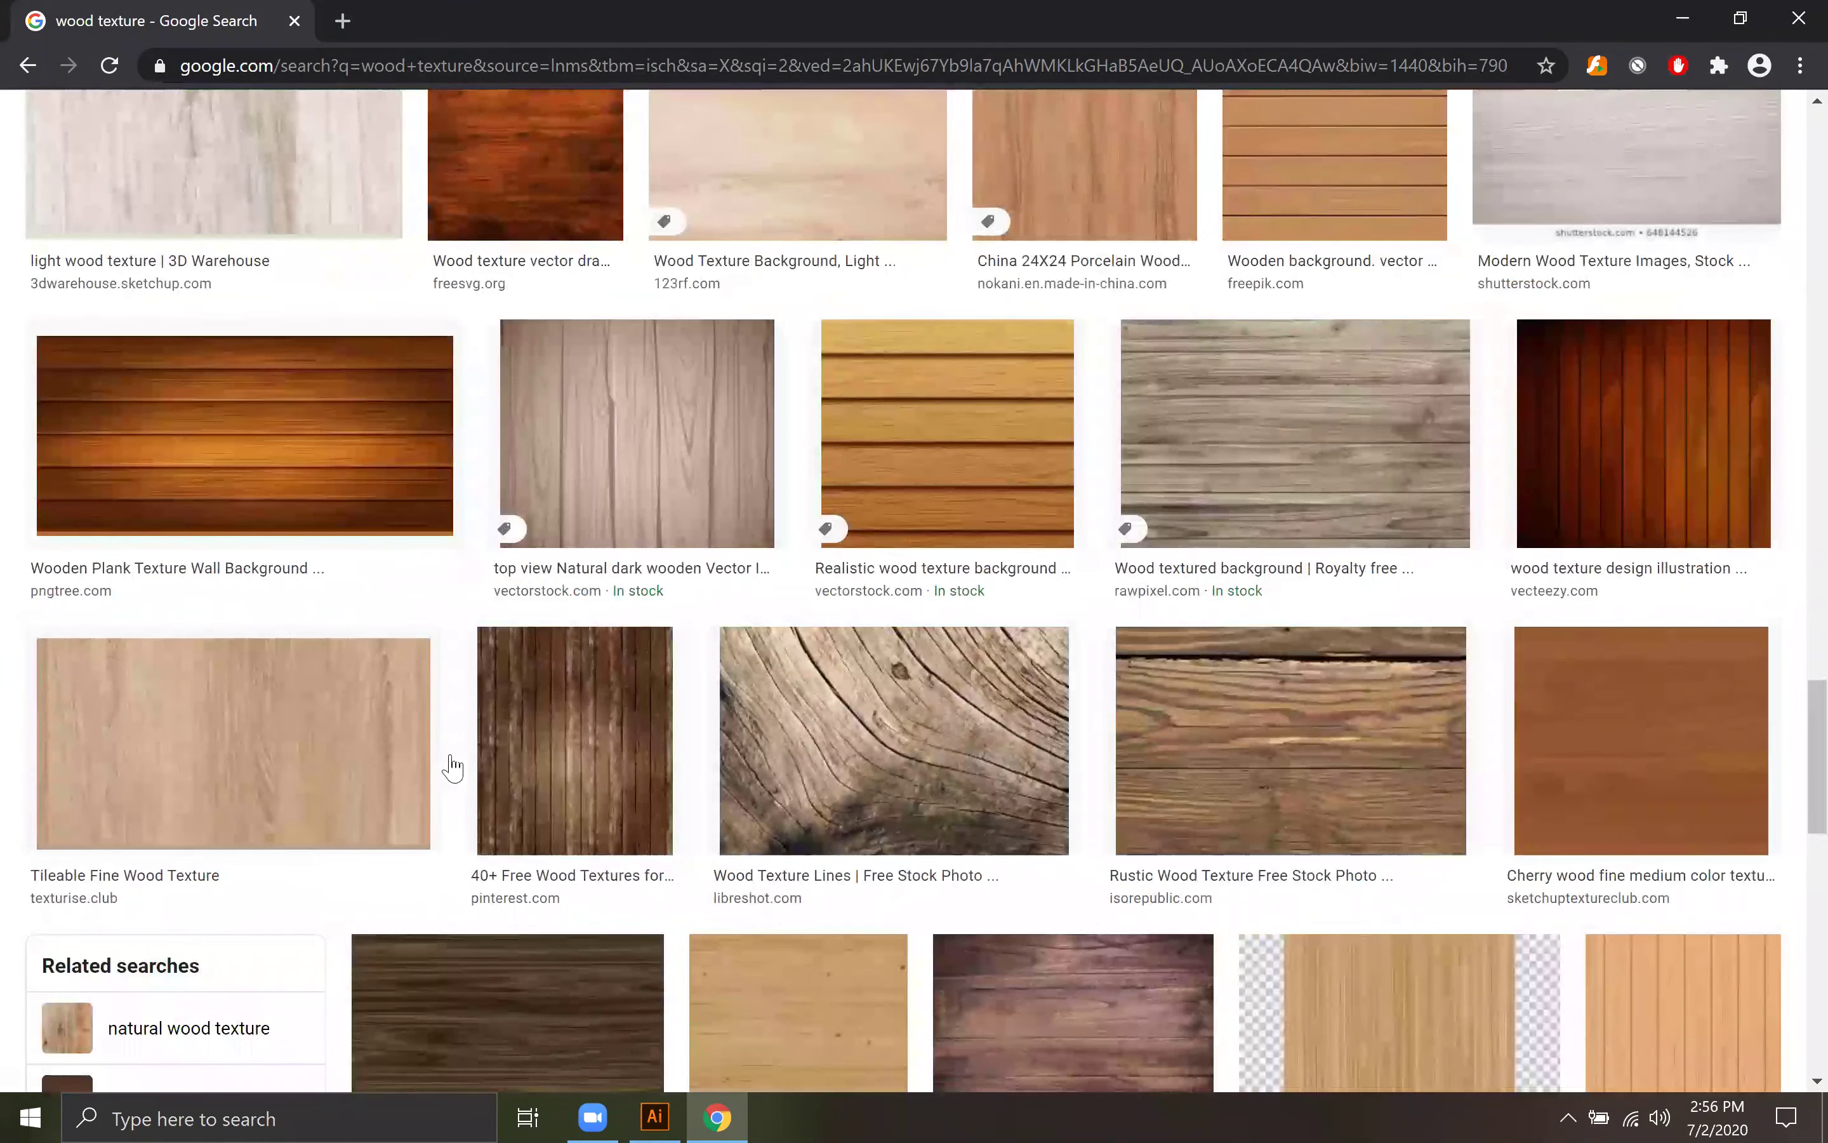
{"action": "scroll", "coordinate": [448, 763], "scroll_direction": "down", "scroll_amount": 5}
{"action": "scroll", "coordinate": [494, 779], "scroll_direction": "up", "scroll_amount": 5}
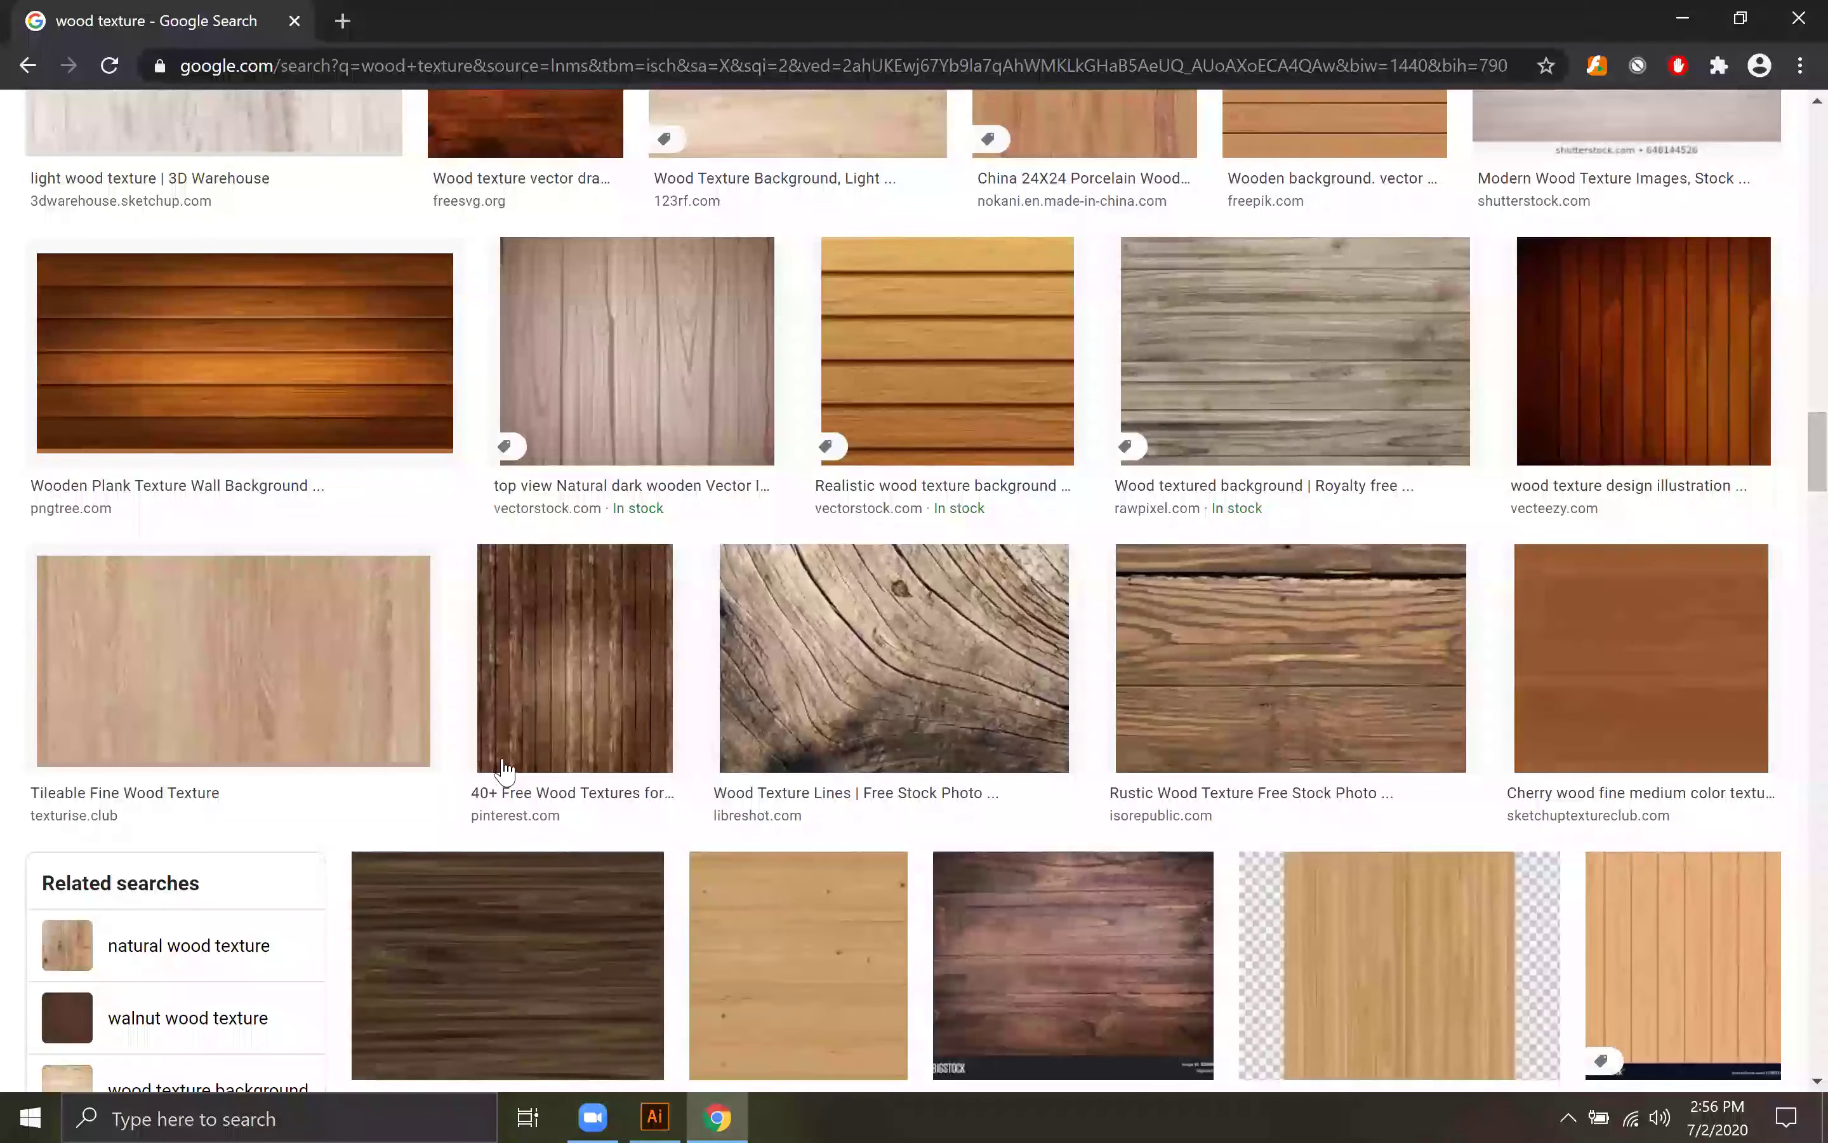
{"action": "scroll", "coordinate": [498, 773], "scroll_direction": "up", "scroll_amount": 10}
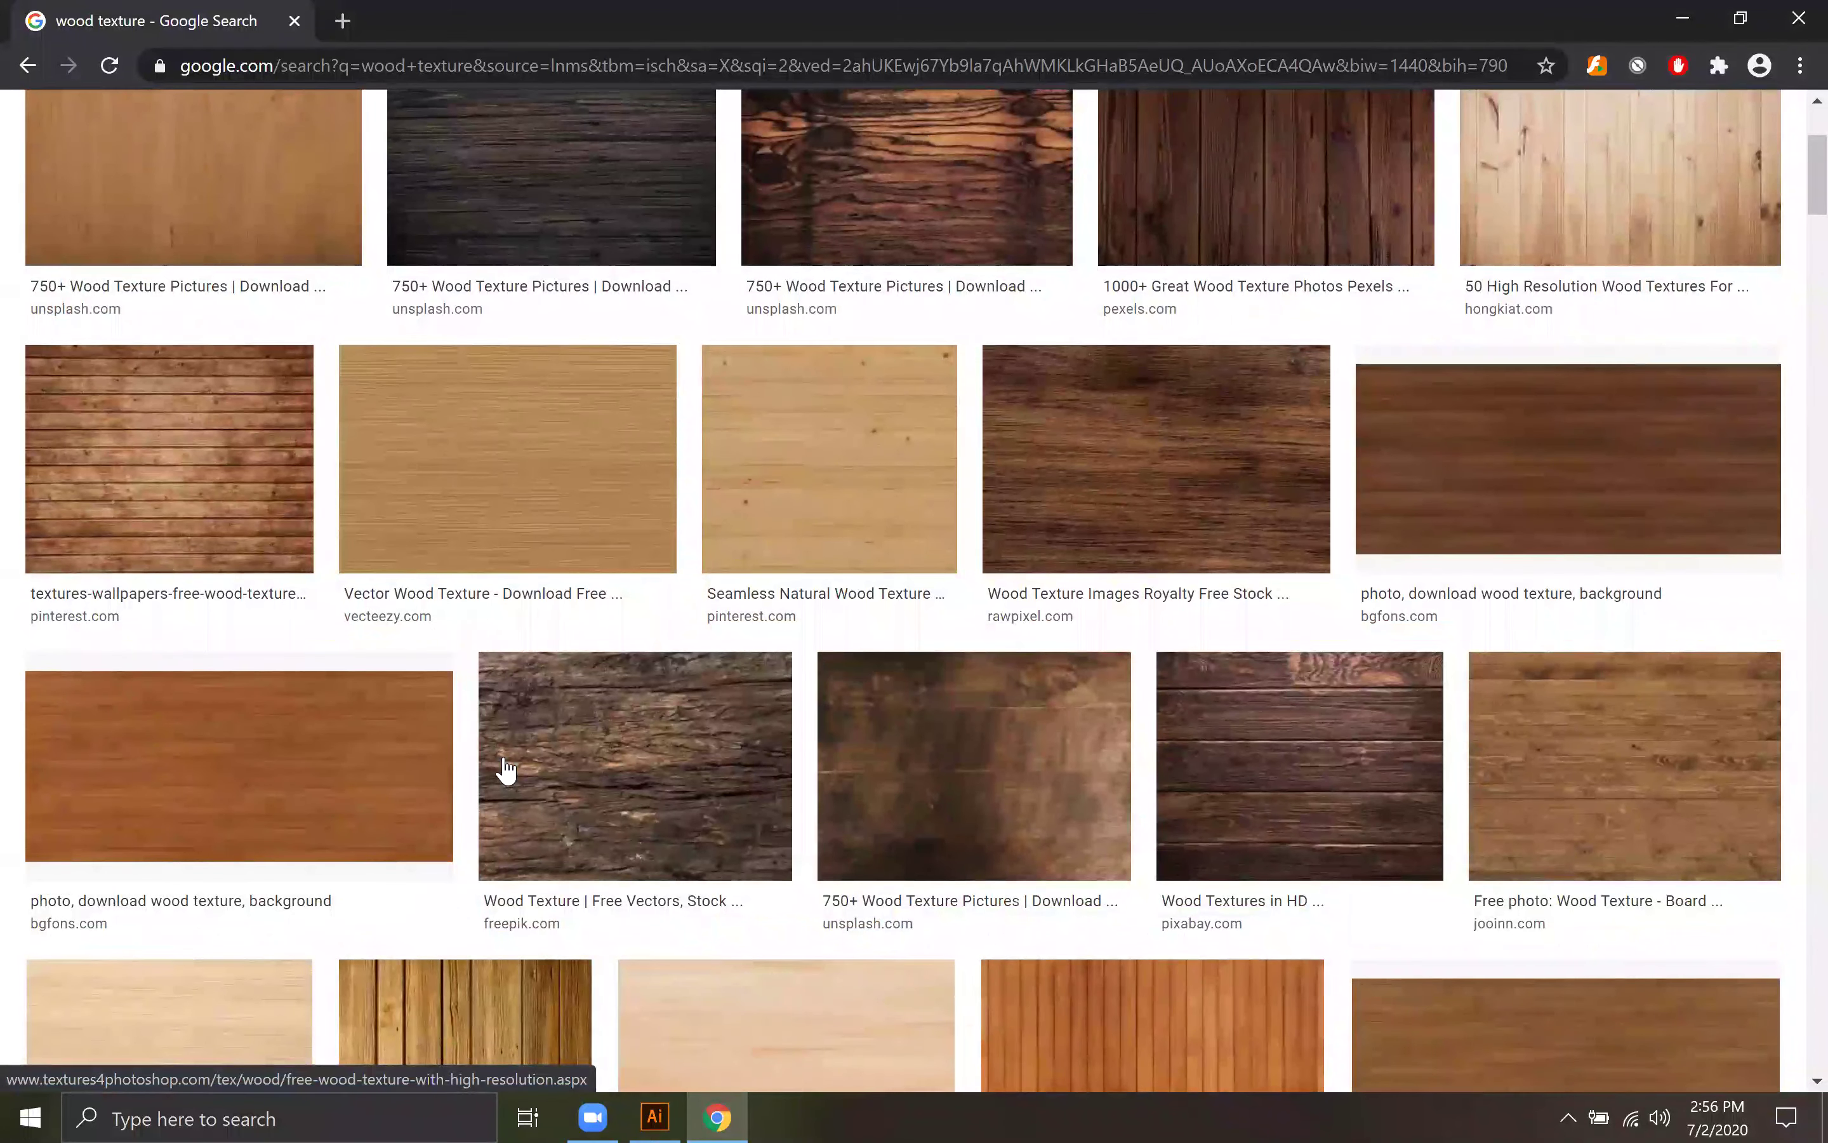
{"action": "scroll", "coordinate": [506, 766], "scroll_direction": "up", "scroll_amount": 4}
{"action": "left_click", "coordinate": [364, 157]}
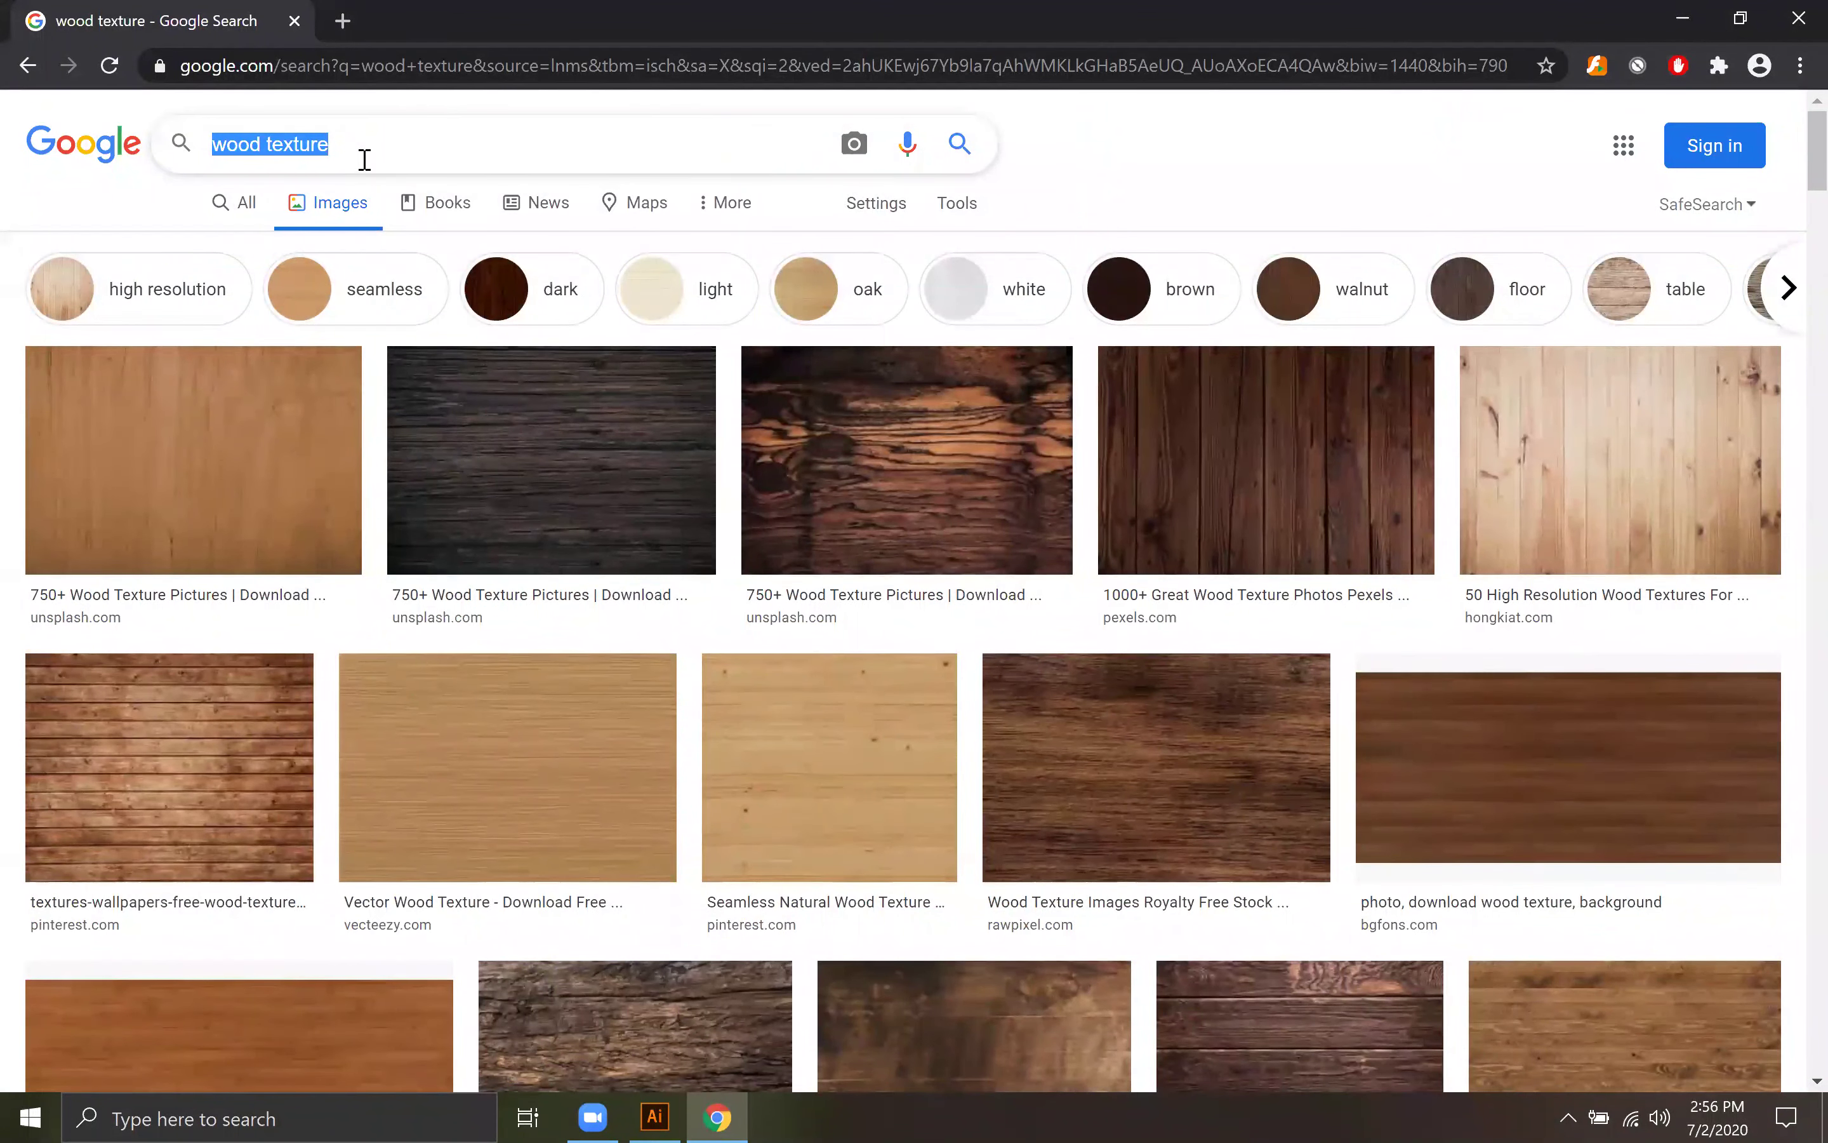
{"action": "type", "text": "dog p"}
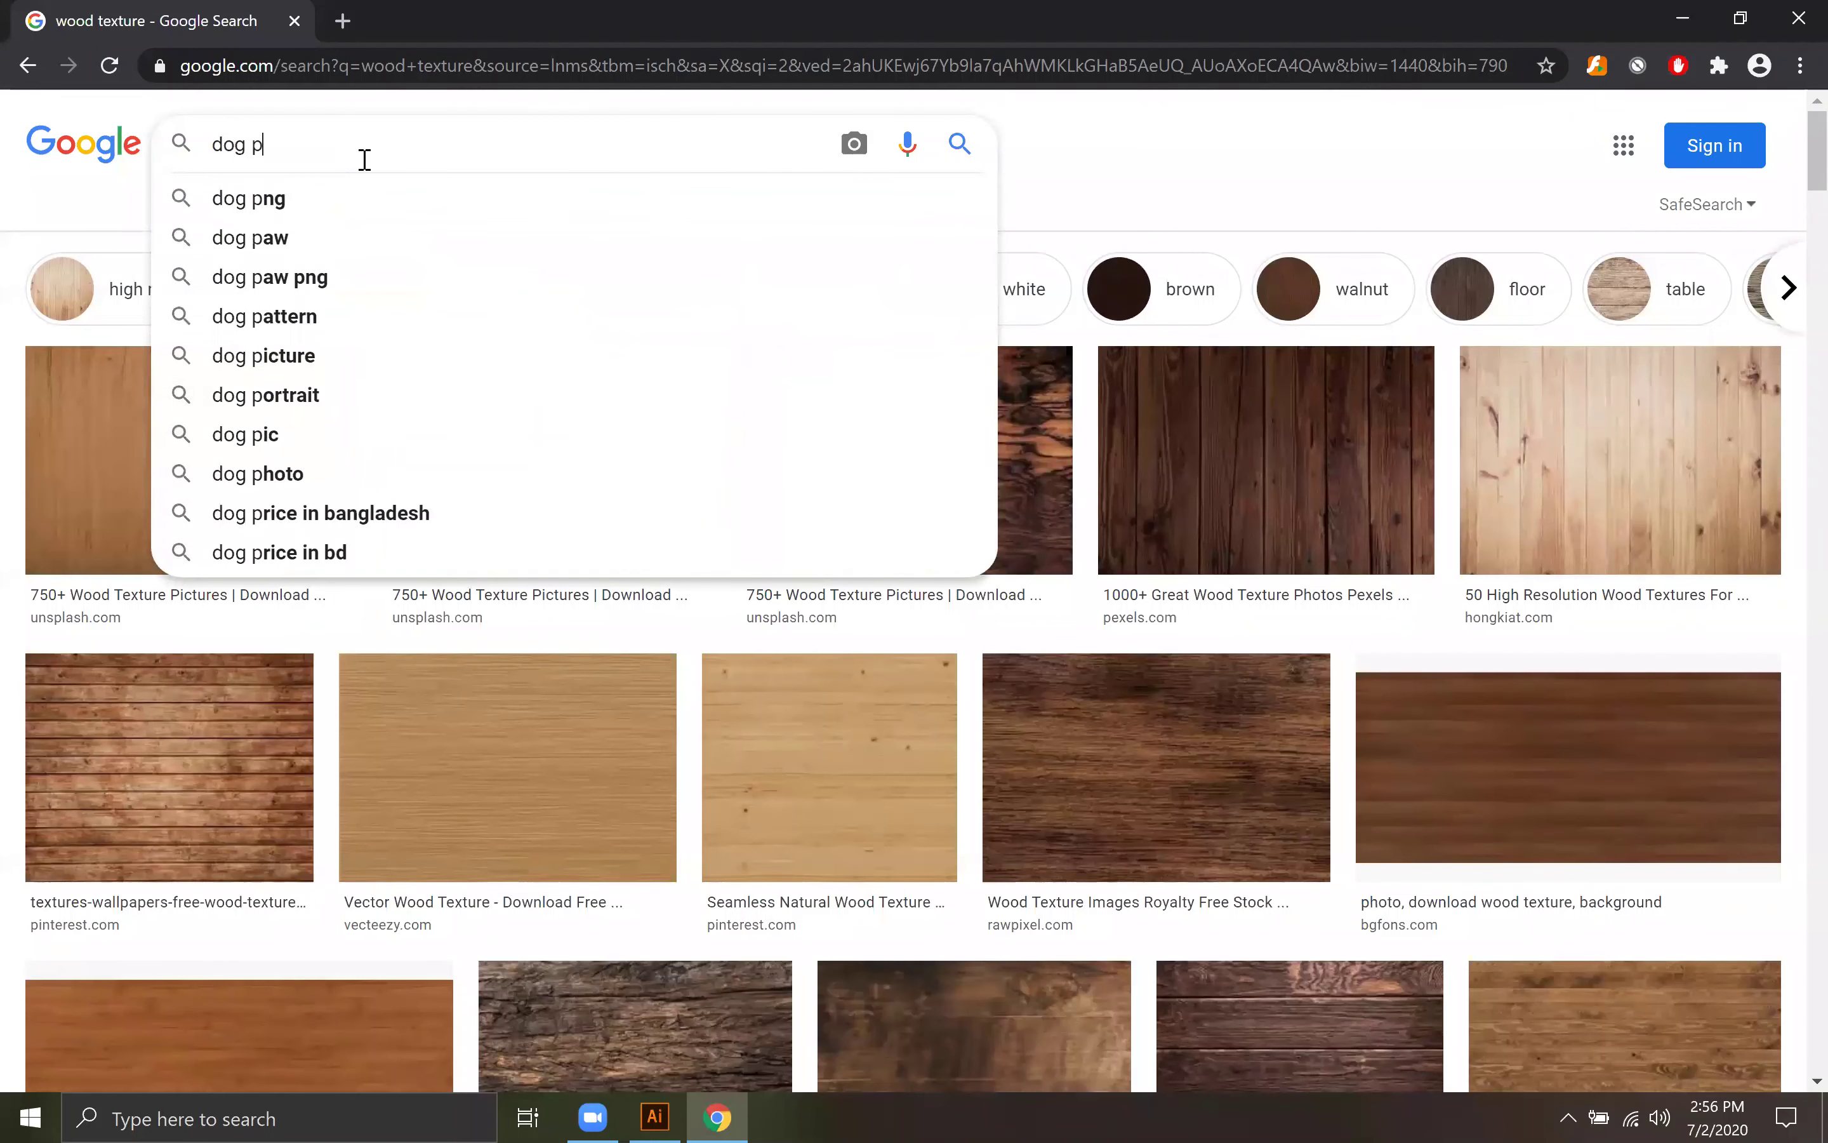
{"action": "type", "text": "ng"}
{"action": "key", "text": "Return"}
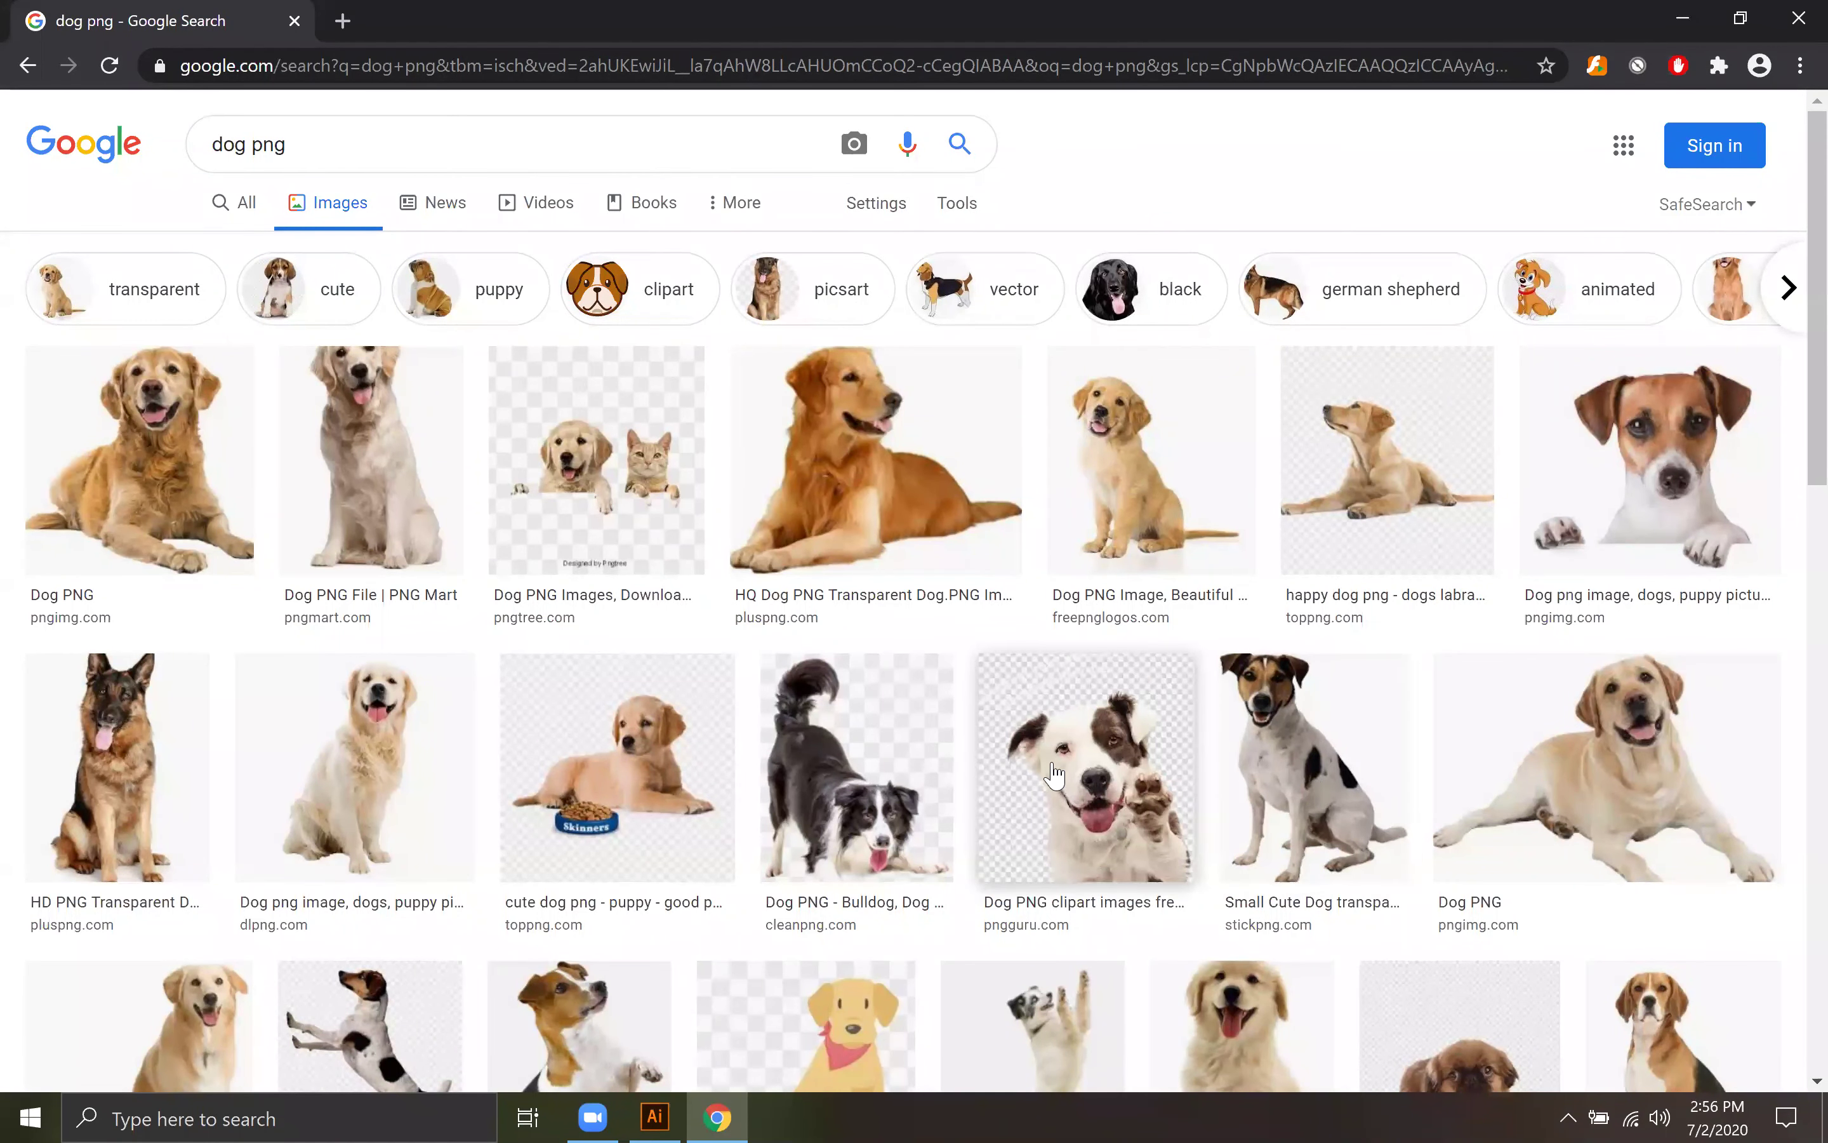
Step: Look through the dog PNG image results, previewing the Pinterest picture of the sitting dog with a raised paw
{"action": "scroll", "coordinate": [1058, 770], "scroll_direction": "down", "scroll_amount": 5}
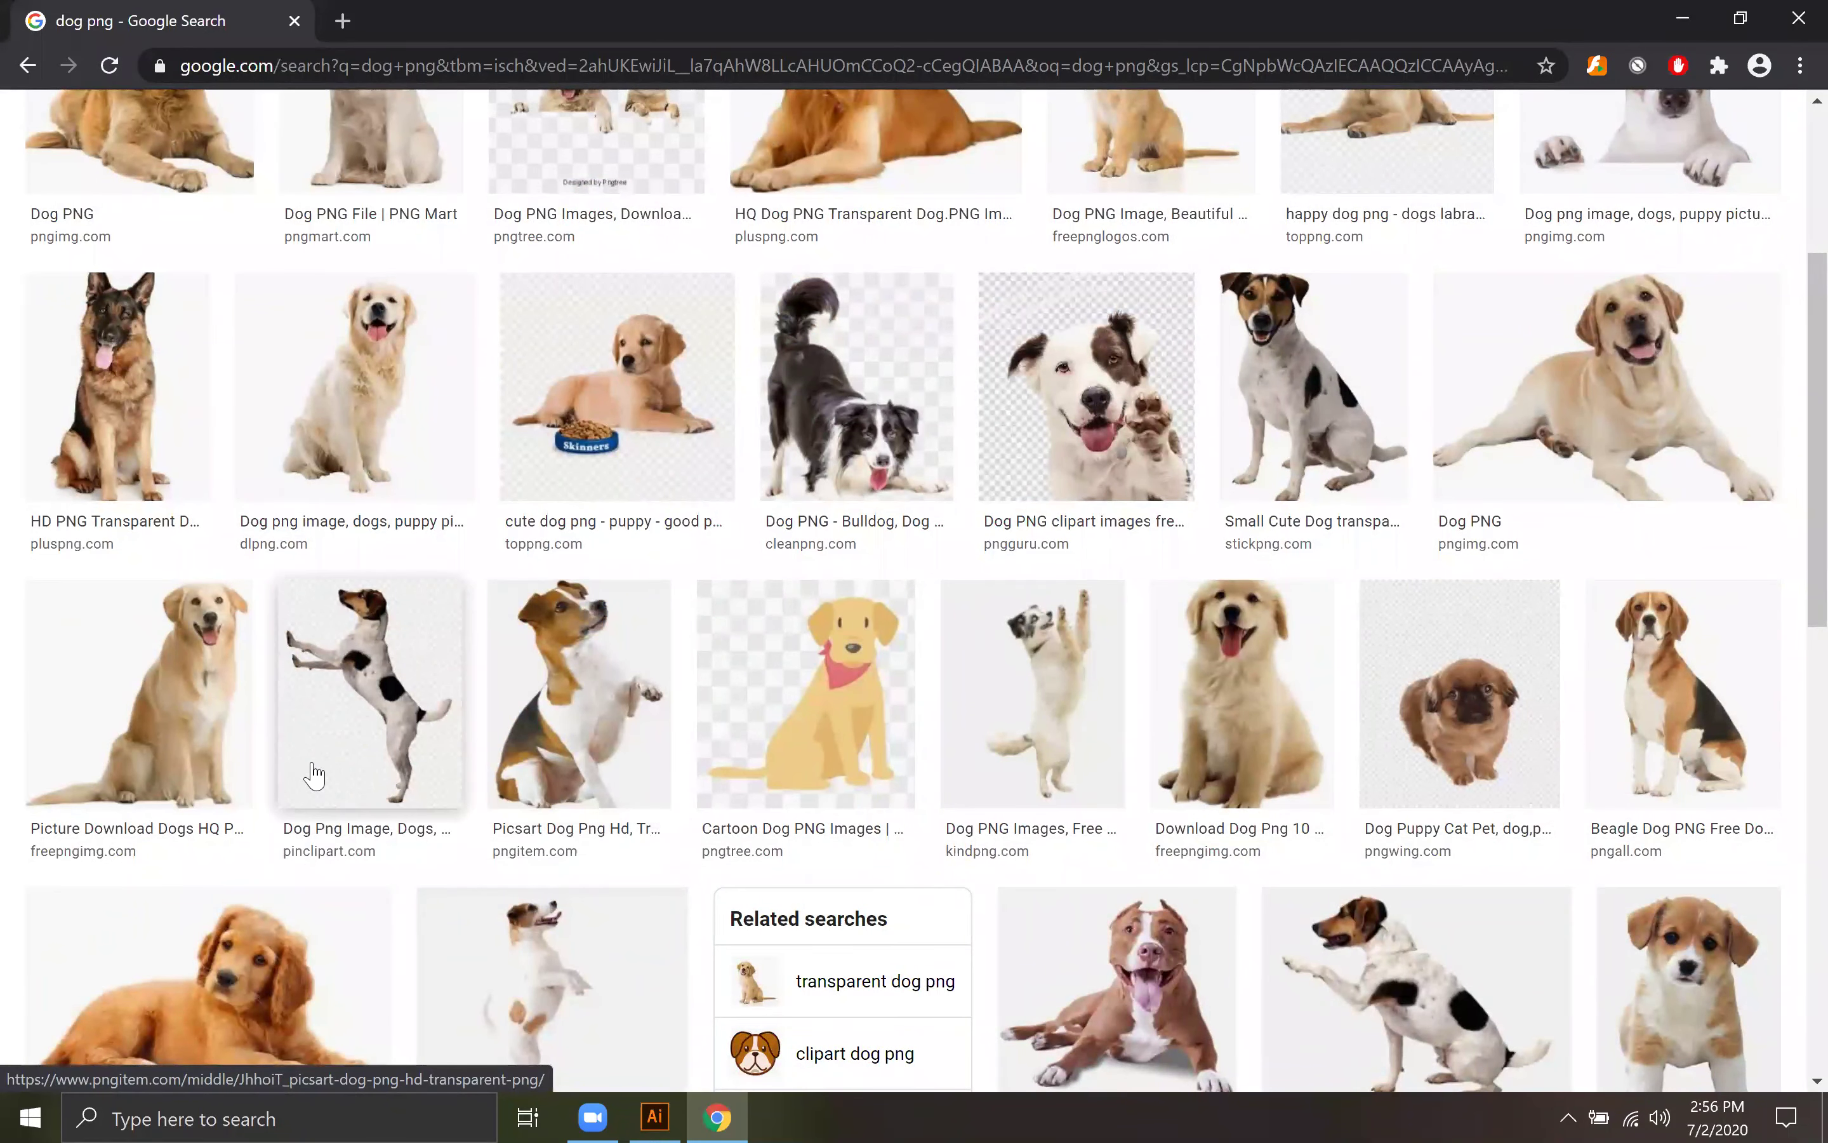
{"action": "scroll", "coordinate": [1164, 816], "scroll_direction": "up", "scroll_amount": 4}
{"action": "scroll", "coordinate": [1197, 899], "scroll_direction": "down", "scroll_amount": 10}
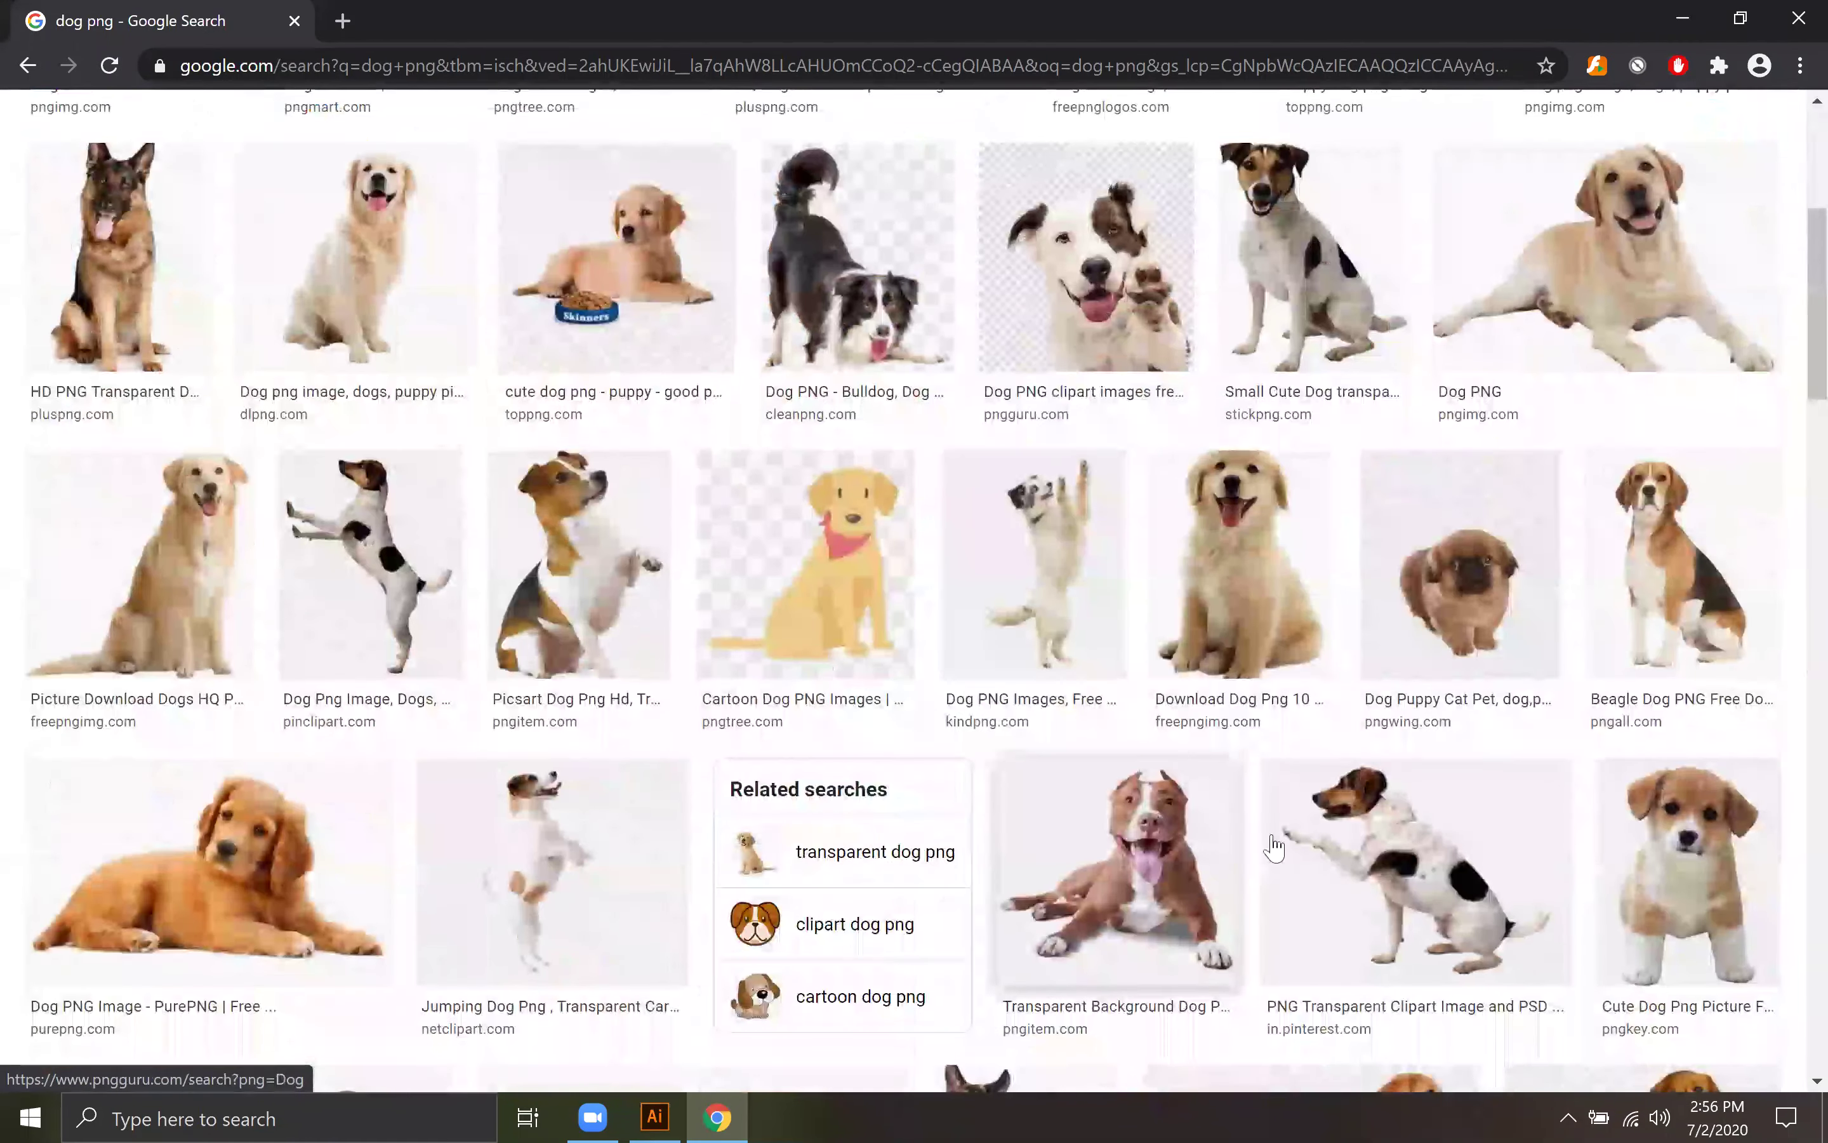
{"action": "left_click", "coordinate": [1409, 651]}
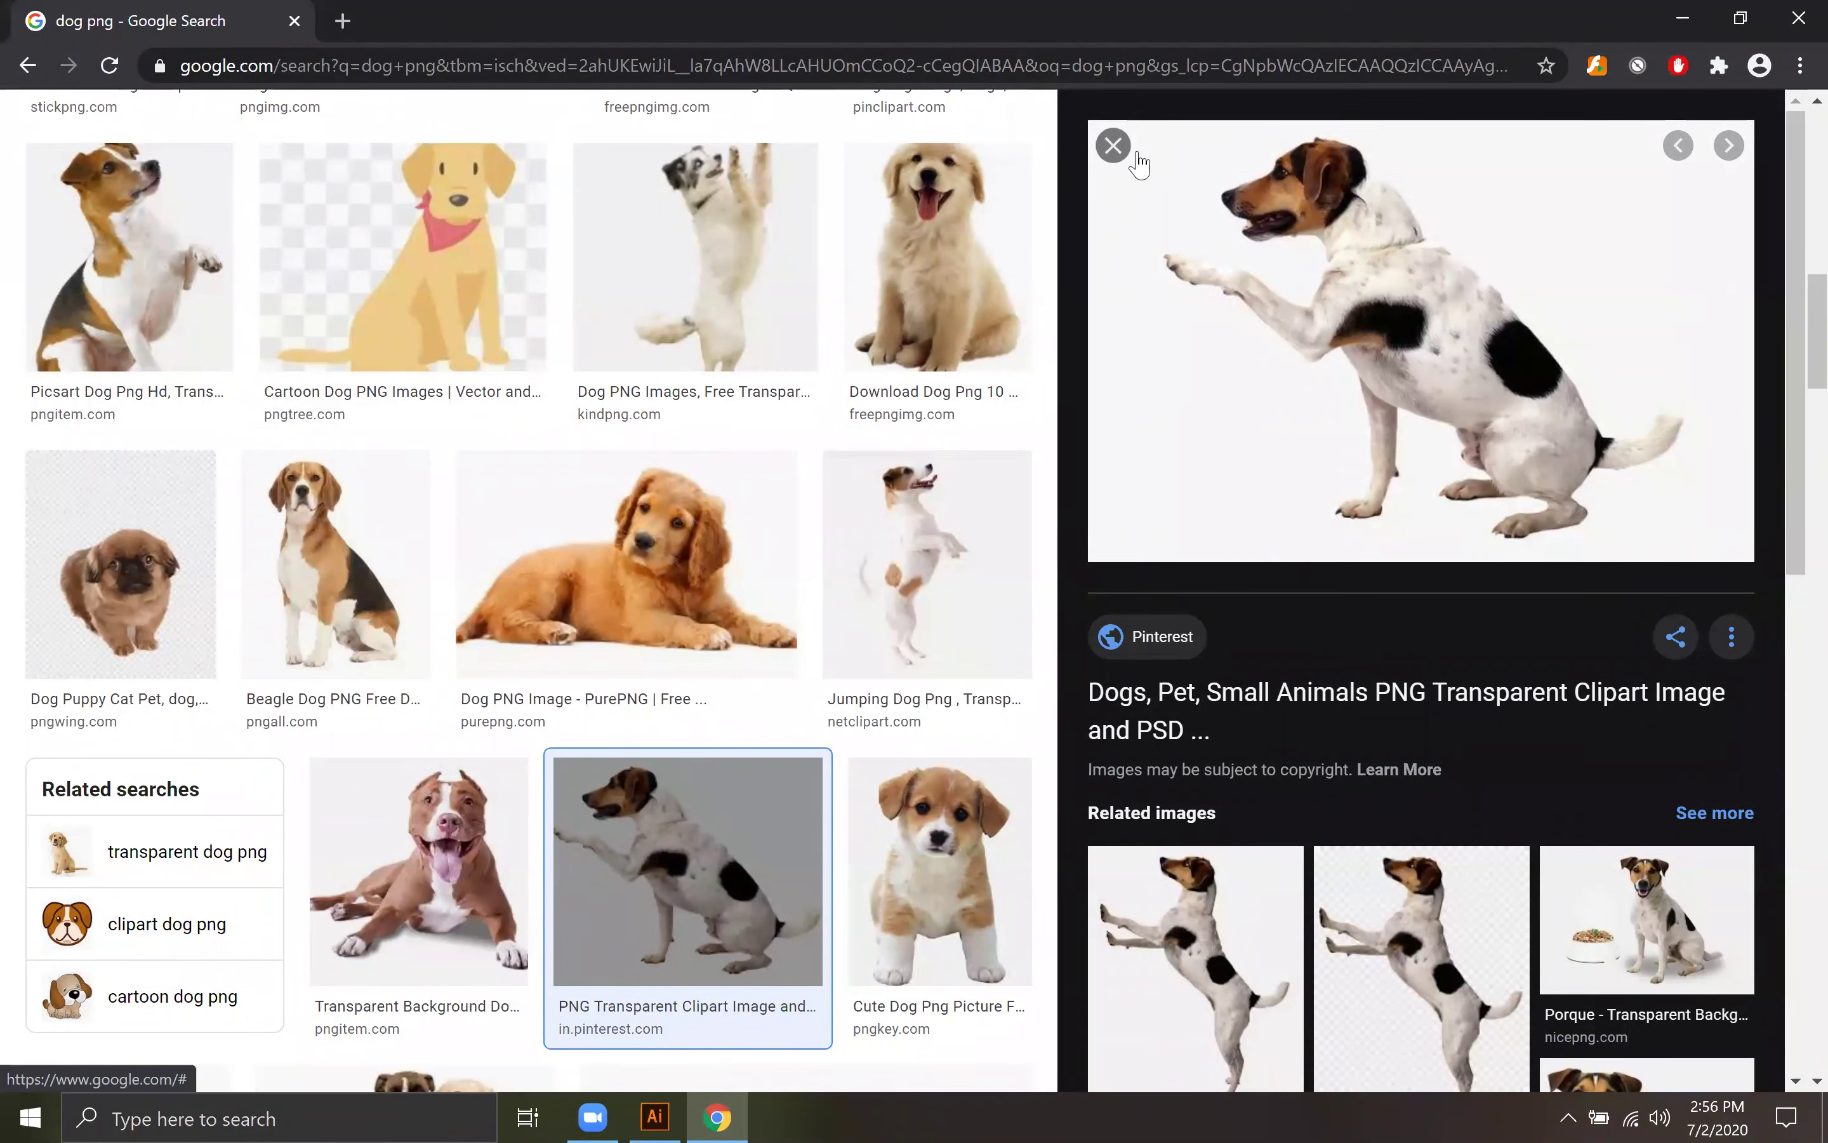
{"action": "left_click", "coordinate": [1113, 145]}
{"action": "scroll", "coordinate": [740, 763], "scroll_direction": "down", "scroll_amount": 1}
{"action": "scroll", "coordinate": [743, 769], "scroll_direction": "down", "scroll_amount": 4}
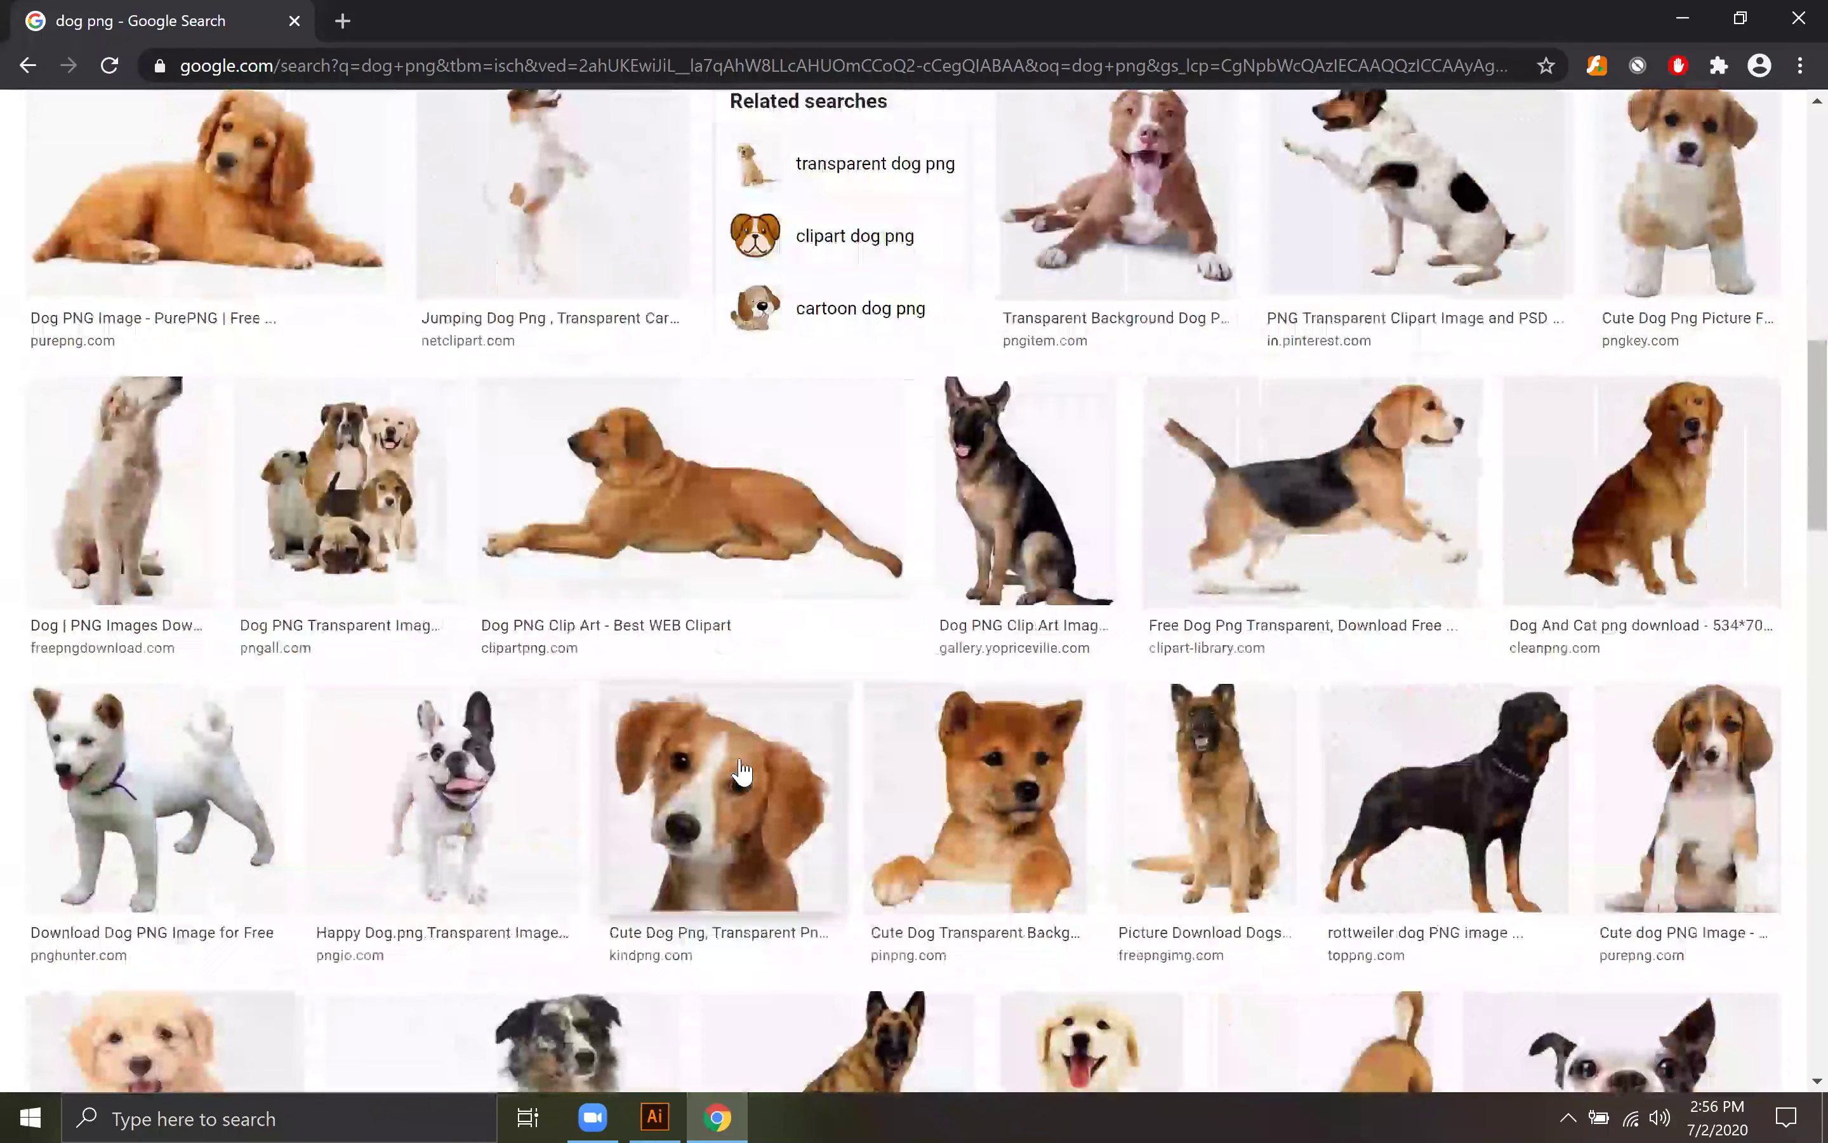
{"action": "scroll", "coordinate": [742, 769], "scroll_direction": "up", "scroll_amount": 10}
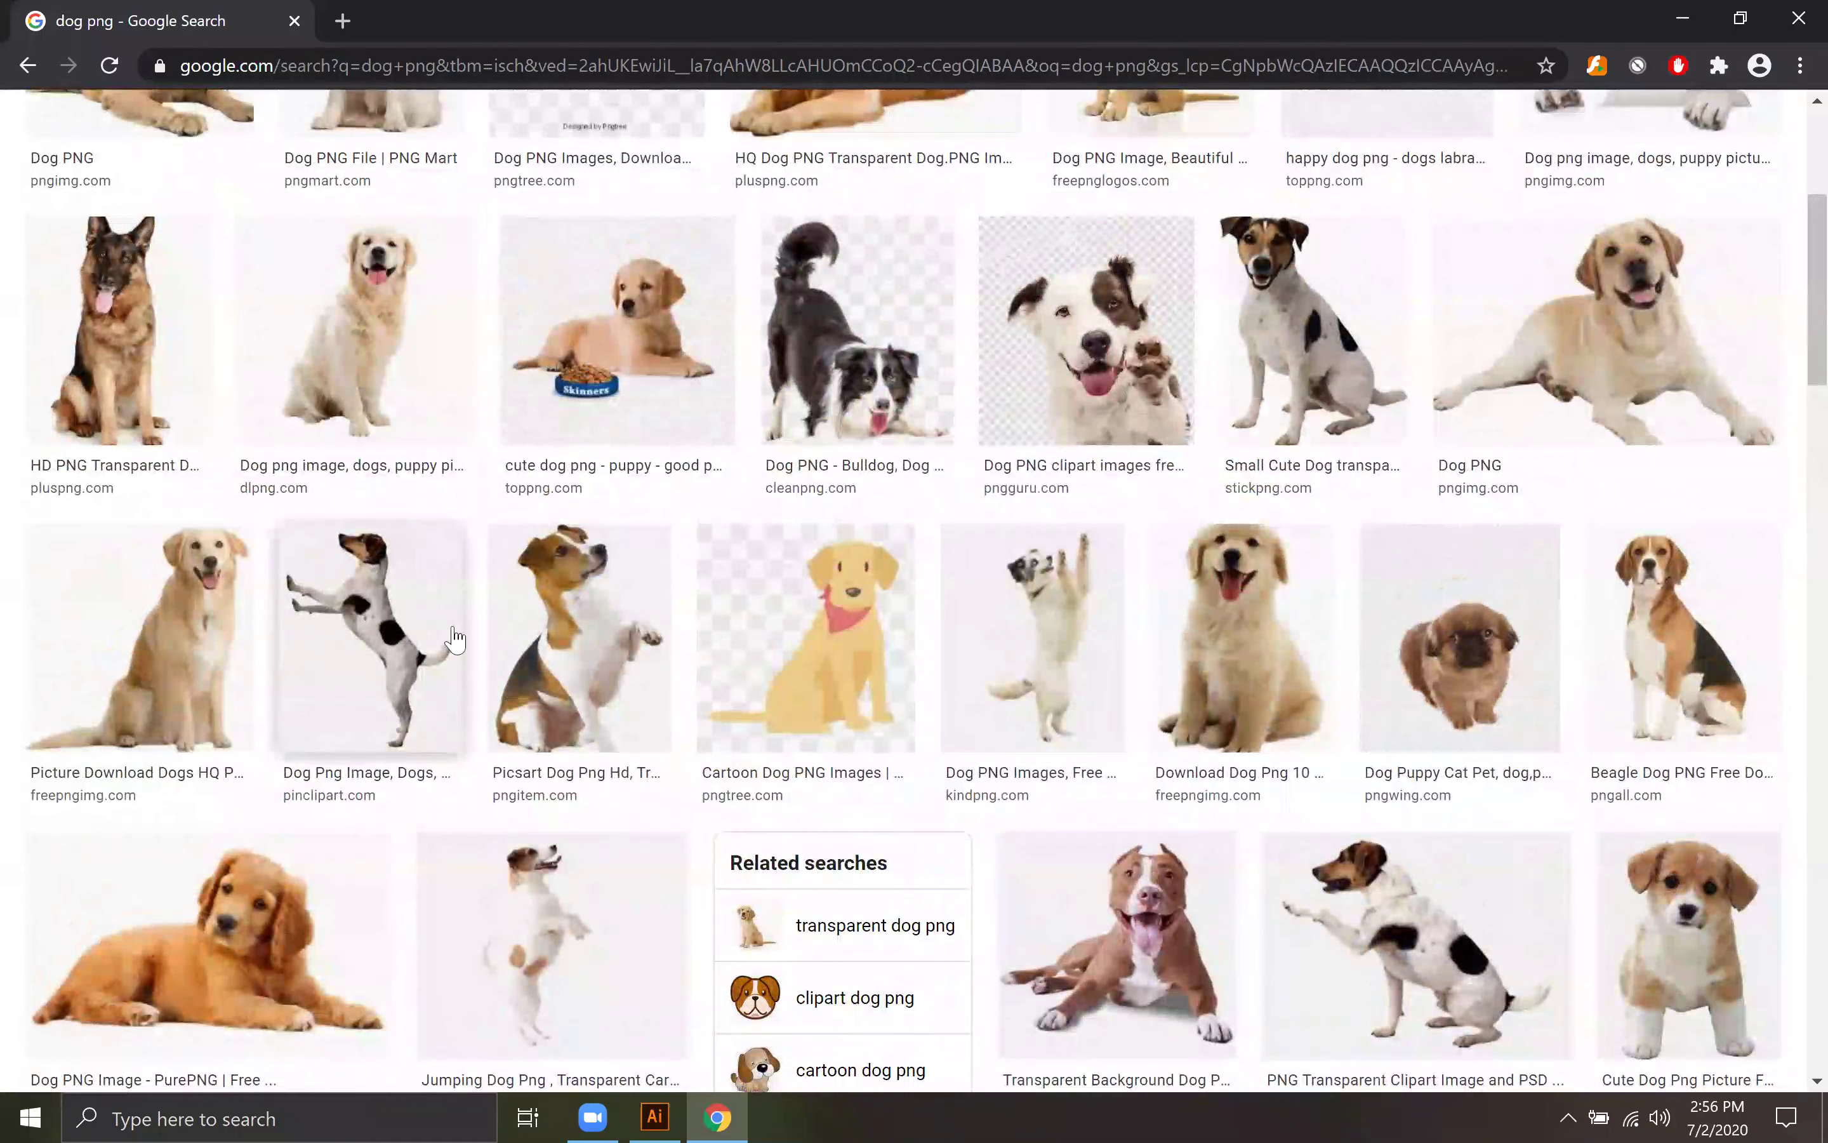
Step: Preview the PinClipart image of the black-spotted dog standing on its hind legs and save it to the desktop as a PNG
{"action": "left_click", "coordinate": [368, 612]}
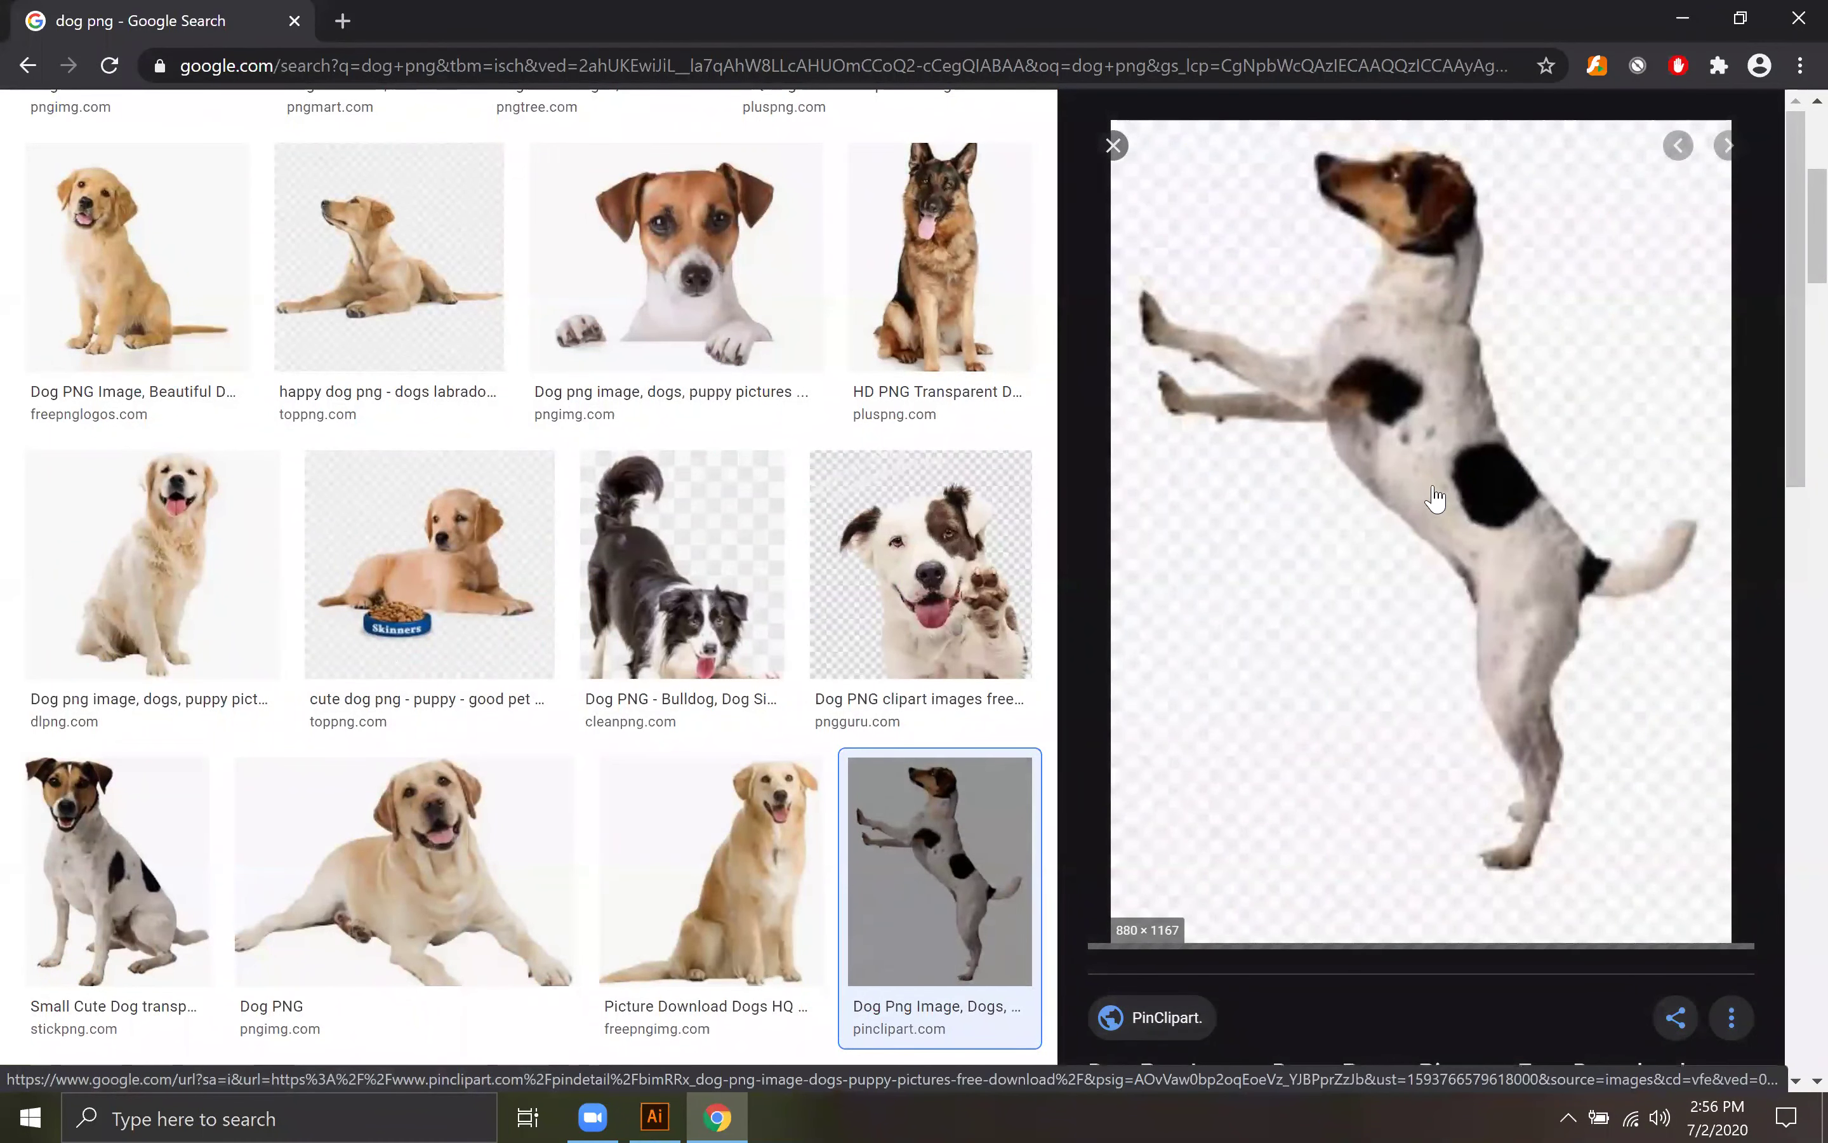
{"action": "scroll", "coordinate": [1396, 752], "scroll_direction": "down", "scroll_amount": 5}
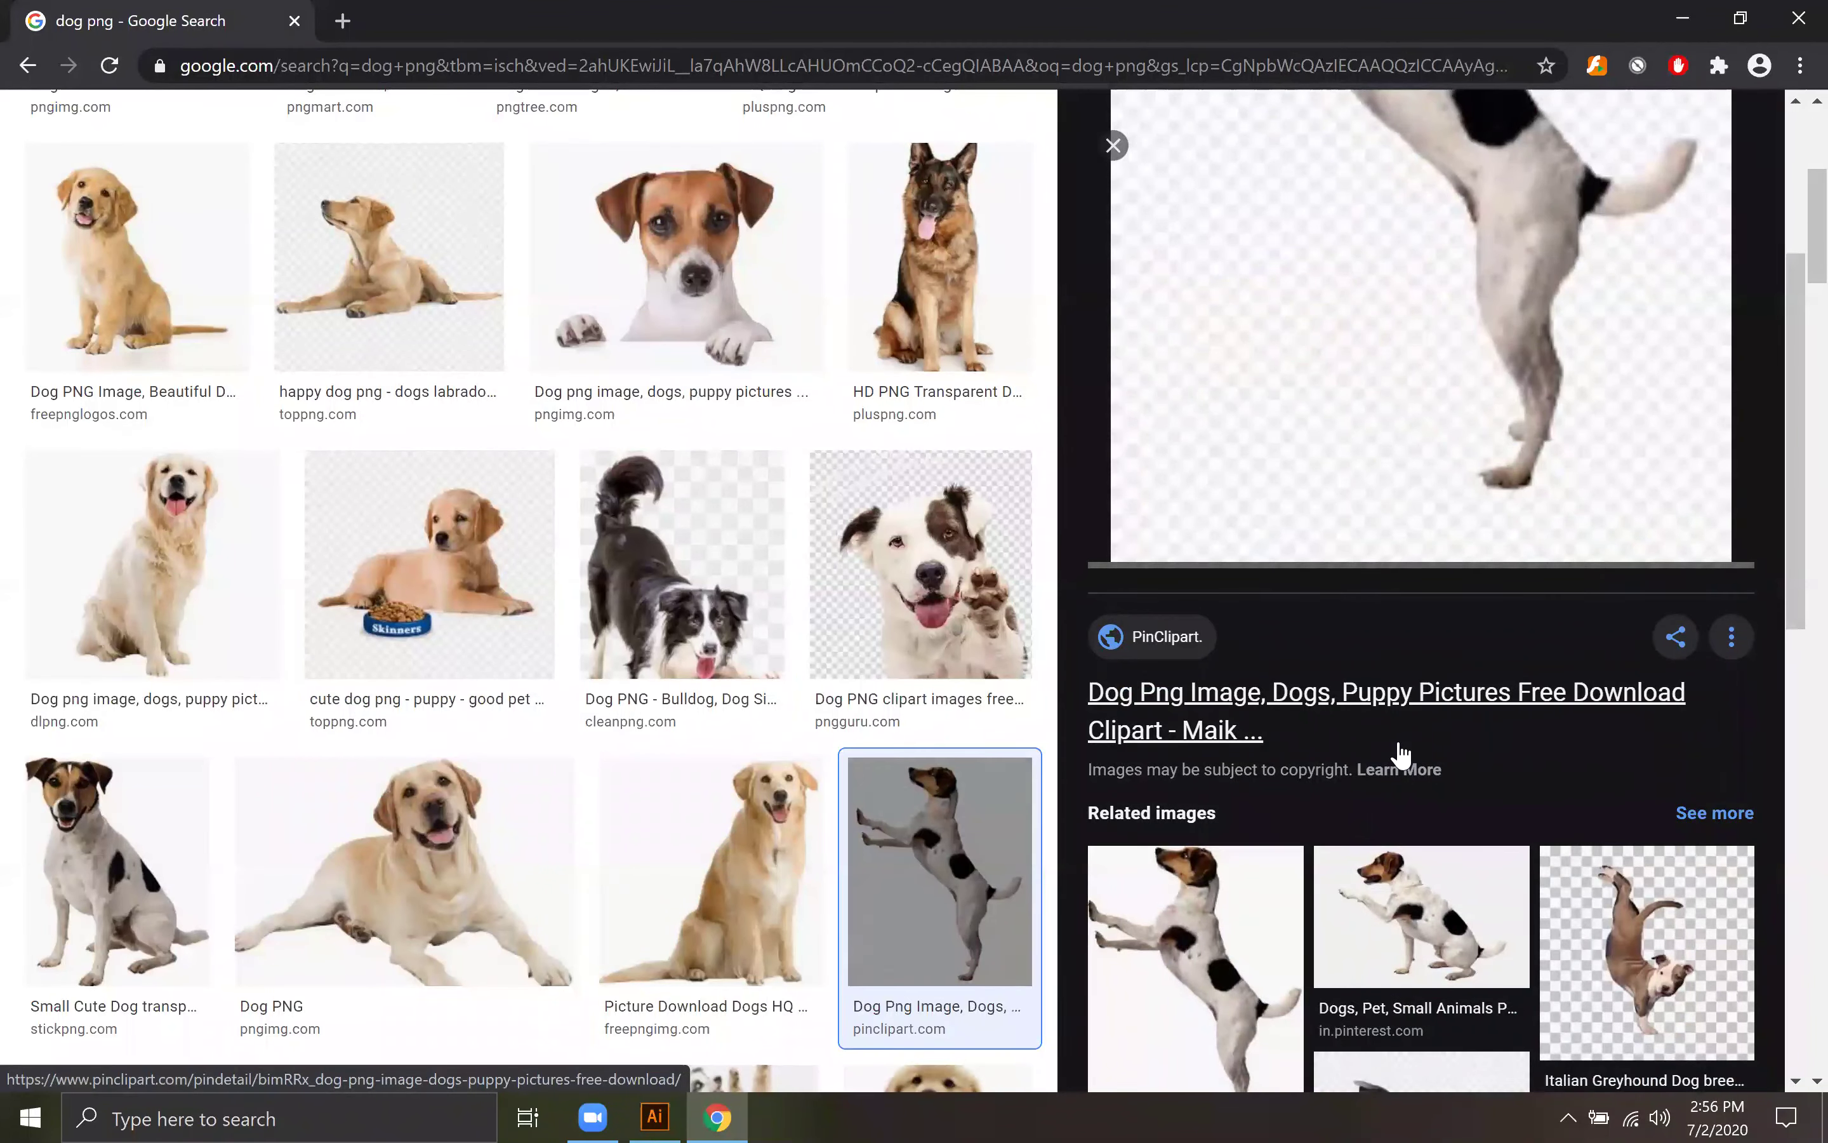
{"action": "scroll", "coordinate": [1399, 754], "scroll_direction": "up", "scroll_amount": 5}
{"action": "right_click", "coordinate": [1438, 470]}
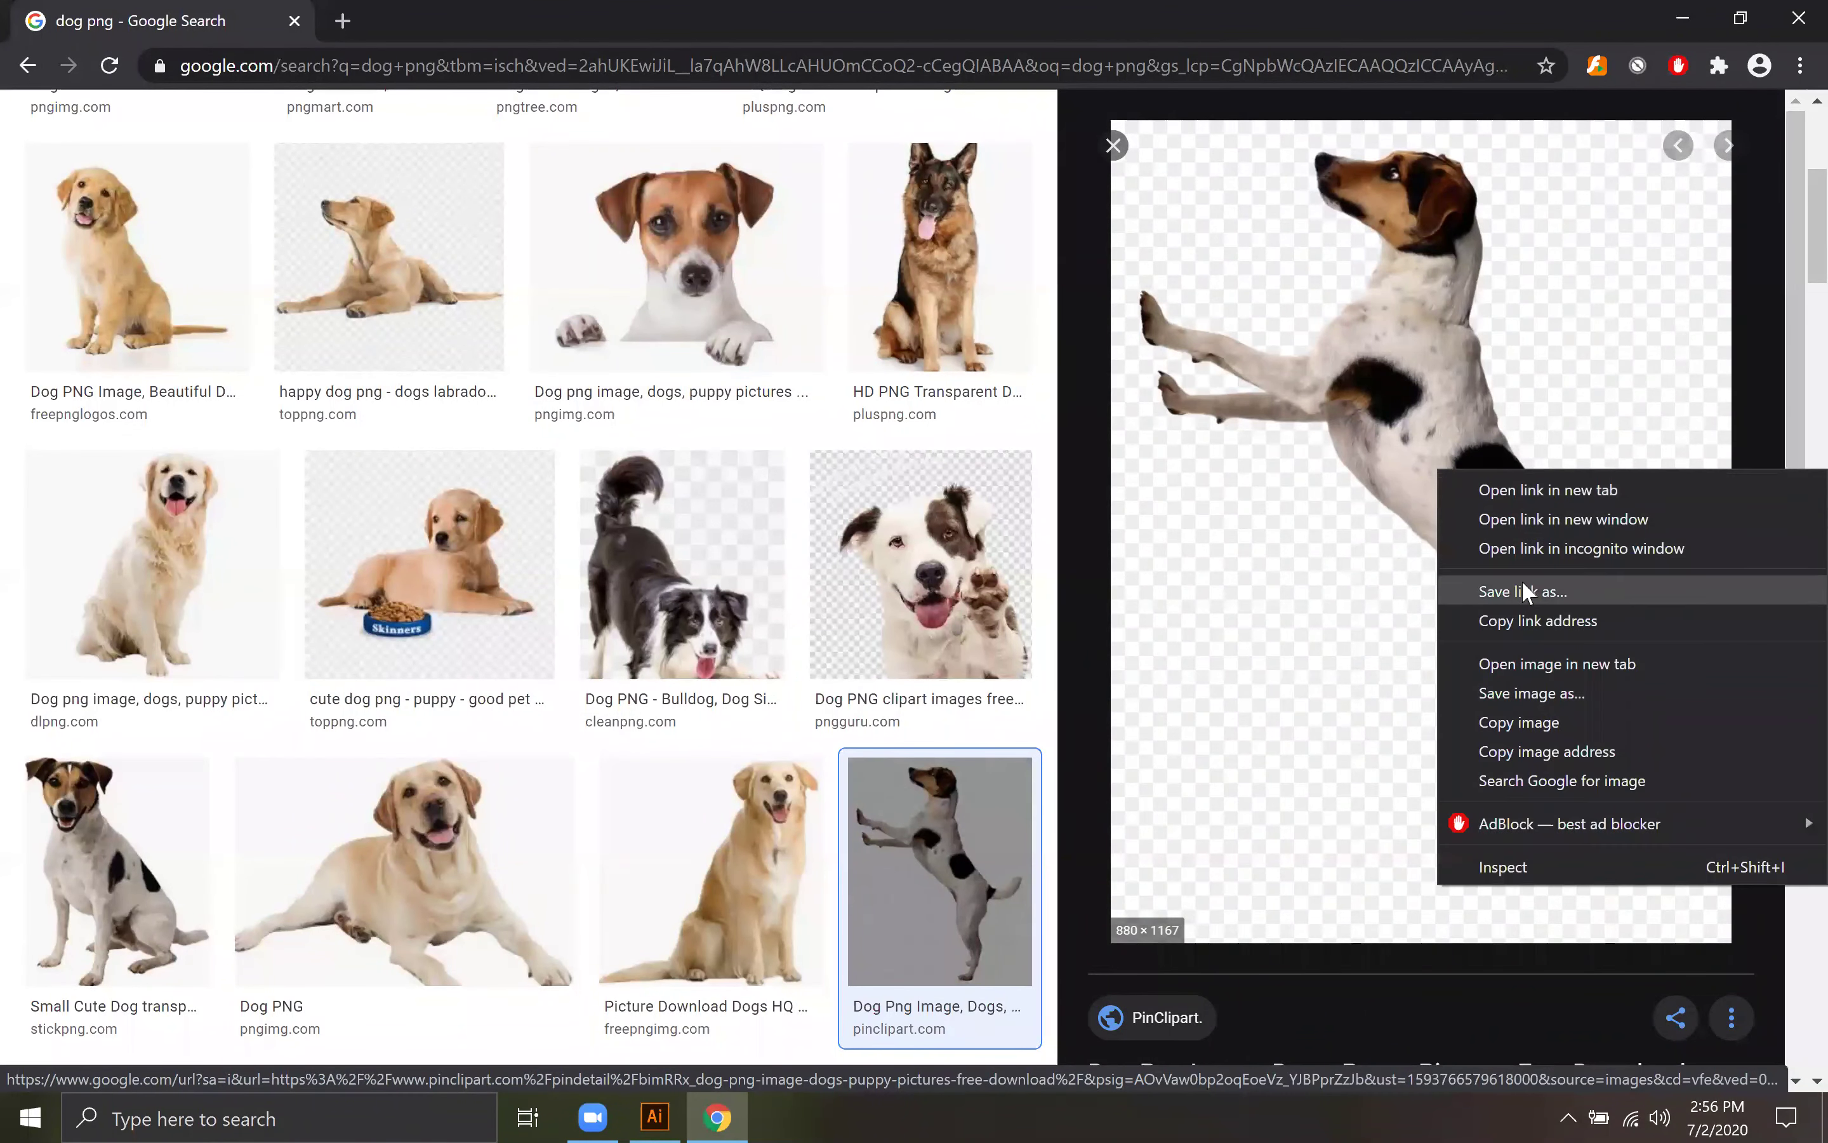
{"action": "left_click", "coordinate": [1535, 689]}
{"action": "scroll", "coordinate": [119, 269], "scroll_direction": "up", "scroll_amount": 3}
{"action": "left_click", "coordinate": [581, 532]}
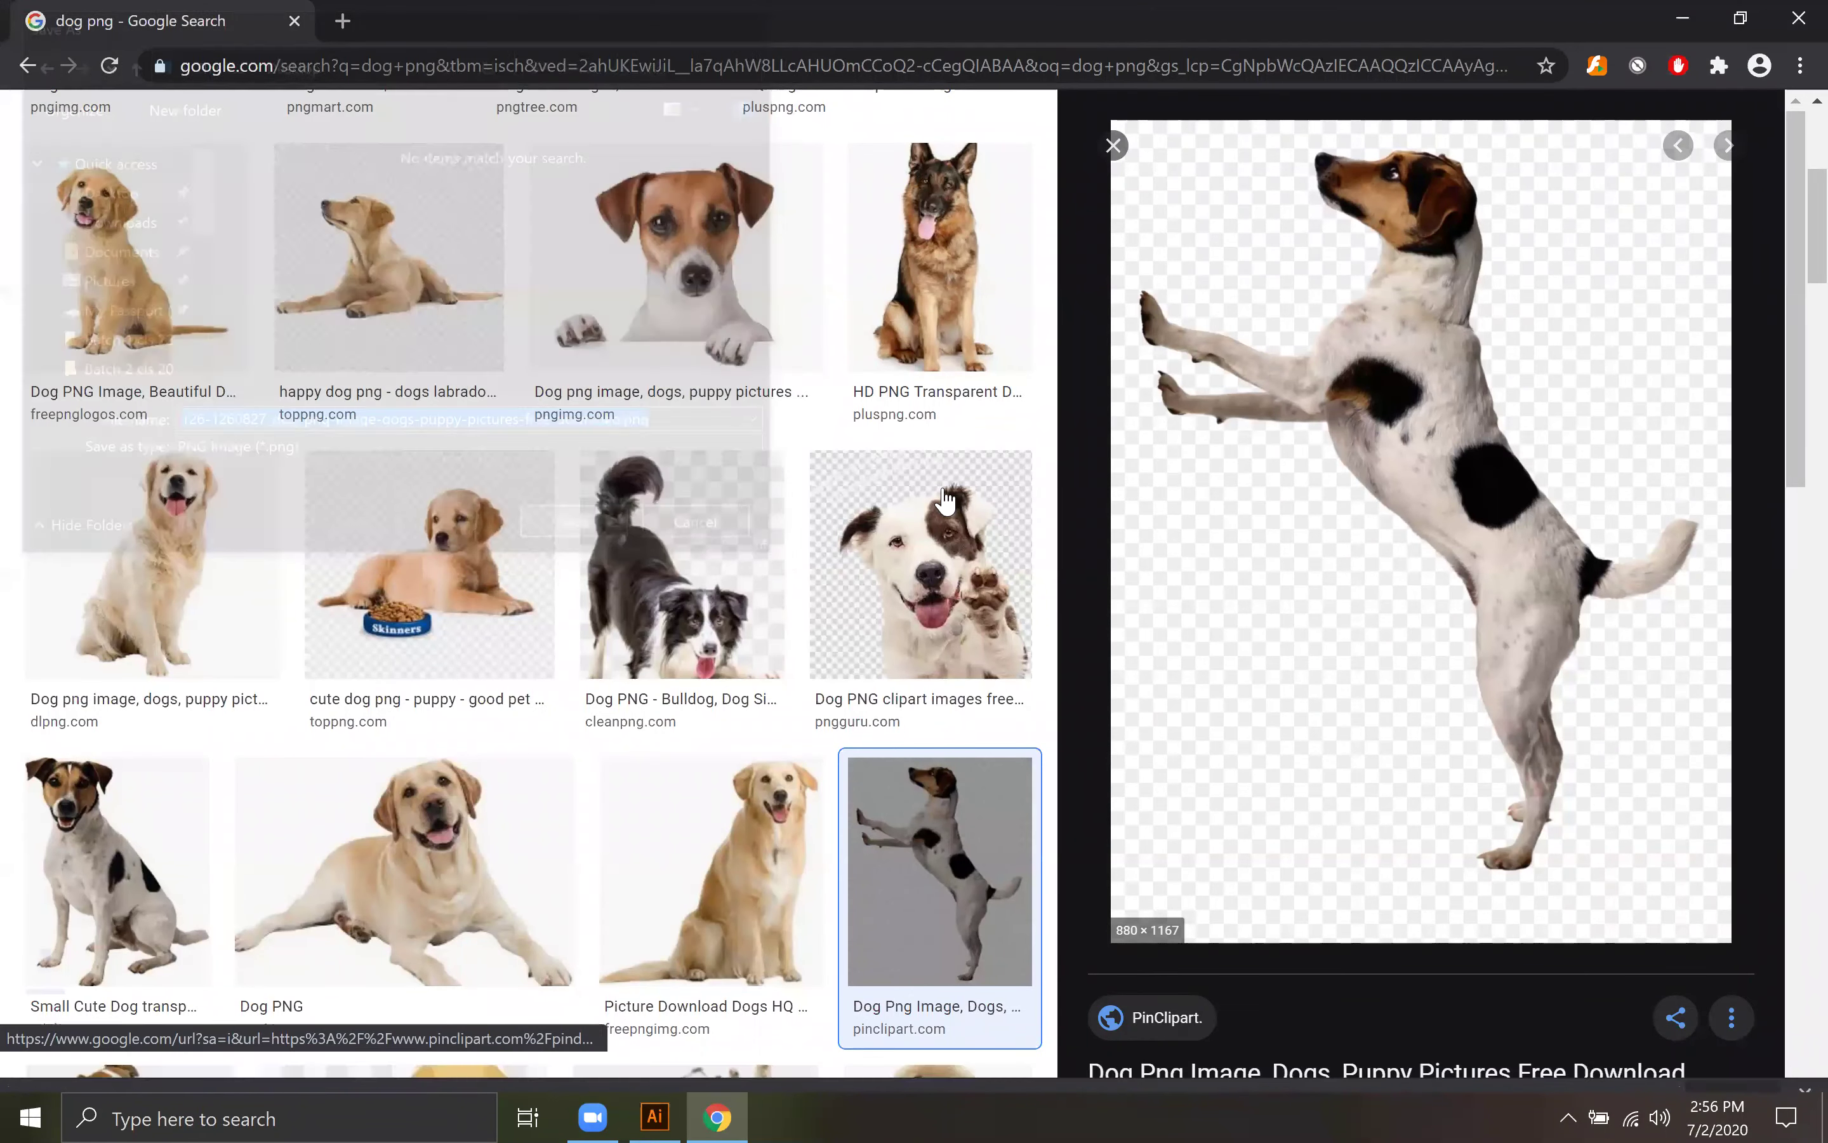
Step: Try to open the downloaded dog PNG from the desktop in Illustrator
{"action": "left_click", "coordinate": [1682, 18]}
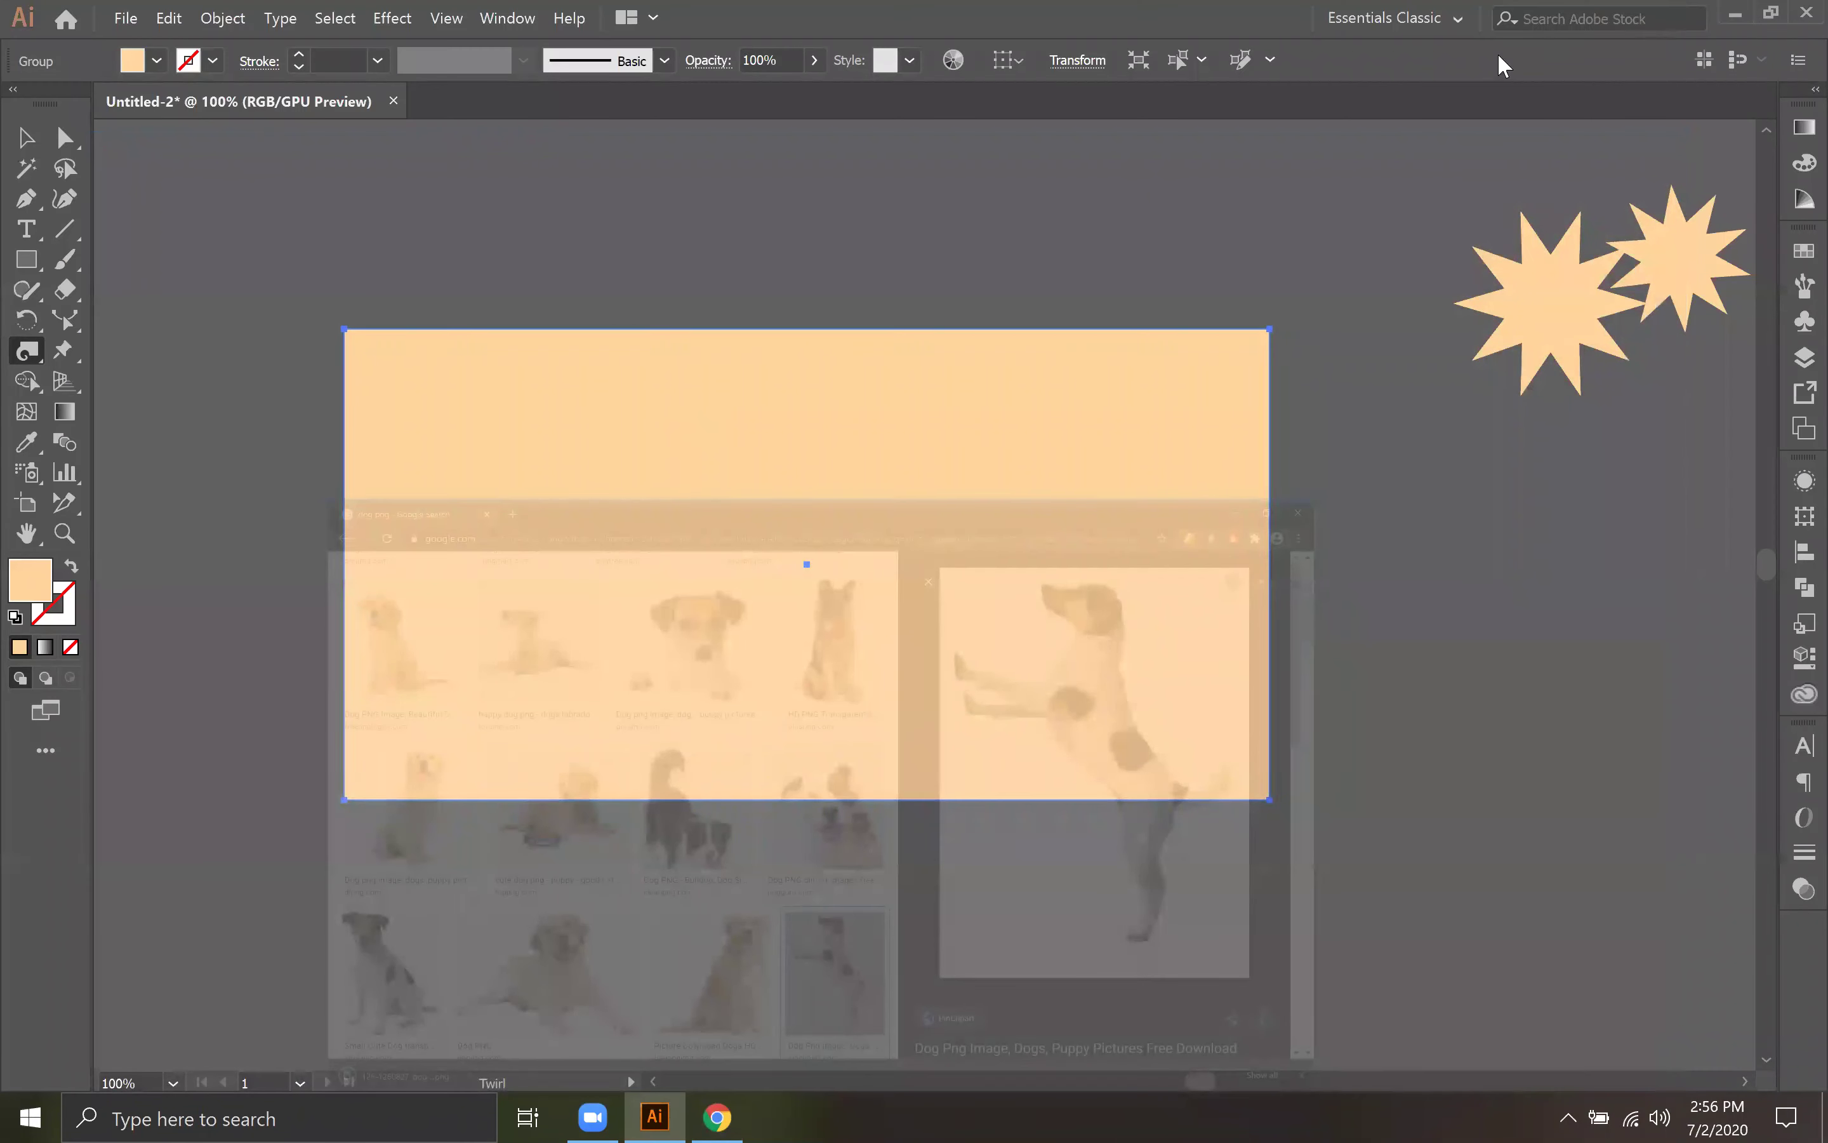
{"action": "left_click", "coordinate": [1735, 15]}
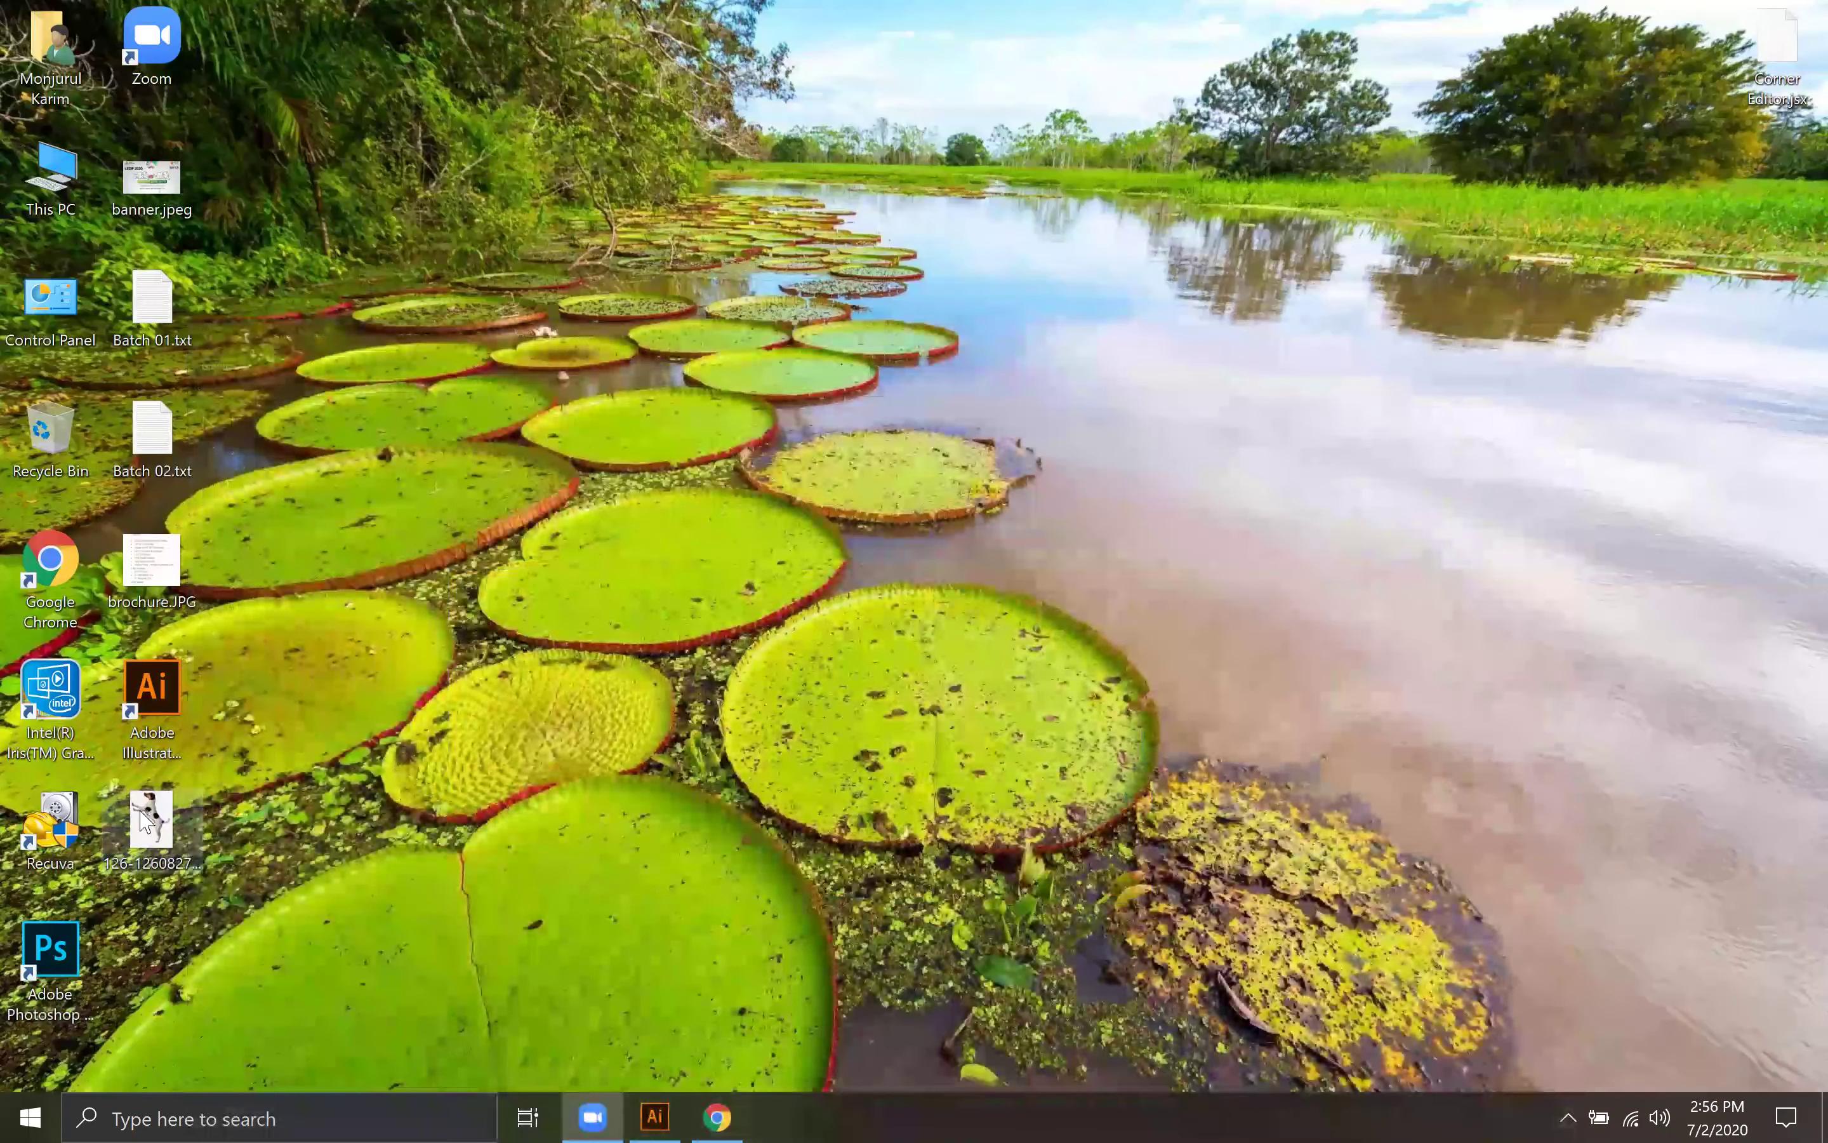
{"action": "key", "text": "shift+F10"}
{"action": "mouse_move", "coordinate": [268, 638]}
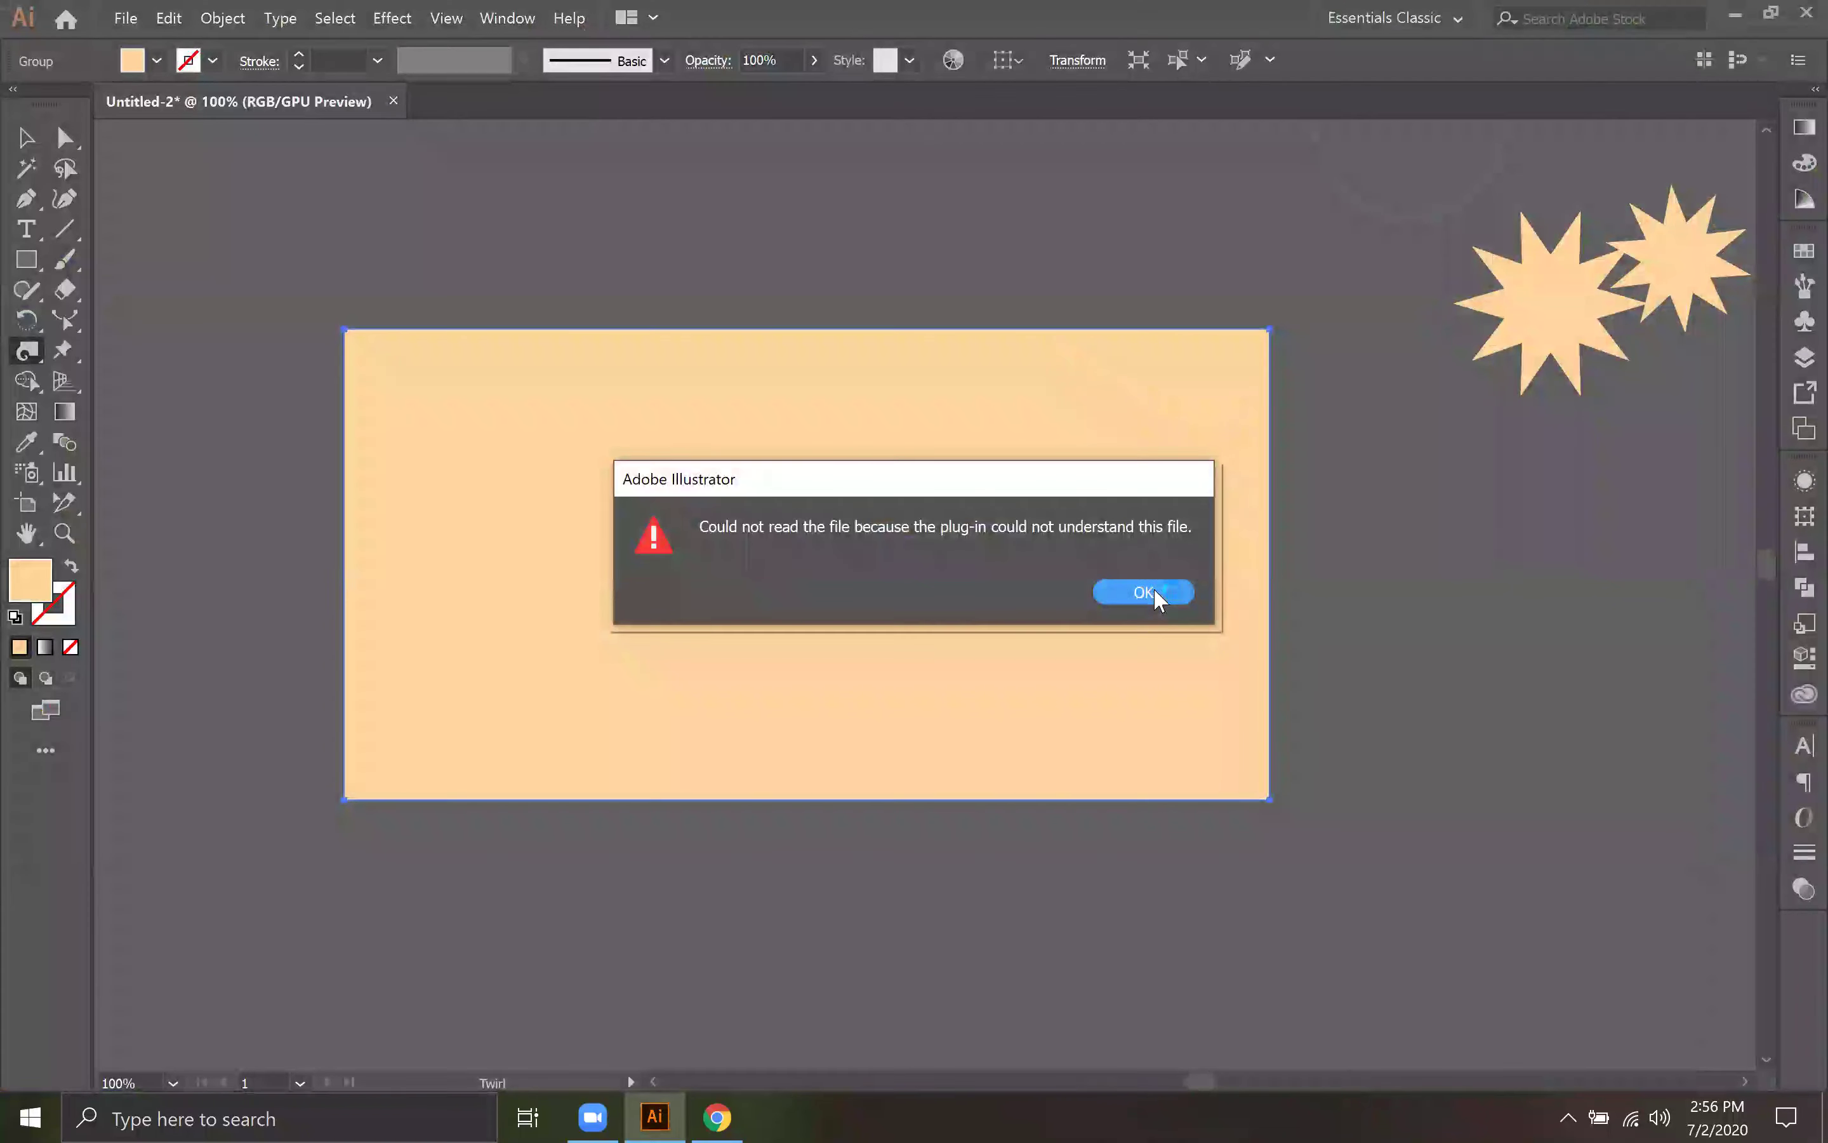
{"action": "left_click", "coordinate": [1140, 591]}
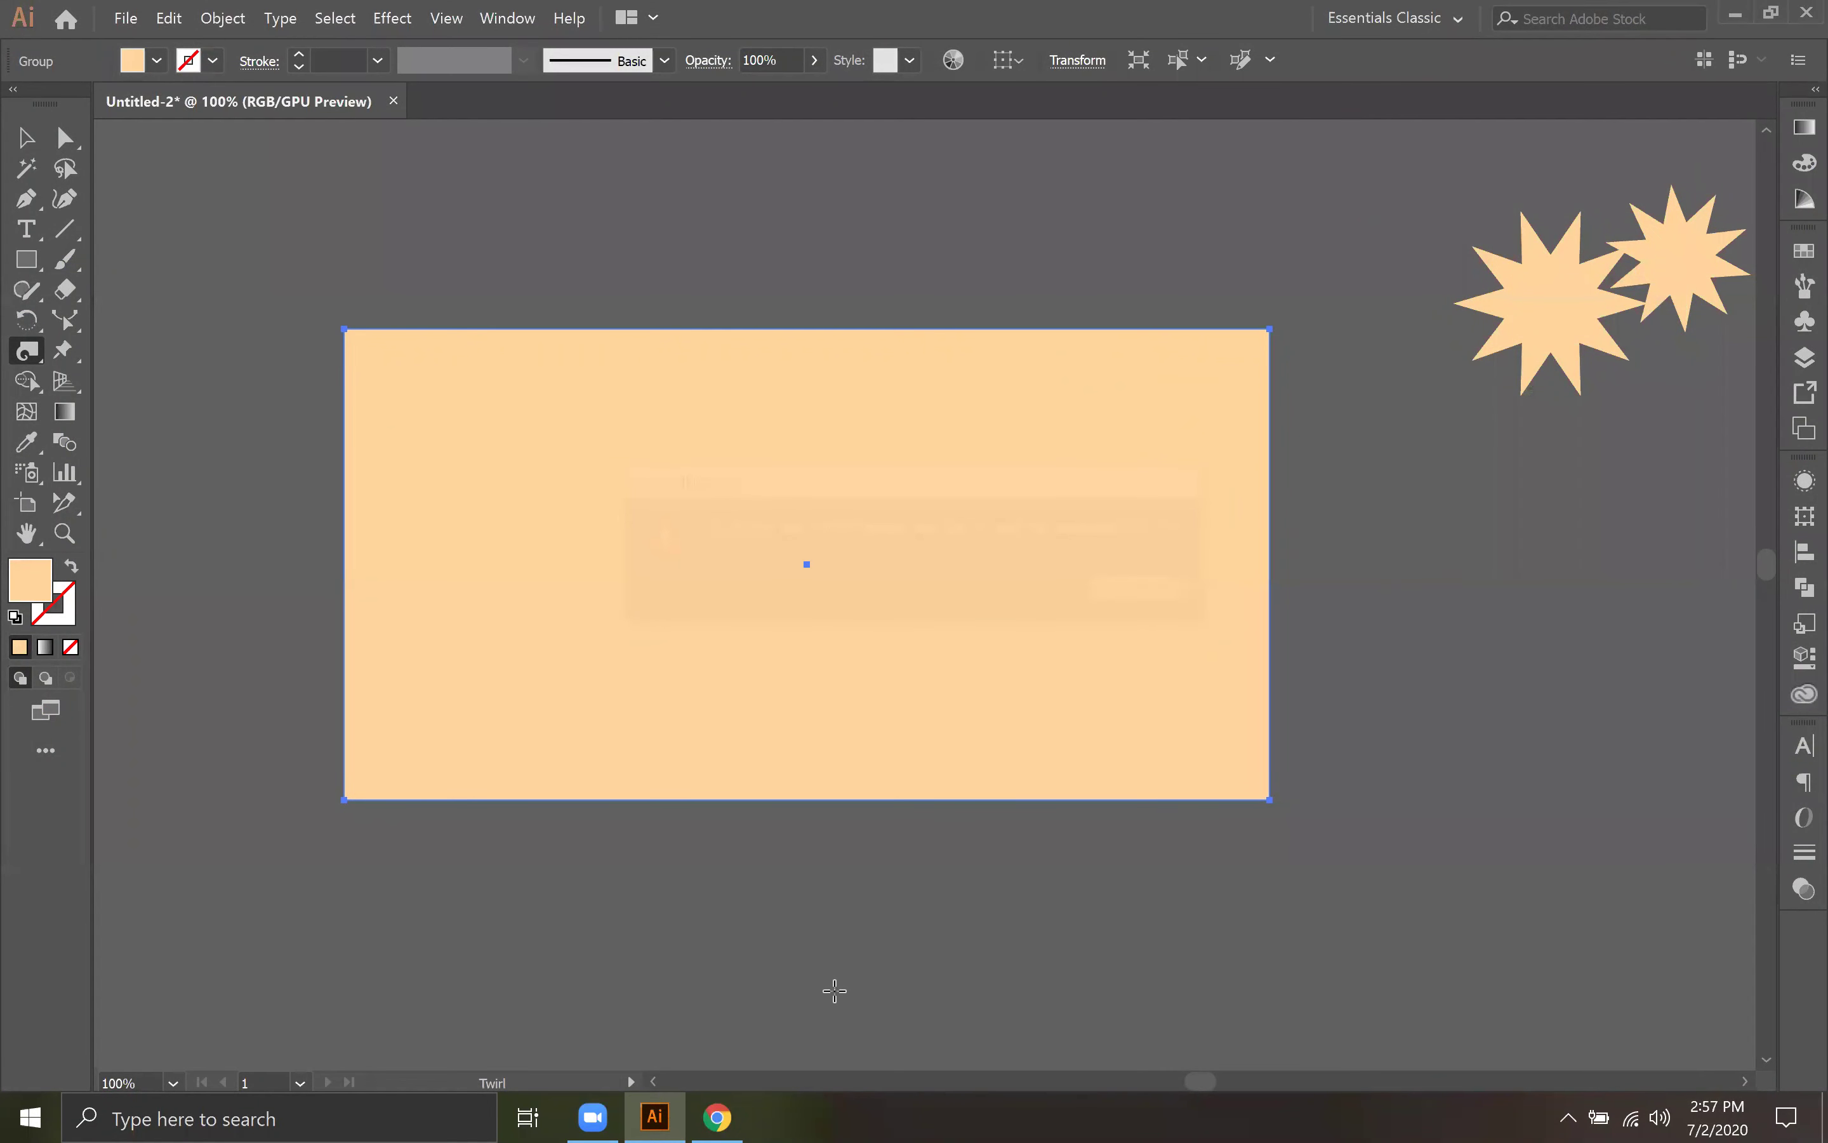
Step: Switch back to Chrome and look through the dog results again, previewing the Pinterest dog and the related ClipartKey standing dog
{"action": "mouse_move", "coordinate": [716, 1117]}
{"action": "left_click", "coordinate": [718, 983]}
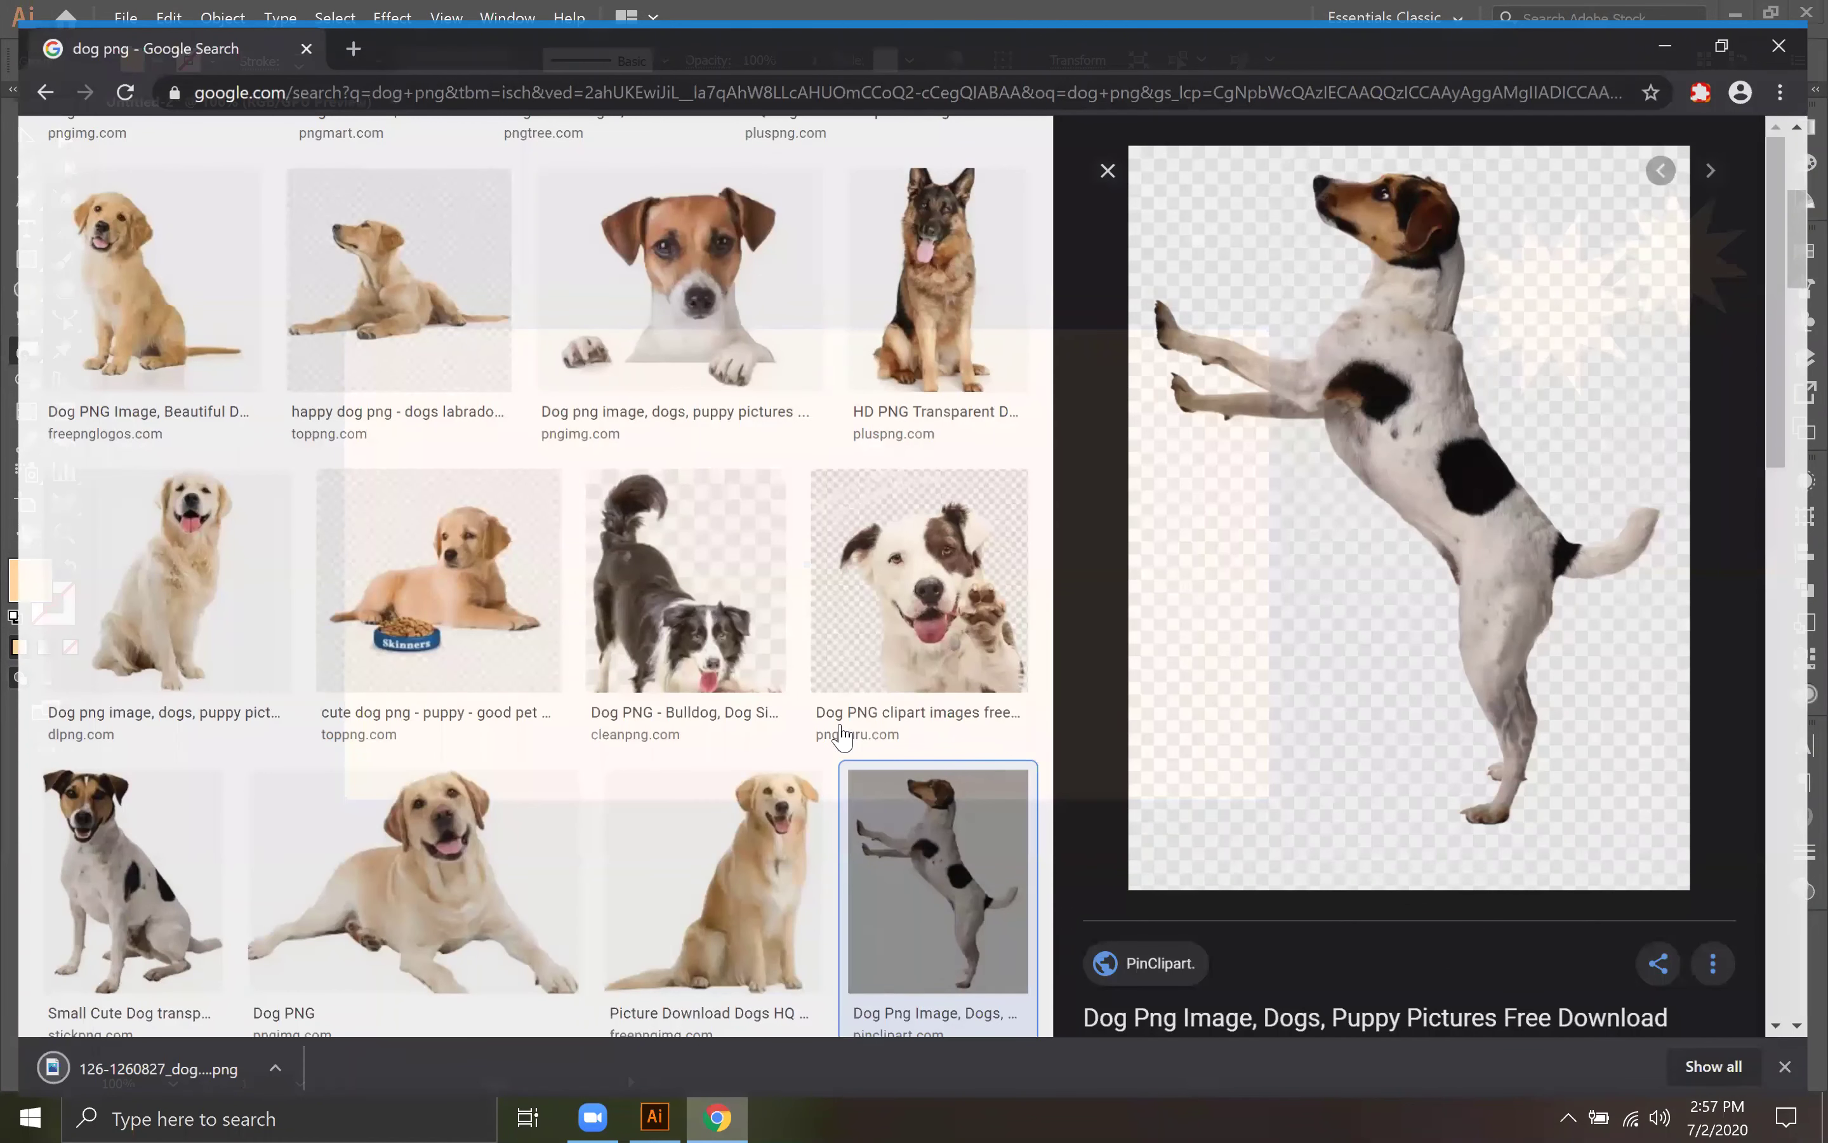
{"action": "scroll", "coordinate": [683, 786], "scroll_direction": "up", "scroll_amount": 3}
{"action": "scroll", "coordinate": [684, 786], "scroll_direction": "down", "scroll_amount": 15}
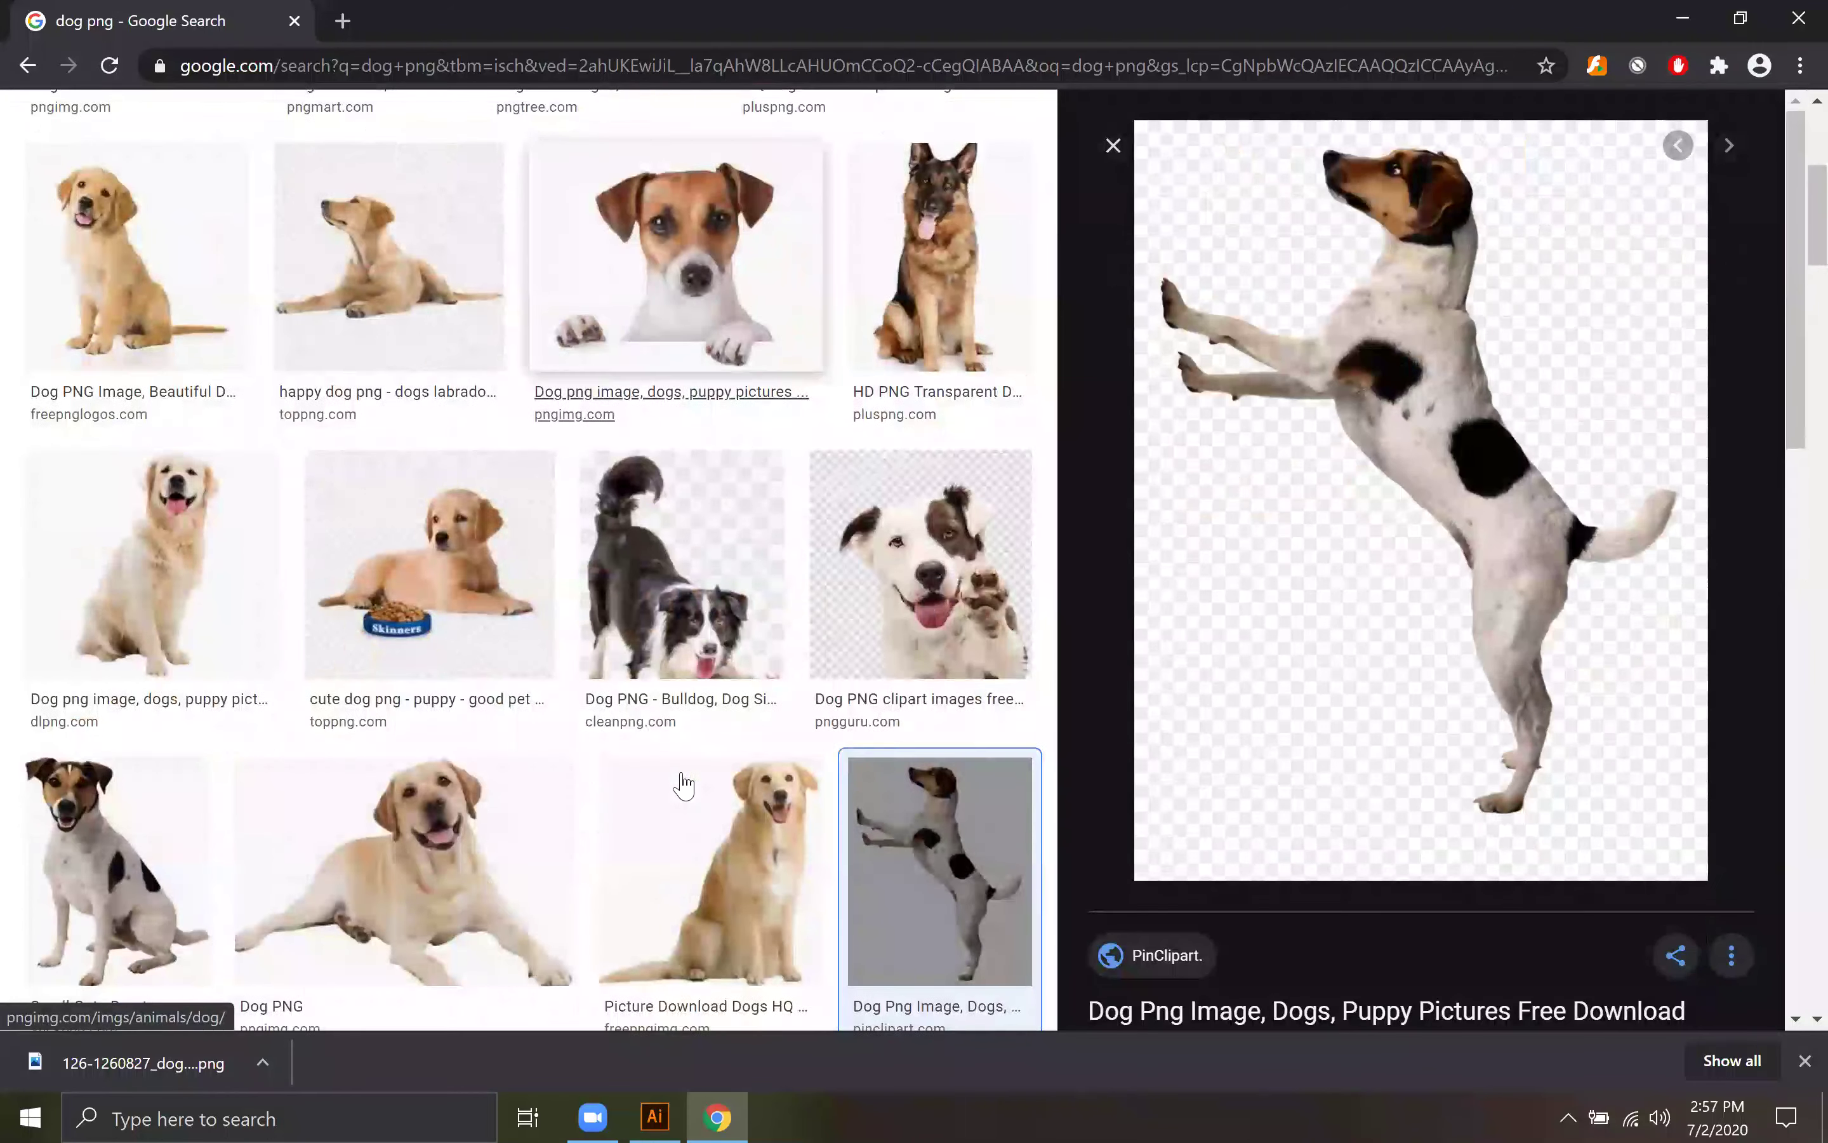
{"action": "scroll", "coordinate": [684, 786], "scroll_direction": "up", "scroll_amount": 15}
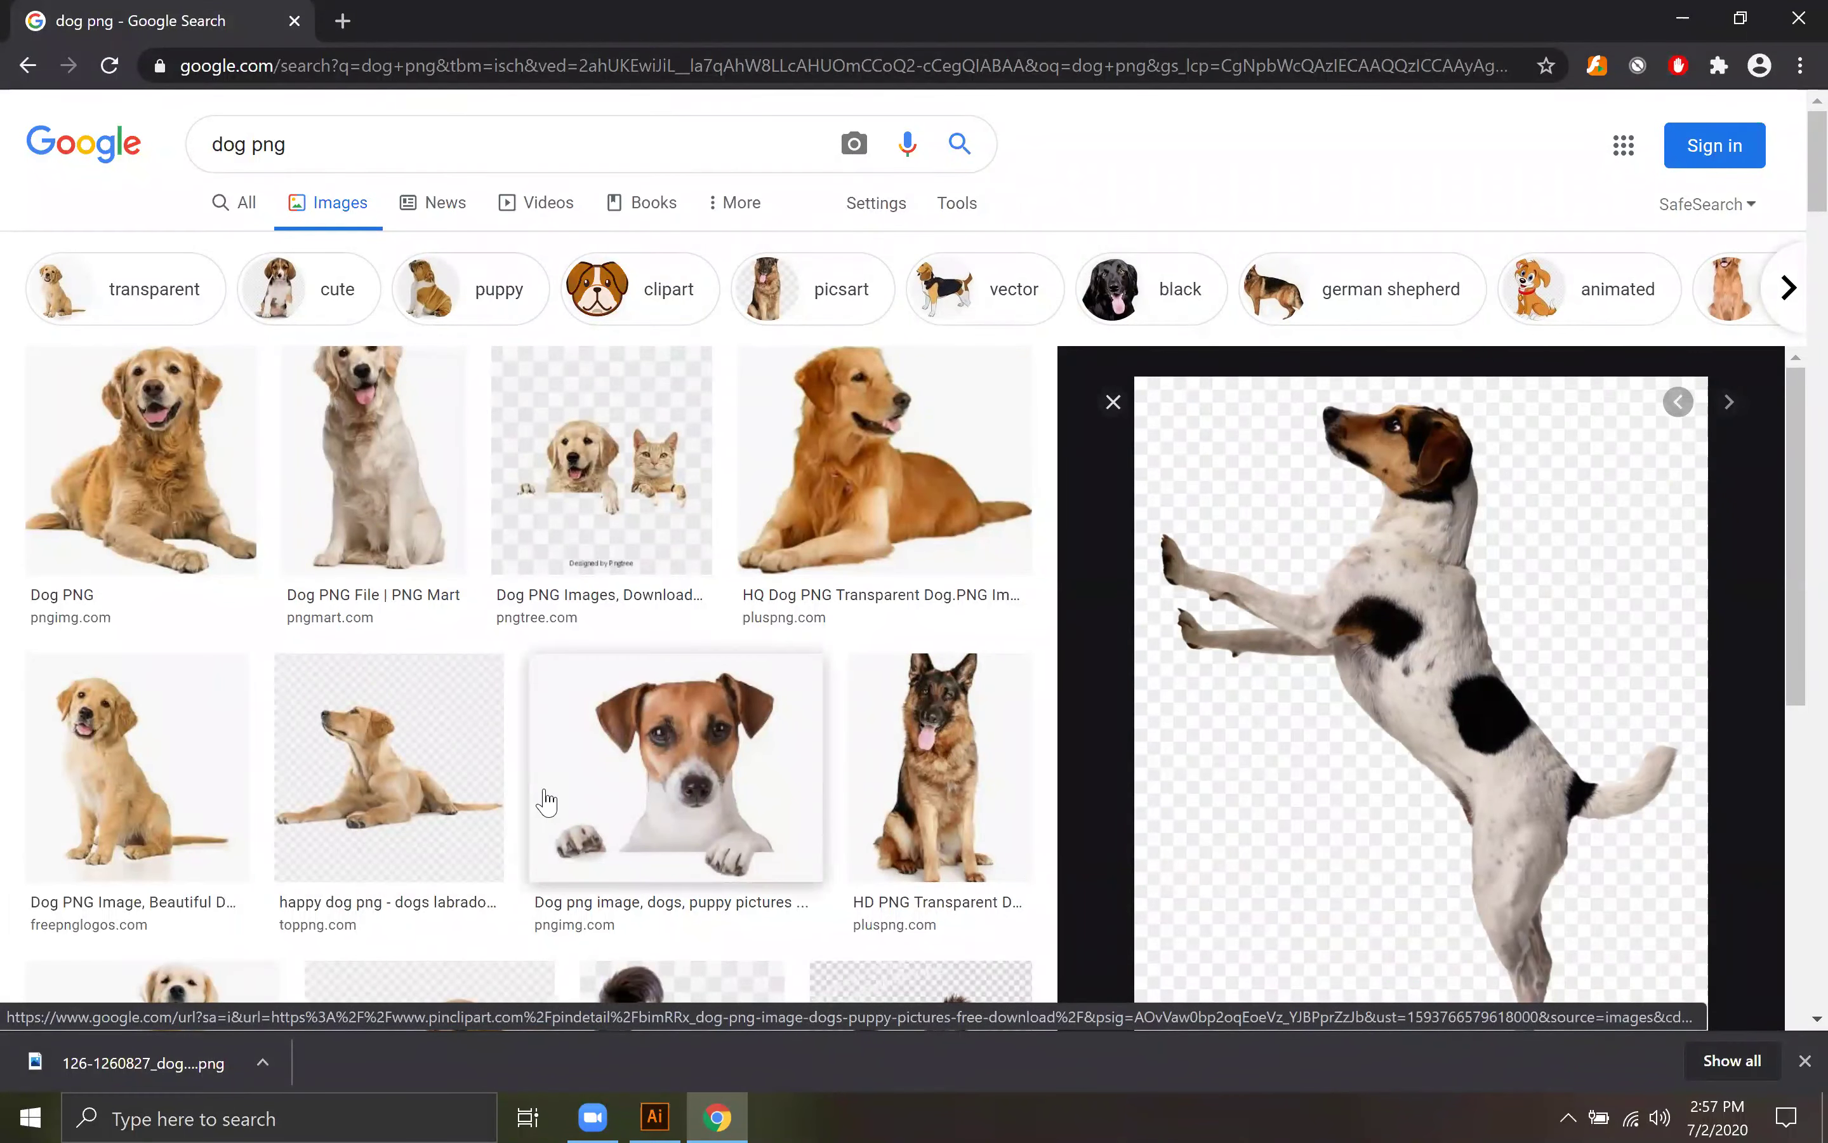
{"action": "scroll", "coordinate": [665, 755], "scroll_direction": "down", "scroll_amount": 20}
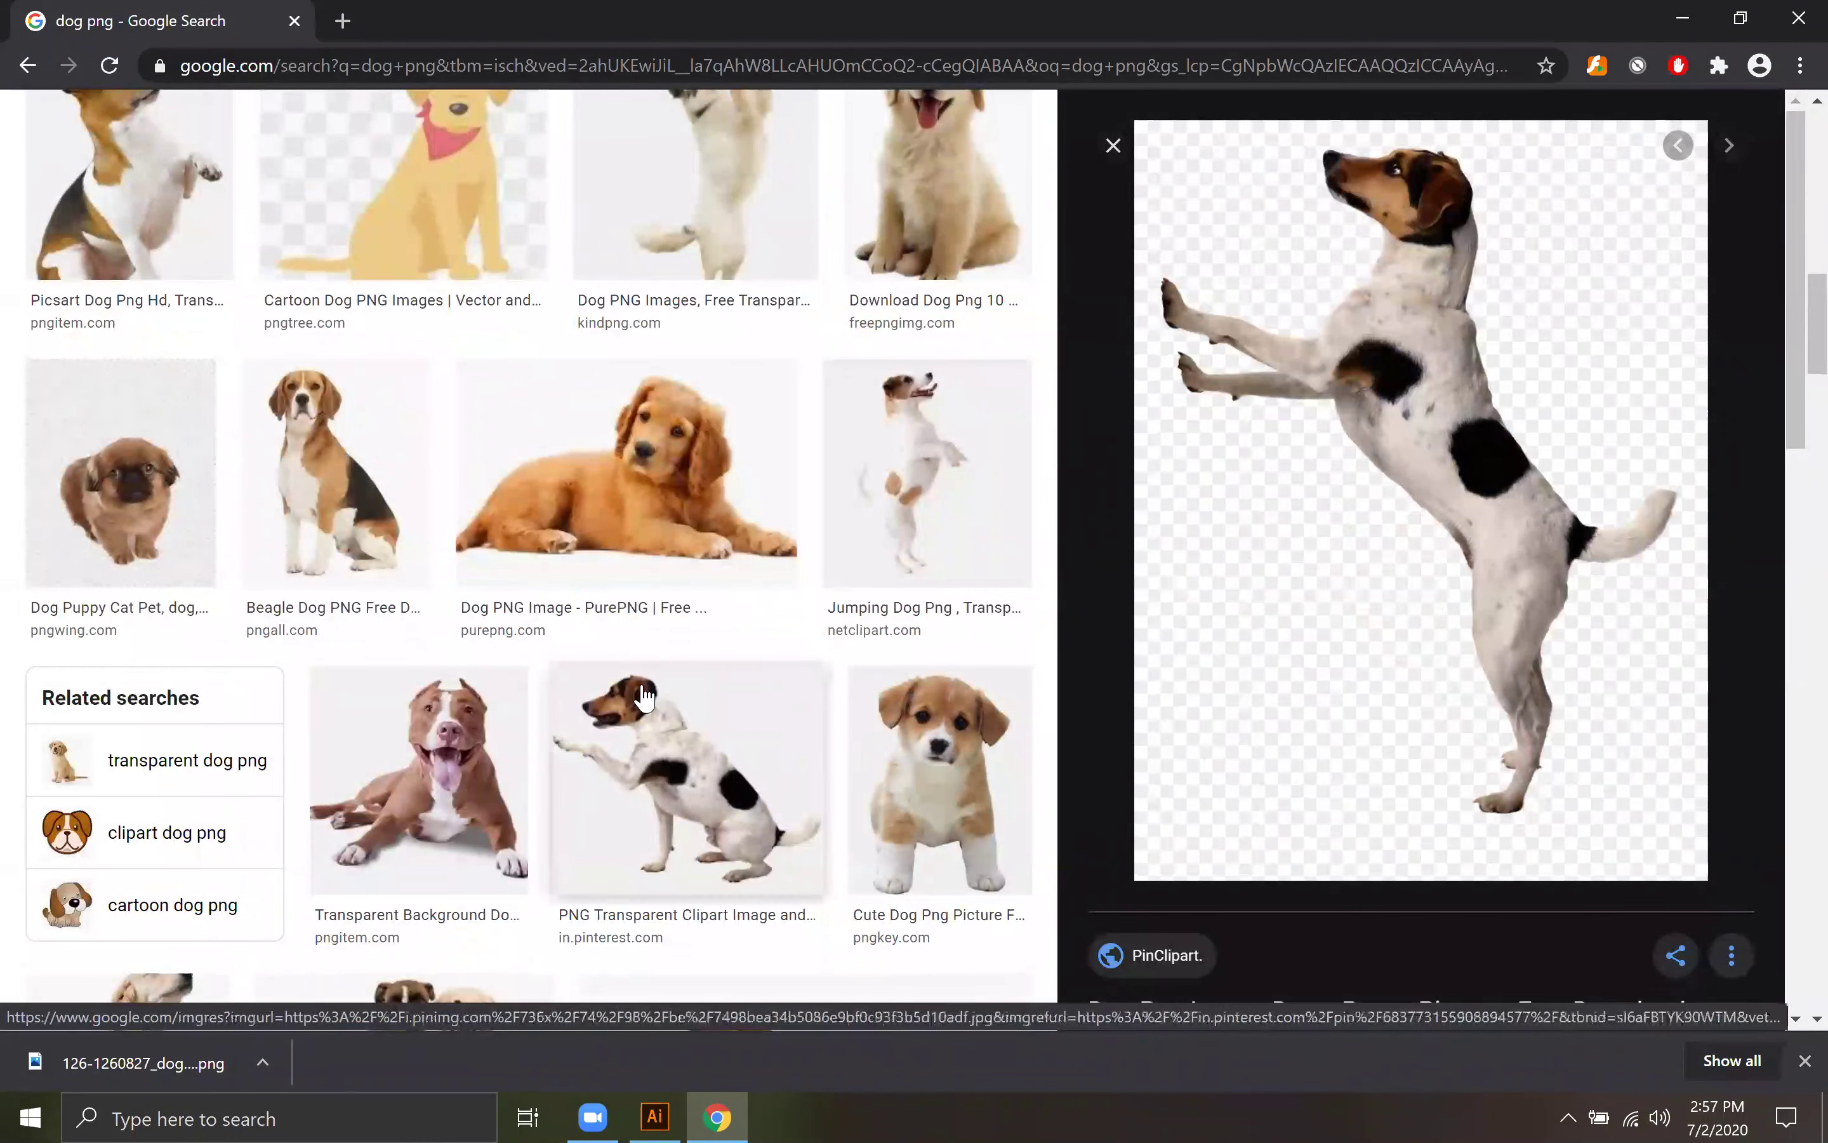
{"action": "left_click", "coordinate": [696, 763]}
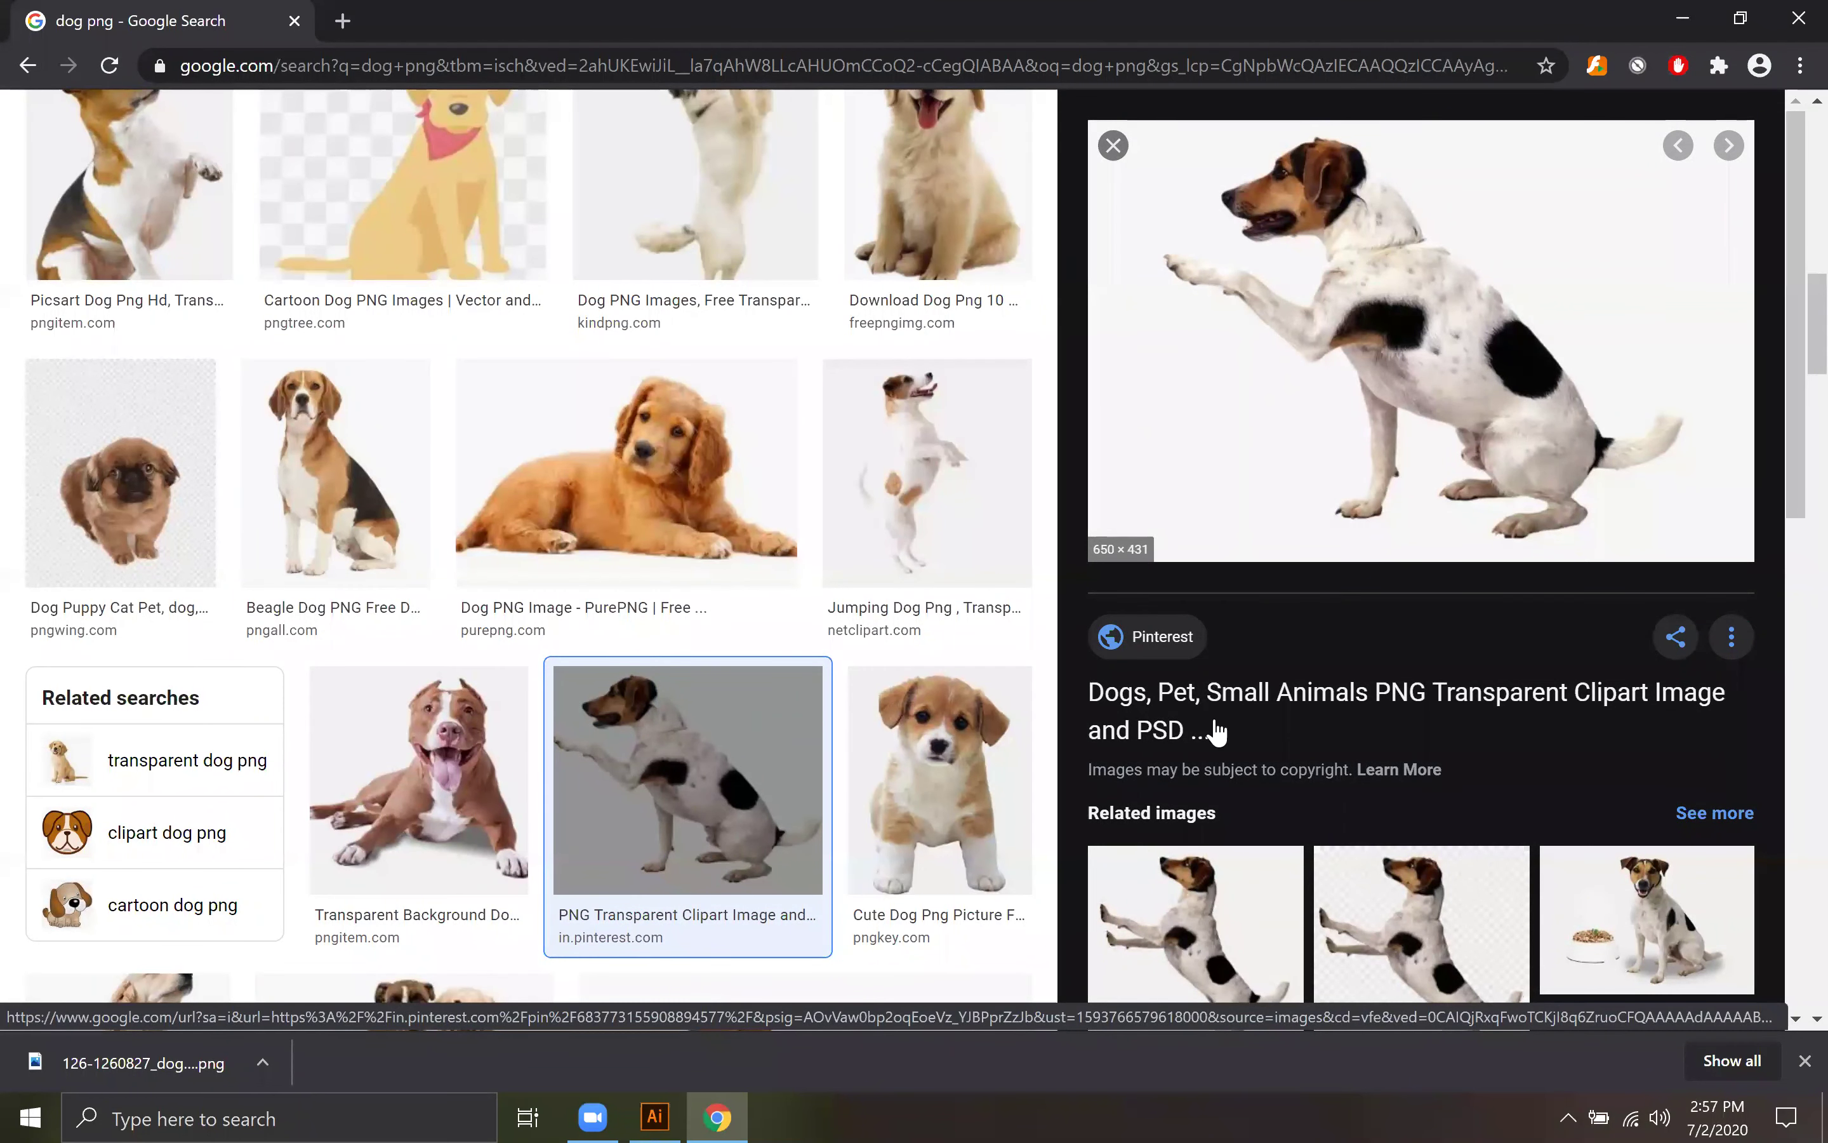
{"action": "left_click", "coordinate": [1209, 896]}
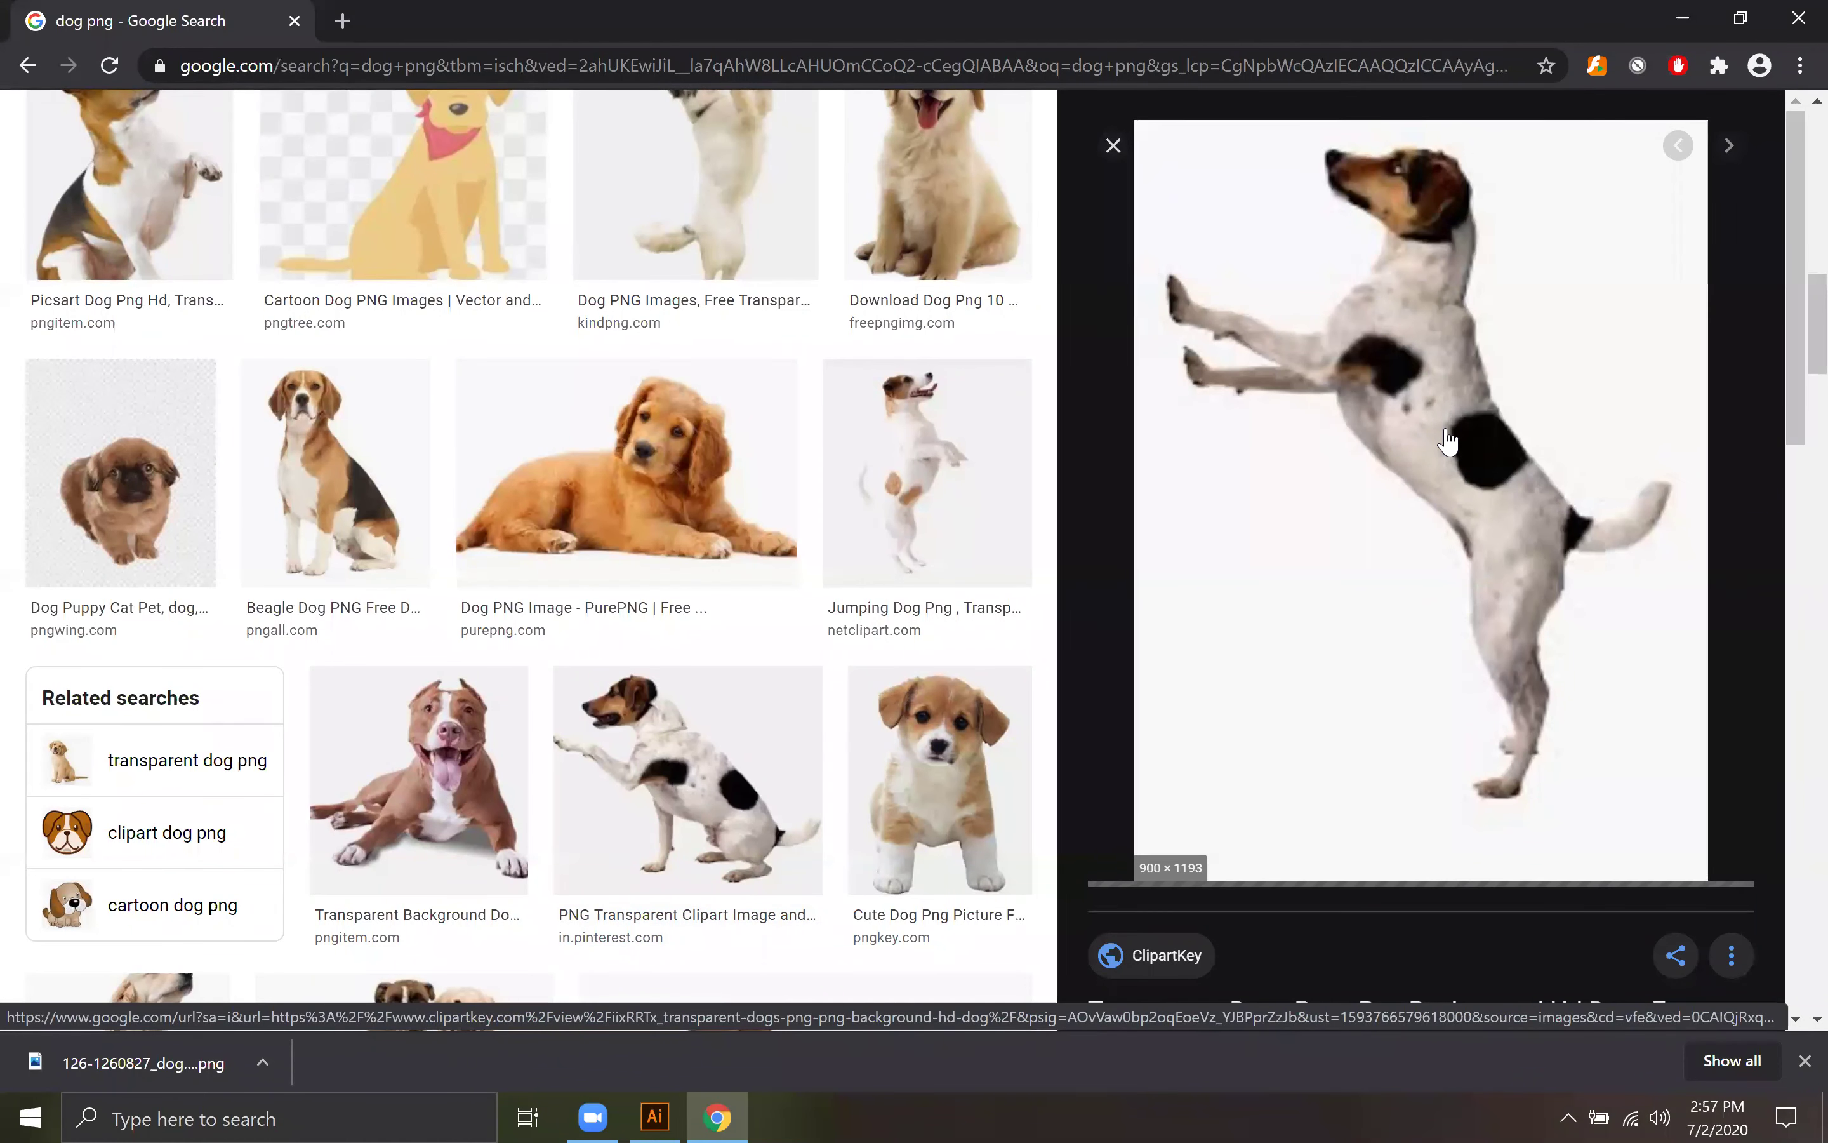
Step: Try to open the downloaded dog PNG from the desktop in Photoshop, and minimize Photoshop
{"action": "left_click", "coordinate": [1683, 15]}
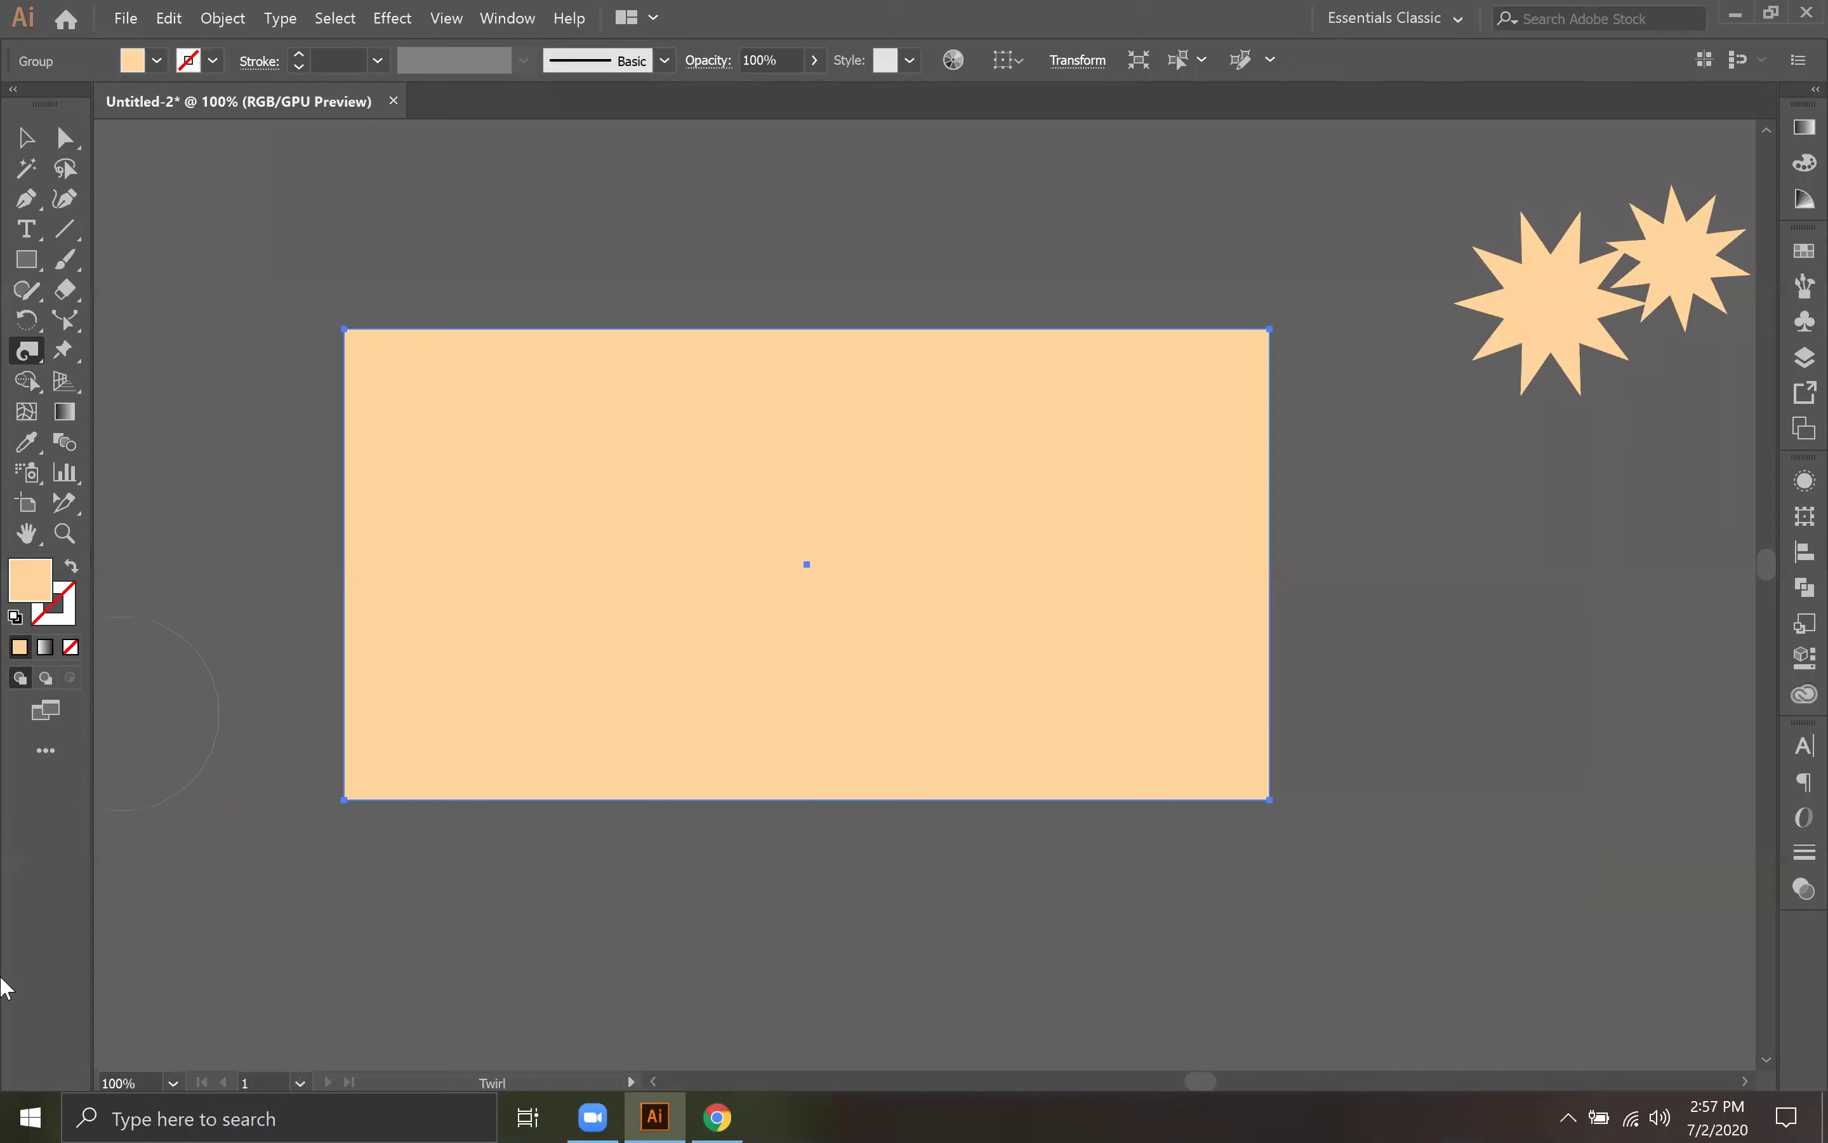
{"action": "left_click", "coordinate": [1734, 13]}
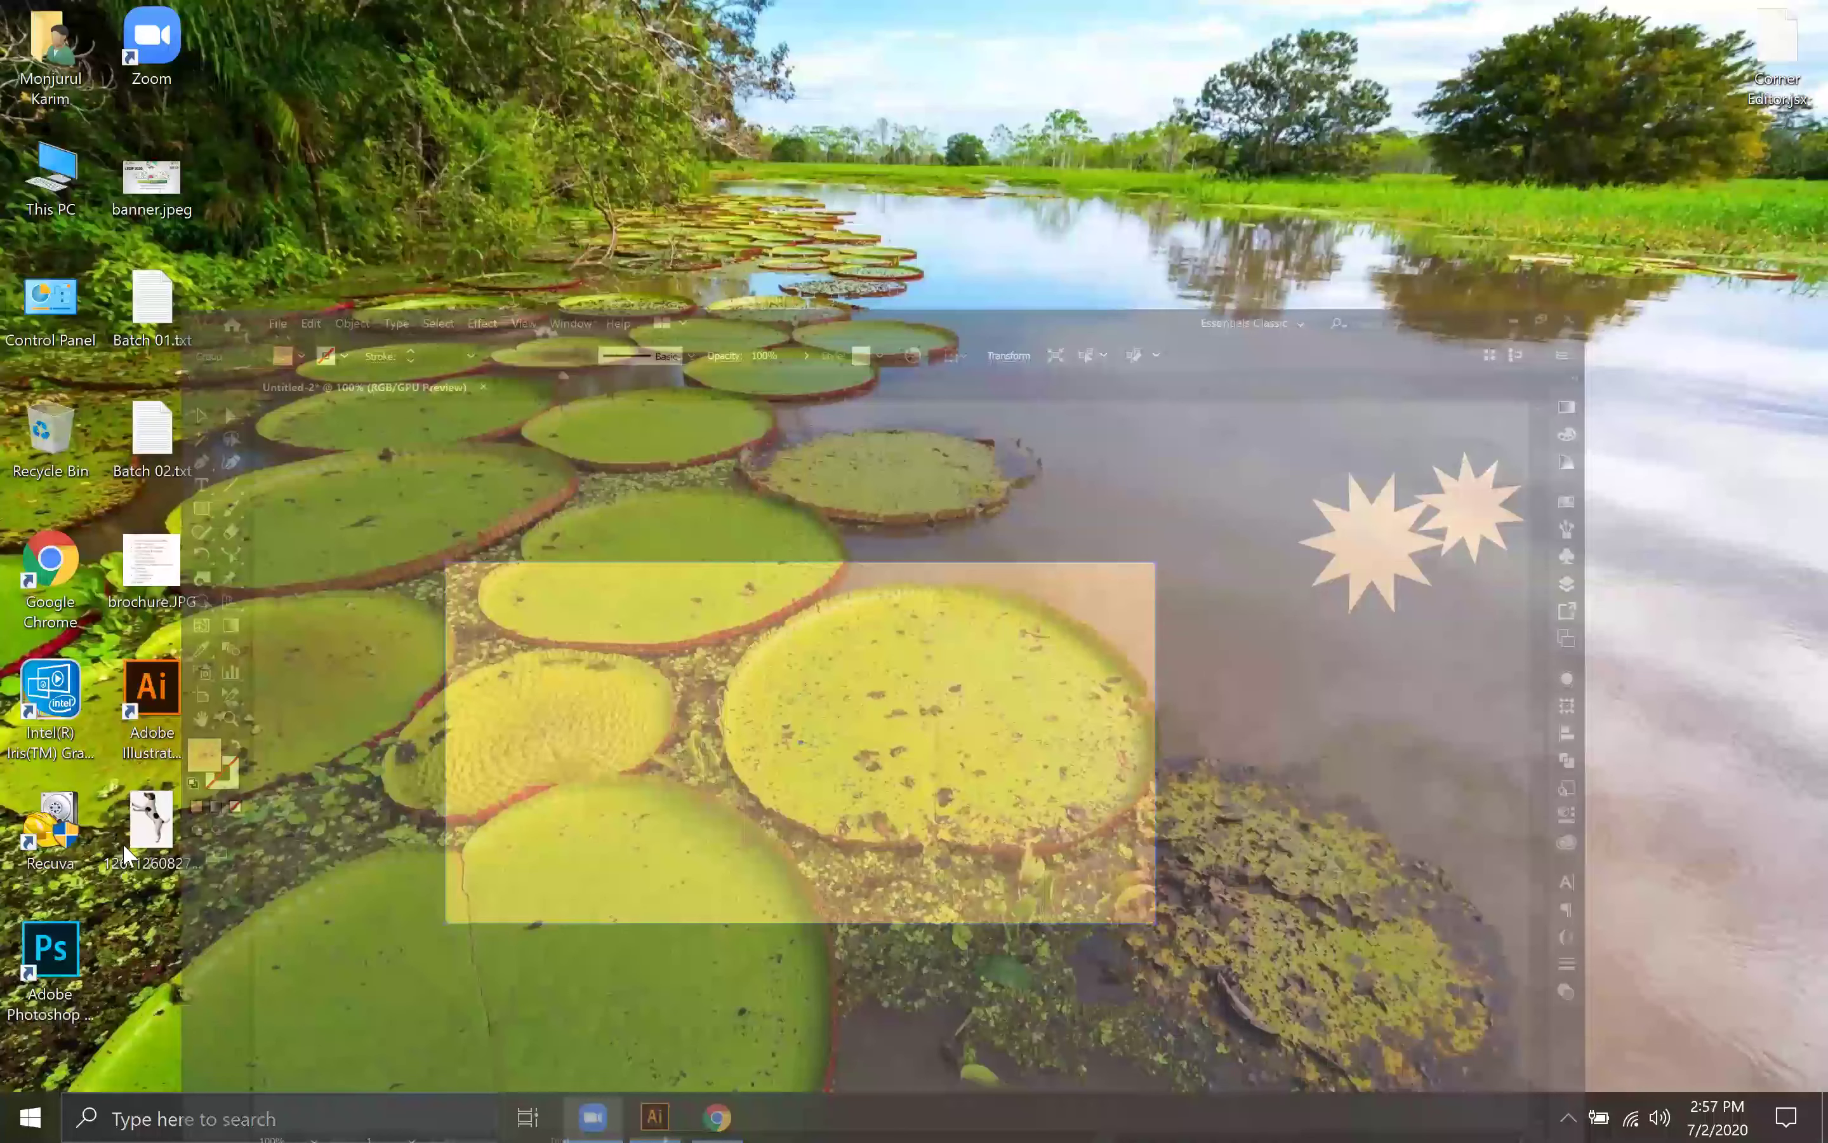
{"action": "key", "text": "shift+F10"}
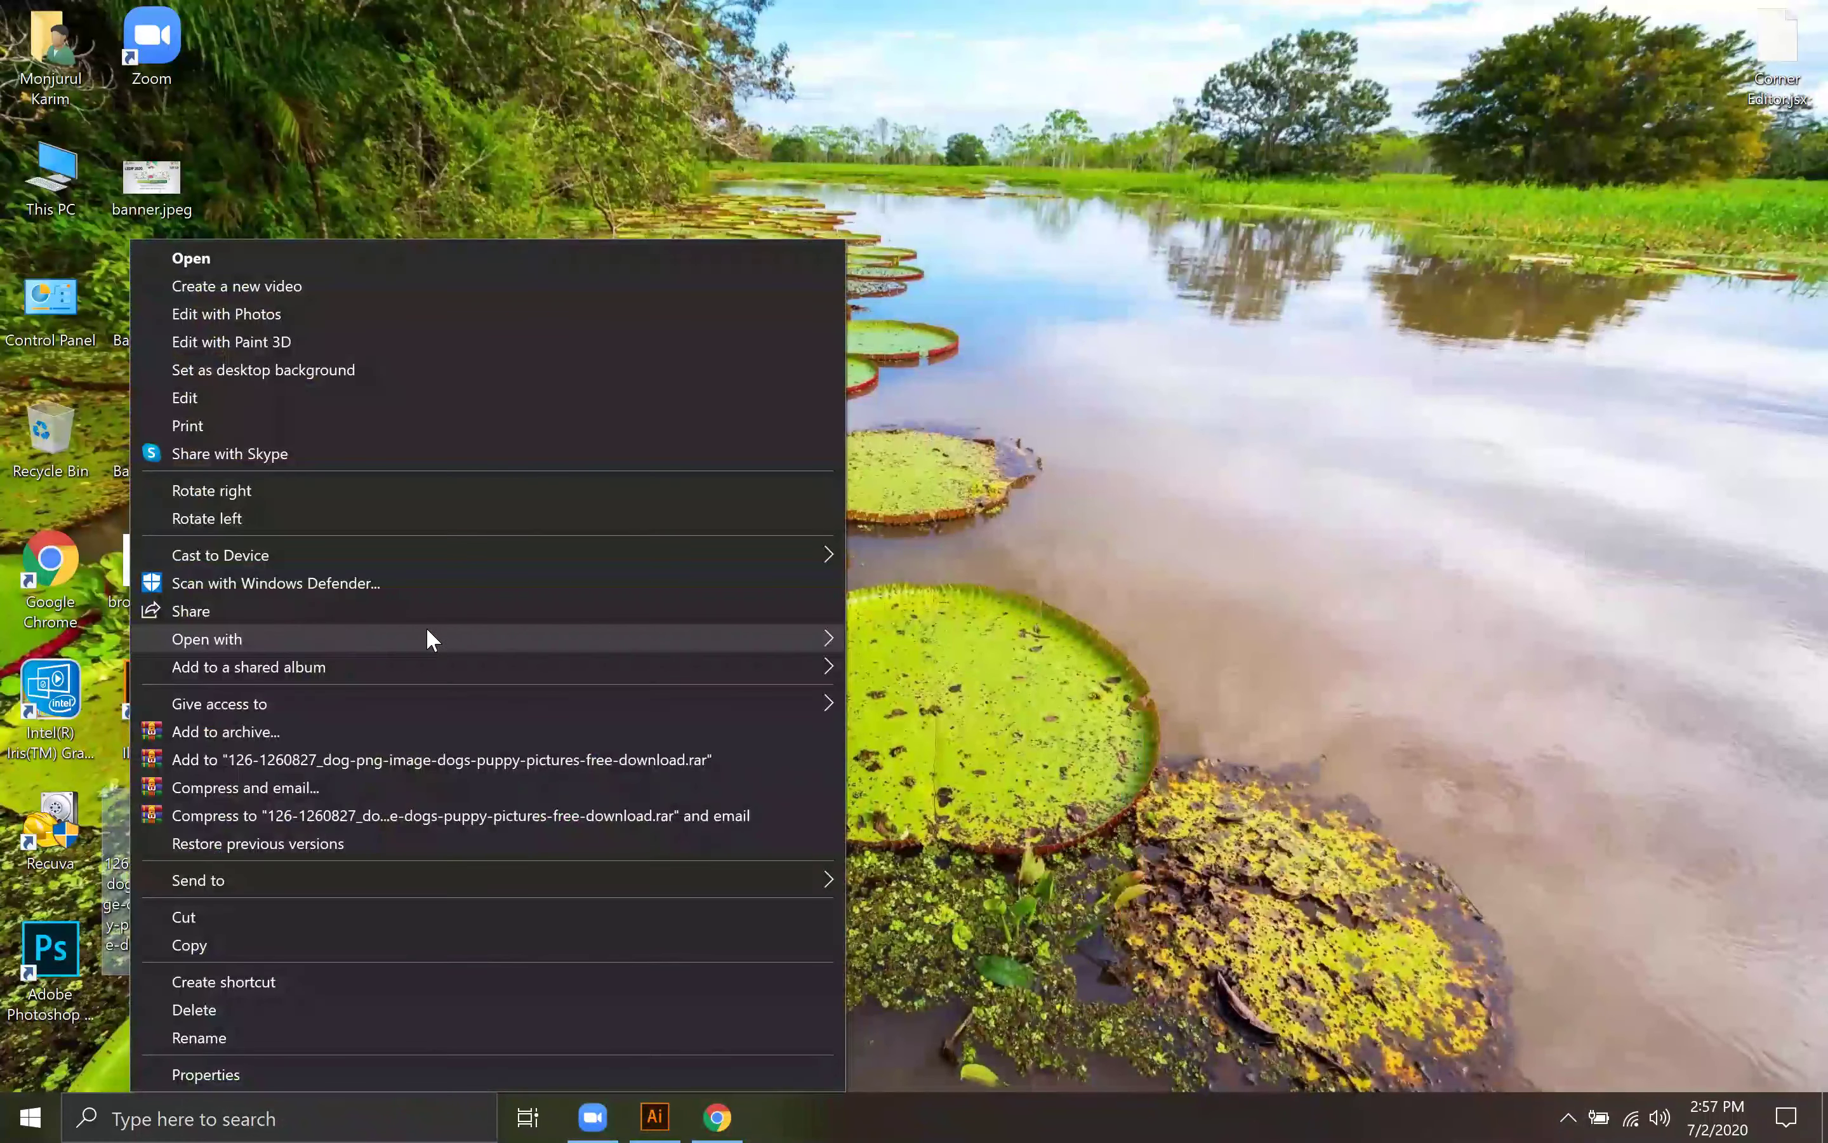
{"action": "mouse_move", "coordinate": [794, 638]}
{"action": "left_click", "coordinate": [950, 665]}
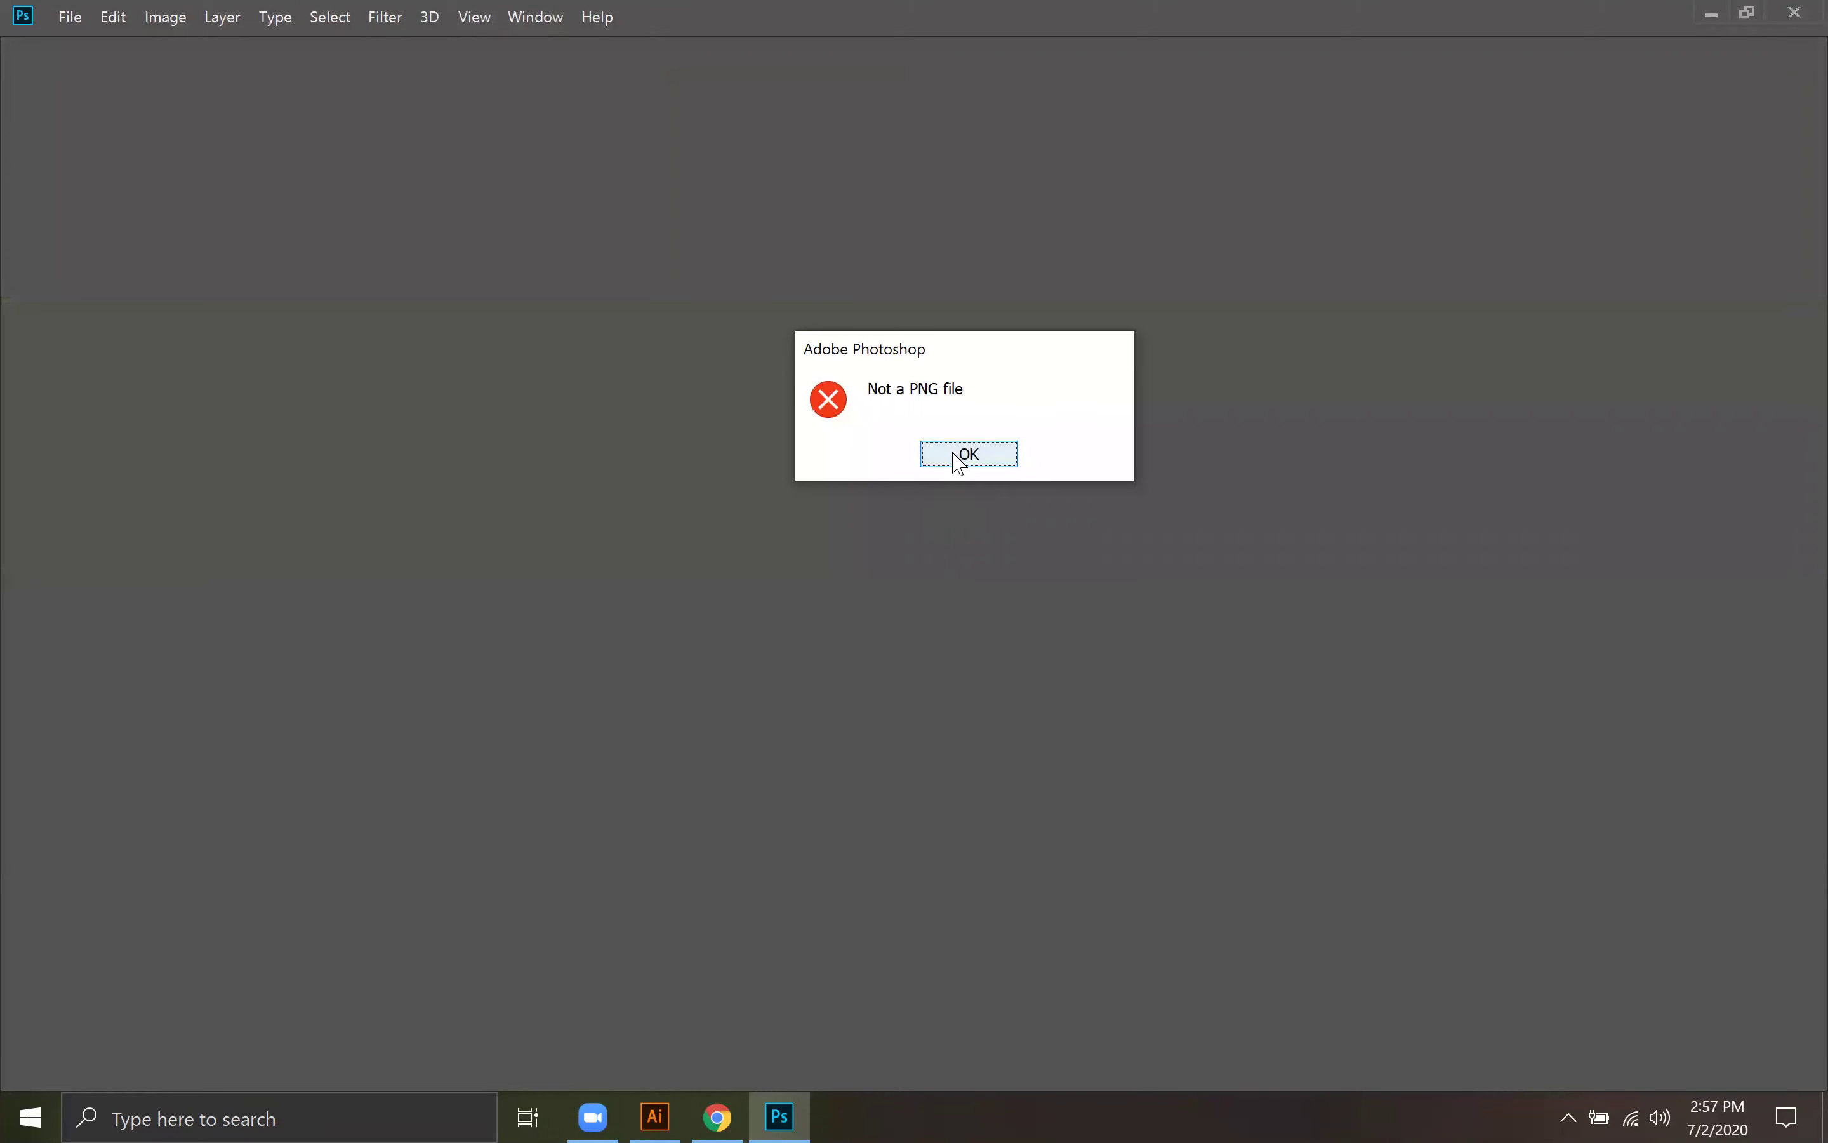
{"action": "left_click", "coordinate": [958, 458]}
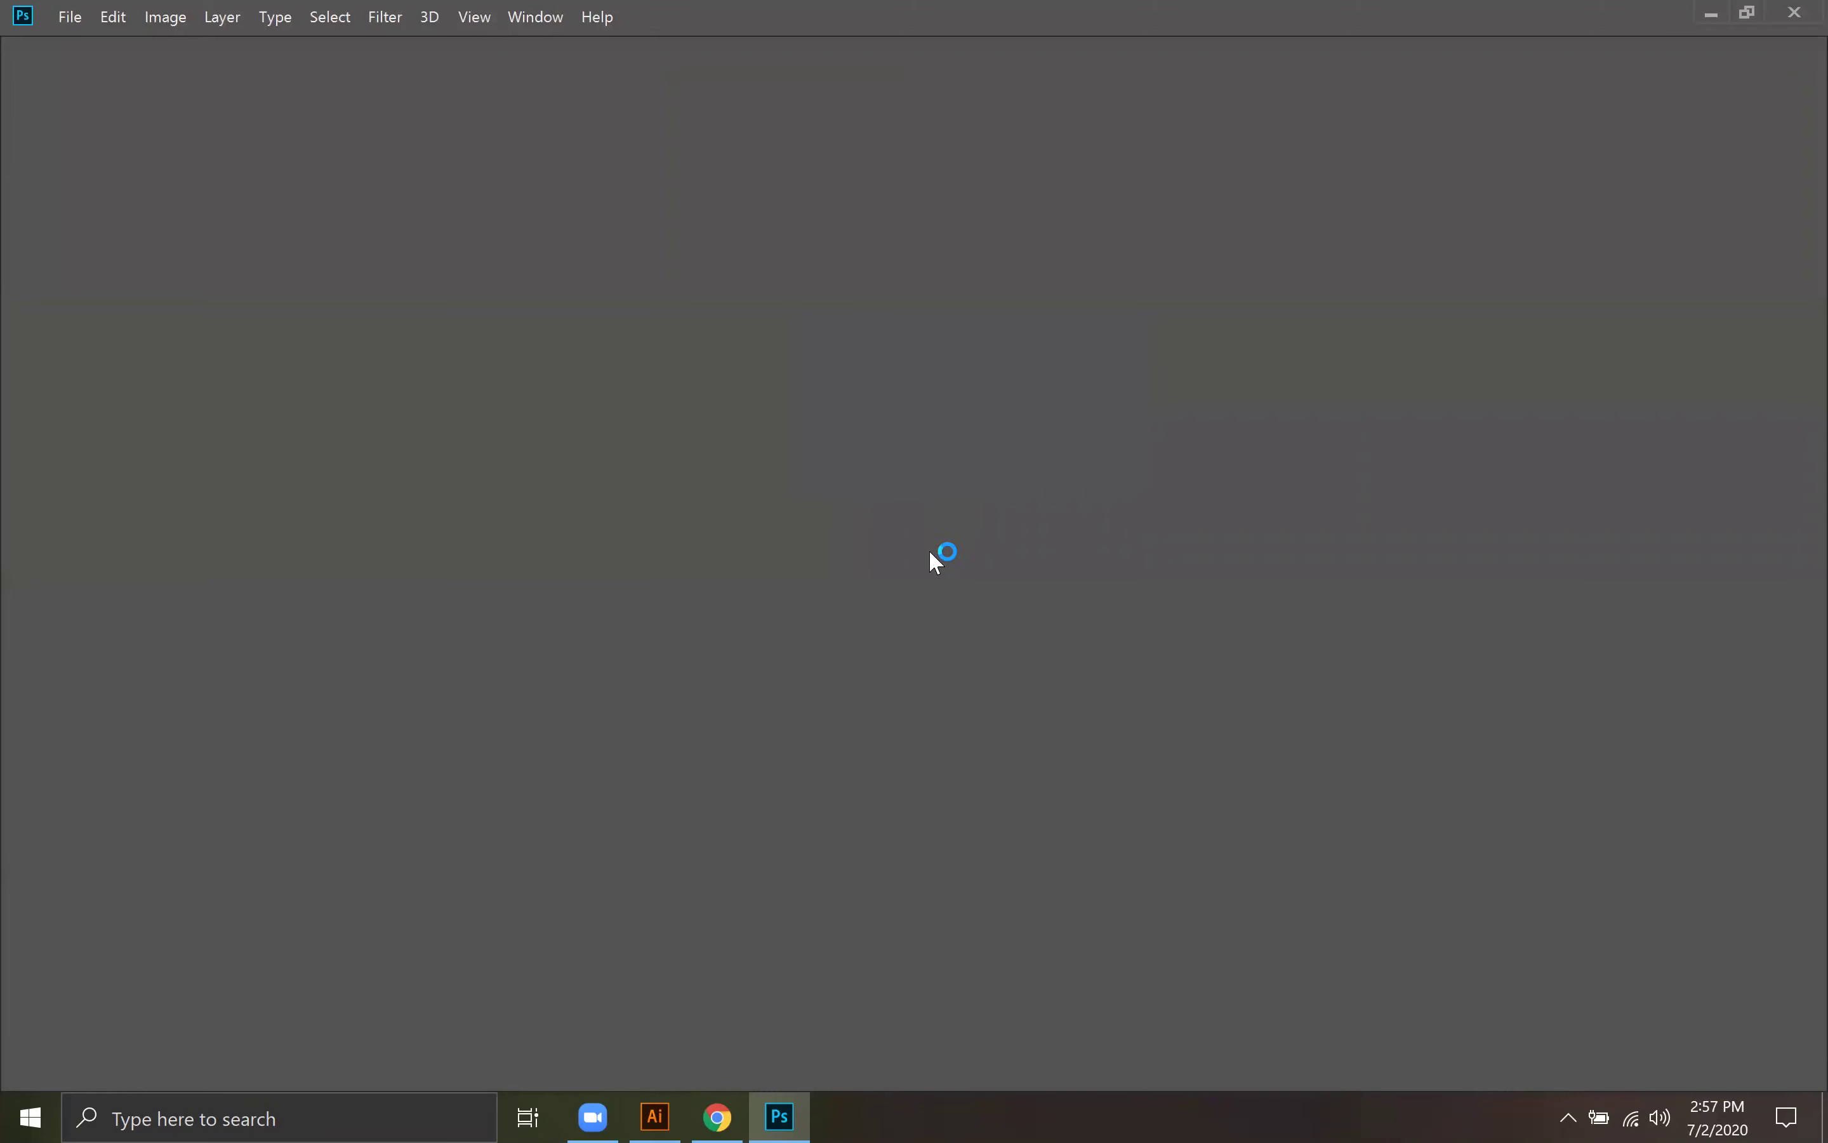
{"action": "left_click", "coordinate": [1713, 13]}
Step: Return to Chrome and open the ClipartKey standing dog's page and its image in separate new tabs
{"action": "left_click", "coordinate": [170, 815]}
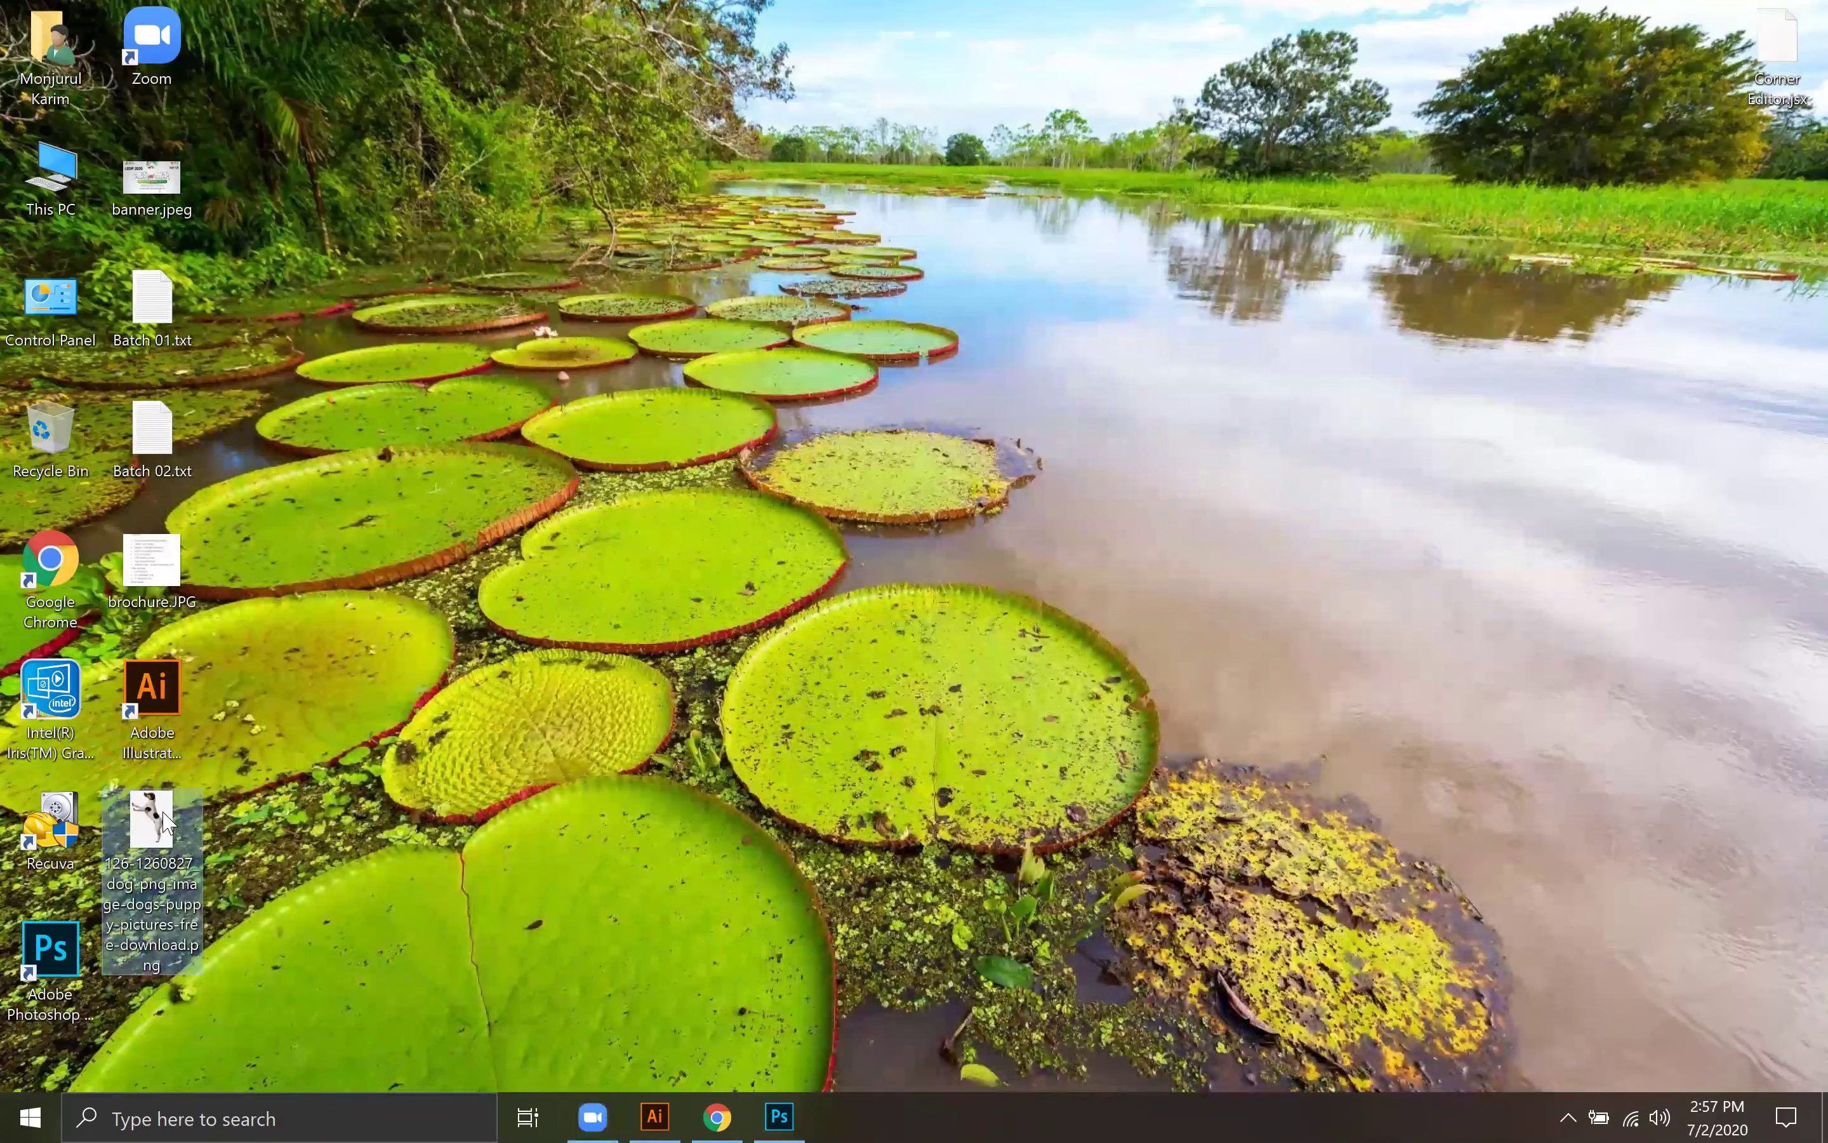
{"action": "right_click", "coordinate": [170, 827]}
{"action": "left_click", "coordinate": [847, 949]}
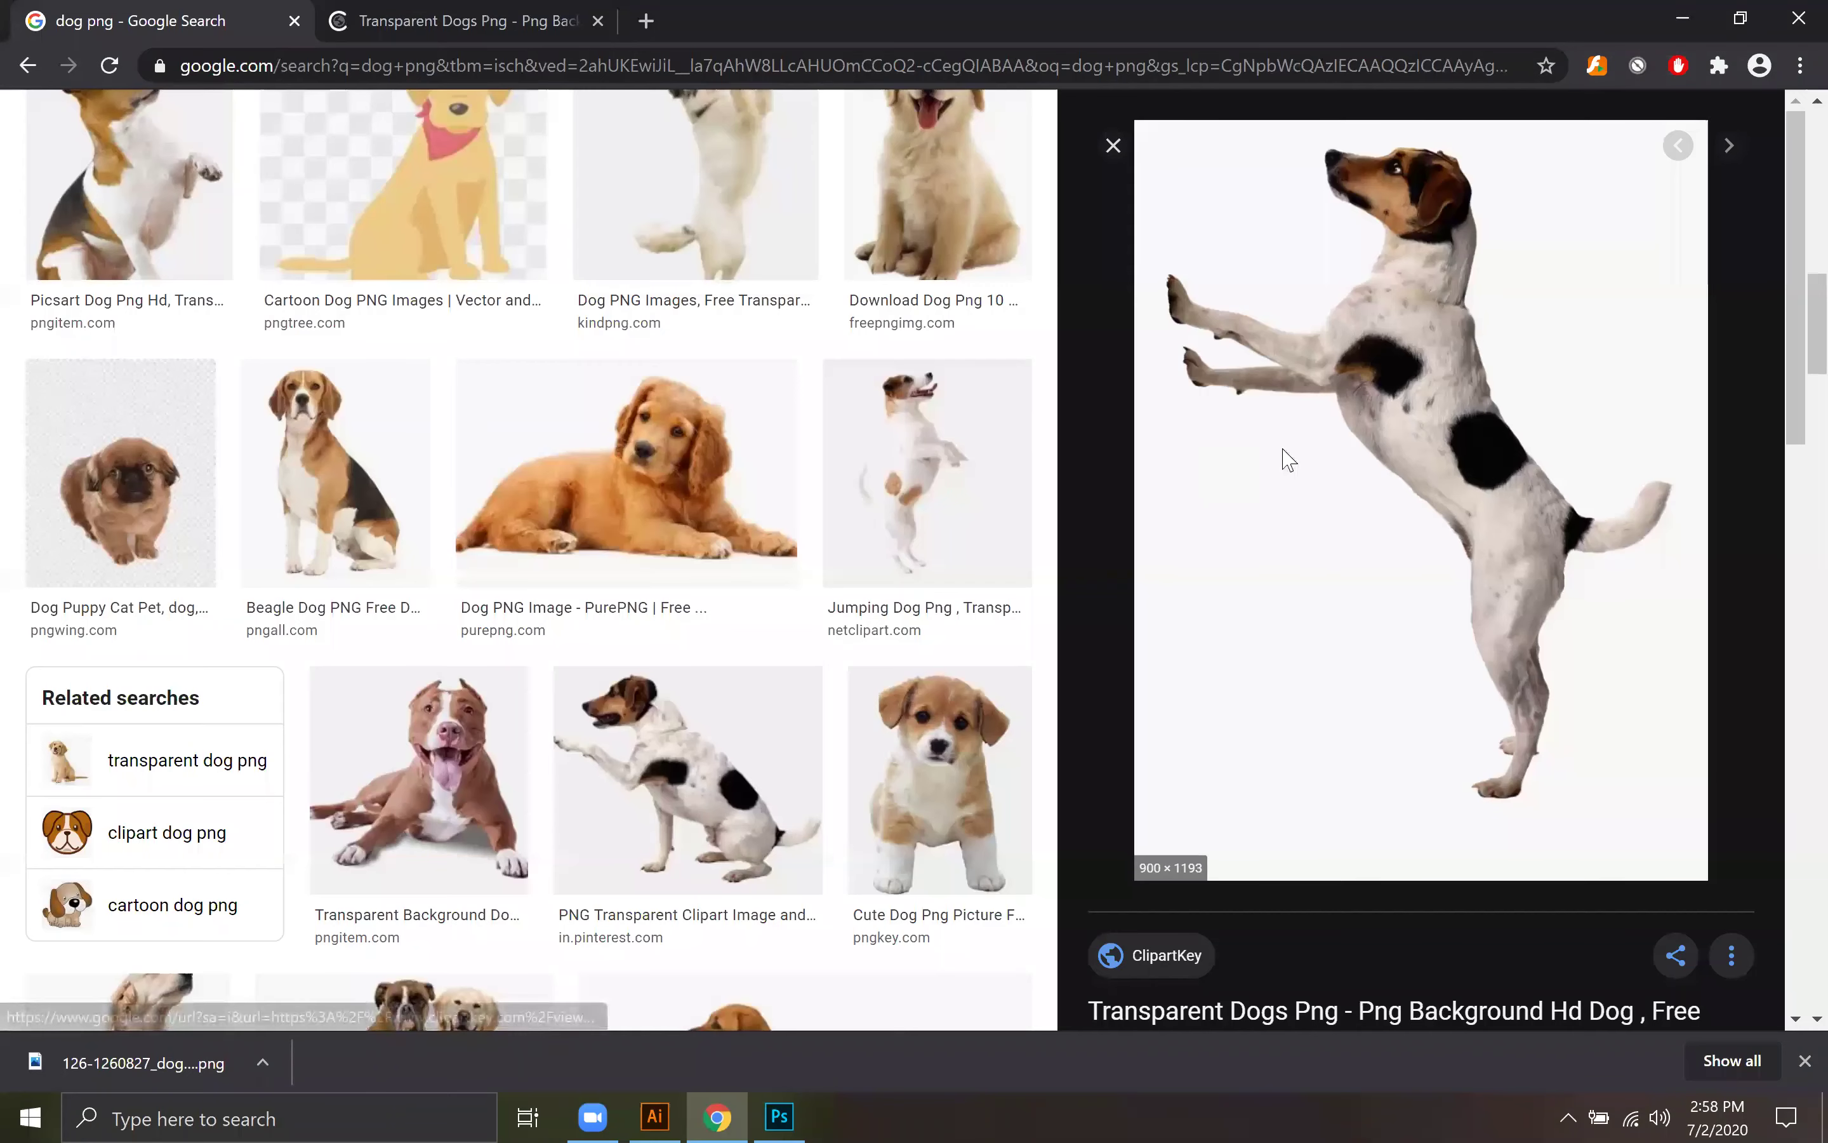
{"action": "right_click", "coordinate": [1283, 451]}
{"action": "left_click", "coordinate": [1424, 645]}
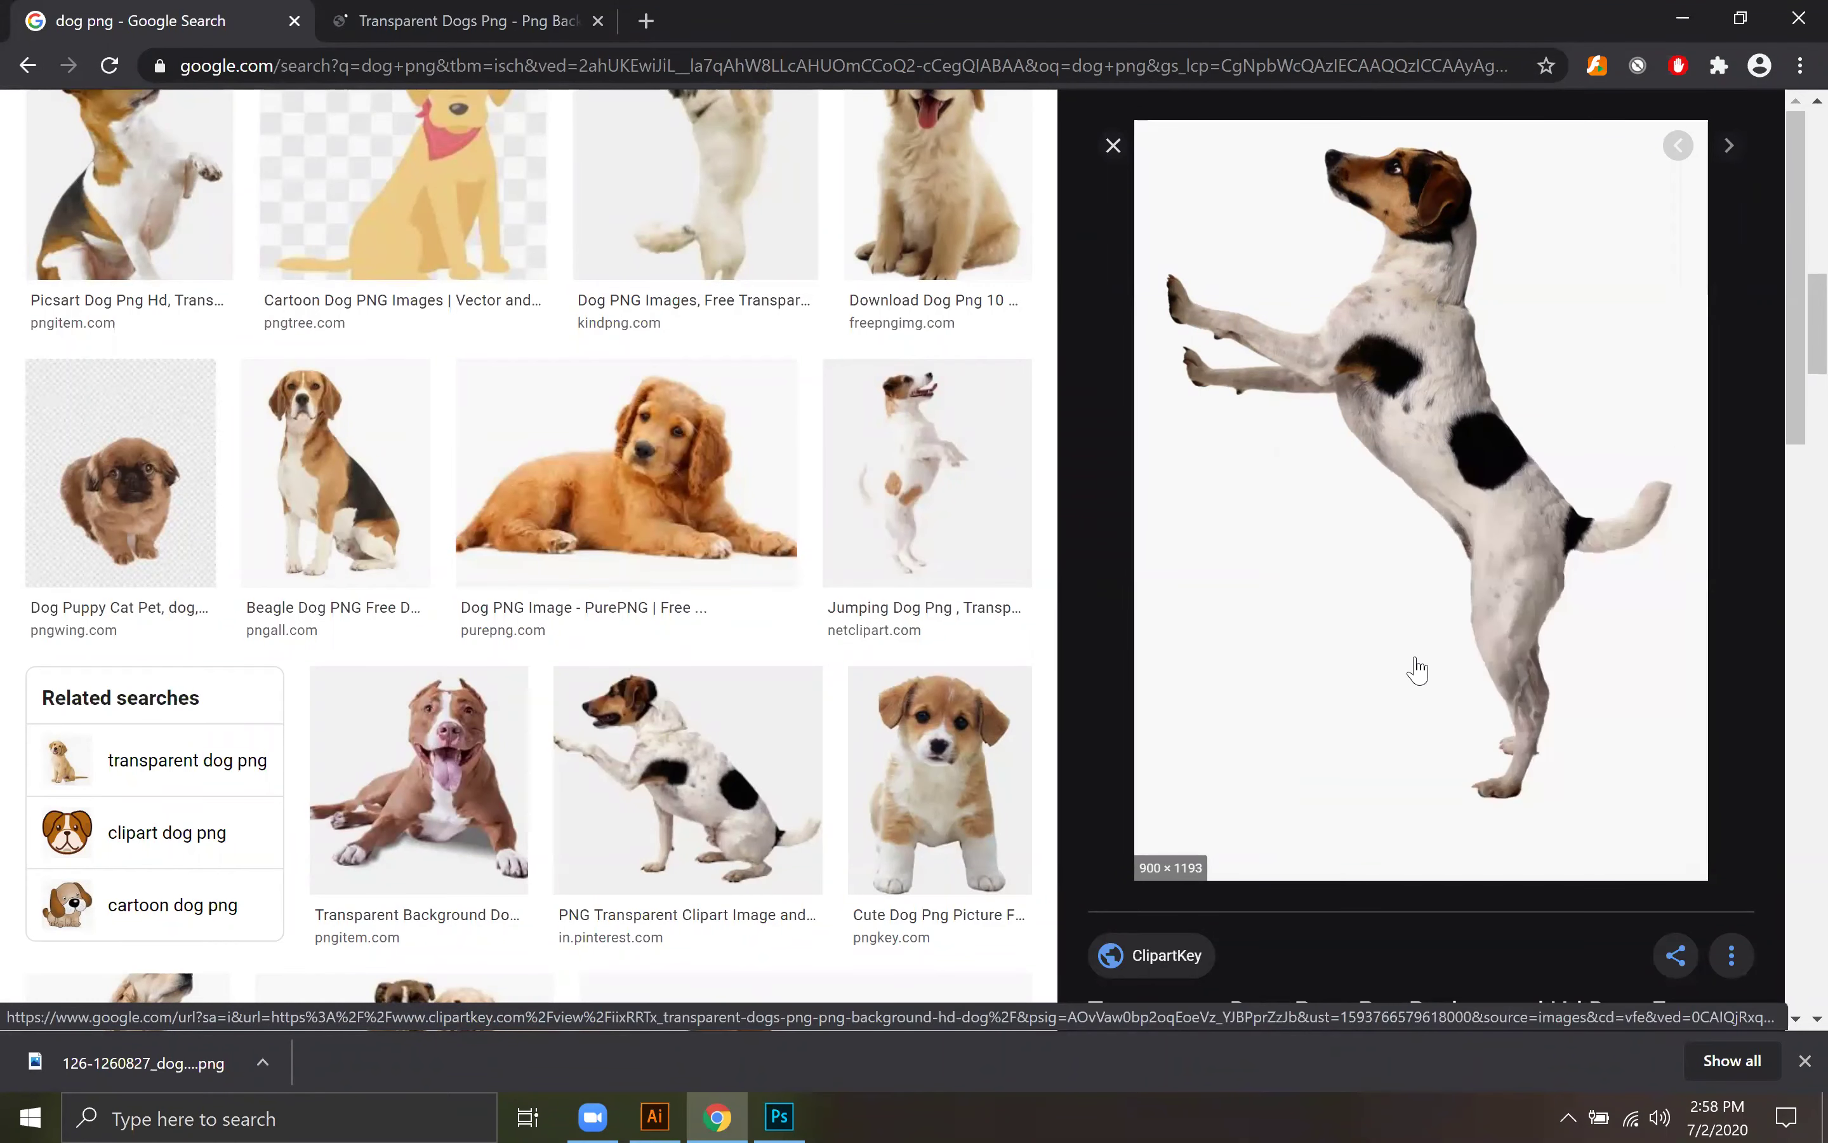
Step: Close the enlarged dog preview and look through the dog PNG image results
{"action": "left_click", "coordinate": [1113, 146]}
{"action": "scroll", "coordinate": [1050, 667], "scroll_direction": "up", "scroll_amount": 3}
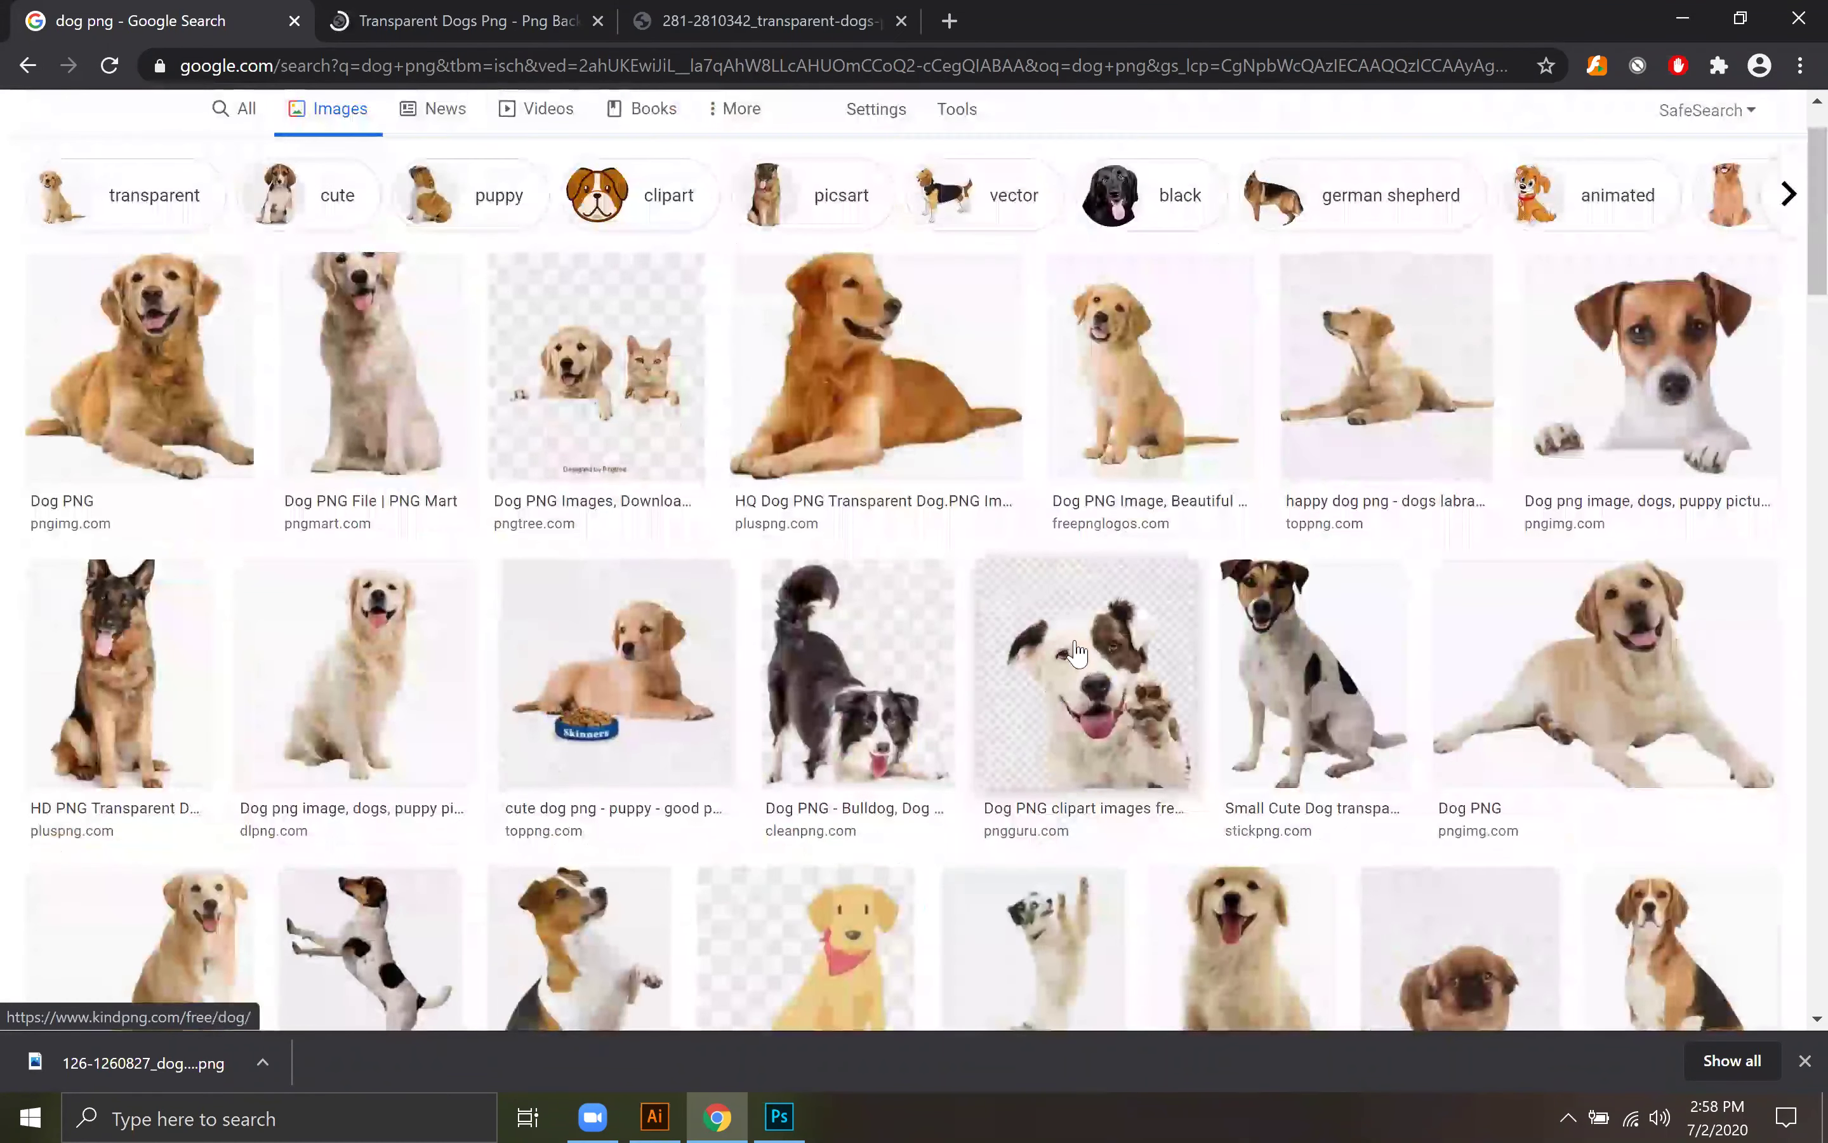
{"action": "scroll", "coordinate": [885, 667], "scroll_direction": "down", "scroll_amount": 3}
{"action": "scroll", "coordinate": [885, 668], "scroll_direction": "down", "scroll_amount": 7}
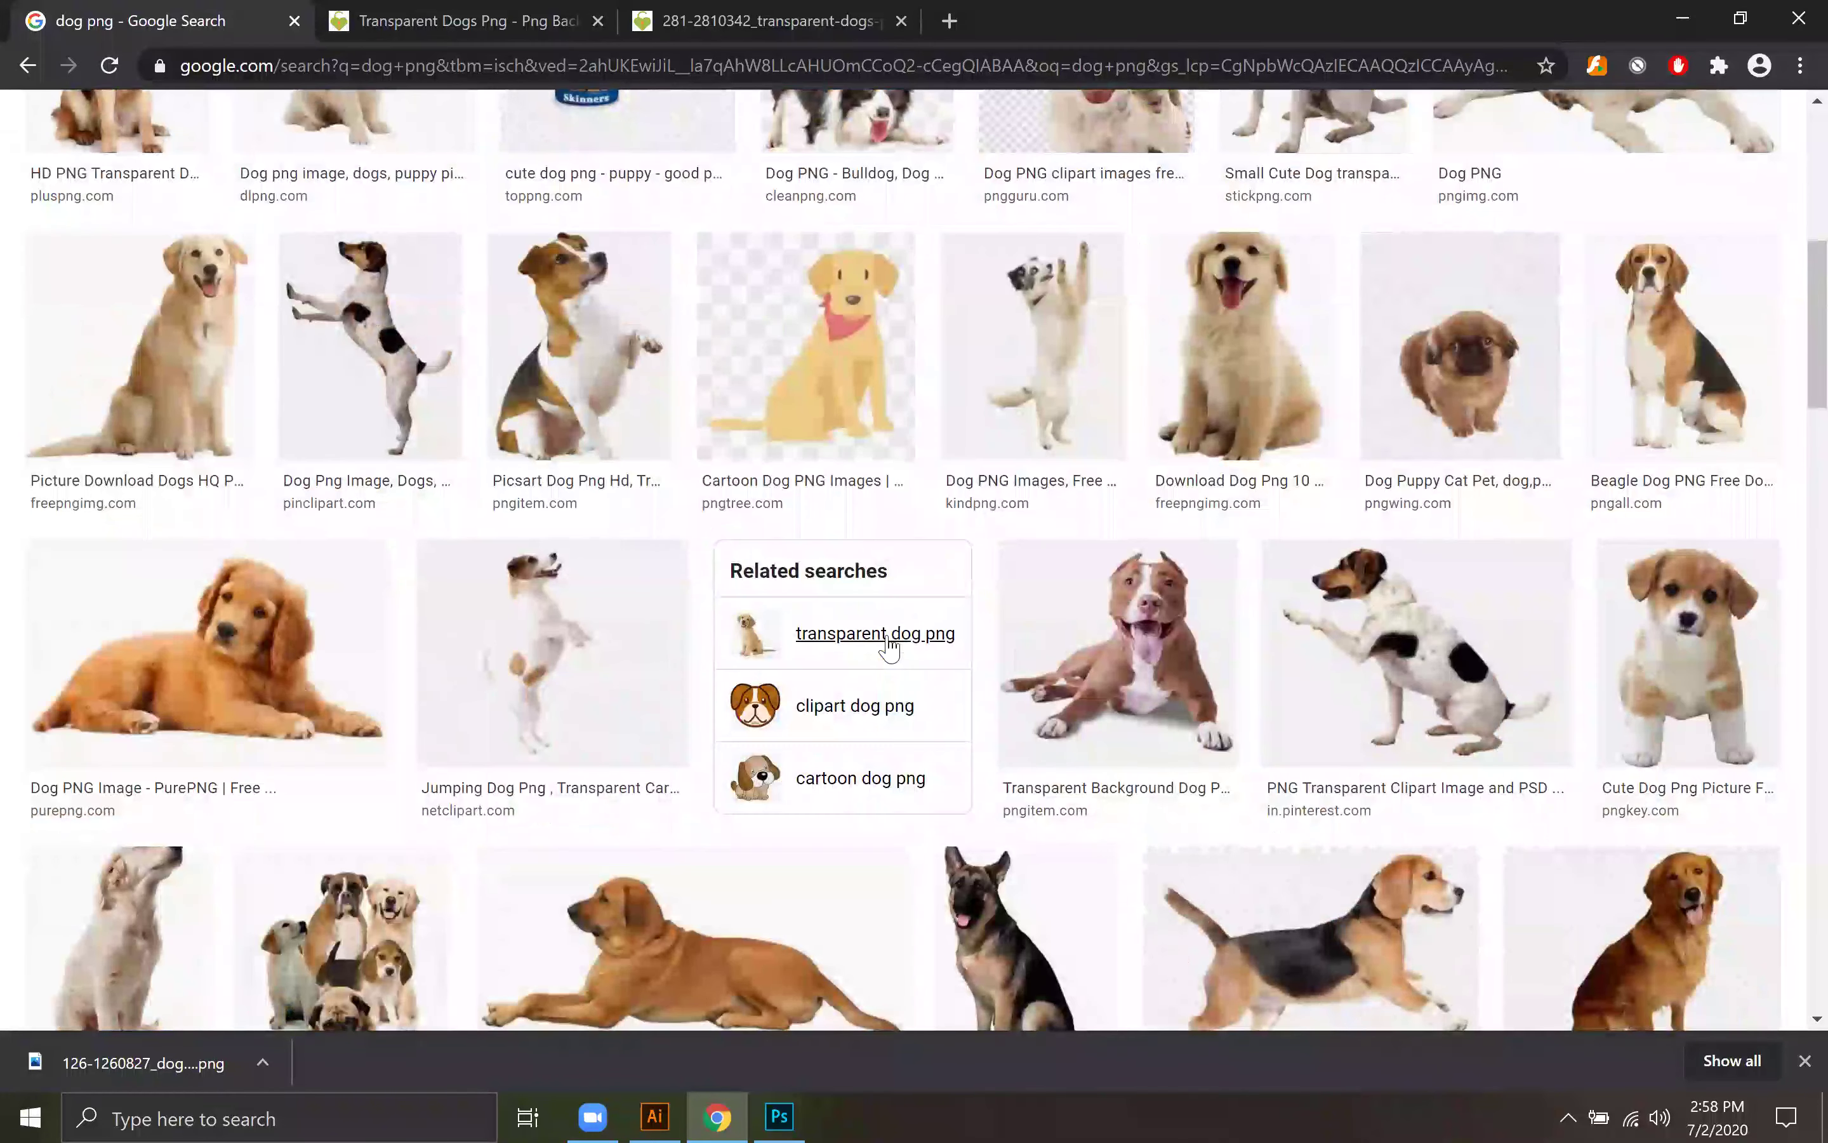
Step: Look over the ClipartKey page of the standing dog and try its download option
{"action": "left_click", "coordinate": [492, 31]}
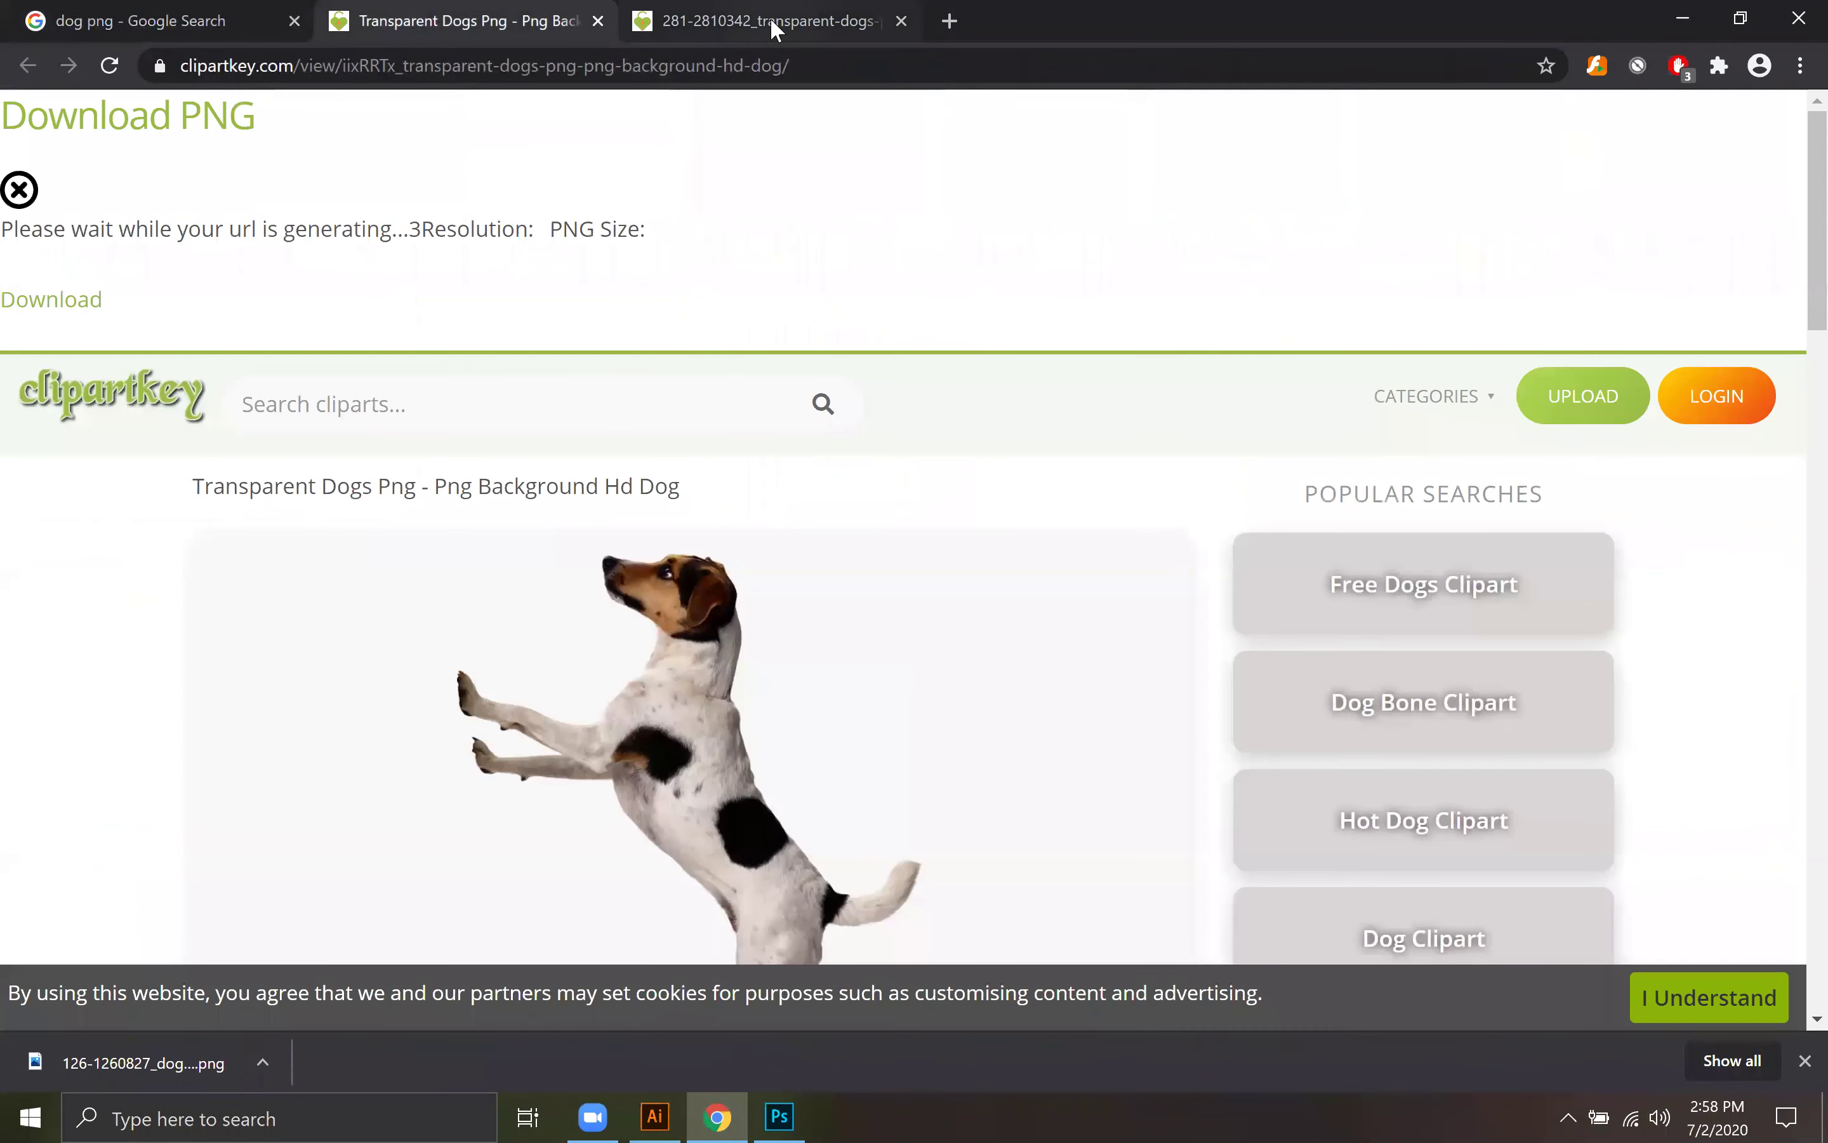
{"action": "scroll", "coordinate": [895, 824], "scroll_direction": "down", "scroll_amount": 5}
{"action": "scroll", "coordinate": [817, 774], "scroll_direction": "up", "scroll_amount": 6}
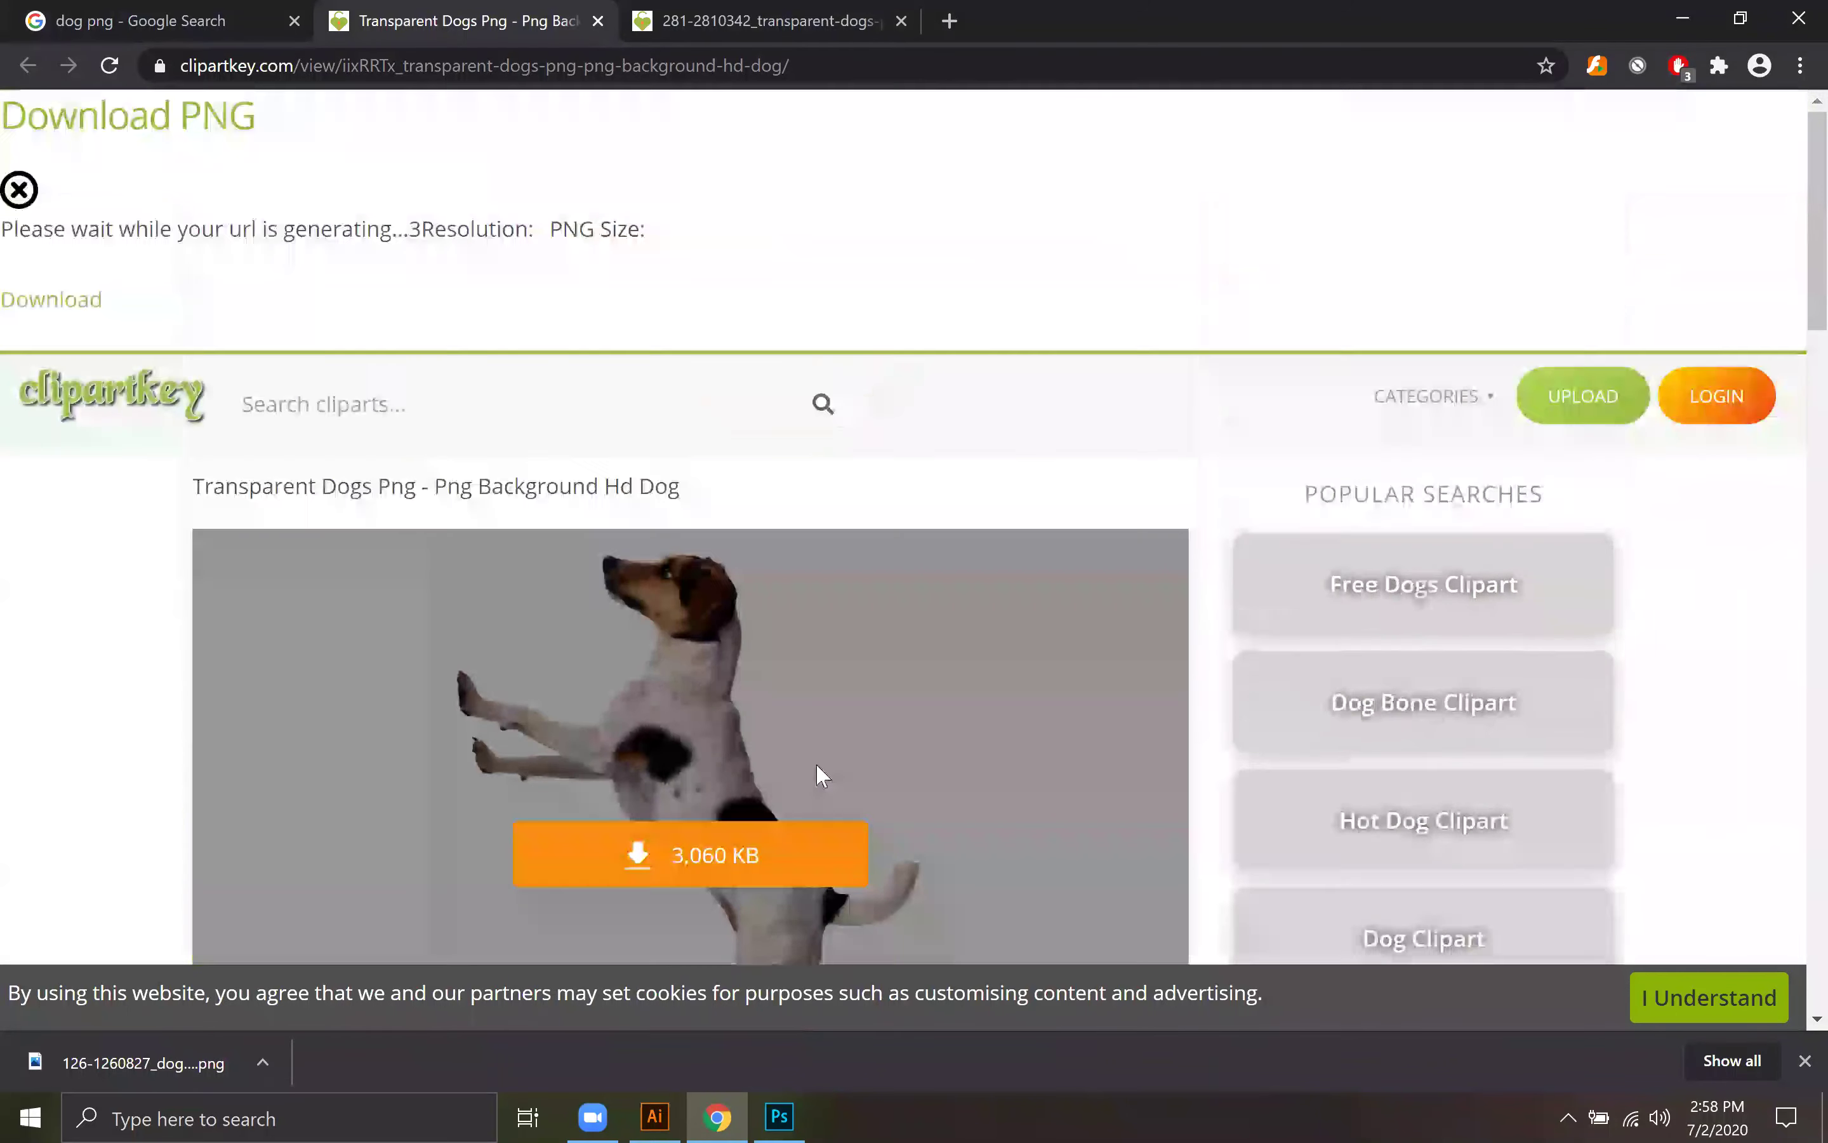
{"action": "scroll", "coordinate": [718, 854], "scroll_direction": "down", "scroll_amount": 3}
{"action": "left_click", "coordinate": [718, 631]}
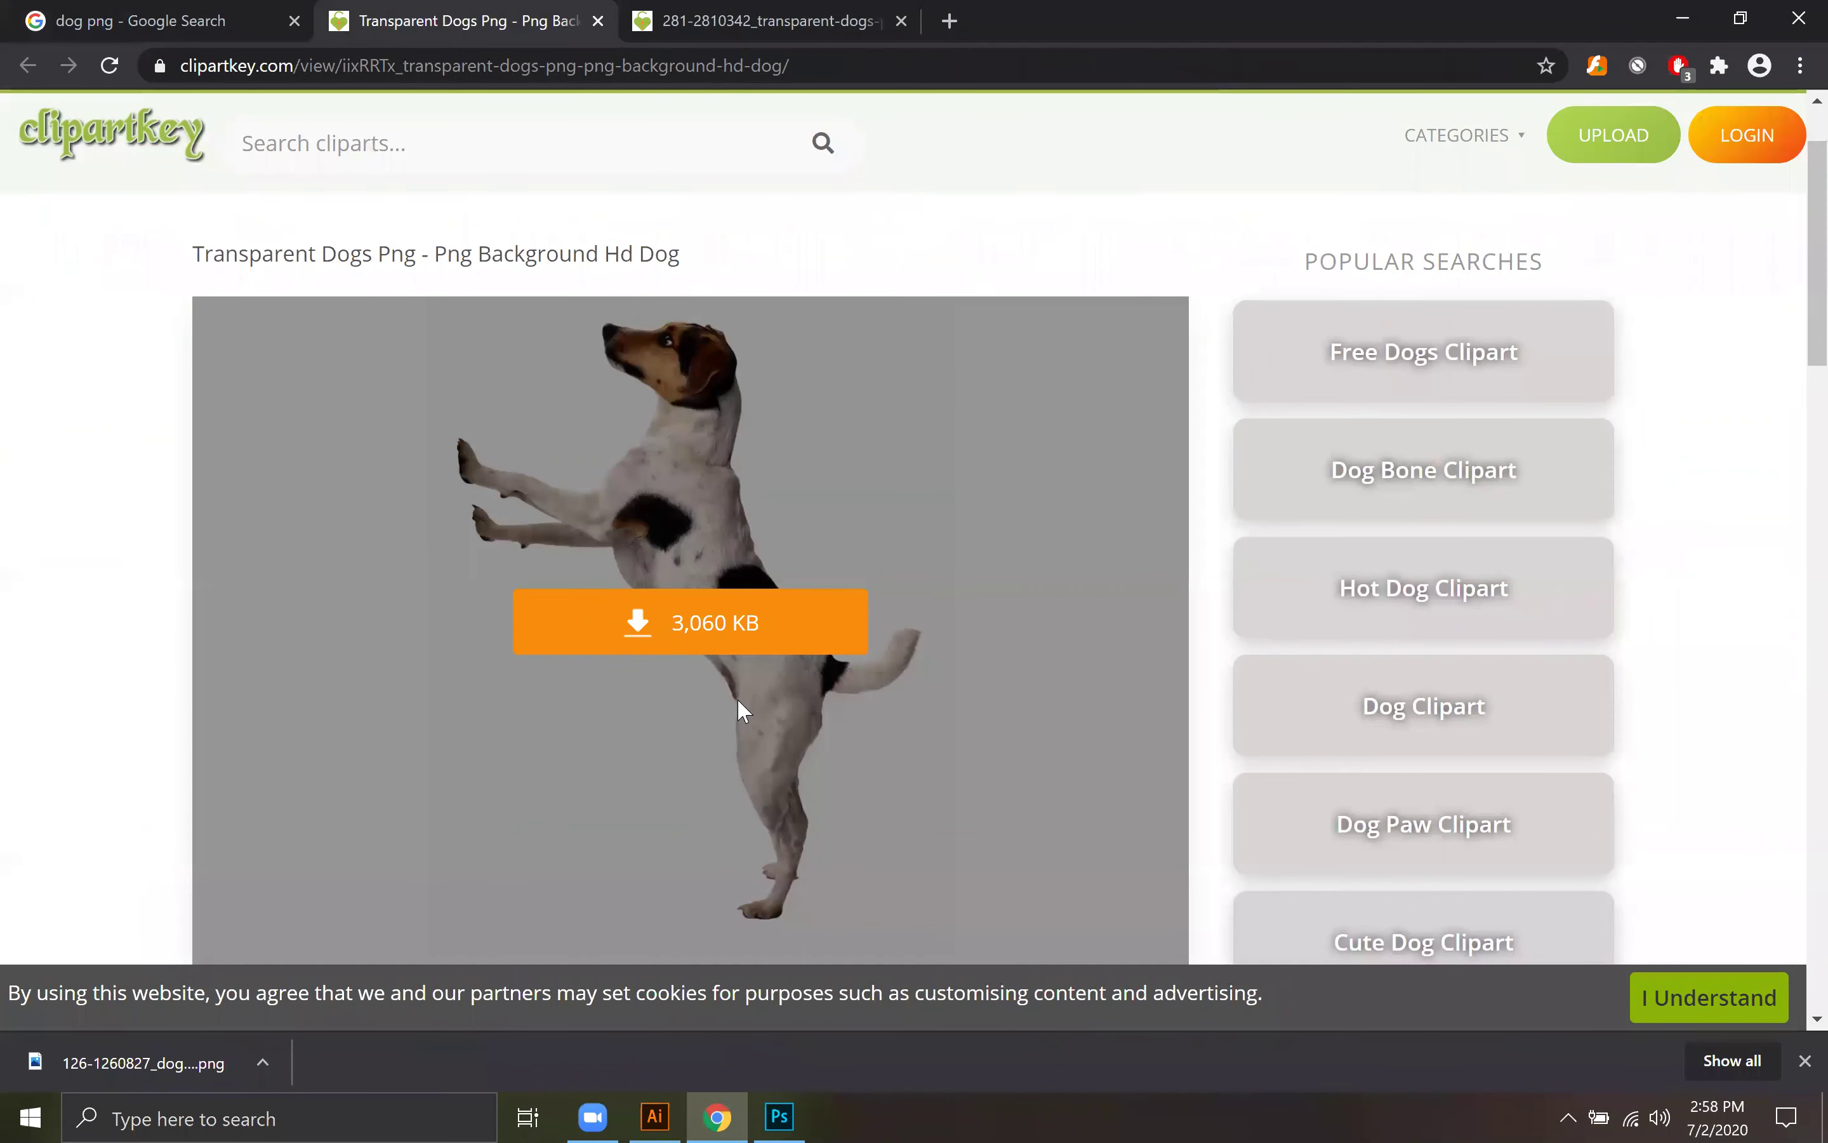
{"action": "scroll", "coordinate": [803, 865], "scroll_direction": "down", "scroll_amount": 3}
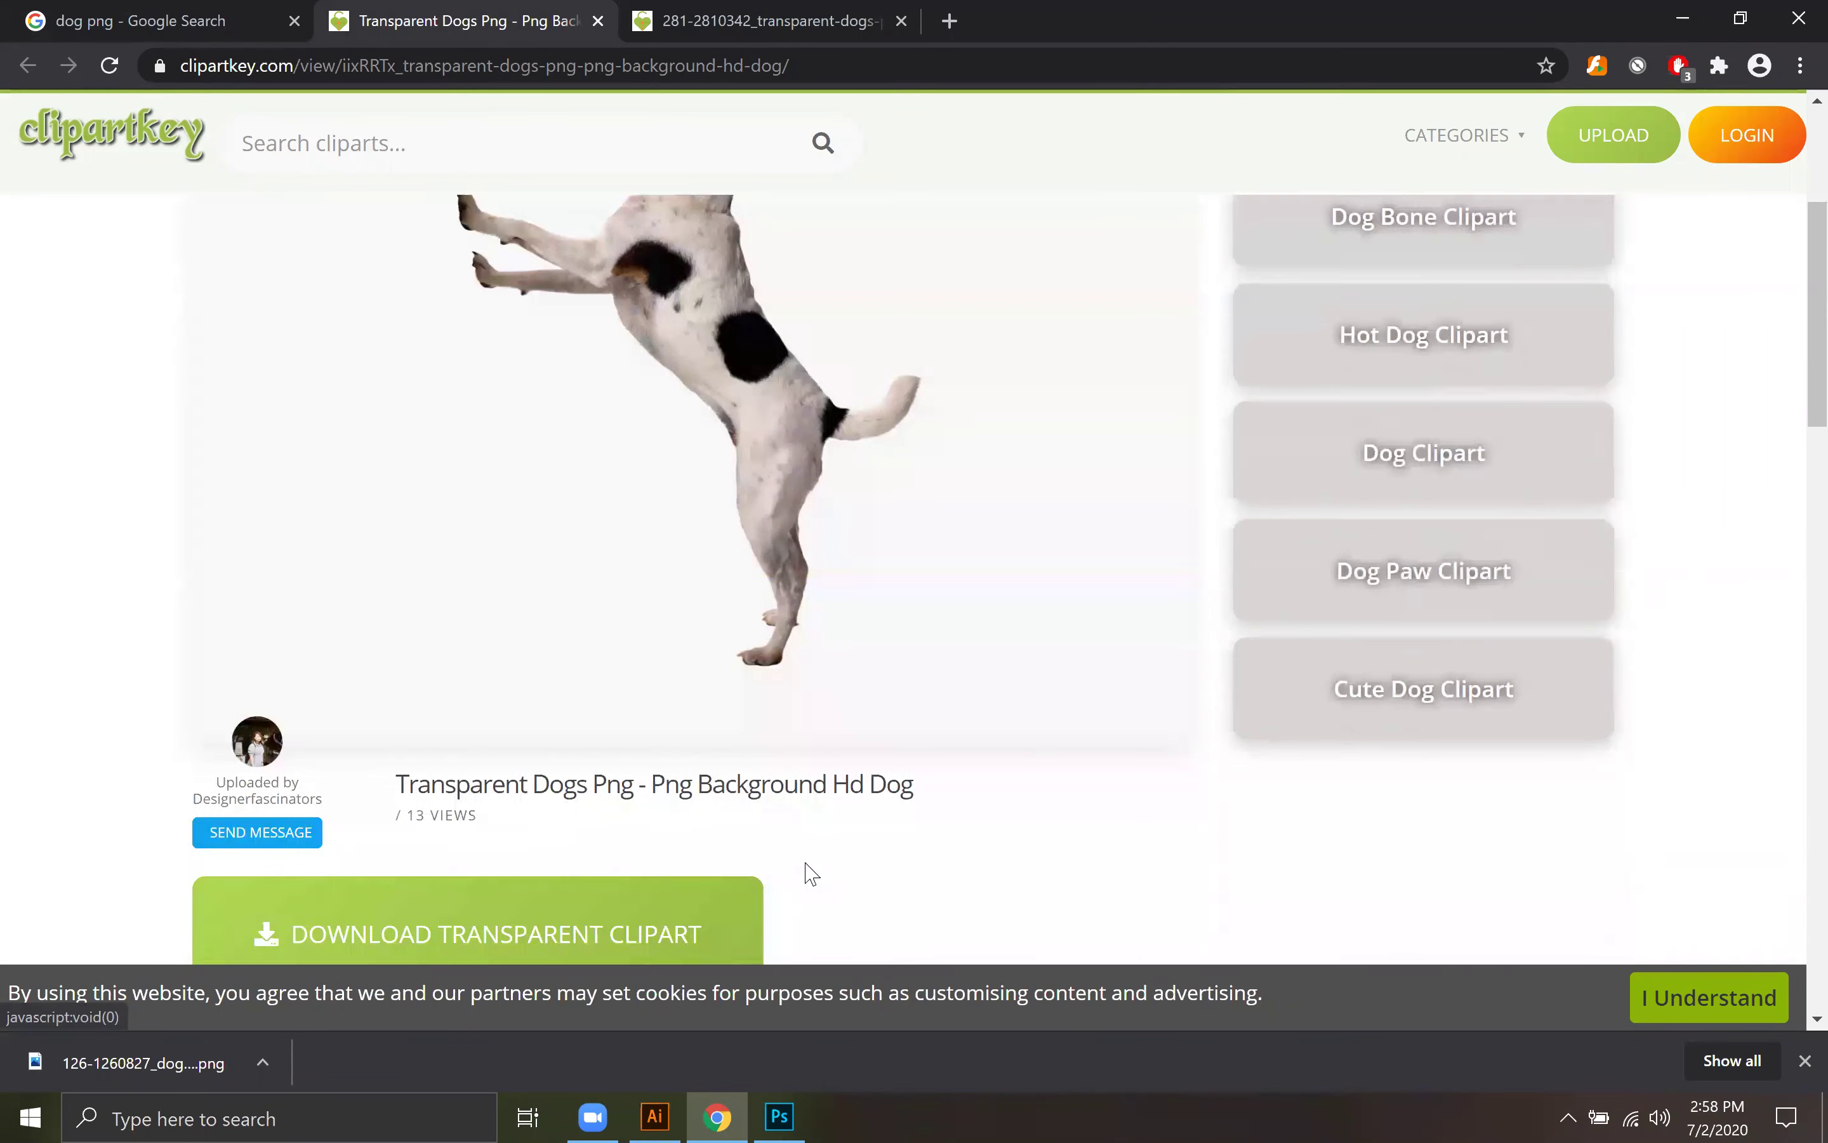
{"action": "scroll", "coordinate": [811, 873], "scroll_direction": "down", "scroll_amount": 2}
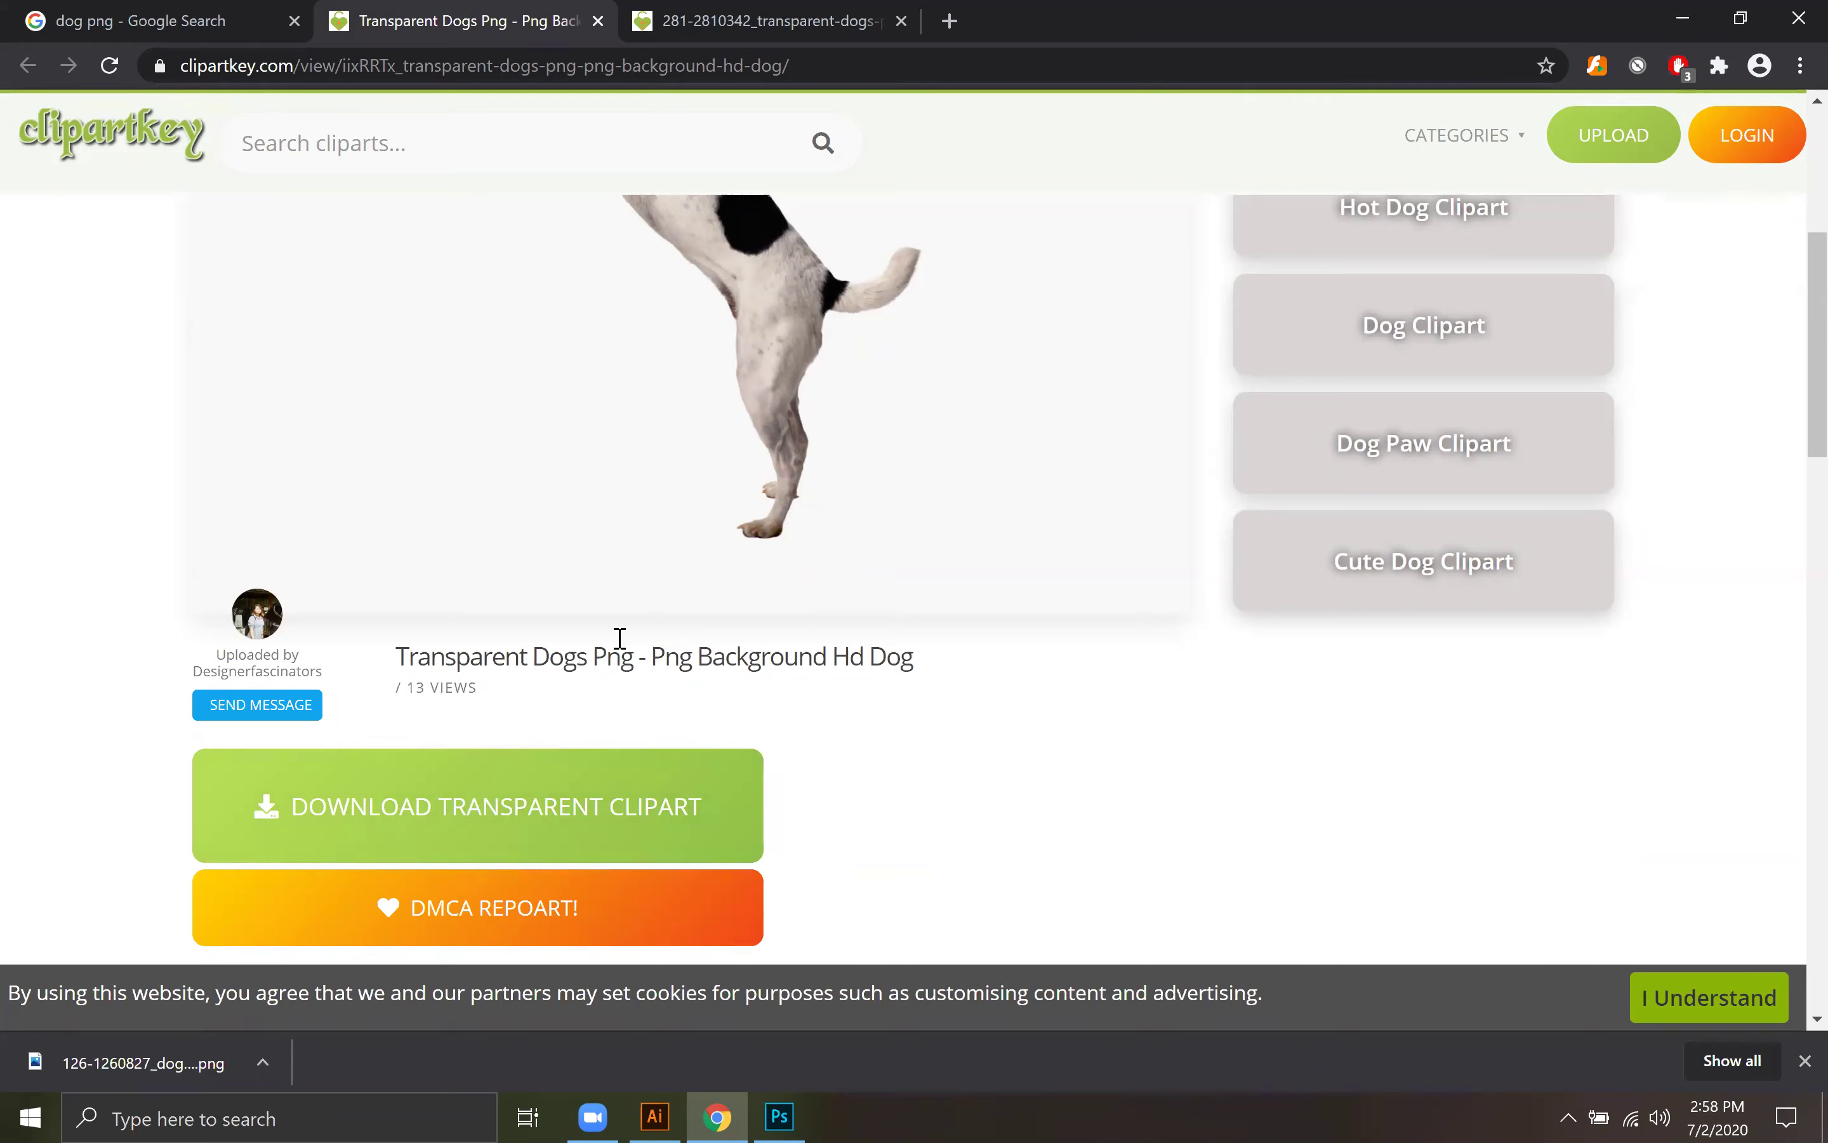
{"action": "scroll", "coordinate": [620, 639], "scroll_direction": "up", "scroll_amount": 10}
Step: Save the full-size ClipartKey standing dog image to the desktop under the name dog
{"action": "left_click", "coordinate": [730, 24]}
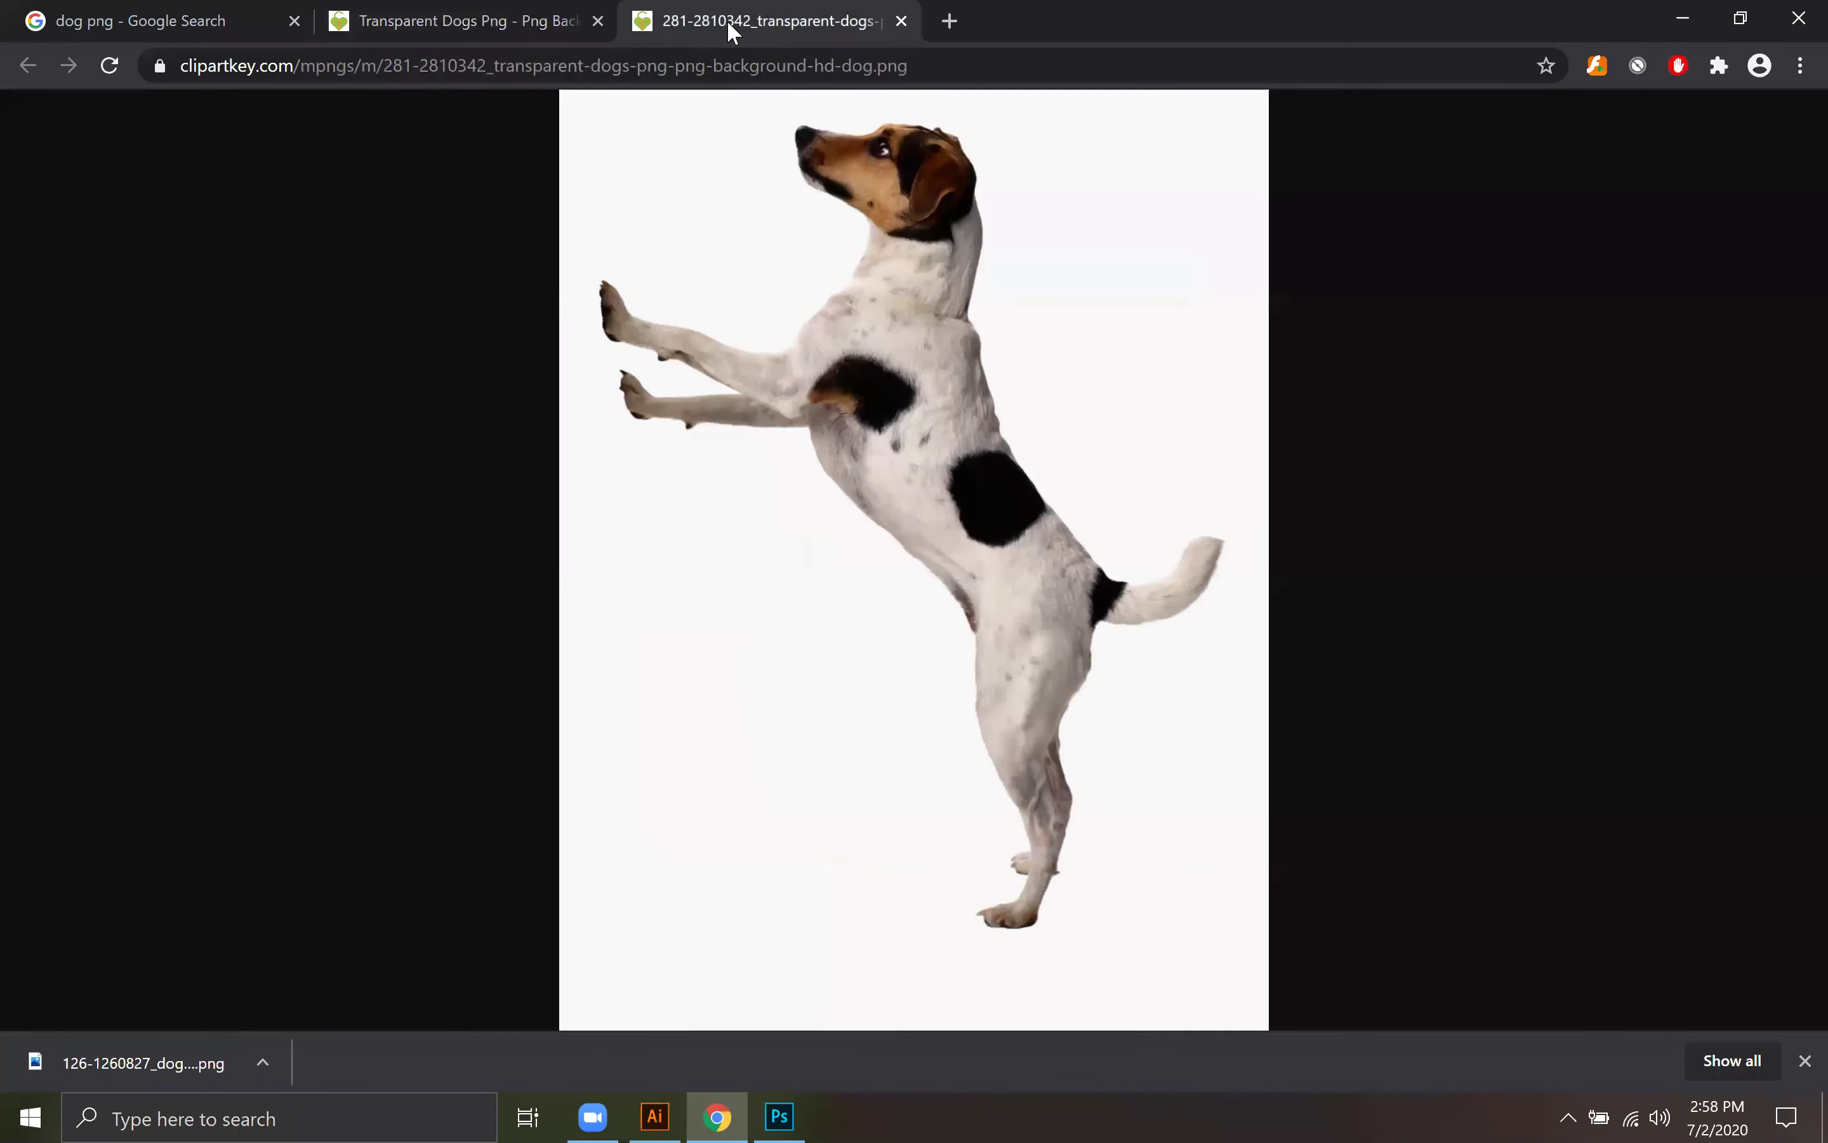
{"action": "right_click", "coordinate": [855, 426]}
{"action": "left_click", "coordinate": [963, 491]}
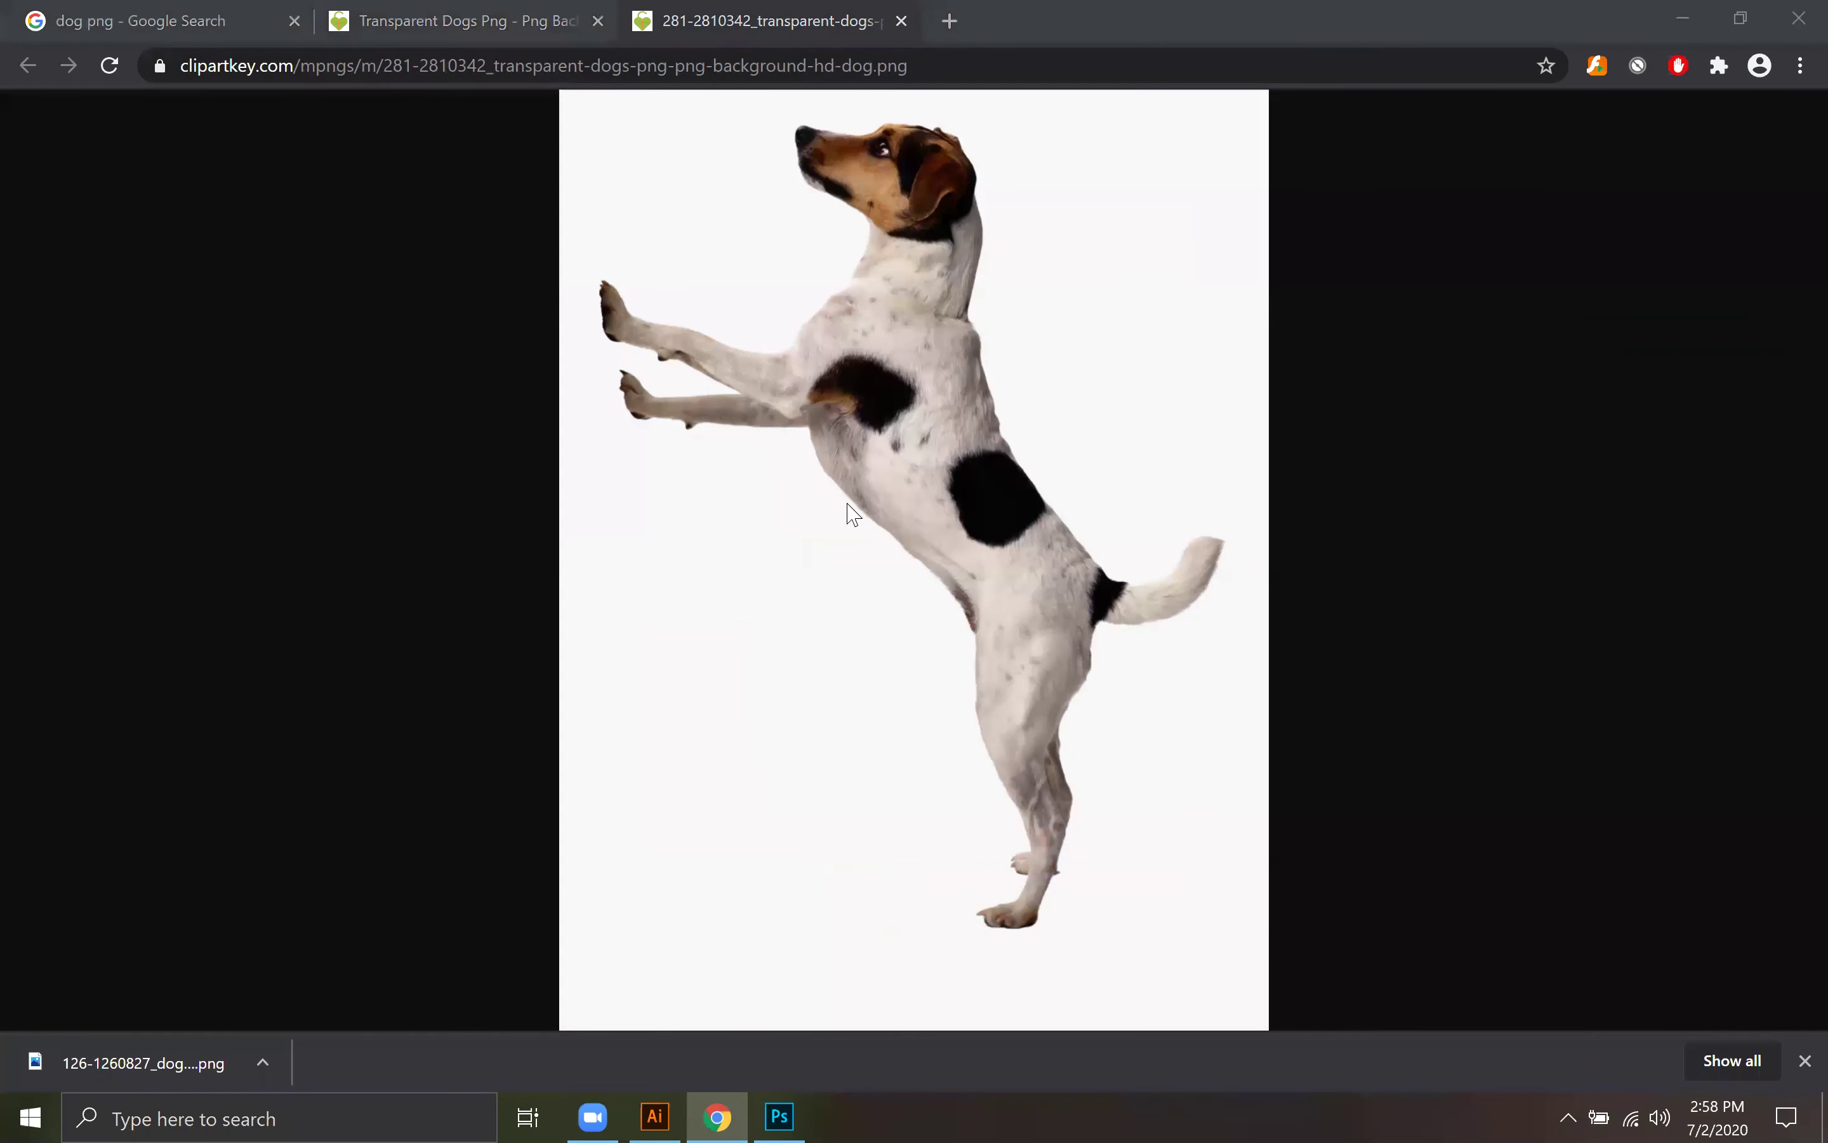
{"action": "left_click", "coordinate": [136, 227]}
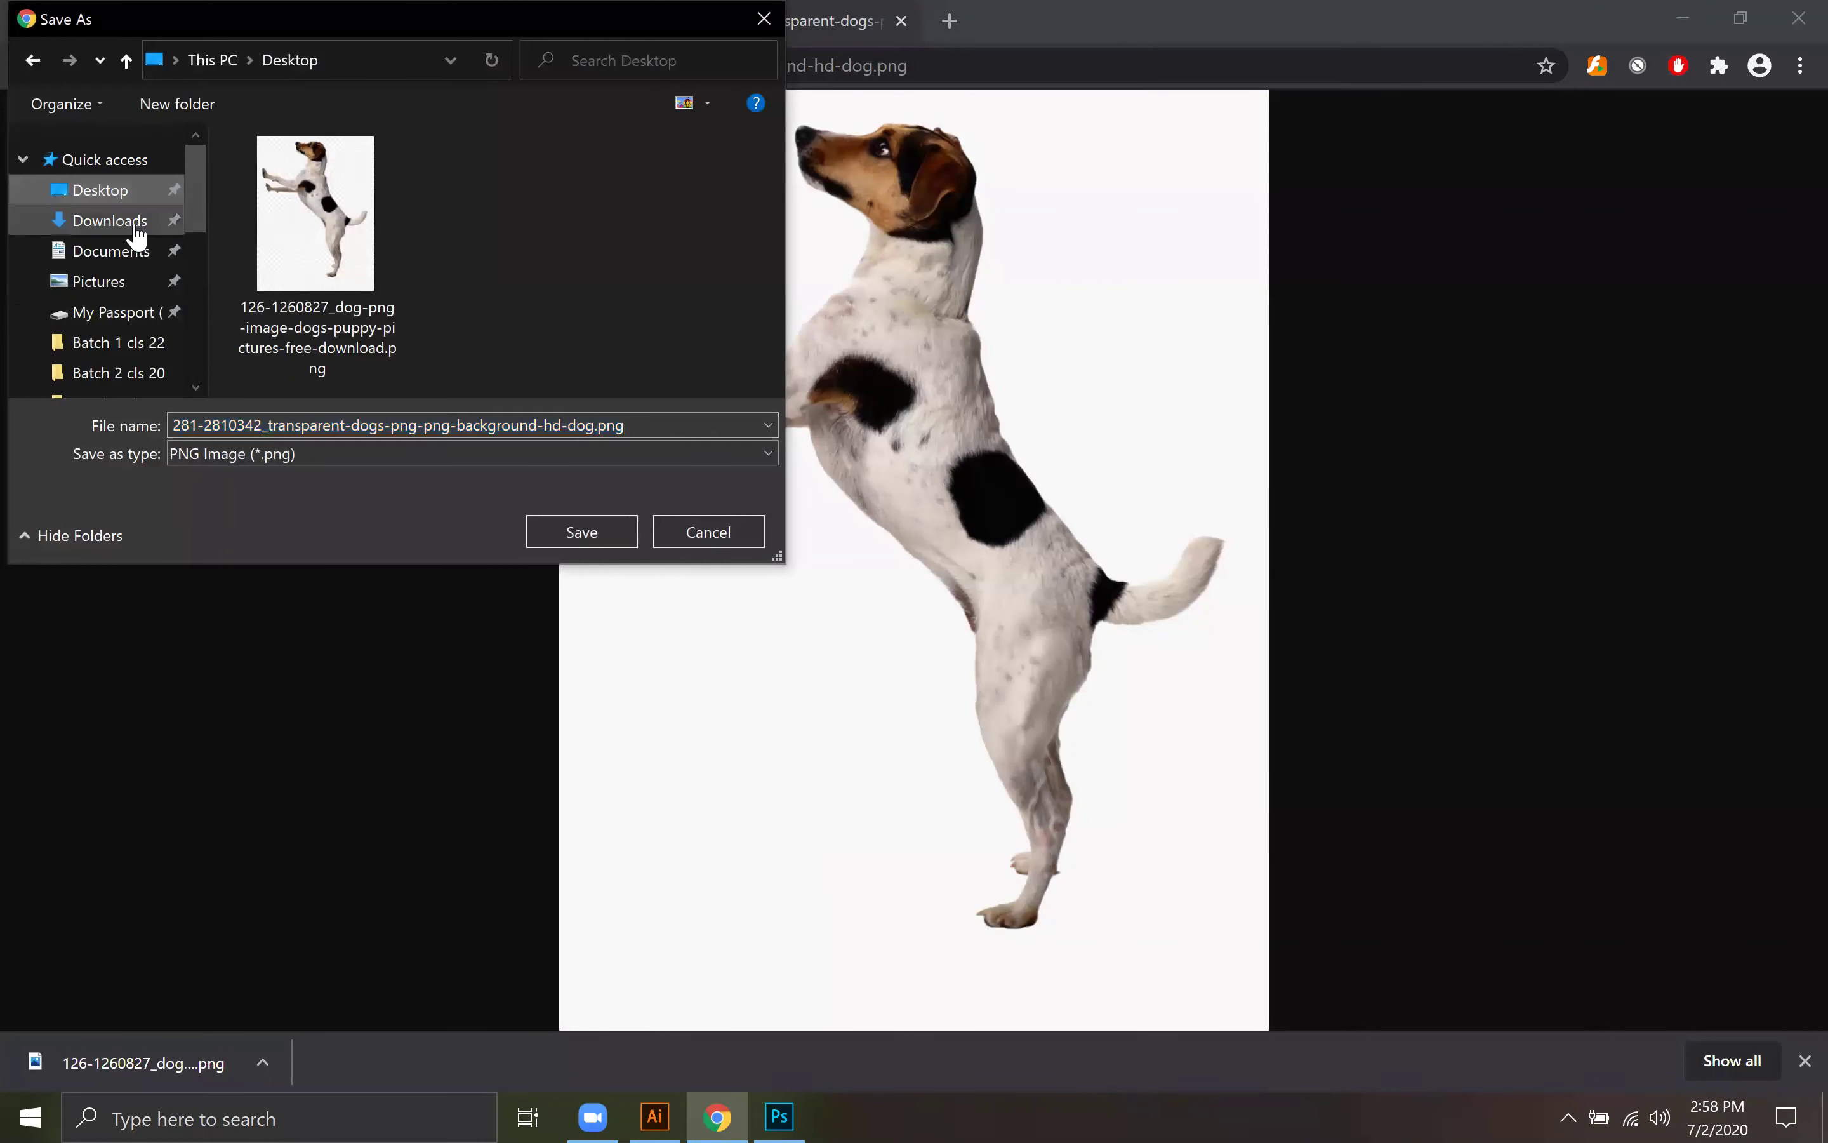
{"action": "left_click", "coordinate": [690, 416]}
{"action": "type", "text": "dog"}
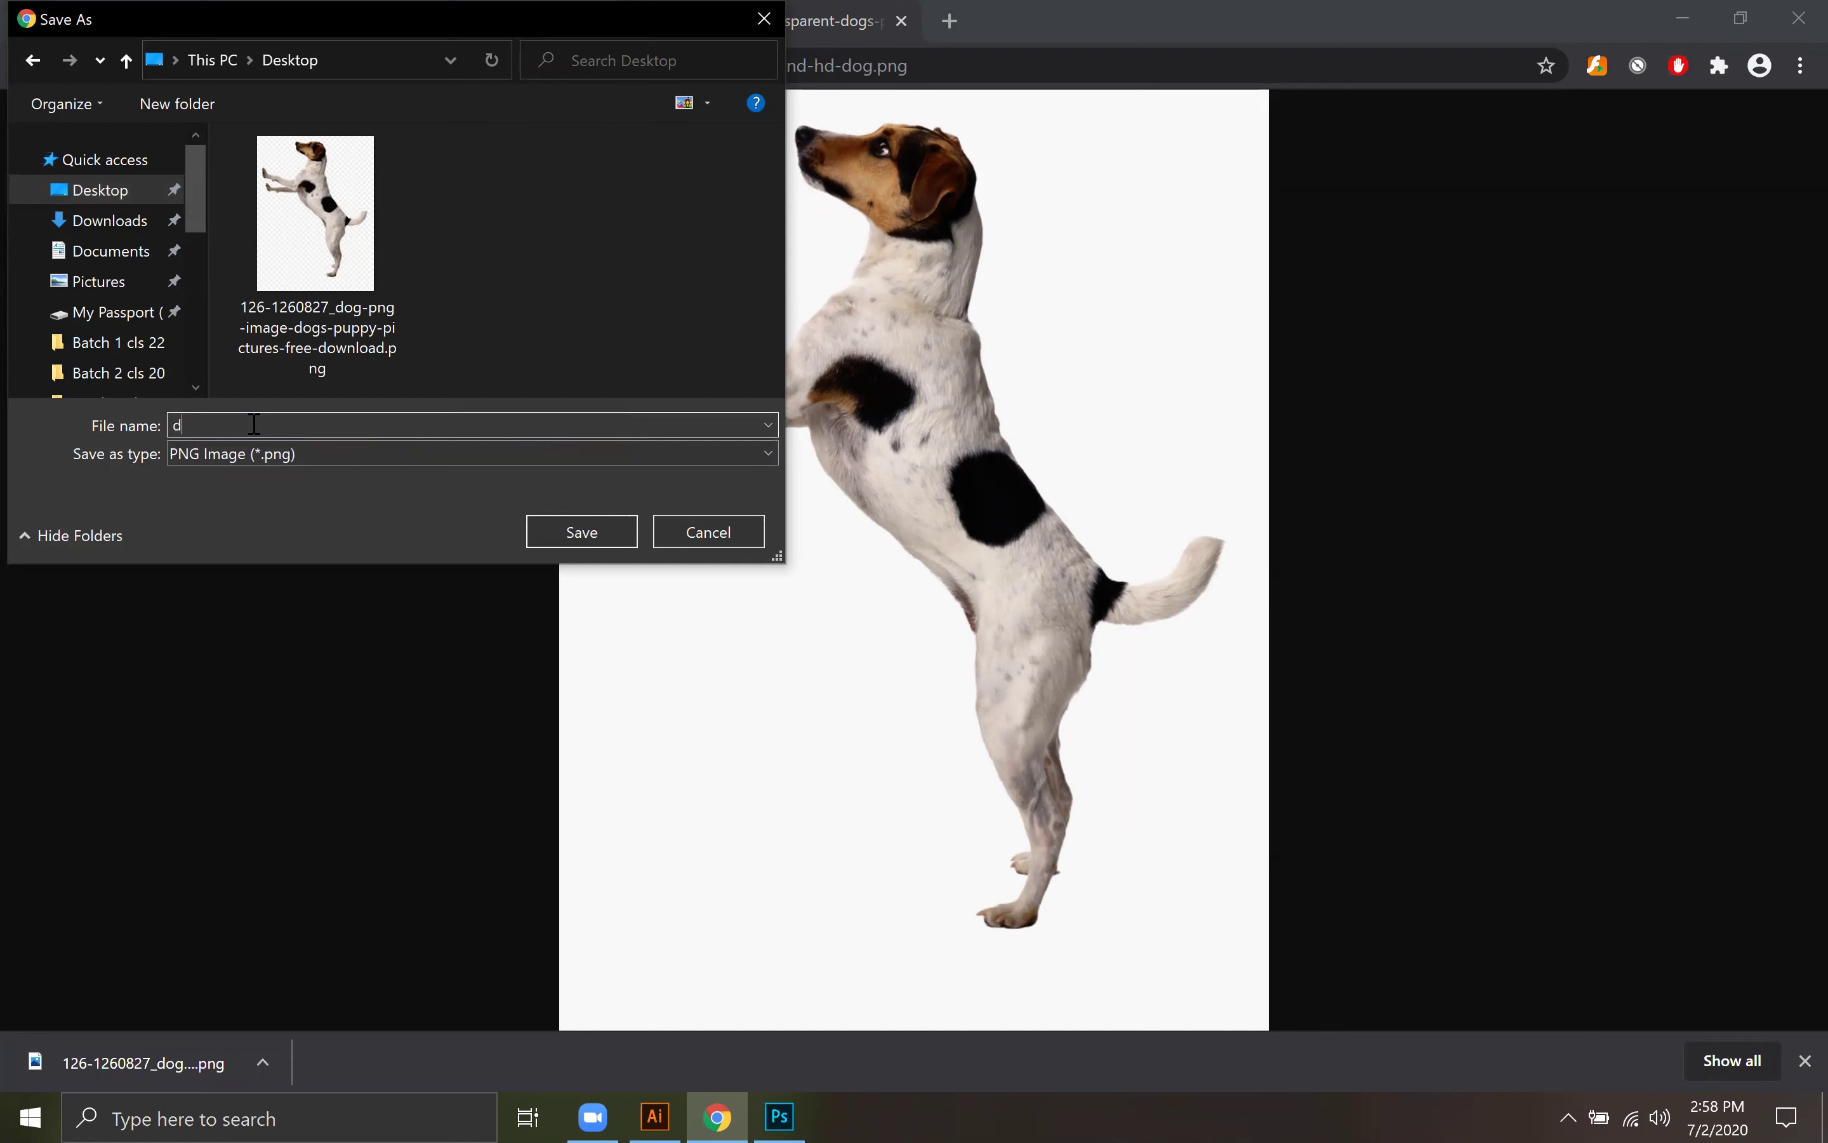
{"action": "left_click", "coordinate": [600, 535]}
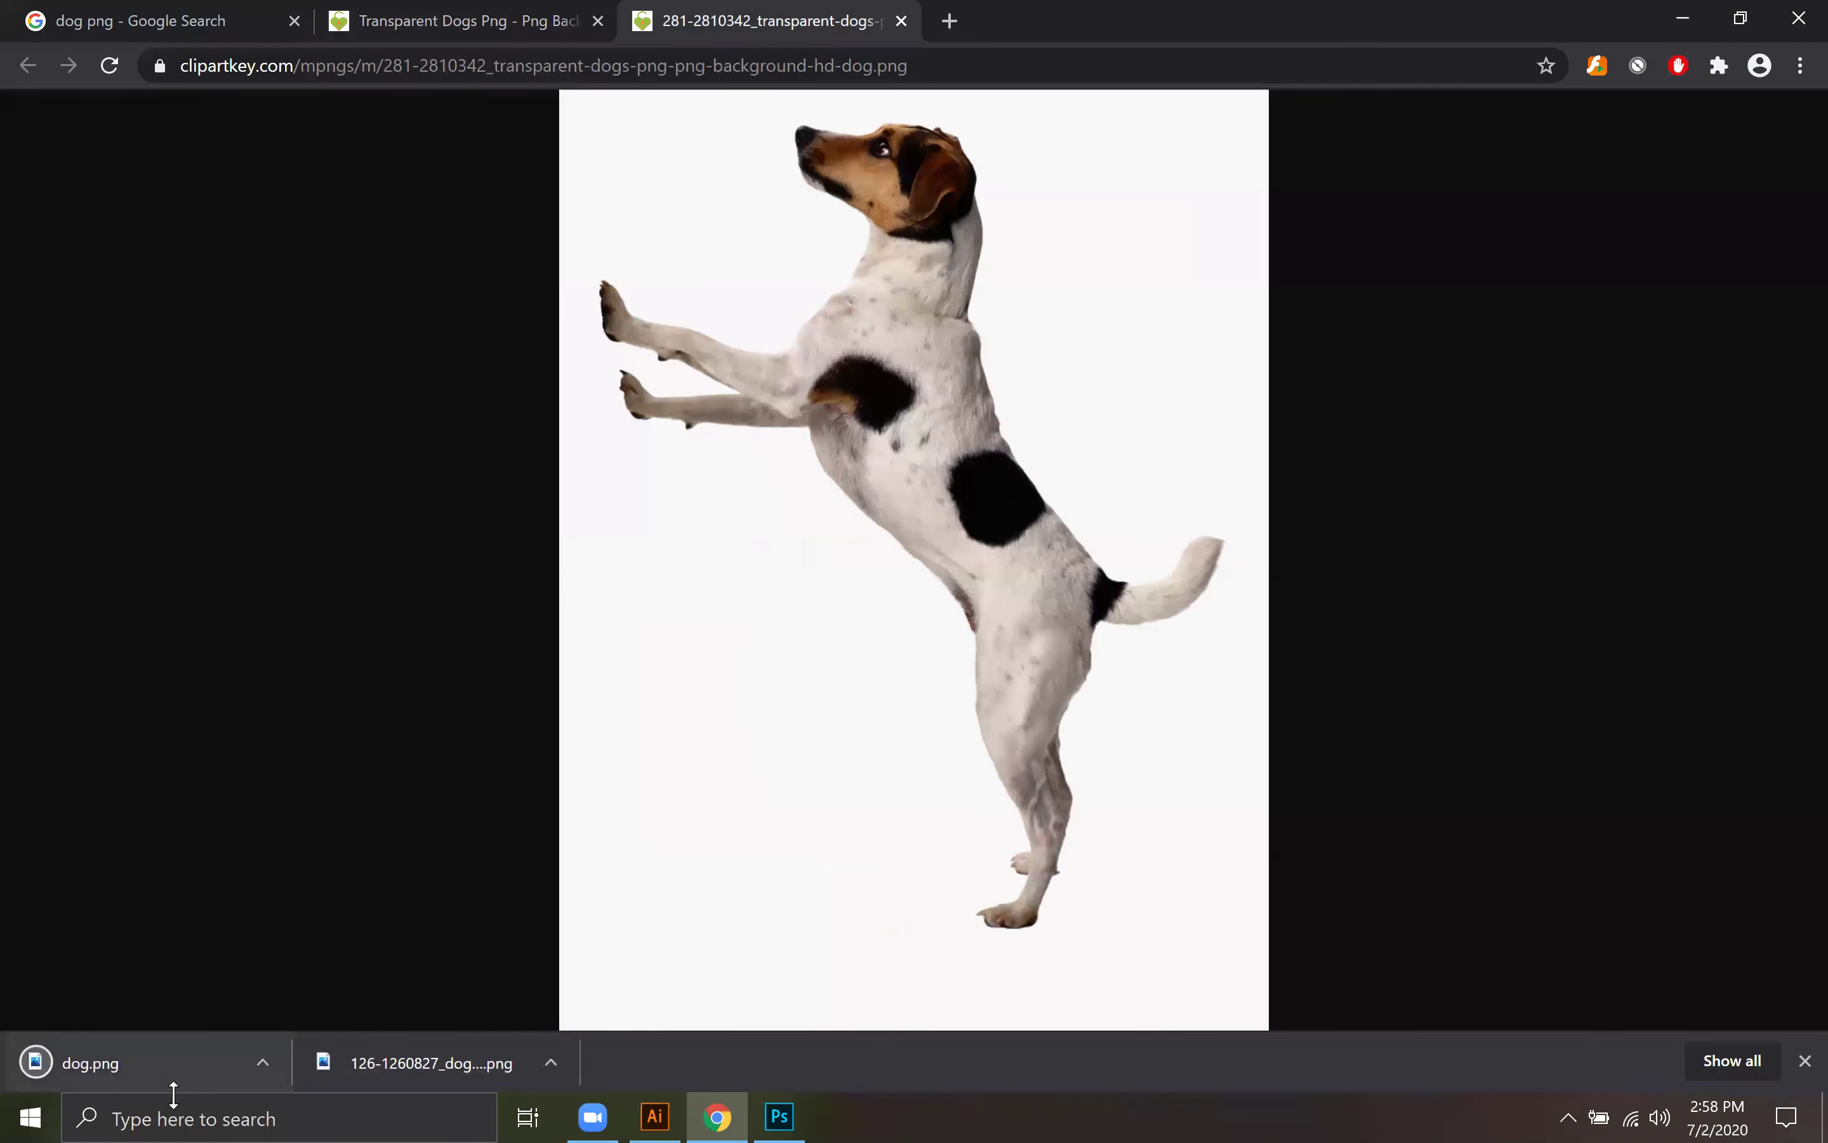
Step: Show the downloaded dog.png in its folder and open it with Adobe Illustrator 2019
{"action": "left_click", "coordinate": [263, 1062]}
{"action": "left_click", "coordinate": [311, 980]}
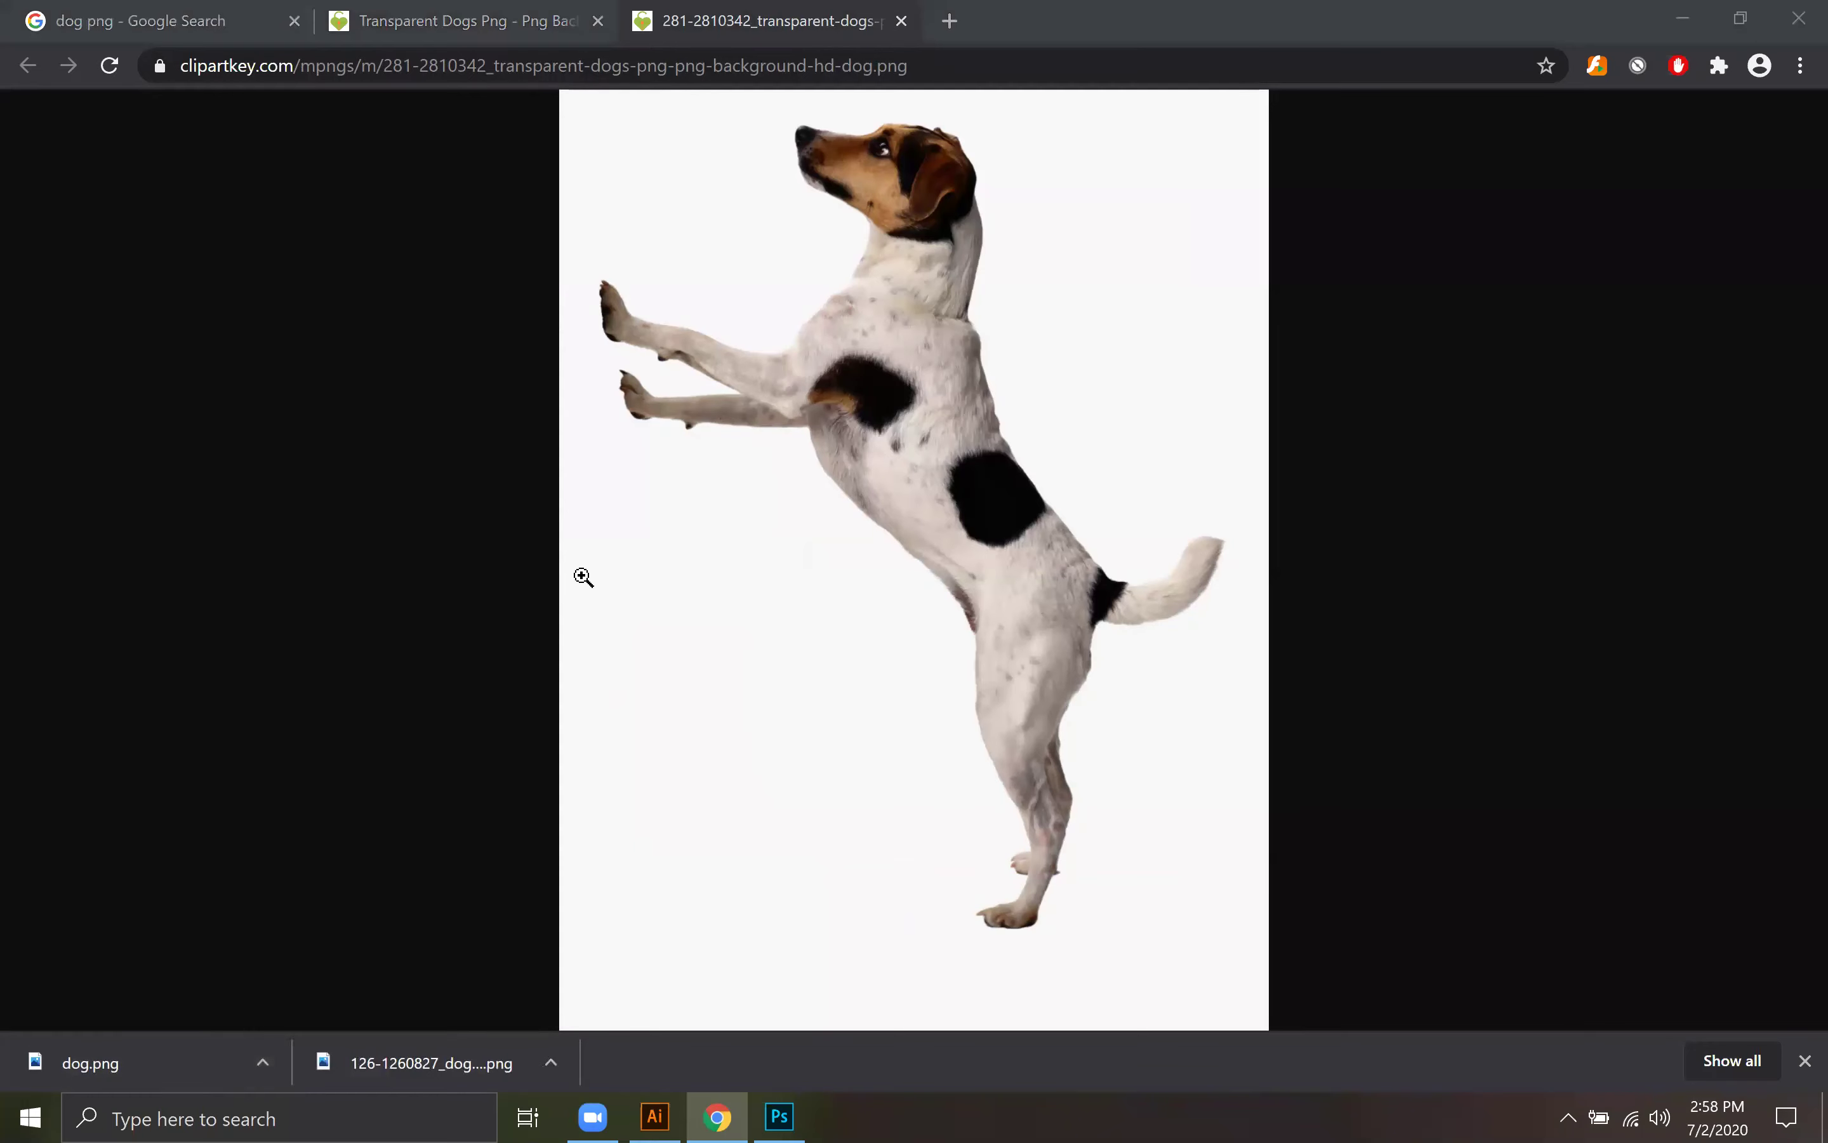
{"action": "right_click", "coordinate": [266, 378]}
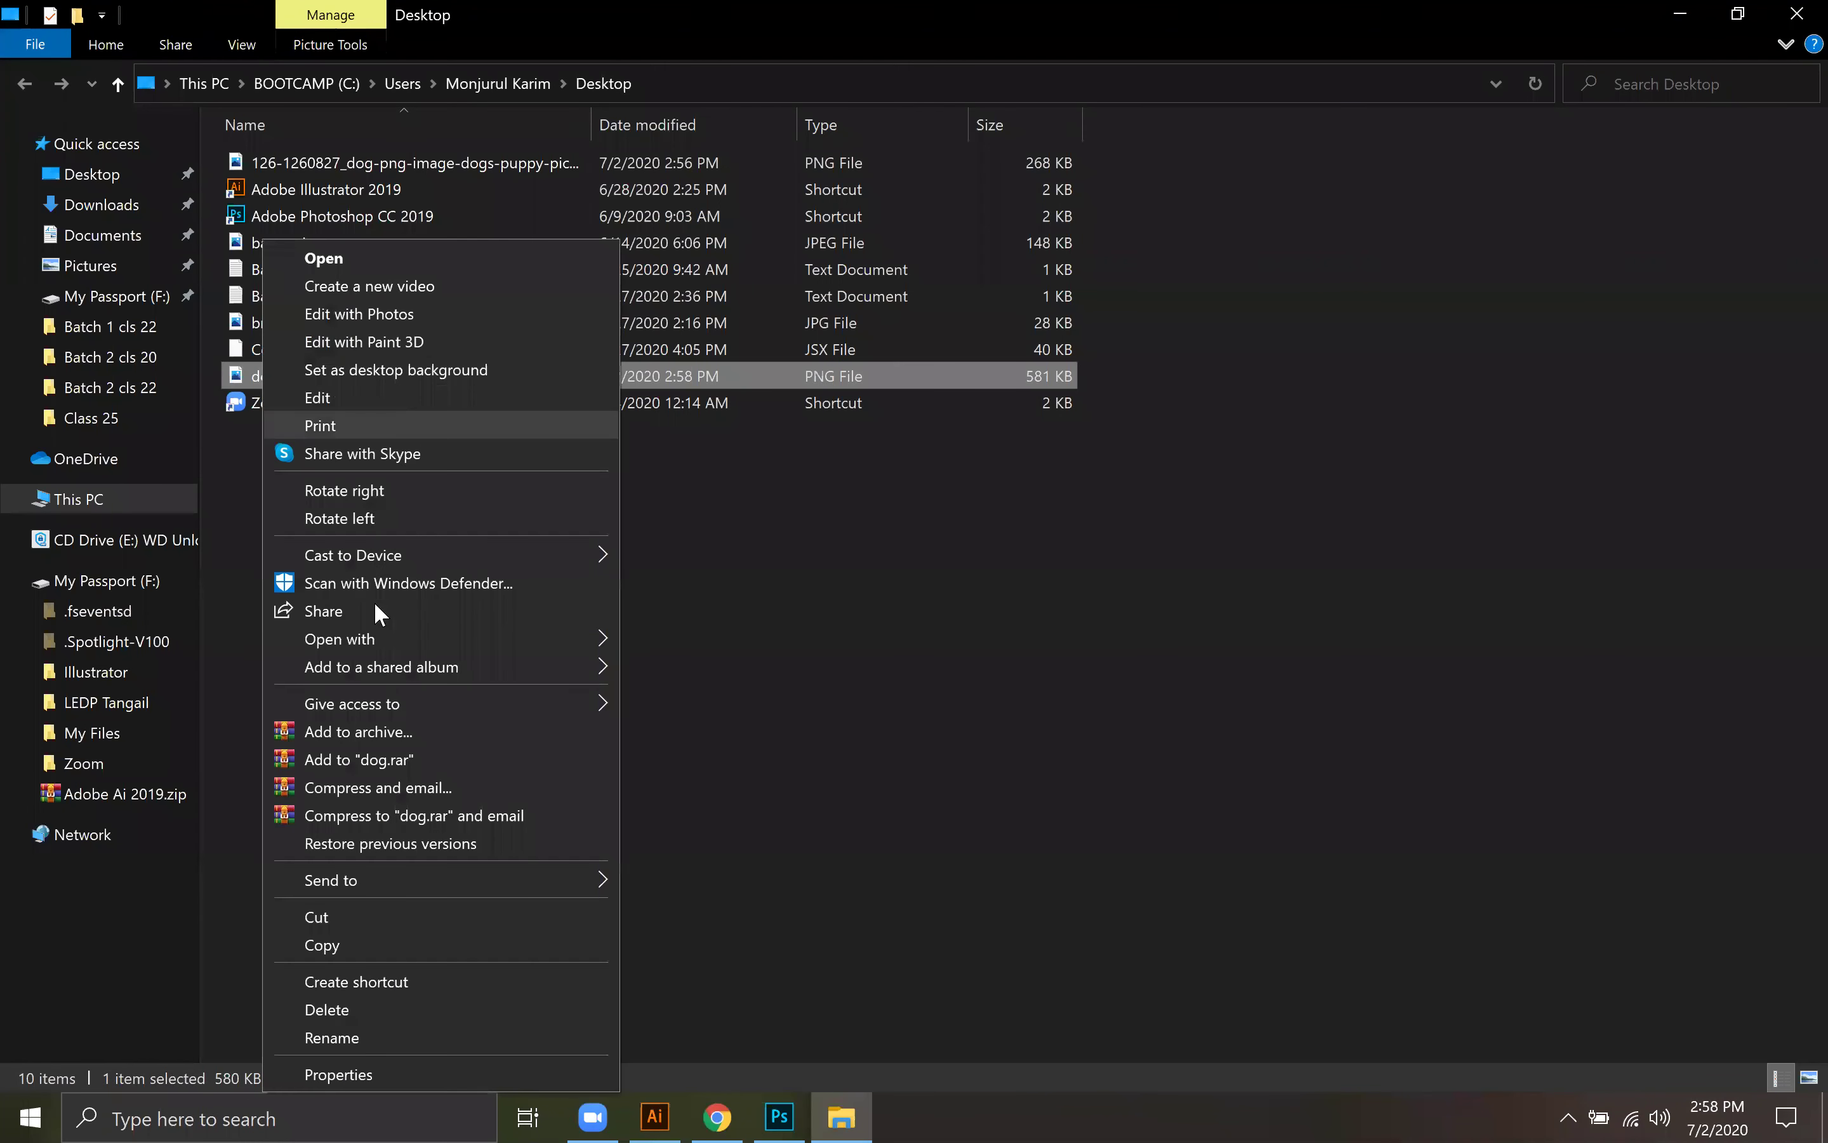
{"action": "mouse_move", "coordinate": [560, 625]}
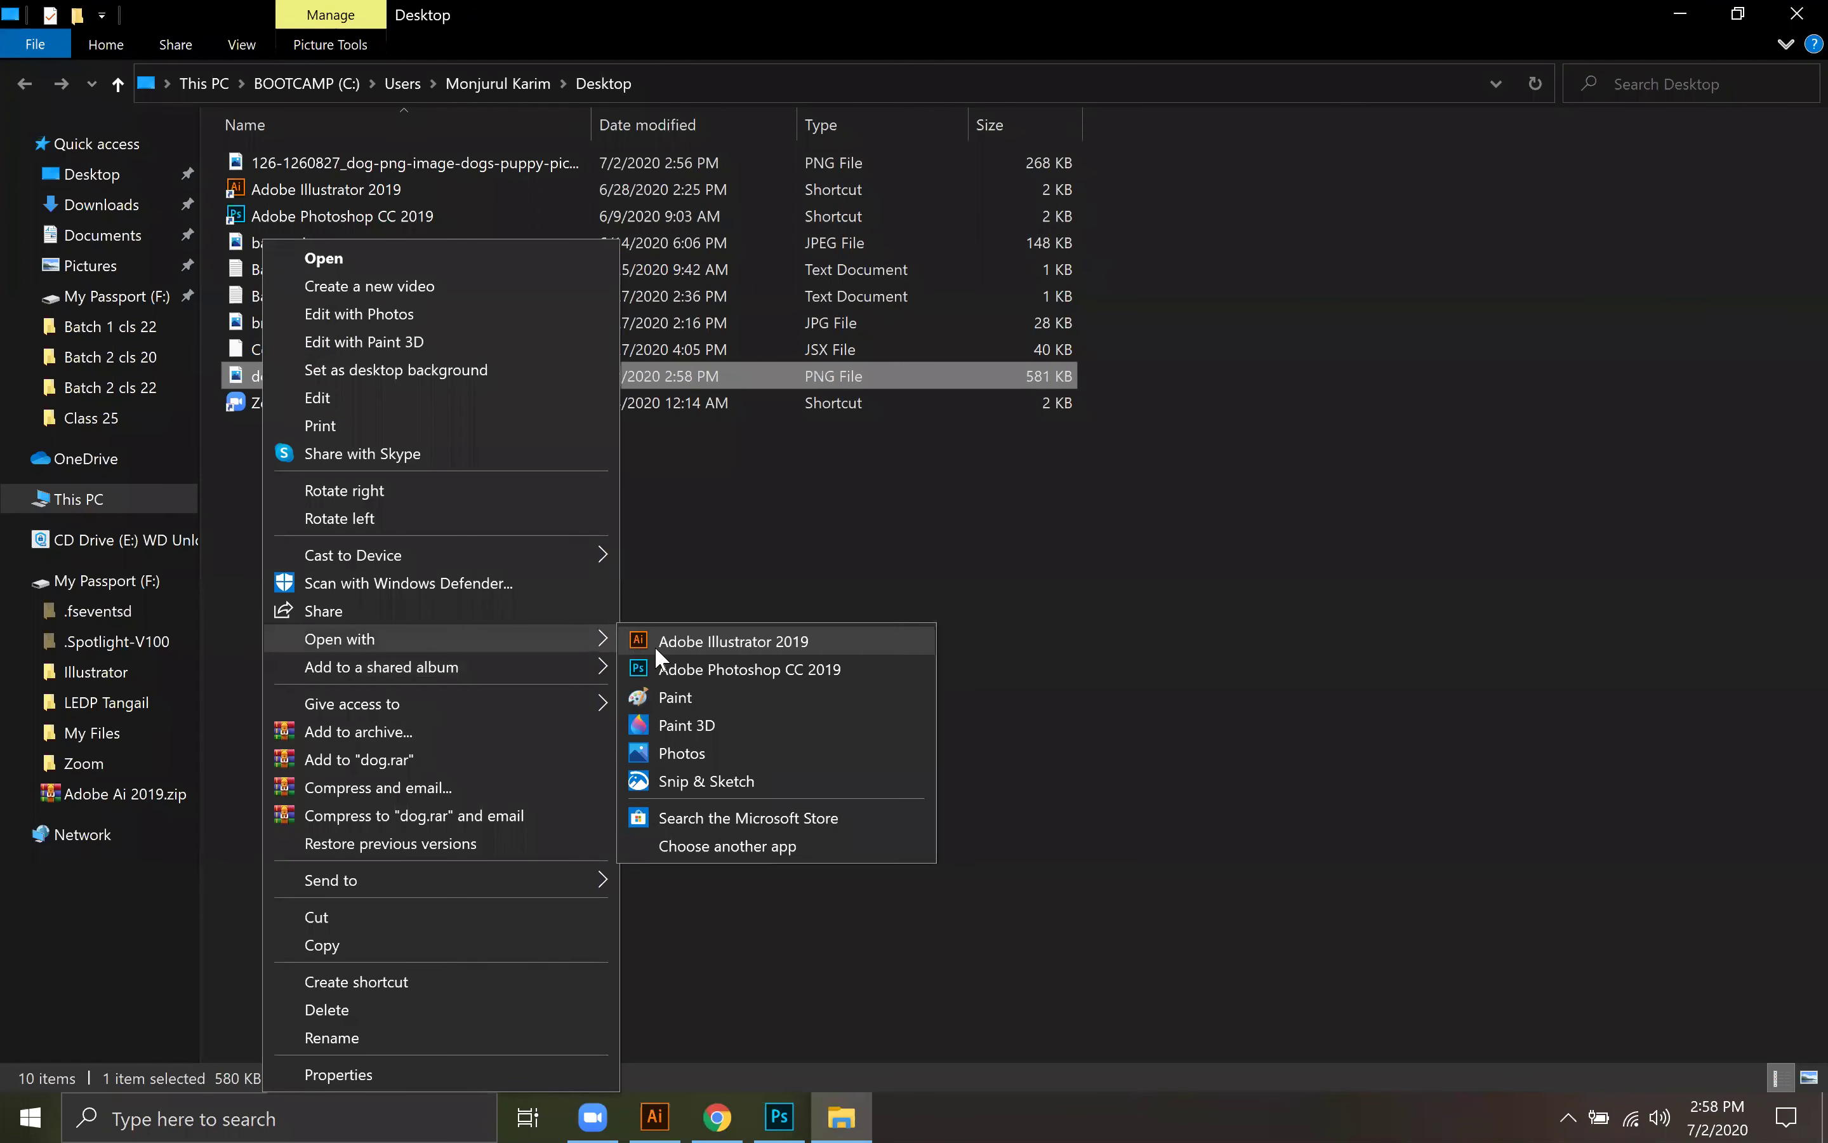
{"action": "left_click", "coordinate": [670, 641]}
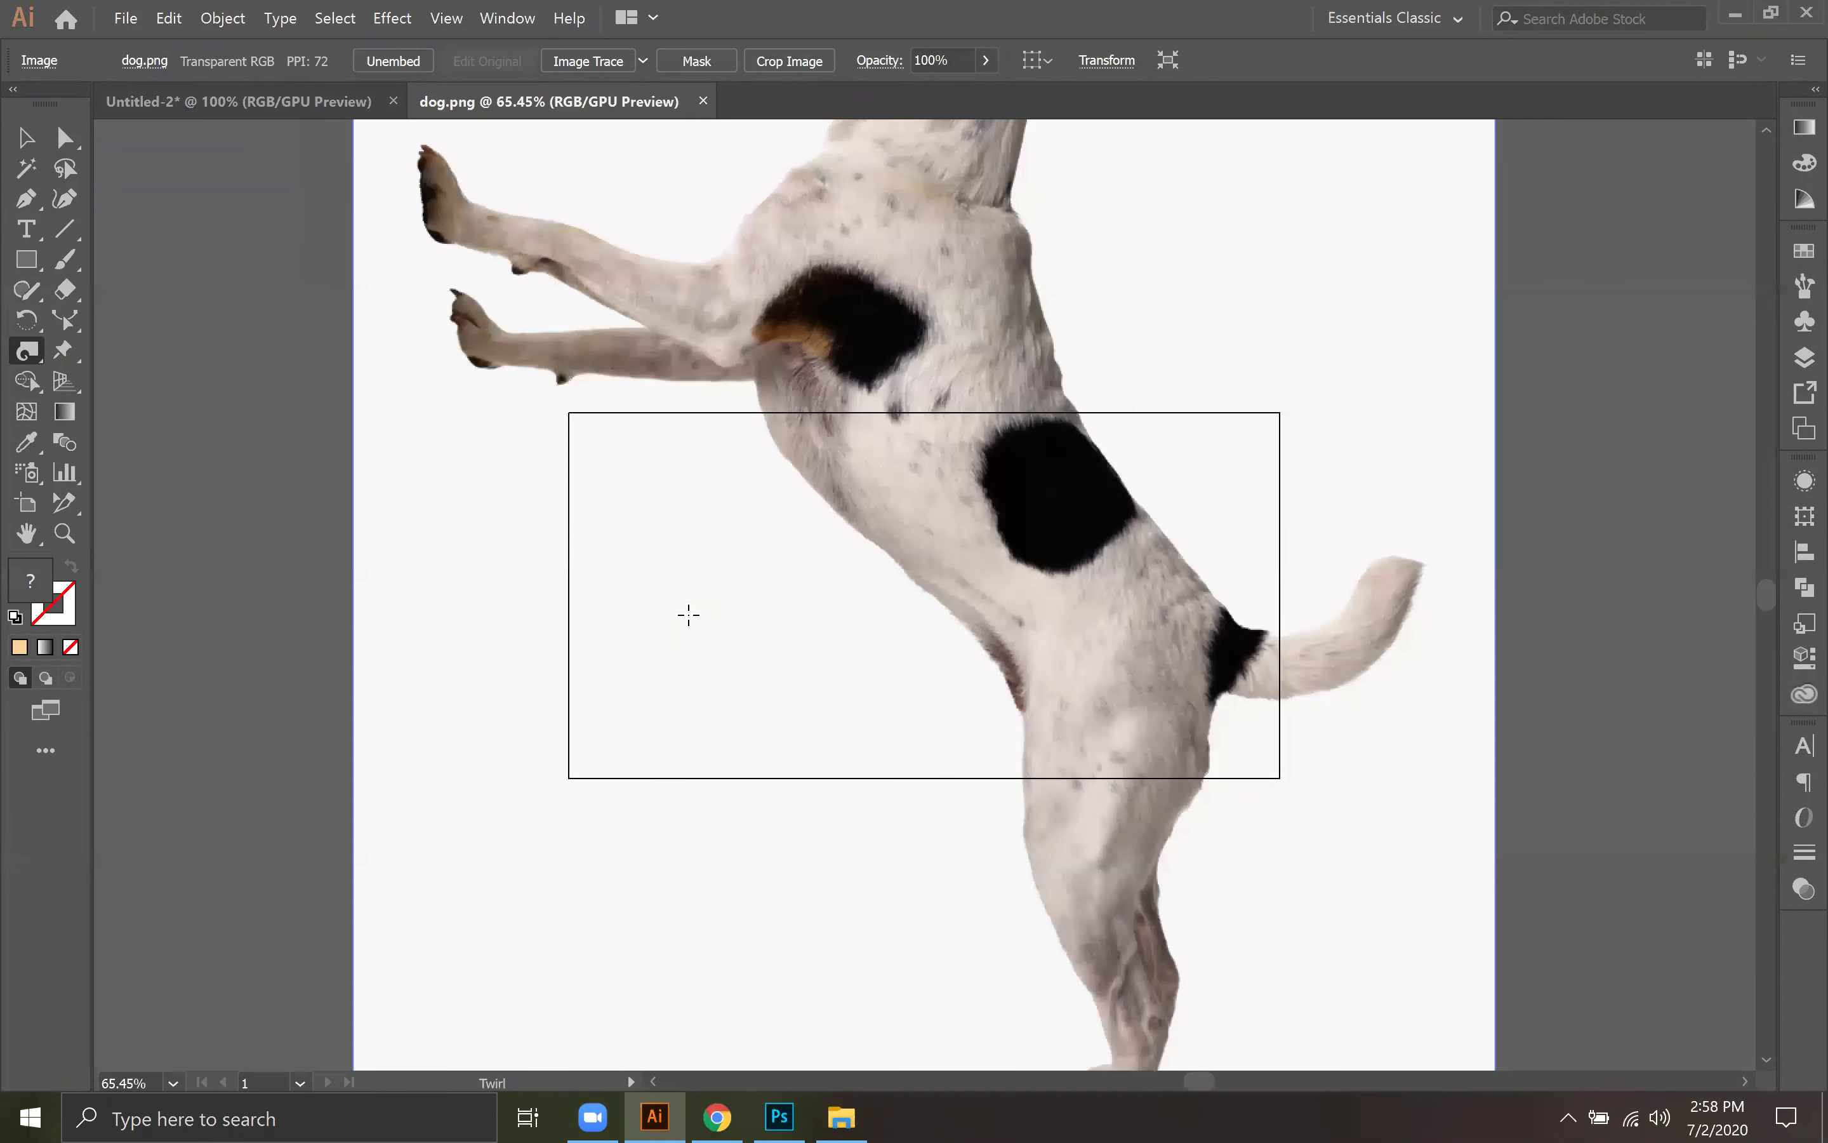
Step: Try the active distortion tool on the dog image's left edge and undo the stroke
{"action": "key", "text": "ctrl+minus"}
{"action": "key", "text": "ctrl+minus"}
{"action": "key", "text": "ctrl+minus"}
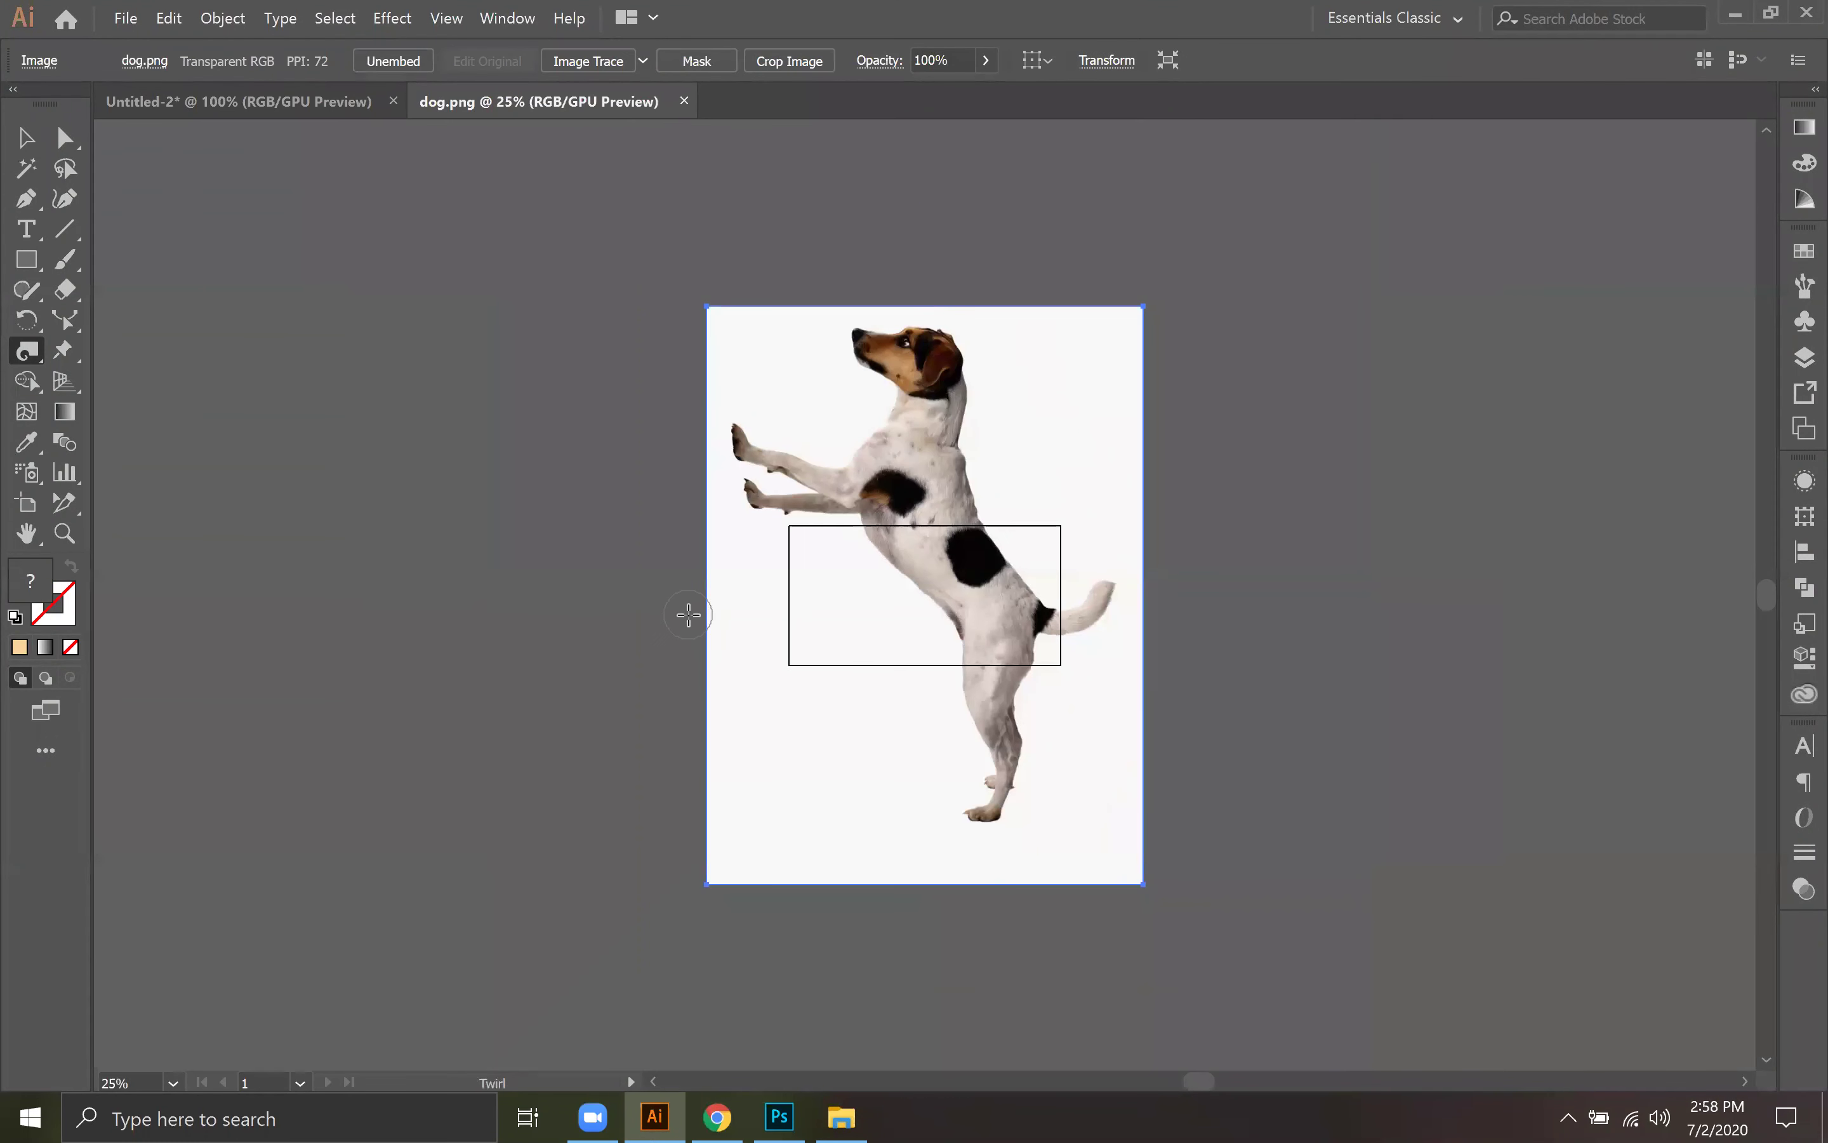
{"action": "left_click_drag", "start_coordinate": [710, 627], "coordinate": [692, 627]}
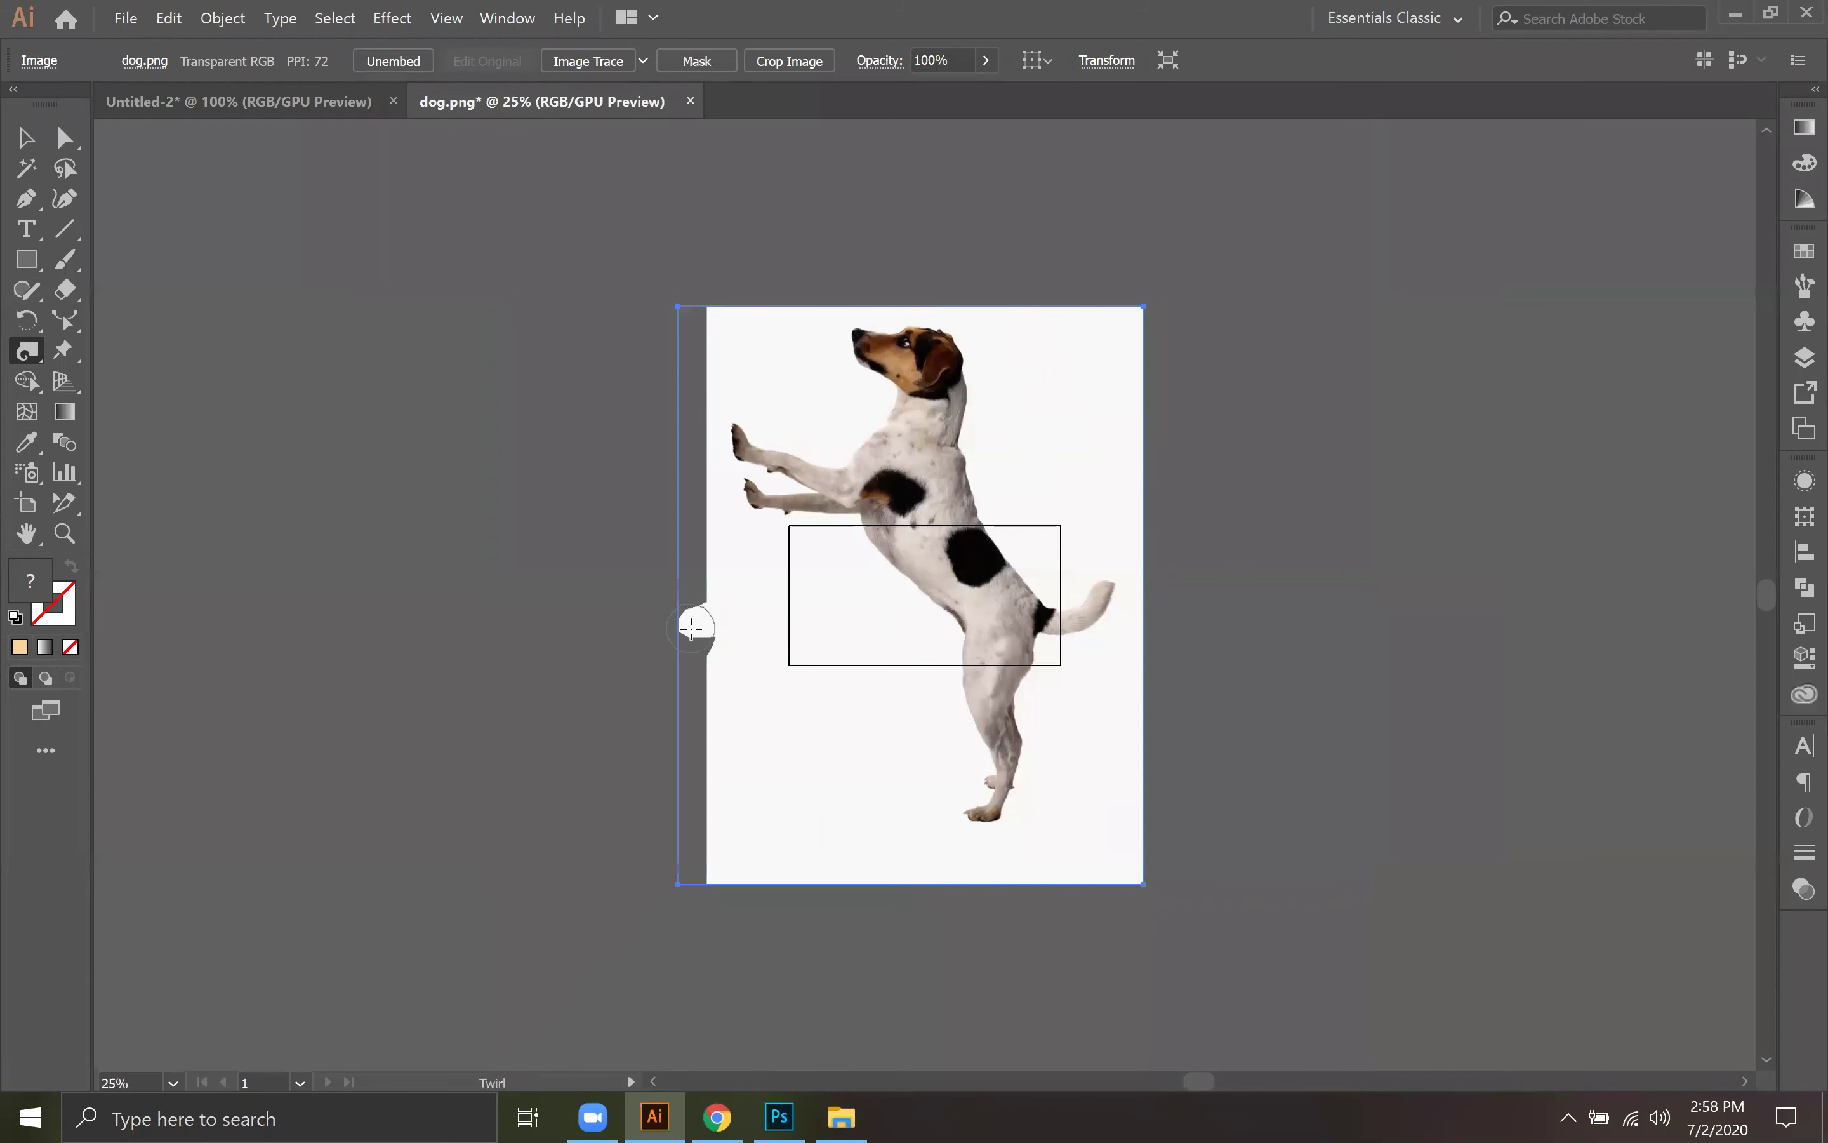
{"action": "key", "text": "ctrl+z"}
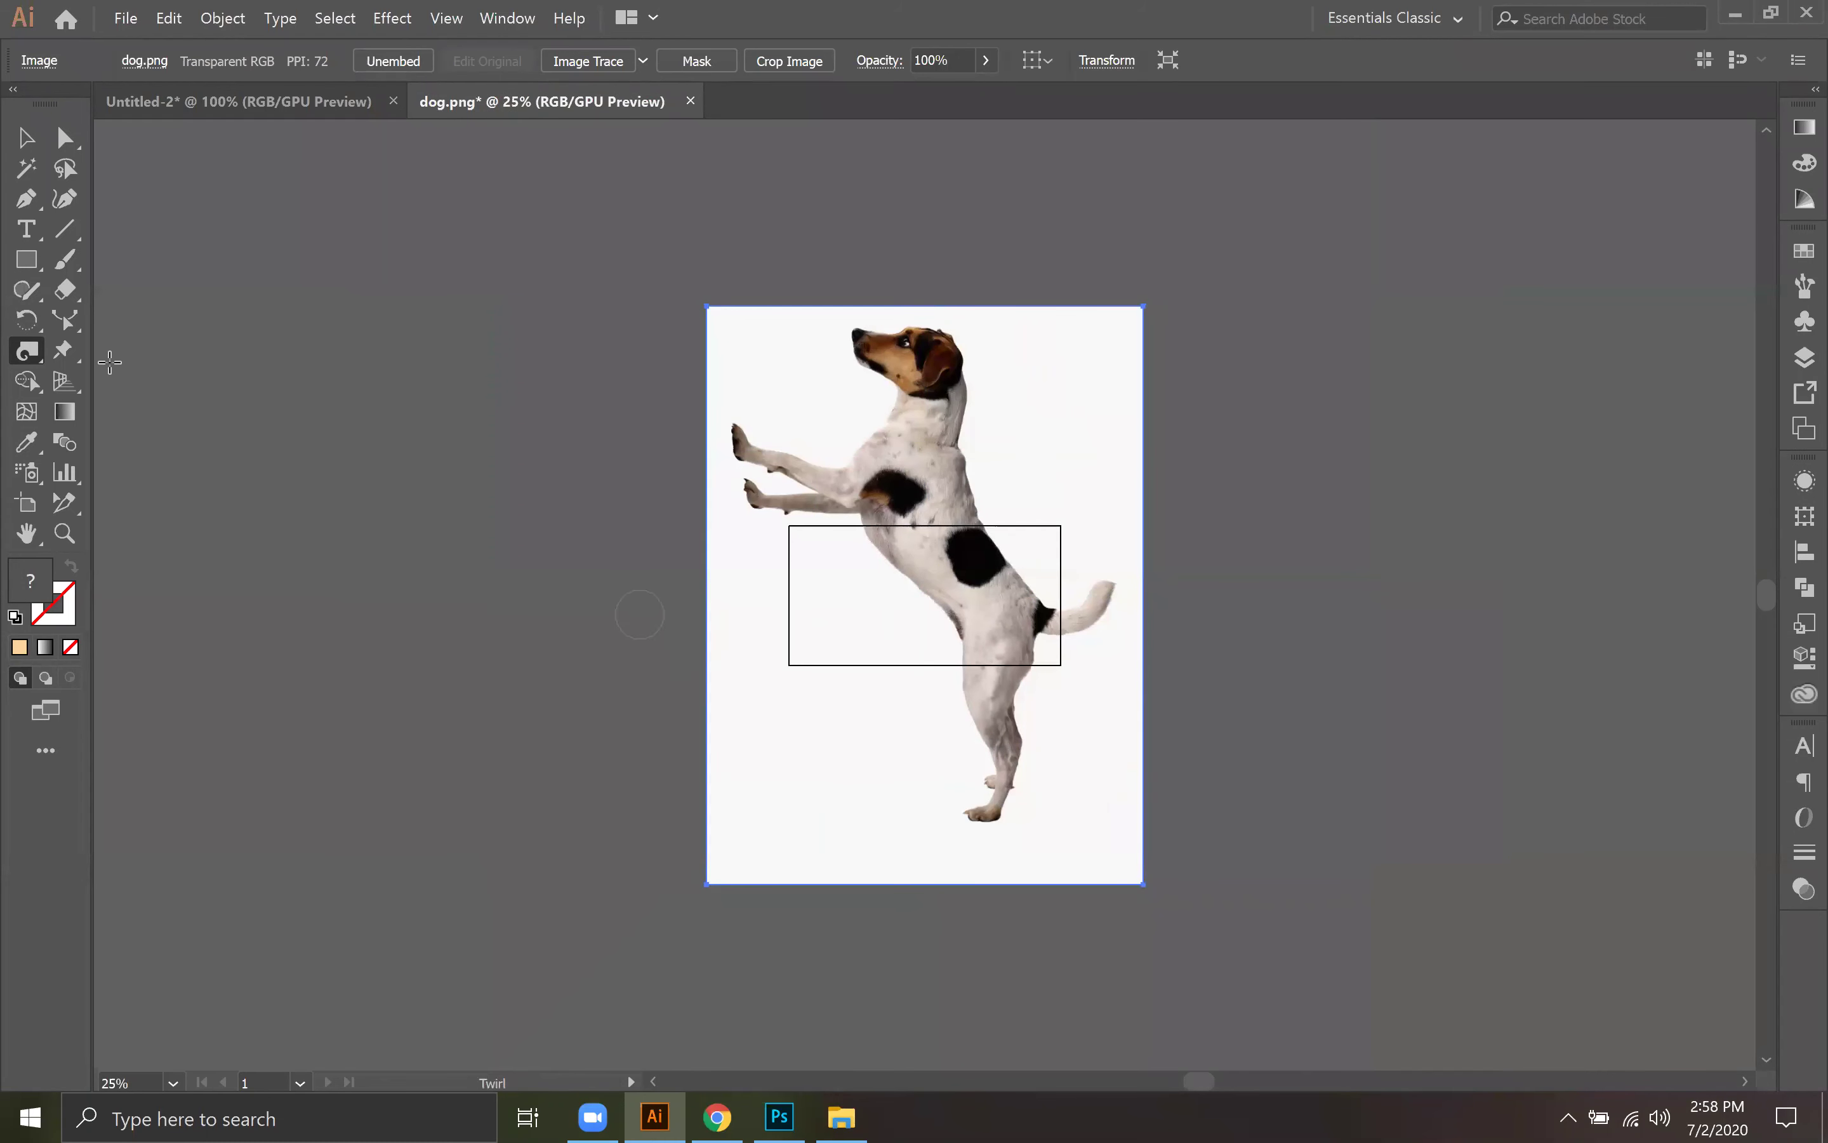
Step: Move the dog image clear of the artboard and run Image Trace on it with the 16 Colors preset
{"action": "key", "text": "v"}
{"action": "left_click_drag", "start_coordinate": [878, 518], "coordinate": [659, 587]}
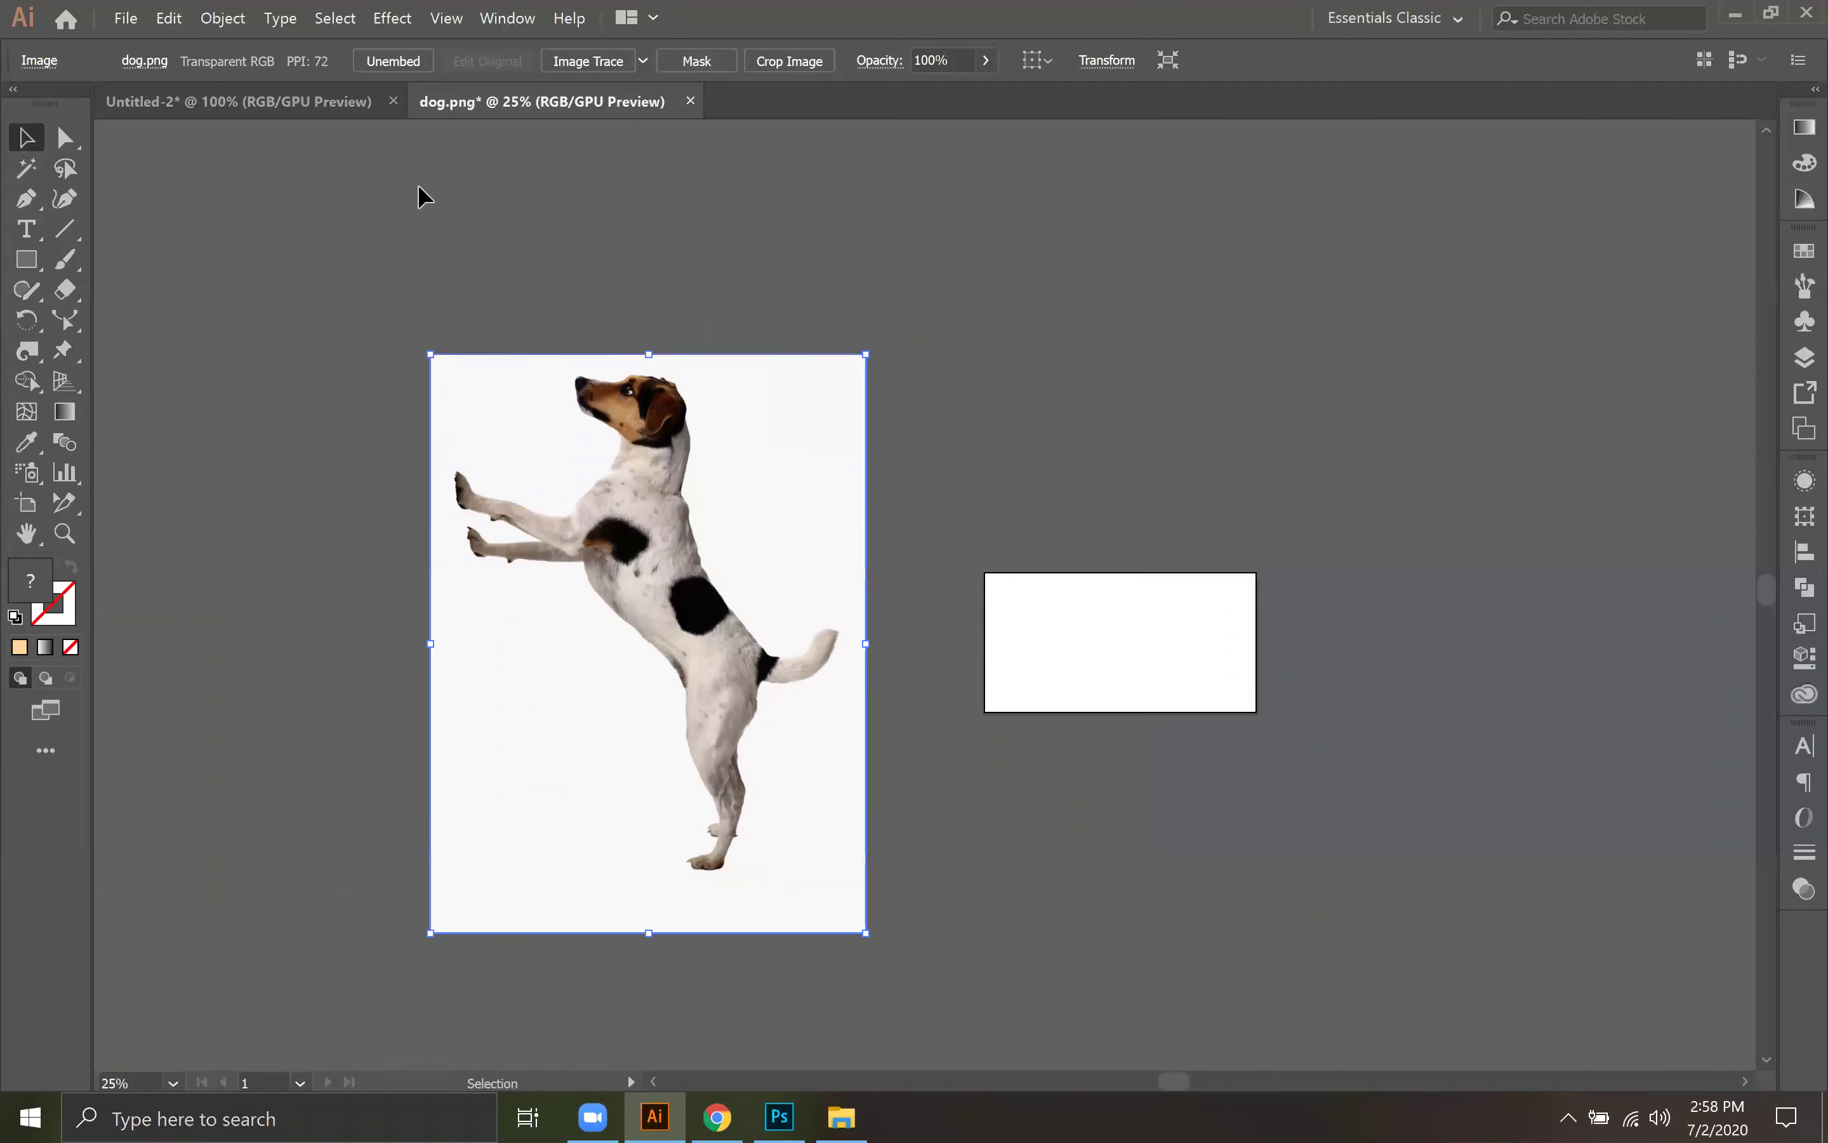
{"action": "left_click", "coordinate": [643, 61]}
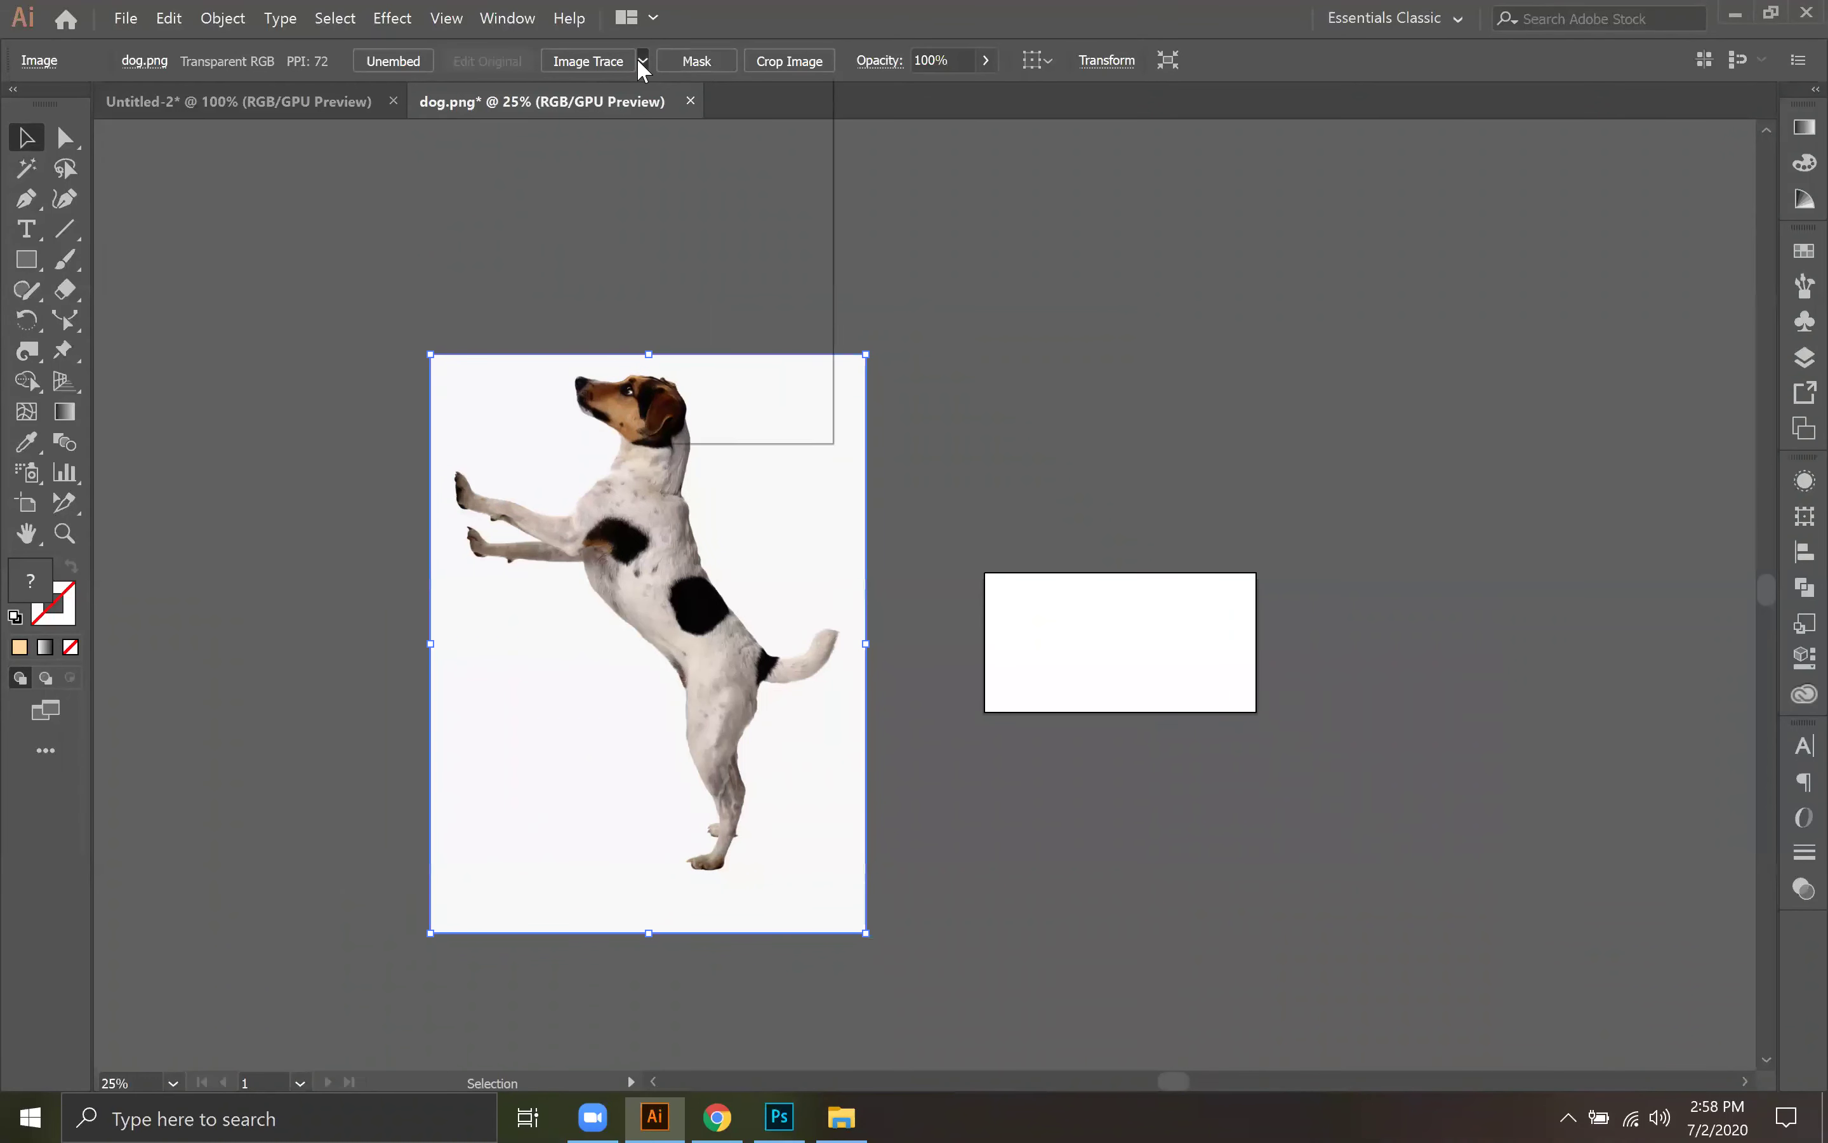
{"action": "left_click", "coordinate": [704, 265]}
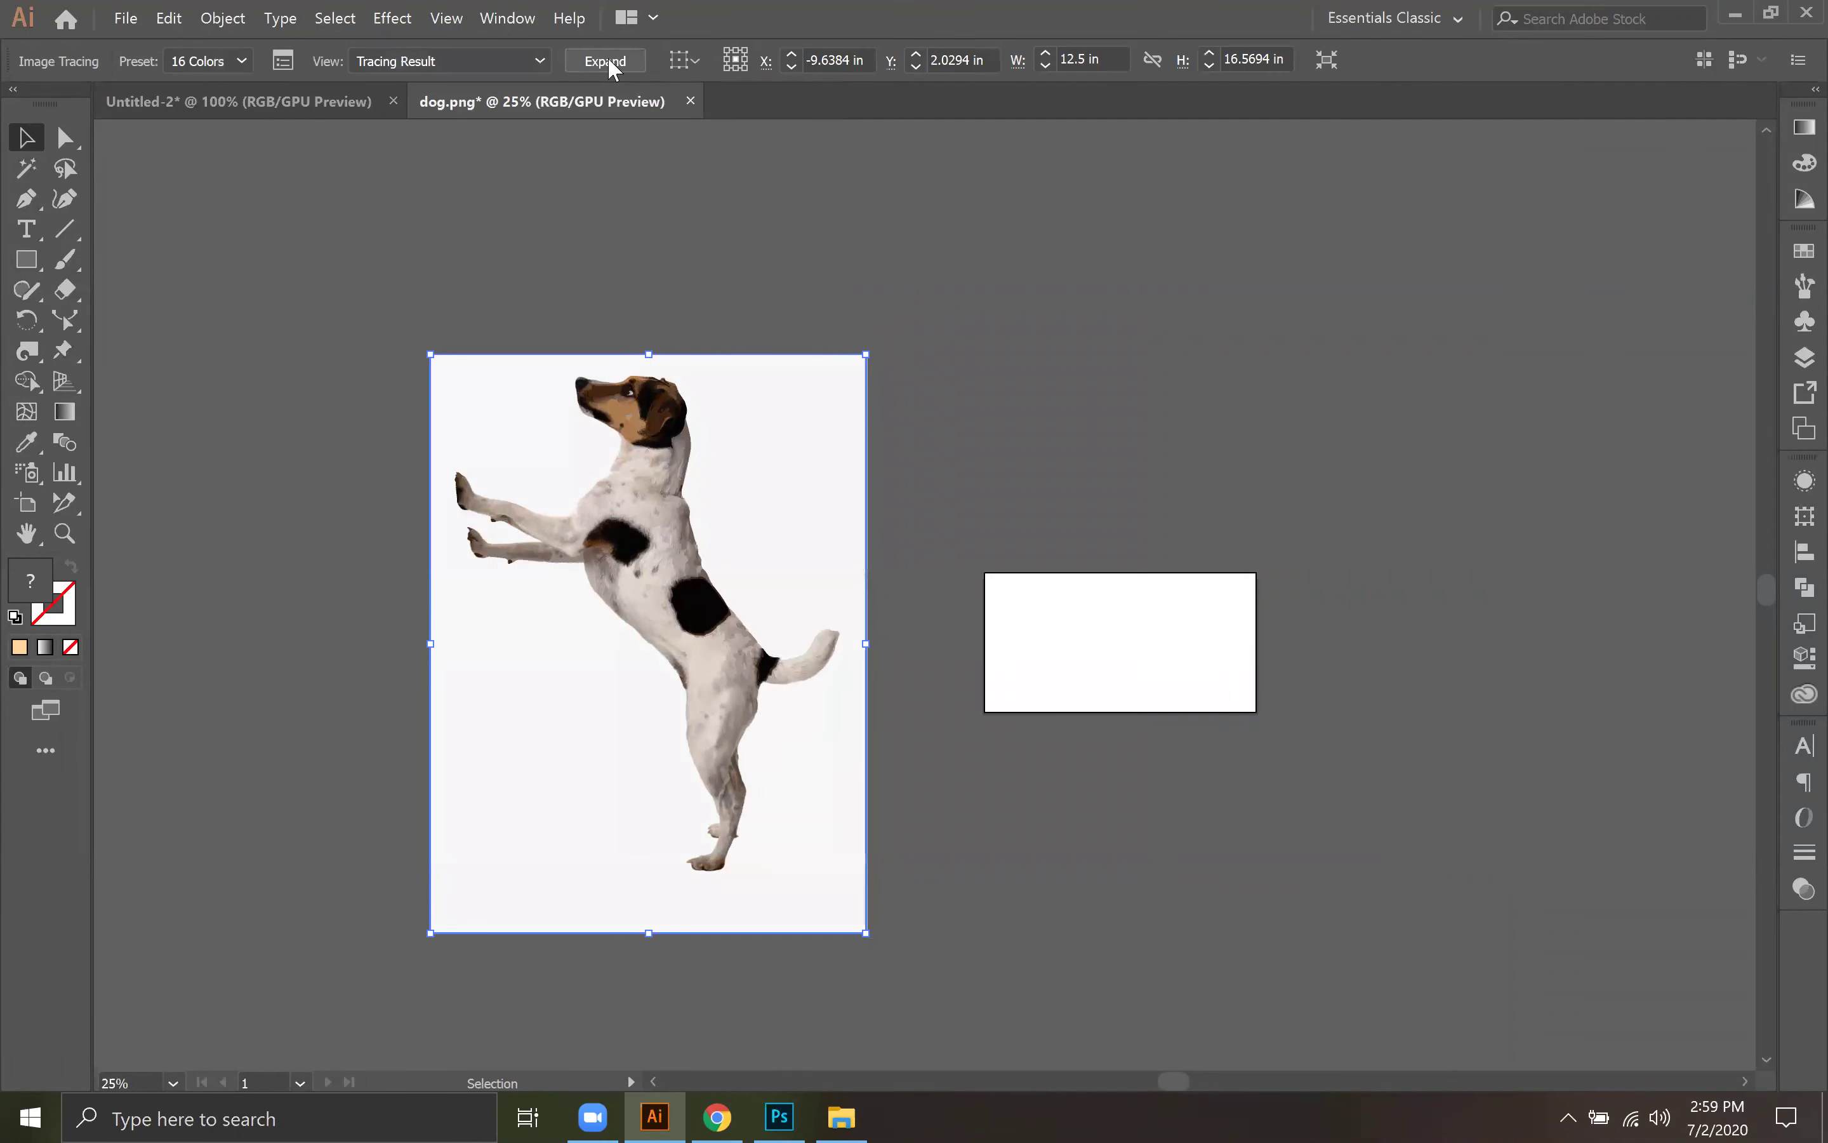
Step: Expand the dog tracing into editable paths and ungroup them
{"action": "left_click", "coordinate": [605, 60]}
{"action": "right_click", "coordinate": [813, 456]}
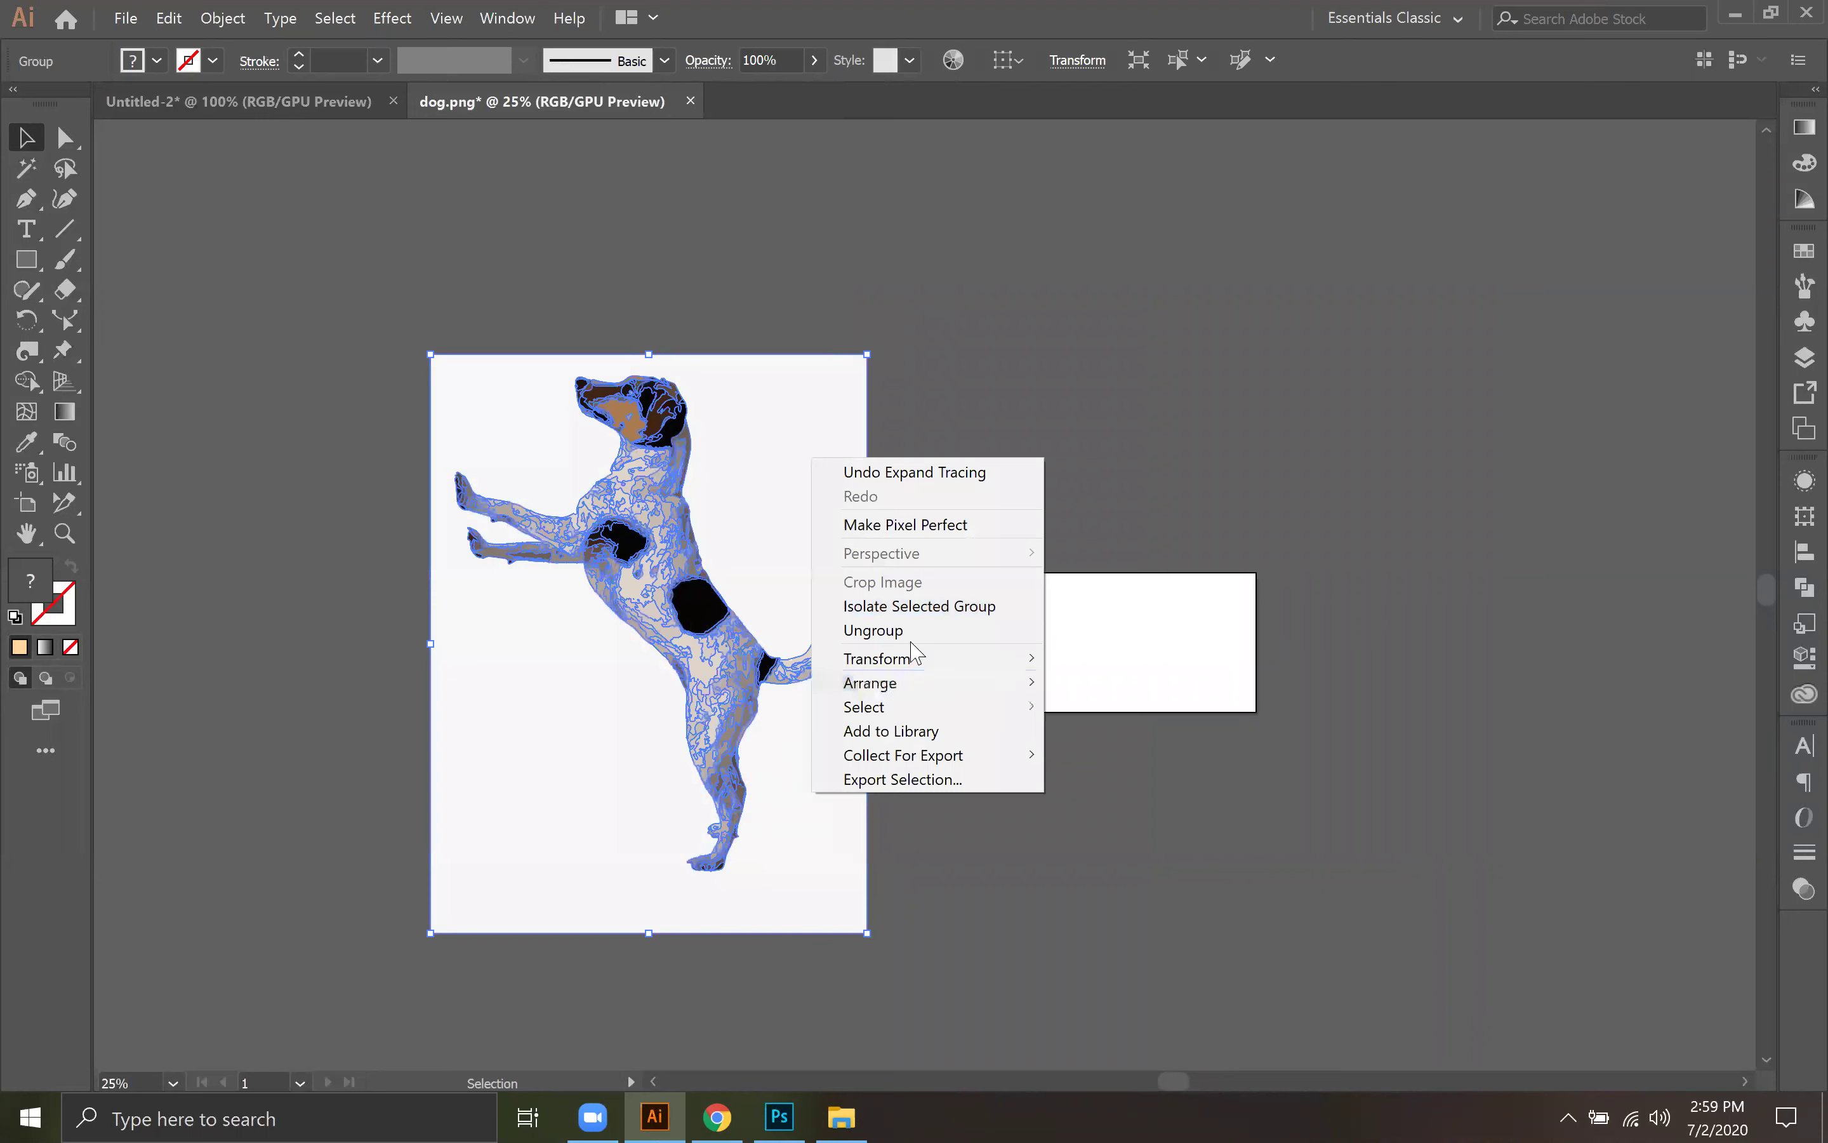
{"action": "left_click", "coordinate": [925, 606]}
{"action": "left_click", "coordinate": [111, 139]}
{"action": "right_click", "coordinate": [655, 376]}
{"action": "key", "text": "Escape"}
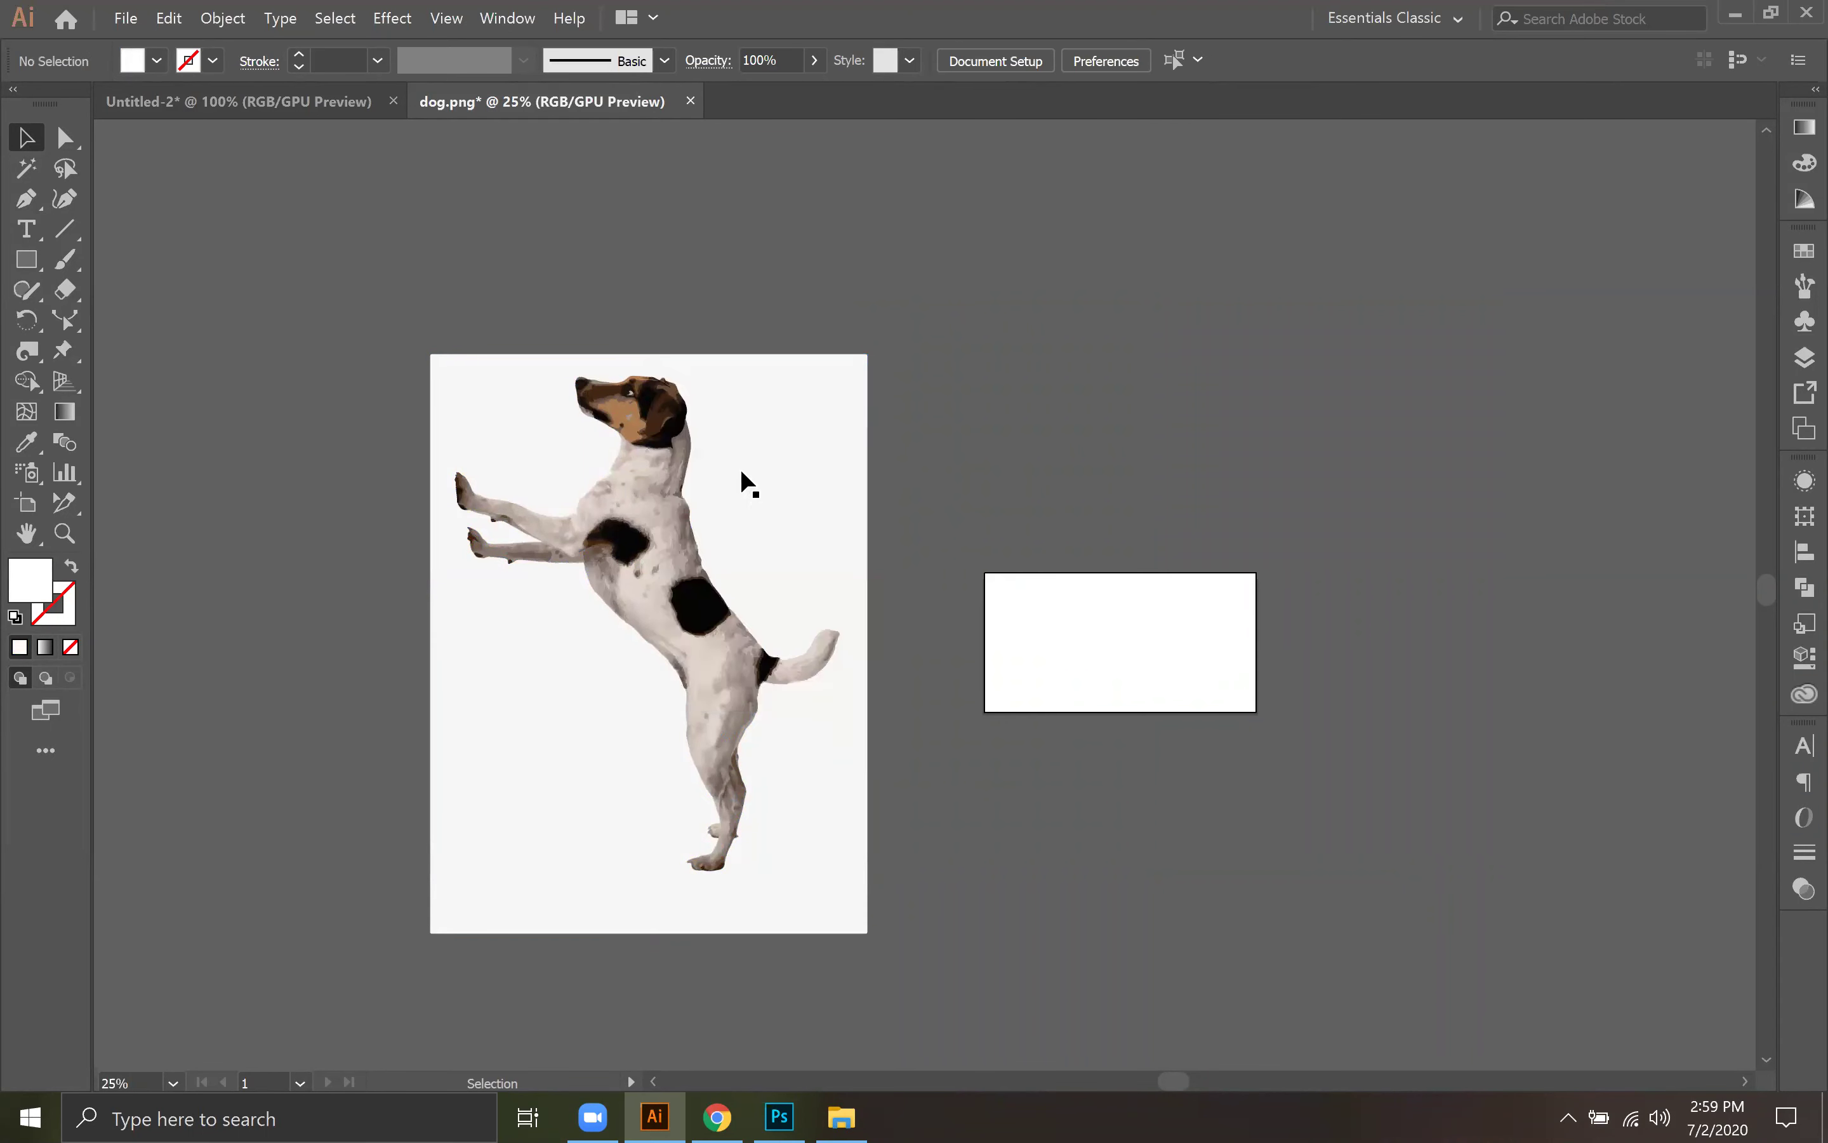
{"action": "left_click", "coordinate": [746, 483]}
{"action": "right_click", "coordinate": [743, 475]}
{"action": "left_click", "coordinate": [803, 644]}
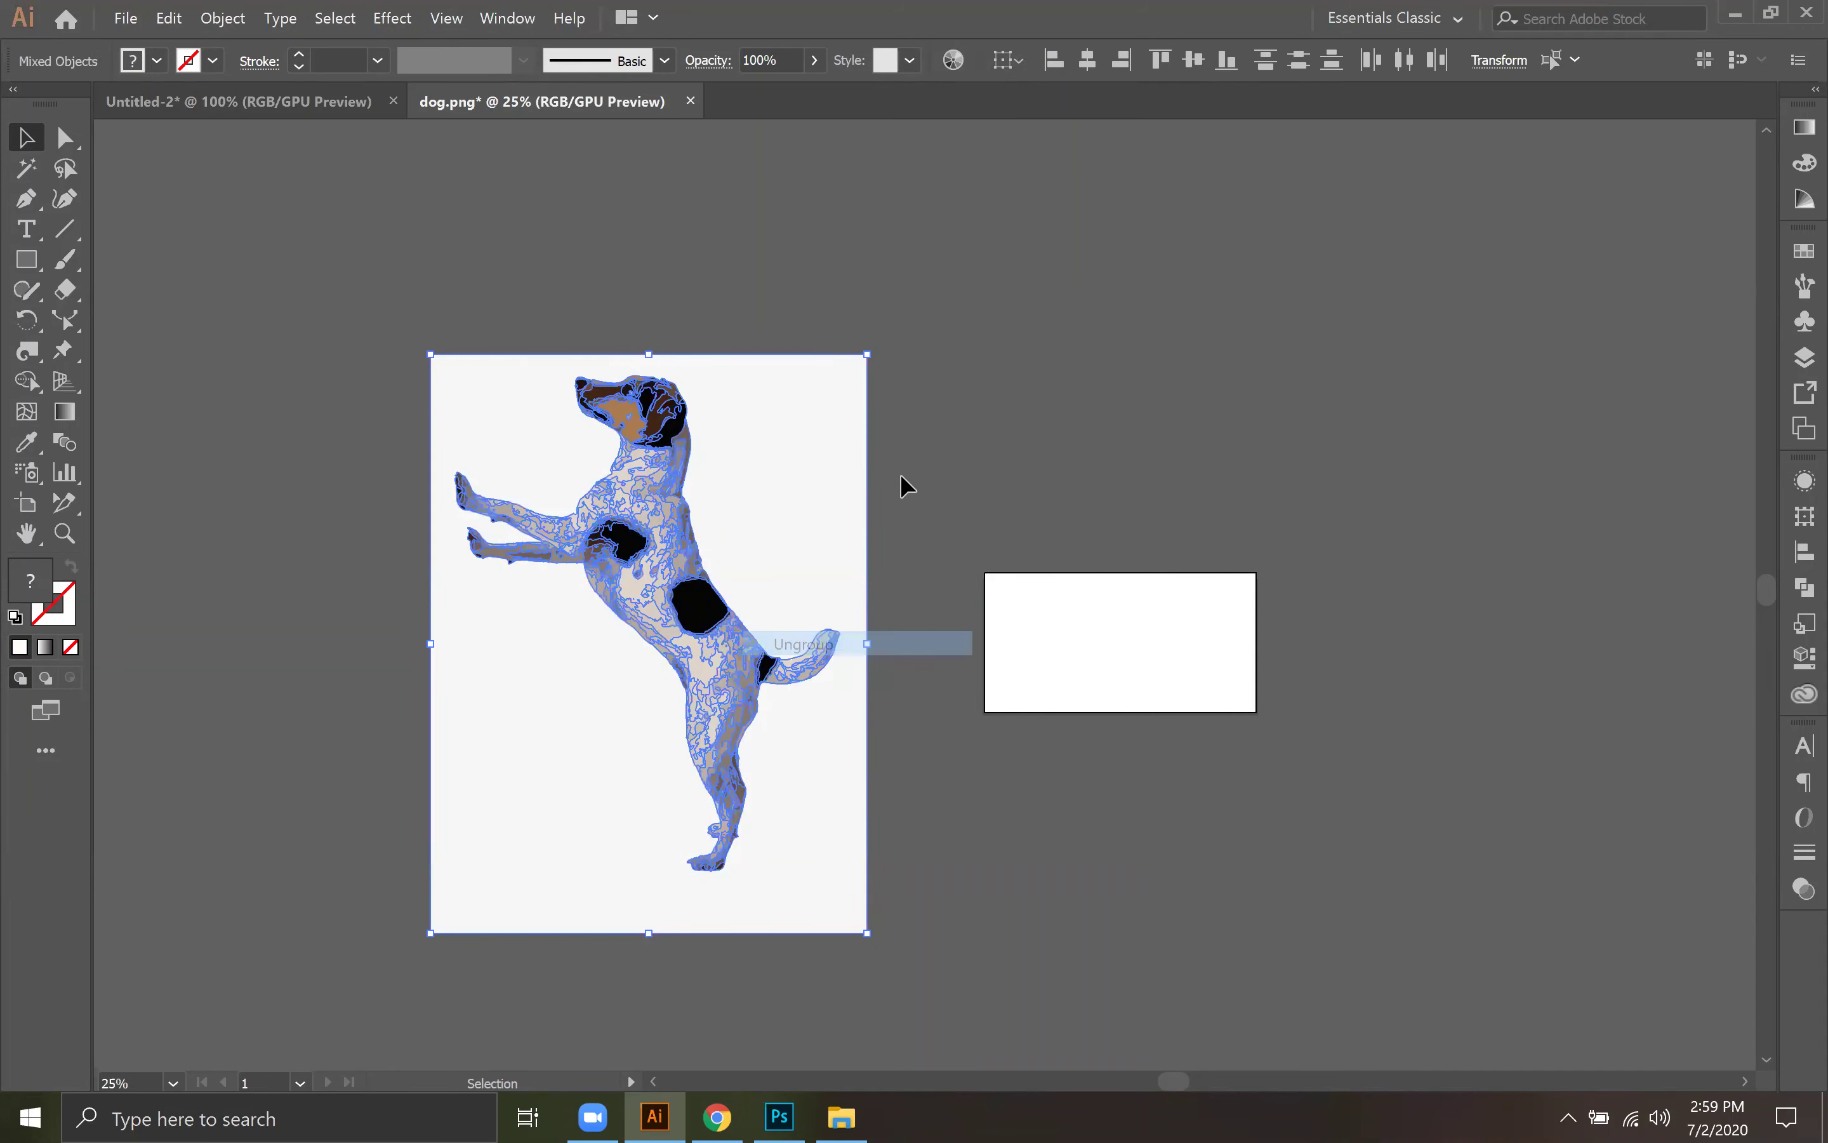
Step: Delete the white background shape behind the traced dog
{"action": "left_click", "coordinate": [906, 483]}
{"action": "left_click", "coordinate": [807, 491]}
{"action": "key", "text": "Delete"}
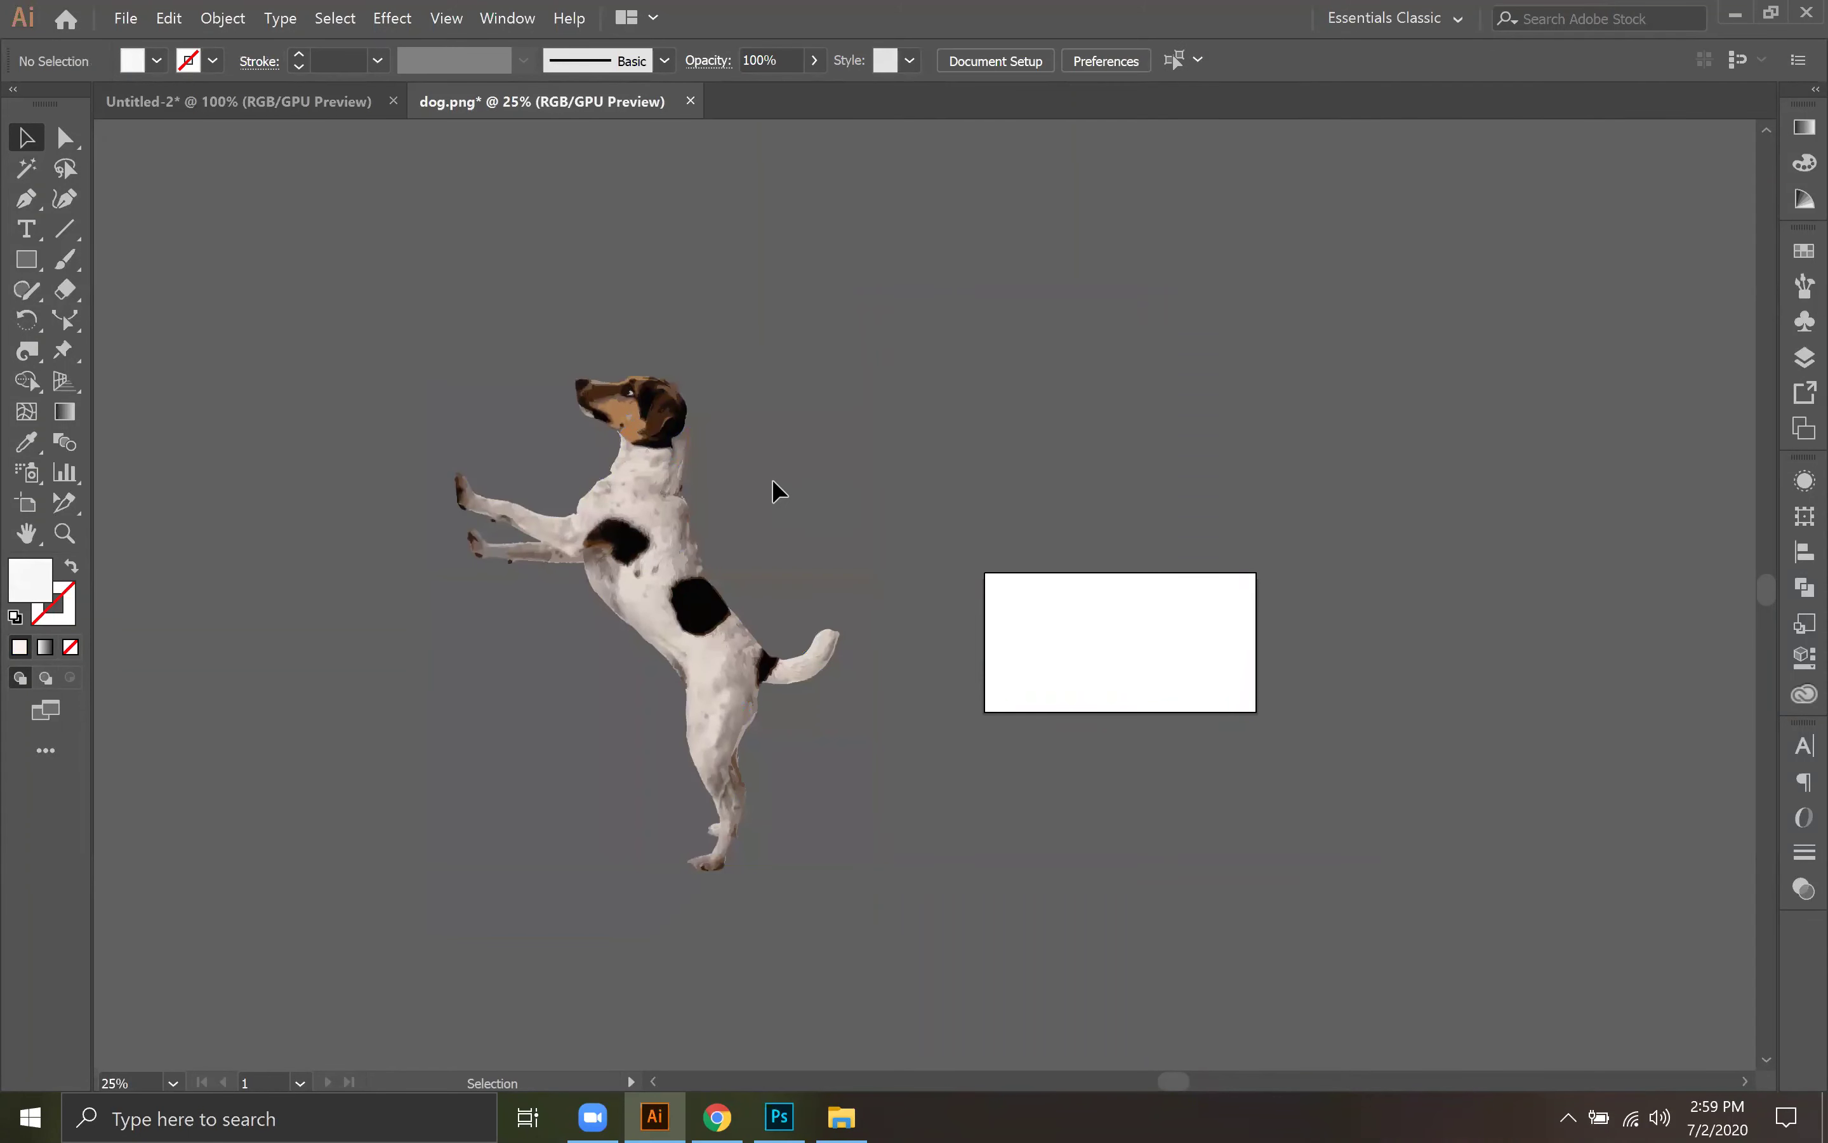
Step: Group all of the dog's paths into one object and check that it selects as a whole
{"action": "left_click_drag", "start_coordinate": [853, 921], "coordinate": [446, 363]}
{"action": "right_click", "coordinate": [664, 583]}
{"action": "left_click", "coordinate": [744, 711]}
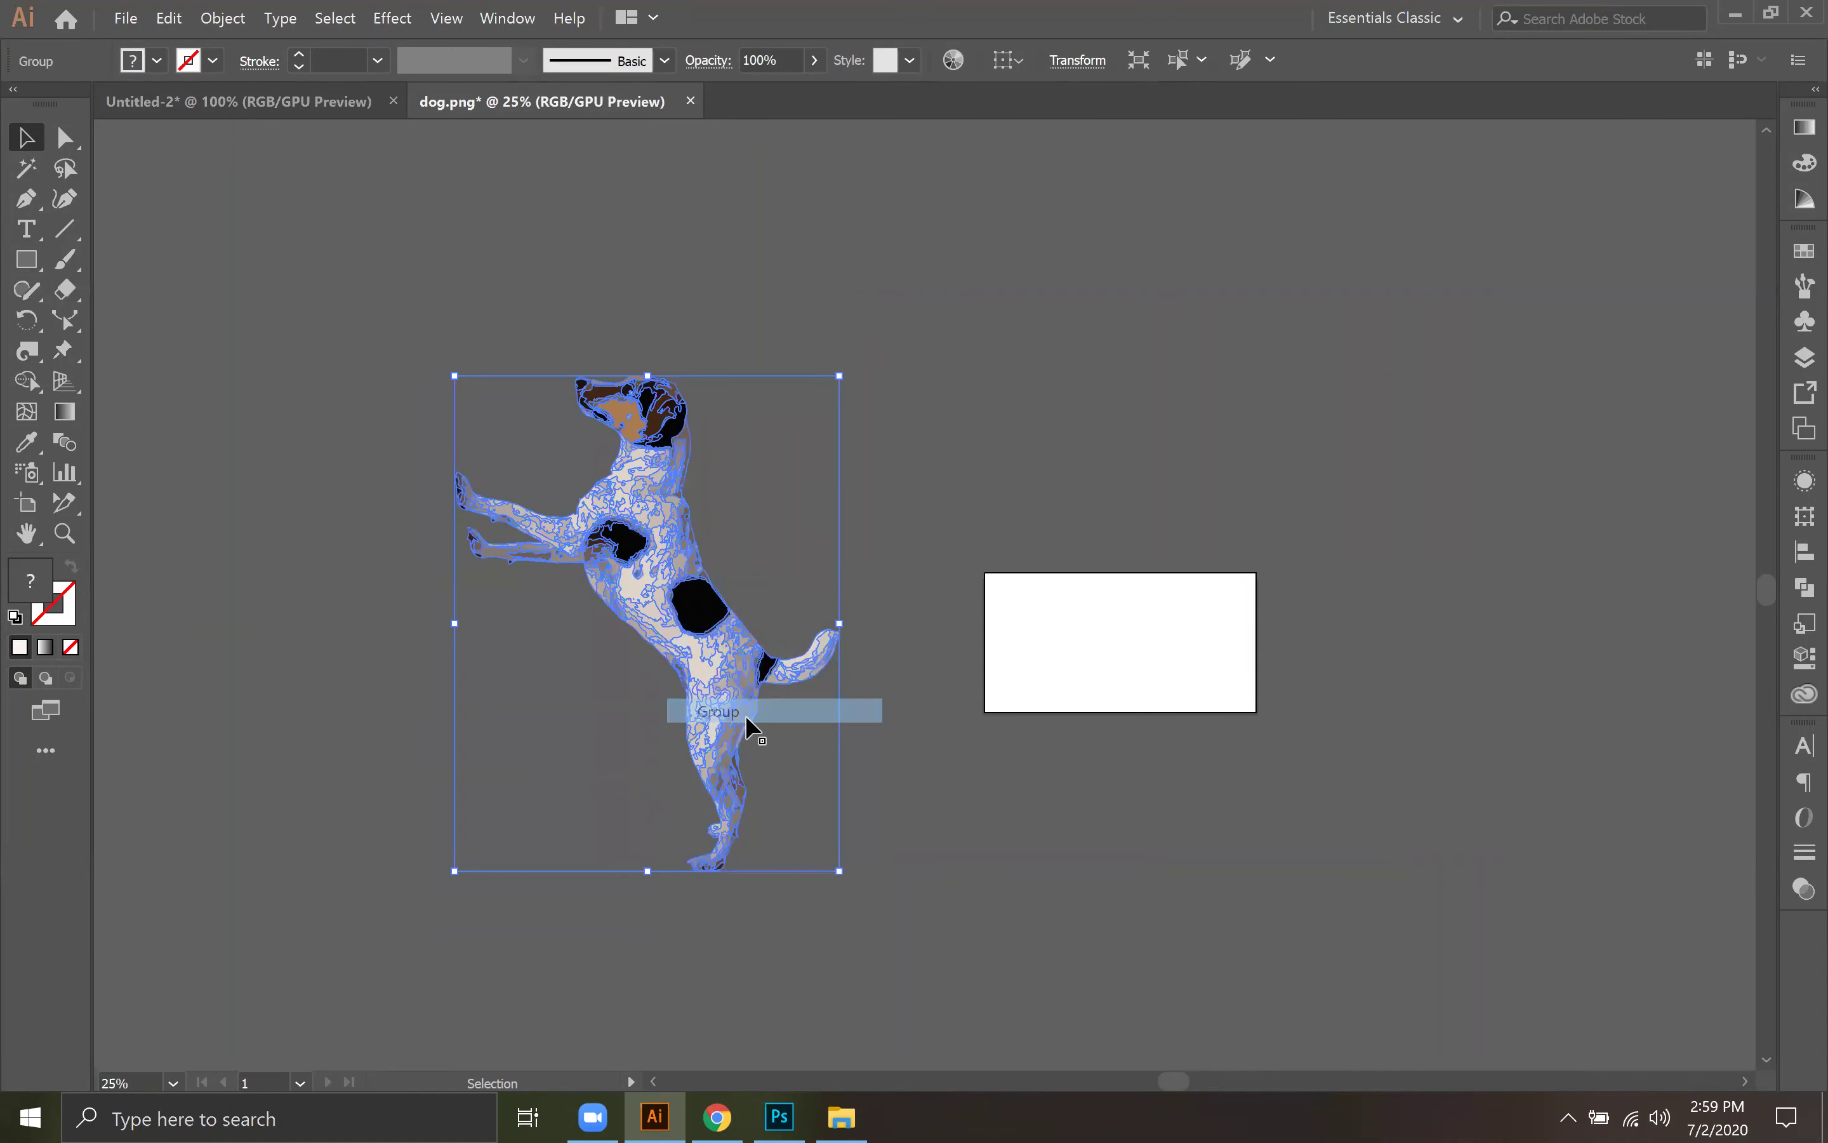
{"action": "left_click", "coordinate": [850, 472]}
{"action": "left_click", "coordinate": [680, 572]}
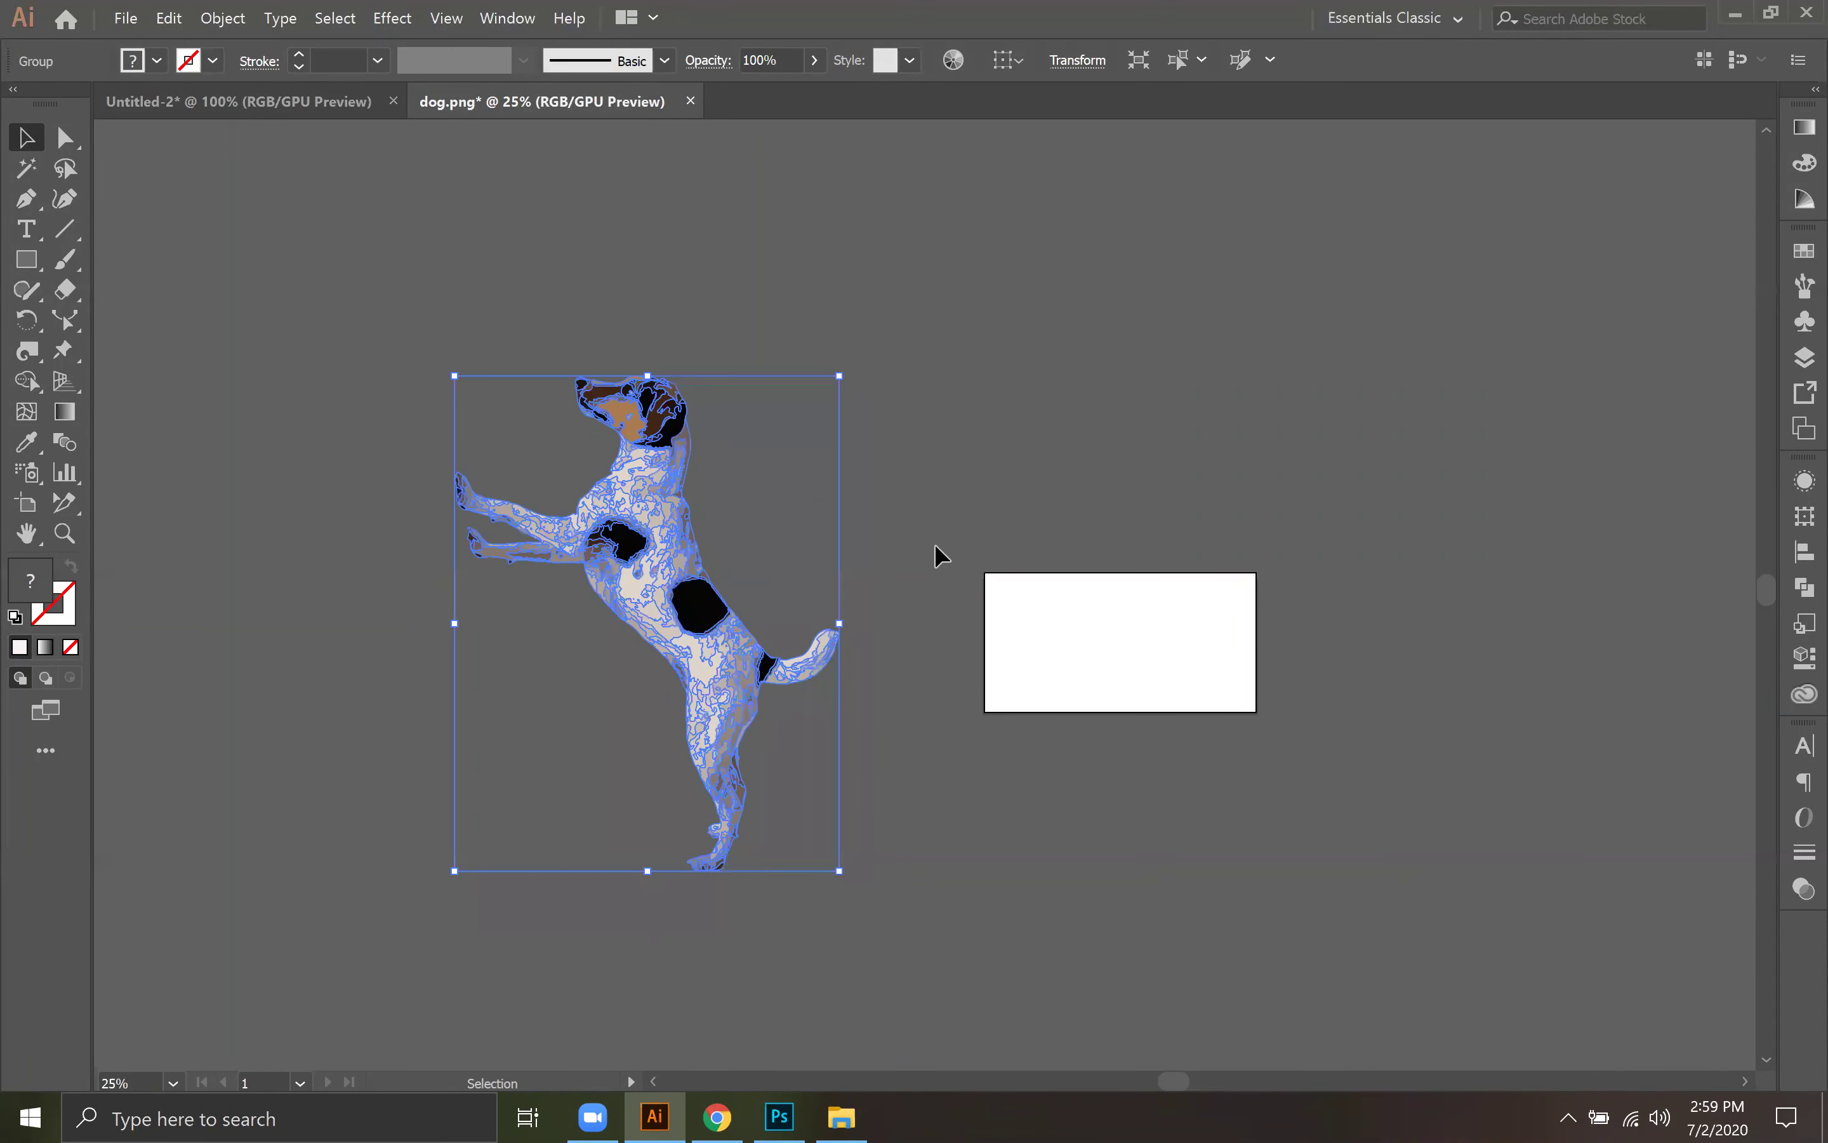
{"action": "left_click", "coordinate": [984, 526]}
Step: Activate the Puppet Warp tool on the dog group and add a pin on its hind leg
{"action": "key", "text": "ctrl+equal"}
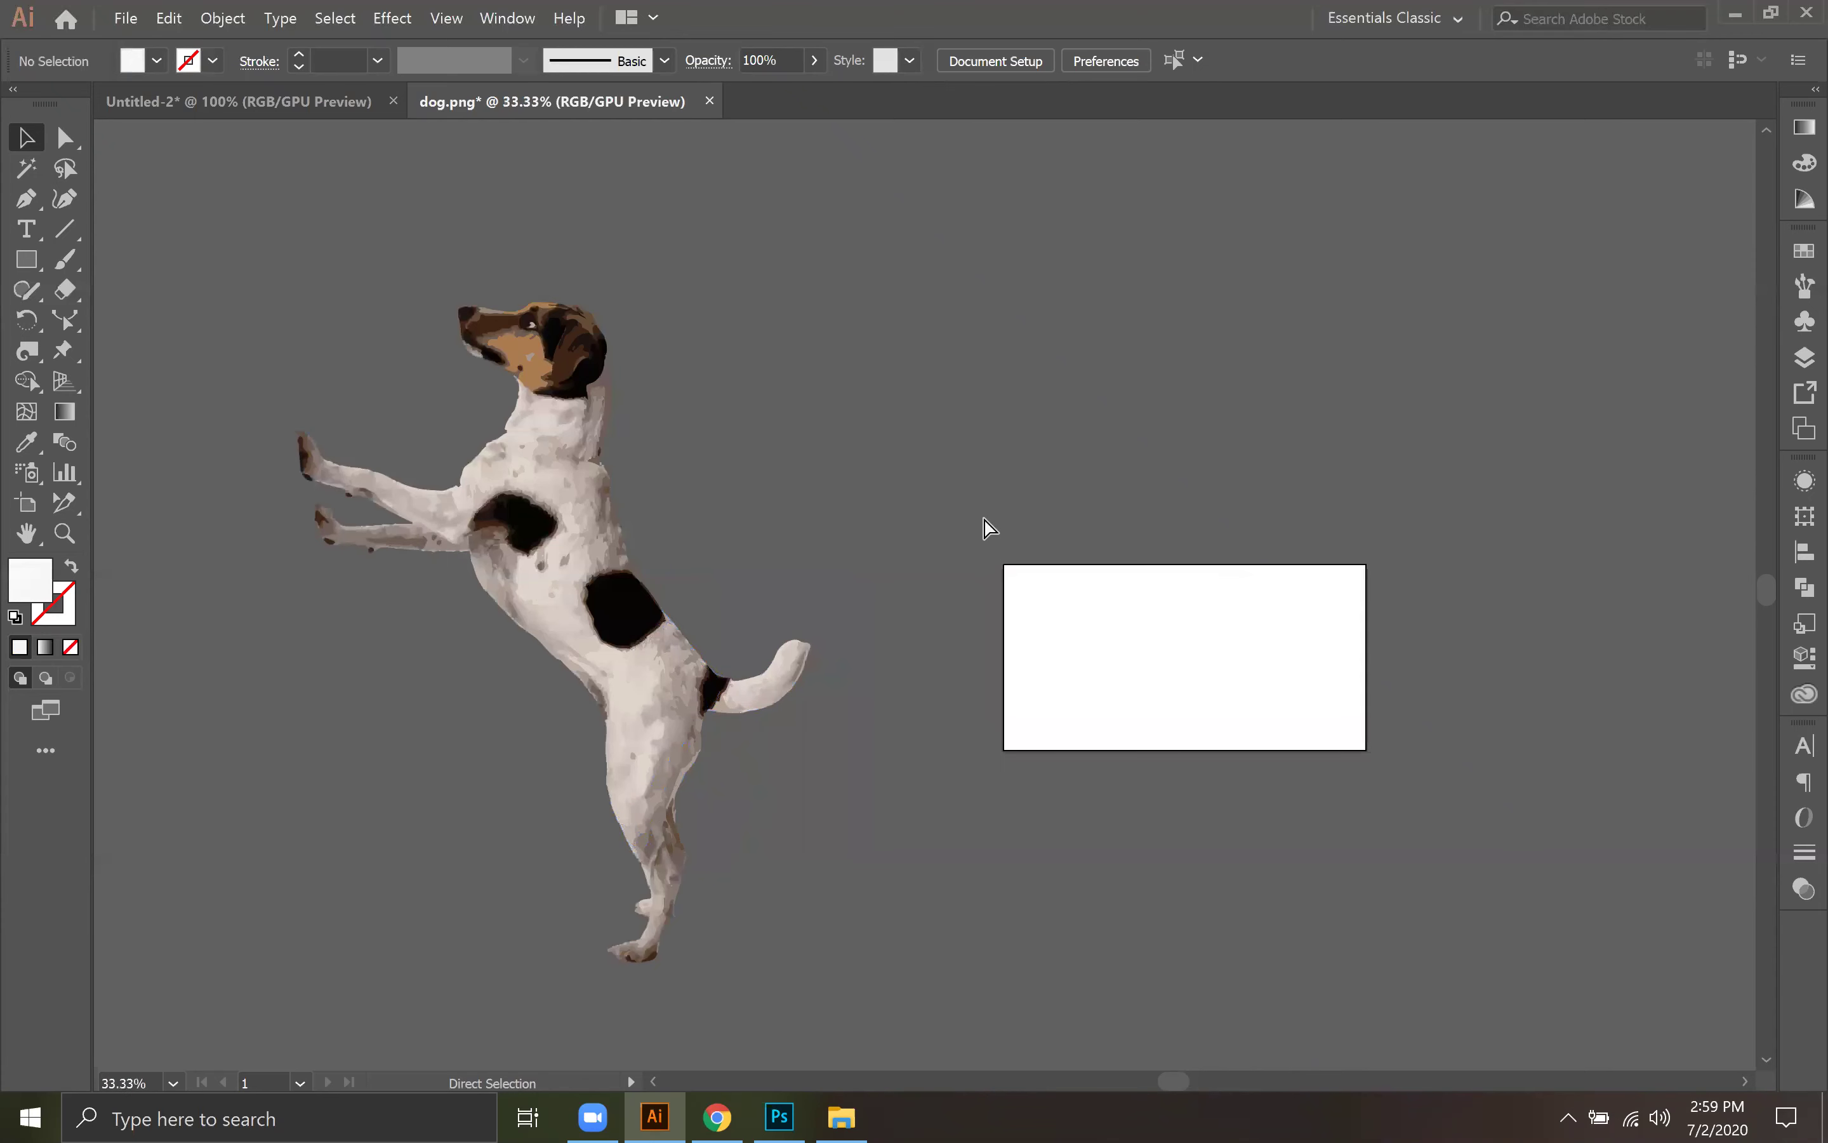
{"action": "key", "text": "ctrl+equal"}
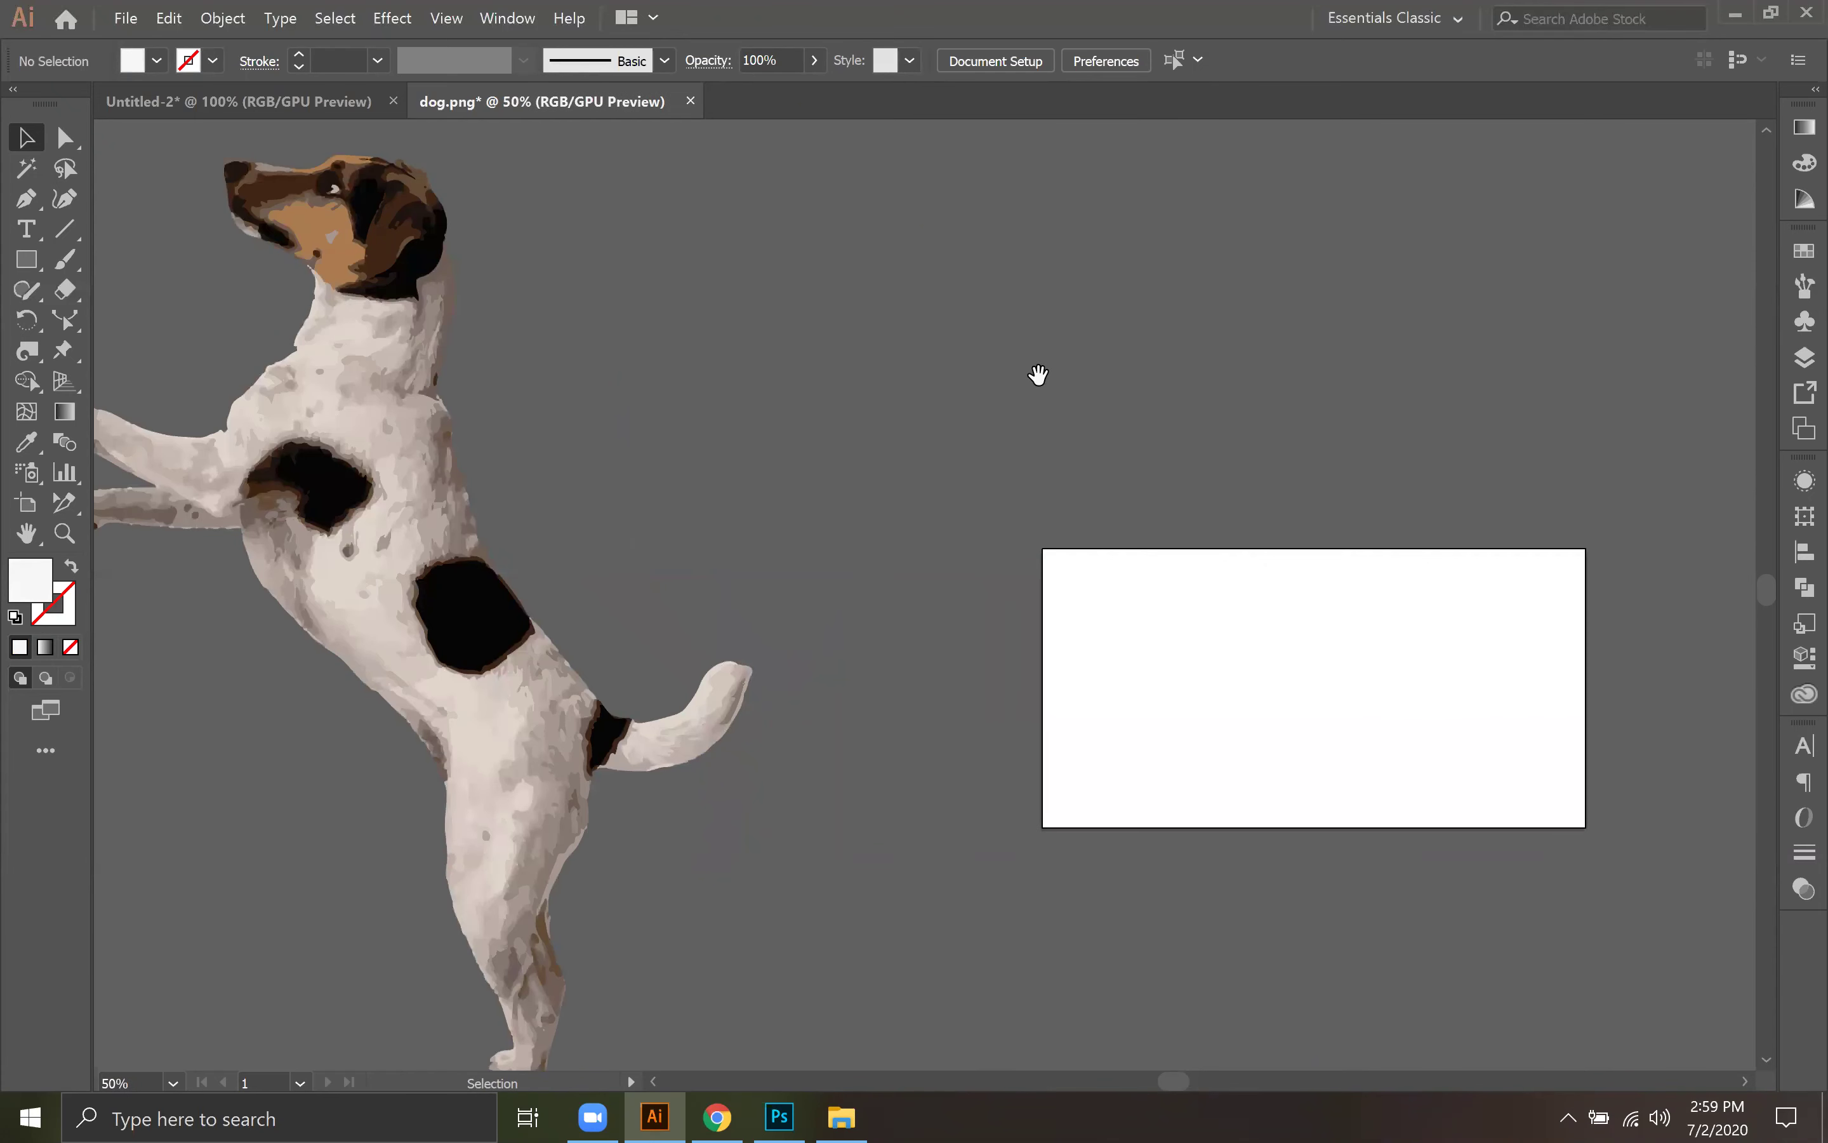
{"action": "scroll", "coordinate": [999, 796], "scroll_direction": "left", "scroll_amount": 5}
{"action": "key", "text": "ctrl+minus"}
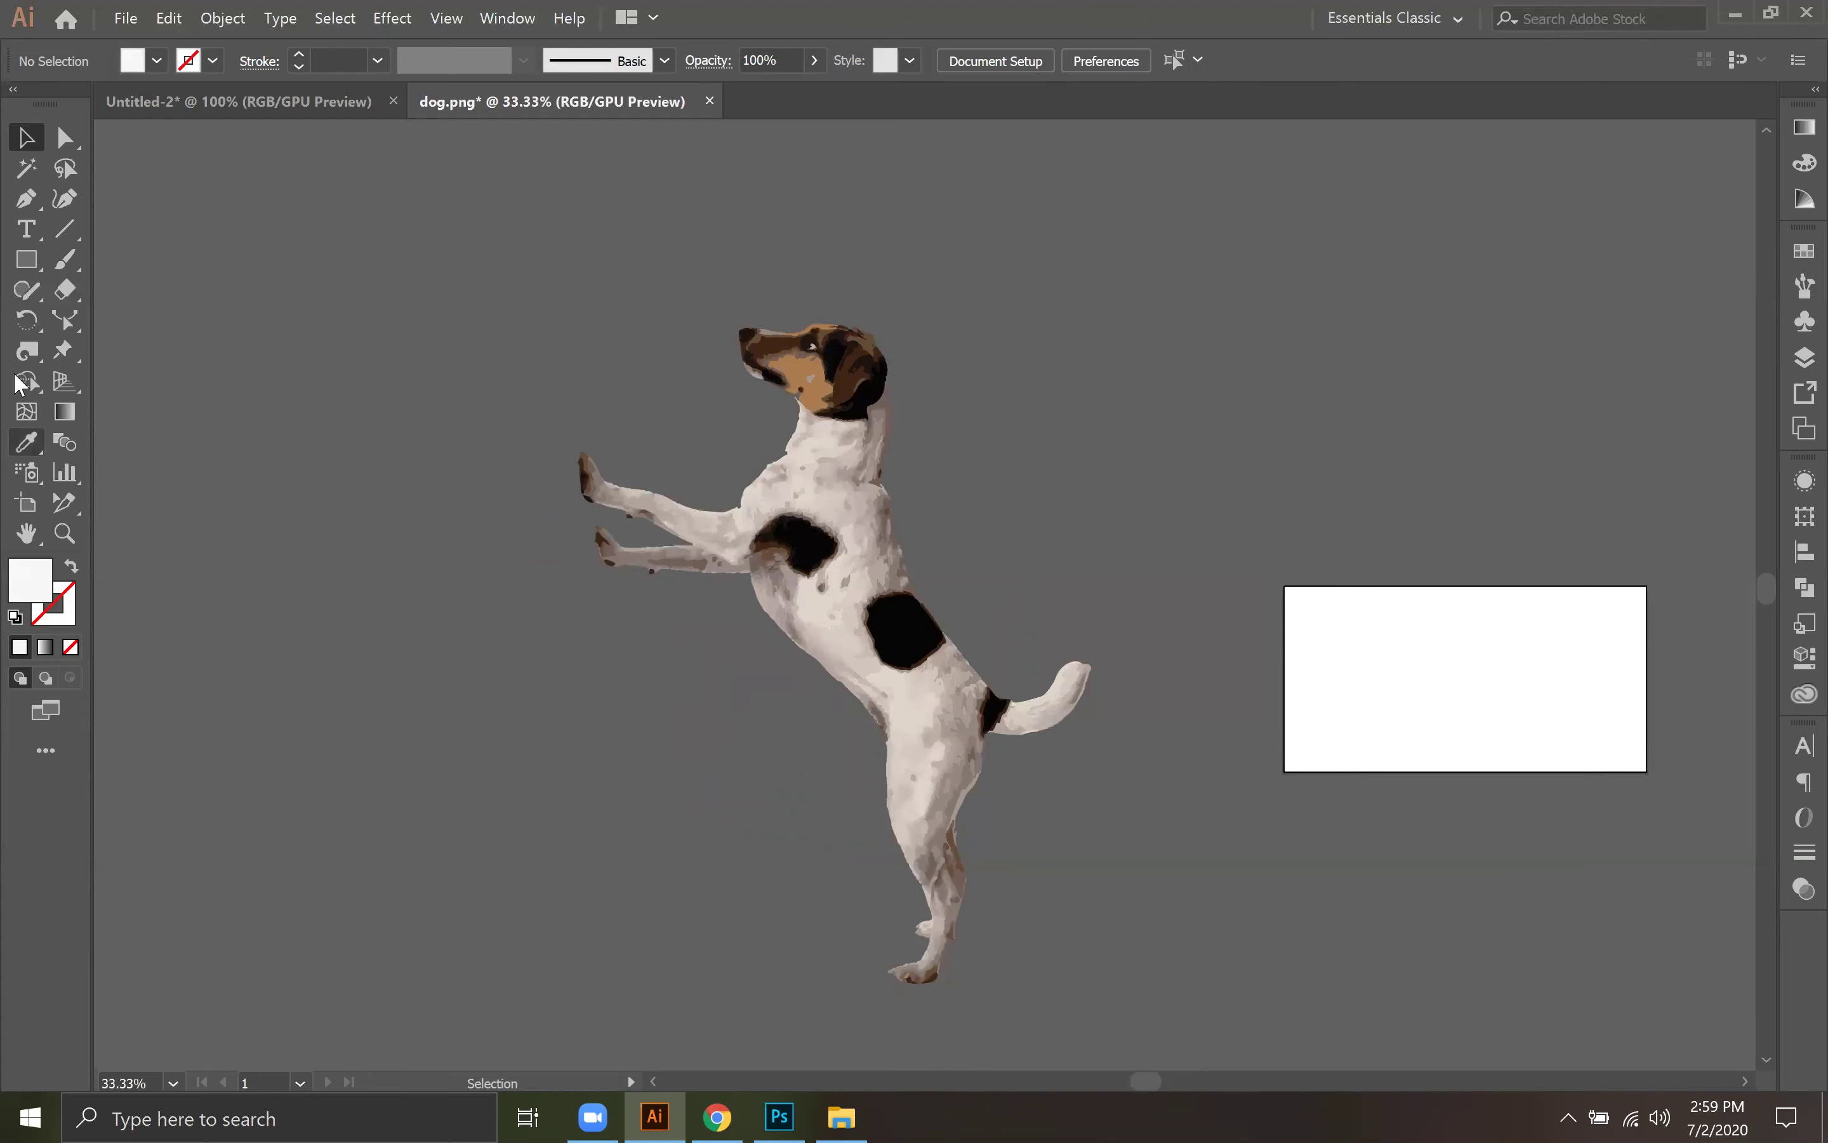
{"action": "left_click_drag", "start_coordinate": [65, 356], "coordinate": [212, 357]}
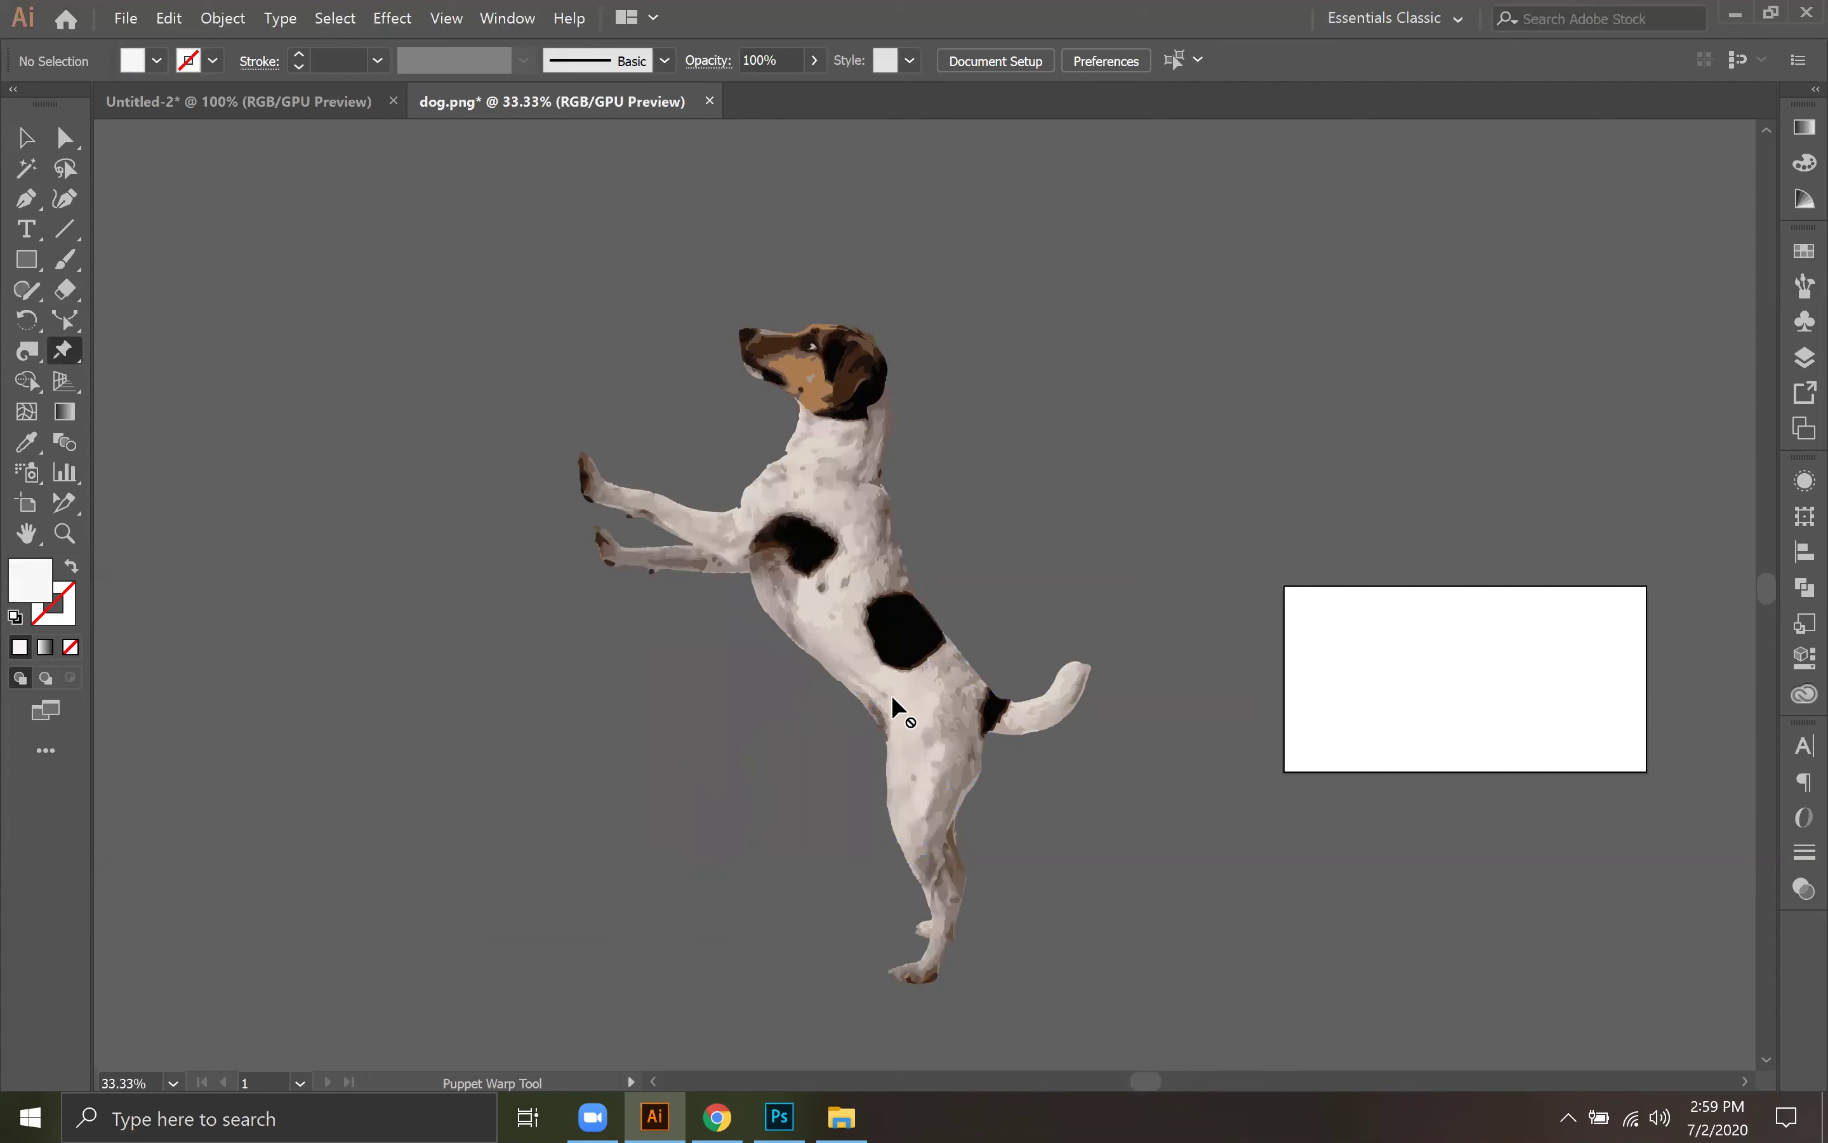
{"action": "left_click", "coordinate": [25, 138]}
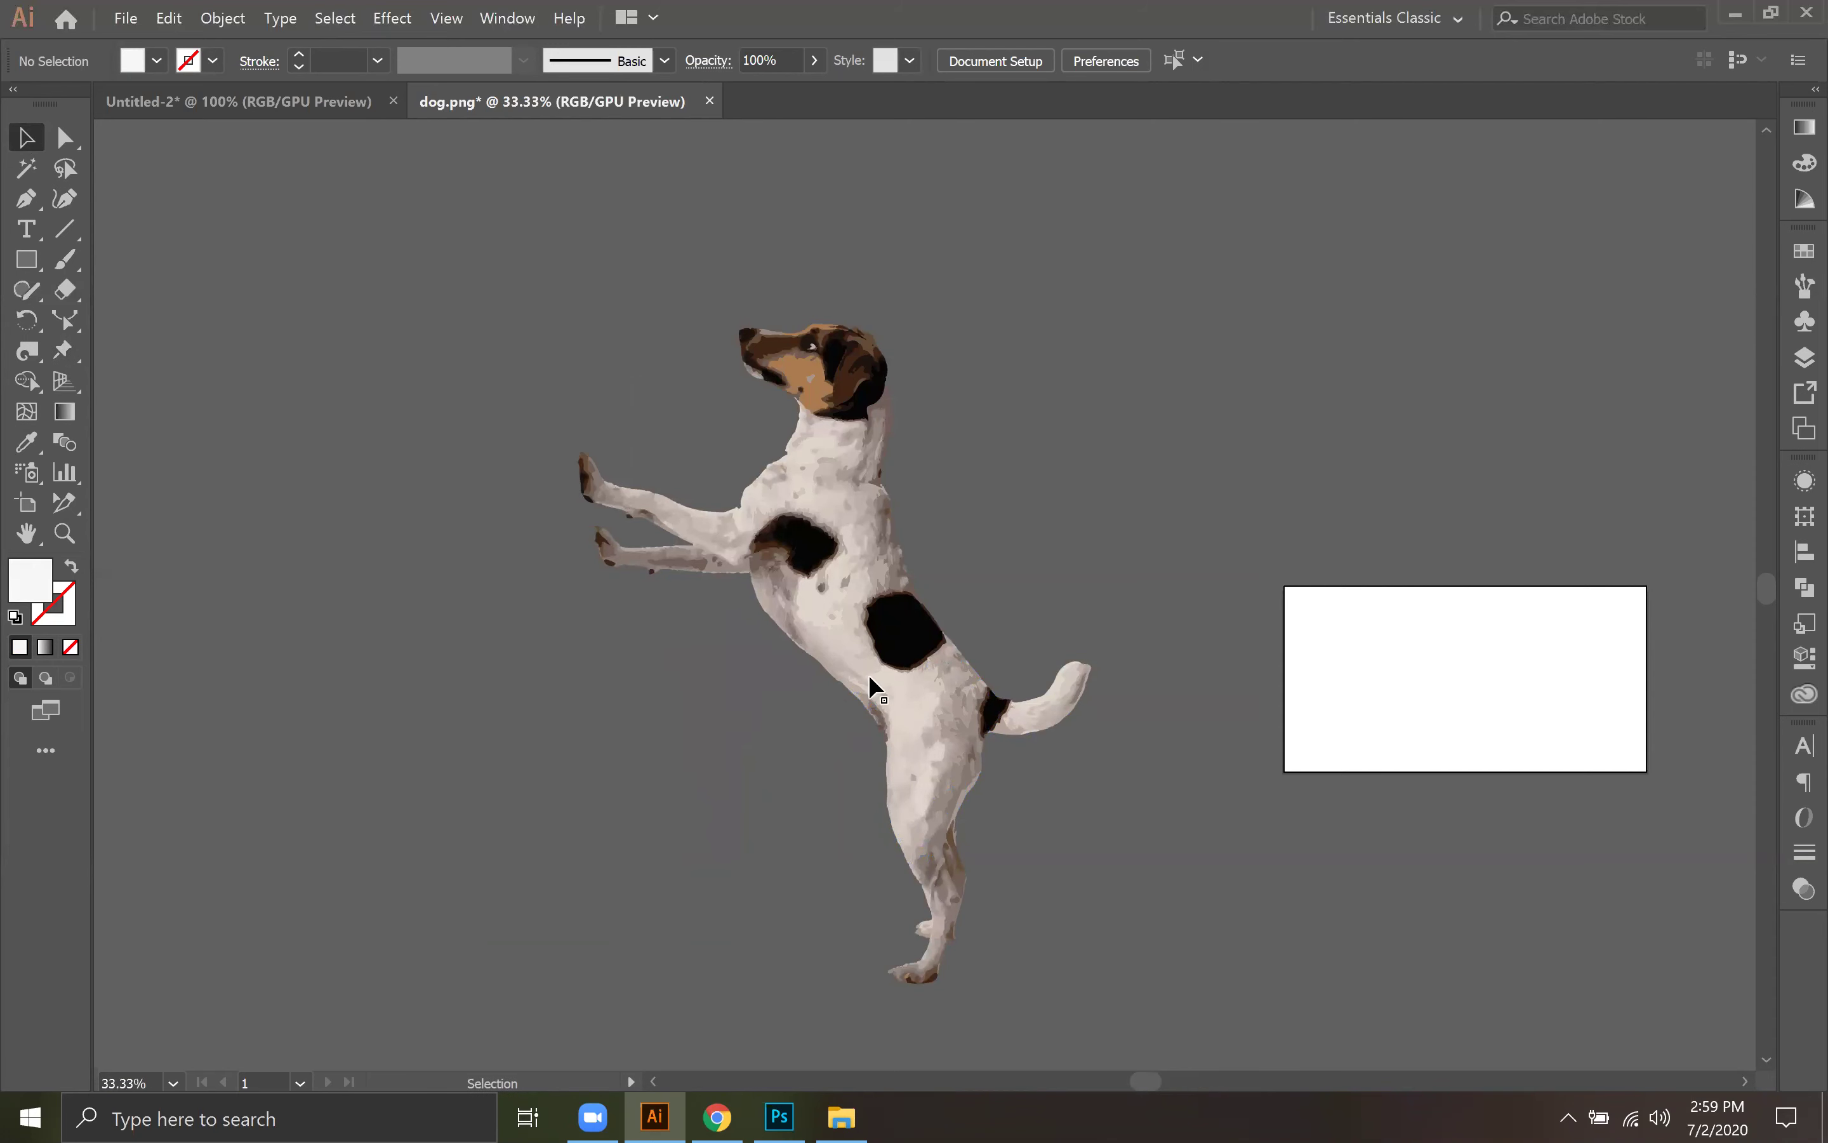
{"action": "left_click", "coordinate": [876, 684]}
{"action": "left_click_drag", "start_coordinate": [72, 363], "coordinate": [189, 361]}
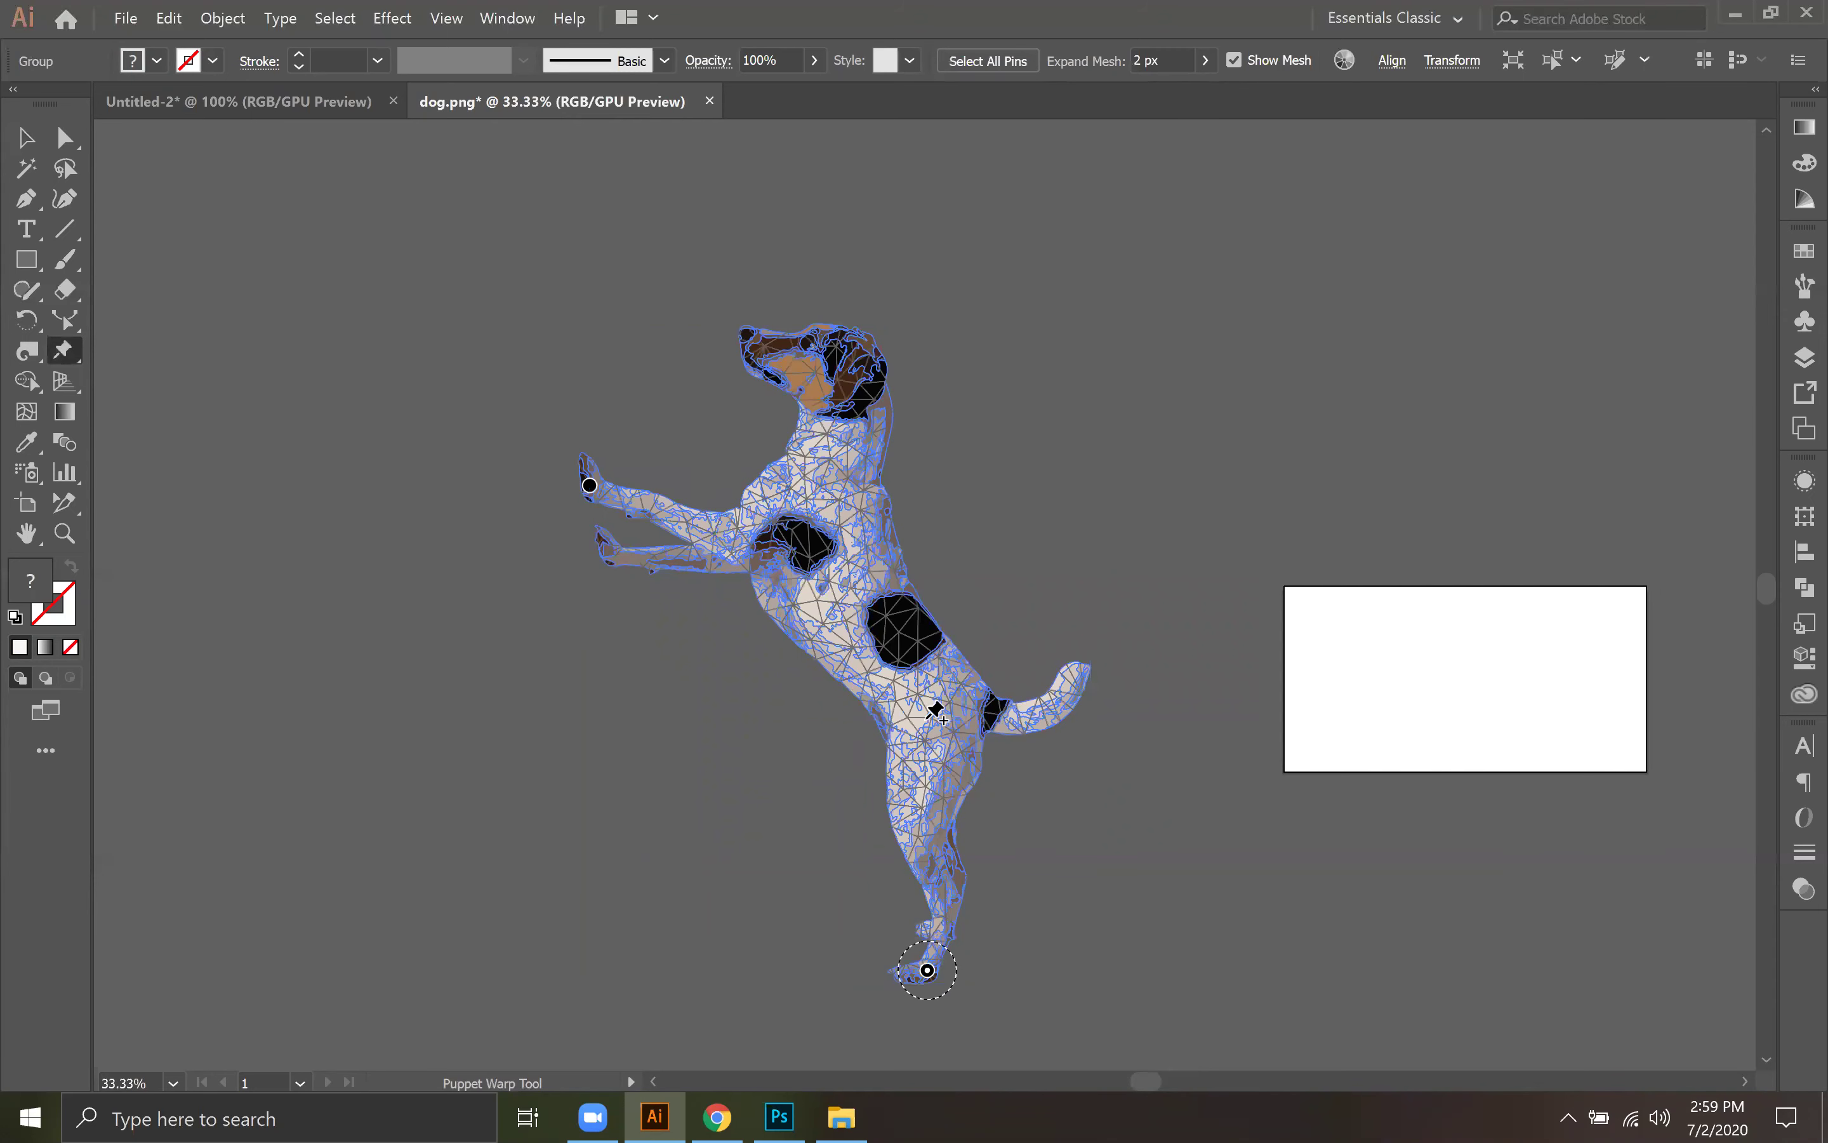
{"action": "left_click", "coordinate": [925, 828]}
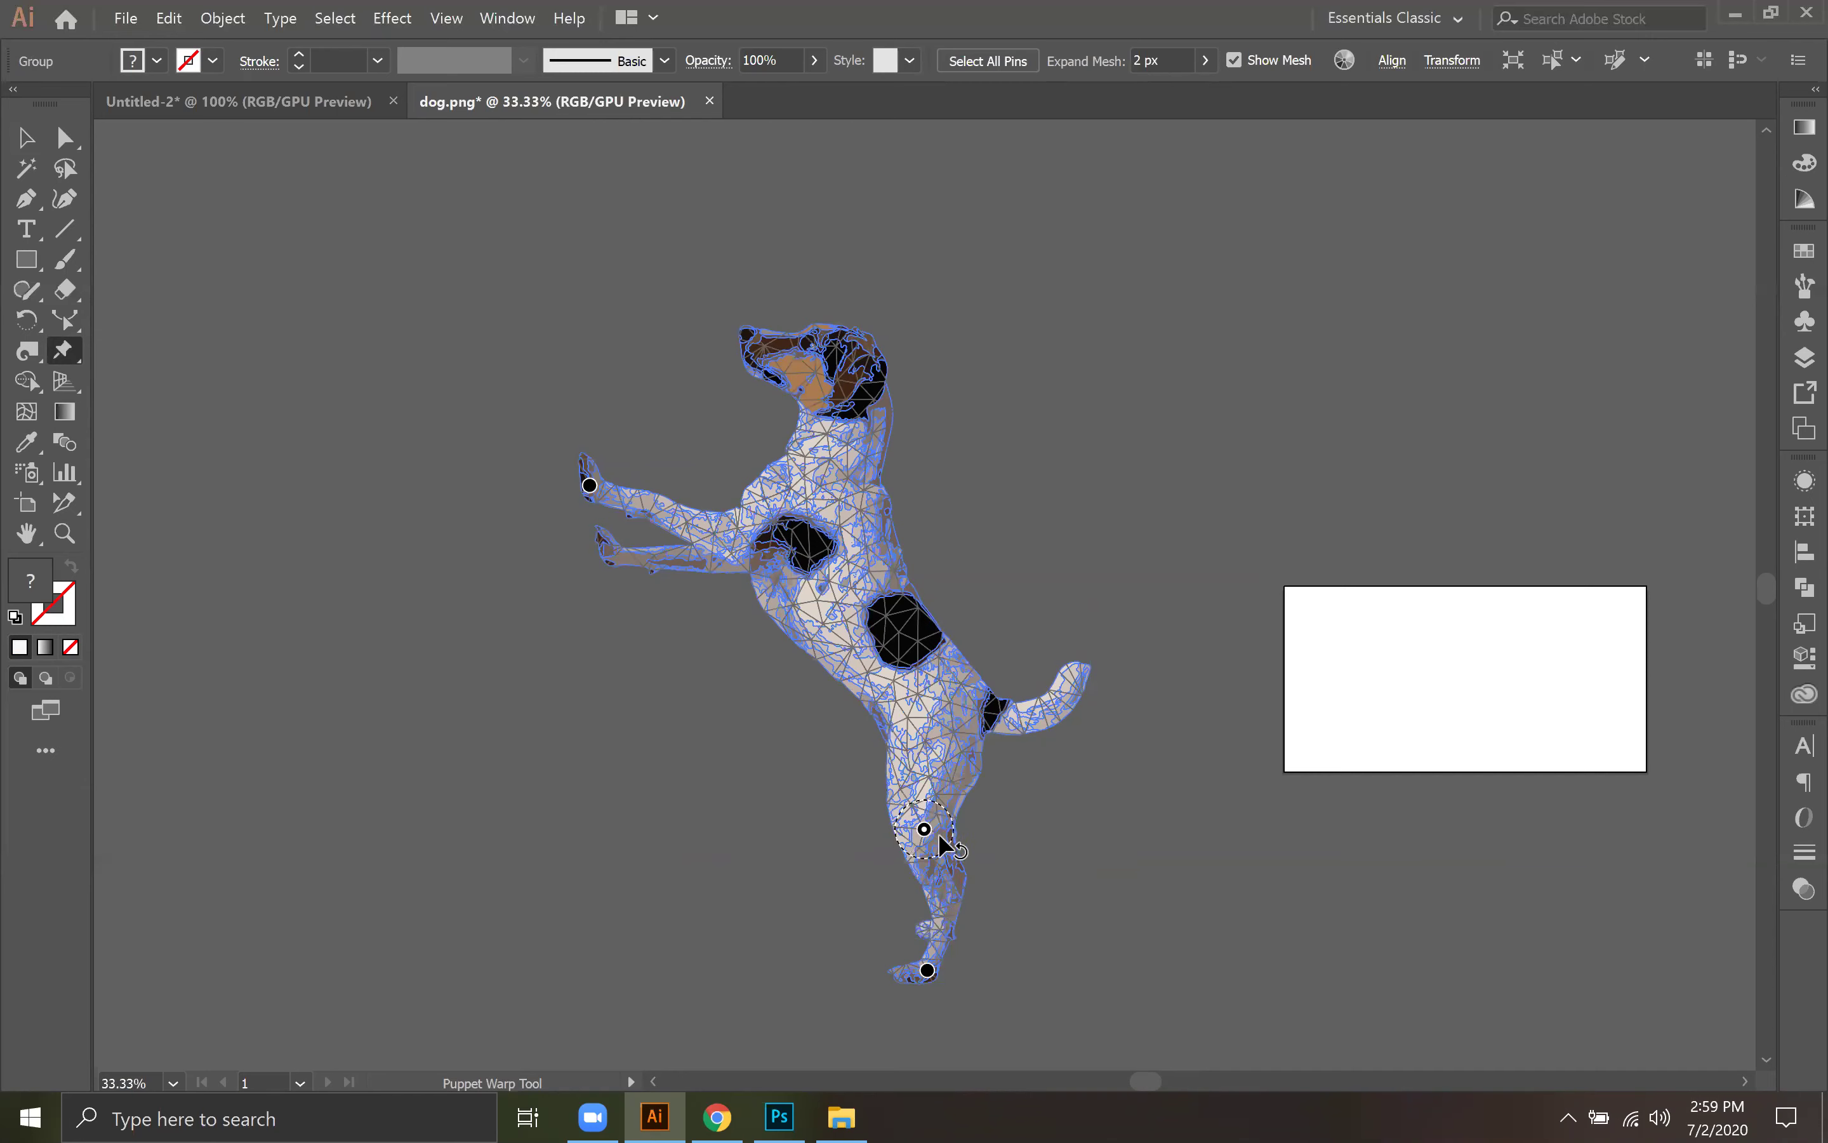
Step: Add Puppet Warp pins along the dog's thigh, belly and chest, and on the lower front paw, shoulder and neck
{"action": "left_click", "coordinate": [905, 671]}
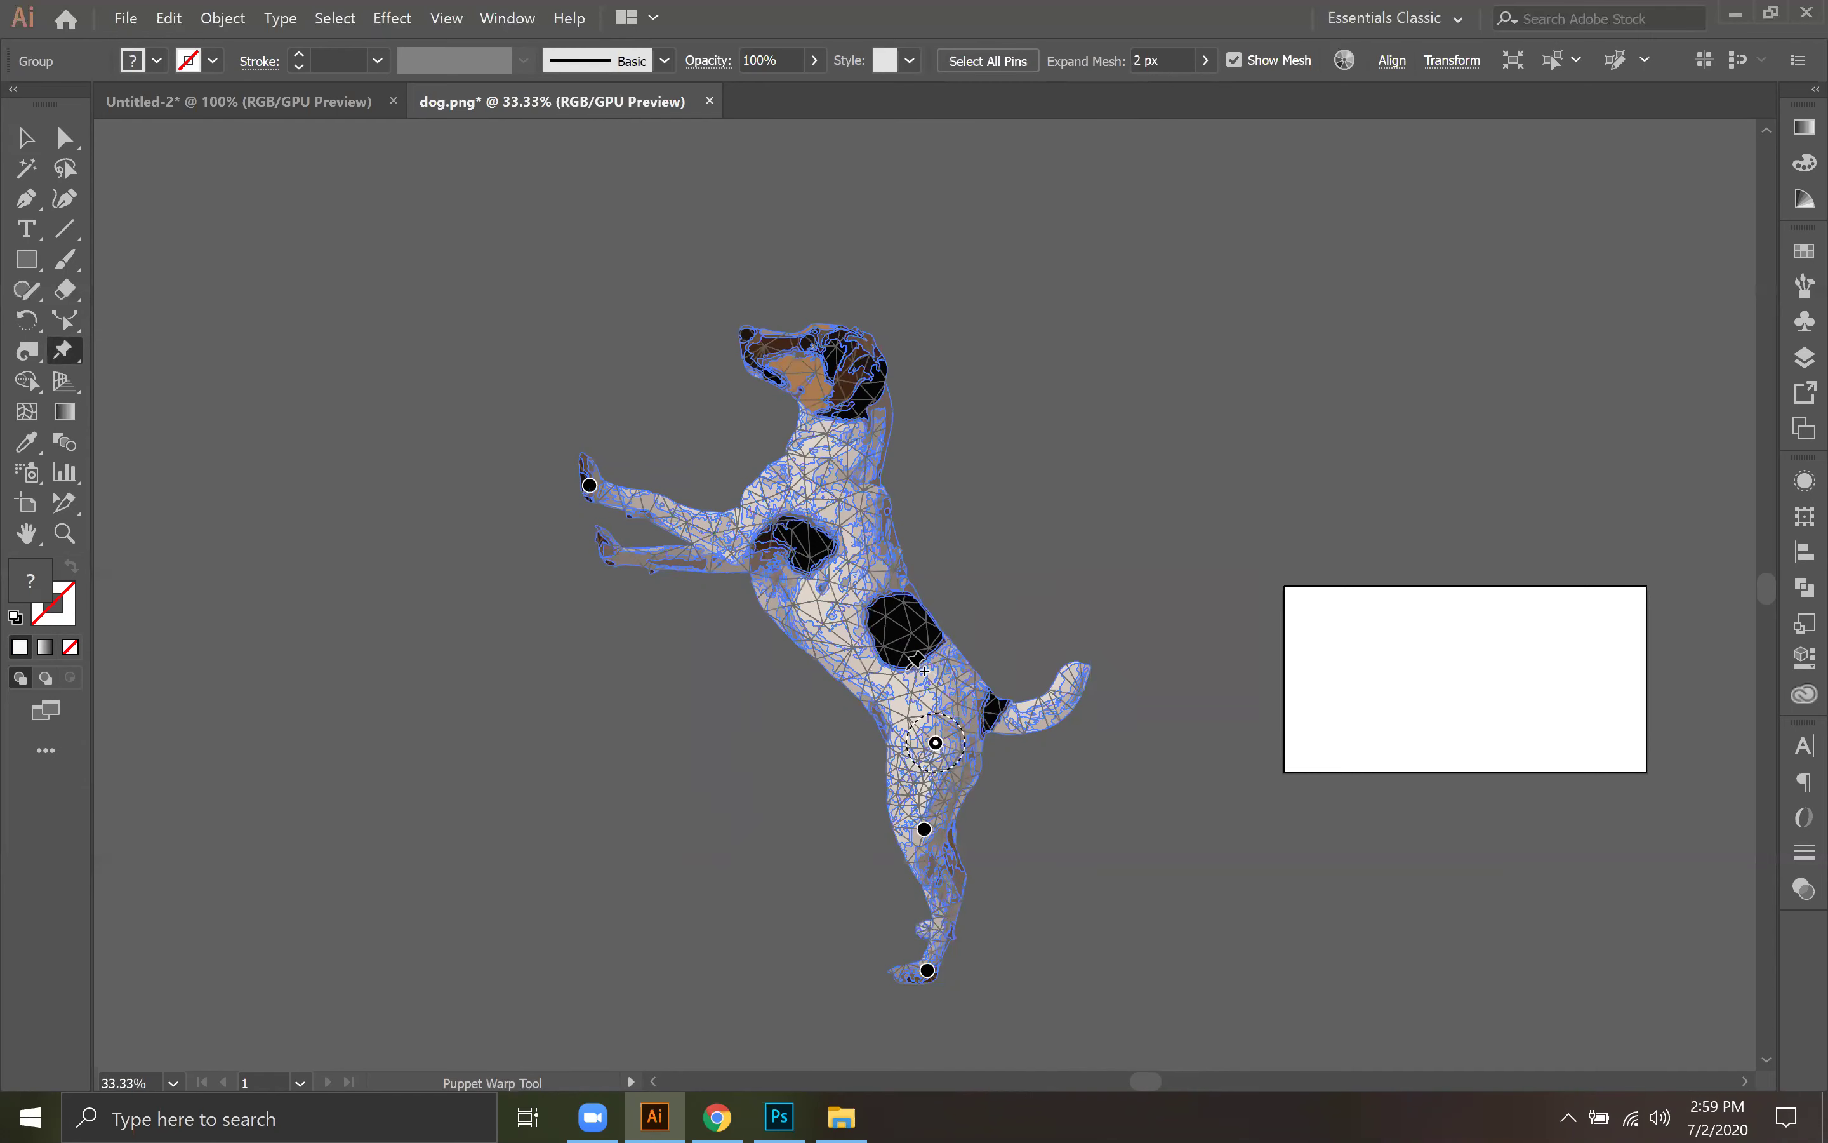
{"action": "left_click", "coordinate": [845, 595]}
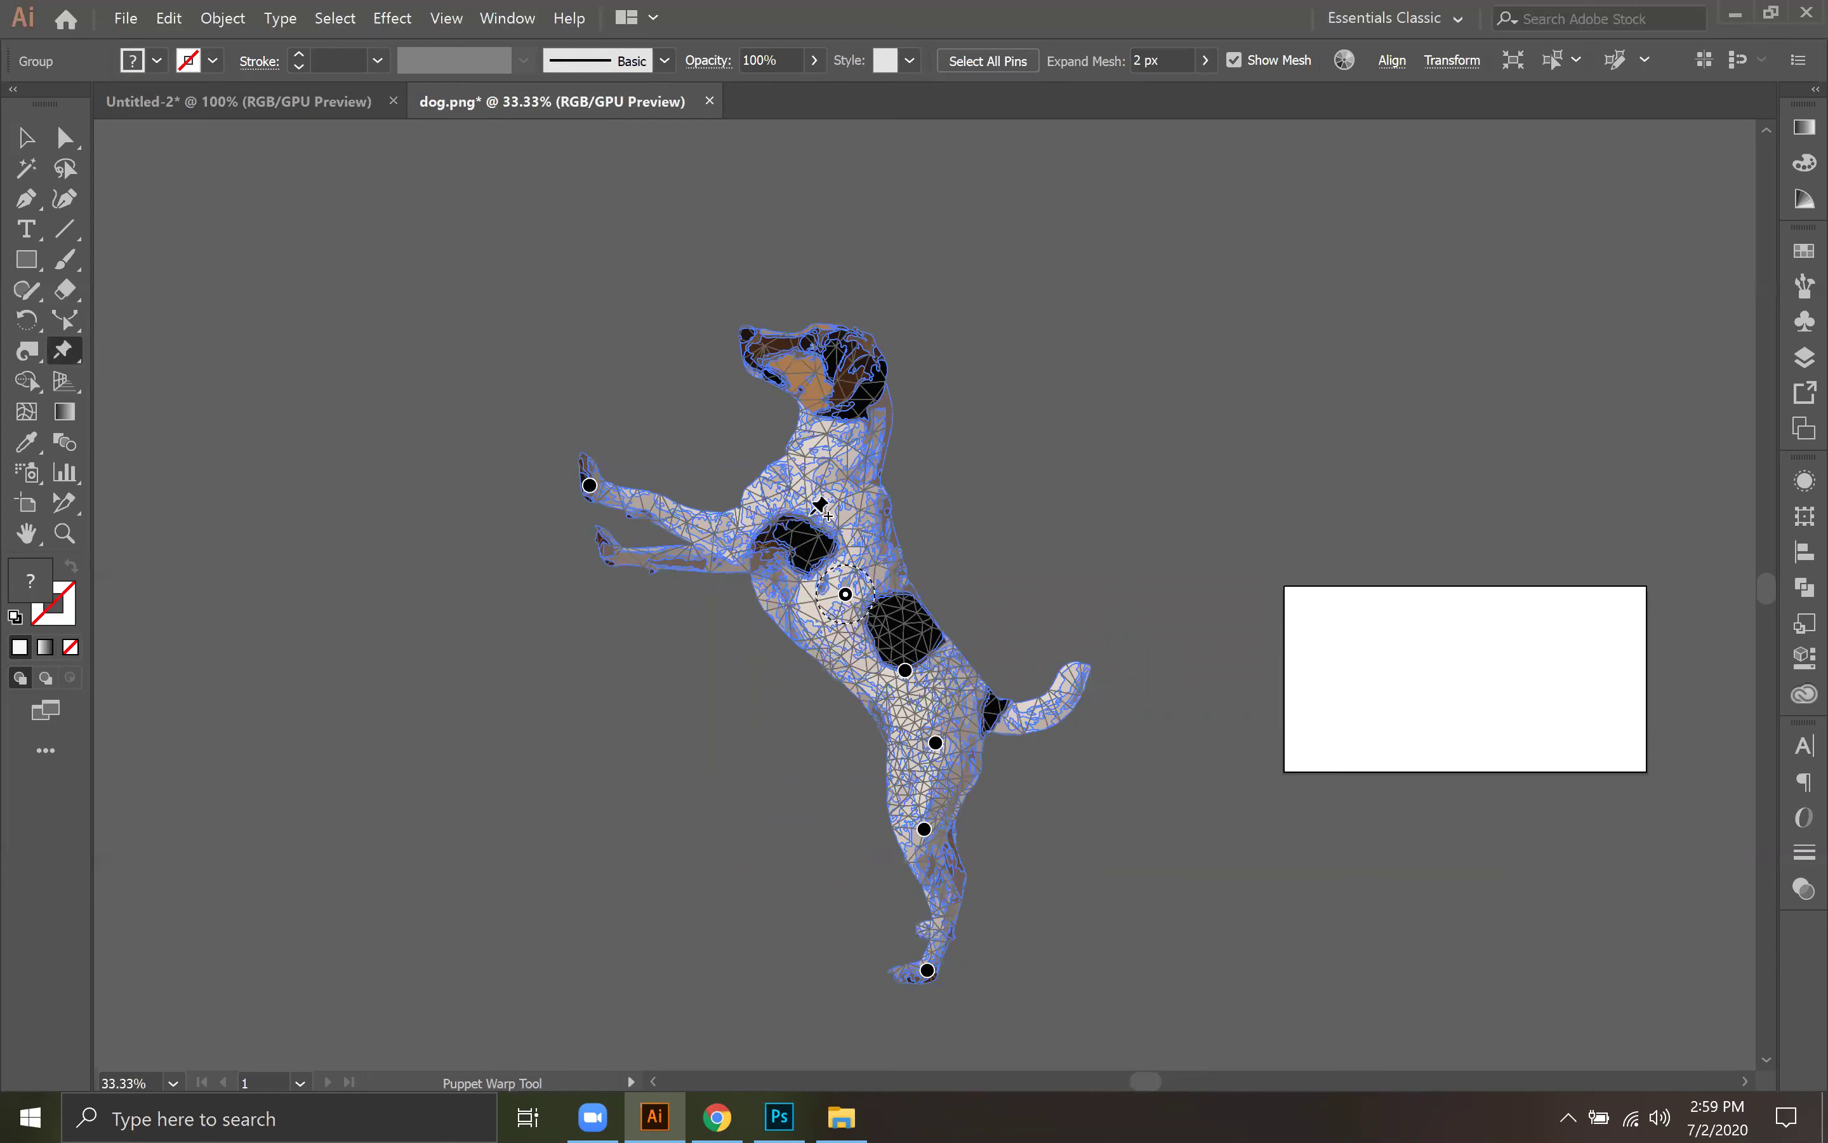
{"action": "left_click", "coordinate": [815, 539]}
{"action": "left_click", "coordinate": [612, 553]}
{"action": "left_click", "coordinate": [736, 535]}
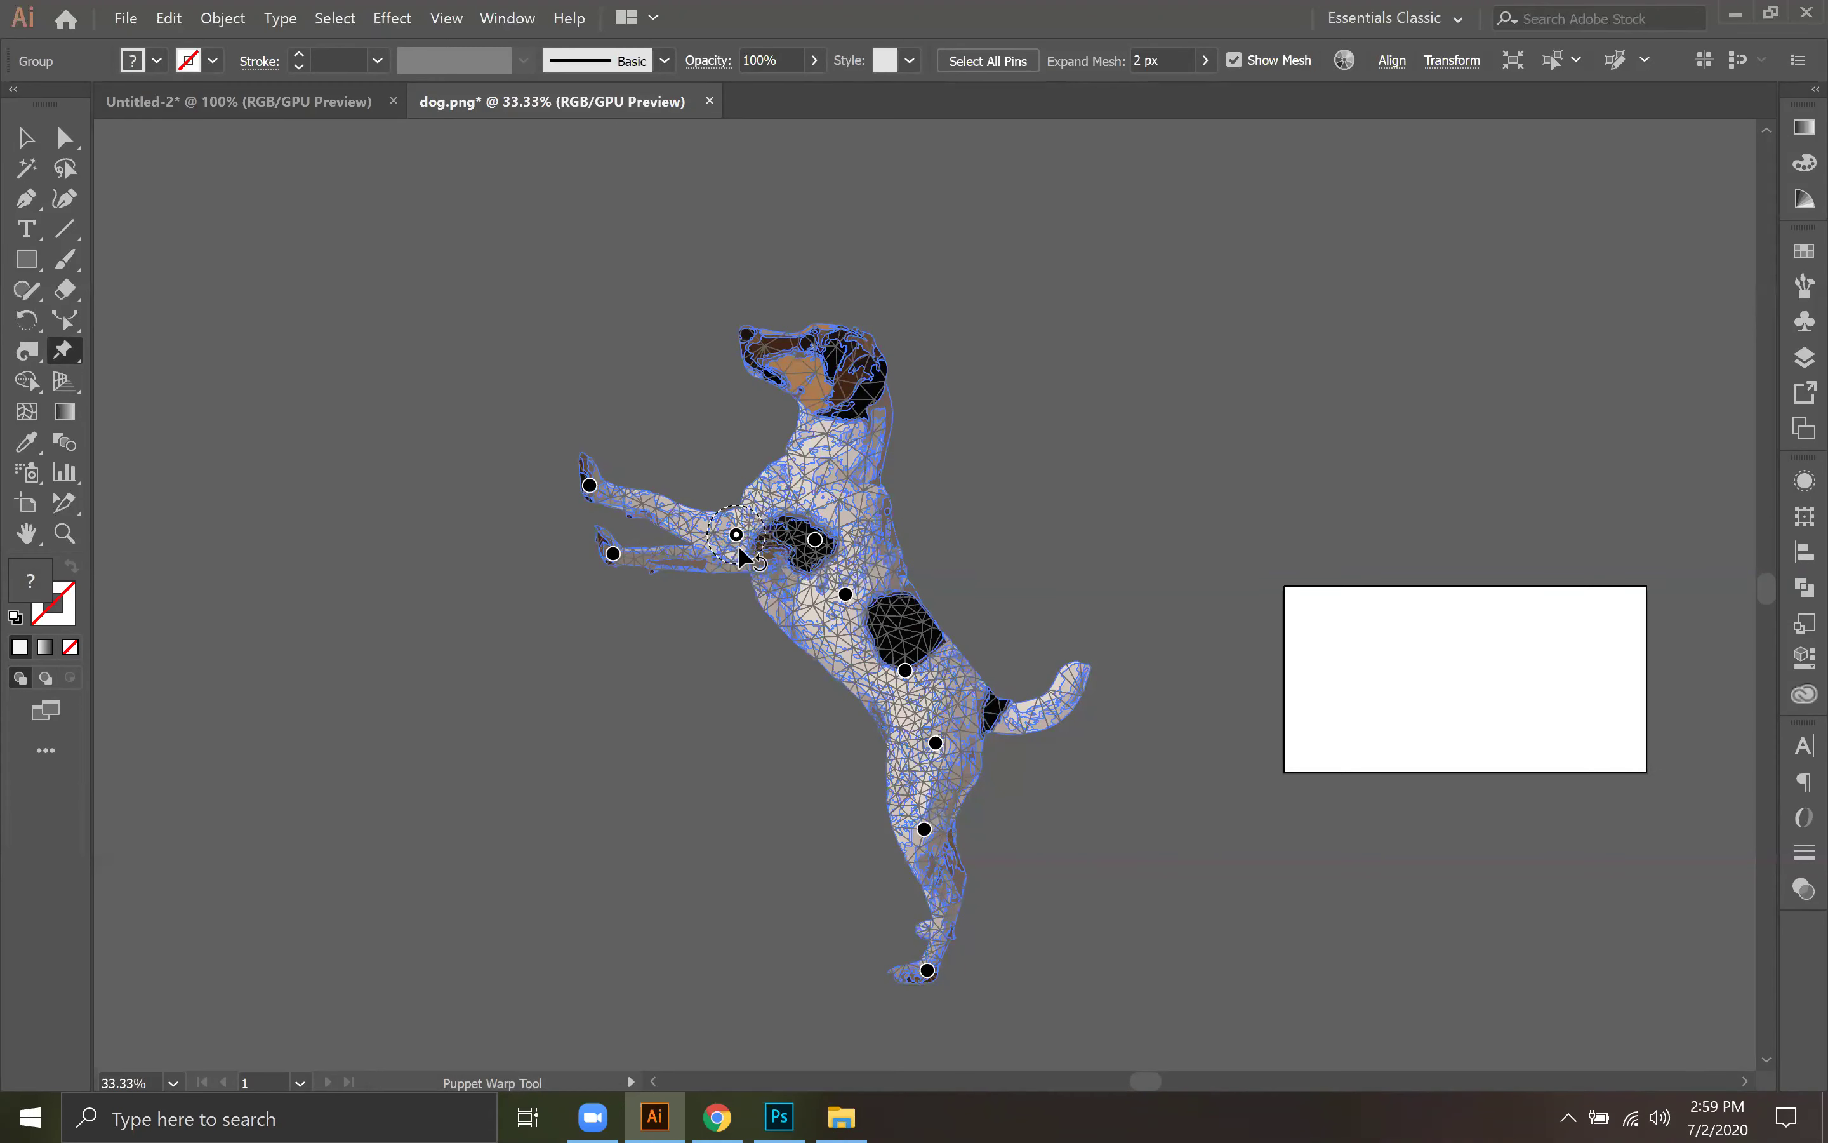
{"action": "left_click", "coordinate": [846, 442]}
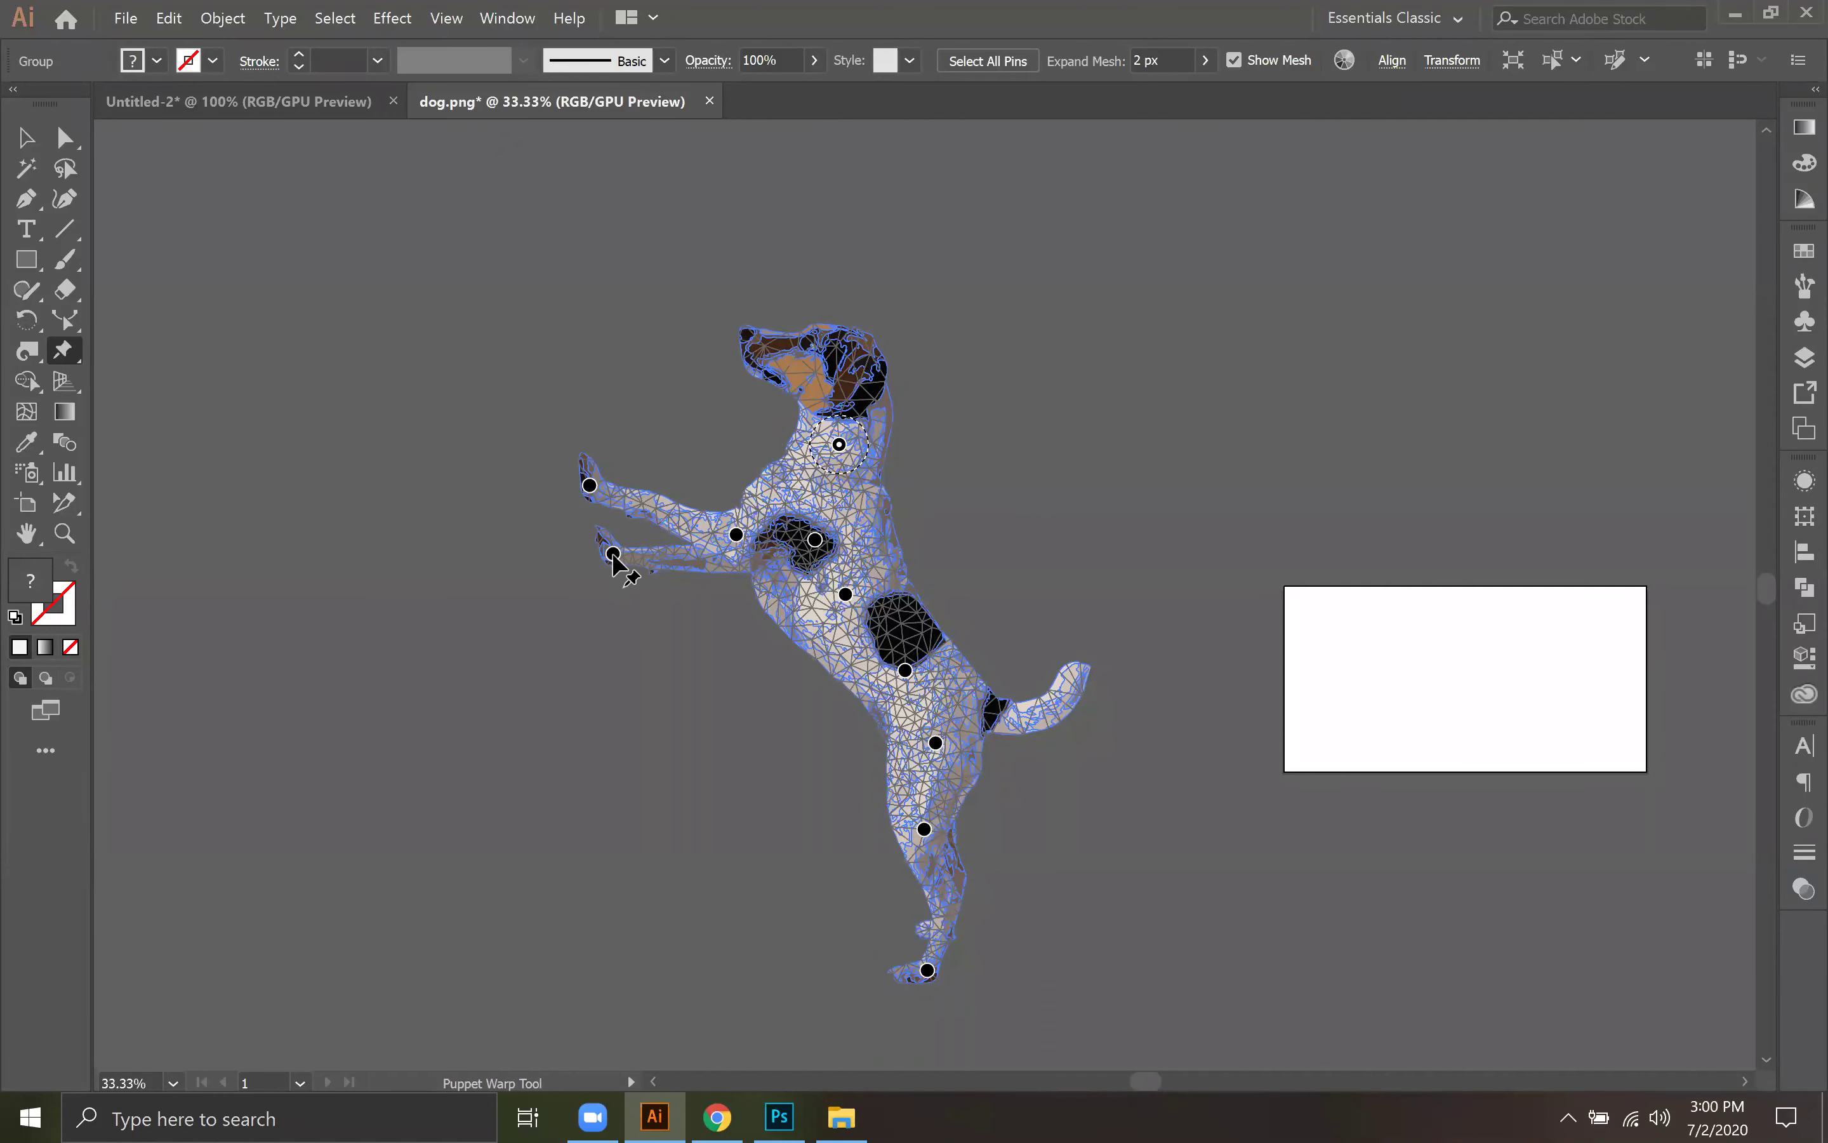
Step: Bend both raised front legs downward by moving their paw pins, and shift the shoulder pin forward and down
{"action": "left_click_drag", "start_coordinate": [613, 555], "coordinate": [648, 646]}
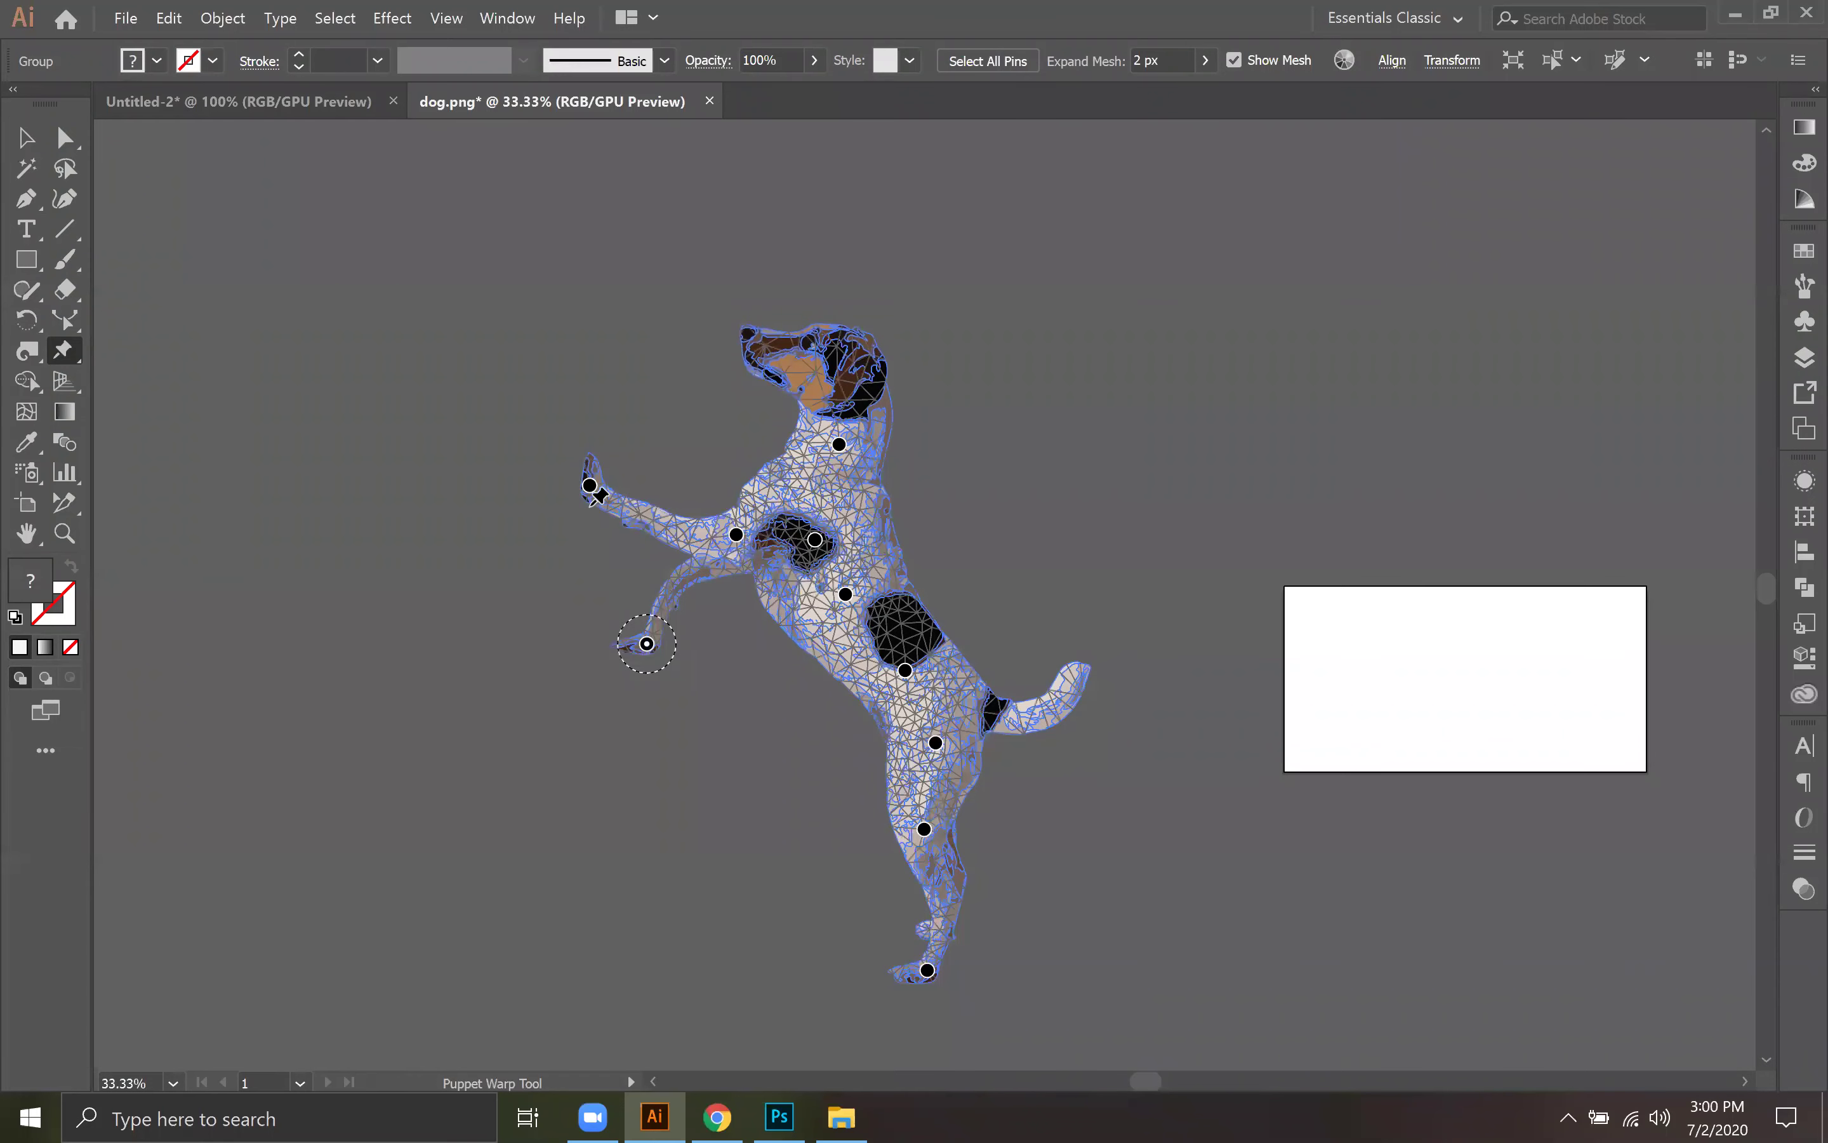
{"action": "left_click_drag", "start_coordinate": [589, 488], "coordinate": [700, 710]}
{"action": "left_click", "coordinate": [647, 645]}
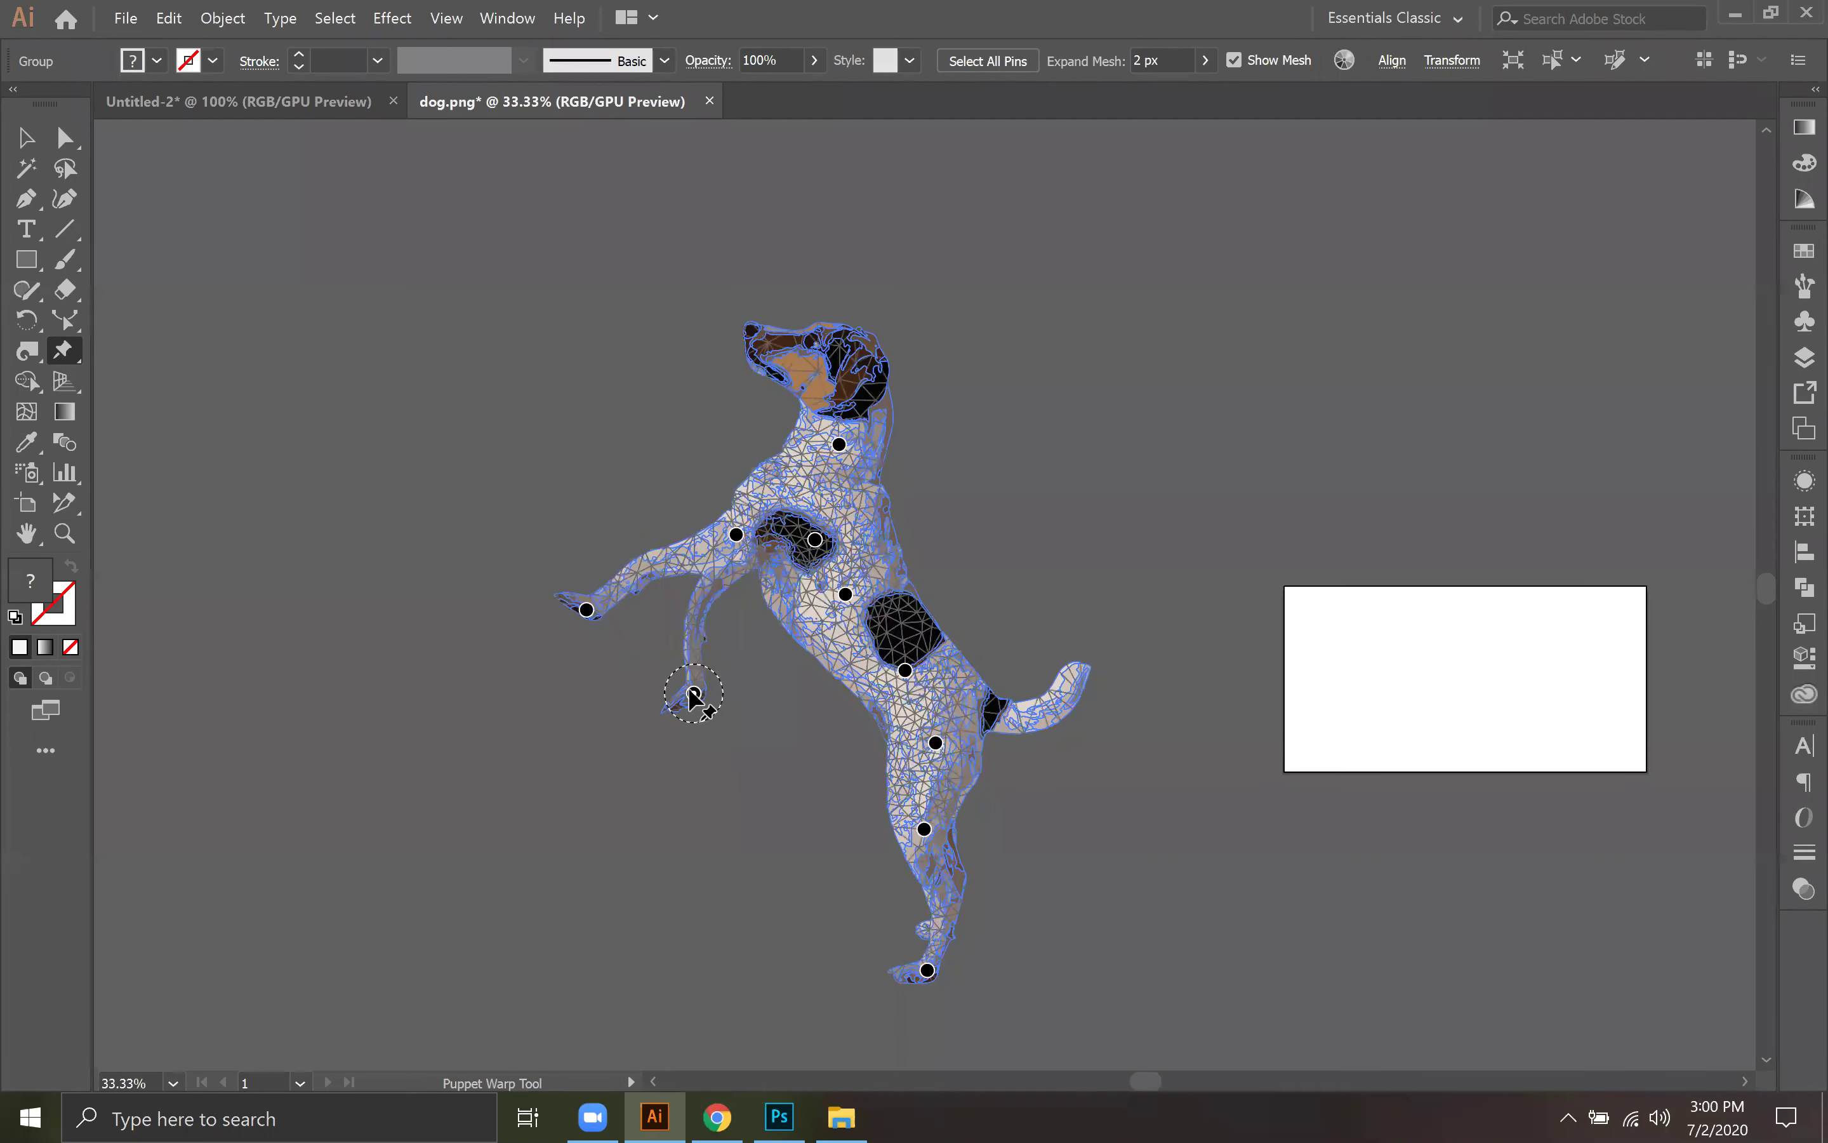
{"action": "left_click_drag", "start_coordinate": [587, 609], "coordinate": [617, 667]}
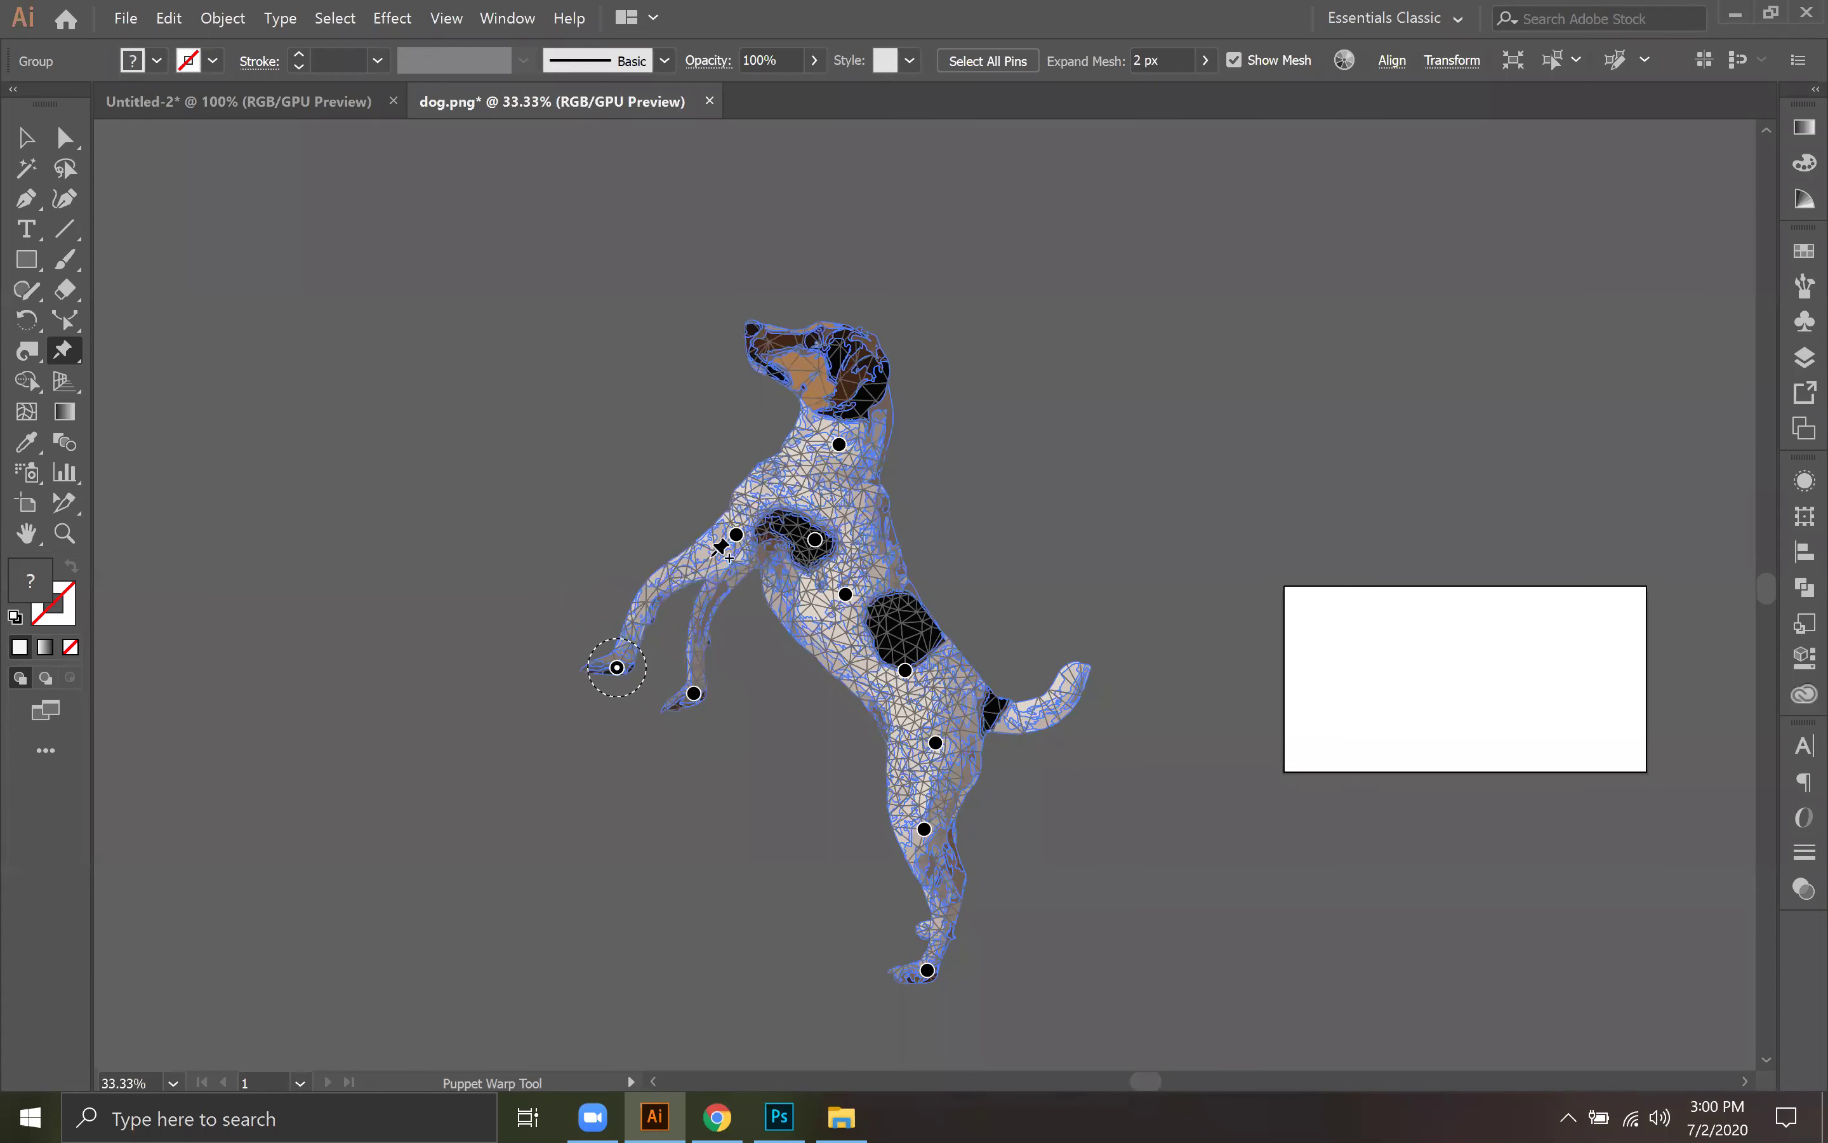
{"action": "left_click_drag", "start_coordinate": [718, 579], "coordinate": [695, 590]}
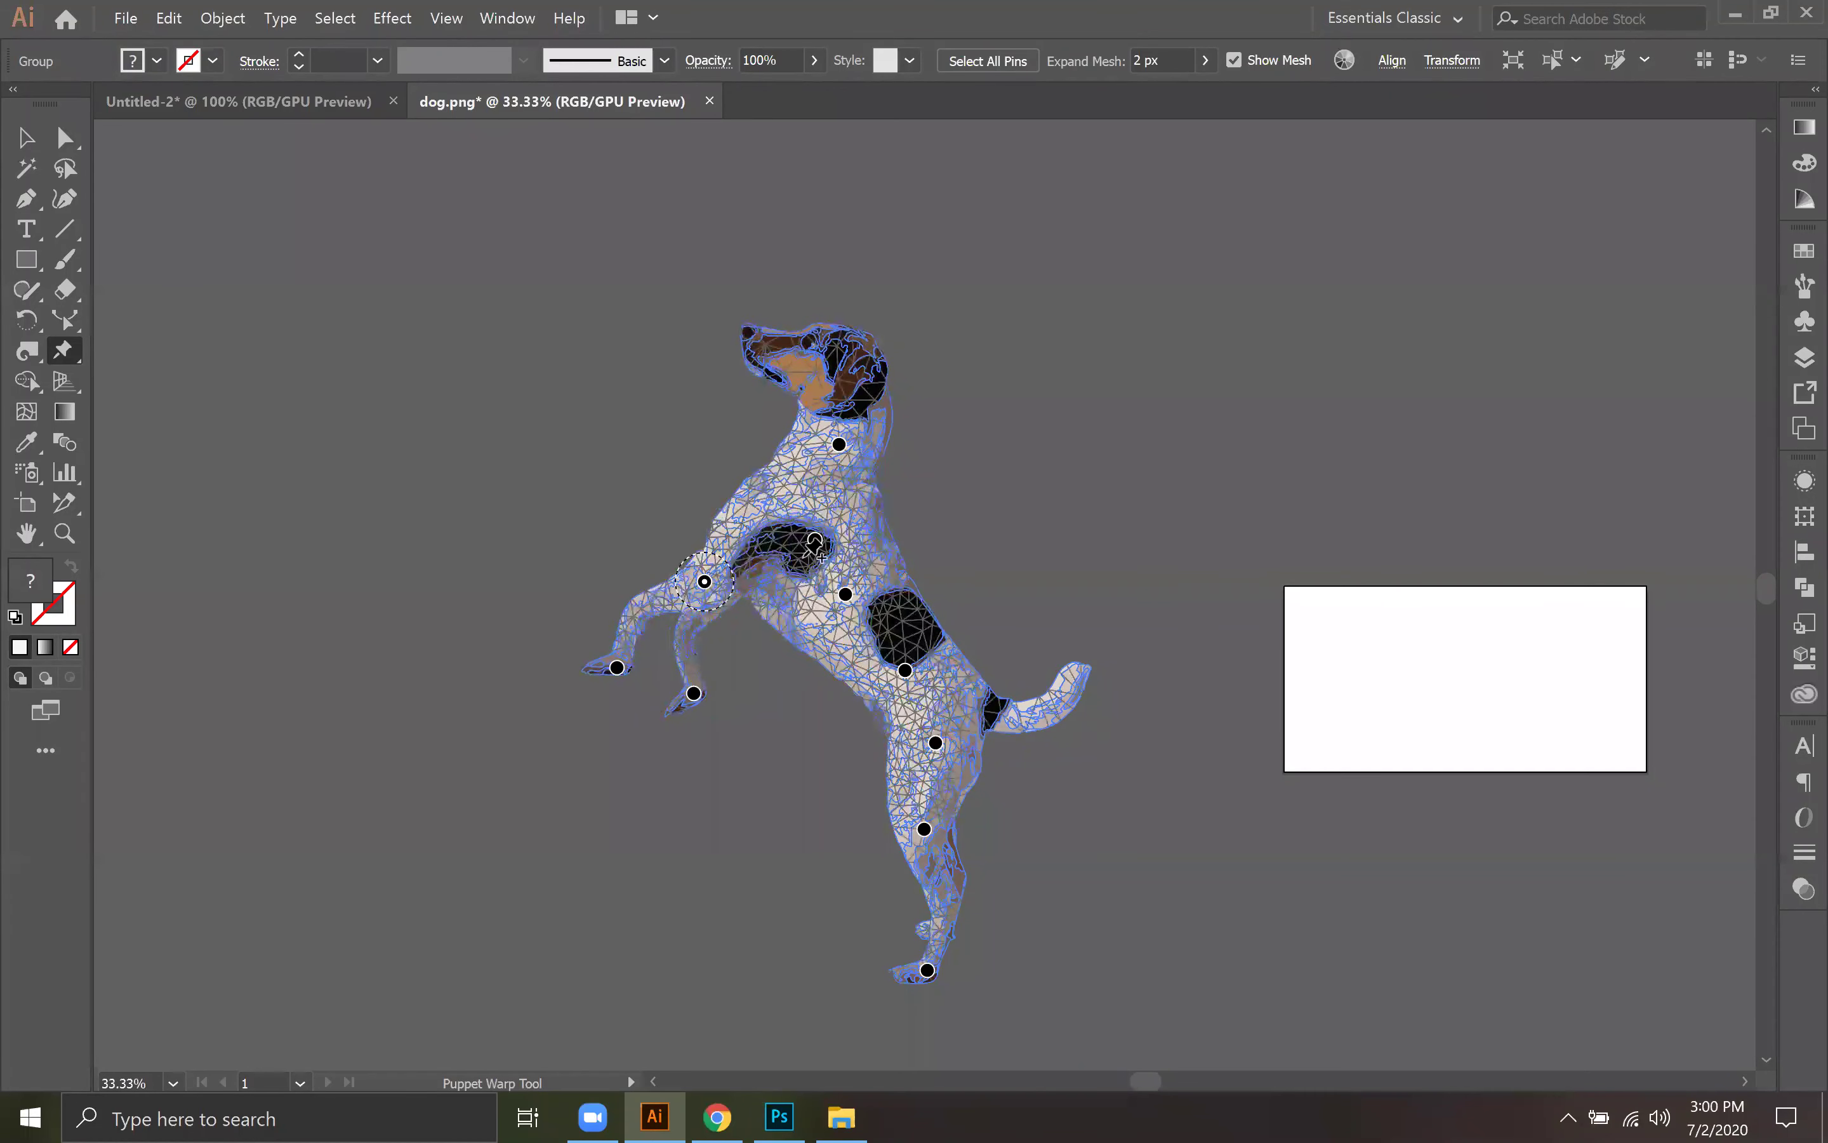
Step: Add a pin on the black shoulder patch, adjust the torso pins, and pull the neck pin forward and down
{"action": "left_click", "coordinate": [803, 557]}
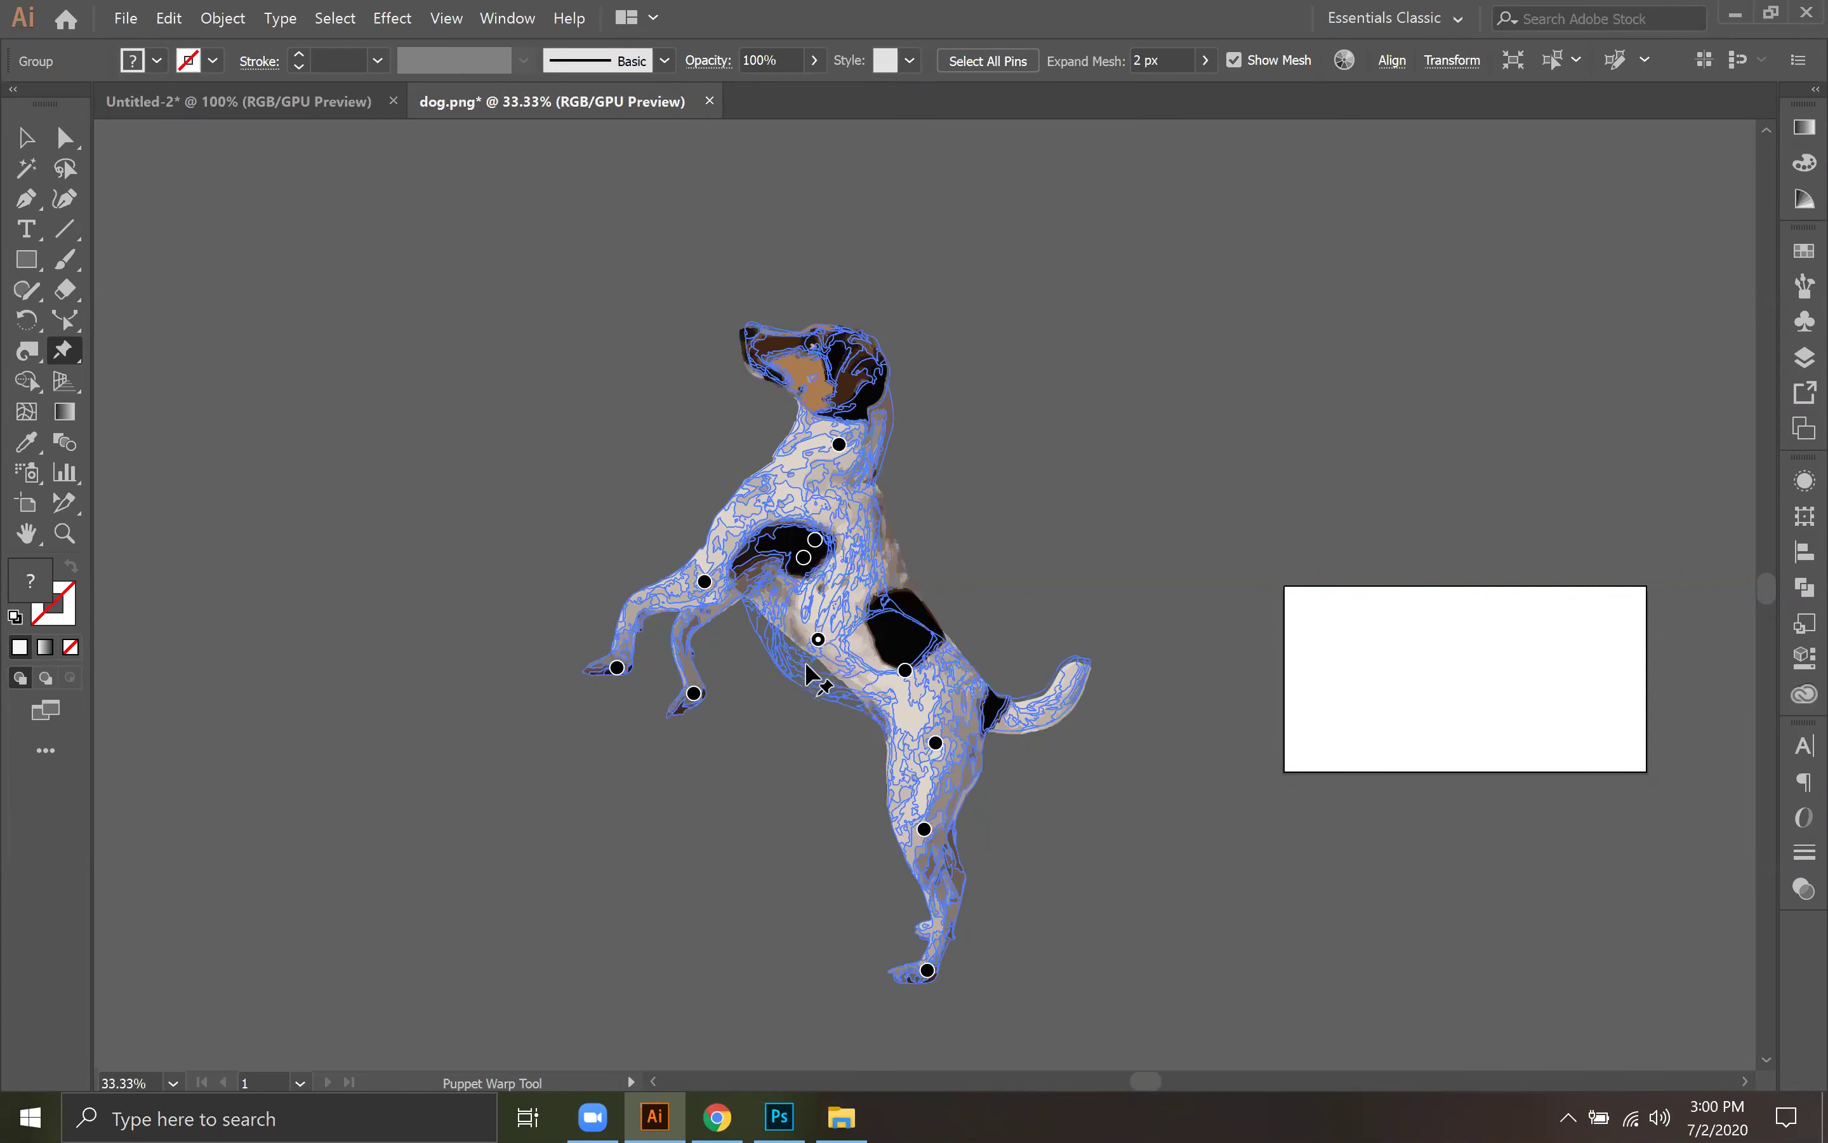
{"action": "mouse_move", "coordinate": [846, 594]}
{"action": "left_mouse_down"}
{"action": "mouse_move", "coordinate": [851, 611]}
{"action": "mouse_move", "coordinate": [895, 563]}
{"action": "mouse_move", "coordinate": [861, 599]}
{"action": "left_mouse_up"}
{"action": "left_click_drag", "start_coordinate": [905, 670], "coordinate": [902, 665]}
{"action": "left_click_drag", "start_coordinate": [839, 444], "coordinate": [804, 420]}
{"action": "left_click_drag", "start_coordinate": [914, 453], "coordinate": [741, 449]}
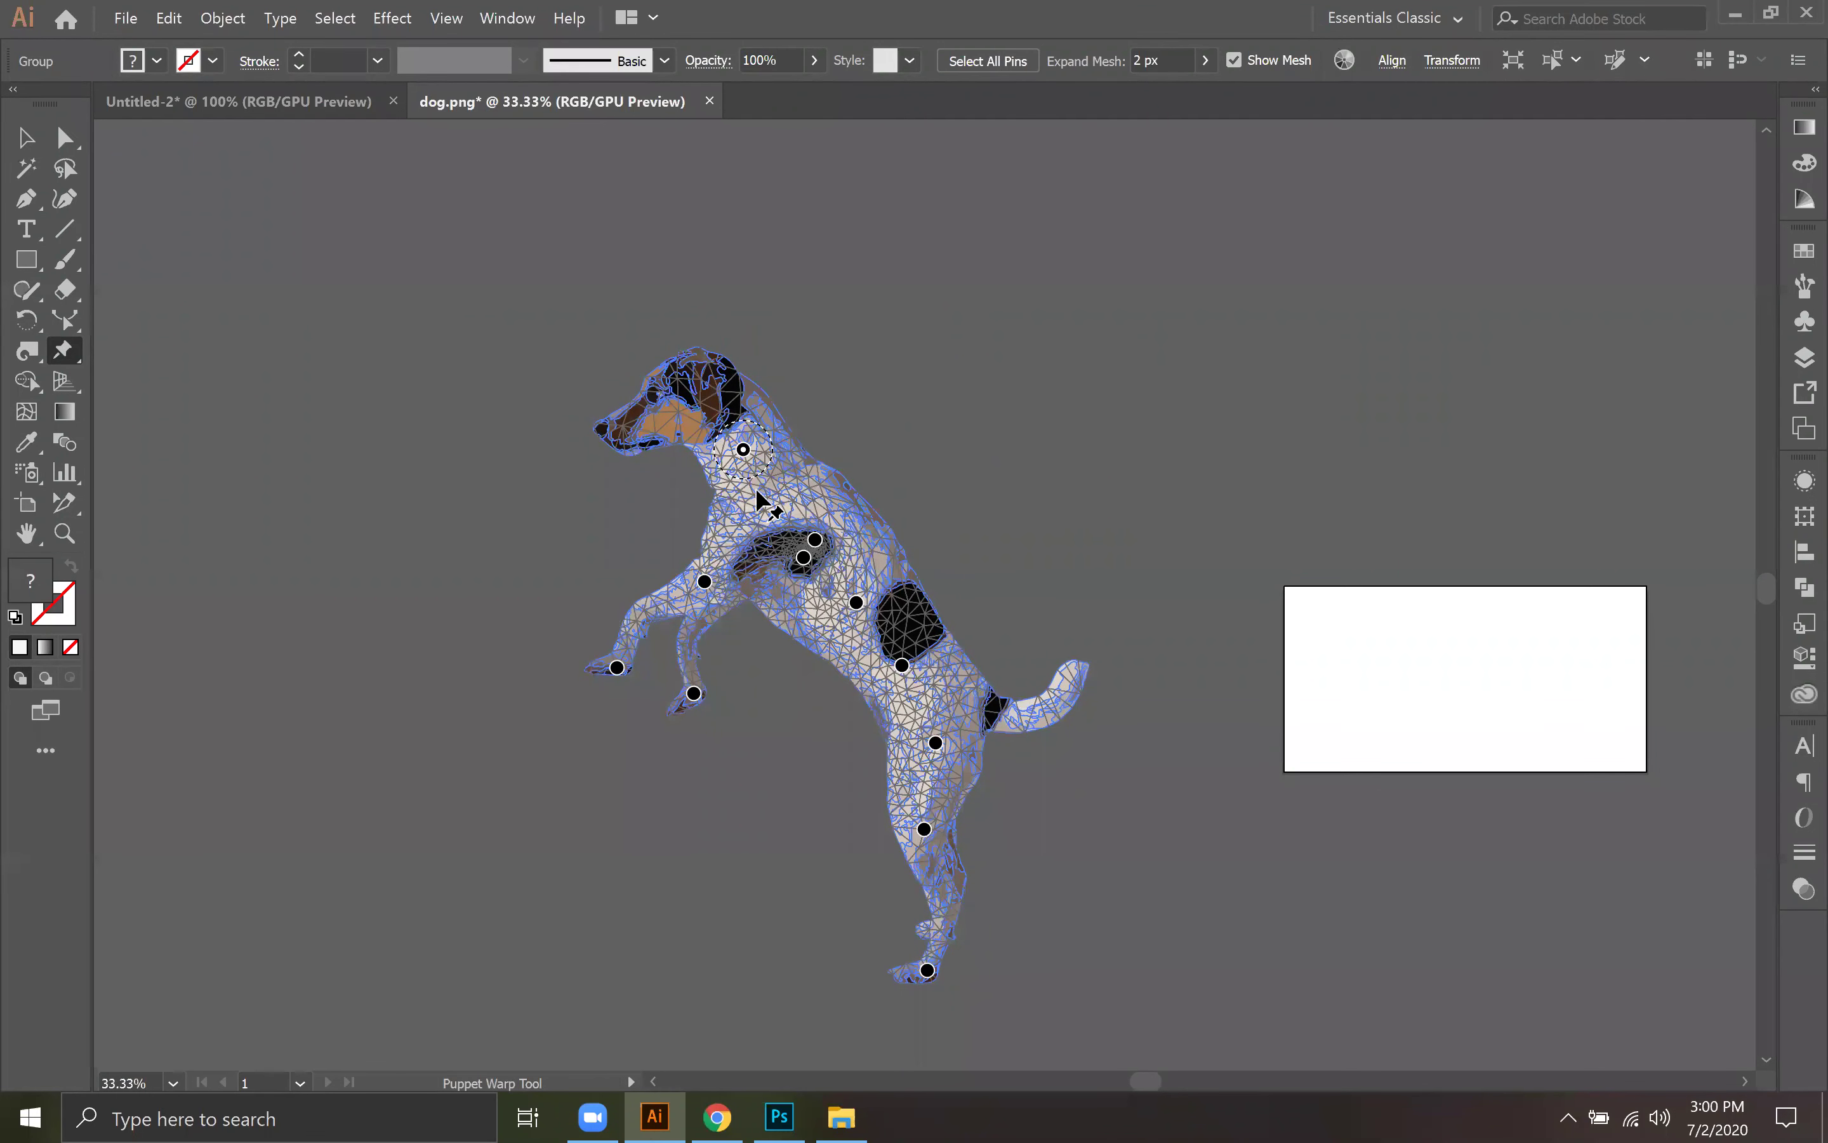
{"action": "left_click", "coordinate": [761, 515]}
{"action": "left_click_drag", "start_coordinate": [734, 512], "coordinate": [714, 481]}
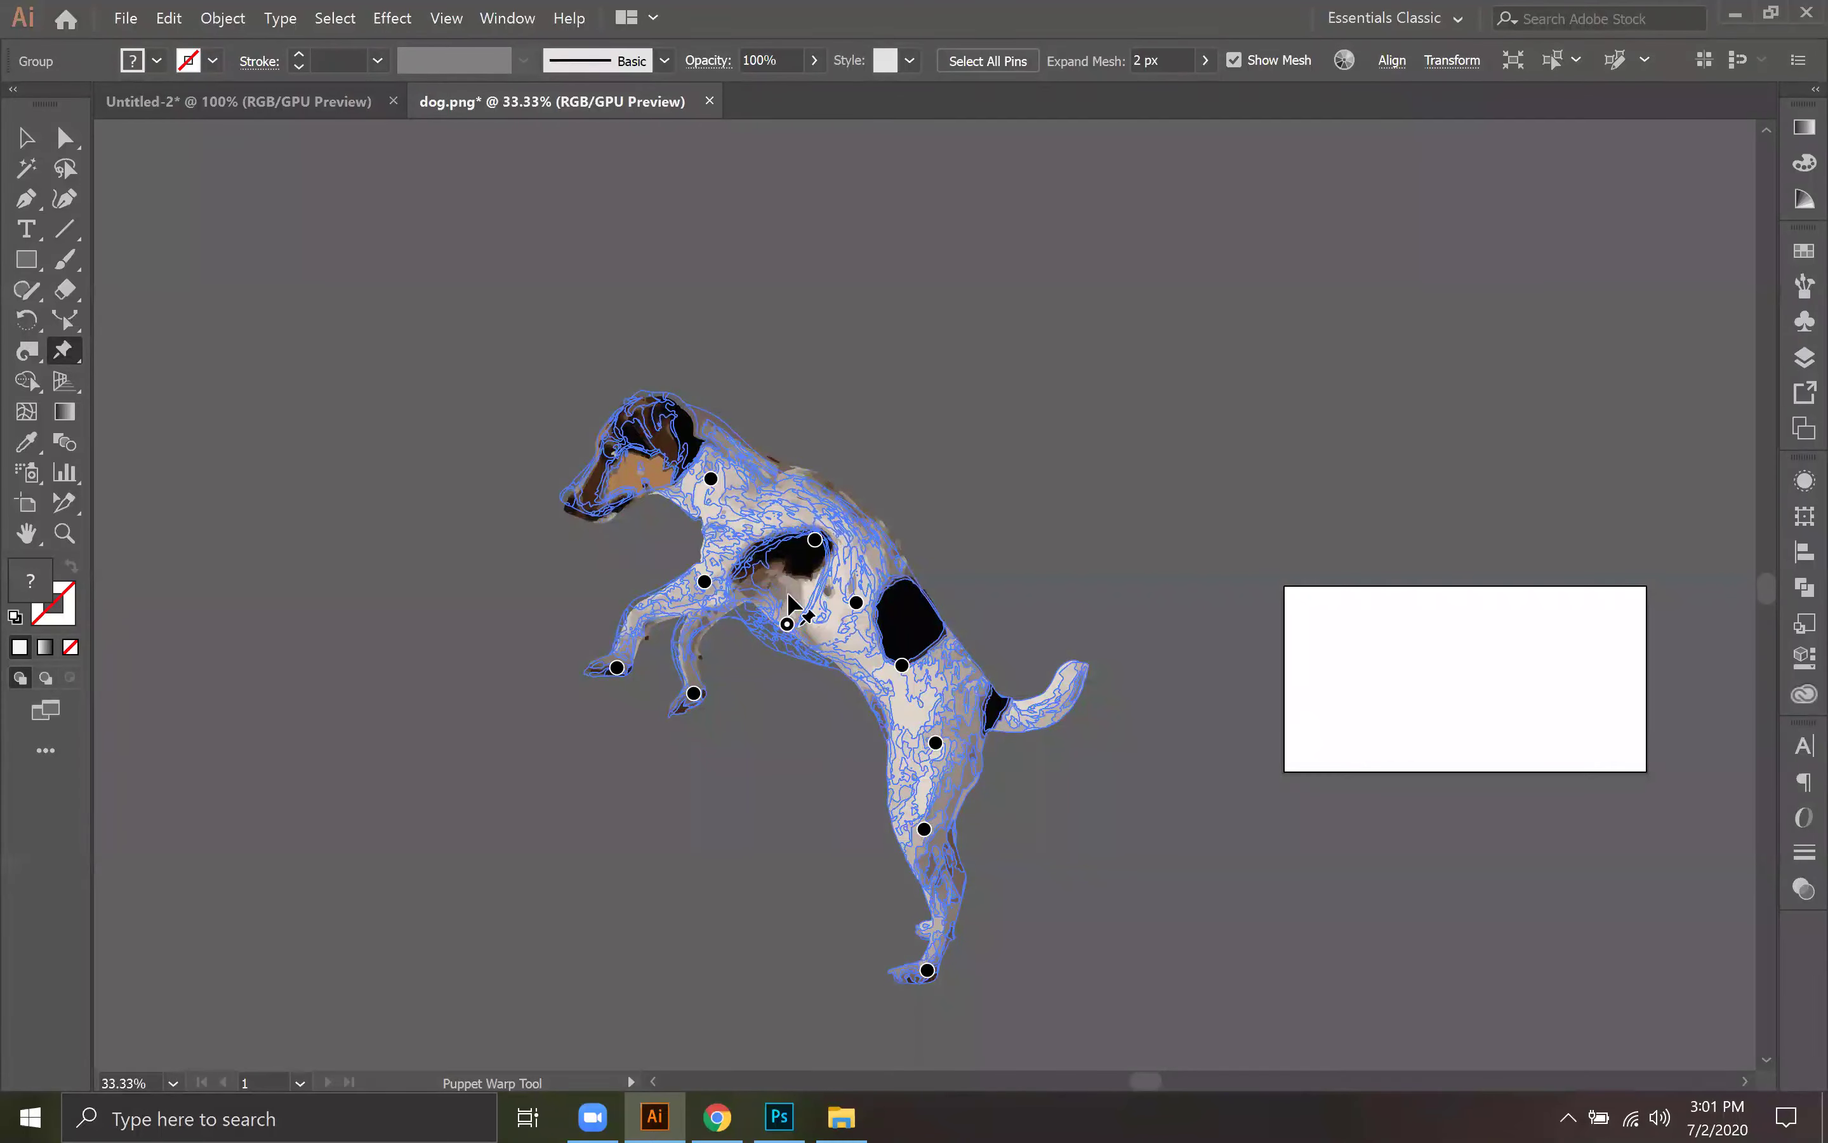
Step: Lower the chest, back, hip and hind-knee pins slightly to bring the dog's body down
{"action": "left_click_drag", "start_coordinate": [804, 556], "coordinate": [934, 738]}
{"action": "left_click", "coordinate": [902, 665]}
{"action": "left_click", "coordinate": [922, 778]}
{"action": "left_click_drag", "start_coordinate": [921, 828], "coordinate": [915, 845]}
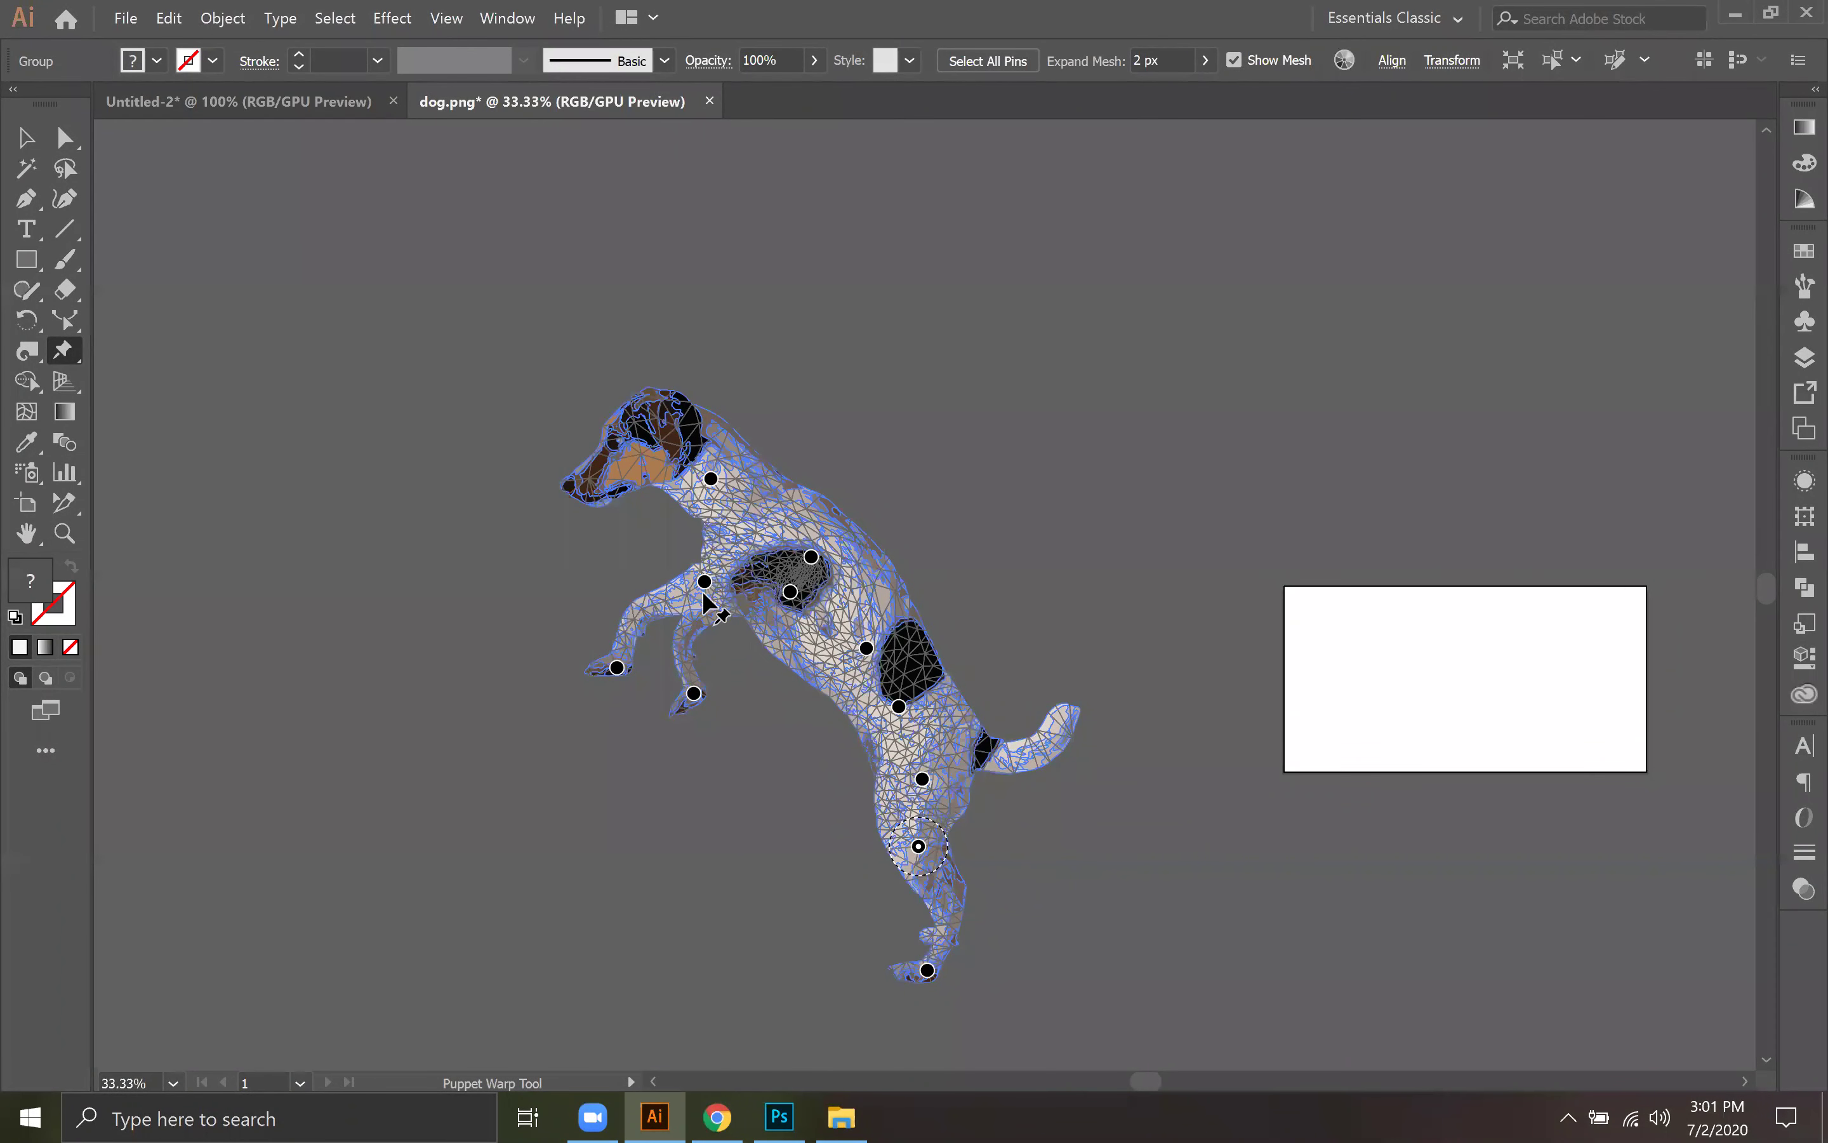
Step: Stretch both front legs toward the ground by moving the paw pins, and reposition the upper-leg pin forward and down
{"action": "left_click_drag", "start_coordinate": [704, 581], "coordinate": [739, 620]}
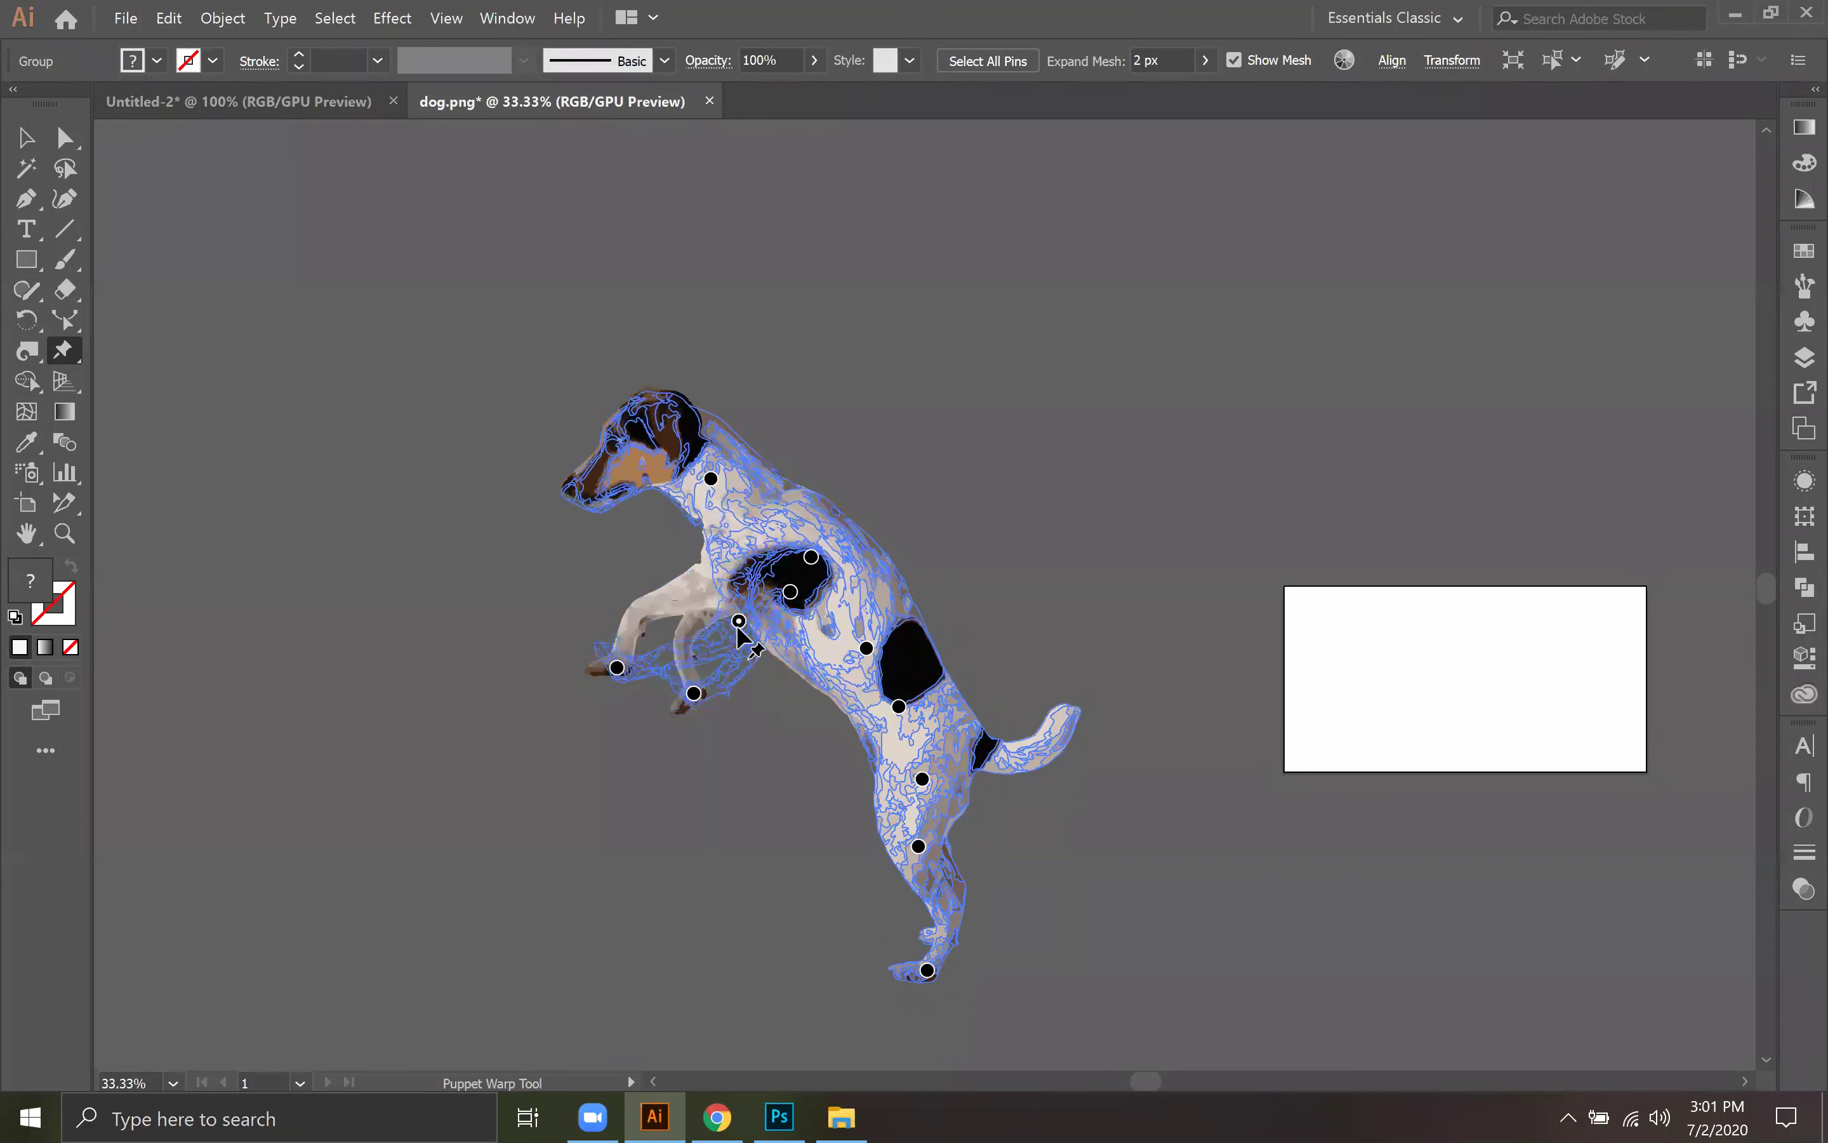
{"action": "left_click_drag", "start_coordinate": [695, 694], "coordinate": [699, 812]}
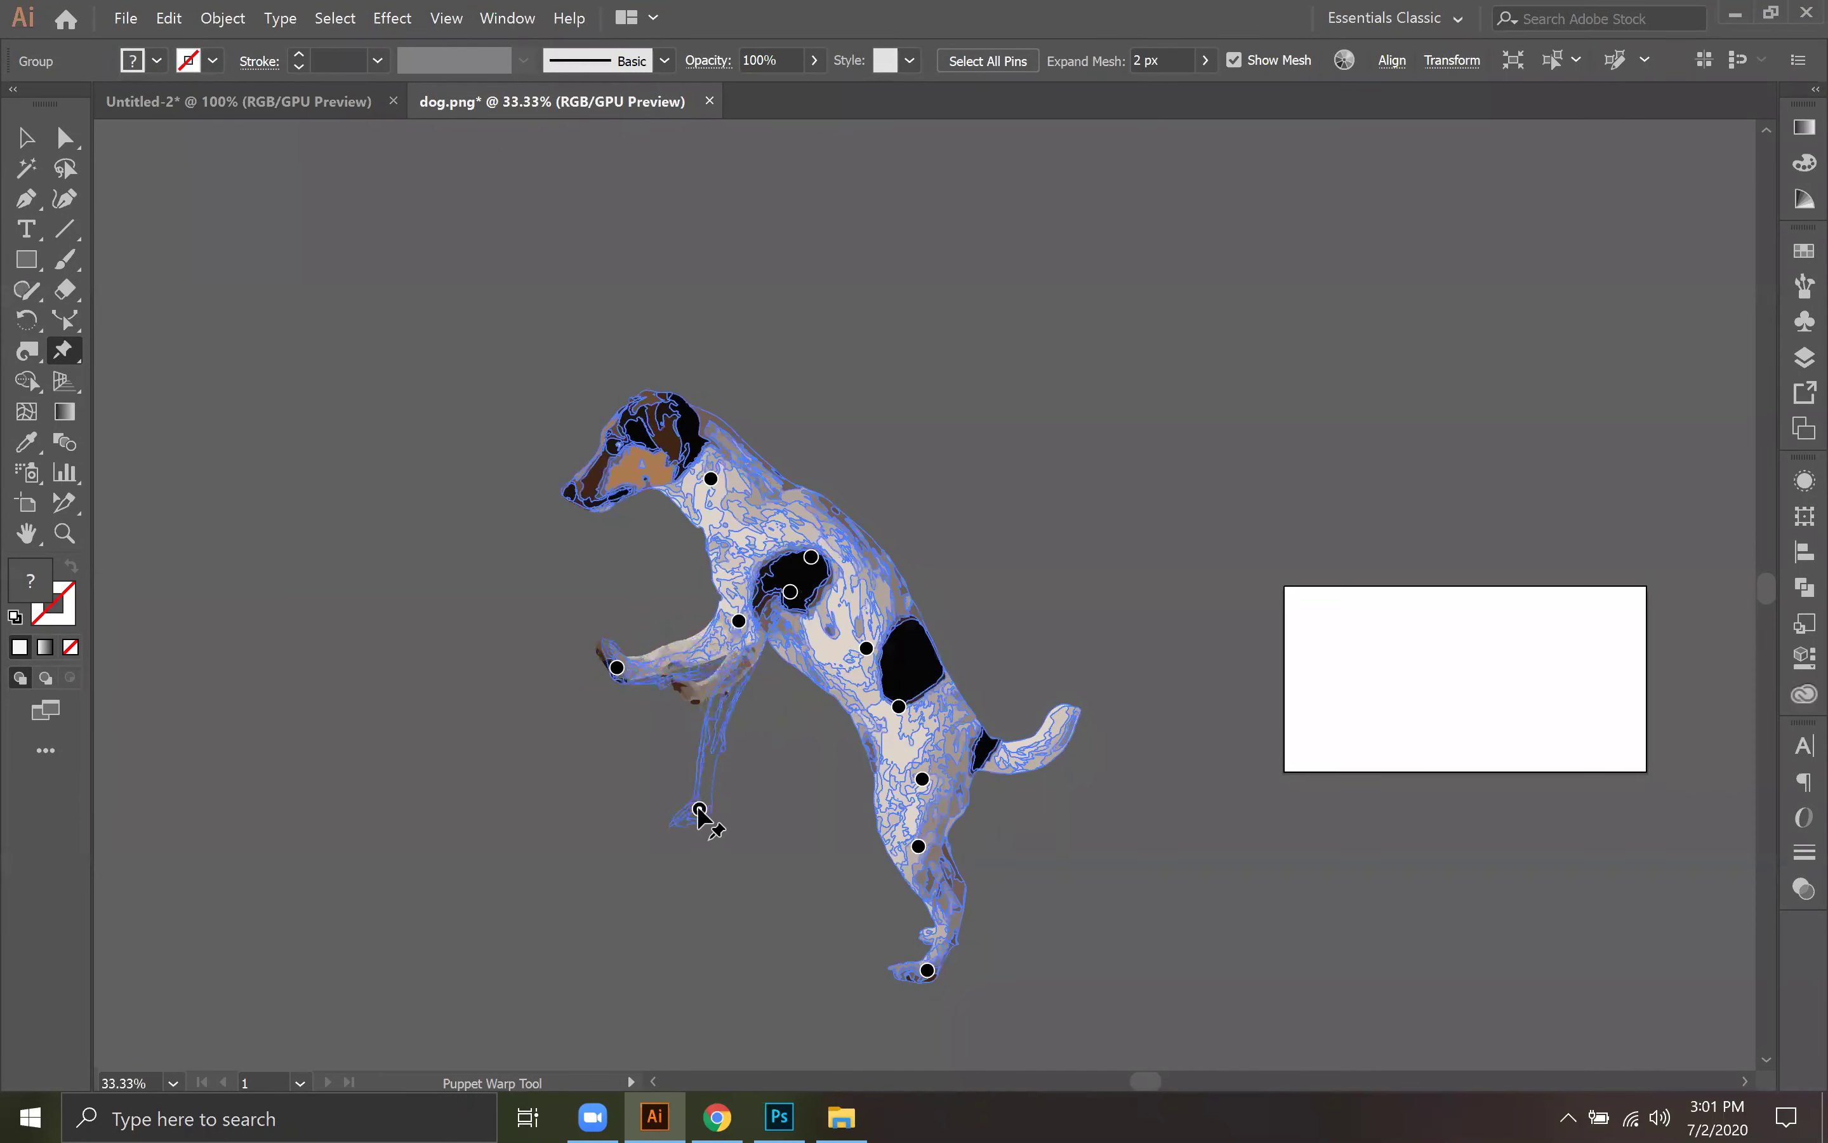
{"action": "left_click_drag", "start_coordinate": [618, 668], "coordinate": [559, 810]}
{"action": "left_click_drag", "start_coordinate": [700, 812], "coordinate": [712, 852]}
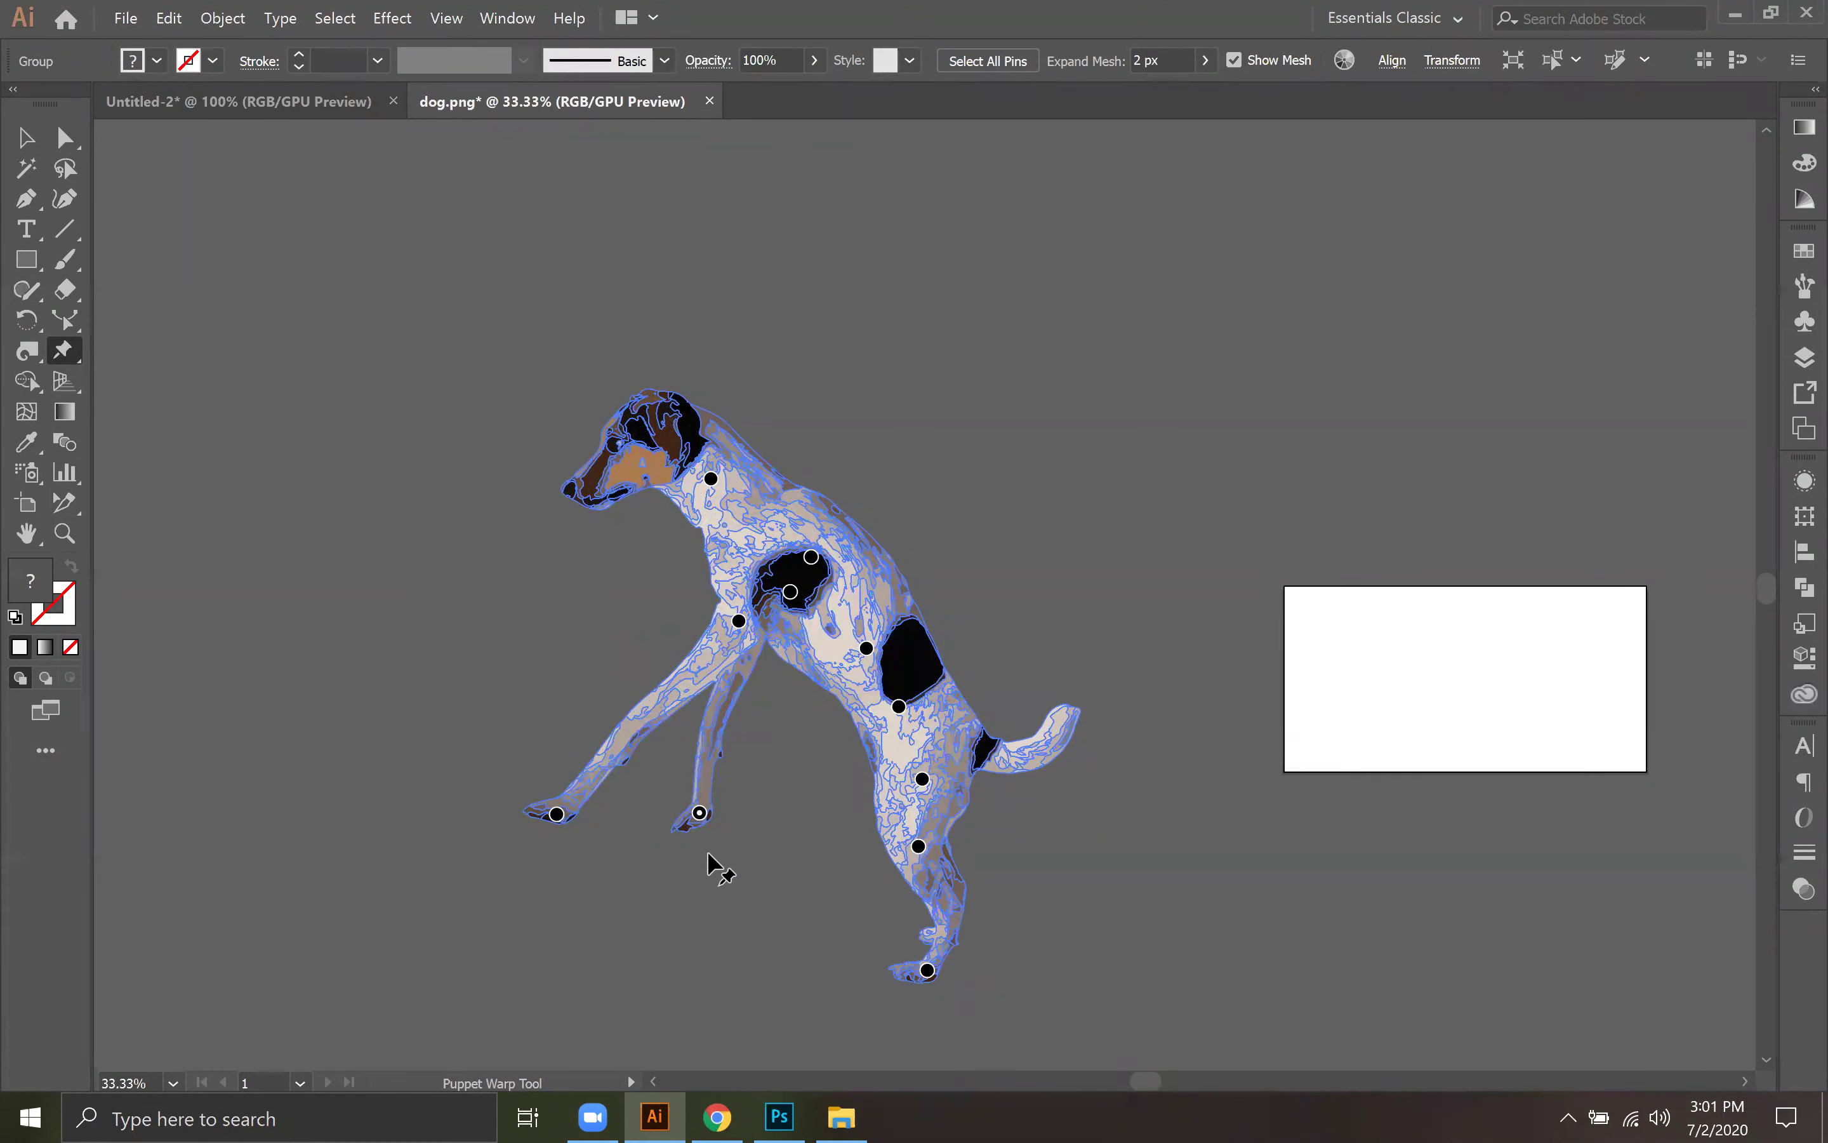
{"action": "left_click_drag", "start_coordinate": [739, 620], "coordinate": [679, 710]}
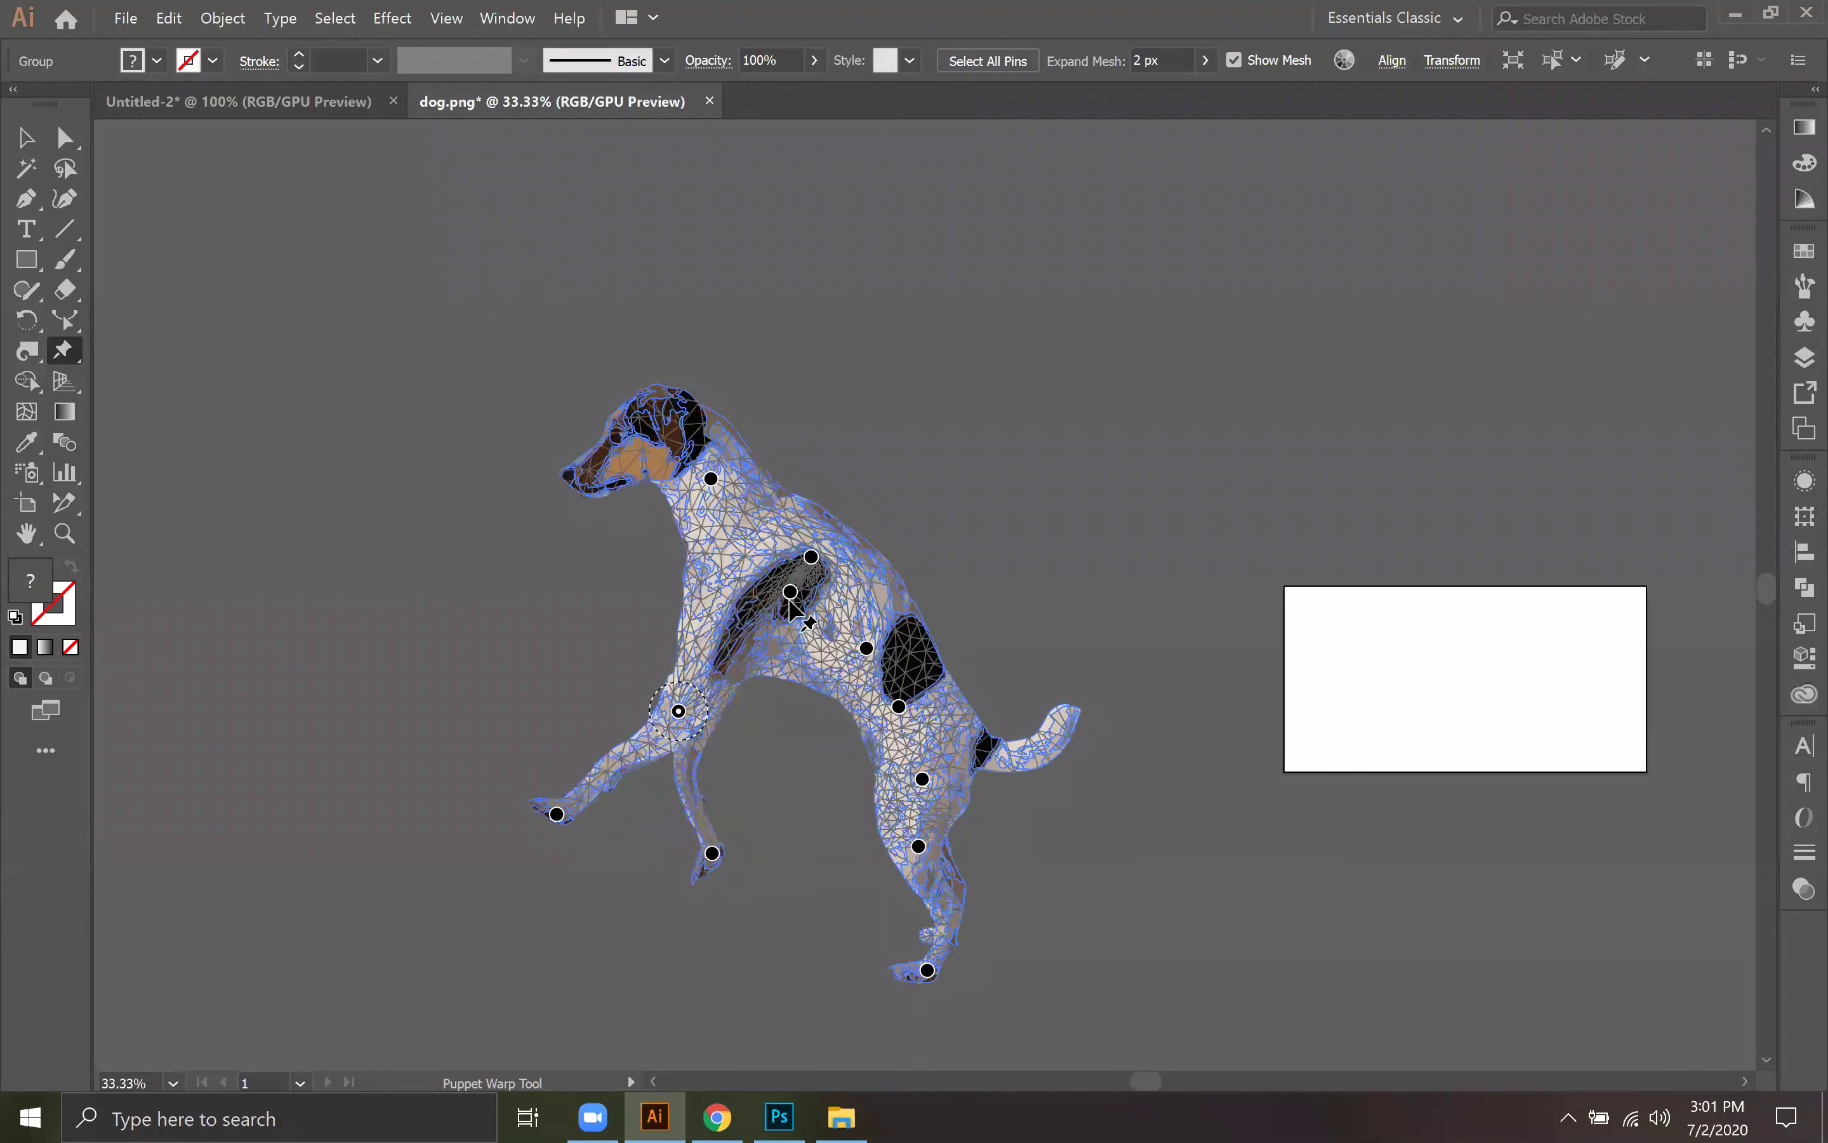
Step: Move the chest, belly, back and neck pins downward so the dog leans forward with its head lowered, and deselect it
{"action": "left_click_drag", "start_coordinate": [790, 591], "coordinate": [720, 652]}
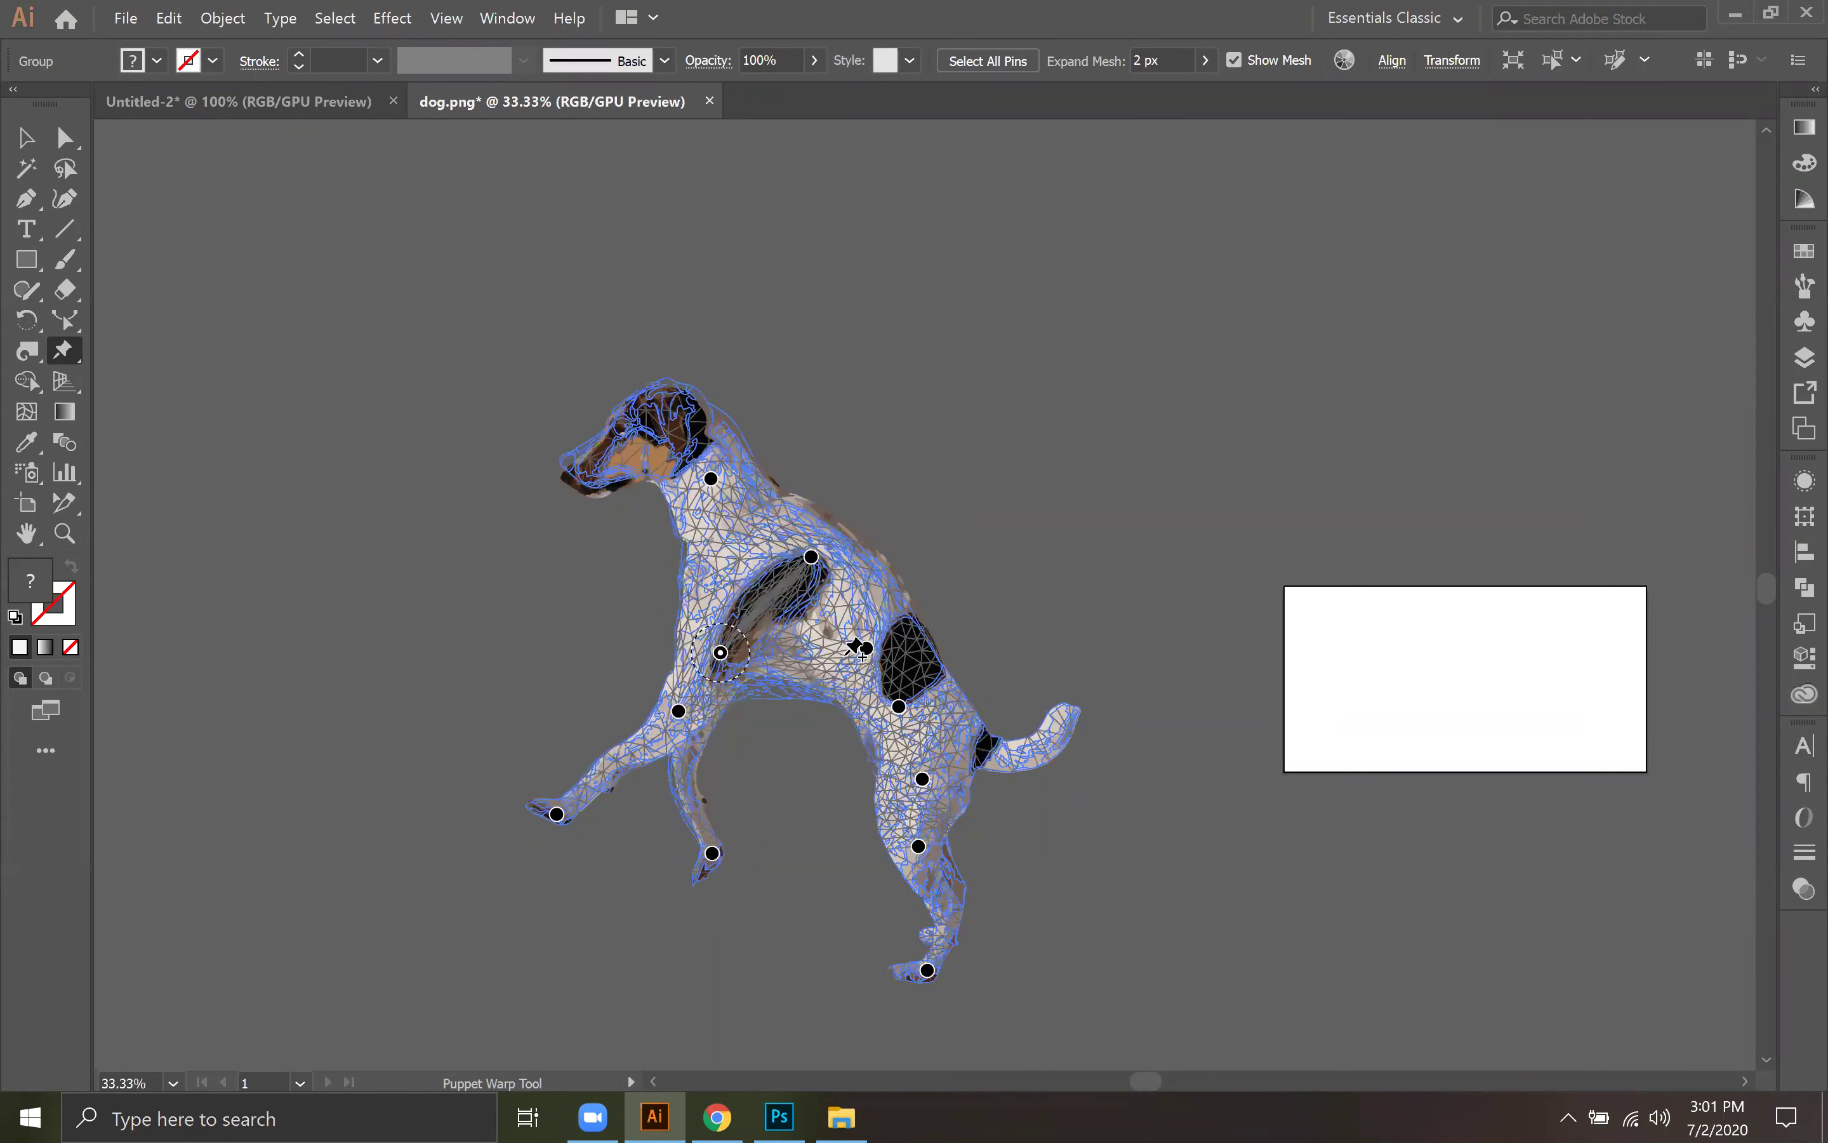
{"action": "left_click_drag", "start_coordinate": [865, 650], "coordinate": [872, 726]}
{"action": "left_click", "coordinate": [898, 707]}
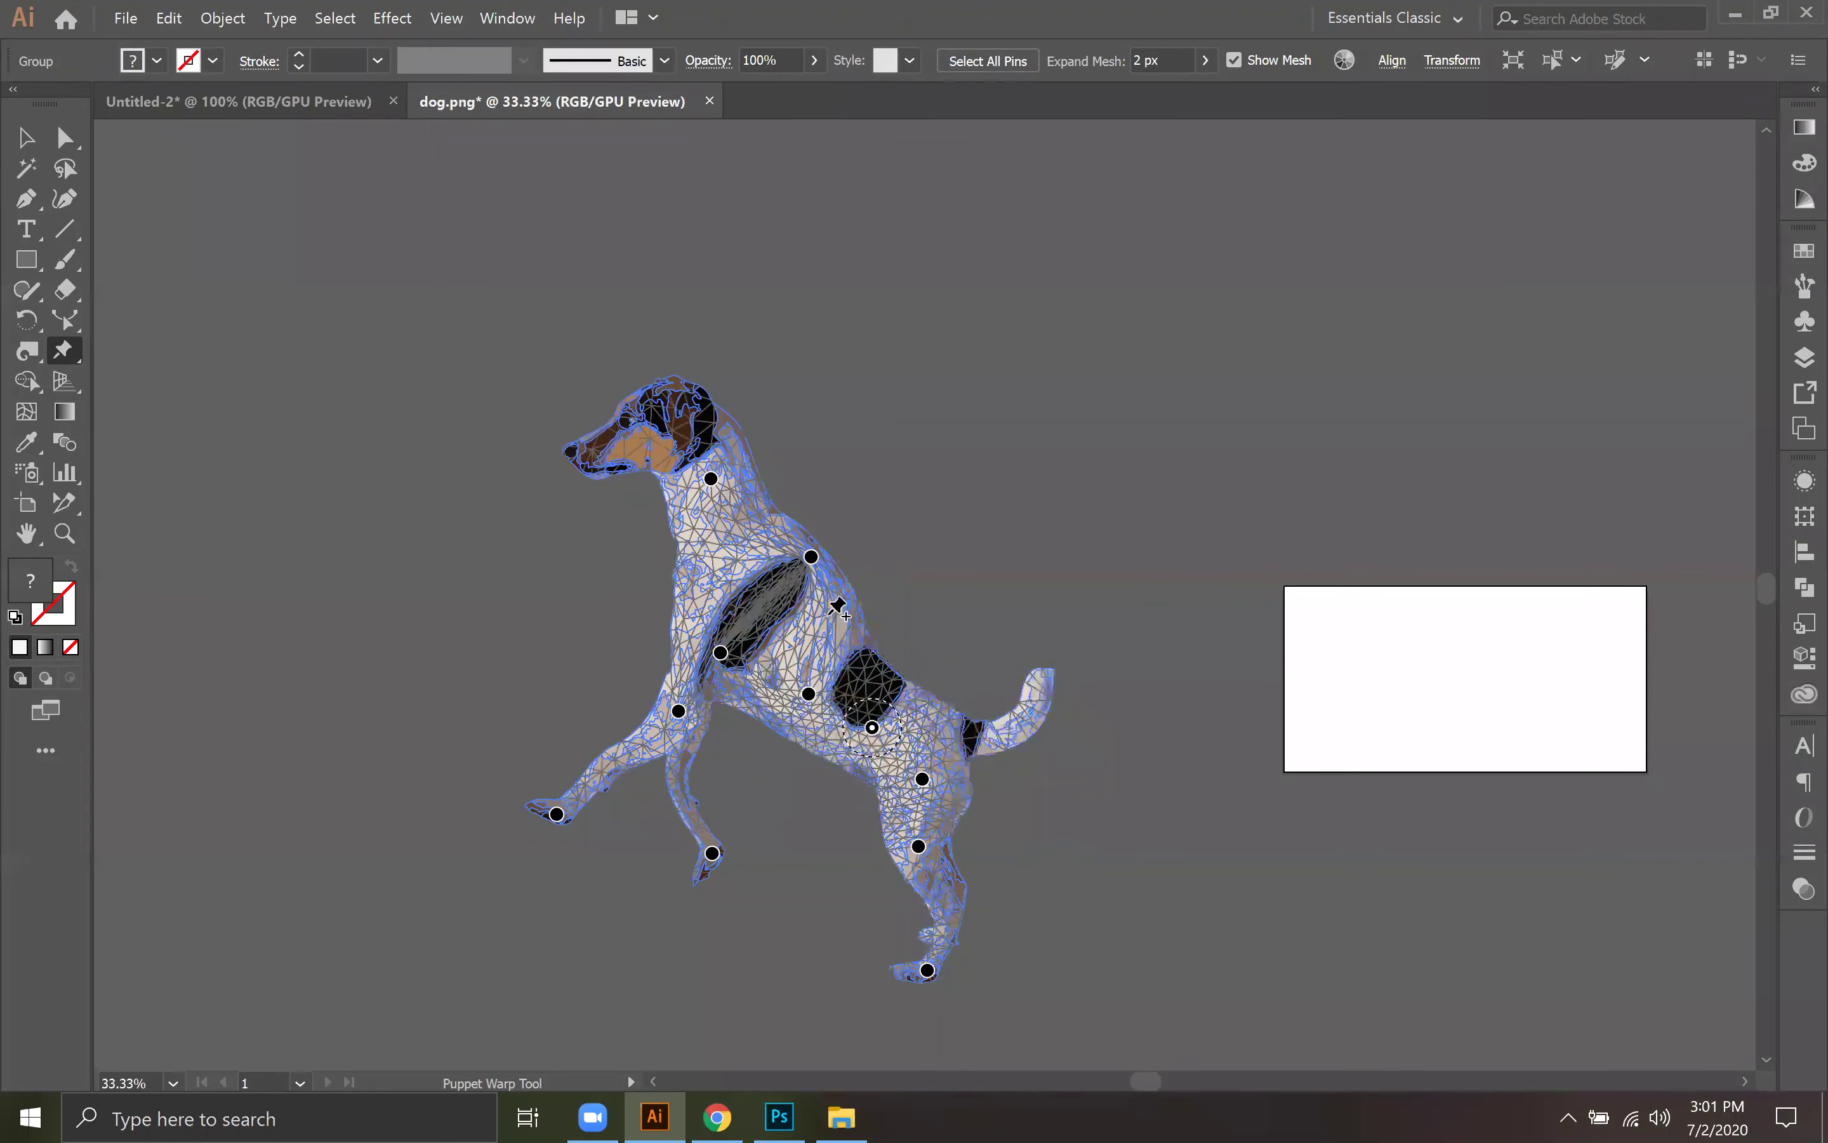
{"action": "left_click_drag", "start_coordinate": [812, 561], "coordinate": [761, 614]}
{"action": "left_click_drag", "start_coordinate": [711, 479], "coordinate": [661, 594]}
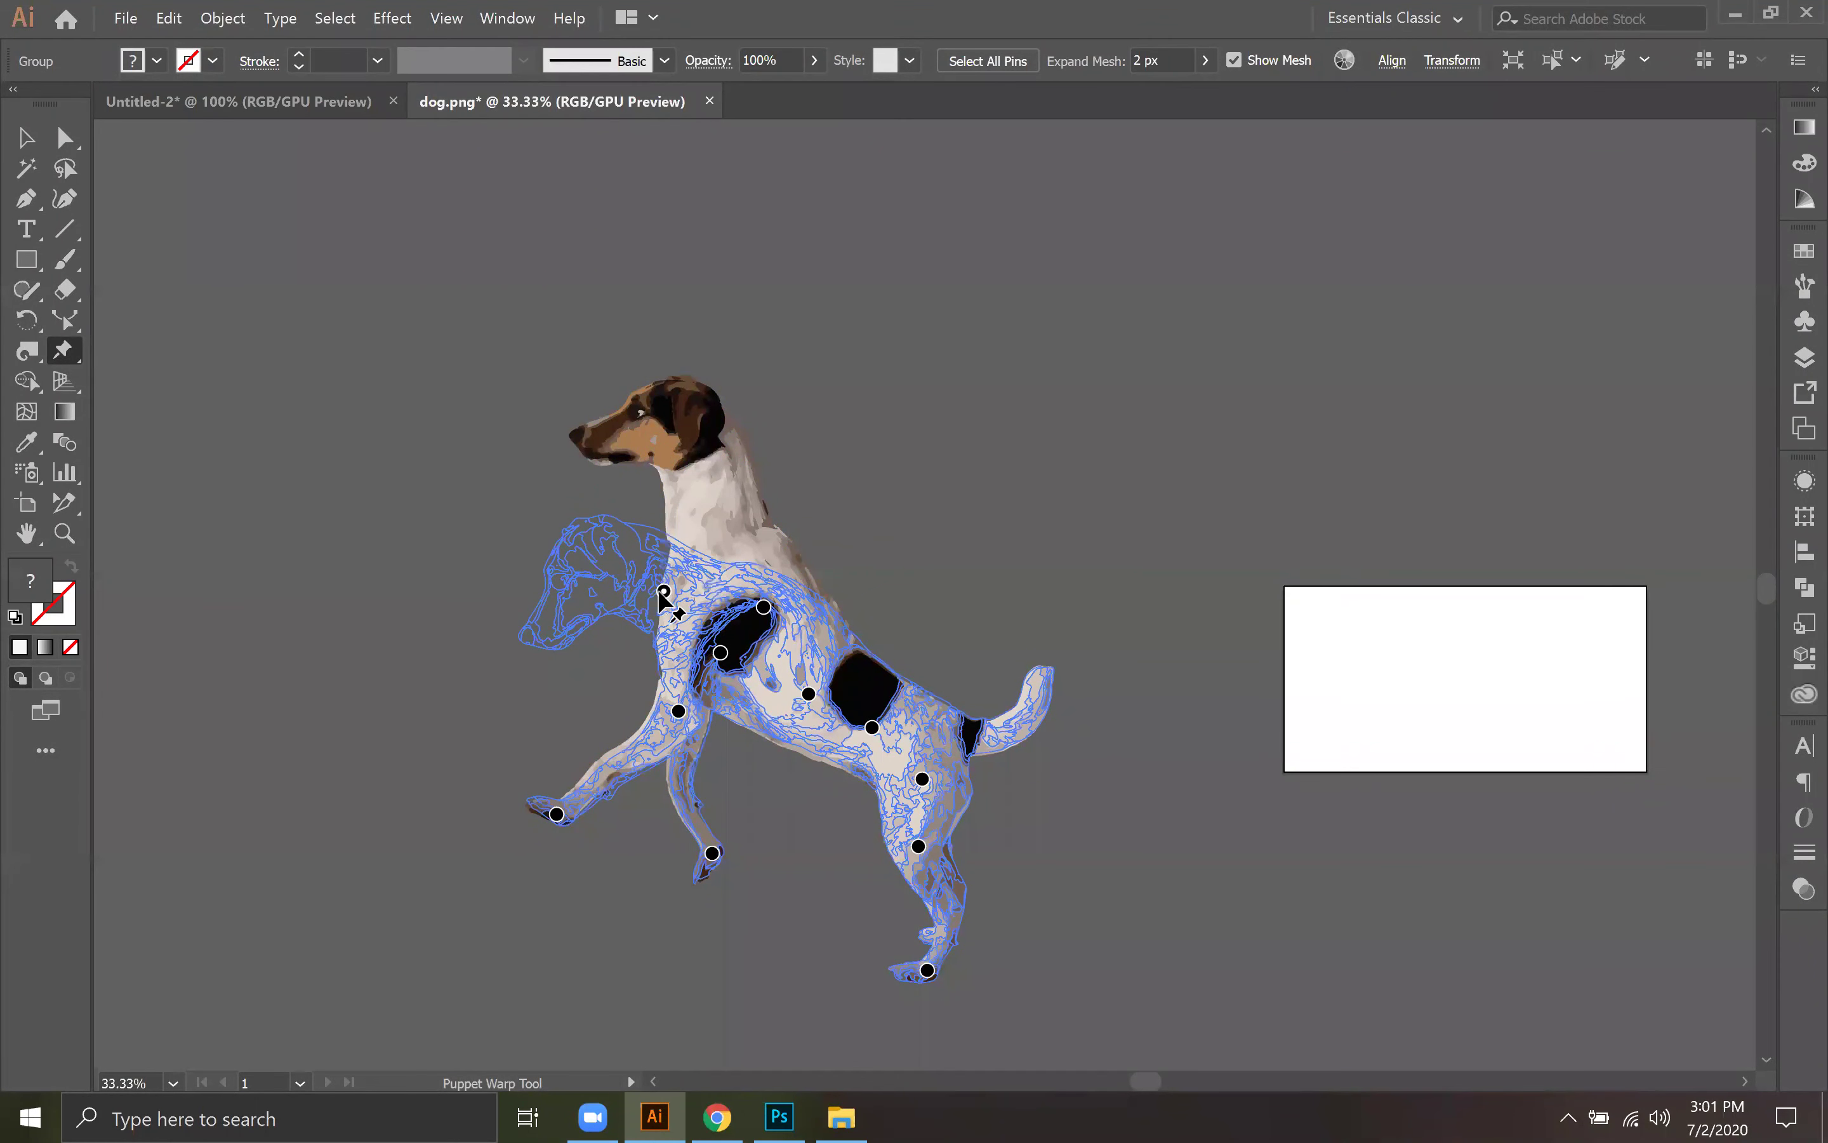
{"action": "key", "text": "v"}
{"action": "left_click", "coordinate": [893, 414]}
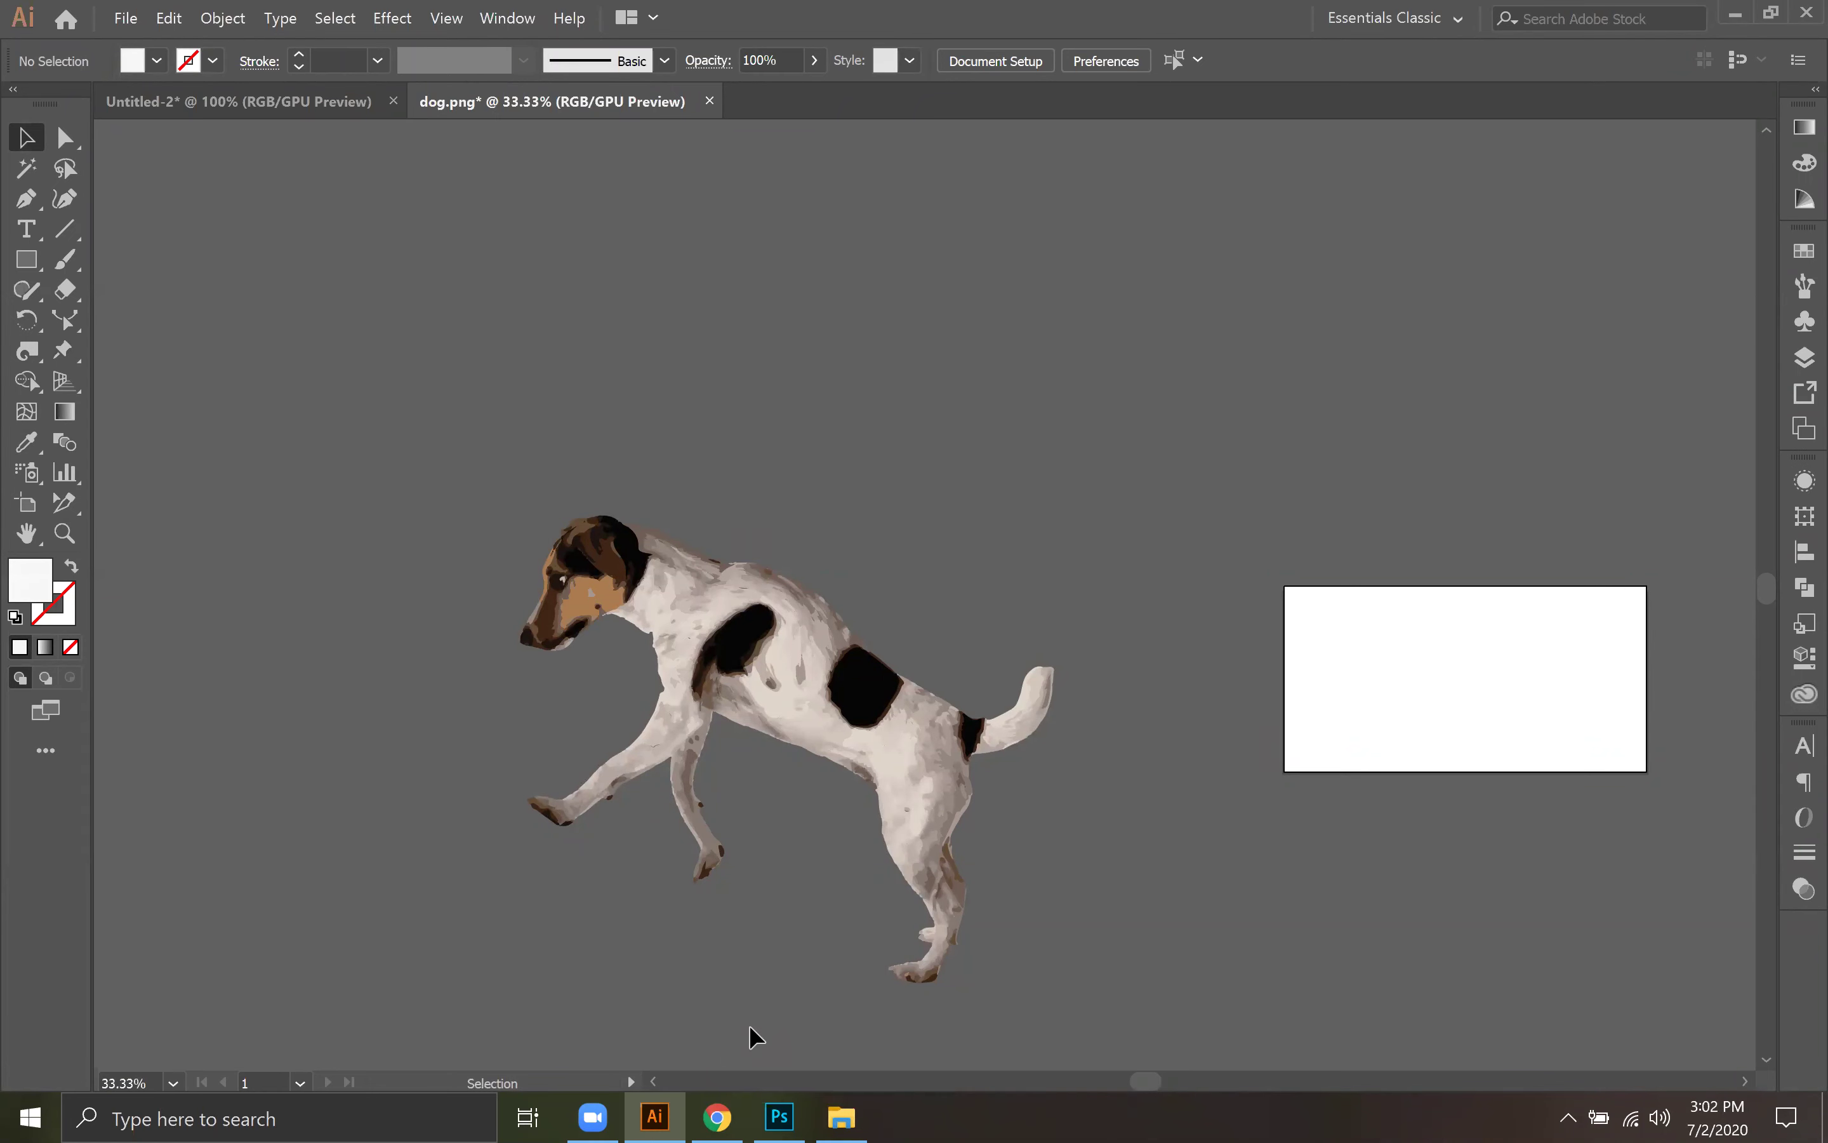
Step: Switch to Chrome, search Google Images for "puppet" in a new tab, and look through the example puppets
{"action": "key", "text": "alt+Tab"}
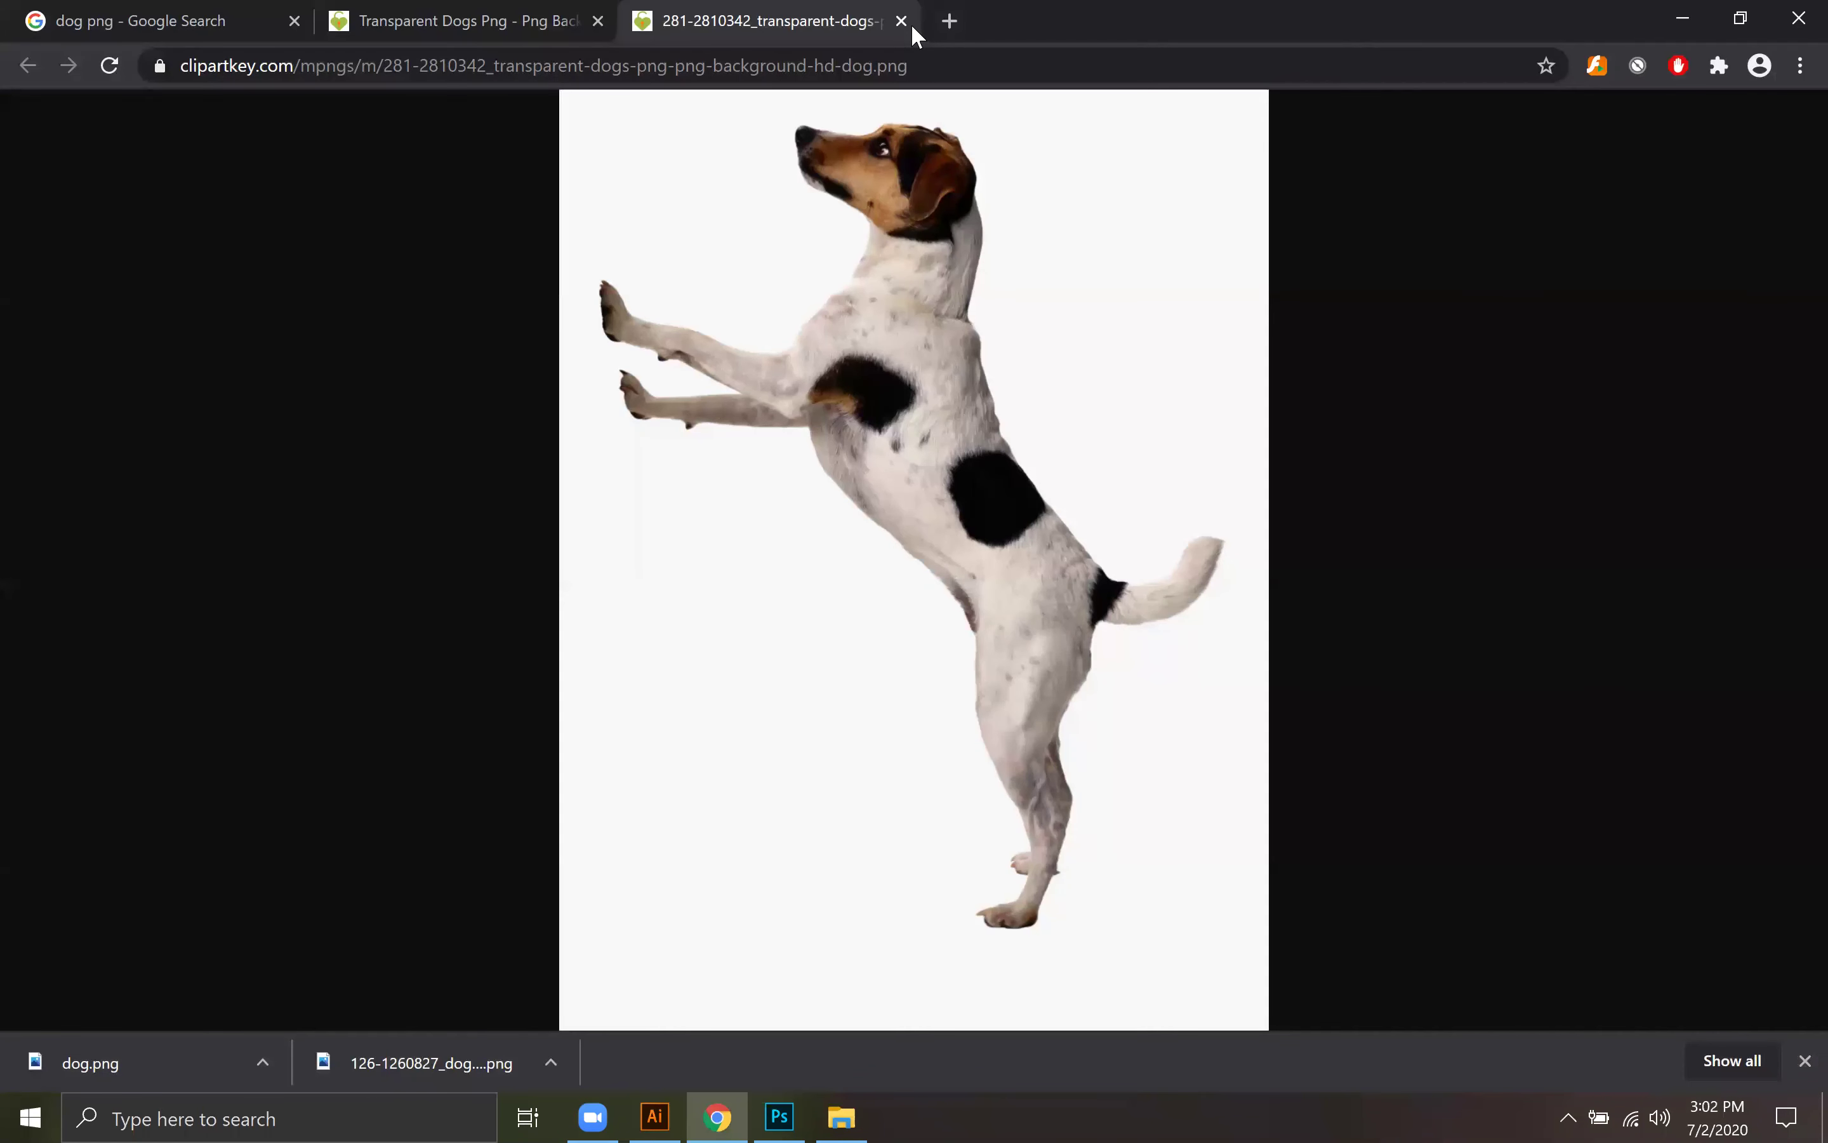
{"action": "left_click", "coordinate": [946, 23]}
{"action": "type", "text": "puppet"}
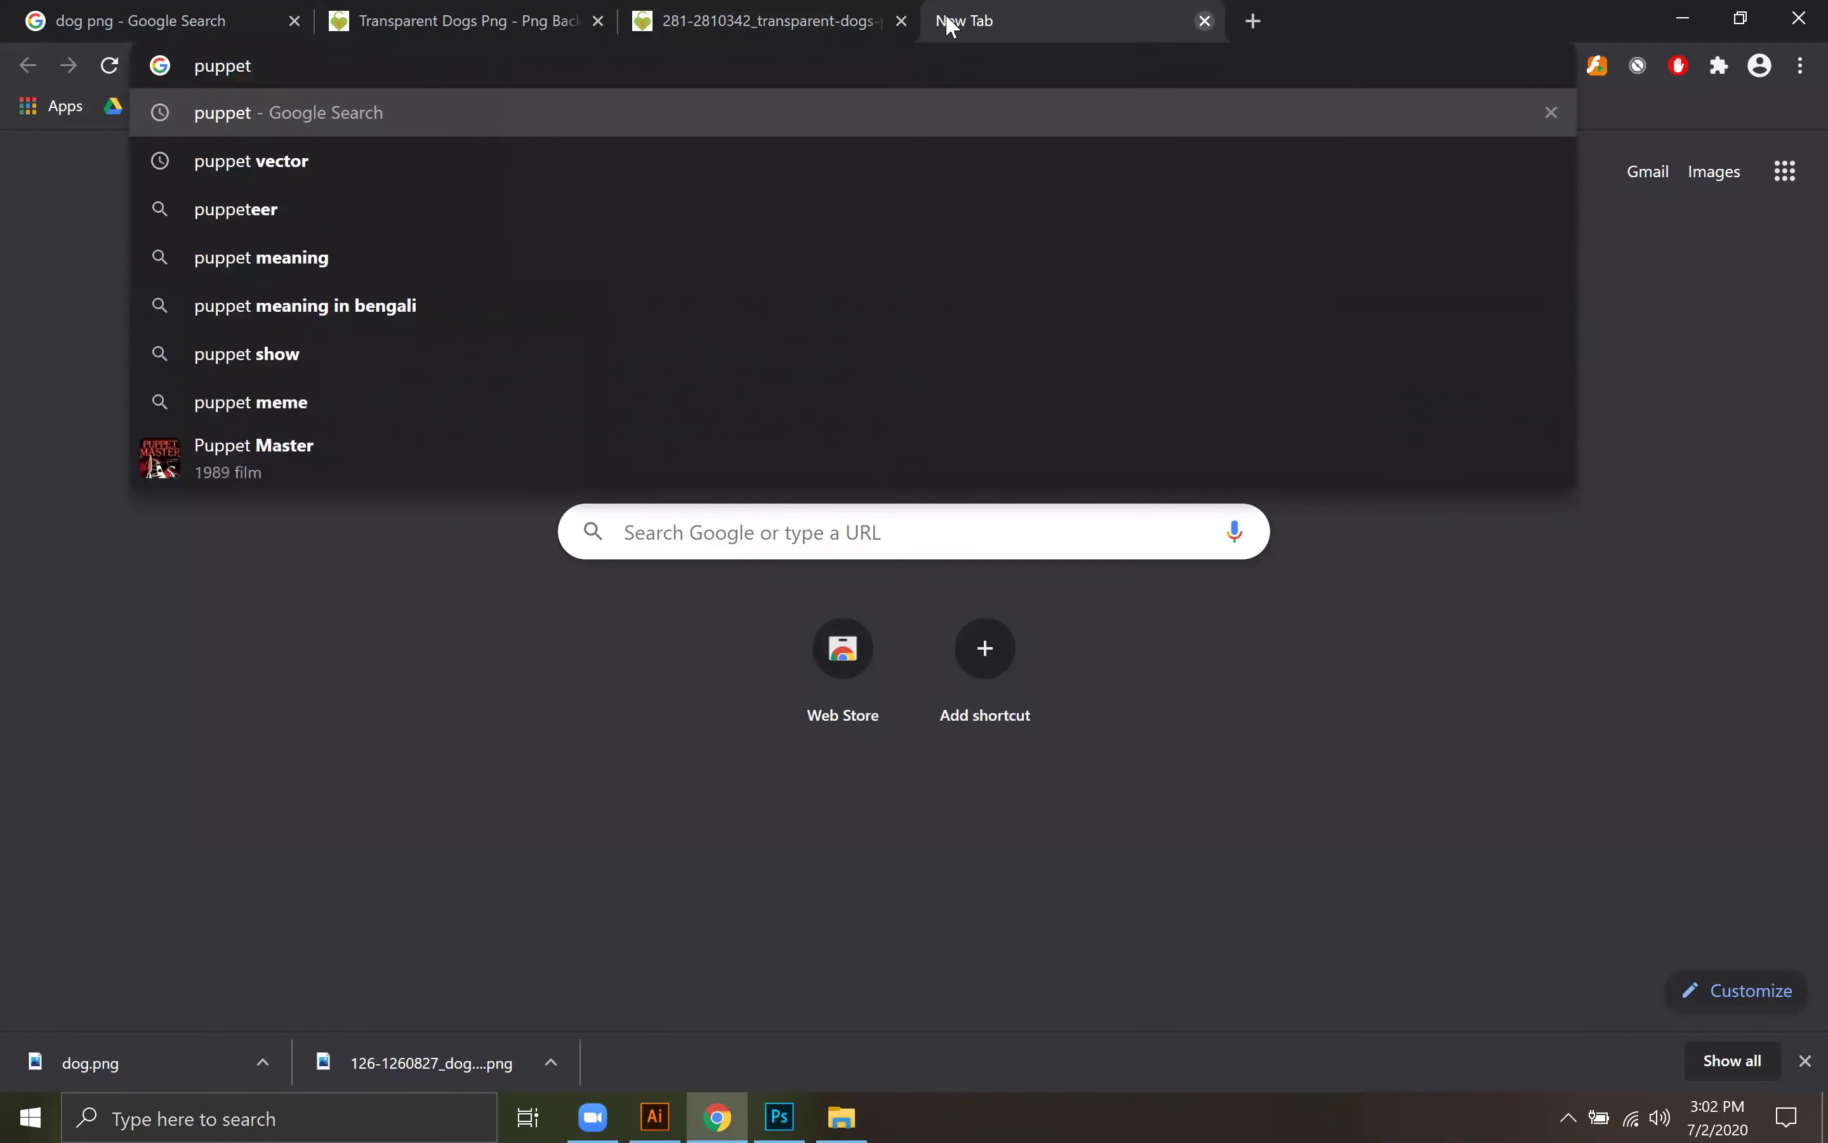
{"action": "key", "text": "Return"}
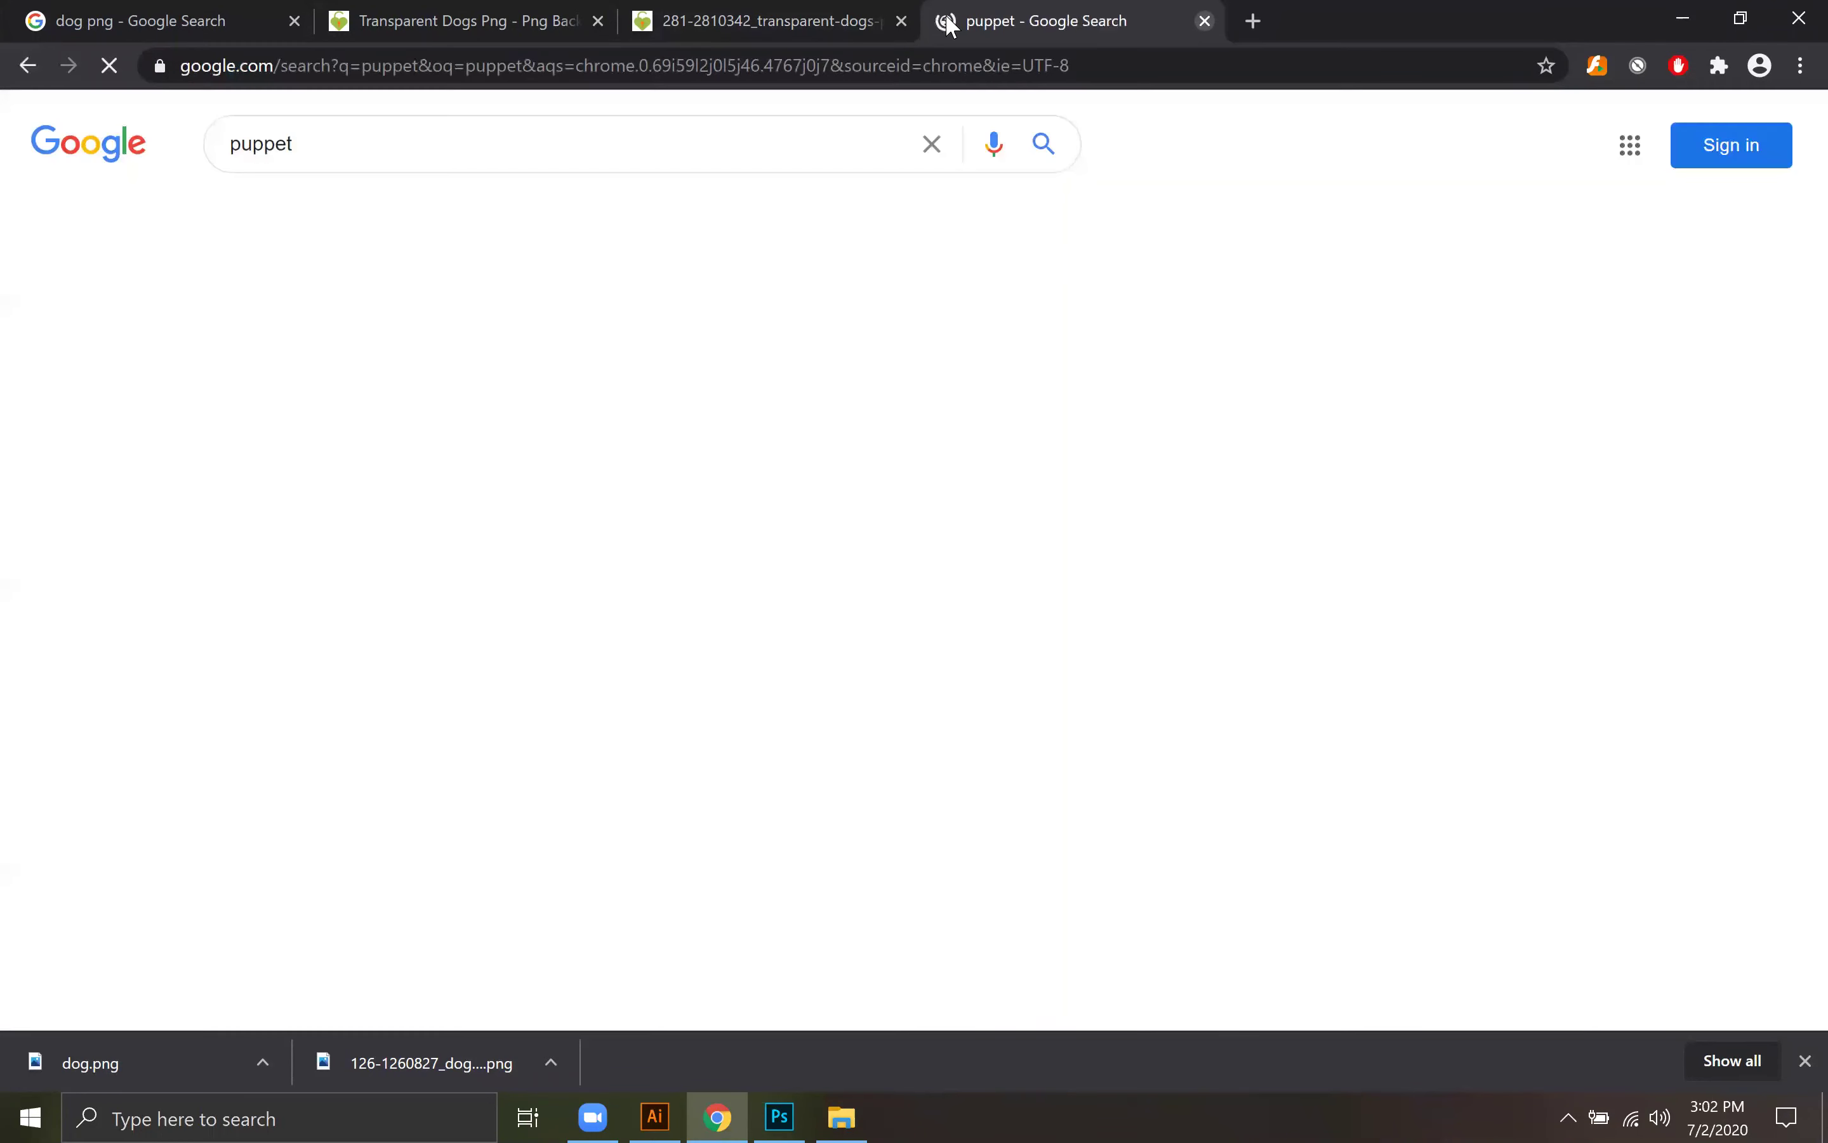
{"action": "left_click", "coordinate": [326, 214]}
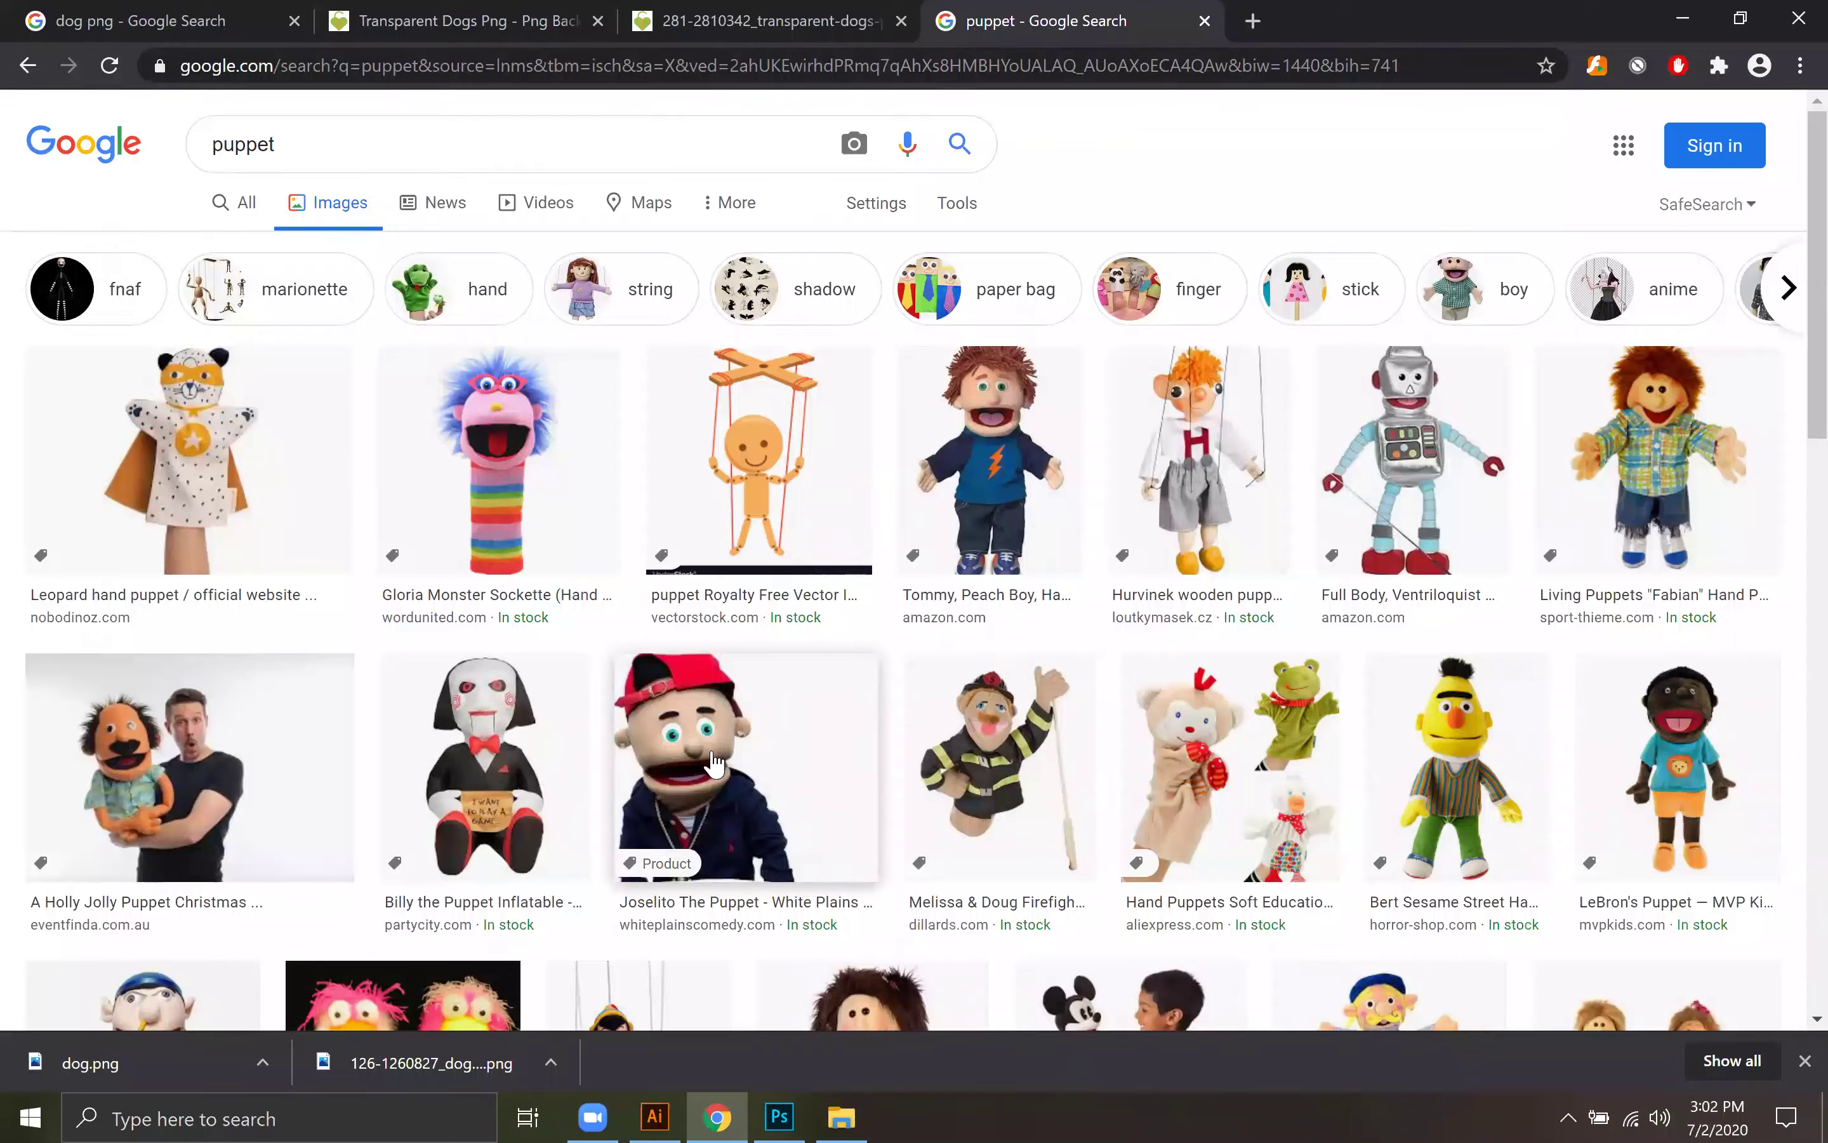
{"action": "scroll", "coordinate": [715, 763], "scroll_direction": "down", "scroll_amount": 5}
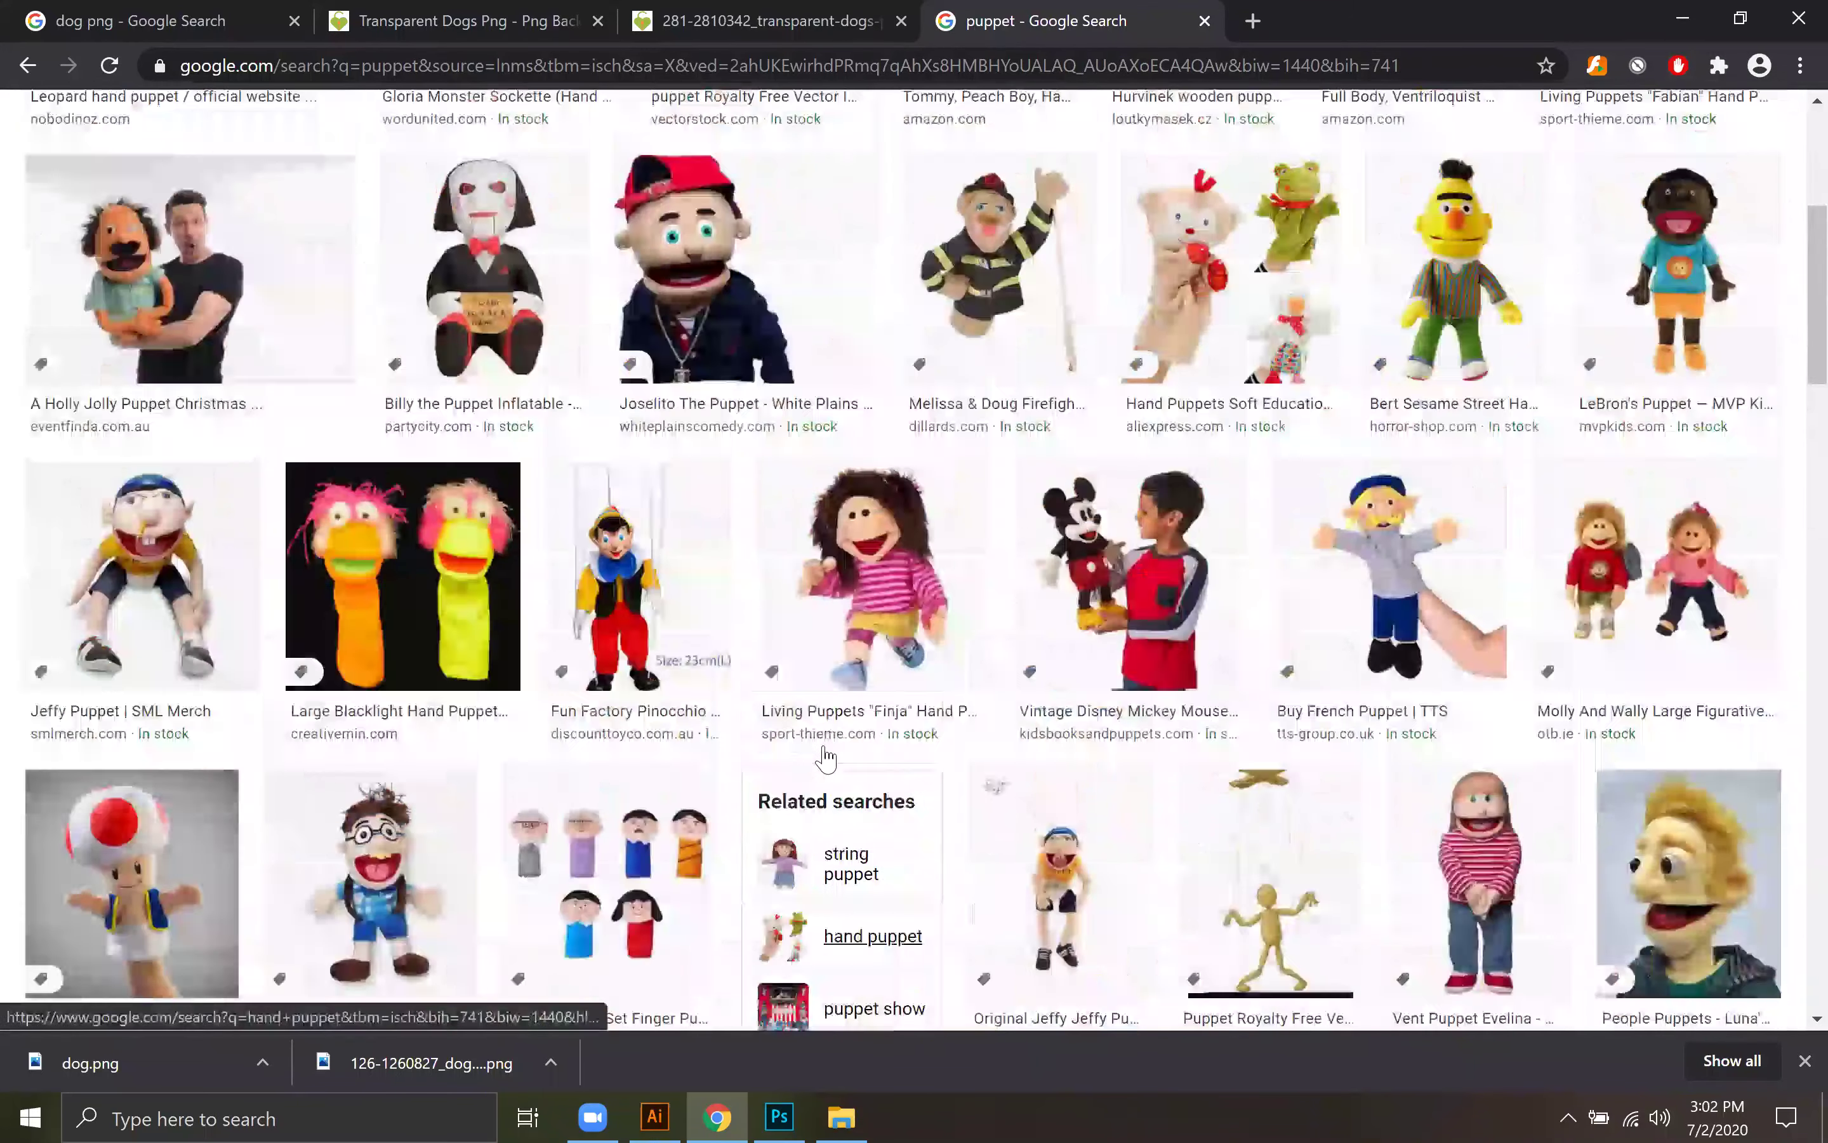
{"action": "scroll", "coordinate": [827, 758], "scroll_direction": "up", "scroll_amount": 5}
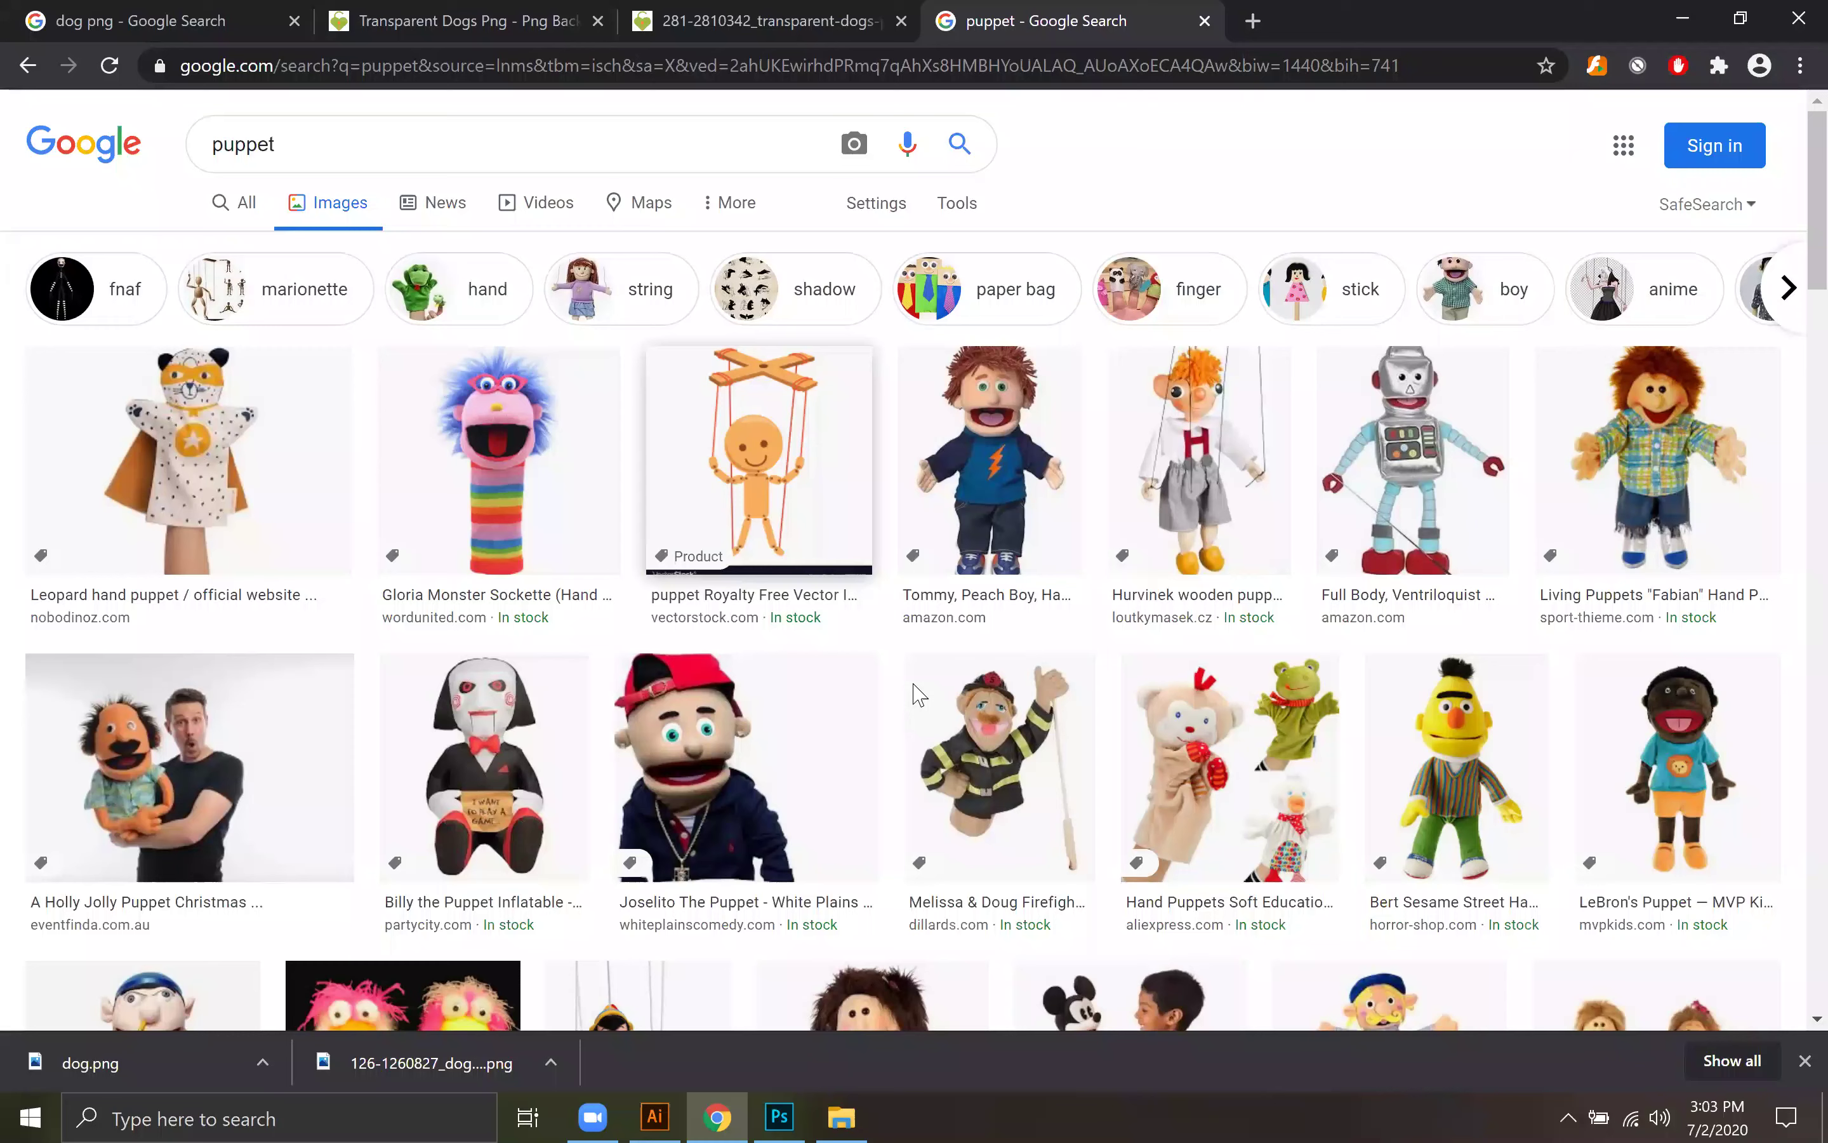
Step: Return to Illustrator, reactivate Puppet Warp on the dog, and lower the pin on the black shoulder patch slightly
{"action": "key", "text": "alt+Tab"}
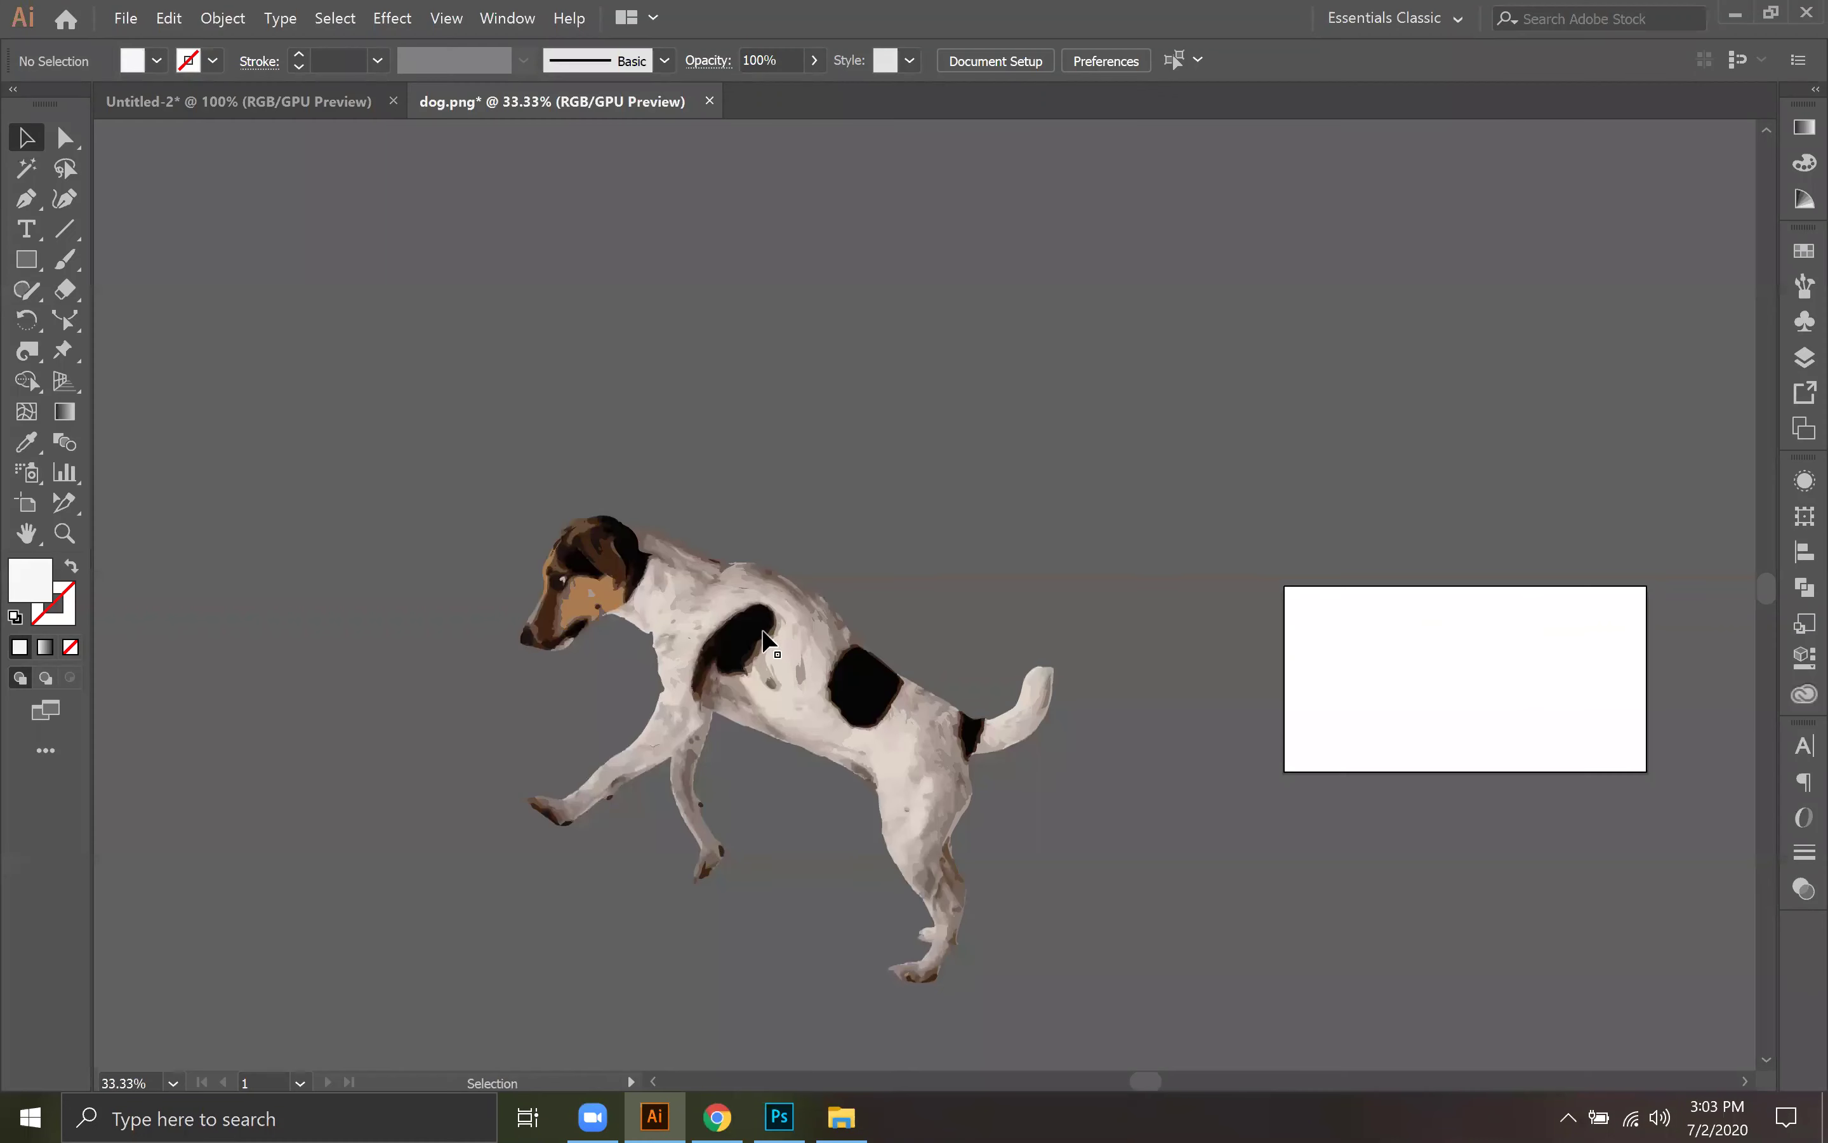
{"action": "left_click", "coordinate": [785, 642]}
{"action": "left_click", "coordinate": [64, 350]}
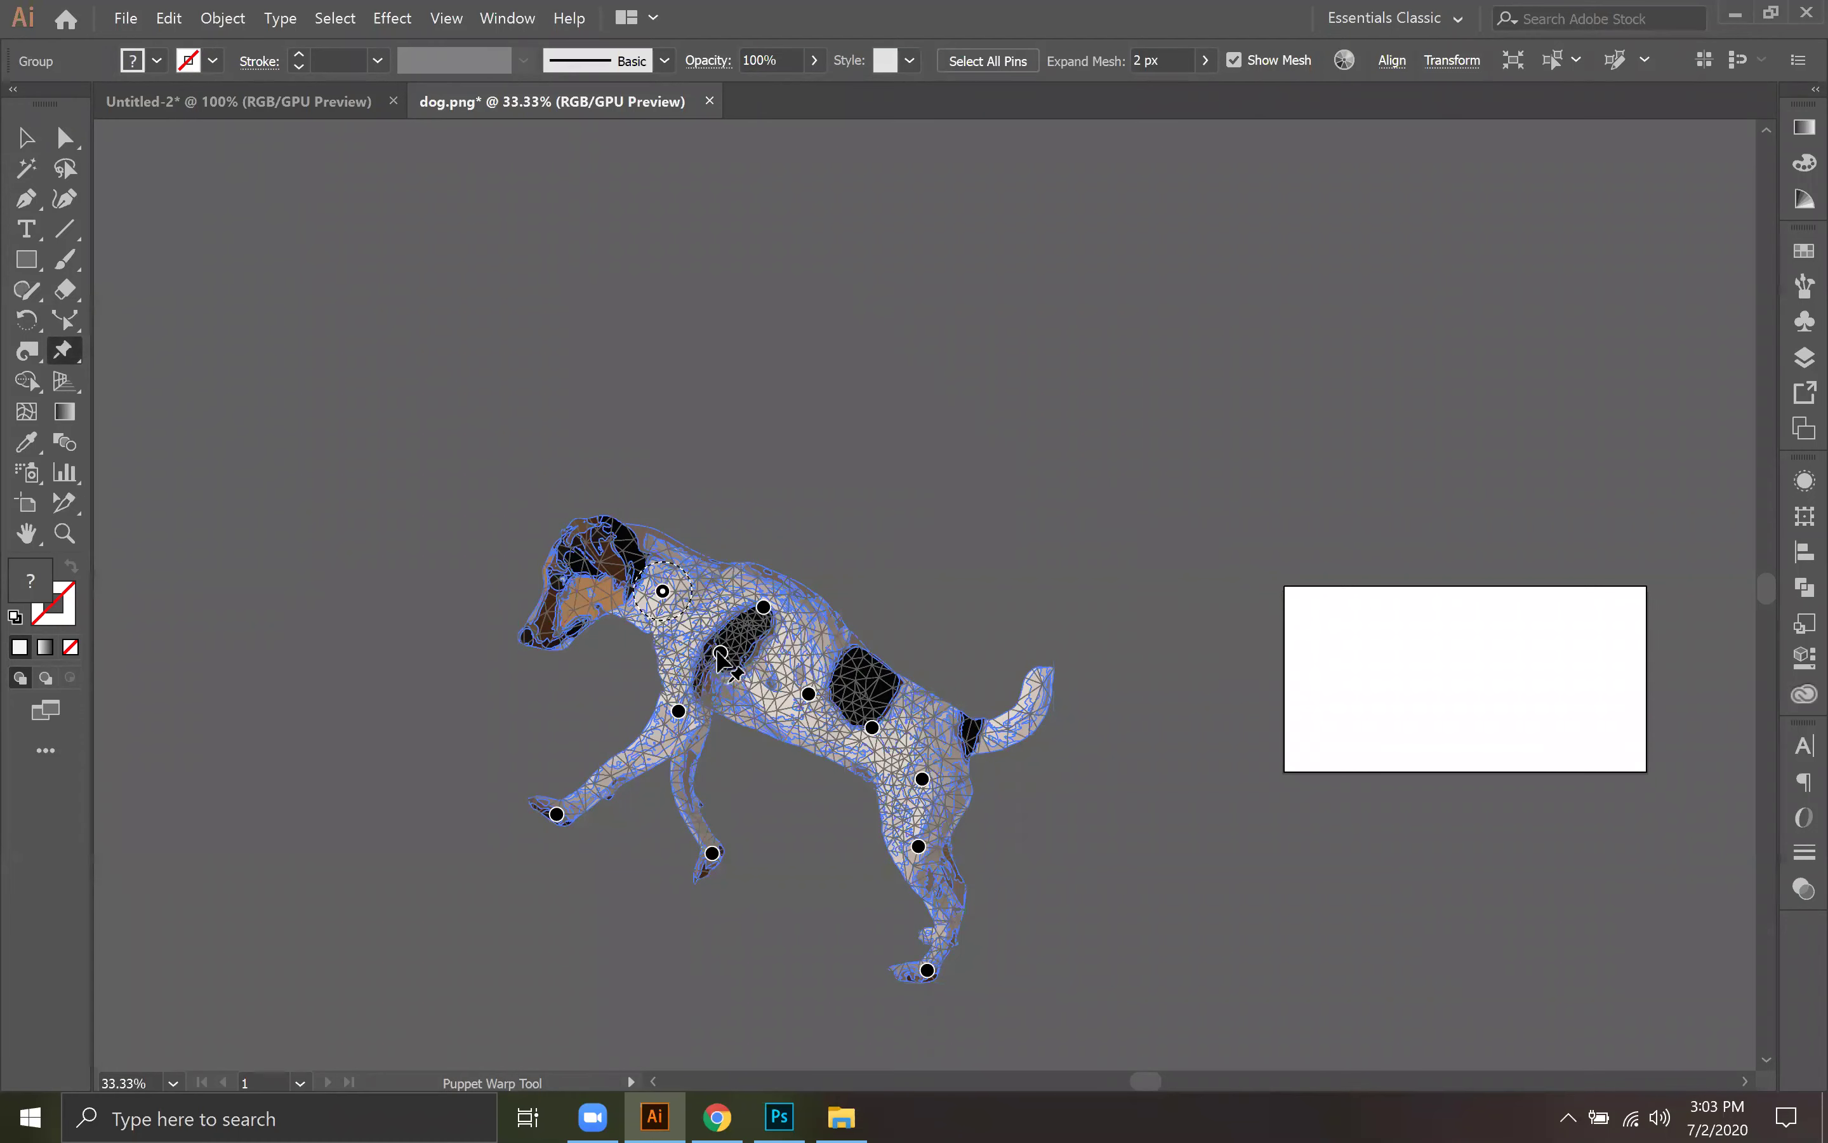
{"action": "left_click", "coordinate": [727, 679]}
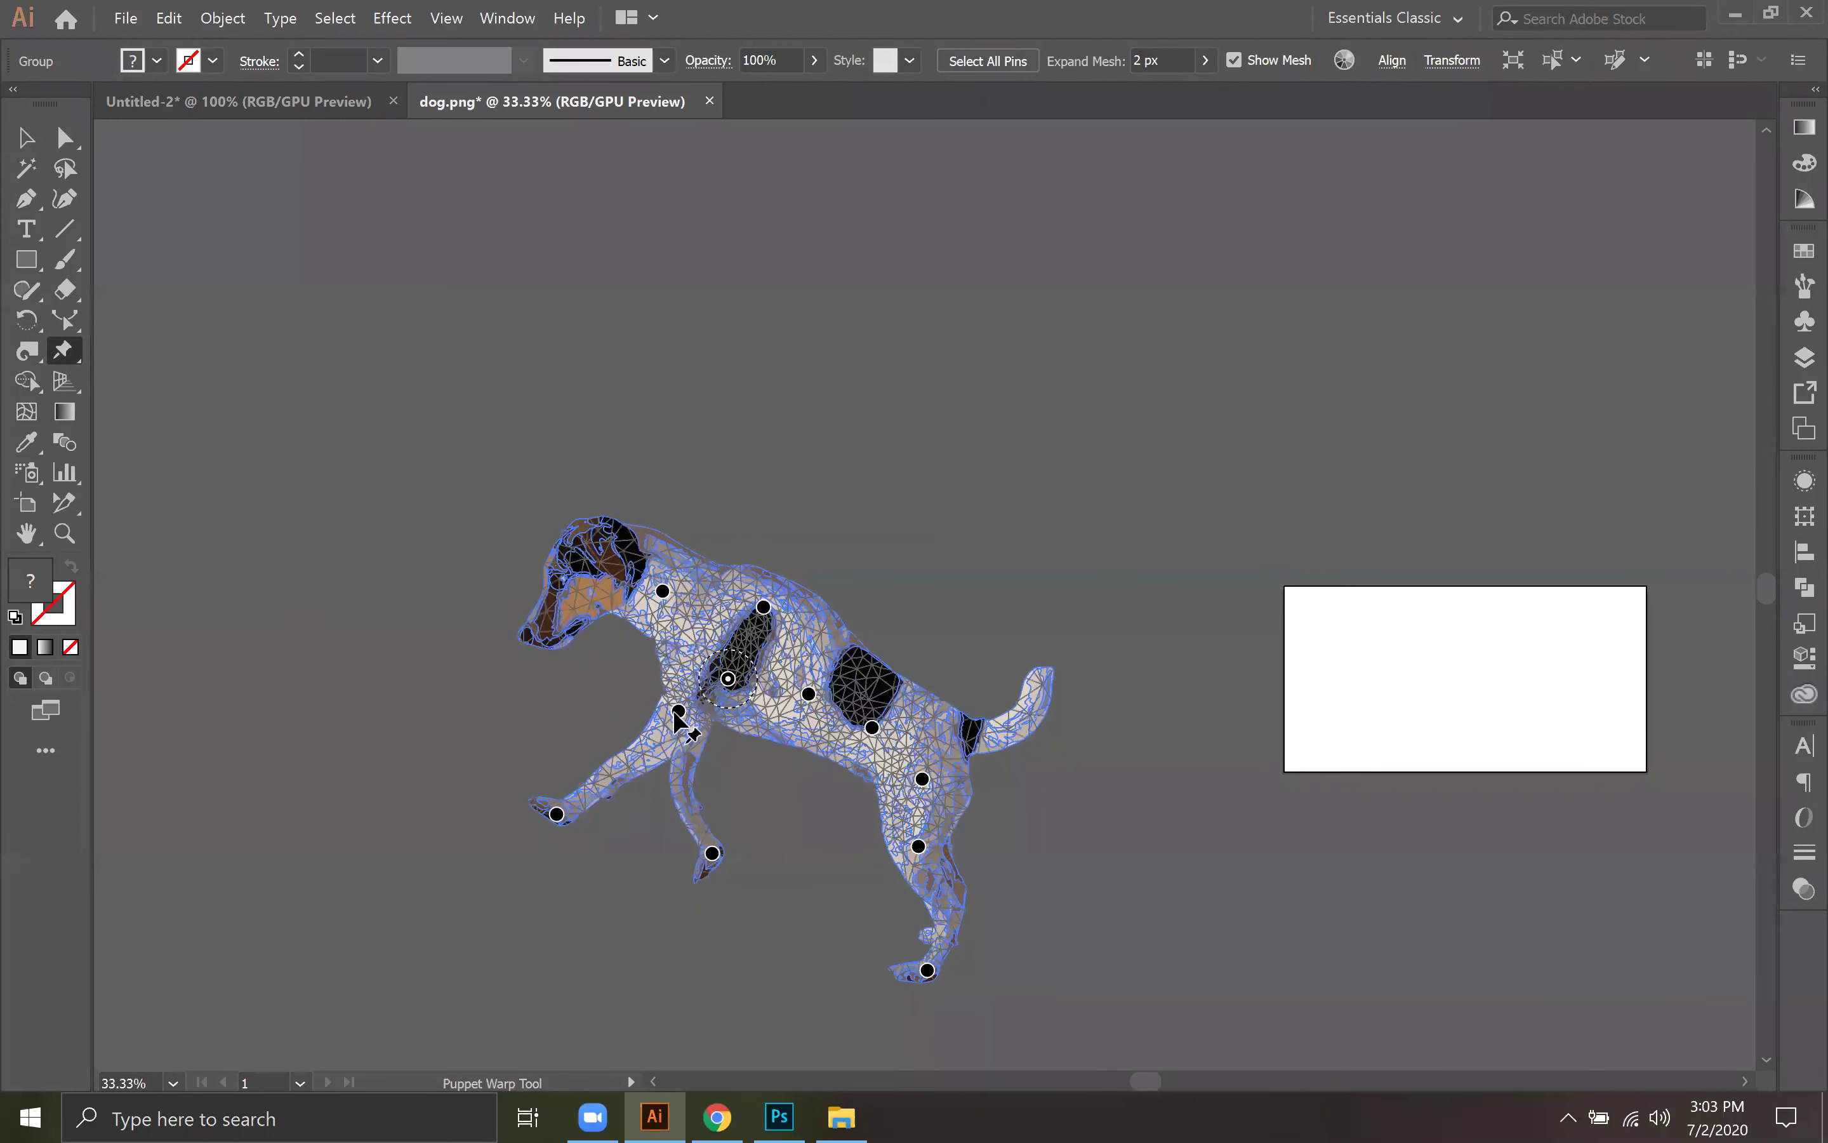
Step: Move the front elbow pin down and place both front paw pins at about the same ground level as the hind paws
{"action": "left_click_drag", "start_coordinate": [678, 710], "coordinate": [662, 760]}
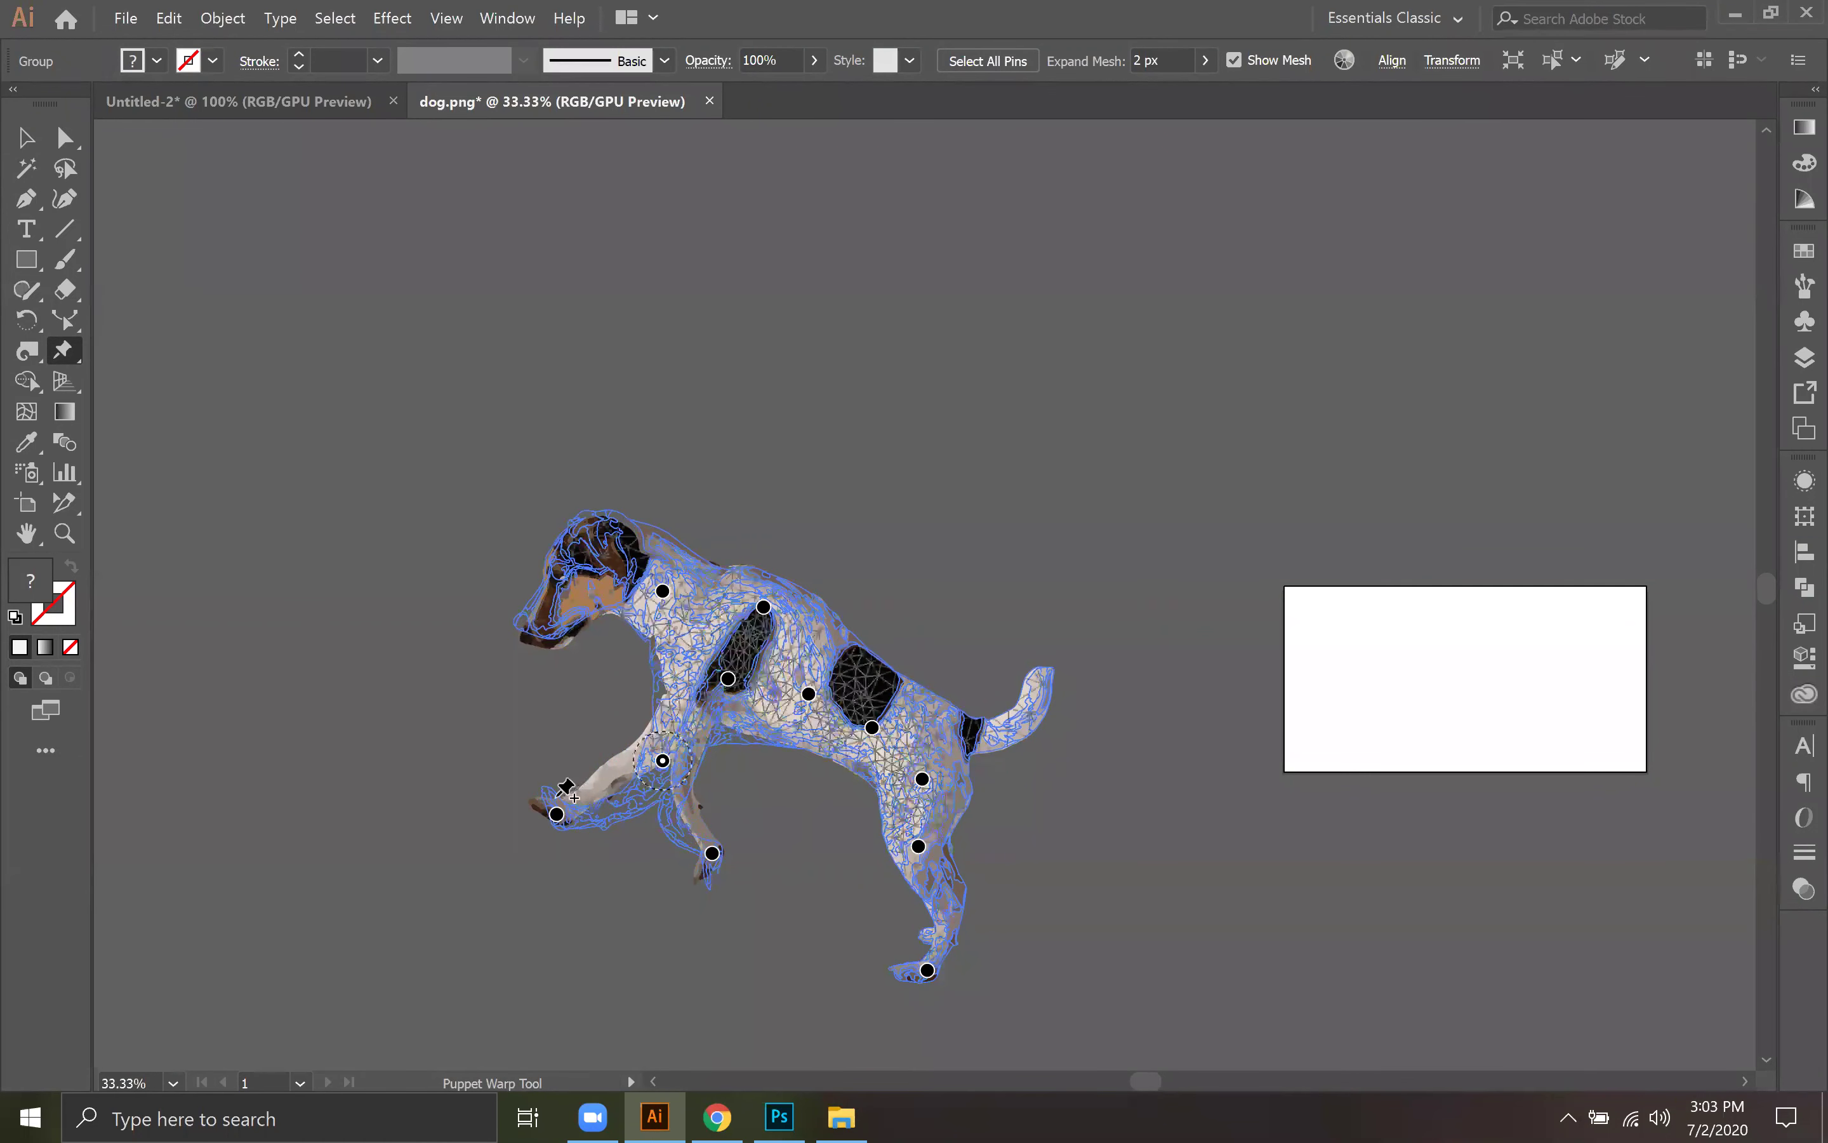
{"action": "left_click_drag", "start_coordinate": [556, 813], "coordinate": [615, 937]}
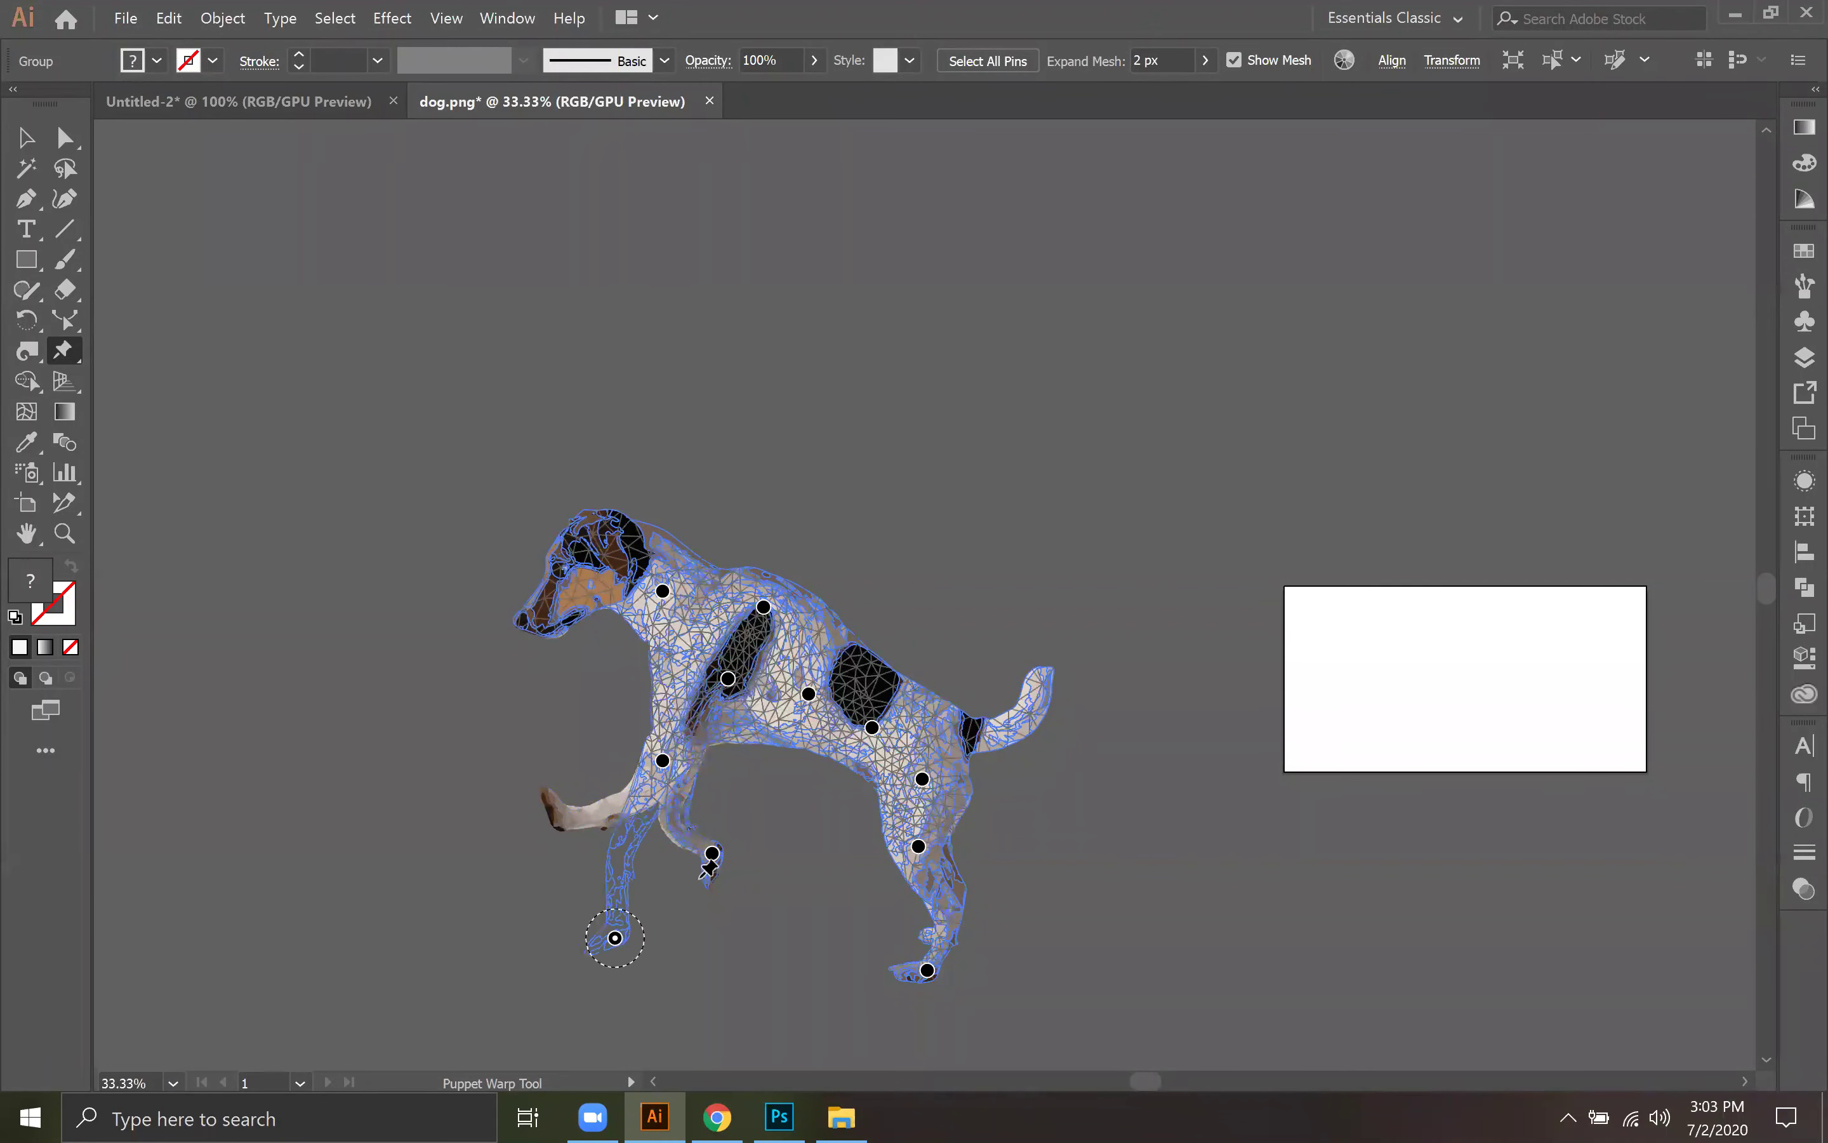
{"action": "left_click_drag", "start_coordinate": [712, 852], "coordinate": [539, 979]}
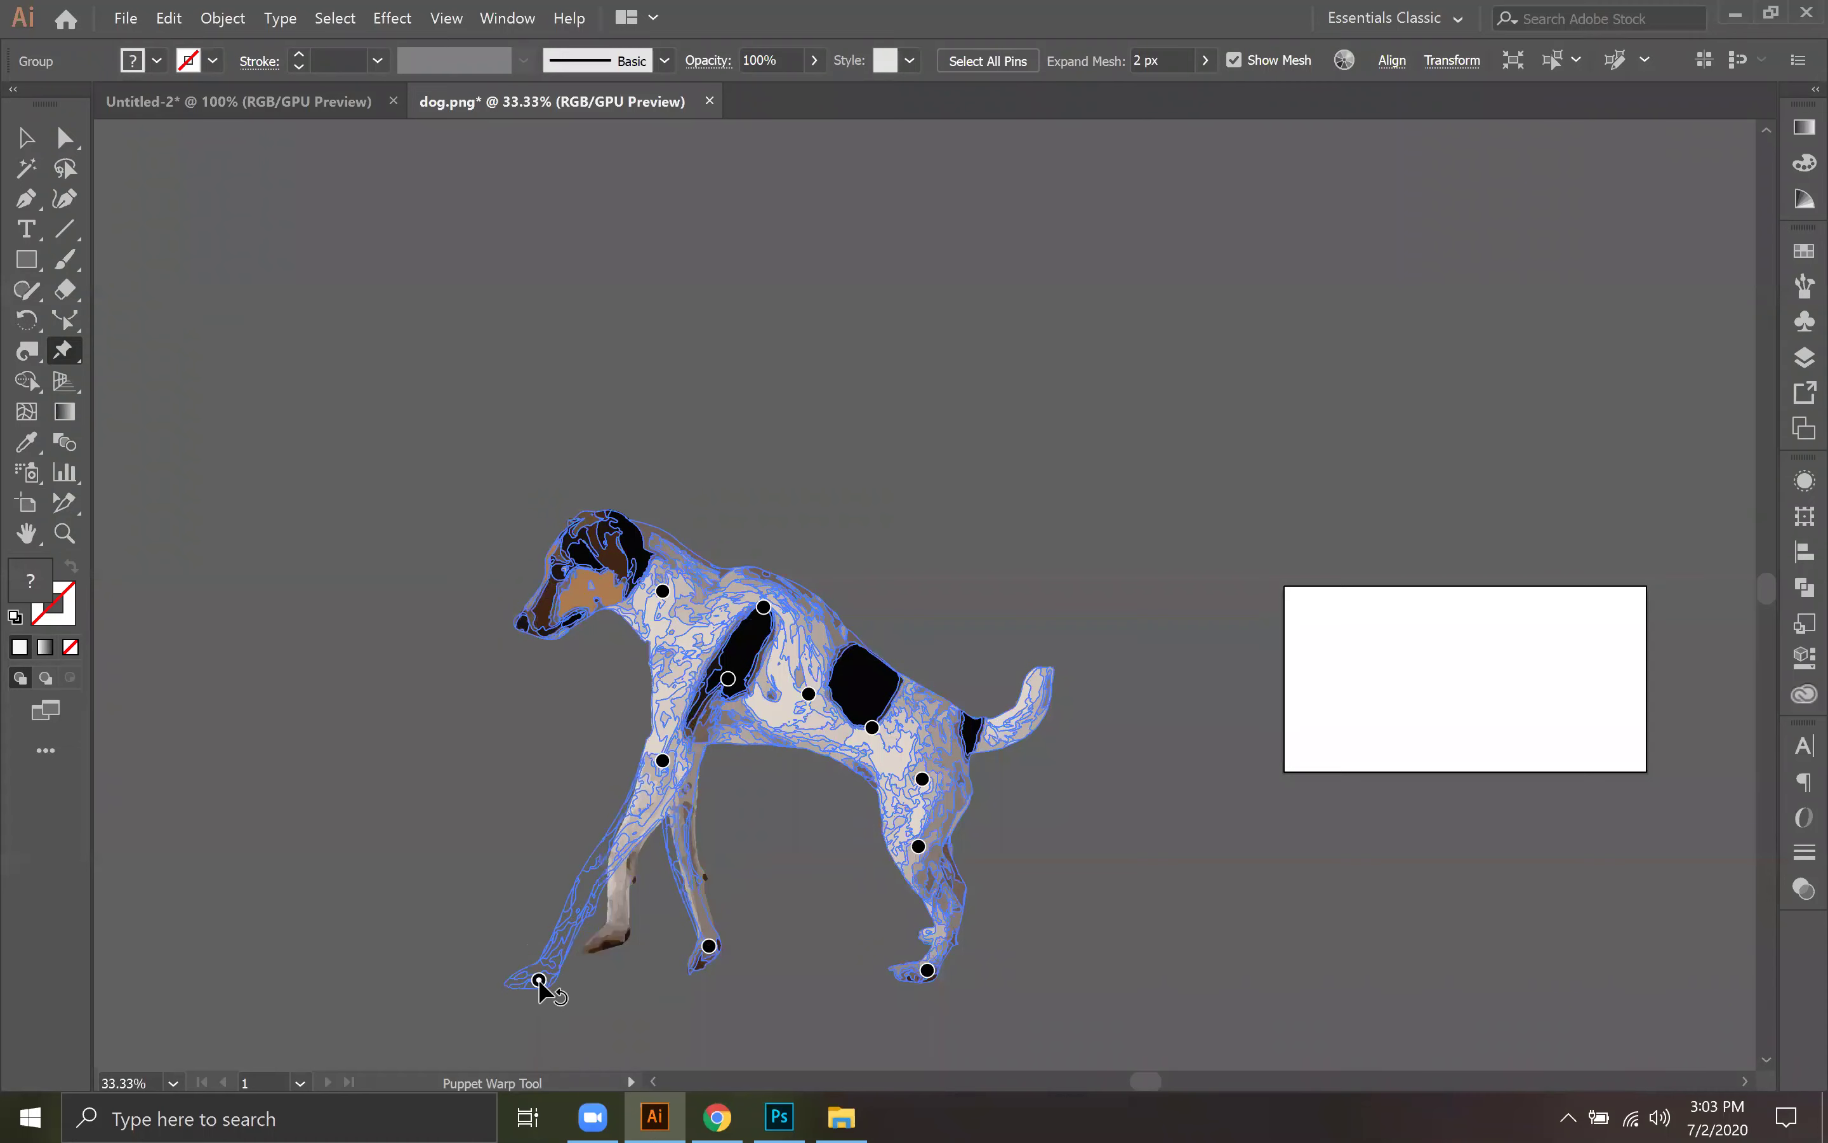
{"action": "left_click_drag", "start_coordinate": [702, 954], "coordinate": [635, 969]}
{"action": "left_click", "coordinate": [656, 773]}
{"action": "key", "text": "ctrl+z"}
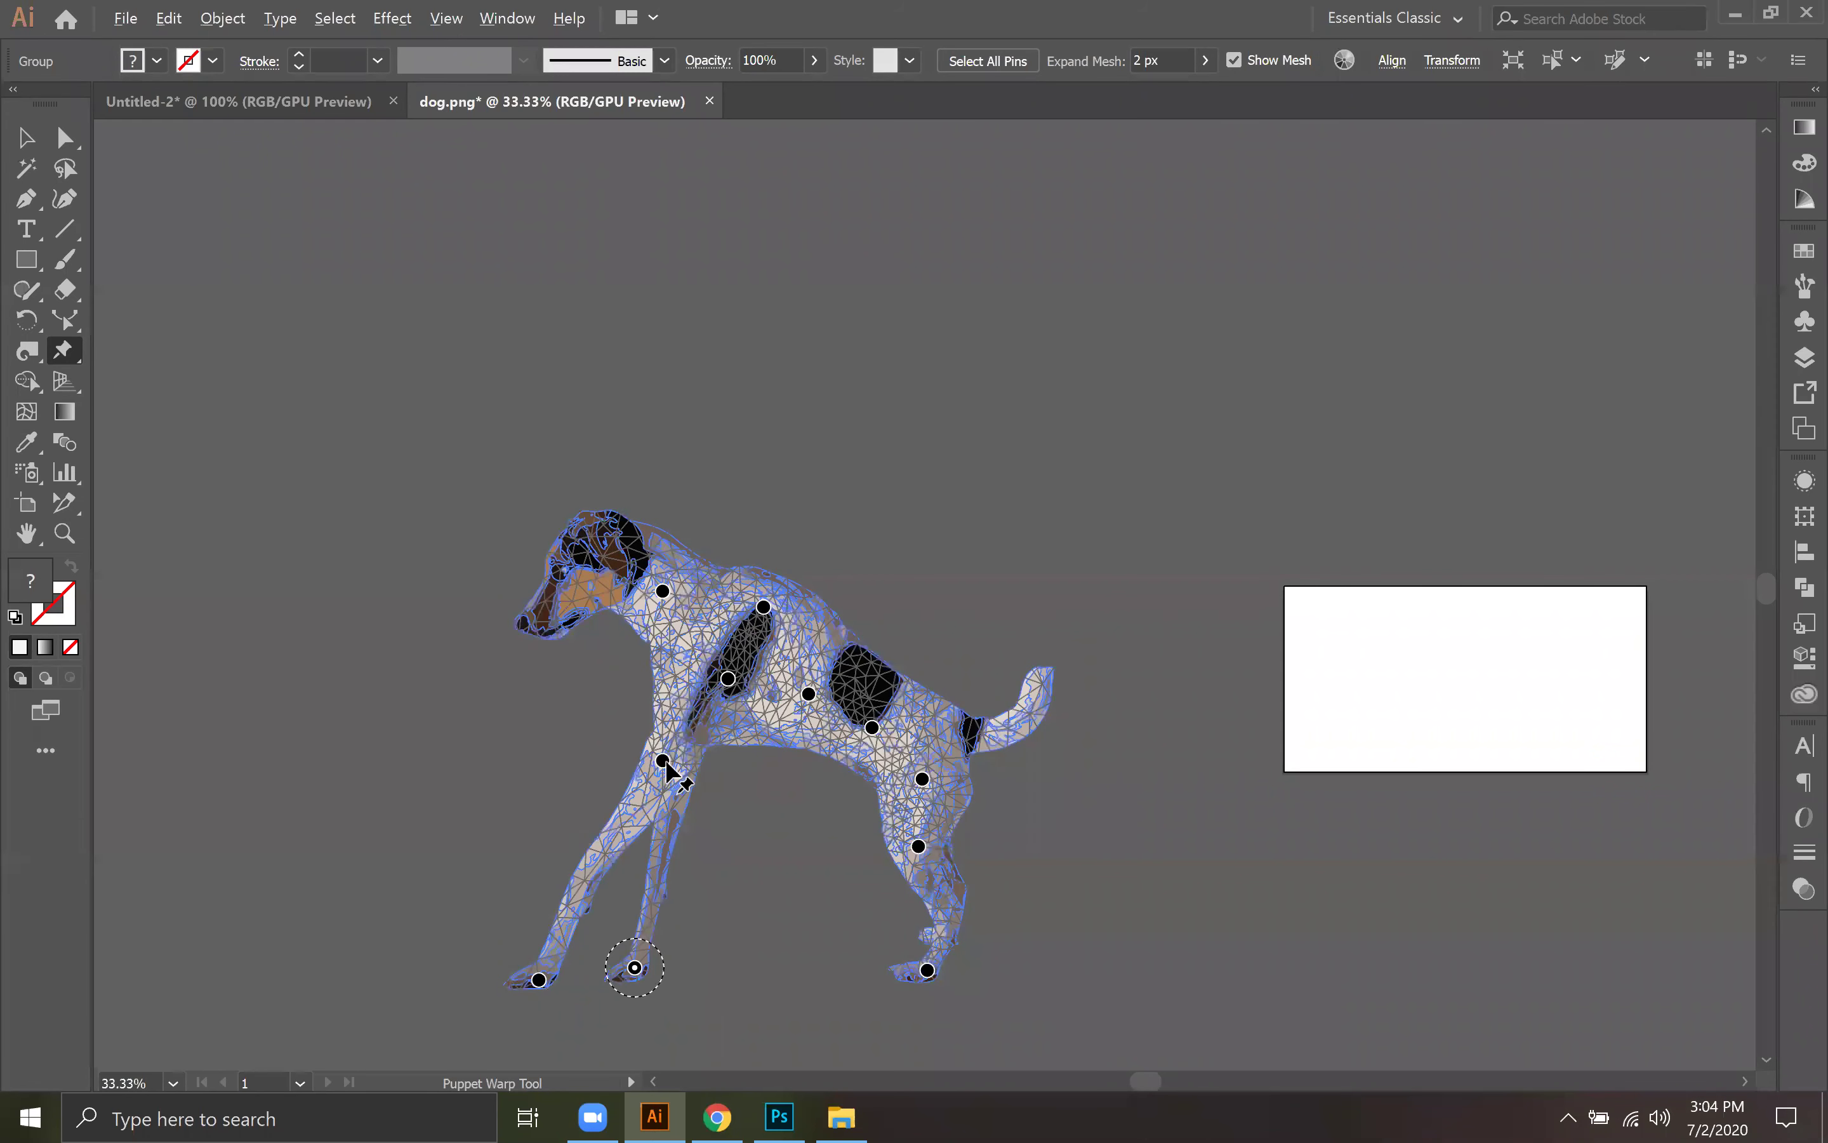
{"action": "key", "text": "ctrl+z"}
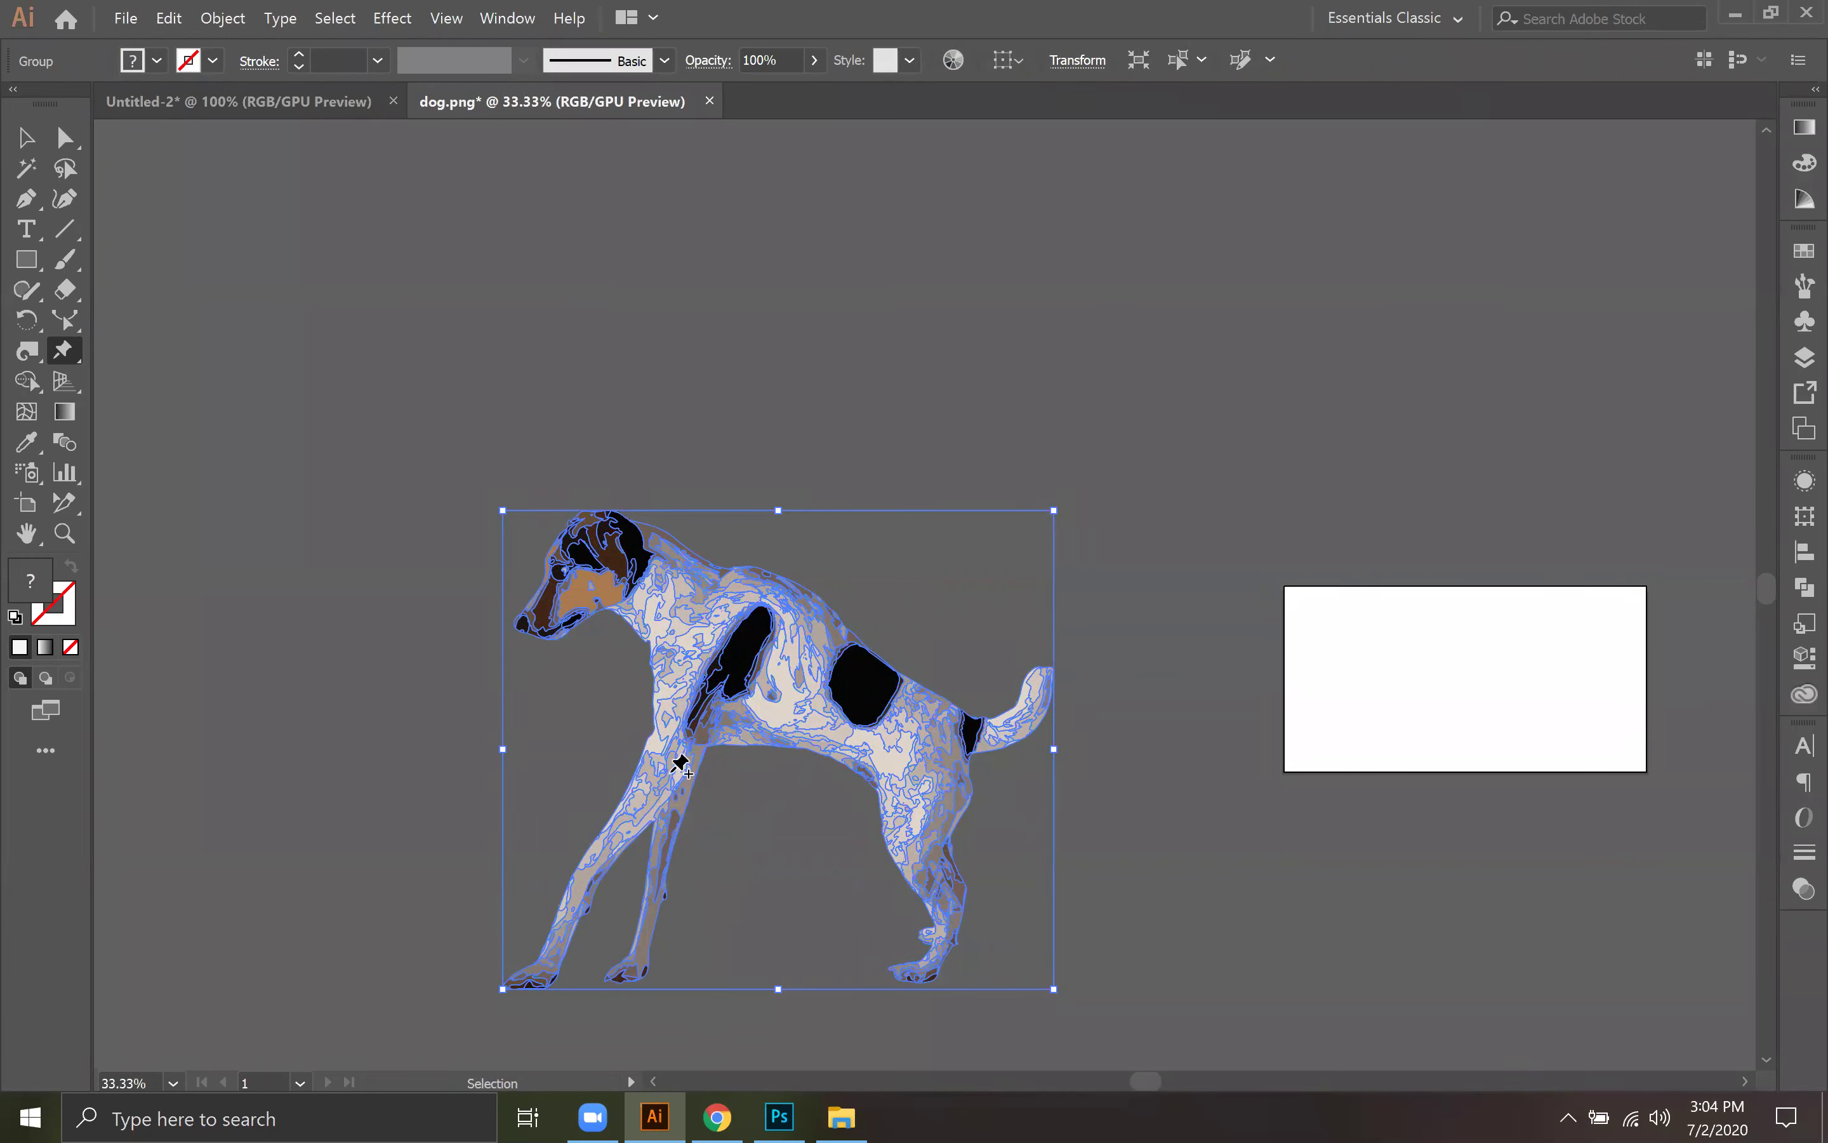
Step: Try to pull the front elbow pin further down the leg and add a pin above it, and undo both changes
{"action": "left_click", "coordinate": [680, 765]}
{"action": "left_click_drag", "start_coordinate": [664, 756], "coordinate": [591, 857]}
{"action": "mouse_move", "coordinate": [678, 741]}
{"action": "left_mouse_down"}
{"action": "mouse_move", "coordinate": [713, 699]}
{"action": "mouse_move", "coordinate": [651, 763]}
{"action": "left_mouse_up"}
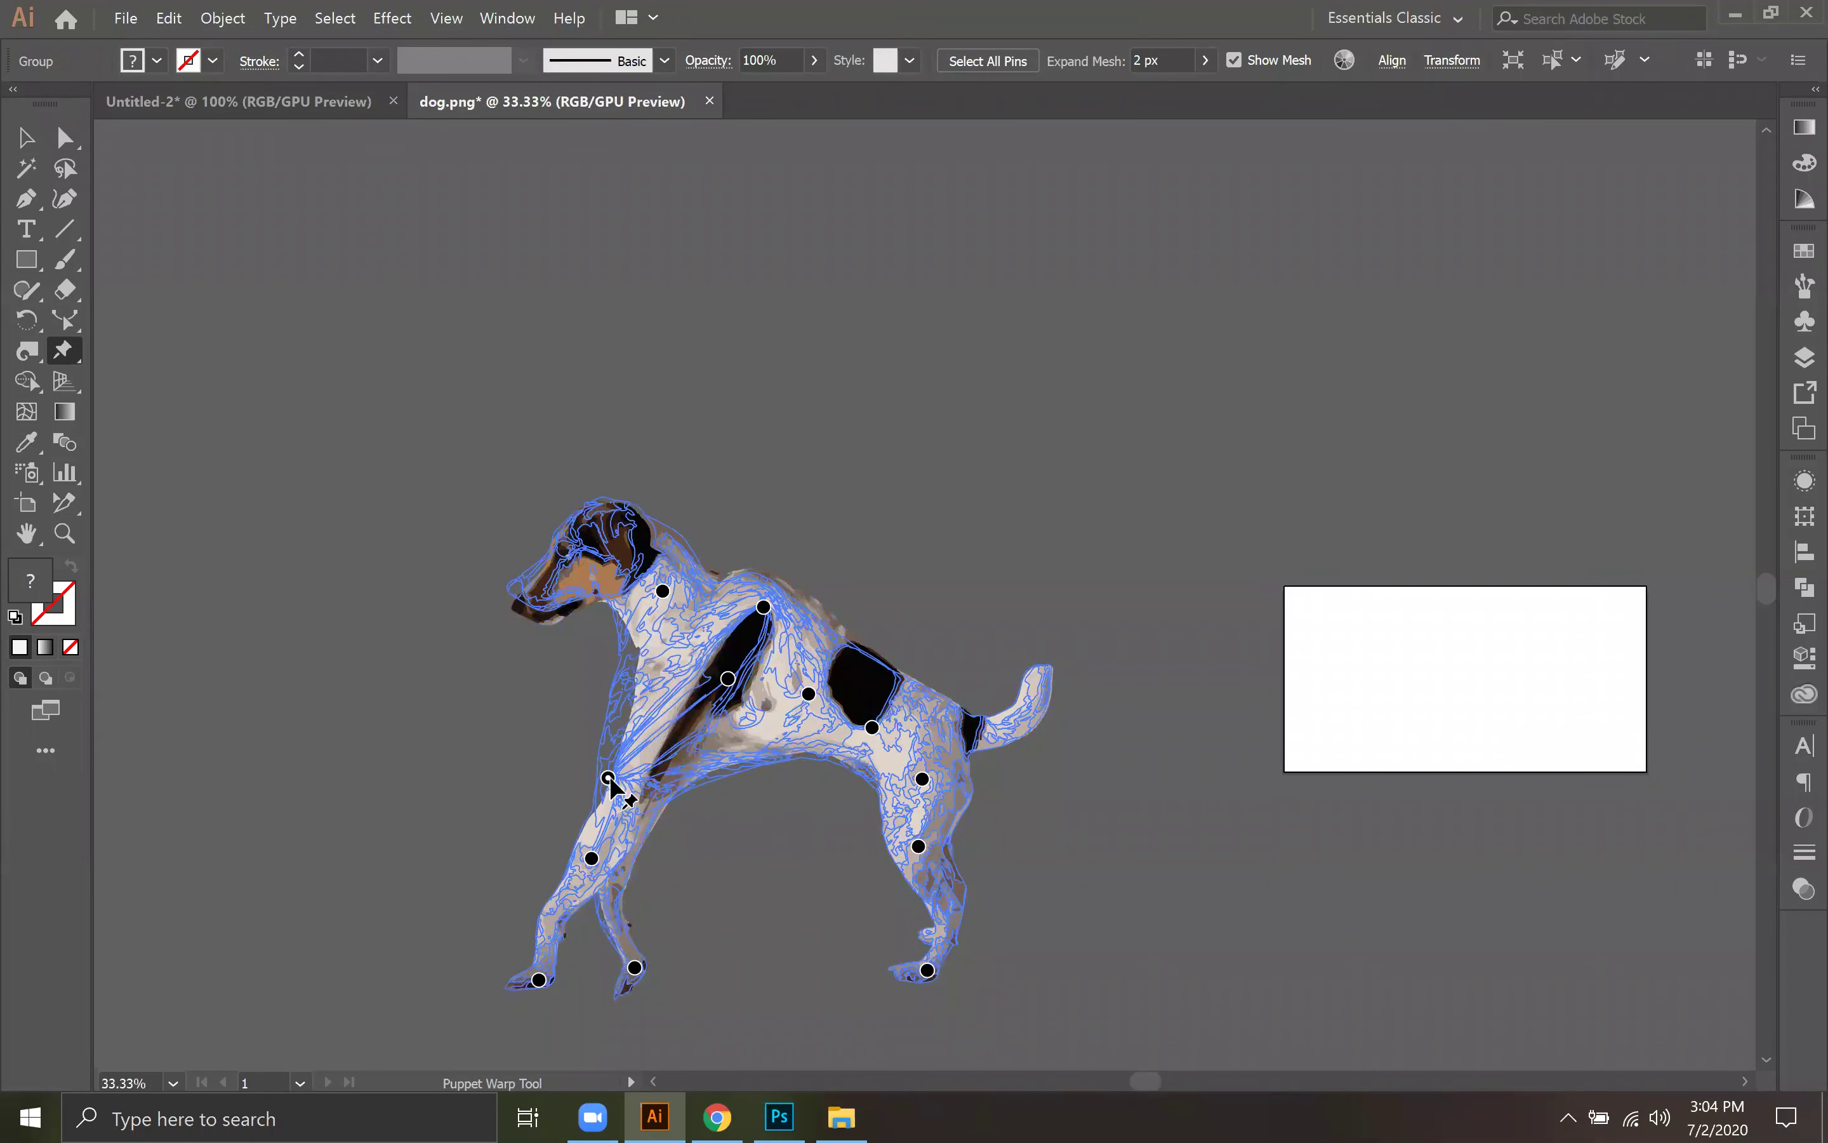
{"action": "key", "text": "Return"}
{"action": "key", "text": "ctrl+z"}
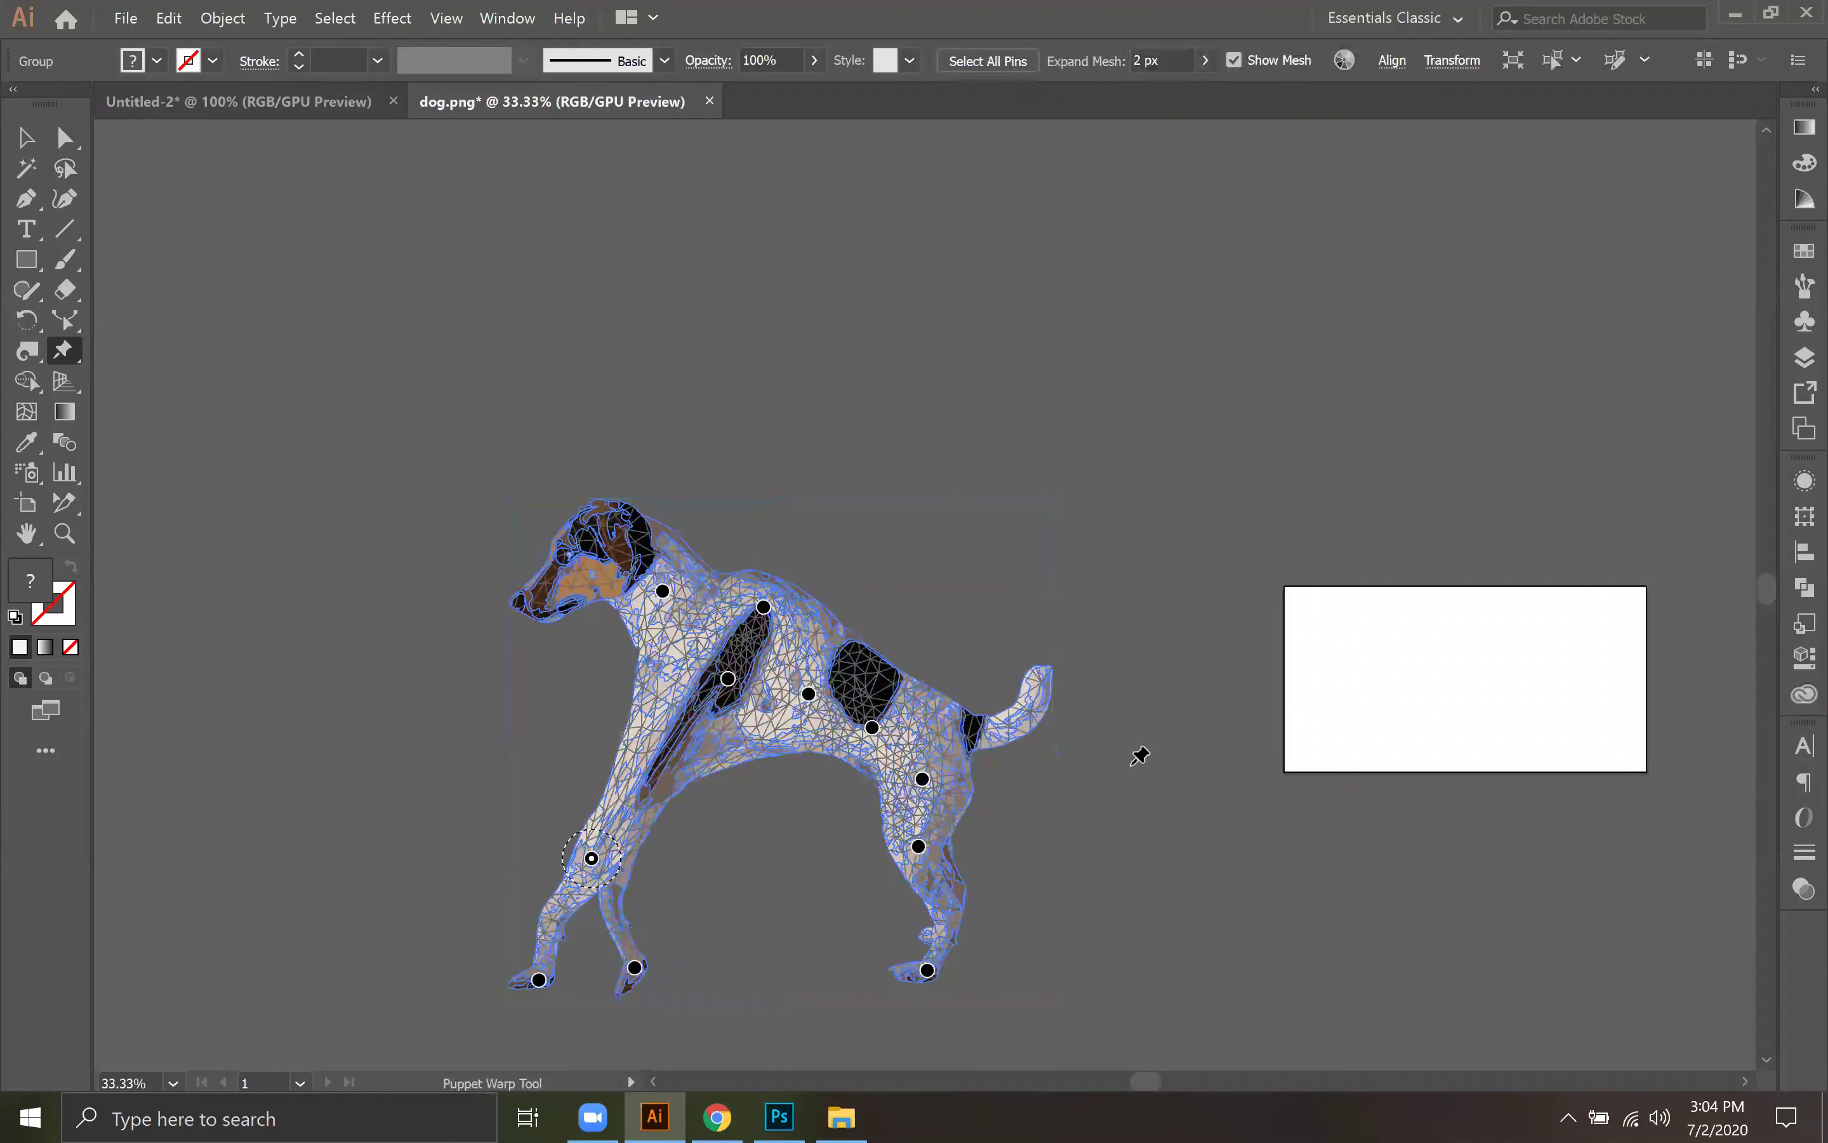
{"action": "key", "text": "ctrl+z"}
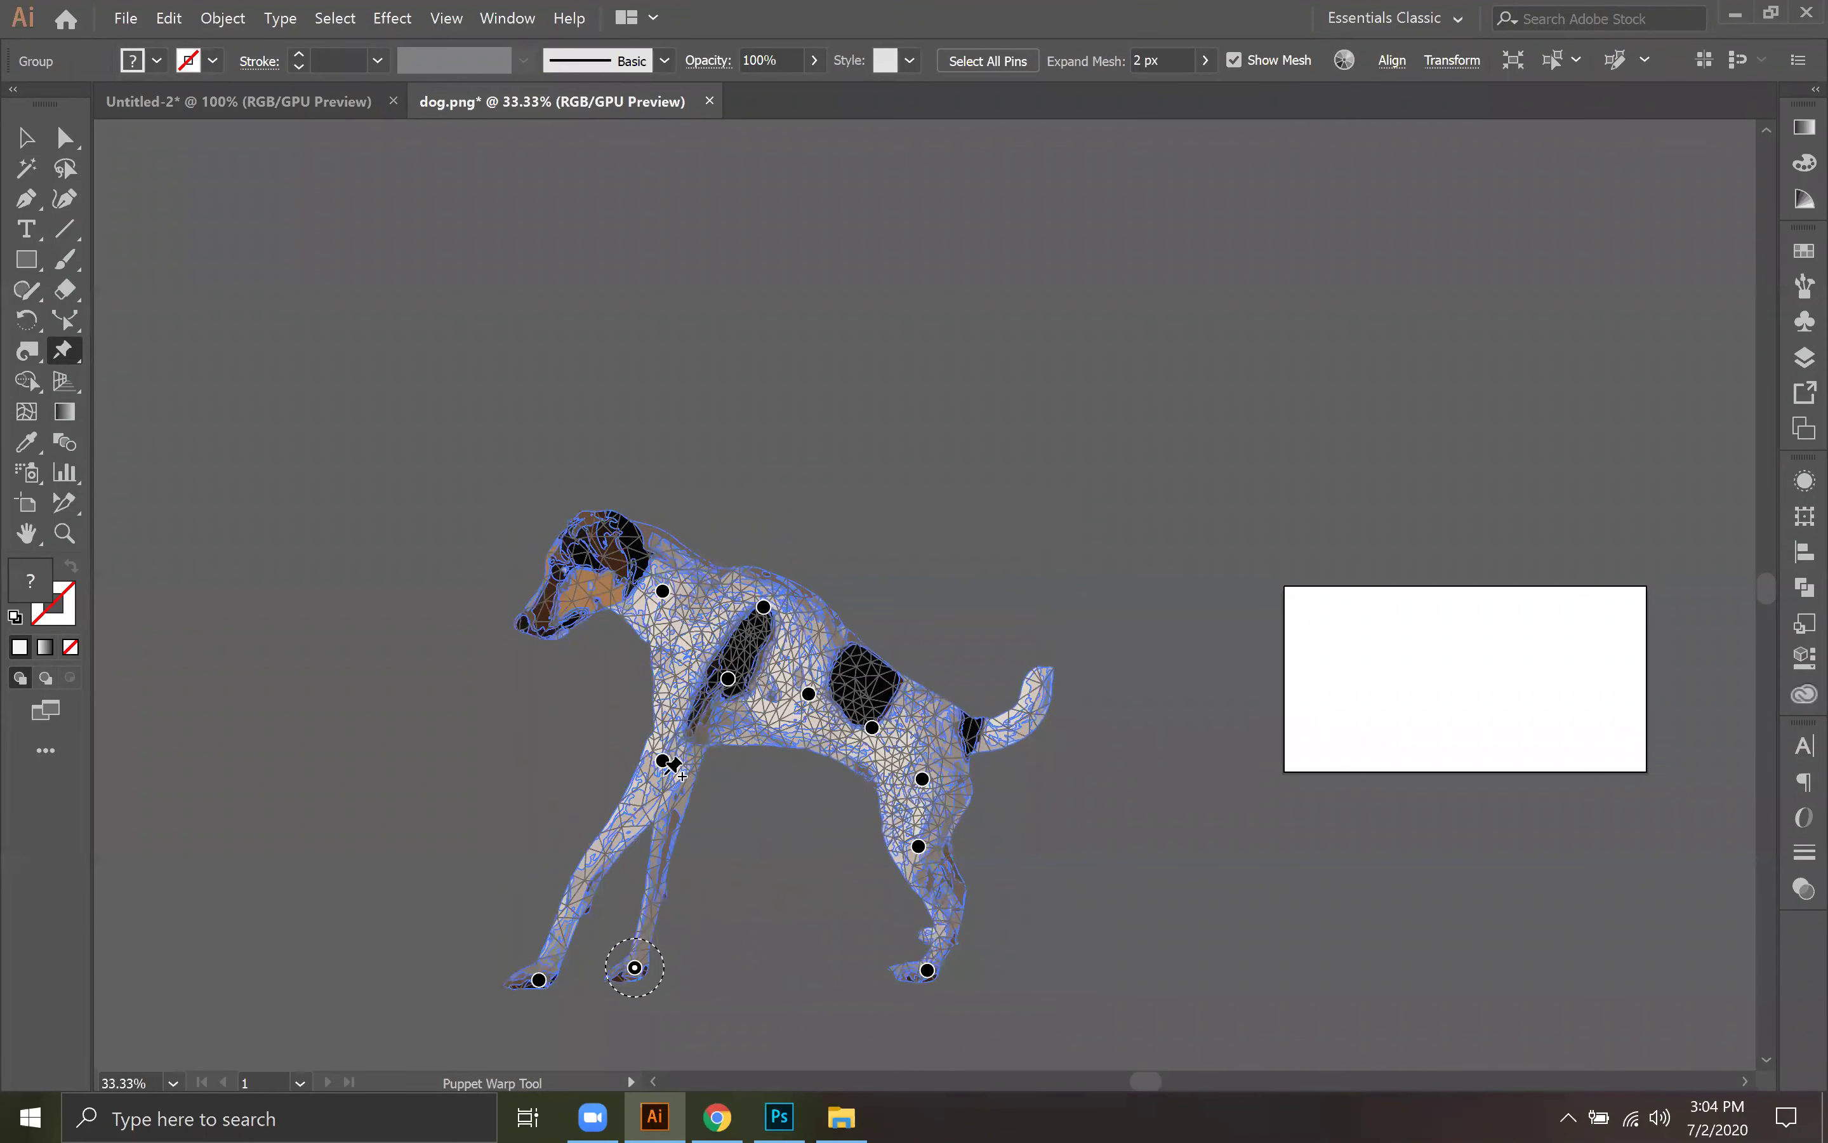
Step: Move the front elbow, black shoulder patch, neck and upper back pins down and forward so the dog's front body drops level
{"action": "left_click_drag", "start_coordinate": [662, 760], "coordinate": [611, 832]}
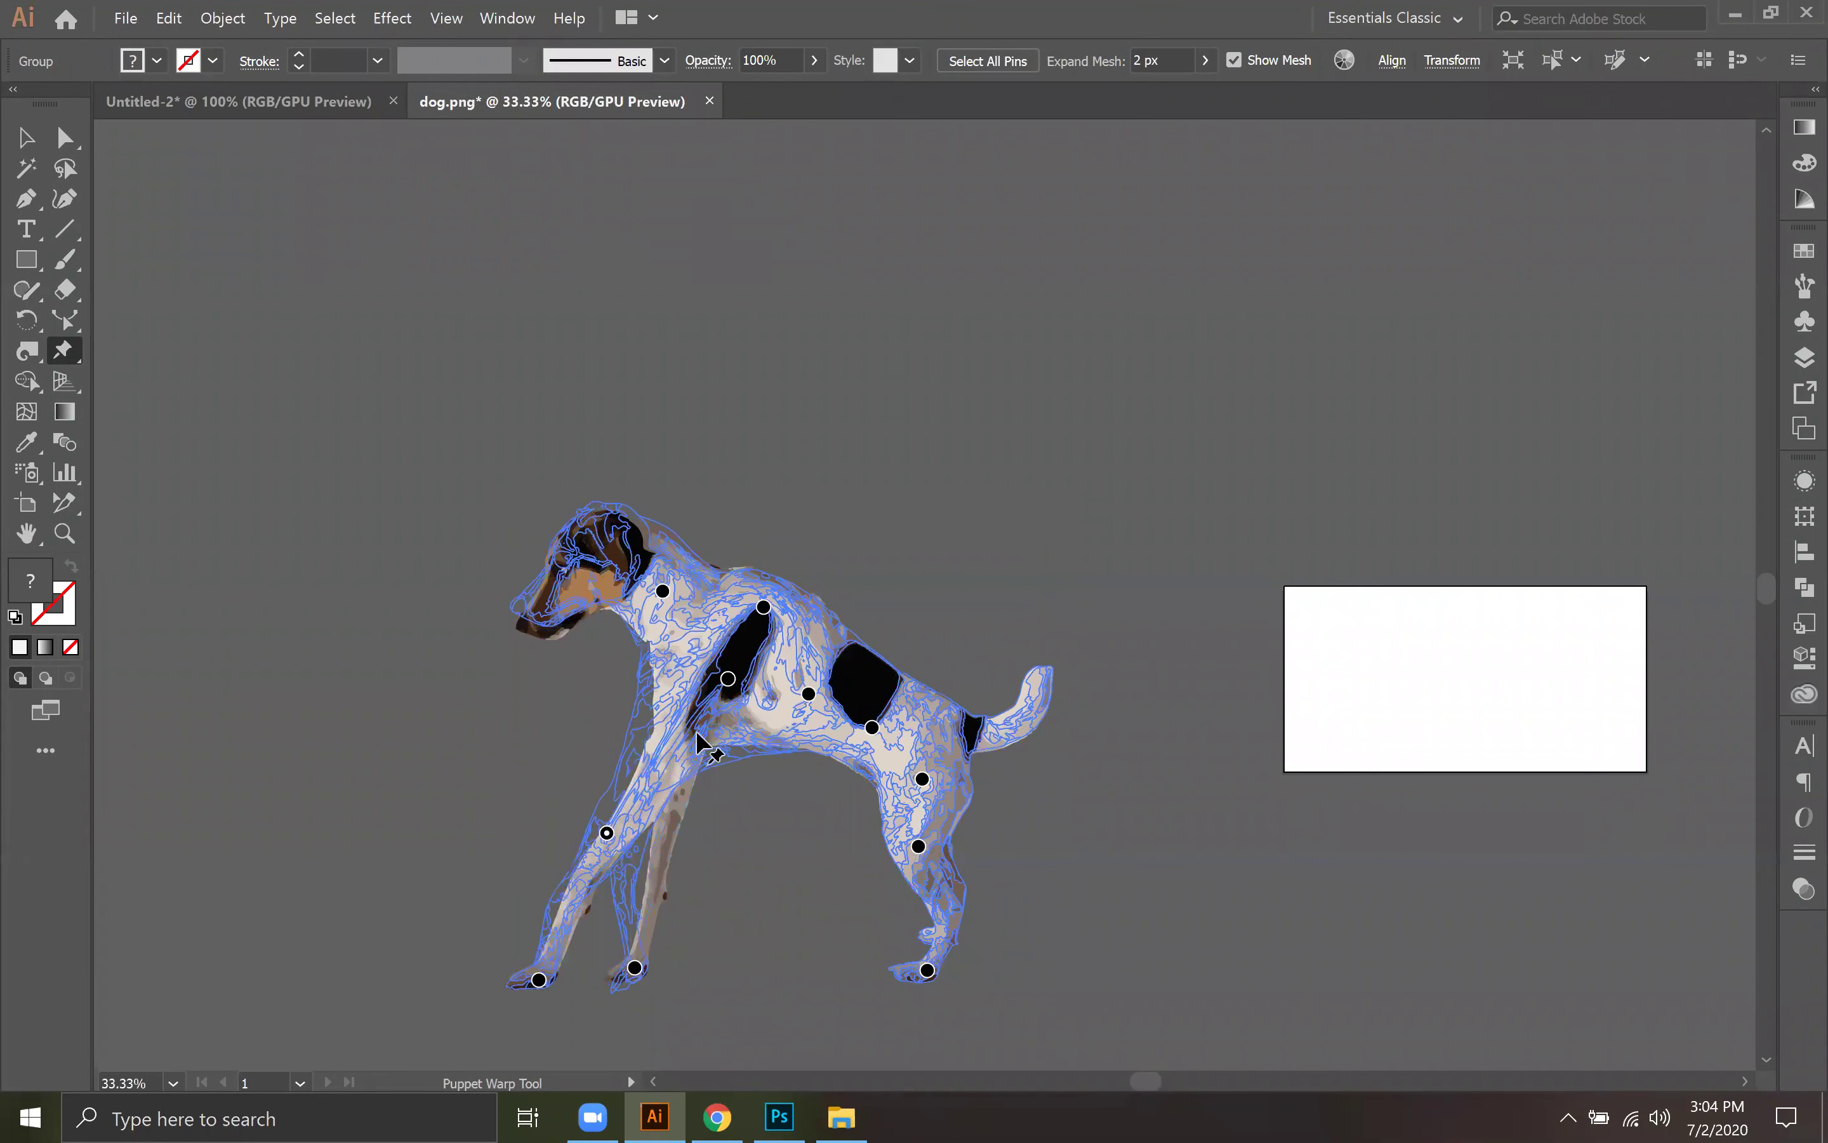
{"action": "left_click_drag", "start_coordinate": [719, 688], "coordinate": [641, 767]}
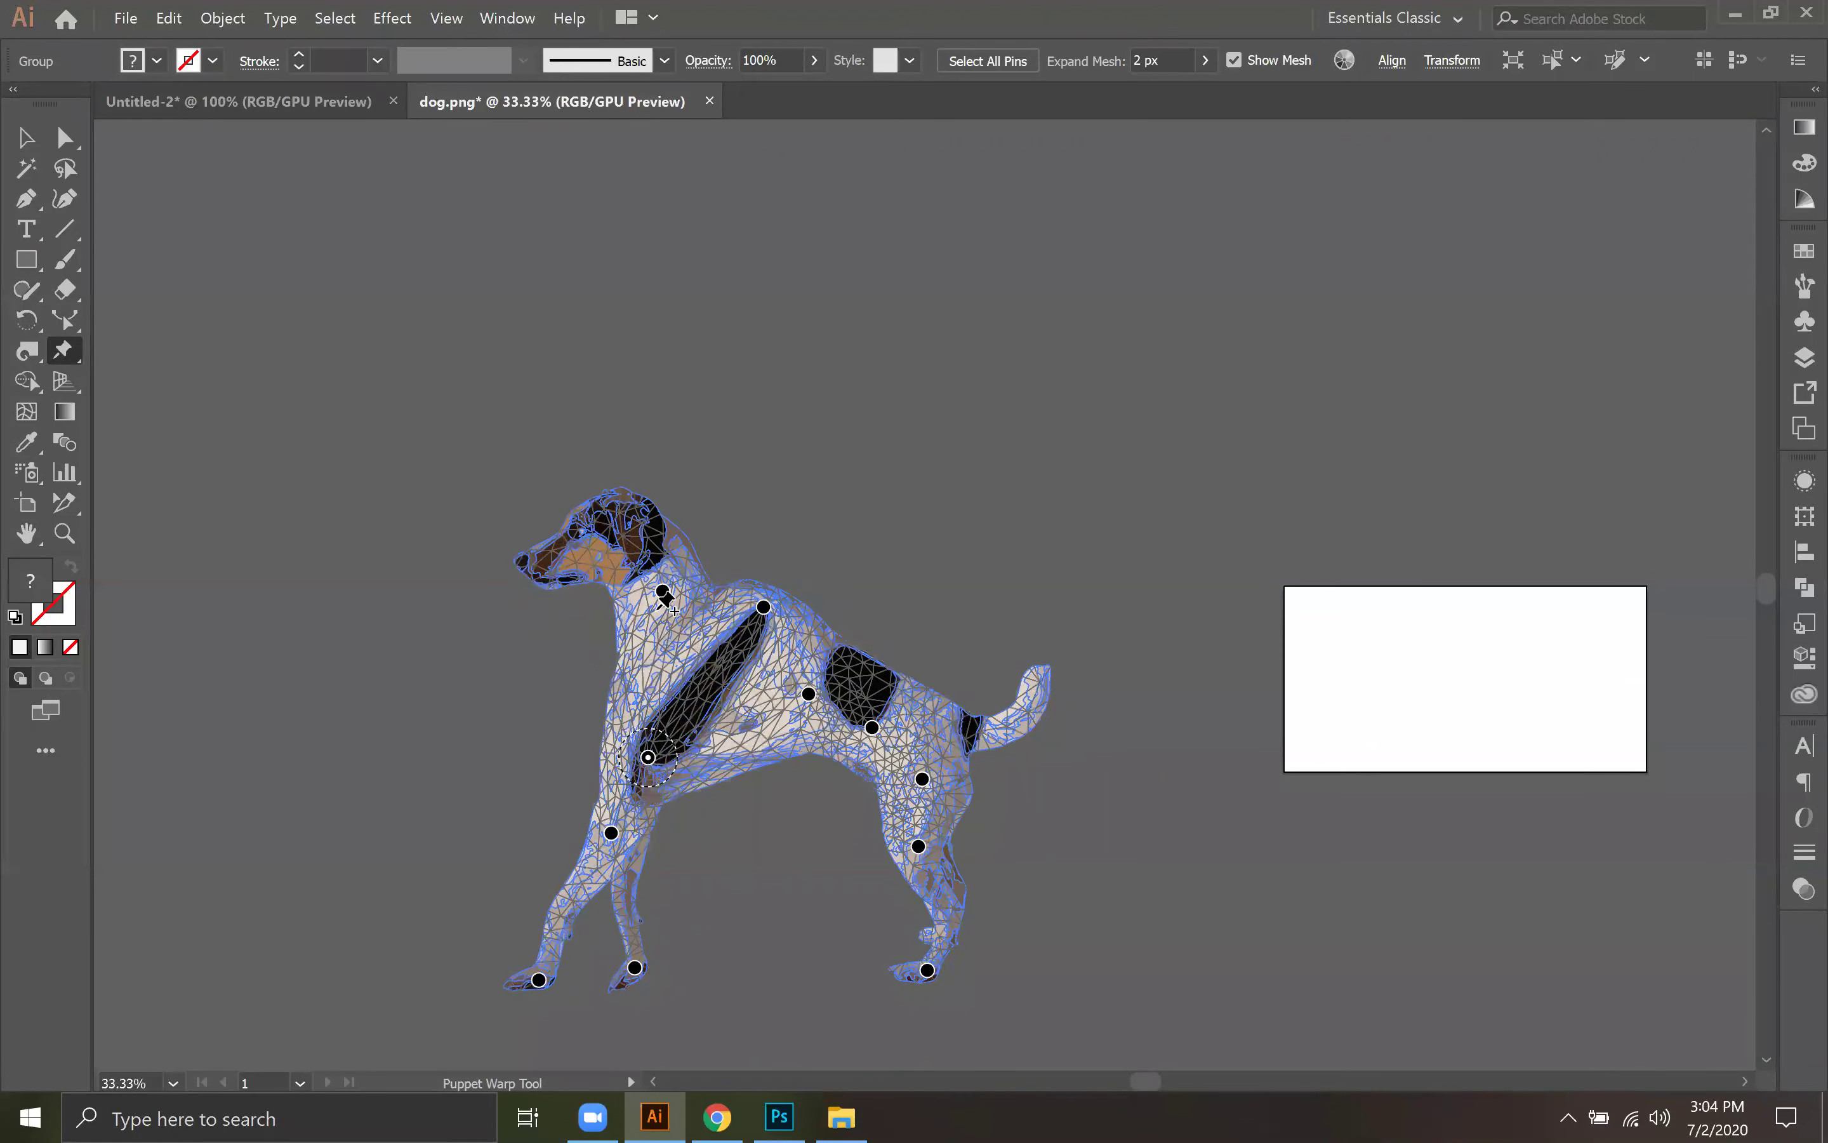
{"action": "left_click_drag", "start_coordinate": [659, 605], "coordinate": [597, 692]}
{"action": "left_click_drag", "start_coordinate": [762, 608], "coordinate": [529, 711]}
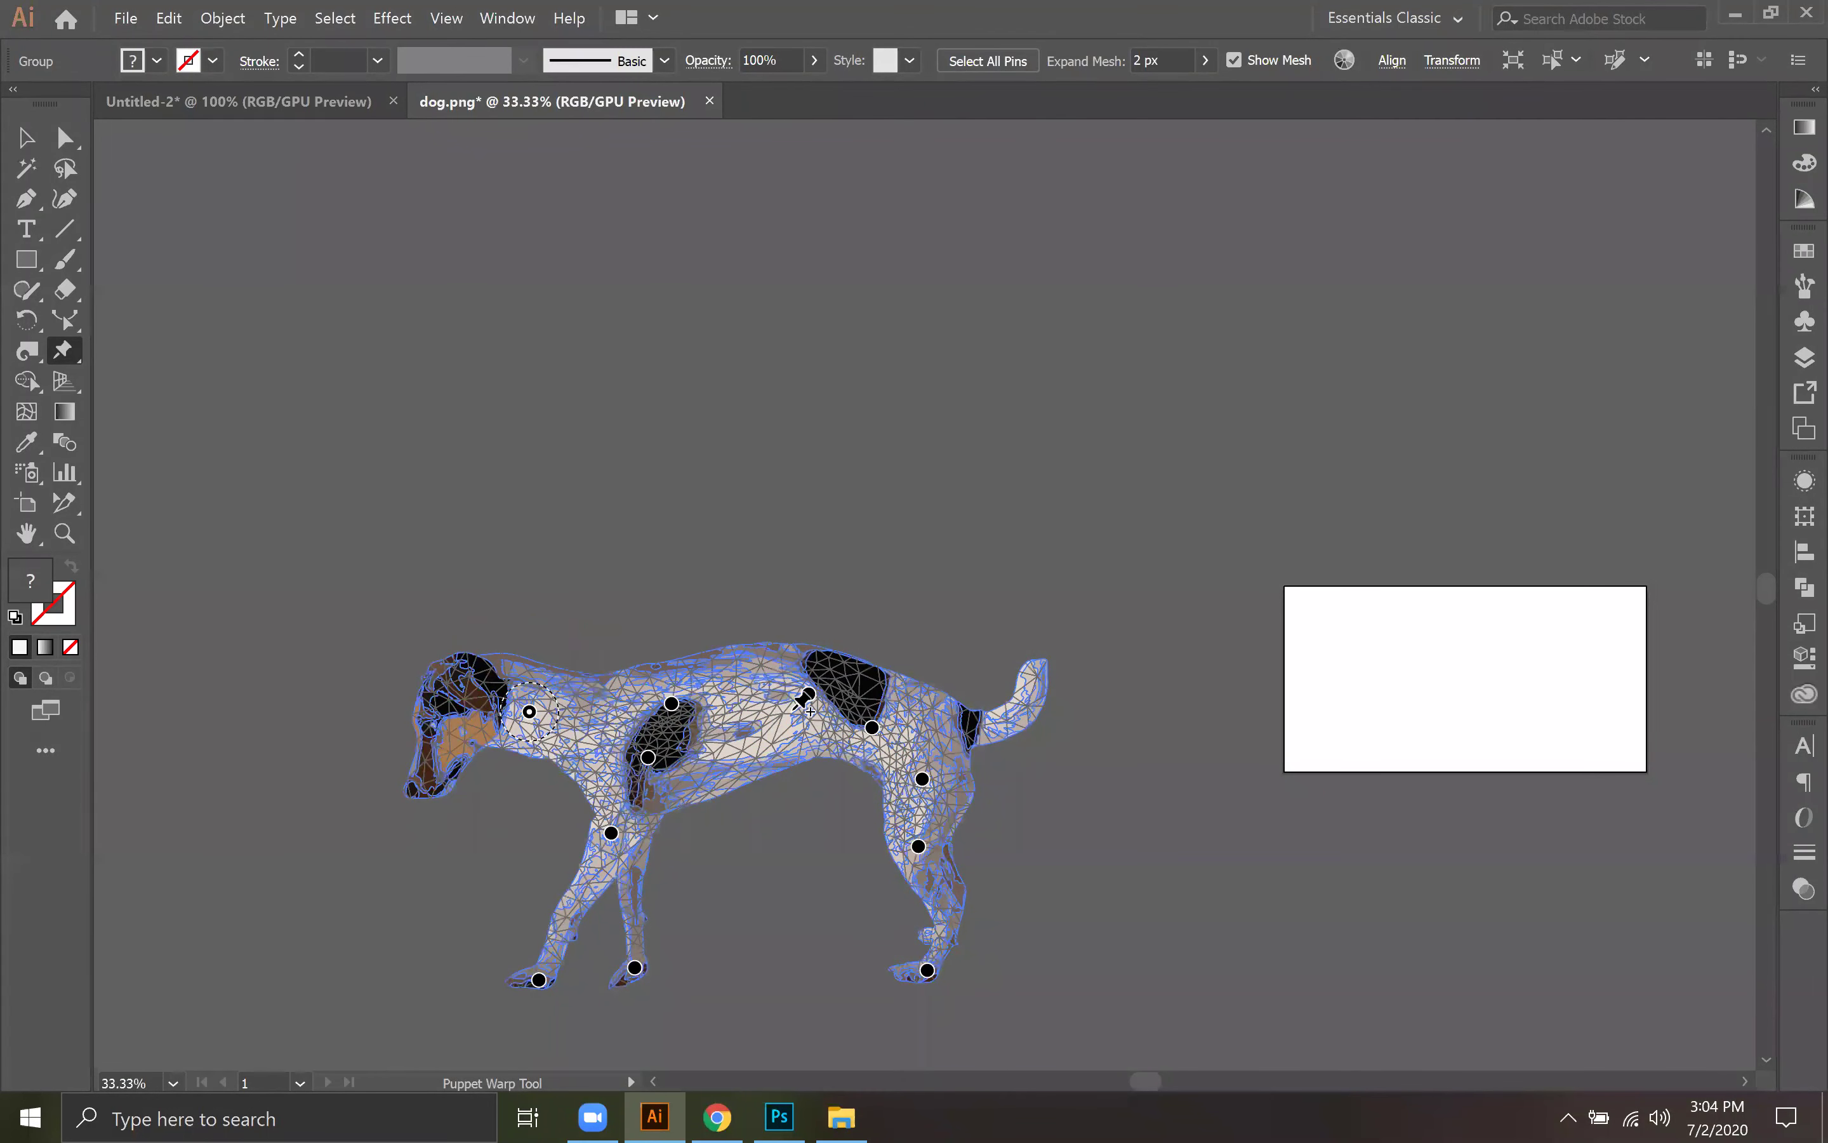
Step: Shift the belly, rear back, hip, knee and hind paw pins forward so the hind legs stand under the body, and deselect the dog
{"action": "left_click_drag", "start_coordinate": [810, 695], "coordinate": [747, 736]}
{"action": "left_click_drag", "start_coordinate": [870, 728], "coordinate": [761, 724]}
{"action": "left_click_drag", "start_coordinate": [920, 779], "coordinate": [883, 734]}
{"action": "left_click_drag", "start_coordinate": [919, 846], "coordinate": [813, 843]}
{"action": "left_click", "coordinate": [927, 969]}
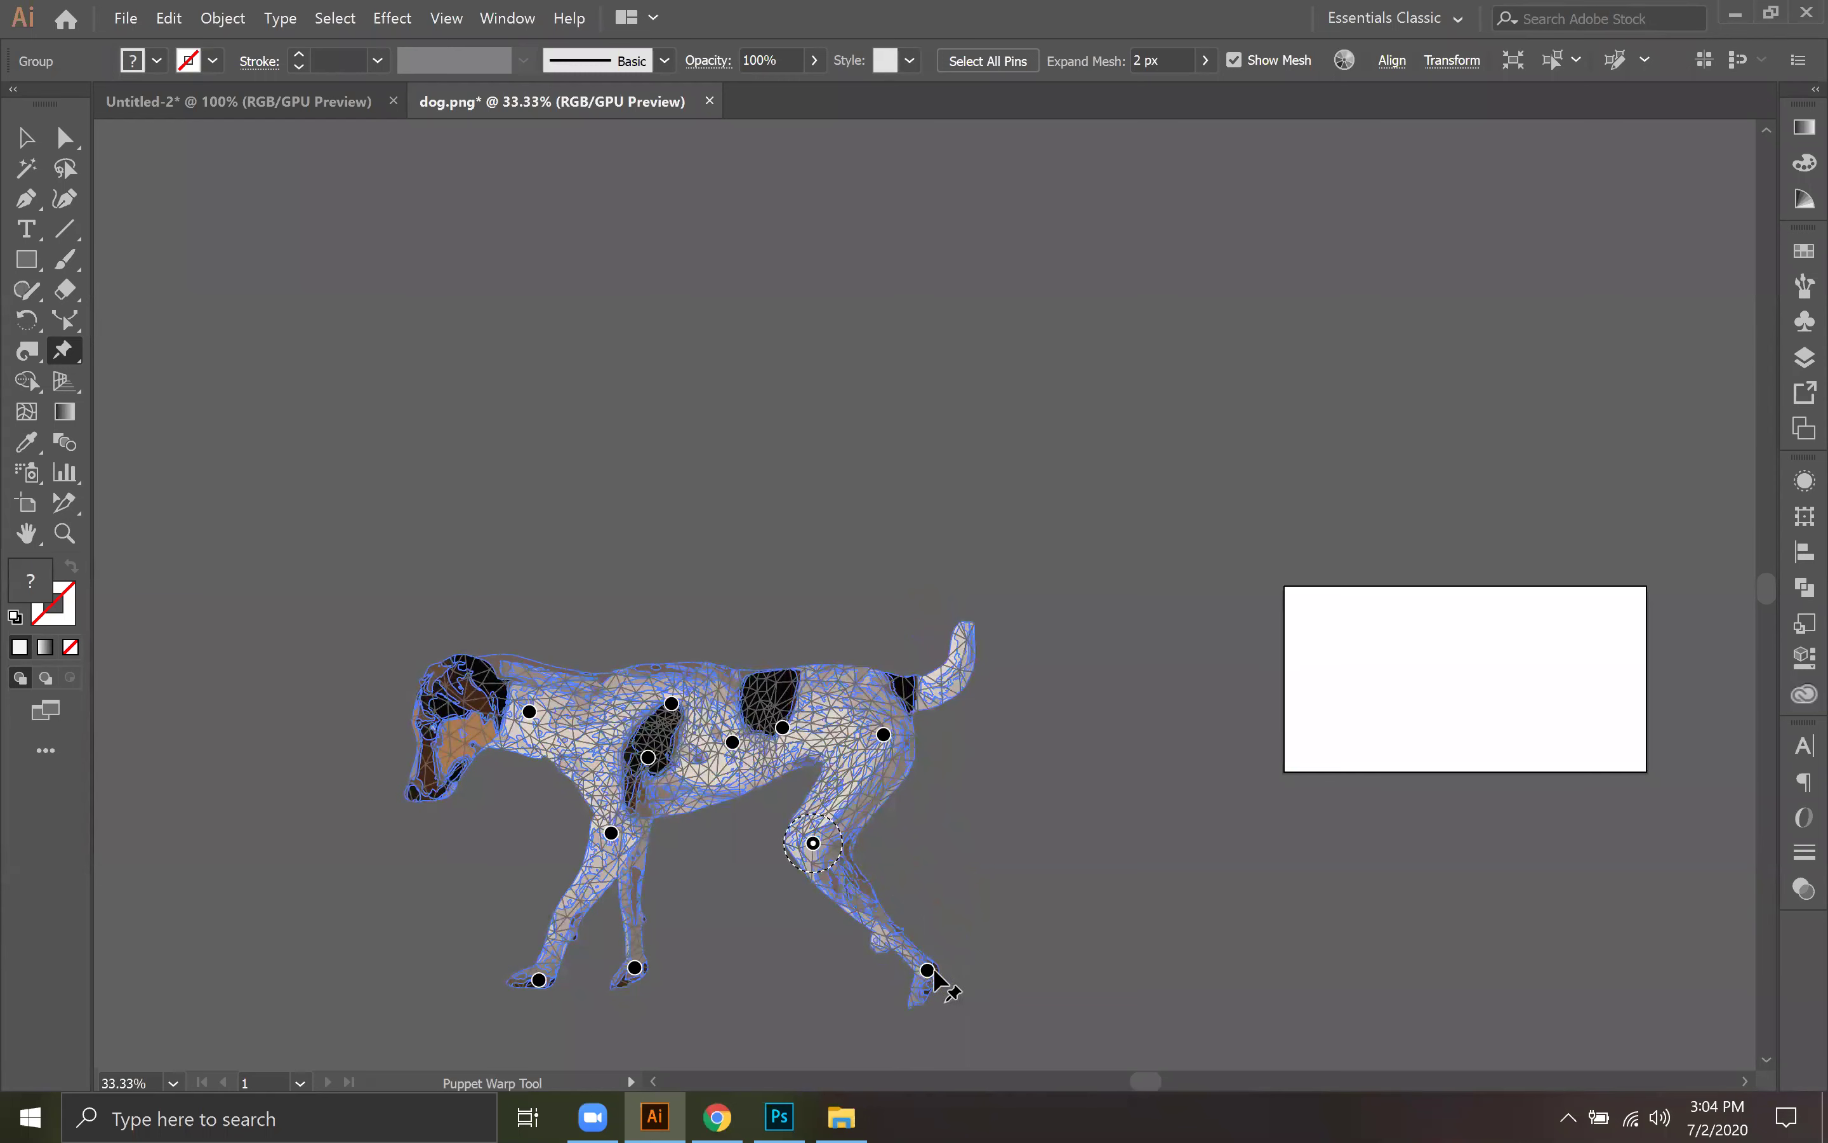
{"action": "left_click_drag", "start_coordinate": [927, 969], "coordinate": [858, 949]}
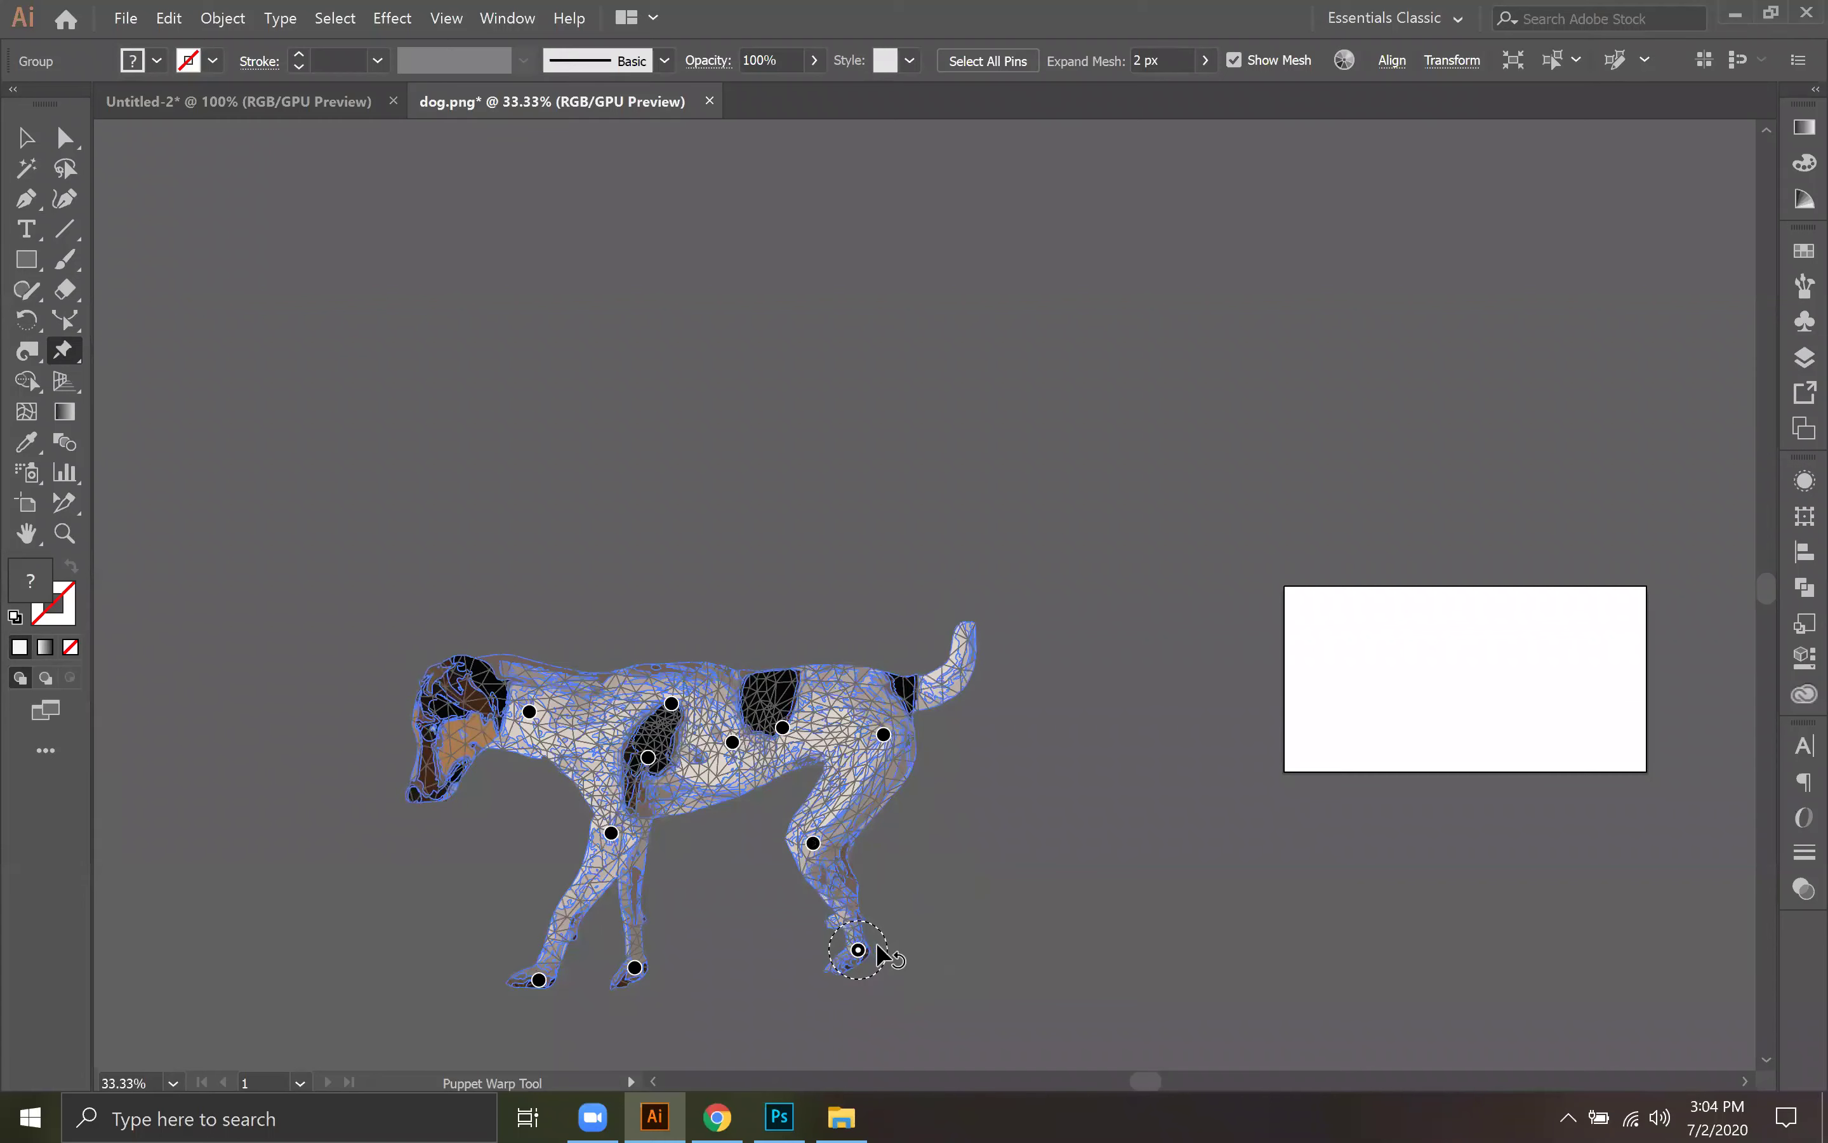
{"action": "key", "text": "v"}
{"action": "left_click", "coordinate": [1169, 836]}
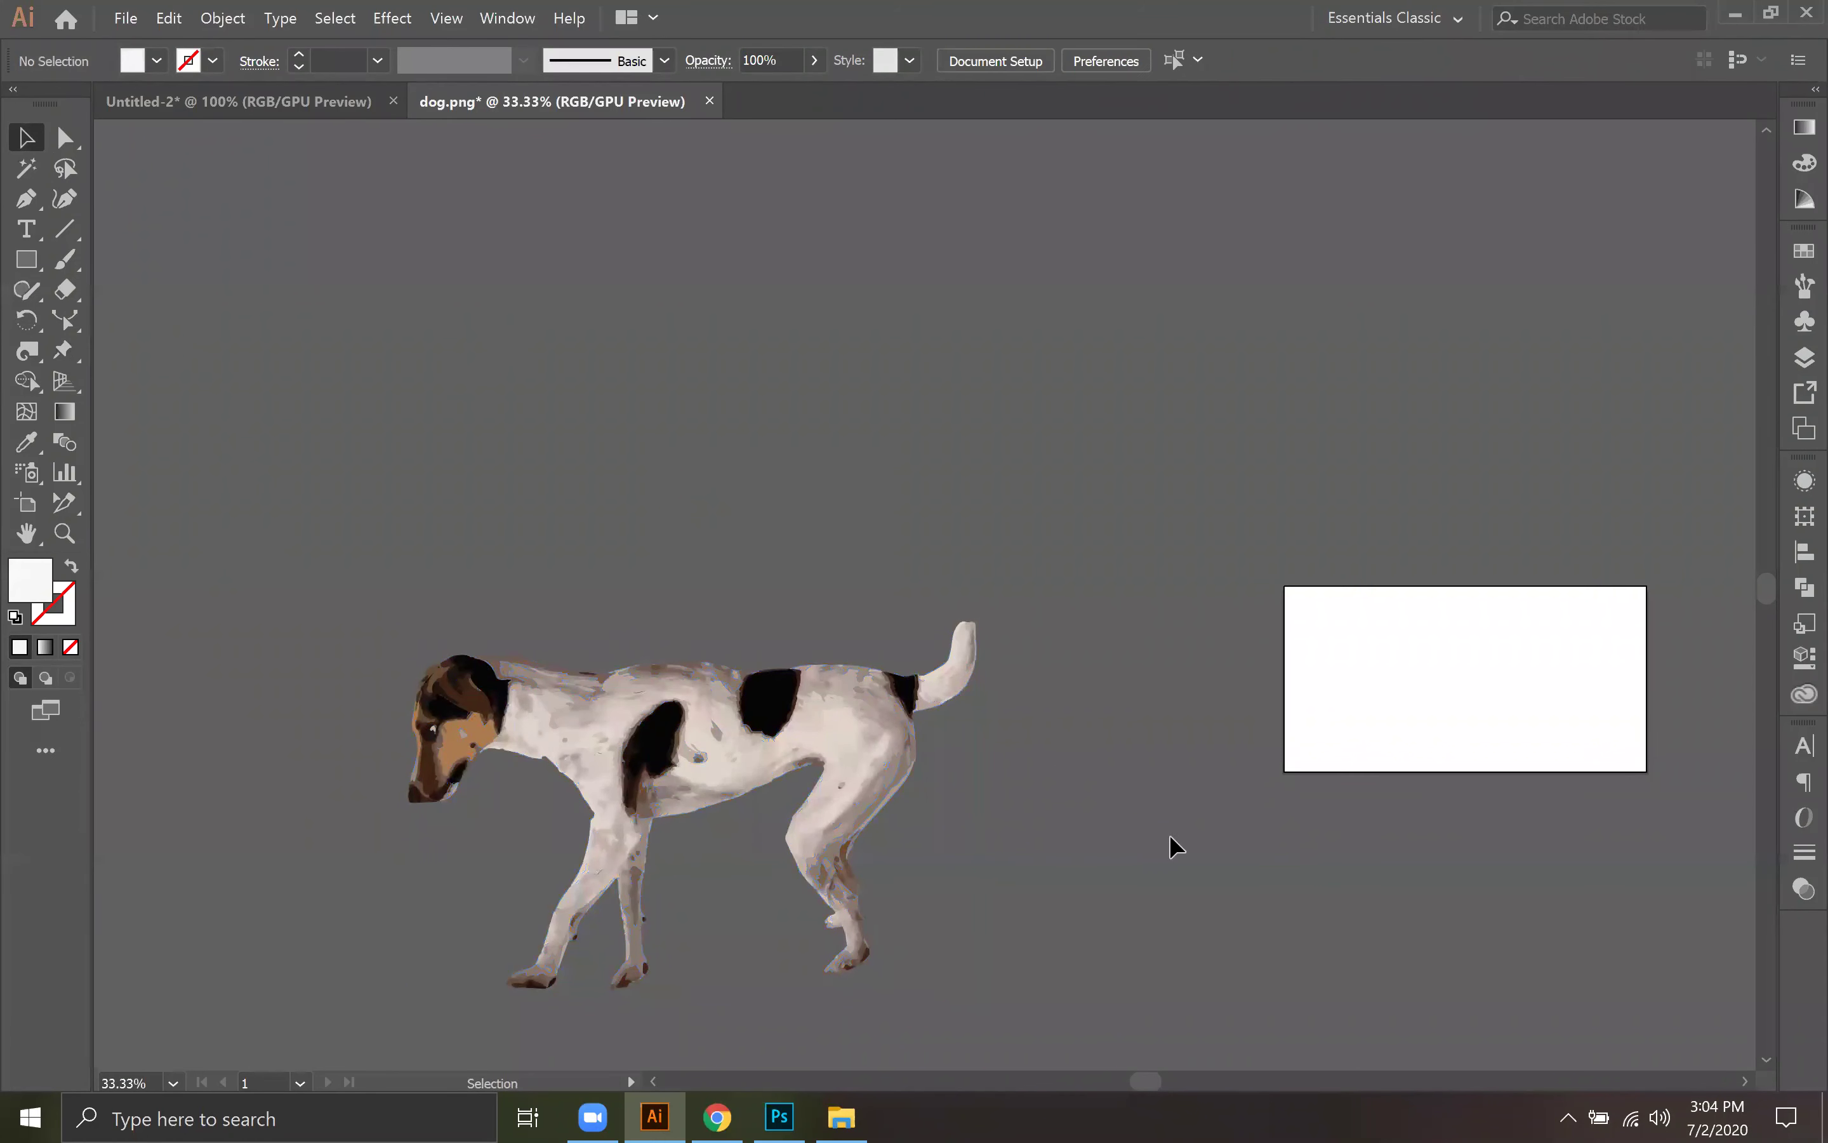
{"action": "scroll", "coordinate": [894, 794], "scroll_direction": "down", "scroll_amount": 3}
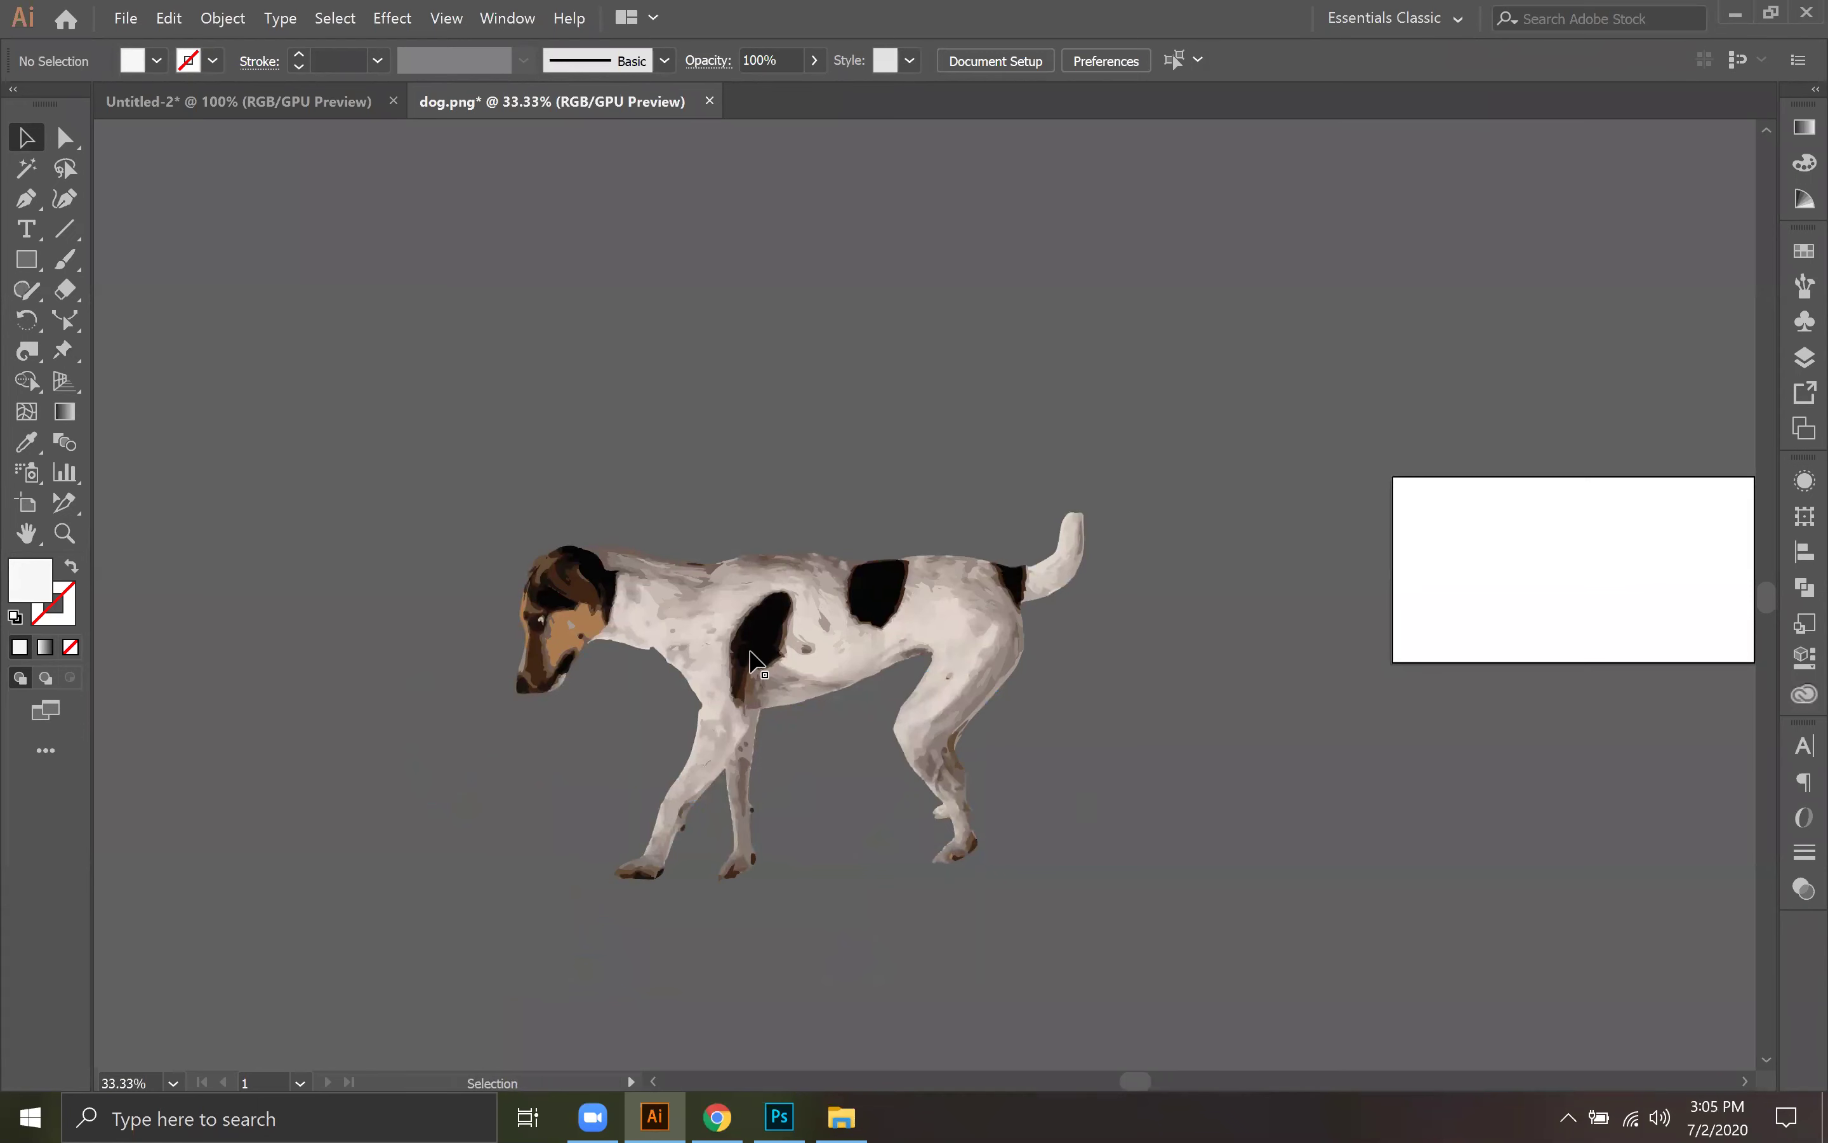
Step: Switch to the Untitled-2 document, distort the rectangle with Puppet Warp by moving its four corner pins and adding a centre pin, and deselect it
{"action": "left_click", "coordinate": [803, 637]}
{"action": "left_click_drag", "start_coordinate": [67, 356], "coordinate": [180, 354]}
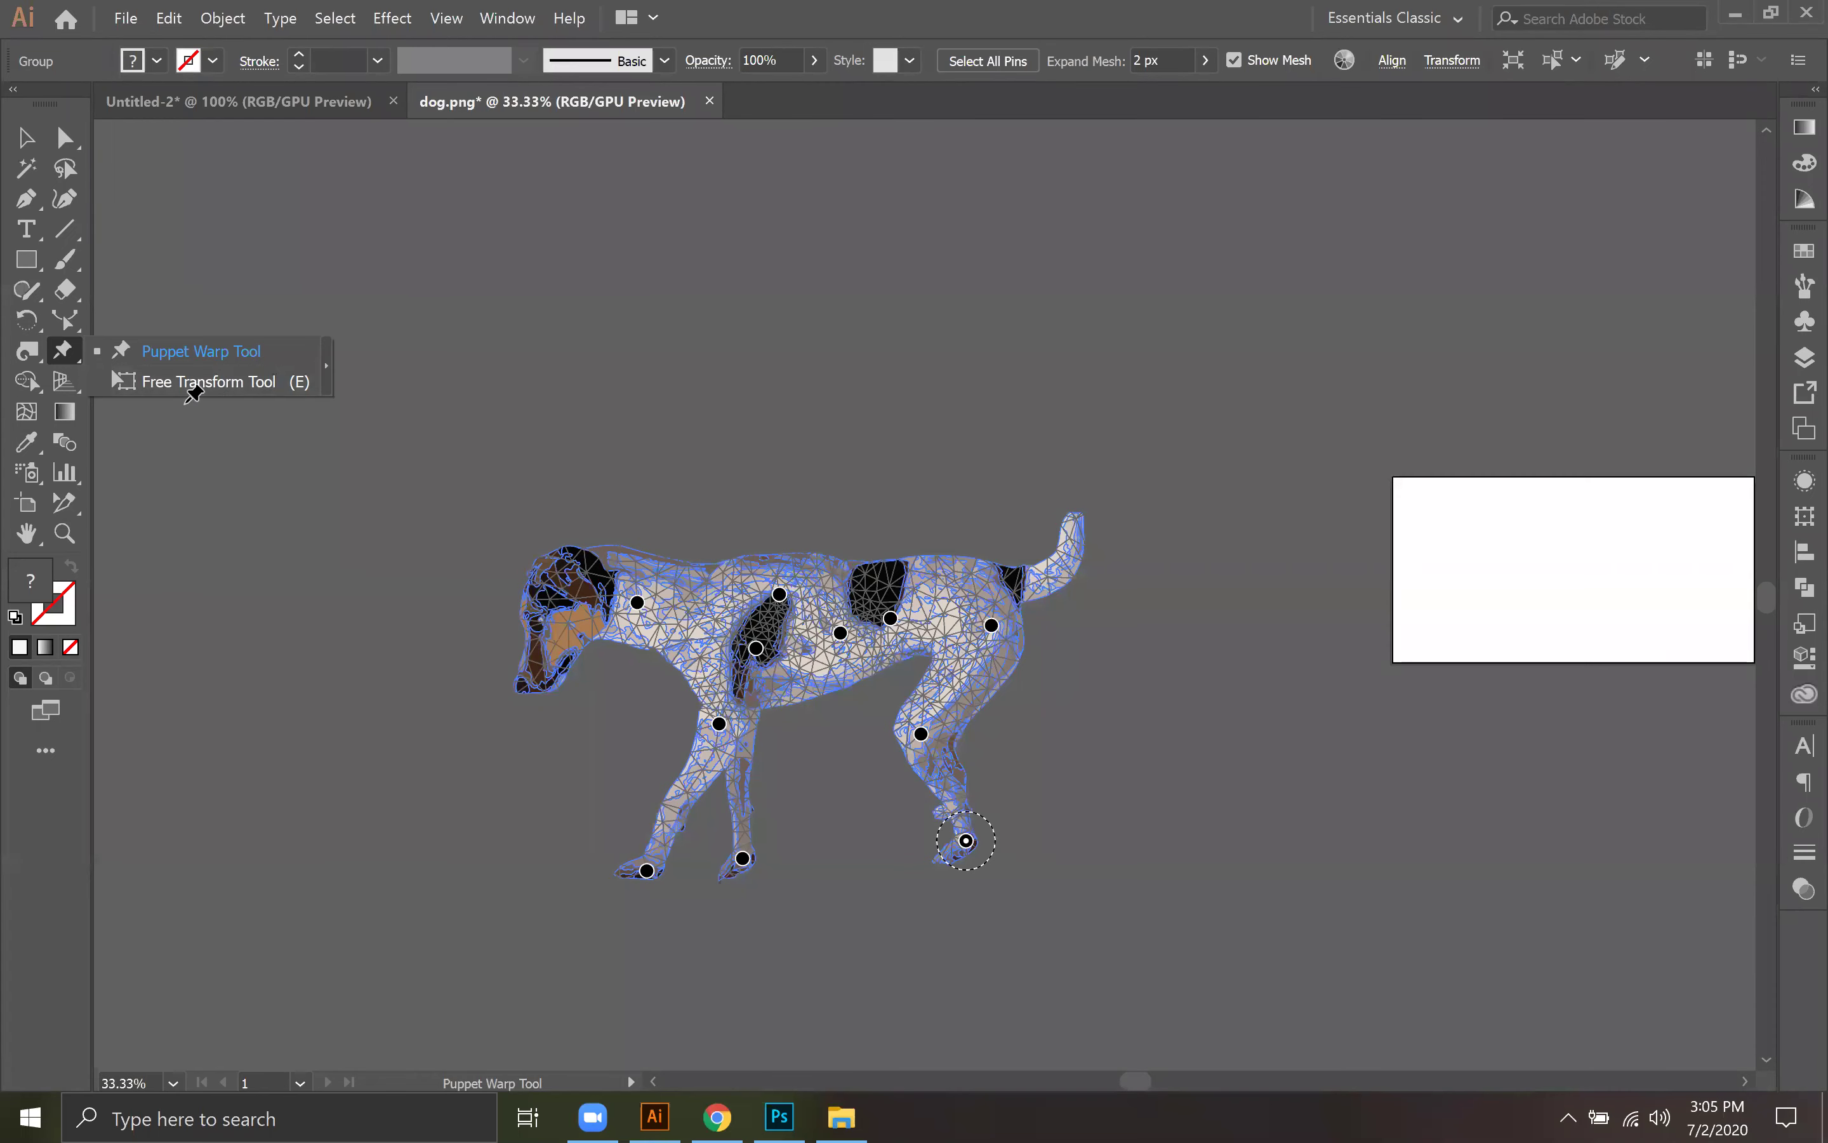
{"action": "left_click", "coordinate": [257, 121]}
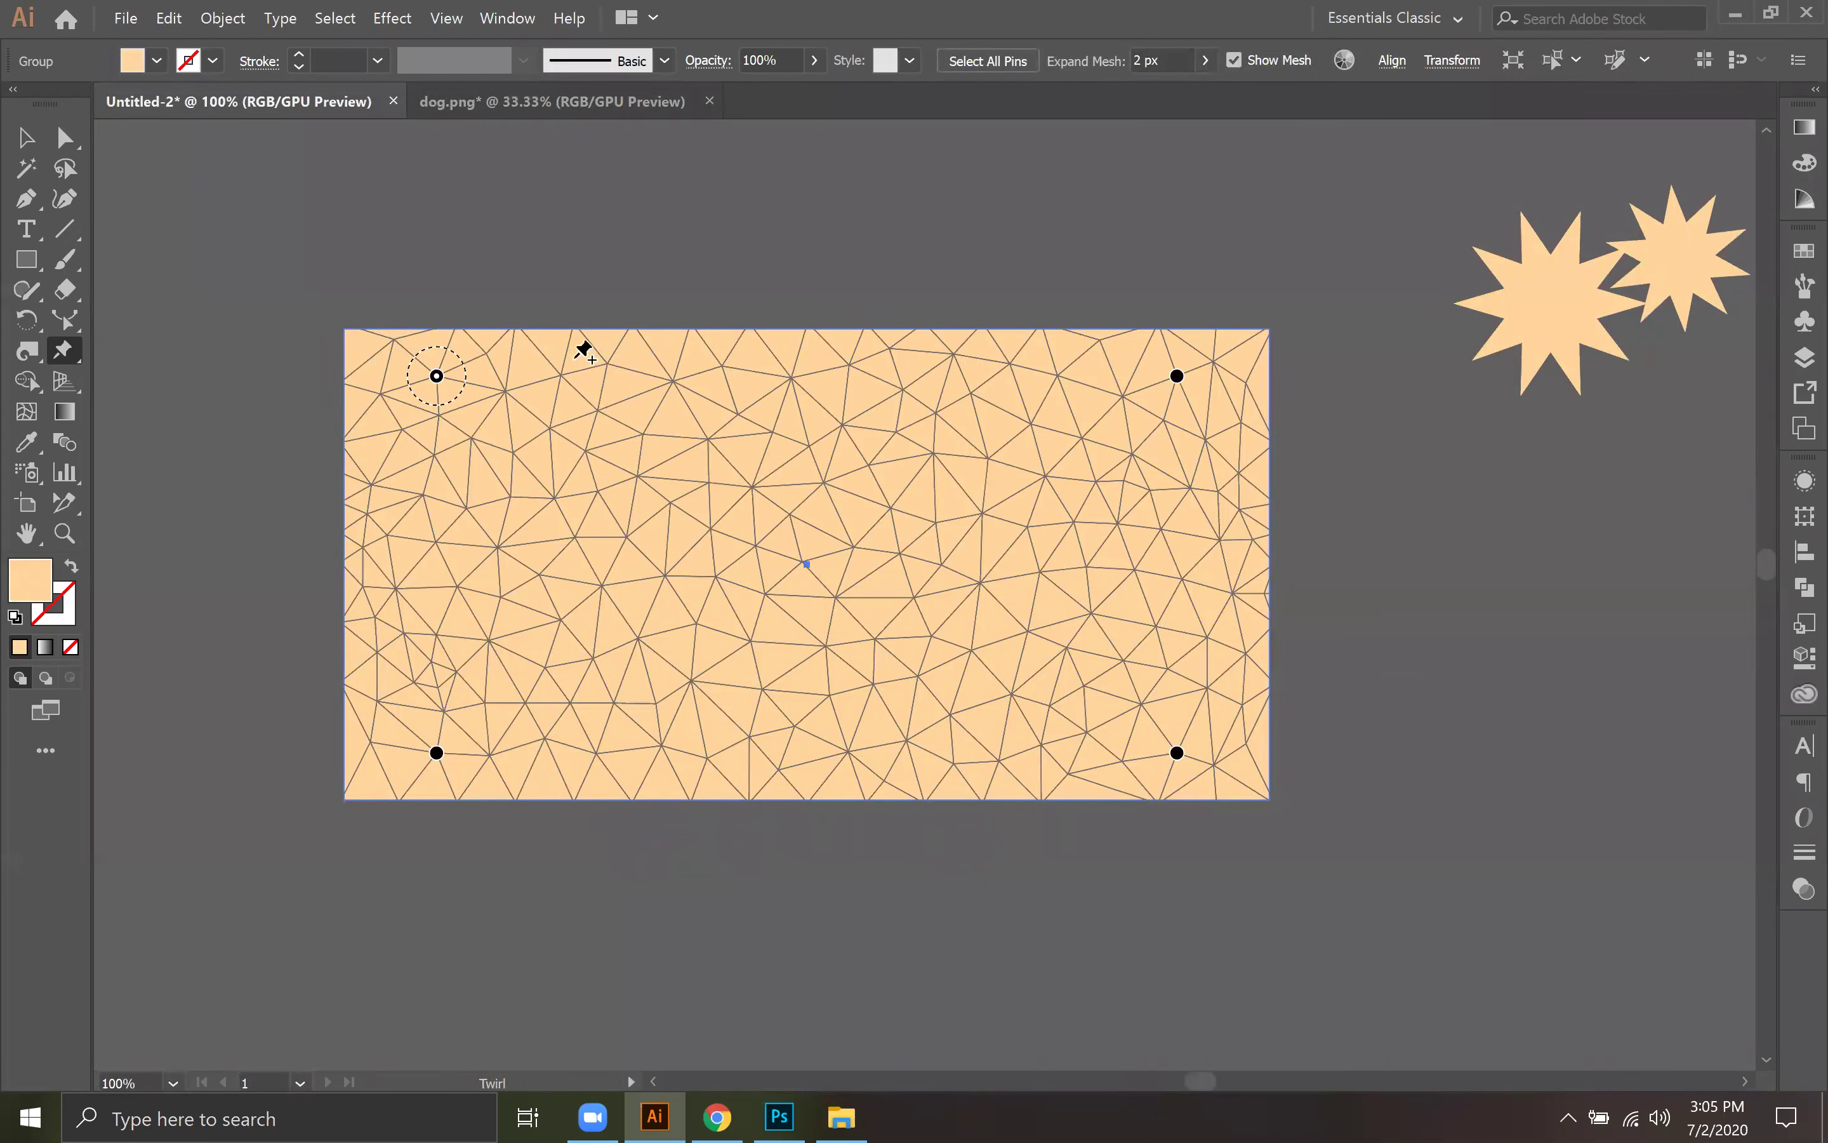
{"action": "left_click_drag", "start_coordinate": [437, 375], "coordinate": [655, 506]}
{"action": "left_click_drag", "start_coordinate": [1177, 376], "coordinate": [1116, 464]}
{"action": "left_click_drag", "start_coordinate": [1177, 763], "coordinate": [1062, 703]}
{"action": "left_click_drag", "start_coordinate": [434, 759], "coordinate": [460, 802]}
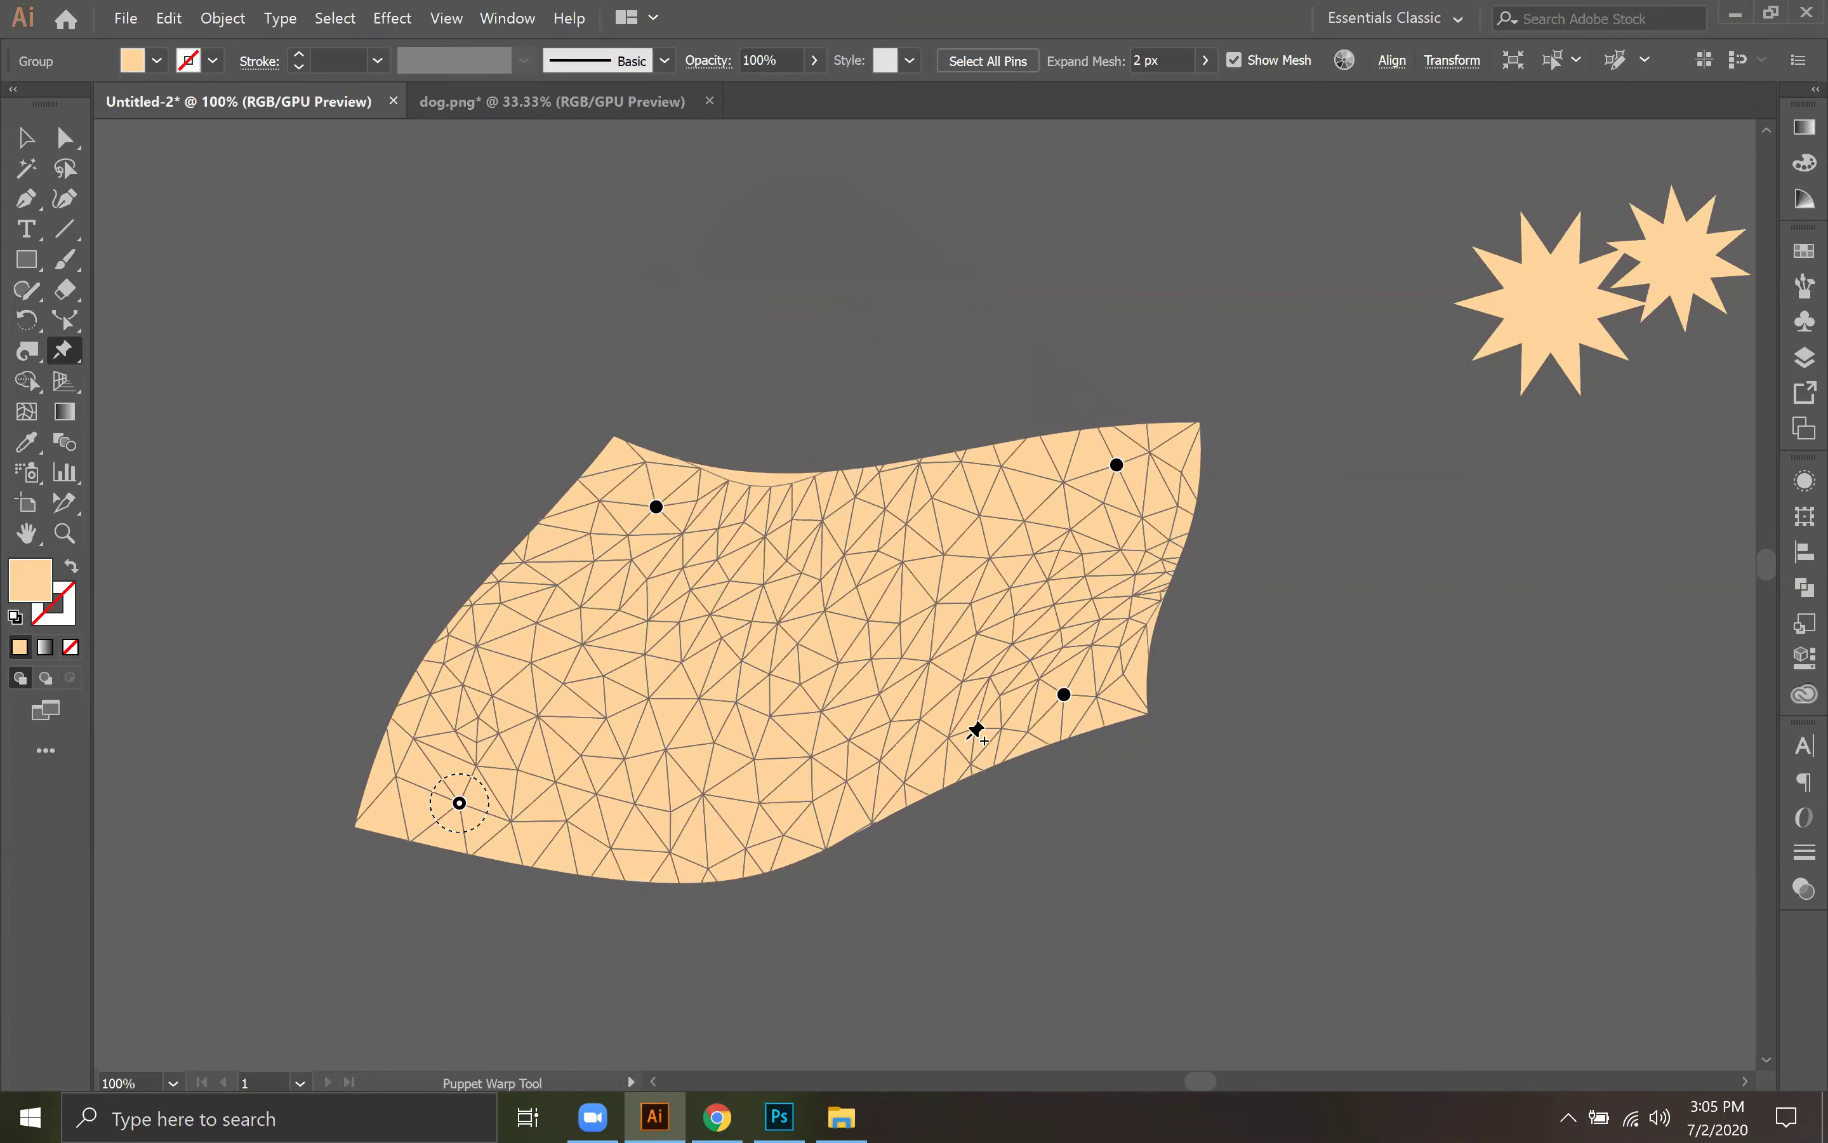
{"action": "left_click", "coordinate": [802, 616]}
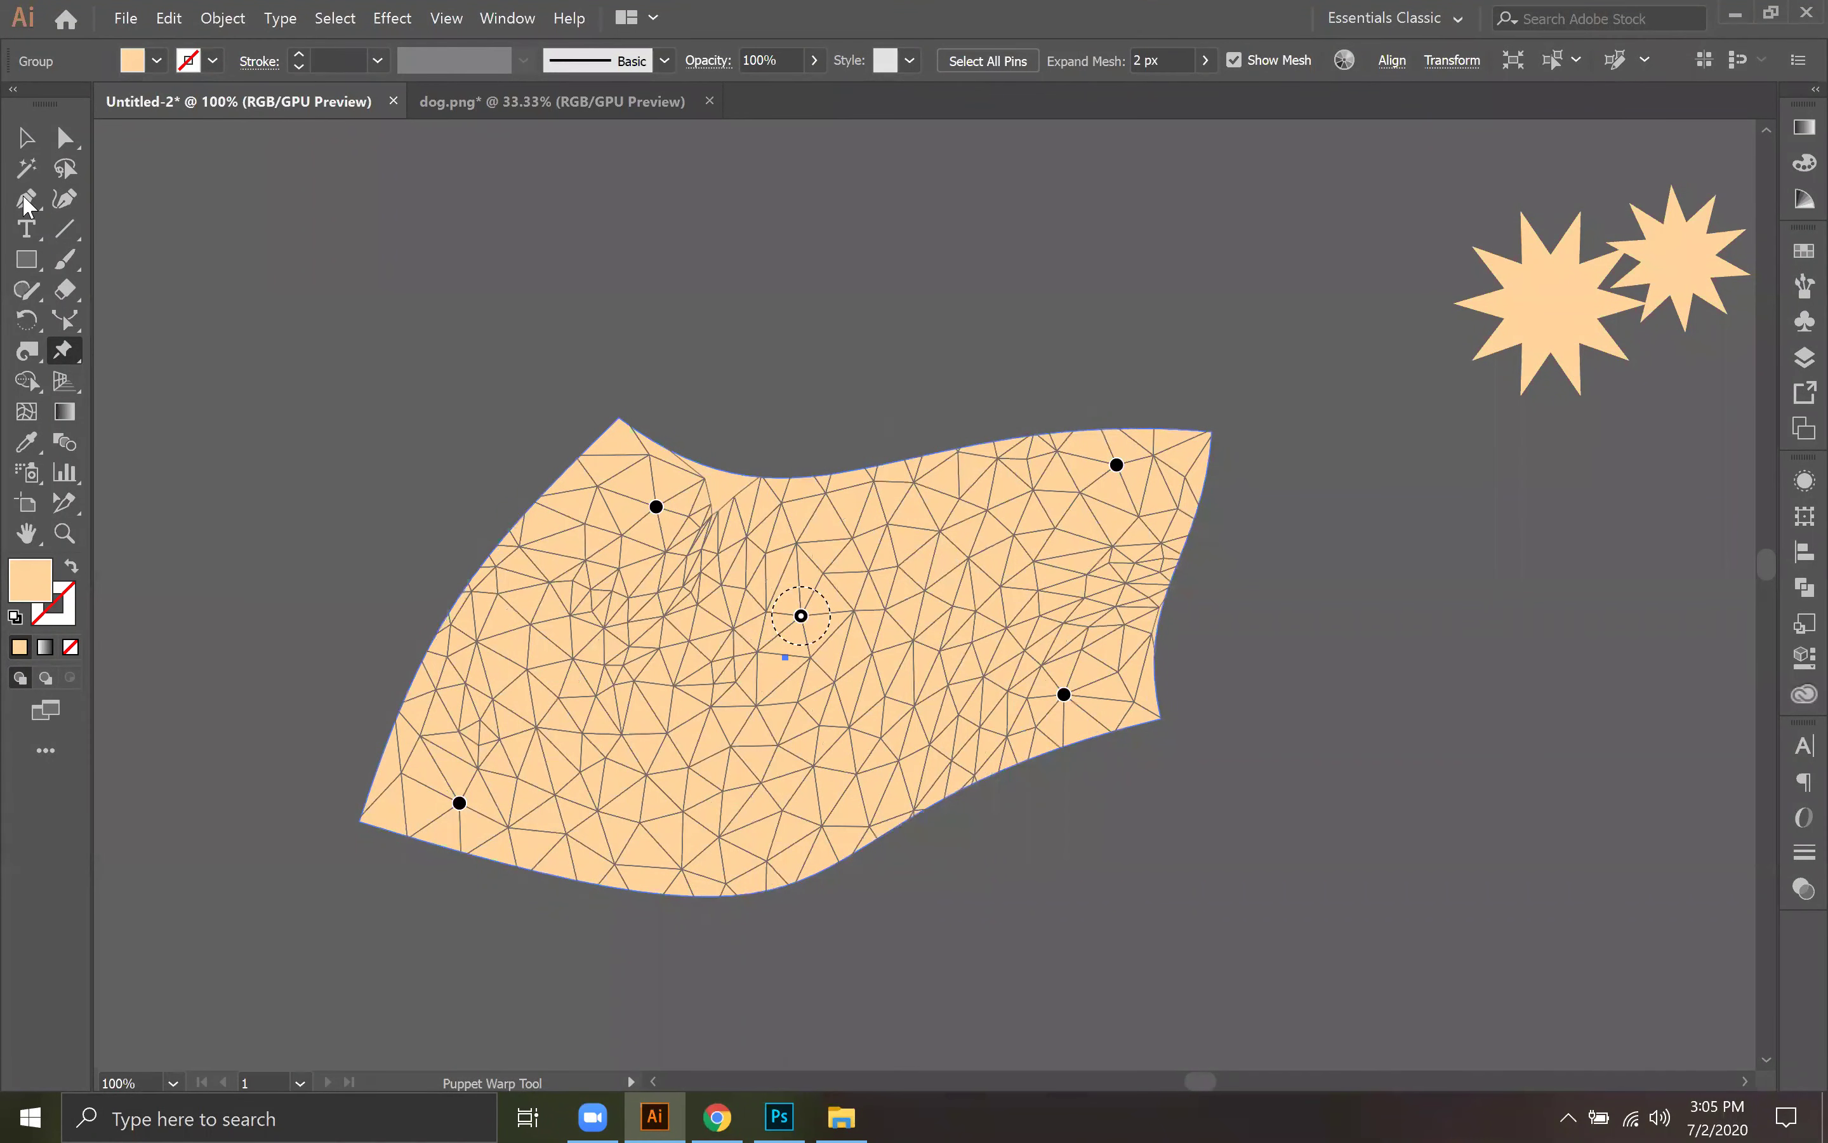
{"action": "left_click", "coordinate": [25, 136]}
{"action": "left_click", "coordinate": [337, 436]}
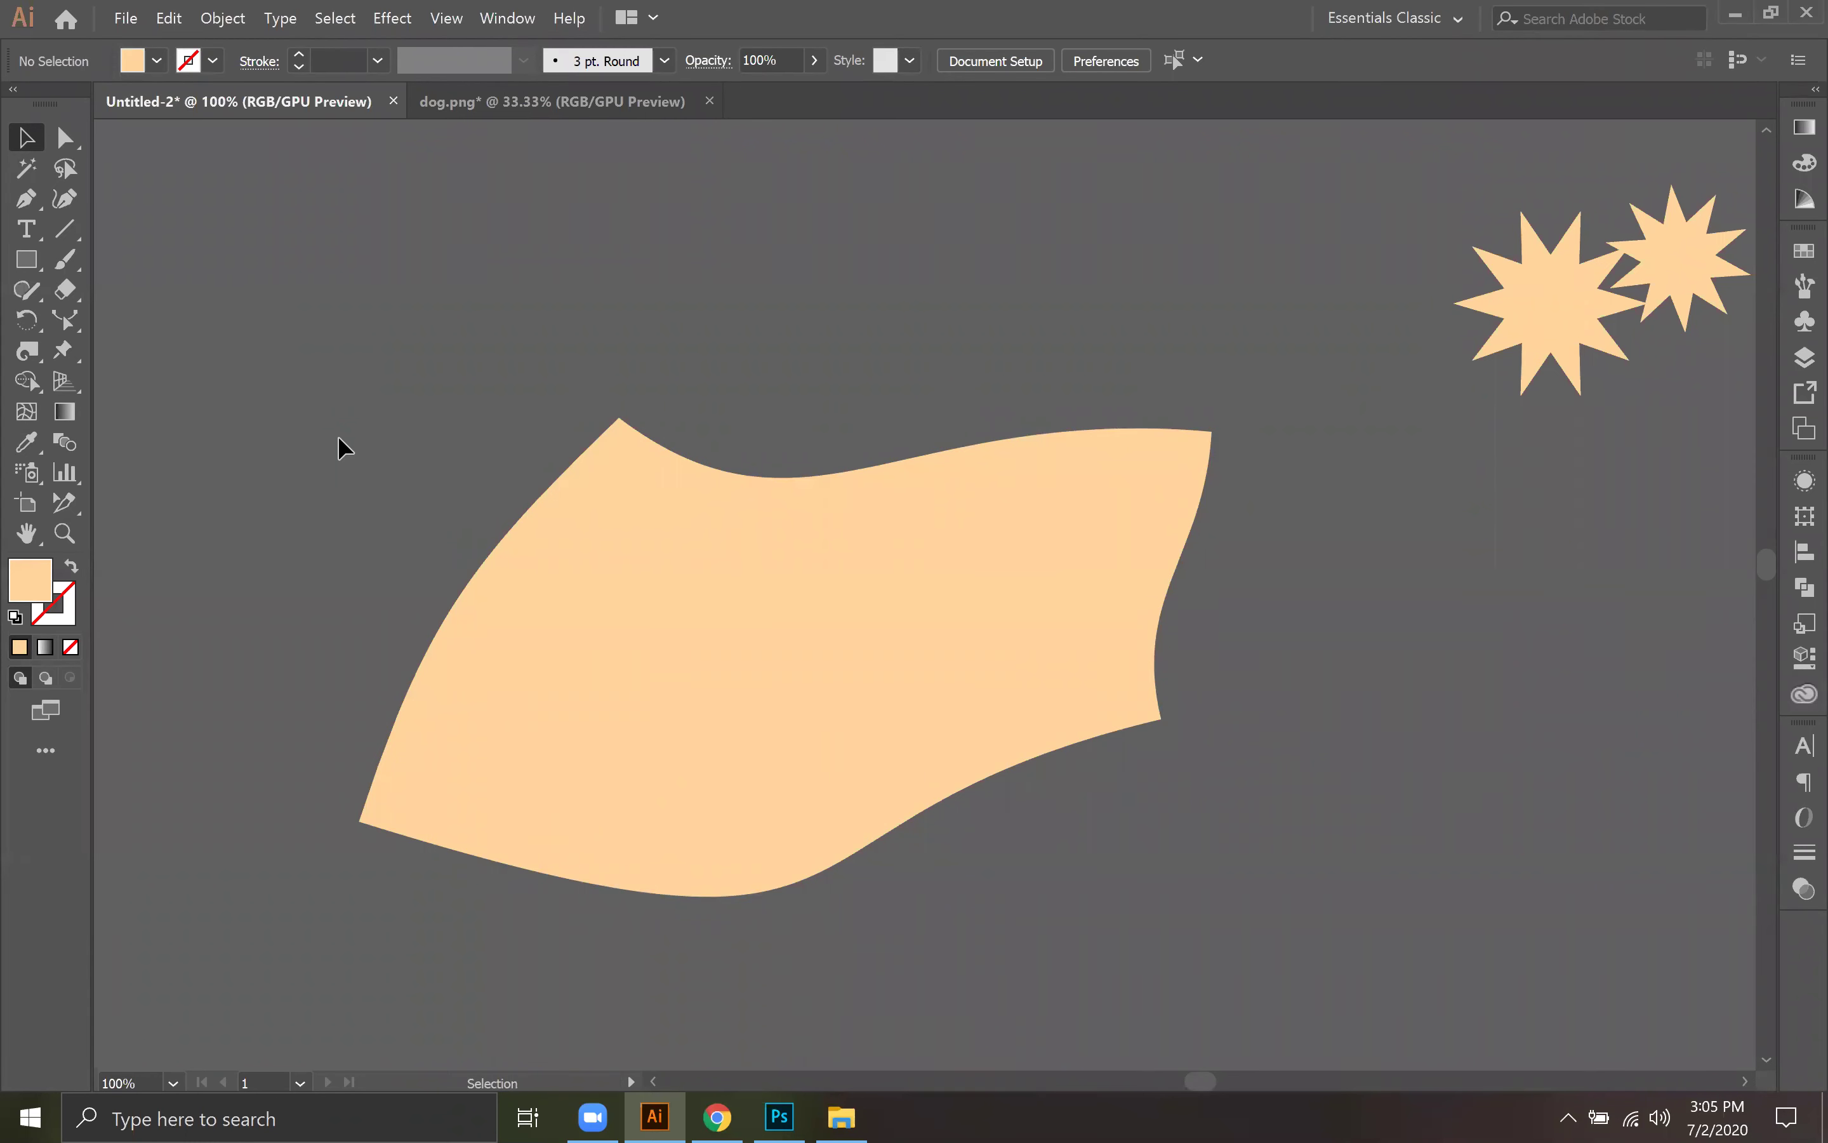
Step: Return to dog.png, examine the export commands and the Export As file formats, and close the export dialog without exporting
{"action": "left_click", "coordinate": [492, 113]}
{"action": "left_click", "coordinate": [121, 19]}
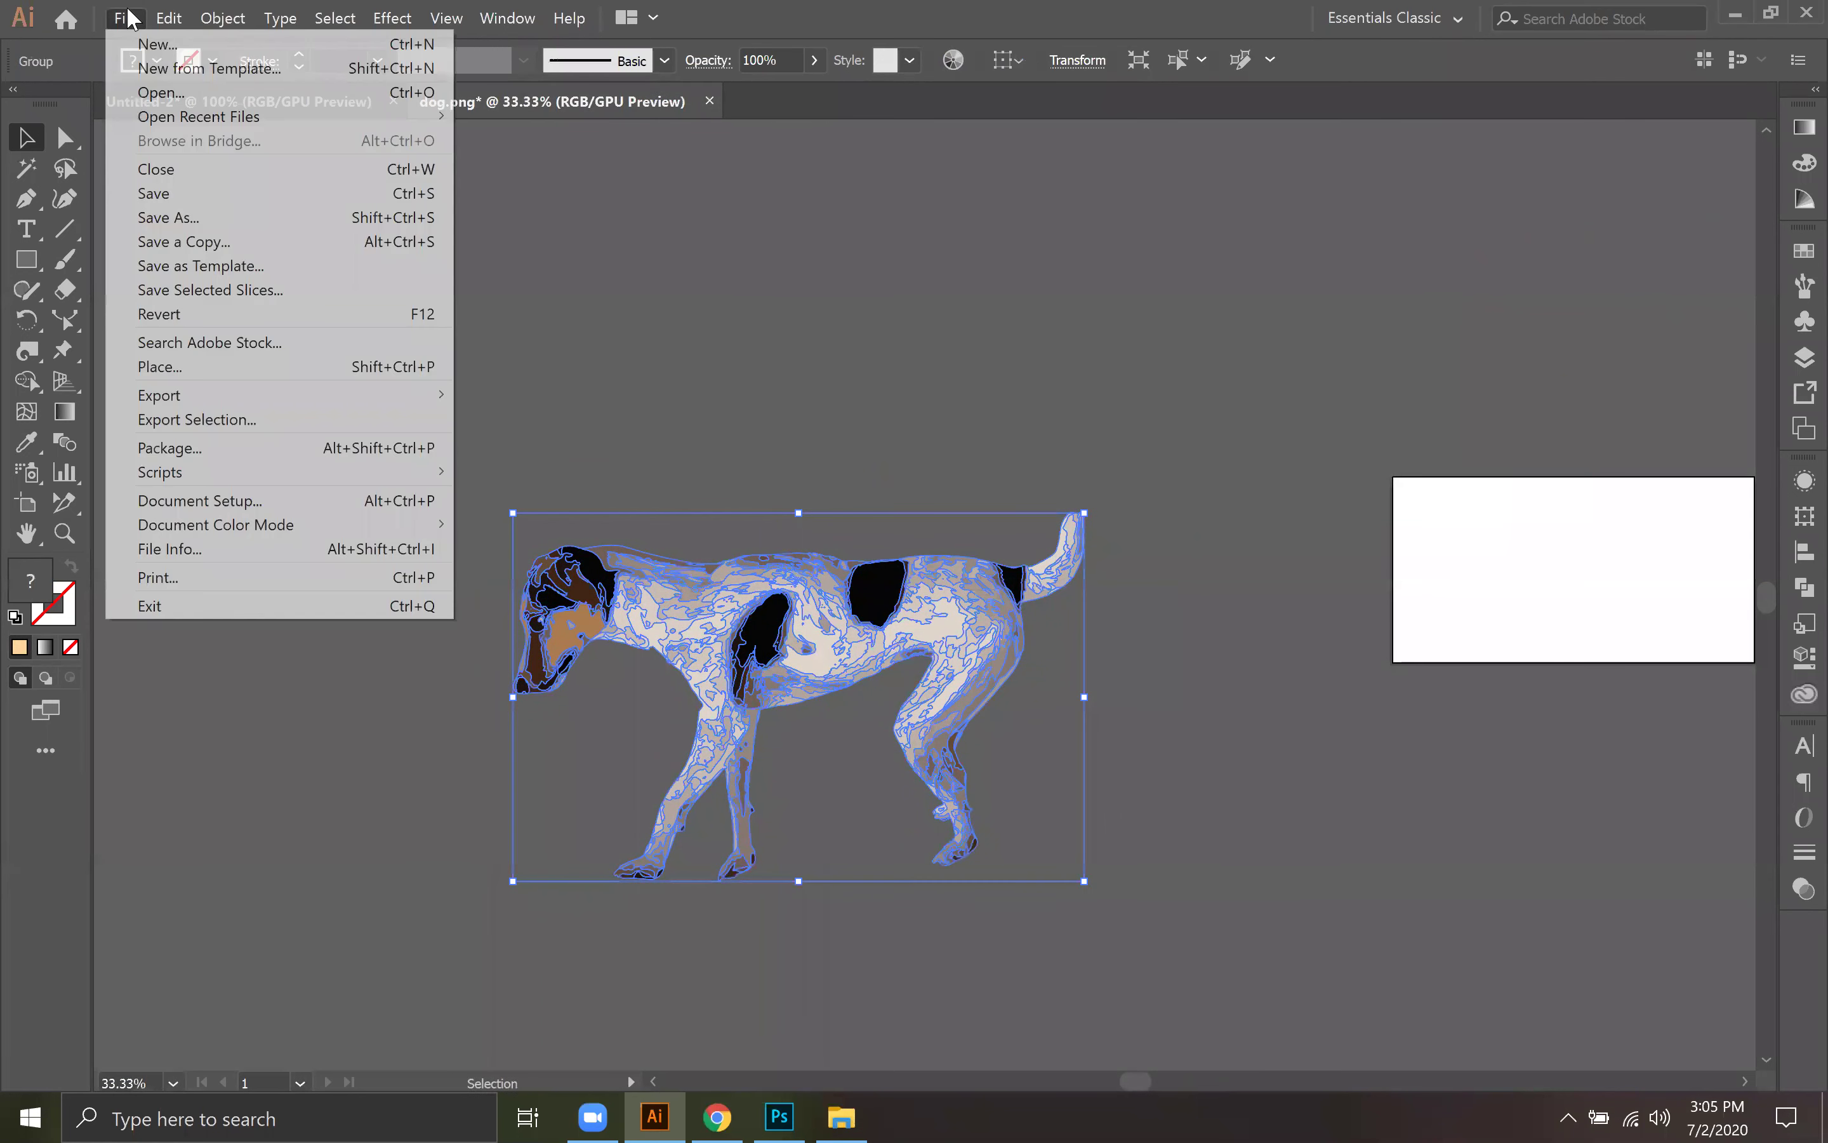
{"action": "mouse_move", "coordinate": [195, 398]}
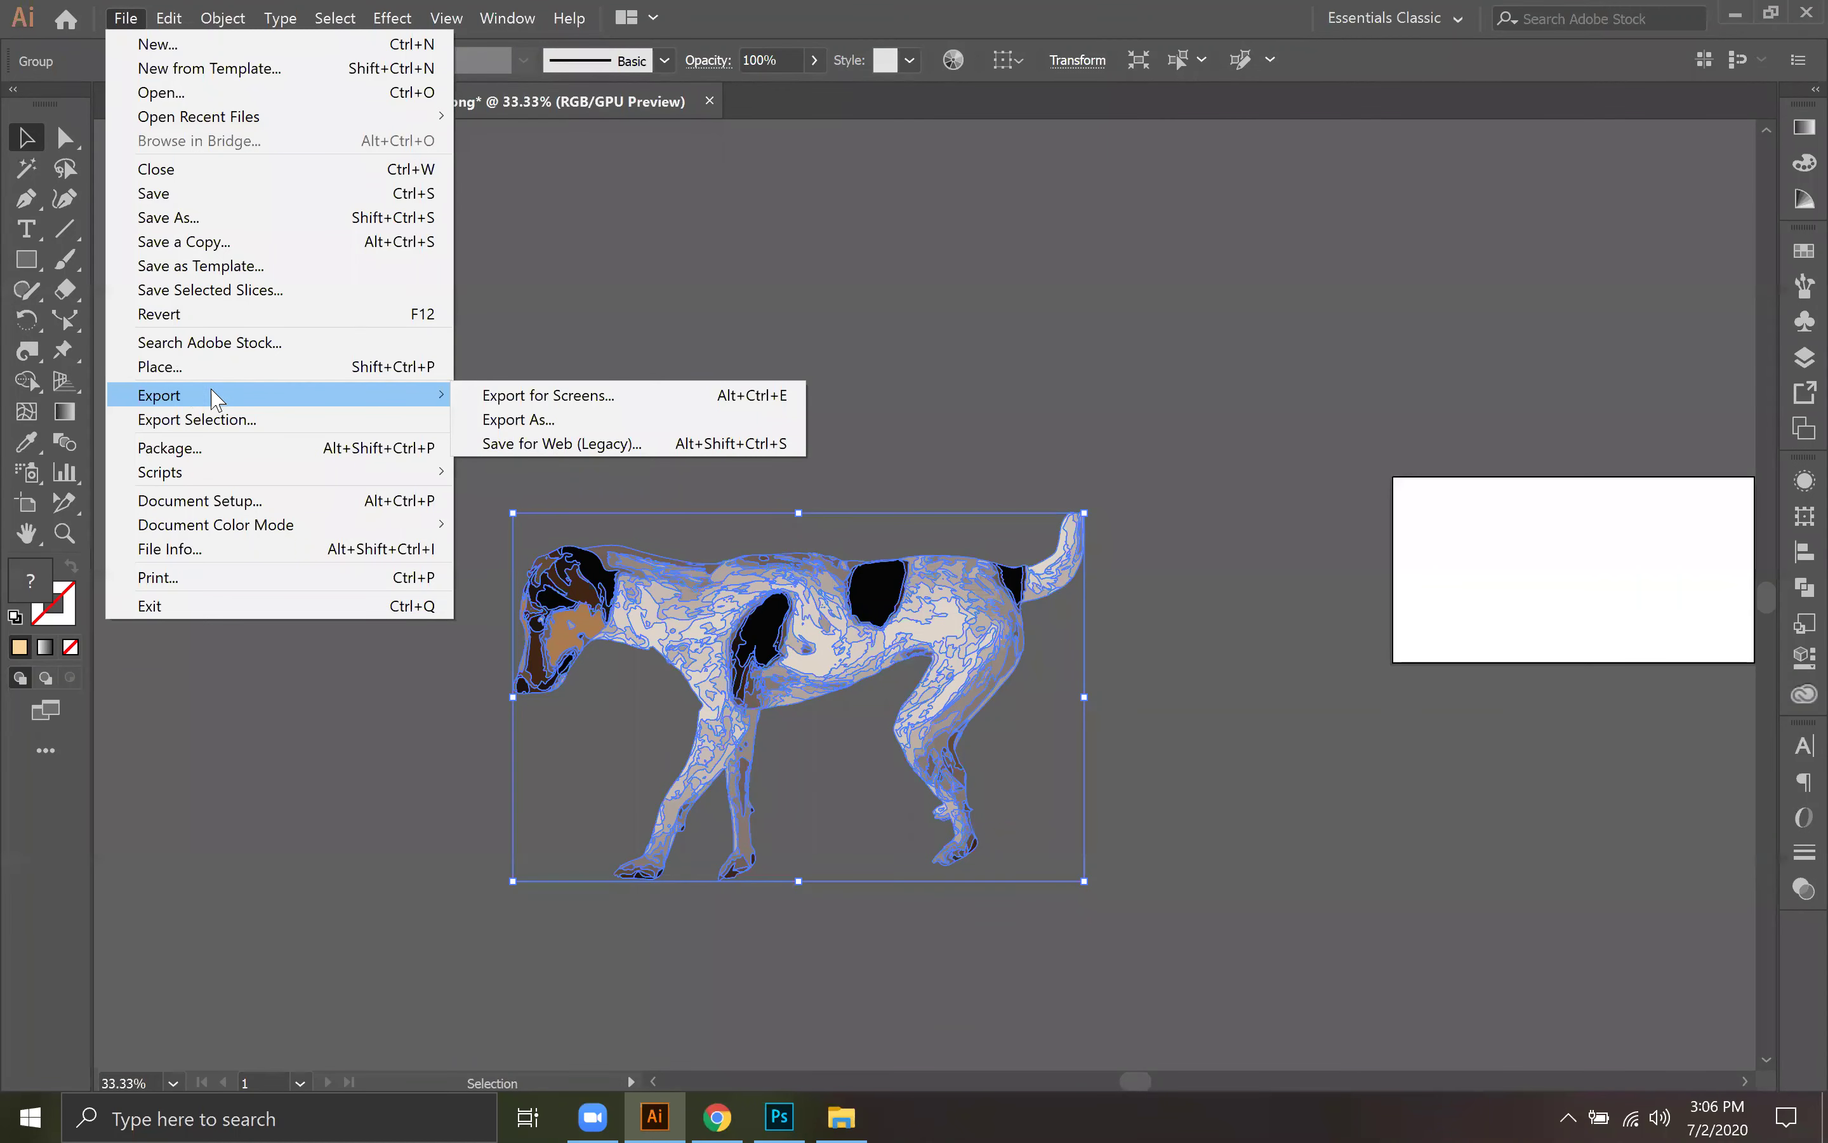
{"action": "key", "text": "Escape"}
{"action": "key", "text": "Escape"}
{"action": "left_click", "coordinate": [168, 17]}
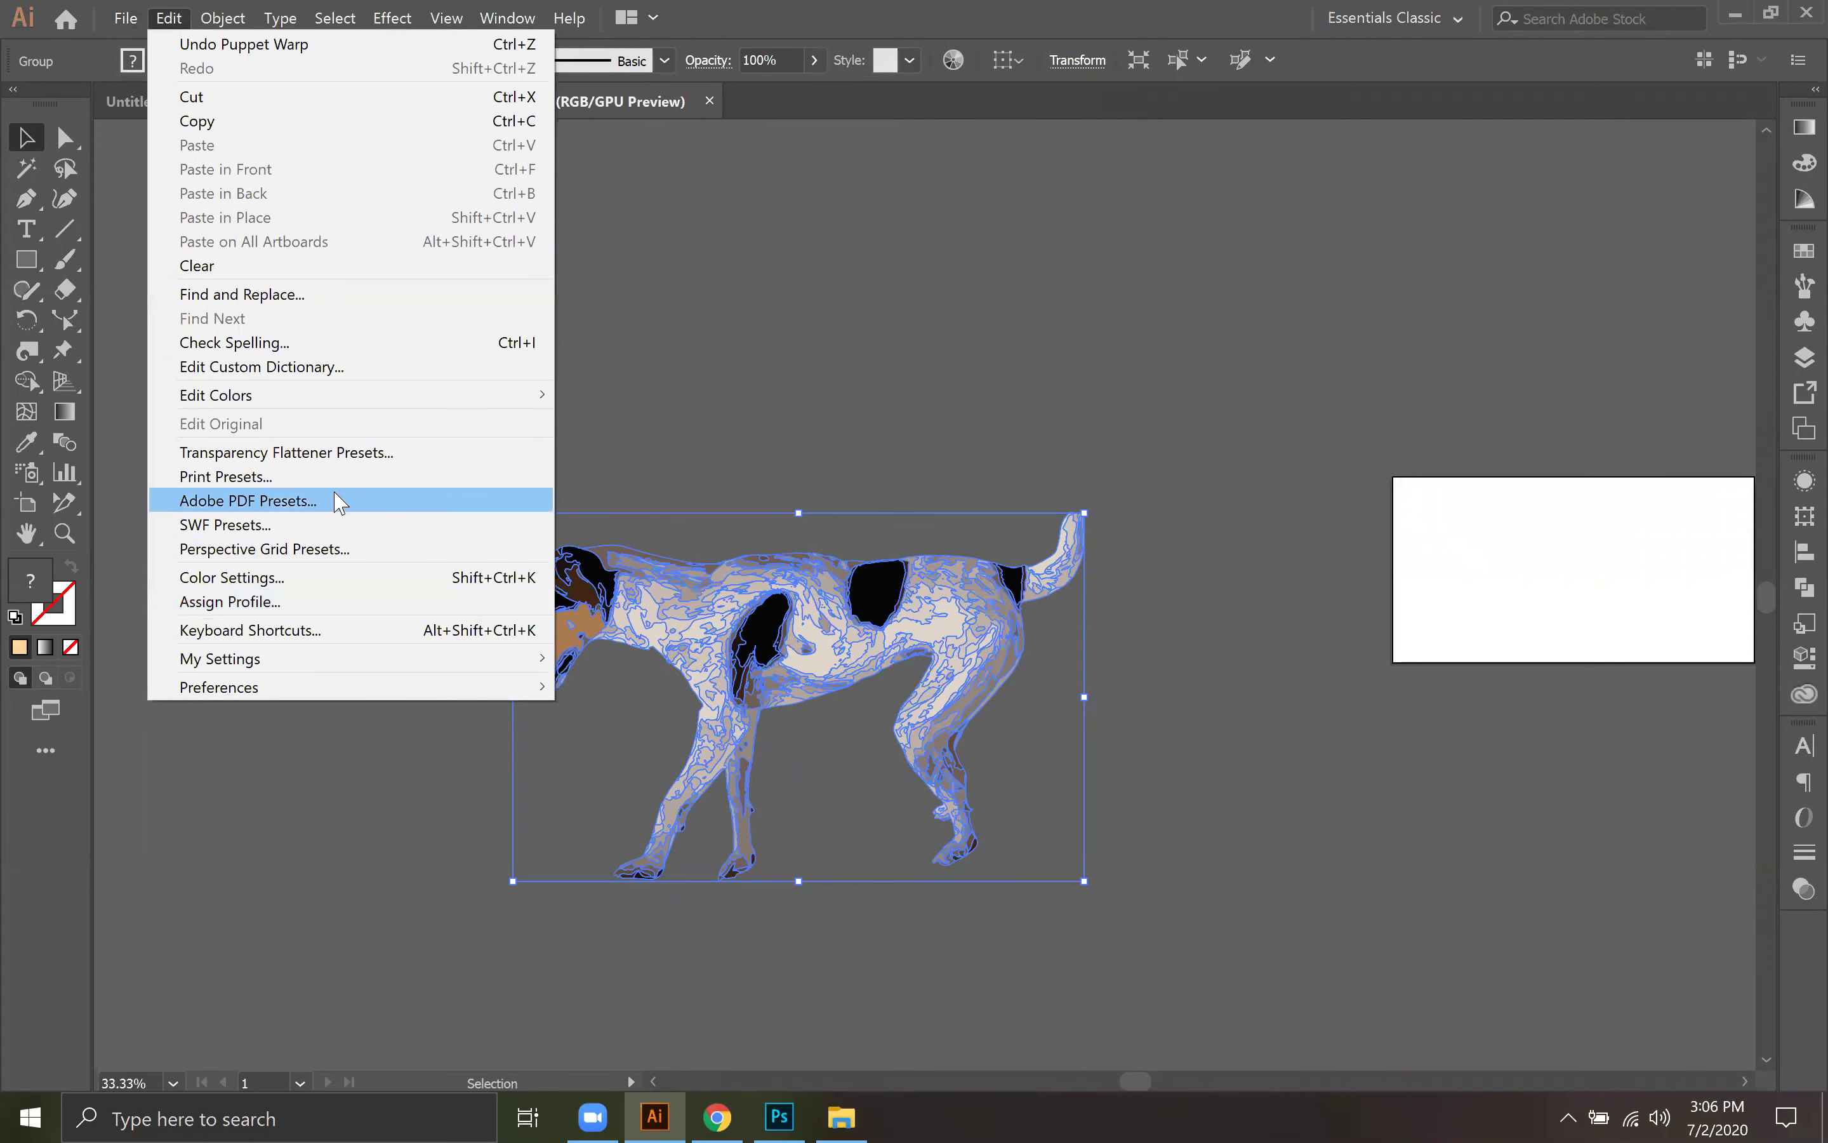
{"action": "mouse_move", "coordinate": [125, 17]}
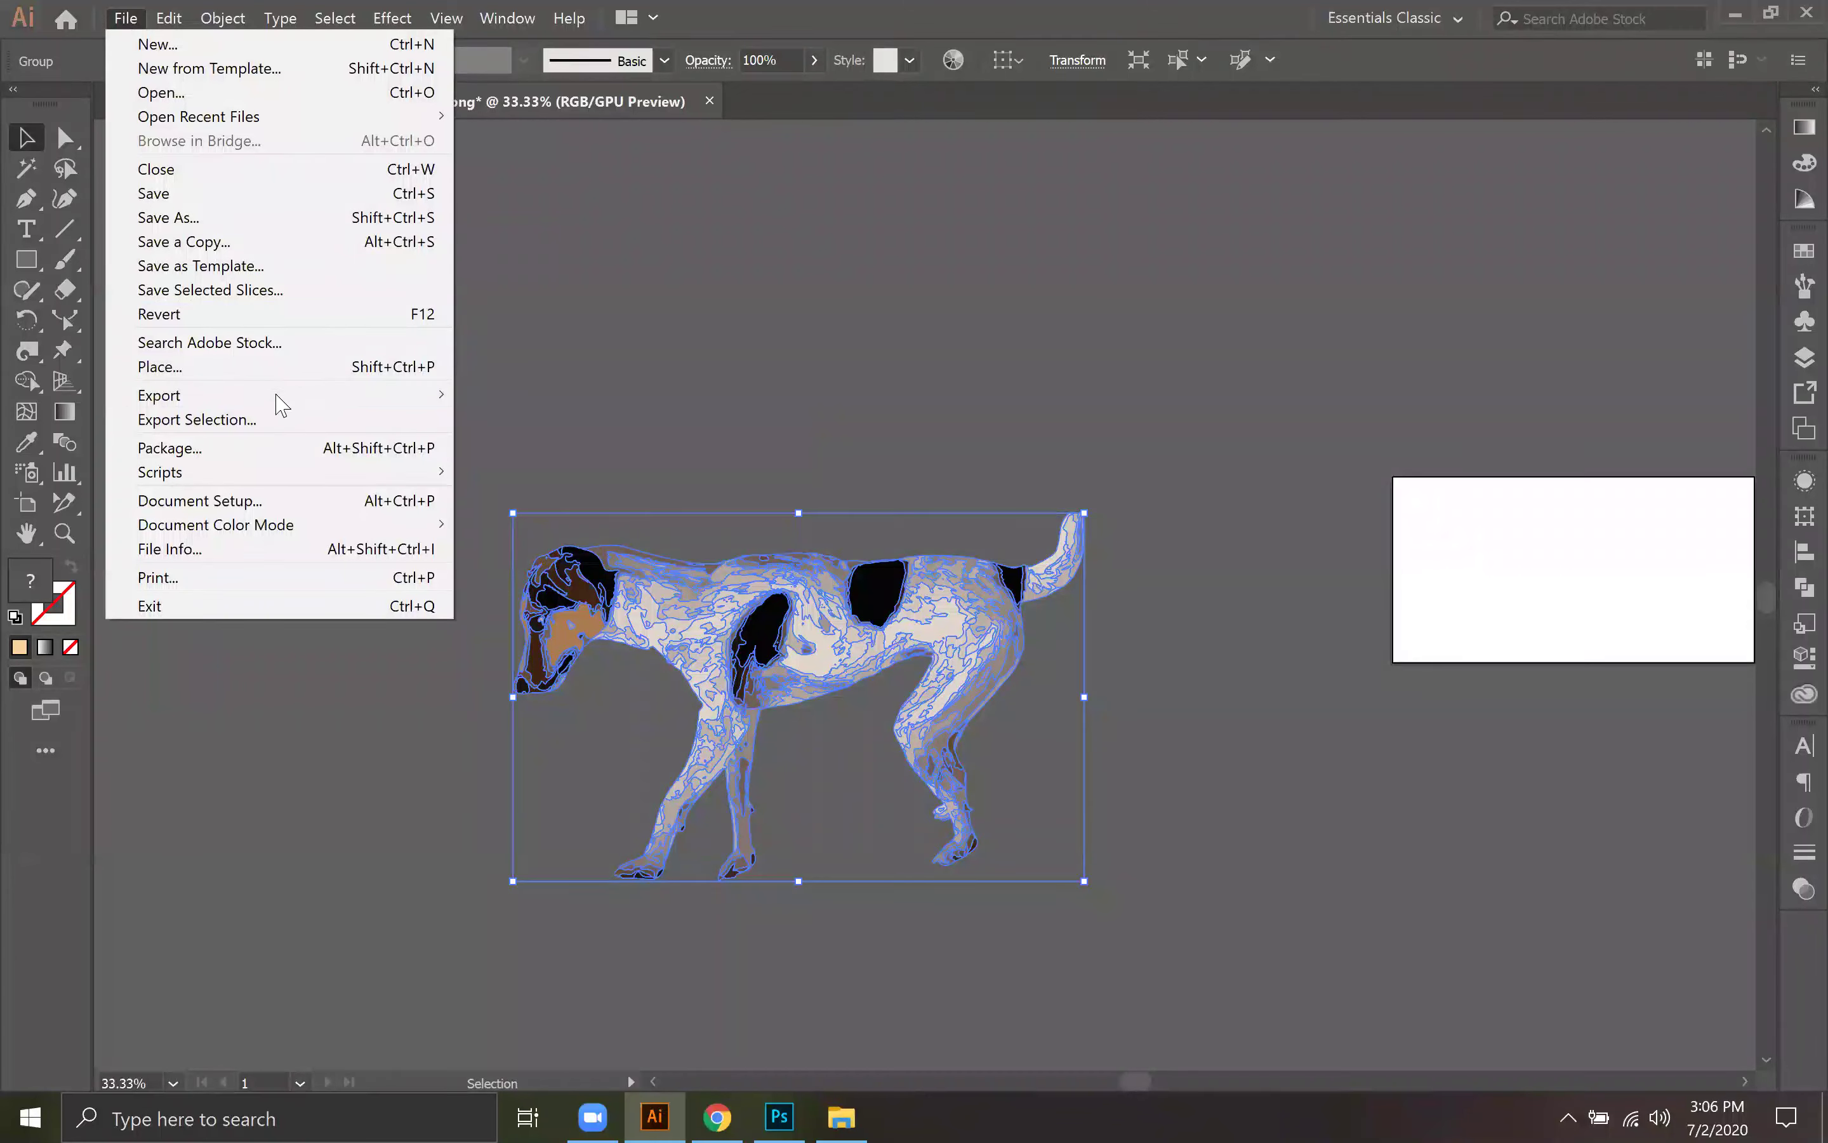
{"action": "left_click", "coordinate": [508, 420]}
{"action": "left_click", "coordinate": [379, 455]}
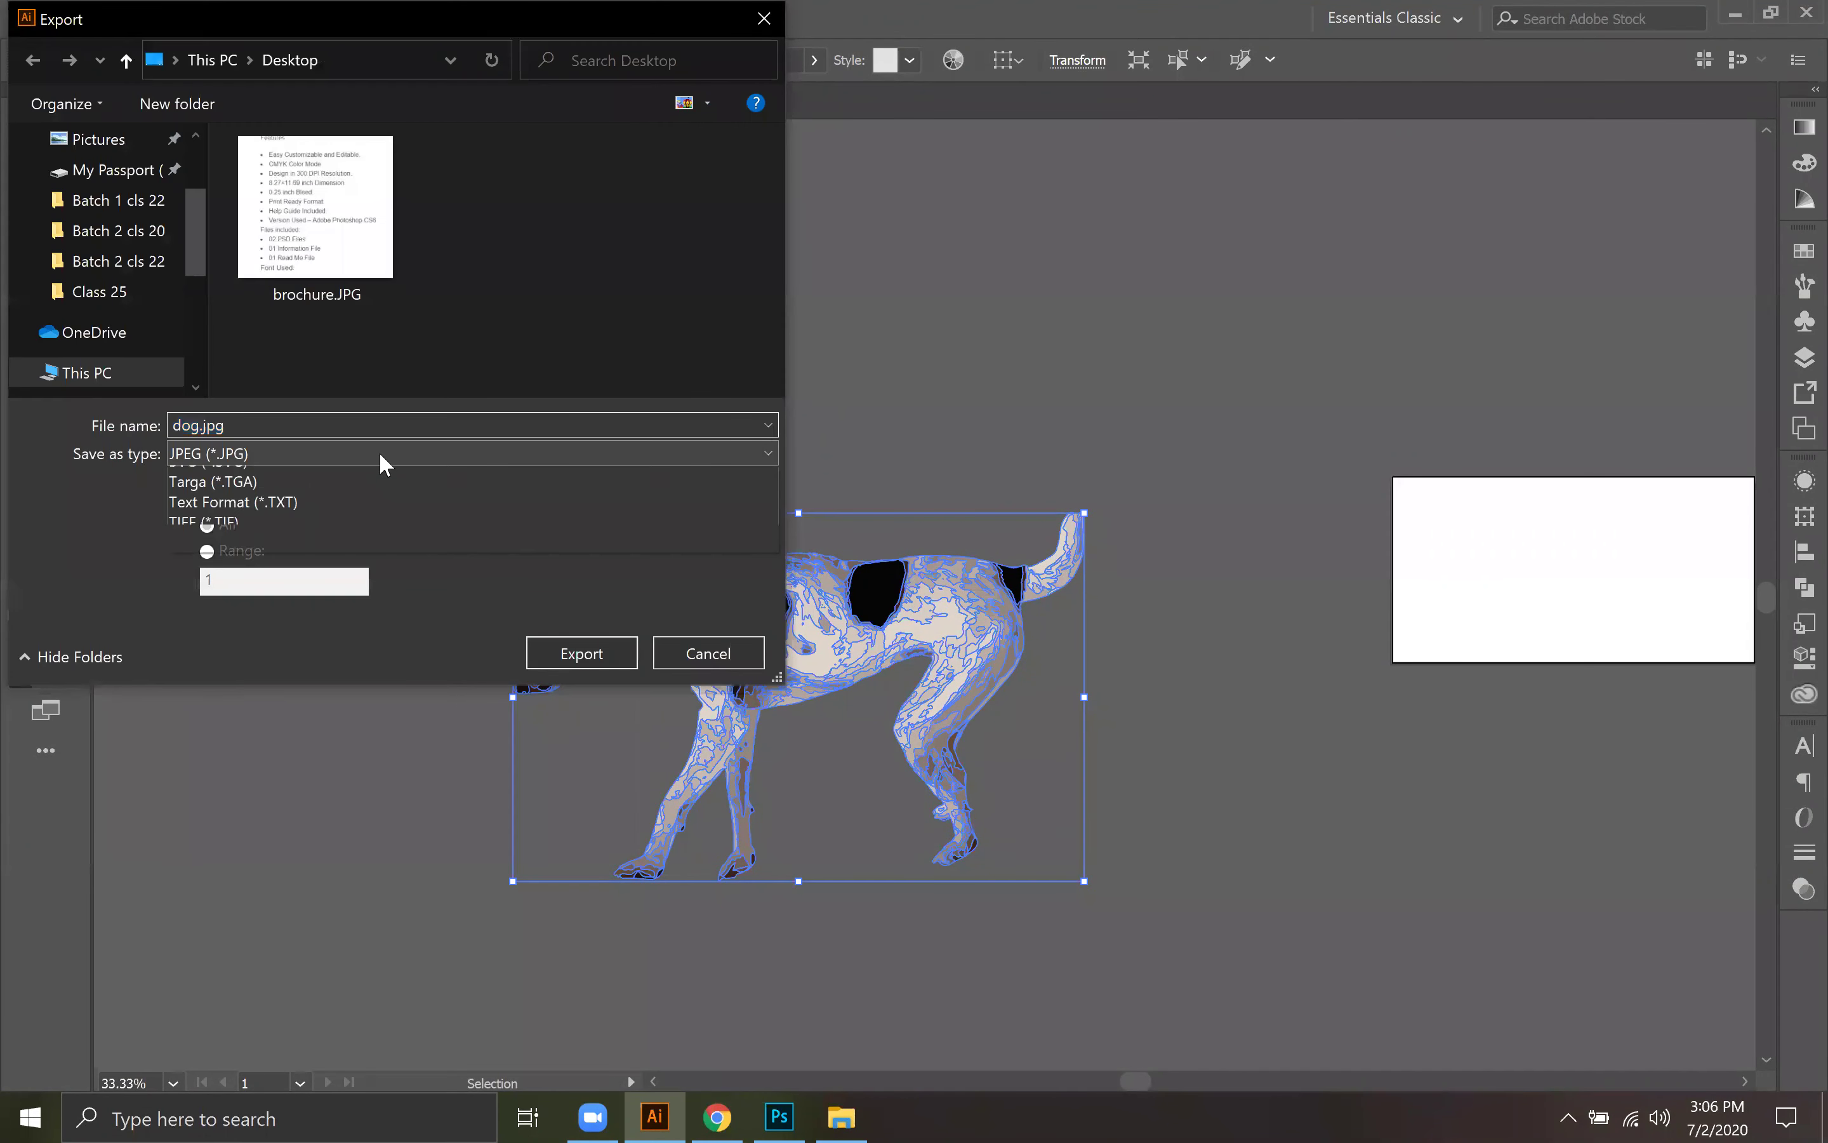
{"action": "left_click", "coordinate": [306, 376]}
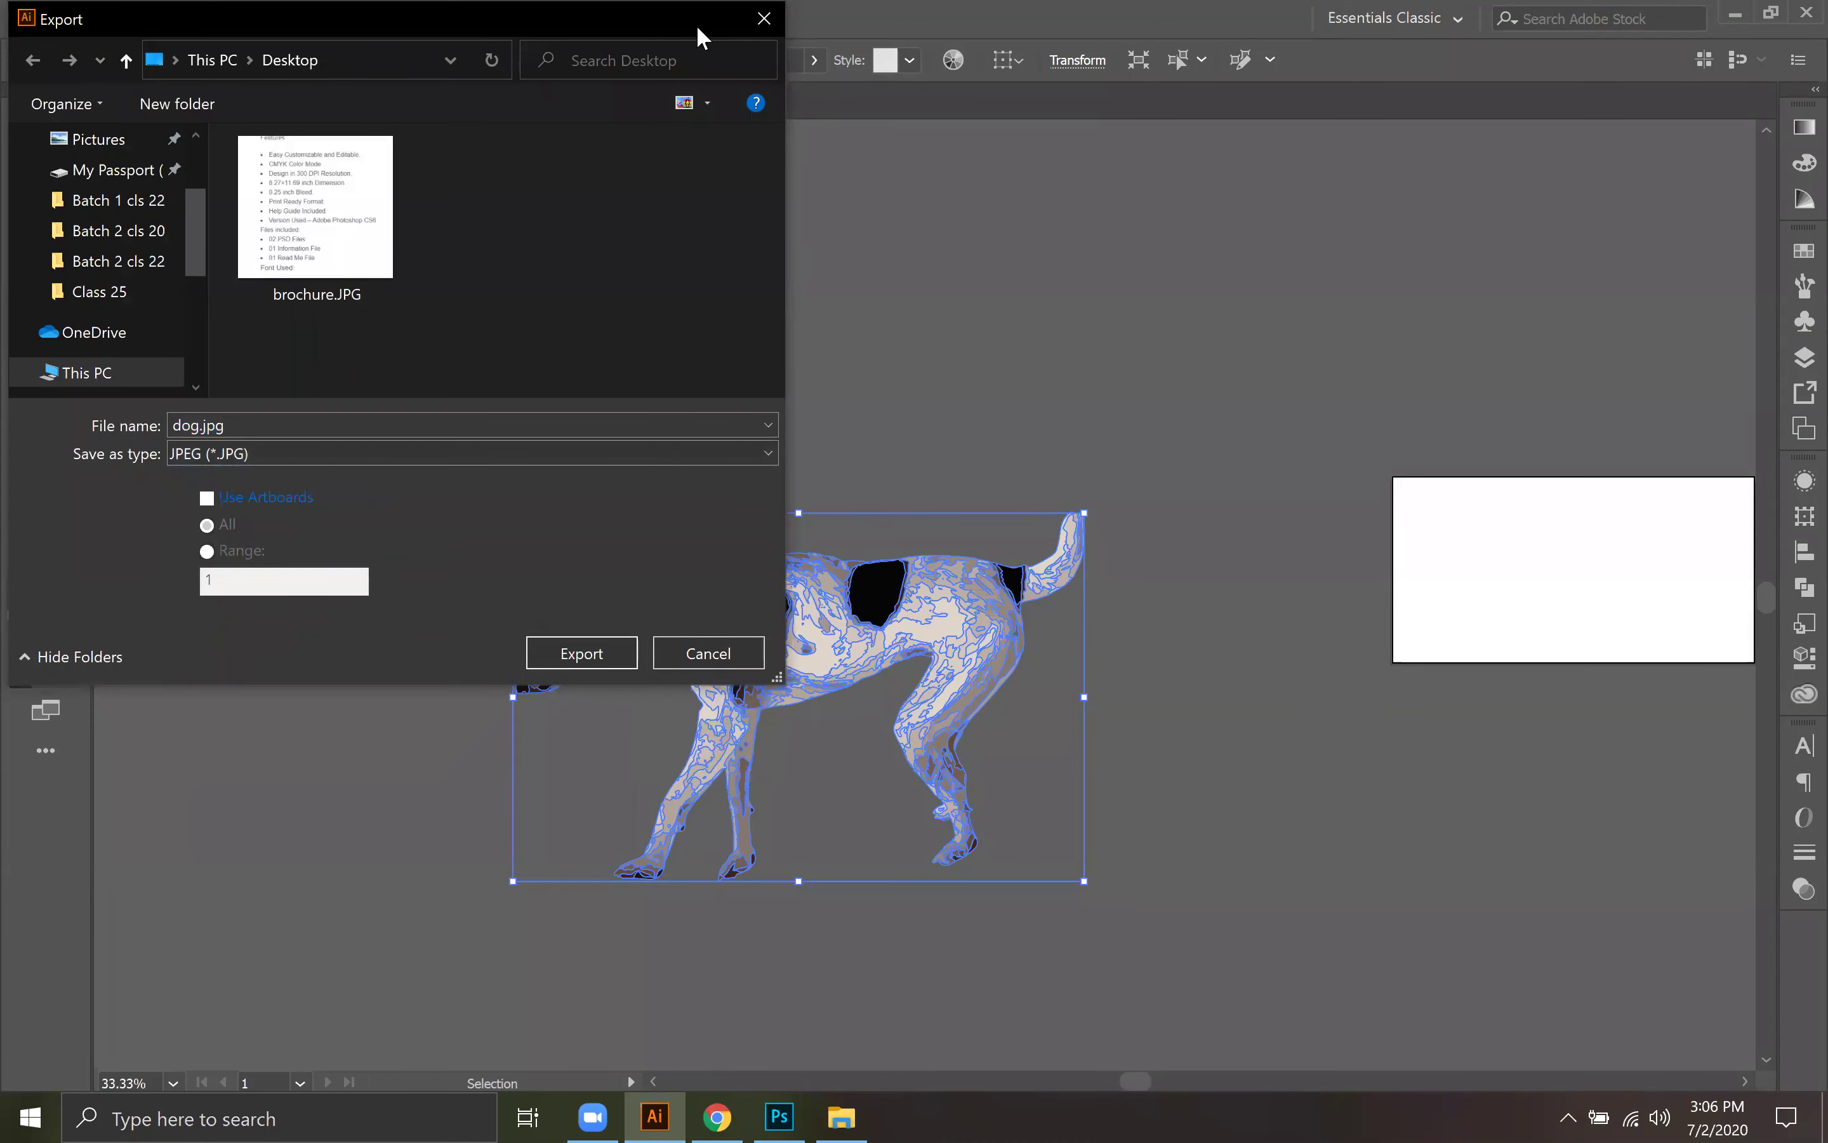
{"action": "left_click", "coordinate": [763, 18]}
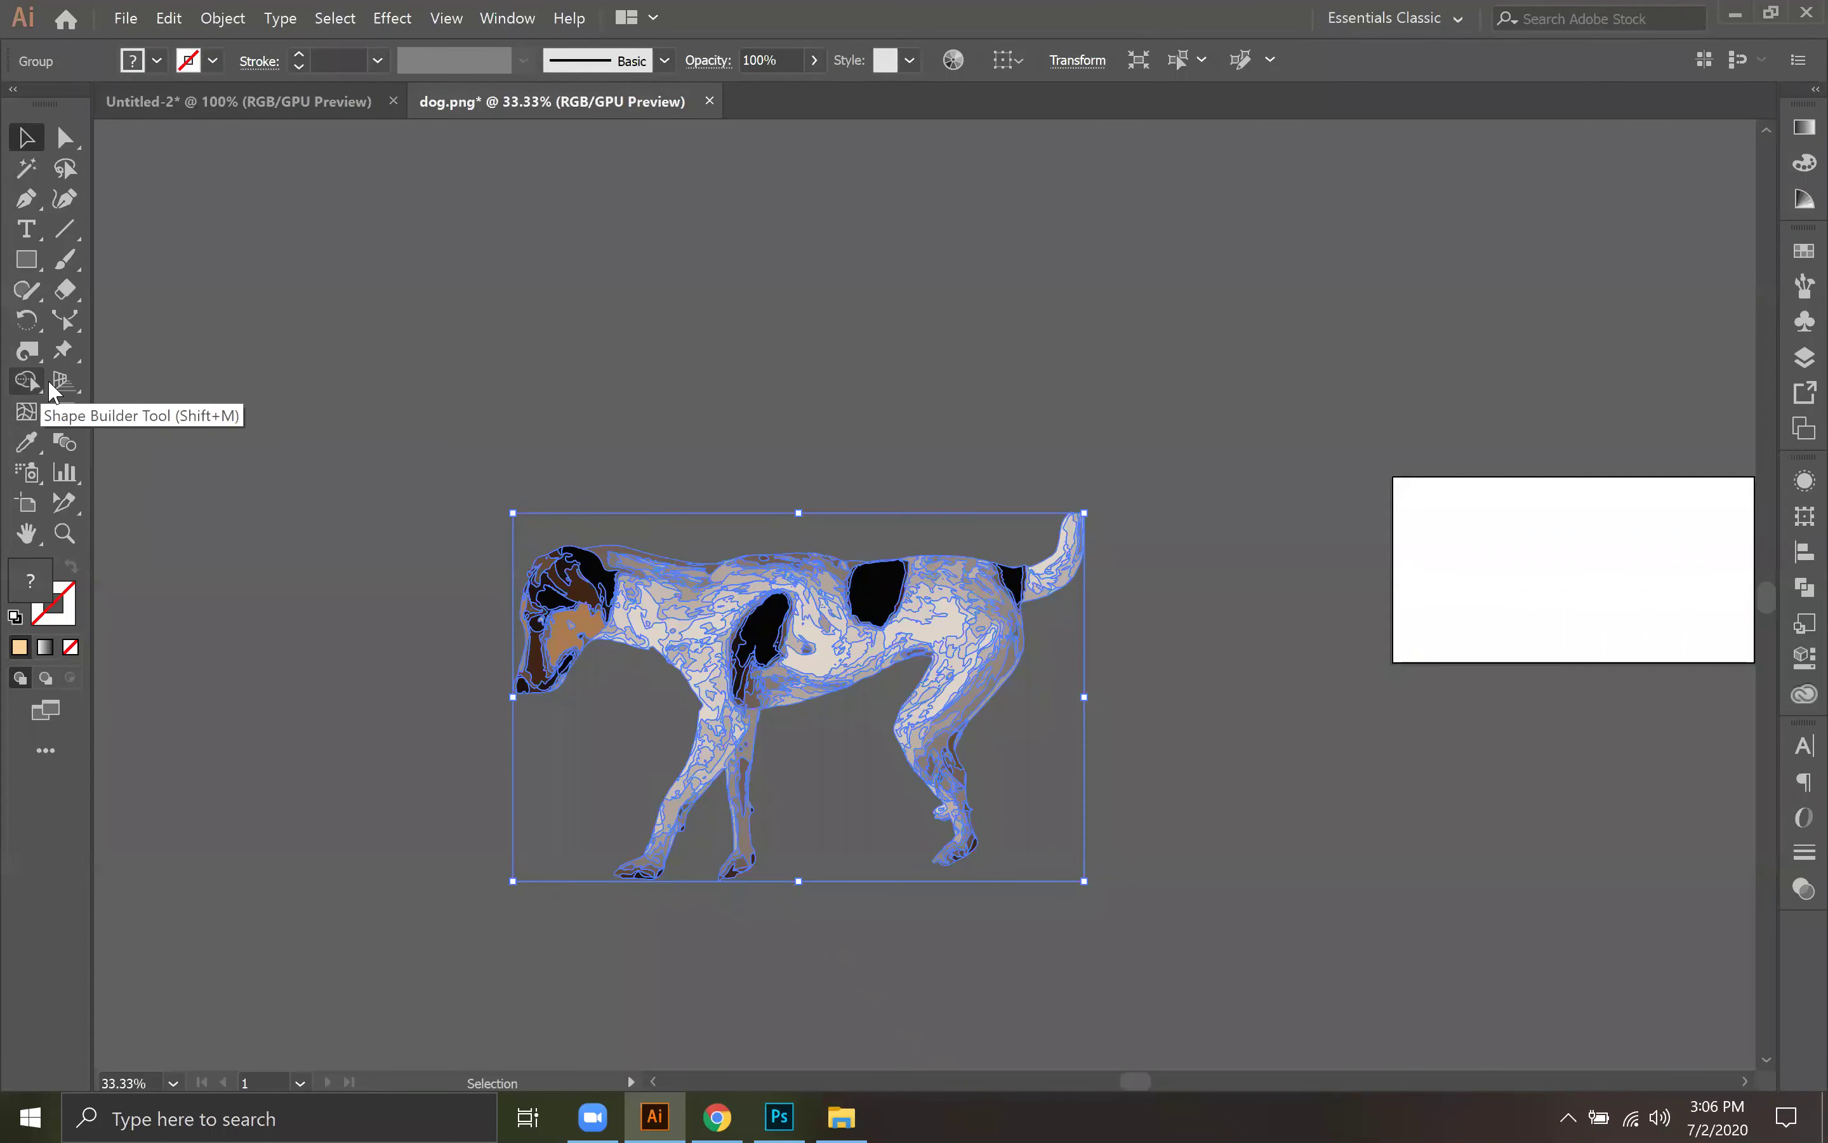
Step: Activate the Free Transform tool on the selected dog and skip the Puppet Warp tour
{"action": "left_click", "coordinate": [67, 353]}
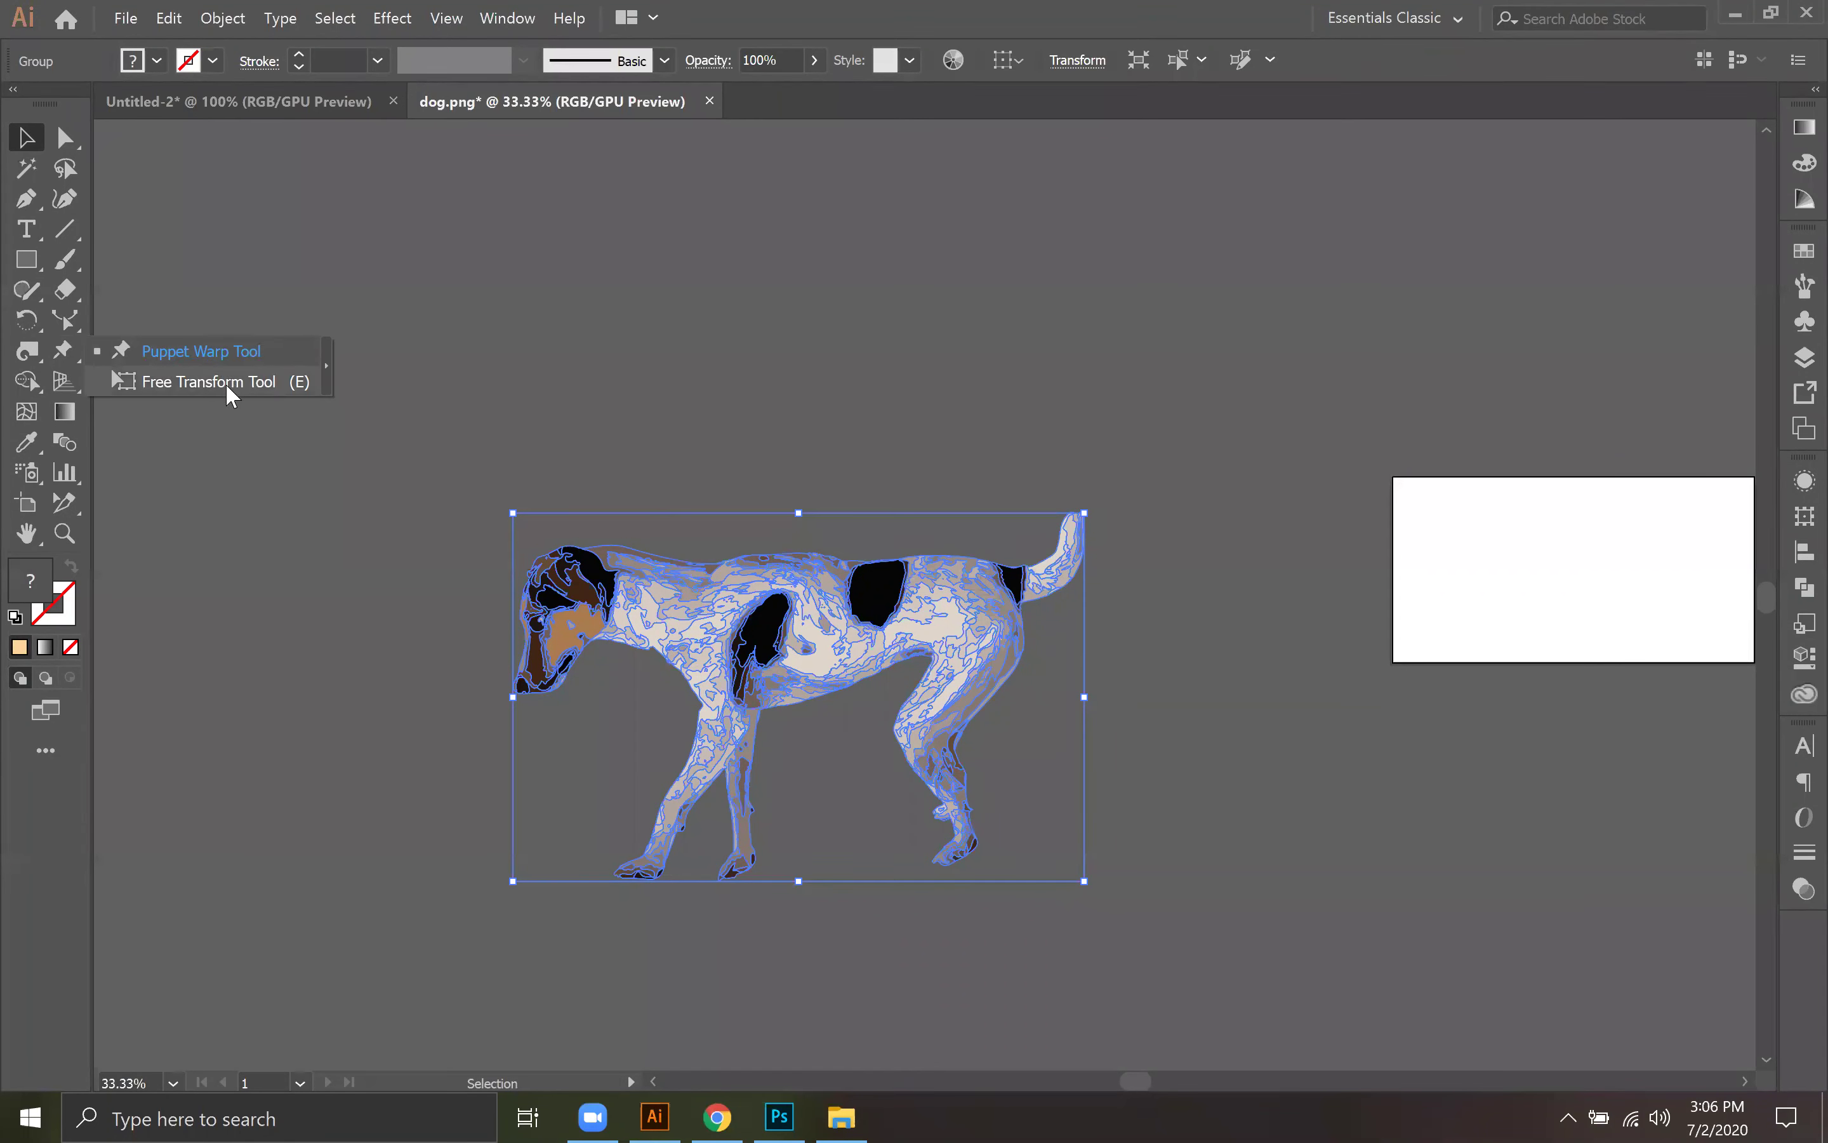
{"action": "left_click", "coordinate": [200, 383]}
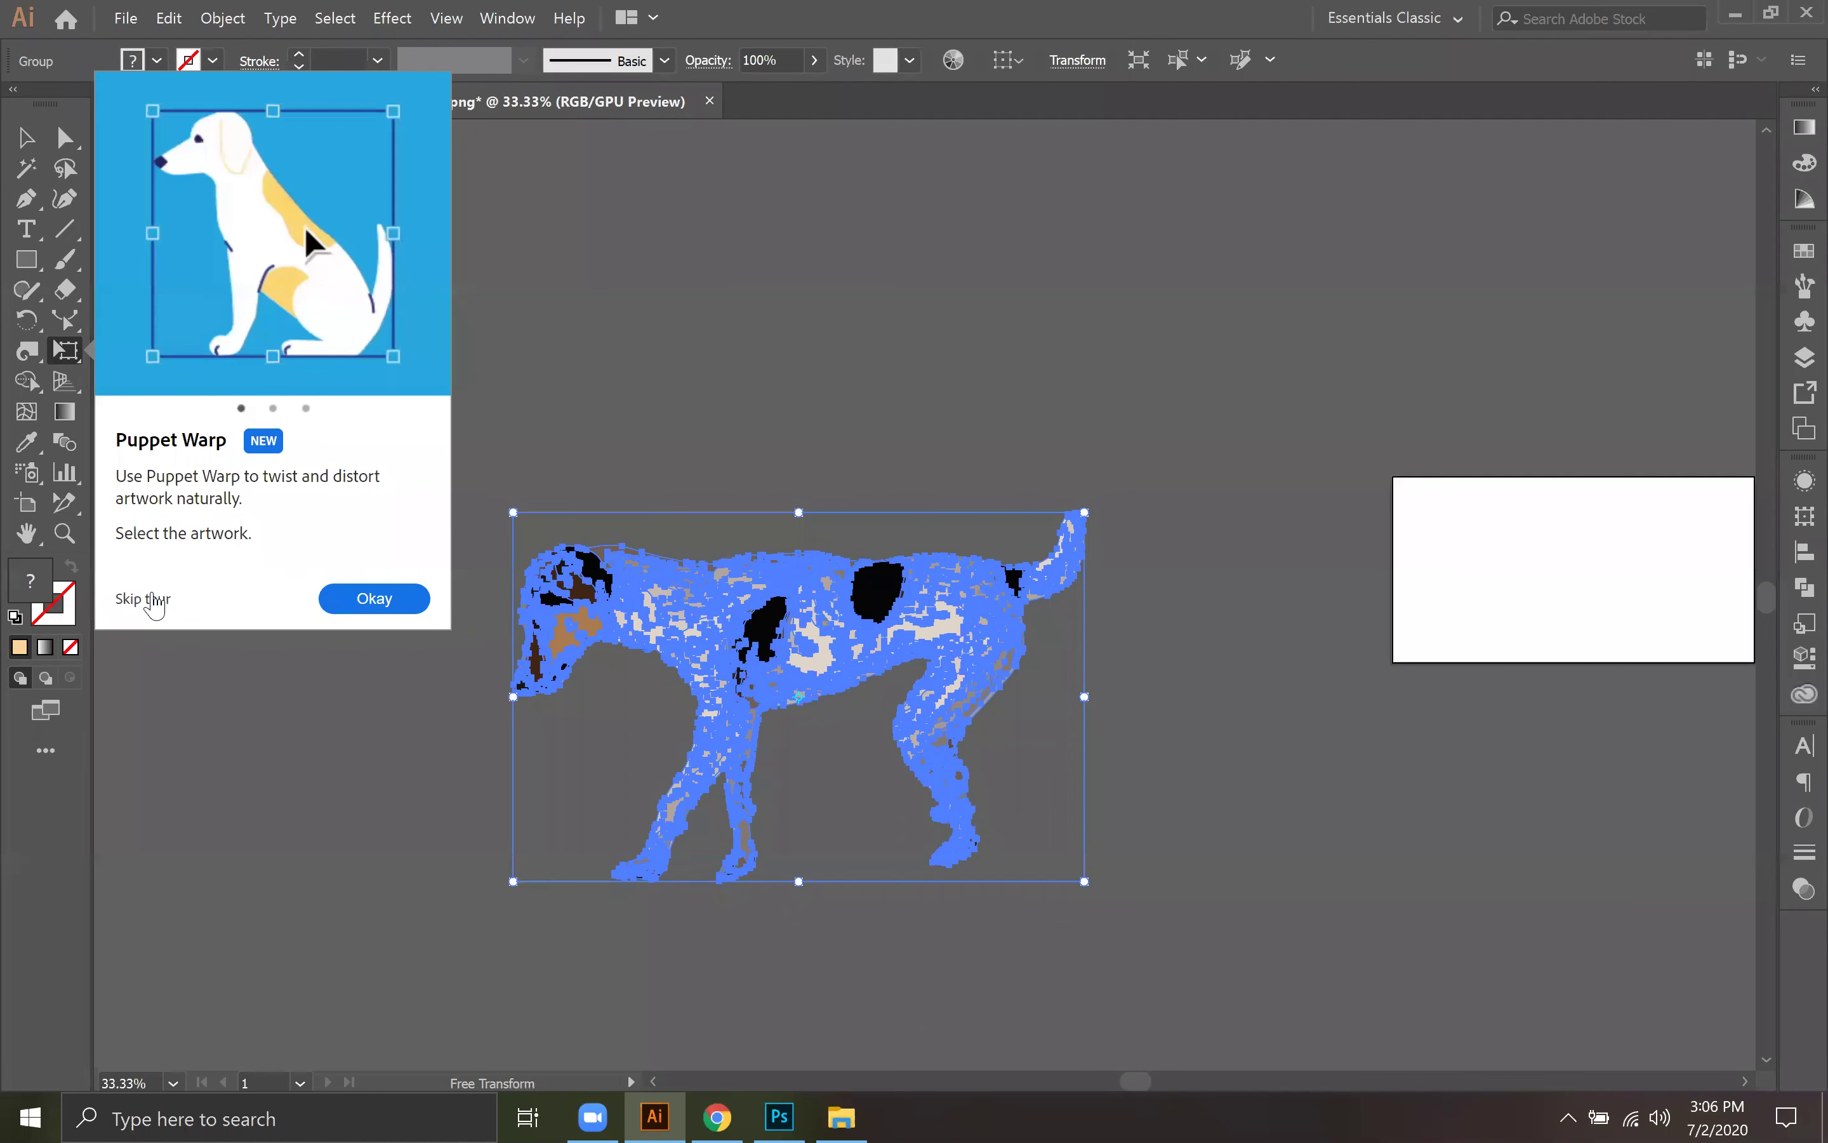
{"action": "left_click", "coordinate": [144, 609]}
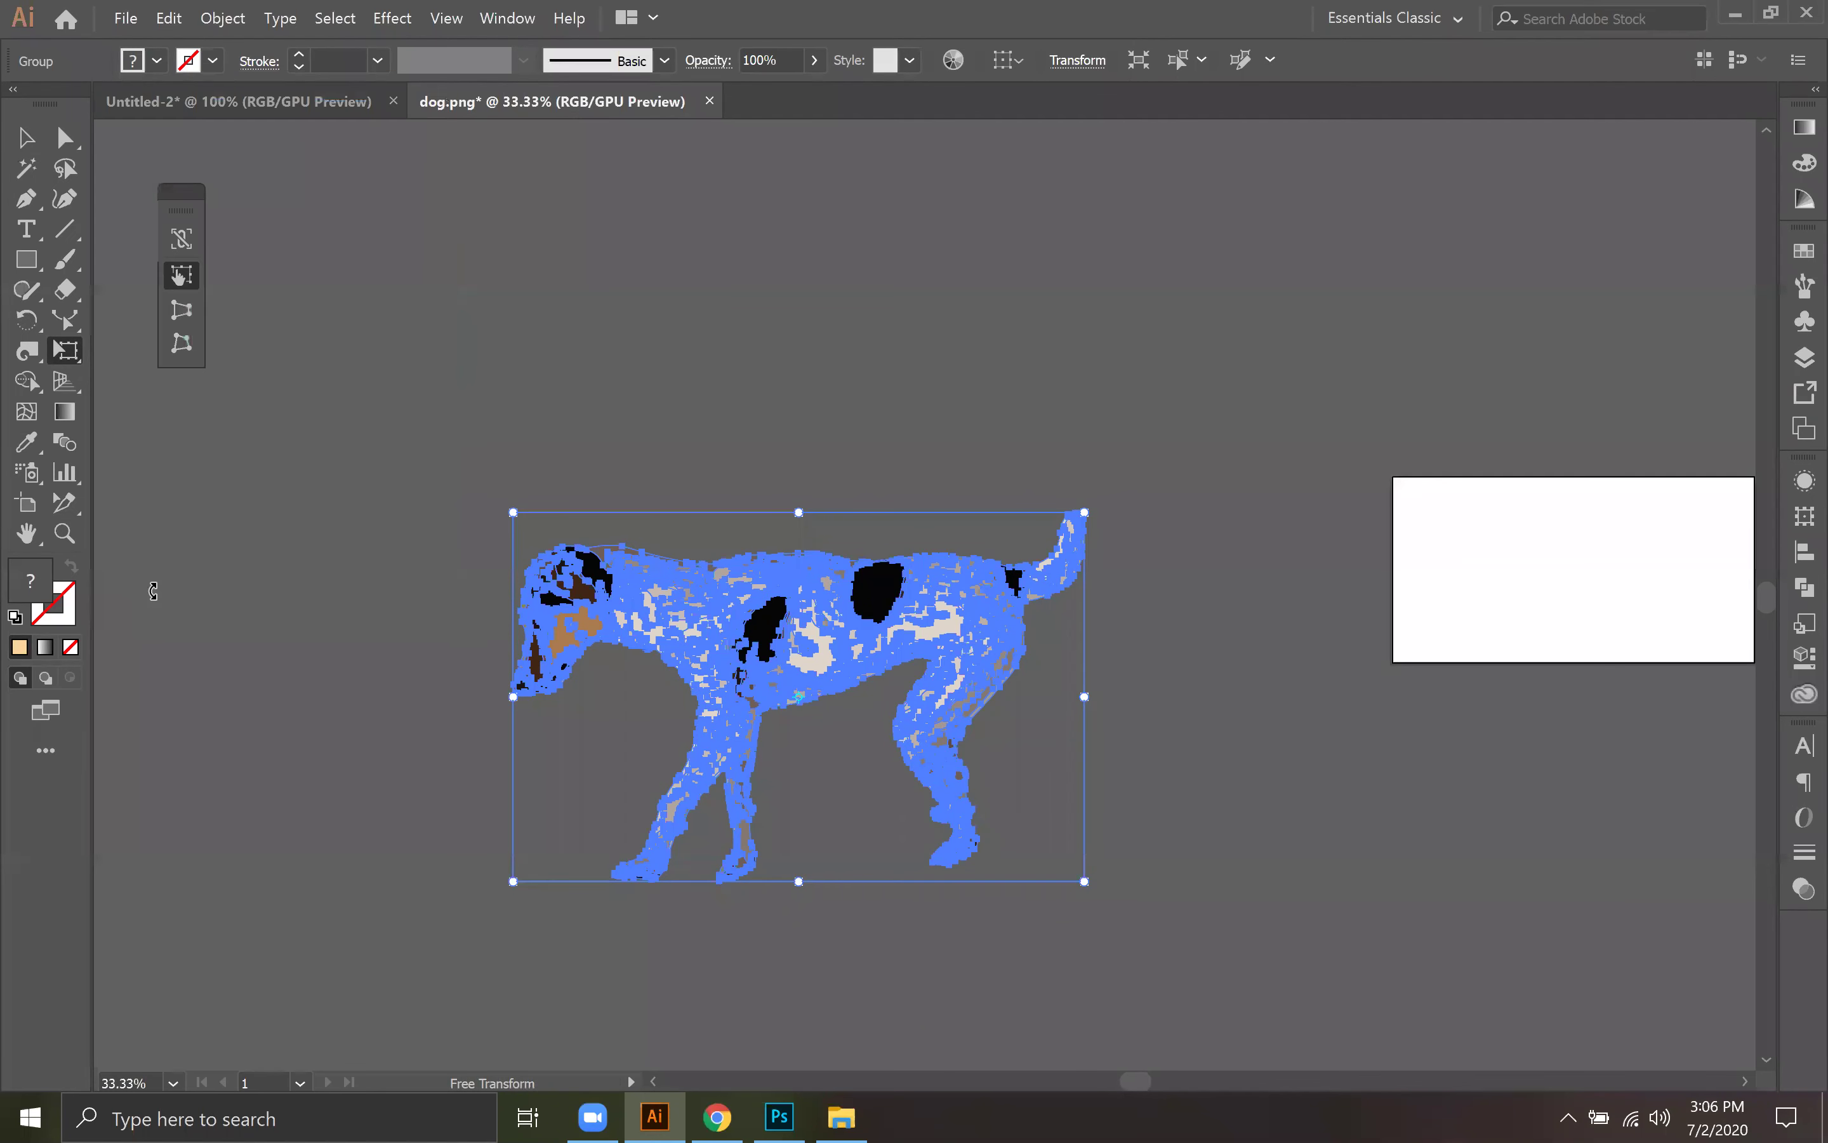
Step: Delete the warped shape in the Untitled-2 document and draw a new large rectangle in its place
{"action": "left_click", "coordinate": [195, 94]}
{"action": "left_click", "coordinate": [70, 349]}
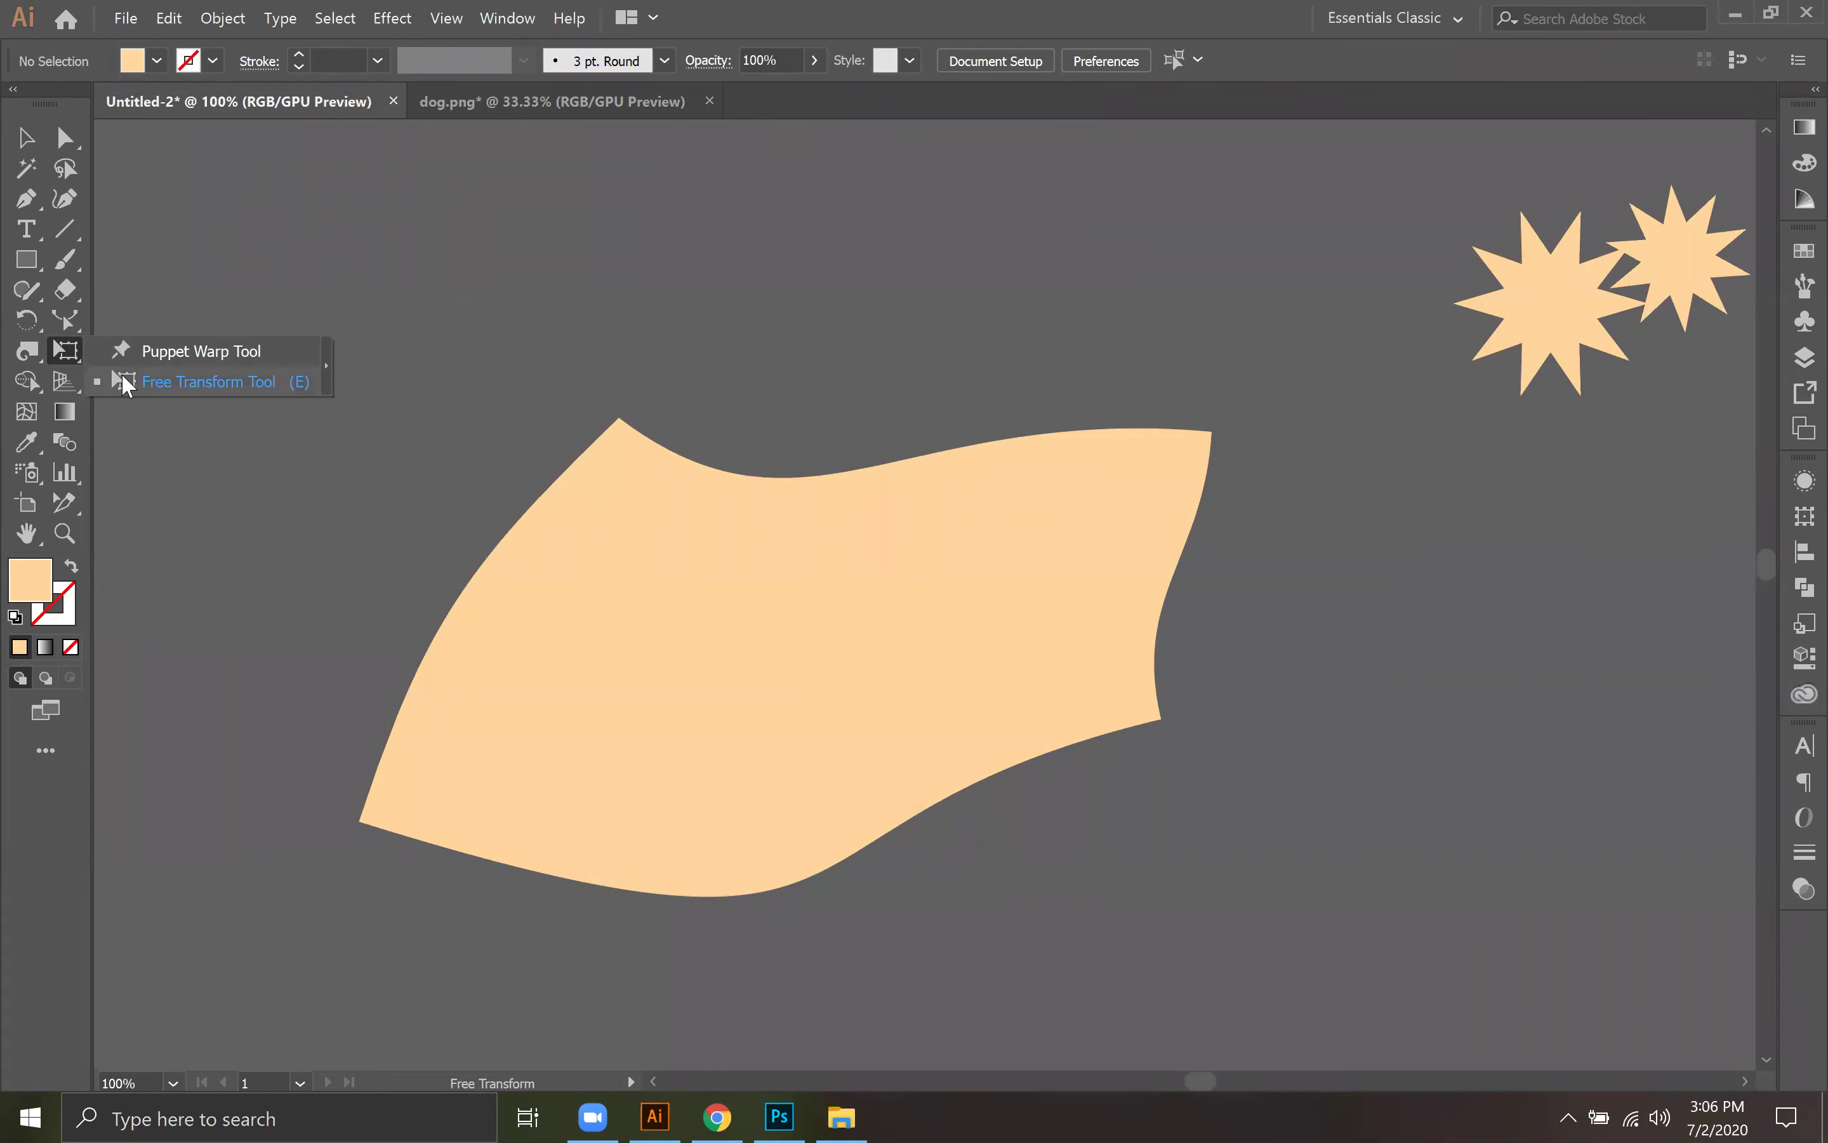
{"action": "left_click", "coordinate": [25, 137]}
{"action": "left_click_drag", "start_coordinate": [913, 612], "coordinate": [1194, 613]}
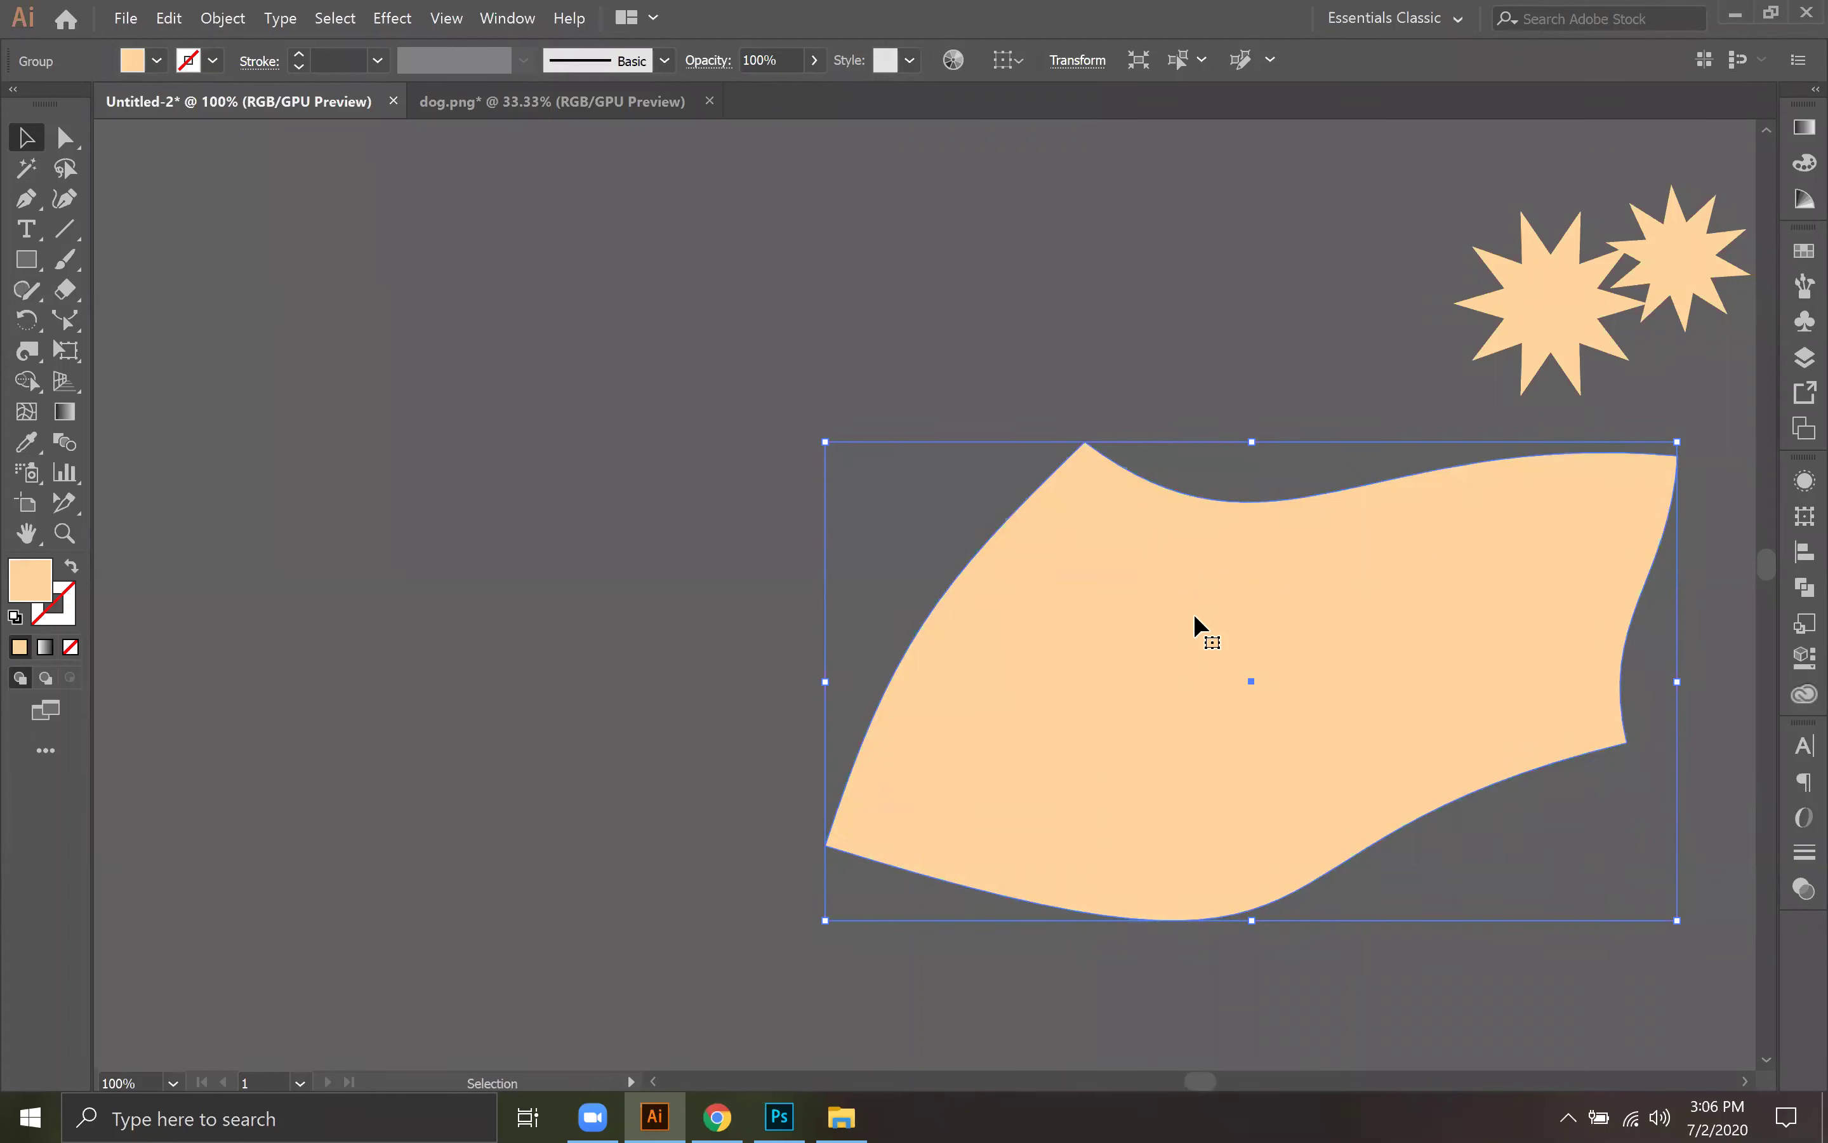
{"action": "key", "text": "Delete"}
{"action": "left_click", "coordinate": [25, 261]}
{"action": "left_click_drag", "start_coordinate": [451, 323], "coordinate": [1318, 806]}
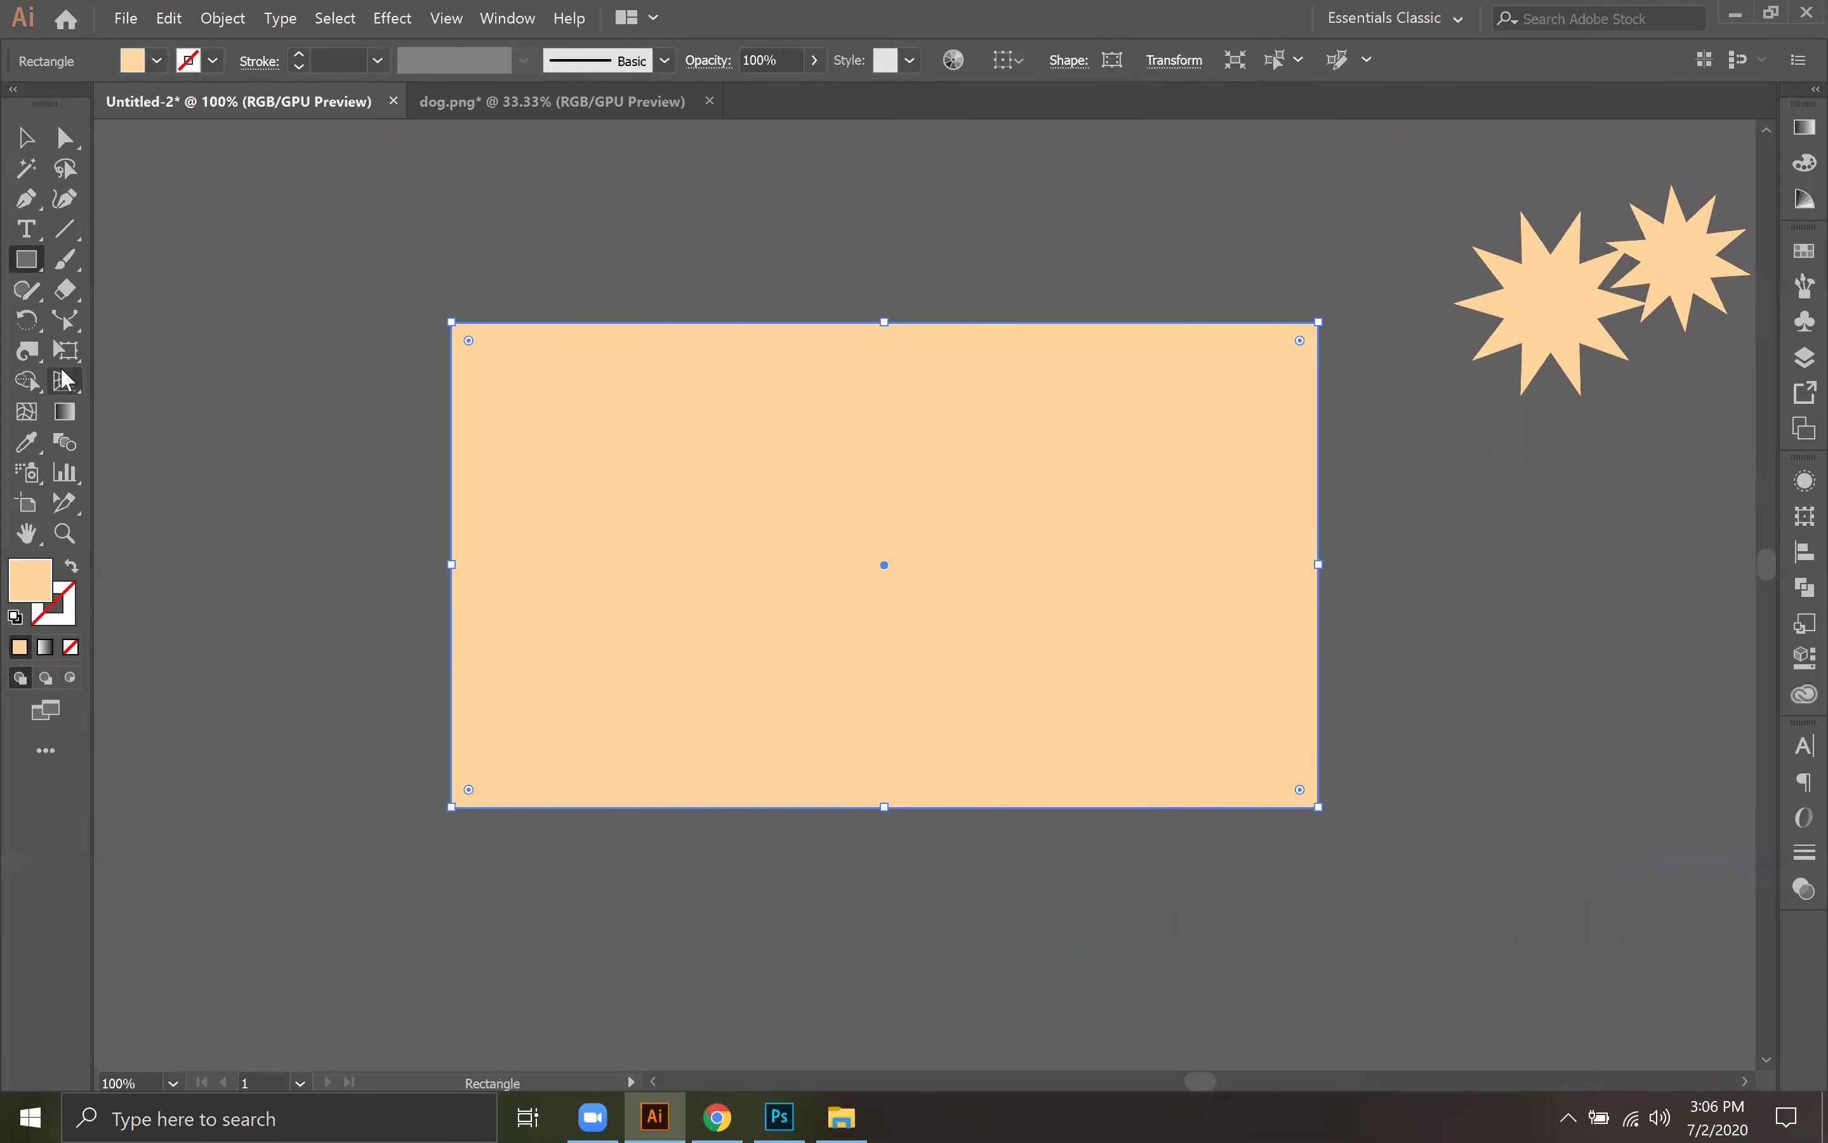
Step: Move and slightly enlarge the rectangle with Free Transform, try rotating it from its upper-right corner, and undo the last two transforms
{"action": "left_click_drag", "start_coordinate": [65, 352], "coordinate": [158, 382]}
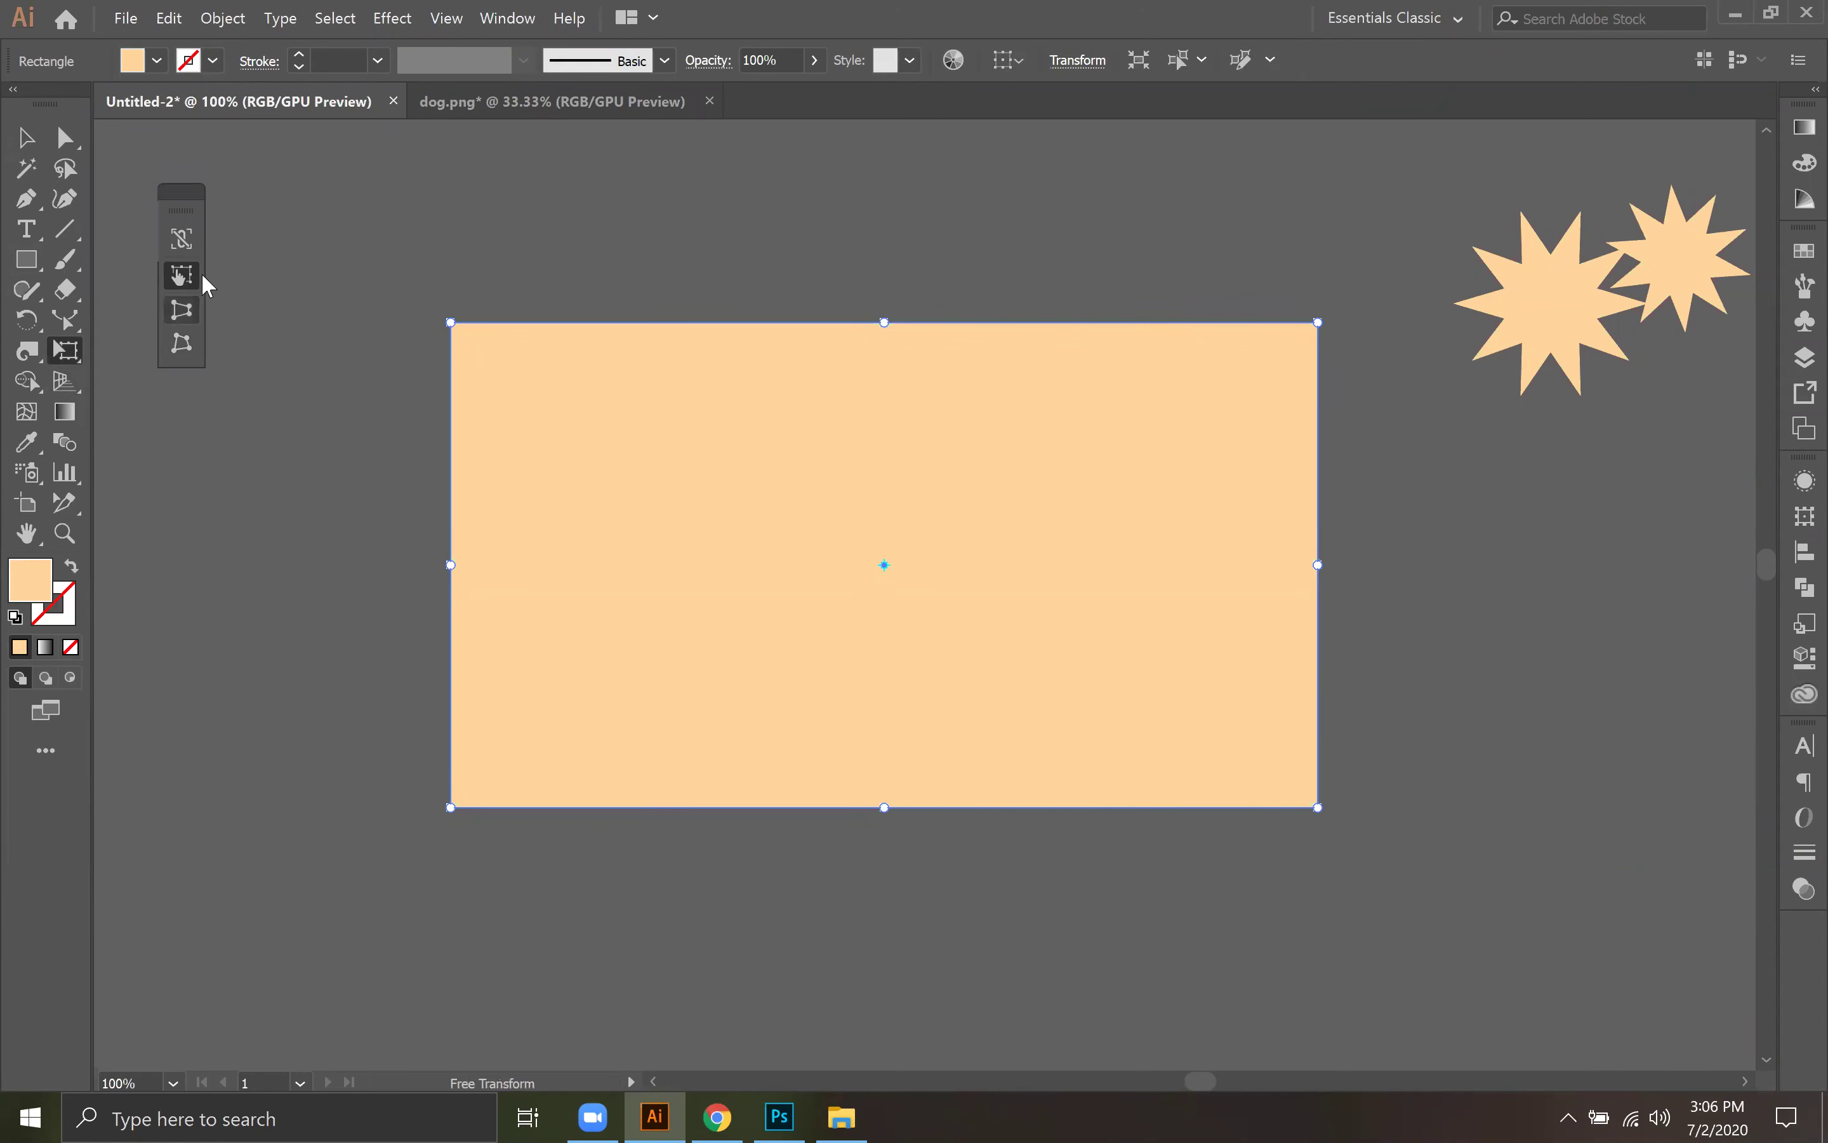
{"action": "left_click_drag", "start_coordinate": [730, 461], "coordinate": [425, 370]}
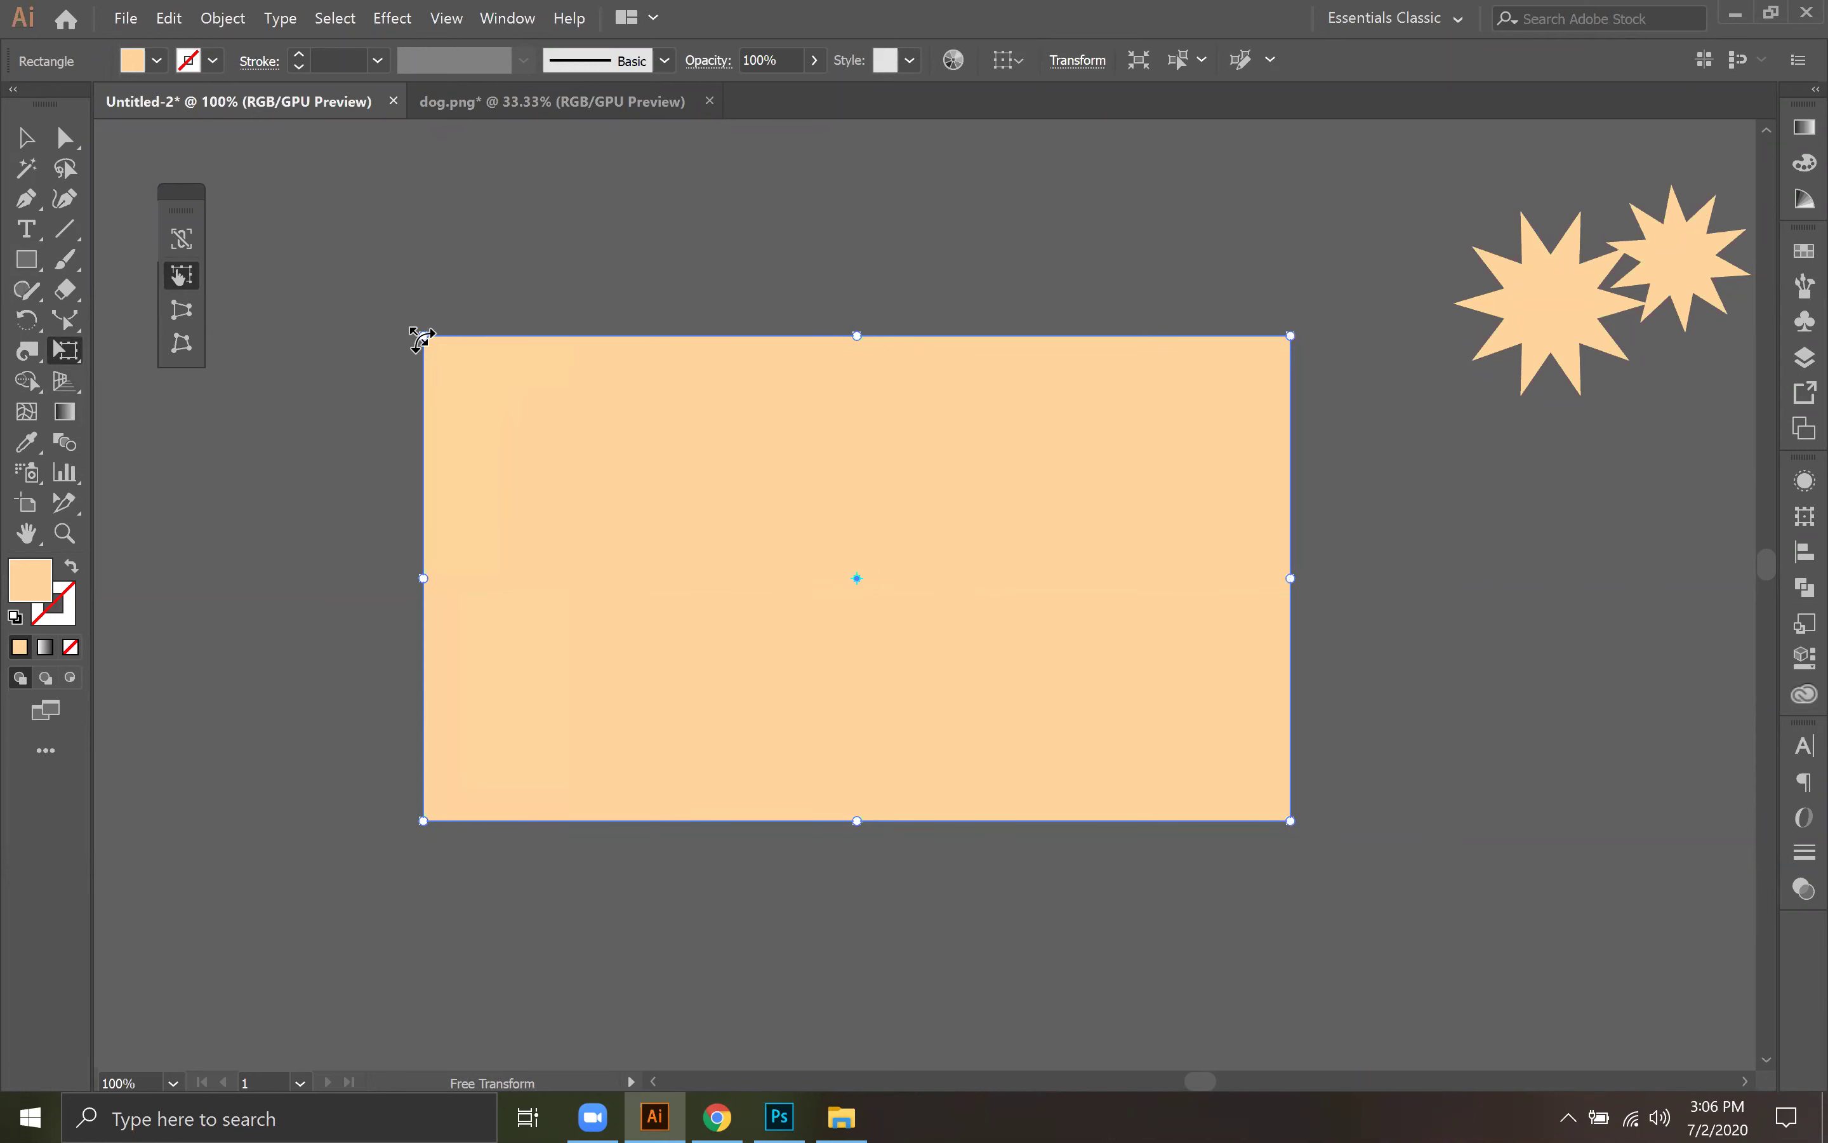
{"action": "left_click_drag", "start_coordinate": [1300, 330], "coordinate": [1344, 289]}
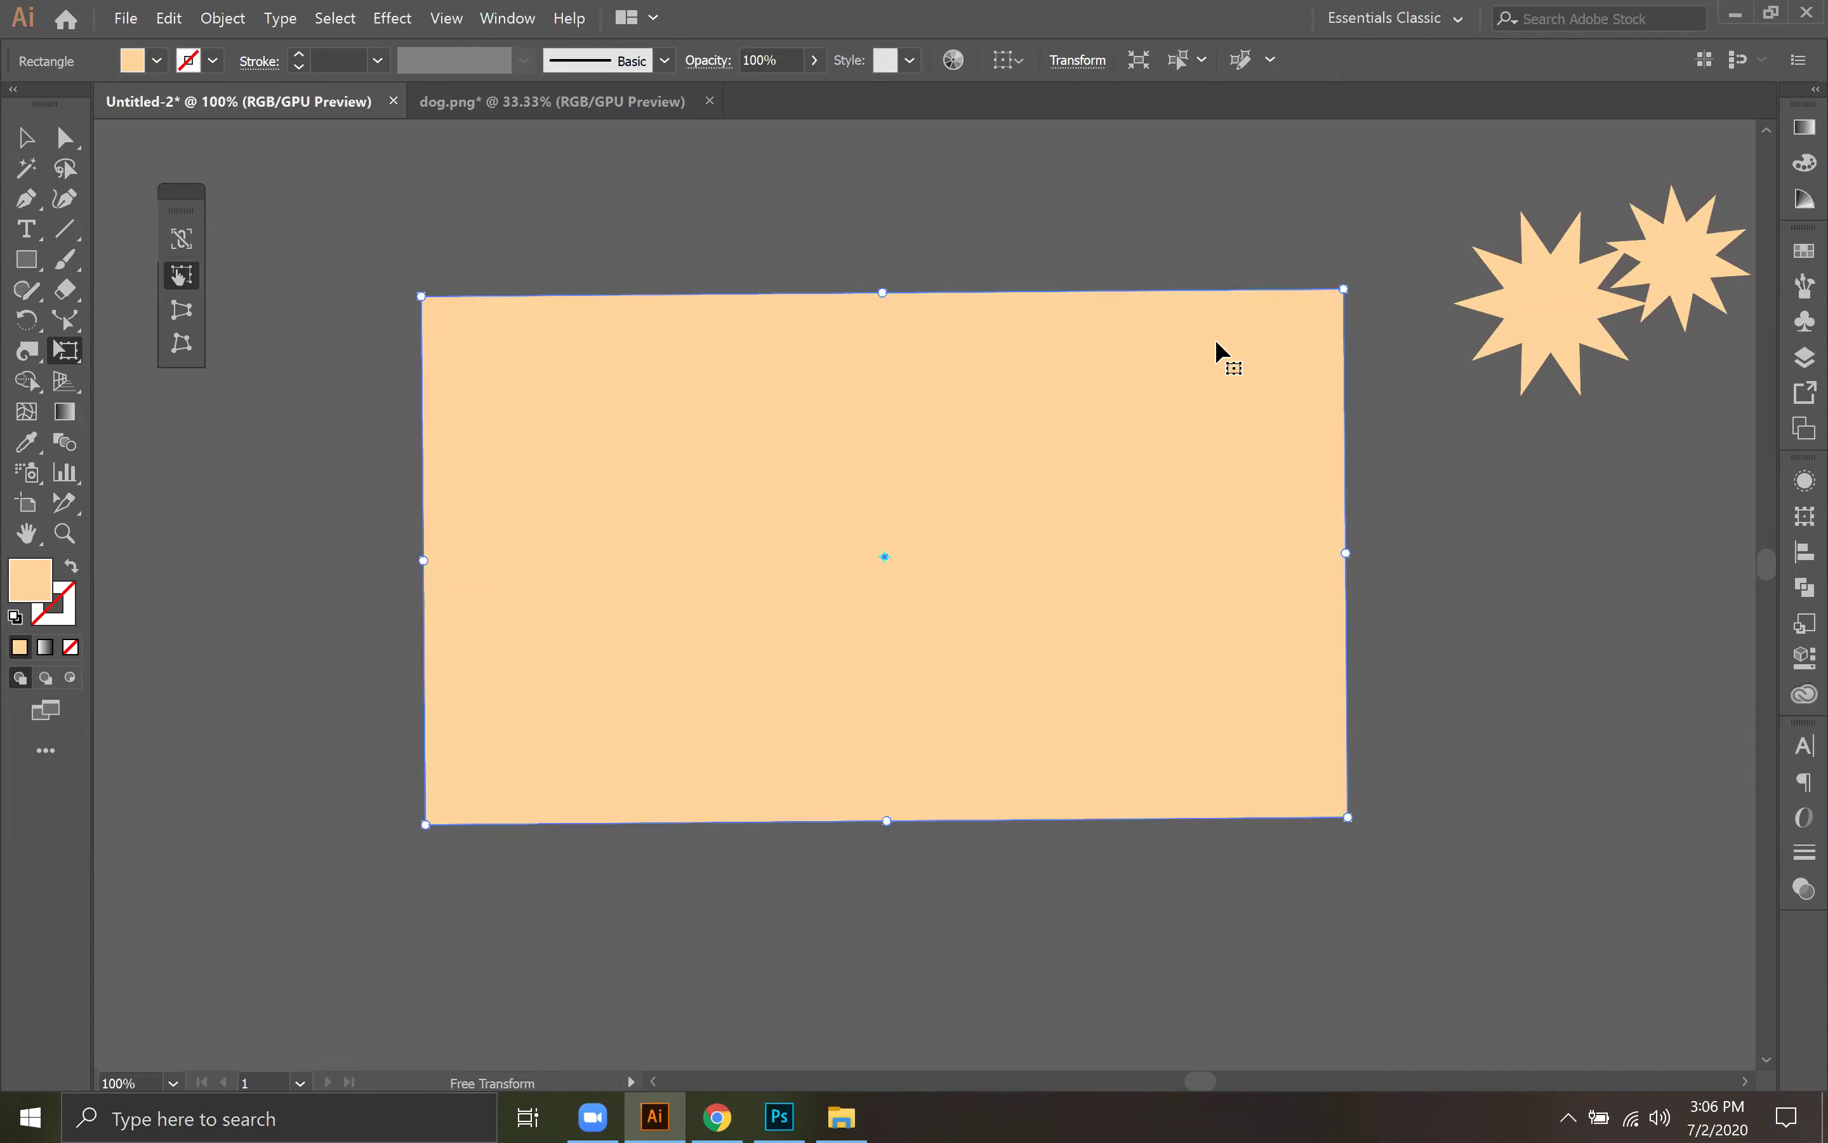
{"action": "left_click_drag", "start_coordinate": [1350, 282], "coordinate": [1474, 461]}
{"action": "key", "text": "ctrl+z"}
{"action": "key", "text": "ctrl+z"}
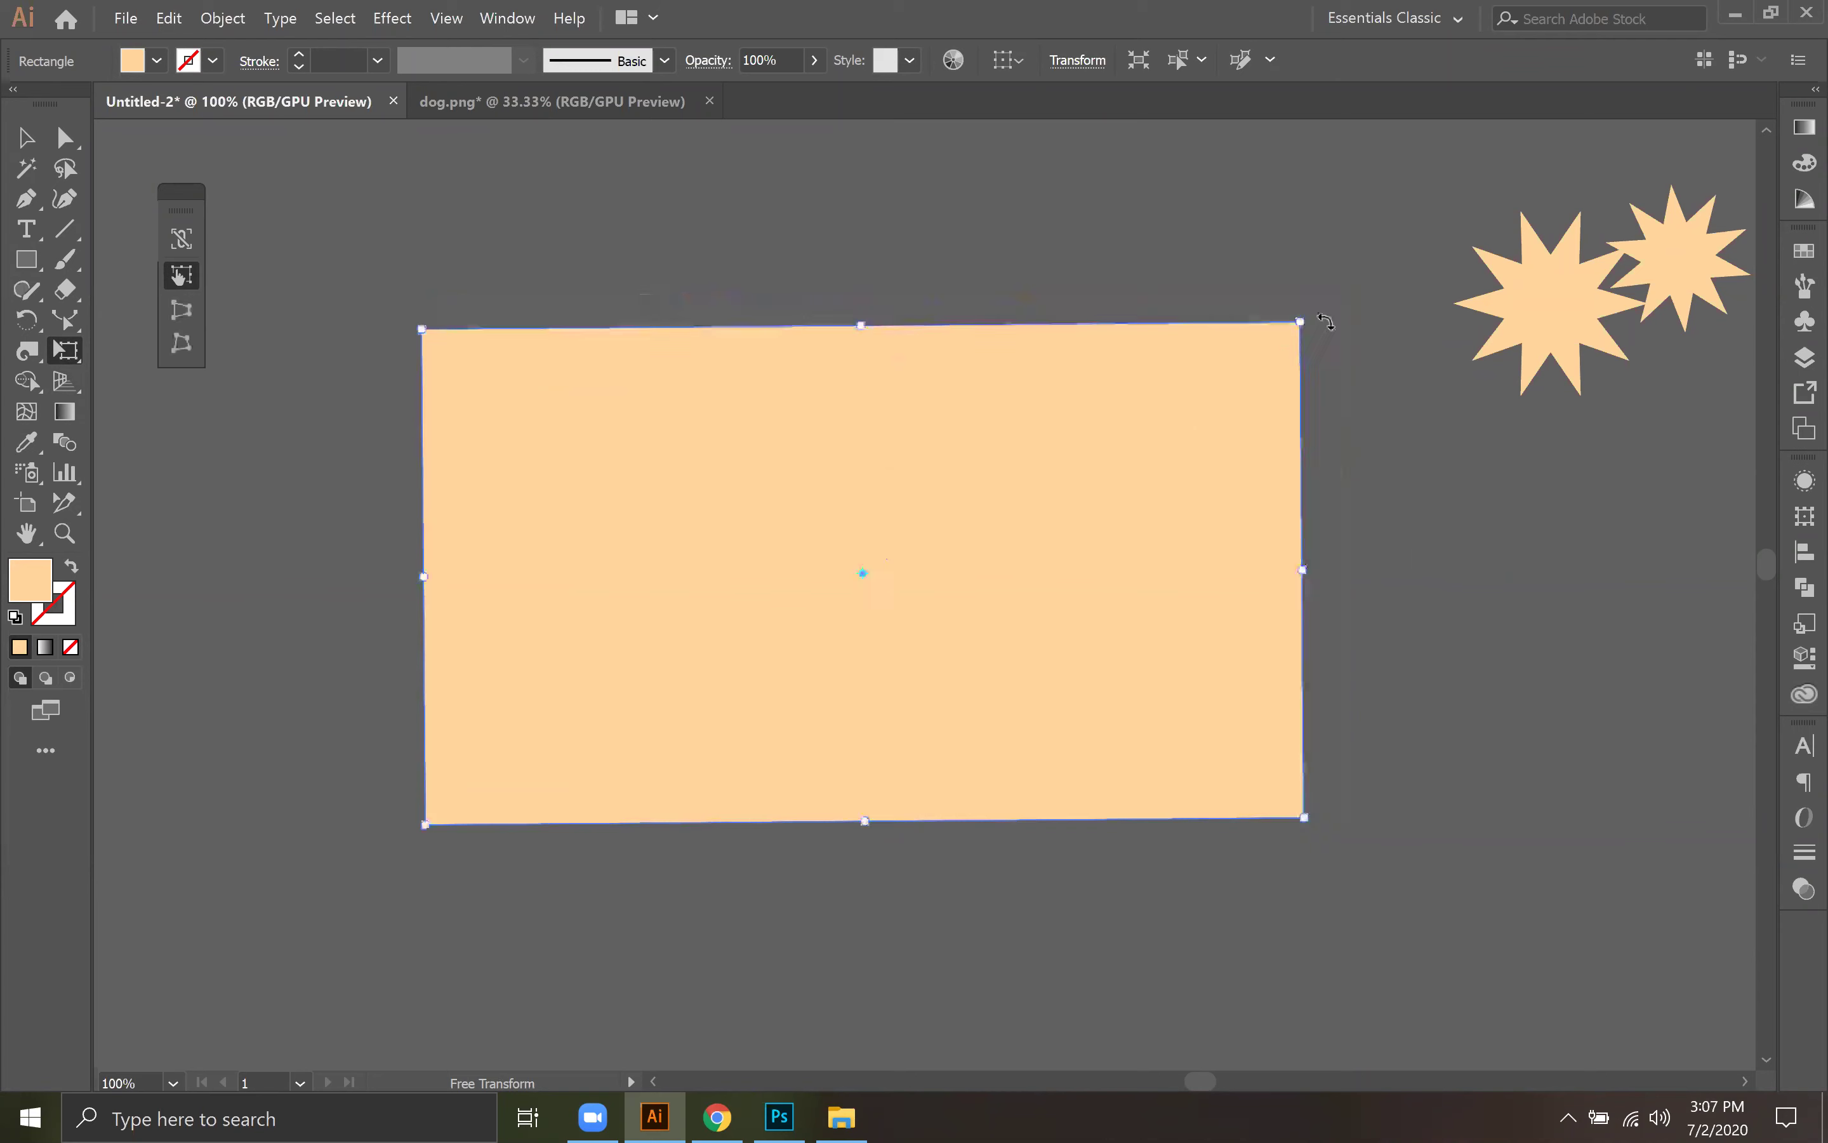
Step: Rotate the large rectangle about its centre with Free Transform, undoing one of the rotations
{"action": "mouse_move", "coordinate": [1311, 303]}
{"action": "left_mouse_down"}
{"action": "mouse_move", "coordinate": [1376, 424]}
{"action": "mouse_move", "coordinate": [1322, 317]}
{"action": "left_mouse_up"}
{"action": "key", "text": "ctrl+z"}
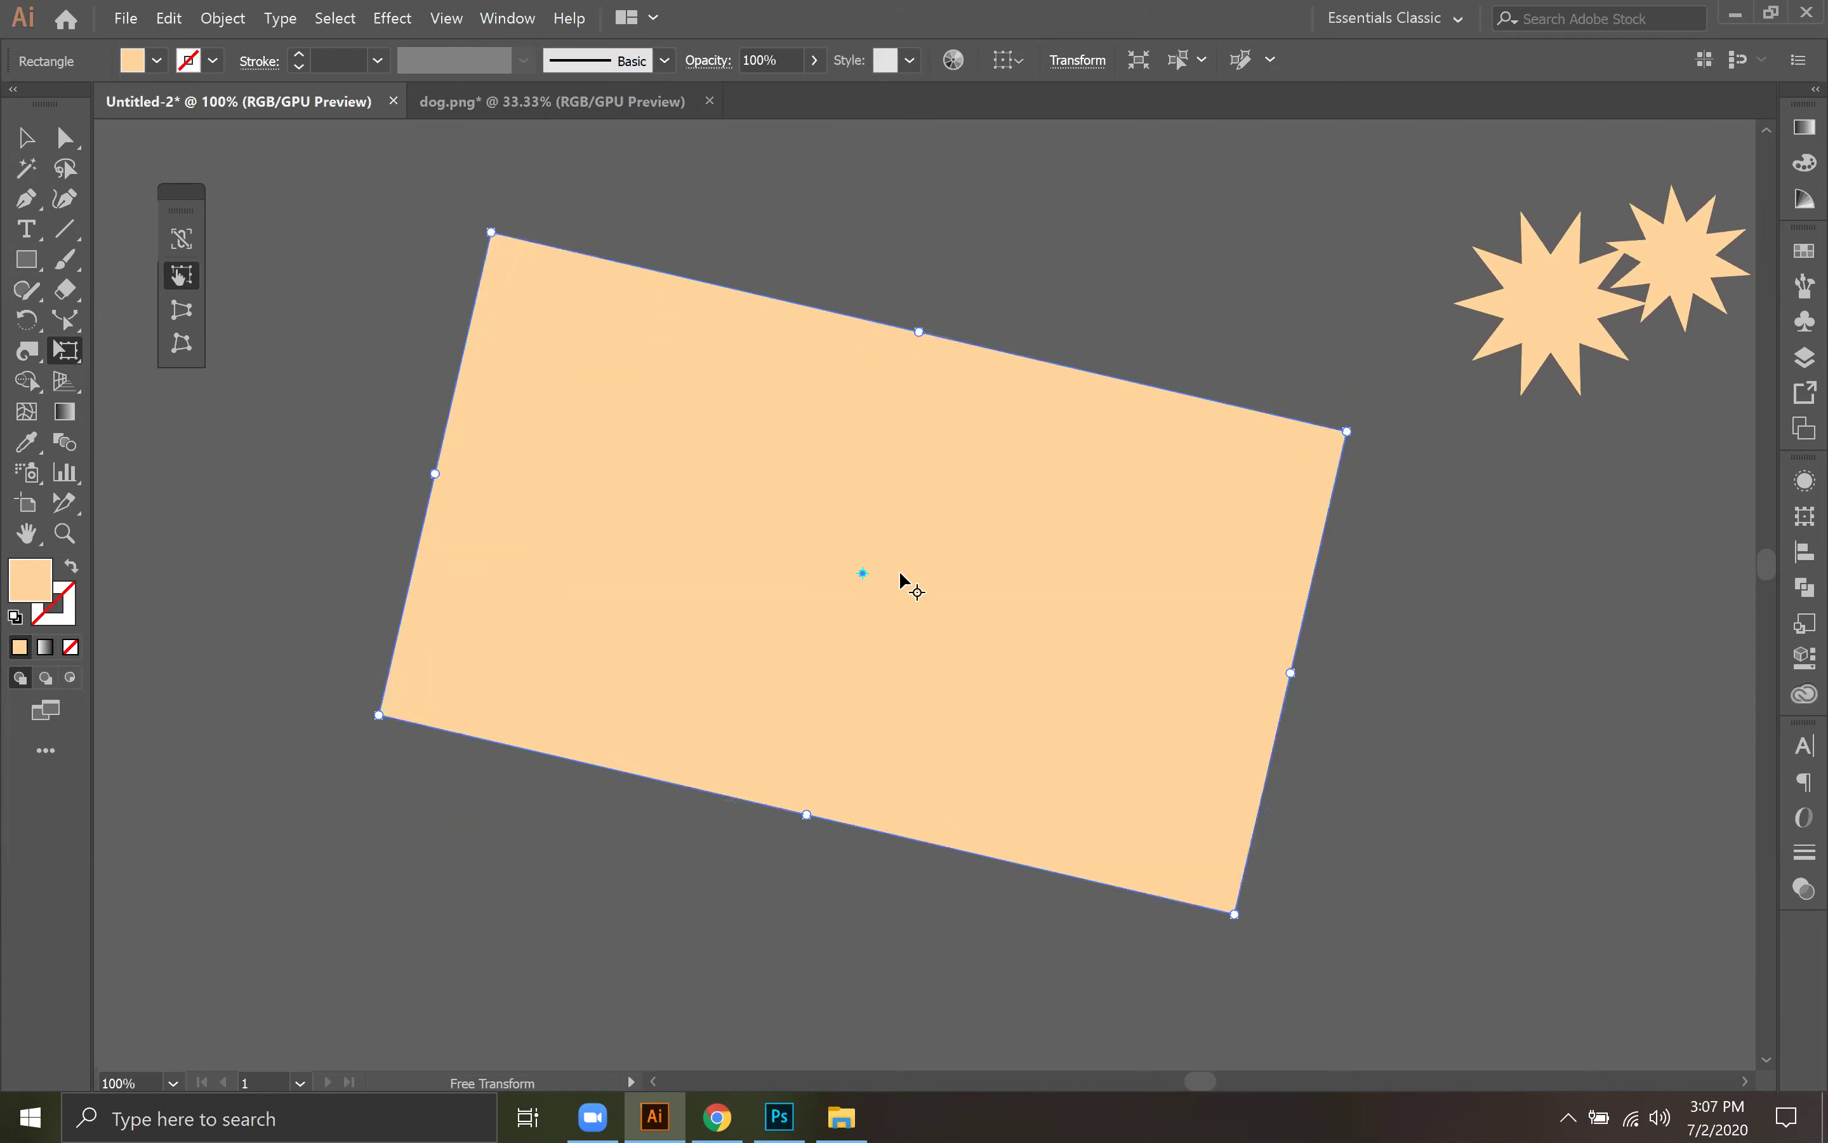
{"action": "mouse_move", "coordinate": [1379, 448]}
{"action": "left_mouse_down"}
{"action": "mouse_move", "coordinate": [1387, 498]}
{"action": "mouse_move", "coordinate": [1368, 414]}
{"action": "mouse_move", "coordinate": [1392, 404]}
{"action": "mouse_move", "coordinate": [1383, 449]}
{"action": "left_mouse_up"}
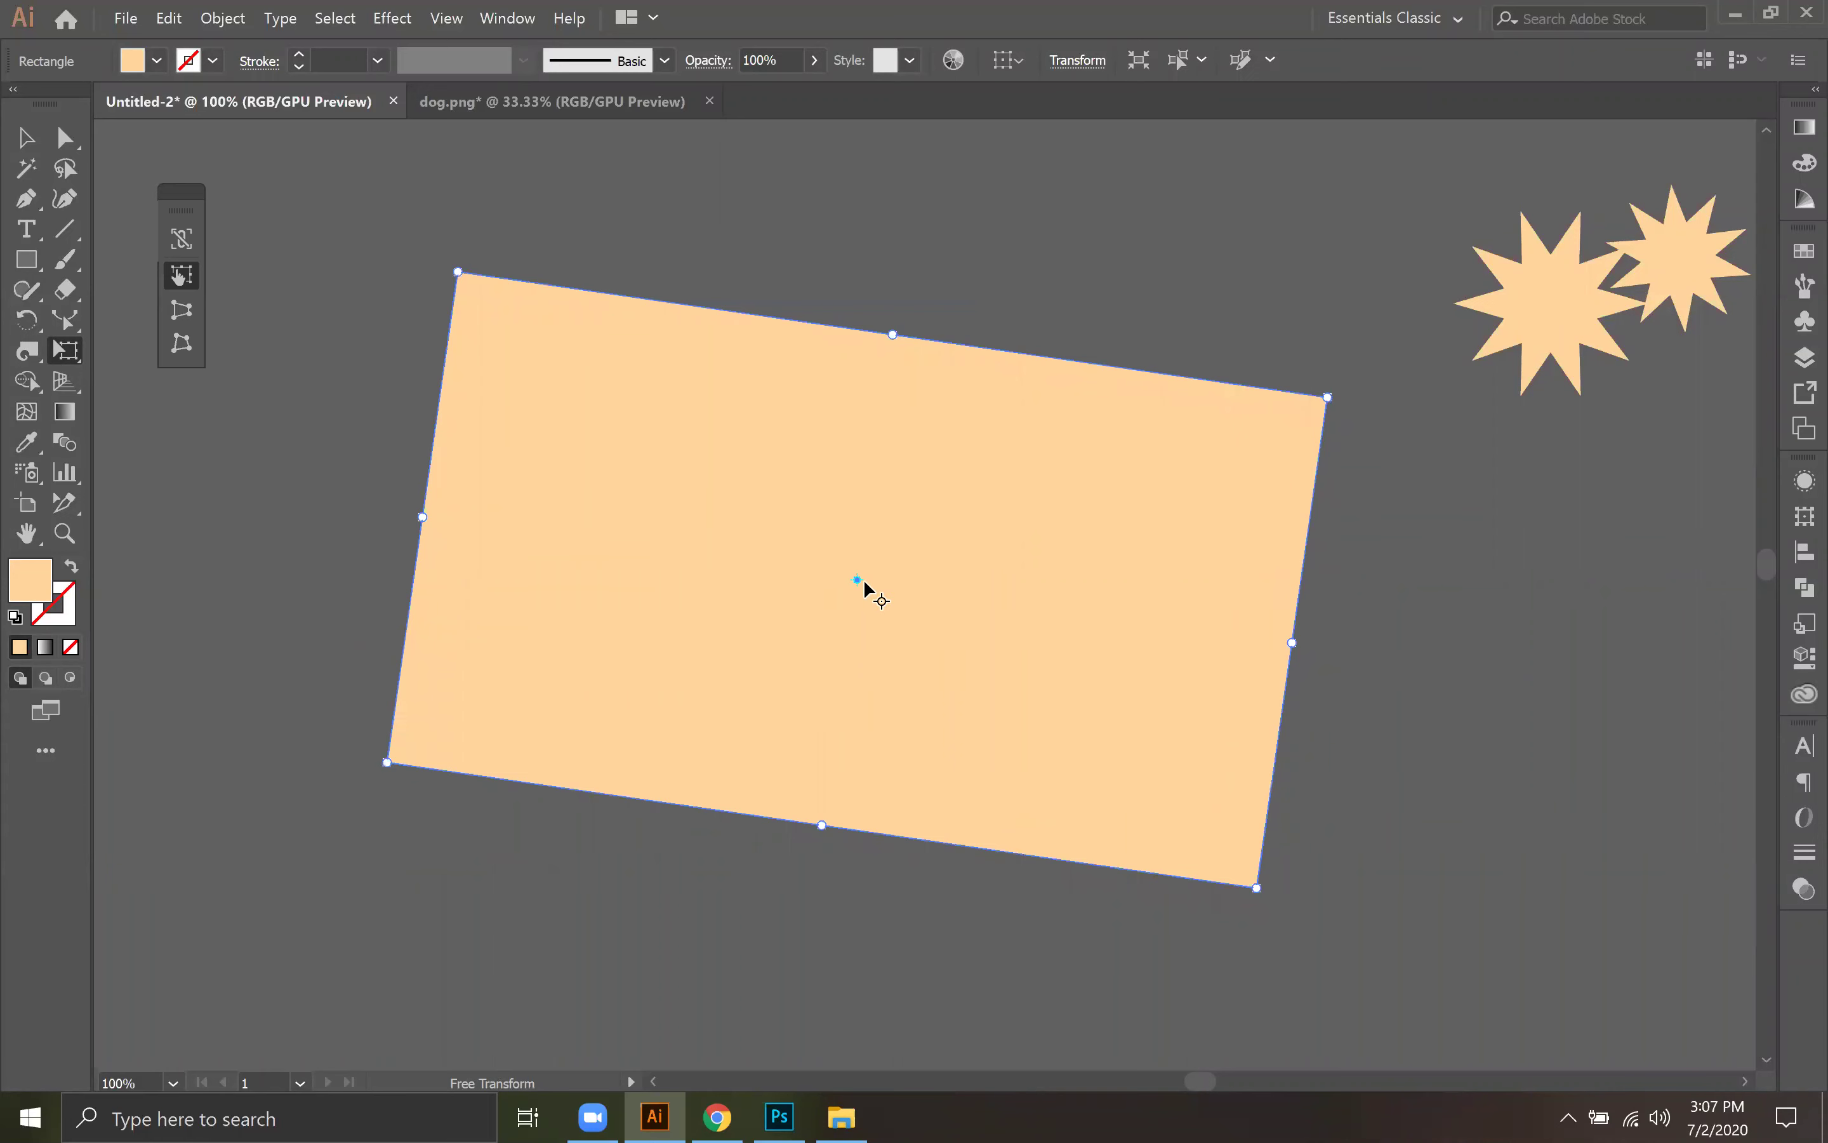
{"action": "left_click_drag", "start_coordinate": [1385, 571], "coordinate": [1300, 448]}
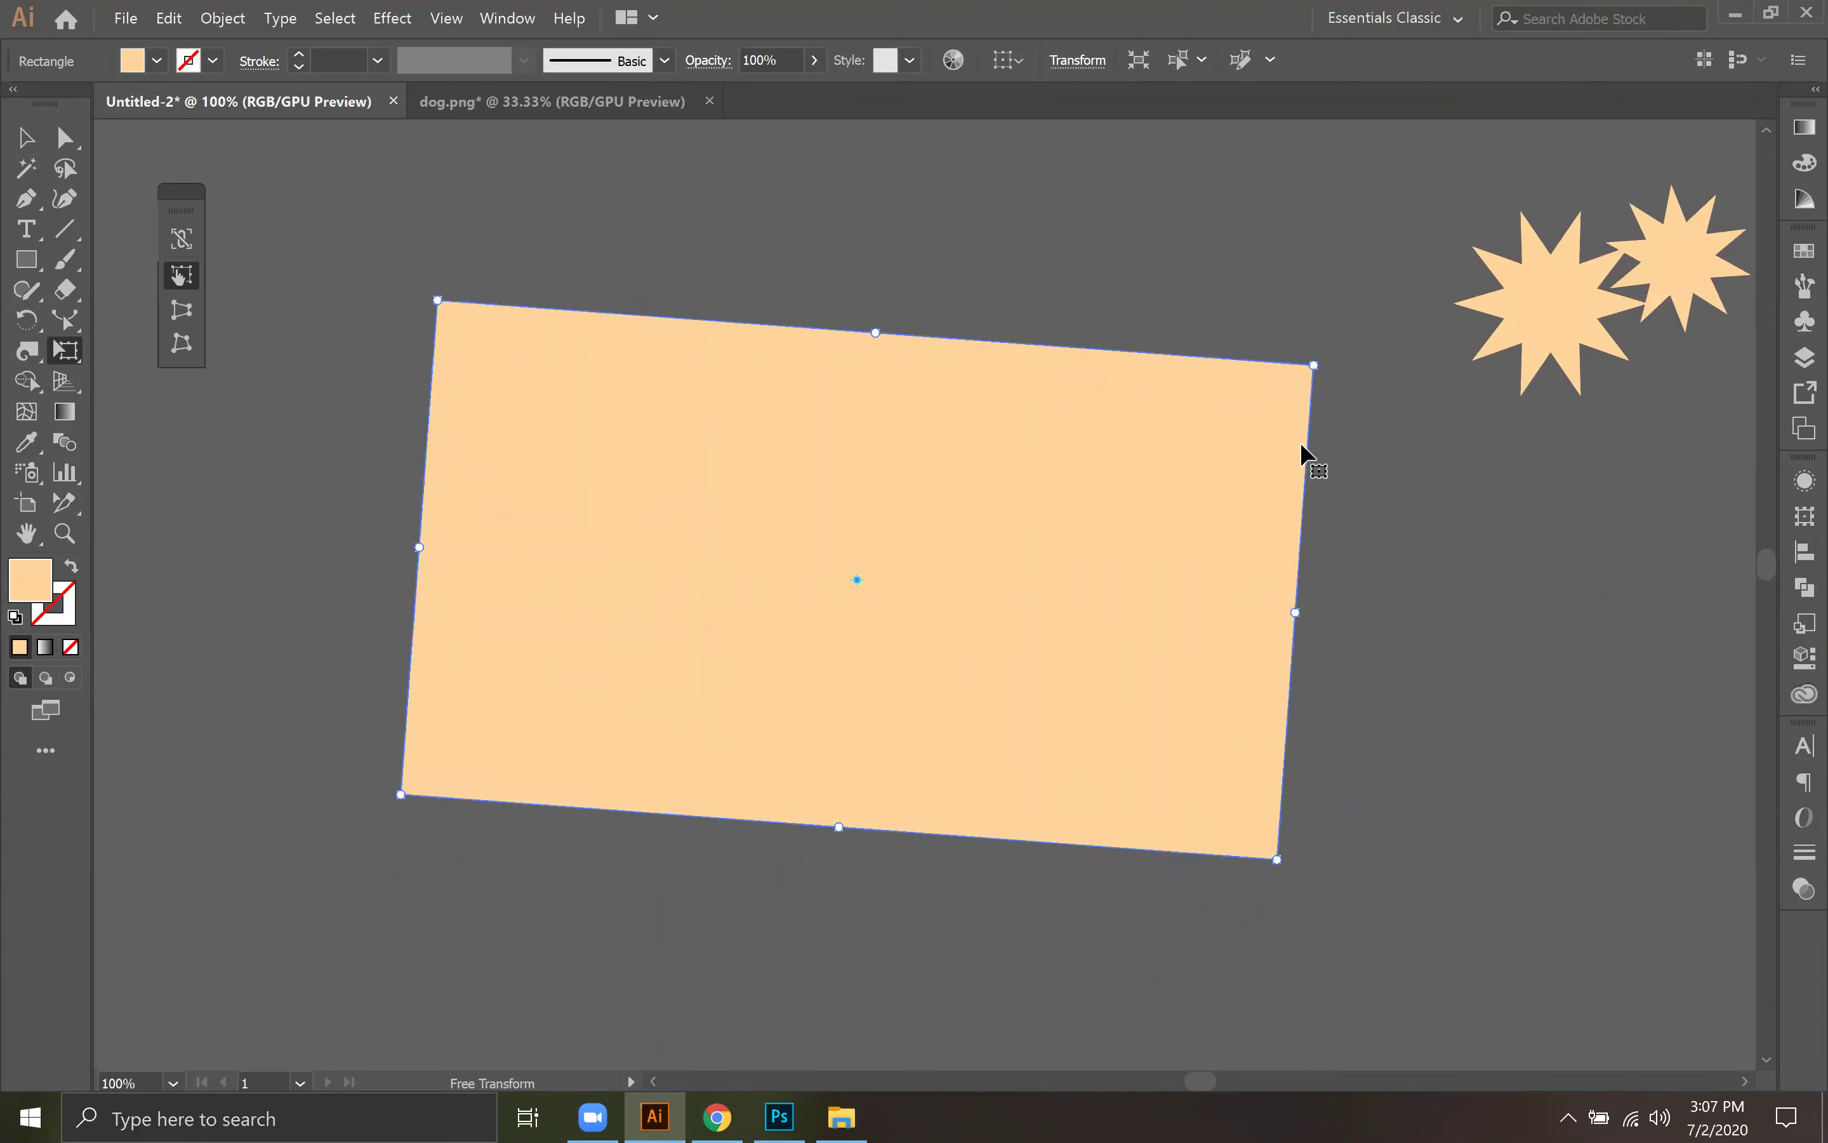
Step: Scale the tilted rectangle down from its corner and rotate it back to nearly level
{"action": "left_click_drag", "start_coordinate": [444, 301], "coordinate": [484, 261]}
{"action": "mouse_move", "coordinate": [856, 269]}
{"action": "left_mouse_down"}
{"action": "mouse_move", "coordinate": [830, 167]}
{"action": "mouse_move", "coordinate": [792, 556]}
{"action": "mouse_move", "coordinate": [836, 436]}
{"action": "mouse_move", "coordinate": [859, 245]}
{"action": "left_mouse_up"}
{"action": "mouse_move", "coordinate": [814, 830]}
{"action": "left_mouse_down"}
{"action": "mouse_move", "coordinate": [796, 775]}
{"action": "mouse_move", "coordinate": [815, 834]}
{"action": "left_mouse_up"}
{"action": "left_click_drag", "start_coordinate": [1283, 866], "coordinate": [1036, 671]}
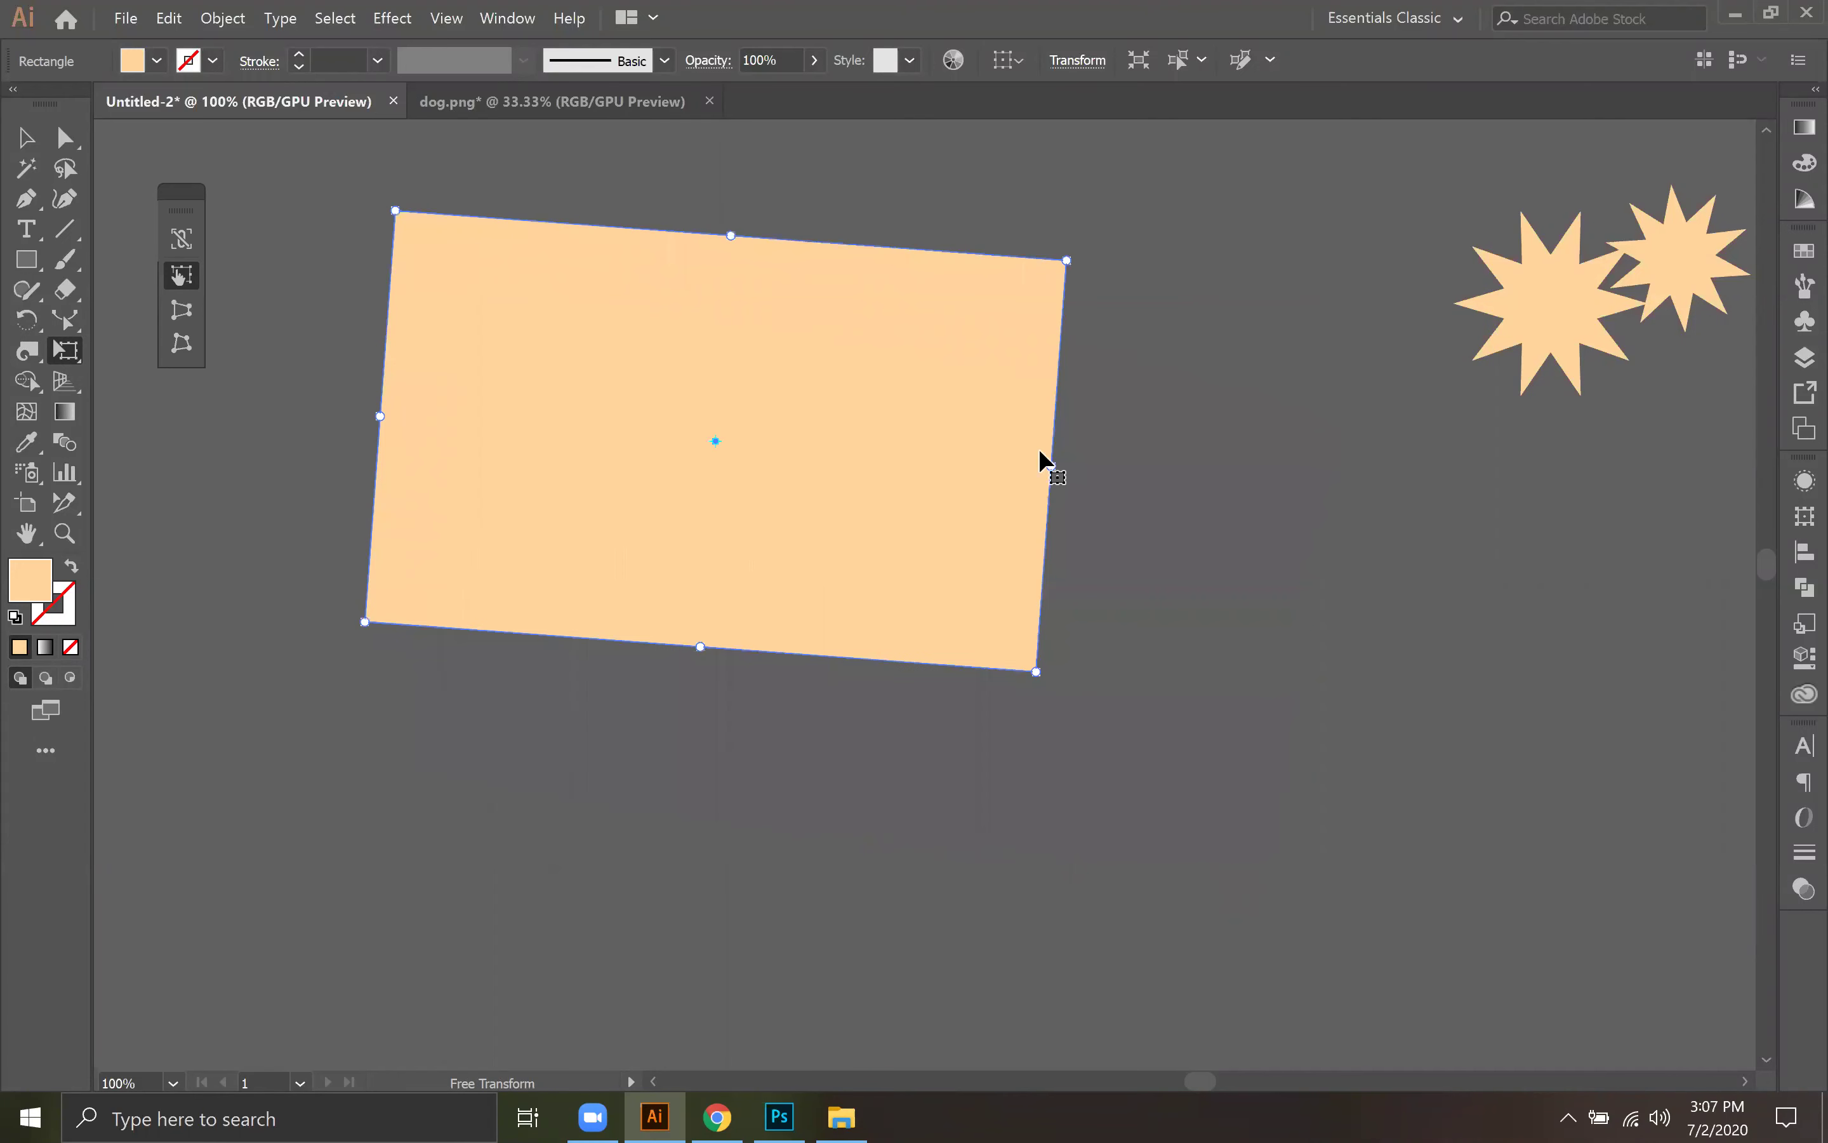
{"action": "left_click_drag", "start_coordinate": [1076, 469], "coordinate": [1082, 580]}
{"action": "left_click_drag", "start_coordinate": [1045, 690], "coordinate": [1094, 666]}
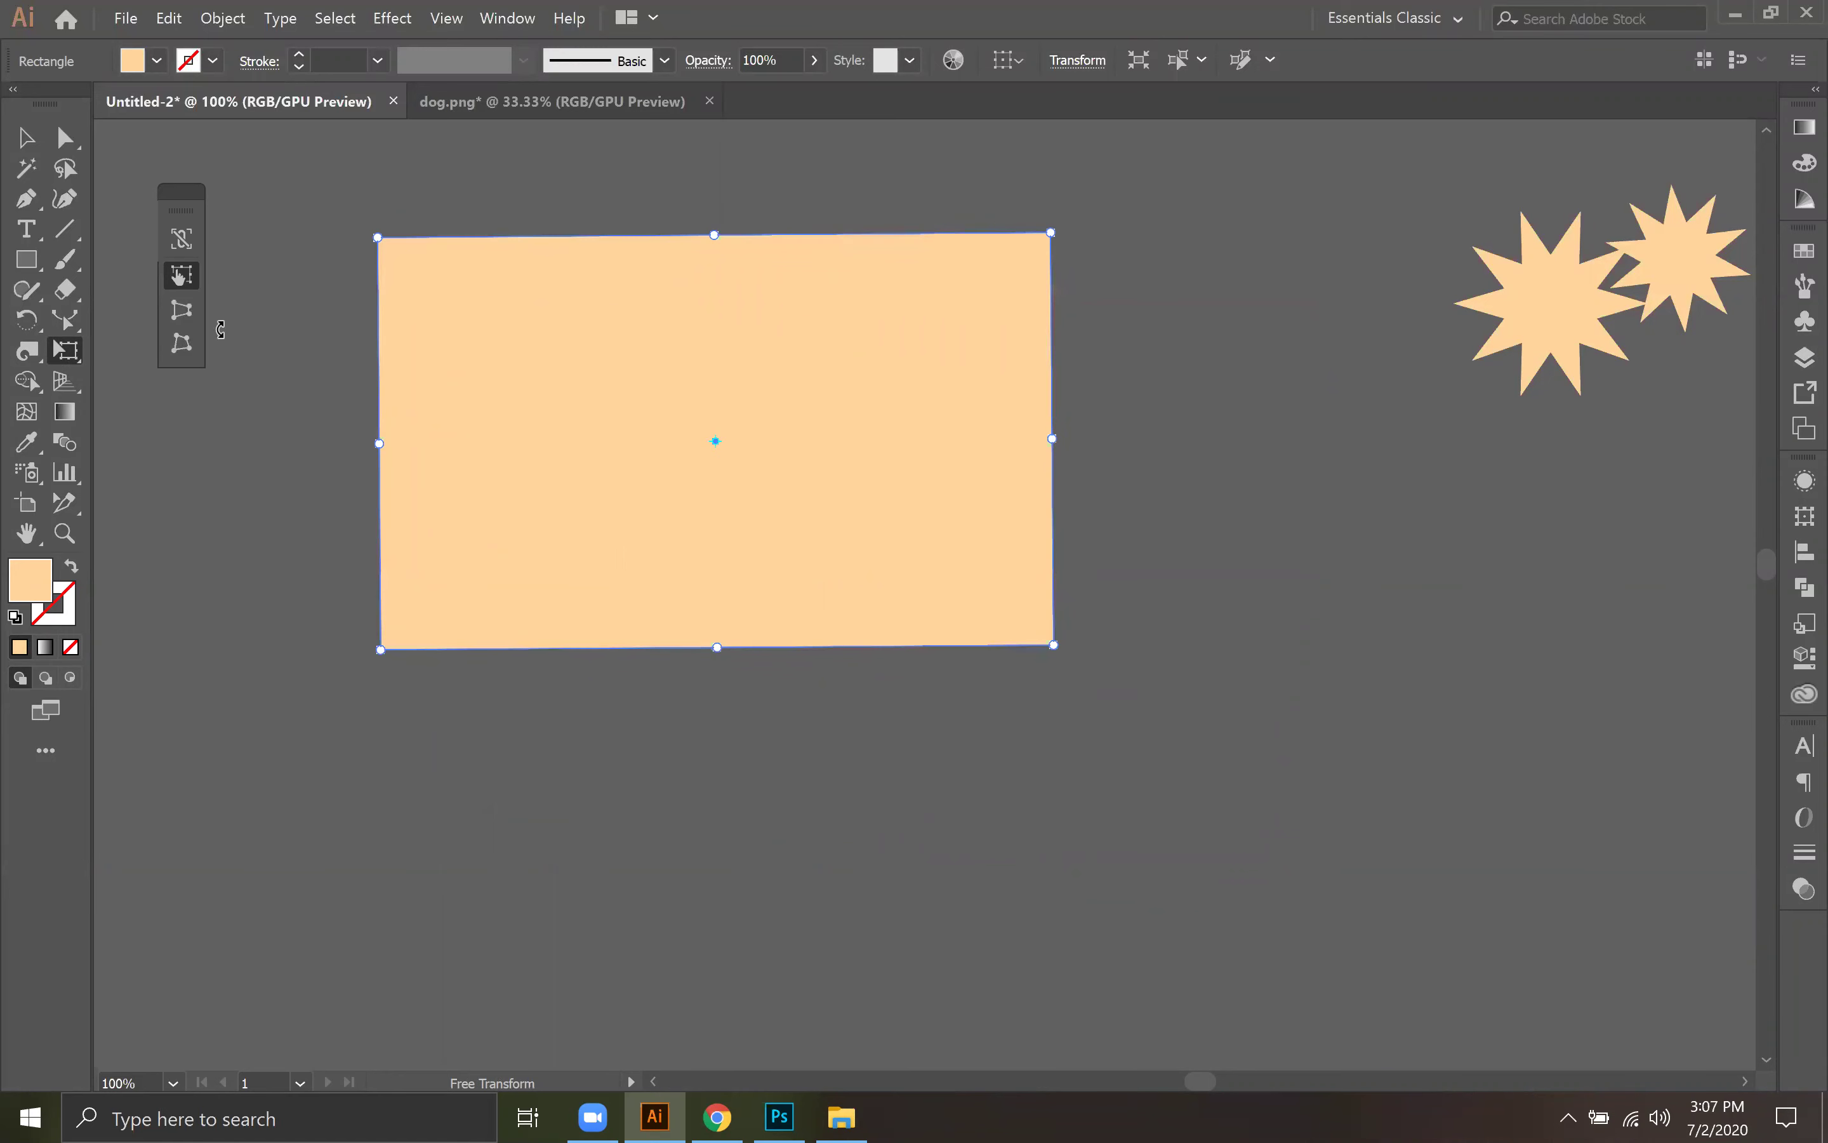
Step: Move the rectangle while alternating between the Perspective Distort and standard Free Transform modes
{"action": "right_click", "coordinate": [179, 289]}
{"action": "left_click", "coordinate": [182, 279]}
{"action": "left_click", "coordinate": [182, 308]}
{"action": "left_click_drag", "start_coordinate": [589, 330], "coordinate": [760, 451]}
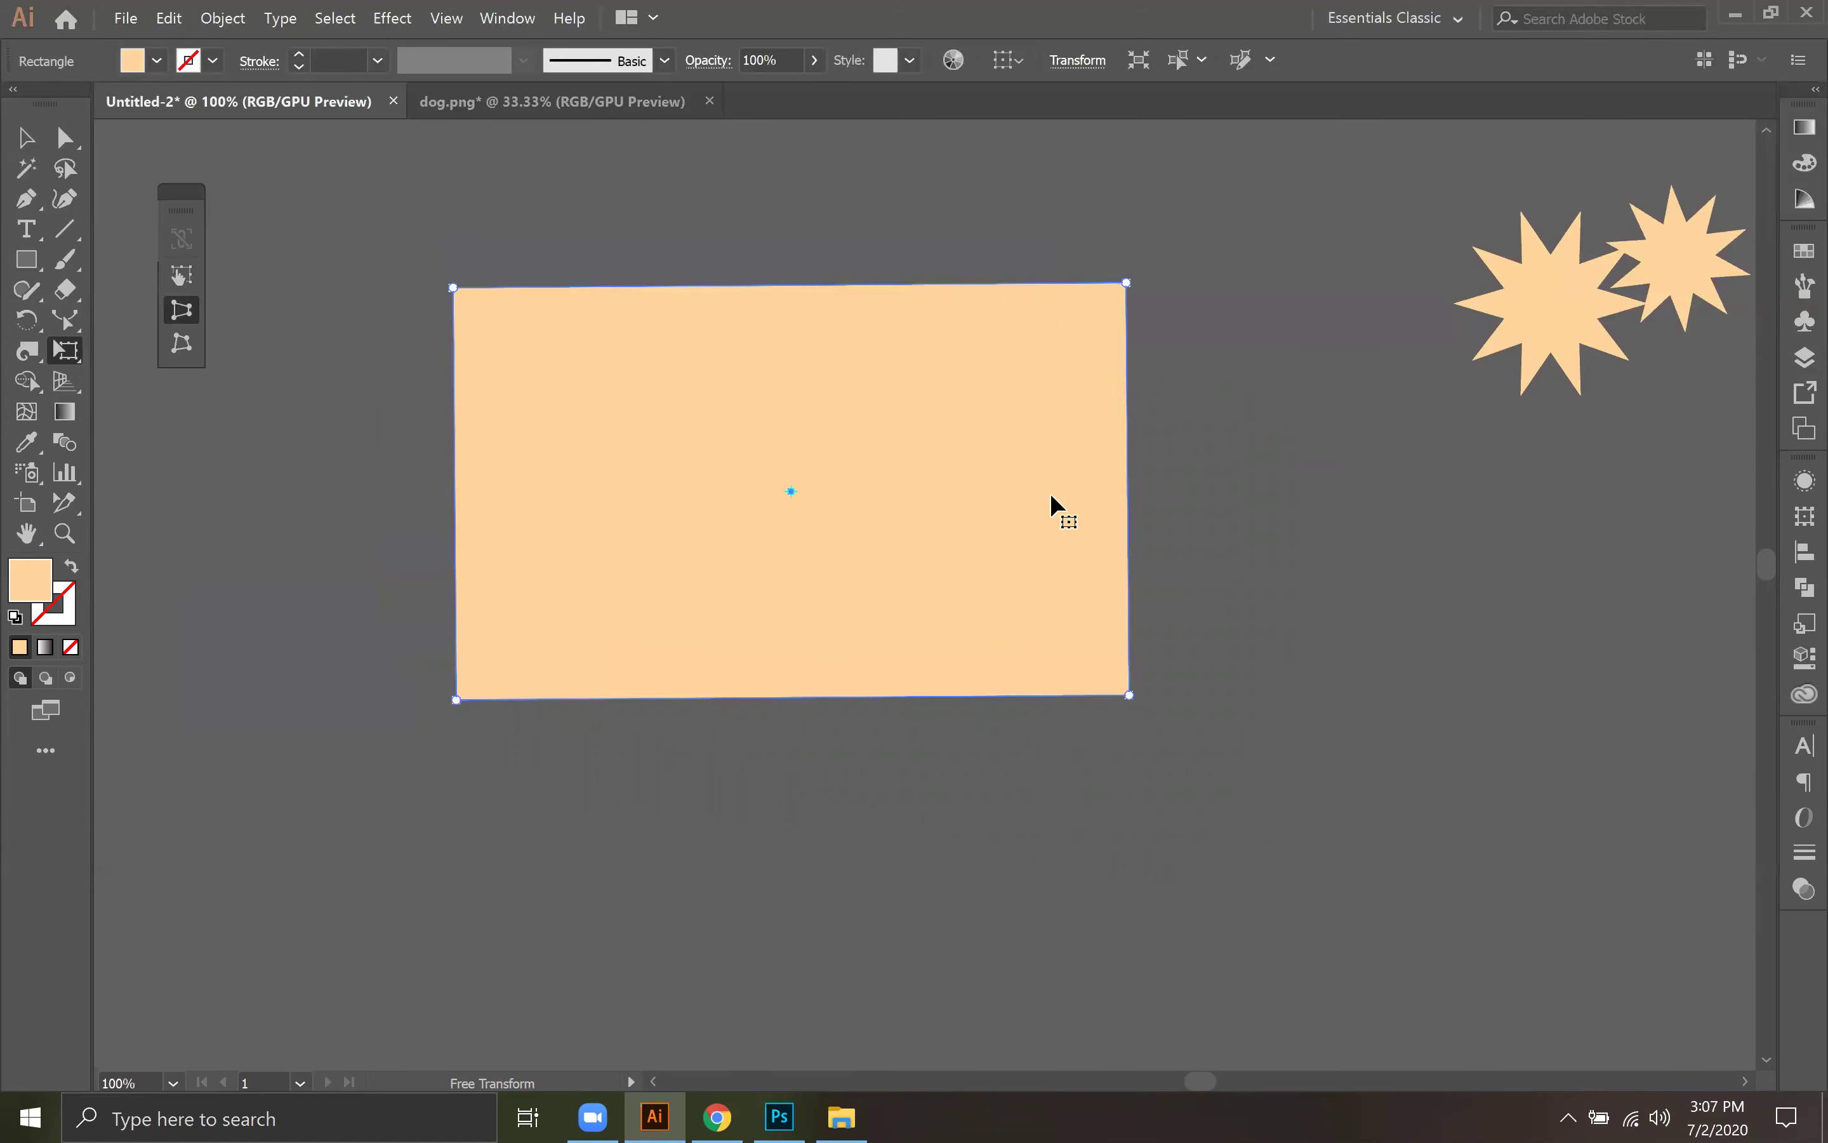
{"action": "left_click_drag", "start_coordinate": [1048, 501], "coordinate": [783, 497]}
{"action": "left_click", "coordinate": [182, 276]}
{"action": "left_click_drag", "start_coordinate": [977, 511], "coordinate": [1241, 546]}
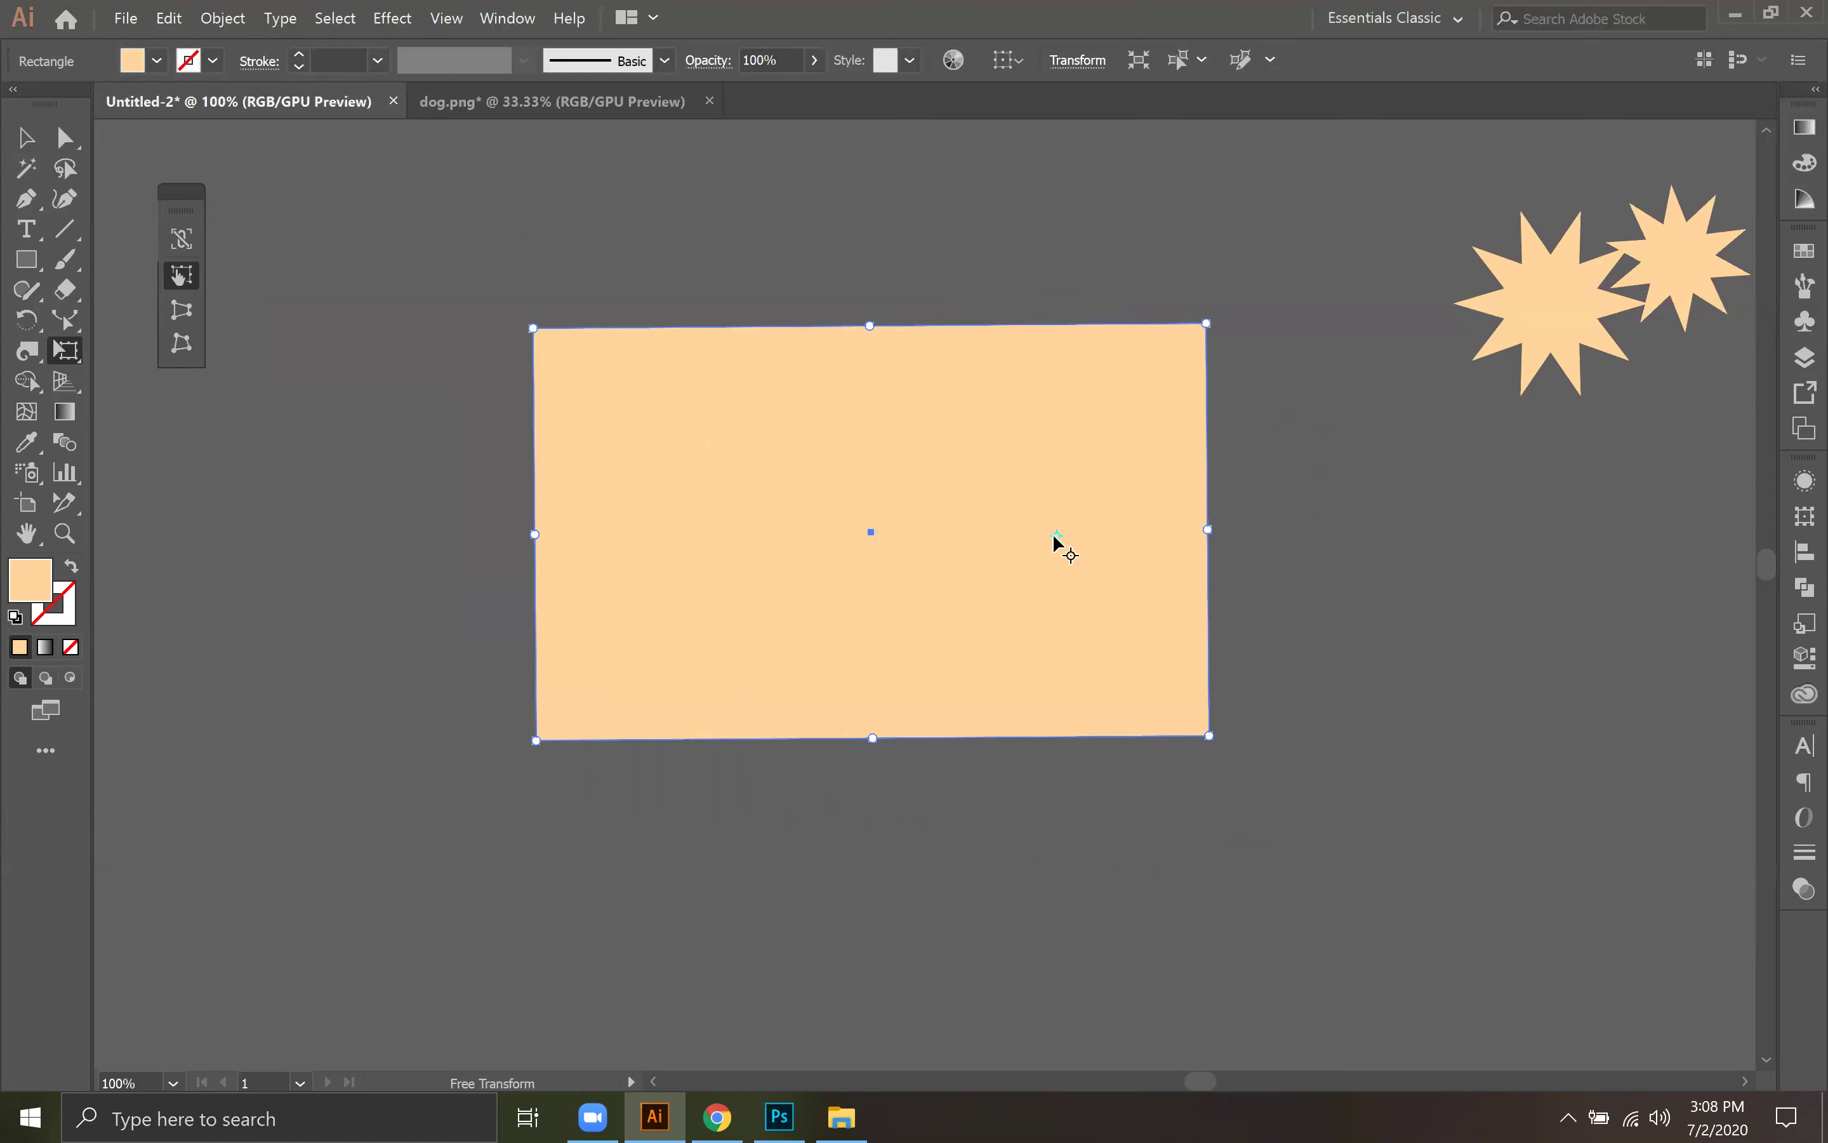
Step: Reposition the rectangle again while attempting to use Perspective Distort on it
{"action": "left_click", "coordinate": [181, 310]}
{"action": "left_click_drag", "start_coordinate": [1122, 543], "coordinate": [1170, 541]}
{"action": "right_click", "coordinate": [192, 338]}
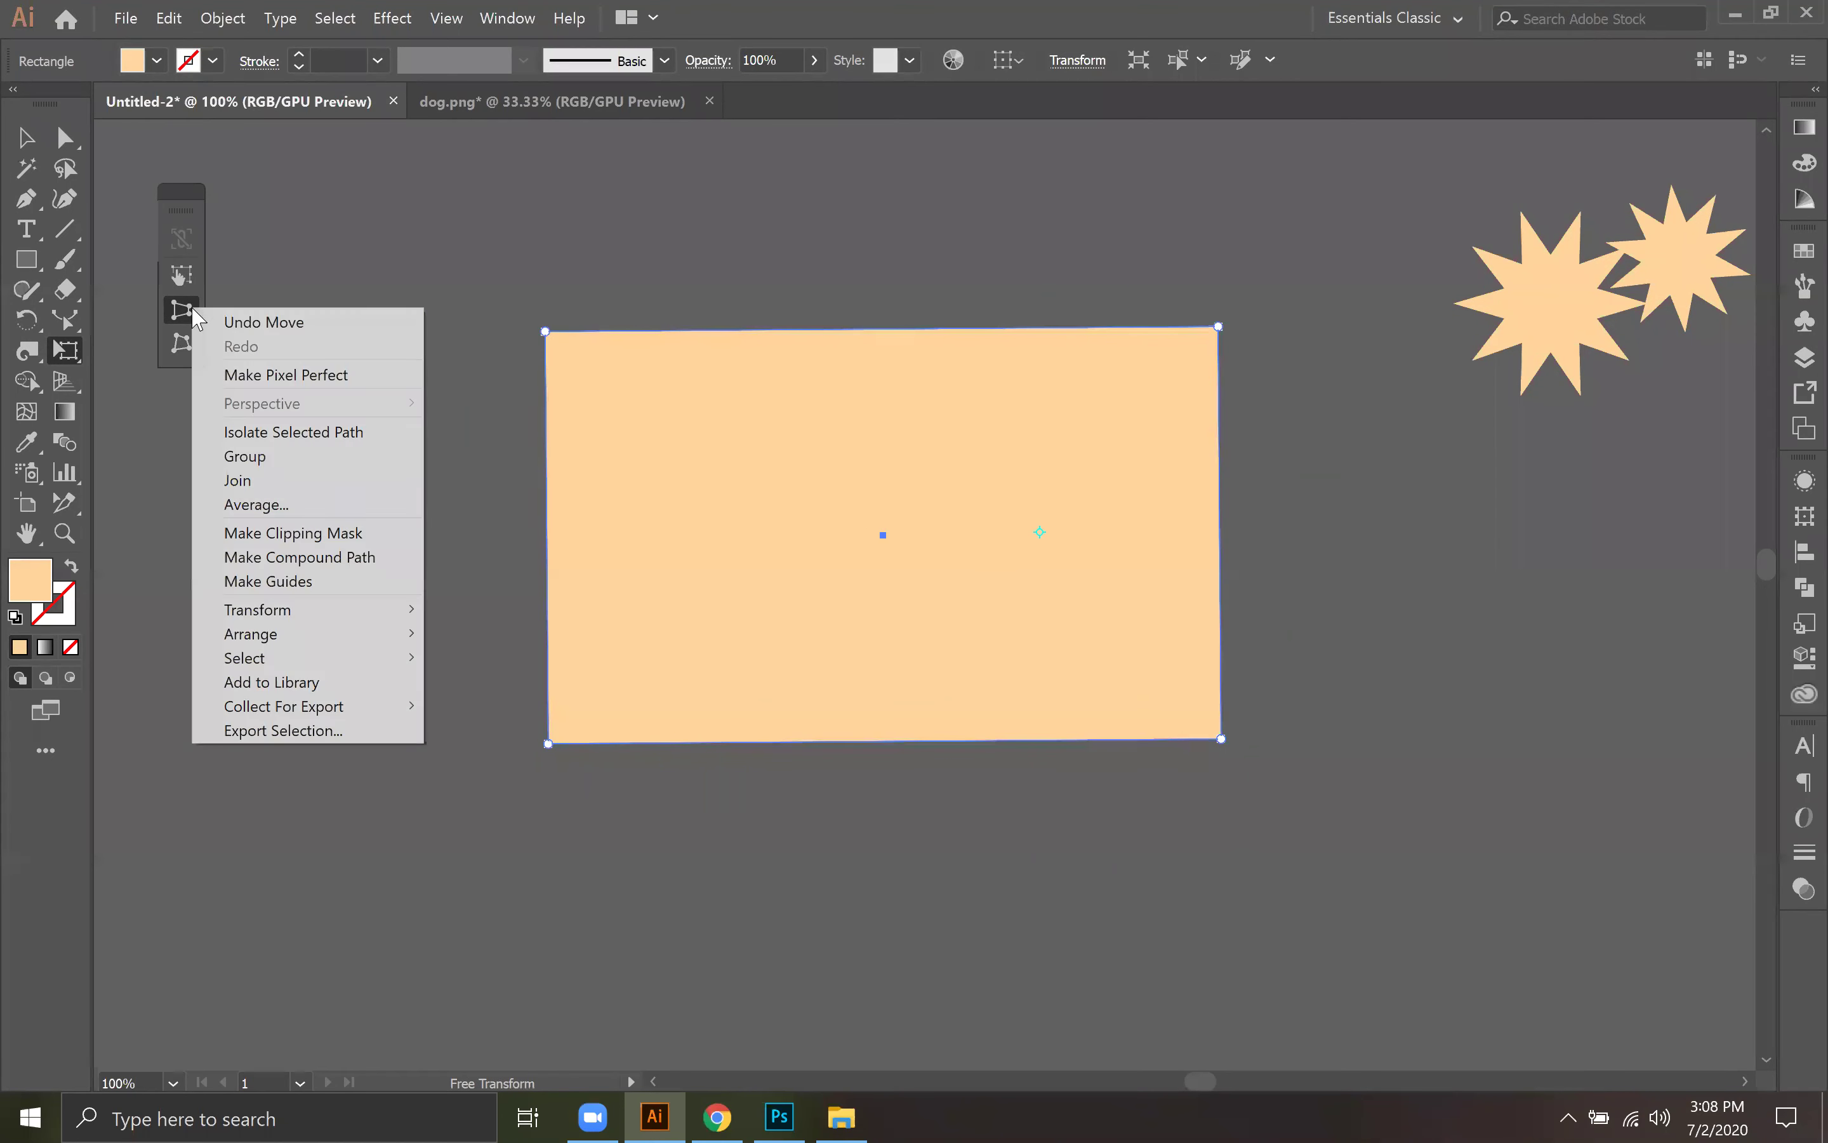
{"action": "left_click", "coordinate": [182, 309]}
{"action": "left_click_drag", "start_coordinate": [631, 465], "coordinate": [902, 543]}
{"action": "left_click_drag", "start_coordinate": [764, 489], "coordinate": [692, 464]}
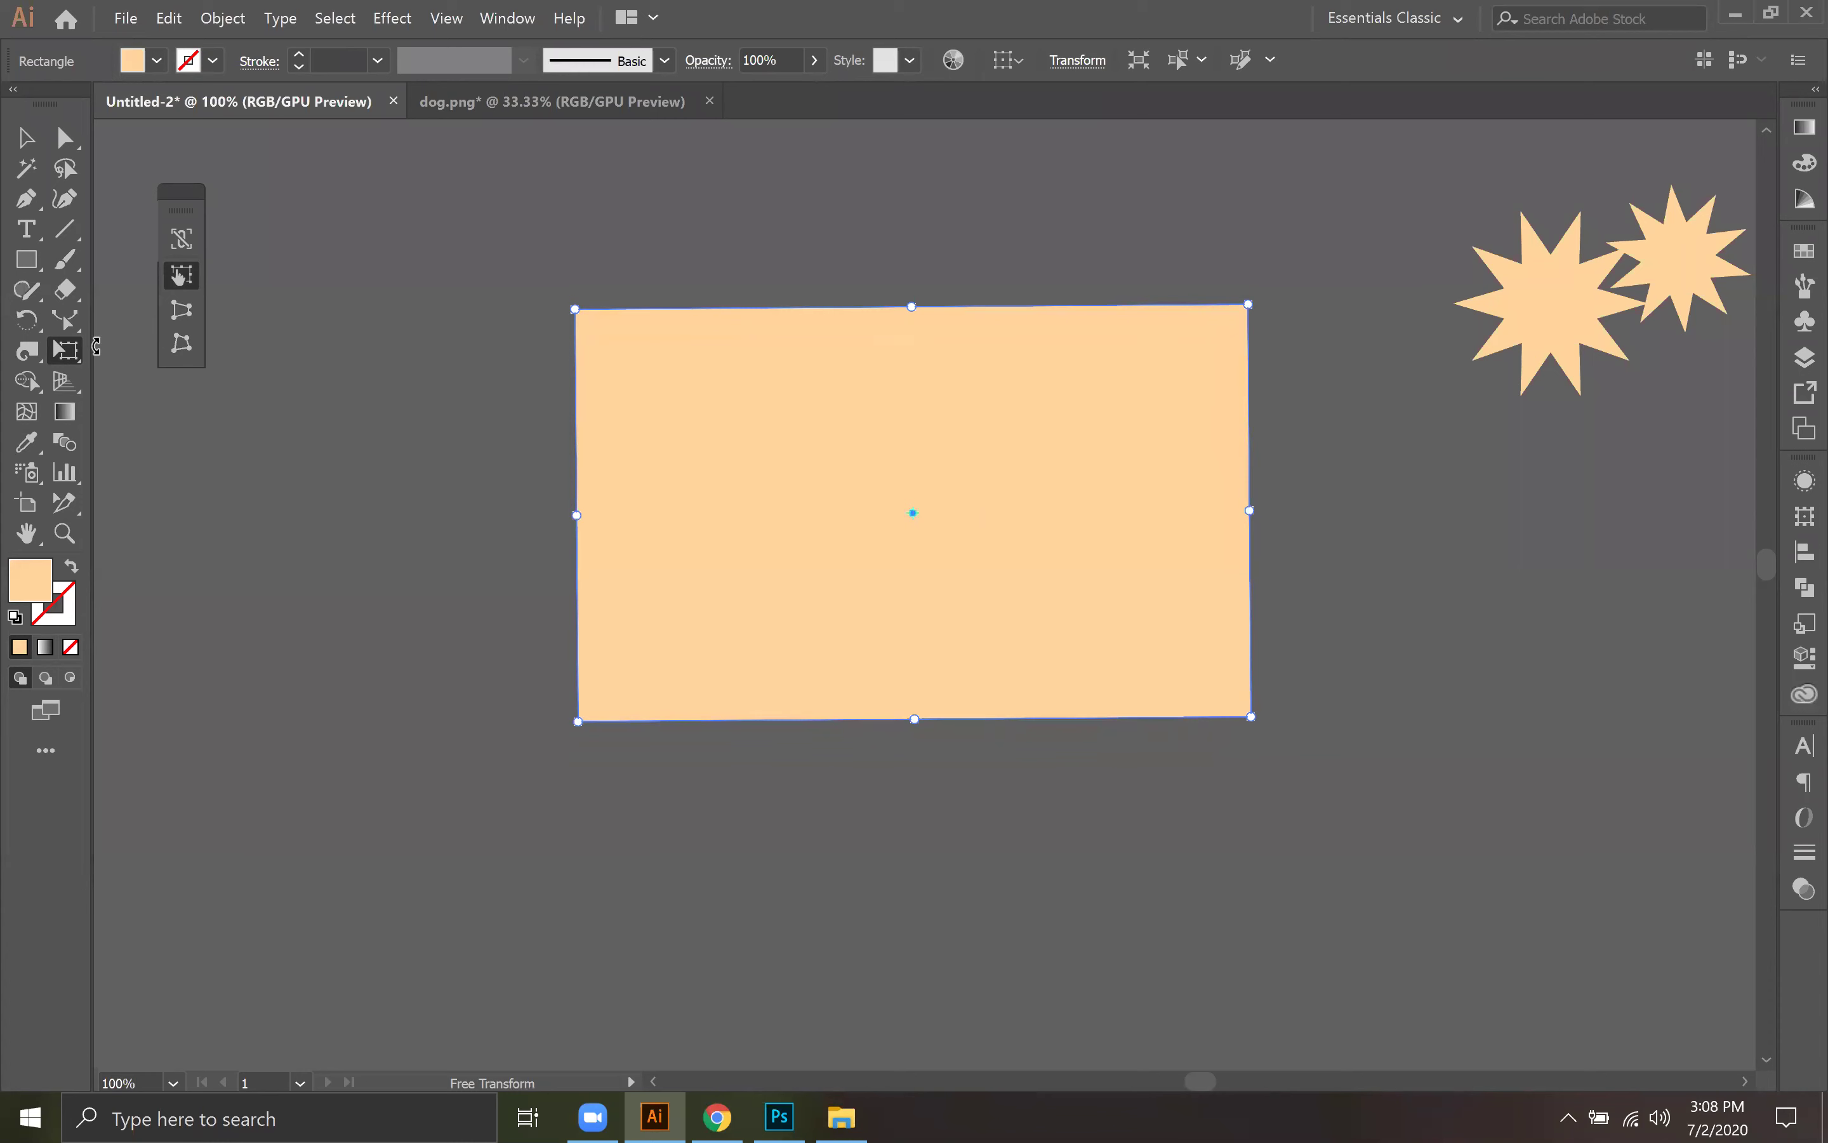
{"action": "left_click", "coordinate": [178, 314]}
{"action": "left_click_drag", "start_coordinate": [1195, 509], "coordinate": [1141, 506]}
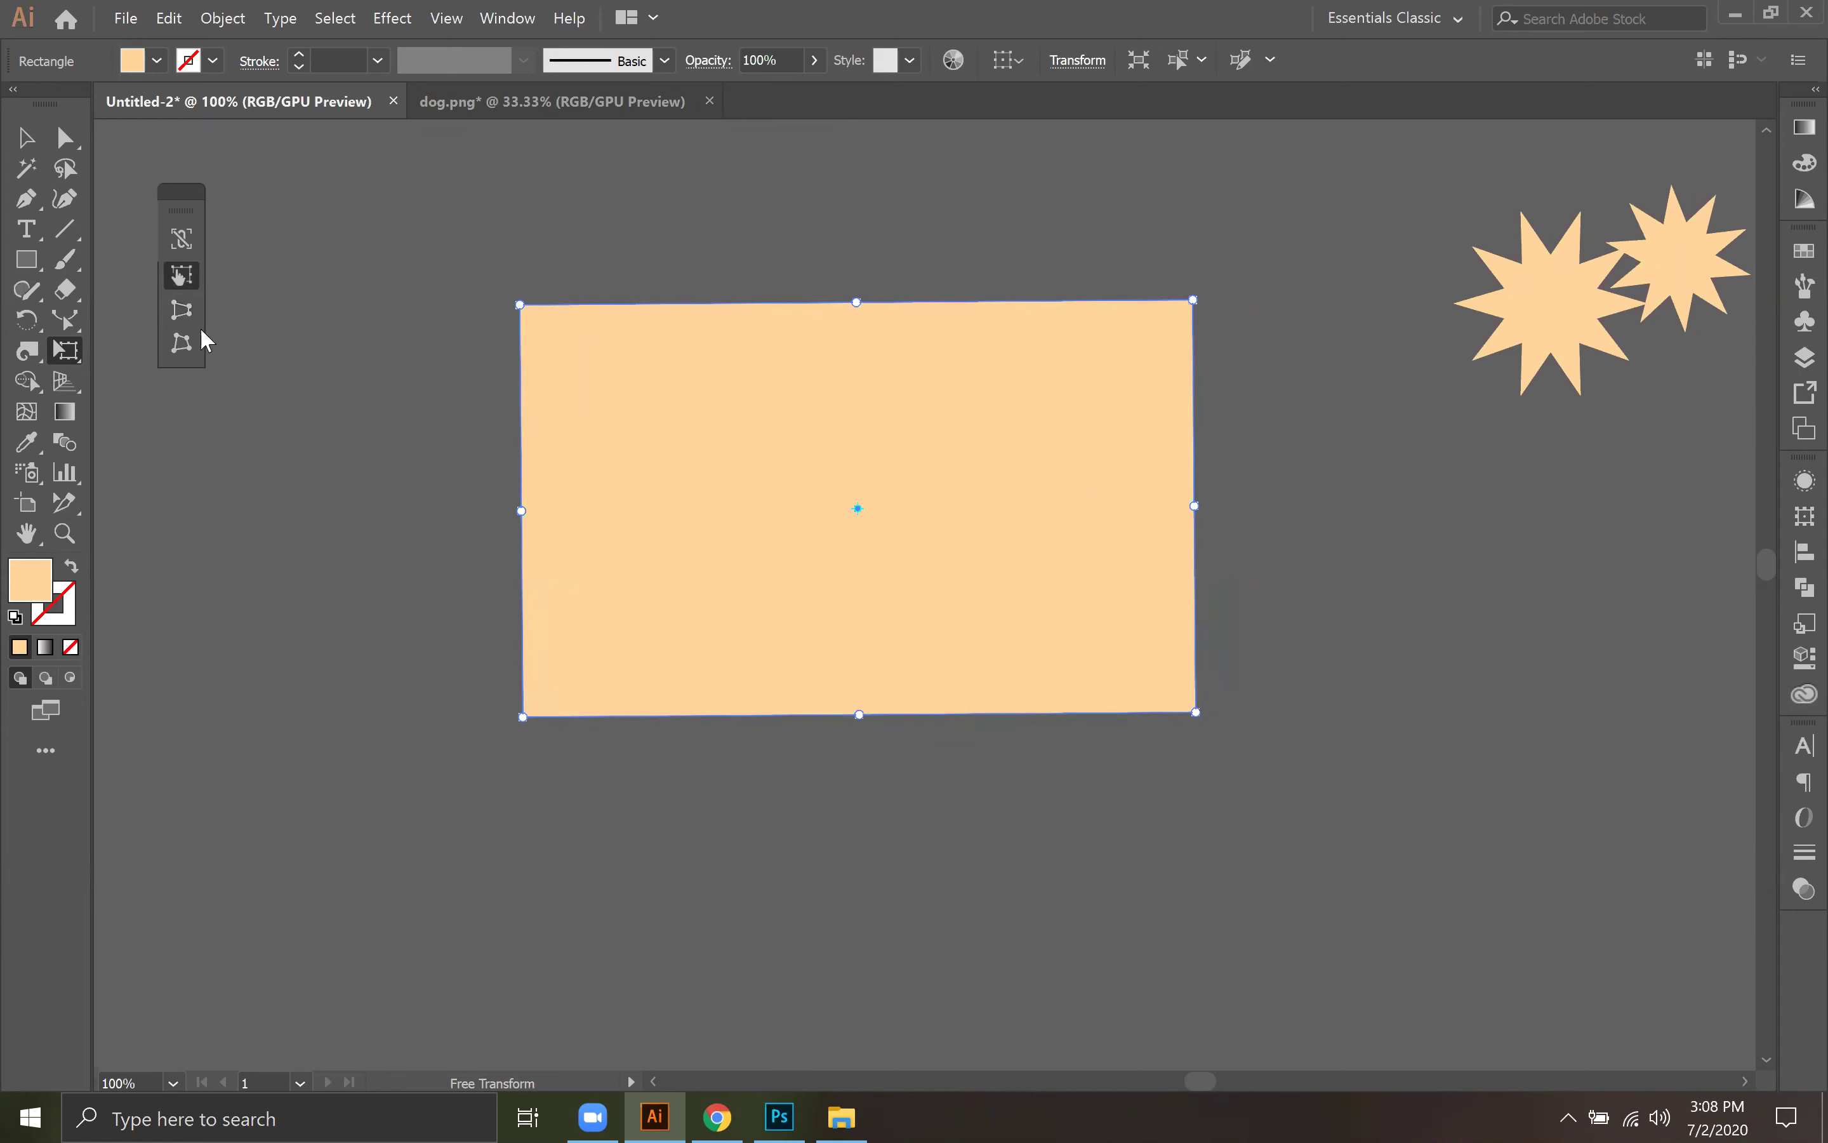
Step: Use Perspective Distort to turn the rectangle into a trapezoid with a shorter right edge
{"action": "right_click", "coordinate": [164, 314]}
{"action": "key", "text": "Escape"}
{"action": "left_click", "coordinate": [177, 304]}
{"action": "left_click", "coordinate": [182, 308]}
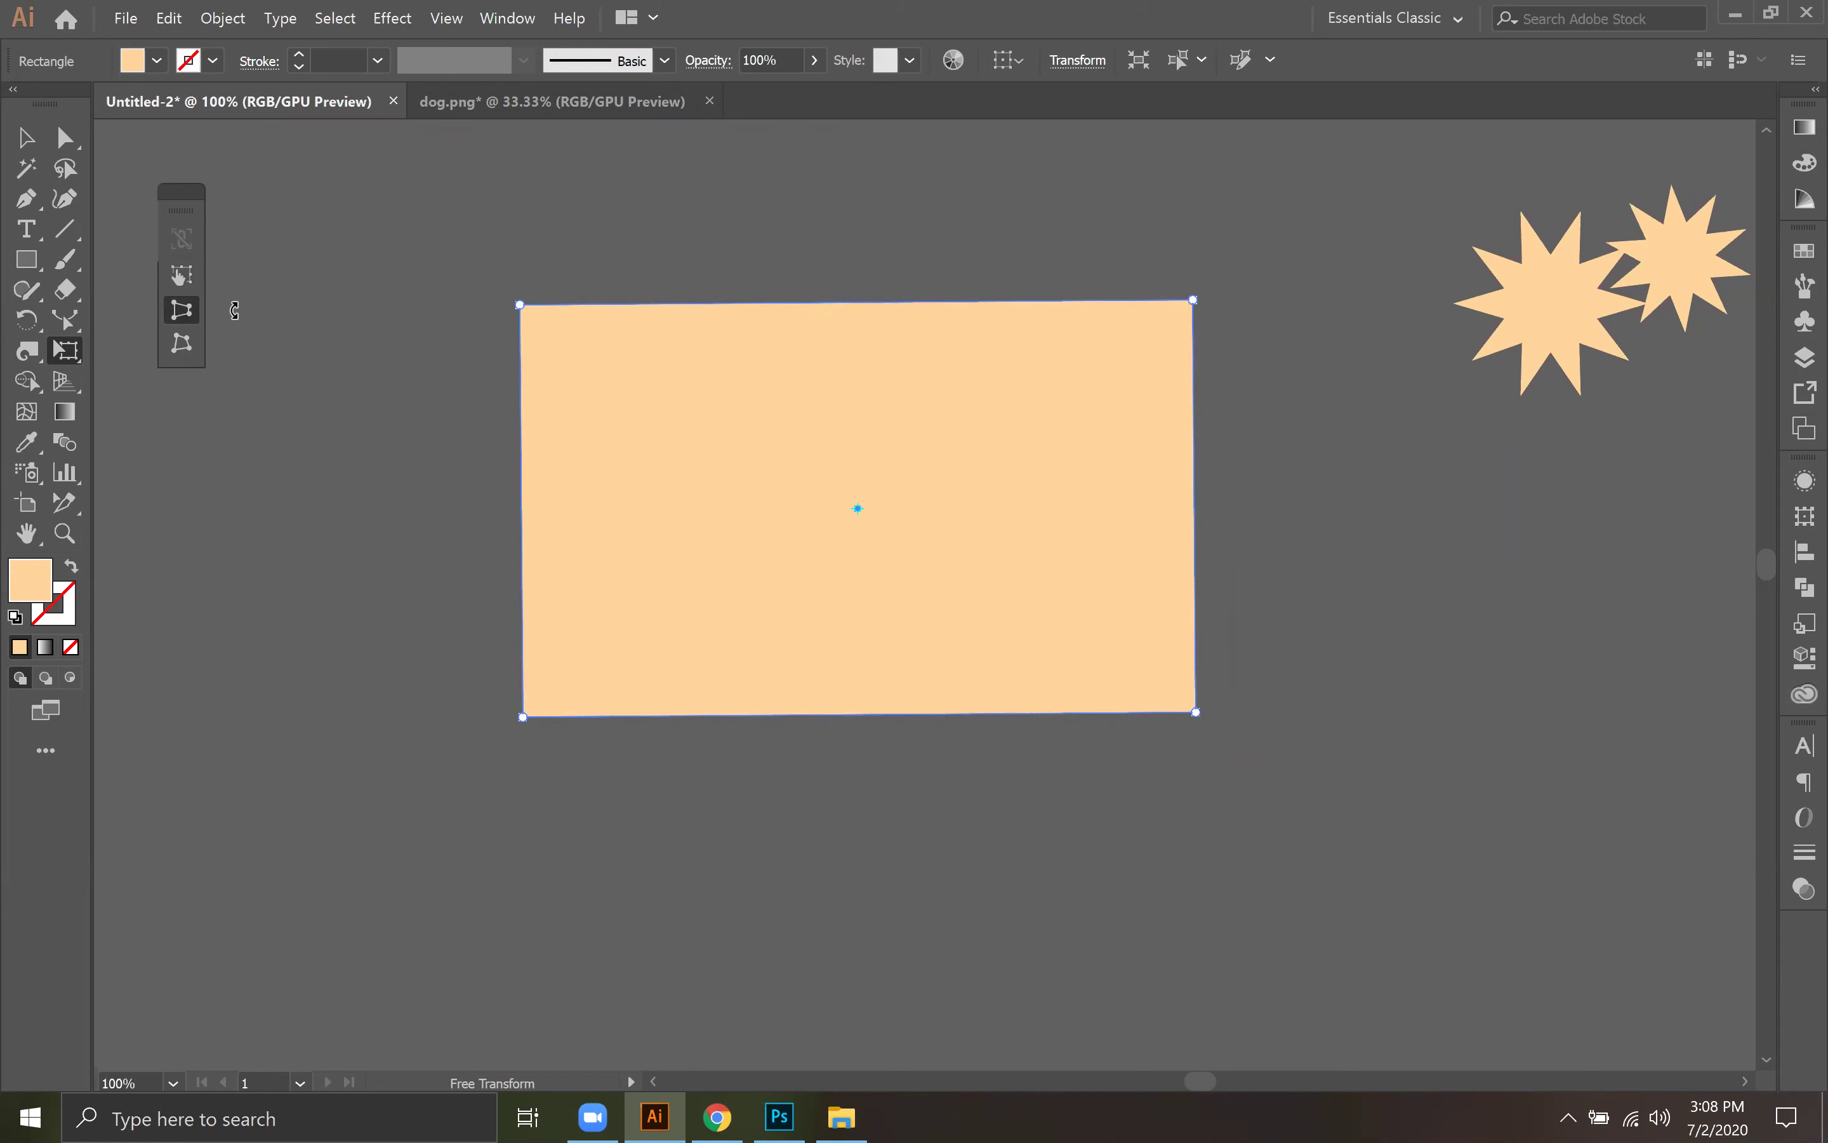
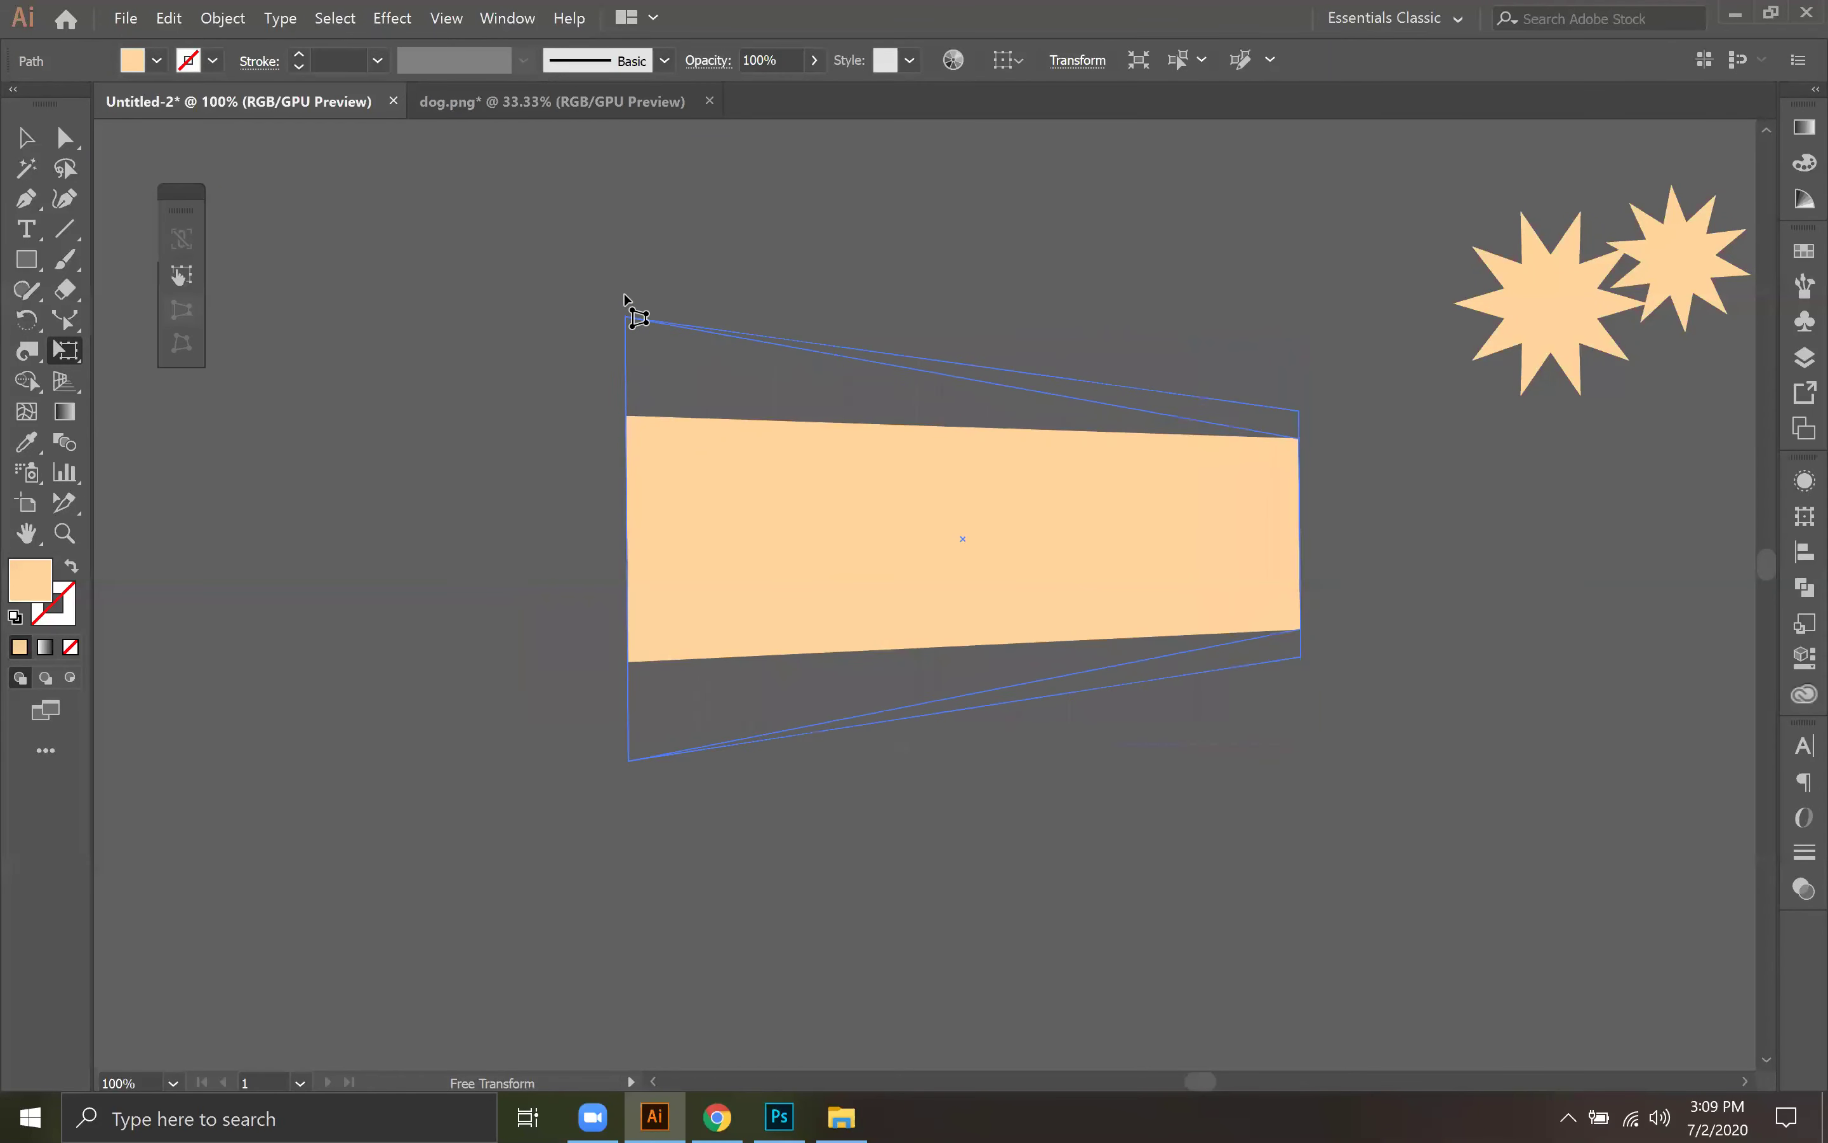
{"action": "mouse_move", "coordinate": [1297, 433]}
{"action": "left_mouse_down"}
{"action": "mouse_move", "coordinate": [1298, 396]}
{"action": "mouse_move", "coordinate": [1308, 464]}
{"action": "left_mouse_up"}
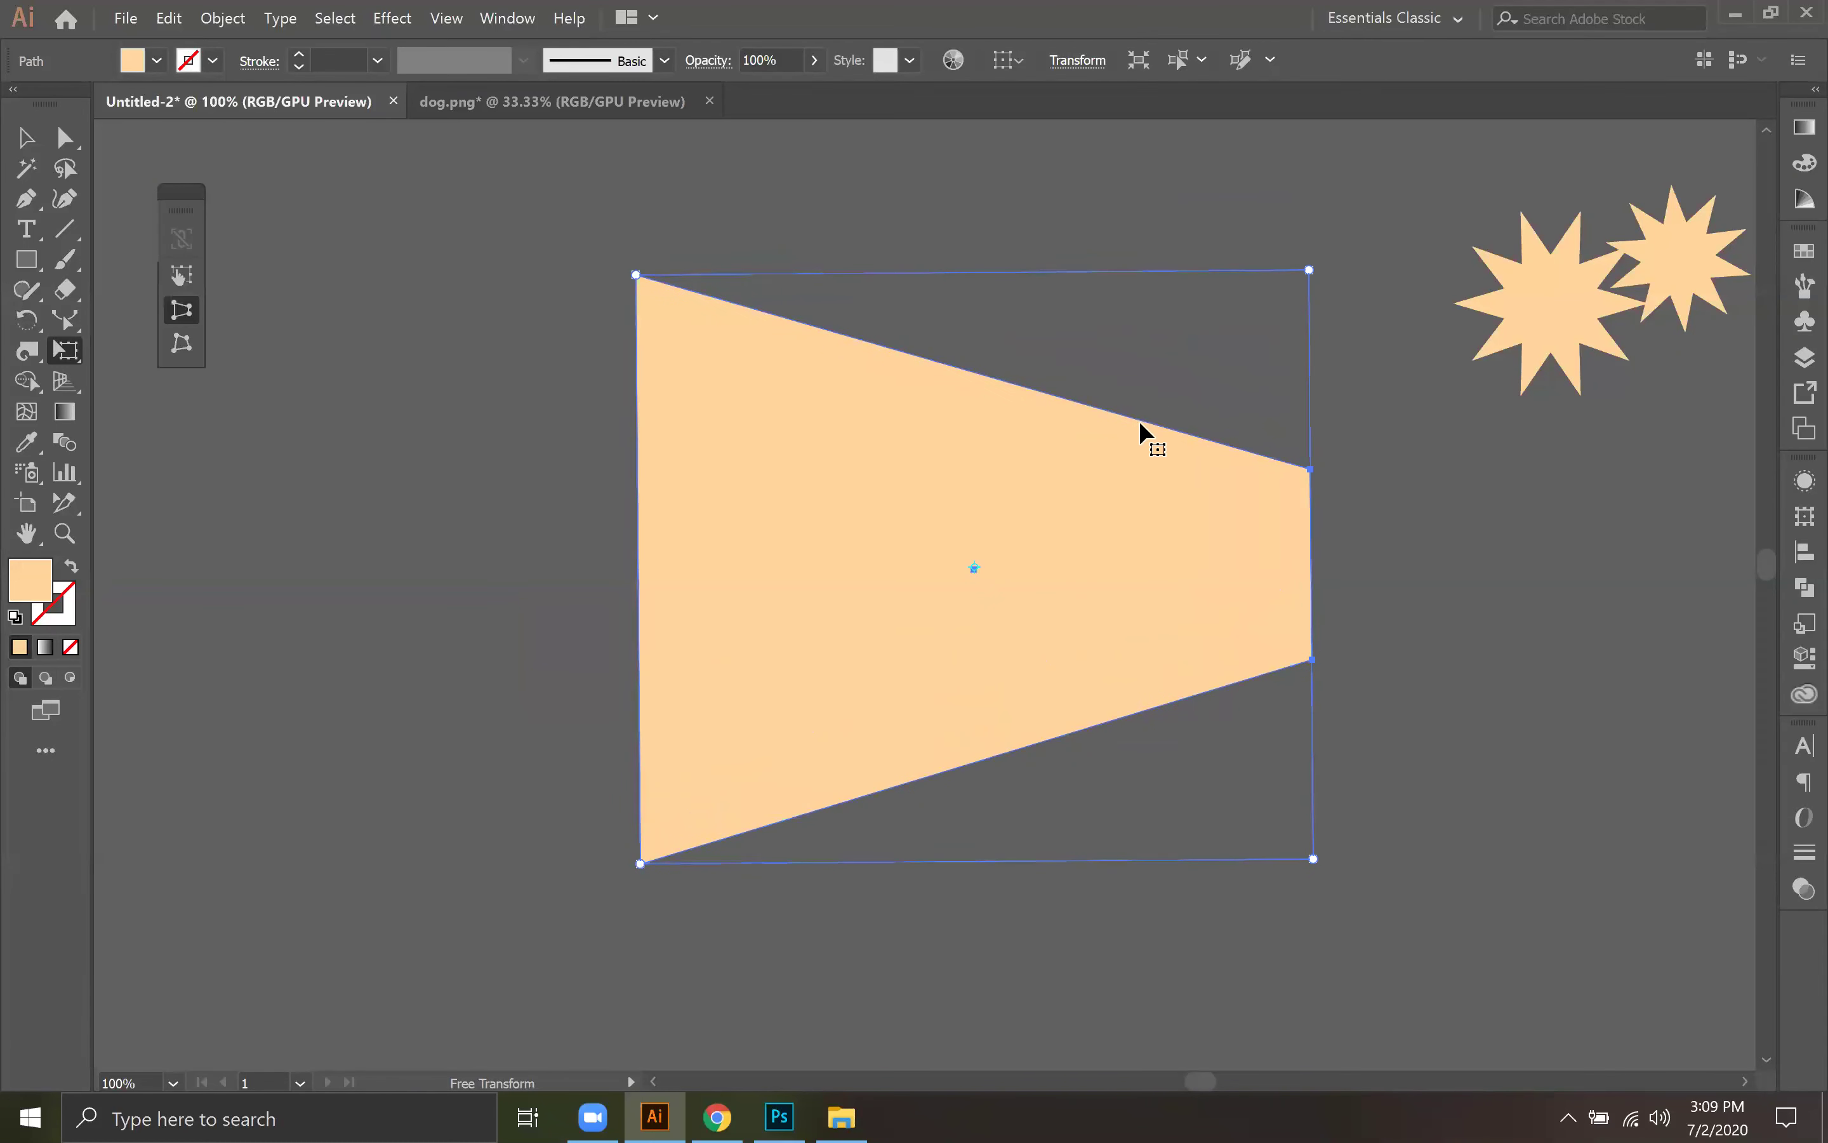
Step: Delete the distorted trapezoid and draw a new wide rectangle in its place
{"action": "key", "text": "Delete"}
{"action": "key", "text": "m"}
{"action": "left_click_drag", "start_coordinate": [444, 313], "coordinate": [1070, 653]}
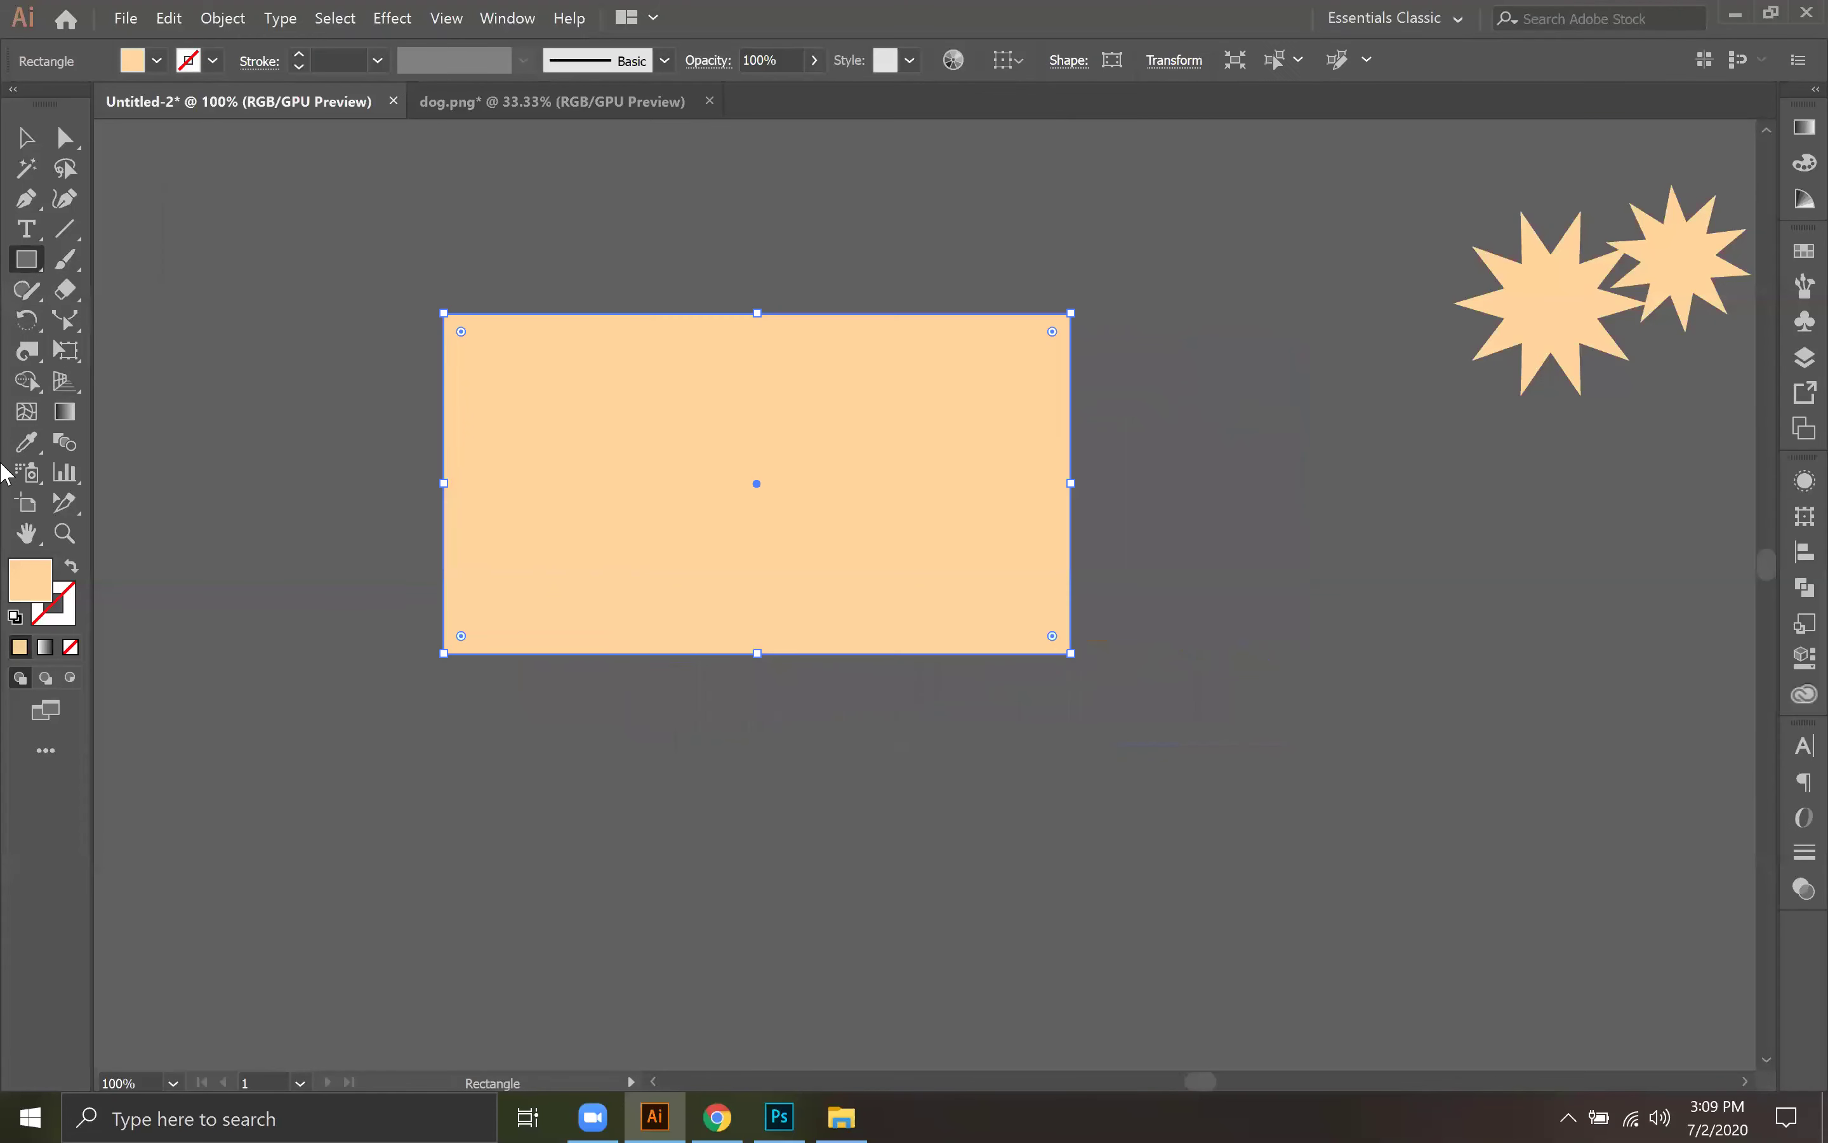
Step: Try the Perspective Grid and Perspective Selection tools and close the plane-switching widget
{"action": "left_click", "coordinate": [60, 385]}
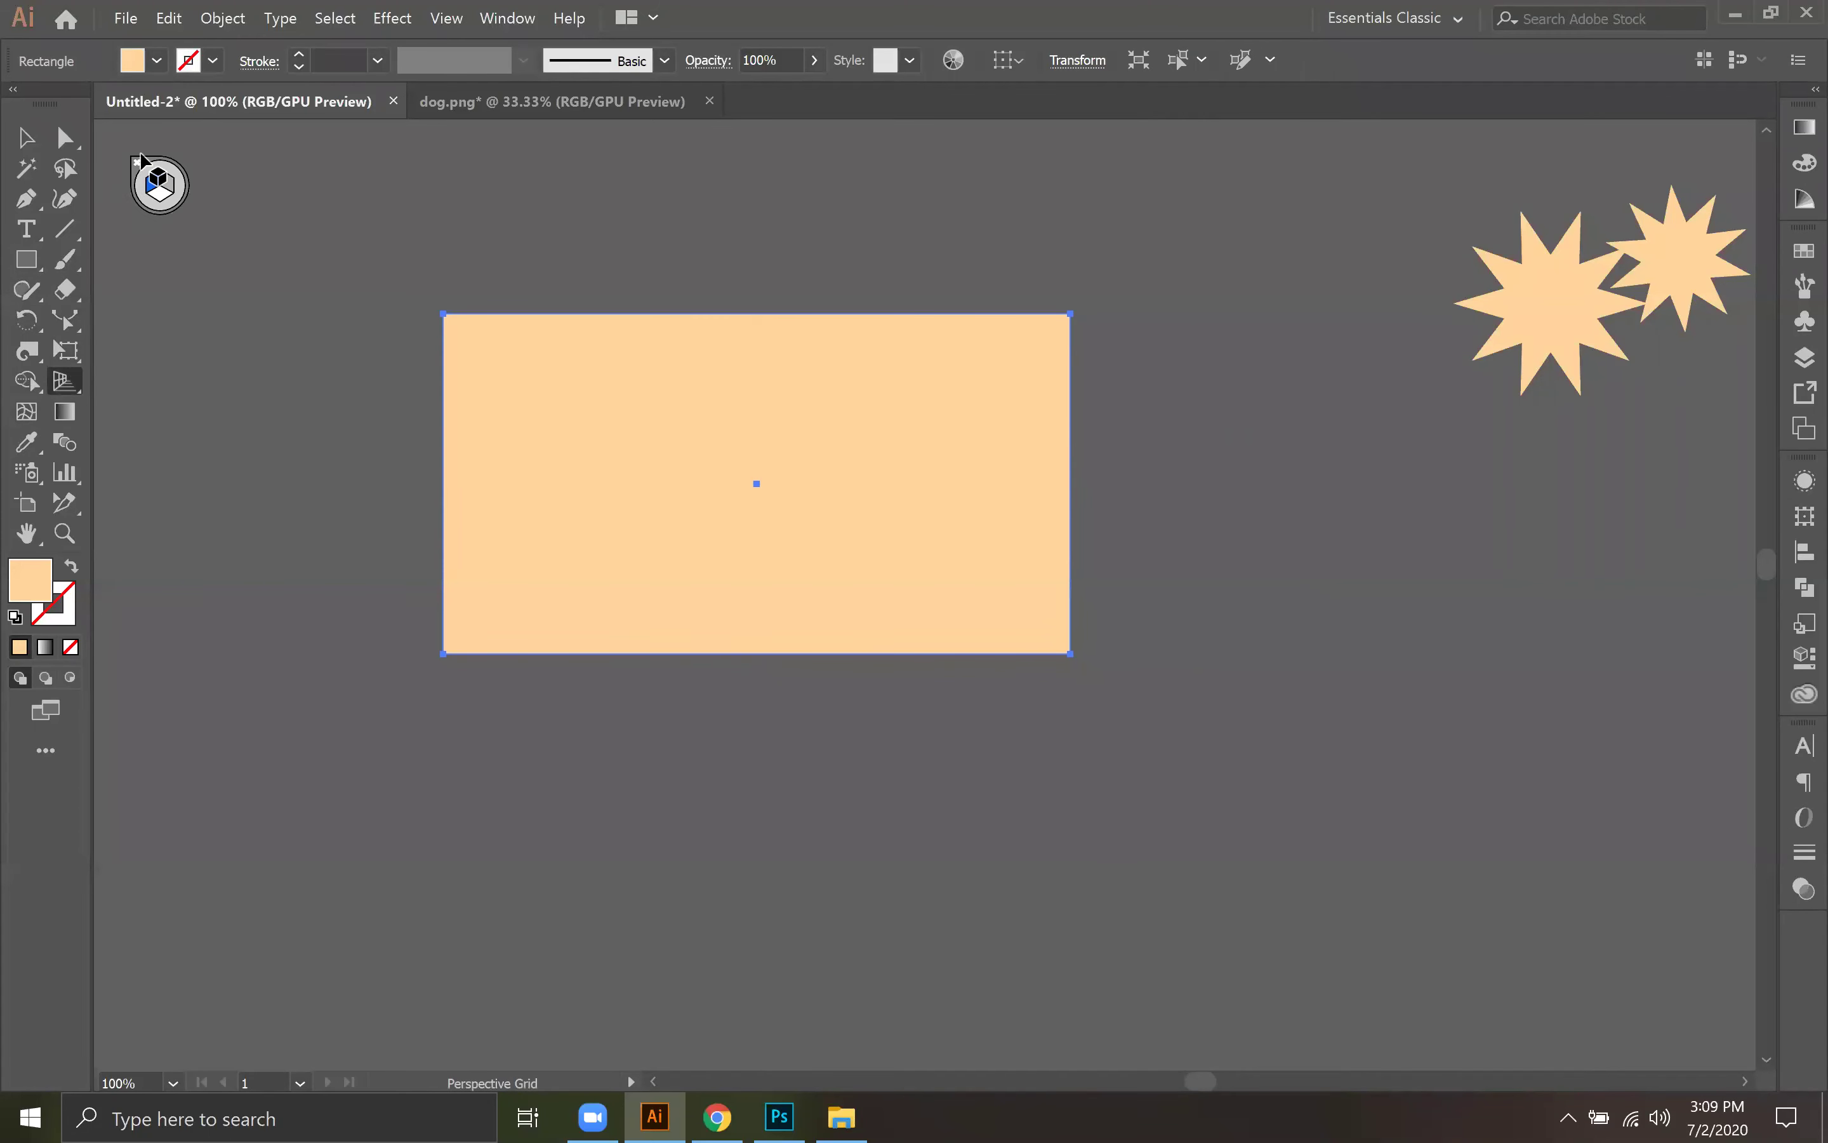
{"action": "left_click_drag", "start_coordinate": [64, 393], "coordinate": [139, 385]}
{"action": "left_click_drag", "start_coordinate": [55, 378], "coordinate": [179, 420]}
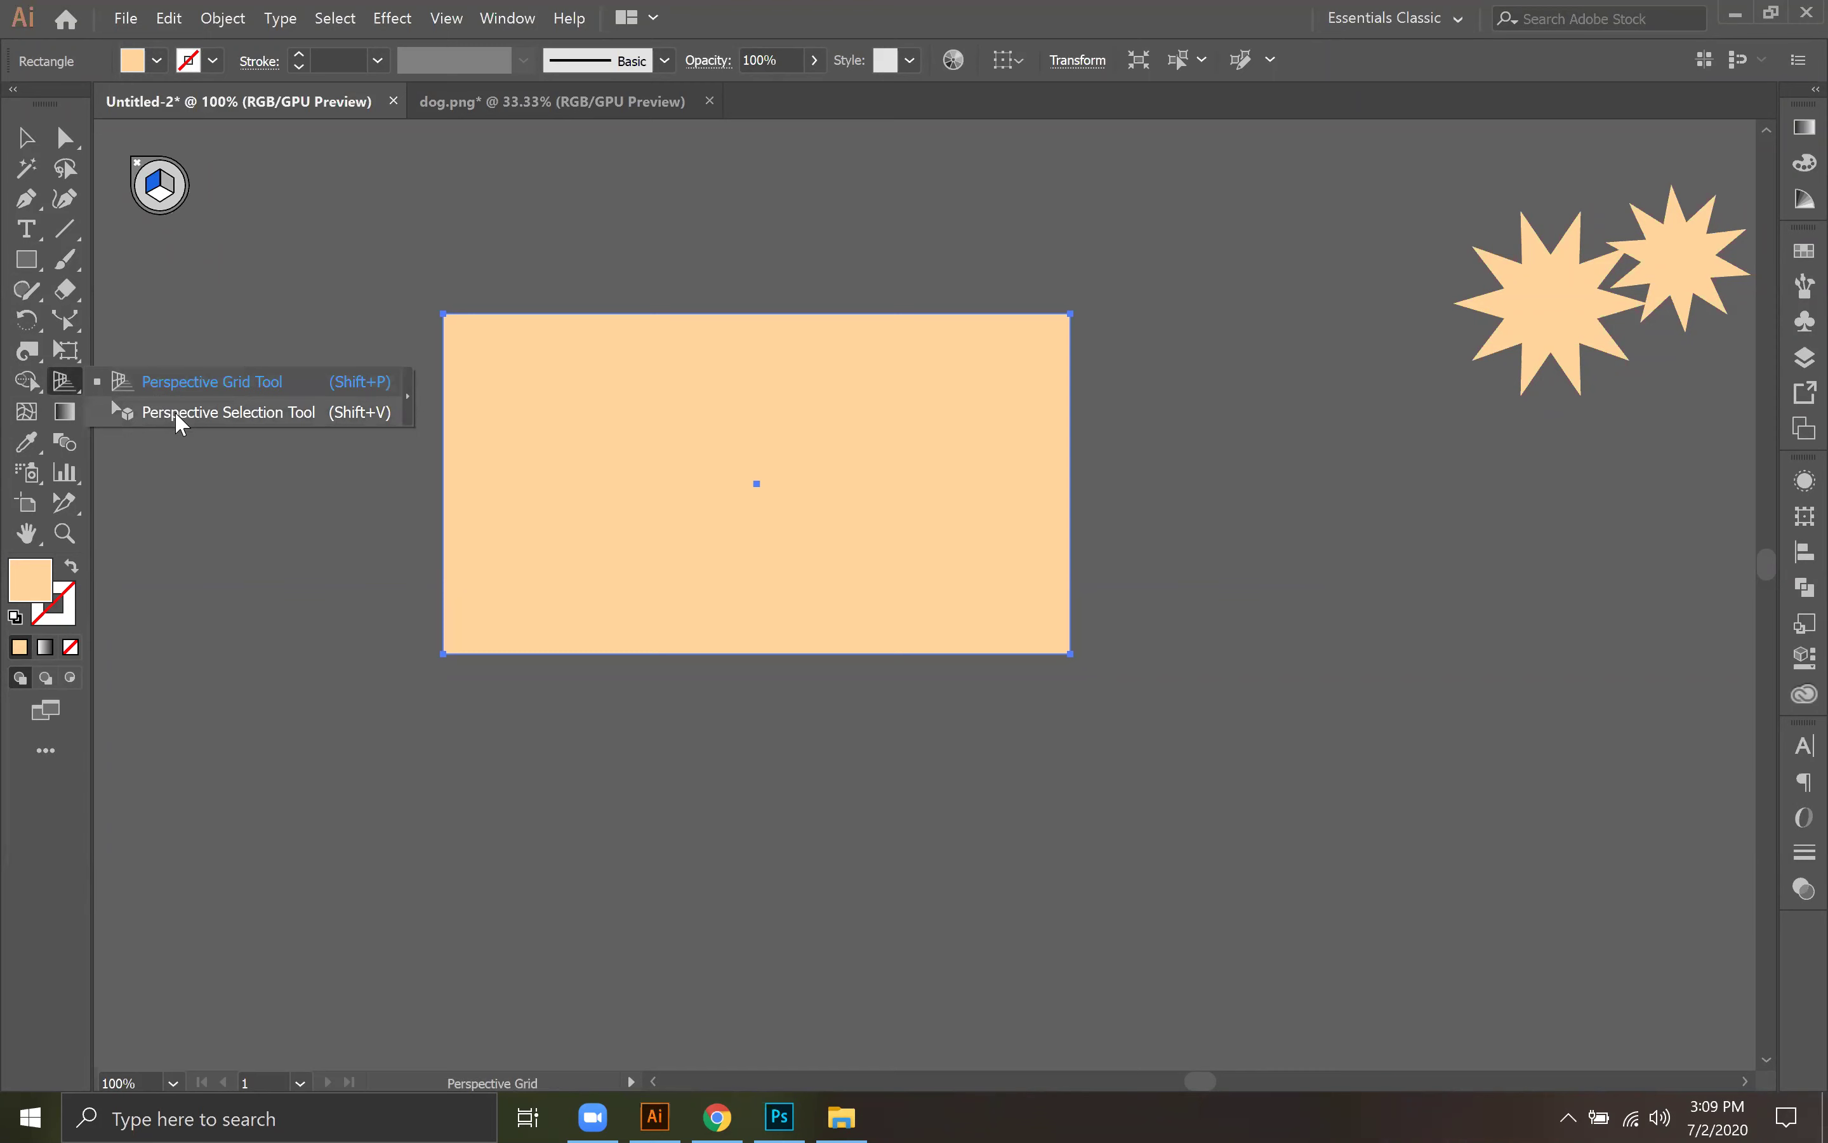
{"action": "left_click", "coordinate": [138, 168]}
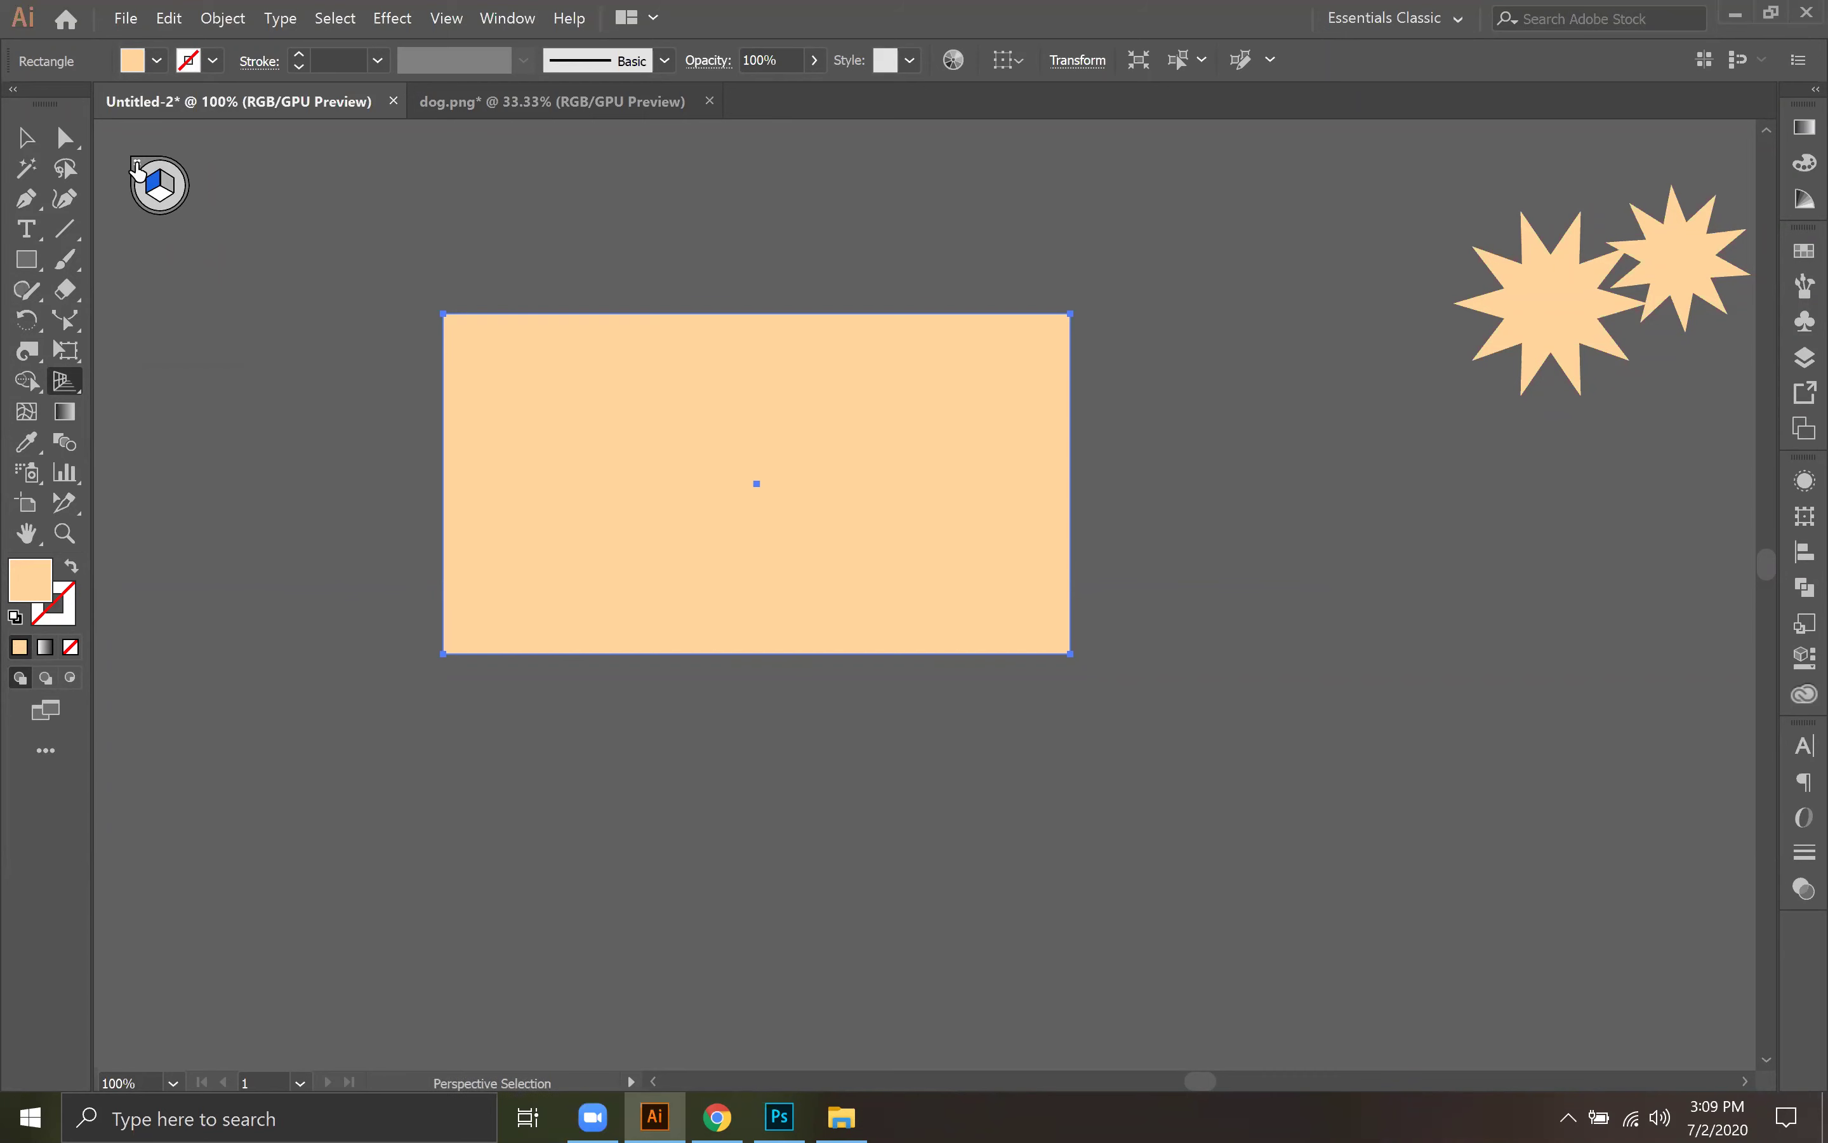
{"action": "left_click", "coordinate": [135, 163]}
Step: Try narrowing the rectangle's top and bottom edges with Perspective Distort, undoing each distortion
{"action": "left_click_drag", "start_coordinate": [67, 351], "coordinate": [182, 382]}
{"action": "left_click", "coordinate": [182, 310]}
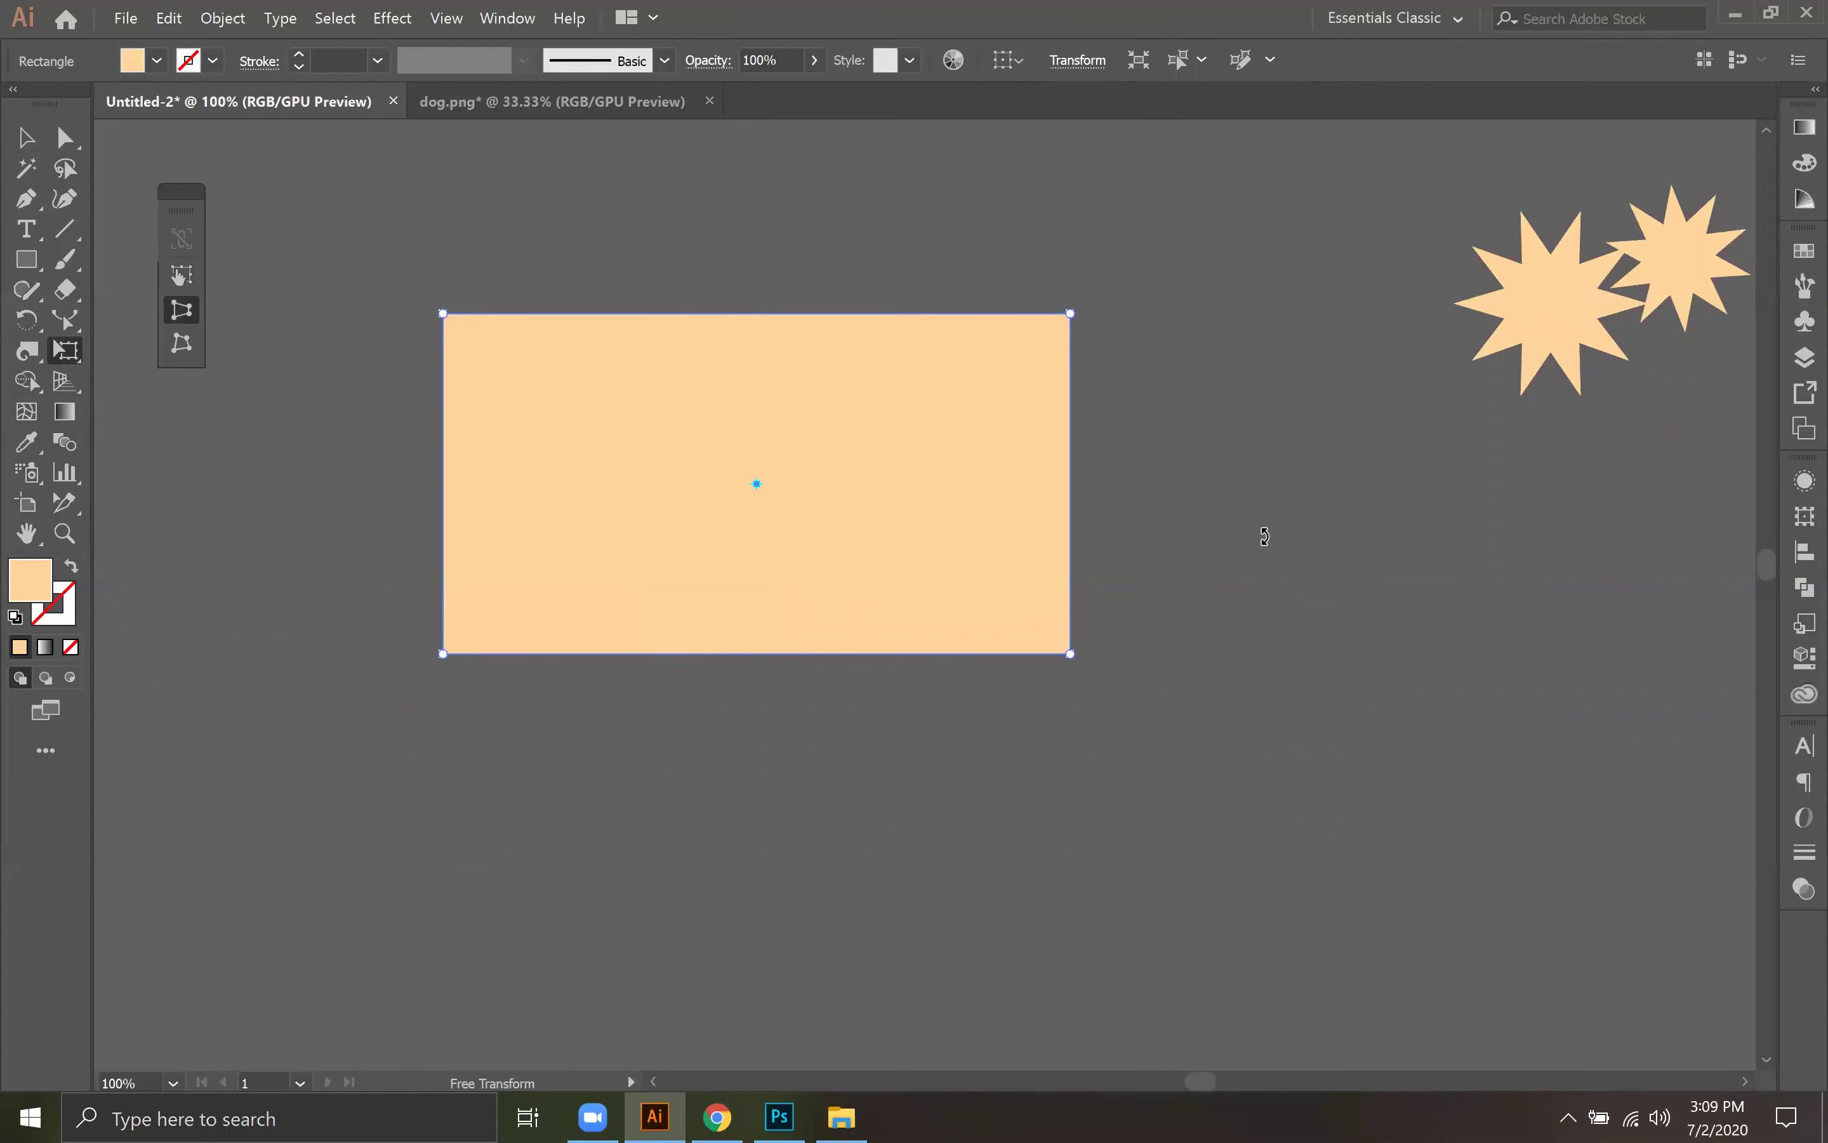
{"action": "left_click_drag", "start_coordinate": [1071, 311], "coordinate": [849, 326]}
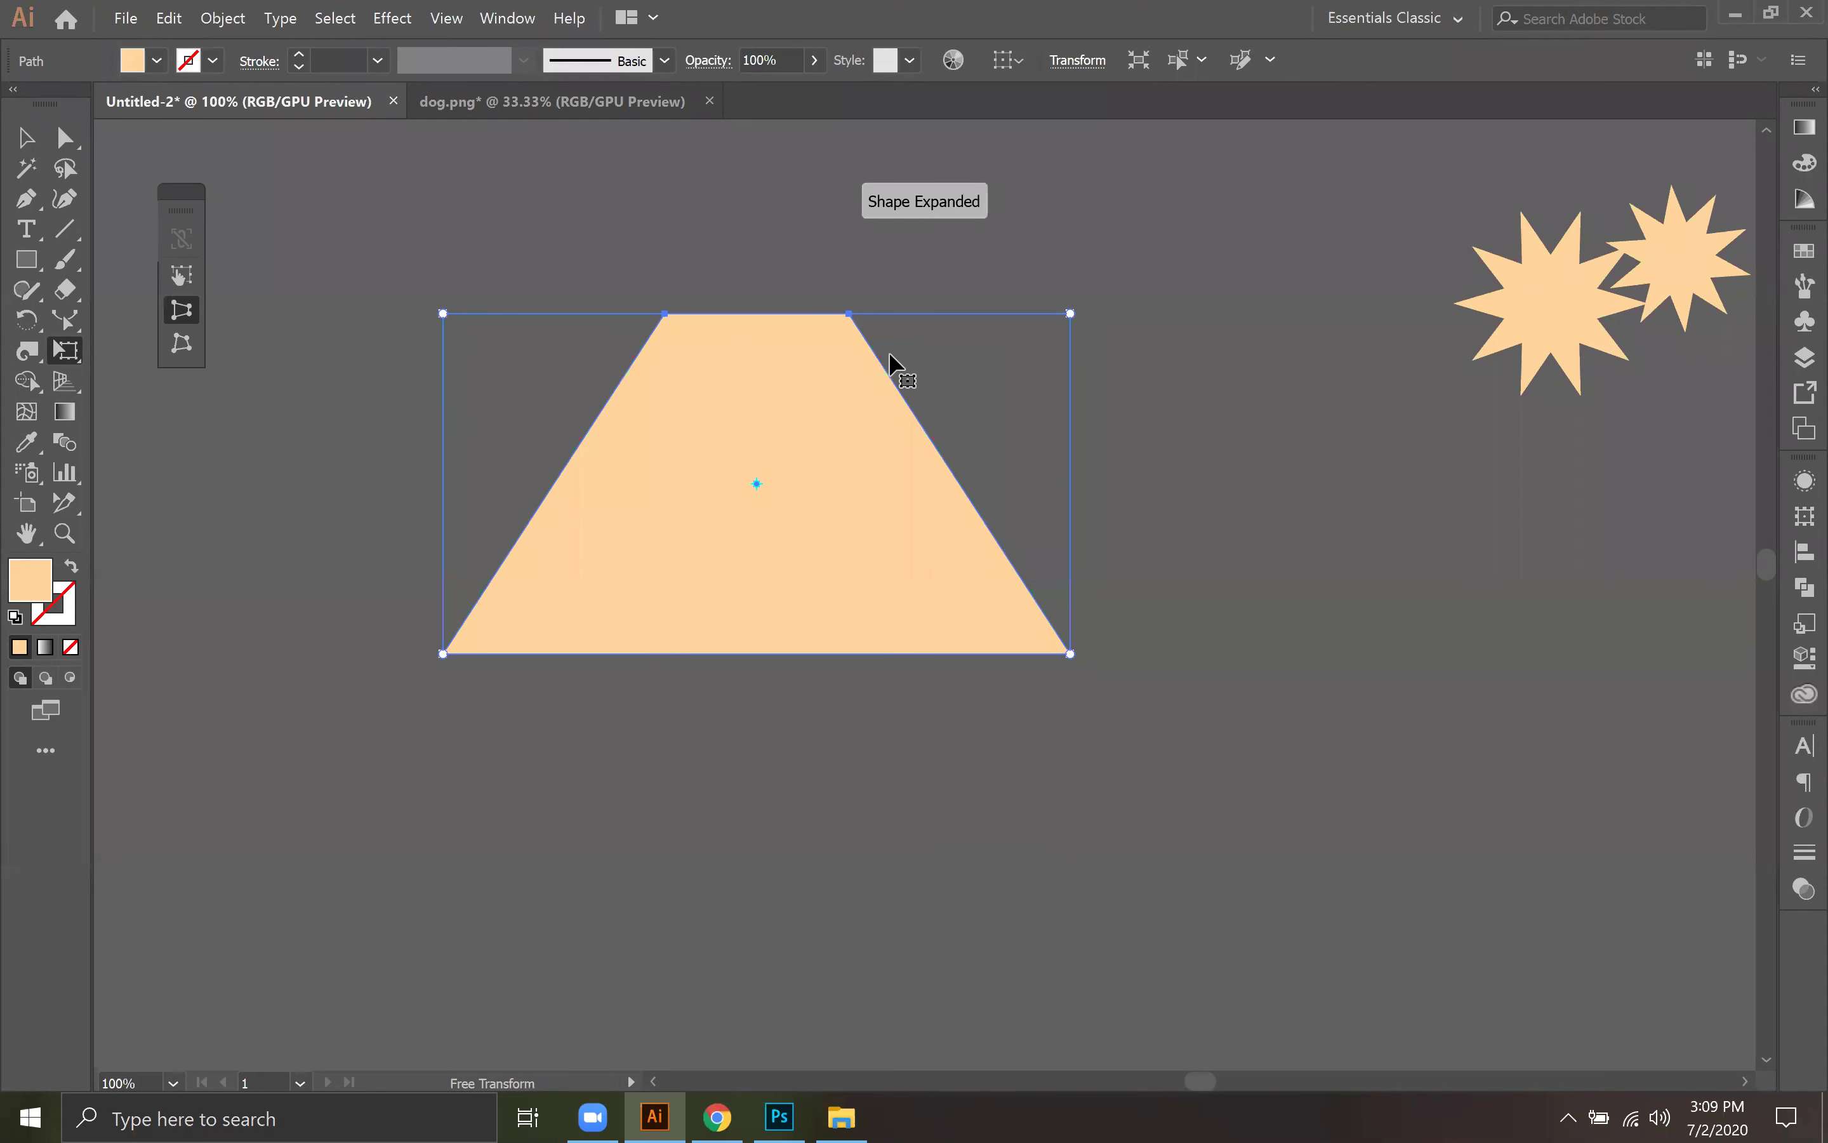
{"action": "key", "text": "ctrl+z"}
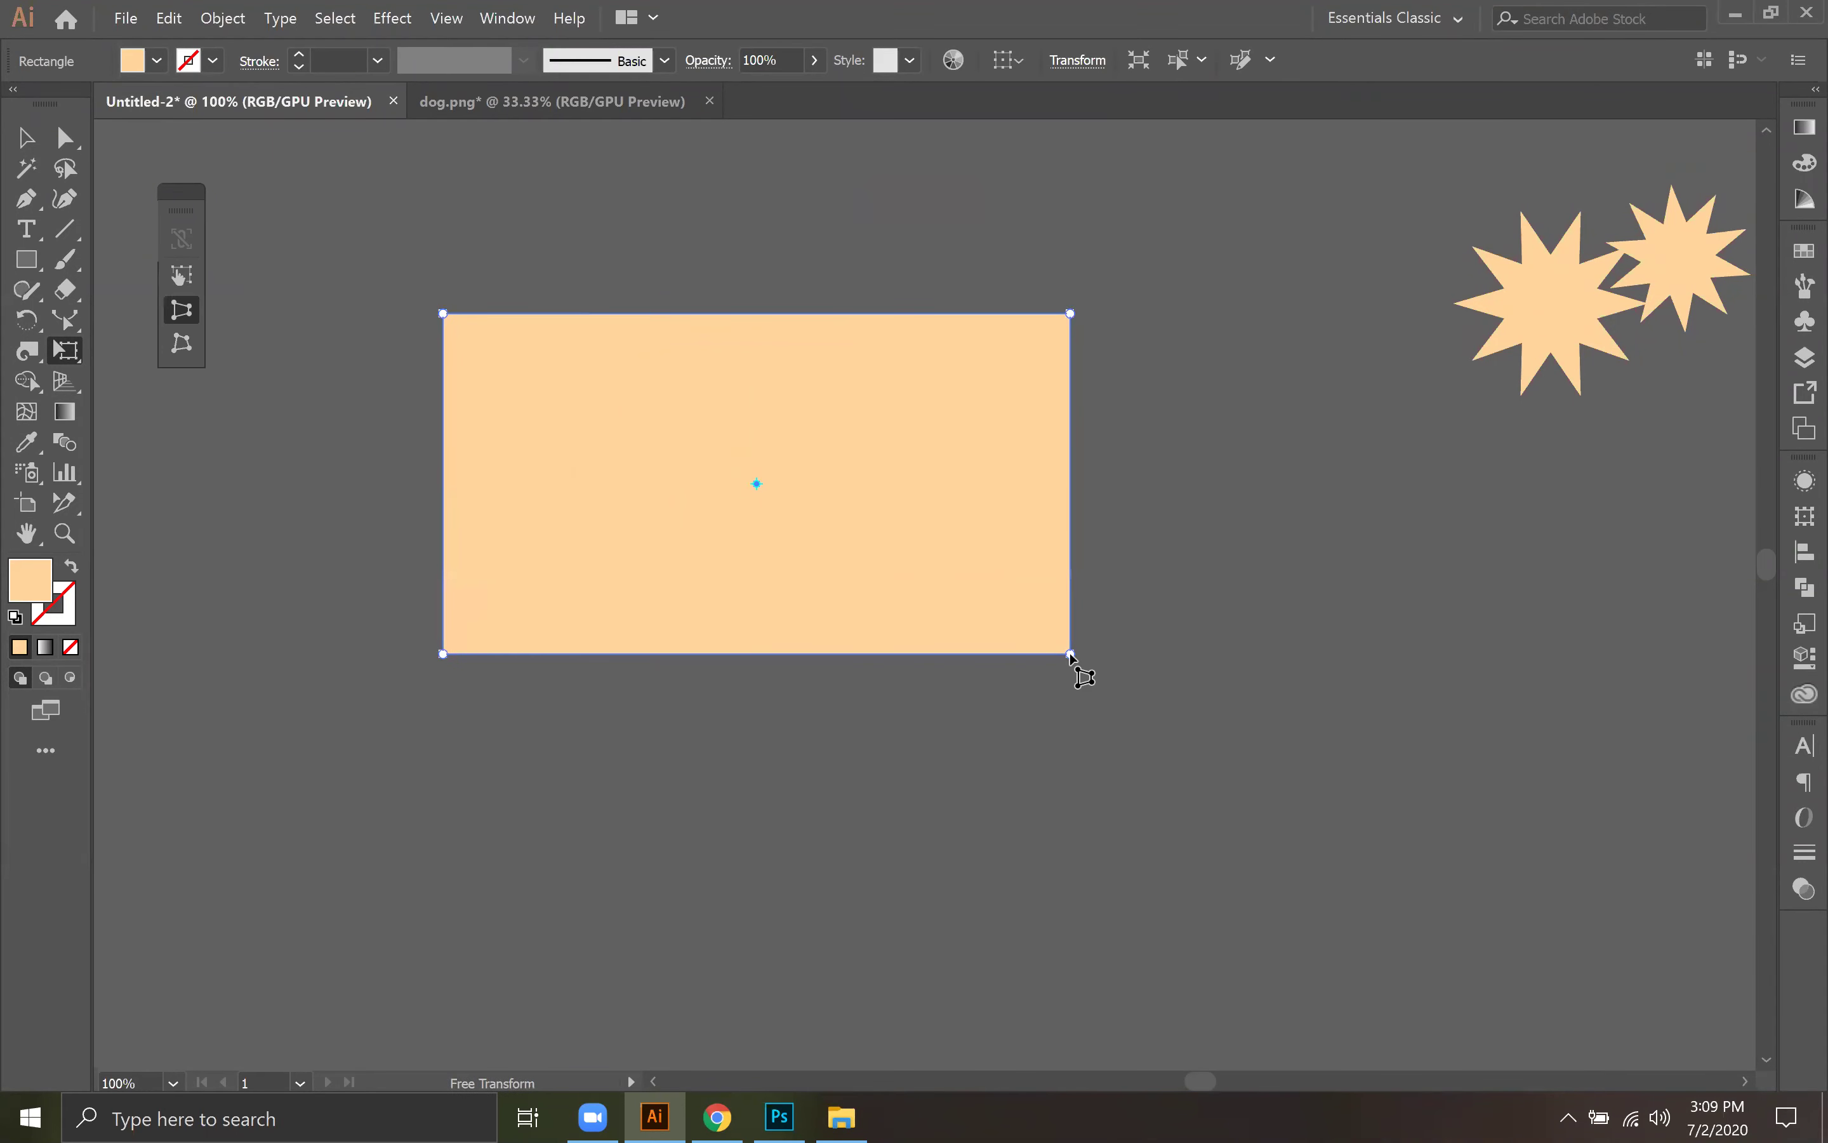
{"action": "left_click_drag", "start_coordinate": [1069, 655], "coordinate": [894, 643]}
{"action": "key", "text": "ctrl+z"}
{"action": "left_click_drag", "start_coordinate": [1072, 315], "coordinate": [811, 398]}
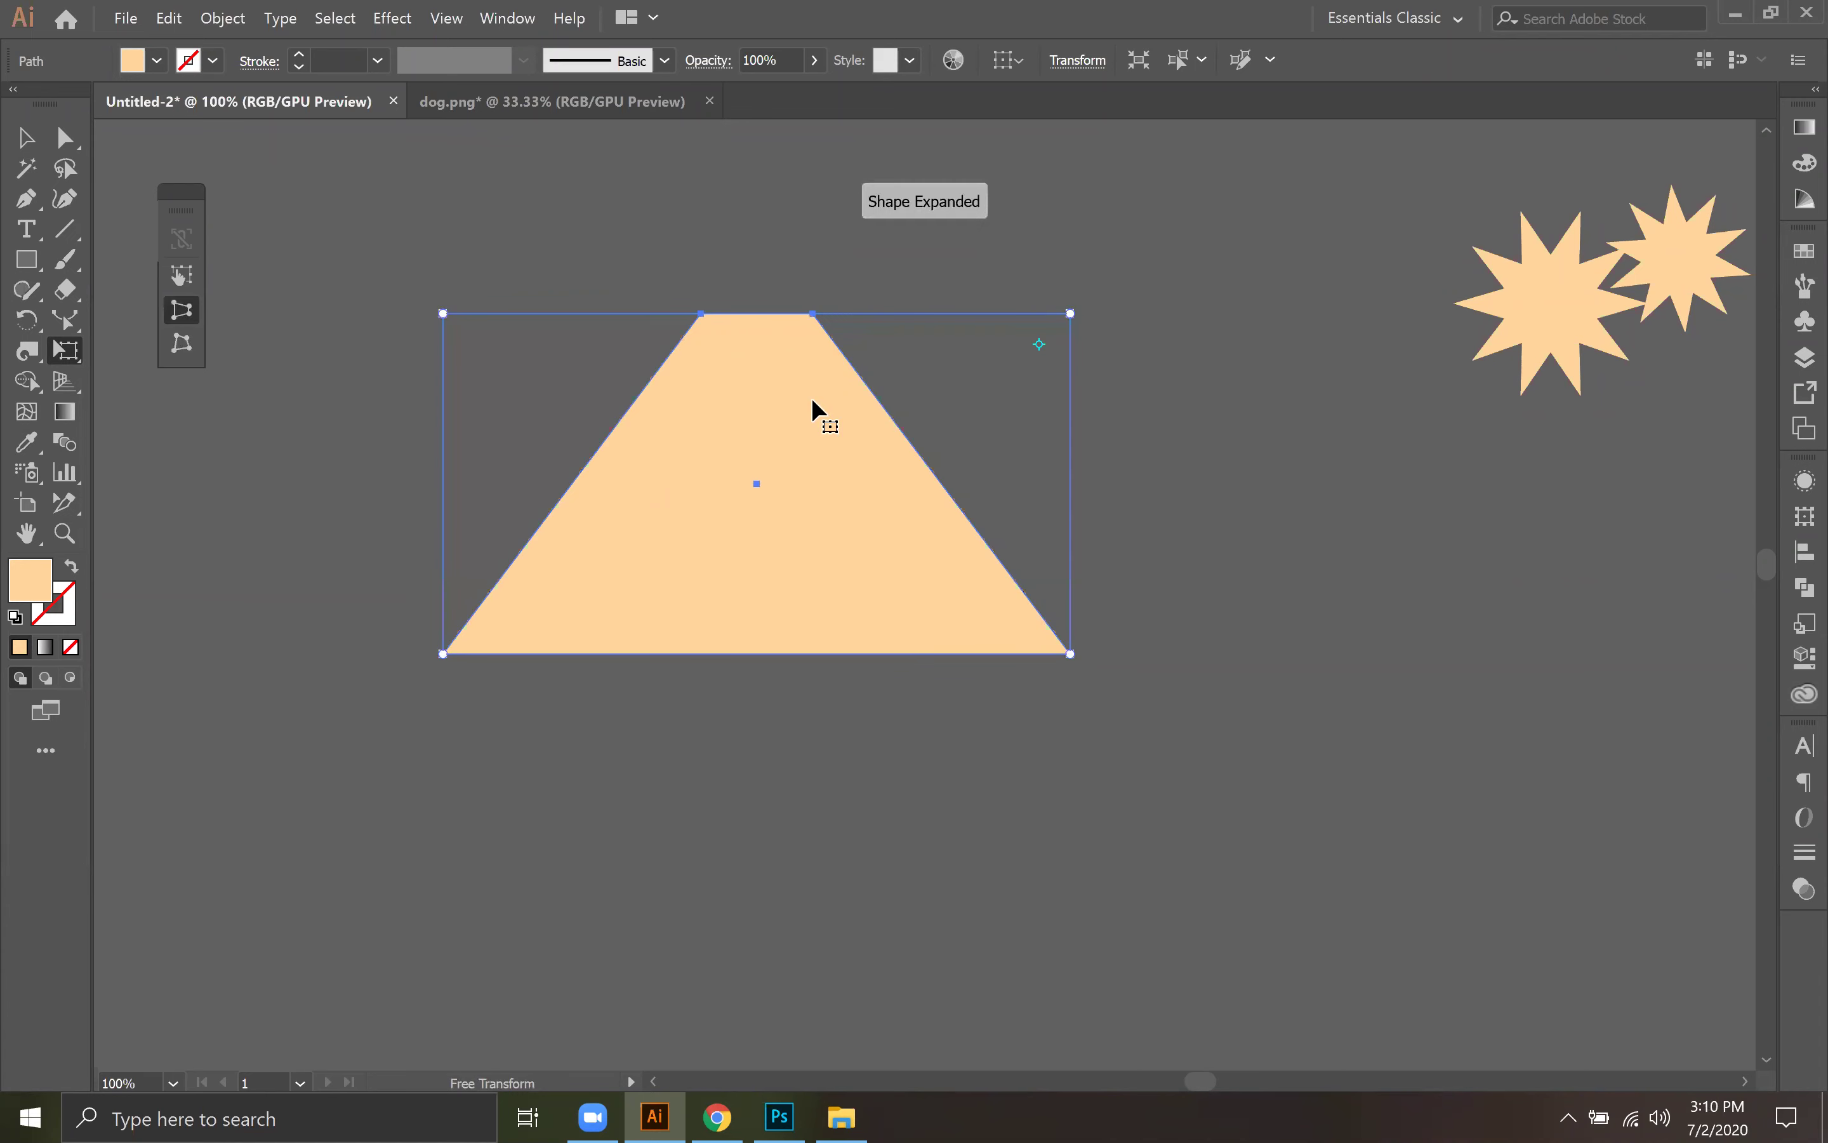
{"action": "key", "text": "ctrl+z"}
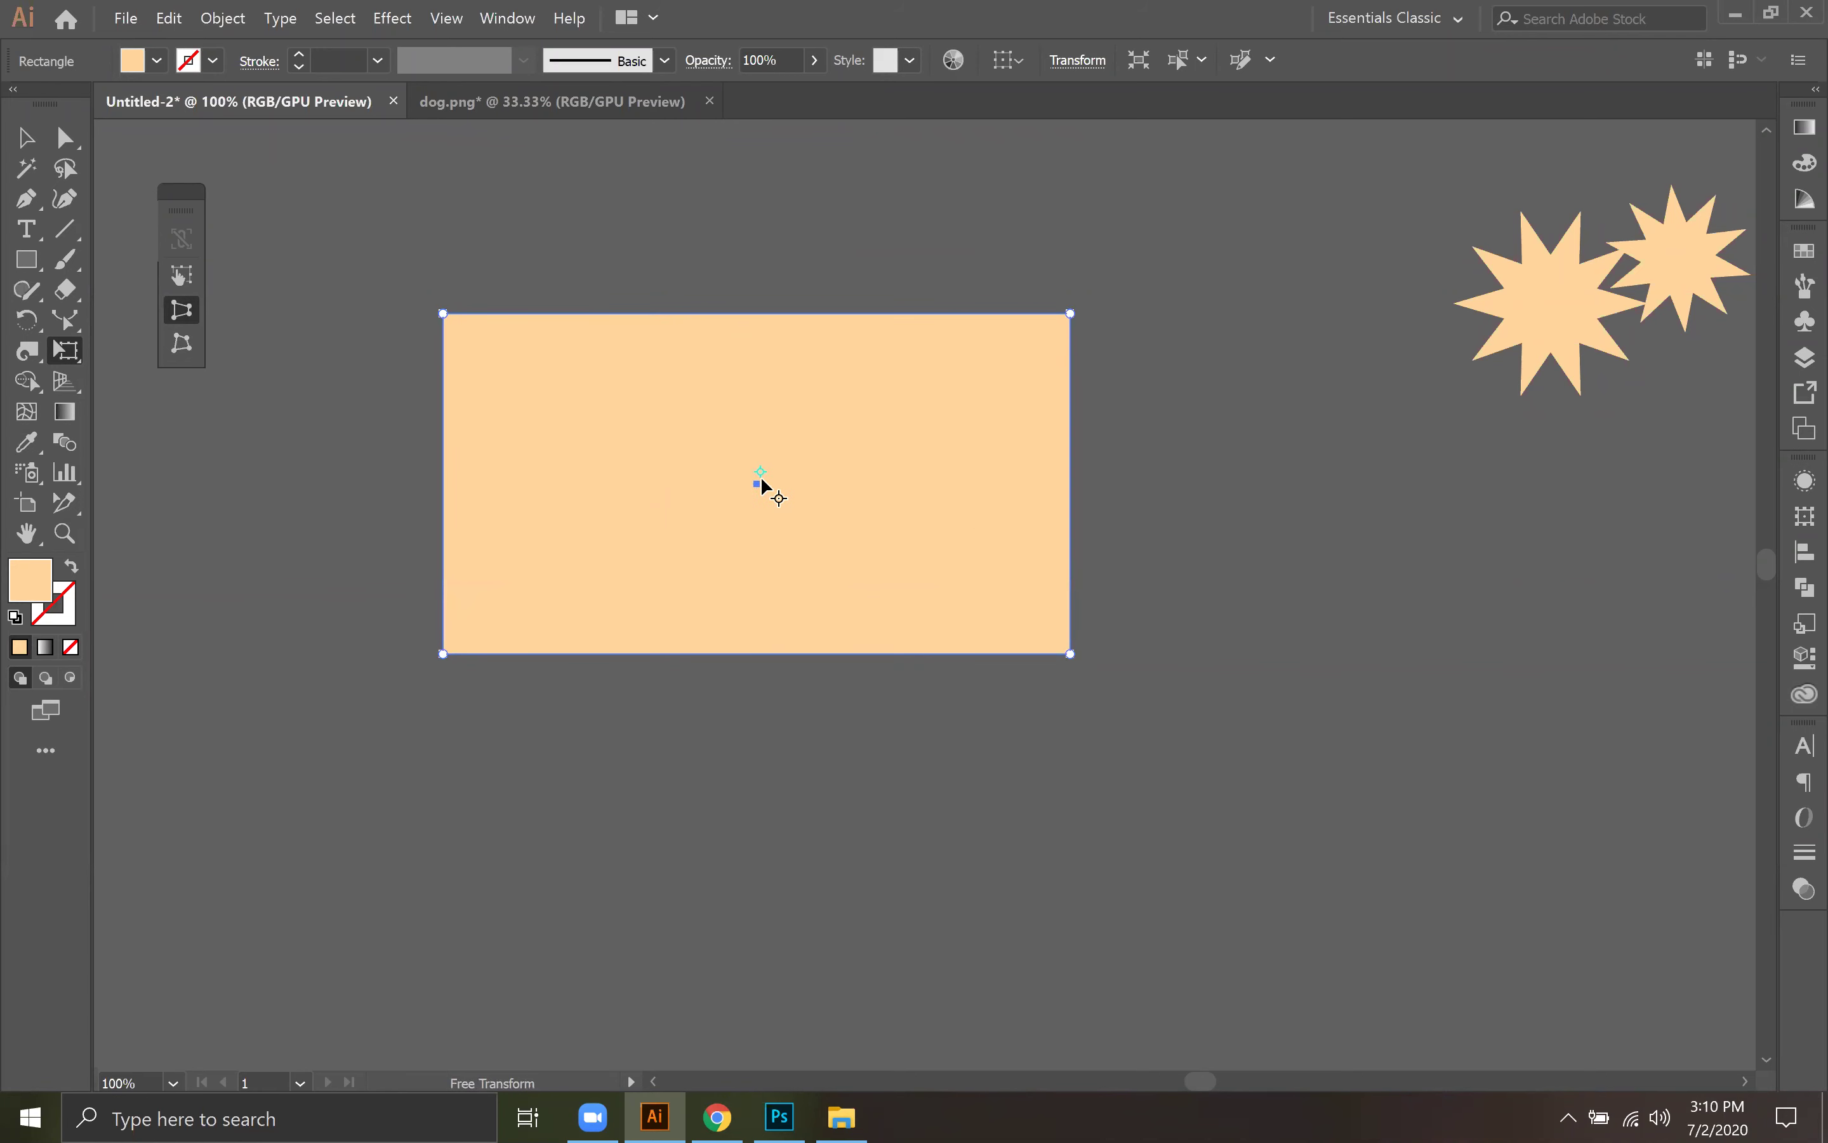
Step: Narrow the rectangle's top edge with Perspective Distort, and move and slightly rotate the resulting trapezoid
{"action": "left_click_drag", "start_coordinate": [1070, 311], "coordinate": [791, 377]}
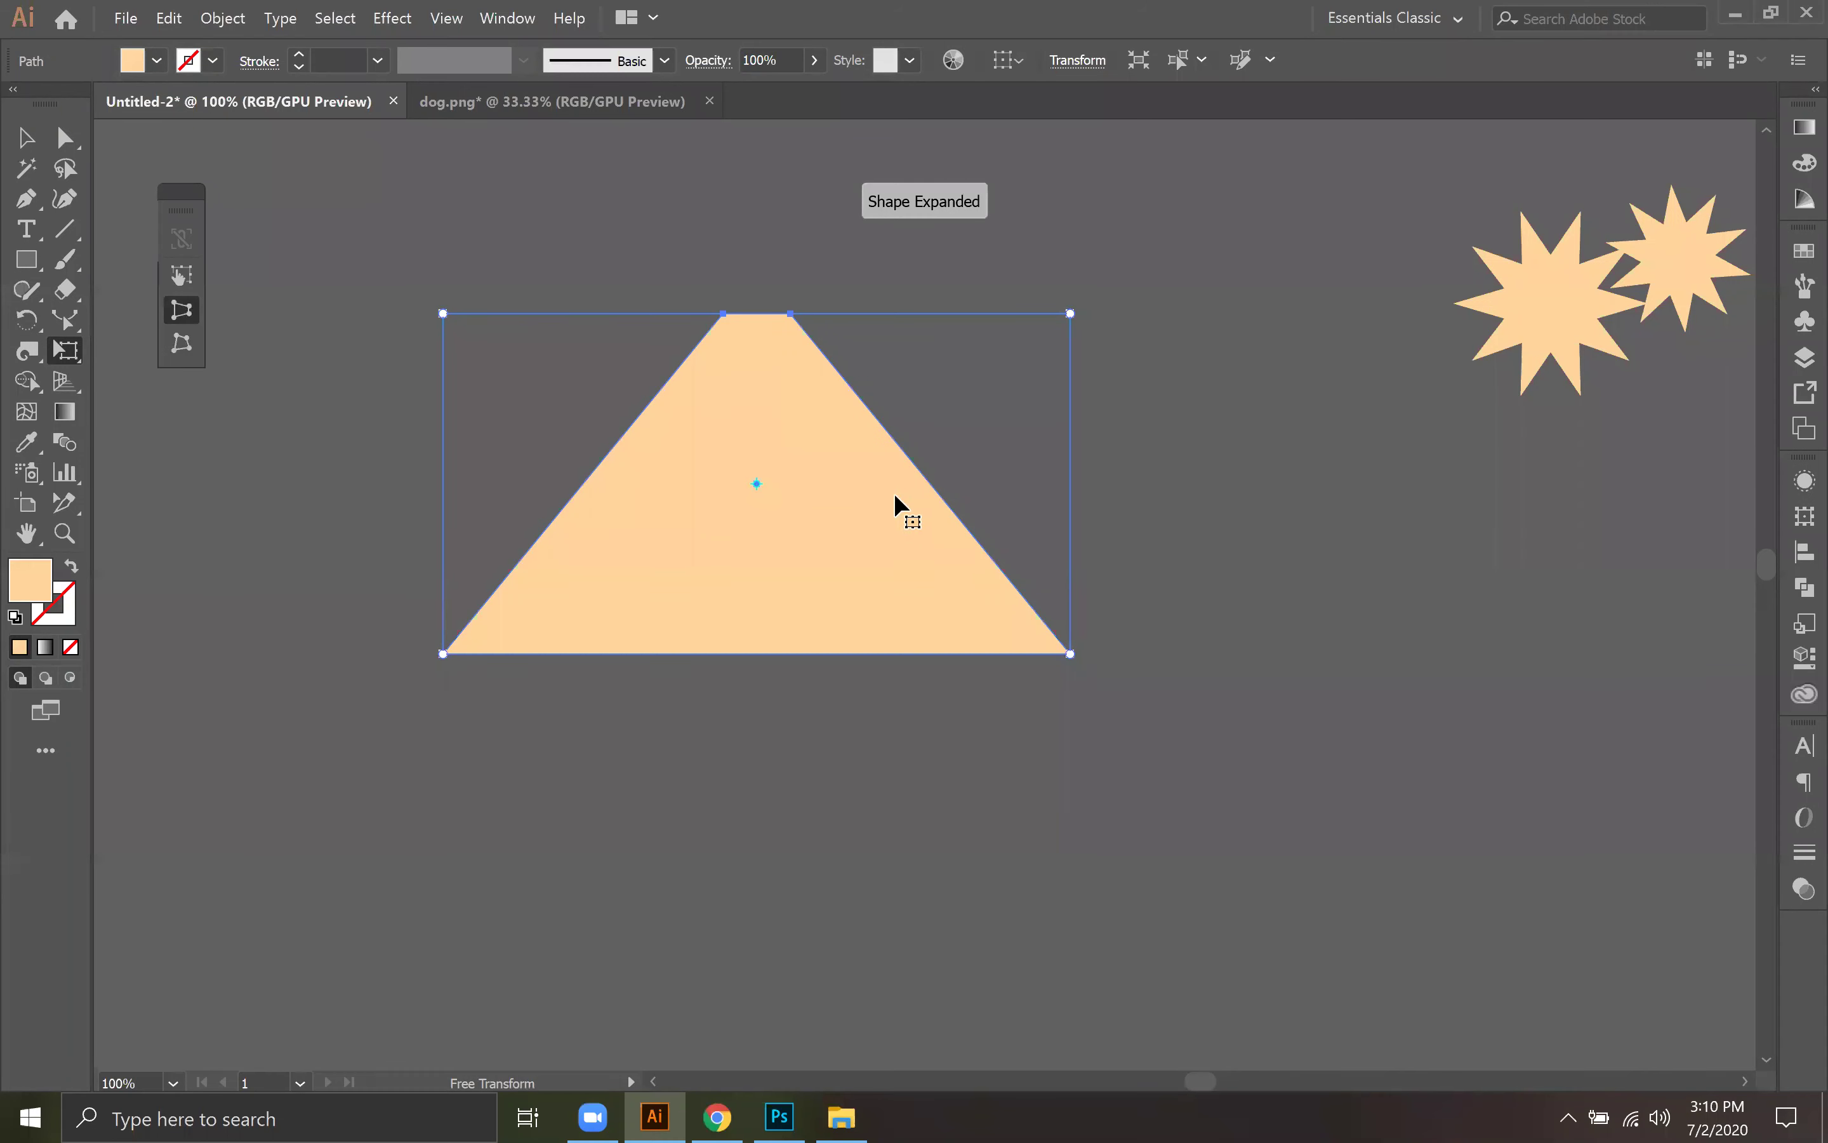
{"action": "left_click_drag", "start_coordinate": [878, 545], "coordinate": [1074, 660]}
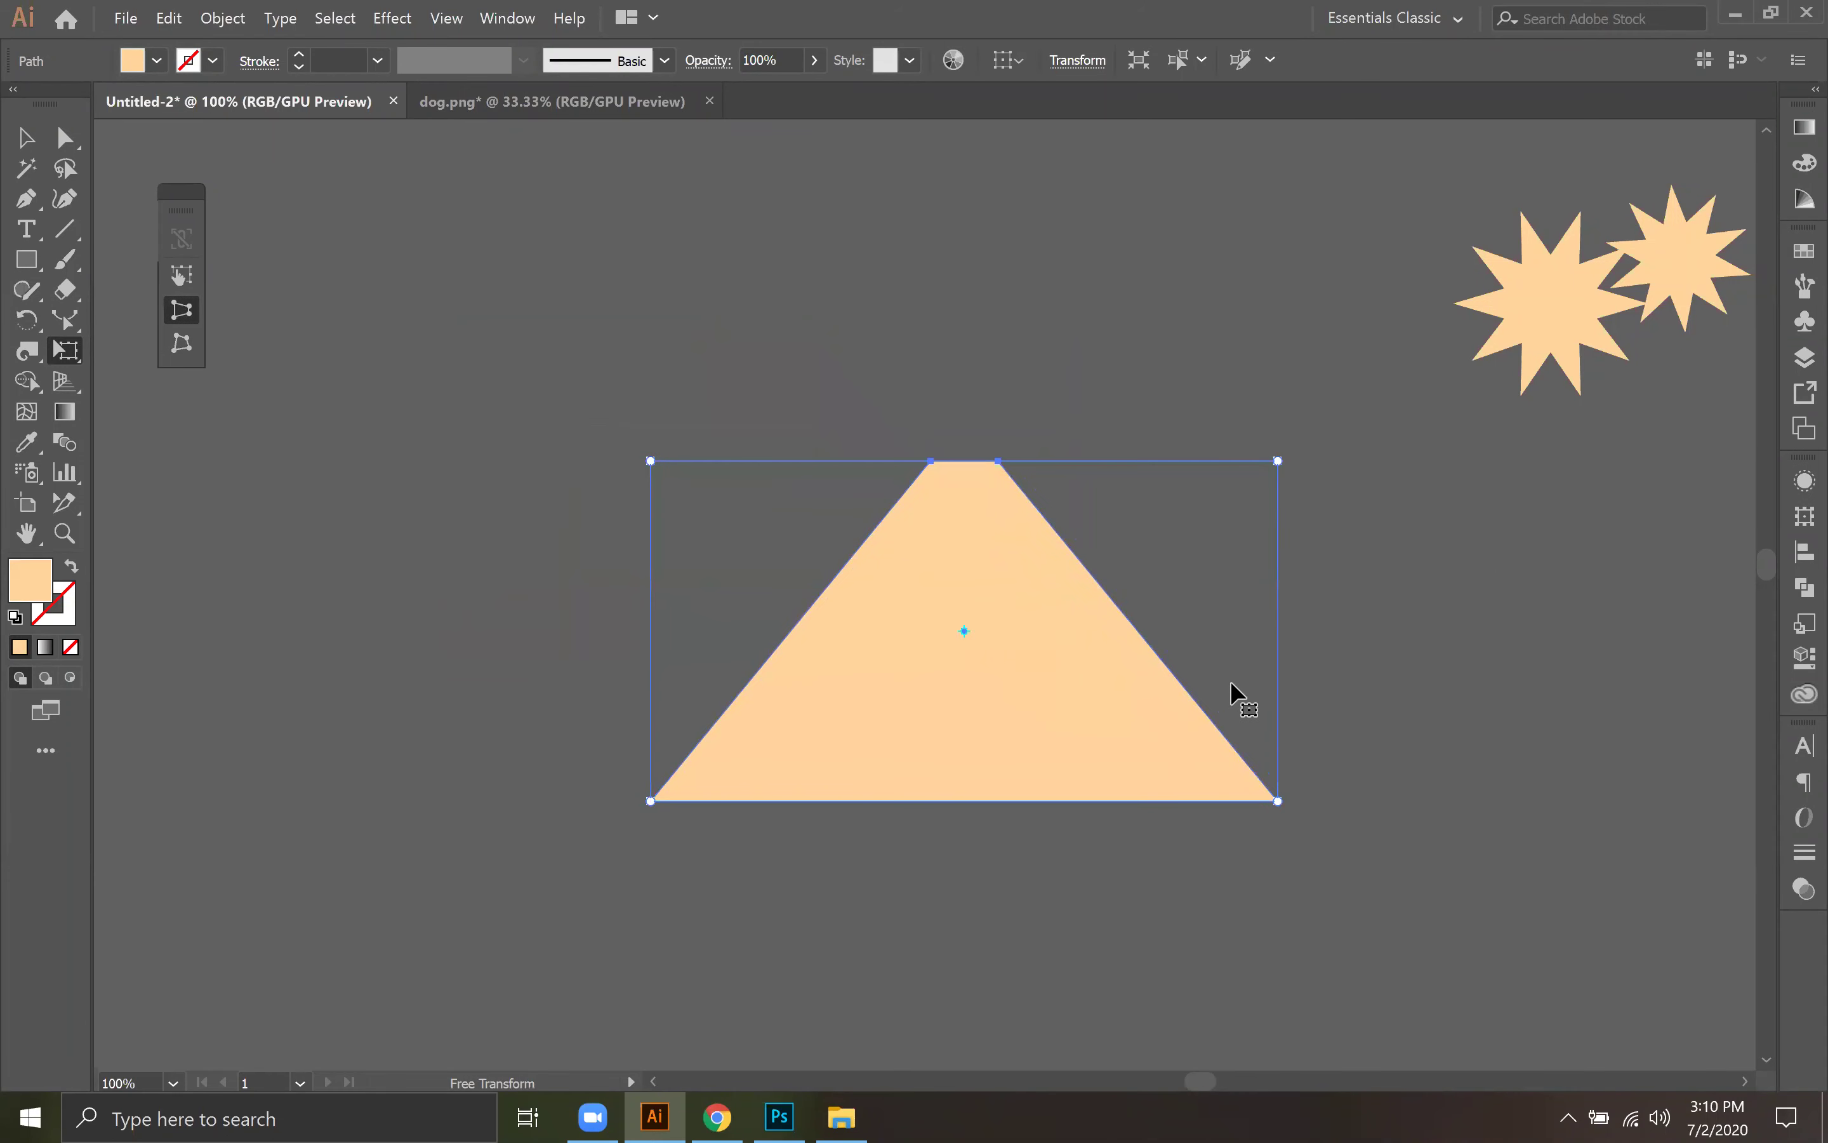
{"action": "left_click_drag", "start_coordinate": [1349, 523], "coordinate": [1407, 534]}
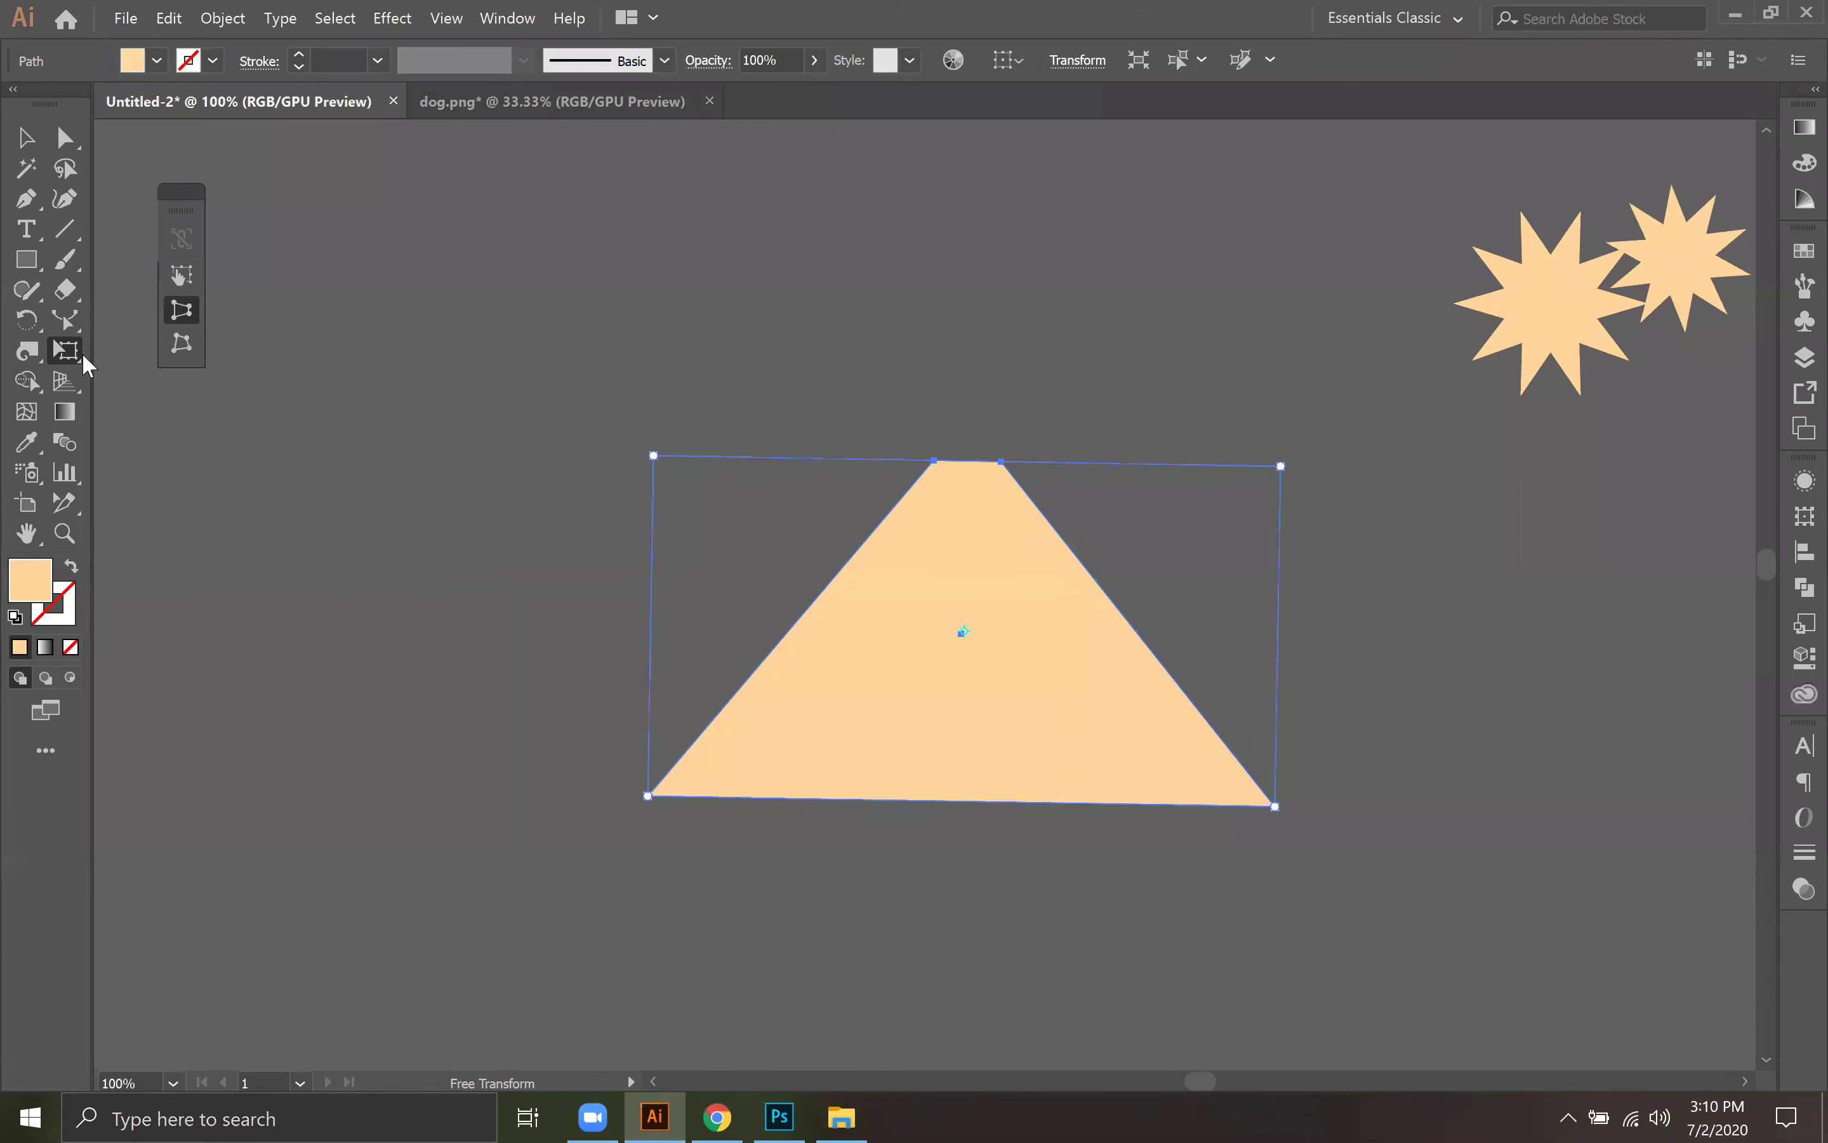
Step: Move the trapezoid slightly to the right with the Selection tool, deselect it and undo the last change
{"action": "left_click", "coordinate": [25, 137]}
{"action": "left_click", "coordinate": [416, 499]}
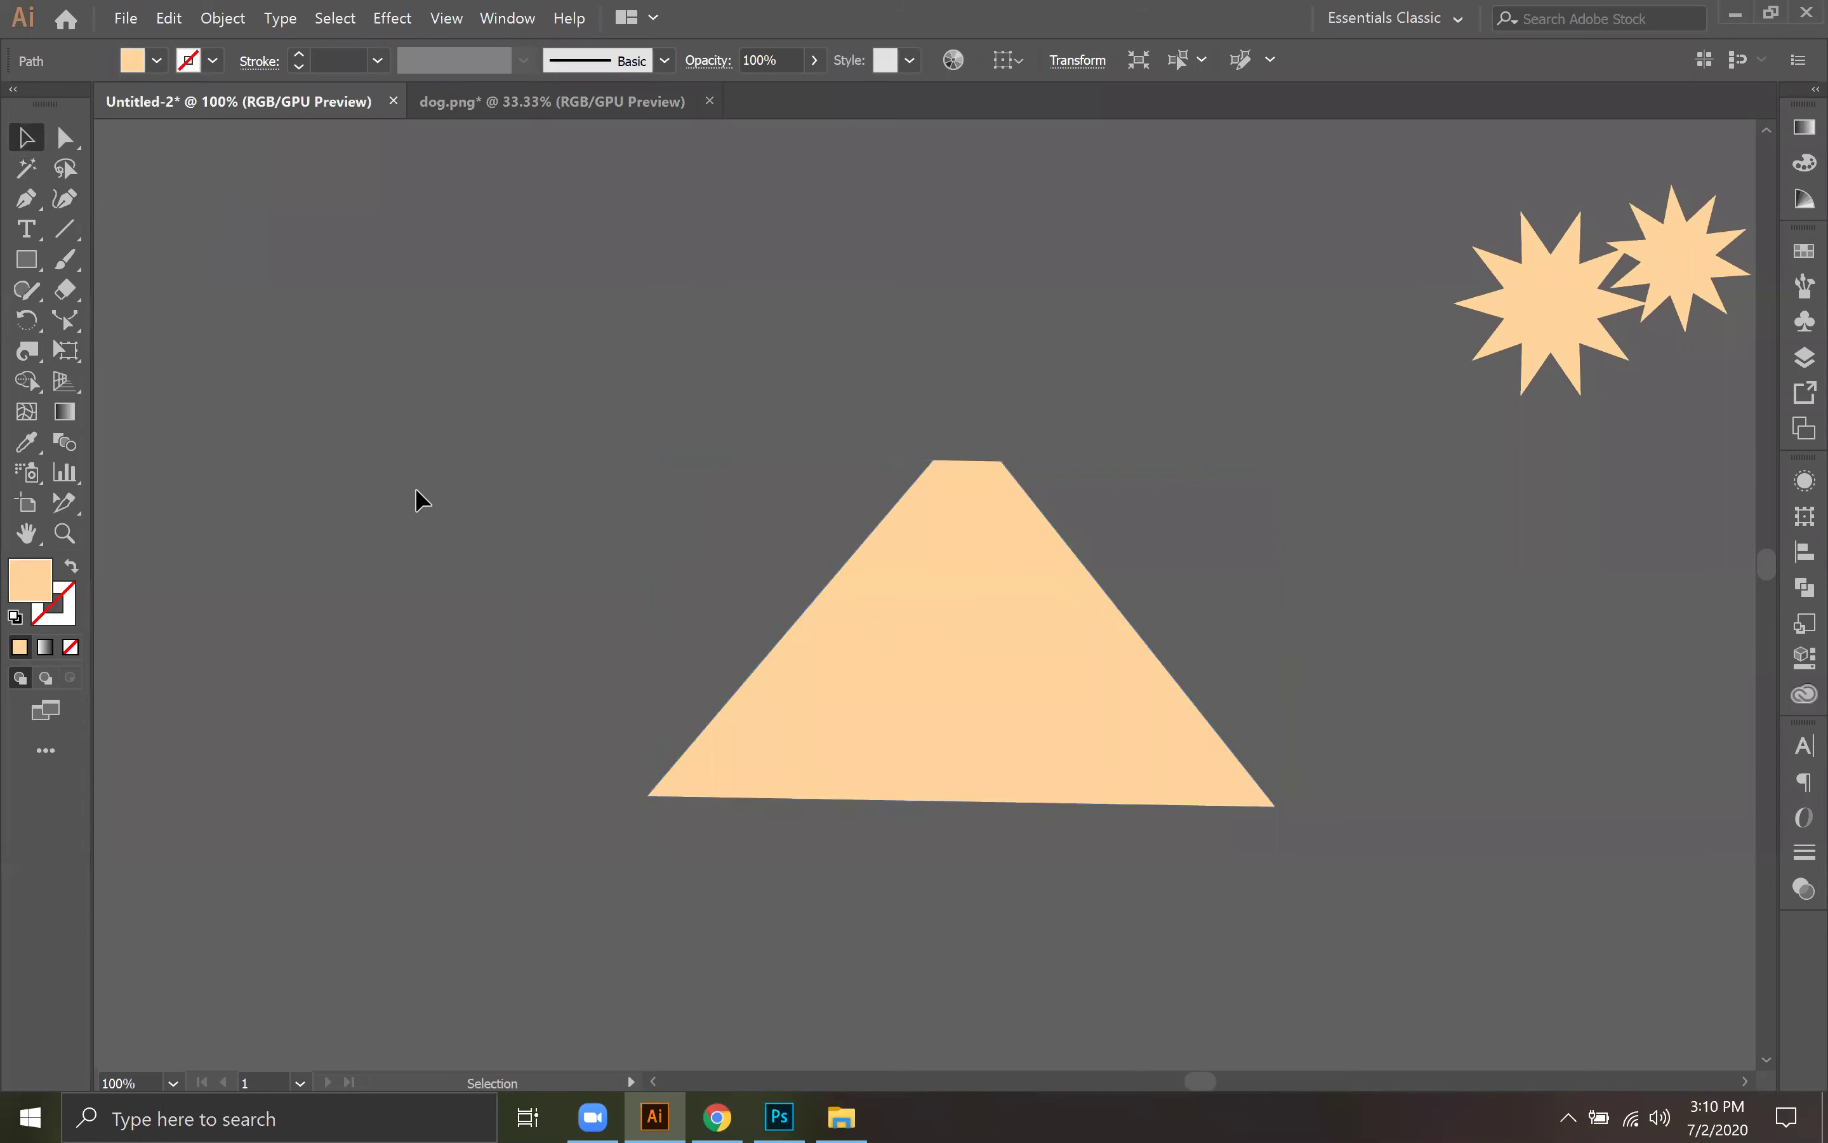
{"action": "left_click_drag", "start_coordinate": [963, 710], "coordinate": [1029, 702]}
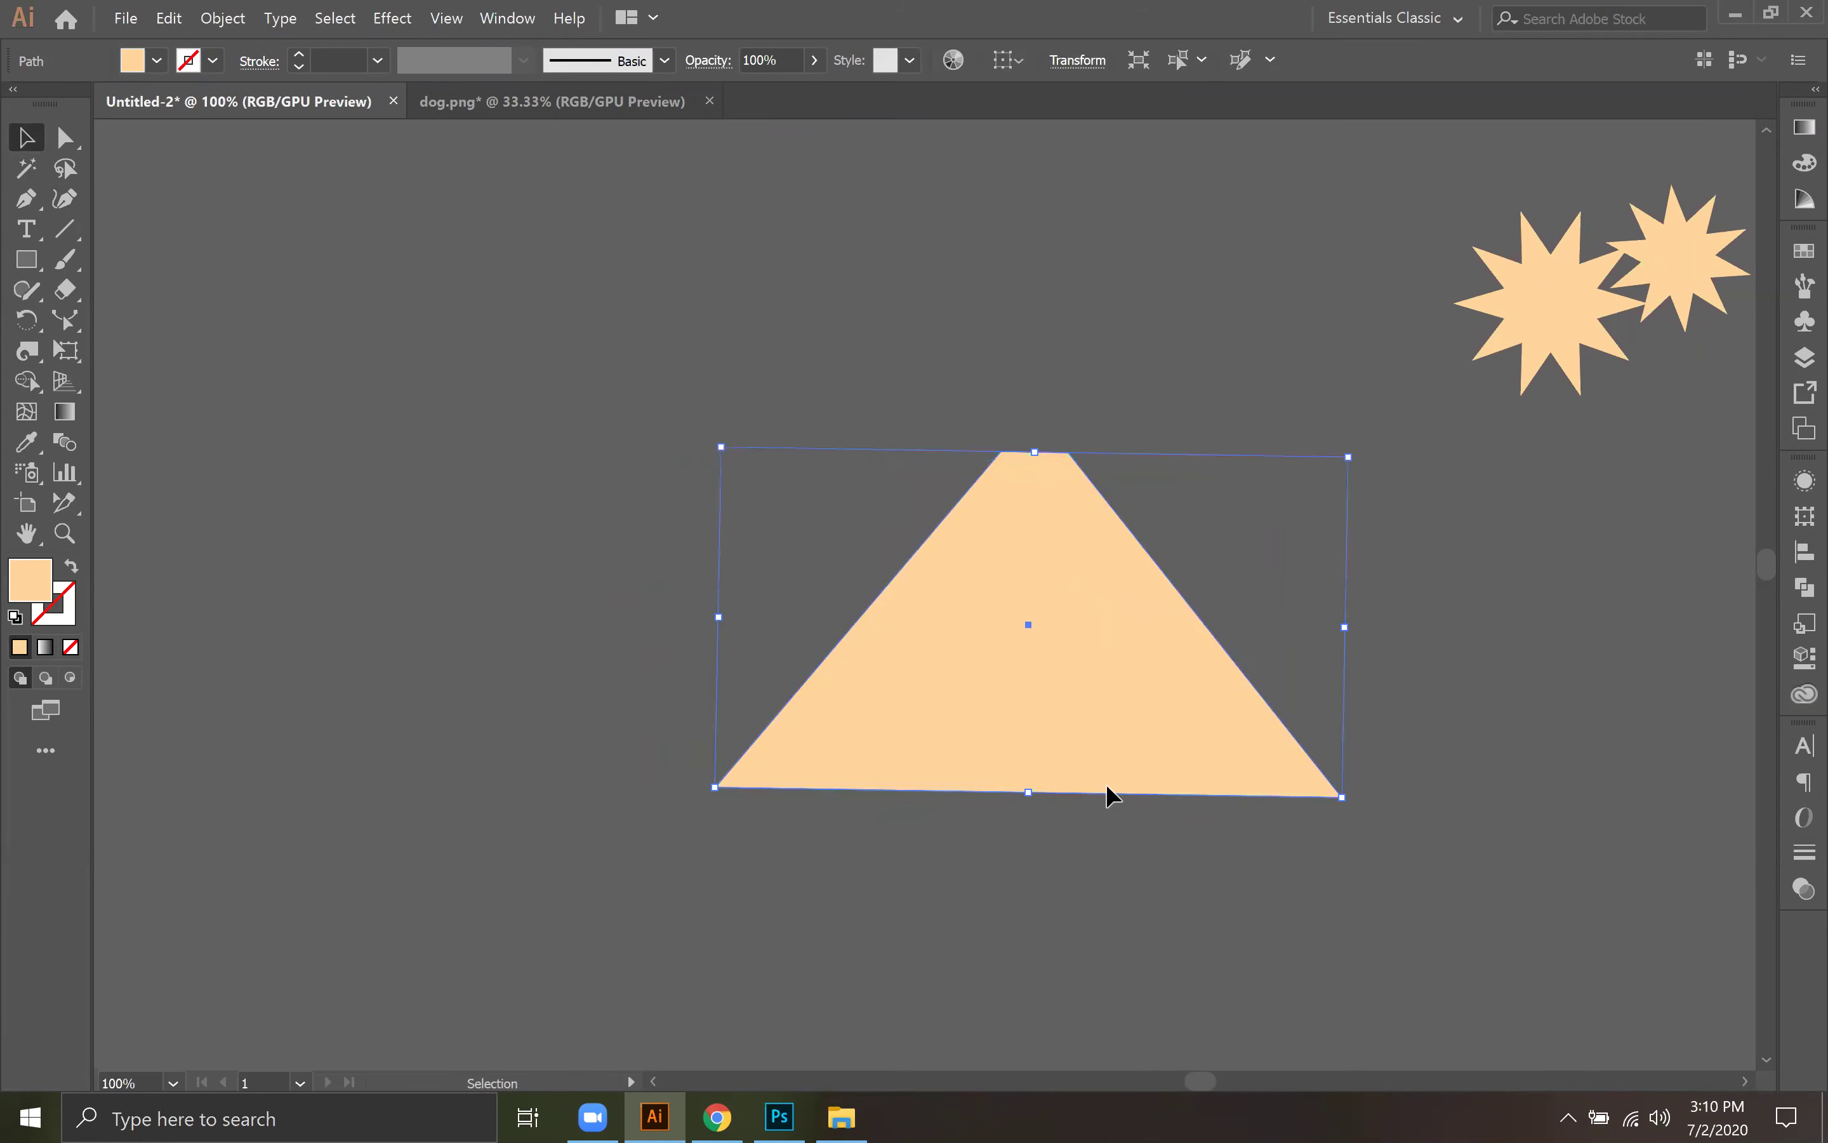
{"action": "left_click", "coordinate": [1391, 750]}
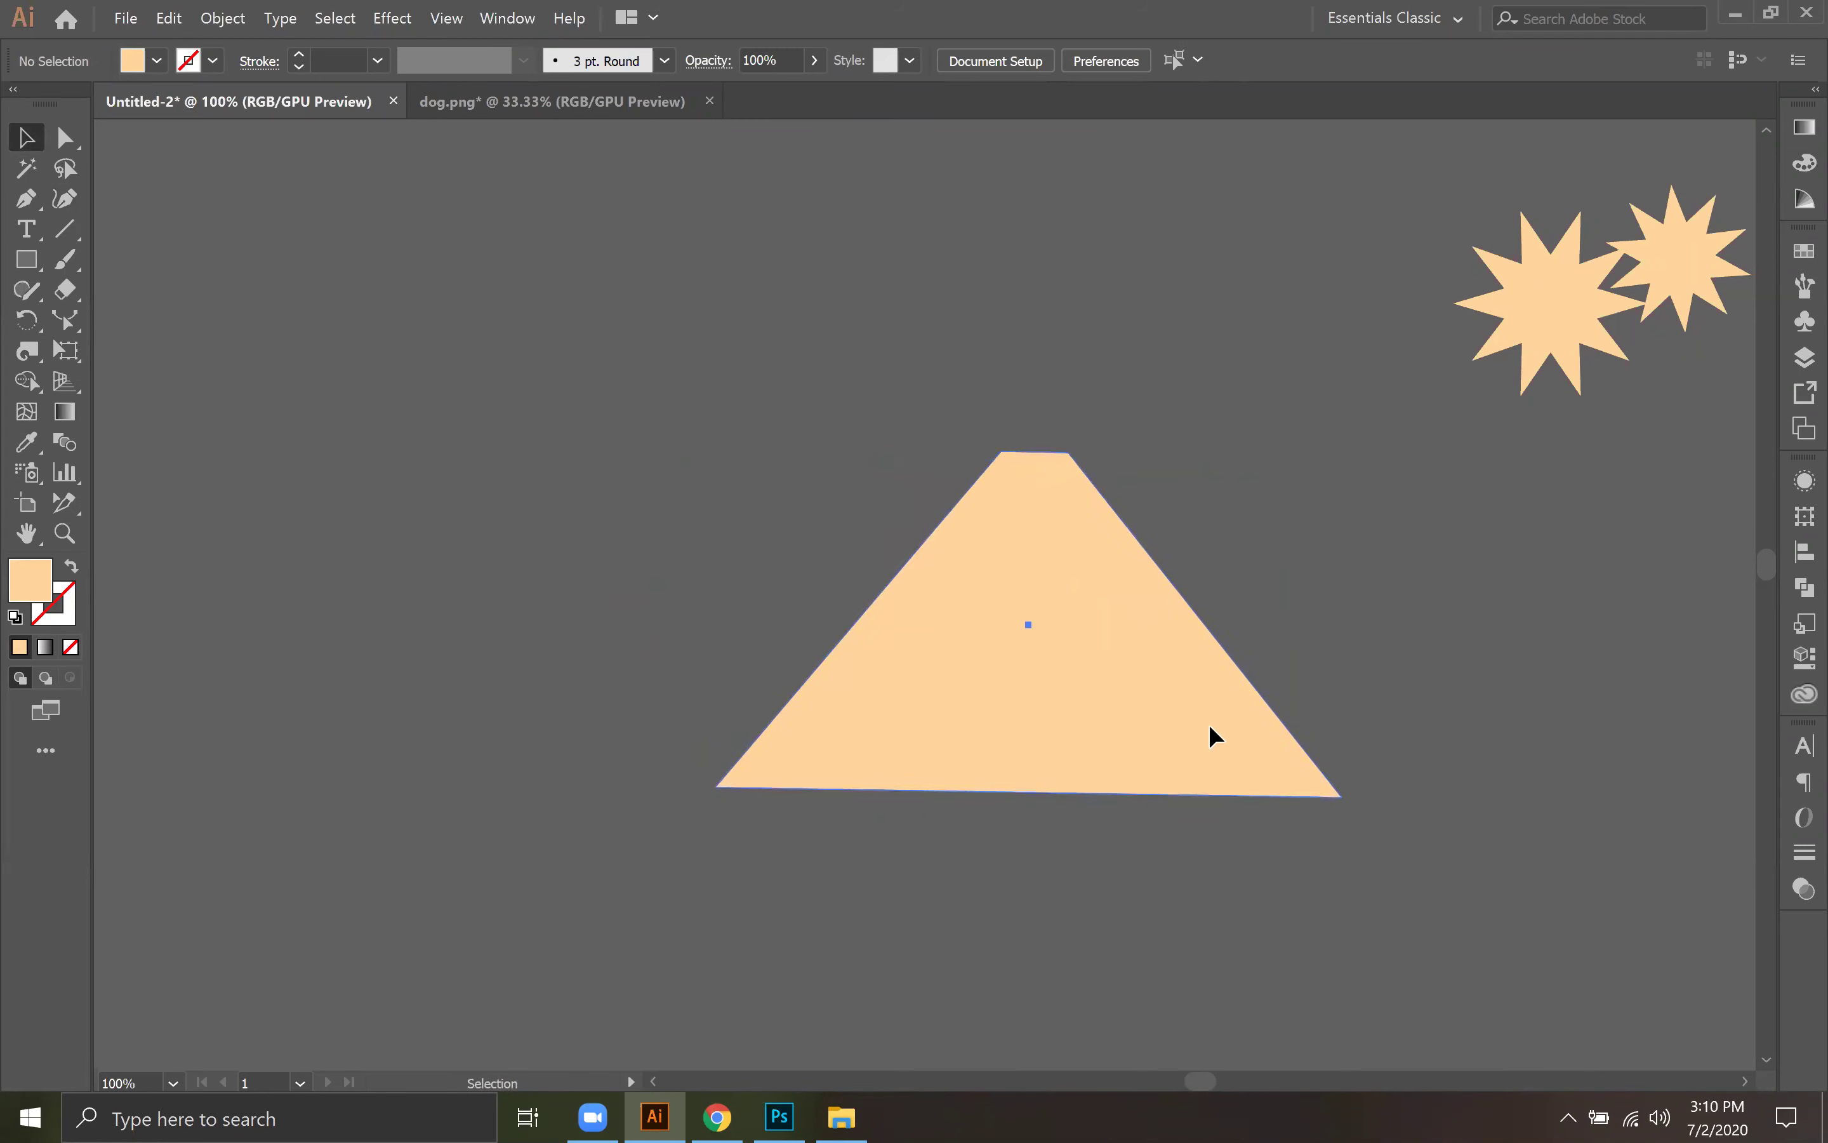
{"action": "key", "text": "ctrl+z"}
Step: Delete the trapezoid and draw a larger rectangle in the middle of the canvas
{"action": "key", "text": "Delete"}
{"action": "key", "text": "m"}
{"action": "left_click_drag", "start_coordinate": [472, 357], "coordinate": [1279, 809]}
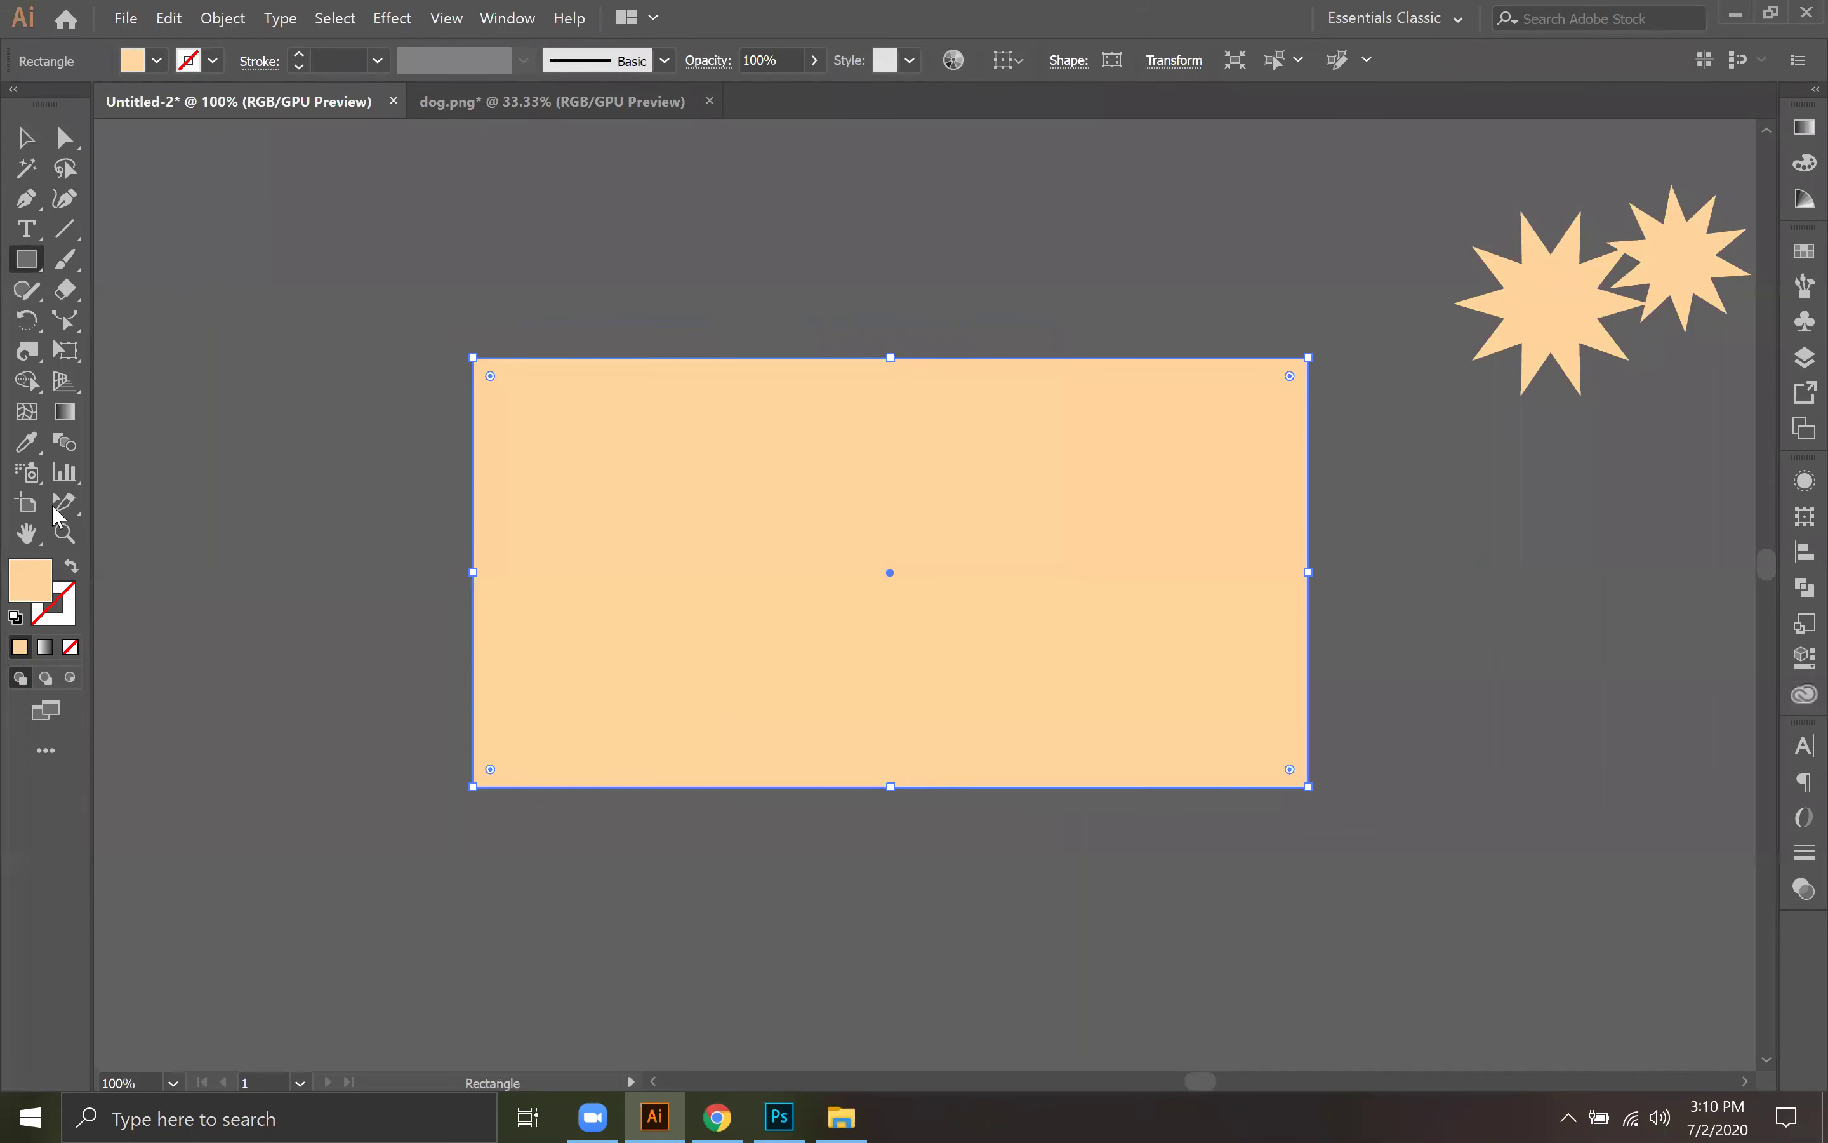
Step: Pull the new rectangle's upper-right corner inward using Free Transform's Free Distort mode
{"action": "left_click", "coordinate": [65, 360]}
{"action": "left_click", "coordinate": [174, 381]}
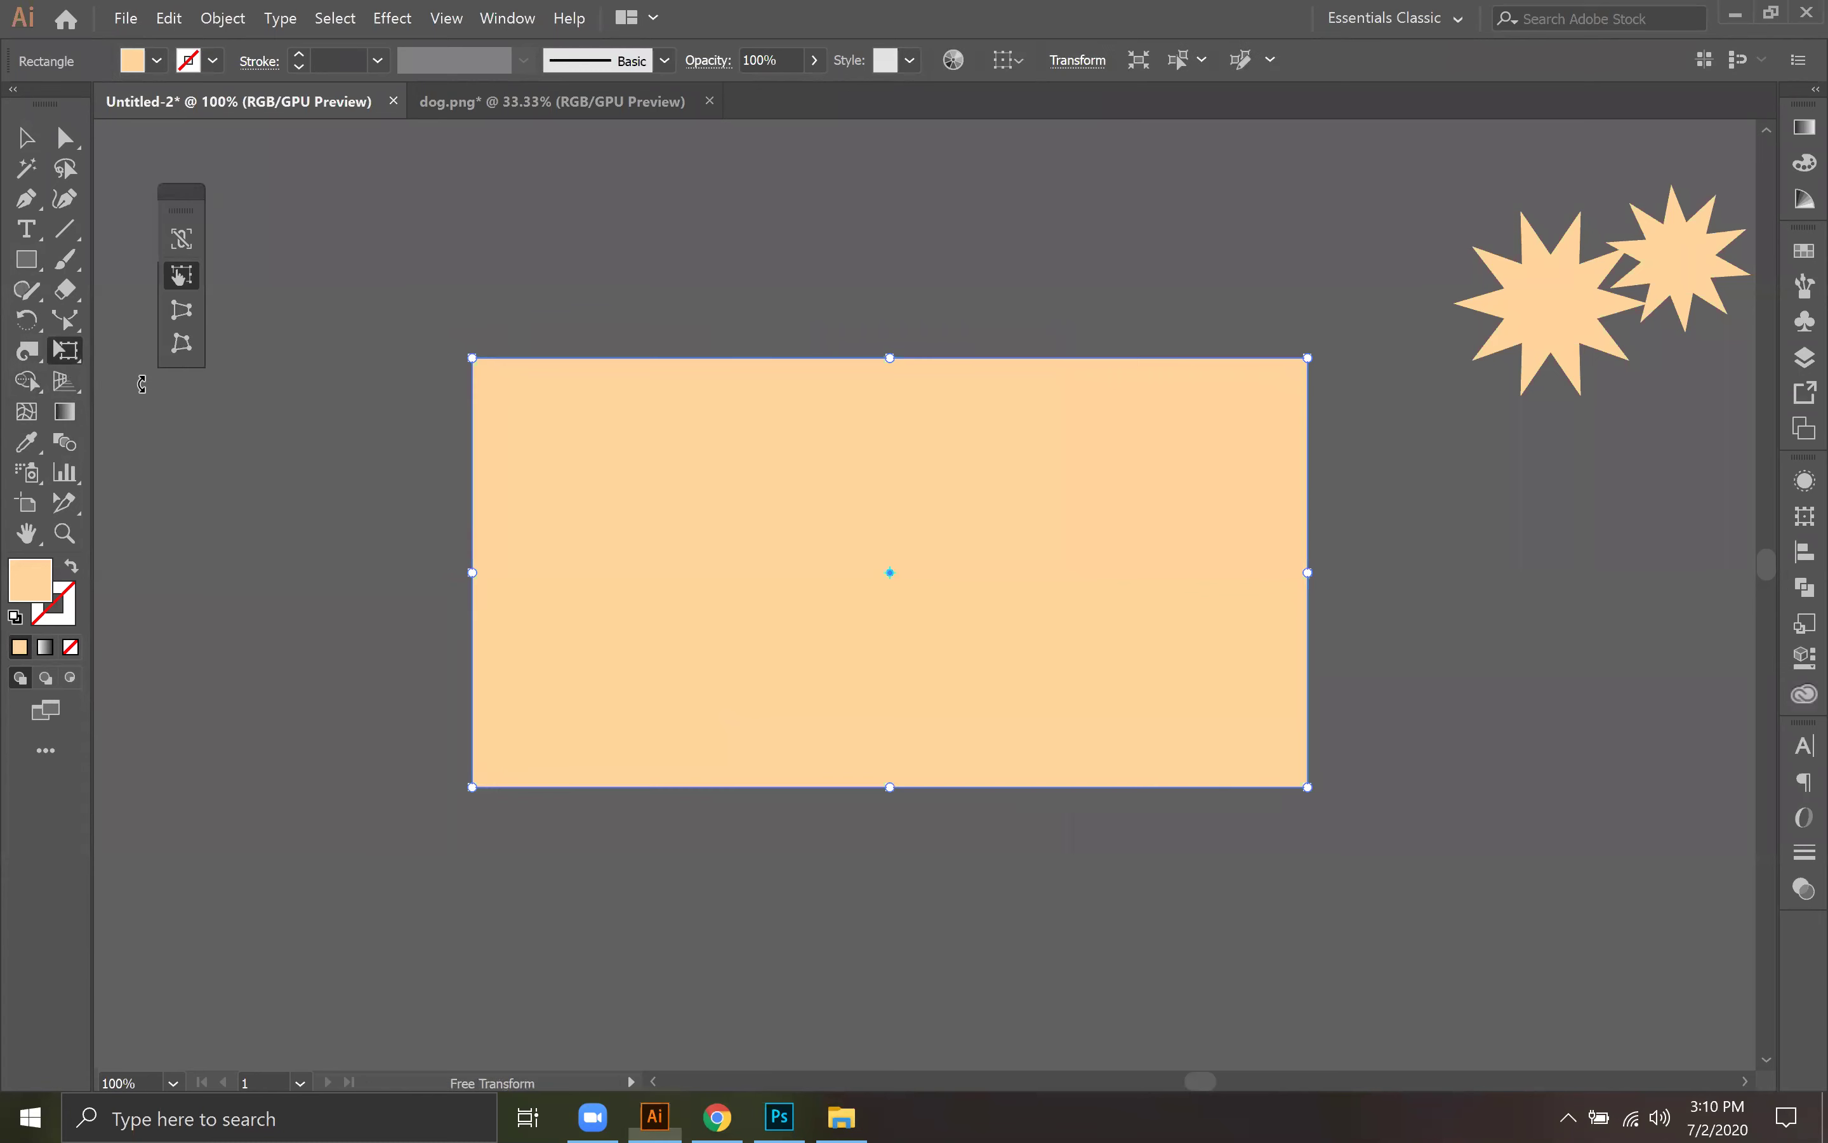
{"action": "left_click", "coordinate": [181, 344]}
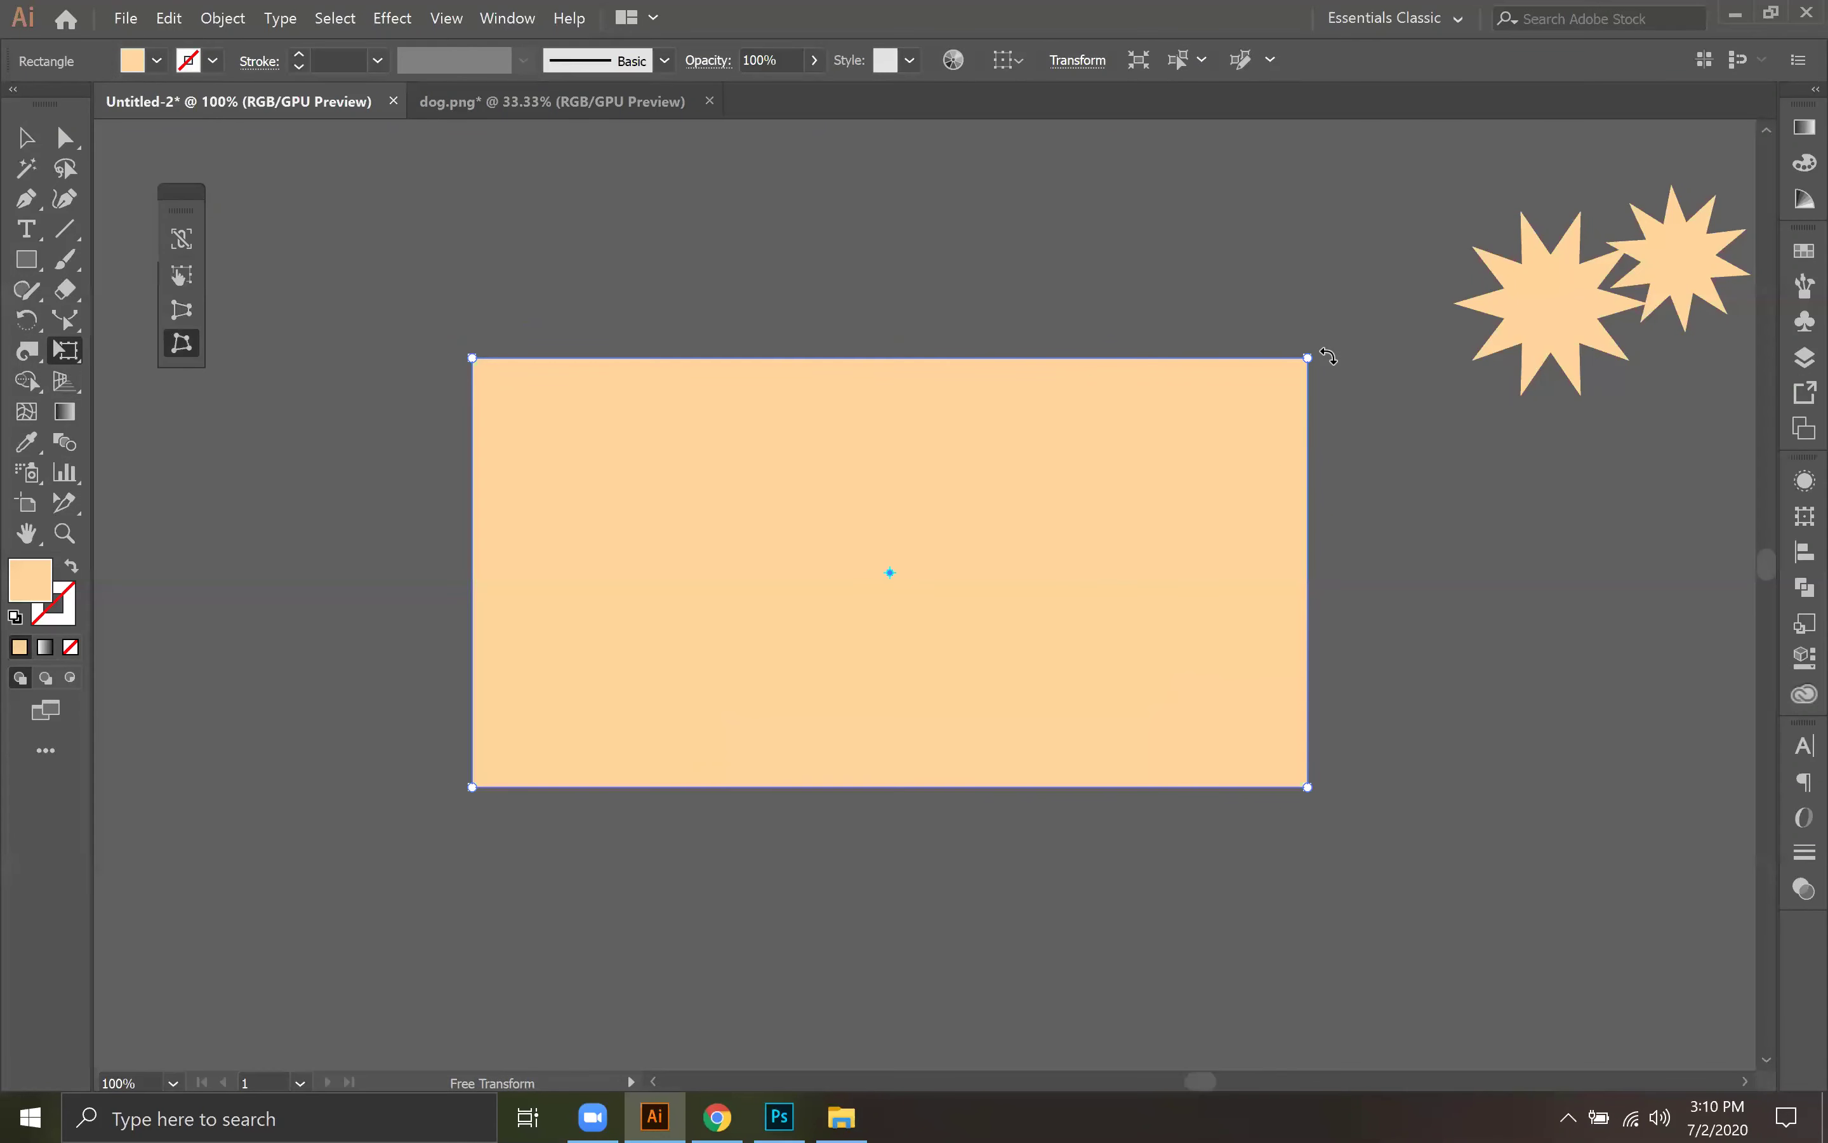
{"action": "left_click_drag", "start_coordinate": [1307, 357], "coordinate": [1184, 467]}
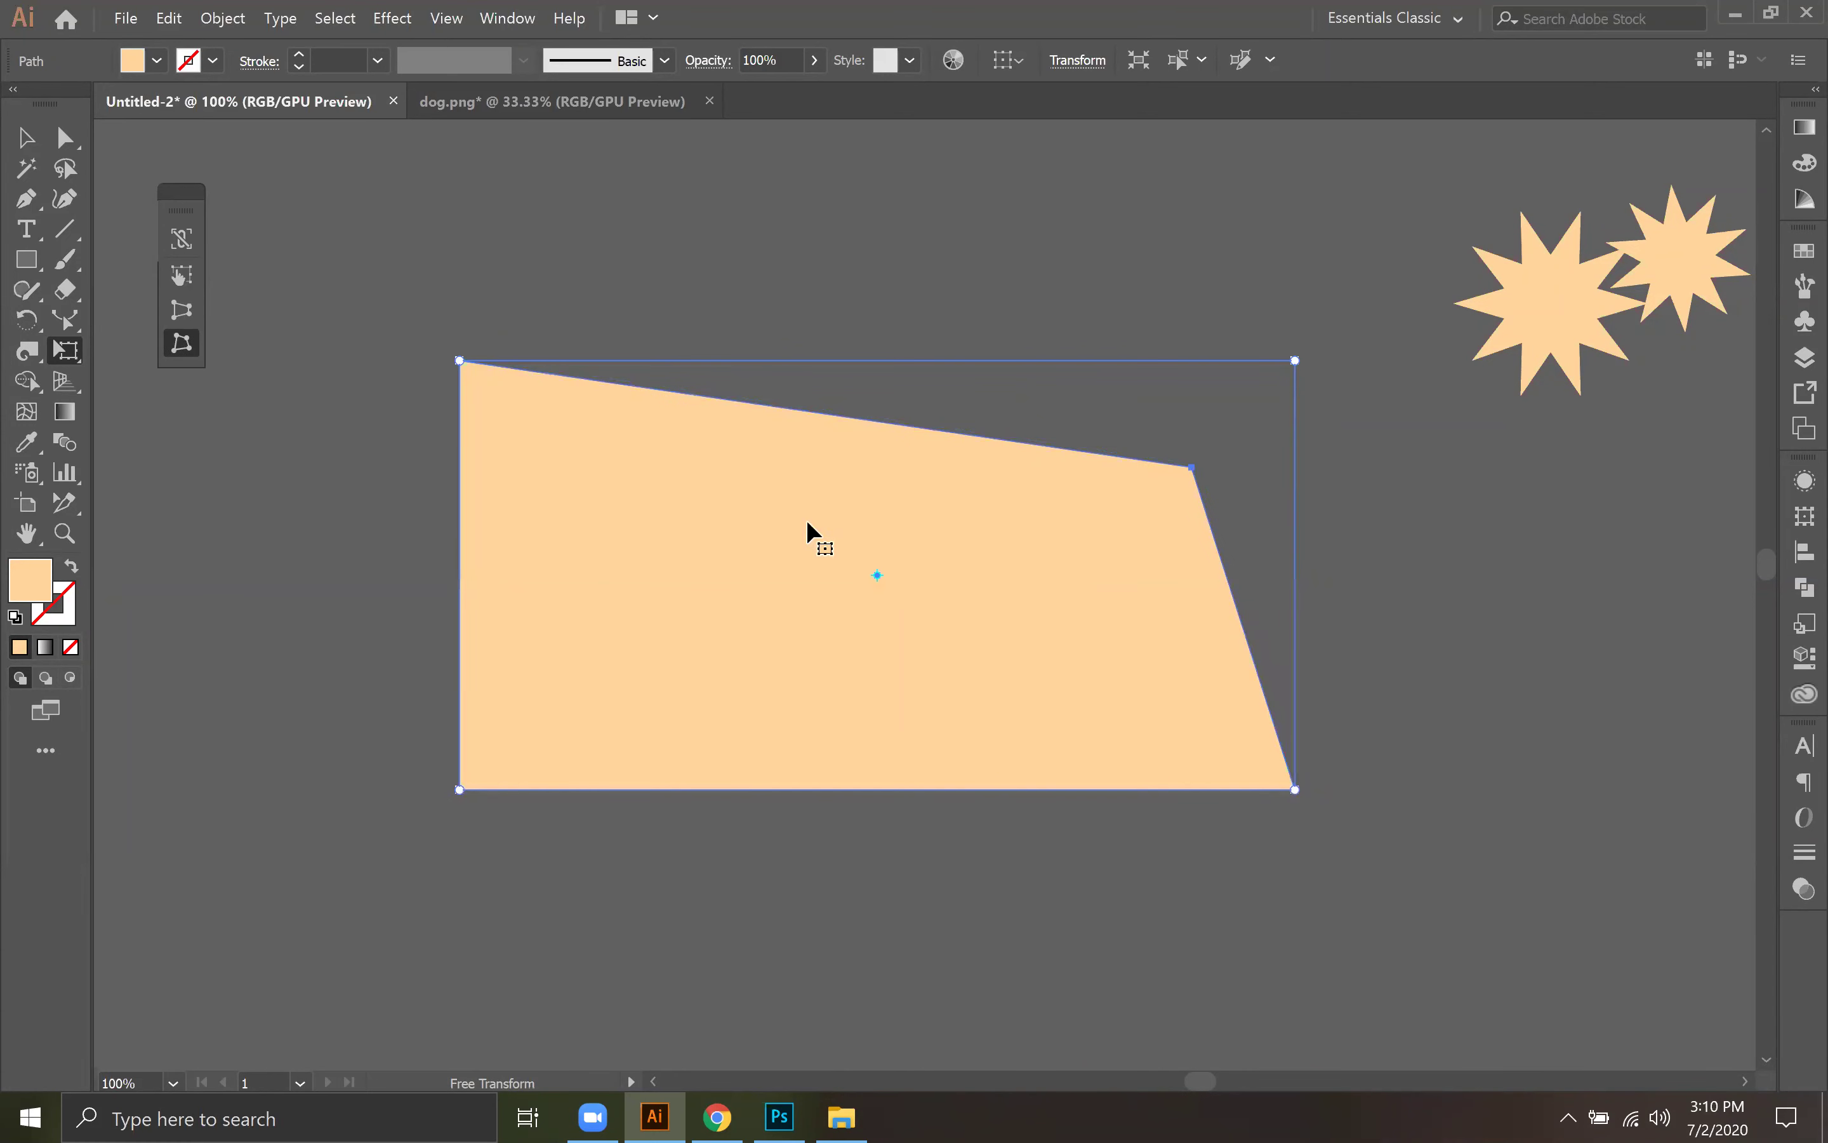
Step: Free-distort the remaining corners inward and extend the left corners back outward to form an irregular quadrilateral
{"action": "left_click_drag", "start_coordinate": [460, 361], "coordinate": [996, 439]}
{"action": "left_click_drag", "start_coordinate": [1299, 794], "coordinate": [1274, 669]}
{"action": "left_click_drag", "start_coordinate": [461, 786], "coordinate": [892, 656]}
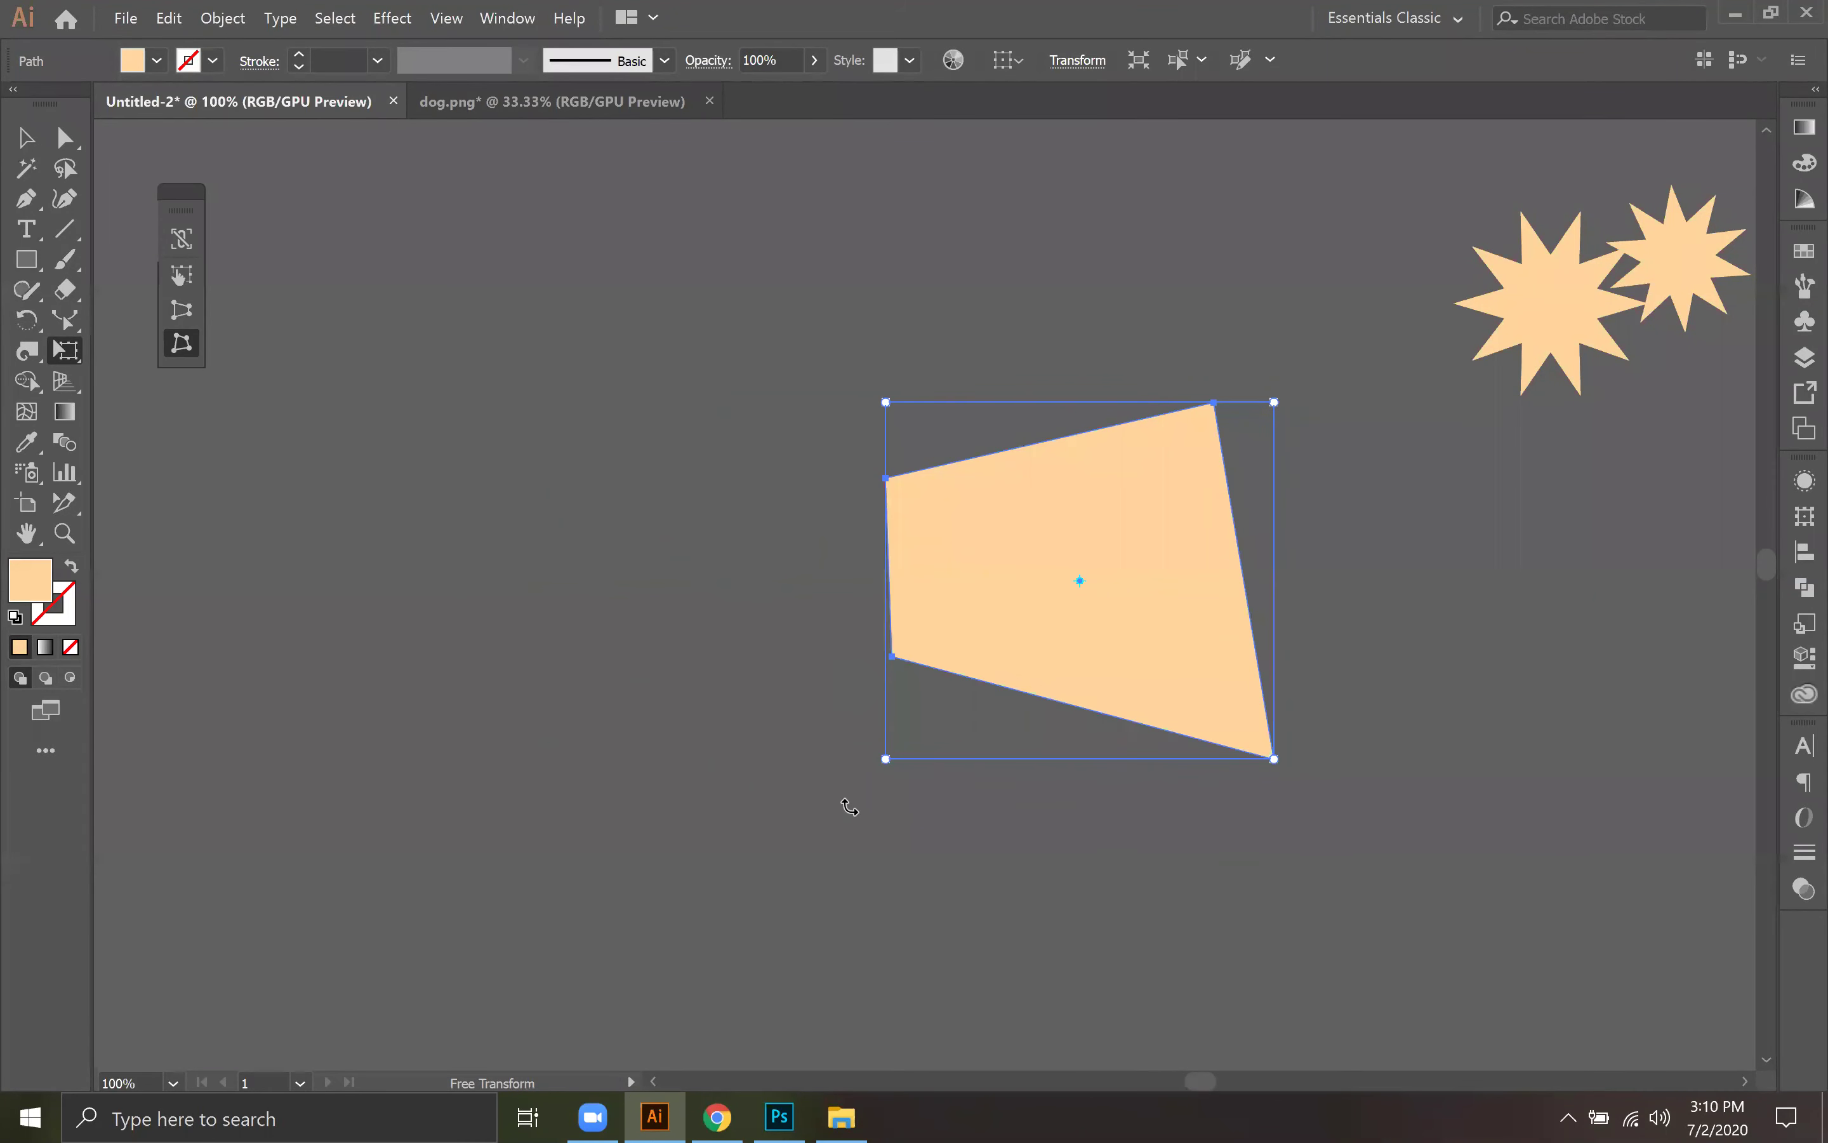
{"action": "left_click_drag", "start_coordinate": [886, 760], "coordinate": [771, 755]}
{"action": "left_click_drag", "start_coordinate": [760, 403], "coordinate": [746, 456]}
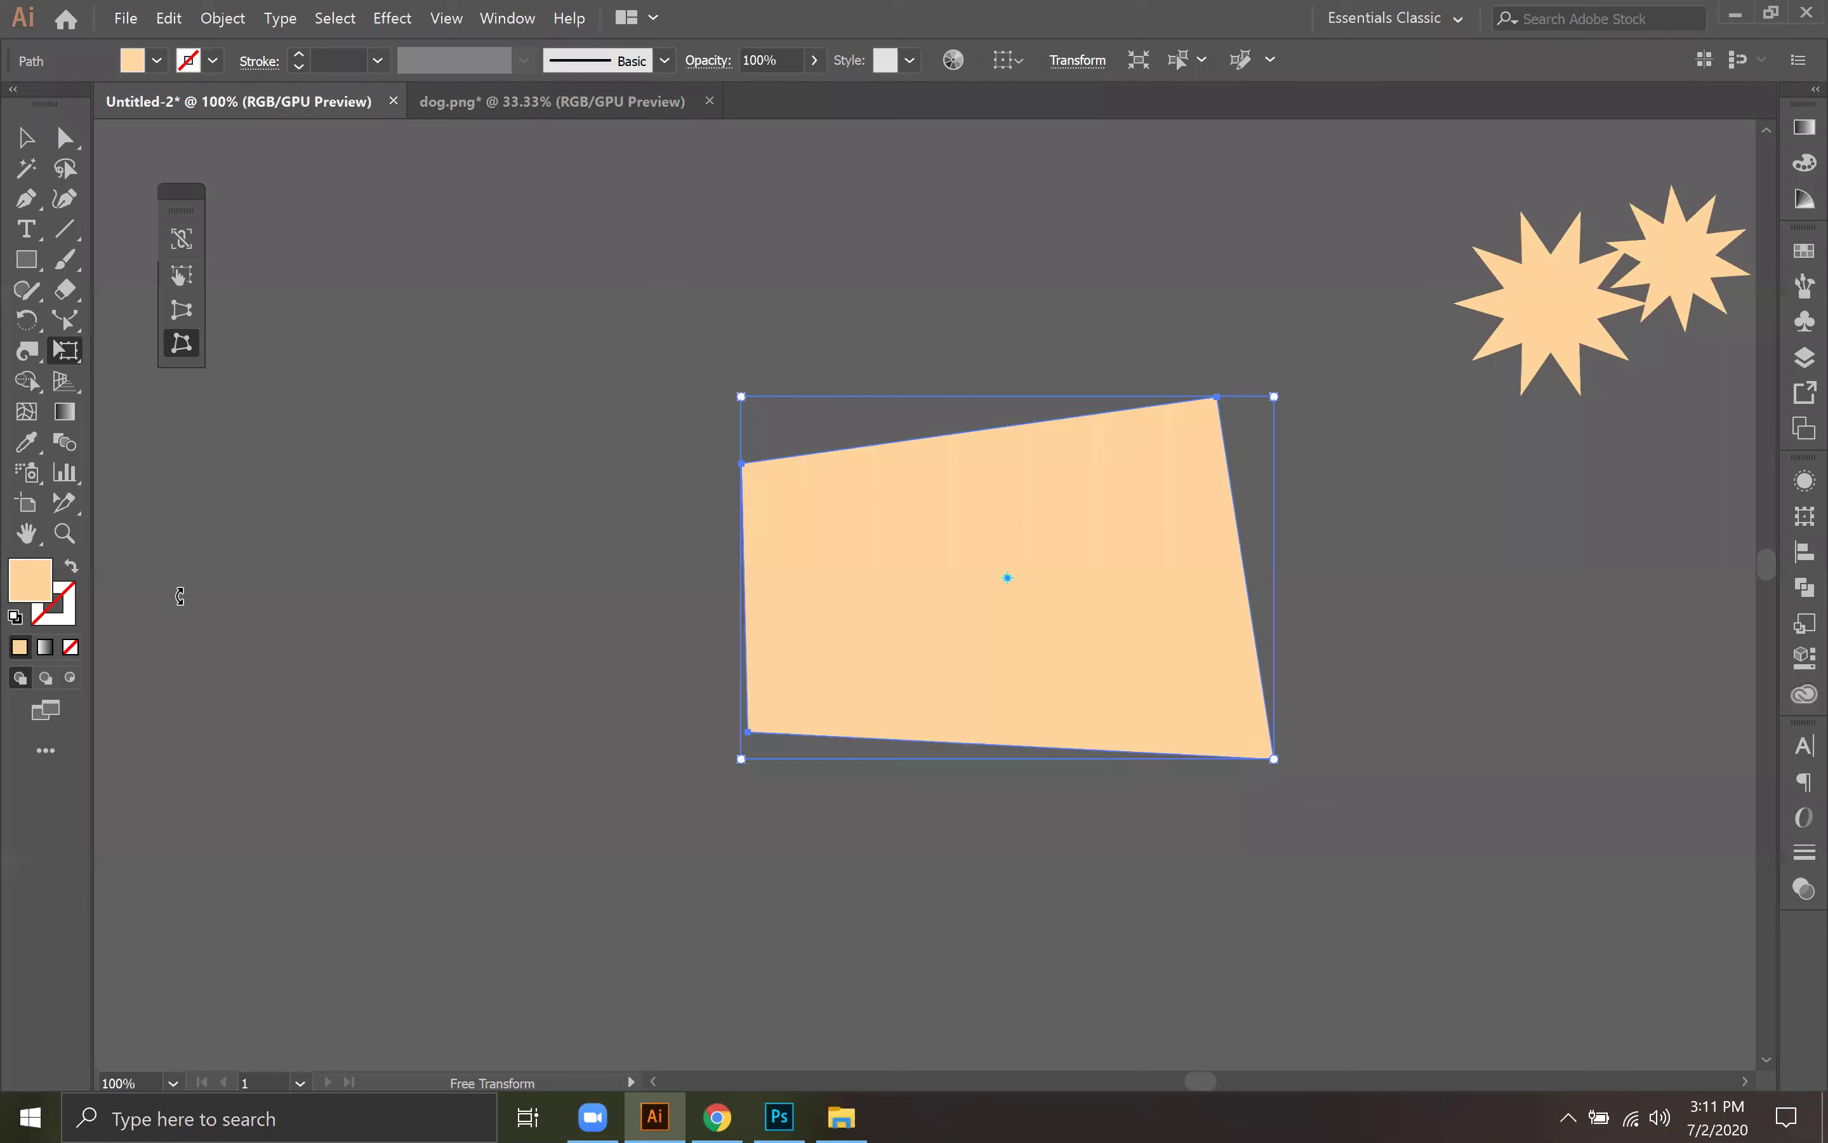
Step: Show the rulers and place a vertical guide at the quadrilateral's upper-left corner, at about X 2.84 in
{"action": "key", "text": "ctrl+r"}
{"action": "left_click_drag", "start_coordinate": [106, 633], "coordinate": [740, 576]}
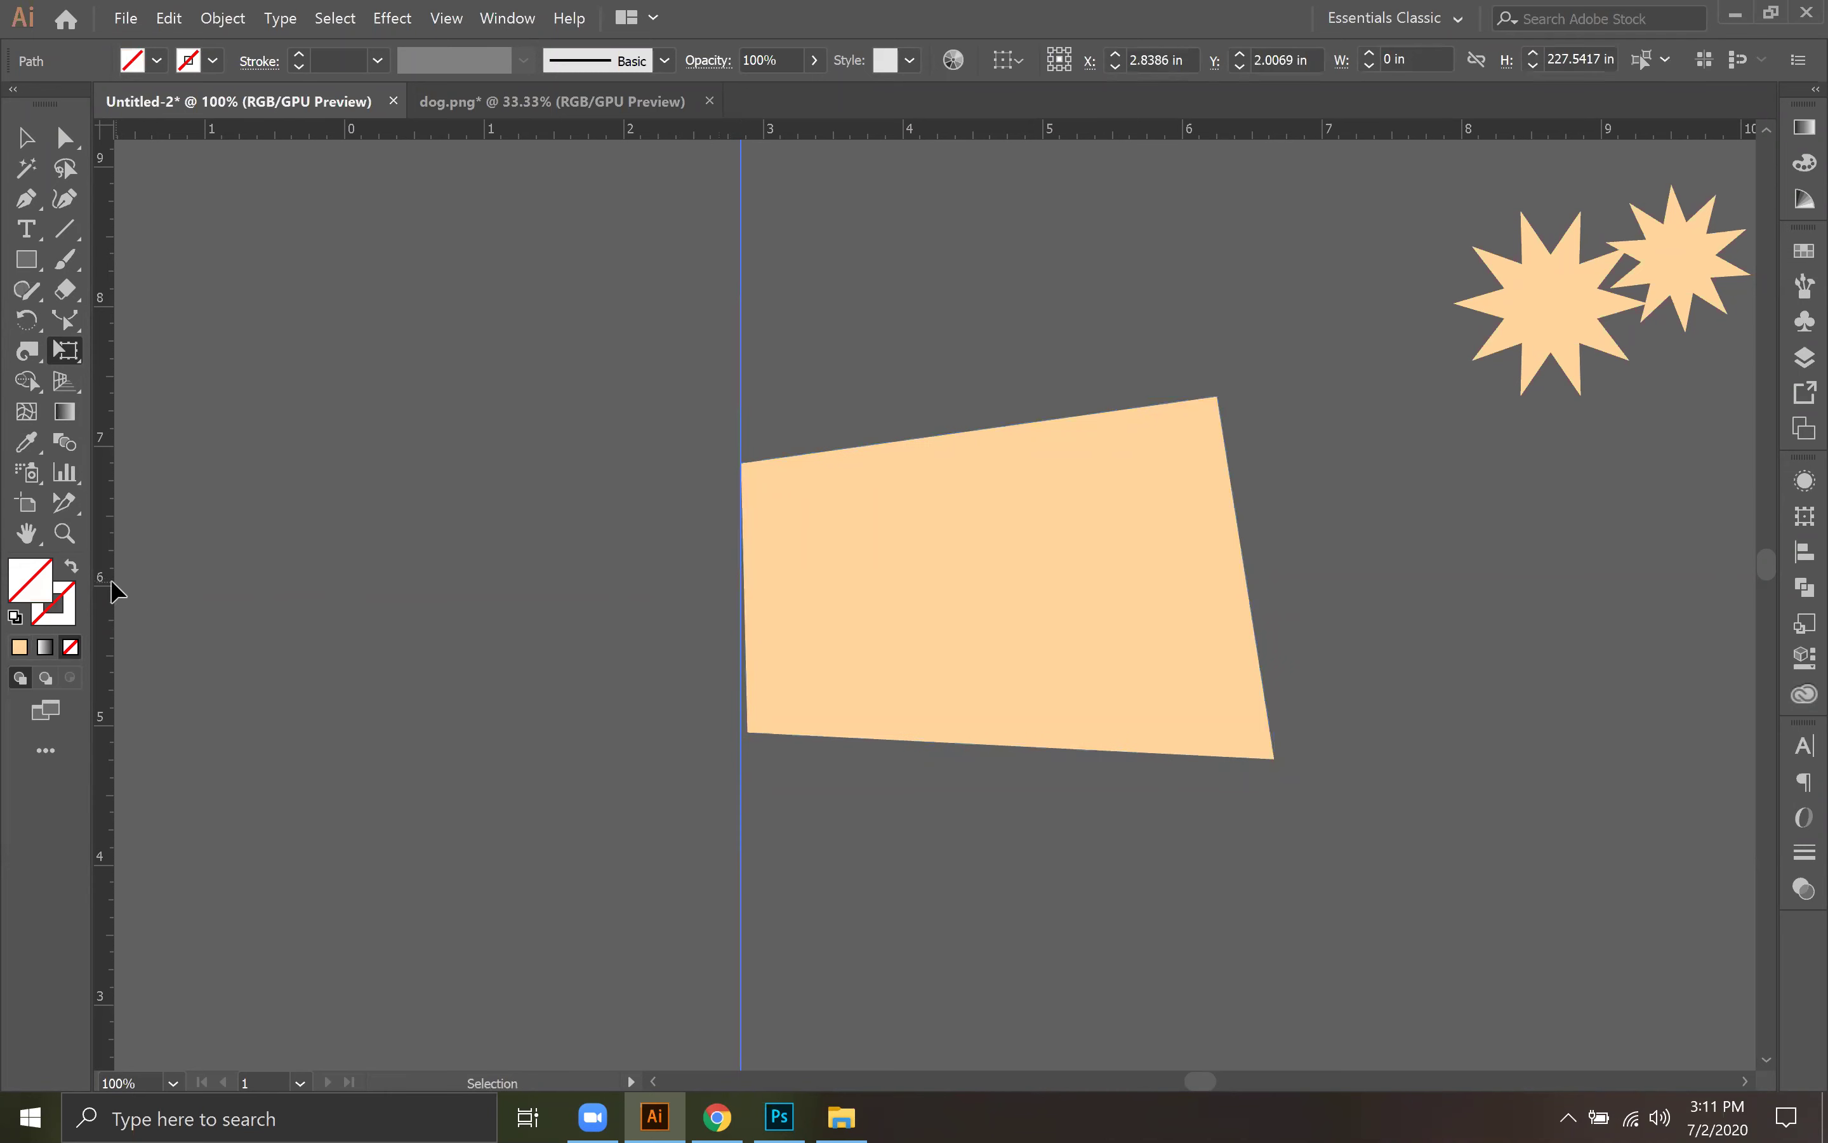
Step: Add a vertical guide at the quadrilateral's lower-right corner and horizontal guides at its highest and lowest corners
{"action": "left_click_drag", "start_coordinate": [1277, 563], "coordinate": [1277, 564]}
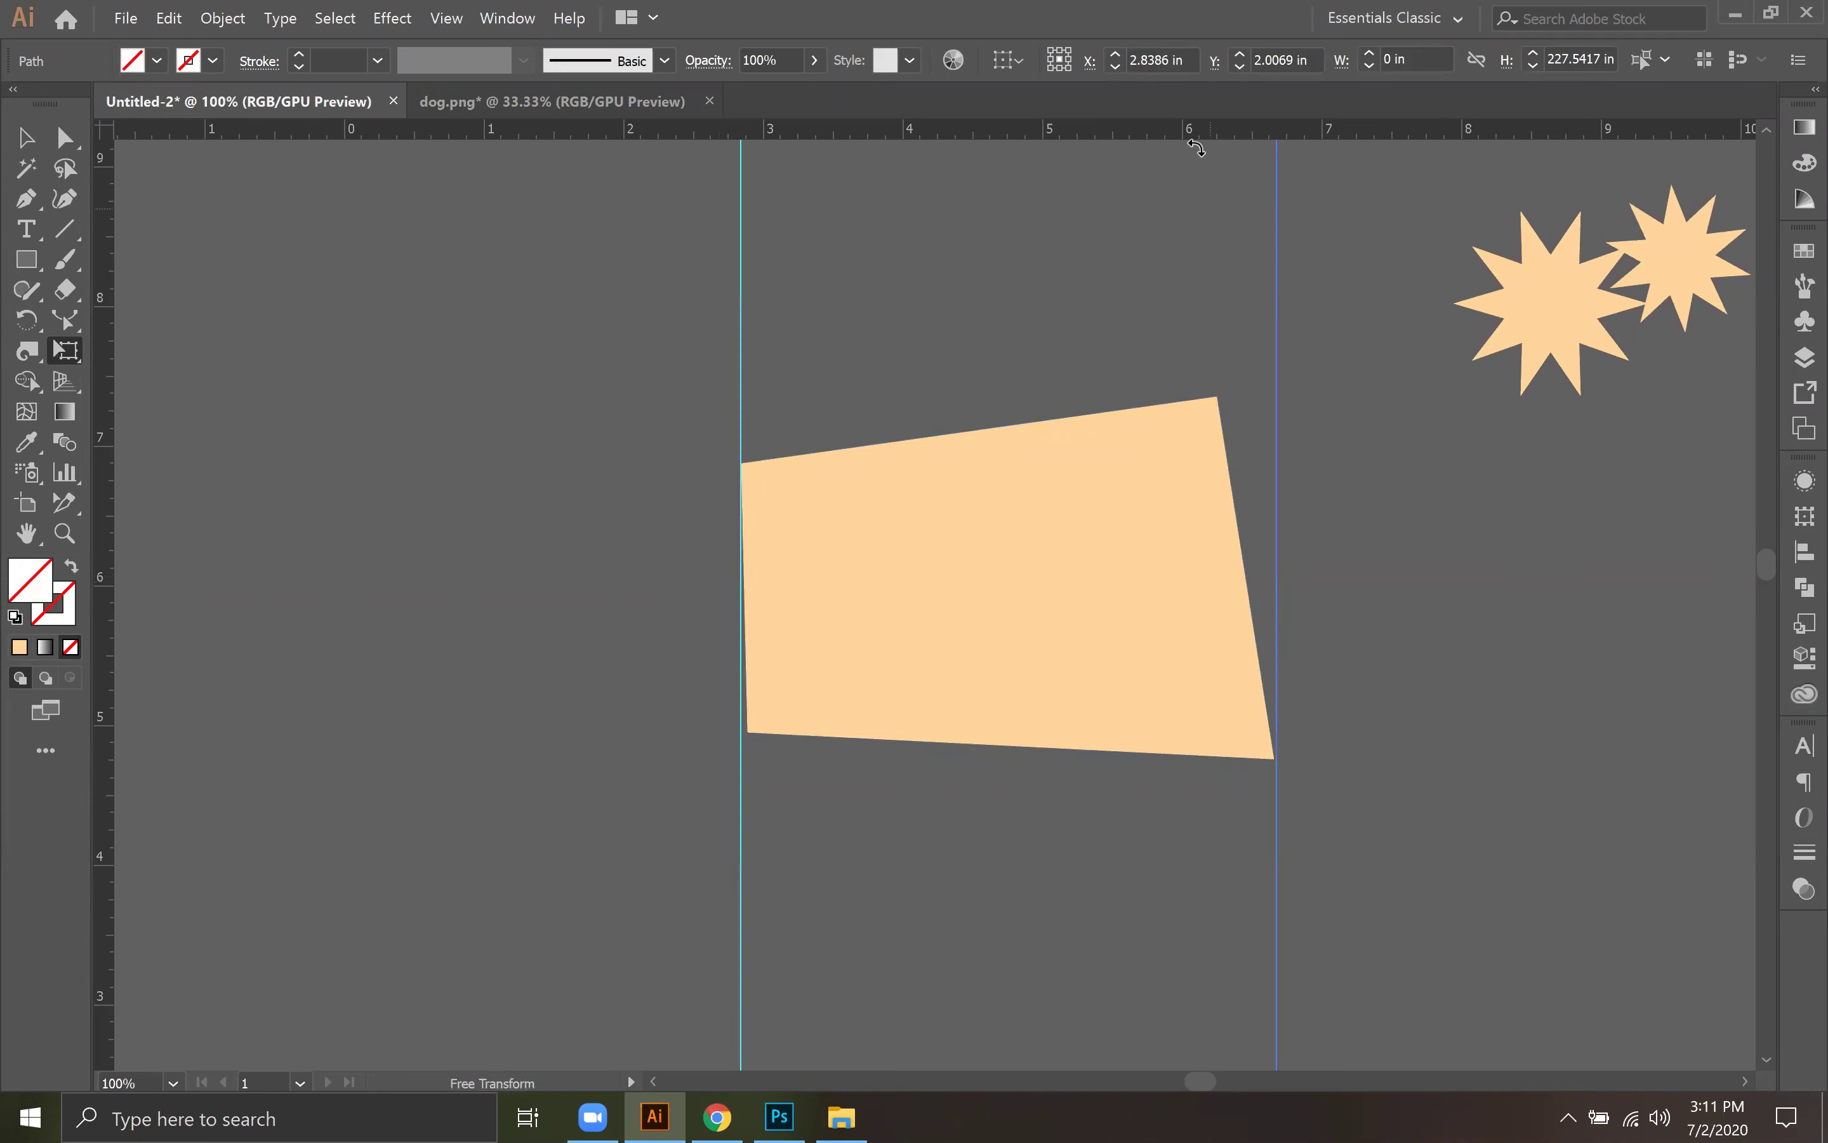
{"action": "left_click_drag", "start_coordinate": [1217, 395], "coordinate": [1217, 394]}
{"action": "left_click_drag", "start_coordinate": [1138, 134], "coordinate": [1197, 678]}
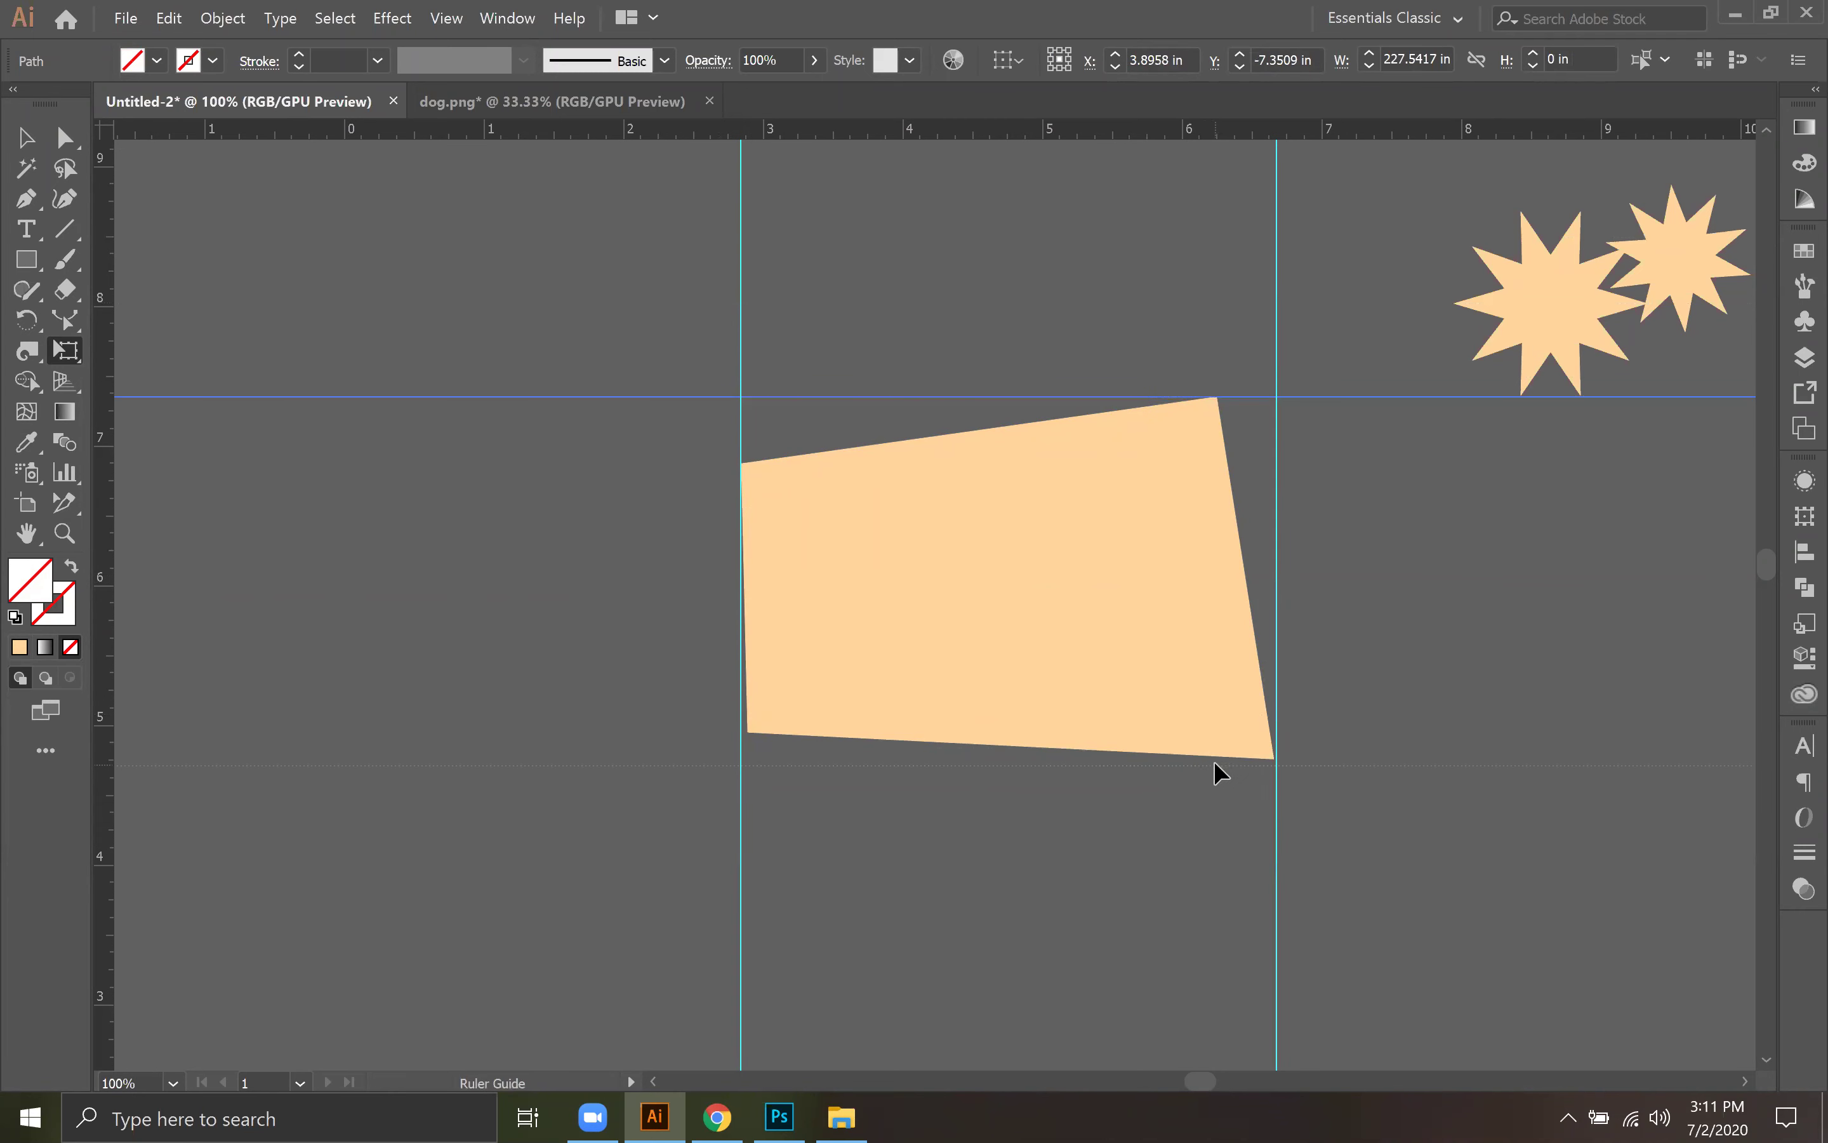
{"action": "left_click_drag", "start_coordinate": [1216, 767], "coordinate": [1216, 761]}
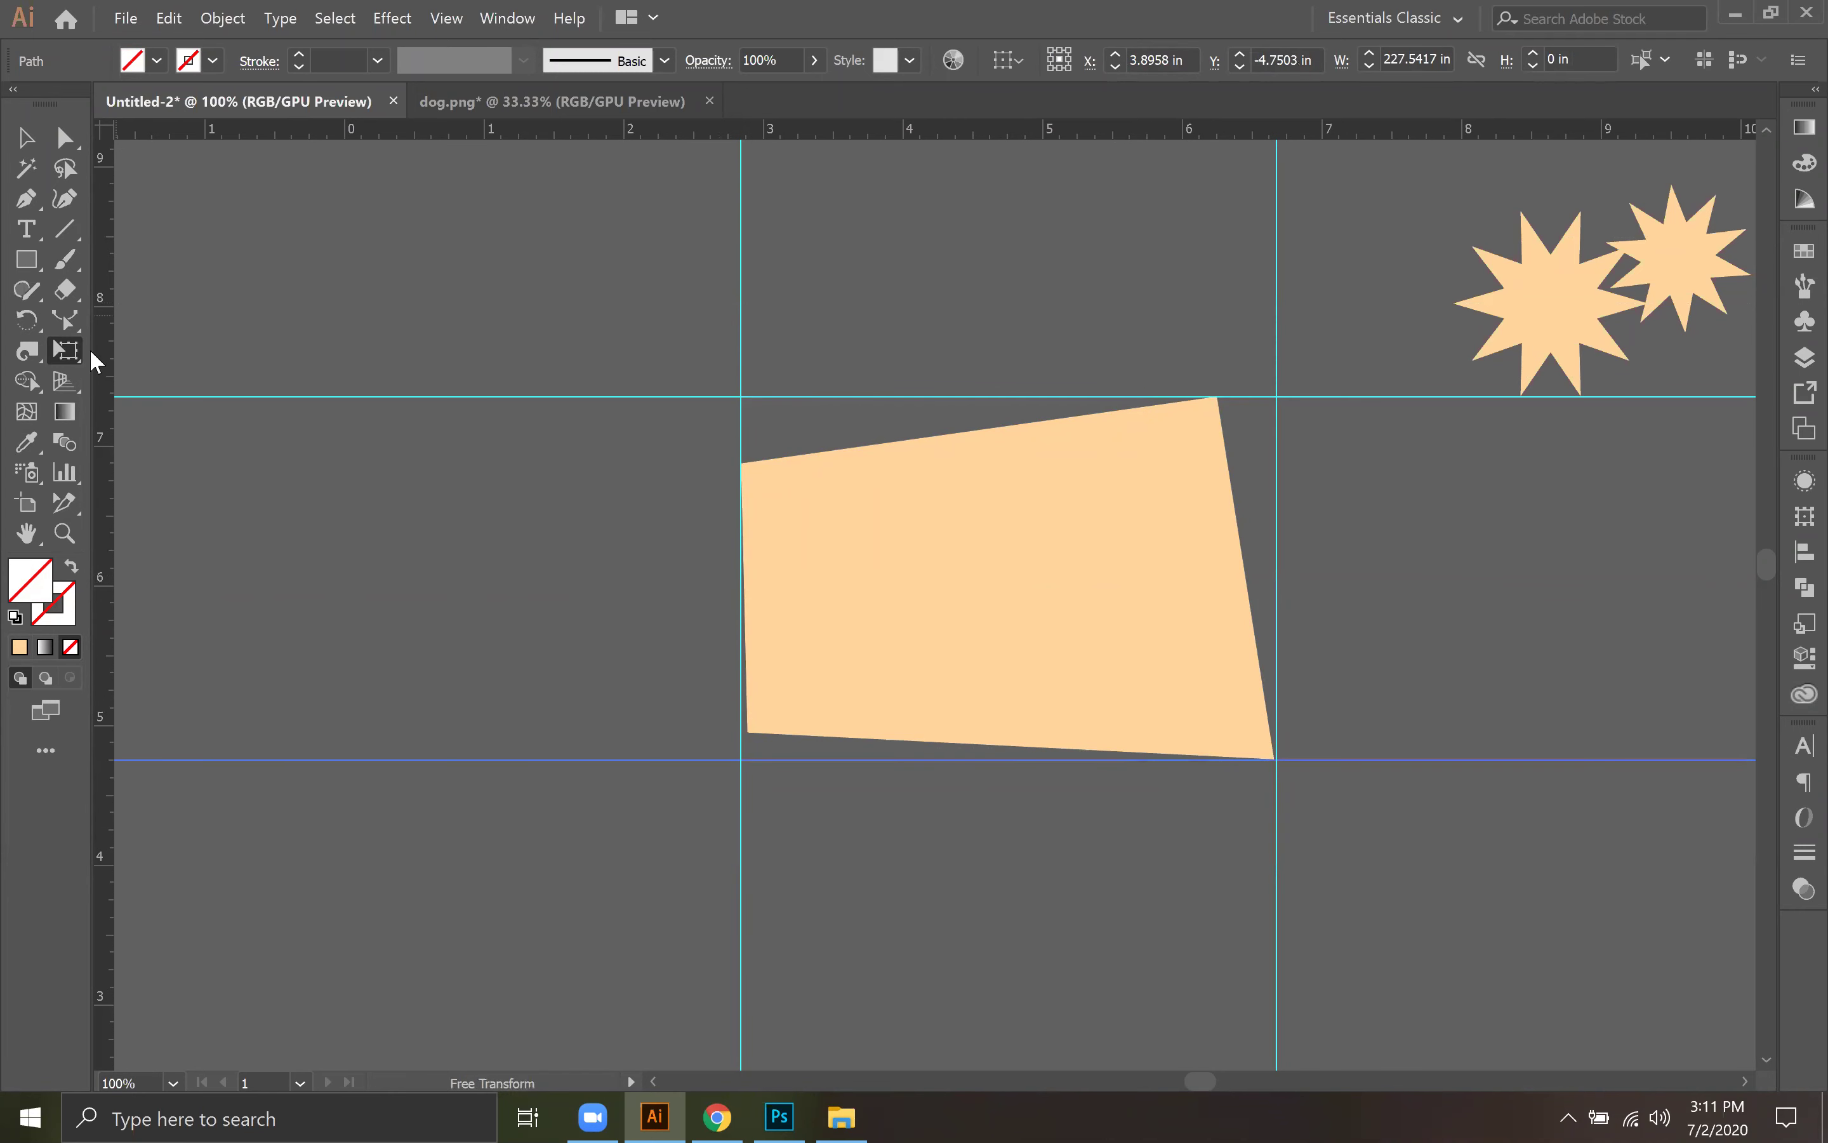
Step: Select the quadrilateral and raise its upper-left corner using Free Transform's Free Distort mode
{"action": "left_click", "coordinate": [25, 138]}
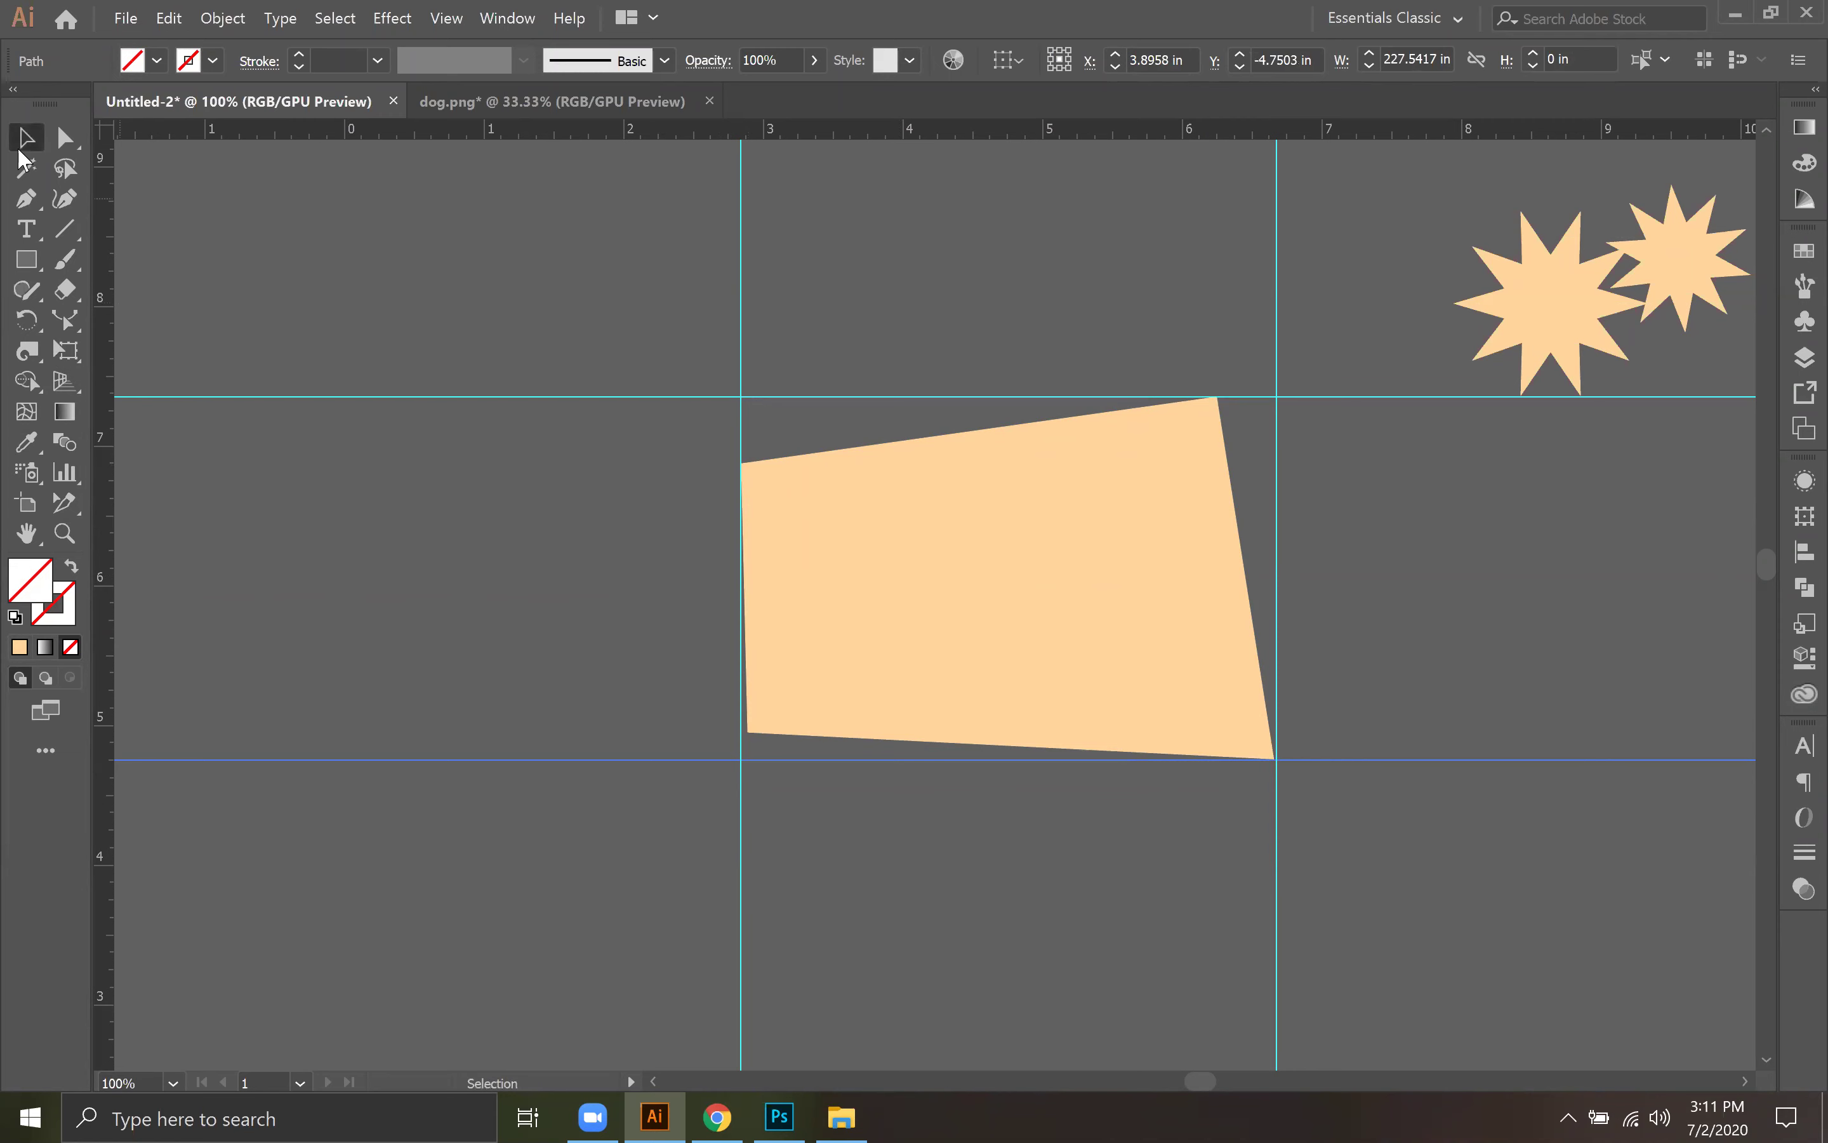
{"action": "left_click", "coordinate": [748, 572]}
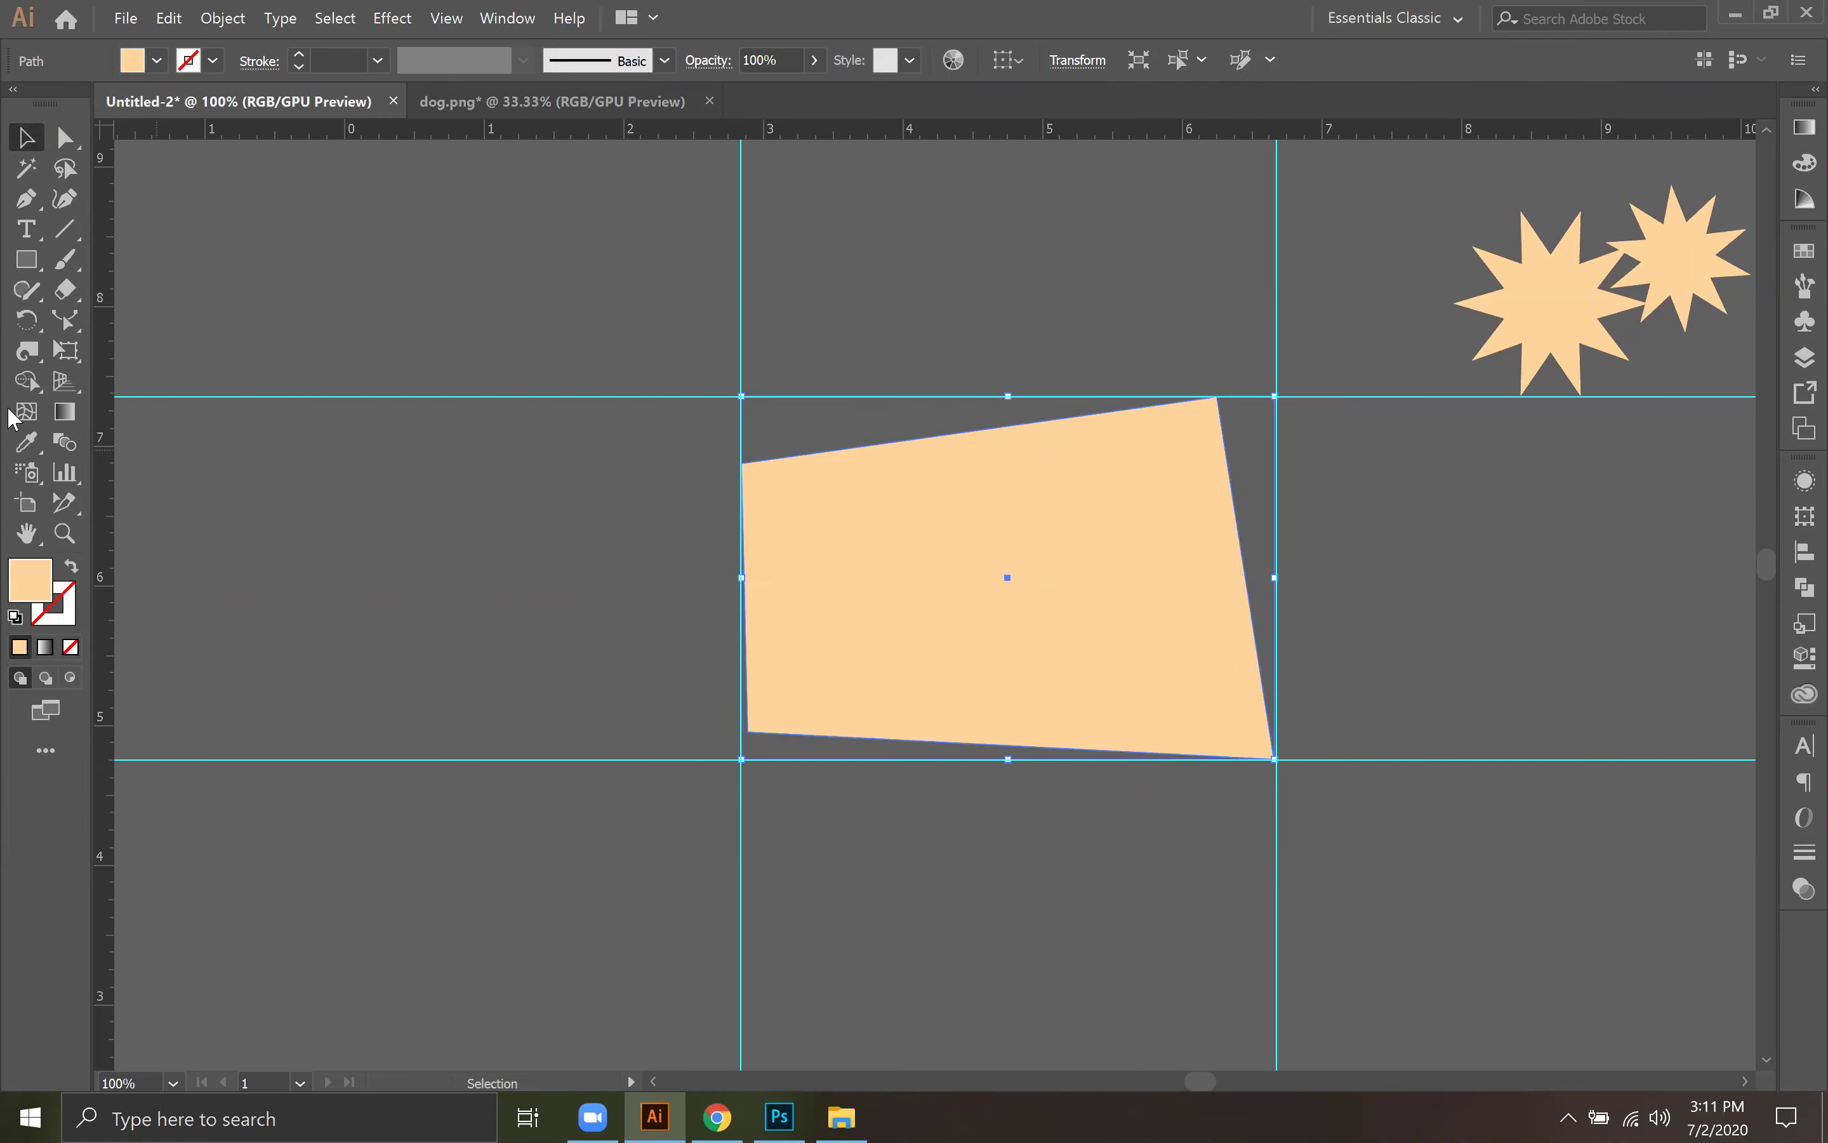
{"action": "left_click", "coordinate": [65, 351]}
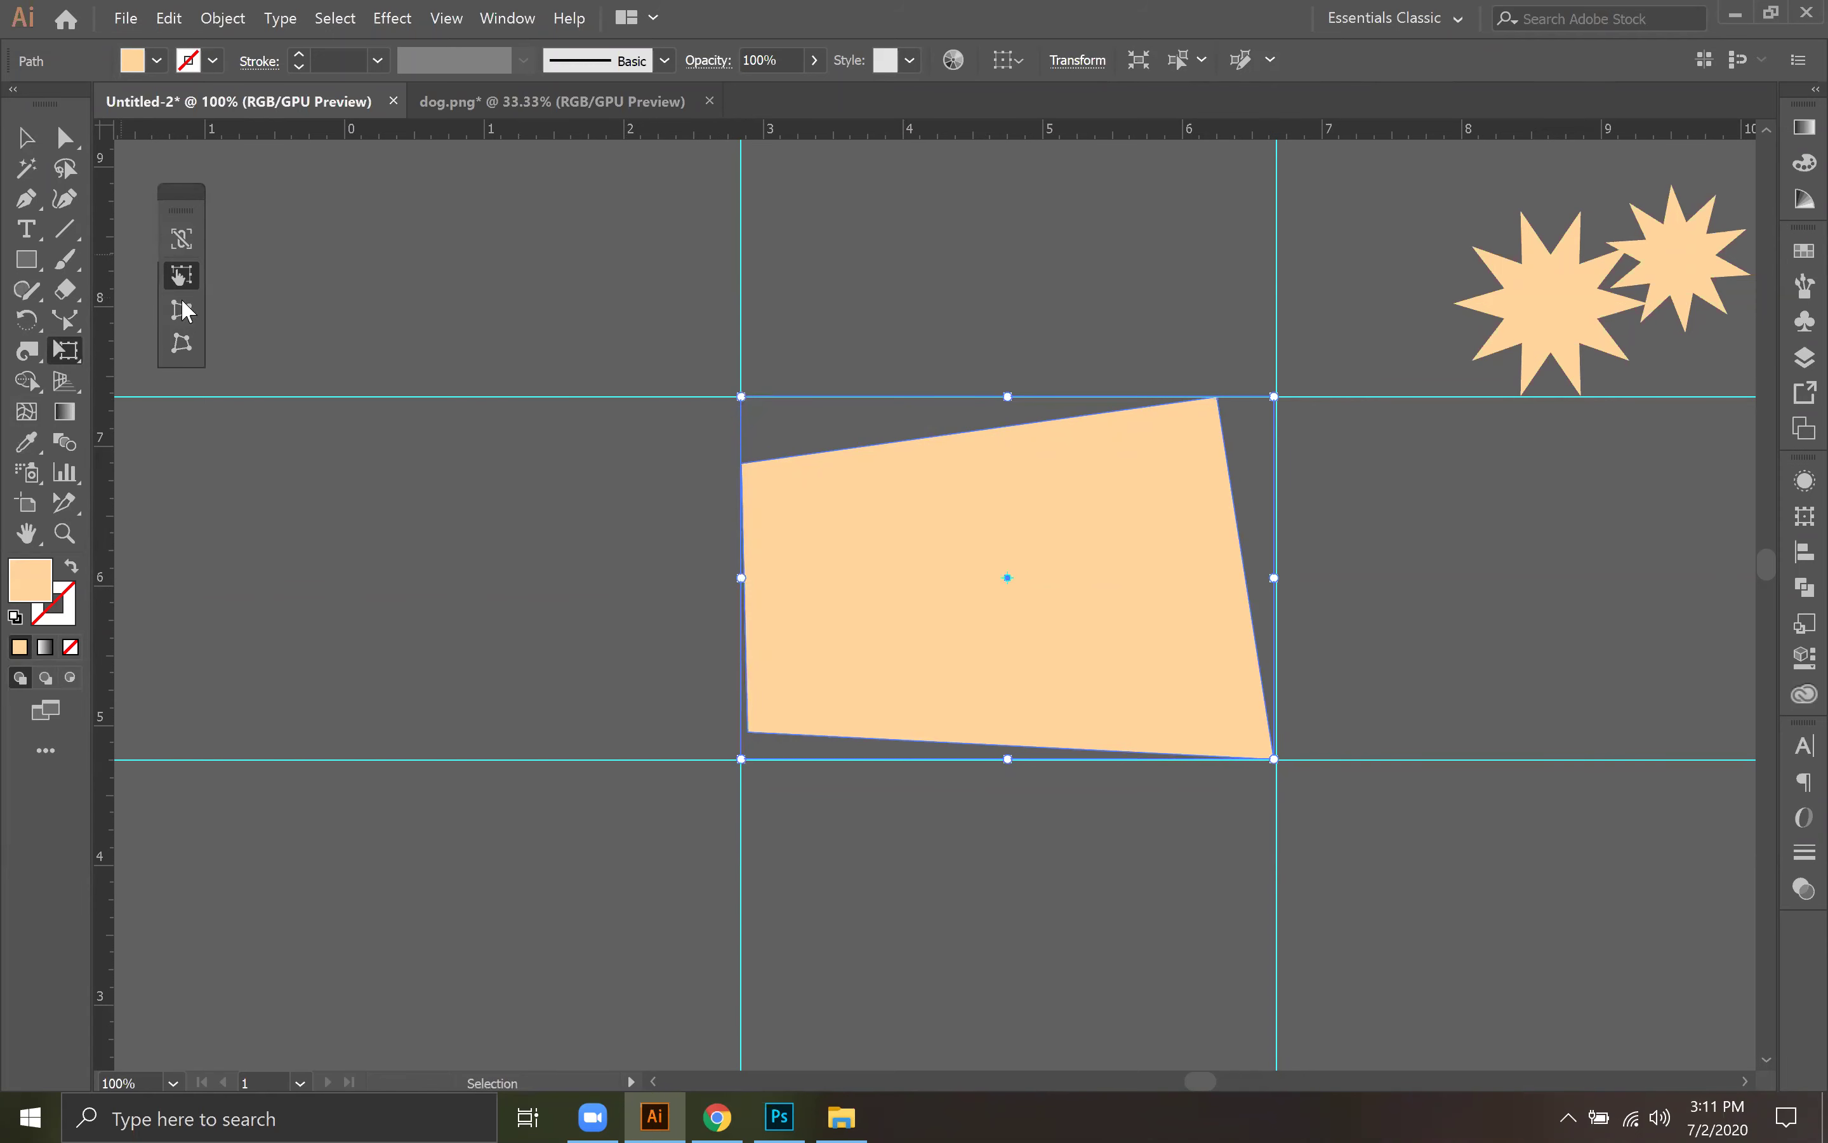
{"action": "left_click", "coordinate": [181, 344]}
{"action": "left_click_drag", "start_coordinate": [741, 465], "coordinate": [758, 476]}
{"action": "left_click_drag", "start_coordinate": [758, 406], "coordinate": [757, 332]}
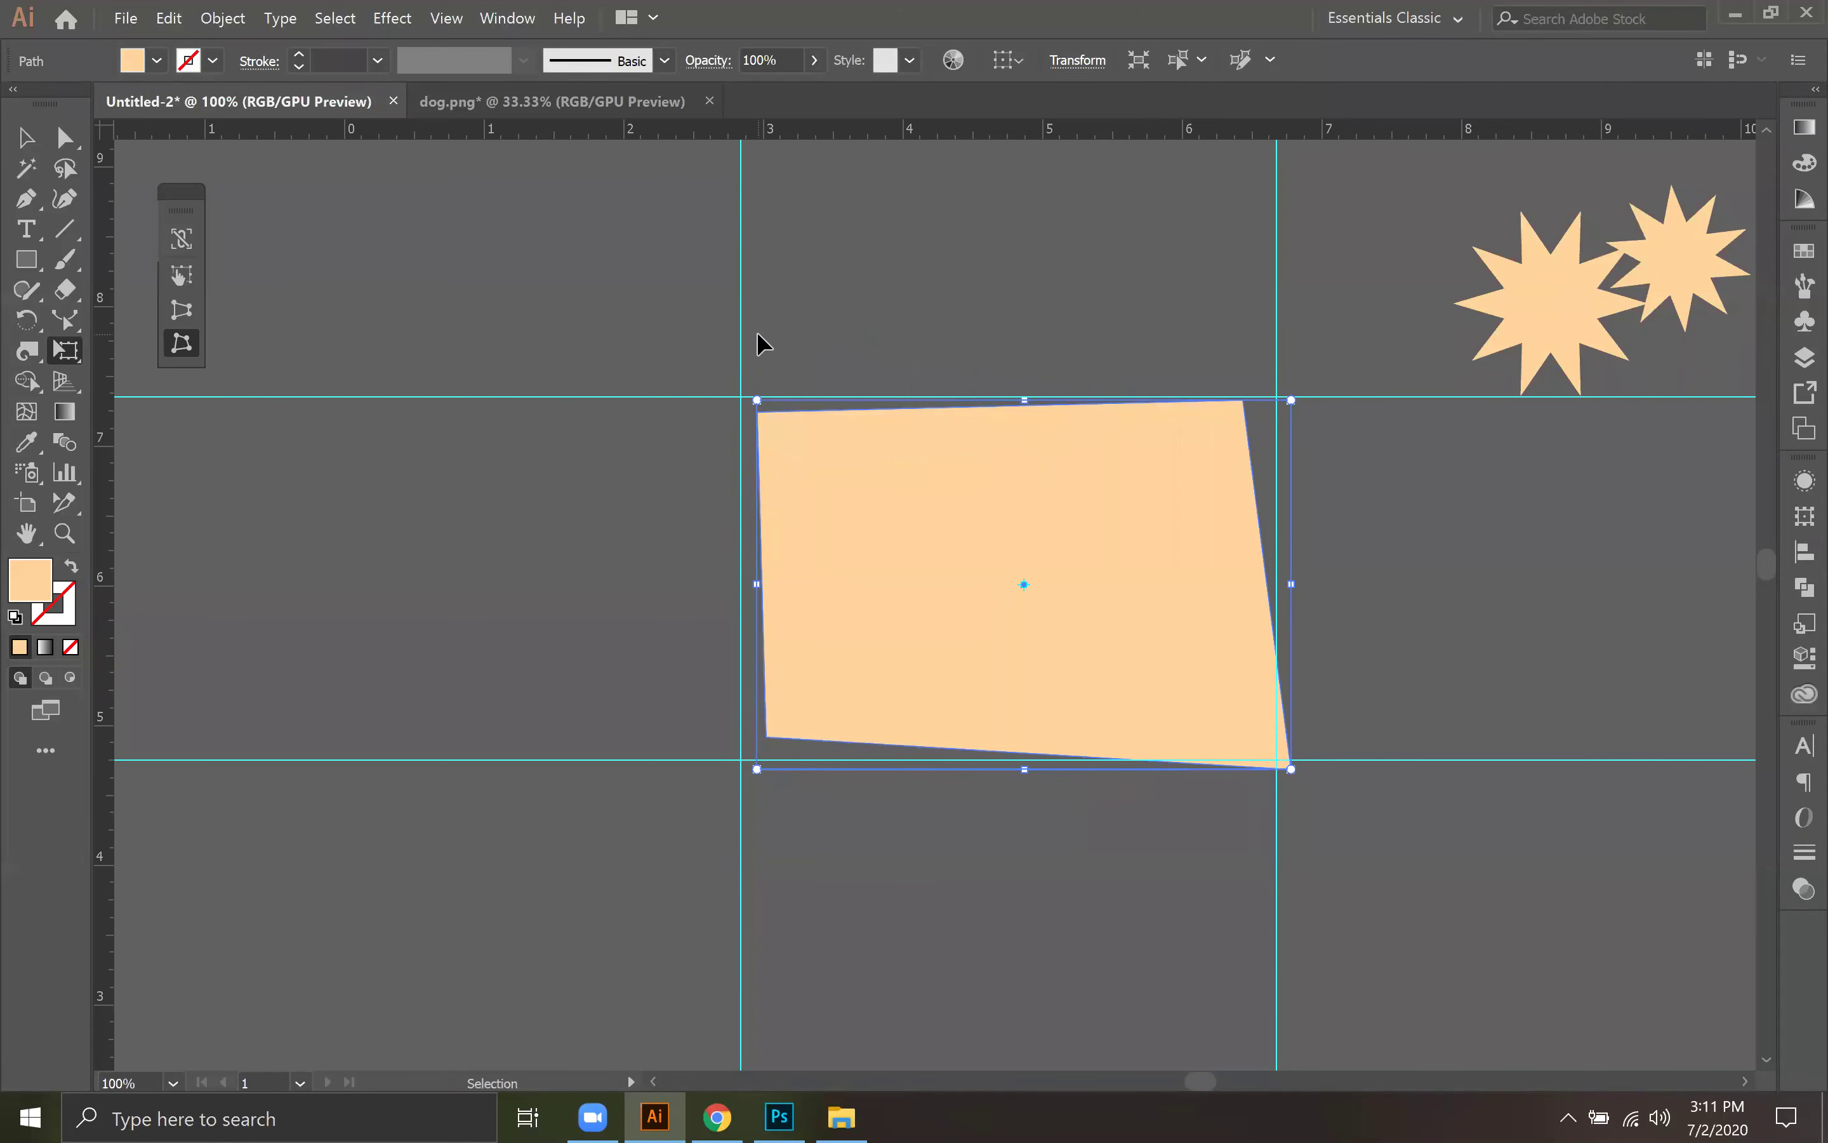
Step: Free-distort the shape's two upper corners onto the intersections of the guides
{"action": "key", "text": "ctrl+equal"}
{"action": "key", "text": "ctrl+equal"}
{"action": "key", "text": "space"}
{"action": "left_click_drag", "start_coordinate": [782, 463], "coordinate": [893, 659]}
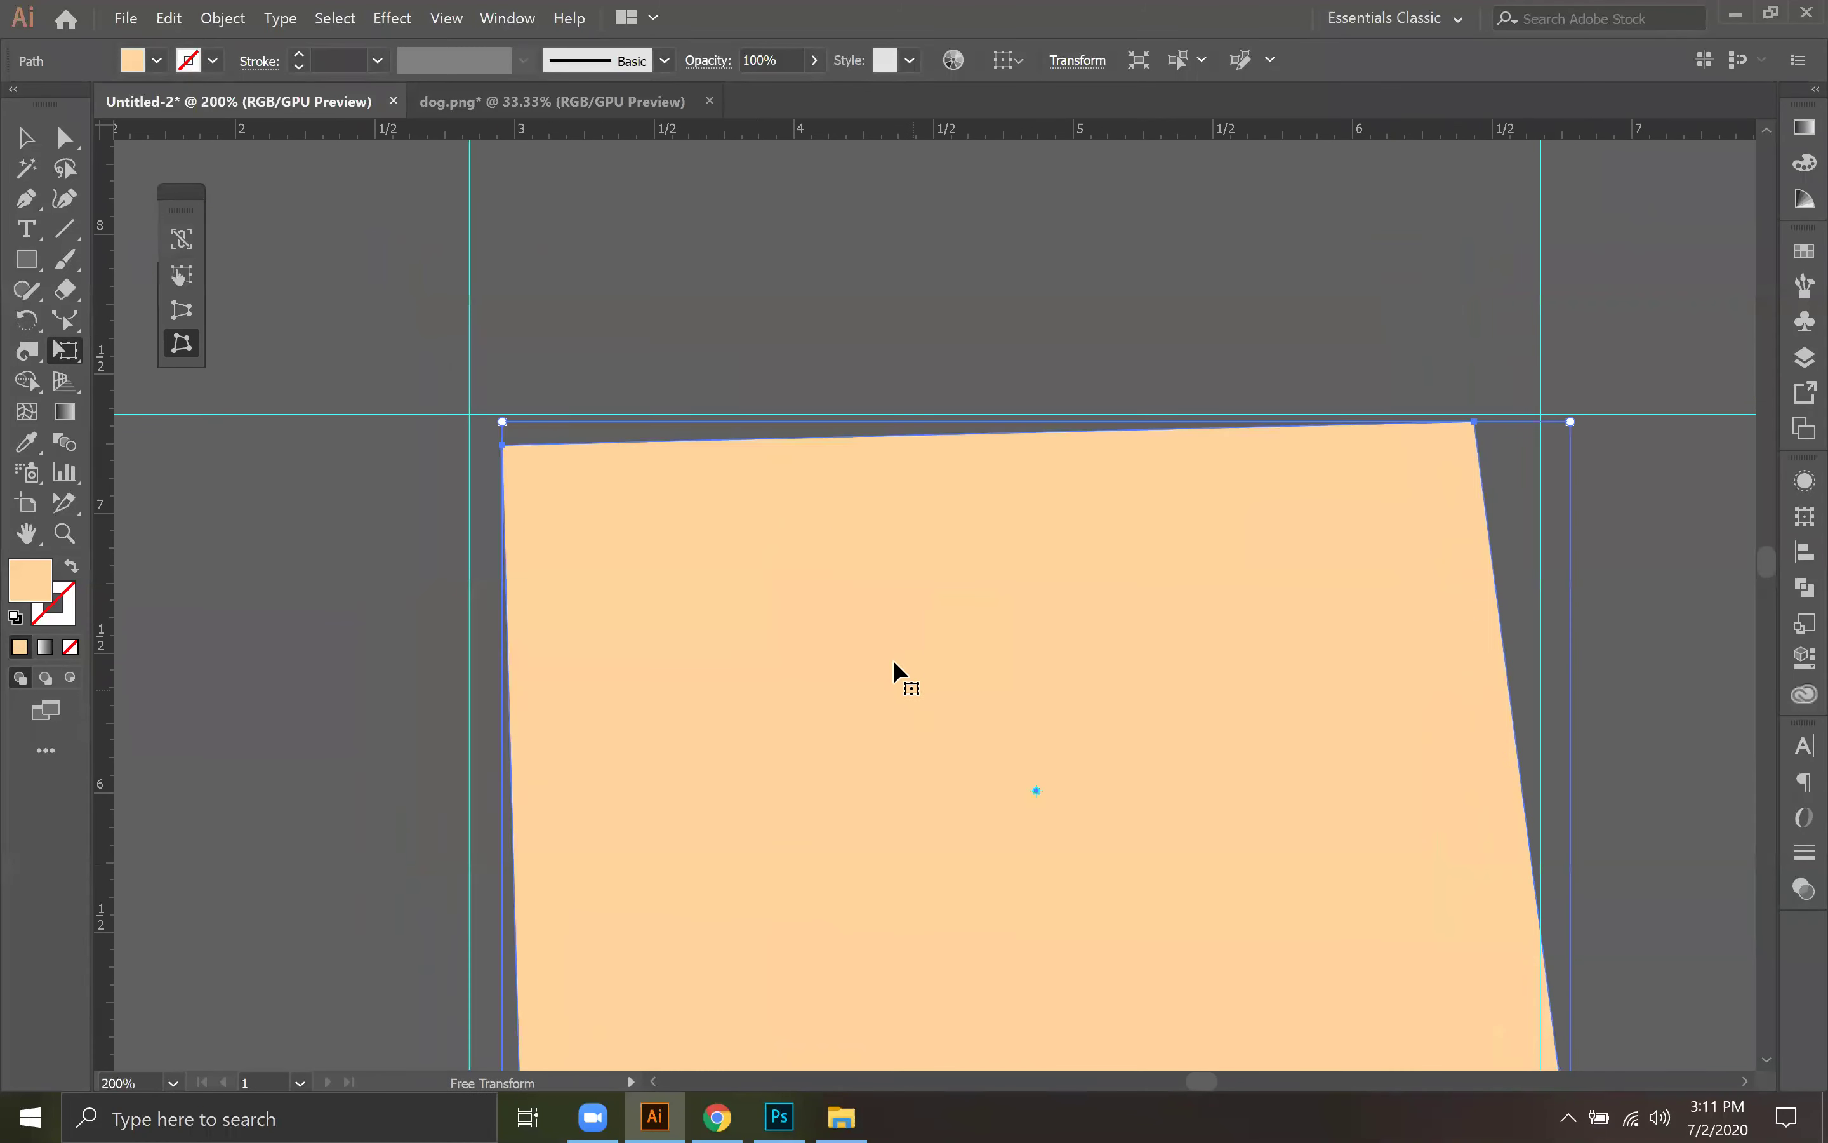
{"action": "mouse_move", "coordinate": [502, 421]}
{"action": "left_mouse_down"}
{"action": "mouse_move", "coordinate": [477, 386]}
{"action": "mouse_move", "coordinate": [471, 416]}
{"action": "left_mouse_up"}
{"action": "mouse_move", "coordinate": [1569, 416]}
{"action": "left_mouse_down"}
{"action": "mouse_move", "coordinate": [1649, 417]}
{"action": "mouse_move", "coordinate": [1541, 414]}
{"action": "left_mouse_up"}
Step: Free-distort the shape's two lower corners onto the lower guide intersections
{"action": "scroll", "coordinate": [1245, 420], "scroll_direction": "down", "scroll_amount": 5}
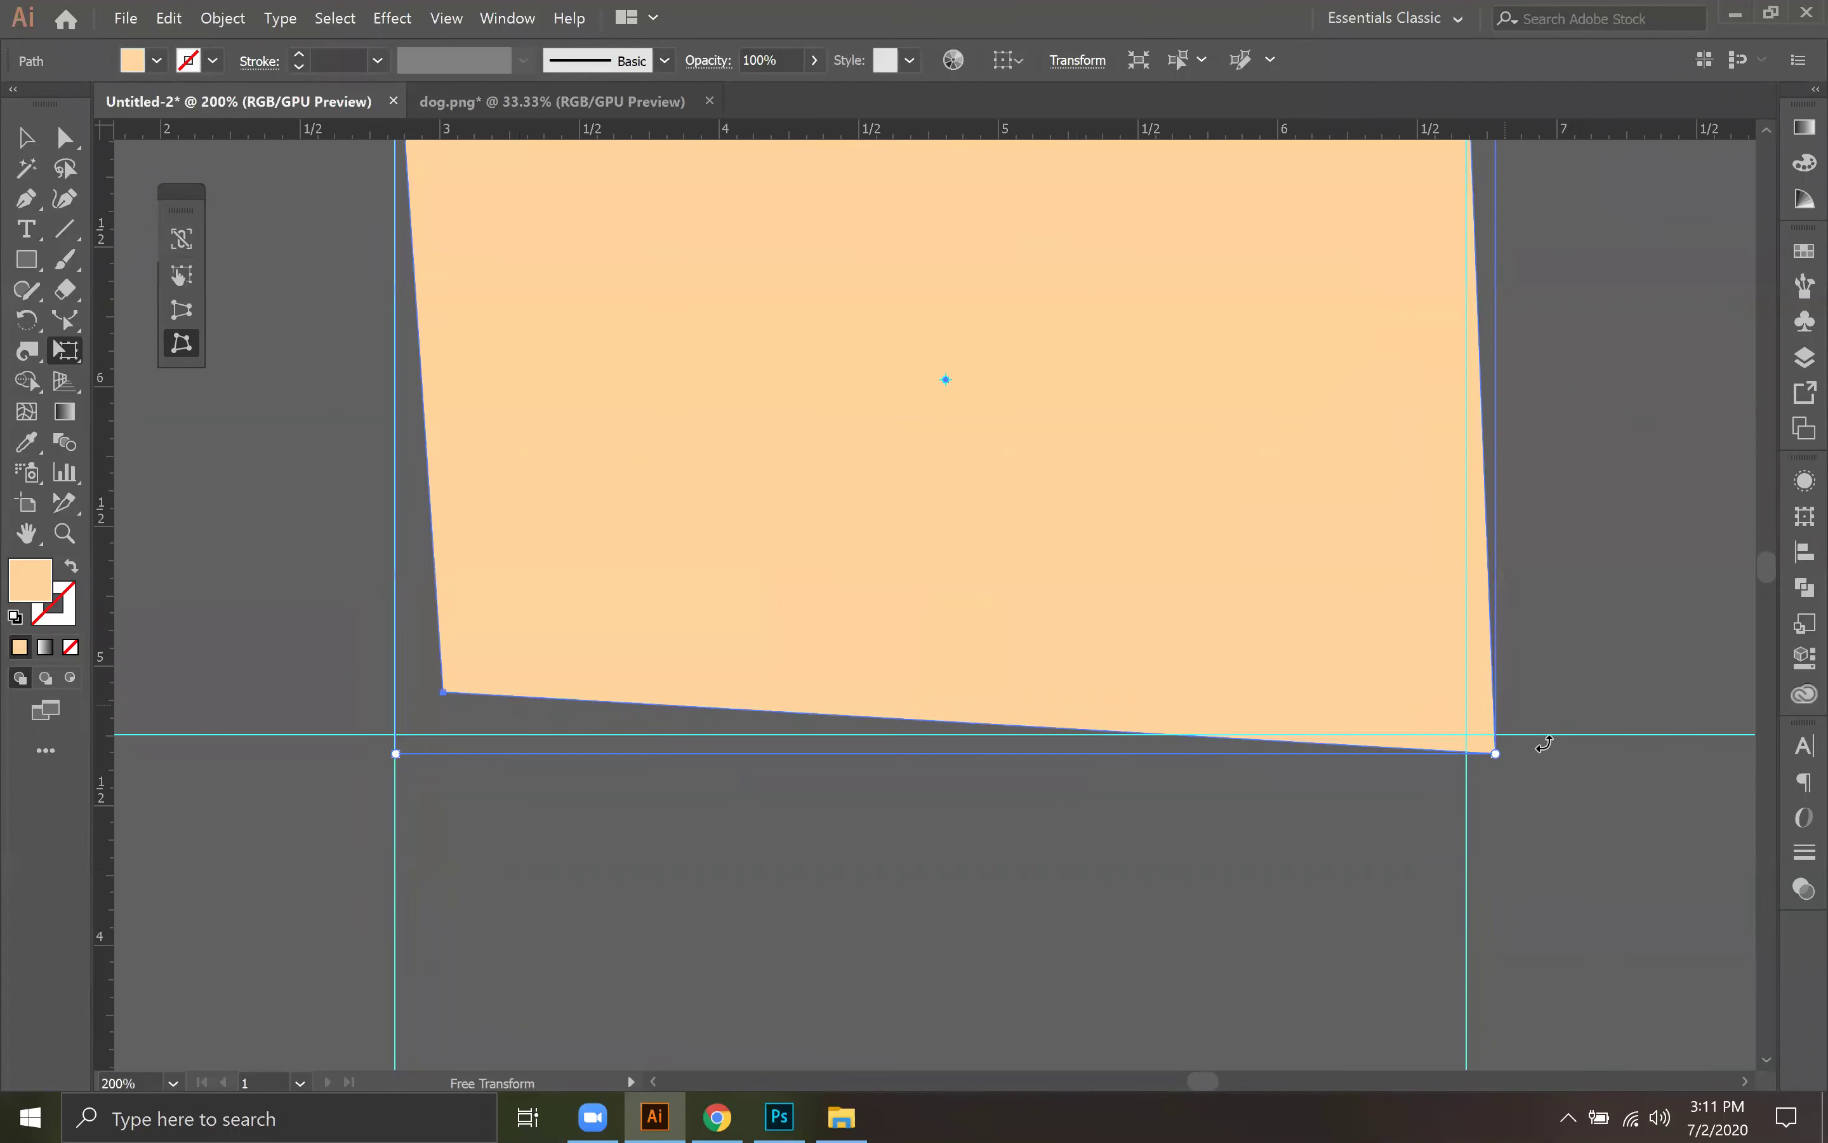
{"action": "left_click_drag", "start_coordinate": [1495, 754], "coordinate": [1466, 734]}
{"action": "left_click_drag", "start_coordinate": [441, 692], "coordinate": [335, 779]}
{"action": "key", "text": "ctrl+z"}
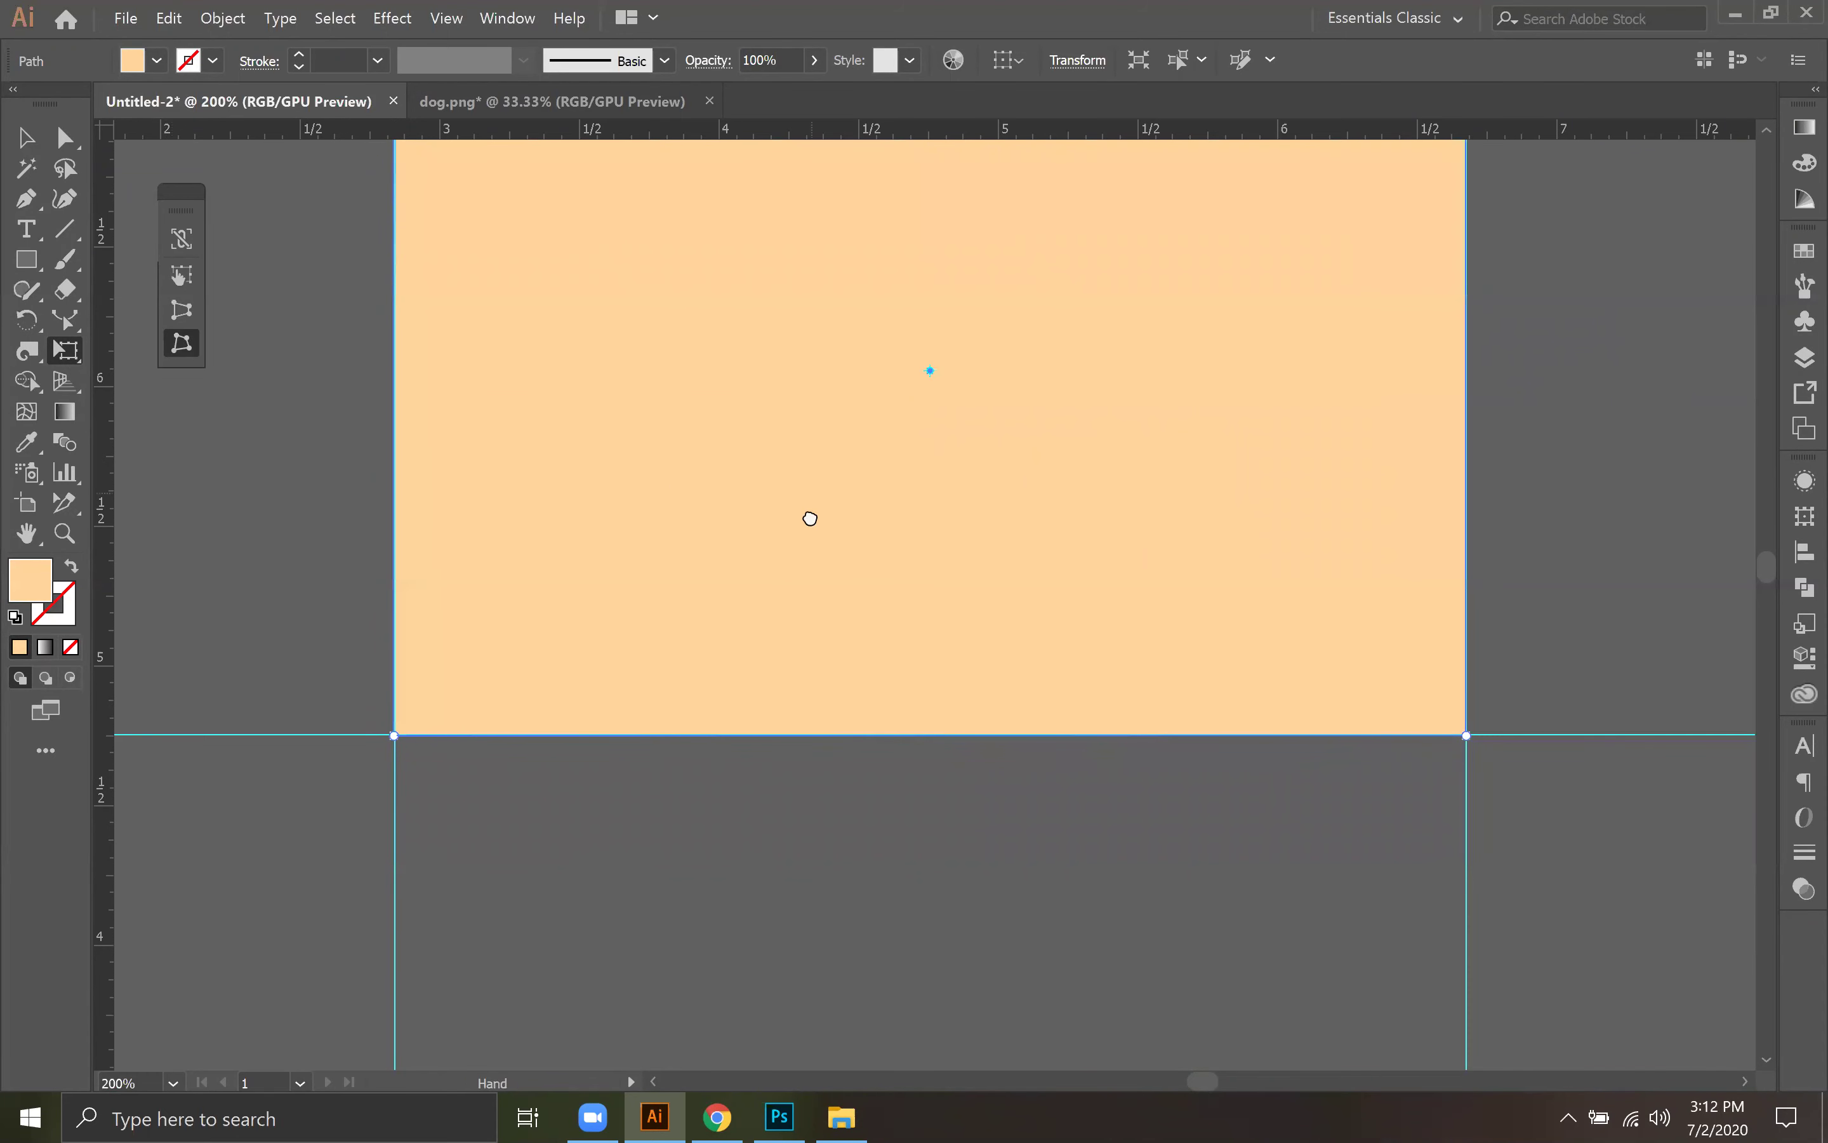
Step: Fine-tune the two upper corners so the shape's top edge follows the upper guide
{"action": "left_click_drag", "start_coordinate": [808, 514], "coordinate": [792, 746]}
{"action": "mouse_move", "coordinate": [1447, 261]}
{"action": "left_mouse_down"}
{"action": "mouse_move", "coordinate": [1436, 286]}
{"action": "mouse_move", "coordinate": [1453, 278]}
{"action": "left_mouse_up"}
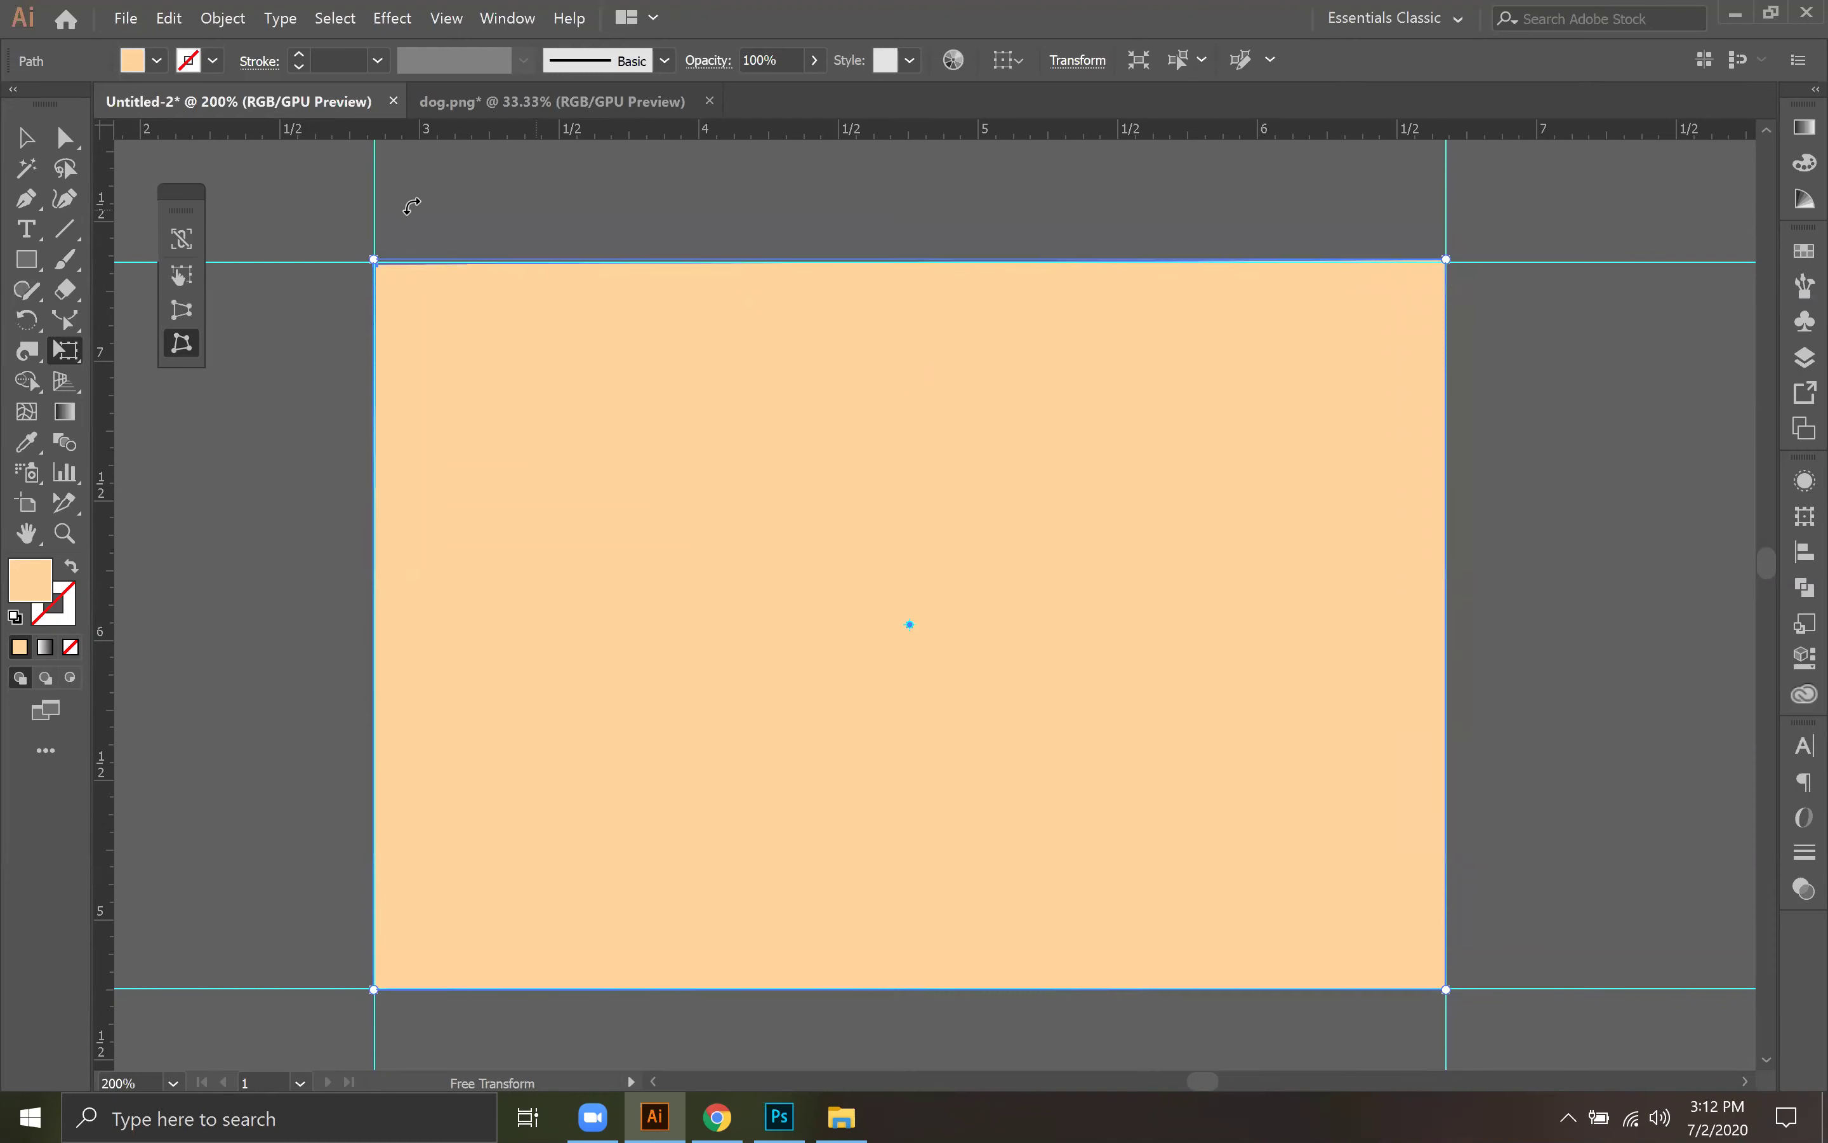
{"action": "mouse_move", "coordinate": [376, 261]}
{"action": "left_mouse_down"}
{"action": "mouse_move", "coordinate": [377, 279]}
{"action": "mouse_move", "coordinate": [375, 217]}
{"action": "mouse_move", "coordinate": [374, 259]}
{"action": "left_mouse_up"}
Step: Delete all four guides around the squared-up rectangle
{"action": "left_click", "coordinate": [24, 140]}
{"action": "left_click", "coordinate": [226, 372]}
{"action": "left_click_drag", "start_coordinate": [309, 183], "coordinate": [1527, 190]}
{"action": "key", "text": "Delete"}
{"action": "left_click_drag", "start_coordinate": [1679, 953], "coordinate": [1680, 1043]}
{"action": "key", "text": "Delete"}
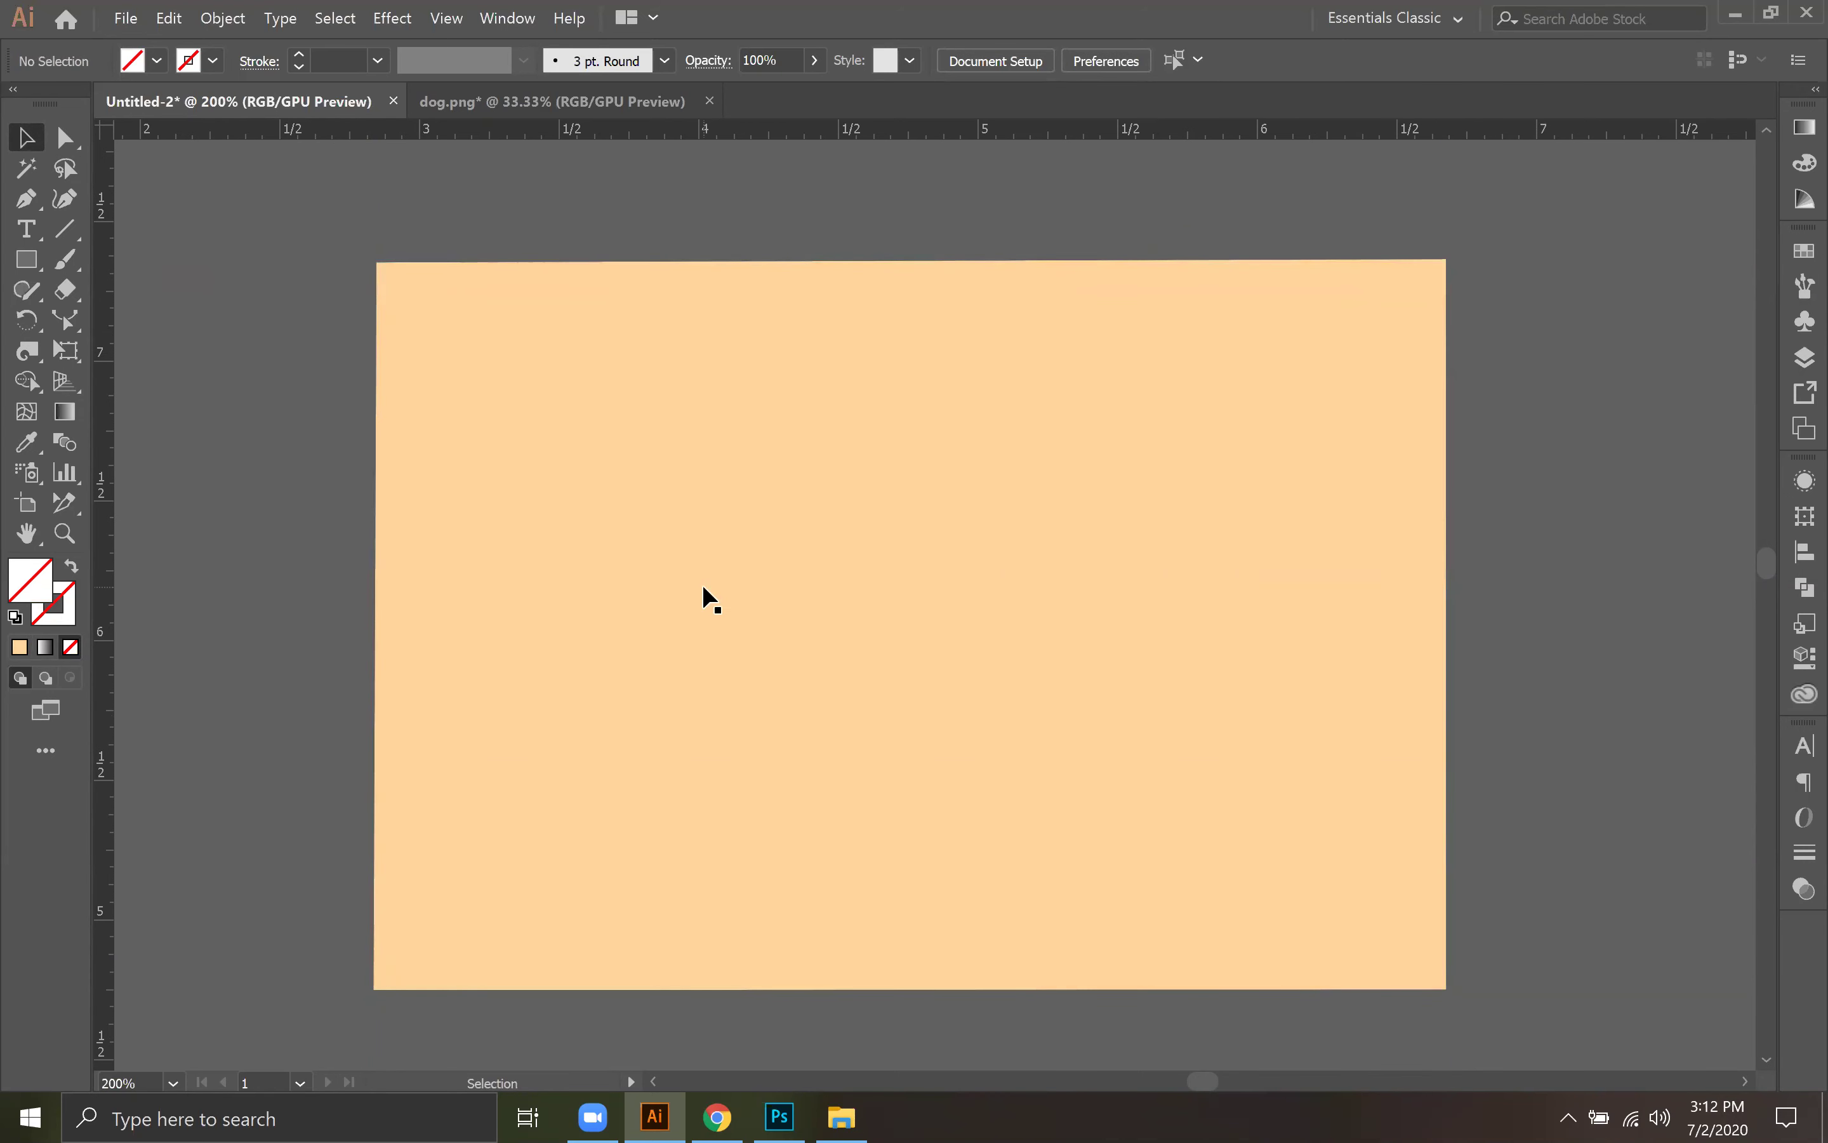
Step: Reselect the rectangle and activate Free Transform on it
{"action": "key", "text": "ctrl+minus"}
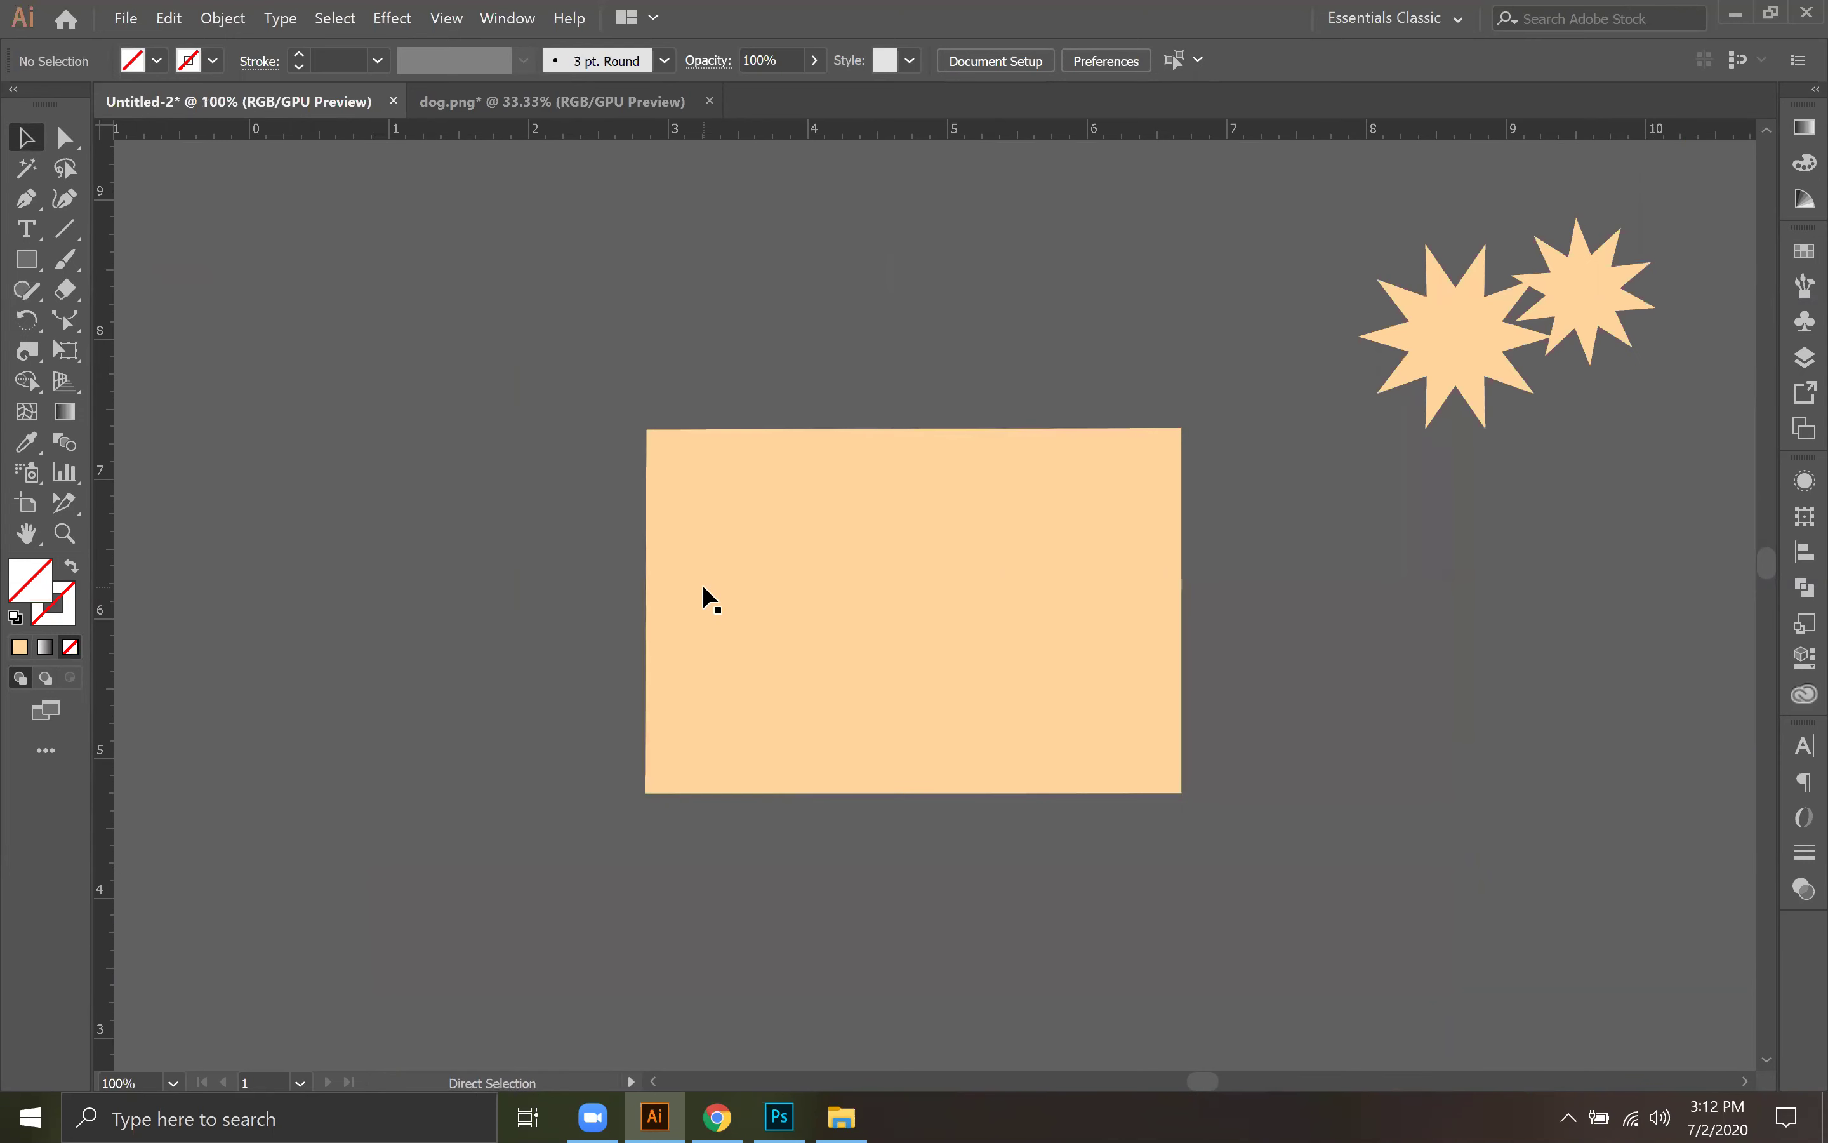
{"action": "left_click", "coordinate": [66, 321]}
{"action": "left_click", "coordinate": [66, 351]}
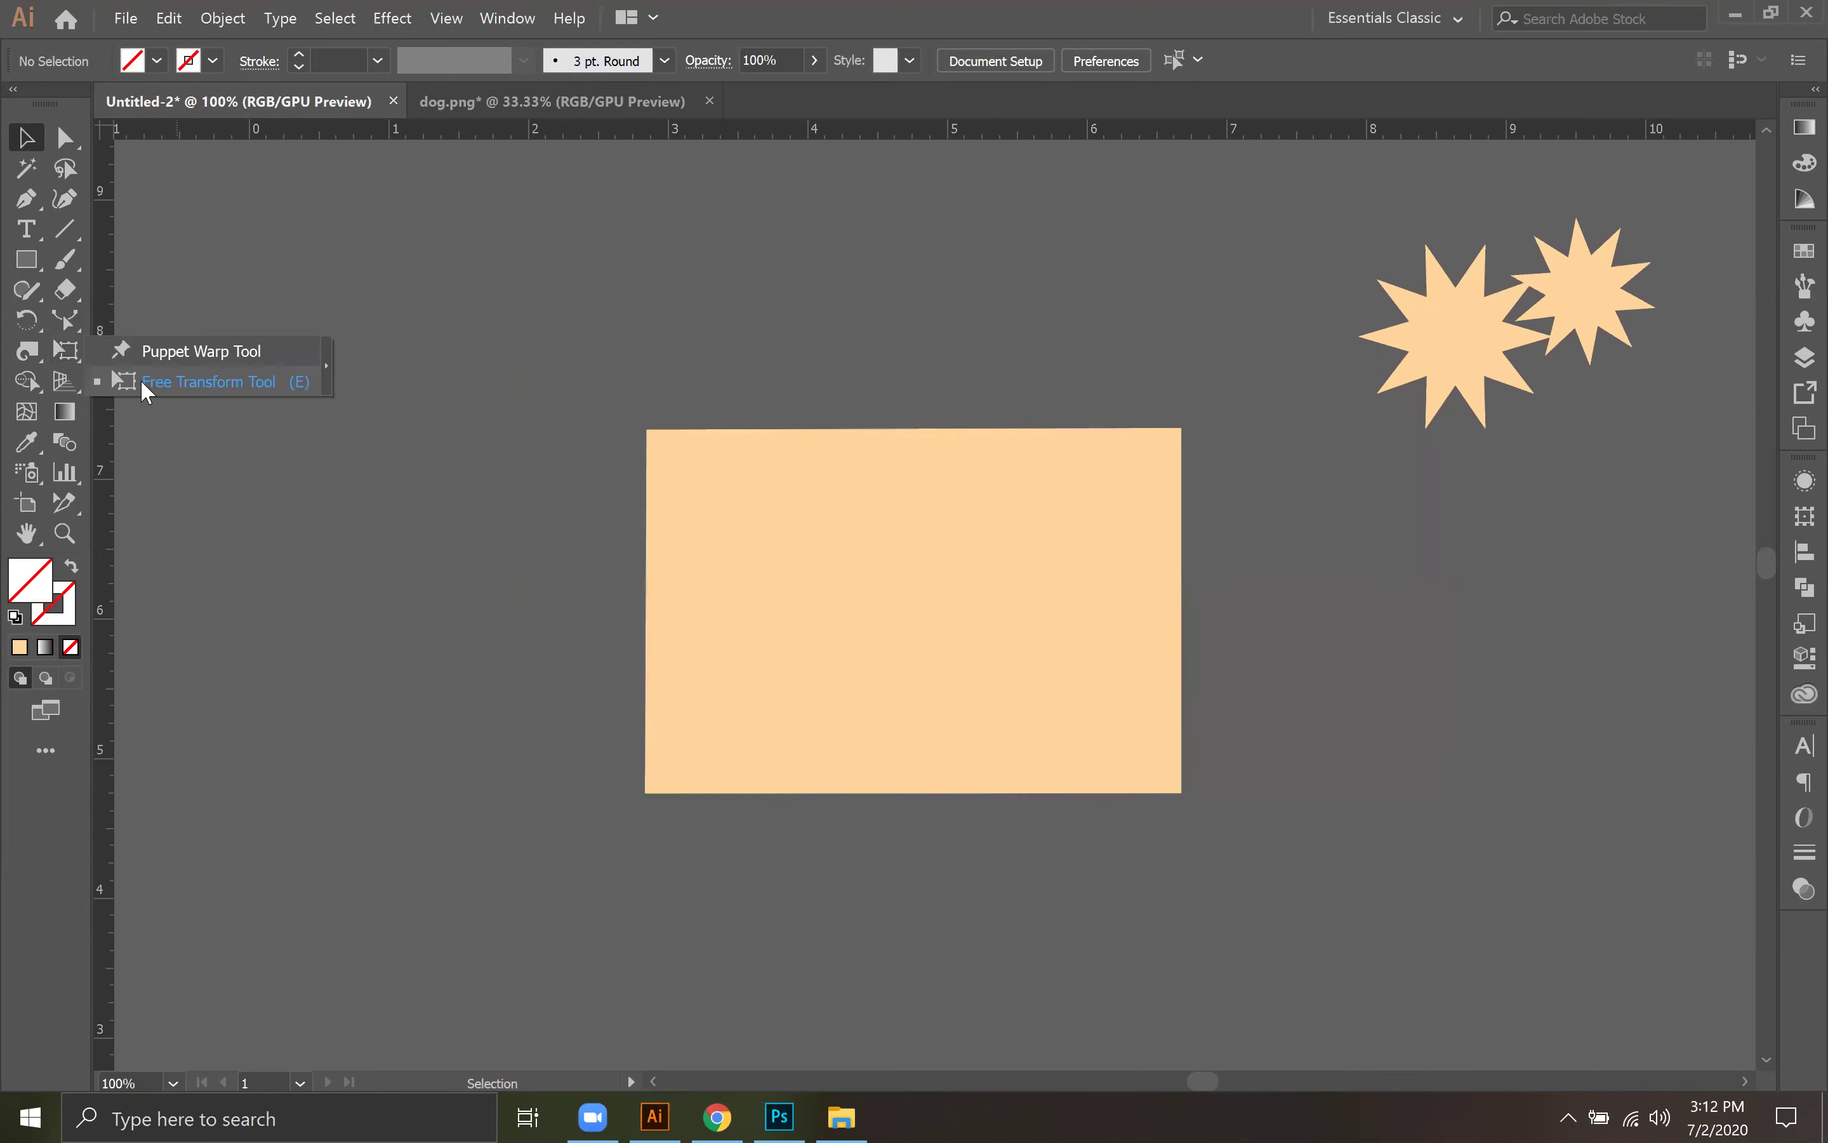
{"action": "left_click", "coordinate": [208, 382]}
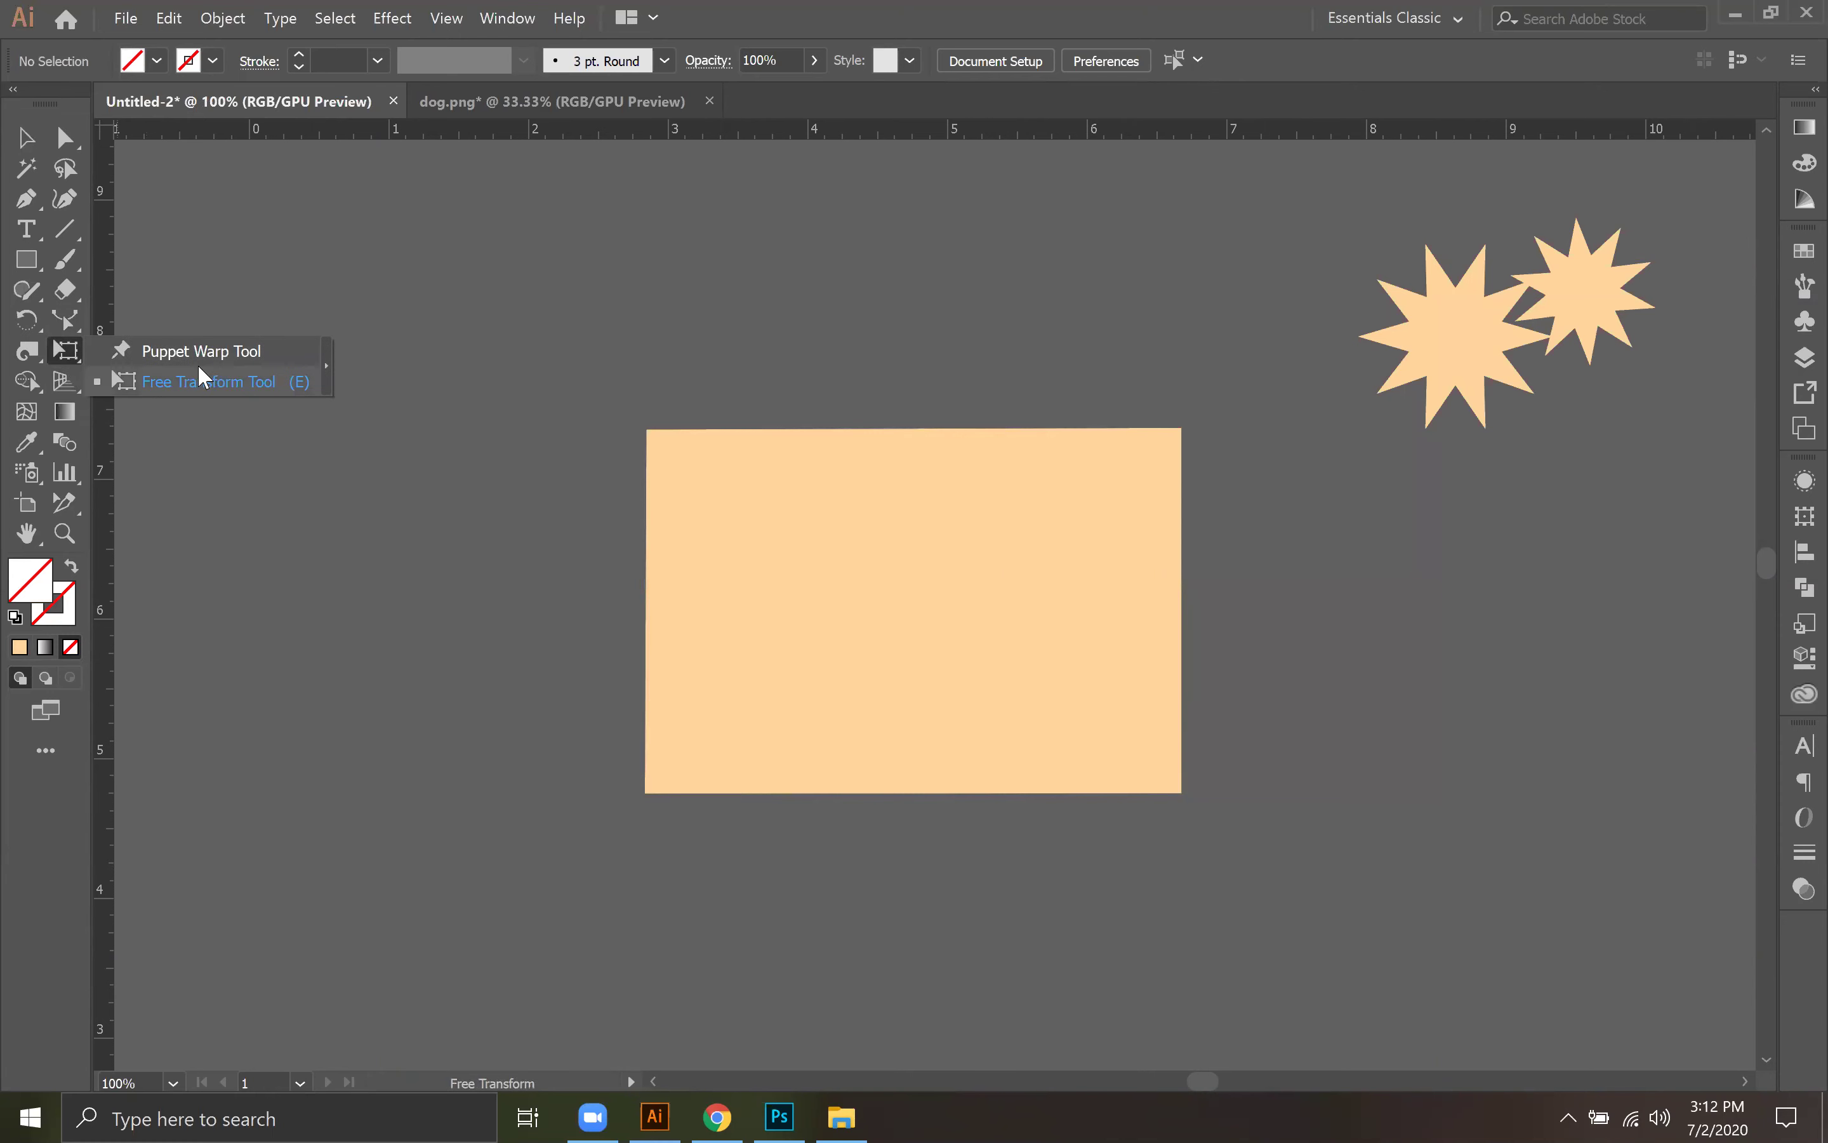
{"action": "left_click", "coordinate": [25, 136]}
{"action": "left_click", "coordinate": [853, 499]}
{"action": "left_click", "coordinate": [66, 356]}
{"action": "left_click", "coordinate": [208, 381]}
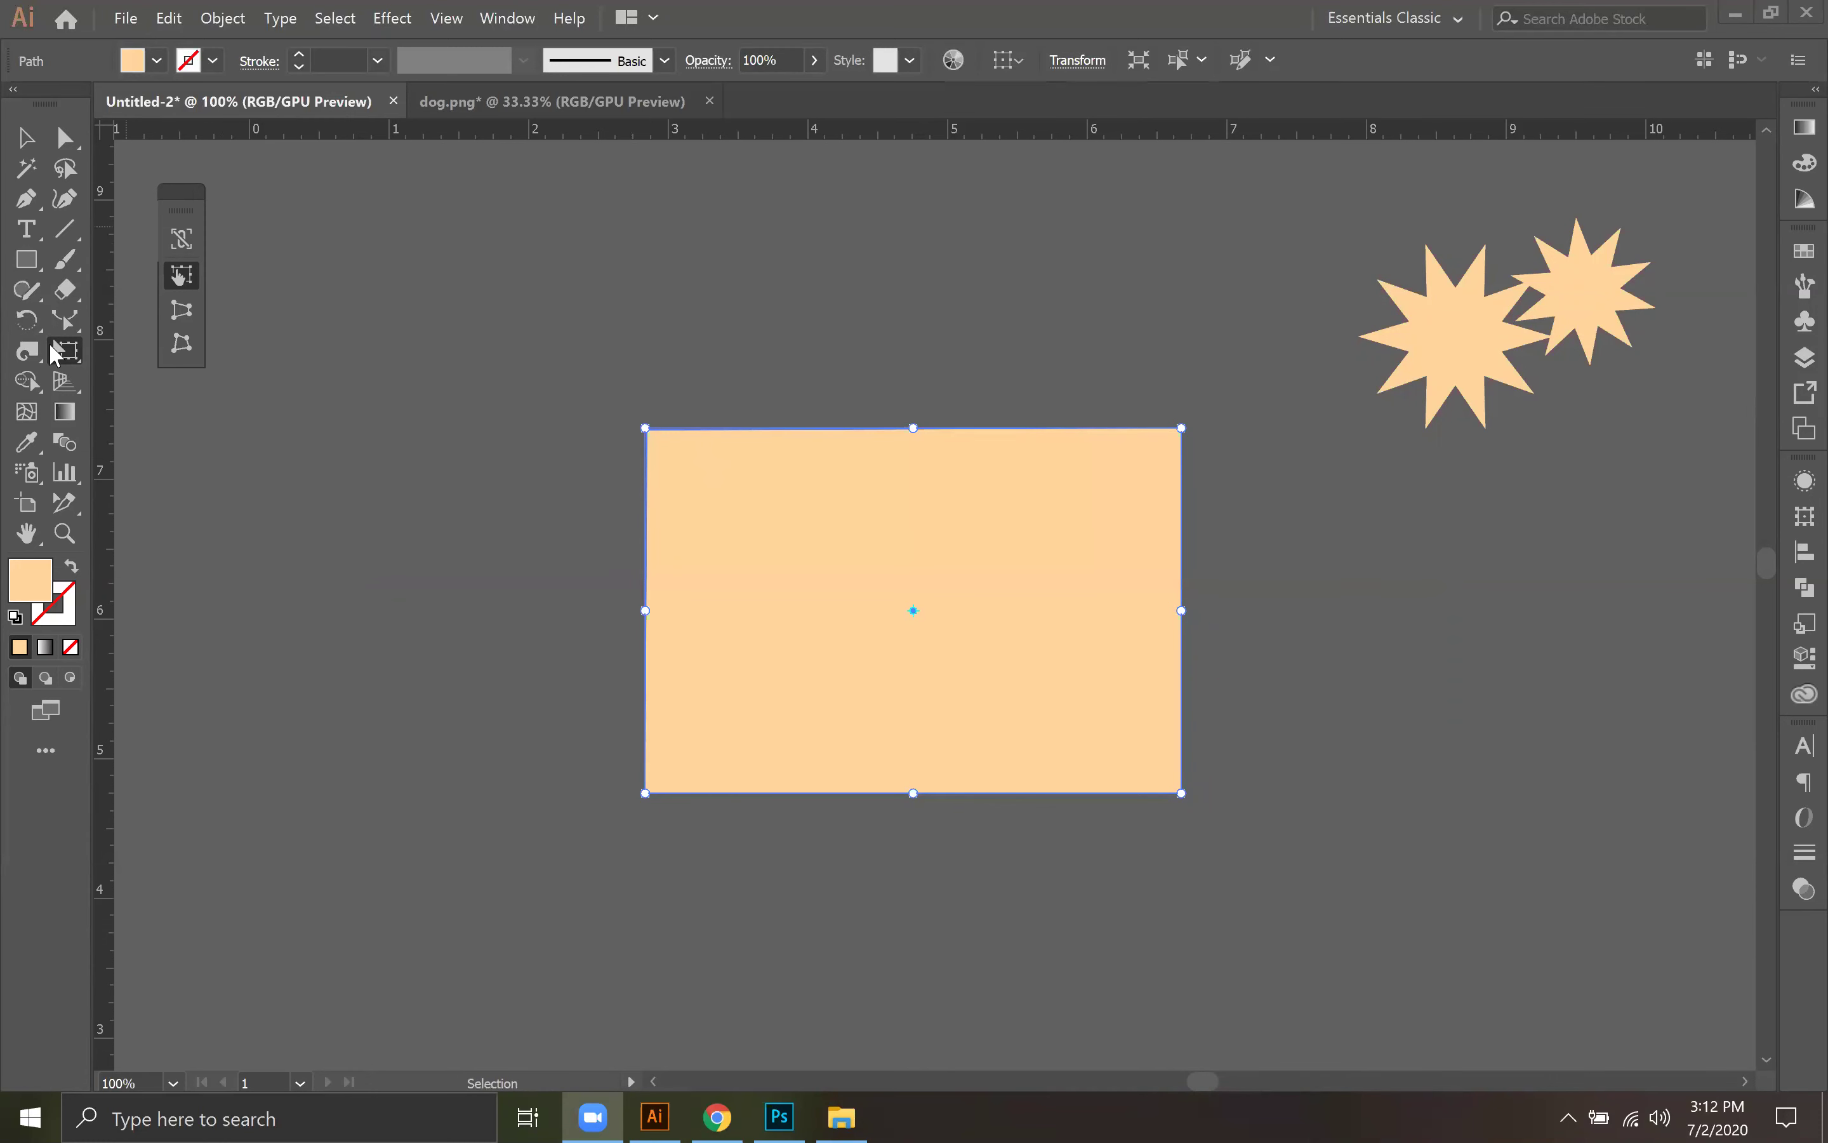
Step: Move the Free Transform options aside and delete the rectangle
{"action": "left_click_drag", "start_coordinate": [183, 200], "coordinate": [189, 215]}
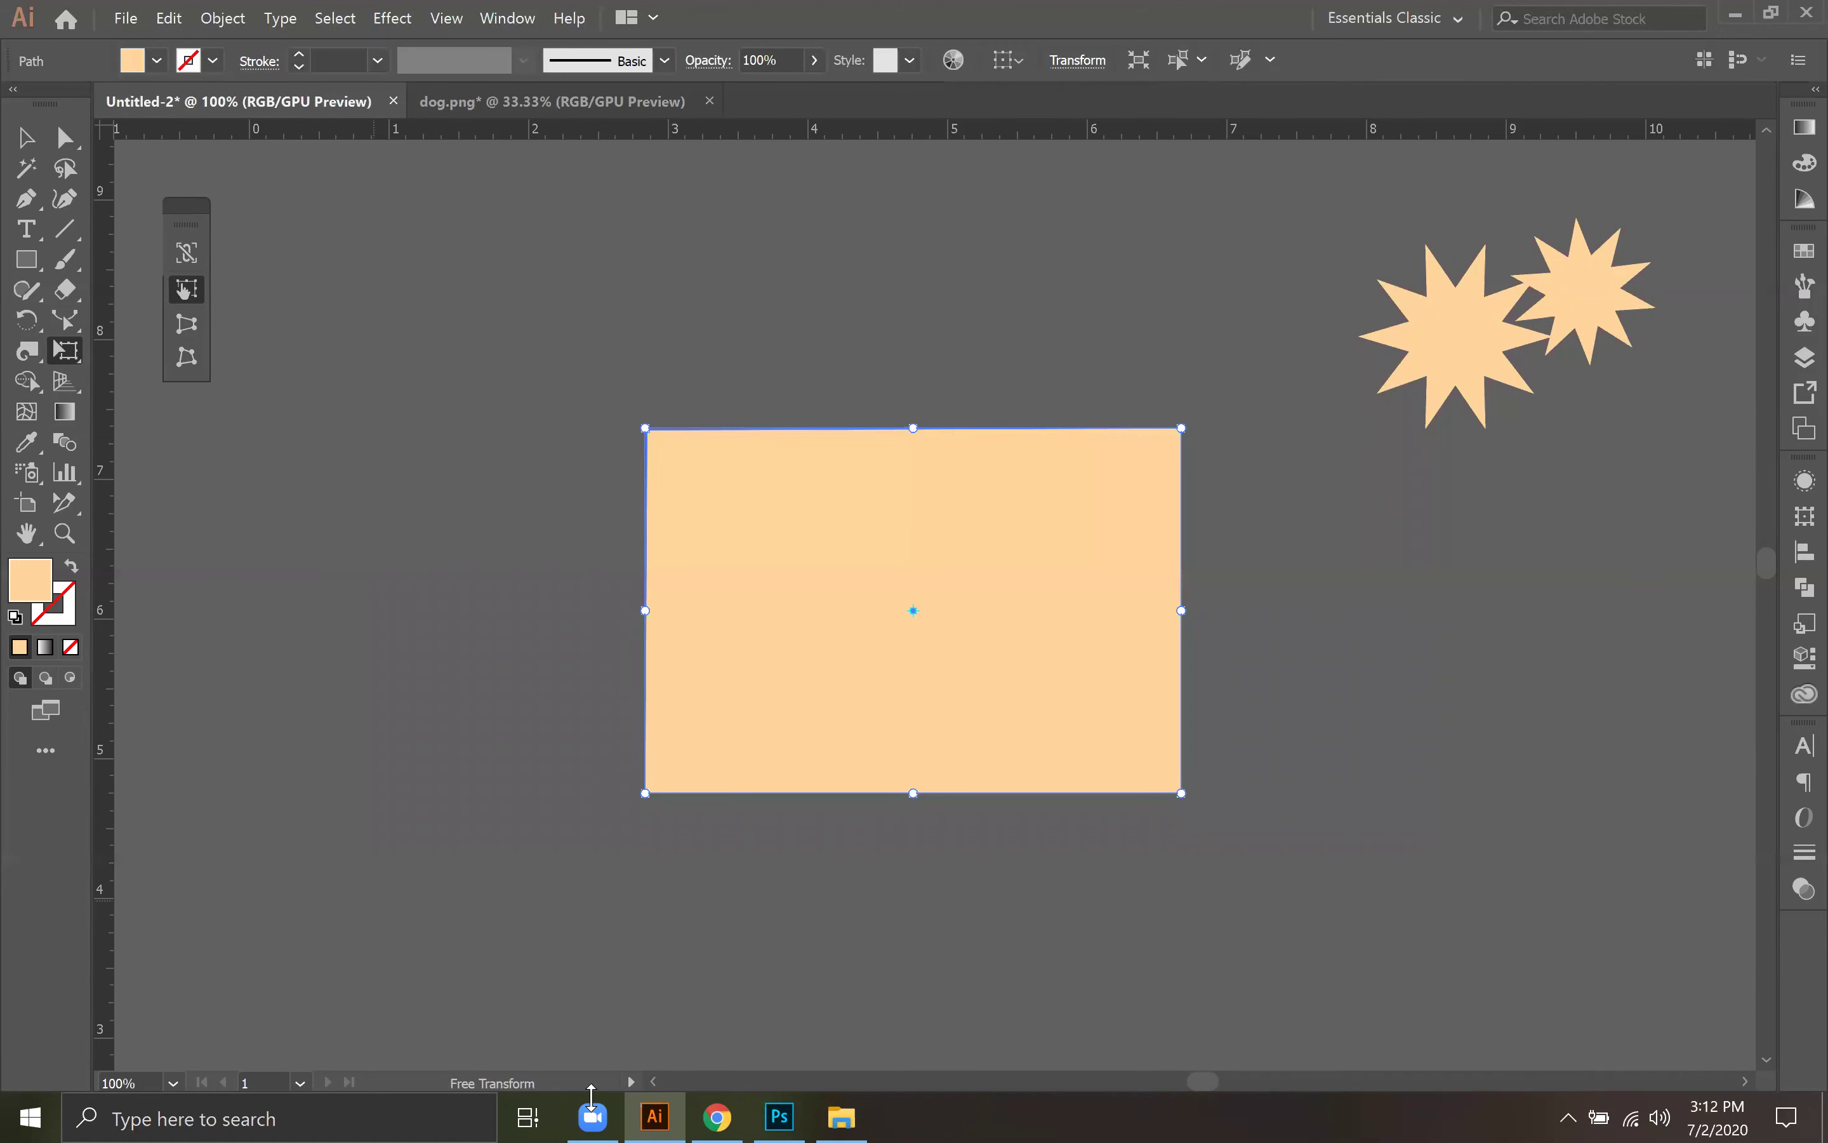
{"action": "left_click_drag", "start_coordinate": [183, 213], "coordinate": [299, 326]}
{"action": "key", "text": "Delete"}
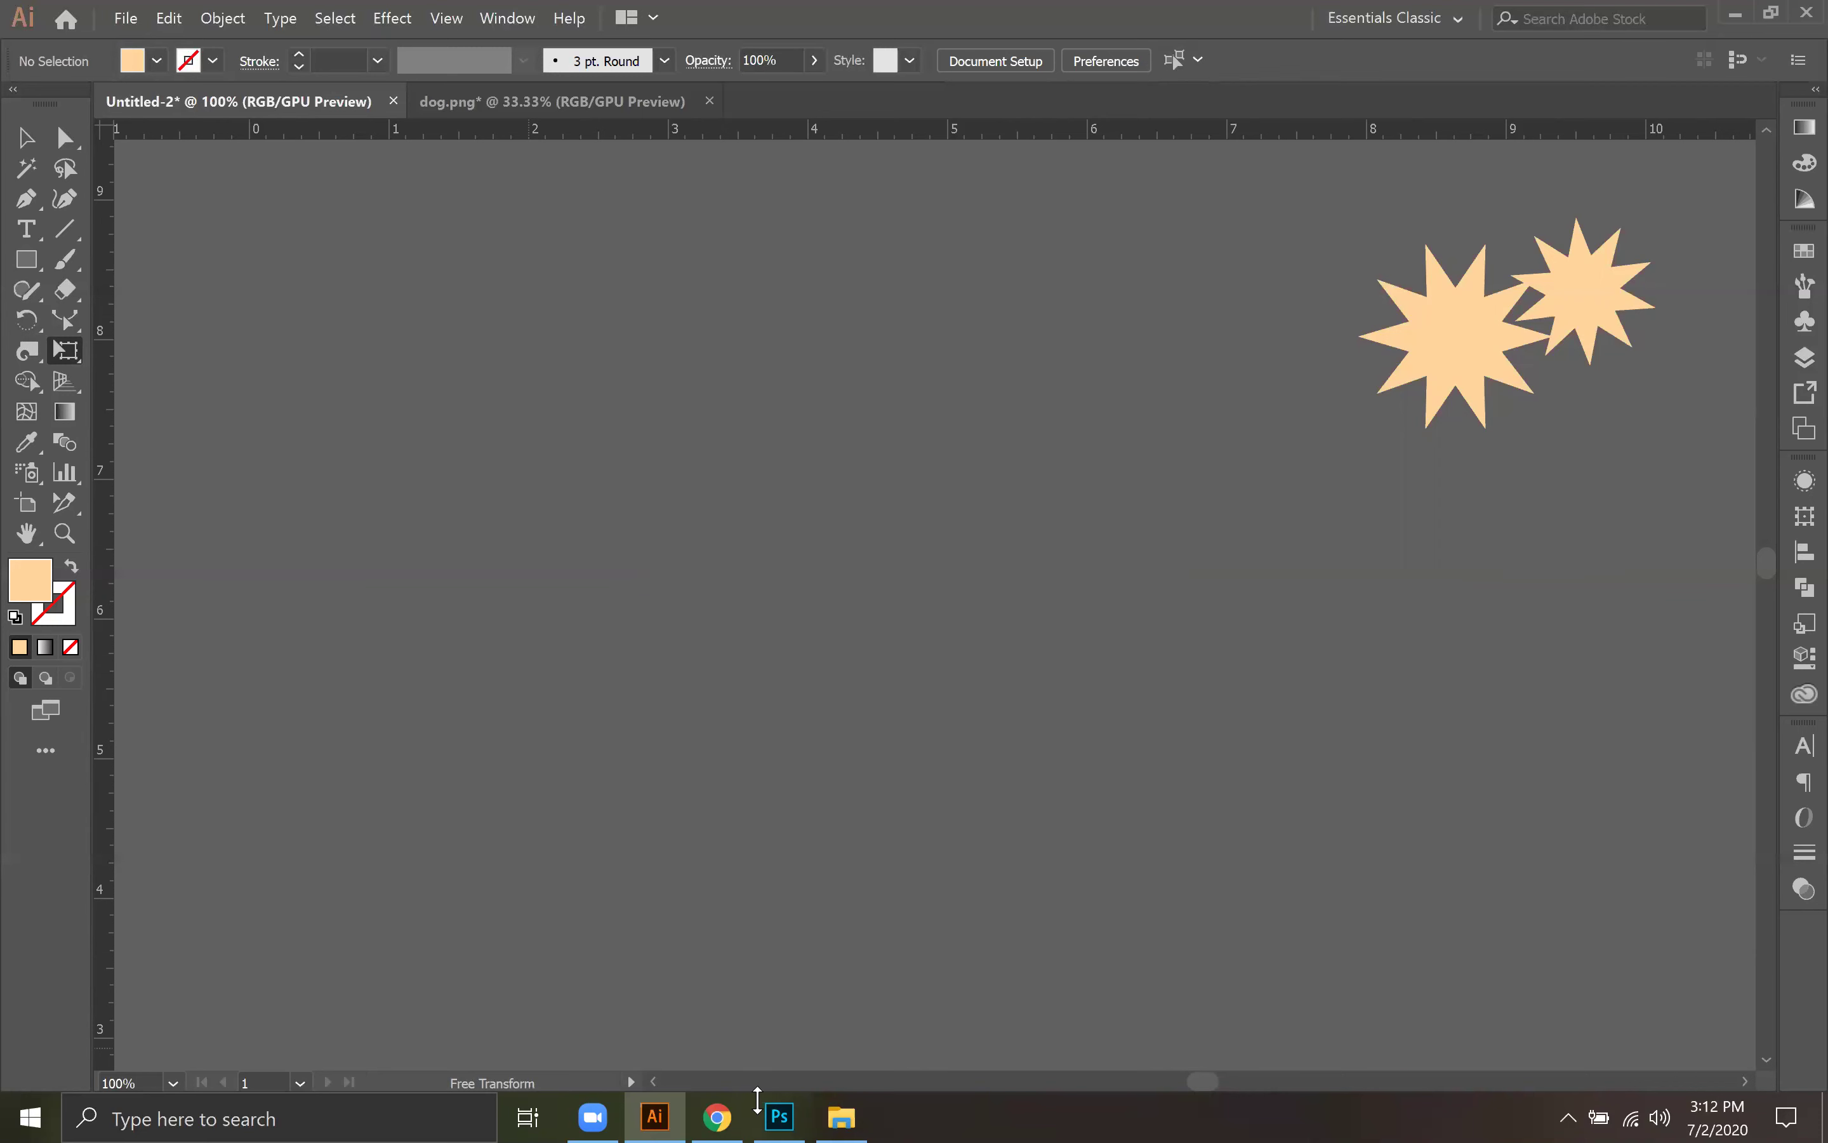
{"action": "left_click", "coordinate": [60, 346]}
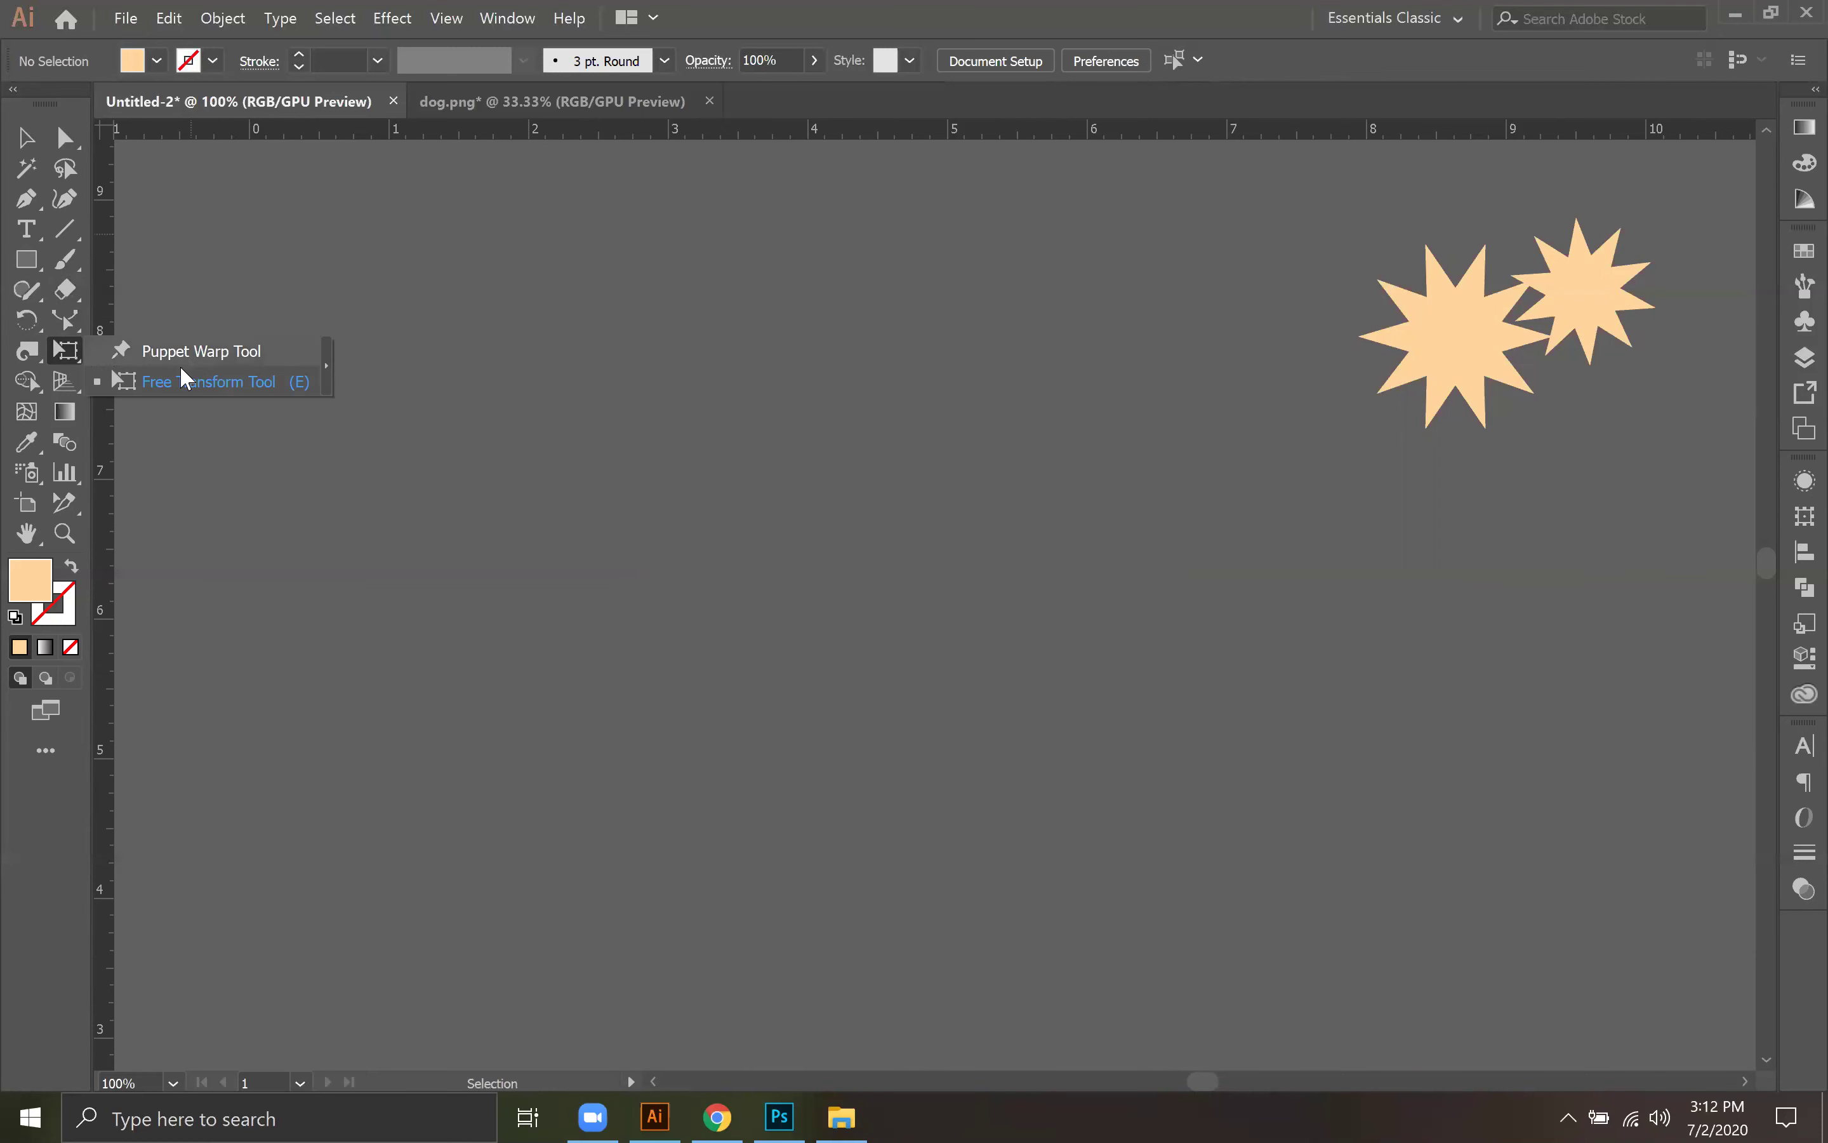
{"action": "left_click", "coordinate": [29, 380]}
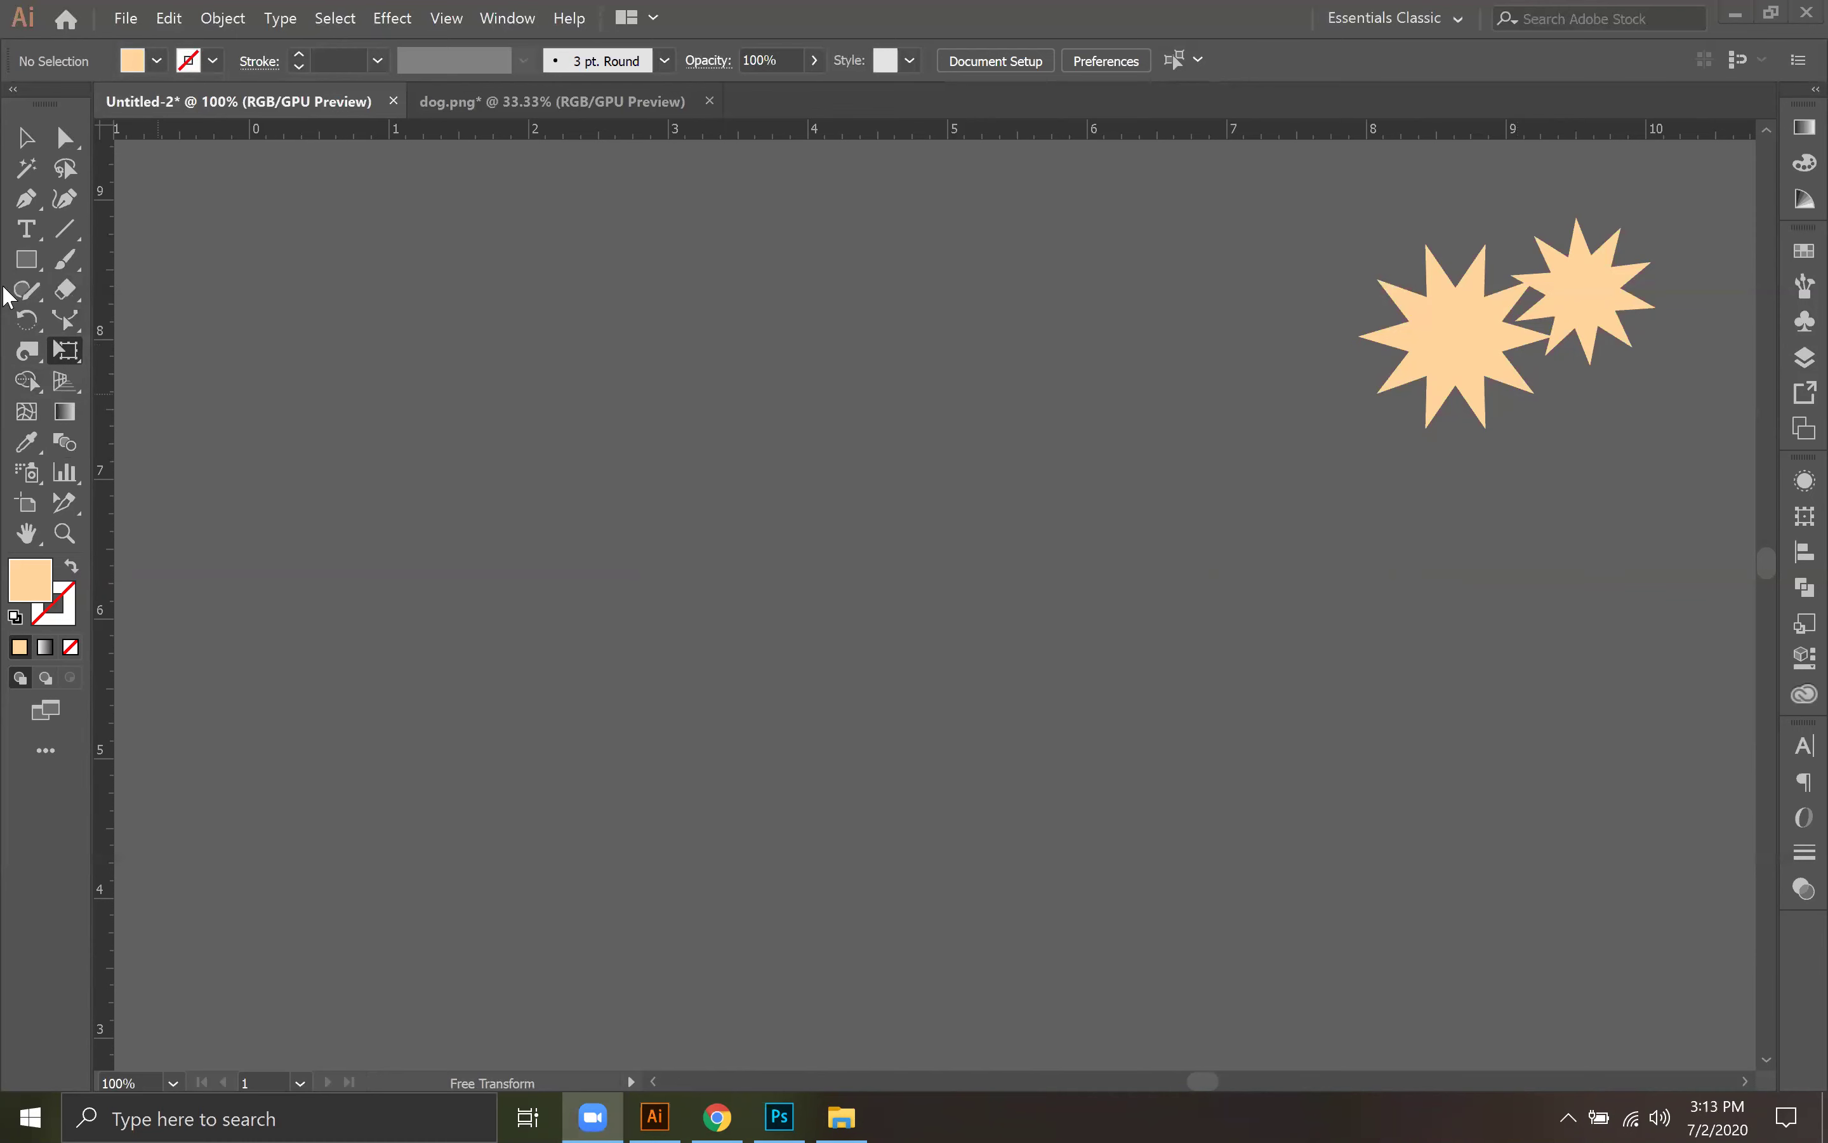
{"action": "left_click", "coordinate": [26, 138]}
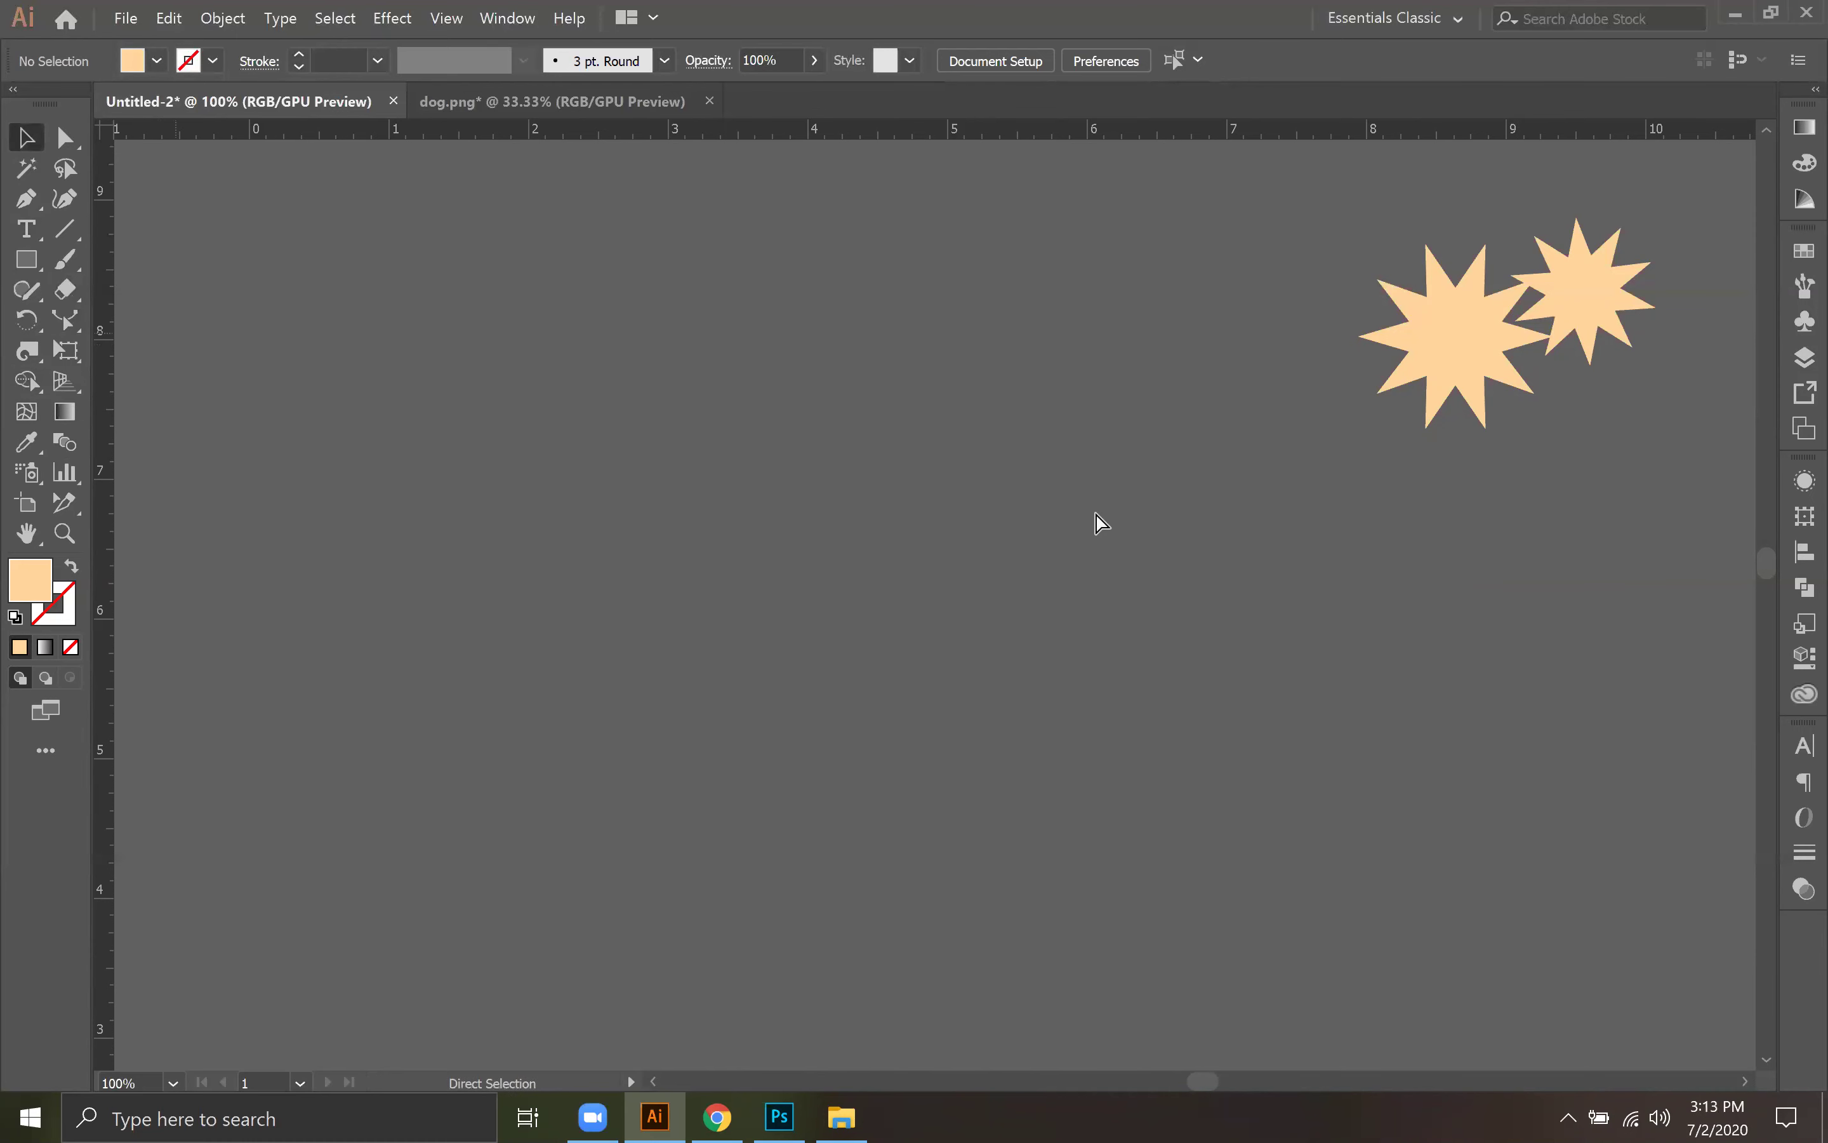
Step: Delete the two star shapes above the artboard
{"action": "key", "text": "ctrl+minus"}
{"action": "key", "text": "ctrl+minus"}
{"action": "key", "text": "ctrl+minus"}
{"action": "key", "text": "ctrl+minus"}
{"action": "key", "text": "ctrl+minus"}
{"action": "key", "text": "ctrl+minus"}
{"action": "key", "text": "ctrl+minus"}
{"action": "key", "text": "ctrl+minus"}
{"action": "key", "text": "ctrl+minus"}
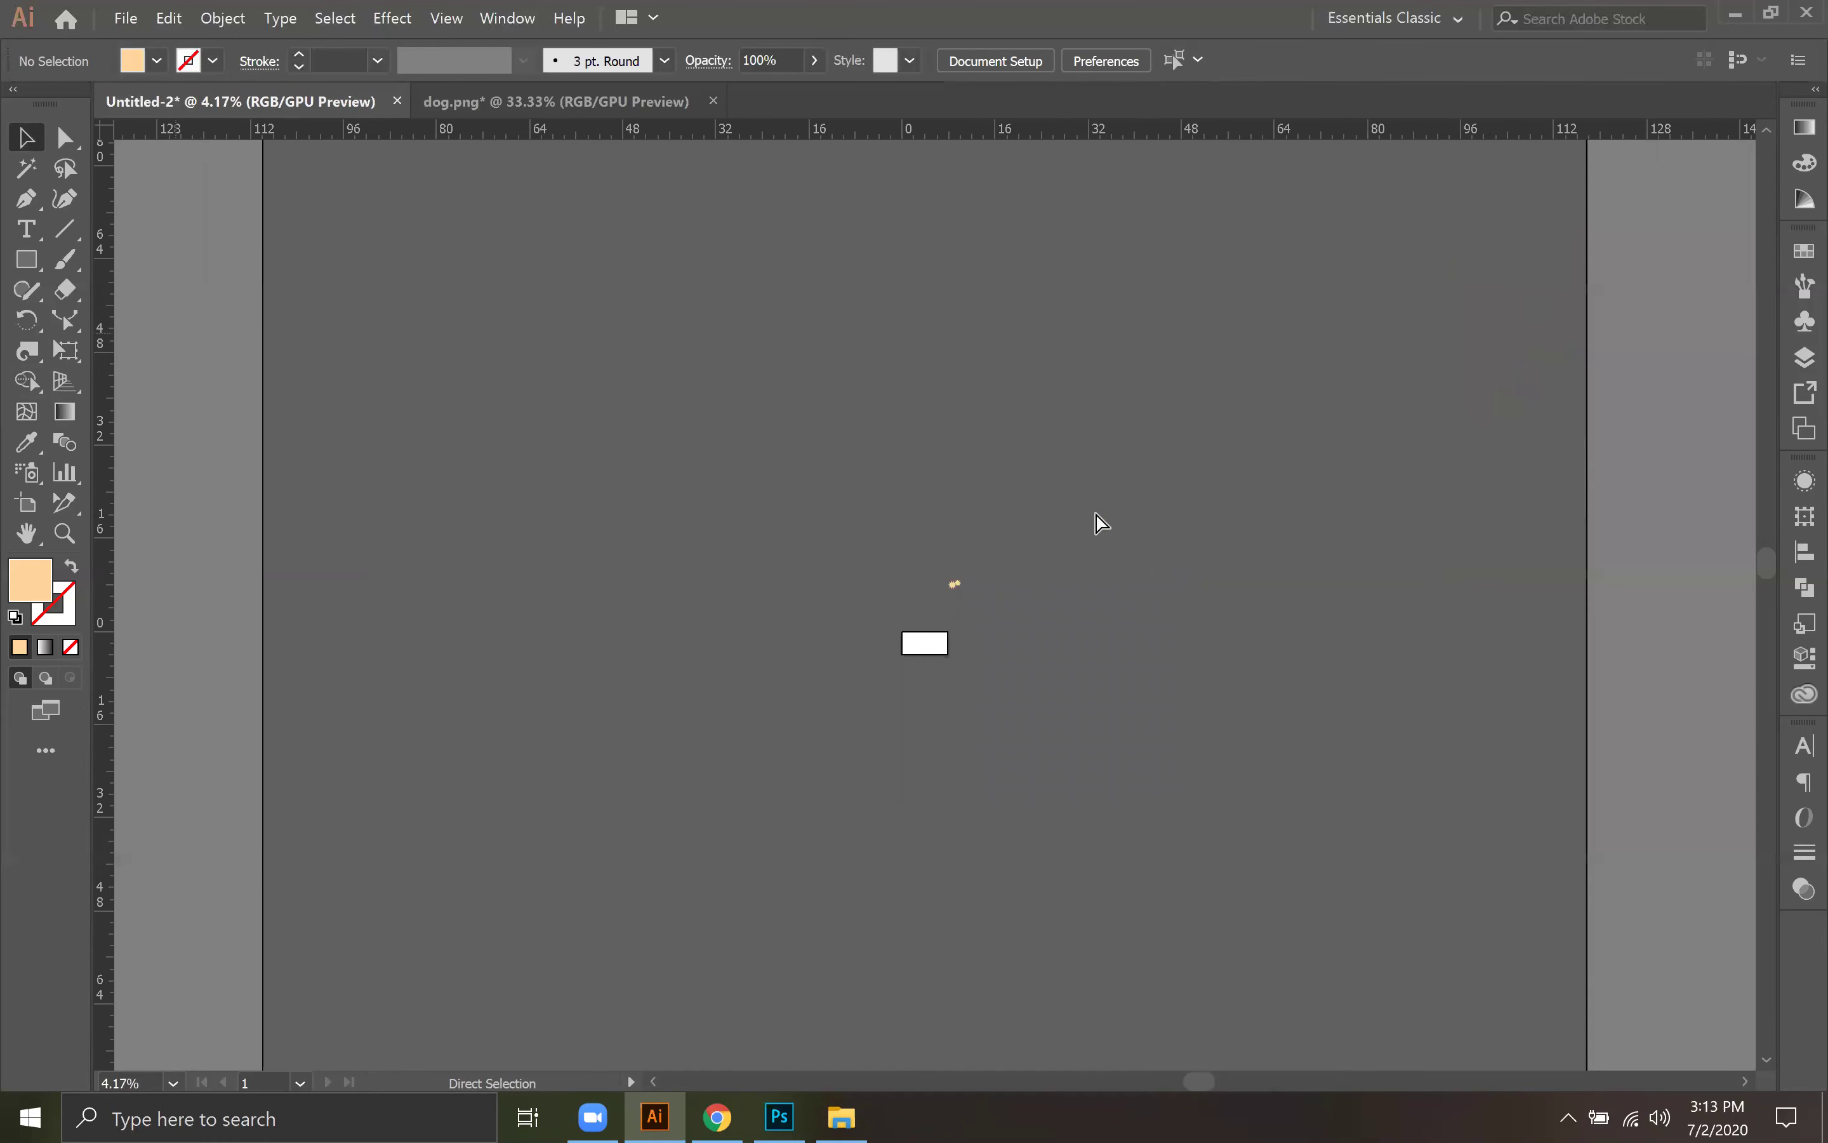
{"action": "key", "text": "ctrl+y"}
{"action": "key", "text": "ctrl+y"}
{"action": "left_click", "coordinate": [953, 583]}
{"action": "key", "text": "ctrl+shift+a"}
{"action": "key", "text": "ctrl+plus"}
{"action": "key", "text": "ctrl+plus"}
{"action": "key", "text": "ctrl+plus"}
{"action": "key", "text": "ctrl+plus"}
{"action": "key", "text": "ctrl+plus"}
{"action": "key", "text": "ctrl+plus"}
{"action": "key", "text": "ctrl+plus"}
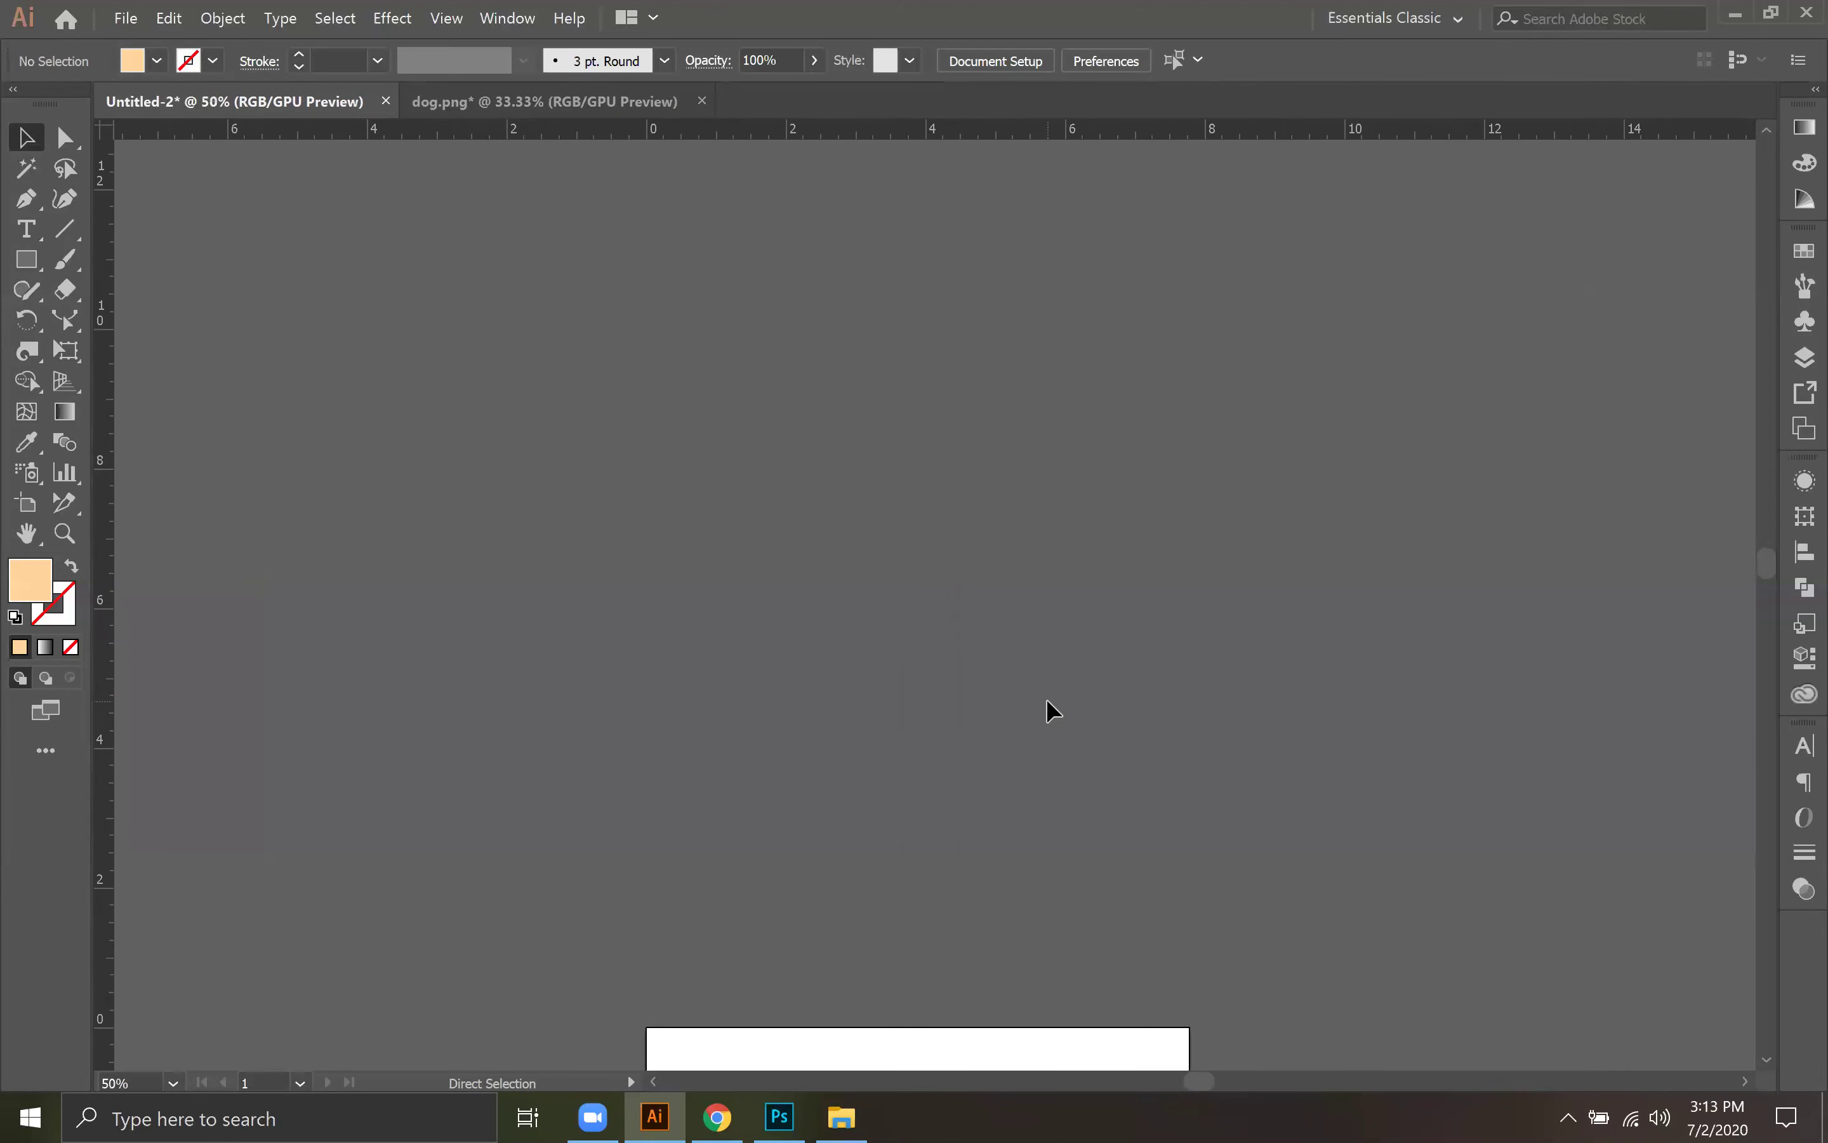
Step: Activate the Shape Builder tool with the blank artboard in view
{"action": "left_click_drag", "start_coordinate": [858, 840], "coordinate": [818, 495]}
{"action": "mouse_move", "coordinate": [966, 519]}
{"action": "left_mouse_down"}
{"action": "mouse_move", "coordinate": [993, 527]}
{"action": "mouse_move", "coordinate": [992, 498]}
{"action": "left_mouse_up"}
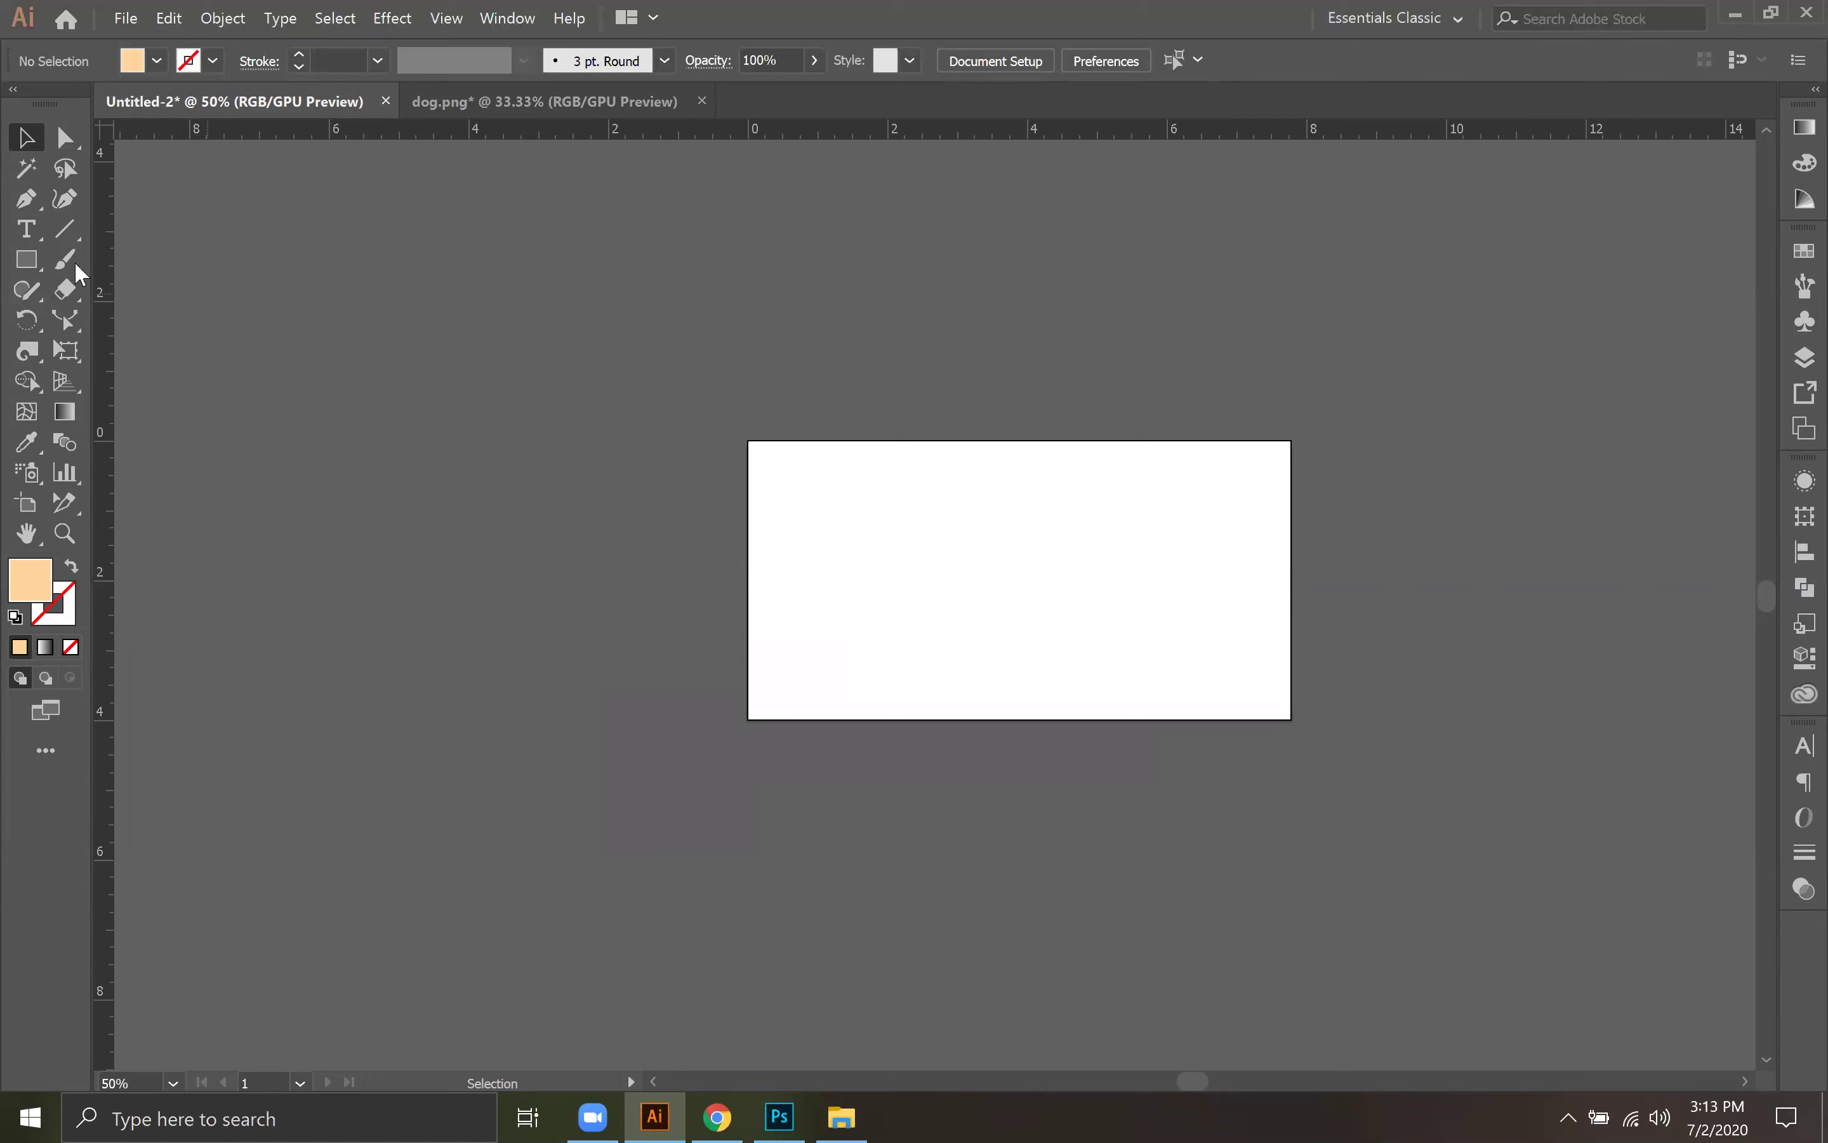
{"action": "left_click_drag", "start_coordinate": [30, 385], "coordinate": [109, 387]}
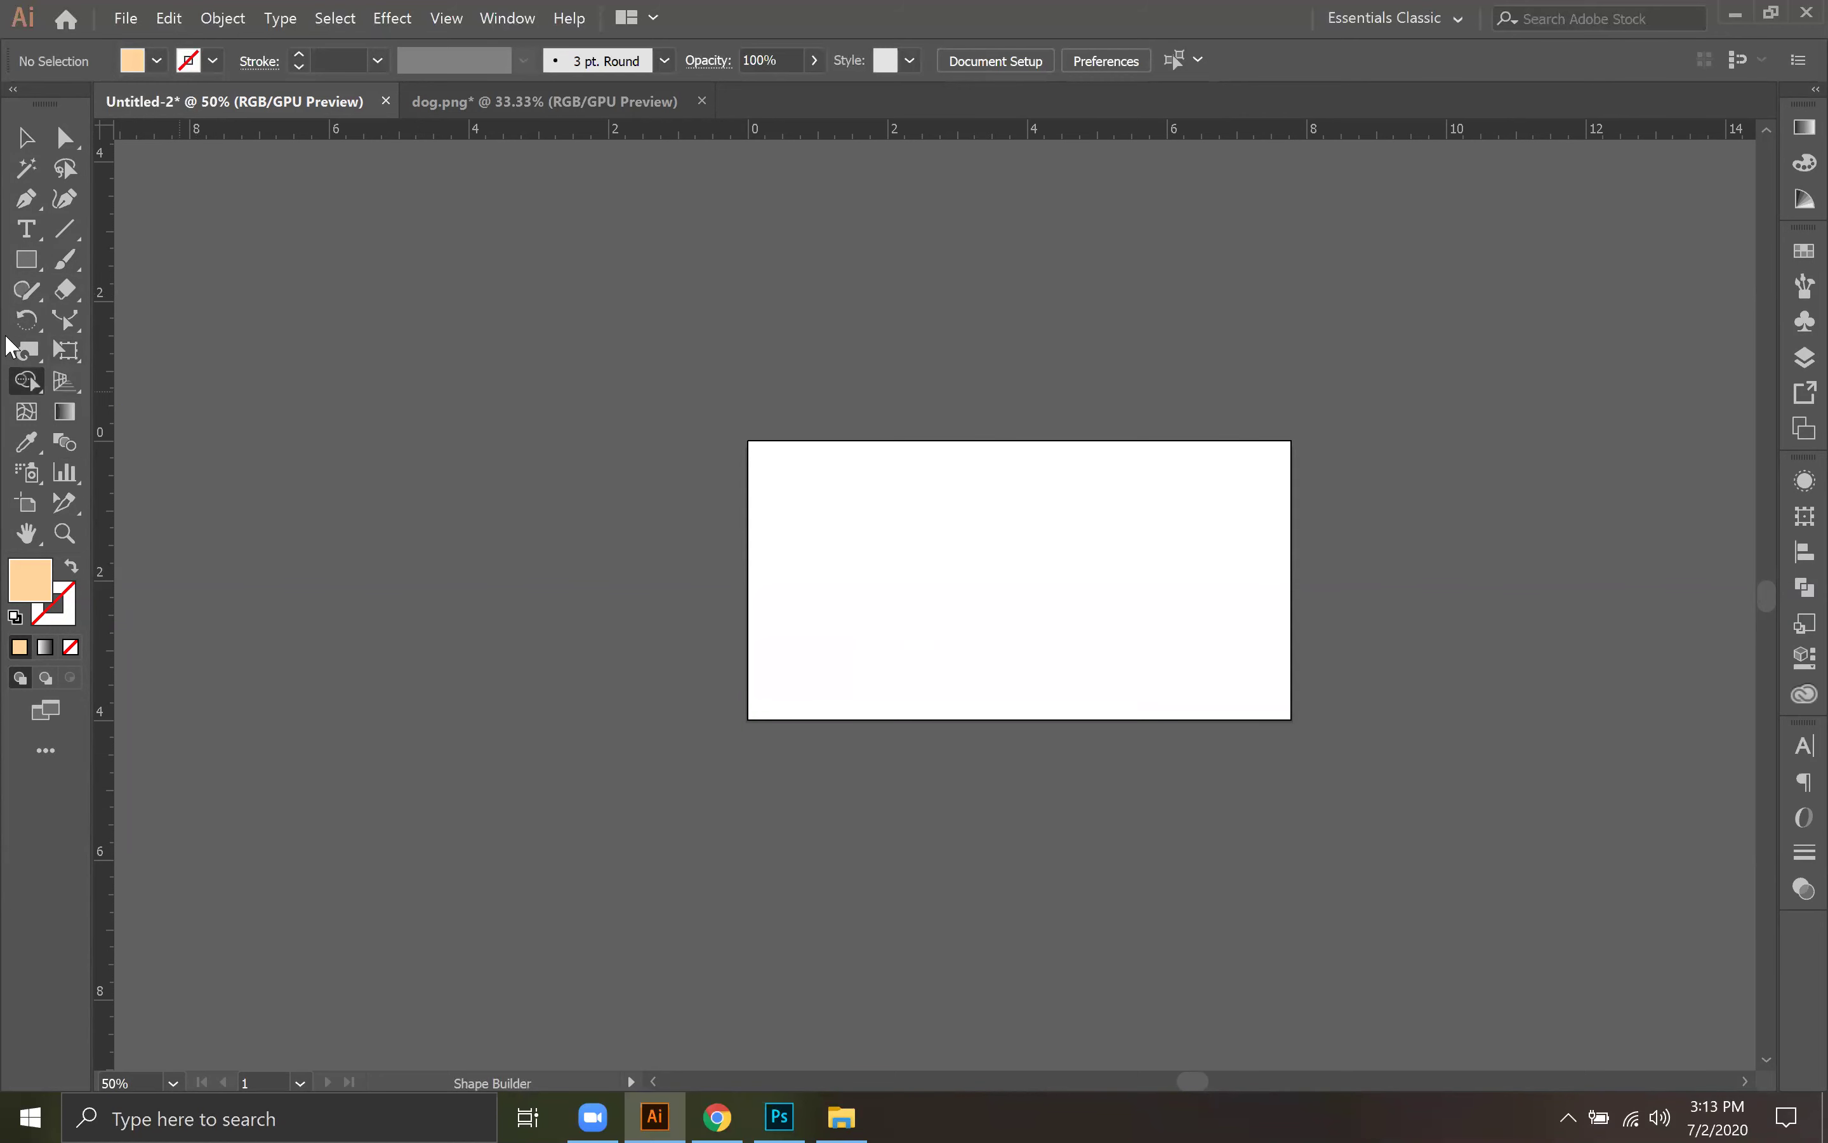
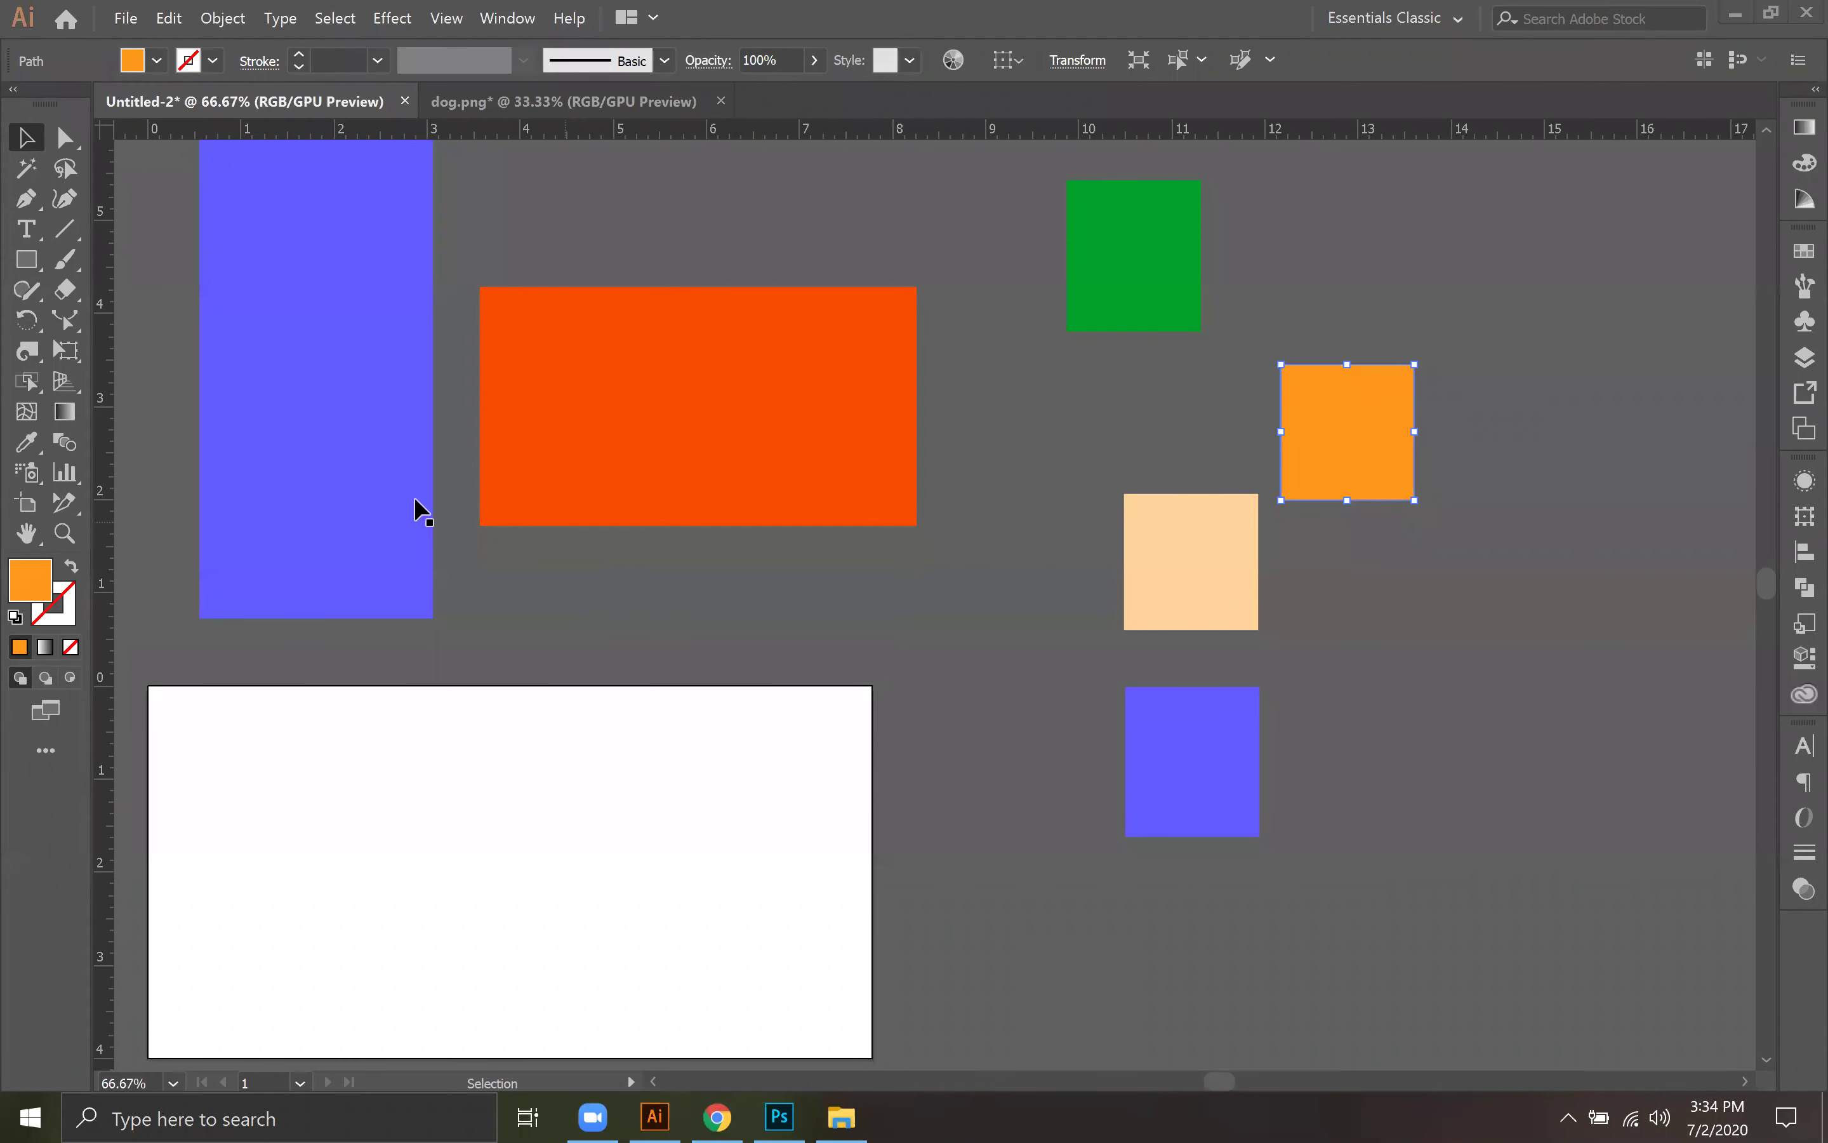
Step: Delete all the coloured rectangles and squares around the artboard
{"action": "mouse_move", "coordinate": [27, 389]}
{"action": "left_mouse_down"}
{"action": "mouse_move", "coordinate": [163, 448]}
{"action": "mouse_move", "coordinate": [216, 390]}
{"action": "left_mouse_up"}
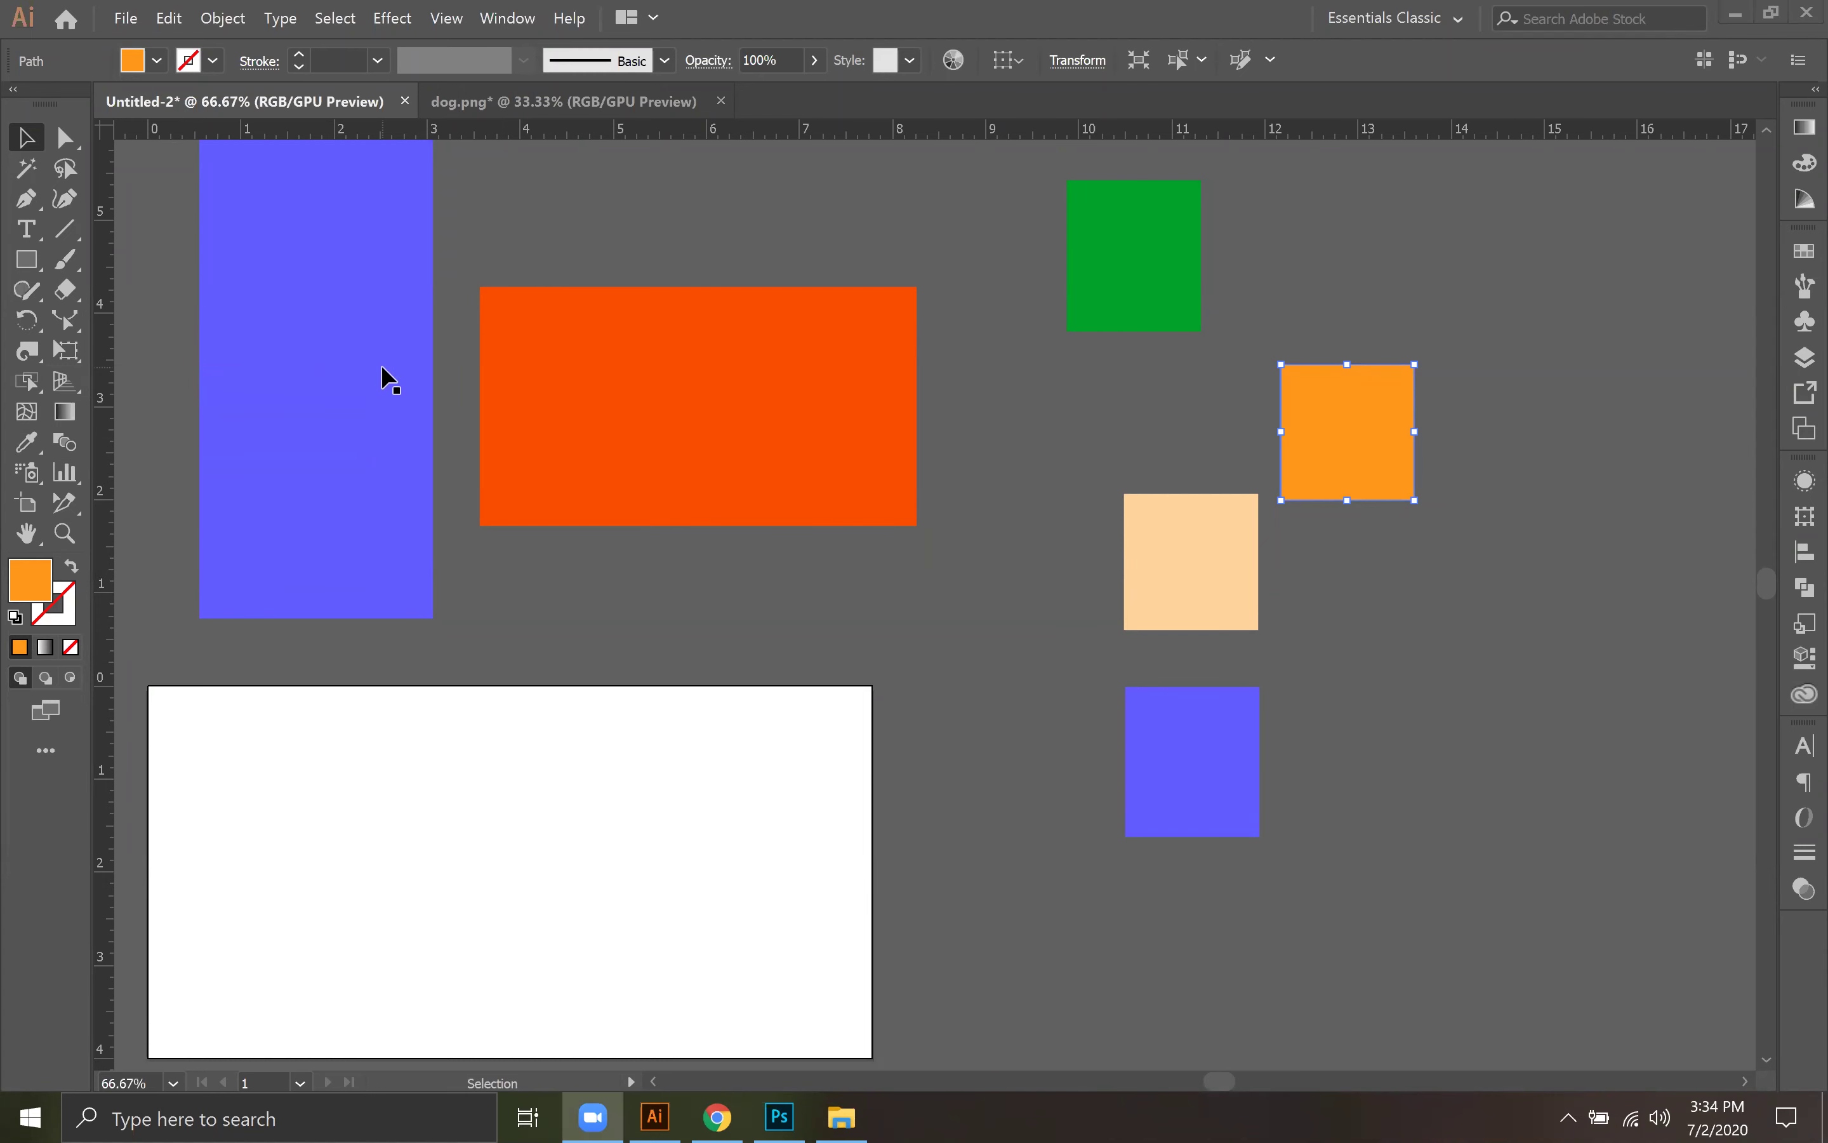
{"action": "key", "text": "a"}
{"action": "key", "text": "ctrl+minus"}
{"action": "key", "text": "ctrl+minus"}
{"action": "key", "text": "ctrl+minus"}
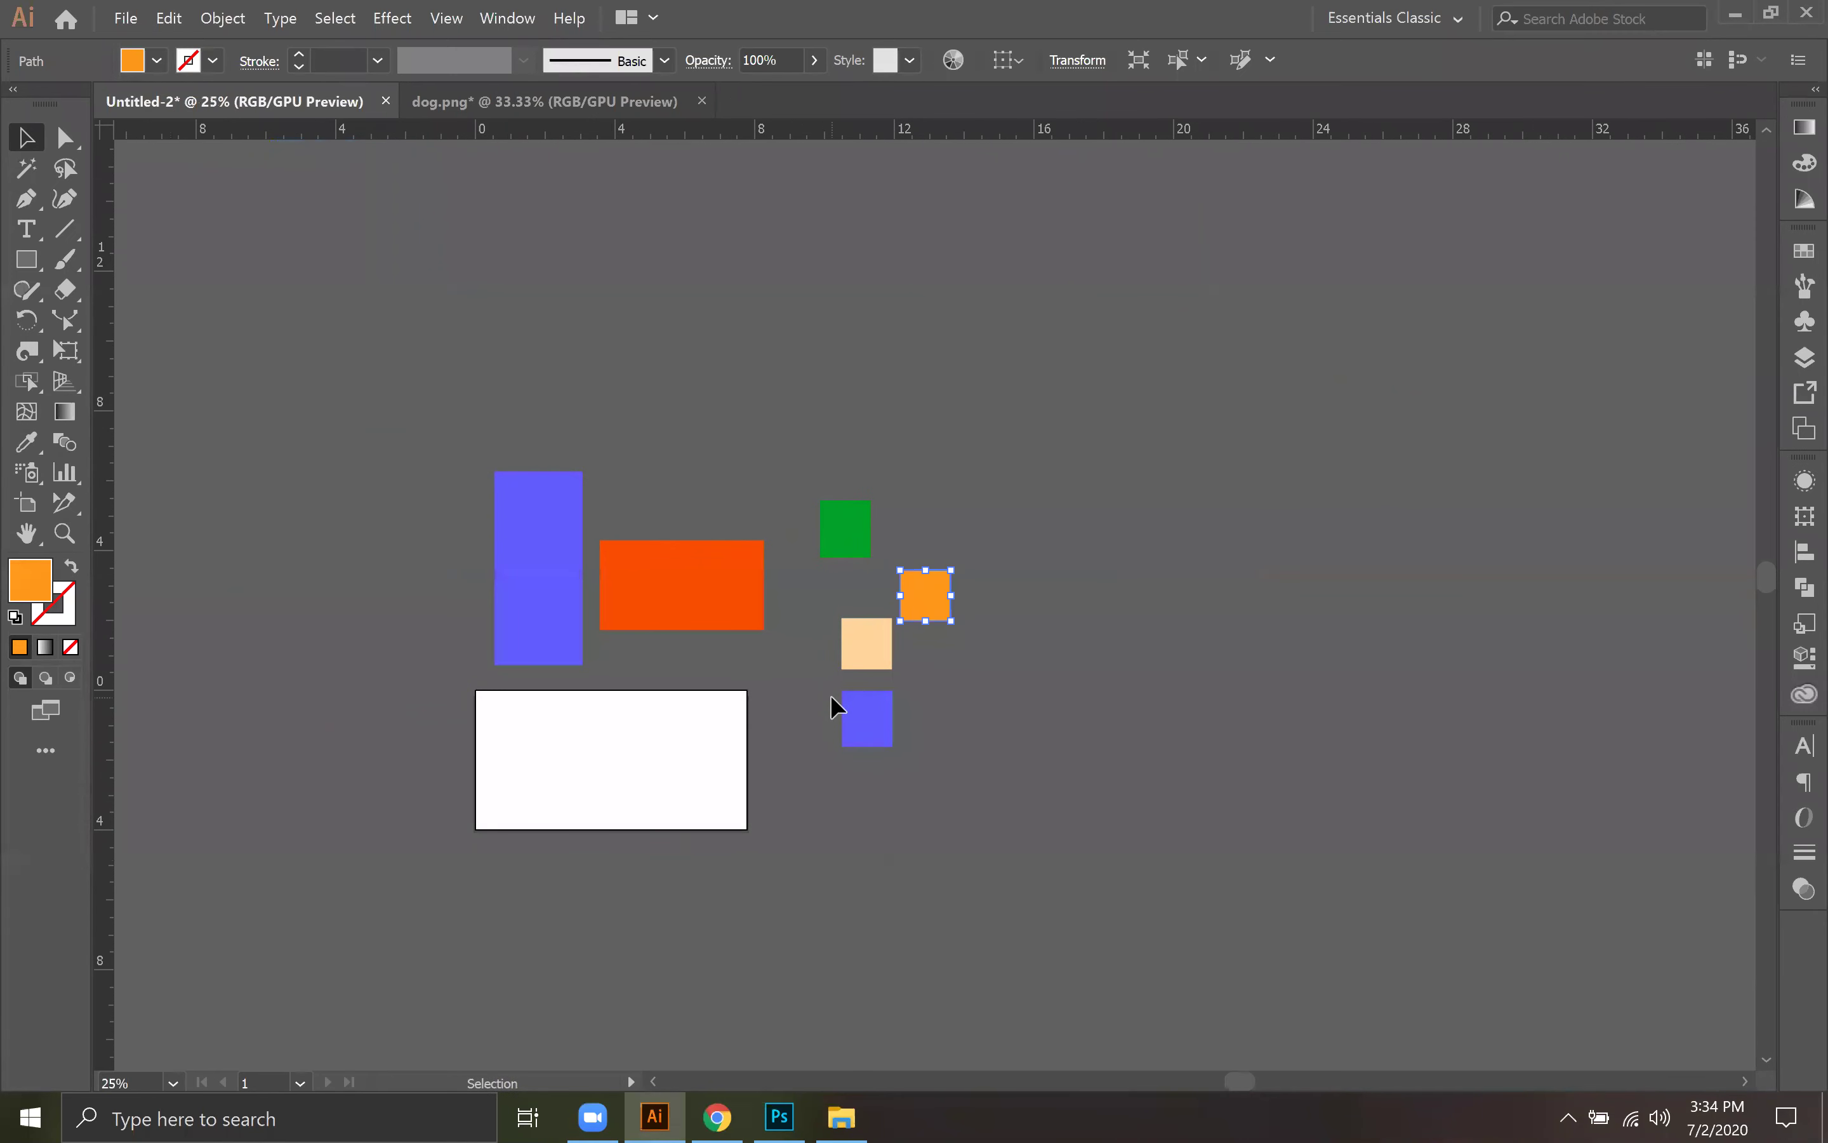
{"action": "key", "text": "ctrl+a"}
{"action": "key", "text": "Delete"}
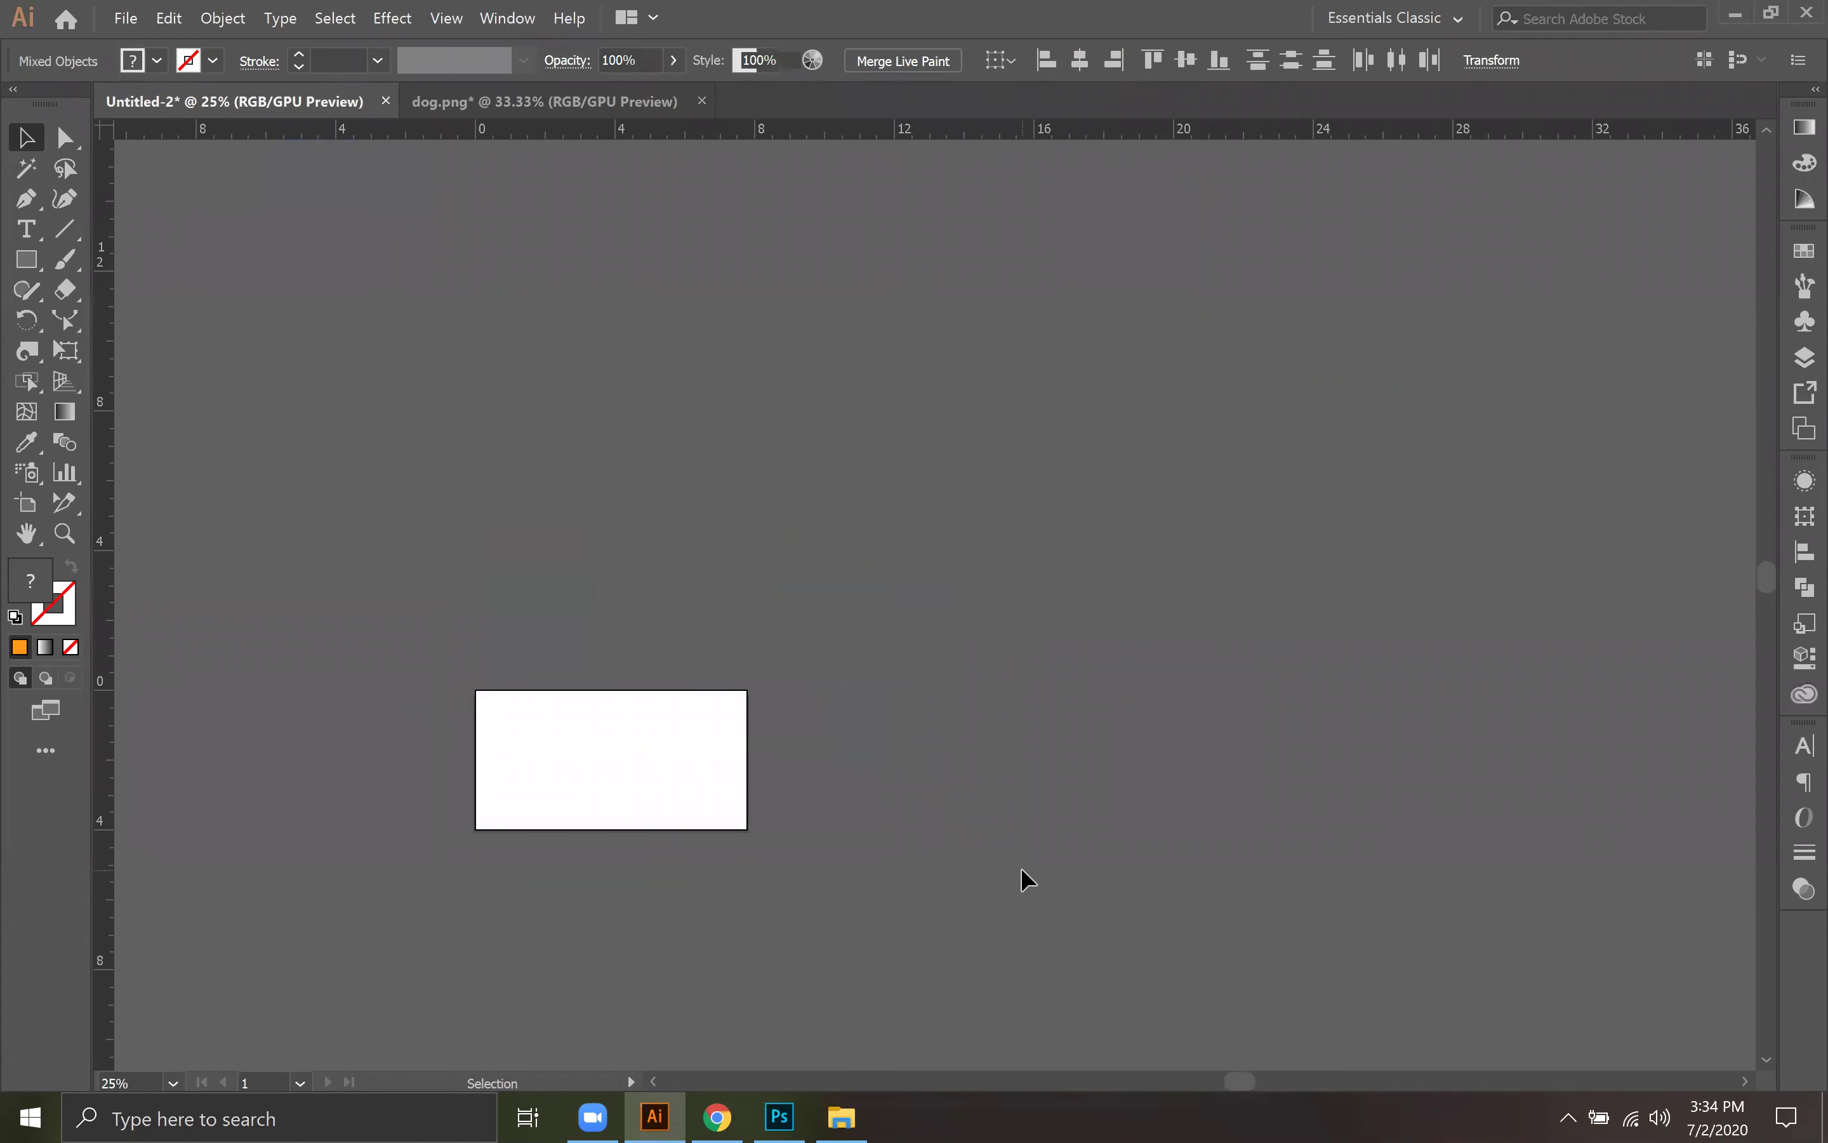
Step: Display the two-point perspective grid over the blank artboard with the Perspective Grid tool
{"action": "key", "text": "ctrl+plus"}
{"action": "key", "text": "ctrl+plus"}
{"action": "key", "text": "ctrl+plus"}
{"action": "left_click_drag", "start_coordinate": [938, 910], "coordinate": [1163, 556]}
{"action": "key", "text": "ctrl+plus"}
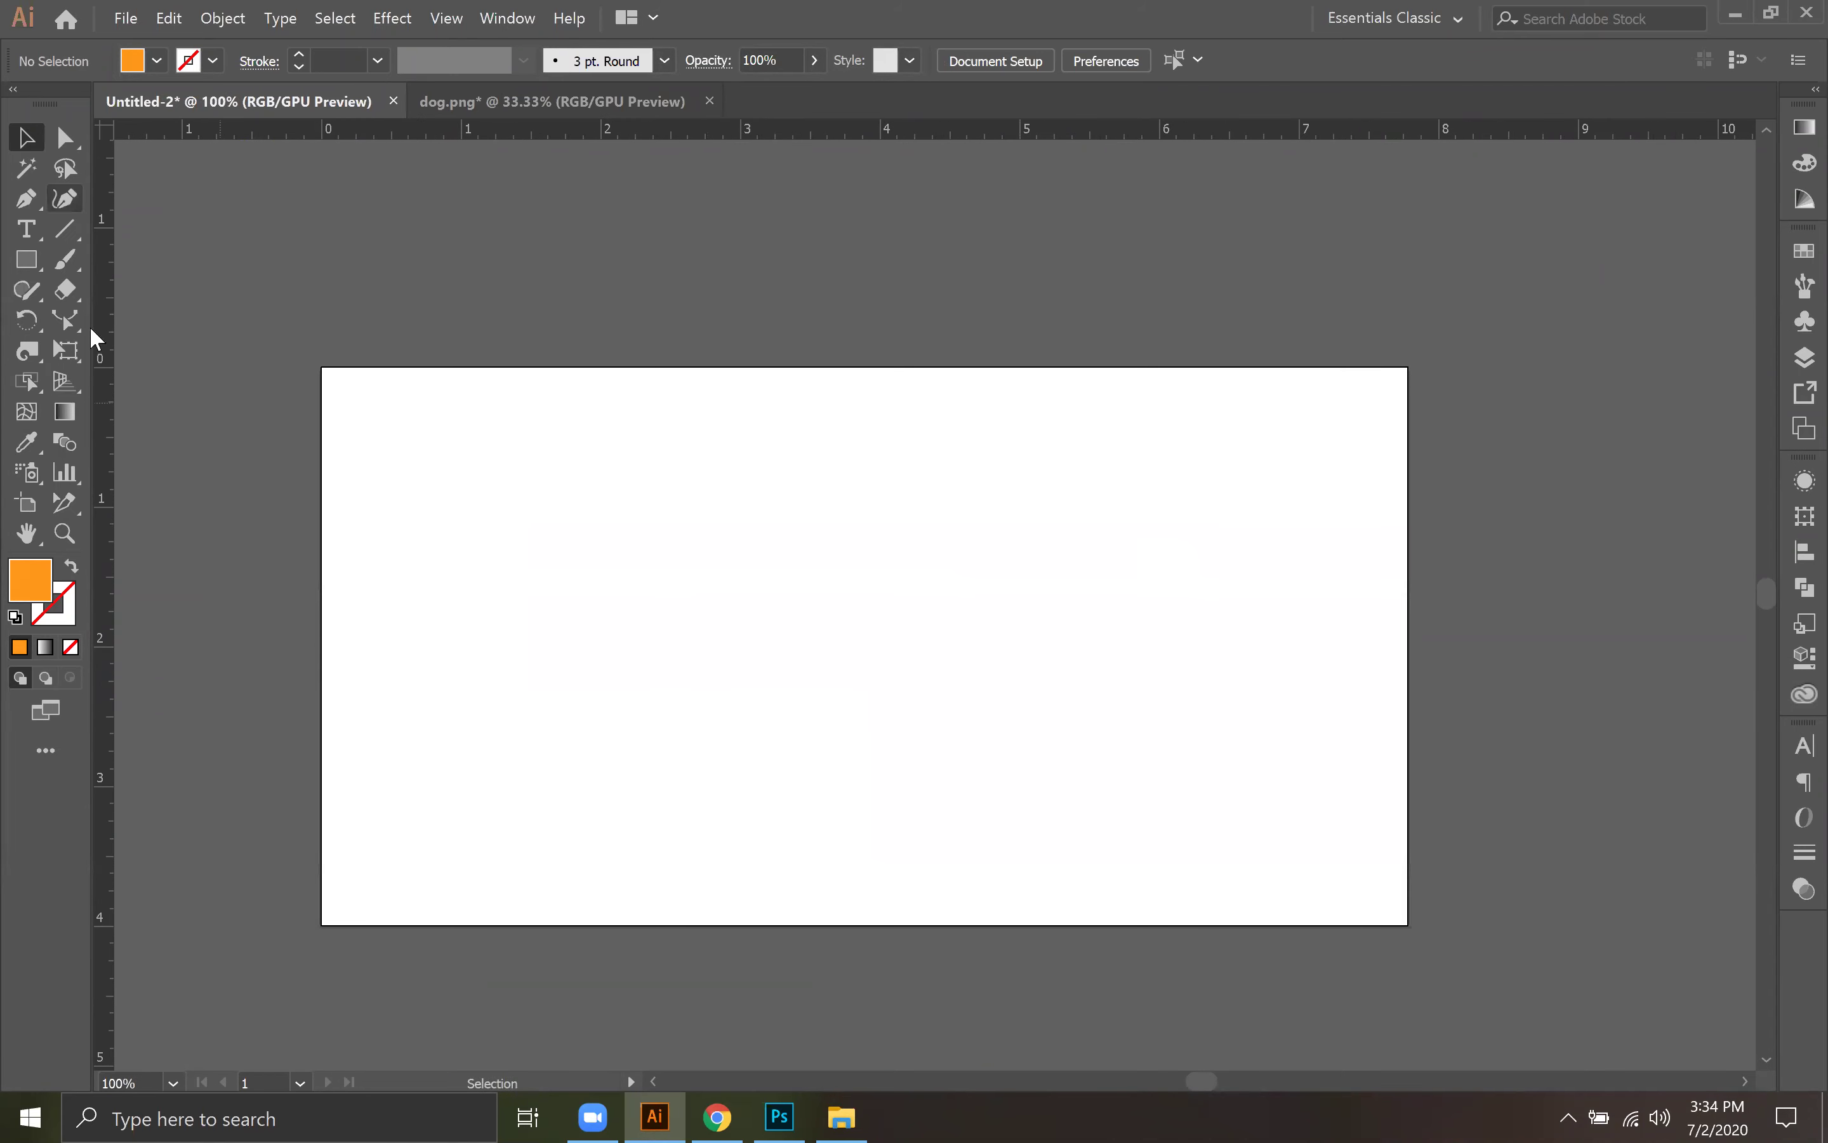
{"action": "left_click", "coordinate": [69, 384]}
{"action": "left_click", "coordinate": [69, 381]}
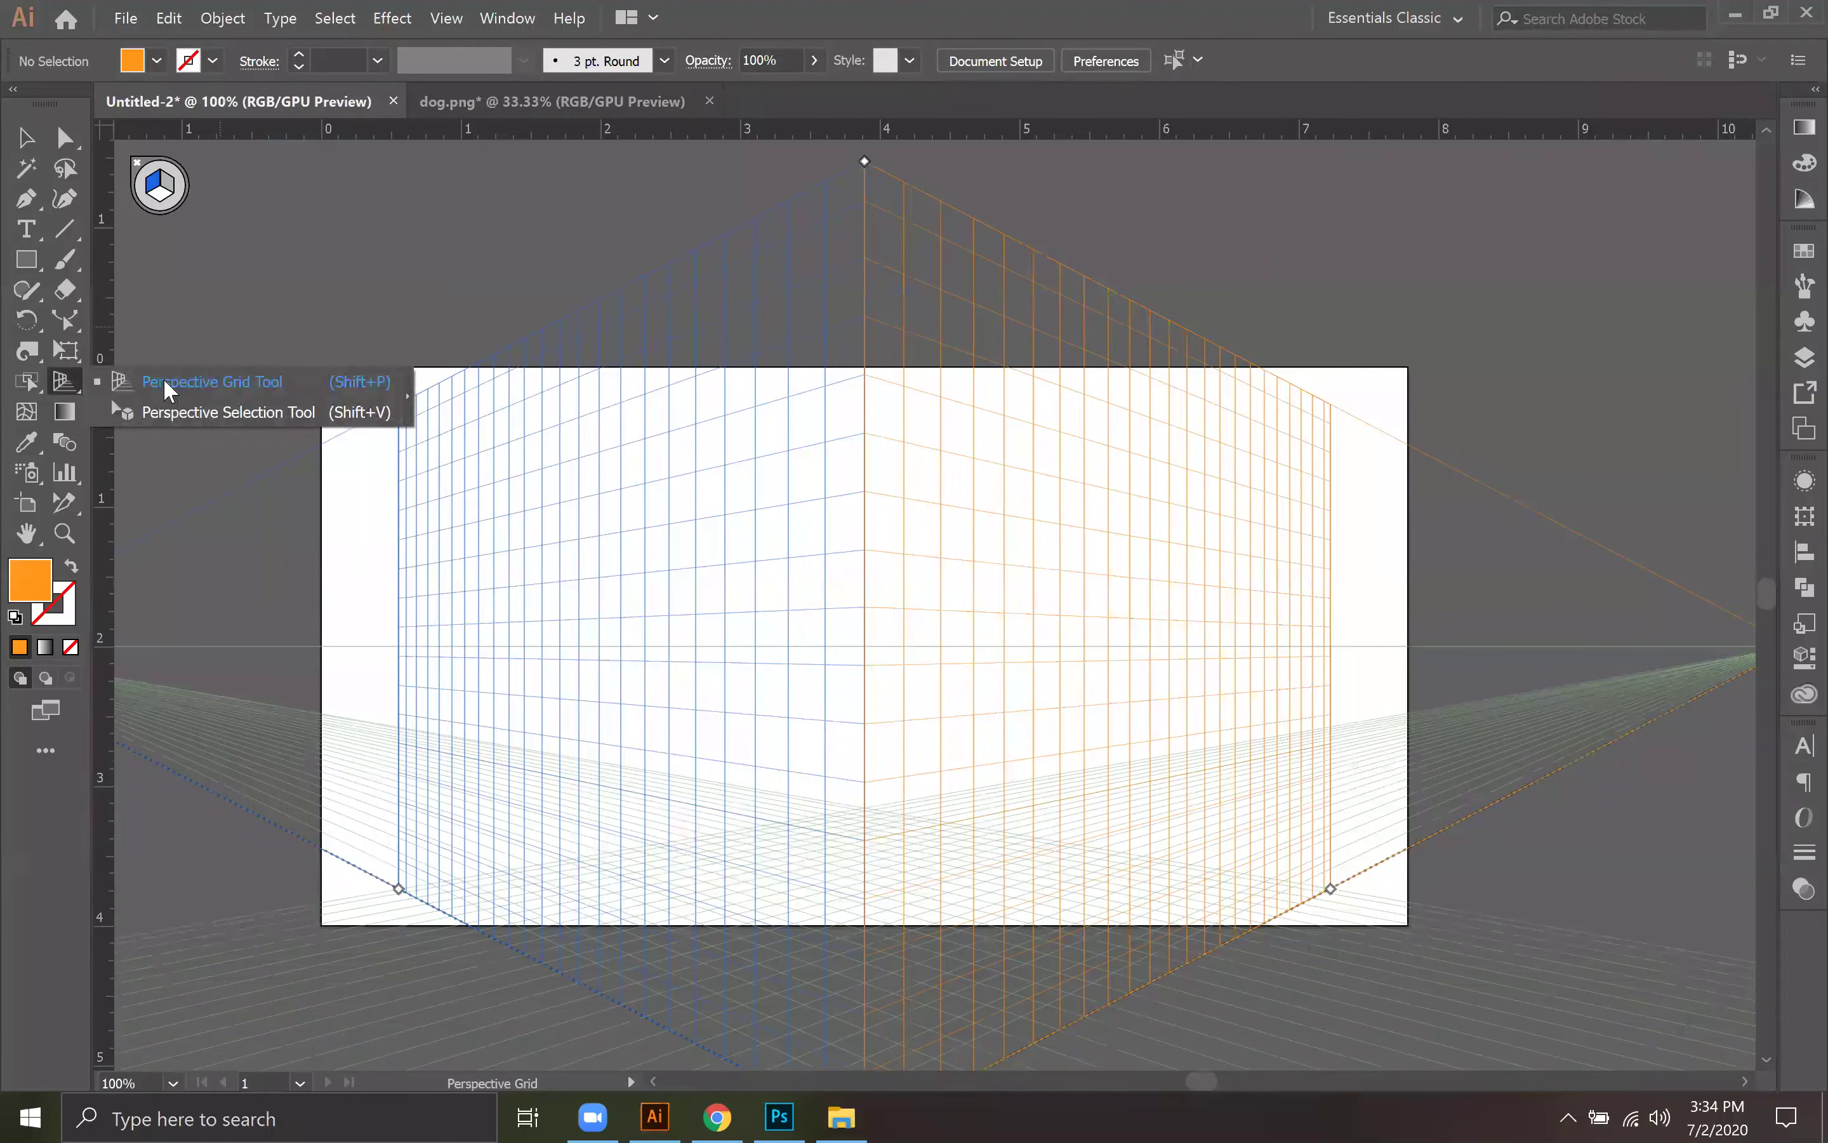
Step: Shift the perspective grid's left vanishing point slightly inward along the horizon with the Perspective Grid tool
{"action": "key", "text": "shift+v"}
{"action": "key", "text": "shift+p"}
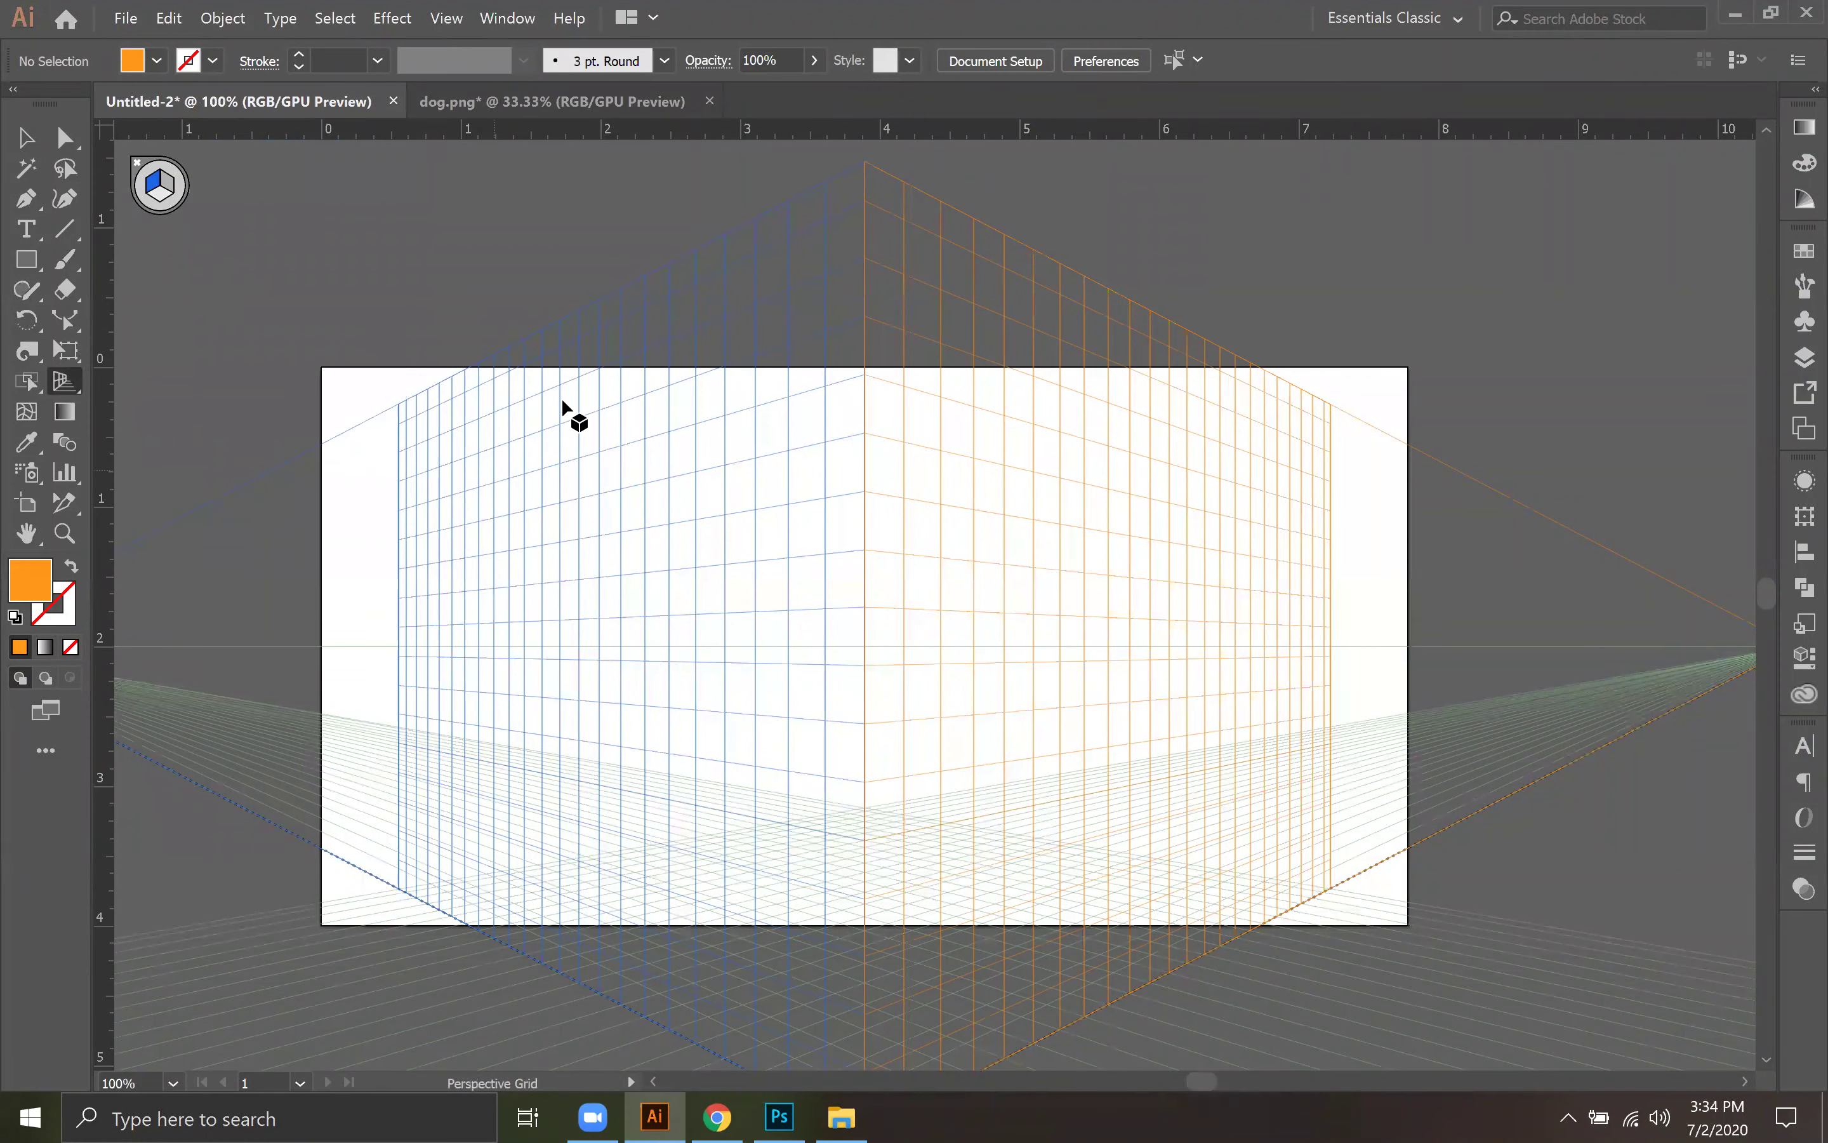
{"action": "key", "text": "shift+v"}
{"action": "key", "text": "ctrl+minus"}
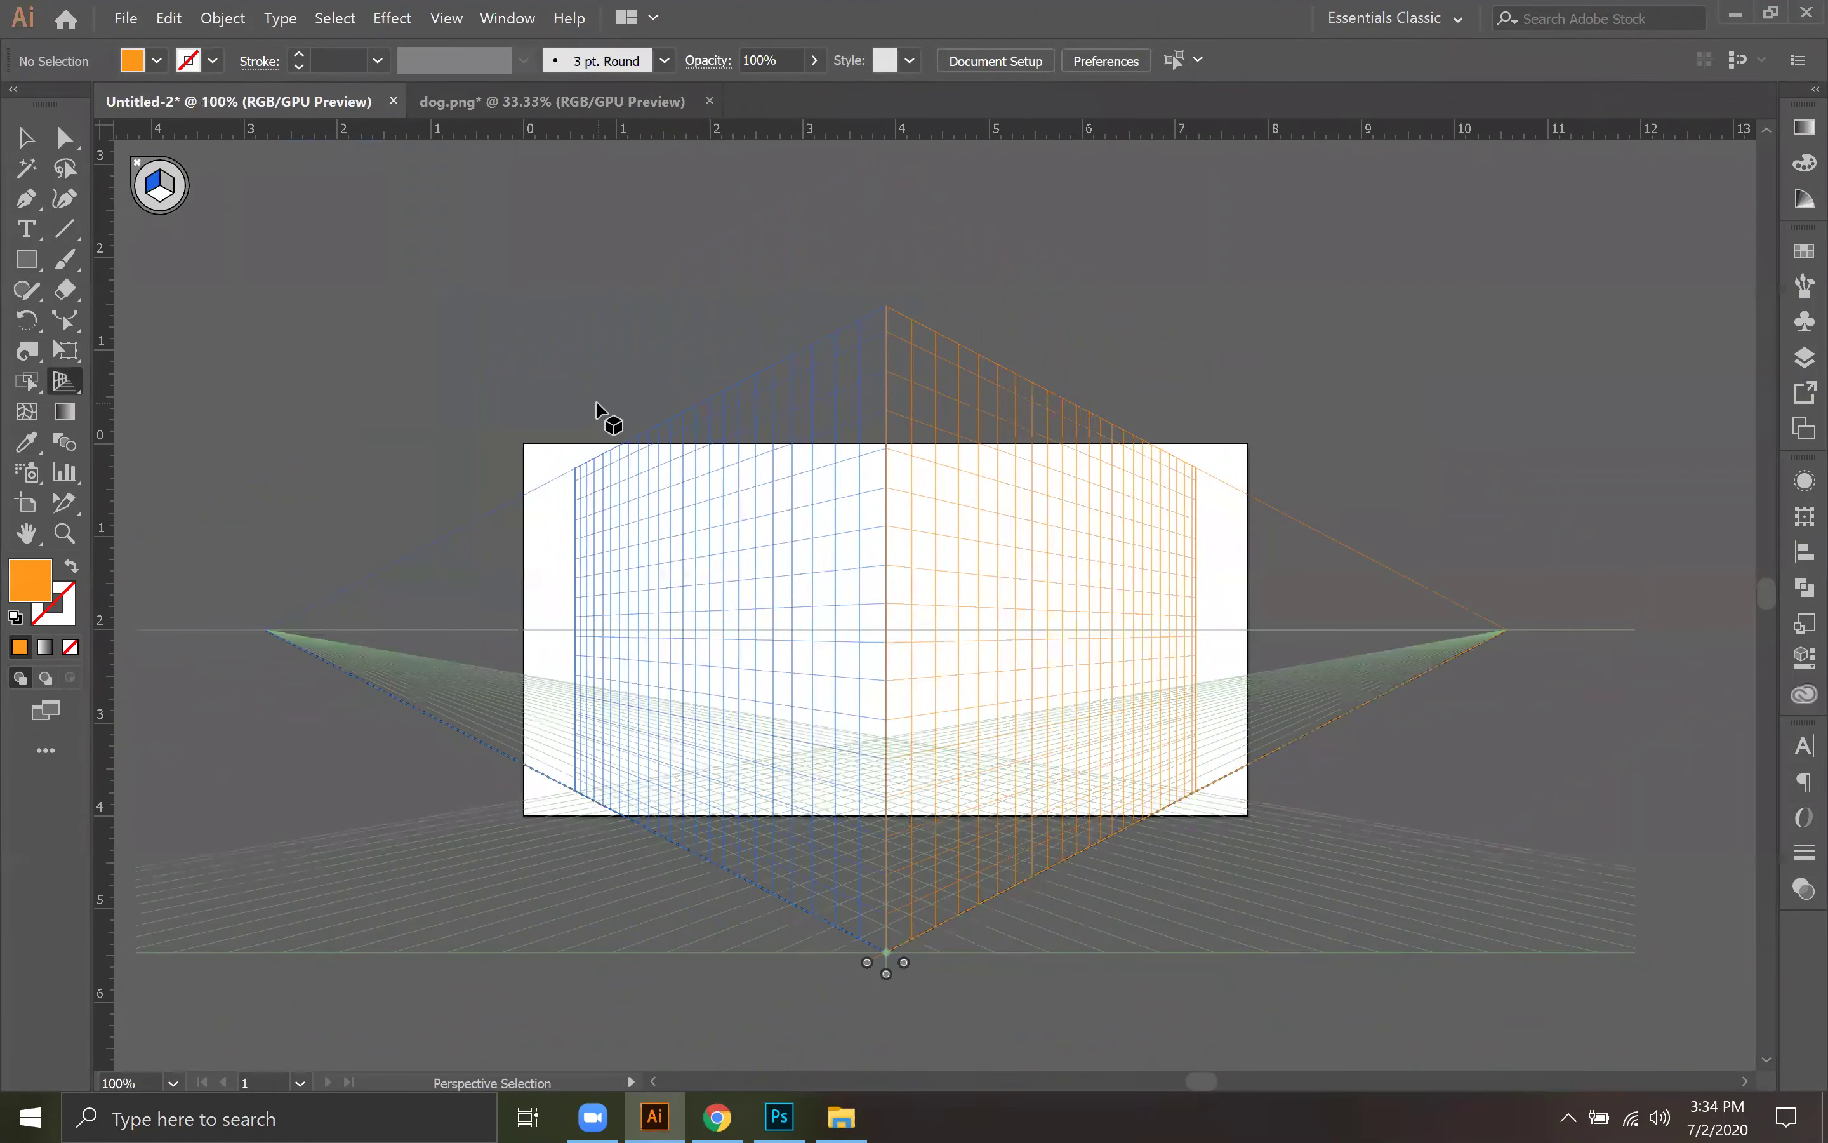
{"action": "key", "text": "shift+p"}
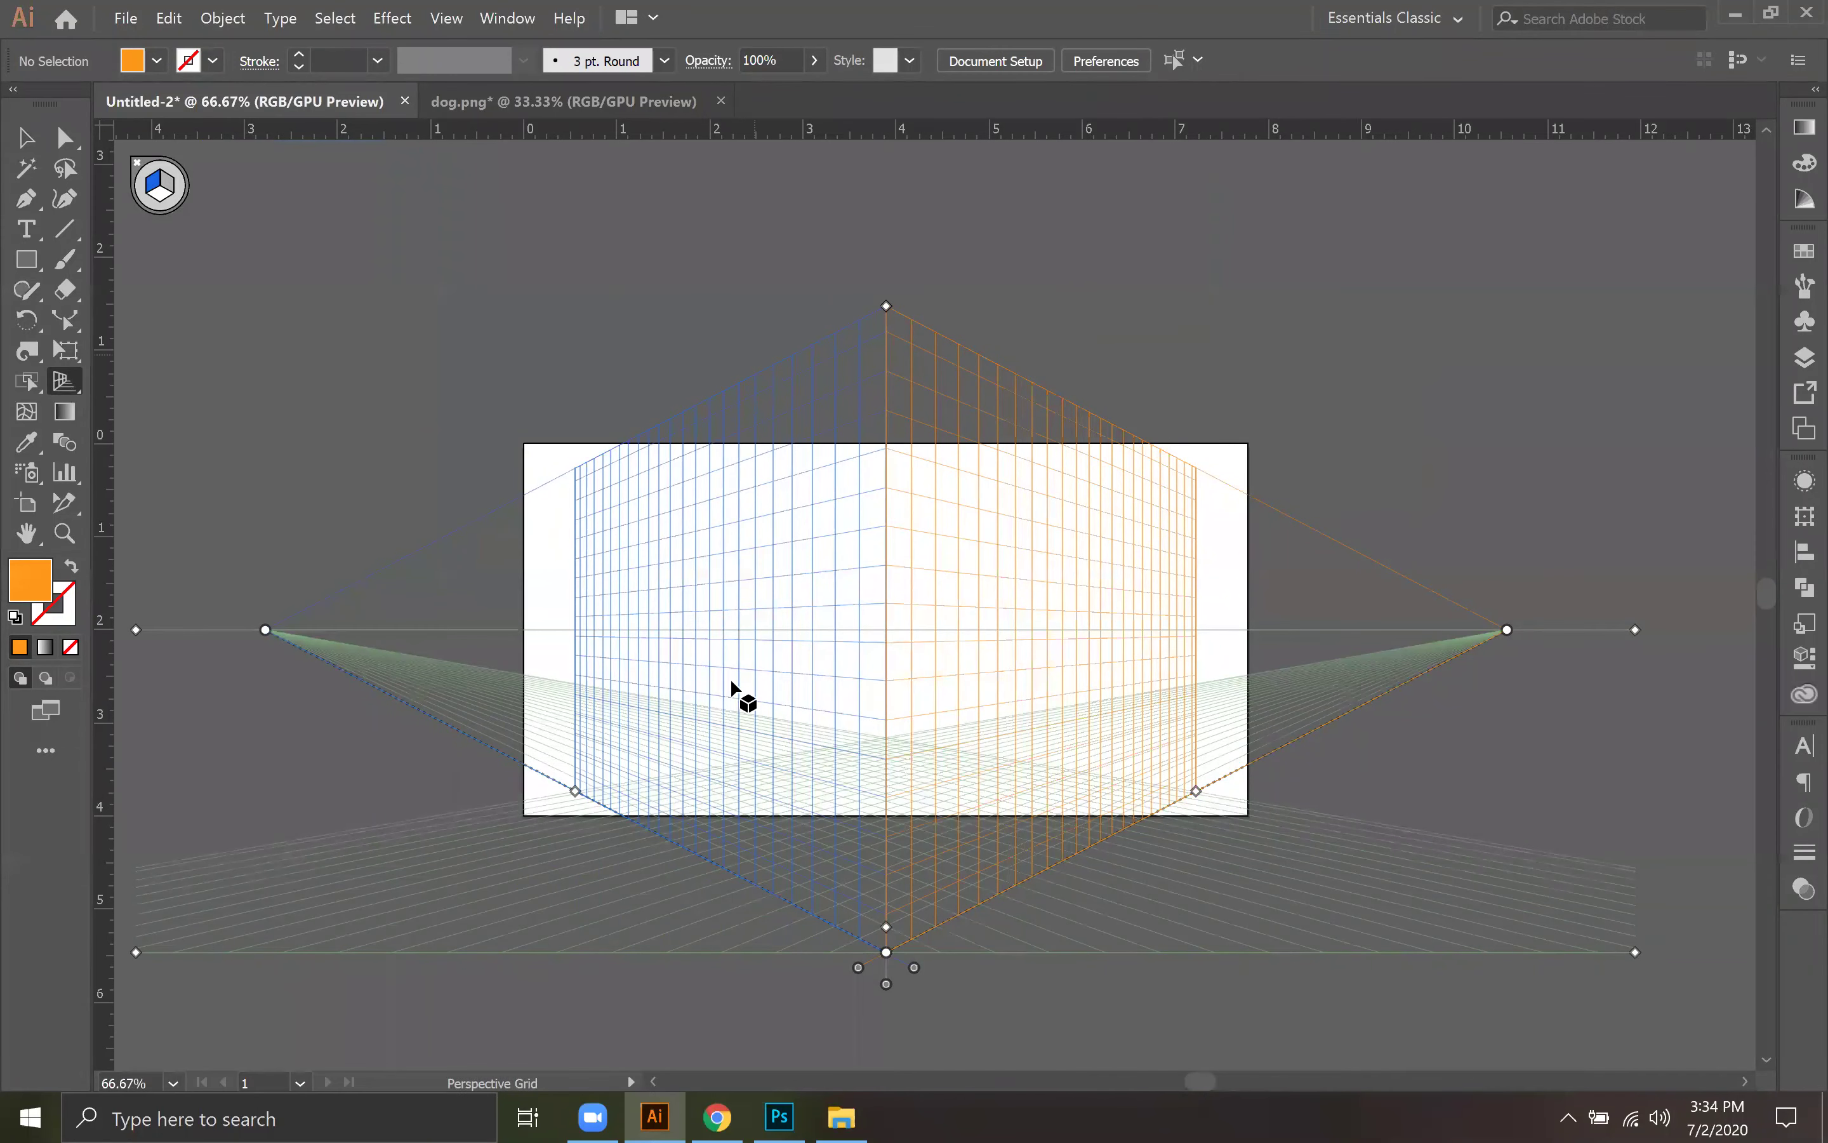
{"action": "mouse_move", "coordinate": [292, 628]}
{"action": "left_mouse_down"}
{"action": "mouse_move", "coordinate": [391, 636]}
{"action": "mouse_move", "coordinate": [282, 644]}
{"action": "left_mouse_up"}
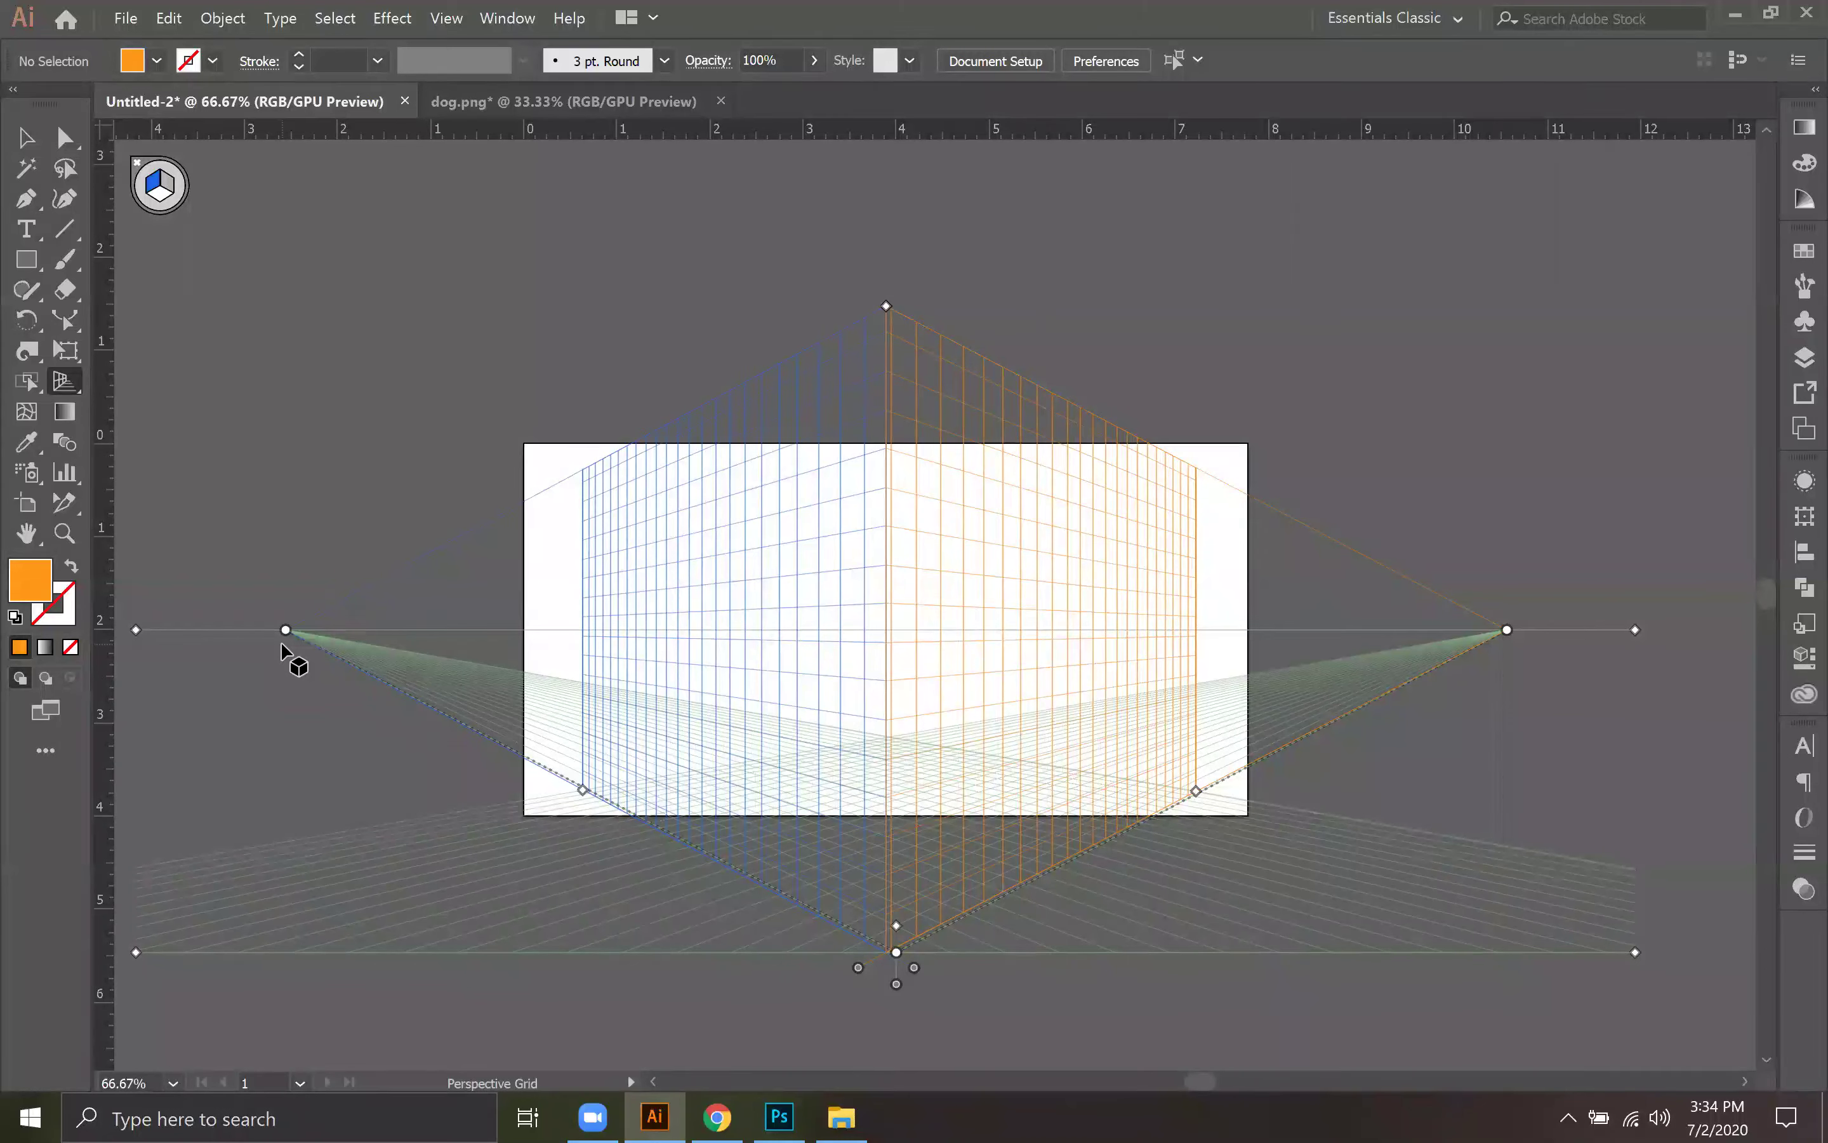
Step: Undo the vanishing point shift and draw an orange rectangle on the left grid plane, from its outer edge to the centre line
{"action": "key", "text": "ctrl+z"}
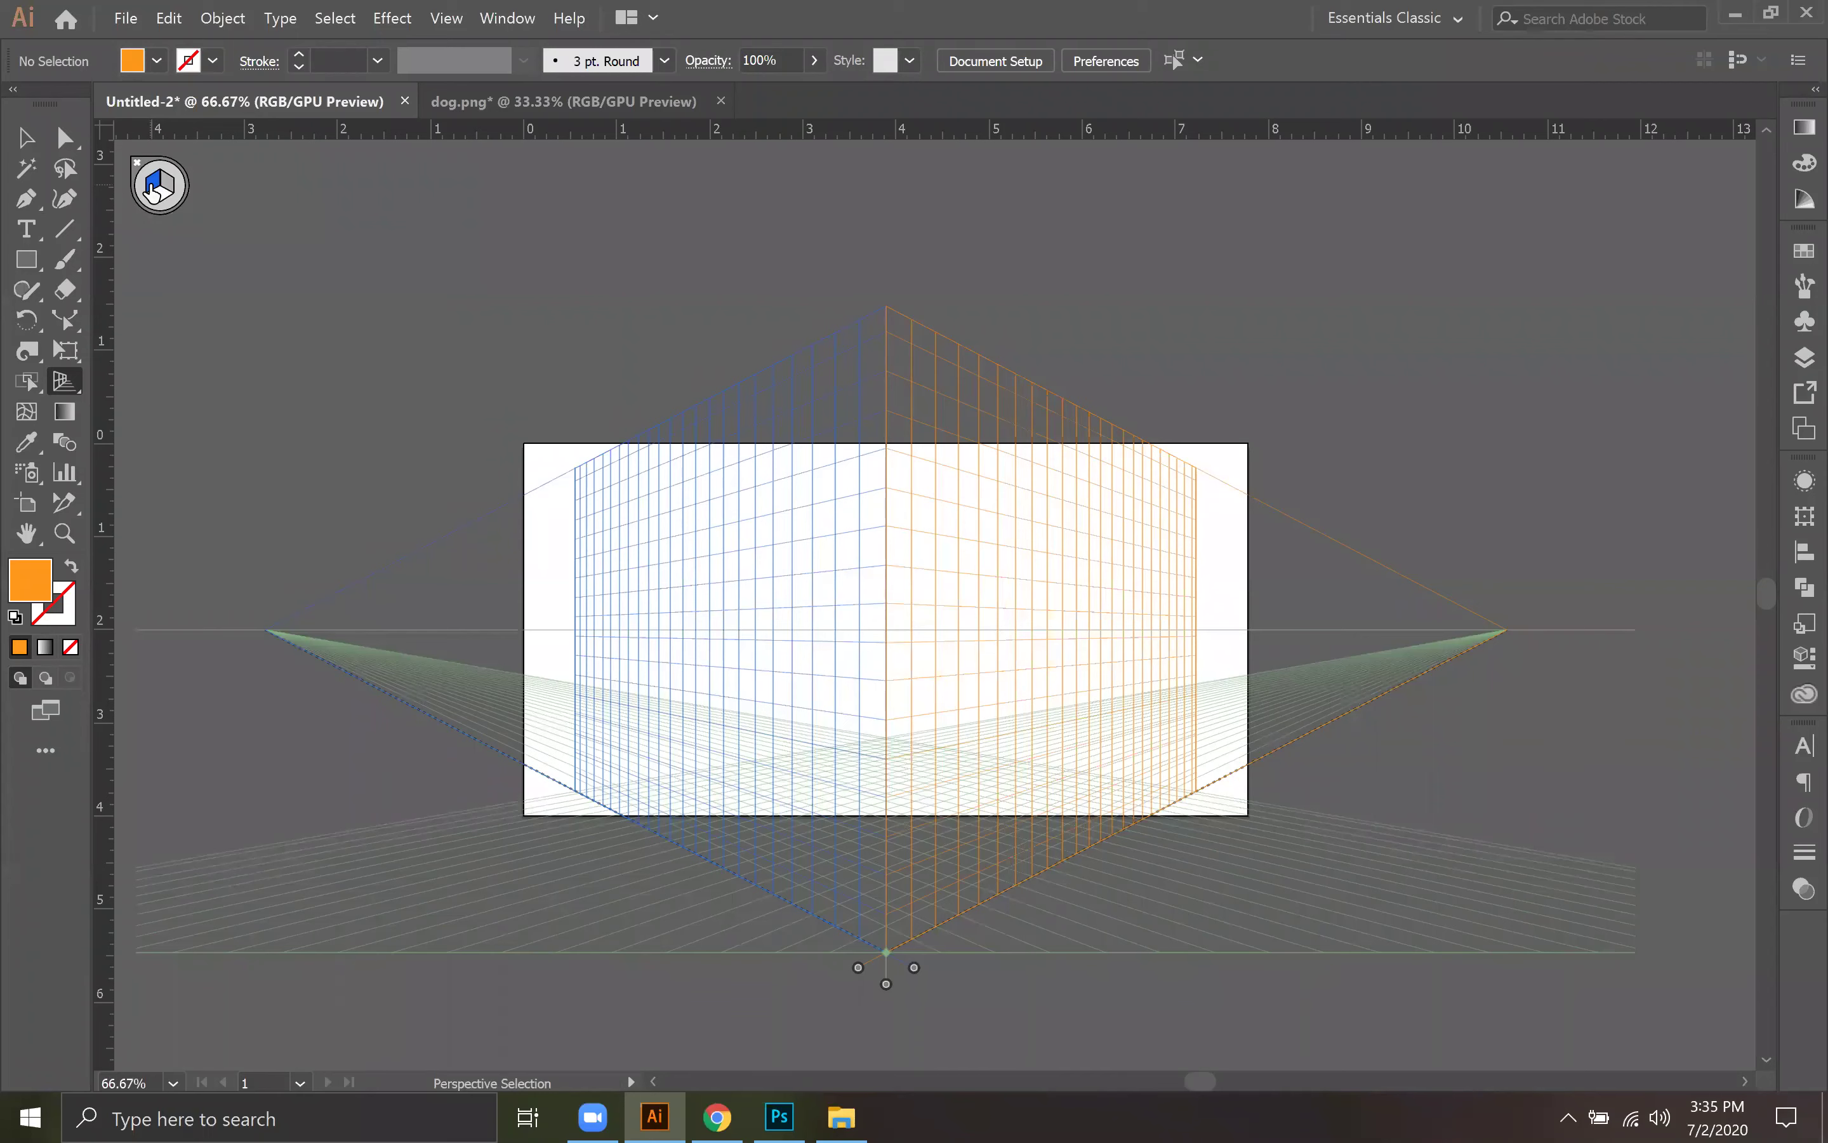
{"action": "left_click", "coordinate": [158, 198]}
{"action": "key", "text": "shift+p"}
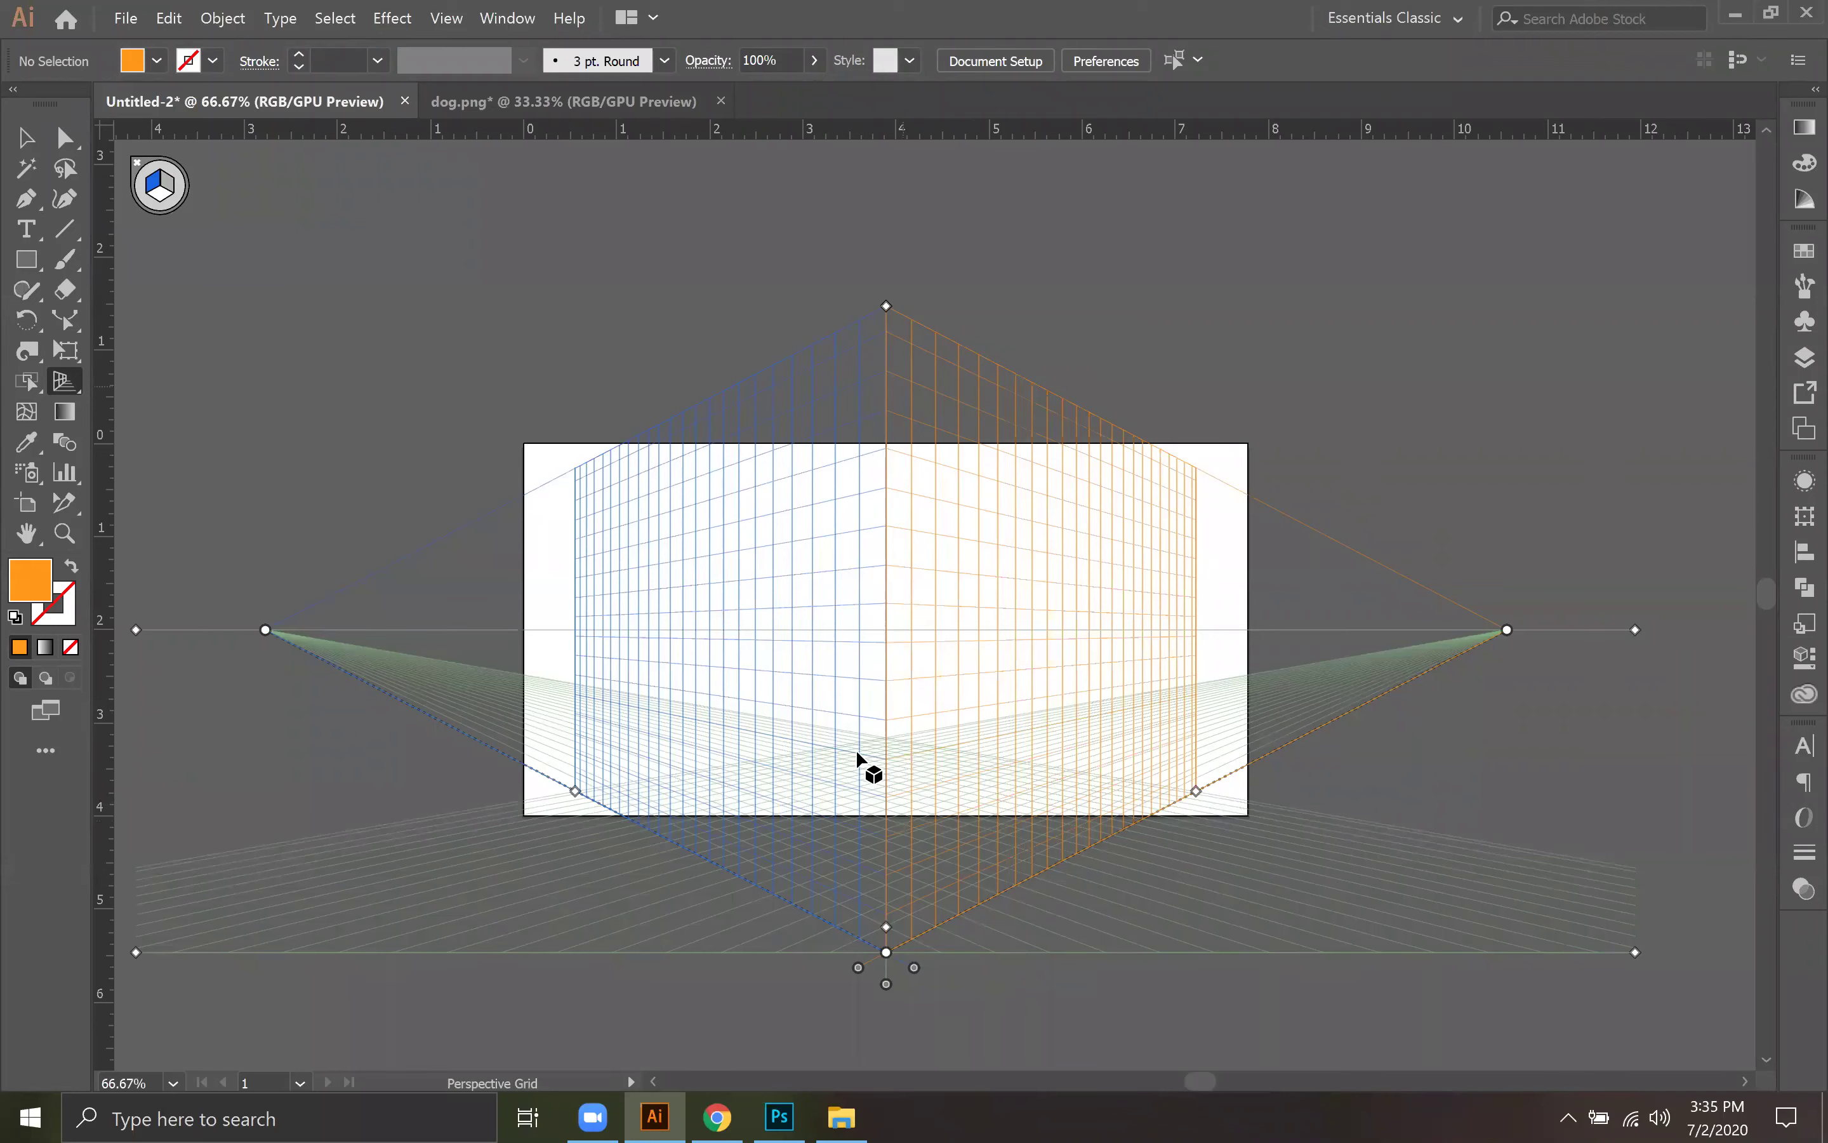
{"action": "left_click", "coordinate": [151, 199]}
{"action": "left_click", "coordinate": [27, 259]}
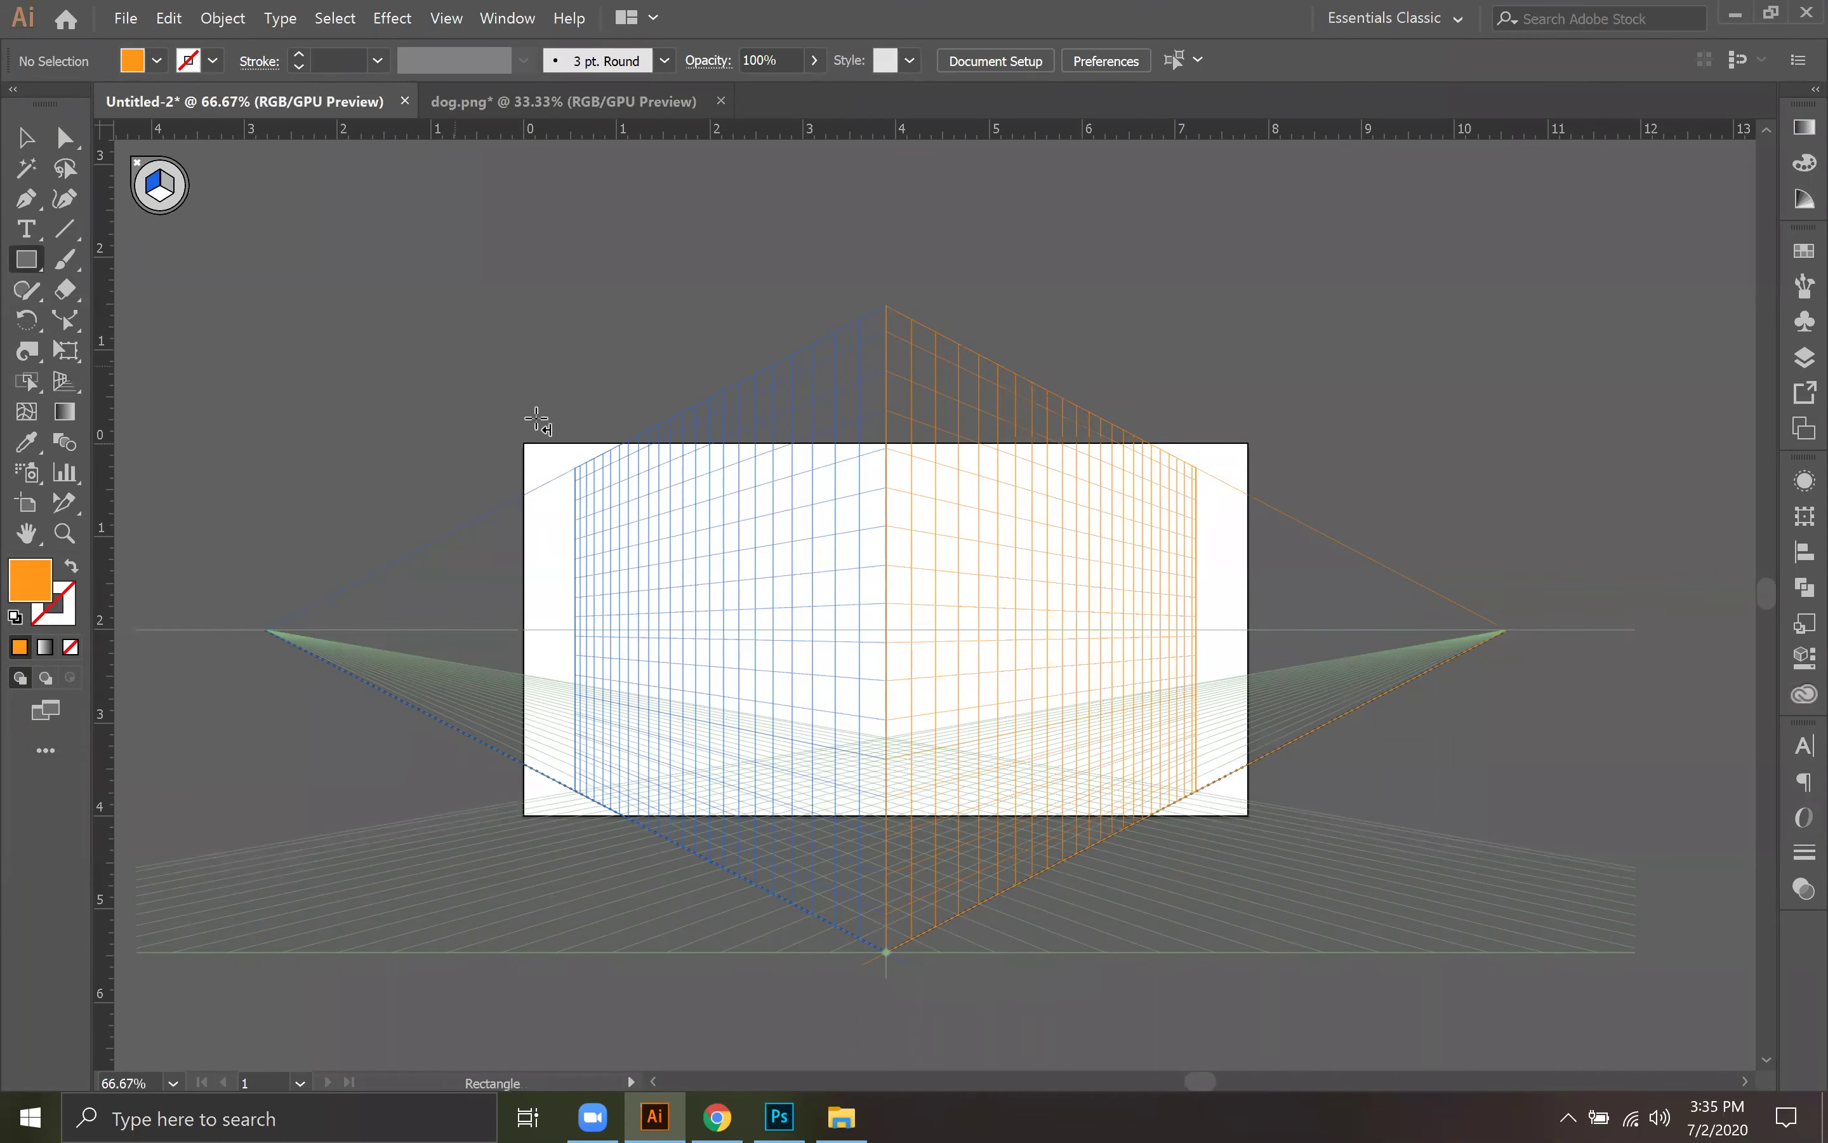
{"action": "left_click_drag", "start_coordinate": [577, 461], "coordinate": [885, 731]}
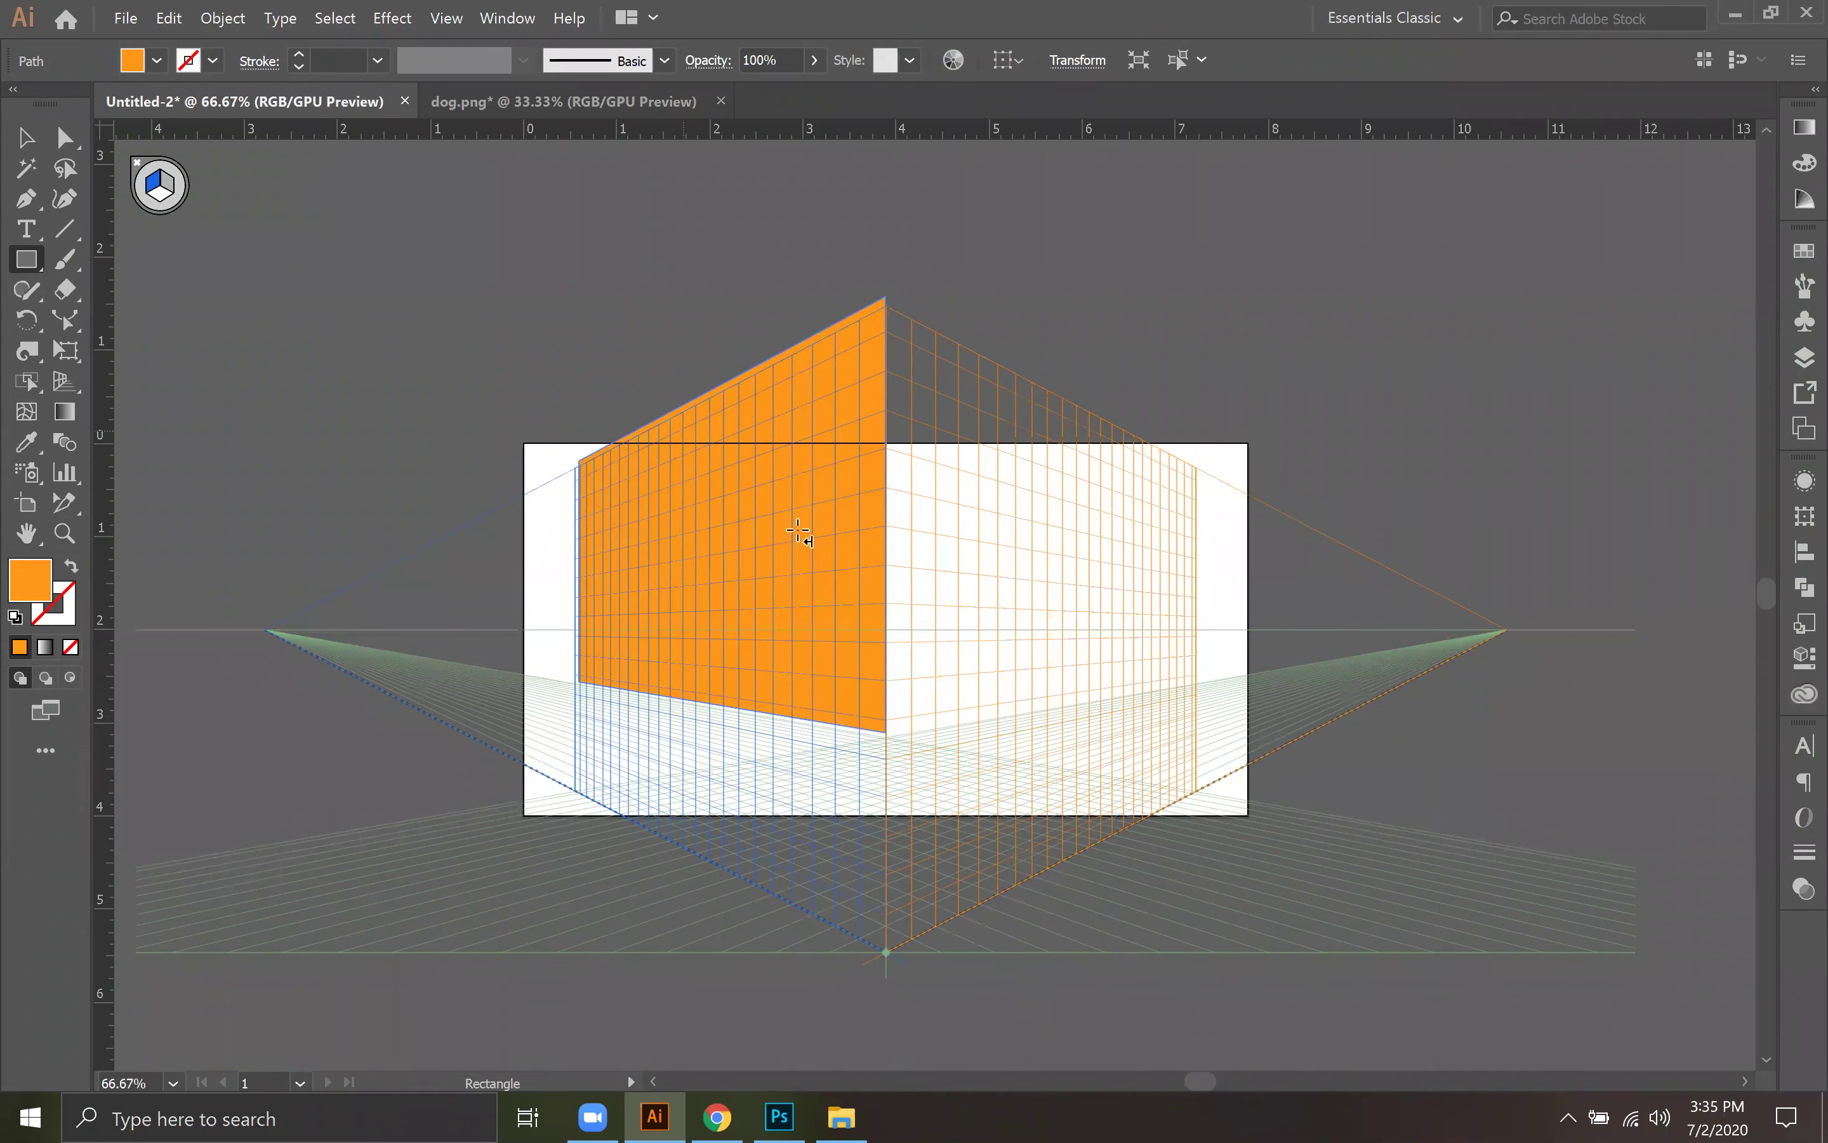
Step: Try drawing extra rectangles in perspective beyond the outer edge of the left grid plane, undoing each attempt
{"action": "key", "text": "ctrl"}
{"action": "left_click", "coordinate": [389, 476], "text": "ctrl"}
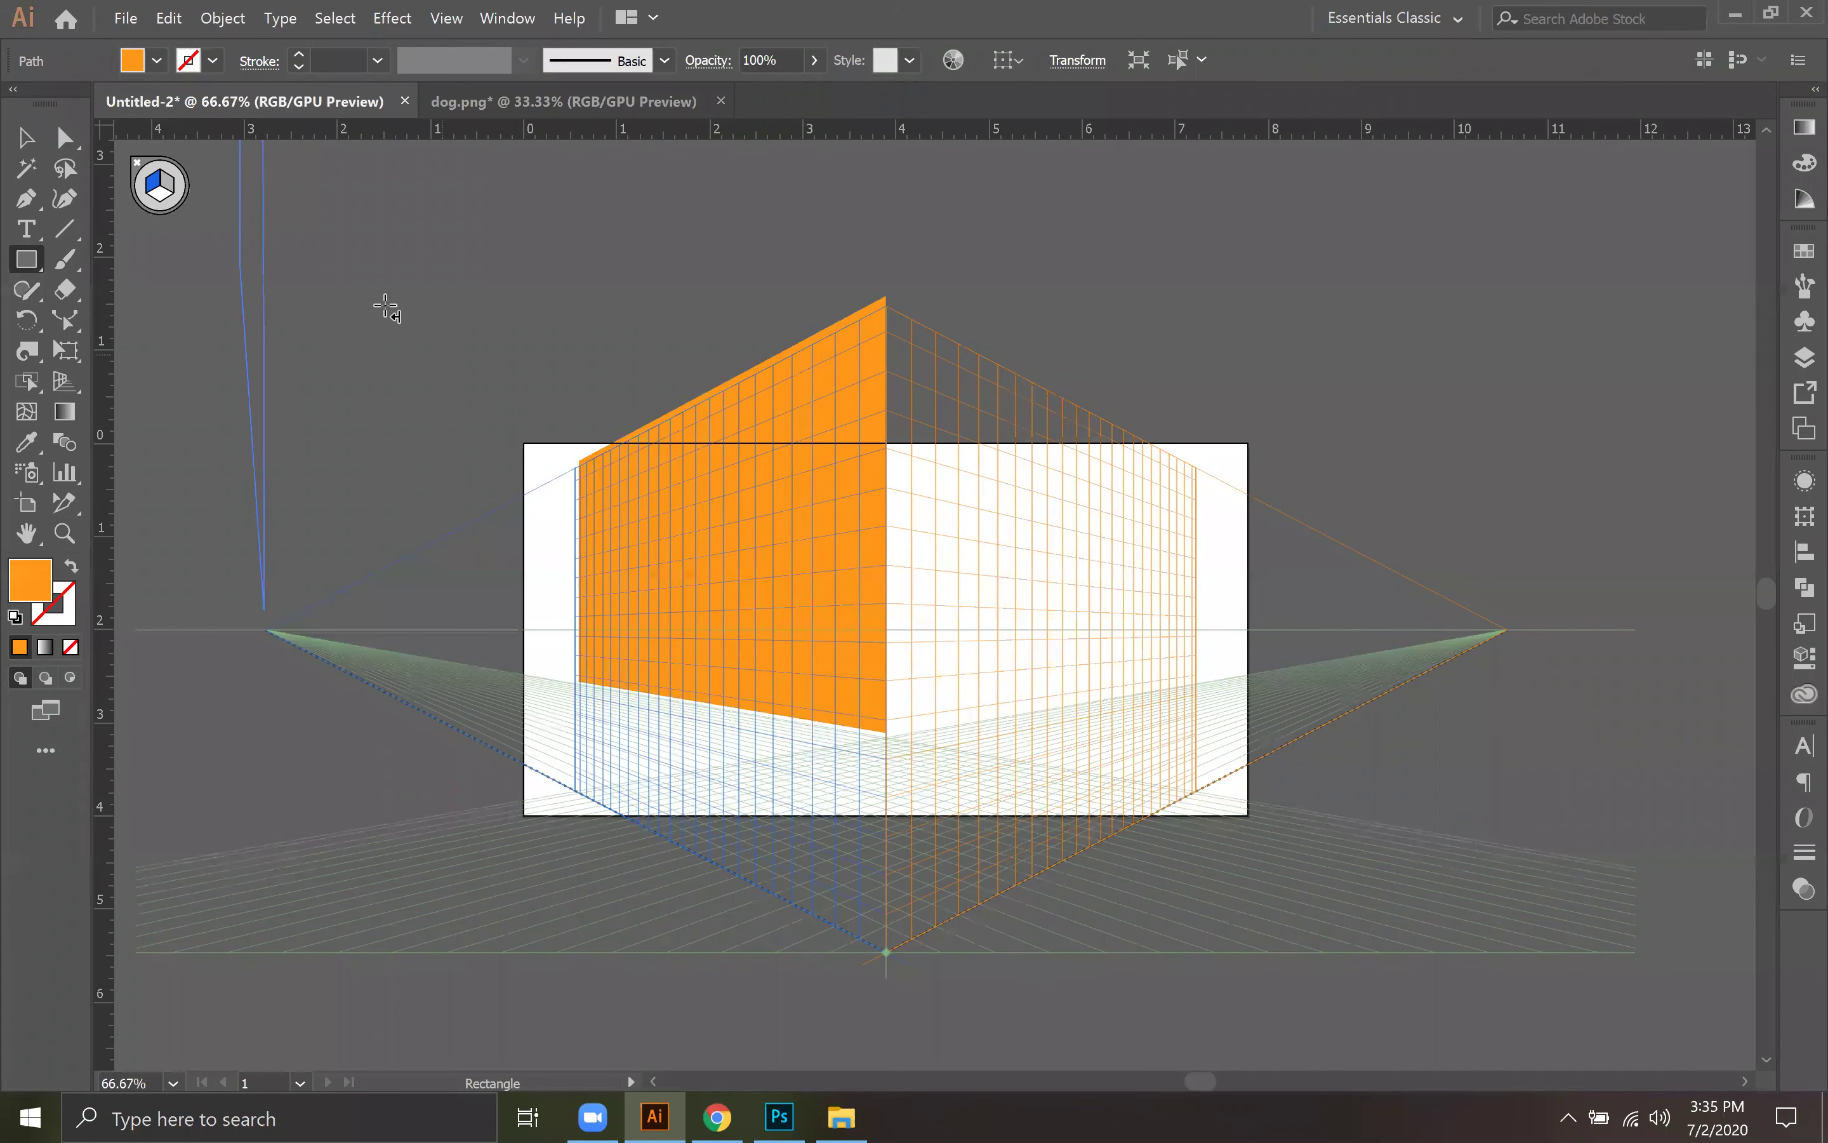
{"action": "left_click_drag", "start_coordinate": [196, 361], "coordinate": [187, 359]}
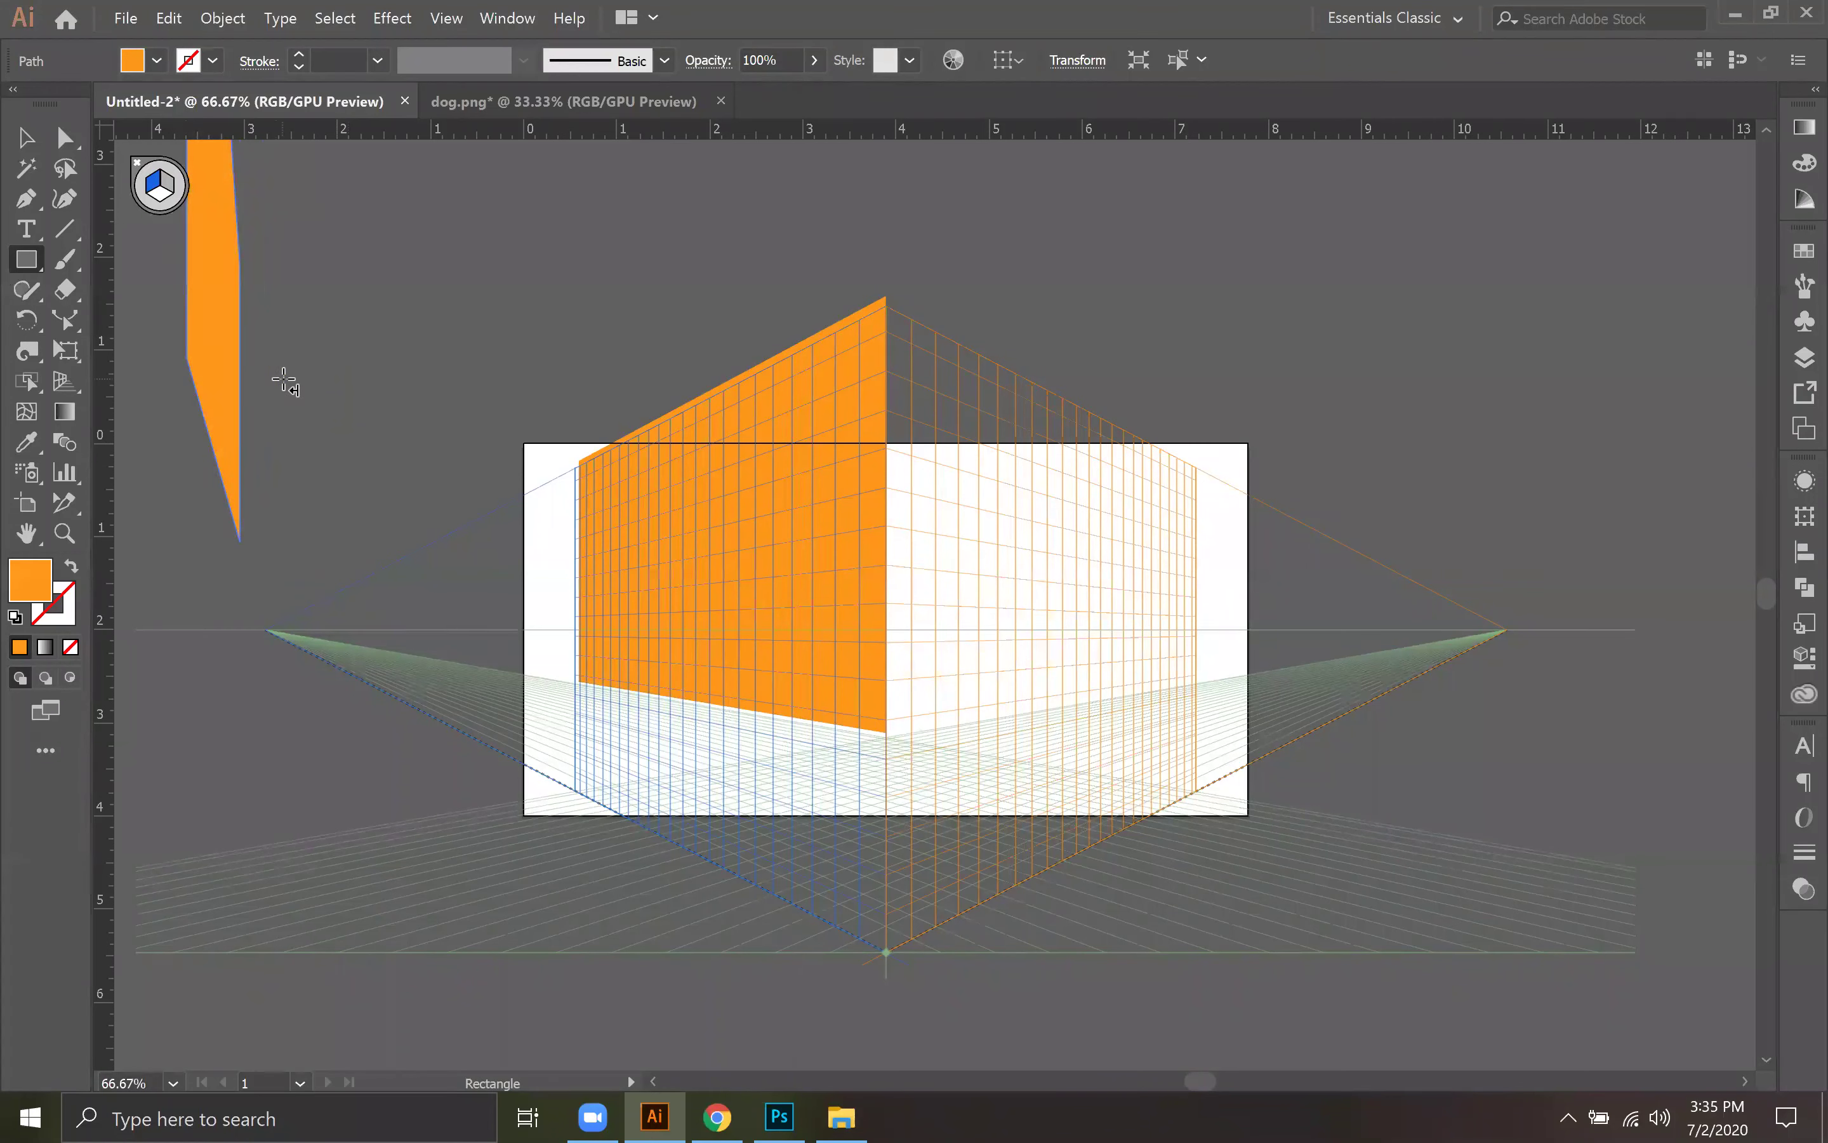
{"action": "key", "text": "ctrl+z"}
{"action": "left_click_drag", "start_coordinate": [553, 607], "coordinate": [559, 669]}
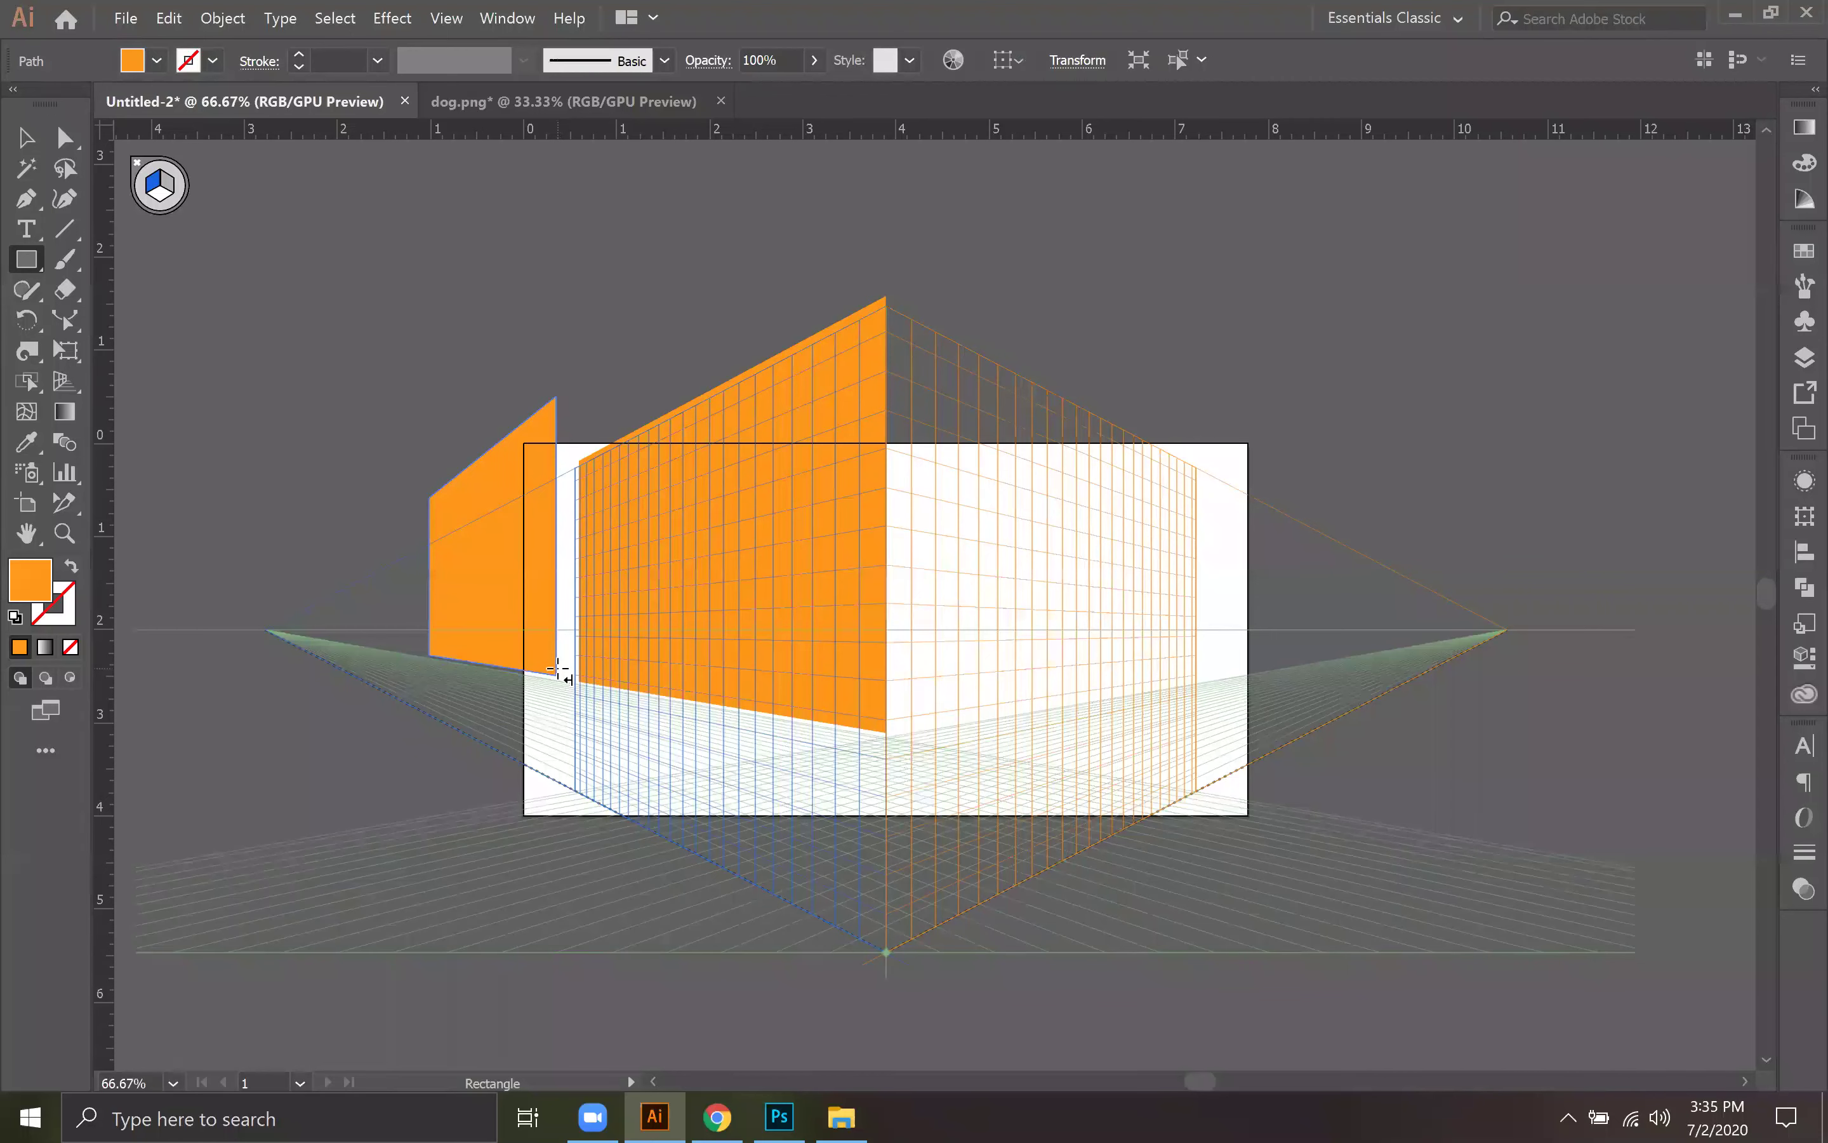
{"action": "key", "text": "ctrl+z"}
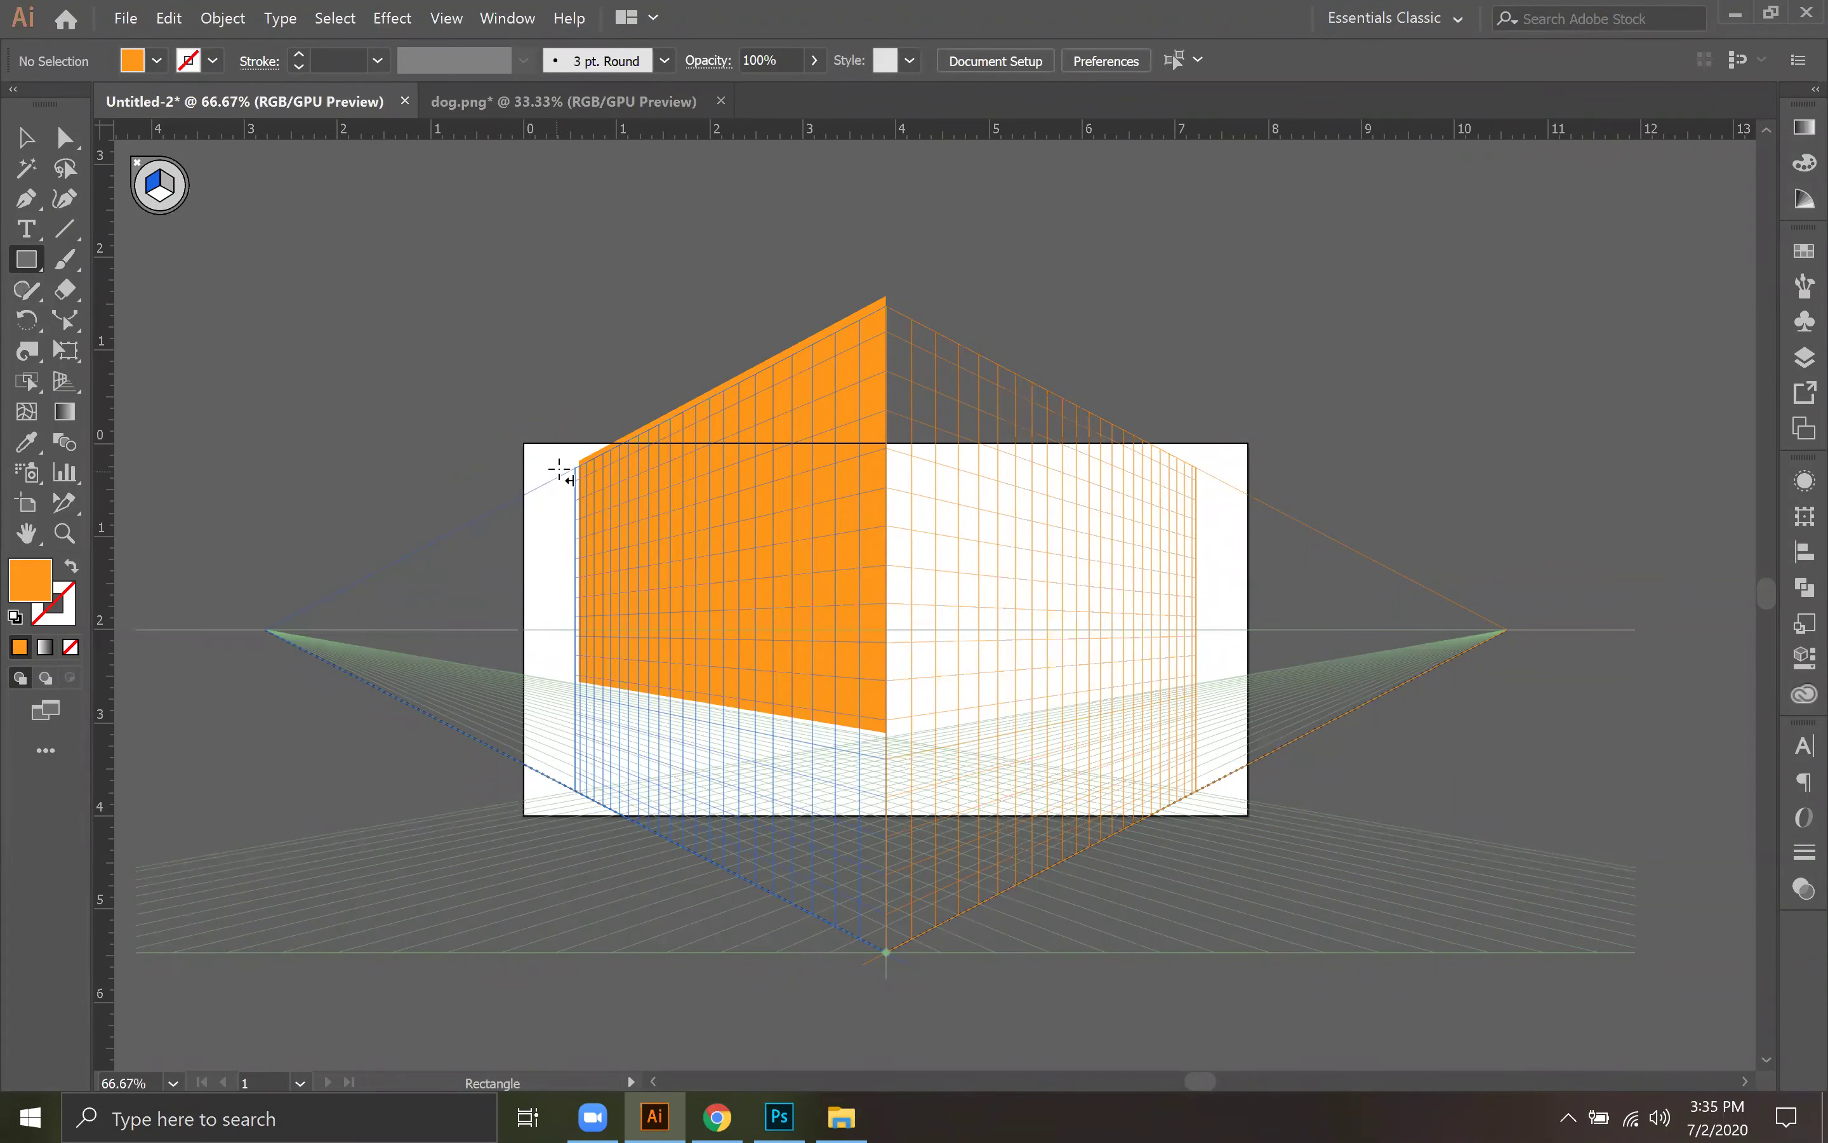
Step: Draw a smaller orange rectangle in left-plane perspective just outside the large rectangle's outer edge and deselect it
{"action": "left_click_drag", "start_coordinate": [562, 504], "coordinate": [430, 658]}
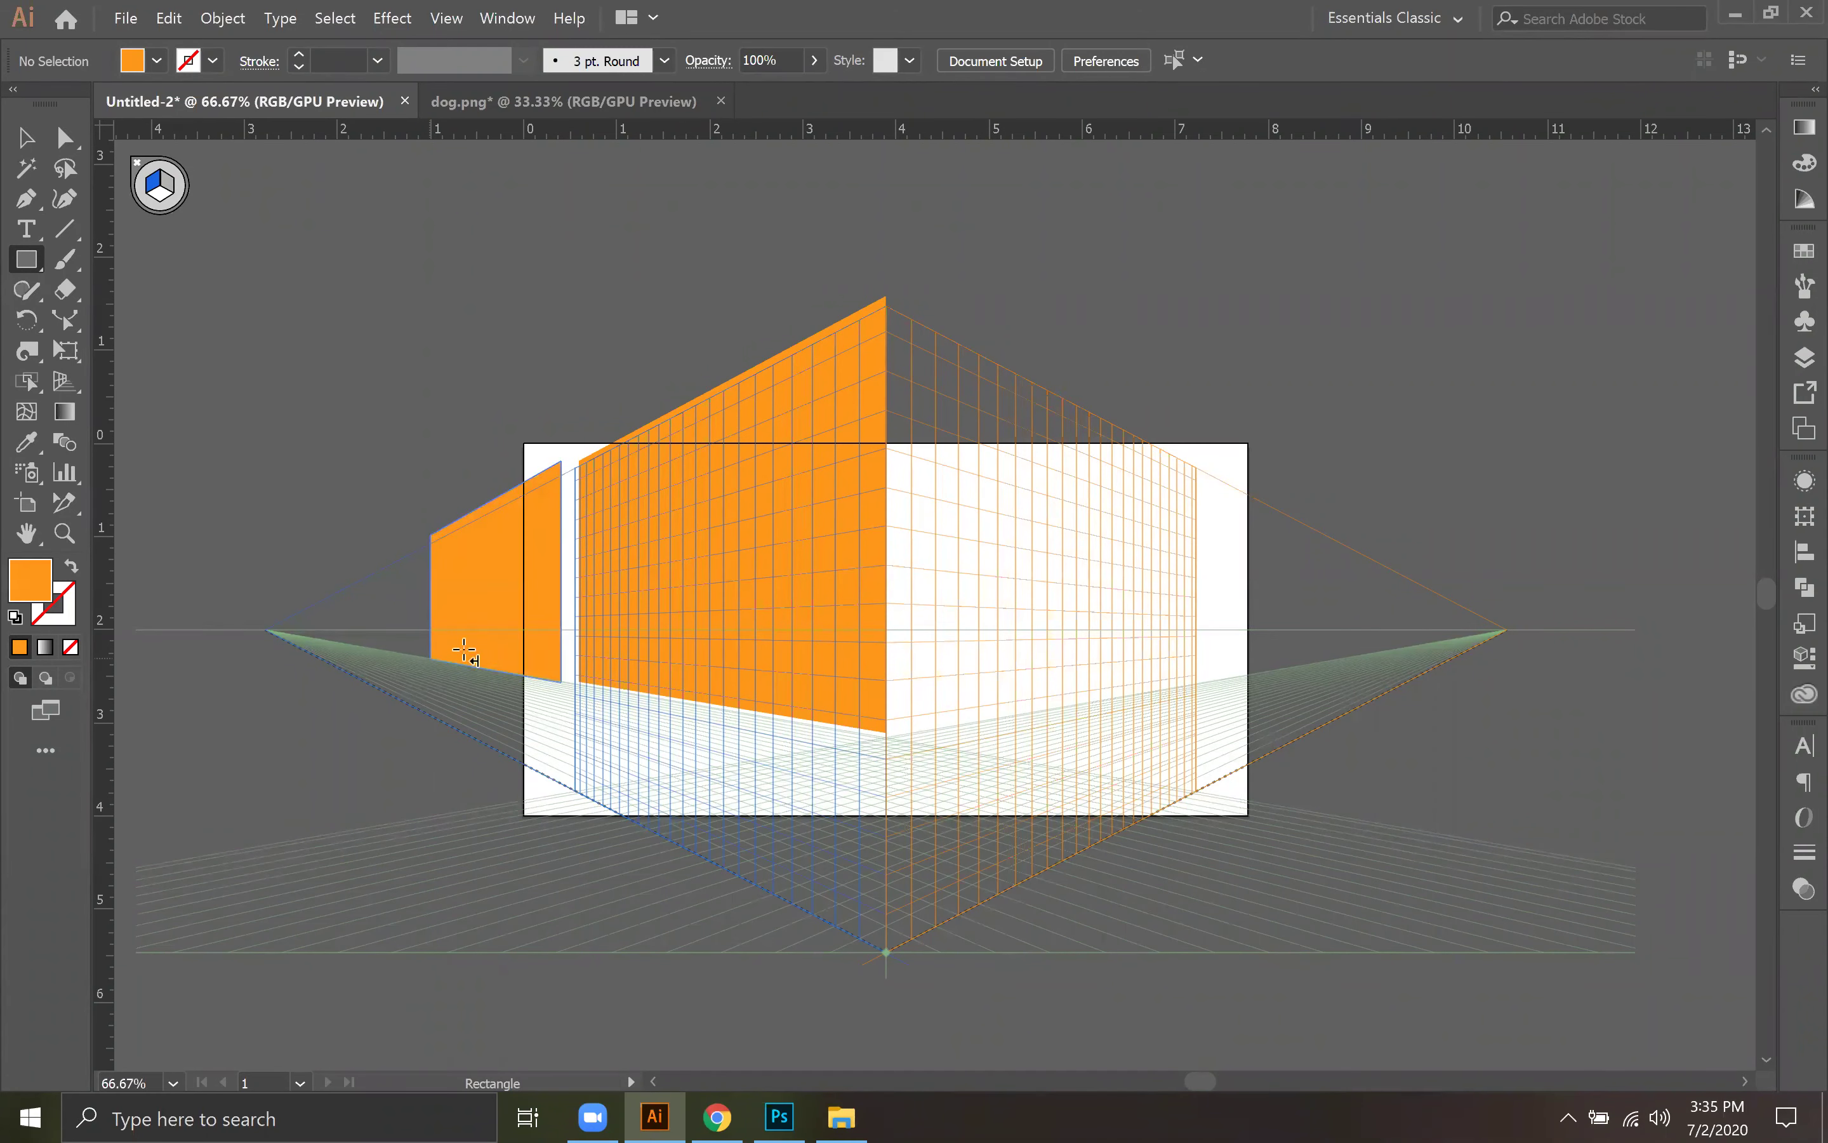
{"action": "left_click", "coordinate": [13, 147]}
{"action": "left_click", "coordinate": [317, 287]}
Step: Make the right grid plane active and draw an orange rectangle in its perspective across the centre line
{"action": "left_click", "coordinate": [67, 381]}
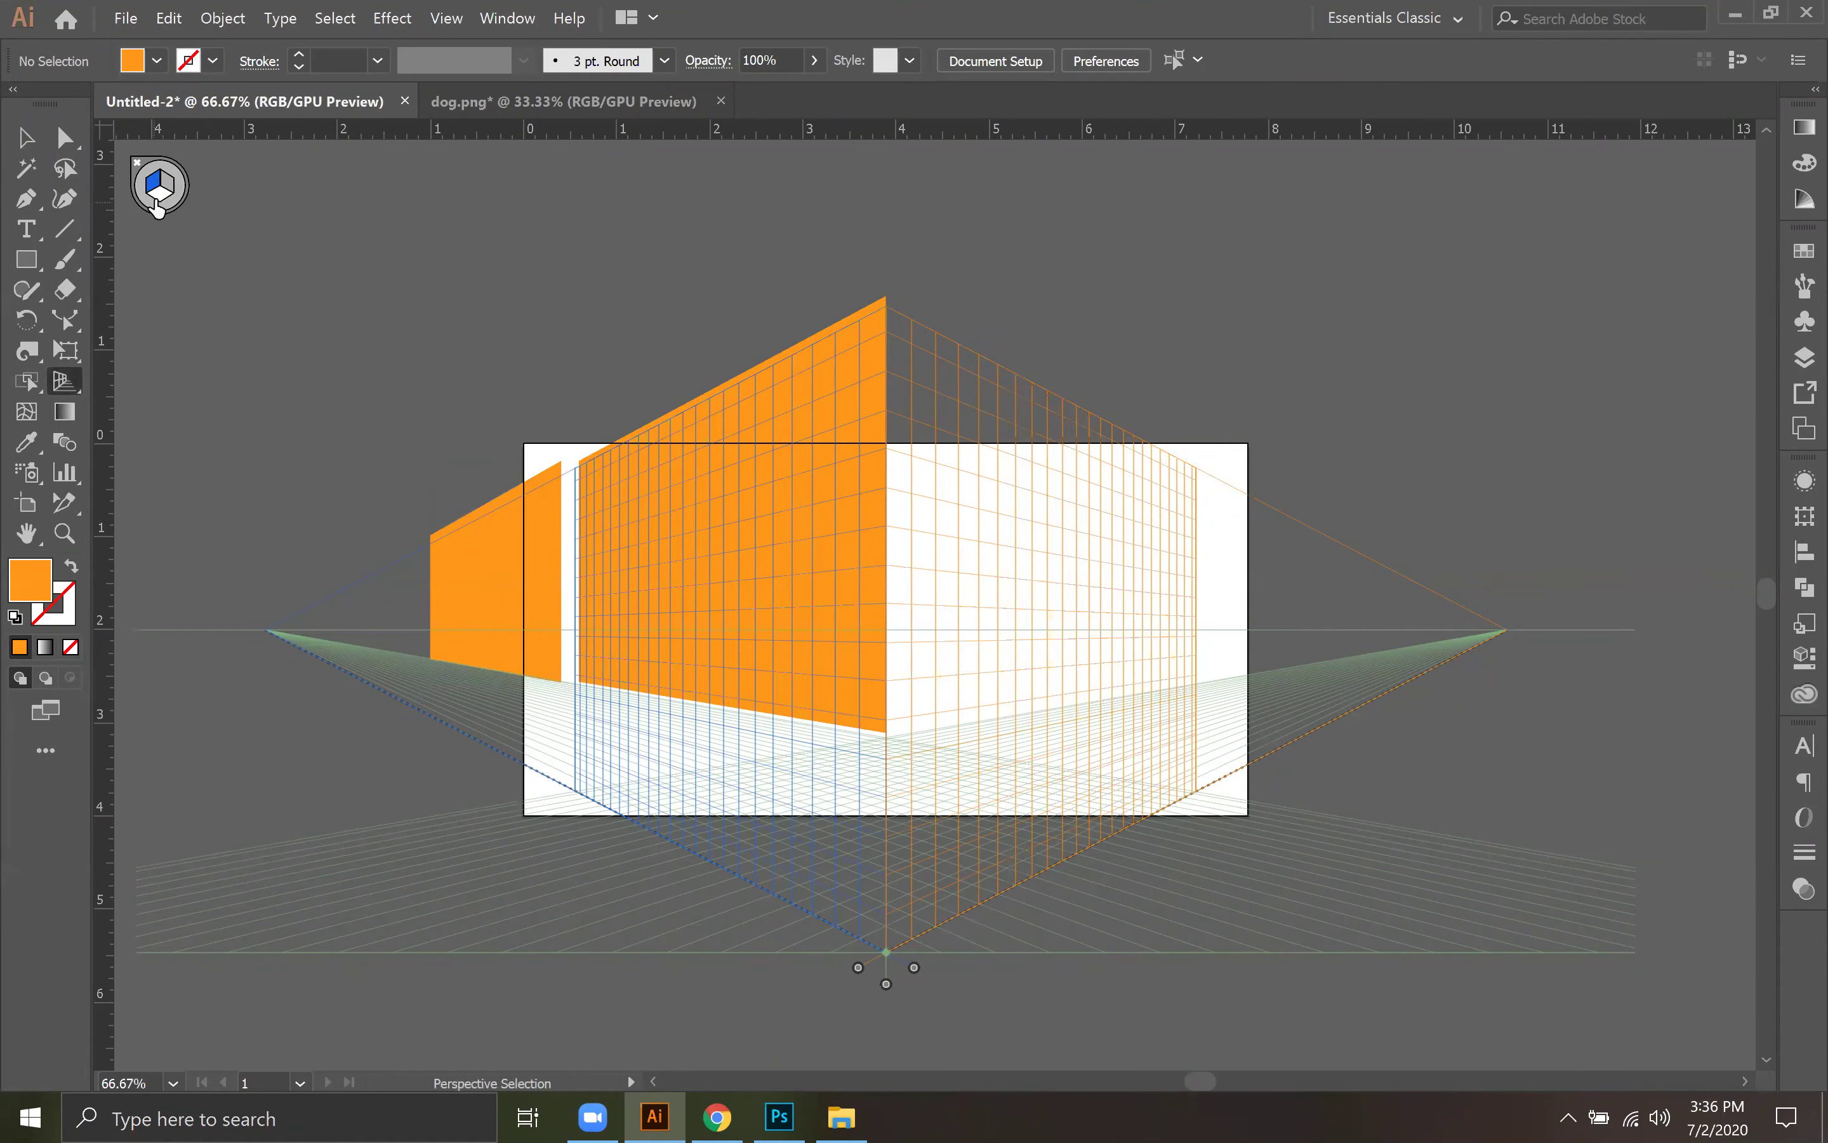
{"action": "left_click", "coordinate": [169, 184]}
{"action": "key", "text": "shift+p"}
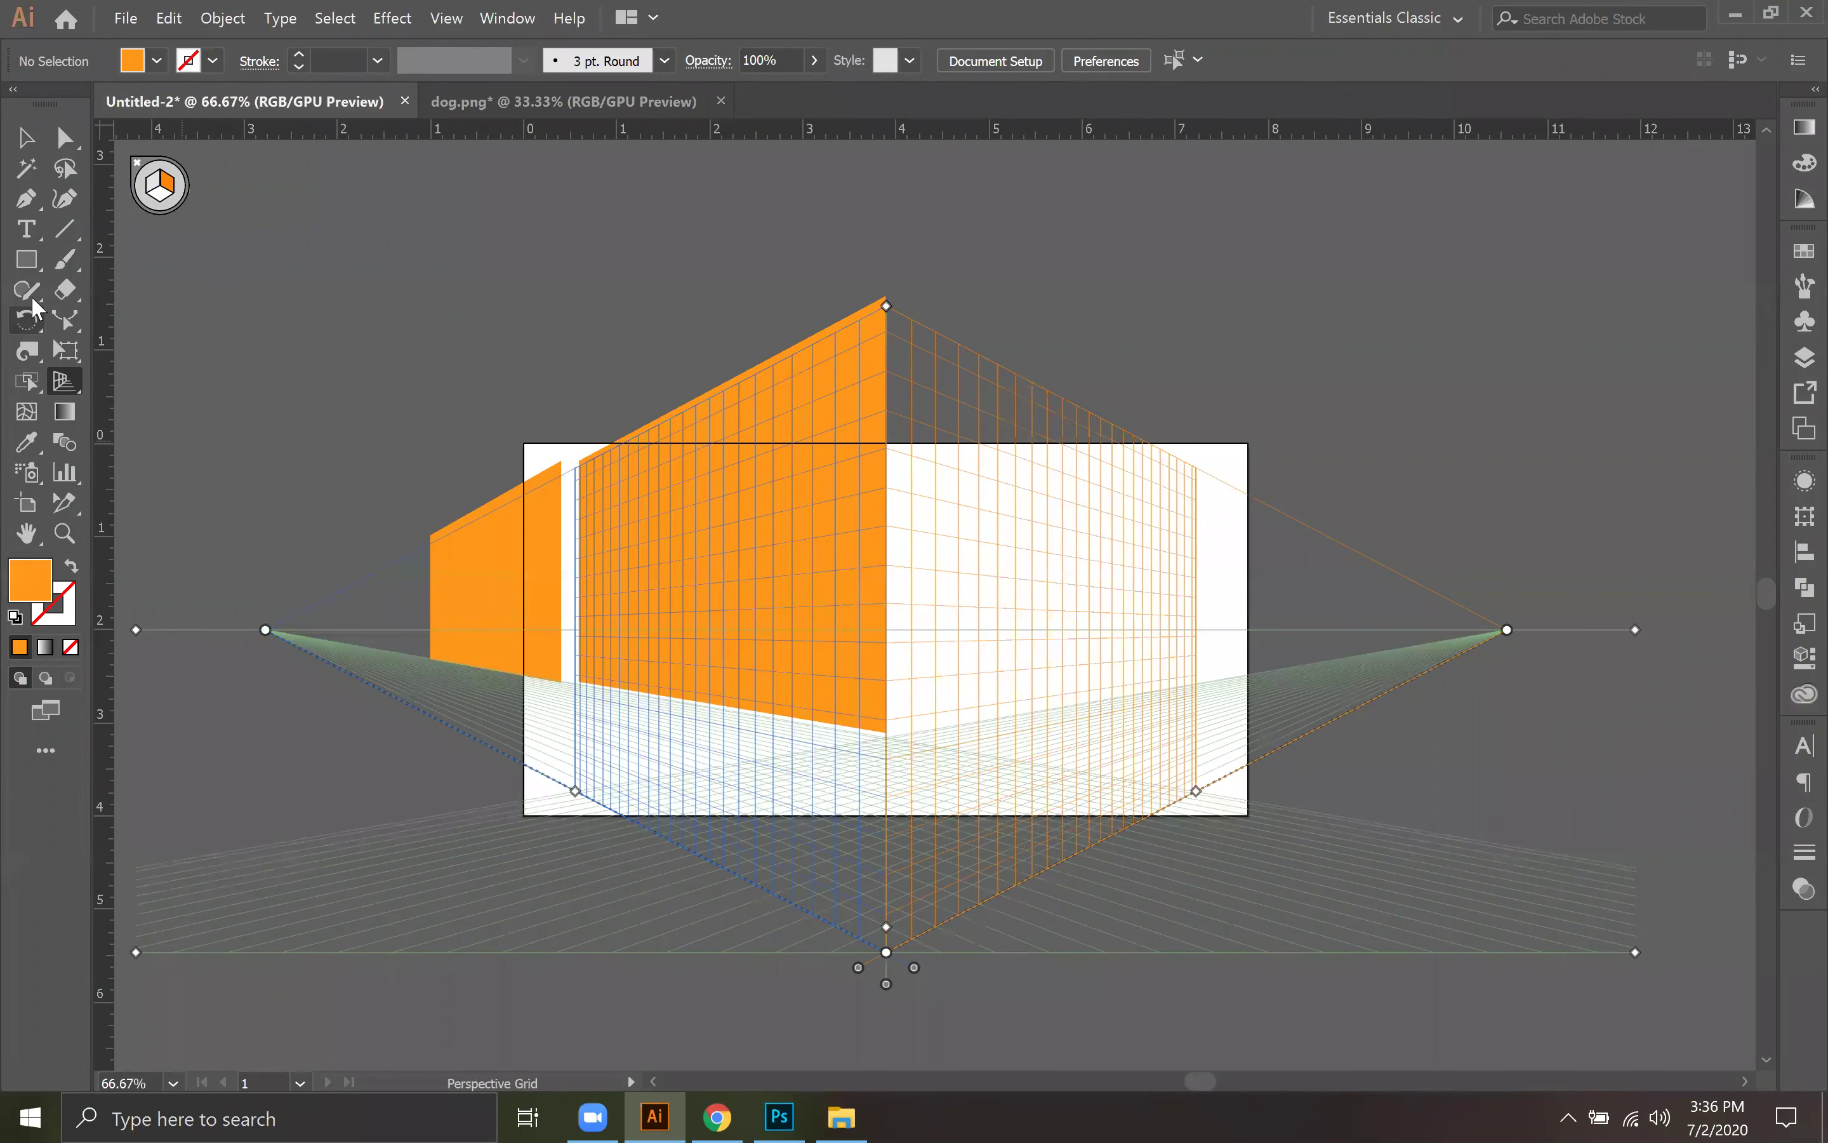
{"action": "left_click", "coordinate": [25, 259]}
{"action": "left_click_drag", "start_coordinate": [754, 258], "coordinate": [1041, 697]}
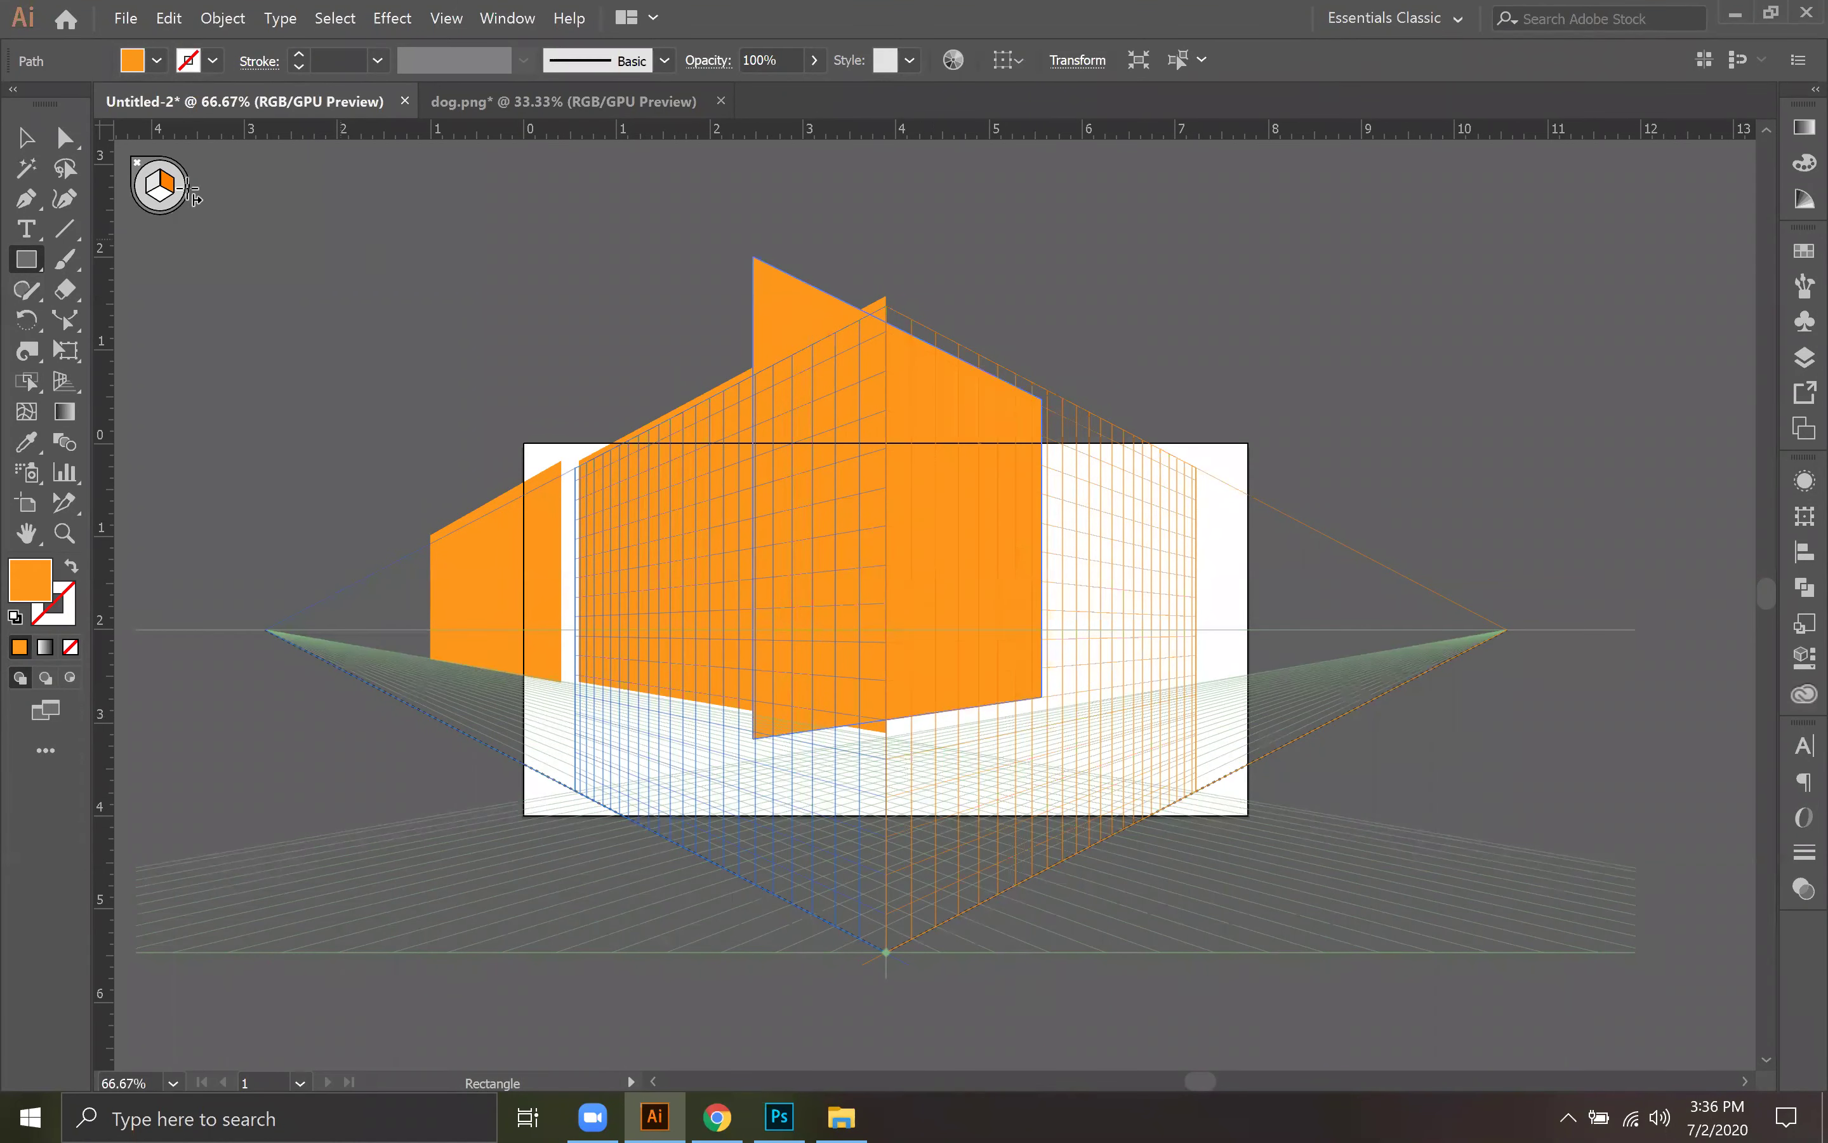
Step: Move and resize the right-plane rectangle so it meets the left rectangle along the grid's central vertical edge
{"action": "left_click", "coordinate": [26, 139]}
{"action": "left_click_drag", "start_coordinate": [1008, 481], "coordinate": [1029, 593]}
{"action": "left_click_drag", "start_coordinate": [1029, 264], "coordinate": [1038, 322]}
{"action": "left_click_drag", "start_coordinate": [1035, 399], "coordinate": [1035, 400]}
{"action": "mouse_move", "coordinate": [926, 694]}
{"action": "left_mouse_down"}
{"action": "mouse_move", "coordinate": [958, 663]}
{"action": "mouse_move", "coordinate": [935, 669]}
{"action": "left_mouse_up"}
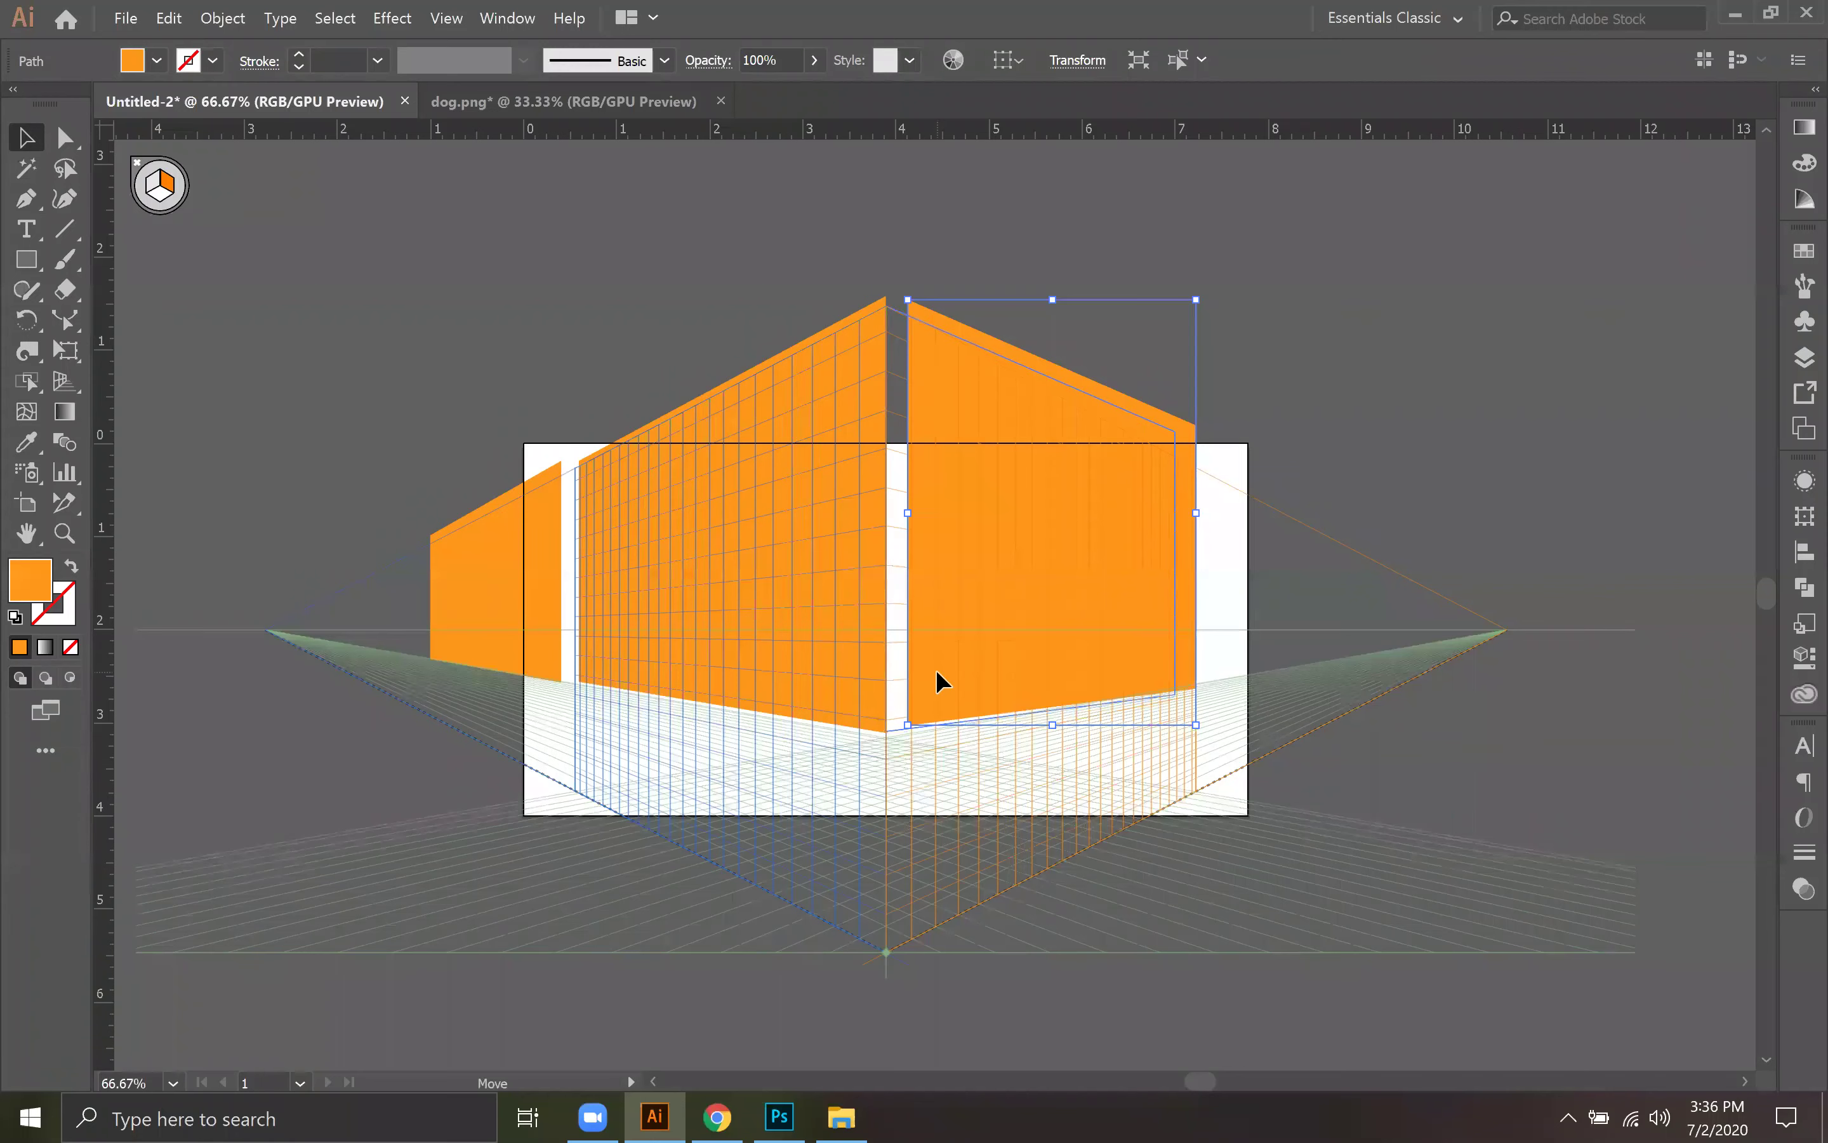
{"action": "left_click_drag", "start_coordinate": [1033, 305], "coordinate": [1033, 294]}
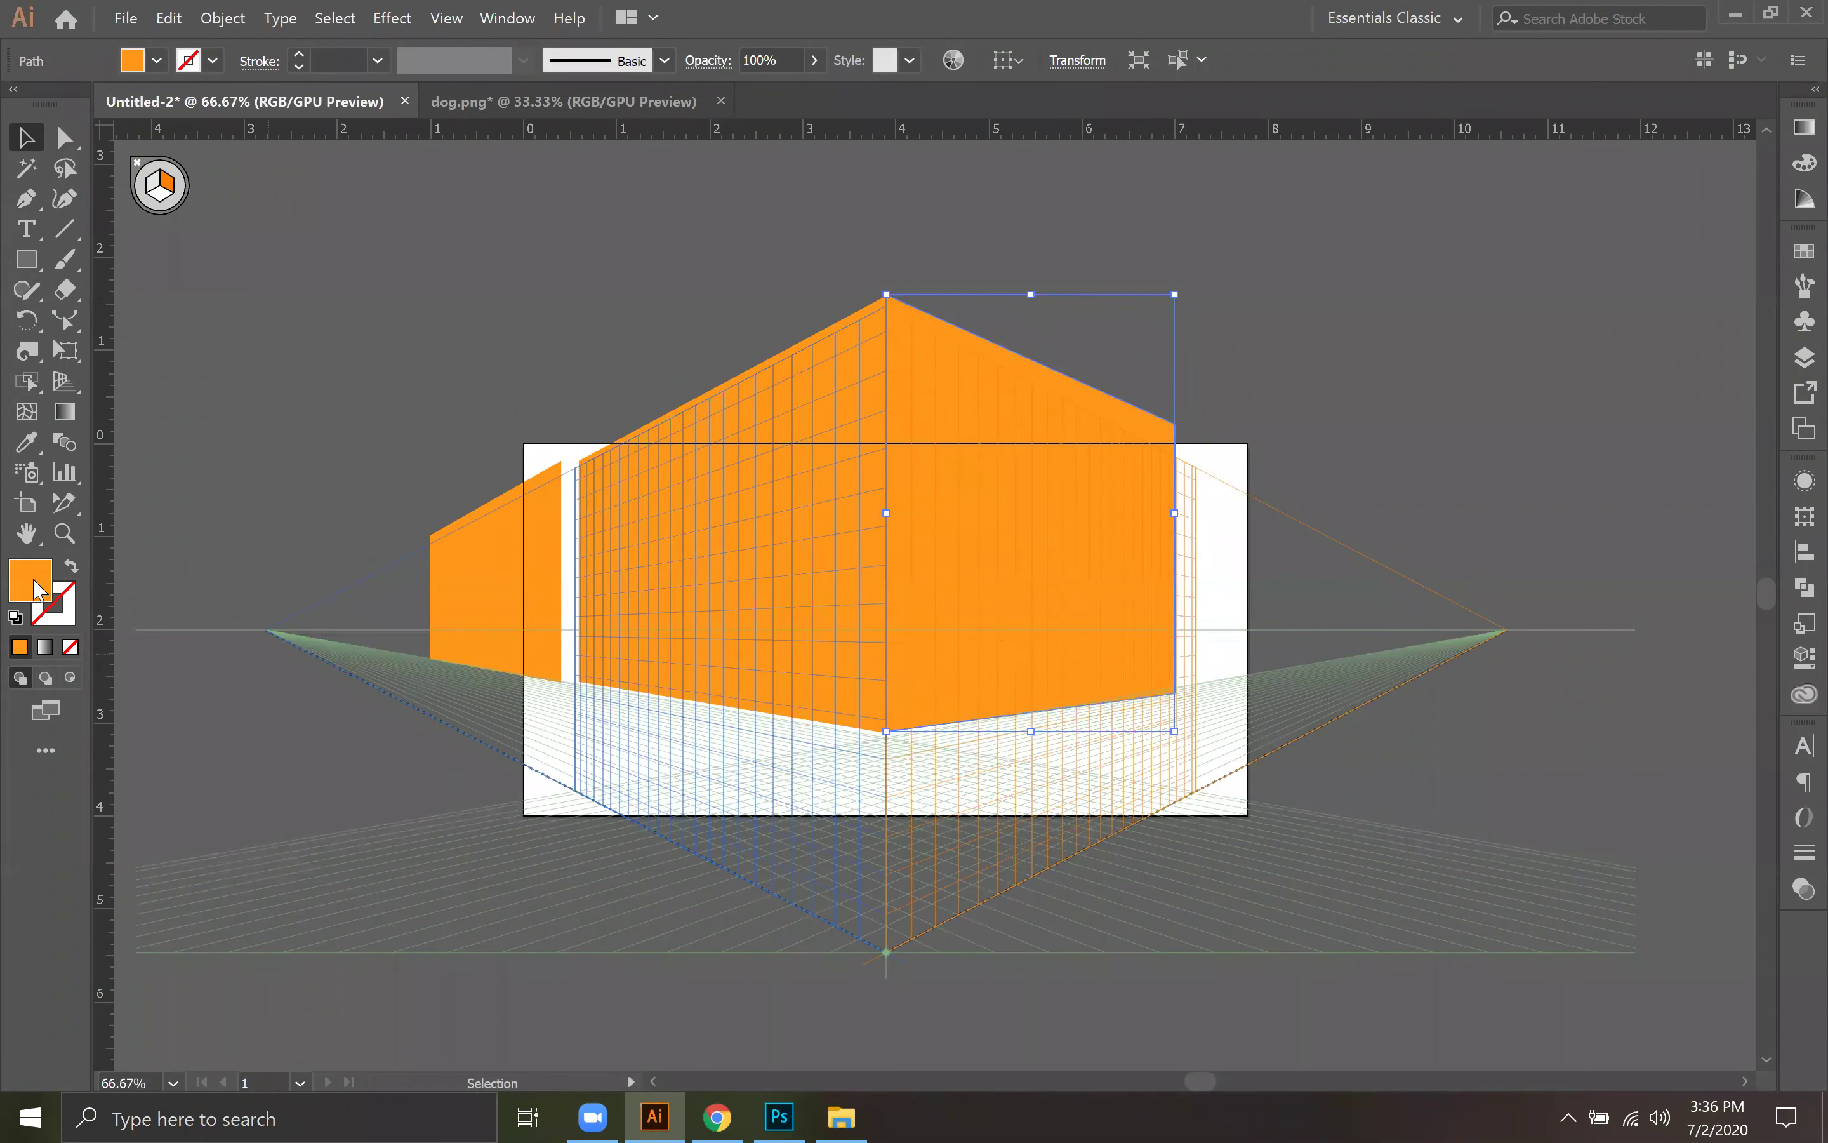
Step: Fill the right-plane rectangle with the darker orange C66C0A
{"action": "double_click", "coordinate": [30, 580]}
{"action": "left_click", "coordinate": [890, 459]}
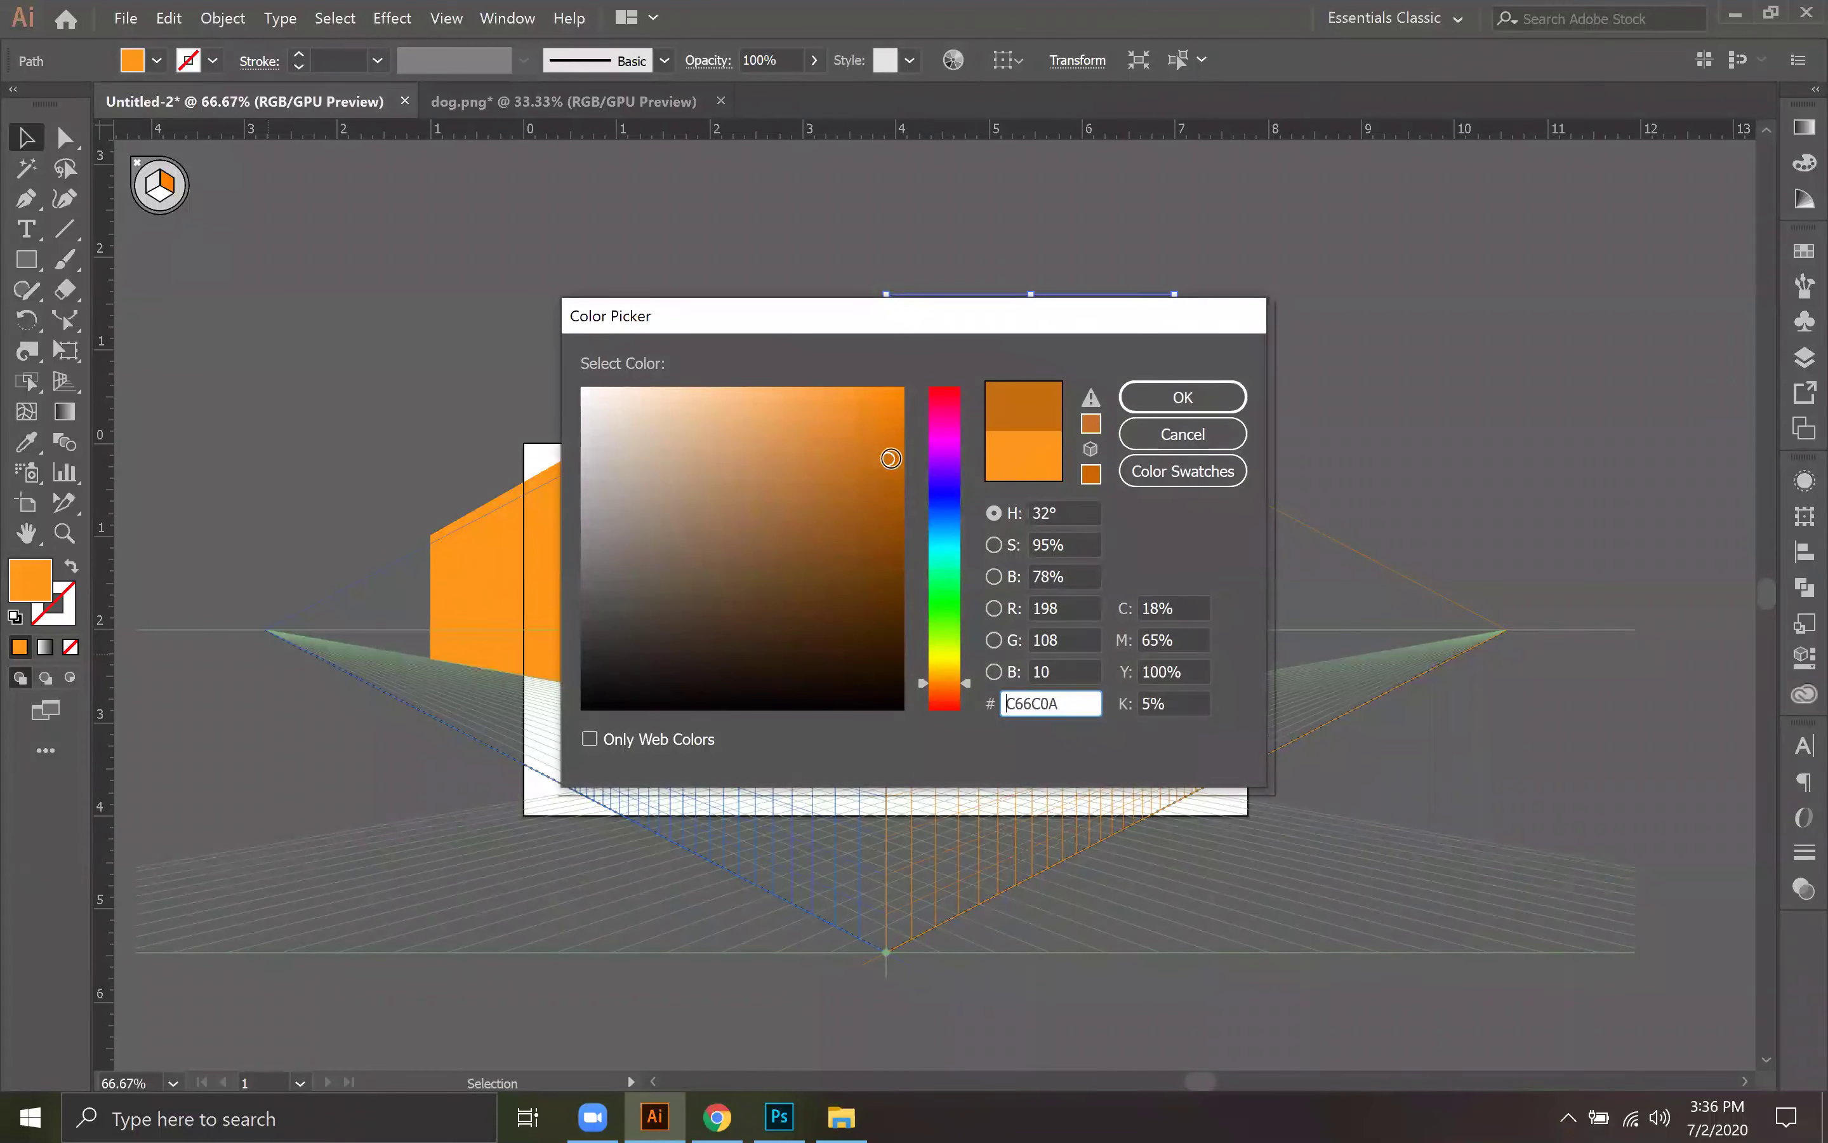
{"action": "left_click", "coordinate": [1129, 403]}
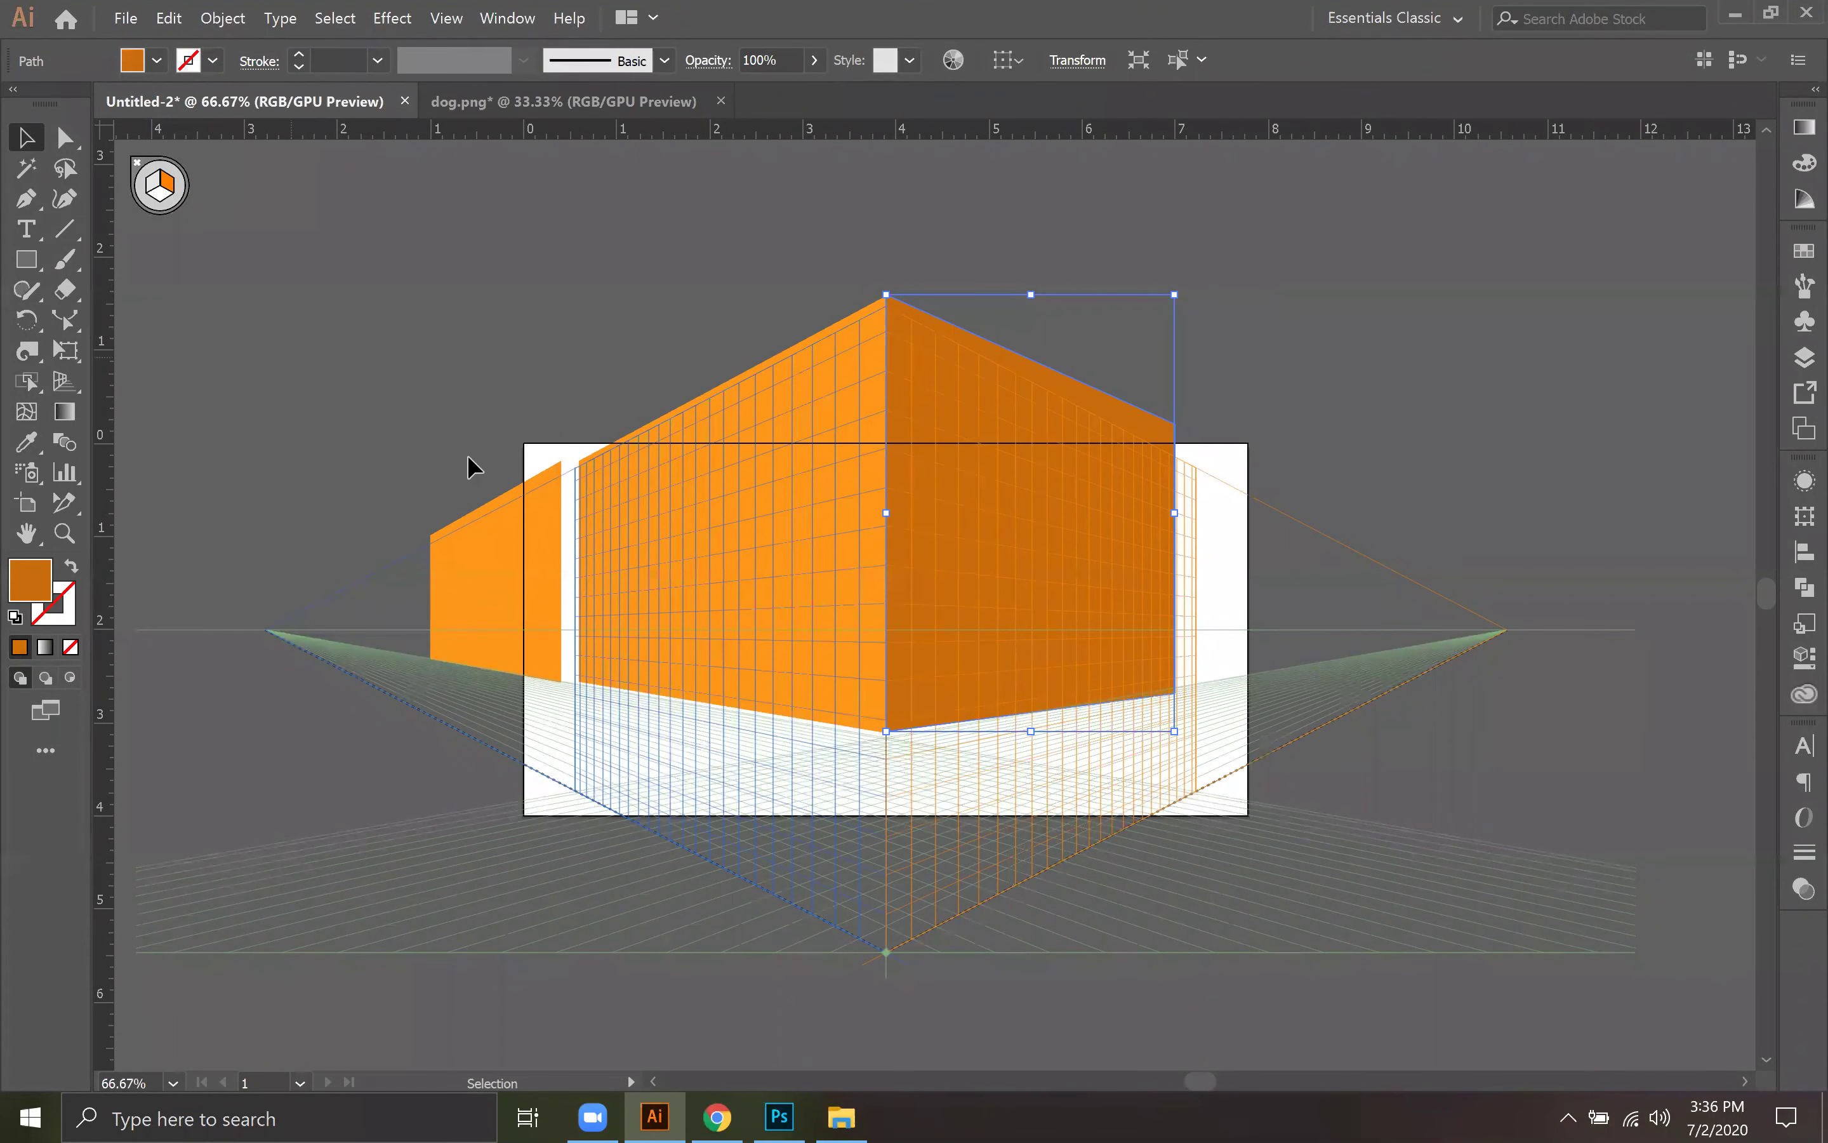
Step: Delete the small orange rectangle standing outside the large left-plane rectangle
{"action": "left_click", "coordinate": [297, 339]}
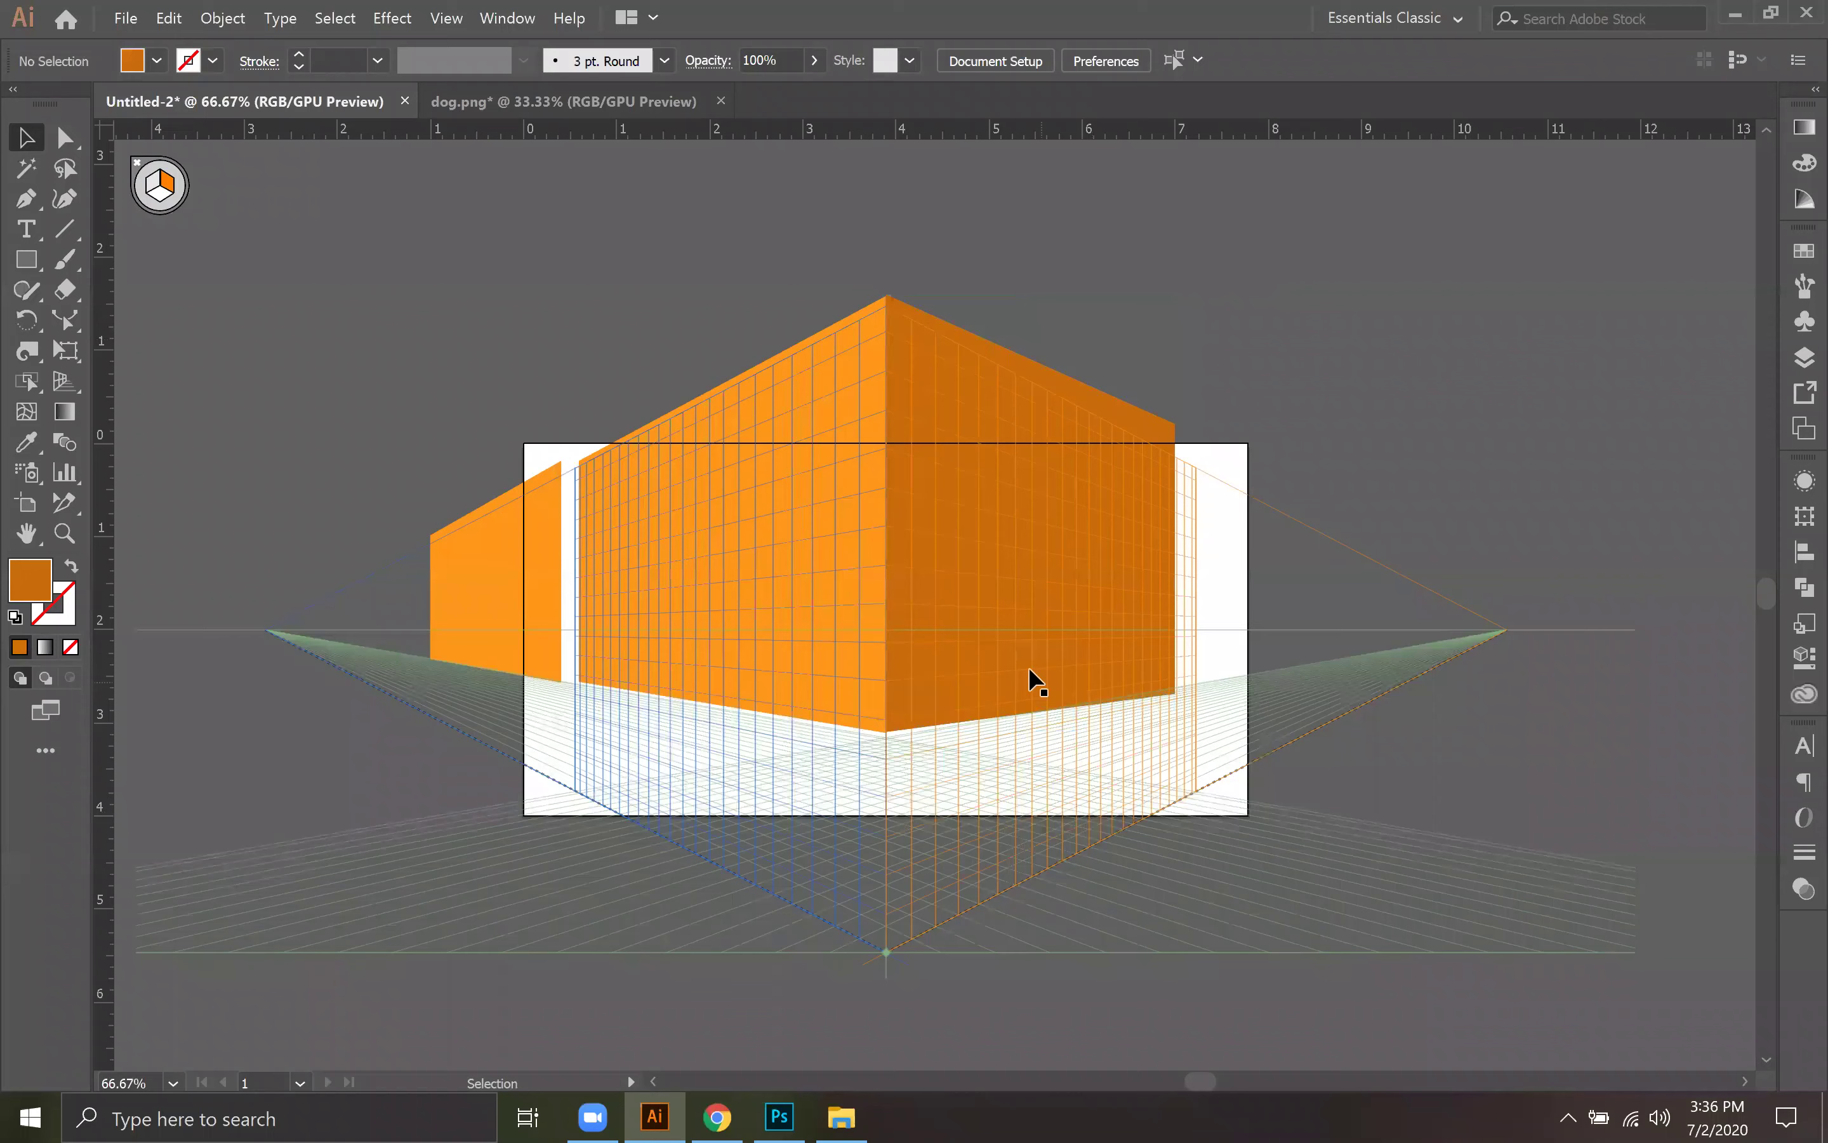
{"action": "left_click", "coordinate": [500, 562]}
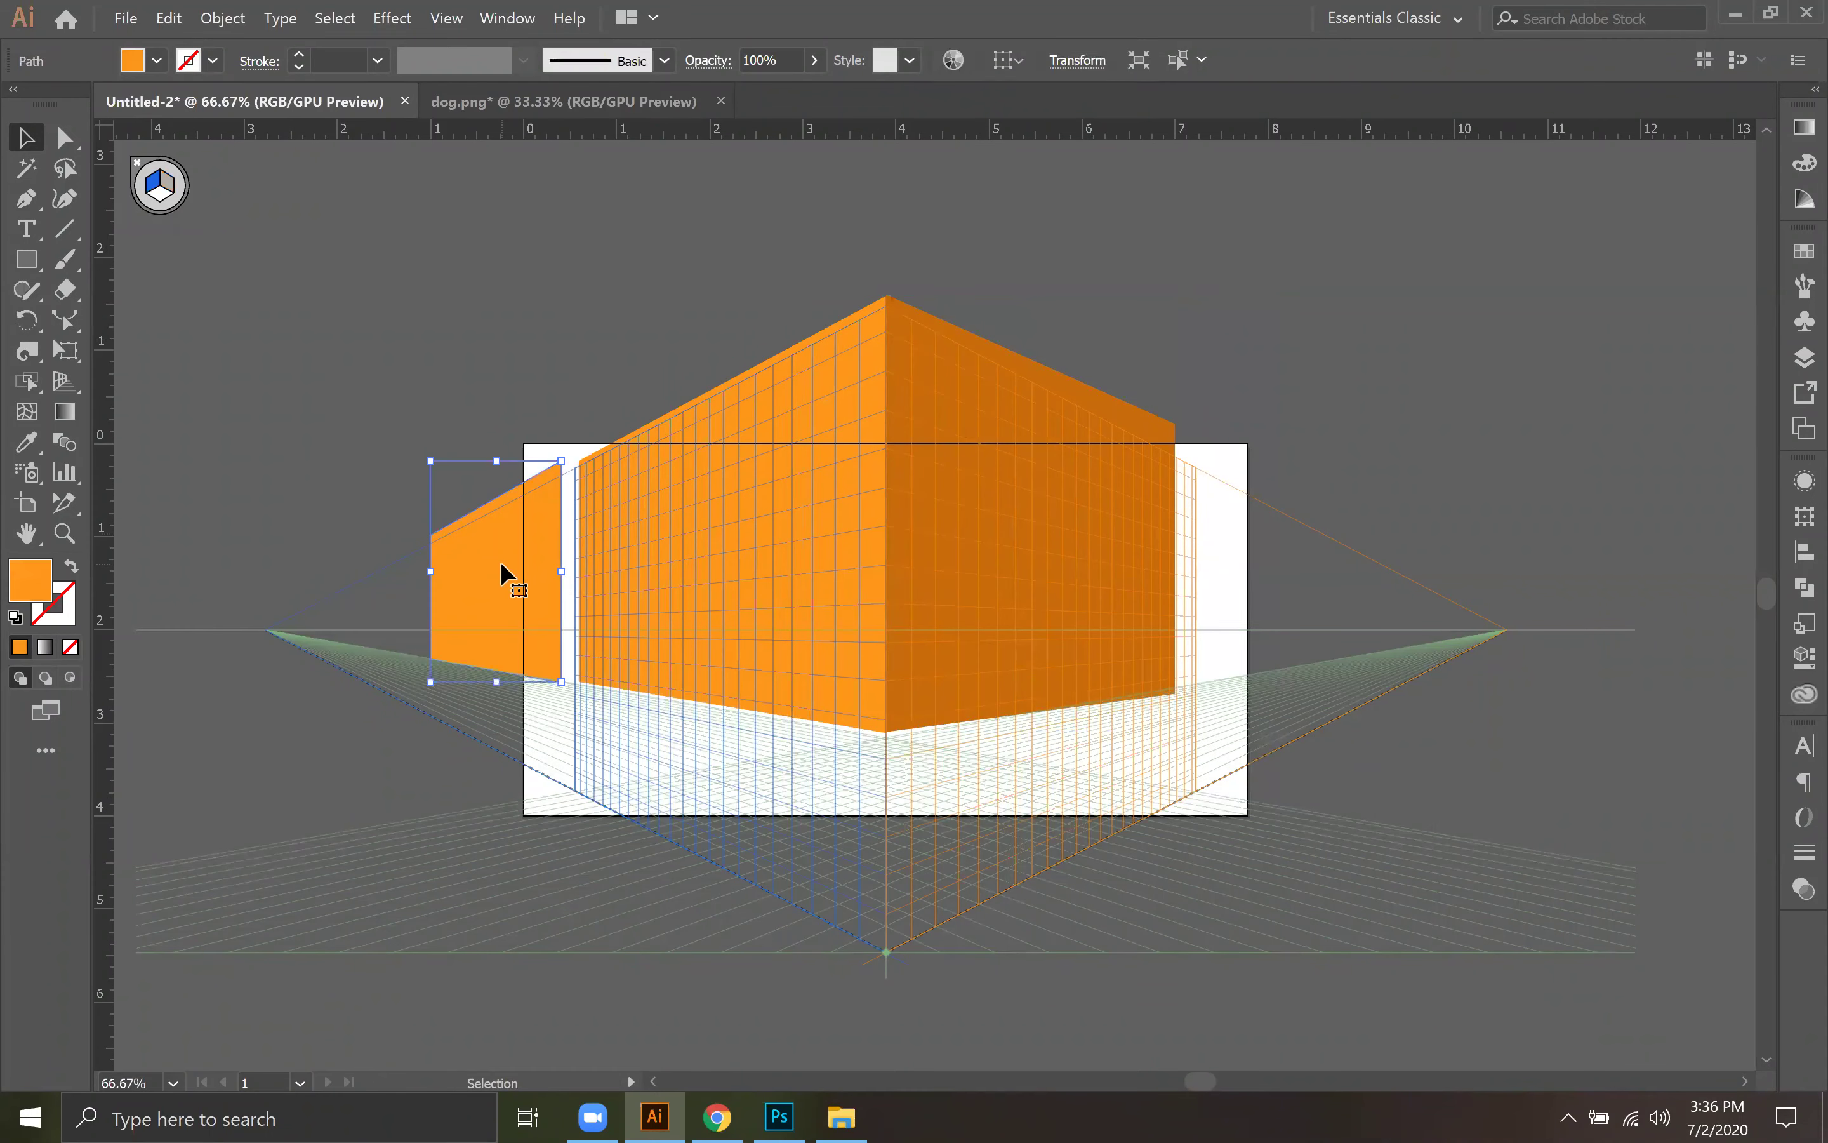
{"action": "key", "text": "Delete"}
Step: Adjust the dark orange rectangle's bottom edge so its corner meets the left rectangle's bottom corner, and deselect it
{"action": "left_click", "coordinate": [937, 714]}
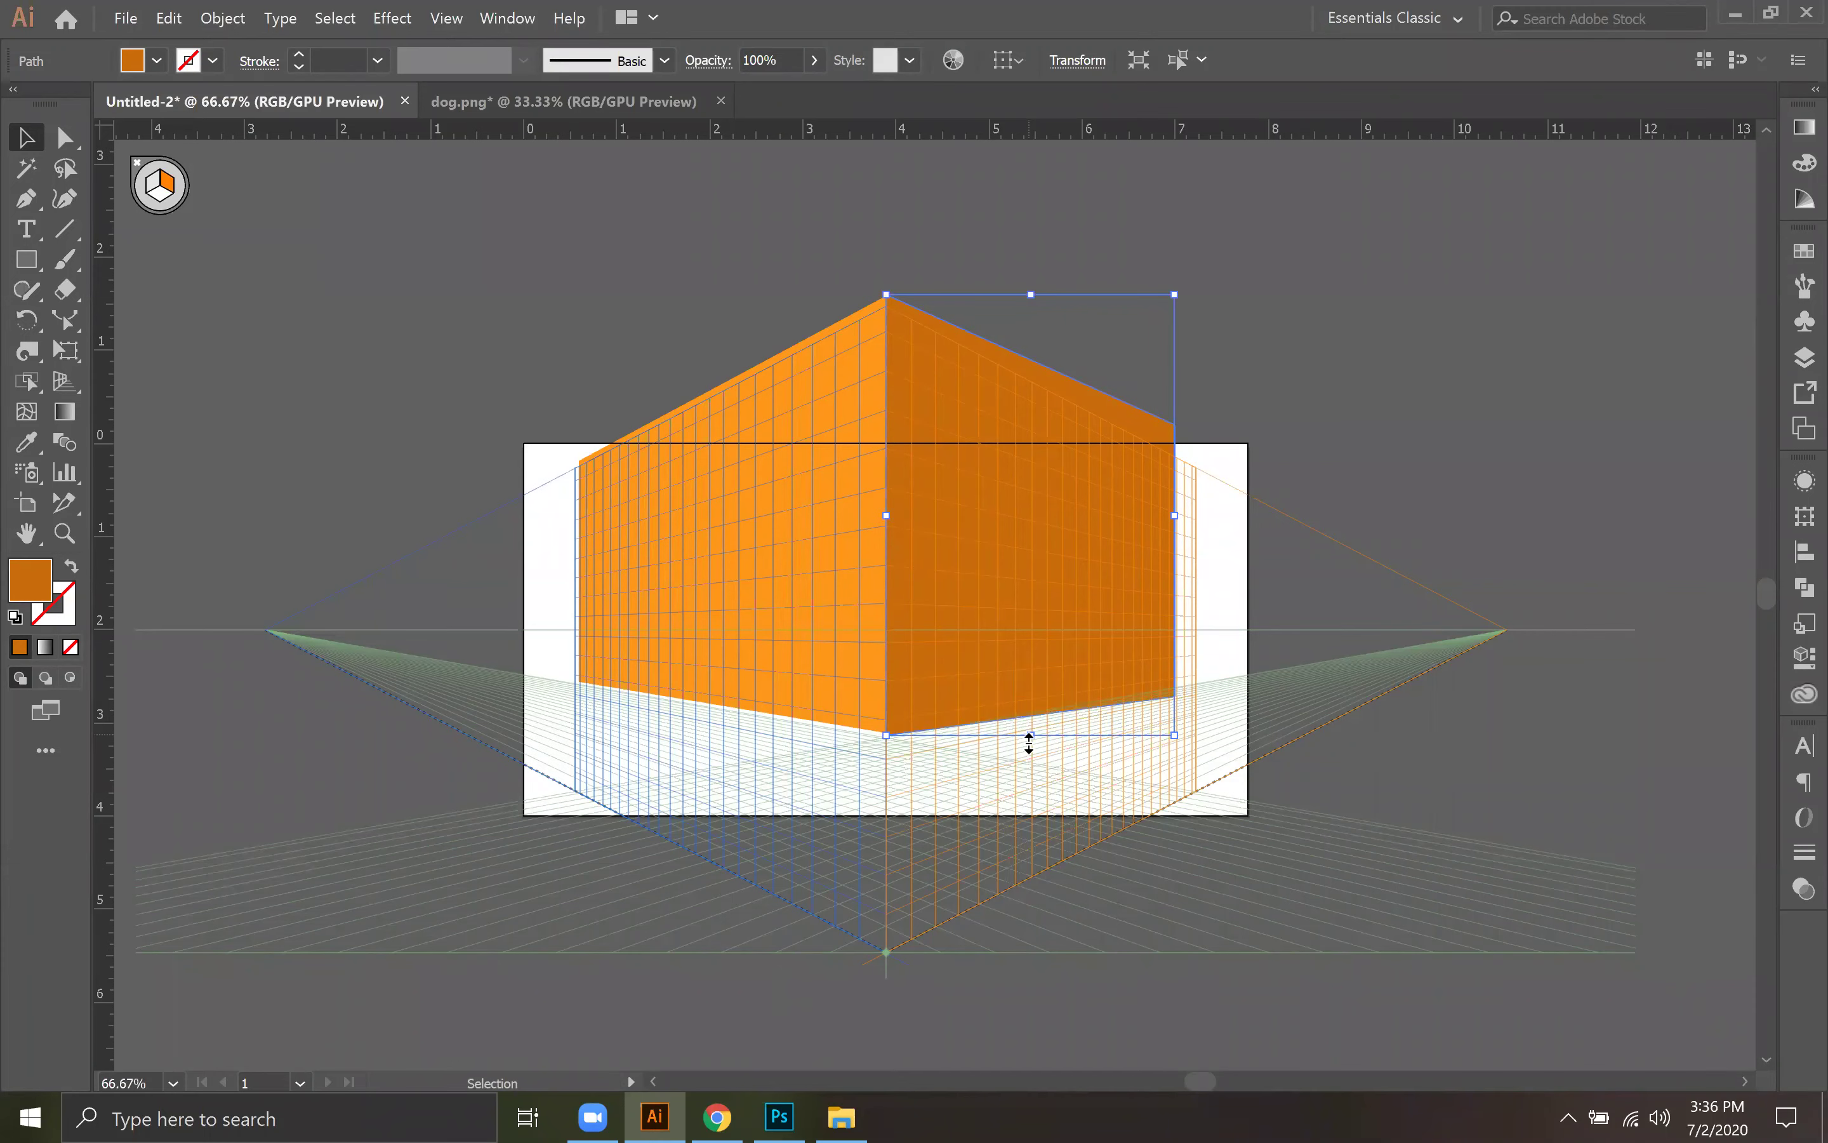
{"action": "key", "text": "ctrl+plus"}
{"action": "key", "text": "ctrl+plus"}
{"action": "key", "text": "ctrl+plus"}
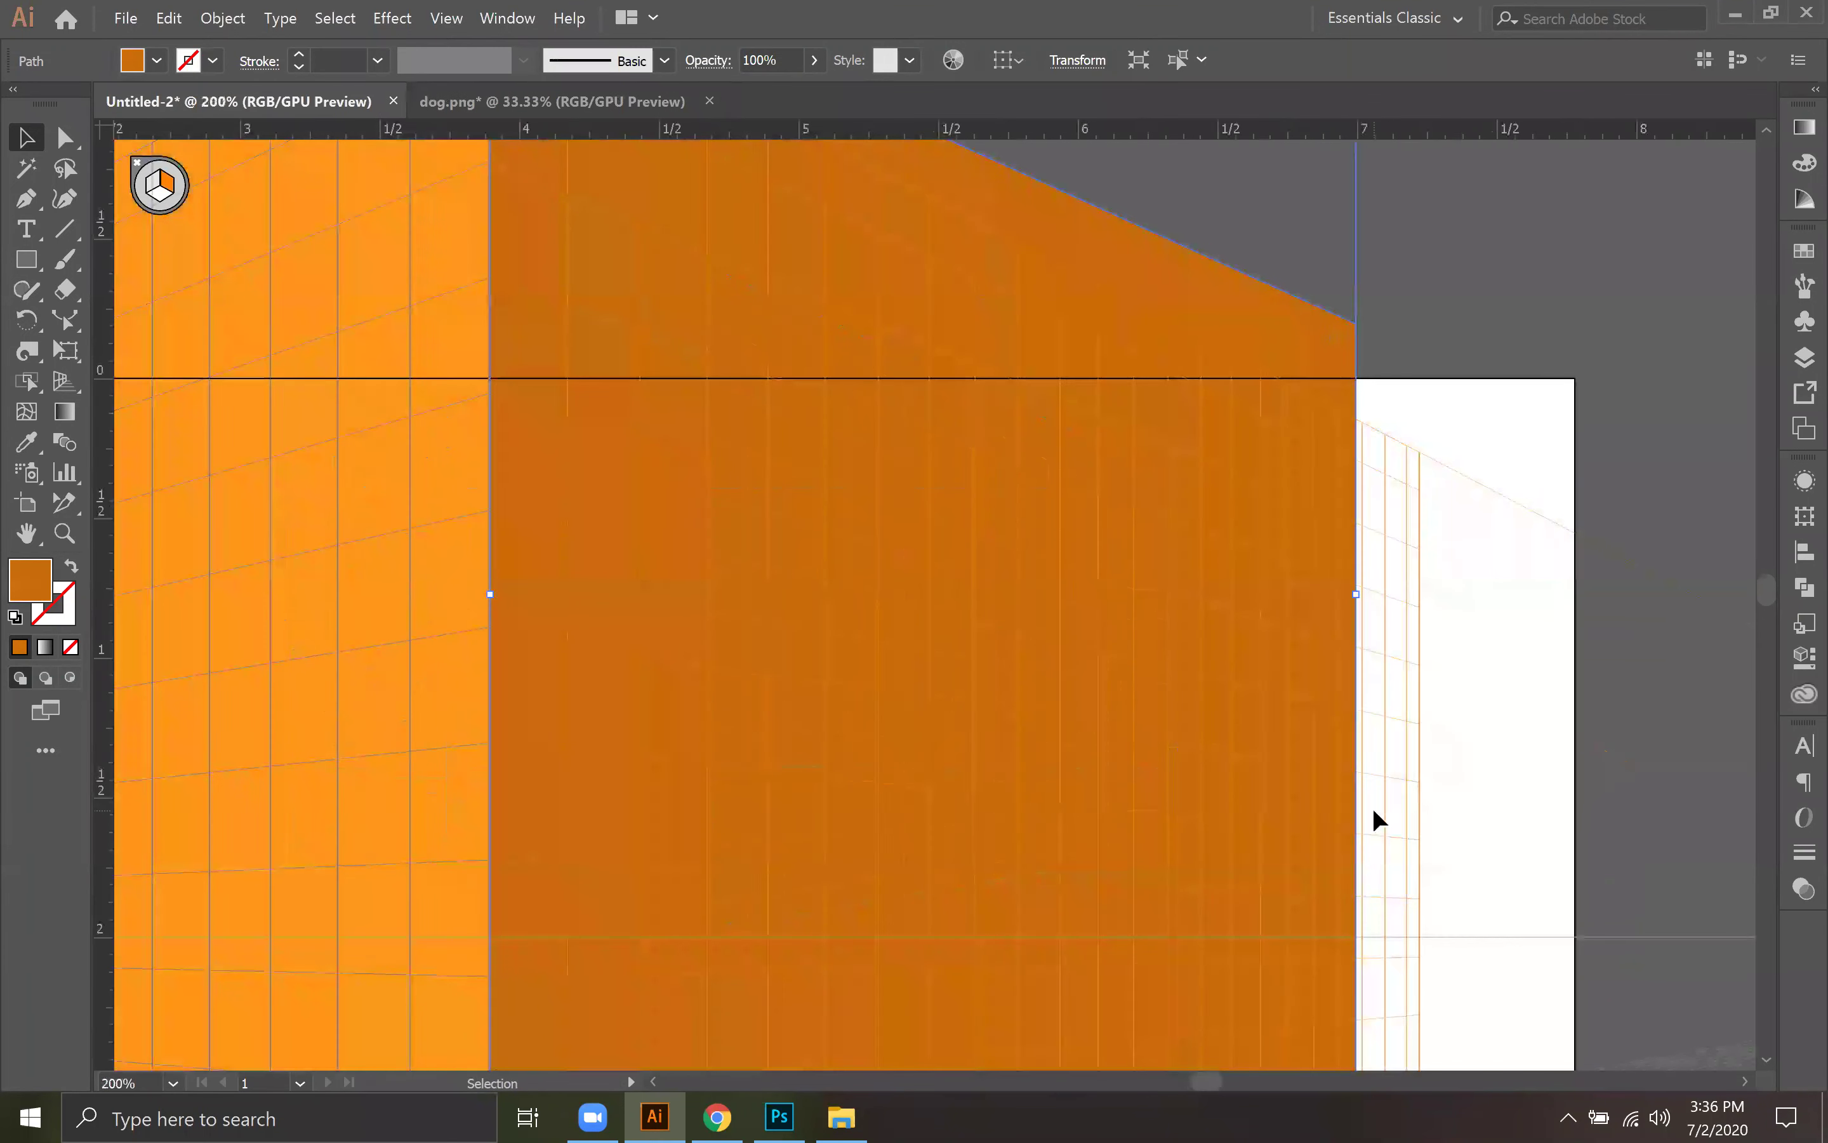
{"action": "scroll", "coordinate": [1053, 584], "scroll_direction": "down", "scroll_amount": 7}
{"action": "scroll", "coordinate": [1053, 583], "scroll_direction": "left", "scroll_amount": 3}
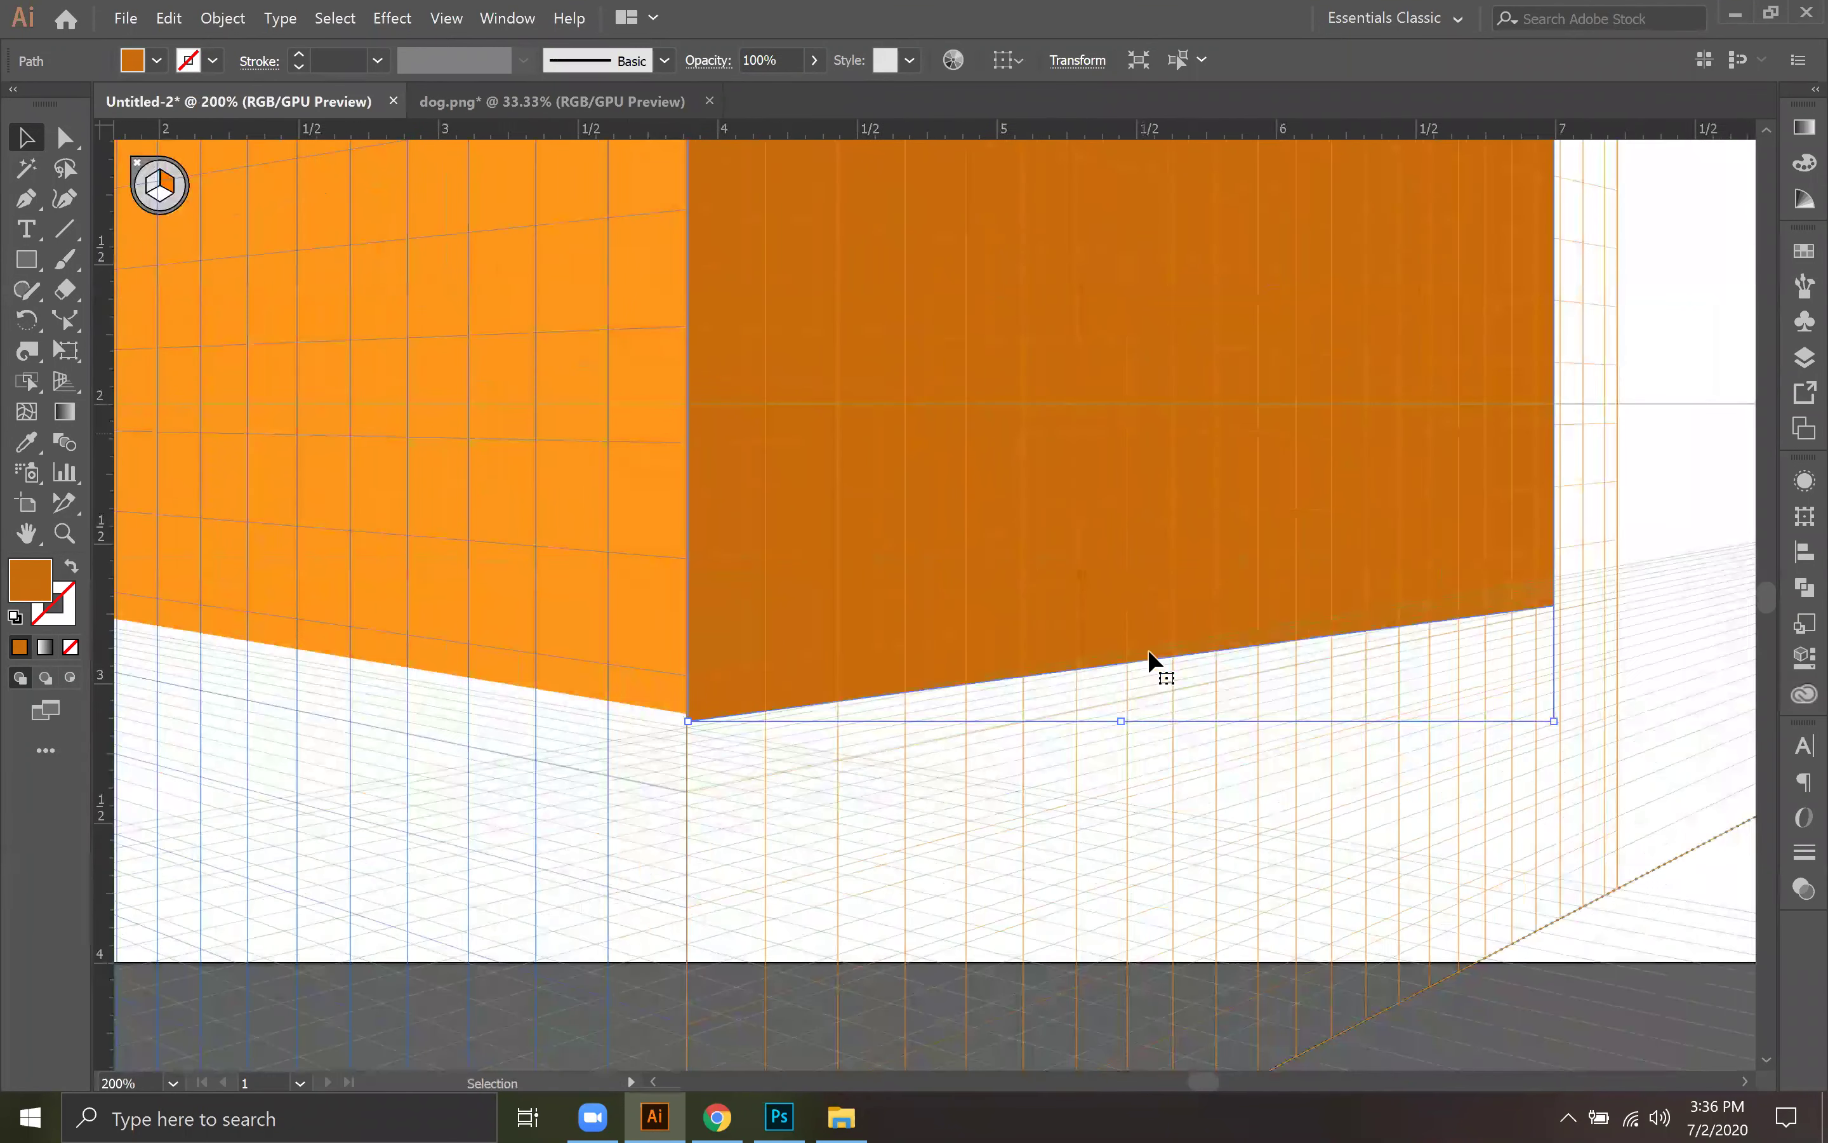
{"action": "left_click_drag", "start_coordinate": [1123, 721], "coordinate": [1119, 715]}
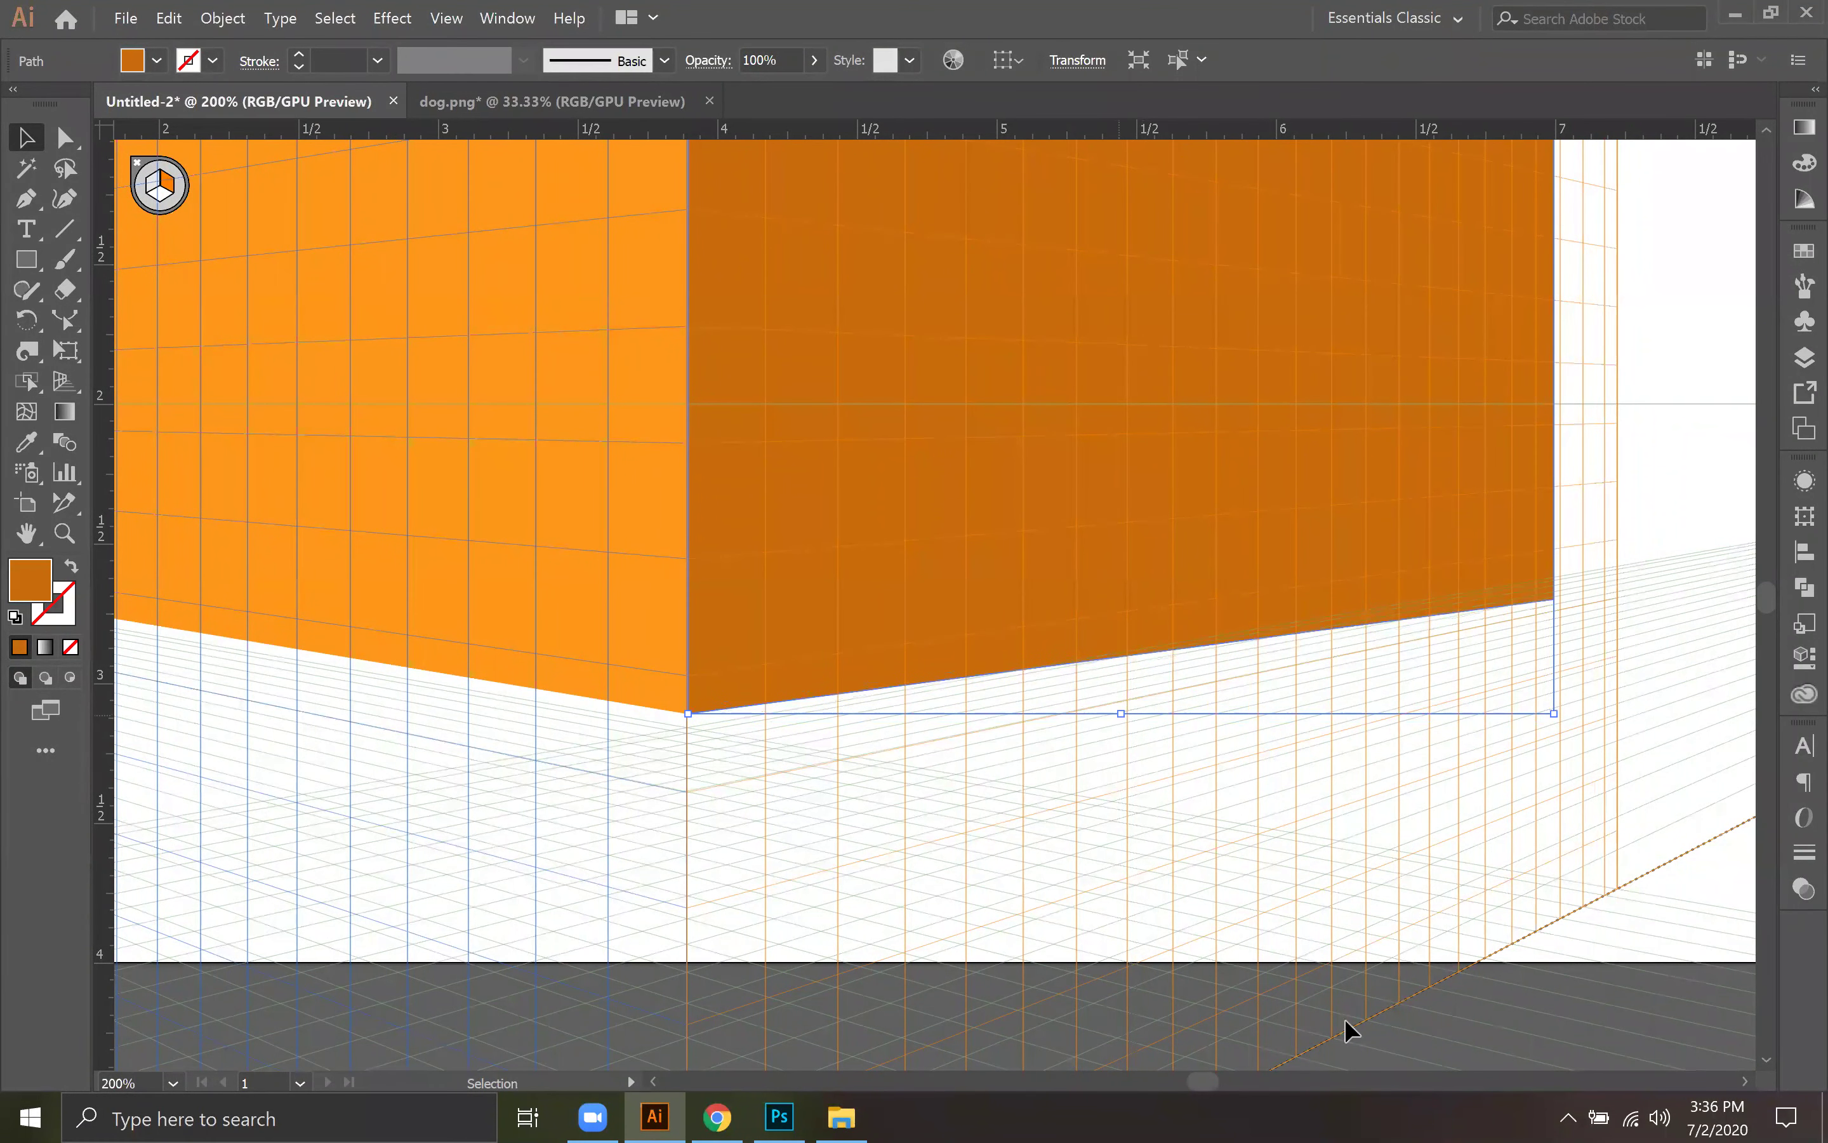
{"action": "left_click", "coordinate": [1383, 981]}
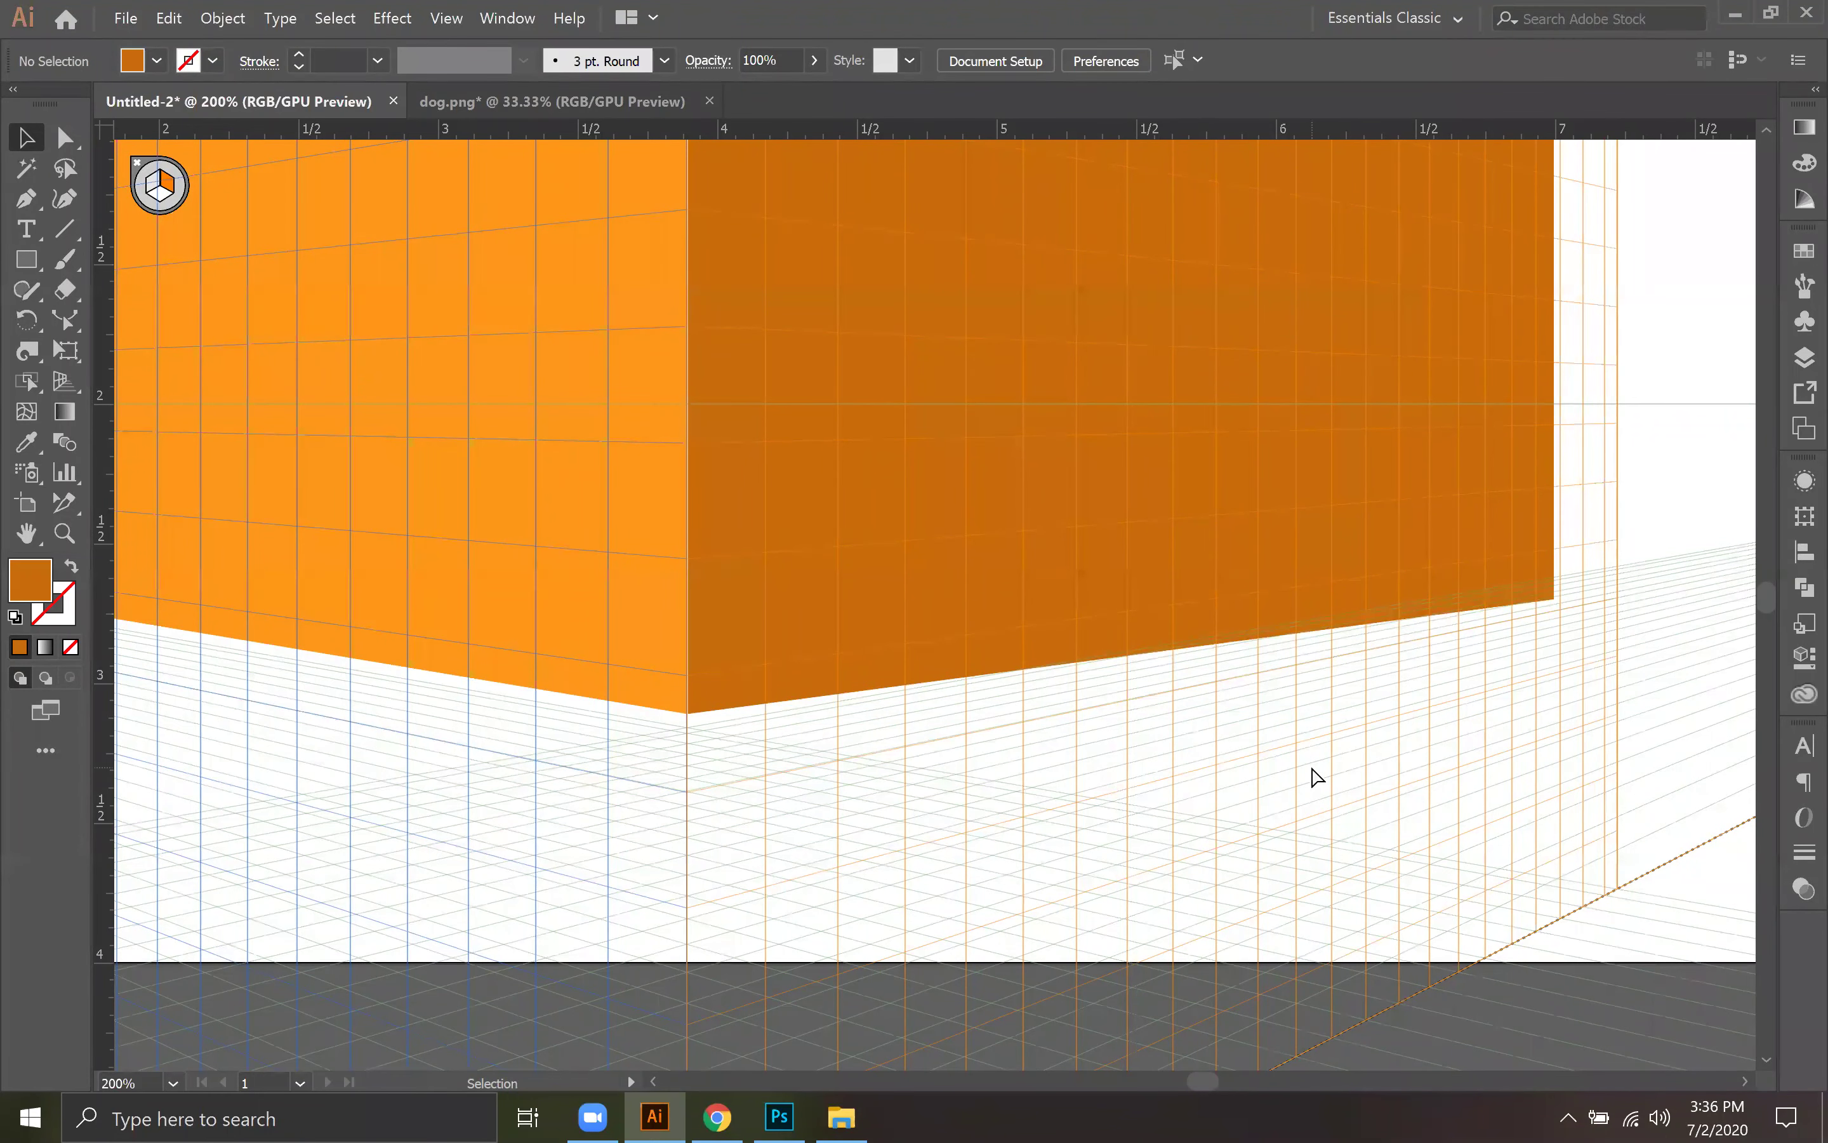
Step: Group the light and dark orange rectangles into one box shape and deselect it
{"action": "key", "text": "ctrl+minus"}
{"action": "key", "text": "ctrl+minus"}
{"action": "key", "text": "ctrl+minus"}
{"action": "key", "text": "ctrl+minus"}
{"action": "key", "text": "ctrl+plus"}
{"action": "key", "text": "ctrl+plus"}
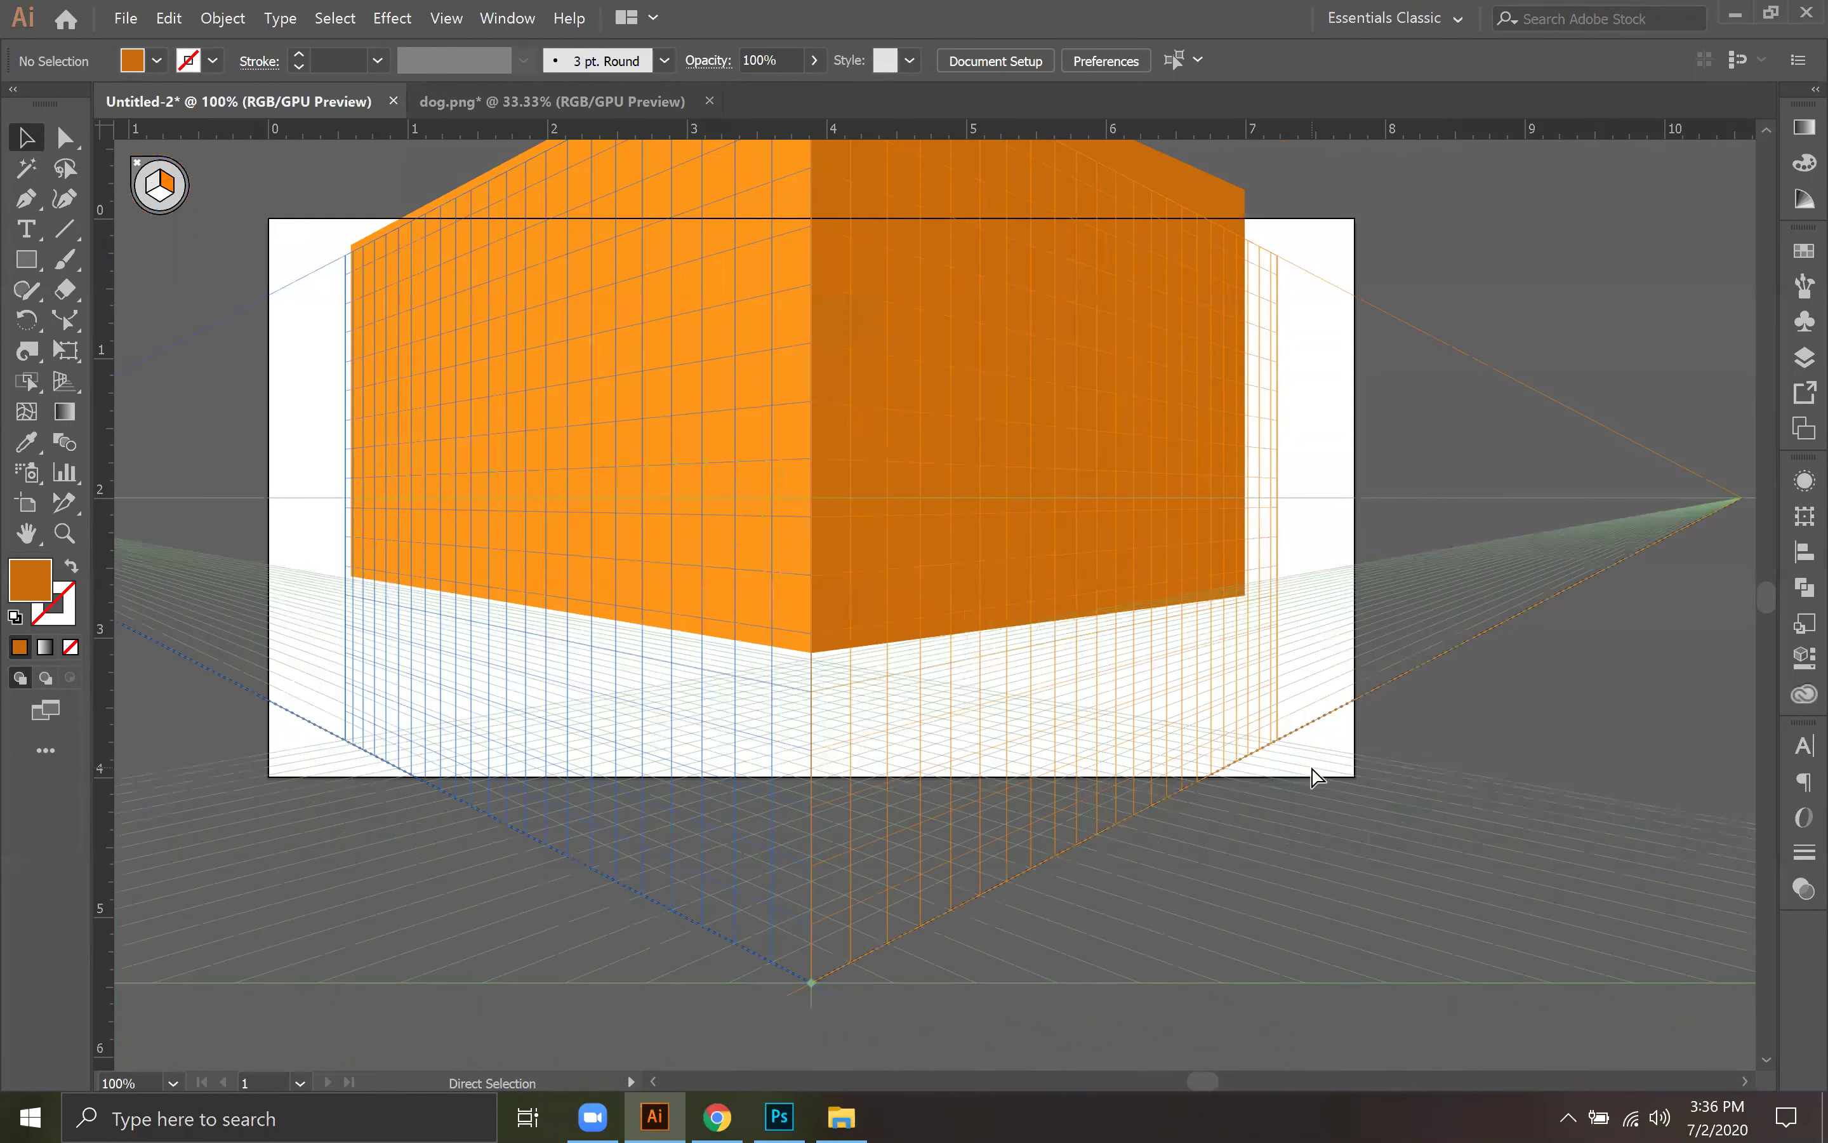
{"action": "key", "text": "ctrl+minus"}
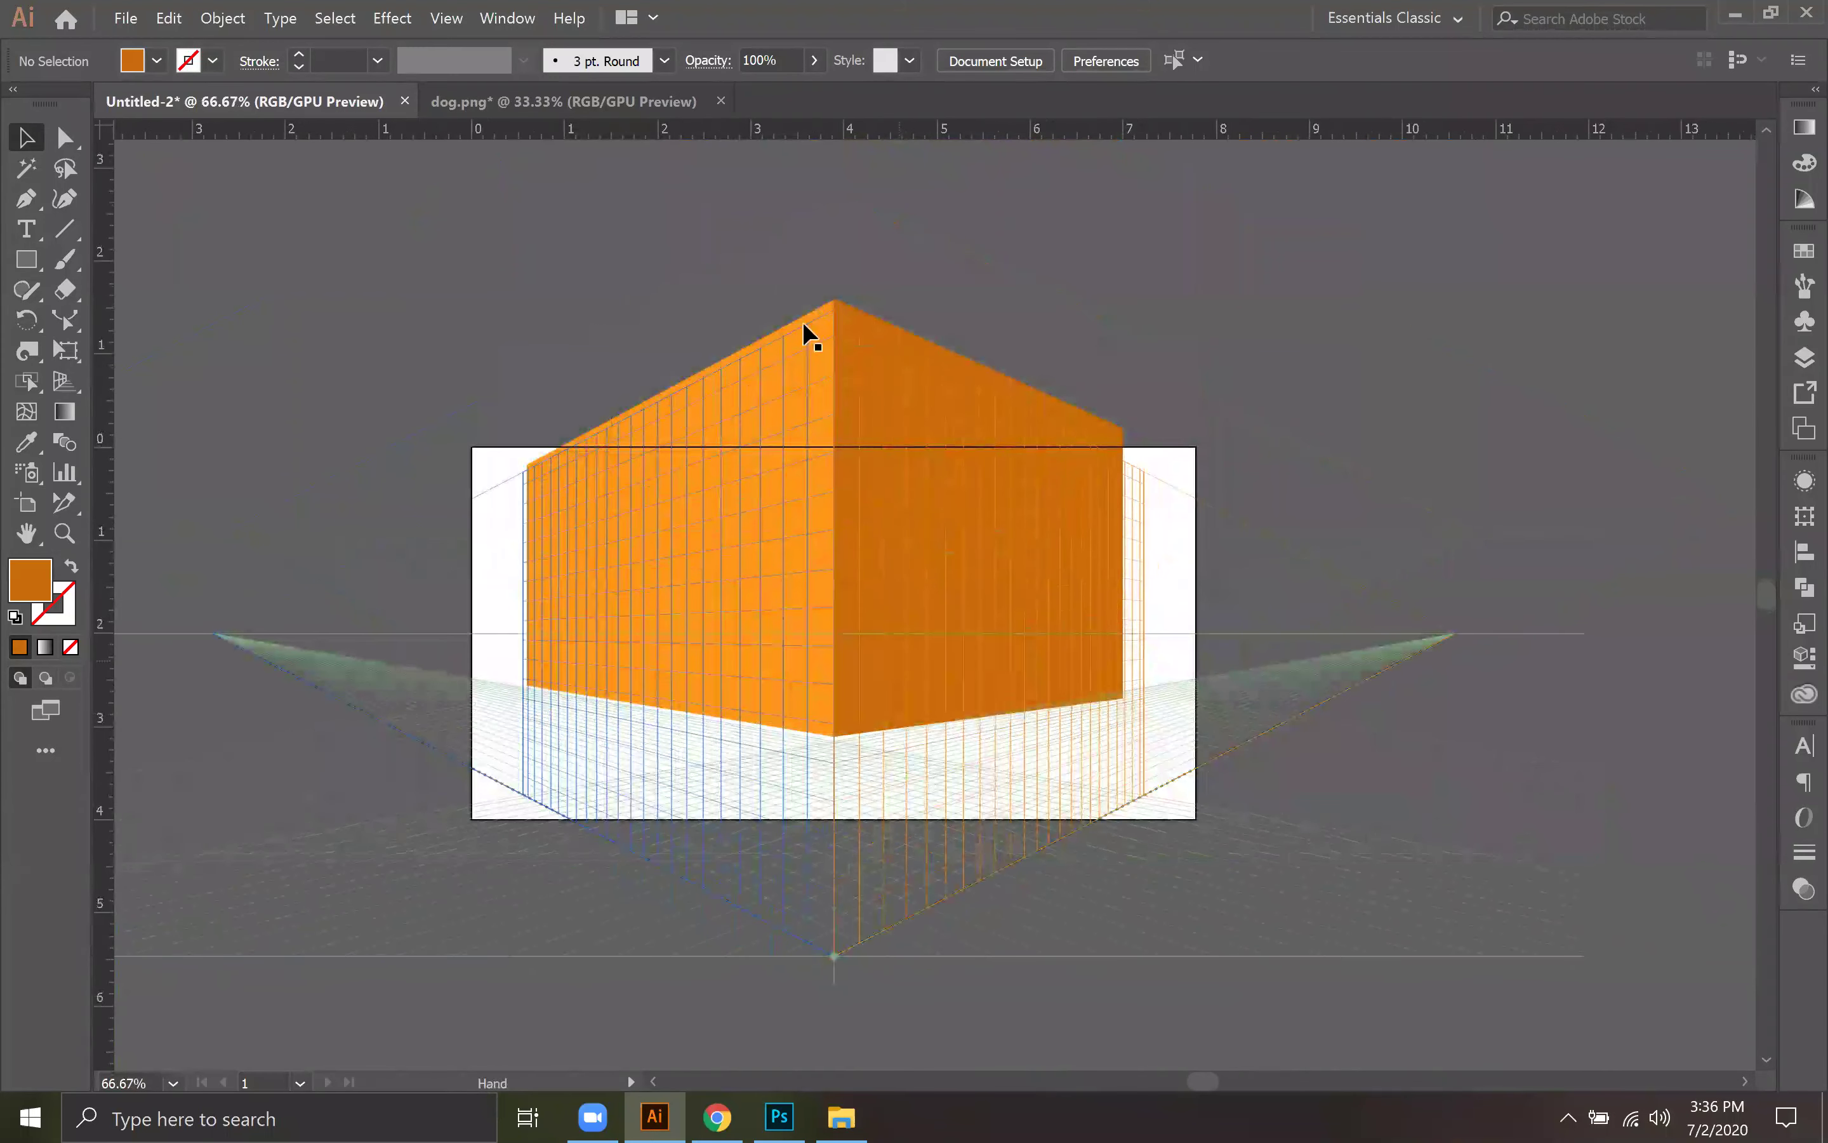
{"action": "left_click_drag", "start_coordinate": [797, 289], "coordinate": [886, 350]}
{"action": "right_click", "coordinate": [870, 339]}
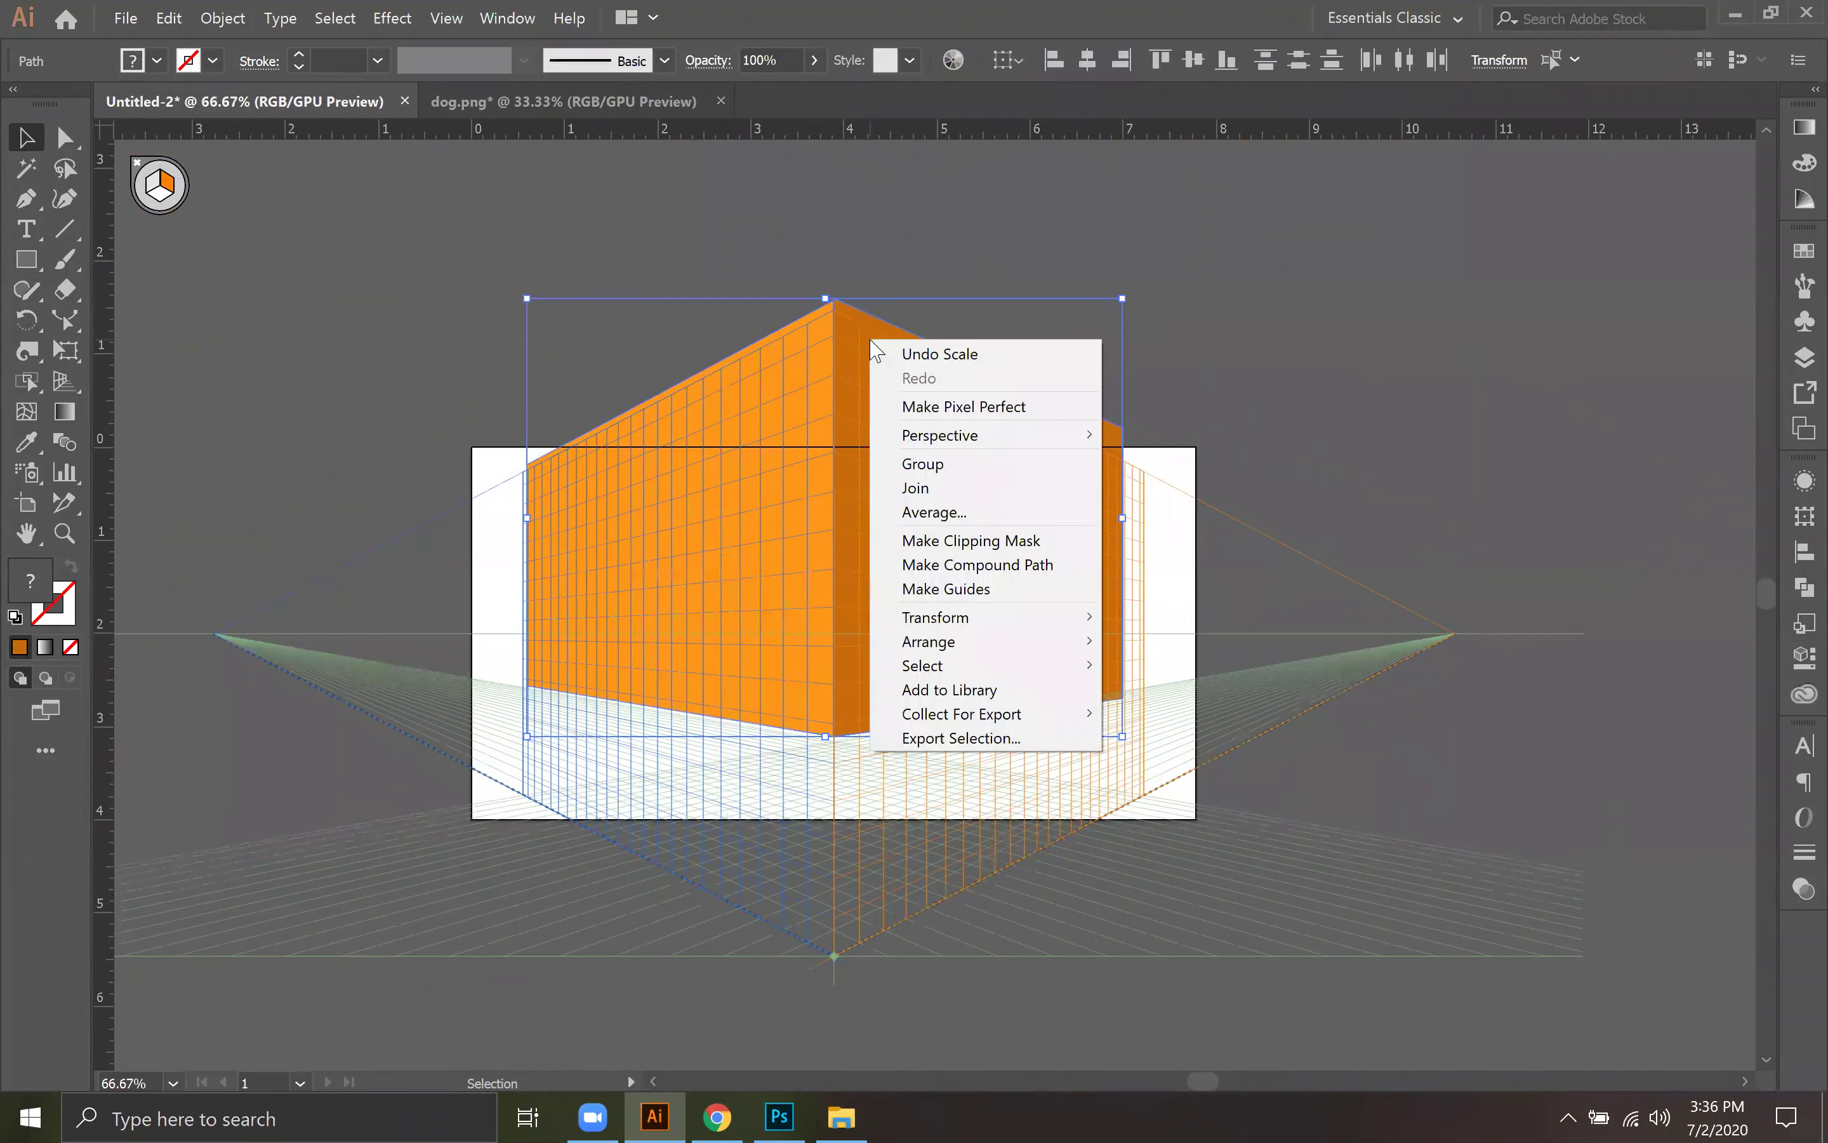
{"action": "left_click", "coordinate": [954, 465]}
{"action": "left_click", "coordinate": [1259, 412]}
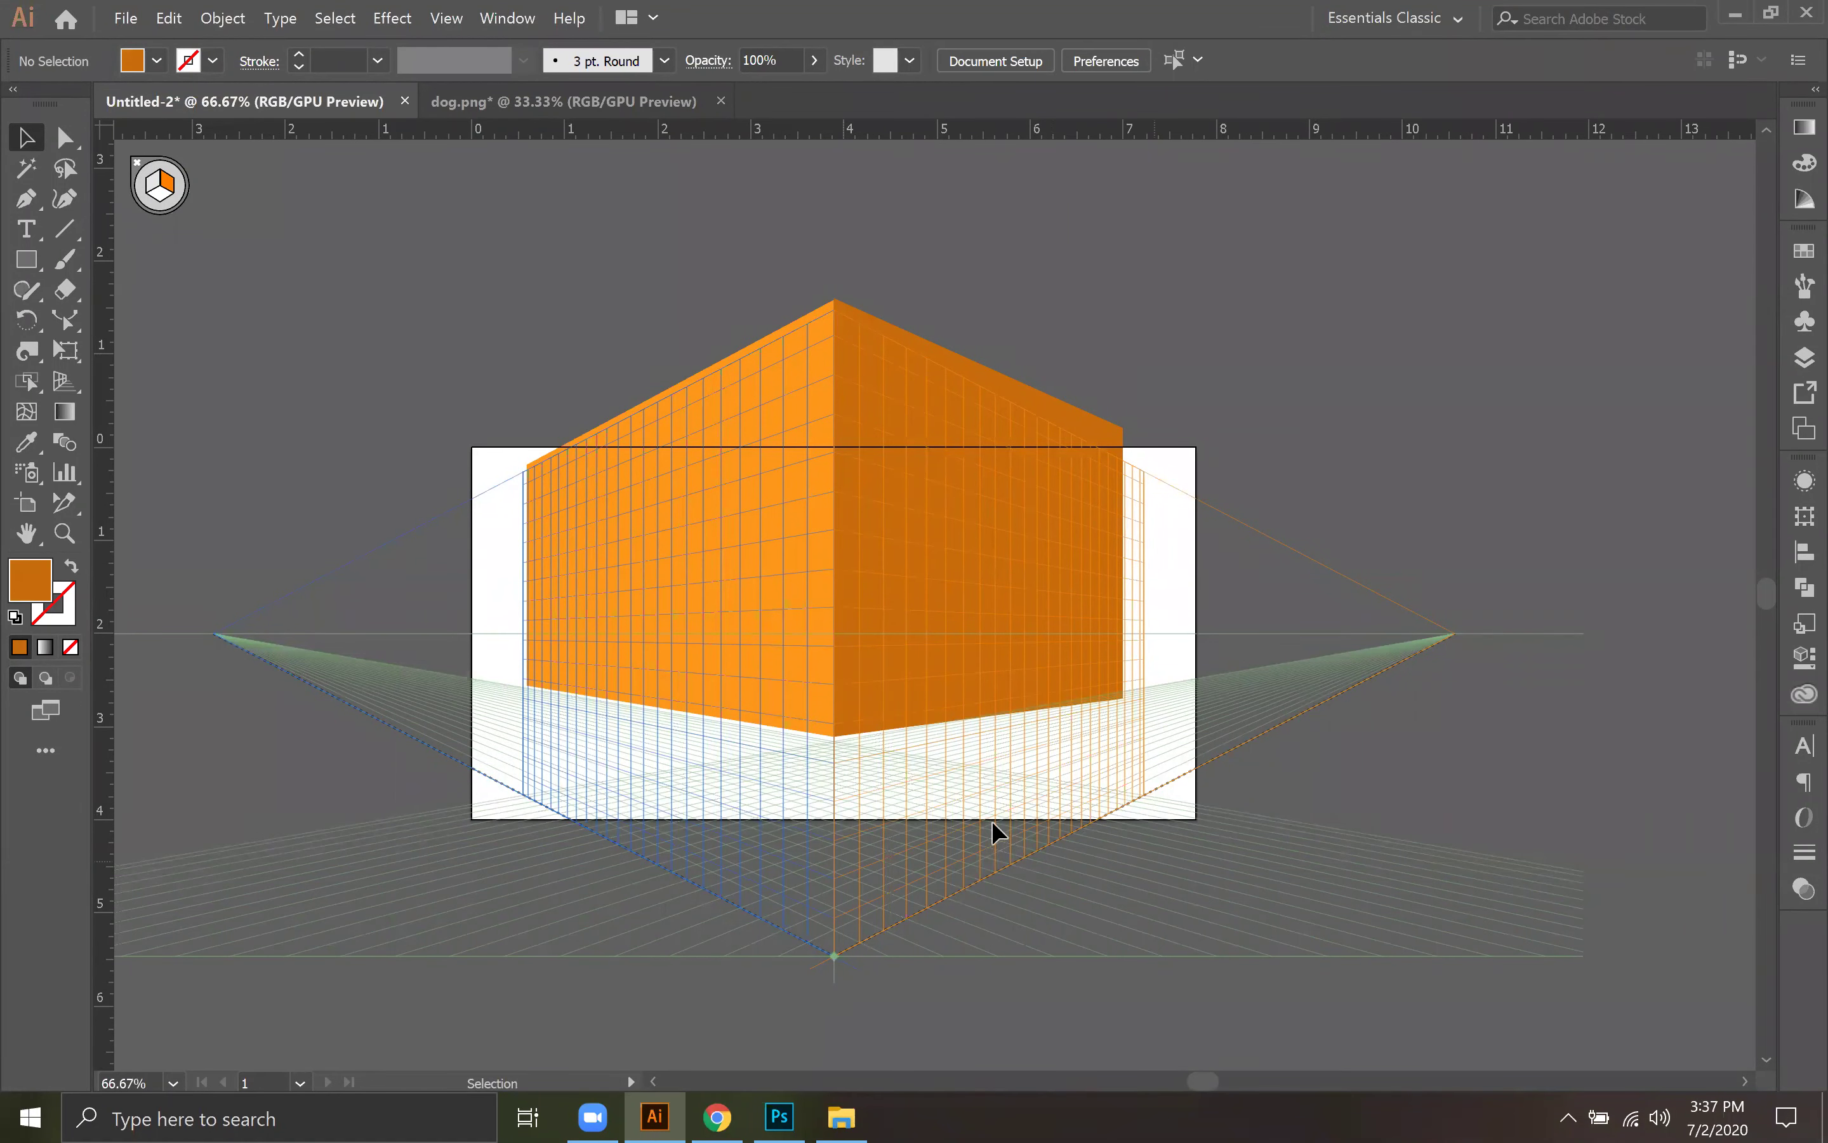
Step: Try stretching the grouped box down to the grid's ground level point, and undo the scaling
{"action": "left_click_drag", "start_coordinate": [830, 794], "coordinate": [807, 702]}
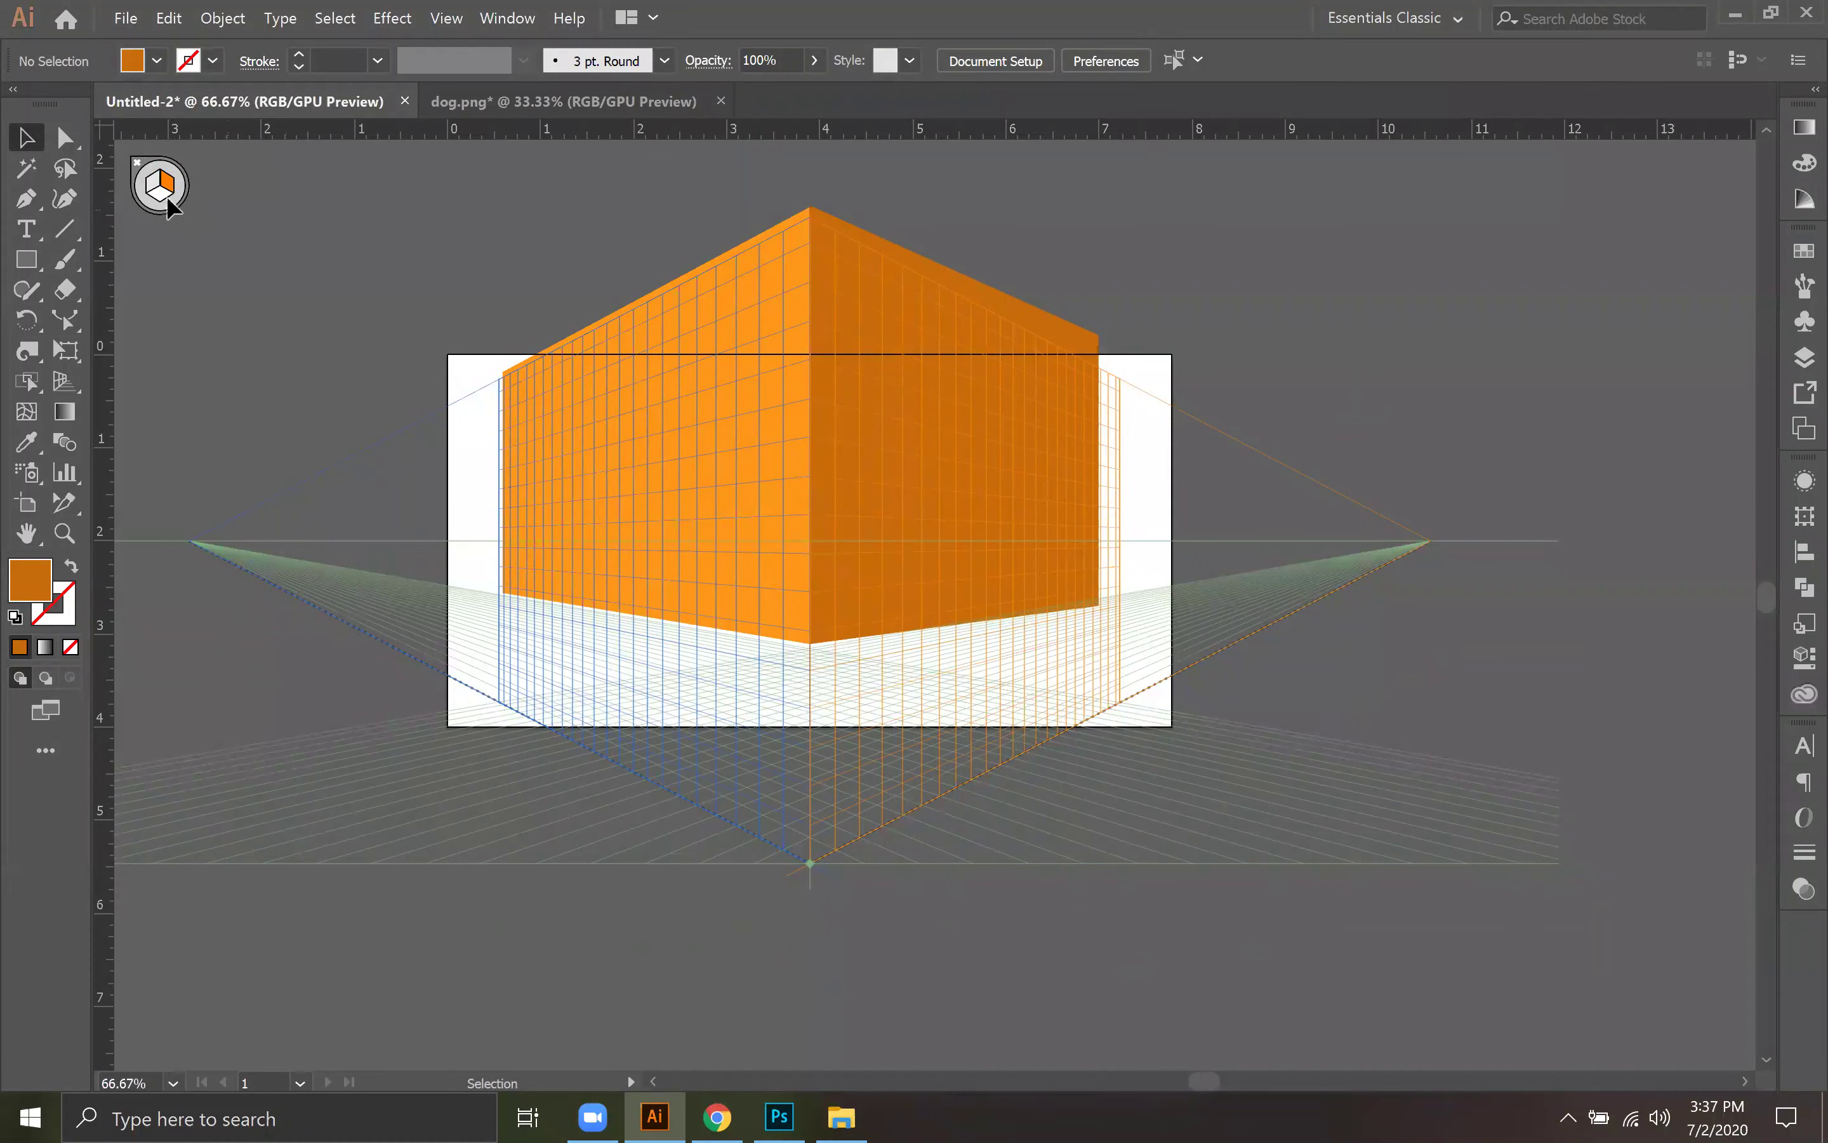
{"action": "left_click", "coordinate": [799, 478]}
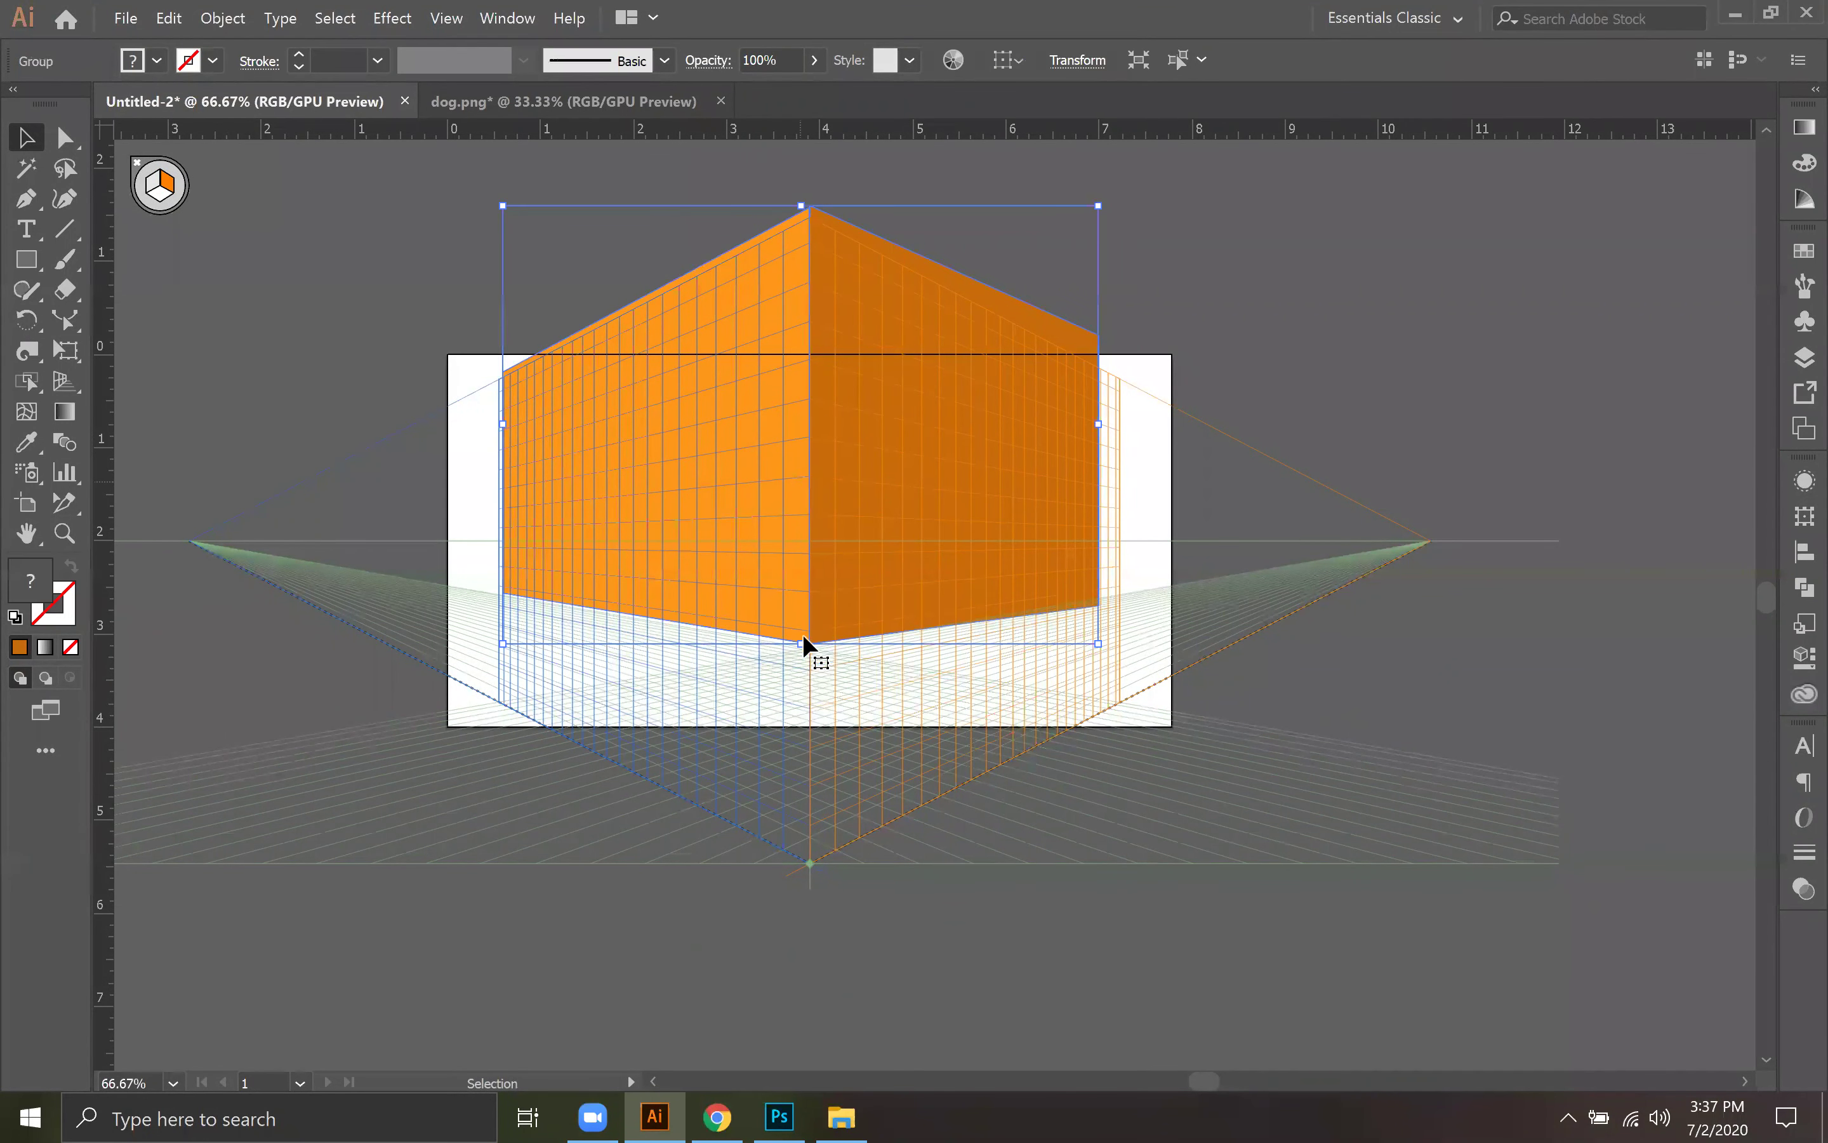
{"action": "left_click_drag", "start_coordinate": [807, 644], "coordinate": [804, 863]}
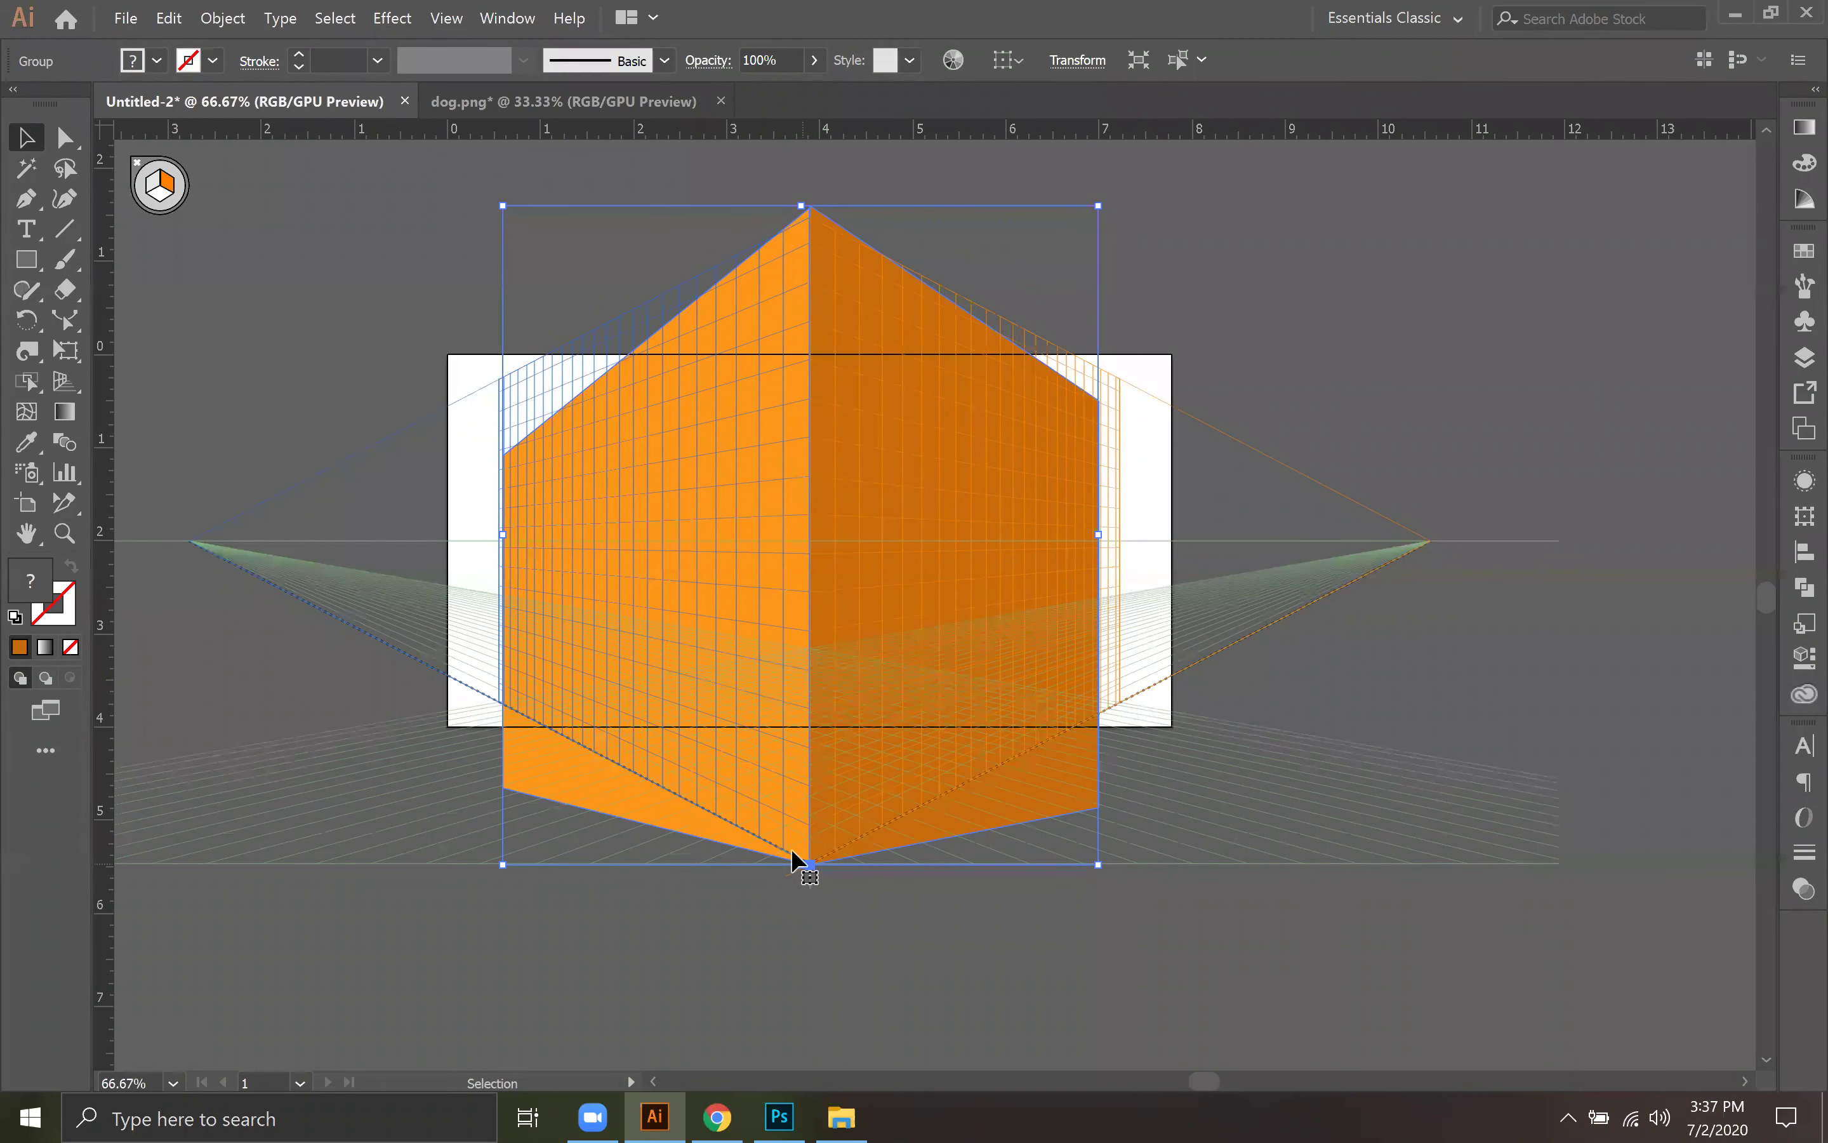
{"action": "key", "text": "ctrl+z"}
{"action": "left_click", "coordinate": [1208, 807]}
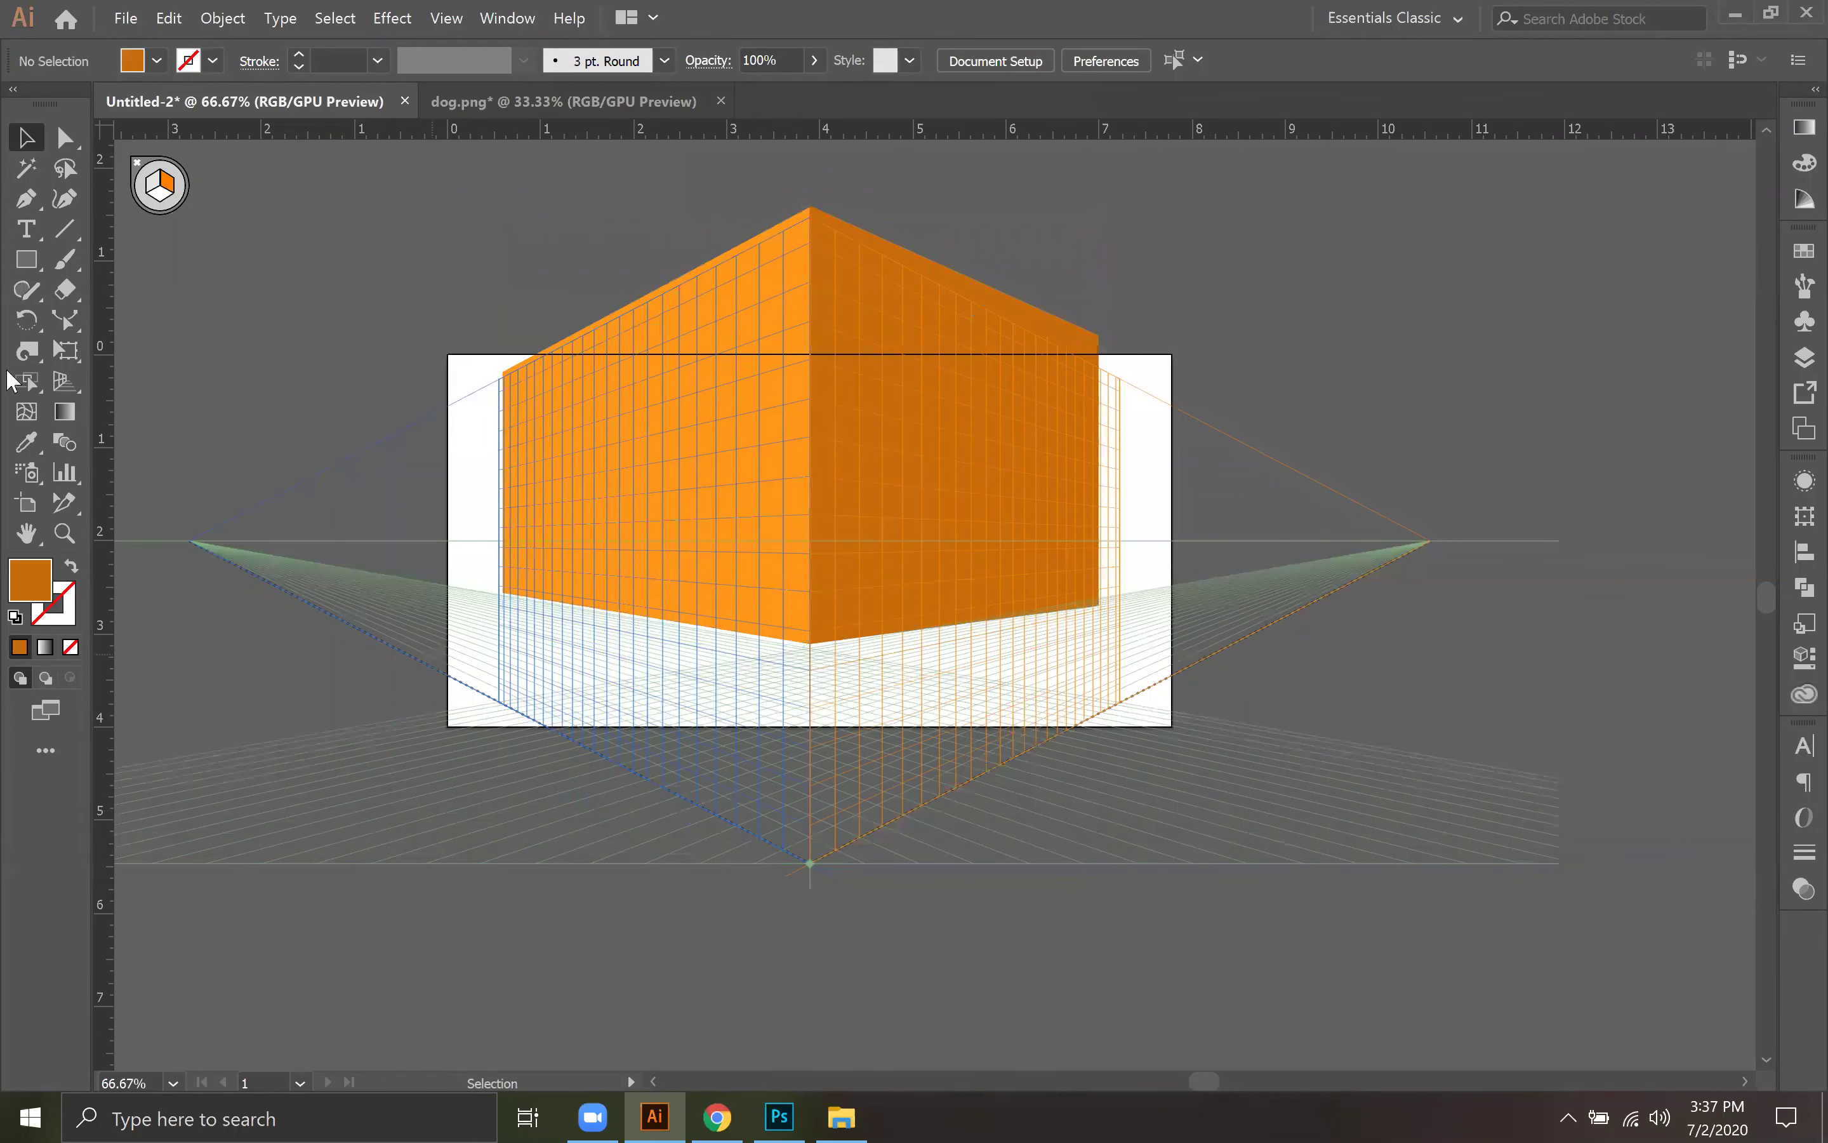
Step: Draw a rectangle on the ground plane below the box and fill it with very dark brown
{"action": "left_click", "coordinate": [53, 387]}
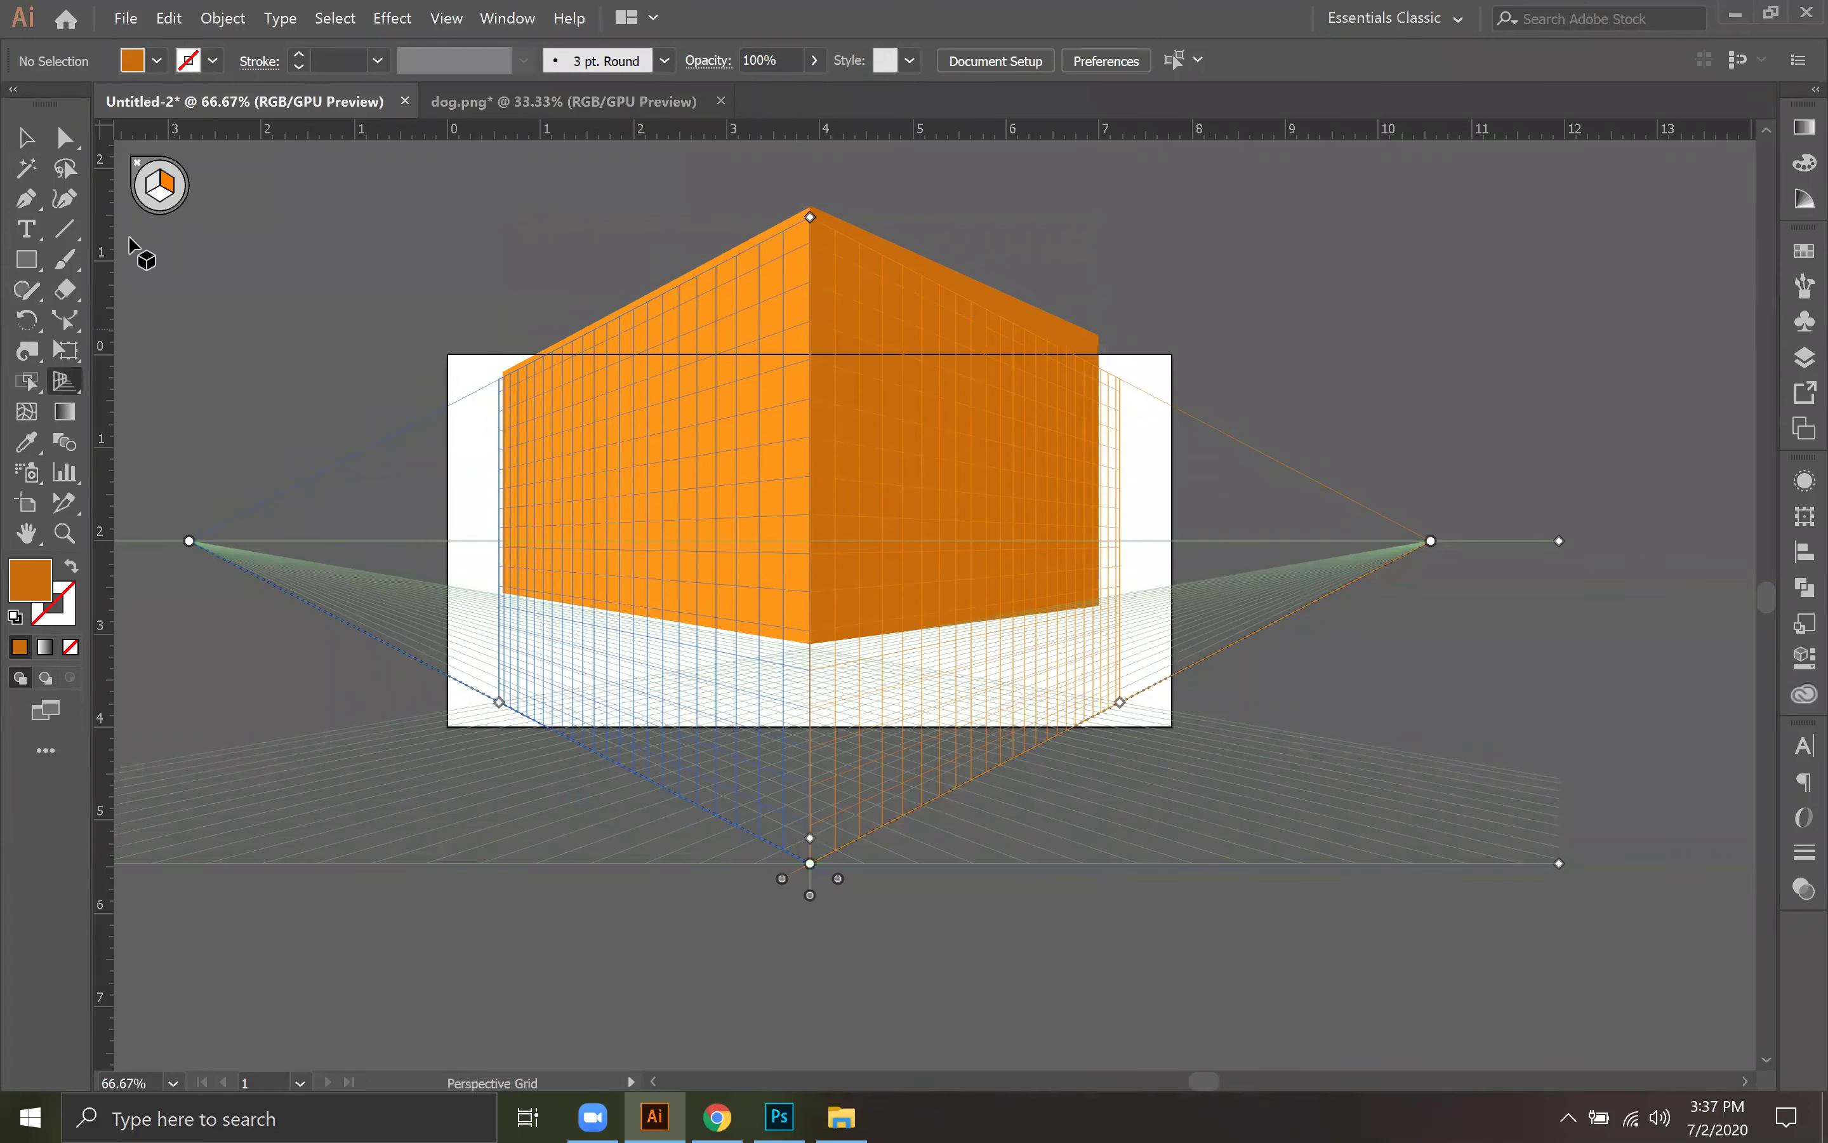
{"action": "left_click", "coordinate": [158, 206]}
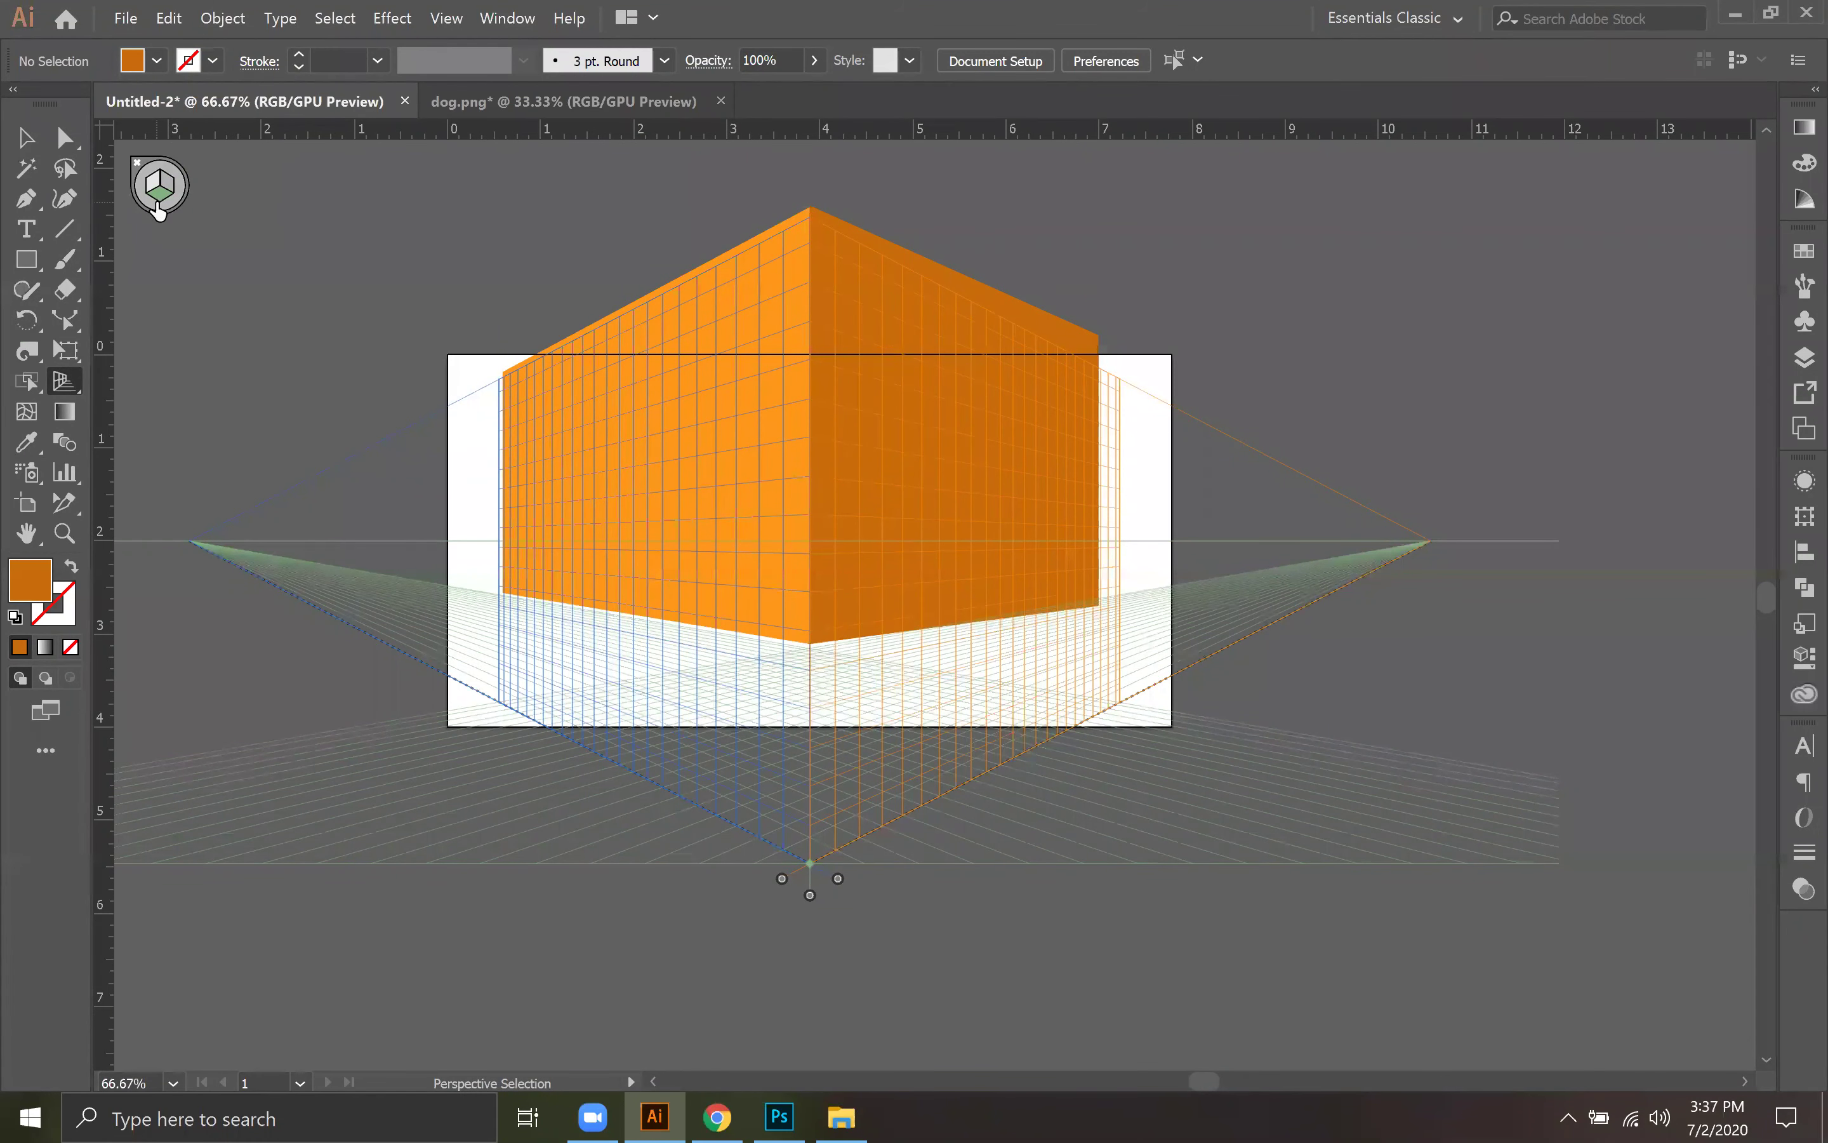
{"action": "key", "text": "shift+p"}
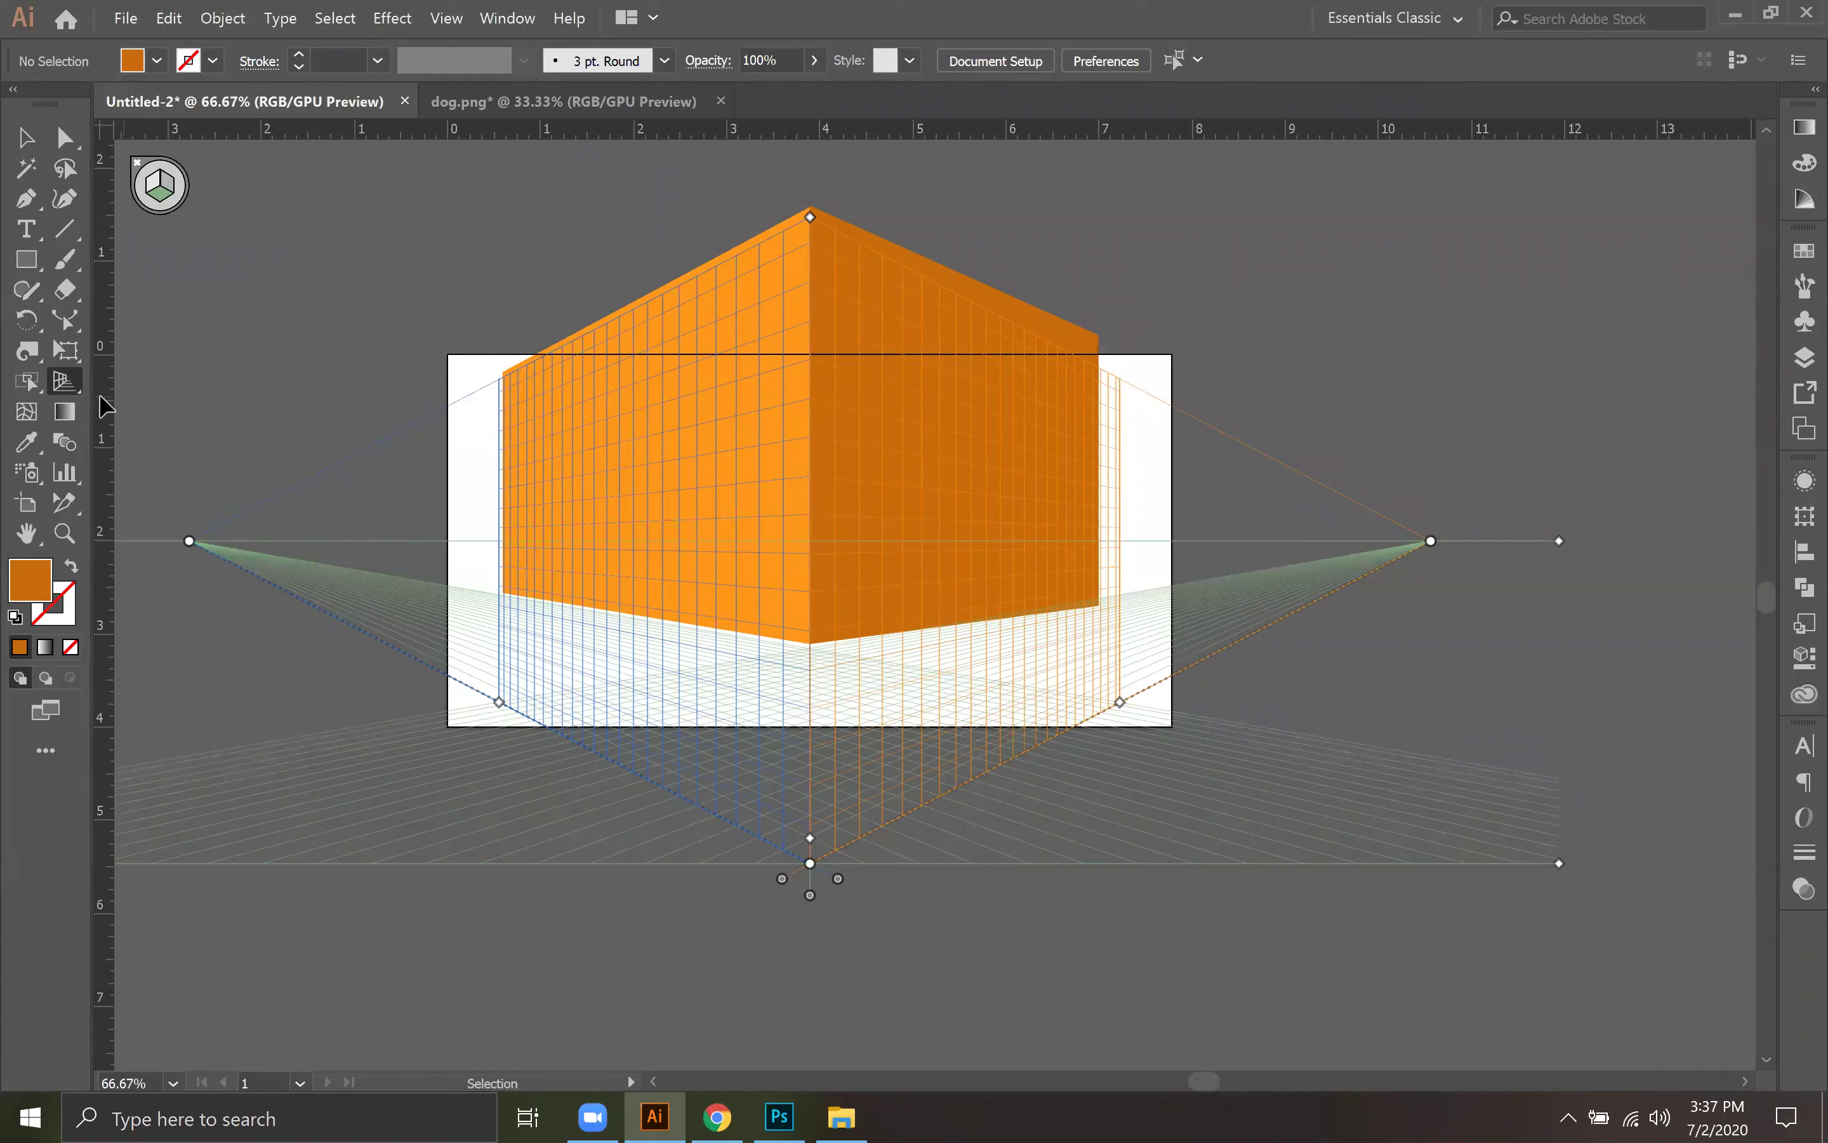
{"action": "left_click", "coordinate": [27, 259]}
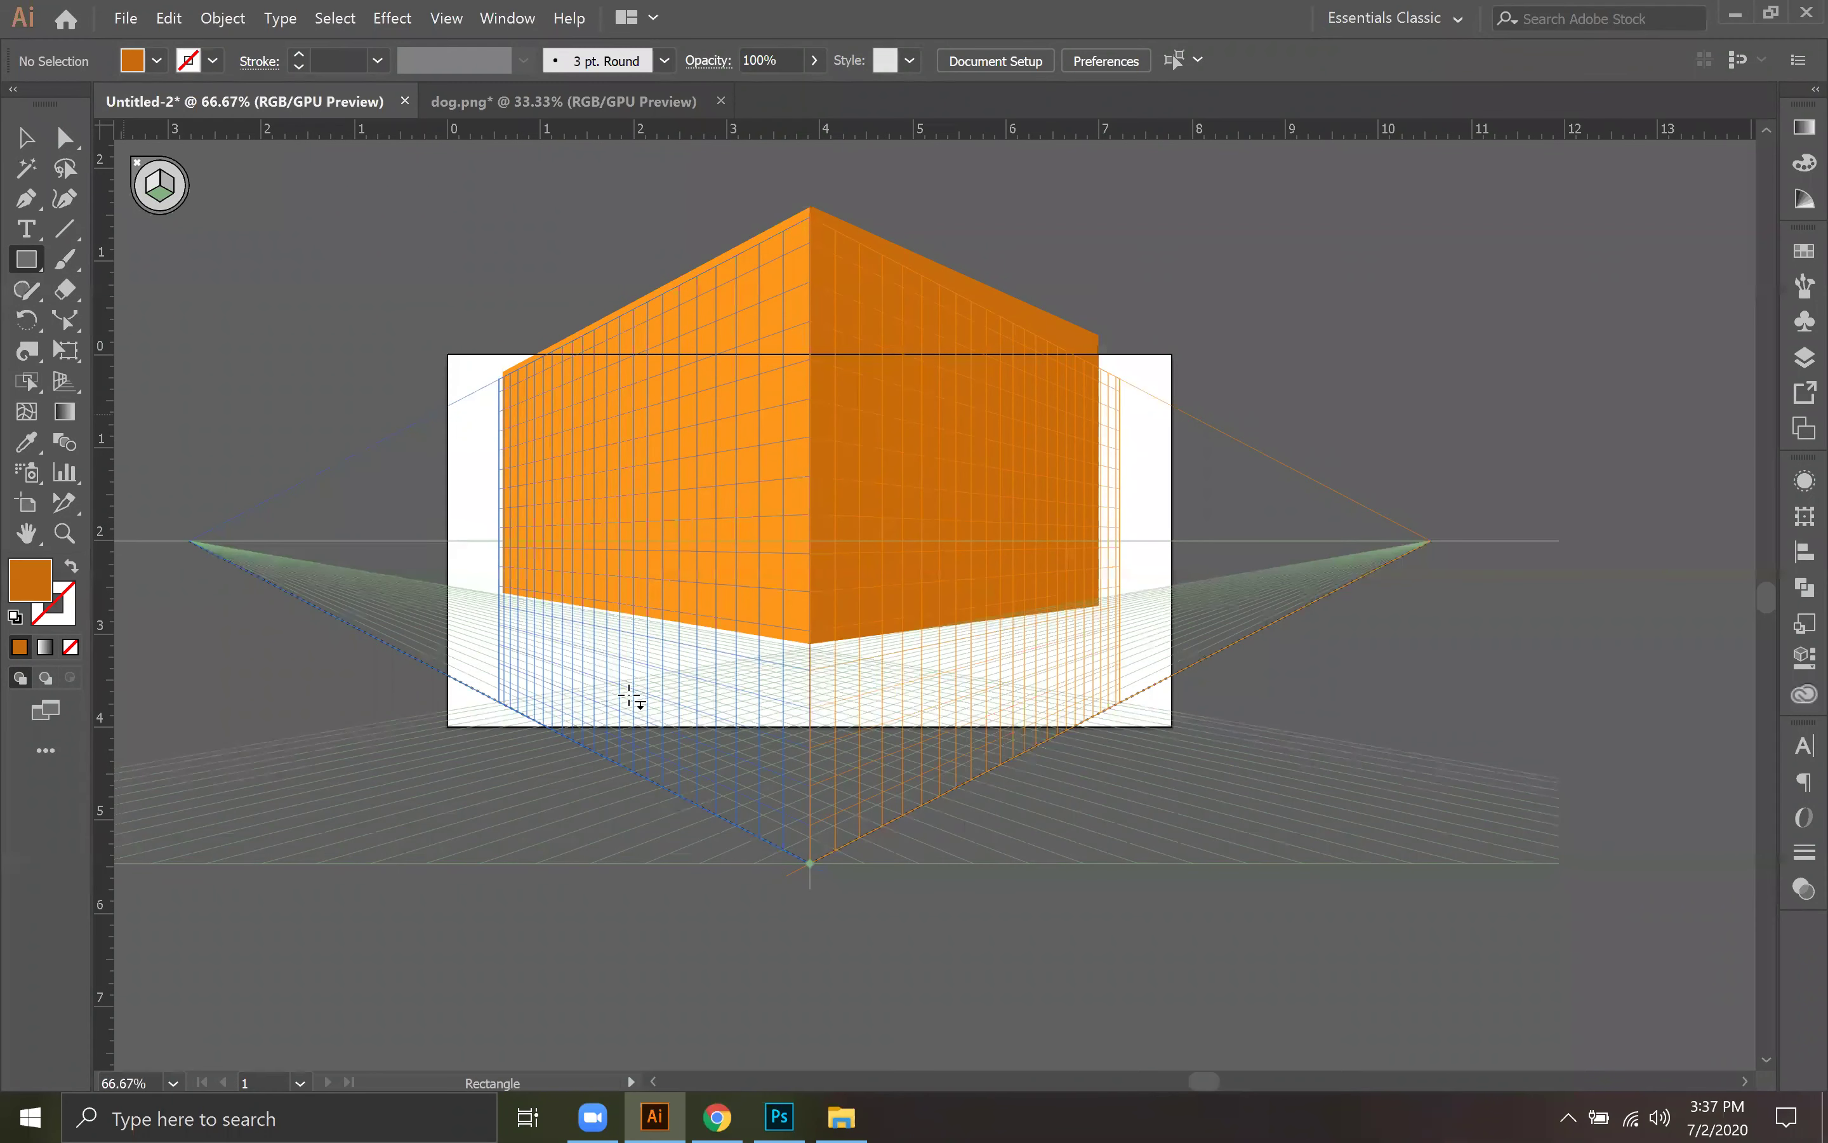
{"action": "left_click_drag", "start_coordinate": [557, 704], "coordinate": [1121, 707]}
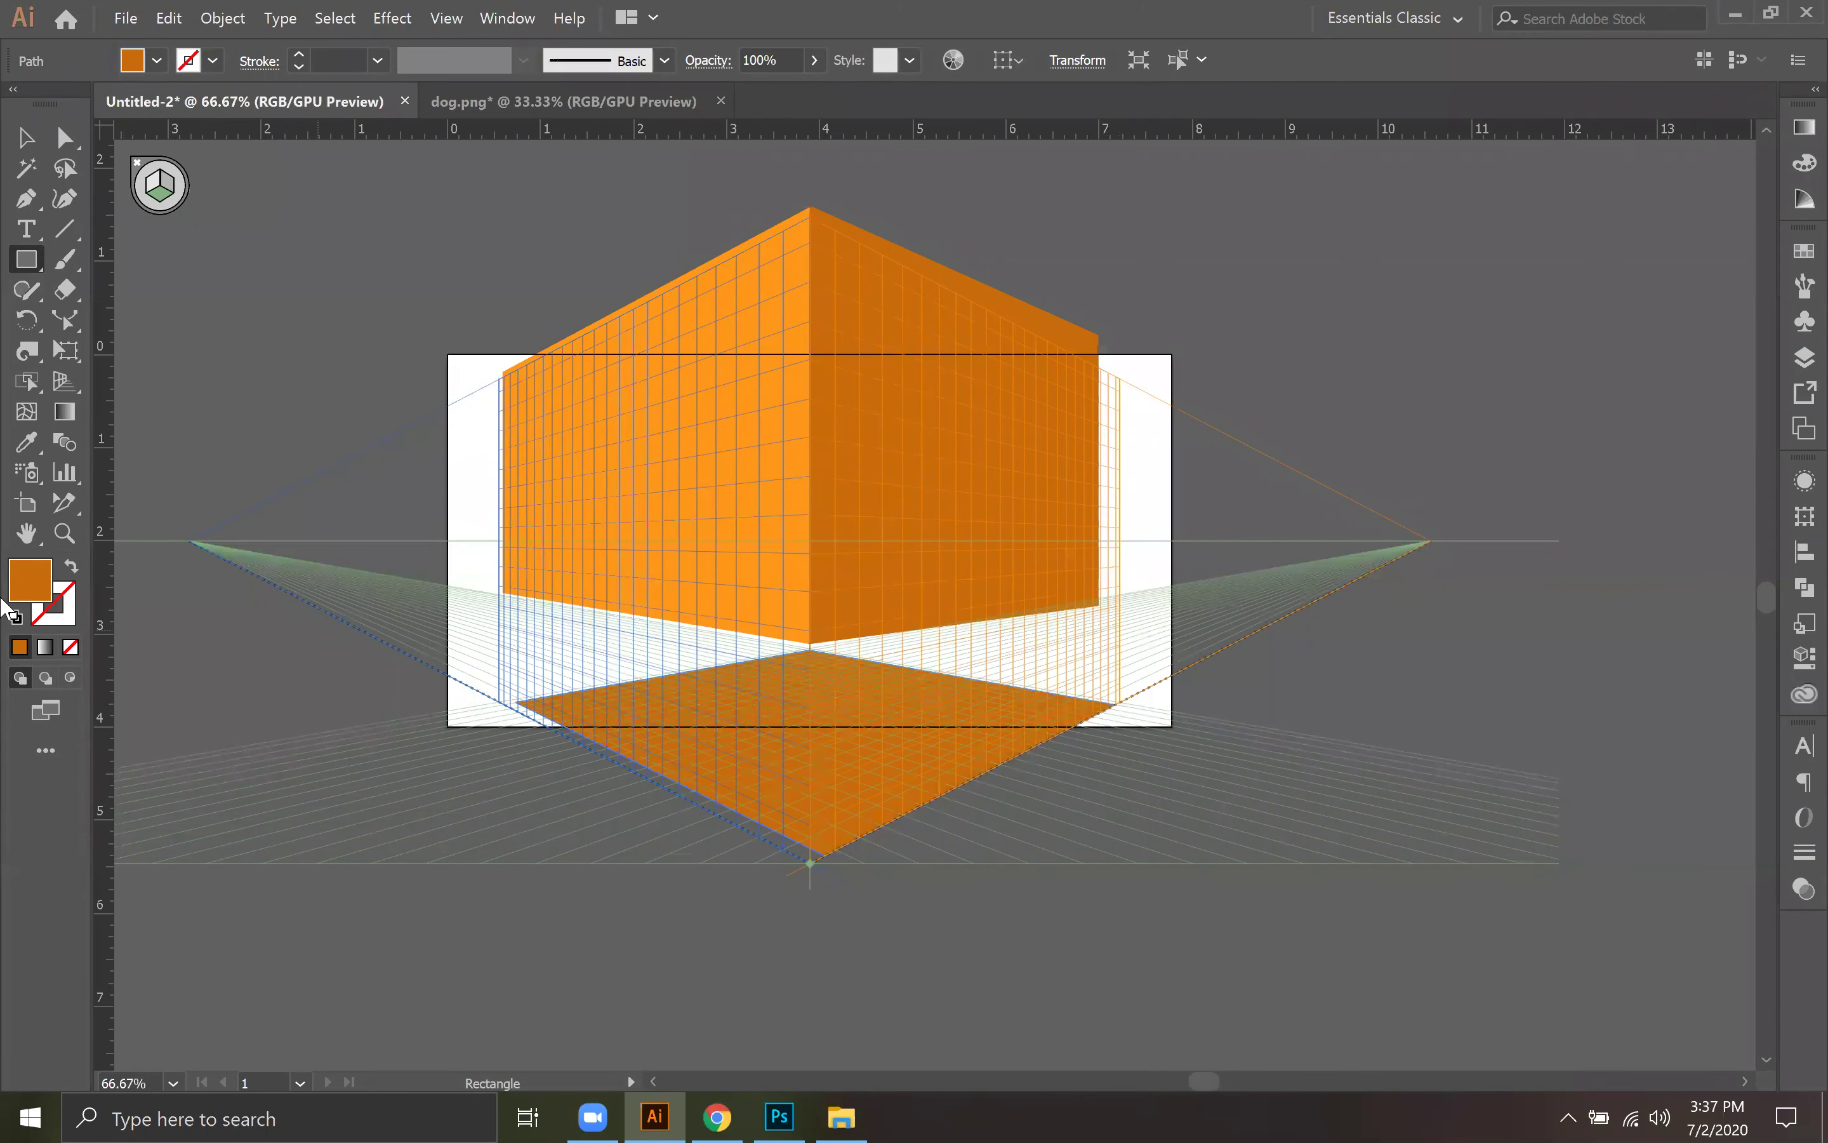
{"action": "type", "text": "472300"}
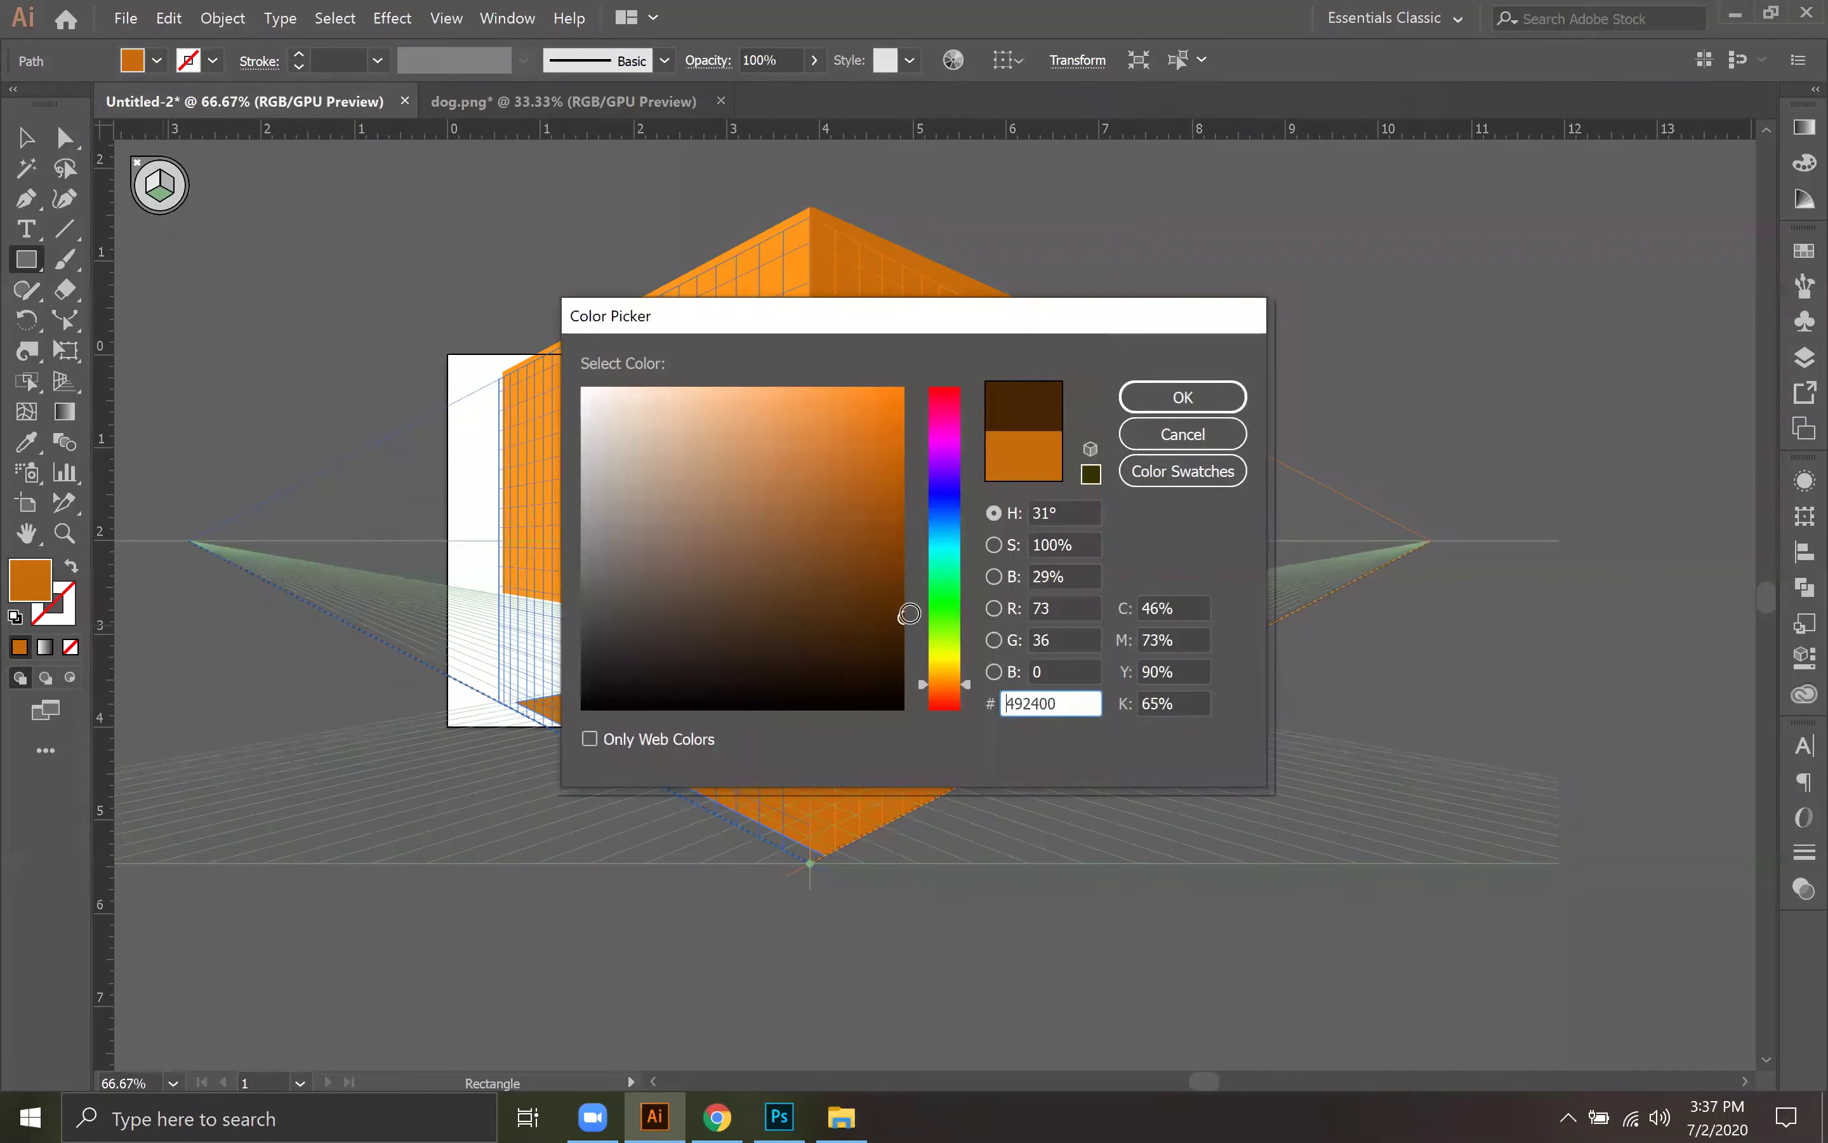
{"action": "left_click", "coordinate": [1224, 387]}
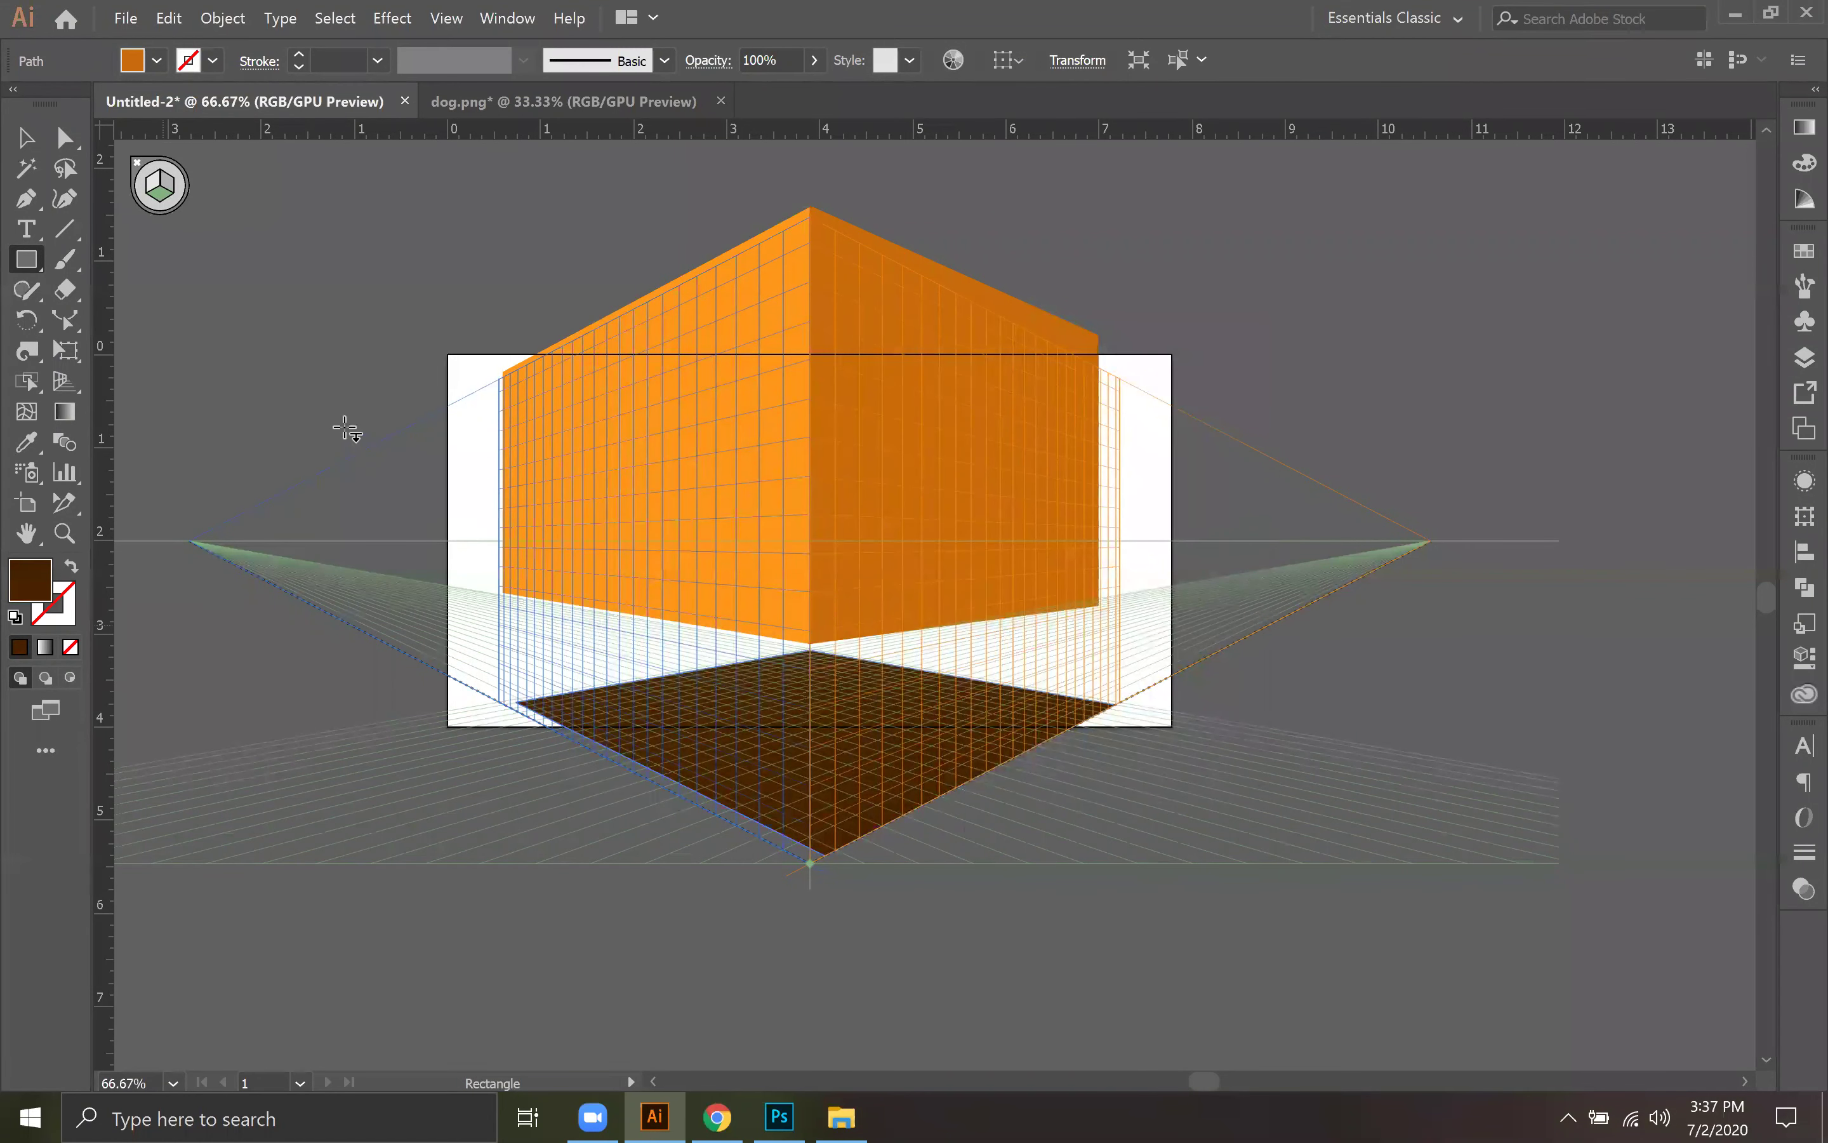
Step: Move the brown ground rectangle up beneath the orange box, bring the box to the front, and deselect it
{"action": "key", "text": "v"}
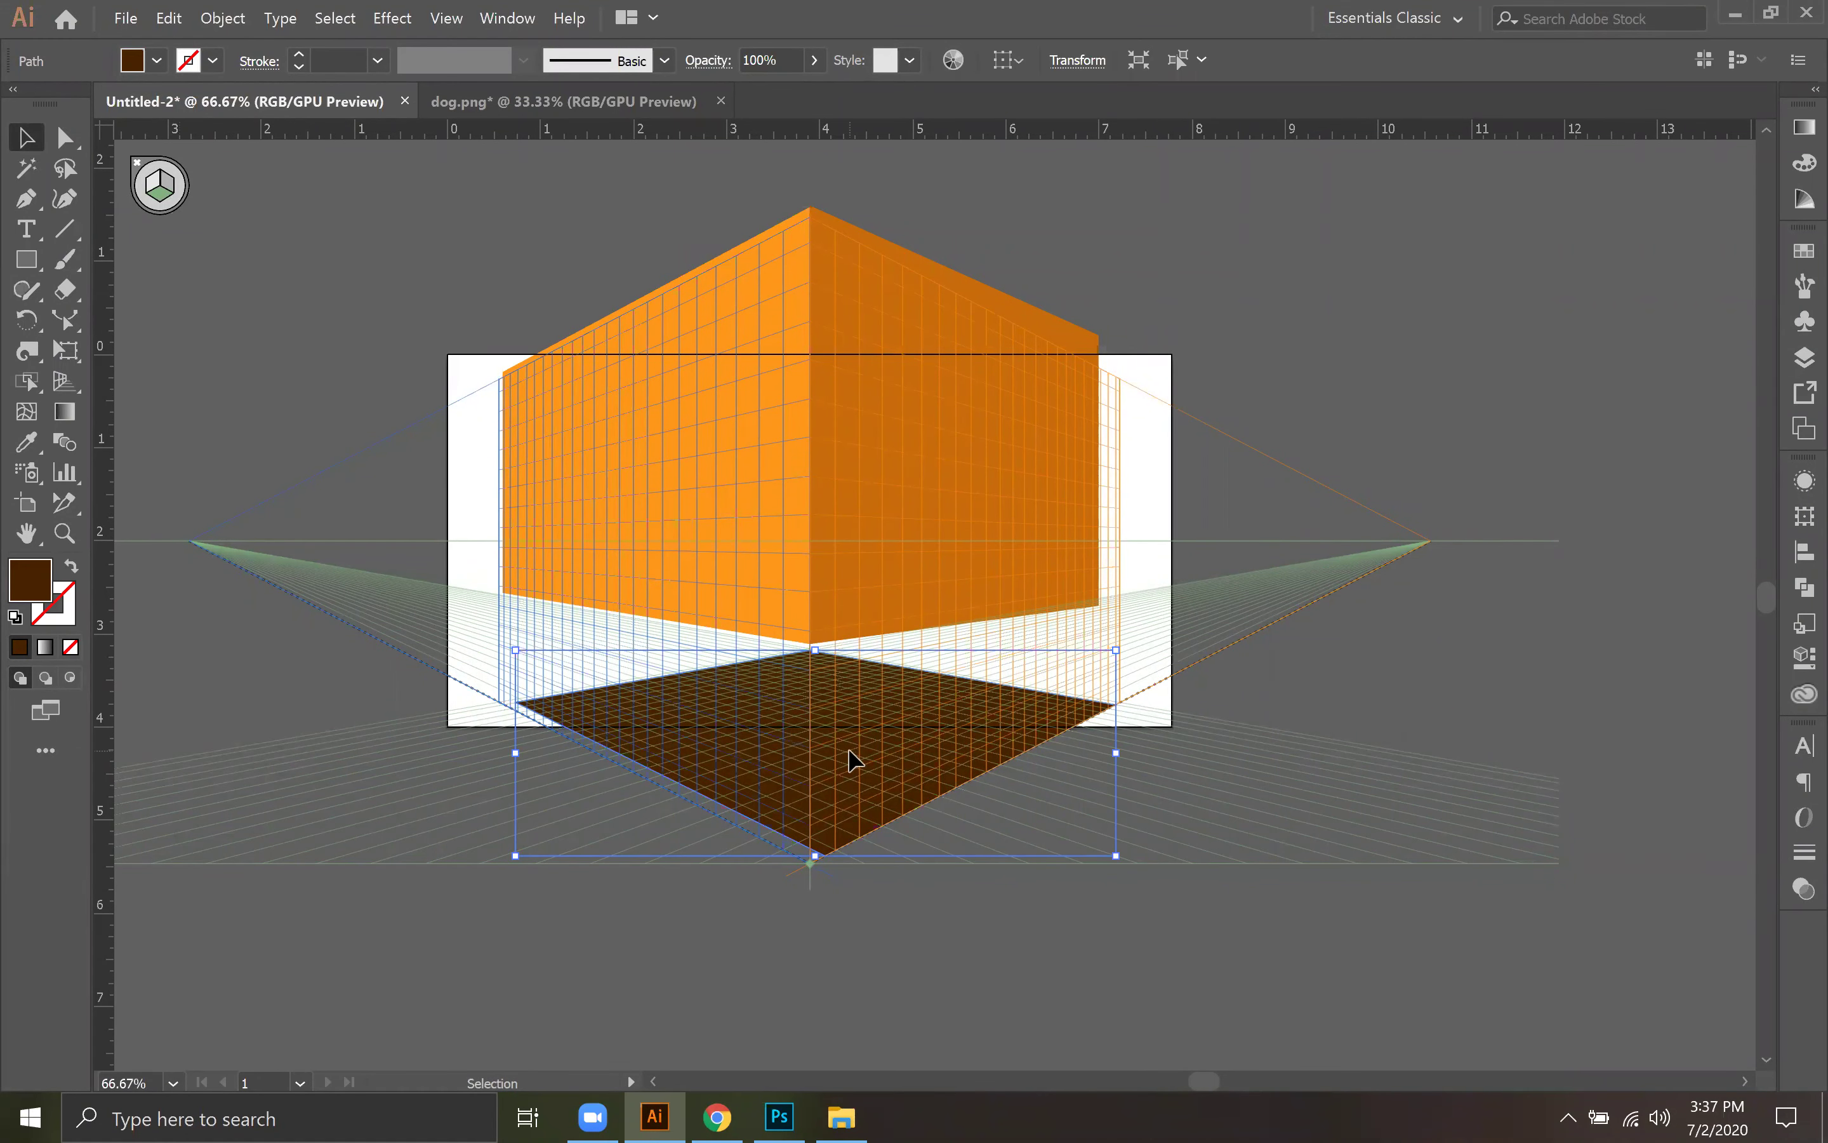
{"action": "left_click_drag", "start_coordinate": [845, 723], "coordinate": [822, 663]}
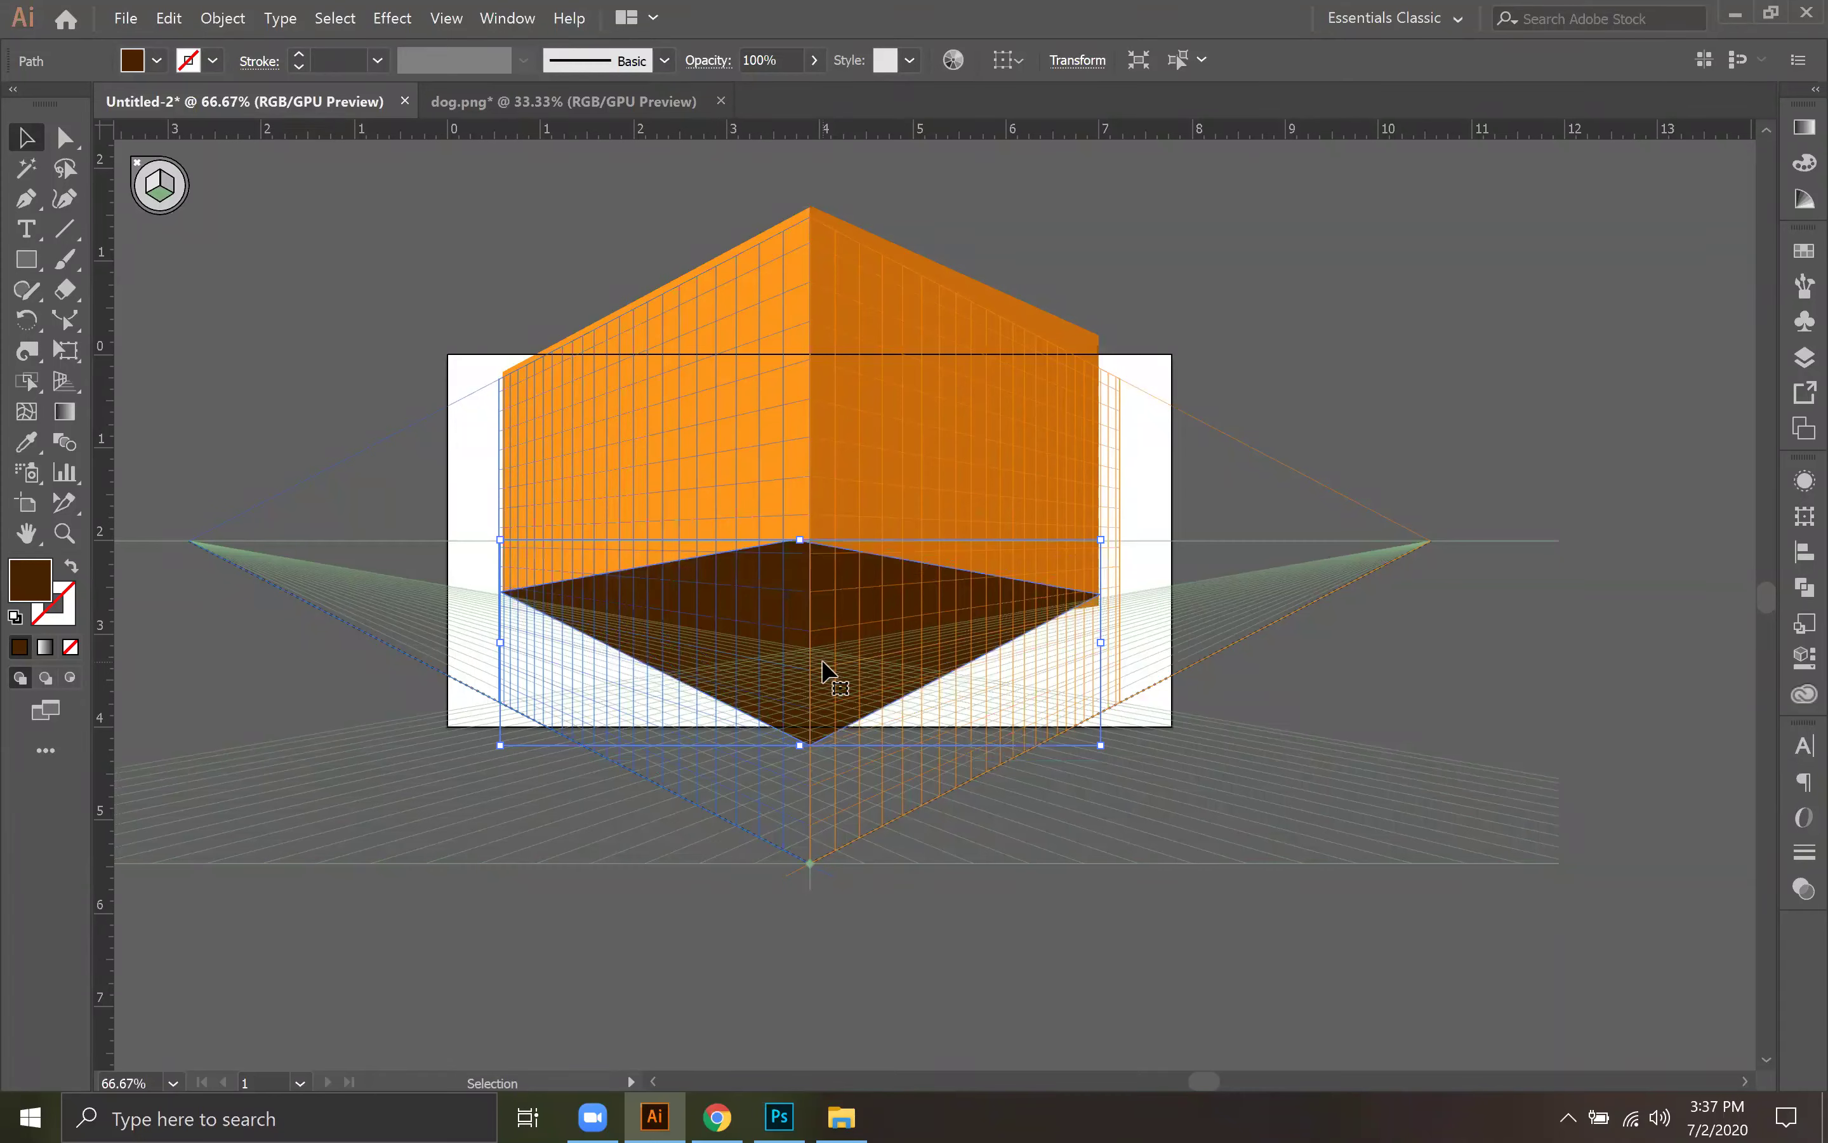
{"action": "left_click", "coordinate": [829, 299]}
{"action": "right_click", "coordinate": [829, 298]}
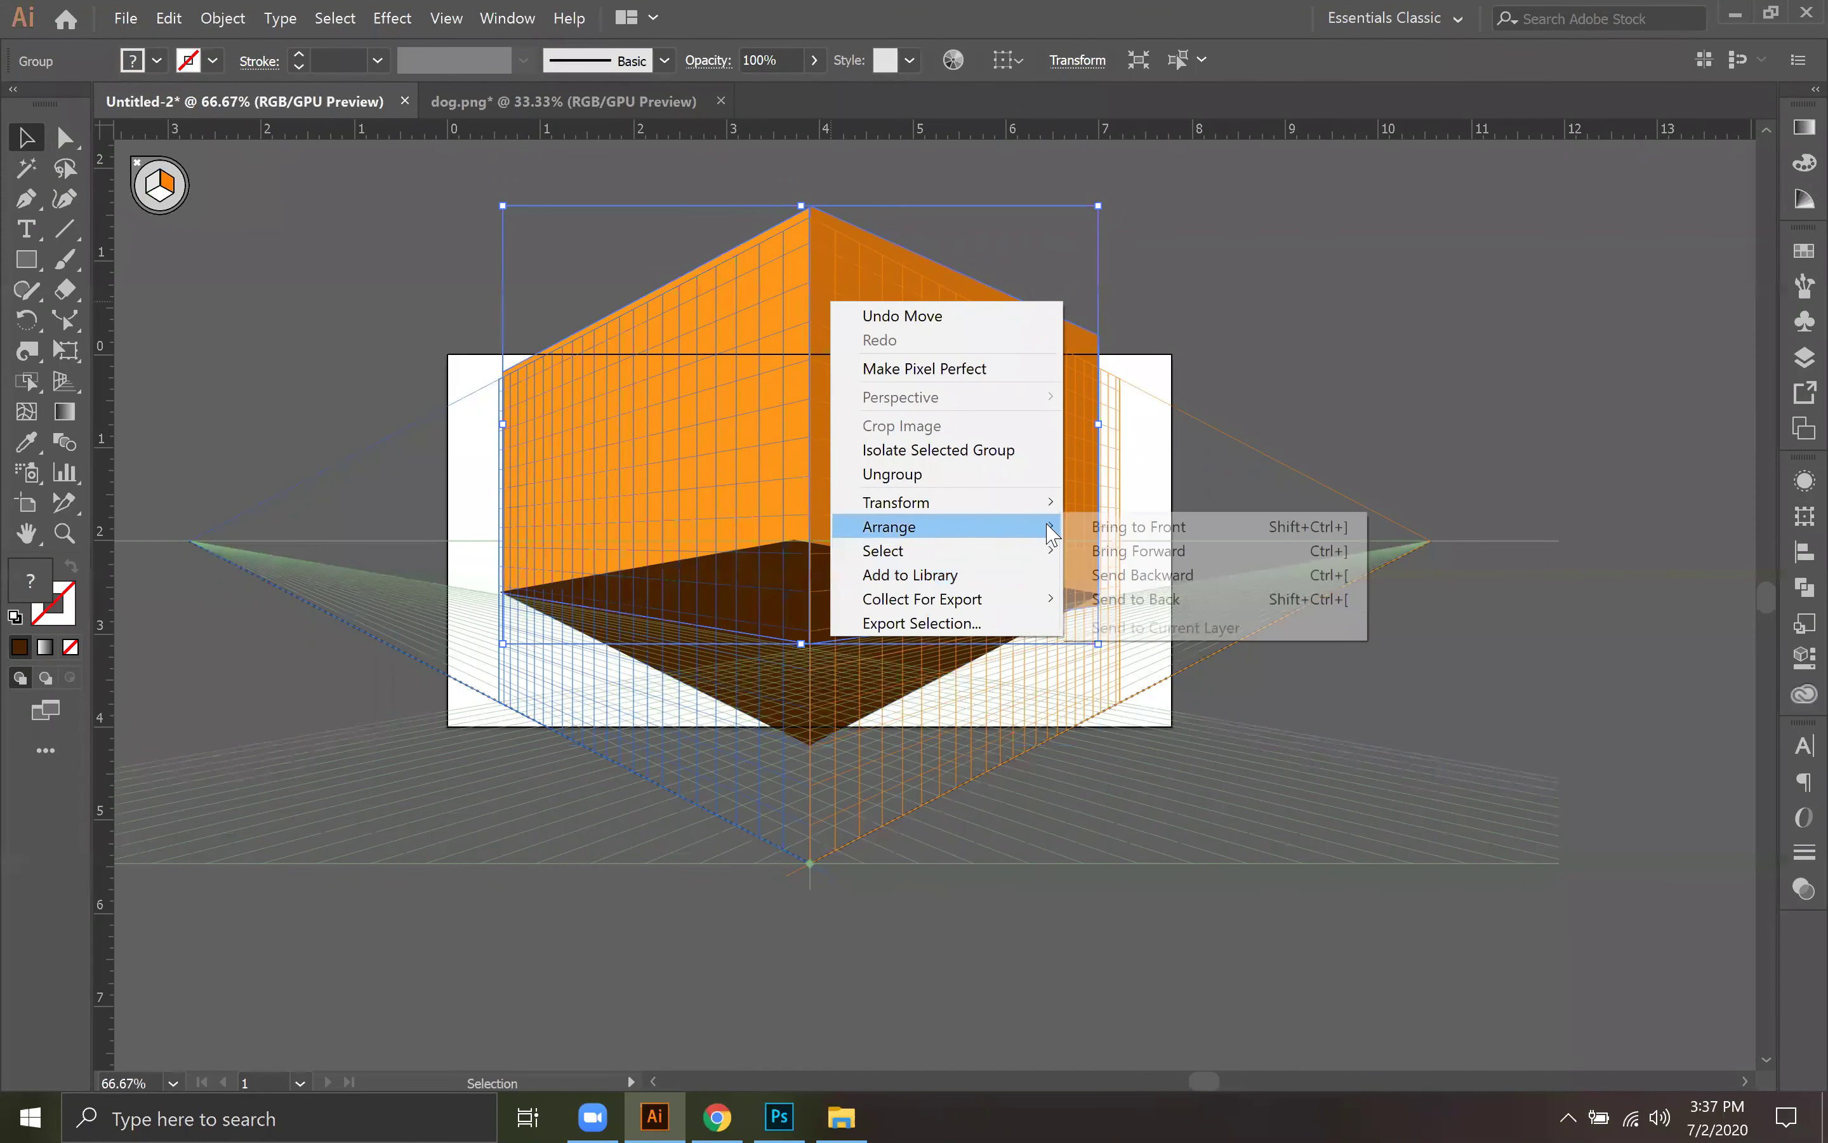
{"action": "left_click", "coordinate": [1069, 526]}
{"action": "left_click", "coordinate": [980, 979]}
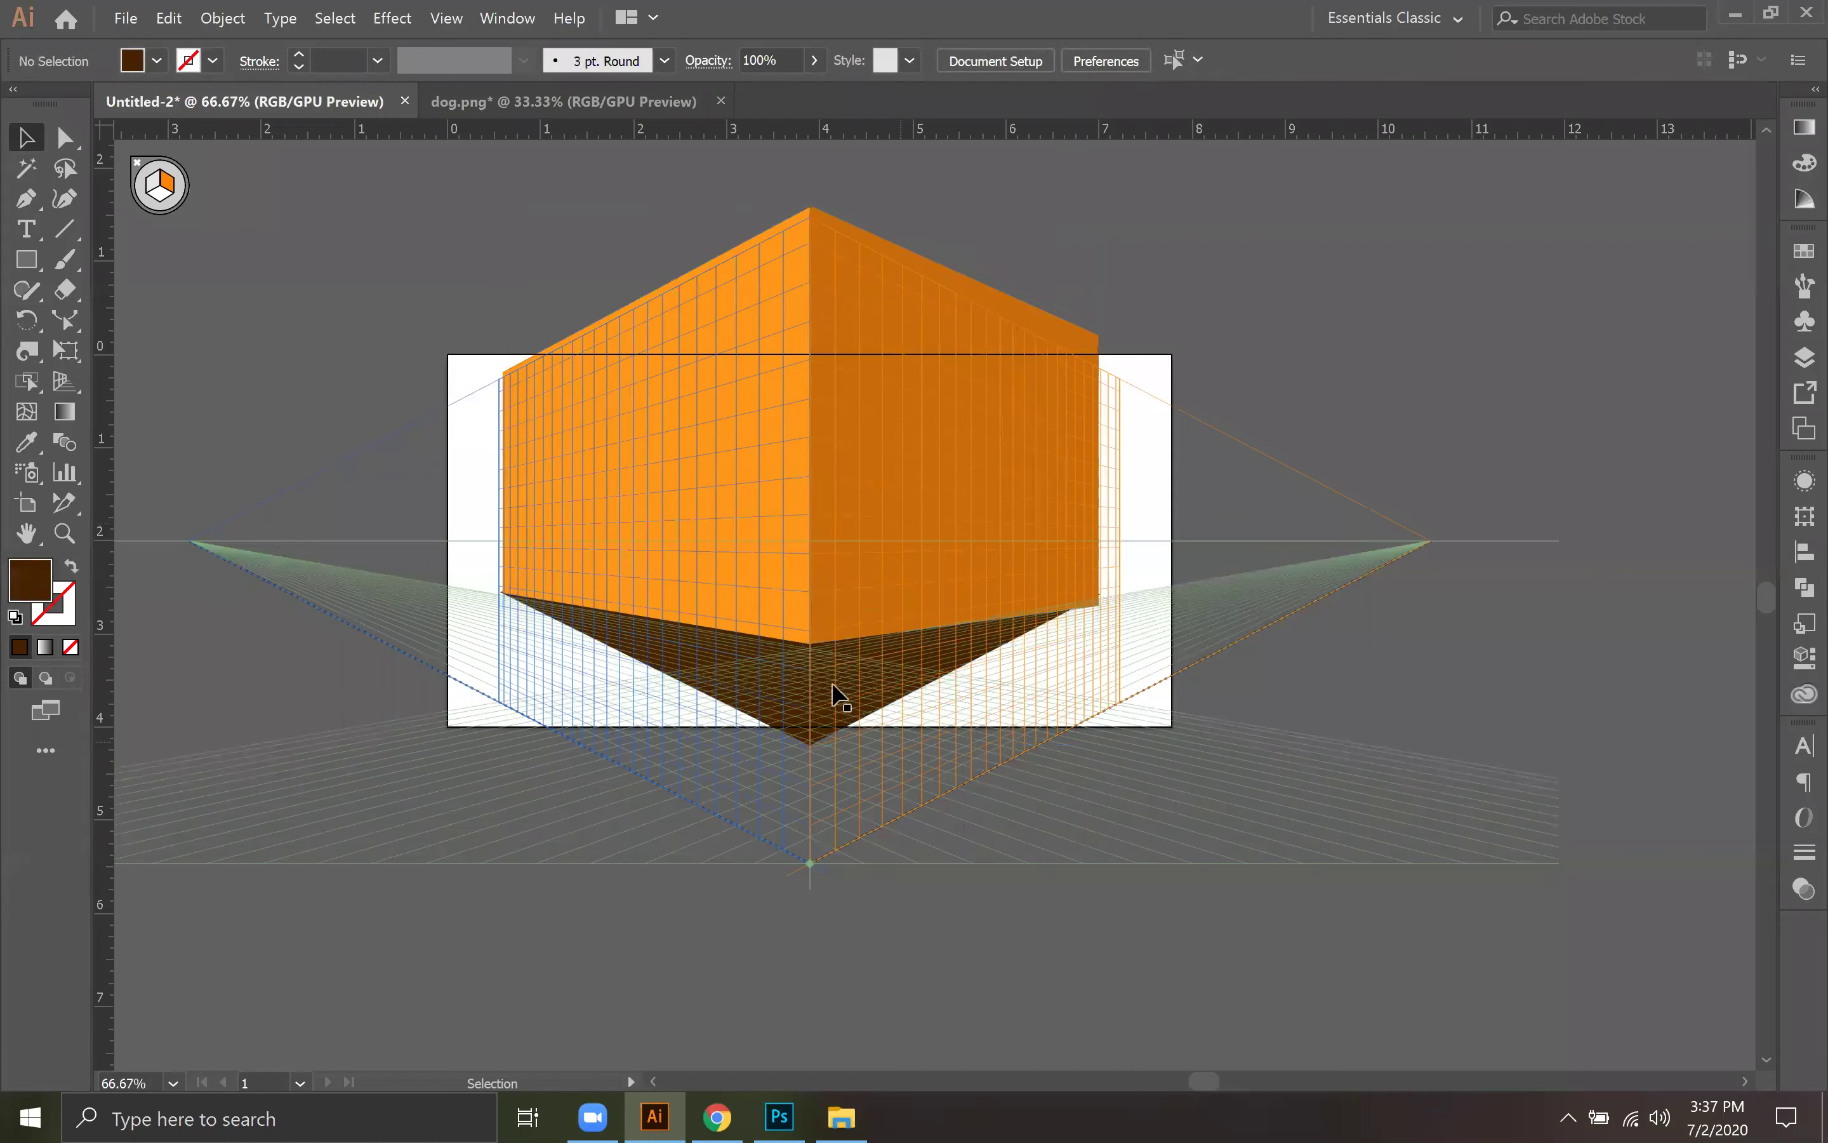
Step: Move the brown rectangle back down to the grid's lowest corner and send the orange box to the back
{"action": "left_click_drag", "start_coordinate": [841, 736], "coordinate": [833, 787]}
{"action": "left_click", "coordinate": [875, 909]}
{"action": "right_click", "coordinate": [846, 398]}
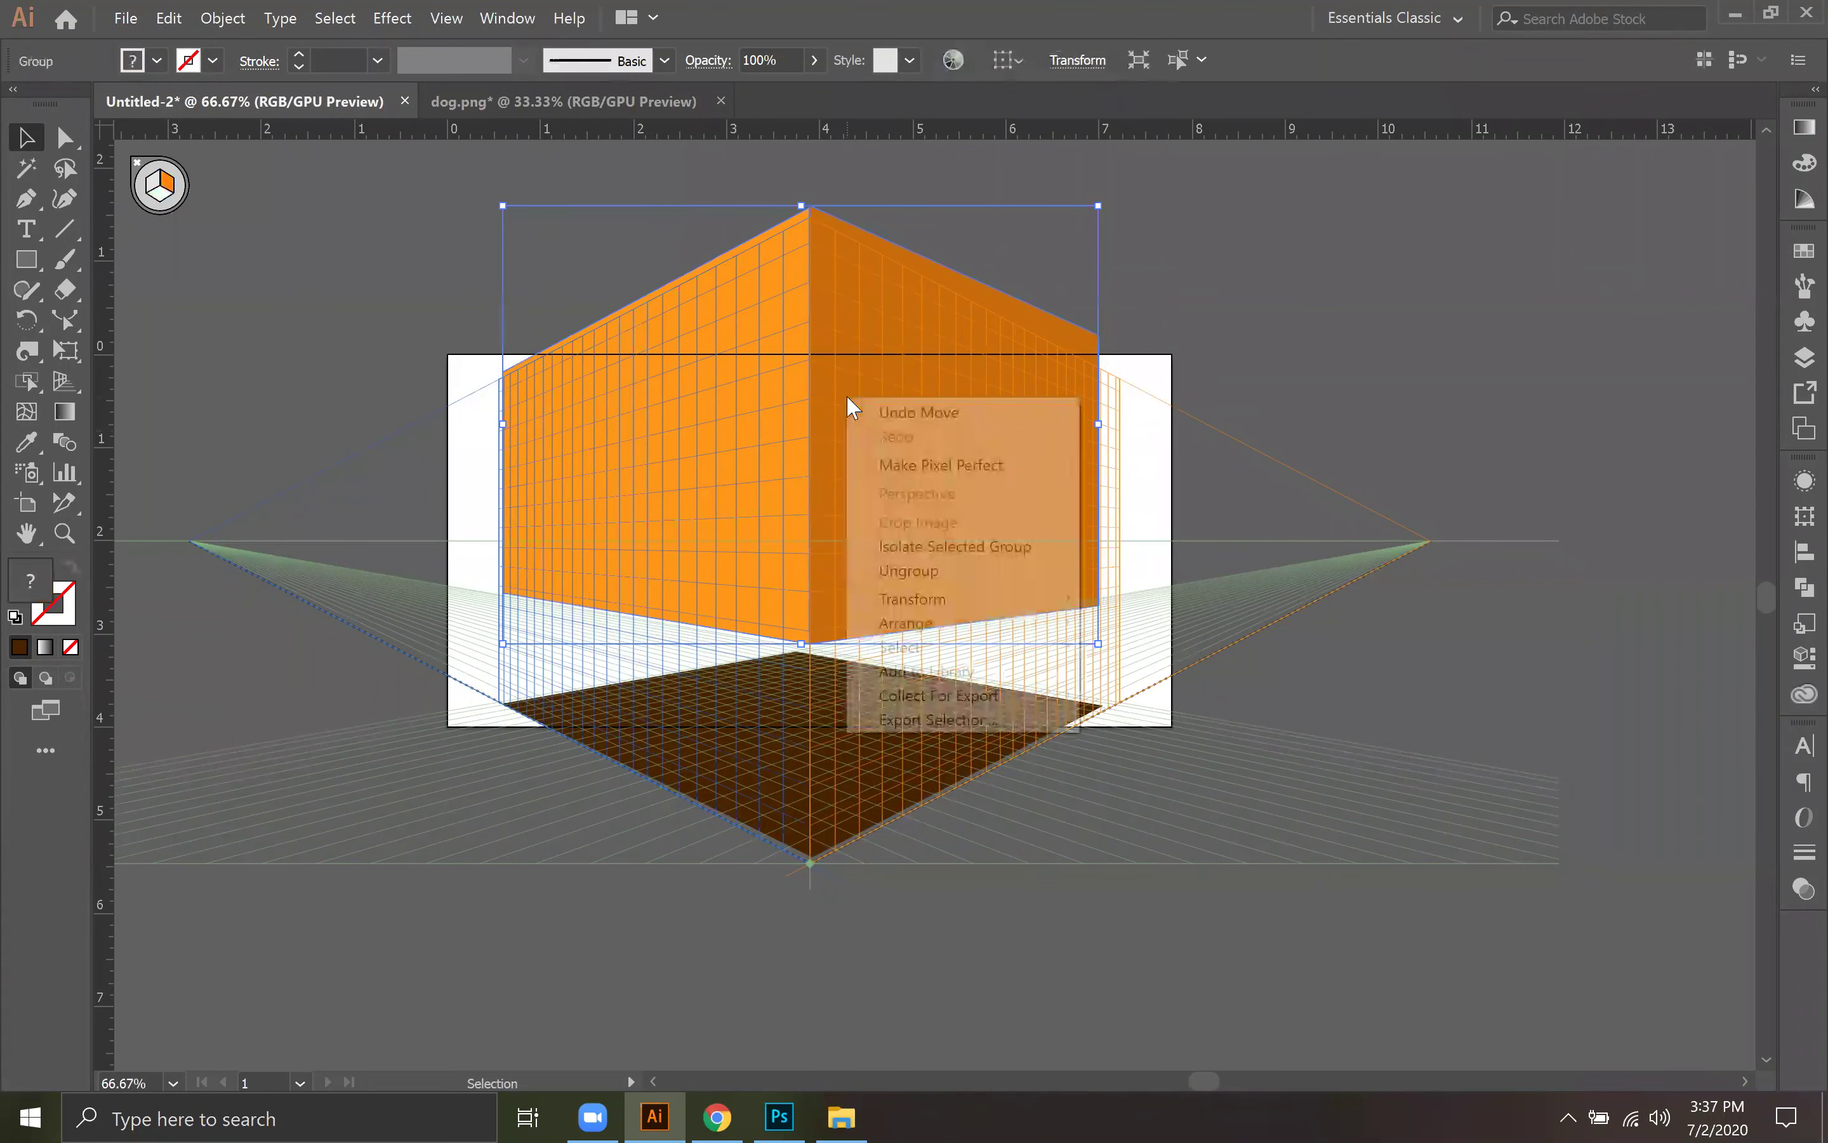
{"action": "mouse_move", "coordinate": [949, 623]}
{"action": "left_click", "coordinate": [1125, 695]}
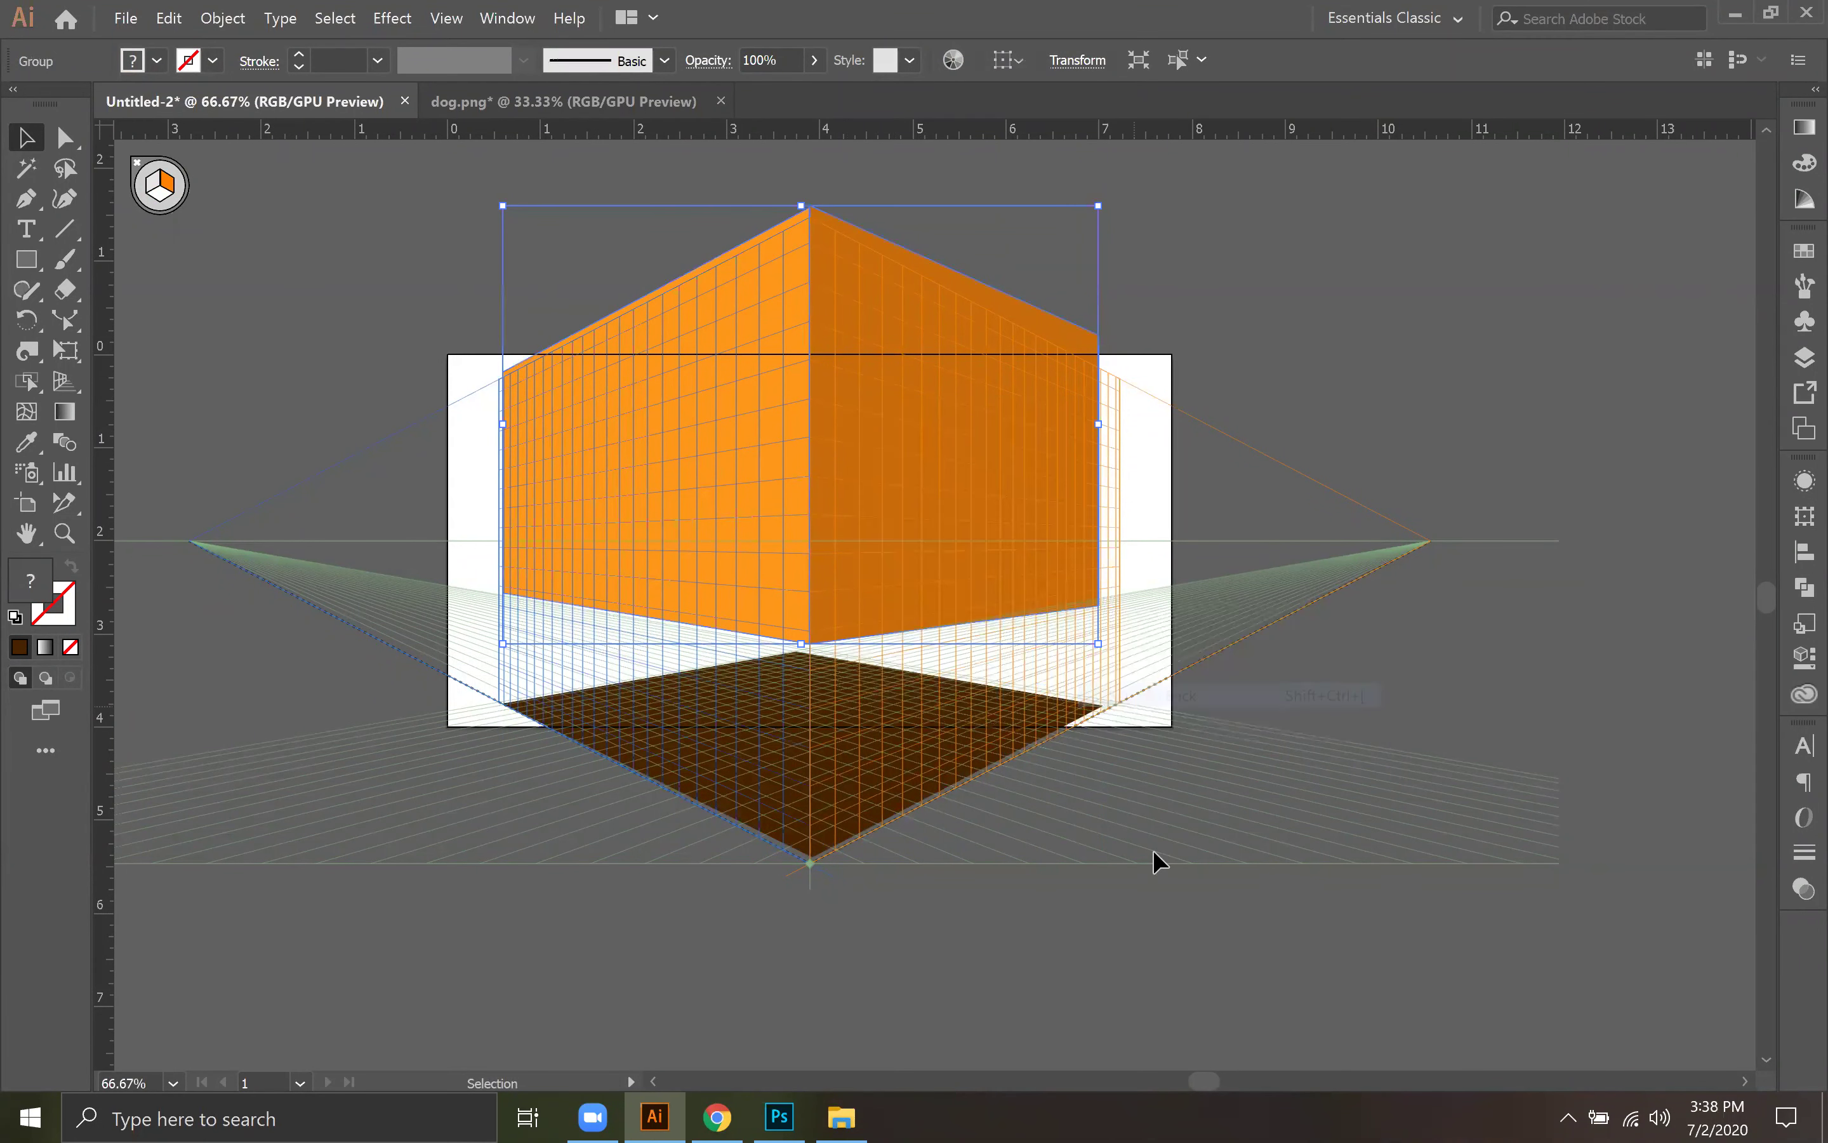
{"action": "left_click", "coordinate": [1148, 841]}
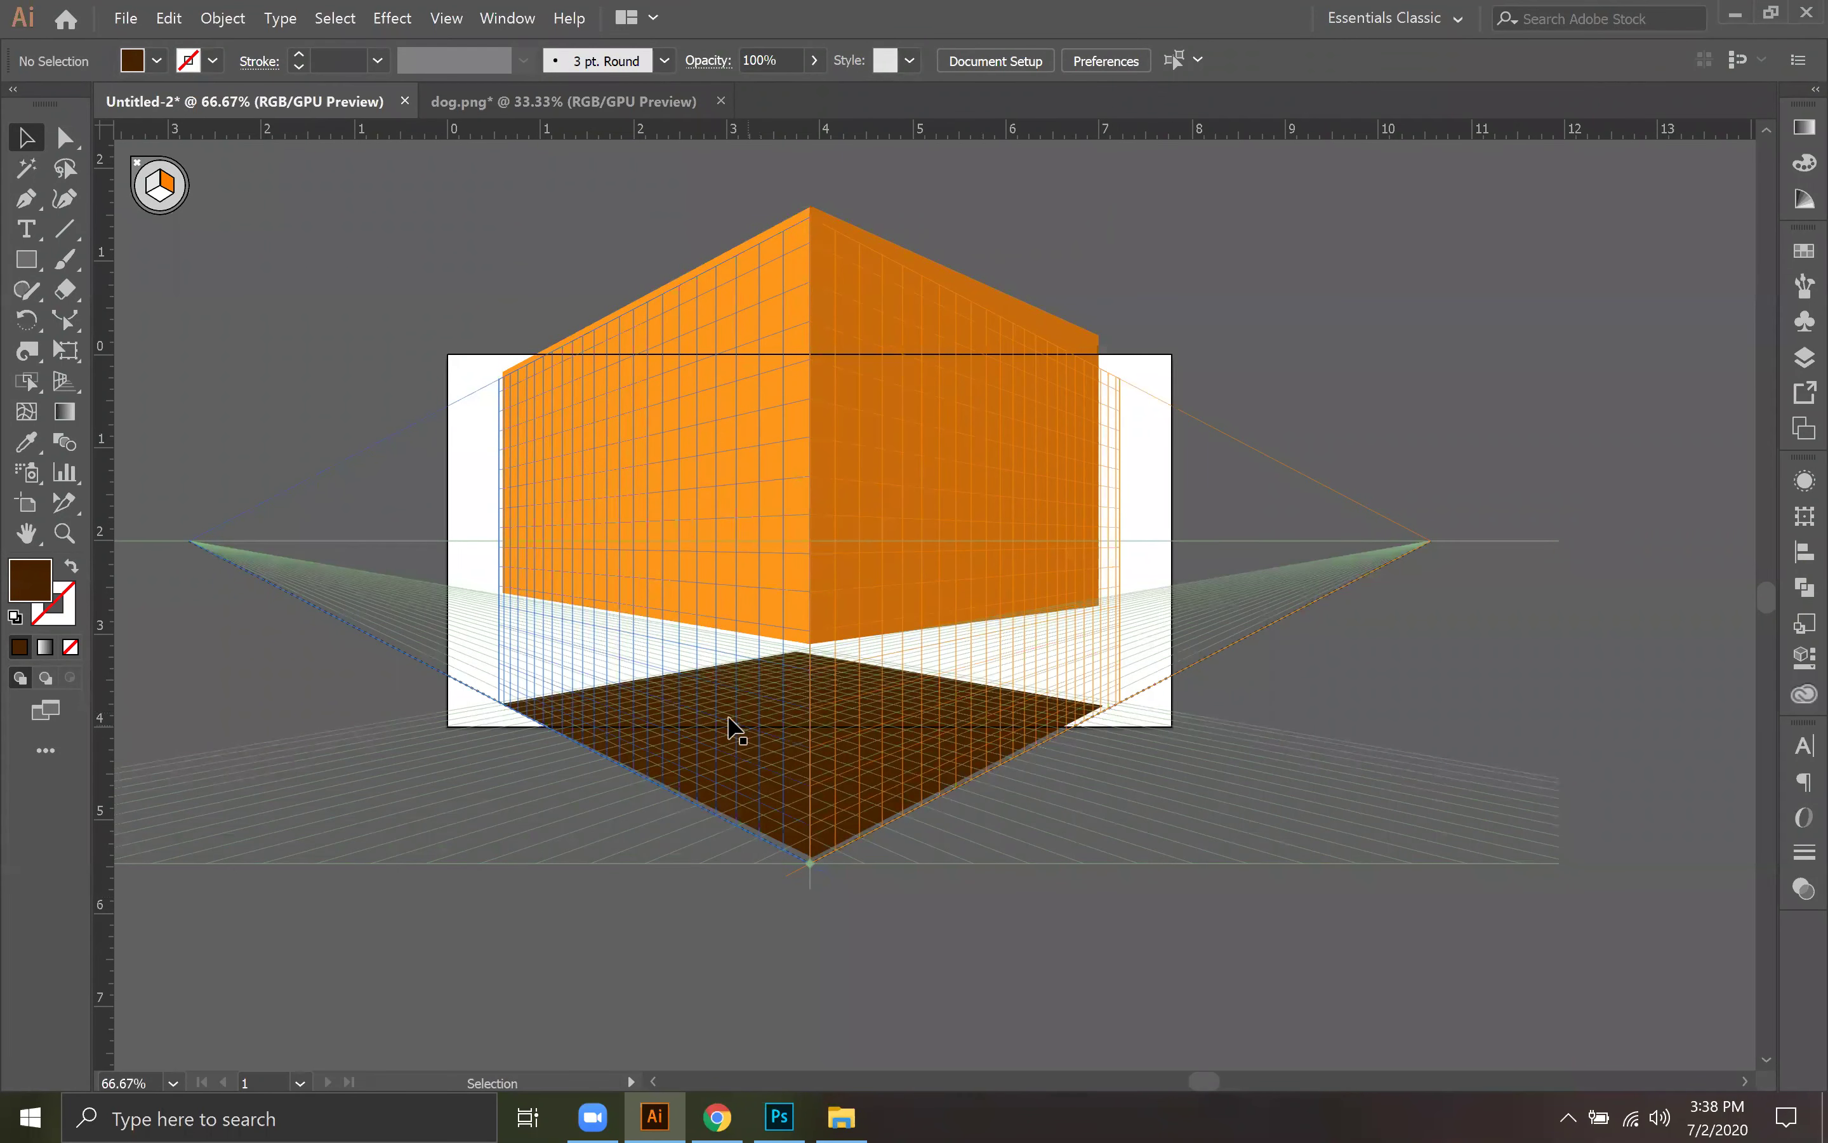
Step: Delete the brown rectangle from the ground plane
{"action": "left_click", "coordinate": [806, 683]}
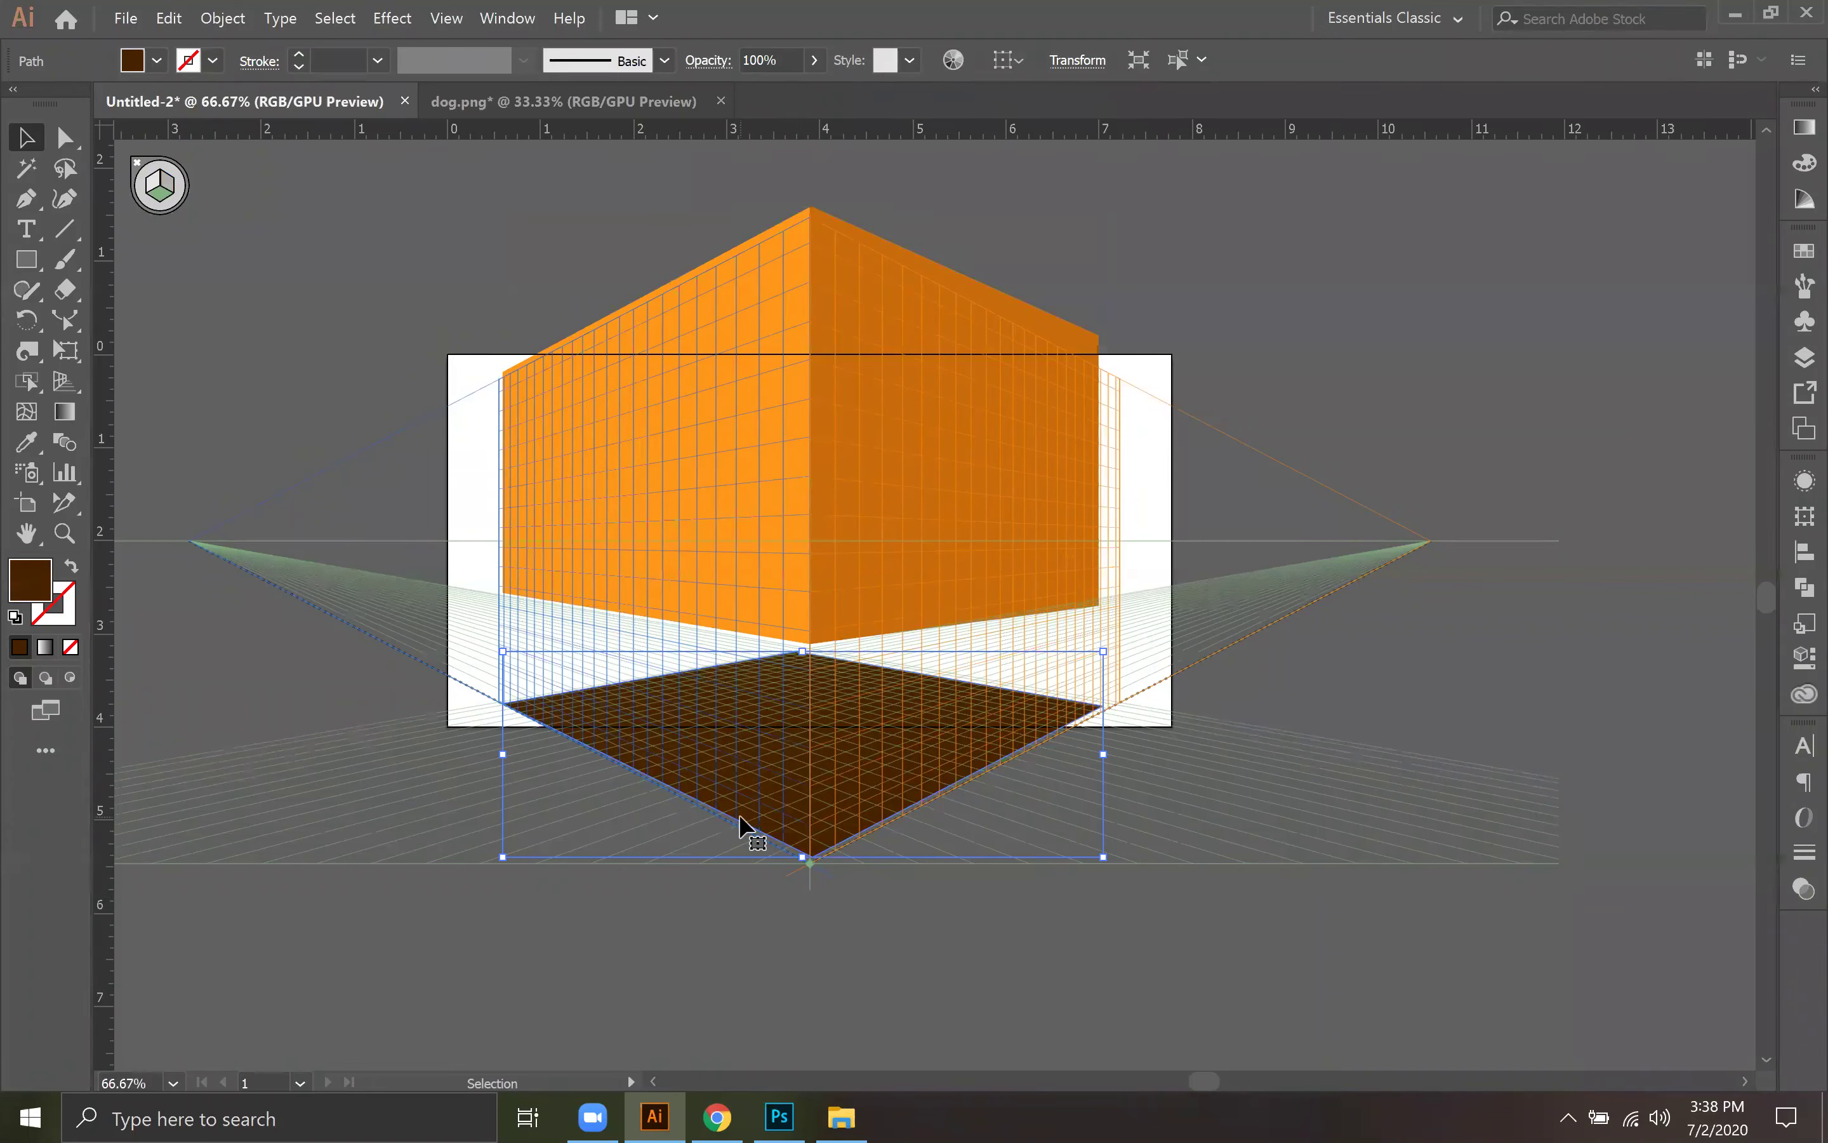
{"action": "key", "text": "Delete"}
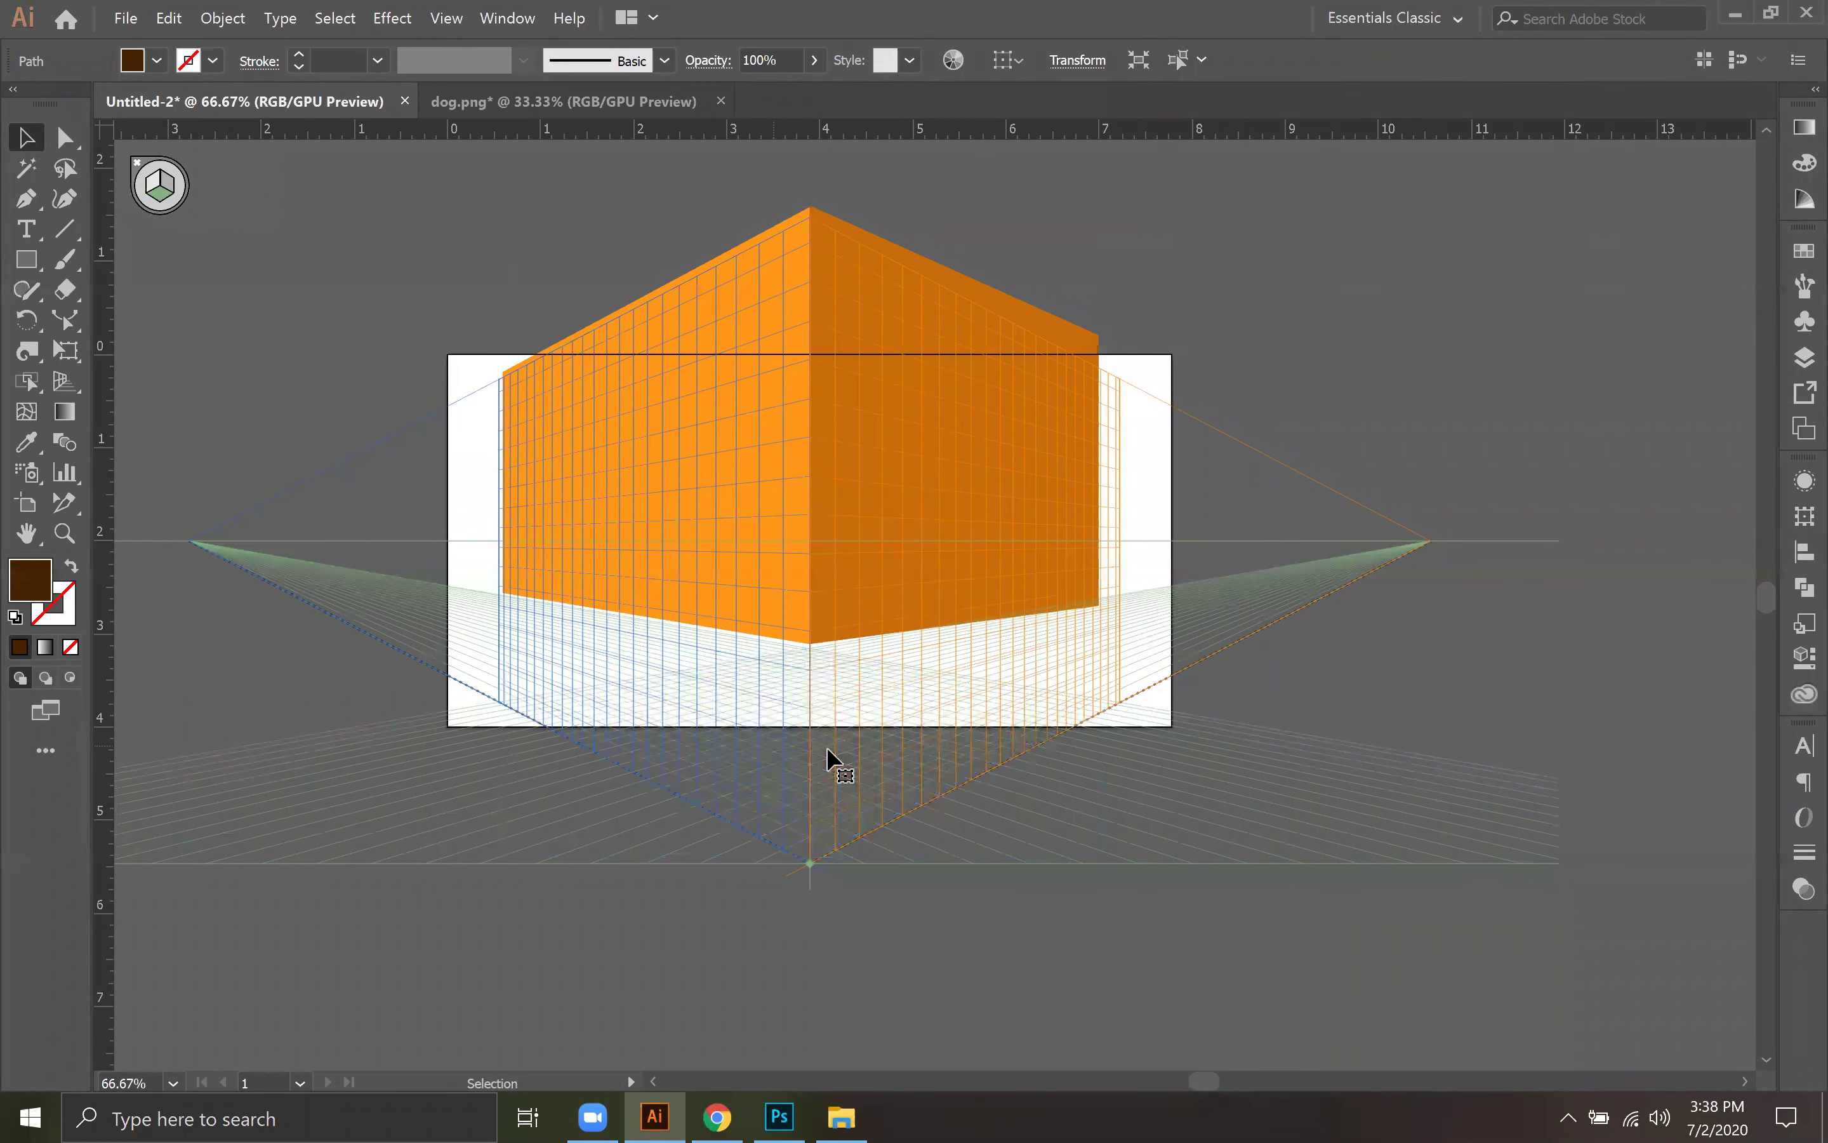
Step: Draw a wider brown rectangle on the ground plane, starting at the grid's lowest corner and reaching past the right plane
{"action": "left_click", "coordinate": [25, 259]}
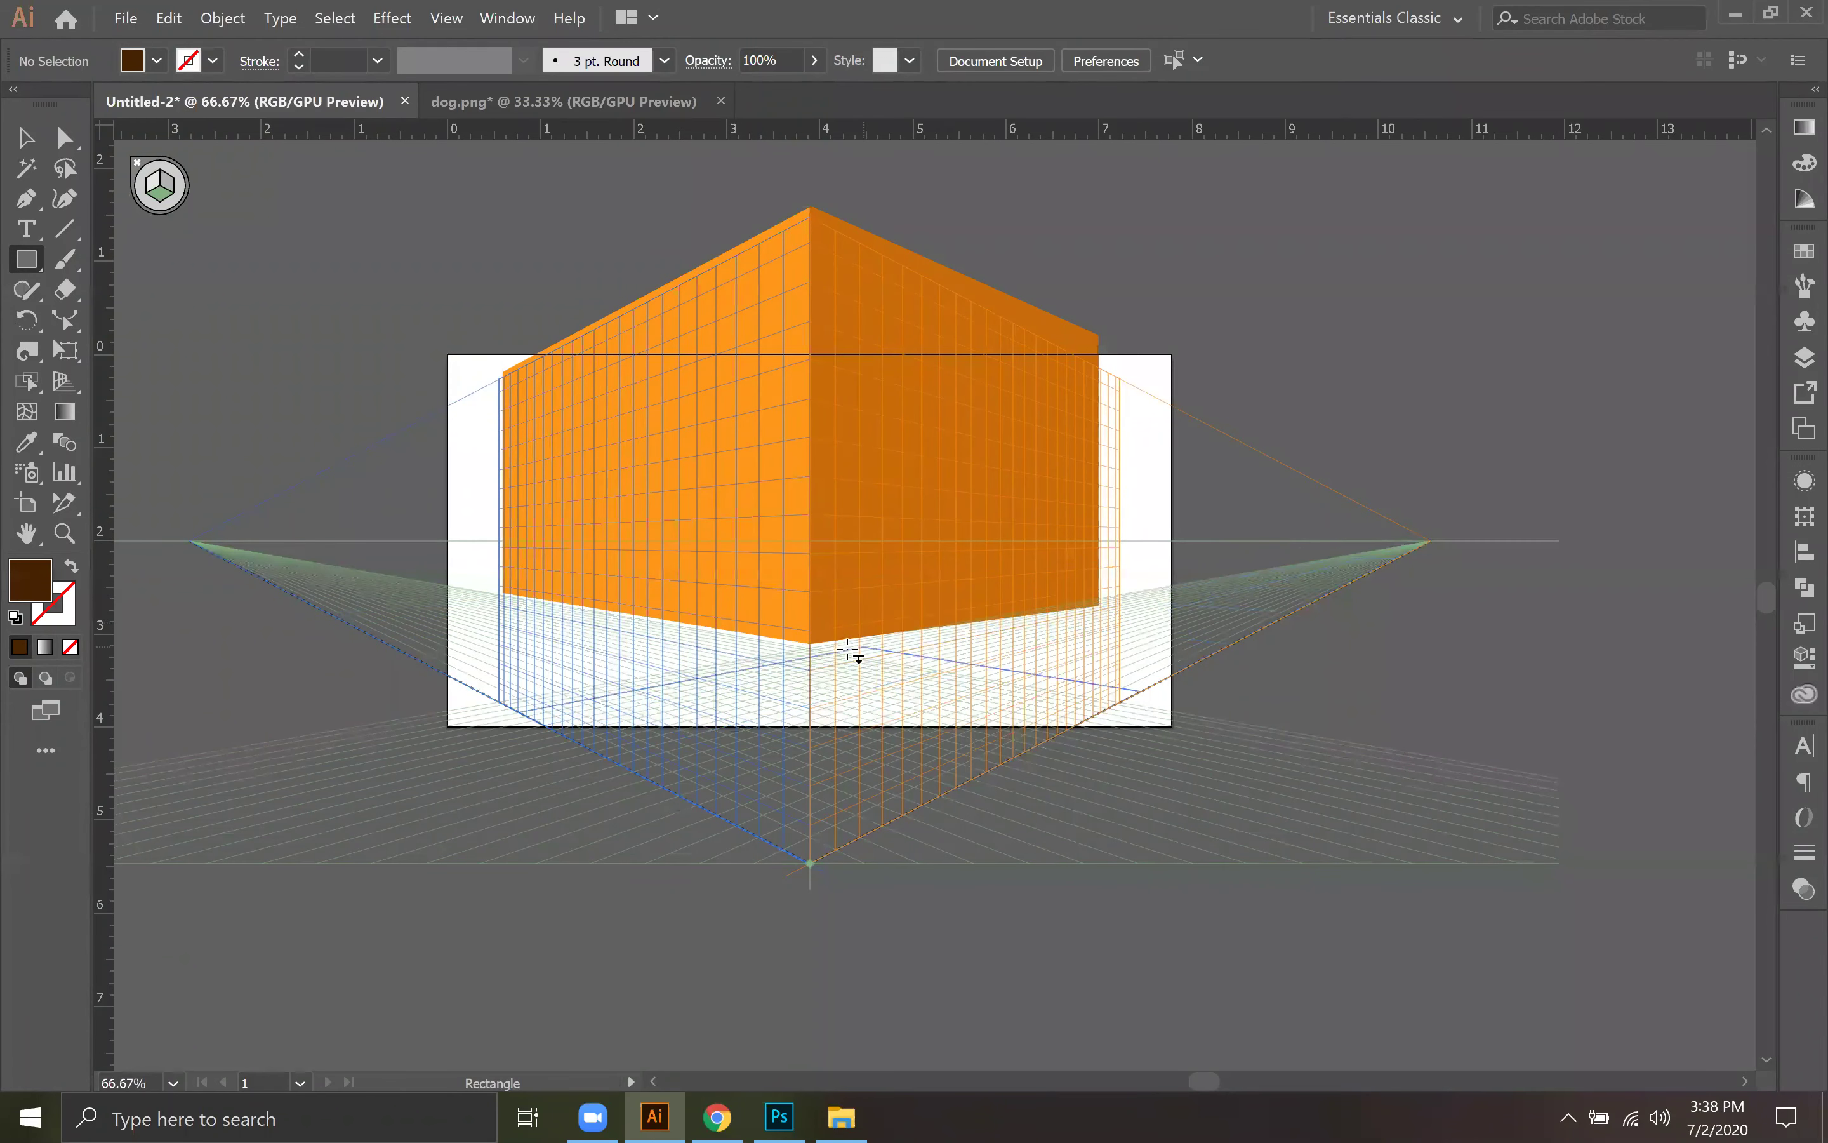
{"action": "left_click_drag", "start_coordinate": [841, 648], "coordinate": [884, 636]}
{"action": "left_click", "coordinate": [25, 137]}
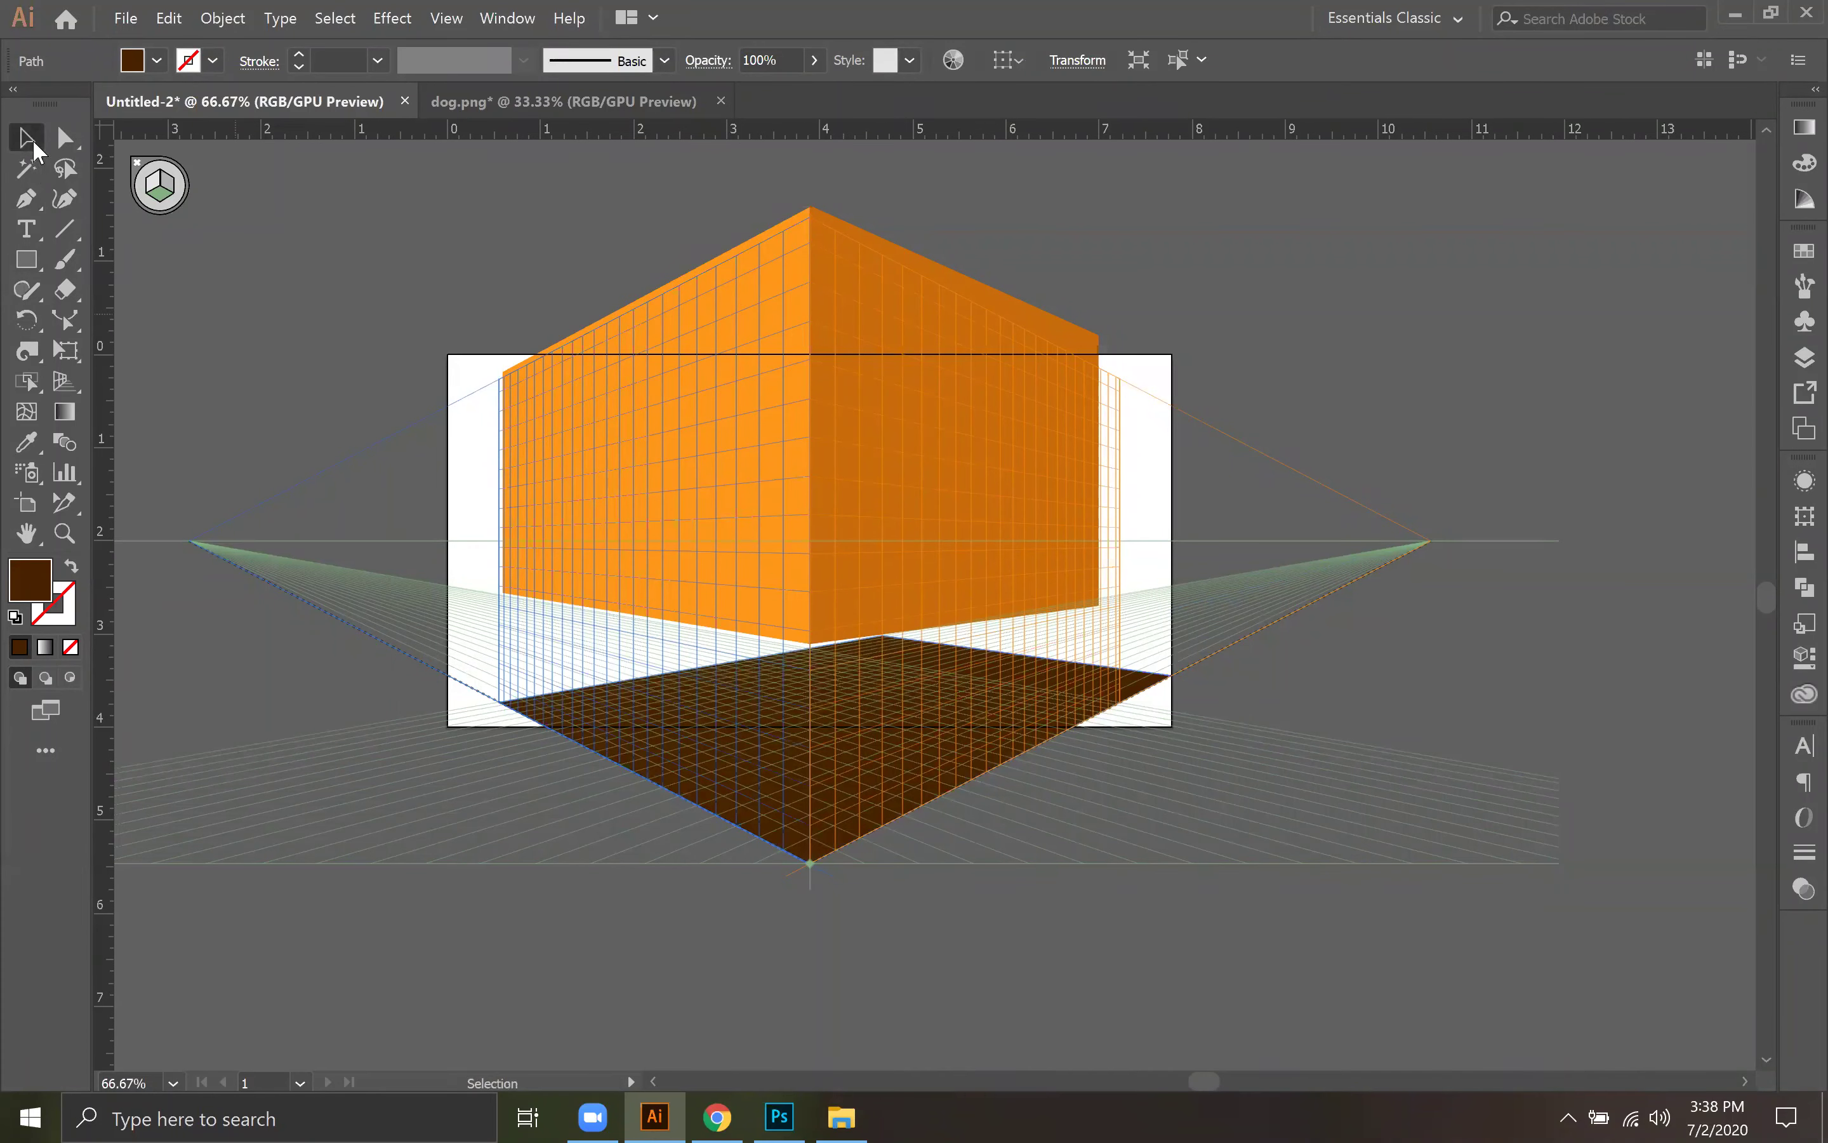
{"action": "mouse_move", "coordinate": [1228, 624]}
{"action": "left_mouse_down"}
{"action": "mouse_move", "coordinate": [1293, 604]}
{"action": "mouse_move", "coordinate": [1244, 641]}
{"action": "left_mouse_up"}
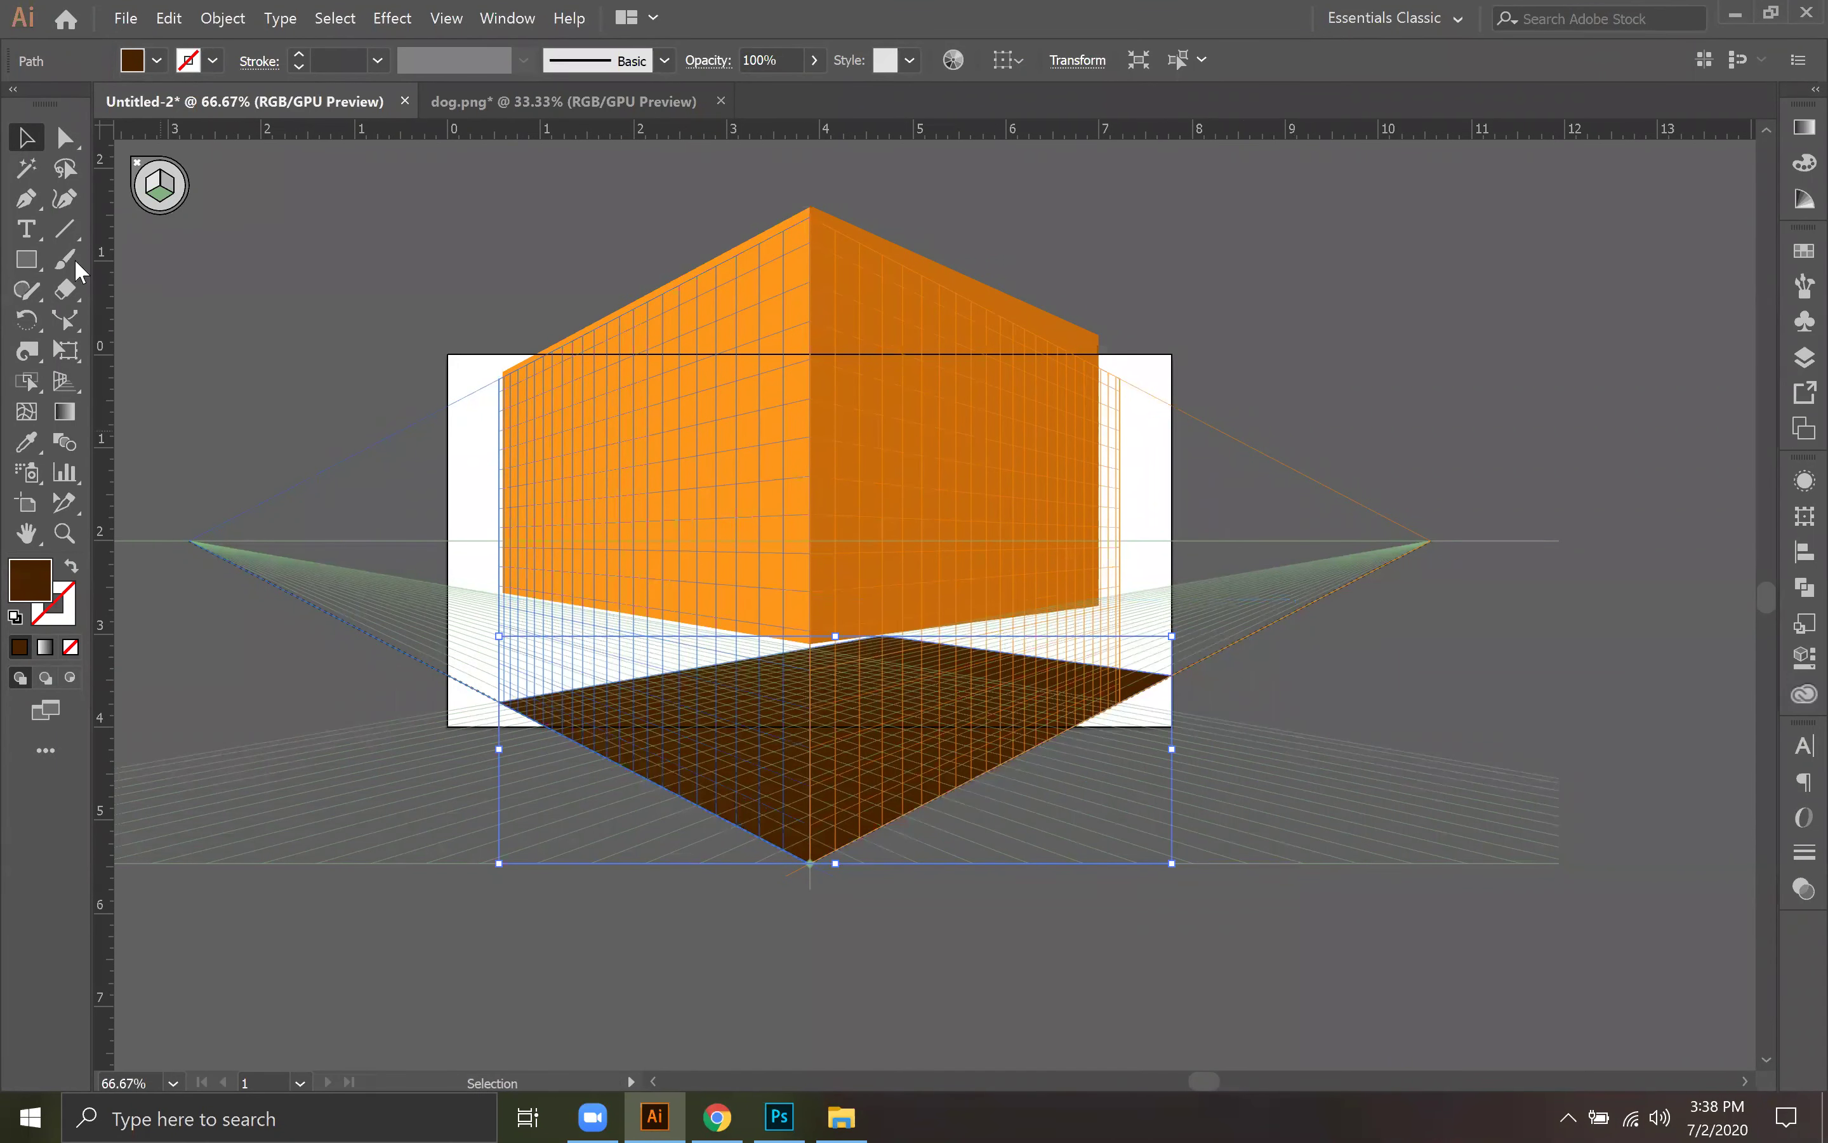
Step: Try pulling the brown rectangle's right corner out to the right vanishing point, and undo that and the rectangle
{"action": "left_click", "coordinate": [64, 137]}
{"action": "left_click", "coordinate": [883, 636]}
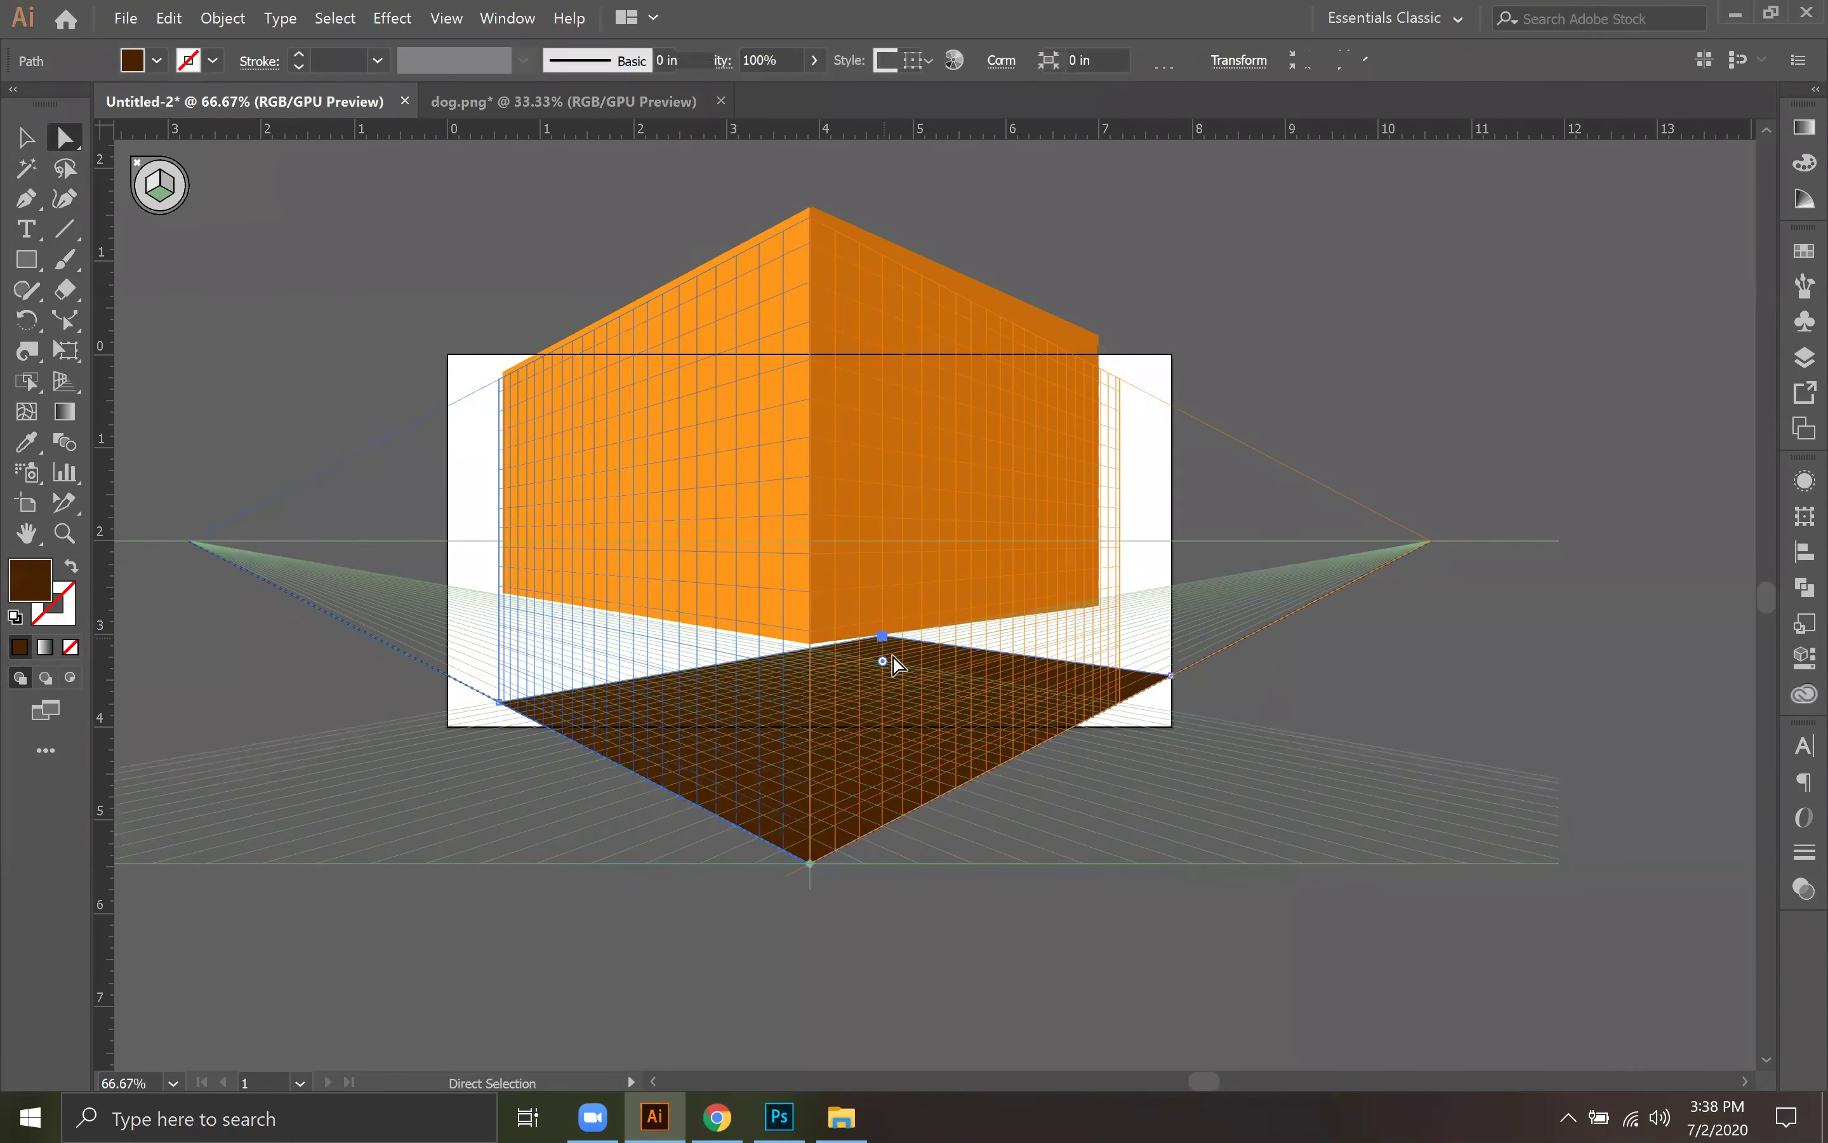
{"action": "left_click_drag", "start_coordinate": [1088, 663], "coordinate": [1456, 529]}
{"action": "key", "text": "ctrl+z"}
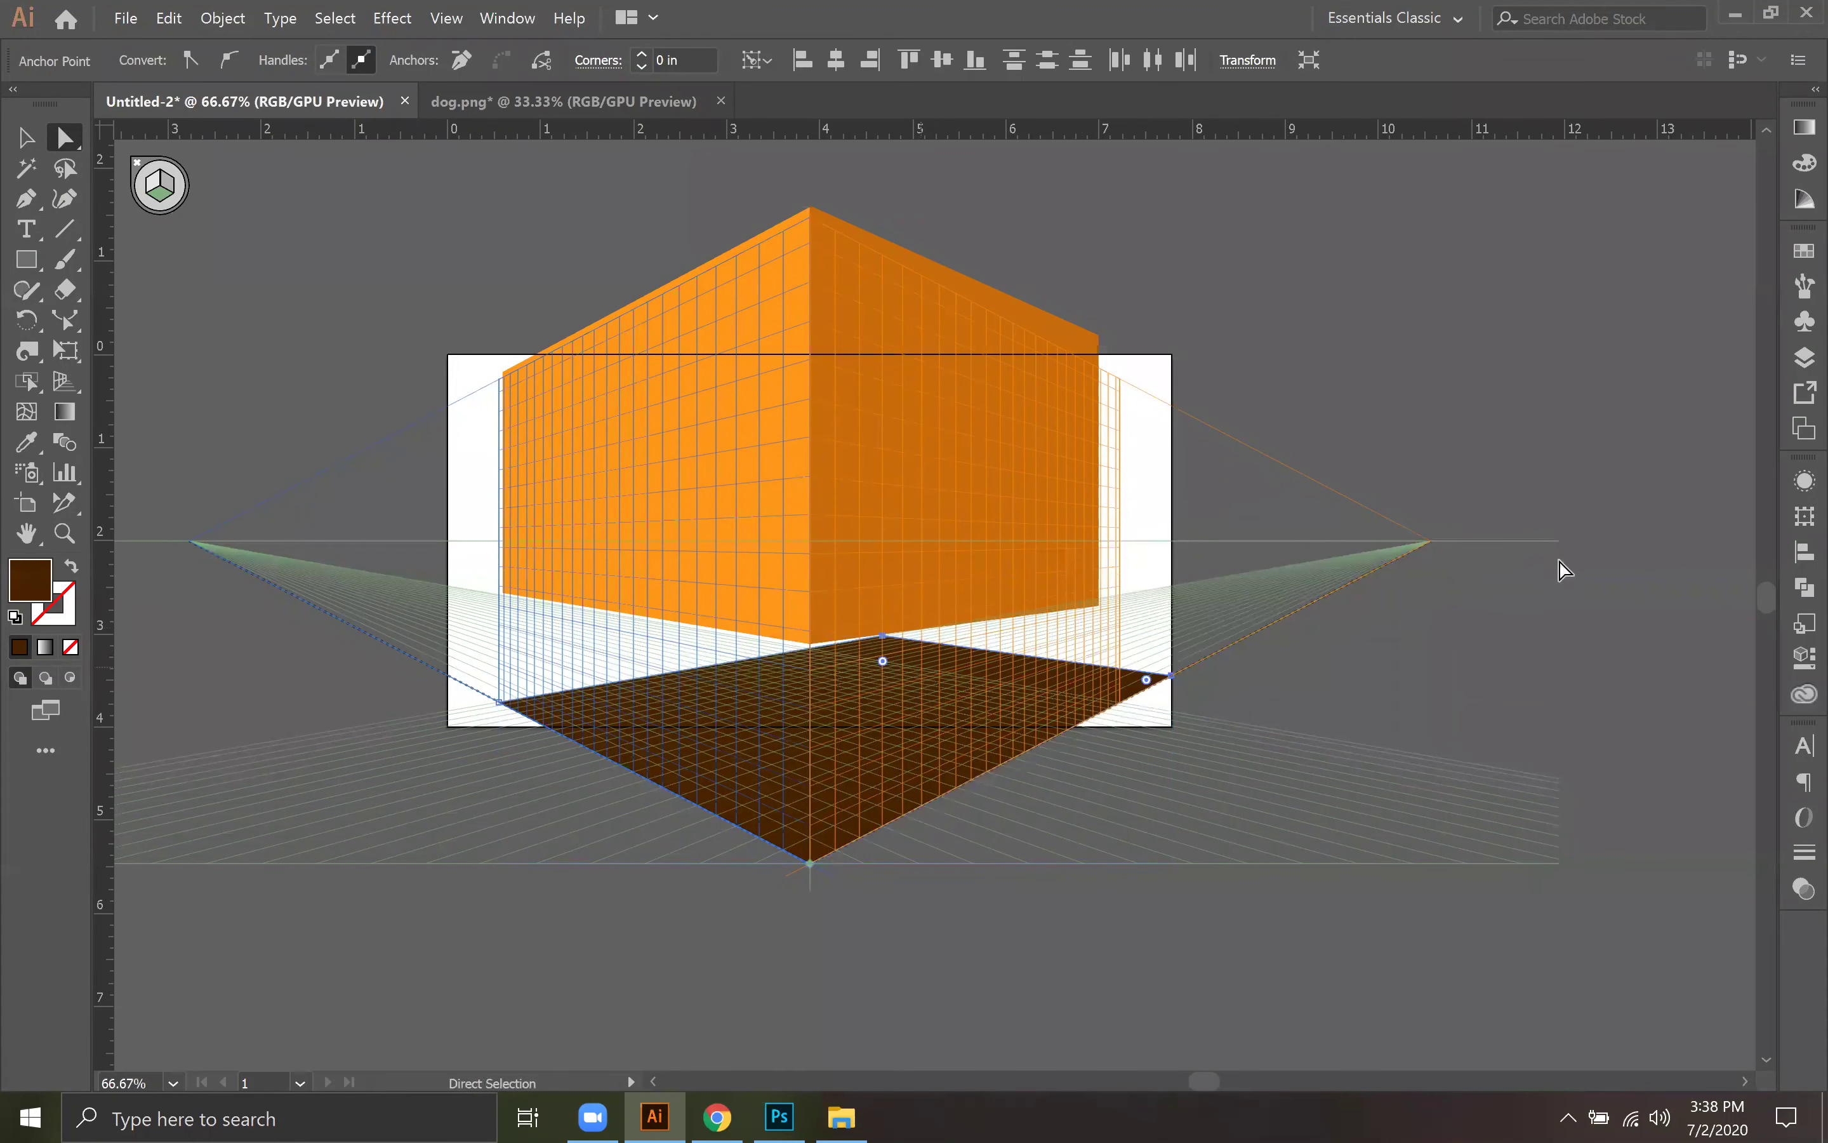
{"action": "left_click", "coordinate": [1573, 596]}
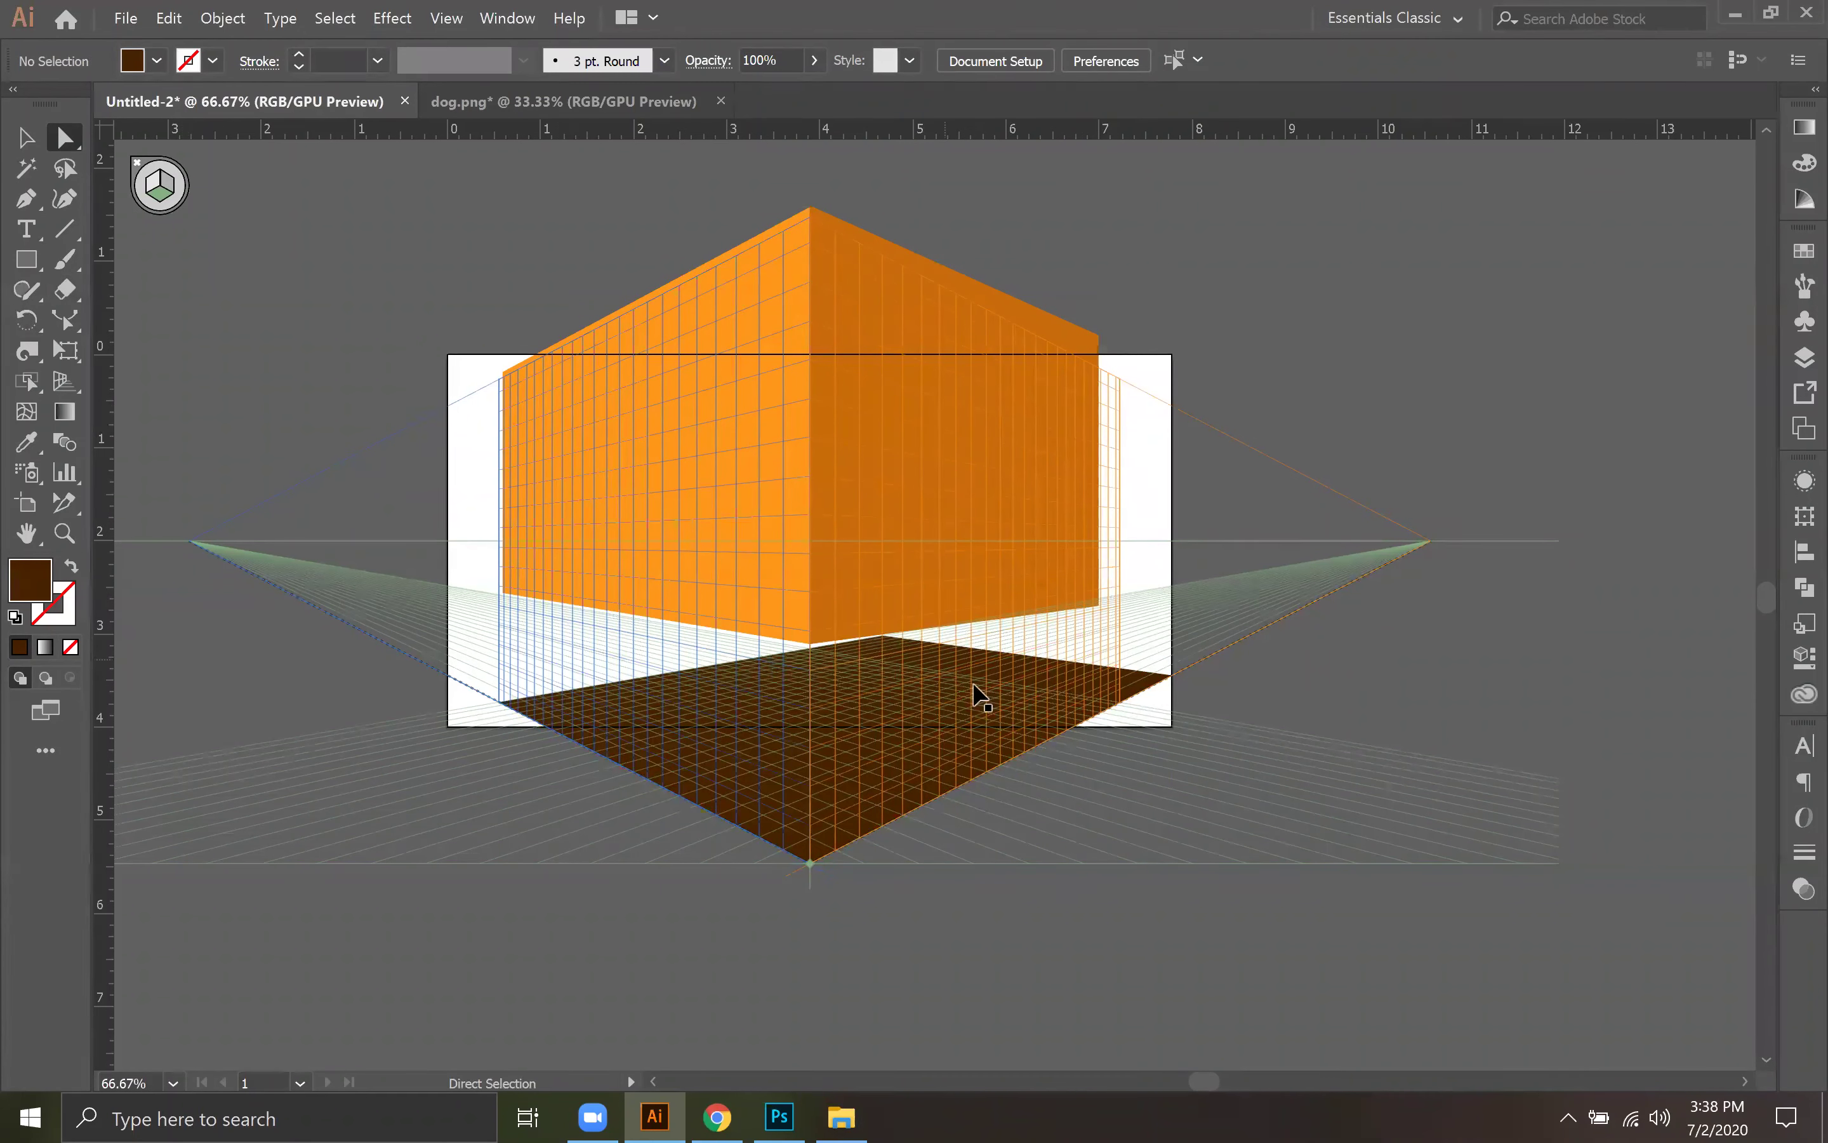
{"action": "key", "text": "ctrl+z"}
Step: Draw two overlapping brown rectangles on the ground plane, one reaching the right vanishing point and one the left
{"action": "left_click", "coordinate": [26, 259]}
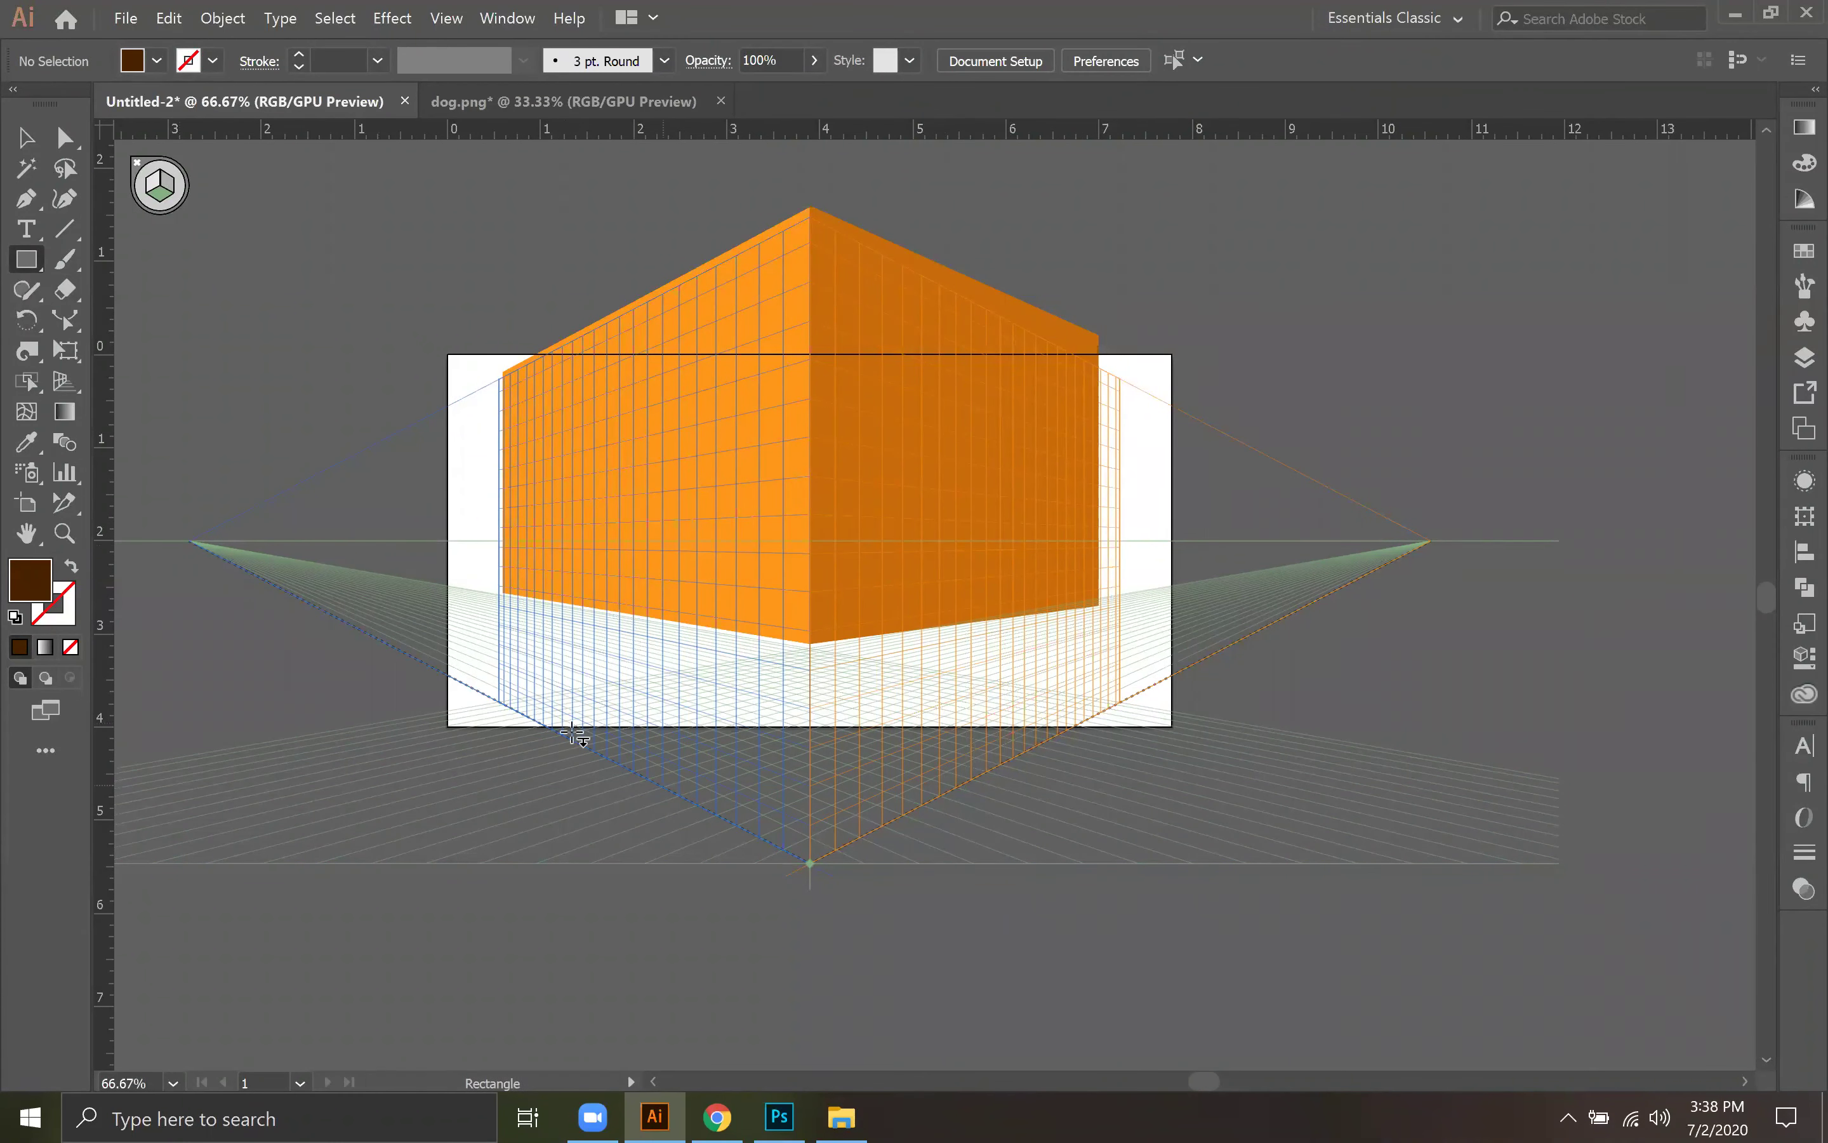
{"action": "left_click_drag", "start_coordinate": [635, 727], "coordinate": [1411, 553]}
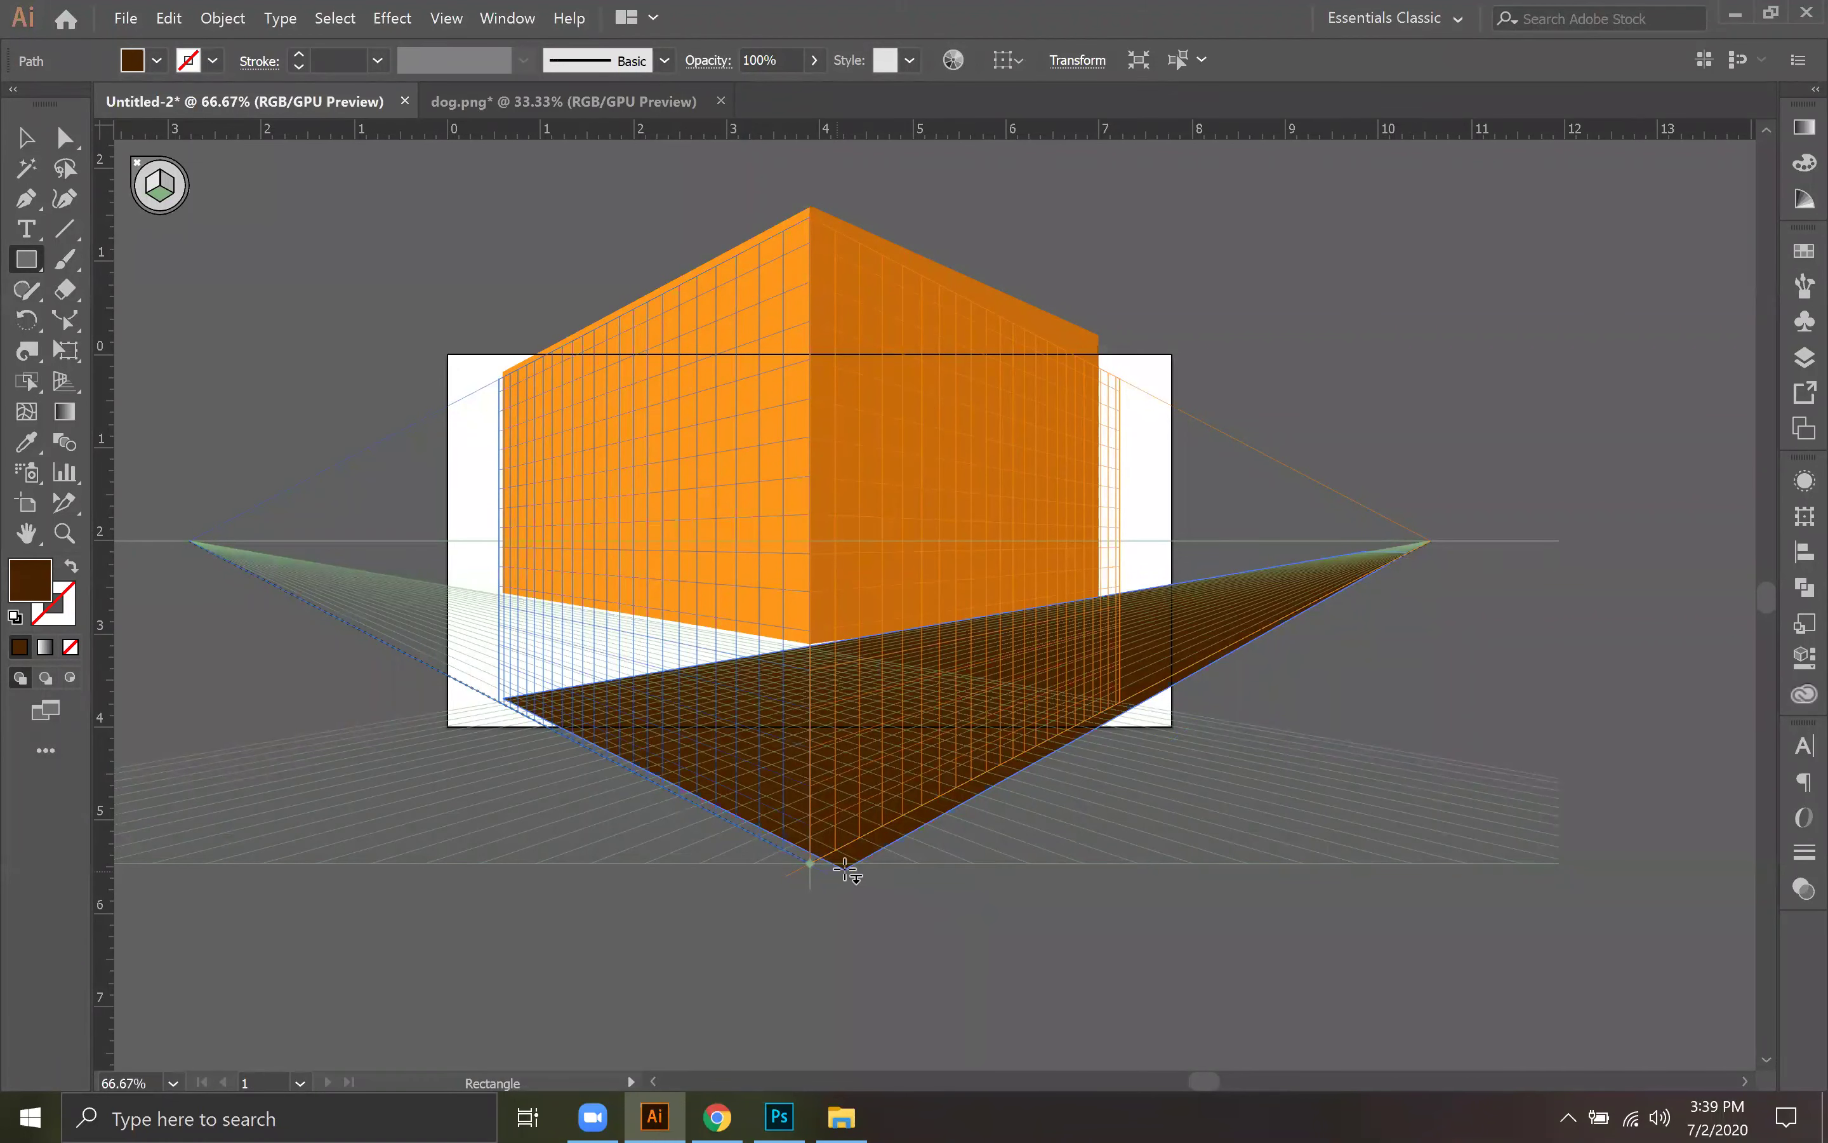
{"action": "left_click_drag", "start_coordinate": [844, 871], "coordinate": [235, 569]}
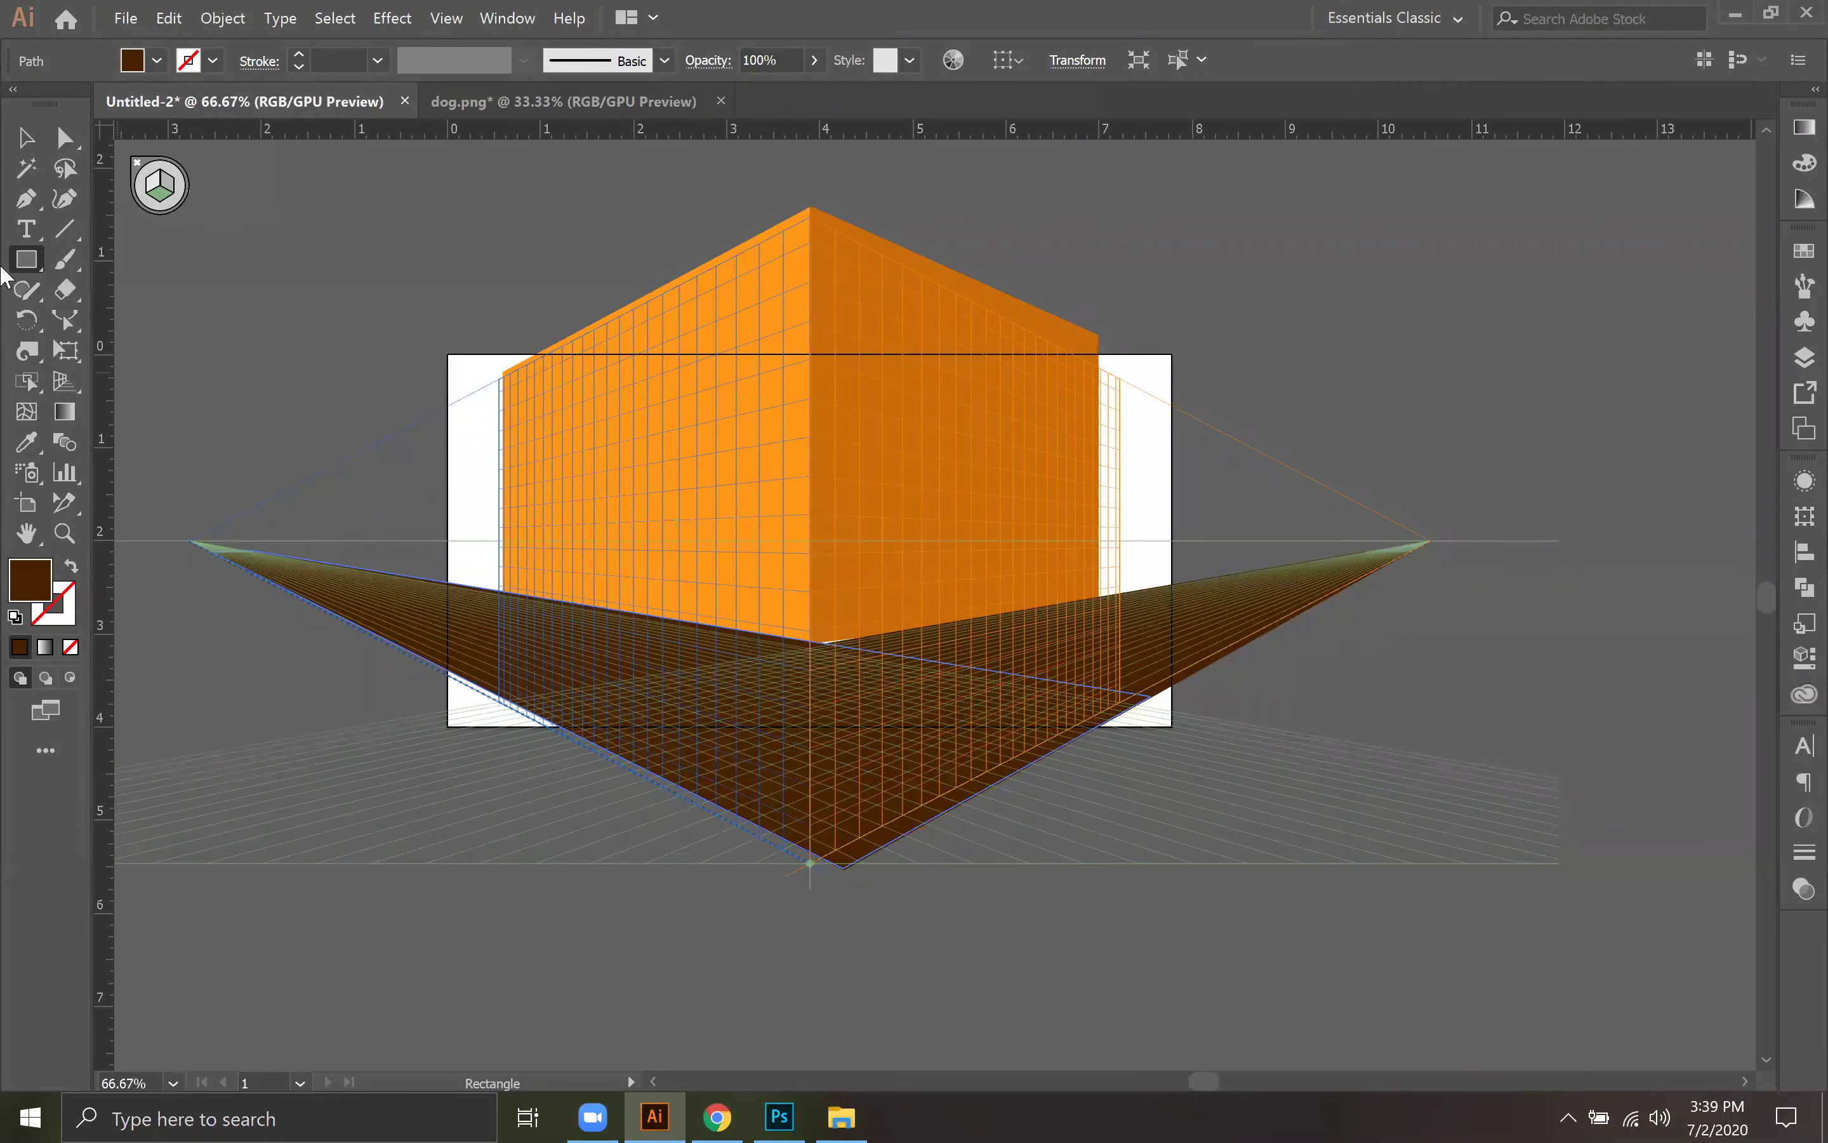
Step: Bring the grouped orange box to the front of the brown ground rectangles
{"action": "left_click", "coordinate": [25, 136]}
{"action": "left_click", "coordinate": [1454, 655]}
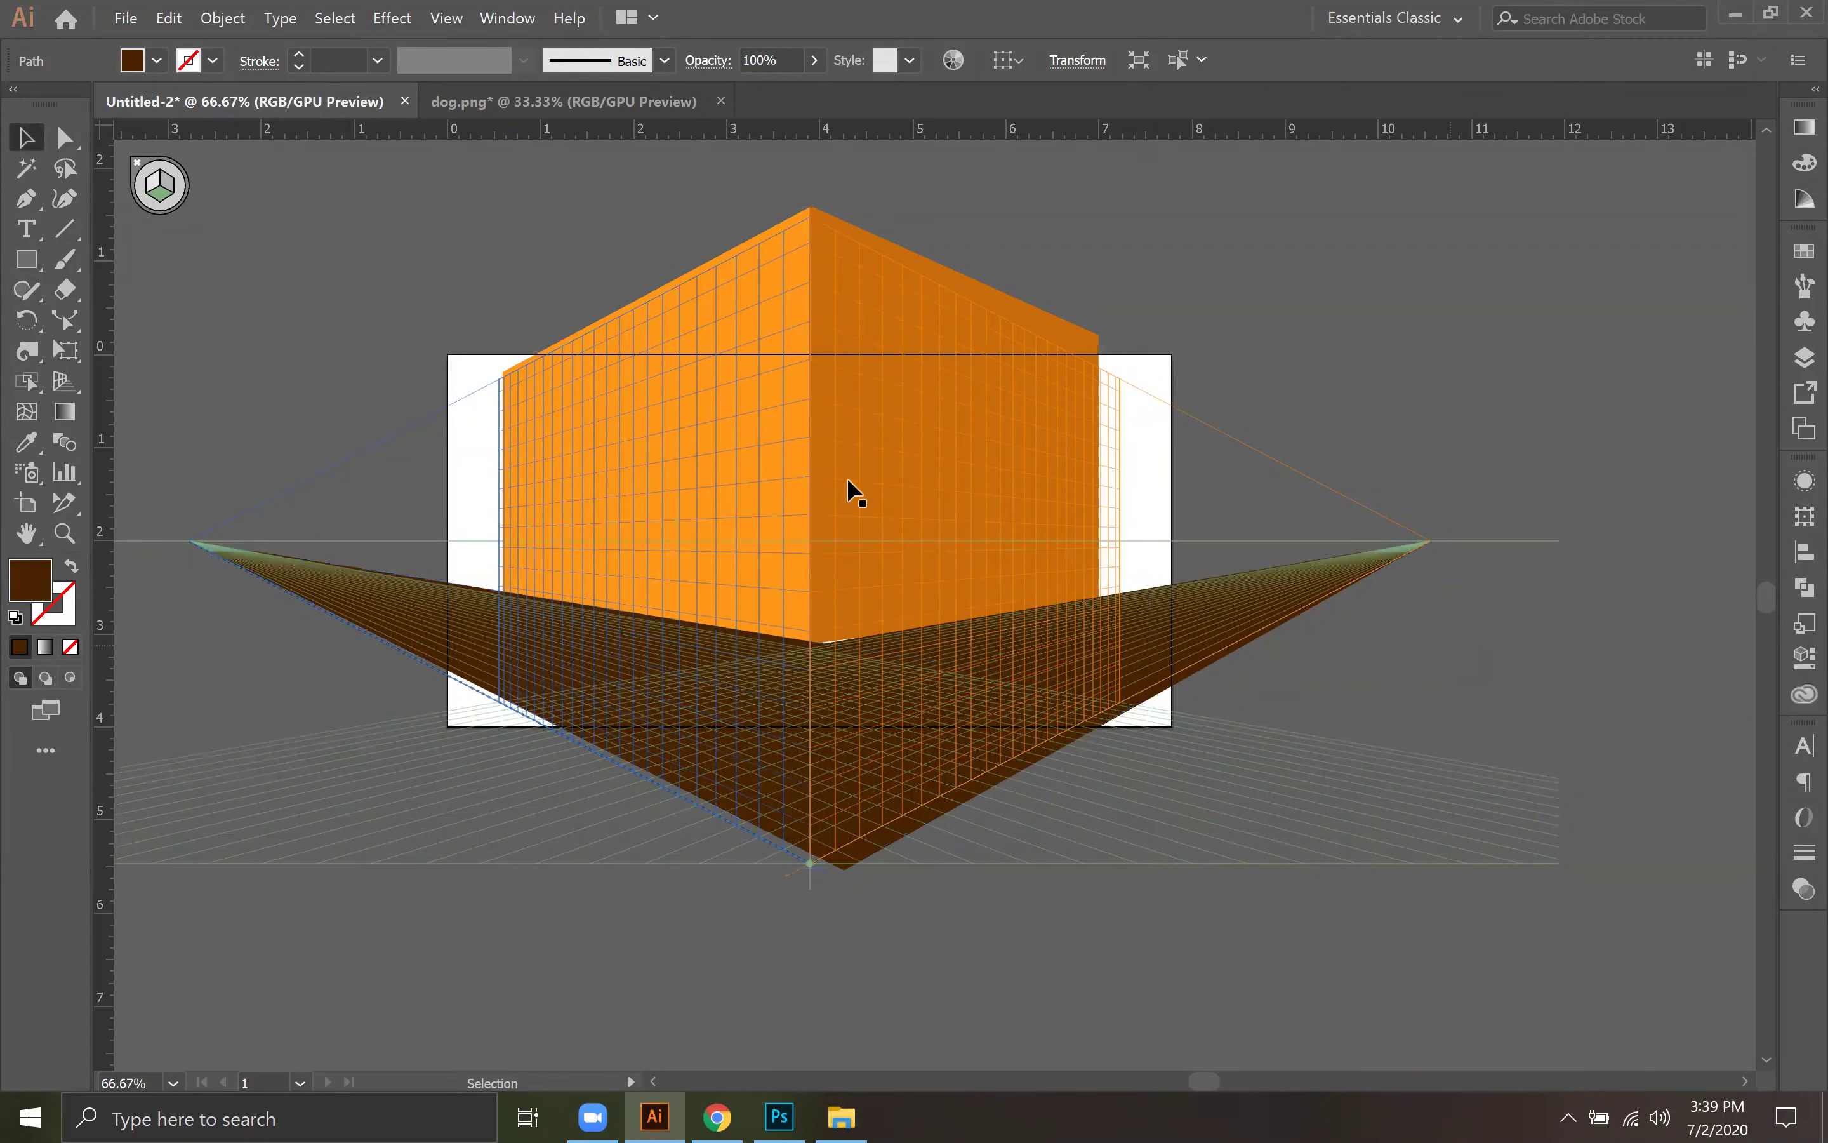
{"action": "right_click", "coordinate": [826, 388]}
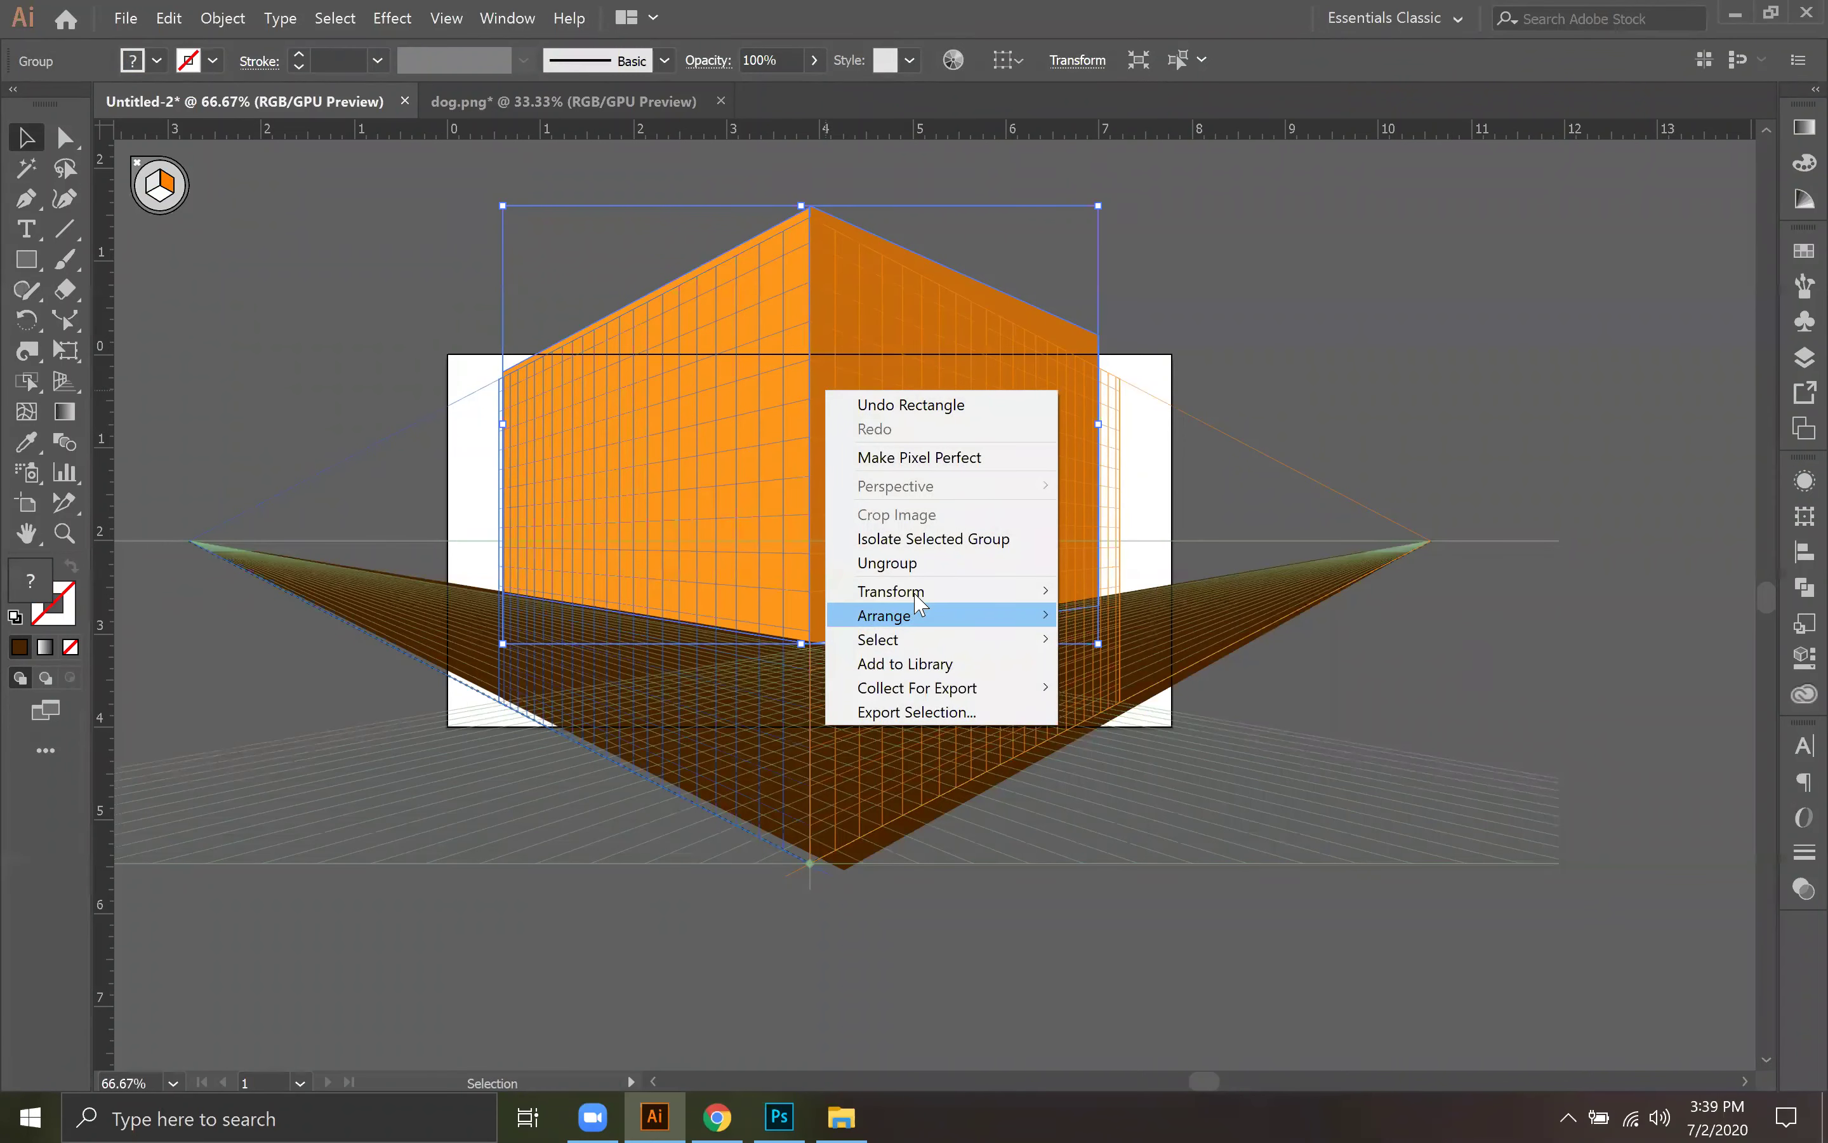
{"action": "left_click", "coordinate": [1125, 614]}
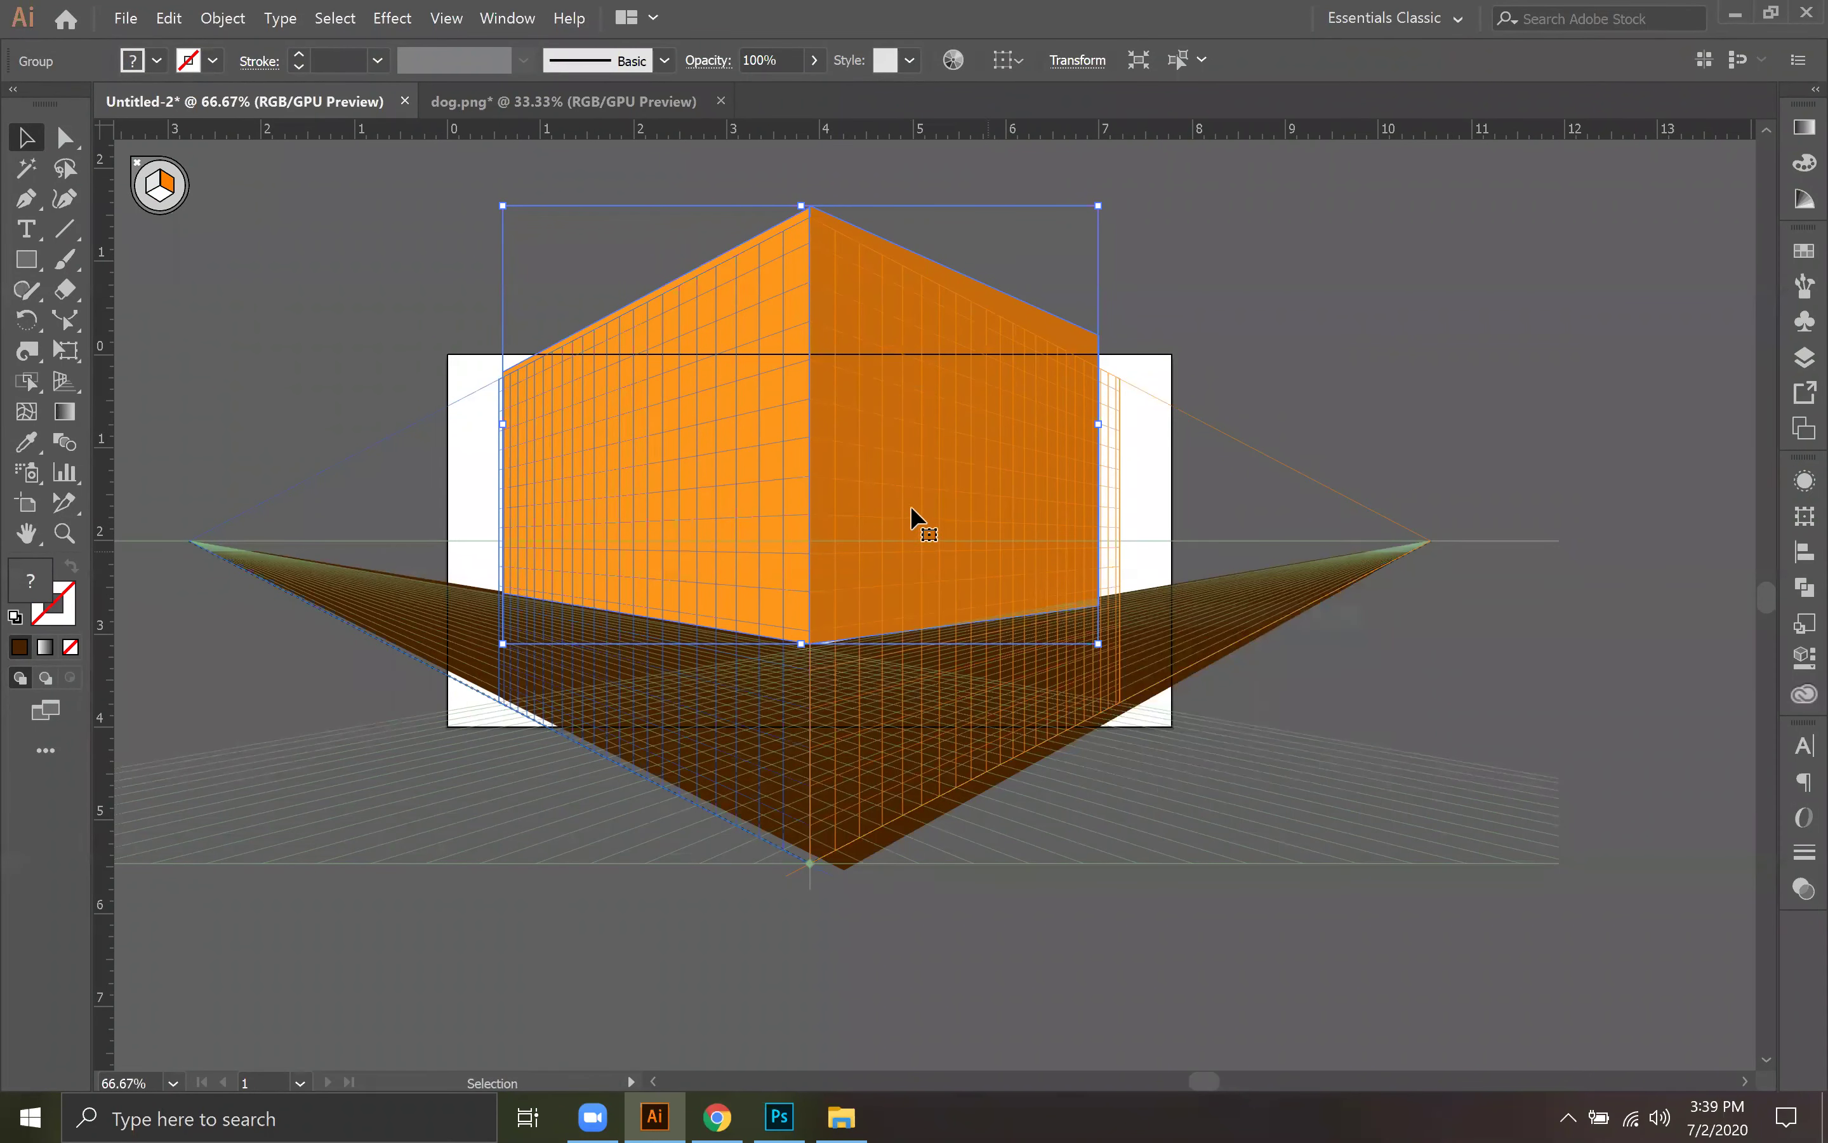
Step: Nudge the orange box slightly right so its bottom edges sit on the brown ground's inner corner, and deselect it
{"action": "mouse_move", "coordinate": [830, 519]}
{"action": "left_mouse_down"}
{"action": "mouse_move", "coordinate": [806, 467]}
{"action": "mouse_move", "coordinate": [835, 507]}
{"action": "left_mouse_up"}
{"action": "left_click", "coordinate": [1412, 404]}
{"action": "key", "text": "Down"}
{"action": "key", "text": "Down"}
{"action": "key", "text": "Down"}
{"action": "key", "text": "Down"}
{"action": "key", "text": "Down"}
{"action": "key", "text": "Down"}
{"action": "key", "text": "Down"}
{"action": "key", "text": "Down"}
{"action": "key", "text": "Right"}
{"action": "key", "text": "Right"}
{"action": "key", "text": "Right"}
{"action": "key", "text": "Right"}
{"action": "key", "text": "Right"}
{"action": "key", "text": "Down"}
{"action": "key", "text": "Down"}
{"action": "key", "text": "Down"}
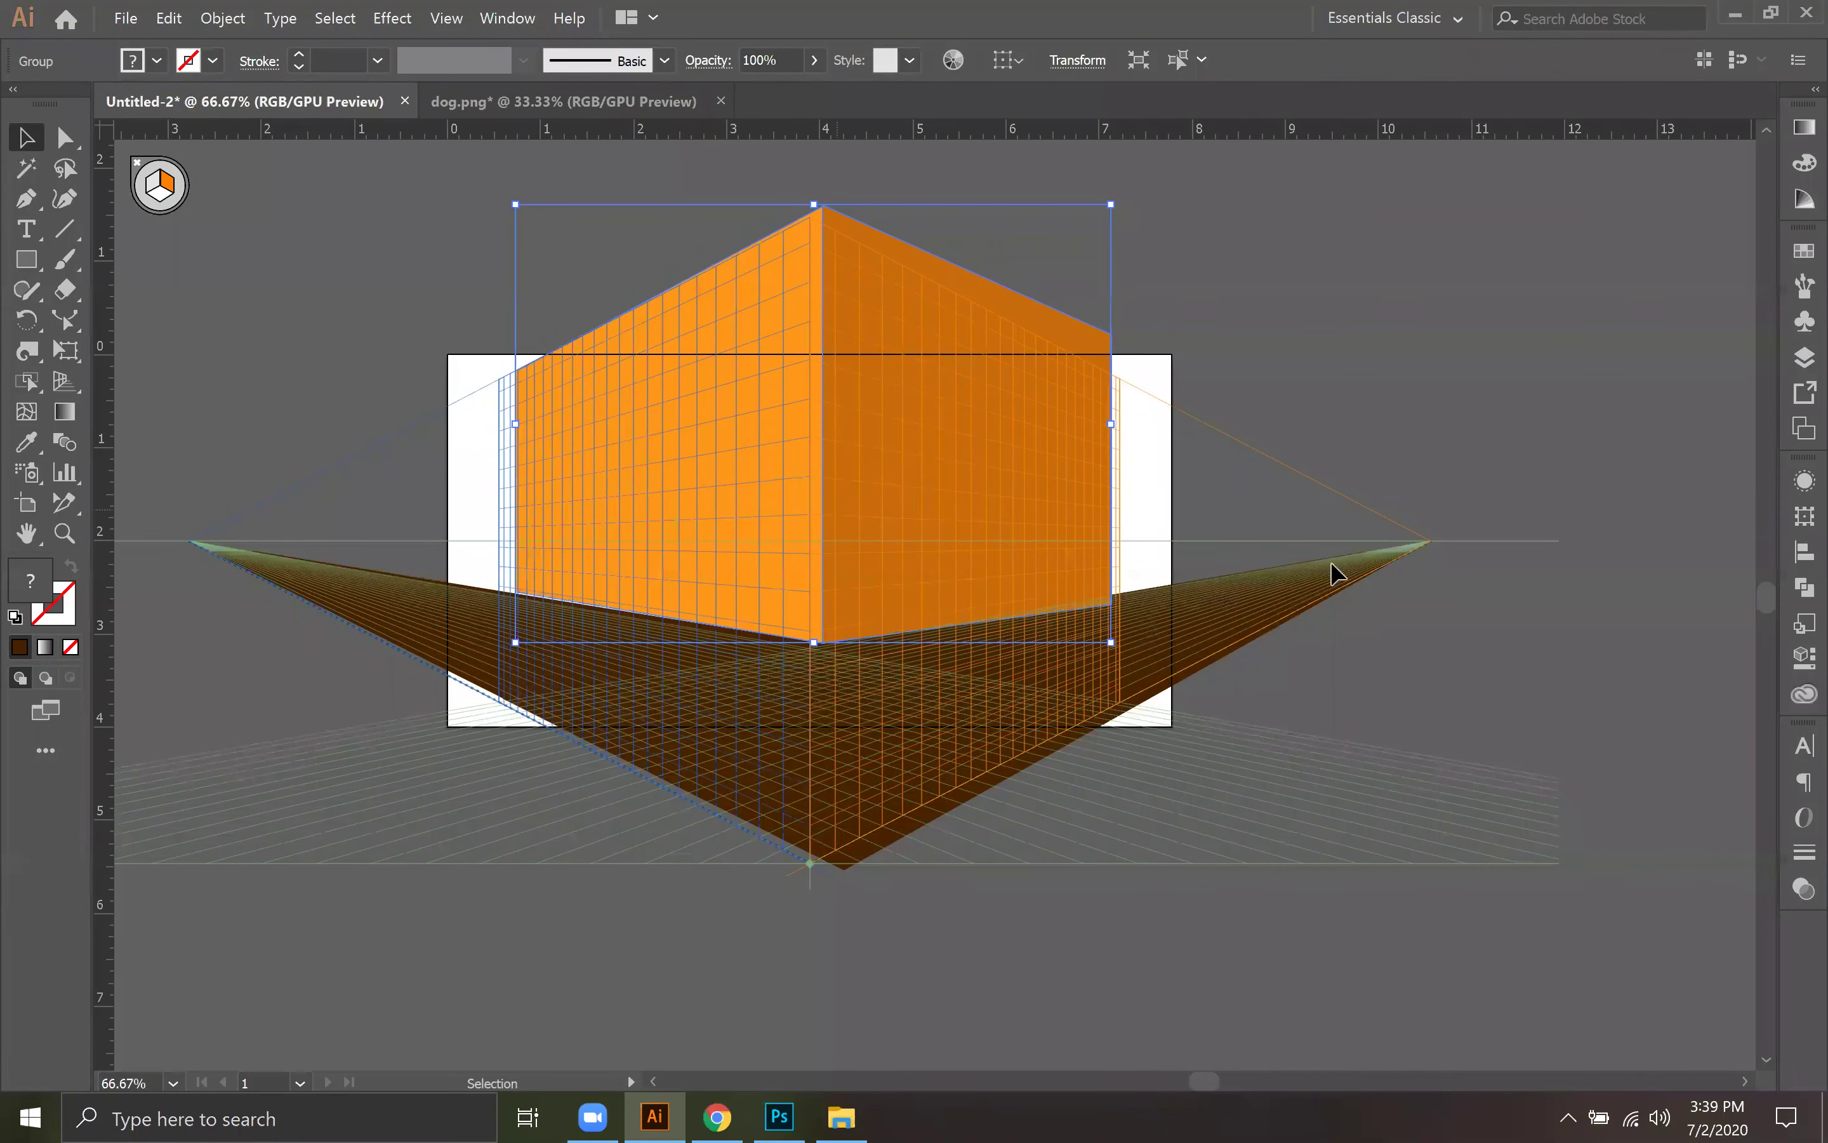
{"action": "left_click", "coordinate": [1507, 680]}
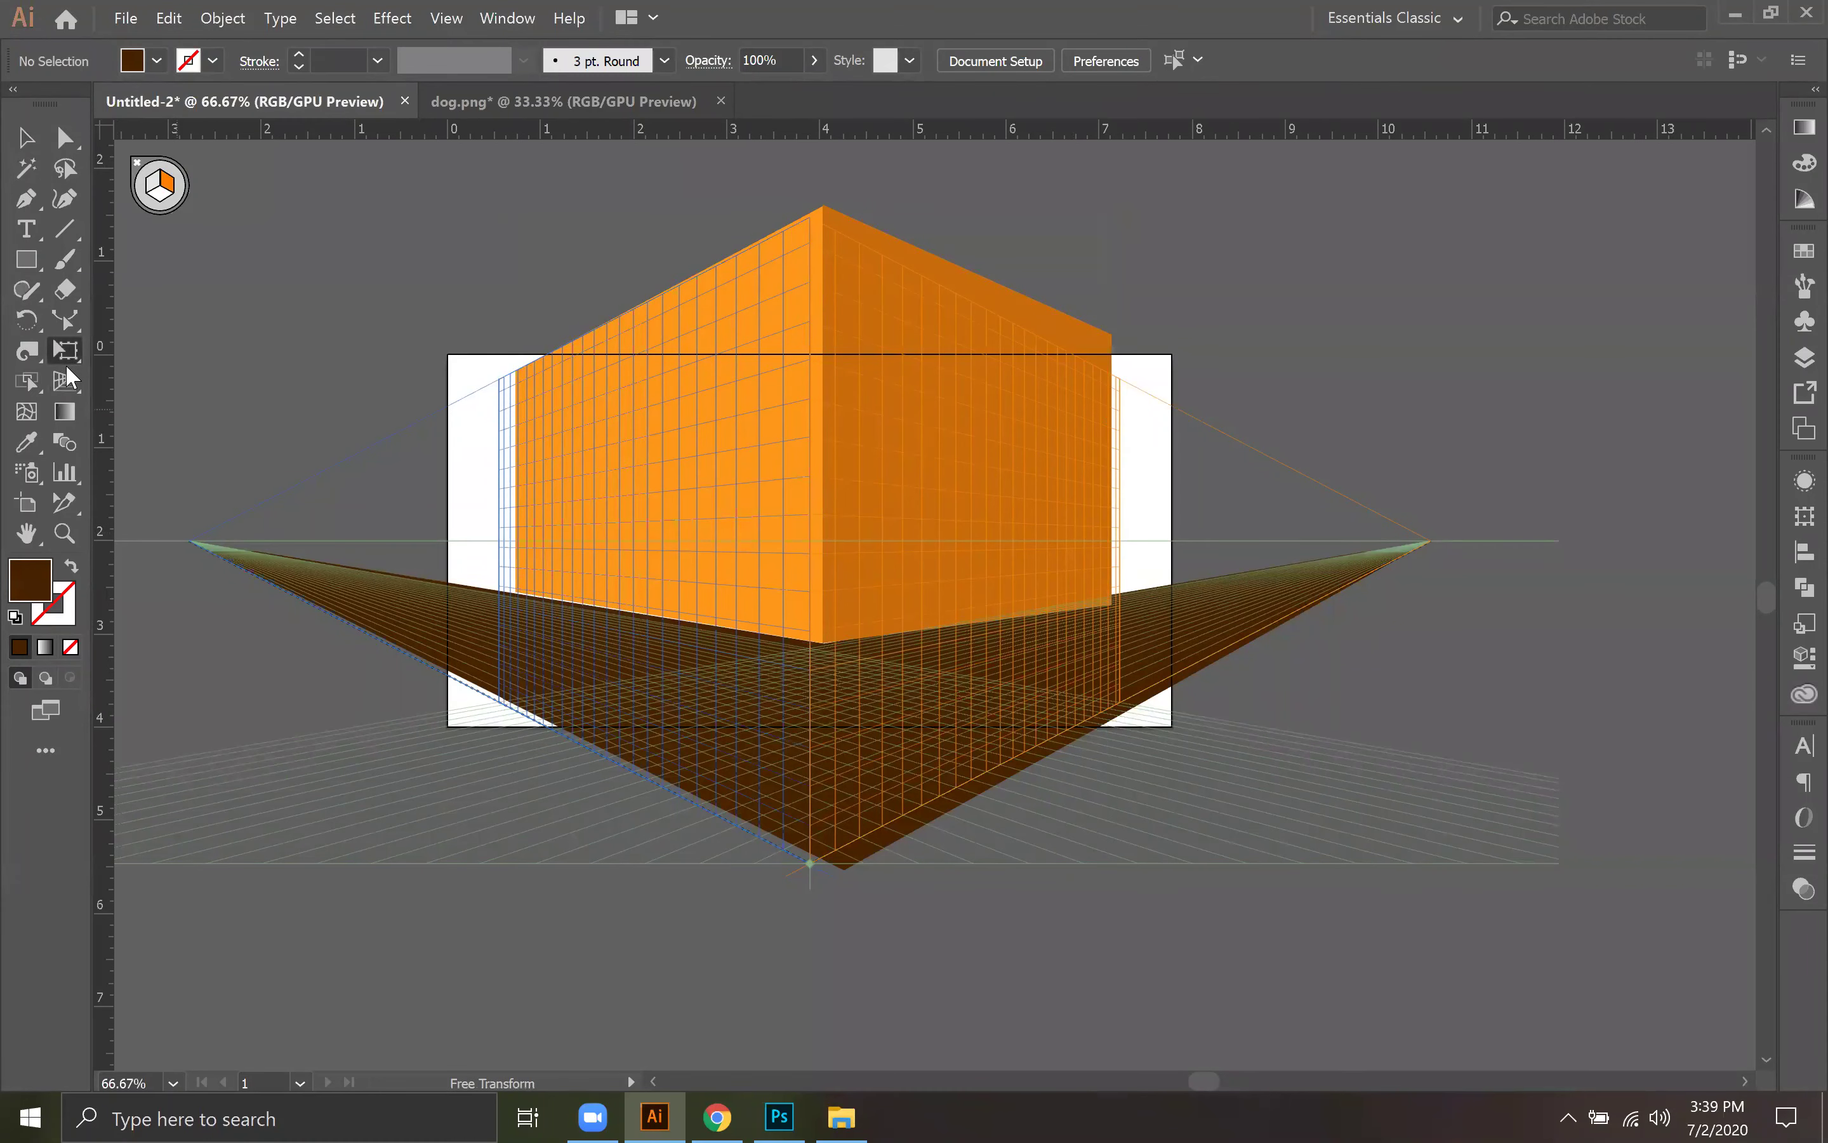
Step: Hide the perspective grid to view the orange box and brown ground alone, and show the grid again
{"action": "left_click_drag", "start_coordinate": [63, 376], "coordinate": [151, 385]}
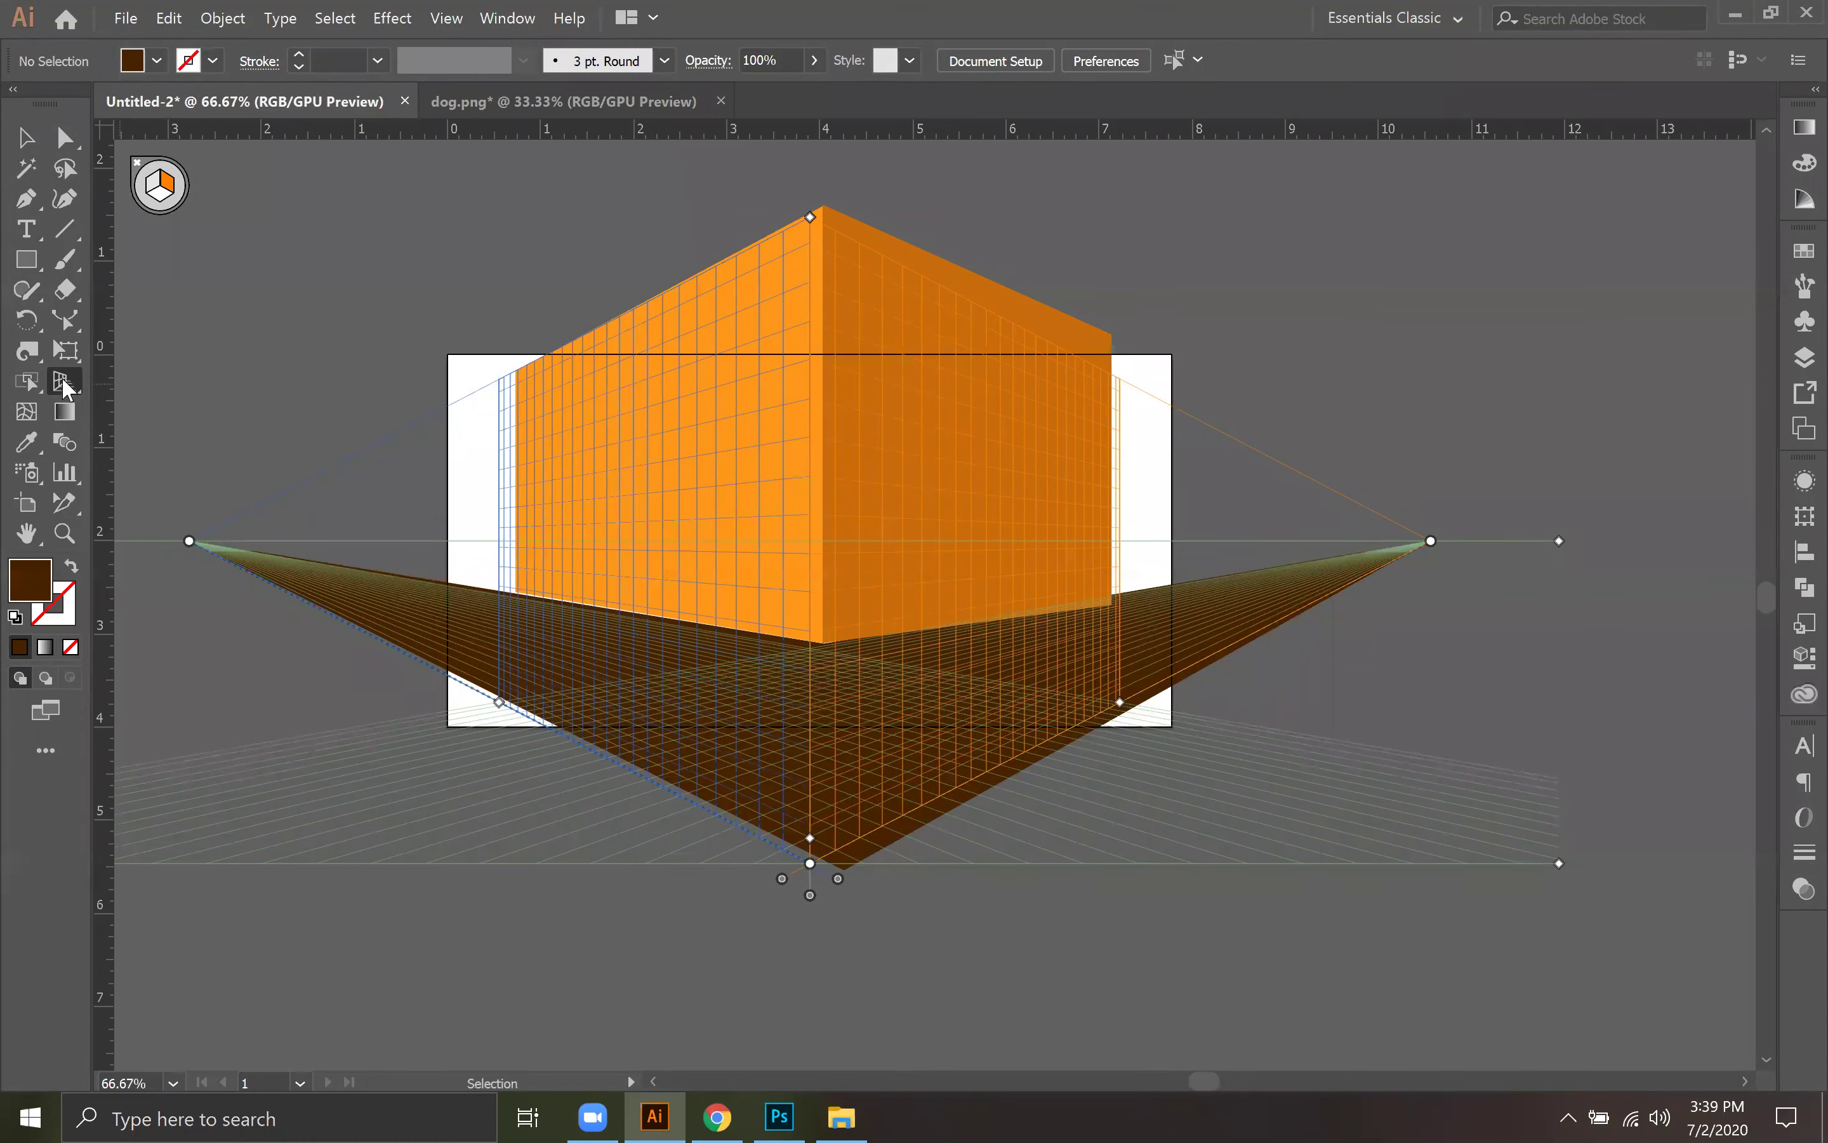
{"action": "left_click", "coordinate": [136, 162]}
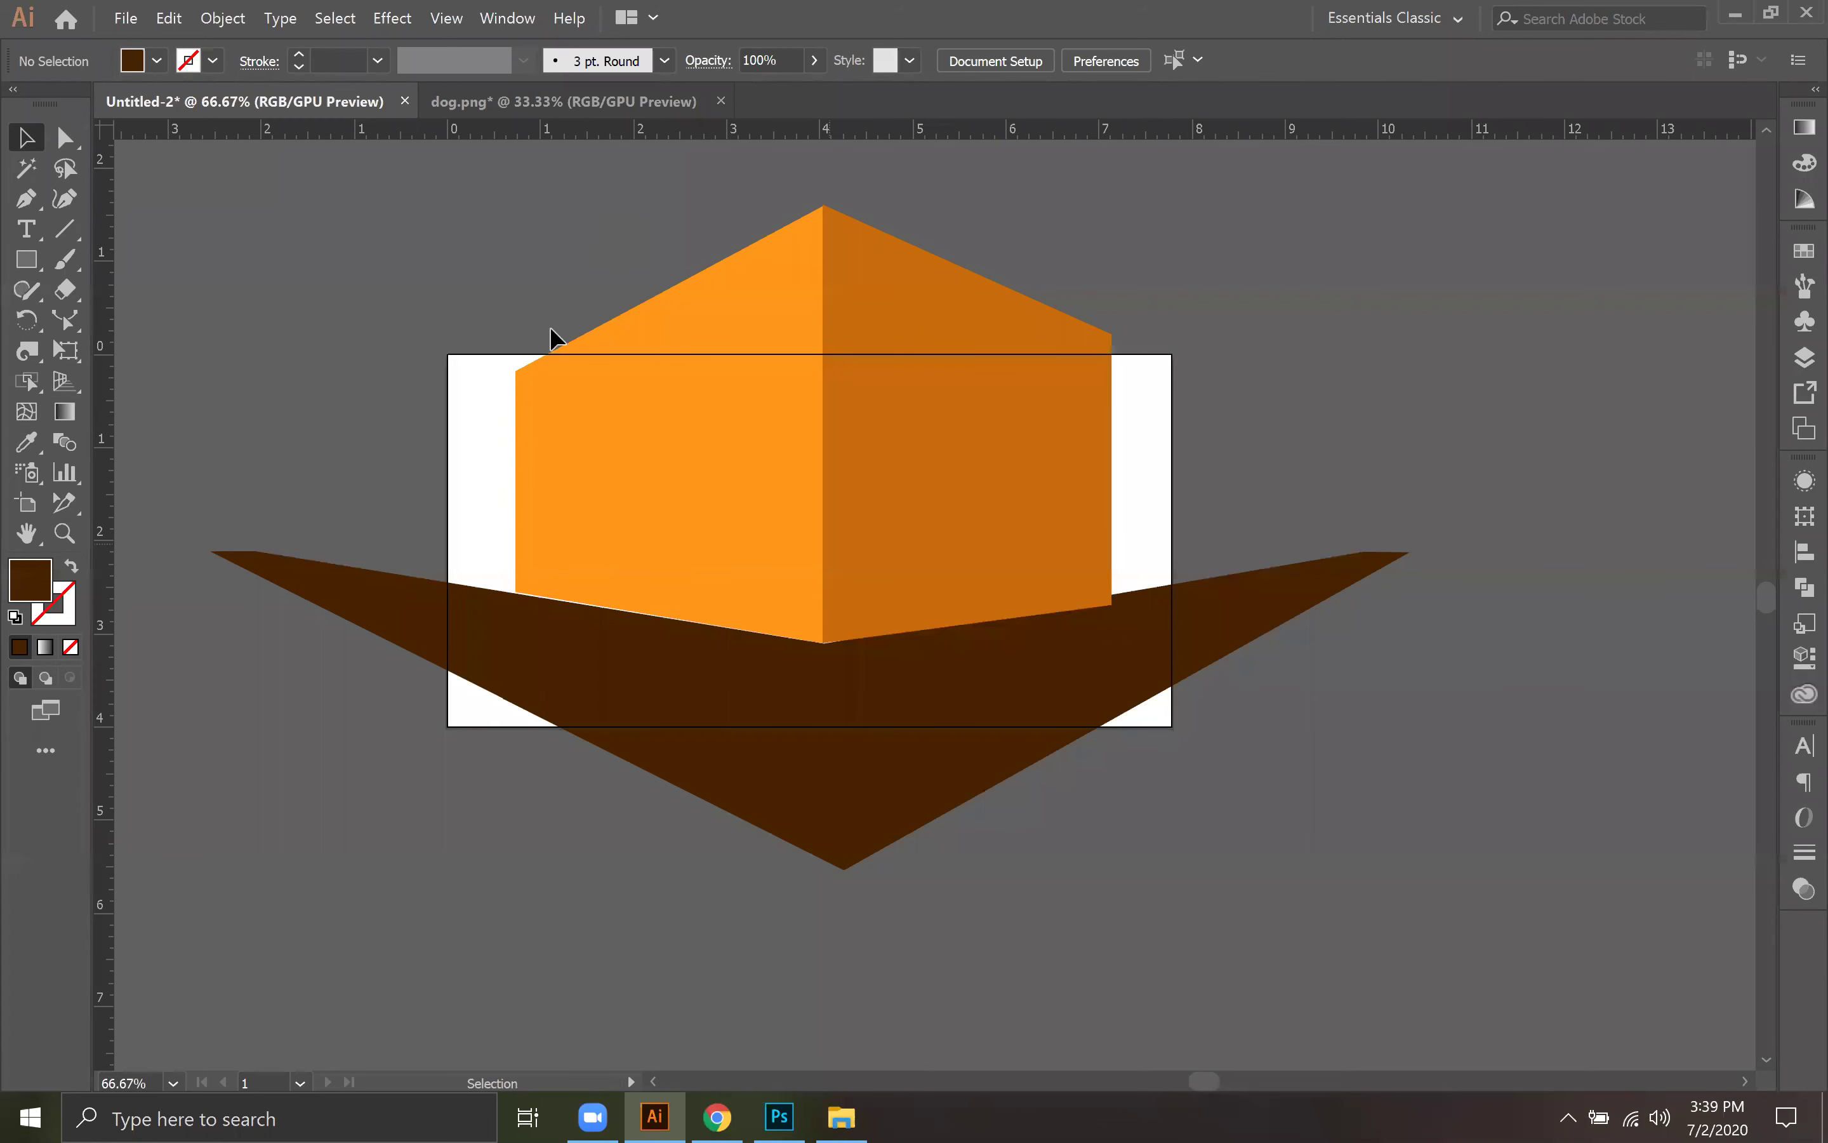
{"action": "right_click", "coordinate": [64, 374]}
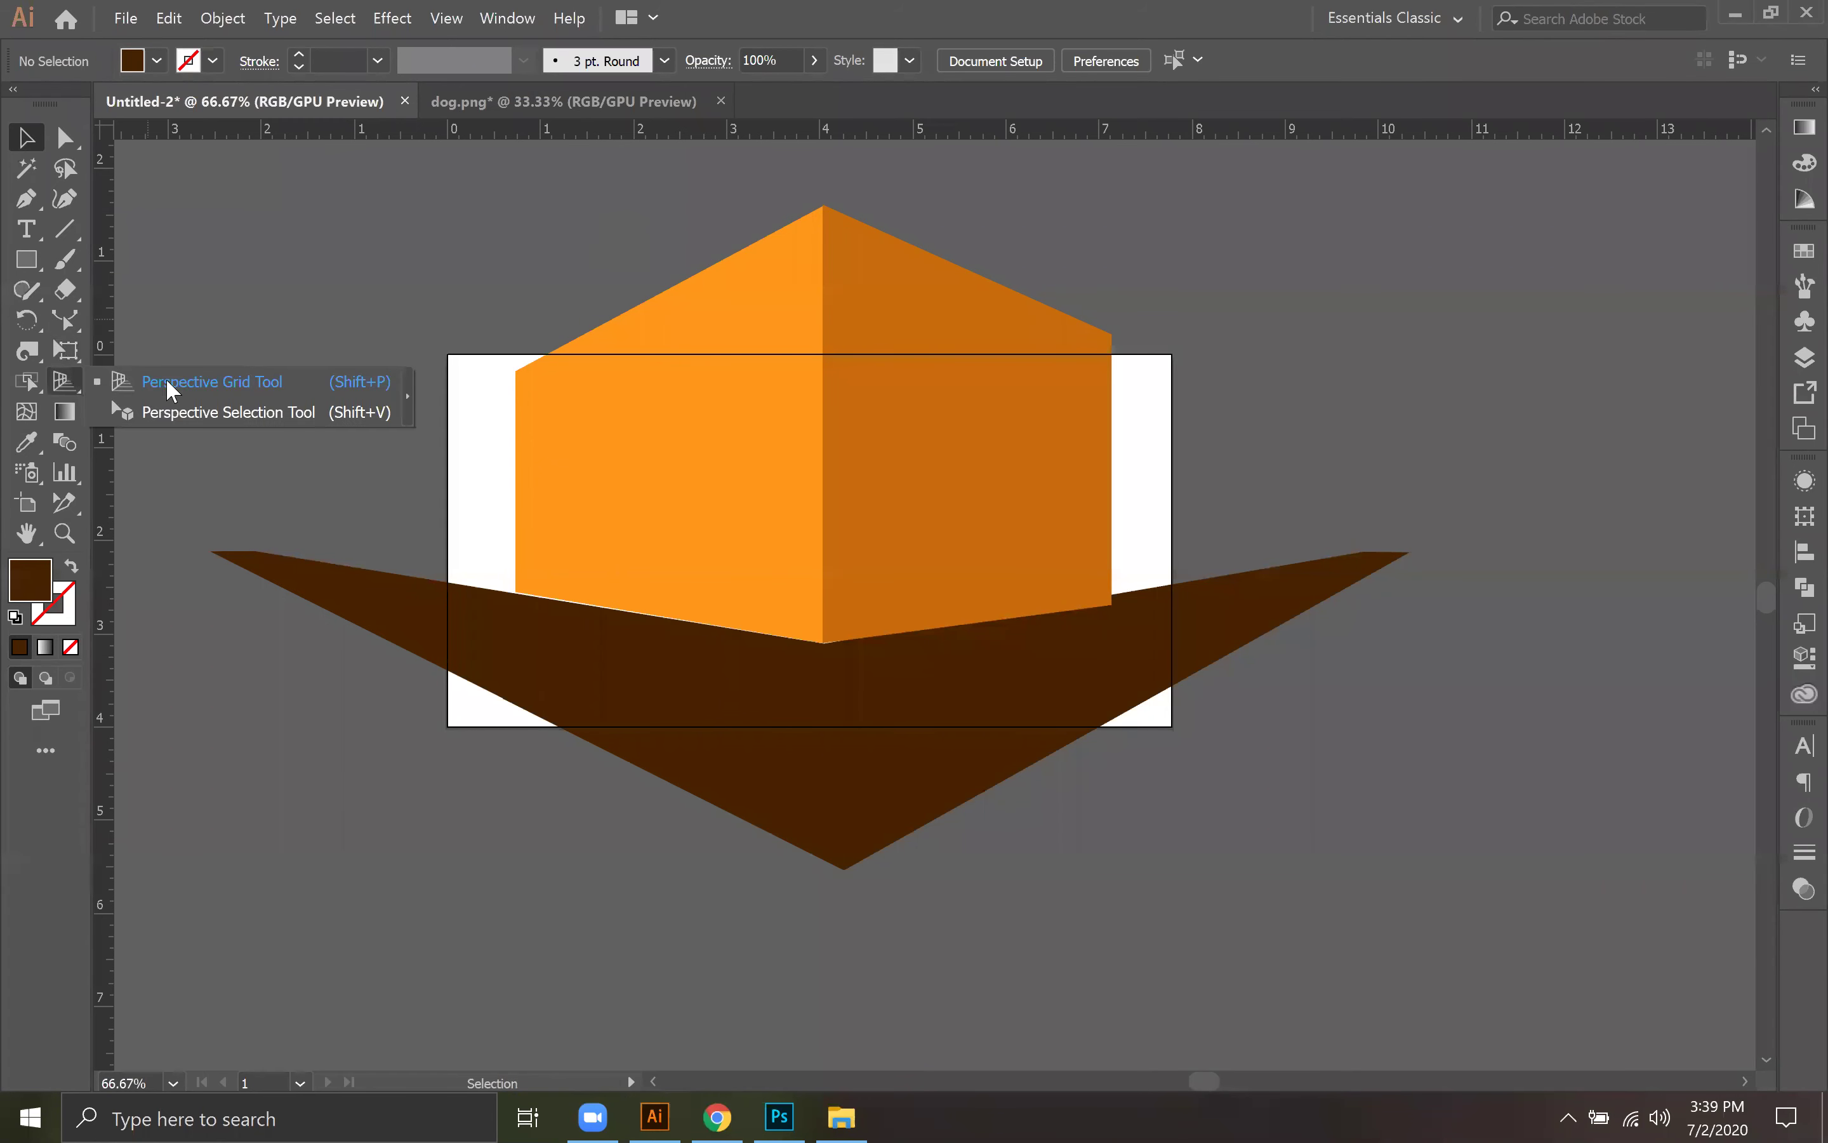
{"action": "left_click", "coordinate": [204, 381]}
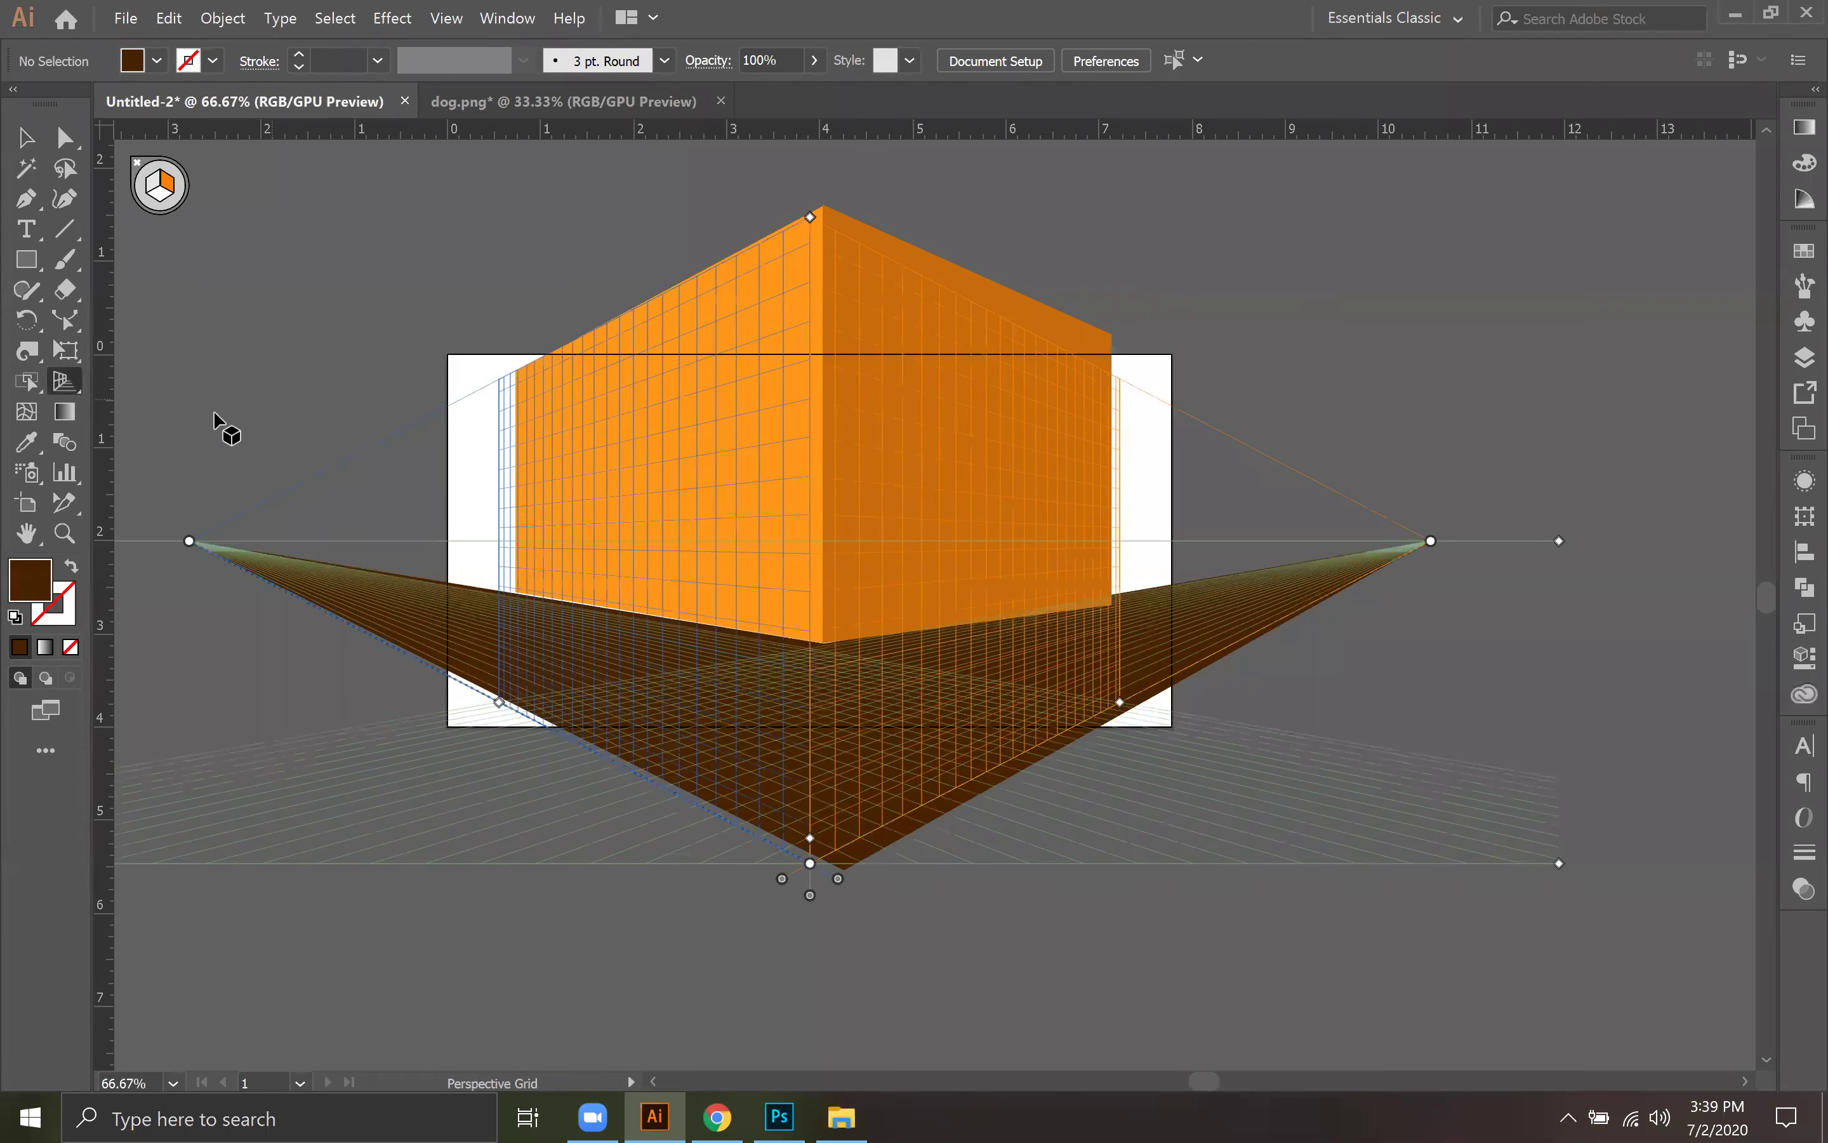
Step: Move the light and dark orange faces upward along their own planes with the Perspective Selection tool
{"action": "right_click", "coordinate": [68, 386]}
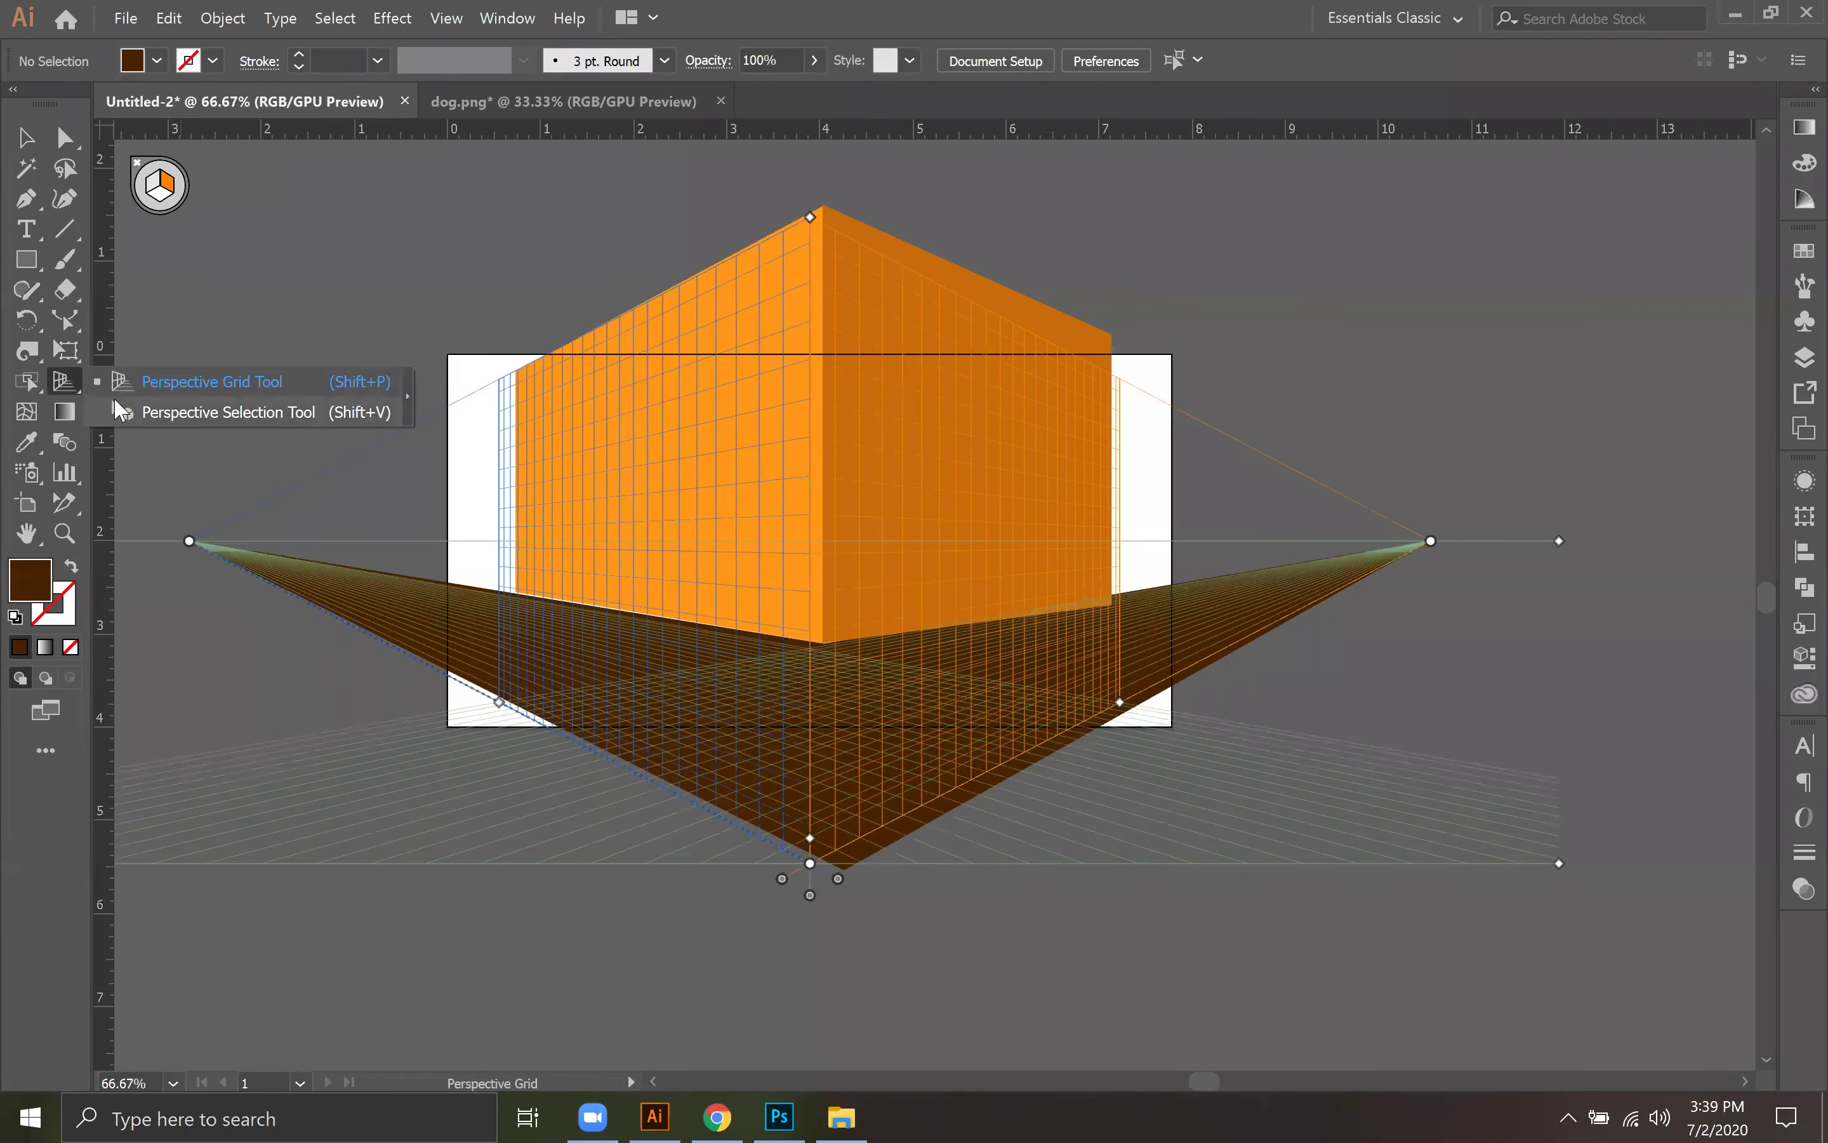
{"action": "left_click", "coordinate": [202, 412]}
{"action": "left_click_drag", "start_coordinate": [730, 576], "coordinate": [628, 413]}
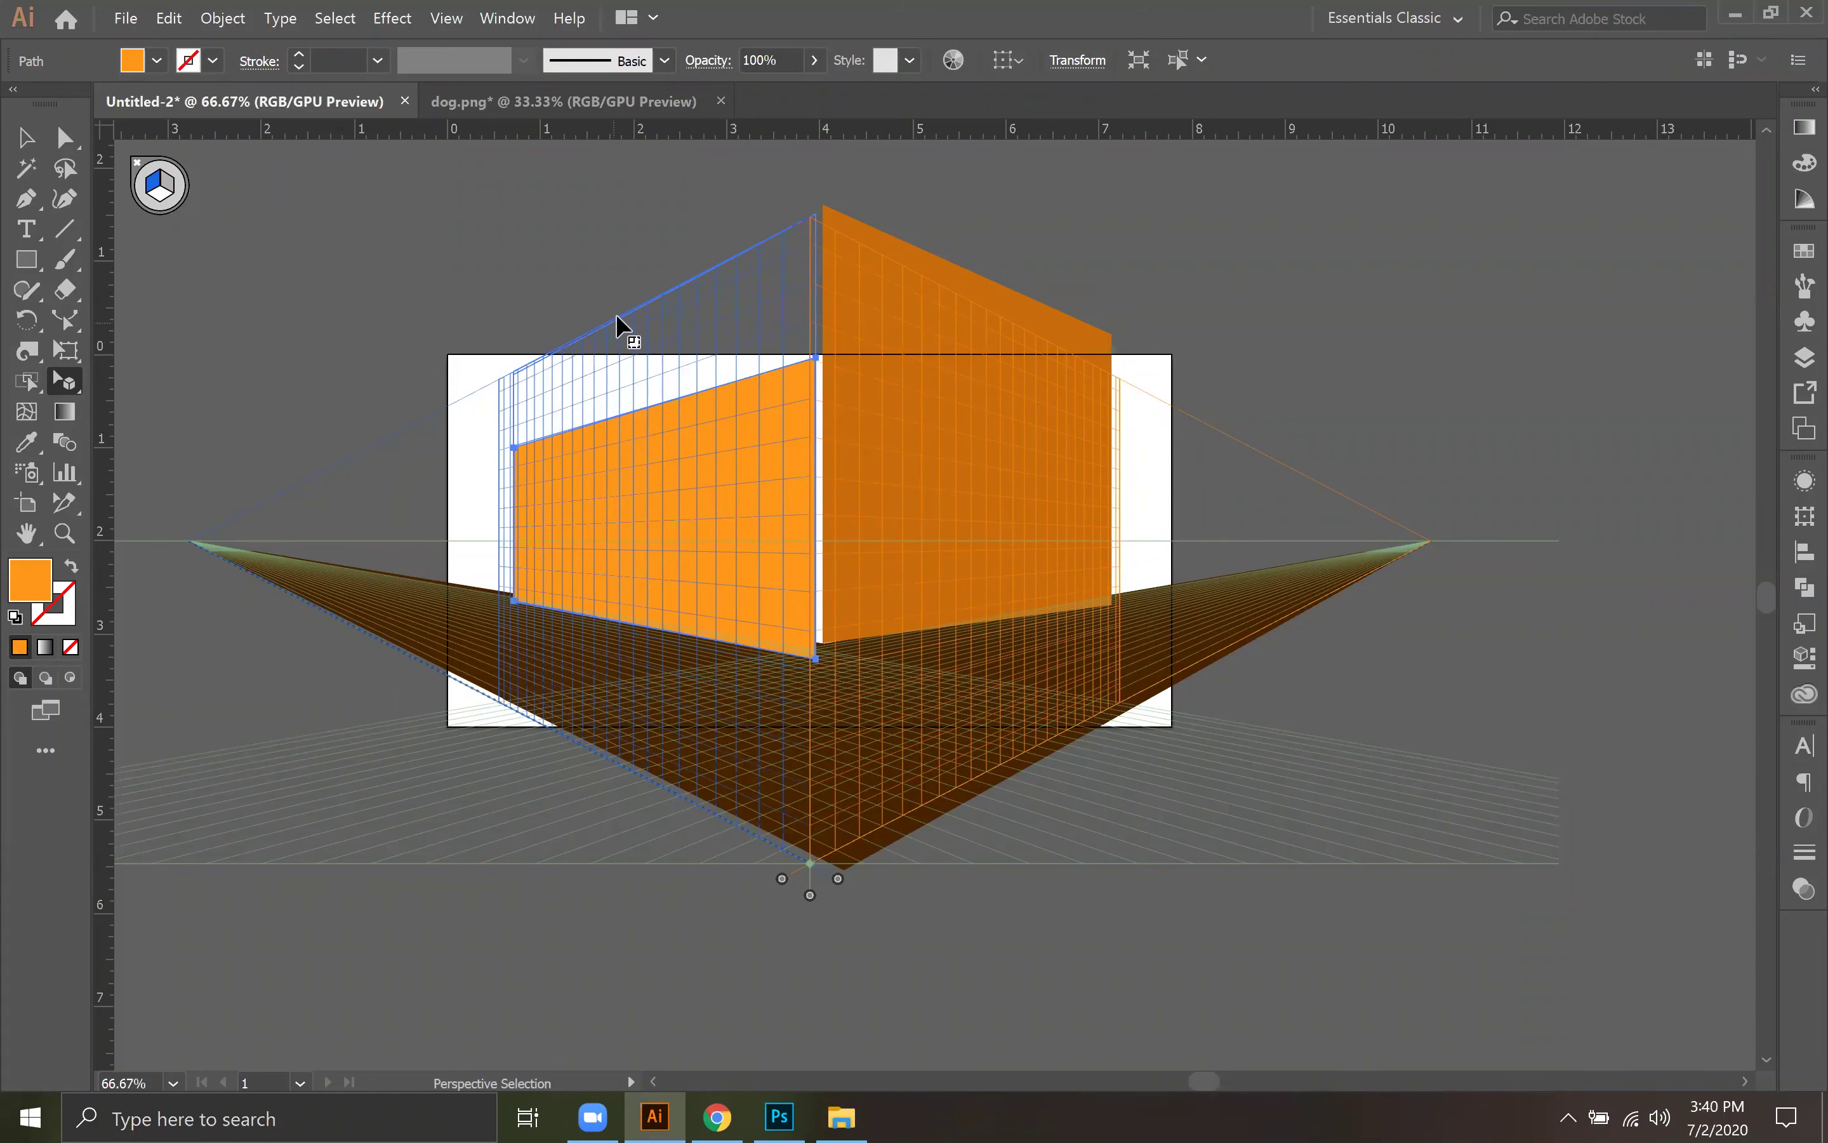
{"action": "left_click_drag", "start_coordinate": [616, 315], "coordinate": [615, 315]}
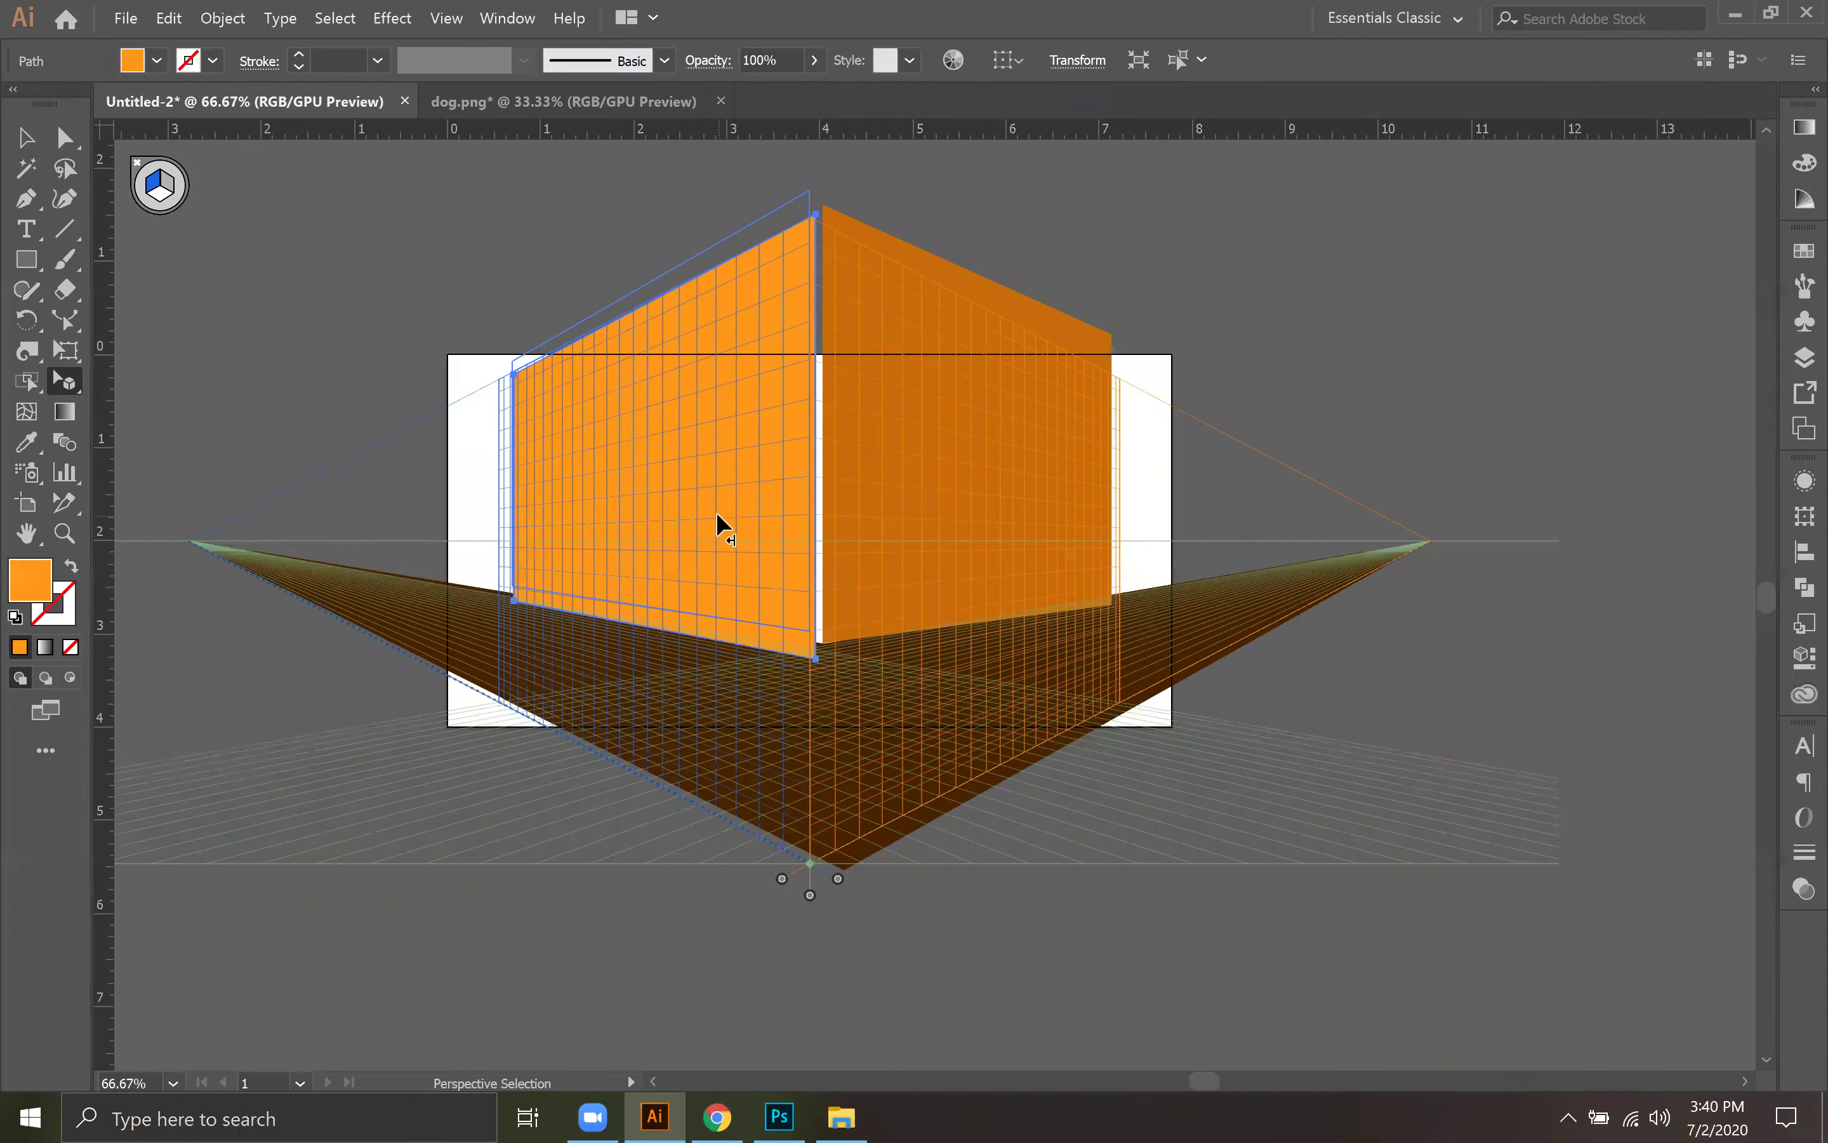
{"action": "left_click", "coordinate": [877, 498]}
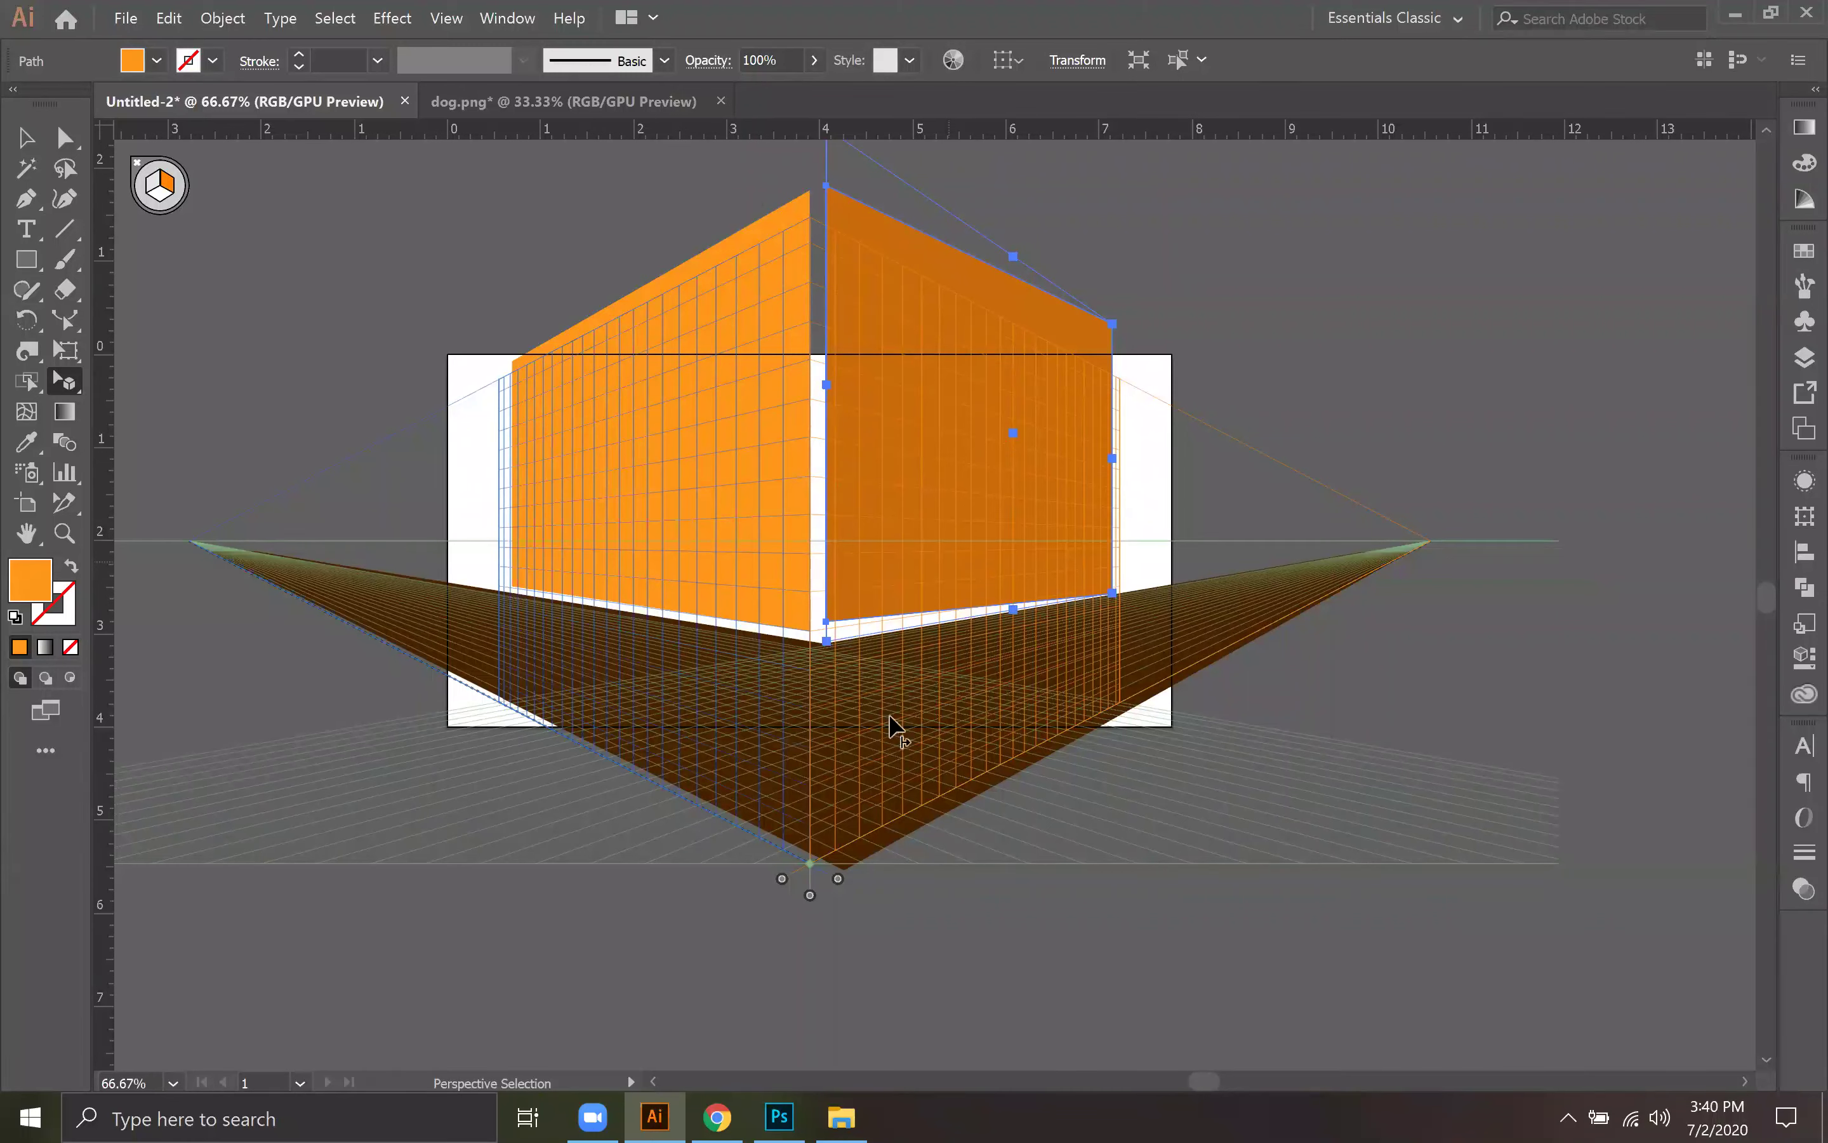
Step: Move the left-reaching brown rectangle along the ground plane, pull in its near edge, and reposition the ground shapes
{"action": "left_click", "coordinate": [869, 749]}
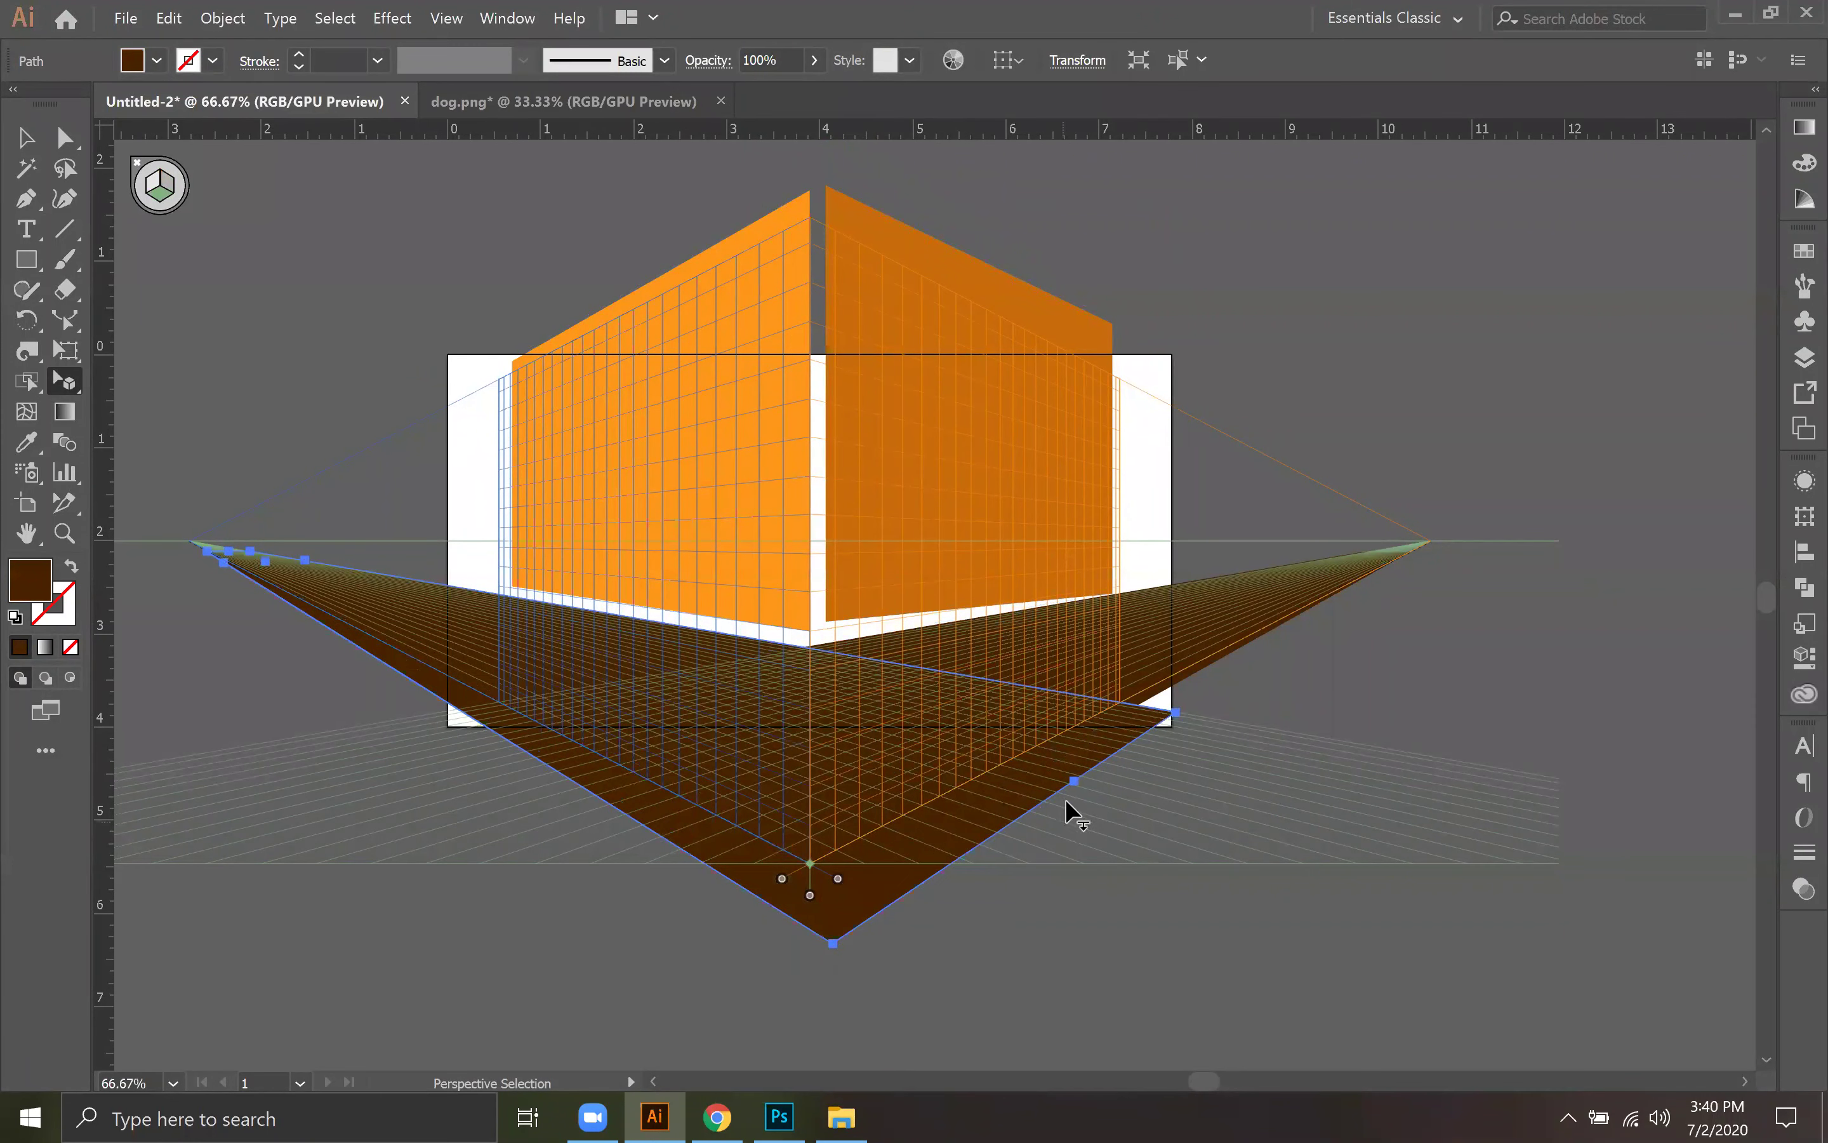
{"action": "left_click_drag", "start_coordinate": [1073, 776], "coordinate": [898, 775]}
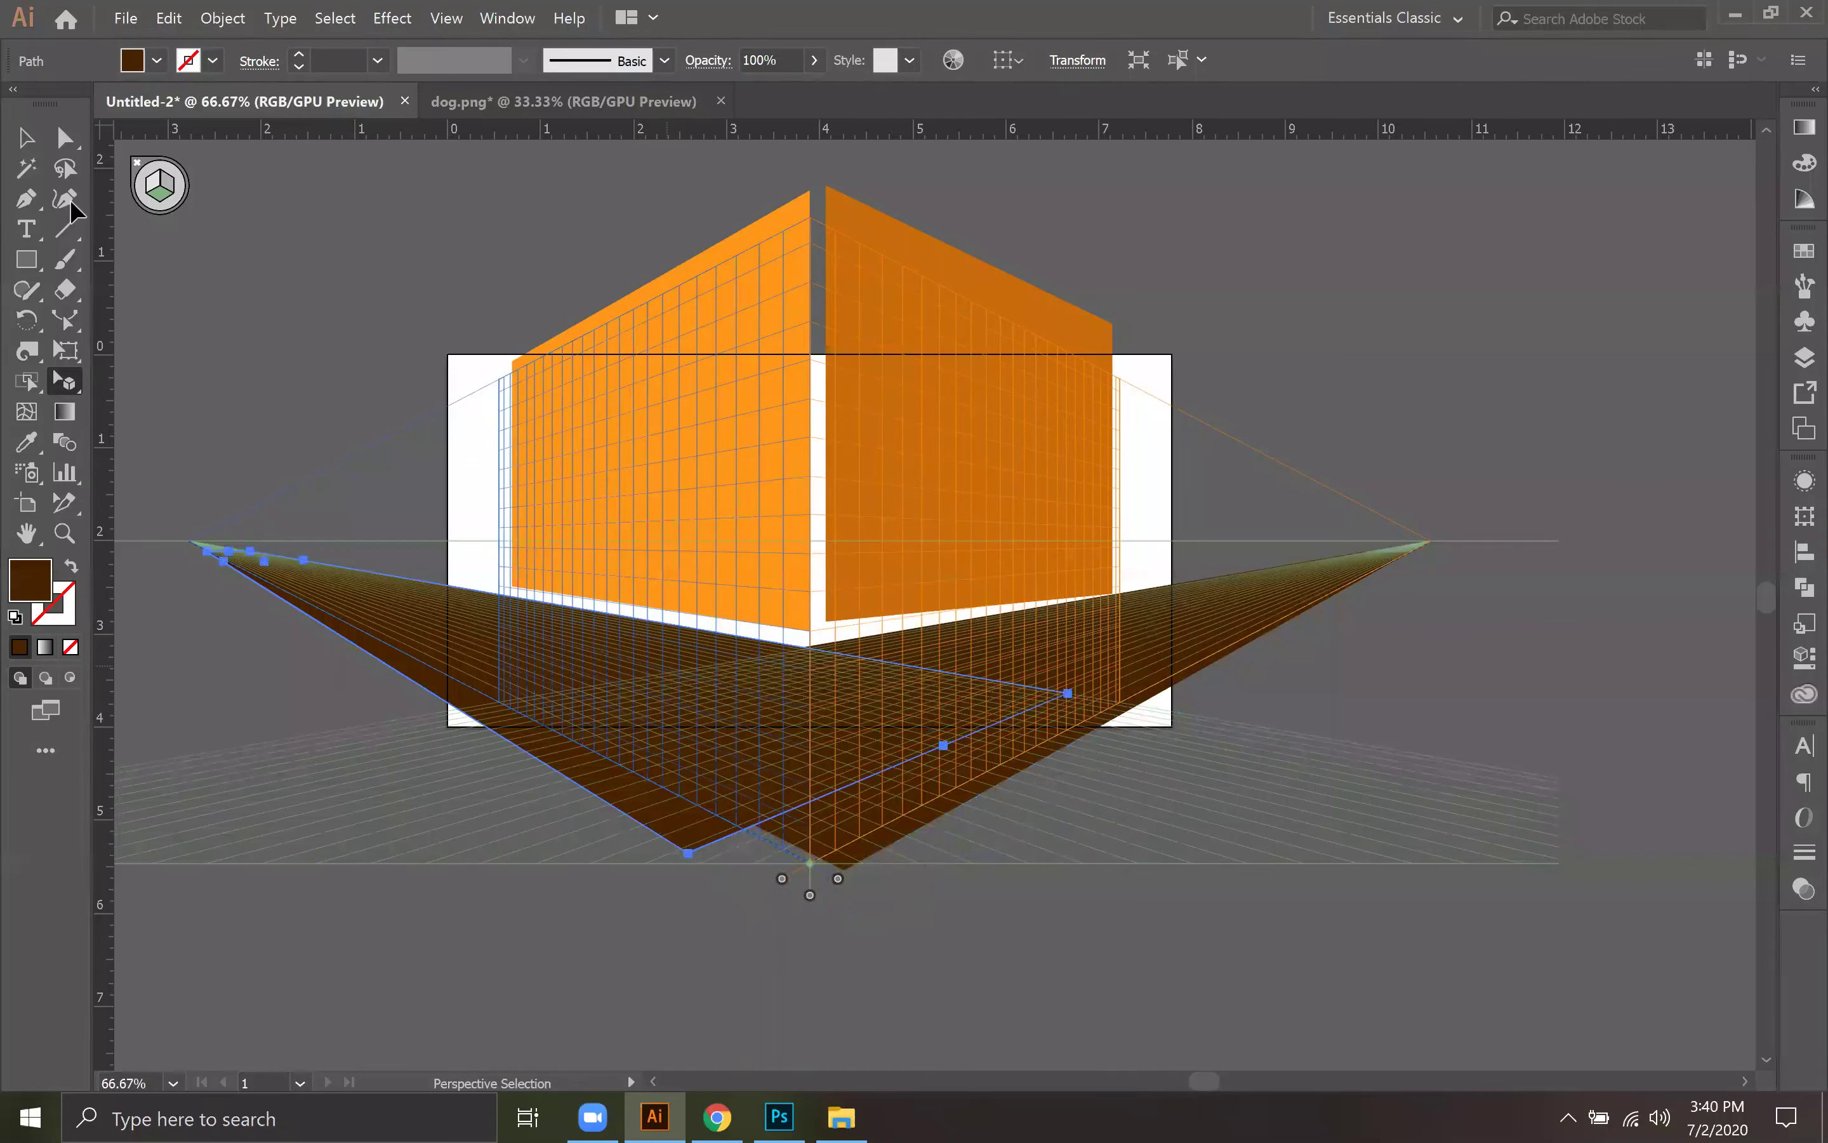
{"action": "left_click", "coordinate": [21, 144]}
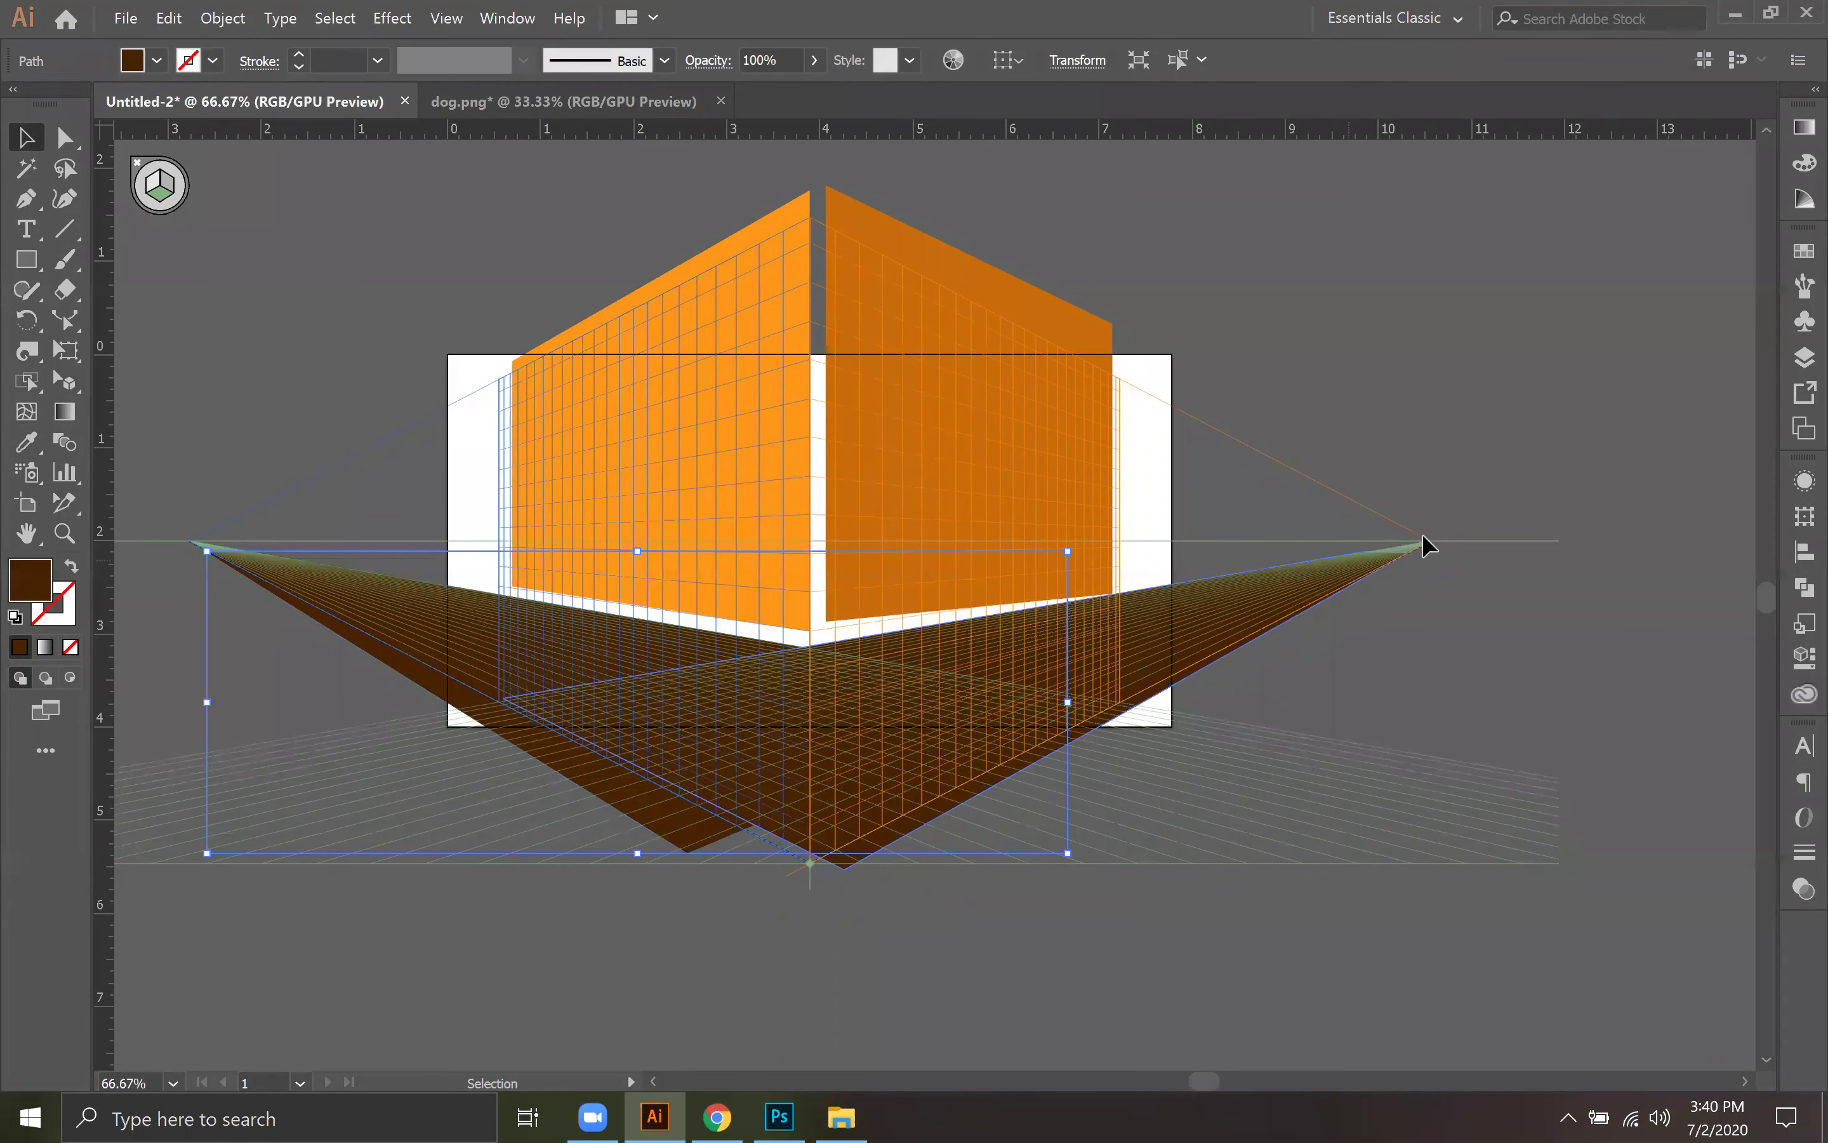
{"action": "left_click", "coordinate": [970, 860]}
{"action": "left_click_drag", "start_coordinate": [959, 884], "coordinate": [923, 810]}
{"action": "left_click_drag", "start_coordinate": [949, 683], "coordinate": [944, 744]}
Step: Narrow the light orange face by pulling in its inner edge in perspective, and raise its bottom edge
{"action": "left_click_drag", "start_coordinate": [52, 378], "coordinate": [215, 408]}
{"action": "left_click", "coordinate": [897, 923]}
{"action": "left_click", "coordinate": [706, 568]}
{"action": "left_click", "coordinate": [807, 414], "text": "shift"}
{"action": "left_click_drag", "start_coordinate": [808, 414], "coordinate": [759, 456]}
{"action": "left_click_drag", "start_coordinate": [65, 381], "coordinate": [211, 423]}
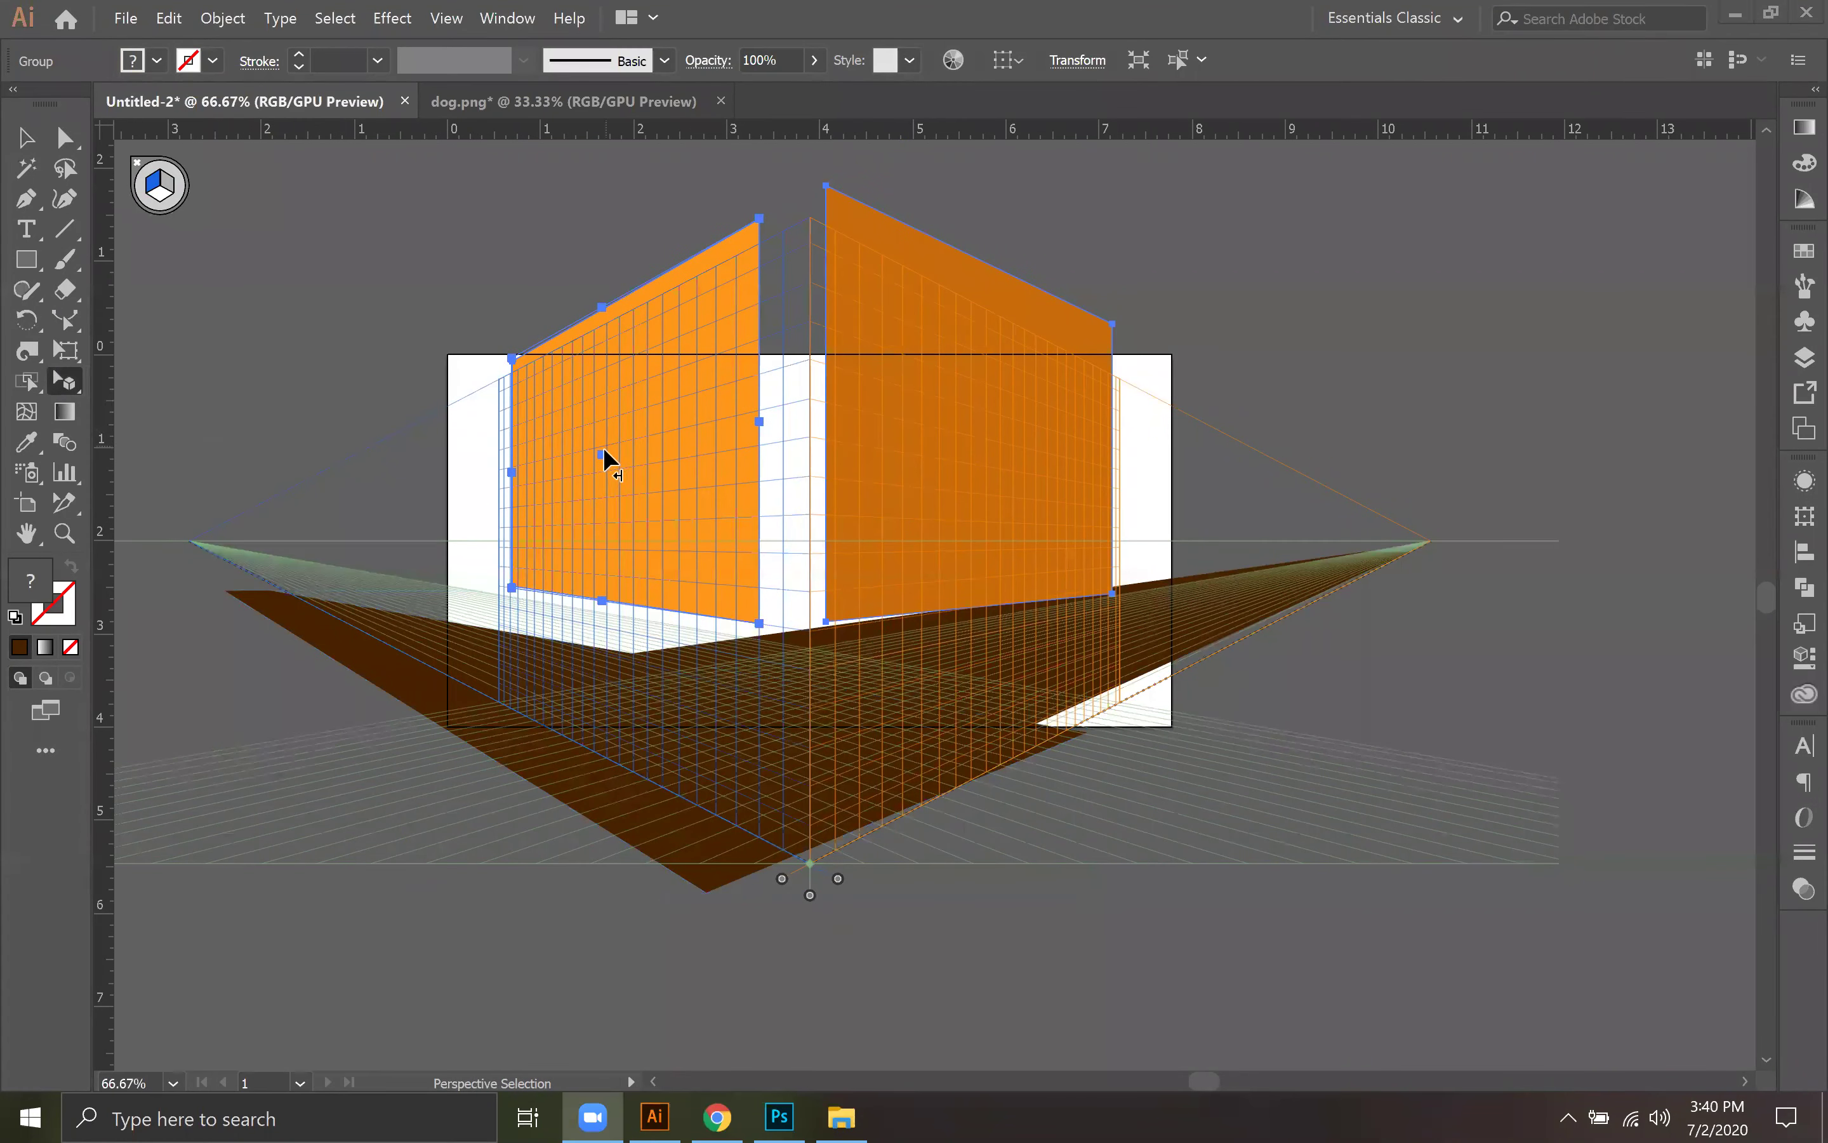
{"action": "mouse_move", "coordinate": [756, 605]}
{"action": "left_mouse_down"}
{"action": "mouse_move", "coordinate": [885, 726]}
{"action": "mouse_move", "coordinate": [787, 857]}
{"action": "mouse_move", "coordinate": [767, 594]}
{"action": "left_mouse_up"}
Step: Slide the two brown ground shapes apart in perspective, one to the lower left and one beyond the artboard's right edge
{"action": "left_click_drag", "start_coordinate": [815, 678], "coordinate": [448, 697]}
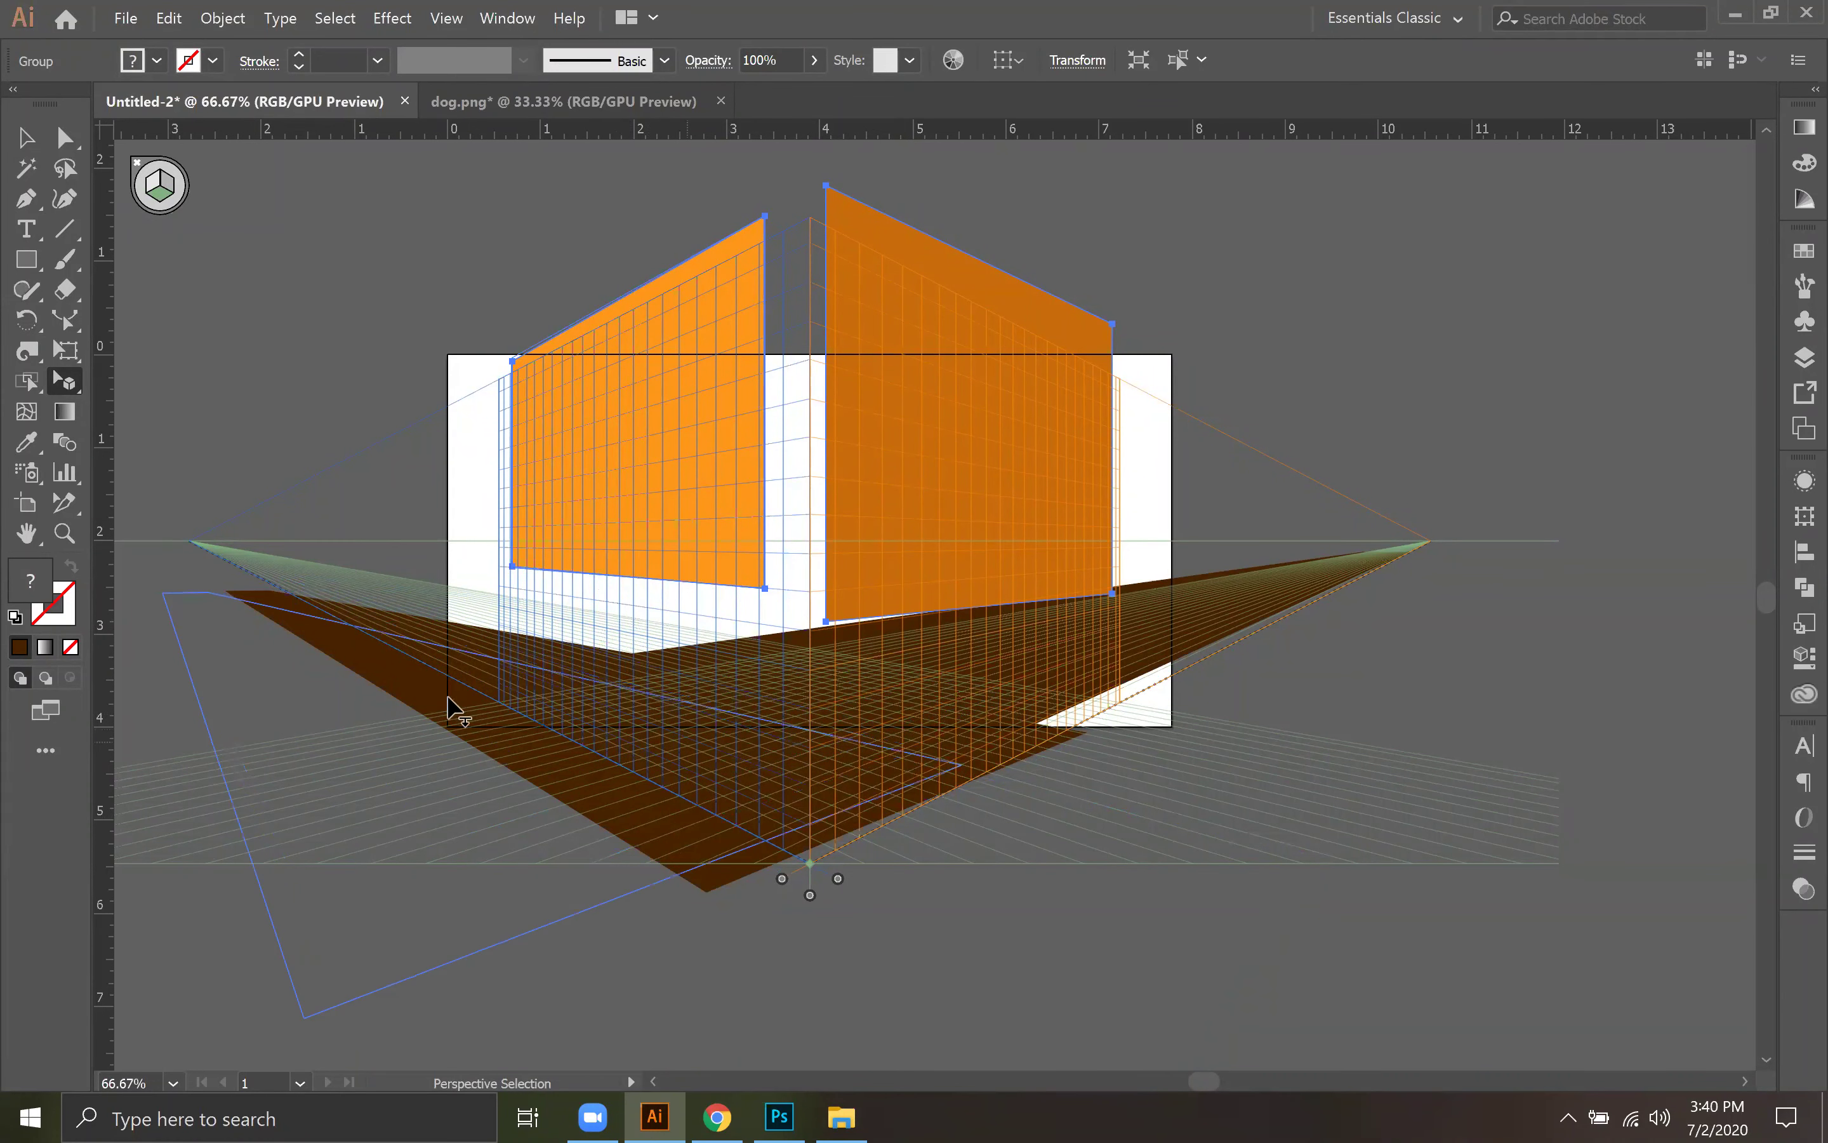
{"action": "left_click_drag", "start_coordinate": [311, 633], "coordinate": [423, 614]}
{"action": "left_click_drag", "start_coordinate": [413, 608], "coordinate": [937, 748]}
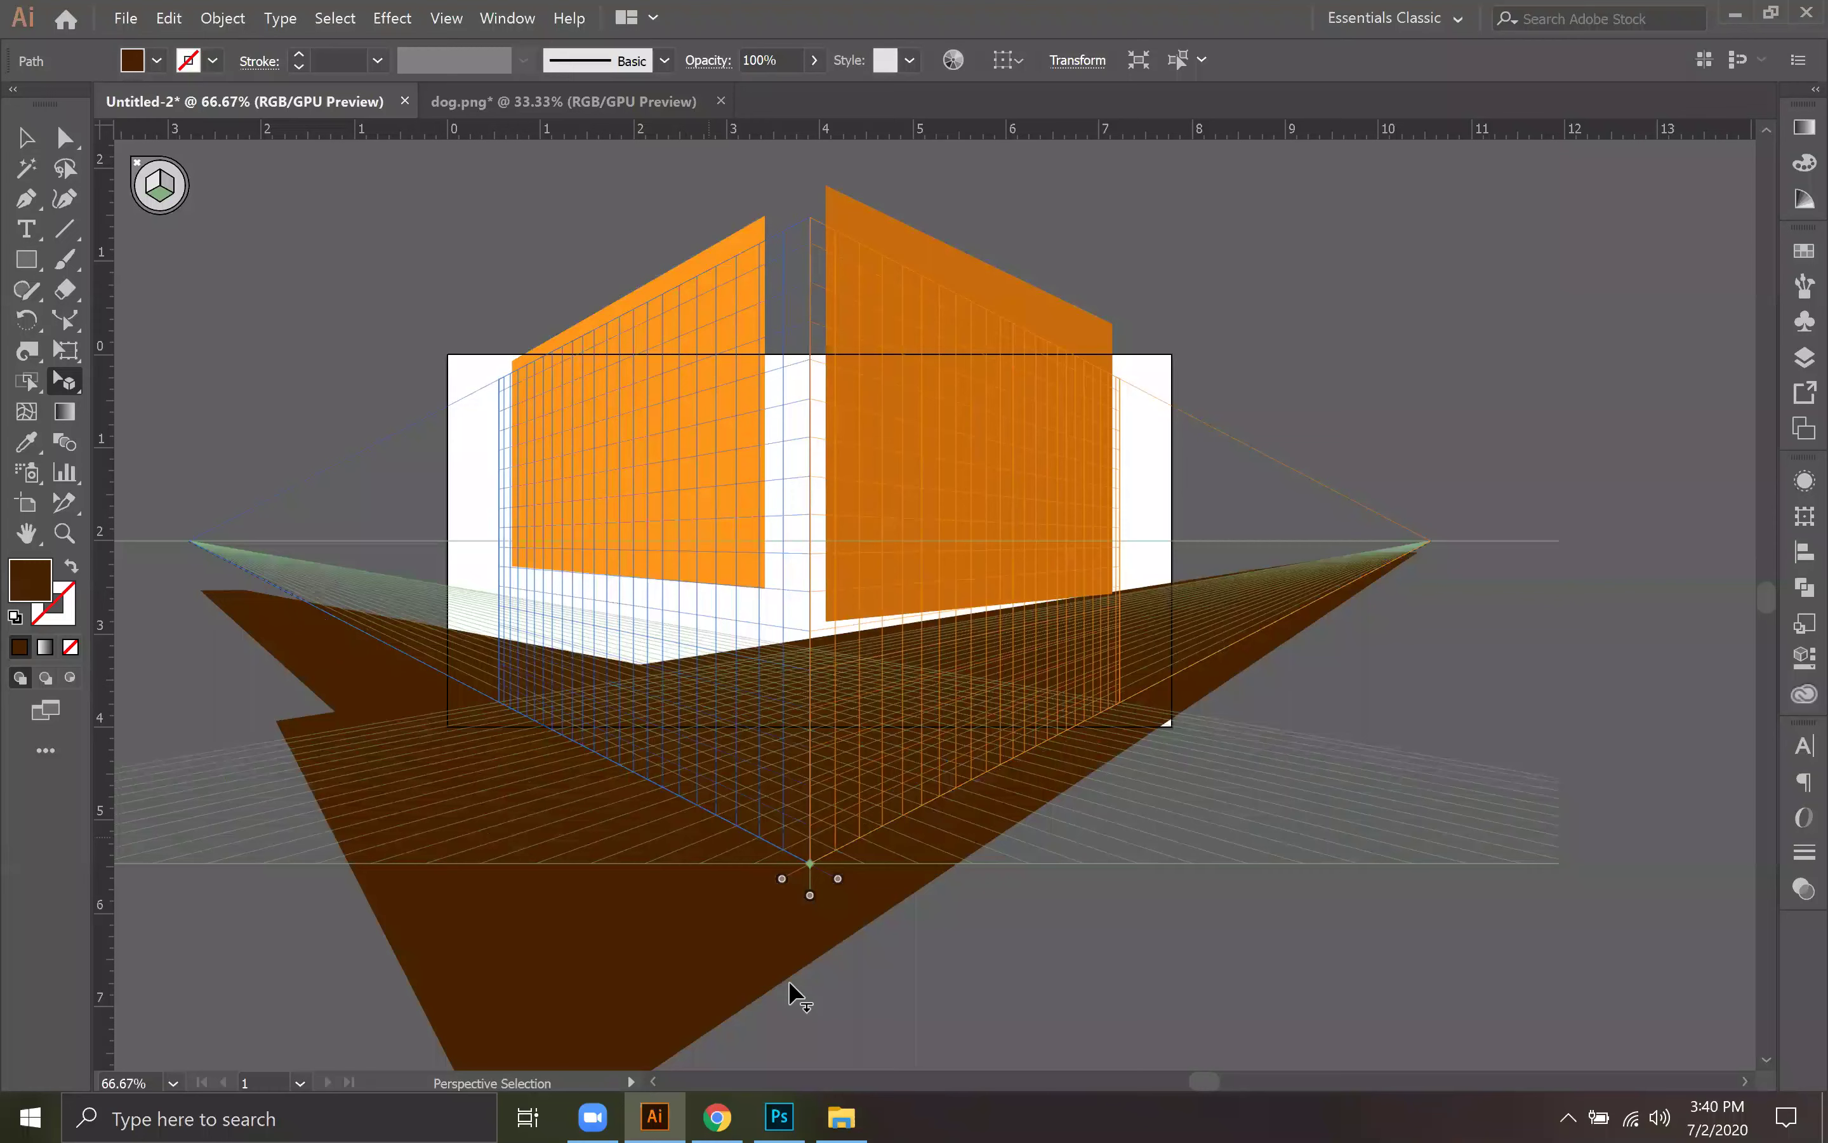
{"action": "left_click_drag", "start_coordinate": [1358, 870], "coordinate": [1461, 714]}
{"action": "left_click", "coordinate": [526, 854]}
{"action": "left_click_drag", "start_coordinate": [525, 853], "coordinate": [542, 934]}
{"action": "left_click_drag", "start_coordinate": [375, 917], "coordinate": [386, 975]}
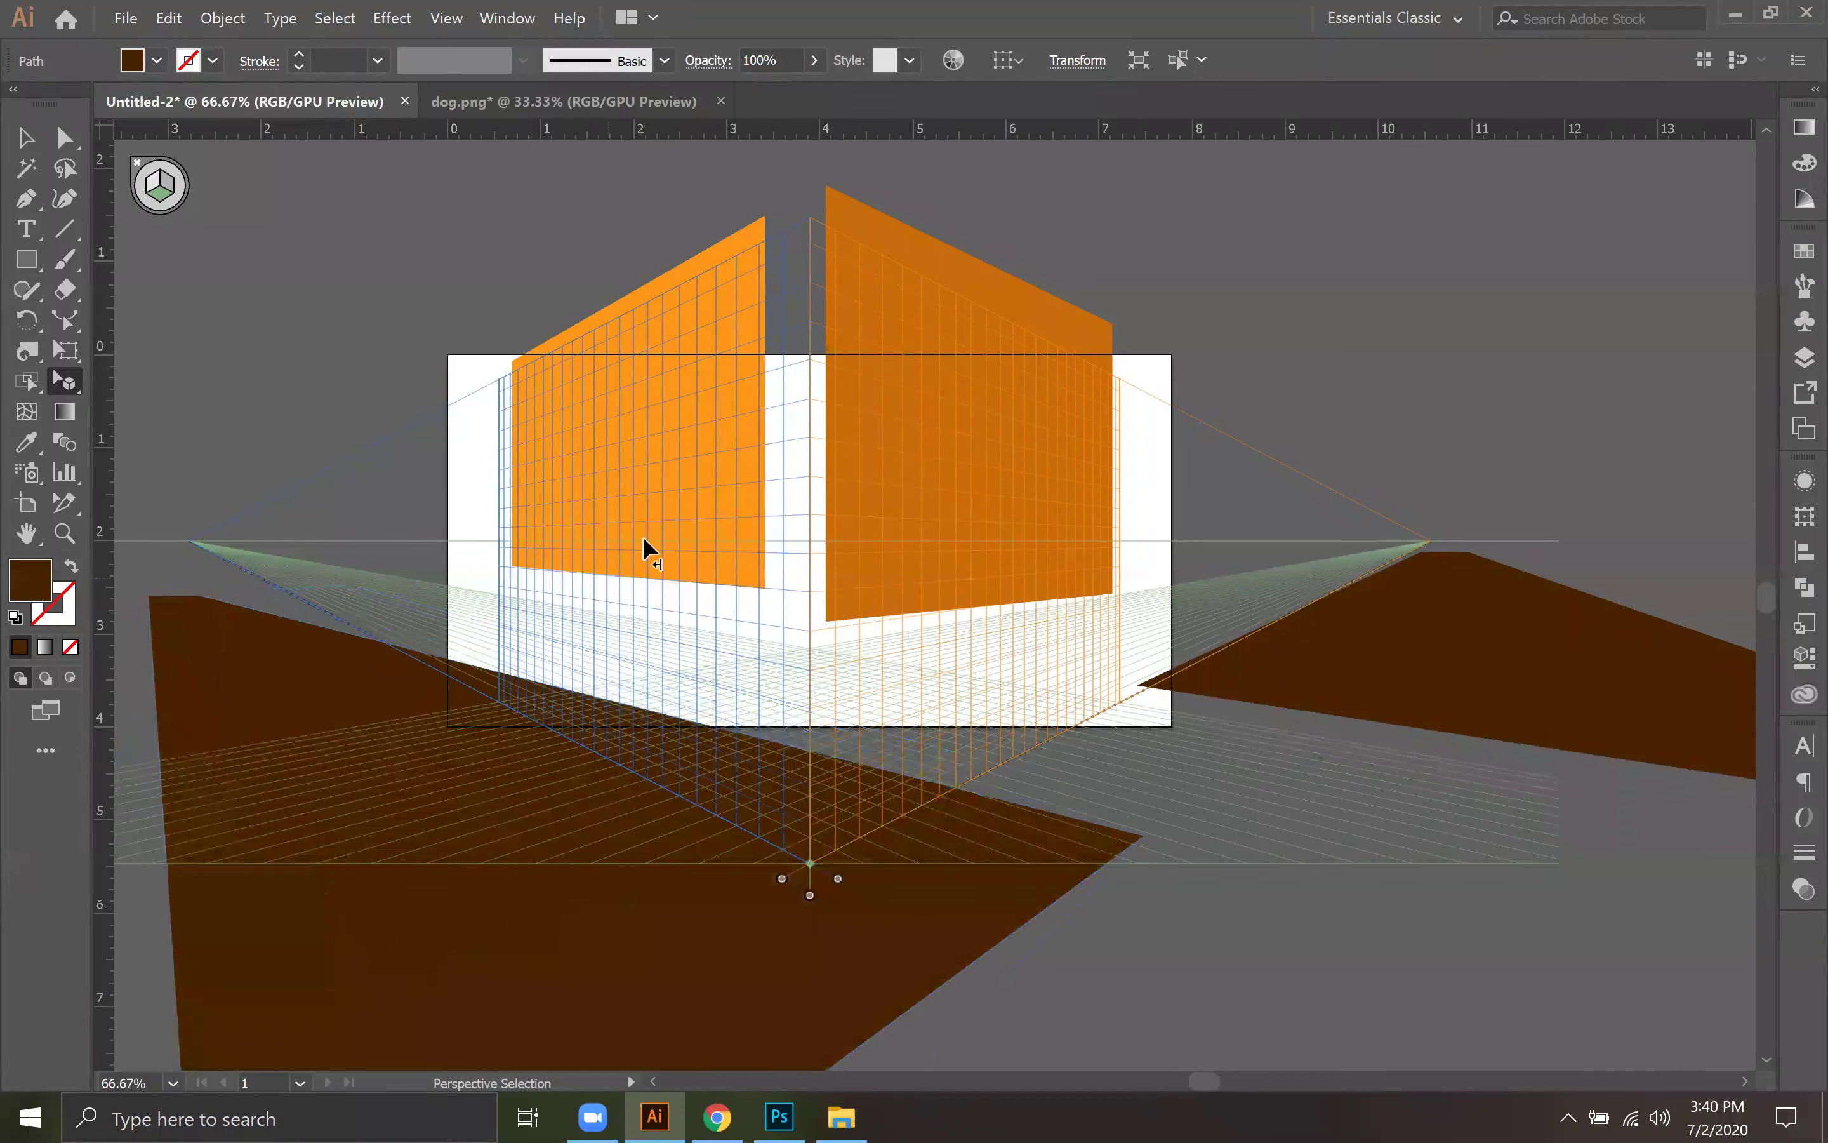
Step: Move the dark orange face toward the right vanishing point and the light face up above the artboard, and deselect
{"action": "left_click_drag", "start_coordinate": [643, 536], "coordinate": [593, 511]}
{"action": "left_click_drag", "start_coordinate": [827, 423], "coordinate": [1141, 460]}
{"action": "left_click_drag", "start_coordinate": [533, 527], "coordinate": [719, 350]}
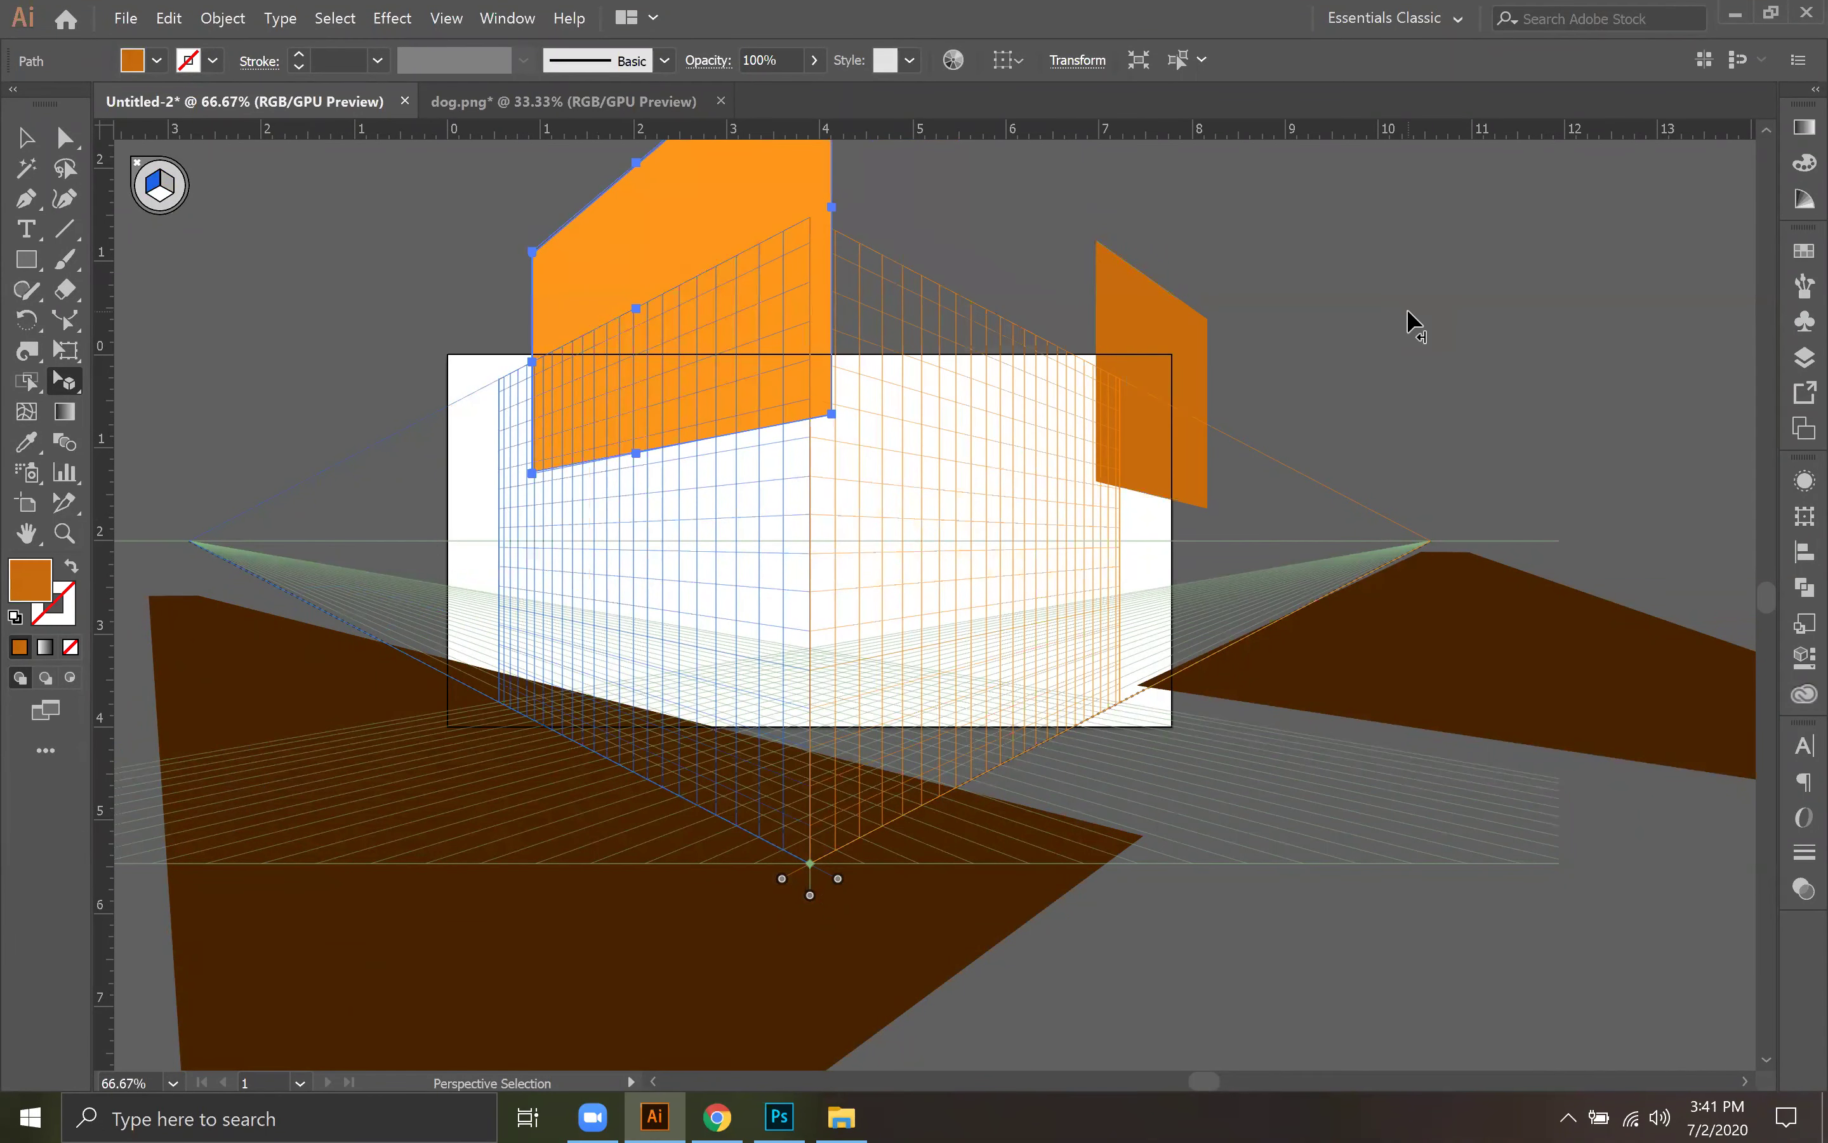
{"action": "left_click", "coordinate": [1360, 387]}
Step: Hide the perspective grid and delete all the orange and brown shapes
{"action": "left_click_drag", "start_coordinate": [57, 385], "coordinate": [124, 412]}
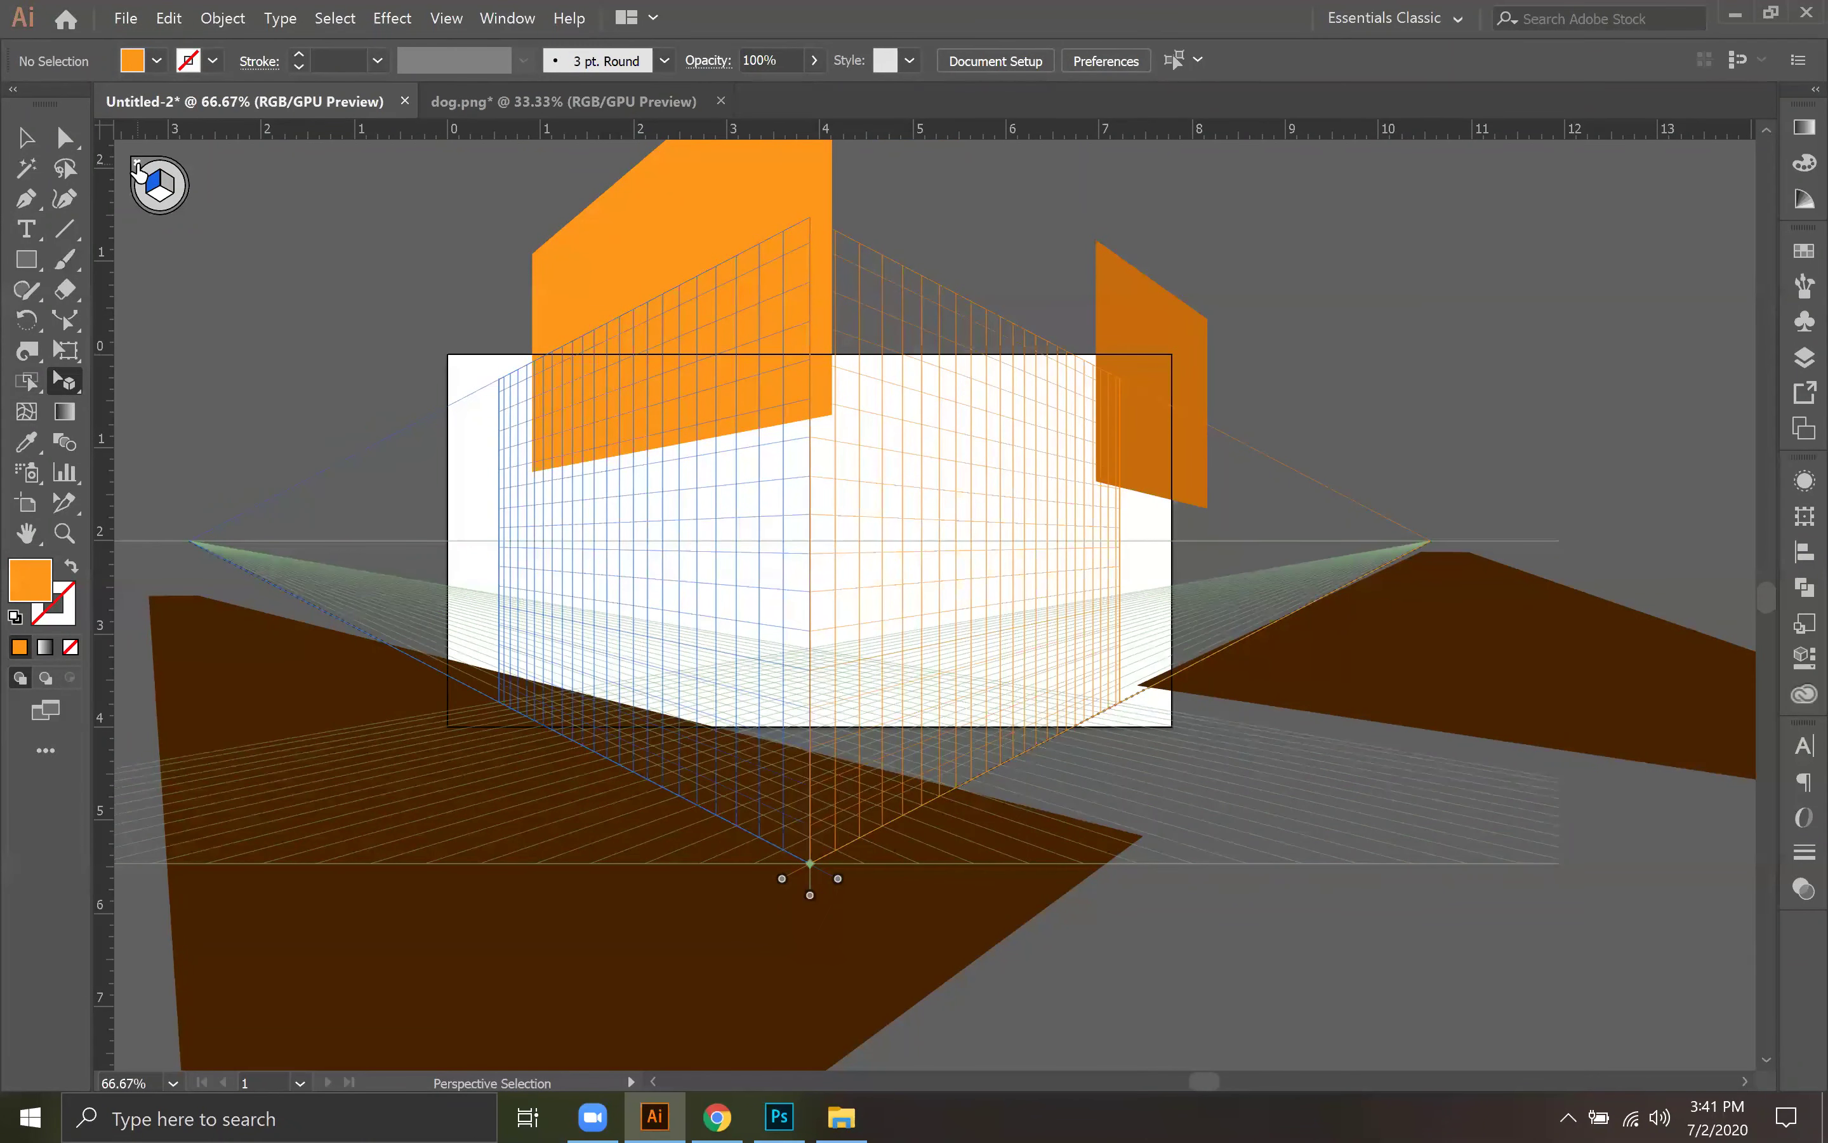
{"action": "left_click", "coordinate": [138, 169]}
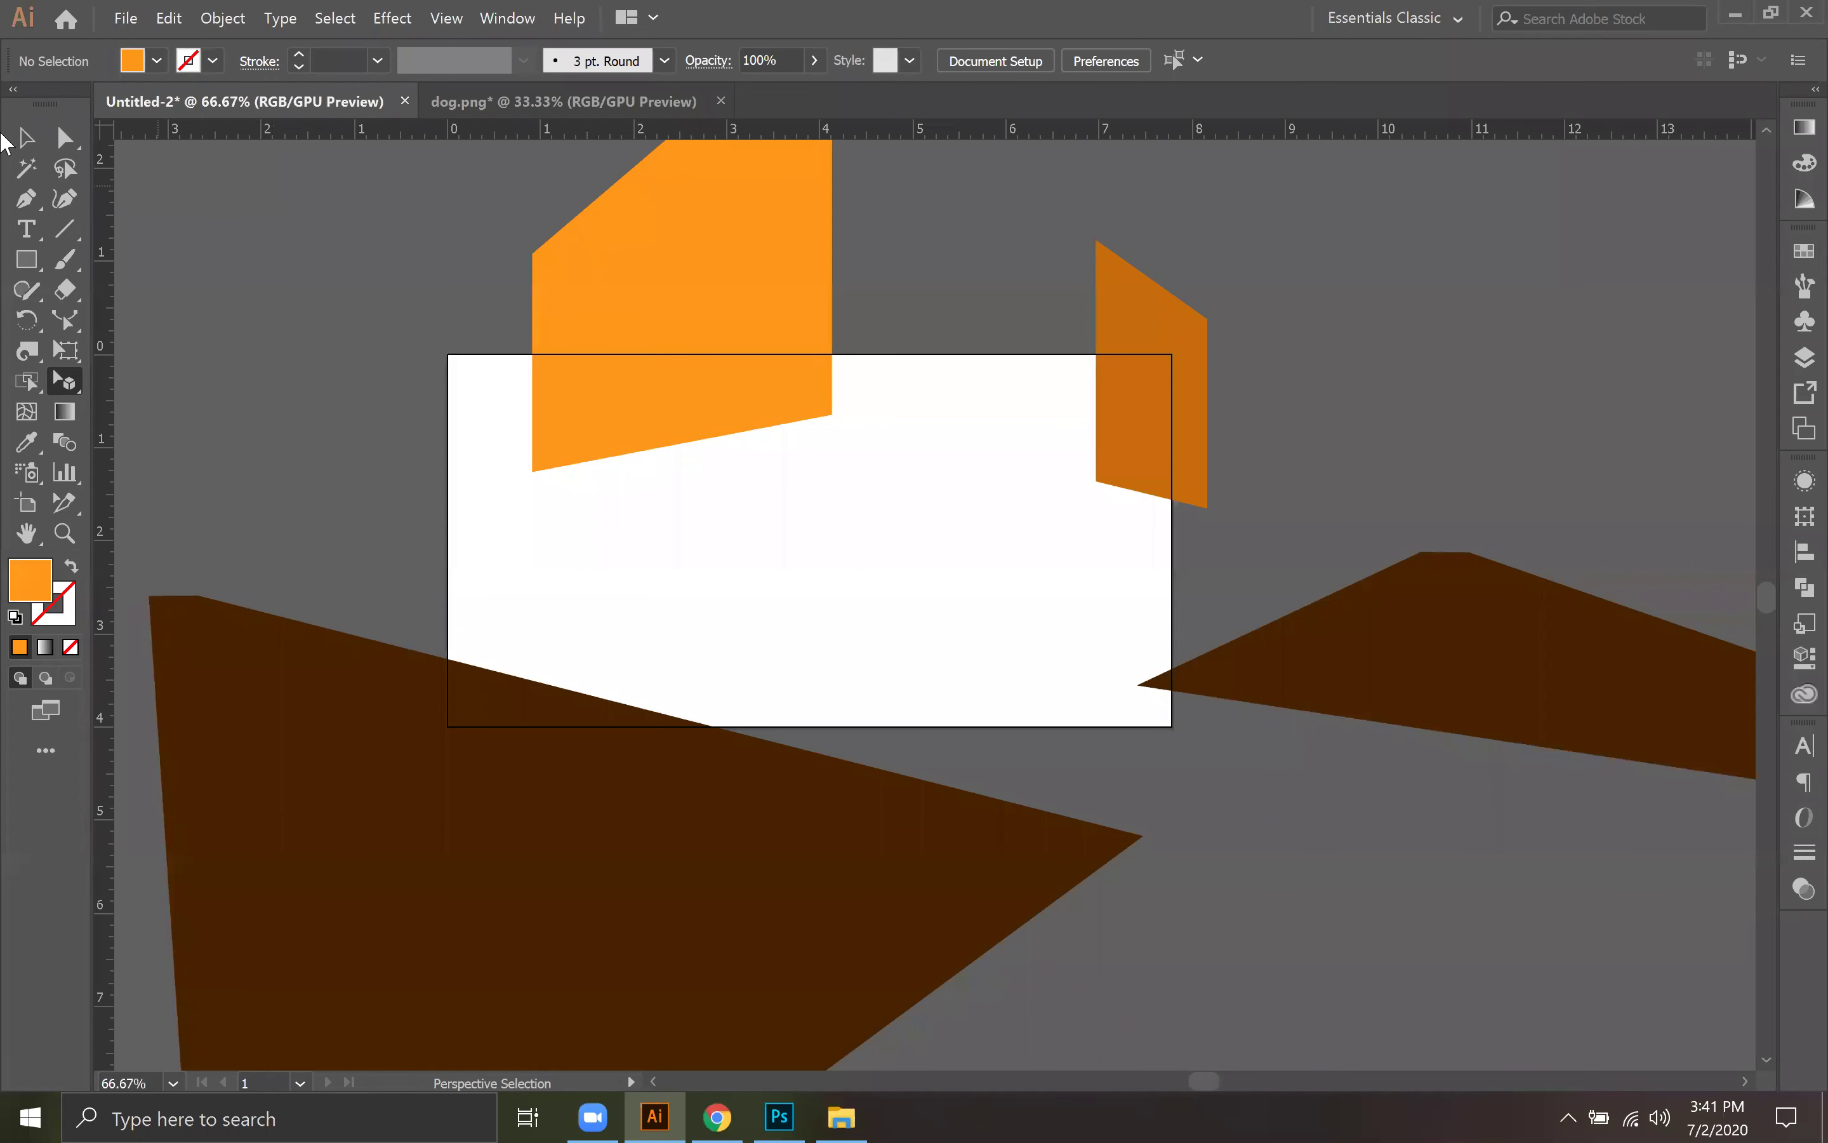
{"action": "left_click", "coordinate": [24, 138]}
{"action": "key", "text": "ctrl+a"}
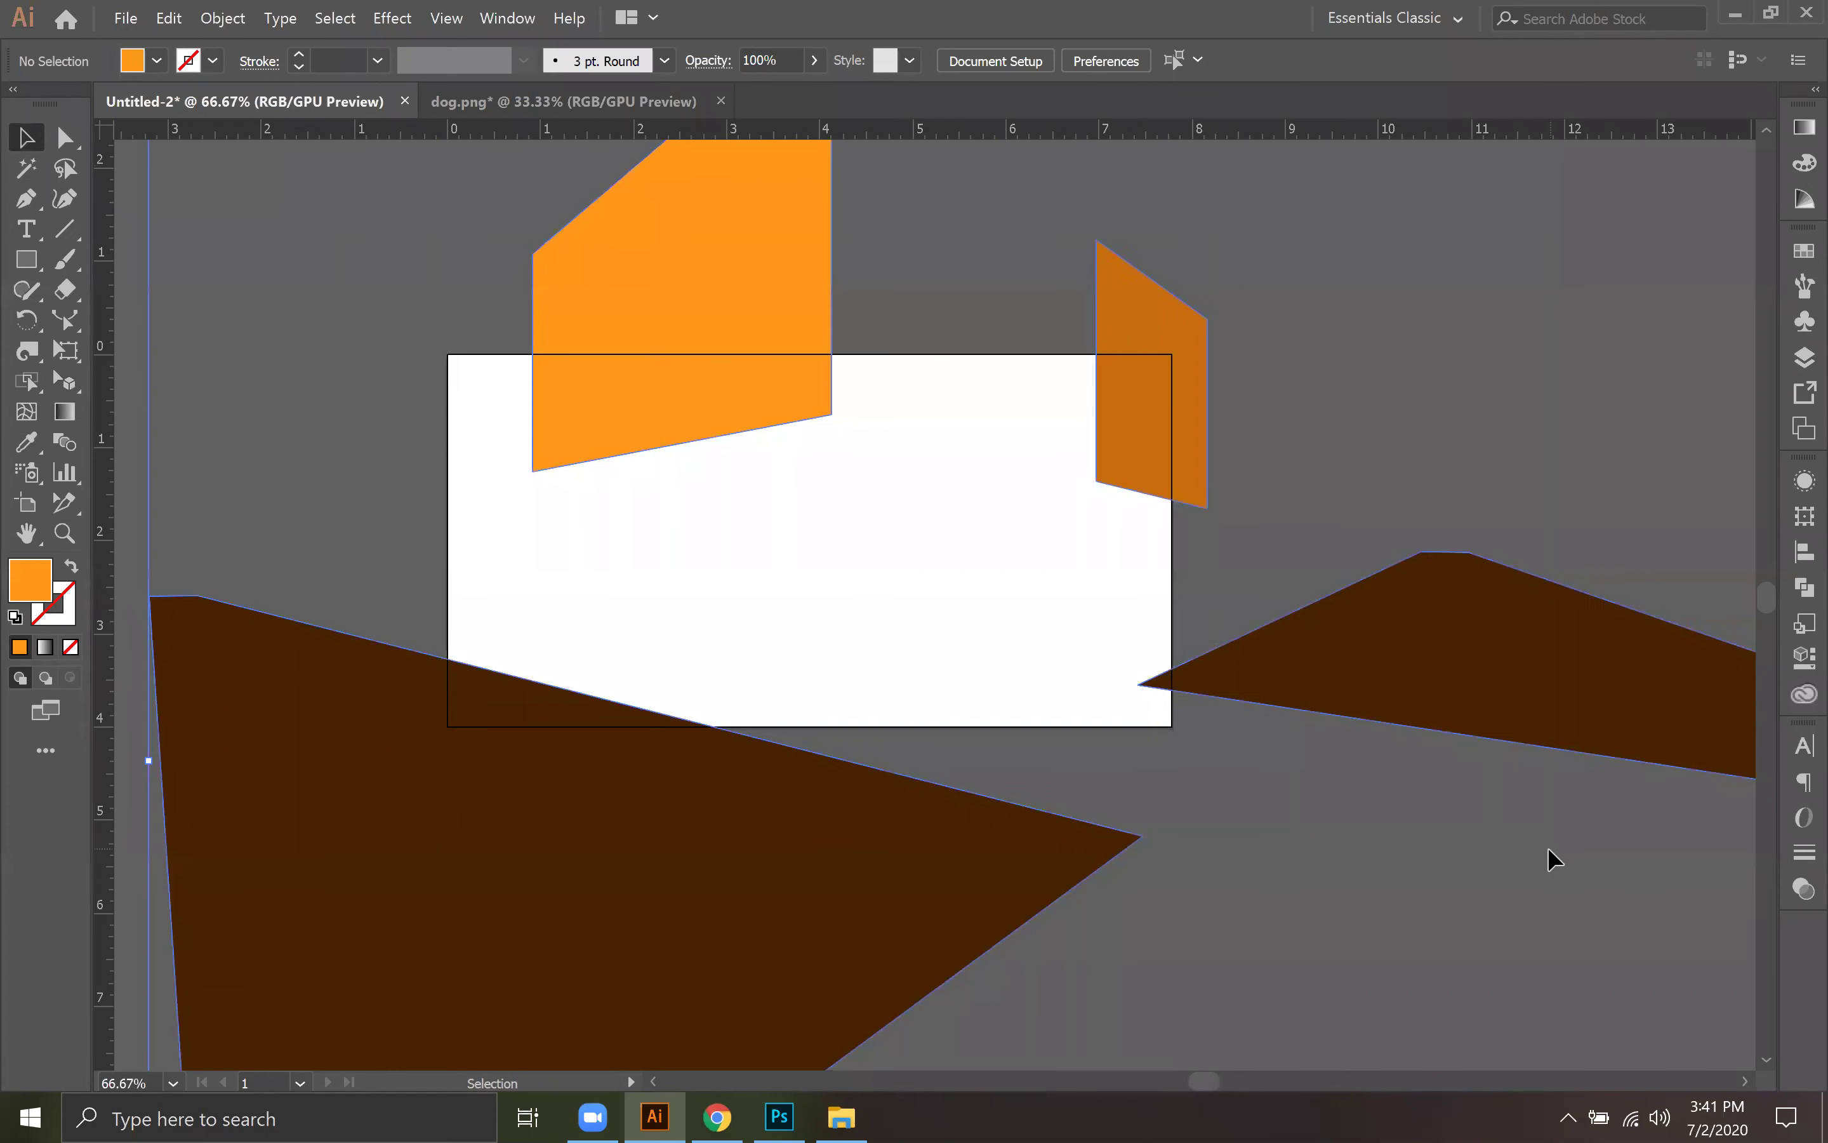
{"action": "key", "text": "Delete"}
{"action": "key", "text": "ctrl+minus"}
{"action": "key", "text": "ctrl+minus"}
{"action": "key", "text": "ctrl+minus"}
{"action": "key", "text": "ctrl+minus"}
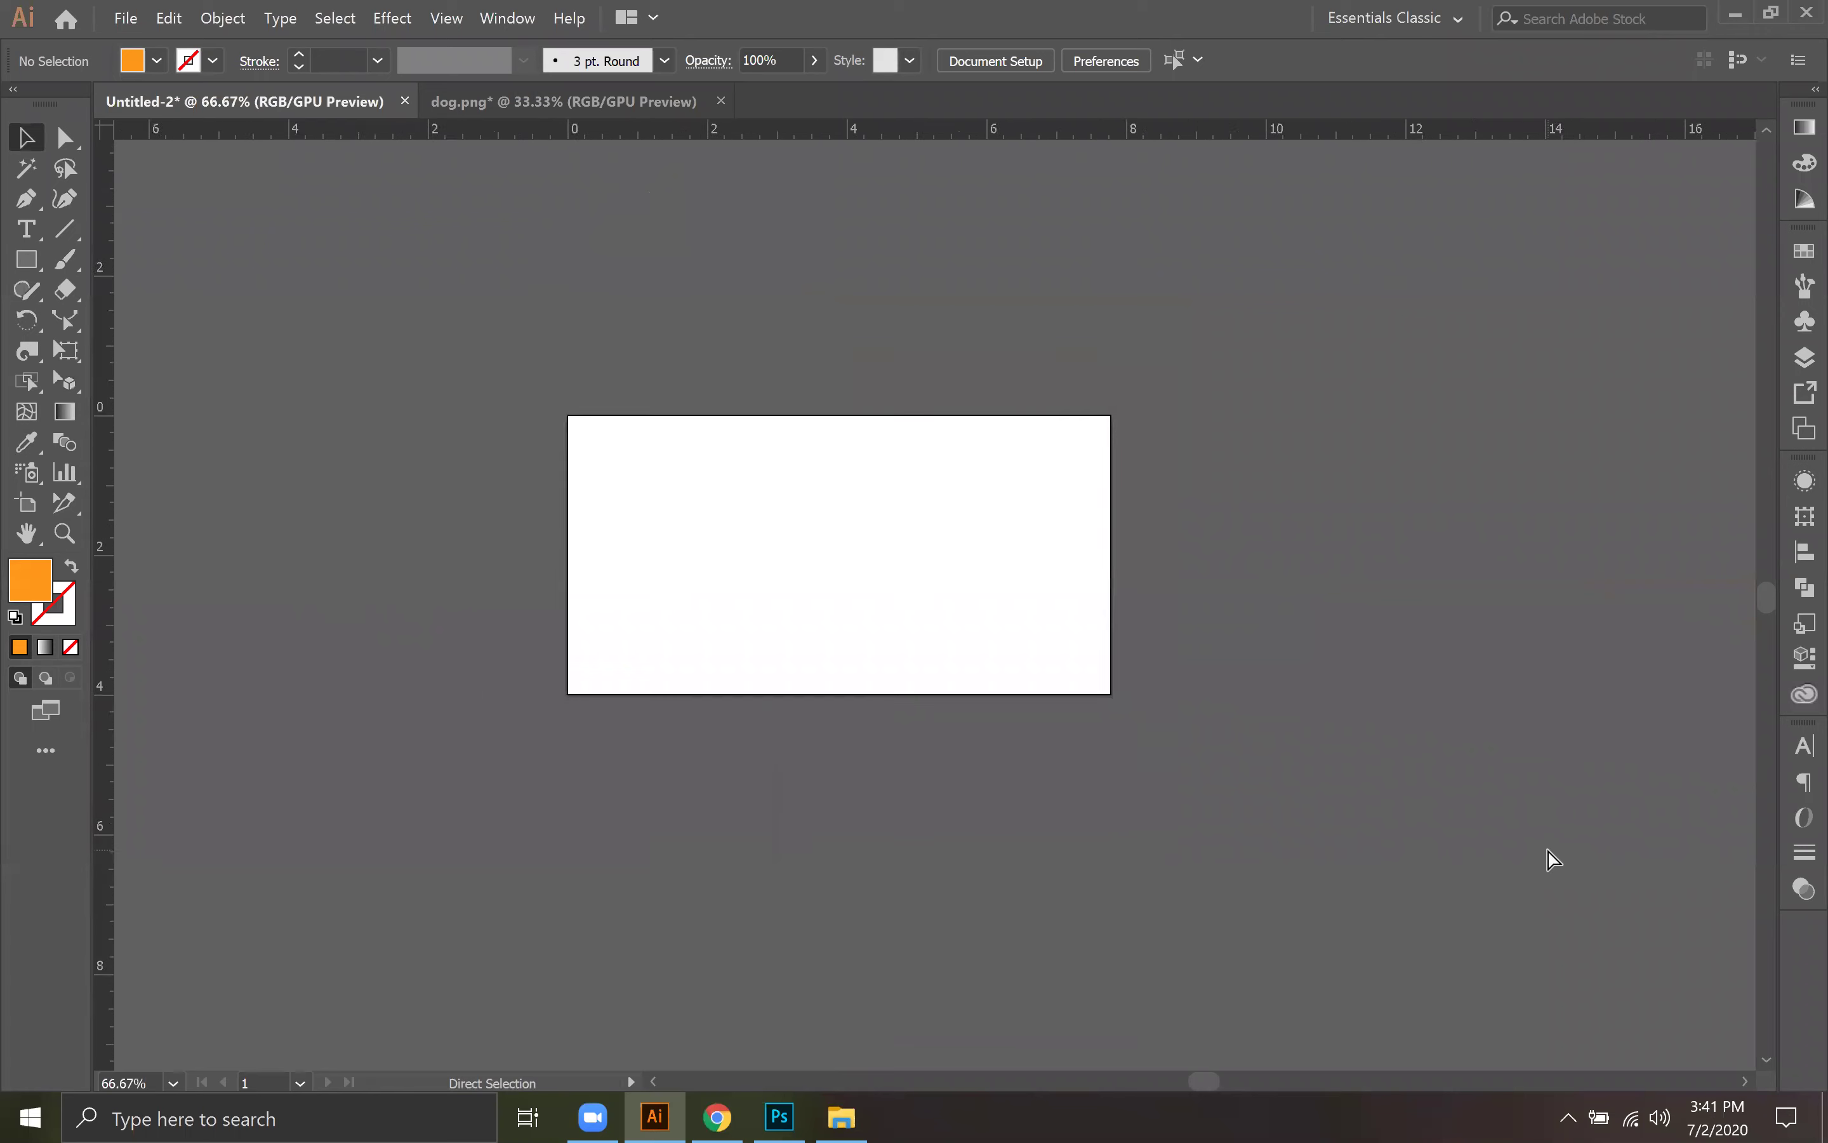
{"action": "key", "text": "ctrl+plus"}
{"action": "key", "text": "ctrl+plus"}
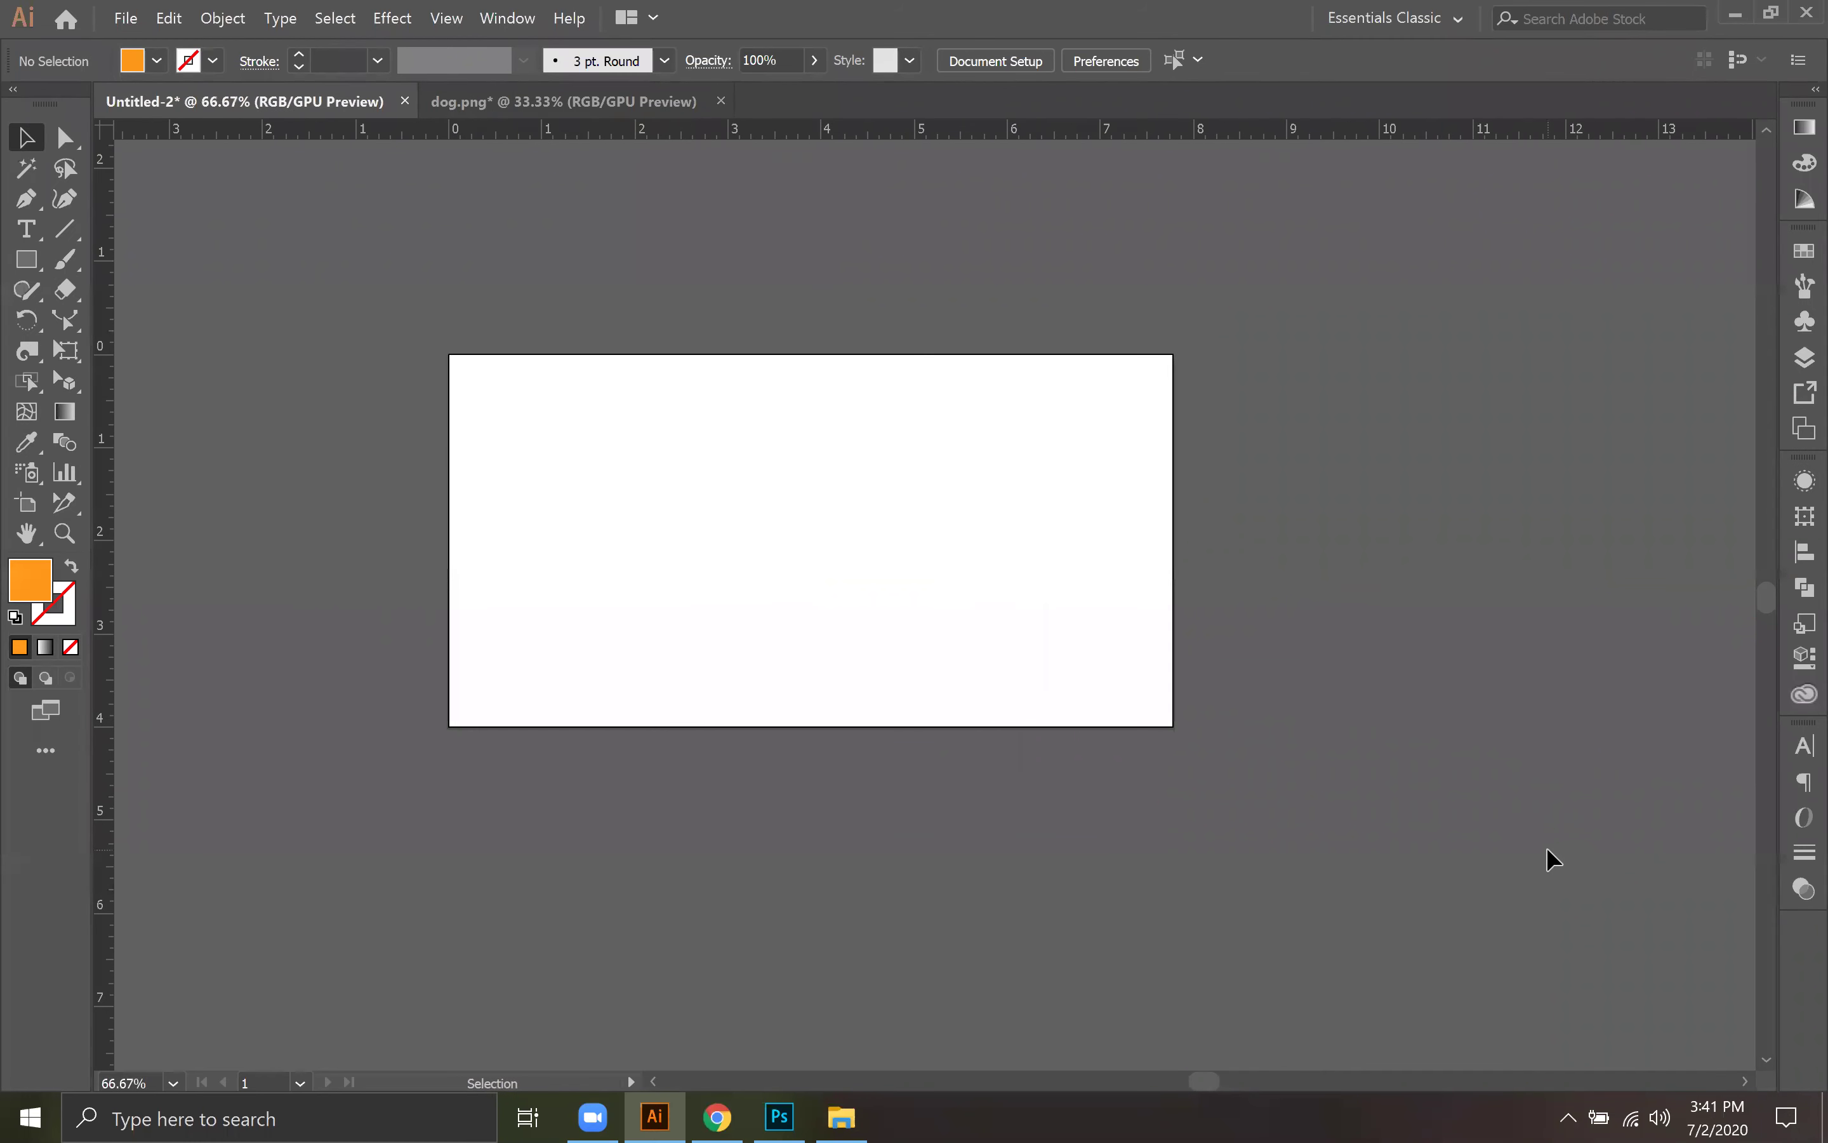
{"action": "key", "text": "ctrl+minus"}
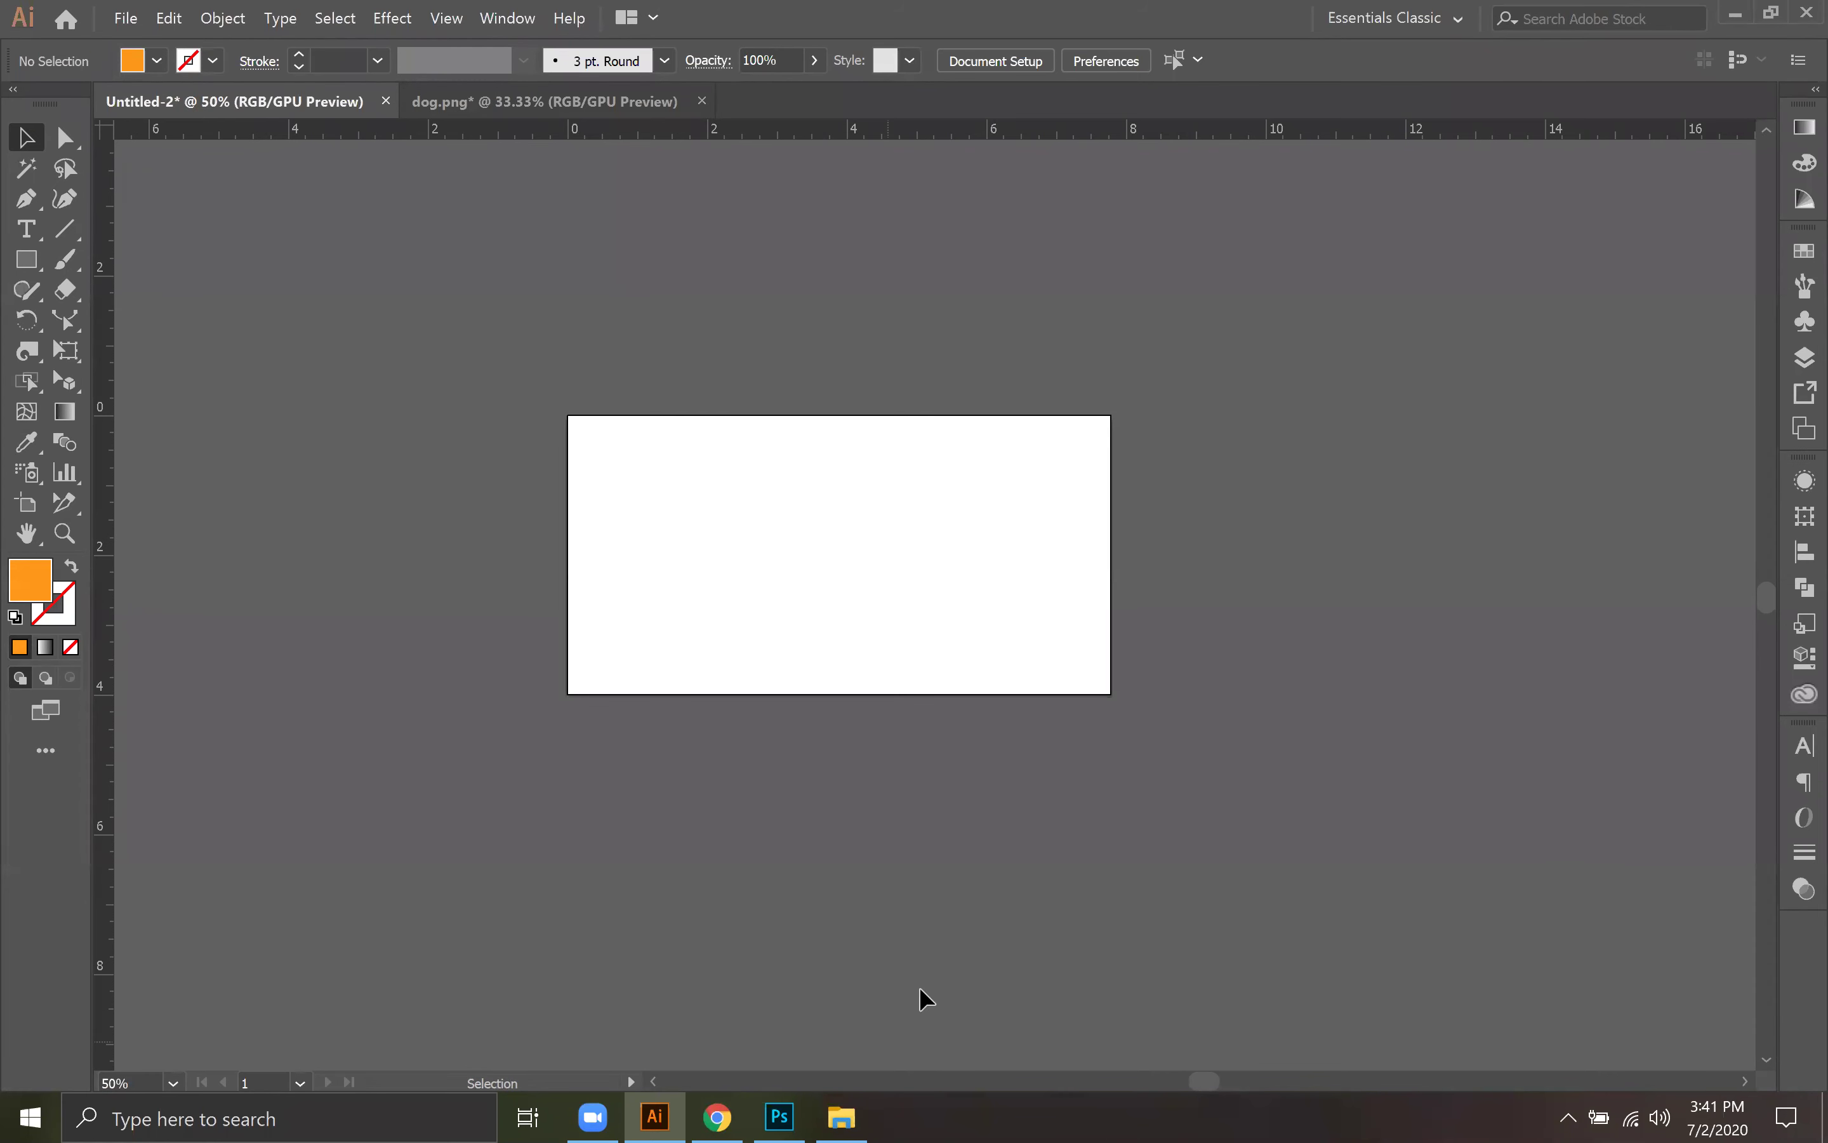
Step: Activate the Gradient tool and skip its feature tour
{"action": "left_click", "coordinate": [70, 384]}
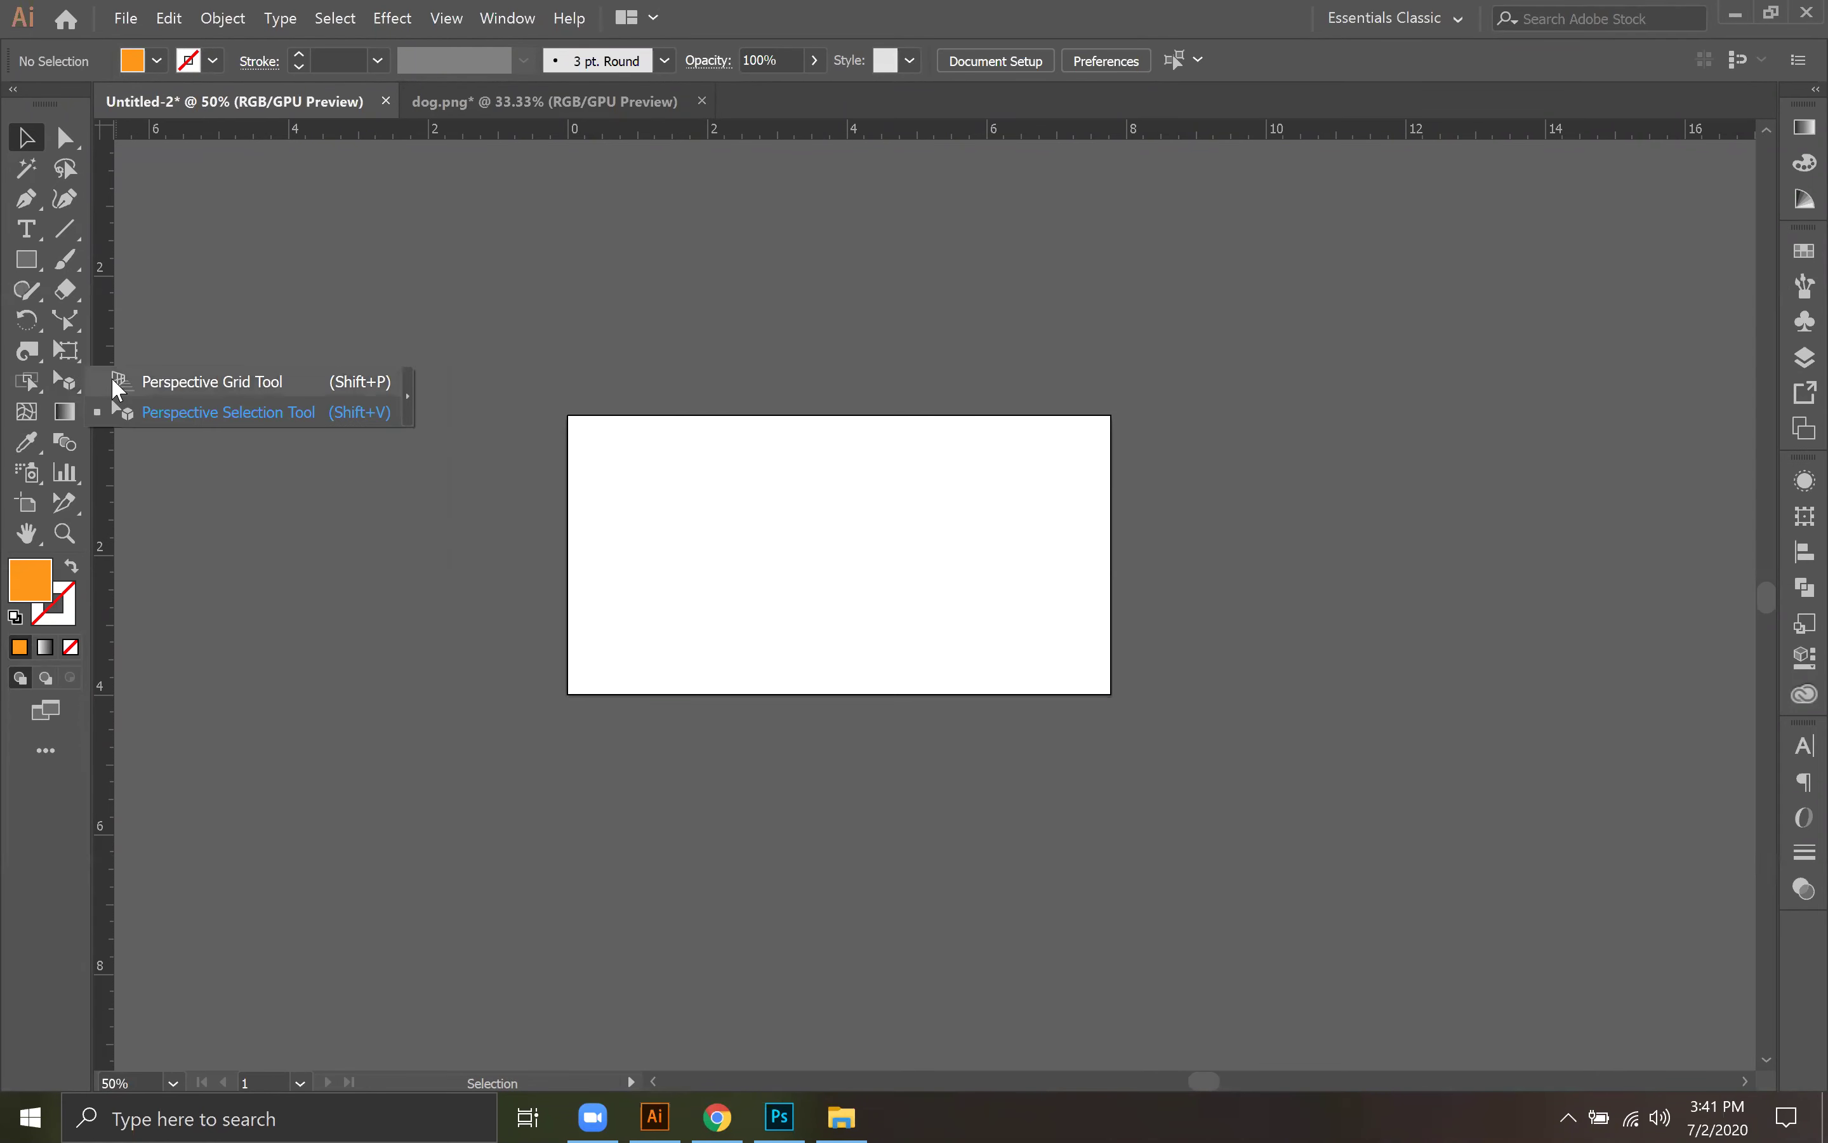
{"action": "left_click", "coordinate": [71, 384]}
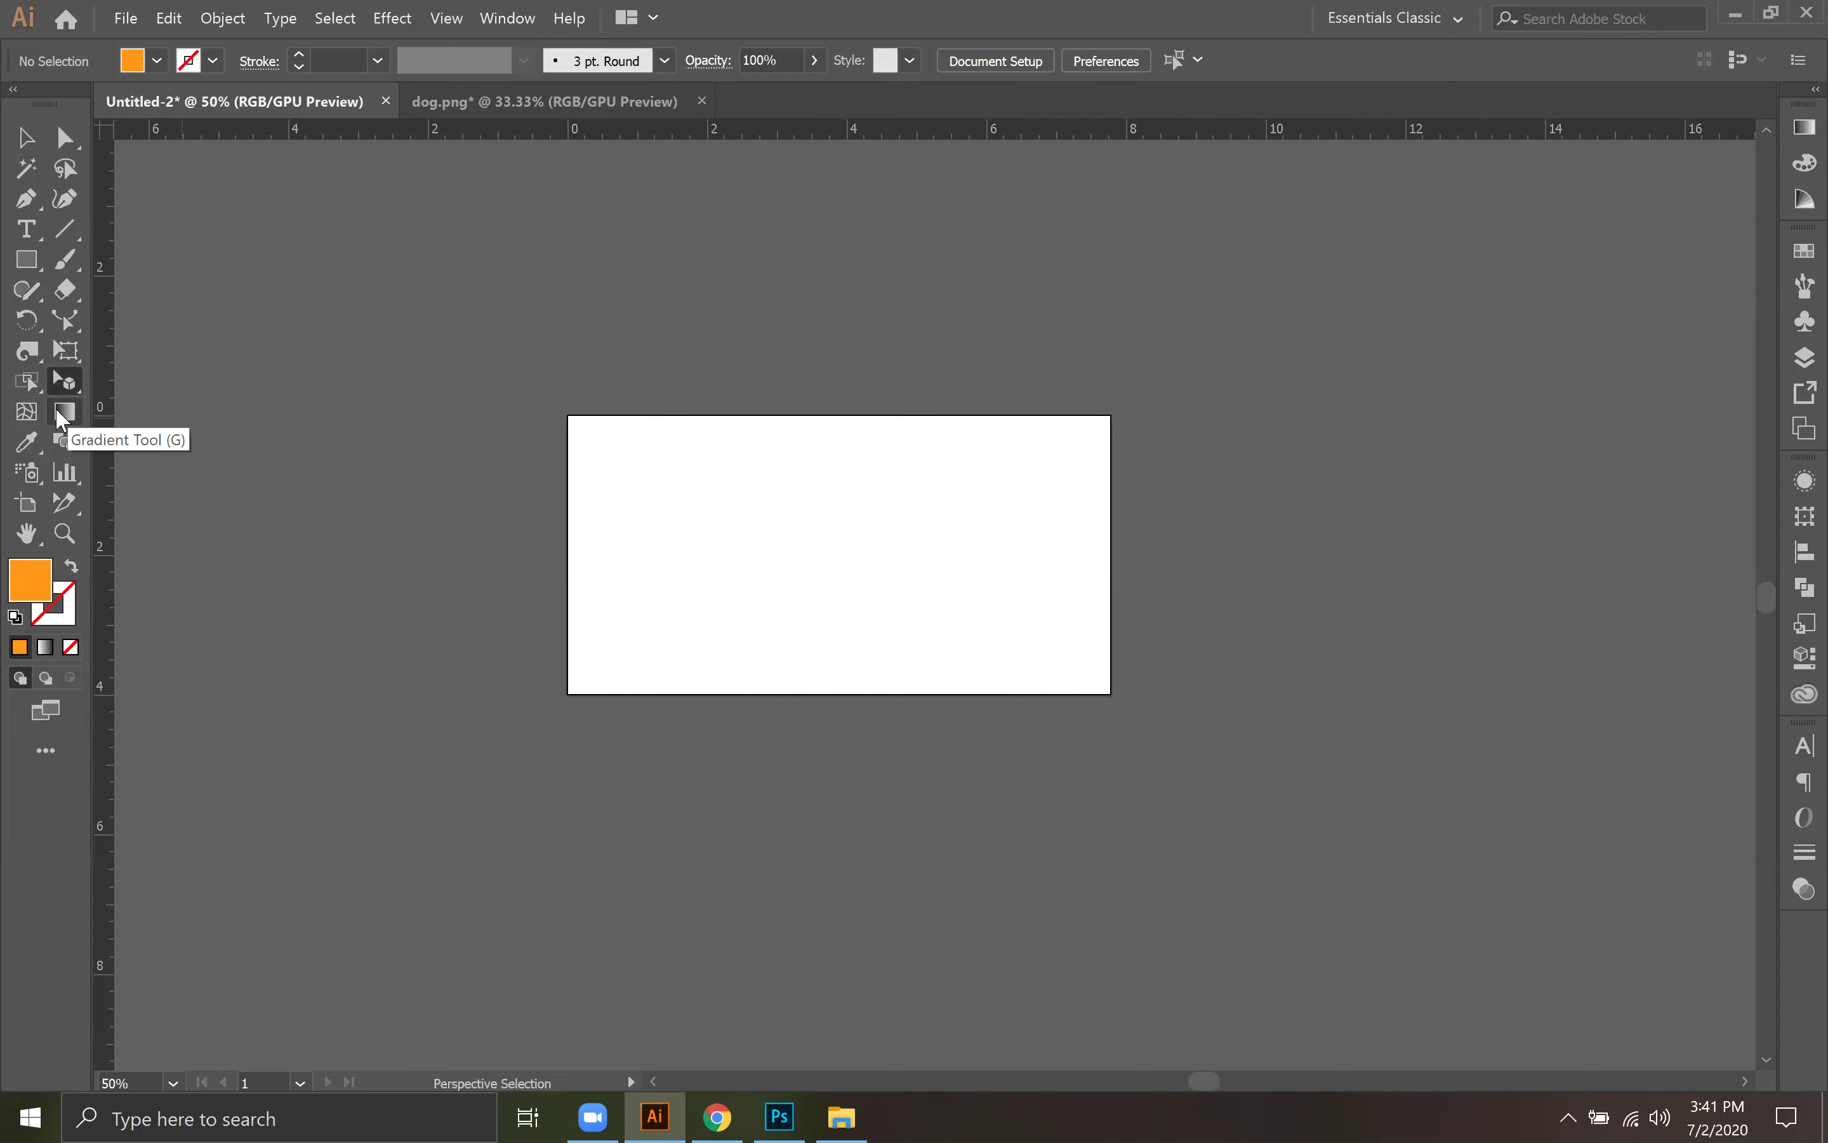
{"action": "left_click", "coordinate": [63, 412]}
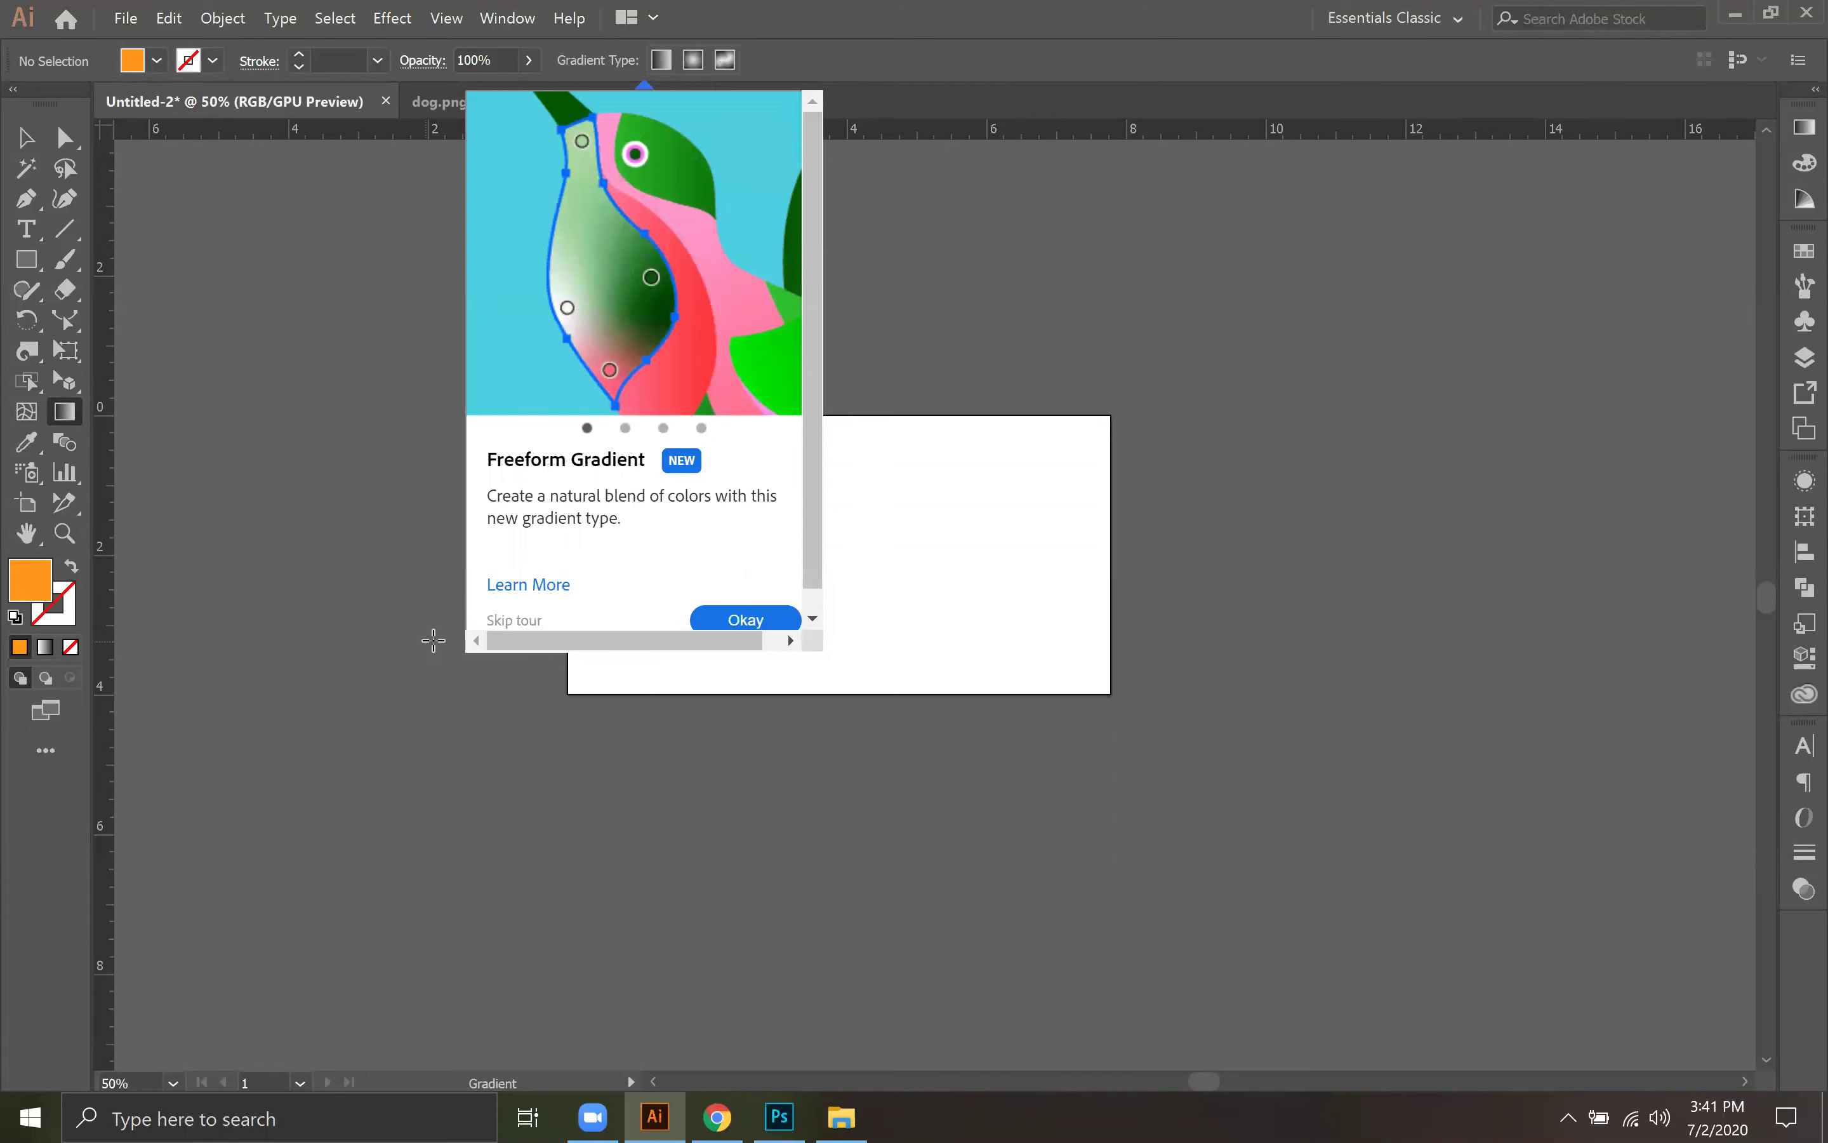
{"action": "left_click", "coordinate": [499, 620]}
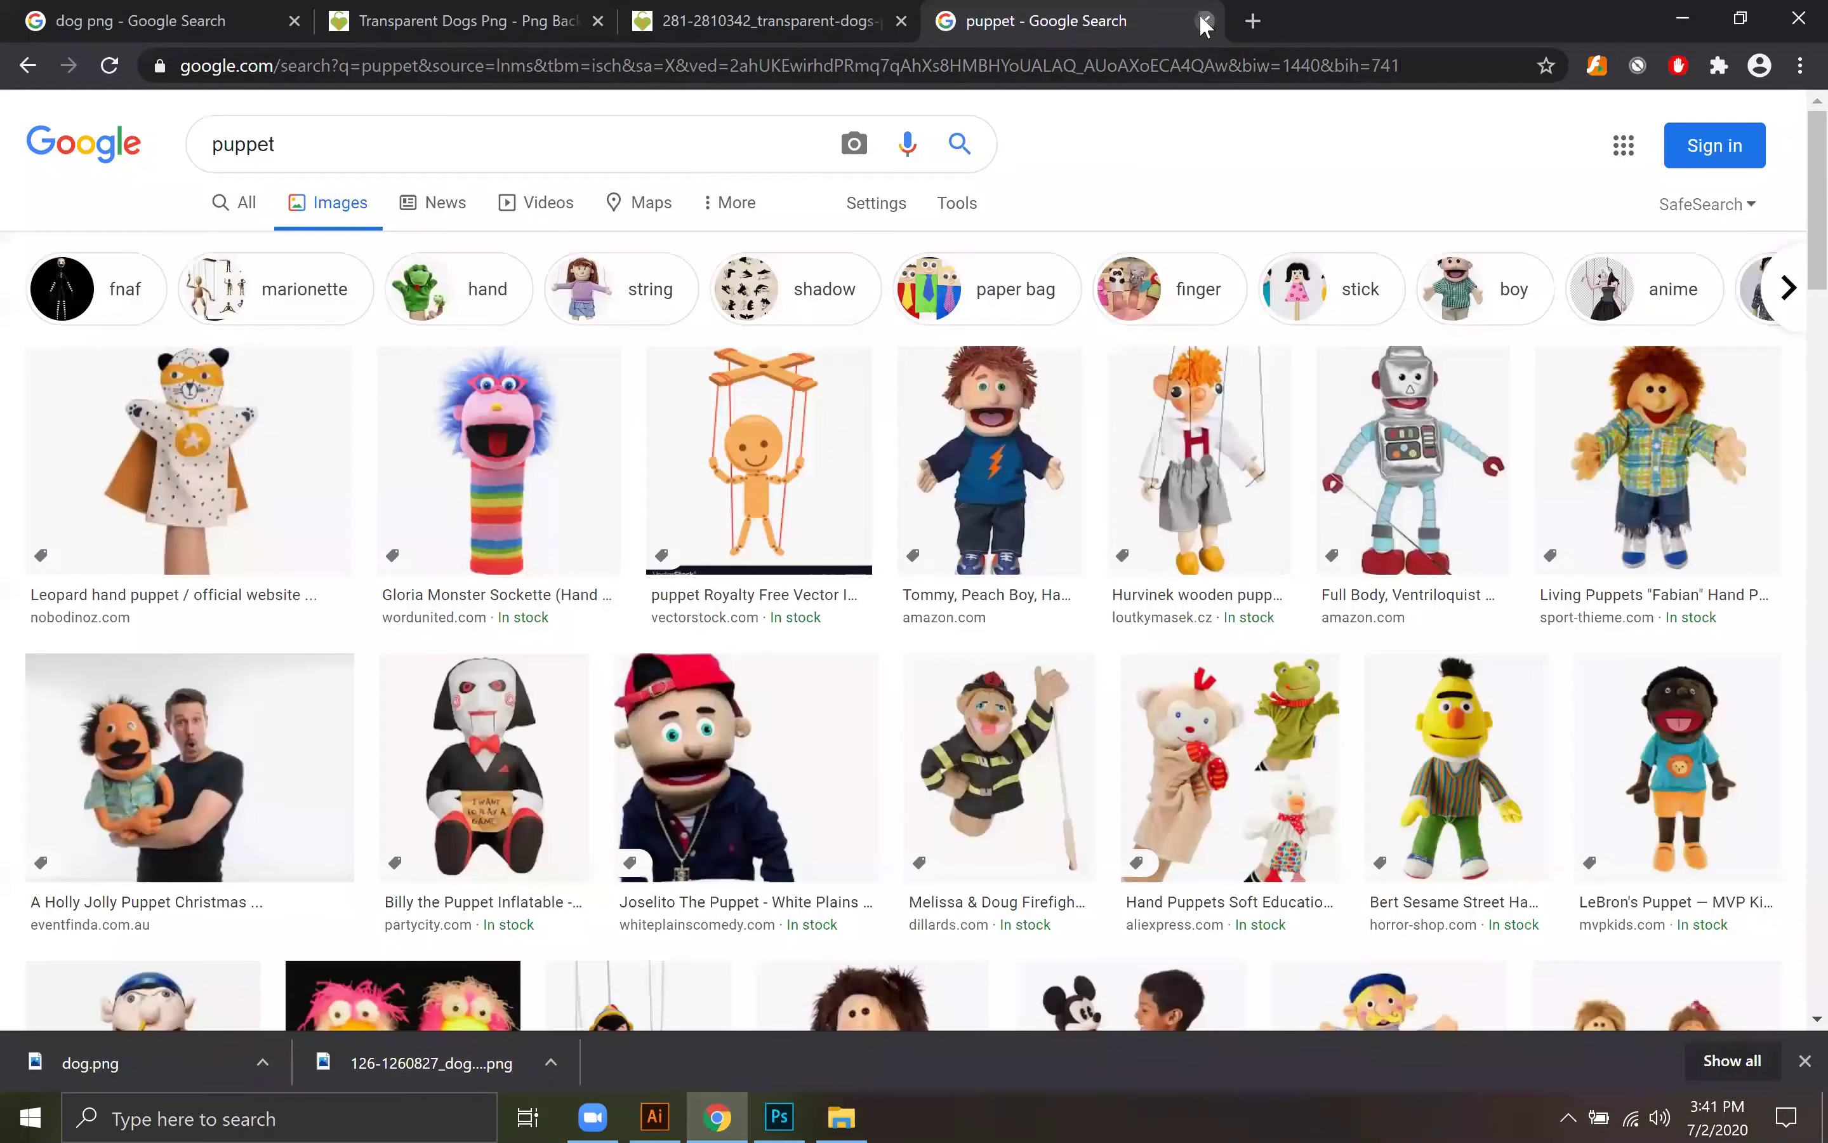
Step: In Chrome, close the puppet and dog picture tabs, leaving only a new blank tab open
{"action": "left_click", "coordinate": [1207, 20]}
{"action": "left_click", "coordinate": [902, 21]}
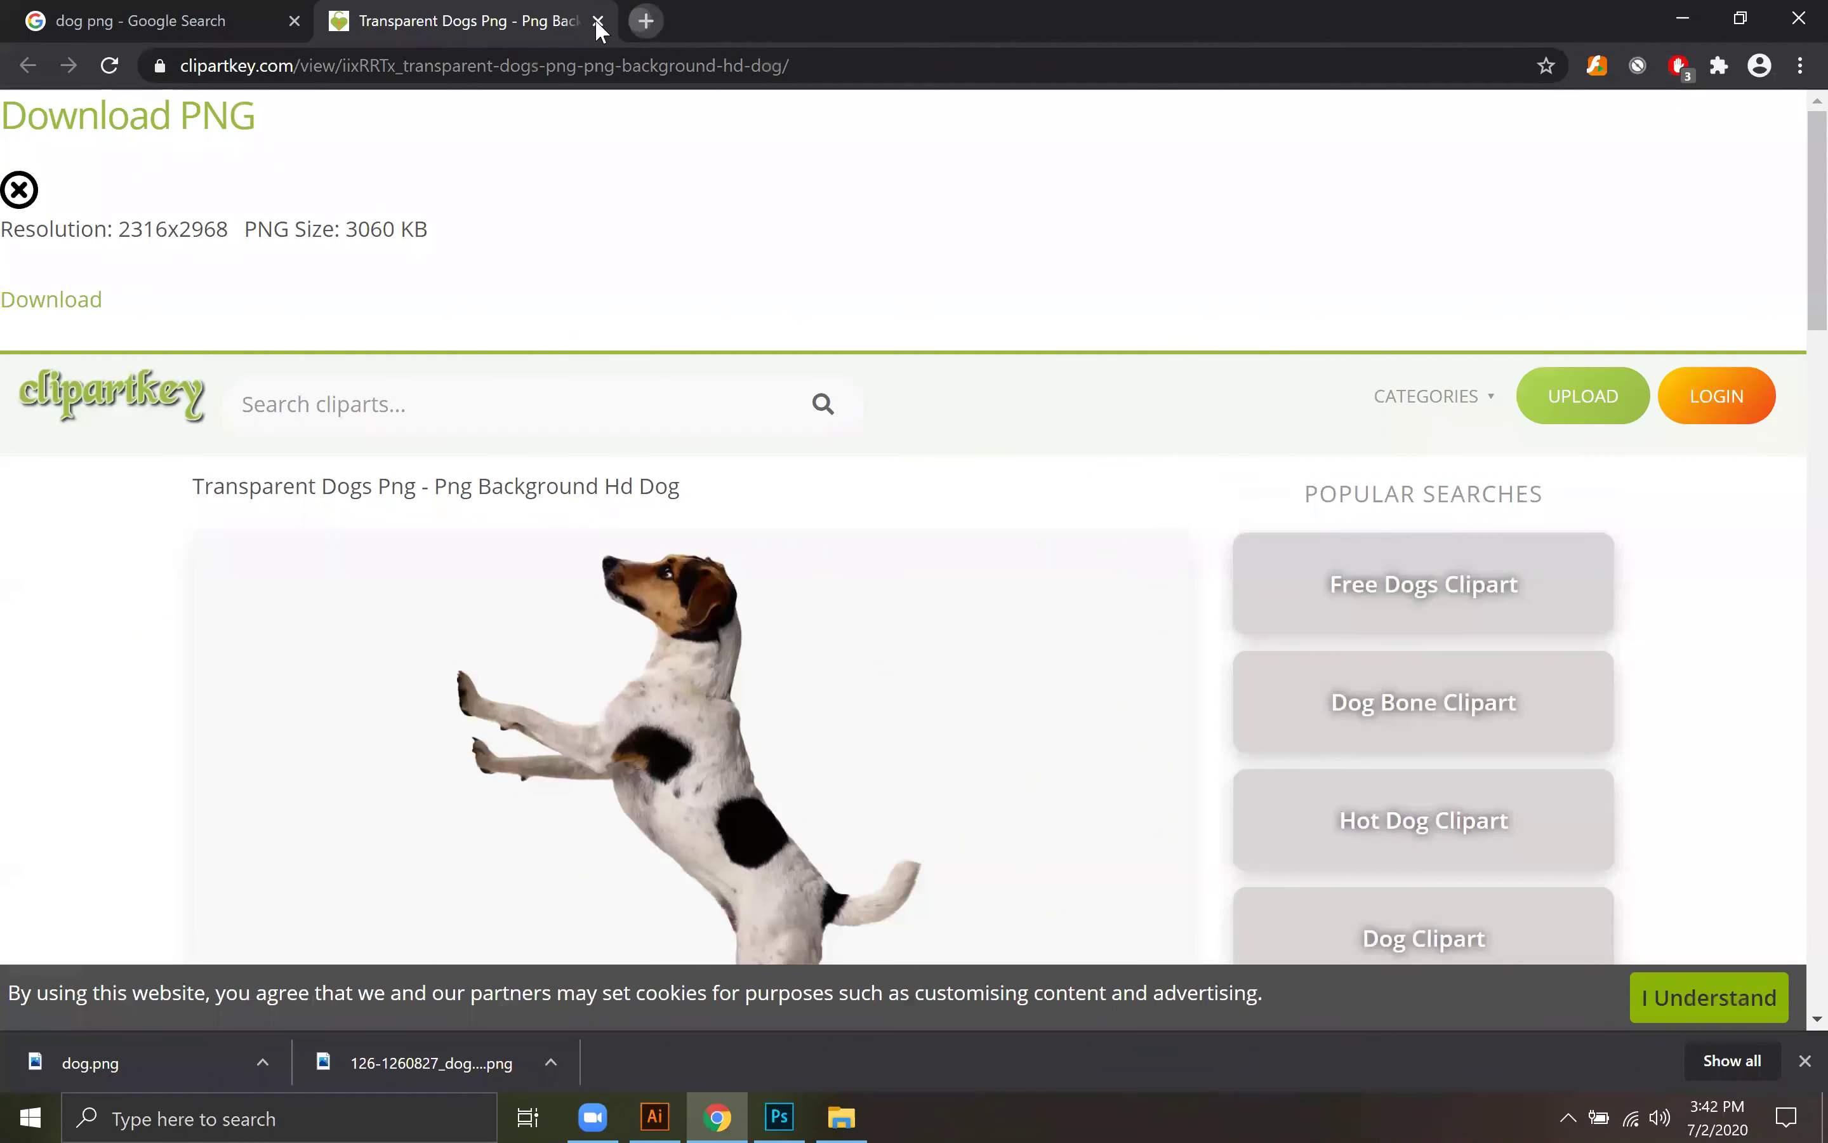
{"action": "left_click", "coordinate": [598, 21]}
{"action": "key", "text": "ctrl+t"}
{"action": "left_click", "coordinate": [169, 36]}
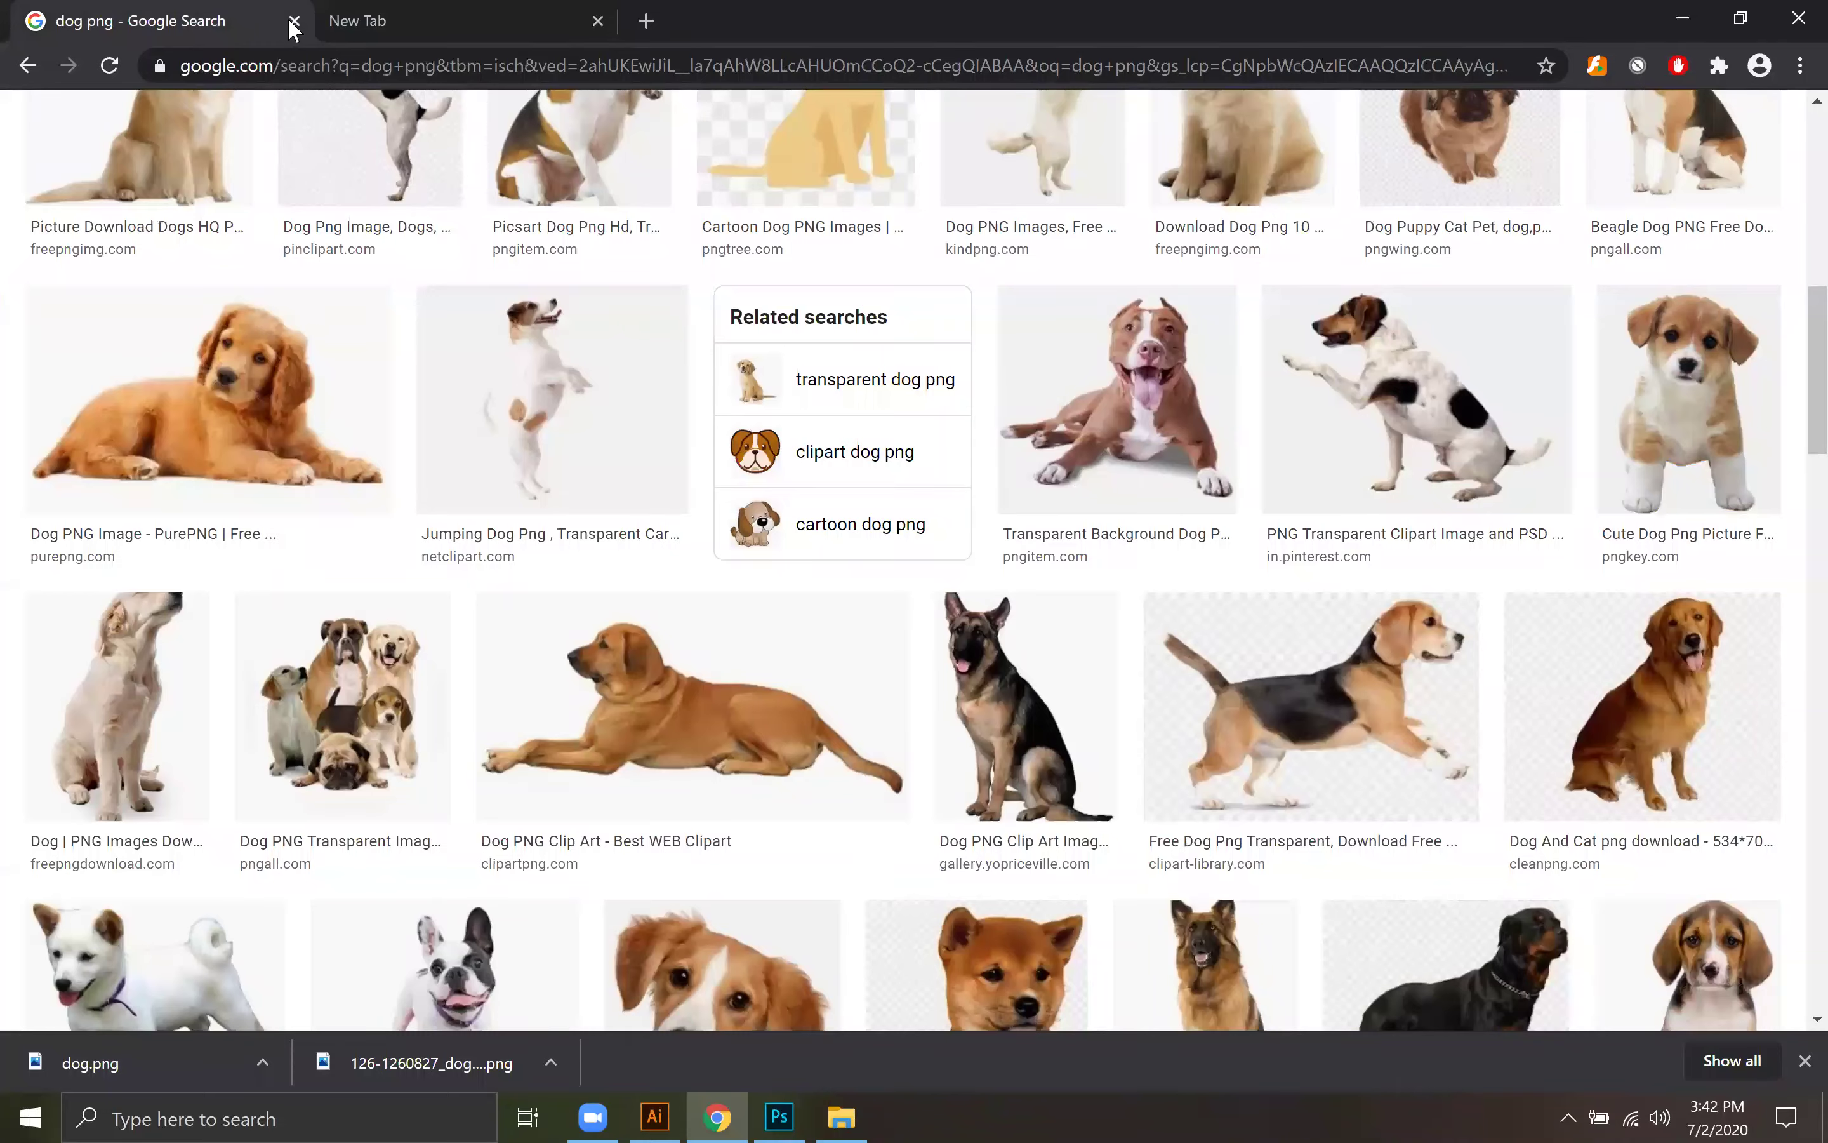
{"action": "left_click", "coordinate": [294, 21]}
Step: Search Google for "instagram logo price" and browse the image results
{"action": "left_click", "coordinate": [332, 66]}
{"action": "type", "text": "instag"}
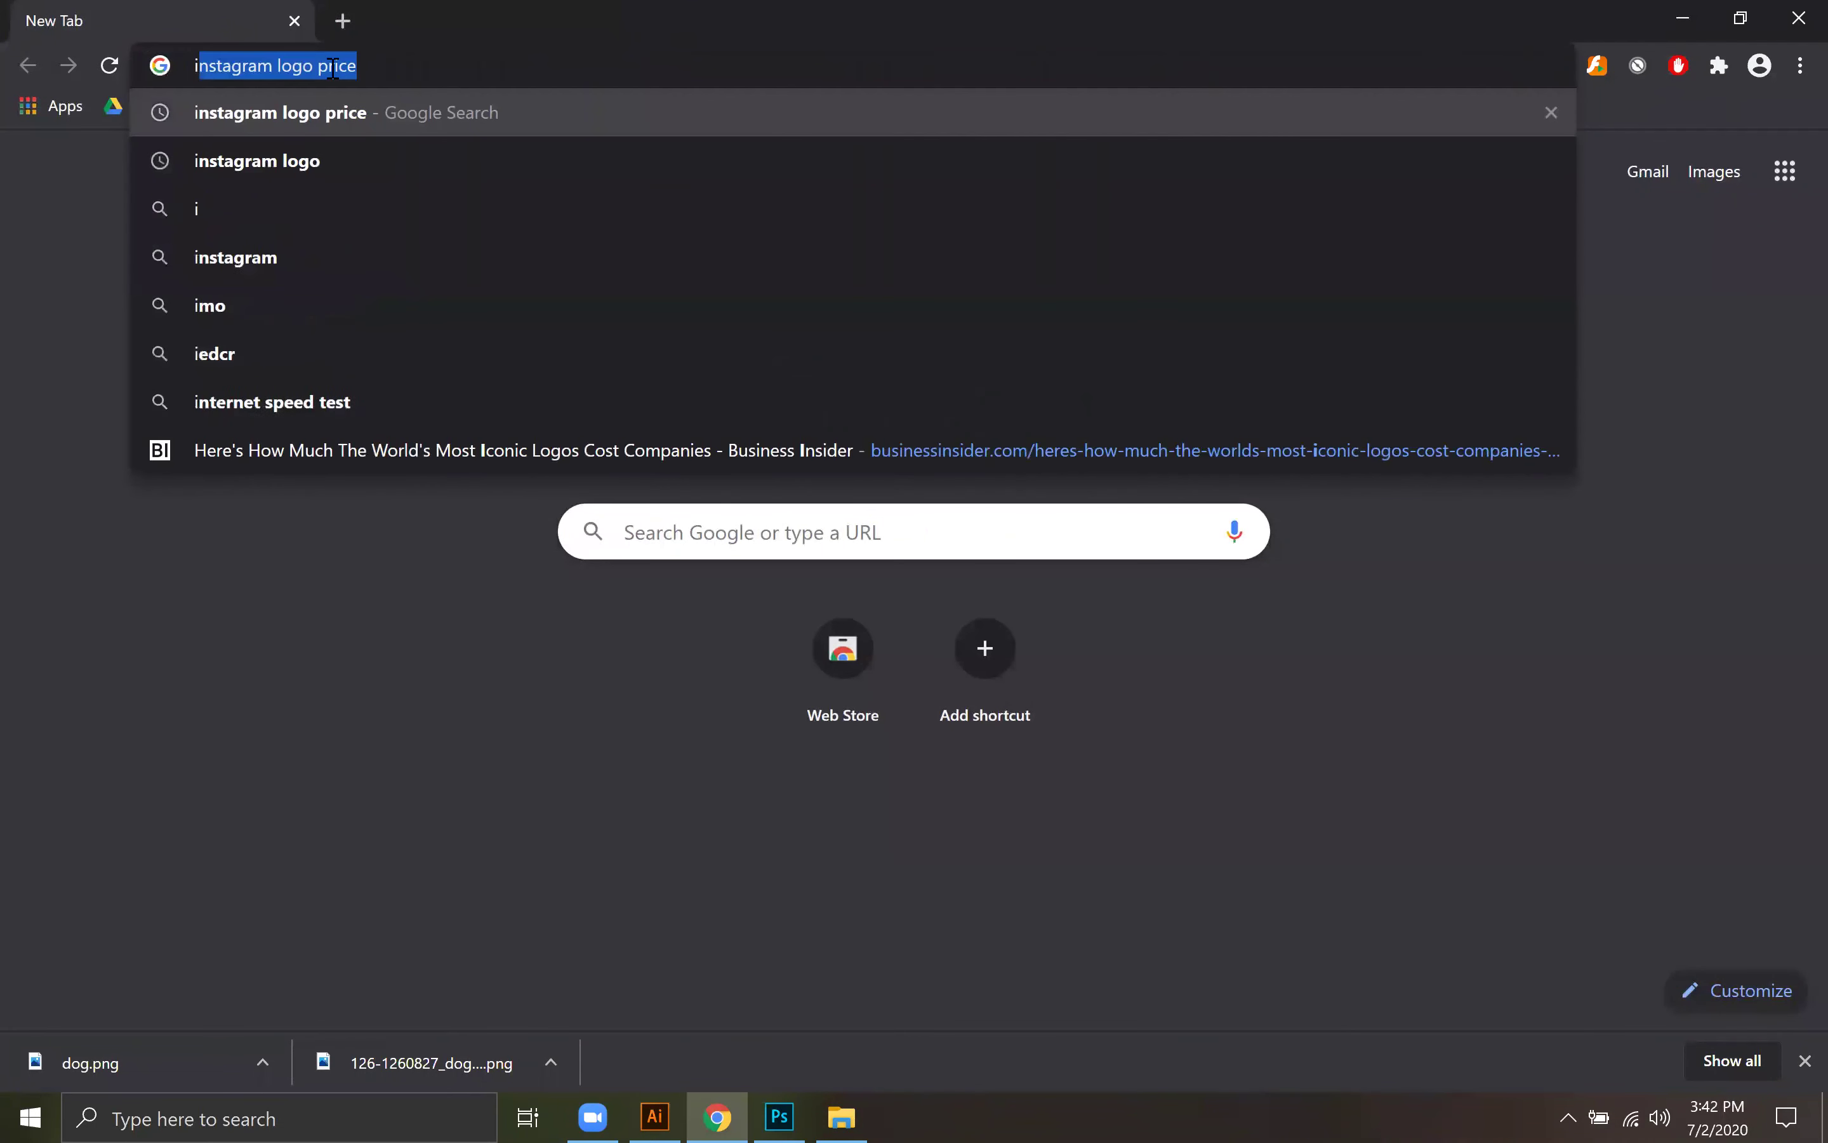
{"action": "type", "text": "ram"}
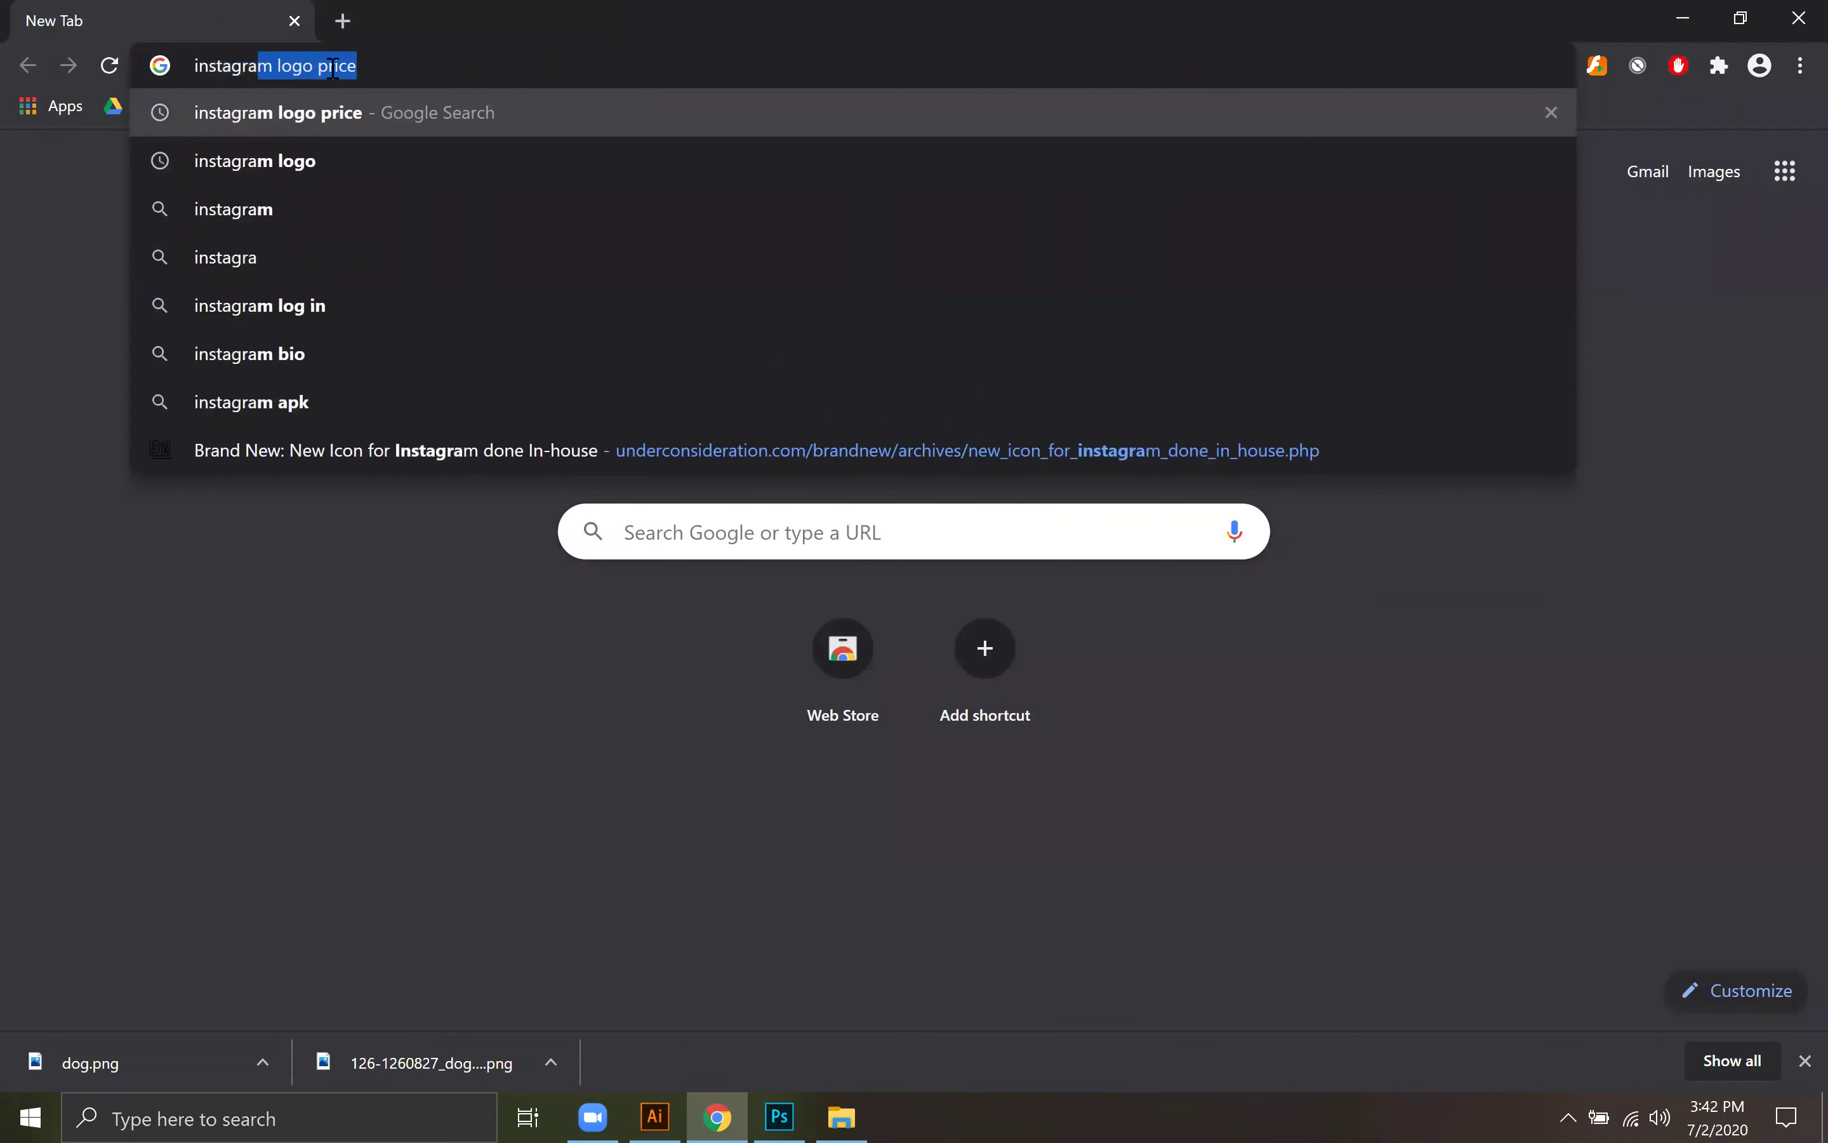
{"action": "key", "text": "Return"}
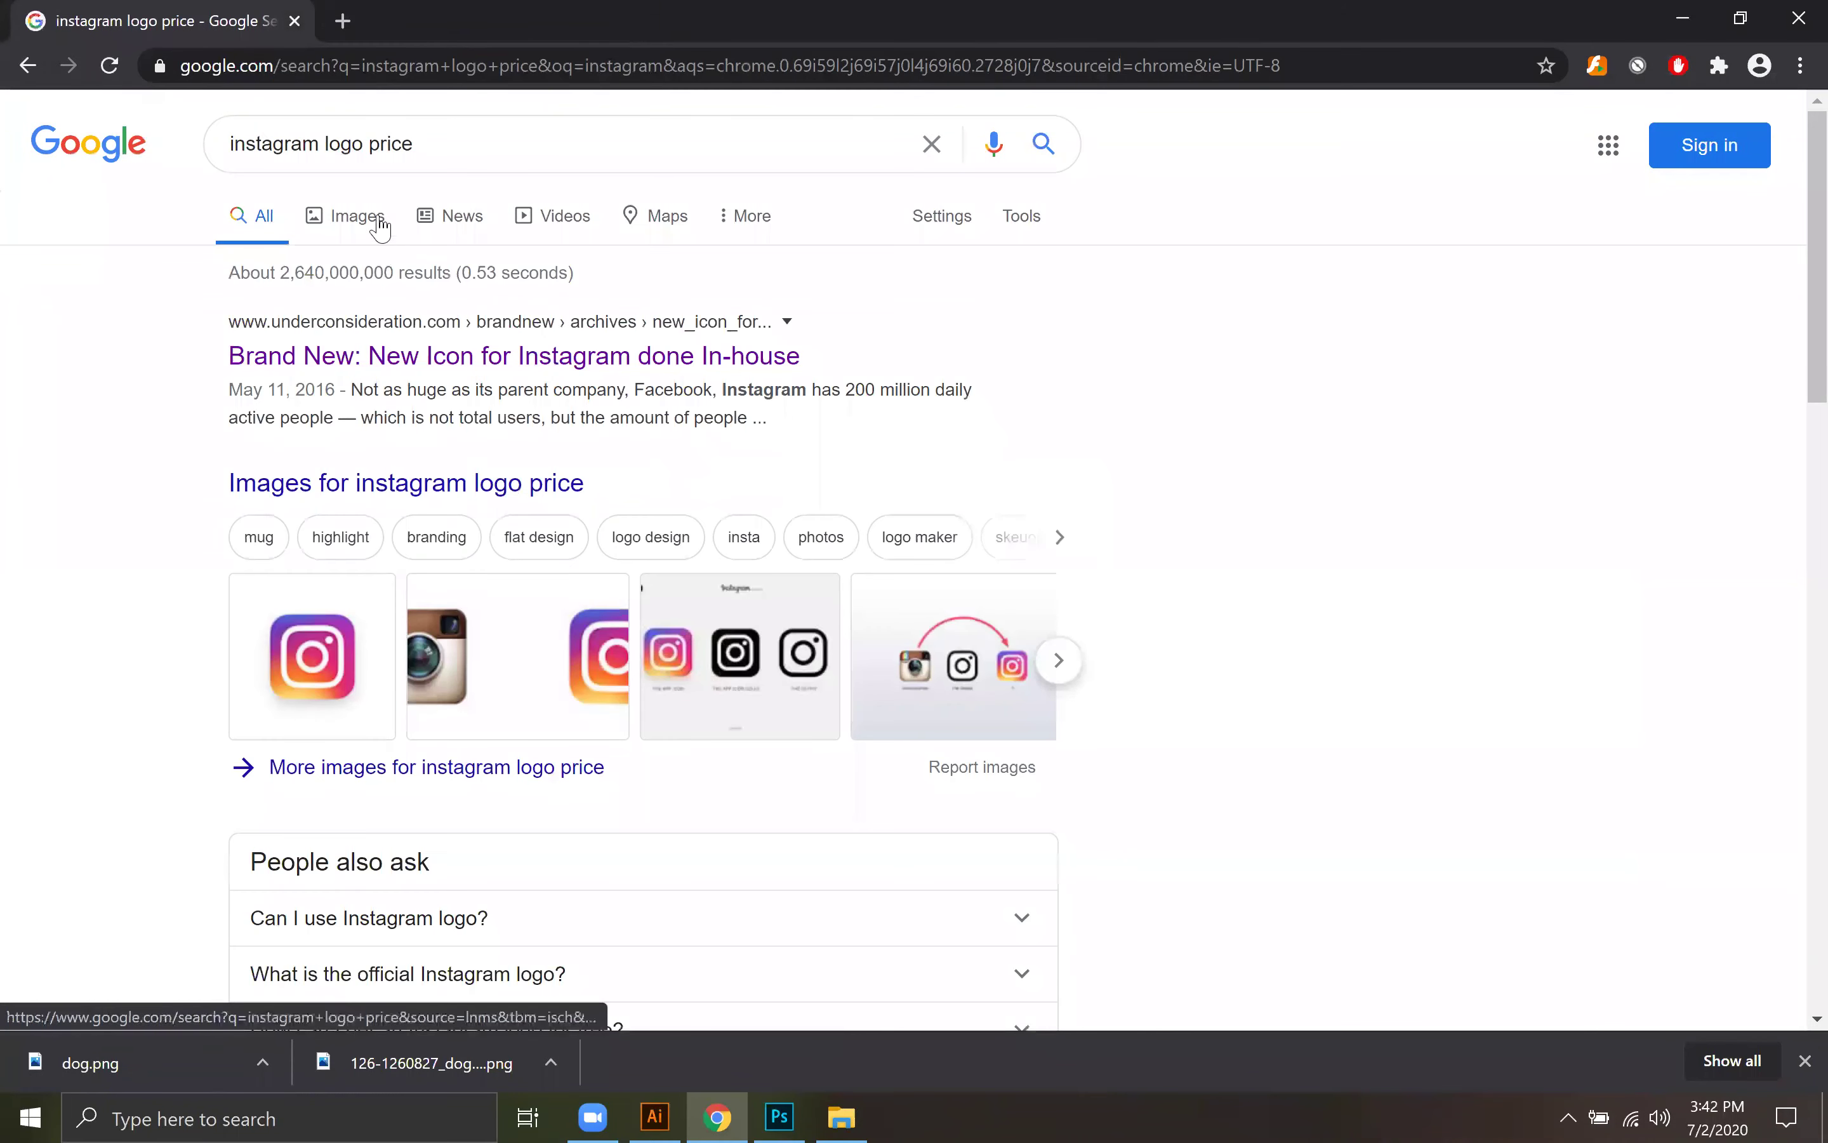
{"action": "left_click", "coordinate": [378, 223]}
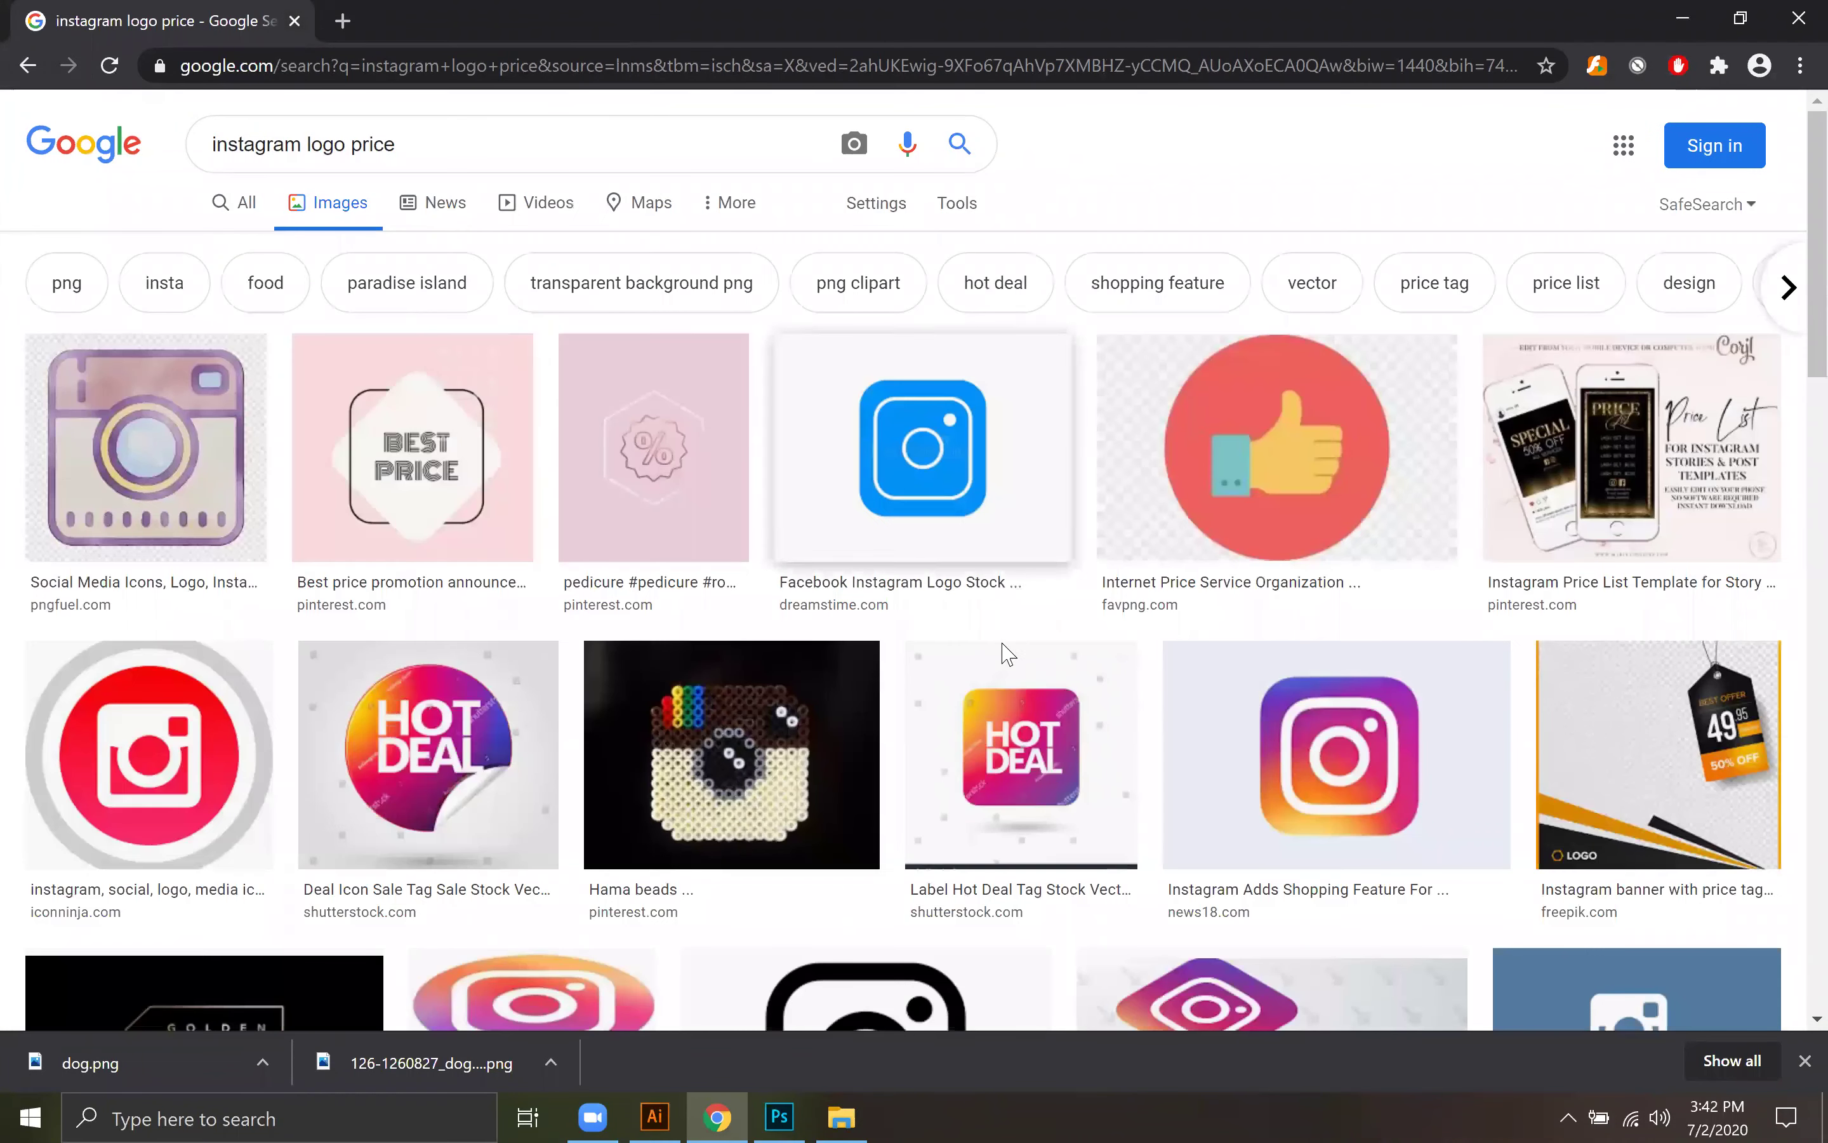
{"action": "scroll", "coordinate": [484, 510], "scroll_direction": "down", "scroll_amount": 3}
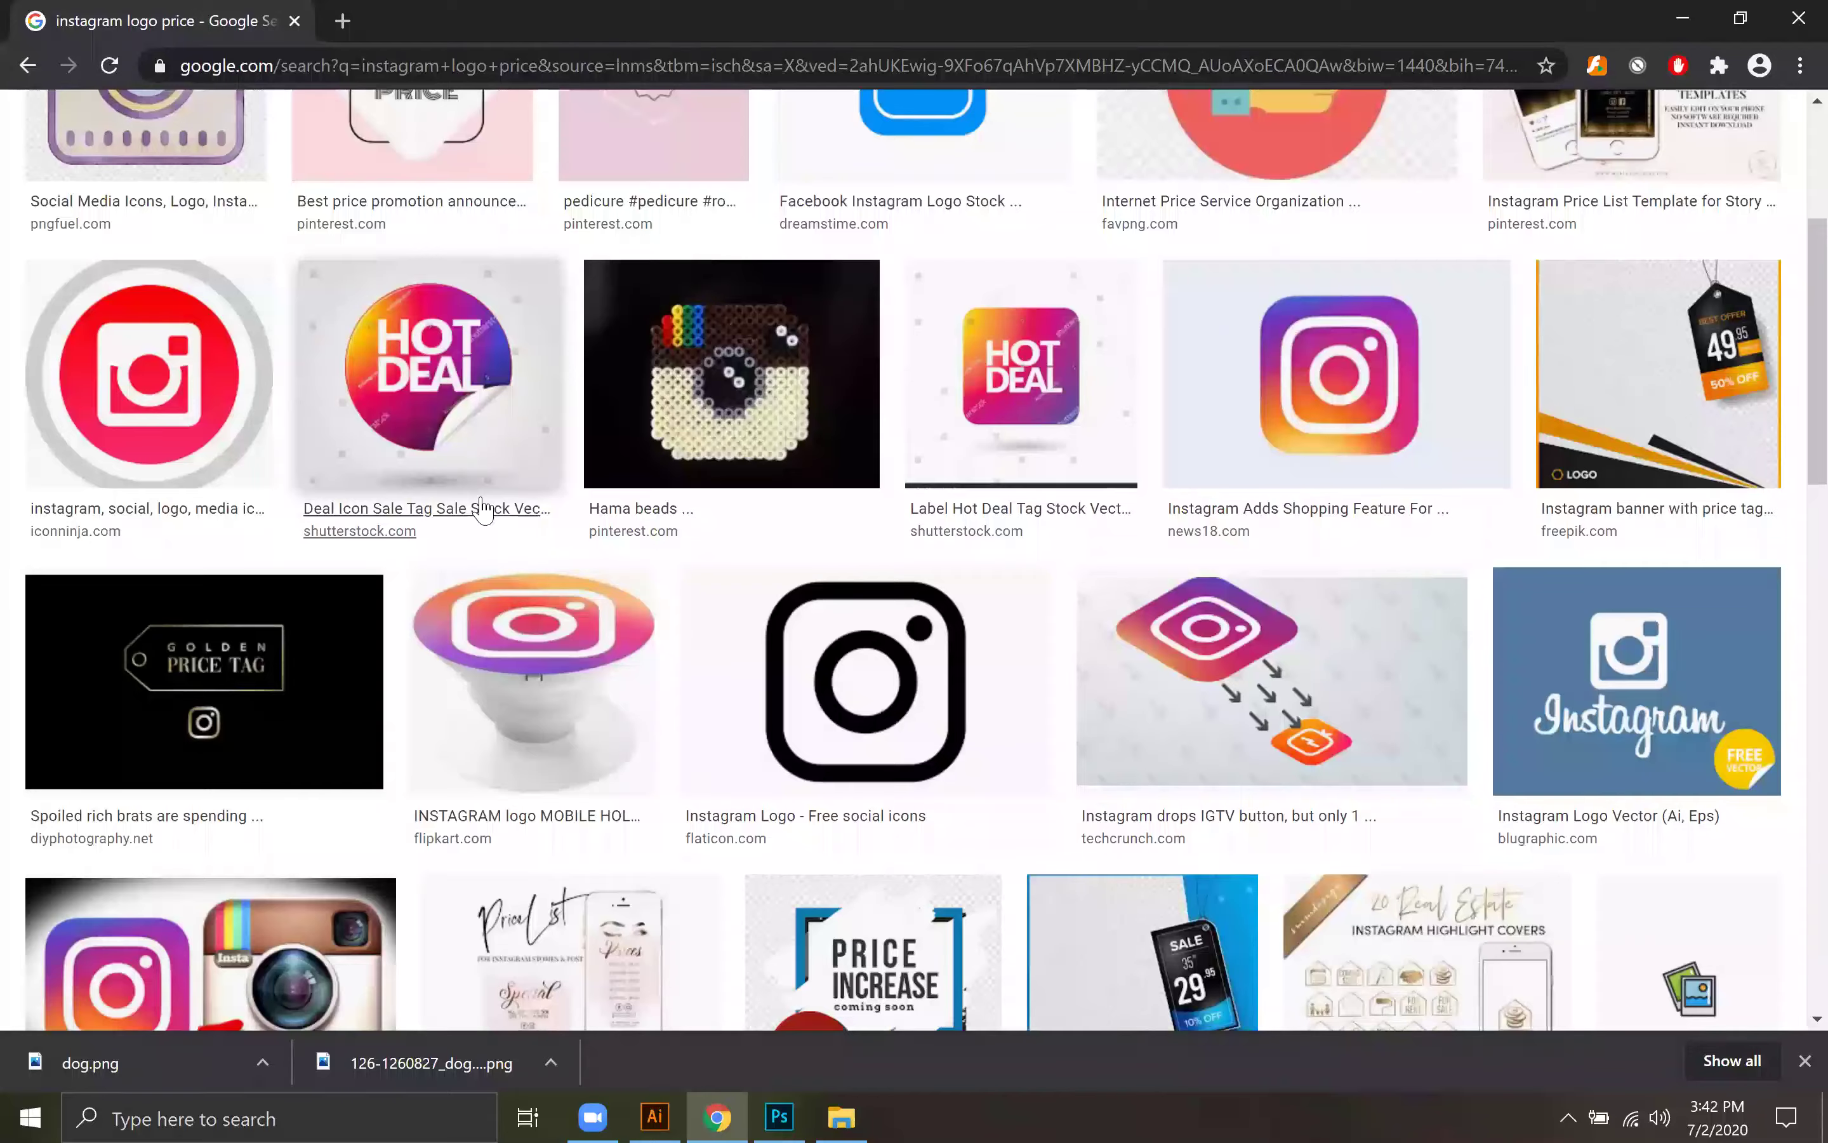
{"action": "scroll", "coordinate": [488, 511], "scroll_direction": "down", "scroll_amount": 3}
{"action": "scroll", "coordinate": [484, 446], "scroll_direction": "up", "scroll_amount": 8}
Step: Shorten the image search to "instagram logo" and run it
{"action": "left_click", "coordinate": [473, 151]}
{"action": "key", "text": "BackSpace"}
{"action": "key", "text": "BackSpace"}
{"action": "key", "text": "BackSpace"}
{"action": "key", "text": "BackSpace"}
{"action": "key", "text": "BackSpace"}
{"action": "key", "text": "BackSpace"}
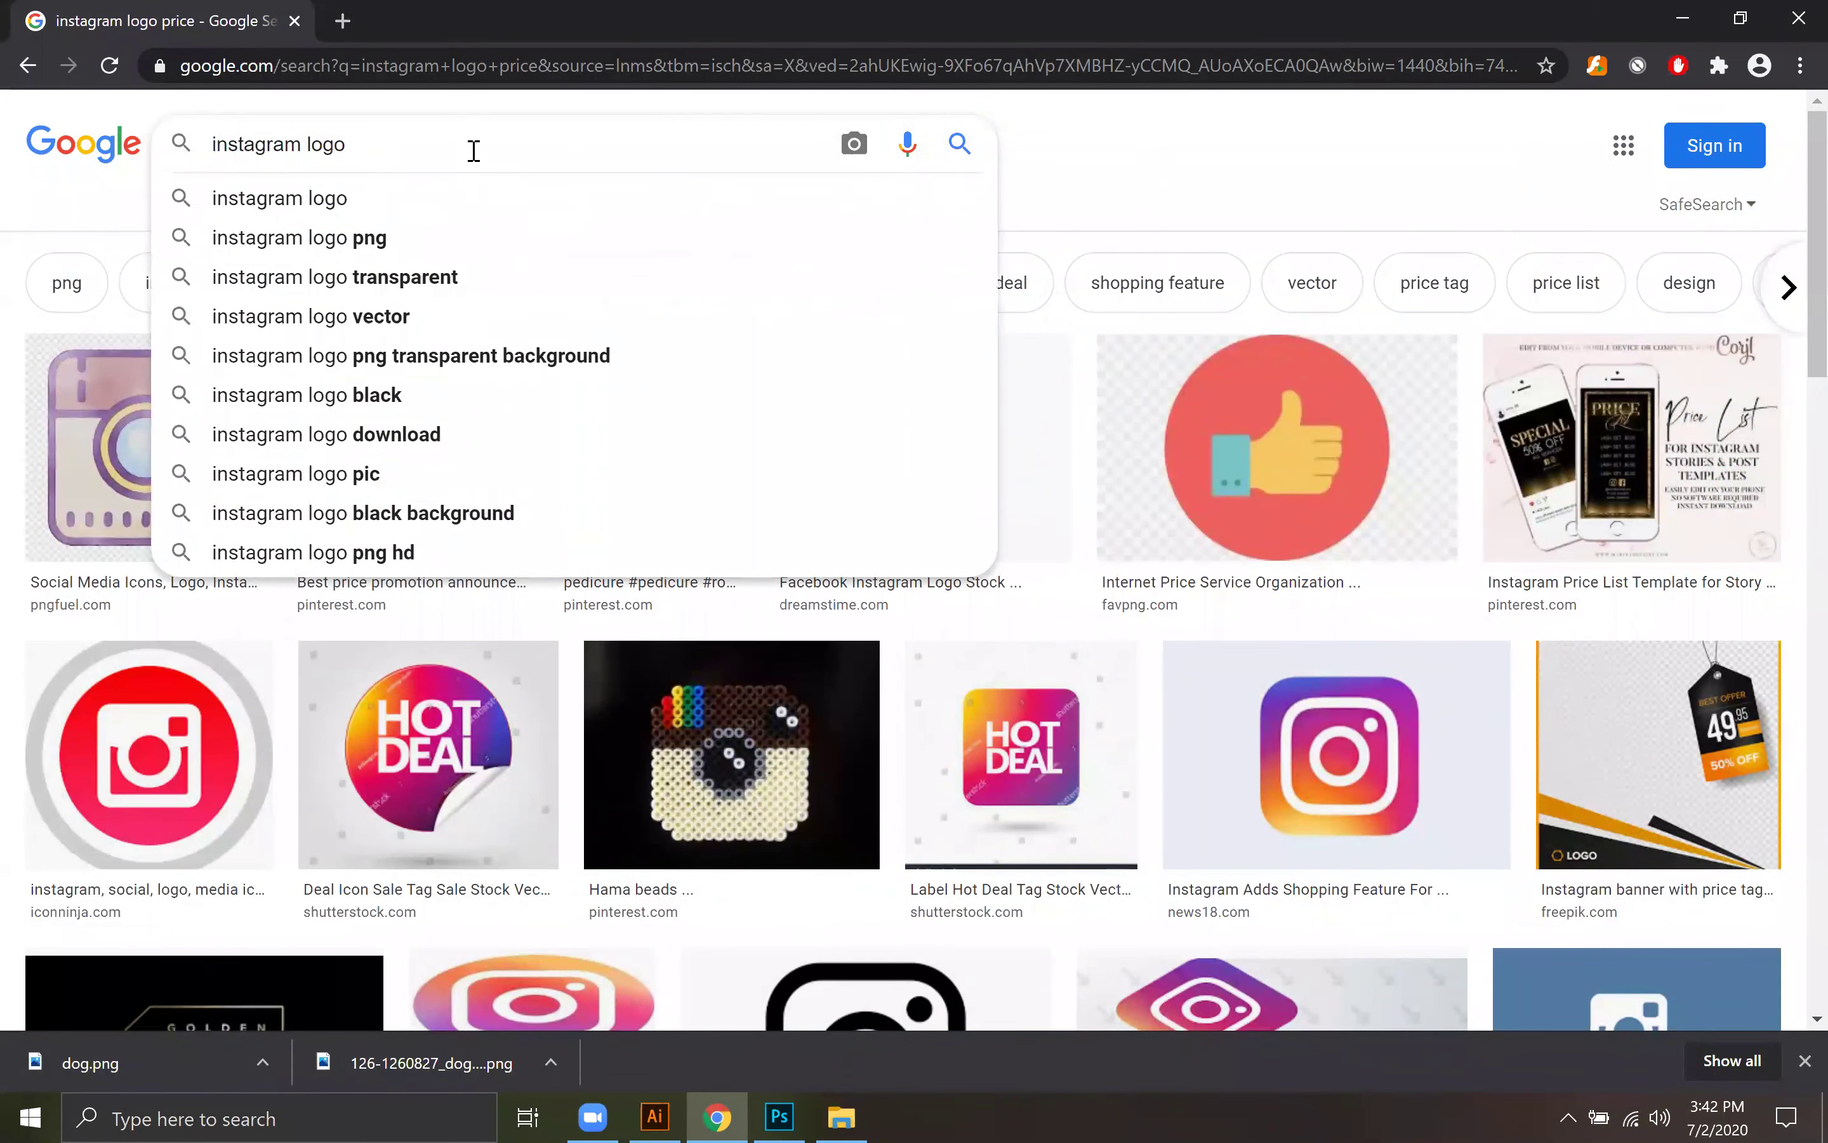
{"action": "key", "text": "Return"}
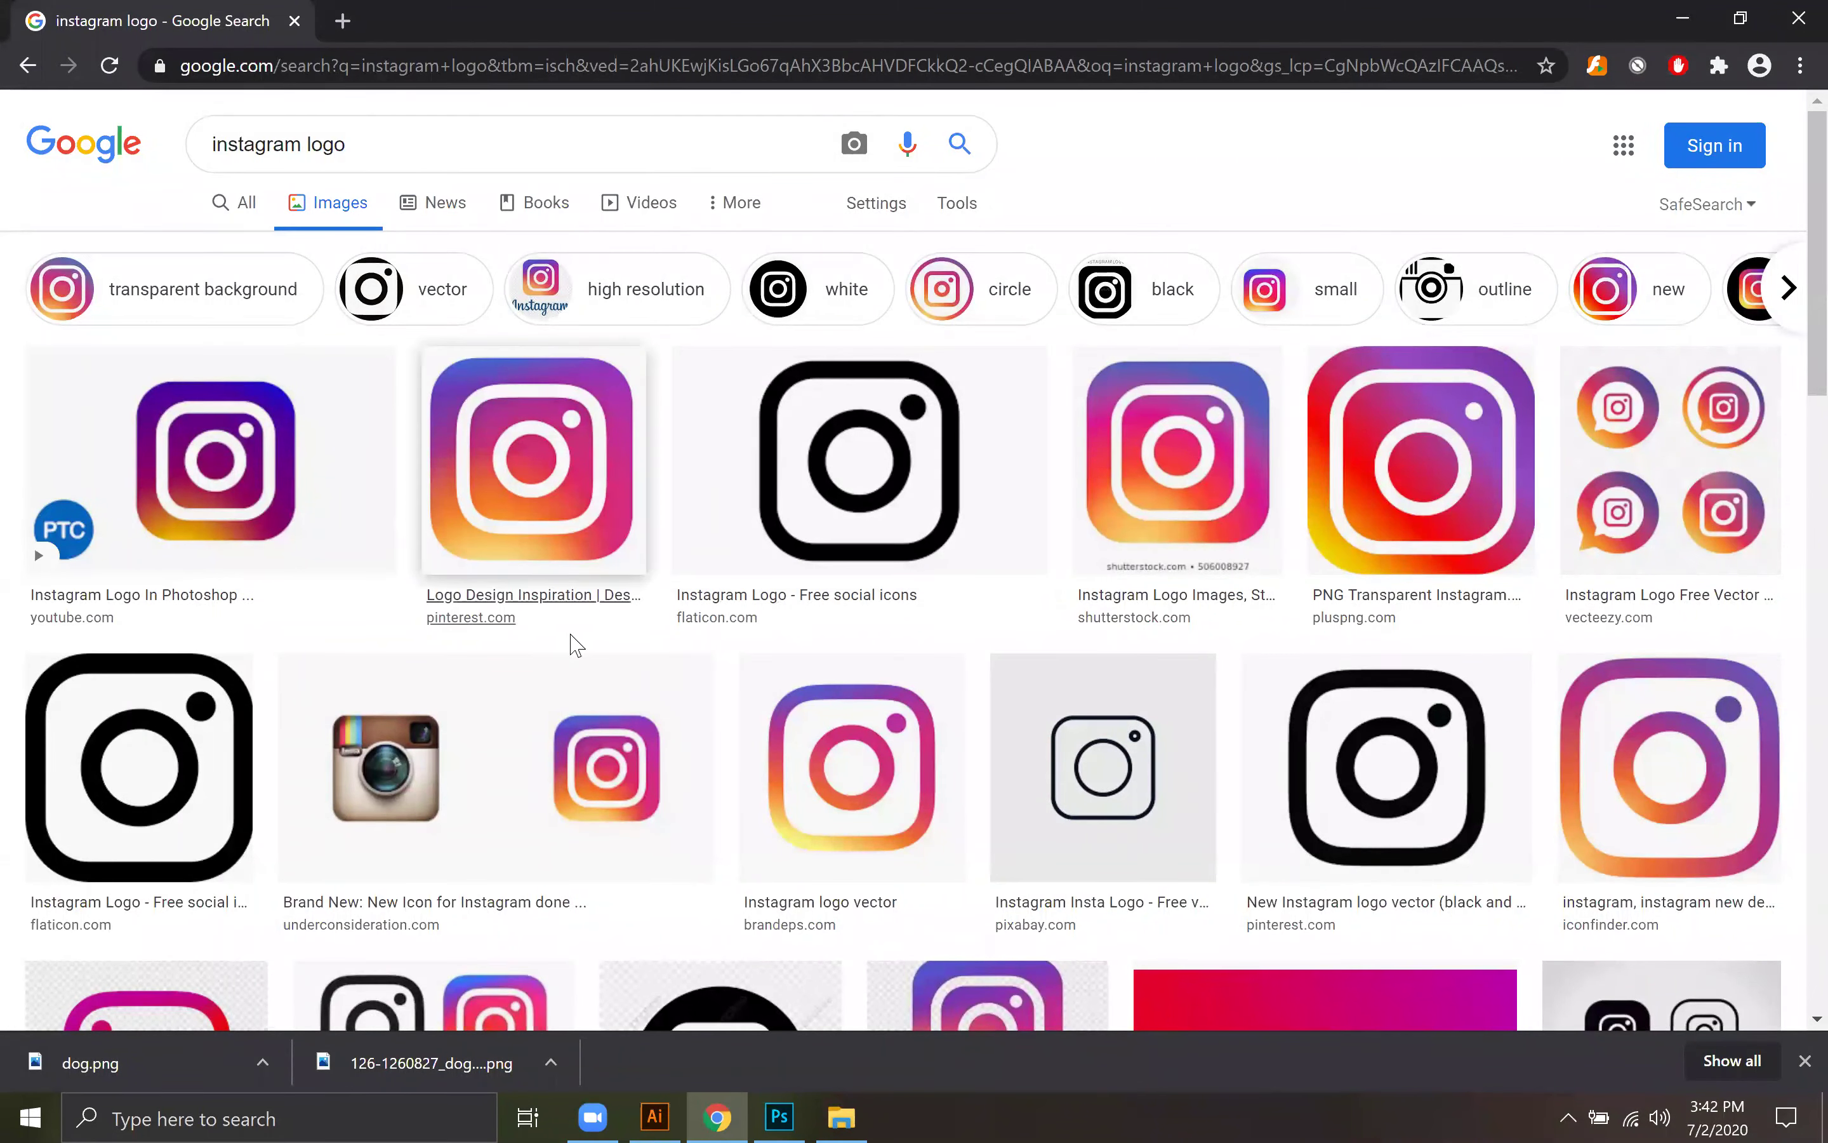
Step: Browse the Instagram logo image results for a suitable gradient example
{"action": "scroll", "coordinate": [577, 644], "scroll_direction": "down", "scroll_amount": 3}
{"action": "scroll", "coordinate": [576, 638], "scroll_direction": "up", "scroll_amount": 2}
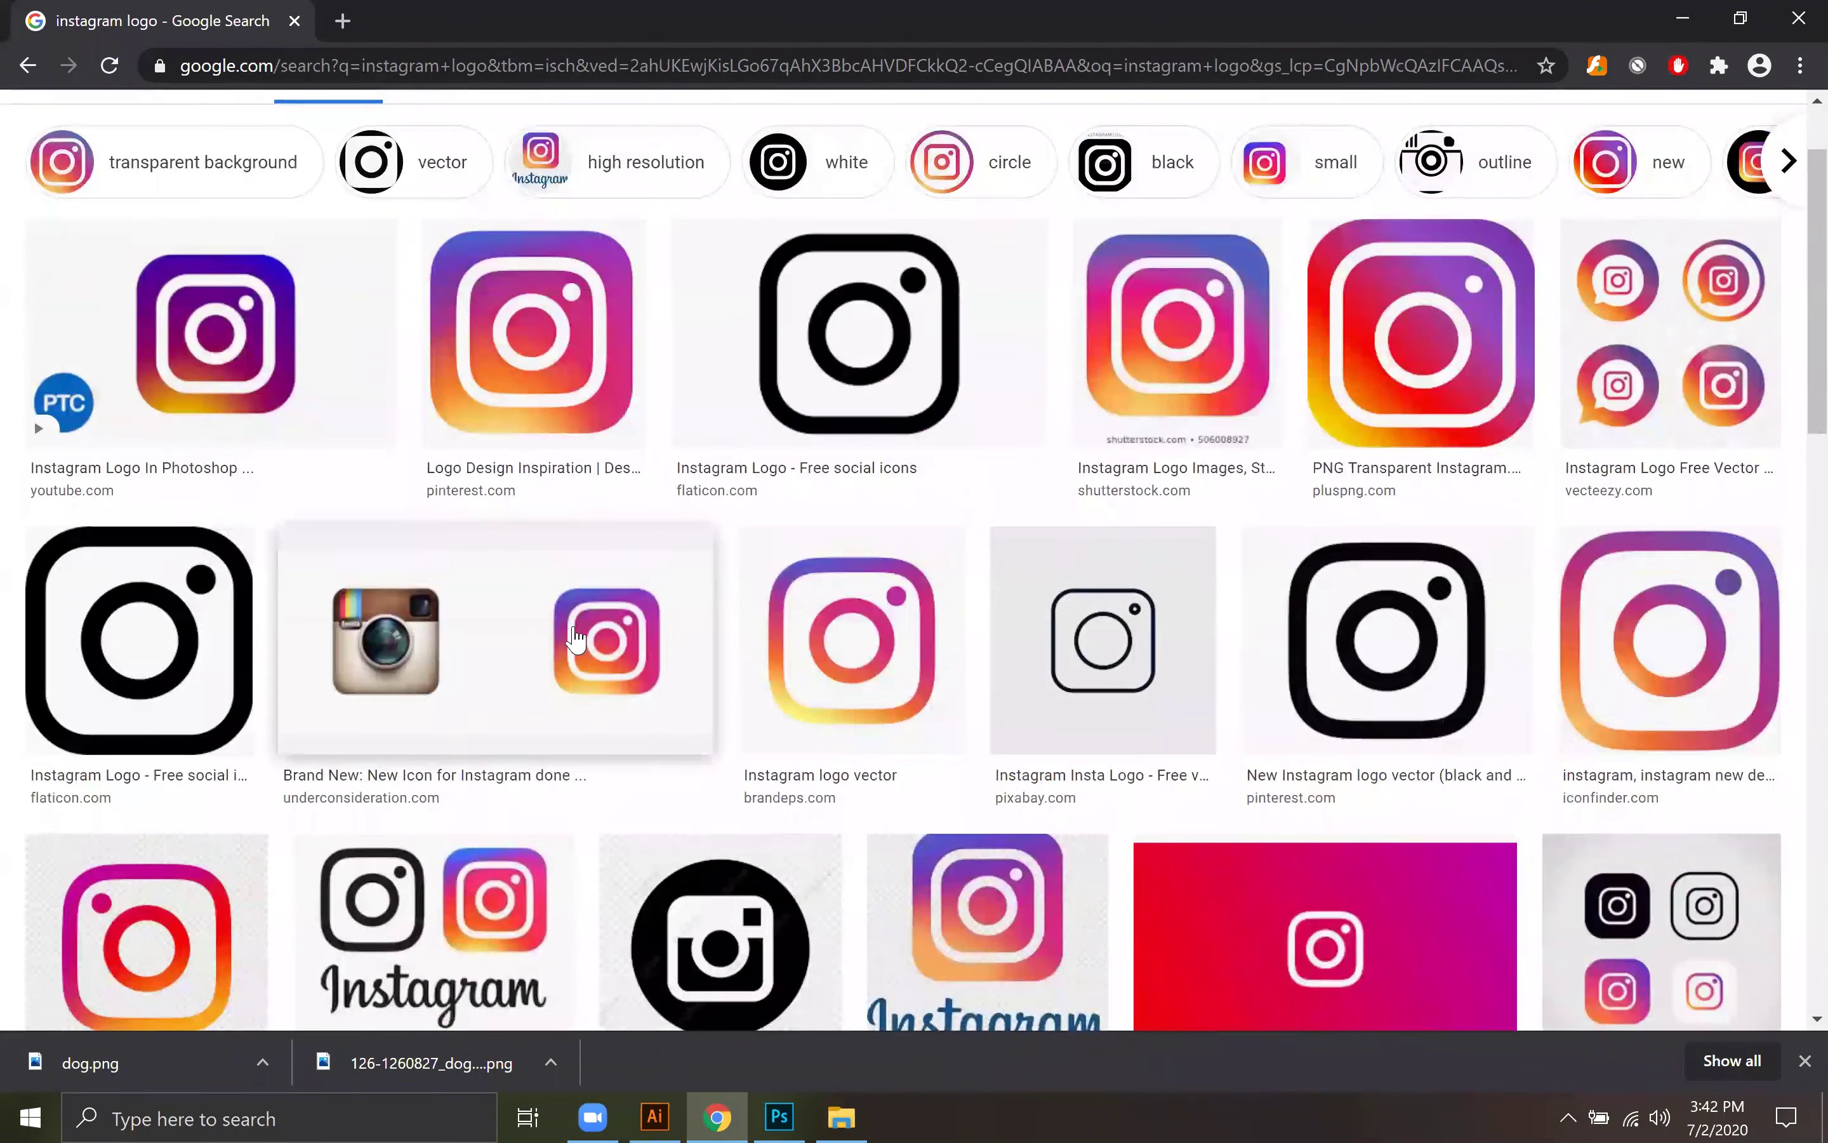
{"action": "scroll", "coordinate": [576, 638], "scroll_direction": "down", "scroll_amount": 3}
{"action": "scroll", "coordinate": [575, 639], "scroll_direction": "down", "scroll_amount": 6}
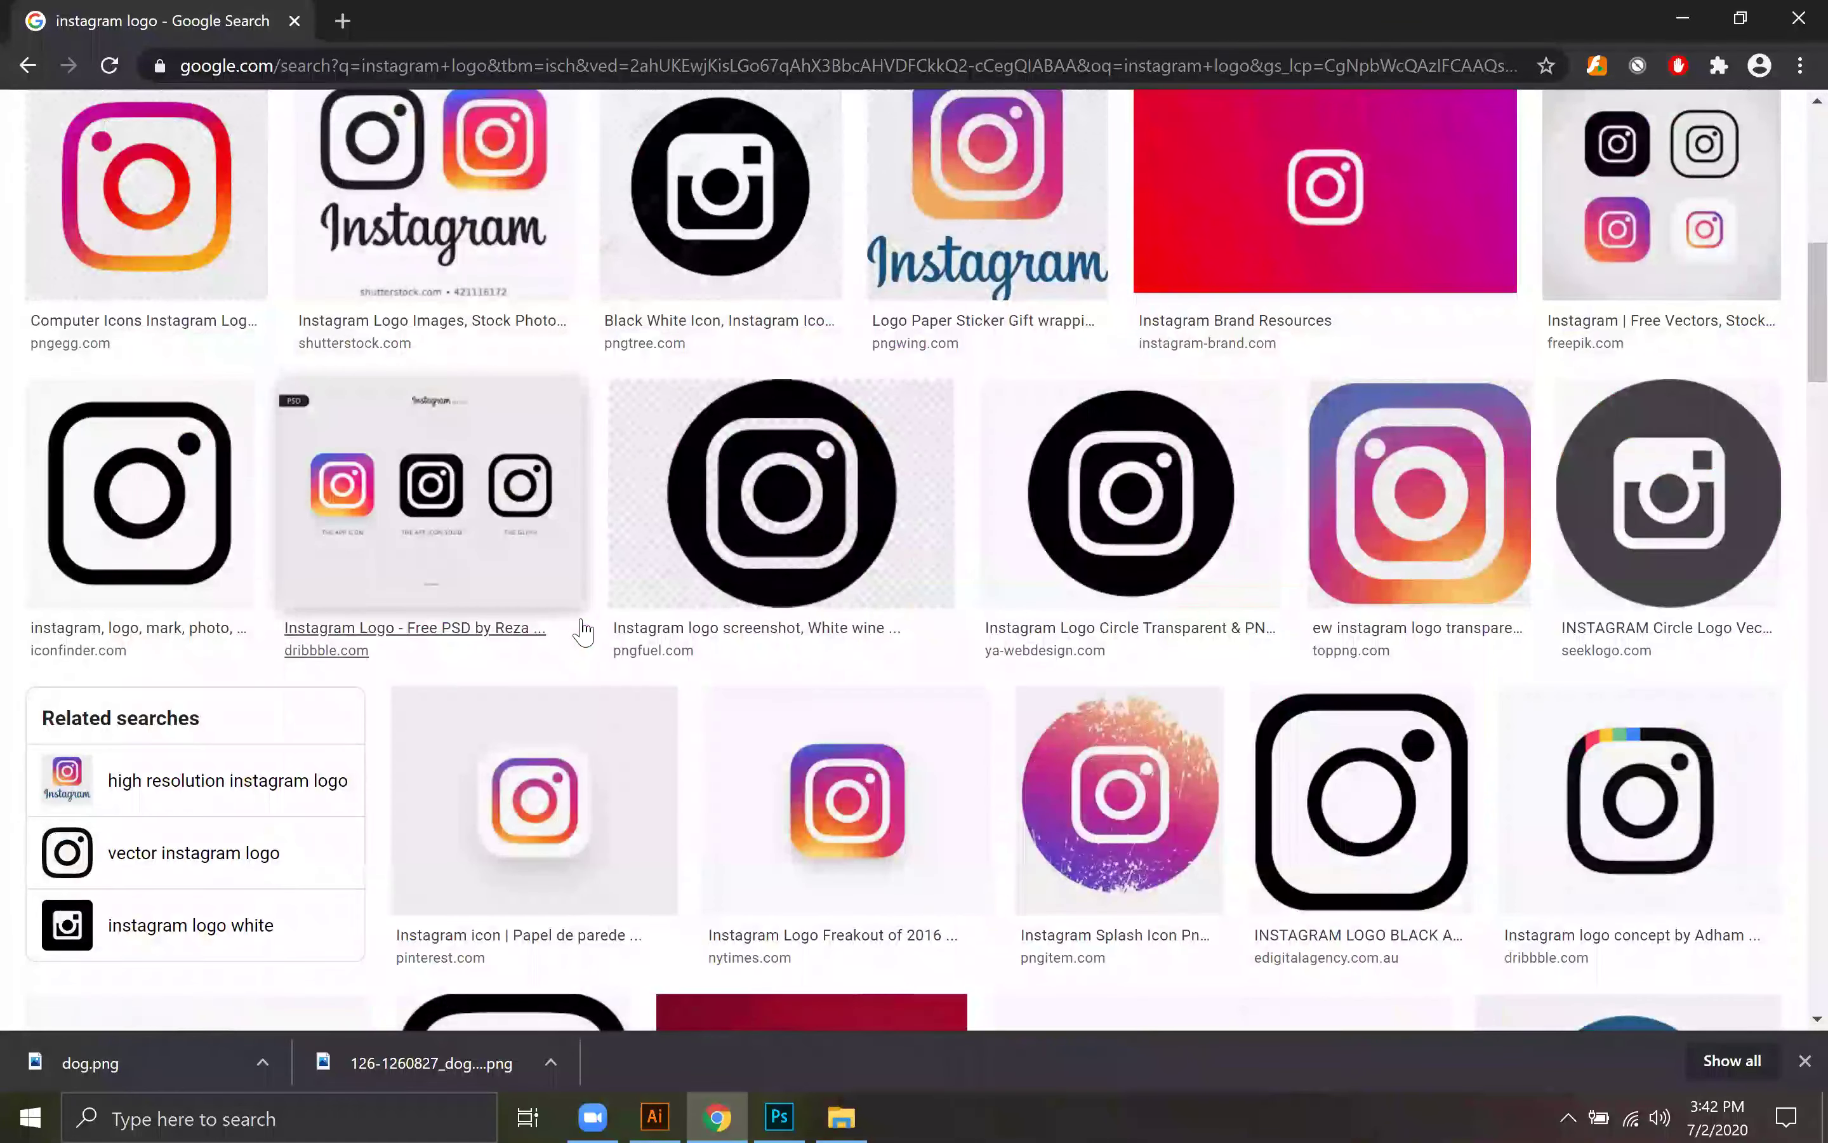
{"action": "scroll", "coordinate": [583, 631], "scroll_direction": "down", "scroll_amount": 5}
{"action": "scroll", "coordinate": [582, 631], "scroll_direction": "down", "scroll_amount": 10}
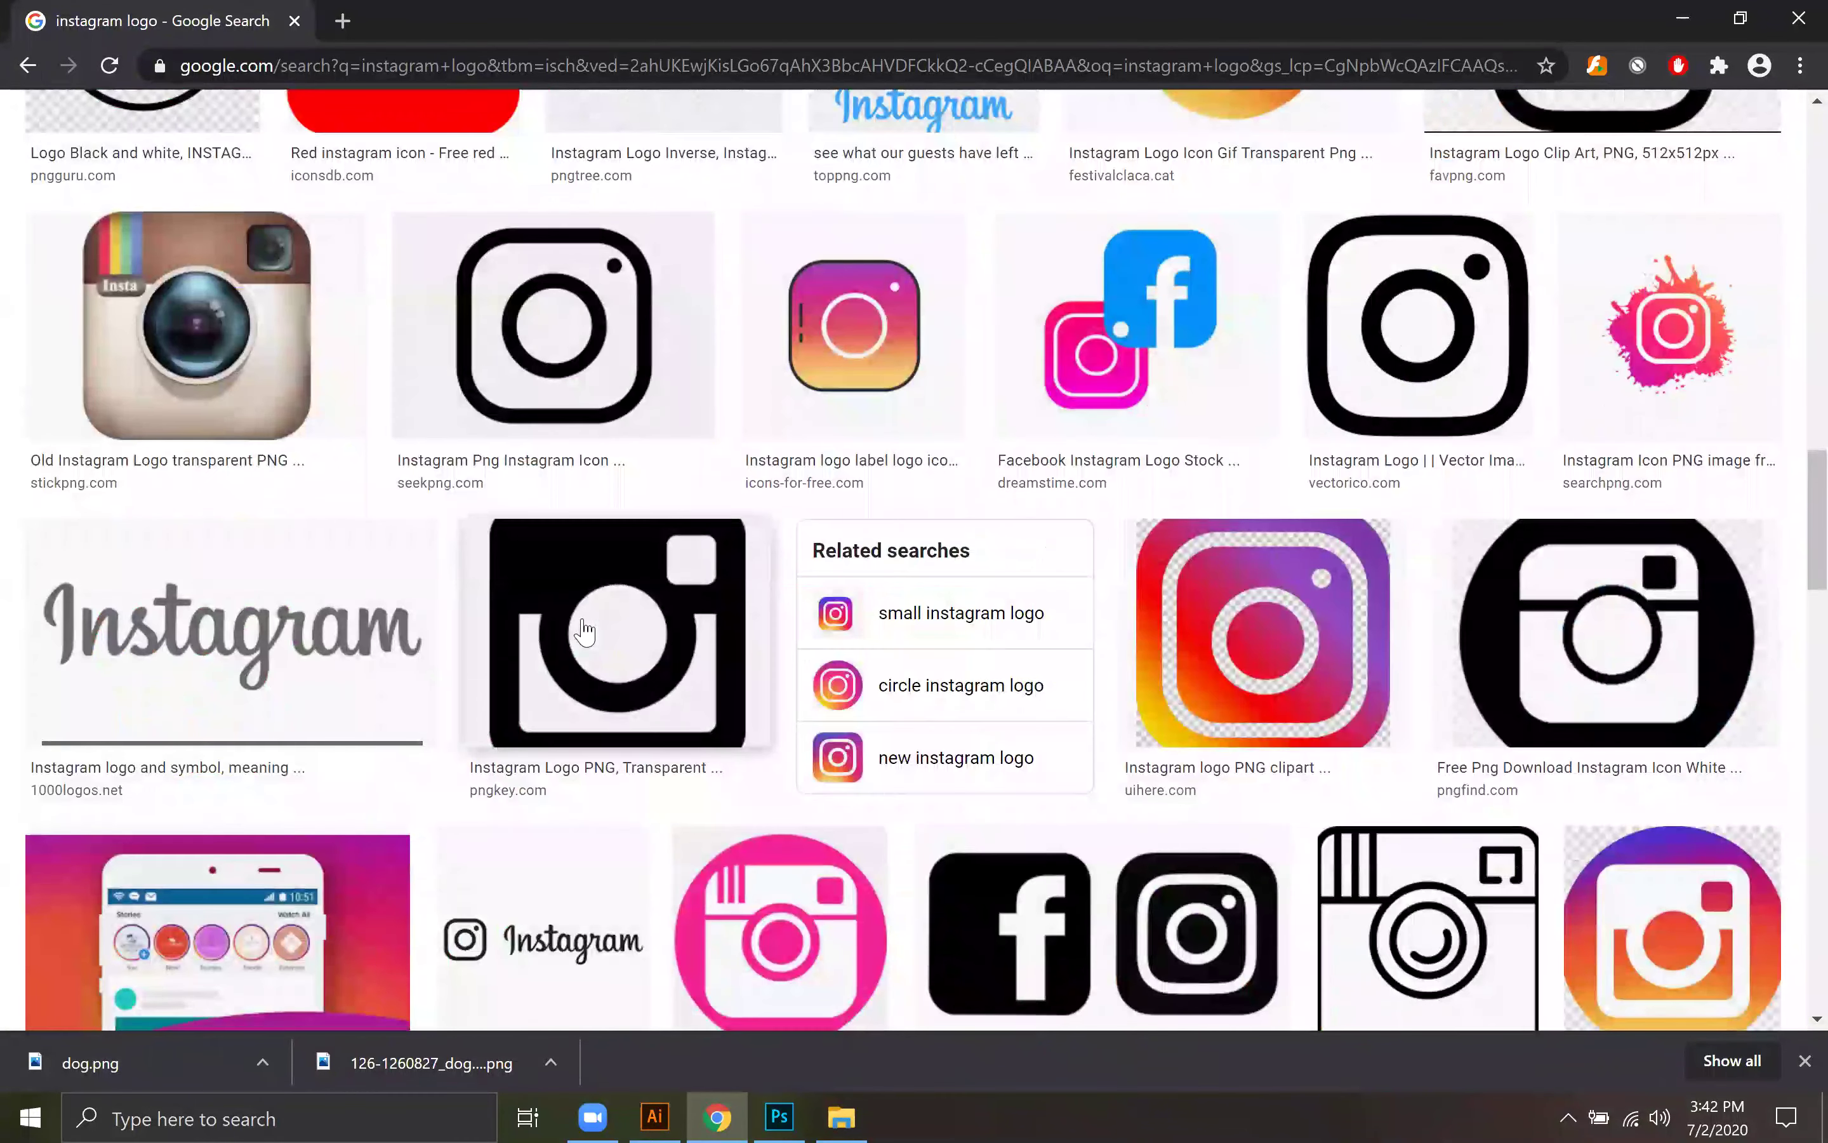
{"action": "scroll", "coordinate": [584, 631], "scroll_direction": "down", "scroll_amount": 6}
{"action": "scroll", "coordinate": [588, 630], "scroll_direction": "down", "scroll_amount": 6}
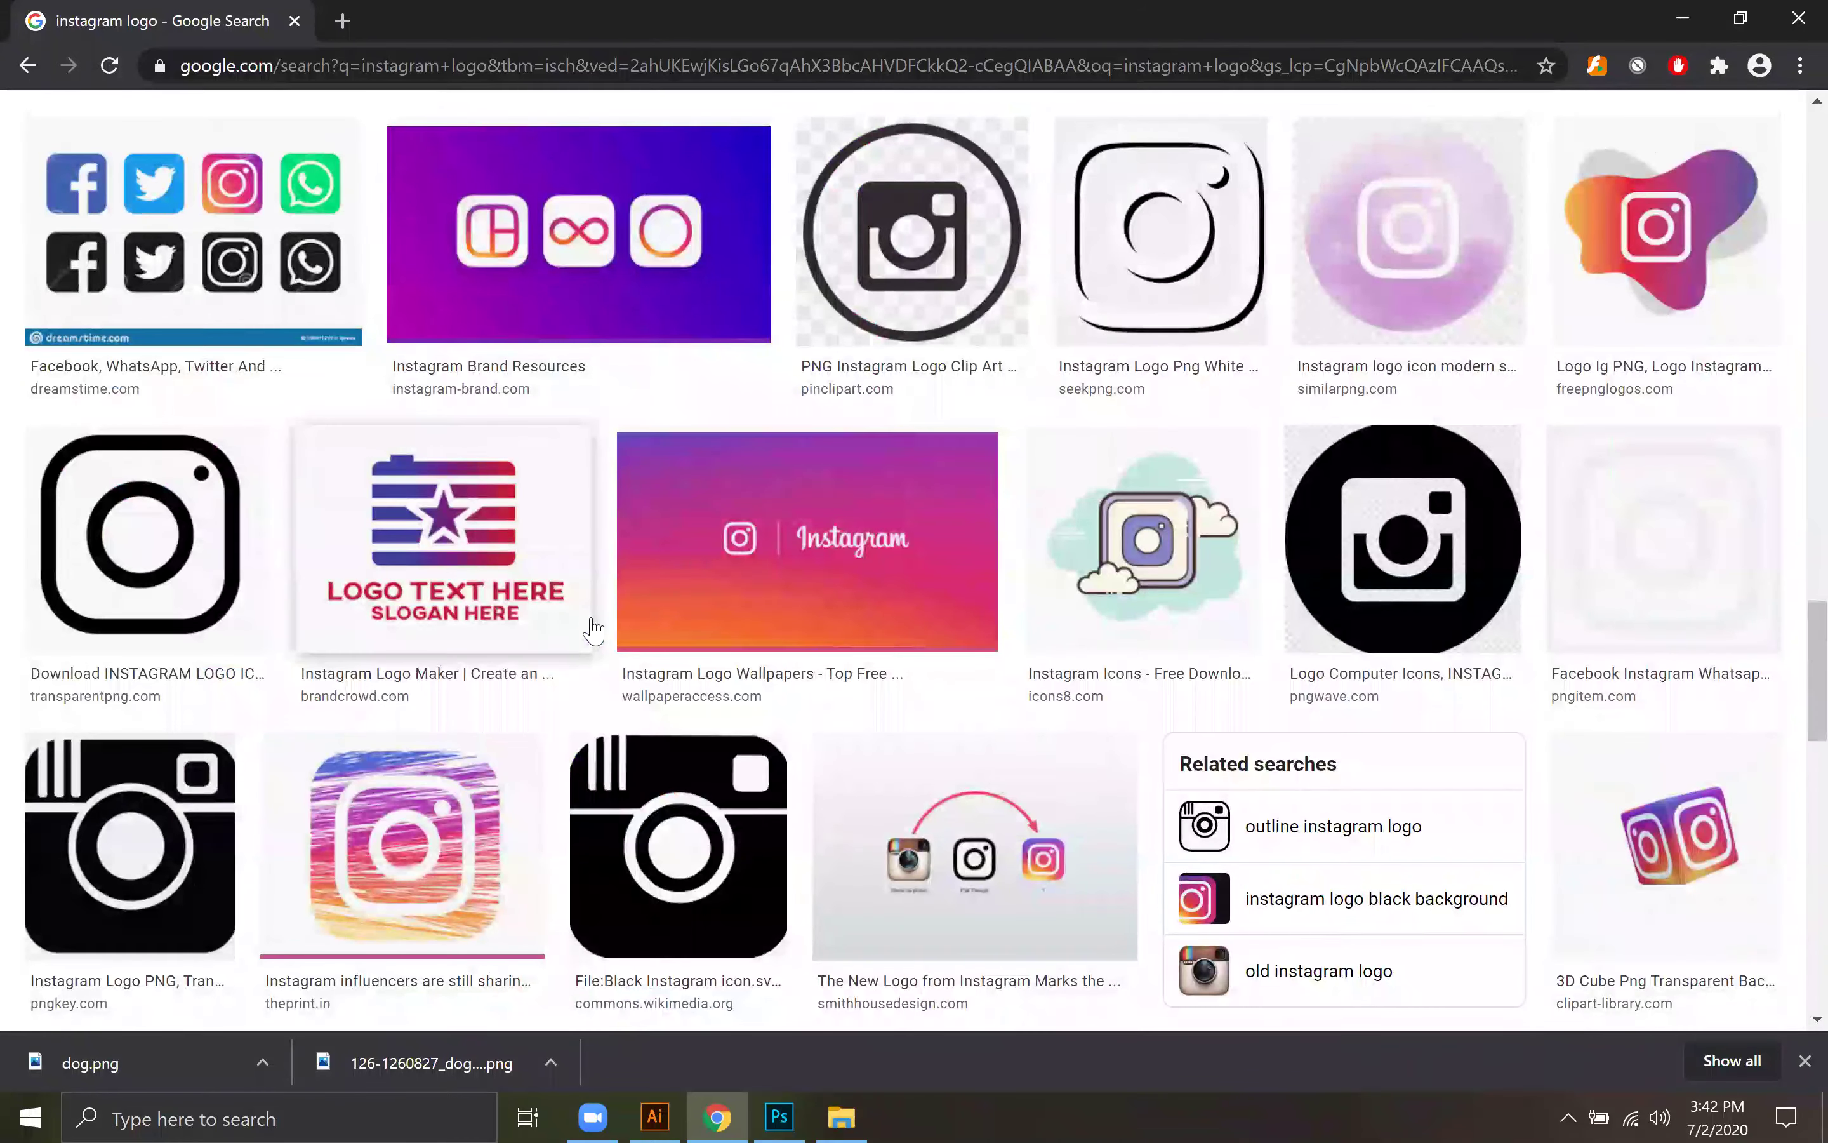
{"action": "scroll", "coordinate": [593, 629], "scroll_direction": "up", "scroll_amount": 10}
{"action": "scroll", "coordinate": [489, 151], "scroll_direction": "up", "scroll_amount": 15}
Step: Shorten the image search to "instagram" and run it
{"action": "left_click", "coordinate": [493, 148]}
{"action": "key", "text": "BackSpace"}
{"action": "key", "text": "BackSpace"}
{"action": "key", "text": "BackSpace"}
{"action": "key", "text": "BackSpace"}
{"action": "key", "text": "BackSpace"}
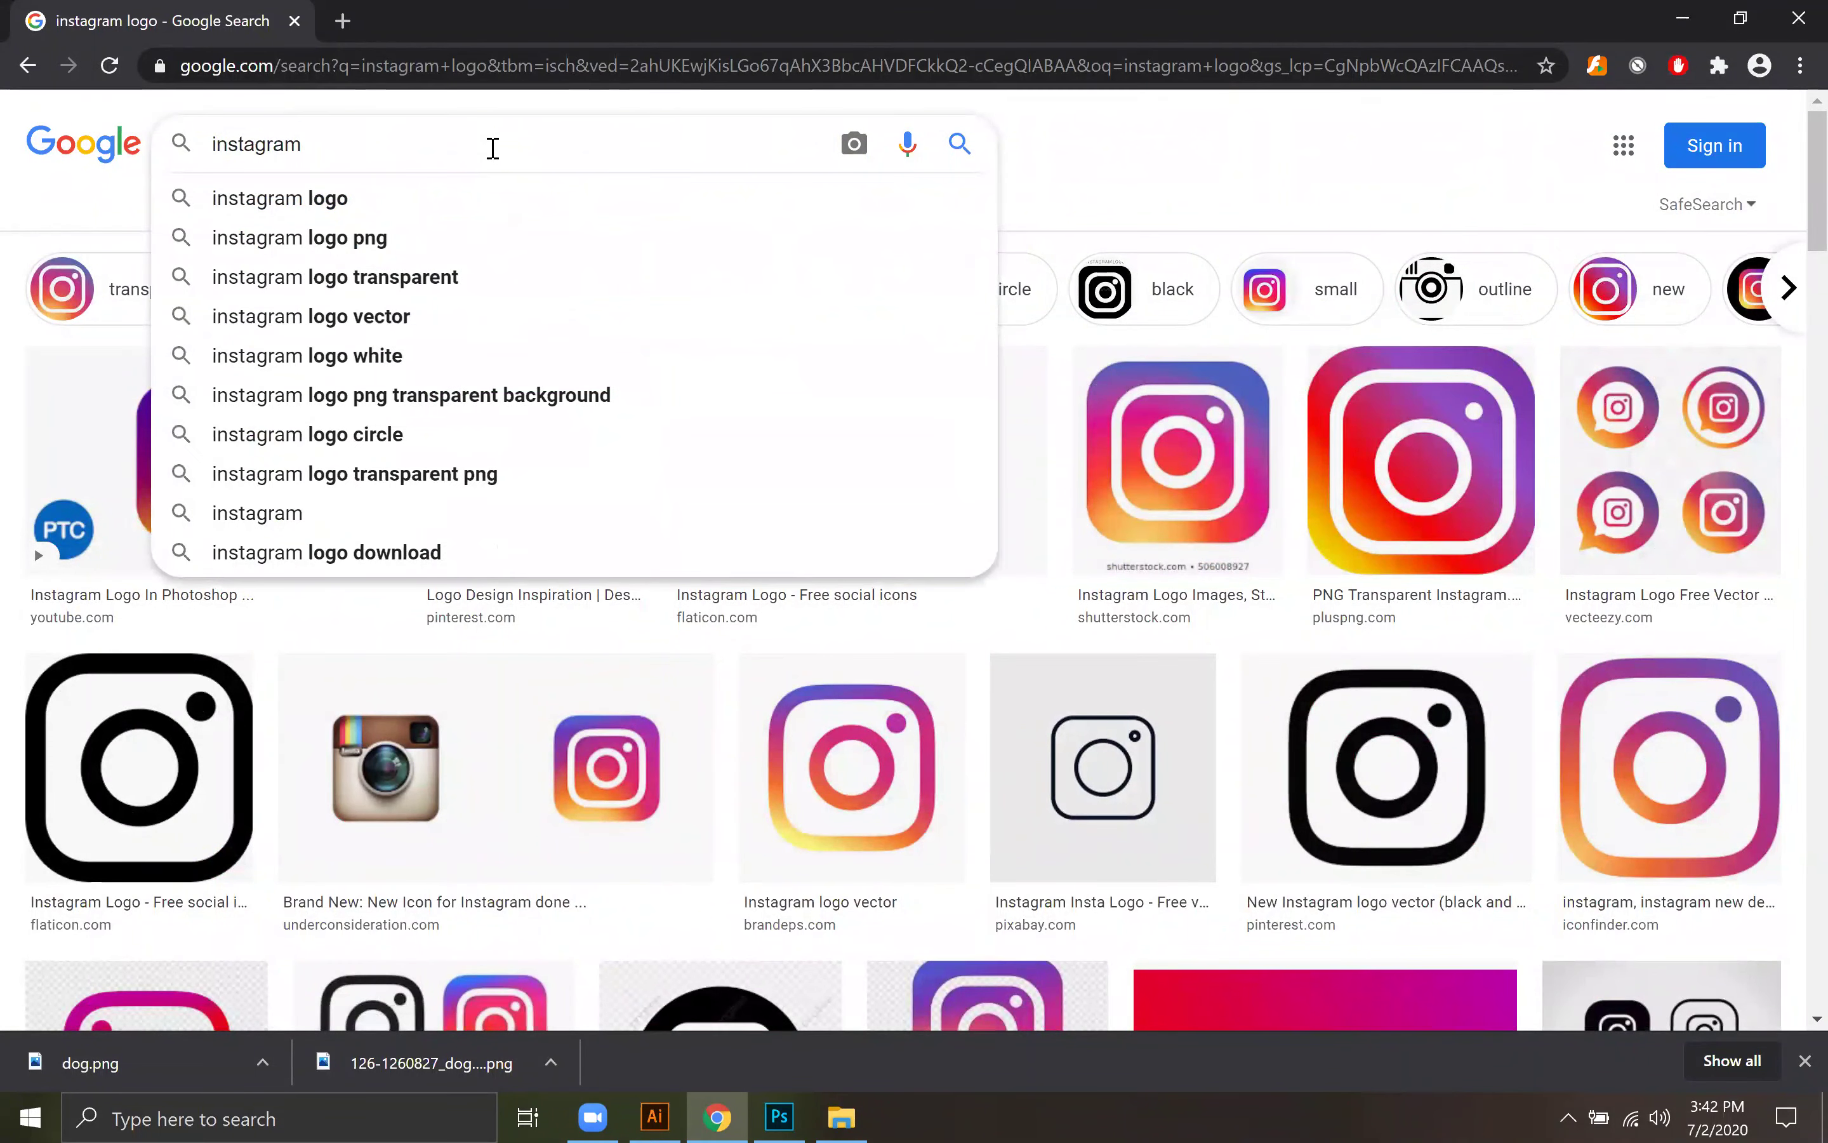
{"action": "key", "text": "Return"}
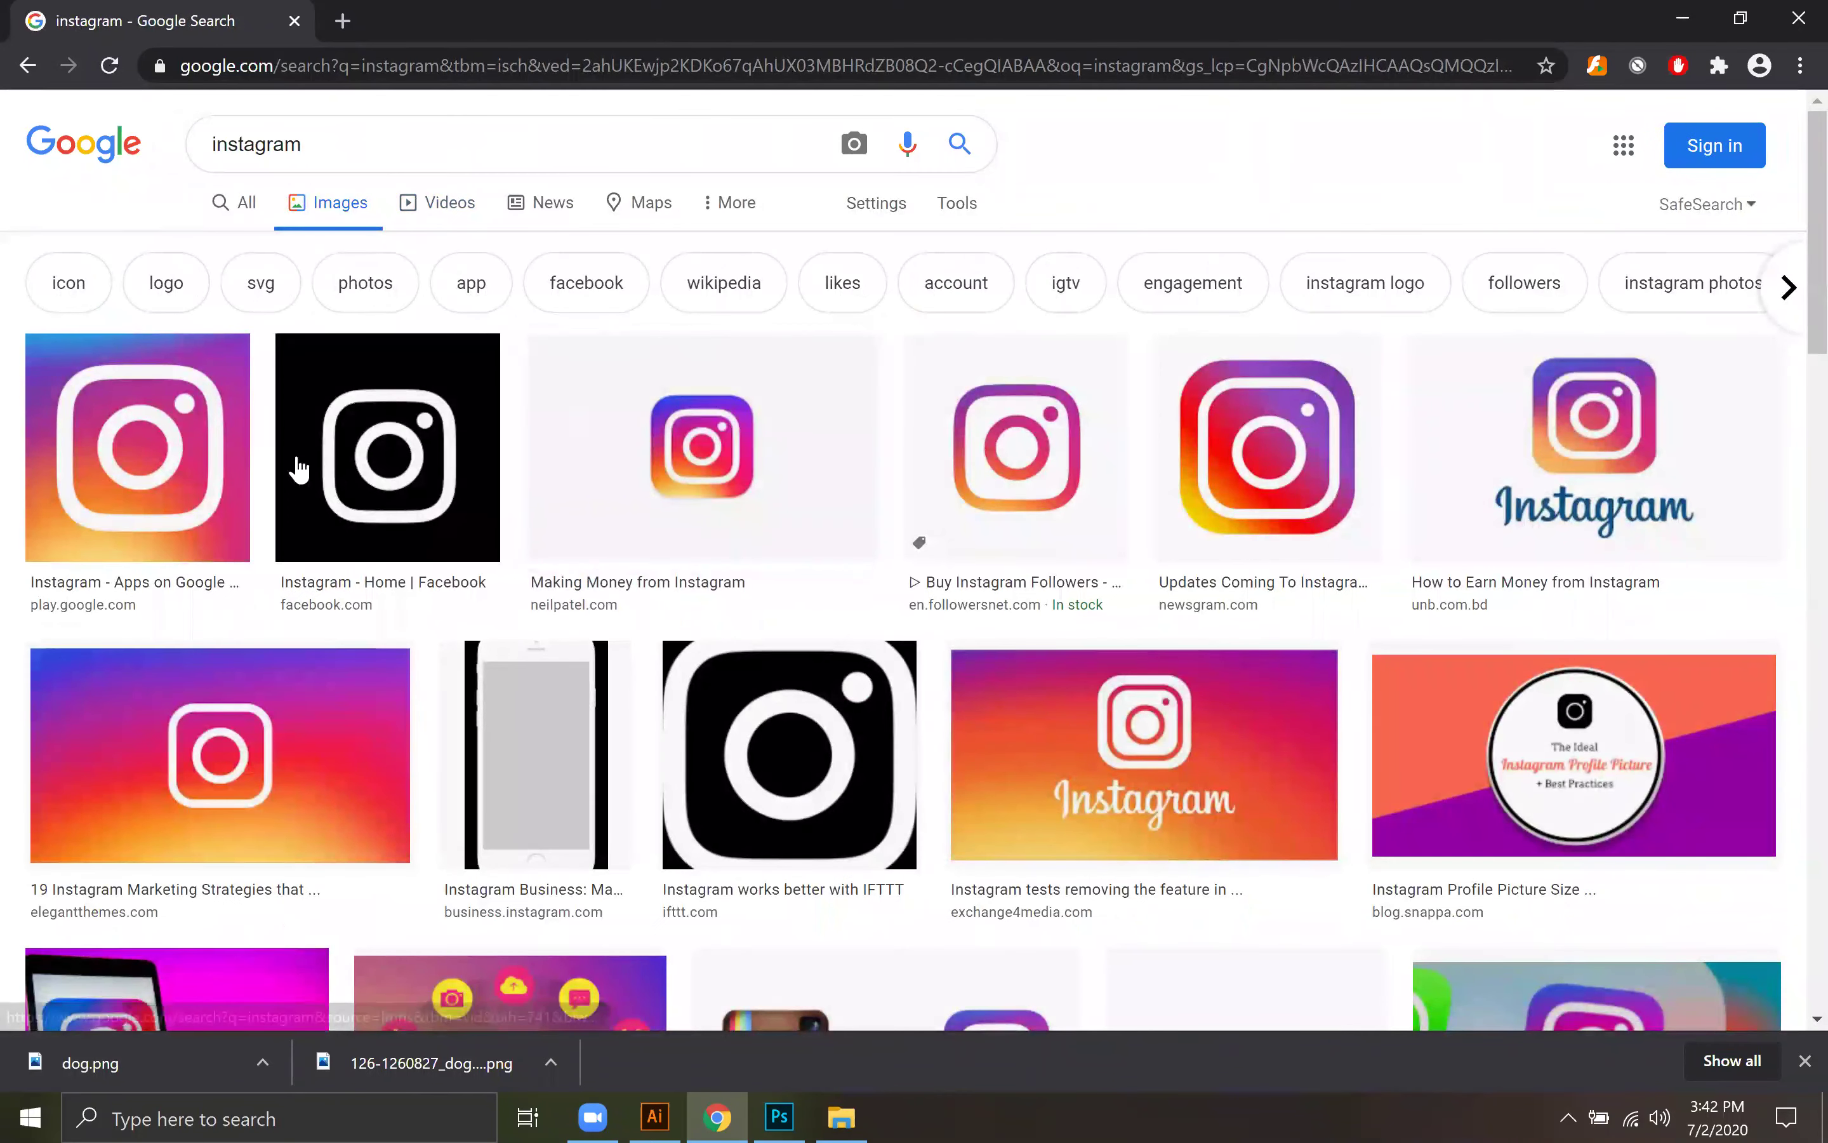
Step: Save the Google Play Instagram logo to the Desktop as unnamed.png and close its preview
{"action": "left_click", "coordinate": [125, 457]}
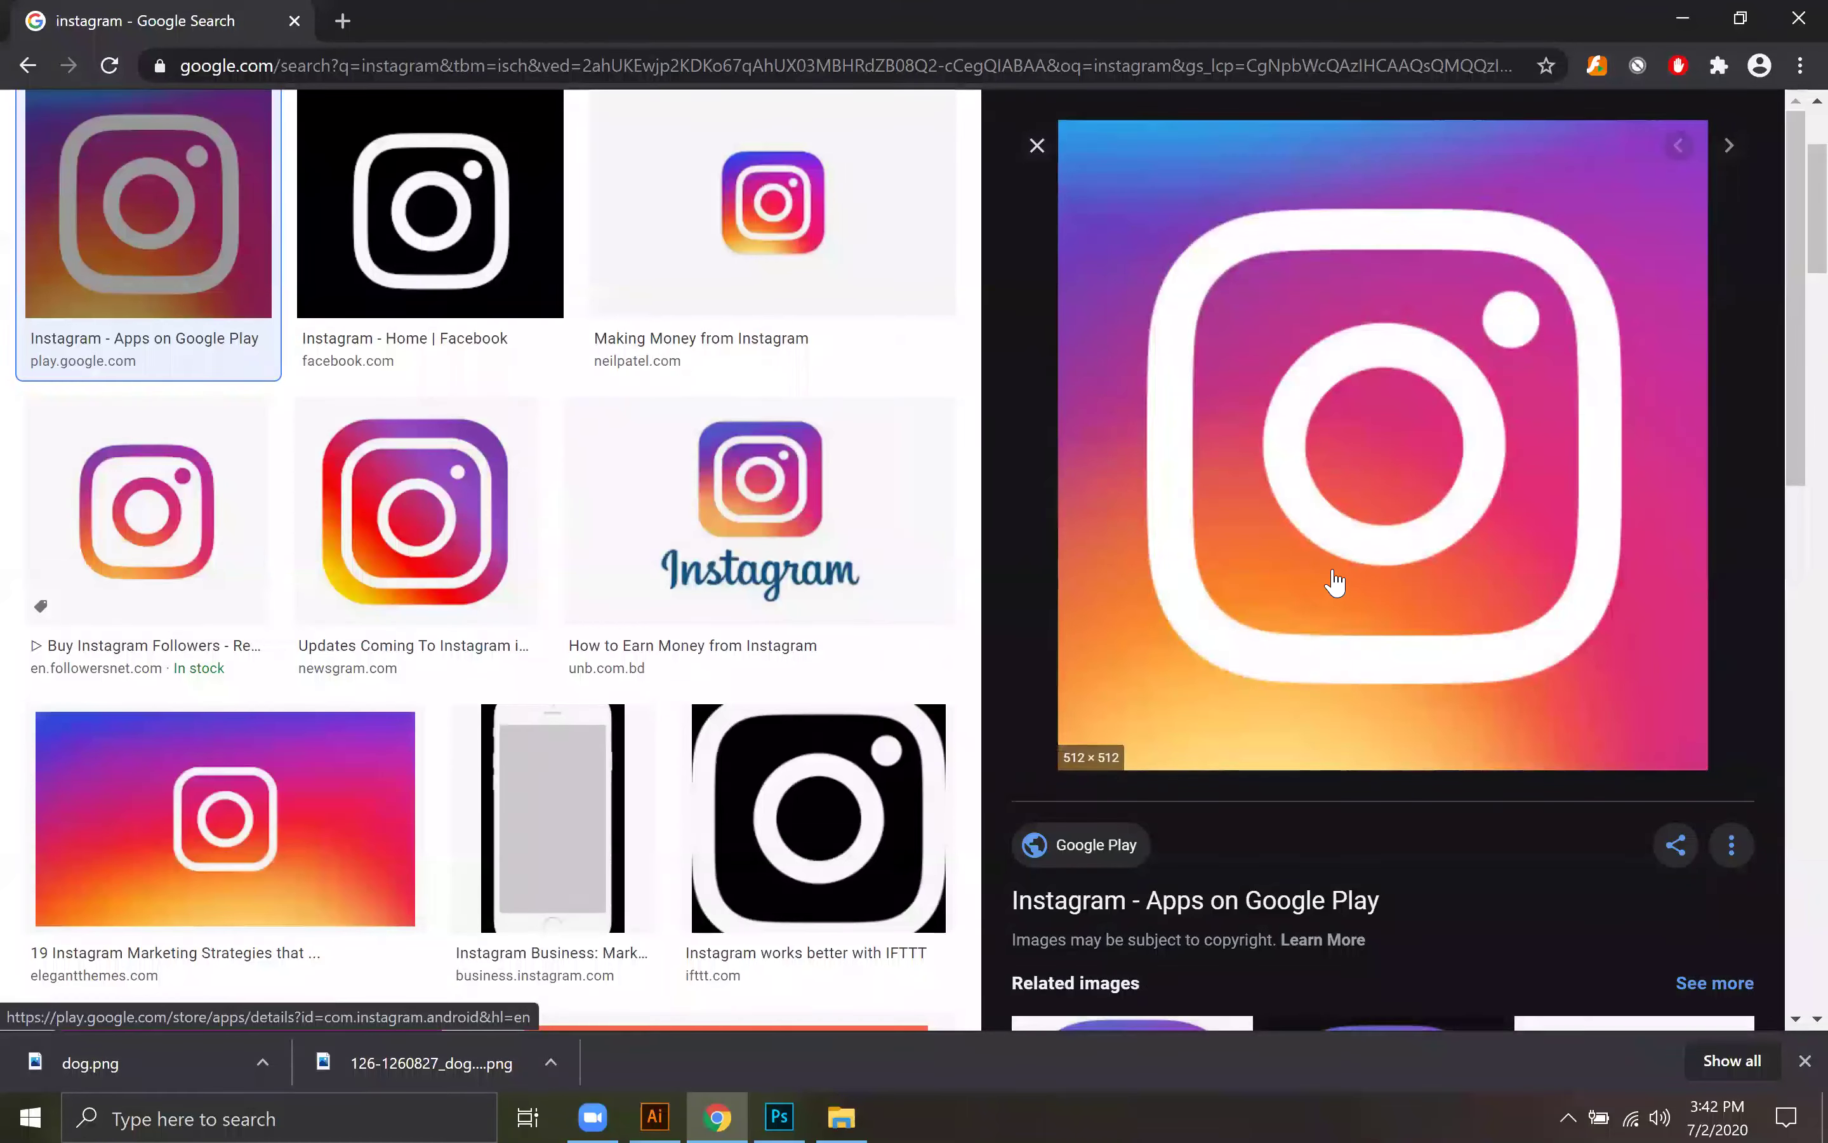
{"action": "right_click", "coordinate": [1430, 345]}
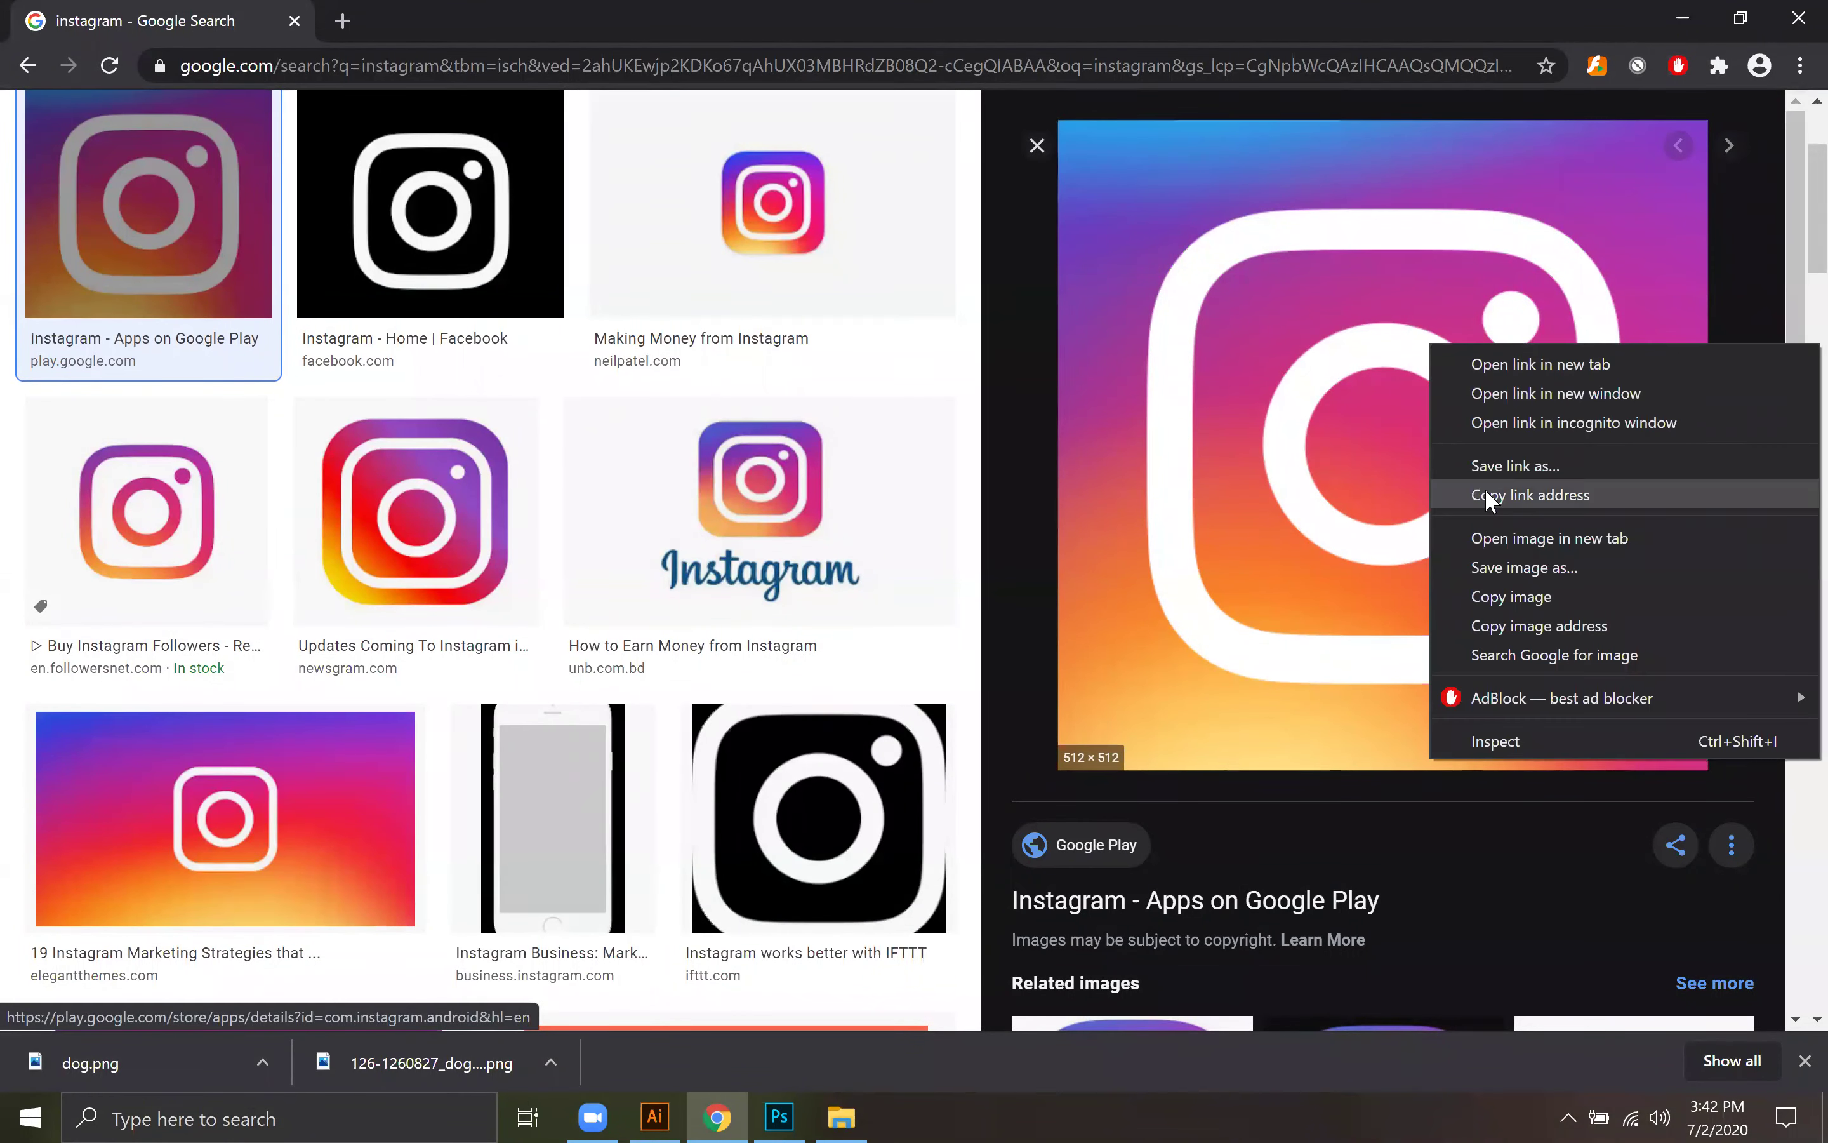
{"action": "left_click", "coordinate": [1522, 568]}
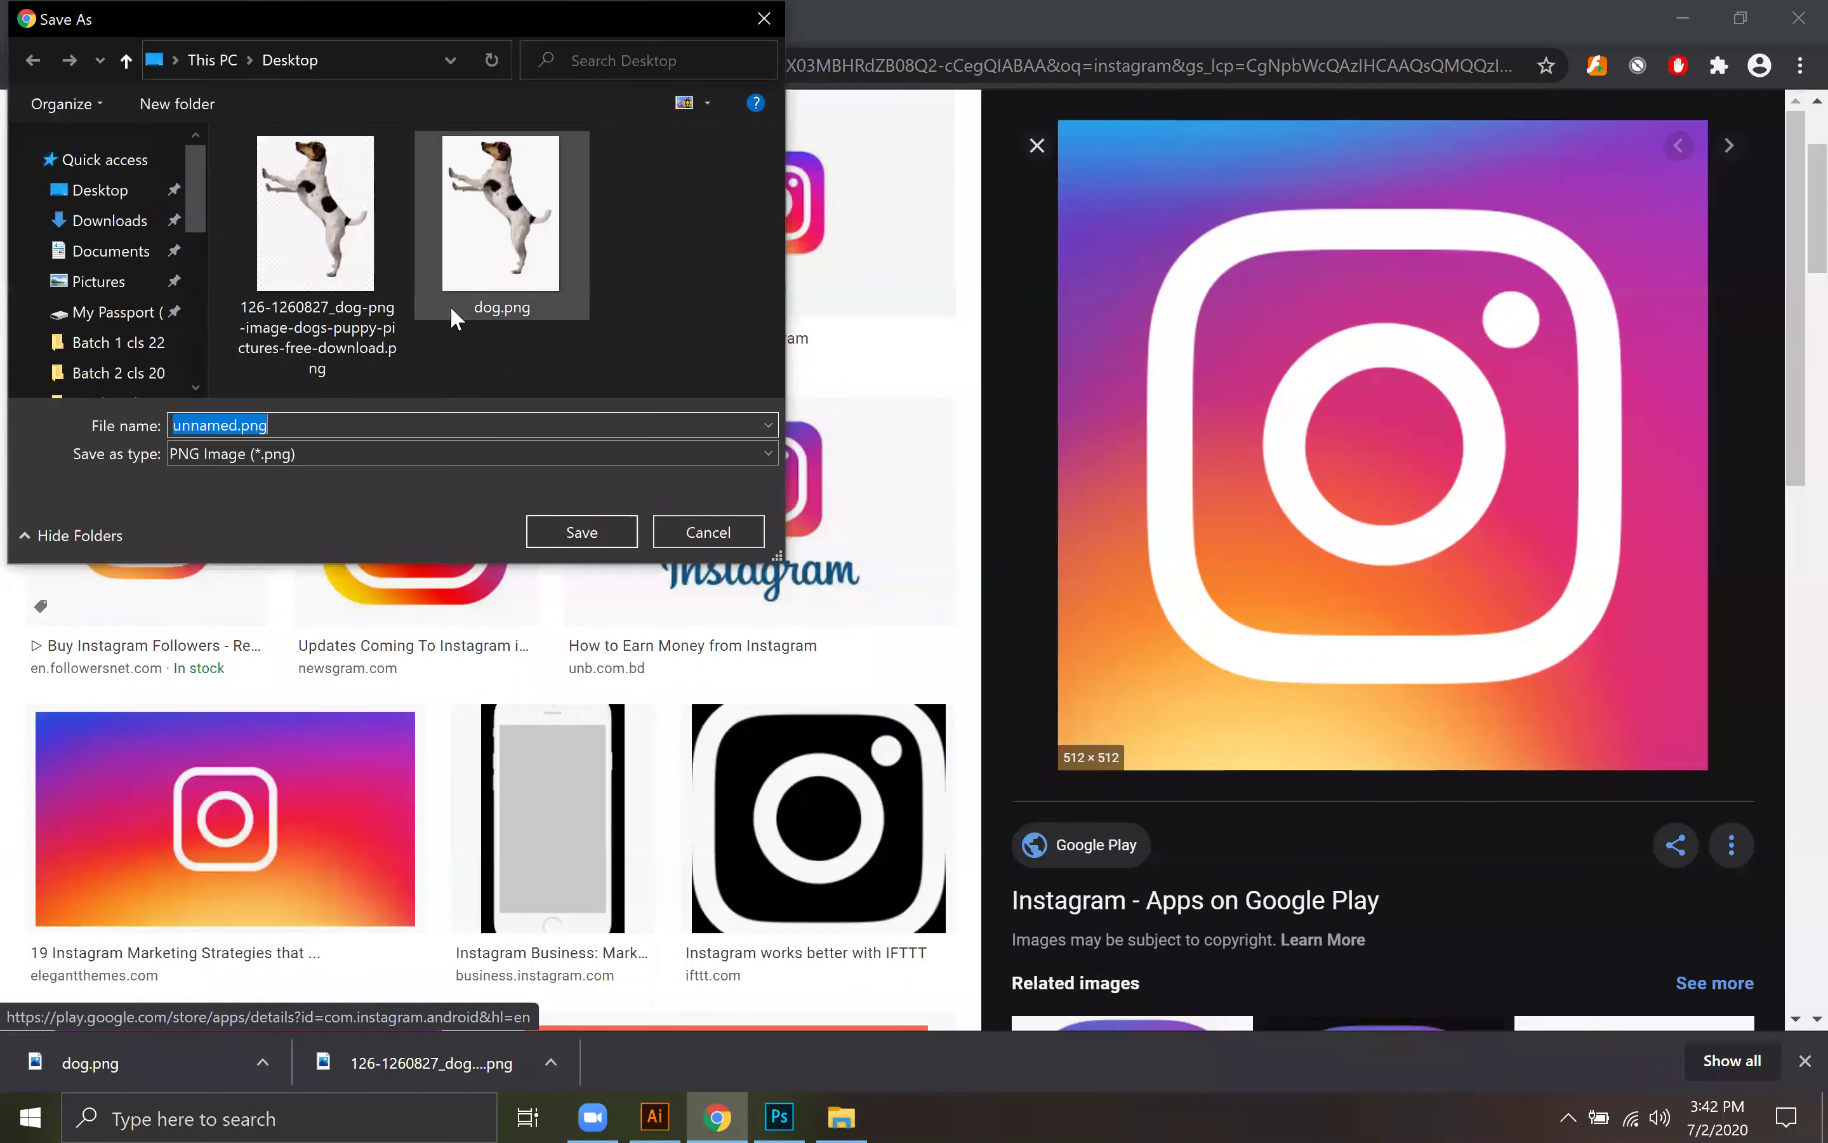
{"action": "left_click", "coordinate": [563, 531]}
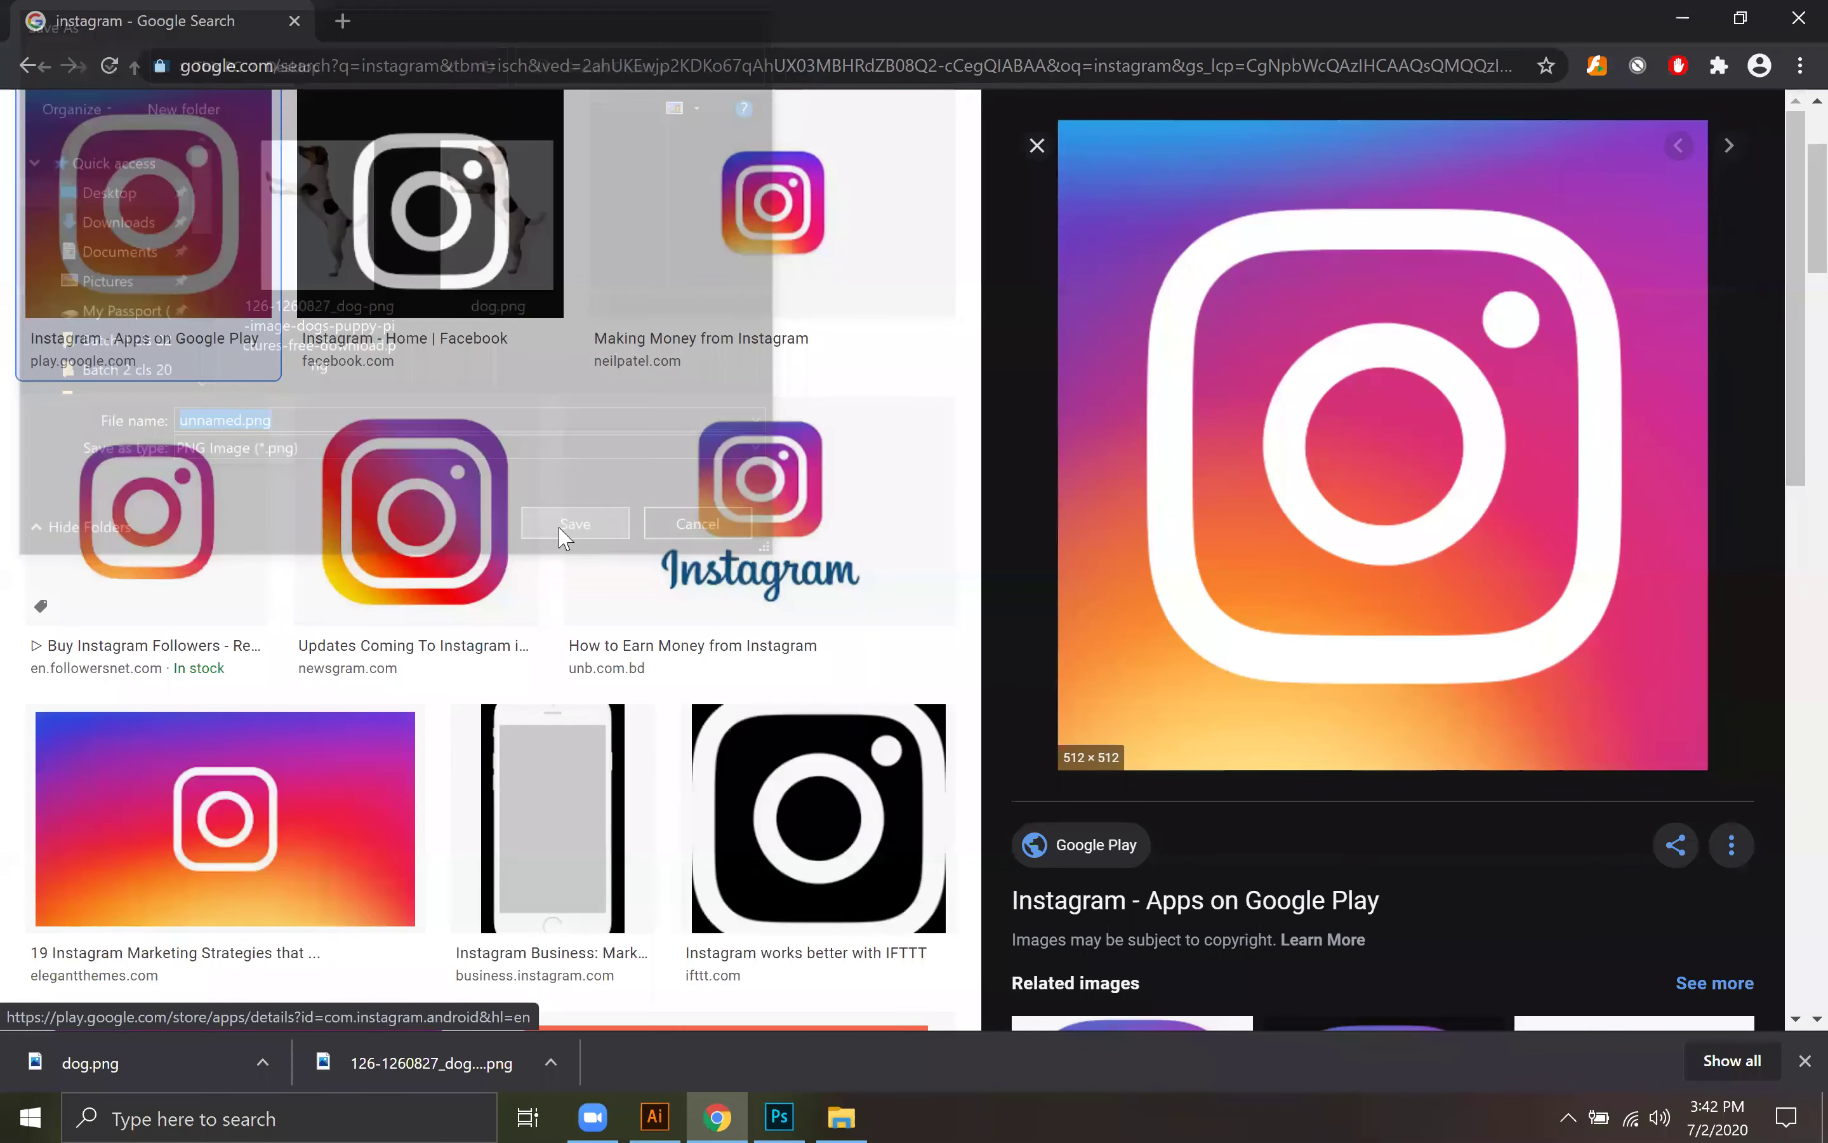
{"action": "left_click", "coordinate": [1036, 146]}
Step: Look over the image results and preview the NewsGram Instagram logo
{"action": "scroll", "coordinate": [758, 686], "scroll_direction": "down", "scroll_amount": 3}
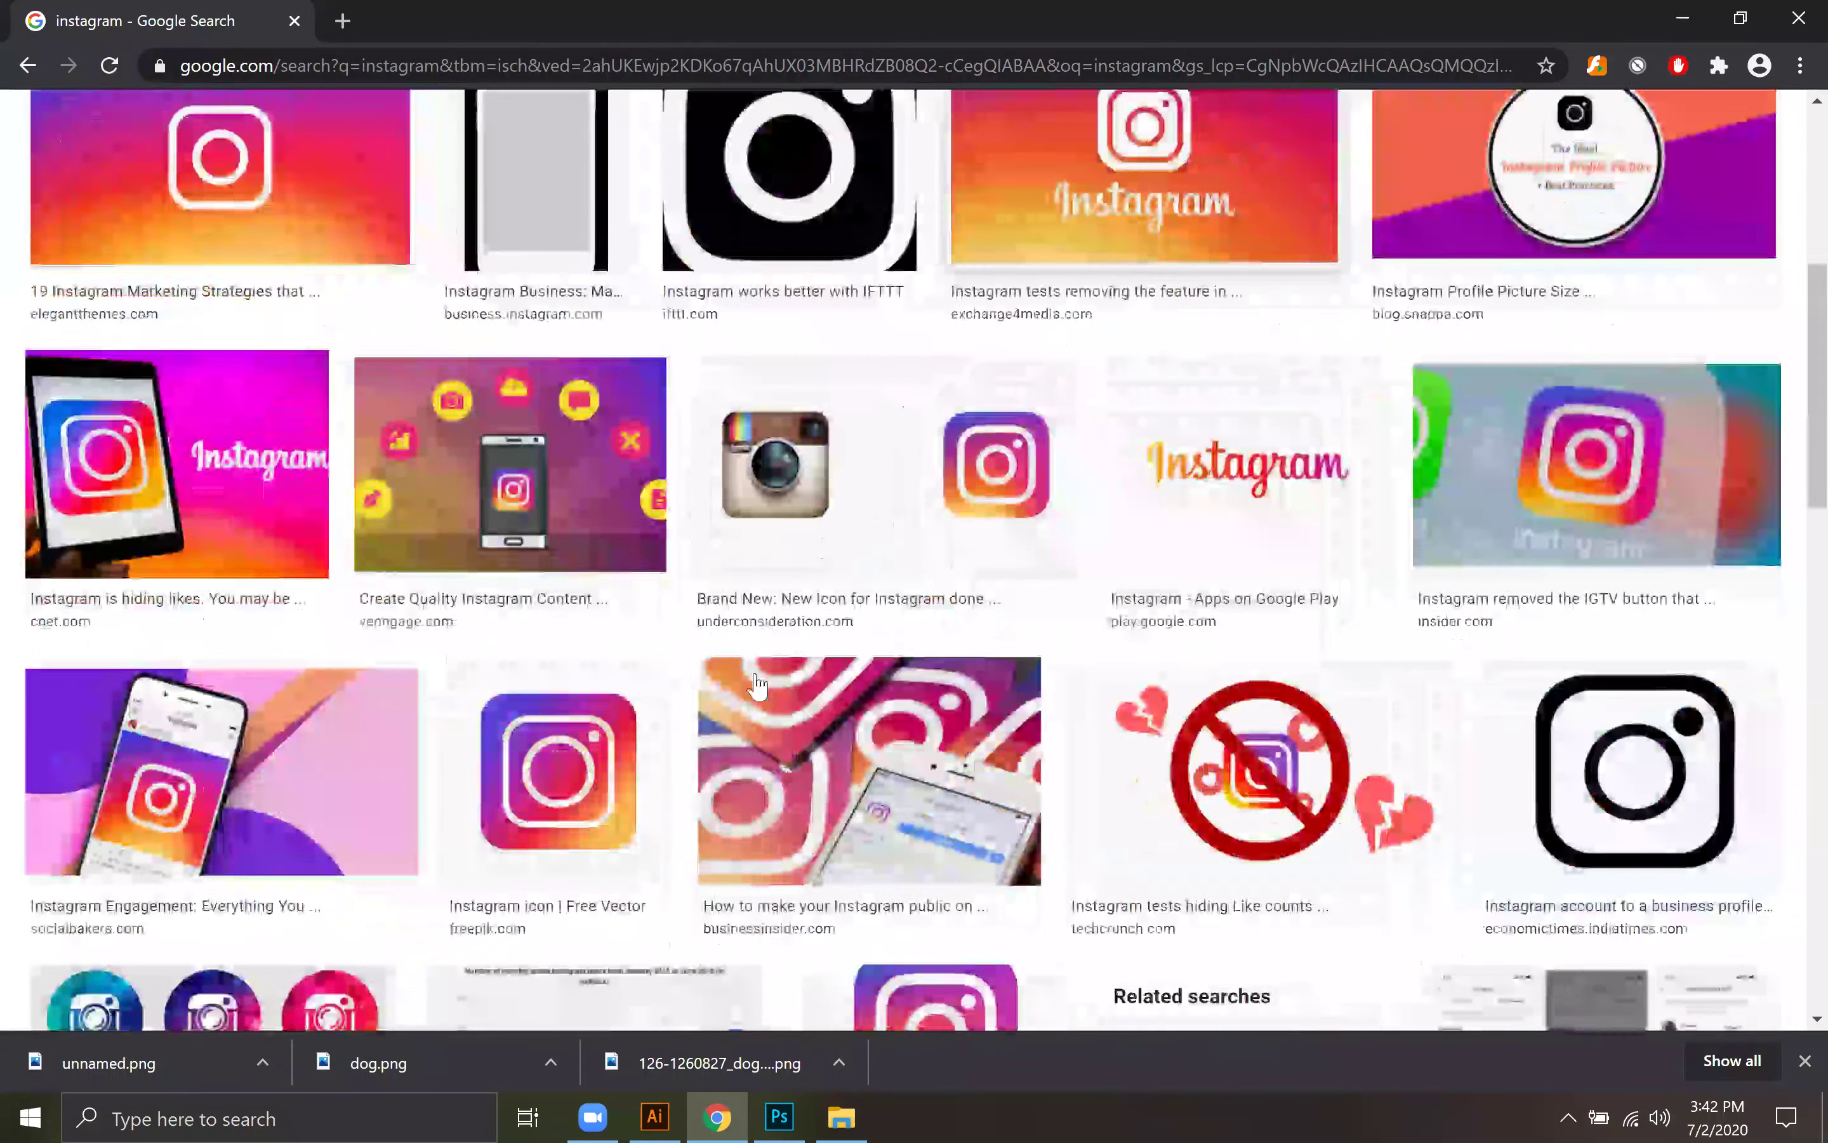
{"action": "scroll", "coordinate": [380, 510], "scroll_direction": "up", "scroll_amount": 2}
{"action": "scroll", "coordinate": [380, 568], "scroll_direction": "up", "scroll_amount": 3}
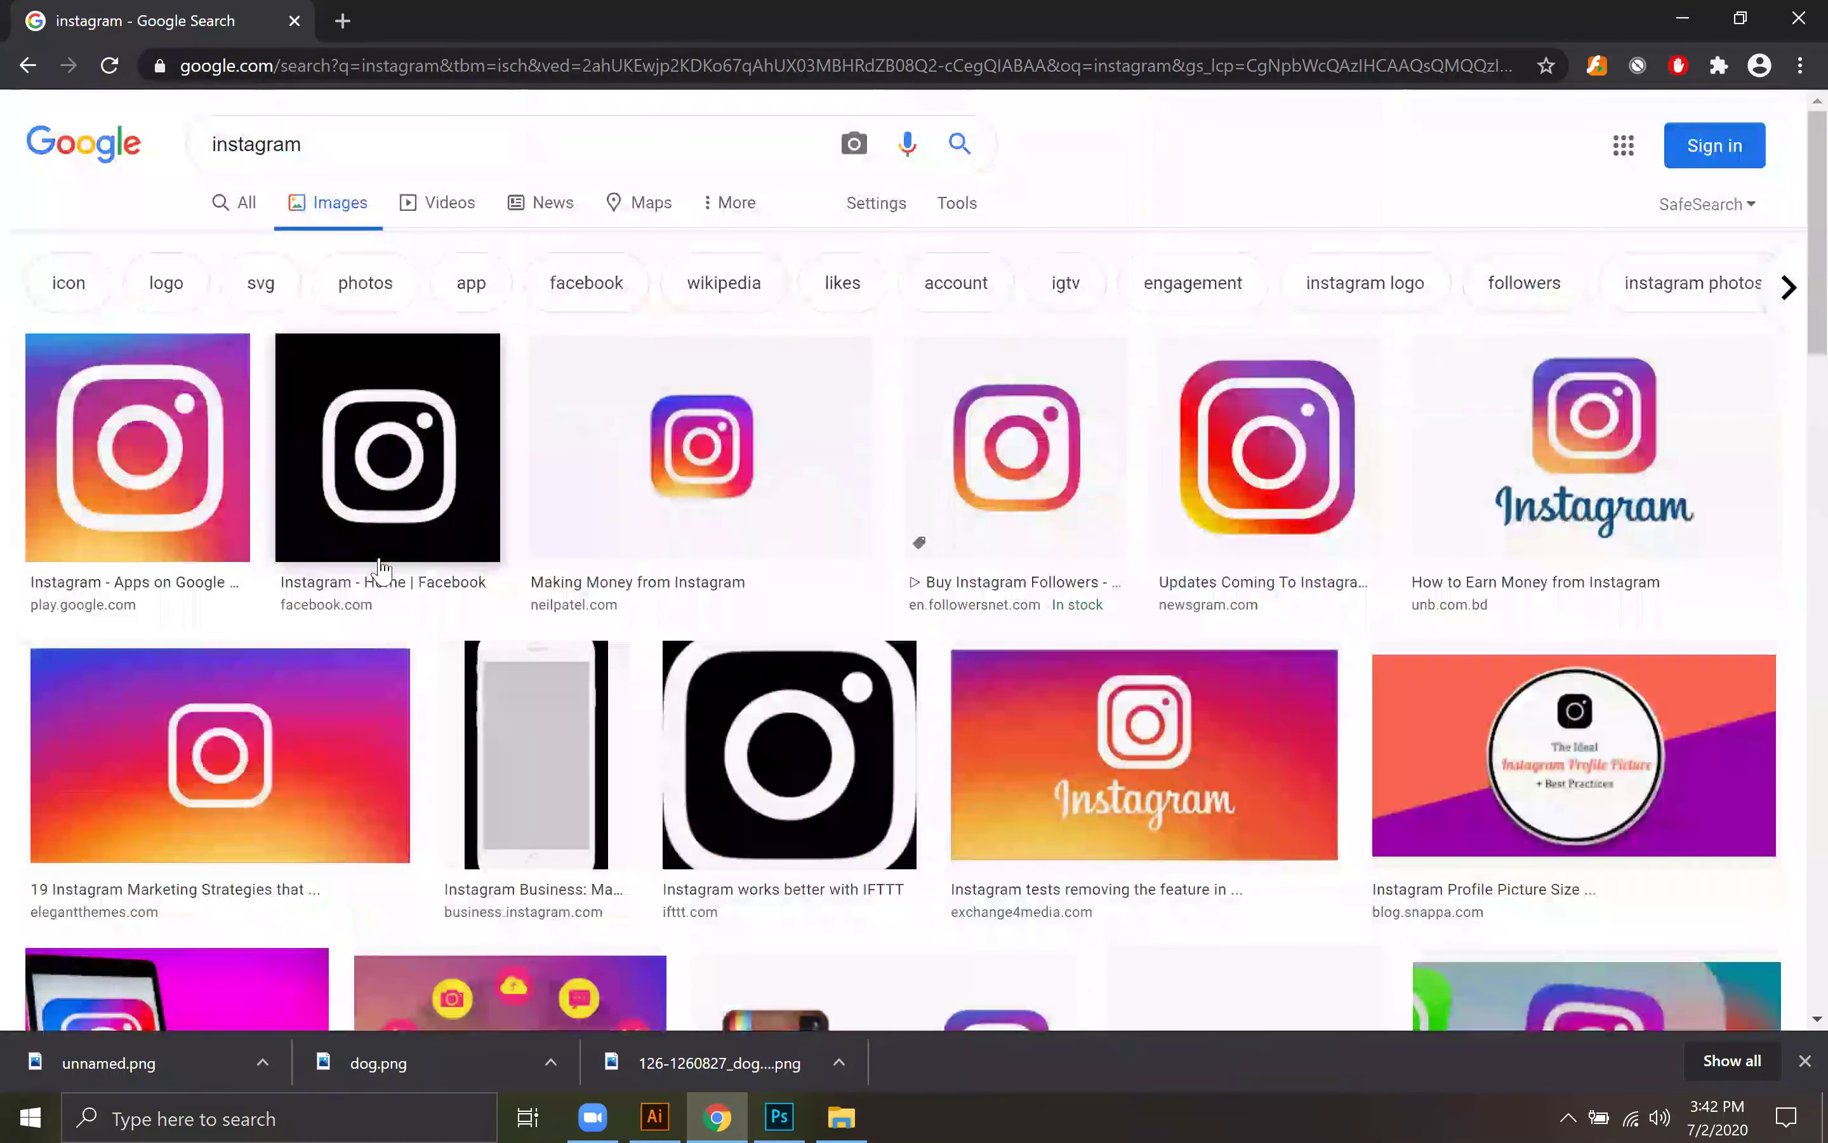
{"action": "left_click", "coordinate": [1269, 457]}
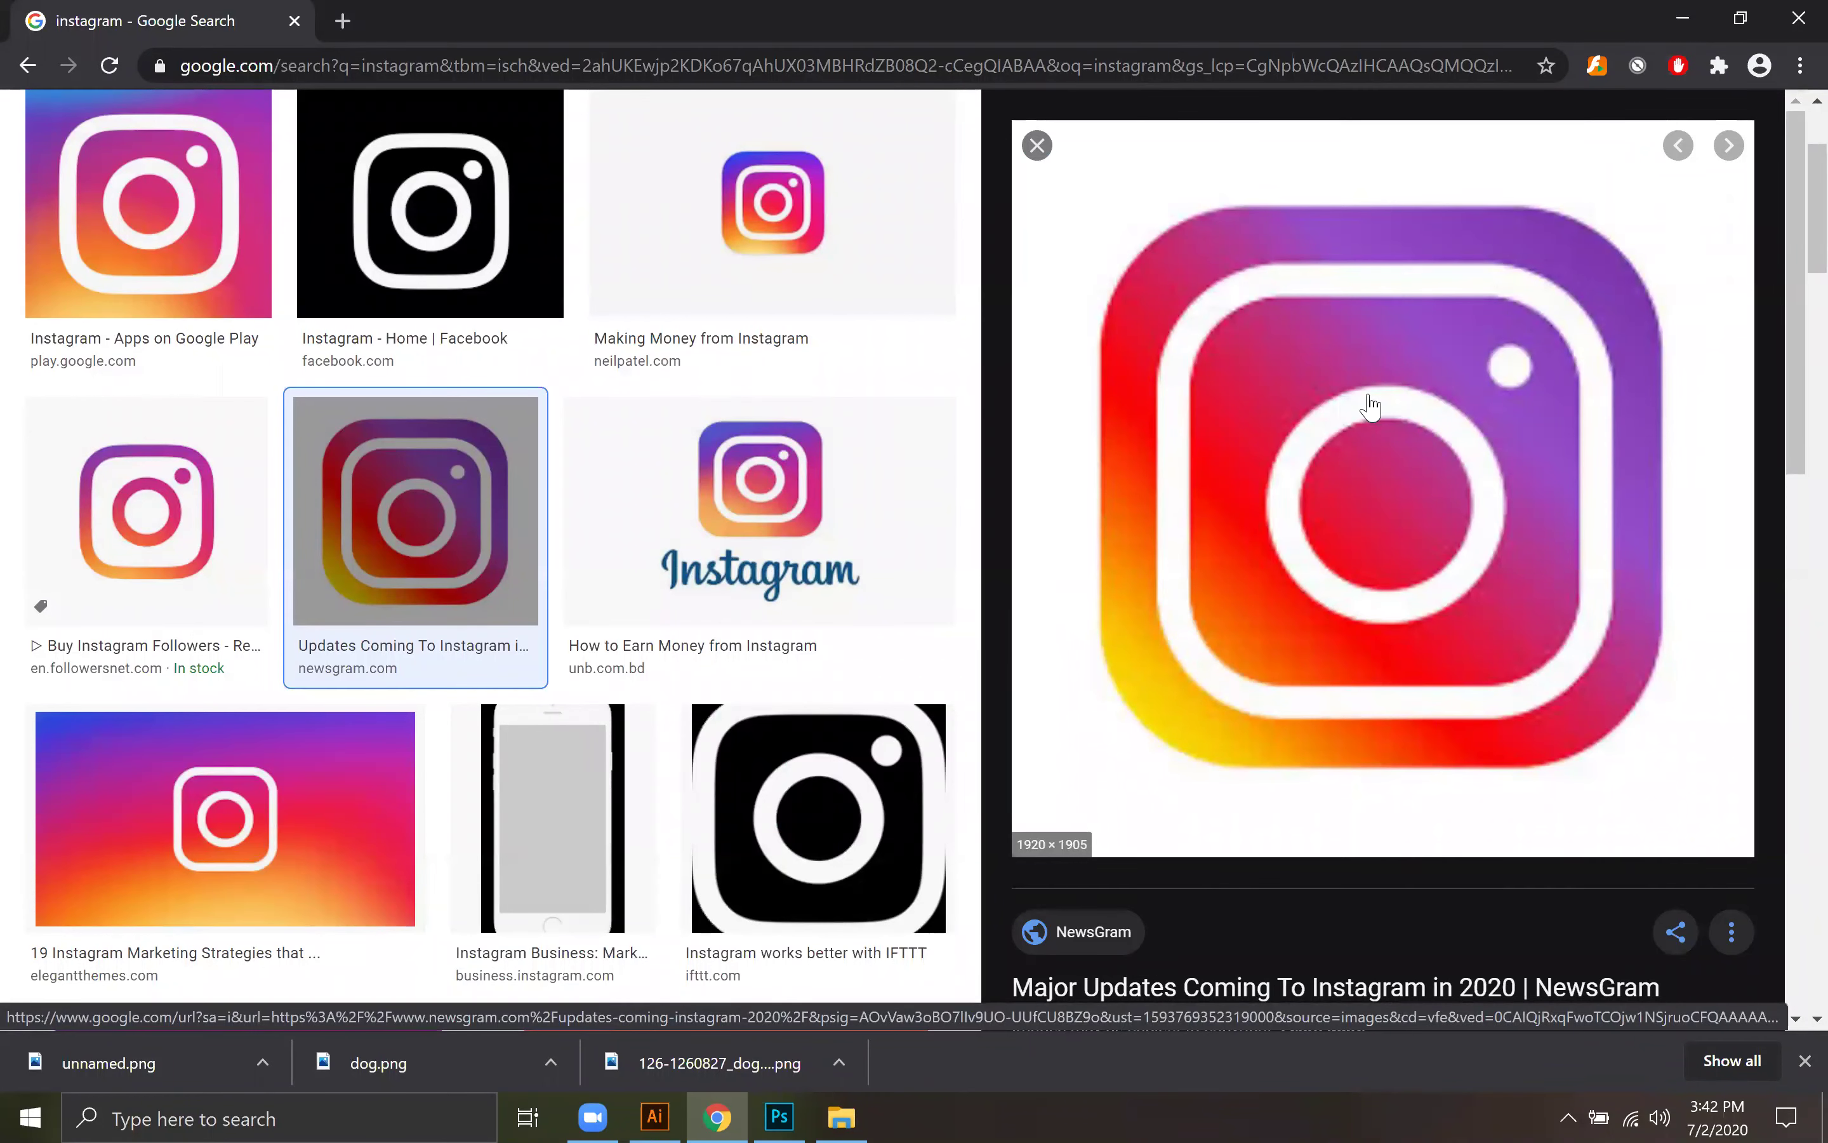
{"action": "left_click", "coordinate": [1037, 145]}
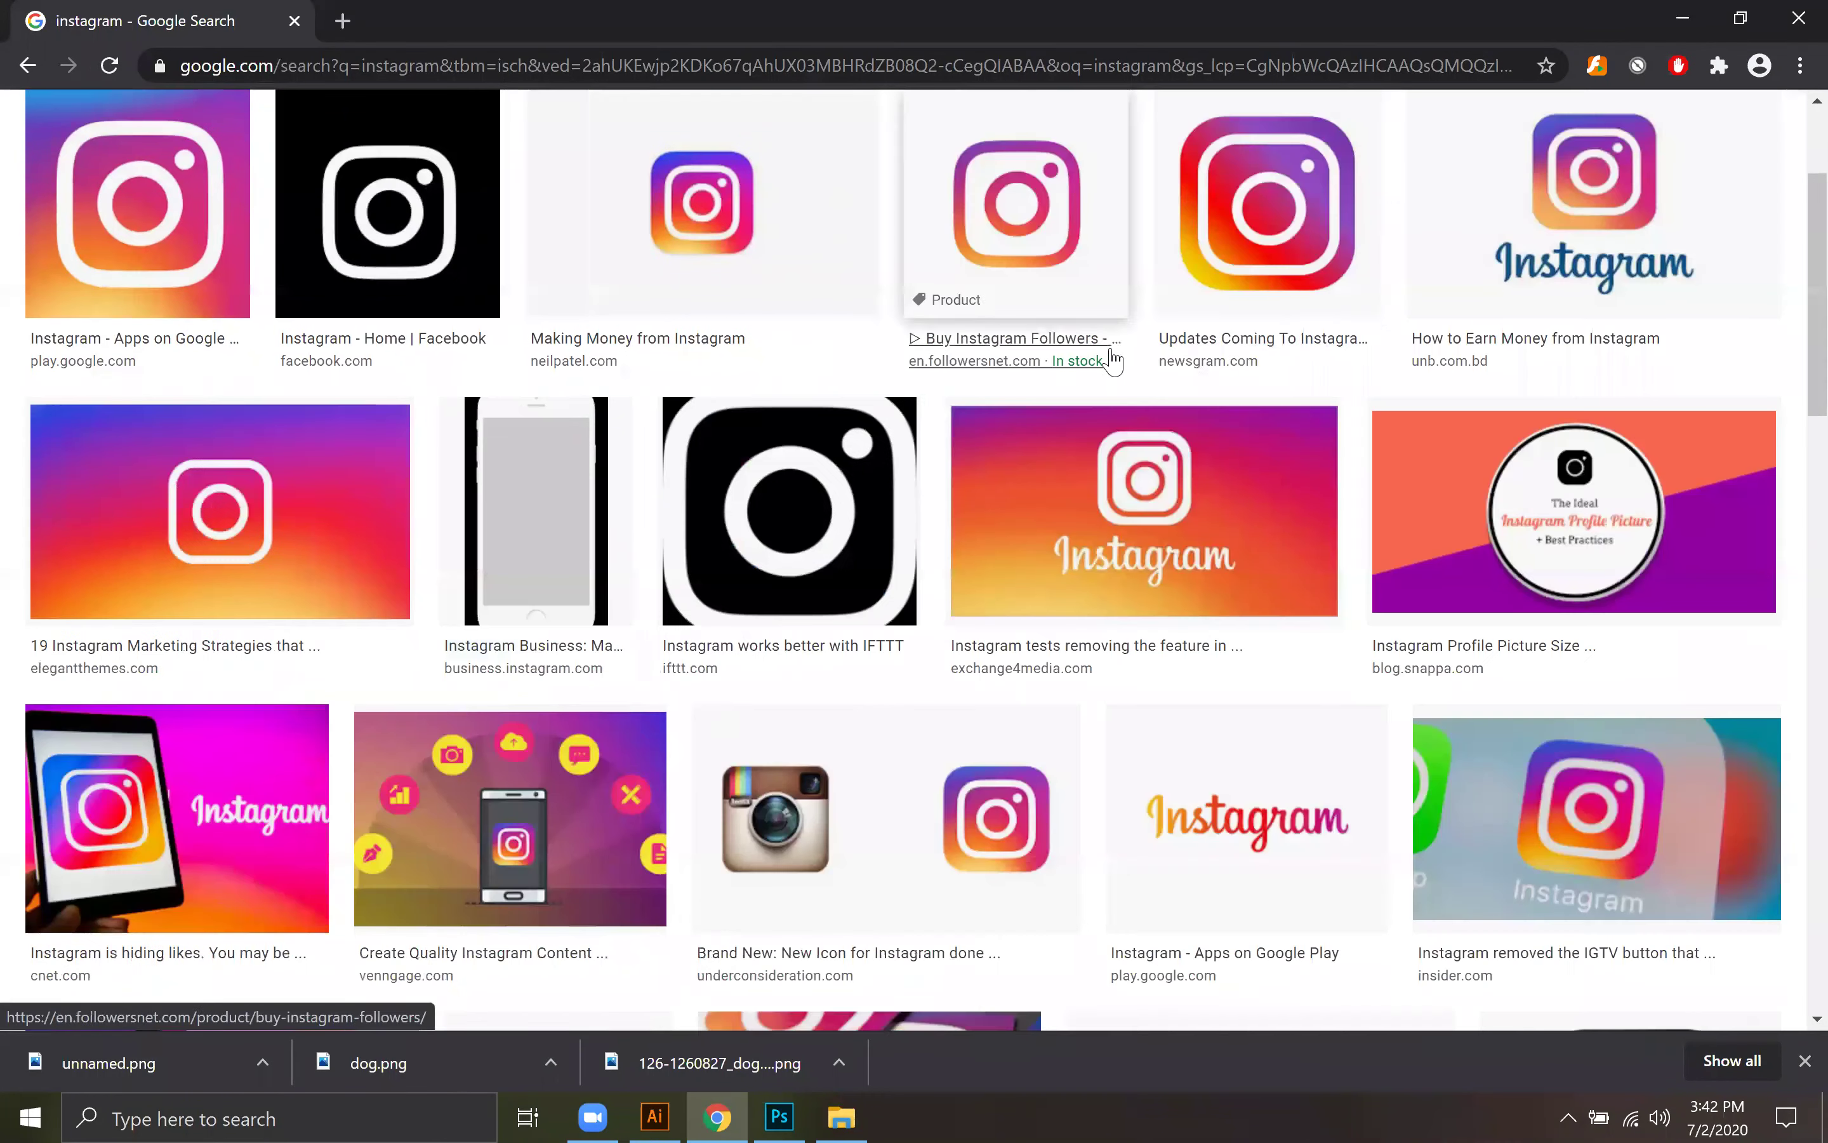
{"action": "left_click", "coordinate": [1293, 255]}
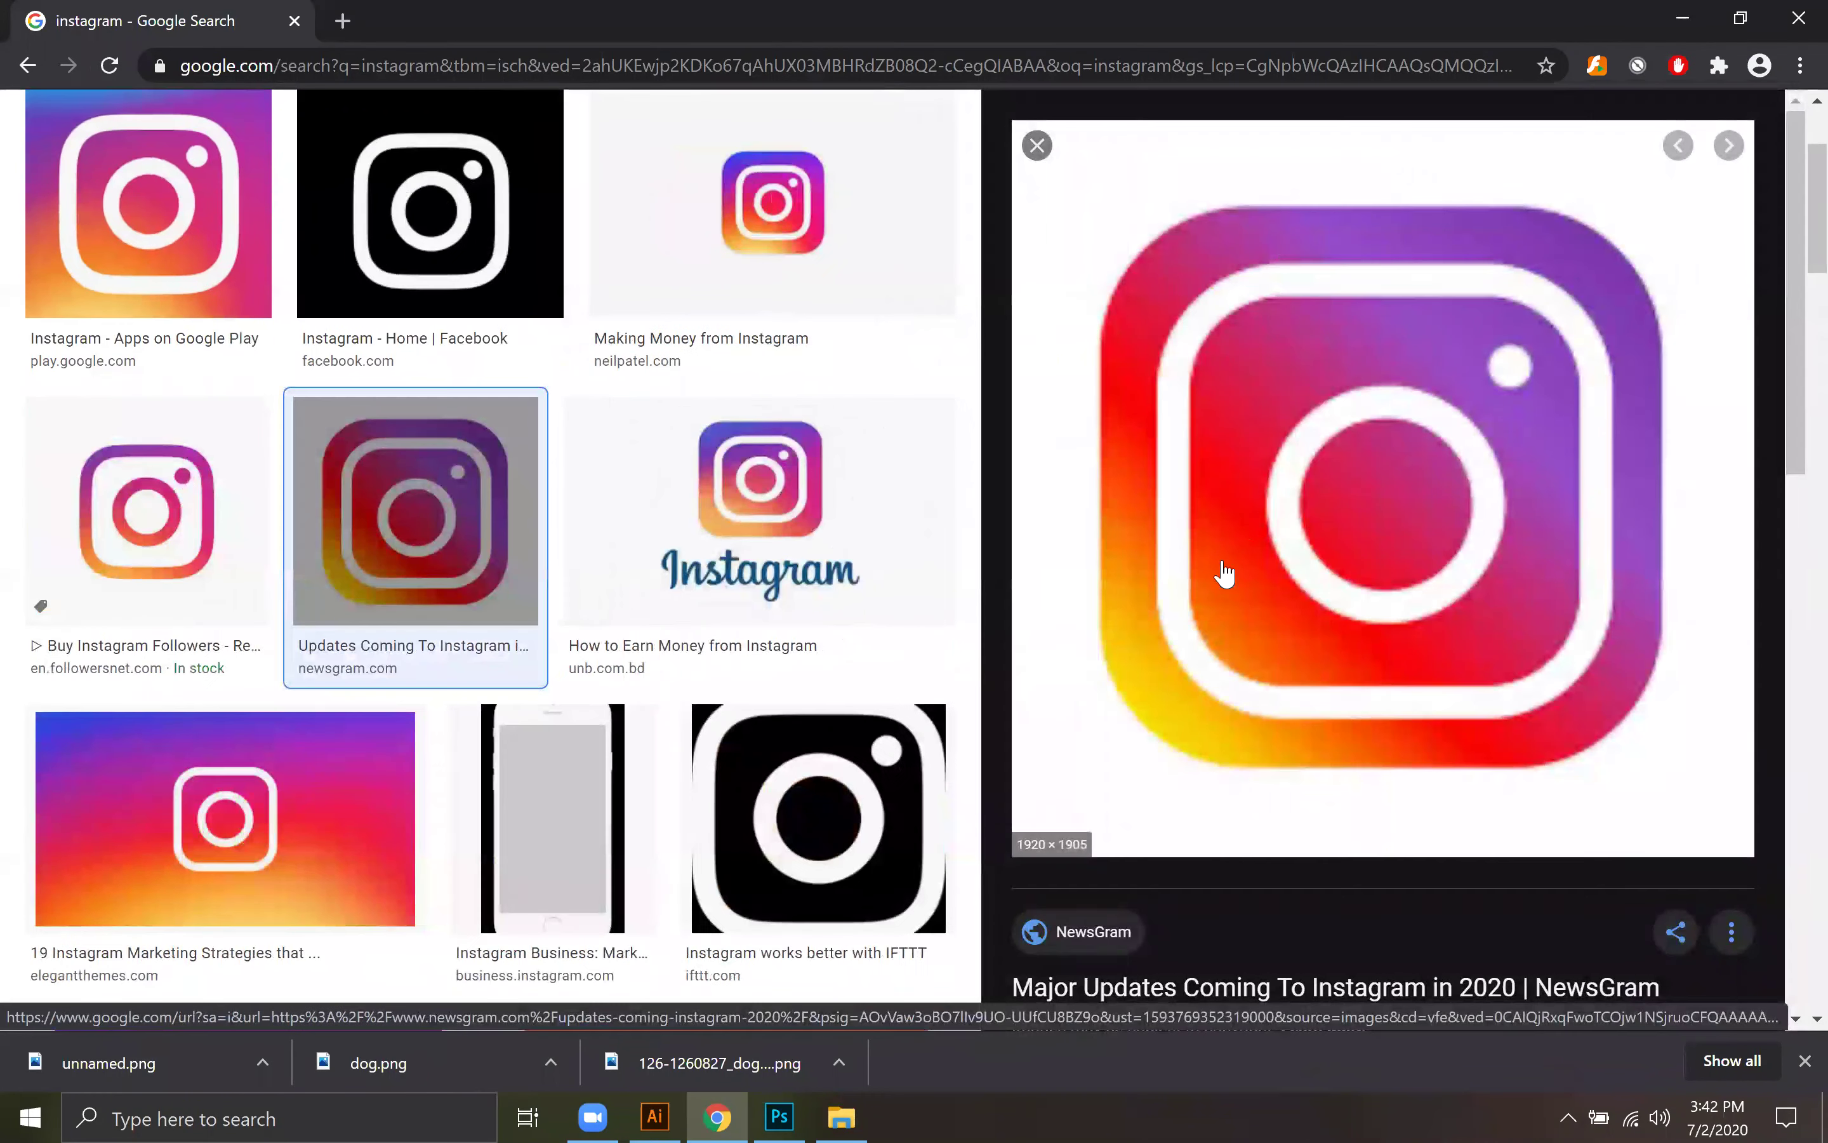
{"action": "left_click", "coordinate": [1036, 146]}
Step: Save the Elegant Themes Instagram gradient image to the Desktop as instagram-marketing-strategies-featured-image.jpg and close its preview
{"action": "scroll", "coordinate": [294, 294], "scroll_direction": "down", "scroll_amount": 2}
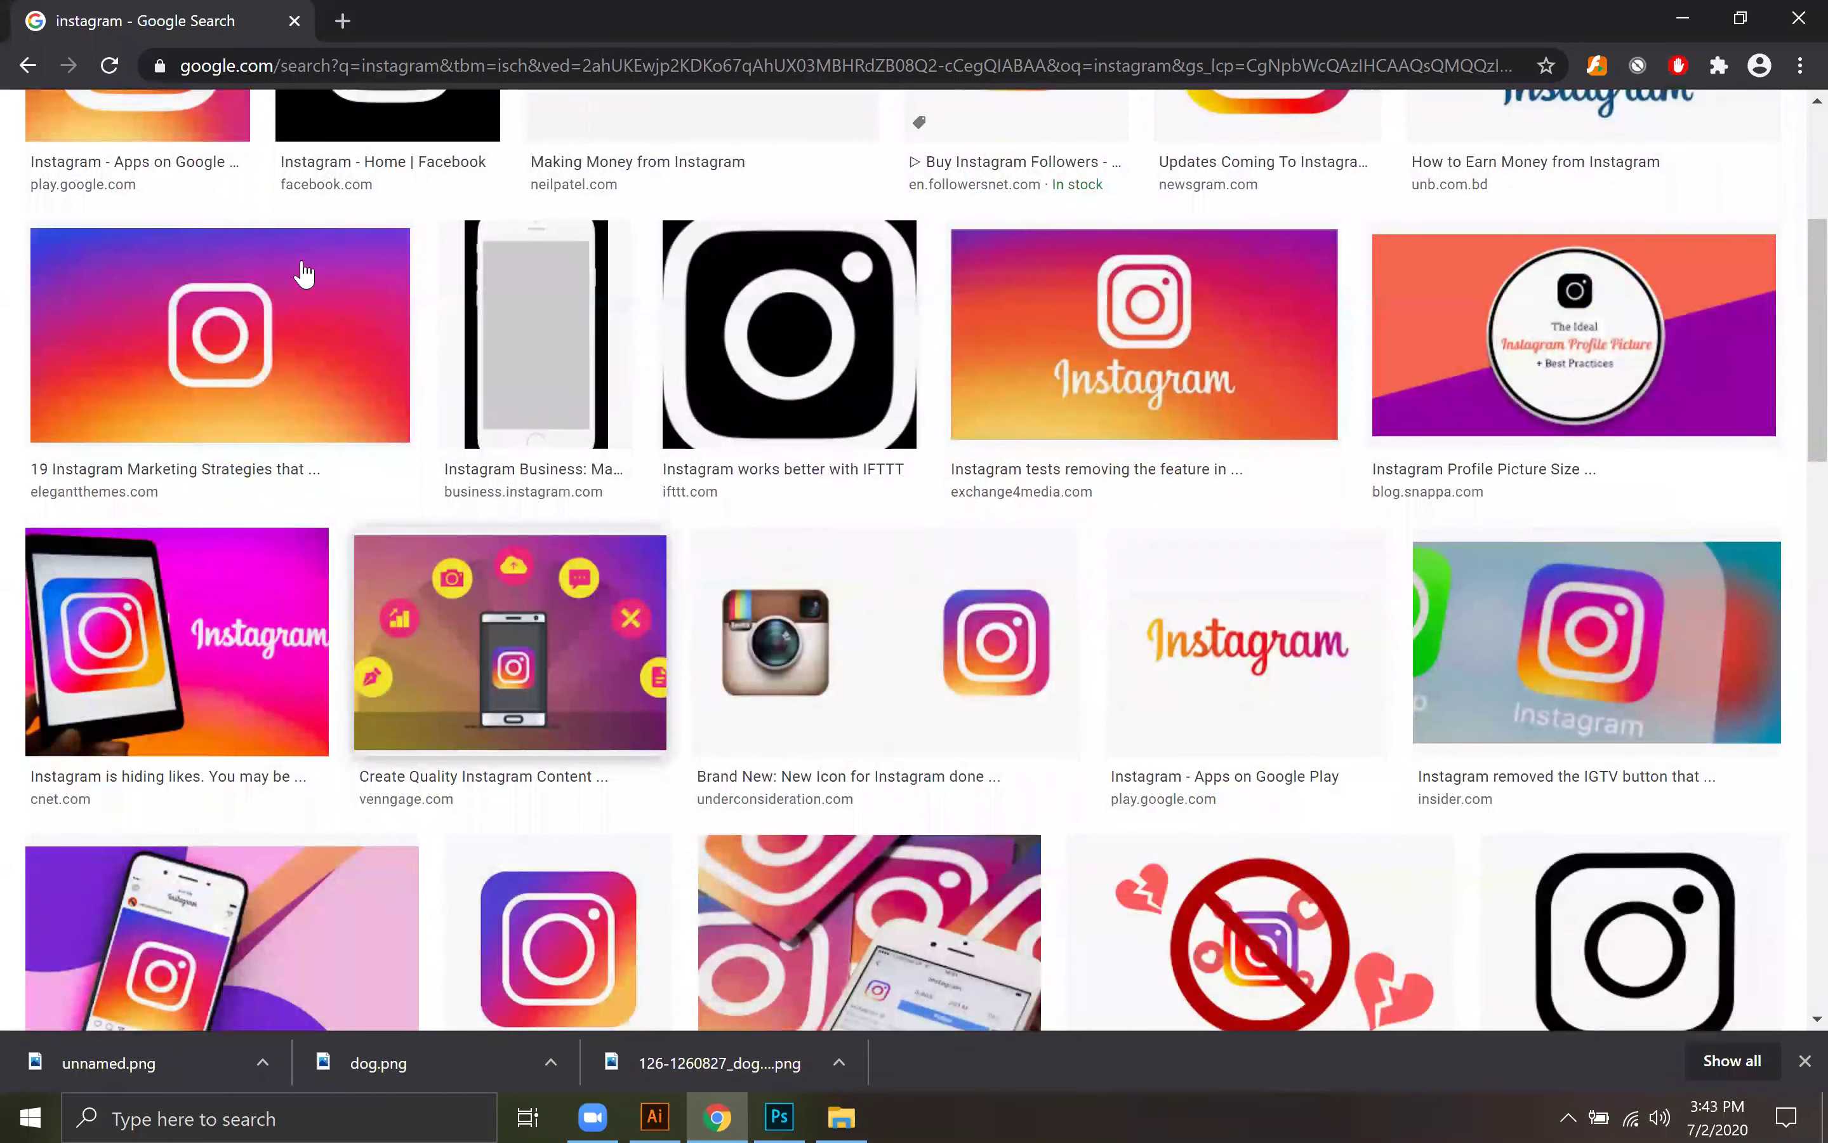
{"action": "scroll", "coordinate": [302, 276], "scroll_direction": "down", "scroll_amount": 1}
{"action": "left_click", "coordinate": [305, 274]}
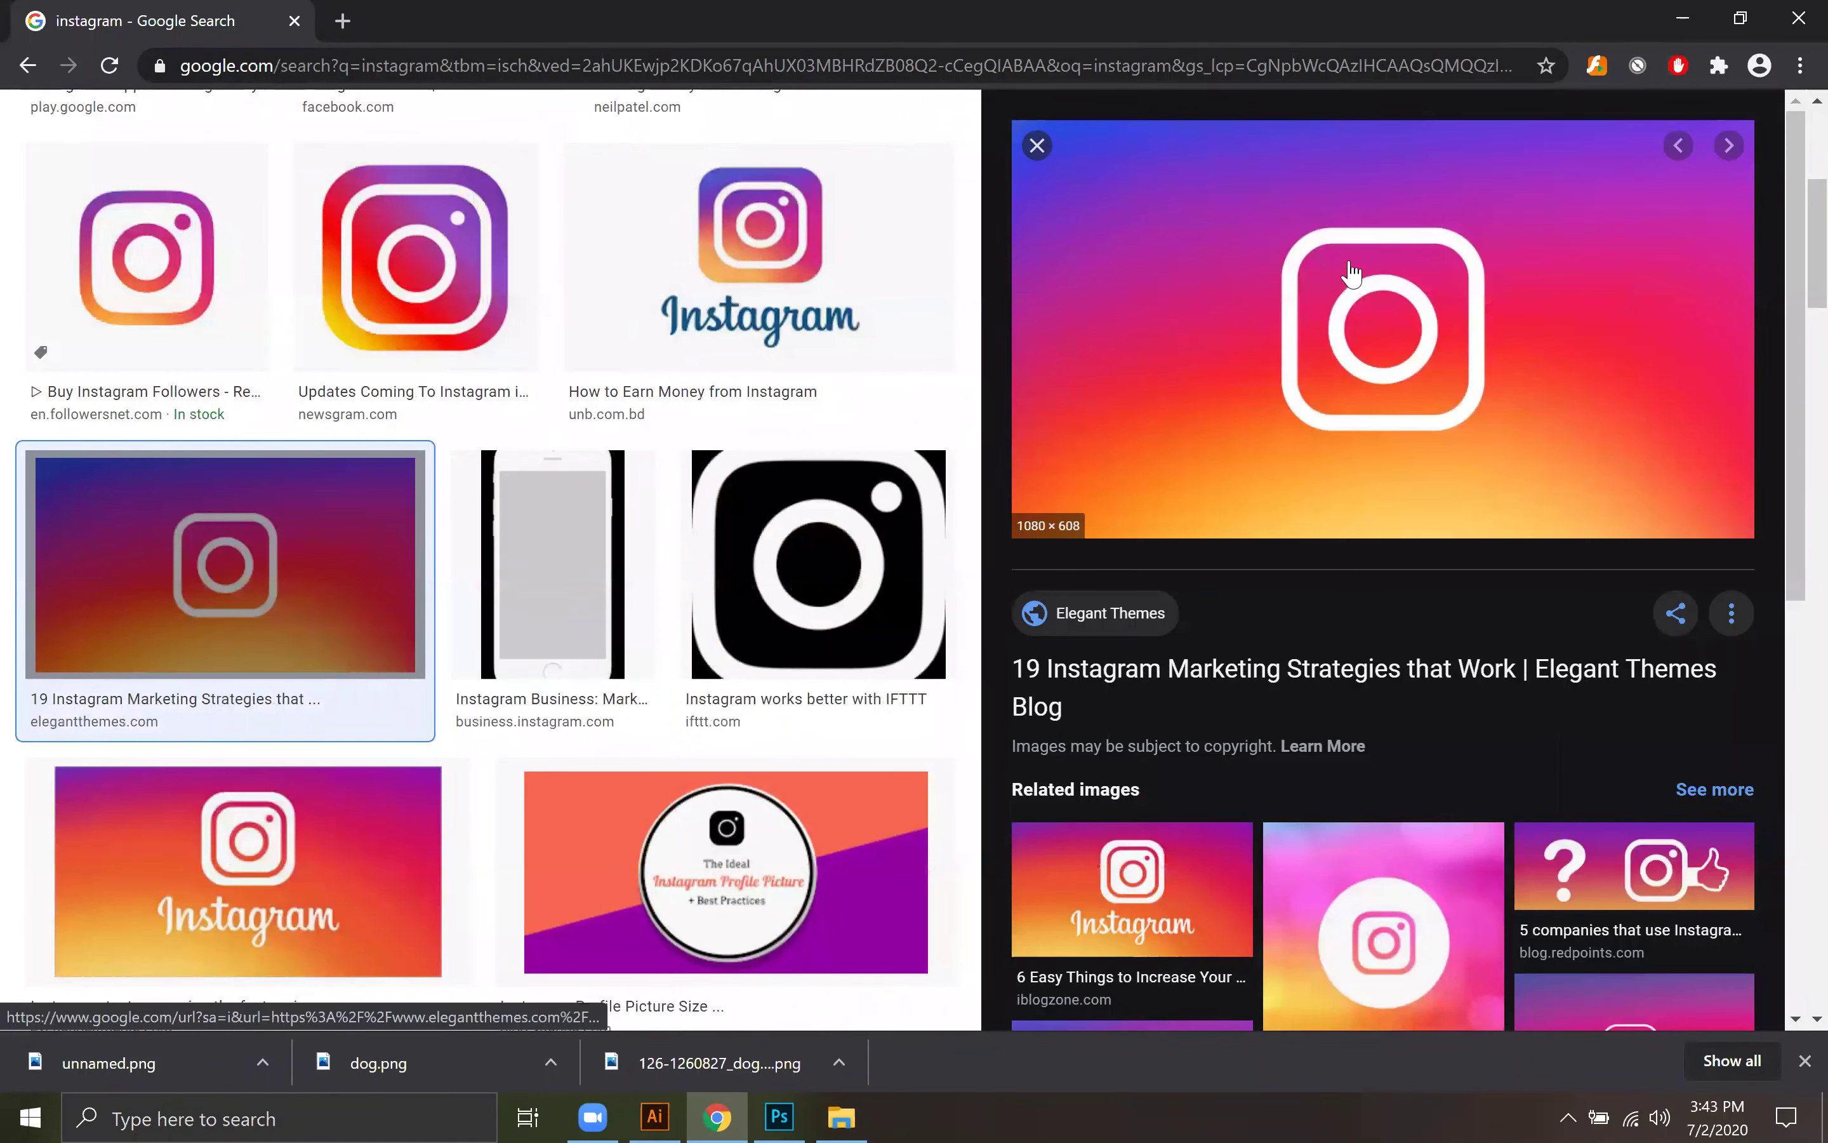
{"action": "right_click", "coordinate": [1474, 298]}
{"action": "left_click", "coordinate": [1541, 516]}
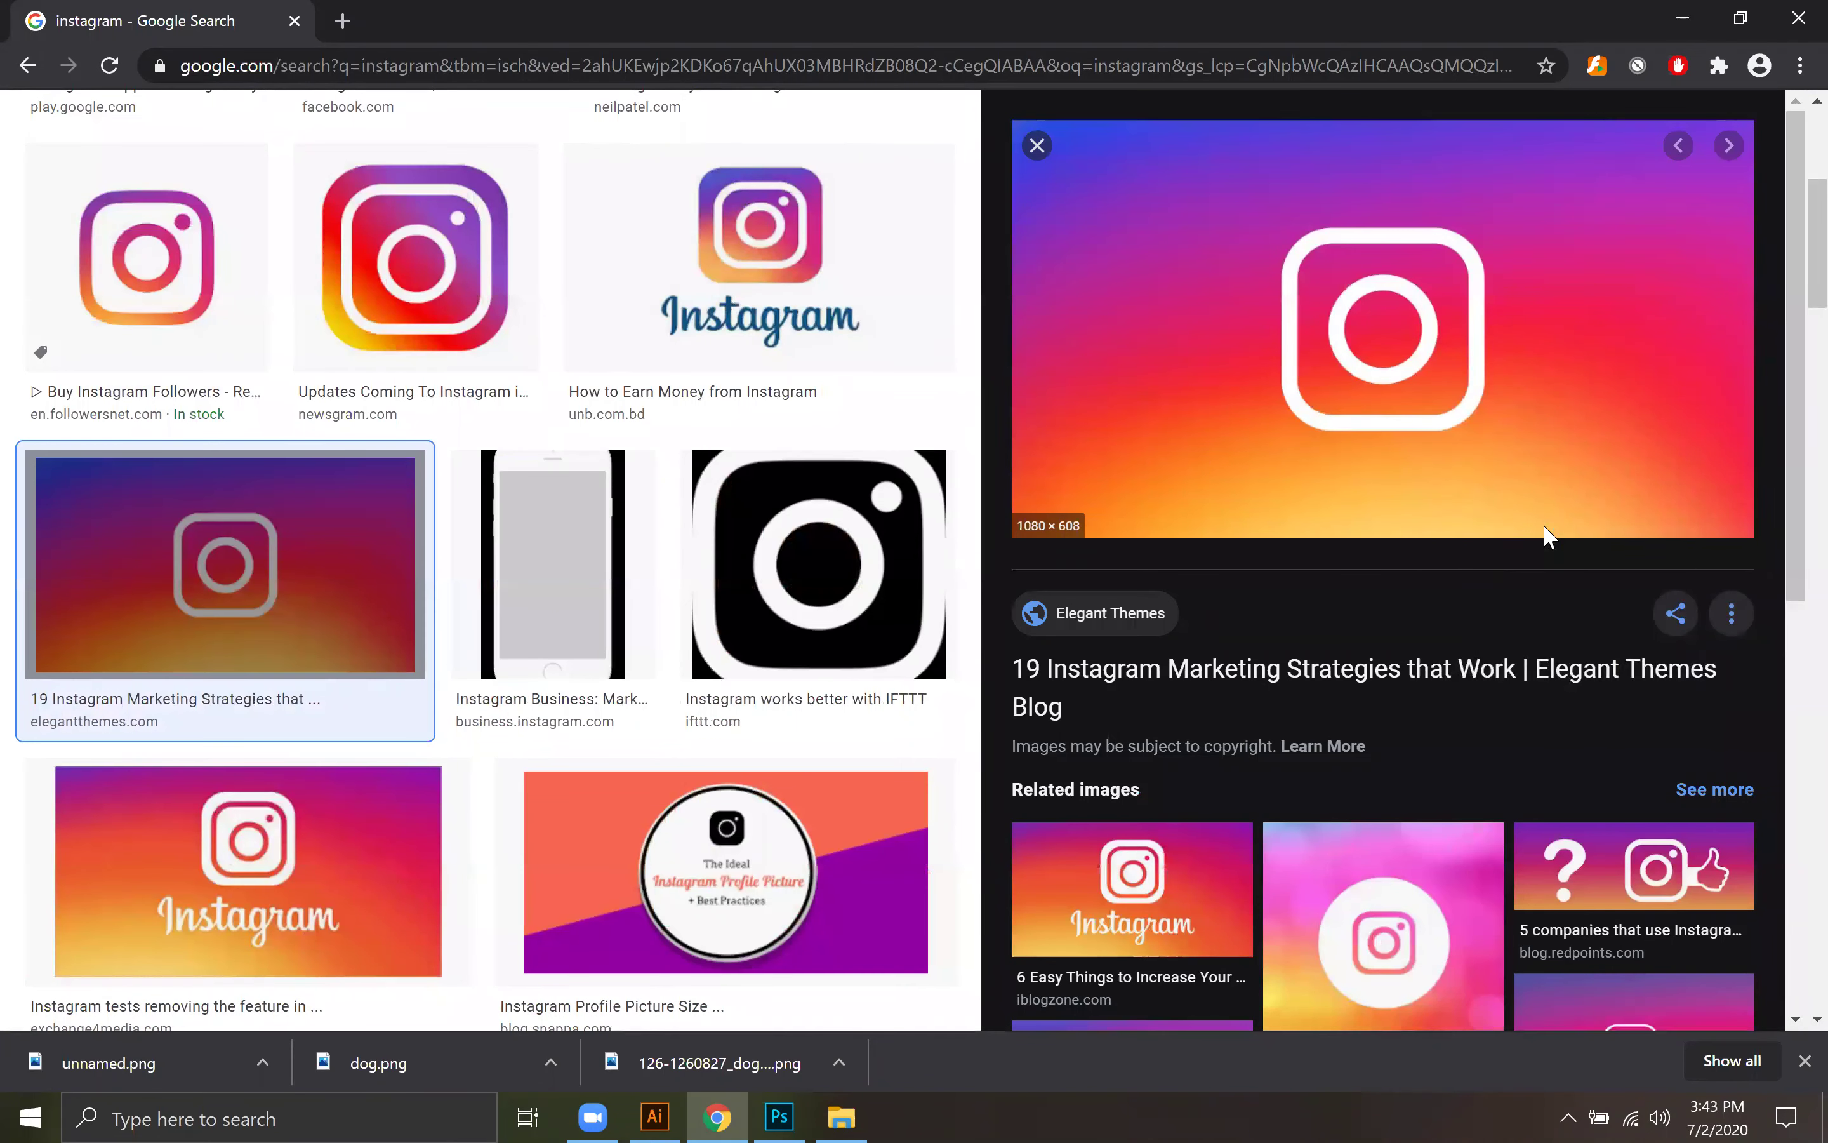
{"action": "left_click", "coordinate": [136, 198]}
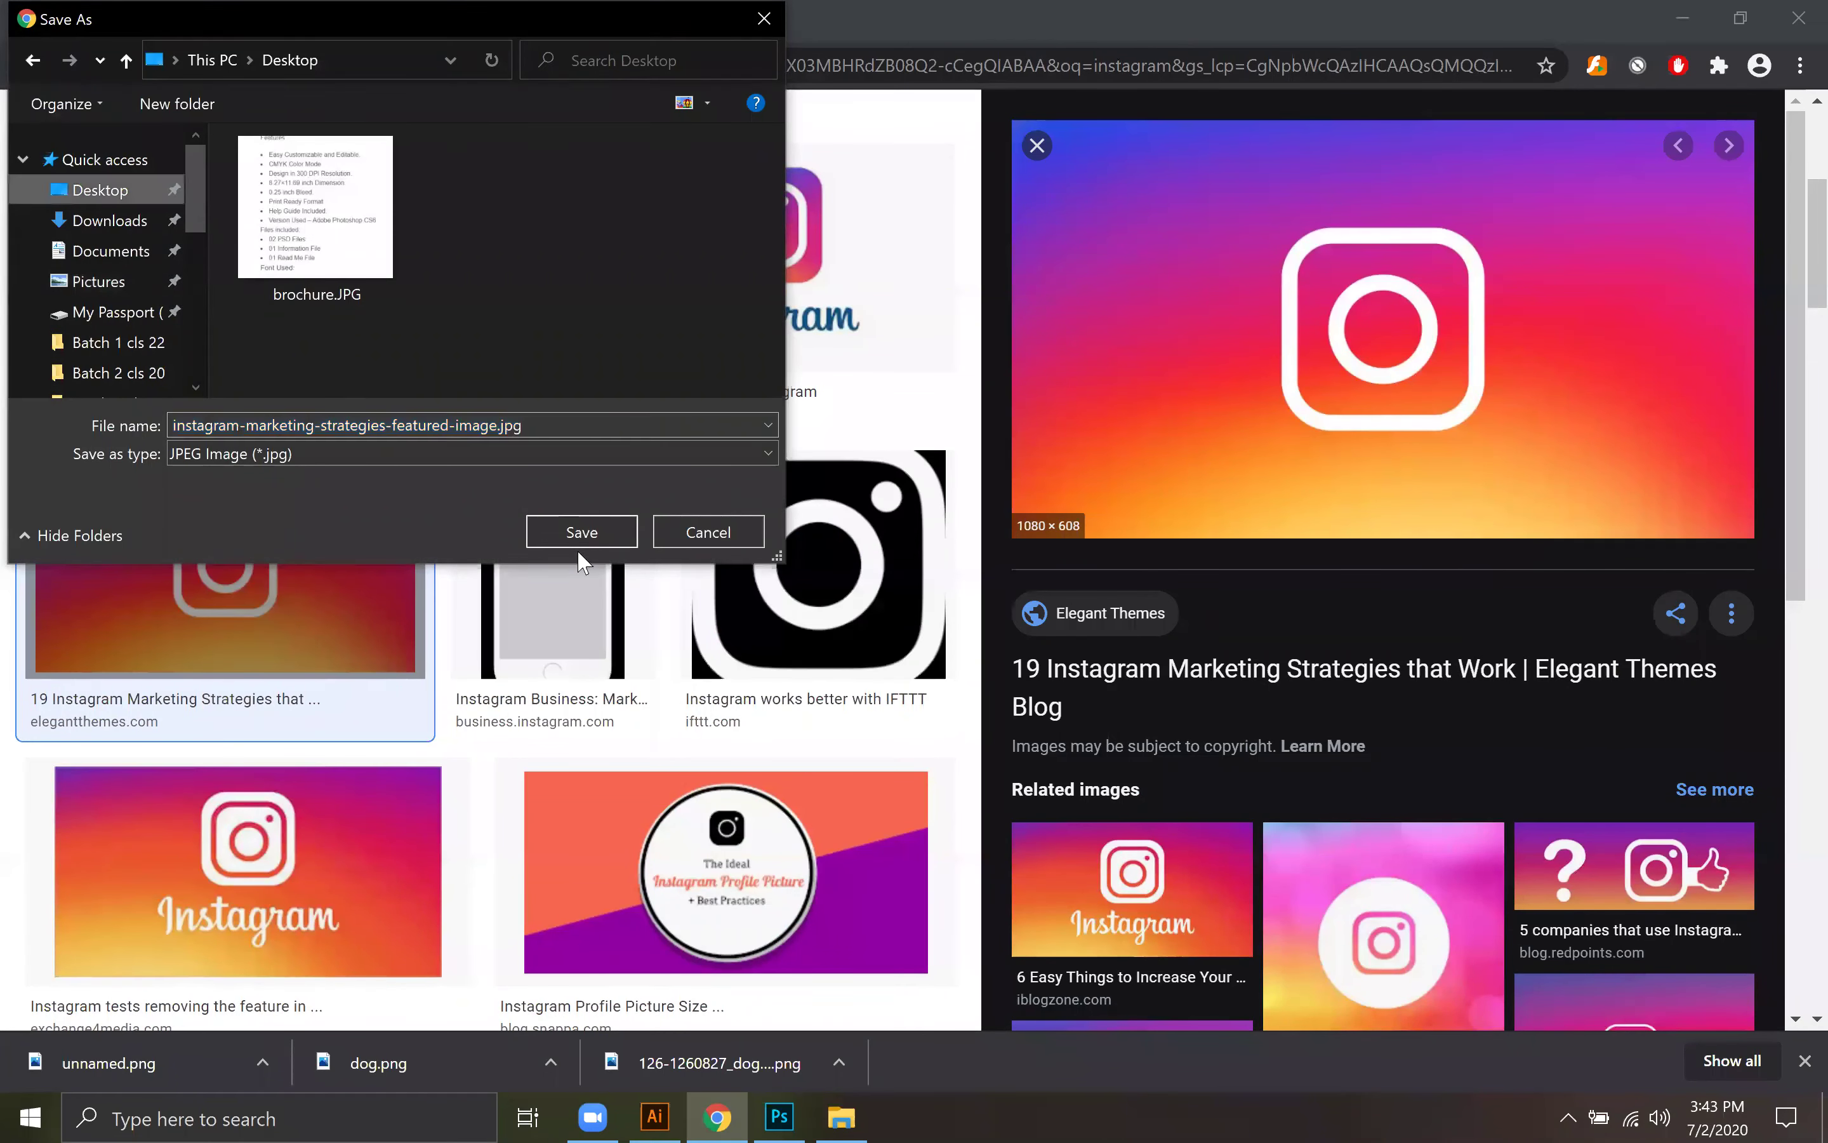
{"action": "left_click", "coordinate": [635, 543]}
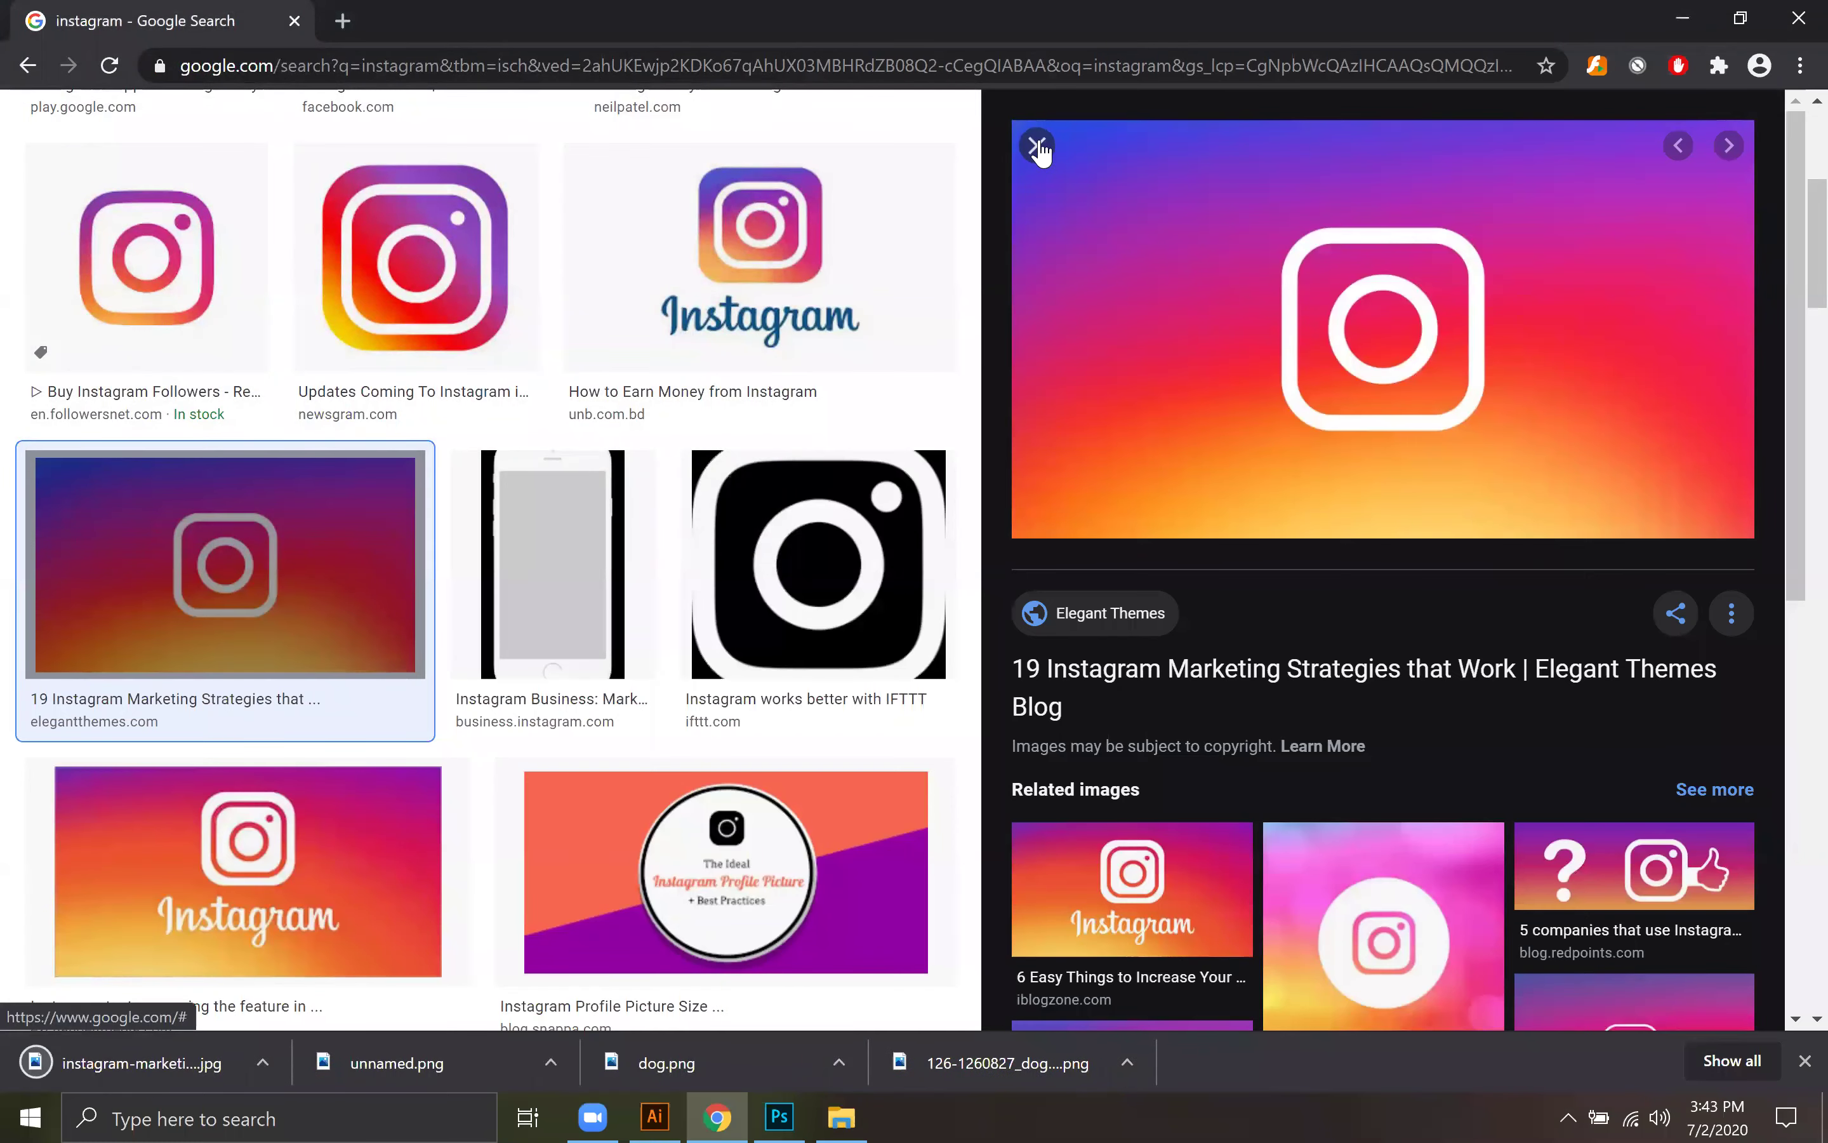
{"action": "left_click", "coordinate": [1037, 146]}
Step: Browse the remaining Instagram image results for more gradient references
{"action": "scroll", "coordinate": [891, 643], "scroll_direction": "up", "scroll_amount": 10}
{"action": "scroll", "coordinate": [895, 680], "scroll_direction": "down", "scroll_amount": 8}
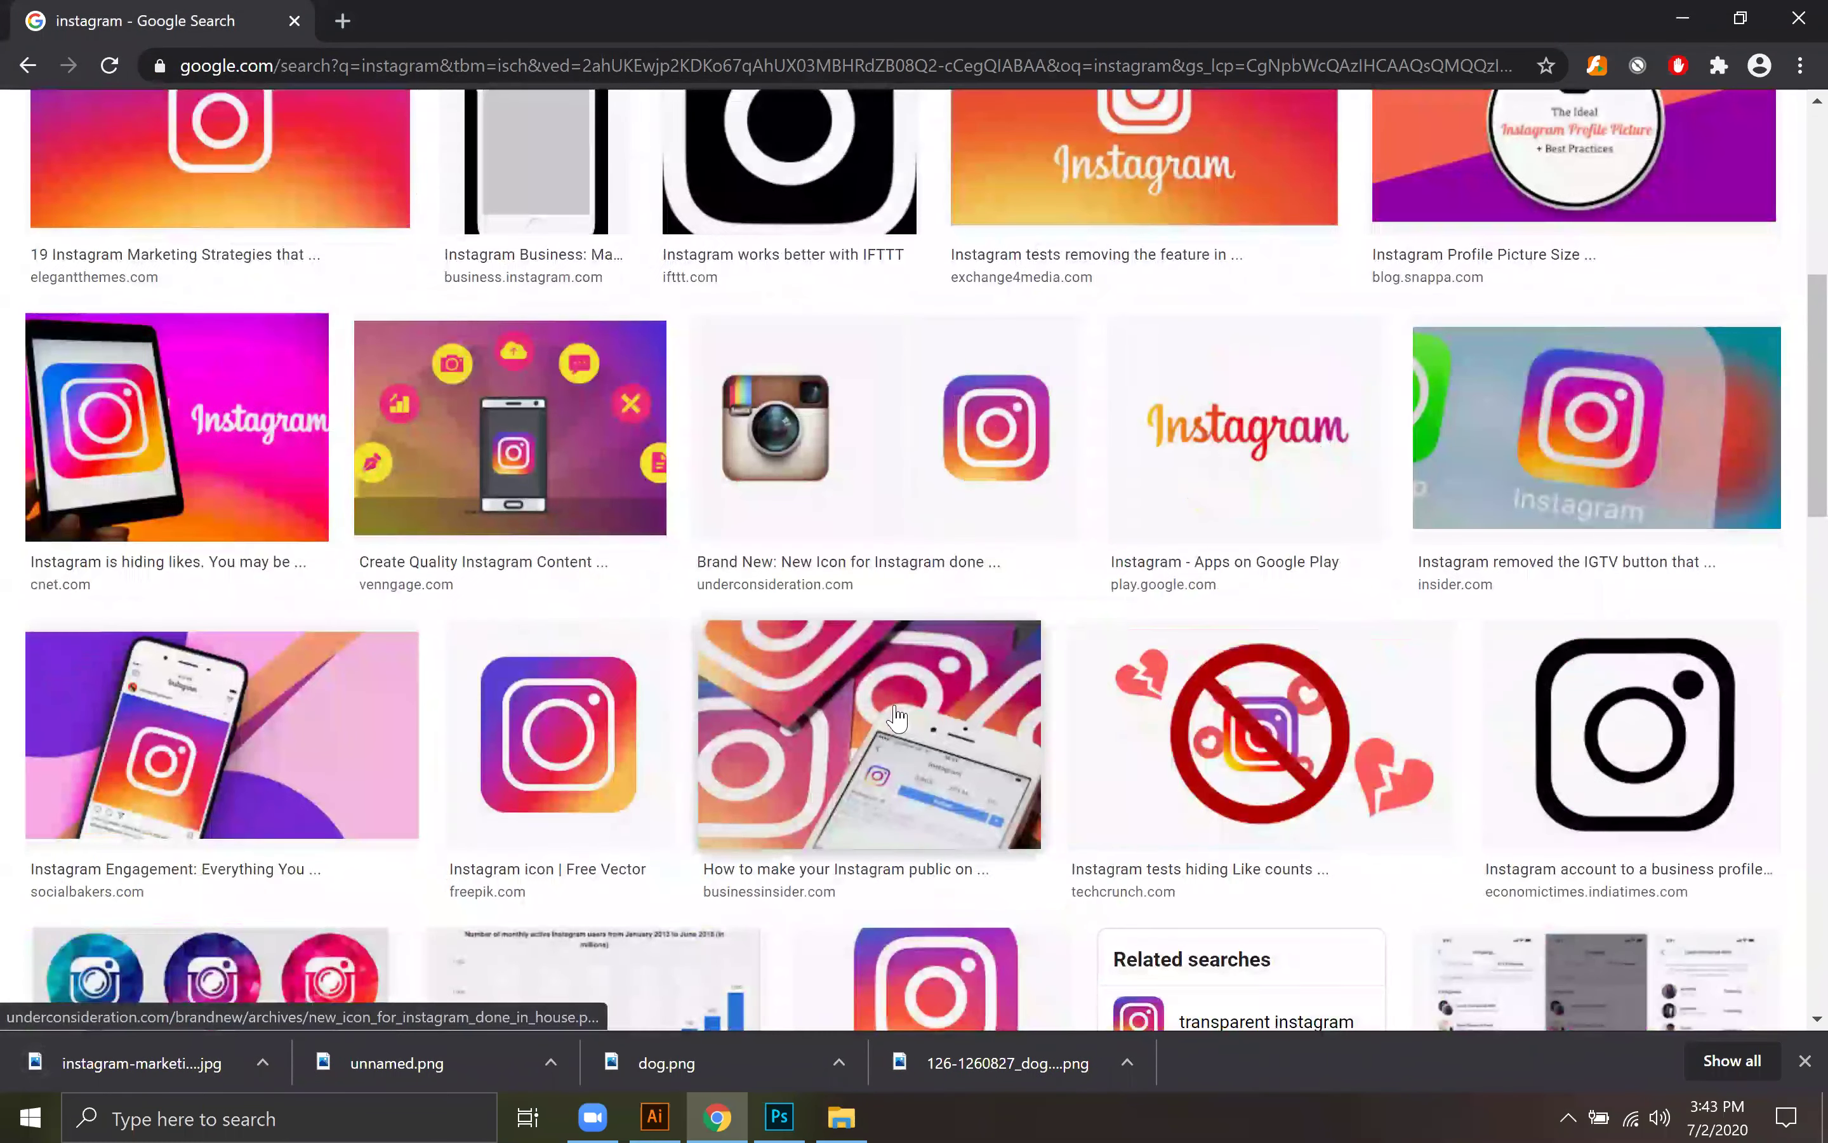
{"action": "scroll", "coordinate": [897, 717], "scroll_direction": "down", "scroll_amount": 7}
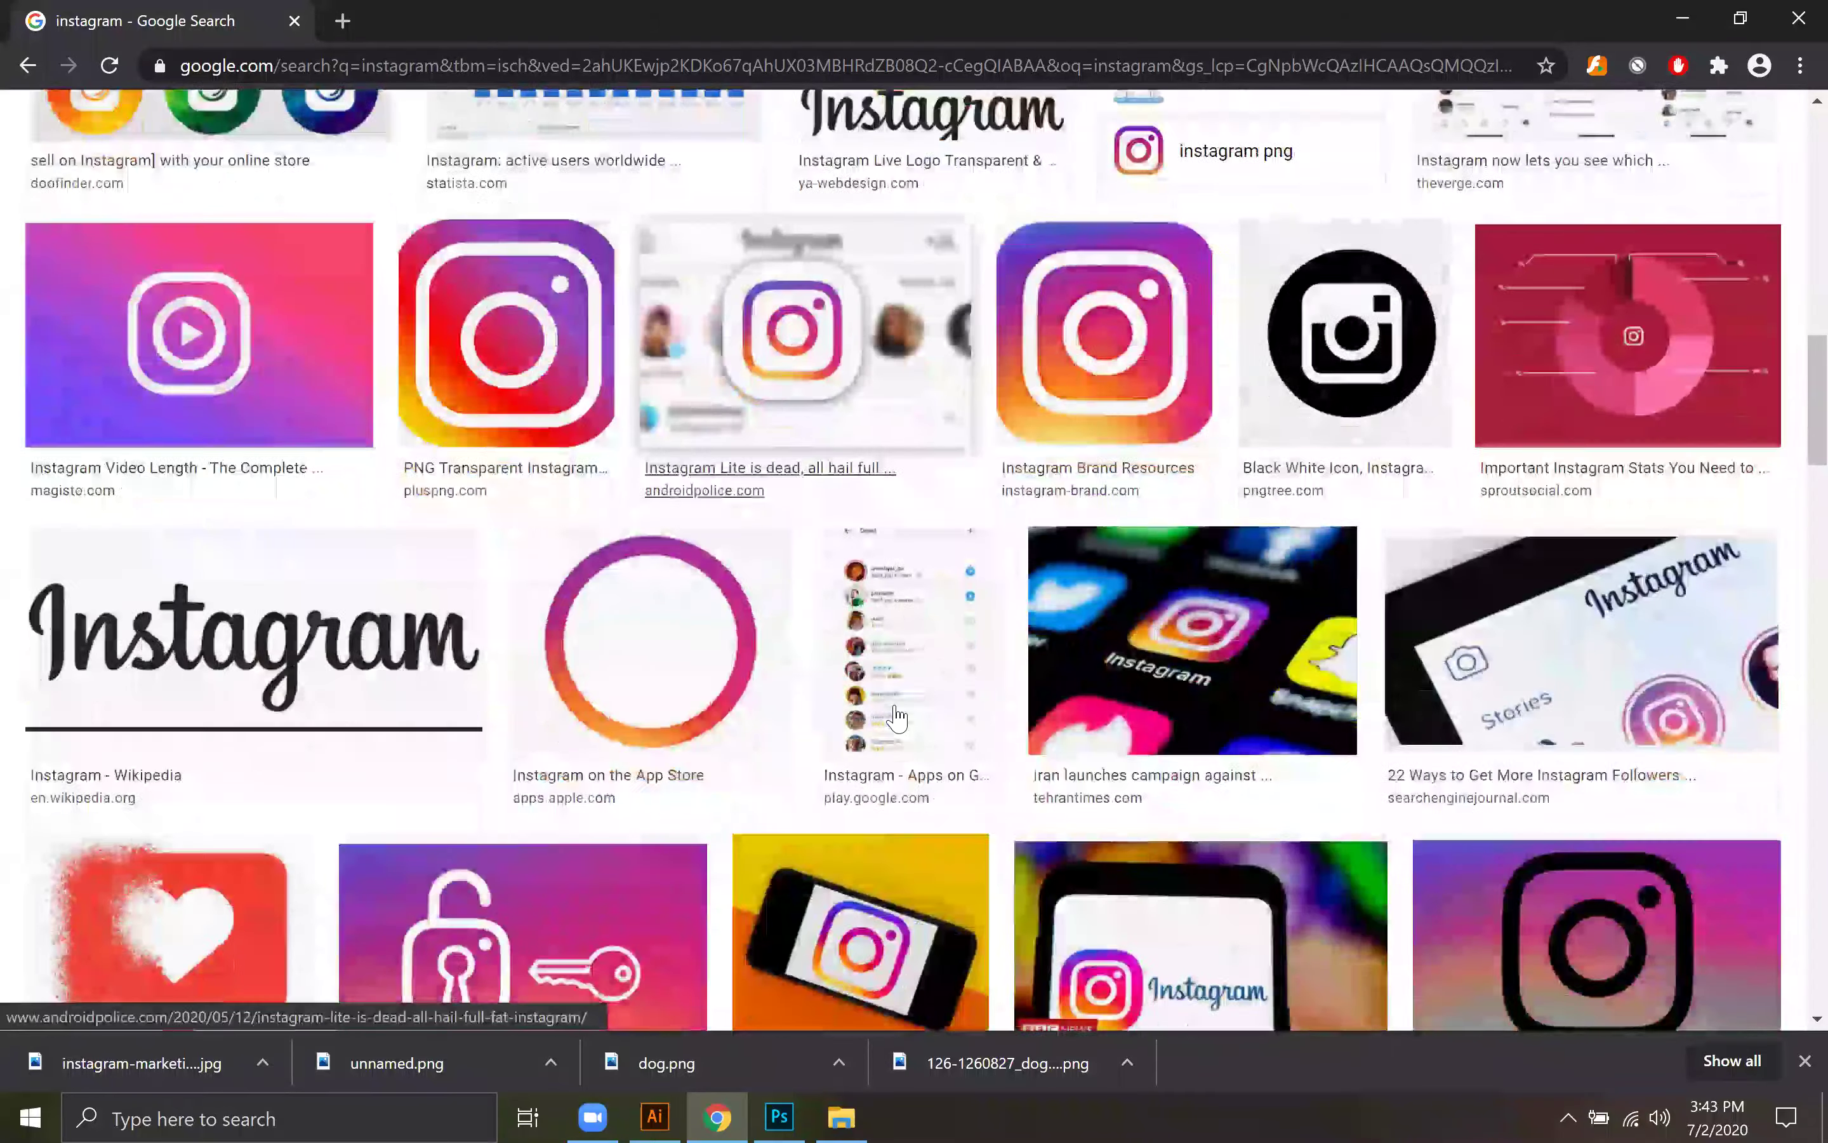
{"action": "scroll", "coordinate": [897, 718], "scroll_direction": "down", "scroll_amount": 4}
{"action": "scroll", "coordinate": [1394, 344], "scroll_direction": "up", "scroll_amount": 8}
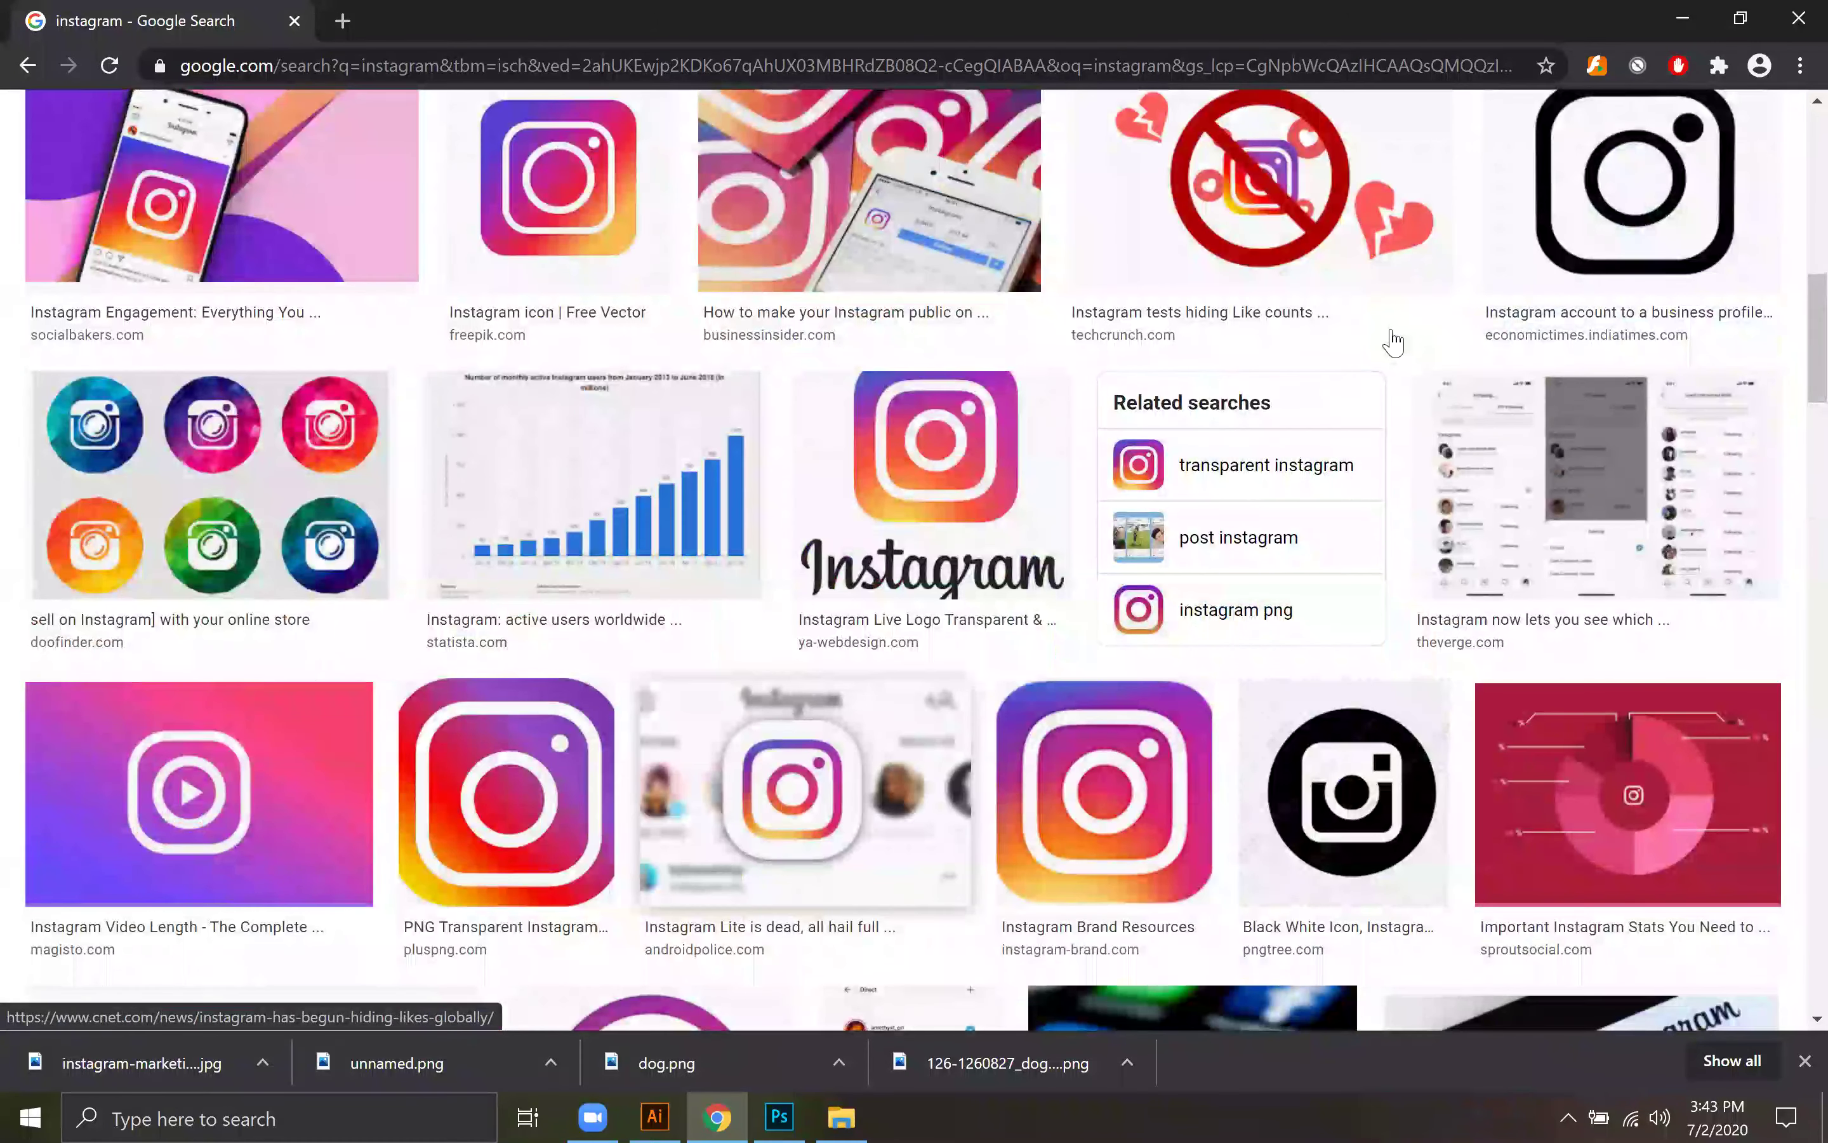
Step: Switch to Illustrator and close the dog.png document without saving its changes
{"action": "left_click", "coordinate": [654, 1116]}
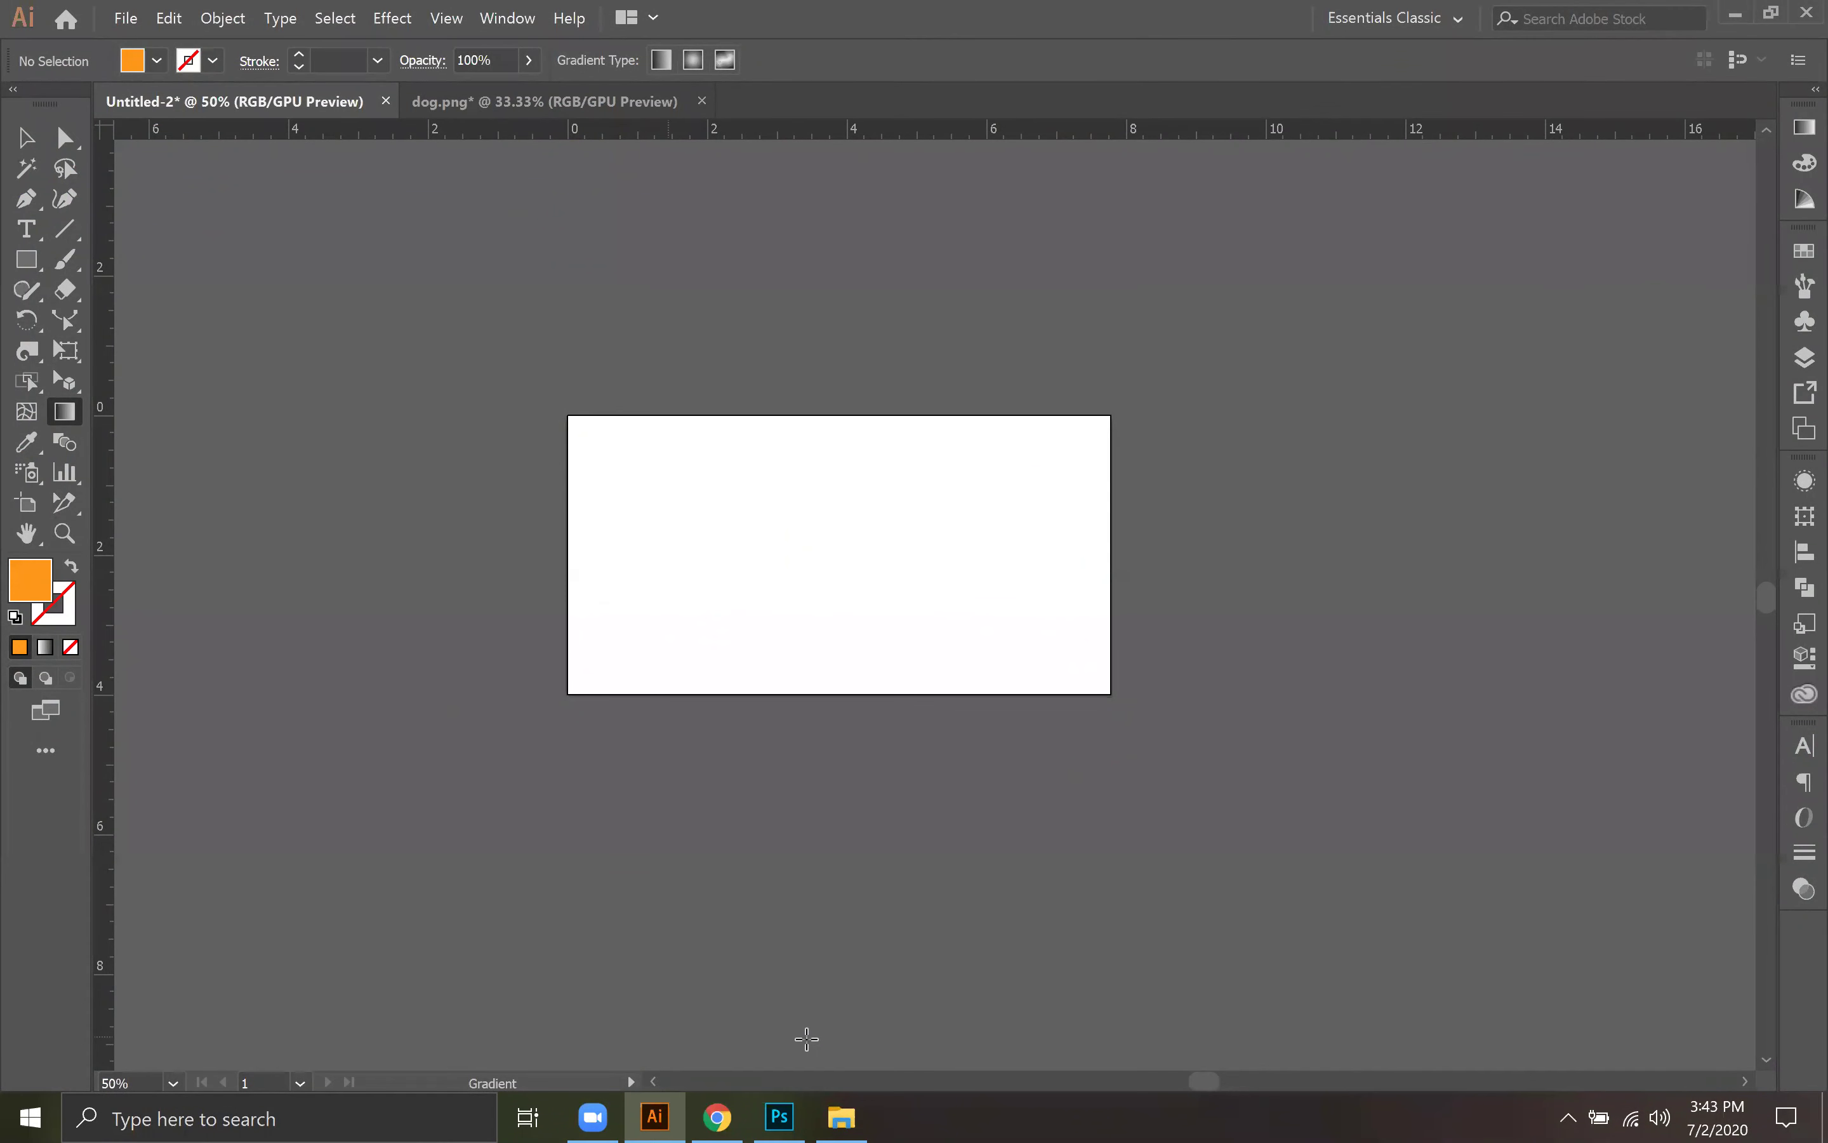
{"action": "left_click", "coordinate": [453, 114]}
{"action": "left_click", "coordinate": [703, 100]}
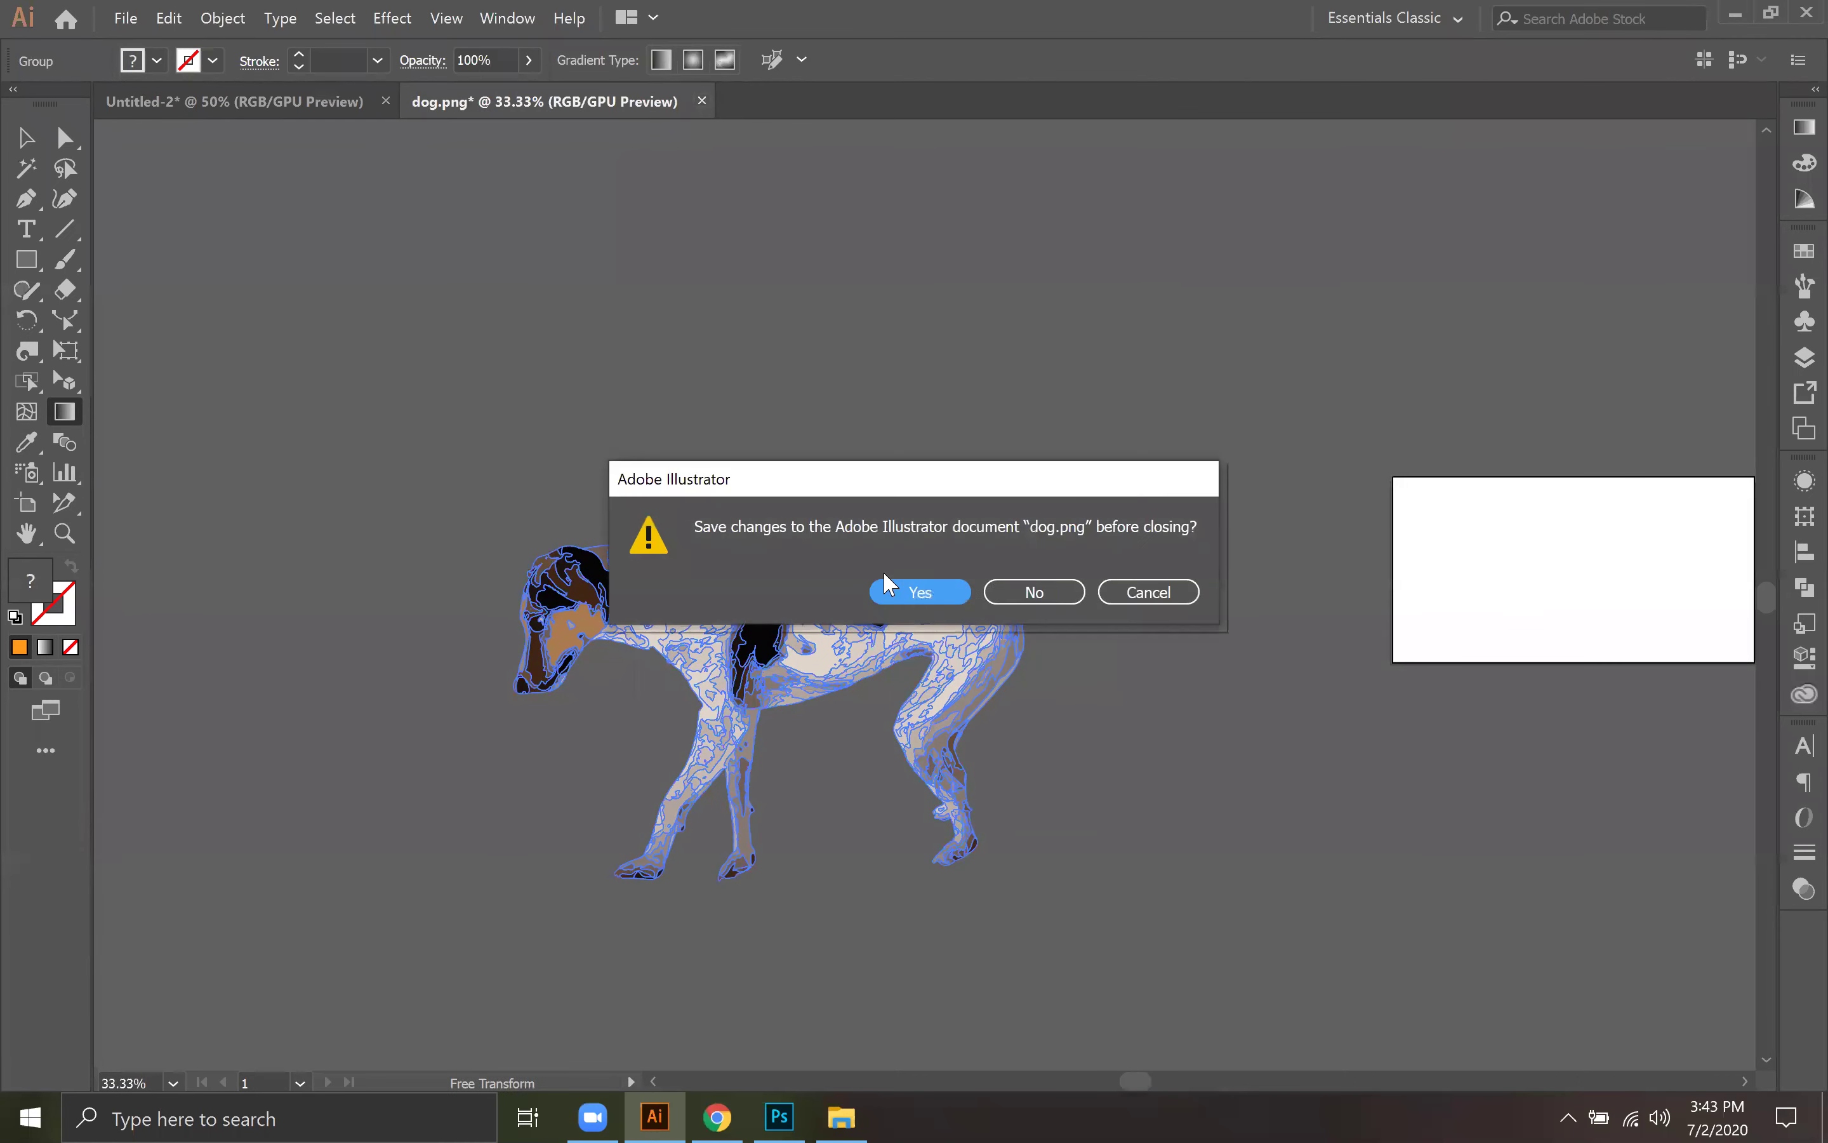
{"action": "left_click", "coordinate": [1008, 591]}
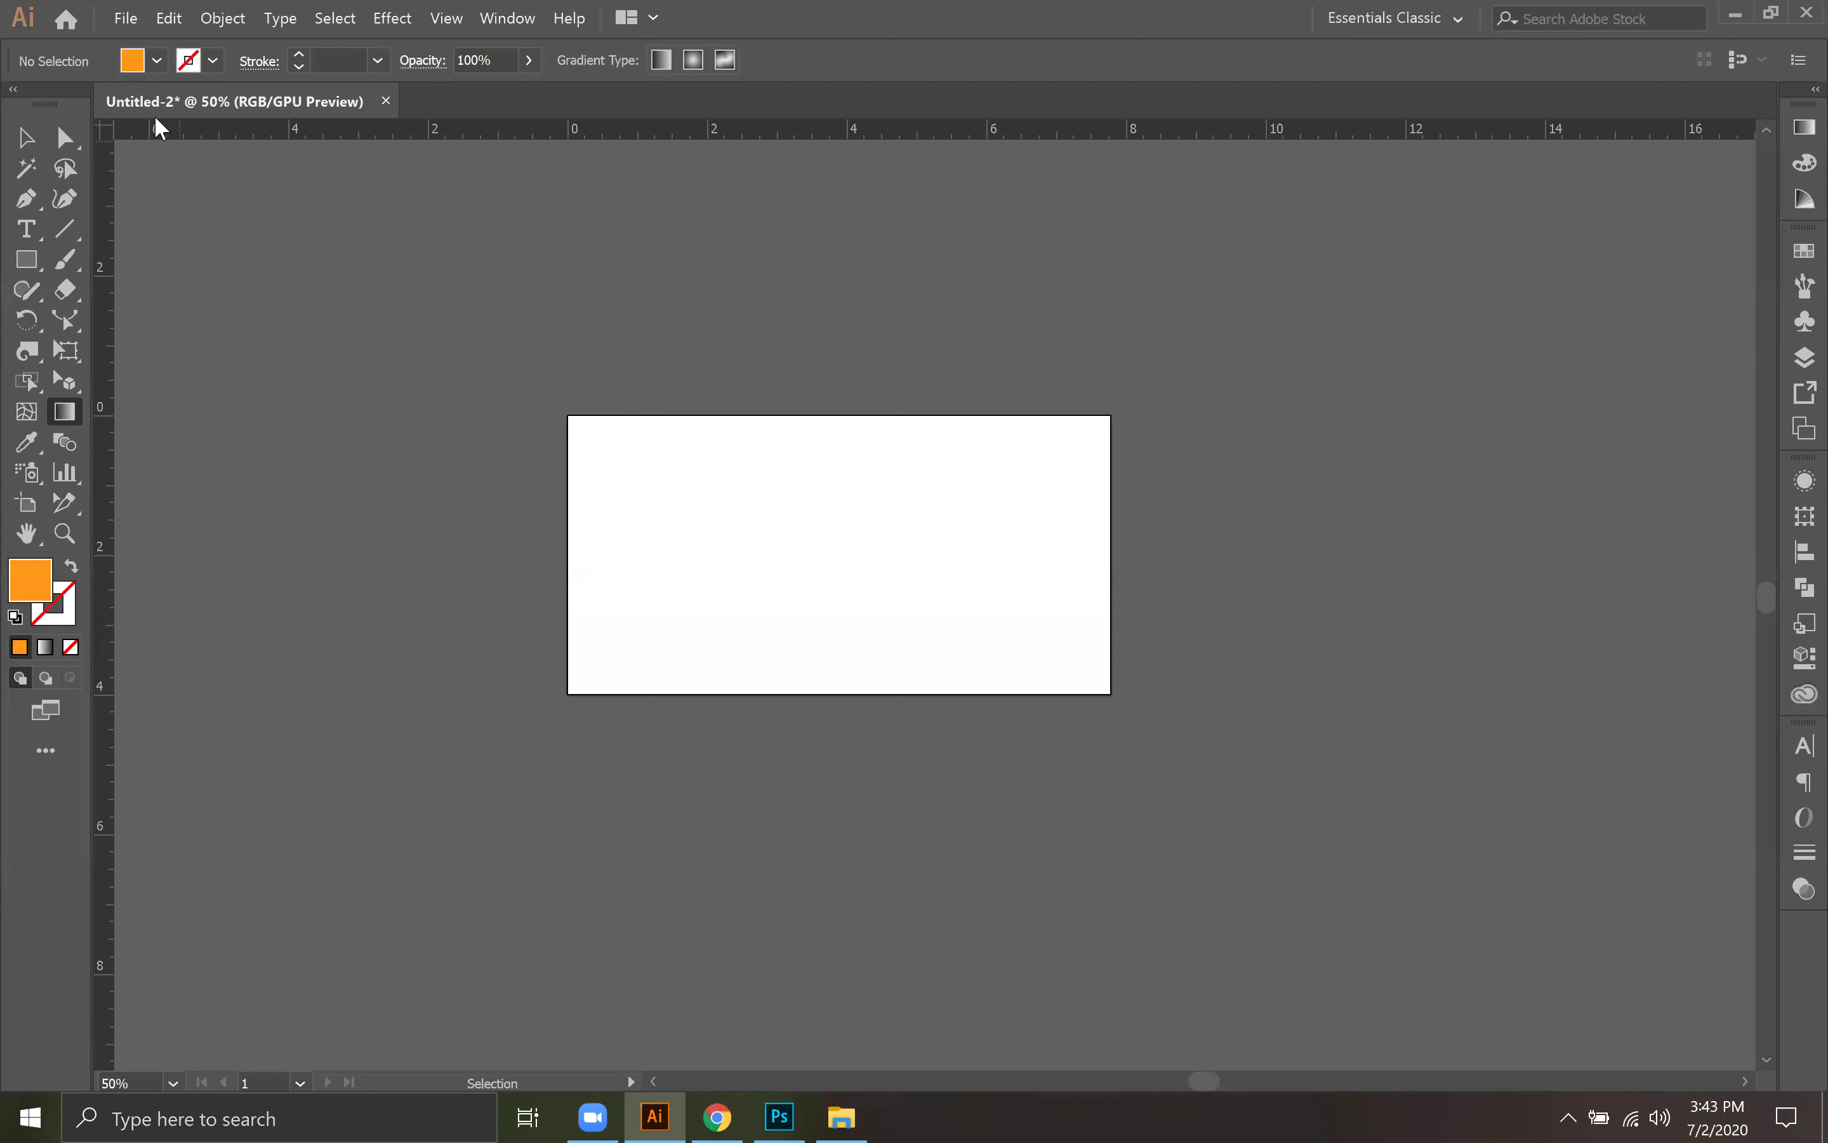
Step: Draw an orange square about 6 ruler units wide above the artboard with the Rectangle tool
{"action": "key", "text": "m"}
{"action": "scroll", "coordinate": [763, 662], "scroll_direction": "up", "scroll_amount": 5}
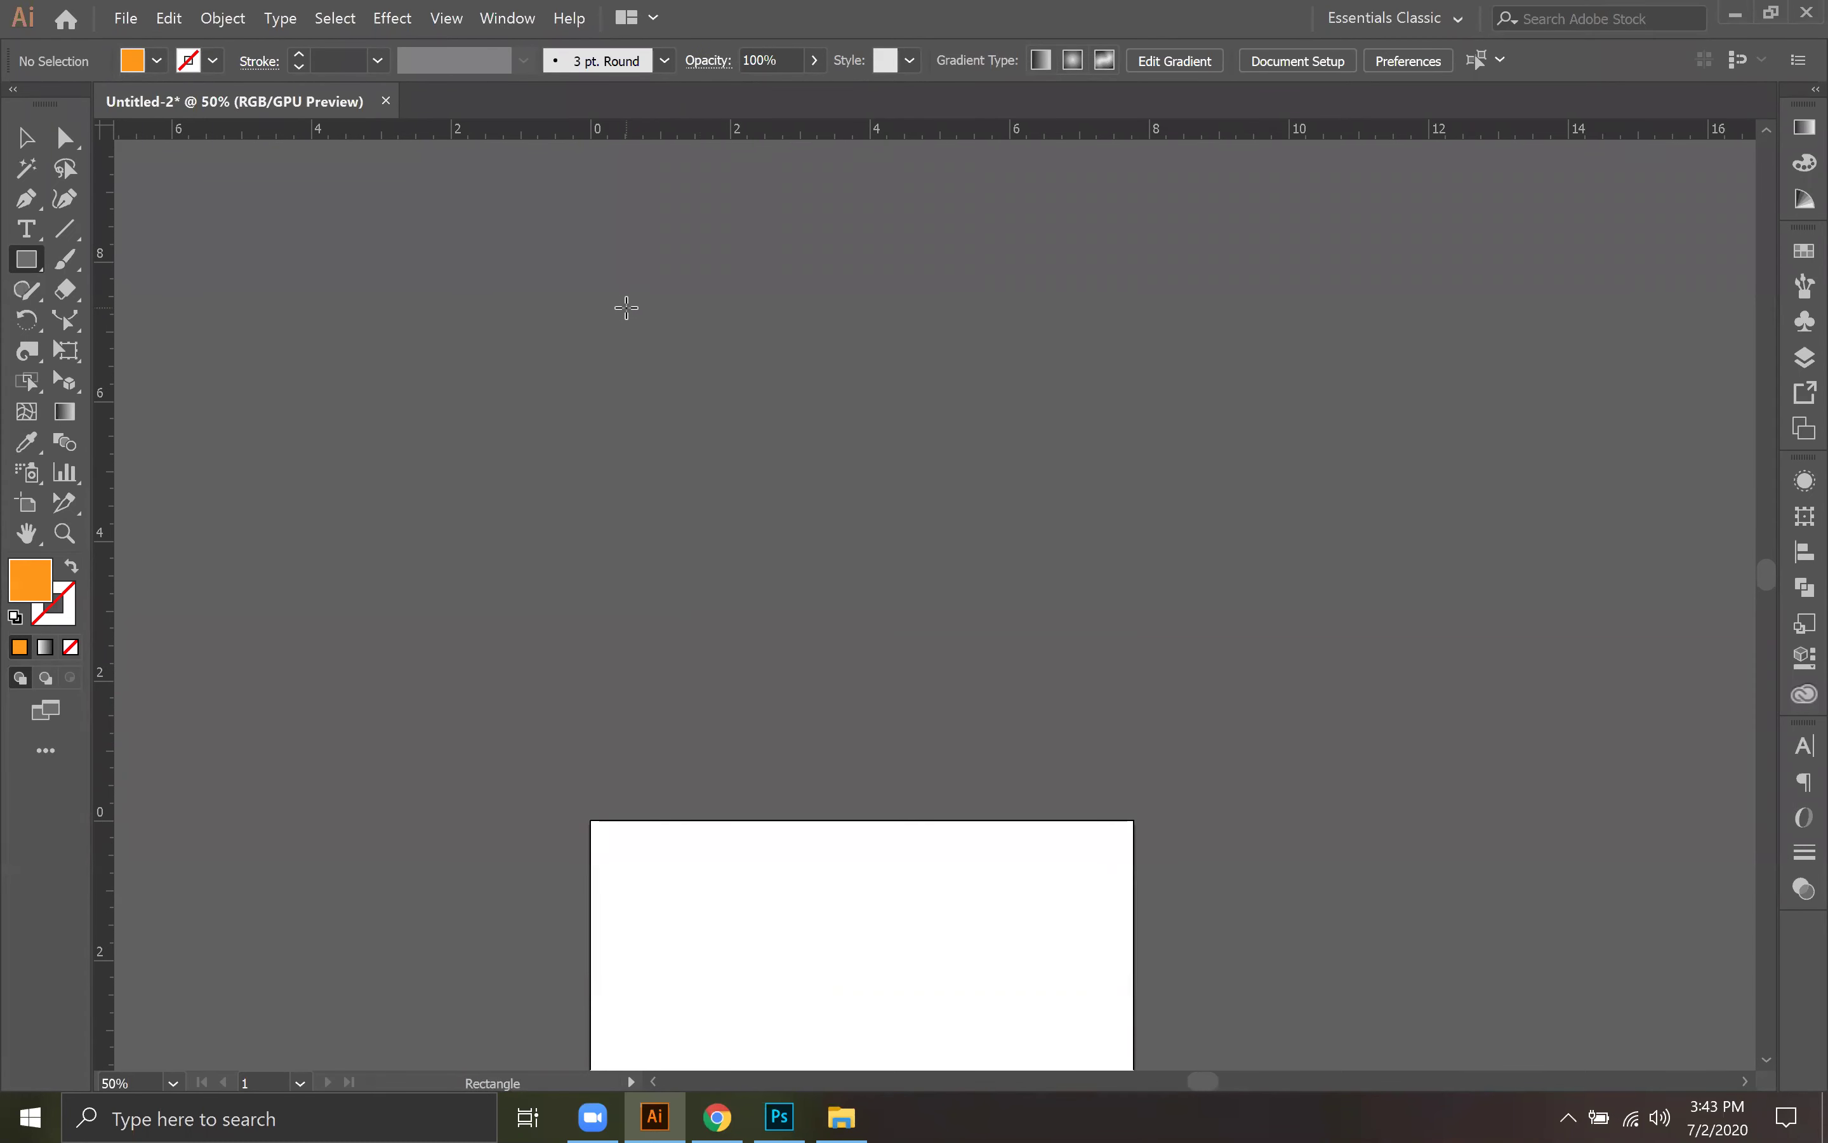
{"action": "left_click_drag", "start_coordinate": [626, 306], "coordinate": [1127, 599]}
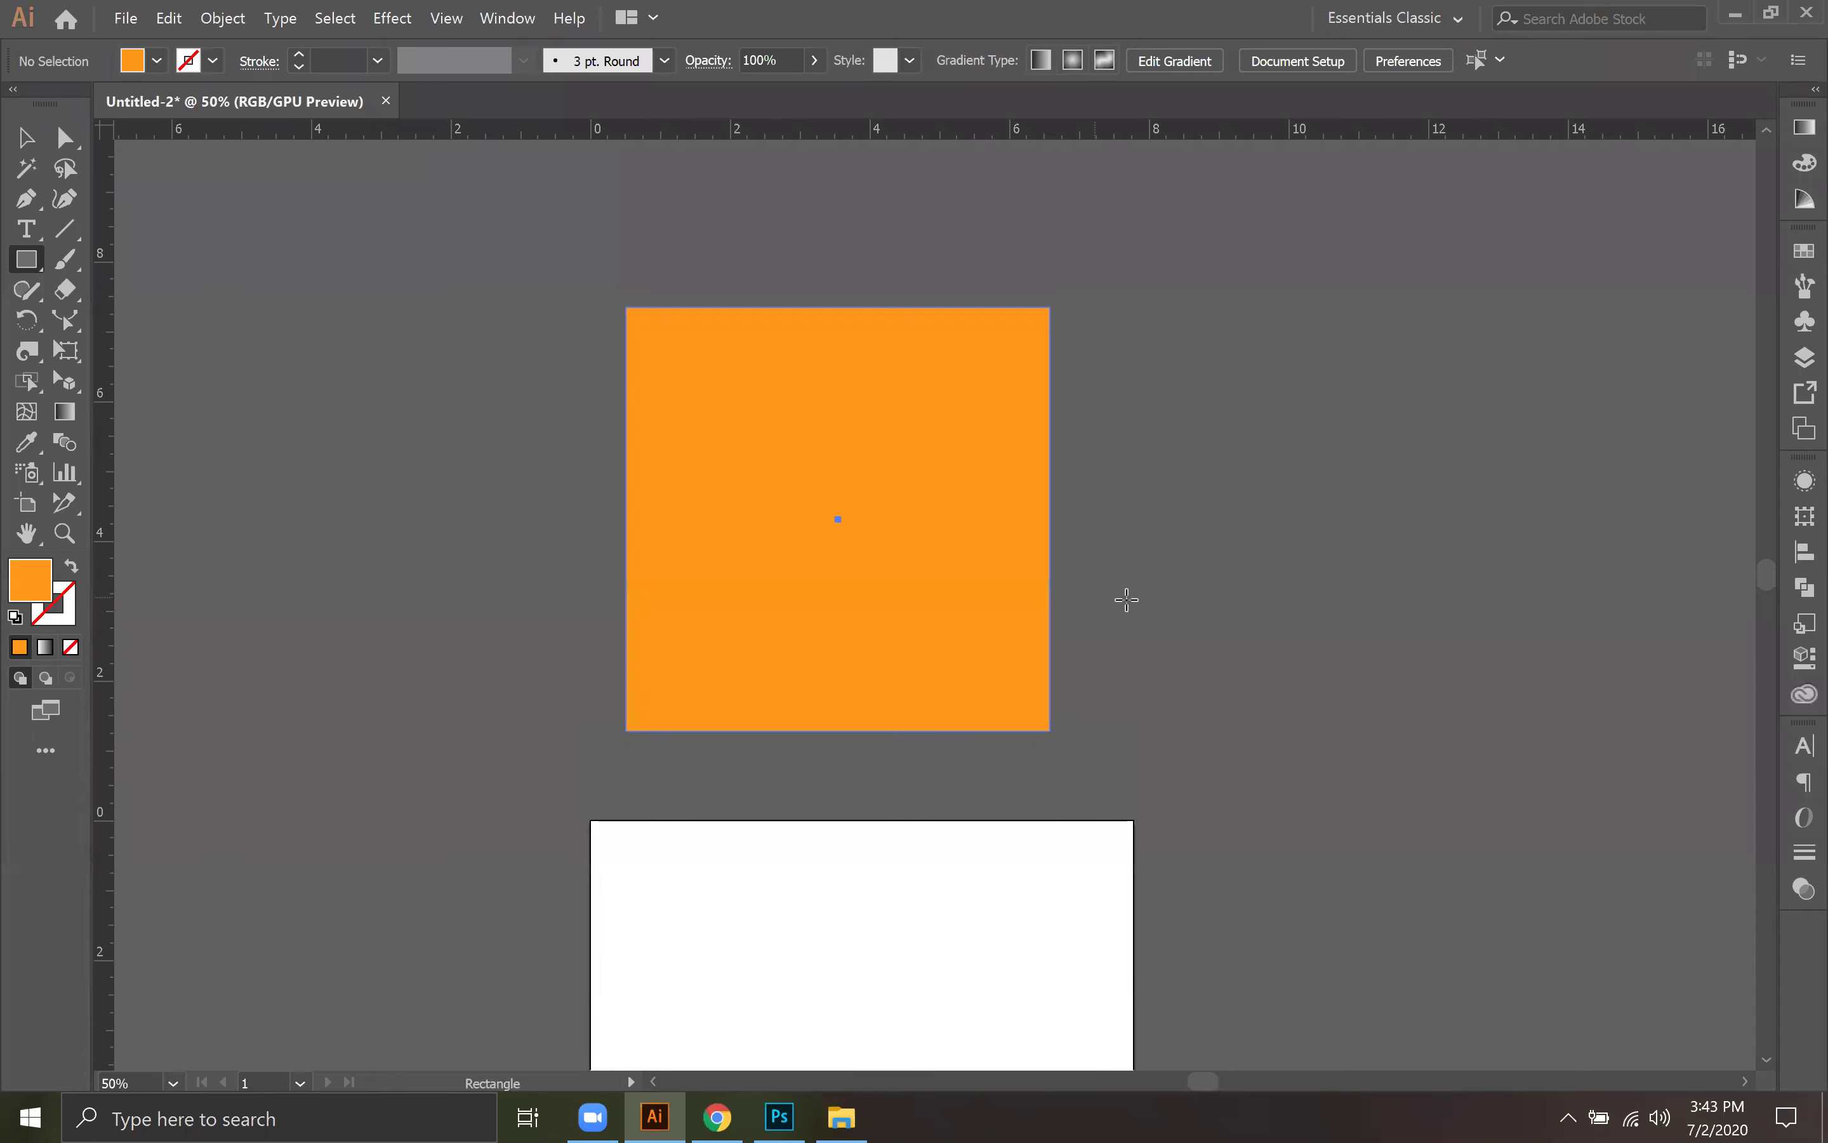
Step: Activate the Gradient tool, show the gradient settings and apply the White, Black preset to the square
{"action": "left_click", "coordinate": [59, 420]}
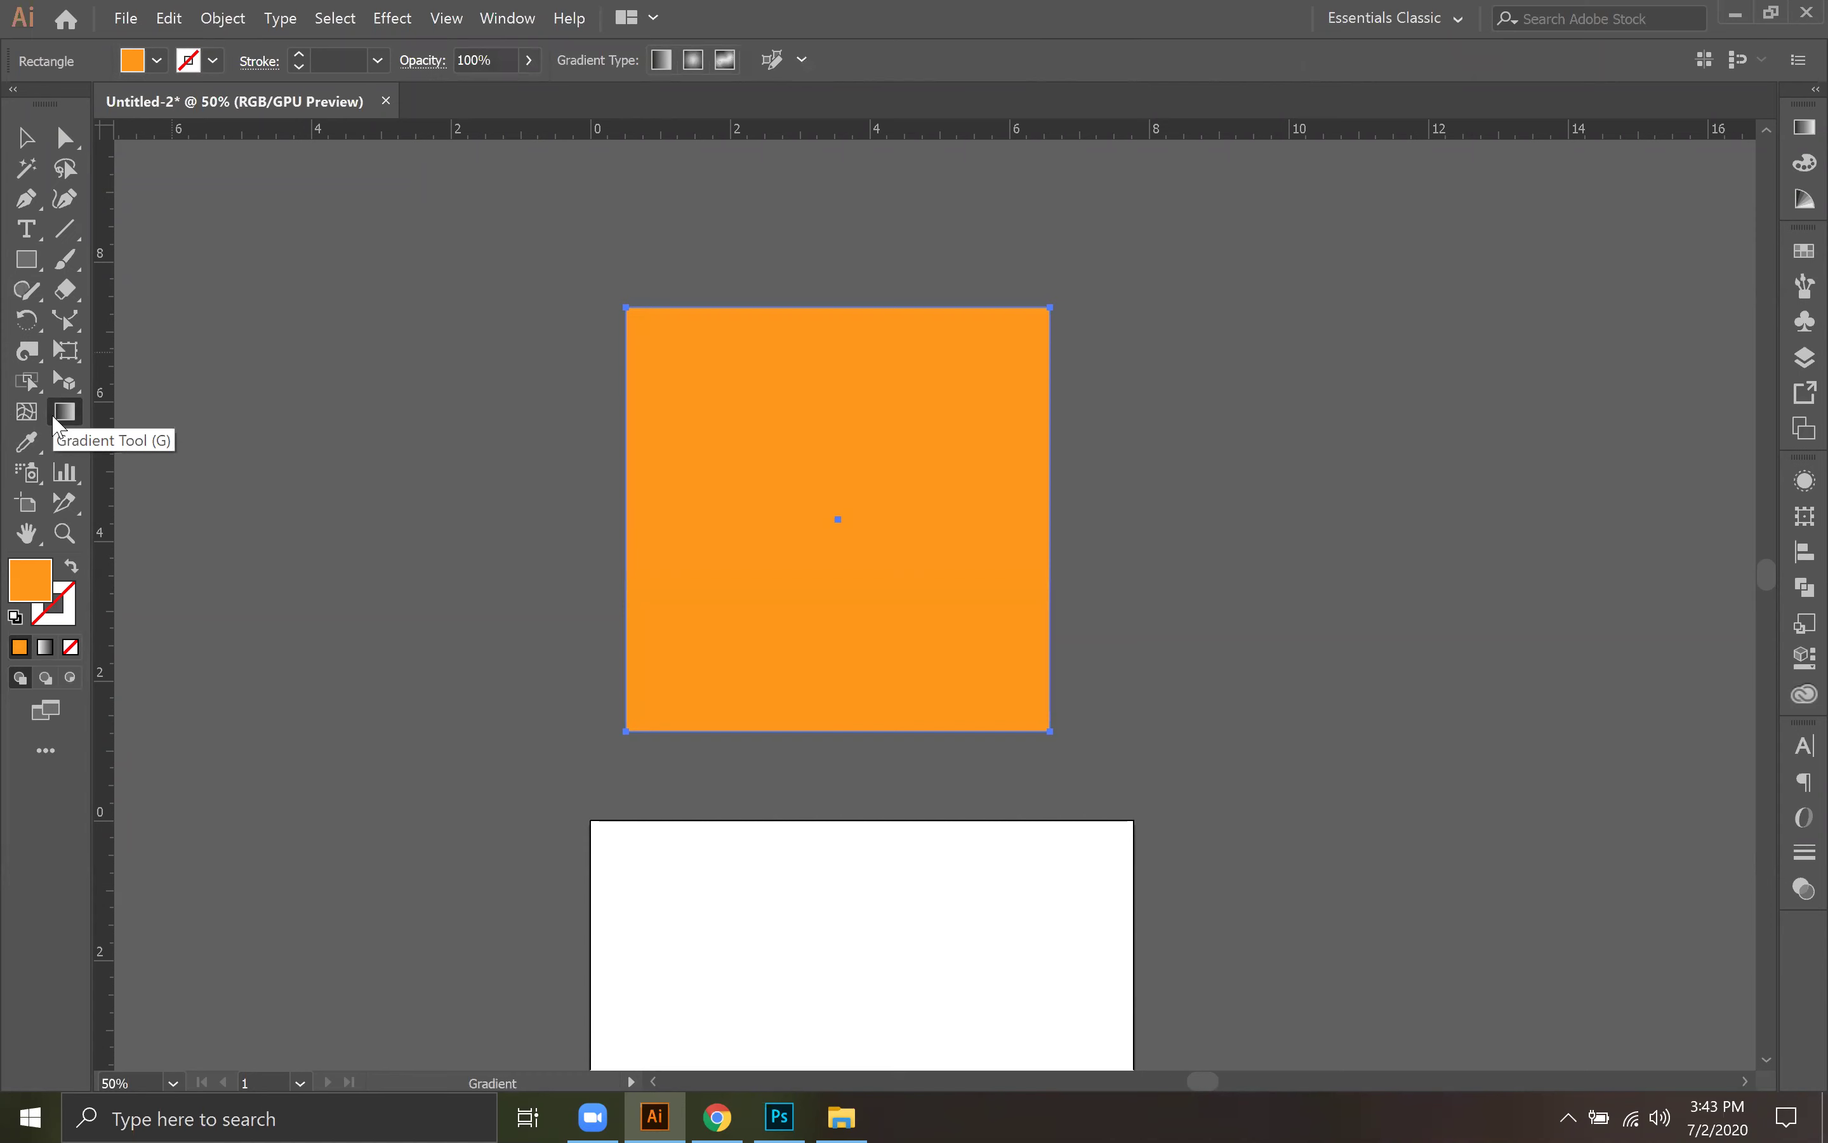
{"action": "key", "text": "ctrl"}
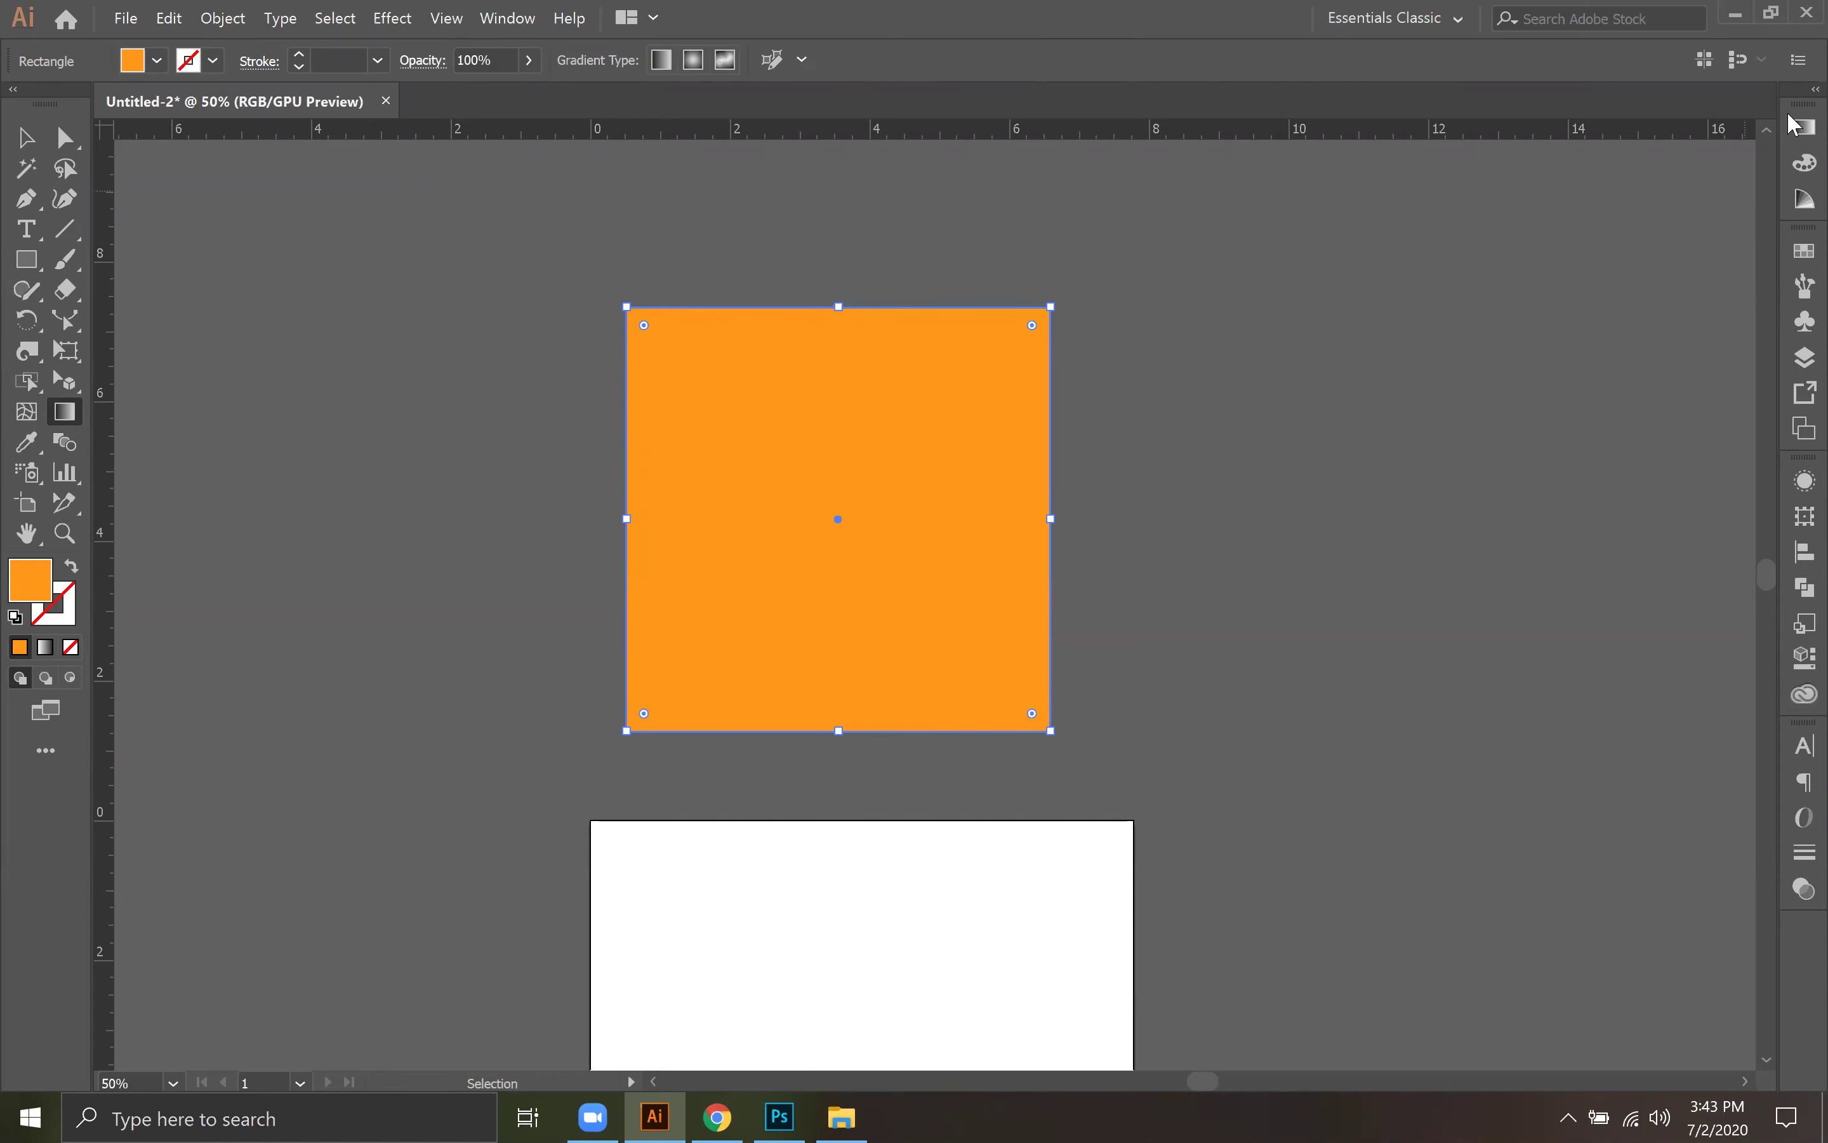
{"action": "left_click", "coordinate": [506, 20]}
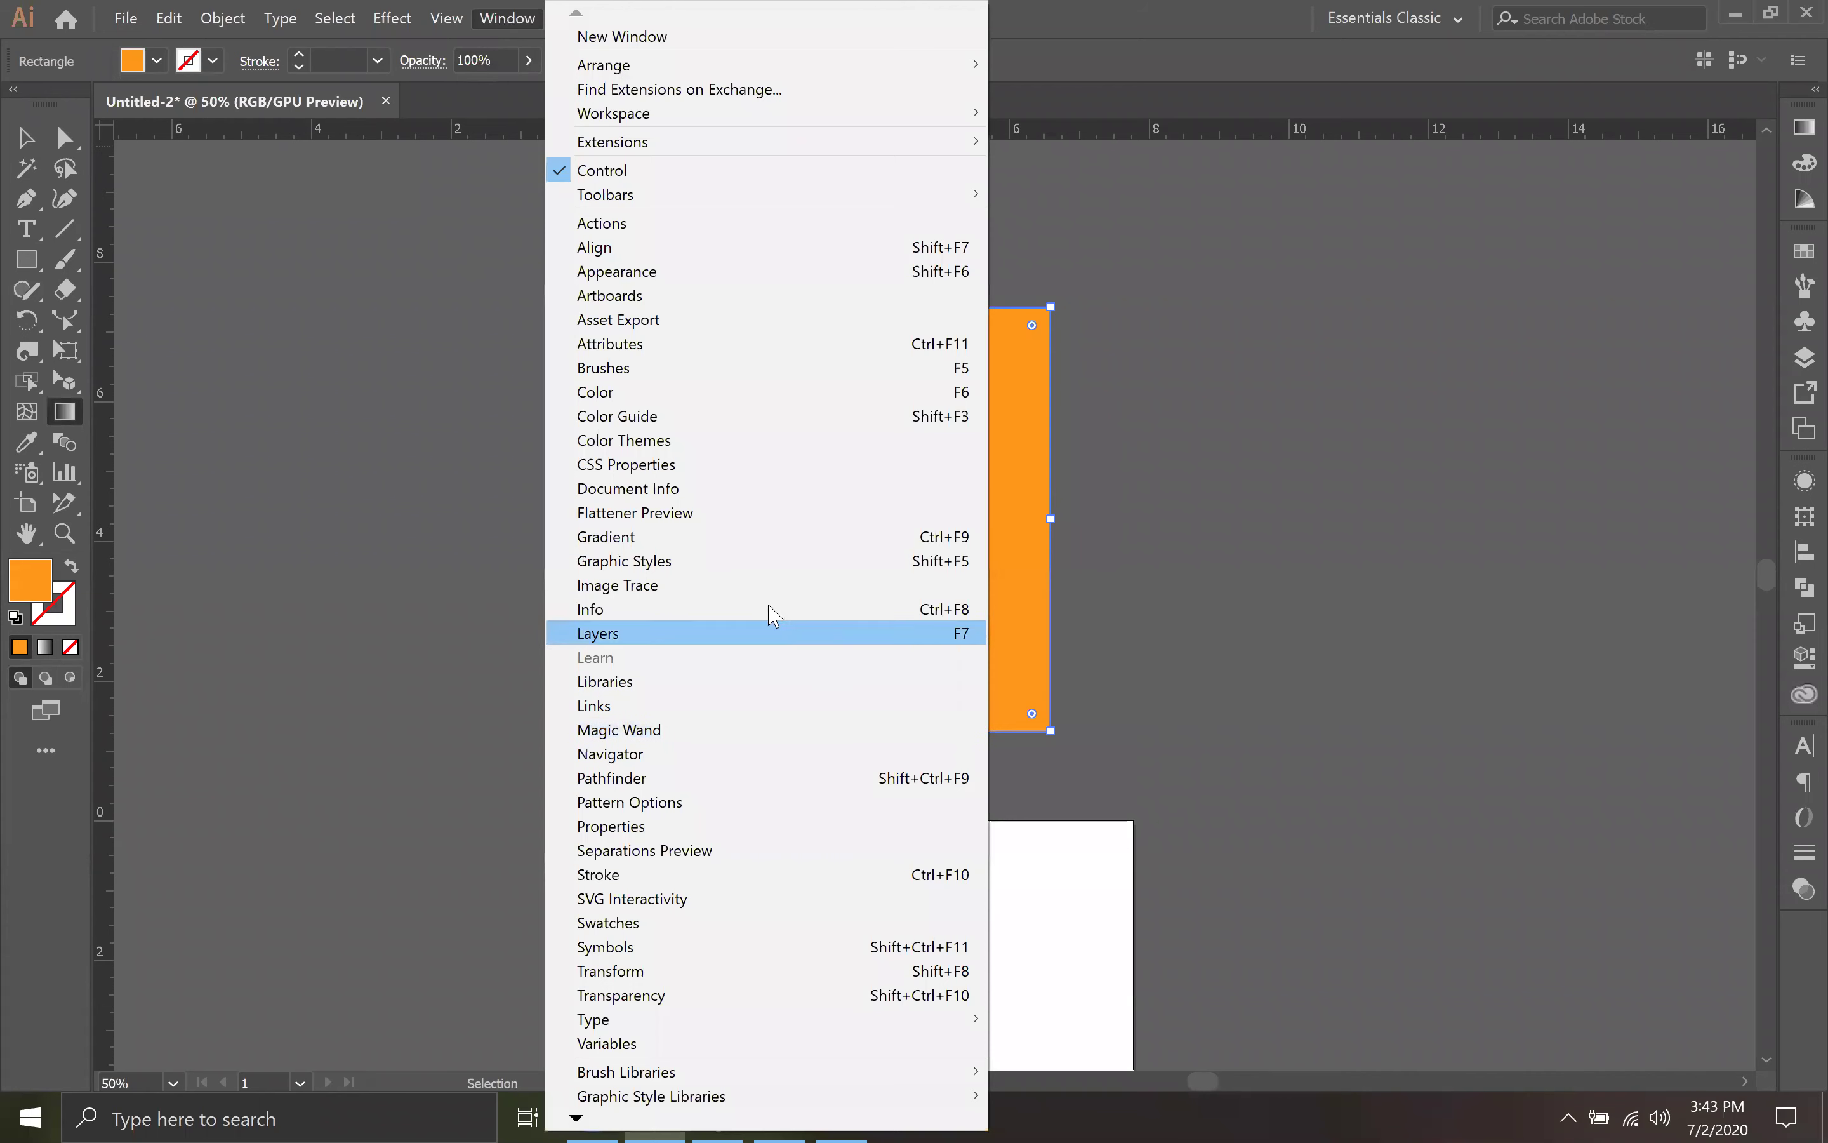
{"action": "left_click", "coordinate": [649, 537]}
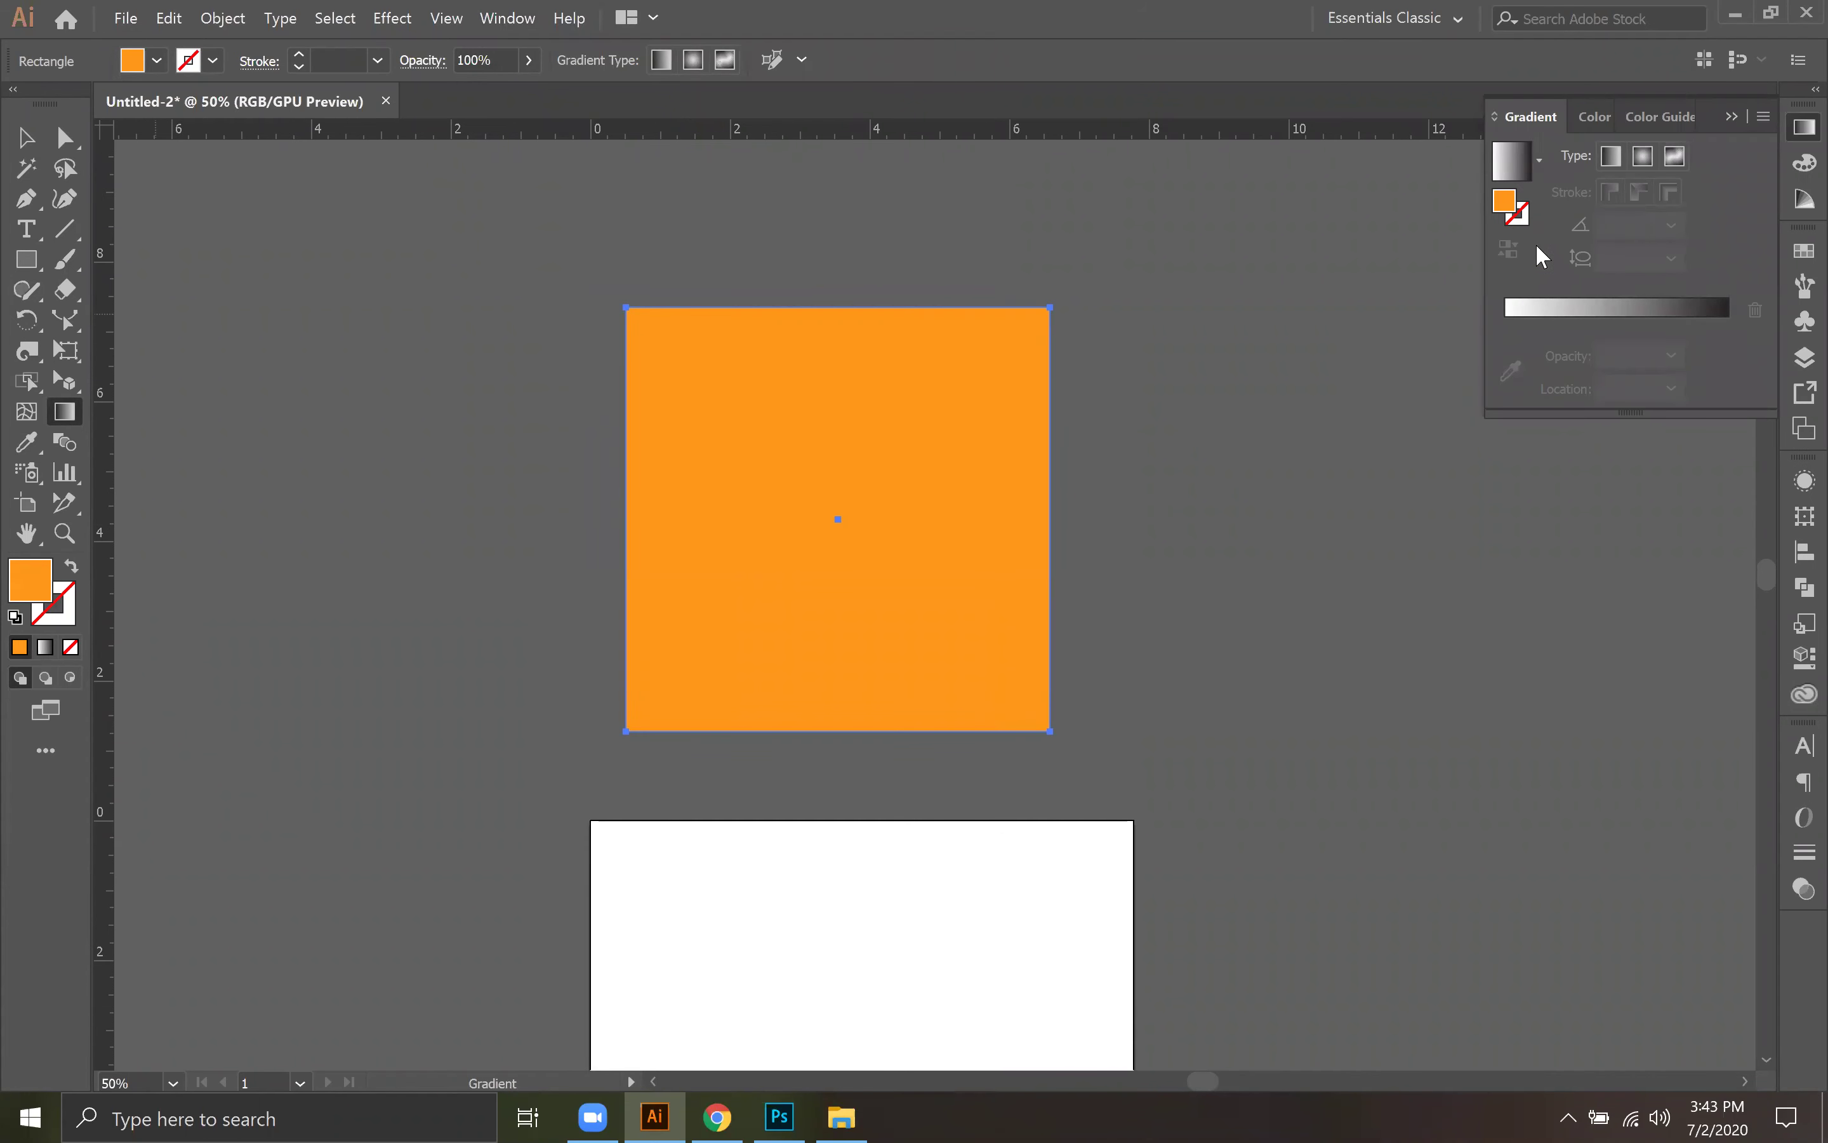
{"action": "left_click", "coordinate": [1540, 160]}
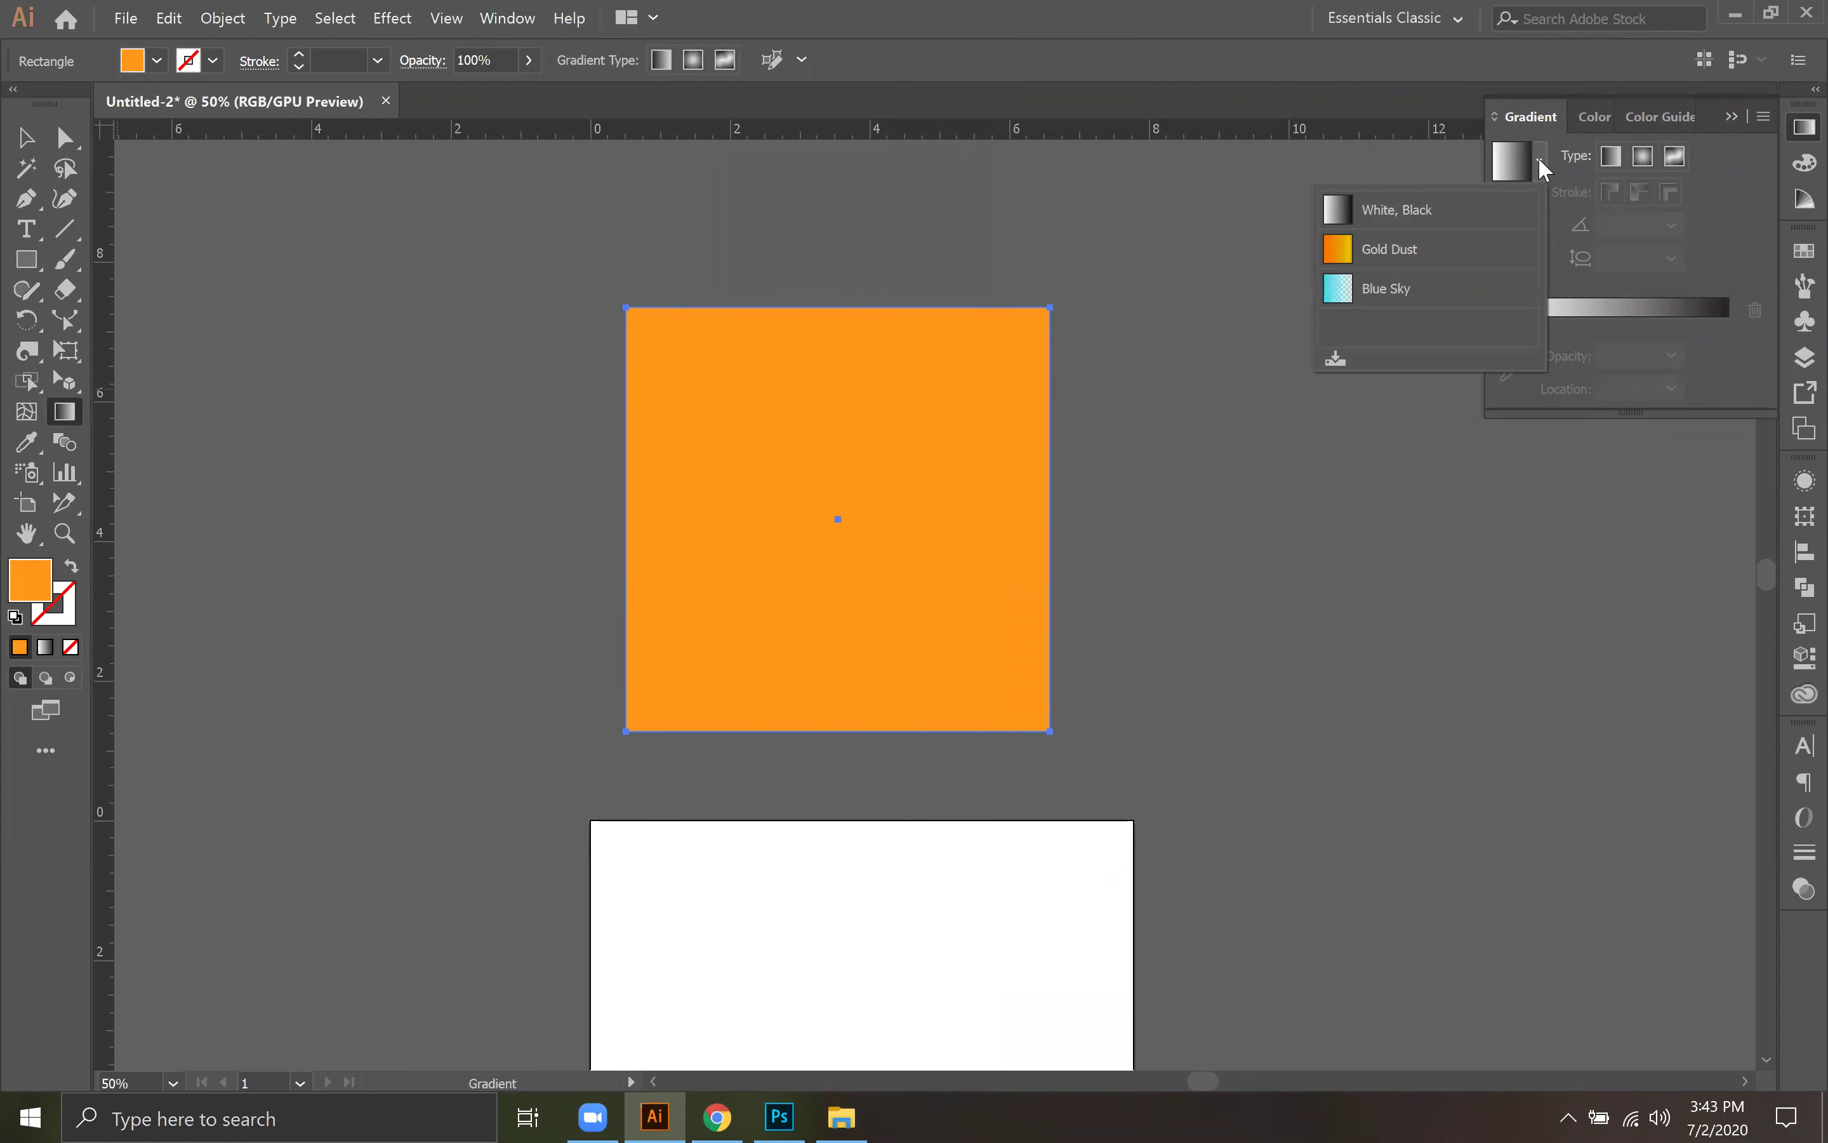
{"action": "left_click", "coordinate": [1460, 210]}
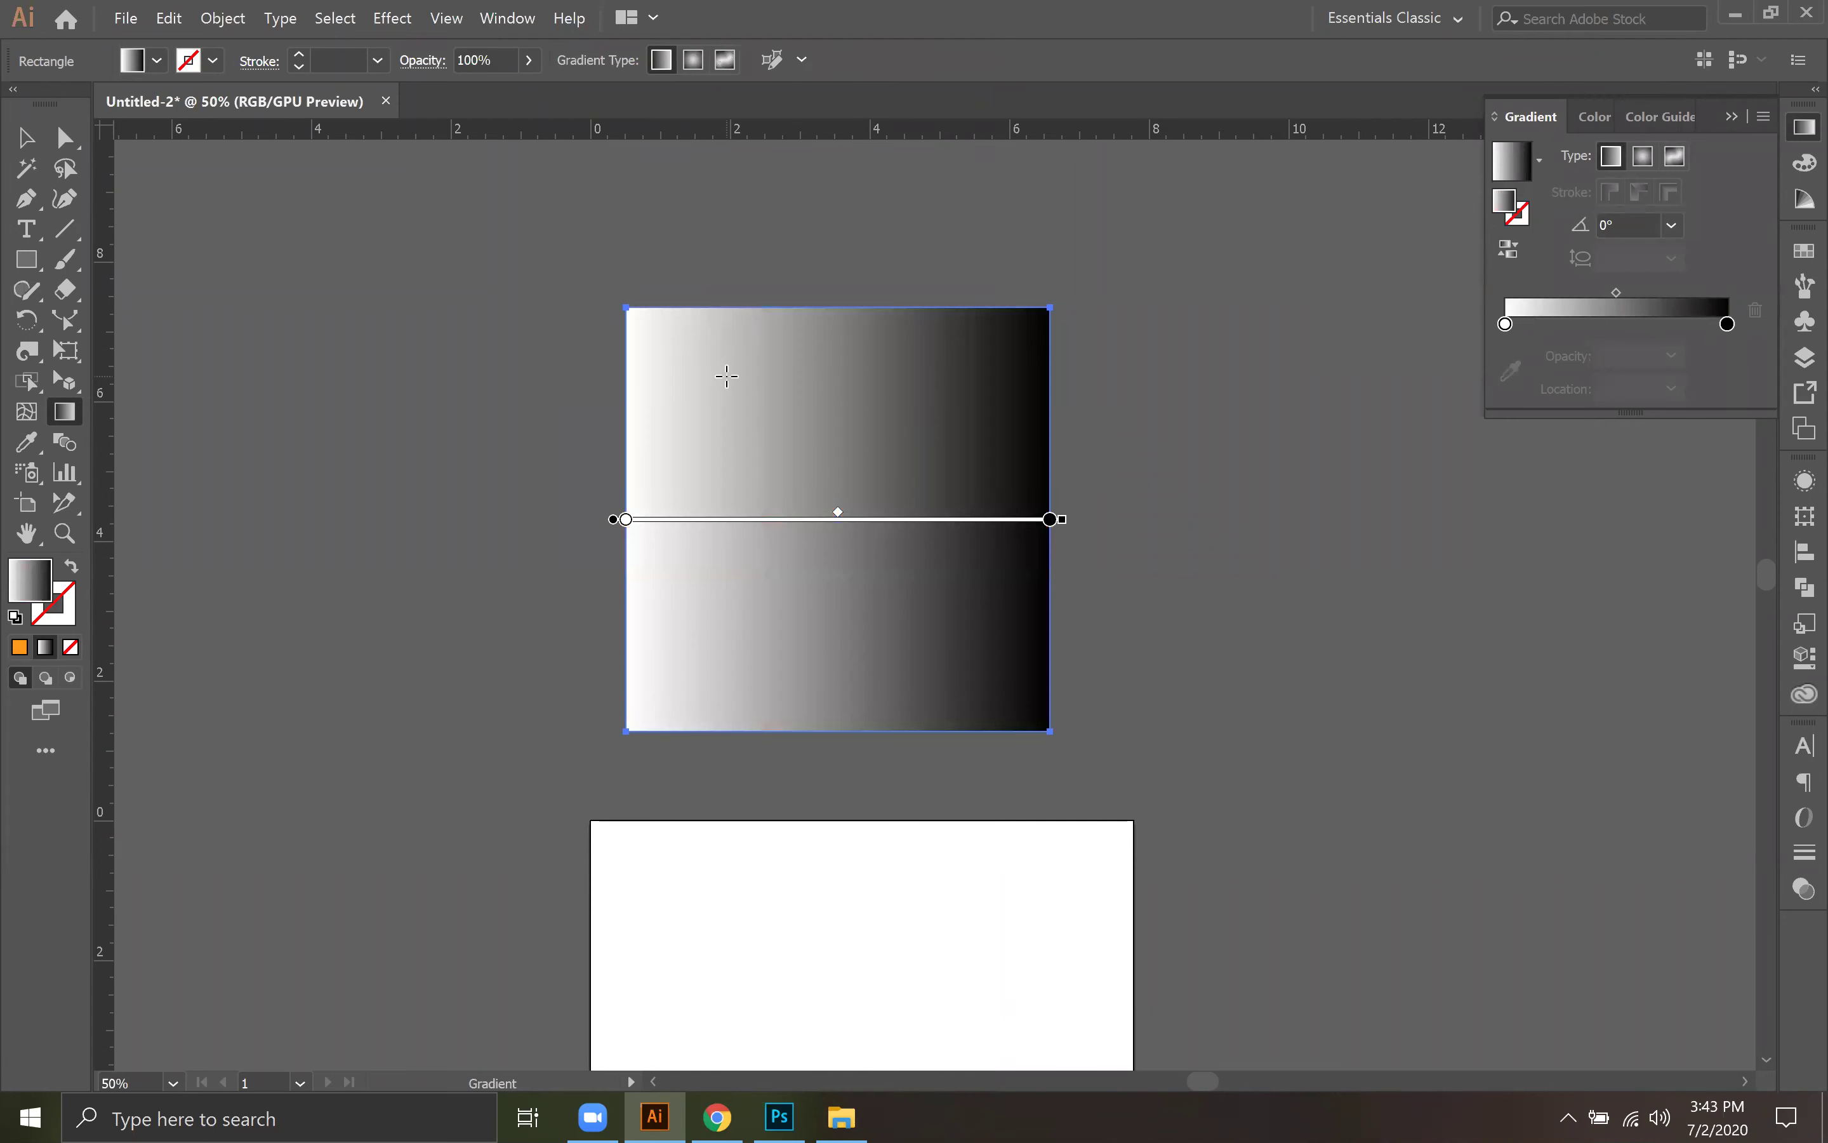
Step: Try the Gold Dust and Blue Sky gradient presets on the square, returning to the White, Black preset
{"action": "left_click", "coordinate": [1539, 161]}
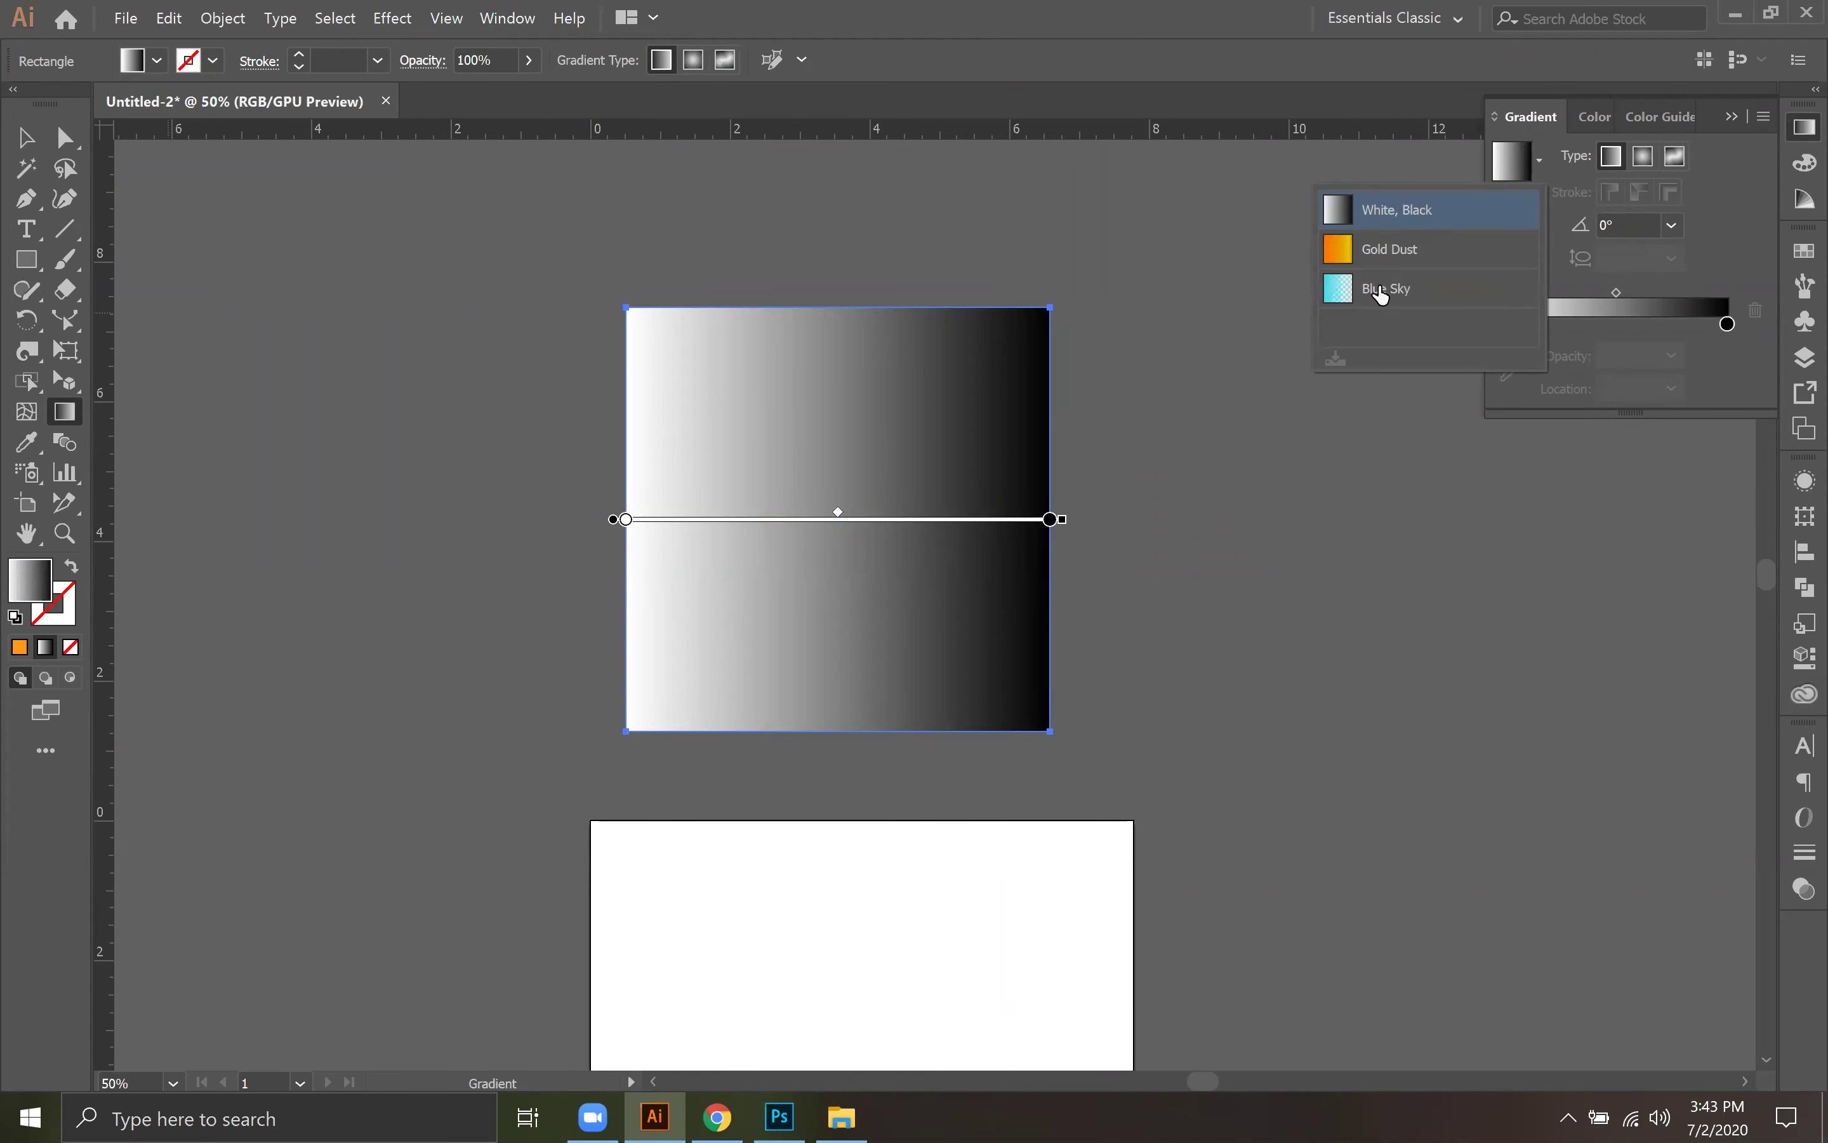
{"action": "left_click", "coordinate": [1419, 219]}
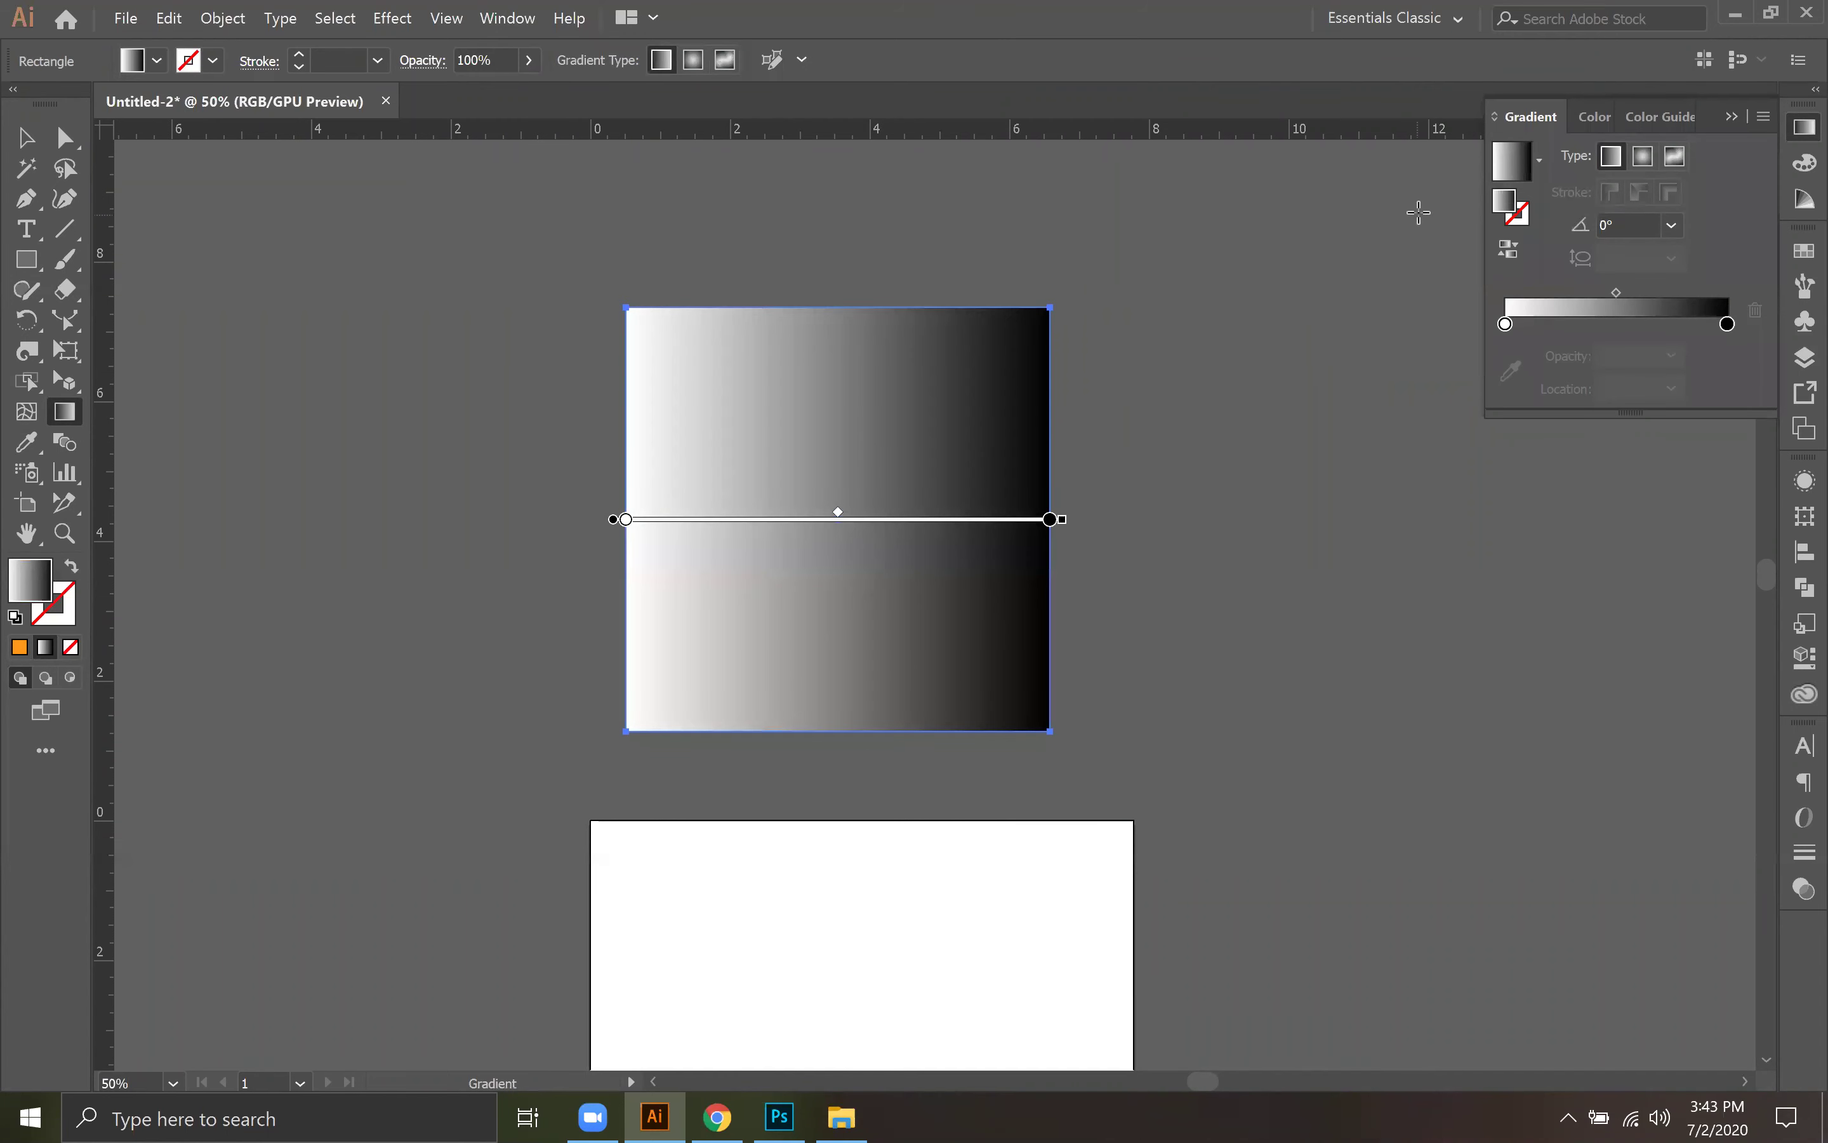
{"action": "left_click", "coordinate": [1539, 160]}
{"action": "left_click", "coordinate": [1392, 250]}
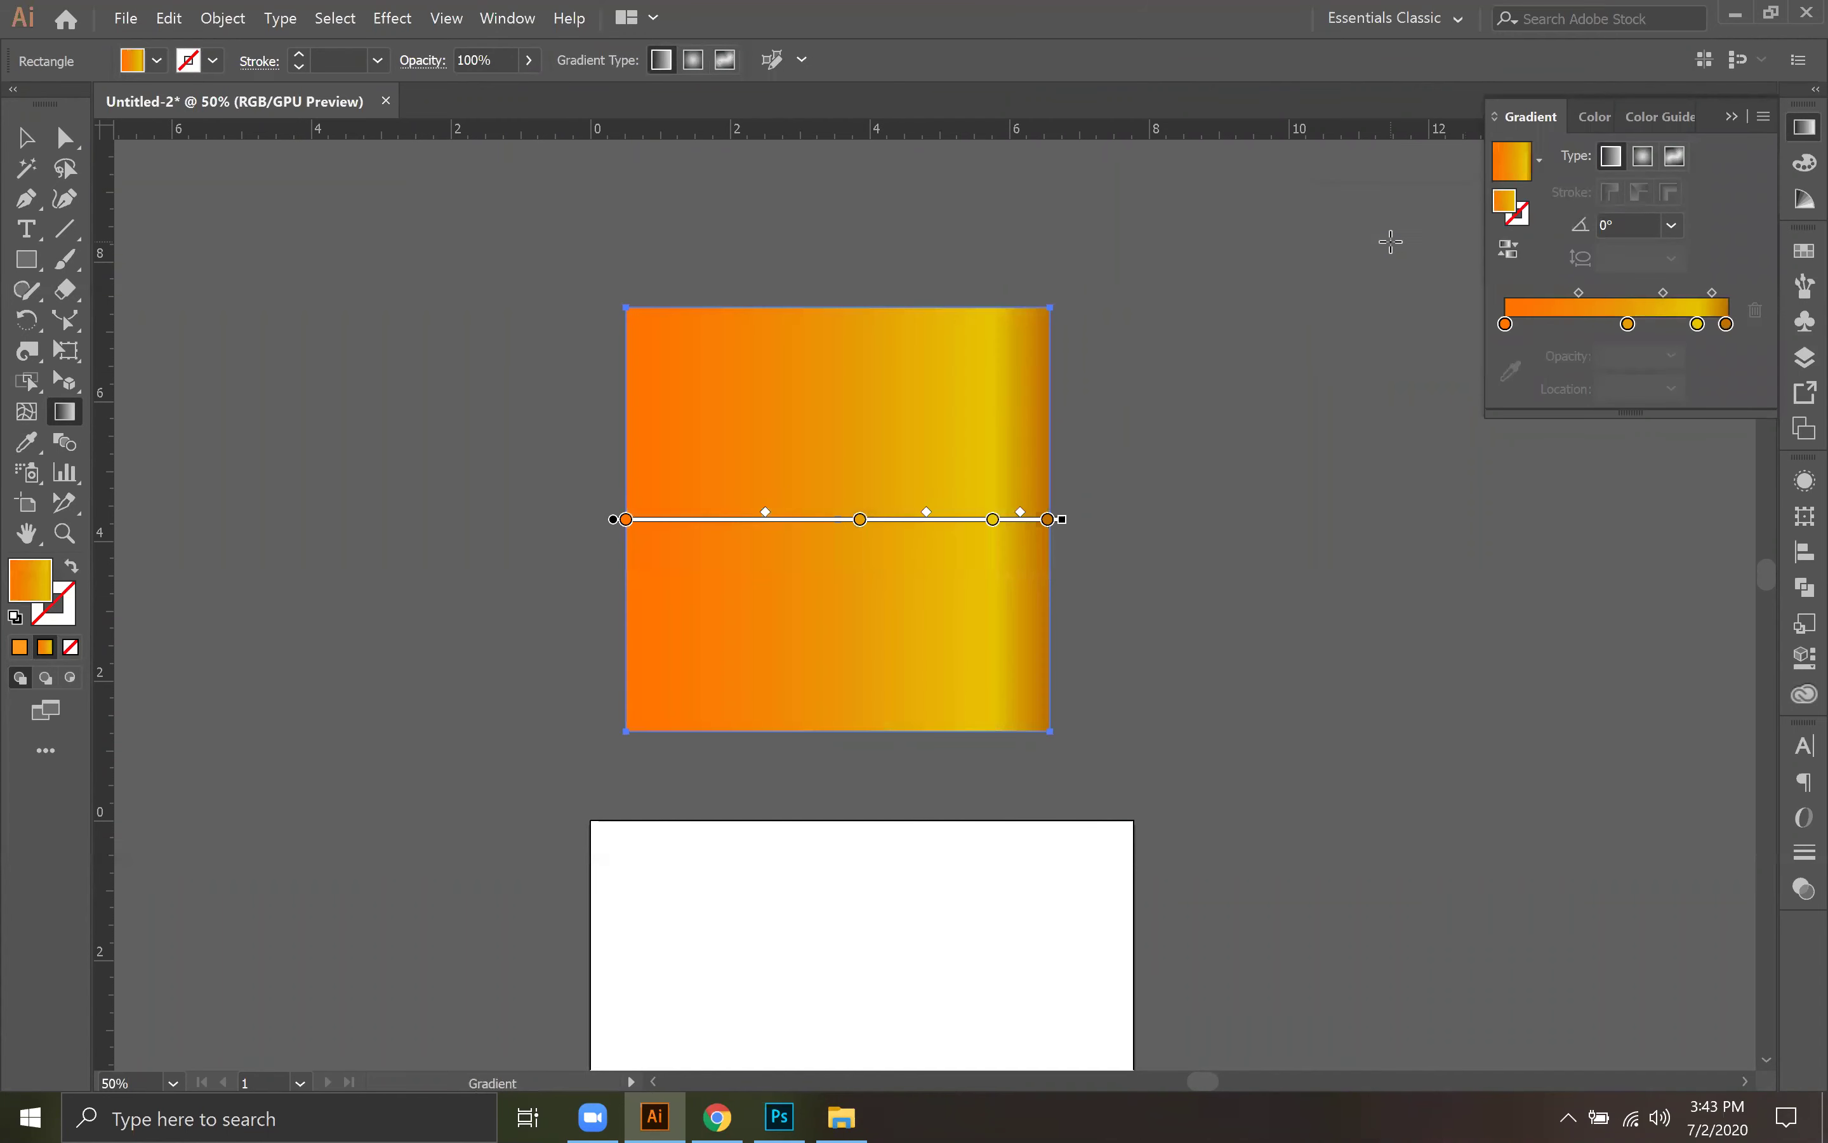
{"action": "left_click", "coordinate": [1542, 160]}
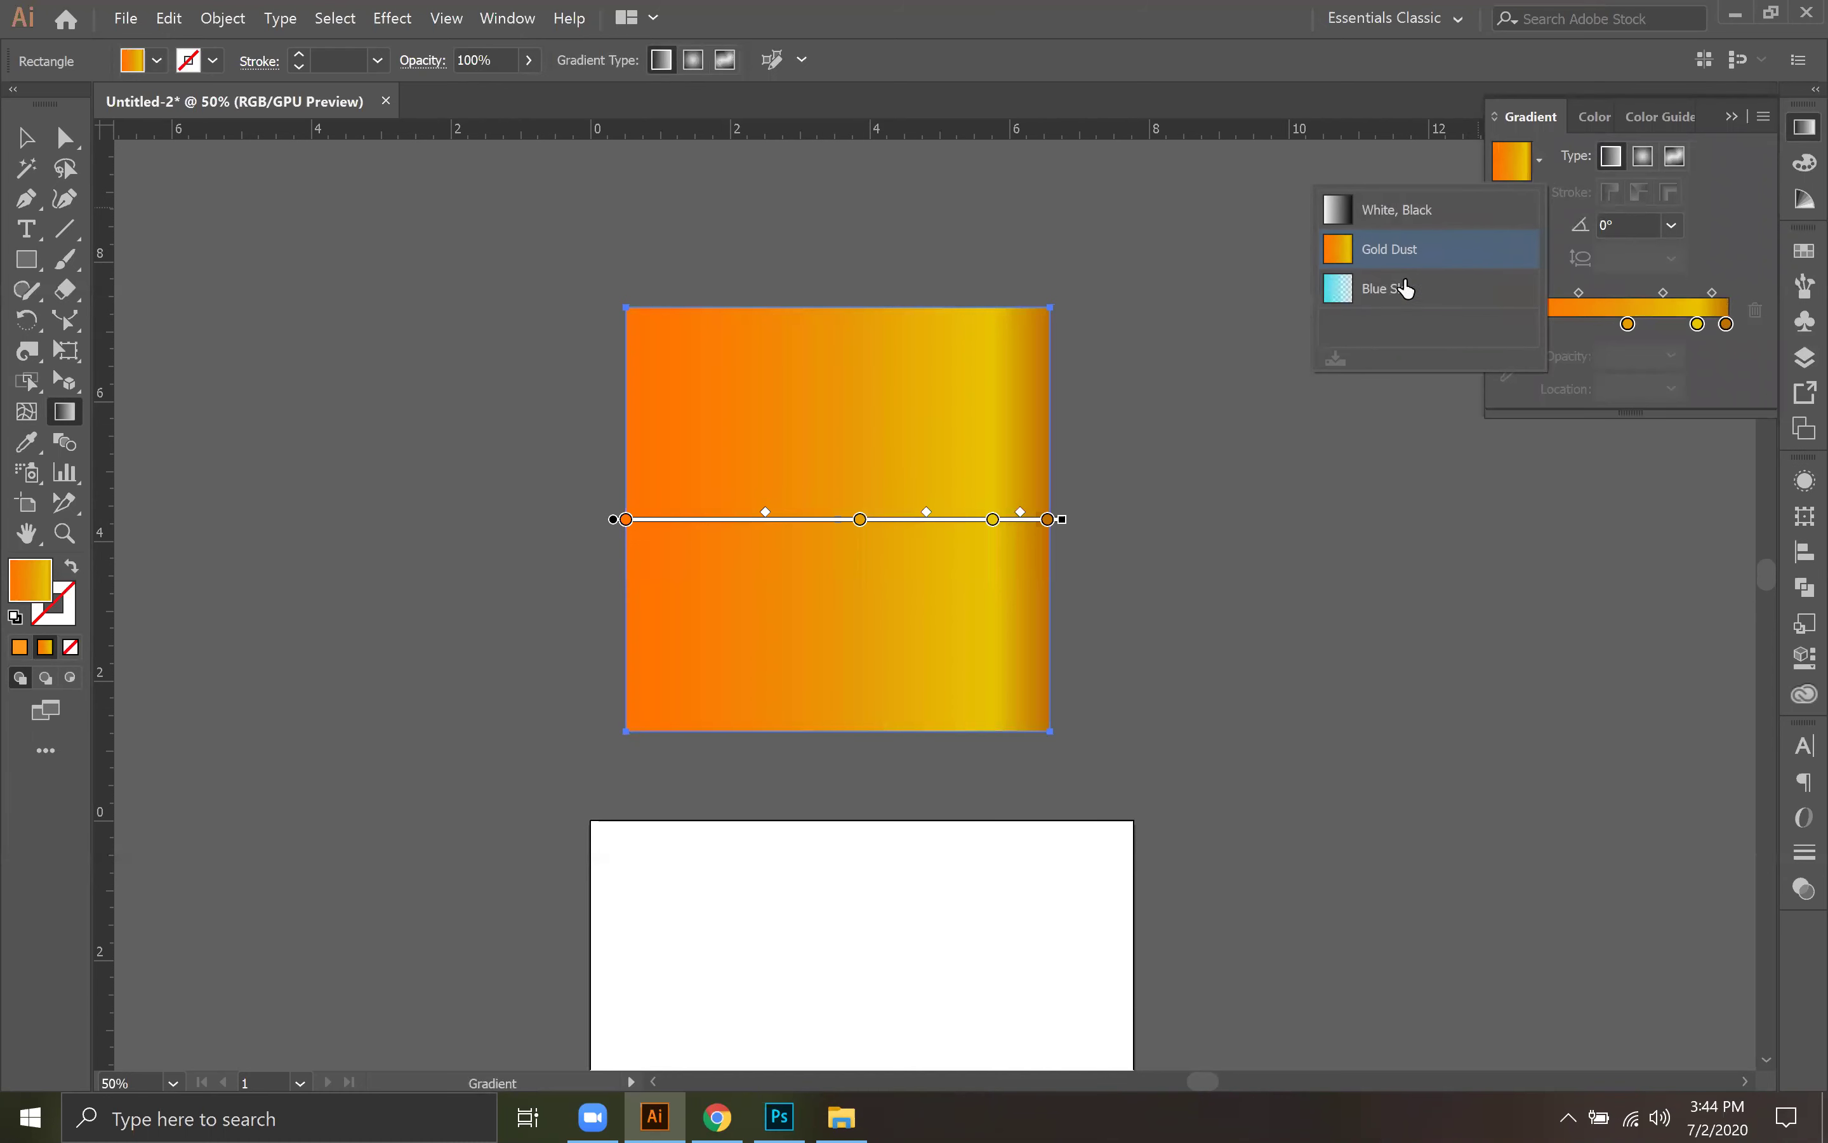
{"action": "left_click", "coordinate": [1397, 288]}
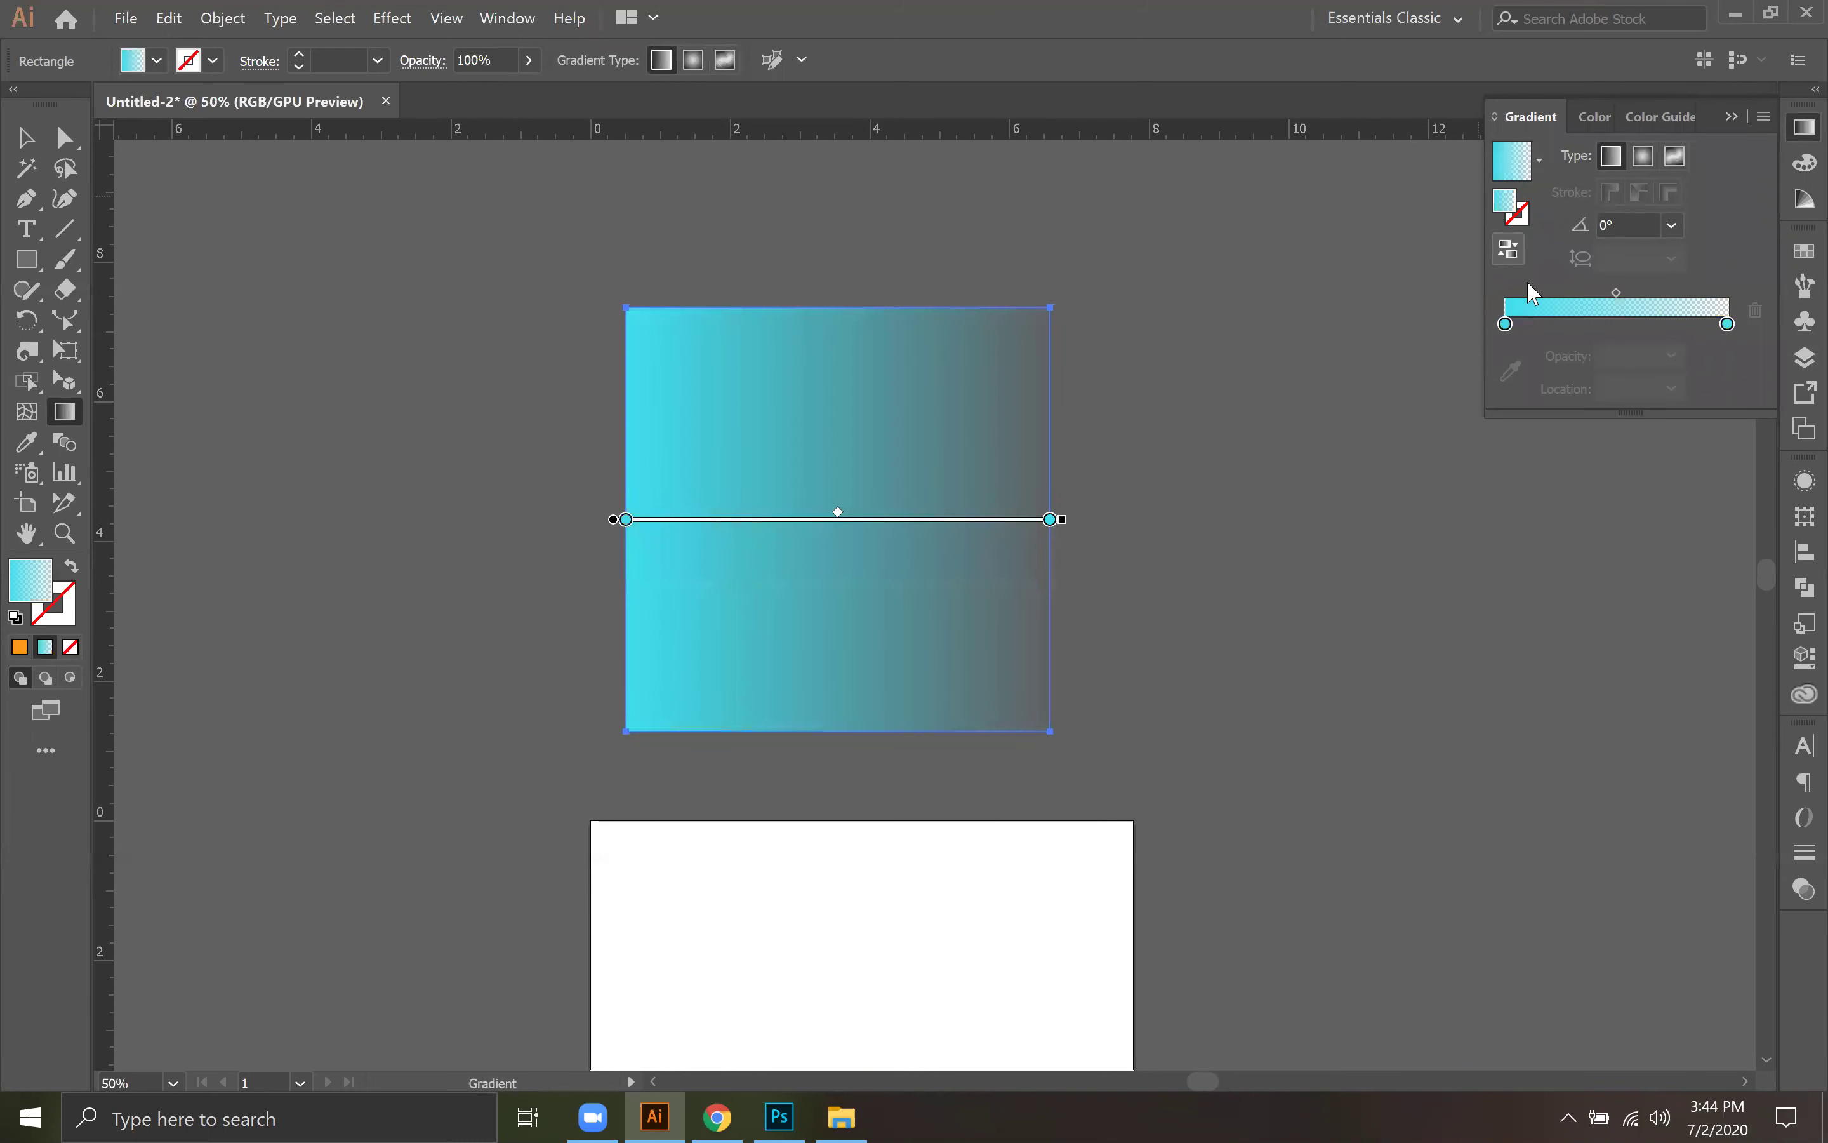
{"action": "left_click", "coordinate": [1539, 160]}
{"action": "left_click", "coordinate": [1455, 209]}
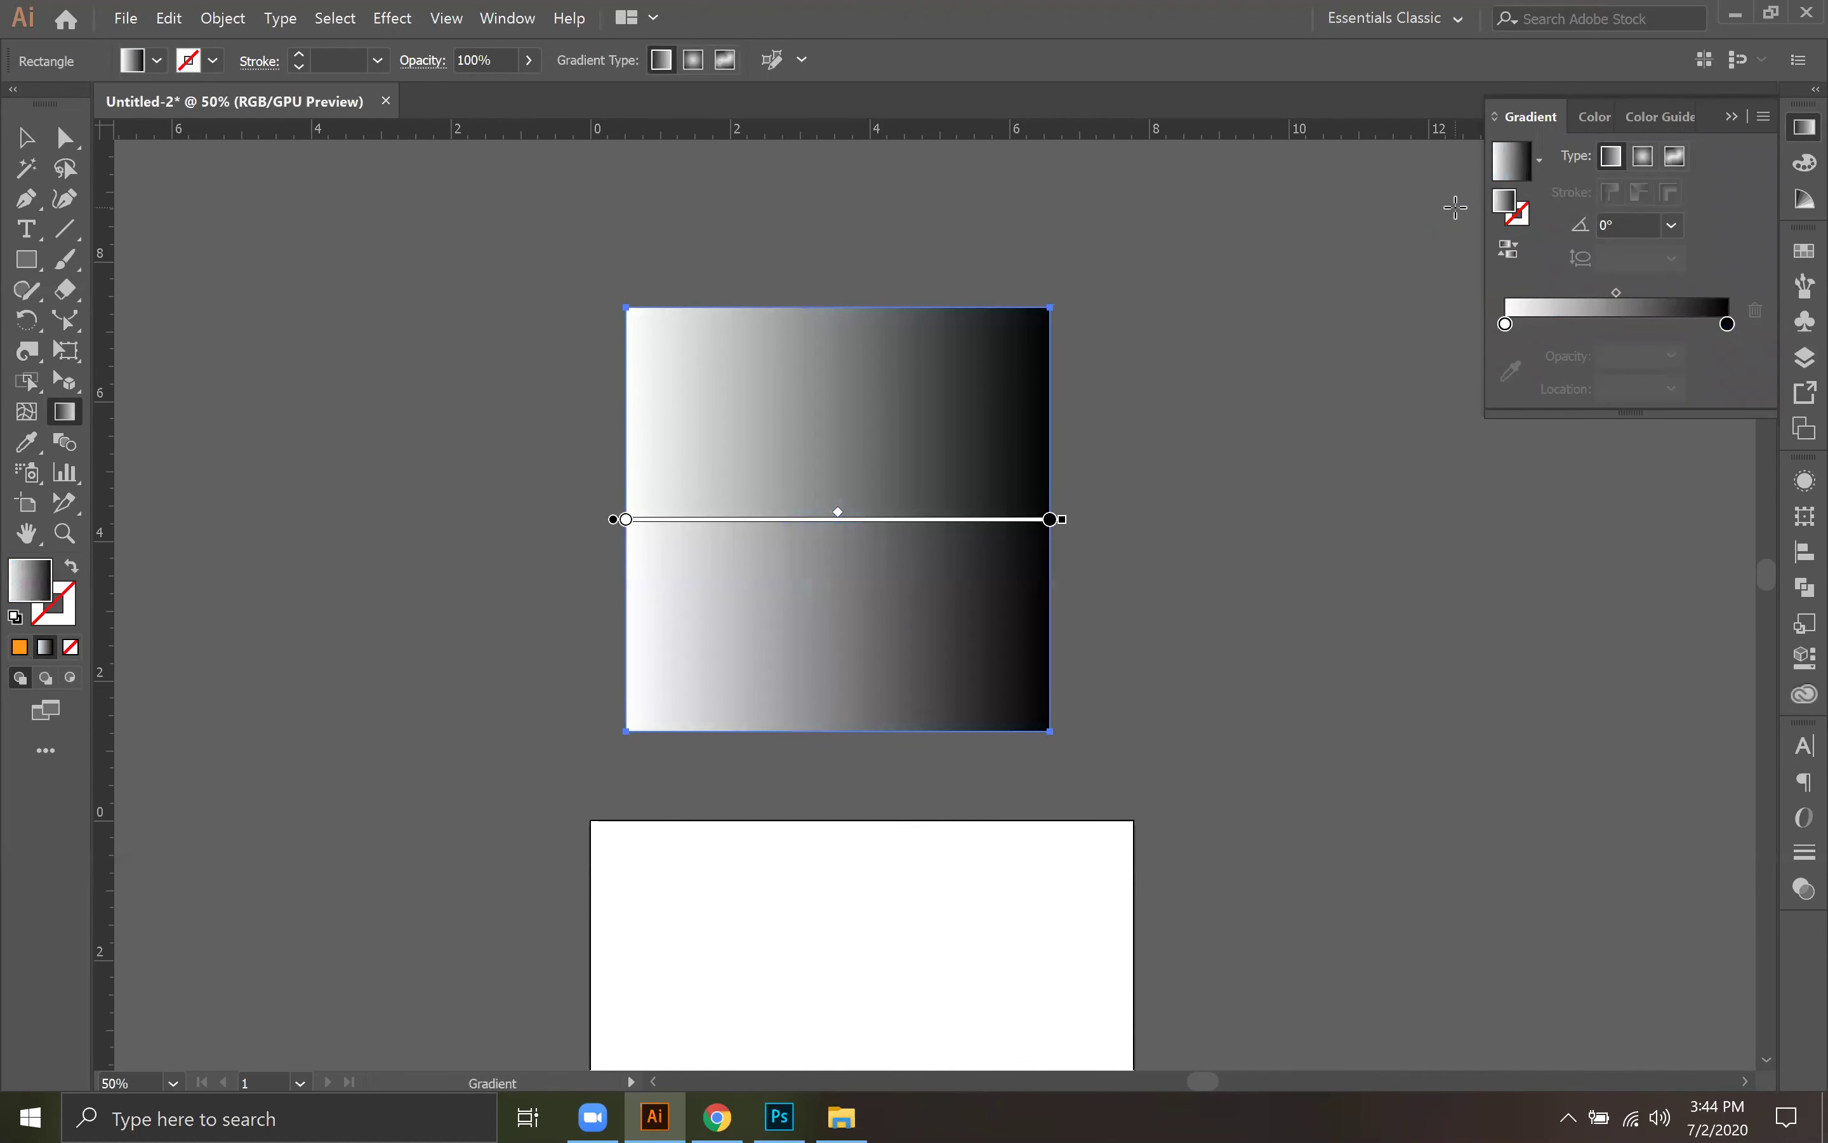
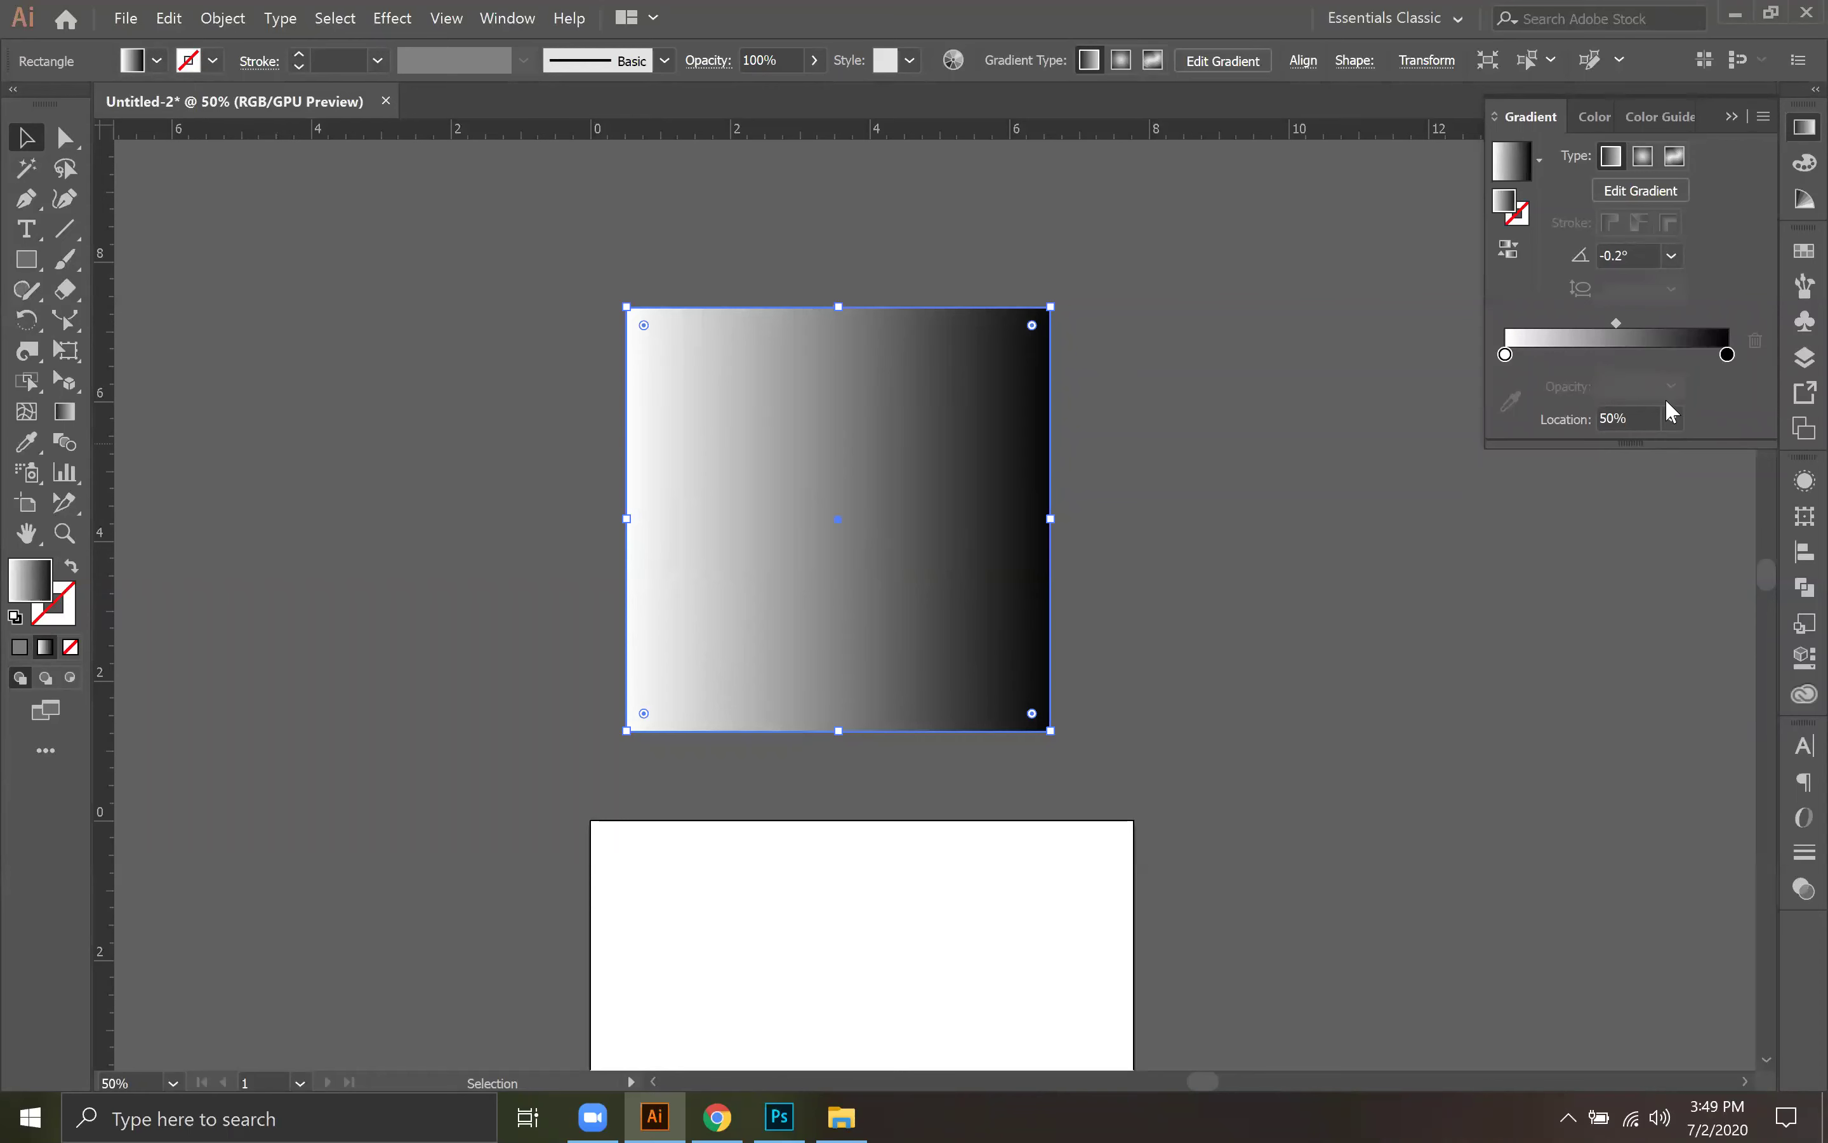
Step: Set the square's gradient angle to 0°, 120° and 180° in turn, and back to 0°
{"action": "left_click", "coordinate": [1672, 255]}
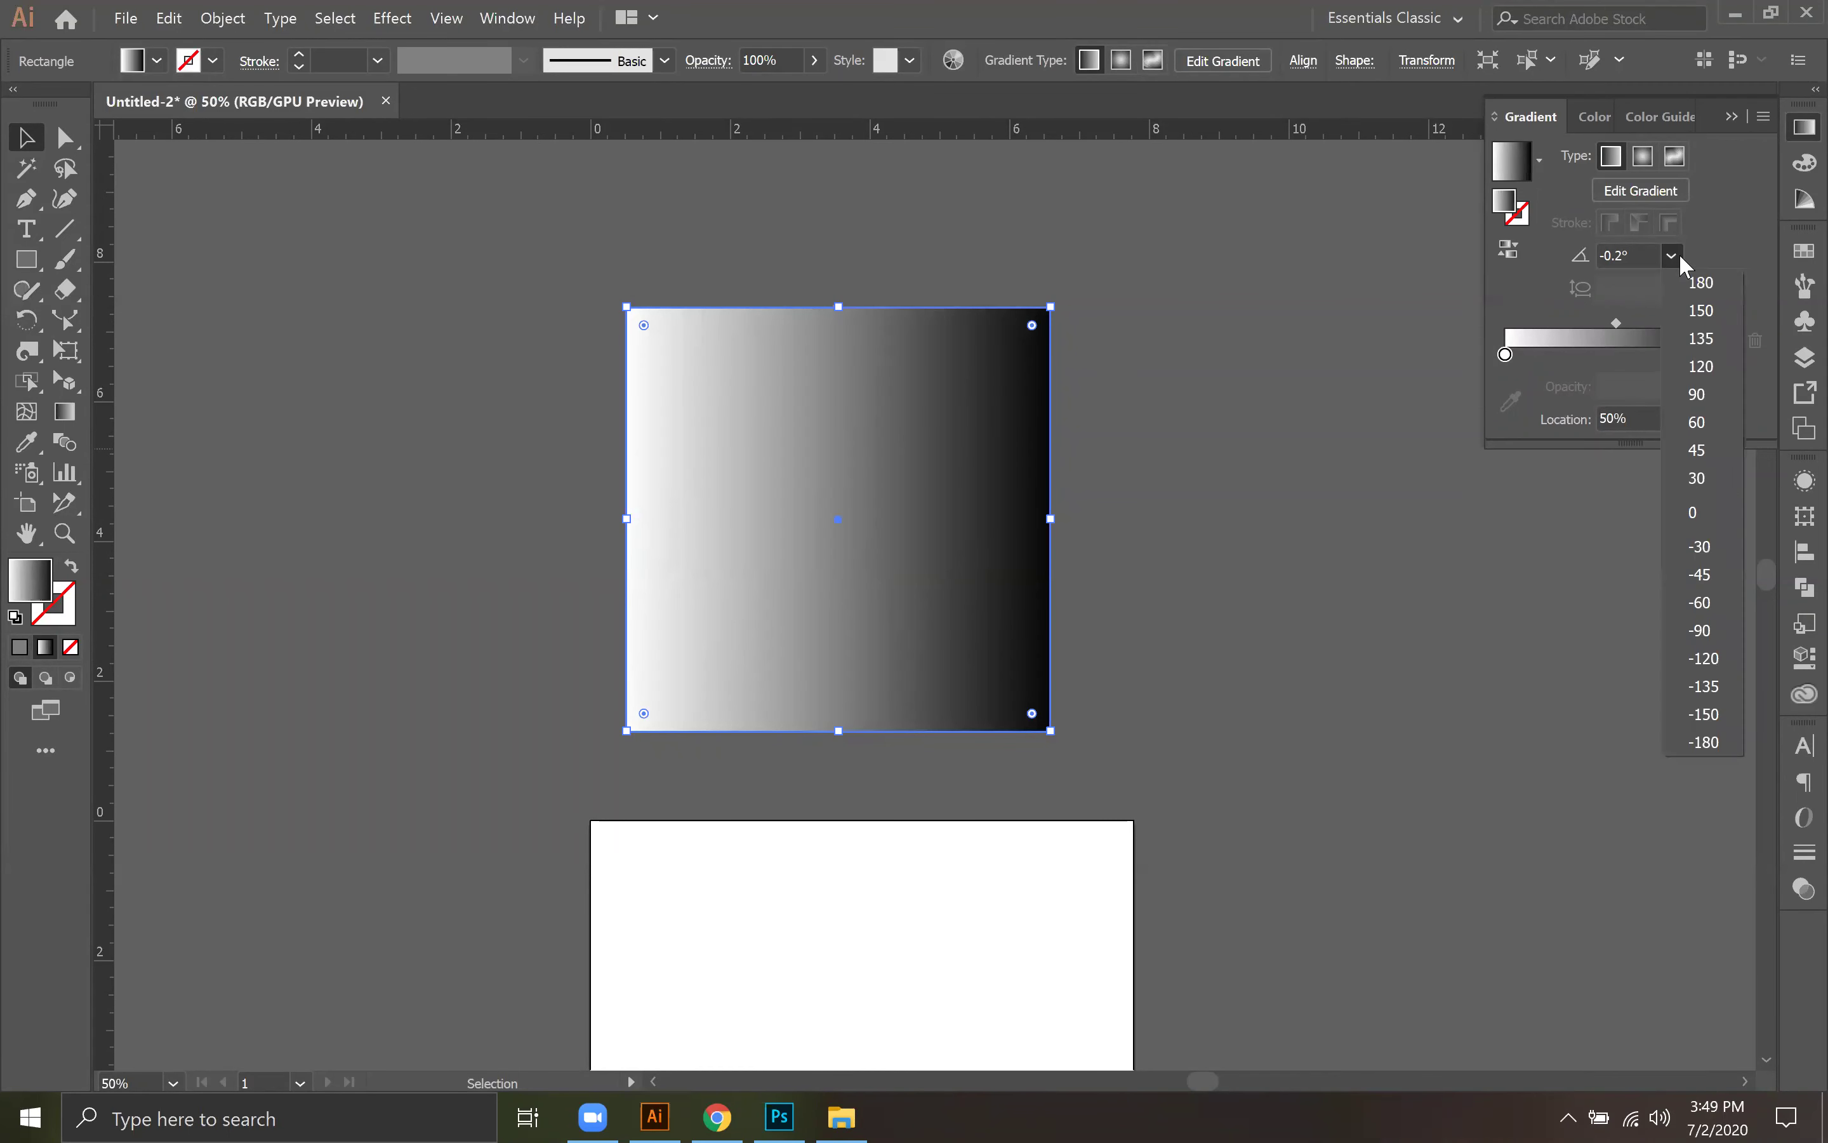
{"action": "left_click", "coordinate": [1689, 501]}
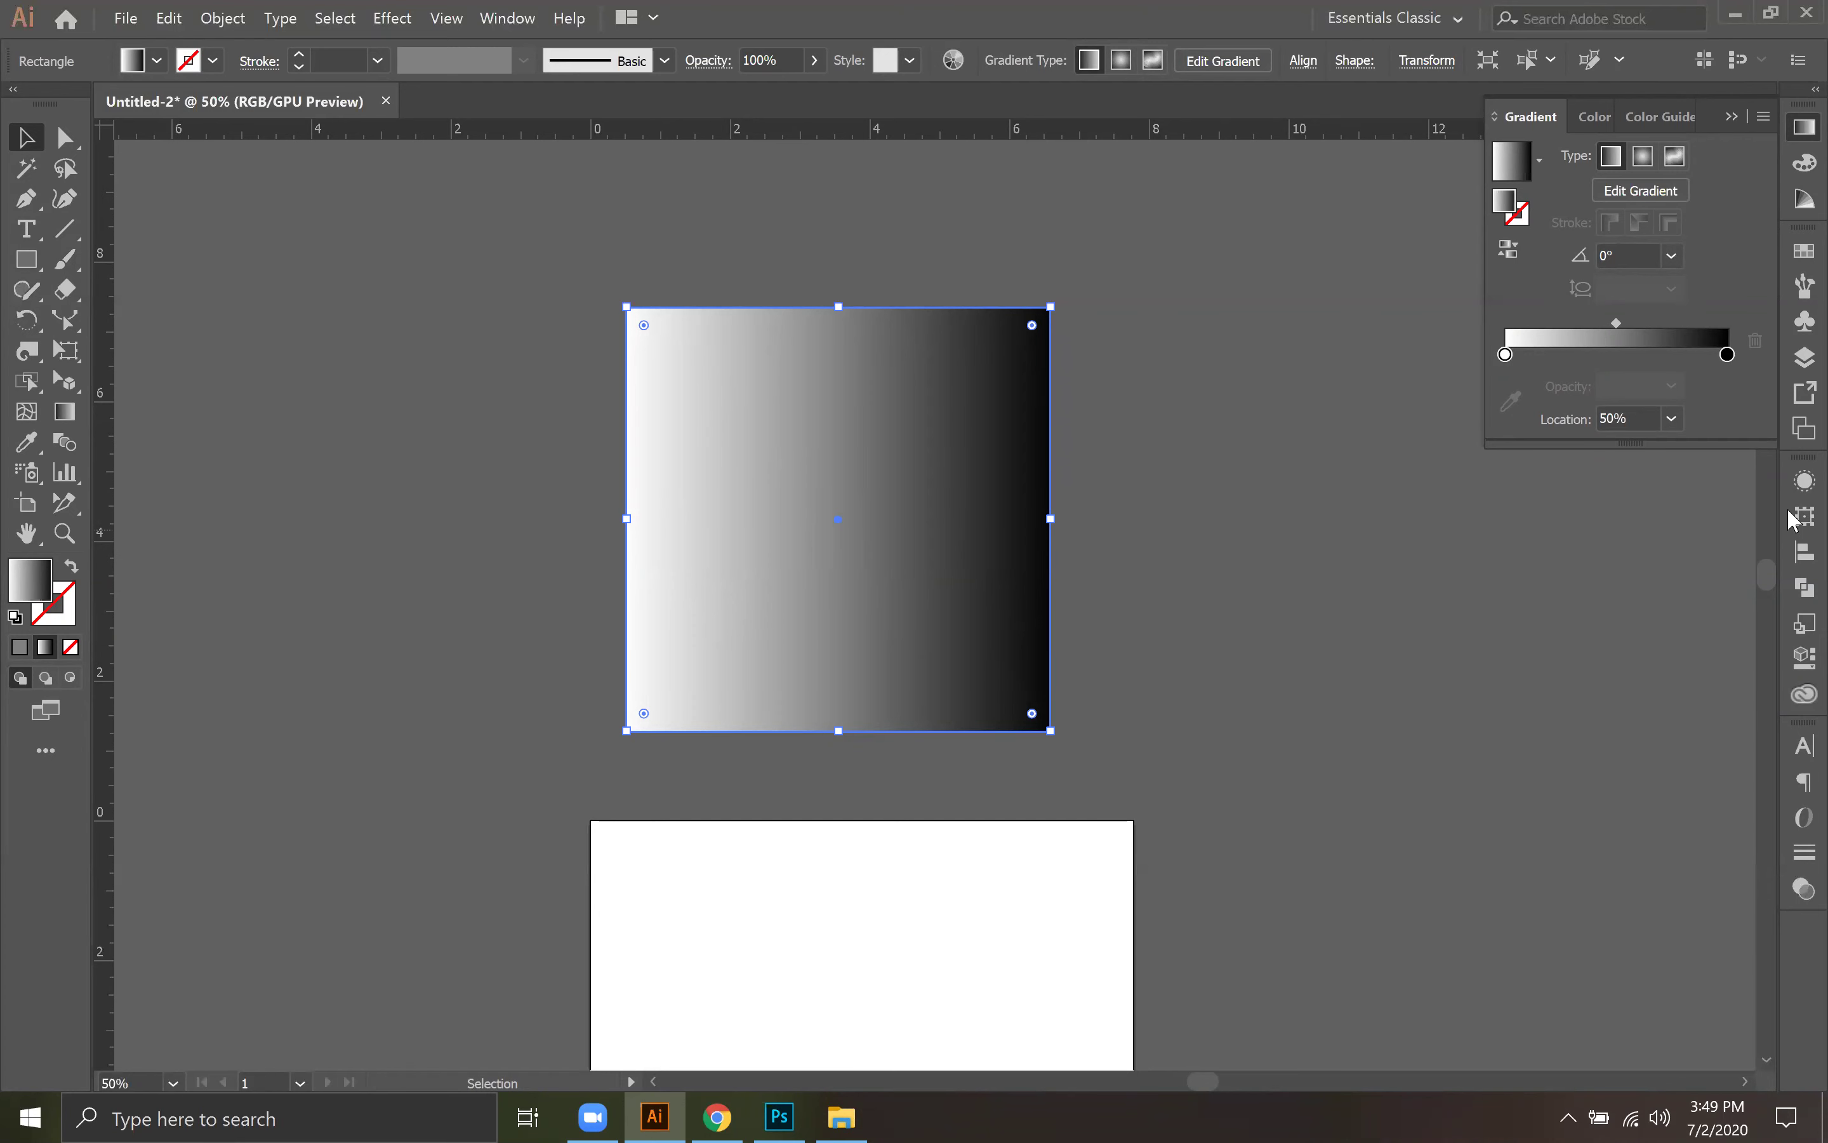
{"action": "left_click", "coordinate": [1673, 255]}
{"action": "left_click", "coordinate": [1702, 366]}
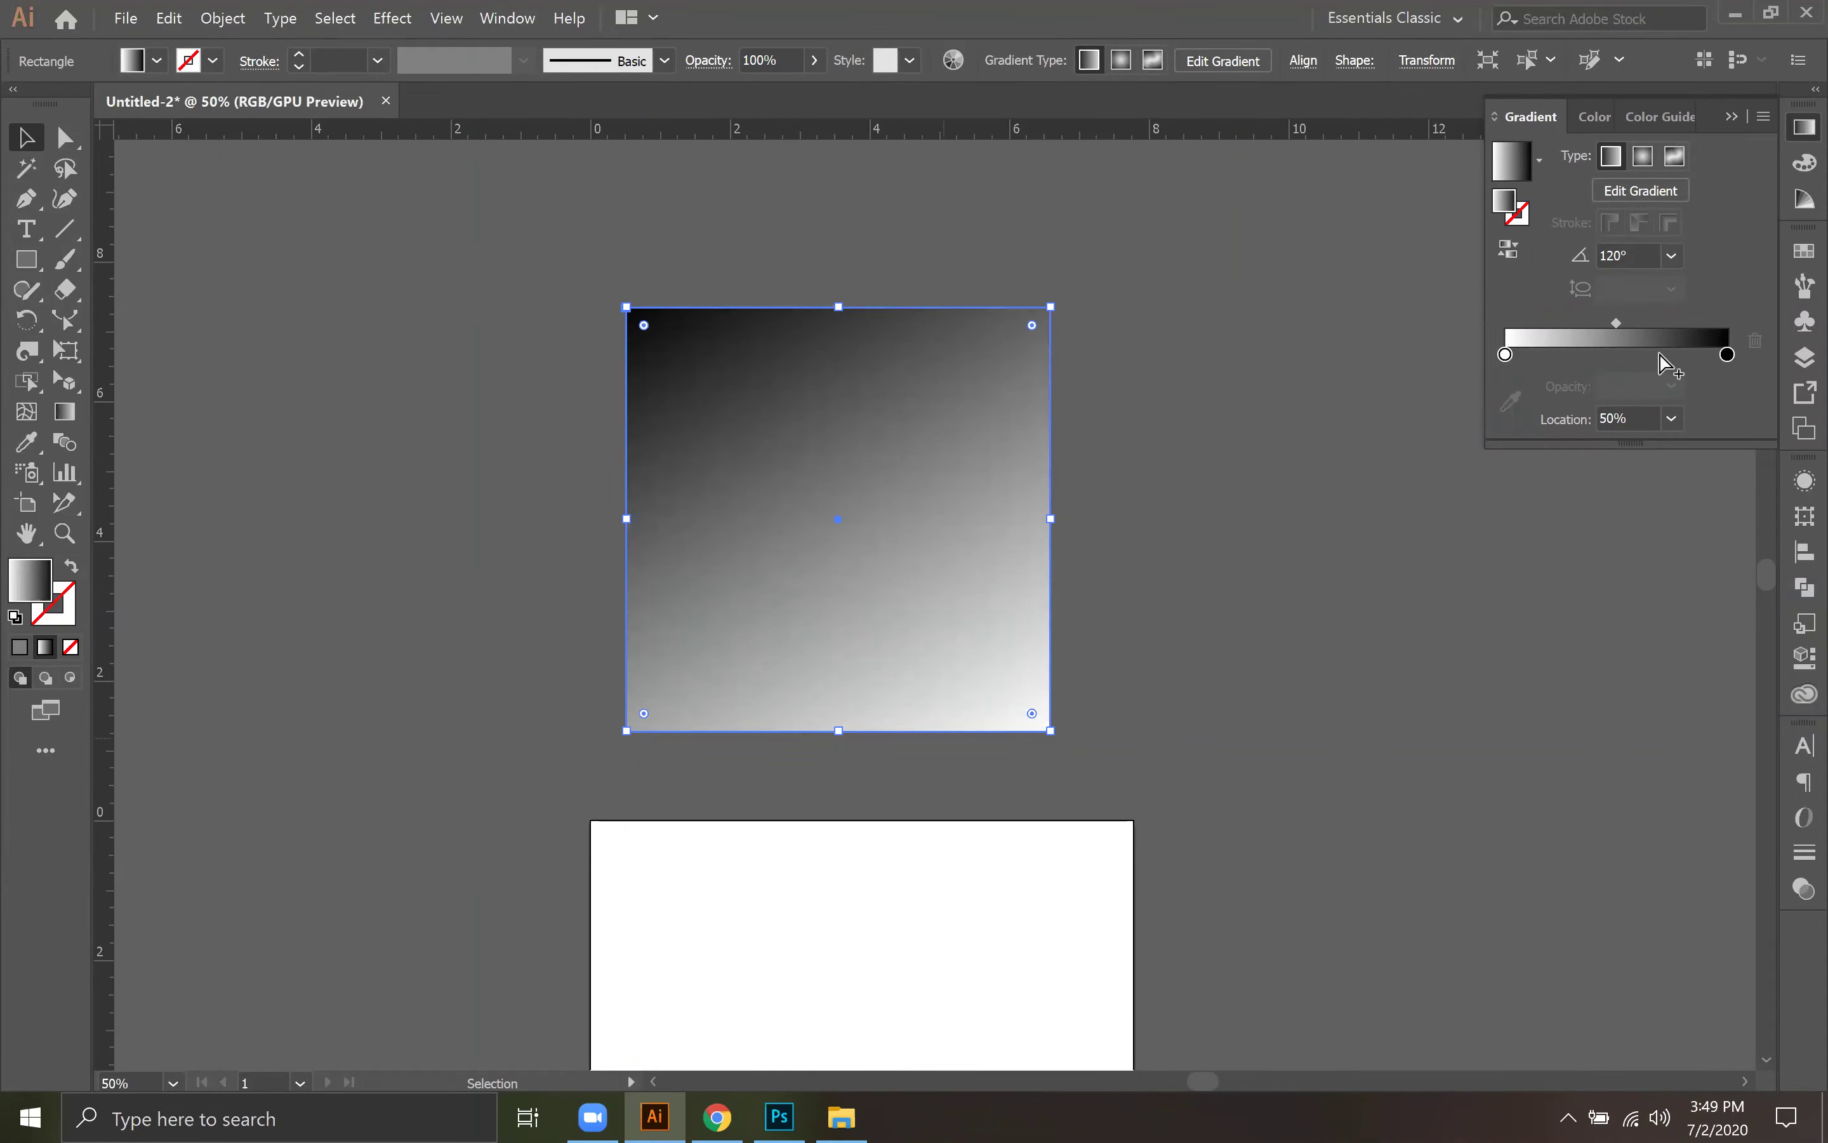
{"action": "left_click", "coordinate": [1672, 255]}
{"action": "left_click", "coordinate": [1689, 283]}
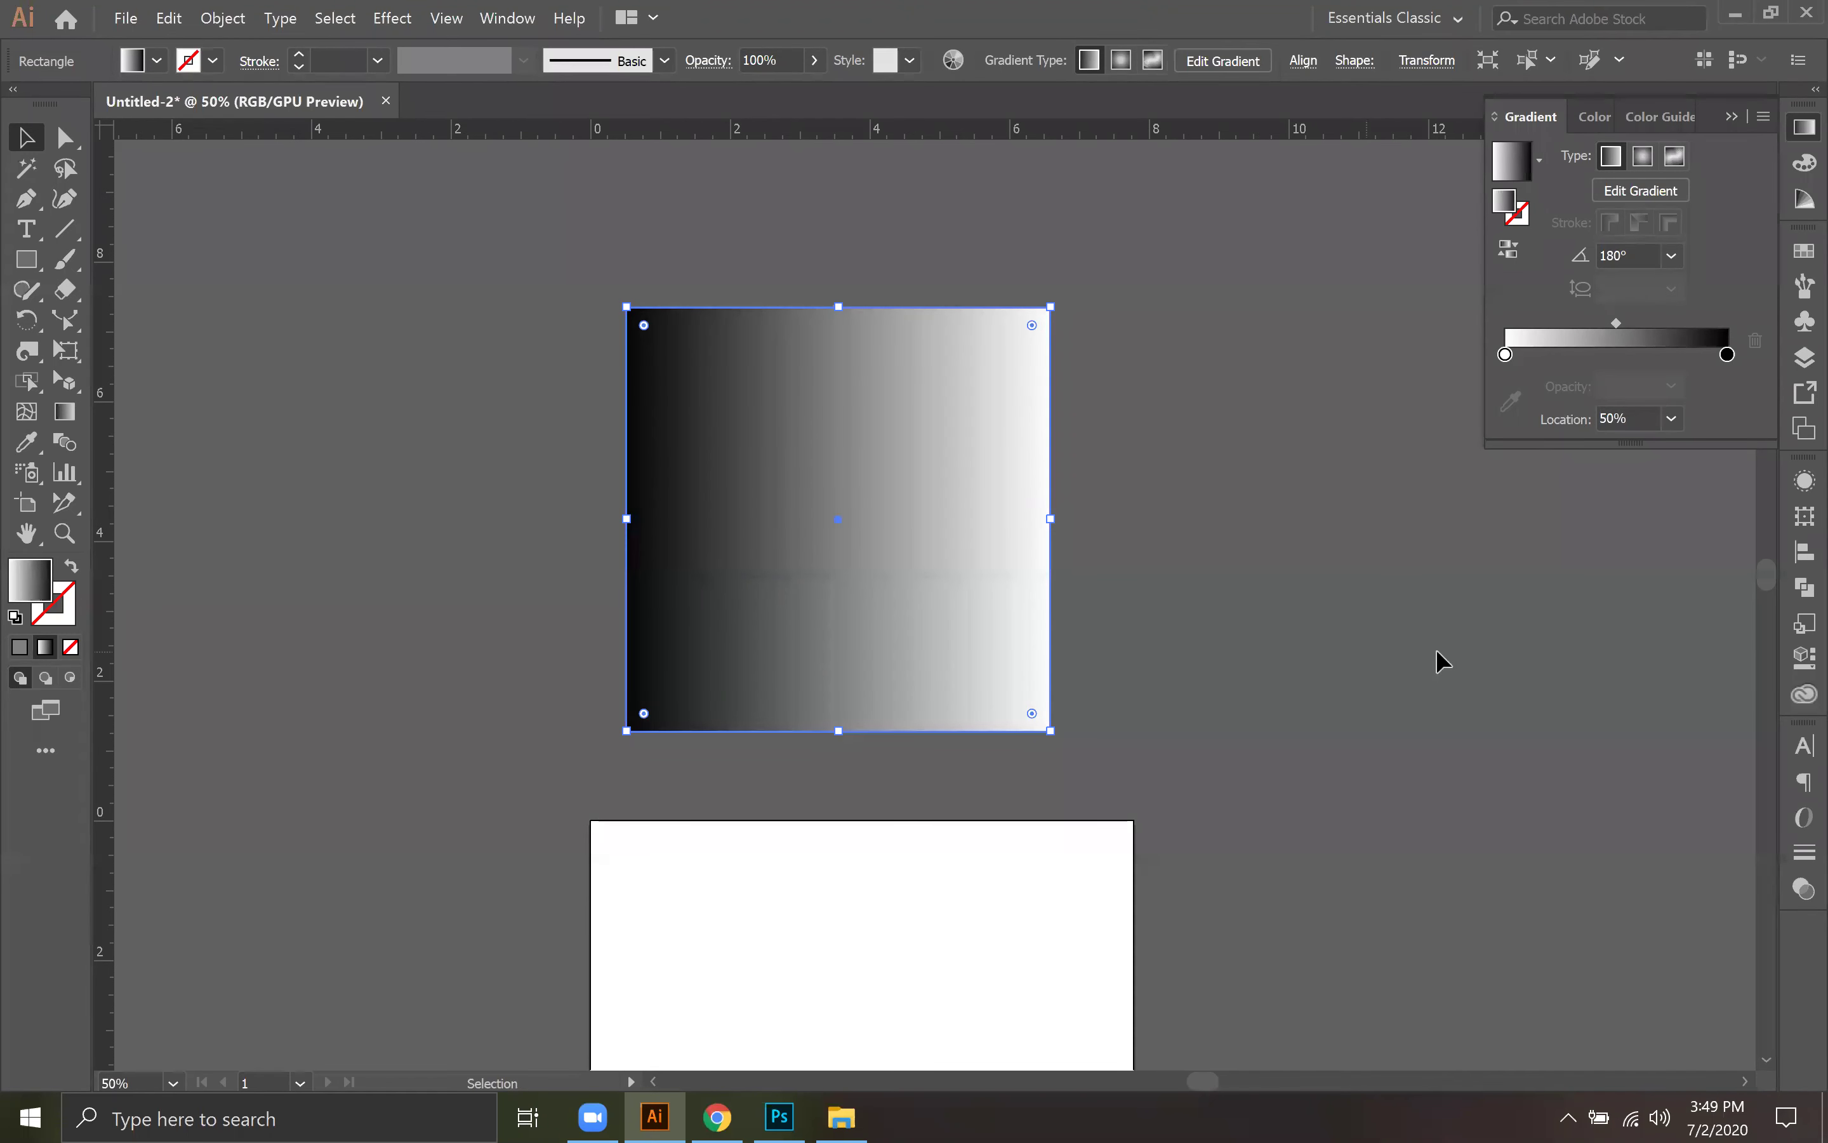
{"action": "left_click", "coordinate": [1672, 257]}
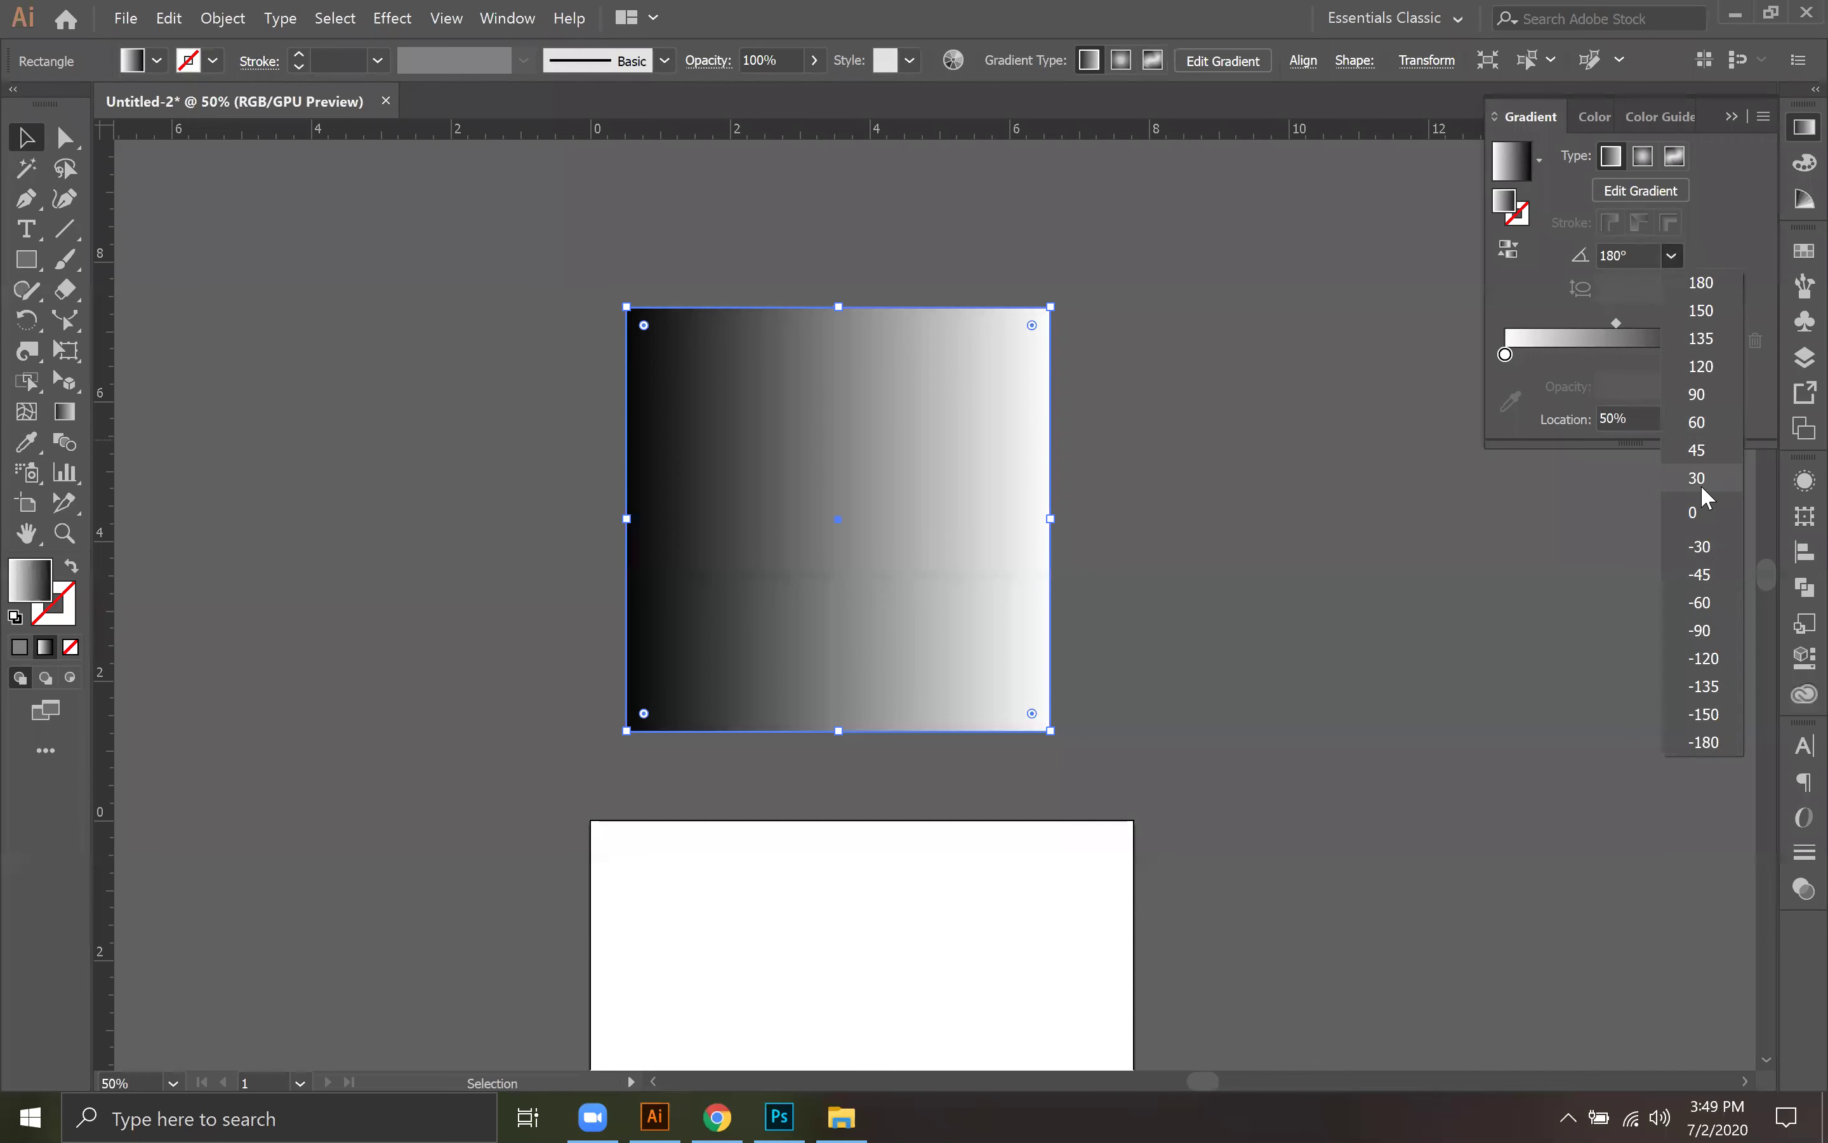
{"action": "left_click", "coordinate": [1700, 512]}
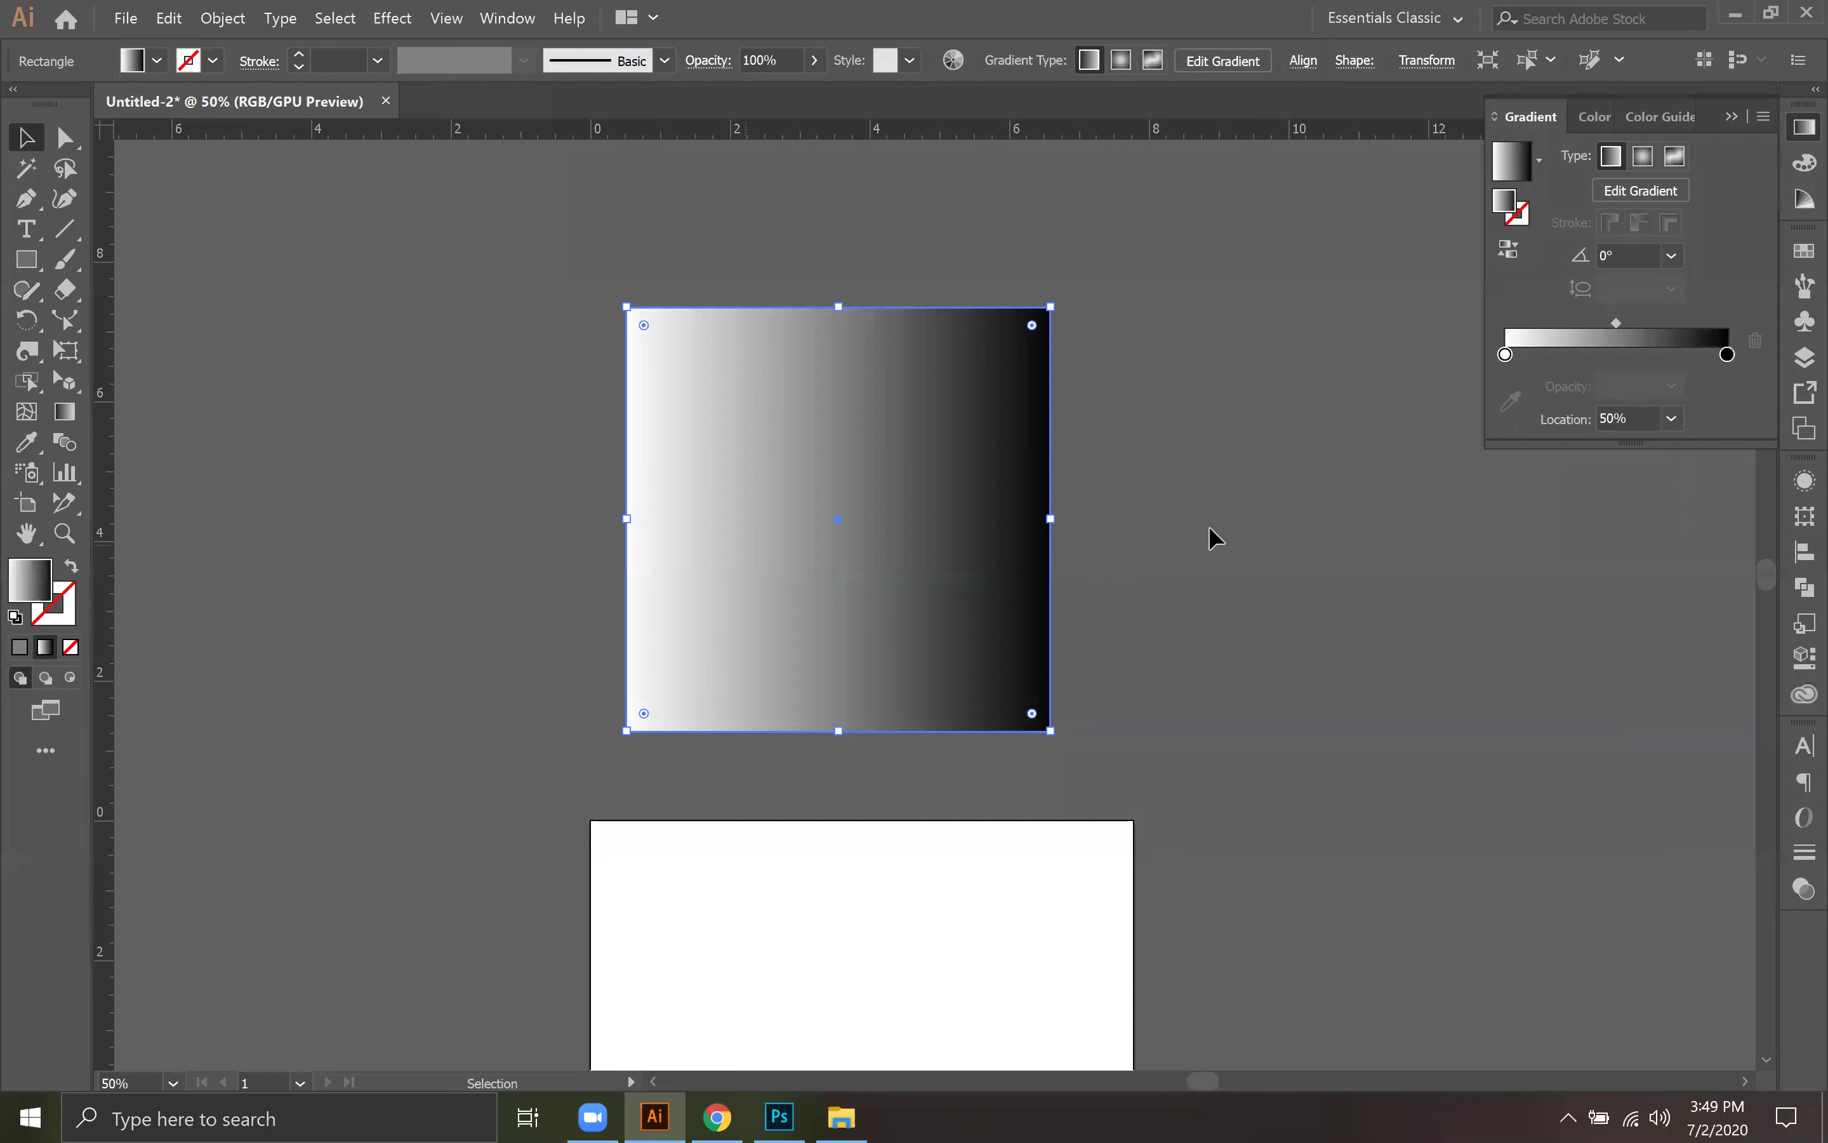
Step: Try a -60° gradient angle on the square and, with the square selected again, restore the angle to 0°
{"action": "left_click", "coordinate": [1672, 257]}
{"action": "left_click", "coordinate": [1712, 600]}
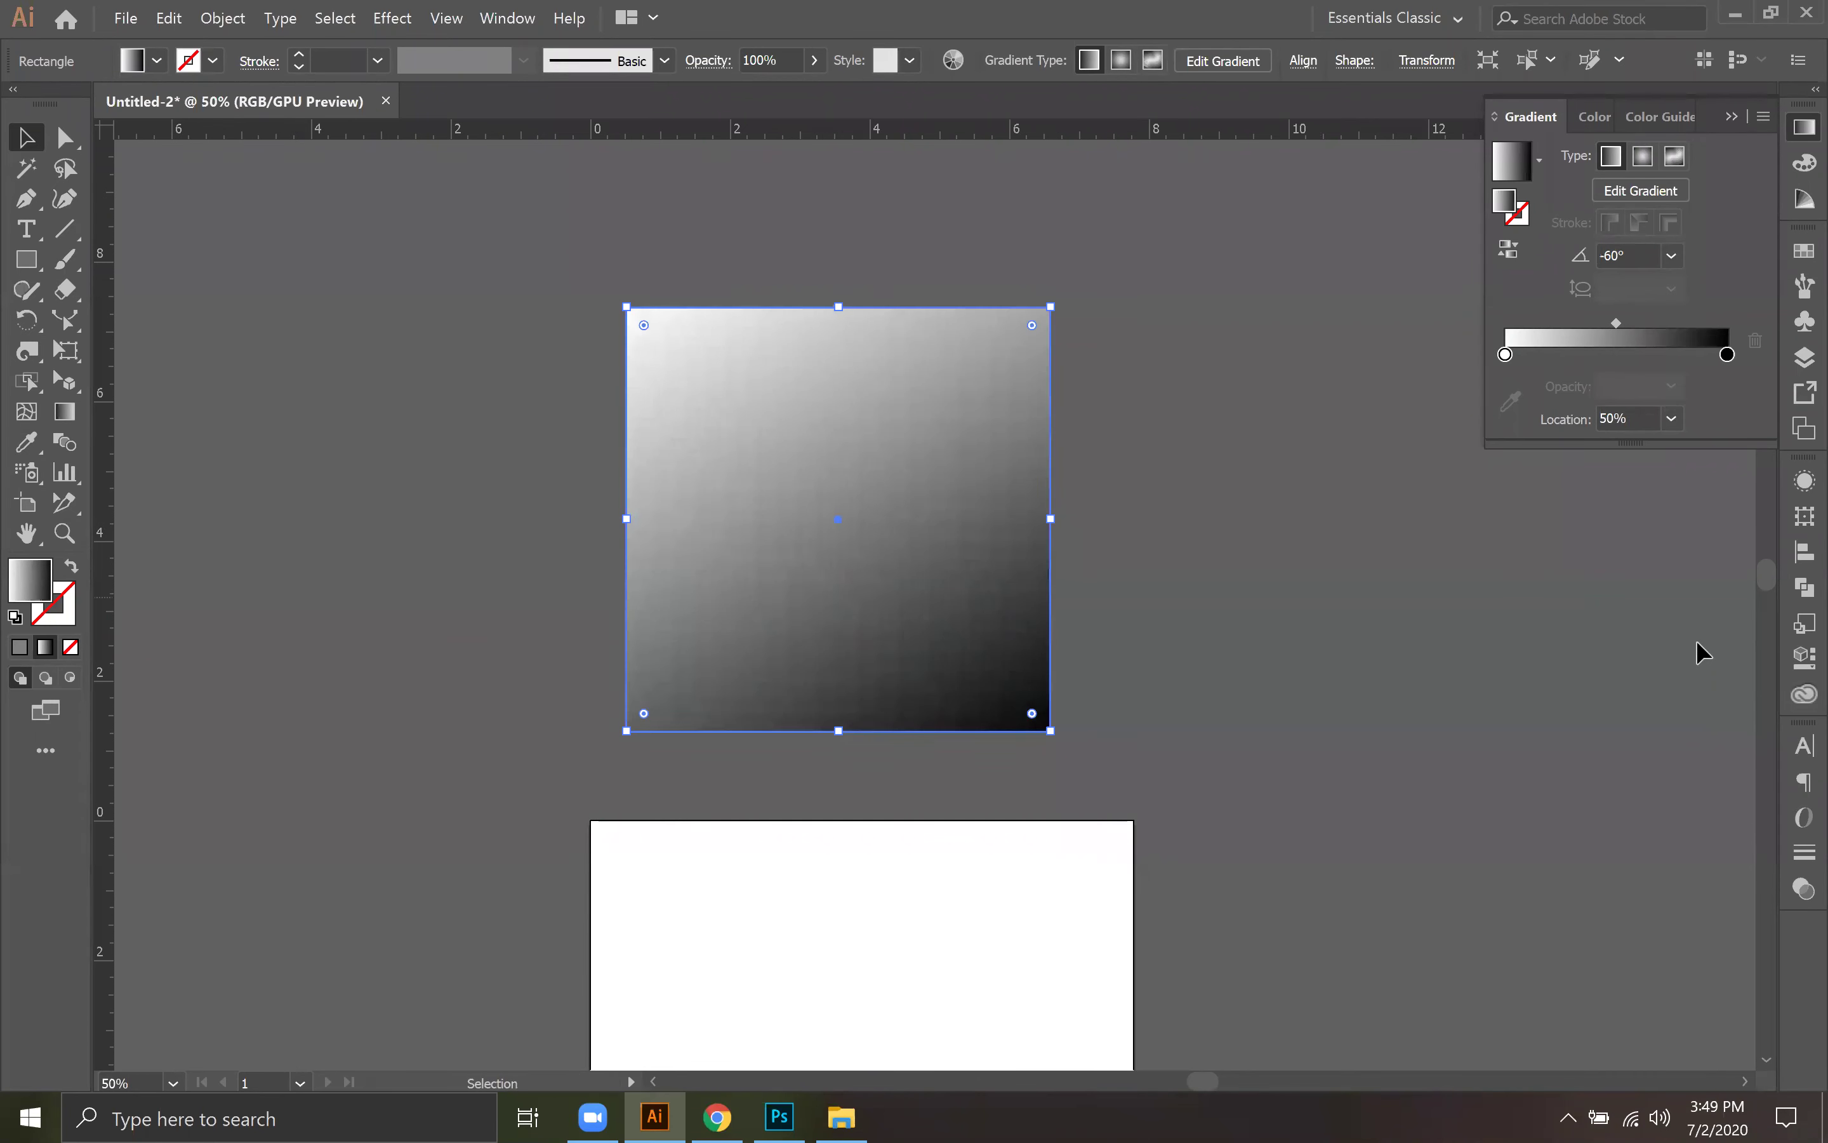
{"action": "left_click", "coordinate": [1718, 705]}
{"action": "left_click", "coordinate": [1666, 229]}
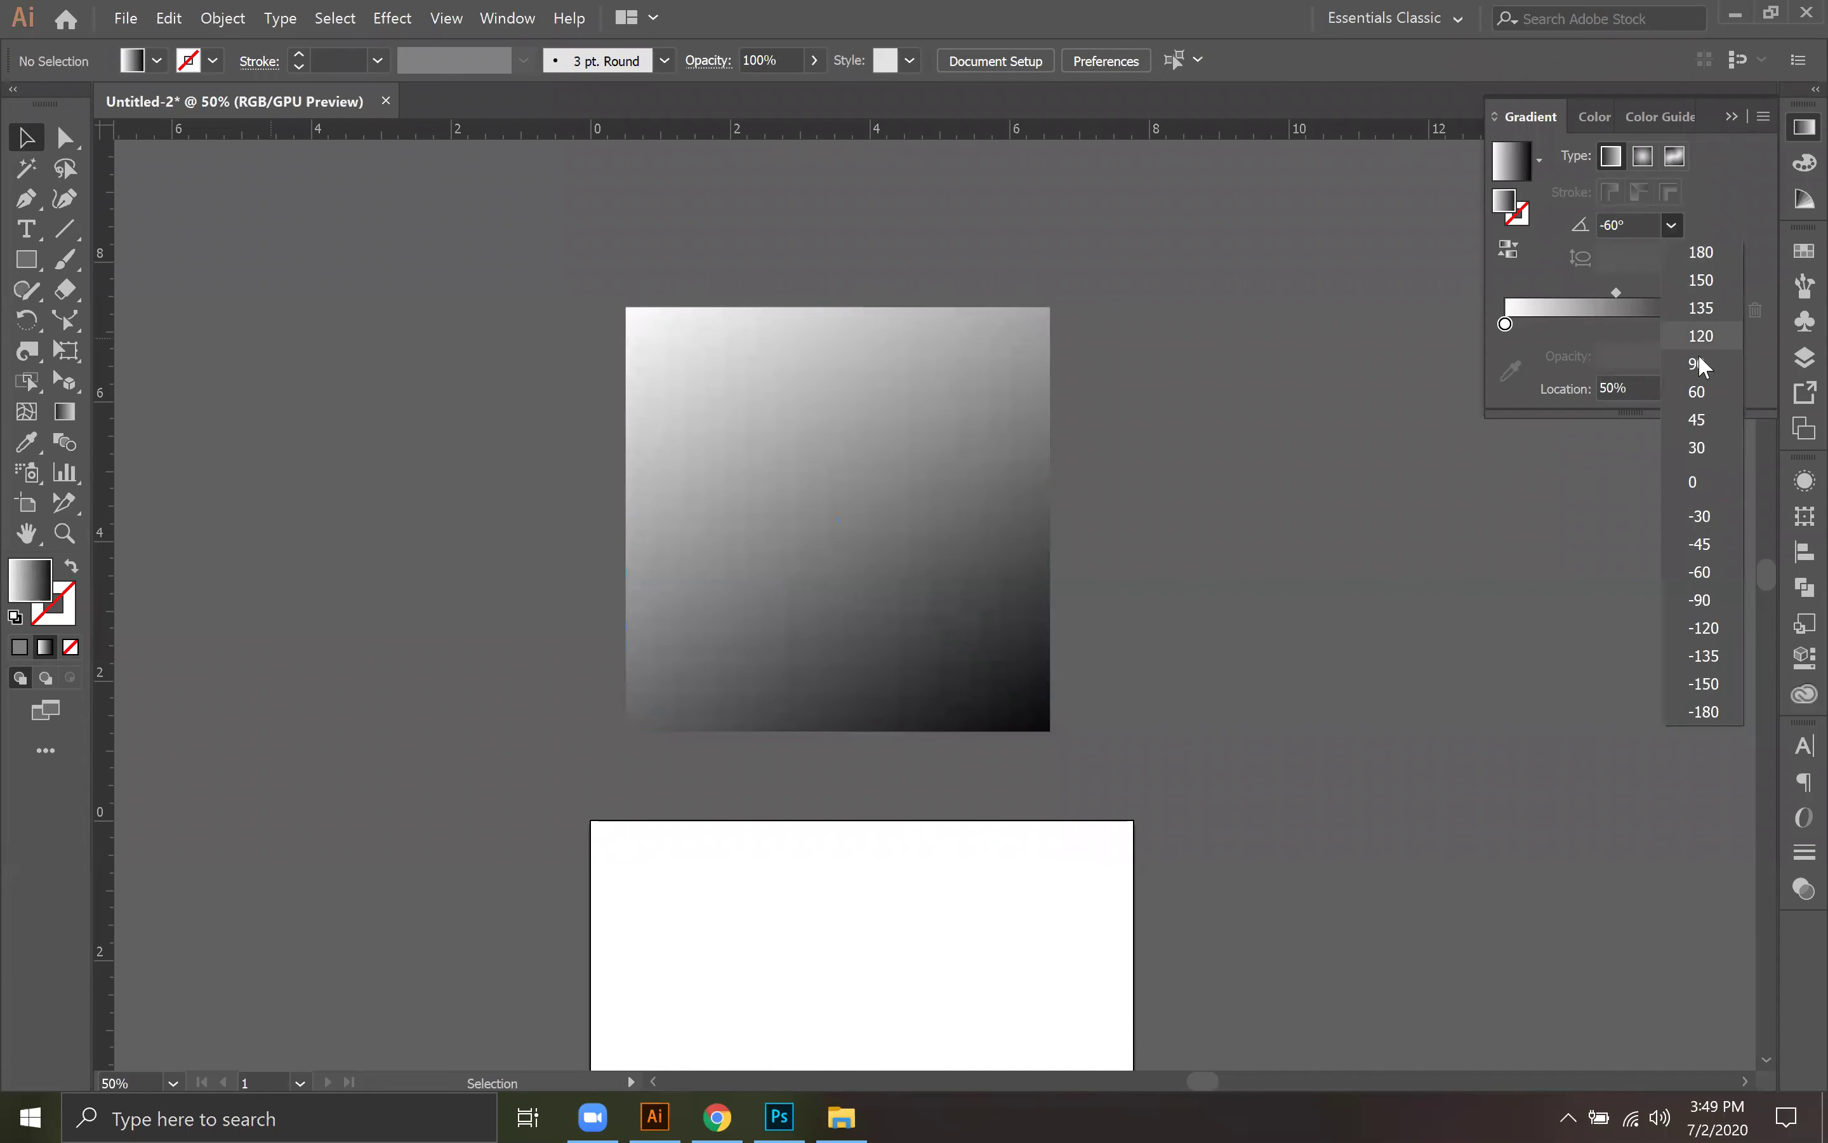
{"action": "left_click", "coordinate": [1716, 473]}
{"action": "left_click", "coordinate": [815, 469]}
{"action": "left_click", "coordinate": [1670, 257]}
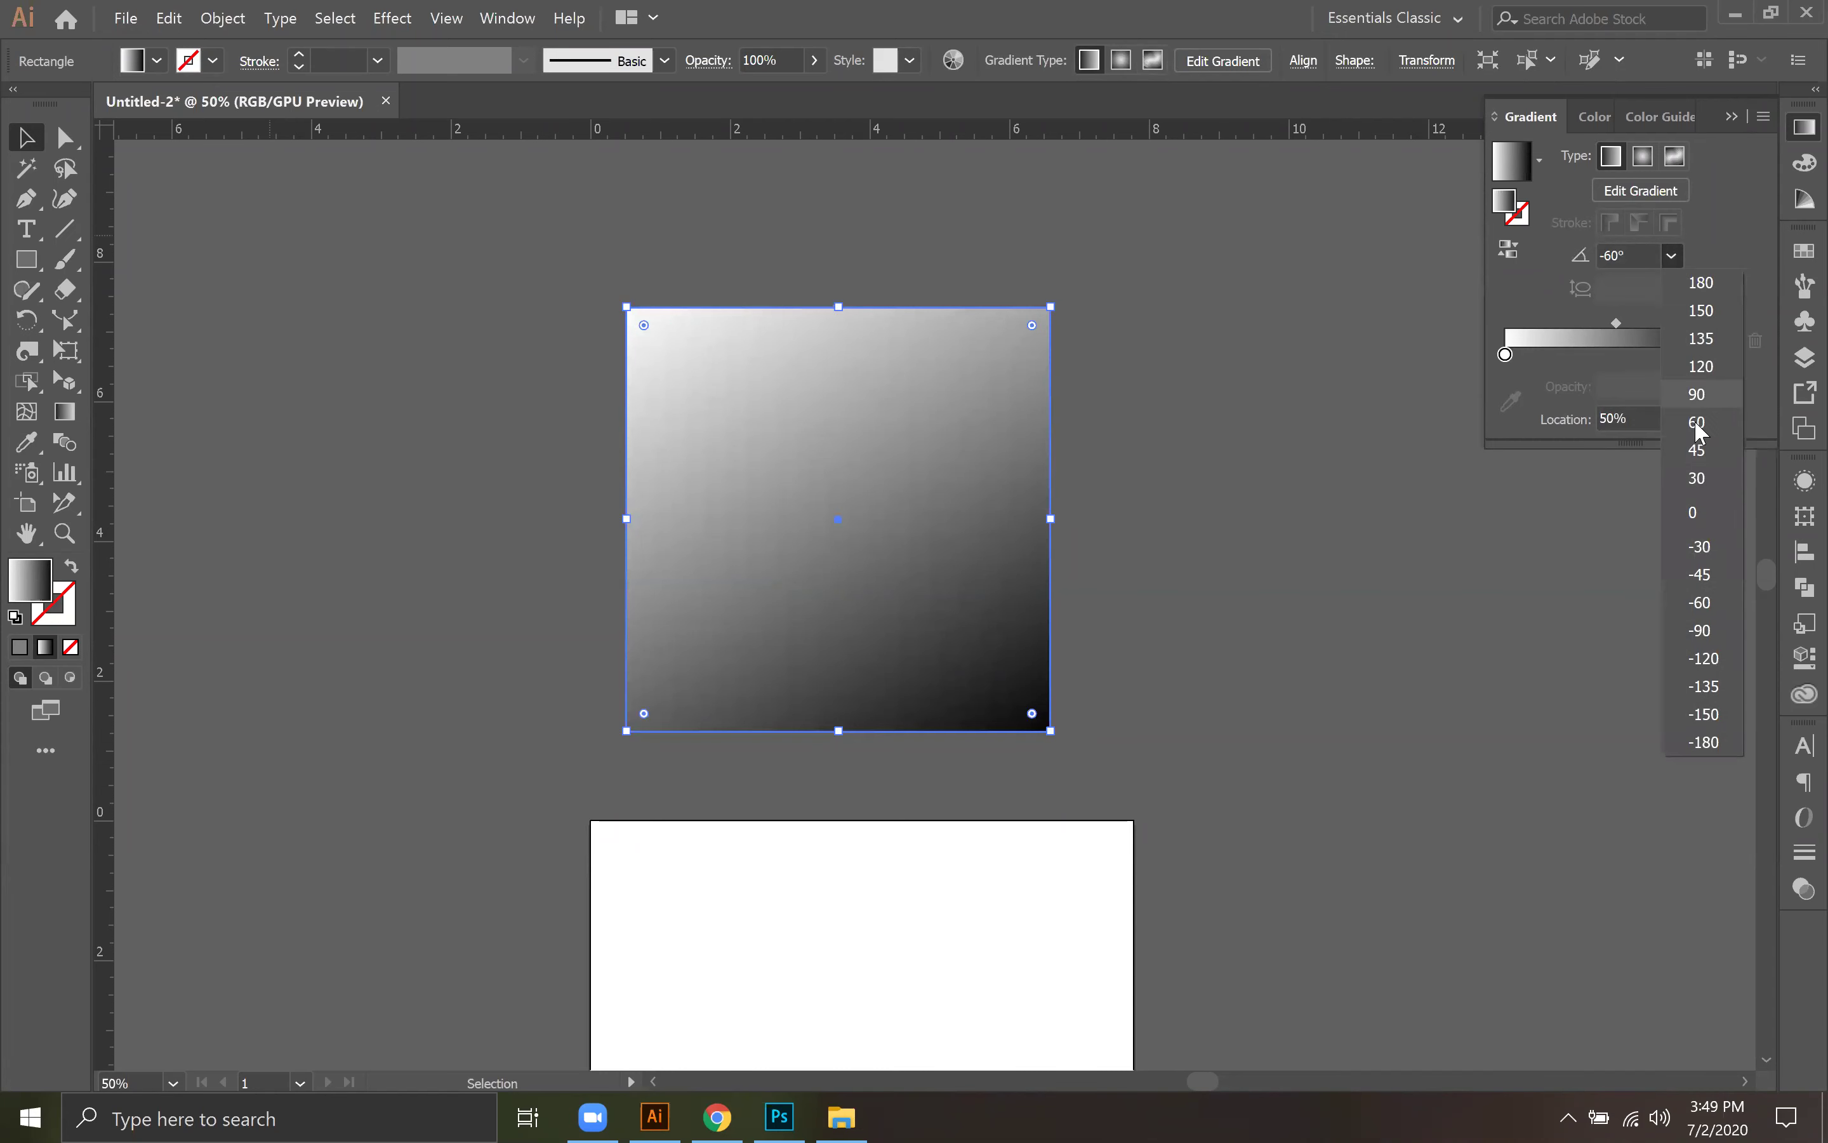
{"action": "left_click", "coordinate": [1713, 473]}
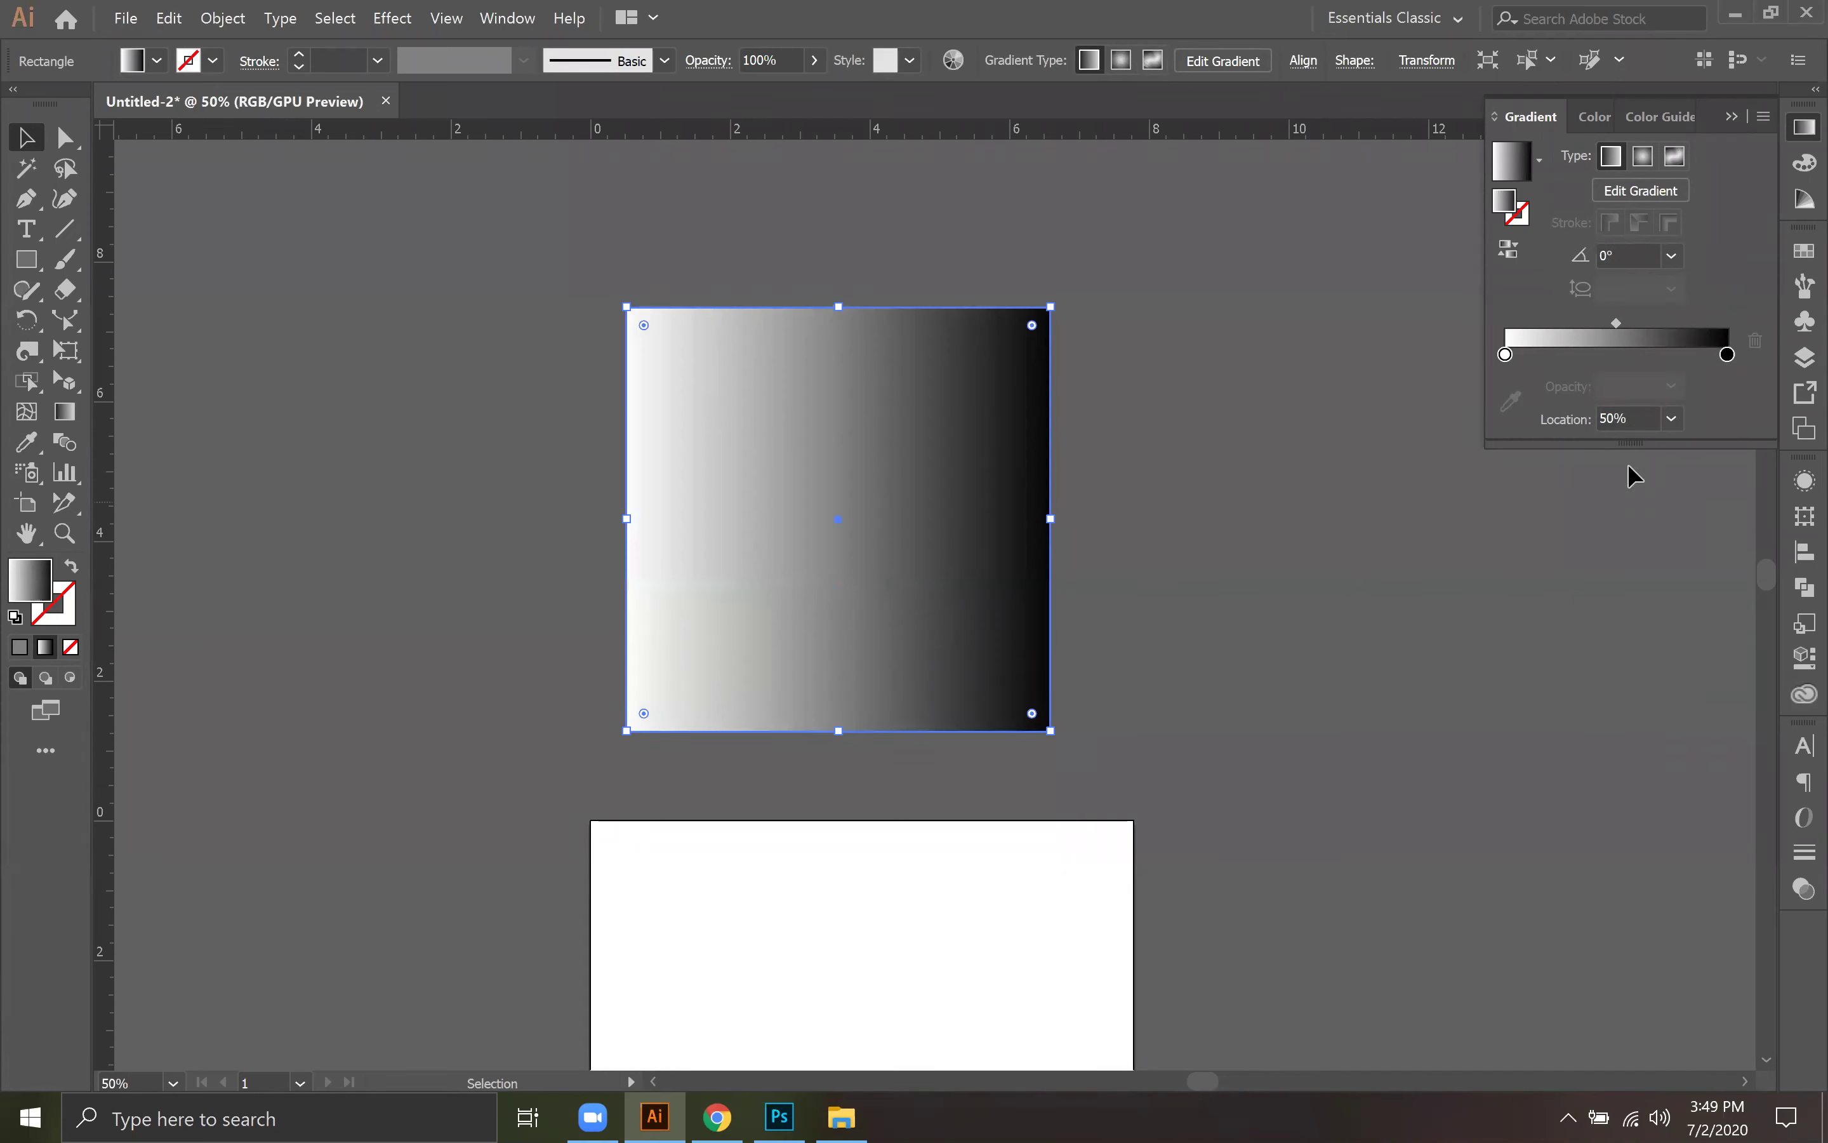
Step: Redraw the square's linear gradient with the Gradient tool in several diagonal directions, ending with a nearly horizontal stroke across its full width
{"action": "left_click", "coordinate": [64, 412]}
{"action": "left_click", "coordinate": [28, 144]}
{"action": "left_click", "coordinate": [67, 414]}
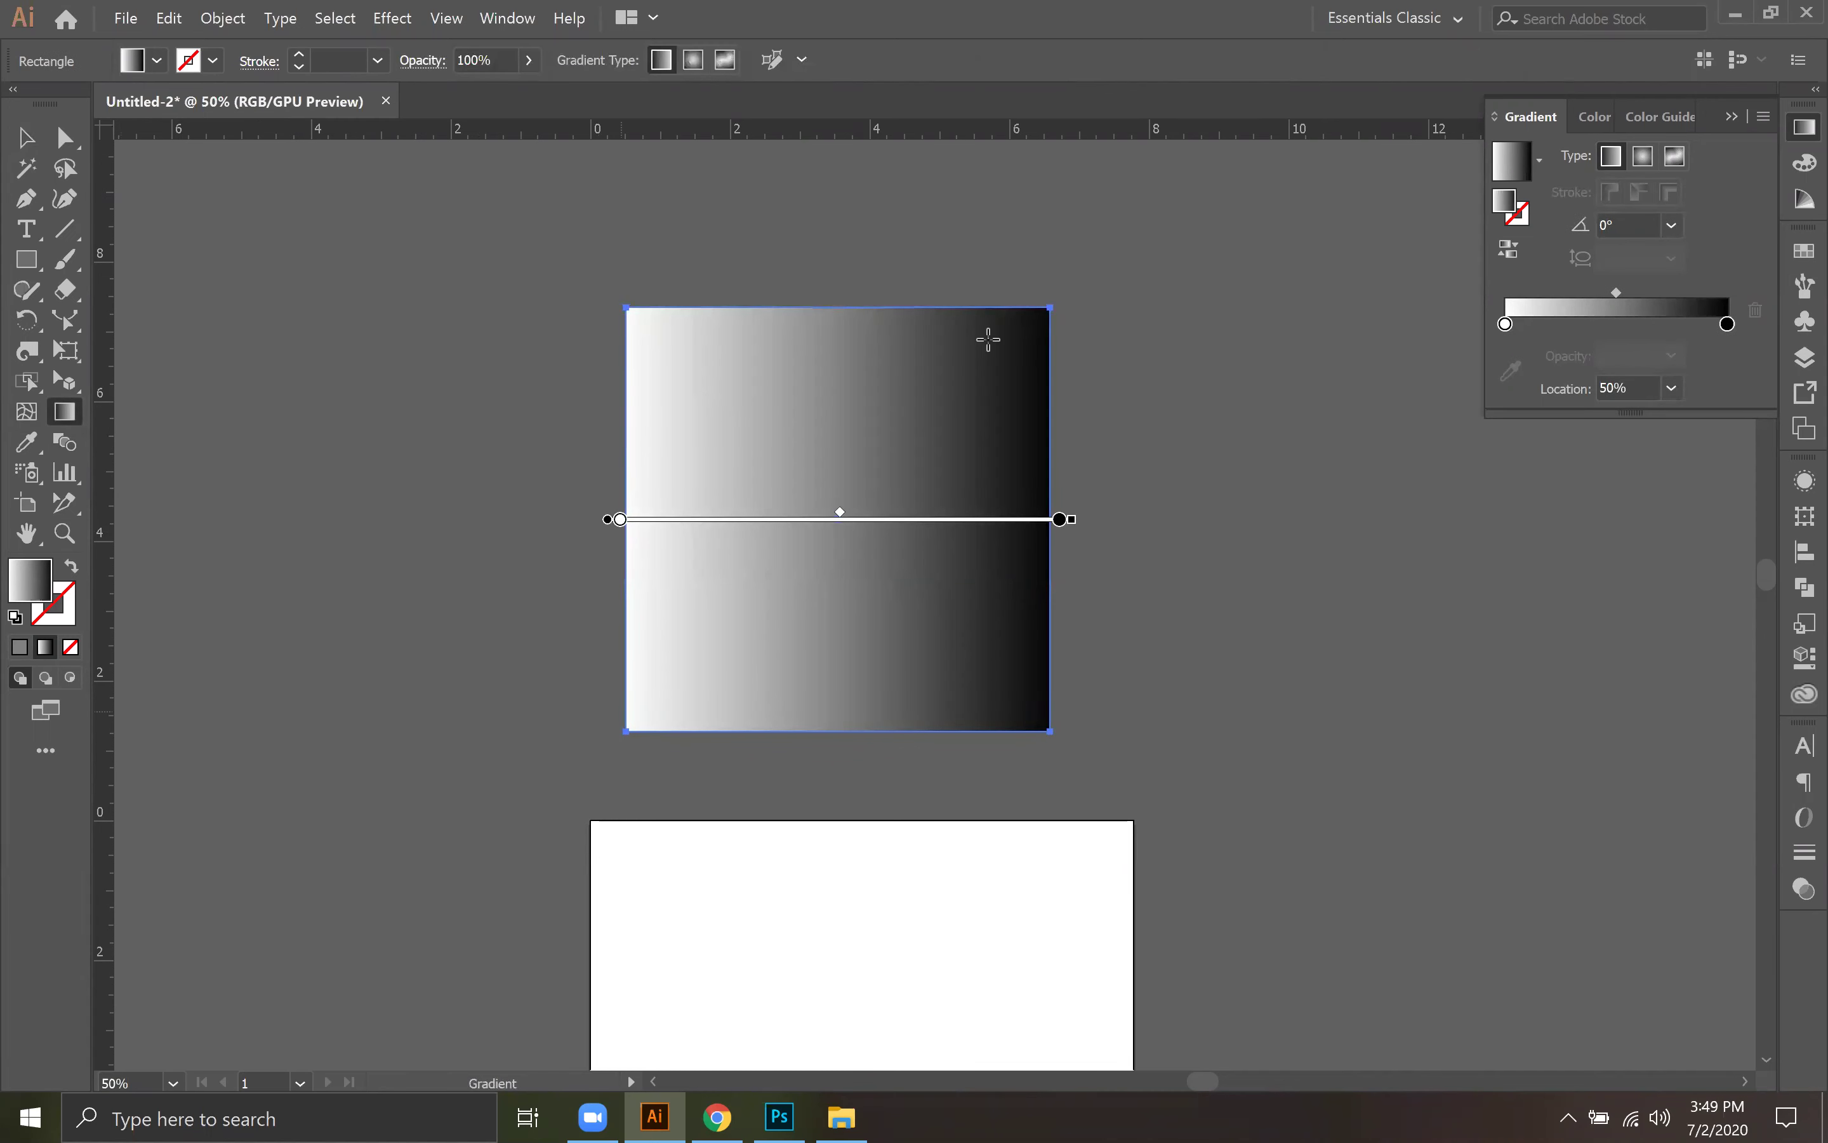
{"action": "left_click_drag", "start_coordinate": [626, 727], "coordinate": [1085, 221]}
{"action": "left_click_drag", "start_coordinate": [529, 563], "coordinate": [943, 76]}
{"action": "left_click_drag", "start_coordinate": [608, 185], "coordinate": [861, 493]}
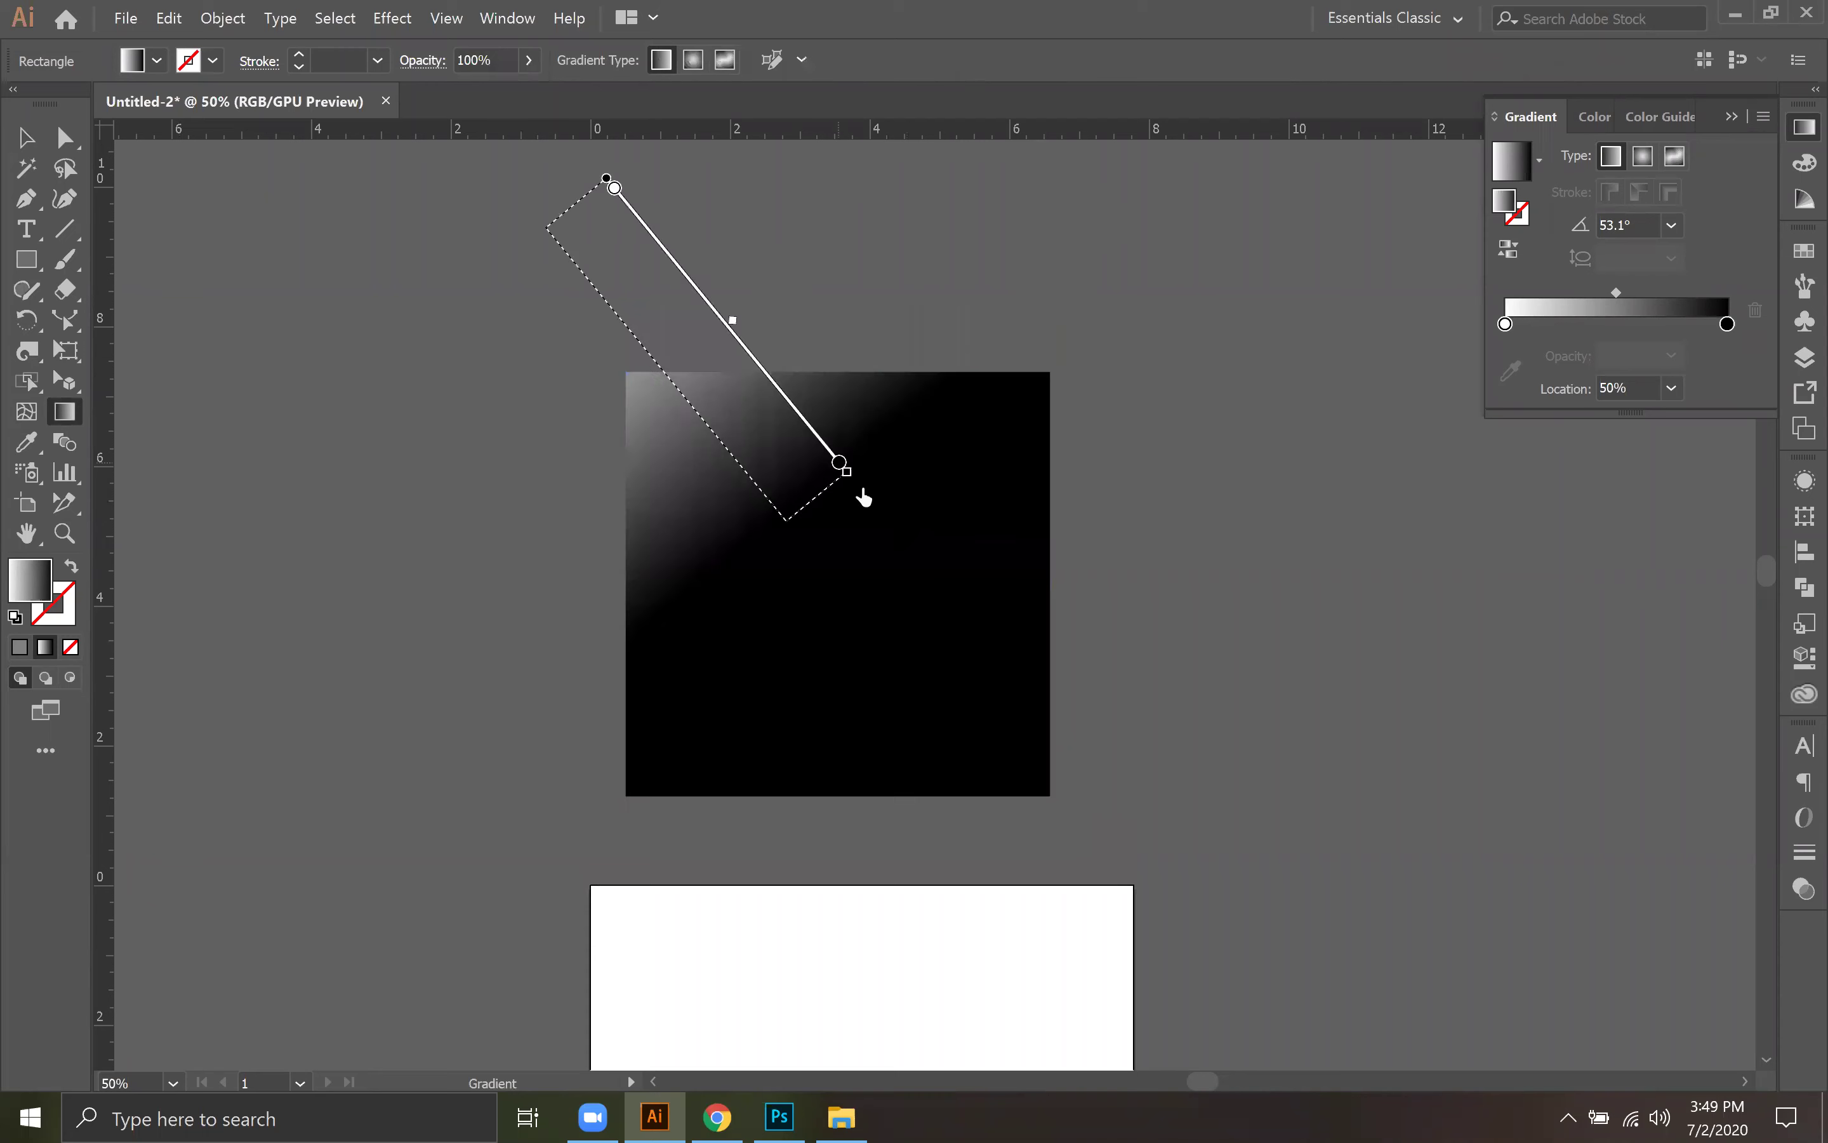
{"action": "left_click_drag", "start_coordinate": [918, 417], "coordinate": [1057, 608]}
{"action": "left_click_drag", "start_coordinate": [754, 650], "coordinate": [528, 763]}
{"action": "left_click_drag", "start_coordinate": [795, 493], "coordinate": [1126, 451]}
{"action": "left_click_drag", "start_coordinate": [295, 511], "coordinate": [1052, 521]}
{"action": "left_click_drag", "start_coordinate": [628, 639], "coordinate": [1062, 638]}
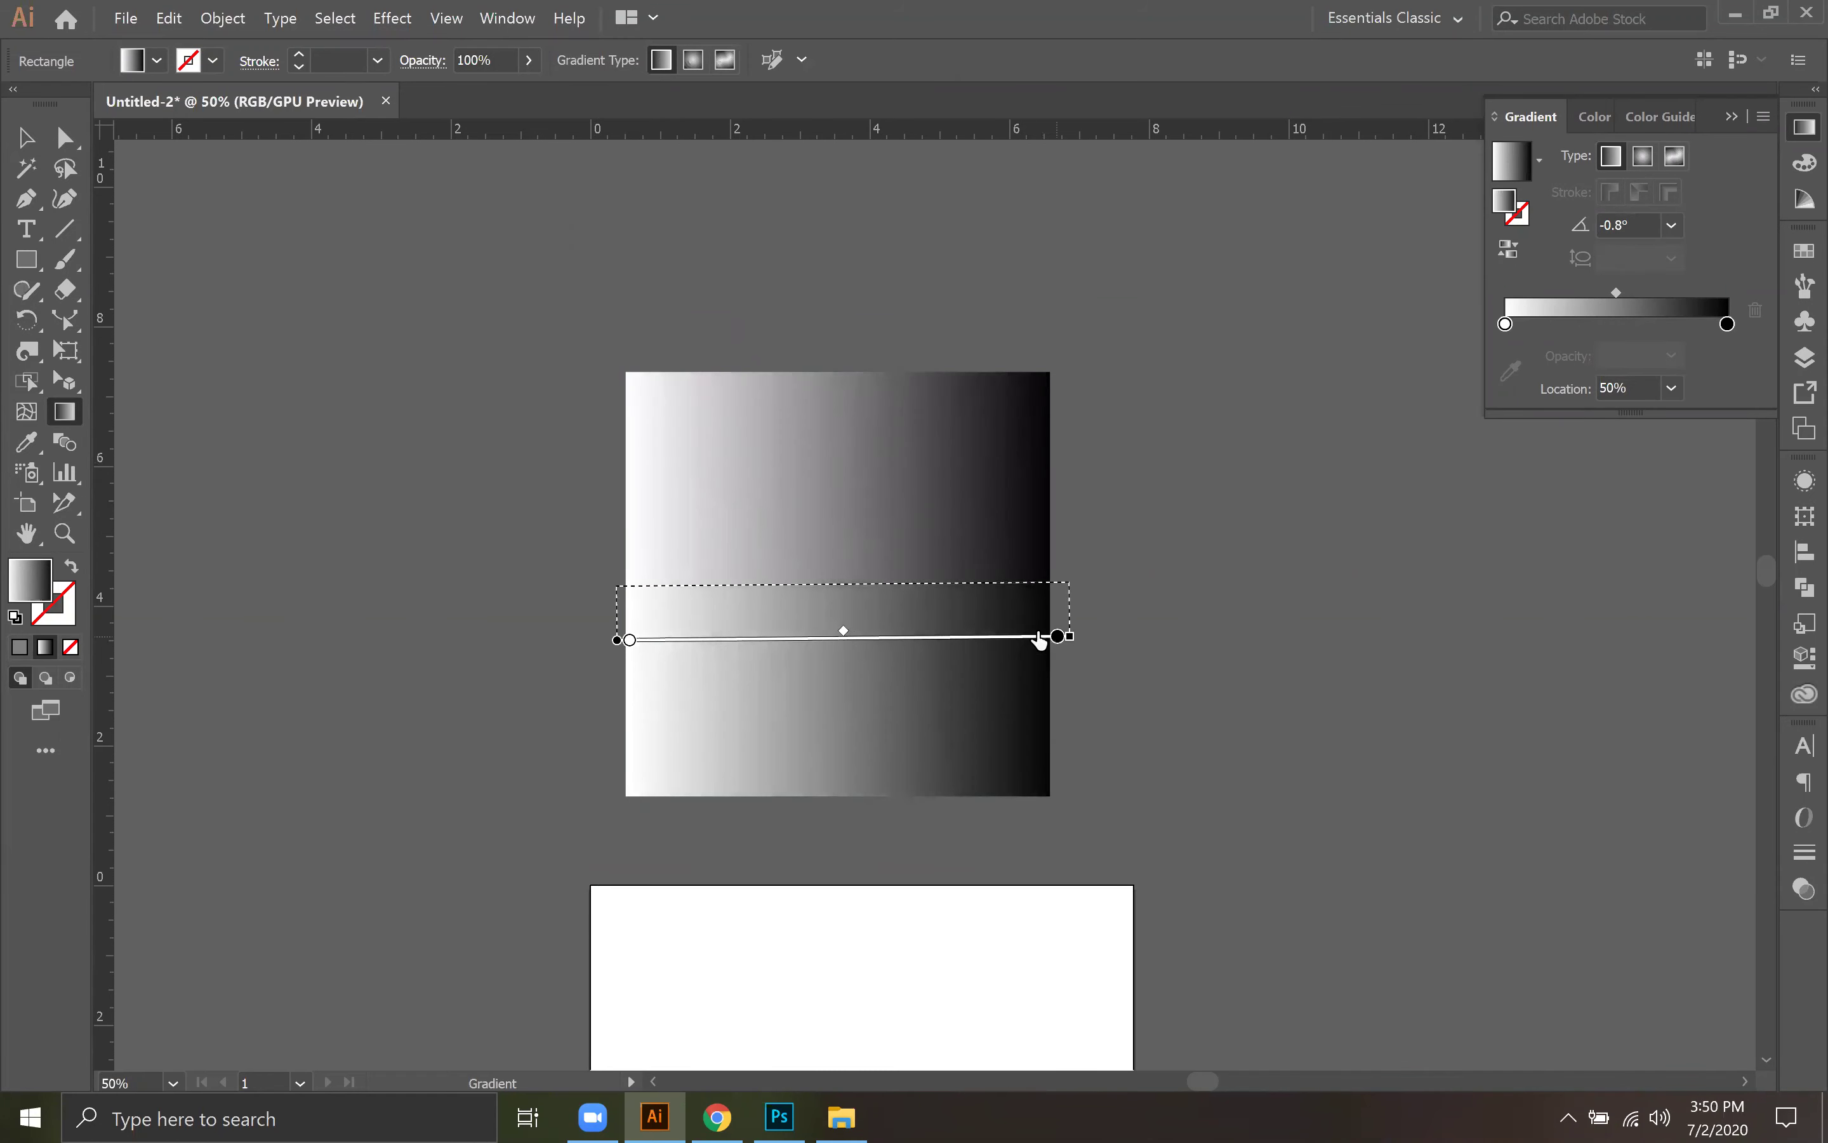
Step: Shift the linear gradient's midpoint slightly toward white and move the black stop to 98.77% and the white stop to 3.08%
{"action": "mouse_move", "coordinate": [847, 641]}
{"action": "left_mouse_down"}
{"action": "mouse_move", "coordinate": [673, 637]}
{"action": "mouse_move", "coordinate": [1005, 642]}
{"action": "mouse_move", "coordinate": [725, 641]}
{"action": "mouse_move", "coordinate": [832, 637]}
{"action": "left_mouse_up"}
{"action": "left_click", "coordinate": [1062, 638]}
{"action": "left_click_drag", "start_coordinate": [1062, 639], "coordinate": [1056, 638]}
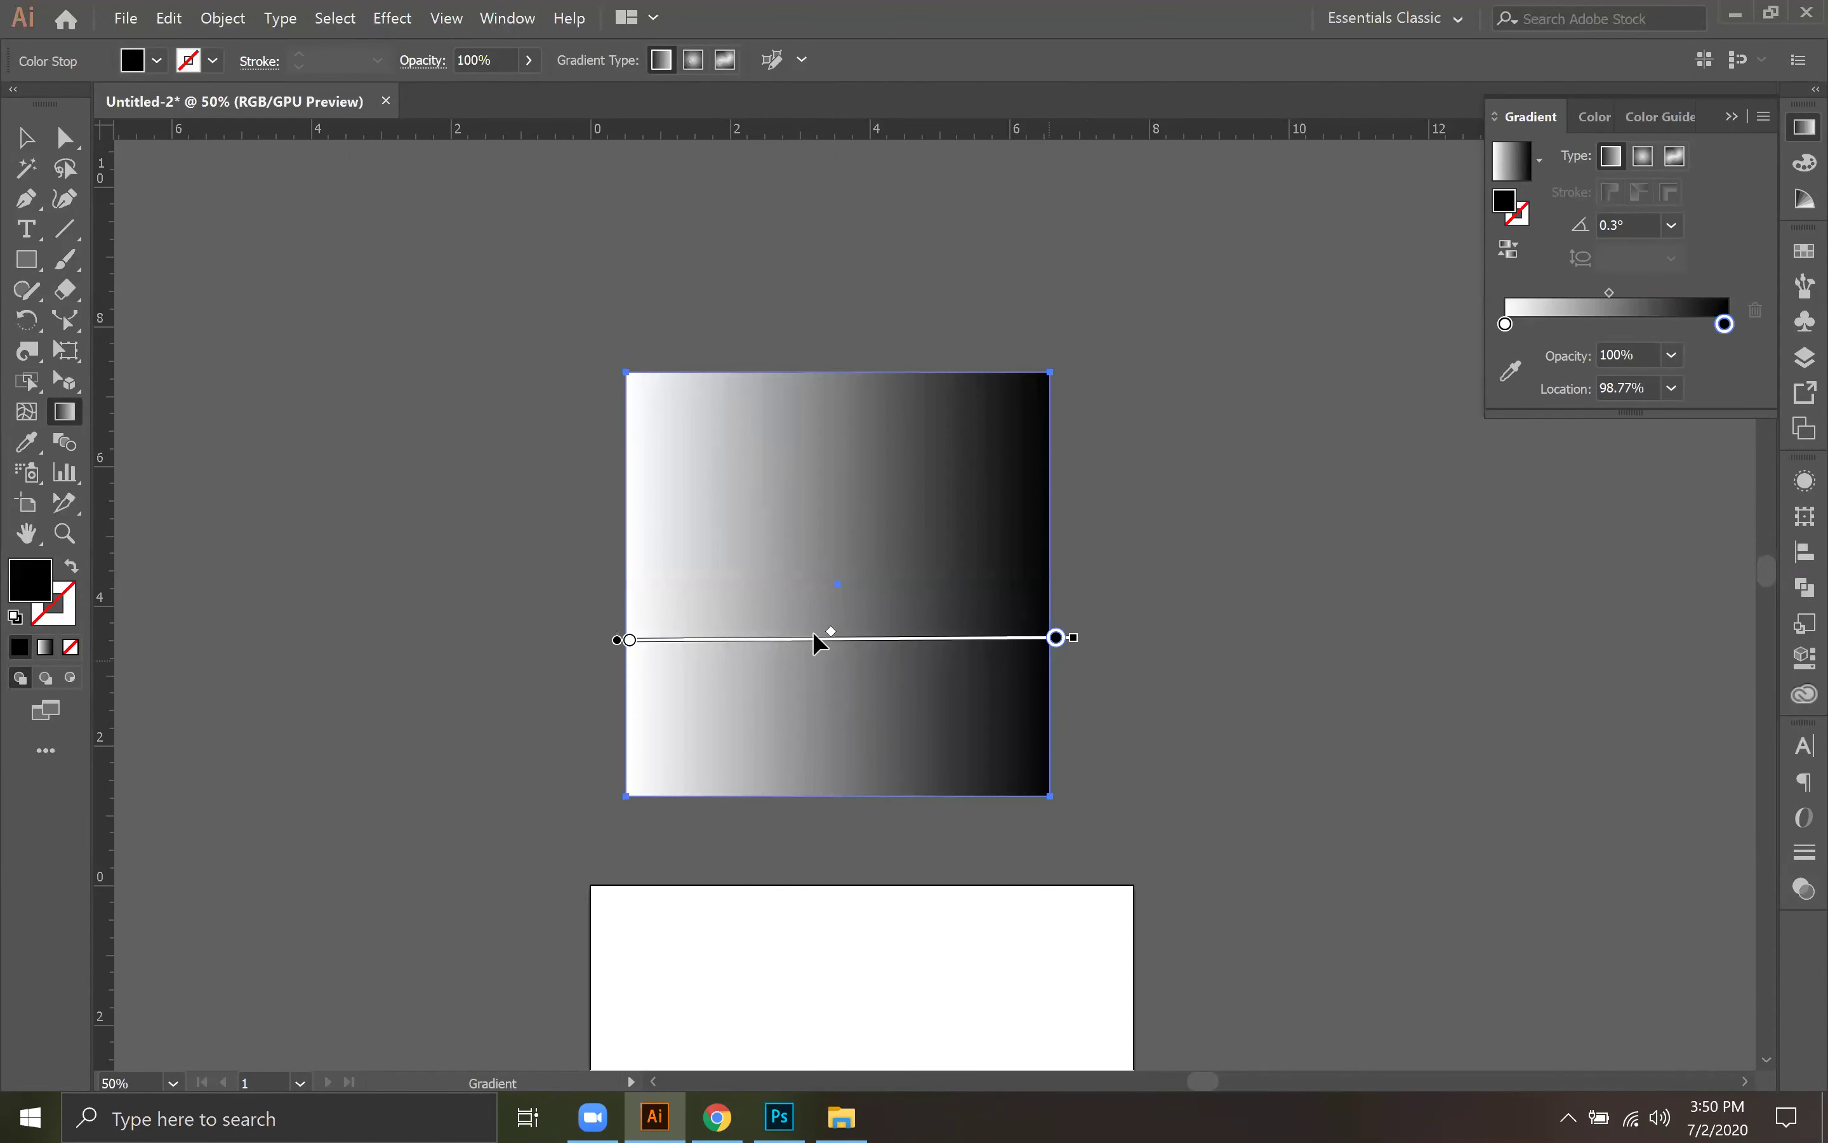
{"action": "mouse_move", "coordinate": [627, 647]}
{"action": "left_mouse_down"}
{"action": "mouse_move", "coordinate": [641, 673]}
{"action": "mouse_move", "coordinate": [616, 646]}
{"action": "mouse_move", "coordinate": [599, 689]}
{"action": "mouse_move", "coordinate": [624, 739]}
{"action": "mouse_move", "coordinate": [663, 381]}
{"action": "mouse_move", "coordinate": [603, 369]}
{"action": "mouse_move", "coordinate": [481, 571]}
{"action": "mouse_move", "coordinate": [534, 587]}
{"action": "left_mouse_up"}
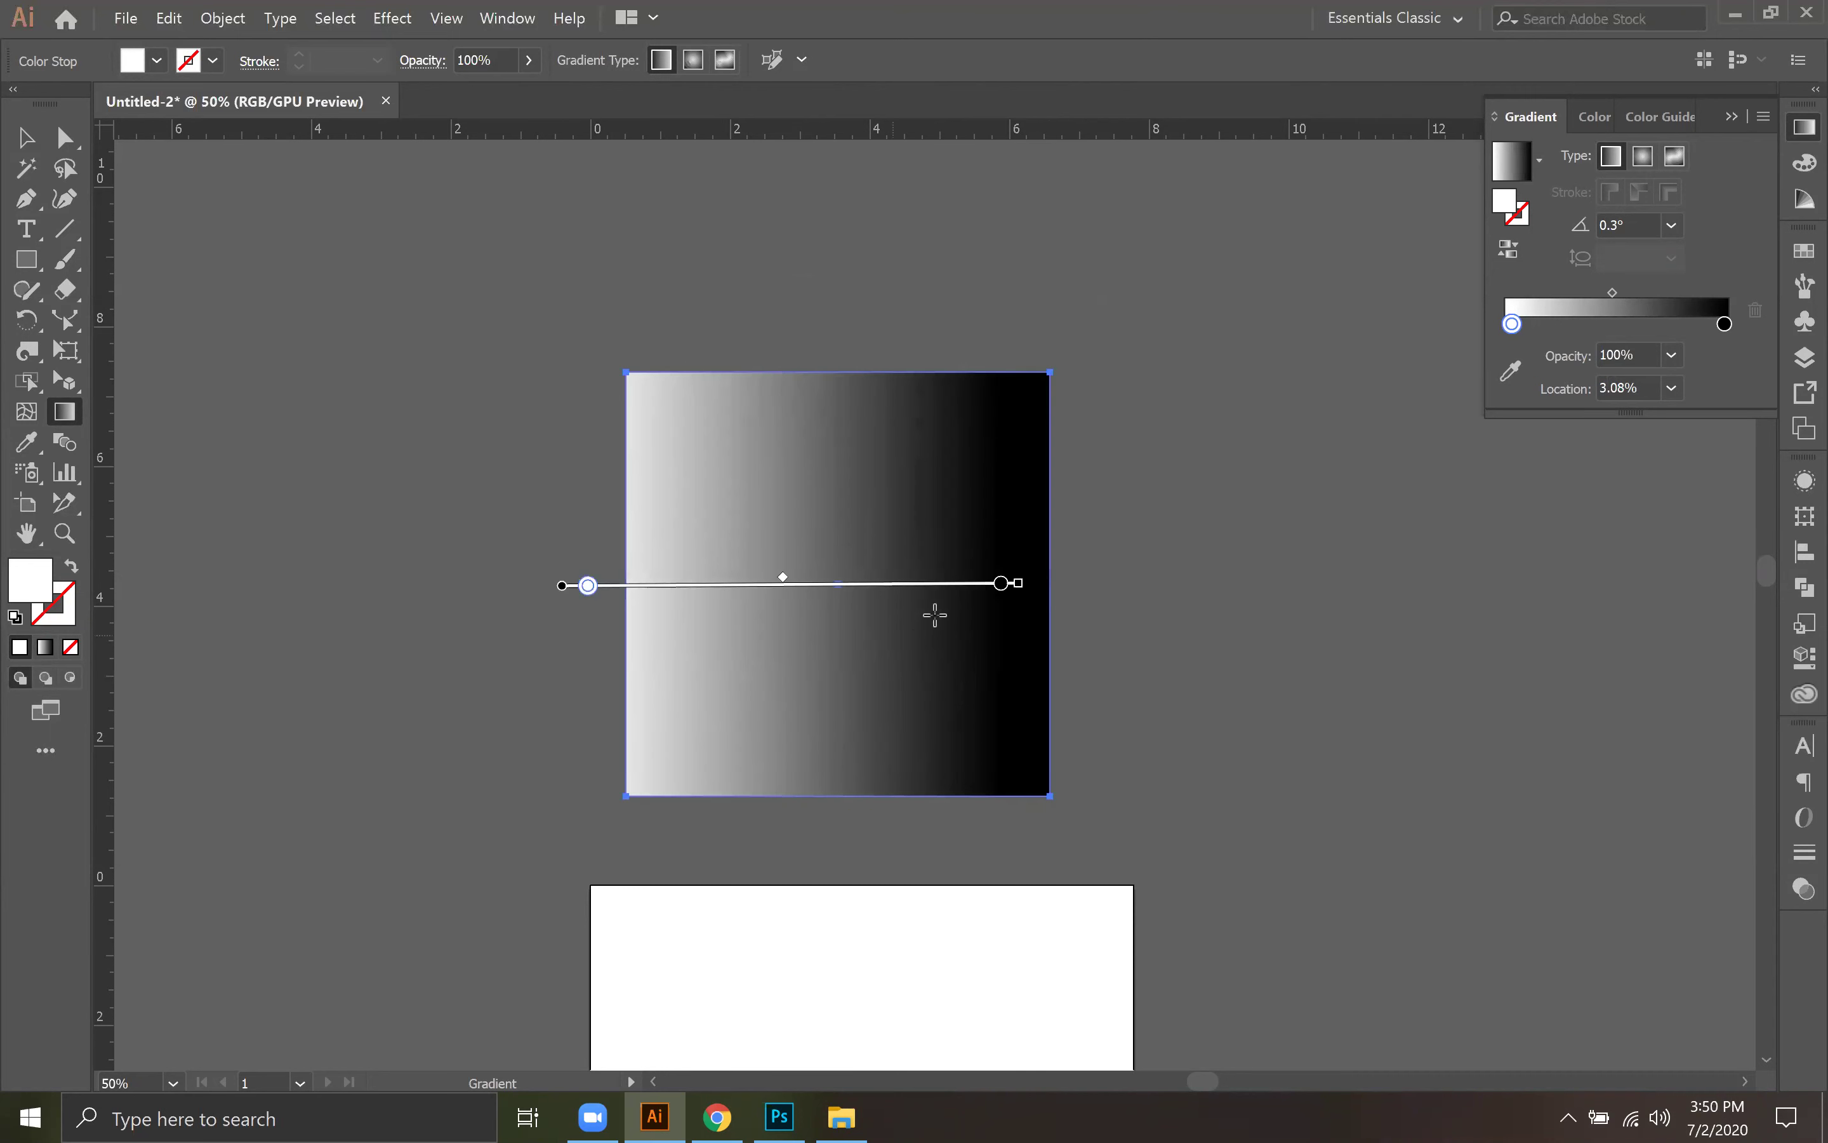
Step: Lengthen and shorten the linear gradient from its black end, and redraw it horizontally across the square
{"action": "mouse_move", "coordinate": [1016, 583]}
{"action": "left_mouse_down"}
{"action": "mouse_move", "coordinate": [1224, 614]}
{"action": "mouse_move", "coordinate": [897, 599]}
{"action": "mouse_move", "coordinate": [1232, 632]}
{"action": "mouse_move", "coordinate": [922, 616]}
{"action": "mouse_move", "coordinate": [1174, 603]}
{"action": "left_mouse_up"}
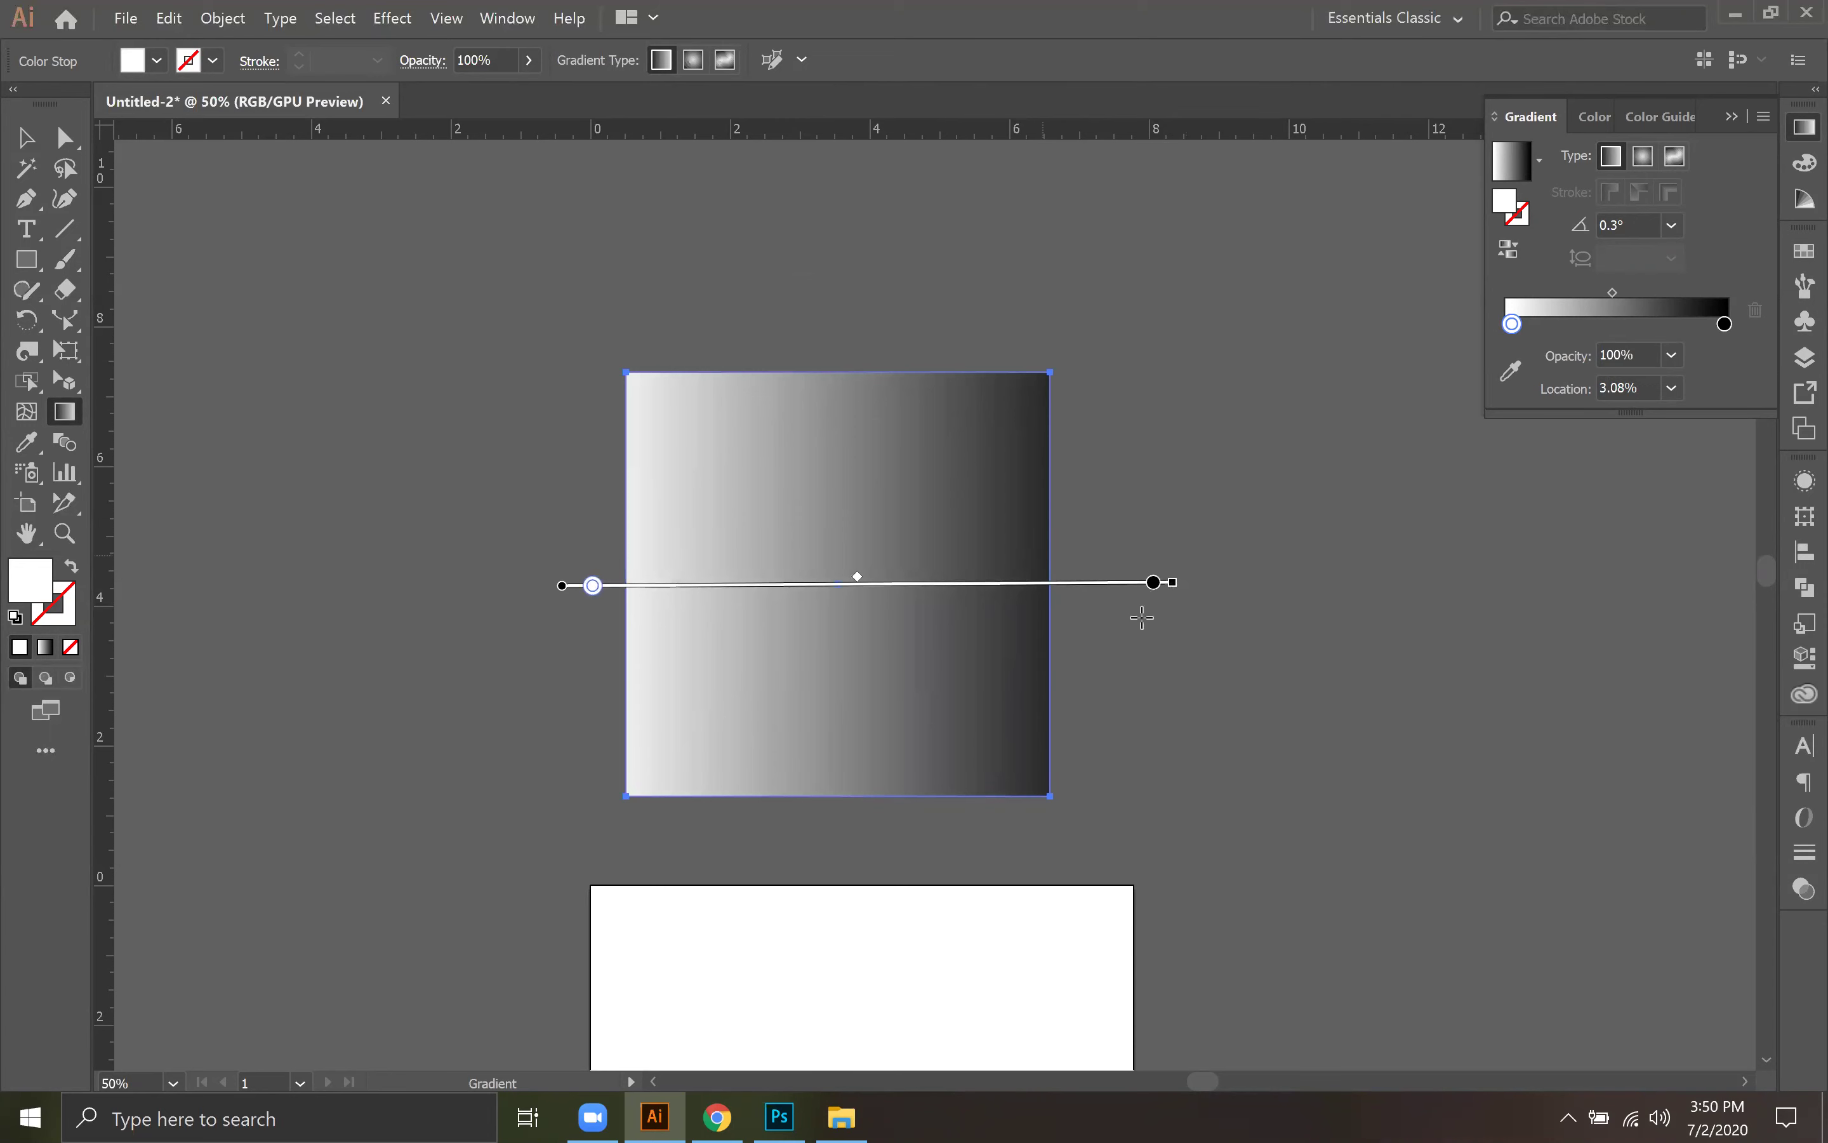
{"action": "left_click_drag", "start_coordinate": [1175, 594], "coordinate": [1105, 586]}
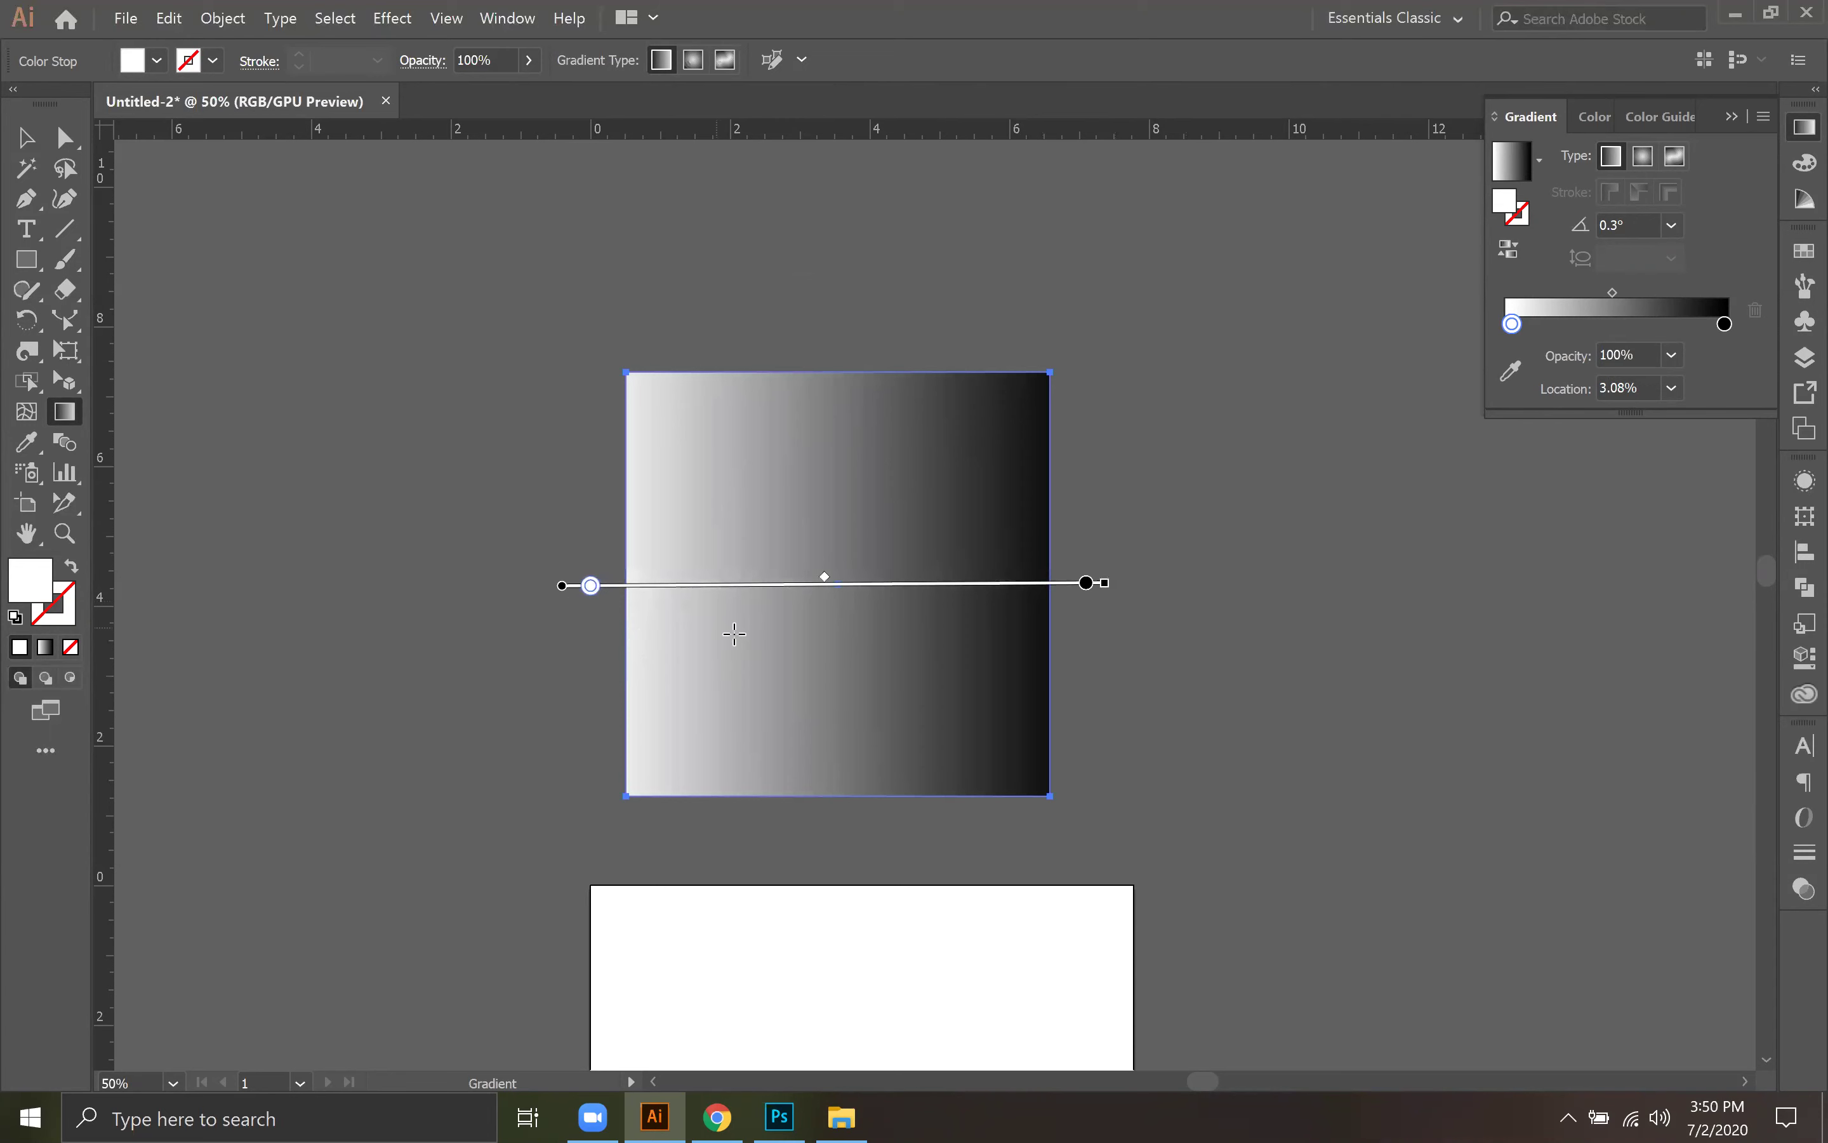
{"action": "left_click_drag", "start_coordinate": [625, 650], "coordinate": [1065, 646]}
Step: Change the square's gradient to radial and draw a circle about 5.6 ruler units wide to the left of the square
{"action": "left_click", "coordinate": [1645, 160]}
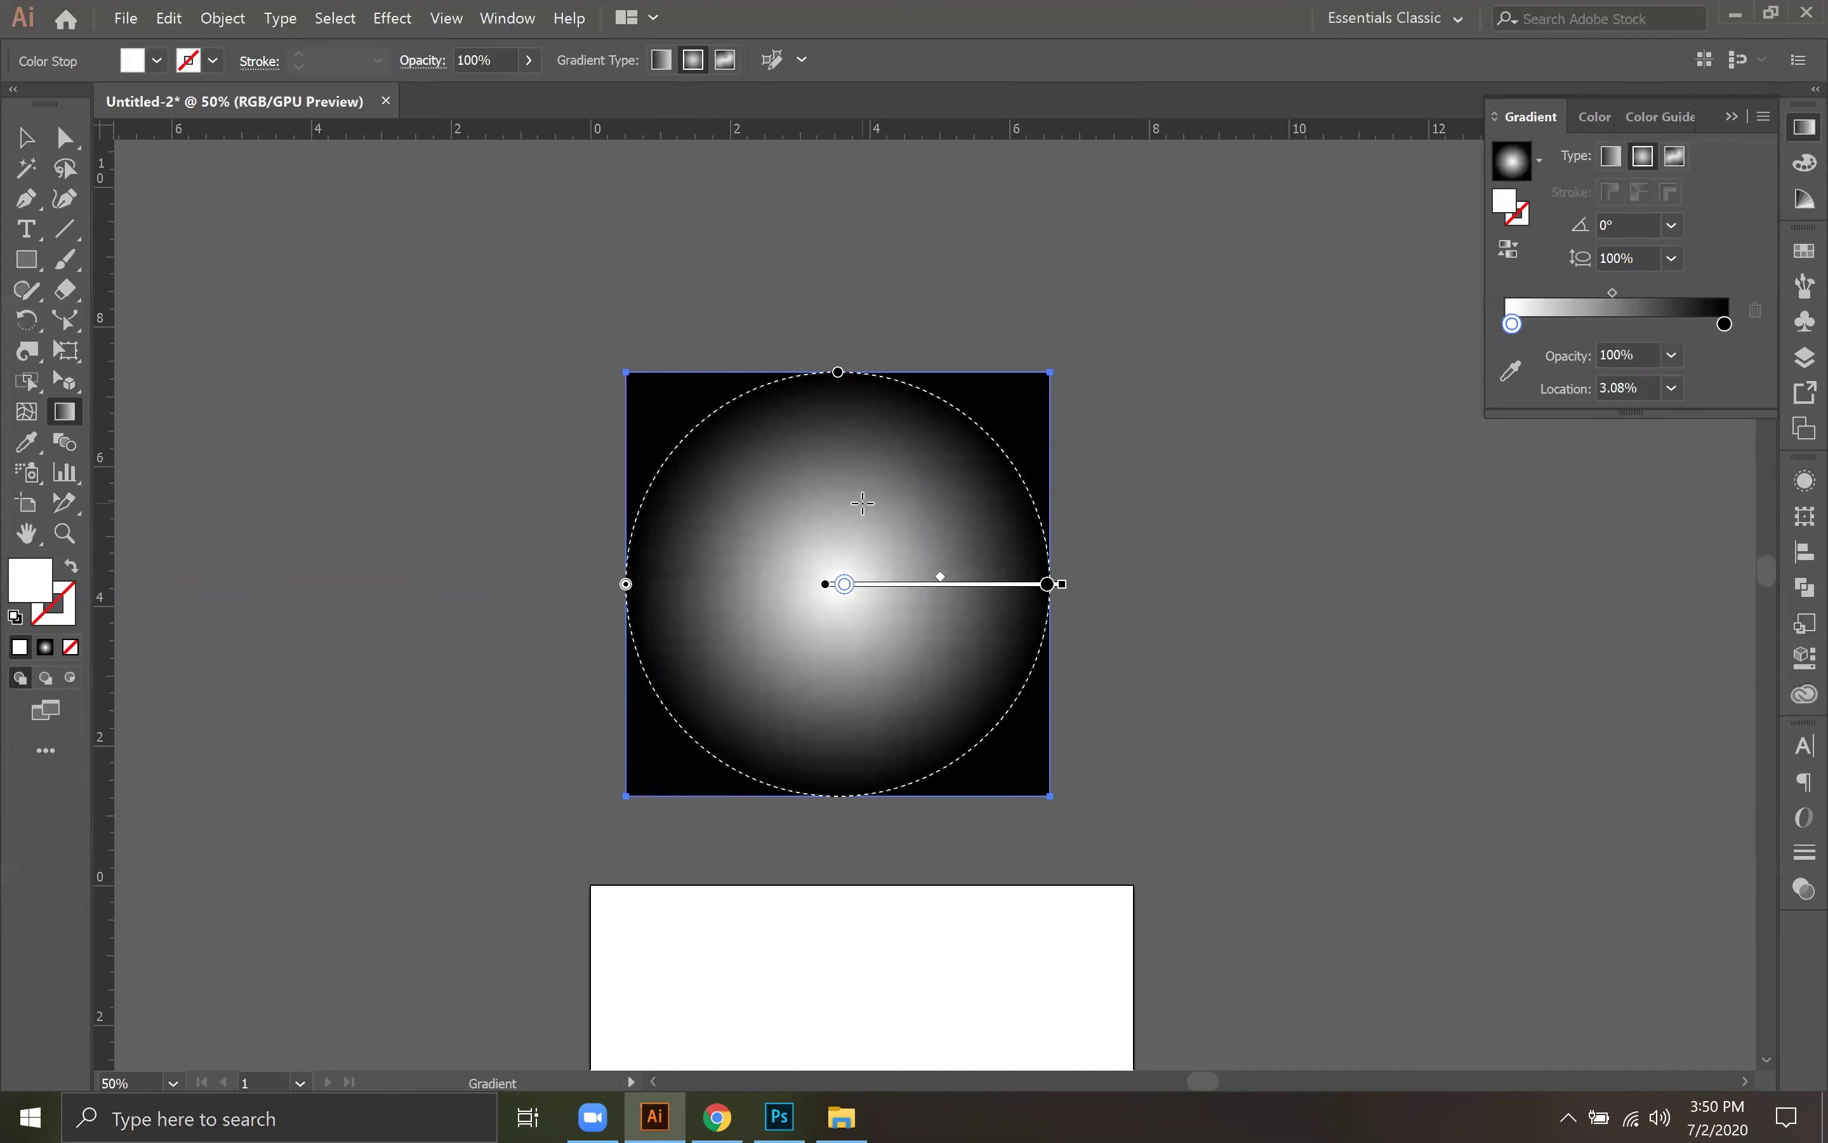
{"action": "left_click_drag", "start_coordinate": [27, 259], "coordinate": [121, 322]}
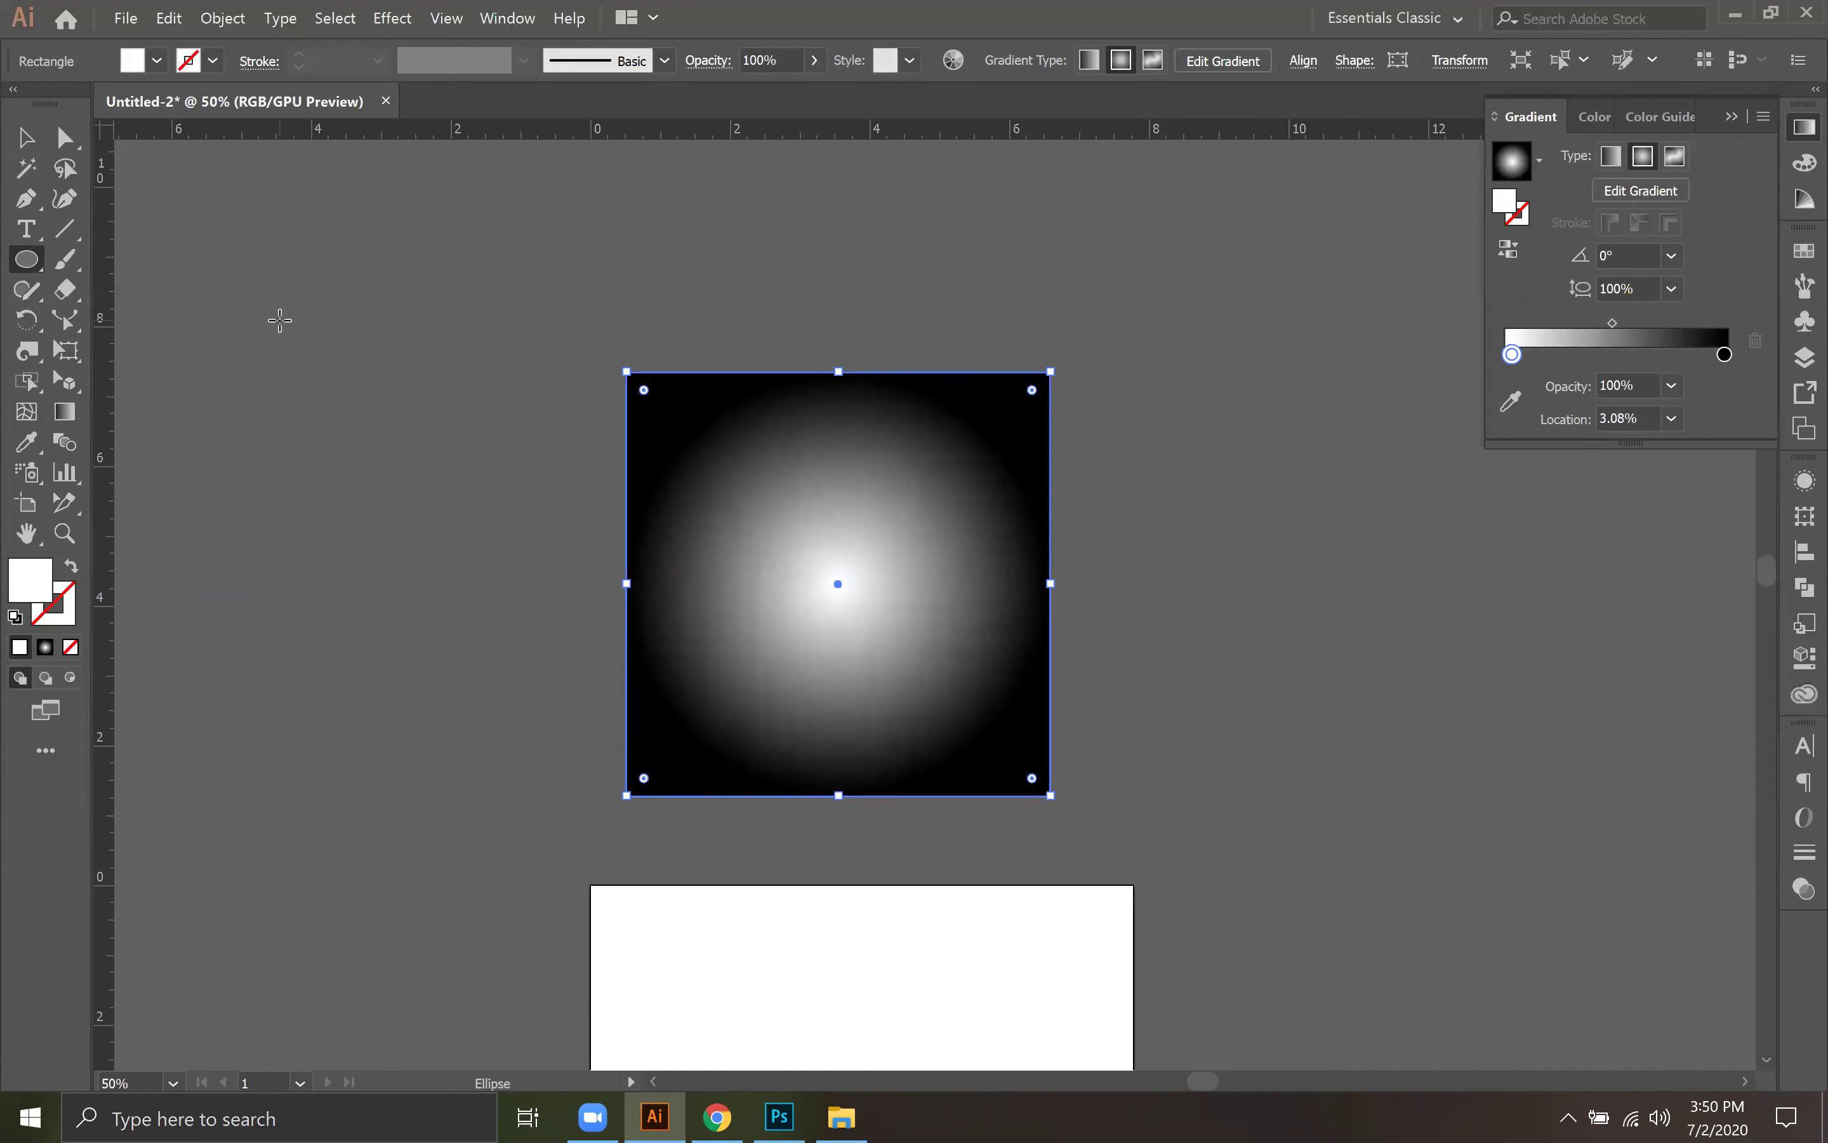
{"action": "left_click_drag", "start_coordinate": [456, 395], "coordinate": [746, 448]}
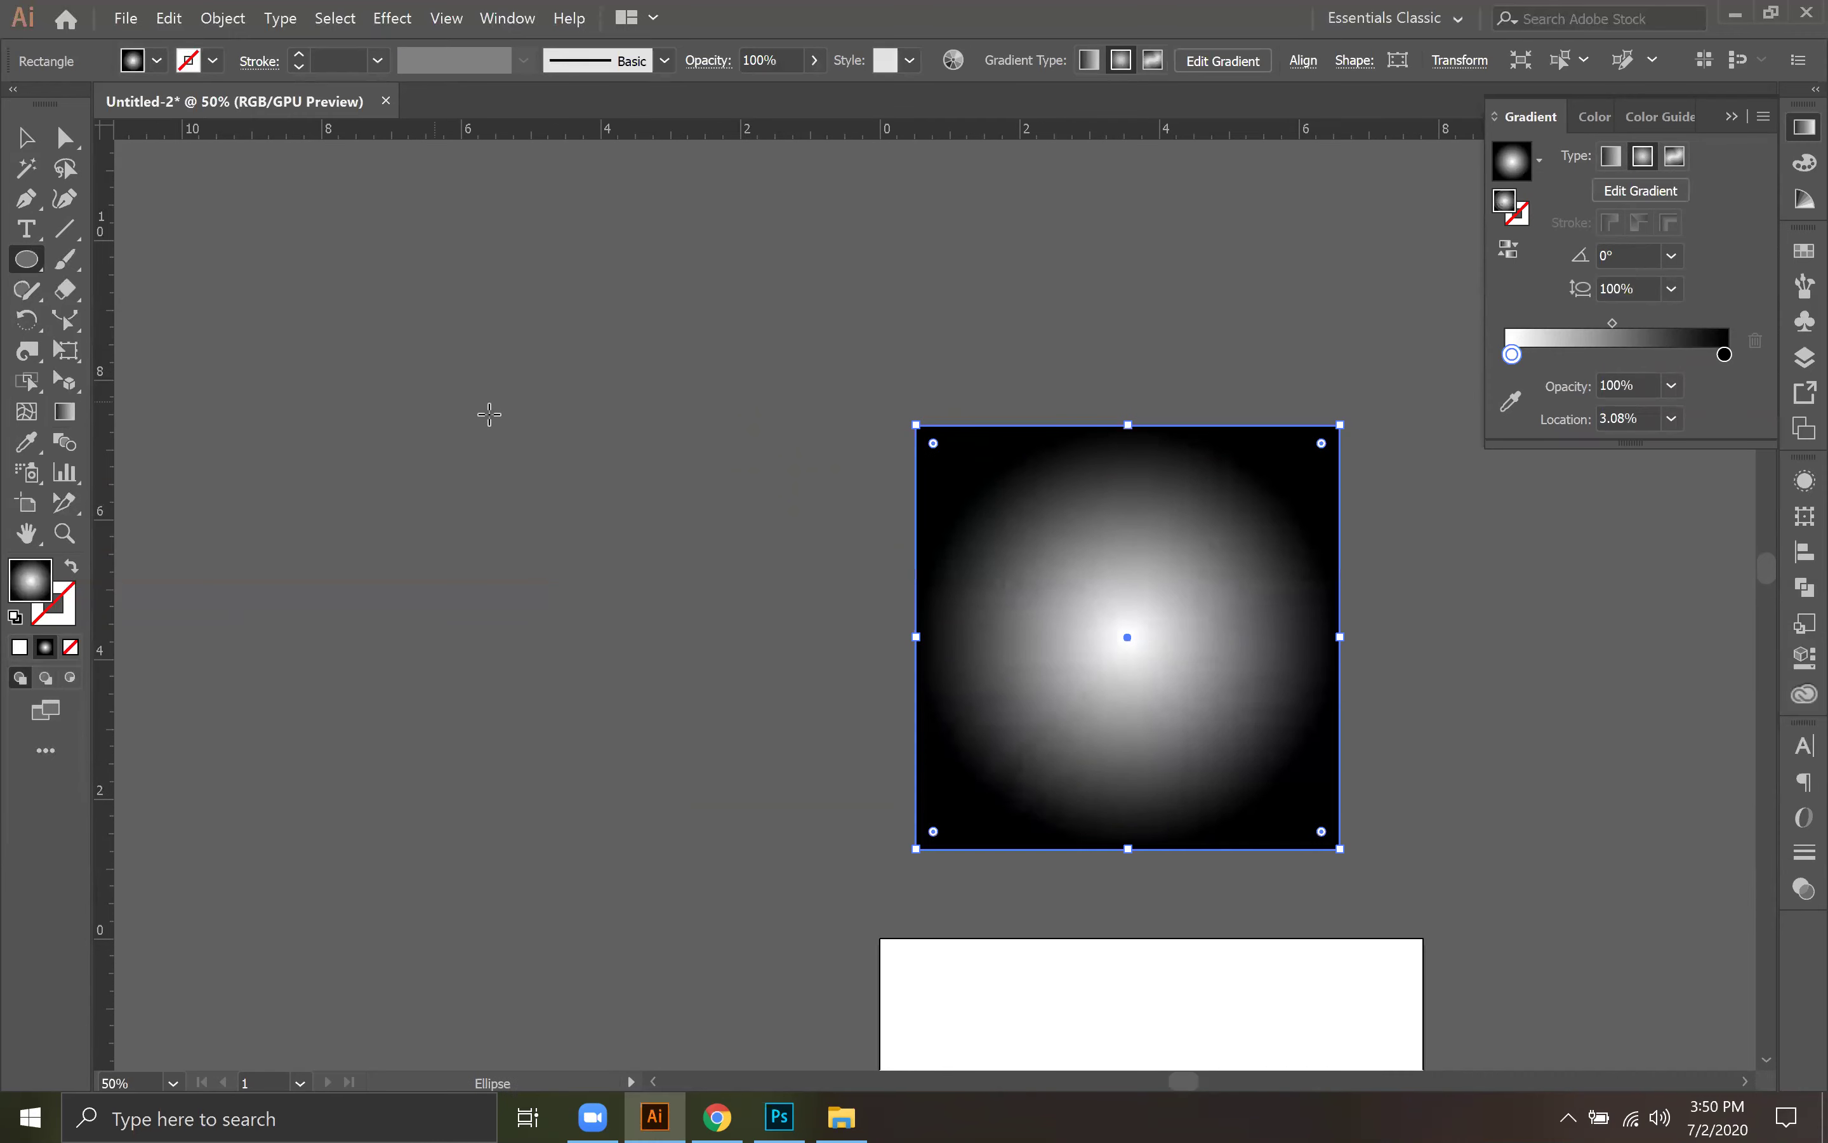
{"action": "left_click_drag", "start_coordinate": [376, 400], "coordinate": [767, 748]}
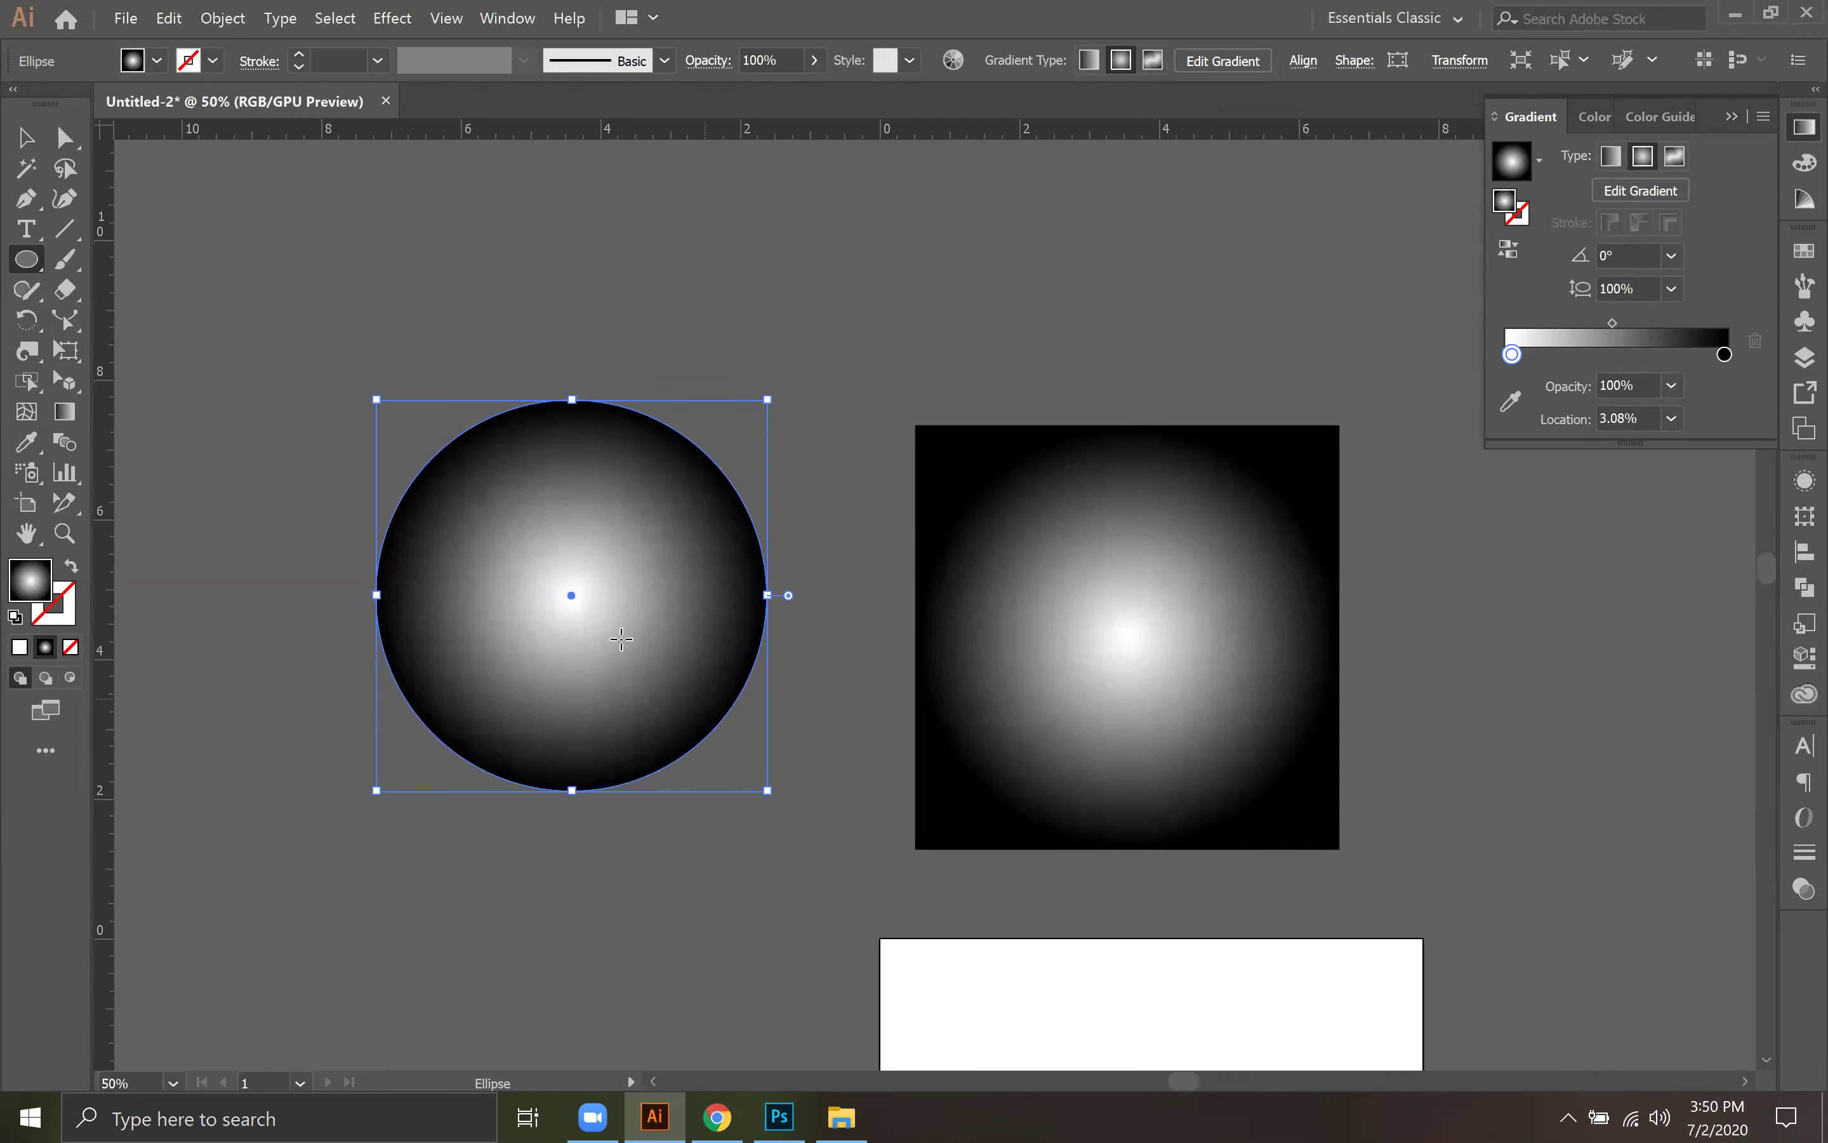
Step: Redraw the circle's radial gradient with its highlight near the upper-left edge at a 37° angle, and deselect the circle
{"action": "left_click", "coordinate": [64, 411]}
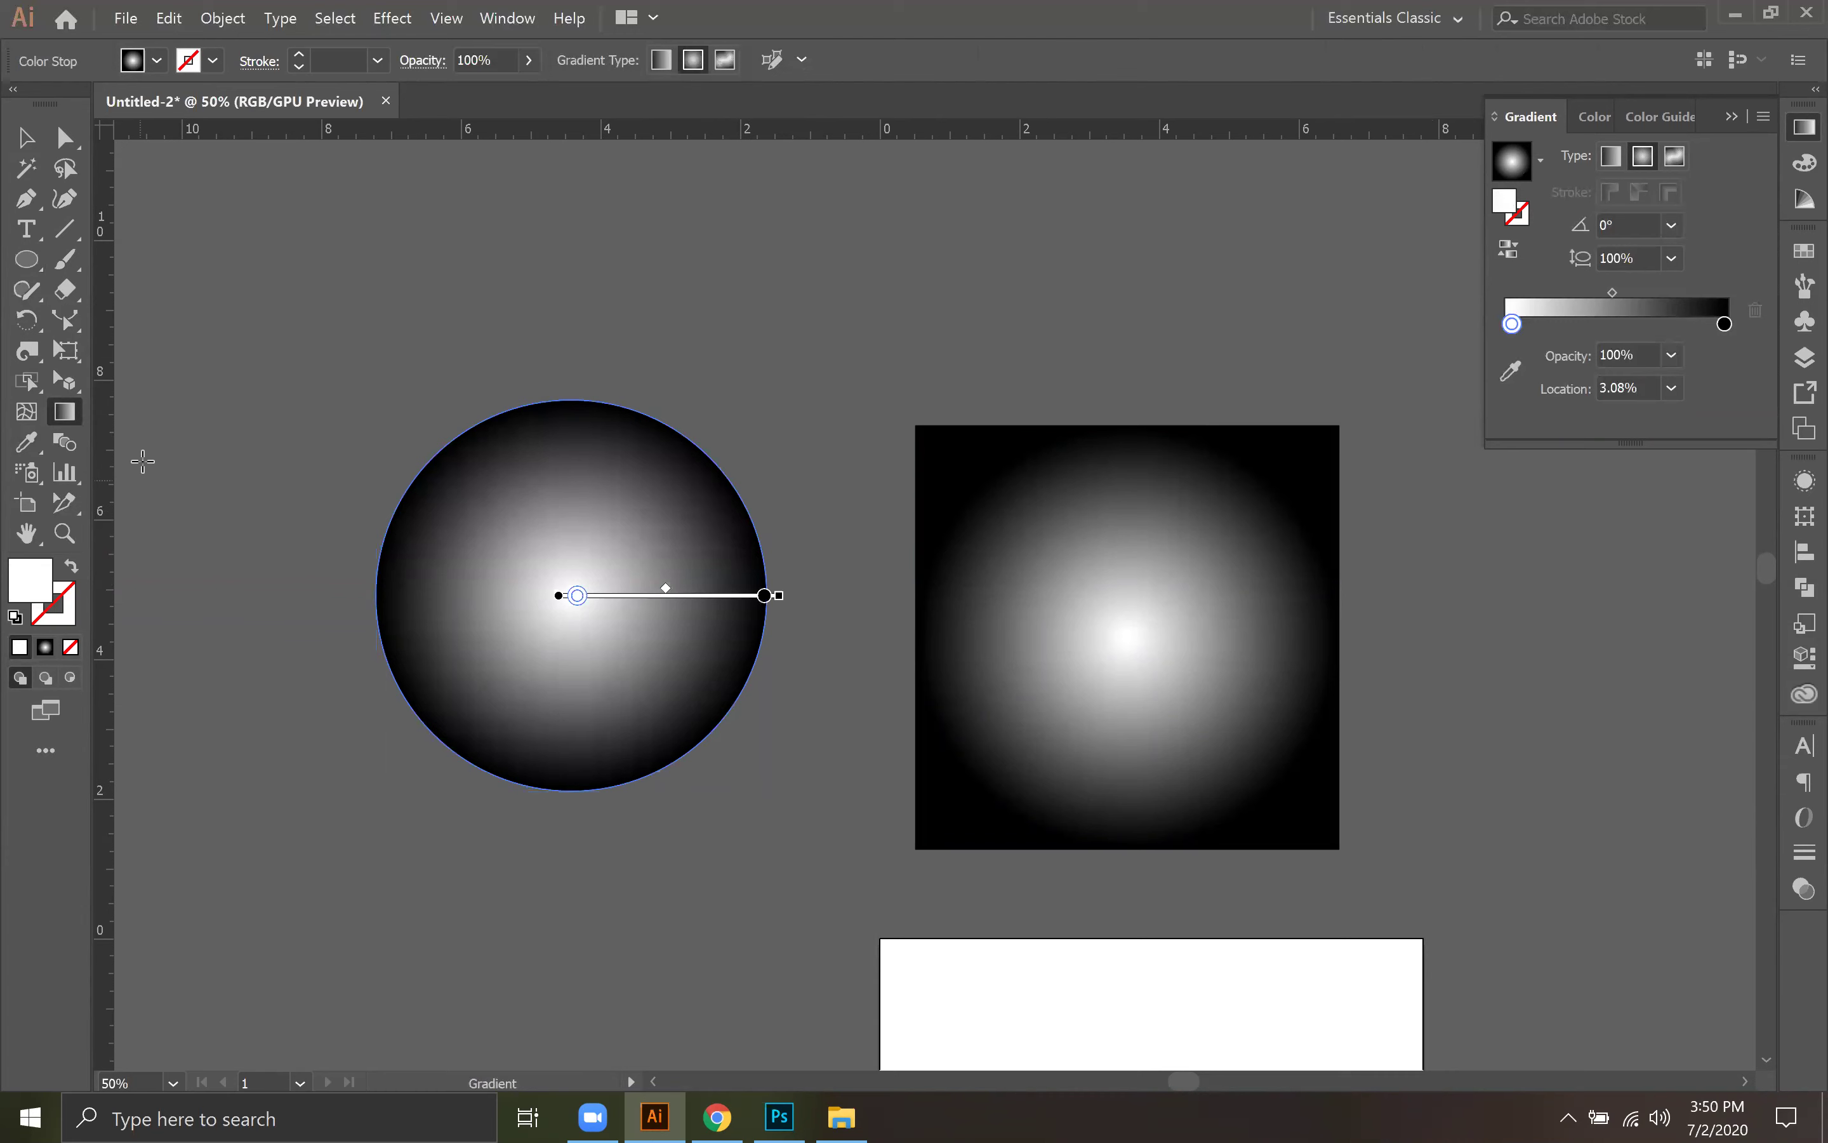
{"action": "left_click_drag", "start_coordinate": [537, 551], "coordinate": [739, 555]}
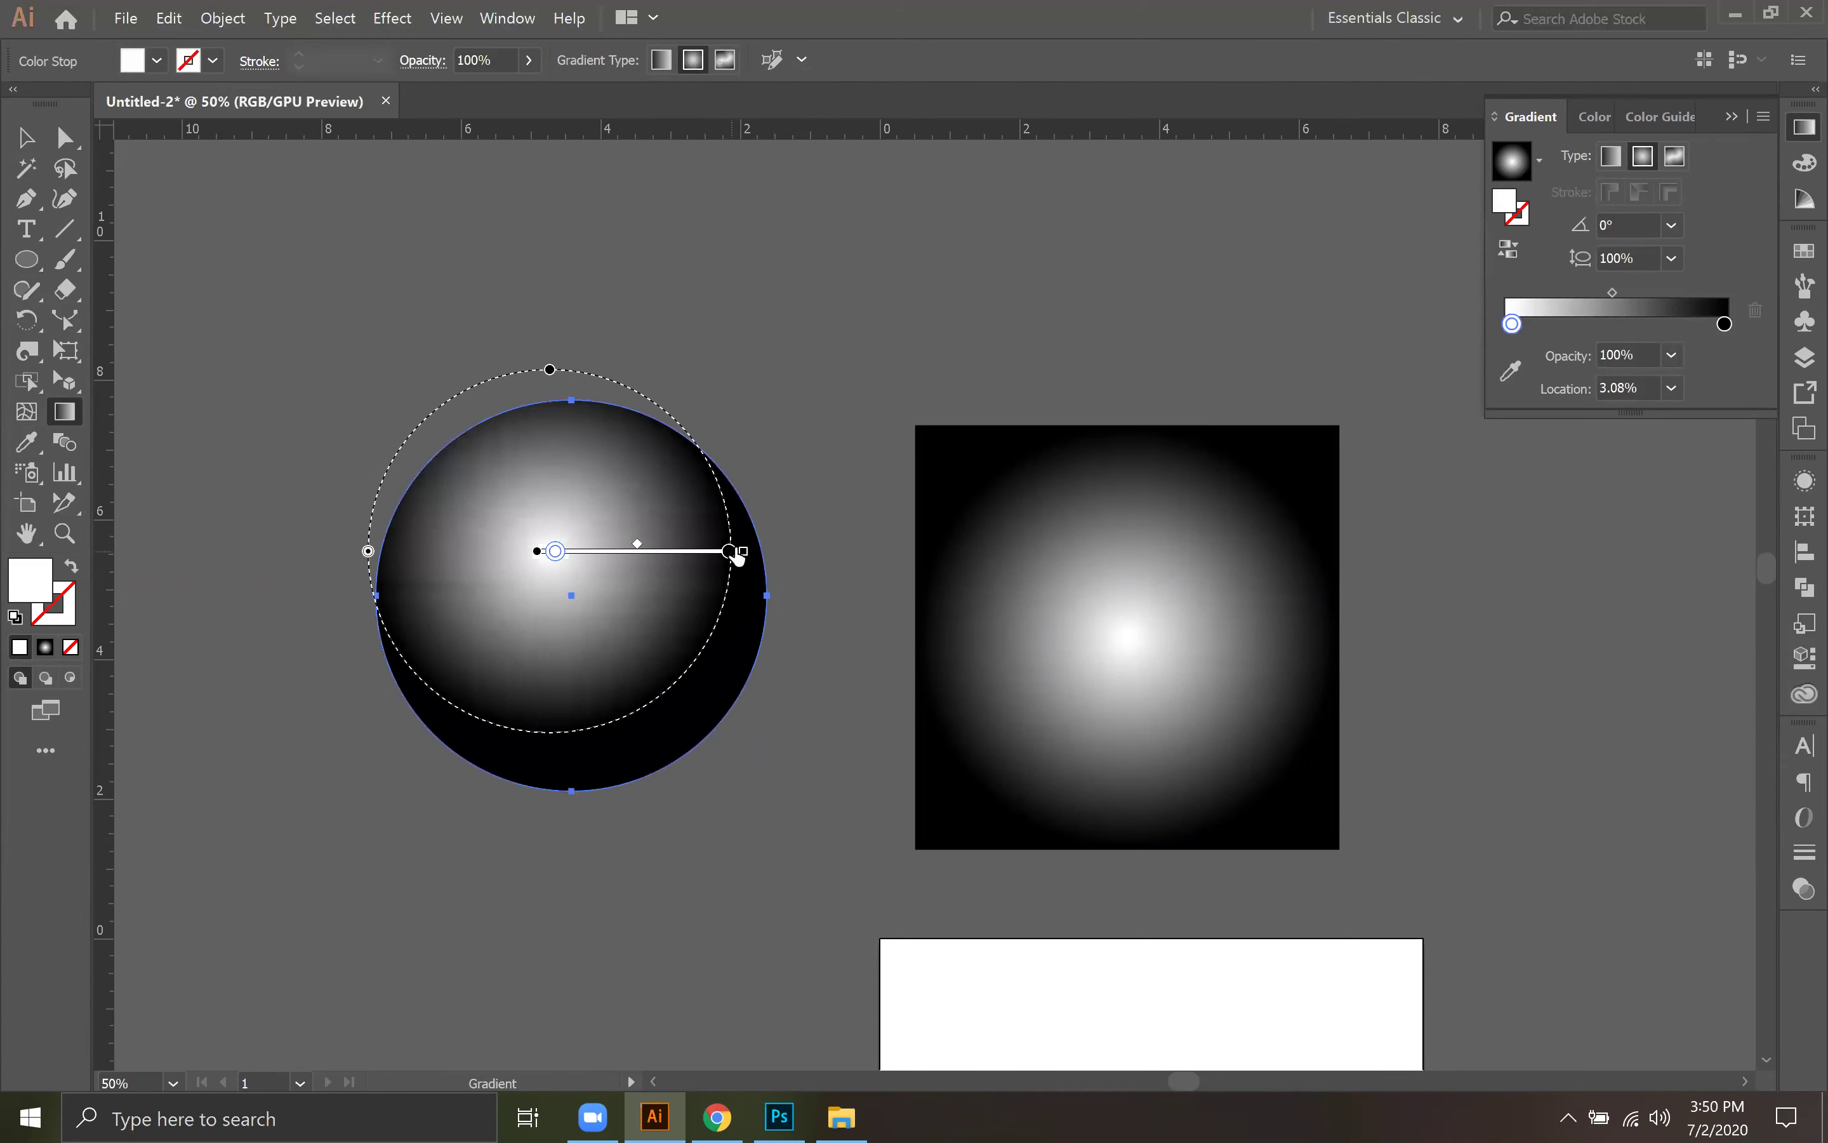
{"action": "left_click_drag", "start_coordinate": [454, 491], "coordinate": [771, 251]}
{"action": "key", "text": "v"}
{"action": "left_click", "coordinate": [311, 341]}
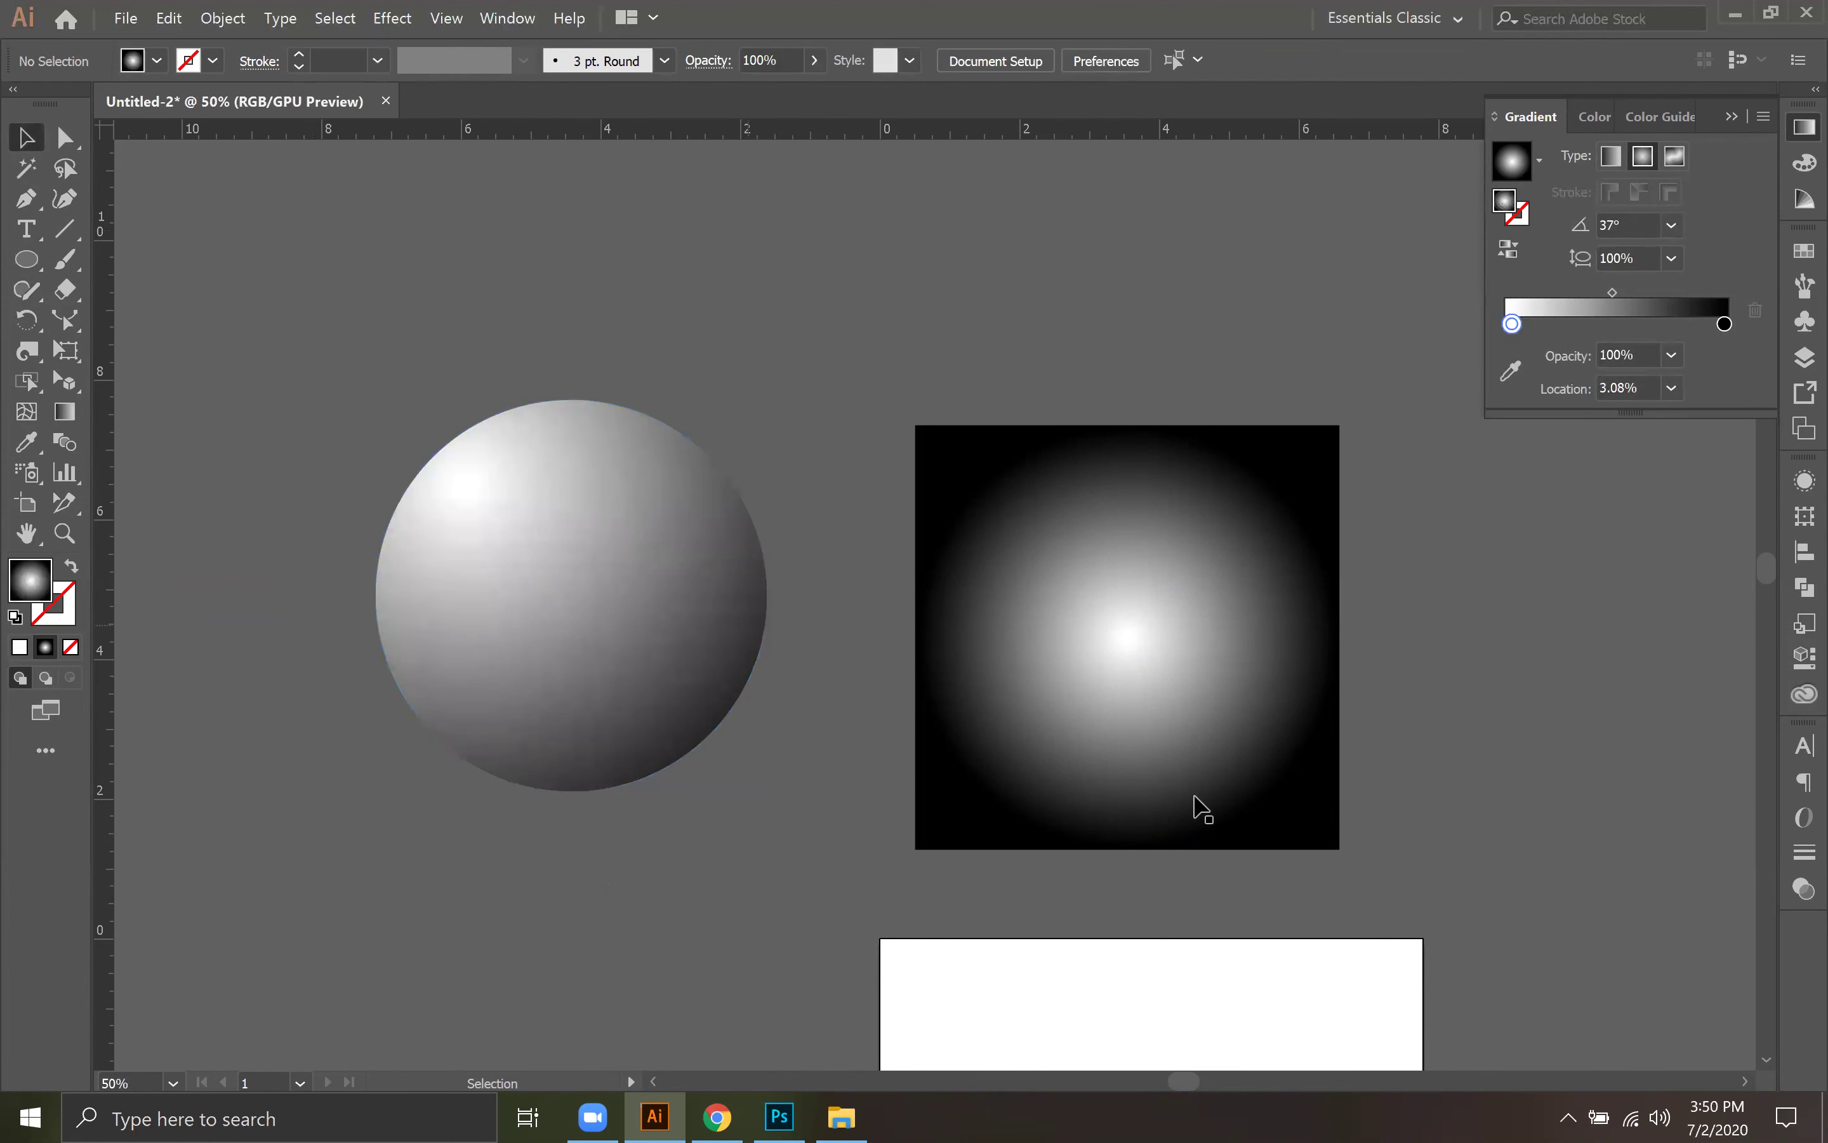
Step: Move the circle about 6 ruler units left and 3 units up, away from the square, and deselect it
{"action": "left_click_drag", "start_coordinate": [914, 680], "coordinate": [1125, 685]}
{"action": "left_click_drag", "start_coordinate": [664, 481], "coordinate": [454, 359]}
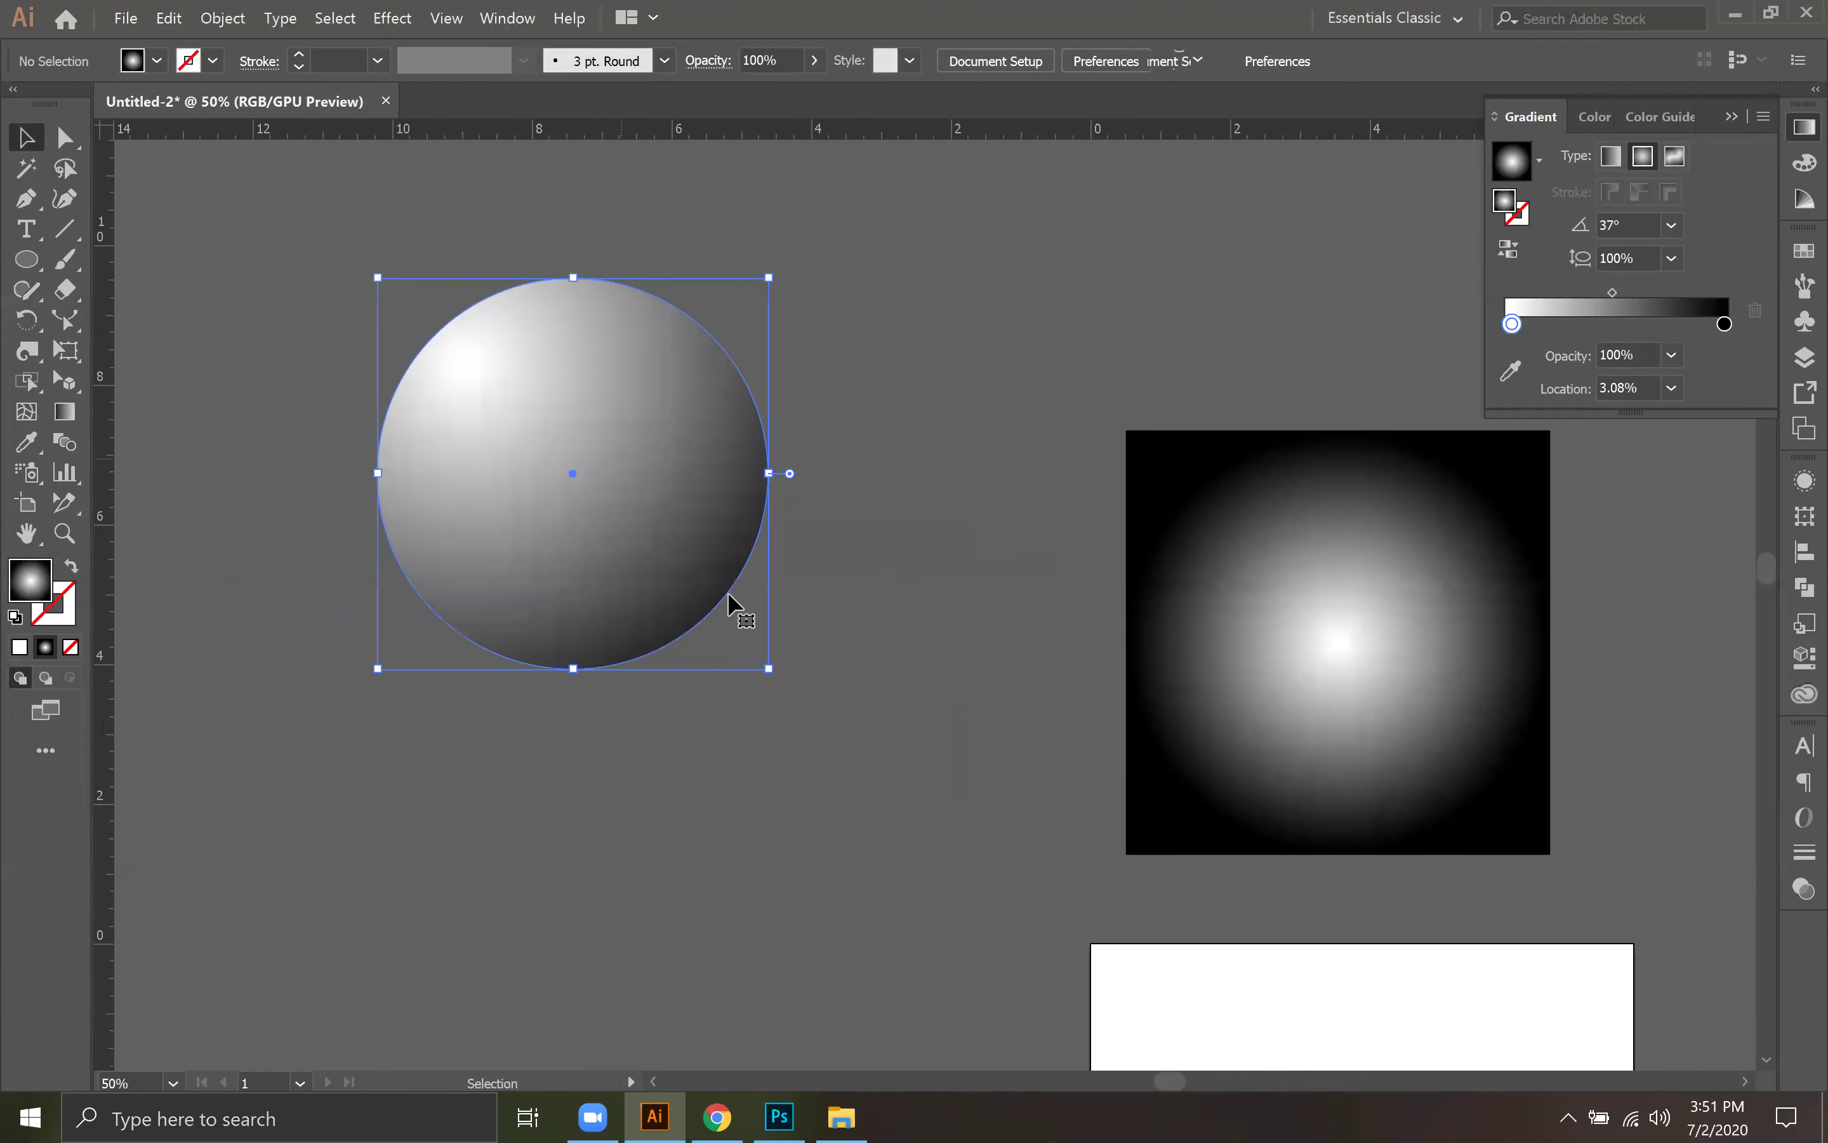
{"action": "left_click_drag", "start_coordinate": [978, 756], "coordinate": [1214, 850]}
{"action": "left_click_drag", "start_coordinate": [911, 701], "coordinate": [684, 600]}
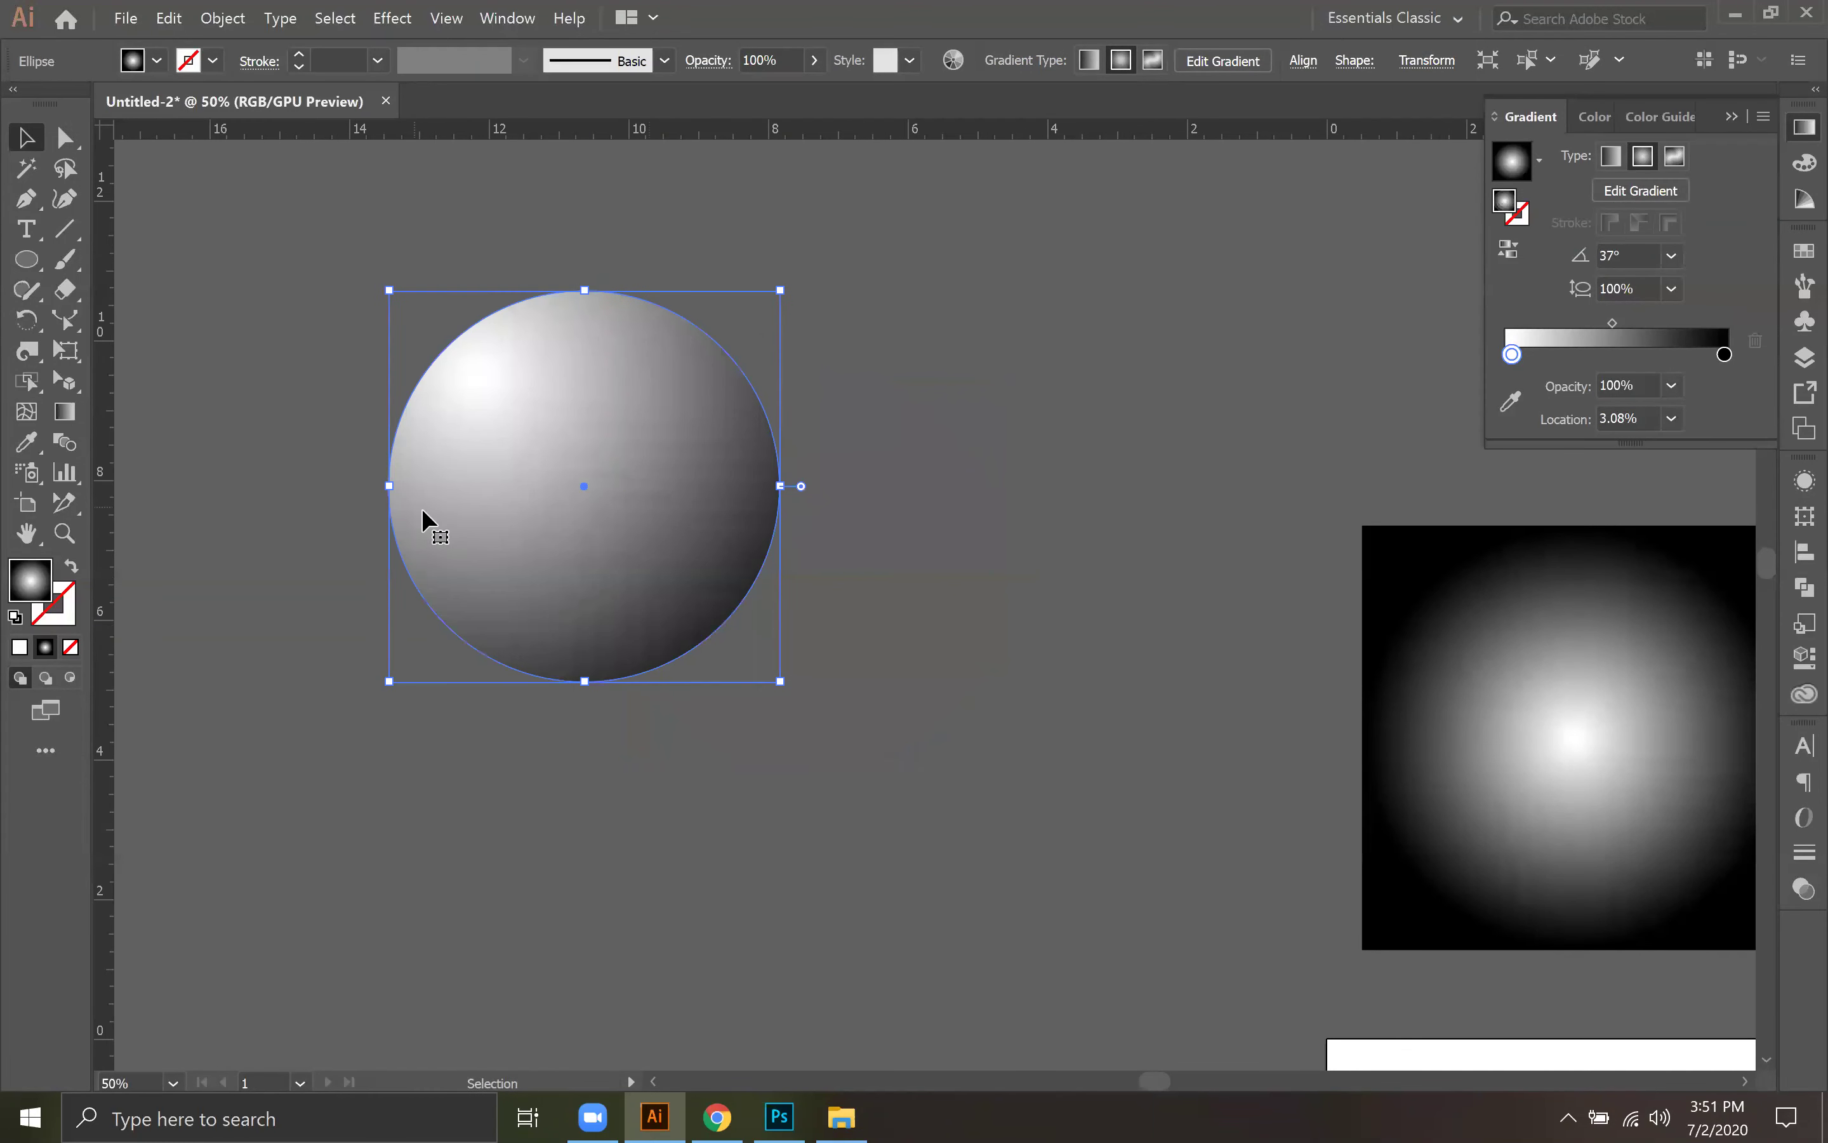
{"action": "left_click", "coordinate": [862, 555]}
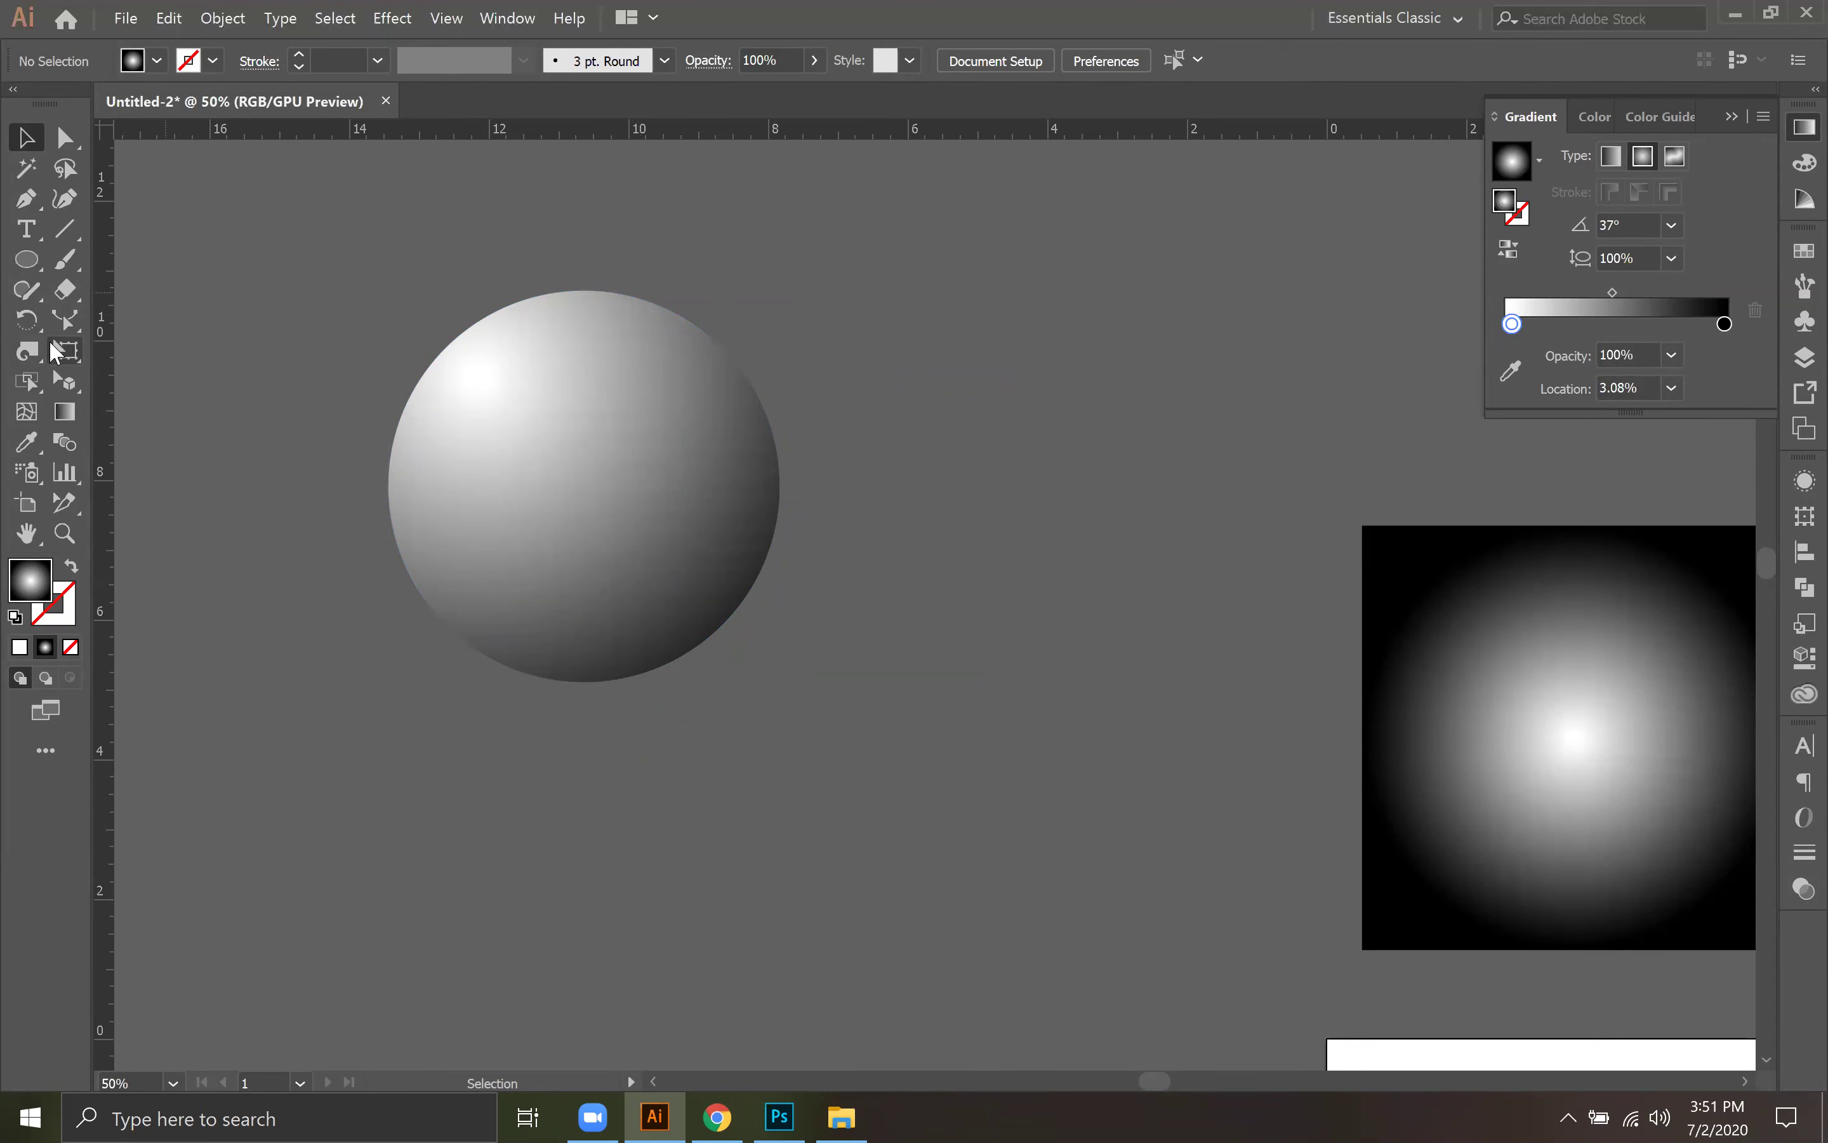
Step: Redraw the circle's radial gradient from its centre towards the lower-right edge at a -45.2° angle, and deselect the circle
{"action": "left_click", "coordinate": [64, 411]}
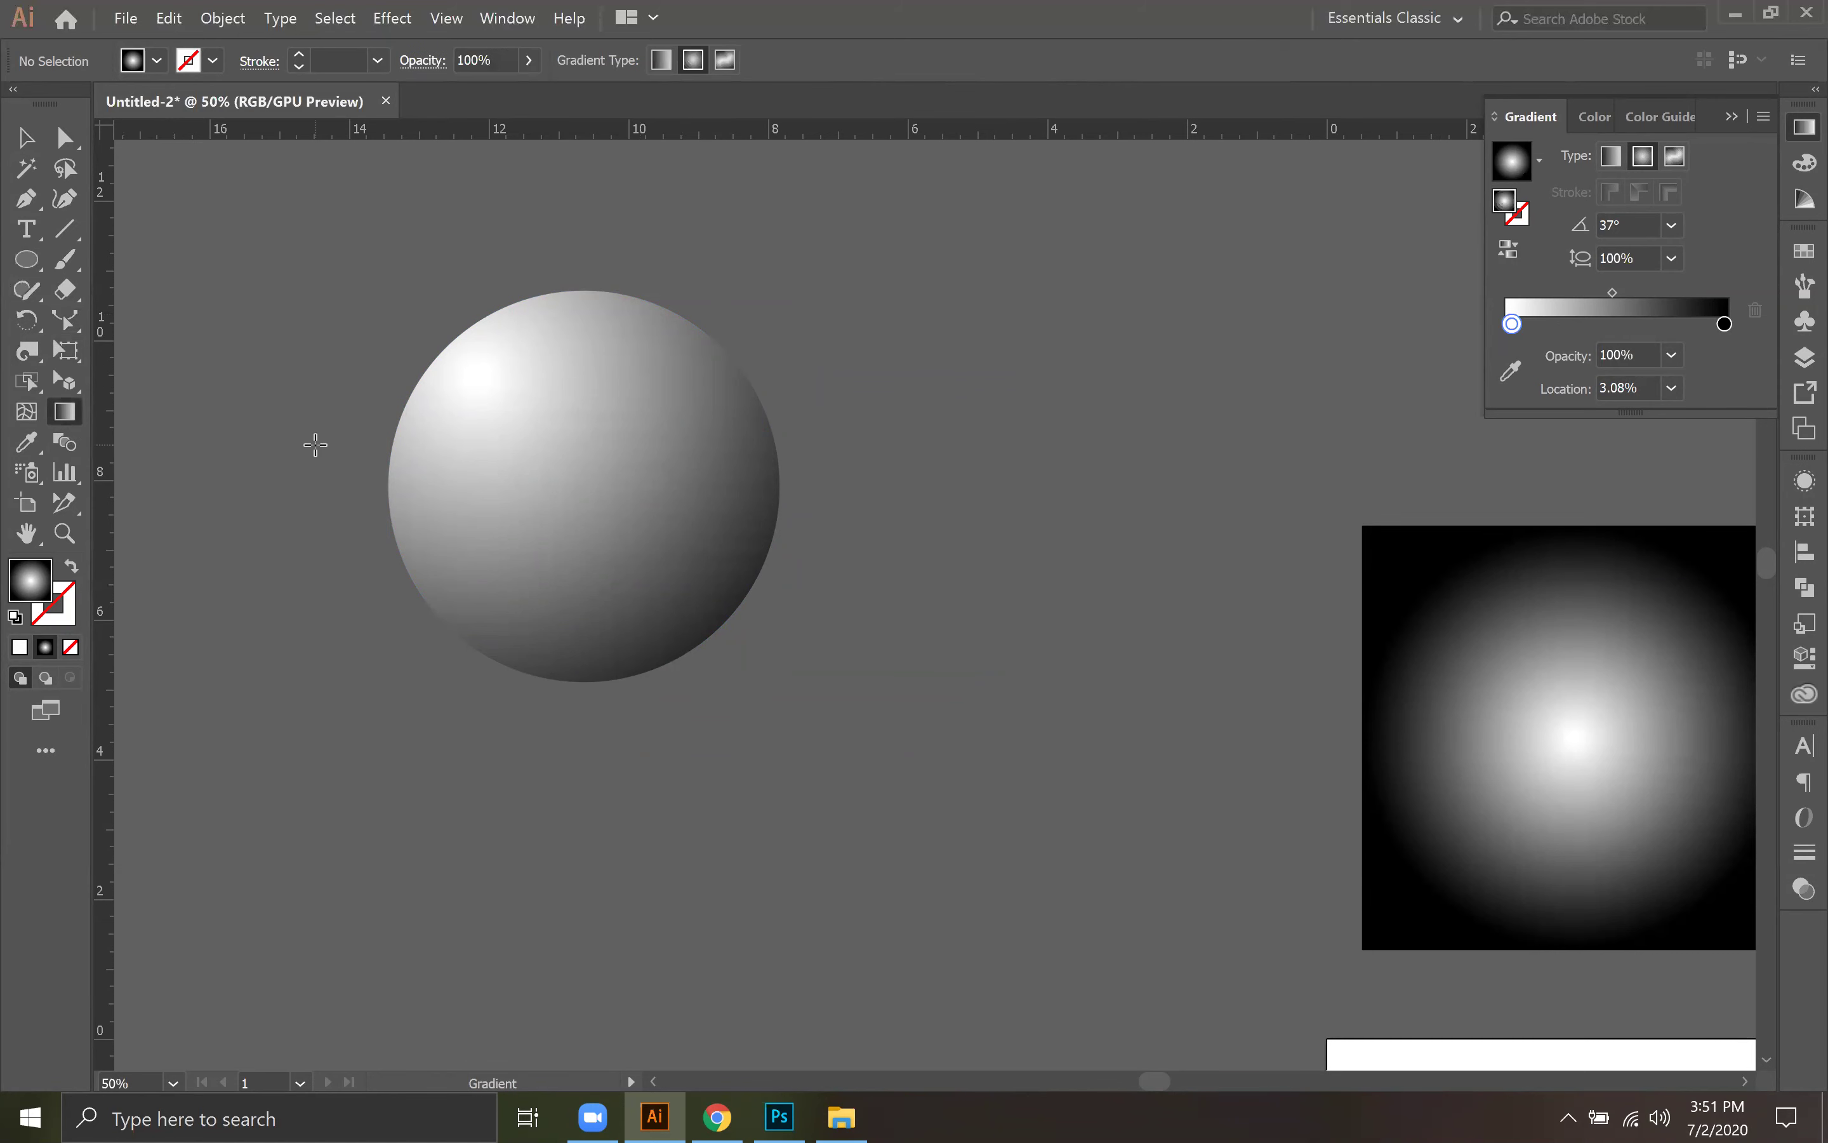
{"action": "mouse_move", "coordinate": [567, 484]}
{"action": "left_mouse_down"}
{"action": "mouse_move", "coordinate": [664, 574]}
{"action": "mouse_move", "coordinate": [693, 645]}
{"action": "left_mouse_up"}
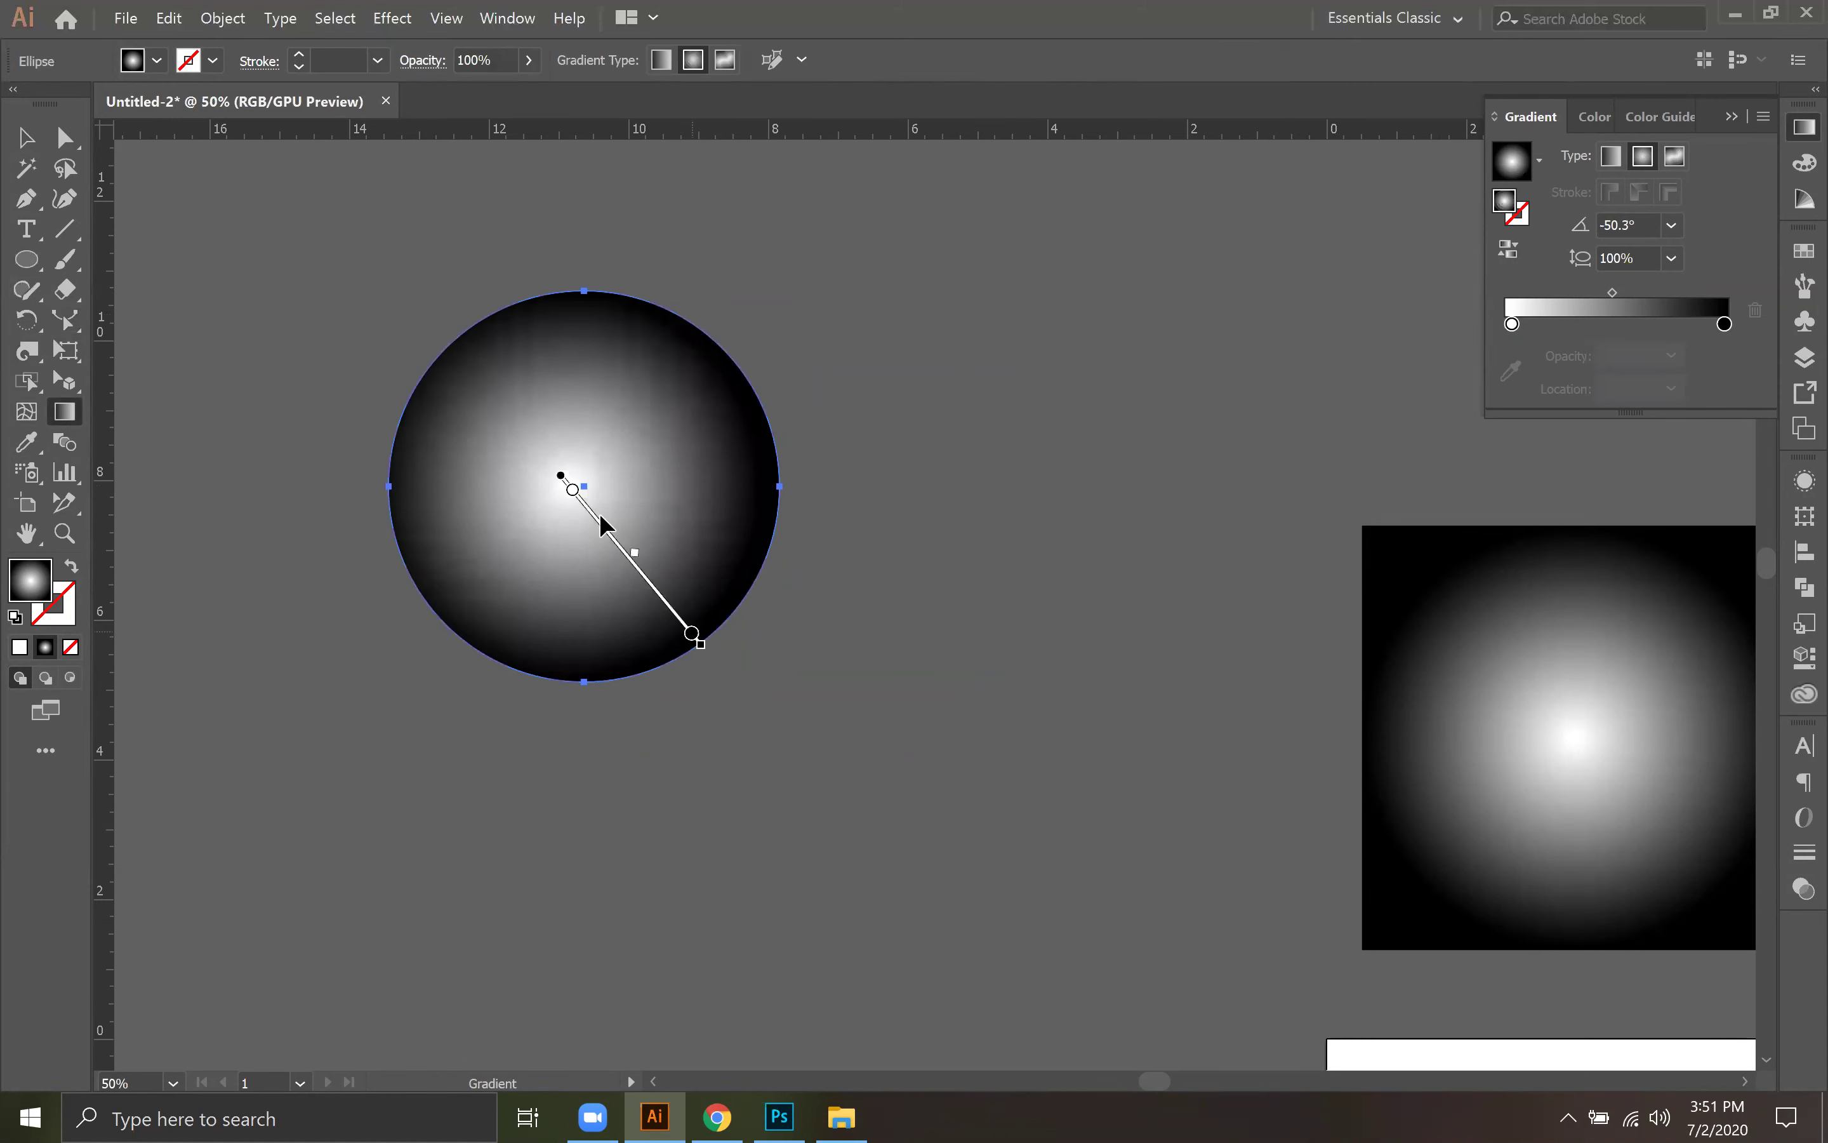
{"action": "left_click_drag", "start_coordinate": [627, 450], "coordinate": [696, 493]}
{"action": "left_click_drag", "start_coordinate": [581, 488], "coordinate": [776, 684]}
{"action": "left_click", "coordinate": [26, 136]}
{"action": "left_click", "coordinate": [367, 396]}
Step: Move the circle about 4.5 ruler units right and 1.5 units down, closer to the square, and deselect it
{"action": "left_click_drag", "start_coordinate": [794, 520], "coordinate": [1106, 620]}
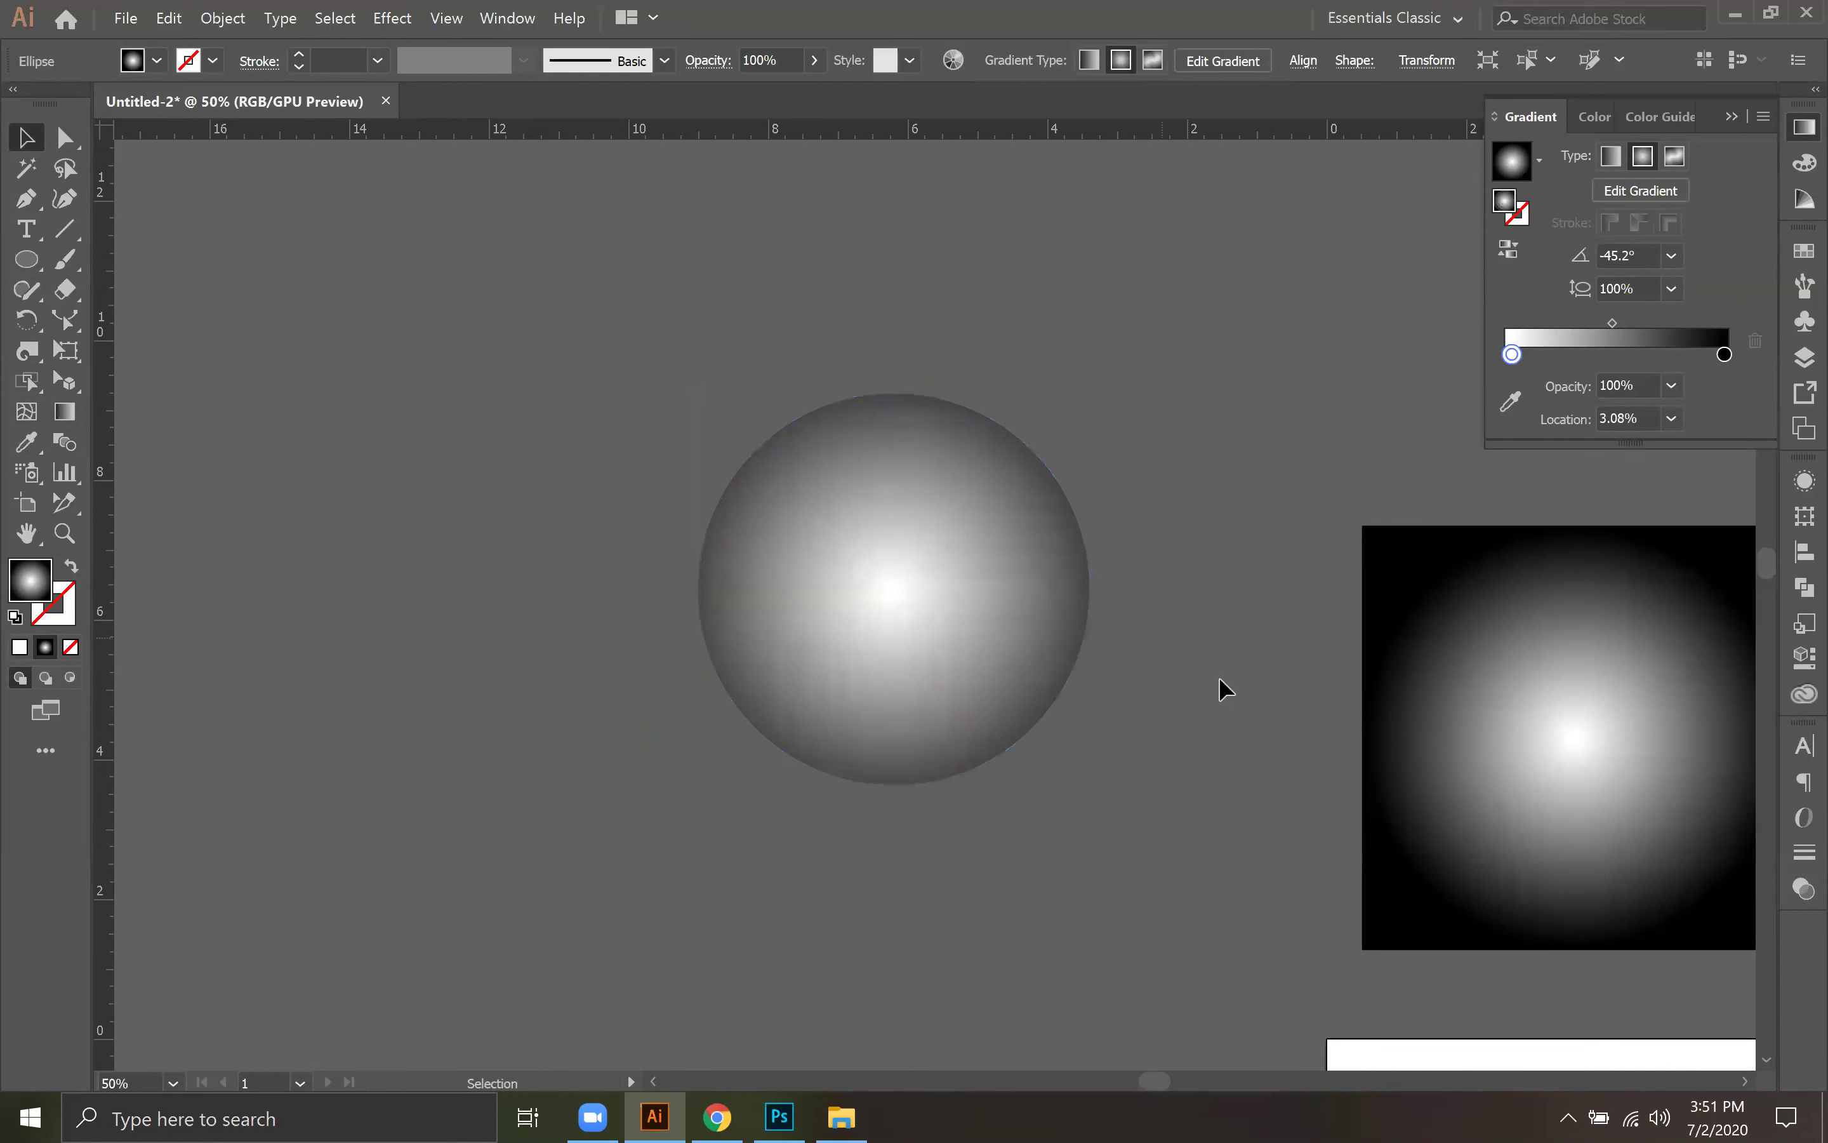
{"action": "left_click", "coordinate": [1227, 695]}
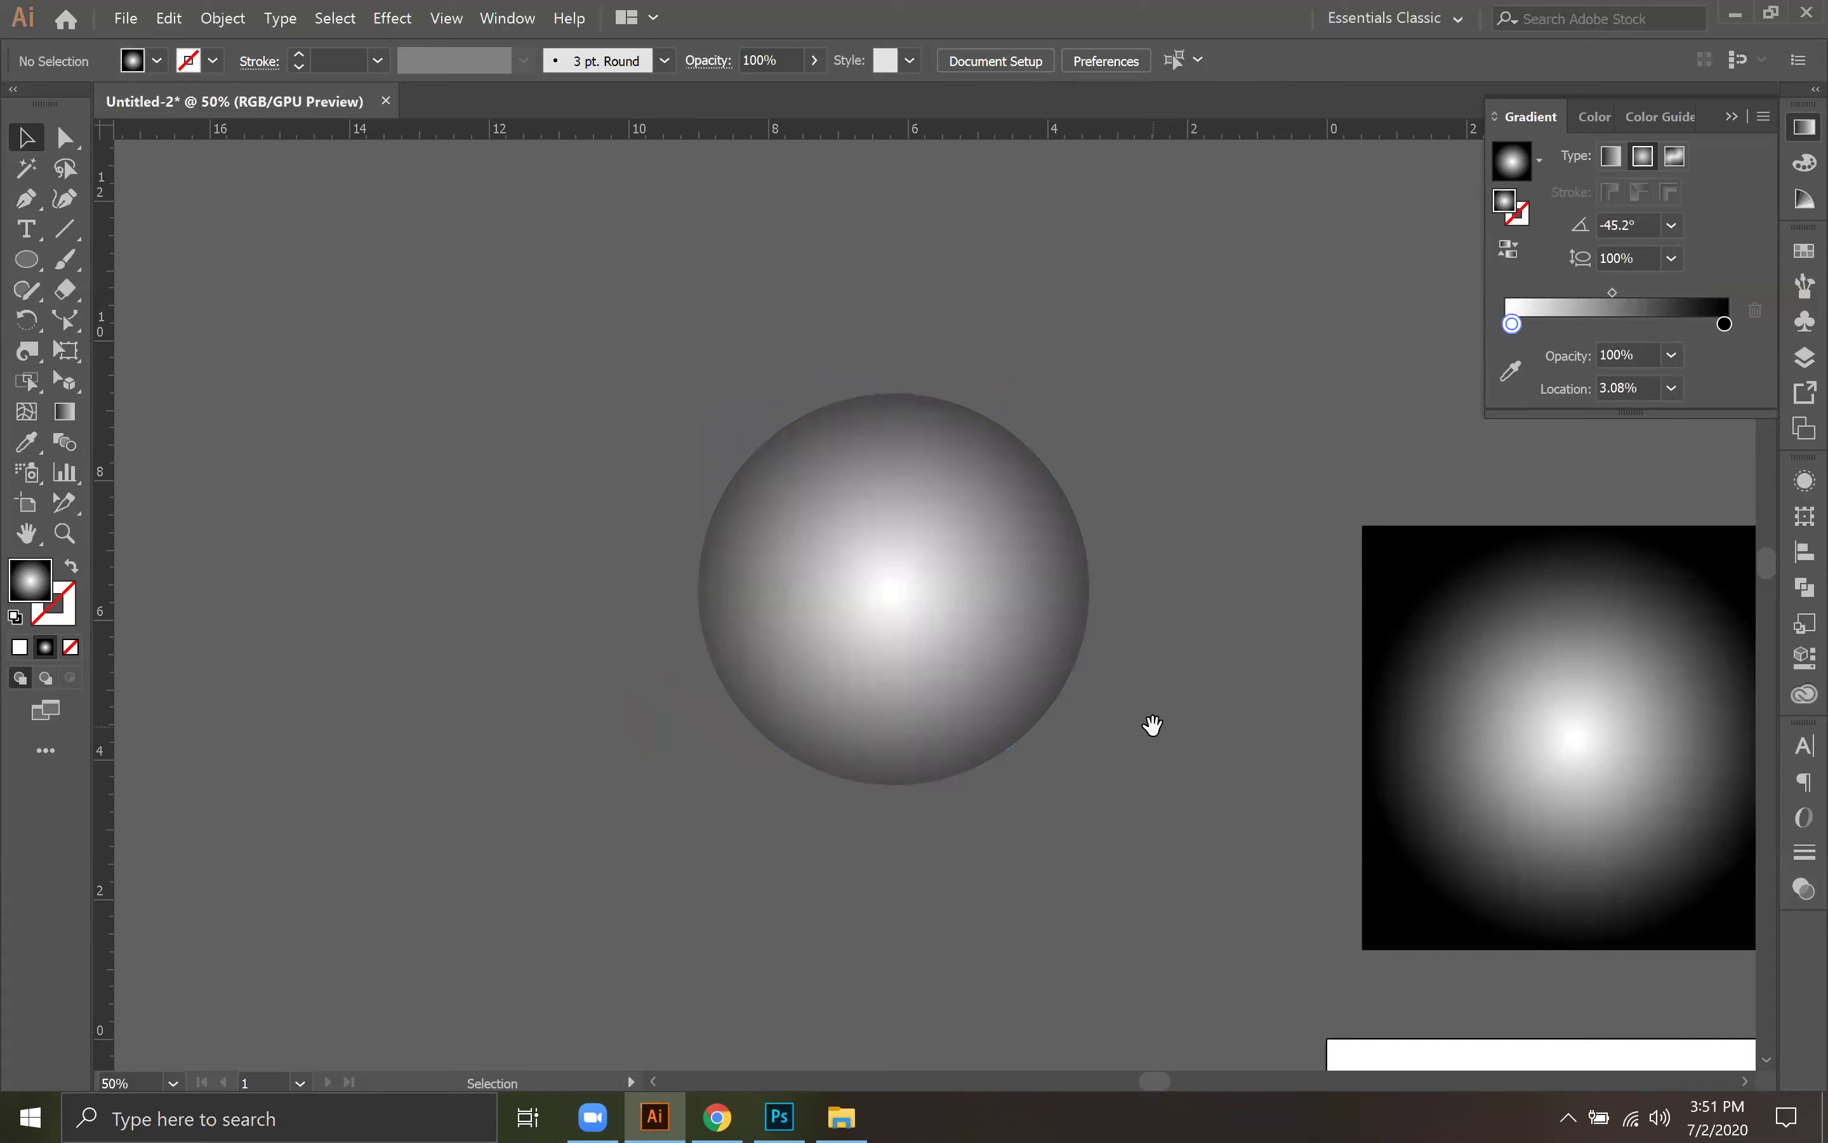
{"action": "left_click_drag", "start_coordinate": [1153, 726], "coordinate": [946, 685]}
{"action": "left_click_drag", "start_coordinate": [963, 551], "coordinate": [910, 572]}
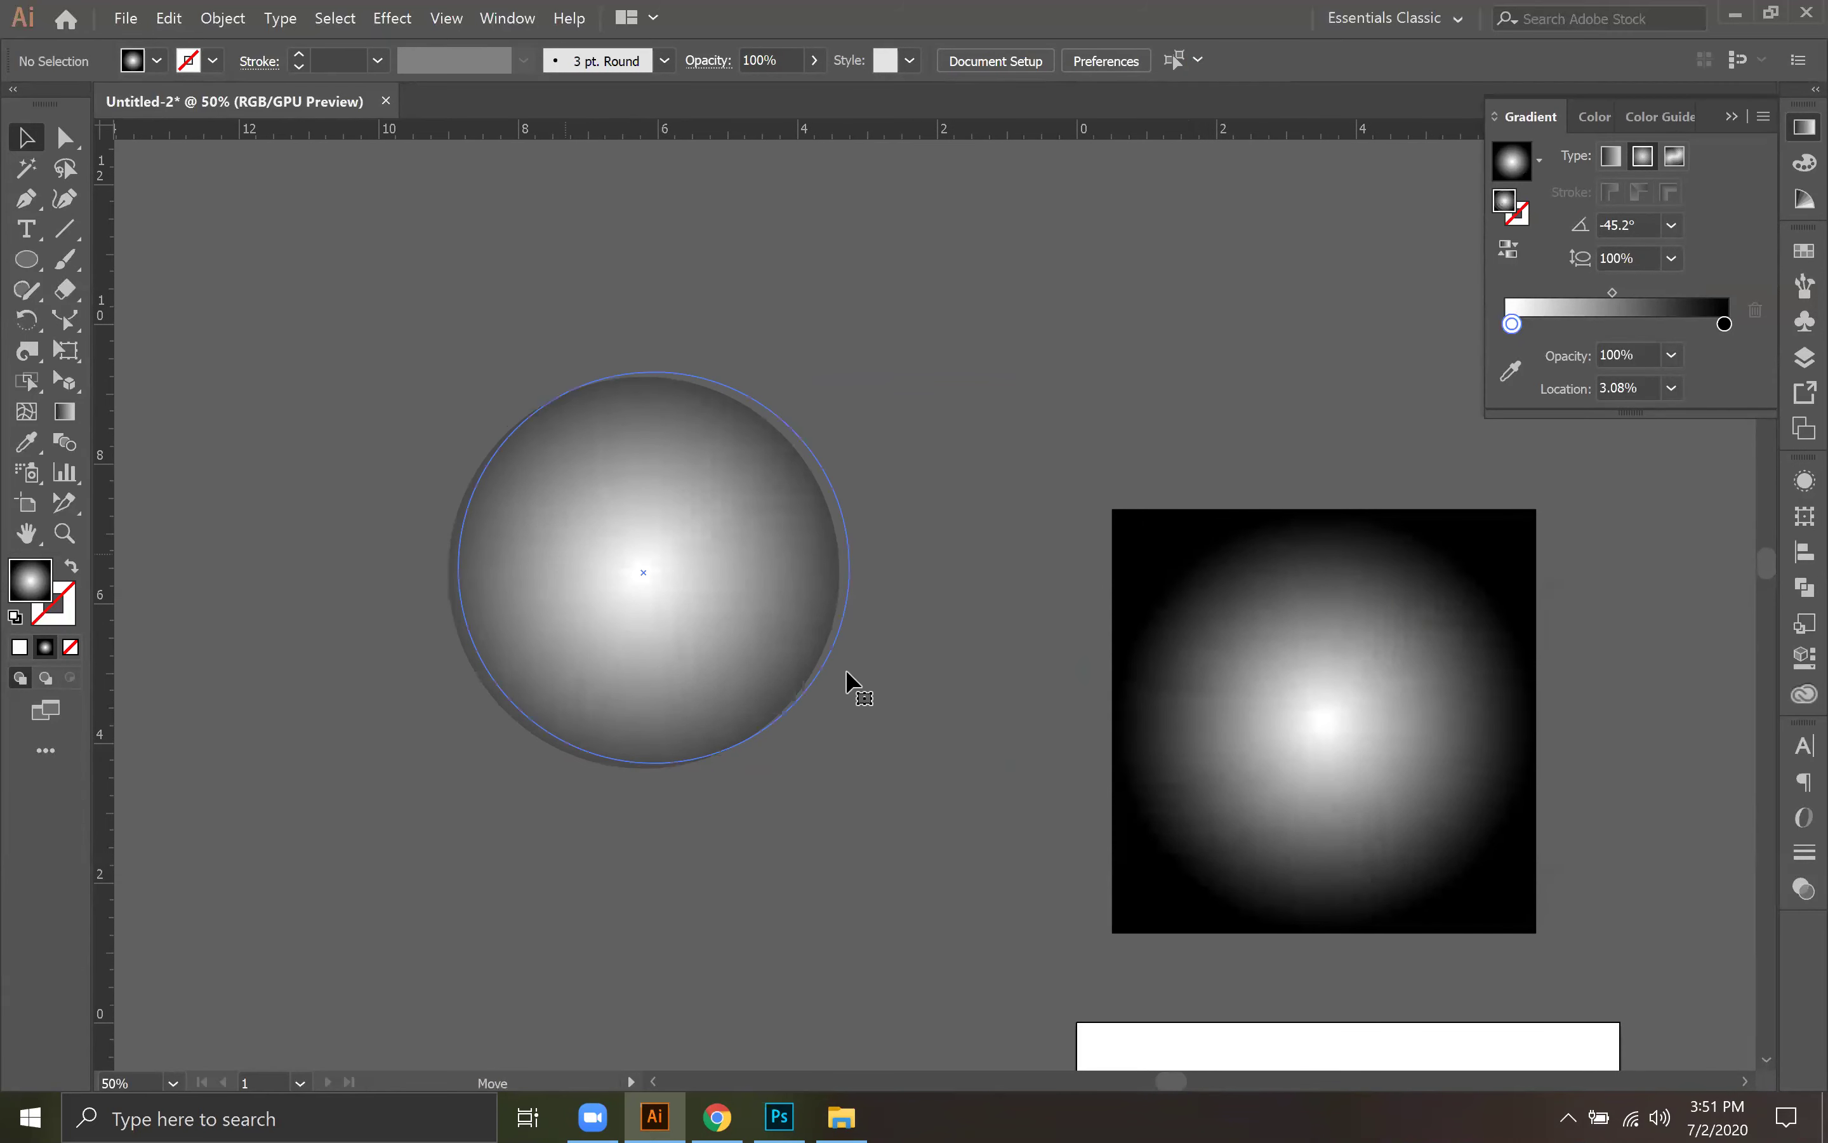
{"action": "left_click_drag", "start_coordinate": [846, 682], "coordinate": [849, 679]}
{"action": "left_click", "coordinate": [316, 445]}
{"action": "left_click", "coordinate": [683, 483]}
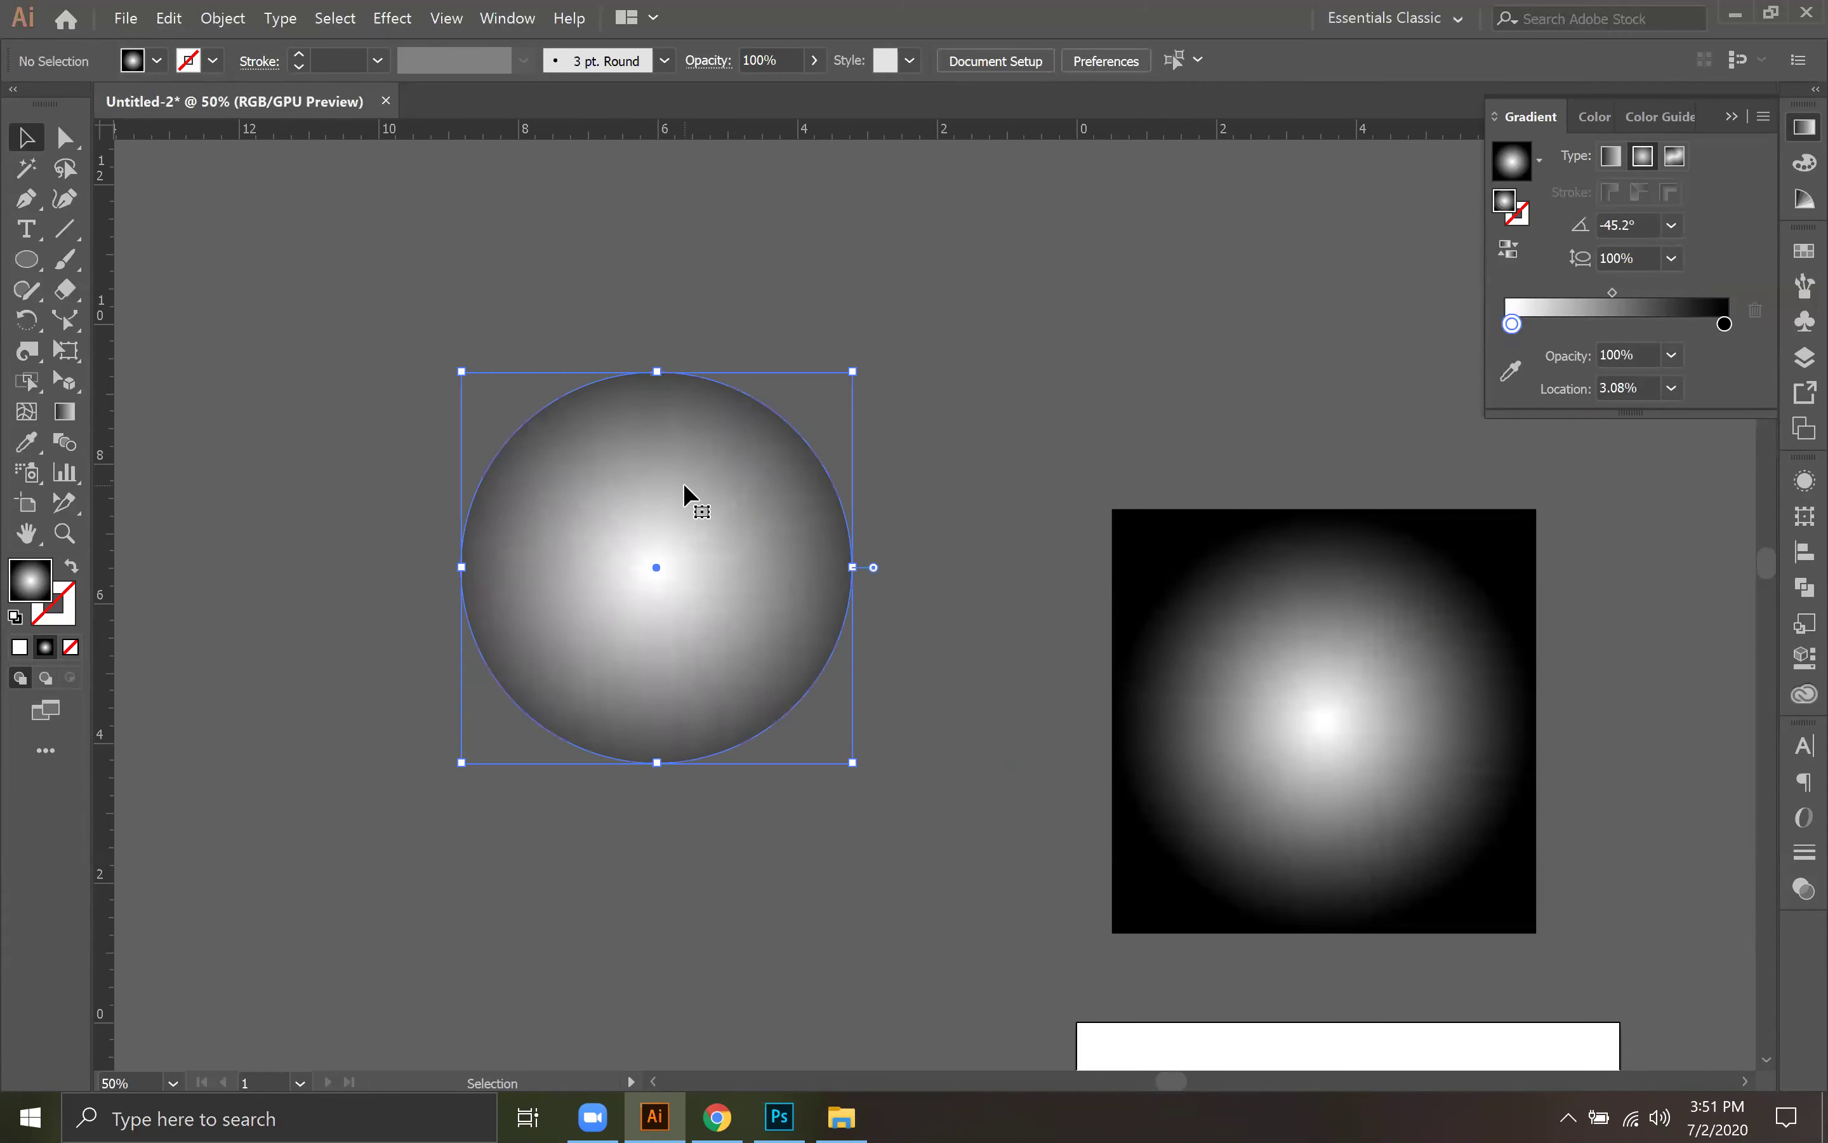
{"action": "left_click", "coordinate": [1025, 416]}
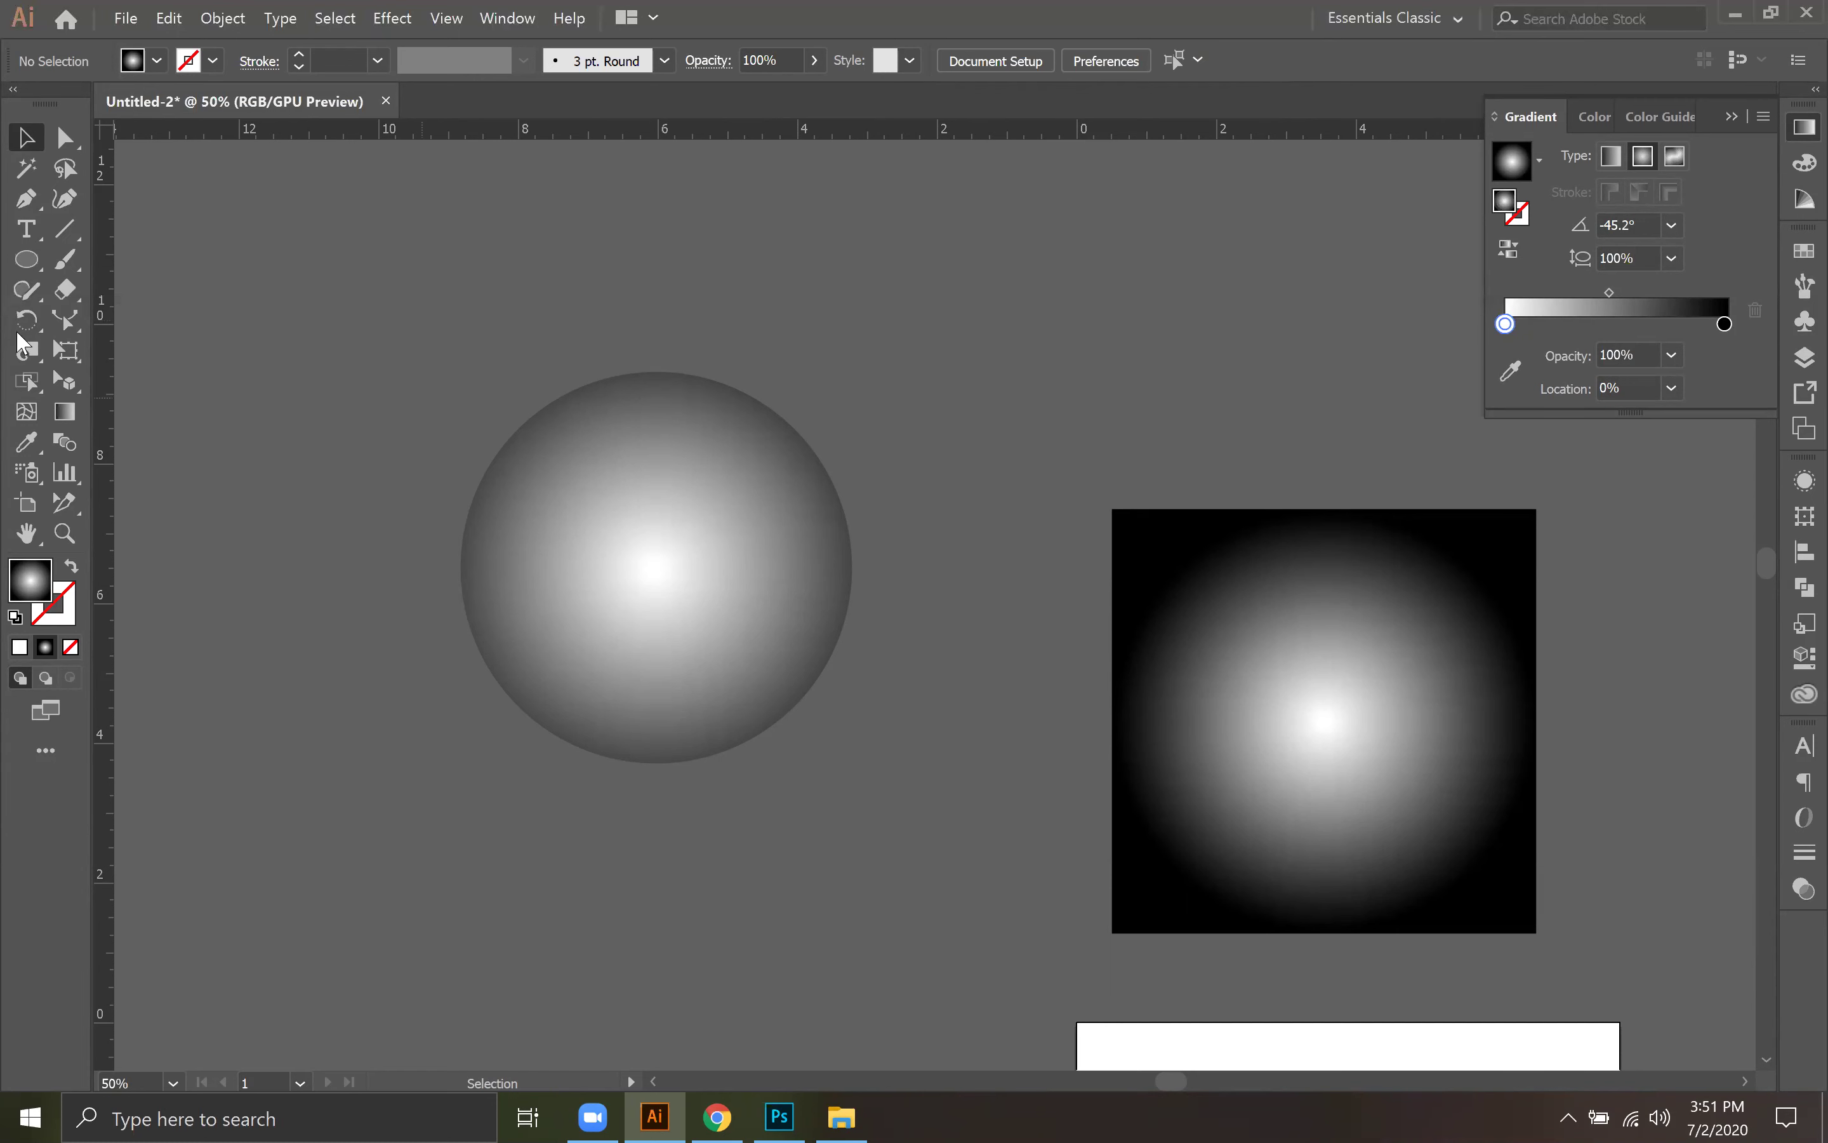
Step: Switch the circle's gradient to linear and back to radial, and reverse its colours so black is at the centre
{"action": "left_click", "coordinate": [770, 550]}
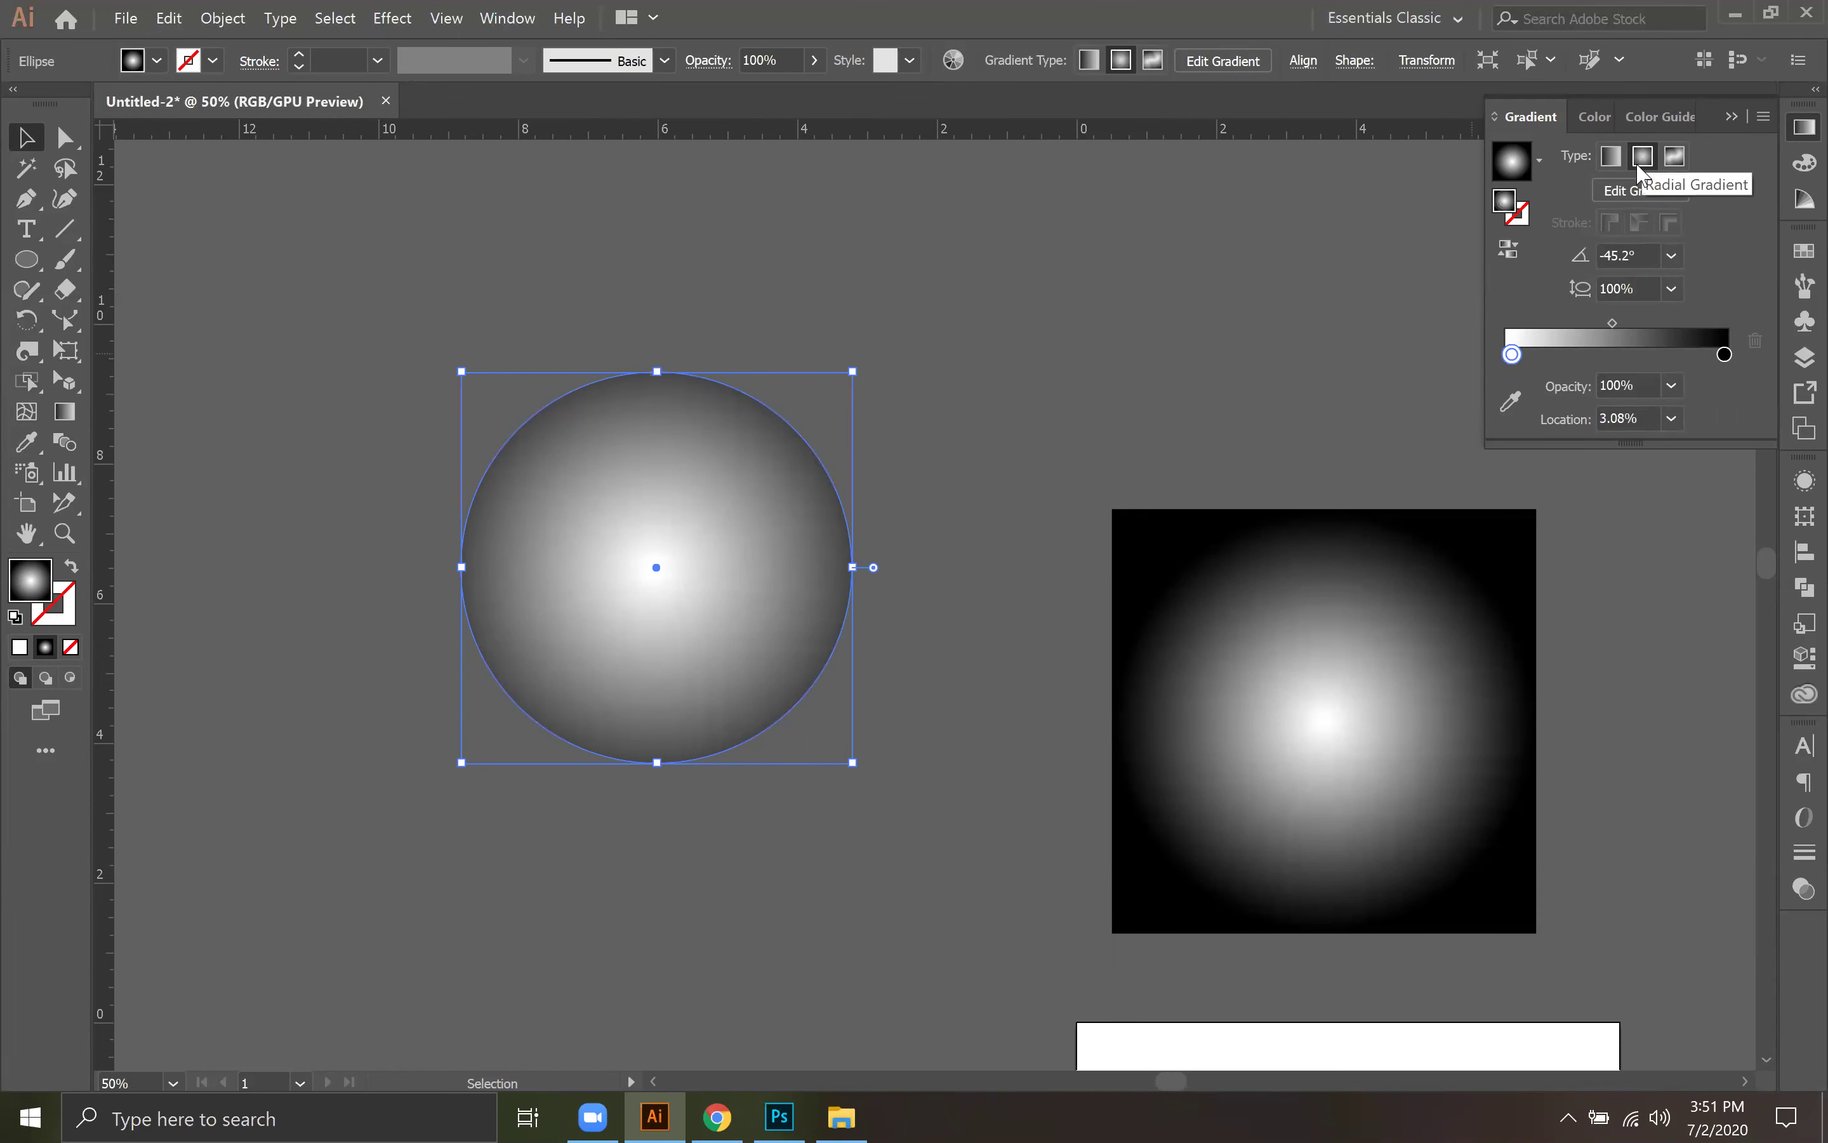
{"action": "left_click", "coordinate": [1610, 156]}
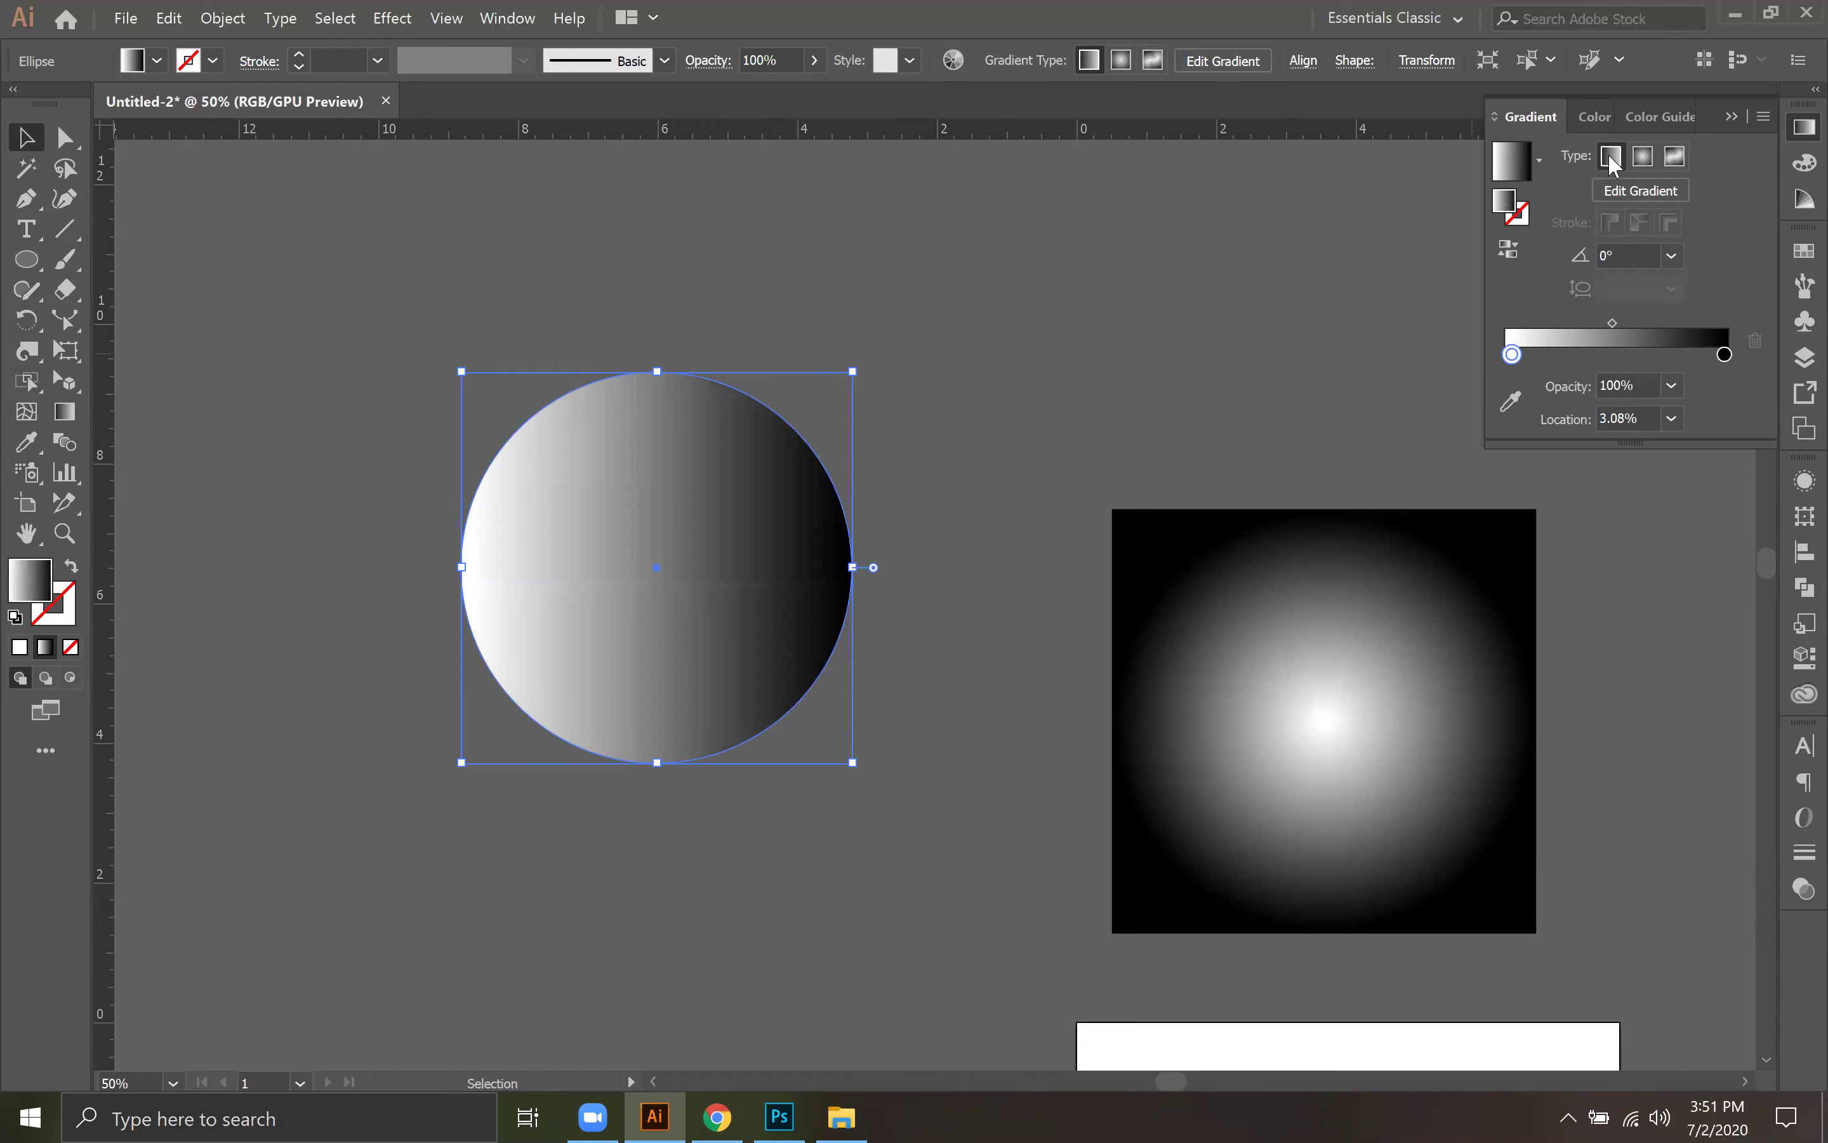
{"action": "left_click", "coordinate": [1638, 159]}
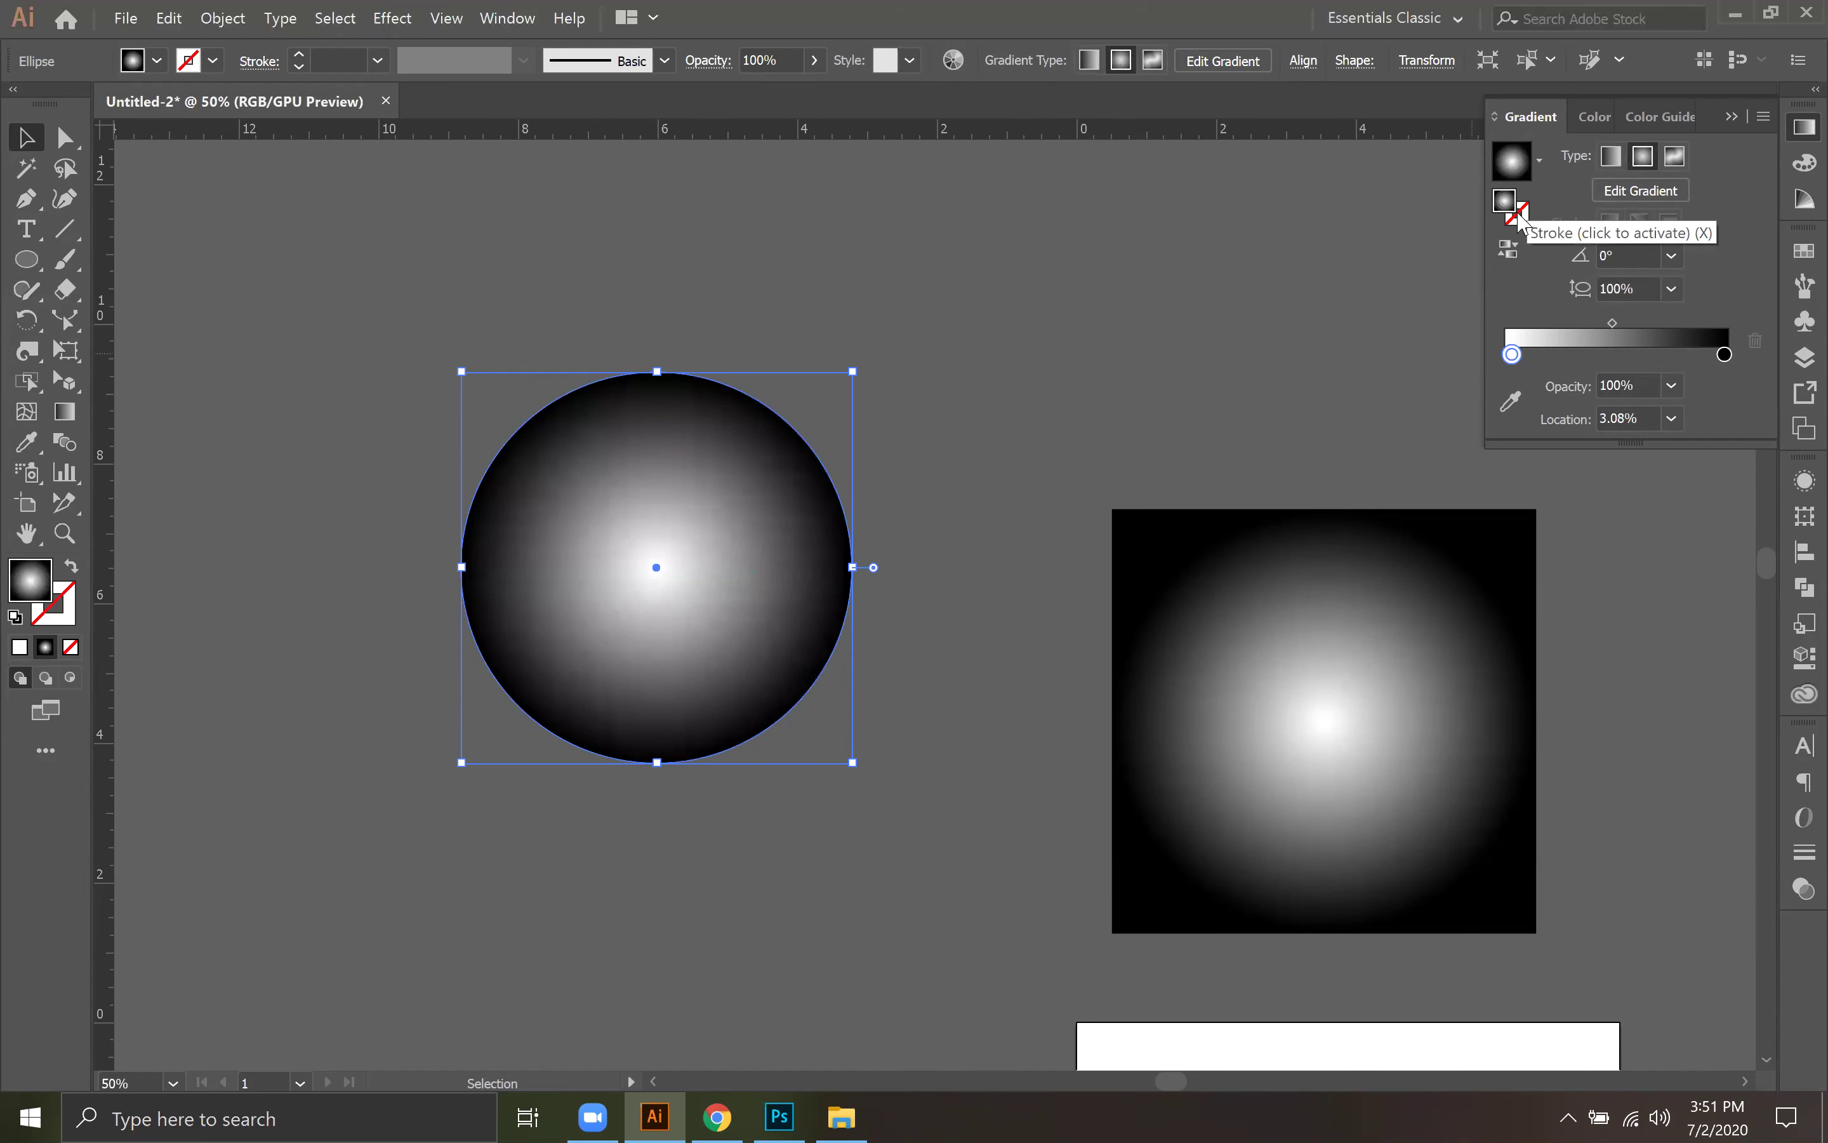
{"action": "left_click", "coordinate": [1507, 254]}
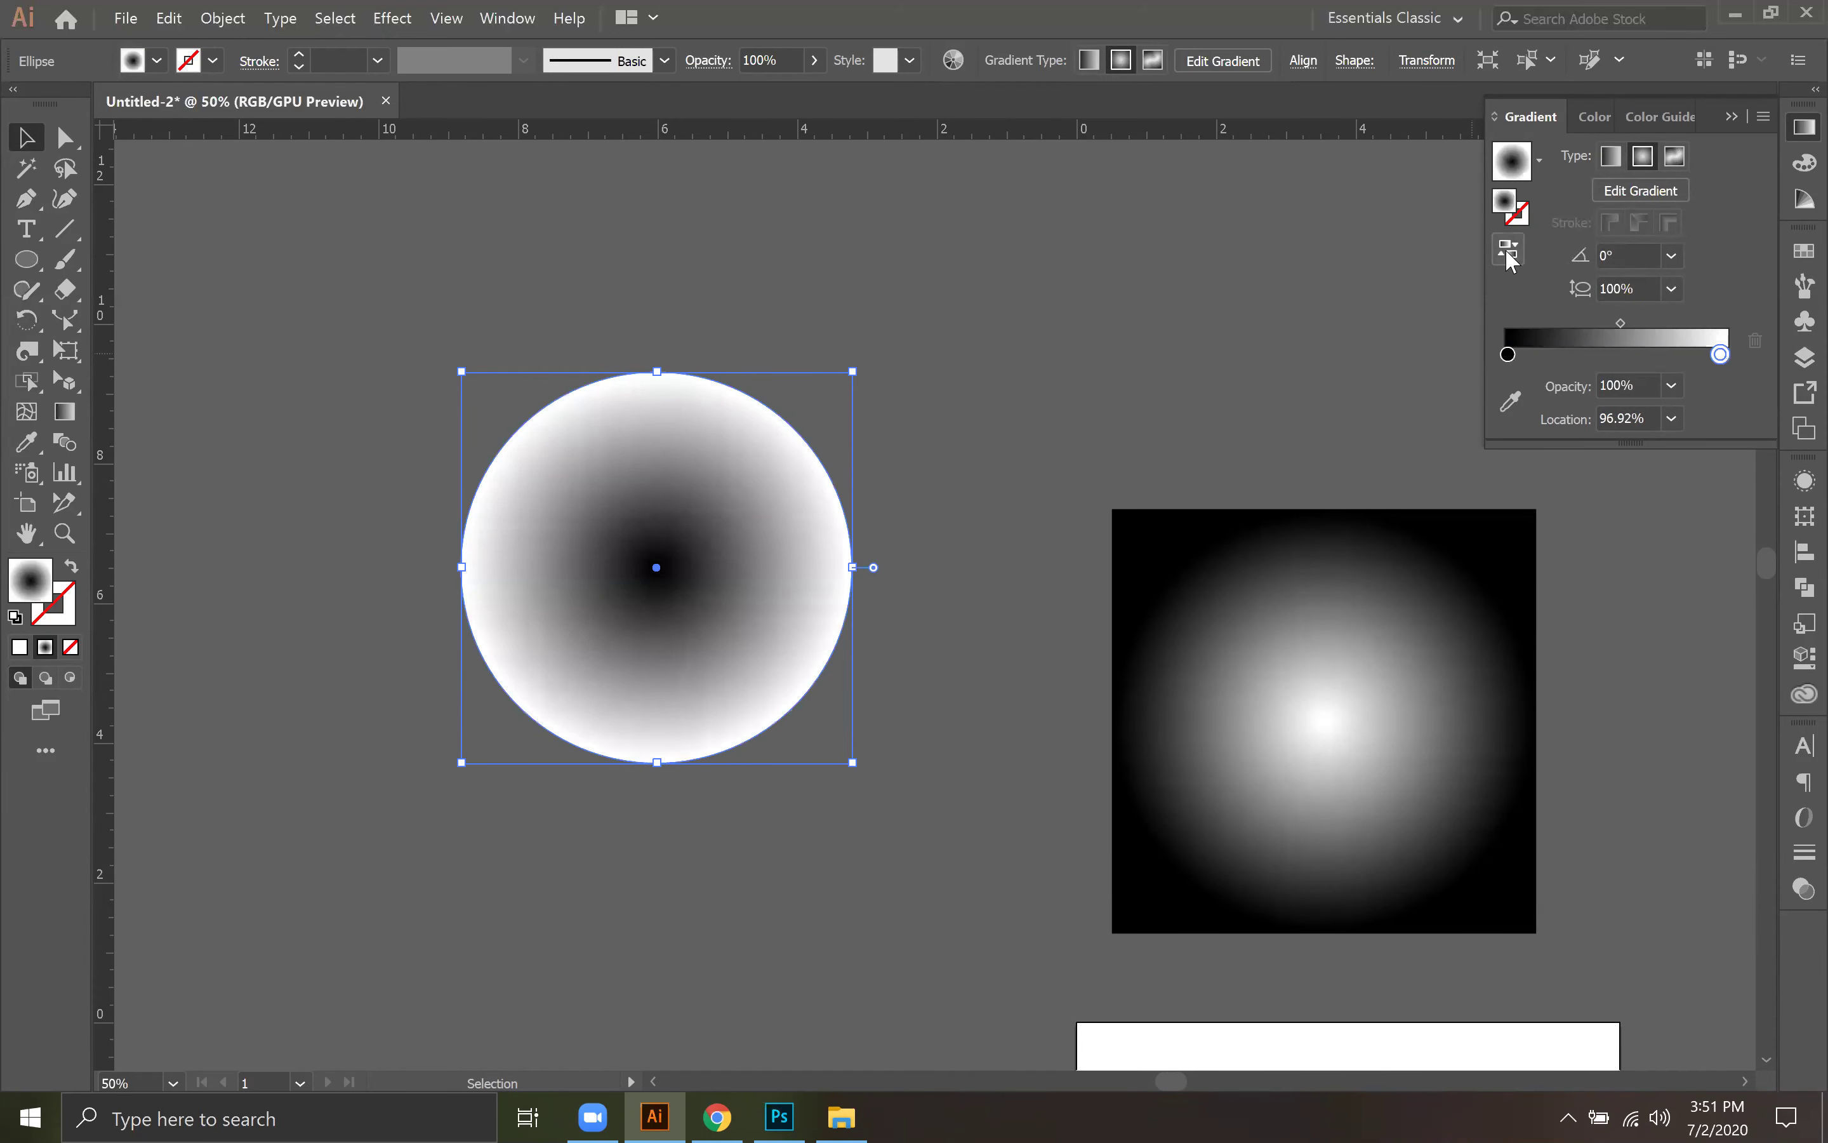
{"action": "left_click", "coordinate": [1507, 253]}
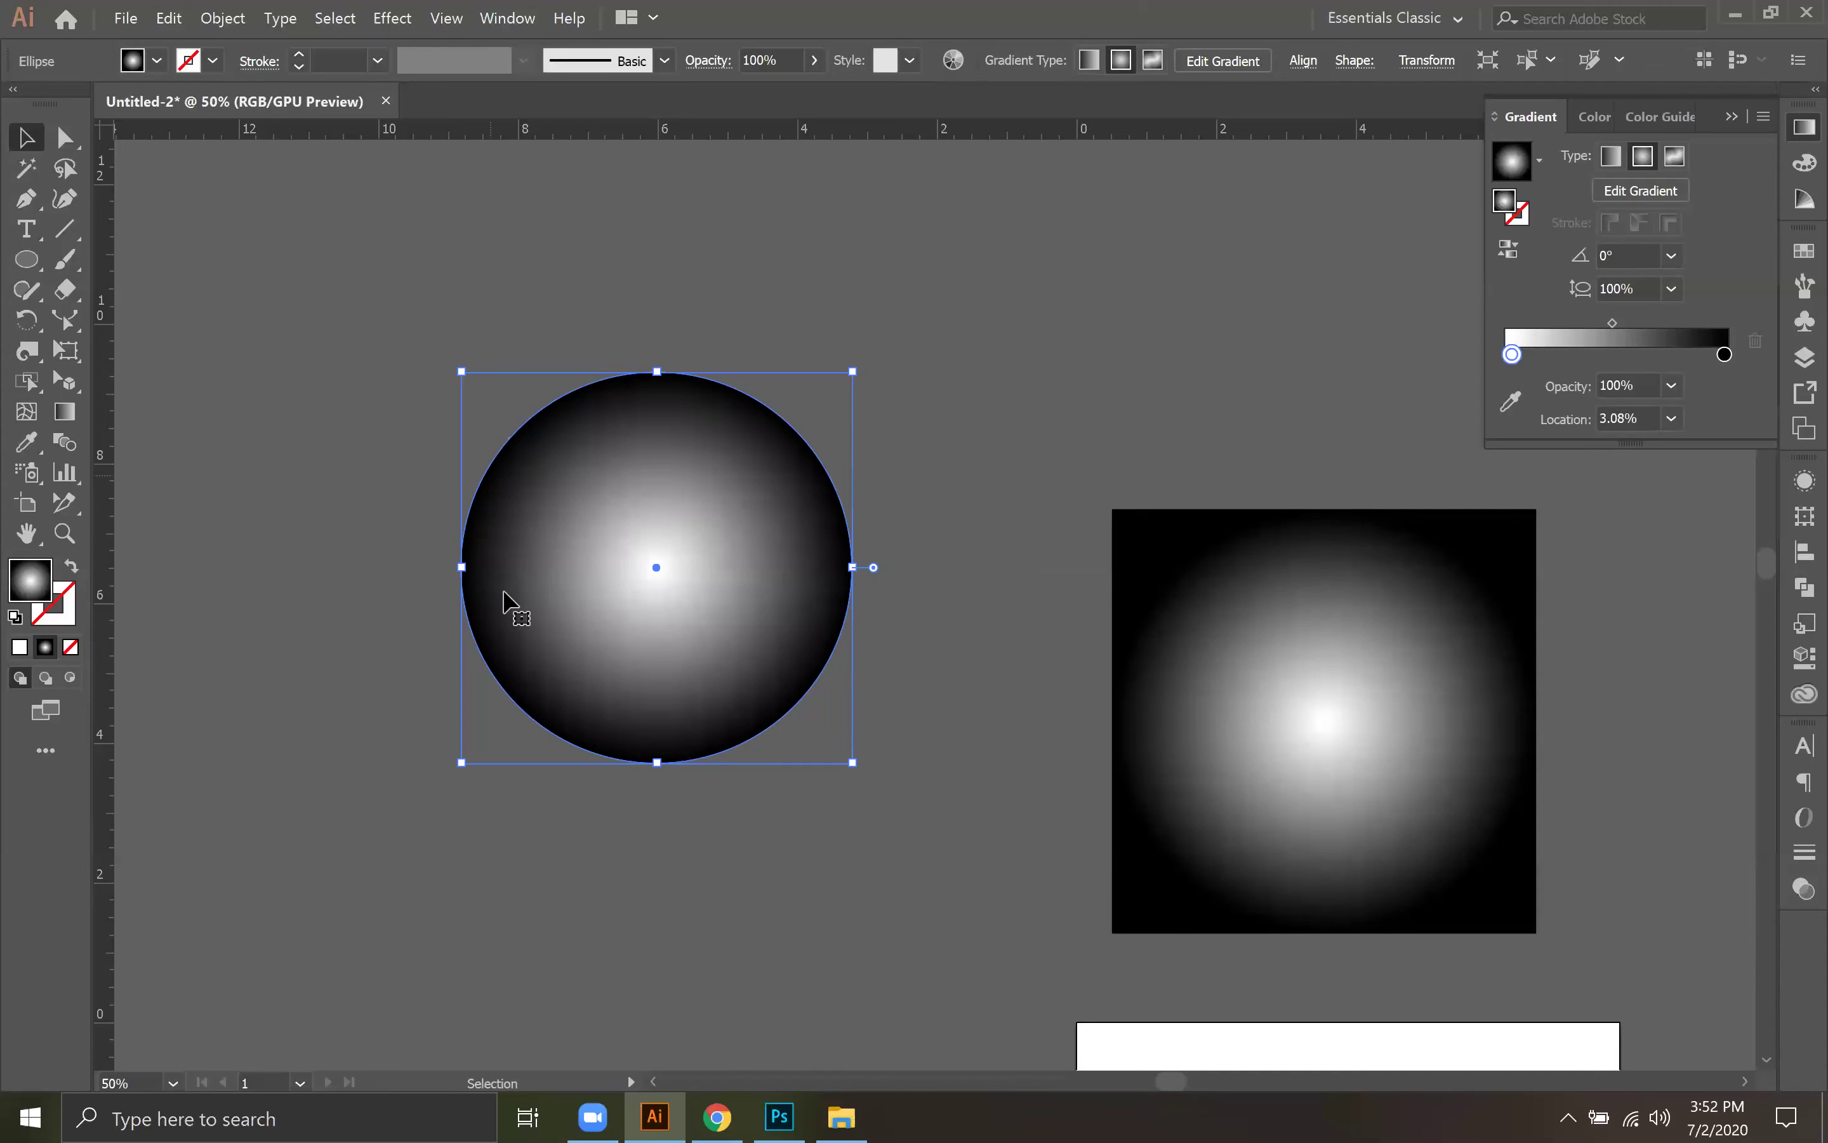
{"action": "left_click", "coordinate": [1513, 246]}
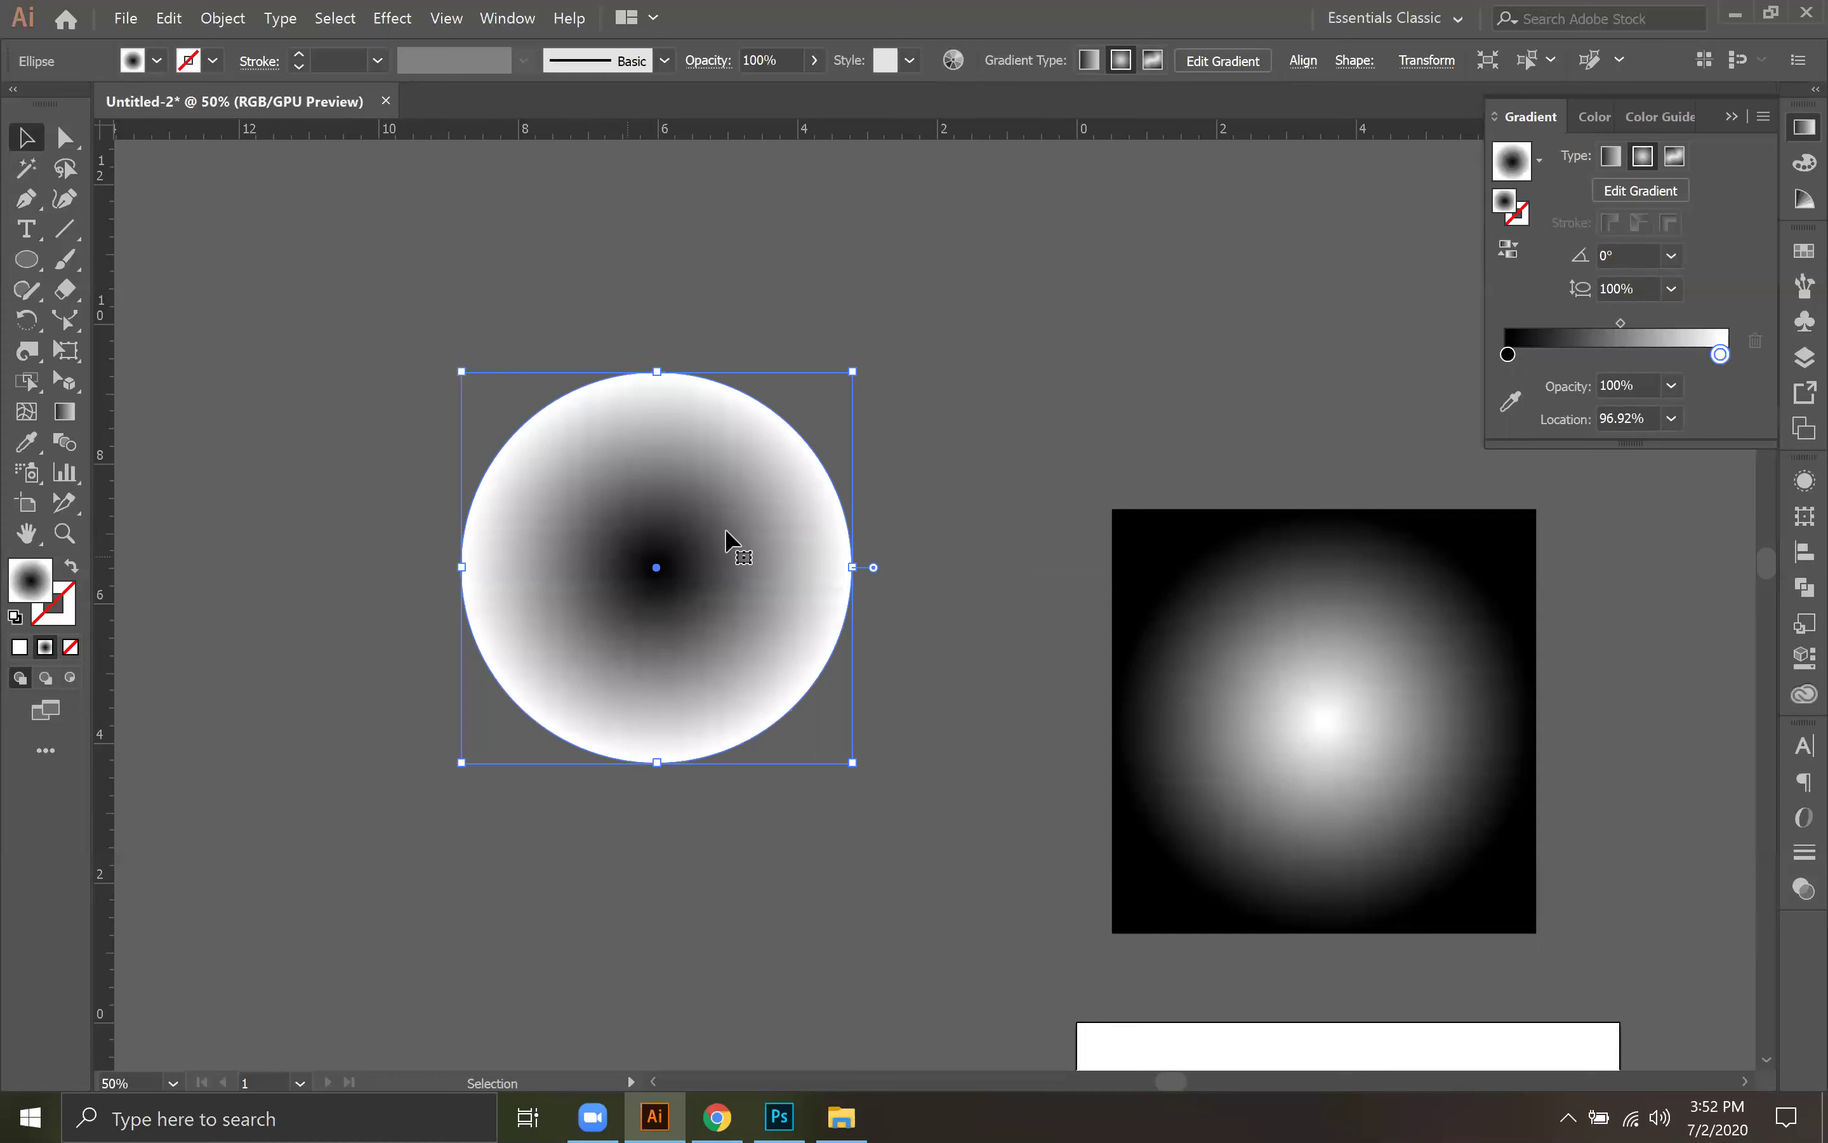
Step: Extend the circle's radial gradient about 3 ruler units beyond its right edge, and deselect the circle
{"action": "key", "text": "g"}
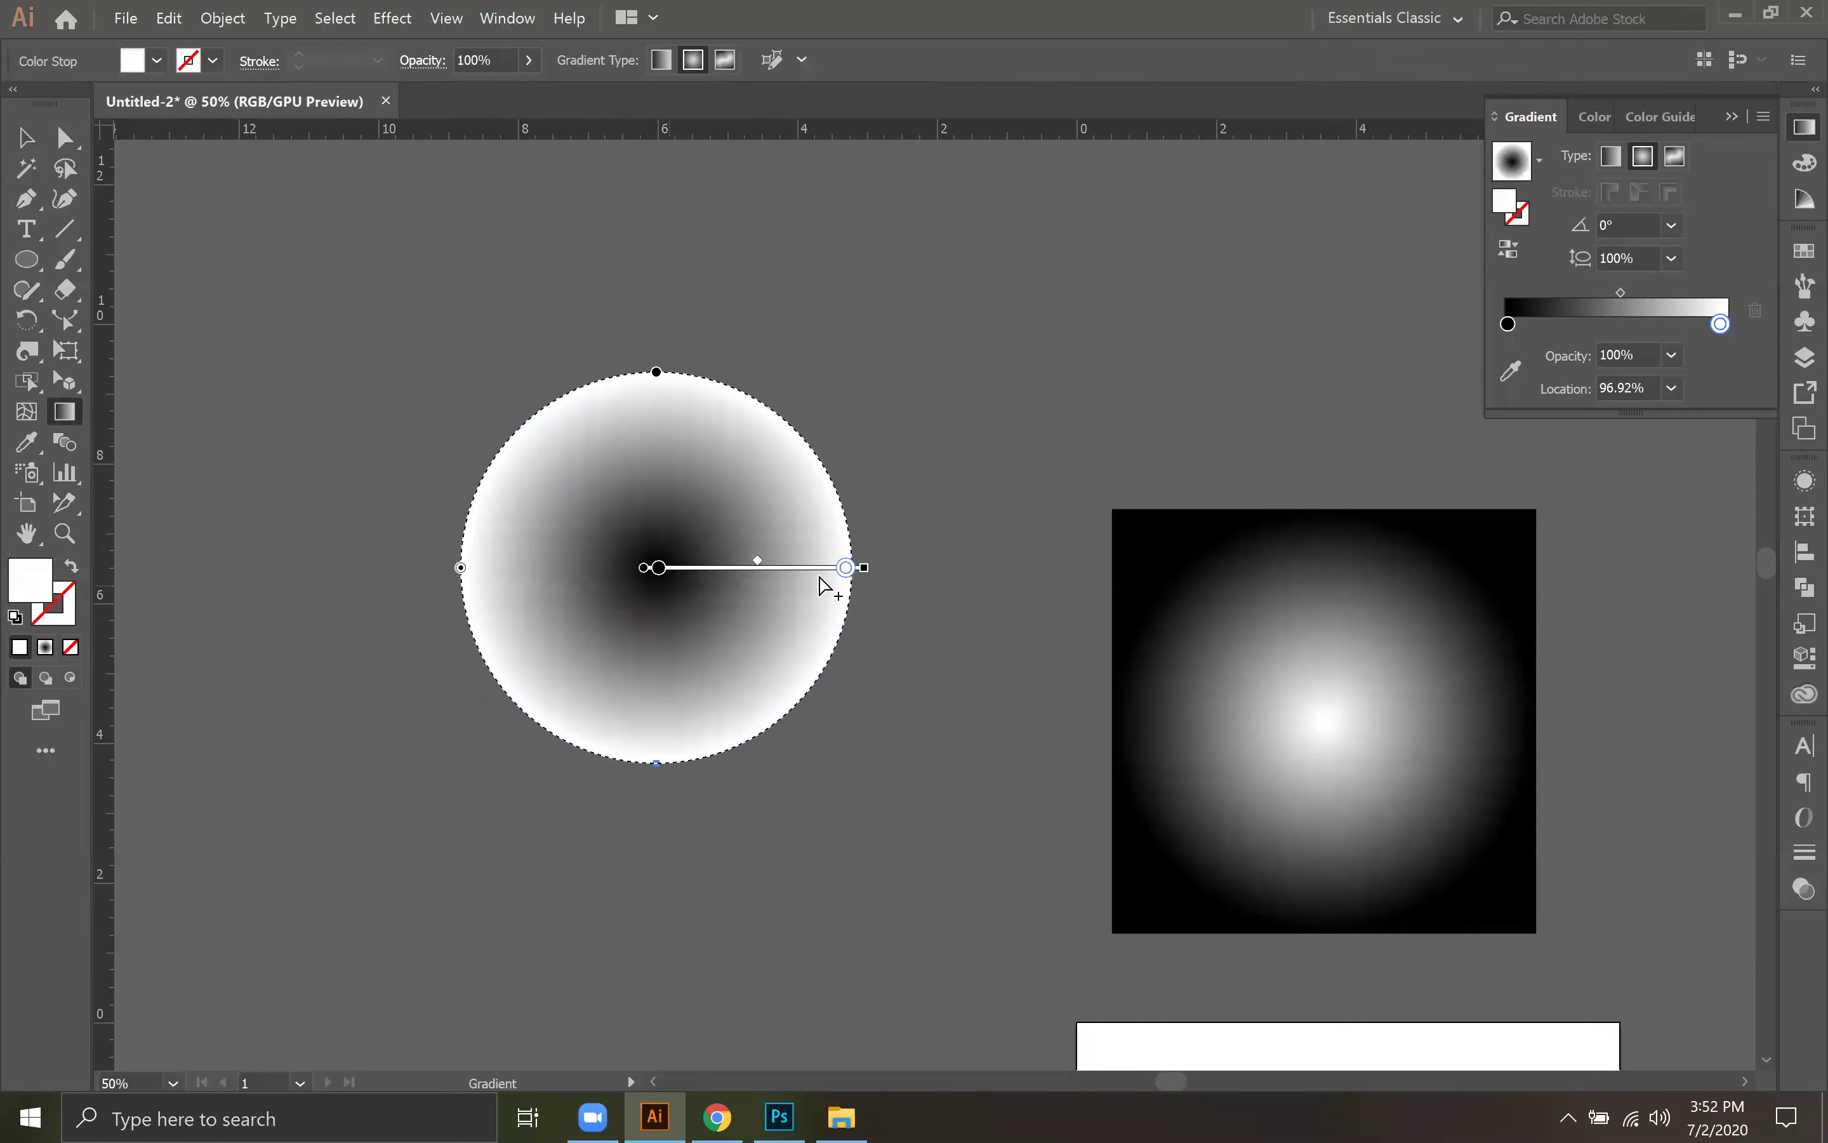
{"action": "mouse_move", "coordinate": [866, 568]}
{"action": "left_mouse_down"}
{"action": "mouse_move", "coordinate": [955, 582]}
{"action": "mouse_move", "coordinate": [1184, 551]}
{"action": "mouse_move", "coordinate": [1081, 571]}
{"action": "left_mouse_up"}
{"action": "left_click", "coordinate": [25, 138]}
{"action": "left_click", "coordinate": [551, 380]}
Step: Change the circle's gradient to linear and reverse it so it runs from white on the left to black
{"action": "left_click", "coordinate": [760, 555]}
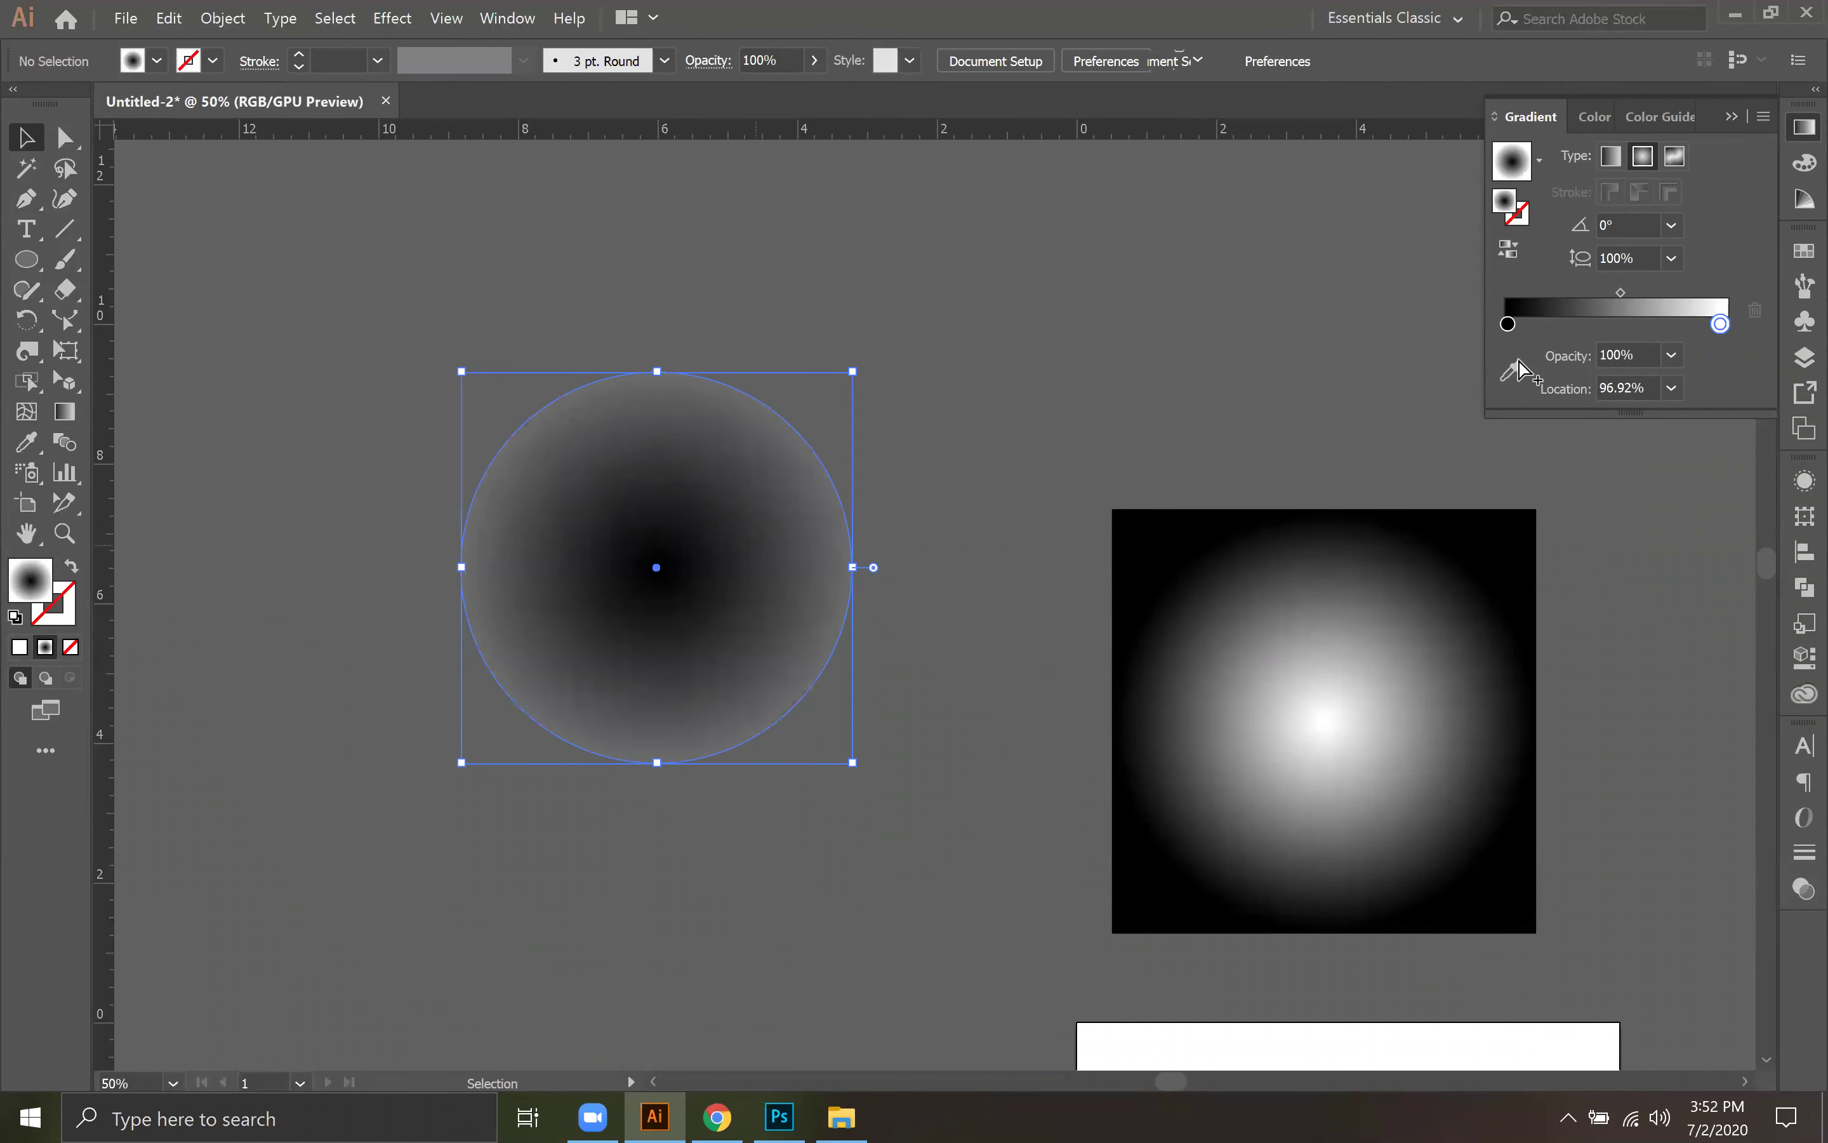
{"action": "left_click", "coordinate": [1612, 155]}
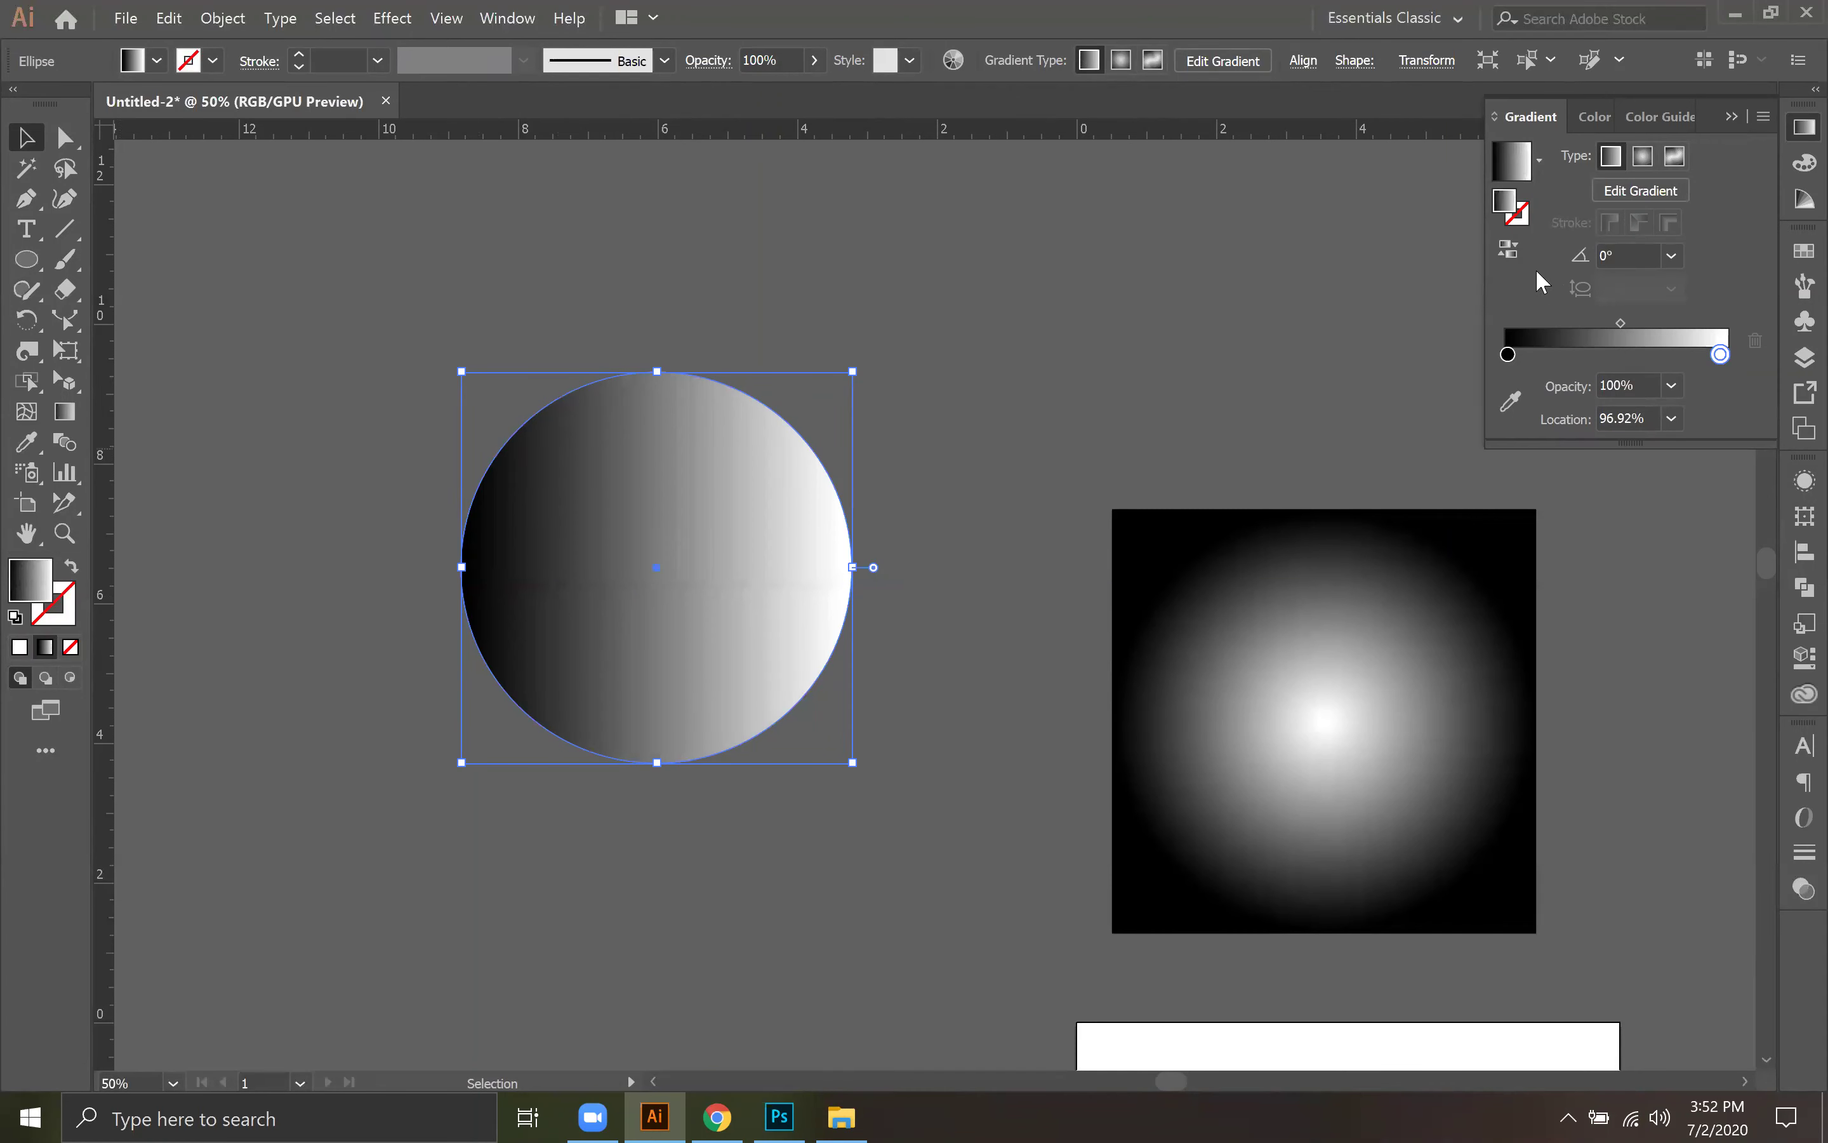
{"action": "left_click", "coordinate": [1507, 249]}
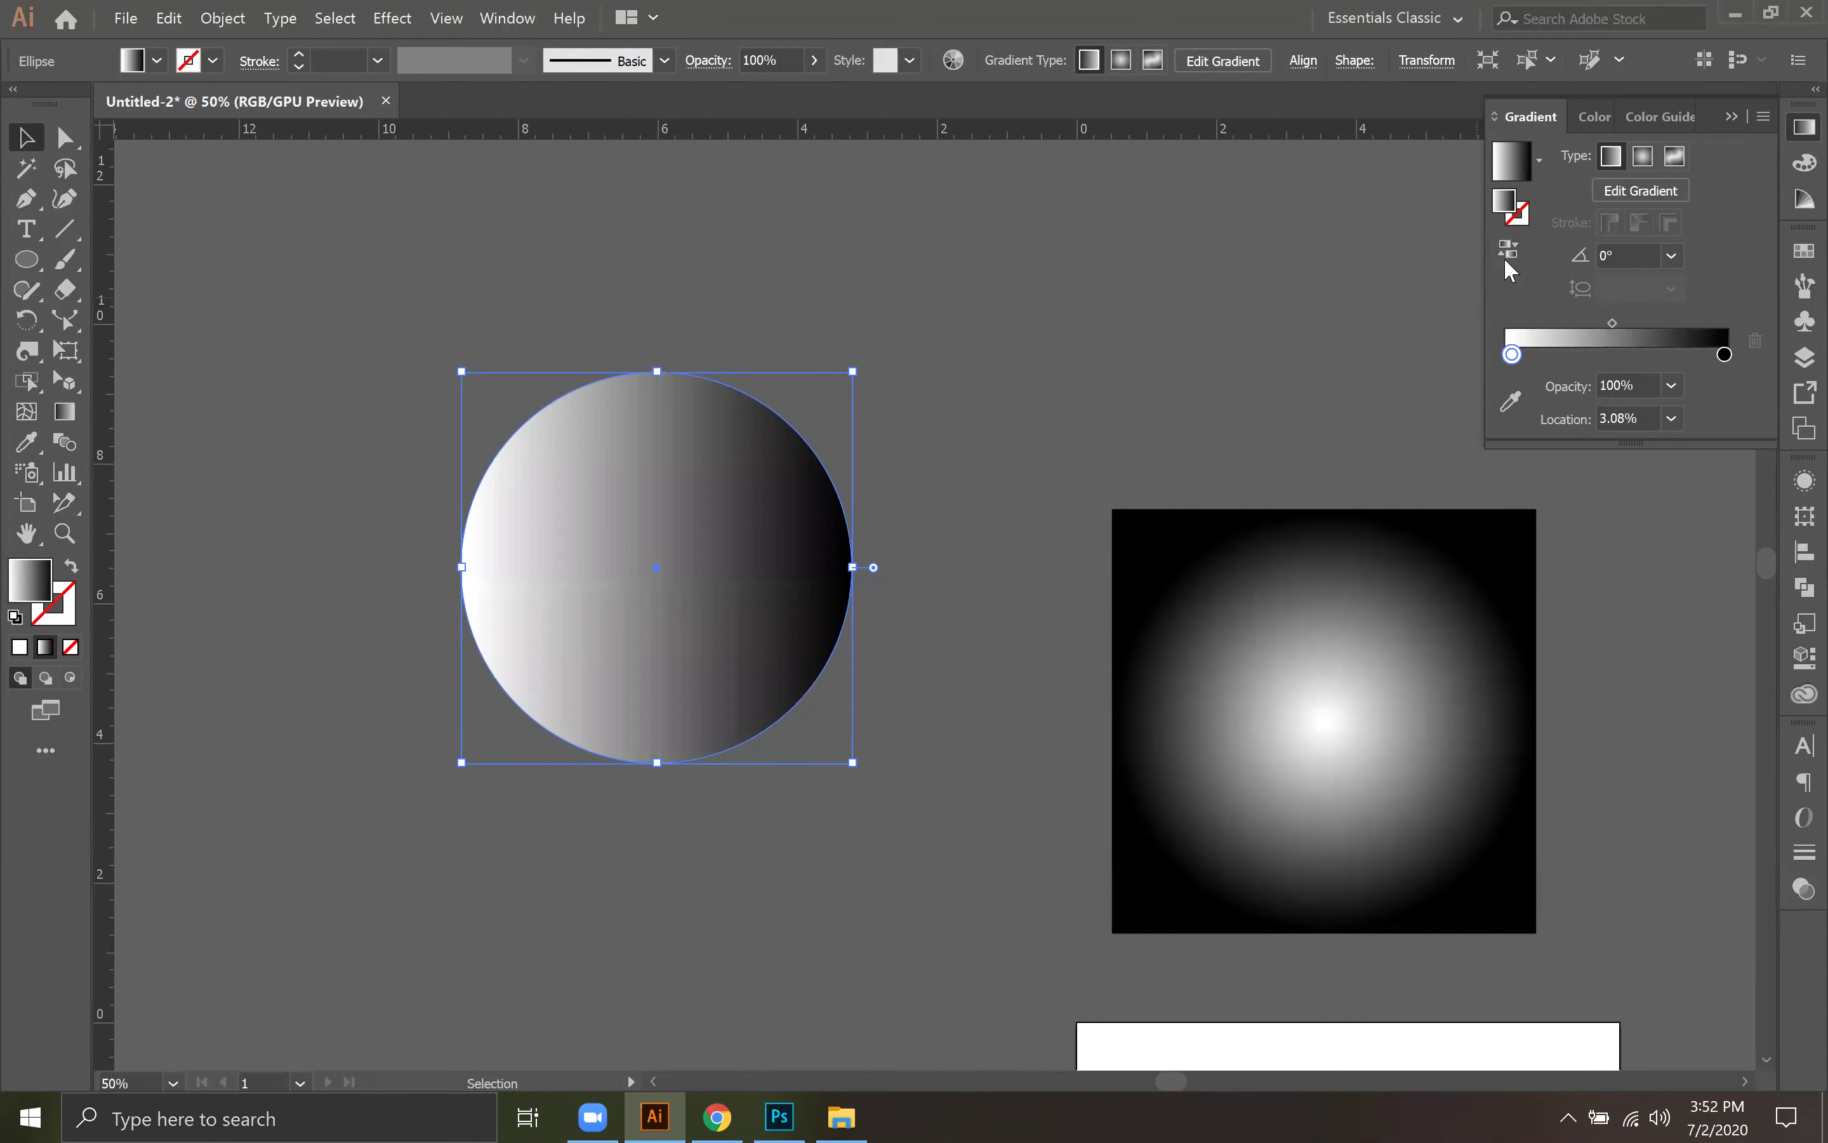
{"action": "left_click", "coordinate": [1503, 250]}
{"action": "left_click", "coordinate": [1506, 251]}
Step: Draw an ellipse about 4.5 by 2.4 ruler units above and left of the circle, and clear the selection
{"action": "left_click", "coordinate": [28, 261]}
{"action": "left_click_drag", "start_coordinate": [315, 162], "coordinate": [627, 330]}
{"action": "left_click", "coordinate": [26, 136]}
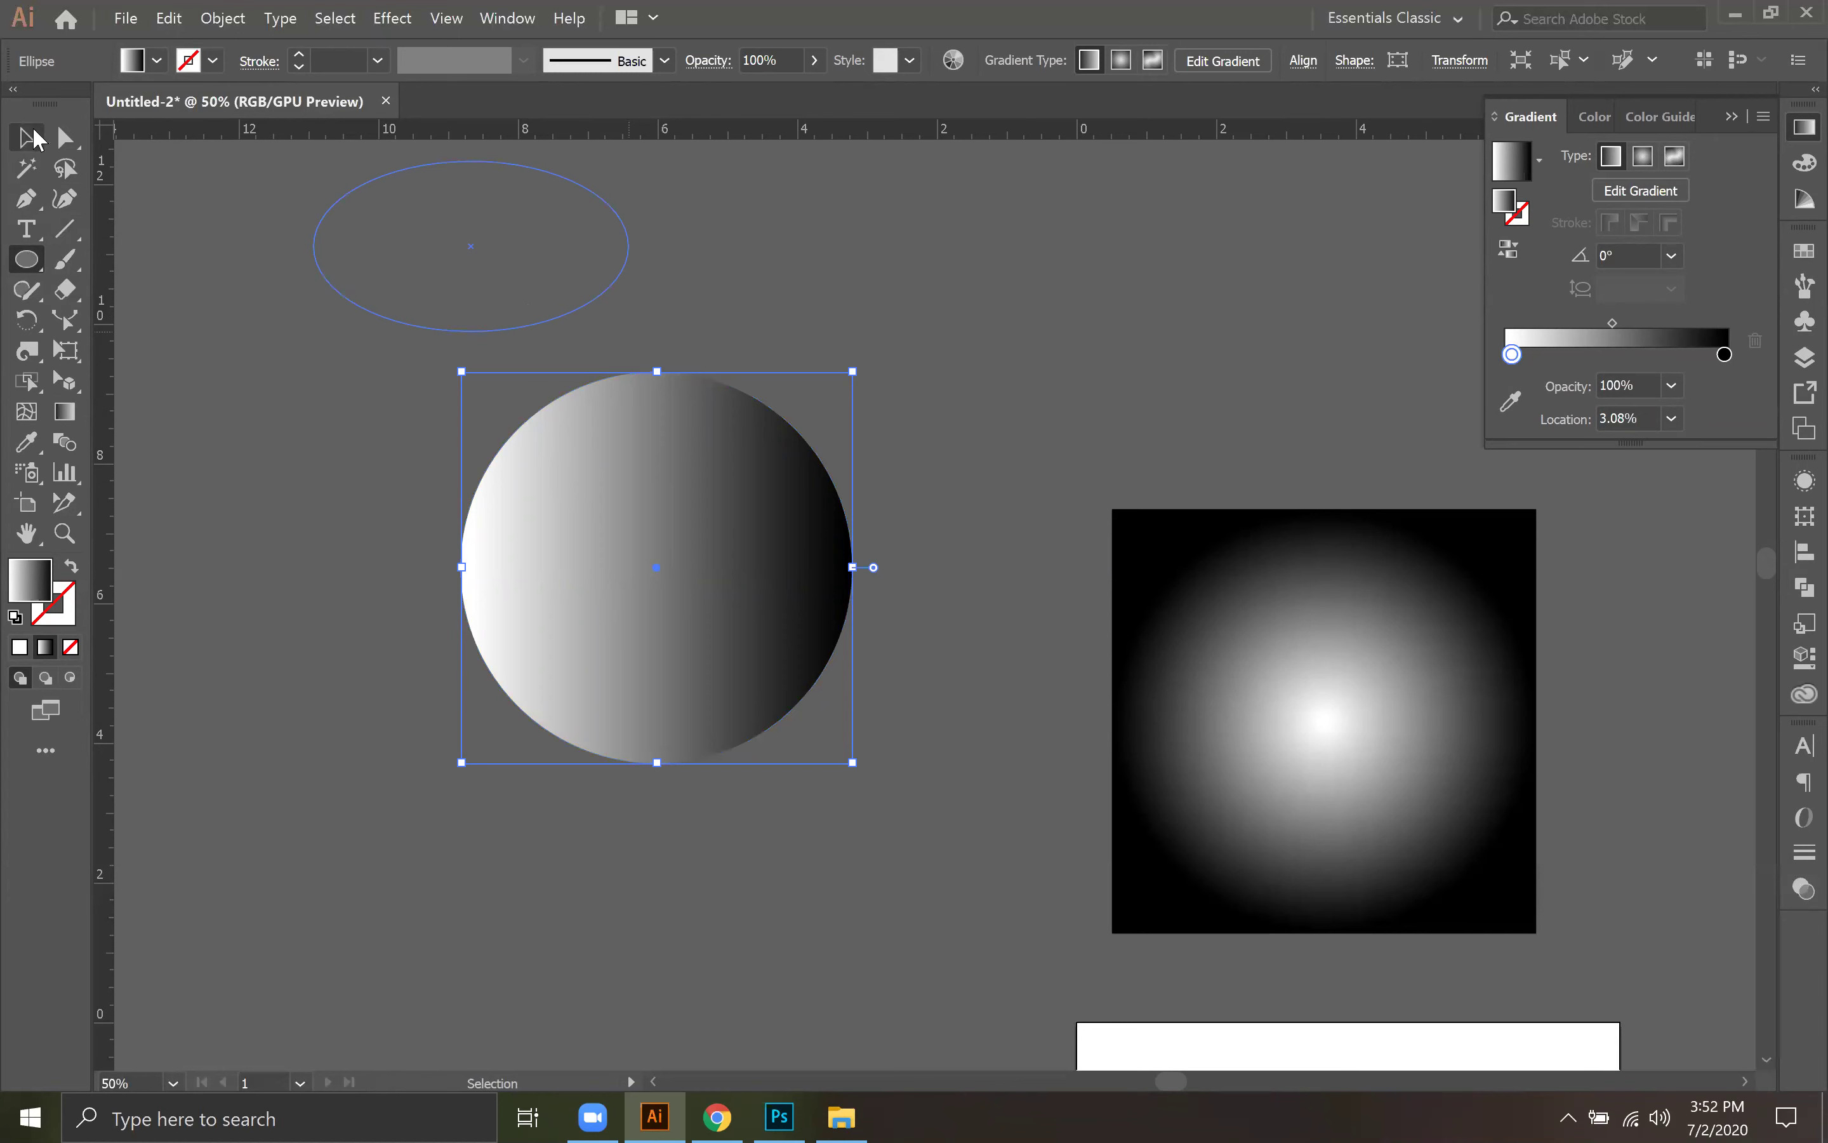
{"action": "left_click", "coordinate": [371, 380]}
{"action": "left_click", "coordinate": [672, 540]}
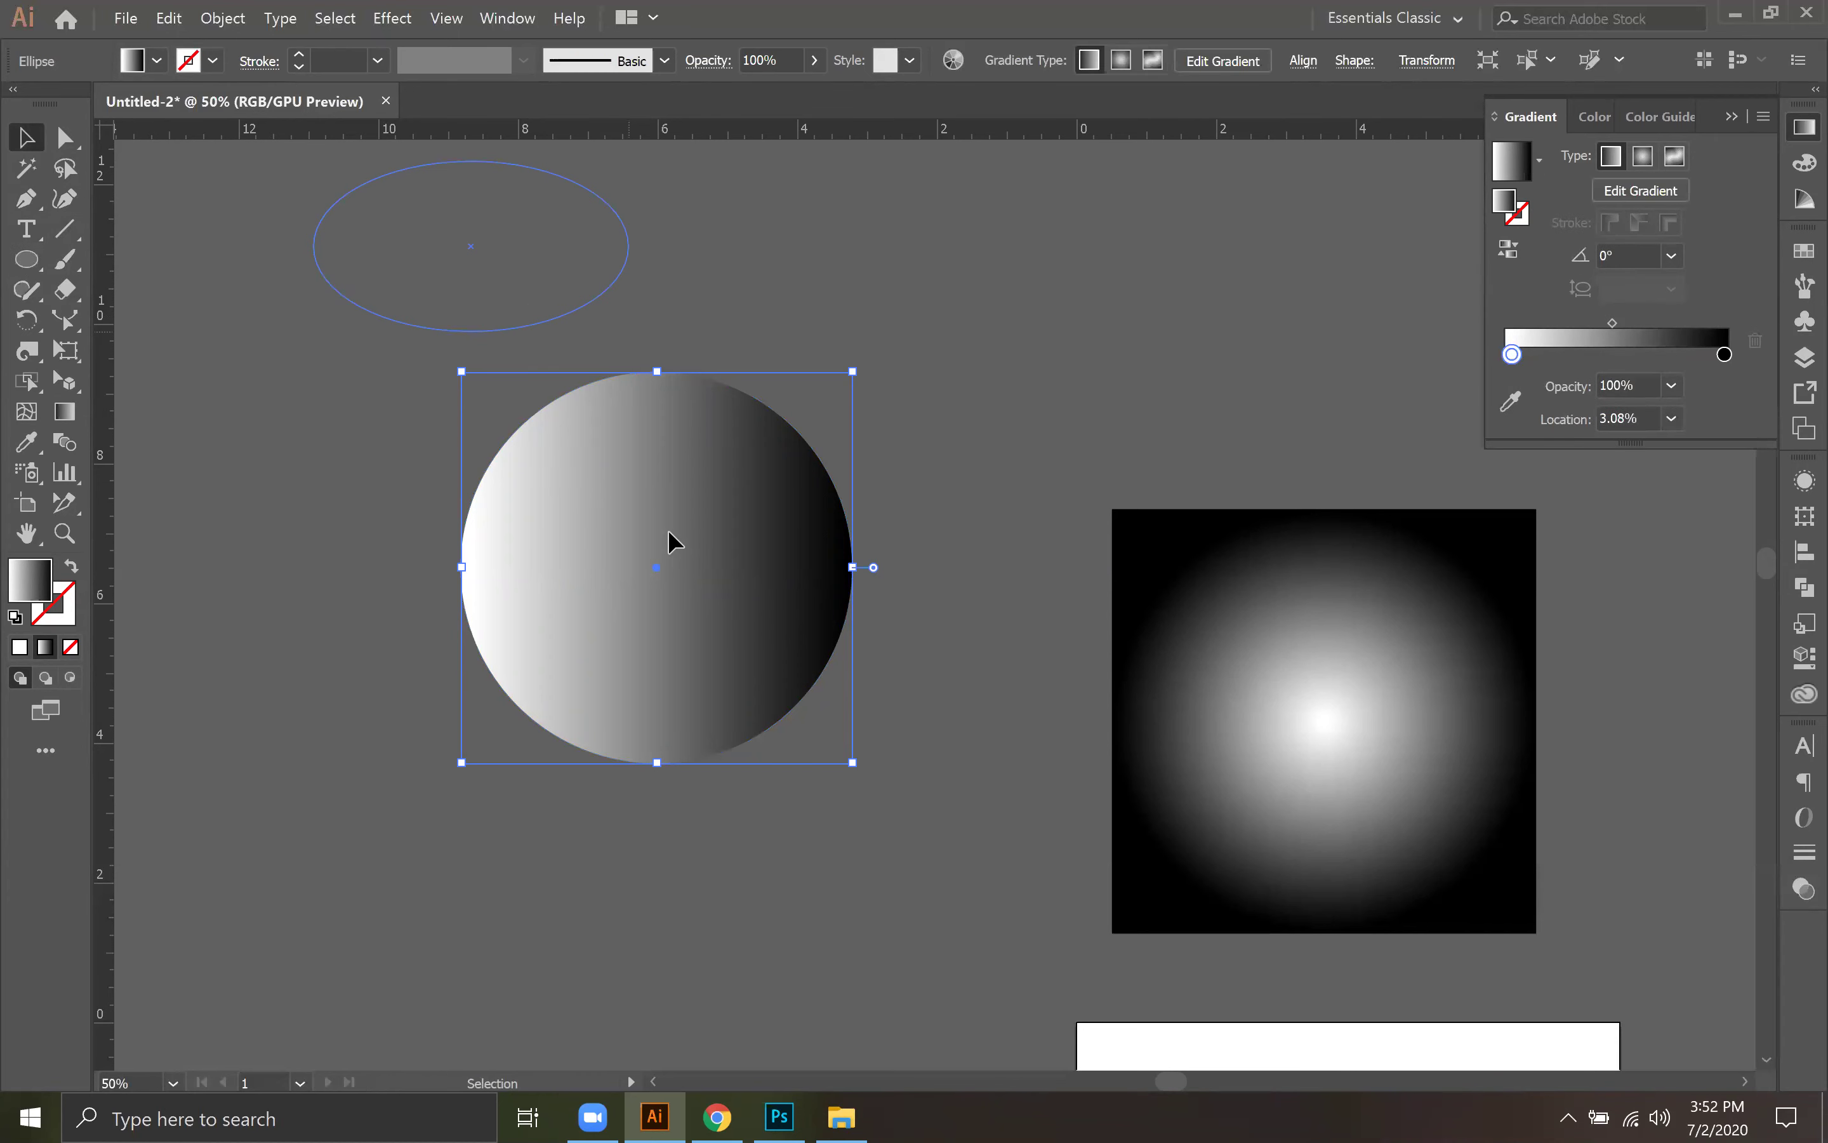
{"action": "left_click", "coordinate": [891, 521]}
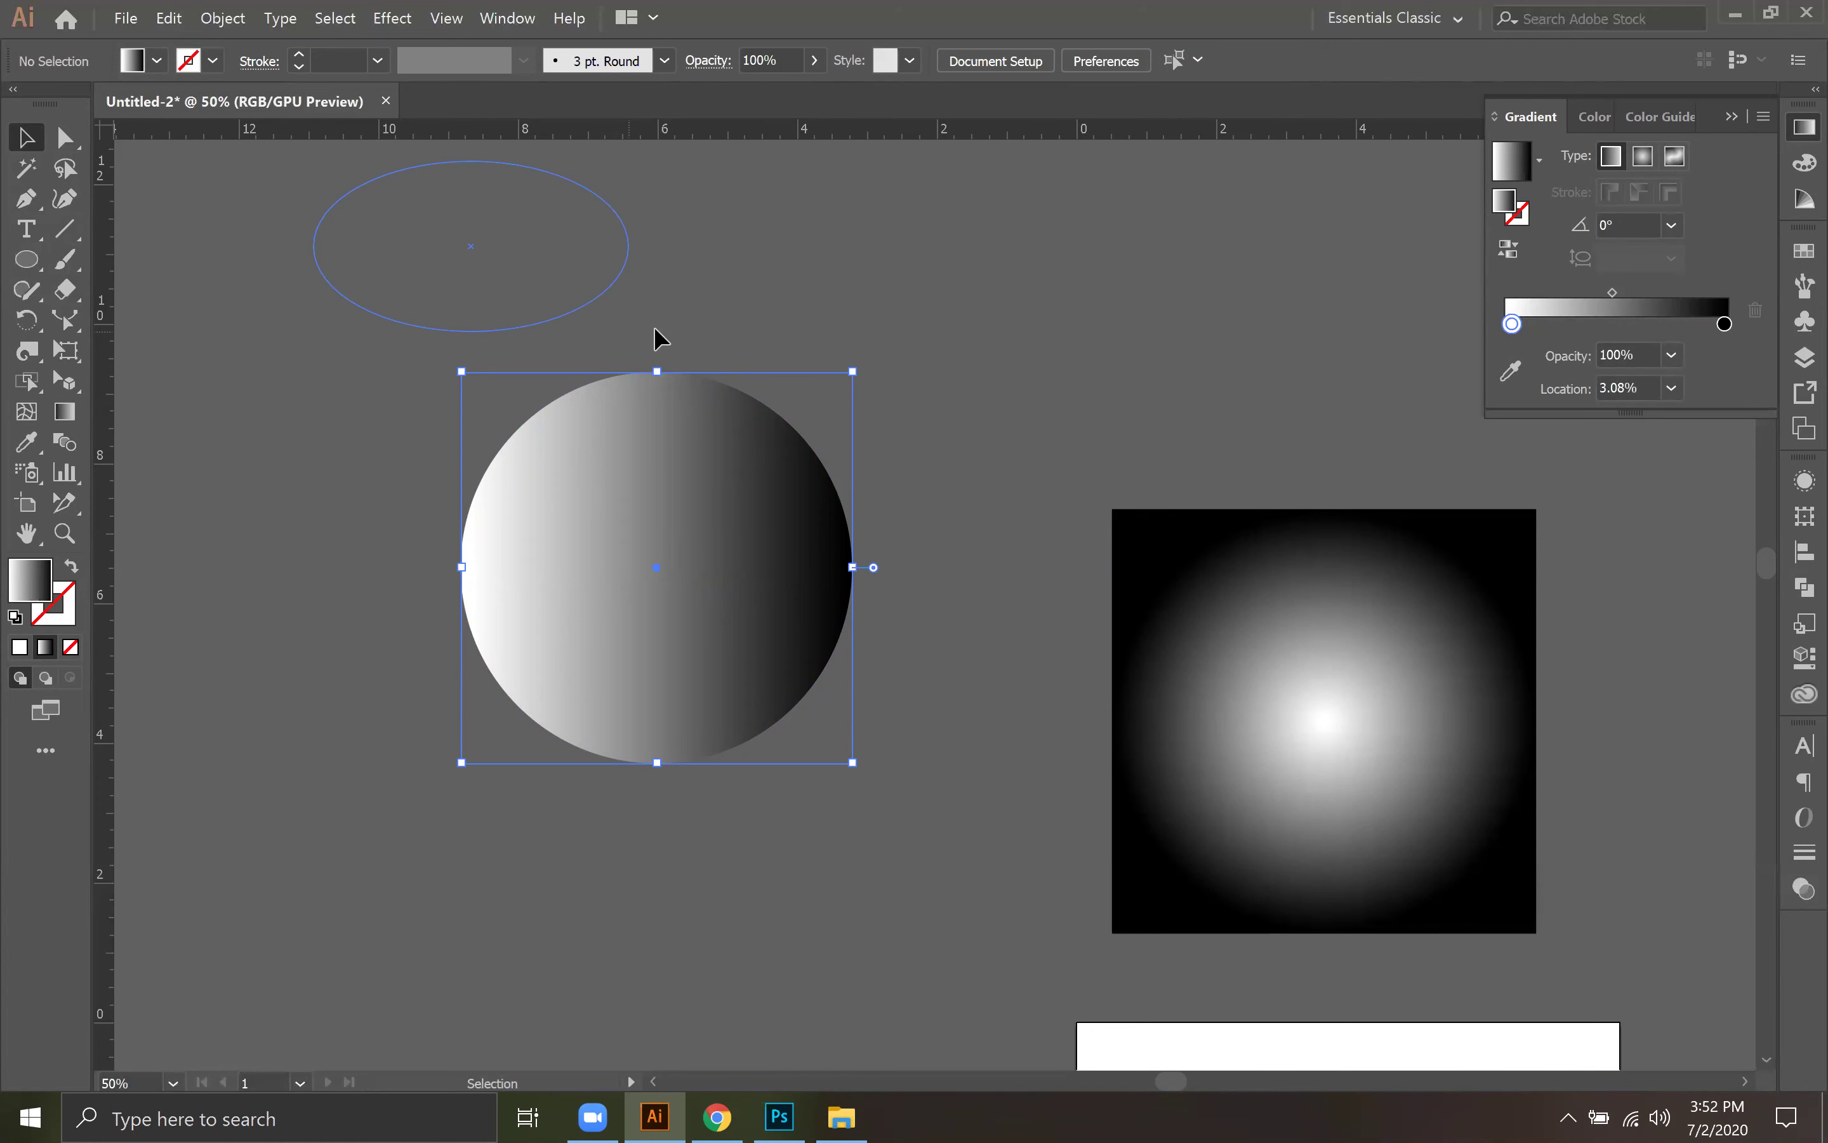
Step: Collapse the gradient settings and deselect the circle
{"action": "left_click", "coordinate": [510, 559]}
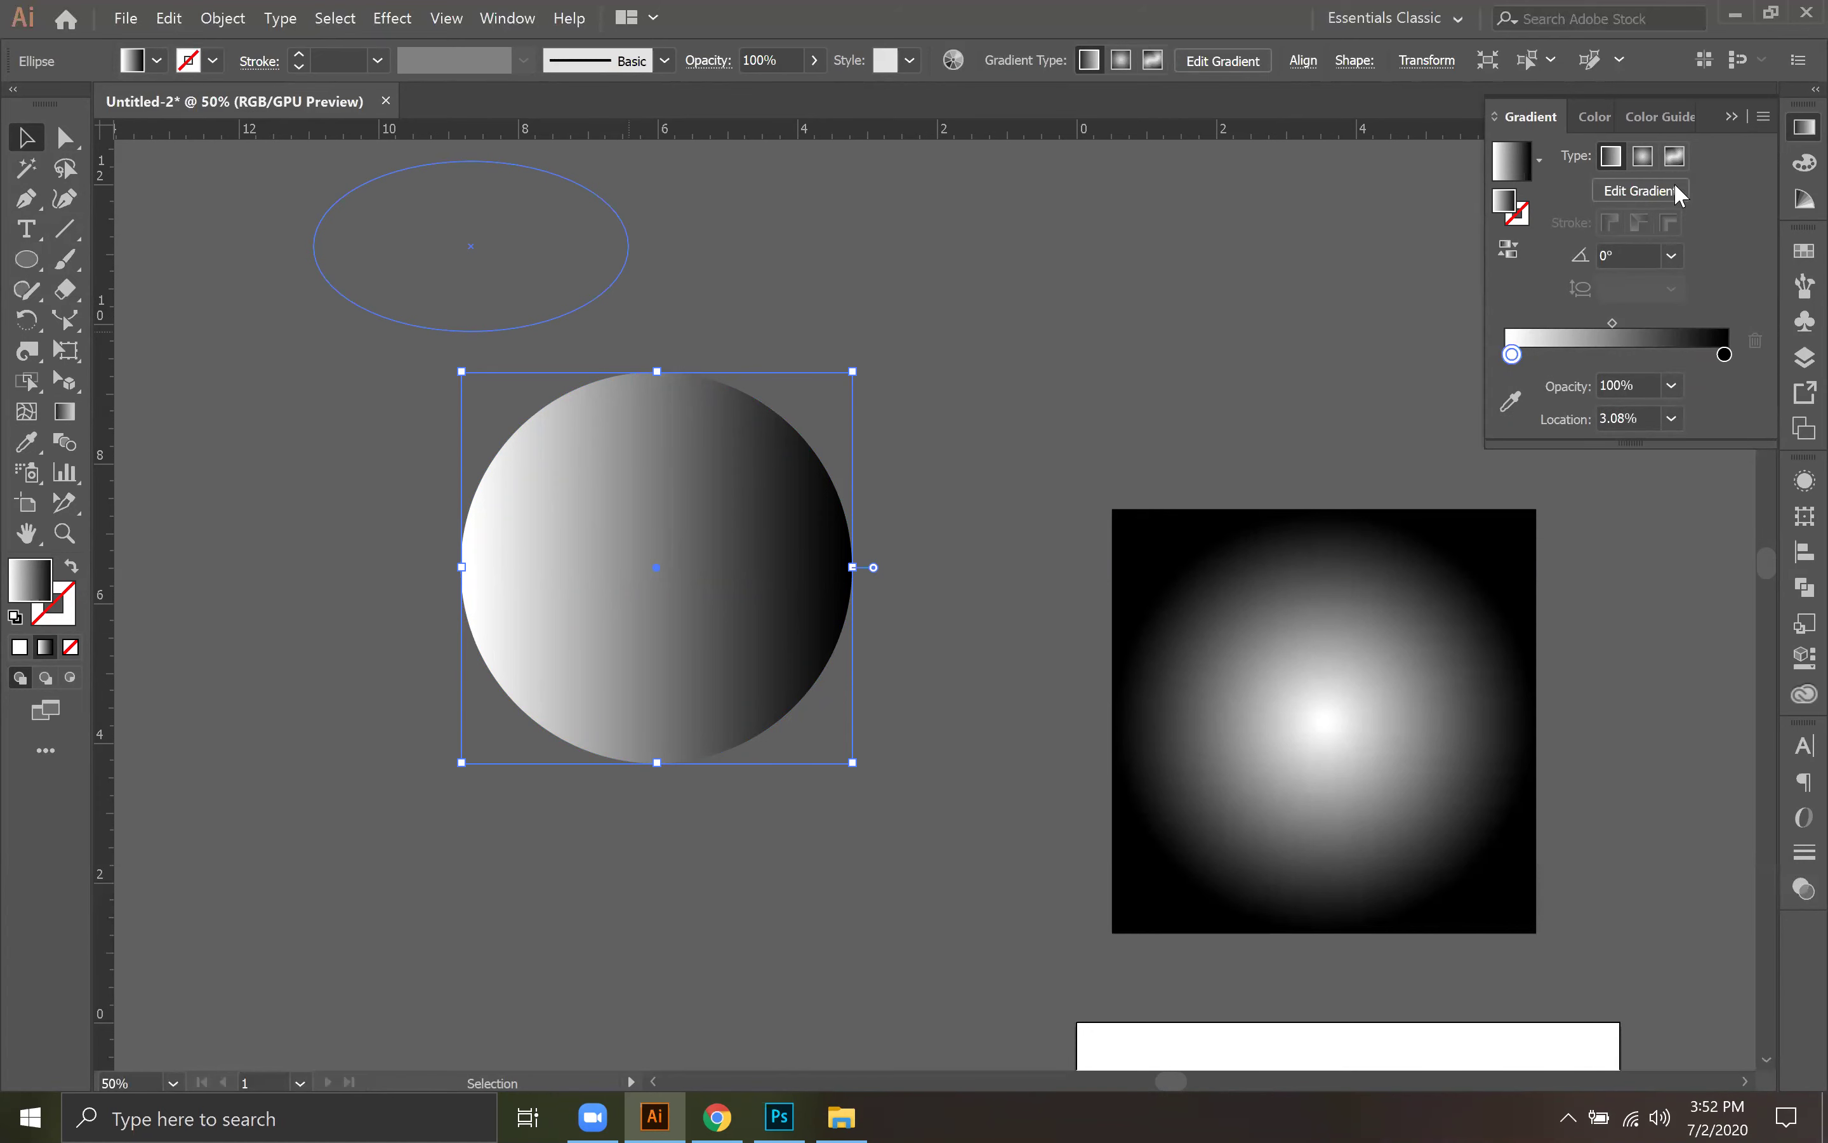
{"action": "left_click", "coordinate": [1732, 116]}
{"action": "key", "text": "ctrl+shift+a"}
{"action": "key", "text": "ctrl+minus"}
{"action": "key", "text": "ctrl+minus"}
{"action": "key", "text": "p"}
{"action": "key", "text": "ctrl+plus"}
{"action": "key", "text": "ctrl+plus"}
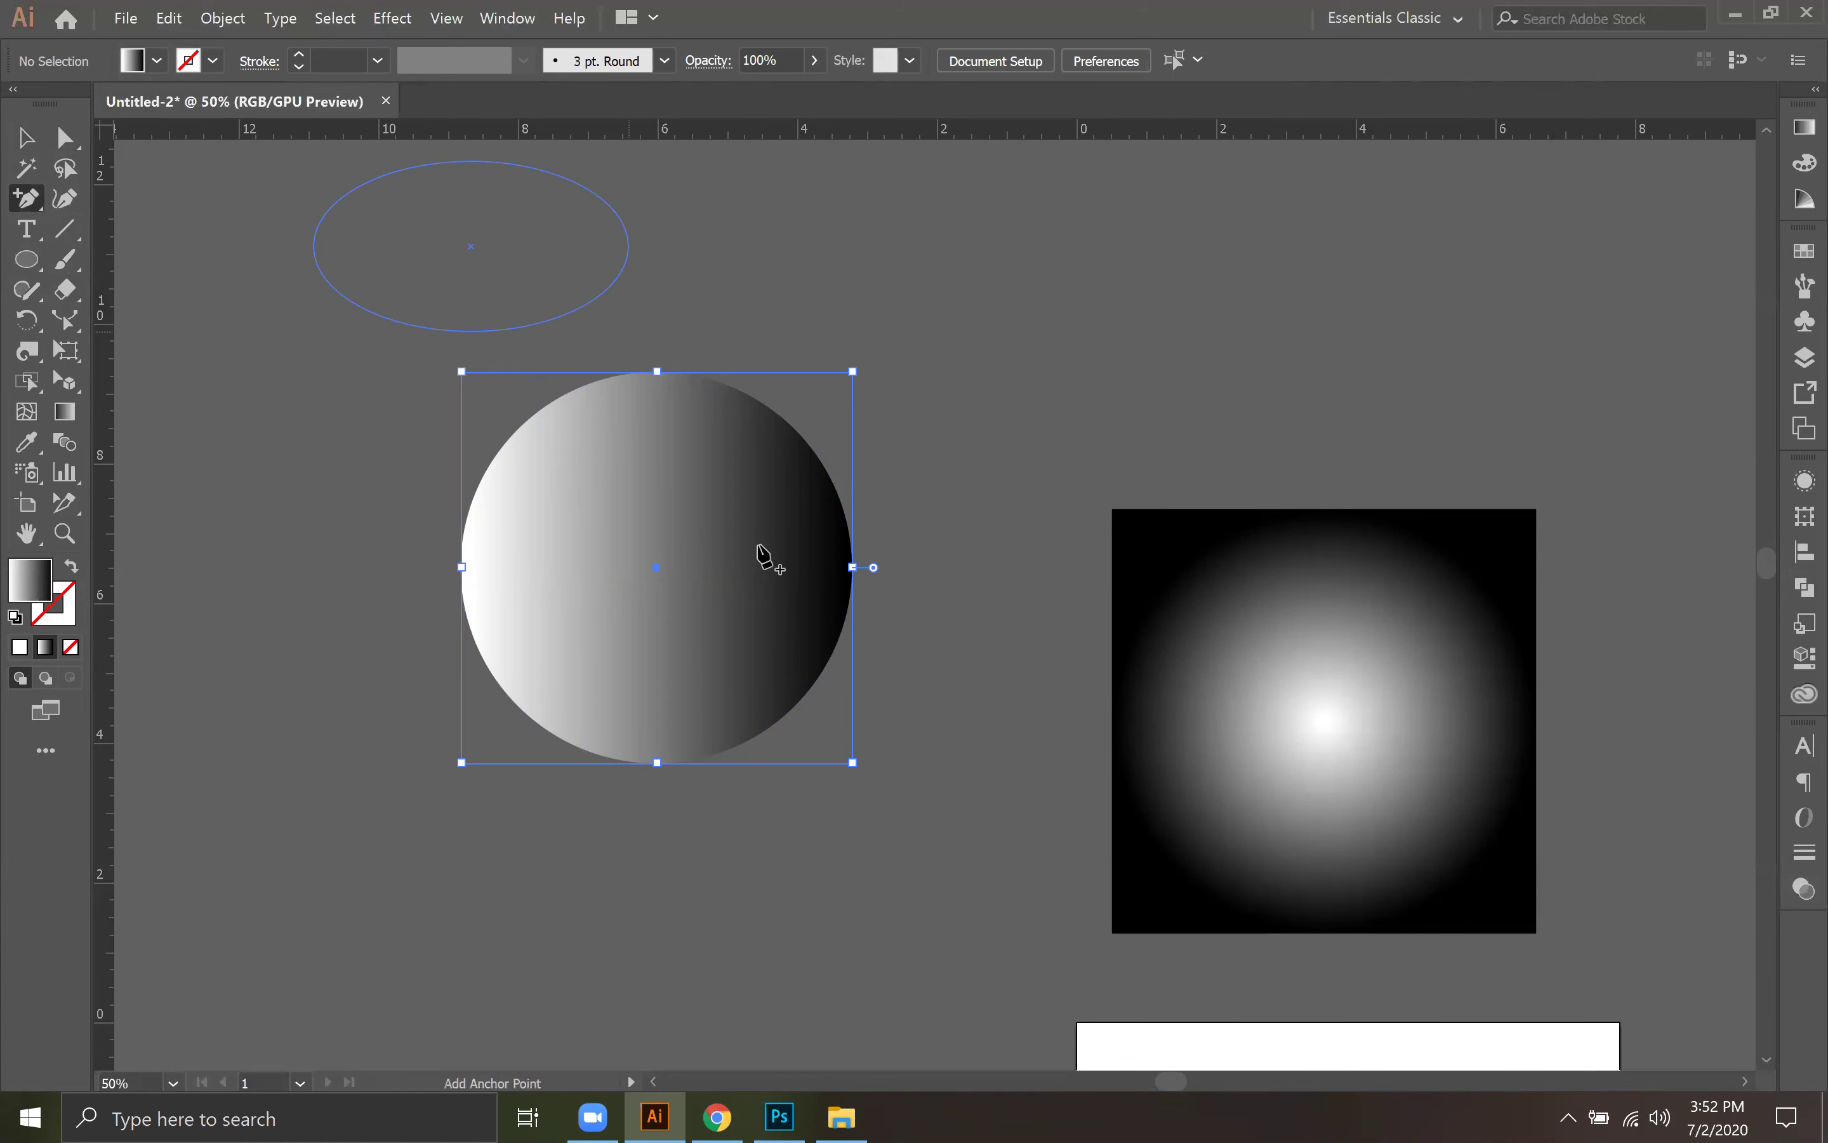
{"action": "key", "text": "minus"}
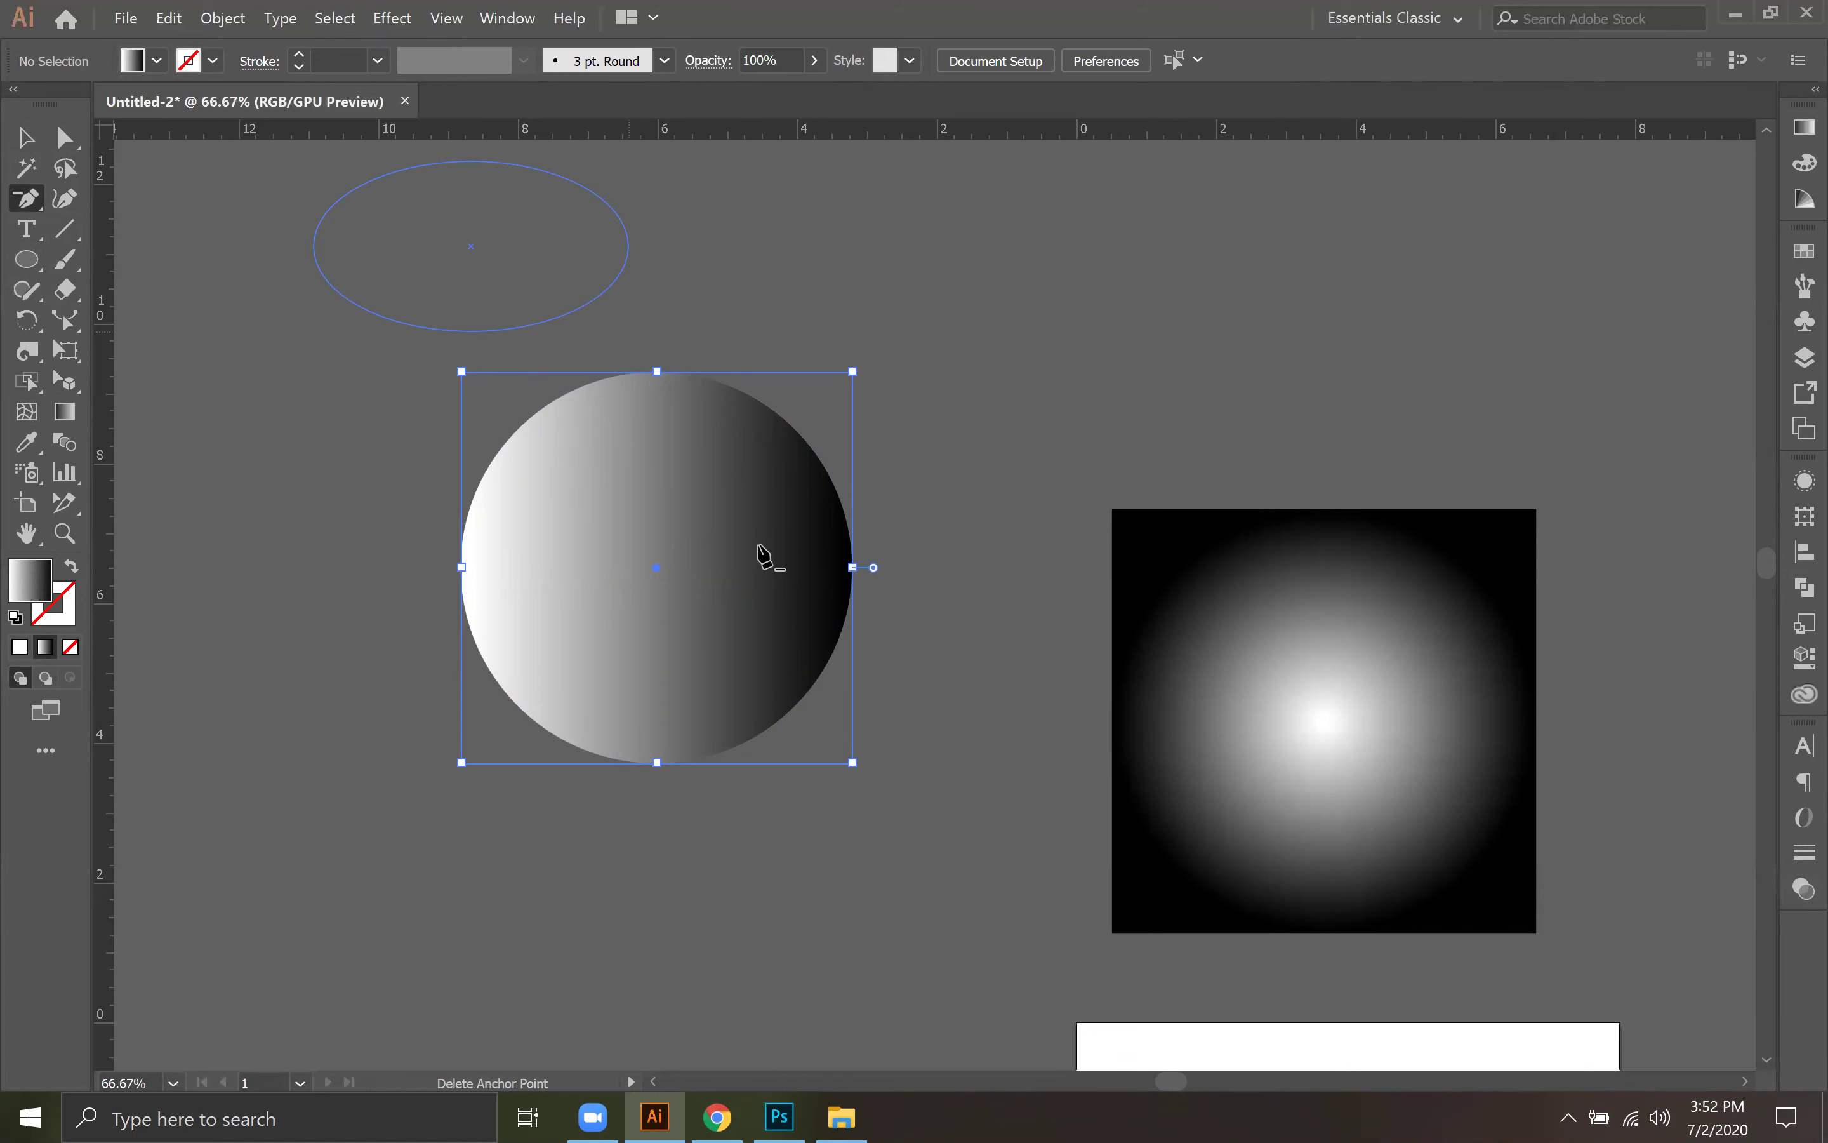
{"action": "left_click", "coordinate": [824, 570]}
{"action": "left_click", "coordinate": [1120, 592]}
{"action": "left_click", "coordinate": [25, 136]}
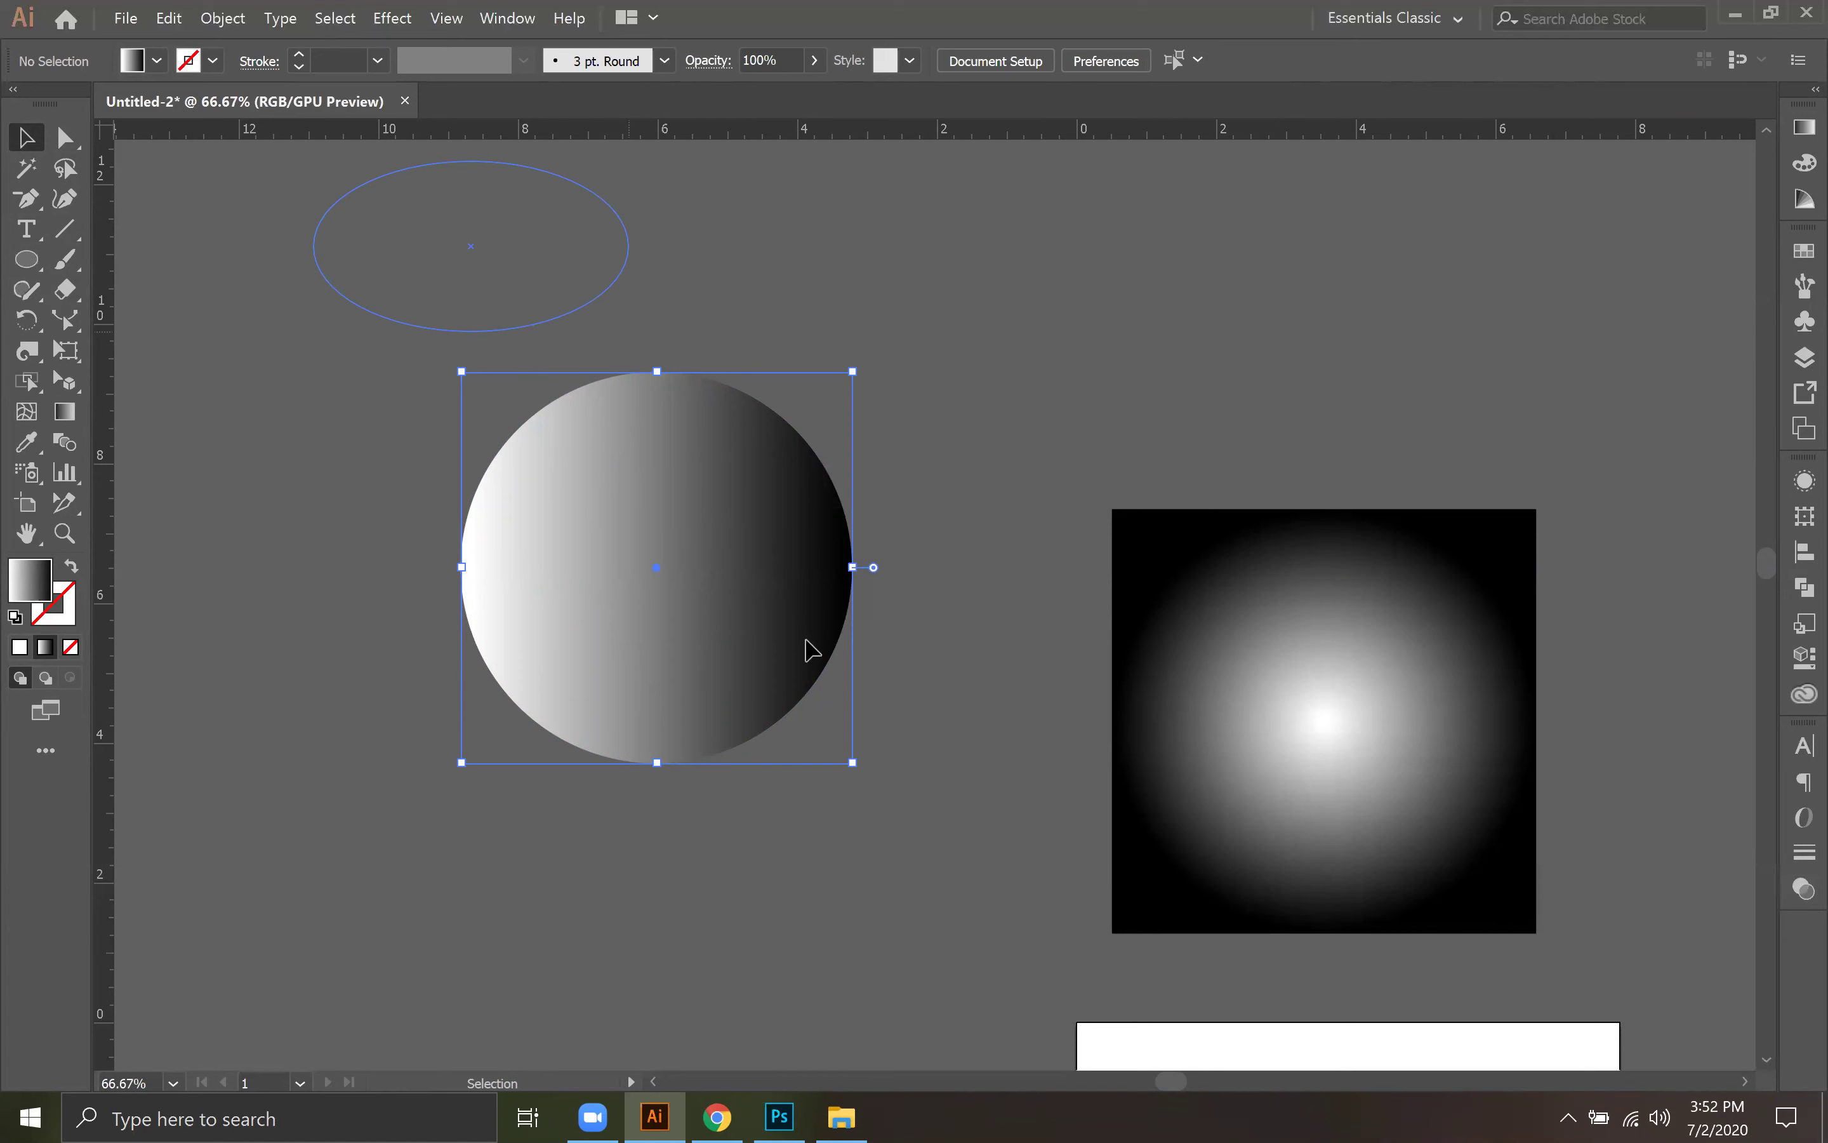
{"action": "left_click", "coordinate": [715, 424]}
{"action": "left_click", "coordinate": [888, 478]}
Step: Open Task Manager and check the computer's CPU and memory performance
{"action": "key", "text": "super+s"}
{"action": "type", "text": "task"}
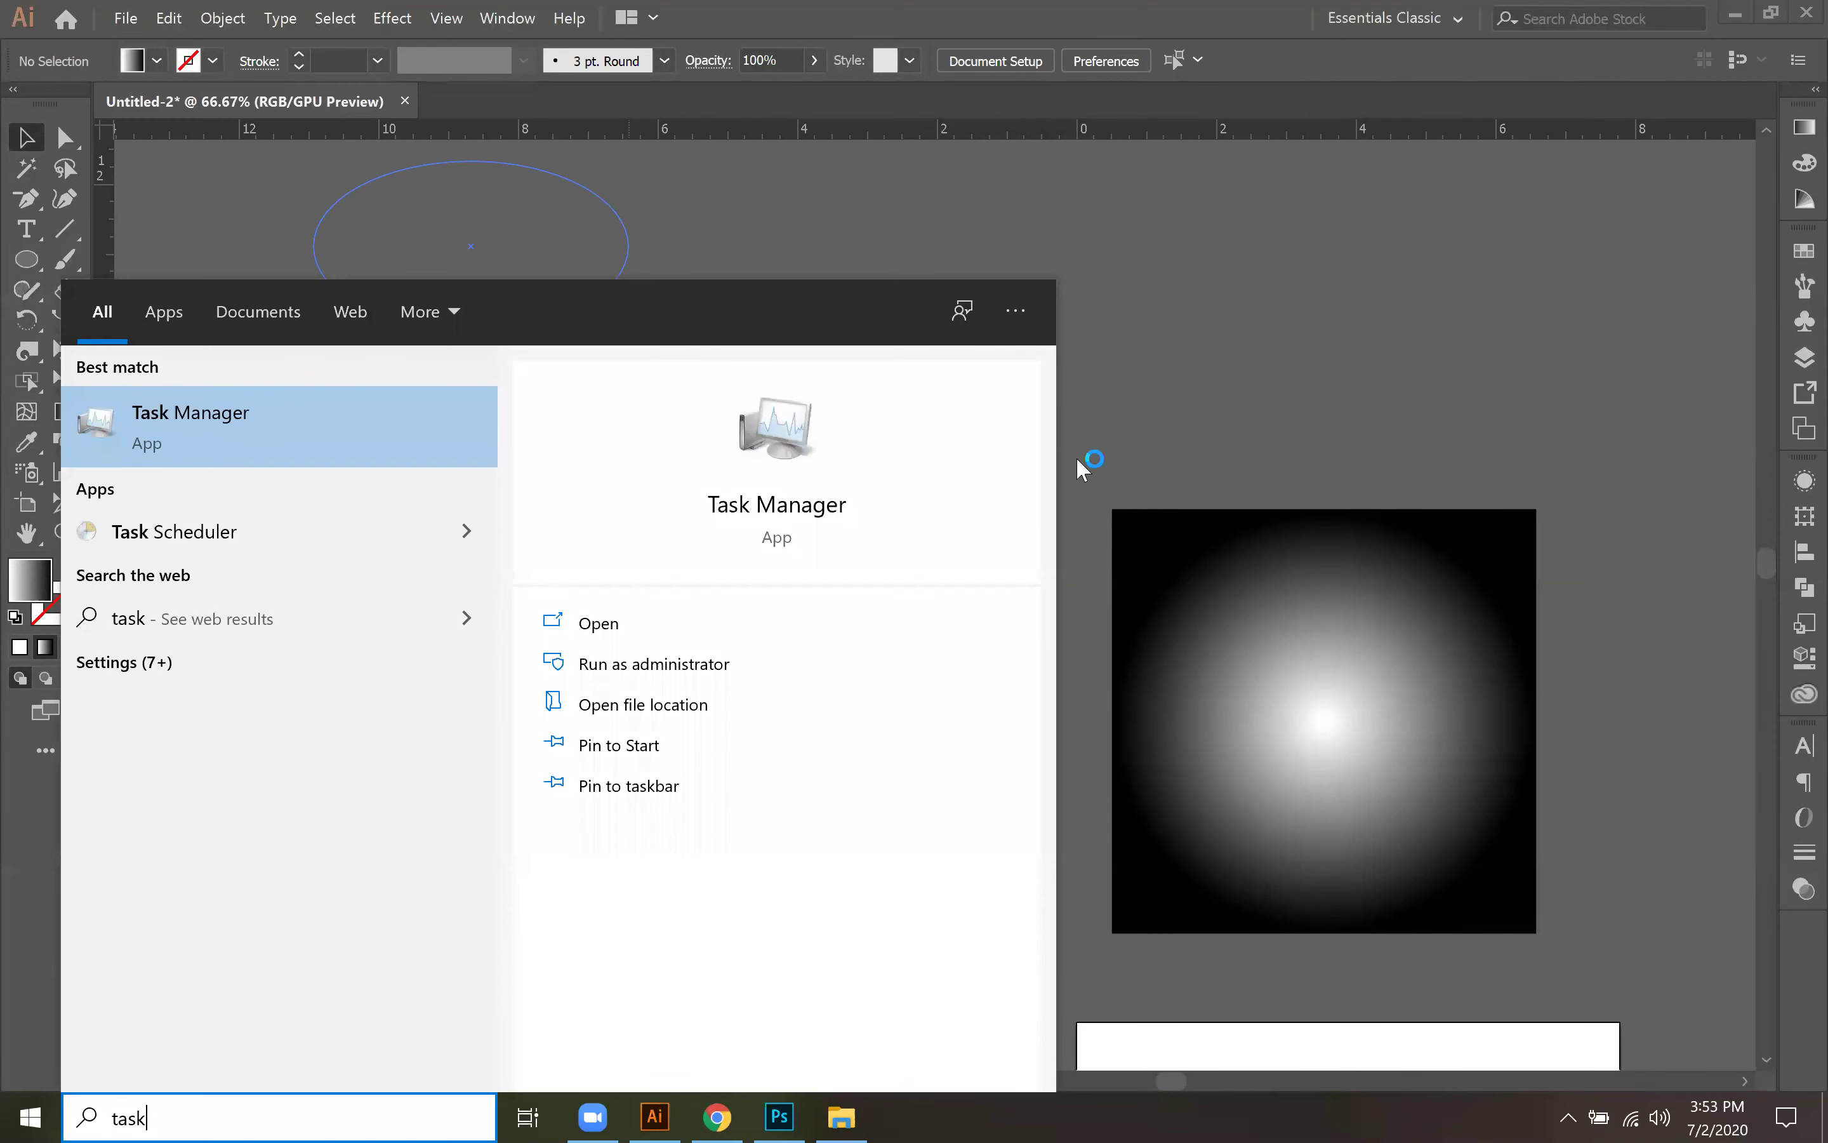
{"action": "key", "text": "Return"}
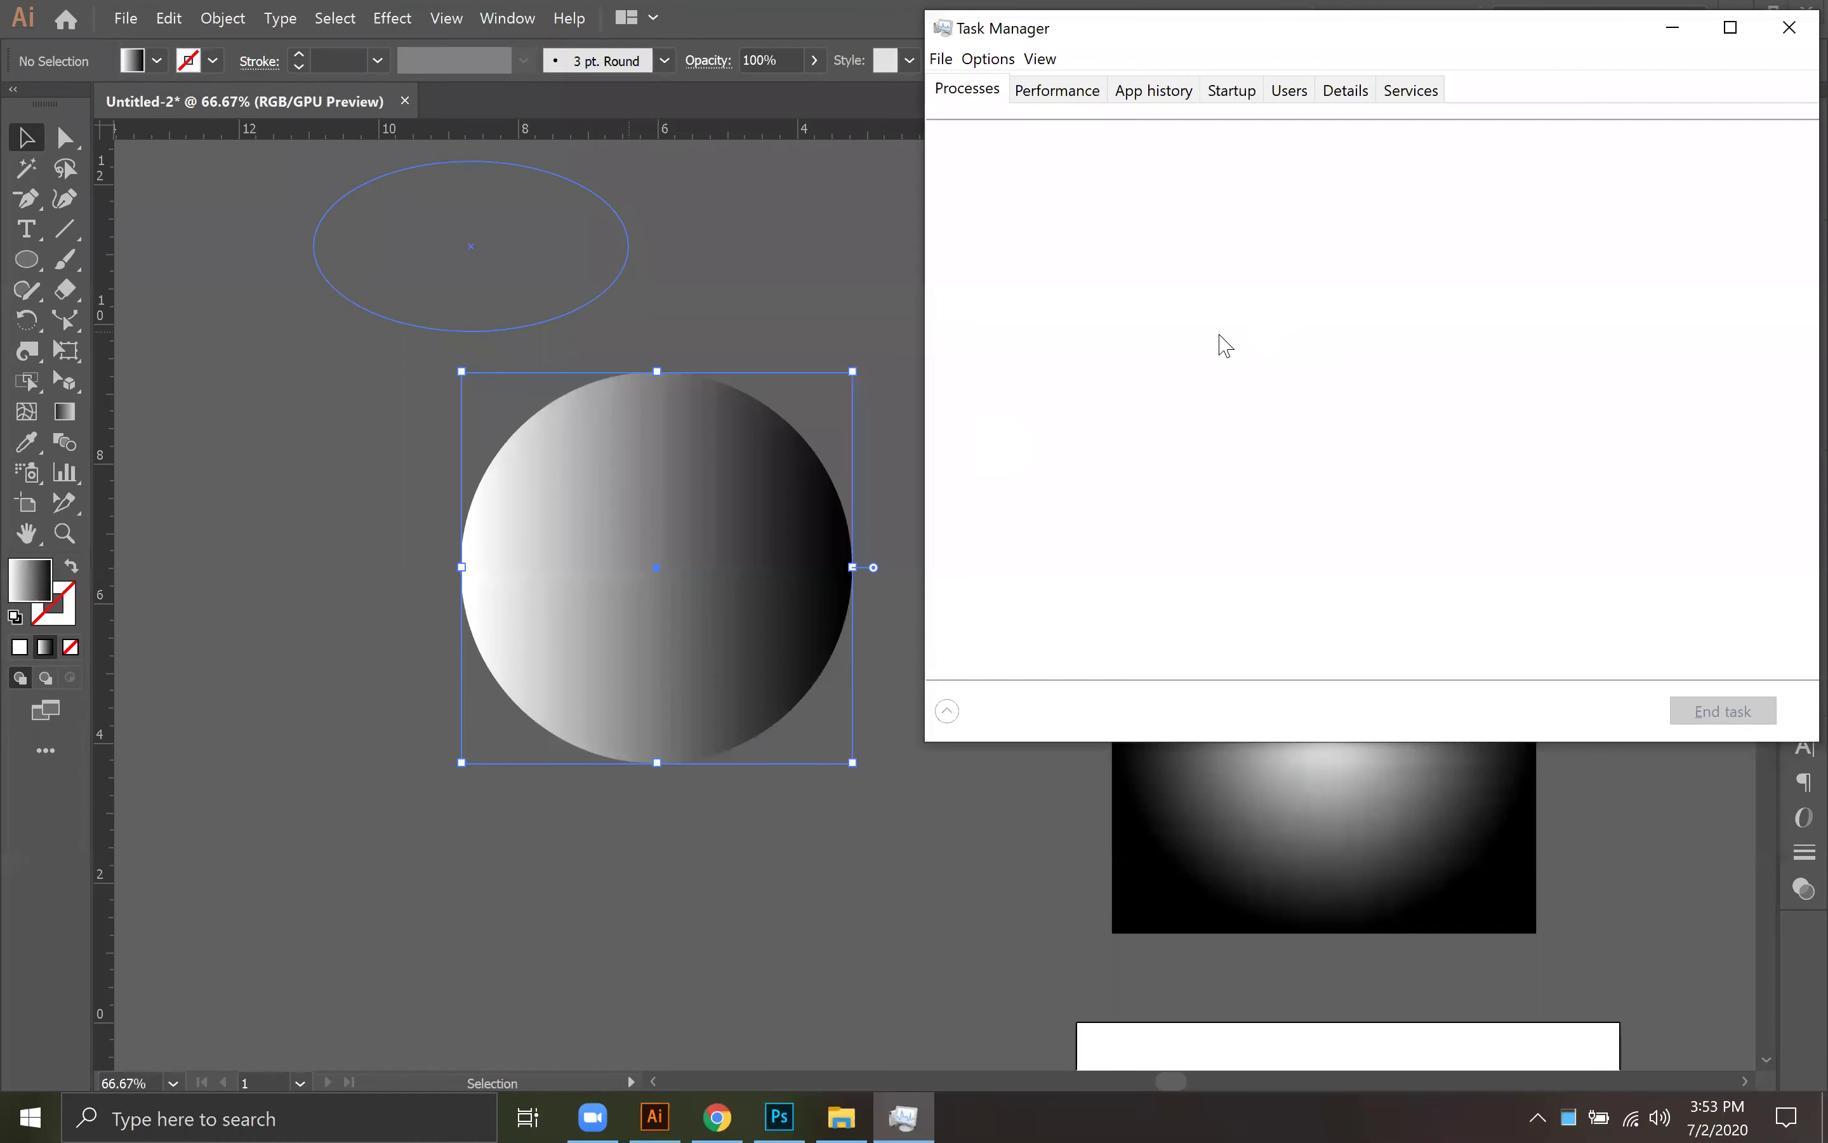
{"action": "left_click", "coordinate": [1041, 96]}
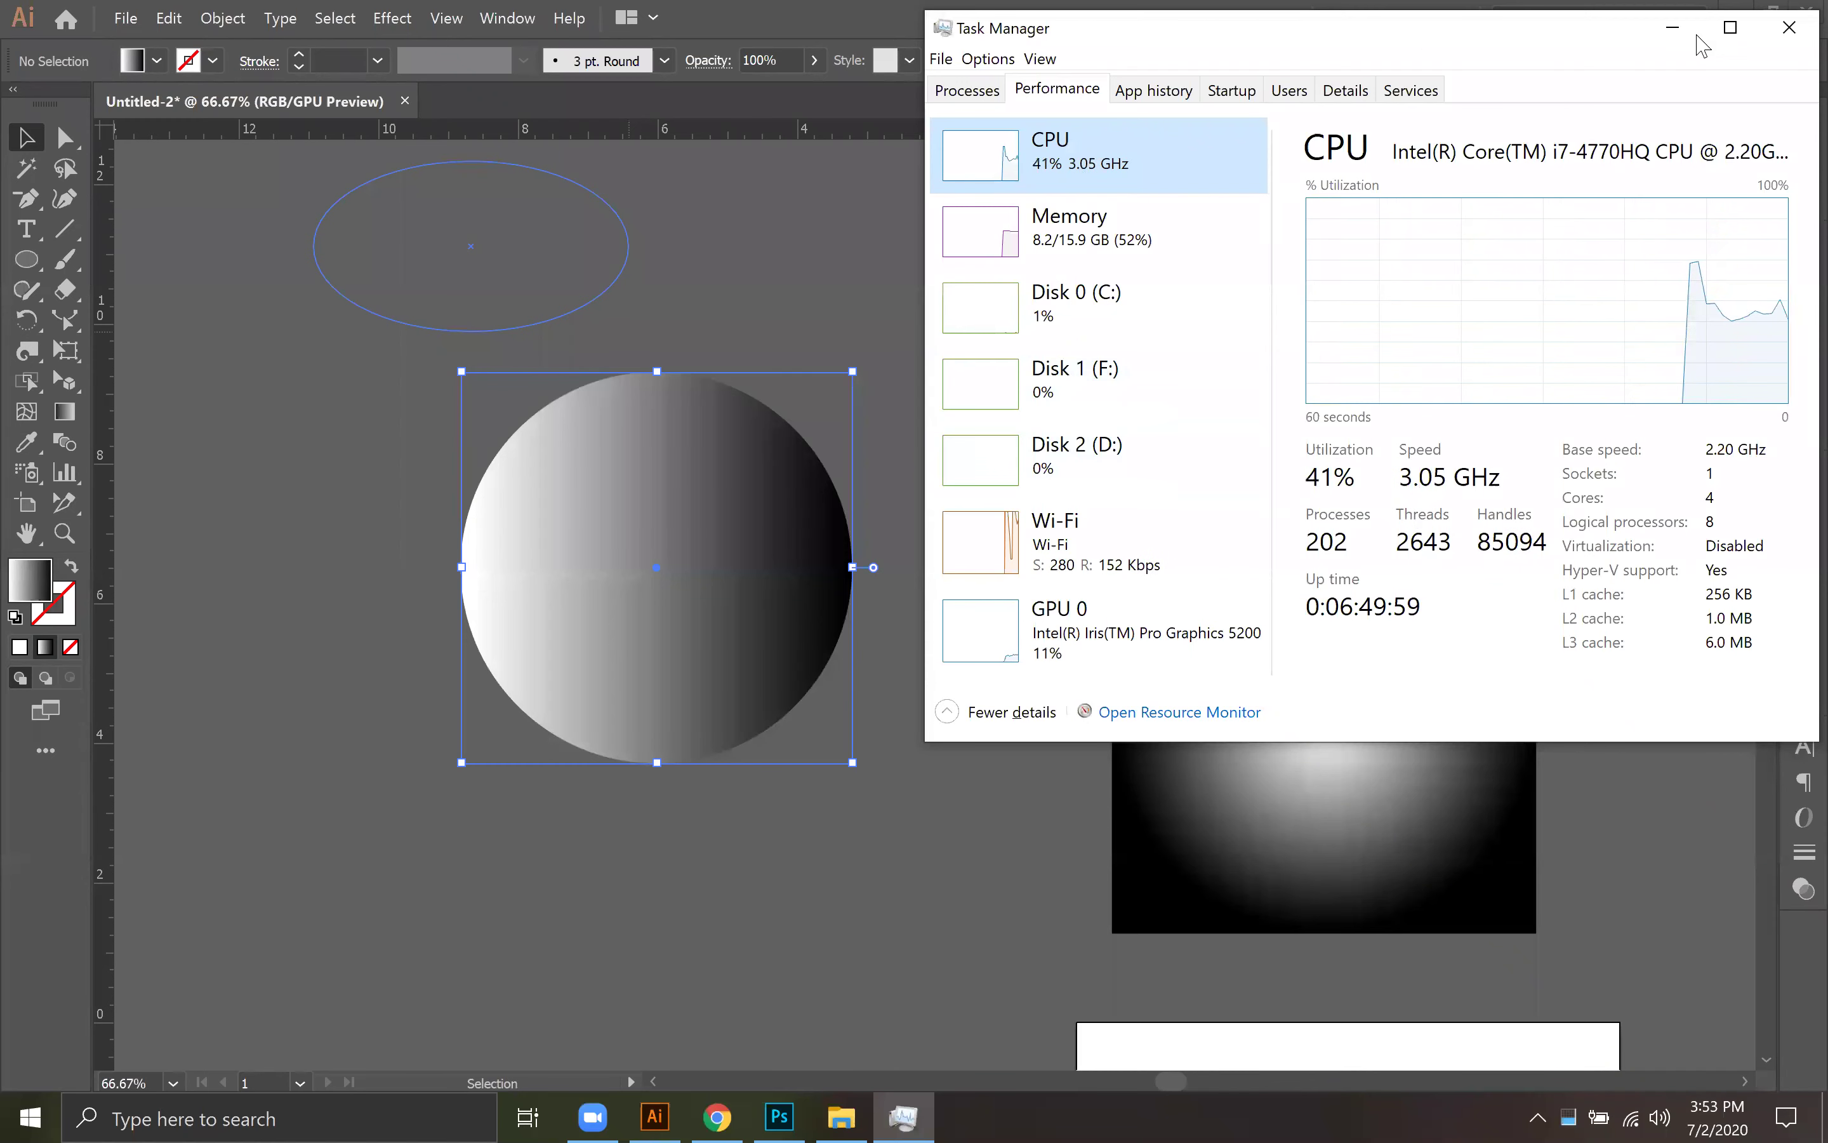
{"action": "left_click", "coordinate": [1674, 34]}
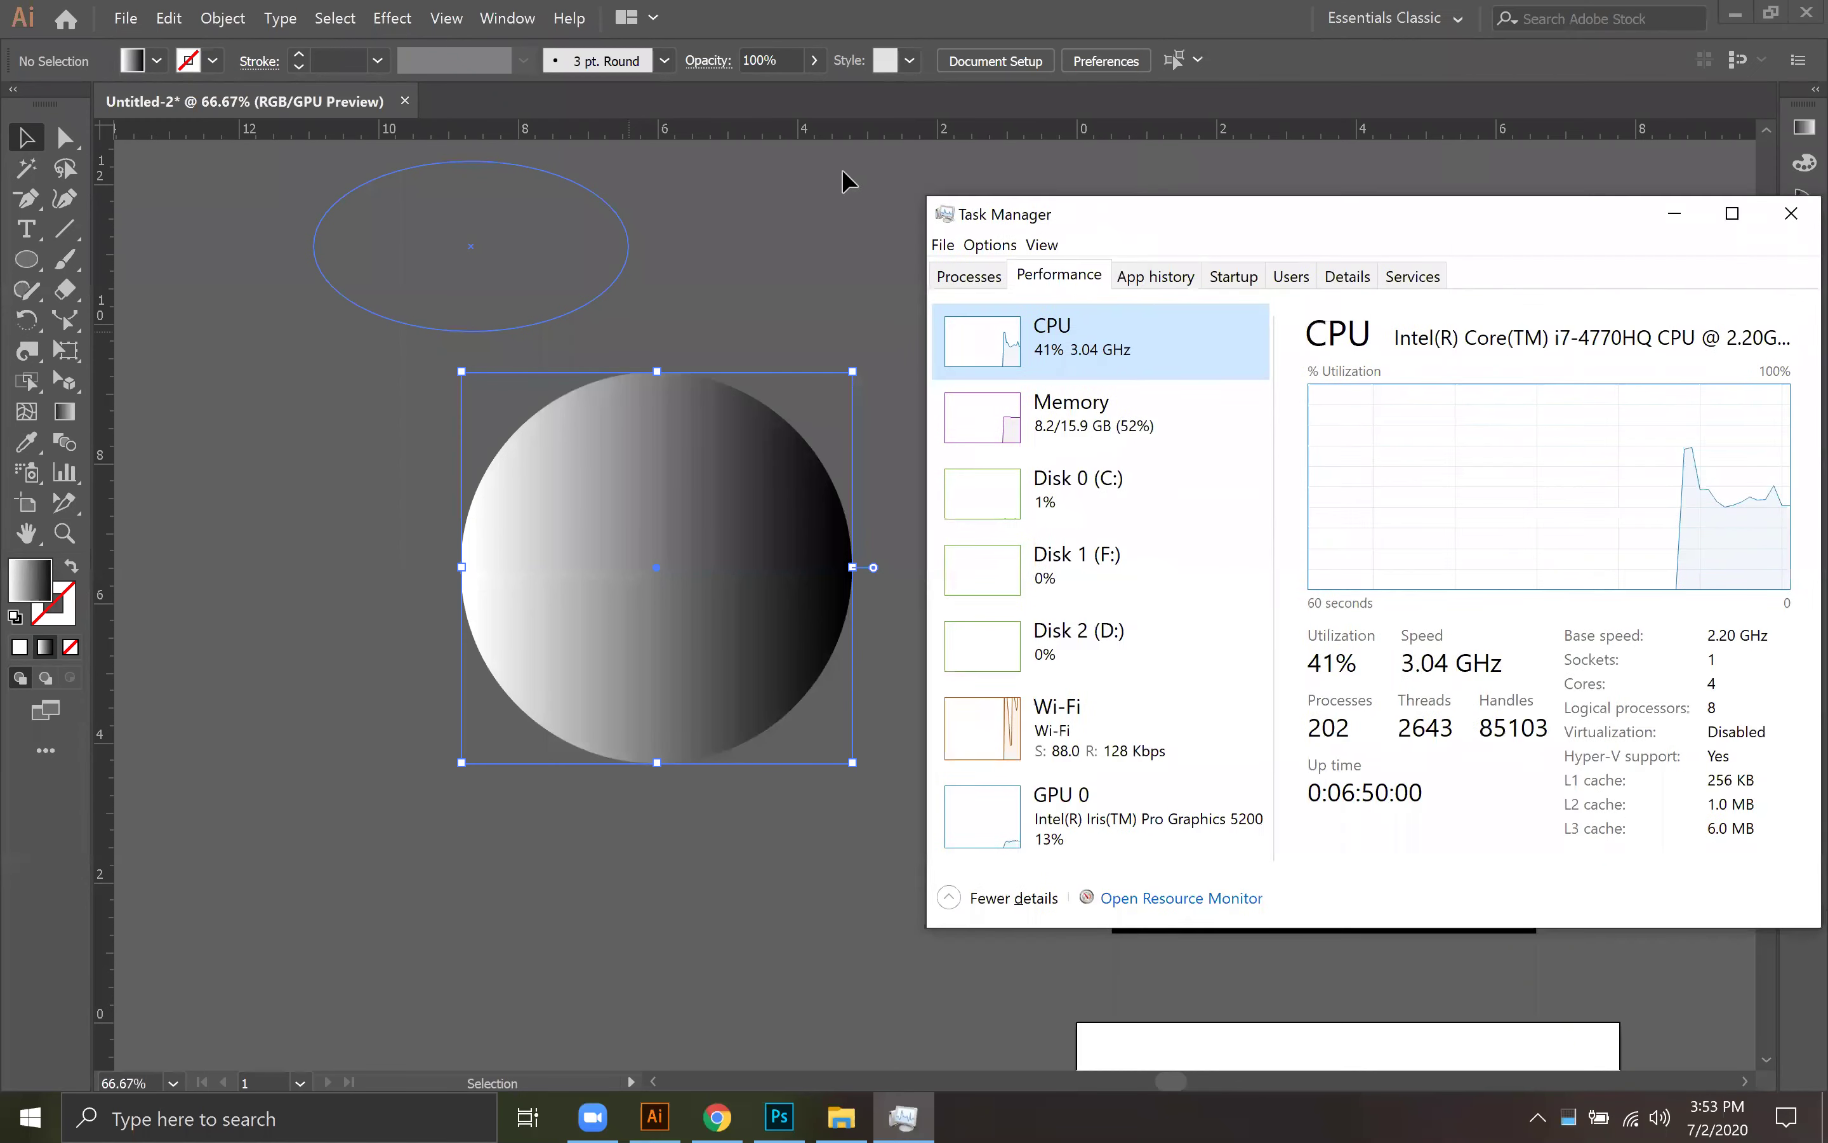
Step: Close Illustrator without saving the changes to Untitled-2, and close Photoshop as well
{"action": "left_click", "coordinate": [1805, 12]}
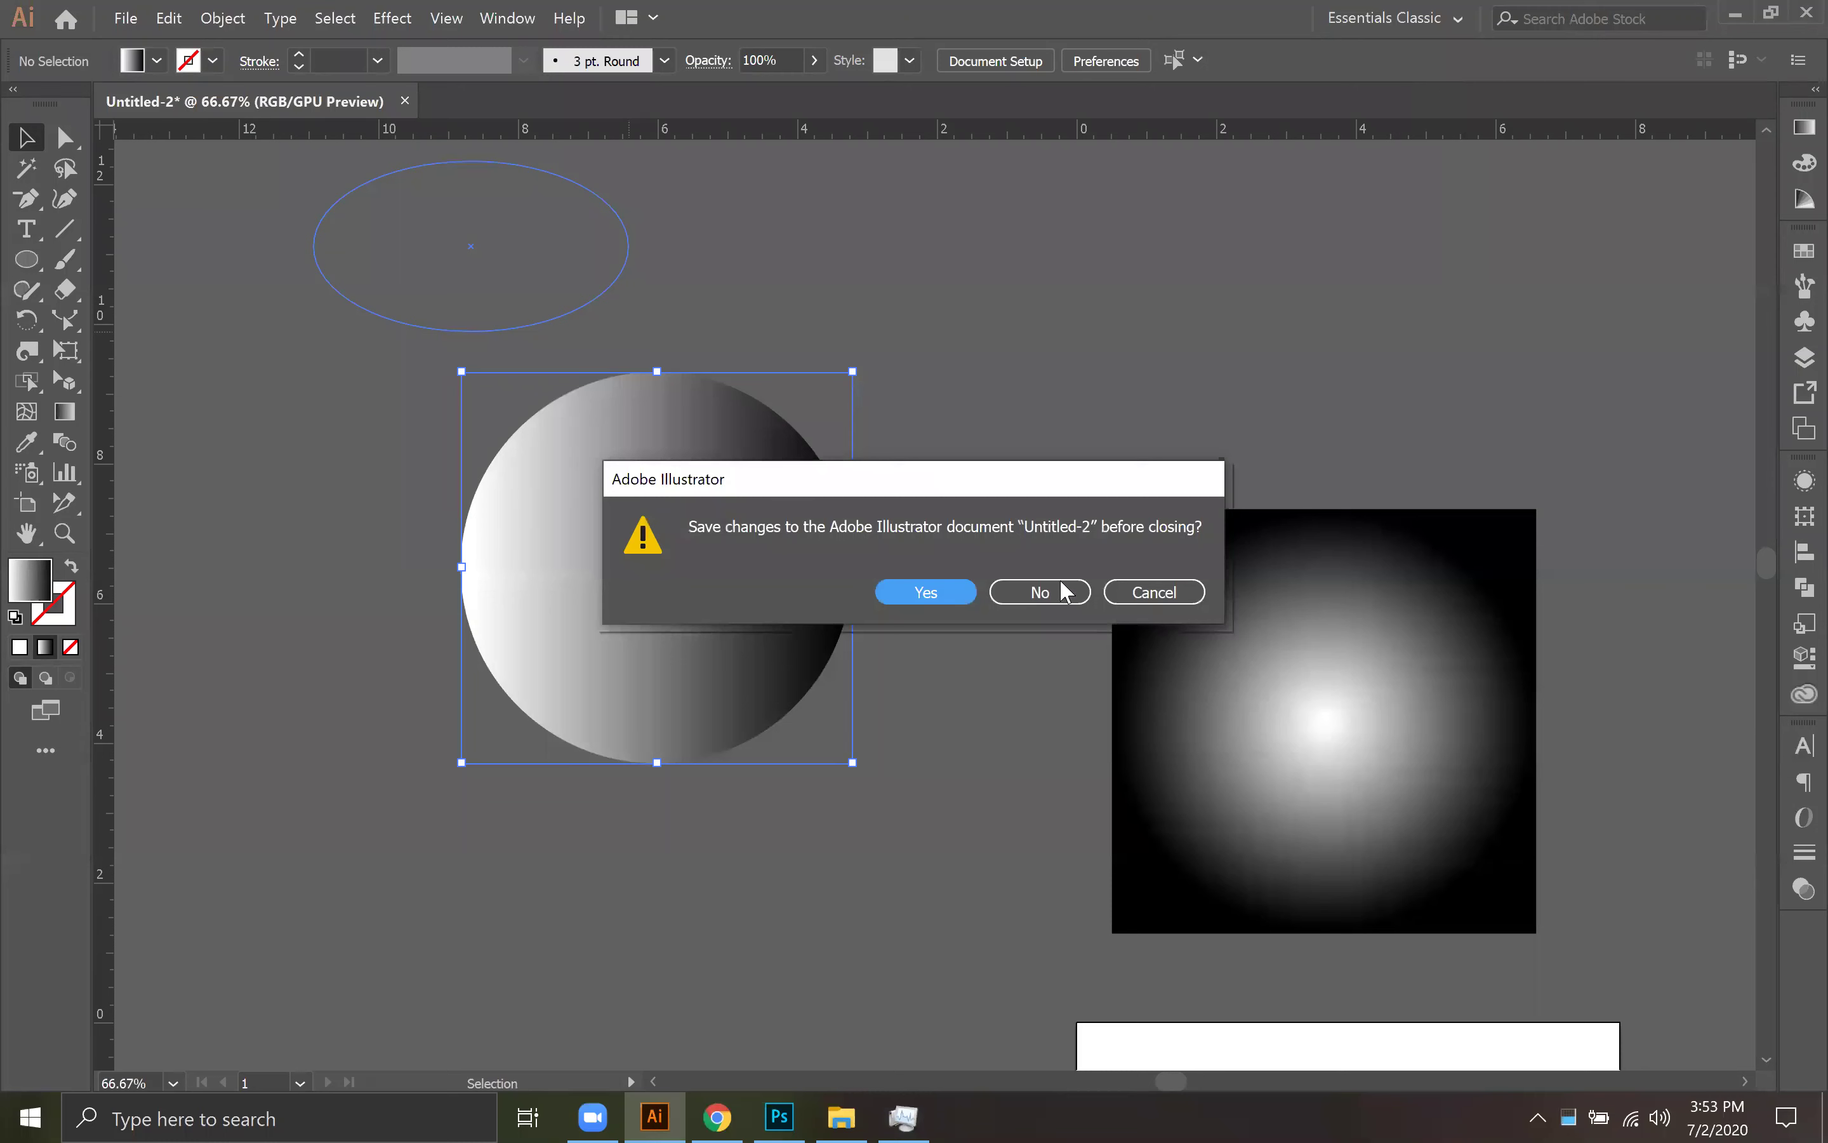
{"action": "left_click", "coordinate": [1008, 588]}
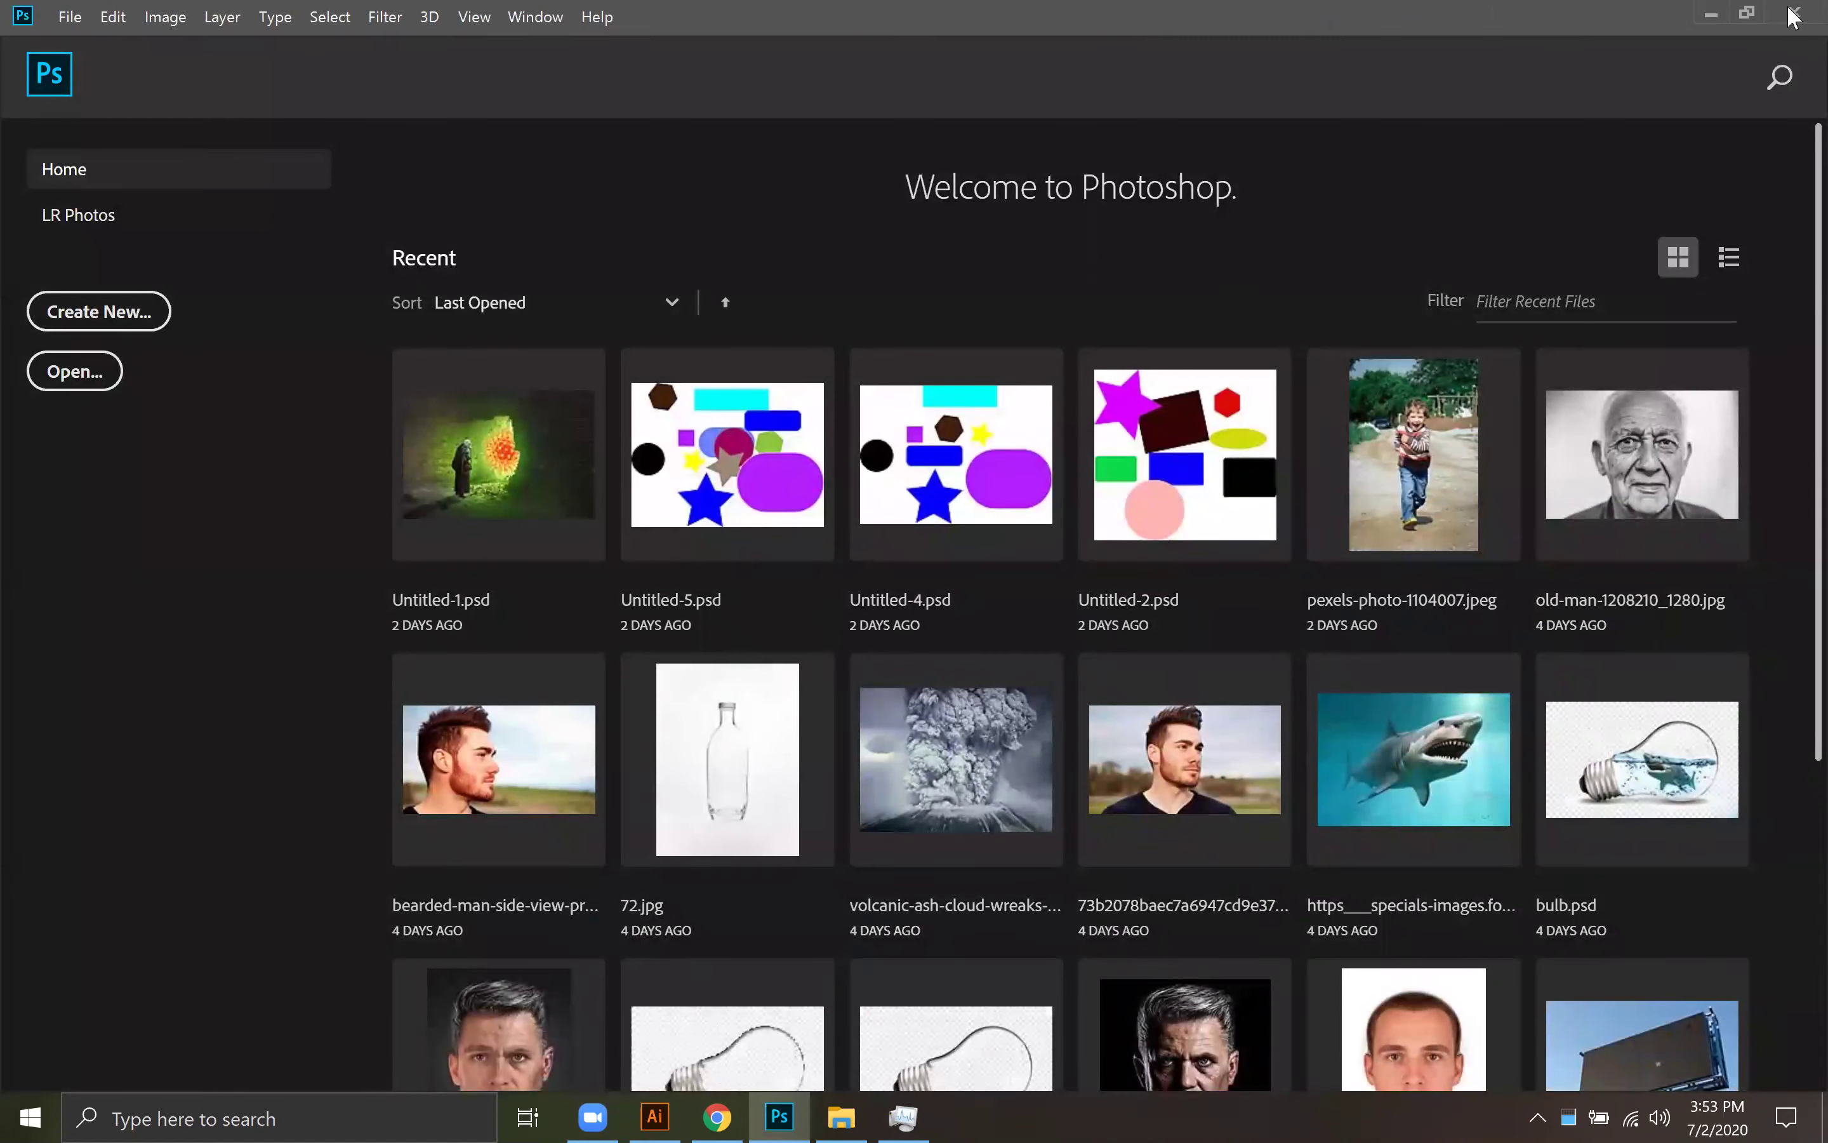
{"action": "left_click", "coordinate": [1793, 15]}
{"action": "left_click", "coordinate": [1793, 11]}
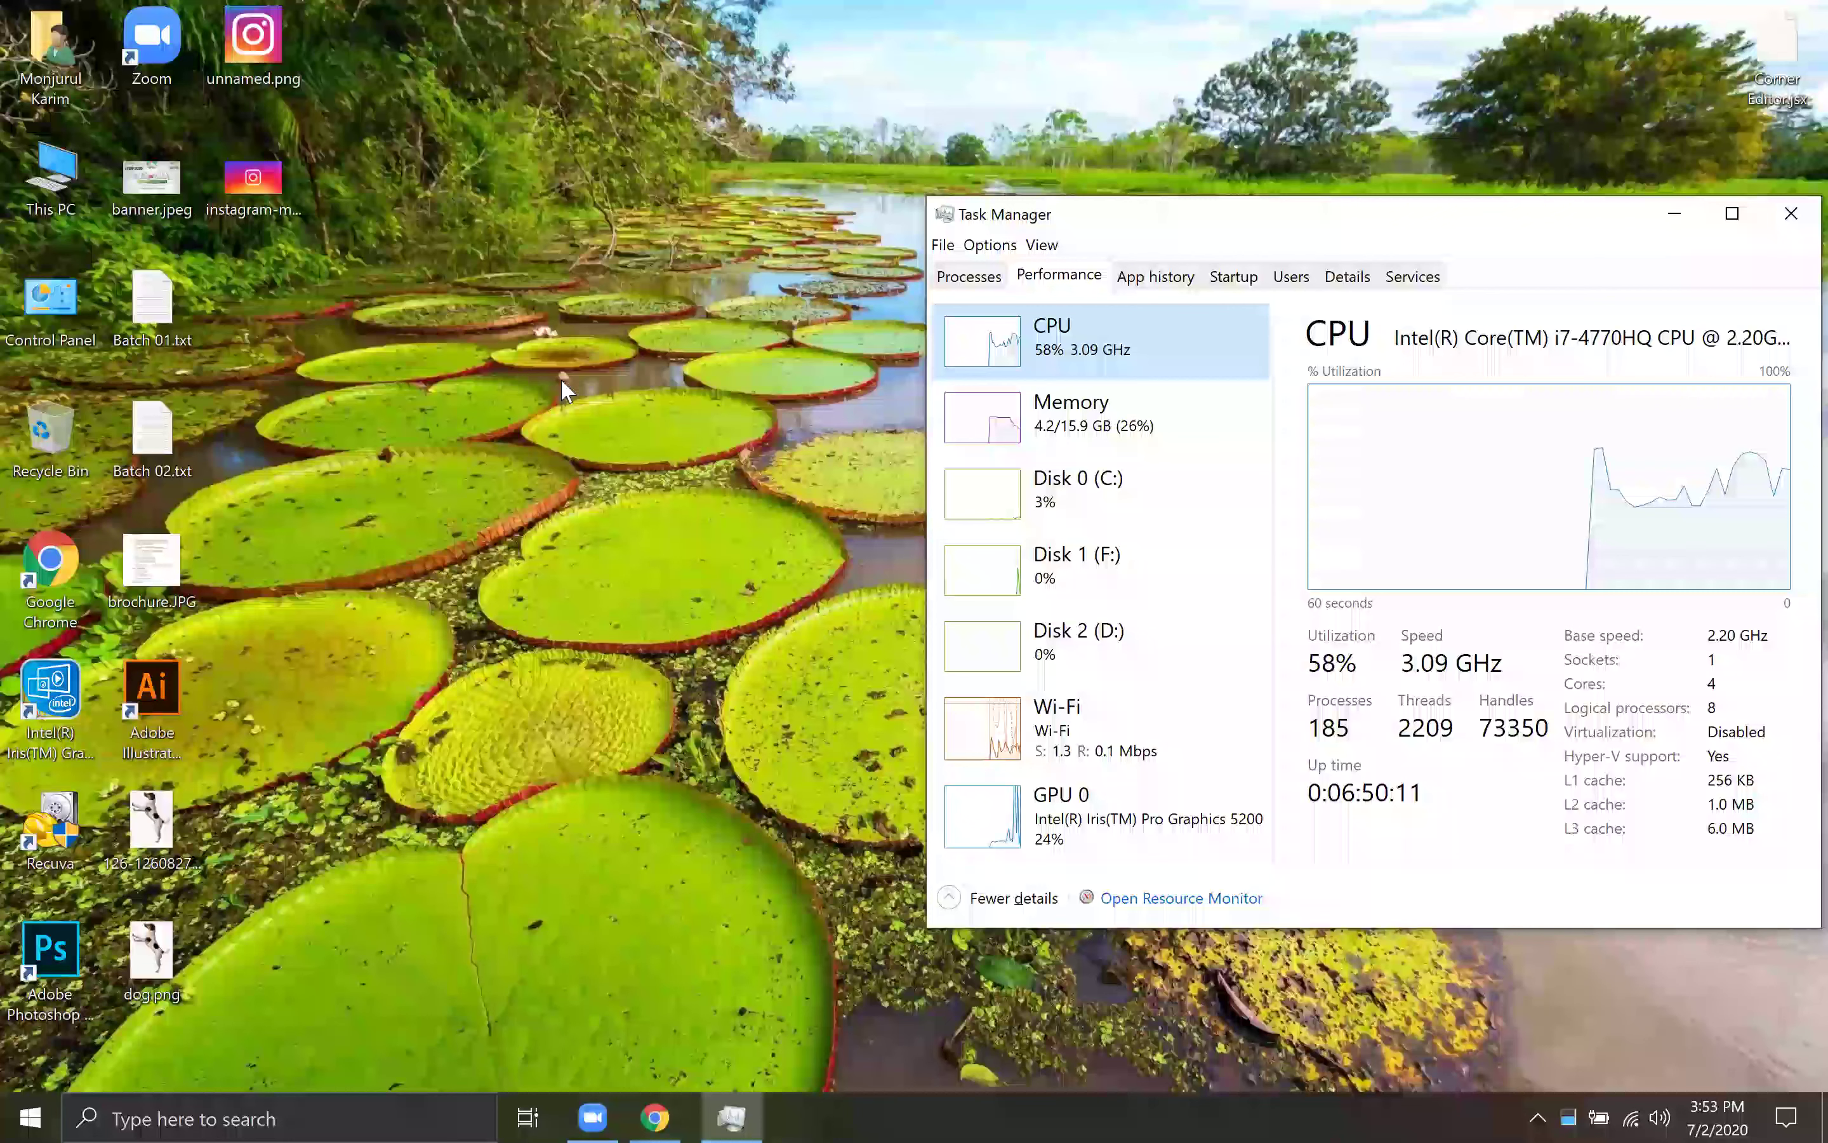
Step: Close Task Manager, and restart Illustrator with a new blank document
{"action": "left_click", "coordinate": [661, 1052]}
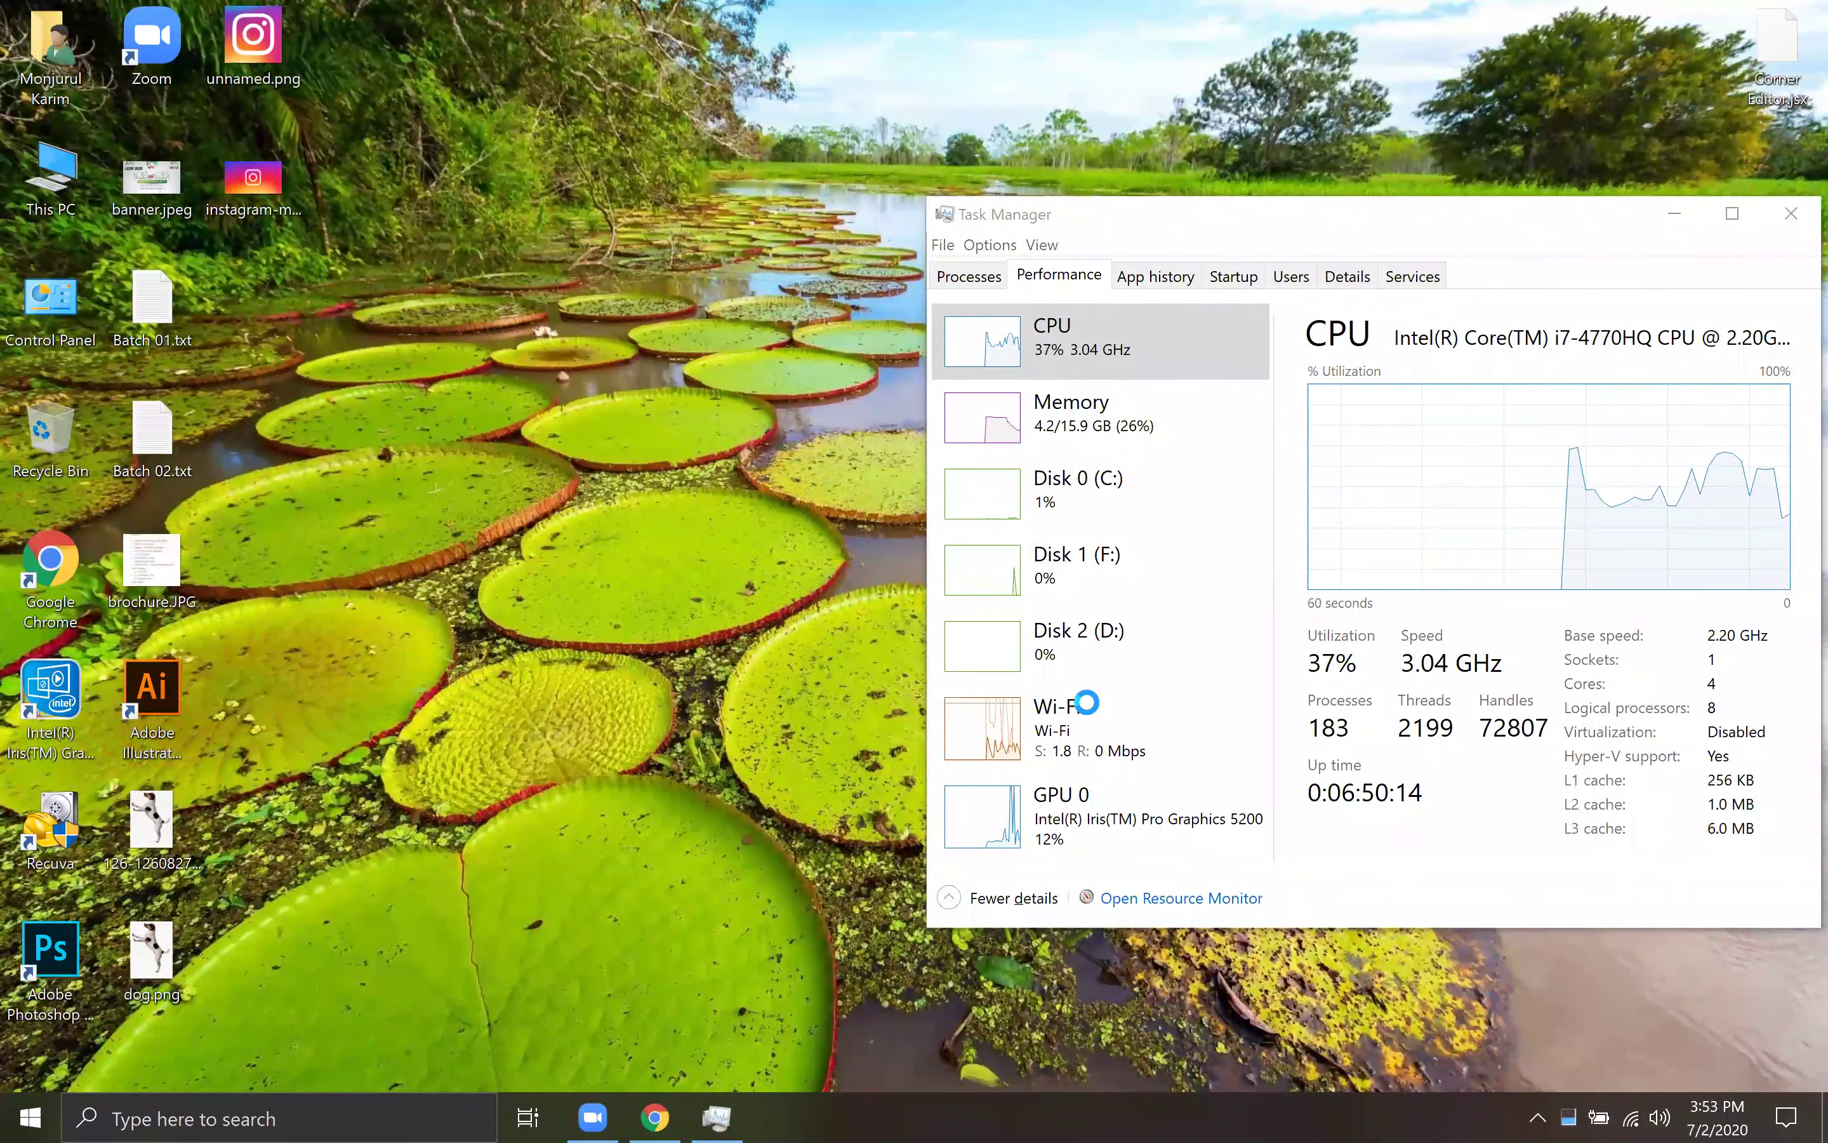
{"action": "left_click", "coordinate": [1776, 218]}
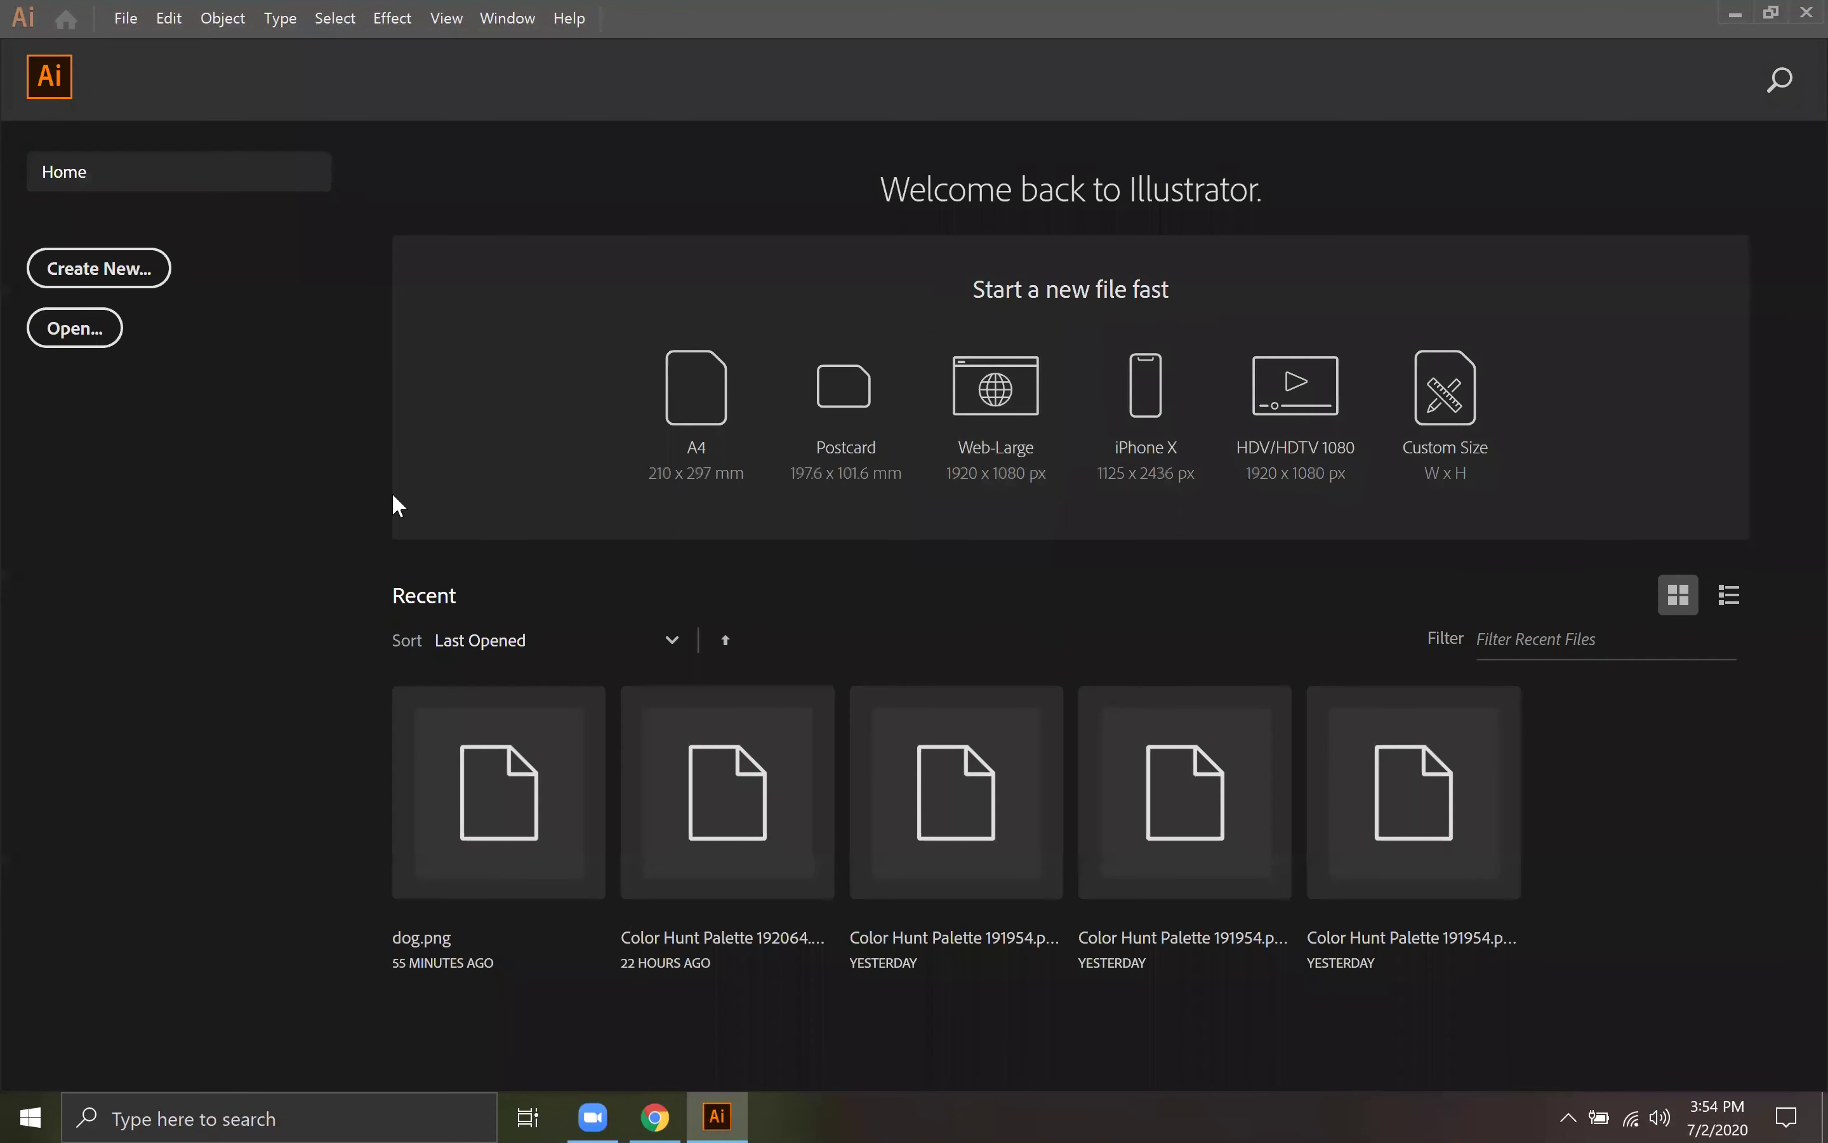
{"action": "left_click", "coordinate": [91, 275]}
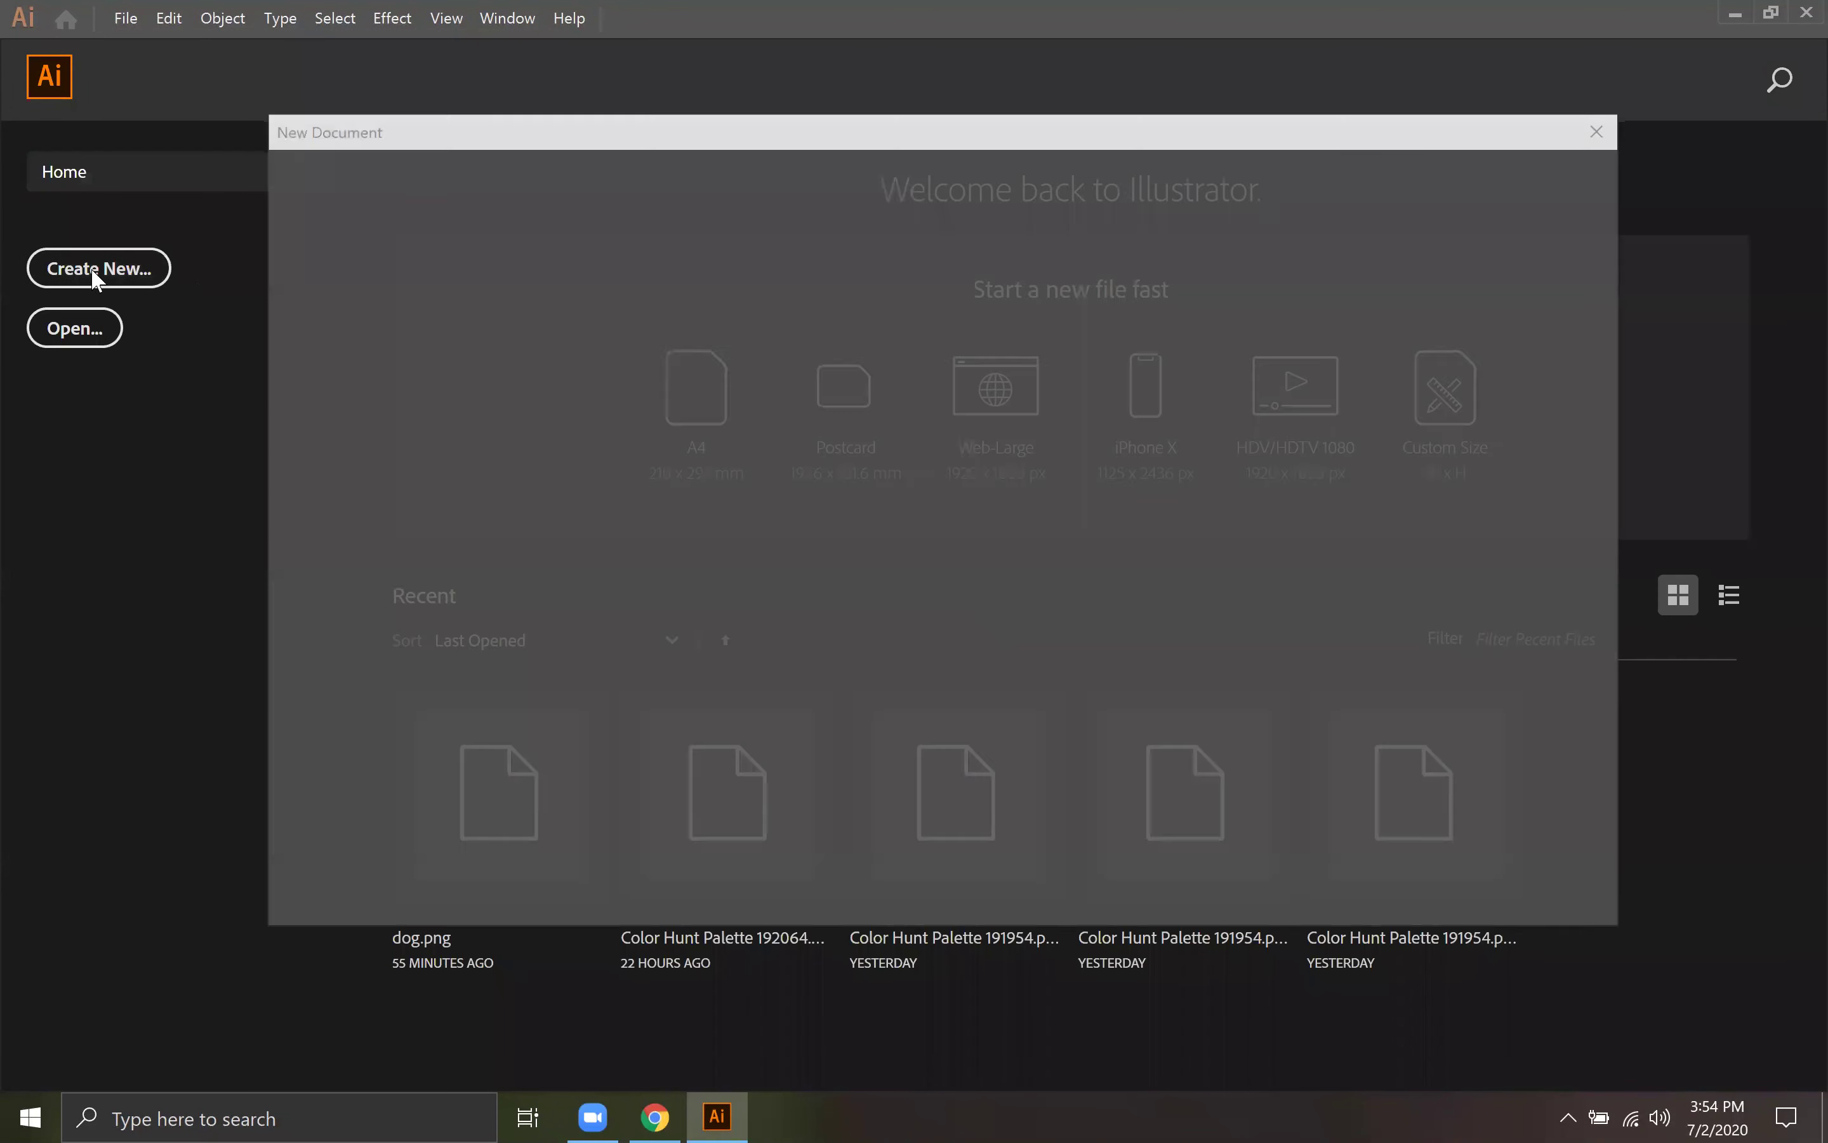
{"action": "left_click", "coordinate": [1443, 888]}
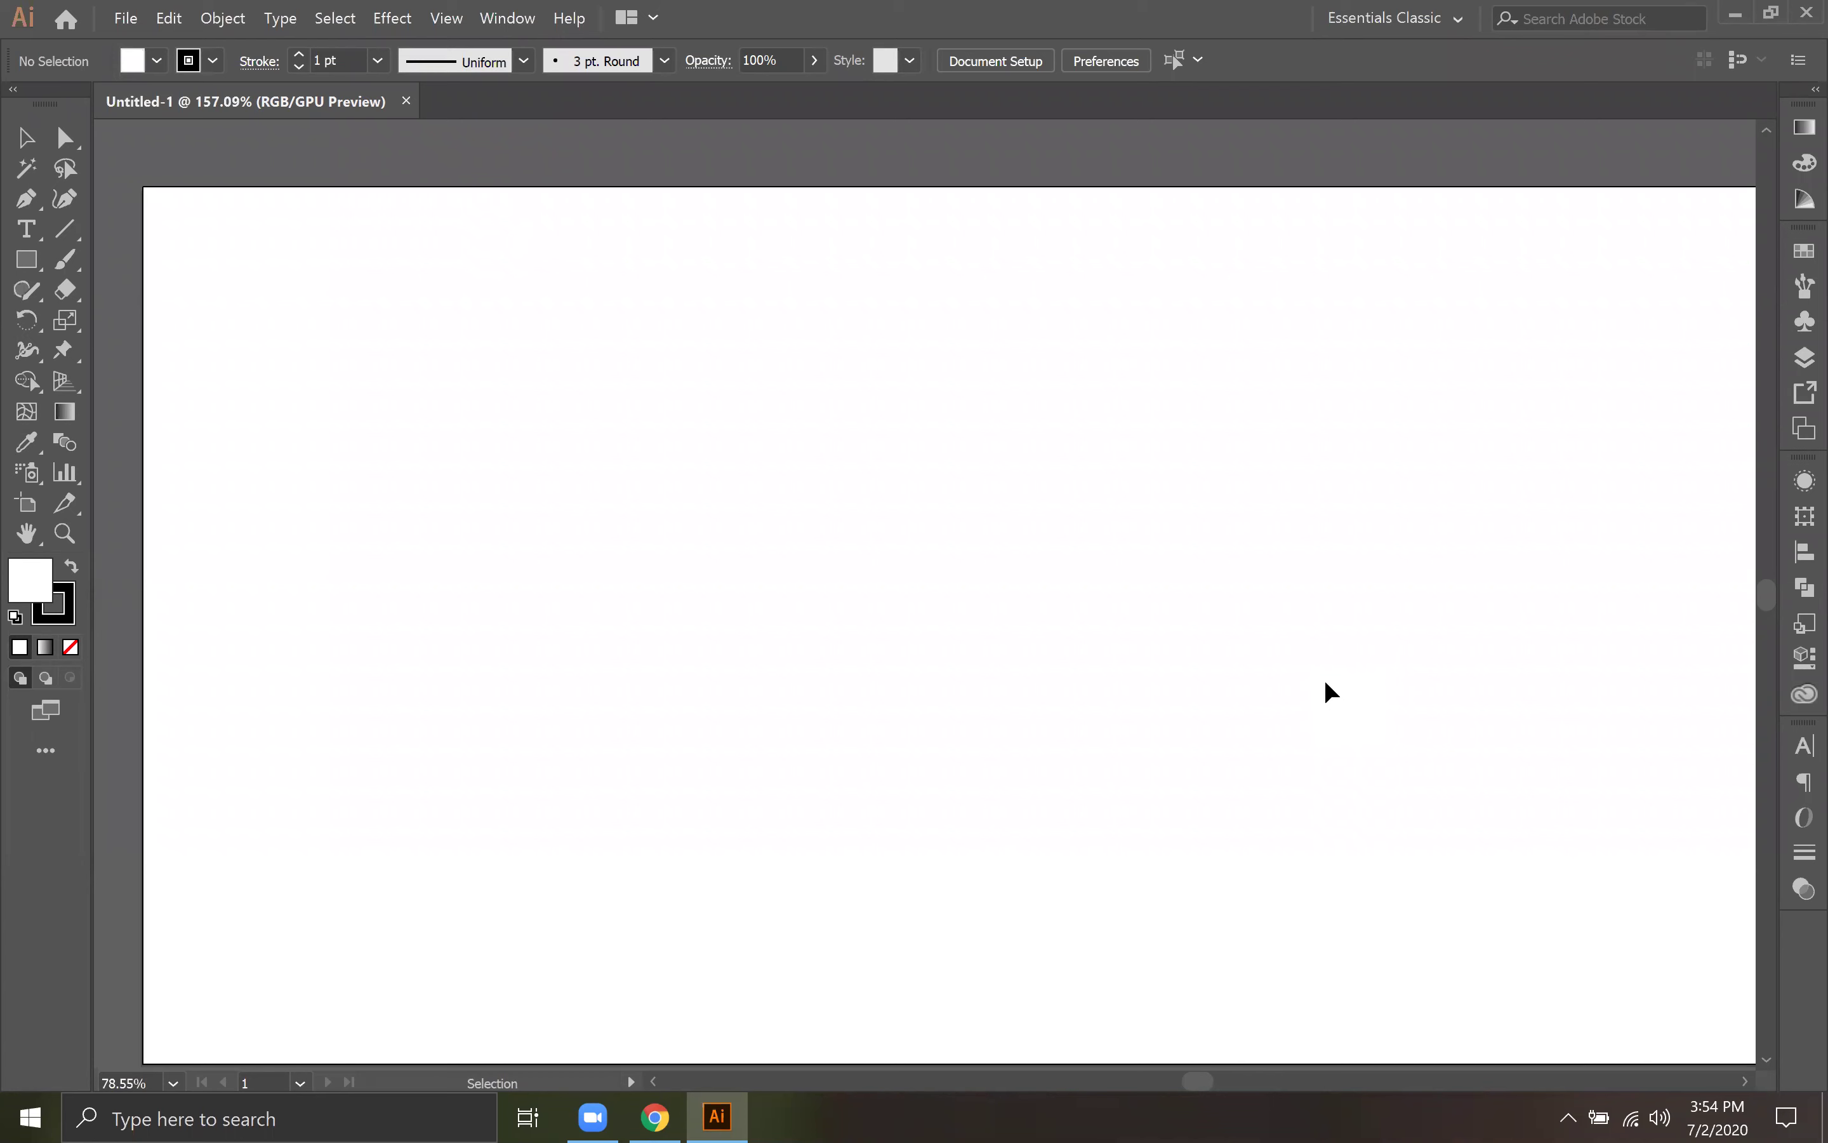
Step: Reverse the rectangle's radial gradient so it runs from white in the center to black outside
{"action": "key", "text": "ctrl+1"}
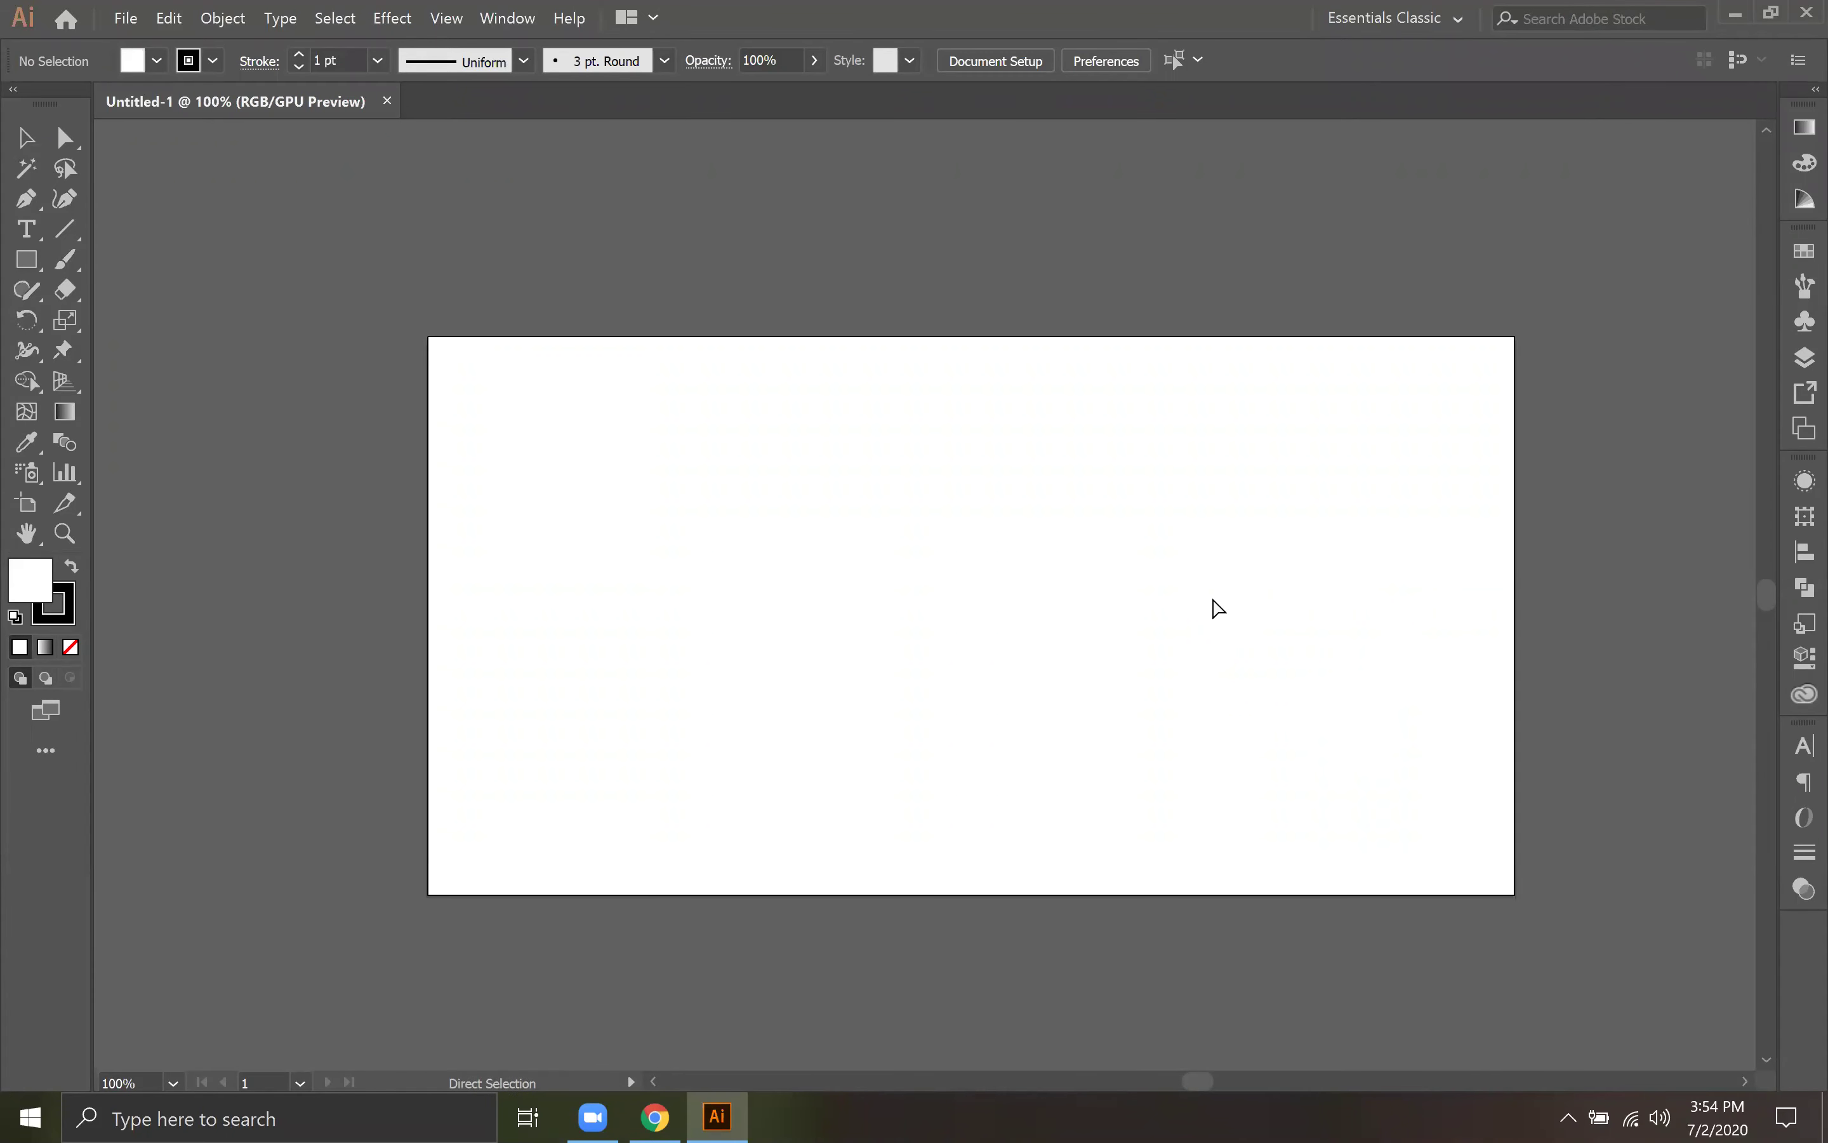
{"action": "left_click_drag", "start_coordinate": [1227, 607], "coordinate": [1156, 597]}
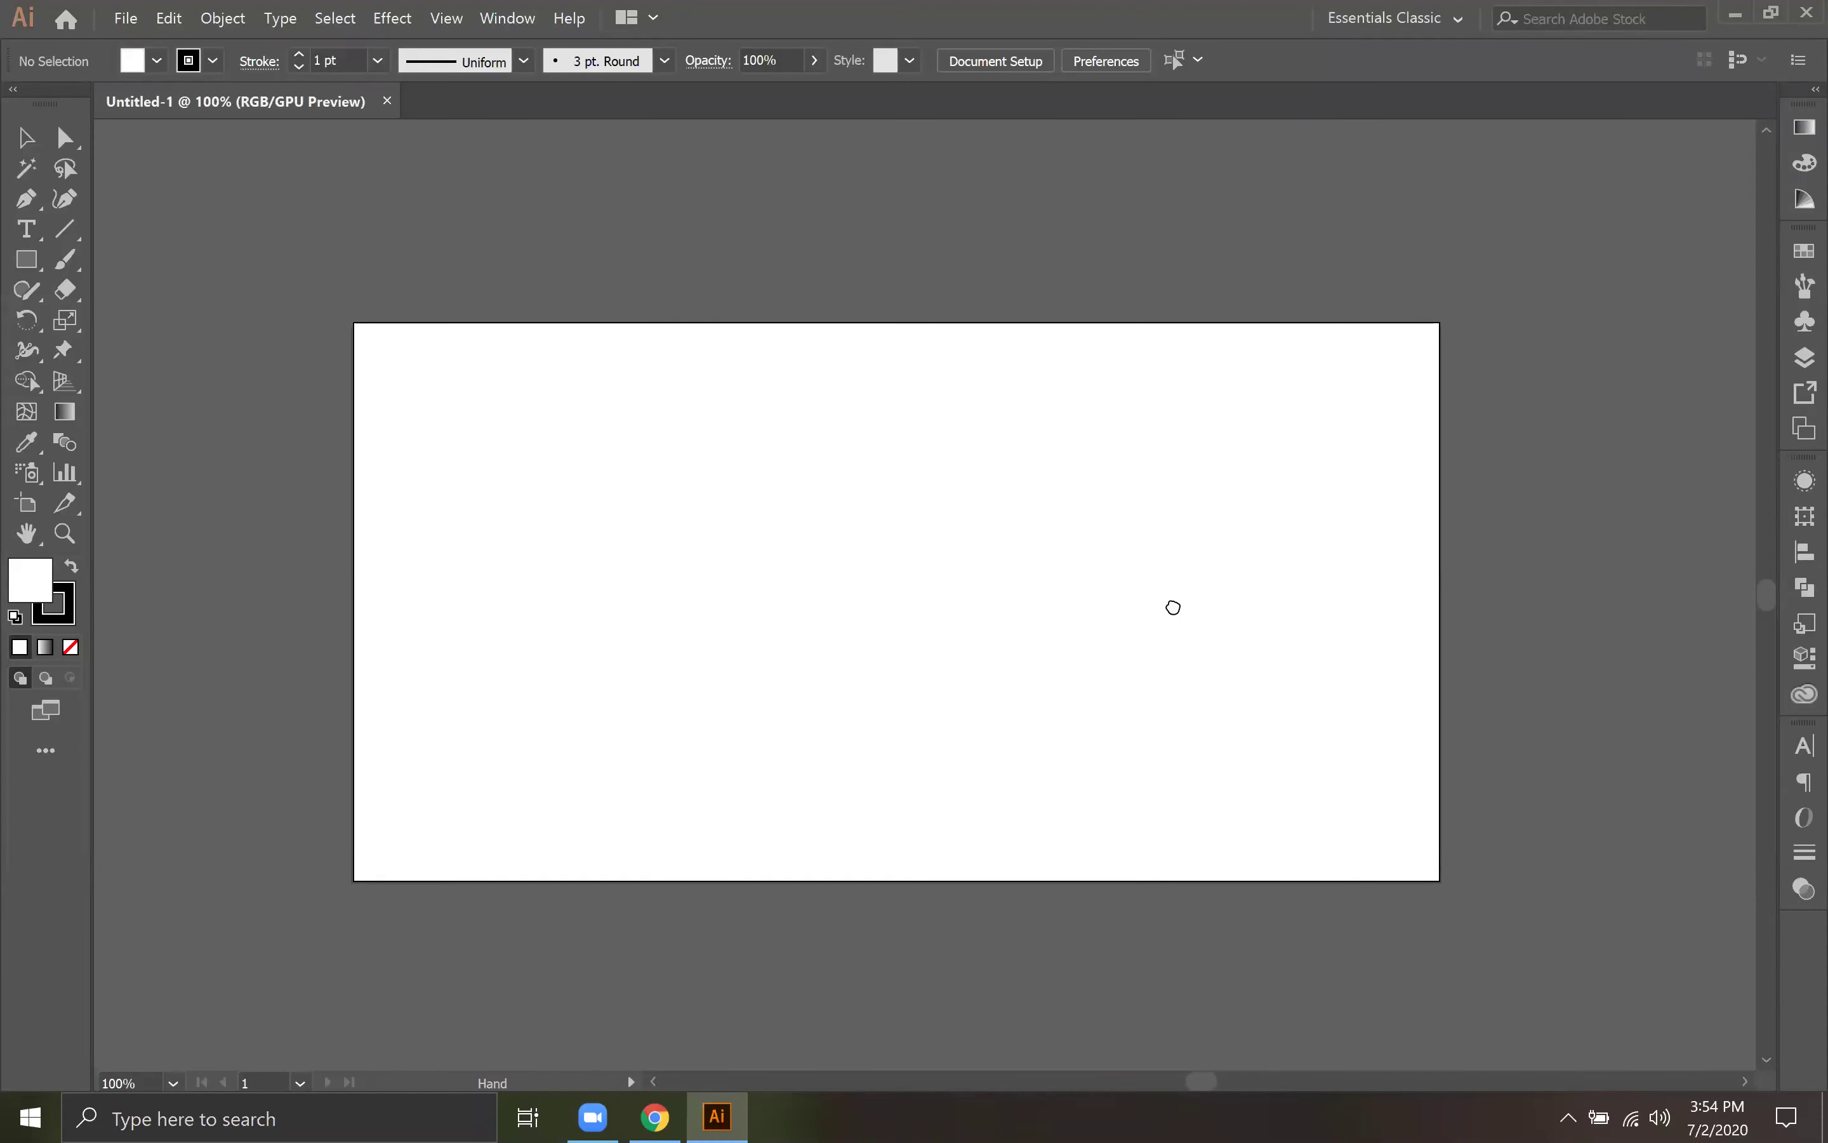
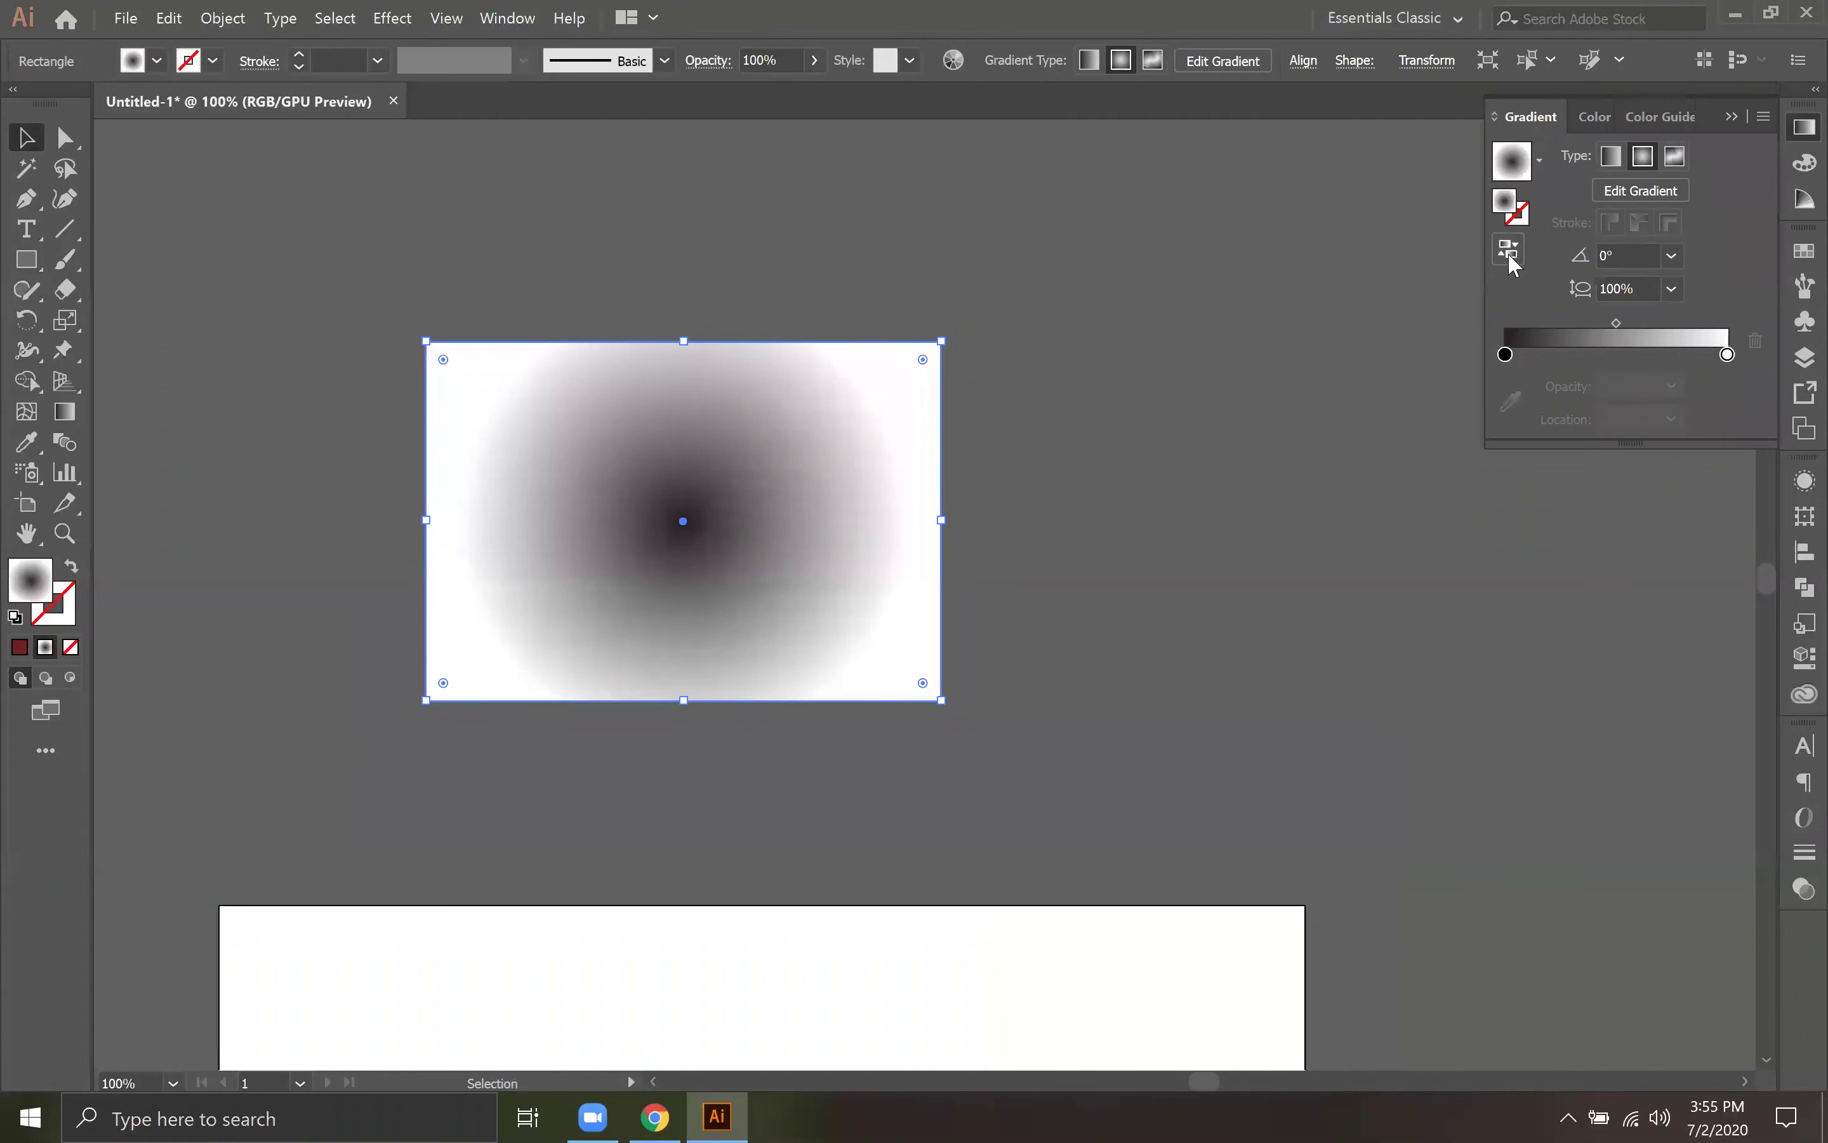
{"action": "left_click", "coordinate": [1507, 251]}
{"action": "left_click", "coordinate": [1507, 251]}
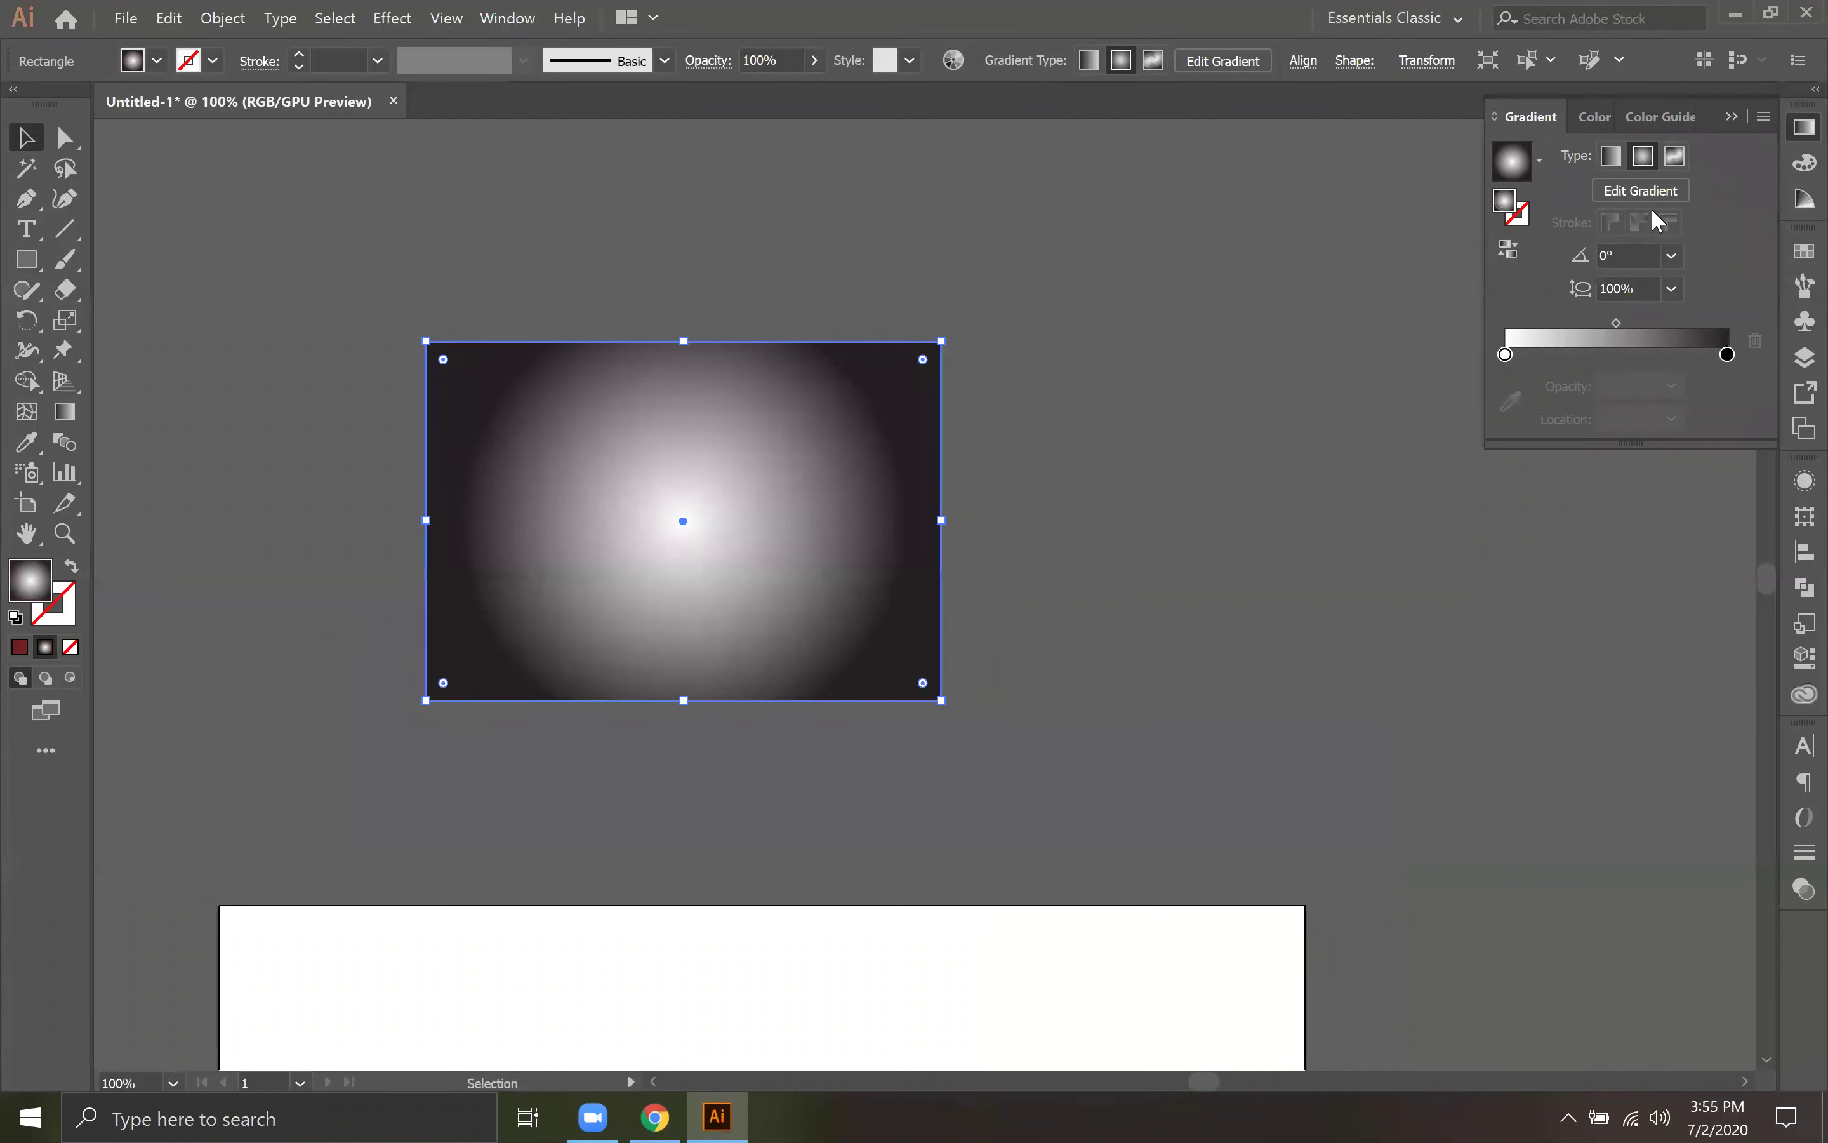
Step: Place the Instagram logo image unnamed.png from the desktop into the document
{"action": "left_click", "coordinate": [1734, 15]}
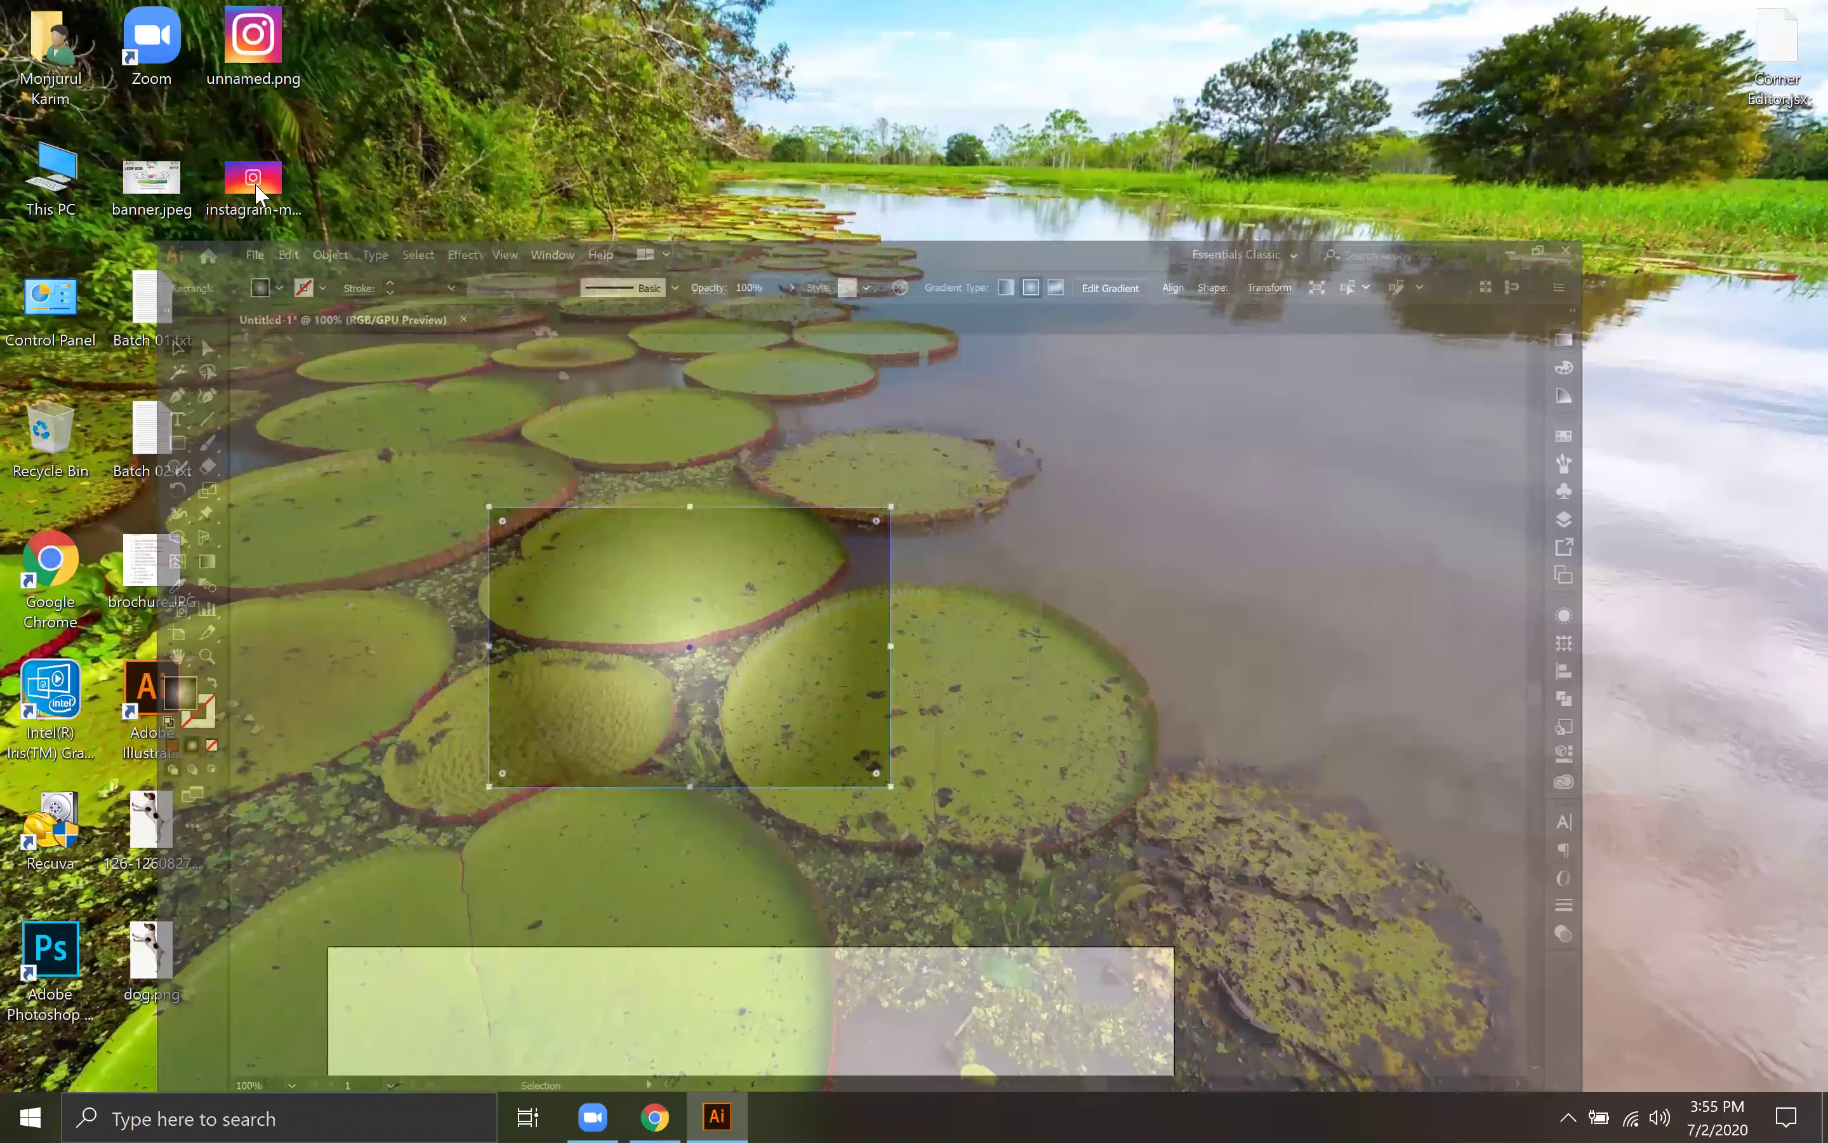
{"action": "left_click_drag", "start_coordinate": [253, 178], "coordinate": [581, 484]}
{"action": "left_click", "coordinate": [453, 596]}
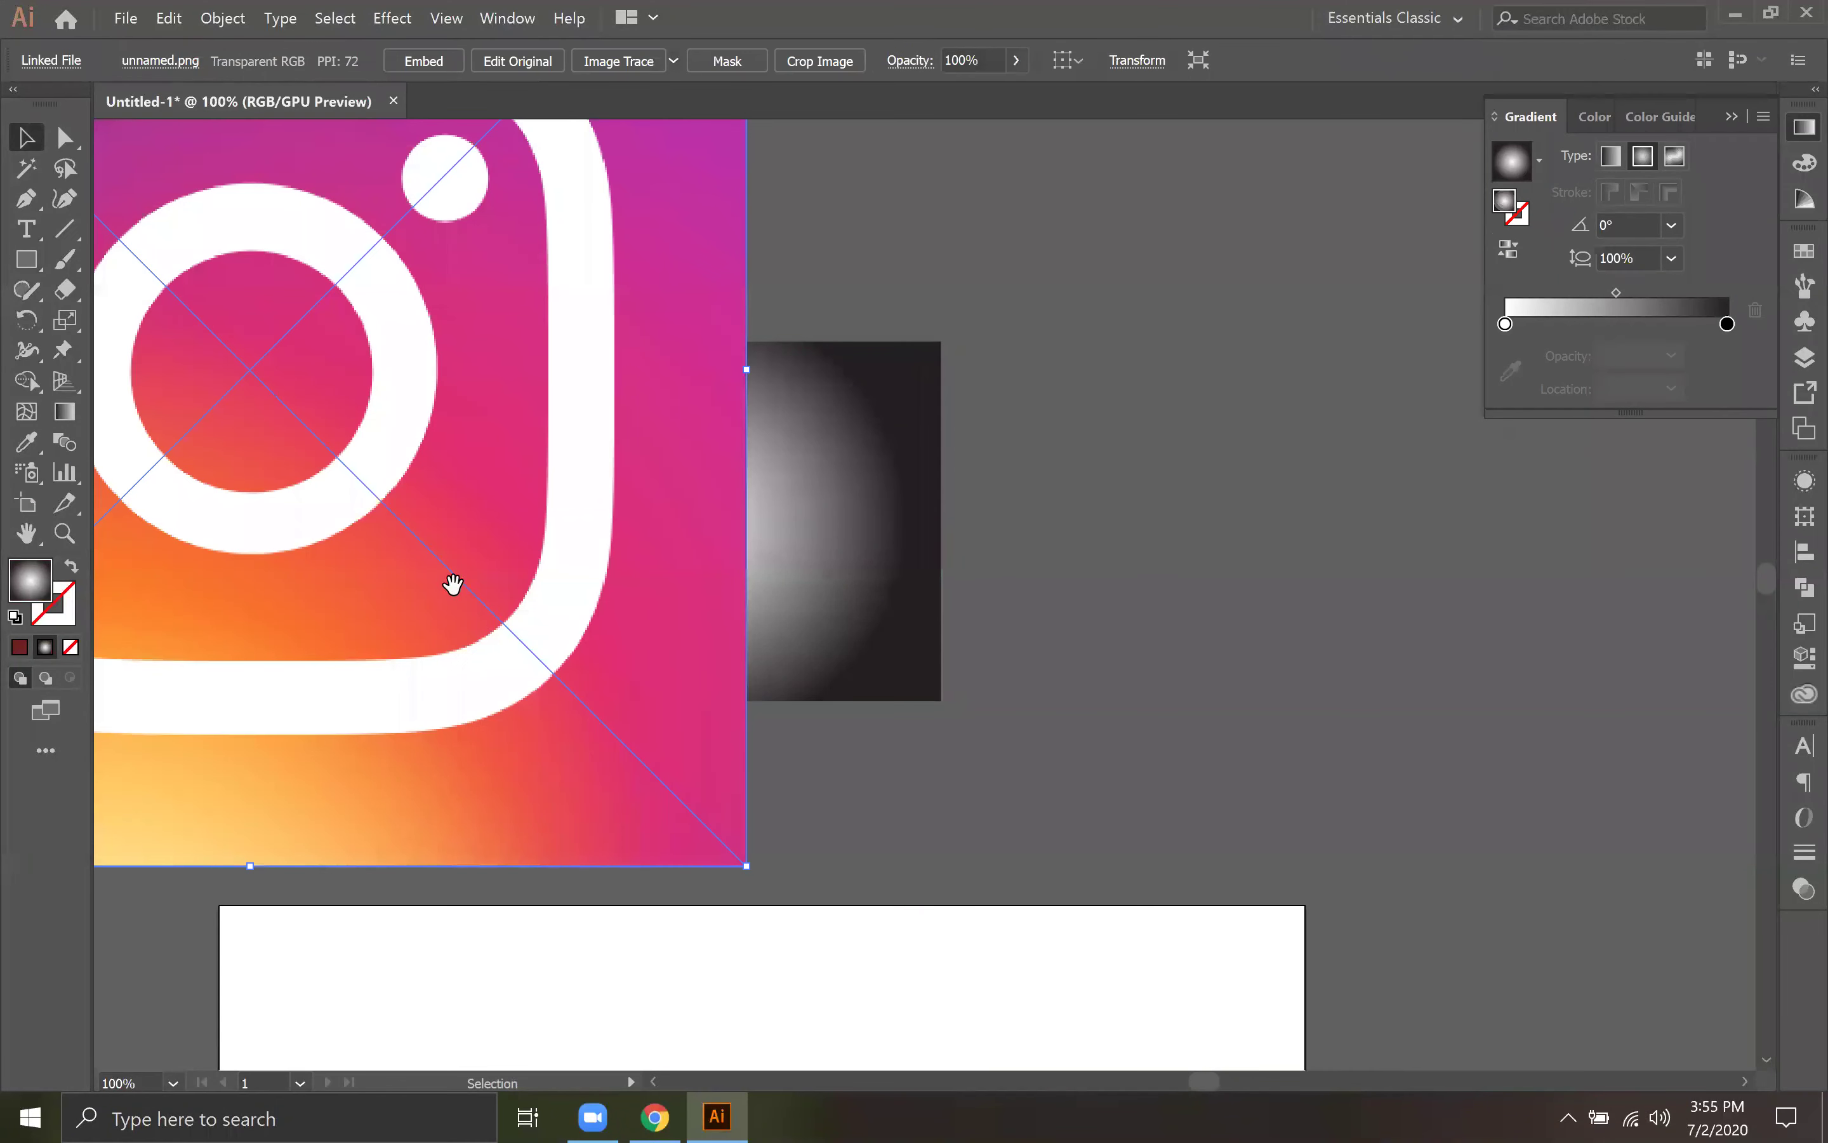
{"action": "left_click_drag", "start_coordinate": [448, 588], "coordinate": [1082, 799]}
{"action": "key", "text": "ctrl+minus"}
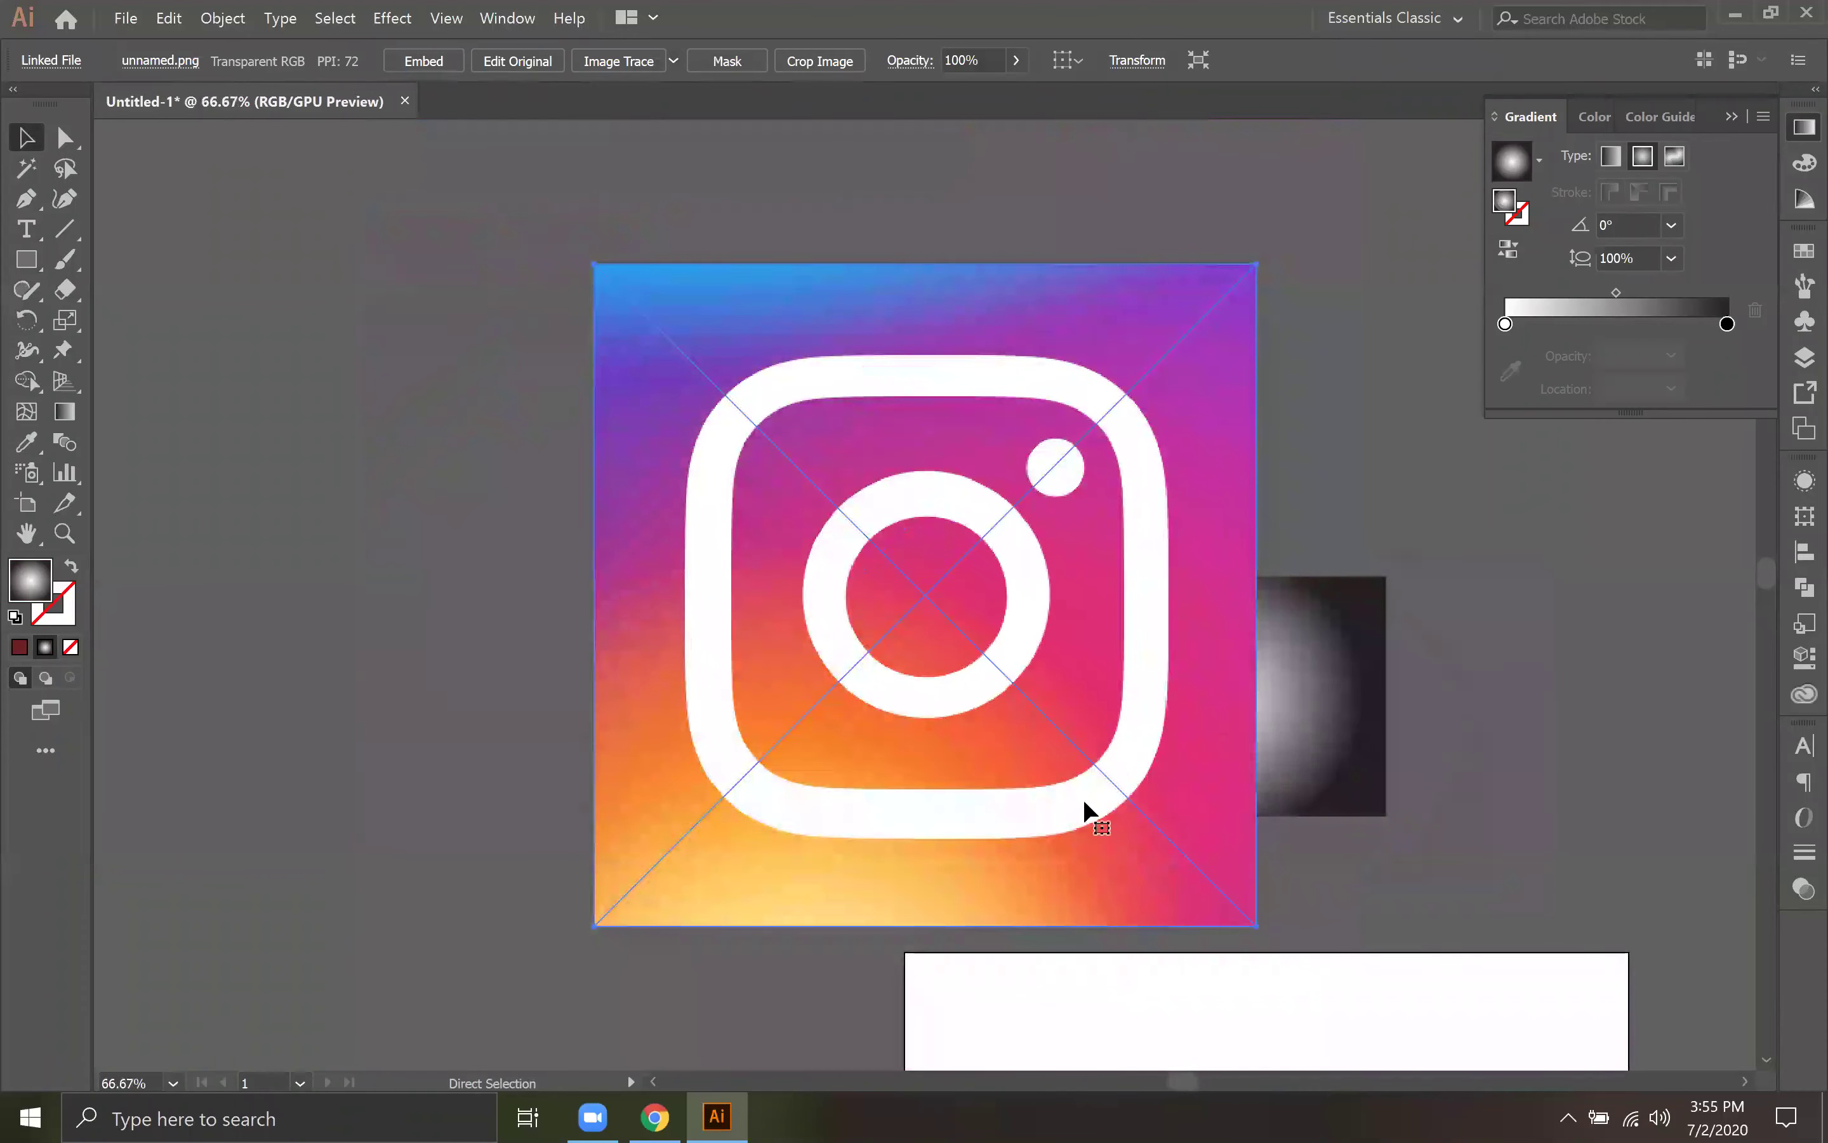
Step: Scale the placed Instagram logo down proportionally to about 113 PPI and deselect it
{"action": "left_click_drag", "start_coordinate": [1256, 924], "coordinate": [1014, 684]}
{"action": "left_click_drag", "start_coordinate": [866, 539], "coordinate": [838, 675]}
{"action": "key", "text": "ctrl+plus"}
{"action": "key", "text": "ctrl+plus"}
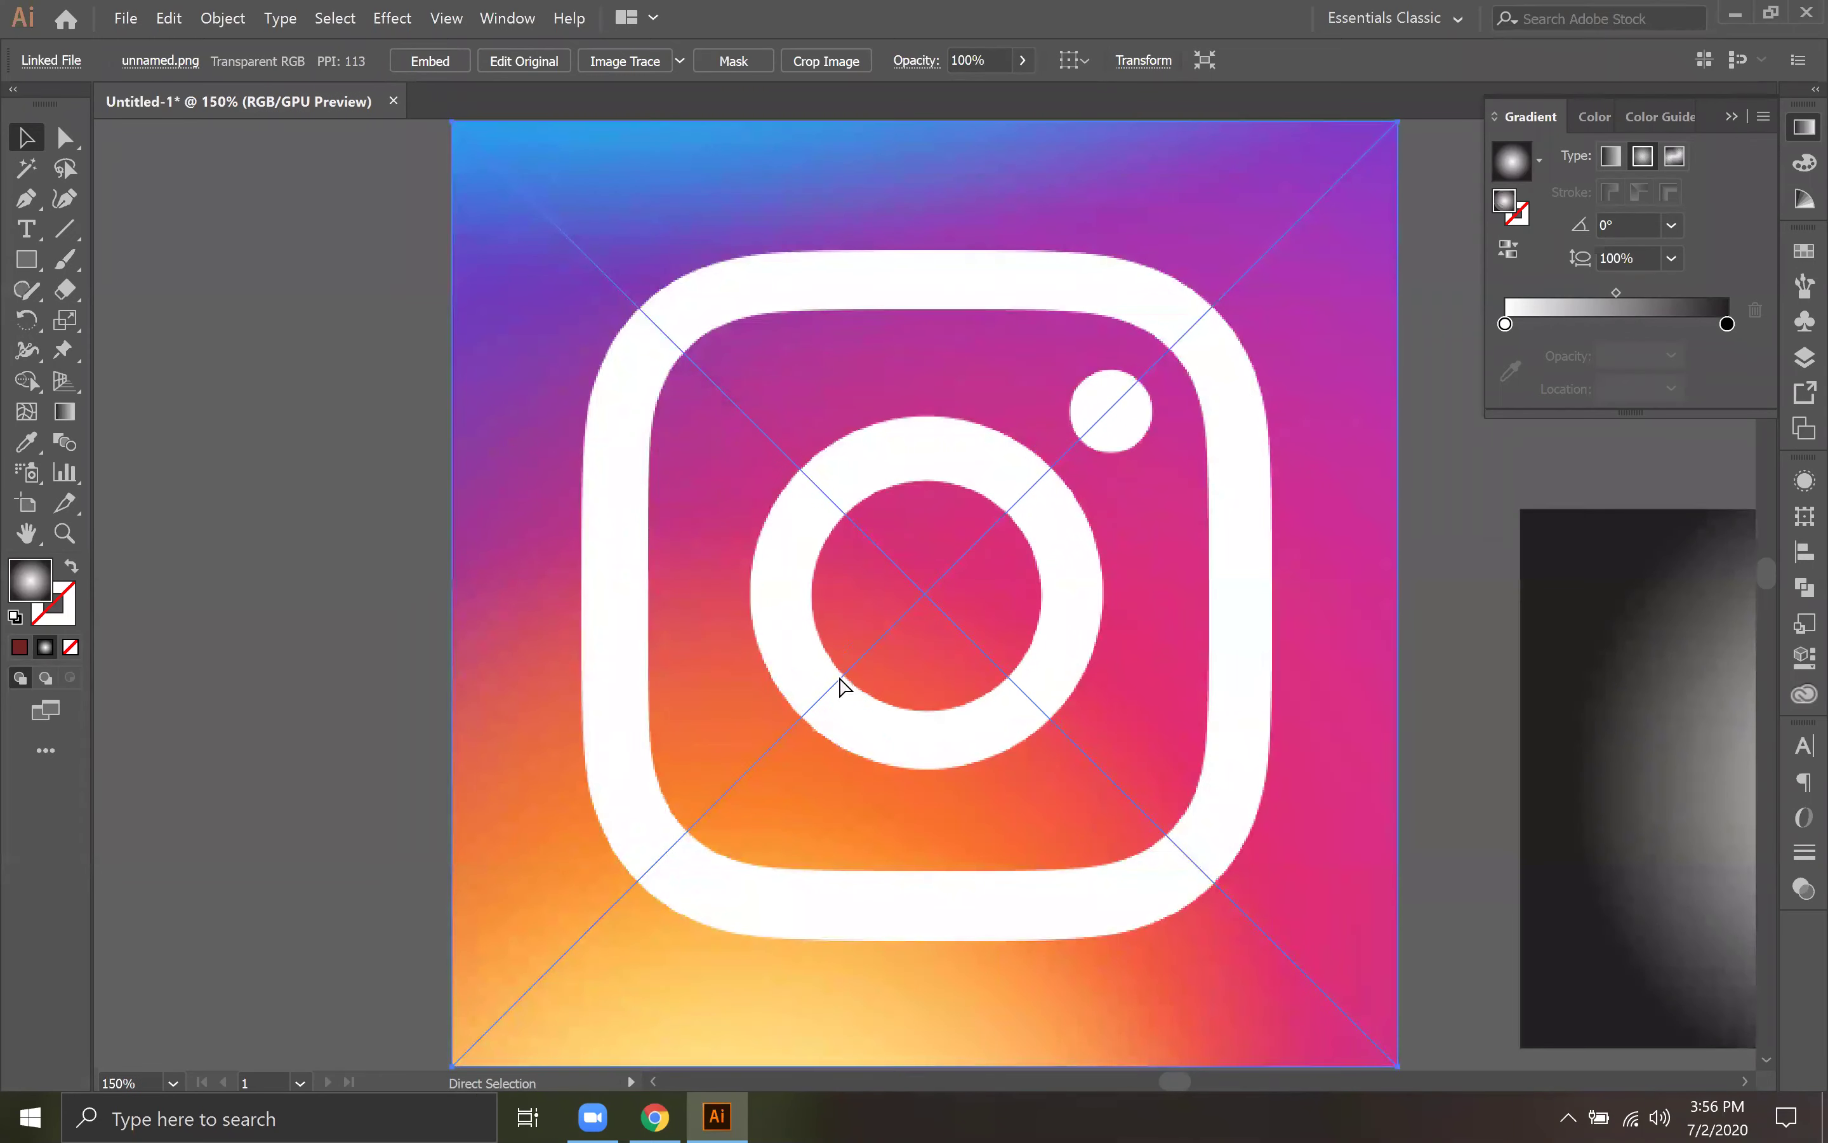
{"action": "key", "text": "ctrl+shift+a"}
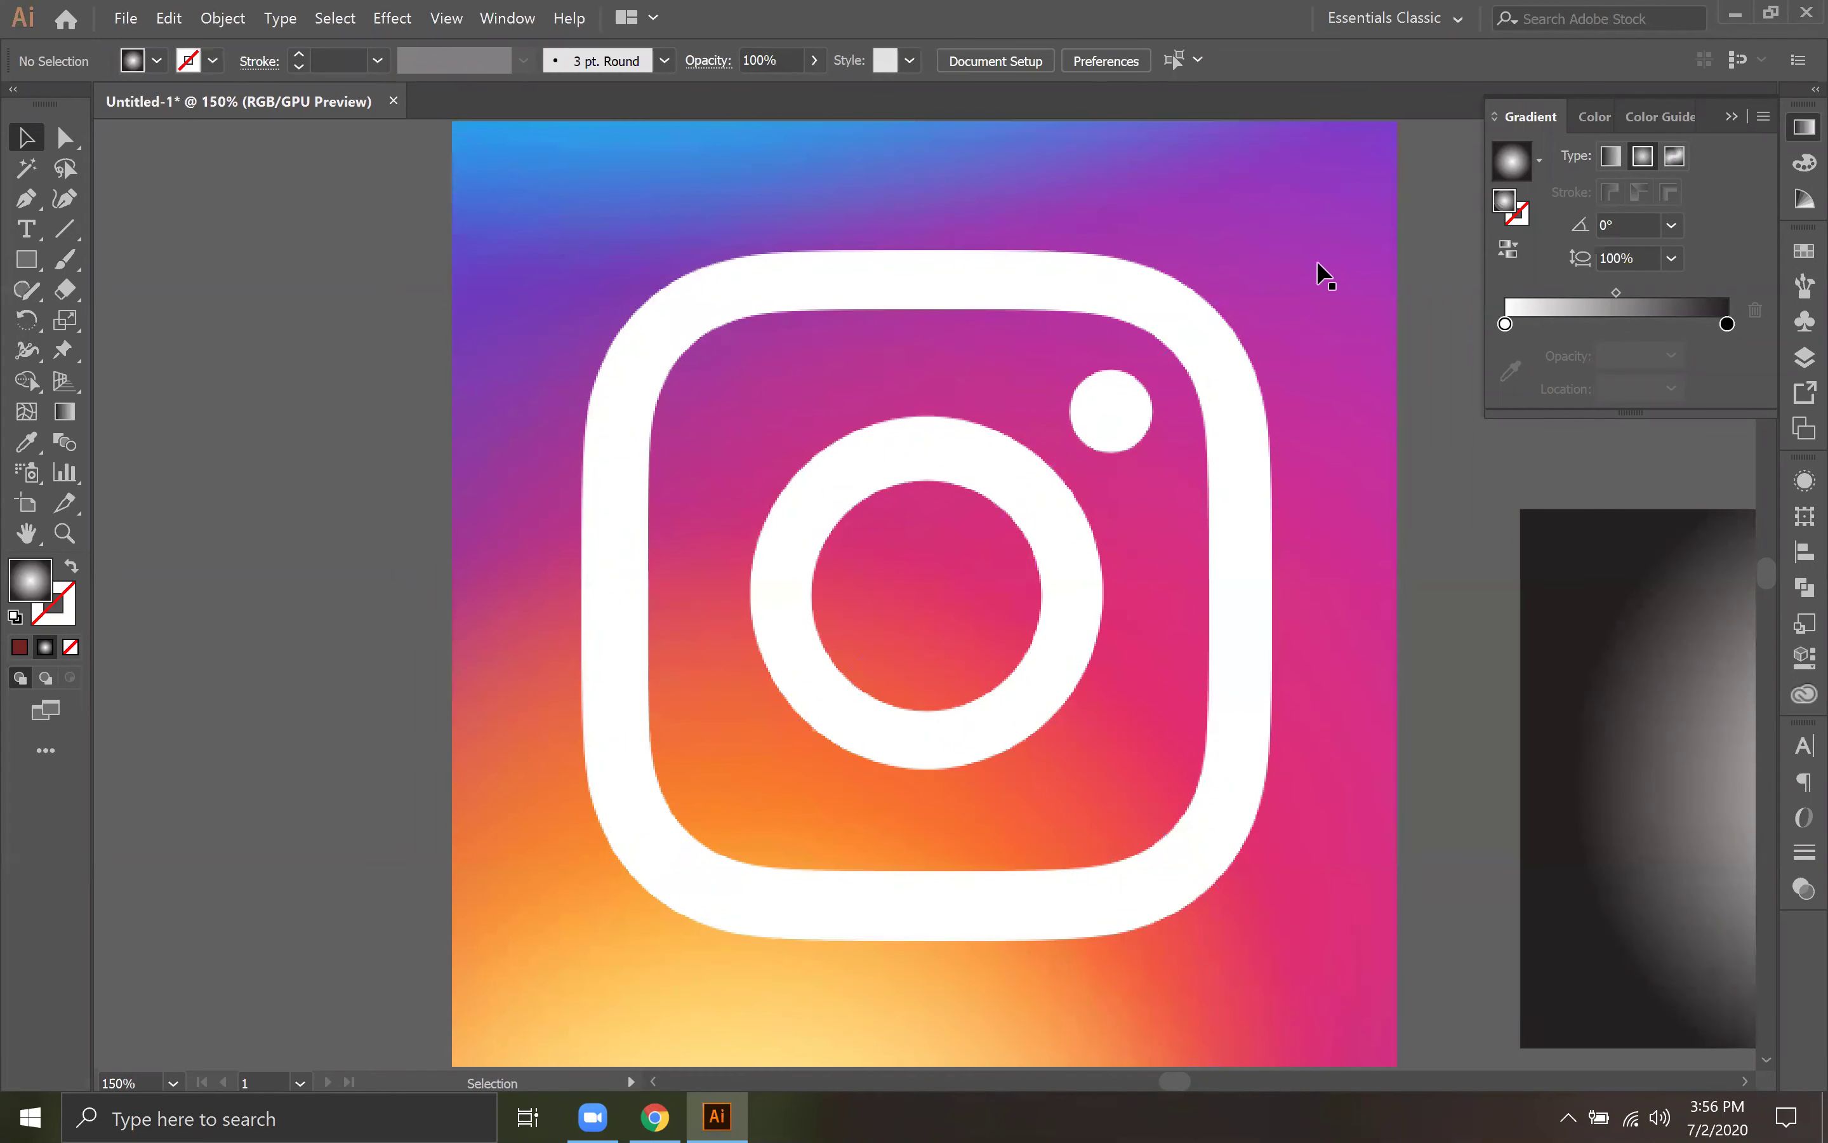
Step: Shrink the Instagram logo further to about 177 PPI and collapse the gradient settings
{"action": "scroll", "coordinate": [1012, 784], "scroll_direction": "up", "scroll_amount": 2}
{"action": "scroll", "coordinate": [1012, 784], "scroll_direction": "right", "scroll_amount": 3}
{"action": "left_click", "coordinate": [1052, 334]}
{"action": "left_click_drag", "start_coordinate": [1181, 225], "coordinate": [843, 563]}
{"action": "left_click_drag", "start_coordinate": [714, 890], "coordinate": [961, 718]}
{"action": "left_click_drag", "start_coordinate": [706, 779], "coordinate": [293, 651]}
{"action": "left_click", "coordinate": [1732, 118]}
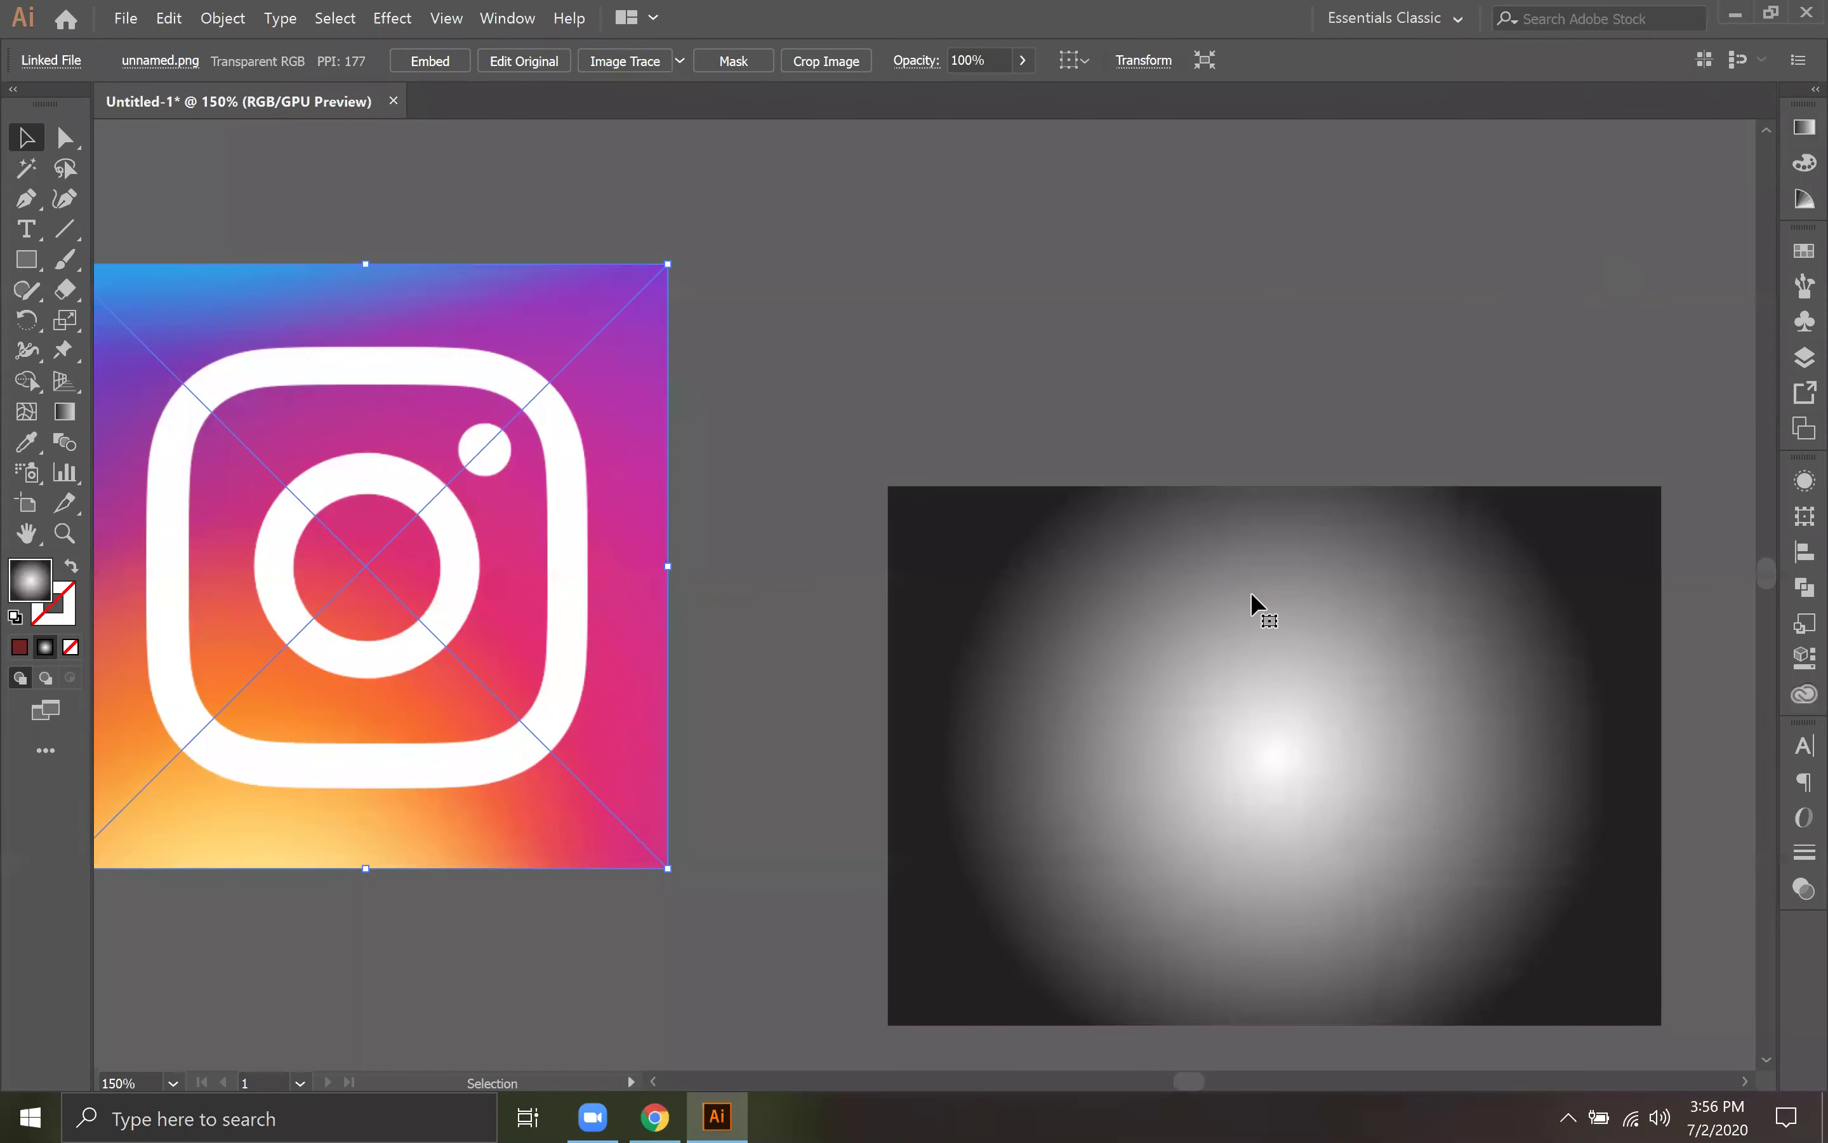
Step: Delete the gradient rectangle and draw a square of about the logo's size to the right of the logo
{"action": "left_click", "coordinate": [1251, 591]}
{"action": "key", "text": "Delete"}
{"action": "left_click", "coordinate": [27, 259]}
{"action": "mouse_move", "coordinate": [707, 266]}
{"action": "left_mouse_down"}
{"action": "mouse_move", "coordinate": [1147, 837]}
{"action": "mouse_move", "coordinate": [1245, 873]}
{"action": "left_mouse_up"}
{"action": "left_click_drag", "start_coordinate": [245, 386], "coordinate": [388, 327]}
{"action": "scroll", "coordinate": [947, 580], "scroll_direction": "down", "scroll_amount": 1}
{"action": "scroll", "coordinate": [946, 580], "scroll_direction": "down", "scroll_amount": 1}
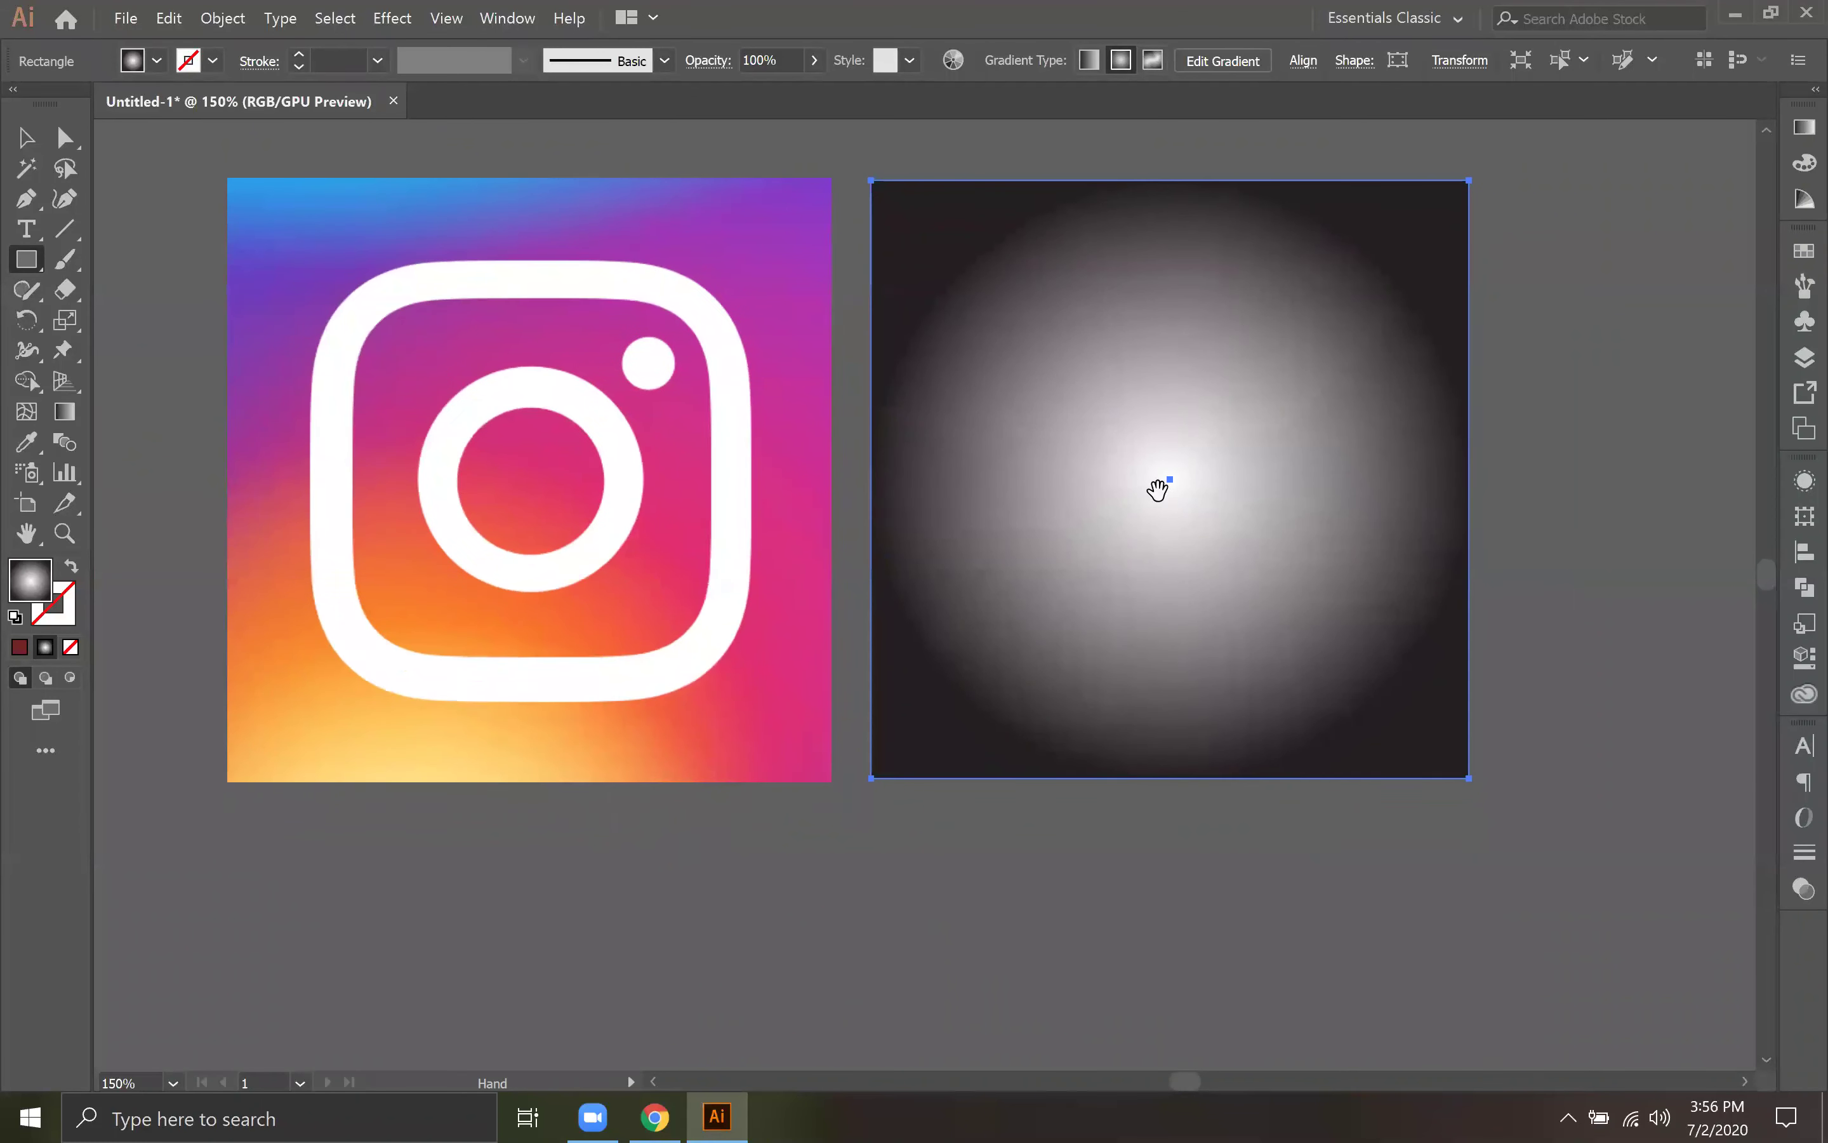
Step: Change the square's radial fill to a freeform gradient
{"action": "left_click", "coordinate": [1790, 198]}
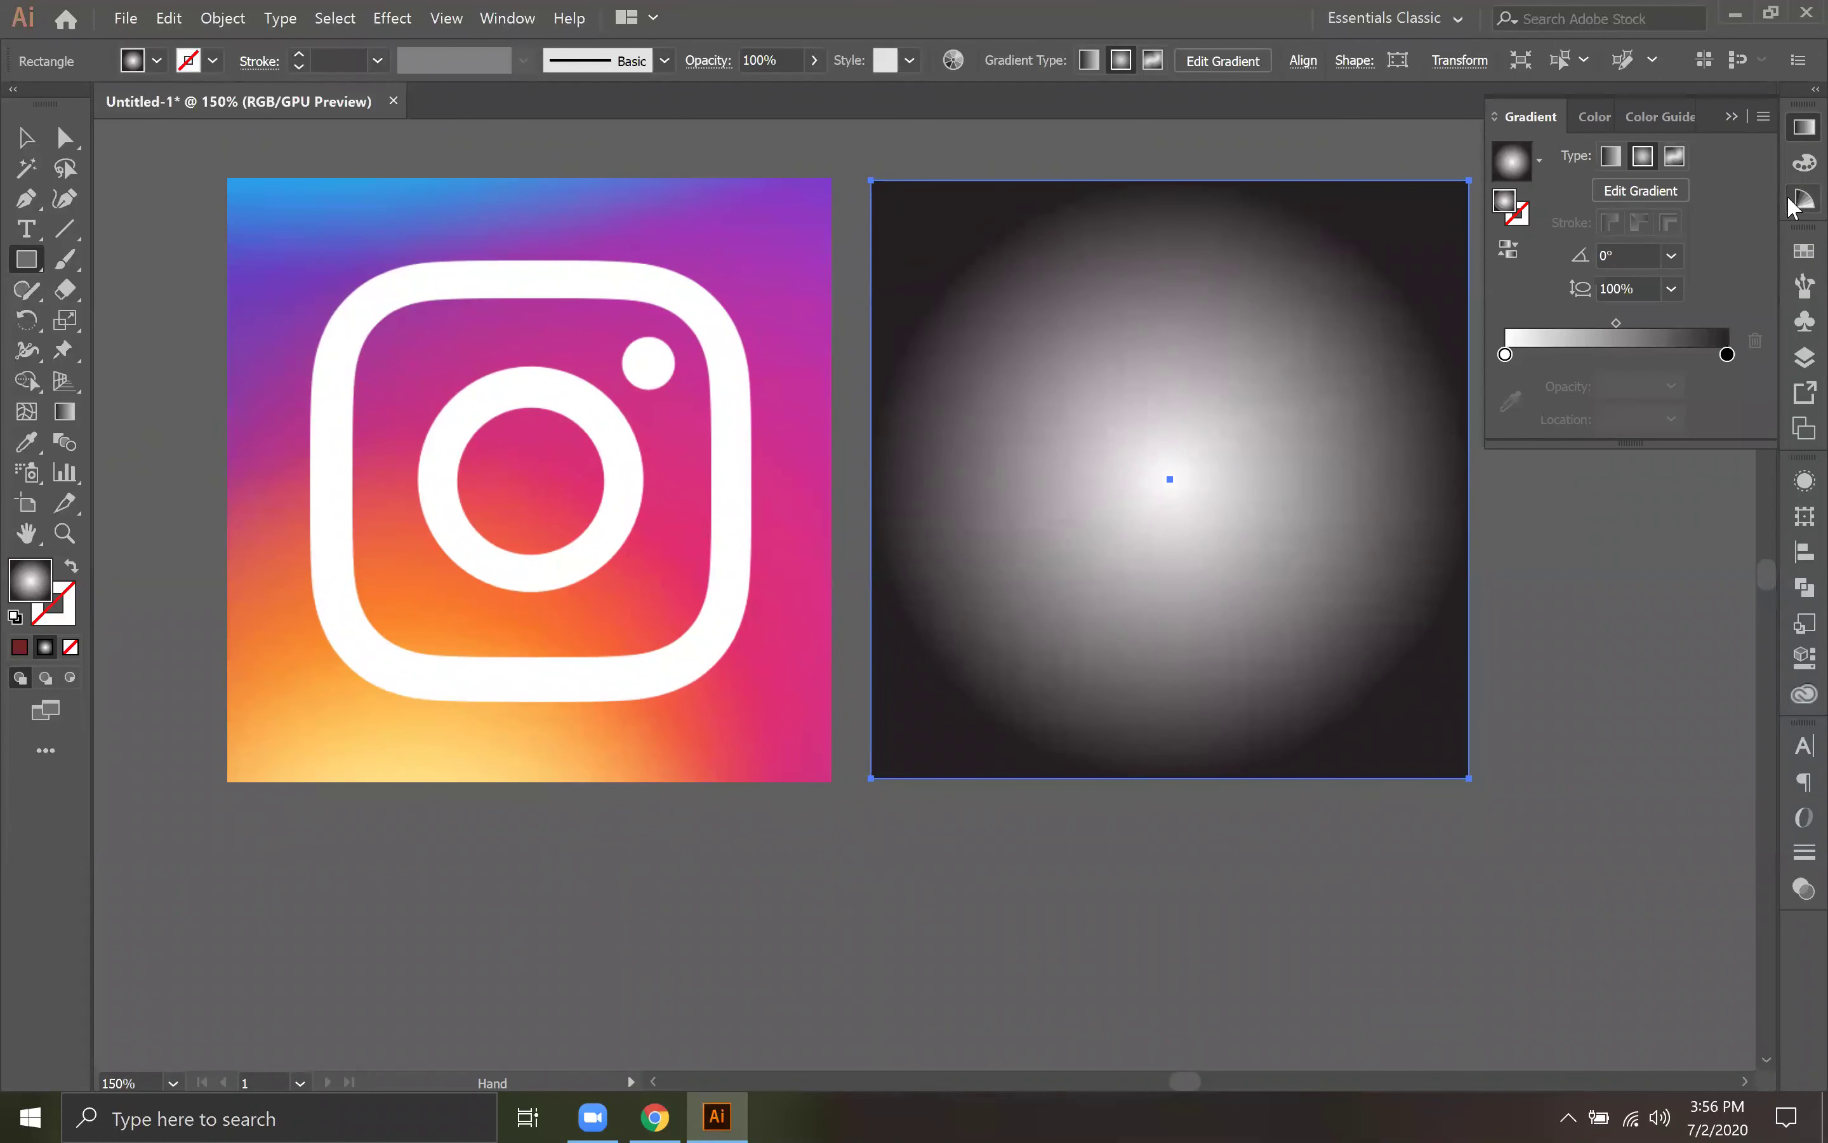
{"action": "left_click", "coordinate": [1674, 155]}
{"action": "left_click", "coordinate": [1677, 159]}
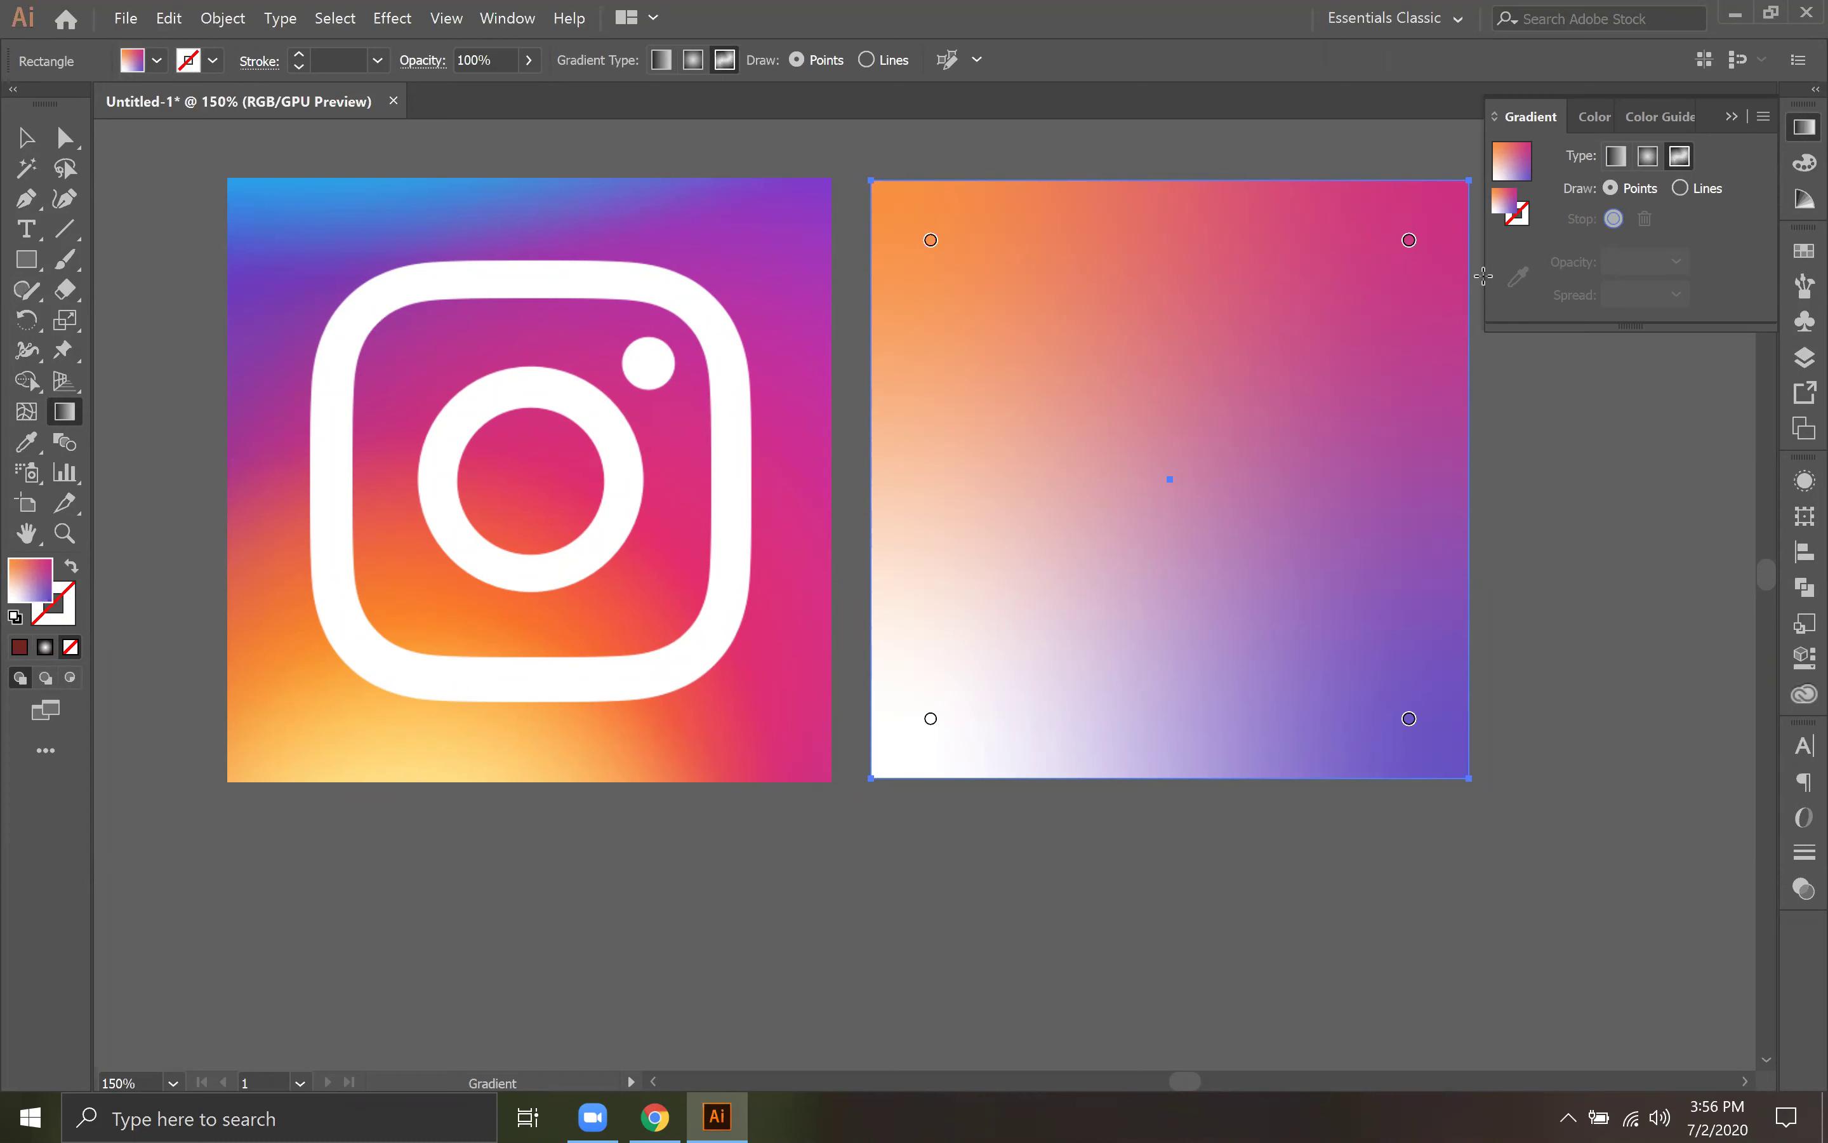
Step: Draw a winding line of connected color stops across the square in the freeform gradient's Lines mode
{"action": "left_click", "coordinate": [1680, 187]}
{"action": "left_click", "coordinate": [1408, 241]}
{"action": "left_click", "coordinate": [1396, 278]}
{"action": "left_click", "coordinate": [1356, 350]}
{"action": "left_click", "coordinate": [1147, 526]}
{"action": "left_click", "coordinate": [1032, 586]}
{"action": "left_click", "coordinate": [943, 701]}
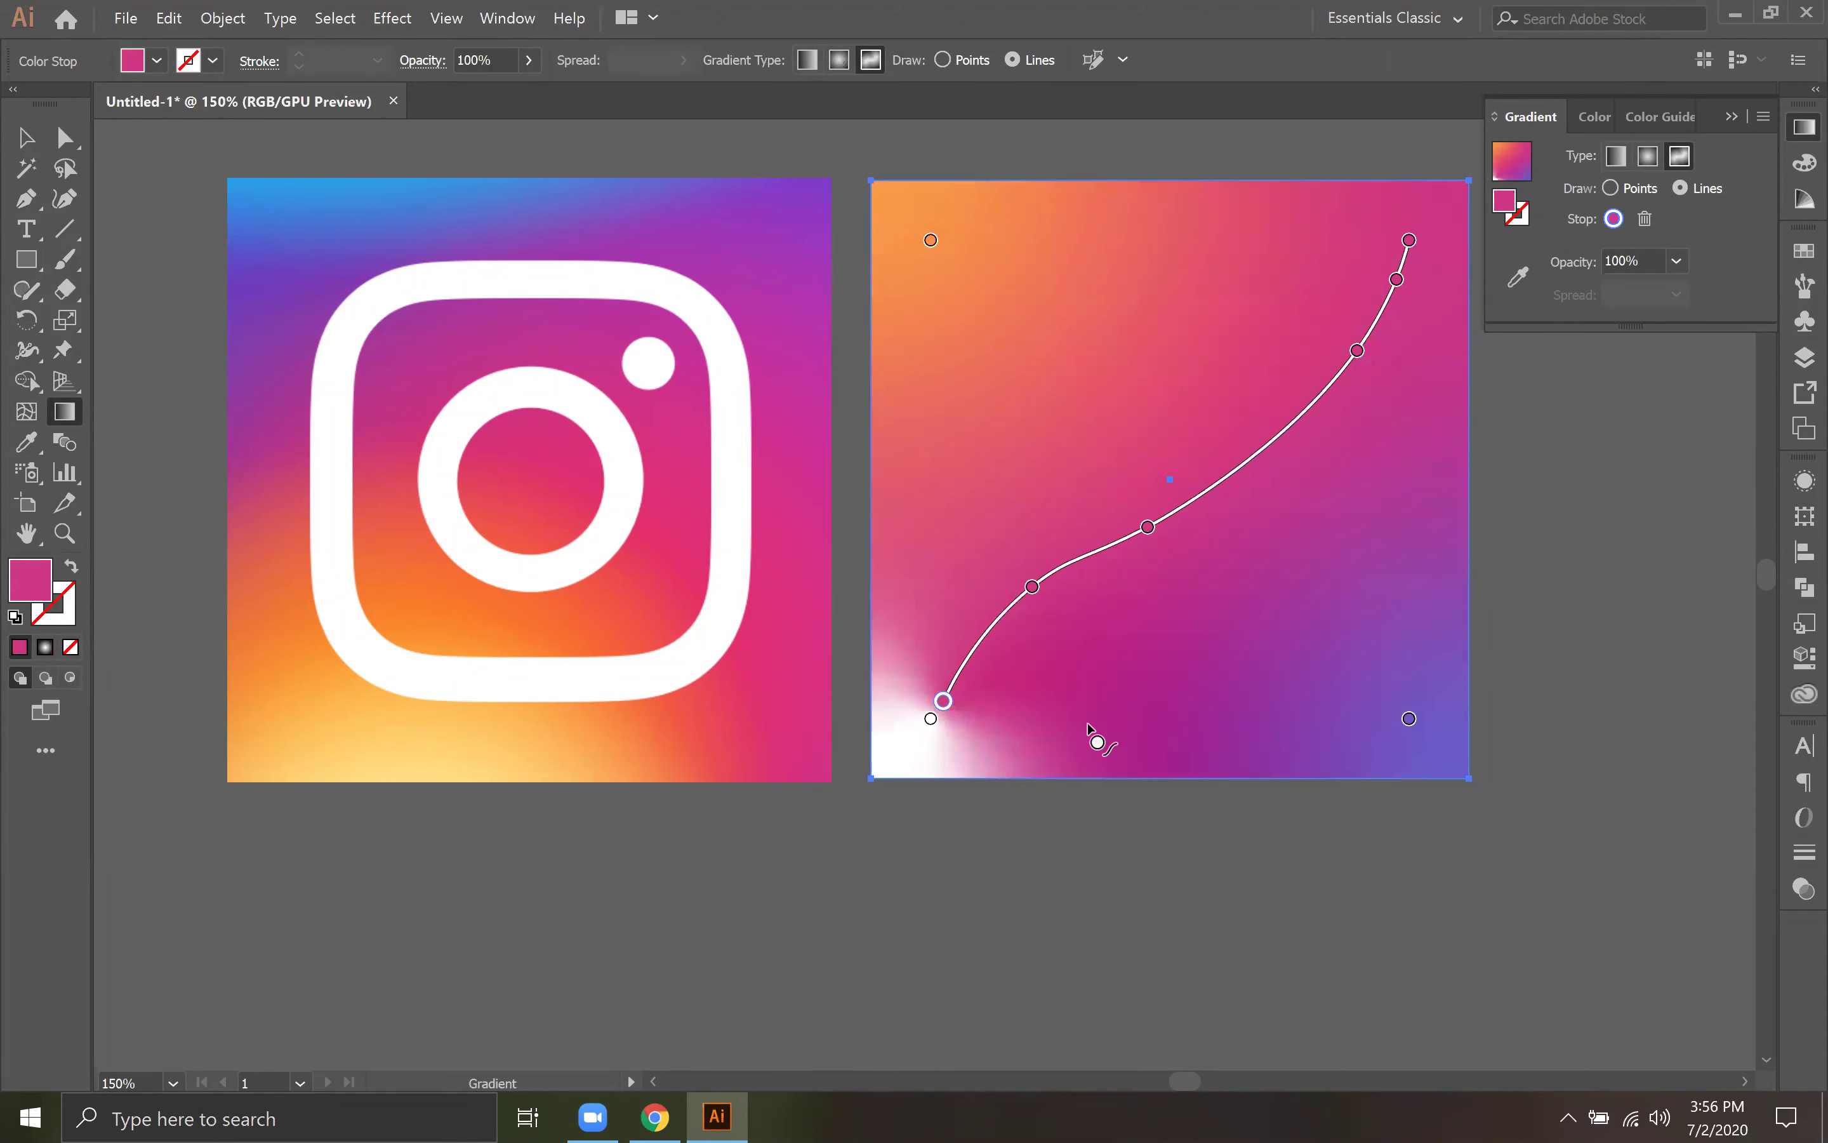
{"action": "left_click", "coordinate": [1129, 723]}
{"action": "left_click", "coordinate": [1338, 614]}
{"action": "left_click", "coordinate": [1383, 489]}
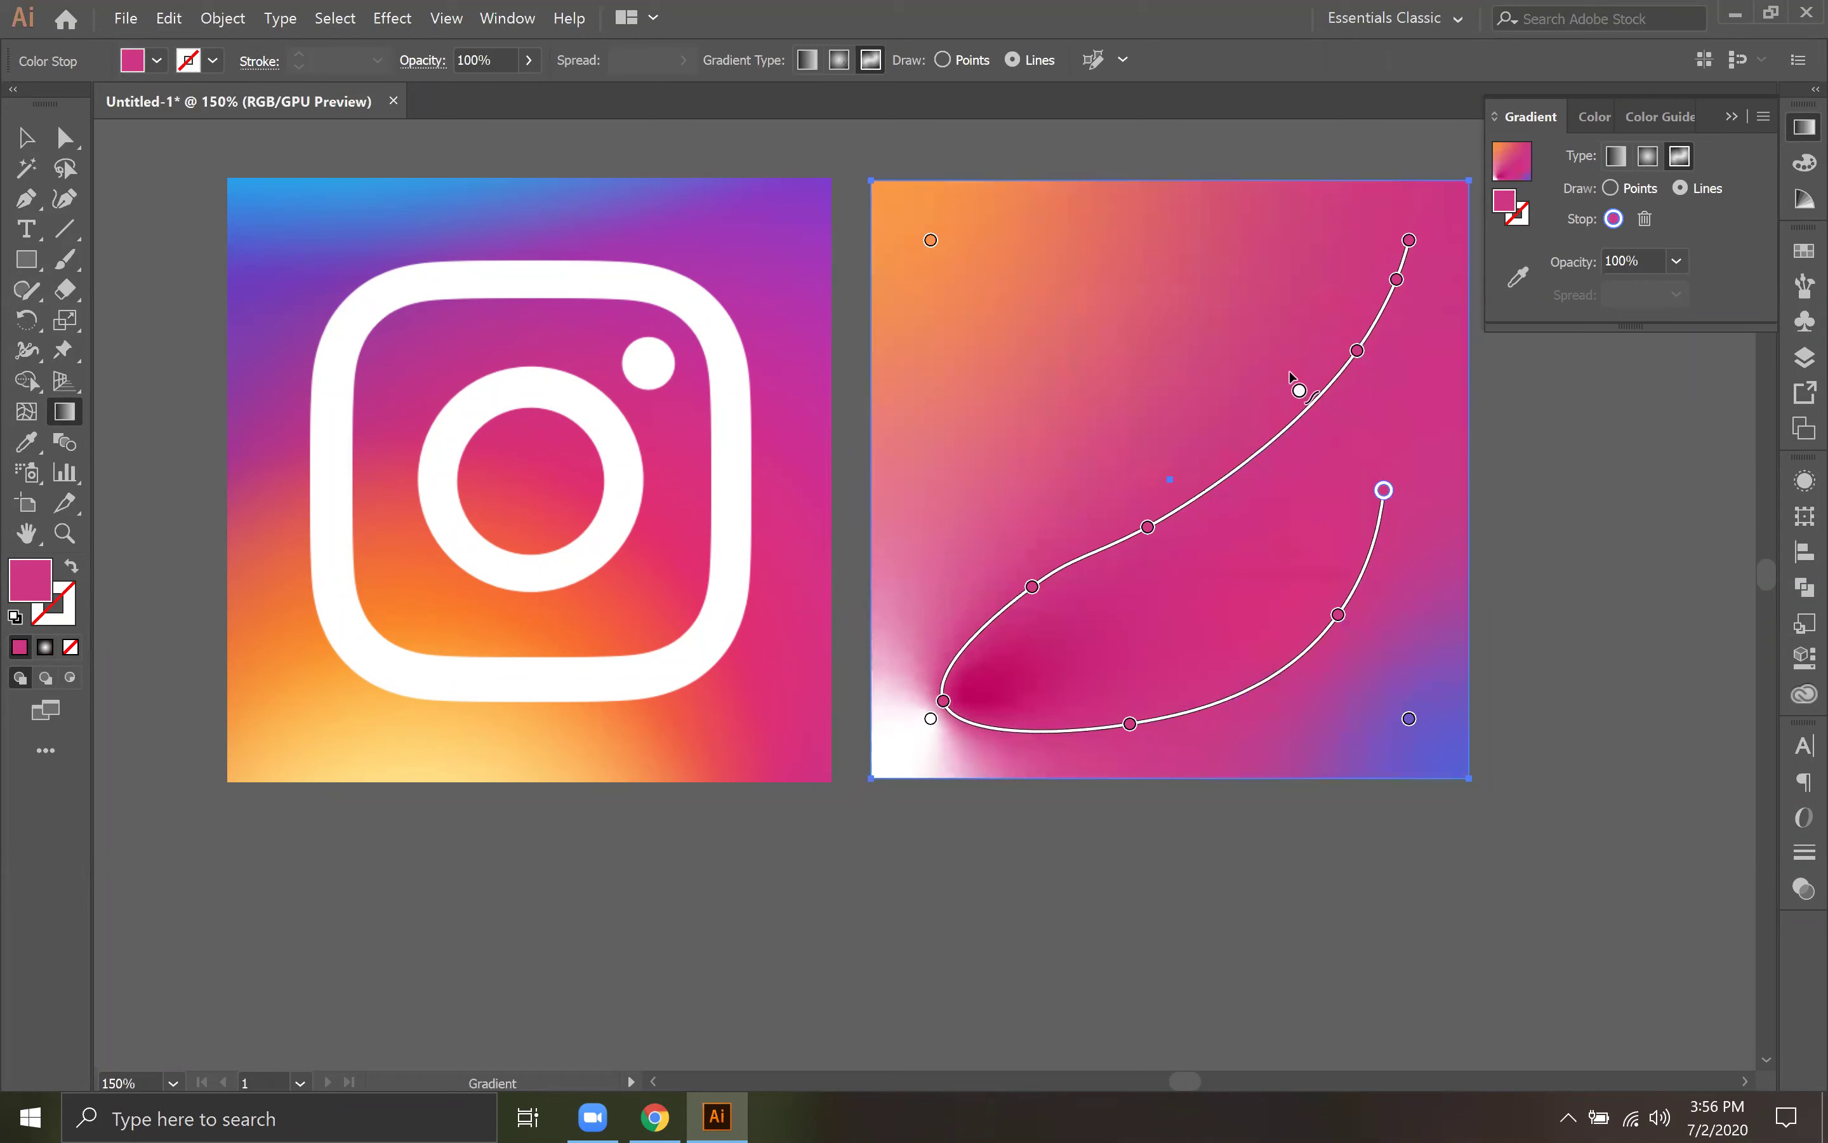
{"action": "left_click", "coordinate": [1261, 557]}
{"action": "left_click", "coordinate": [1072, 655]}
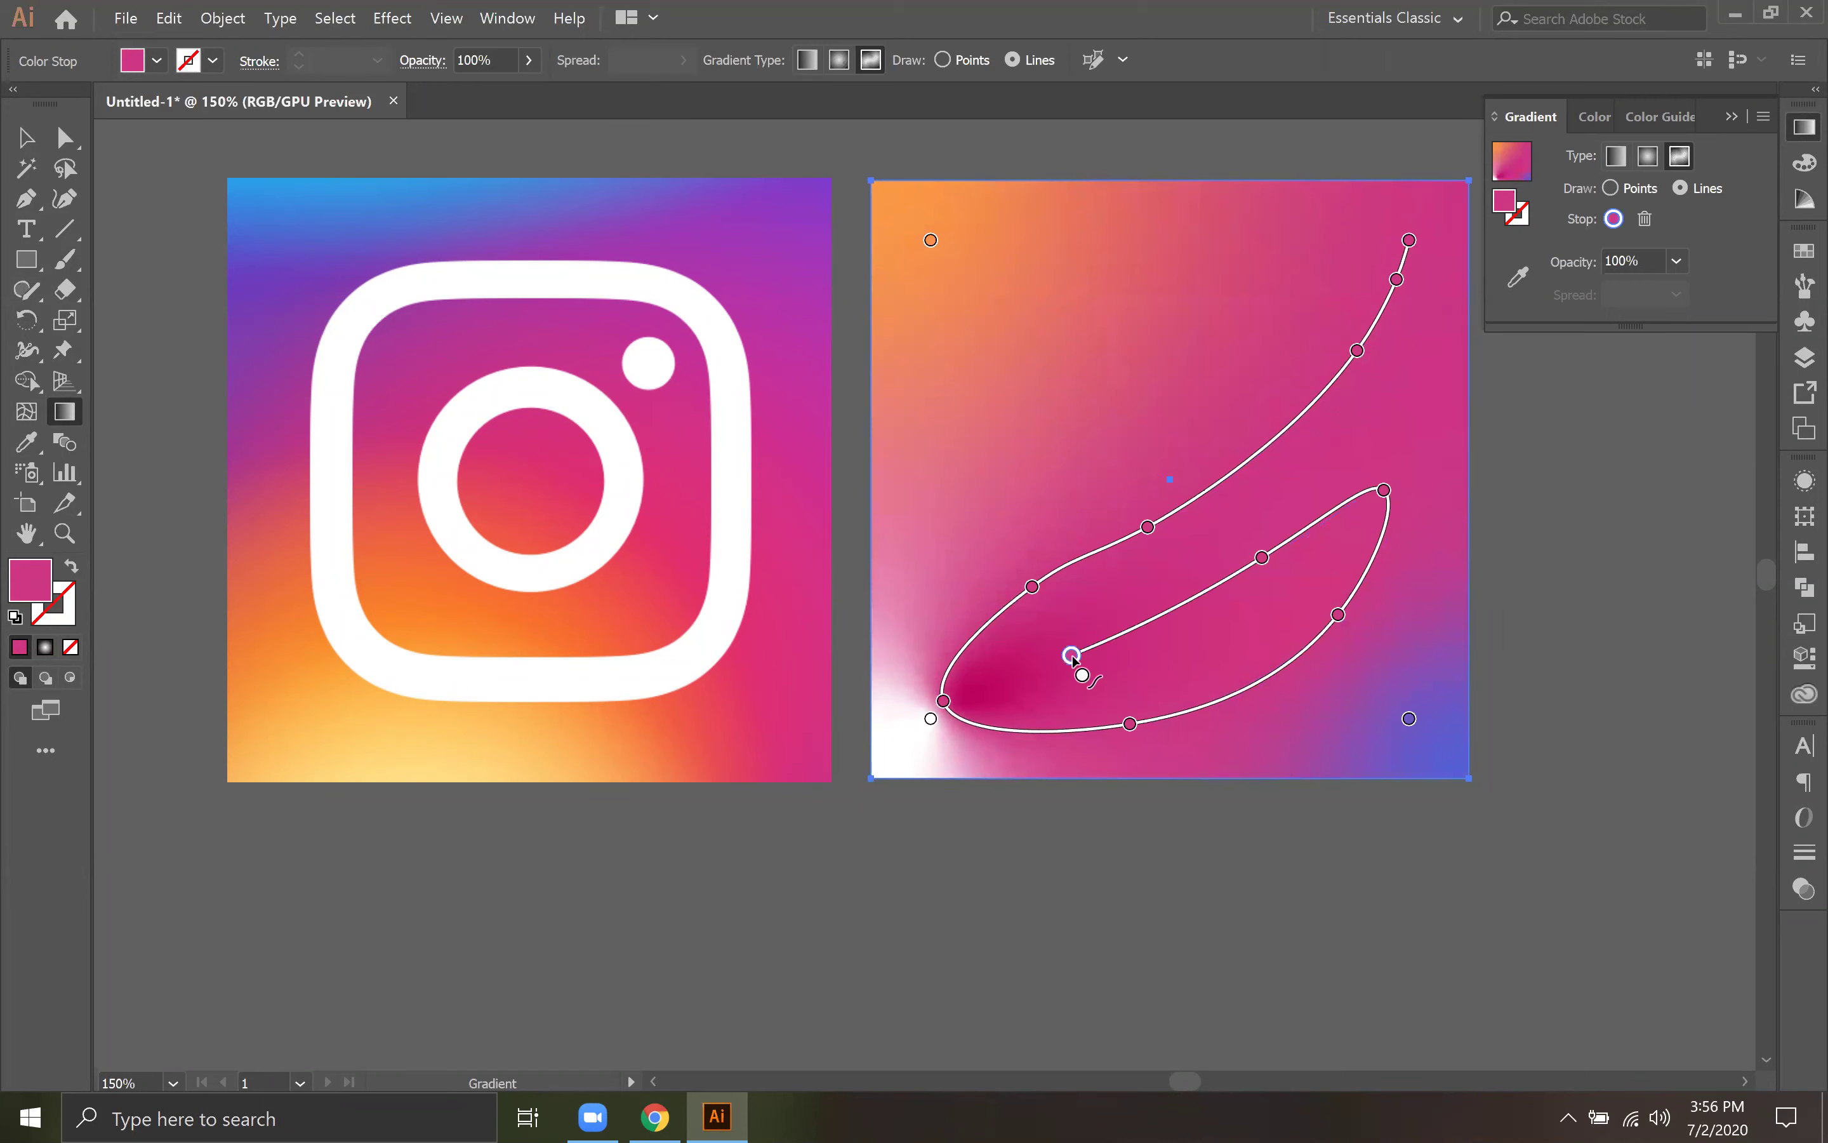
{"action": "left_click", "coordinate": [1308, 459]}
{"action": "left_click", "coordinate": [1459, 346]}
{"action": "left_click", "coordinate": [1440, 199]}
{"action": "left_click", "coordinate": [1329, 205]}
Step: Replace the freeform-gradient square with a freshly drawn plain square of similar size beside the logo
{"action": "left_click", "coordinate": [1609, 189]}
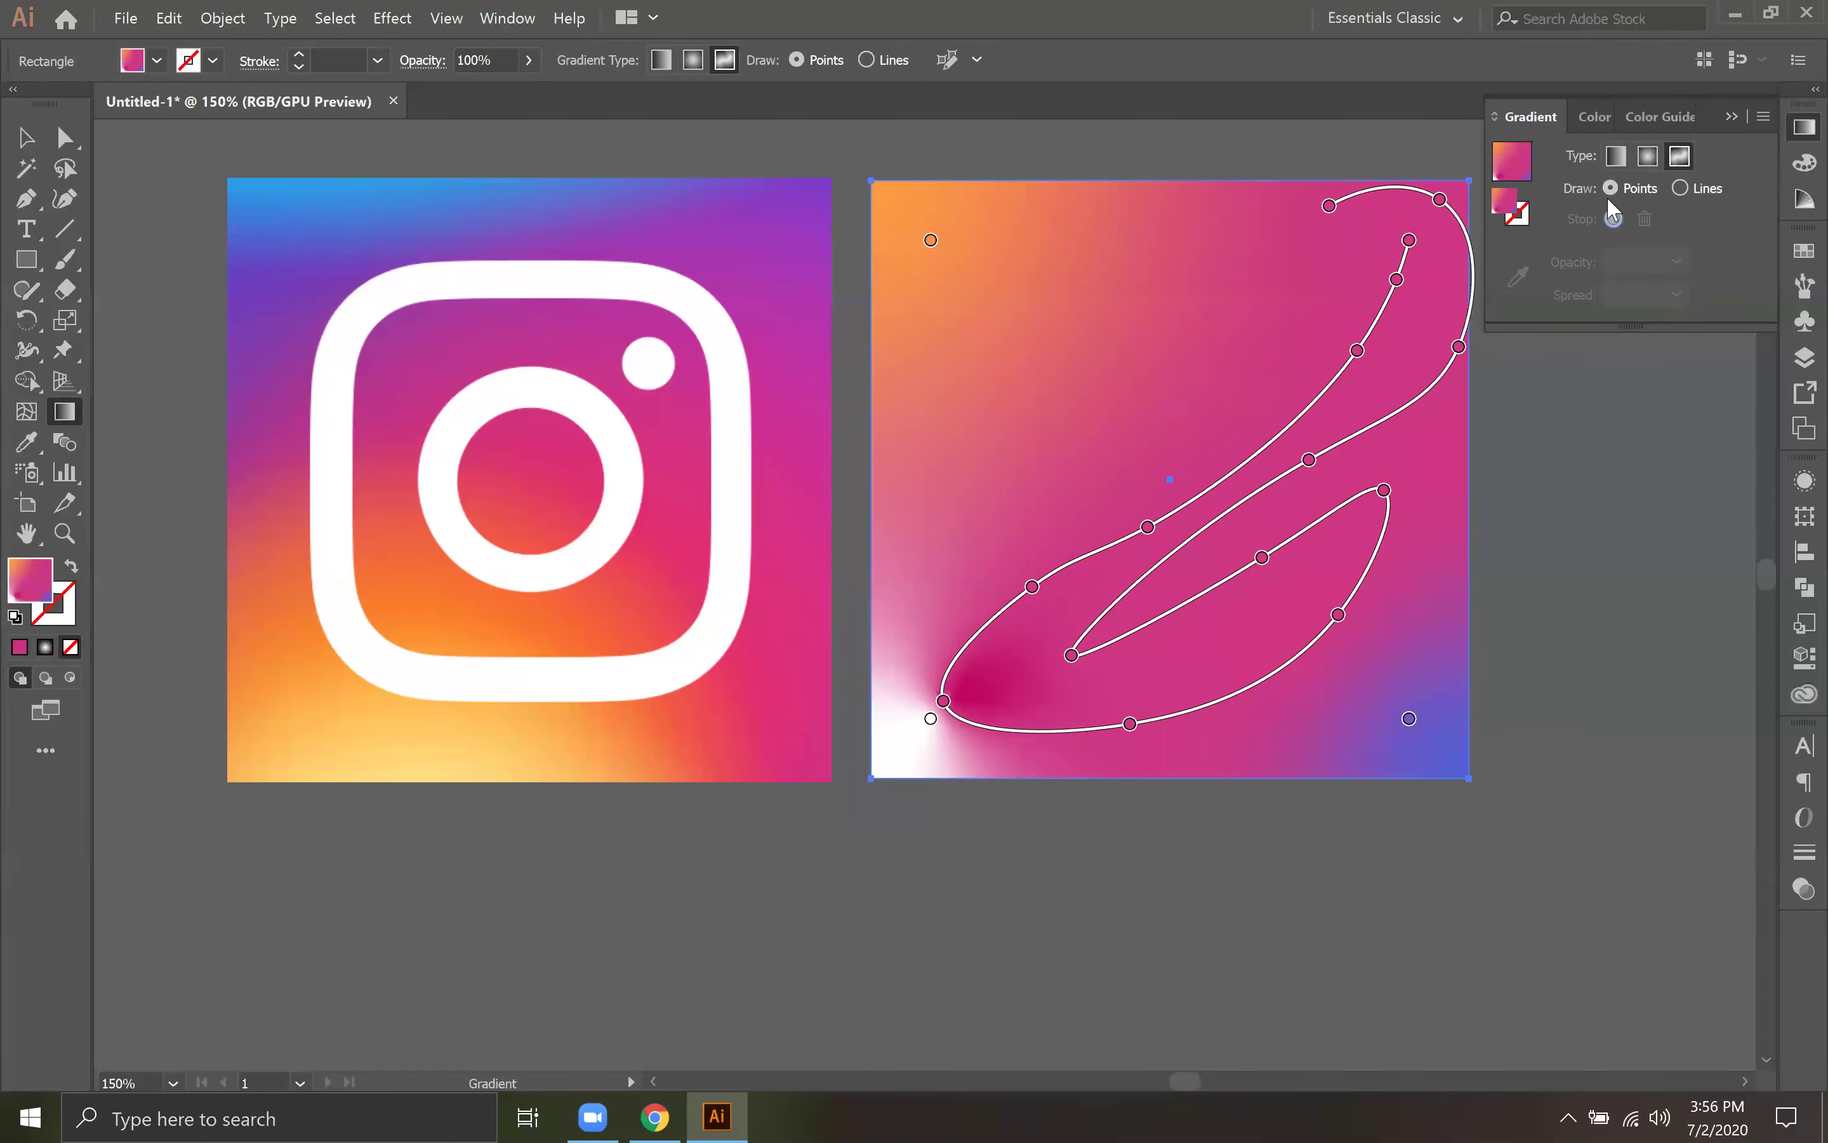
{"action": "key", "text": "Delete"}
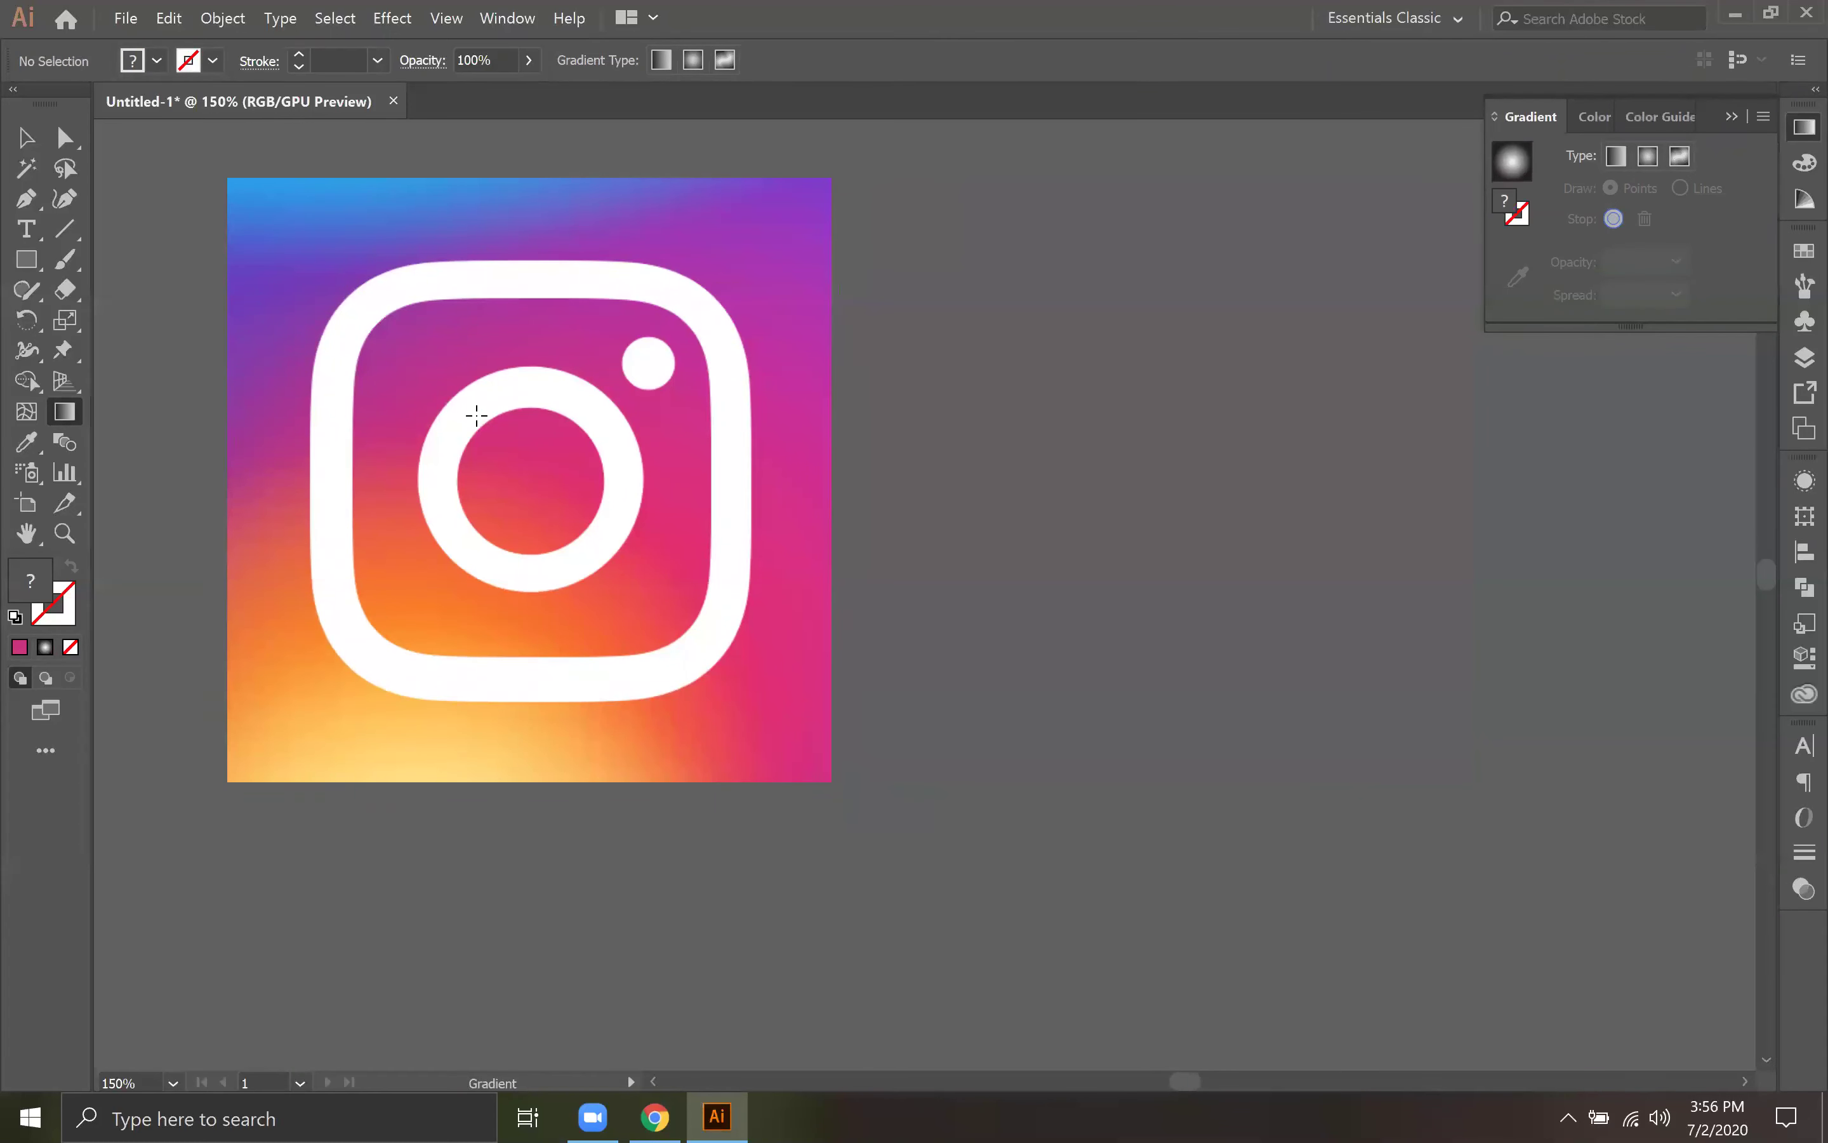
{"action": "left_click", "coordinate": [25, 259]}
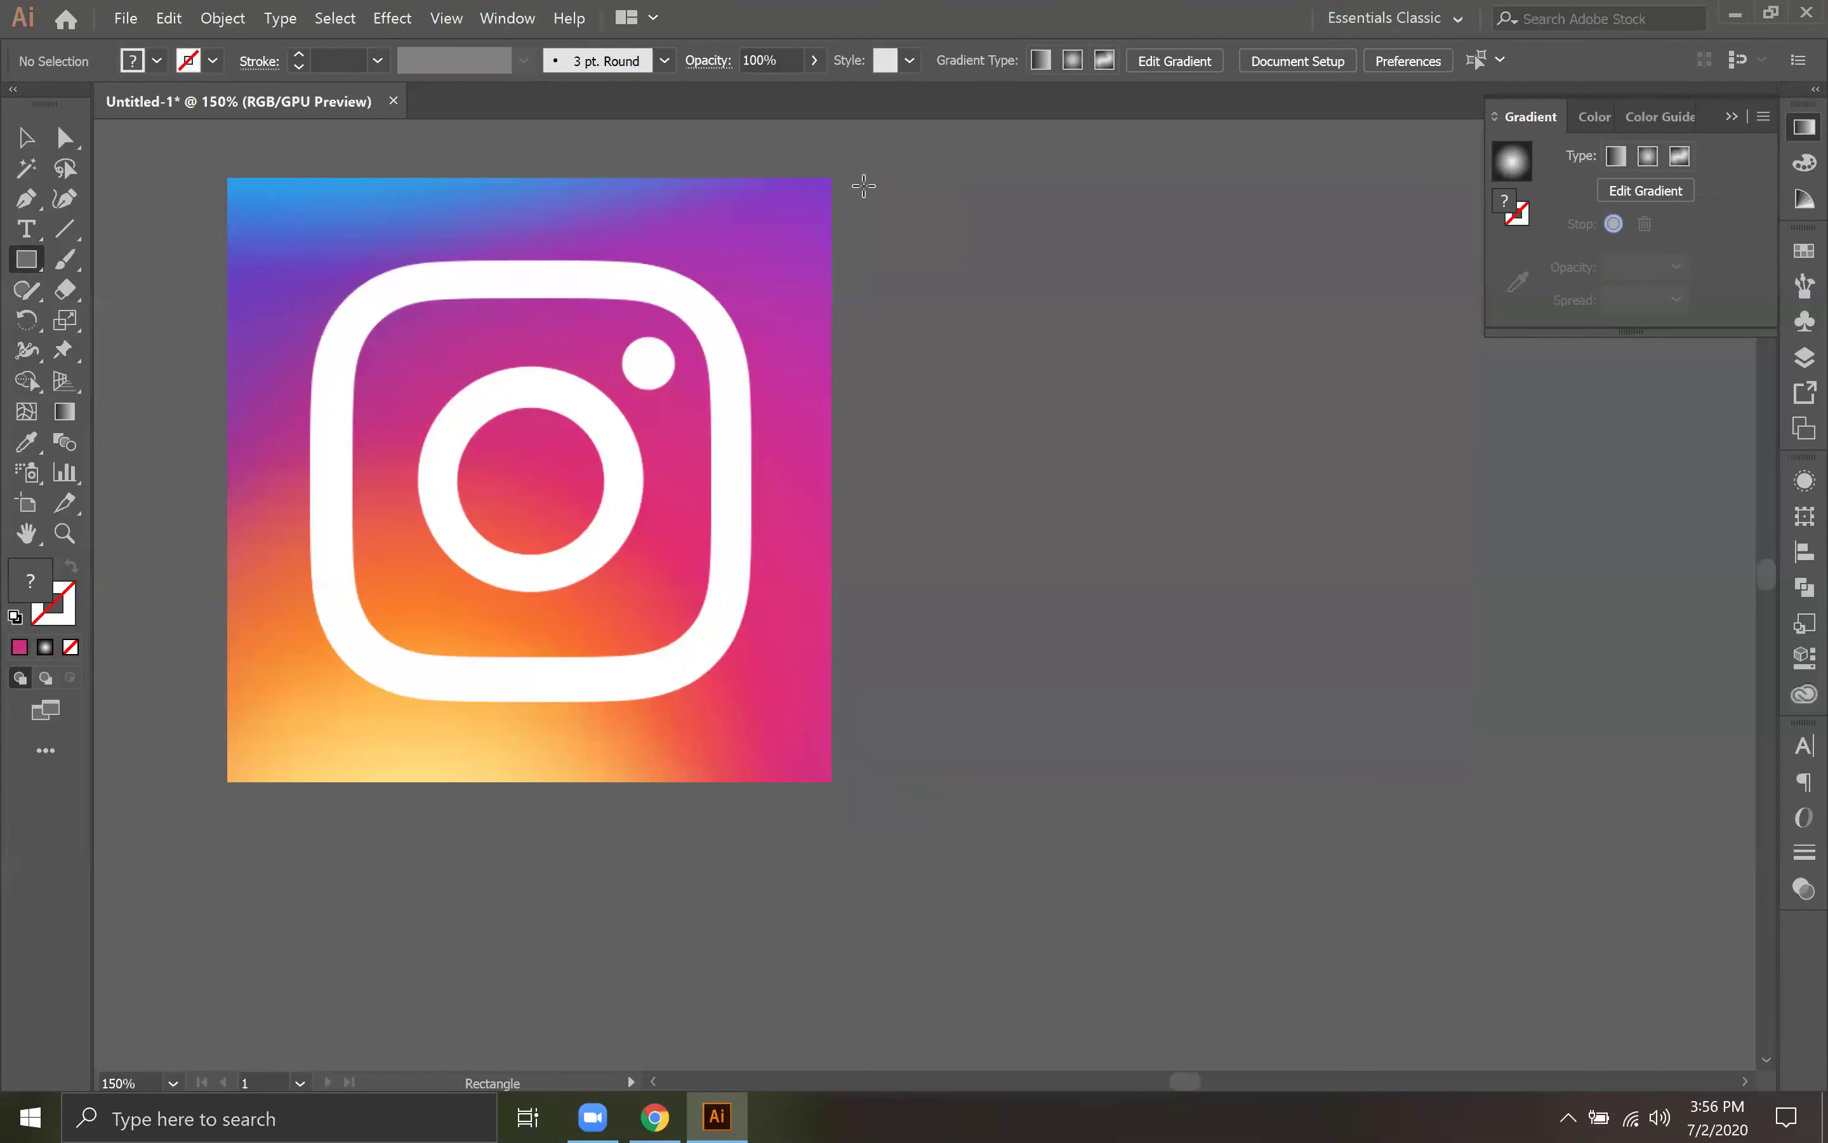
{"action": "left_click_drag", "start_coordinate": [863, 183], "coordinate": [1318, 771]}
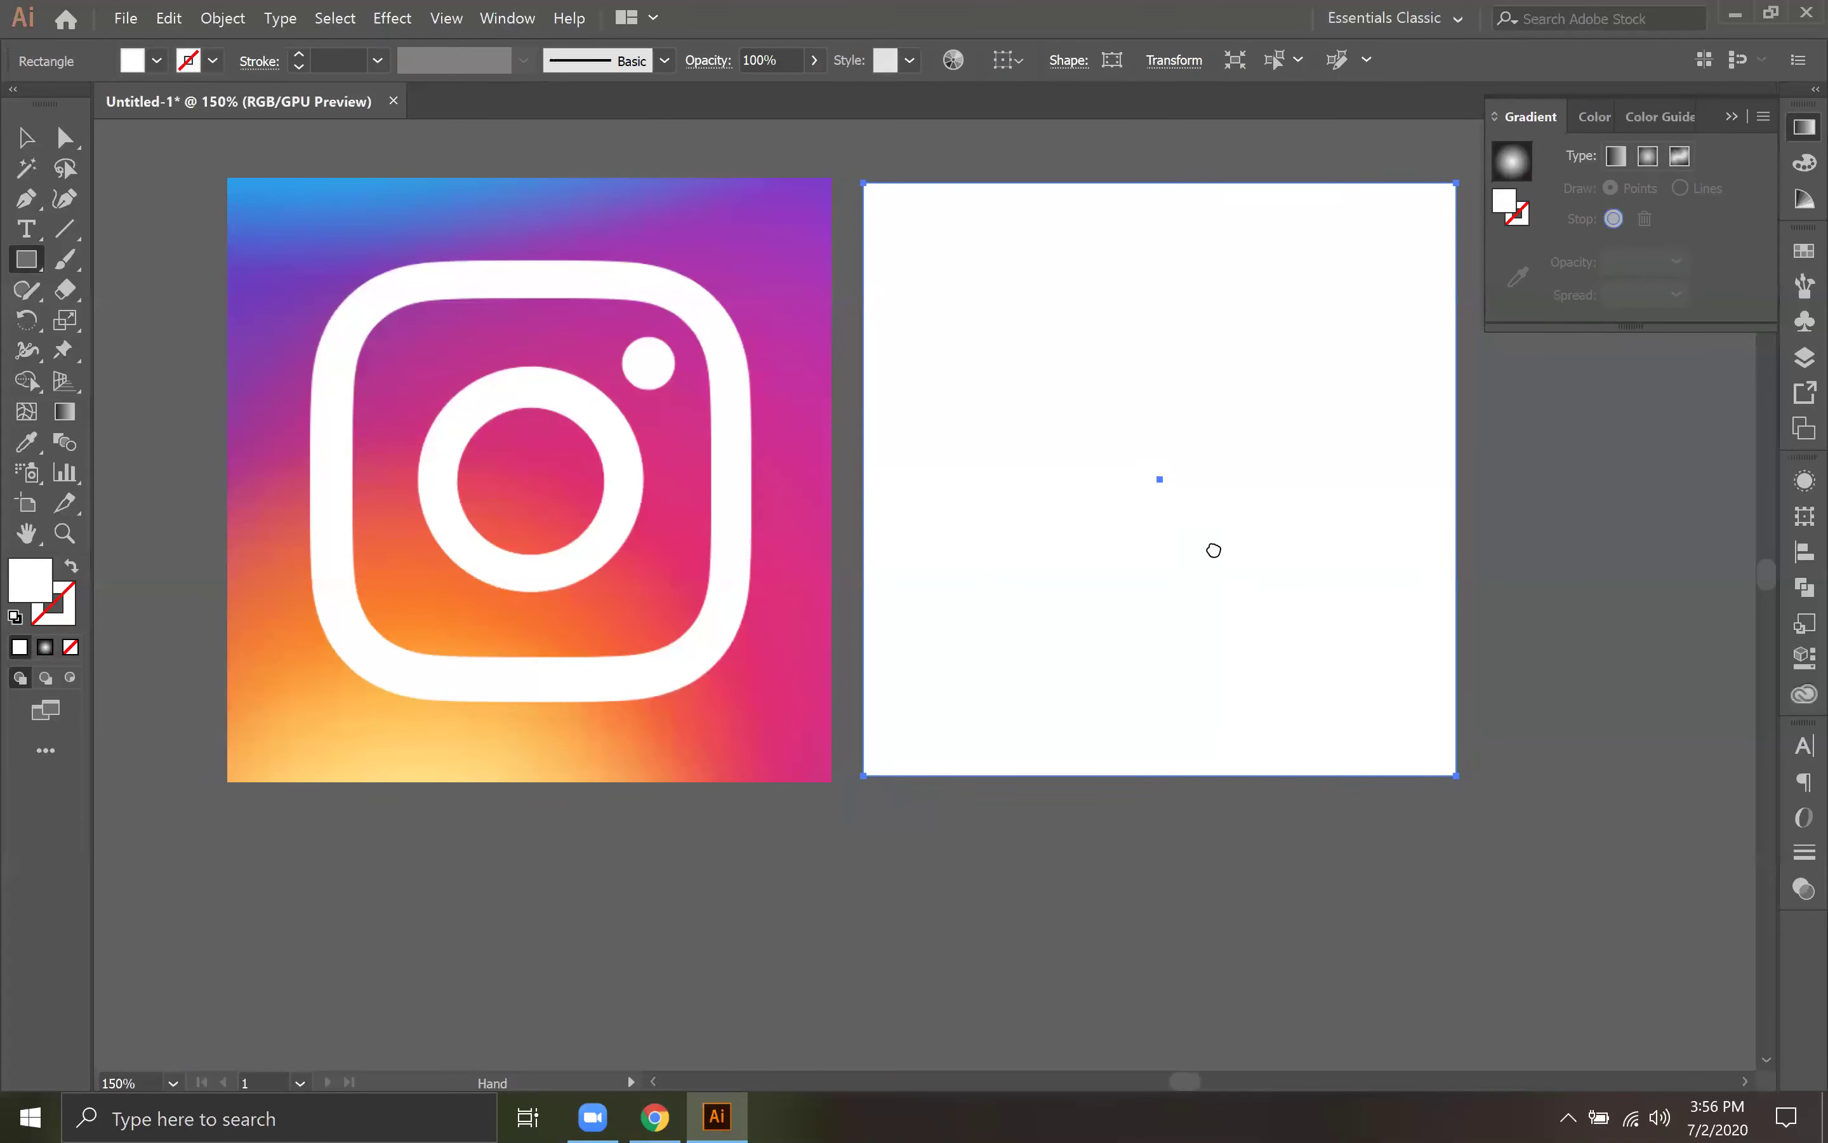
{"action": "left_click_drag", "start_coordinate": [1267, 371], "coordinate": [1262, 454]}
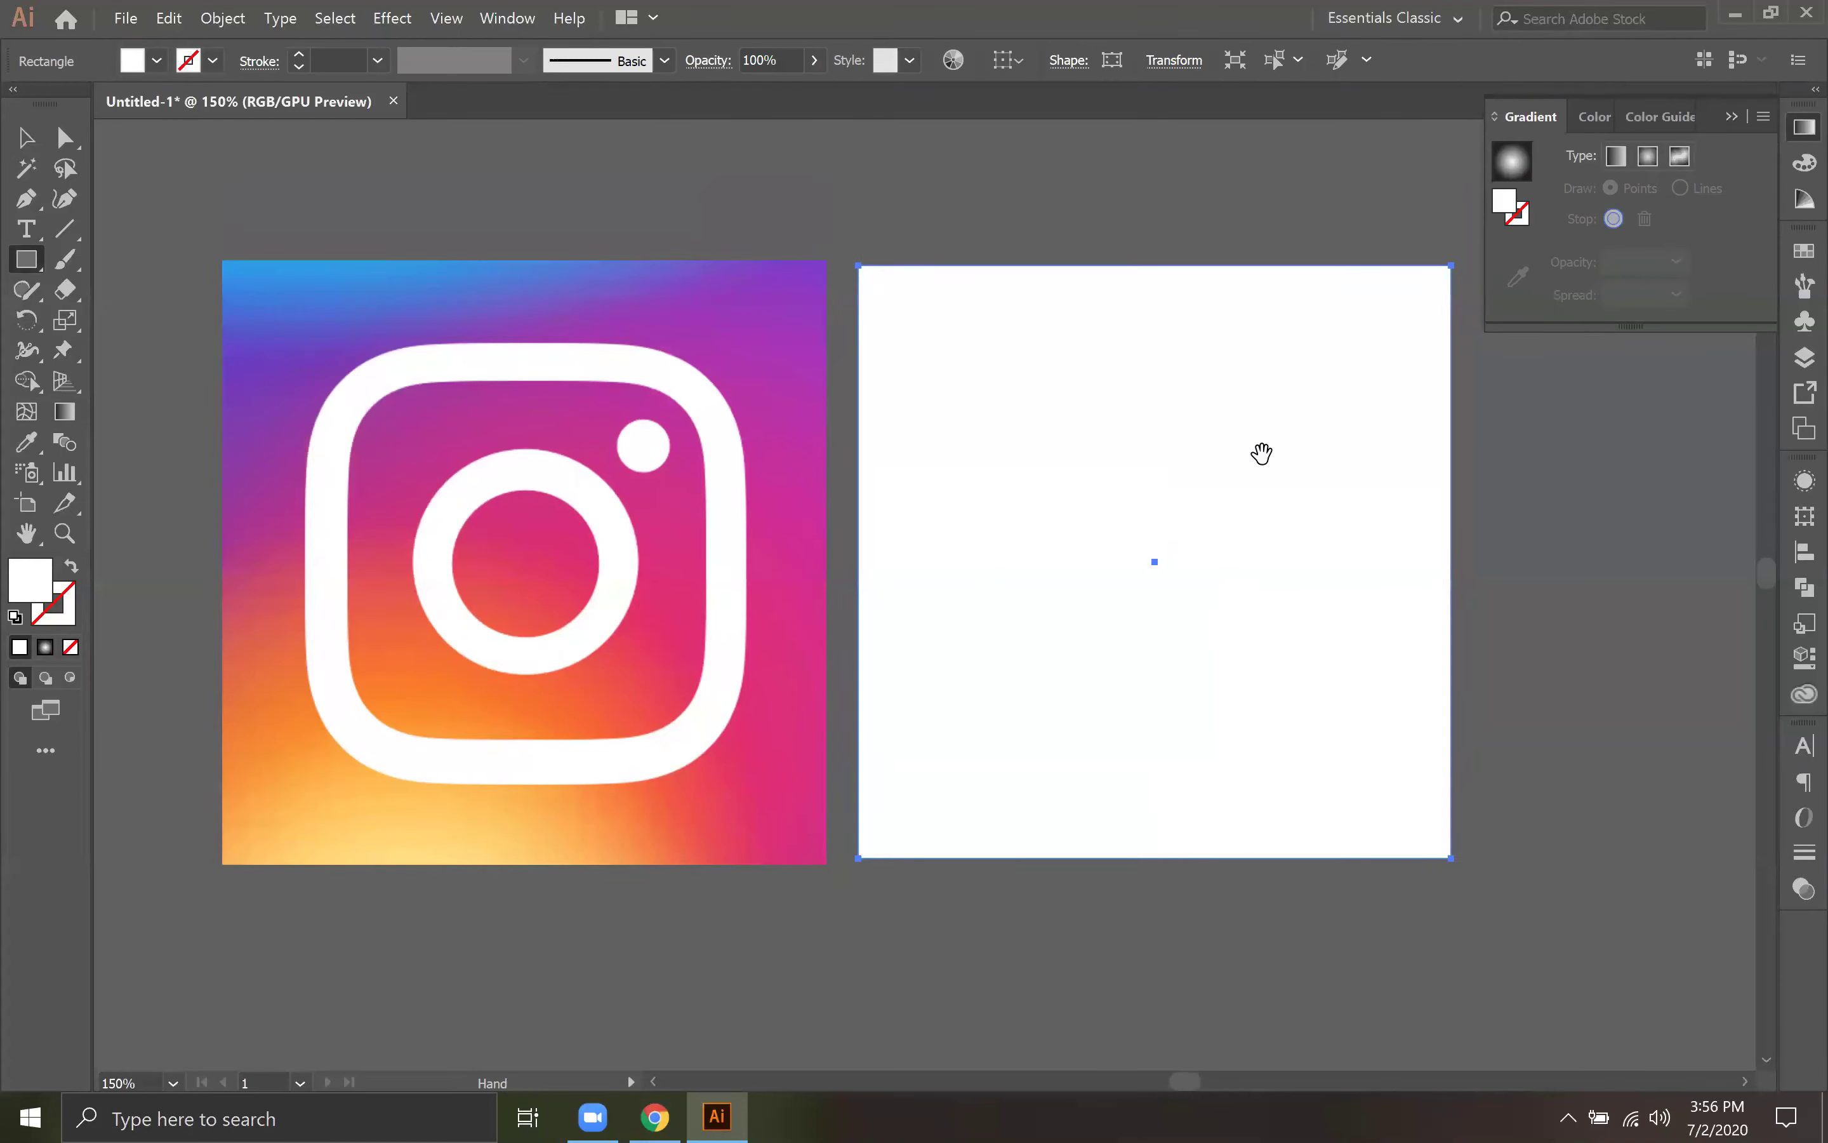
Step: Apply a freeform gradient to the new square and color its upper-left stop with purple sampled from the logo
{"action": "left_click", "coordinate": [1680, 156]}
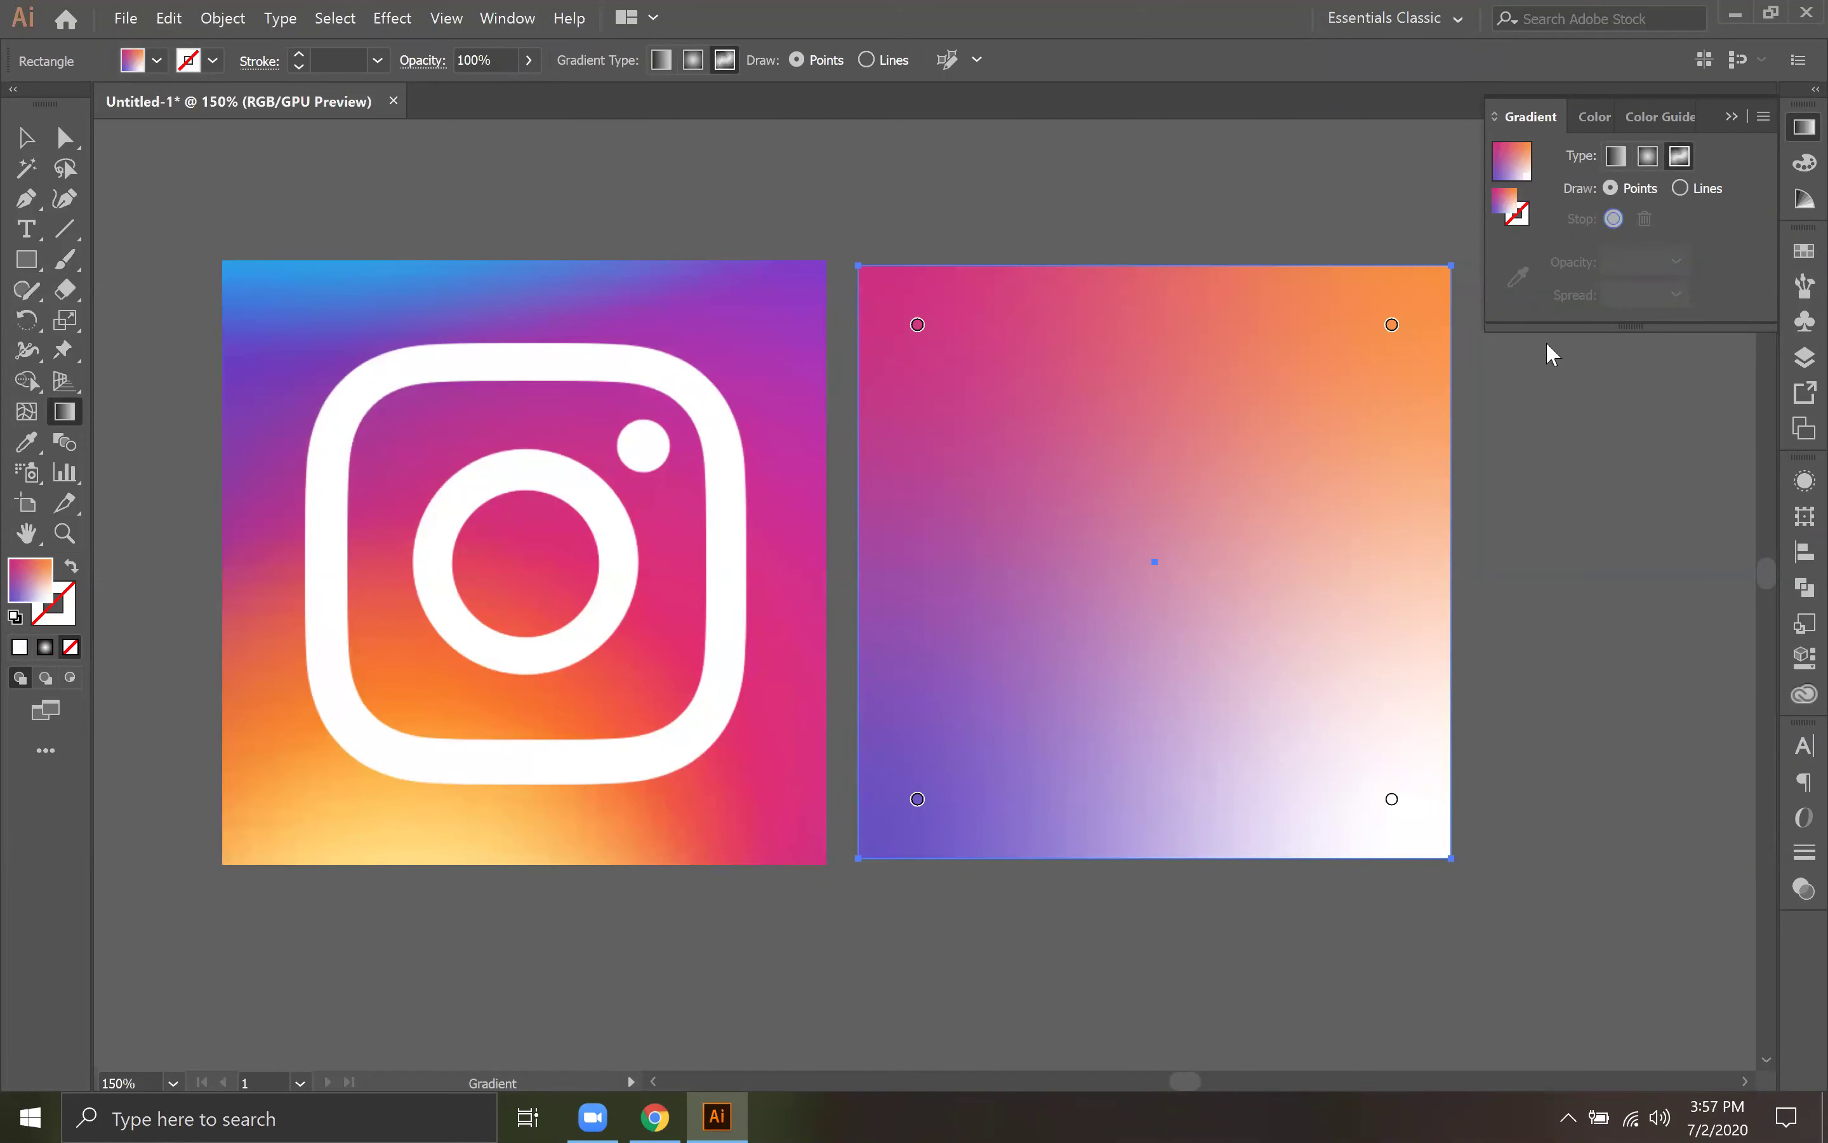
{"action": "left_click", "coordinate": [917, 326]}
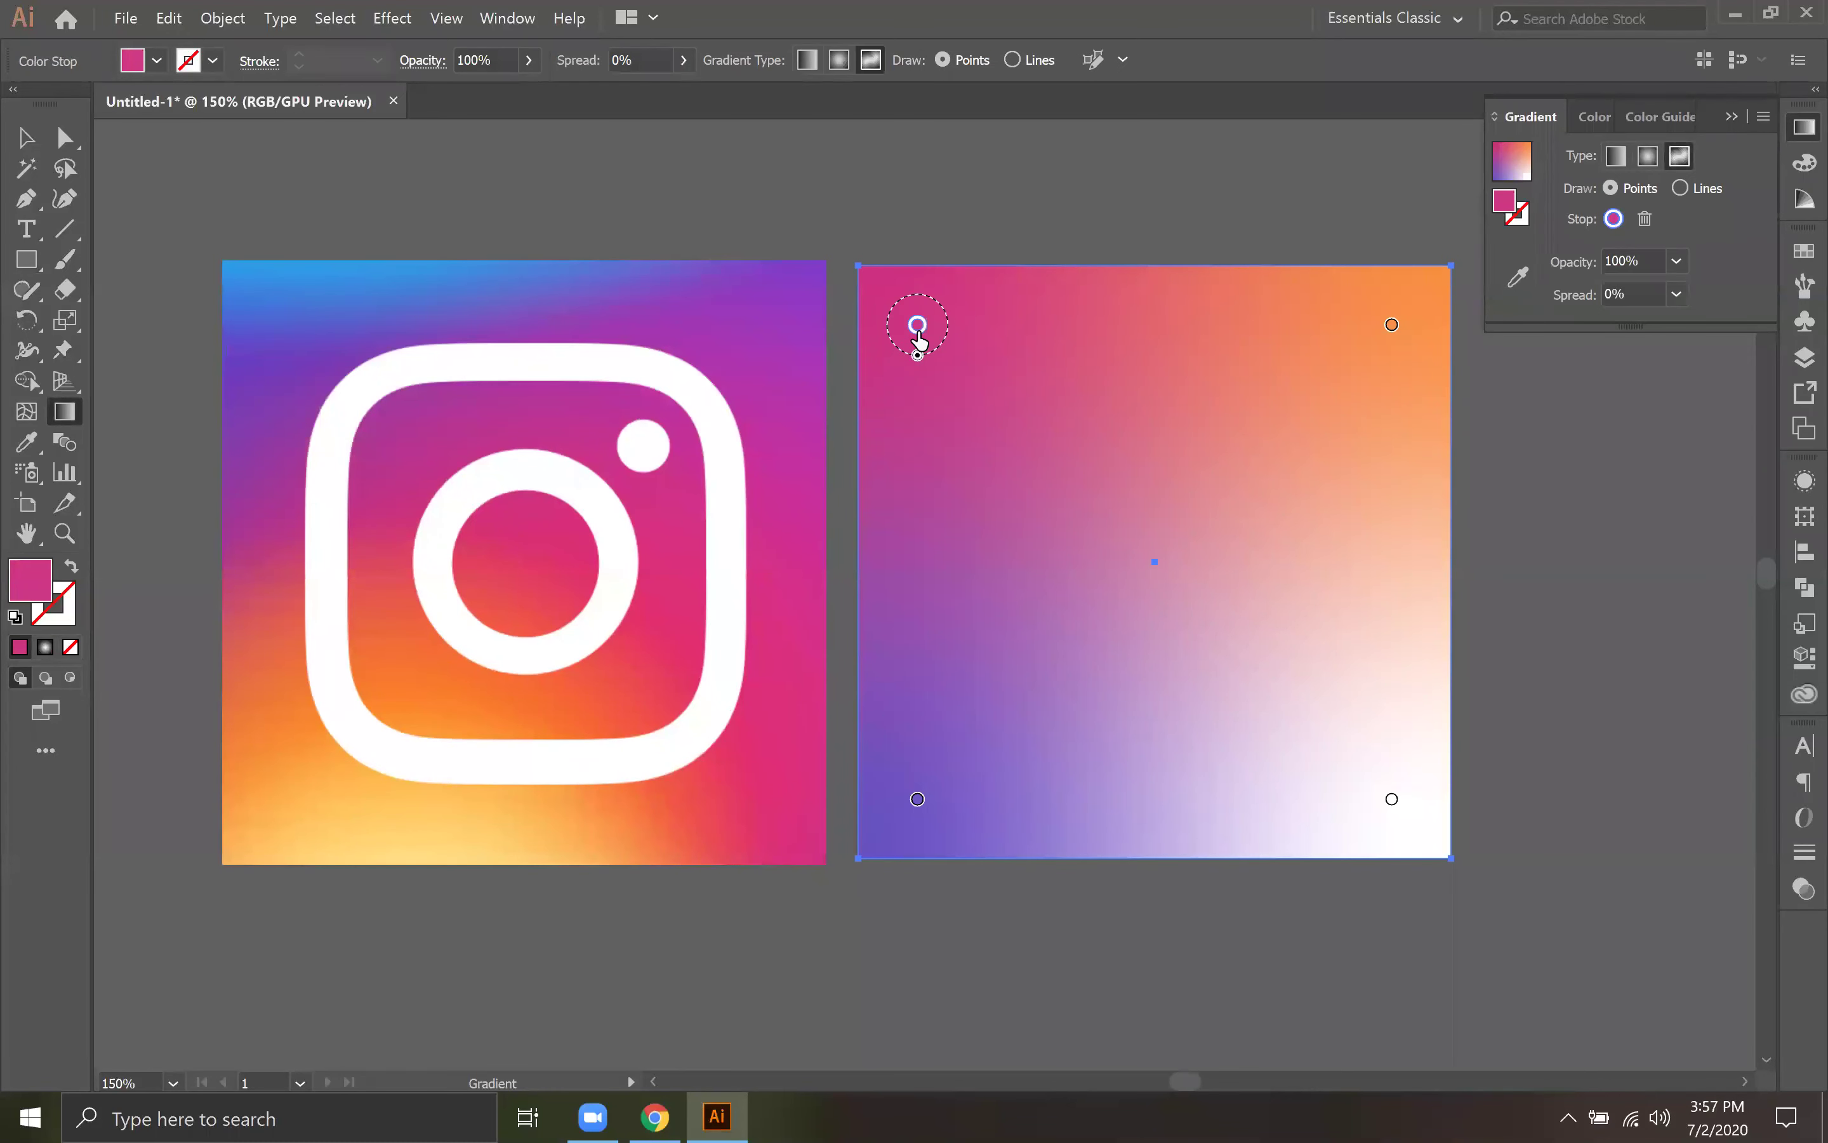
{"action": "double_click", "coordinate": [917, 326]}
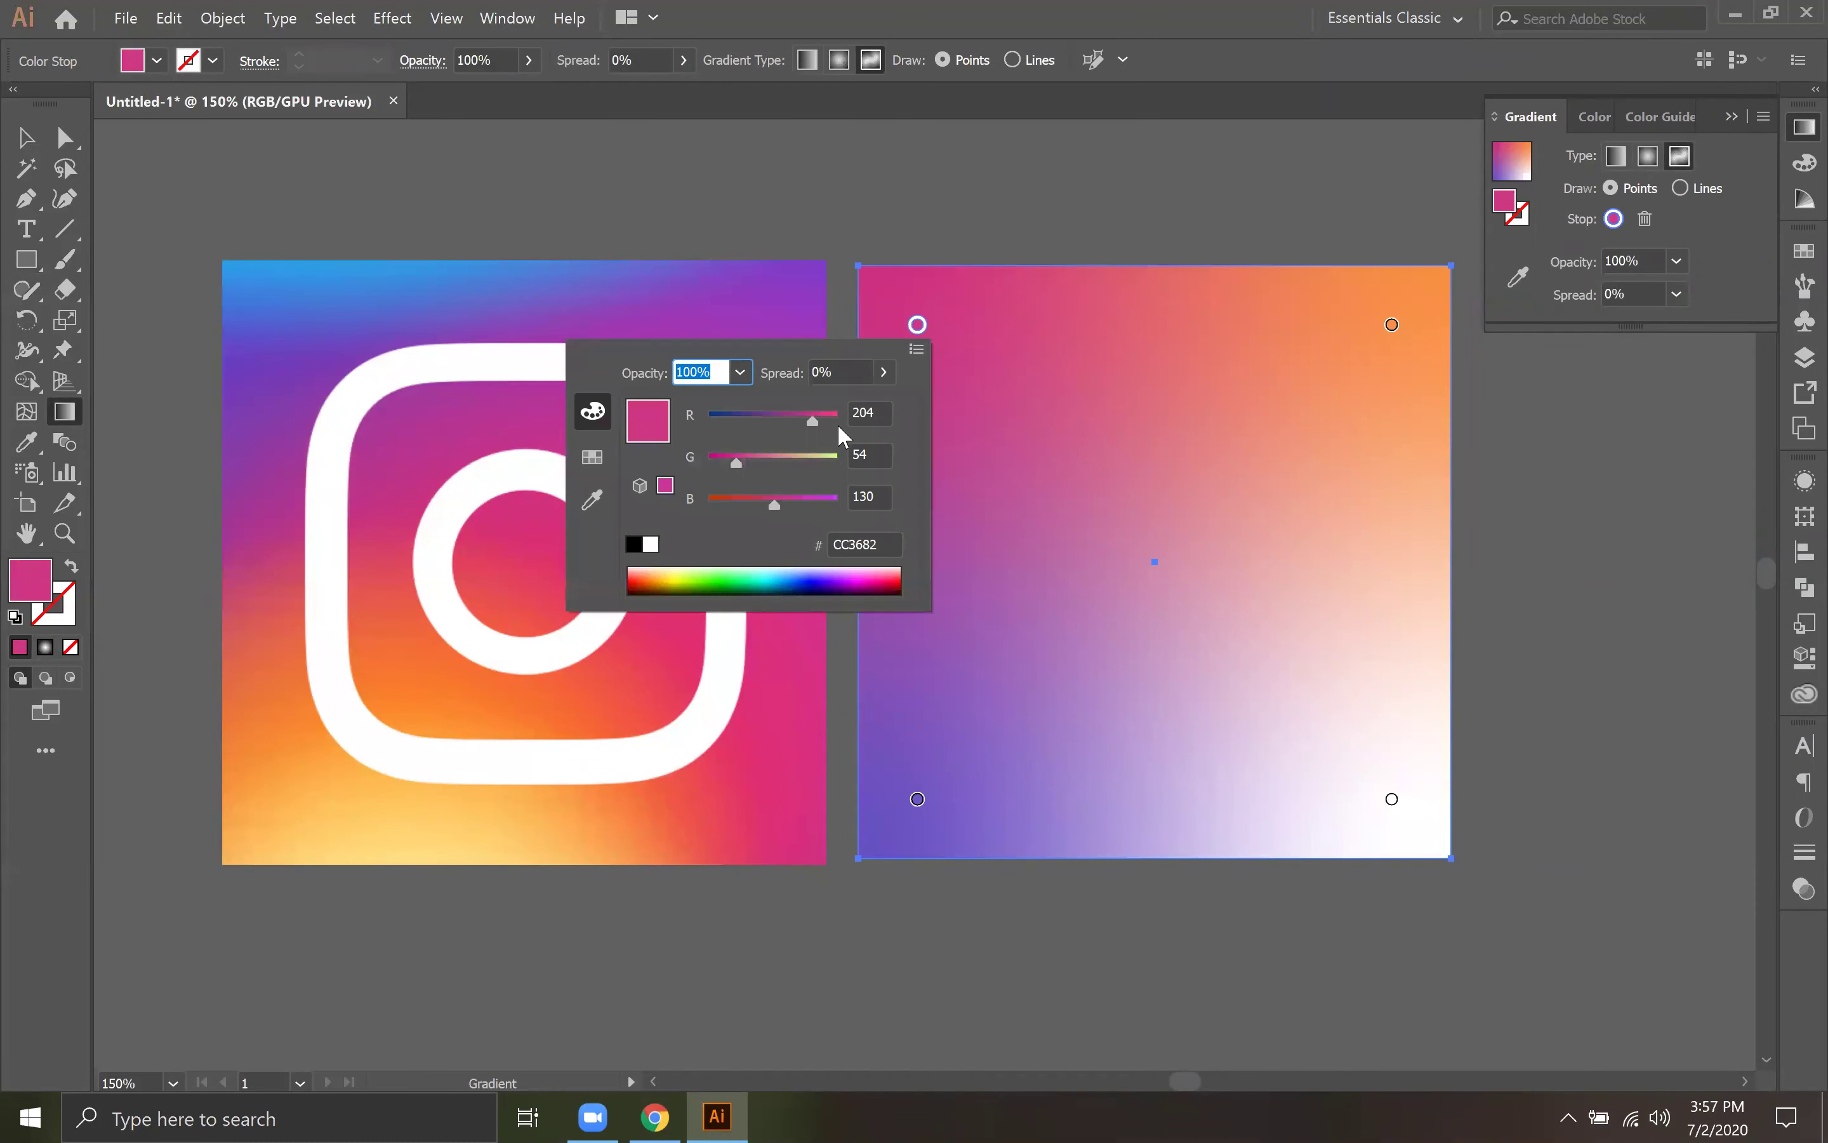
{"action": "left_click", "coordinate": [593, 499]}
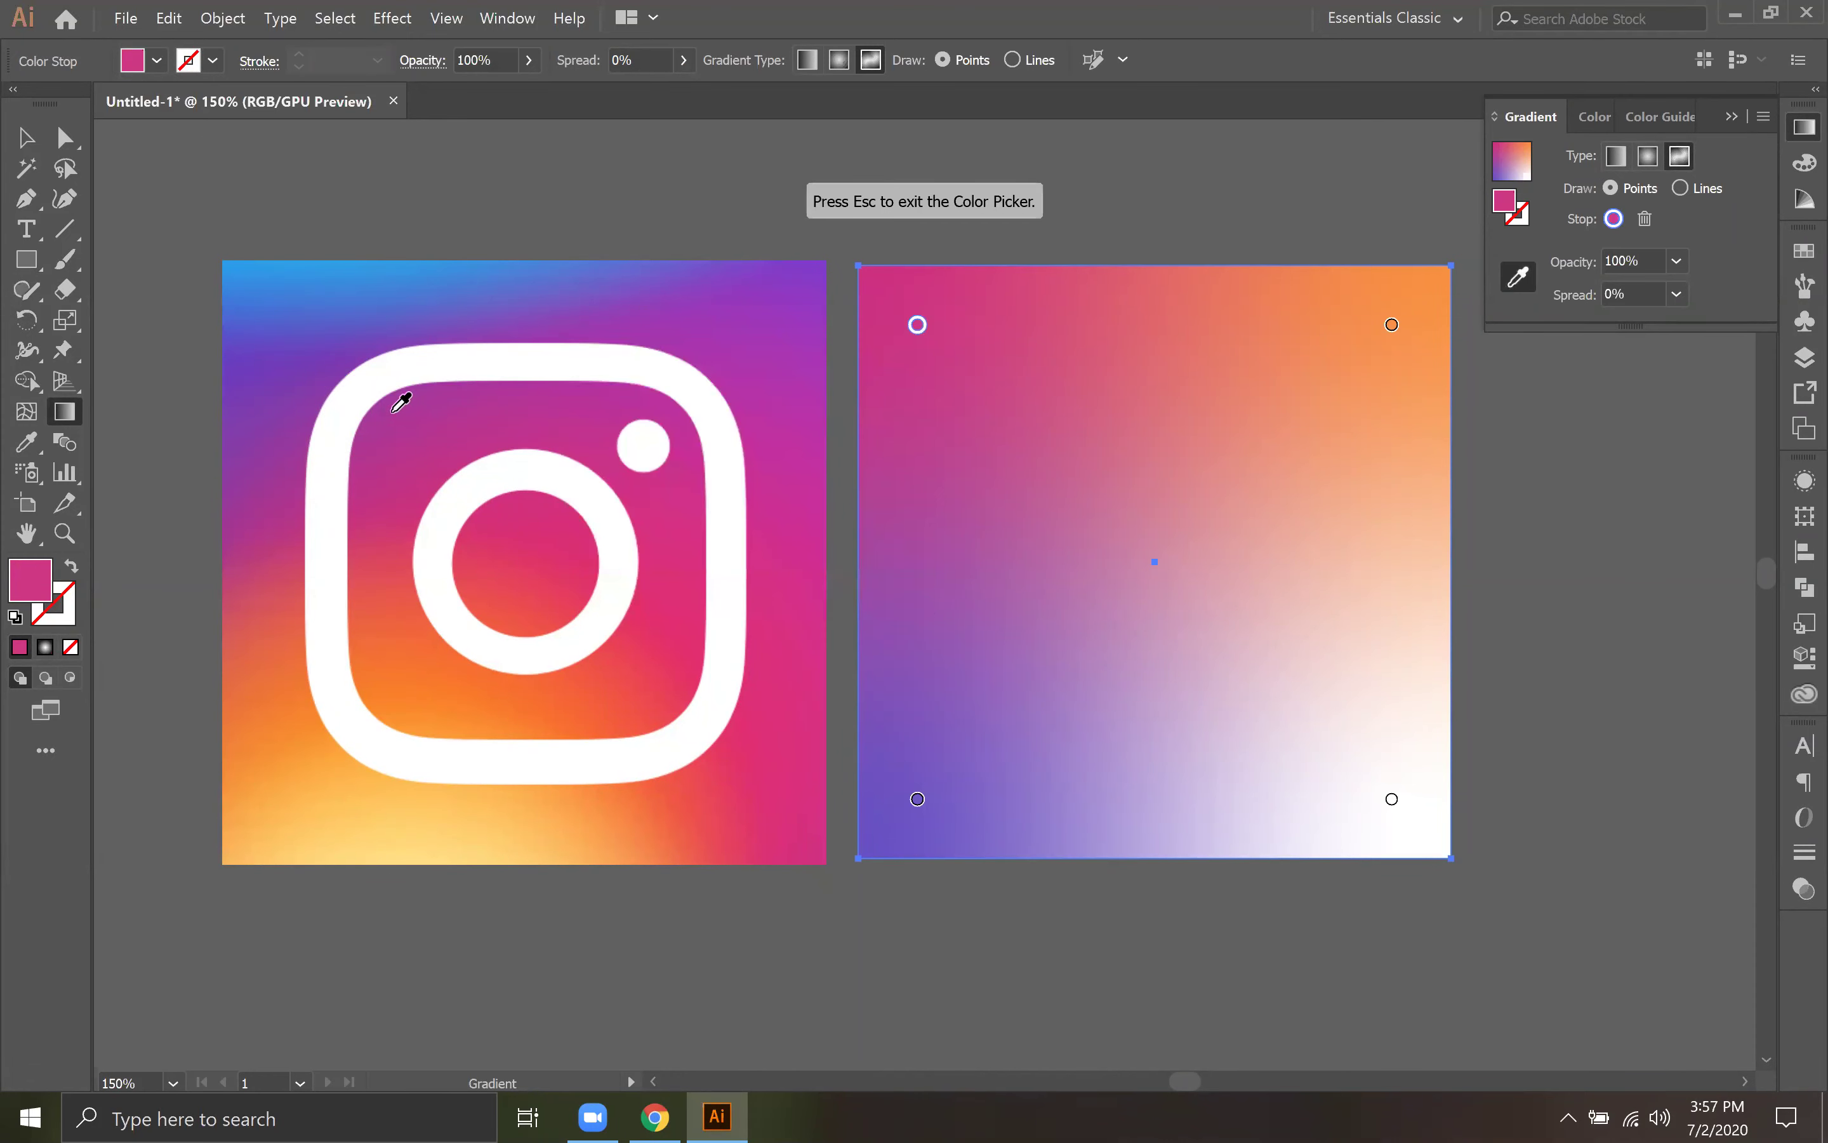
{"action": "left_click", "coordinate": [299, 346]}
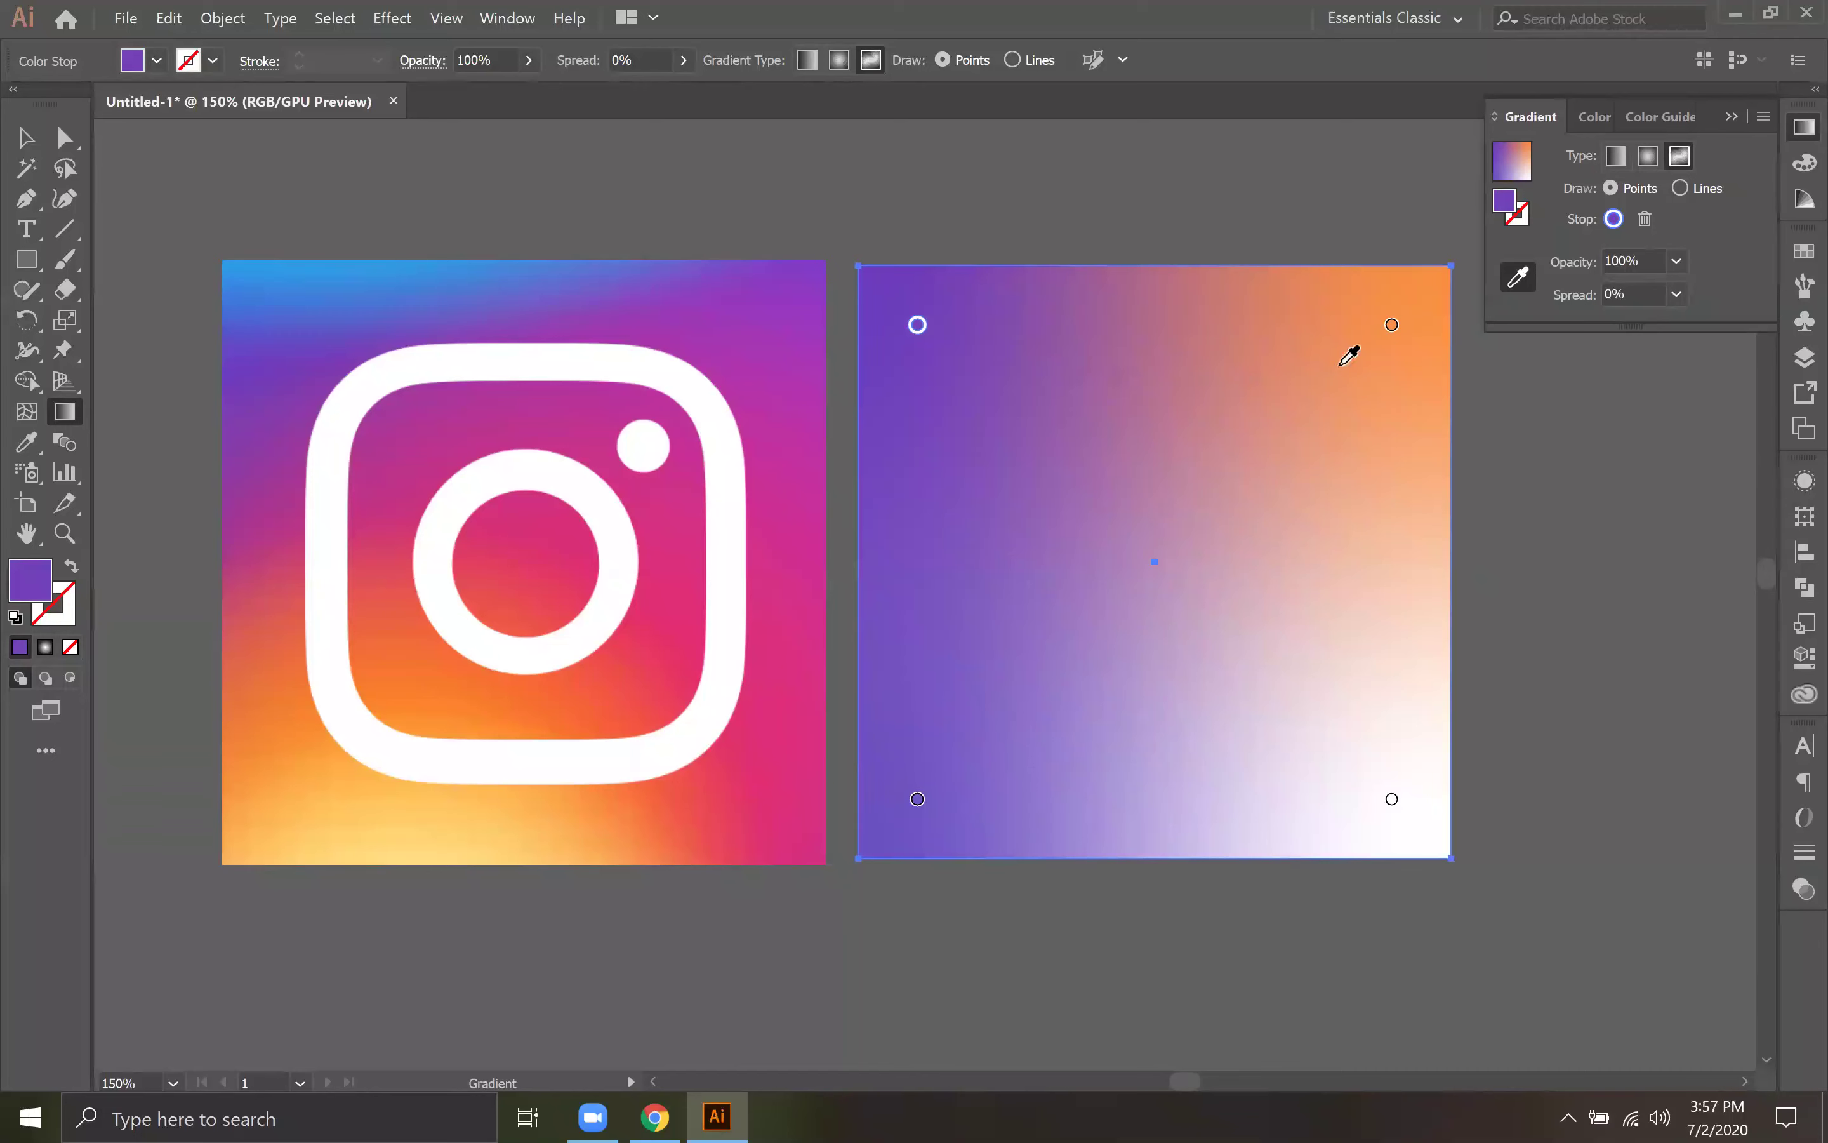
Step: Color the square's upper-right stop magenta and its lower-left stop light orange by sampling the logo's matching areas
{"action": "double_click", "coordinate": [1392, 333]}
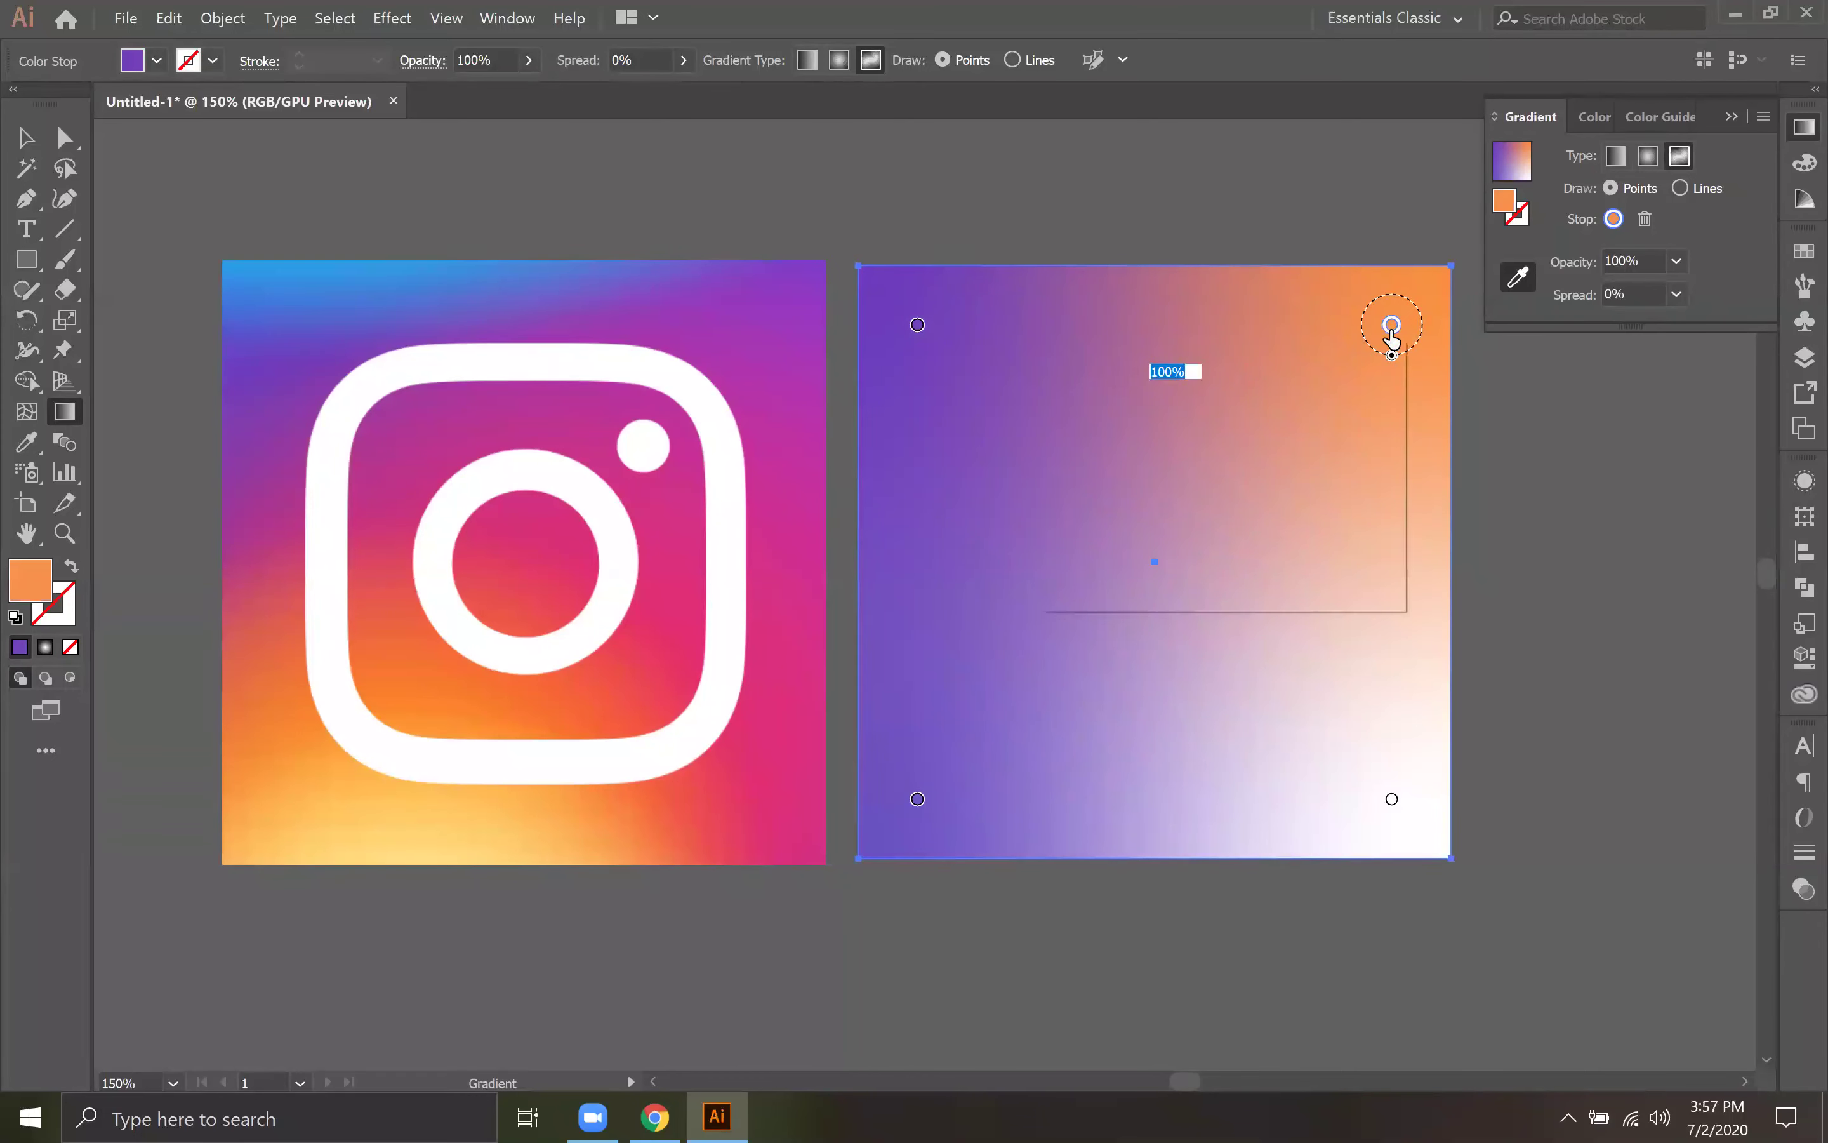
{"action": "left_click", "coordinate": [1068, 499]}
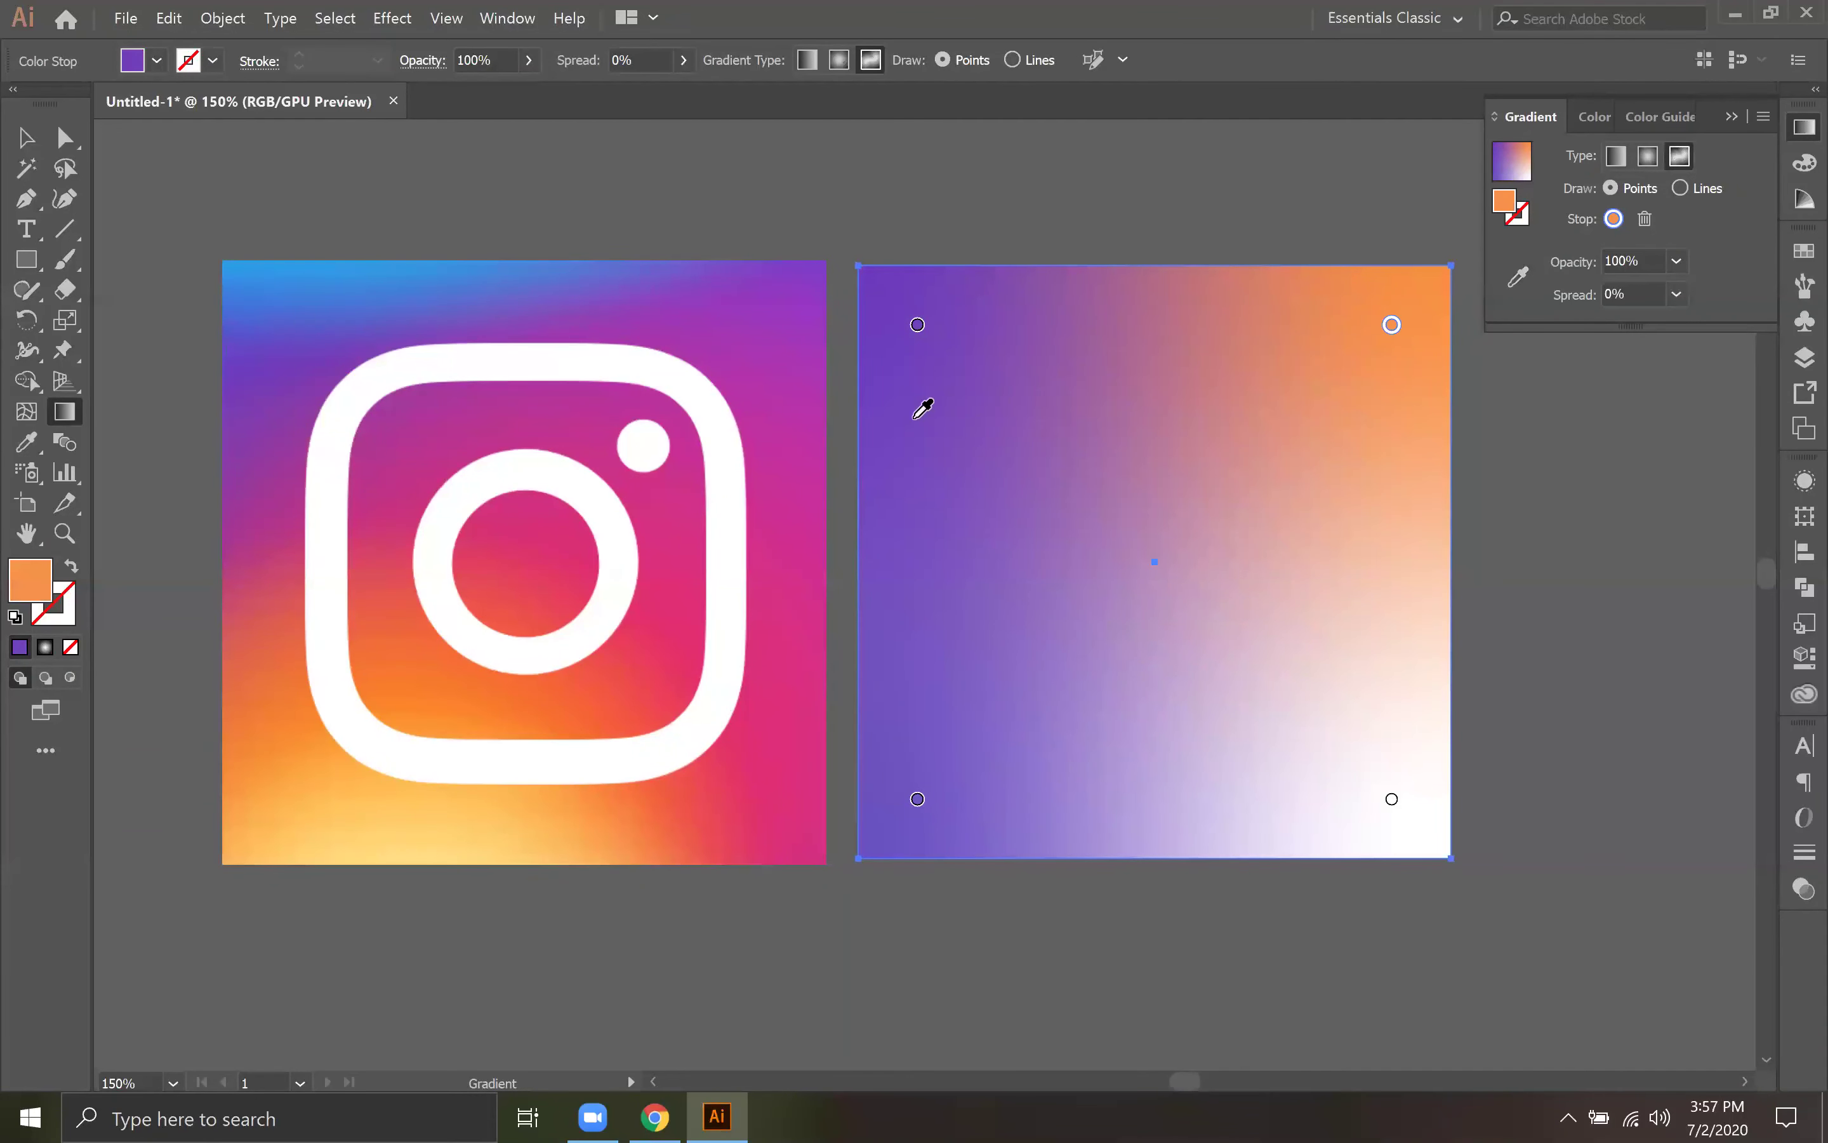
{"action": "left_click", "coordinate": [755, 343]}
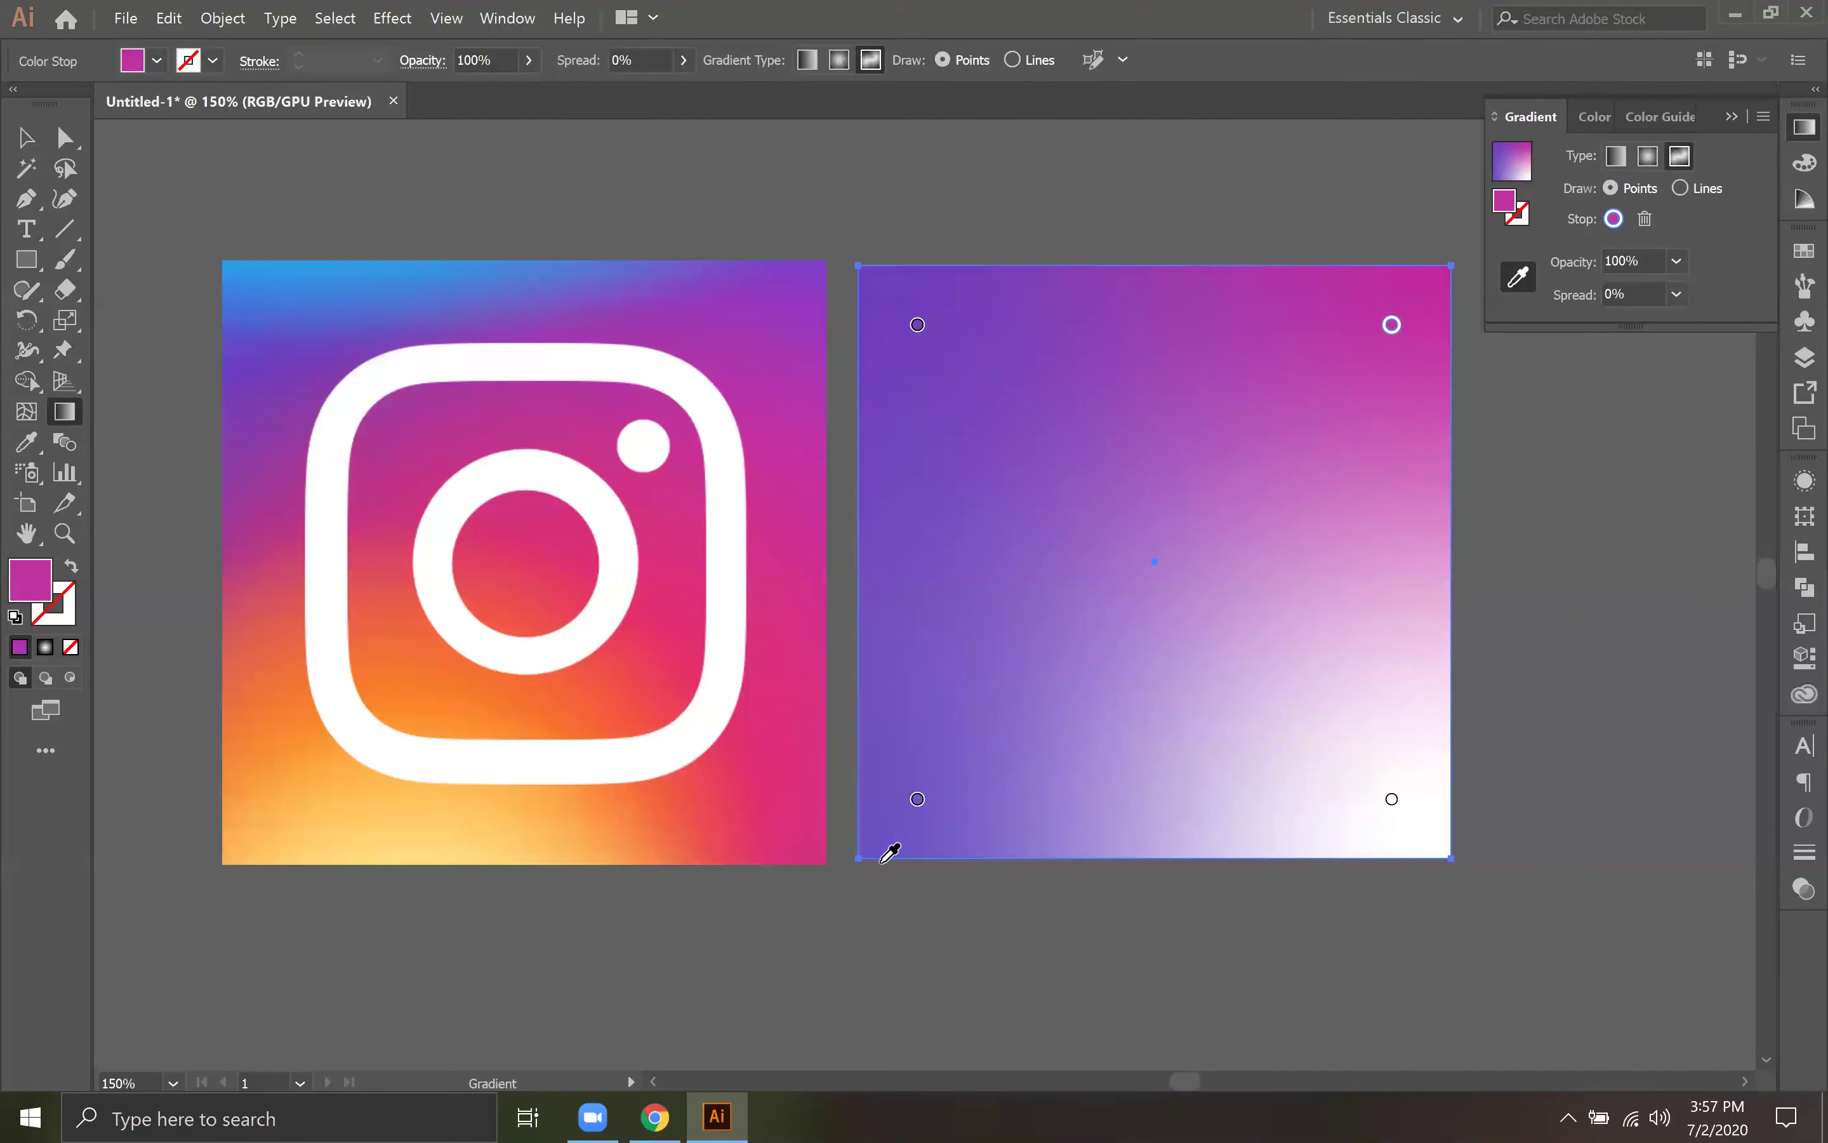
{"action": "left_click", "coordinate": [917, 800]}
{"action": "double_click", "coordinate": [918, 801]}
{"action": "left_click", "coordinate": [582, 975]}
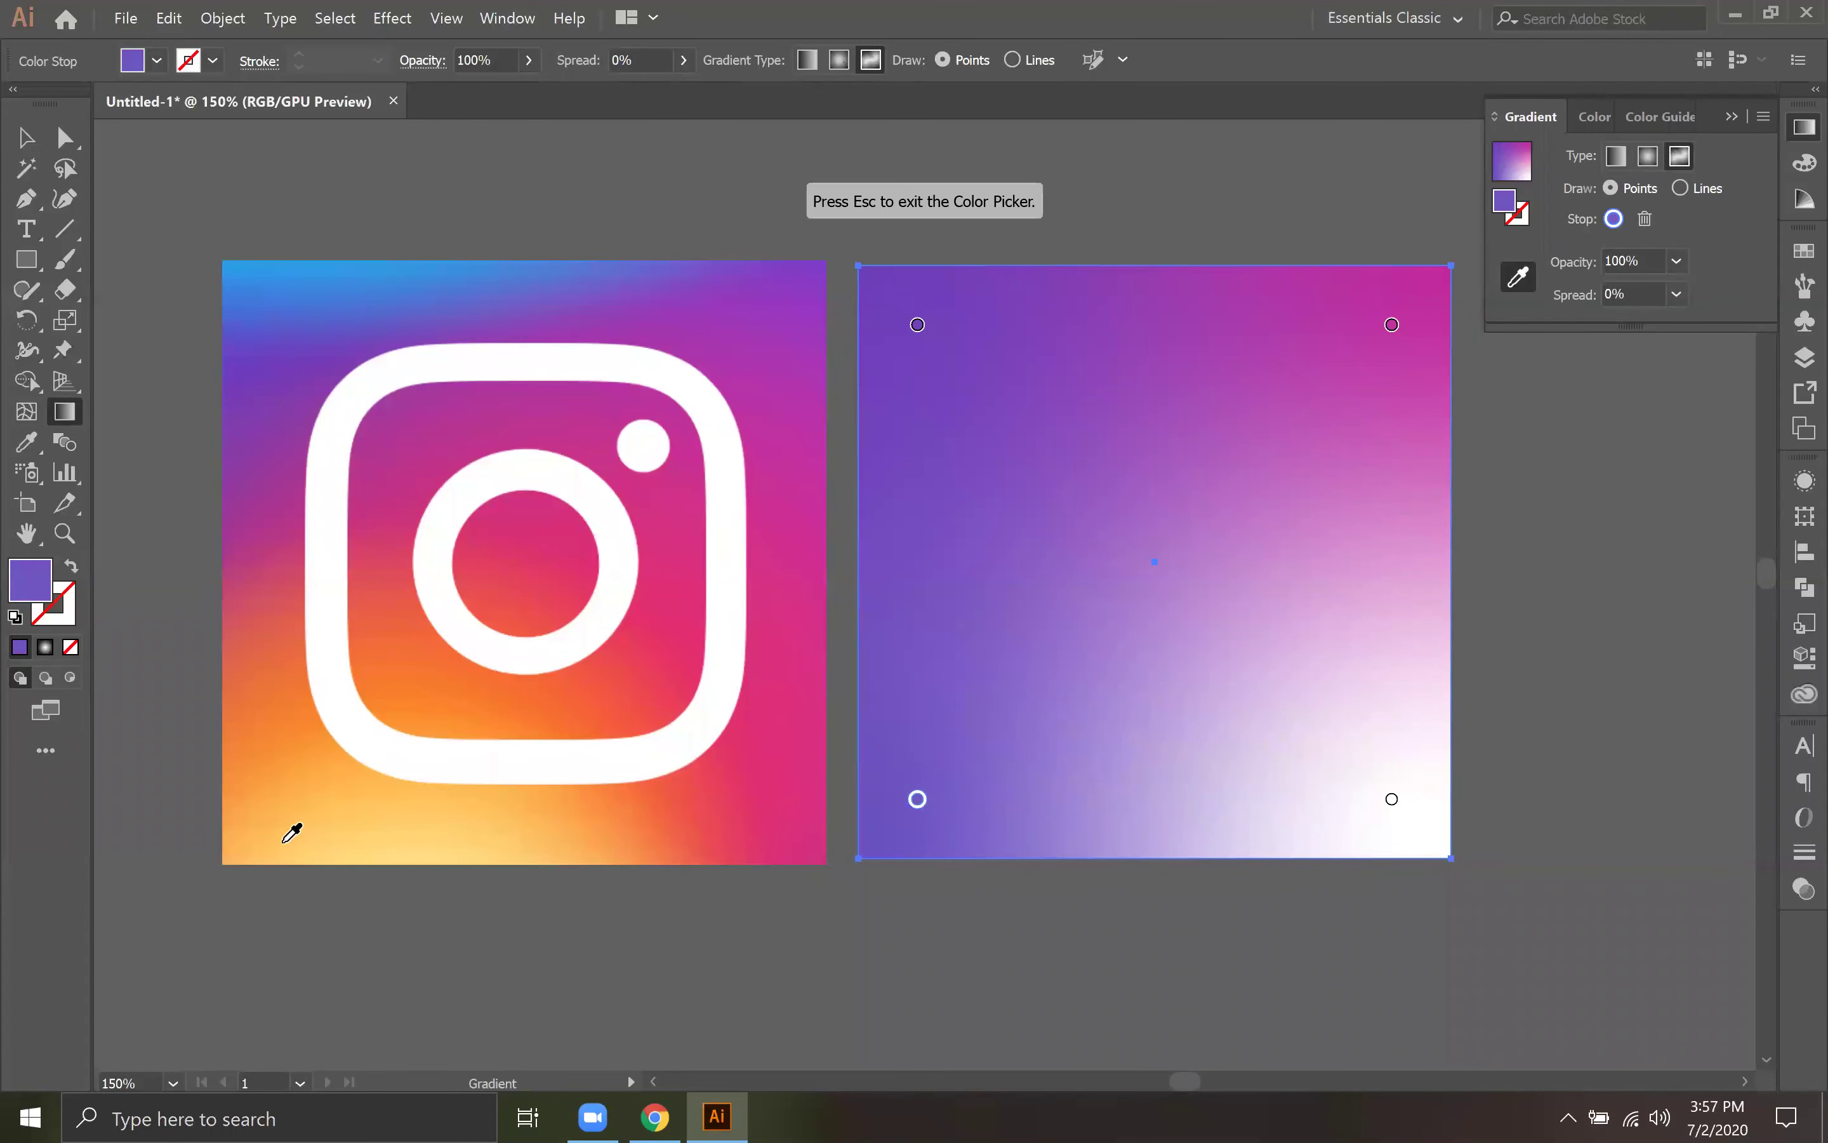
{"action": "left_click", "coordinate": [294, 828]}
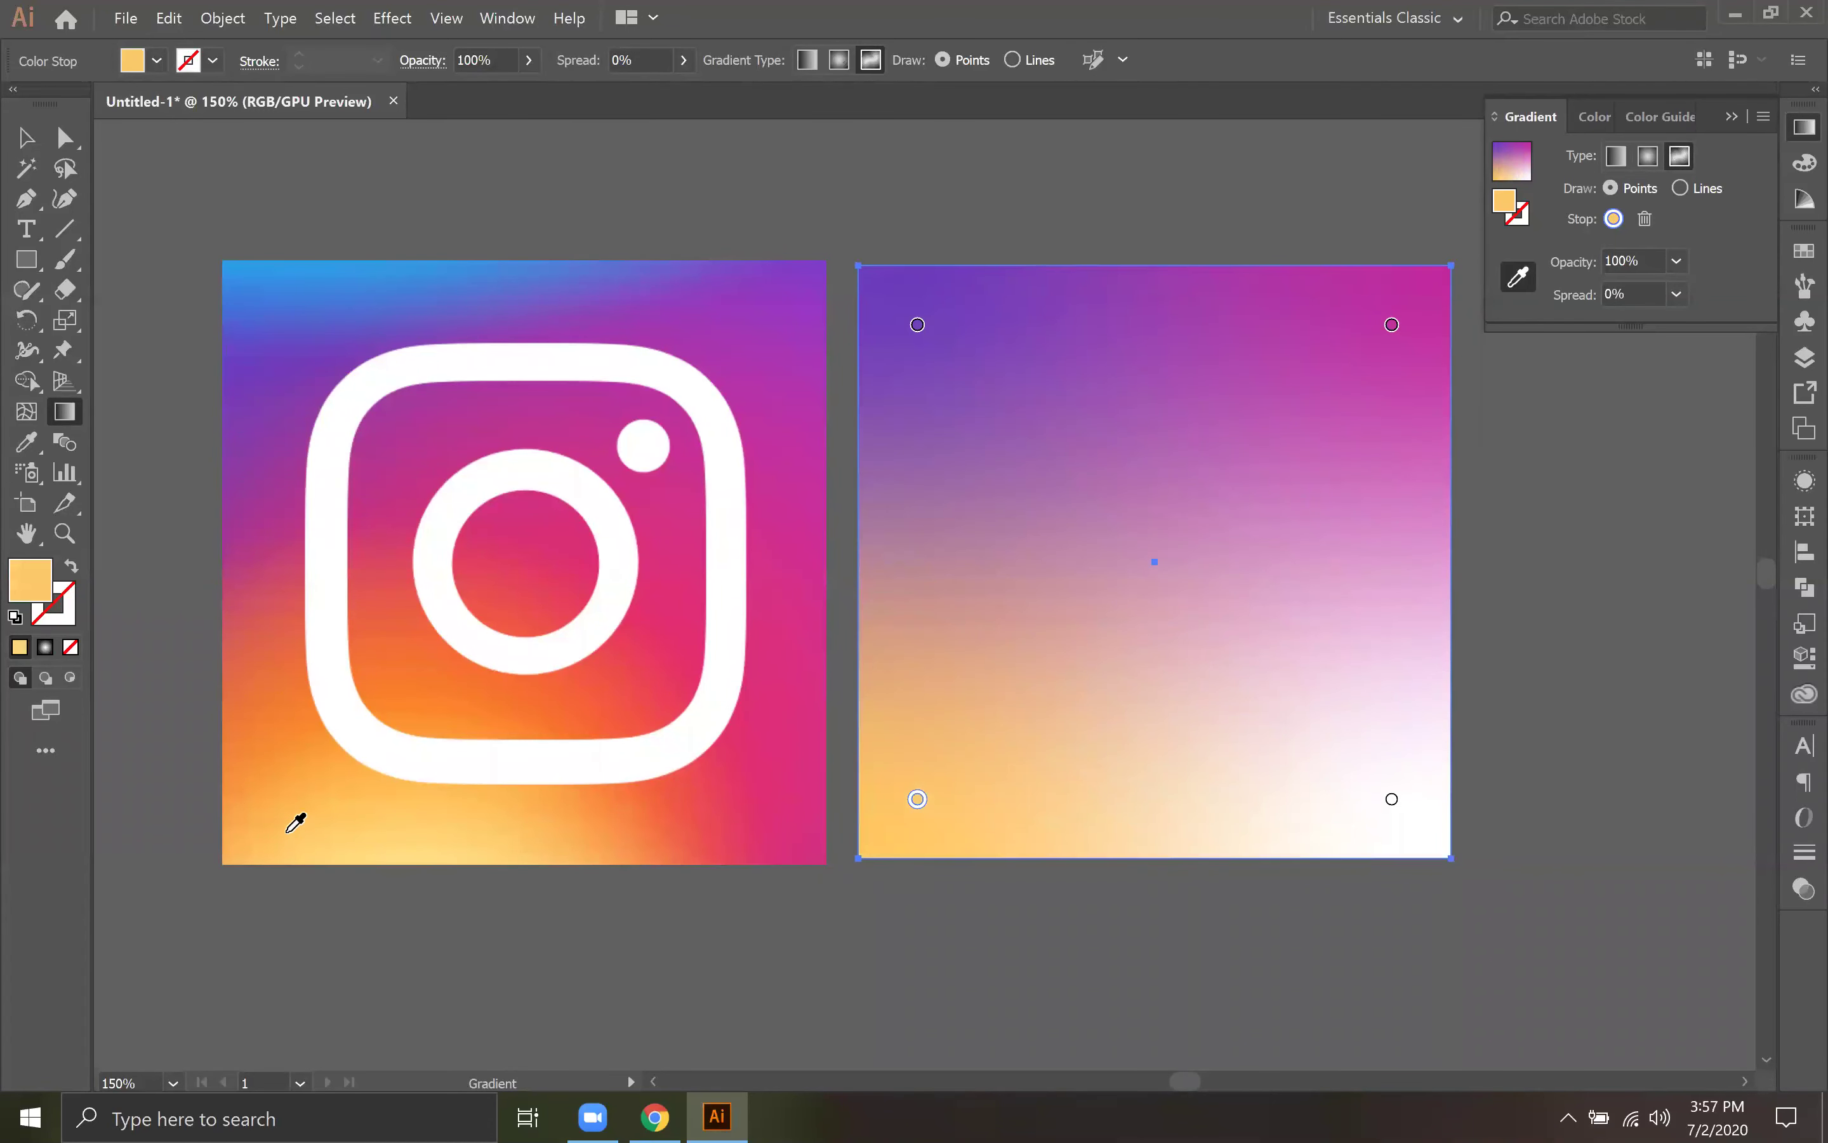
Step: Color the square's lower-right gradient stop with the pink sampled from the logo's lower-right area
{"action": "left_click", "coordinate": [1392, 800]}
{"action": "double_click", "coordinate": [1392, 801]}
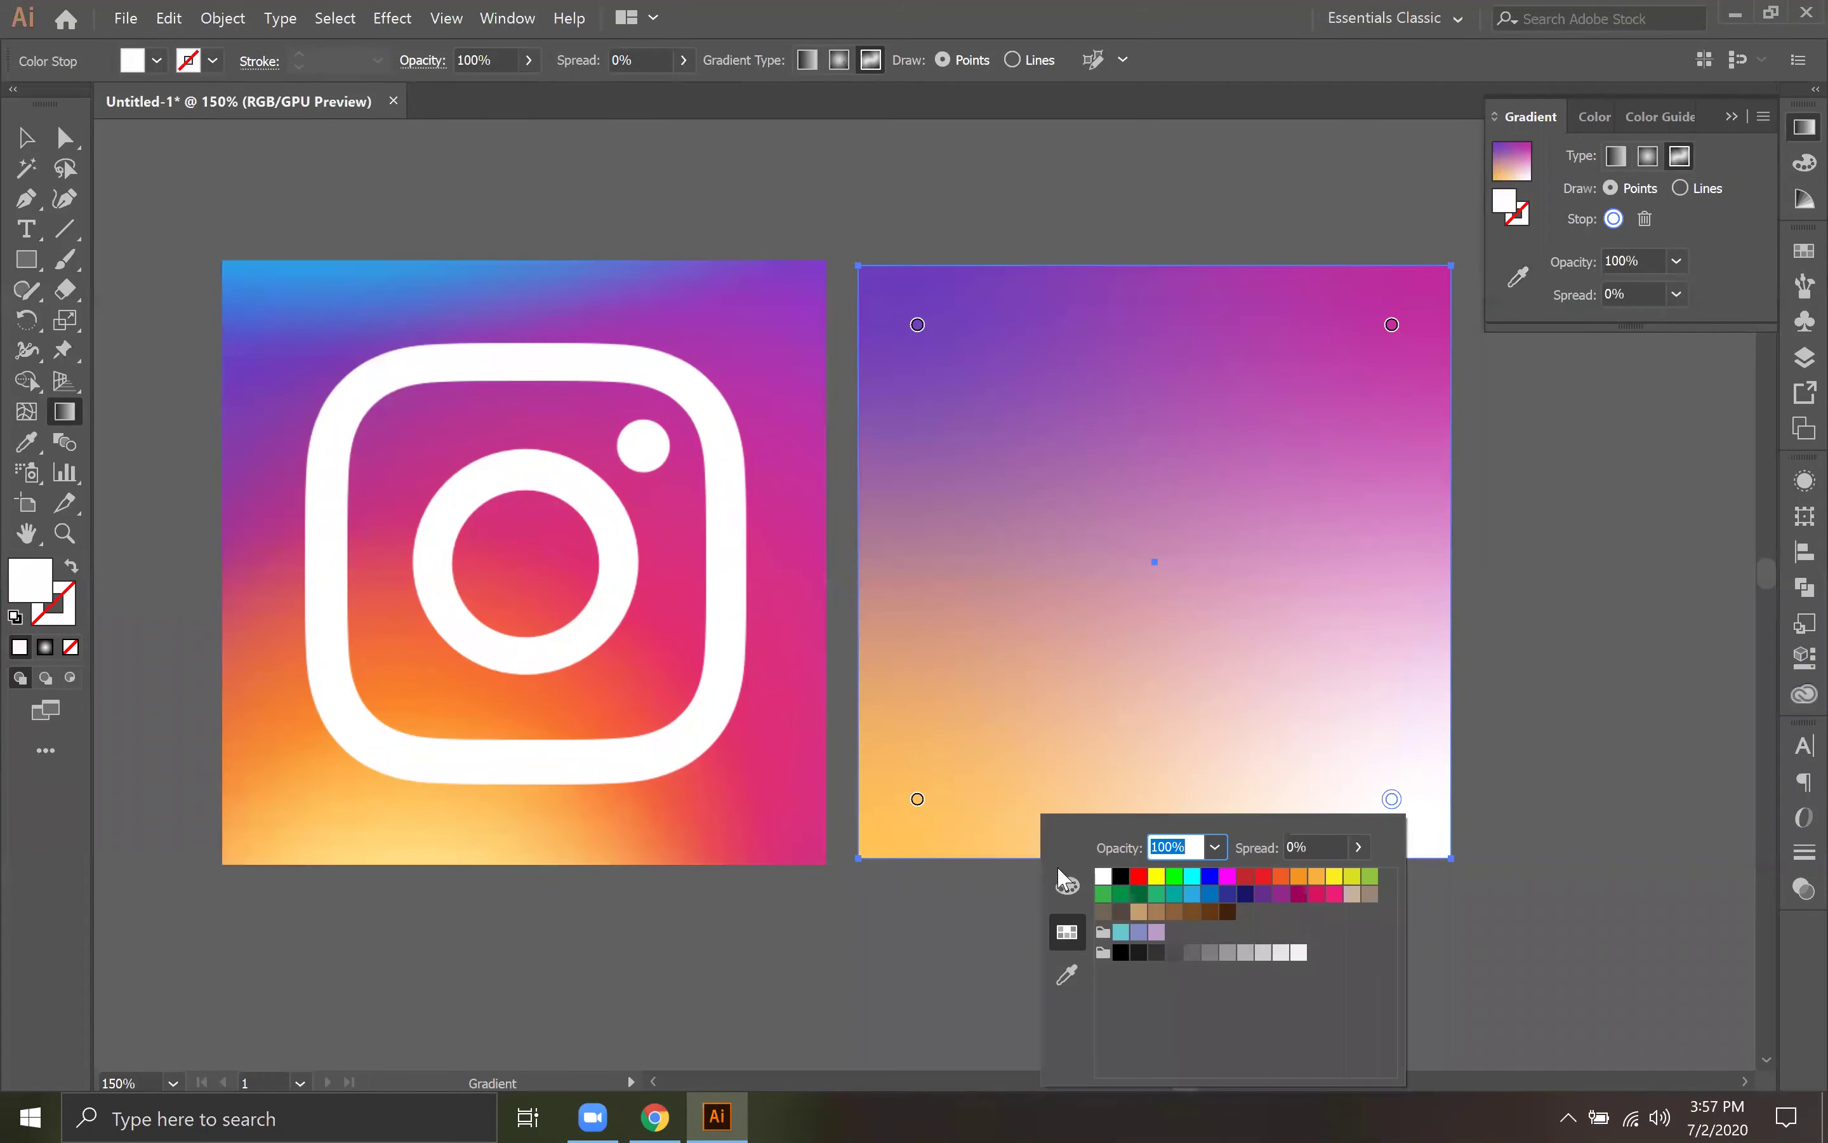
{"action": "left_click", "coordinate": [1066, 975]}
{"action": "left_click", "coordinate": [779, 795]}
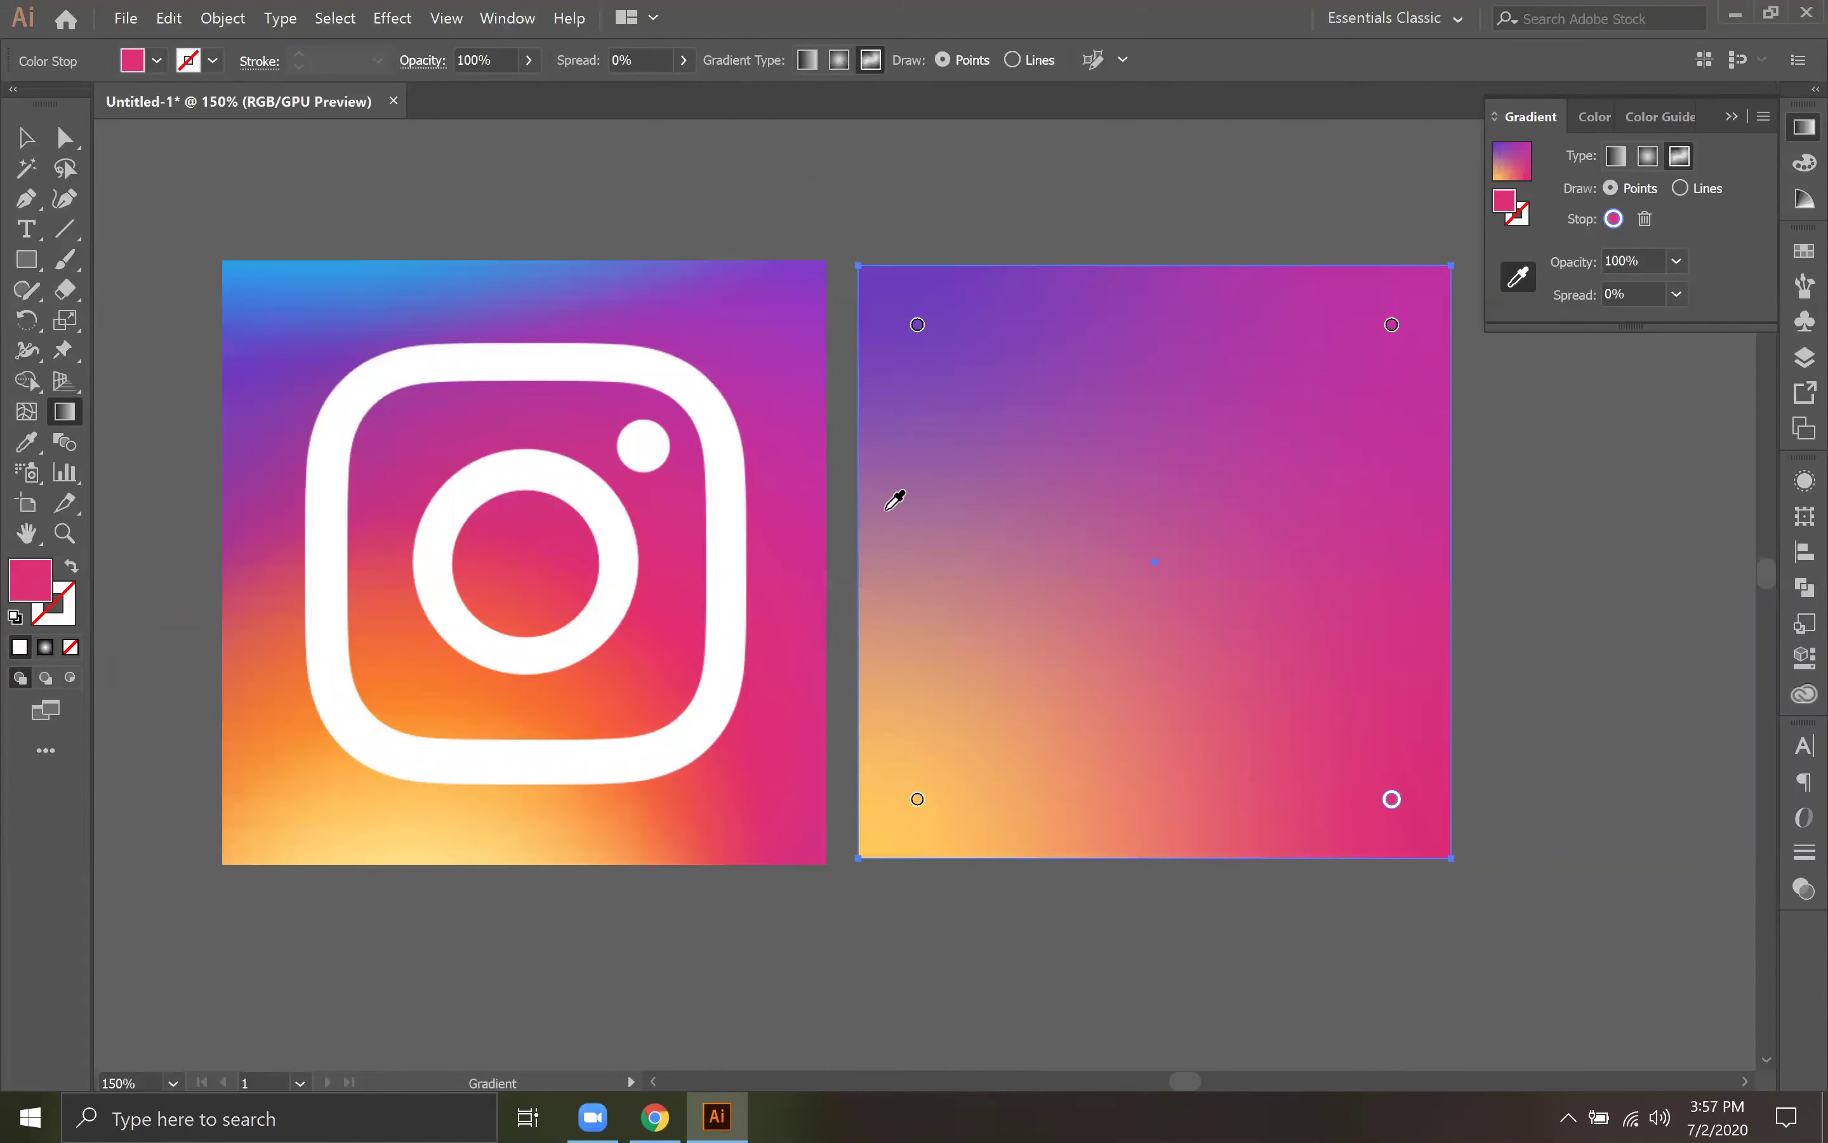
Step: Deselect the square and choose the freeform gradient type
{"action": "left_click", "coordinate": [25, 136]}
{"action": "left_click", "coordinate": [857, 187]}
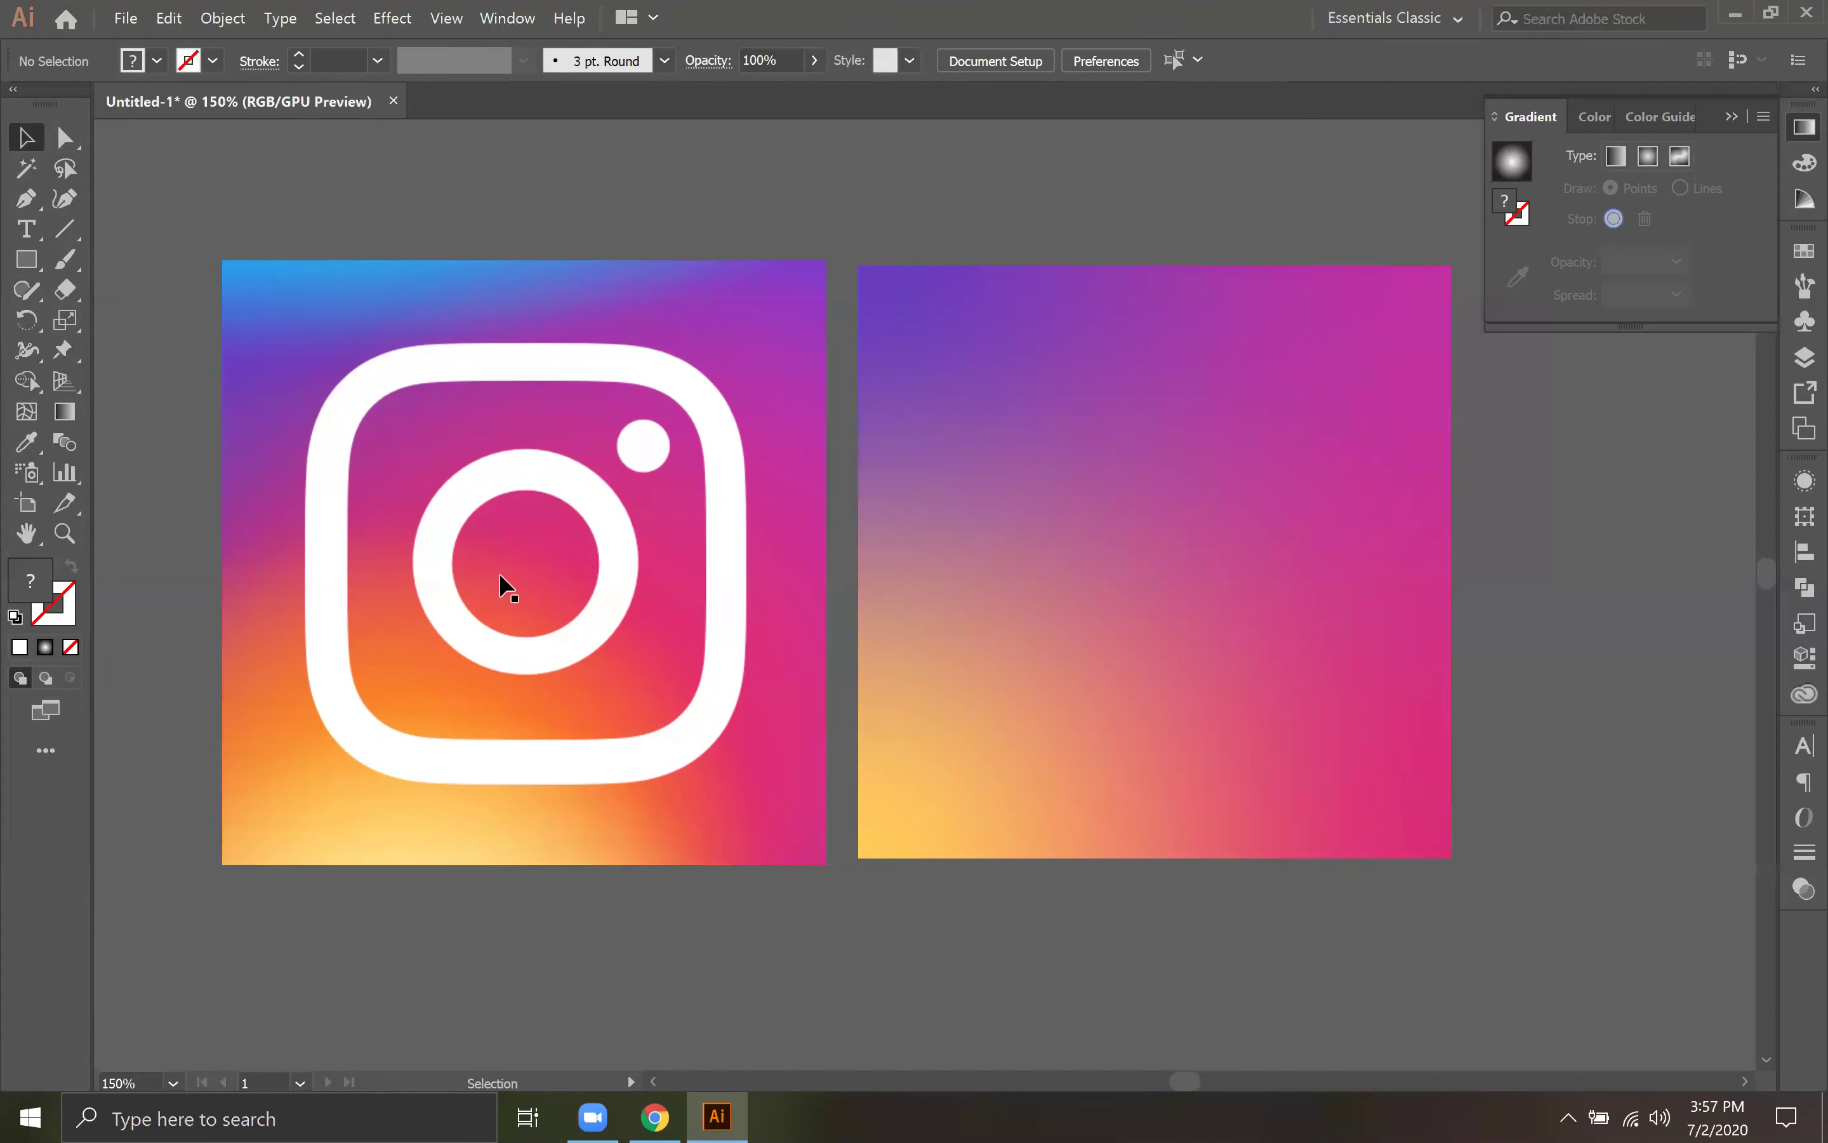
{"action": "left_click", "coordinate": [1685, 156]}
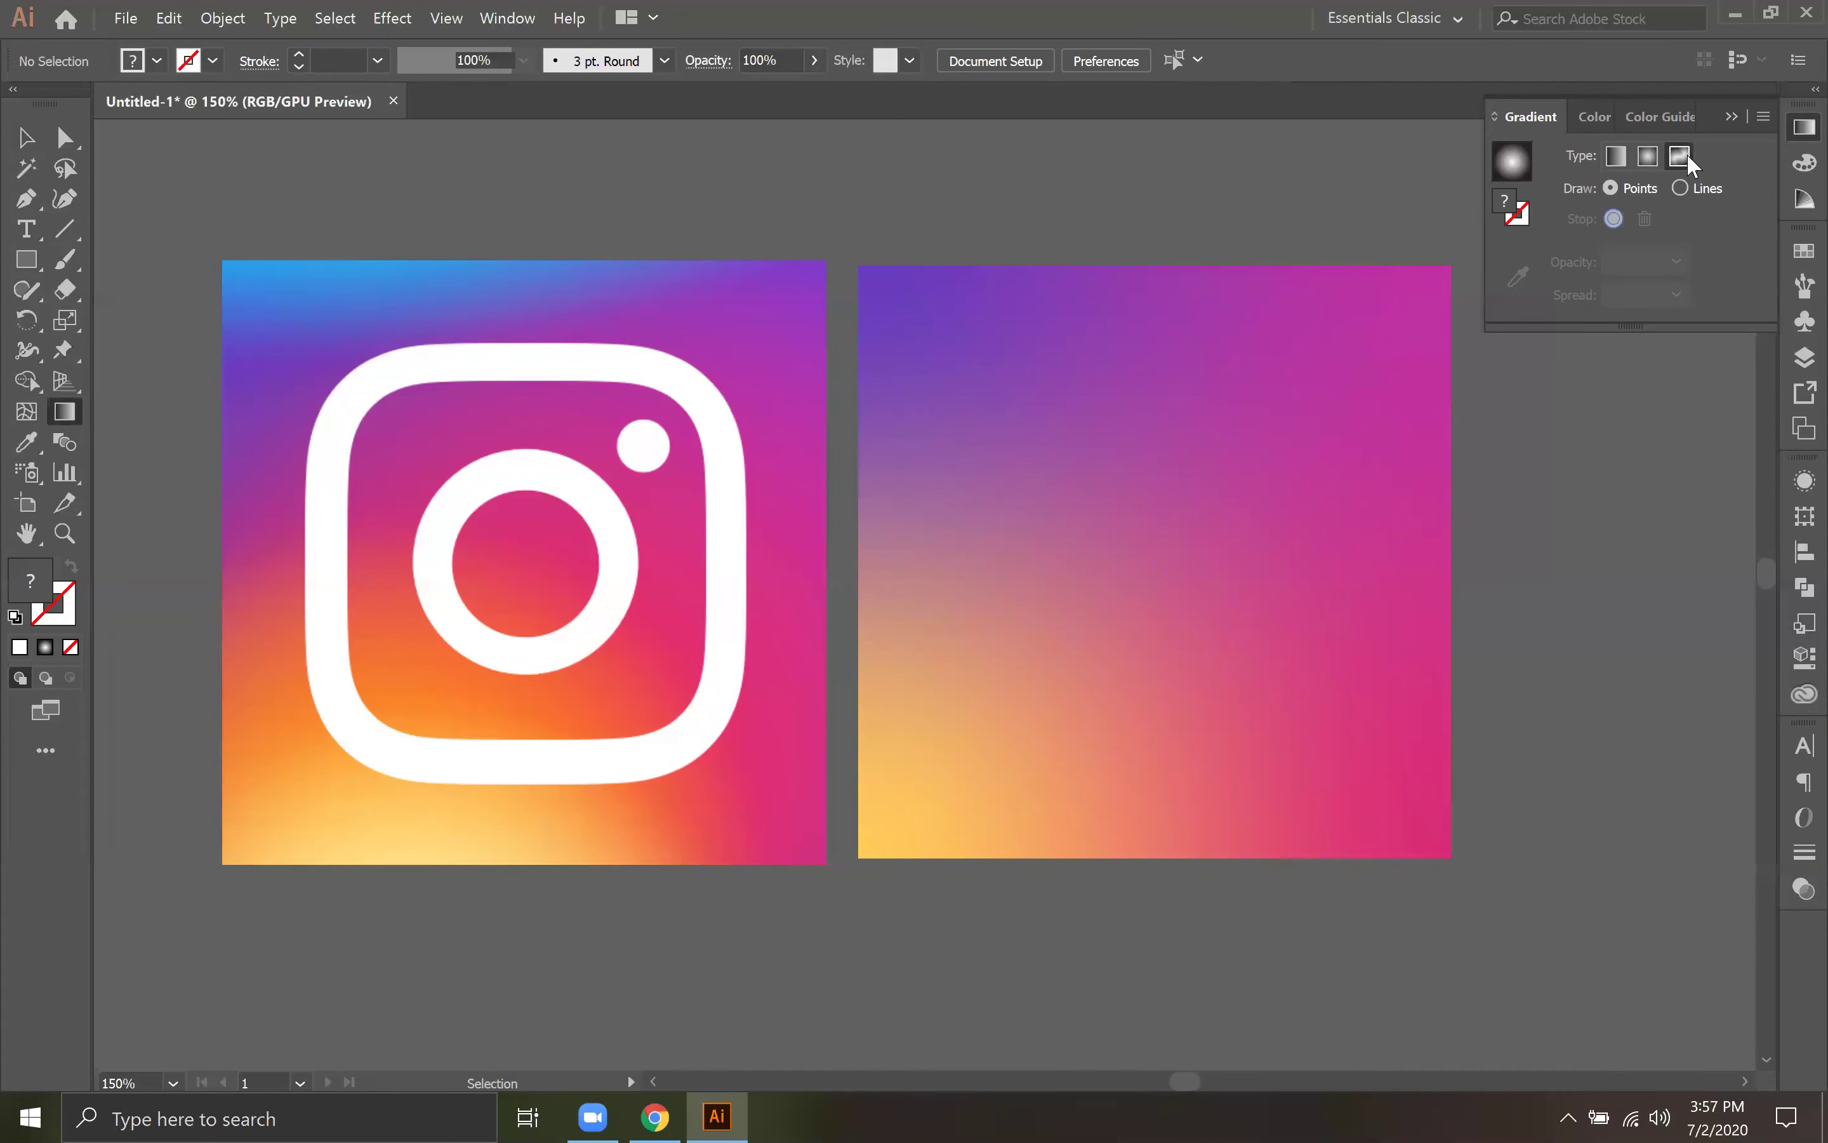
{"action": "left_click", "coordinate": [1149, 435]}
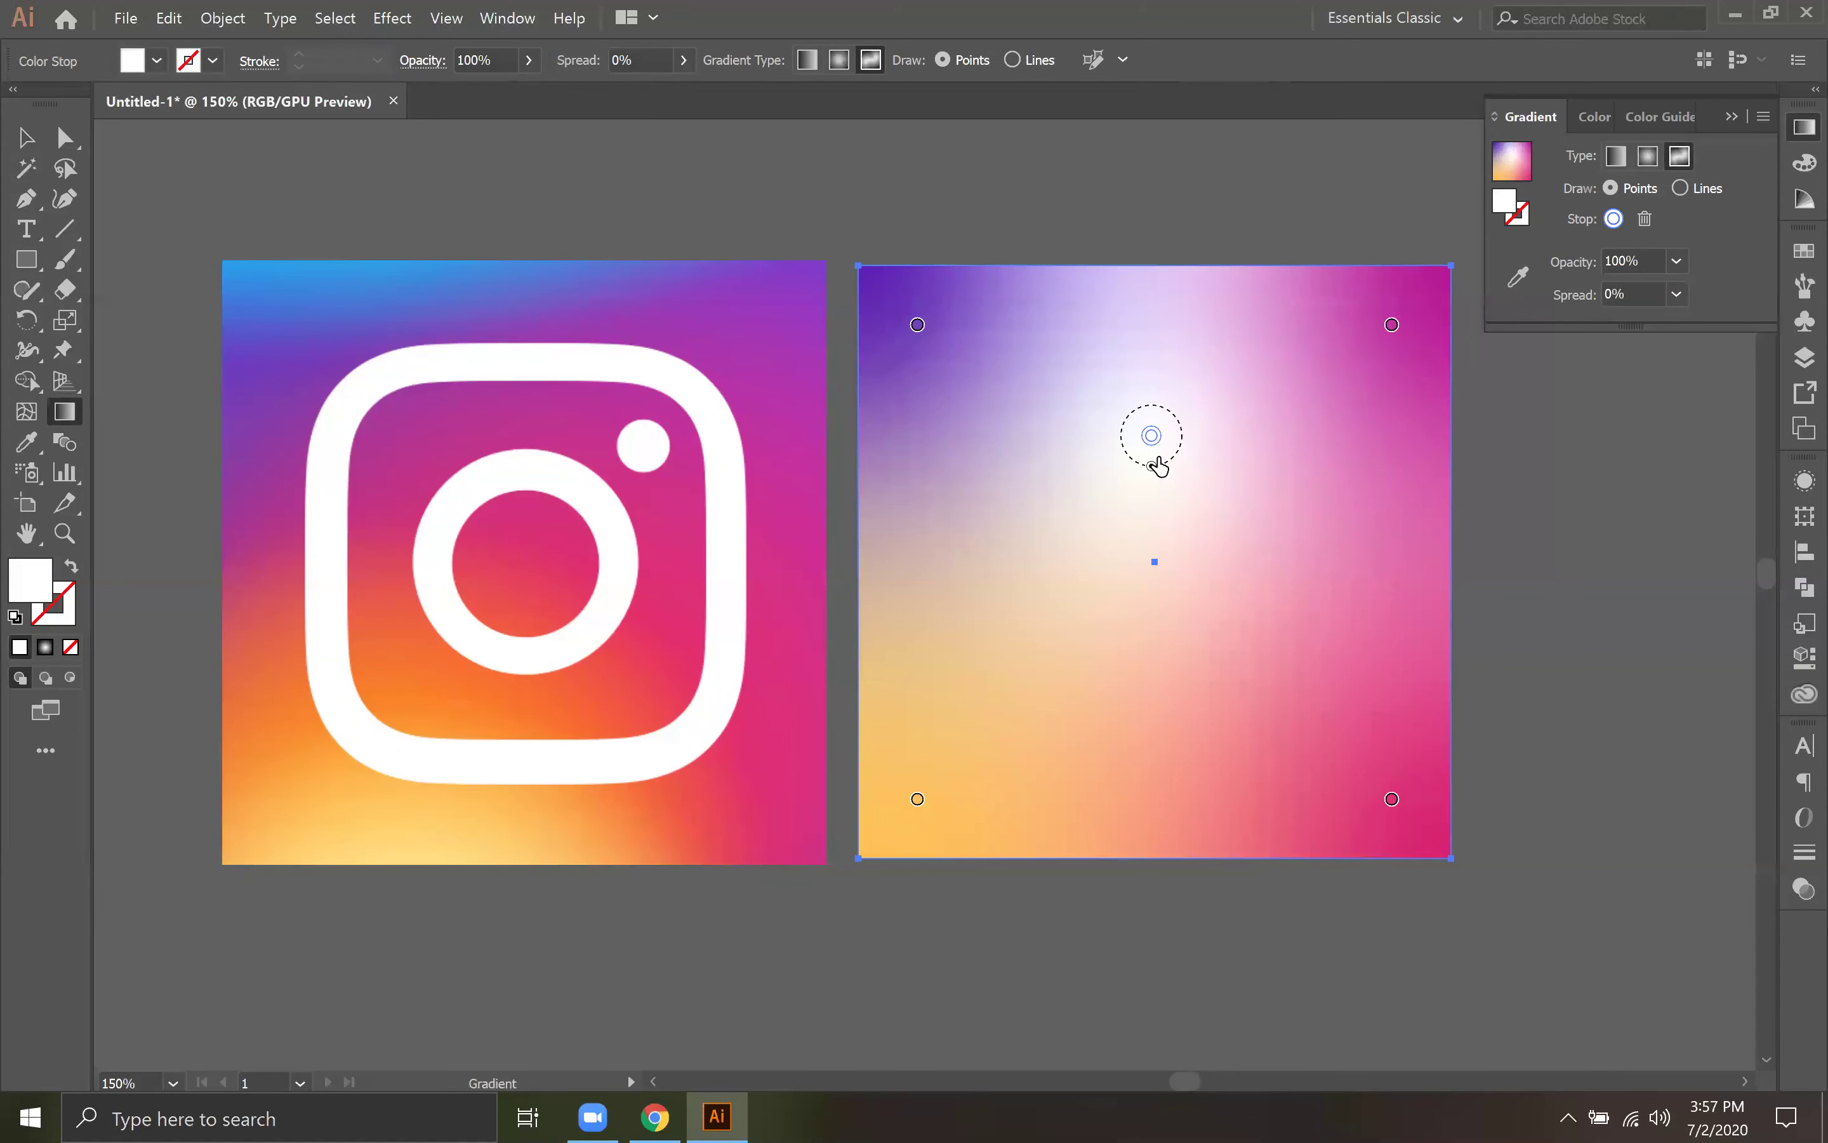
{"action": "key", "text": "ctrl+z"}
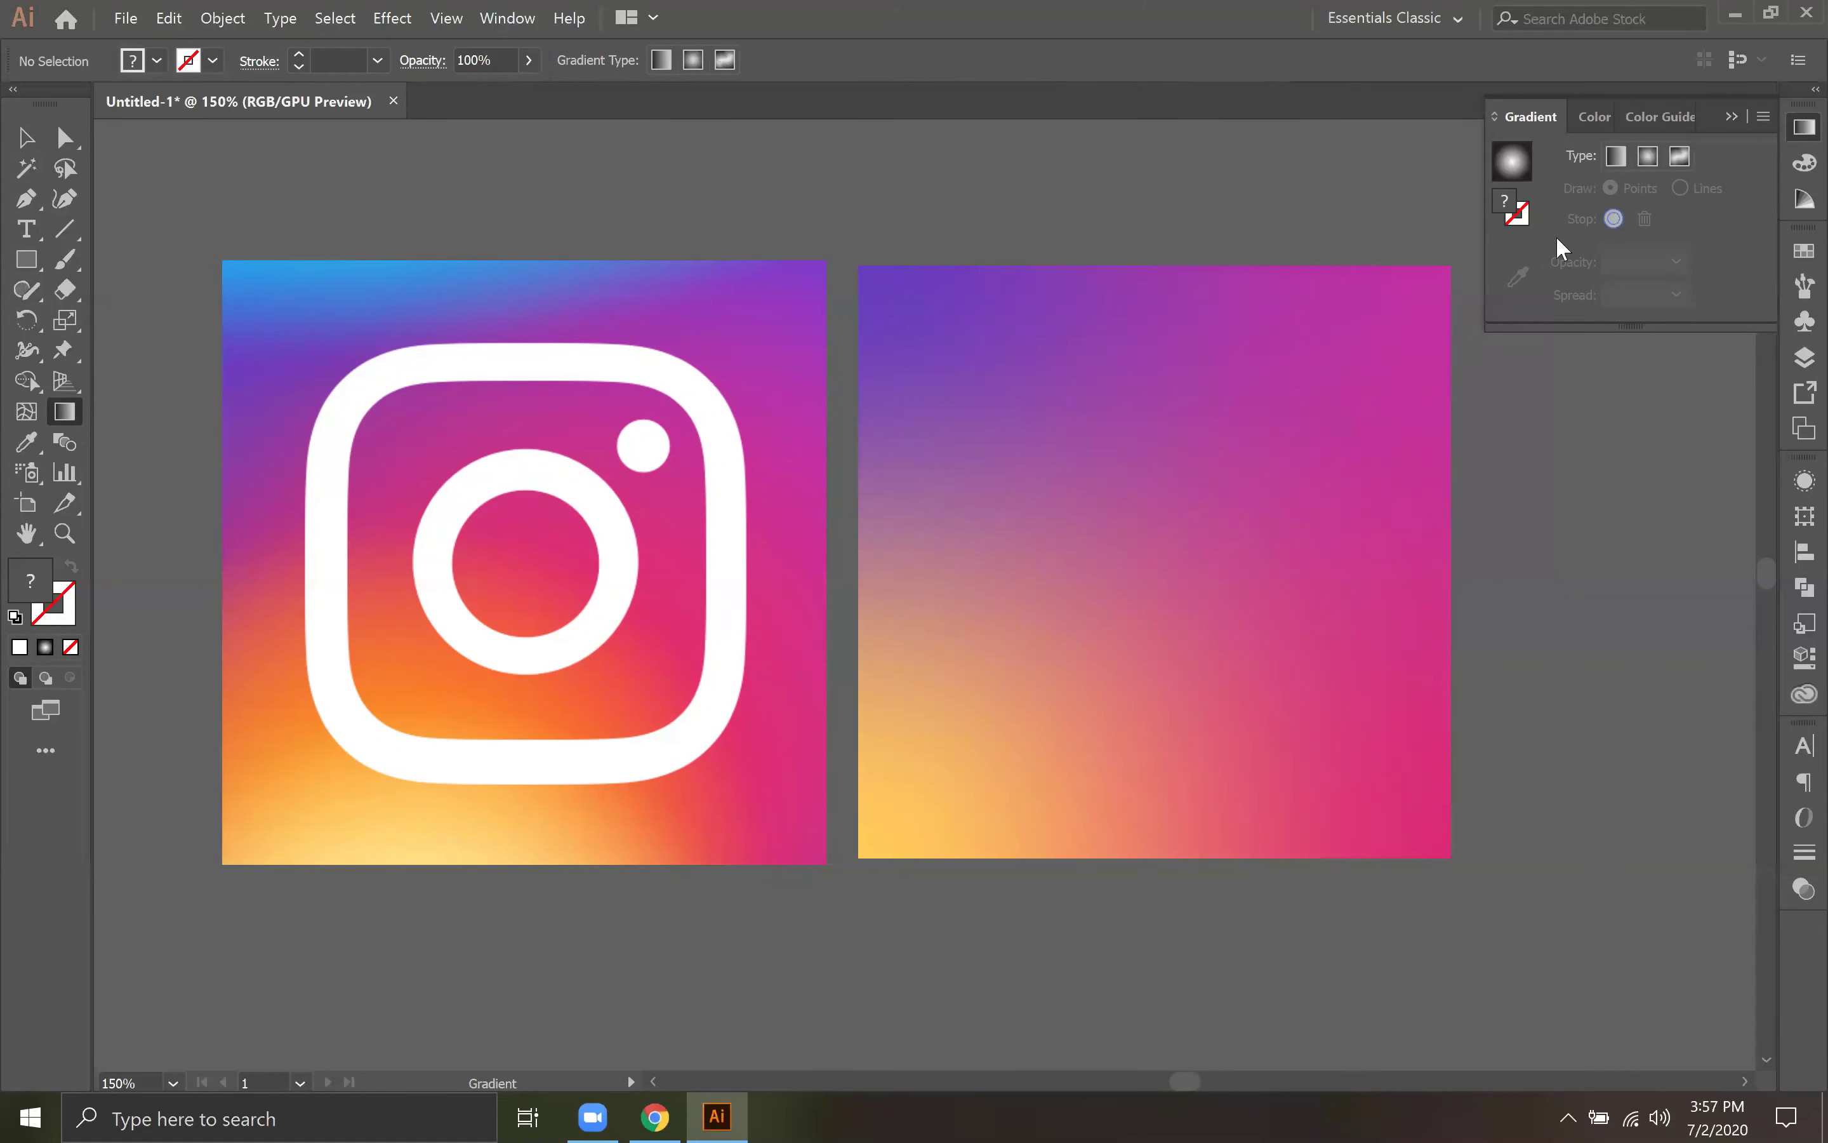
{"action": "left_click", "coordinate": [1688, 160]}
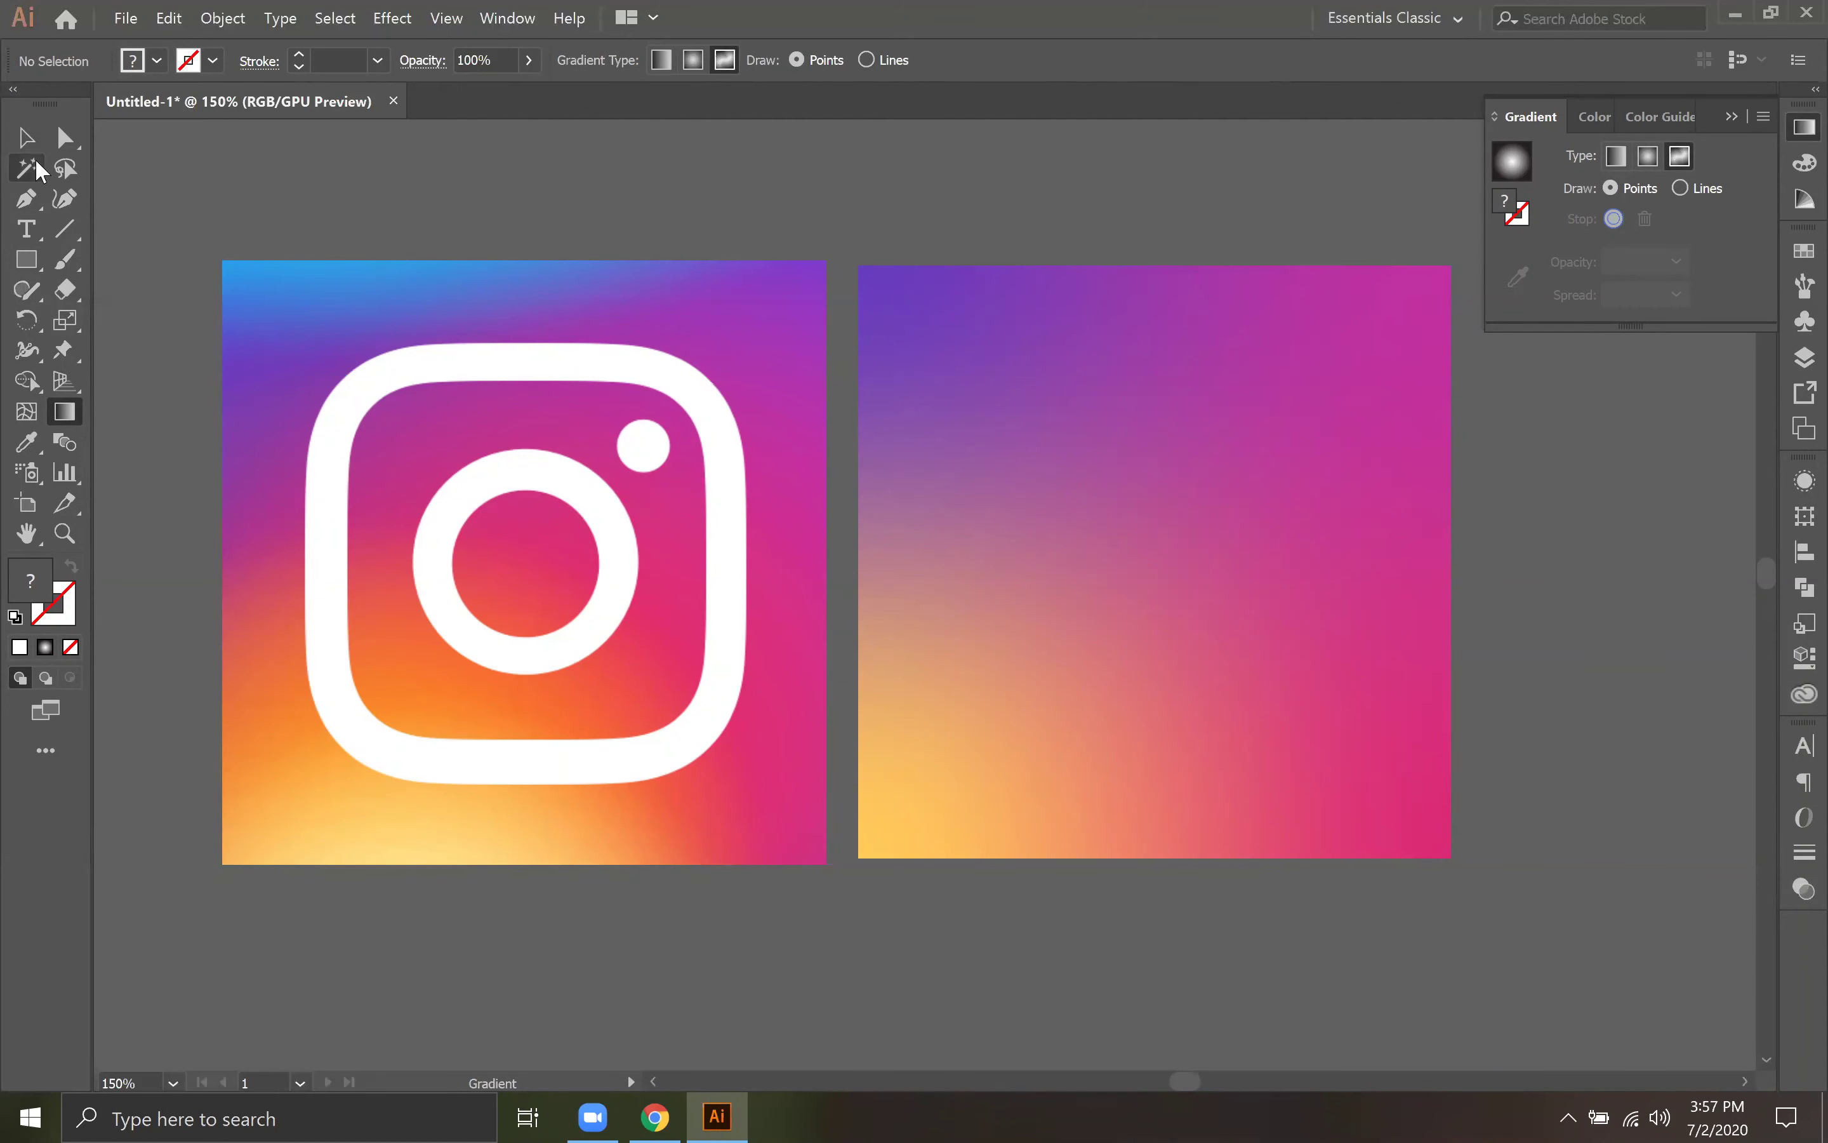
Step: Edit the square's freeform gradient in Lines mode, drawing a line from the upper-left stop to a new stop near the top edge's middle
{"action": "left_click", "coordinate": [26, 137]}
{"action": "left_click", "coordinate": [1235, 360]}
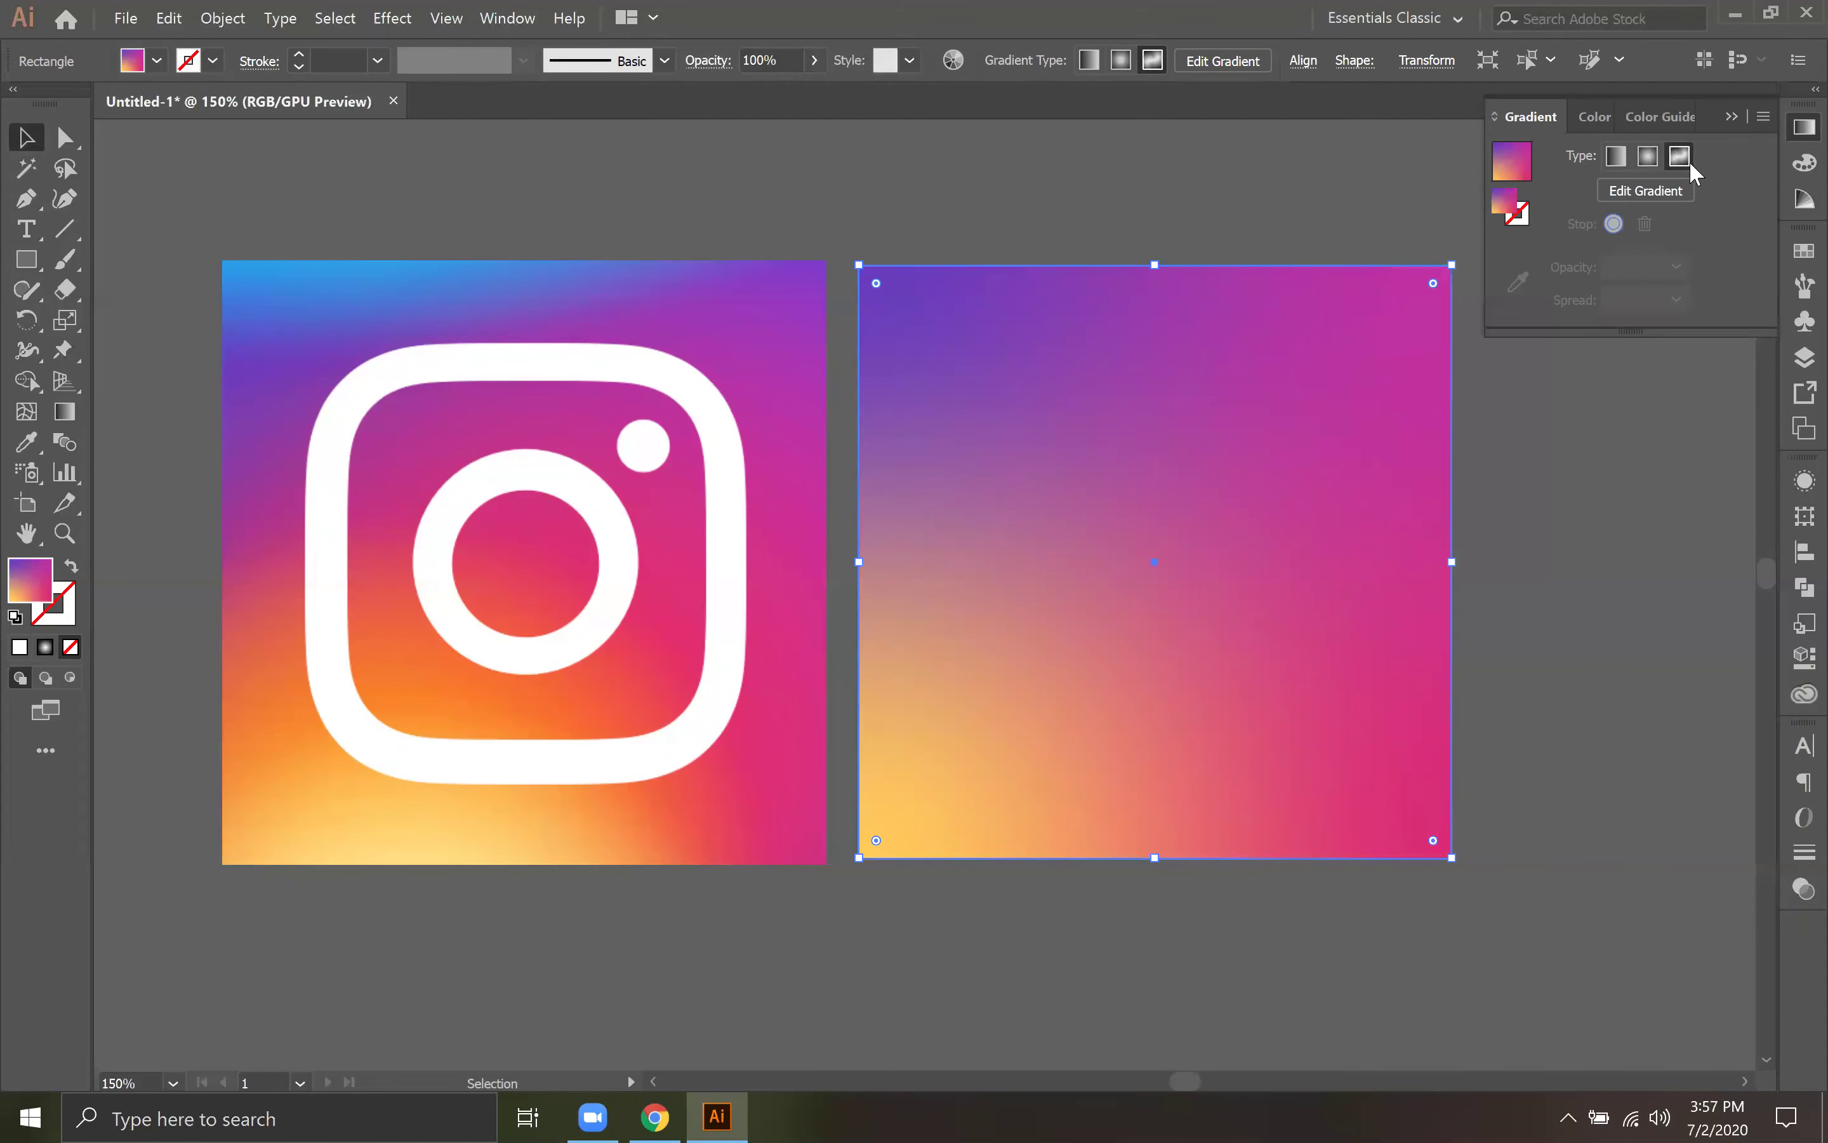
{"action": "left_click", "coordinate": [1657, 189]}
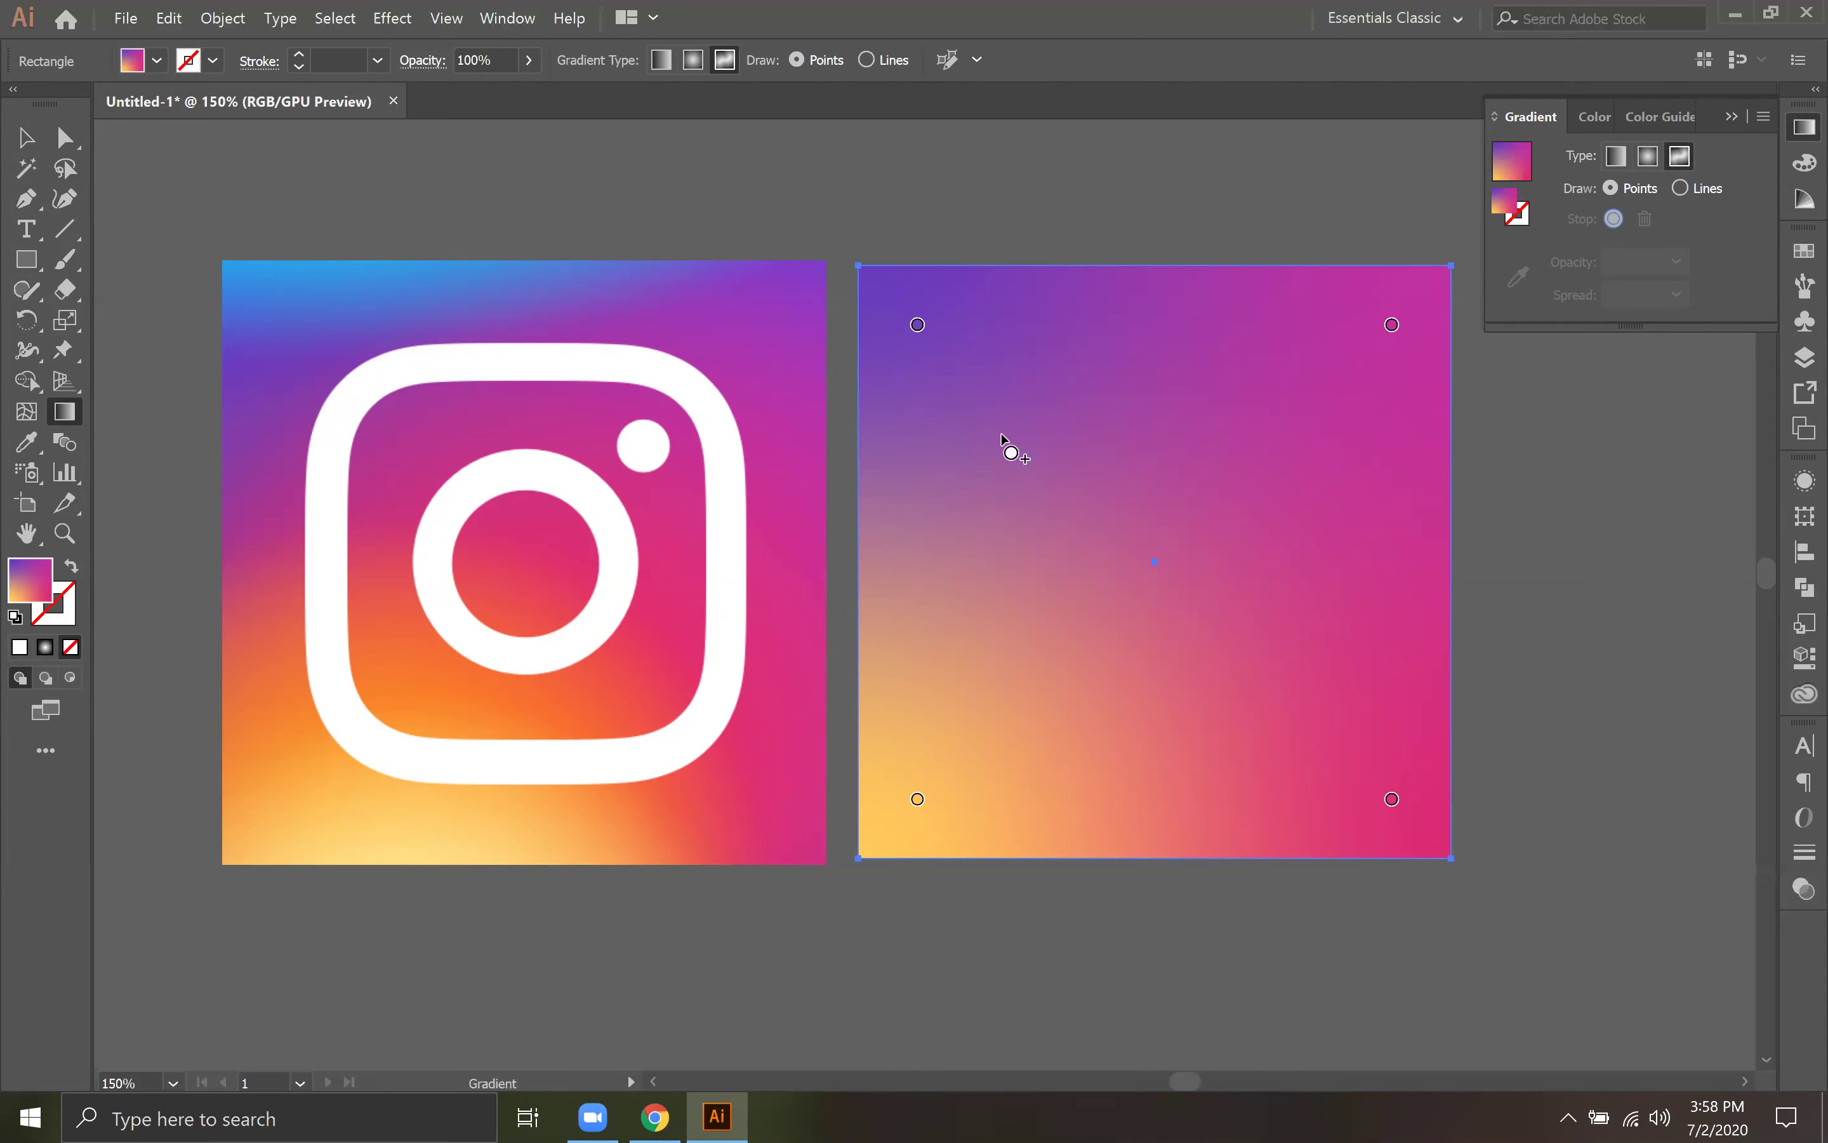
{"action": "left_click", "coordinate": [1680, 190]}
{"action": "left_click", "coordinate": [918, 325]}
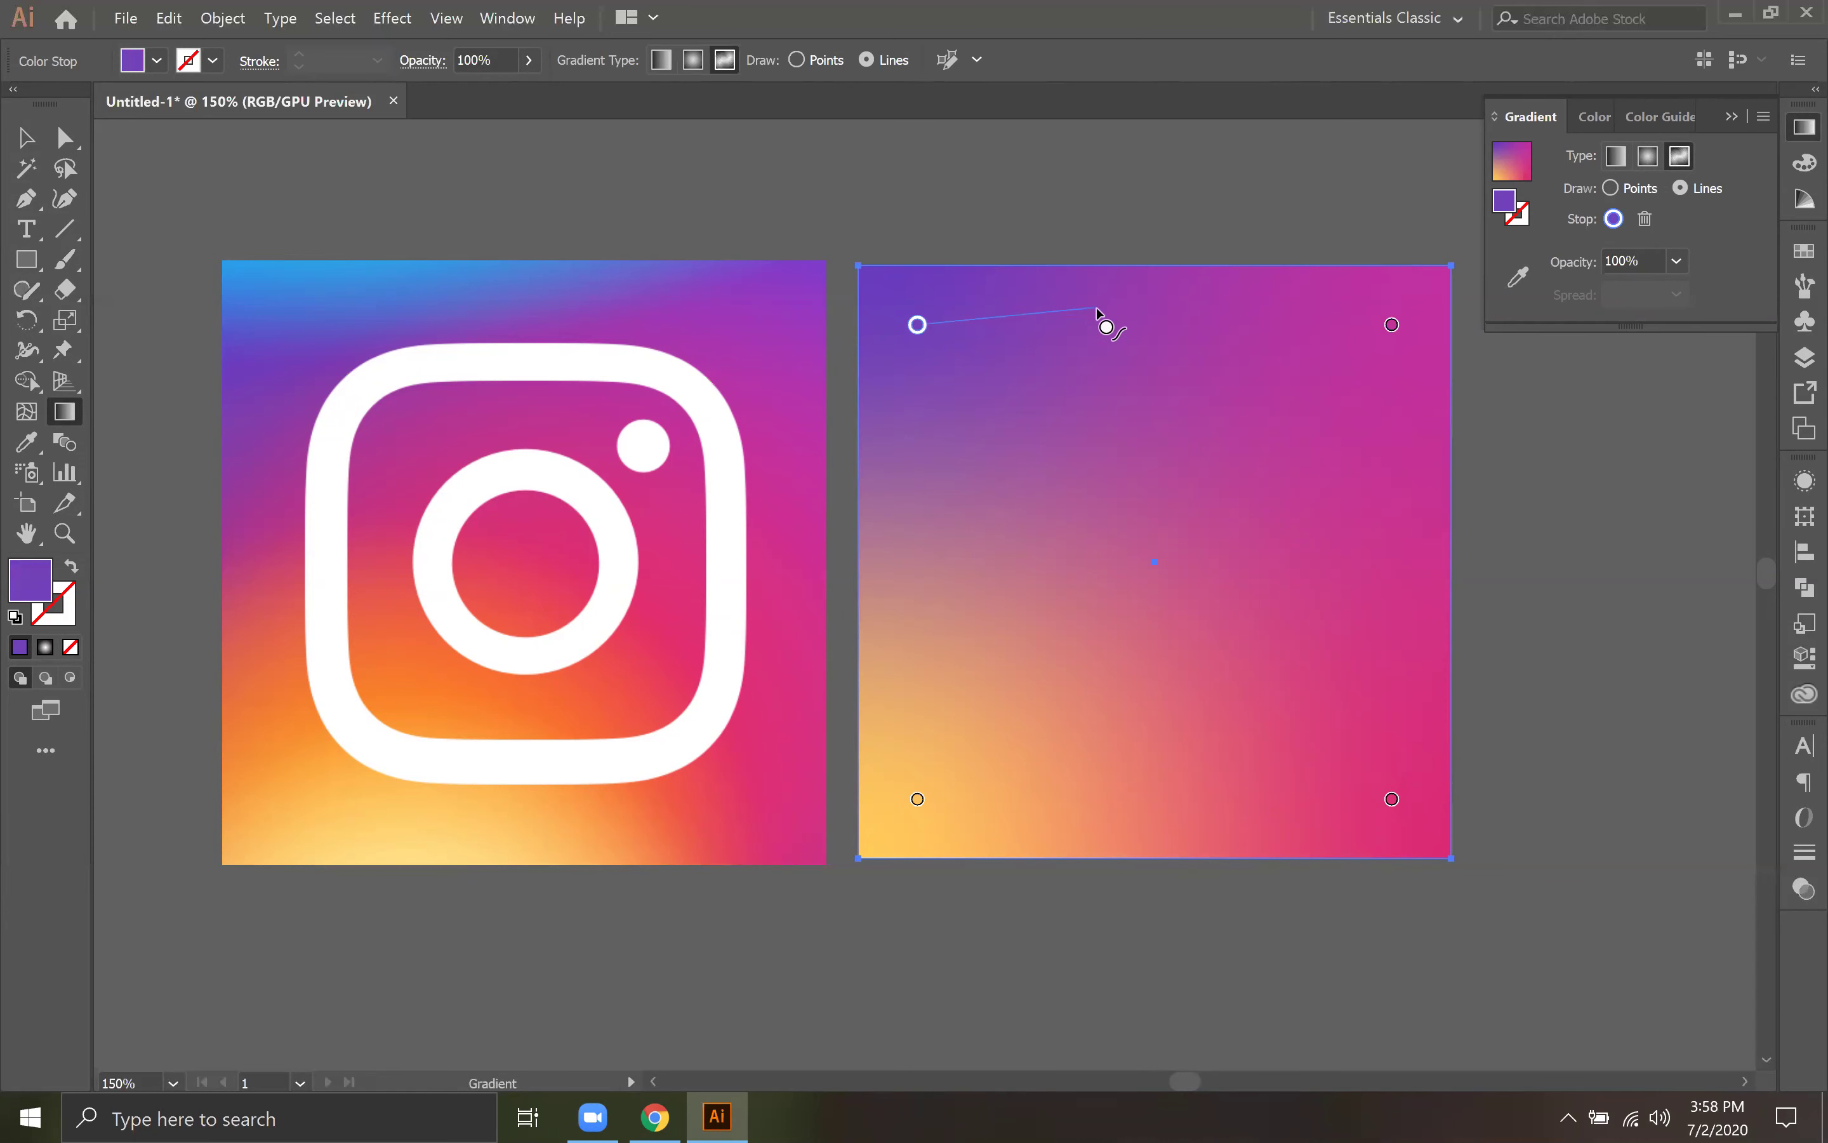
{"action": "left_click", "coordinate": [1117, 303]}
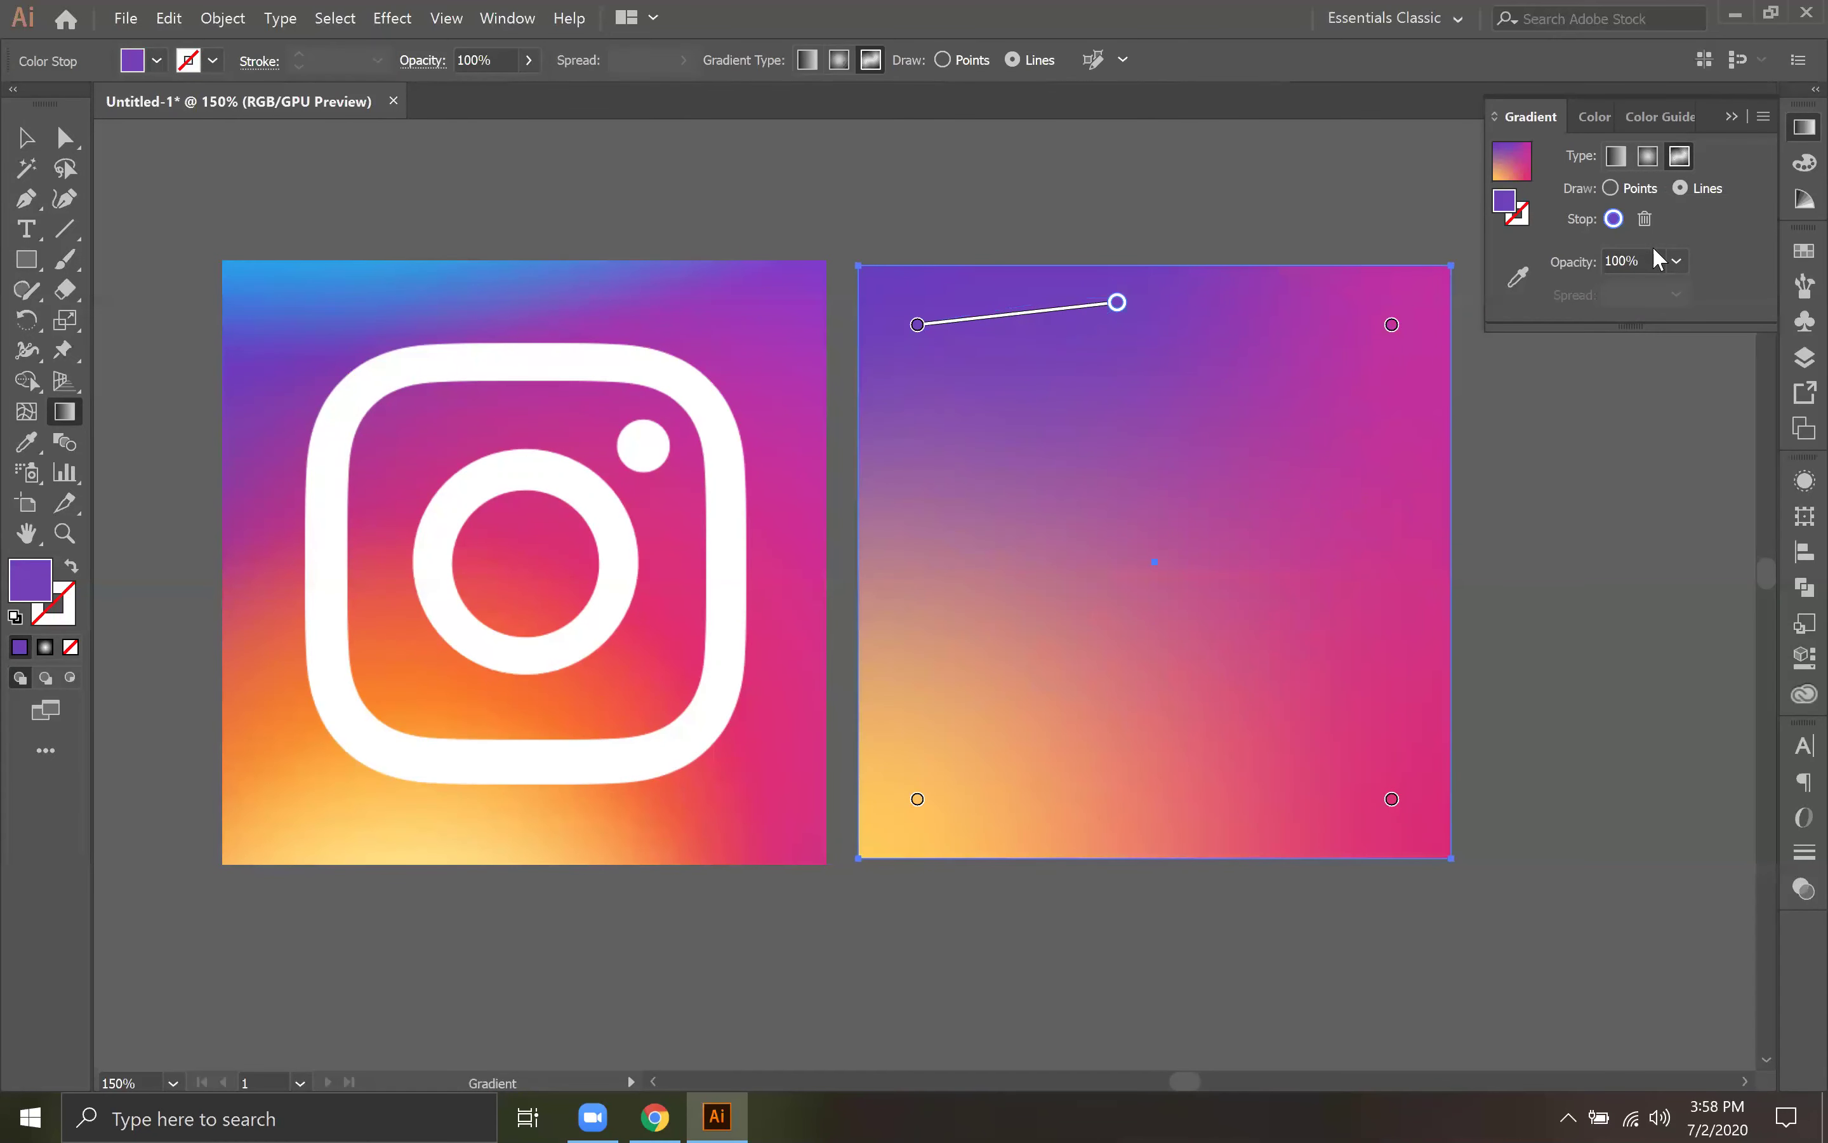
Step: Color the gradient line's new end stop with the blue sampled from the logo's upper-left corner
{"action": "left_click", "coordinate": [917, 325]}
{"action": "double_click", "coordinate": [918, 325]}
{"action": "left_click", "coordinate": [590, 501]}
{"action": "left_click", "coordinate": [268, 280]}
{"action": "key", "text": "Escape"}
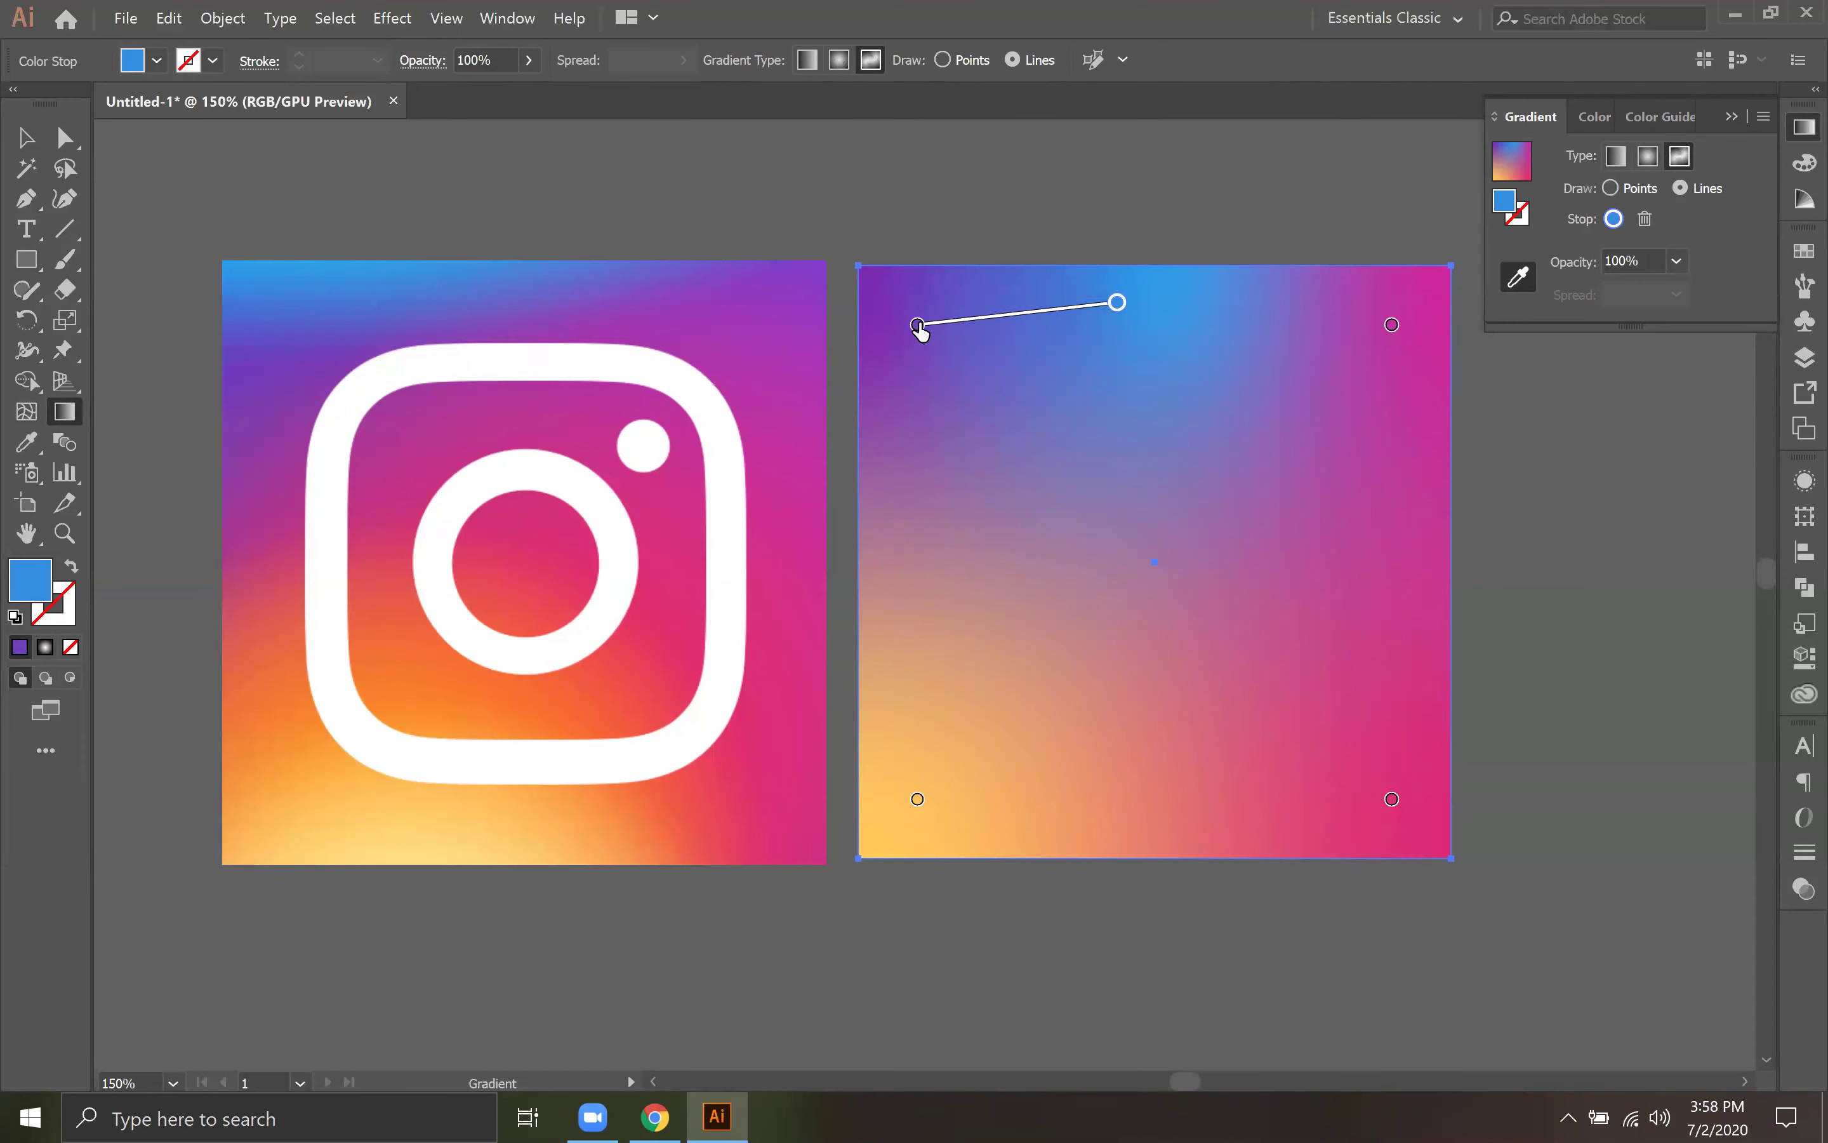
Step: Reopen the square's gradient for editing and color the line's upper-left stop with blue sampled from the logo's top edge
{"action": "left_click", "coordinate": [25, 136]}
{"action": "left_click", "coordinate": [1315, 340]}
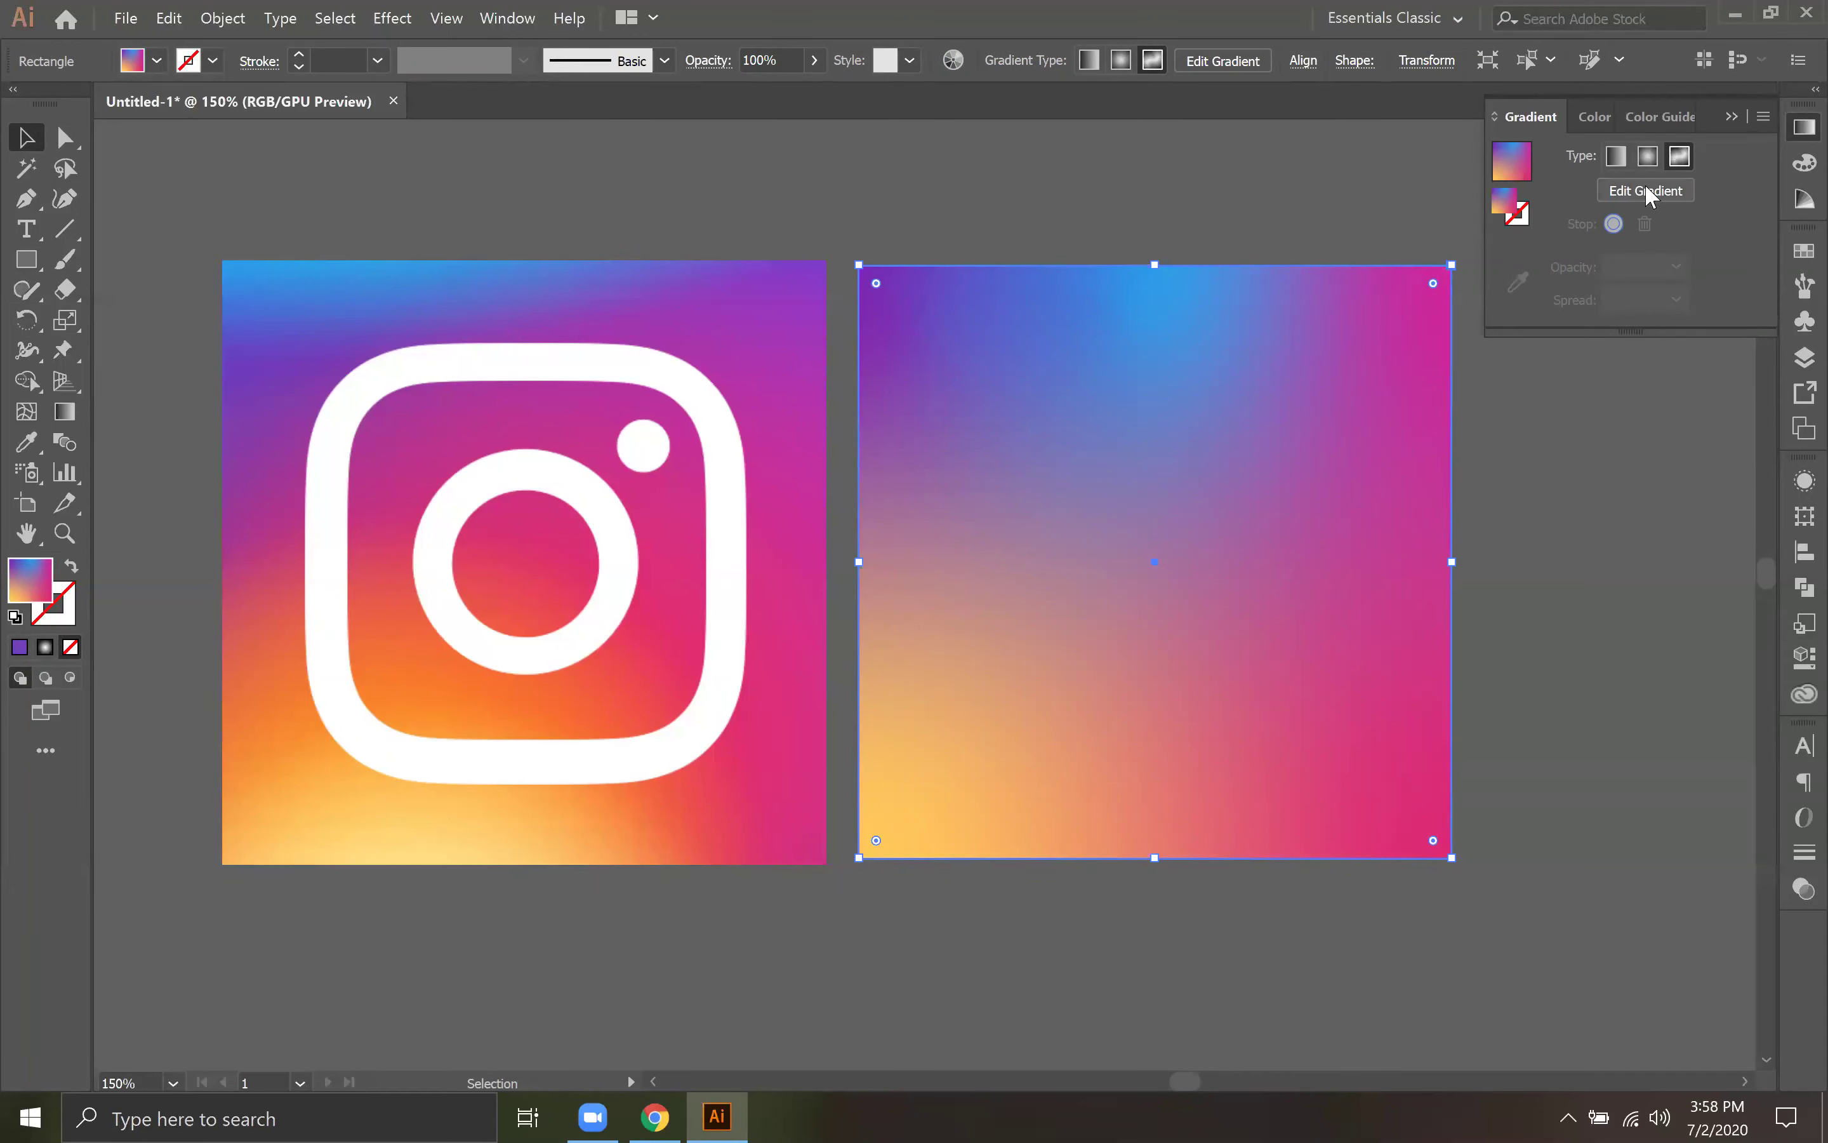
{"action": "left_click", "coordinate": [1649, 190]}
{"action": "left_click", "coordinate": [917, 326]}
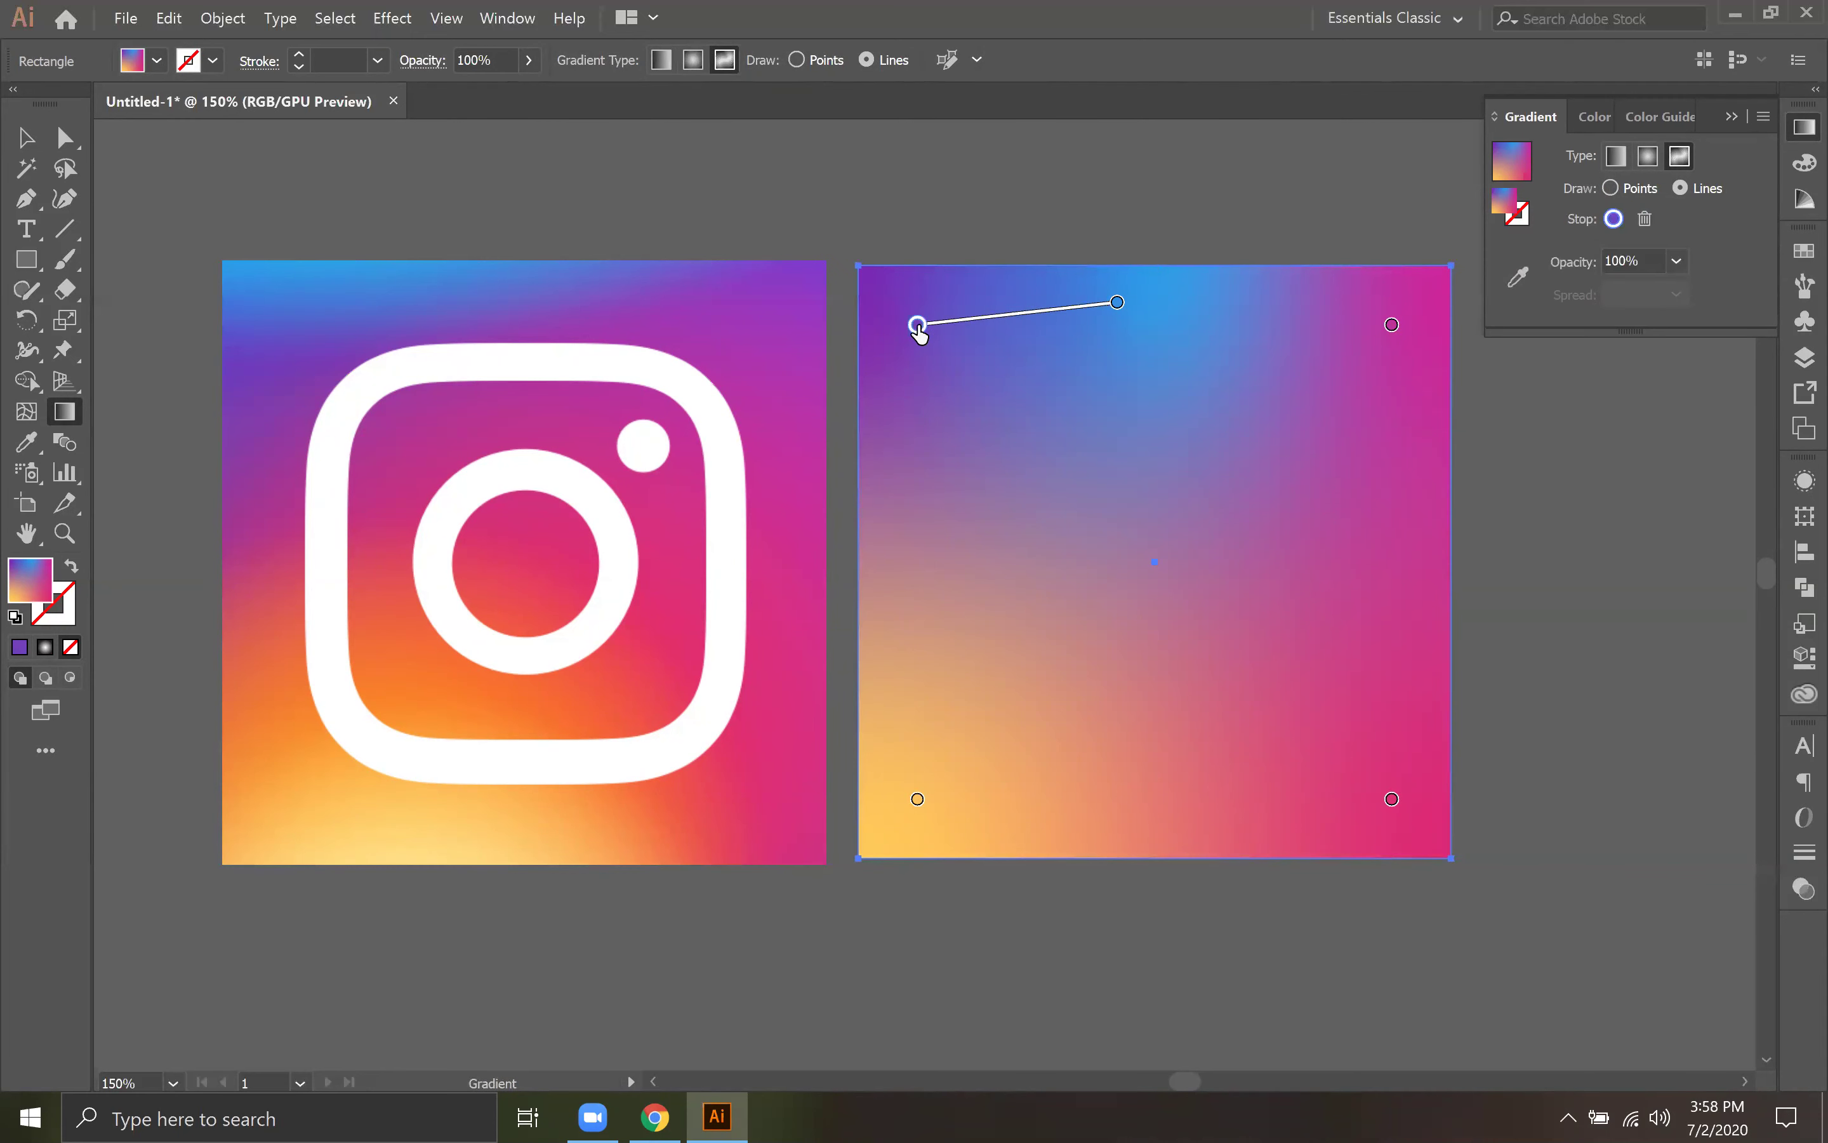
{"action": "double_click", "coordinate": [918, 325]}
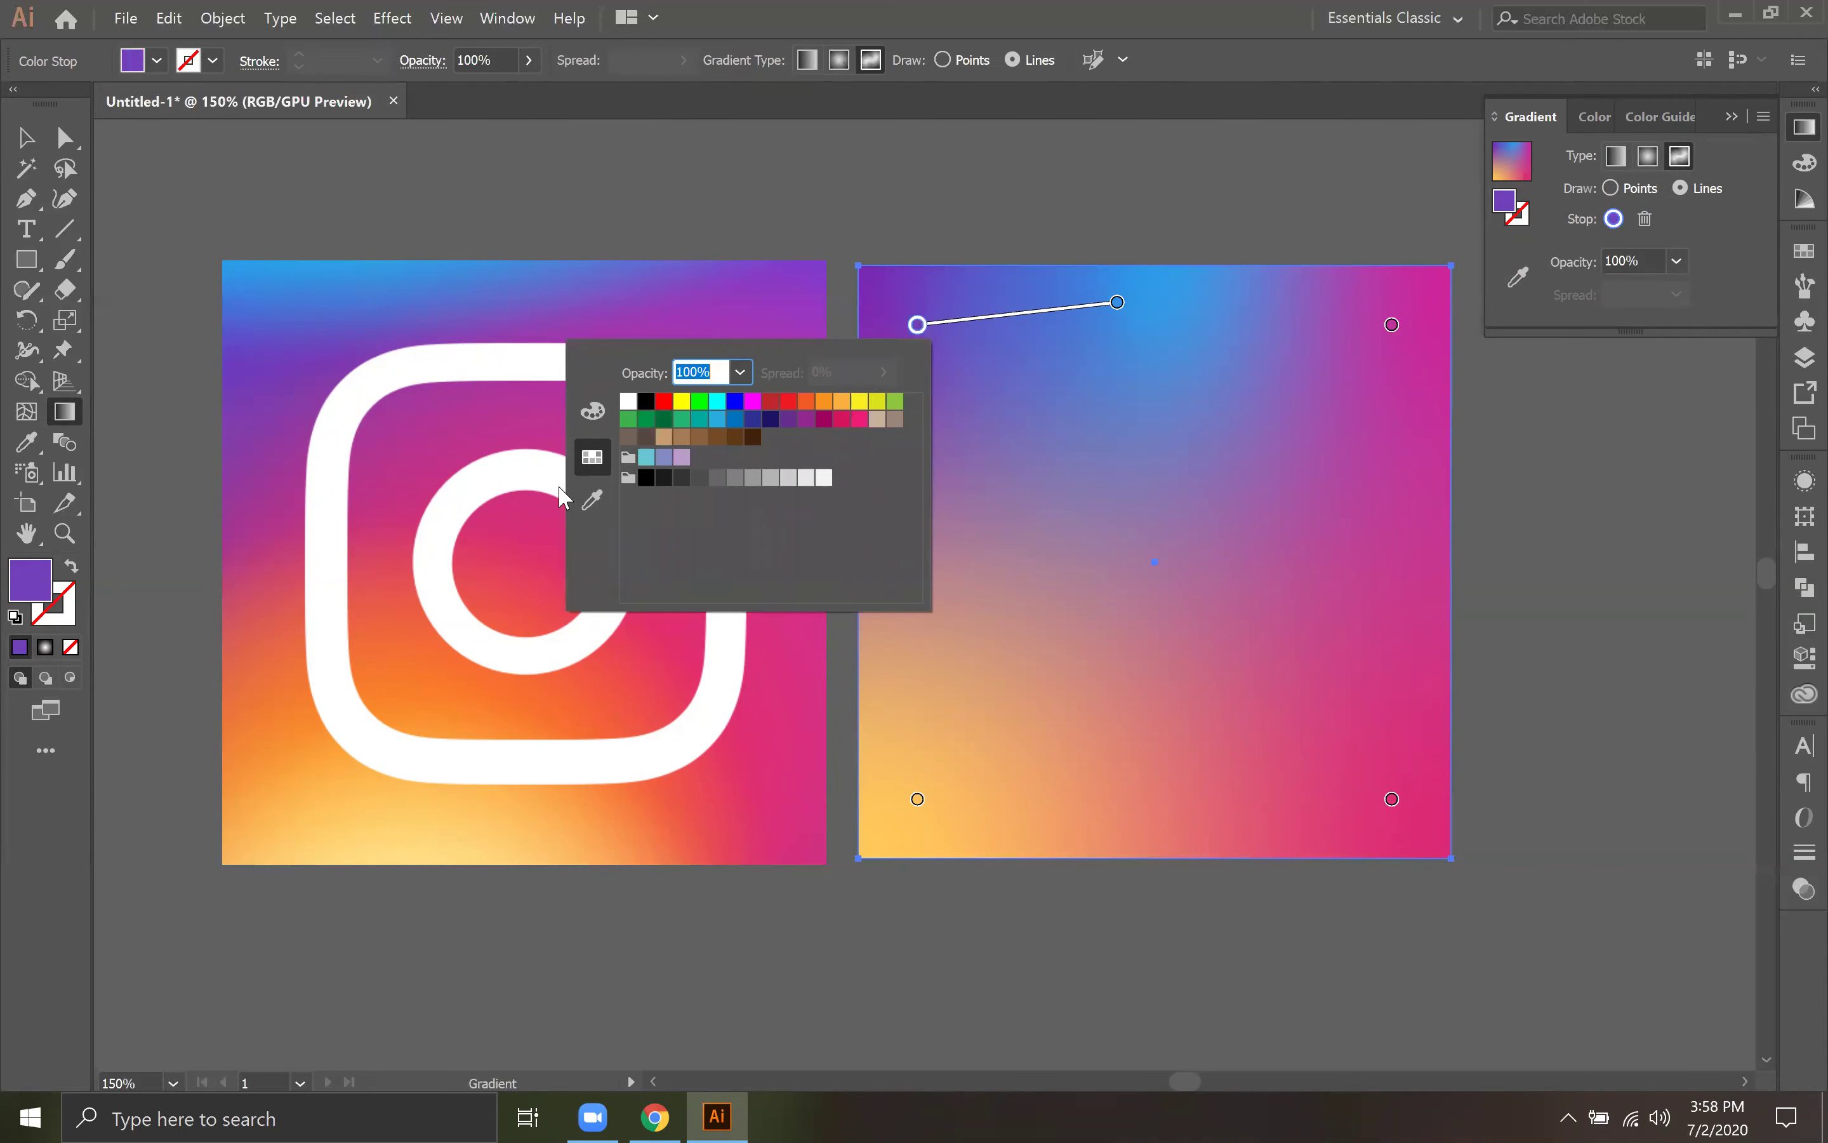
{"action": "left_click", "coordinate": [592, 500]}
{"action": "left_click", "coordinate": [289, 287]}
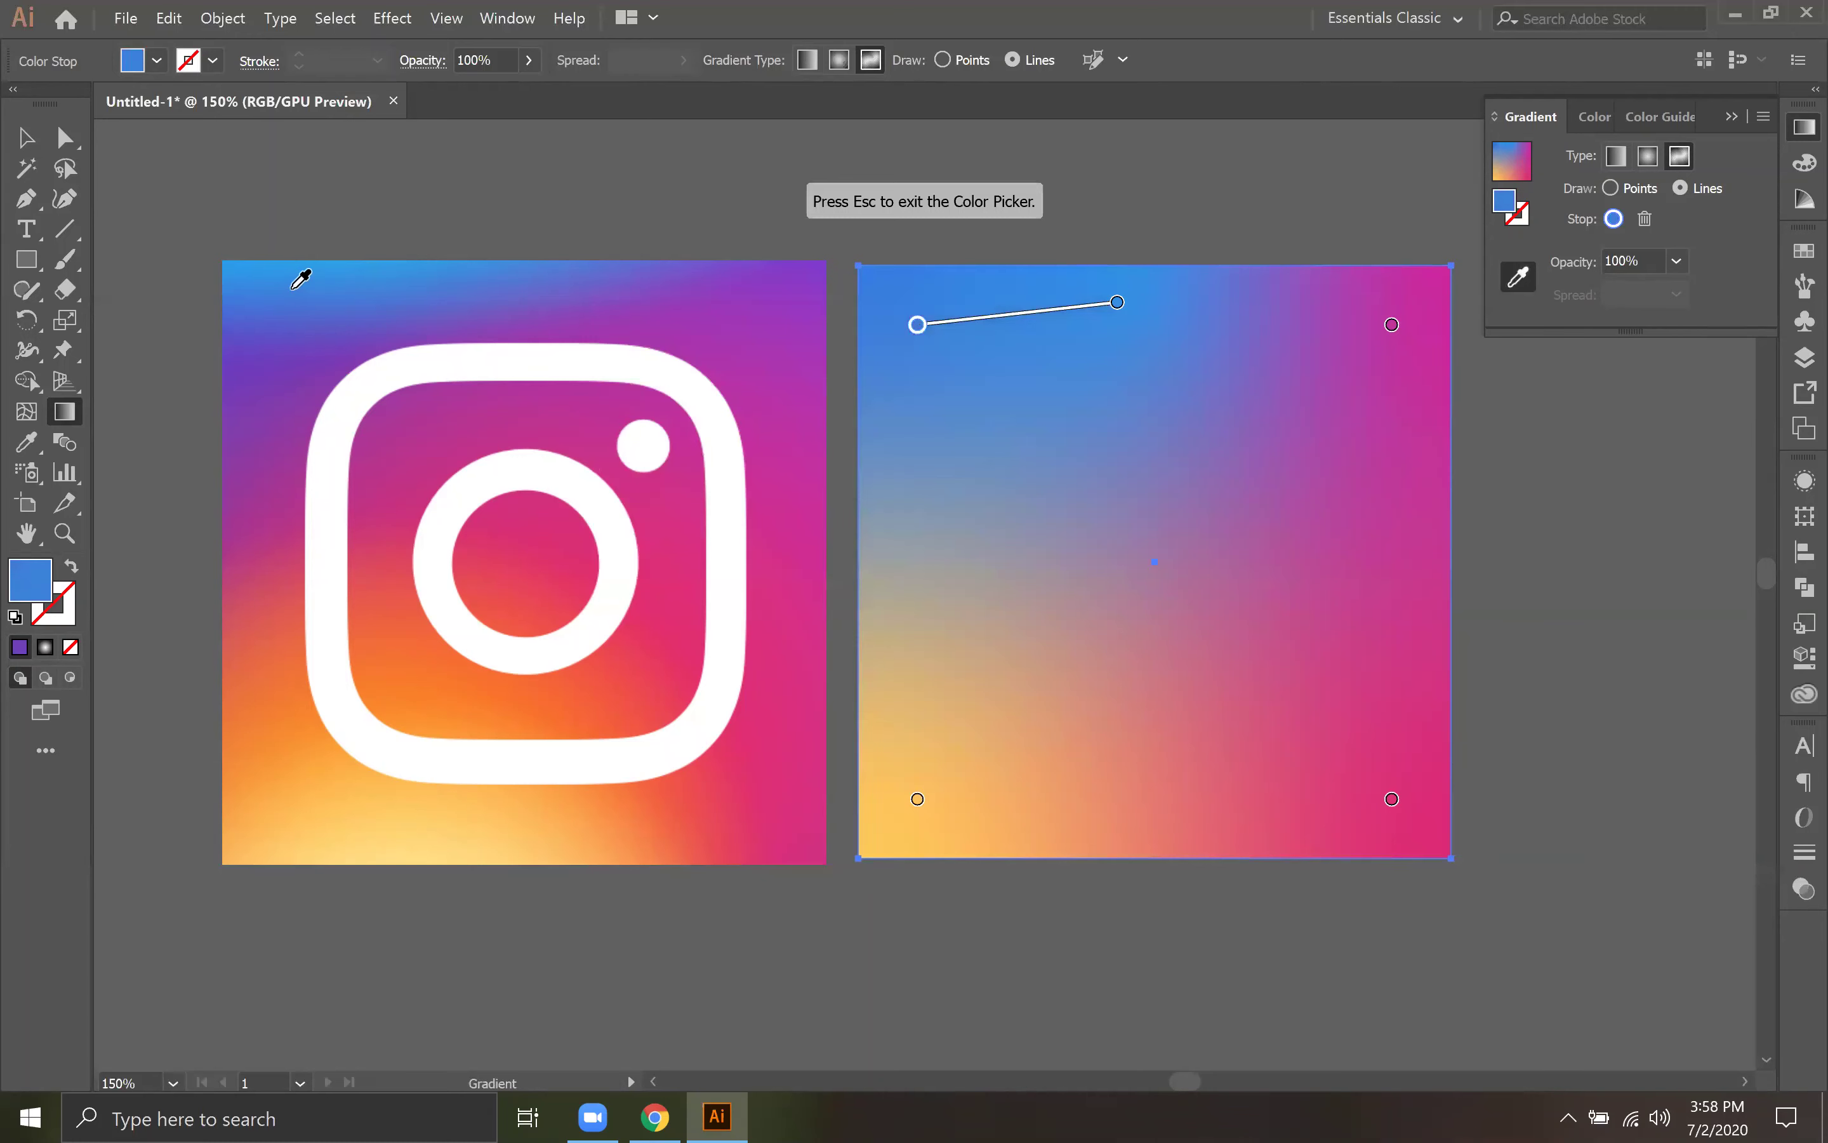
{"action": "left_click", "coordinate": [309, 274]}
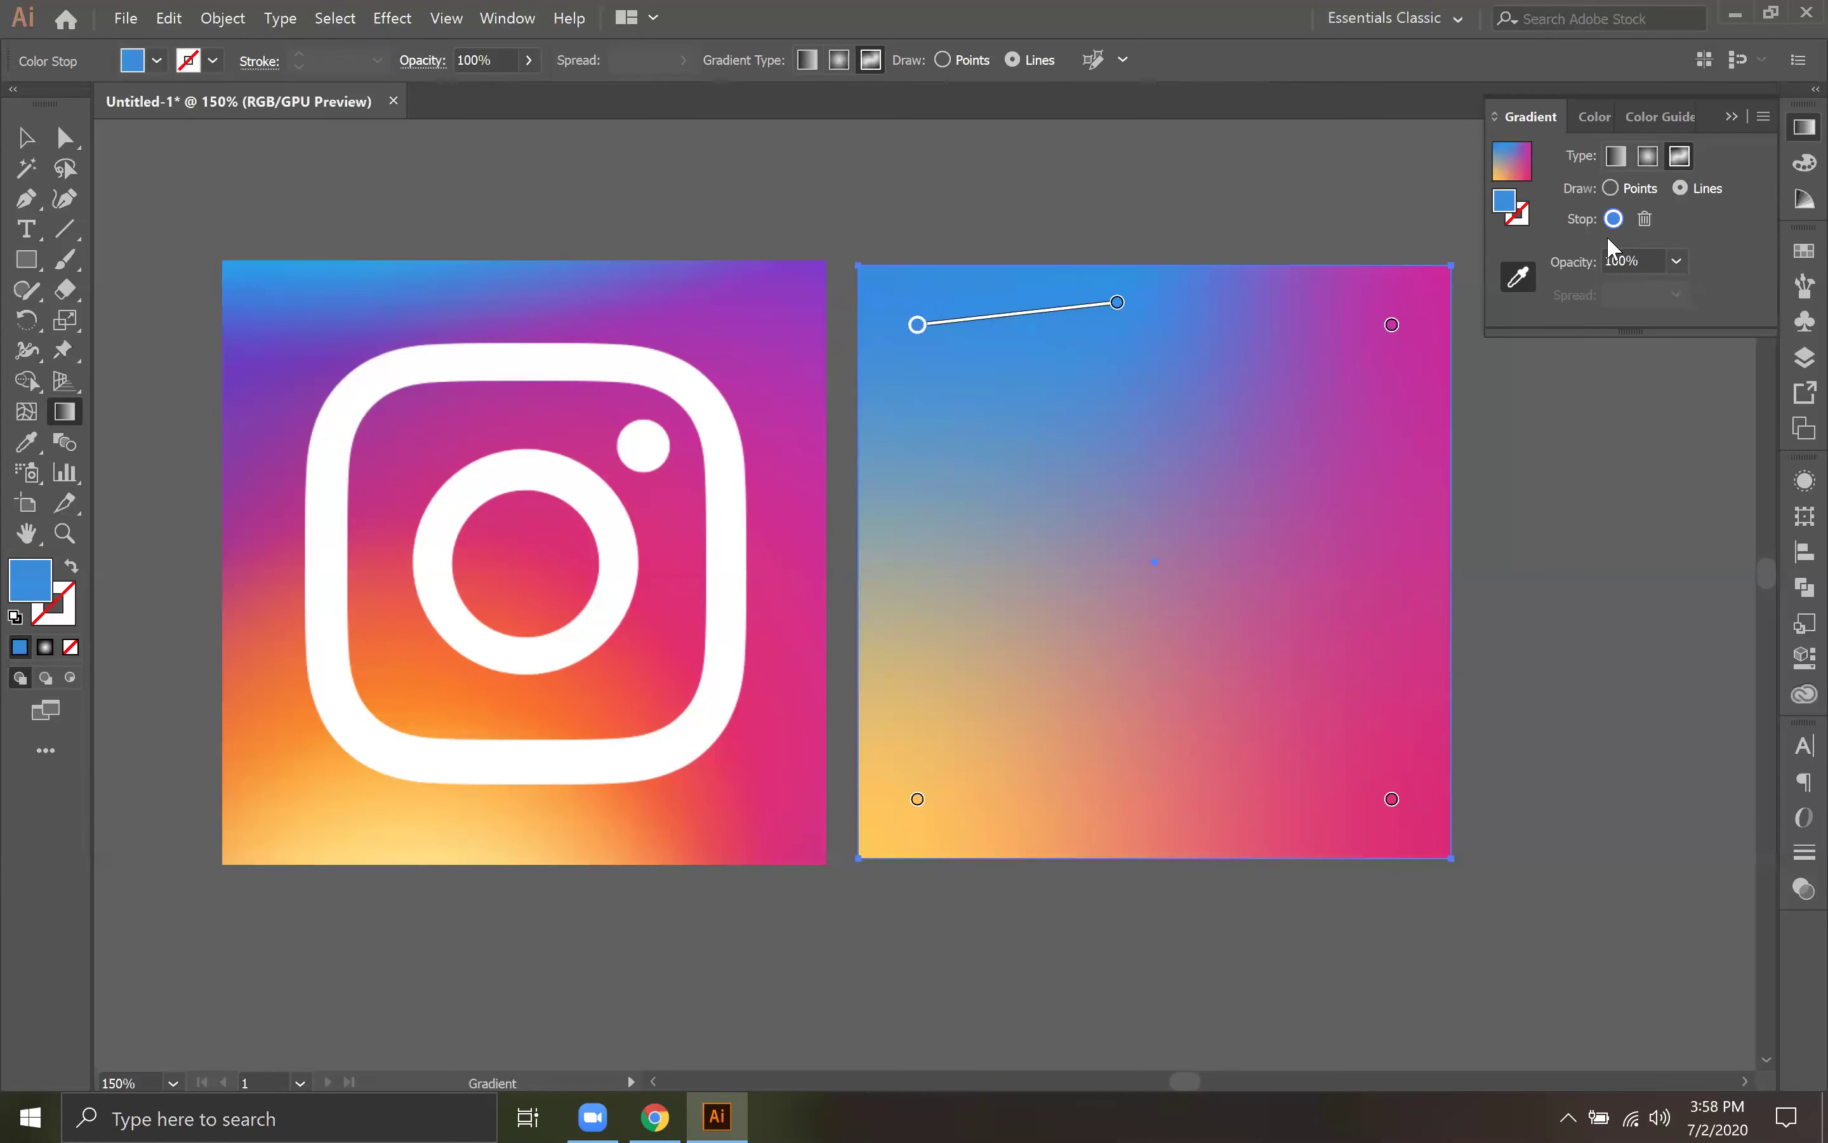
{"action": "key", "text": "ctrl"}
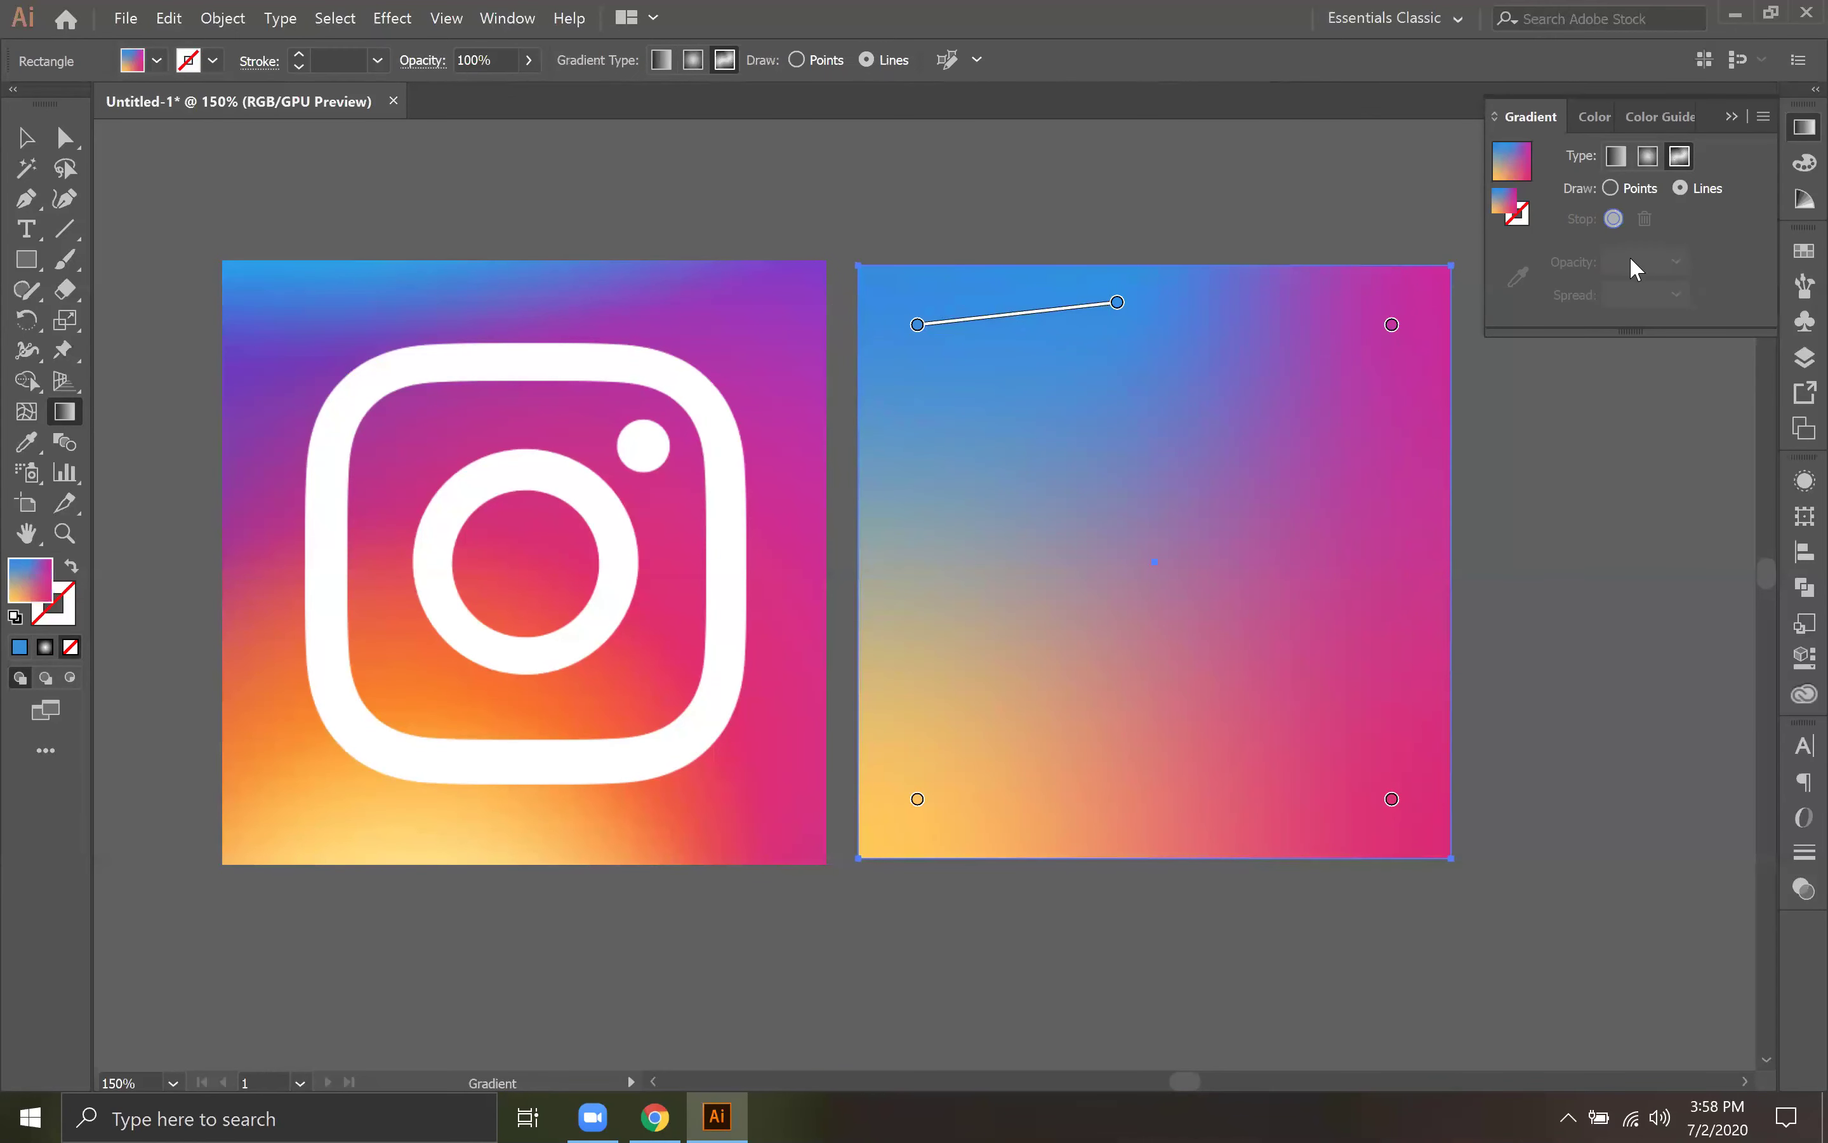
Step: Switch the freeform gradient to Points mode and remove both stops of the line by pulling them off the square
{"action": "left_click", "coordinate": [1611, 188]}
{"action": "left_click_drag", "start_coordinate": [917, 325], "coordinate": [882, 237]}
{"action": "left_click_drag", "start_coordinate": [1118, 302], "coordinate": [1103, 241]}
Step: Place two point stops on the square, one near the upper-left corner and one on the top edge about a third across
{"action": "left_click", "coordinate": [1051, 297]}
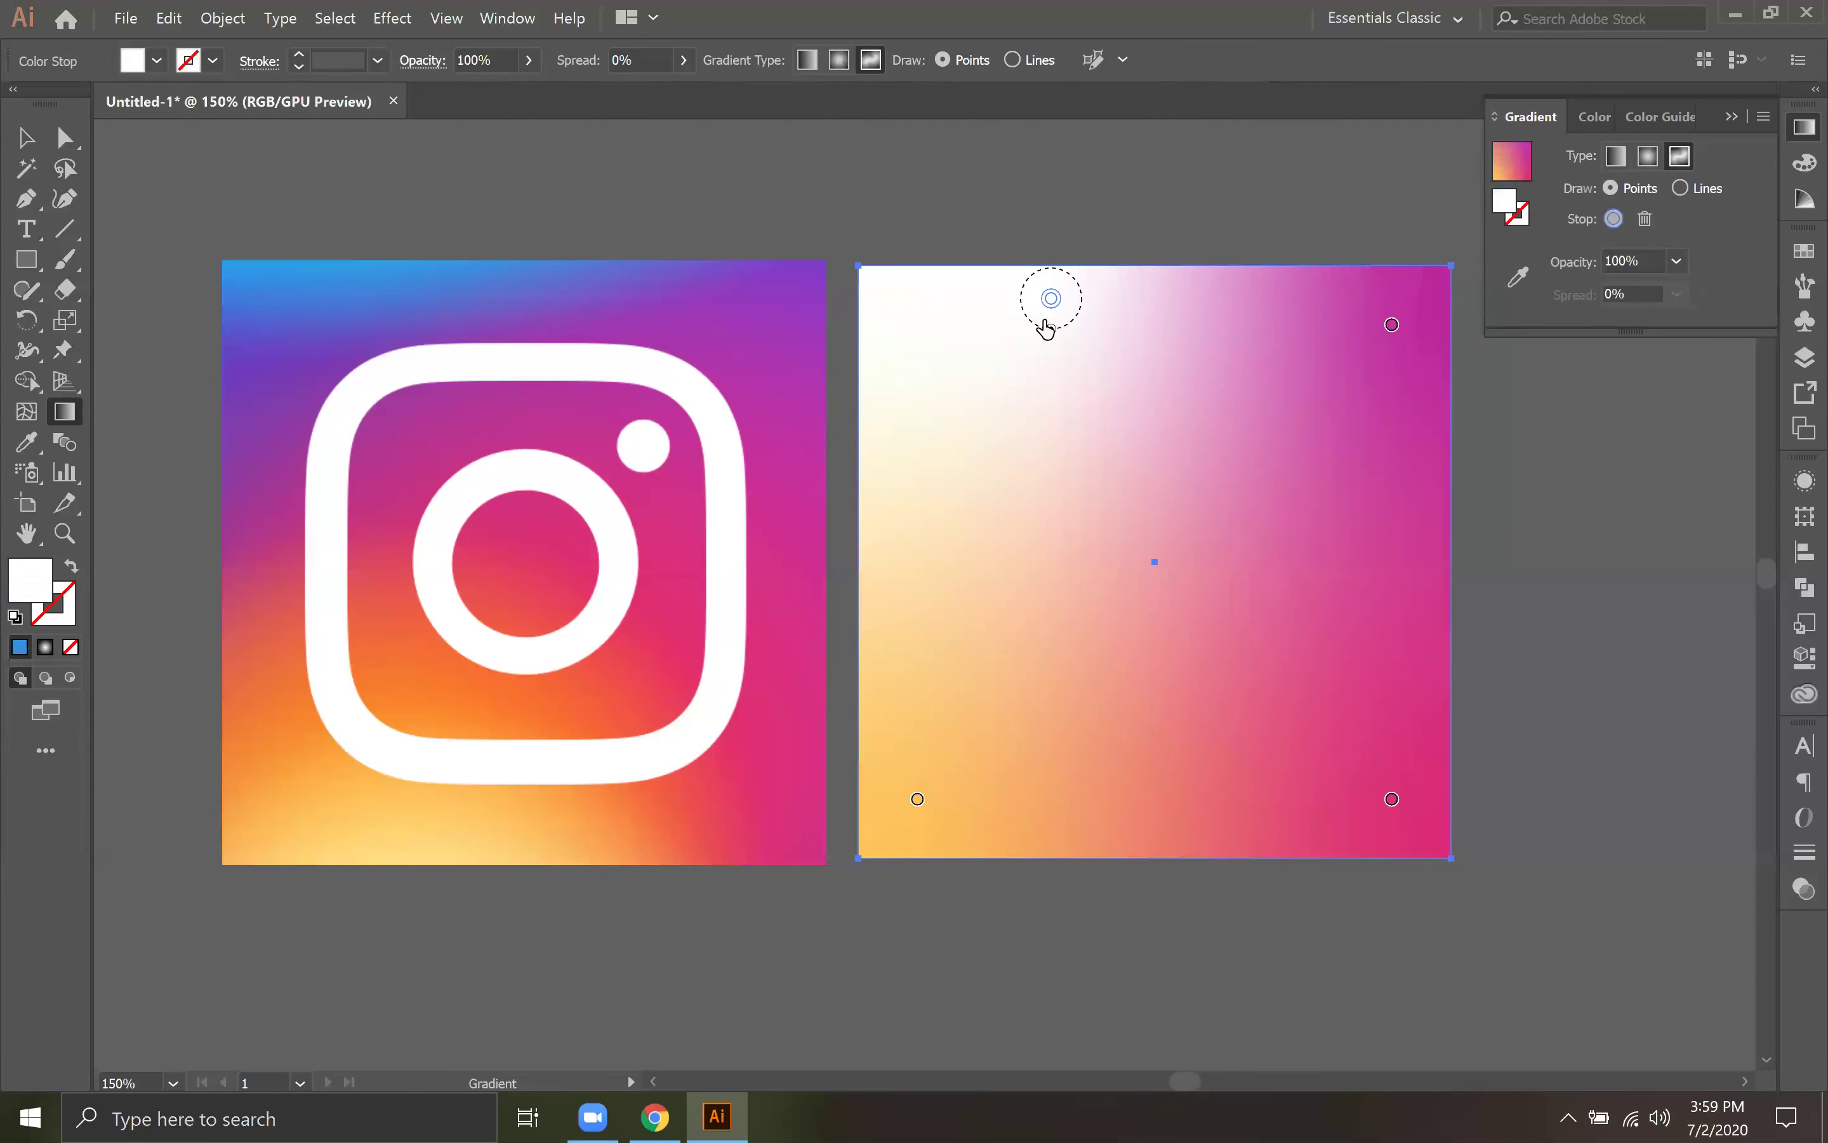
{"action": "left_click", "coordinate": [911, 291]}
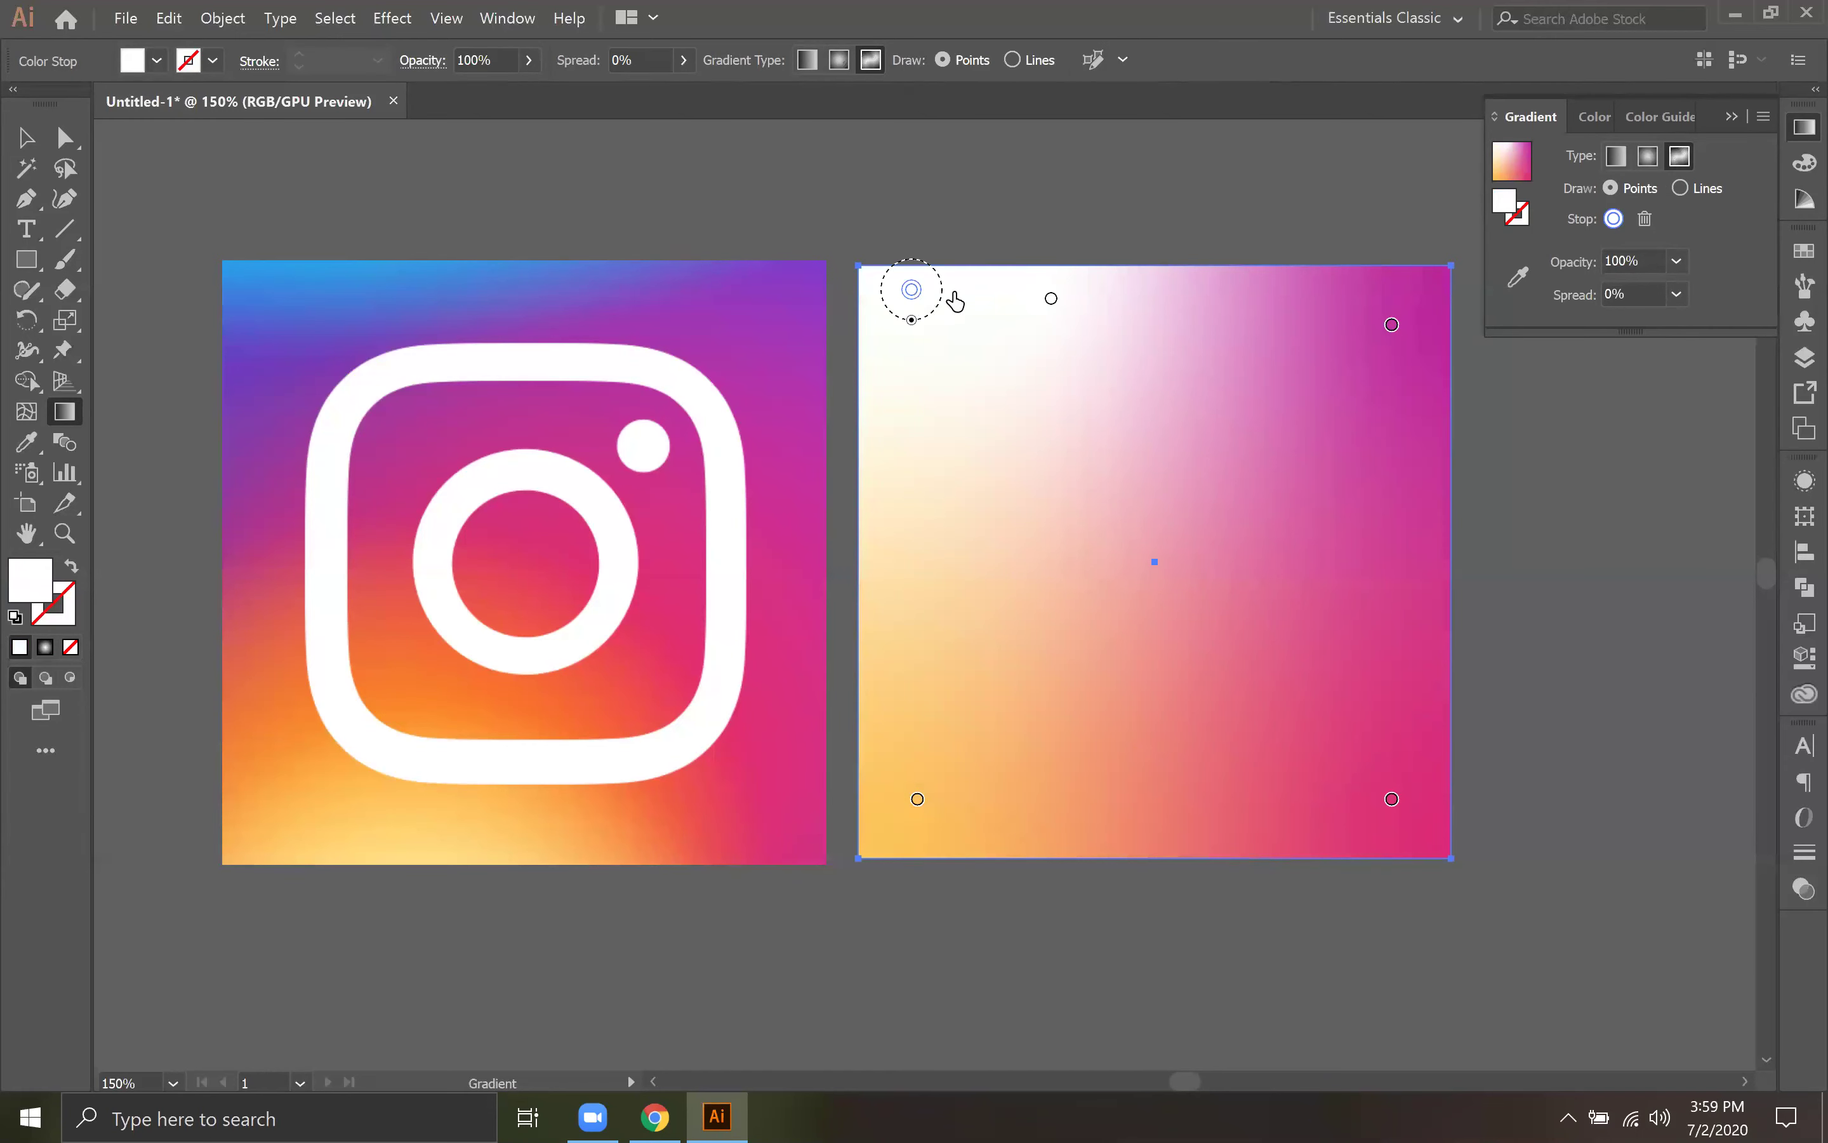
{"action": "left_click_drag", "start_coordinate": [1051, 298], "coordinate": [1049, 255]}
{"action": "left_click_drag", "start_coordinate": [911, 290], "coordinate": [909, 274]}
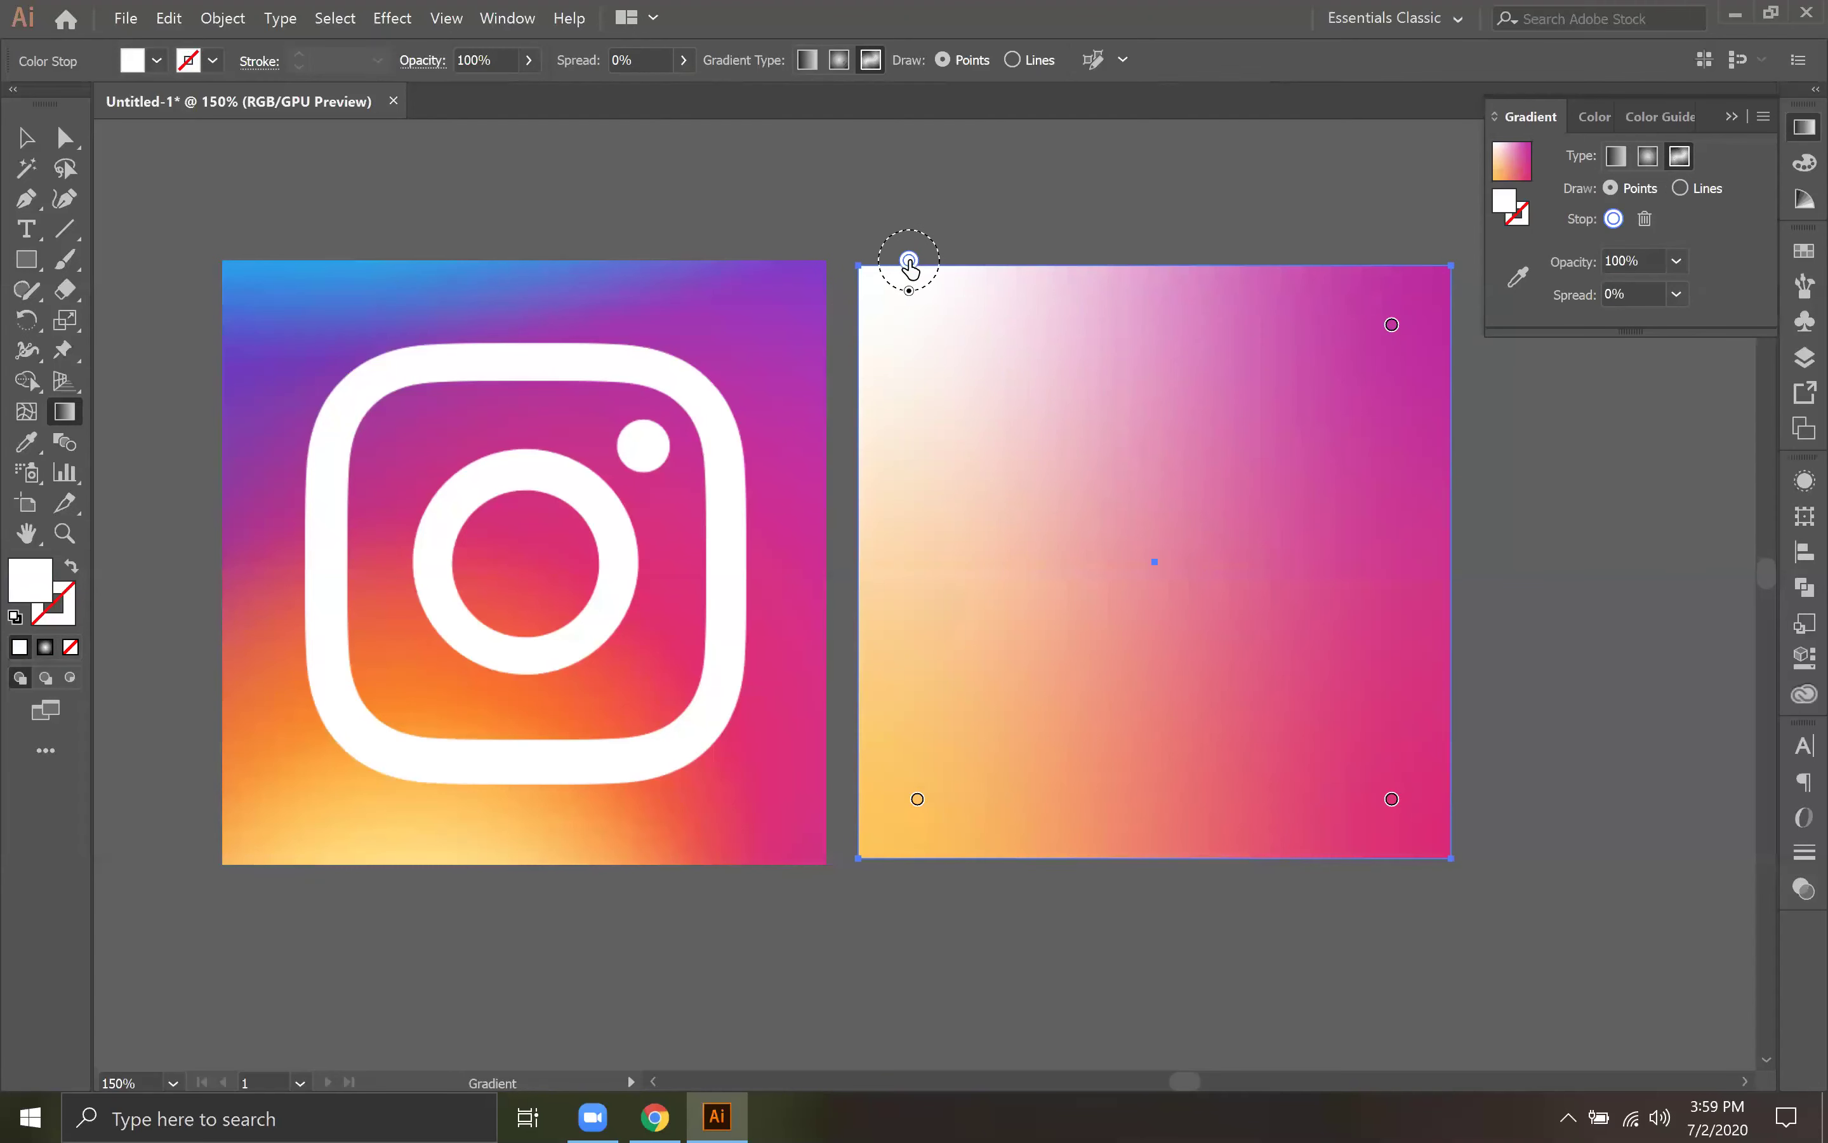
{"action": "left_click", "coordinate": [1033, 269]}
{"action": "left_click_drag", "start_coordinate": [909, 260], "coordinate": [907, 281]}
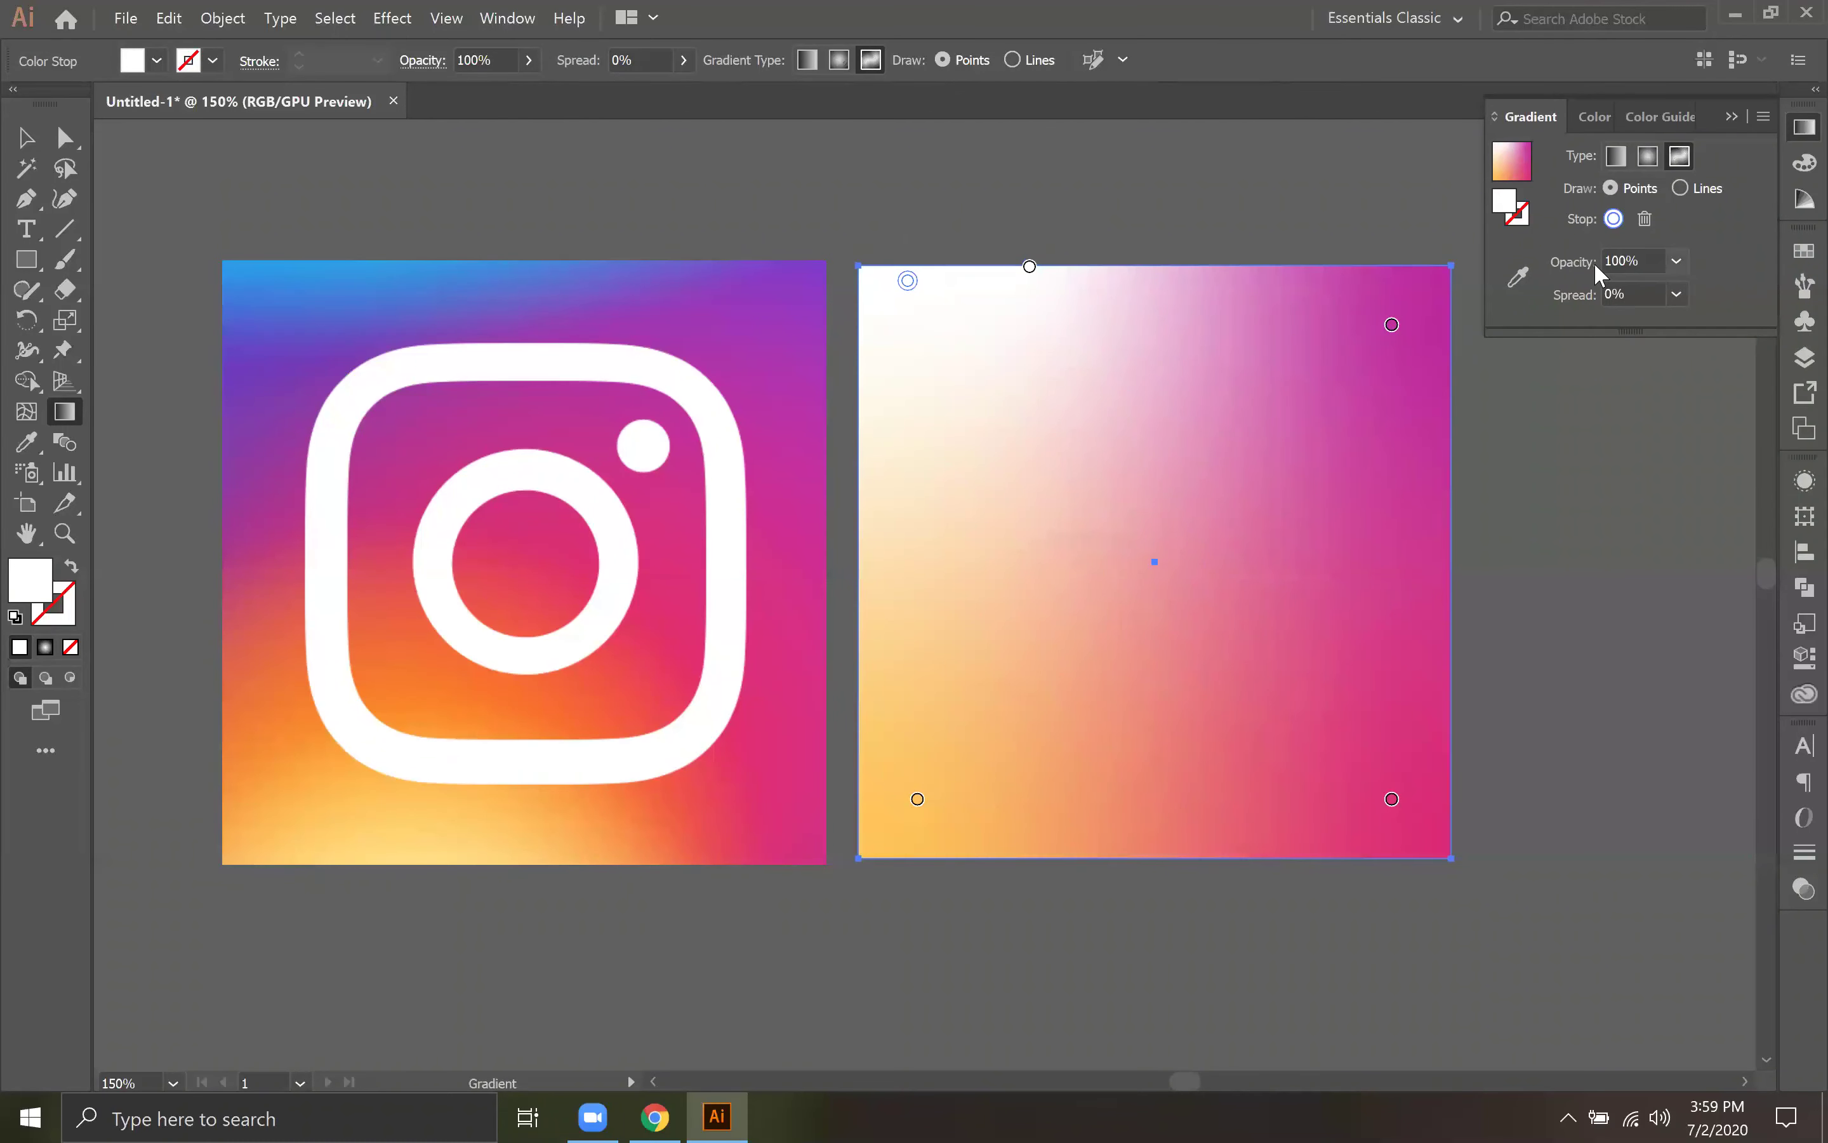
Step: Color the stop on the square's top edge with blue sampled from the upper middle of the logo
{"action": "double_click", "coordinate": [1030, 266]}
{"action": "left_click", "coordinate": [704, 436]}
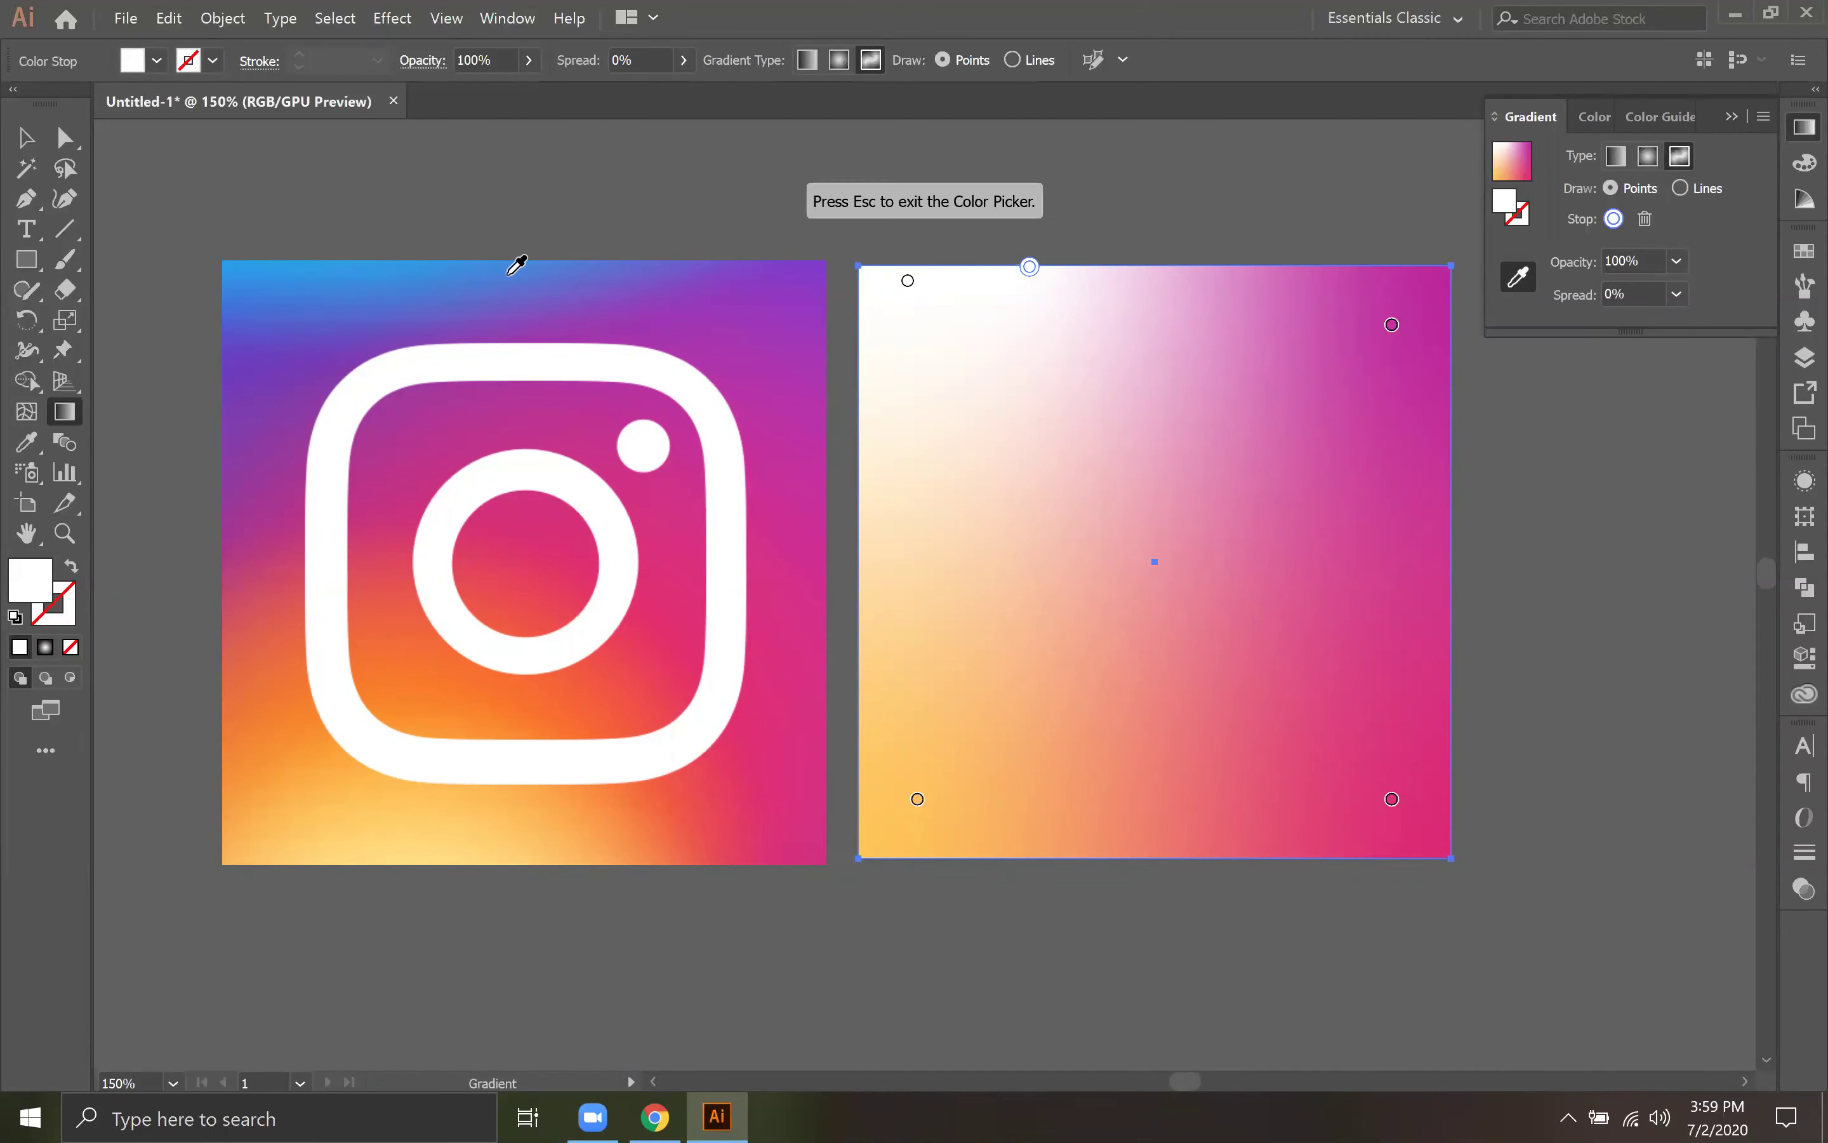
{"action": "left_click", "coordinate": [508, 274]}
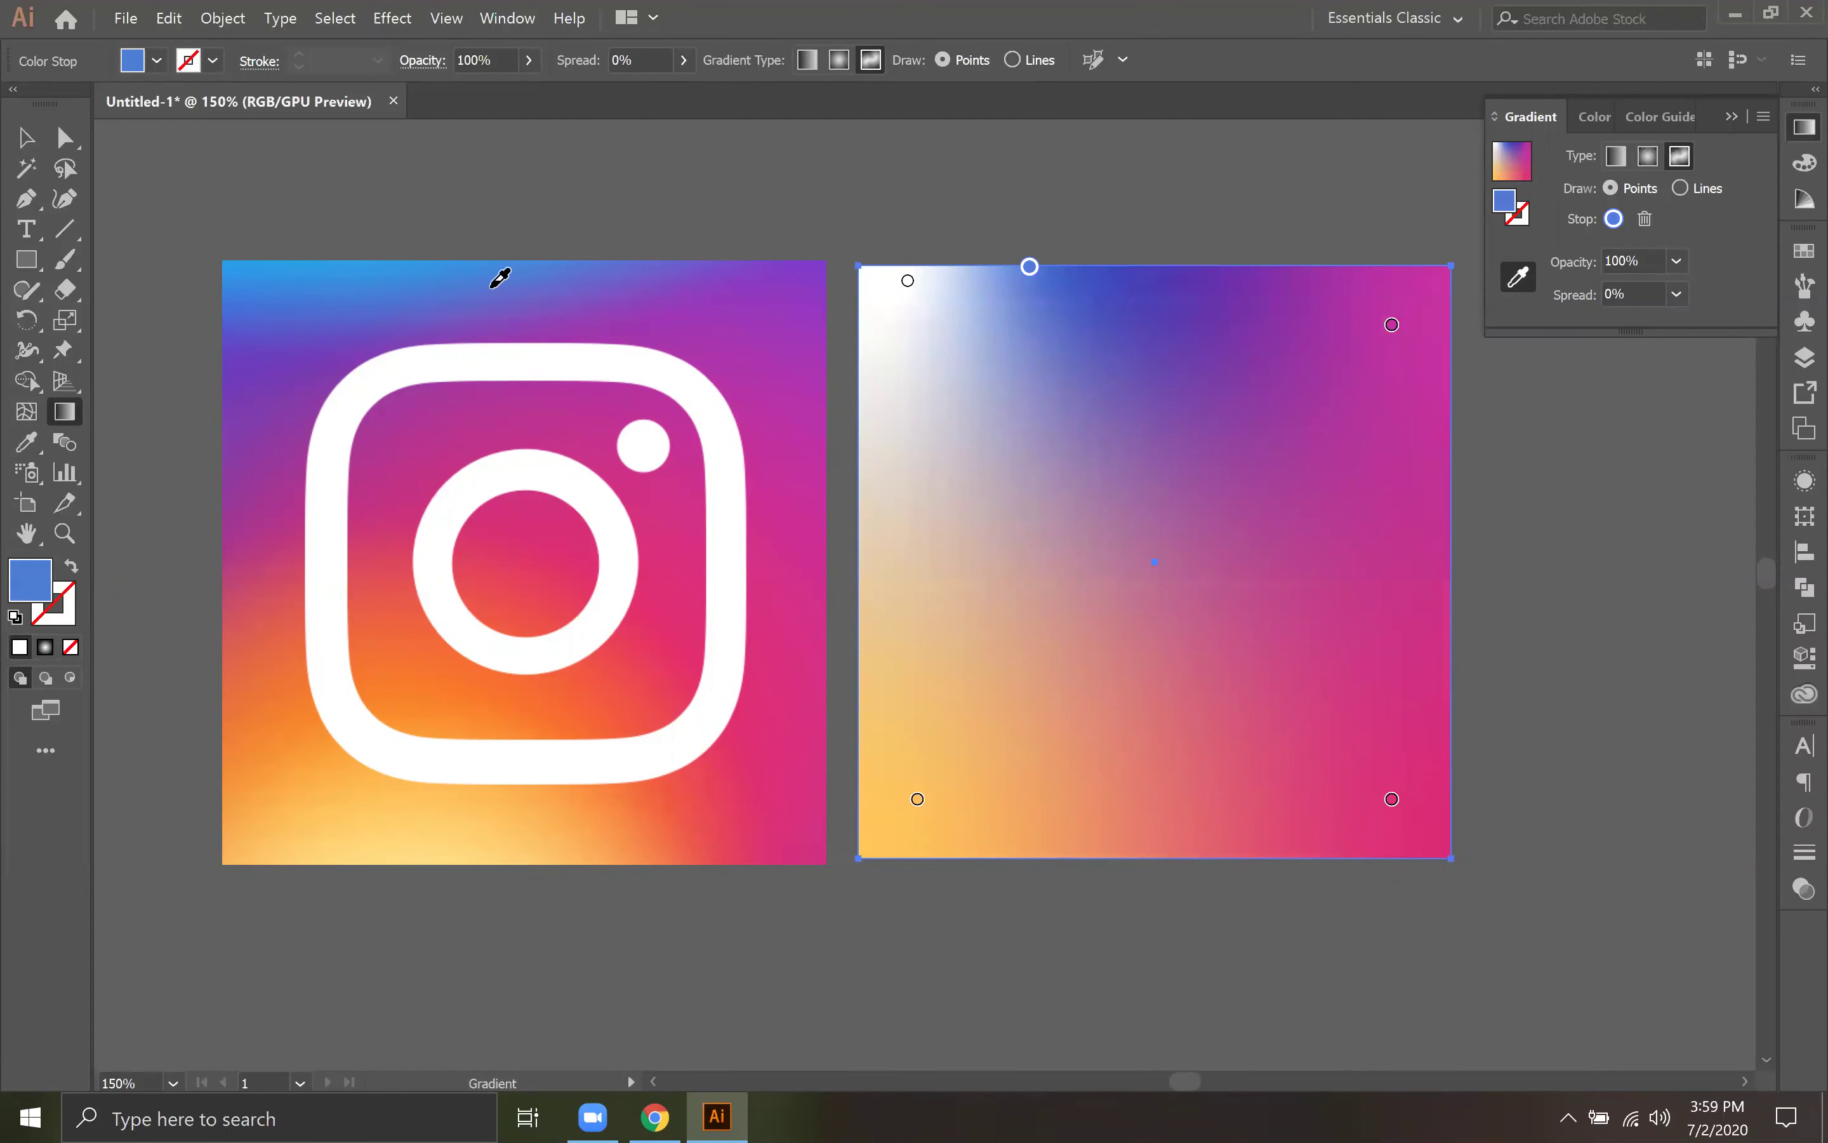
{"action": "left_click", "coordinate": [488, 258]}
{"action": "left_click", "coordinate": [477, 293]}
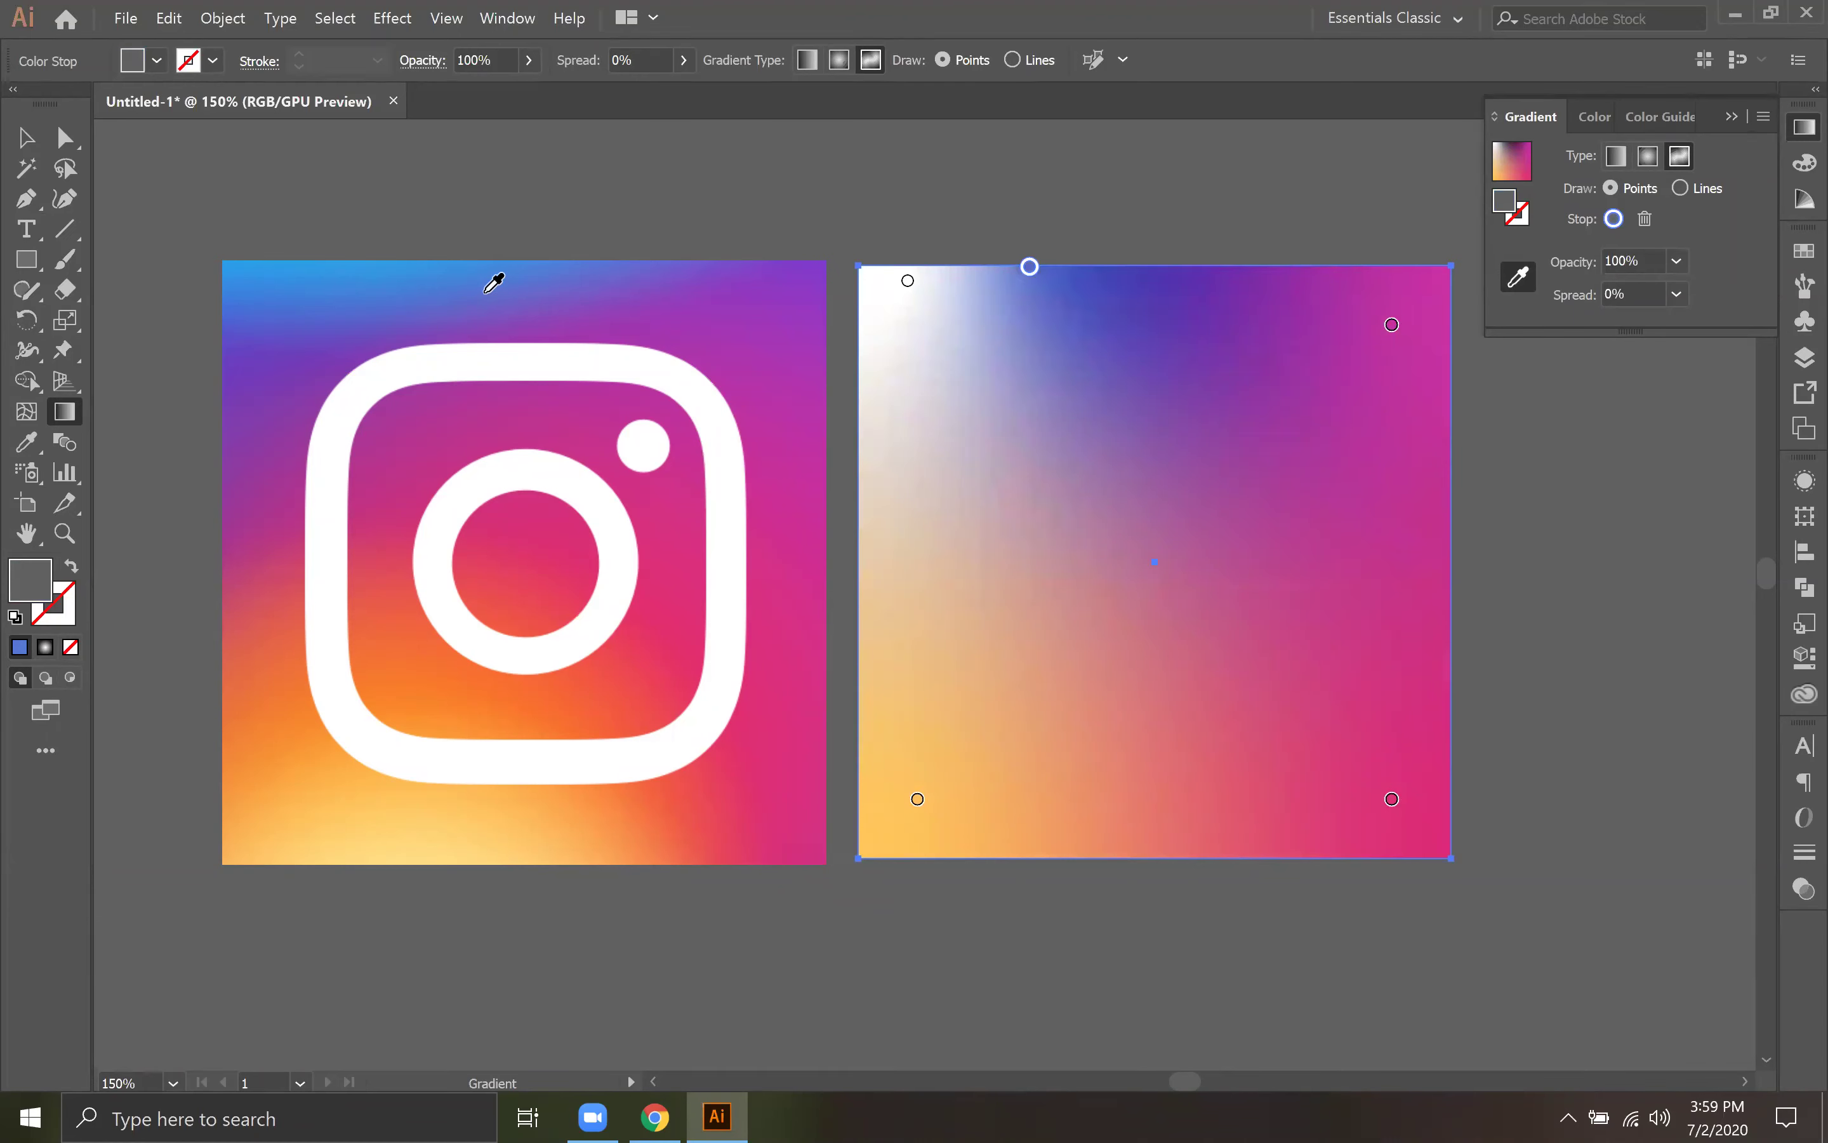
Step: Color the square's upper-left stop with the bright blue sampled near the logo's upper-left corner
{"action": "double_click", "coordinate": [908, 283]}
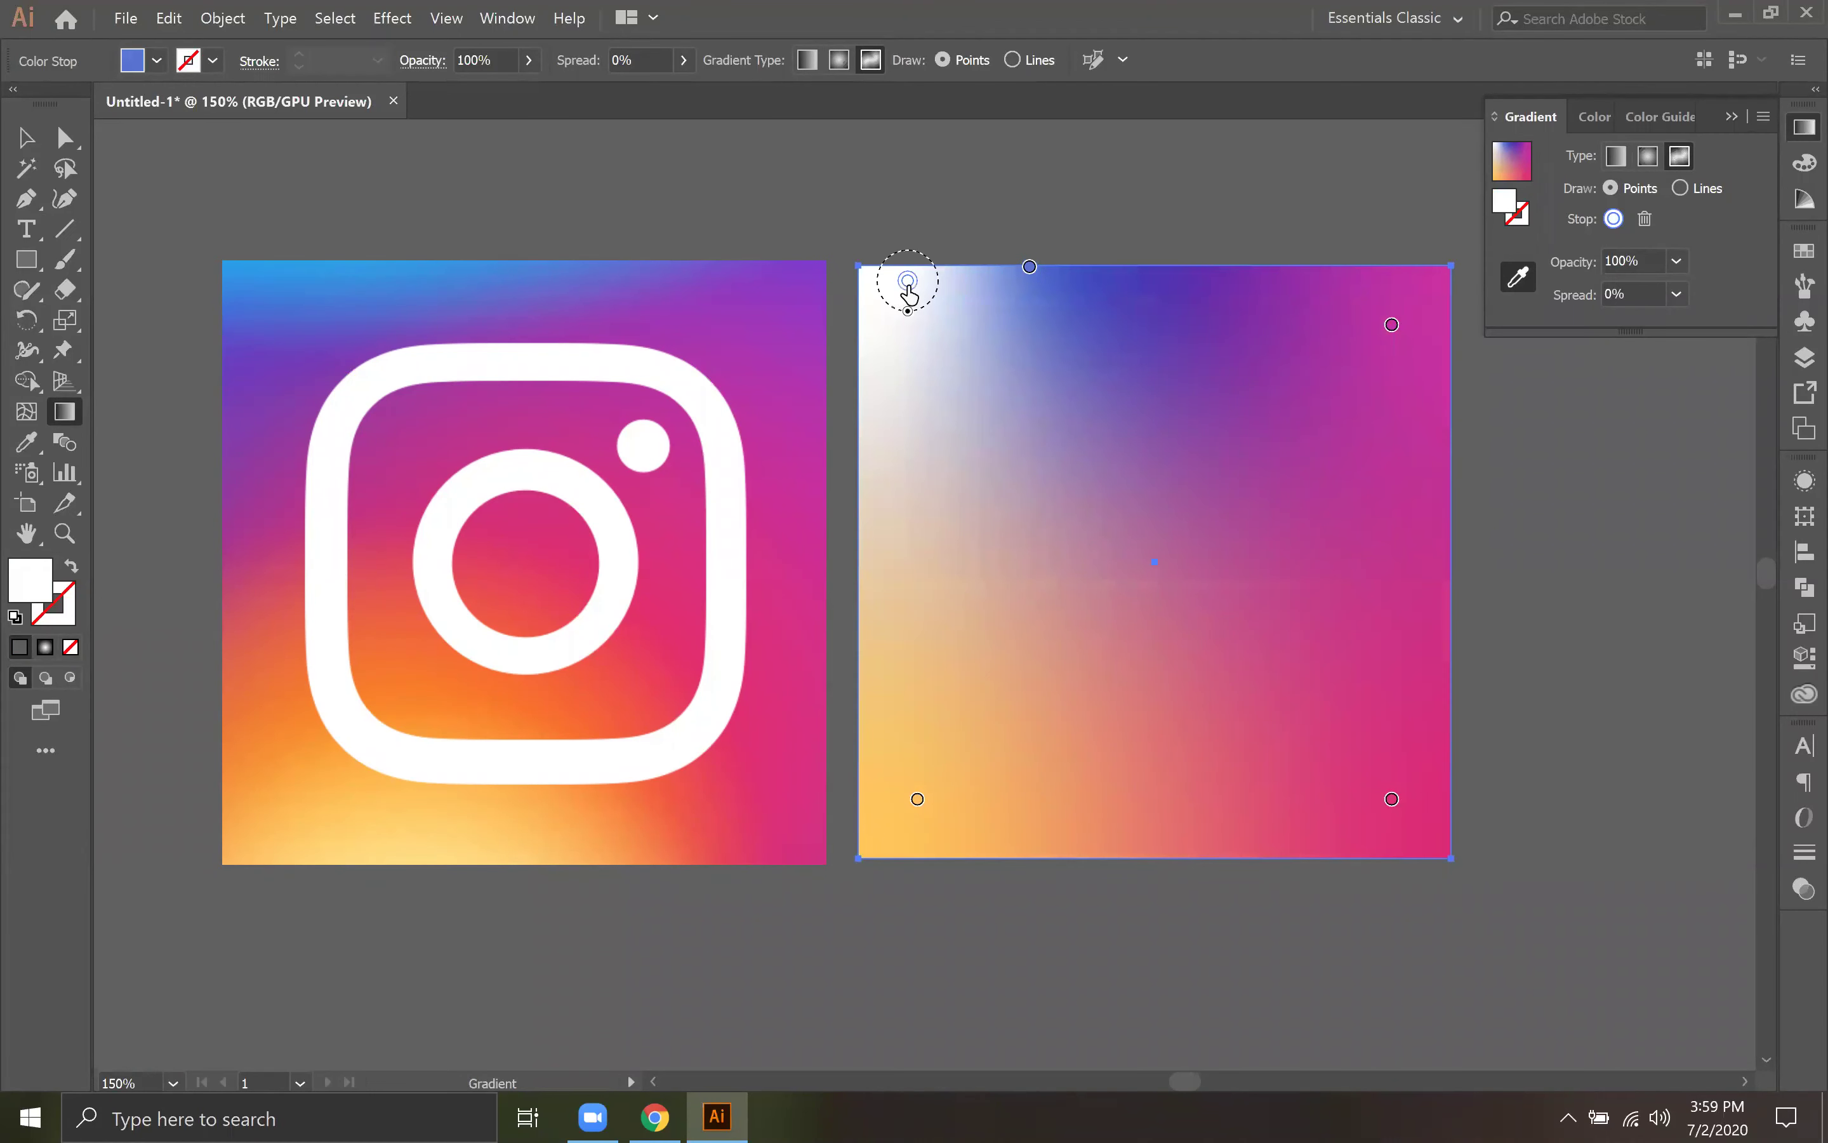
{"action": "left_click", "coordinate": [583, 456]}
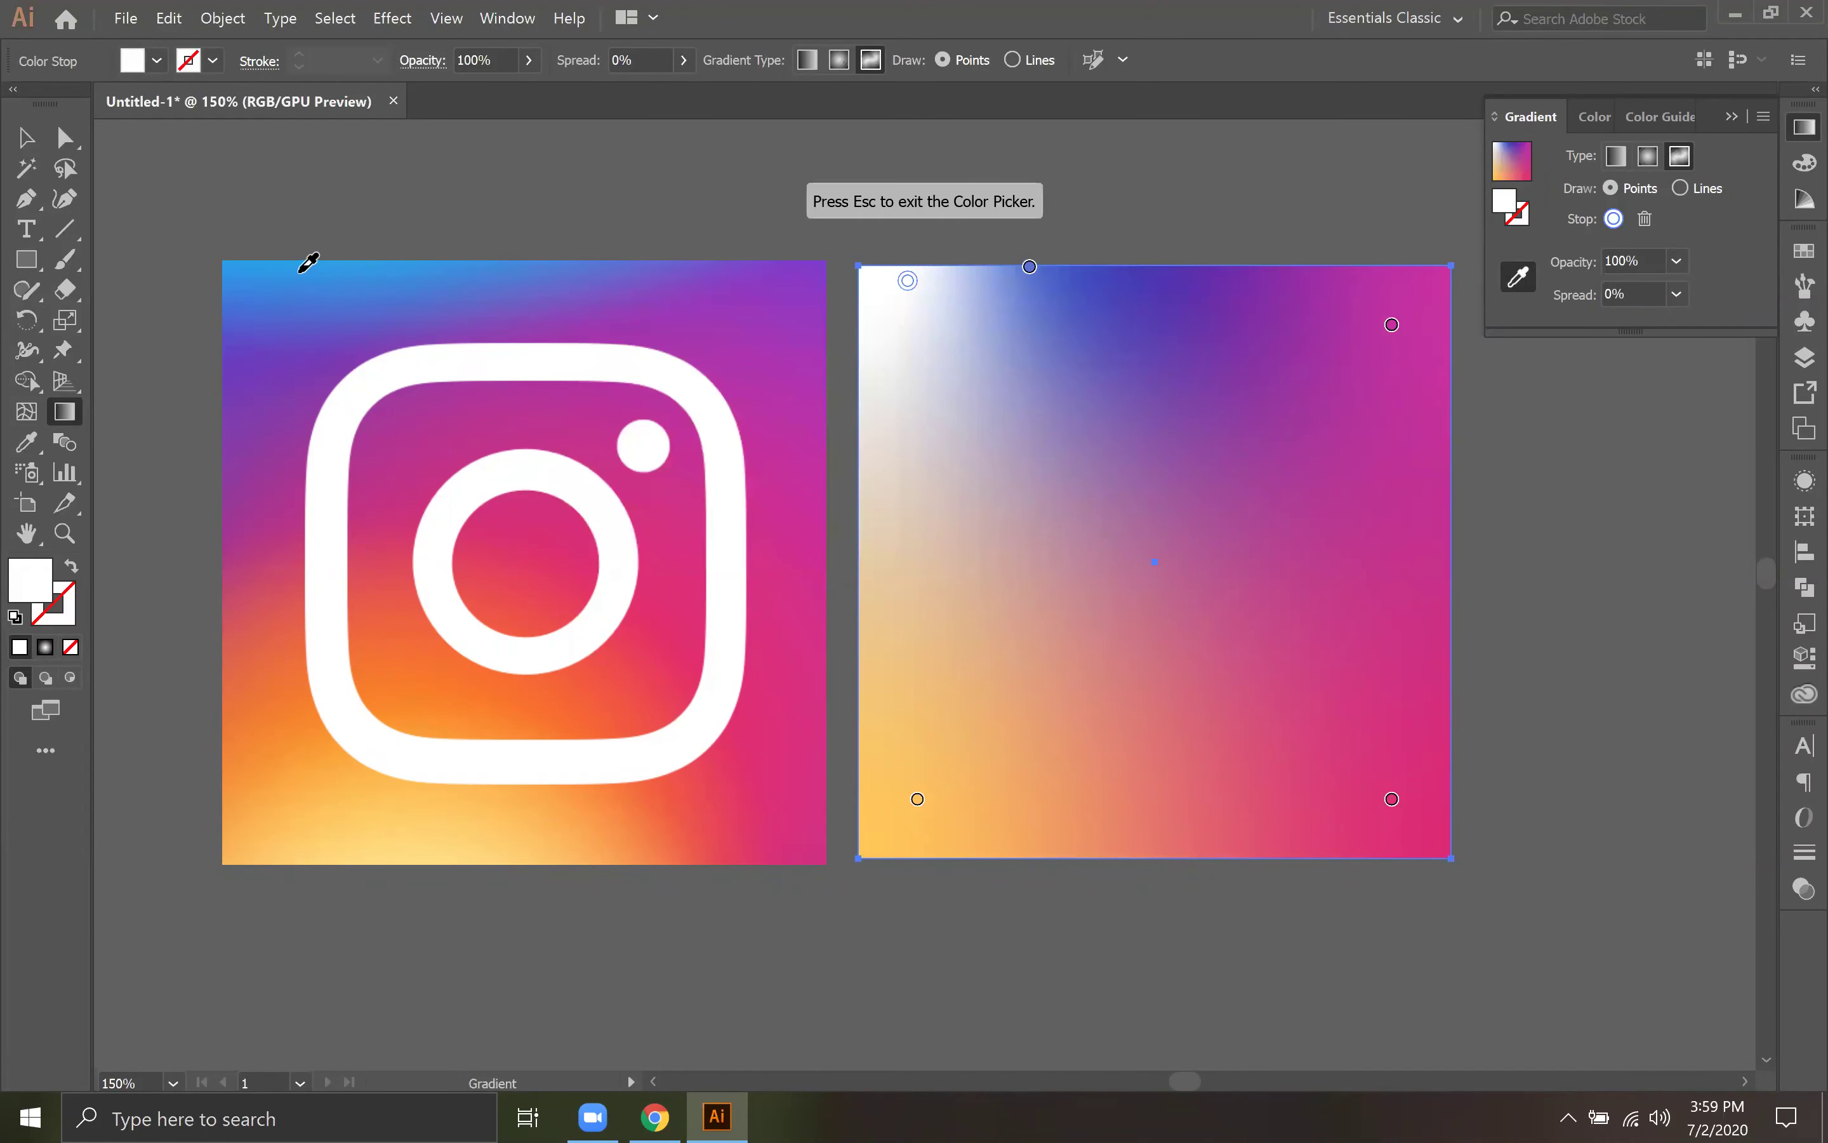
{"action": "left_click", "coordinate": [307, 280]}
{"action": "key", "text": "Escape"}
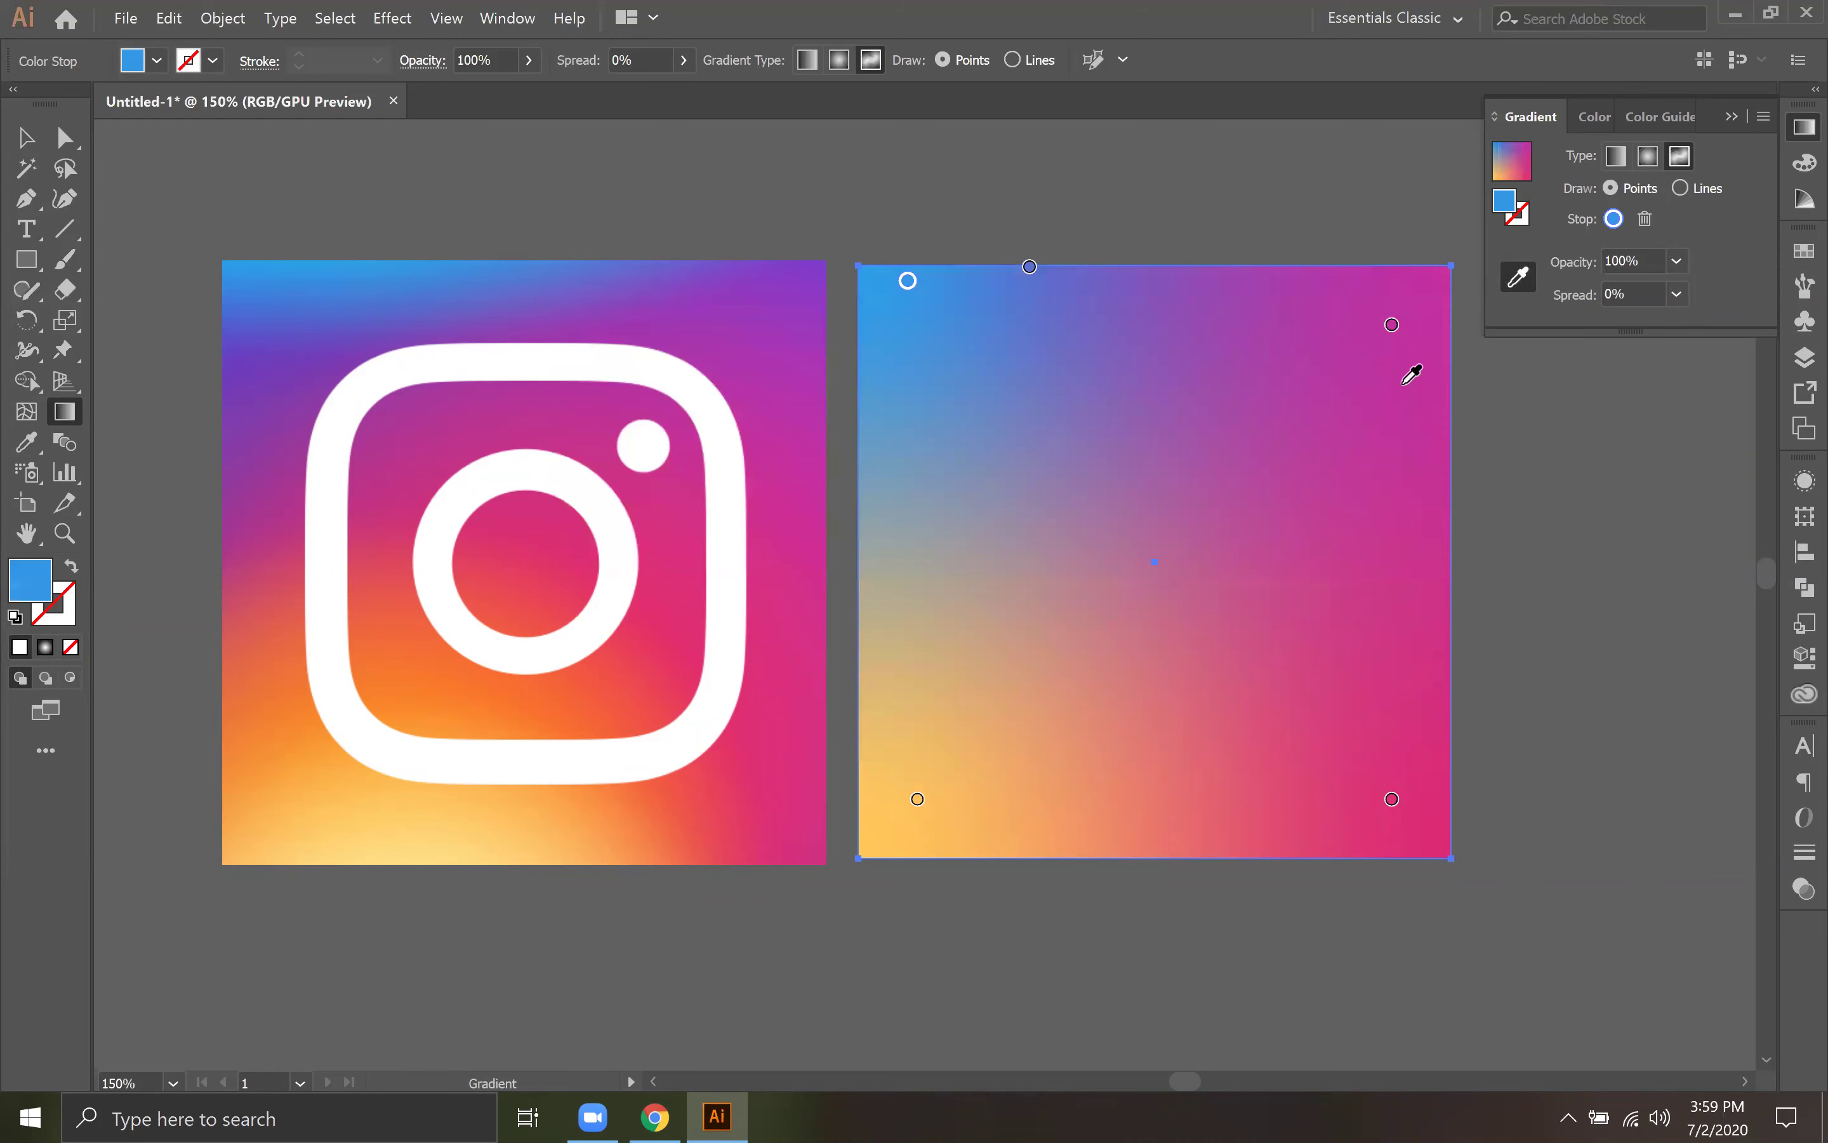
Step: Color the upper-right stop with purple sampled from the logo's upper-right area, and activate color sampling for the lower-right stop
{"action": "double_click", "coordinate": [1392, 327]}
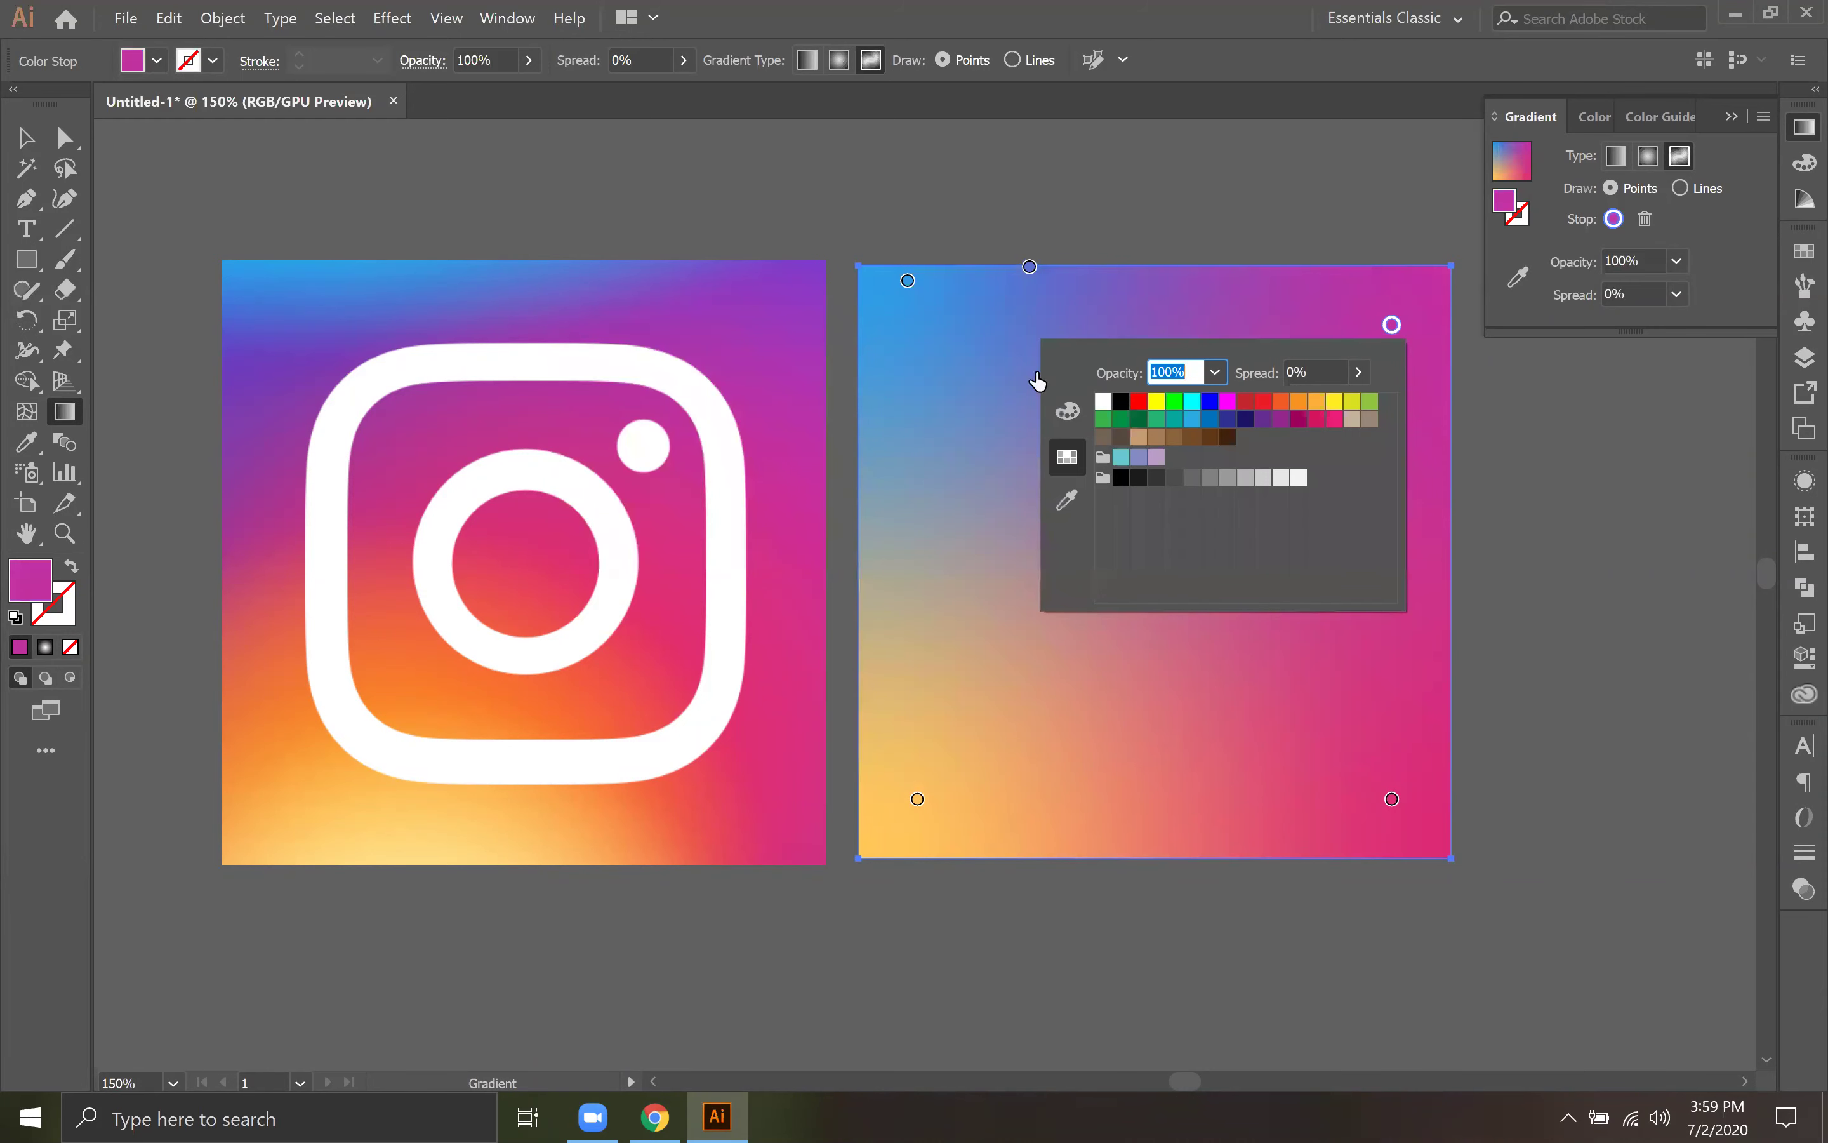
{"action": "left_click", "coordinate": [1066, 500]}
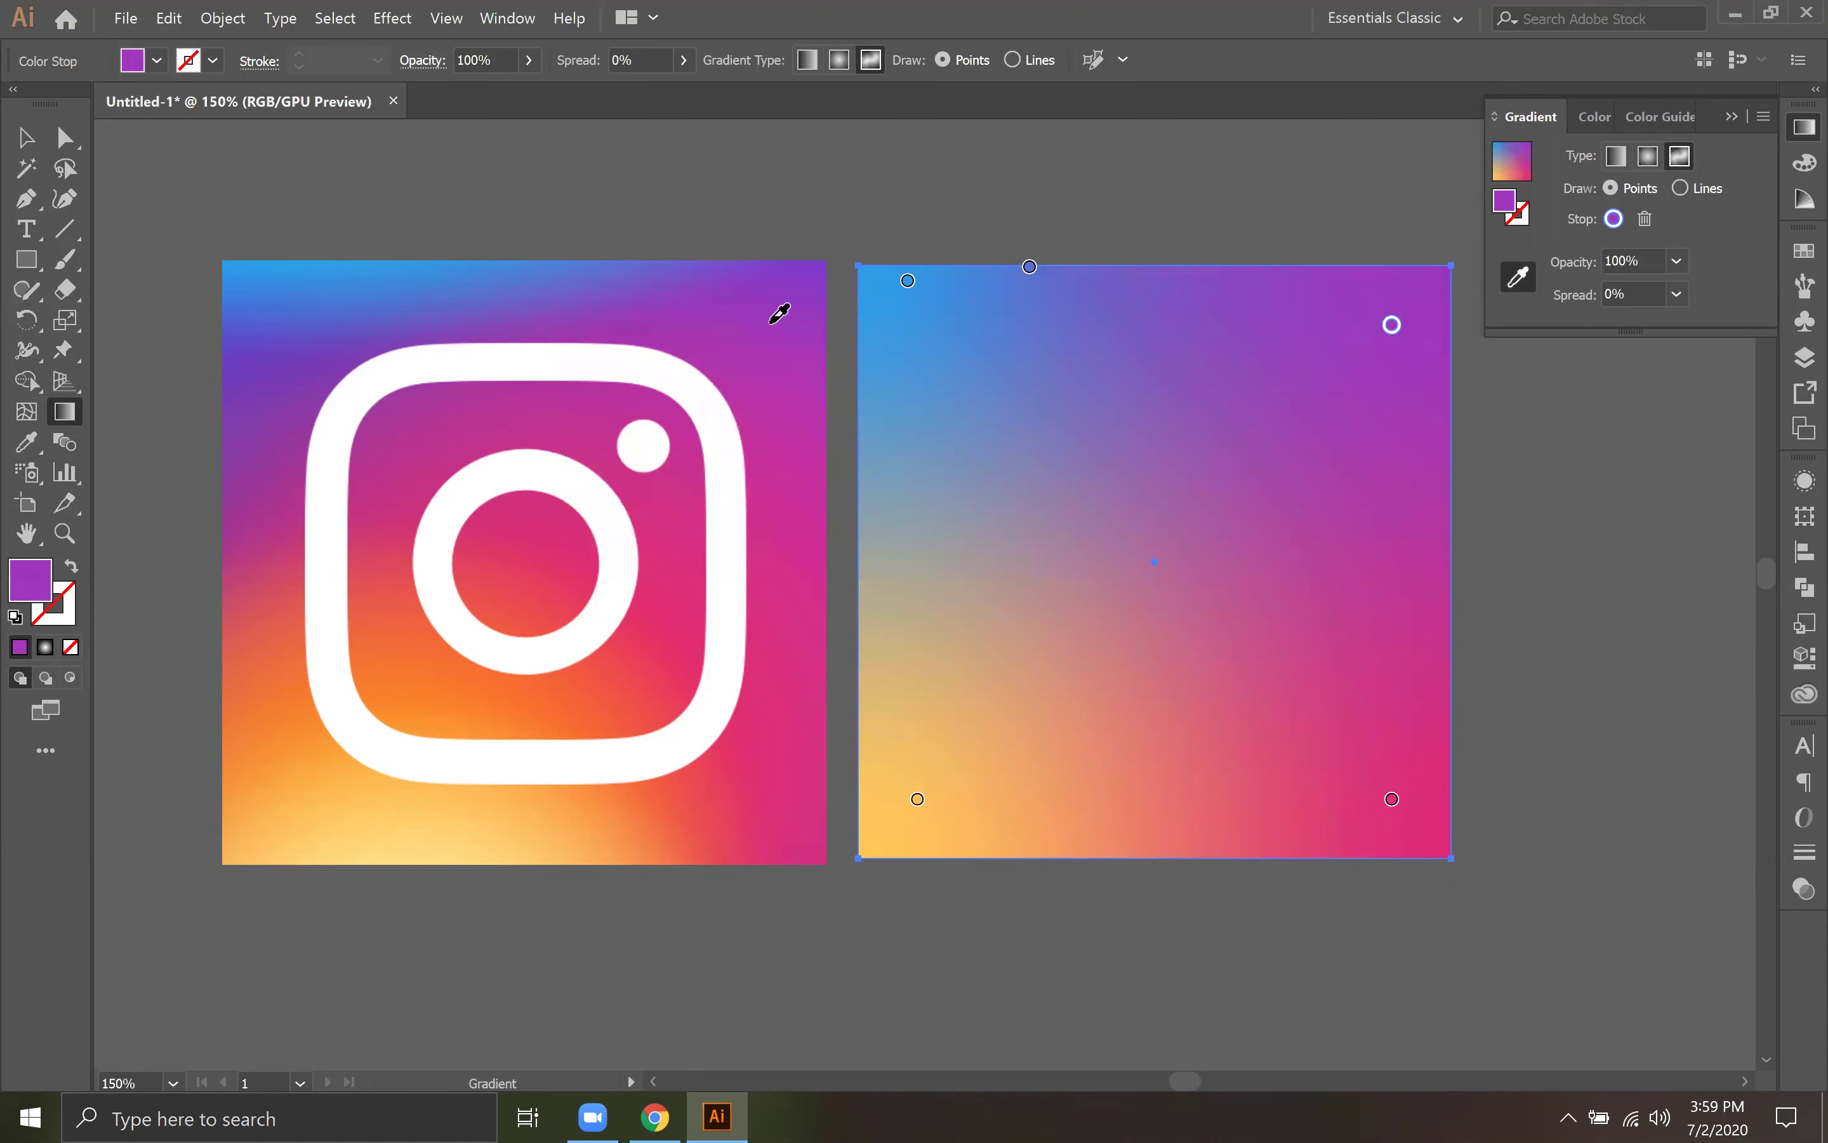
{"action": "double_click", "coordinate": [1392, 798]}
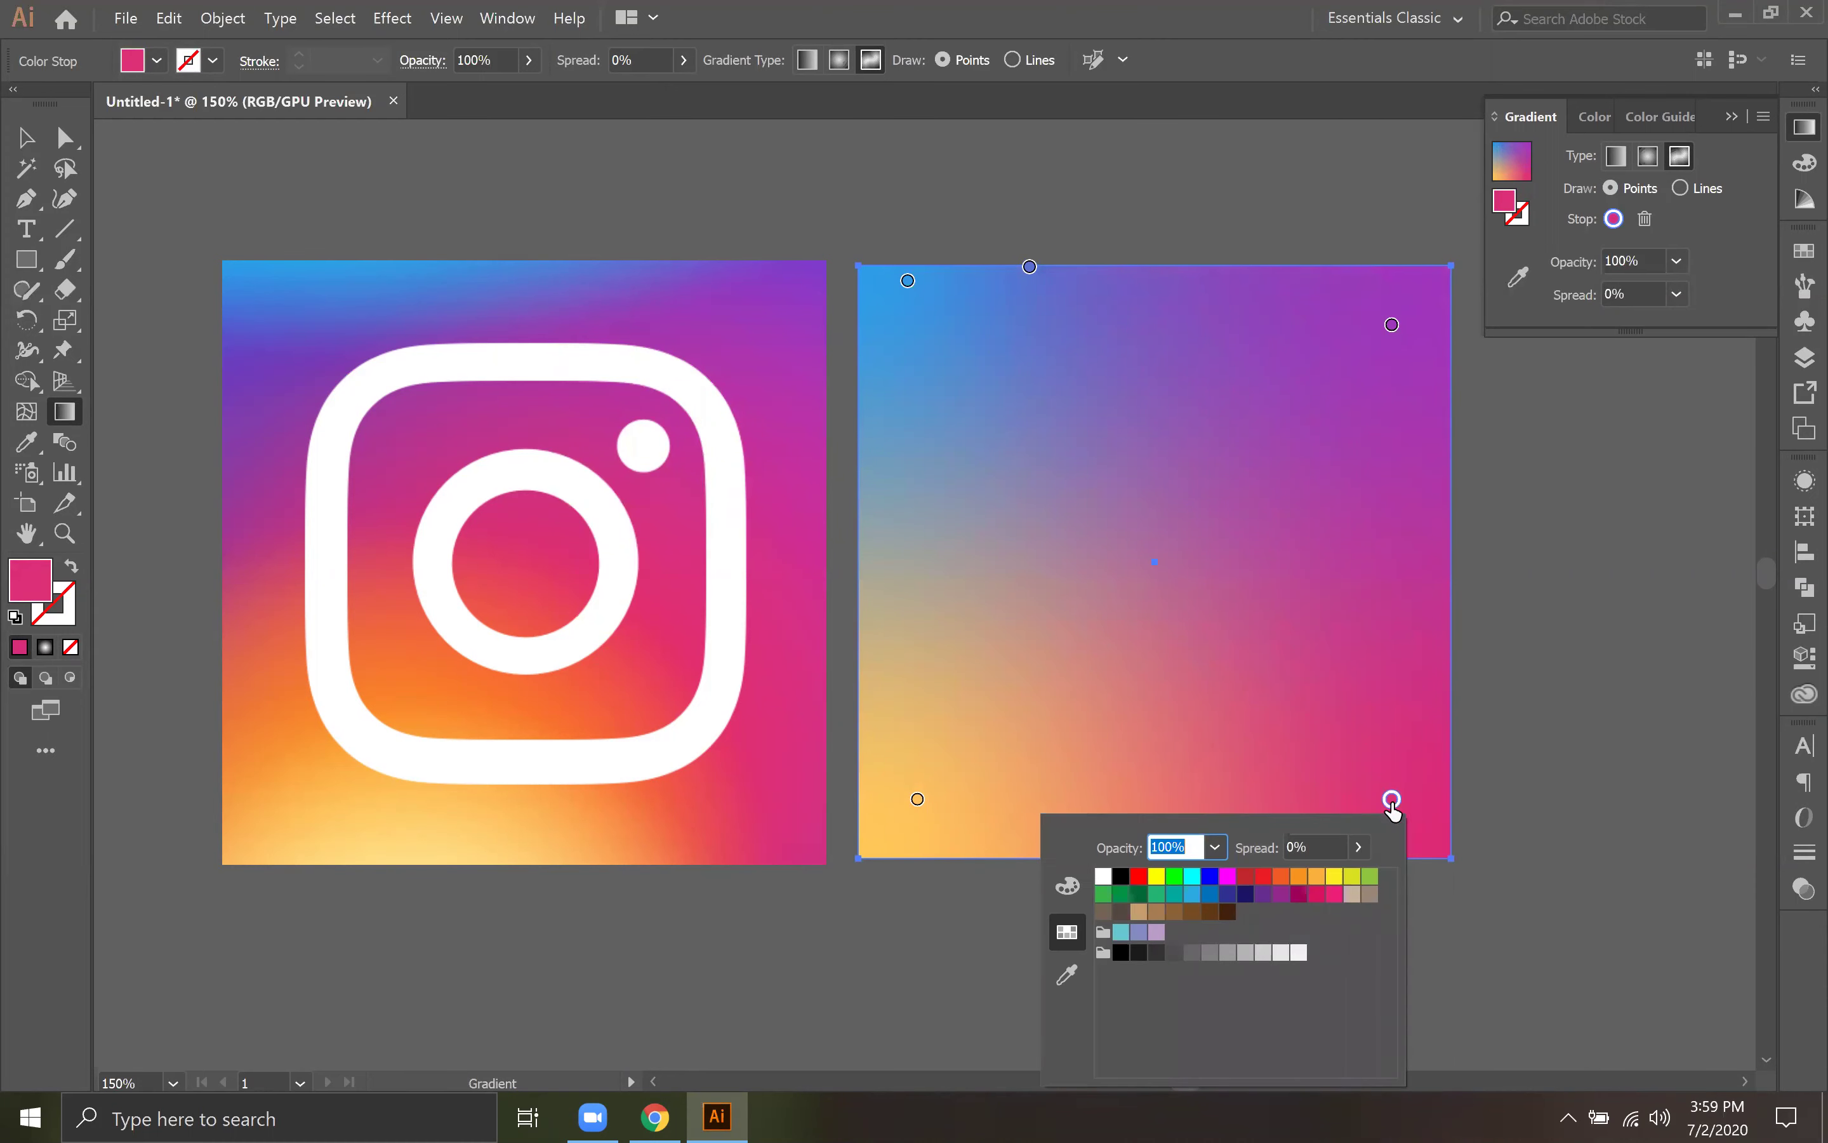
{"action": "left_click", "coordinate": [1063, 976]}
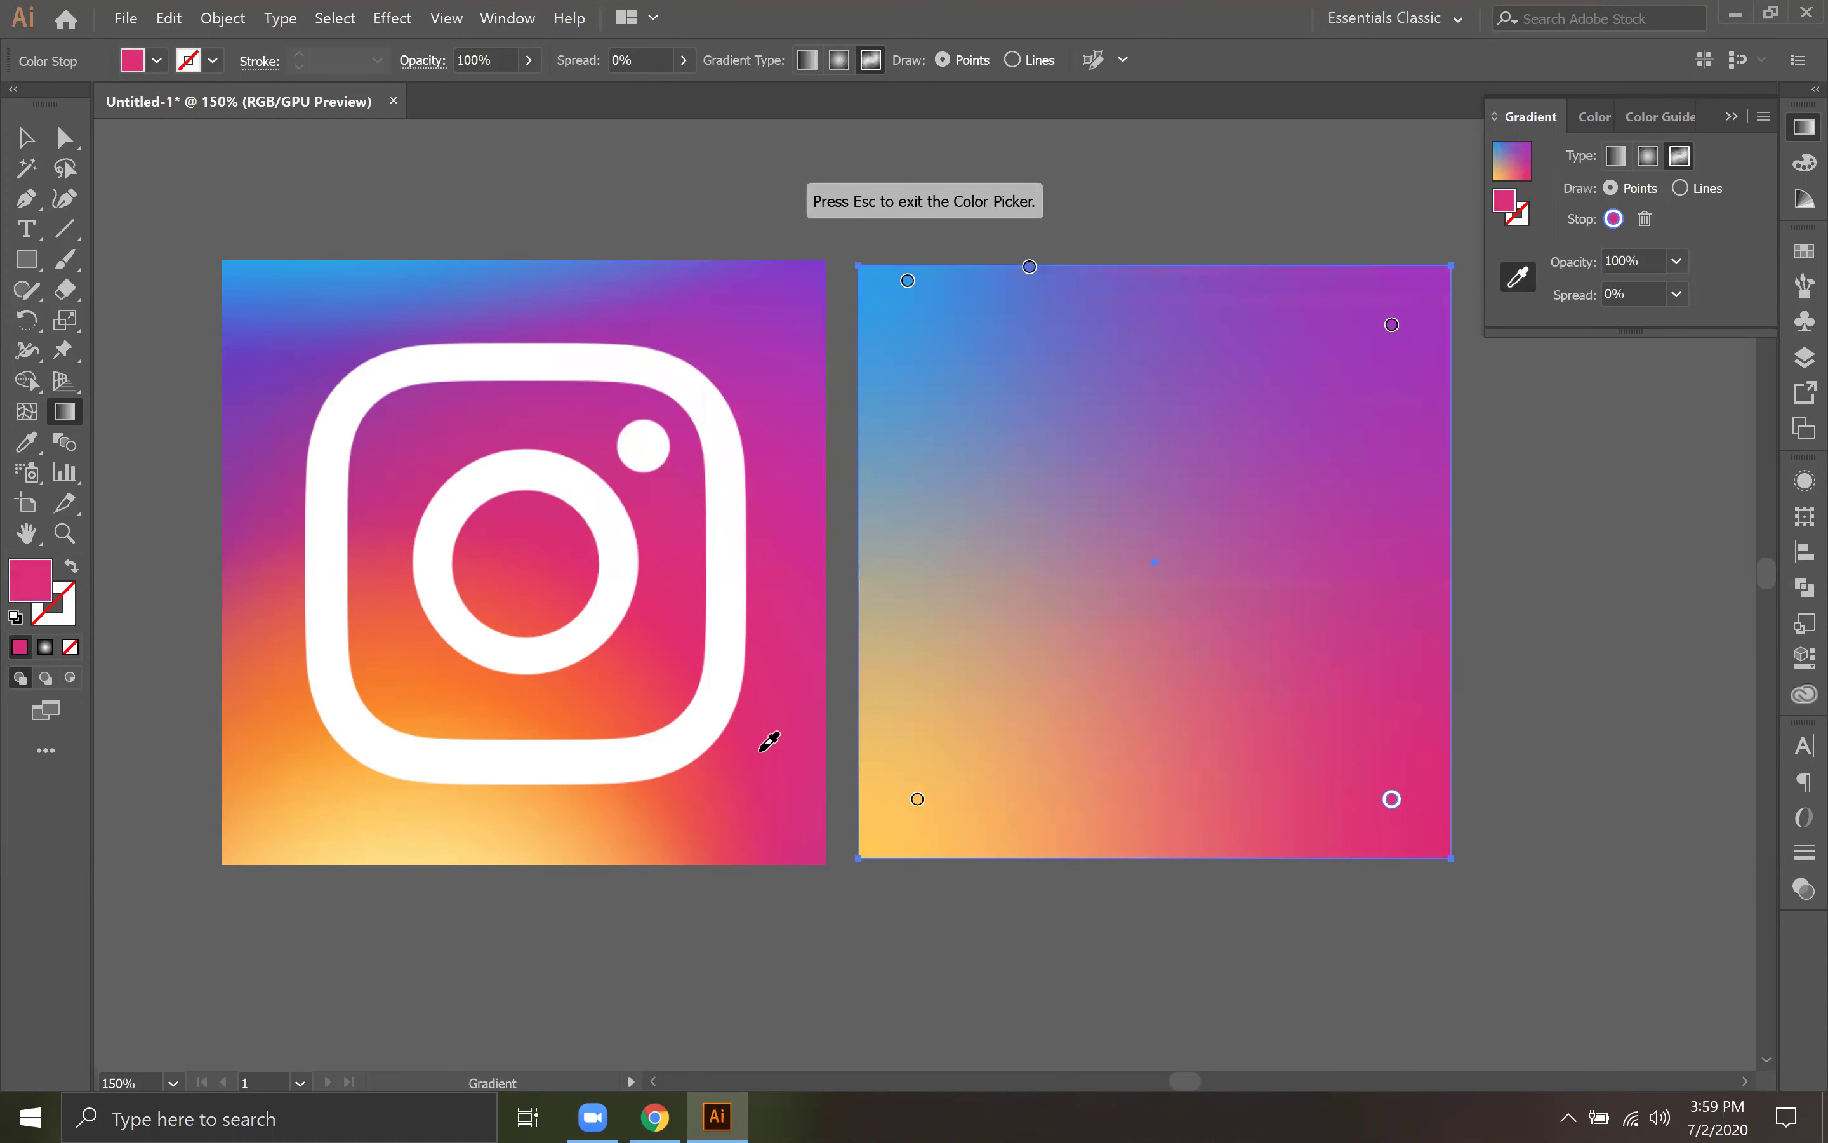
Step: Color the lower-left stop with light yellow sampled from the logo's bottom and move it to about a third across the bottom edge
{"action": "double_click", "coordinate": [917, 799]}
{"action": "left_click", "coordinate": [592, 975]}
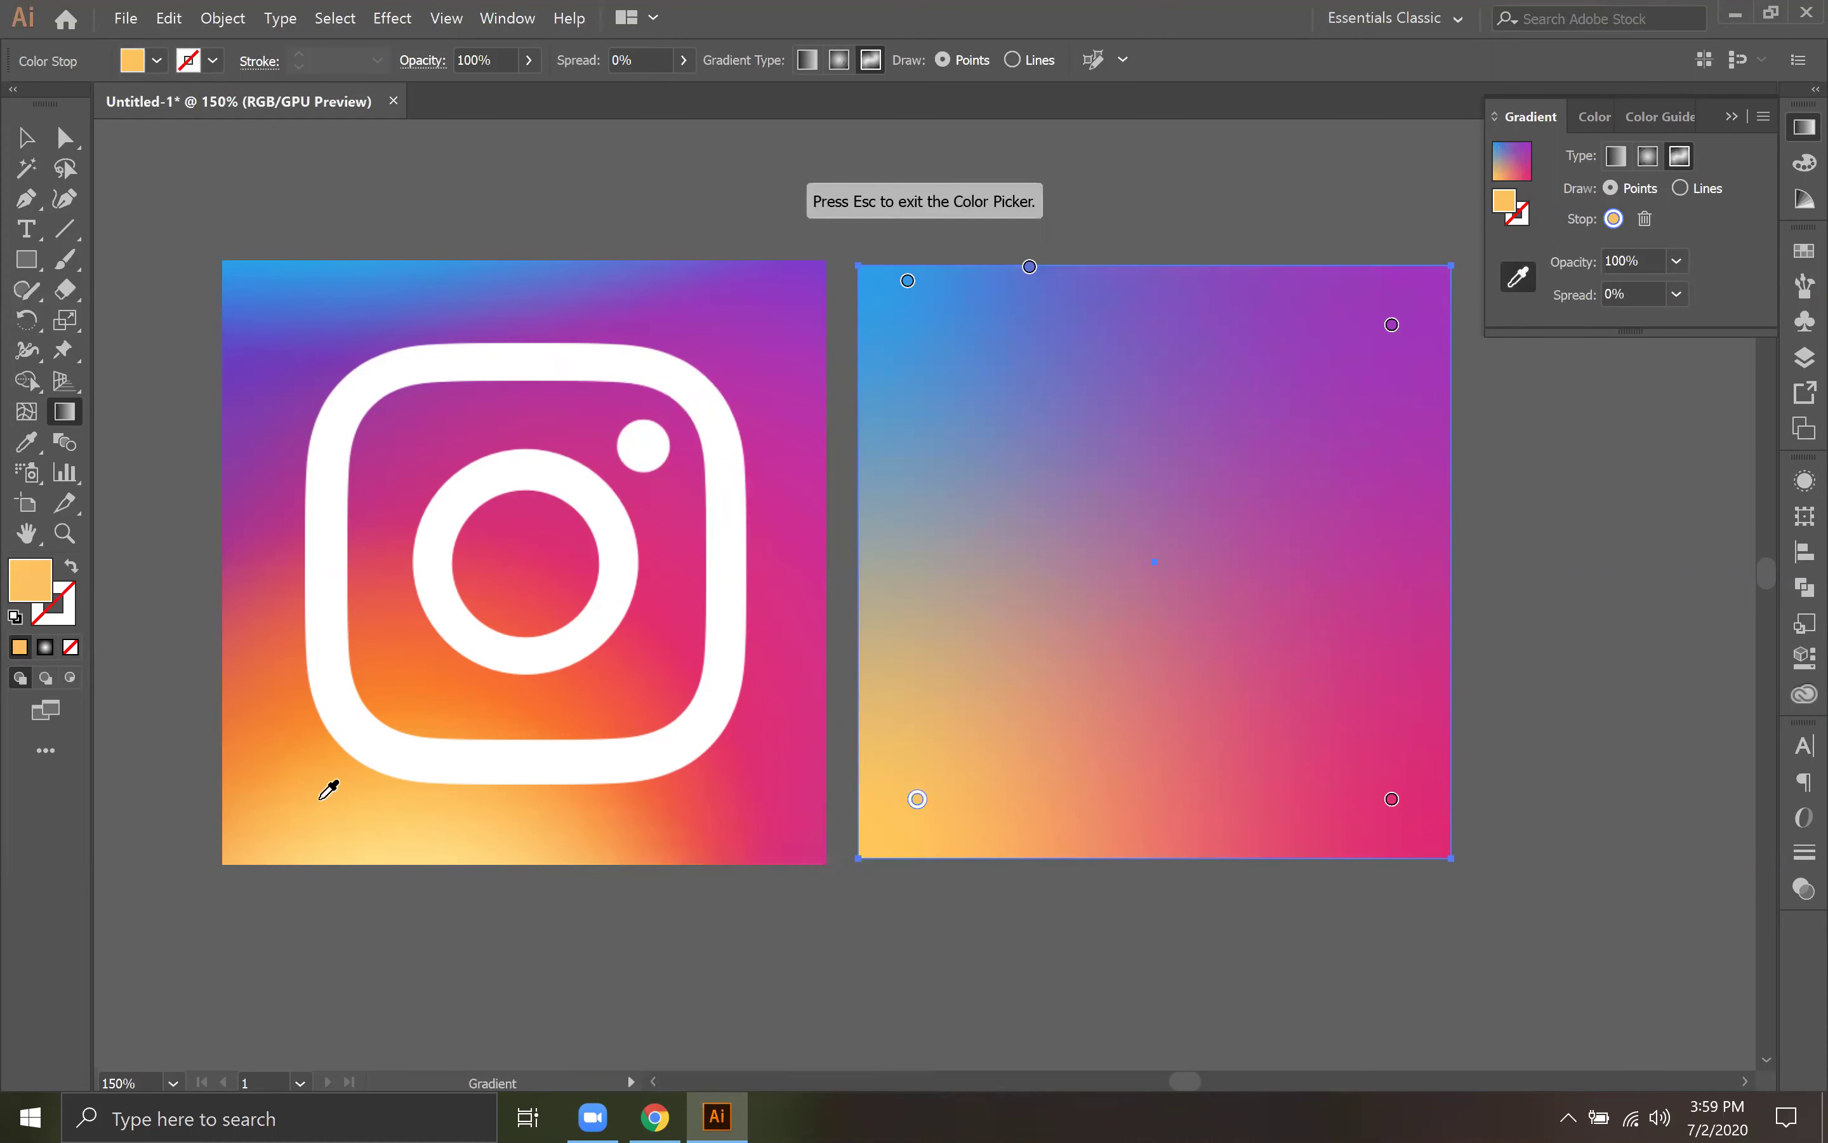
{"action": "left_click", "coordinate": [409, 835]}
{"action": "key", "text": "Escape"}
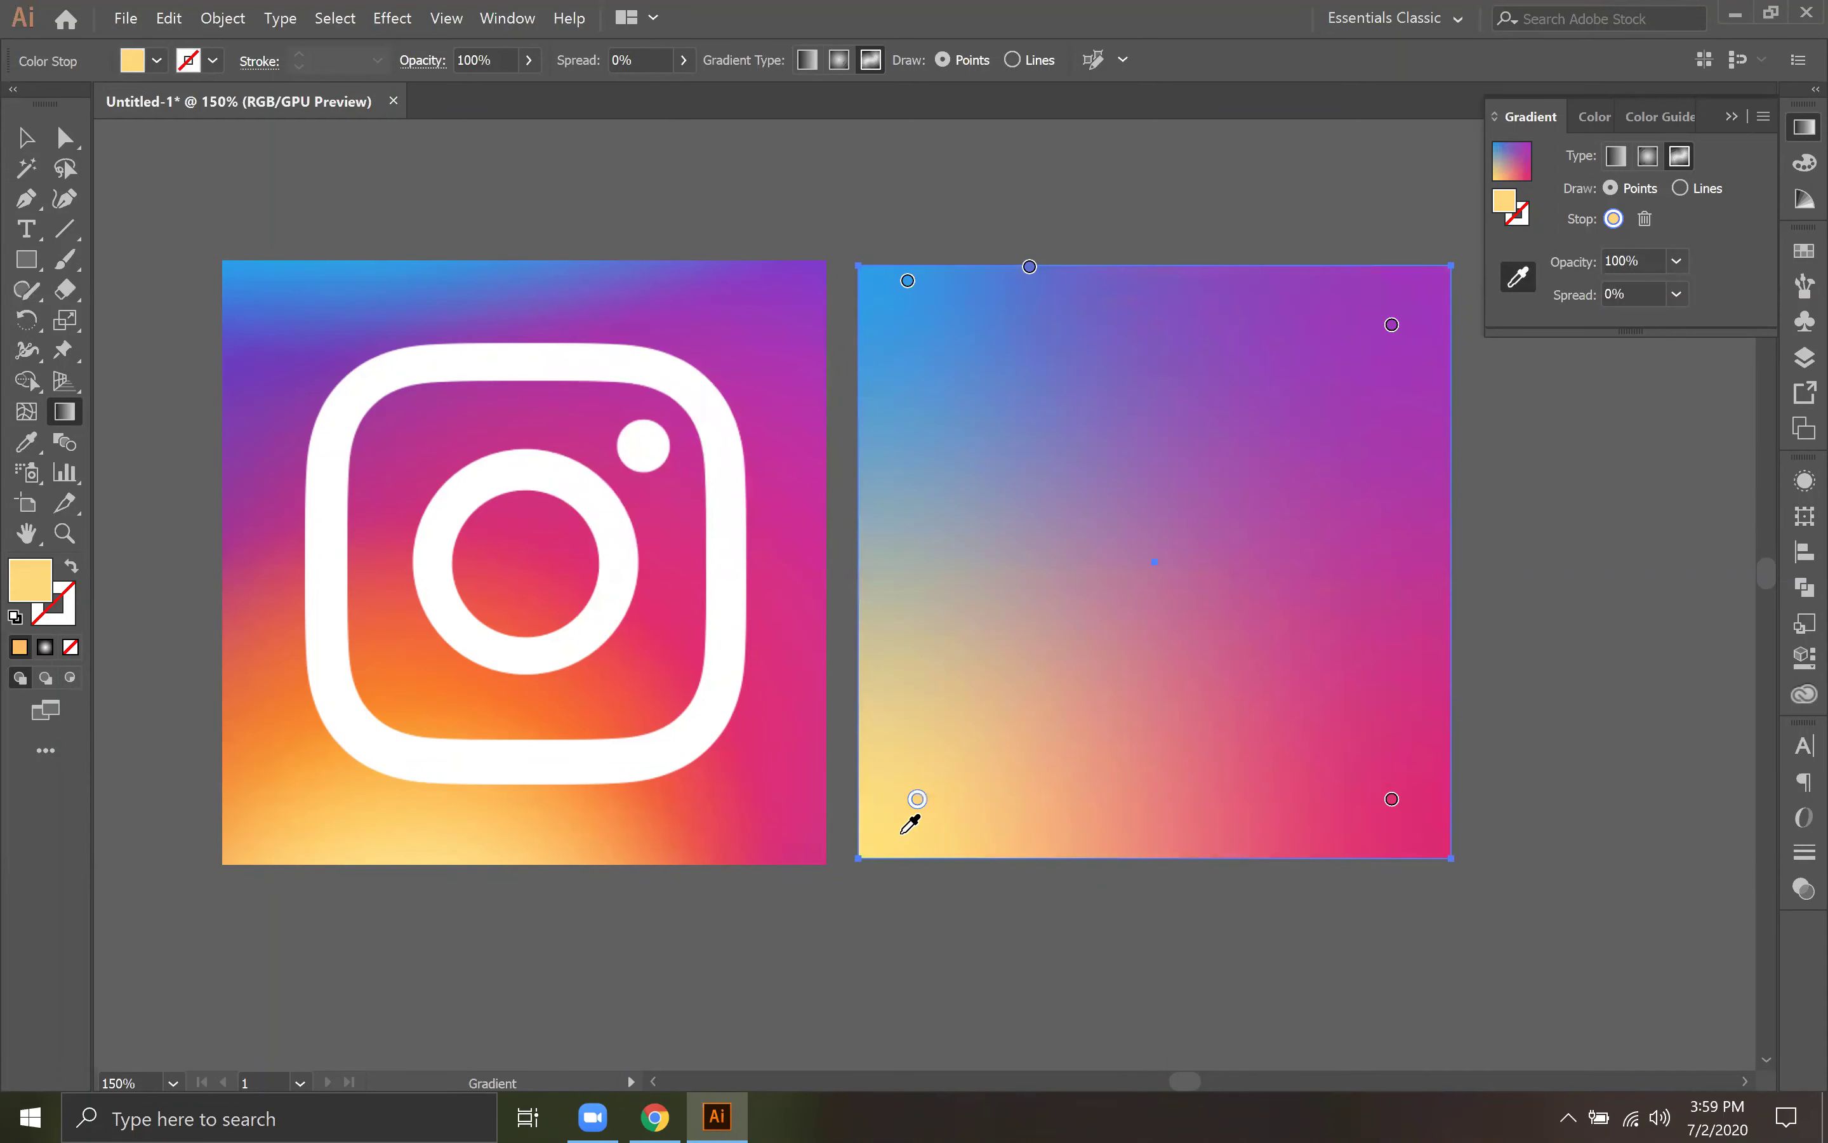
{"action": "left_click_drag", "start_coordinate": [917, 802], "coordinate": [1076, 860]}
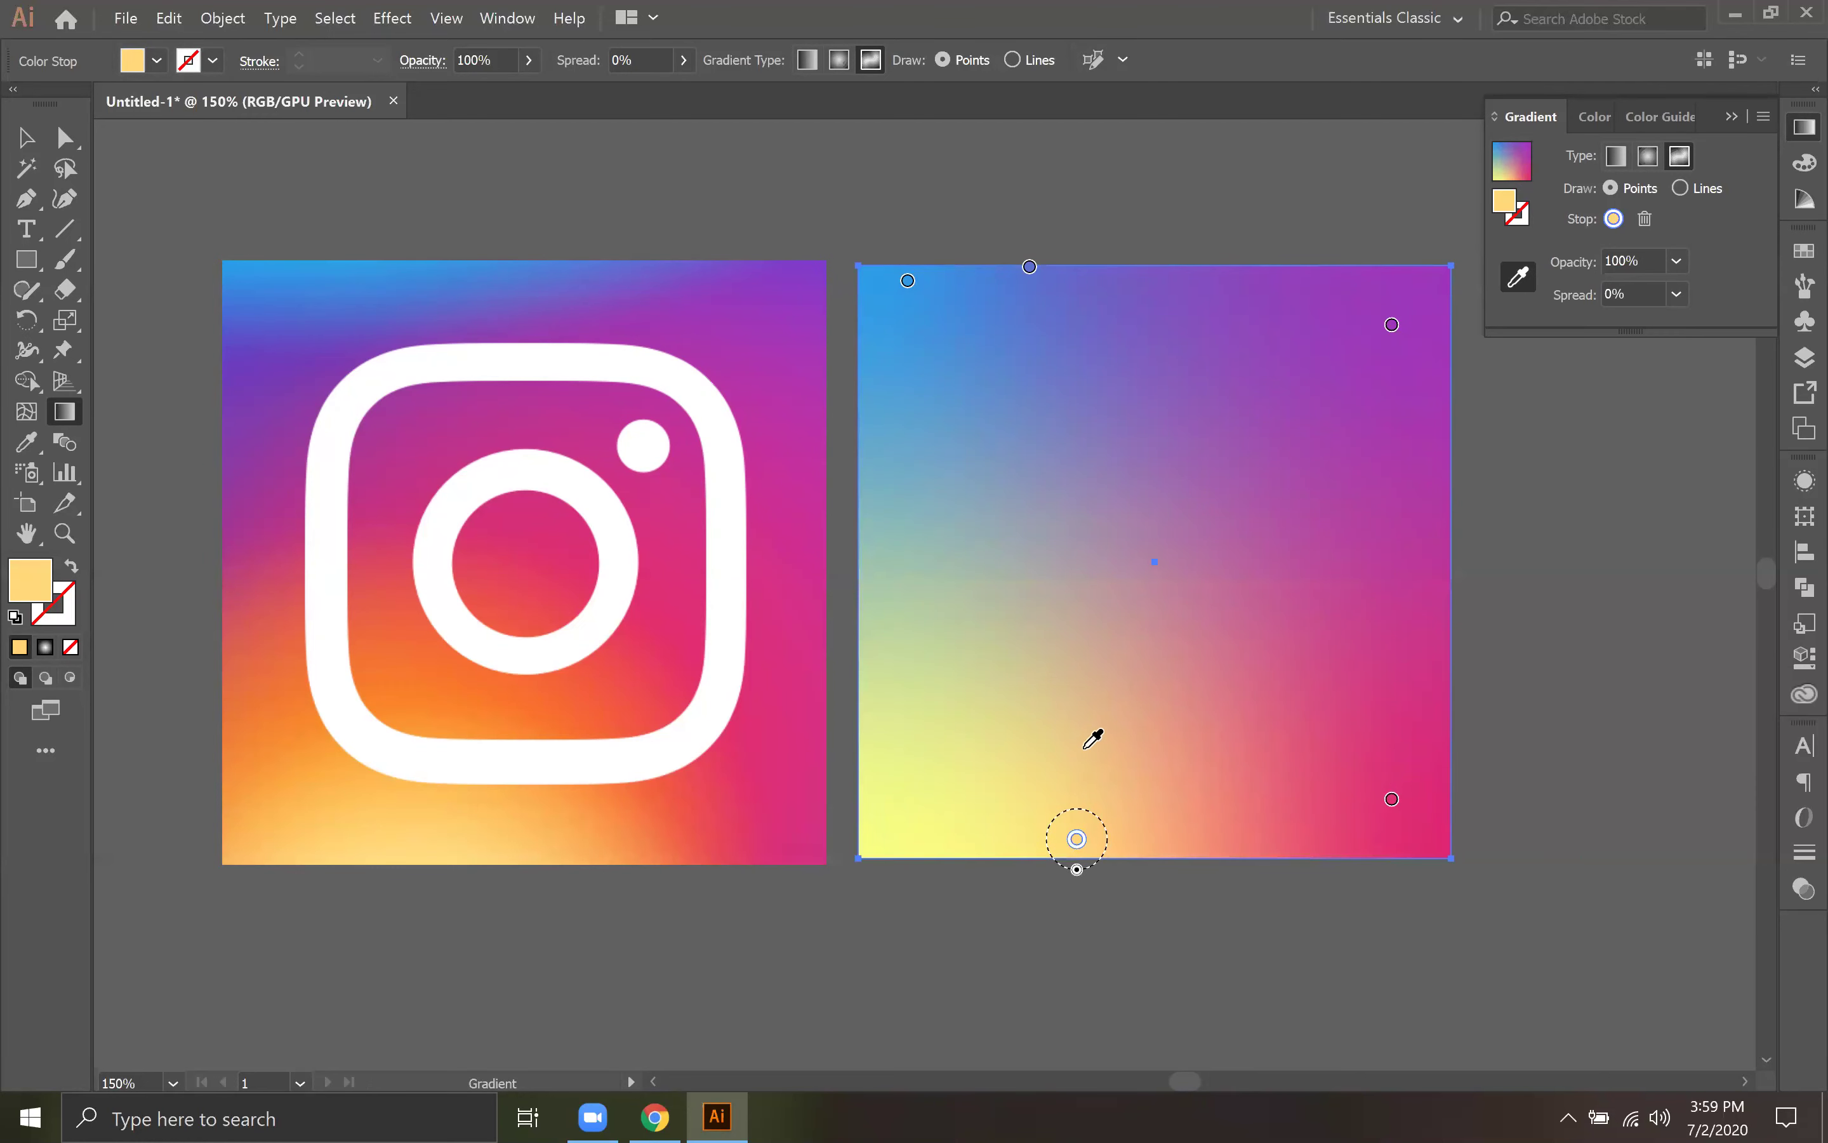